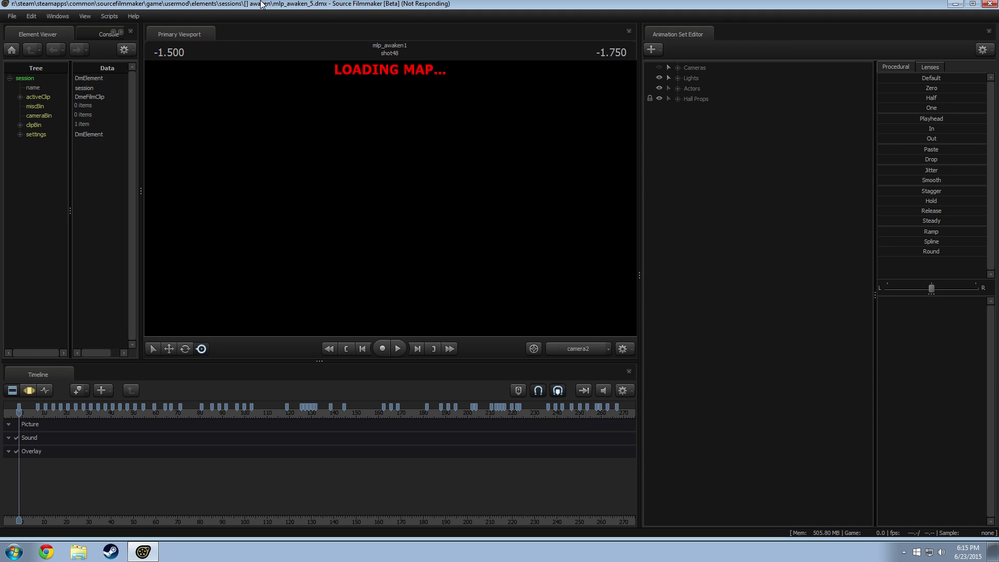
# Switch to Windows Explorer, view the computer's drives including OS (C:), and close the window.
pyautogui.click(78, 551)
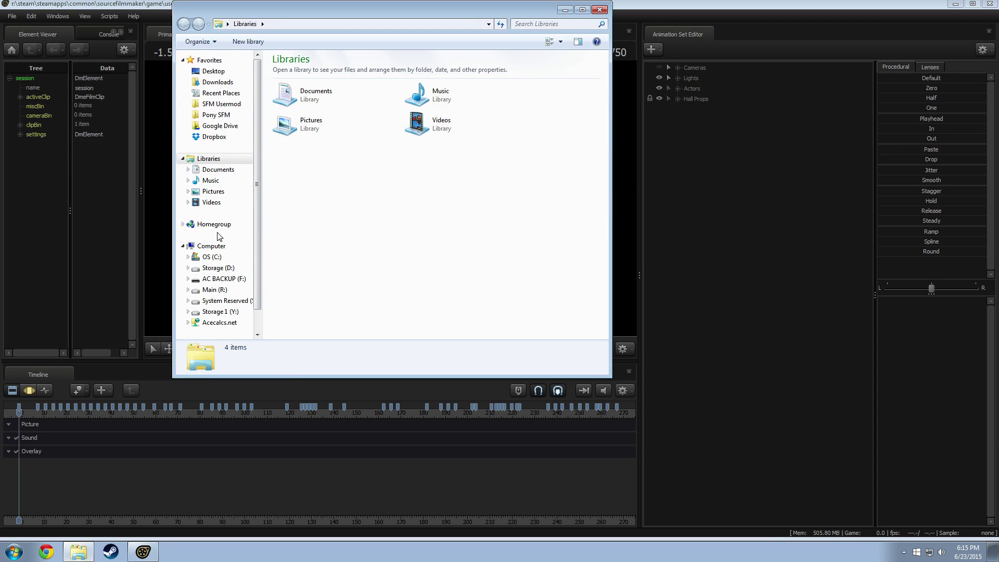
pyautogui.click(210, 246)
pyautogui.moveTo(412, 17); pyautogui.dragTo(446, 75)
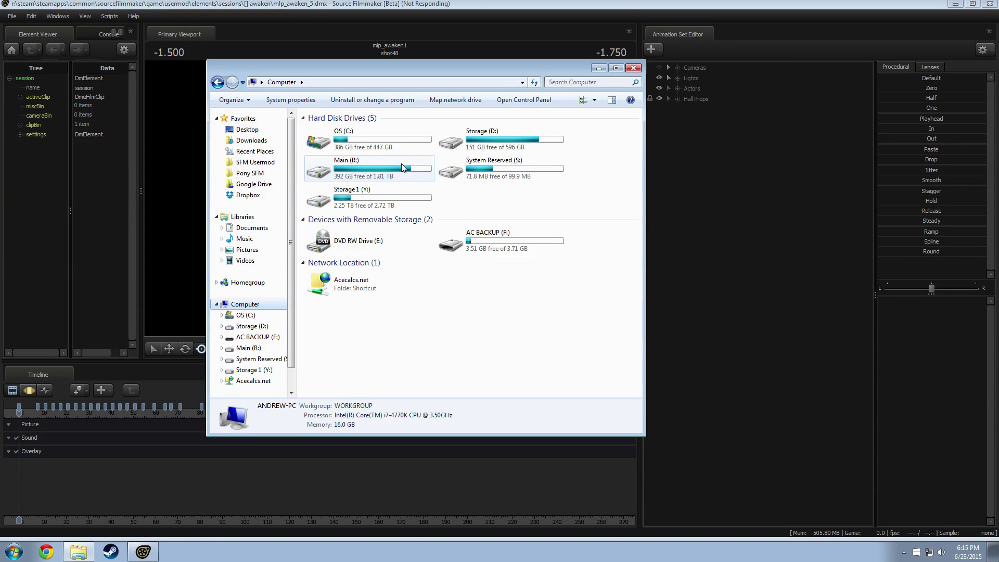
pyautogui.click(386, 136)
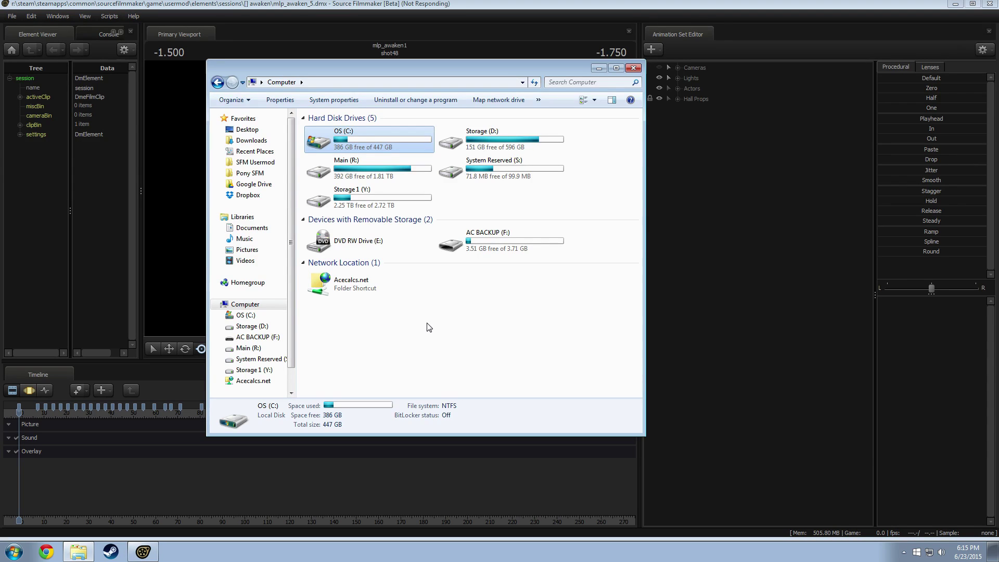
pyautogui.click(495, 343)
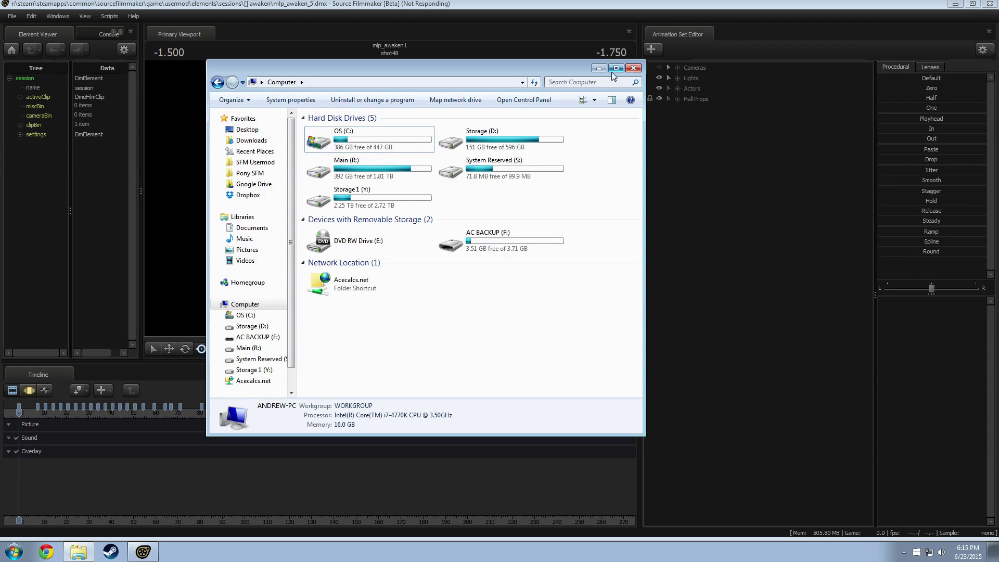
pyautogui.click(634, 68)
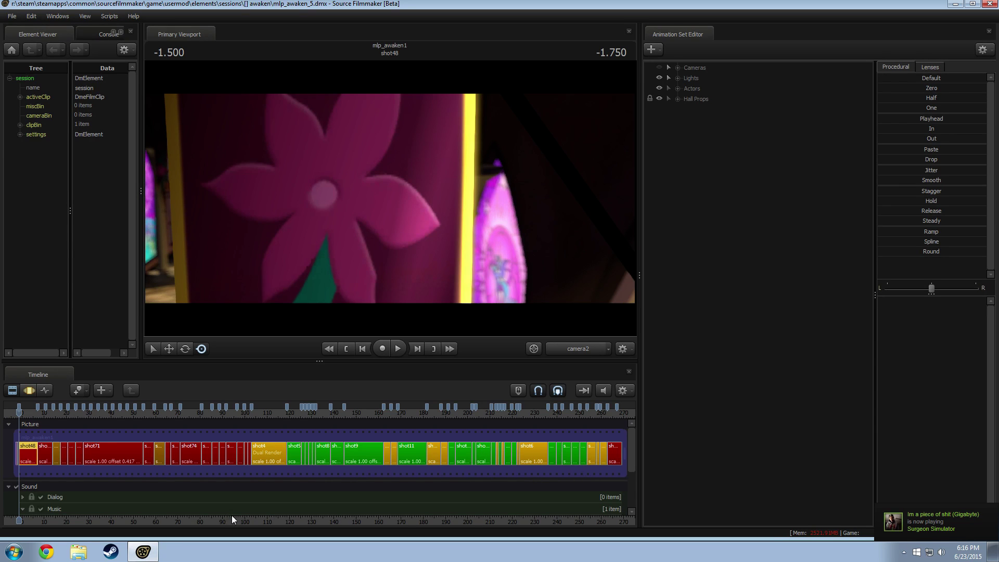
# Select the shot72 clip and move the playhead into shot4 at 106.208.
pyautogui.moveTo(235, 517); pyautogui.dragTo(292, 519, button='middle')
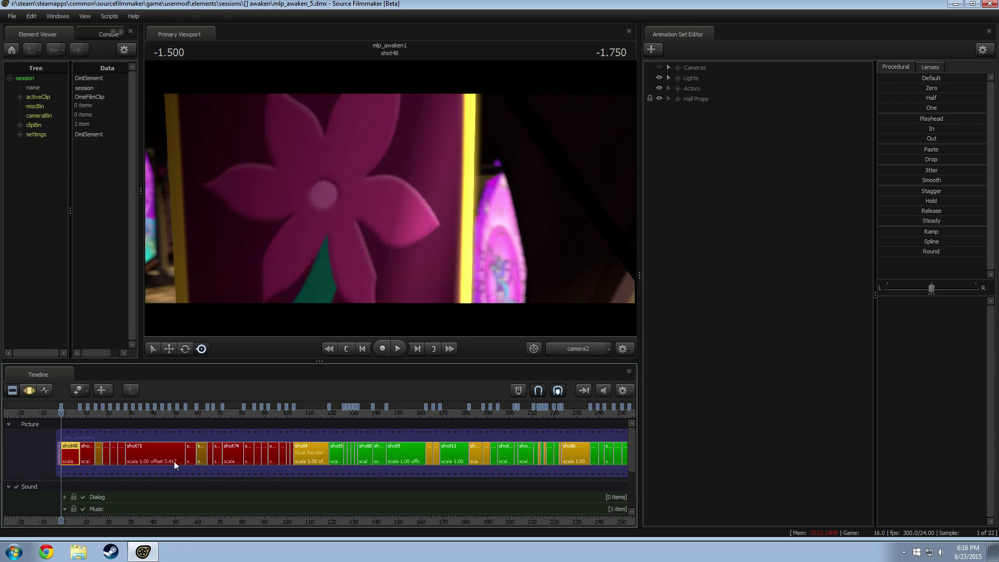
pyautogui.scroll(4, 330, 476)
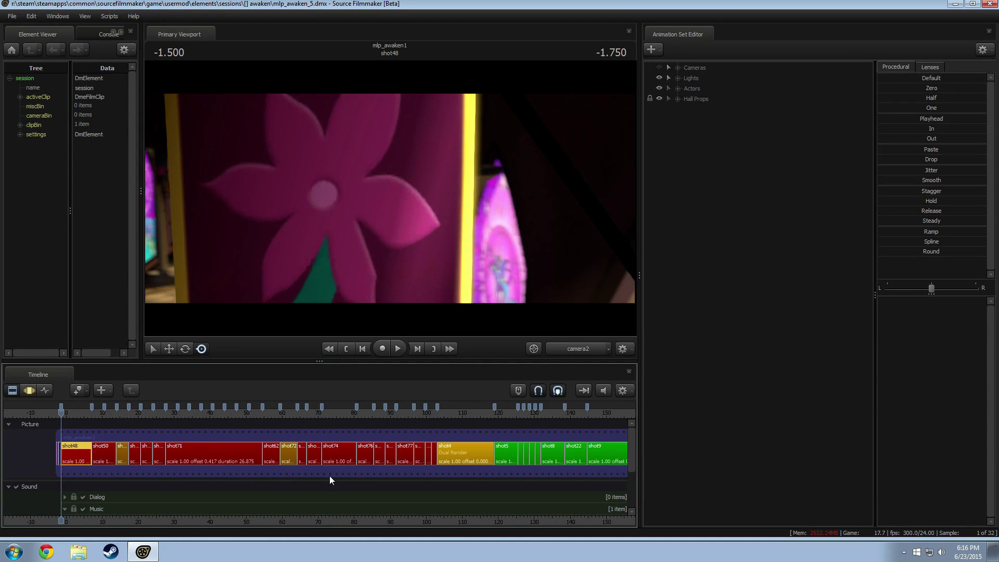
pyautogui.click(291, 452)
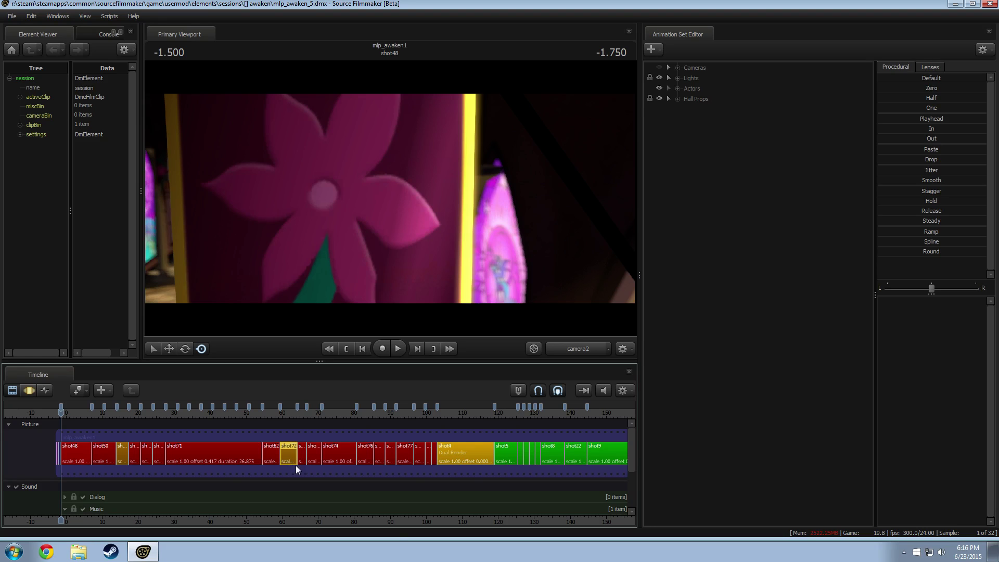
pyautogui.scroll(-4, 358, 516)
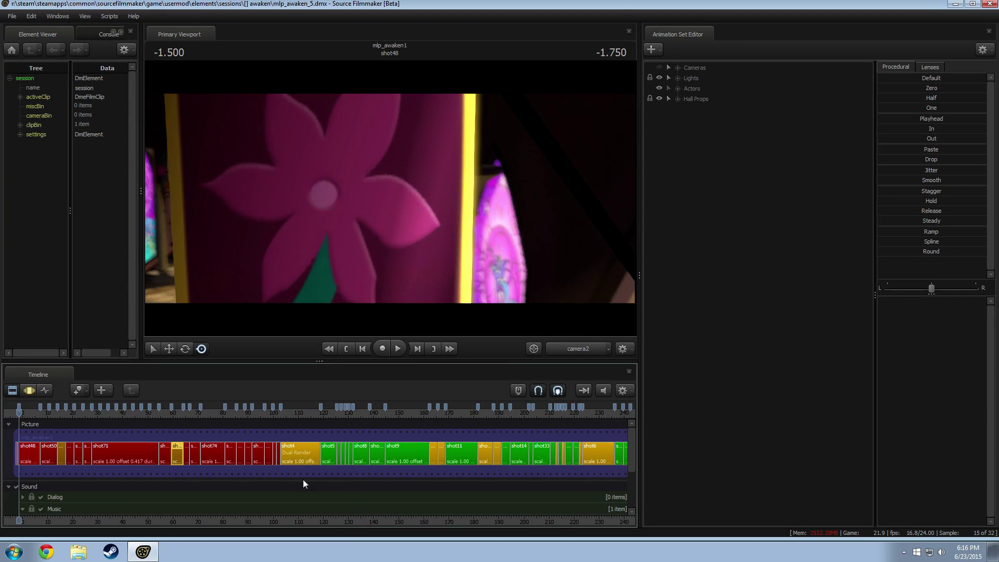
pyautogui.click(289, 412)
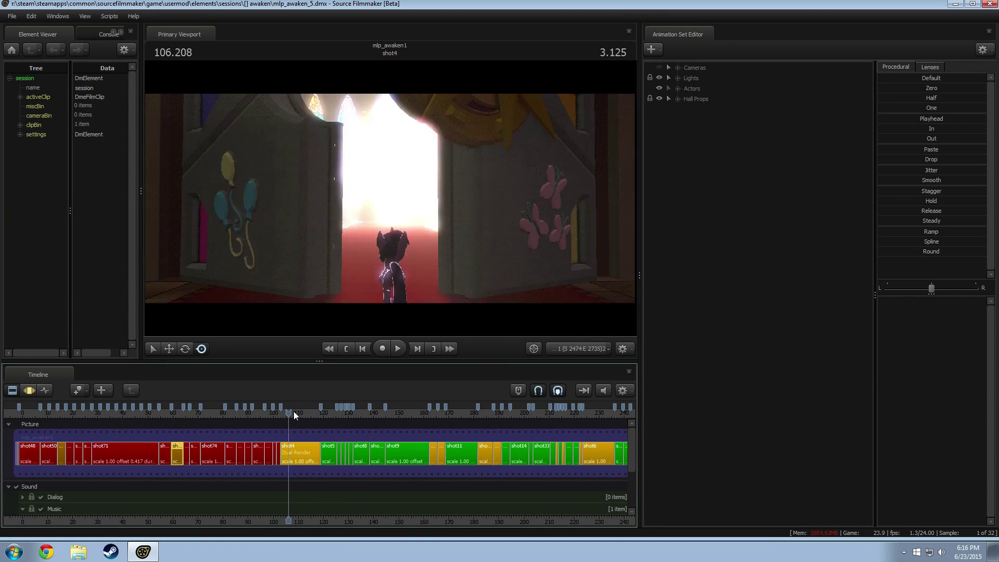
# Mute the timeline sound and turn off lighting in the primary viewport.
pyautogui.click(603, 391)
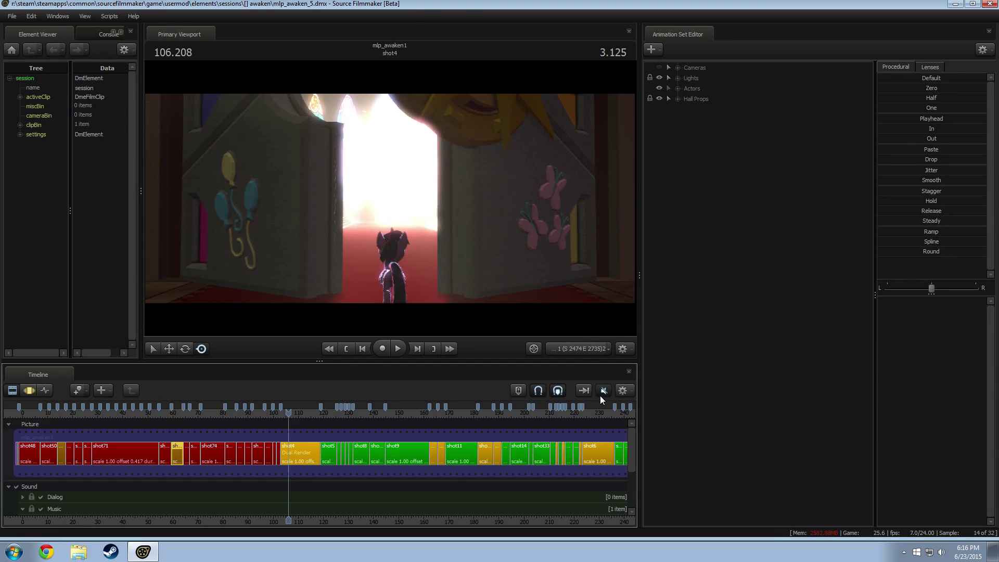
pyautogui.rightClick(472, 225)
pyautogui.click(494, 252)
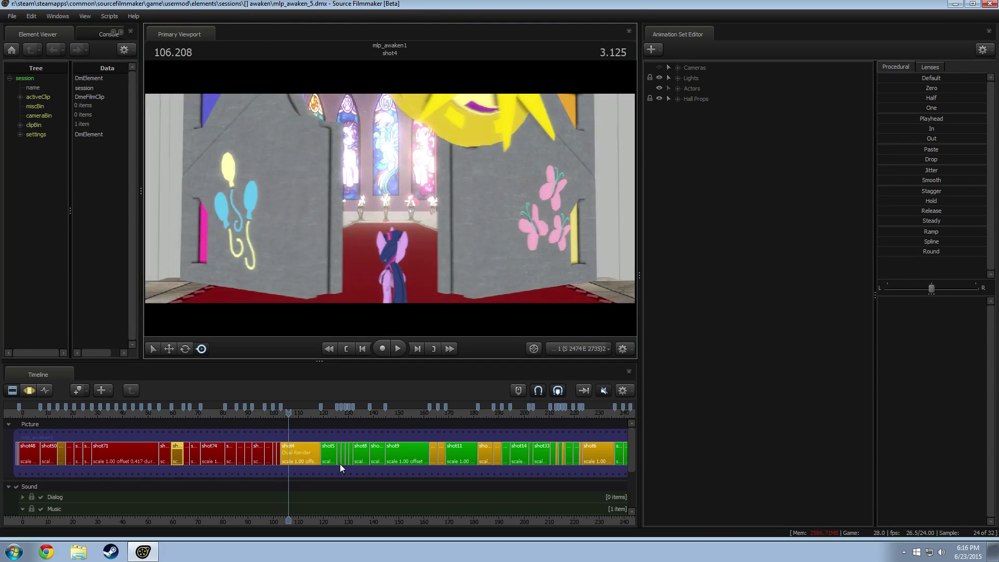
# Select the shot4 clip and examine which clip editing options are available for it.
pyautogui.click(312, 445)
pyautogui.rightClick(312, 452)
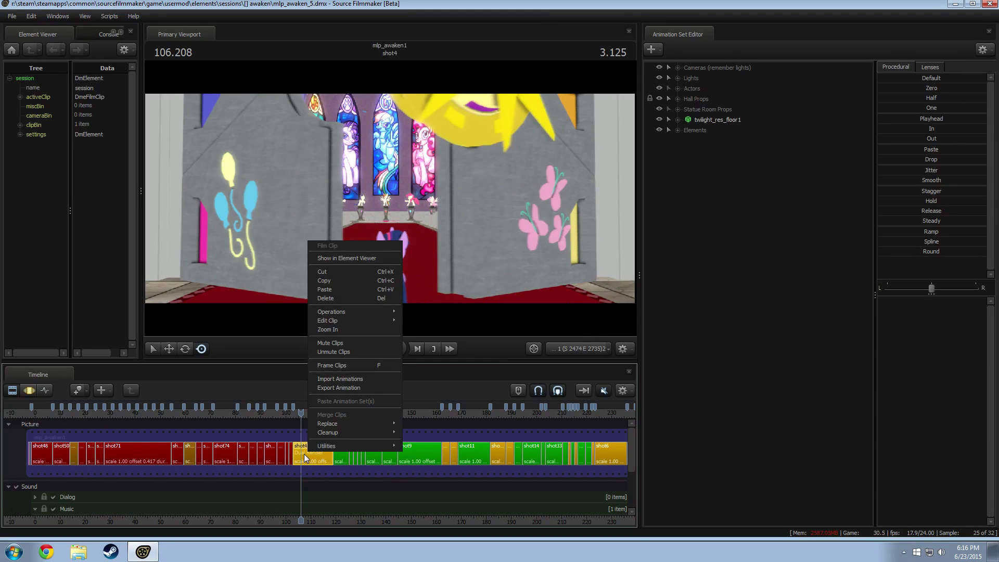
pyautogui.moveTo(329, 320)
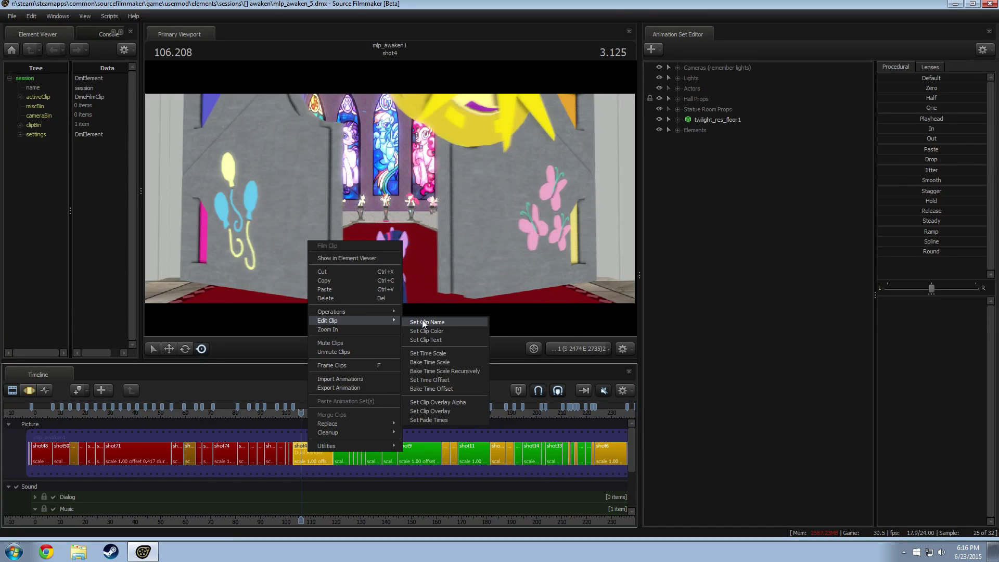
pyautogui.click(317, 459)
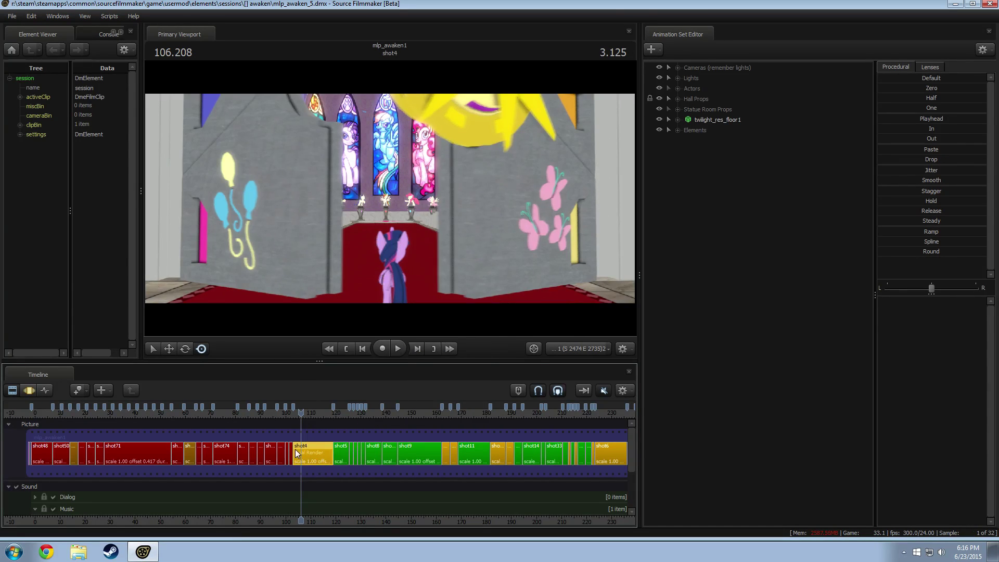
pyautogui.scroll(5, 294, 447)
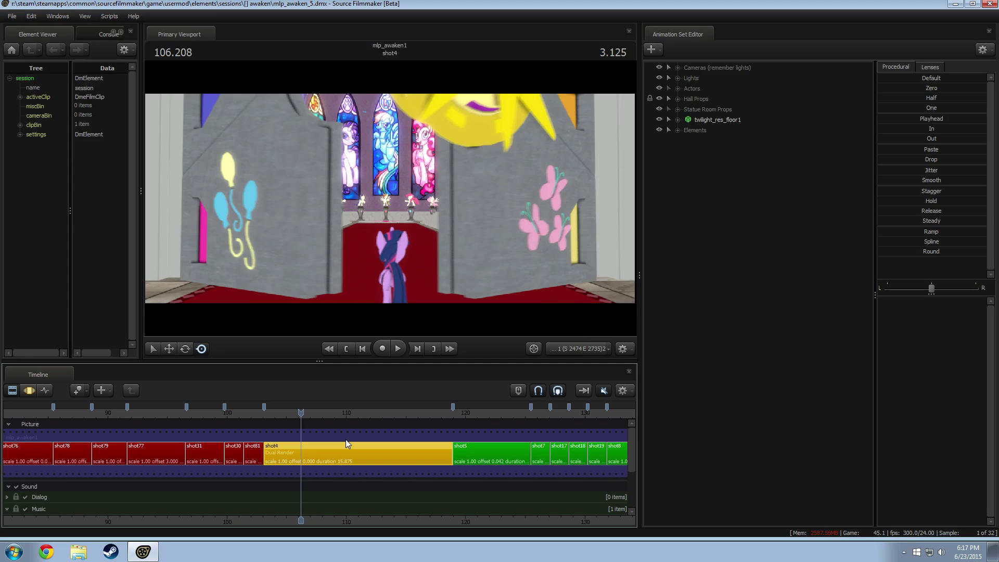
pyautogui.rightClick(305, 451)
pyautogui.moveTo(342, 319)
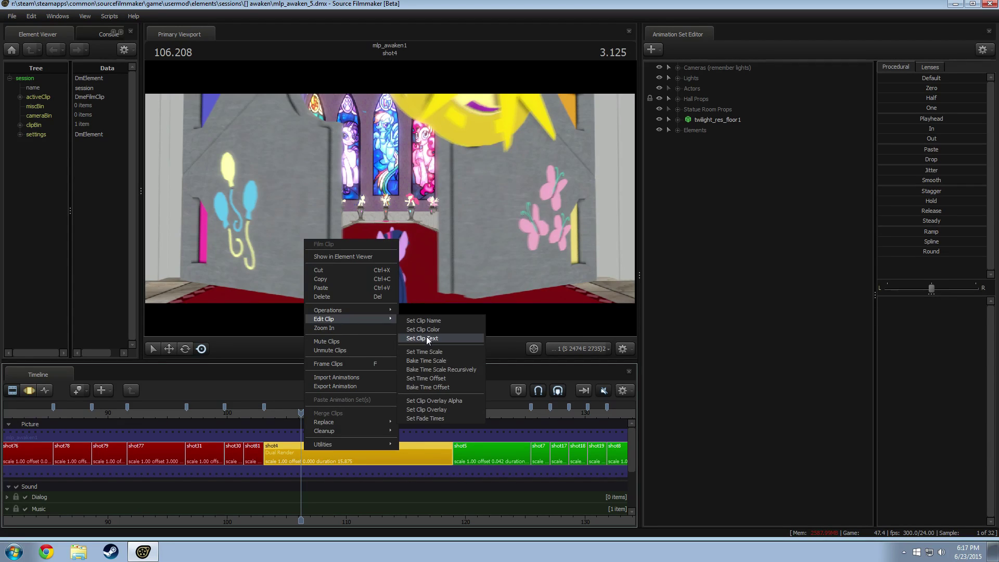
pyautogui.click(284, 454)
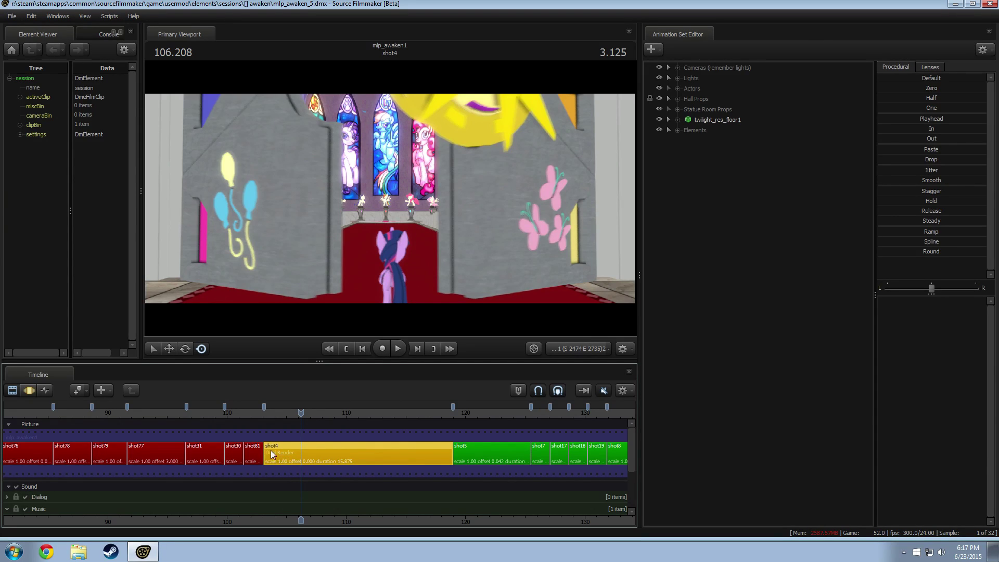
# Move the playhead to the first frame of shot4, at 103.083.
pyautogui.click(264, 414)
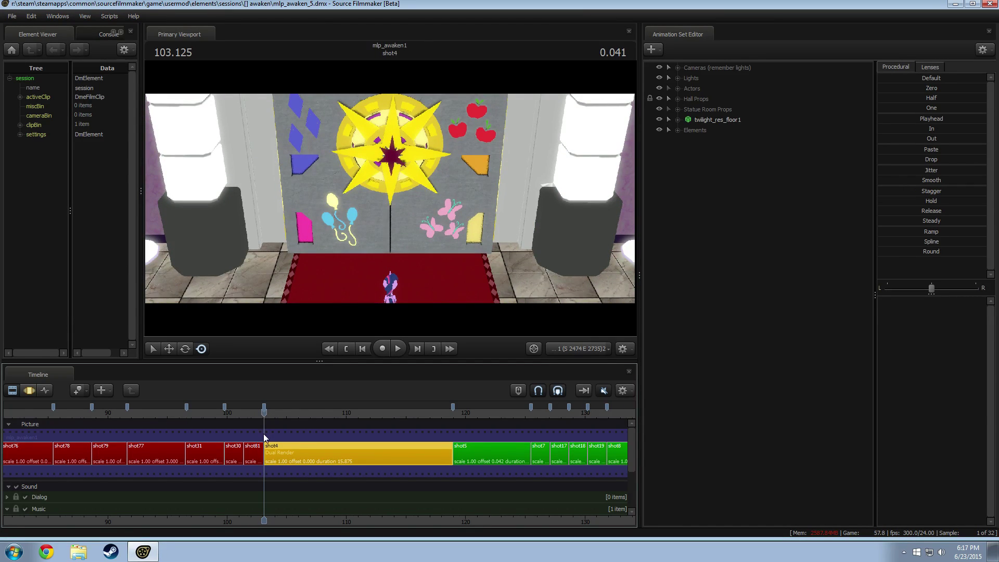
pyautogui.scroll(8, 264, 434)
pyautogui.click(262, 413)
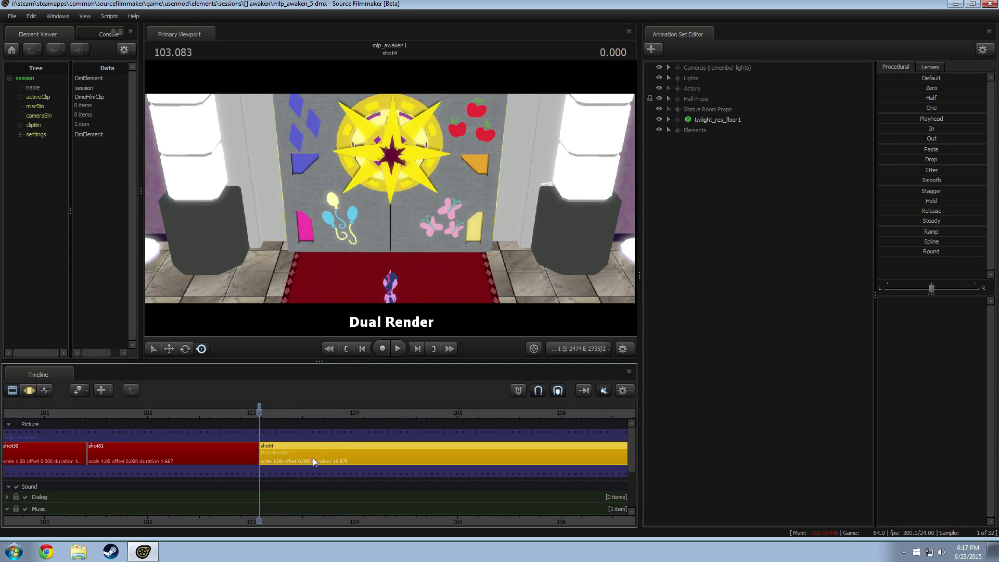
# Expand shot4's Cameras group and select Camera 1 (S 2474 E 2735).
pyautogui.scroll(-10, 313, 458)
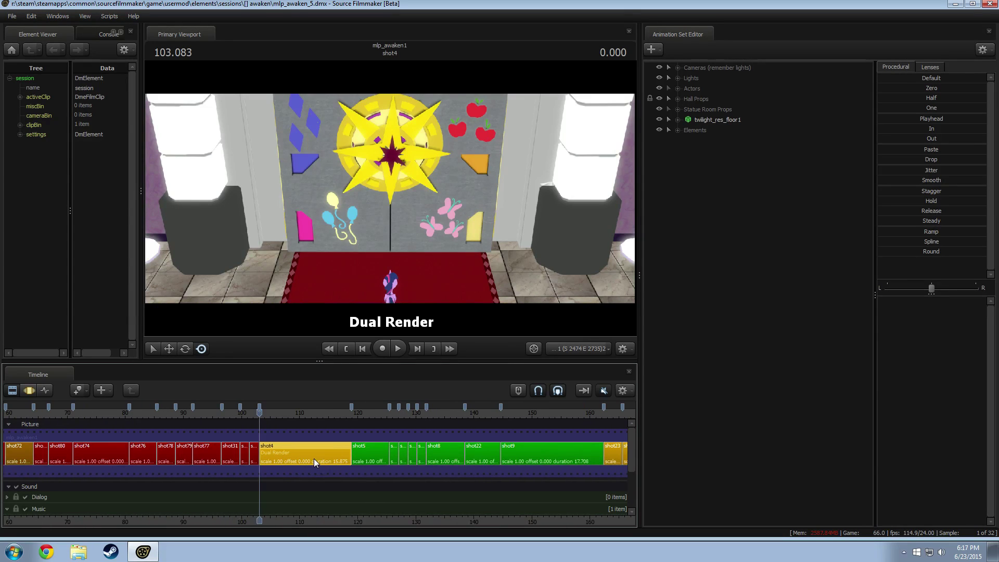
pyautogui.moveTo(277, 523); pyautogui.dragTo(365, 522, button='middle')
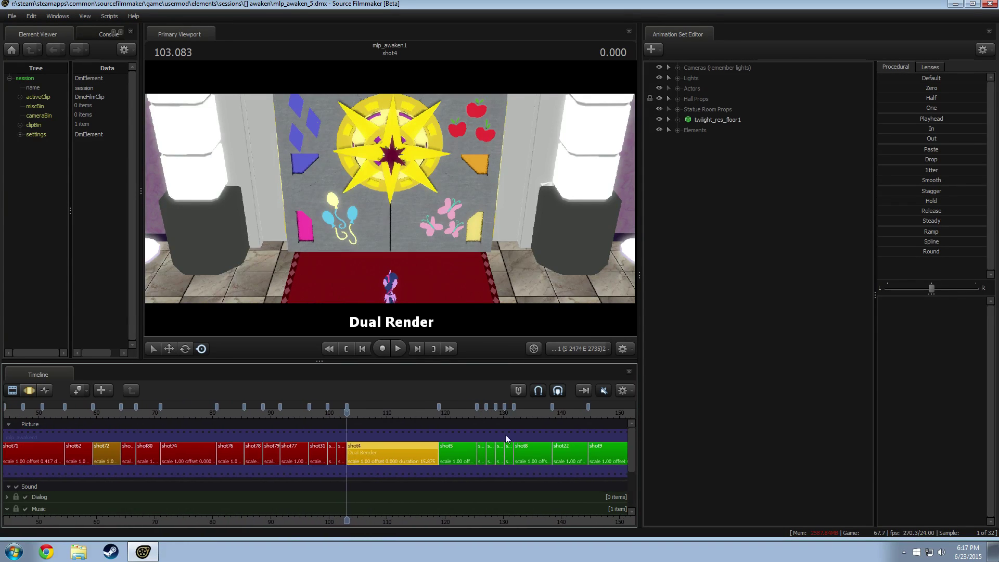
pyautogui.click(677, 68)
pyautogui.click(738, 88)
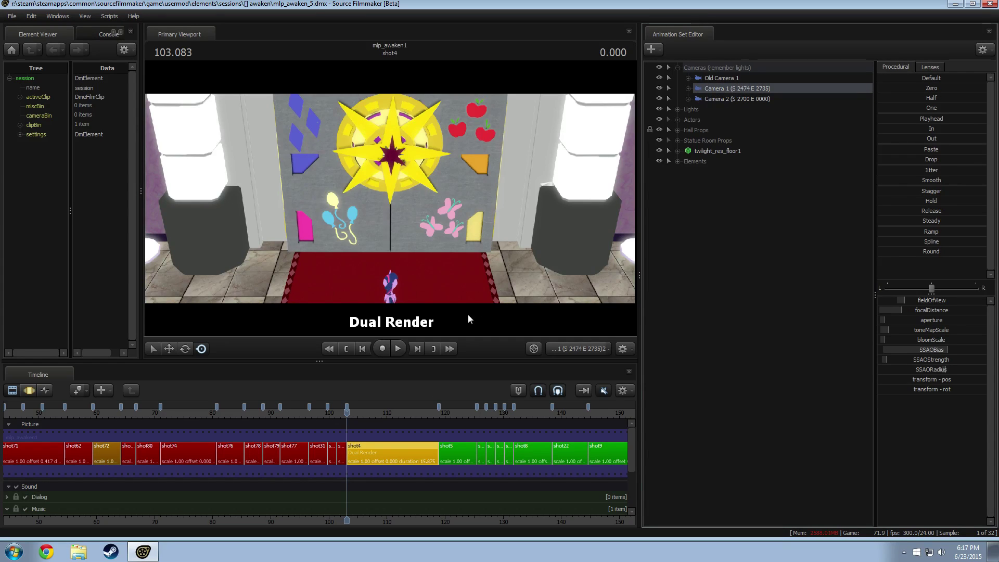
# View the text associated with the shot4 clip and close the text editor.
pyautogui.scroll(-5, 258, 513)
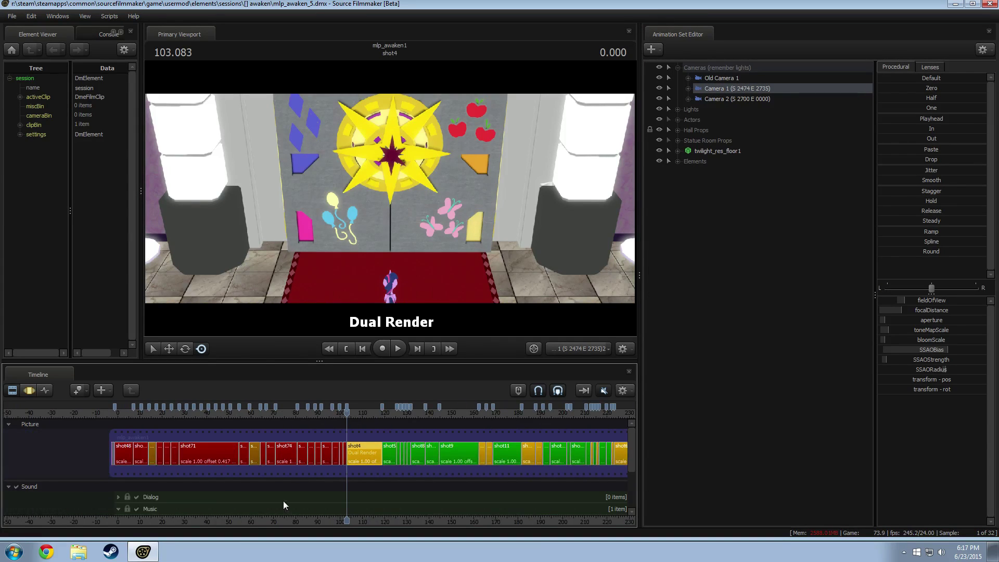
pyautogui.scroll(1, 292, 499)
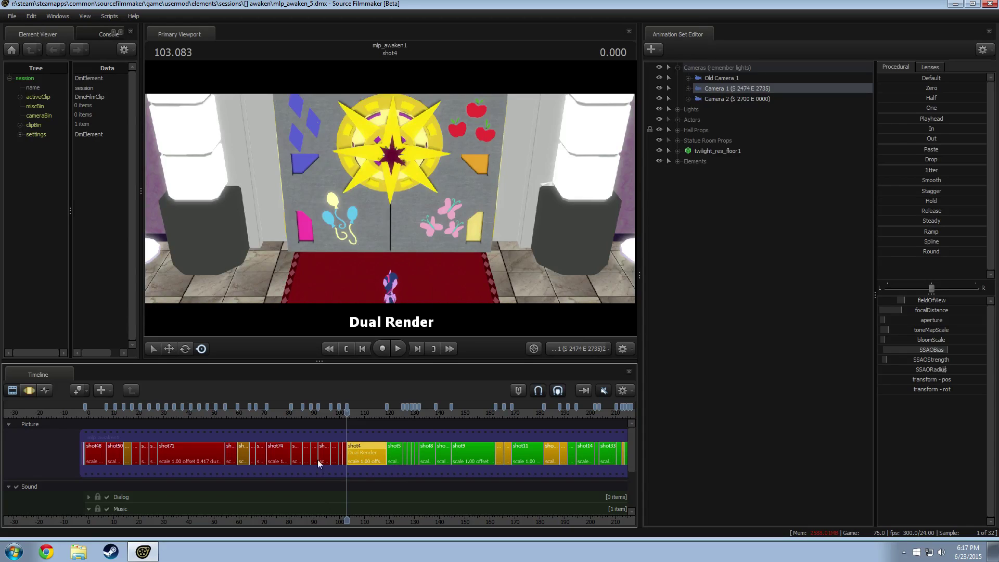
pyautogui.scroll(10, 396, 458)
pyautogui.scroll(2, 366, 461)
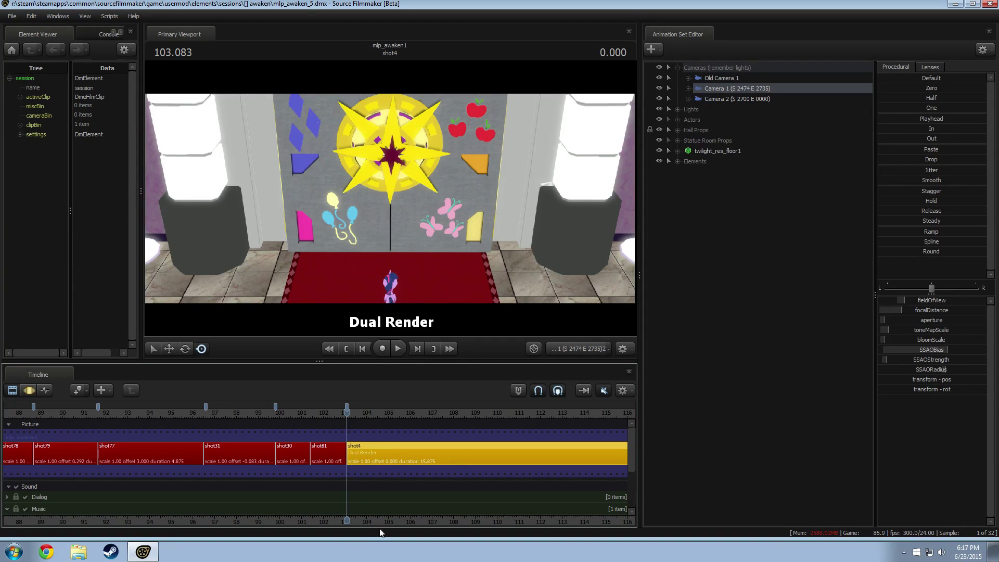
pyautogui.rightClick(388, 454)
pyautogui.moveTo(411, 322)
pyautogui.click(497, 324)
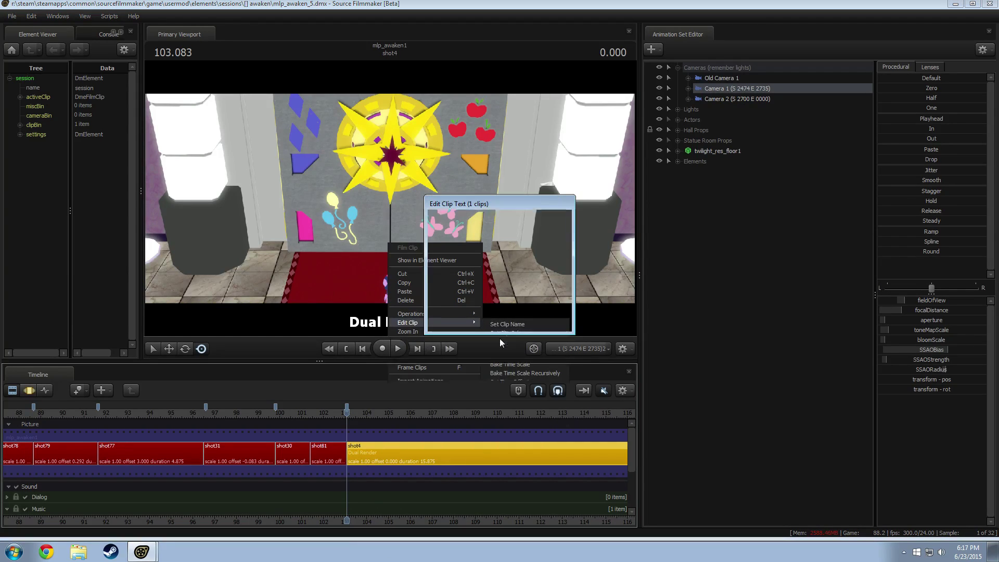
pyautogui.click(509, 319)
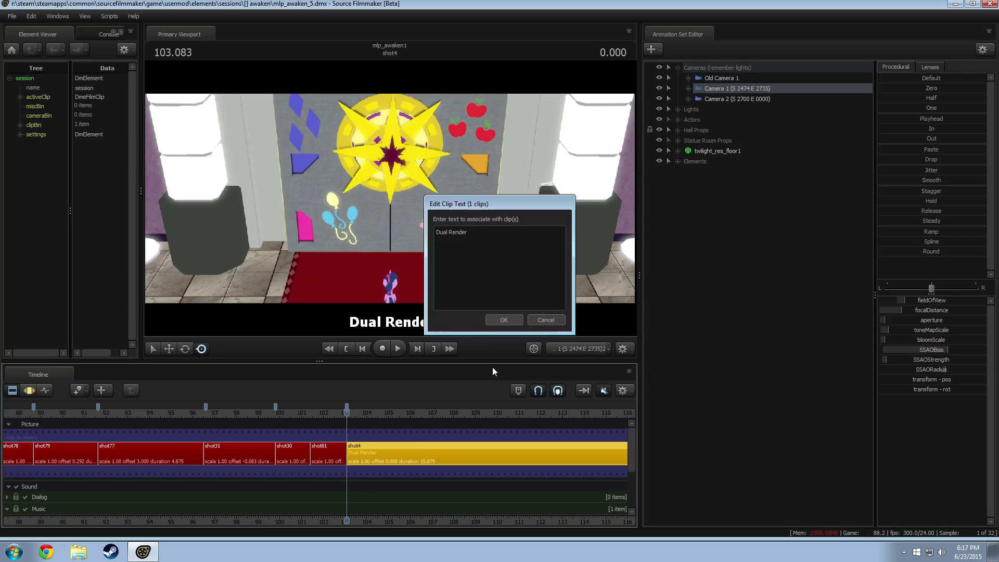
# View the background colour settings of the shot4 clip and cancel the colour selection.
pyautogui.rightClick(392, 458)
pyautogui.moveTo(417, 325)
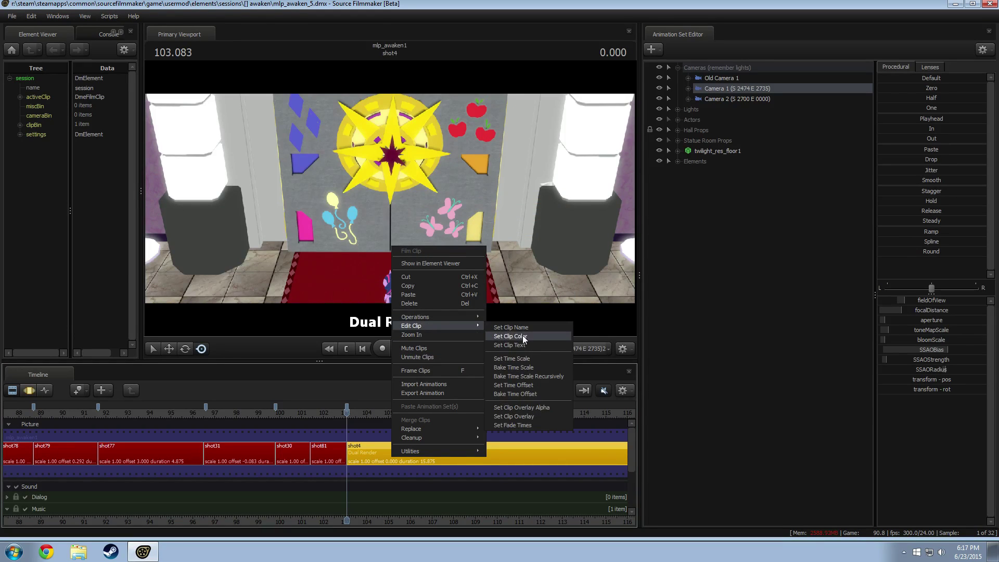
pyautogui.click(523, 335)
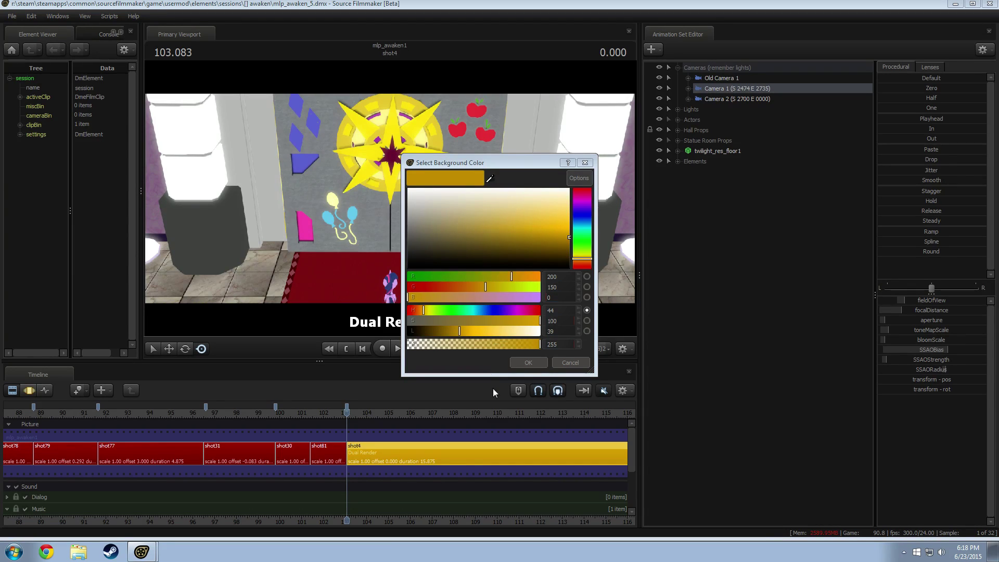
pyautogui.click(467, 366)
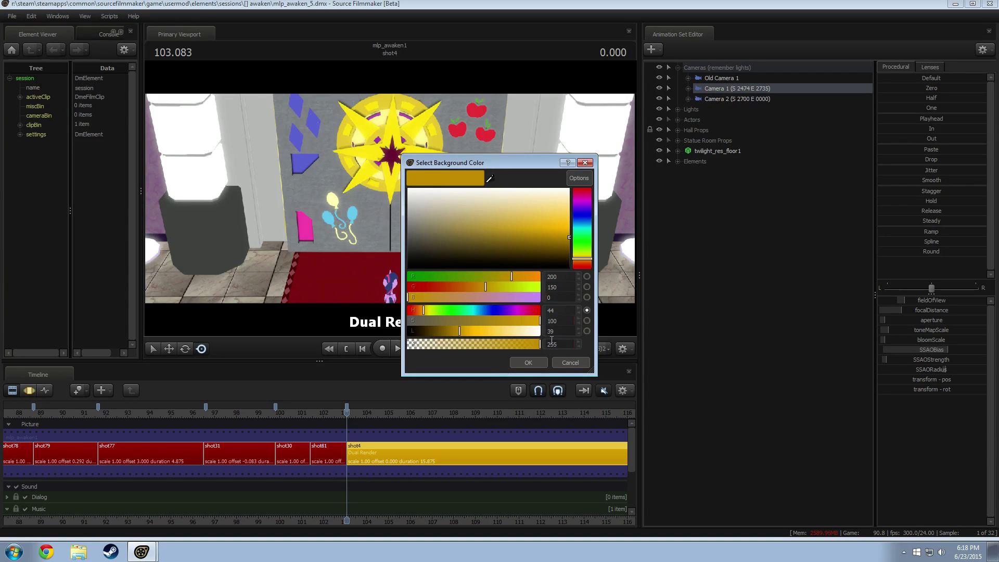
pyautogui.click(579, 364)
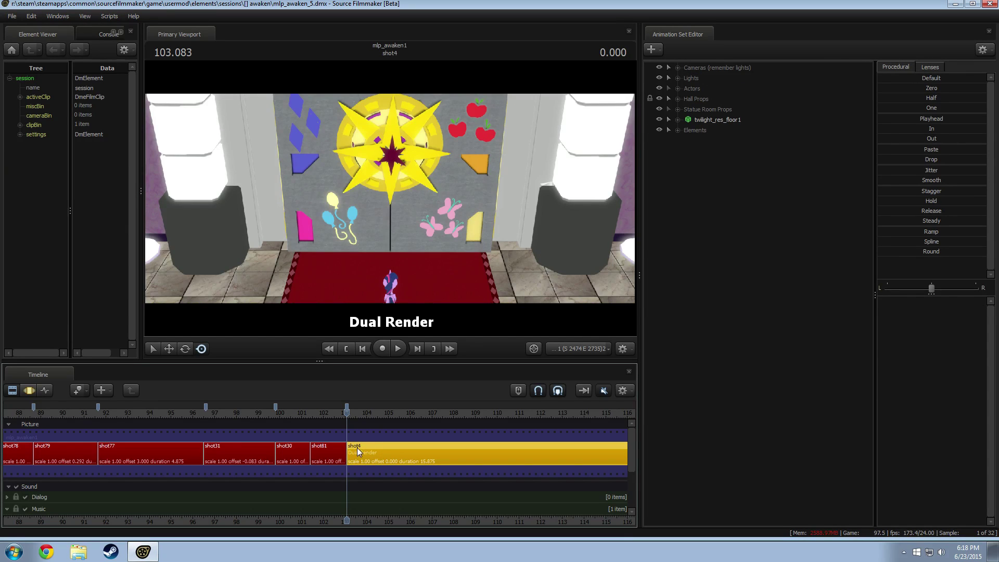
# Move the playhead back near the film's start, into shot48 at 0.916.
pyautogui.scroll(-8, 379, 482)
pyautogui.scroll(-3, 382, 483)
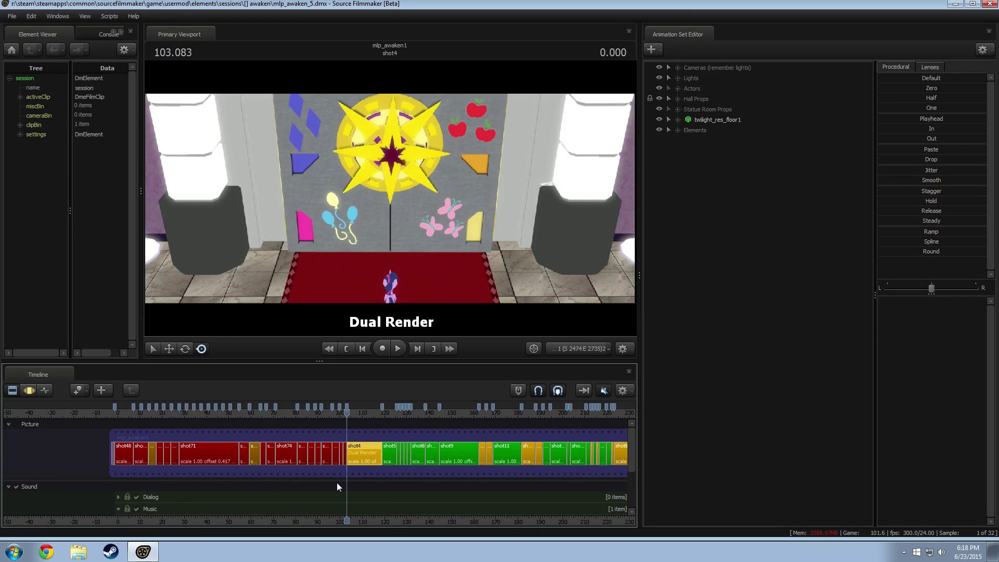
pyautogui.scroll(-1, 339, 483)
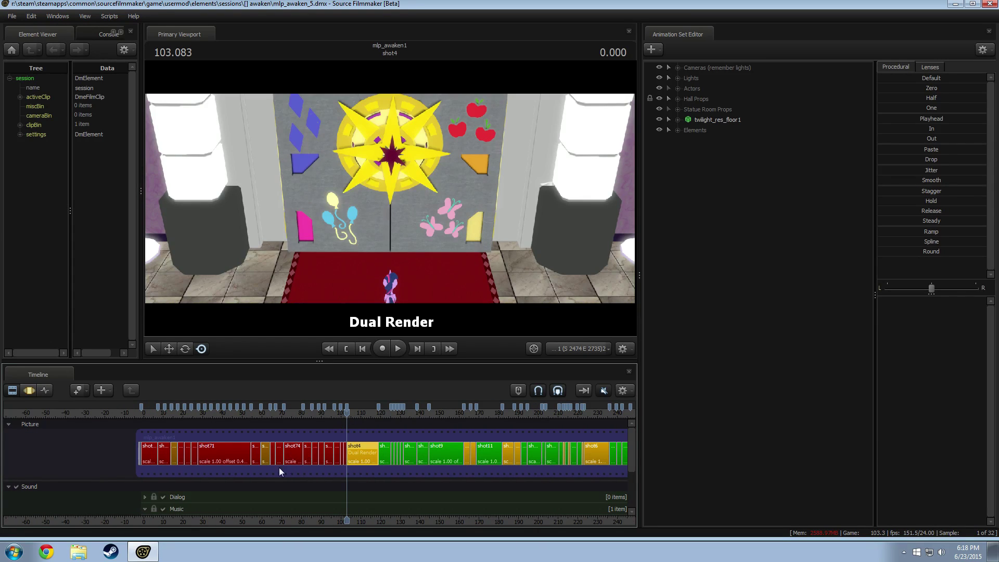
pyautogui.scroll(2, 196, 479)
pyautogui.click(58, 425)
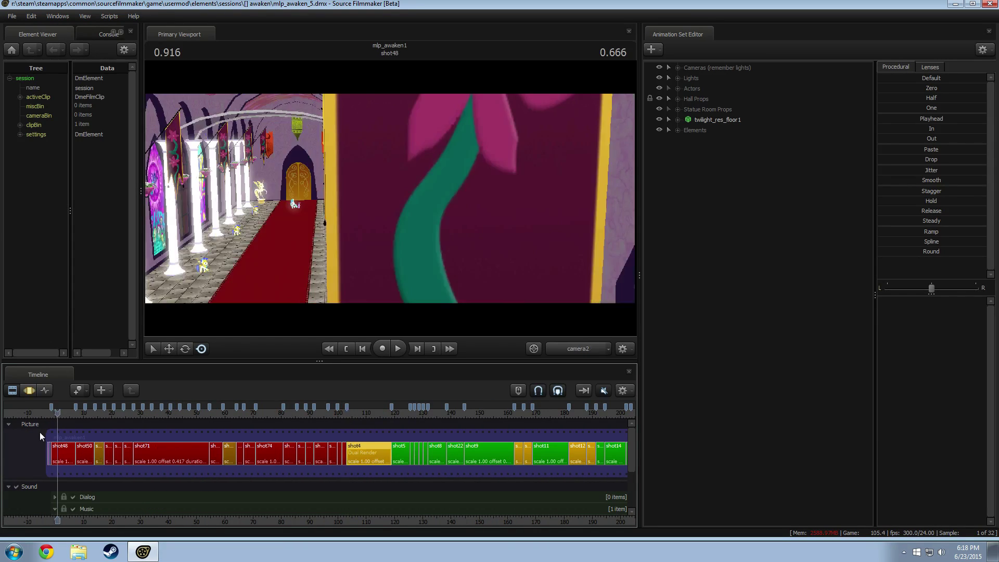
# Select the shot48 clip near the start of the film.
pyautogui.scroll(8, 40, 432)
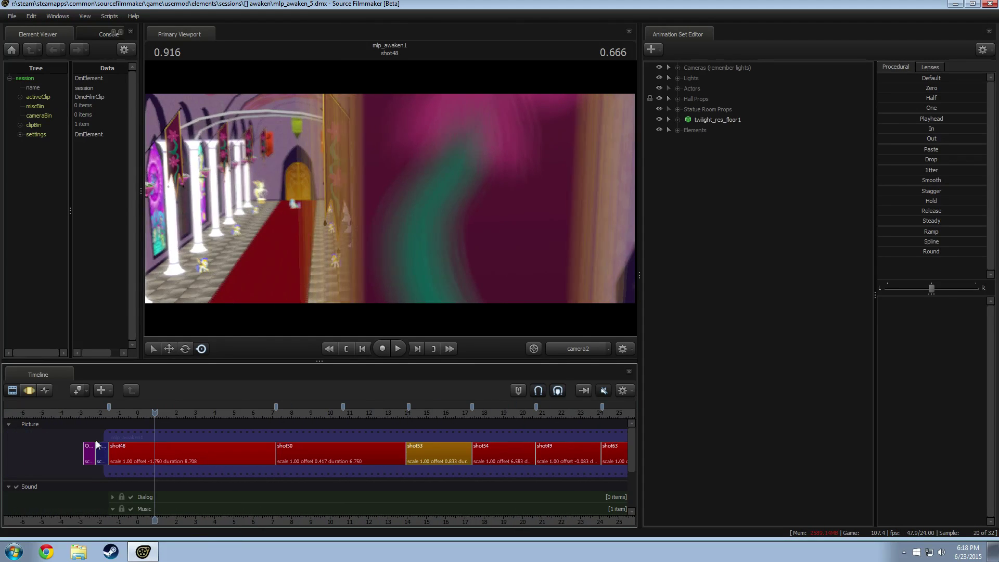
pyautogui.click(157, 448)
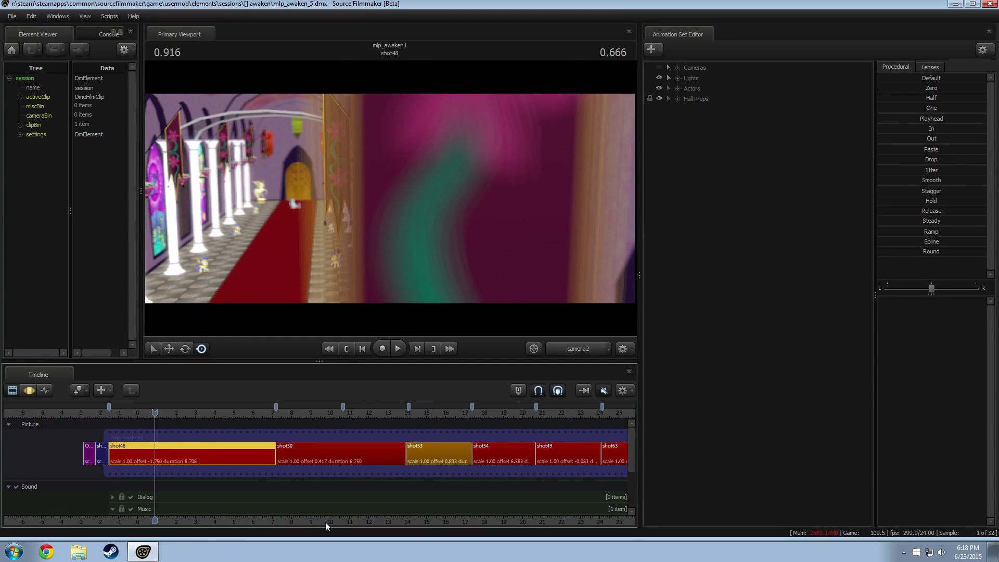
pyautogui.scroll(-5, 223, 501)
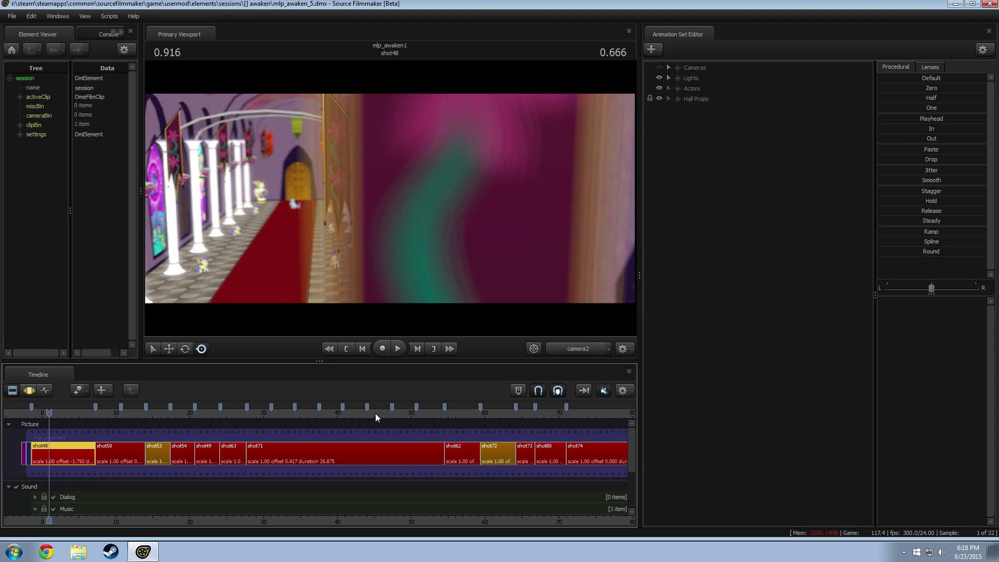
# Move the playhead into shot71 at 49.708 to examine that part of the film.
pyautogui.moveTo(373, 416); pyautogui.dragTo(410, 458)
pyautogui.scroll(-5, 476, 514)
pyautogui.moveTo(287, 521); pyautogui.dragTo(224, 521)
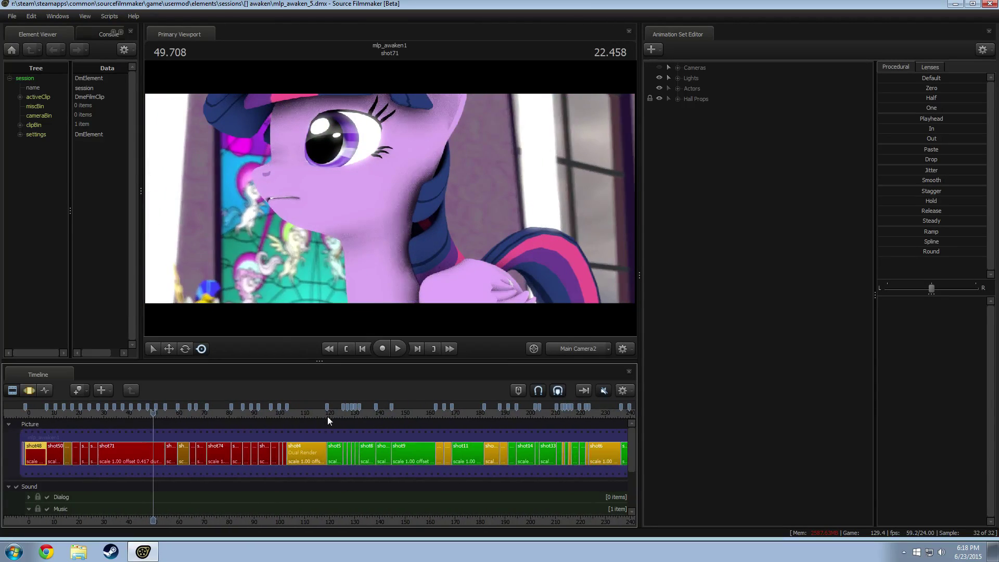
# Examine the film in shot22 at 140.875 and in shot4 at 104.791.
pyautogui.moveTo(328, 417); pyautogui.dragTo(382, 420)
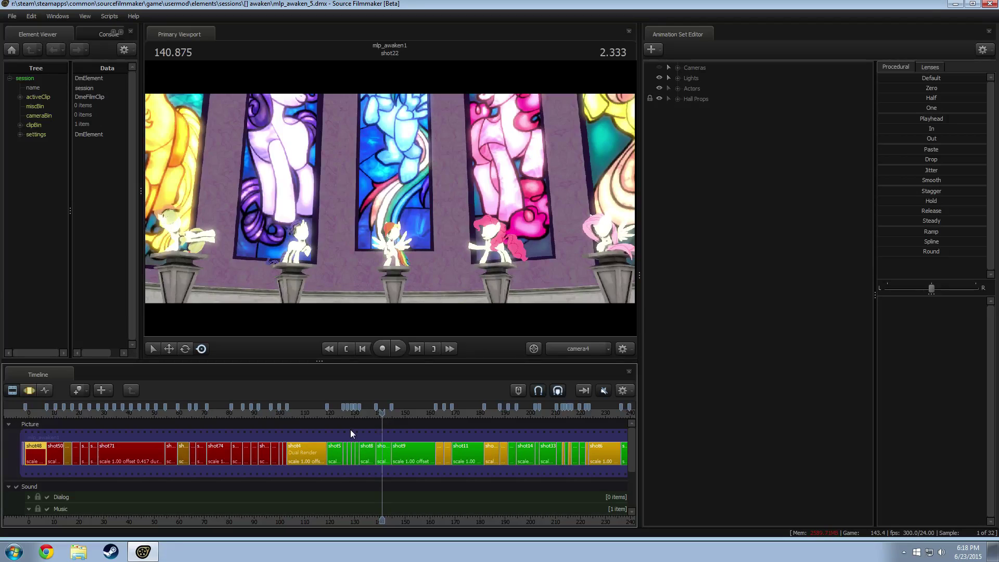
pyautogui.scroll(5, 342, 527)
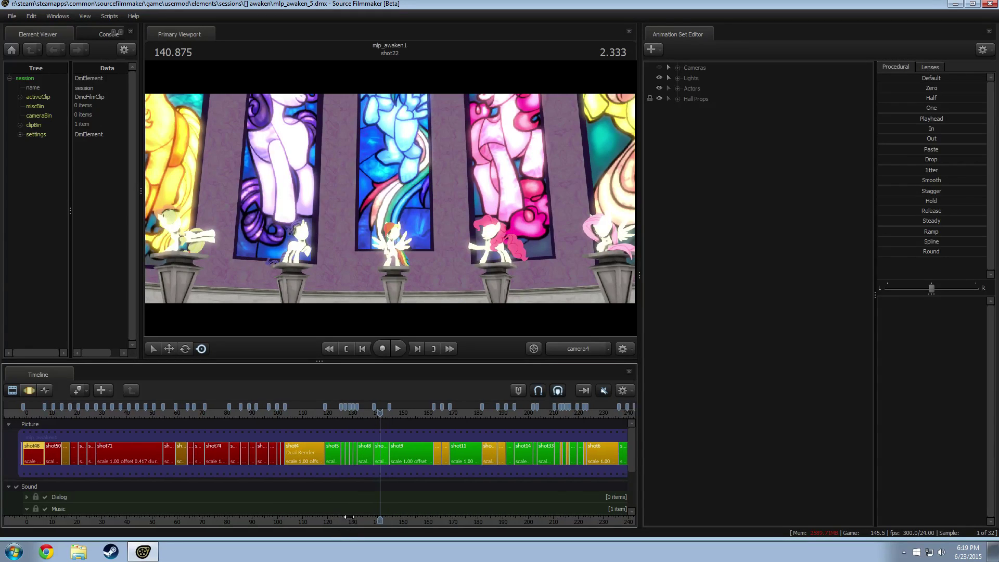
pyautogui.scroll(2, 279, 517)
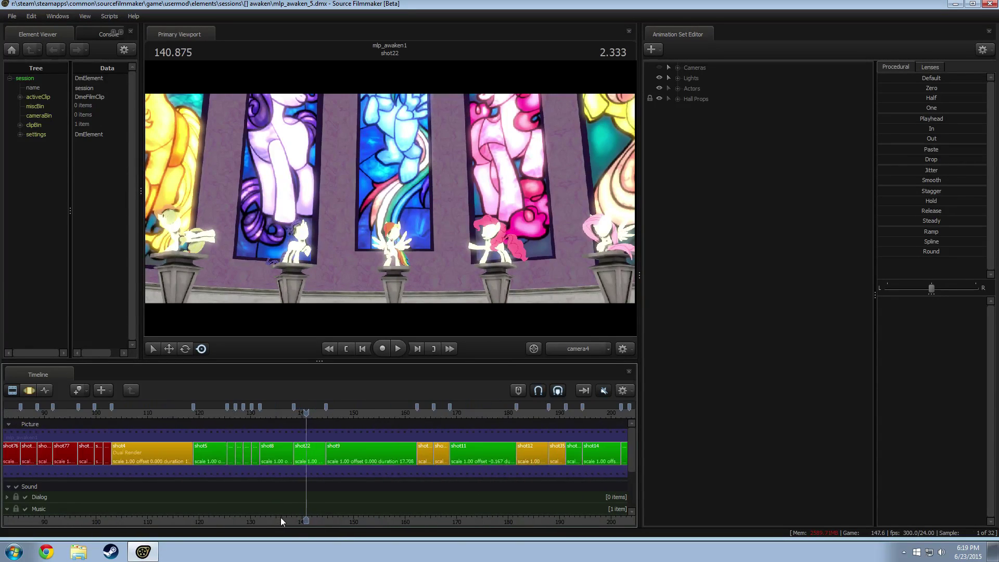
pyautogui.scroll(-3, 313, 468)
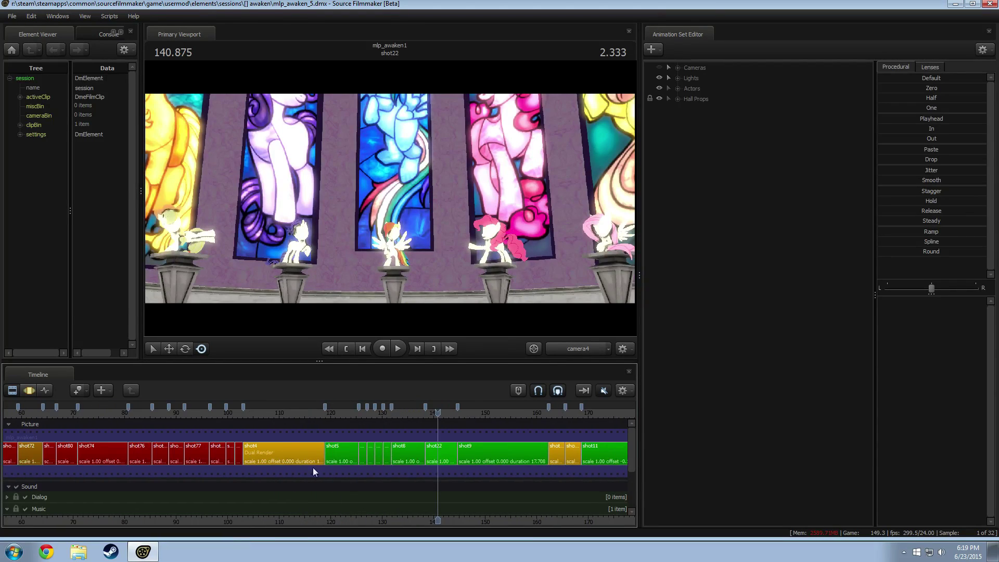
pyautogui.click(308, 413)
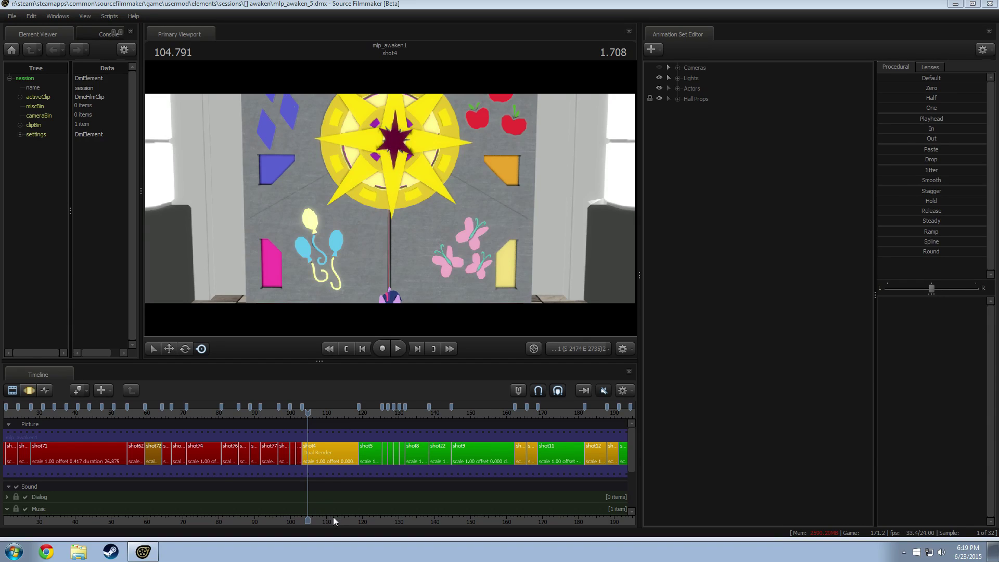
pyautogui.moveTo(333, 517); pyautogui.dragTo(476, 494, button='middle')
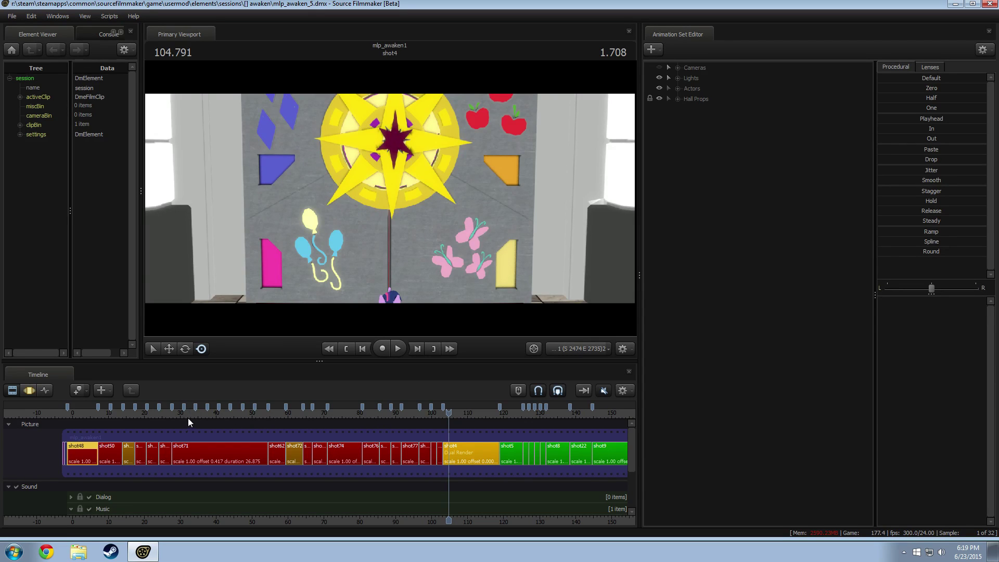
# Scrub back through shot71 and leave the playhead at 45.166.
pyautogui.moveTo(188, 418); pyautogui.dragTo(247, 420)
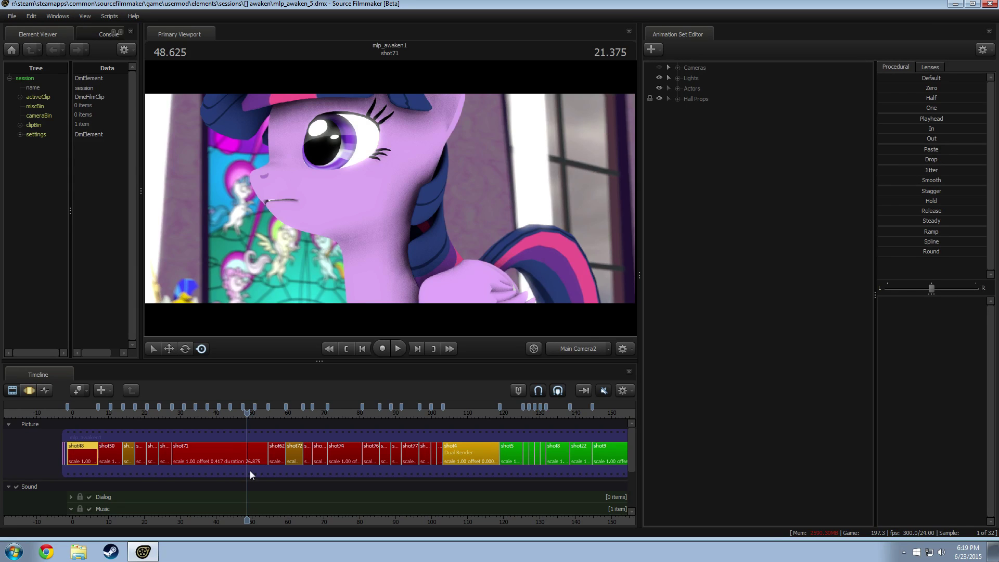
pyautogui.moveTo(217, 414)
pyautogui.mouseDown()
pyautogui.moveTo(247, 413)
pyautogui.moveTo(235, 414)
pyautogui.mouseUp()
pyautogui.scroll(4, 252, 505)
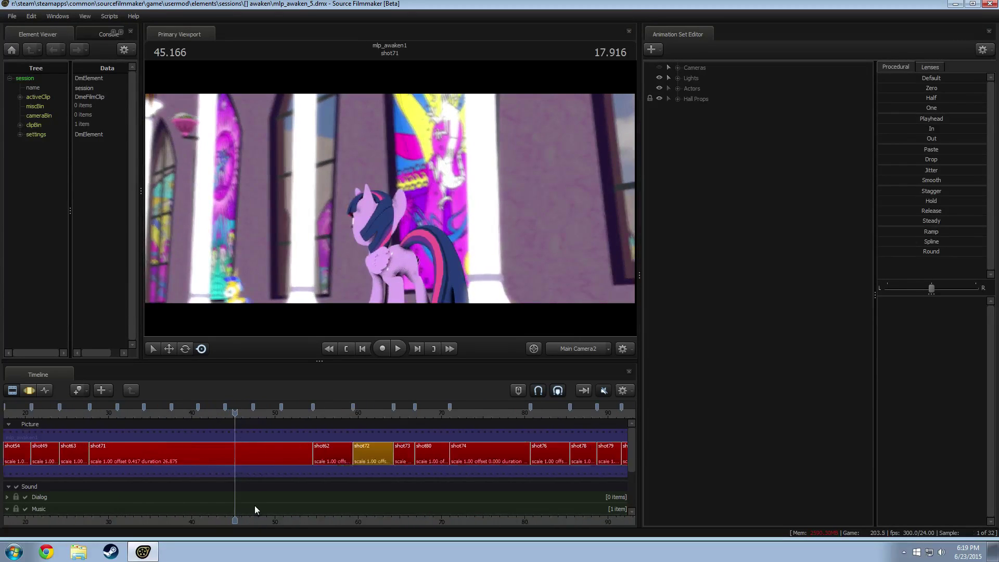
pyautogui.scroll(-4, 254, 505)
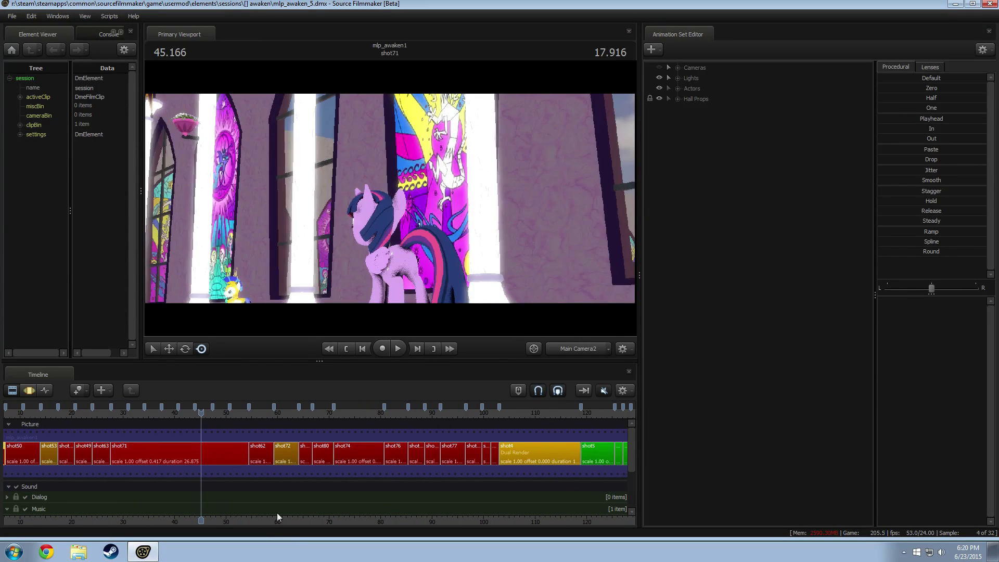
# Select the shot71 clip and view its clip editing options for name, colour, text and timing.
pyautogui.rightClick(239, 447)
pyautogui.moveTo(291, 319)
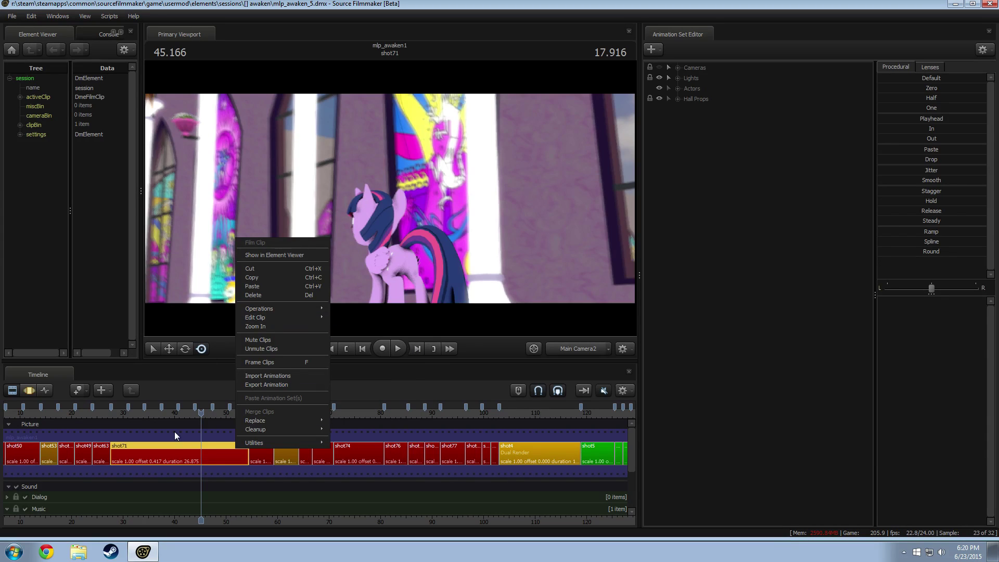
pyautogui.click(162, 451)
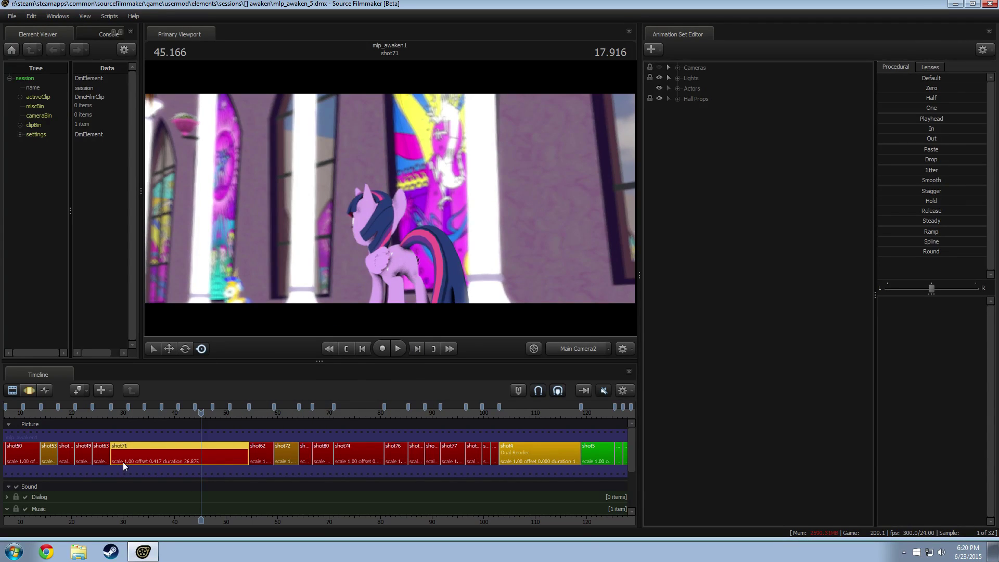
pyautogui.rightClick(154, 454)
pyautogui.moveTo(200, 314)
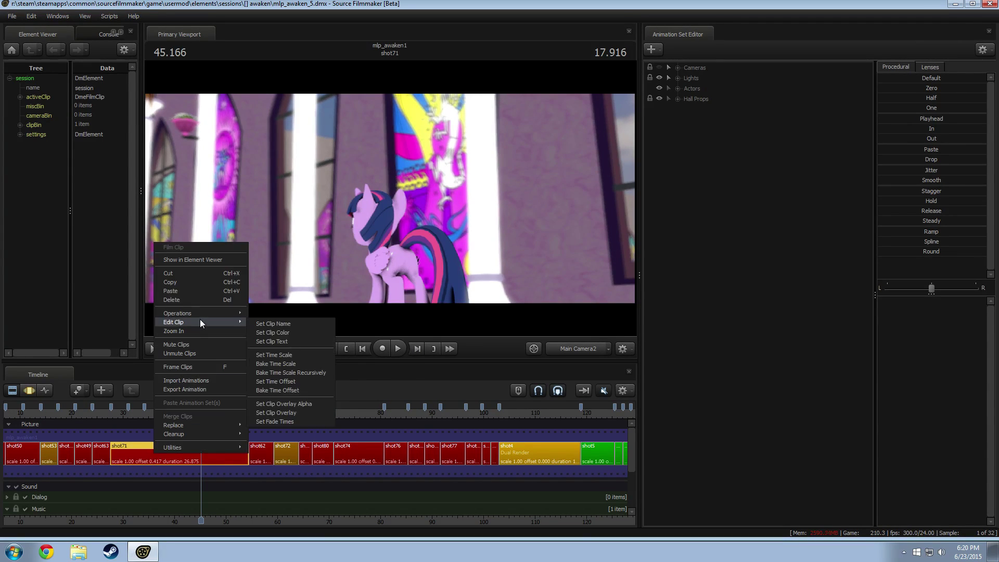
pyautogui.moveTo(229, 323)
# Select Old Camera's toneMapScale control in shot71's Cameras group and show it in the Motion Editor with an infinite time selection.
pyautogui.click(678, 68)
pyautogui.click(688, 78)
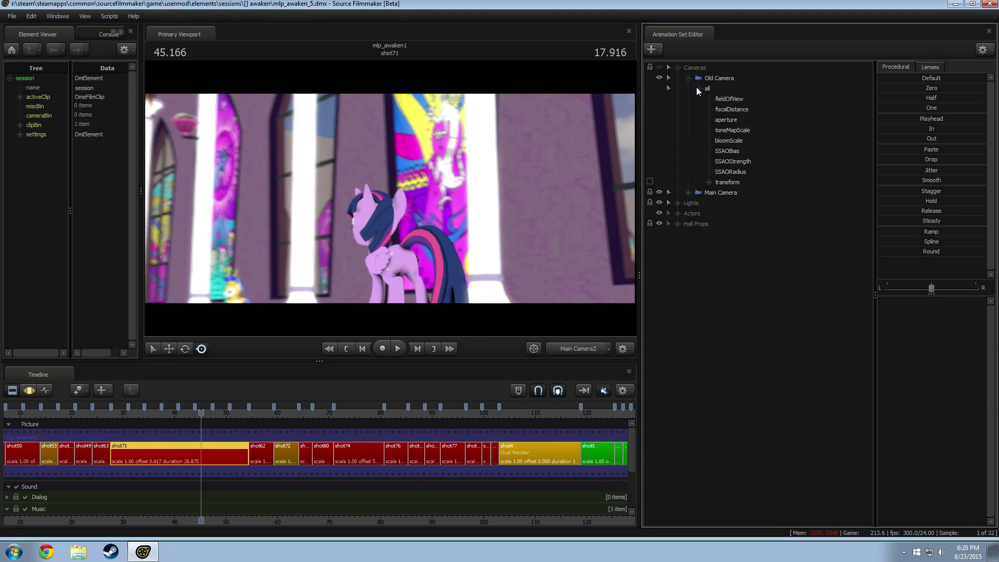
pyautogui.click(729, 131)
pyautogui.press('F3')
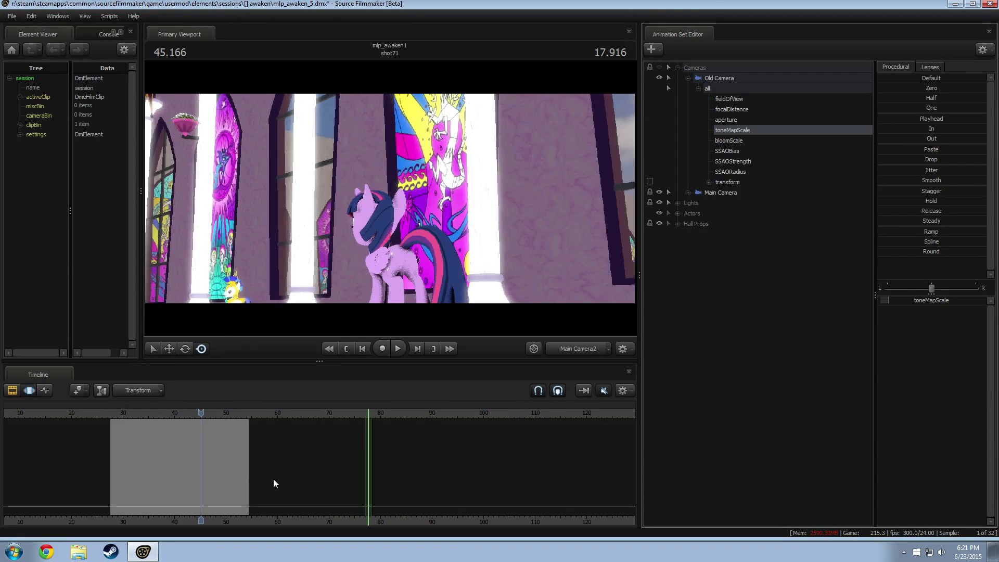
pyautogui.click(905, 306)
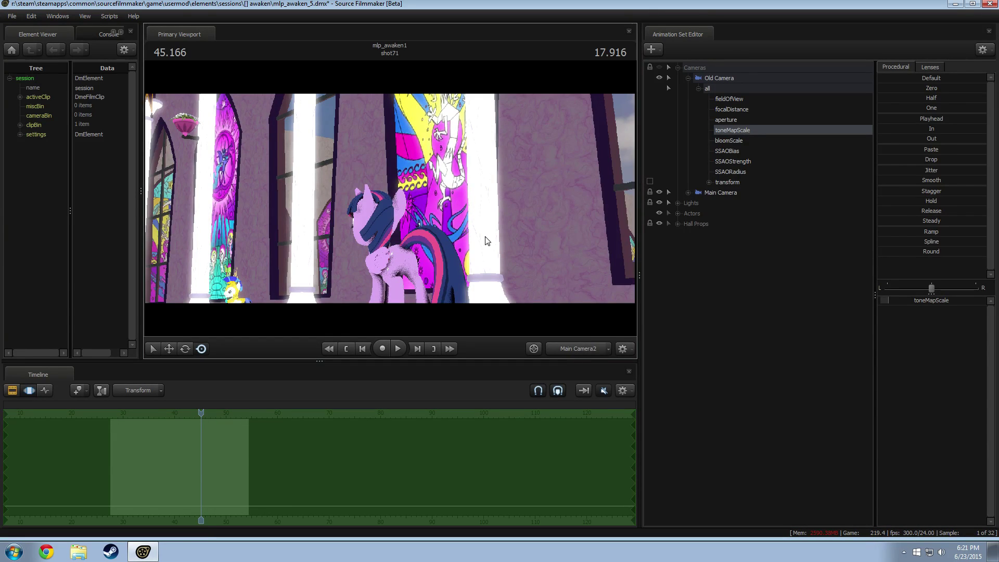
# Switch the primary viewport to the lit display and try lowering Old Camera's toneMapScale.
pyautogui.rightClick(485, 239)
pyautogui.click(513, 264)
pyautogui.click(938, 303)
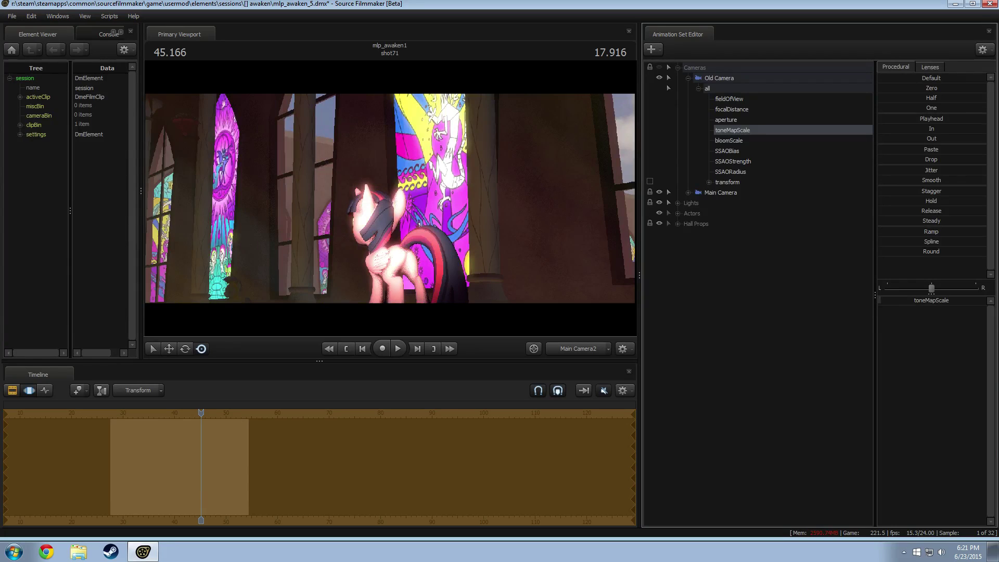
# Select Main Camera in the Cameras group and try adjusting its toneMapScale.
pyautogui.click(678, 67)
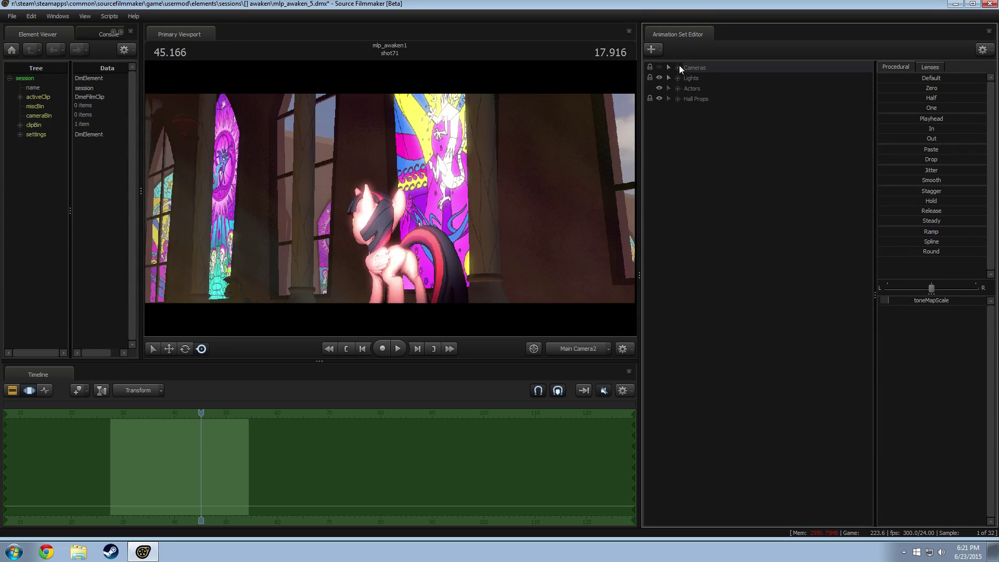
pyautogui.click(678, 67)
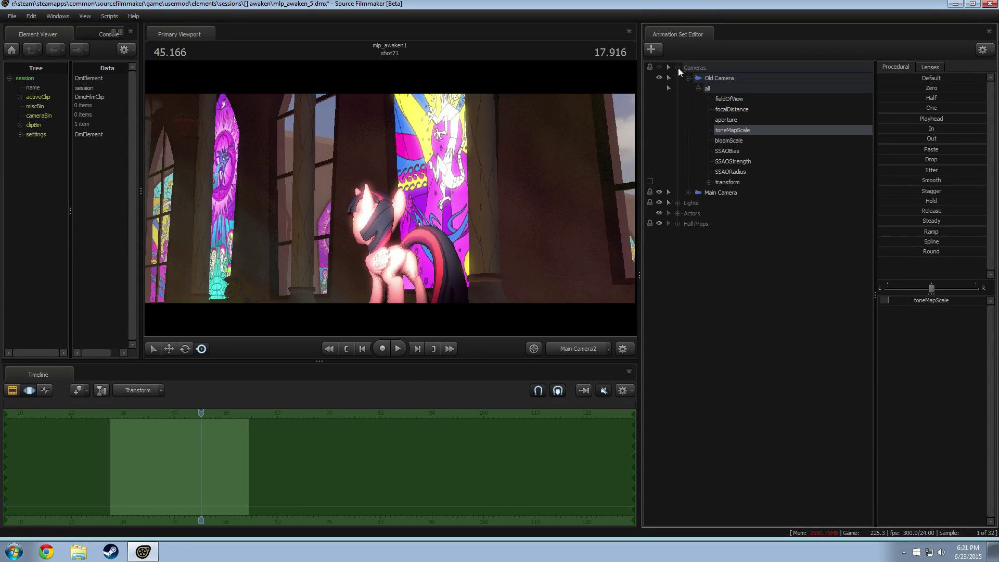
pyautogui.click(726, 193)
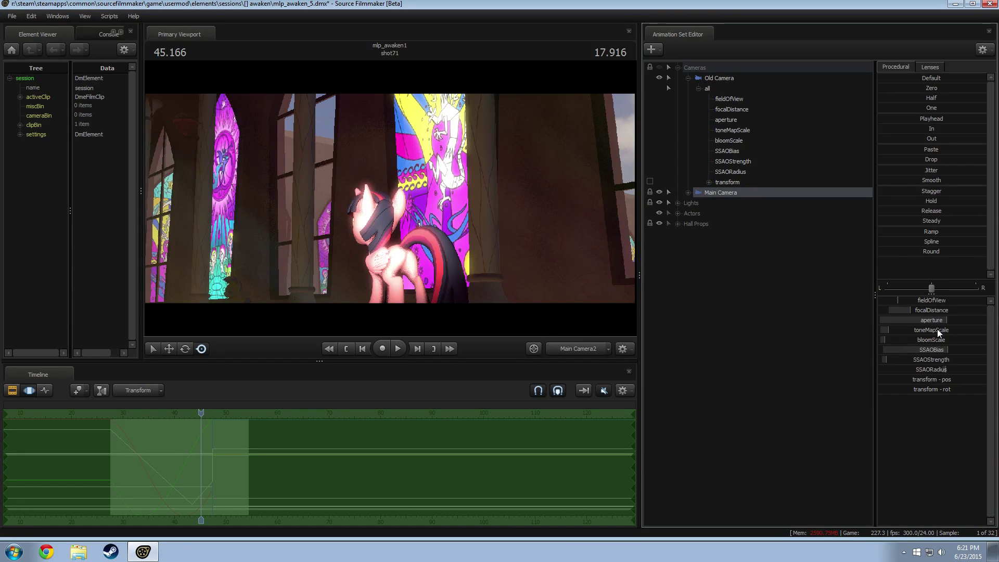
pyautogui.moveTo(944, 333)
pyautogui.mouseDown()
pyautogui.moveTo(932, 333)
pyautogui.moveTo(945, 333)
pyautogui.mouseUp()
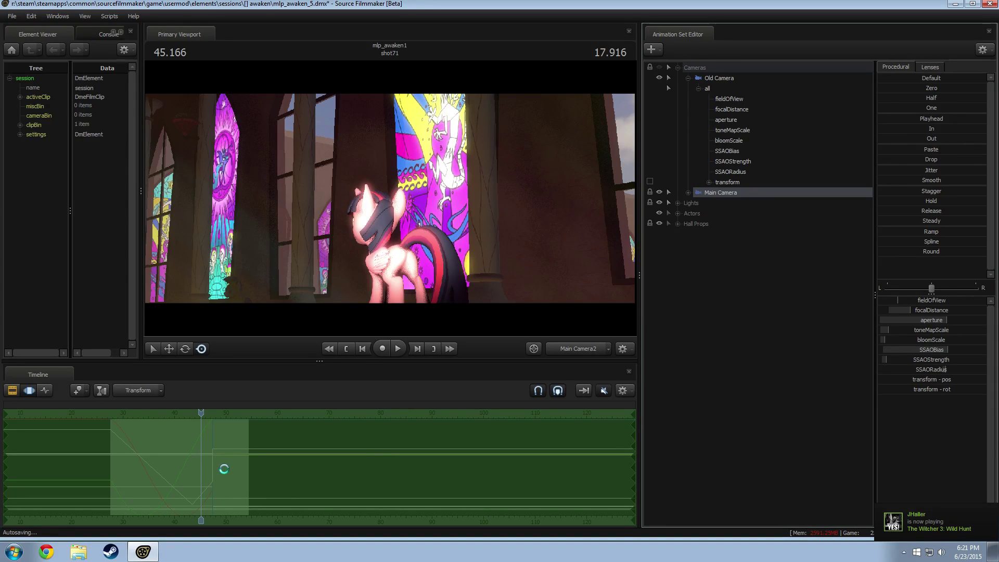
# Return to the Clip Editor and move the playhead to 46.958 in the selected shot71 clip.
pyautogui.press('F2')
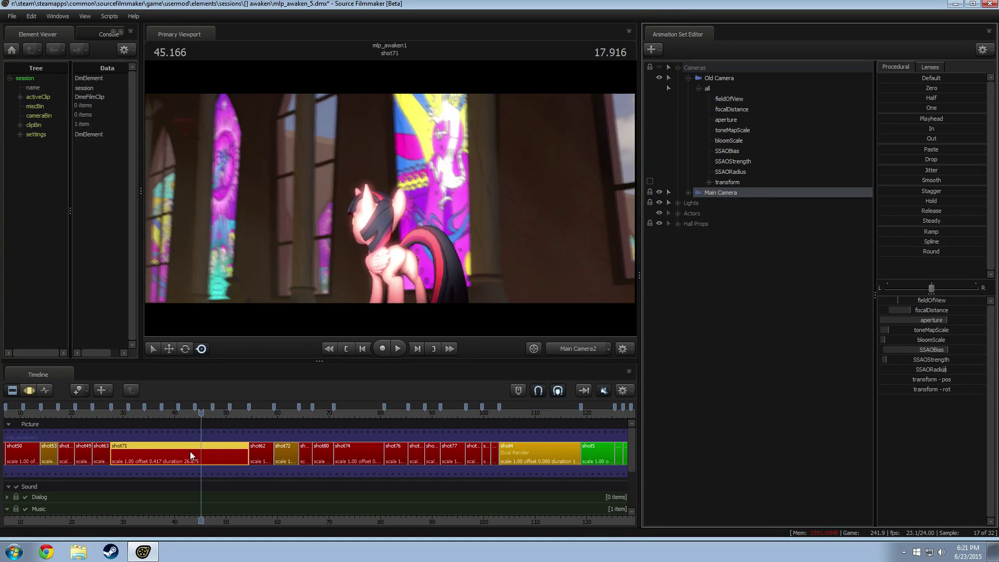
pyautogui.moveTo(214, 408); pyautogui.dragTo(209, 412)
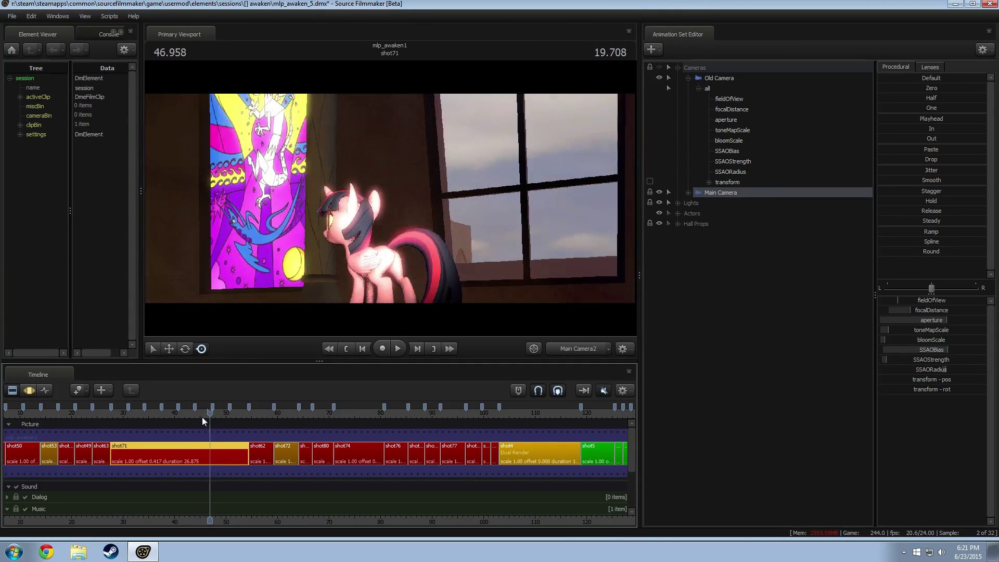
pyautogui.press('F3')
pyautogui.rightClick(198, 438)
pyautogui.press('F2')
pyautogui.click(179, 447)
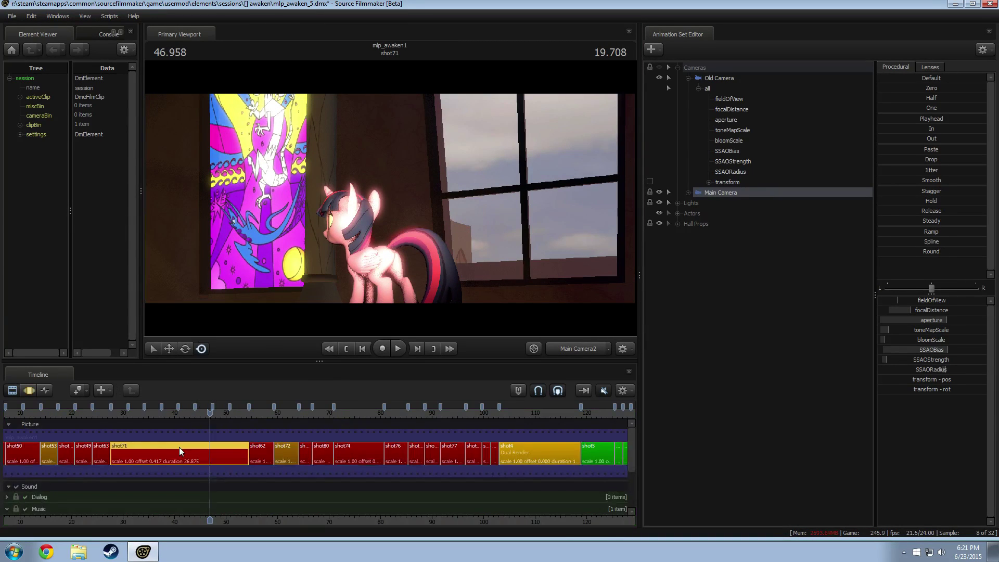
# Zoom in to the shot71 clip's contents and expand its animSetEditorChannels track.
pyautogui.rightClick(179, 447)
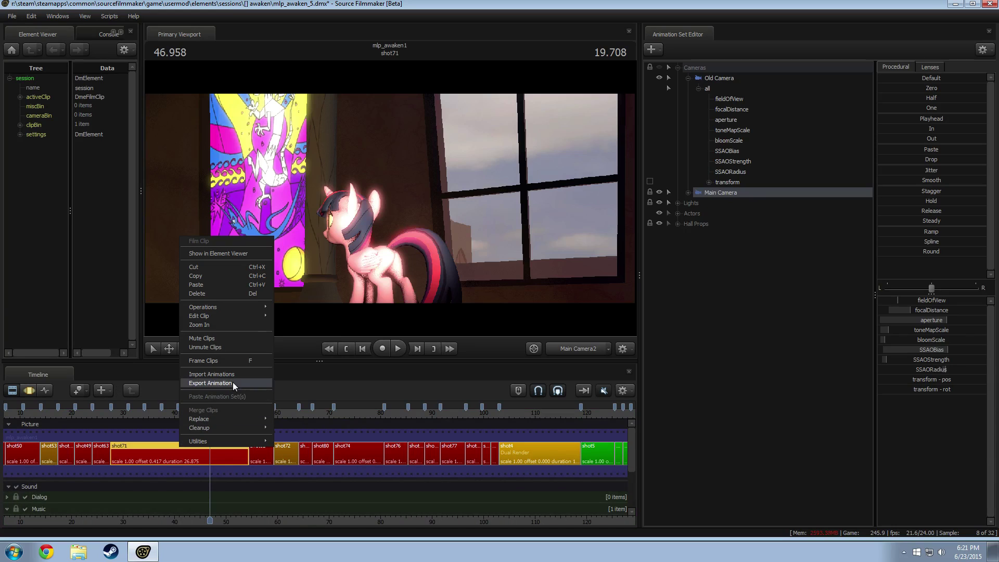
pyautogui.click(215, 325)
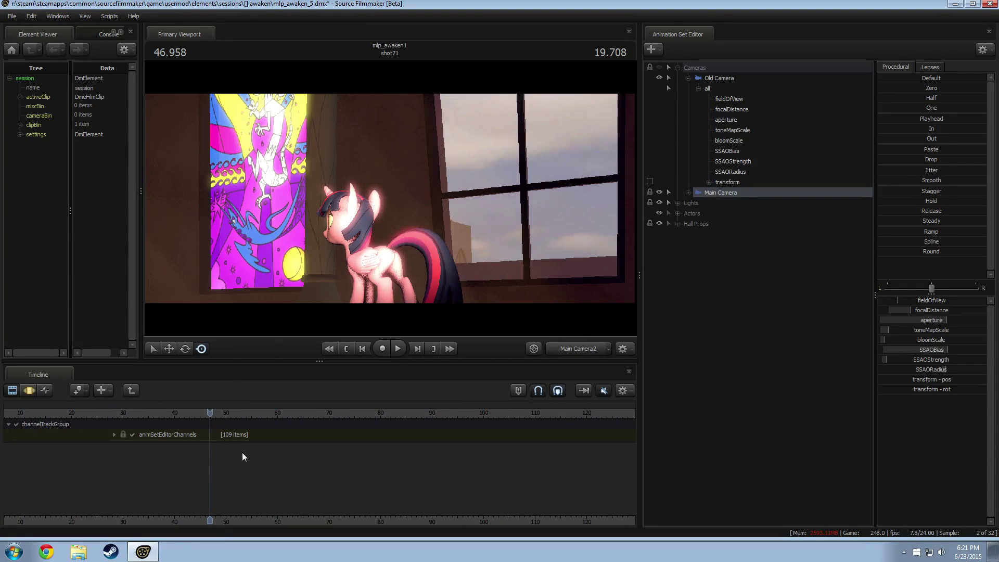
pyautogui.click(115, 435)
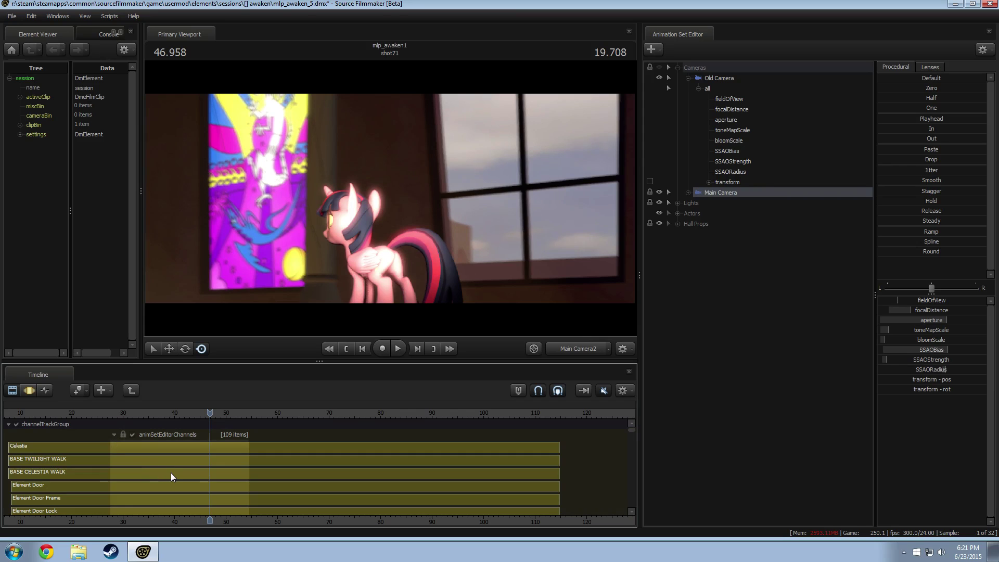
pyautogui.scroll(-2, 581, 443)
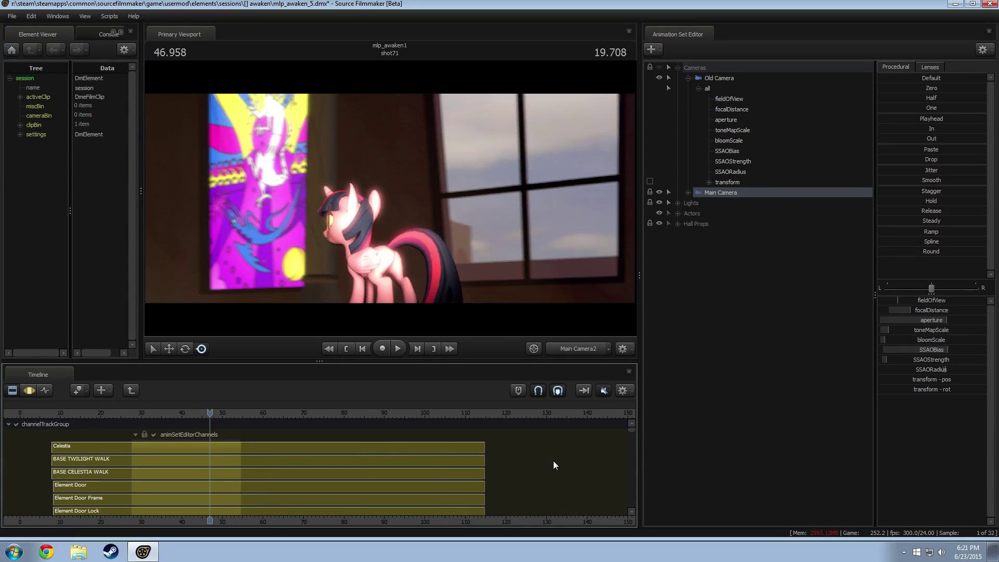
# Try shortening the end of the Celestia channel clip to about 96 and undo the trim.
pyautogui.moveTo(483, 445)
pyautogui.mouseDown()
pyautogui.moveTo(283, 445)
pyautogui.moveTo(414, 445)
pyautogui.mouseUp()
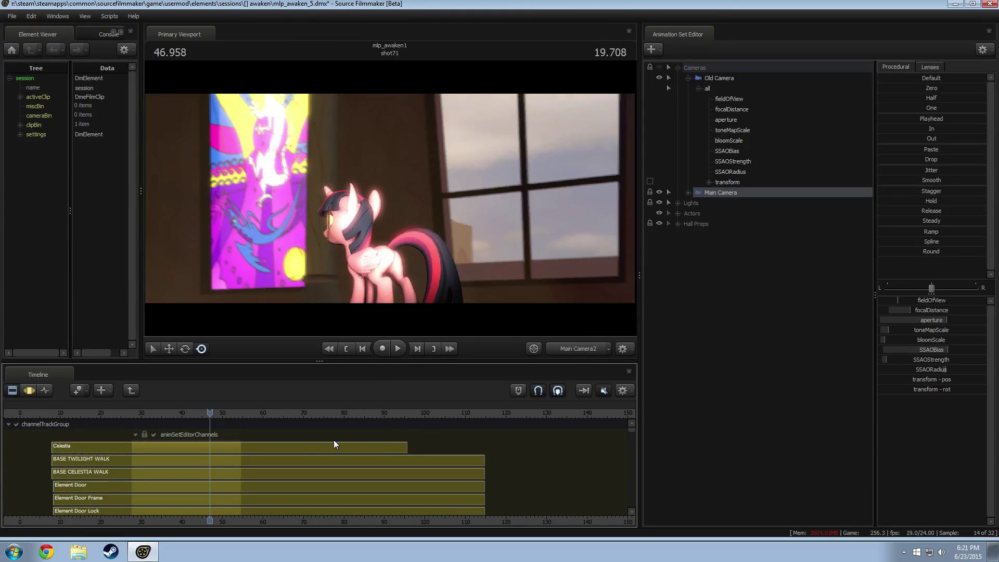
pyautogui.hotkey('ctrl', 'z')
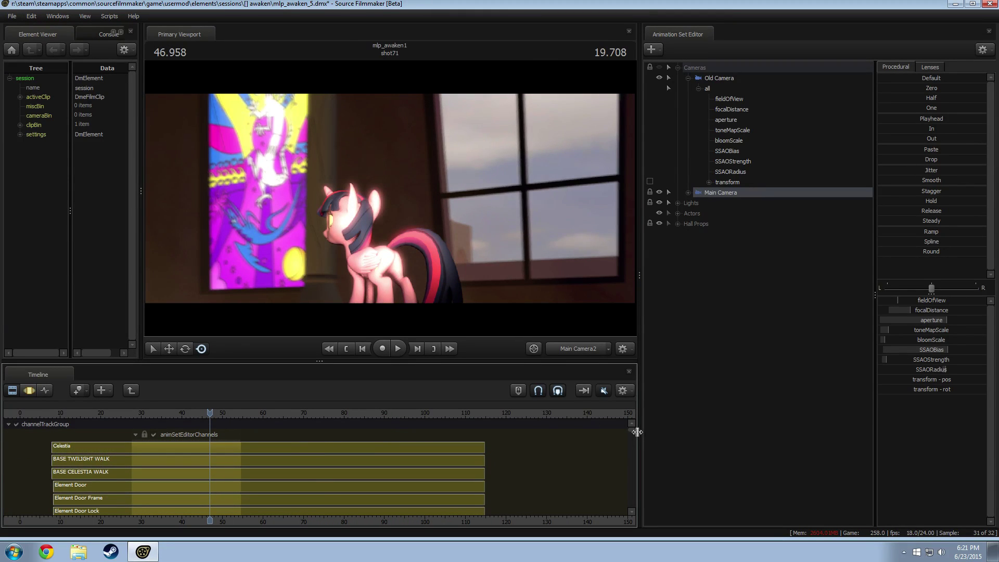
pyautogui.moveTo(632, 431)
pyautogui.mouseDown()
pyautogui.moveTo(627, 455)
pyautogui.moveTo(634, 430)
pyautogui.mouseUp()
# Scrub the playhead to 42.125 within shot71 and return from the channel tracks to the main film timeline.
pyautogui.click(150, 415)
pyautogui.moveTo(151, 415); pyautogui.dragTo(191, 414)
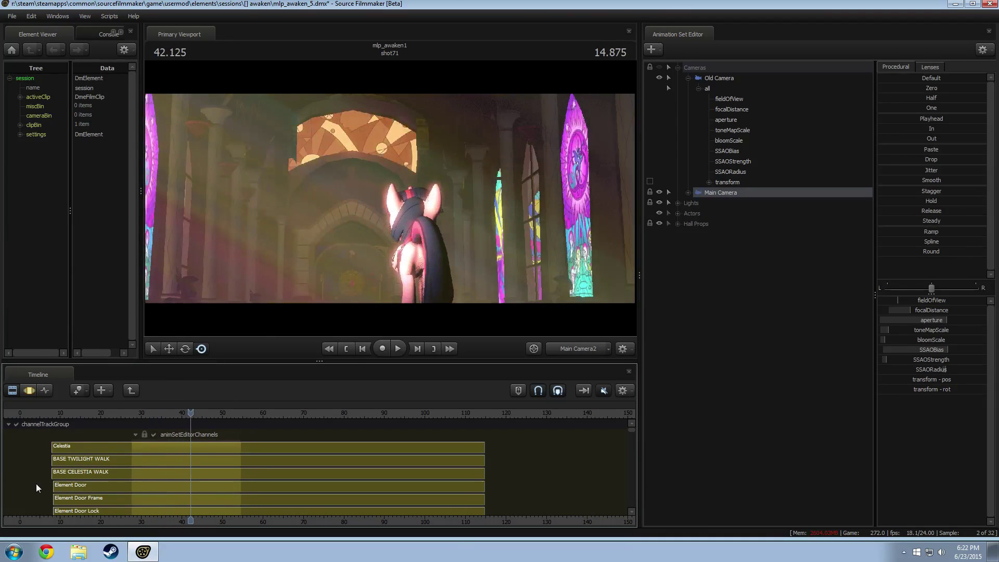
pyautogui.click(132, 390)
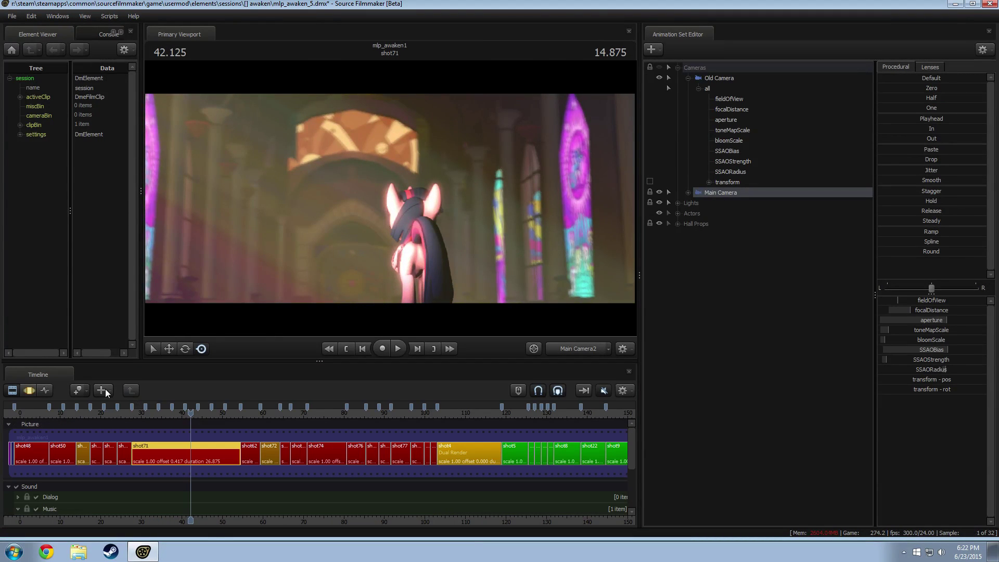
# Look through the Cleanup commands available for the shot71 film clip and dismiss them without applying any.
pyautogui.rightClick(176, 451)
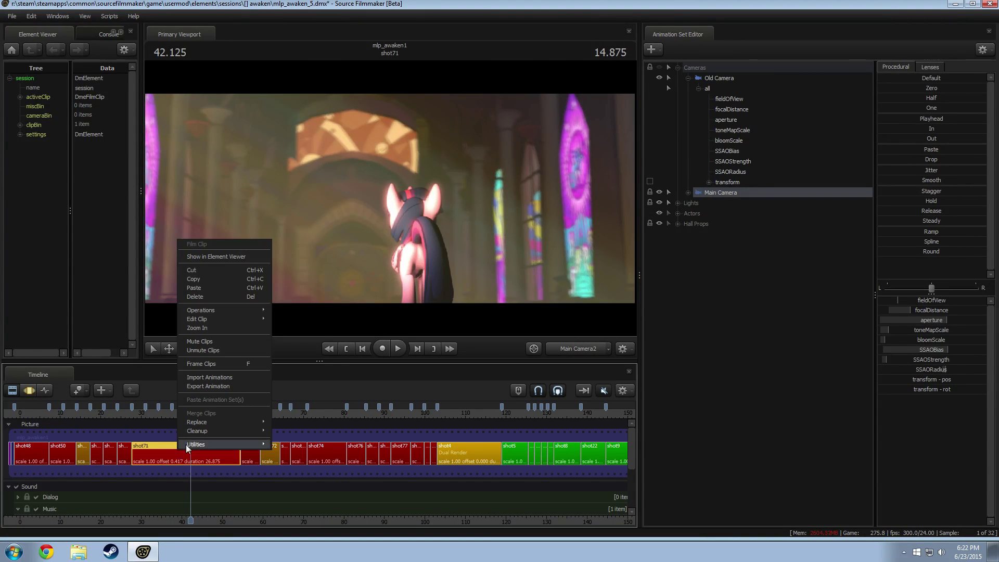
pyautogui.moveTo(198, 424)
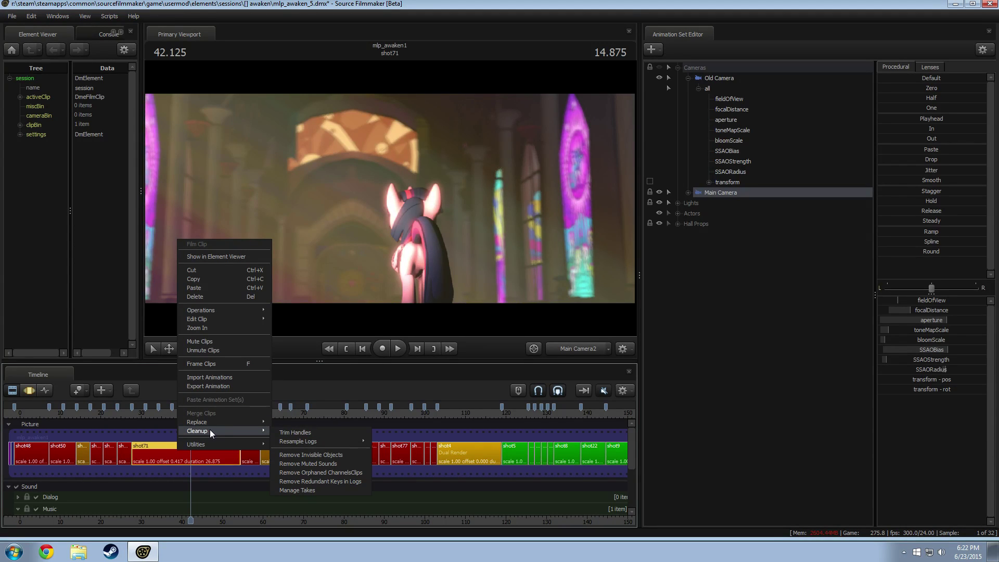
pyautogui.click(154, 448)
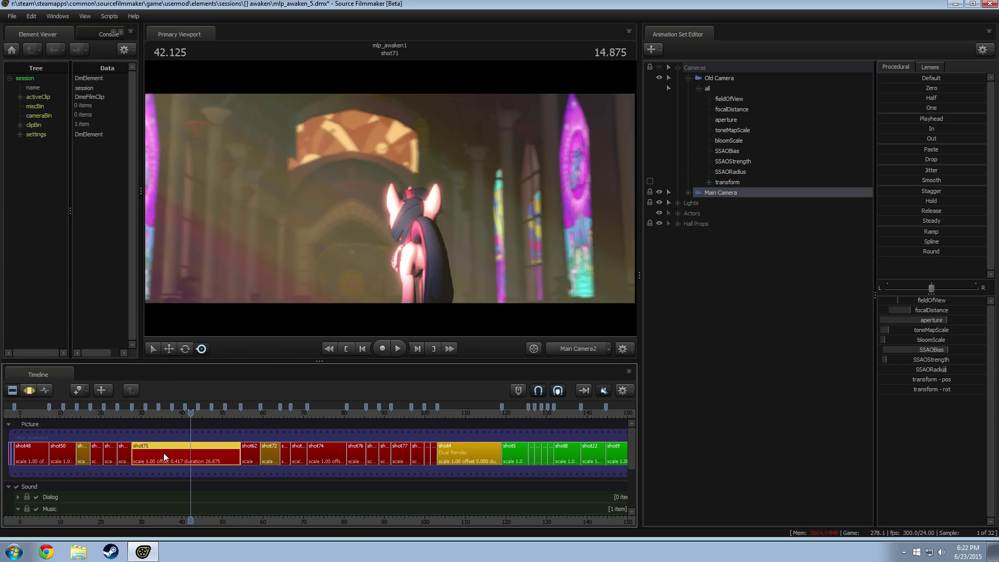
# Inspect the extents of the animation channel clips inside shot71 and return to the main film timeline.
pyautogui.doubleClick(163, 453)
pyautogui.scroll(-5, 214, 461)
pyautogui.scroll(9, 215, 460)
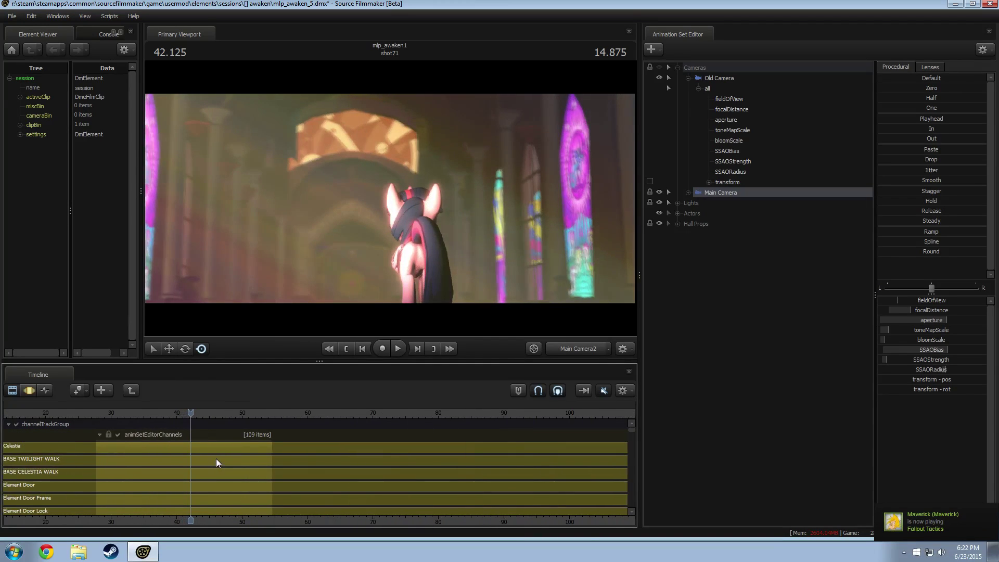
pyautogui.scroll(-3, 217, 458)
pyautogui.scroll(1, 216, 458)
pyautogui.scroll(-3, 217, 458)
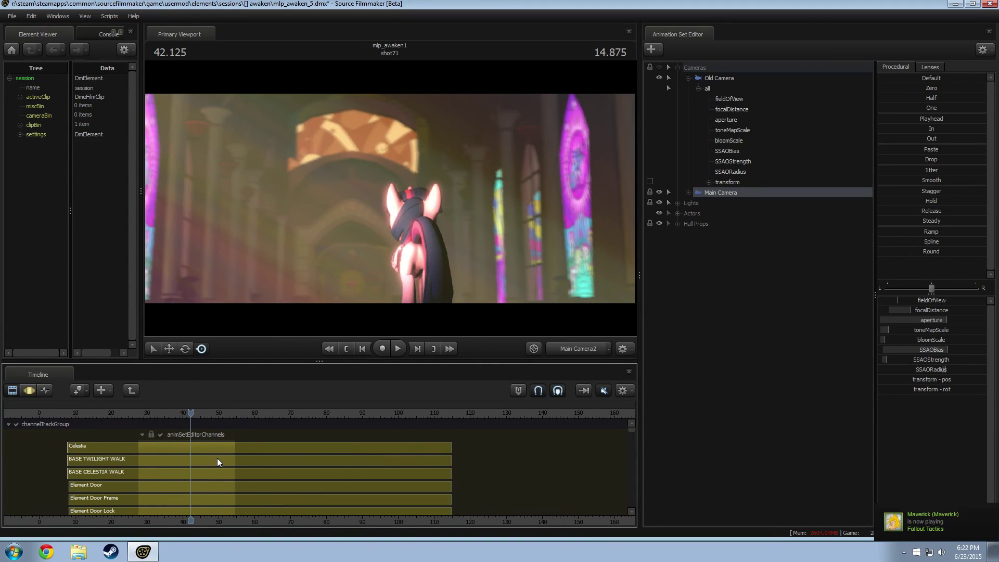
pyautogui.scroll(2, 217, 458)
pyautogui.scroll(-1, 220, 456)
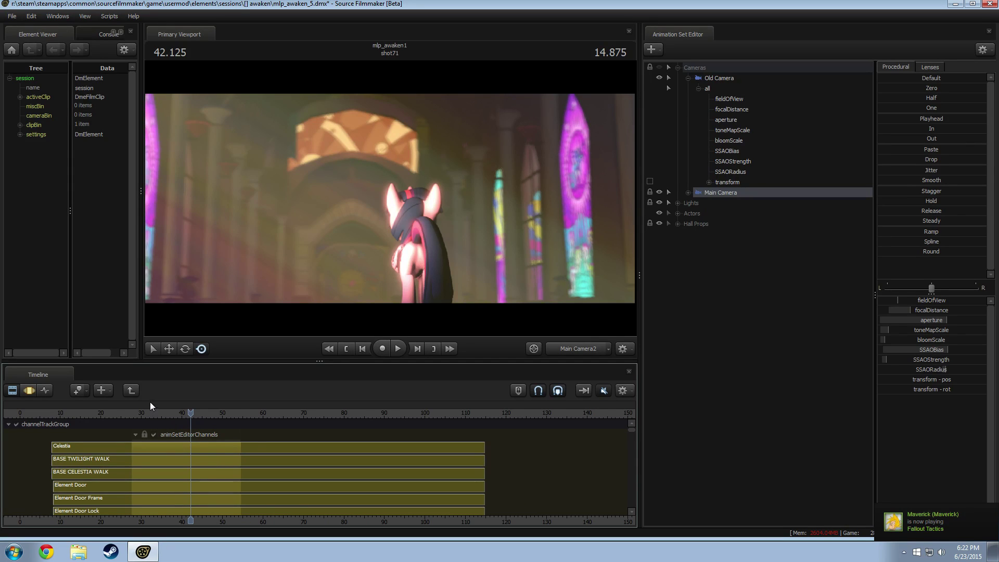
pyautogui.click(133, 394)
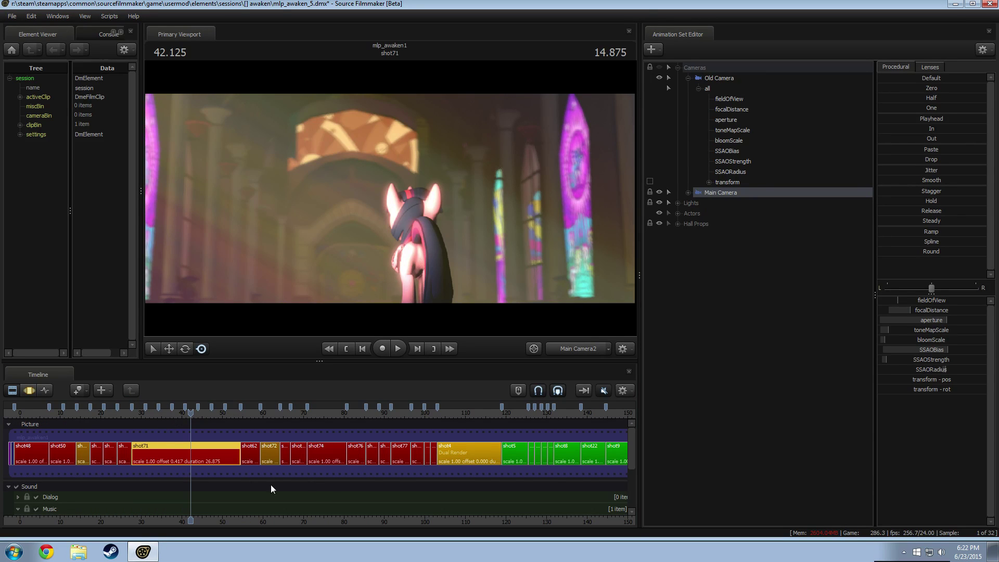
# Review the film clip commands offered for shot71, including Edit Clip, and dismiss them without applying any.
pyautogui.rightClick(207, 453)
pyautogui.click(187, 455)
pyautogui.rightClick(189, 456)
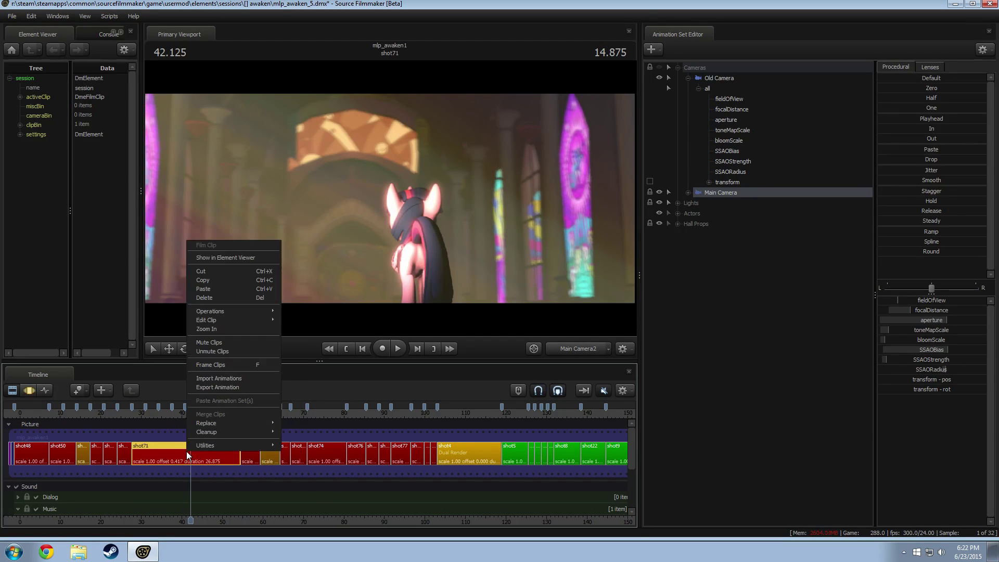
pyautogui.moveTo(220, 320)
pyautogui.rightClick(171, 451)
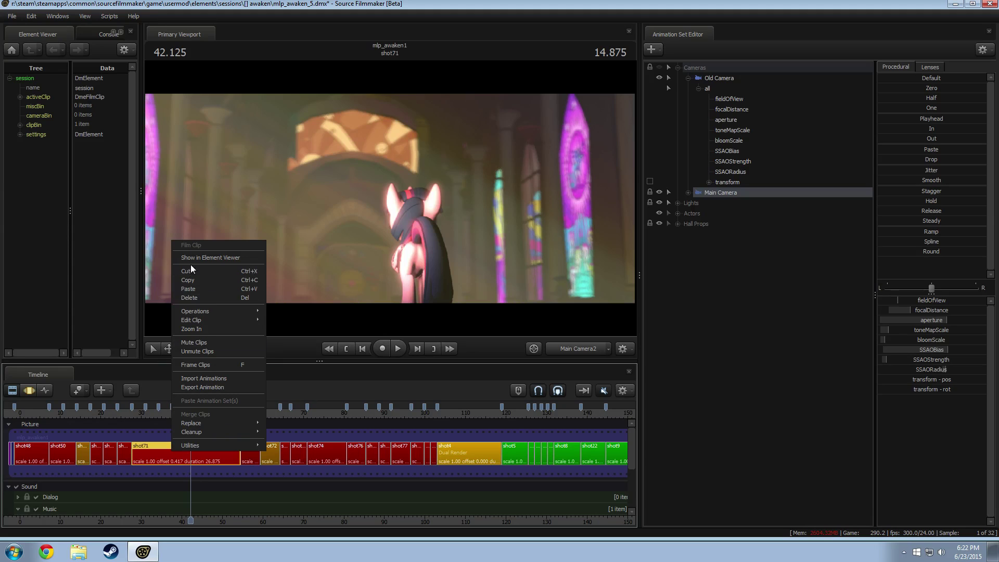
pyautogui.moveTo(207, 323)
pyautogui.click(159, 460)
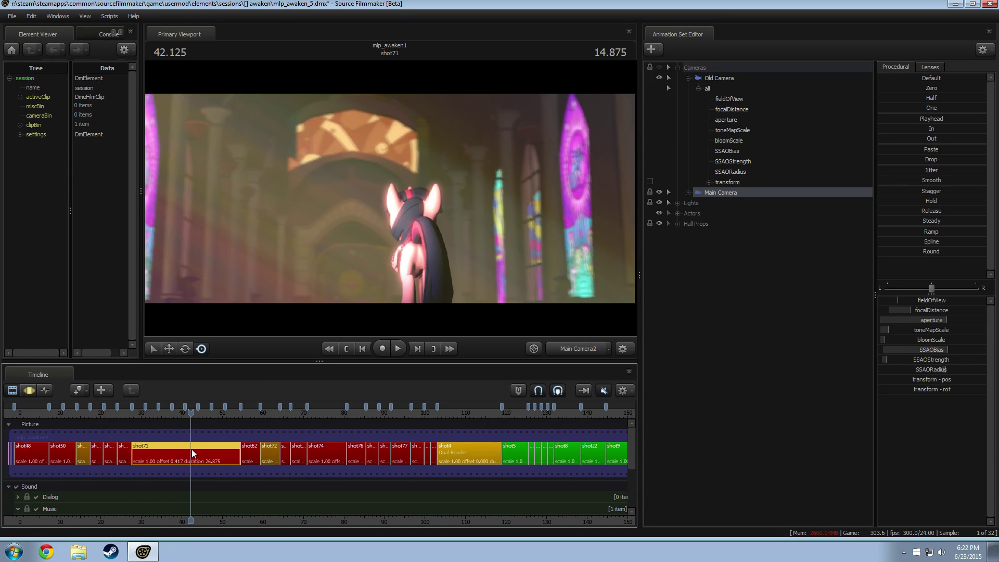
# Review the viewport's Progressive Refinement settings, cancel without changes, and bring up the viewport's display options again.
pyautogui.rightClick(174, 99)
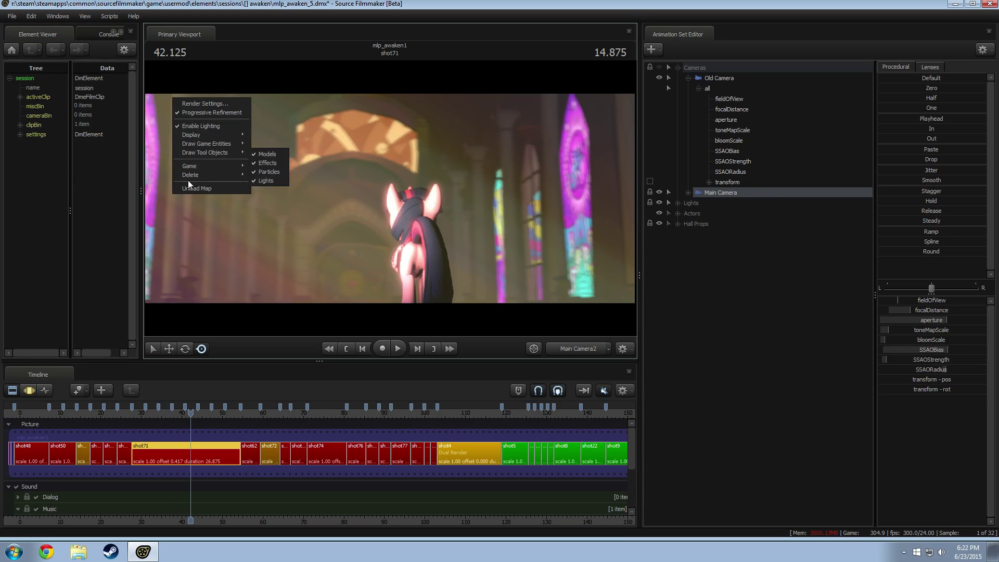
pyautogui.moveTo(203, 135)
pyautogui.click(202, 108)
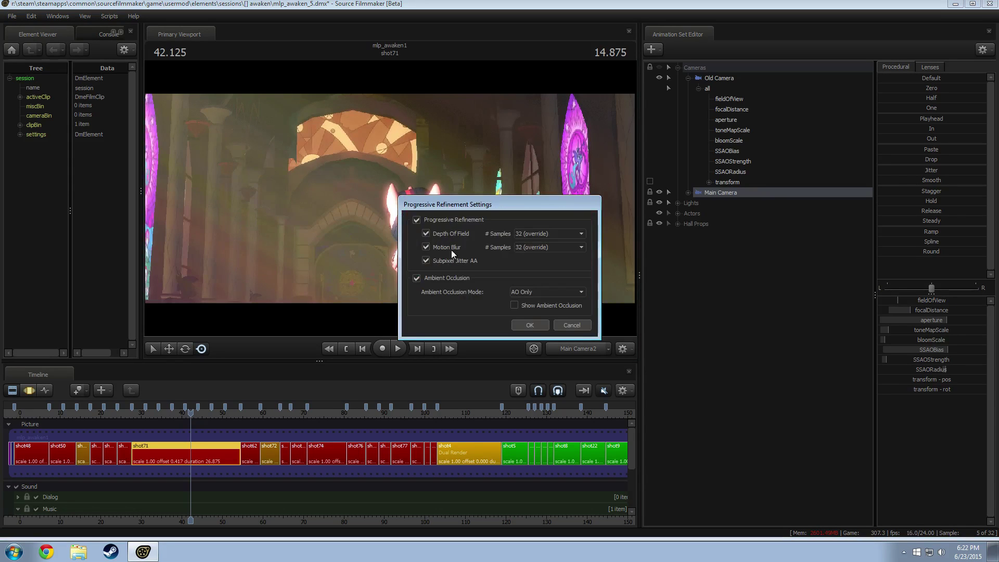
pyautogui.click(581, 324)
pyautogui.rightClick(255, 155)
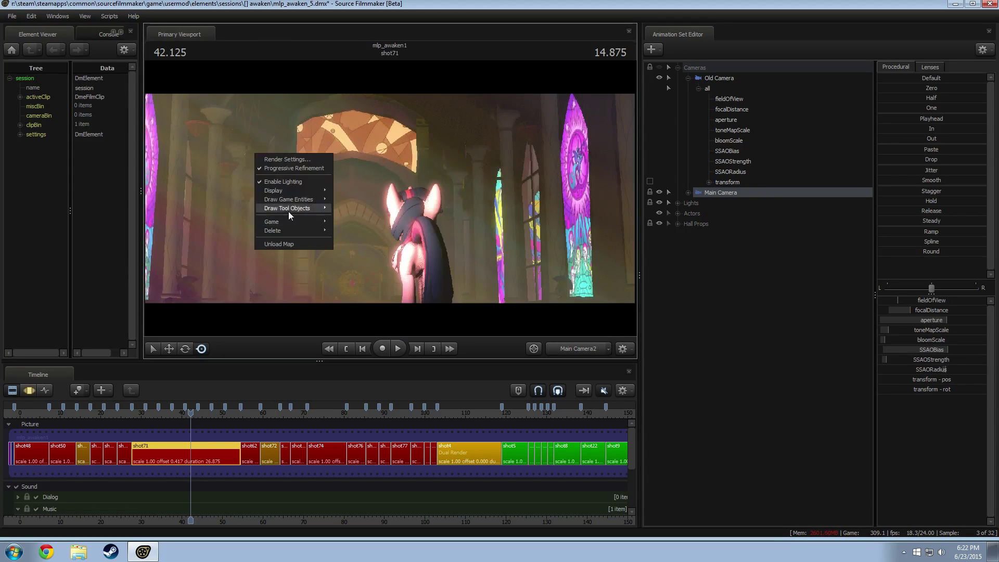
# Review the additional Export Movie options, including the Layoff Settings frame rate override, and cancel the export.
pyautogui.click(11, 17)
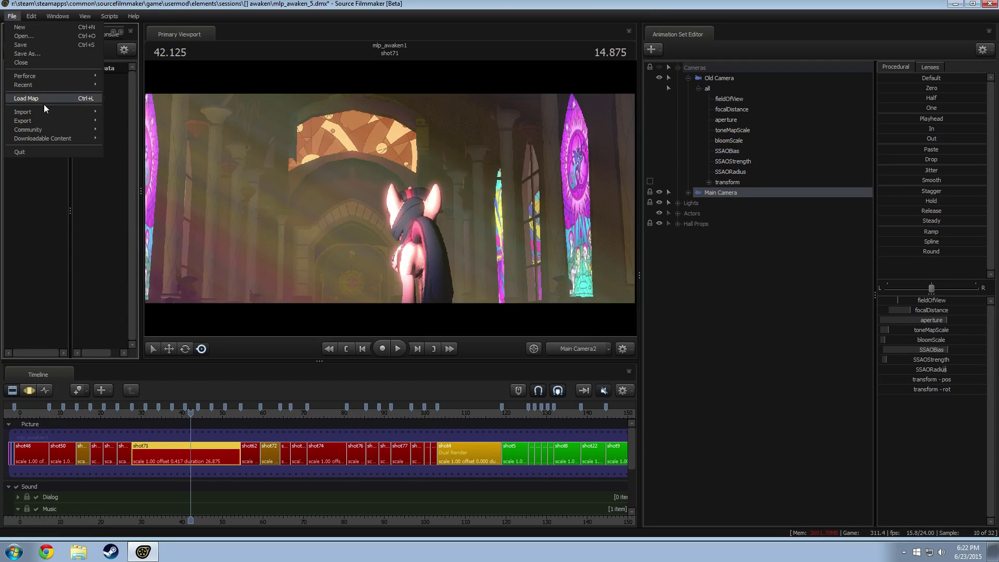
pyautogui.moveTo(79, 121)
pyautogui.click(114, 122)
pyautogui.click(497, 283)
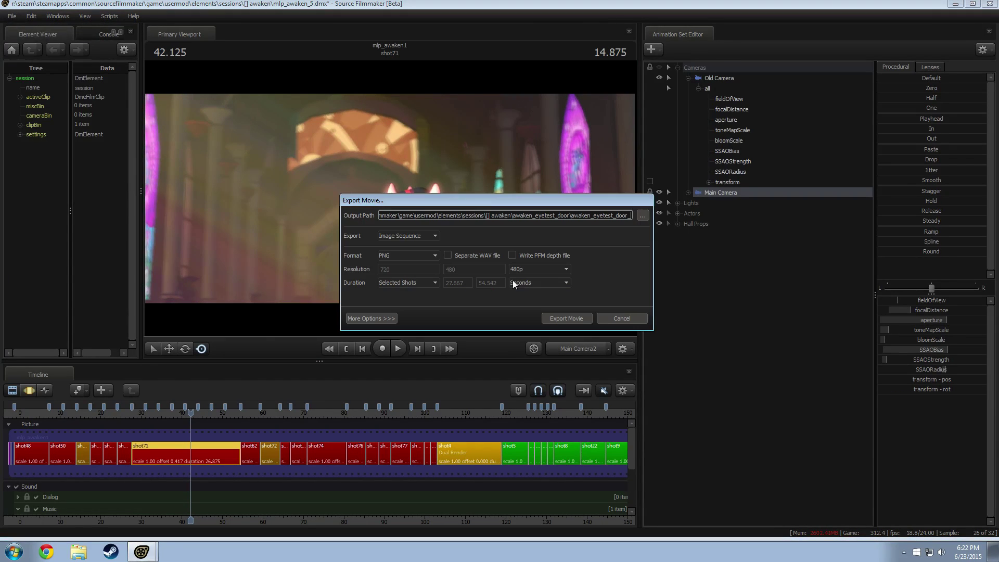
pyautogui.click(383, 317)
pyautogui.click(478, 321)
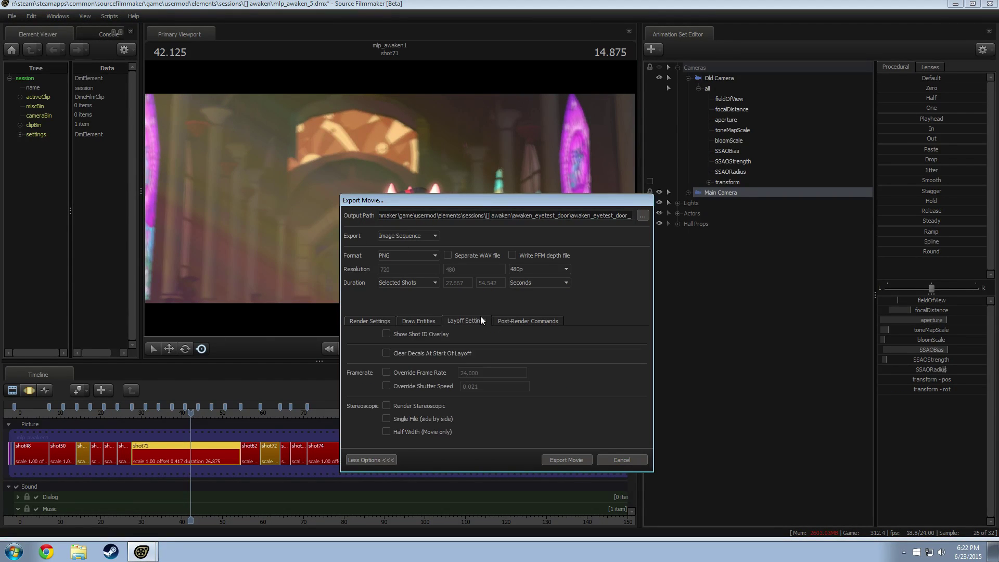
pyautogui.click(508, 321)
pyautogui.click(456, 322)
pyautogui.click(618, 463)
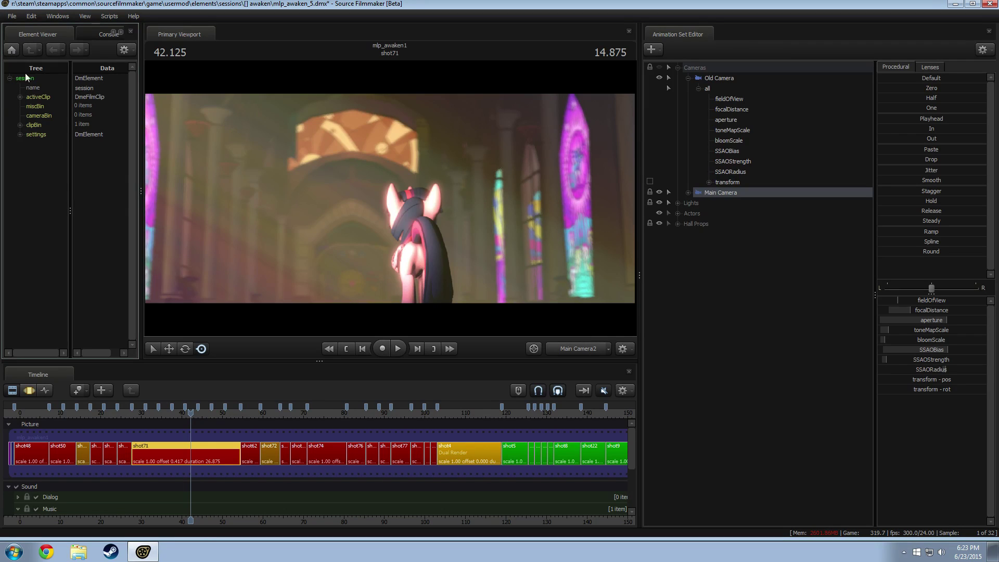
# Expand the session's settings and renderSettings in the Element Viewer and widen the viewer.
pyautogui.click(20, 134)
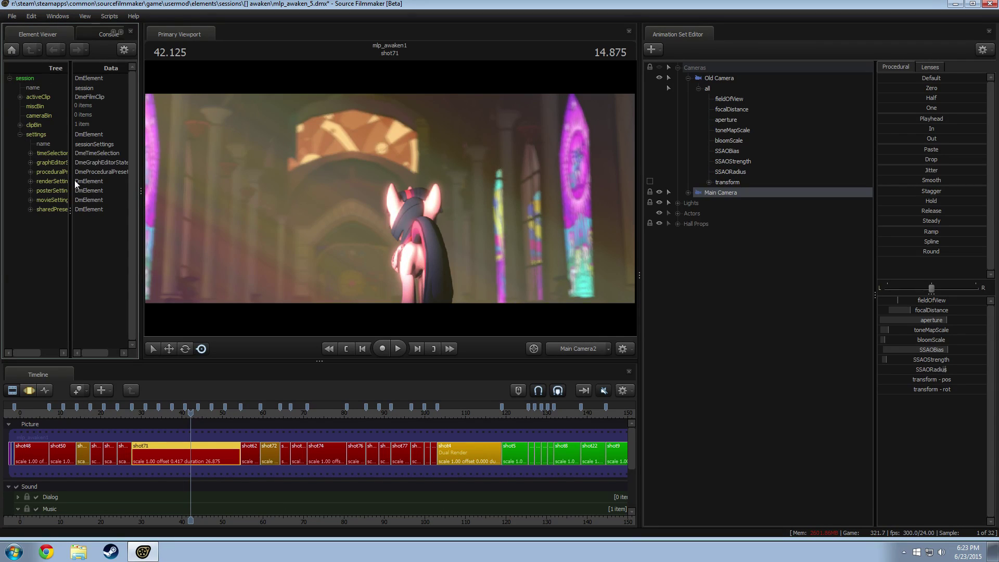
pyautogui.click(30, 181)
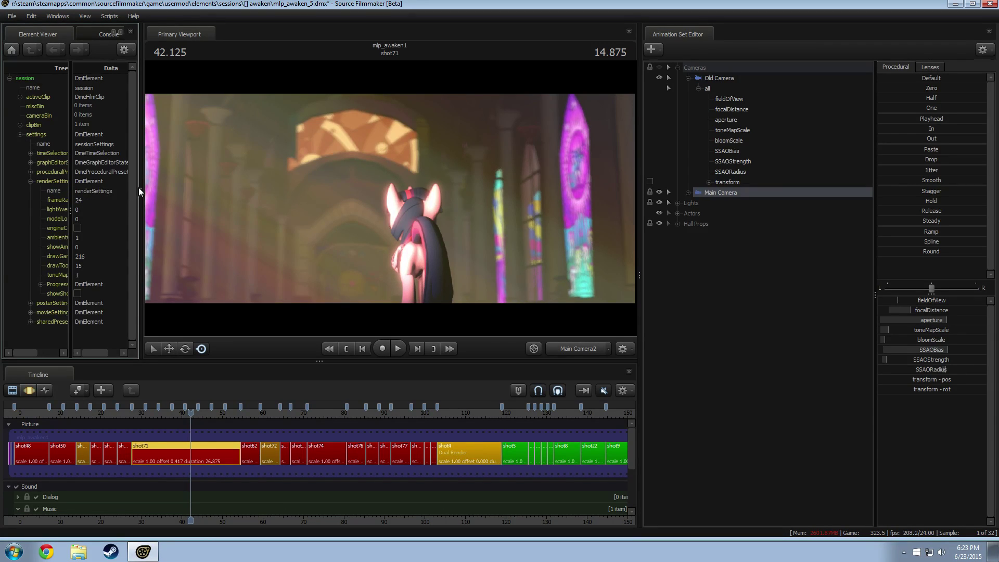
pyautogui.moveTo(140, 190); pyautogui.dragTo(175, 190)
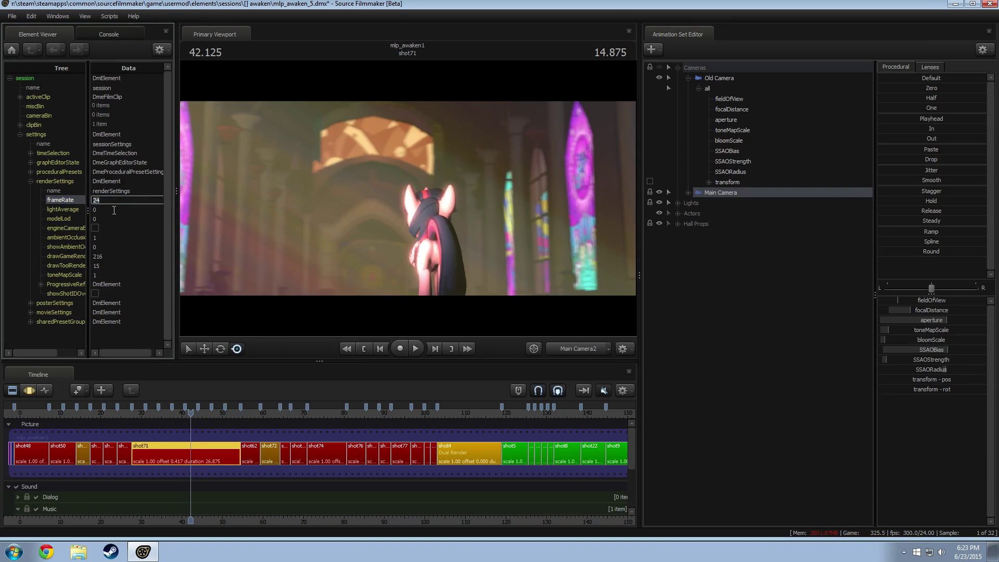
# Set the frameRate in the session's renderSettings to 30.
pyautogui.click(114, 210)
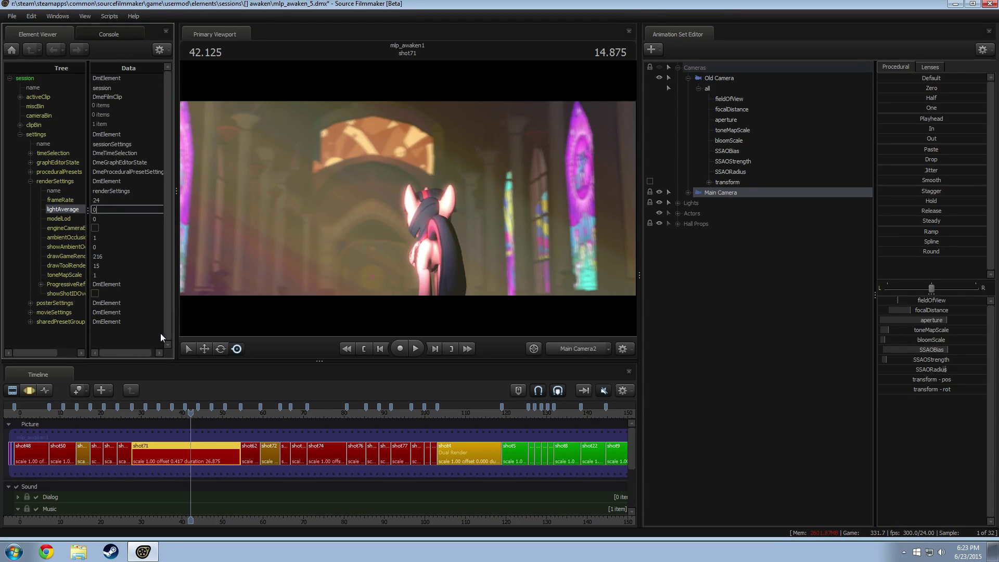
pyautogui.moveTo(107, 203); pyautogui.dragTo(19, 201)
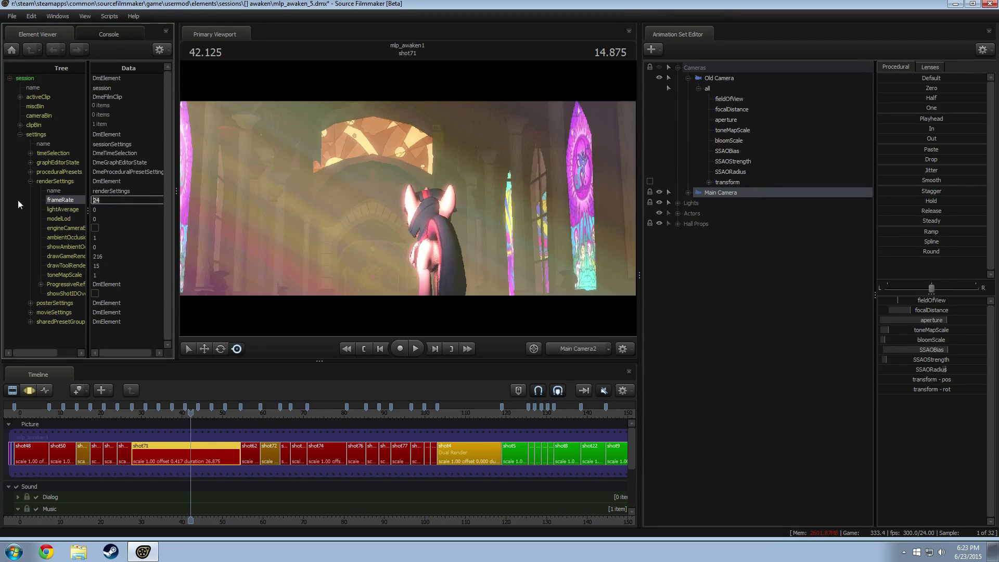
pyautogui.write('30')
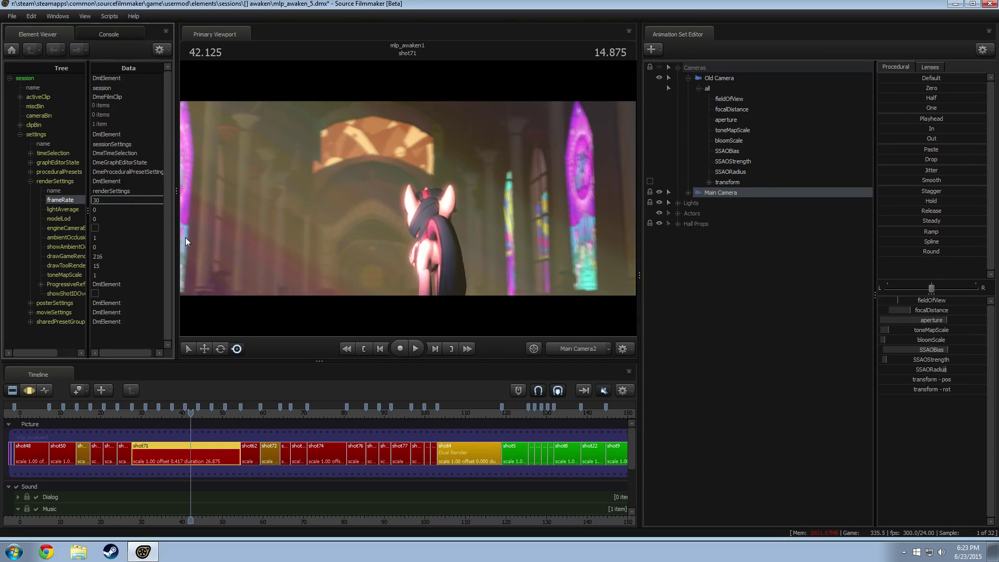
pyautogui.click(102, 209)
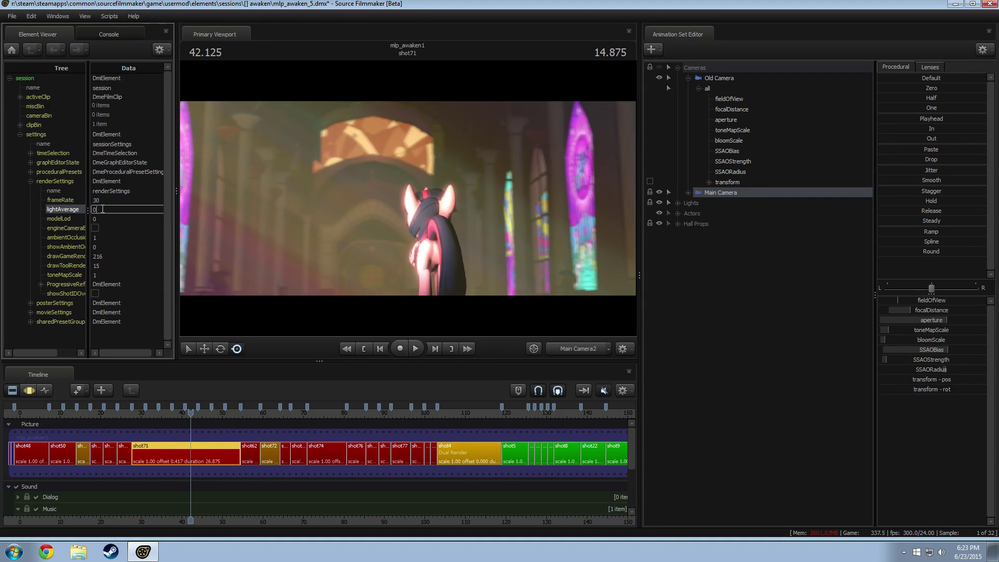
# Scrub the playhead to 41.100 in shot71 and move it to 1.666 in shot48.
pyautogui.moveTo(190, 413); pyautogui.dragTo(186, 415)
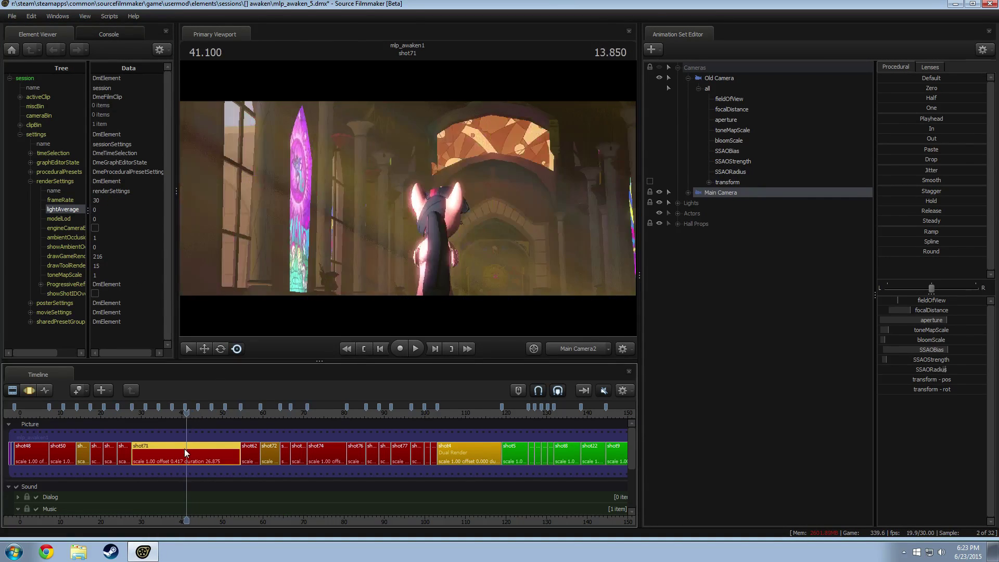
pyautogui.click(236, 452)
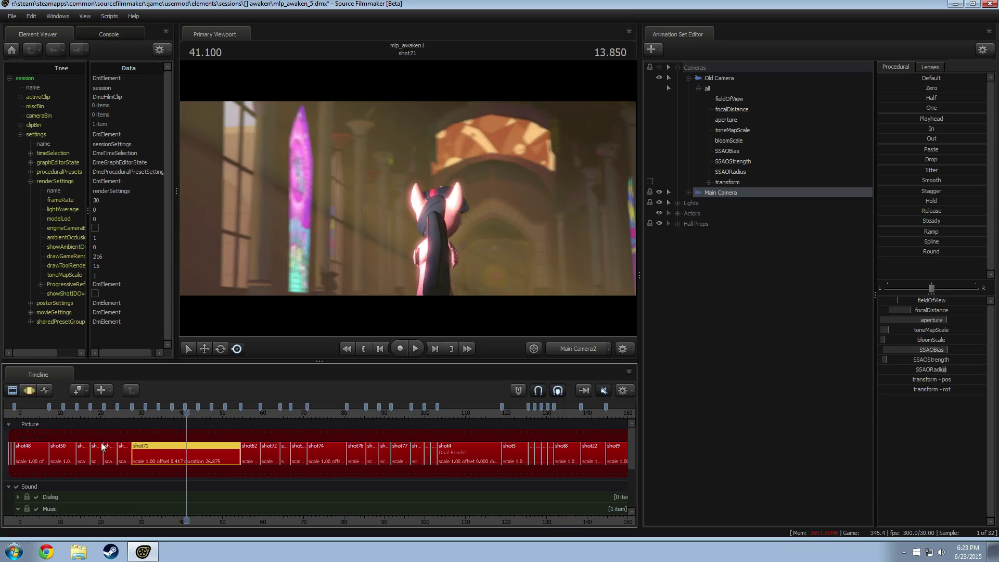
pyautogui.moveTo(163, 524); pyautogui.dragTo(229, 510, button='middle')
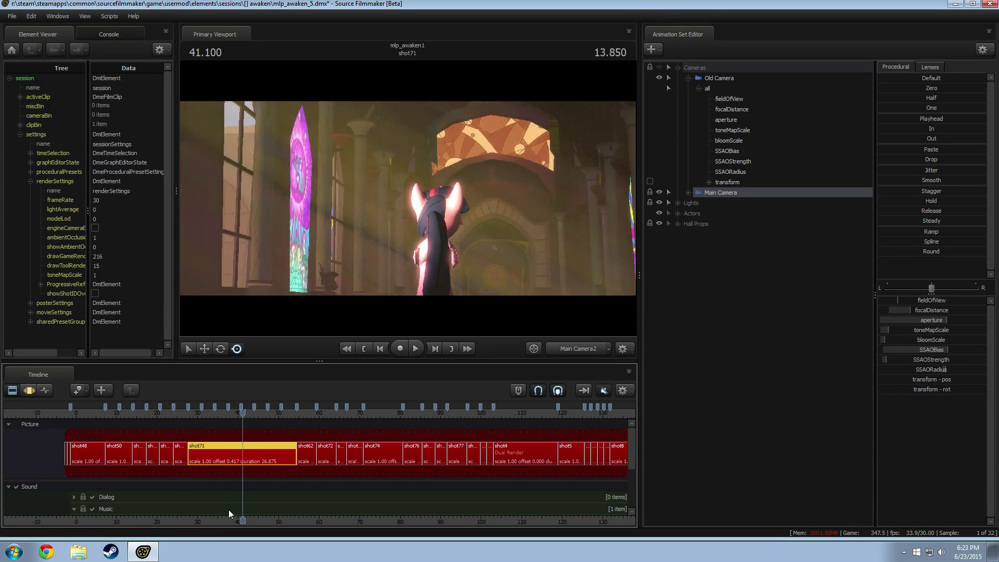
pyautogui.scroll(2, 233, 508)
pyautogui.scroll(-2, 233, 507)
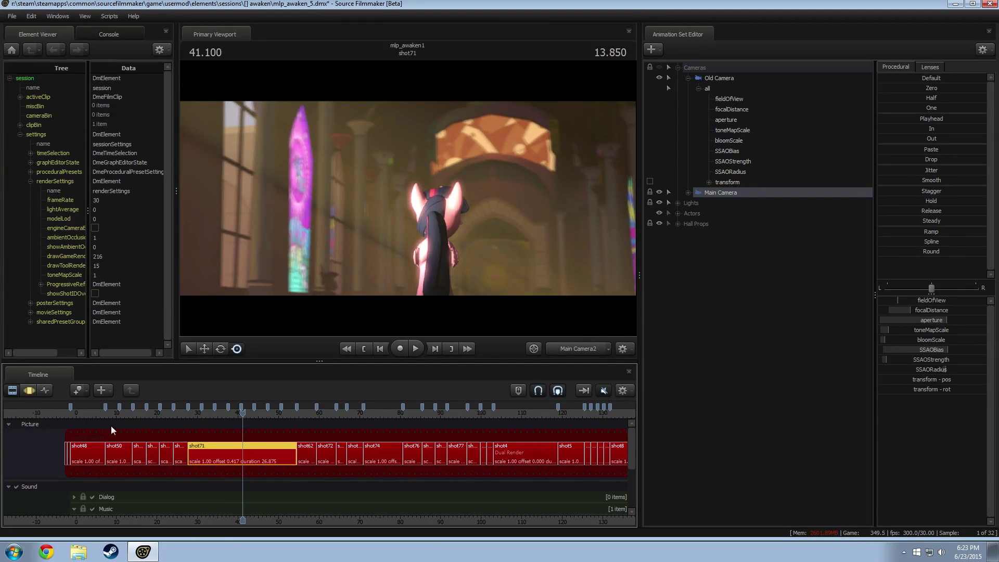
pyautogui.click(83, 414)
pyautogui.scroll(1, 133, 487)
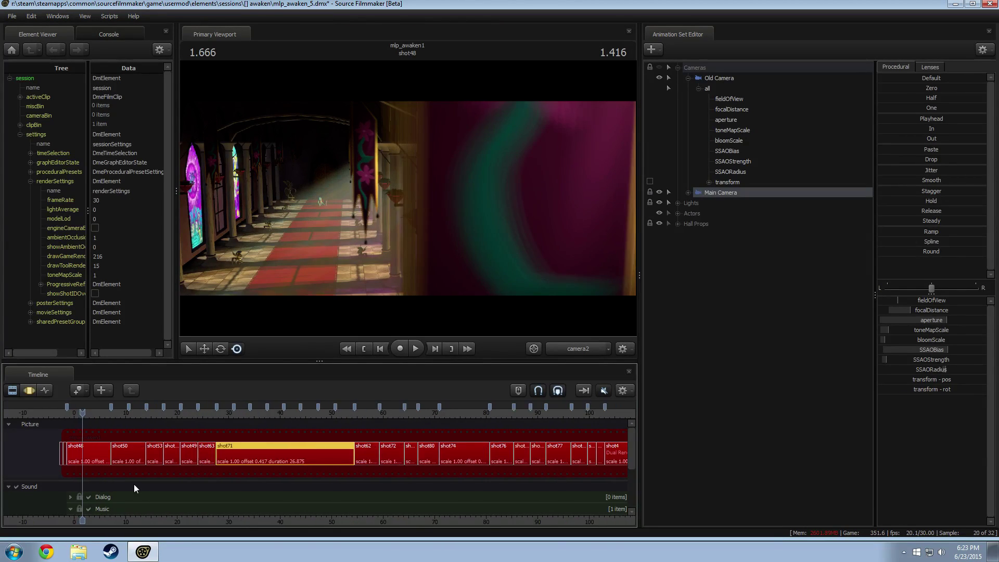
# Compare the frames around the cut between shot48 and shot50 by placing the playhead at 7.200 and 7.233.
pyautogui.scroll(4, 134, 484)
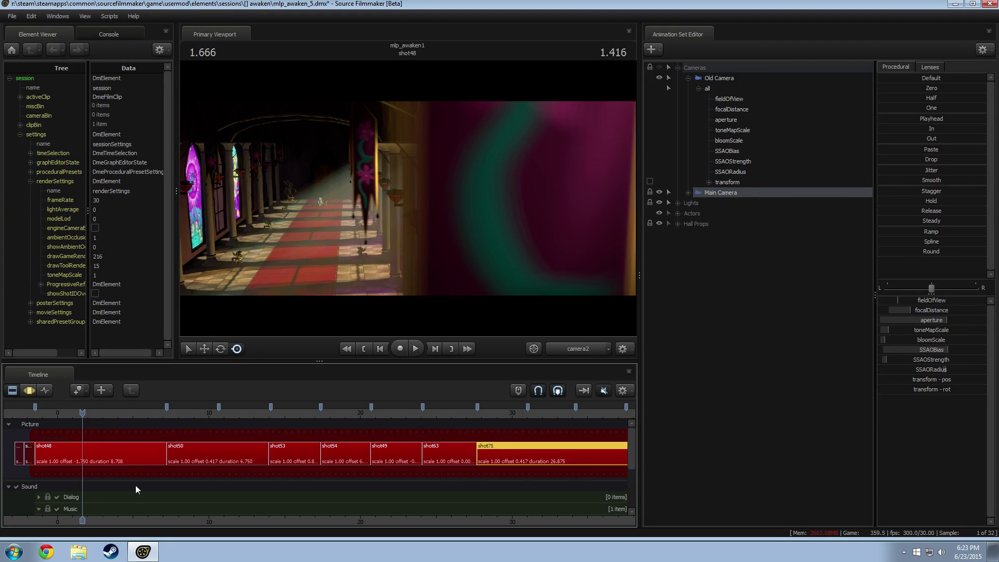
pyautogui.scroll(3, 139, 485)
pyautogui.moveTo(230, 417); pyautogui.dragTo(221, 413)
pyautogui.scroll(6, 238, 427)
pyautogui.click(216, 413)
pyautogui.scroll(4, 214, 430)
pyautogui.click(208, 414)
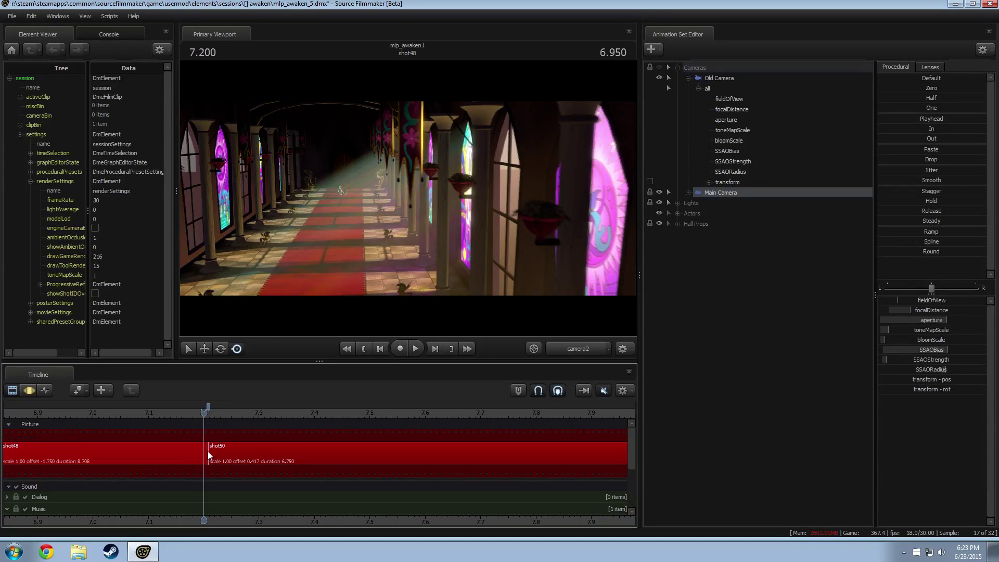
pyautogui.moveTo(205, 414); pyautogui.dragTo(217, 419)
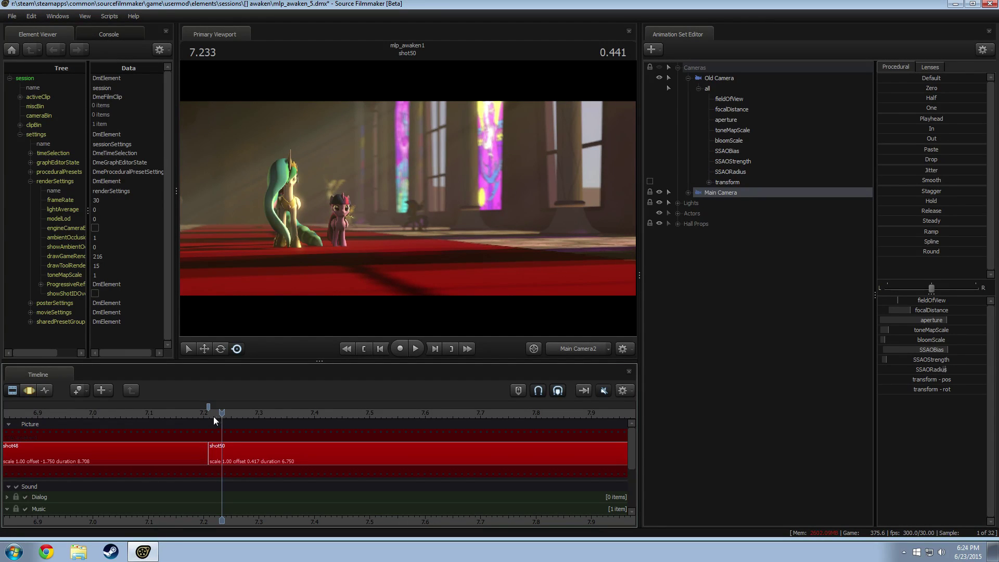
# Select shot48 and shot50 together, move the playhead to 7.200, and shift their shared cut to that frame.
pyautogui.click(188, 449)
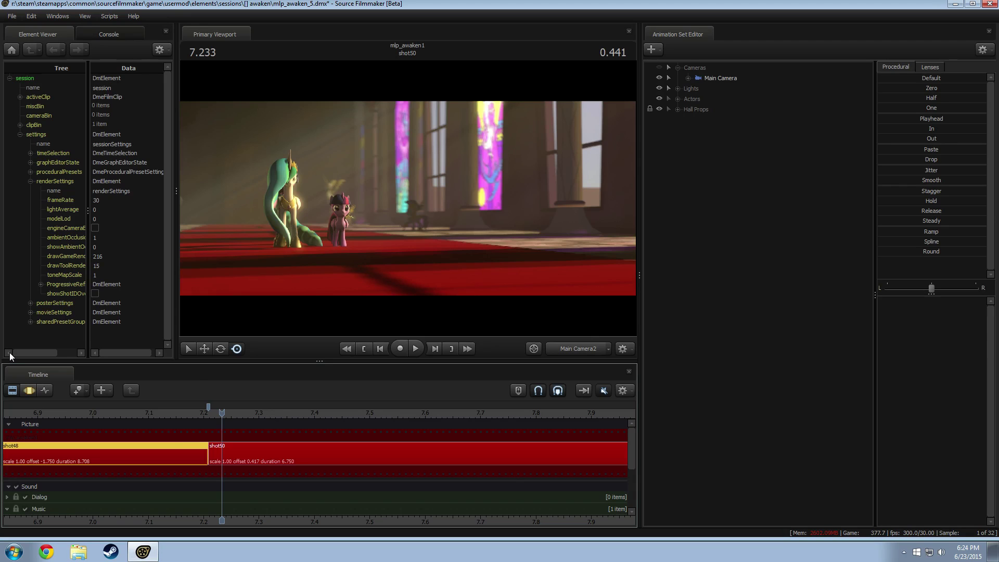
pyautogui.keyDown('ctrl'); pyautogui.click(218, 444); pyautogui.keyUp('ctrl')
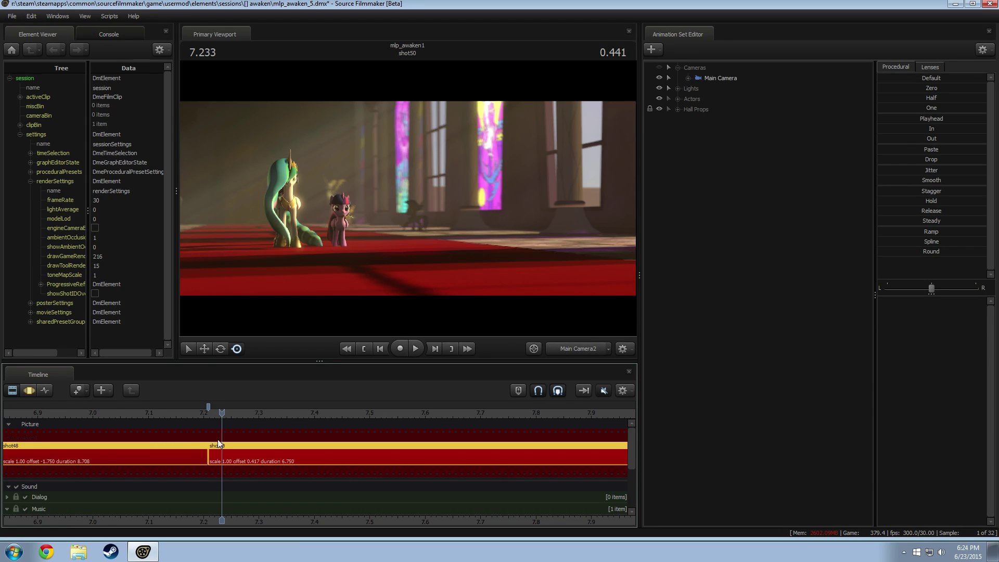
pyautogui.moveTo(212, 415); pyautogui.dragTo(205, 416)
pyautogui.moveTo(209, 458); pyautogui.dragTo(208, 456)
pyautogui.scroll(-3, 199, 411)
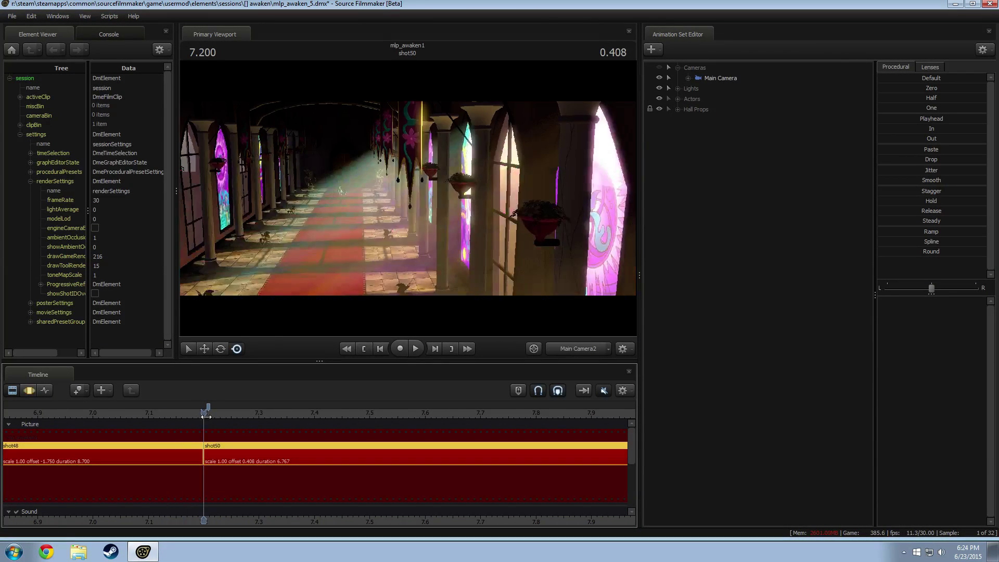
# Place the playhead at 13.966 on the cut between shot50 and shot53, and shift shot53's start to that frame.
pyautogui.scroll(-5, 190, 450)
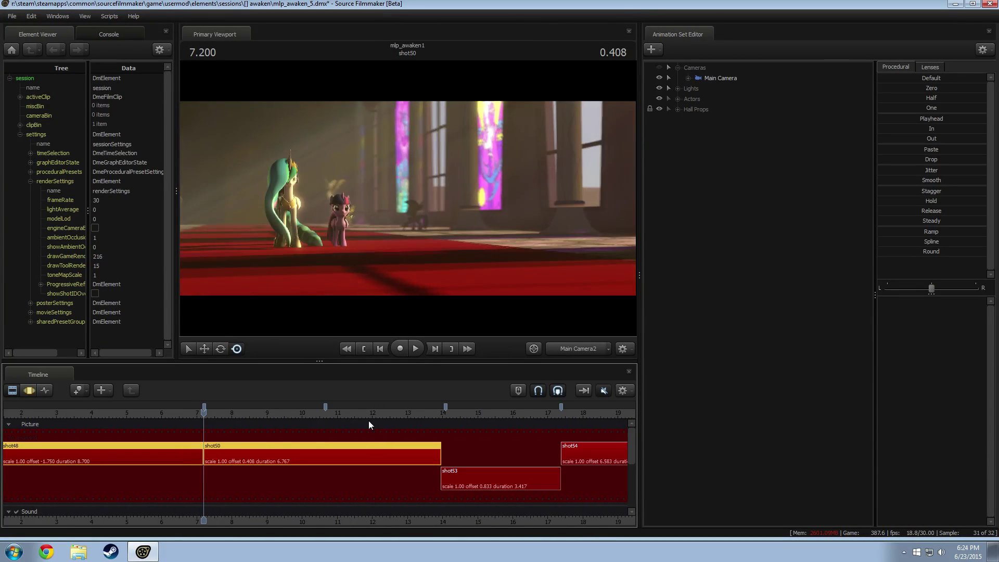
pyautogui.click(442, 414)
pyautogui.scroll(5, 443, 442)
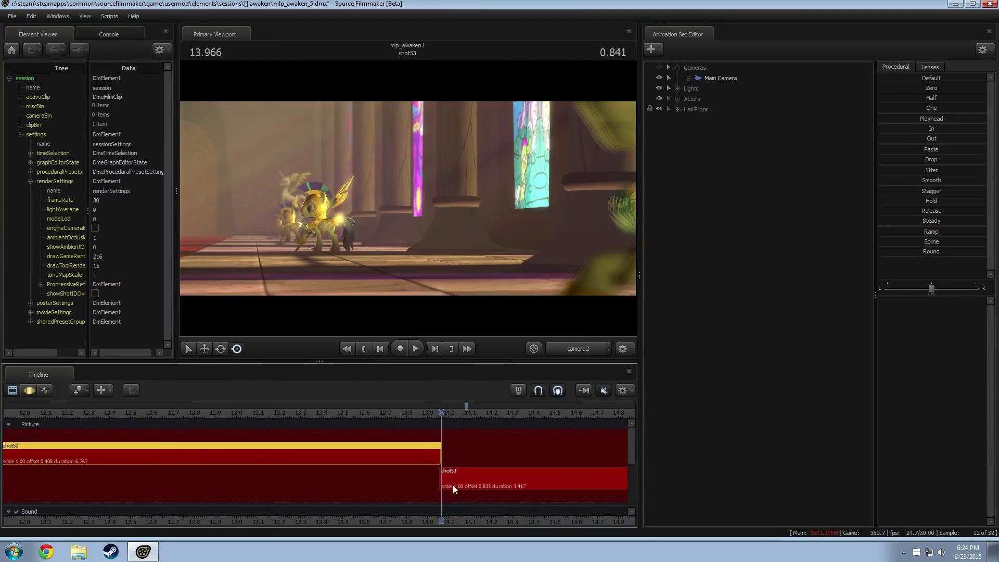
pyautogui.click(442, 474)
pyautogui.scroll(2, 451, 482)
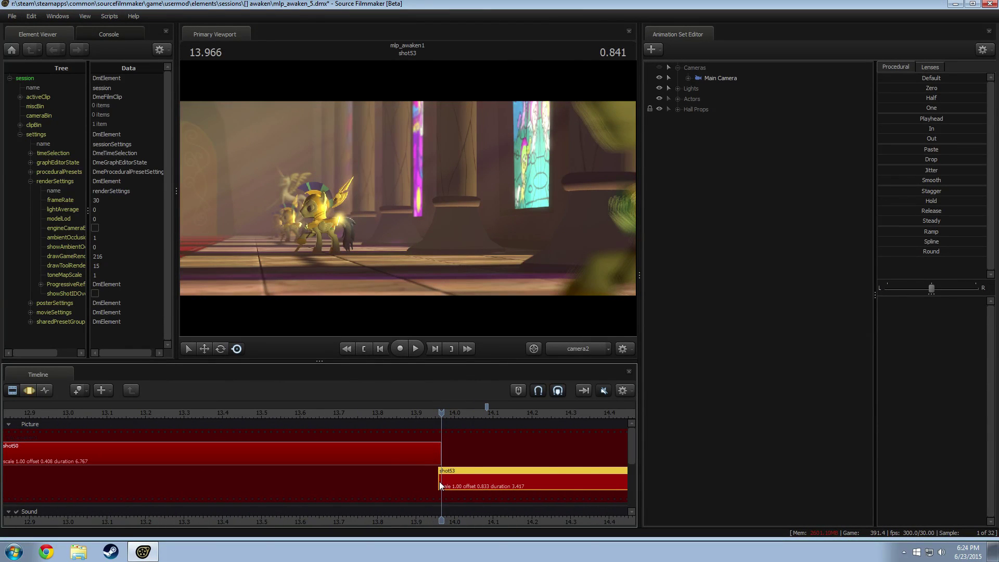
pyautogui.moveTo(439, 482); pyautogui.dragTo(449, 478)
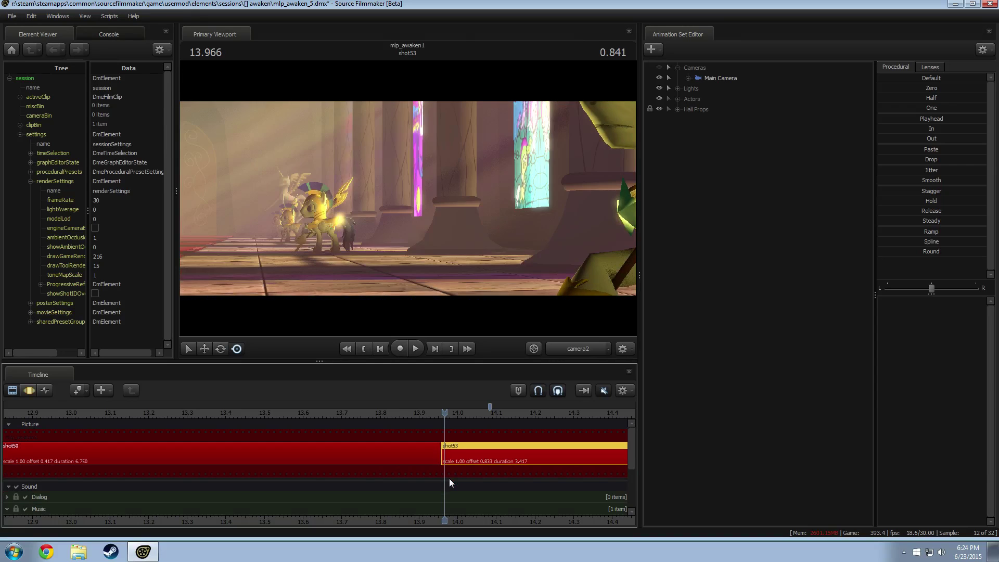
pyautogui.scroll(-6, 408, 470)
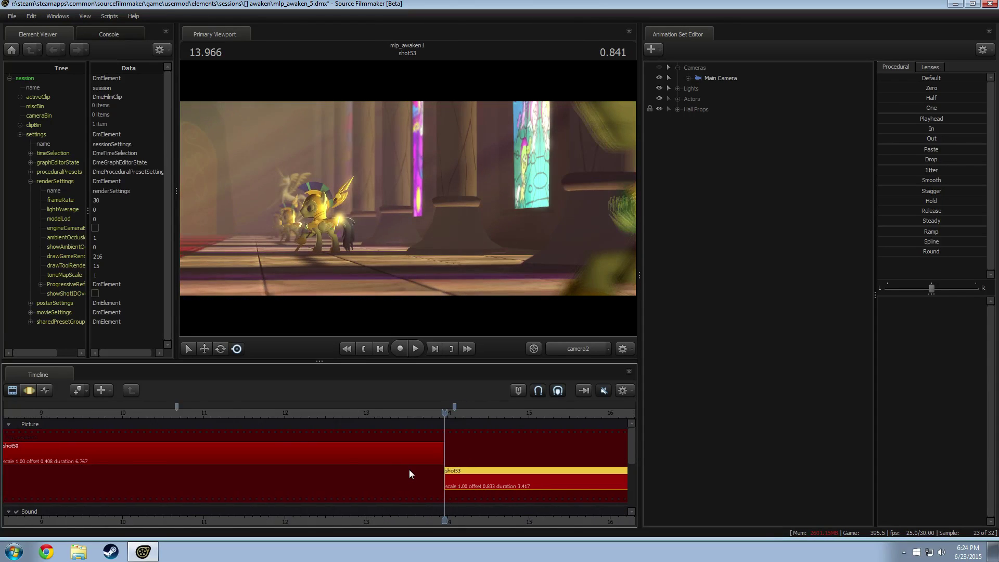
# Undo the shot cut adjustments and the frame rate change, restoring the Clip Editor's view of the shots.
pyautogui.scroll(-2, 409, 471)
pyautogui.hotkey('ctrl', 'z')
pyautogui.press('F3')
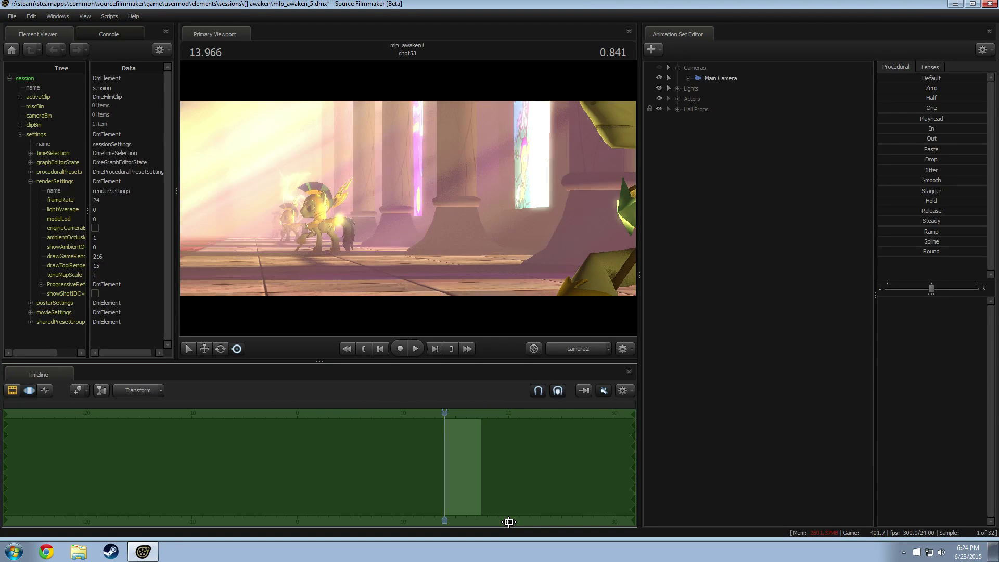
pyautogui.press('F2')
pyautogui.moveTo(506, 522); pyautogui.dragTo(266, 470, button='middle')
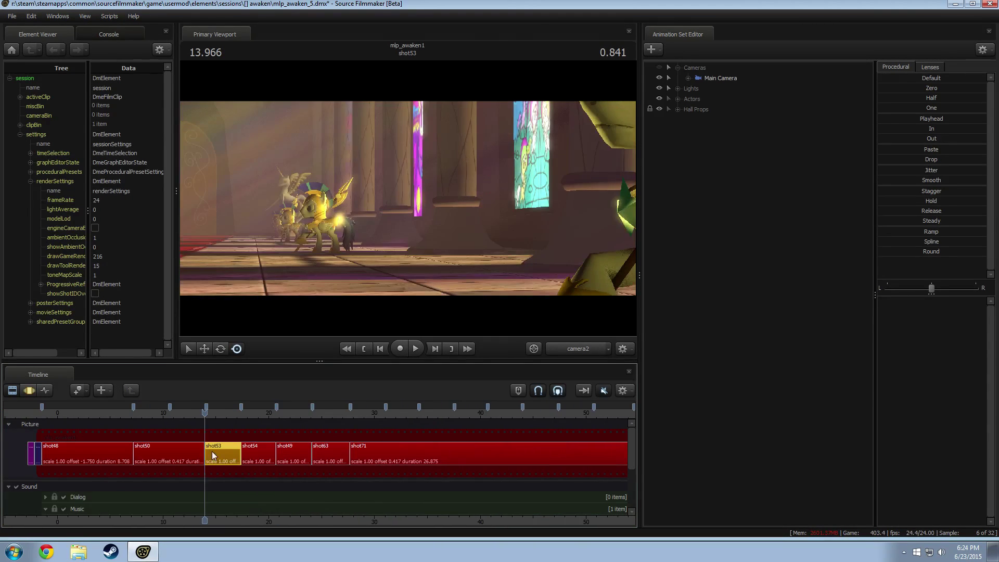
pyautogui.moveTo(204, 453); pyautogui.dragTo(218, 452)
pyautogui.scroll(3, 237, 453)
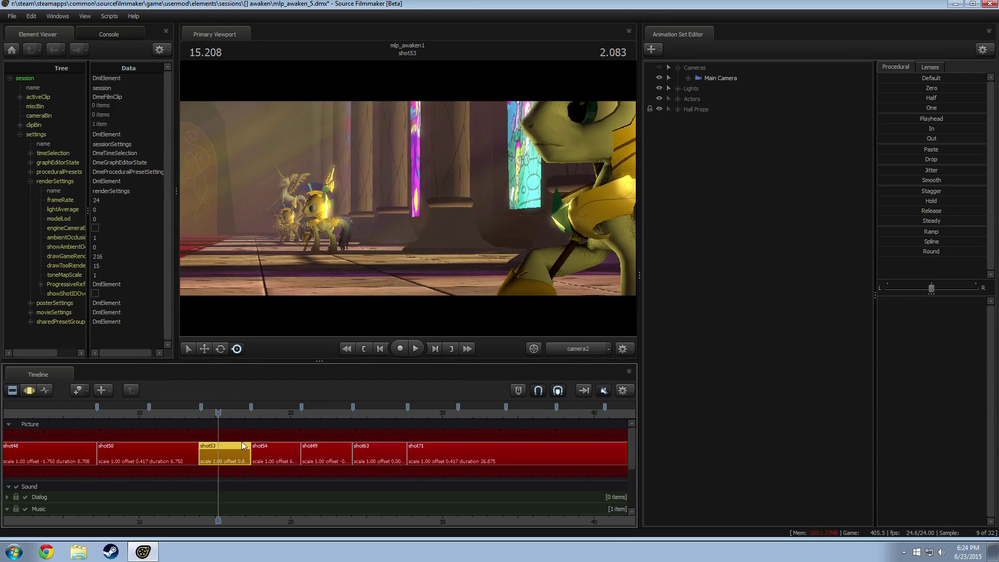
pyautogui.scroll(-3, 258, 474)
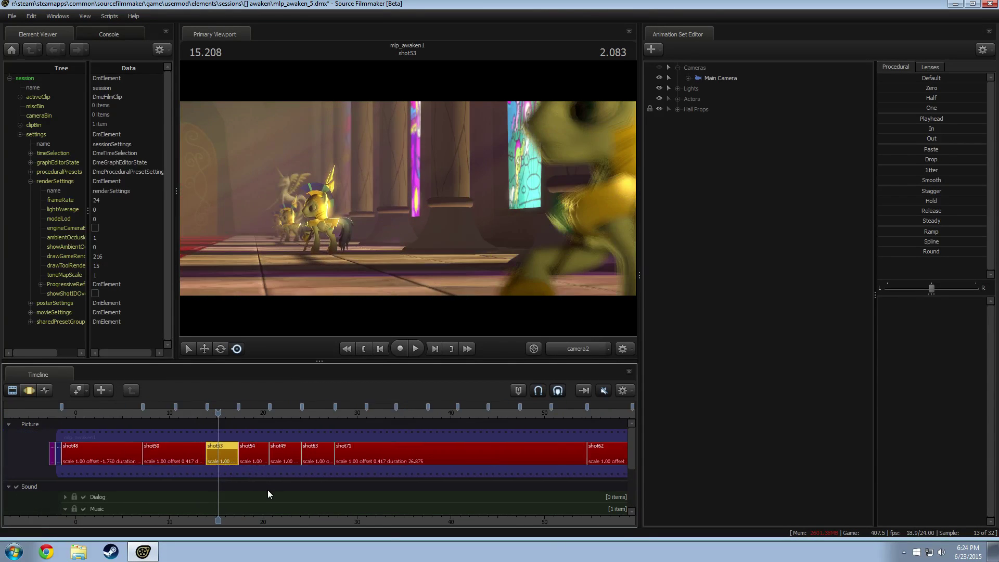
pyautogui.scroll(-6, 267, 489)
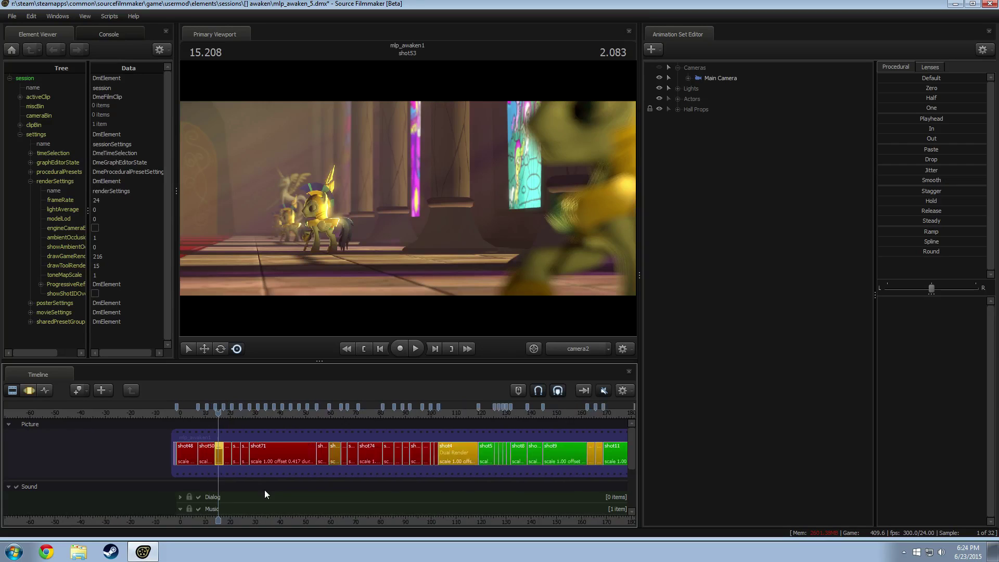
pyautogui.scroll(8, 265, 489)
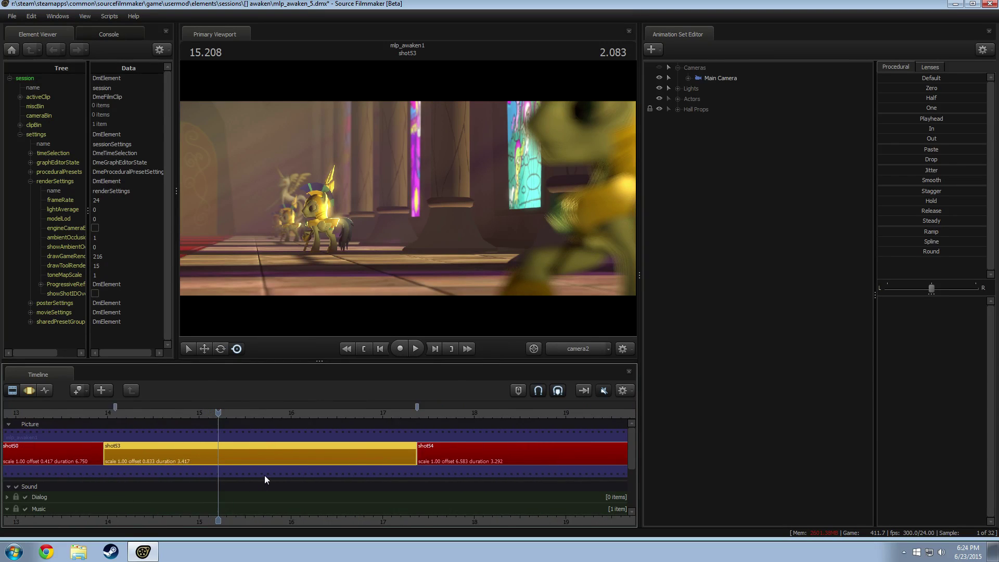
pyautogui.scroll(1, 264, 476)
# Reopen the session file mlp_awaken_5.dmx.
pyautogui.click(11, 16)
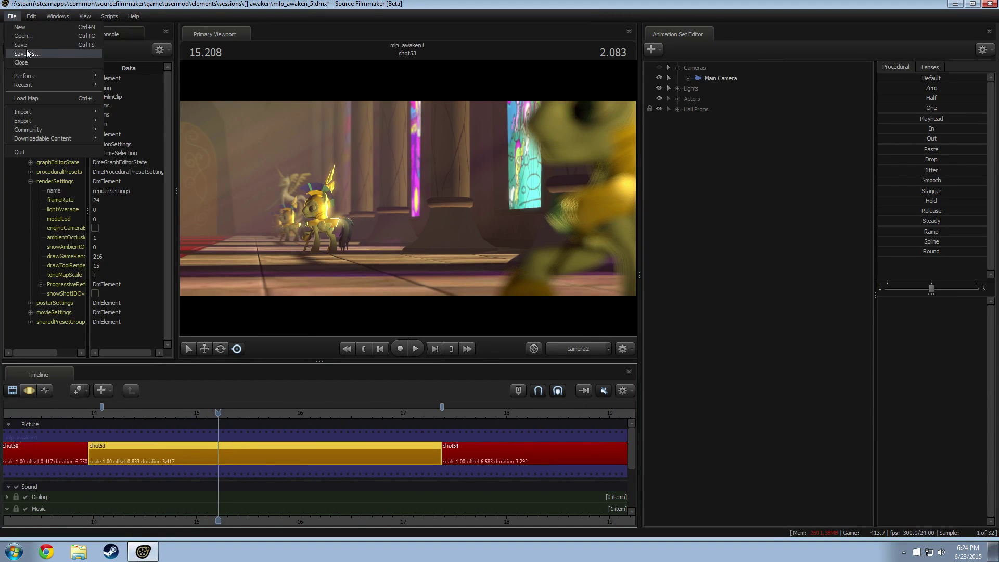
pyautogui.click(23, 36)
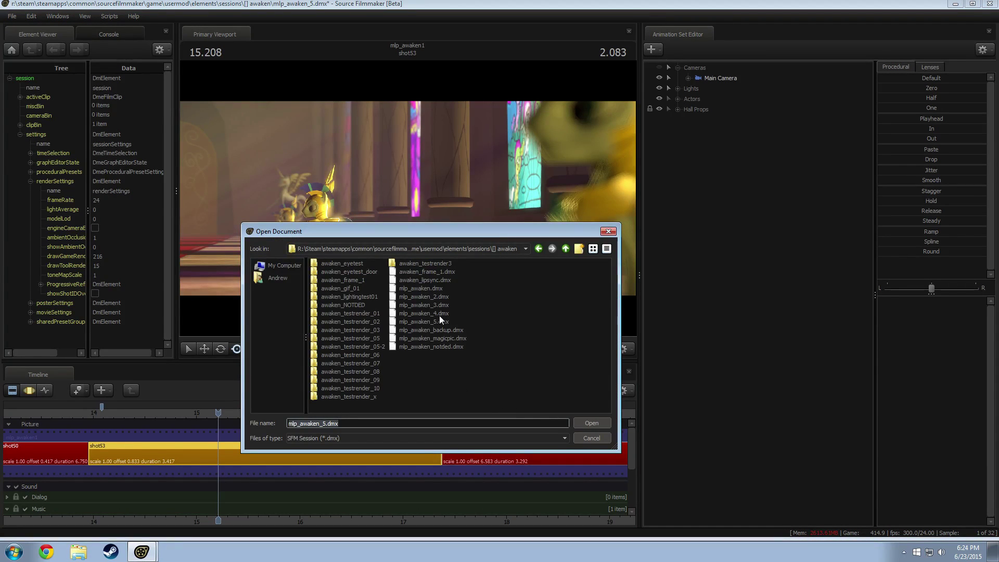
pyautogui.doubleClick(439, 320)
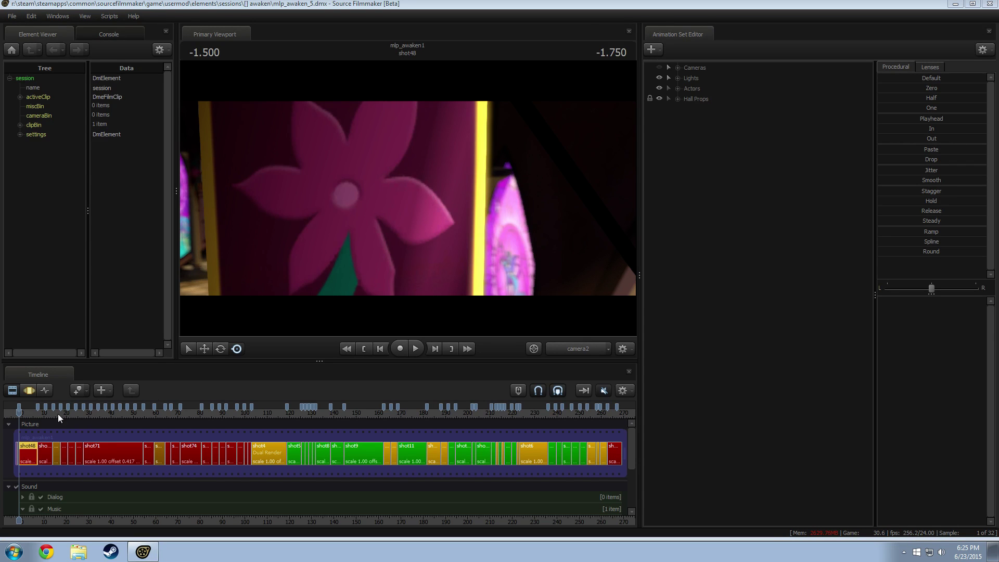
# Move the playhead to 59.416 at the start of shot72 and play through into shot73.
pyautogui.moveTo(61, 418); pyautogui.dragTo(151, 452)
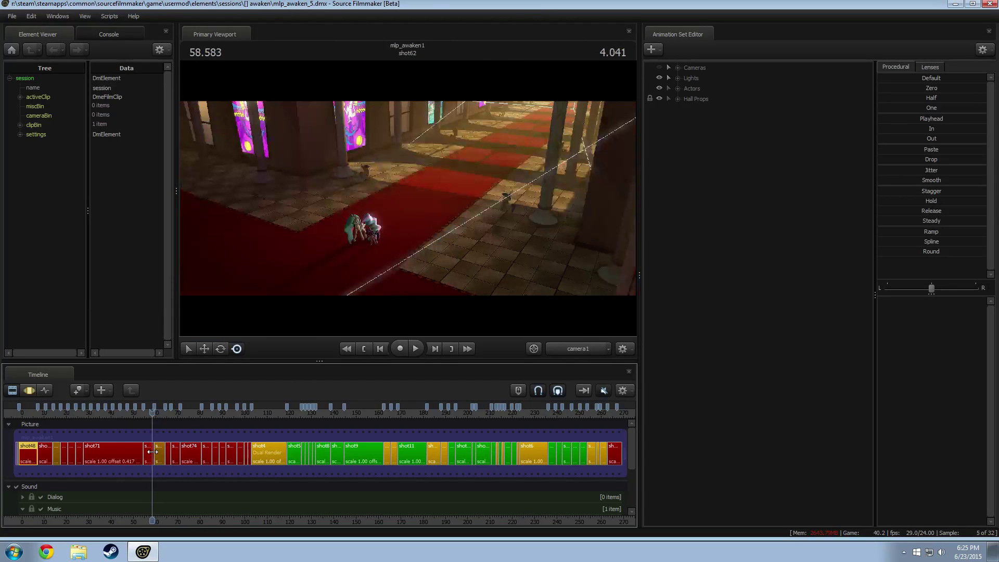
pyautogui.scroll(5, 151, 452)
pyautogui.click(174, 413)
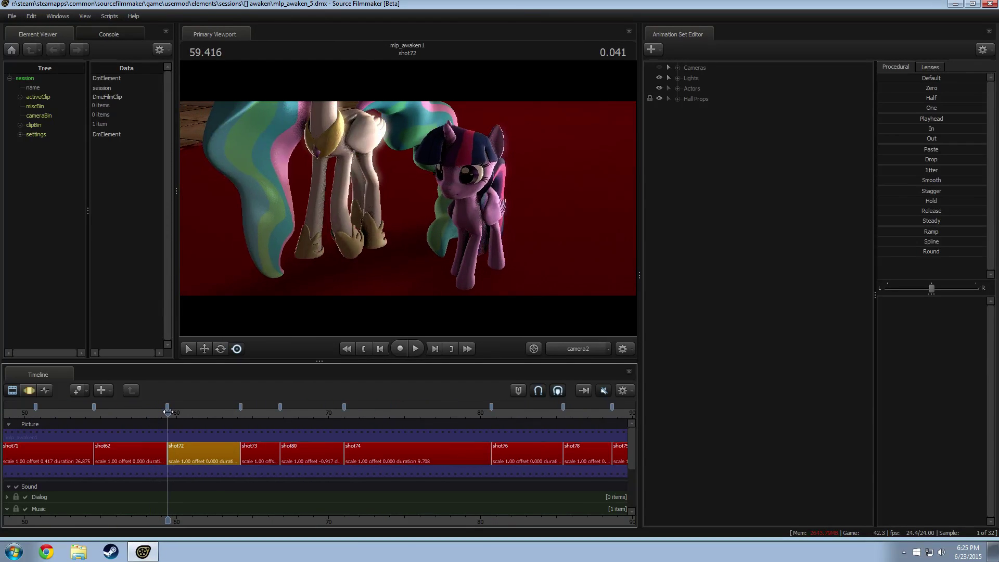
pyautogui.press('space')
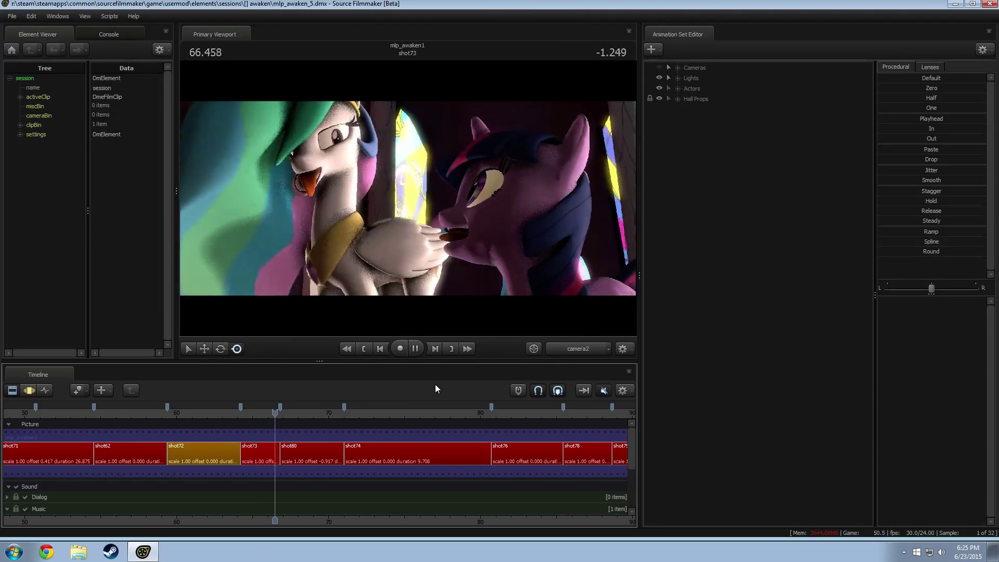
pyautogui.press('space')
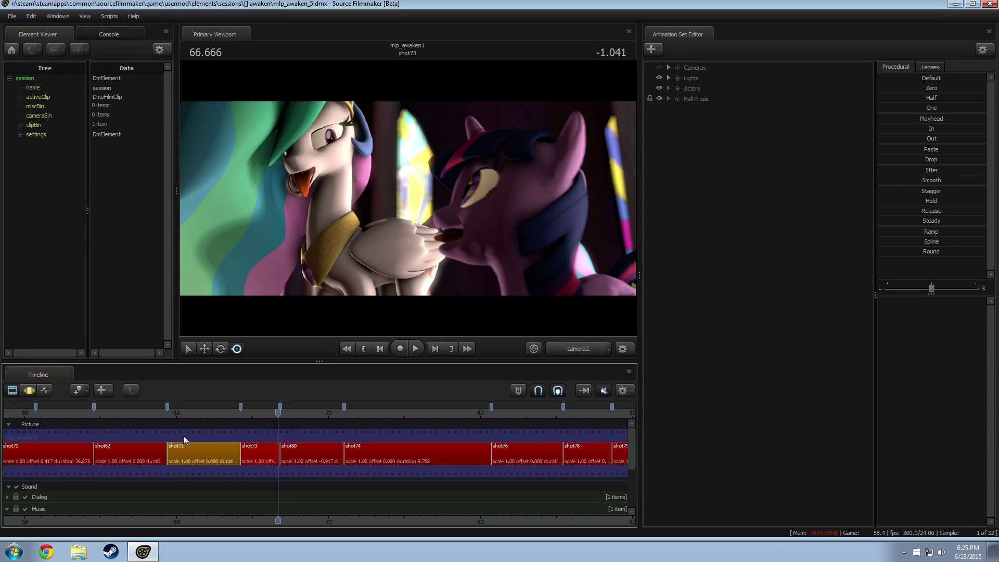
# Replay shot73 repeatedly from its start at 64.208 to review the character animation.
pyautogui.moveTo(261, 414); pyautogui.dragTo(242, 413)
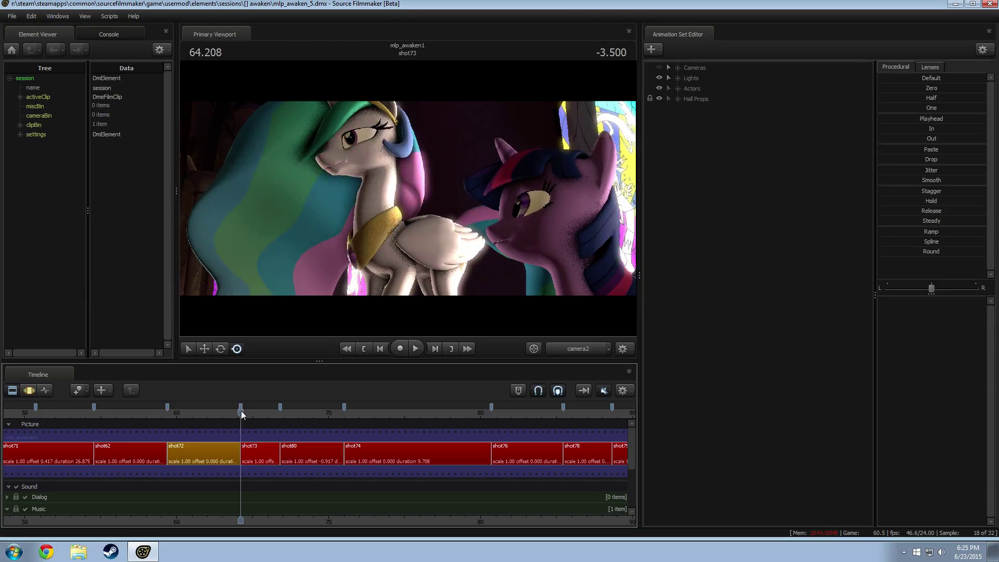
pyautogui.press('space')
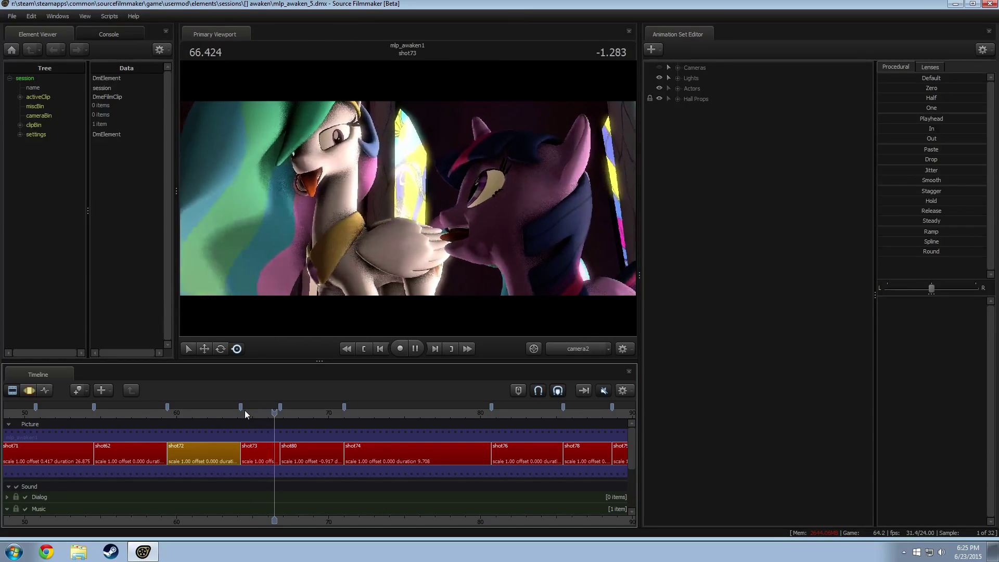
pyautogui.press('space')
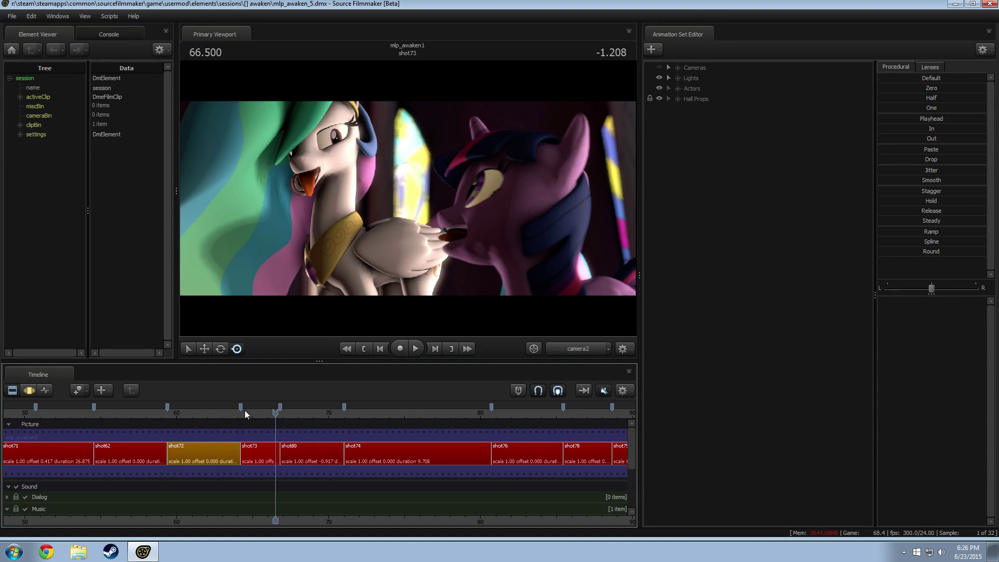
pyautogui.moveTo(245, 410); pyautogui.dragTo(241, 415)
pyautogui.press('space')
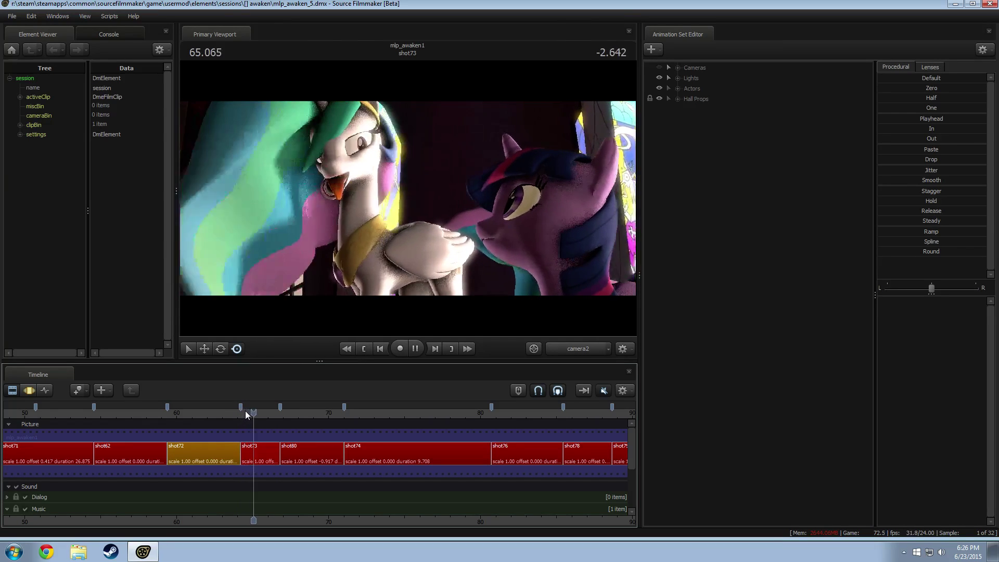
pyautogui.press('space')
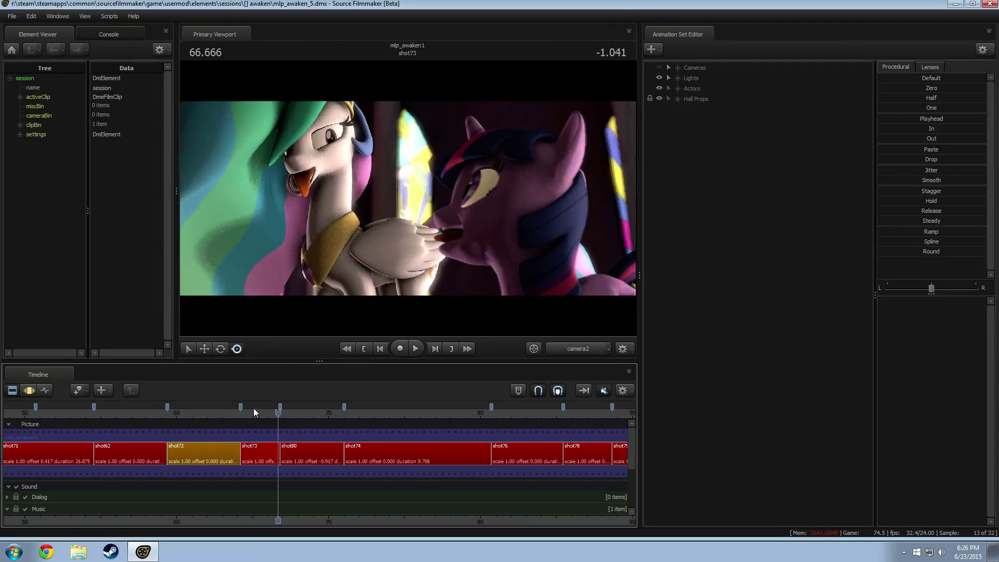
pyautogui.moveTo(272, 410); pyautogui.dragTo(244, 441)
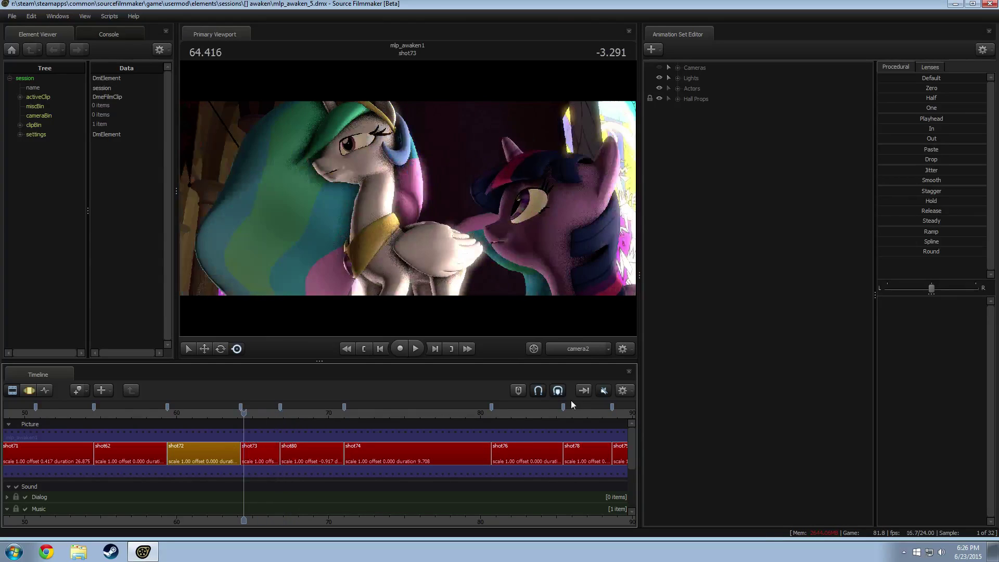
# Unmute the timeline audio and play from shot72 across the cut into shot73.
pyautogui.click(604, 391)
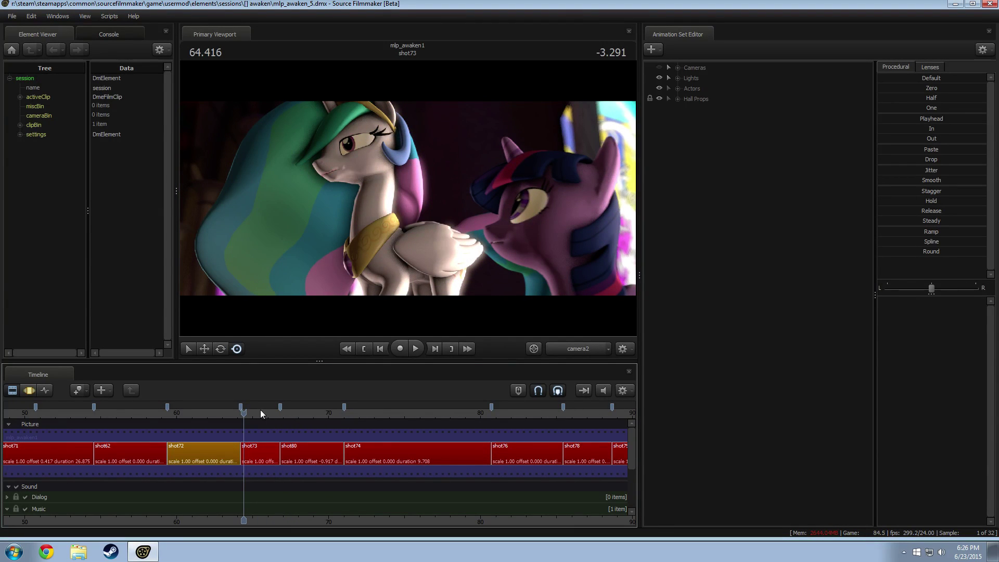
pyautogui.moveTo(261, 410); pyautogui.dragTo(199, 414)
pyautogui.press('space')
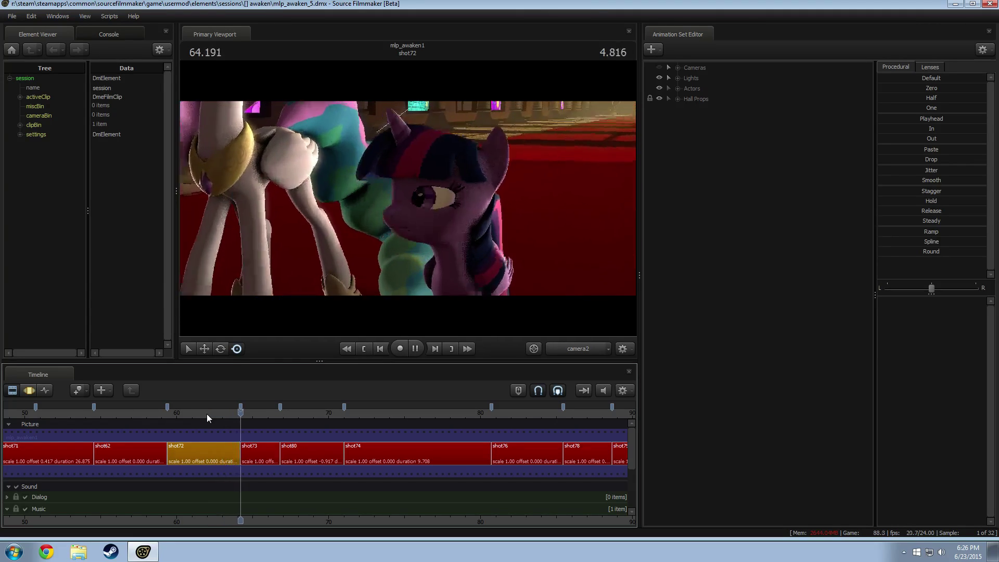
pyautogui.press('space')
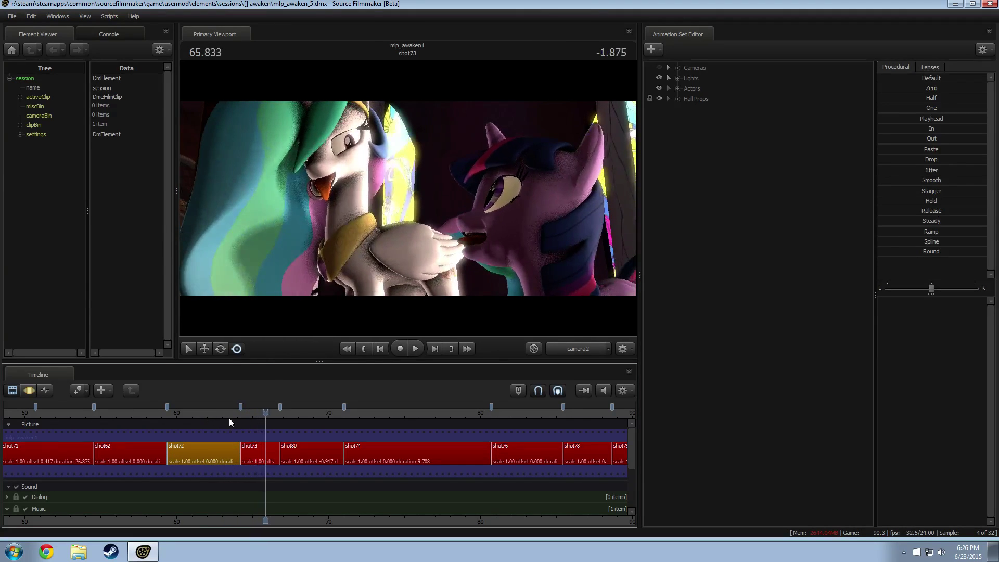
# Replay the last seconds of shot72 into shot73 with sound, restarting from earlier points in shot72.
pyautogui.click(222, 415)
pyautogui.press('space')
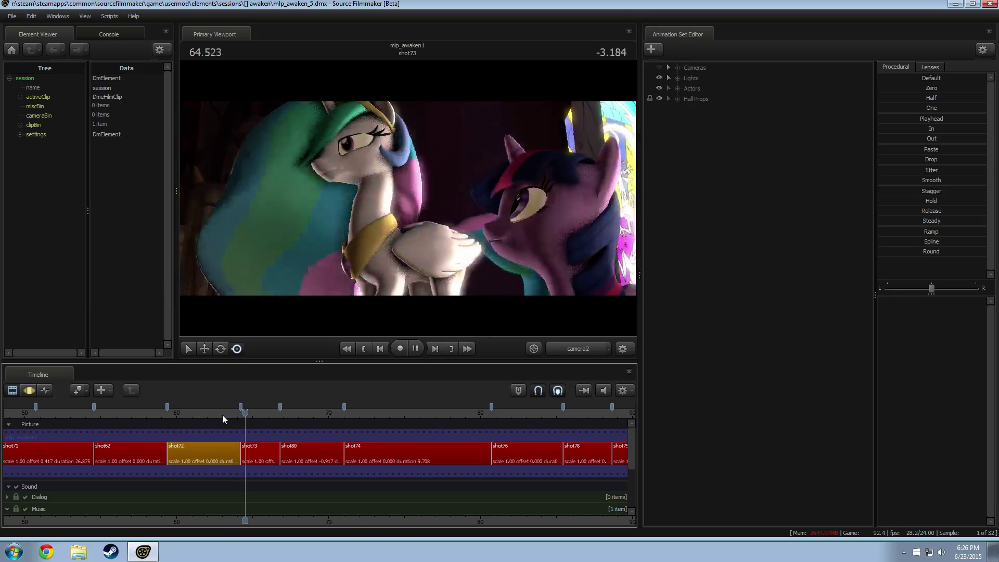
pyautogui.click(228, 414)
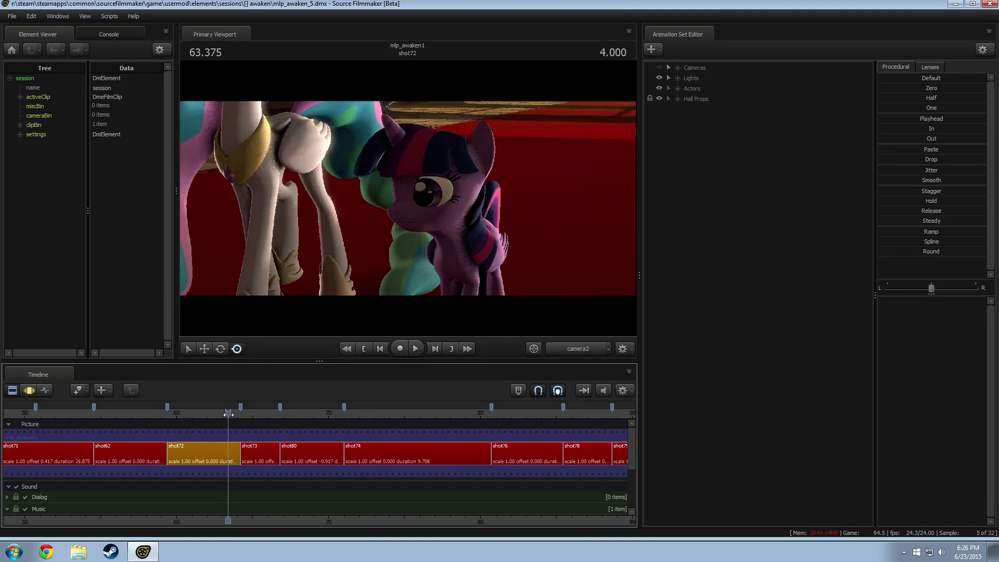
pyautogui.moveTo(229, 415); pyautogui.dragTo(215, 416)
pyautogui.press('space')
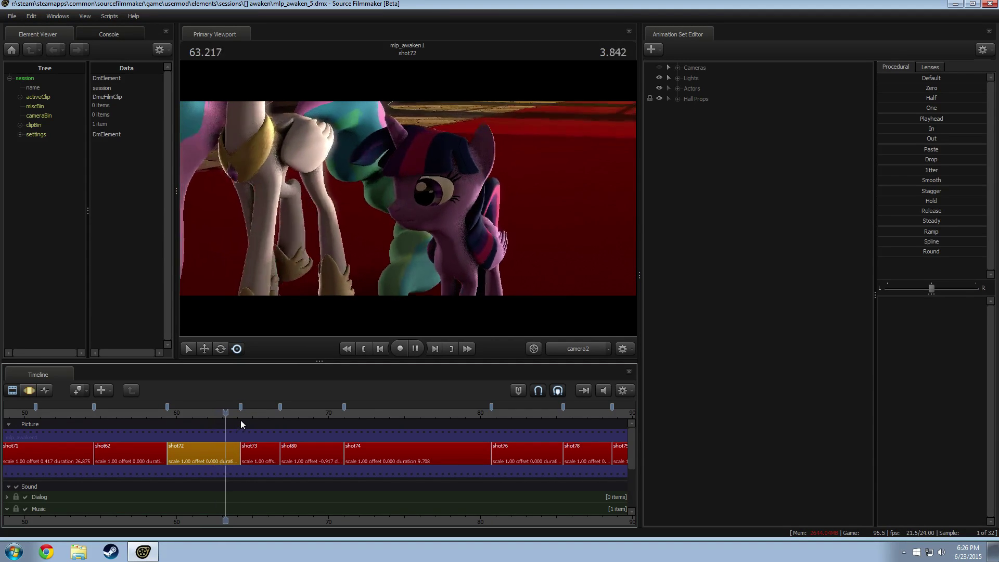
pyautogui.press('space')
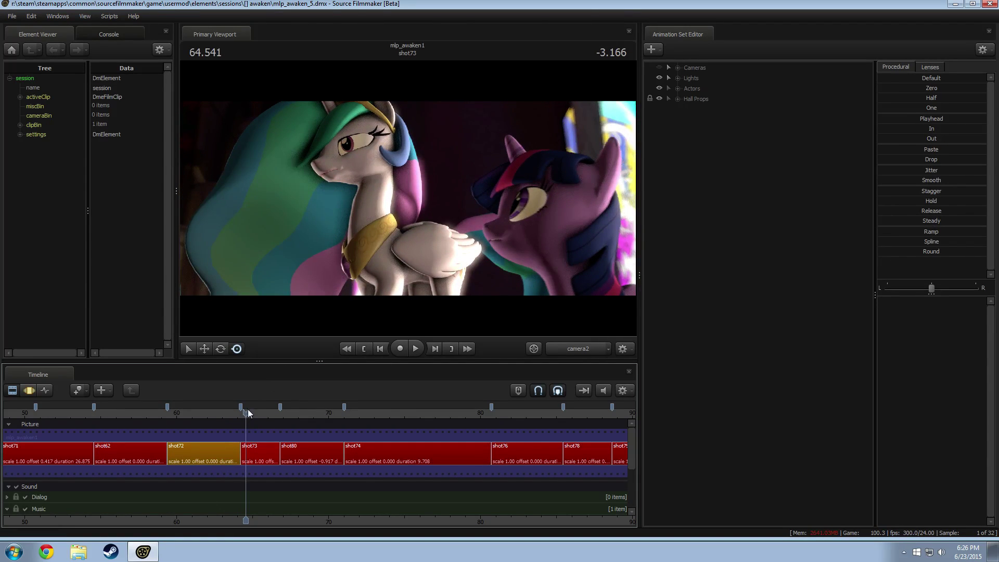
# Scrub to 64.375 in shot73, step back just before the cut, and replay the transition from shot72.
pyautogui.moveTo(248, 409); pyautogui.dragTo(243, 411)
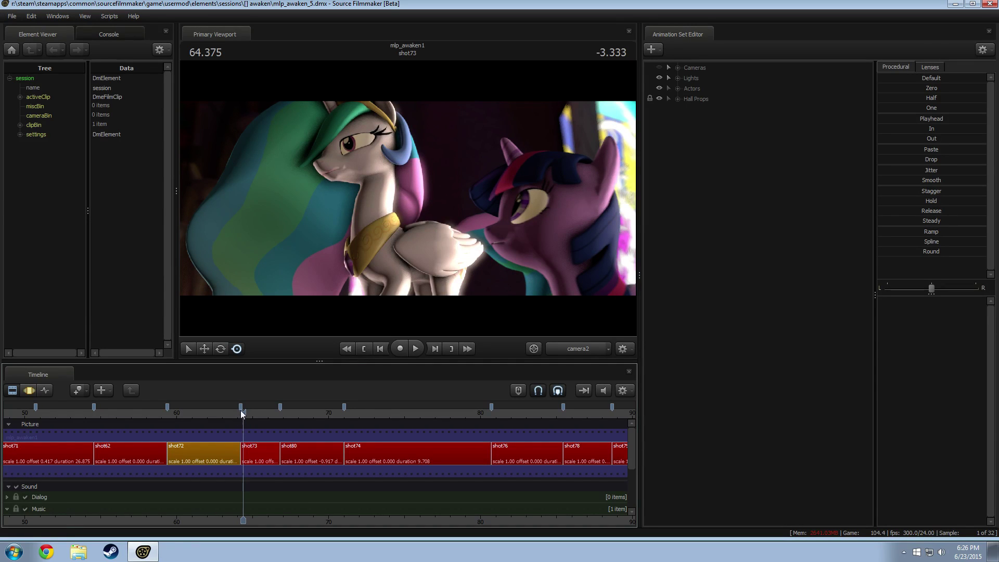
pyautogui.moveTo(243, 412); pyautogui.dragTo(237, 412)
pyautogui.press('space')
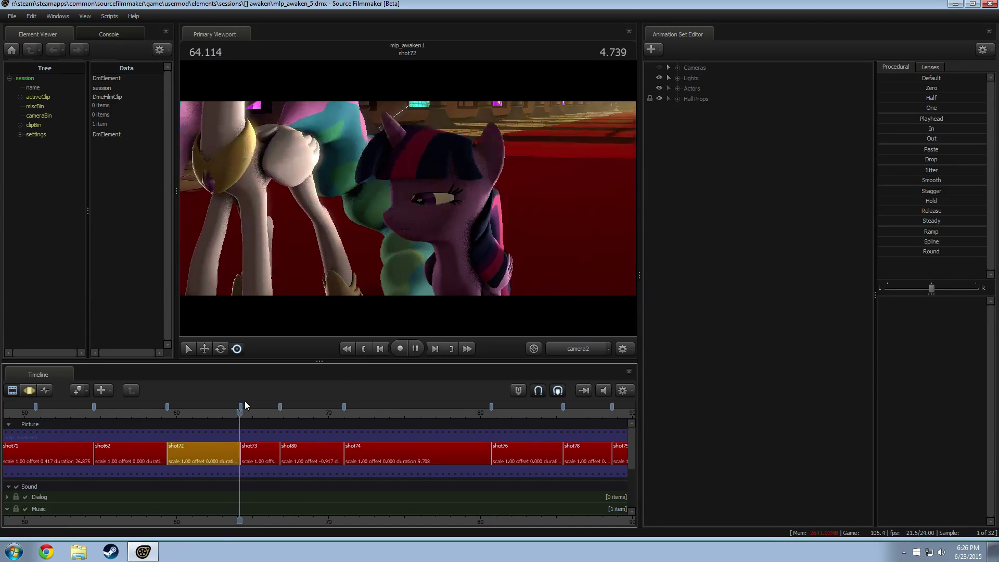
pyautogui.press('space')
pyautogui.moveTo(249, 411); pyautogui.dragTo(241, 417)
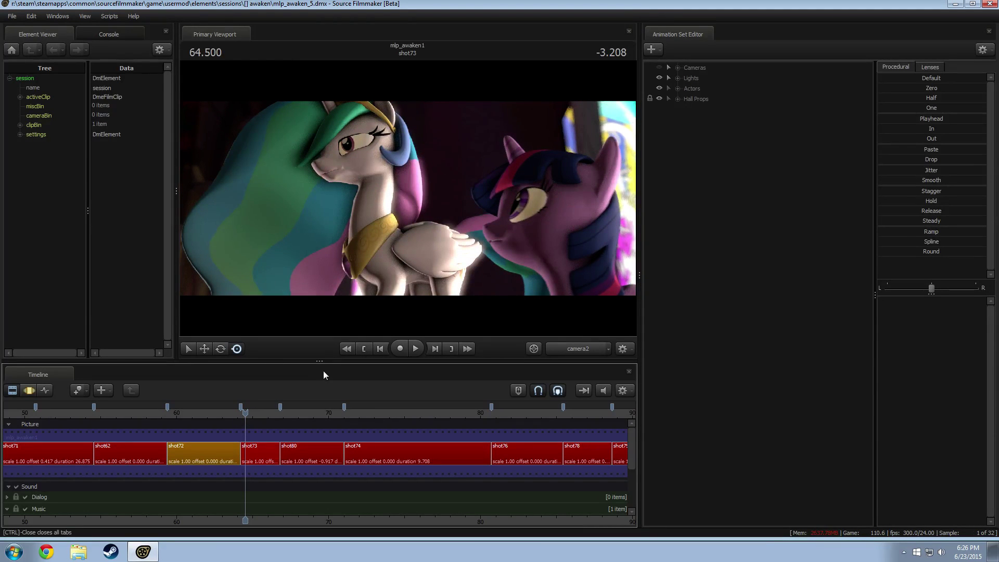
# Open shot73 in the motion editor, play its animation, and restart playback from 64.458.
pyautogui.doubleClick(261, 442)
pyautogui.press('space')
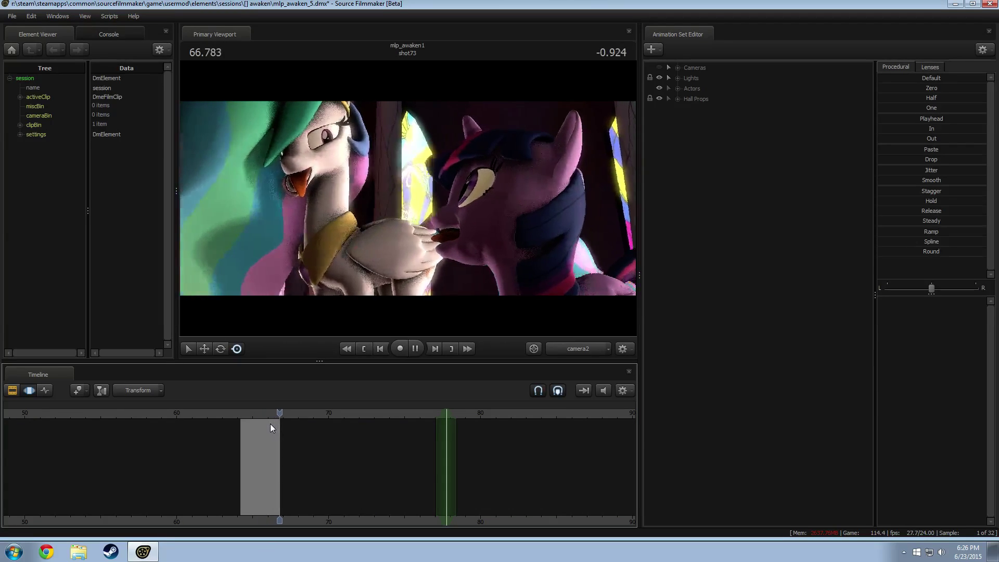
pyautogui.press('space')
pyautogui.moveTo(253, 414); pyautogui.dragTo(244, 413)
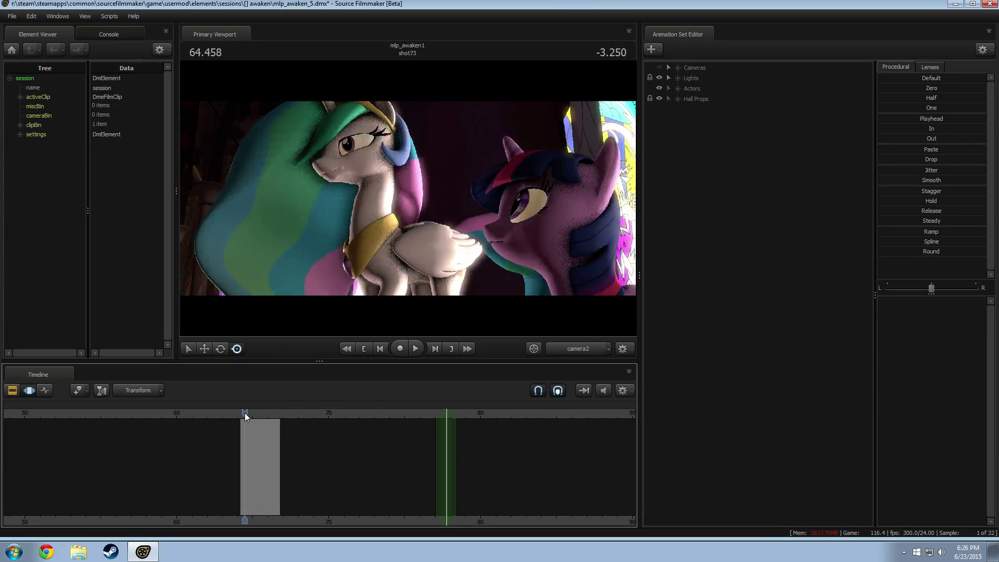
pyautogui.press('space')
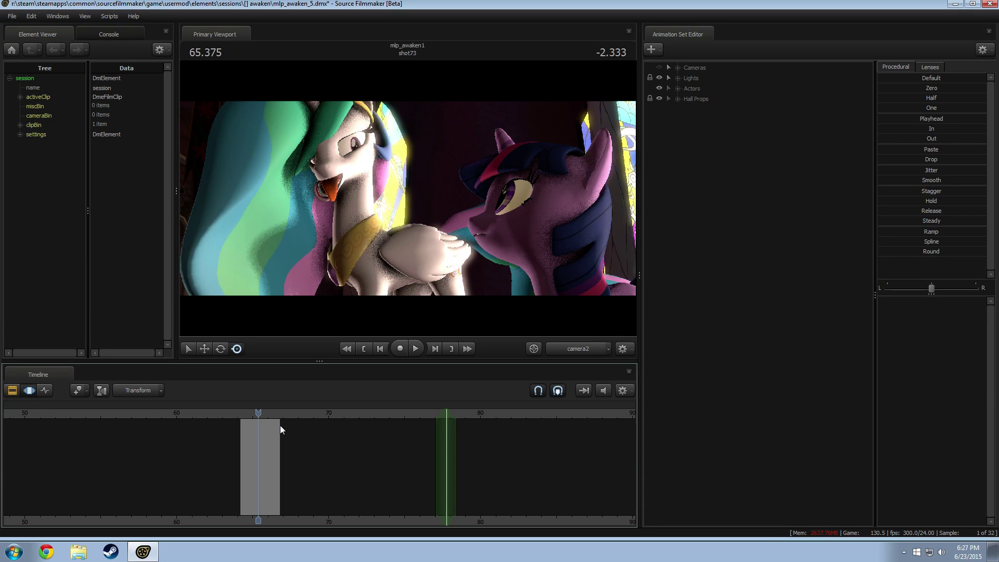
# Scrub across the cut between shot72 and shot73, and return to the clip editor to view shot62 at 56.750.
pyautogui.moveTo(249, 411); pyautogui.dragTo(240, 415)
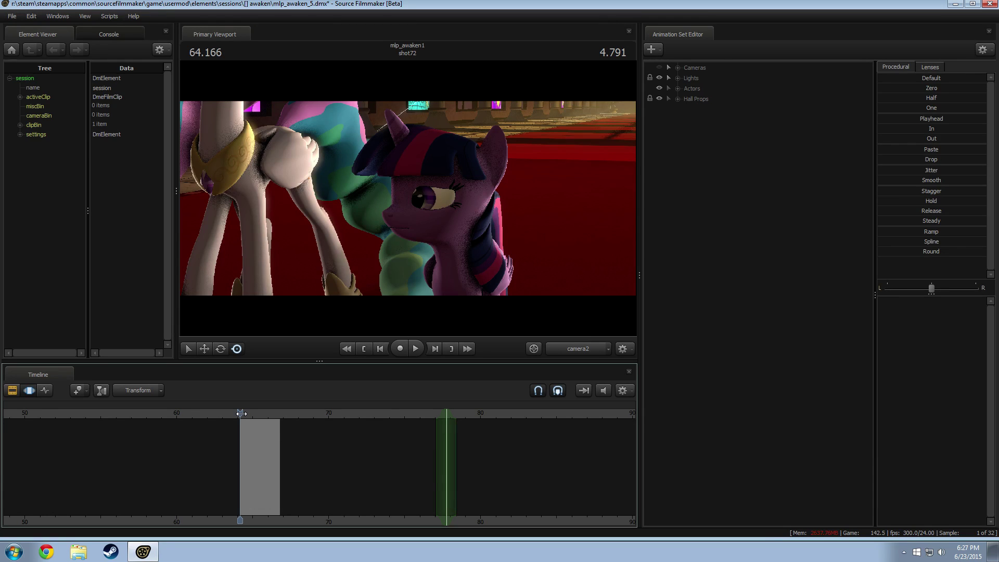
pyautogui.moveTo(240, 412)
pyautogui.mouseDown()
pyautogui.moveTo(220, 411)
pyautogui.moveTo(257, 408)
pyautogui.moveTo(248, 415)
pyautogui.mouseUp()
pyautogui.press('F2')
pyautogui.moveTo(167, 416); pyautogui.dragTo(127, 414)
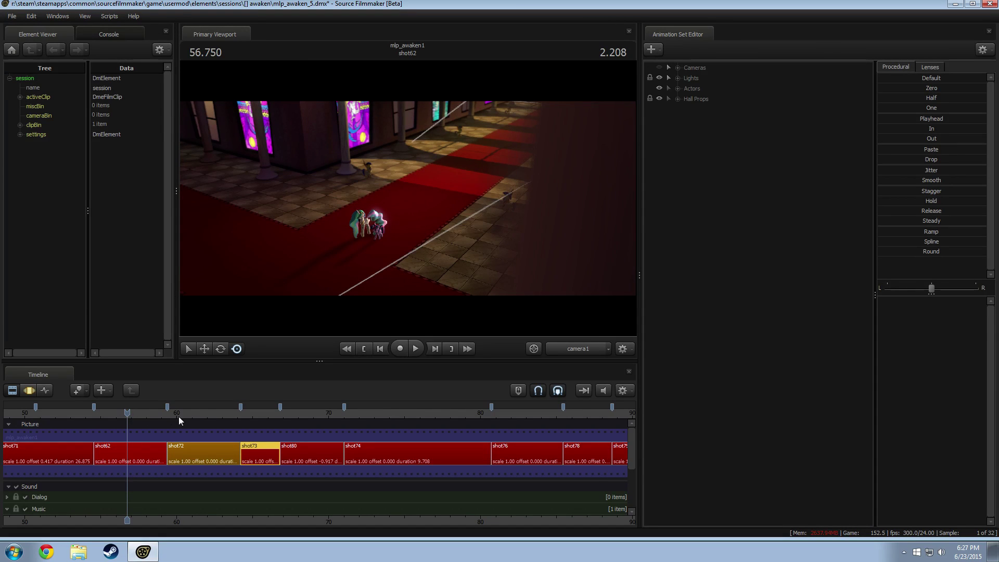
# Scrub back and forth through shot73 between about 64.6 and 66.0 to examine the character poses.
pyautogui.moveTo(208, 411); pyautogui.dragTo(268, 413)
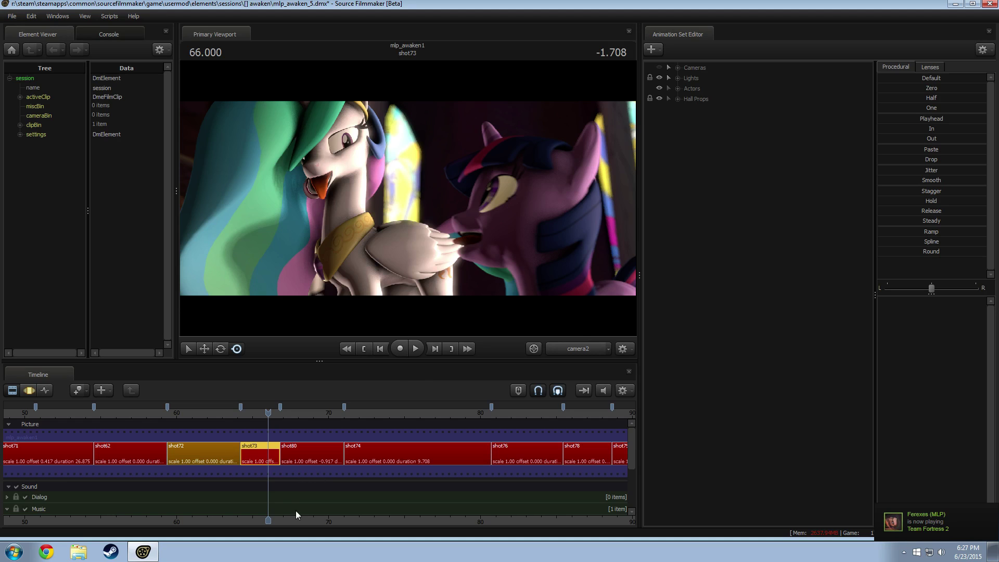
pyautogui.moveTo(310, 517); pyautogui.dragTo(317, 519)
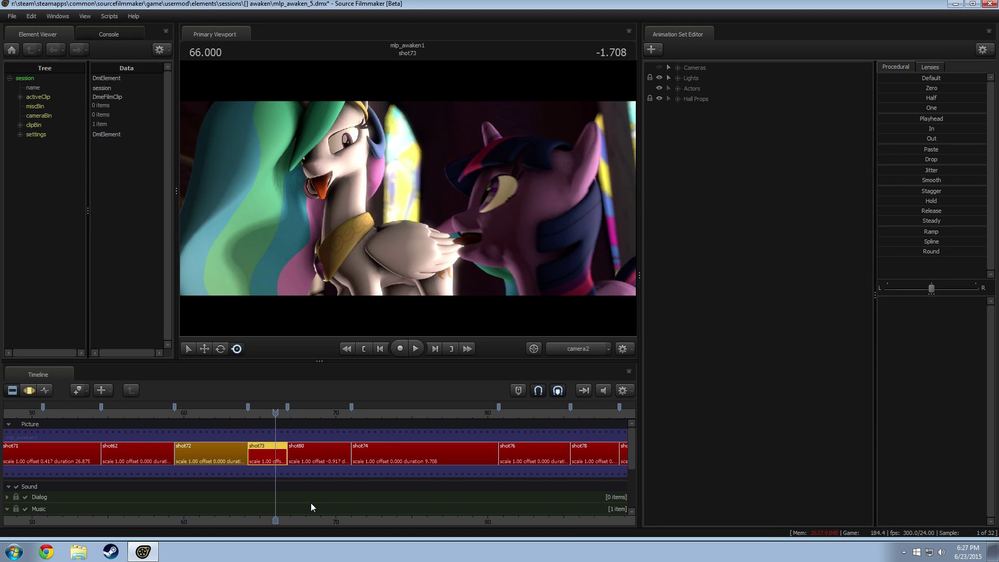
pyautogui.moveTo(267, 414); pyautogui.dragTo(254, 413)
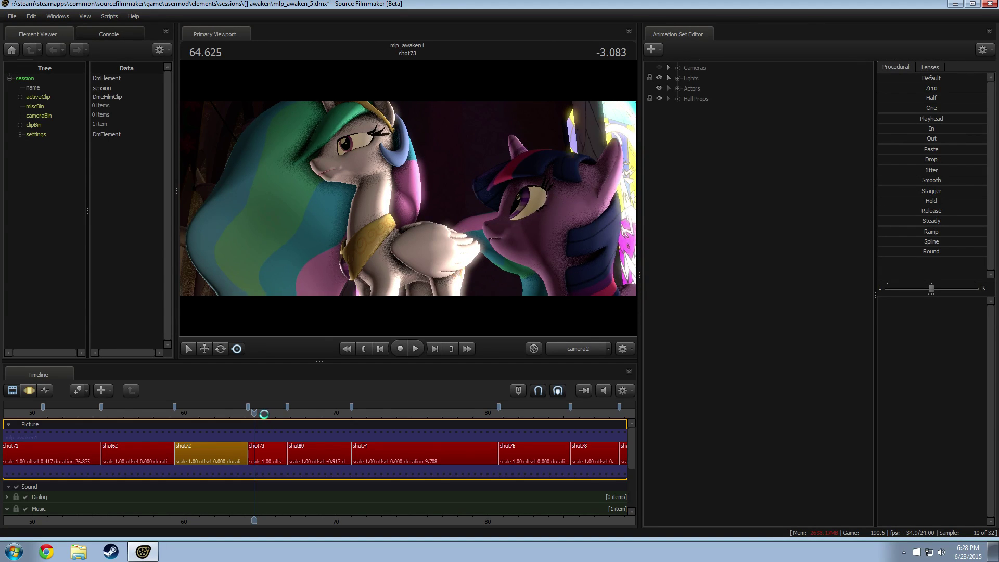
pyautogui.click(254, 413)
pyautogui.moveTo(253, 413)
pyautogui.mouseDown()
pyautogui.moveTo(279, 412)
pyautogui.moveTo(271, 414)
pyautogui.mouseUp()
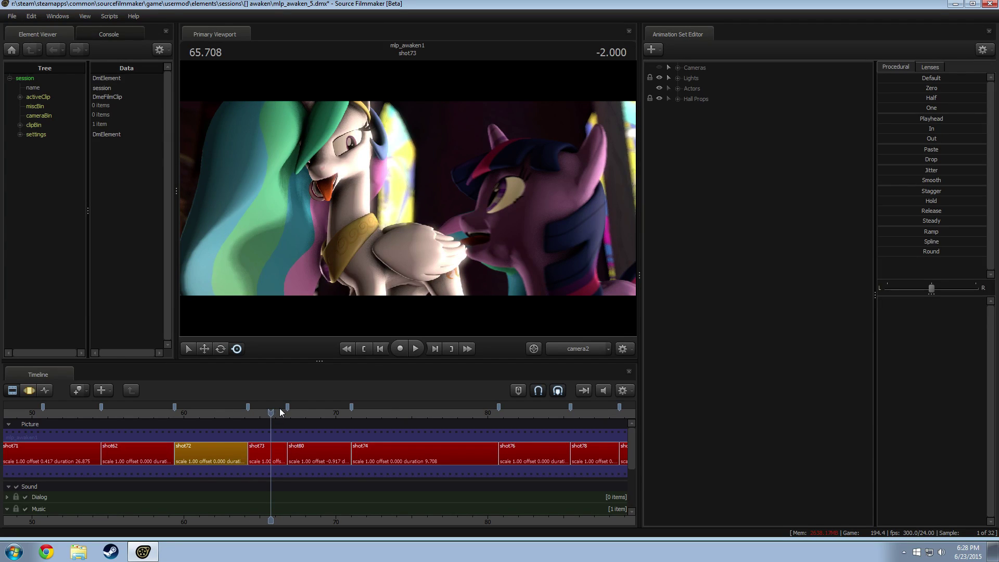
# Play shot62 repeatedly from its start and let playback run into shot72.
pyautogui.moveTo(174, 413); pyautogui.dragTo(113, 414)
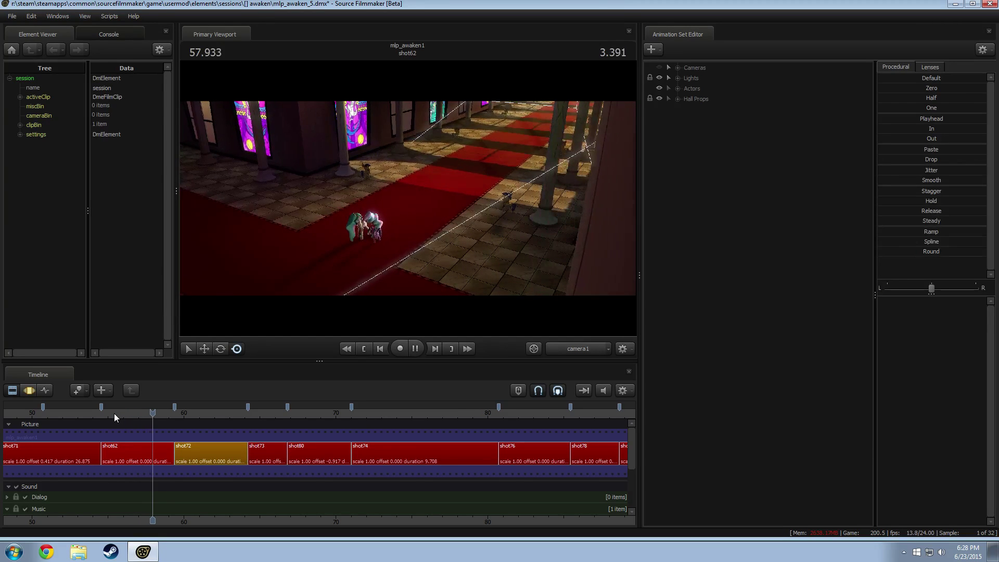
pyautogui.moveTo(101, 414); pyautogui.dragTo(99, 413)
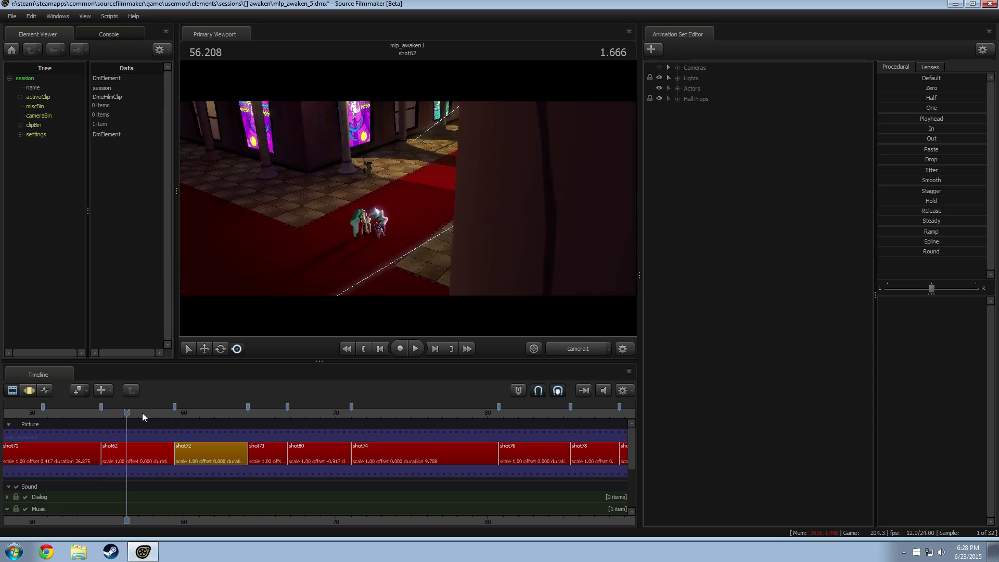
pyautogui.click(99, 411)
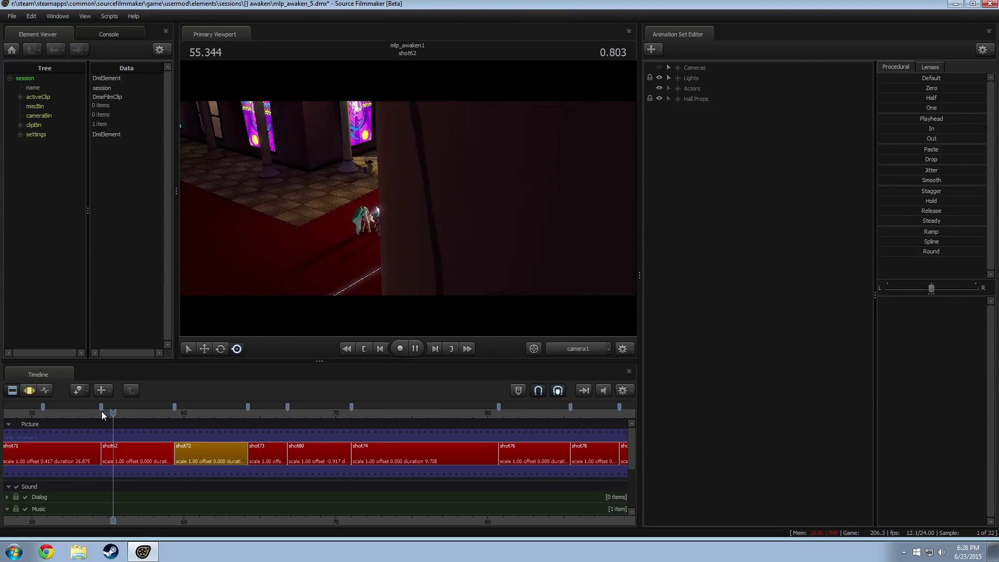
pyautogui.moveTo(101, 411); pyautogui.dragTo(103, 413)
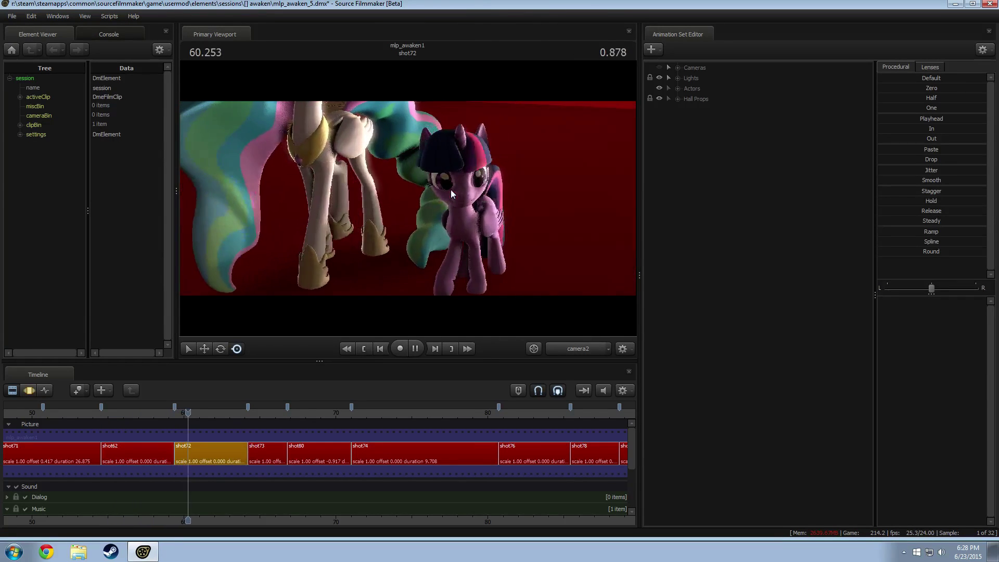
# Replay the early part of shot72 several times to examine Twilight's head movement.
pyautogui.press('space')
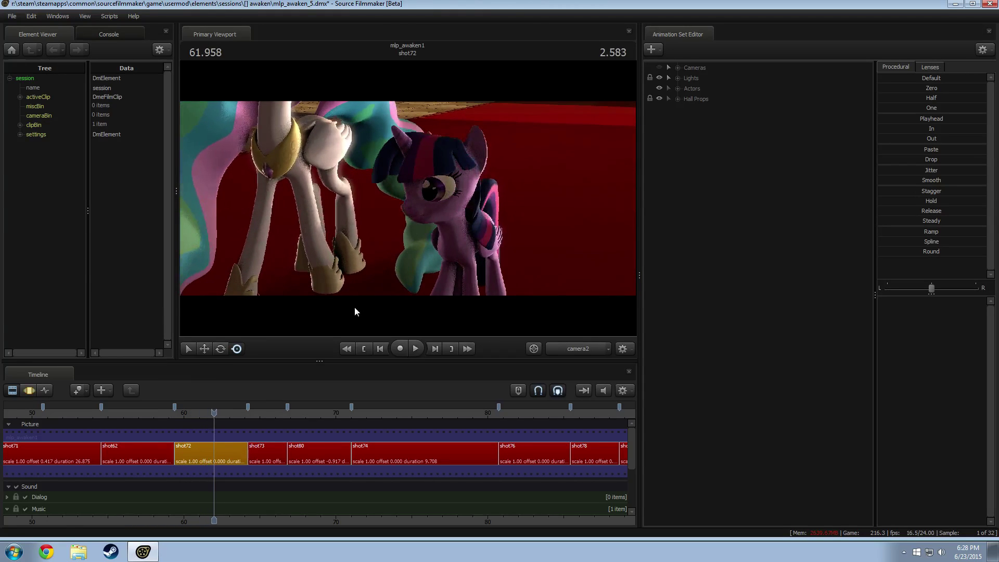
pyautogui.click(199, 411)
pyautogui.press('space')
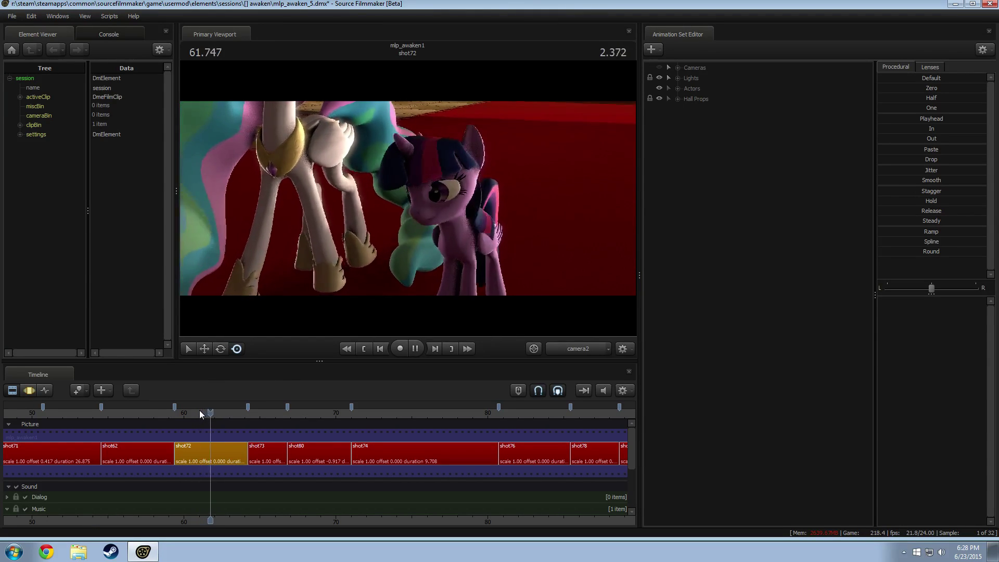
pyautogui.press('space')
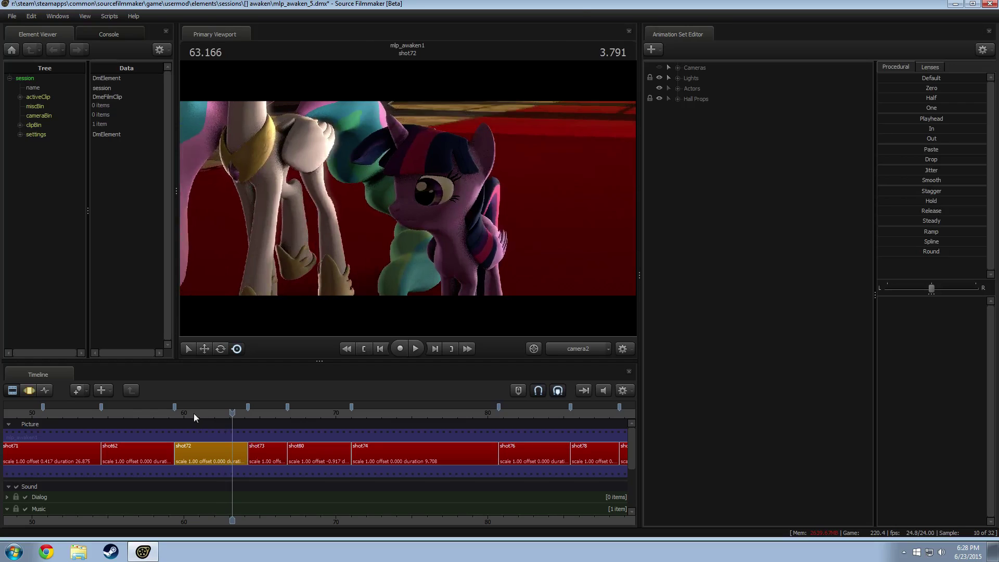
pyautogui.click(194, 414)
pyautogui.press('space')
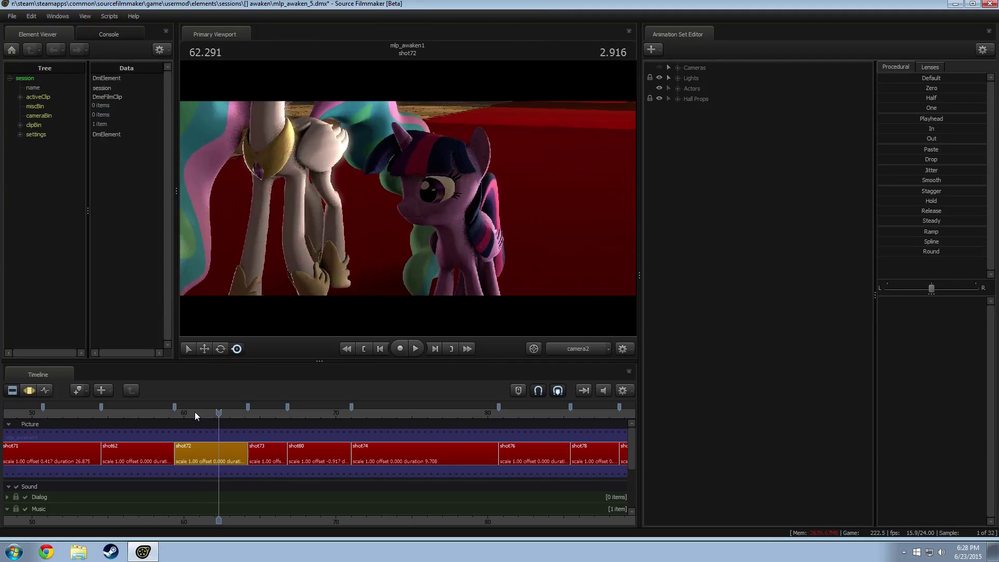
pyautogui.press('space')
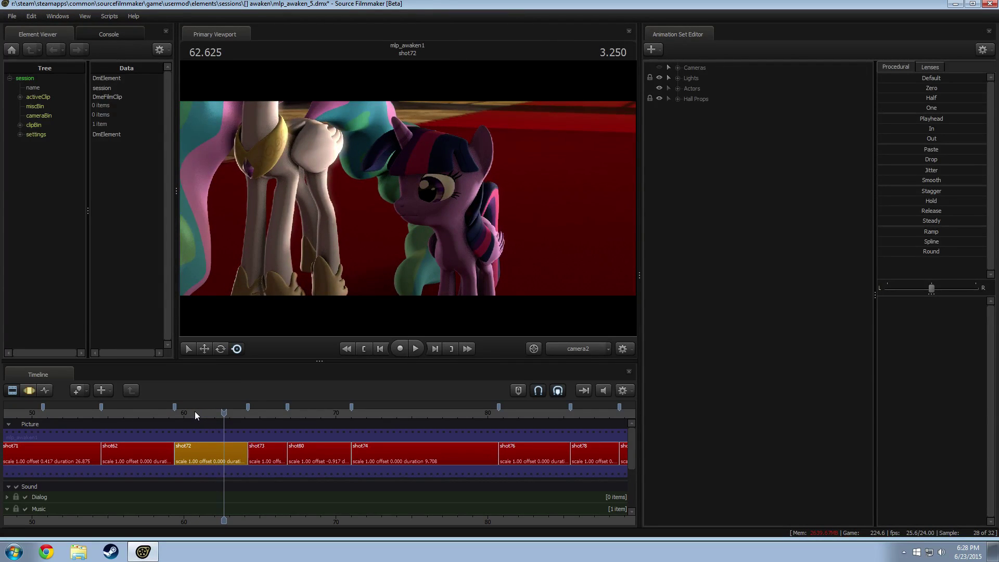
# Open shot72 in the motion editor and expand Twilight's Pony Bones controls under Actors.
pyautogui.scroll(6, 227, 462)
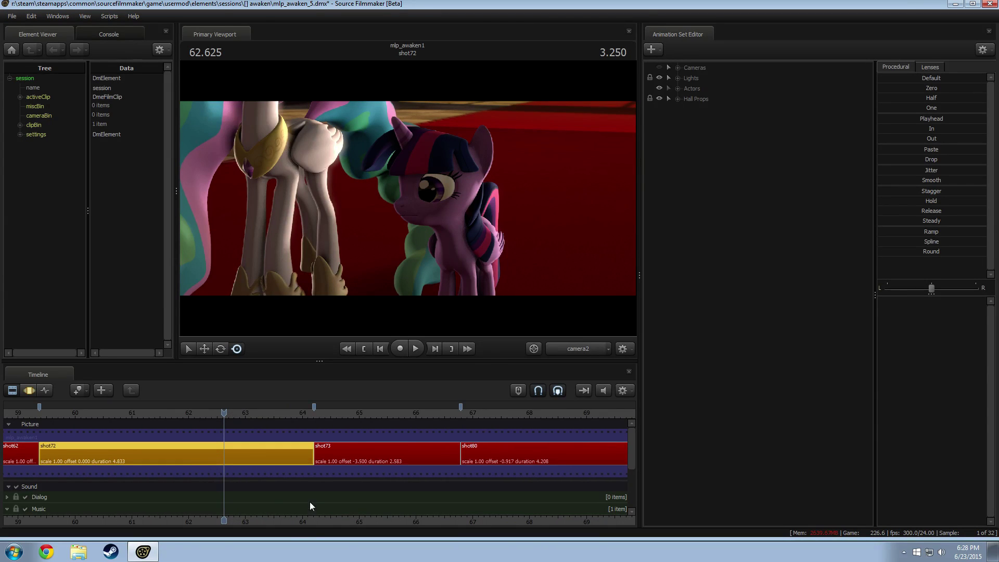
pyautogui.press('F3')
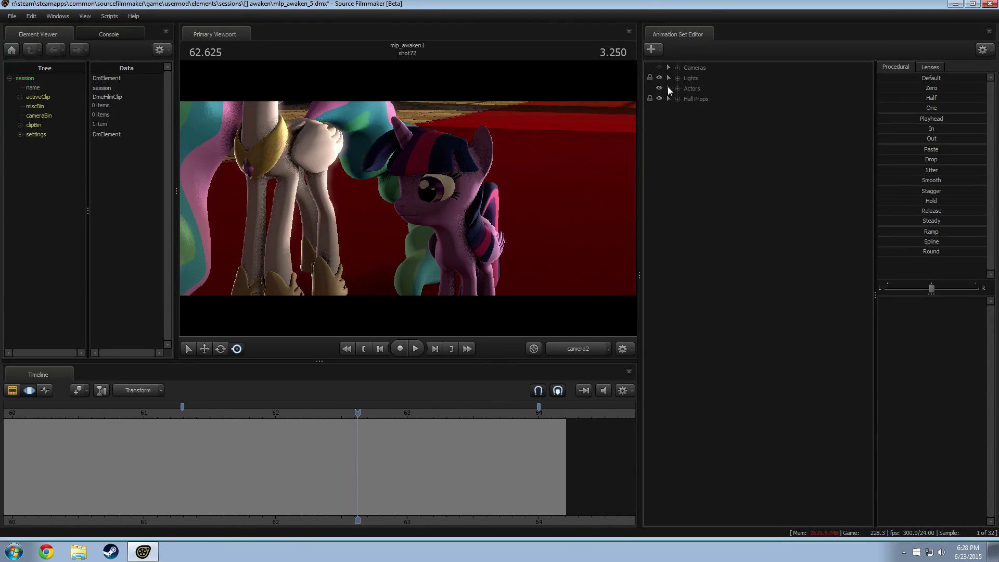
pyautogui.click(679, 89)
pyautogui.click(688, 99)
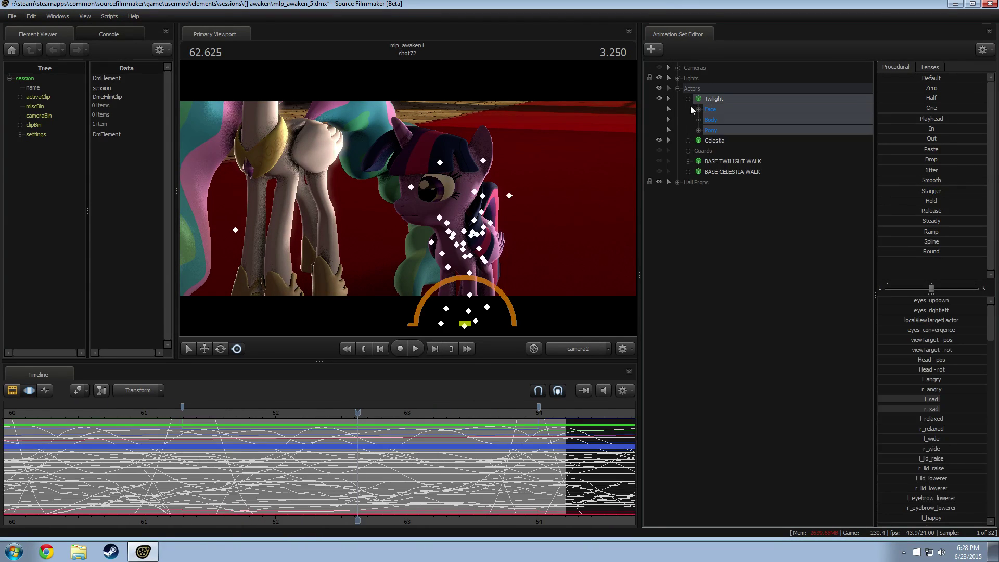
pyautogui.click(704, 130)
pyautogui.click(699, 130)
pyautogui.click(709, 161)
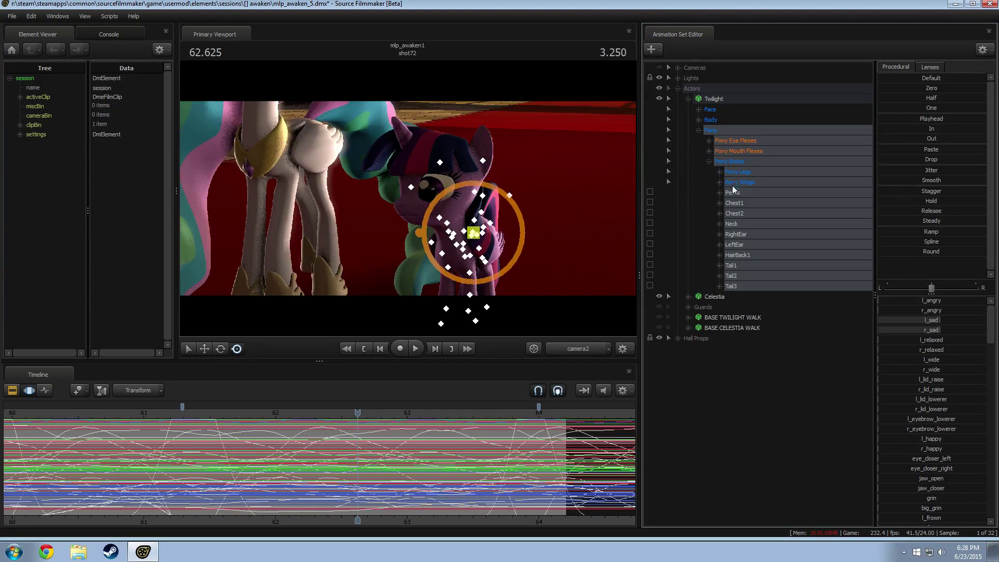
# Select Twilight's Head control under Body together with the Neck bone.
pyautogui.click(699, 120)
pyautogui.click(723, 140)
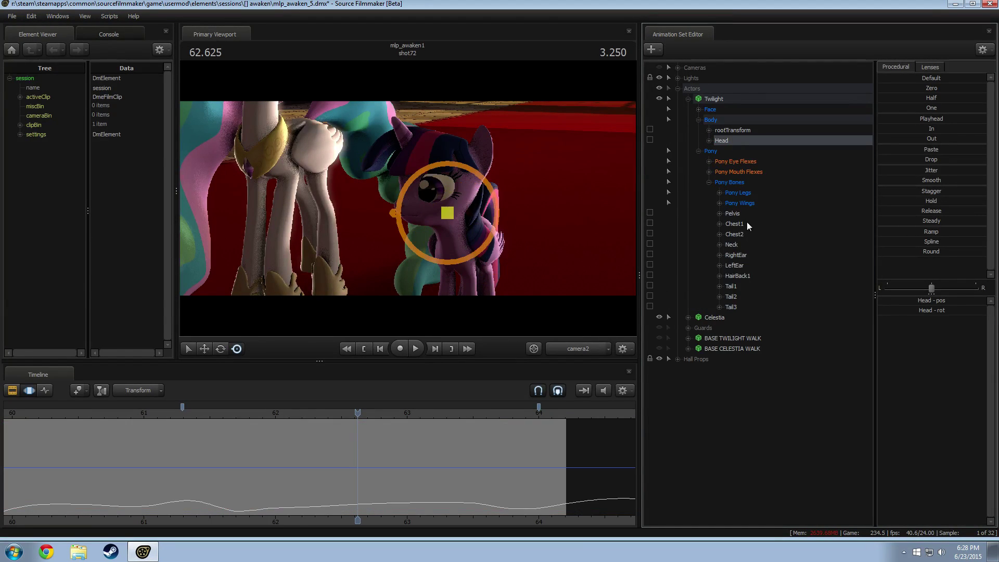
pyautogui.keyDown('ctrl'); pyautogui.click(731, 245); pyautogui.keyUp('ctrl')
# Make a time selection centred on 61.500 in shot72 and apply the Round procedural preset to Twilight's head and neck.
pyautogui.moveTo(342, 446)
pyautogui.mouseDown(button='middle')
pyautogui.moveTo(205, 455)
pyautogui.moveTo(258, 464)
pyautogui.moveTo(137, 480)
pyautogui.moveTo(210, 494)
pyautogui.mouseUp(button='middle')
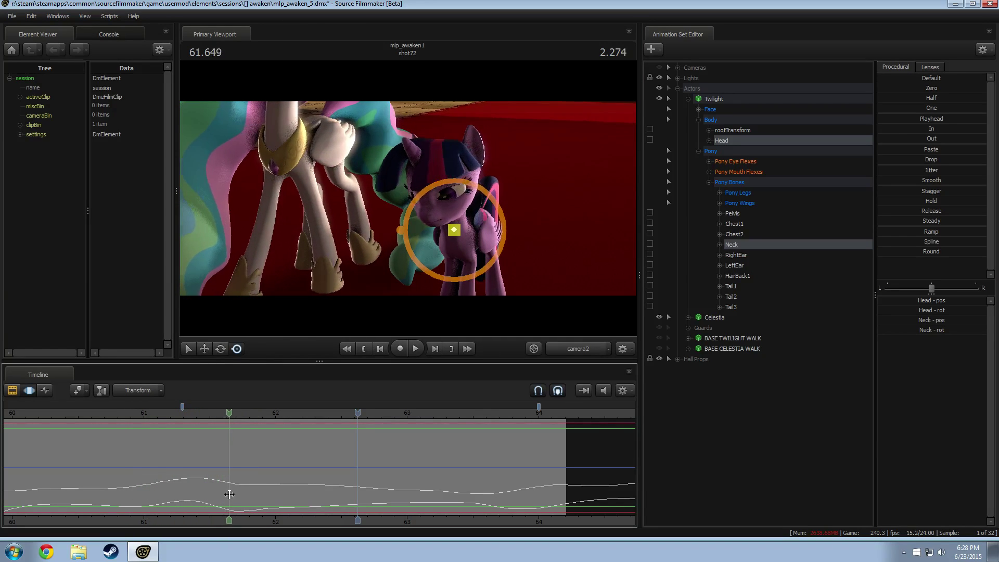
pyautogui.moveTo(232, 495); pyautogui.dragTo(188, 496)
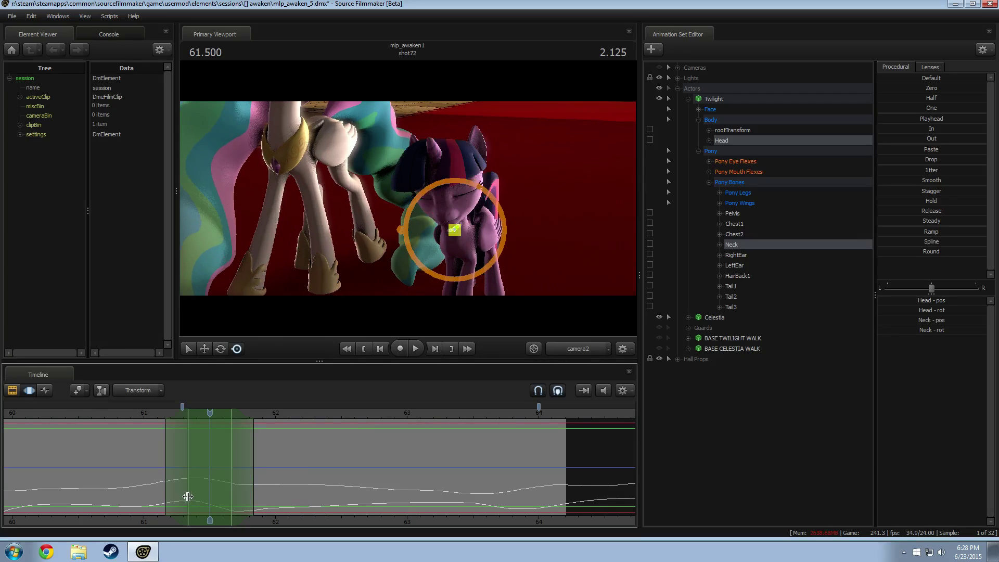
pyautogui.click(920, 253)
# Extend the time selection's leading falloff to about 60.9 and play back the adjusted head motion.
pyautogui.moveTo(123, 416)
pyautogui.mouseDown(button='middle')
pyautogui.moveTo(145, 411)
pyautogui.moveTo(178, 435)
pyautogui.mouseUp(button='middle')
pyautogui.moveTo(177, 435); pyautogui.dragTo(162, 430)
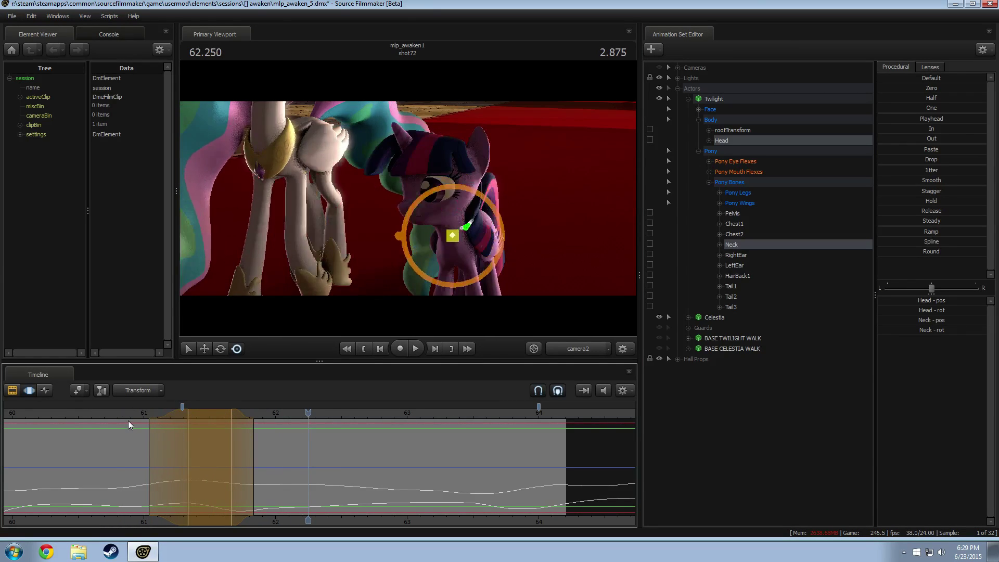
pyautogui.press('space')
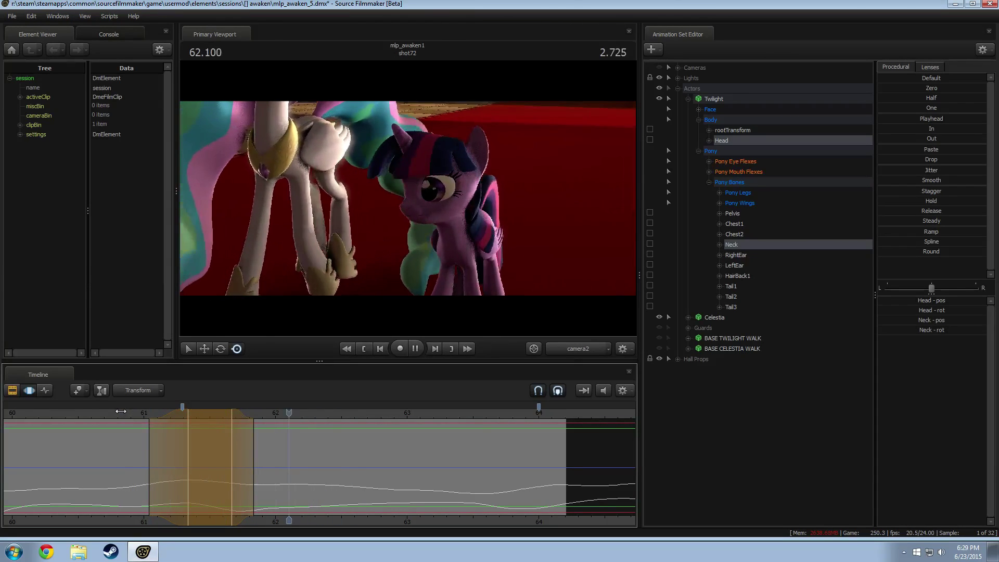
pyautogui.press('space')
pyautogui.moveTo(164, 461); pyautogui.dragTo(141, 451)
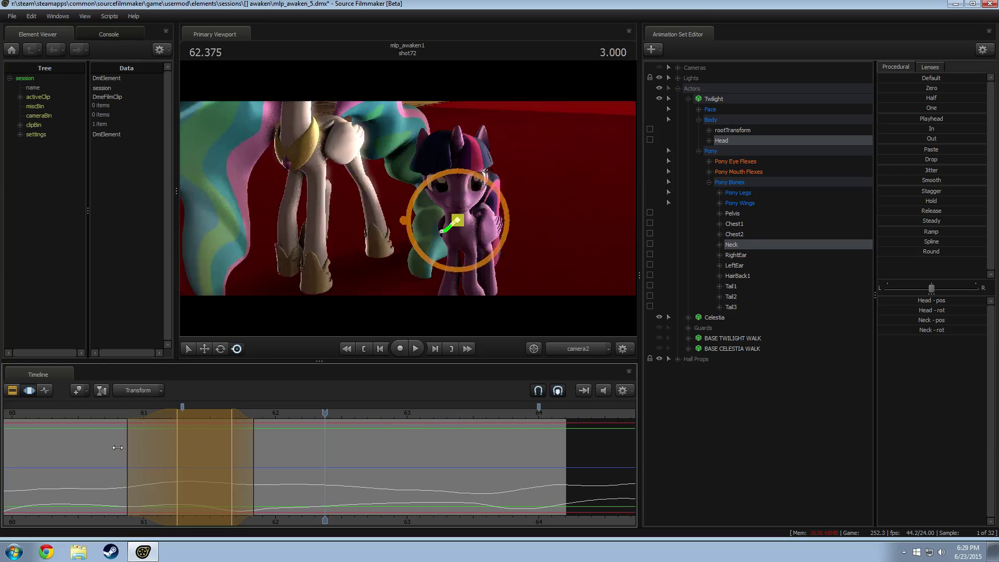
pyautogui.press('space')
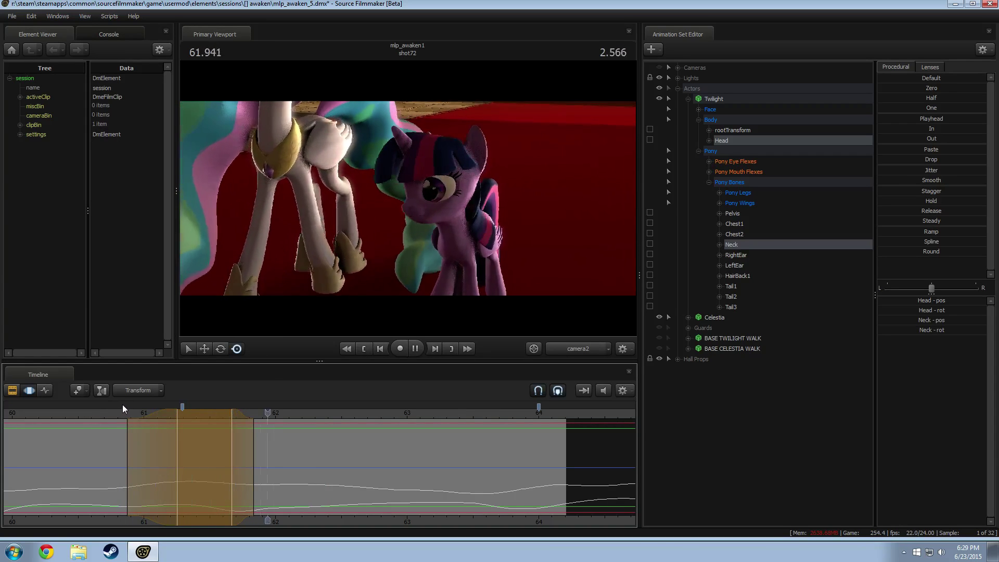
pyautogui.press('space')
# Extend the time selection's trailing falloff to 62.000 and replay the head motion.
pyautogui.moveTo(254, 458); pyautogui.dragTo(275, 457)
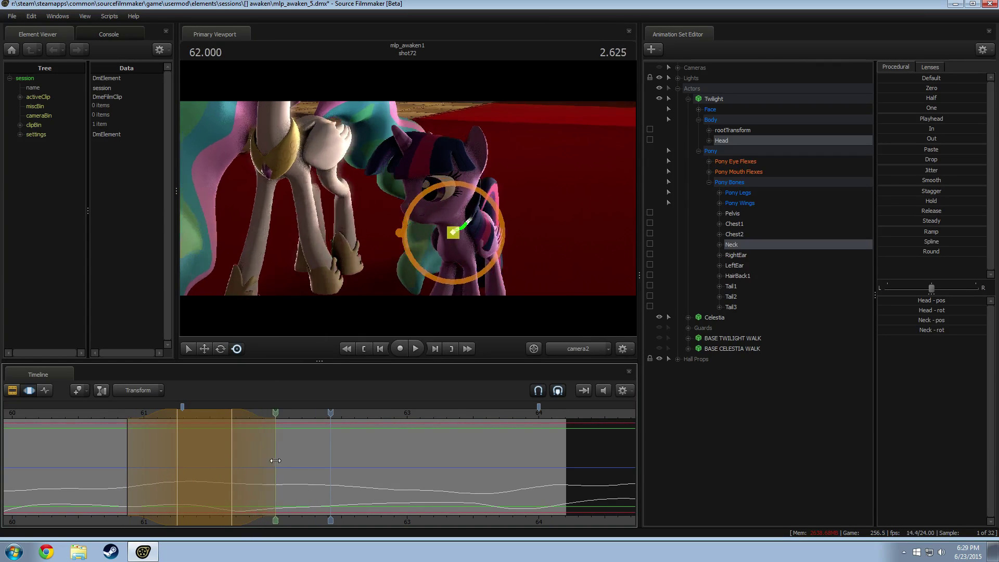
pyautogui.press('space')
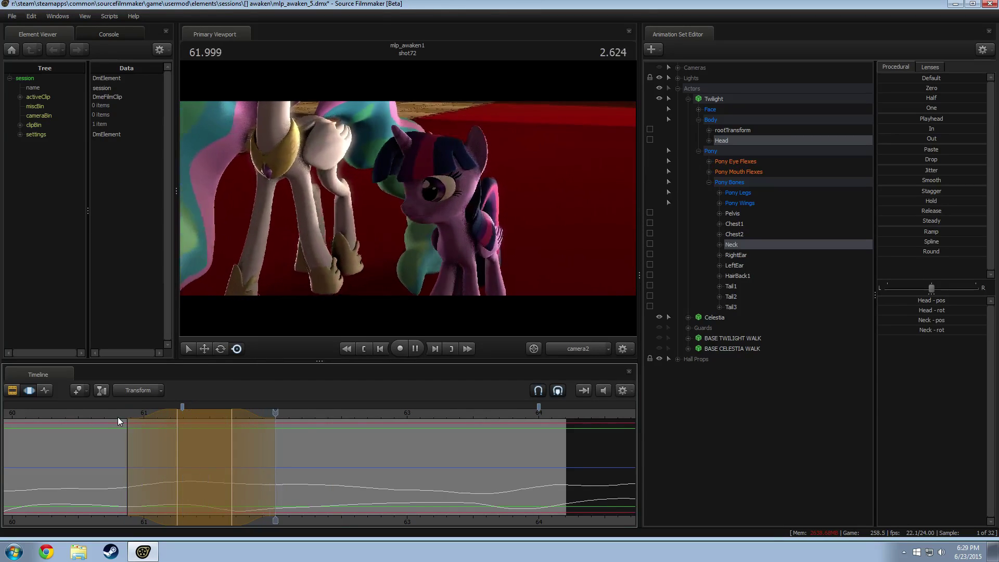
pyautogui.press('space')
pyautogui.press('space')
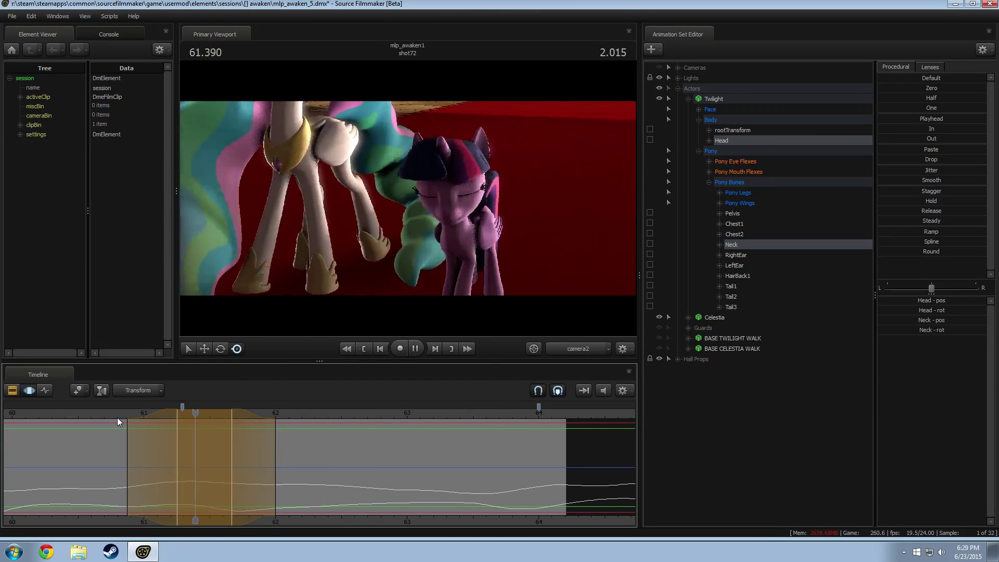
pyautogui.press('space')
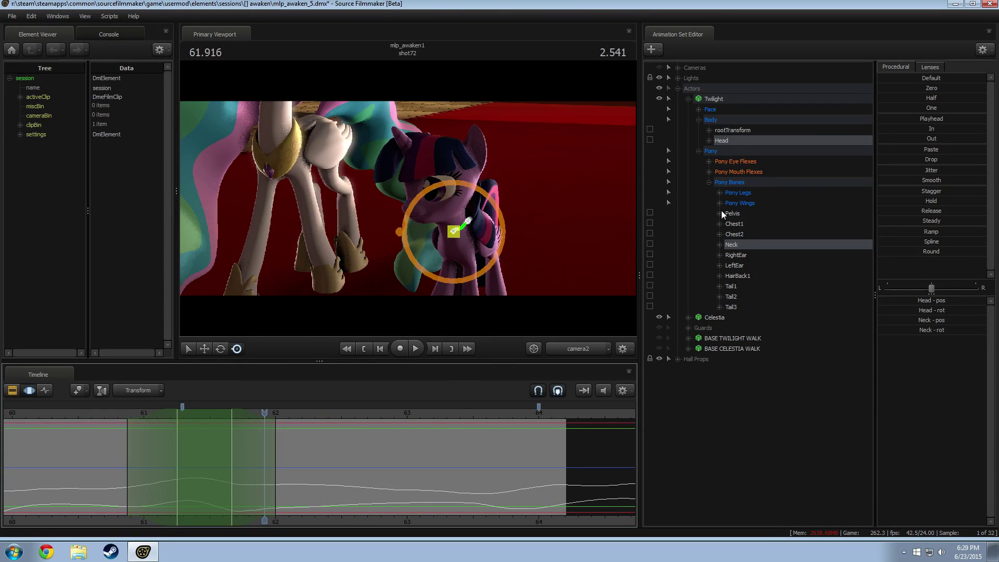
# Expand Twilight's front leg bones and add RightShoulder and LeftShoulder to the Head and Neck selection.
pyautogui.click(719, 192)
pyautogui.click(730, 212)
pyautogui.click(731, 203)
pyautogui.keyDown('ctrl'); pyautogui.click(762, 212); pyautogui.keyUp('ctrl')
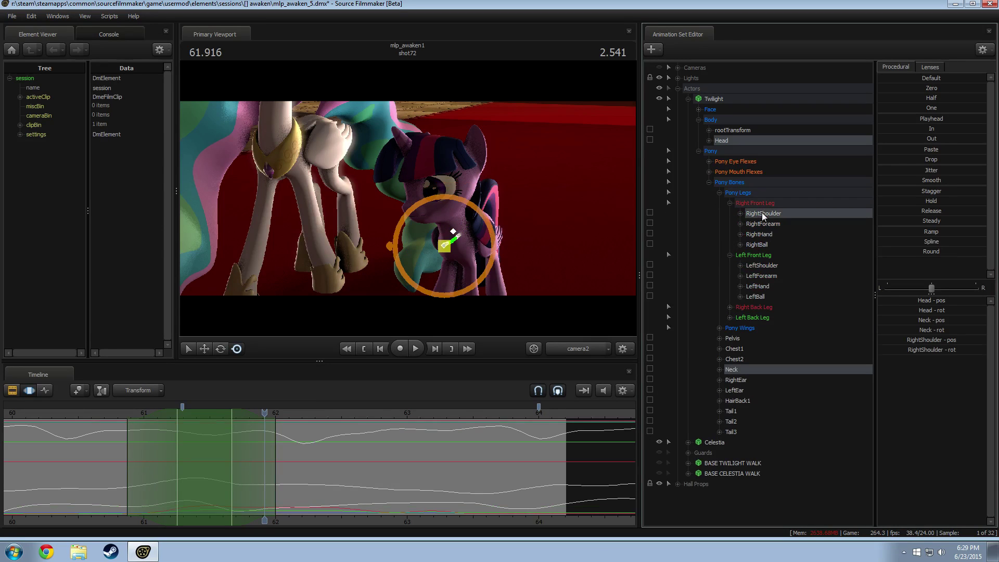
pyautogui.keyDown('ctrl'); pyautogui.click(764, 265); pyautogui.keyUp('ctrl')
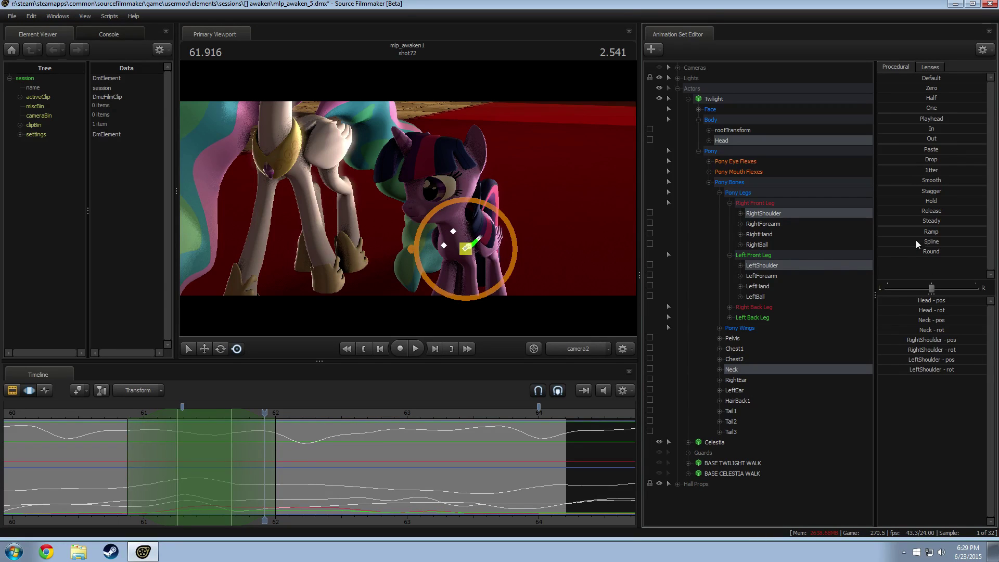
# Replay the head, neck and shoulder motion from 60.666 and remove LeftShoulder and RightShoulder from the selection.
pyautogui.click(102, 416)
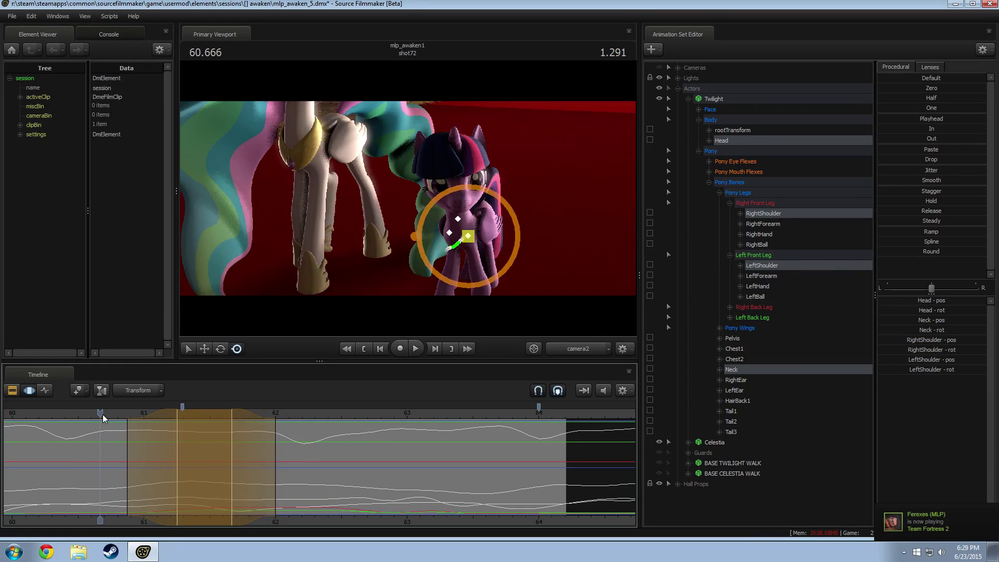
pyautogui.press('space')
pyautogui.press('space')
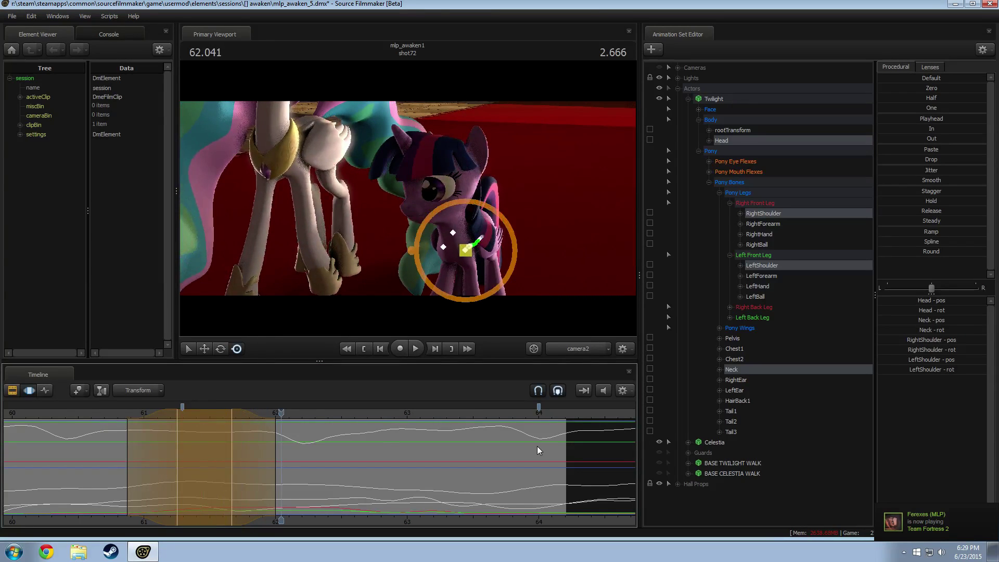
pyautogui.keyDown('ctrl'); pyautogui.click(760, 264); pyautogui.keyUp('ctrl')
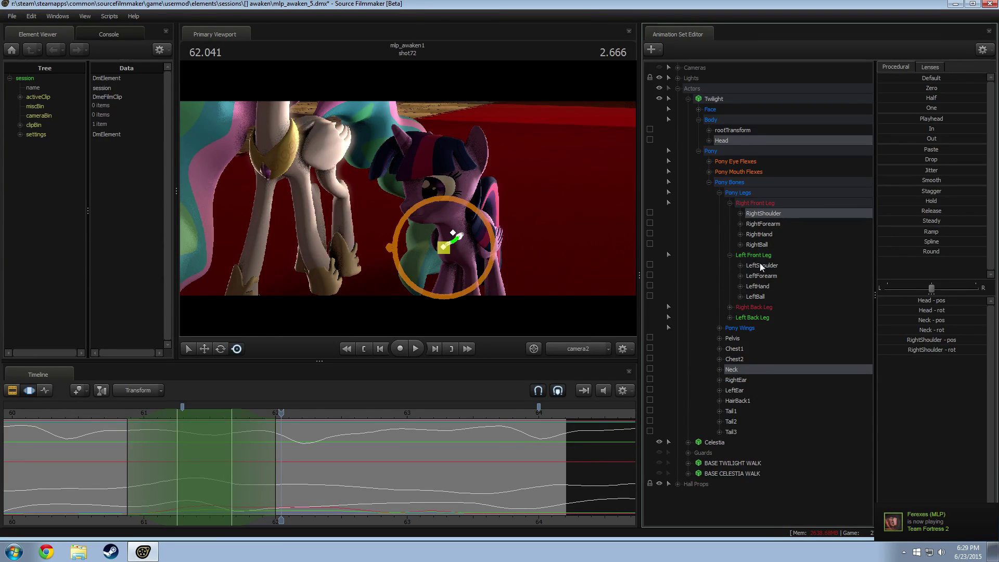
pyautogui.keyDown('ctrl'); pyautogui.click(755, 215); pyautogui.keyUp('ctrl')
# Lock Twilight's RightShoulder and LeftShoulder controls and add Chest2 to the Head and Neck selection.
pyautogui.click(650, 213)
pyautogui.click(651, 265)
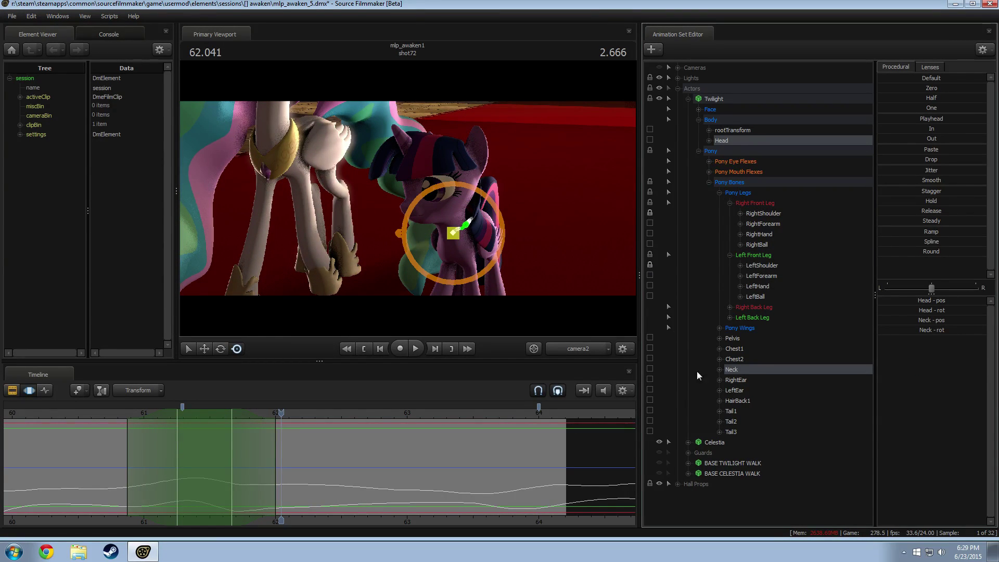
pyautogui.keyDown('ctrl'); pyautogui.click(734, 359); pyautogui.keyUp('ctrl')
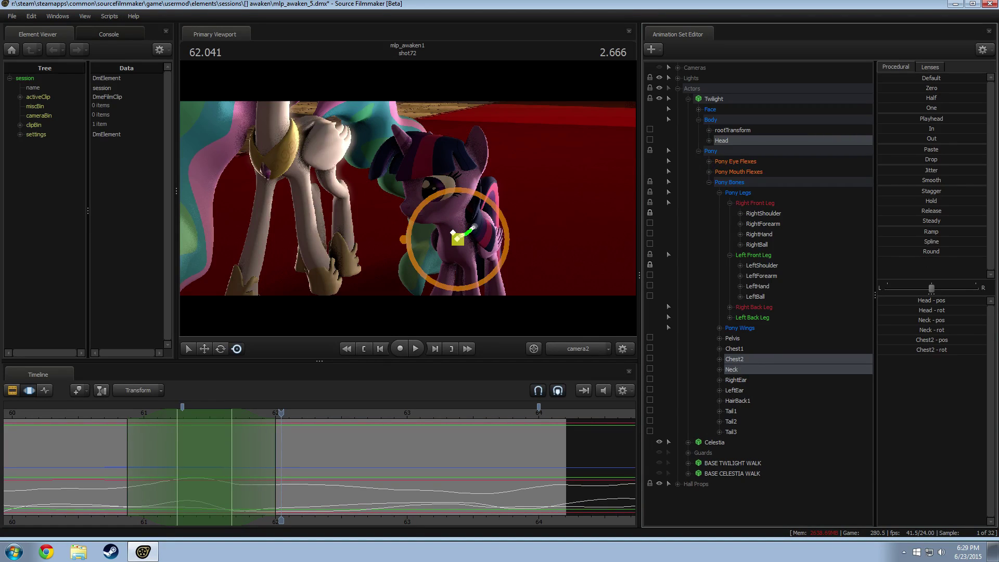
# Apply the Round procedural preset to Head, Neck and Chest2 and replay the motion from about 60.8.
pyautogui.press('space')
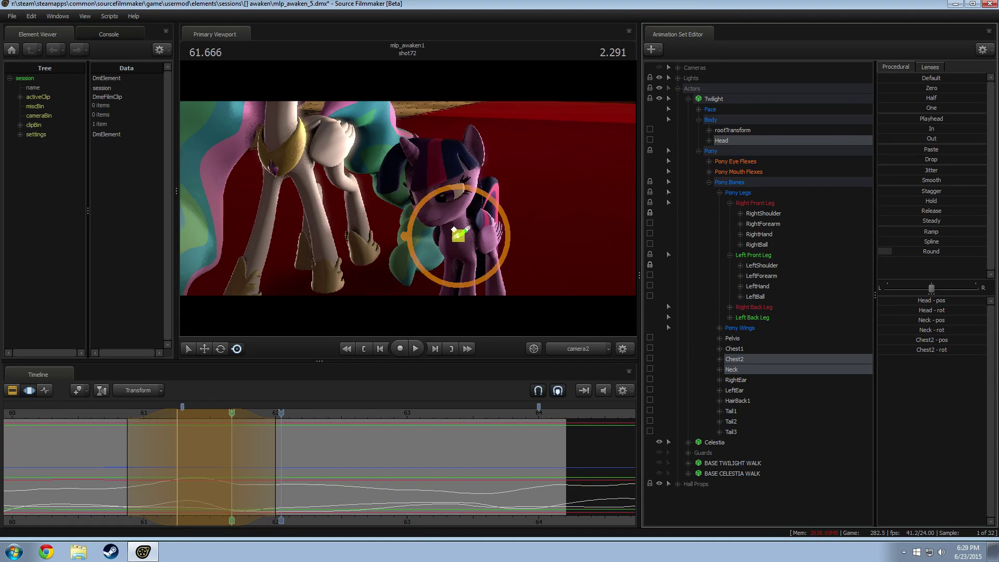
pyautogui.press('space')
pyautogui.click(123, 414)
pyautogui.press('space')
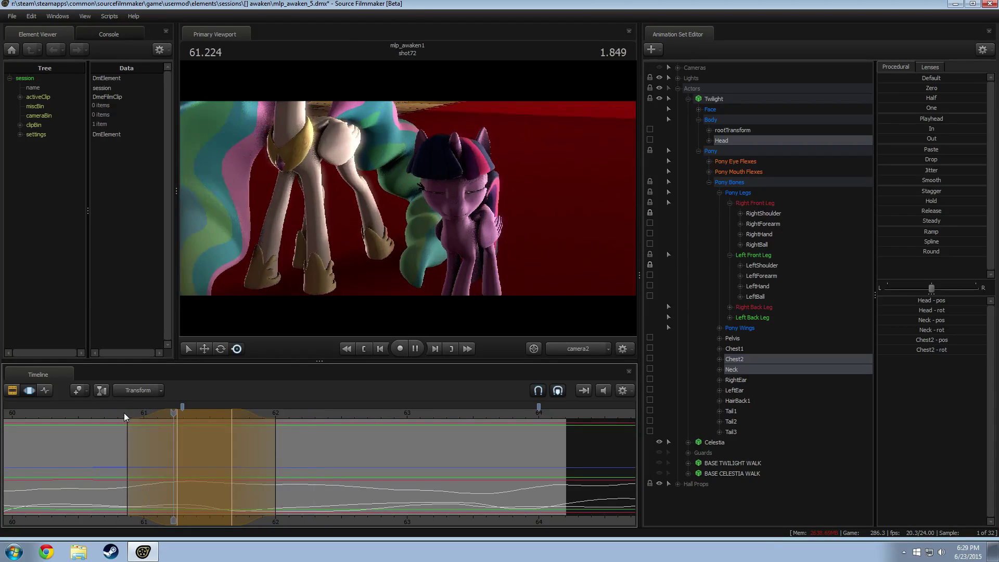
pyautogui.press('space')
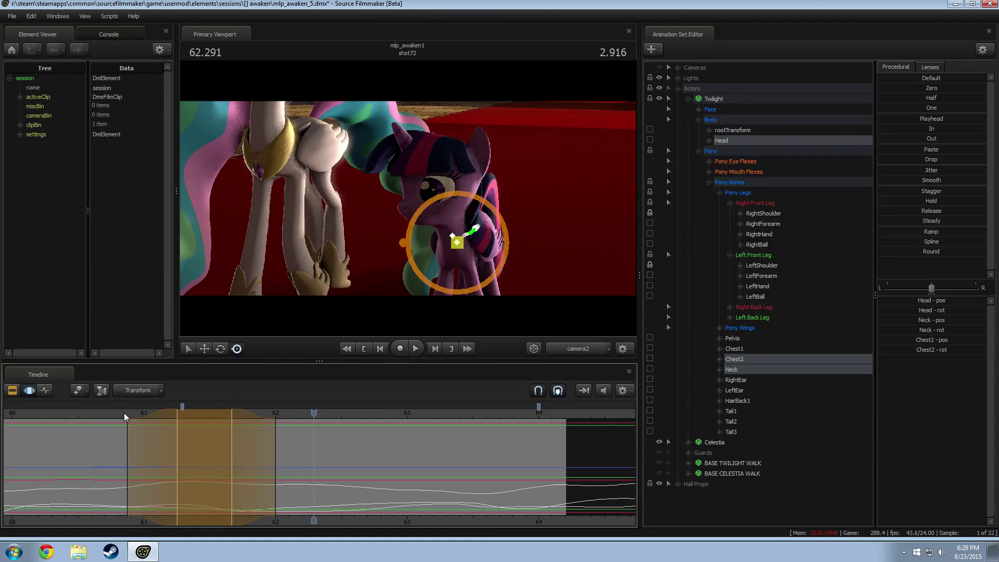
# Extend the time selection's trailing falloff to 62.250 and replay Twilight's head motion.
pyautogui.moveTo(277, 486); pyautogui.dragTo(308, 486)
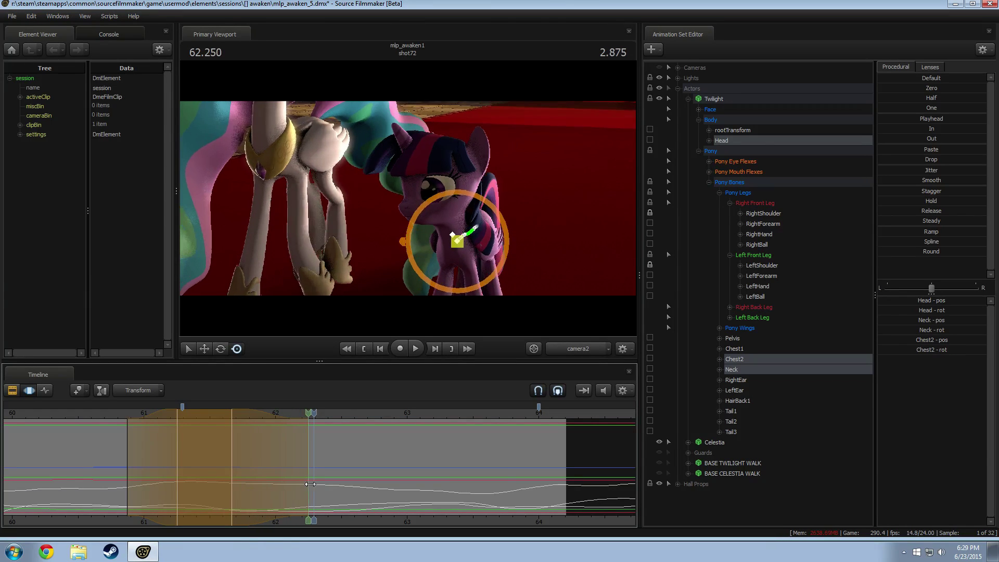
pyautogui.press('space')
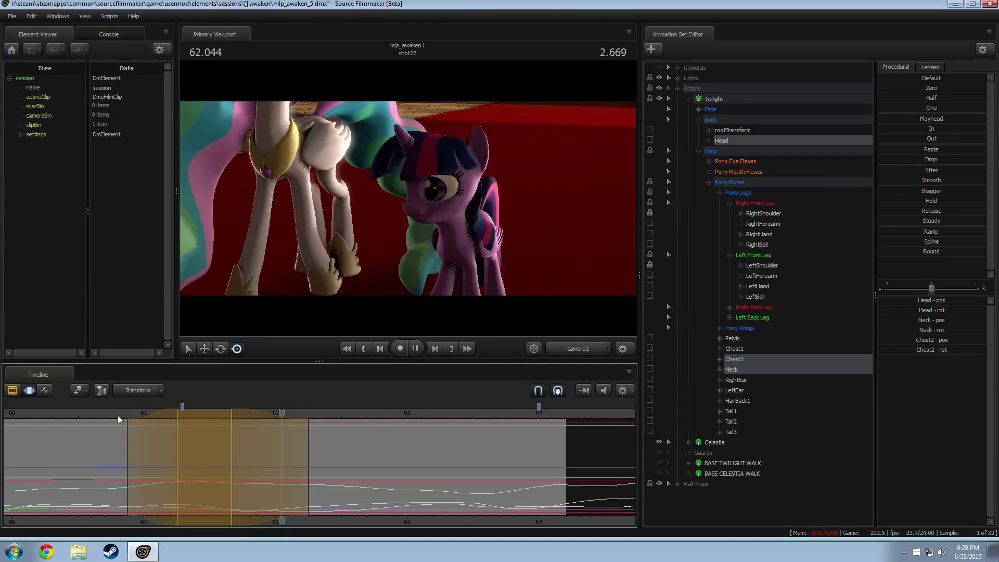
pyautogui.press('space')
# Undo the falloff extension, the Round adjustment and the shoulder locks, and remove Chest2 from the selection.
pyautogui.hotkey('ctrl', 'z')
pyautogui.hotkey('ctrl', 'z')
pyautogui.hotkey('ctrl', 'z')
pyautogui.hotkey('ctrl', 'z')
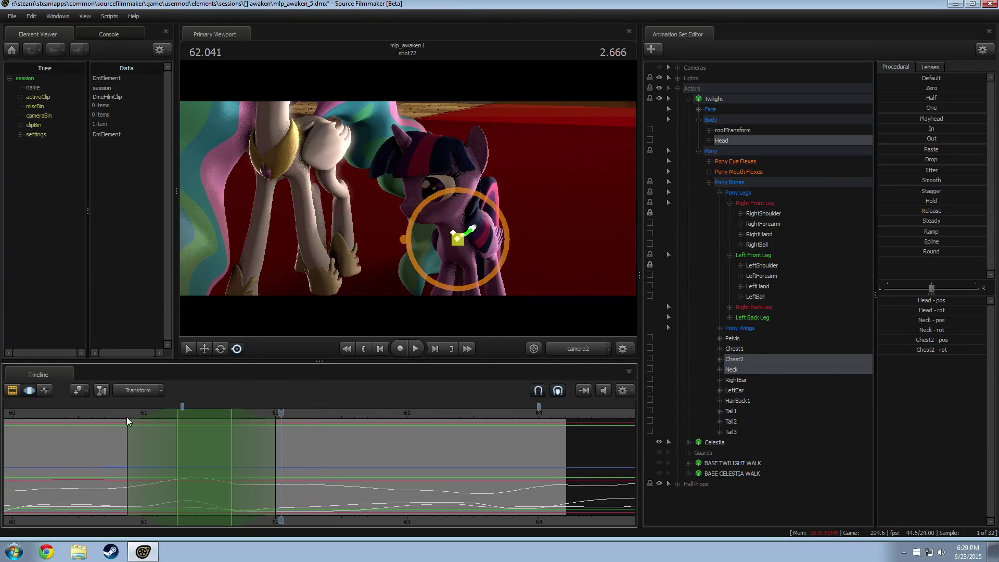
pyautogui.keyDown('ctrl'); pyautogui.click(745, 360); pyautogui.keyUp('ctrl')
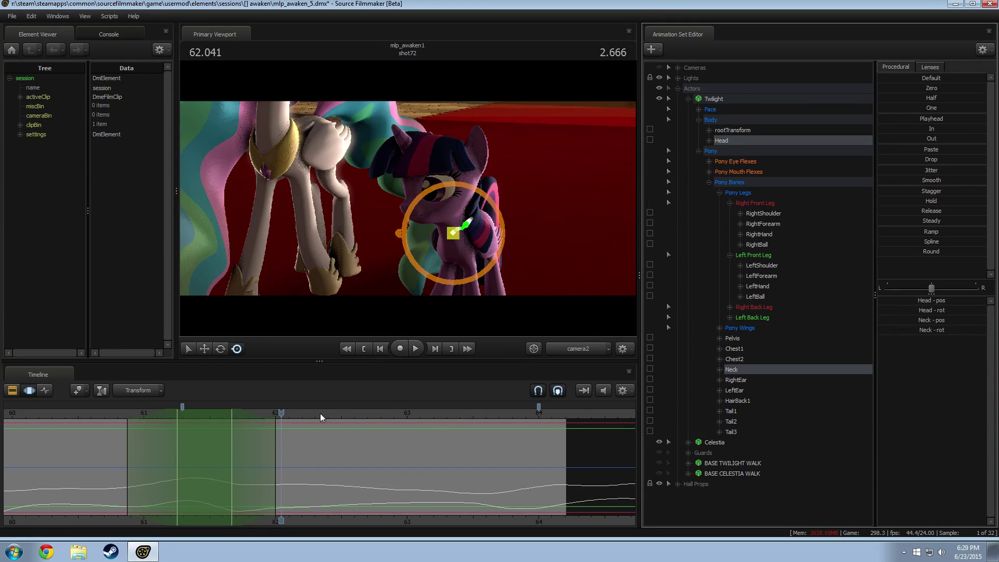
# Shorten the fully selected part of the time selection to end at about 61.6 and replay the head motion.
pyautogui.moveTo(236, 459); pyautogui.dragTo(230, 459)
pyautogui.press('space')
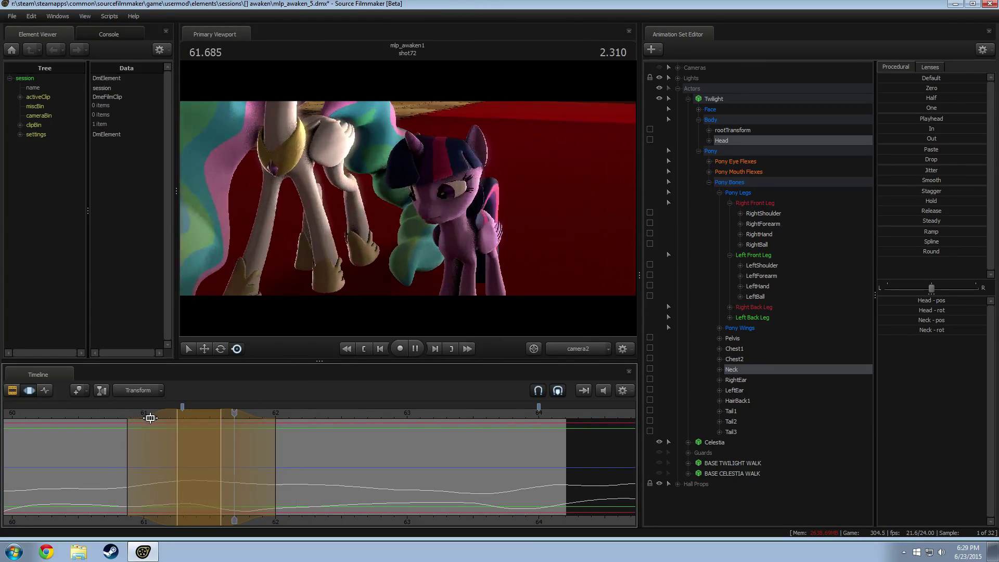
pyautogui.press('space')
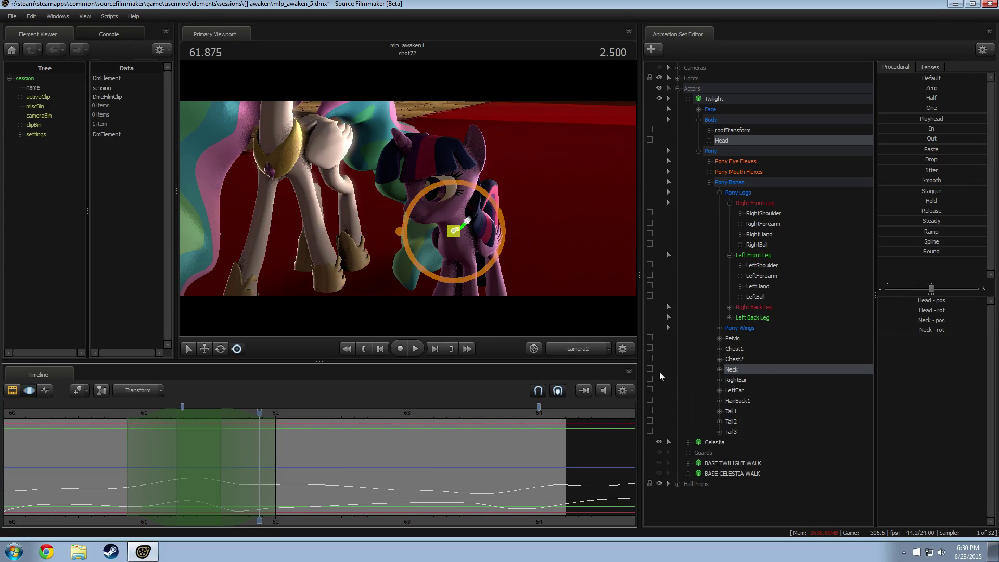
# Lock Twilight's Neck control, adjust the head motion within the time selection and replay it from about 60.8.
pyautogui.click(650, 369)
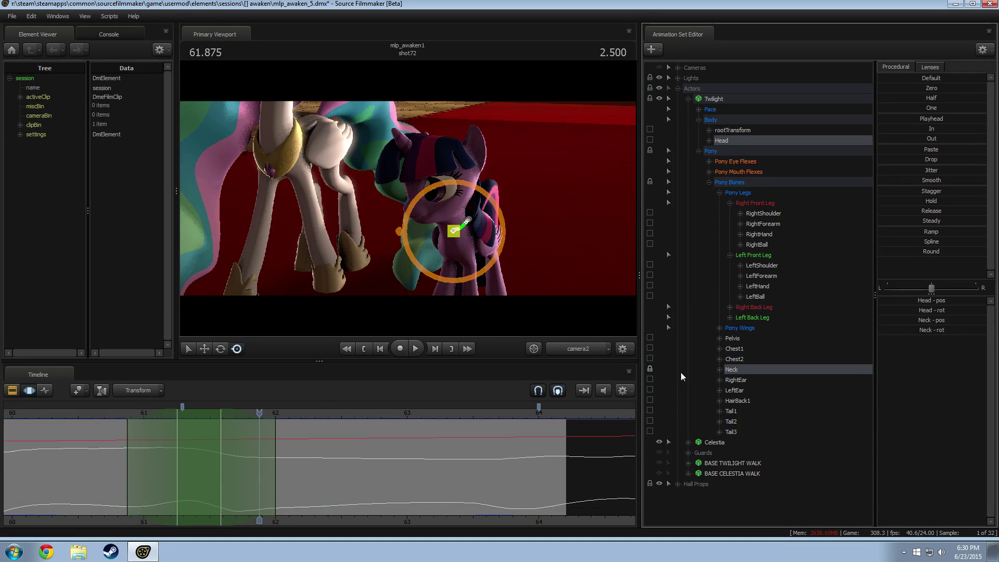
pyautogui.press('space')
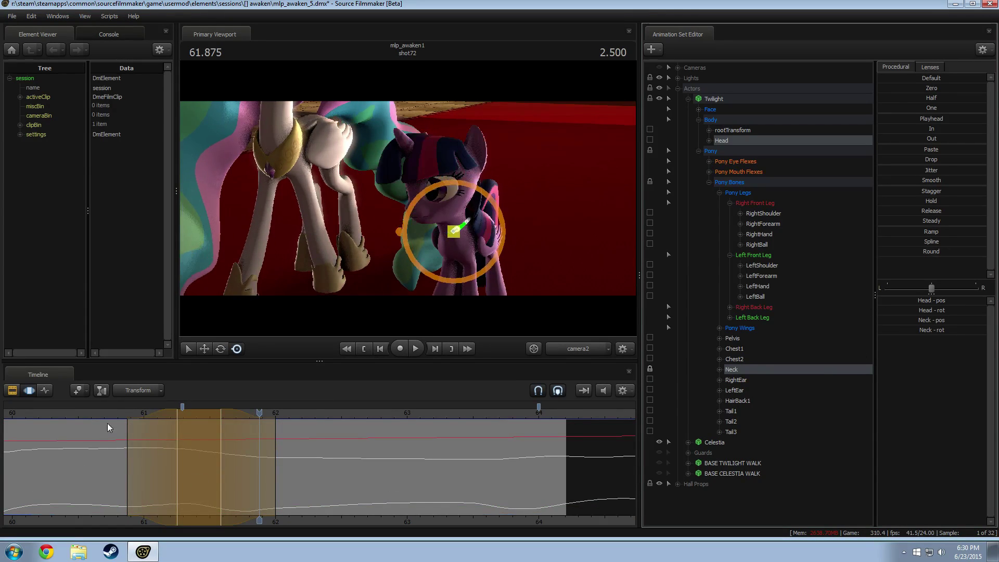
pyautogui.click(116, 411)
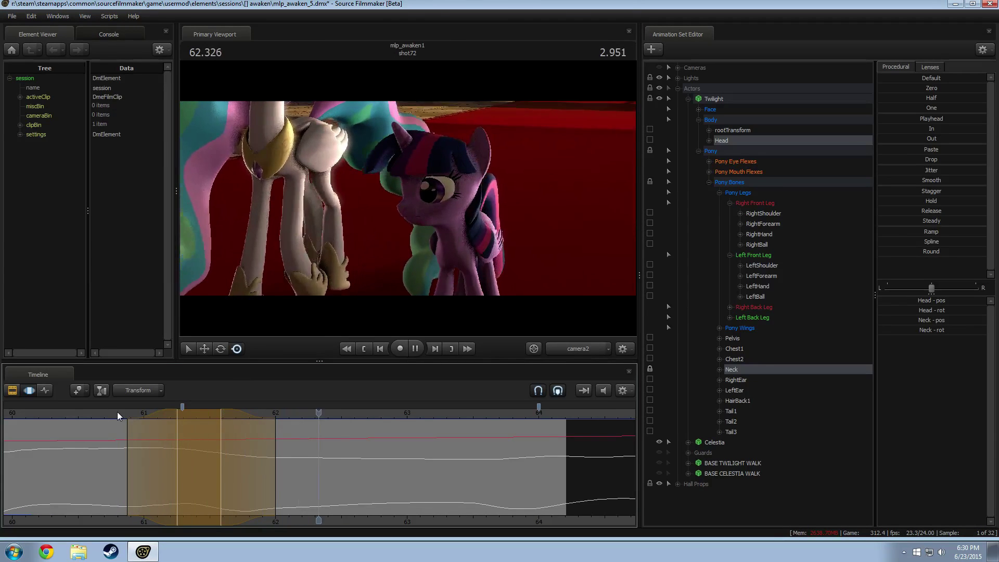
pyautogui.press('space')
pyautogui.press('space')
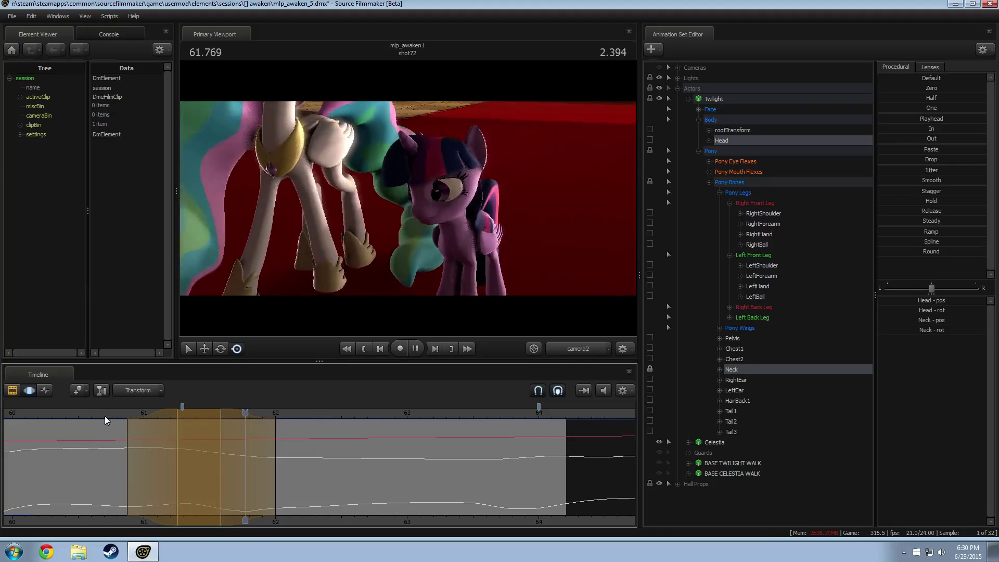
pyautogui.press('space')
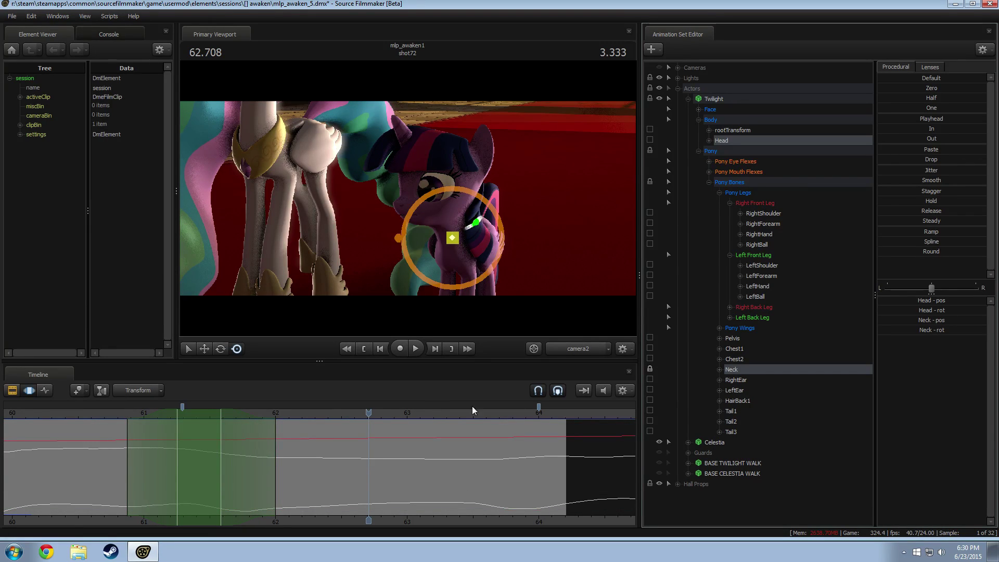
# Unlock Twilight's Neck control and replay the shot72 head motion from 60.708.
pyautogui.click(652, 369)
pyautogui.click(105, 413)
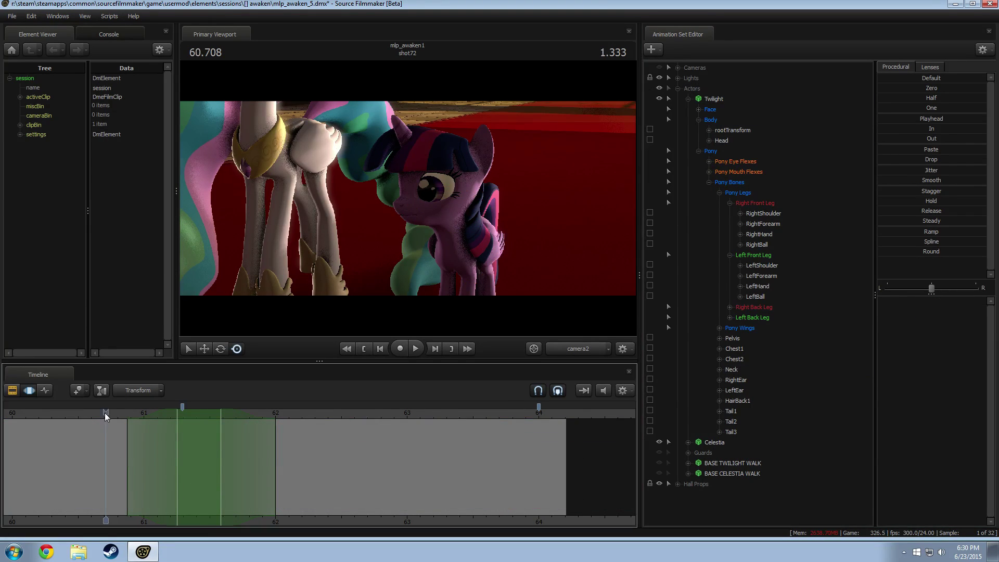
pyautogui.press('space')
pyautogui.press('space')
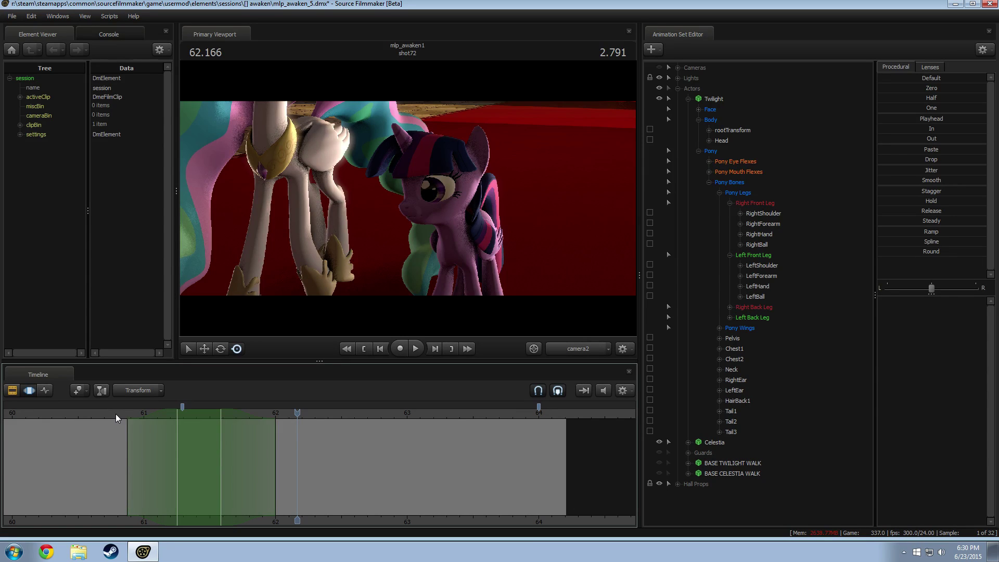
# Switch the timeline to the Clip Editor and scrub through shot73 to the start of shot80 at 66.833.
pyautogui.scroll(-2, 368, 487)
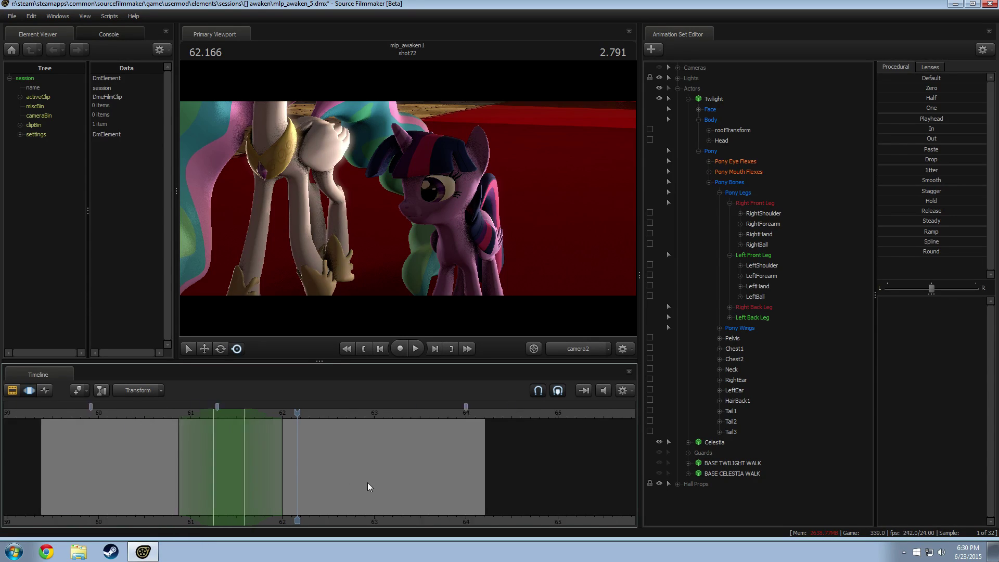
pyautogui.scroll(-4, 368, 487)
pyautogui.press('F2')
pyautogui.moveTo(401, 520); pyautogui.dragTo(288, 515, button='middle')
pyautogui.click(276, 415)
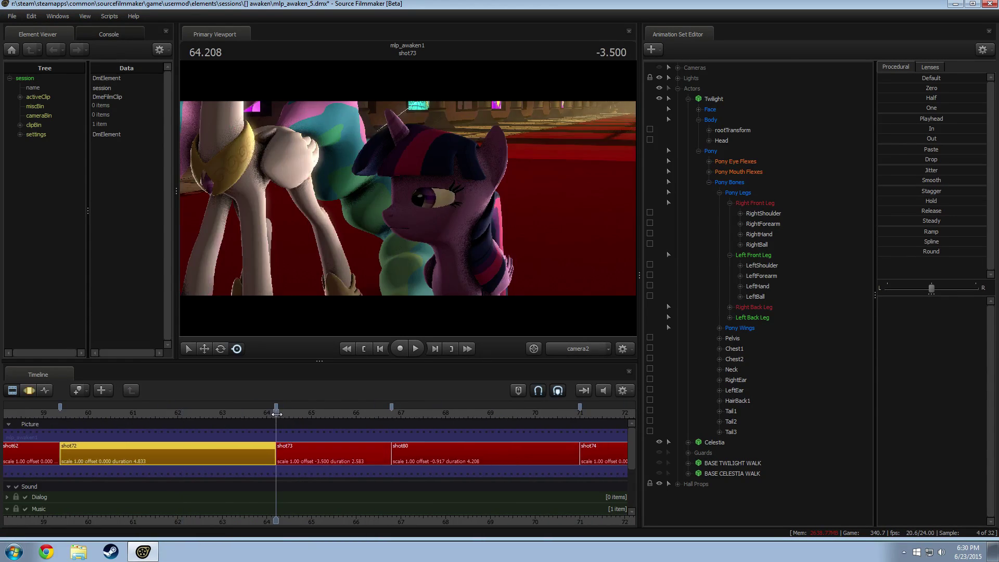
pyautogui.moveTo(276, 414); pyautogui.dragTo(394, 415)
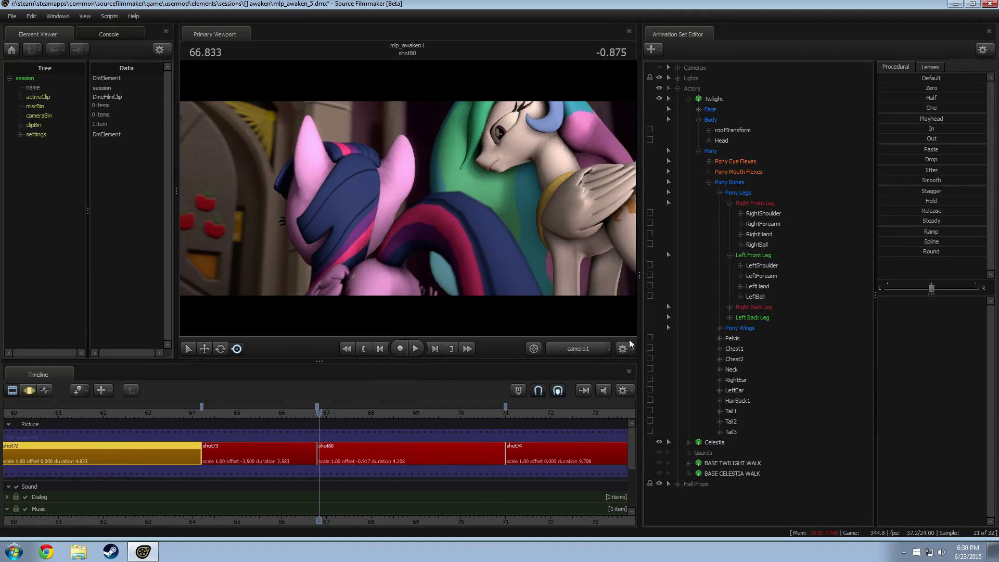
# Play back the opening camera move of shot80, restarting from its early part.
pyautogui.press('space')
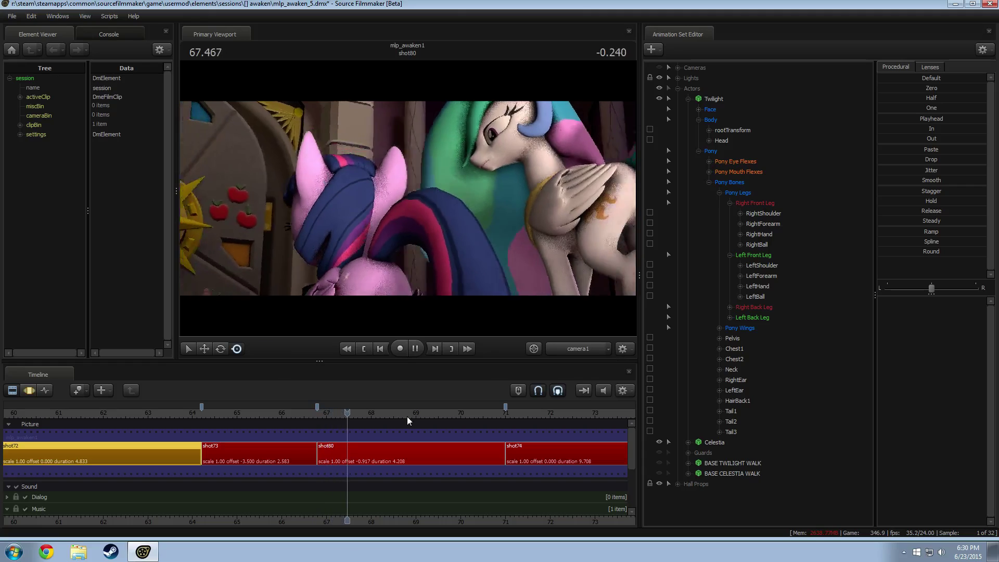
pyautogui.press('space')
pyautogui.click(358, 413)
pyautogui.press('space')
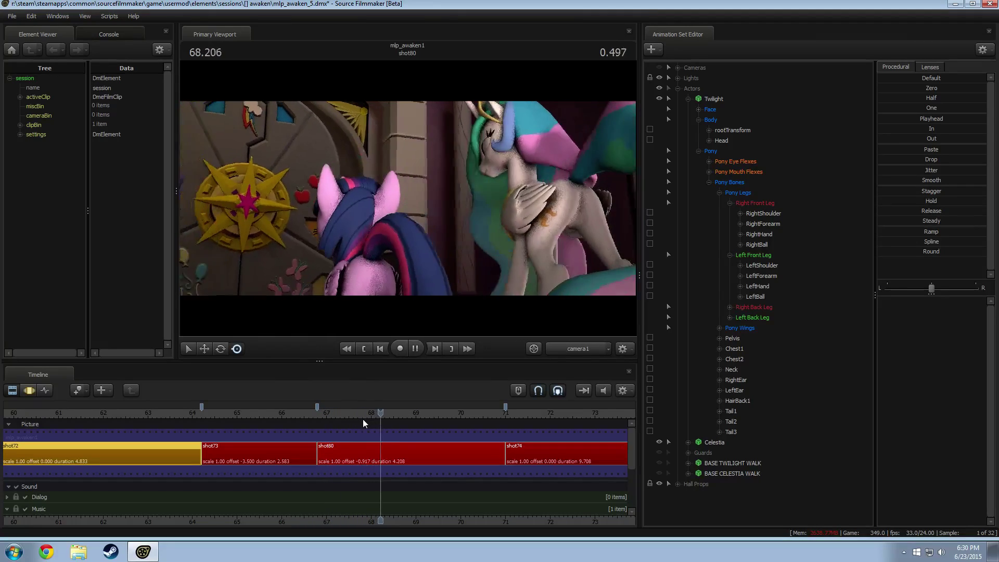
pyautogui.click(343, 413)
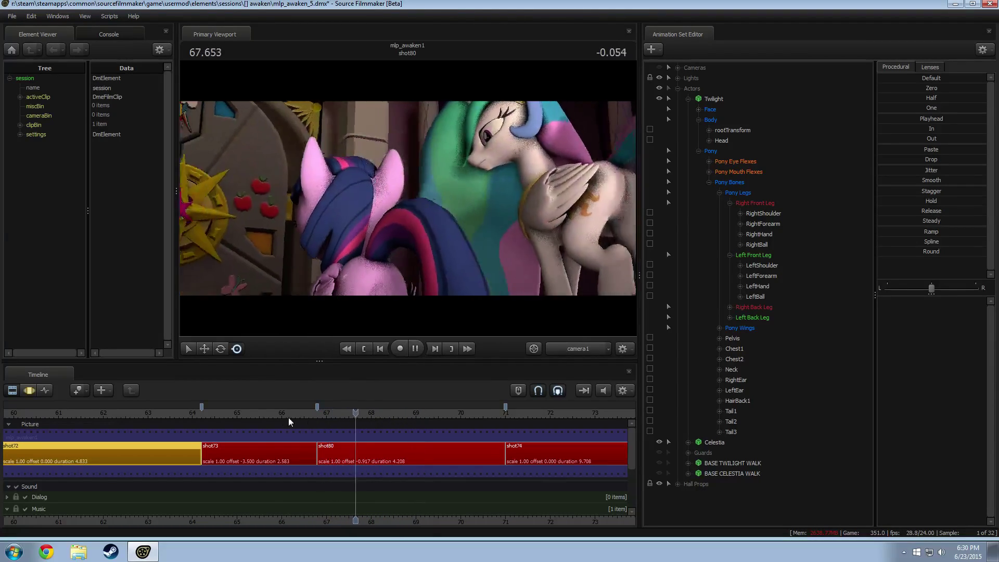
# Return to the end of shot72 and play back through shot73 into shot80.
pyautogui.click(209, 413)
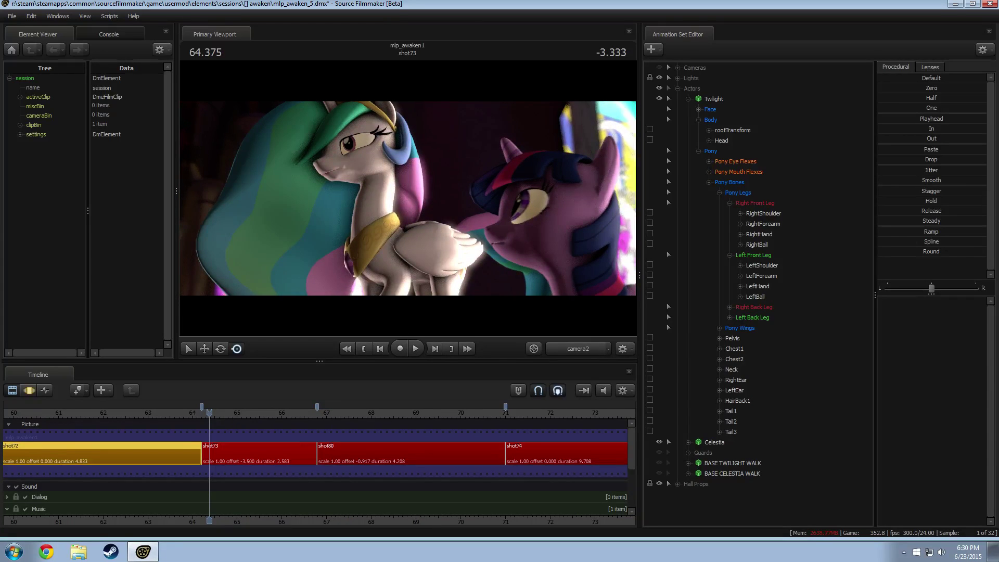
pyautogui.click(164, 421)
pyautogui.press('space')
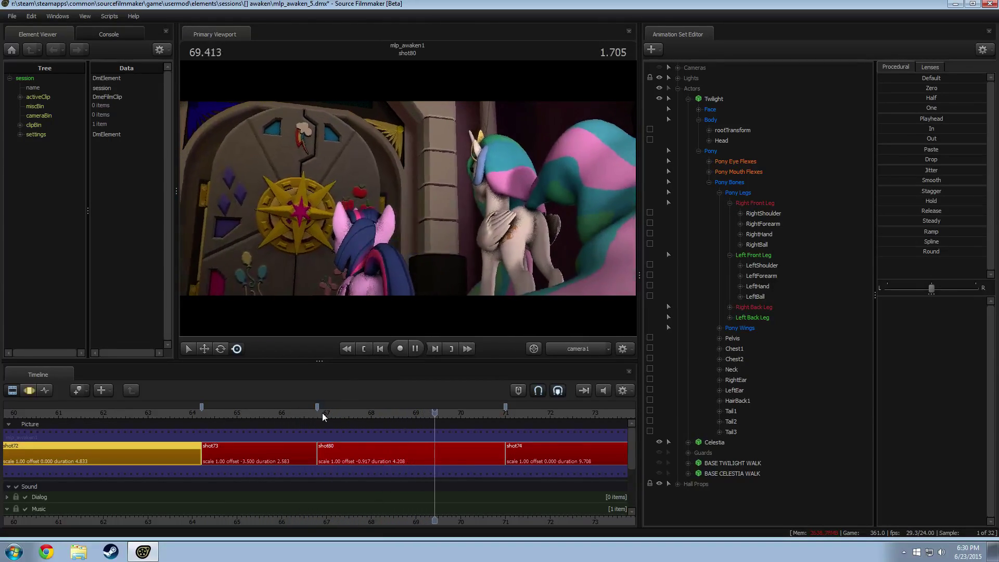
# Scrub back and forth between shot73 and shot80 to compare the characters' poses and framing across the cut.
pyautogui.click(305, 413)
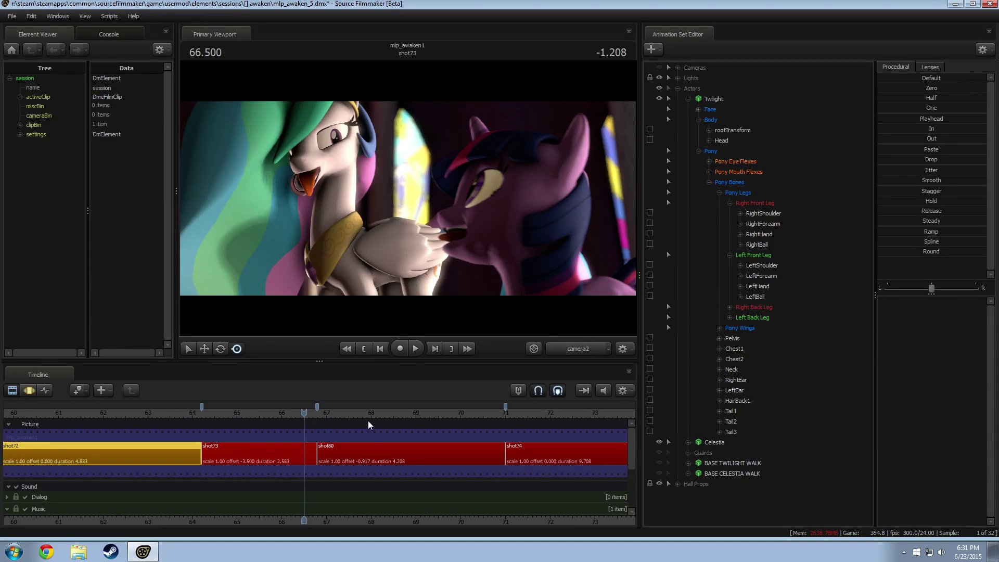
pyautogui.moveTo(305, 413); pyautogui.dragTo(488, 416)
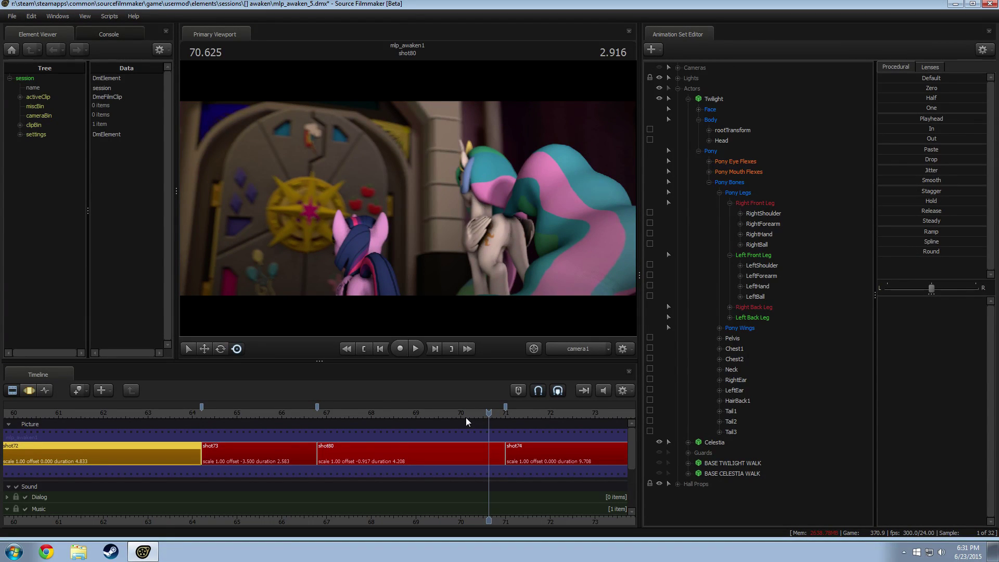
pyautogui.moveTo(321, 412); pyautogui.dragTo(304, 413)
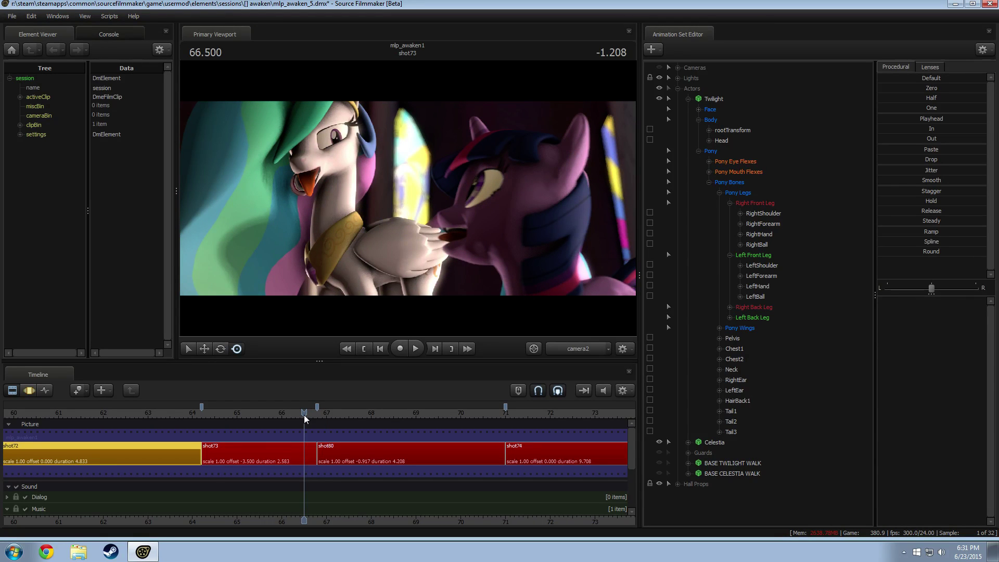
pyautogui.moveTo(116, 415); pyautogui.dragTo(207, 422)
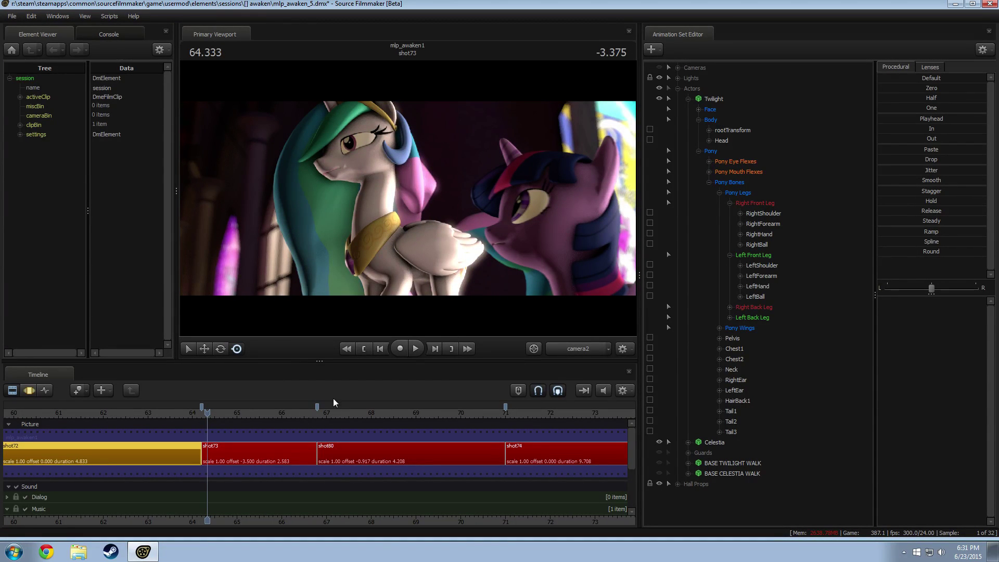
pyautogui.moveTo(310, 414); pyautogui.dragTo(325, 414)
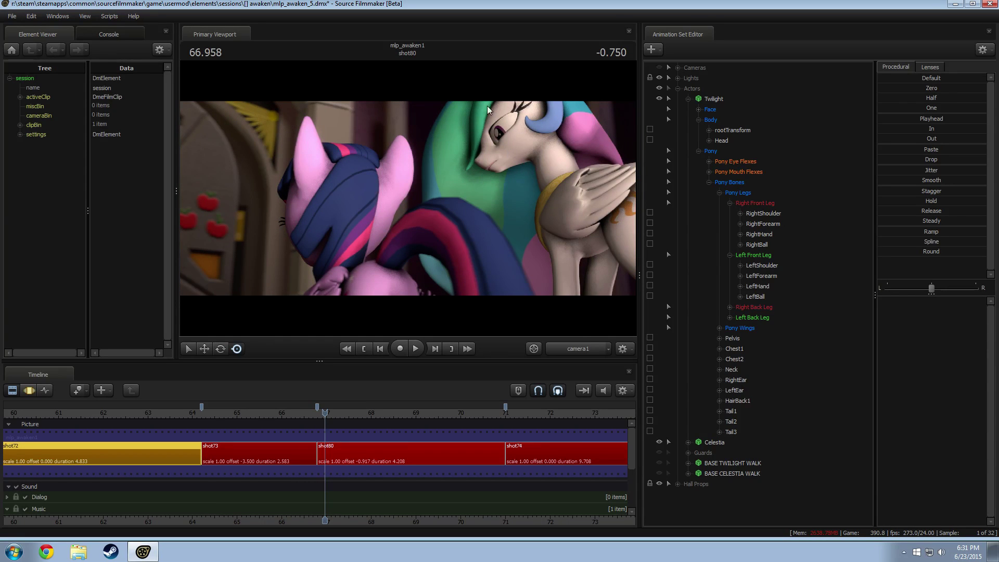
pyautogui.moveTo(300, 414); pyautogui.dragTo(357, 414)
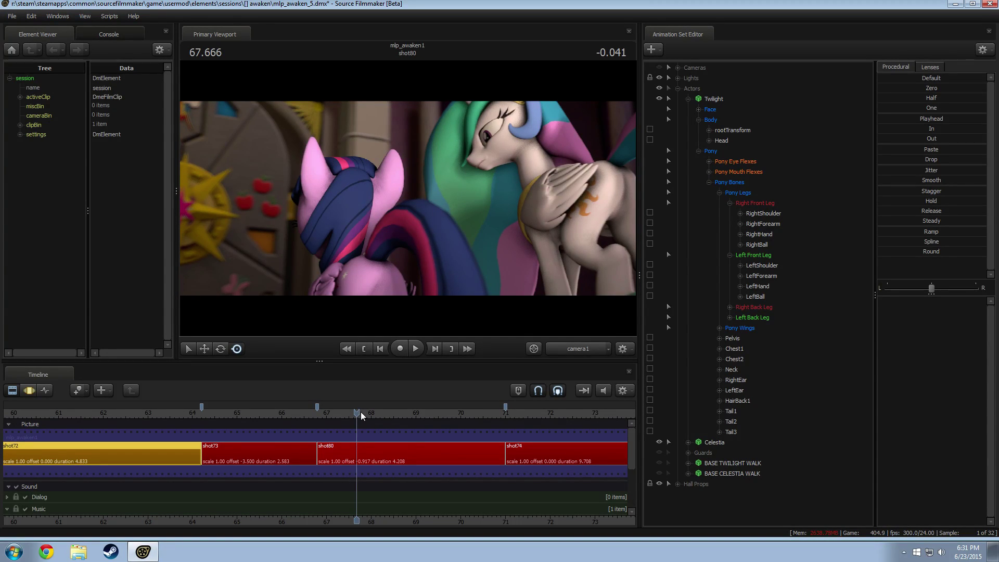
# Move the playhead to 67.333 in shot80 and view the scene from farther back through the Work Camera.
pyautogui.moveTo(358, 413); pyautogui.dragTo(342, 412)
pyautogui.click(567, 345)
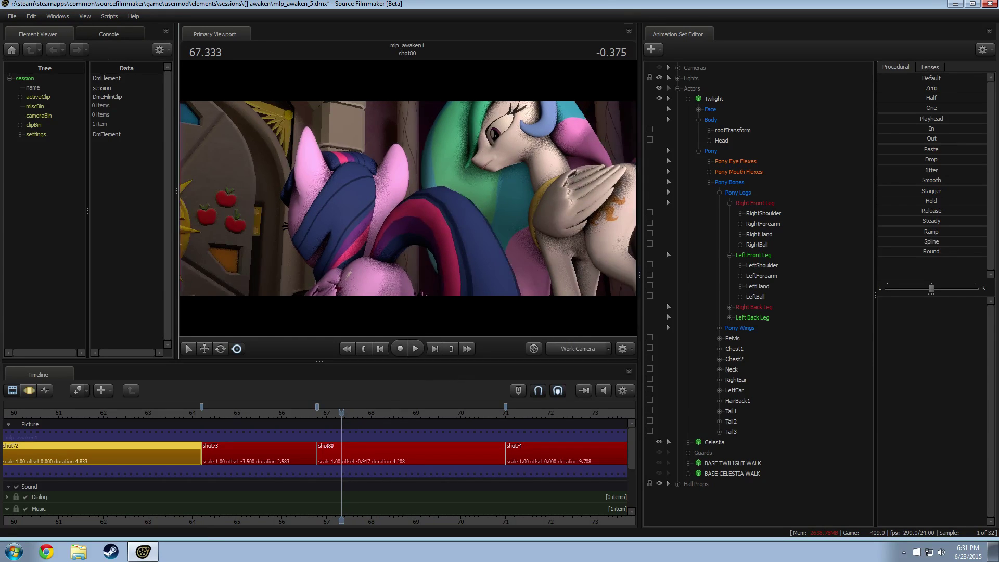
pyautogui.moveTo(500, 250)
pyautogui.mouseDown()
pyautogui.moveTo(458, 268)
pyautogui.moveTo(500, 276)
pyautogui.moveTo(469, 278)
pyautogui.moveTo(530, 250)
pyautogui.moveTo(486, 252)
pyautogui.mouseUp()
pyautogui.press('s')
pyautogui.press('a')
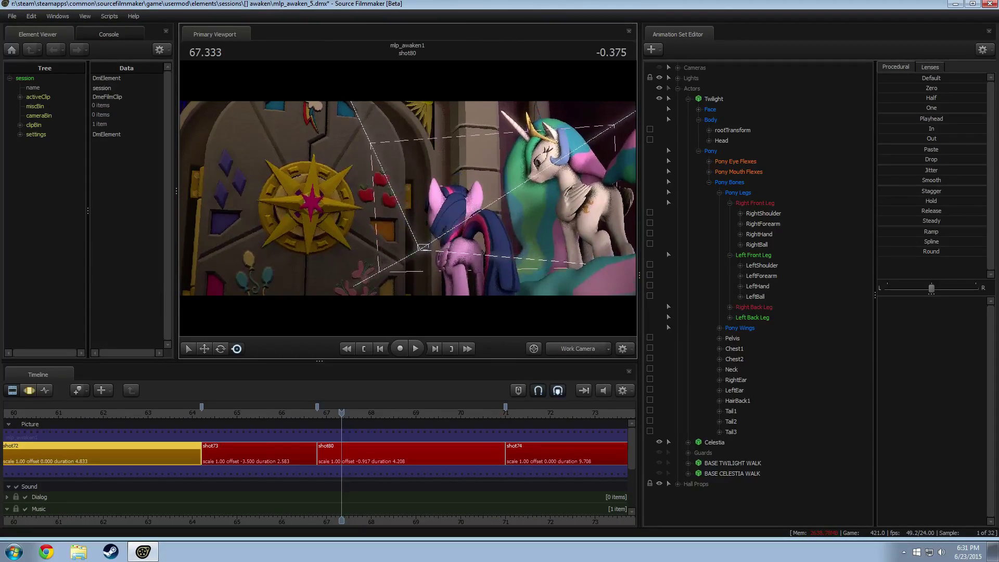
# Select shot80, duplicate its camera1 animation set, and show the duplicate's view in the Primary Viewport.
pyautogui.click(325, 442)
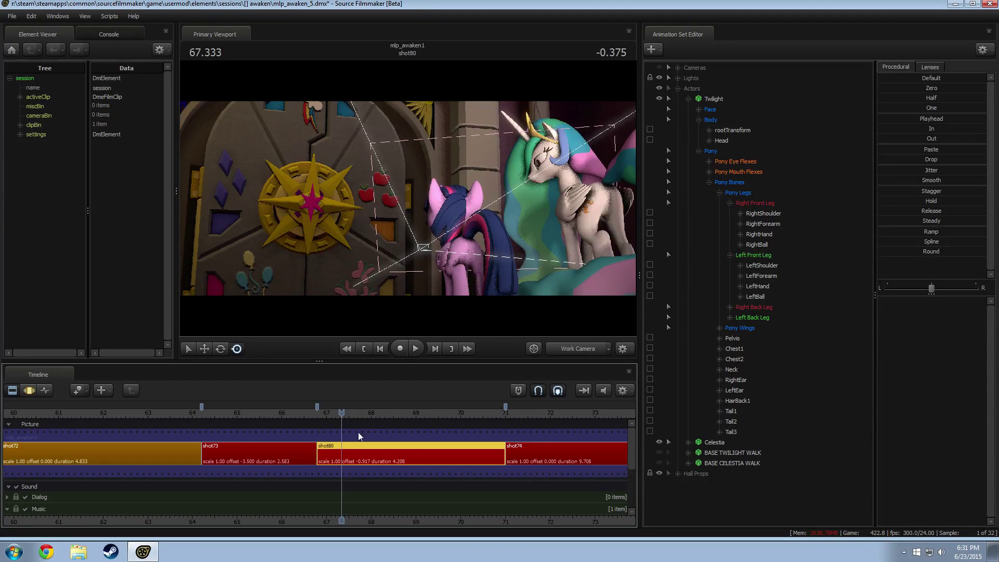
pyautogui.click(678, 88)
pyautogui.click(679, 67)
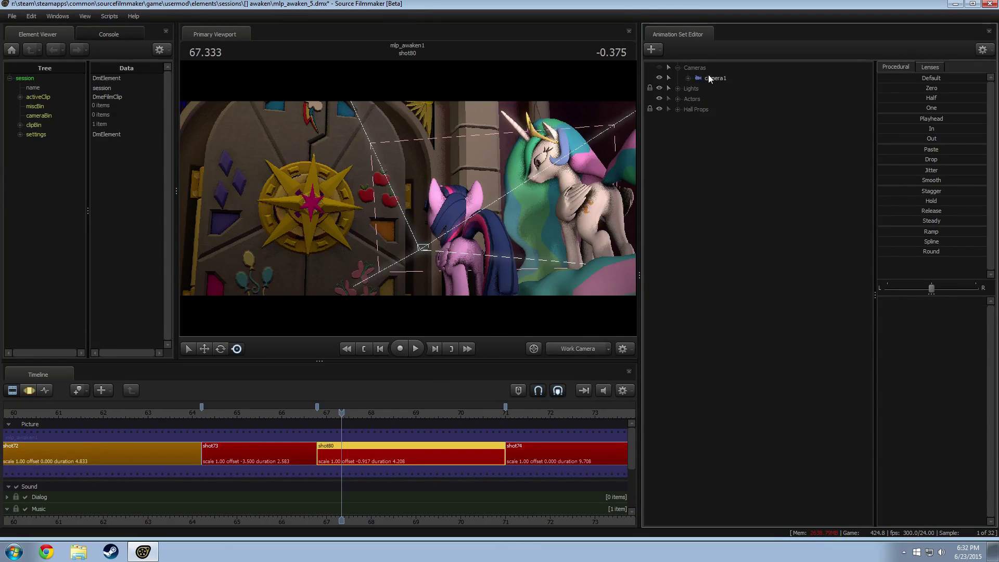
pyautogui.click(714, 78)
pyautogui.rightClick(712, 79)
pyautogui.click(736, 93)
pyautogui.rightClick(728, 179)
pyautogui.click(760, 235)
pyautogui.moveTo(708, 121); pyautogui.dragTo(530, 259)
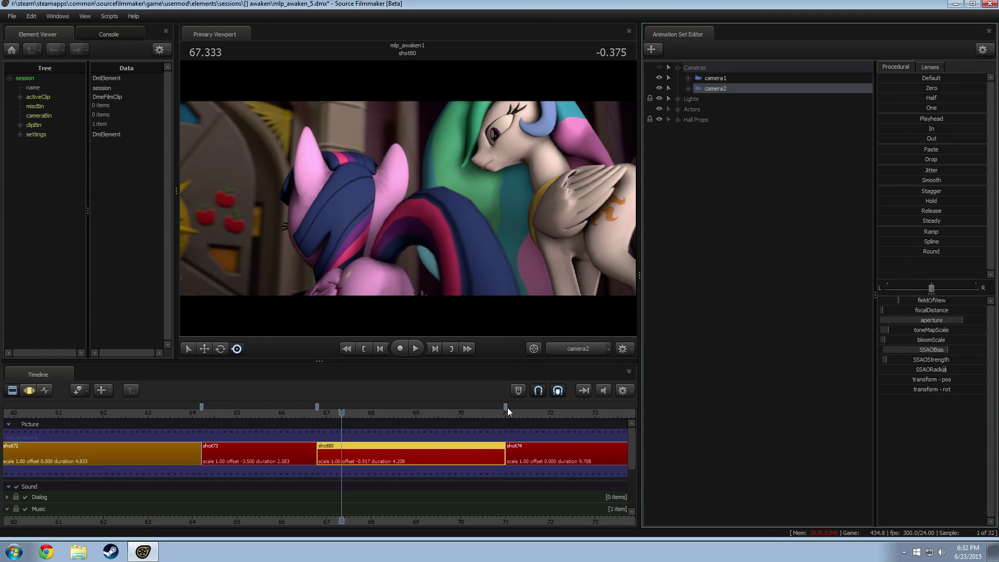
# Switch to the Motion Editor and select time up to 67.708 in shot80, with falloff to about 68.9.
pyautogui.press('F2')
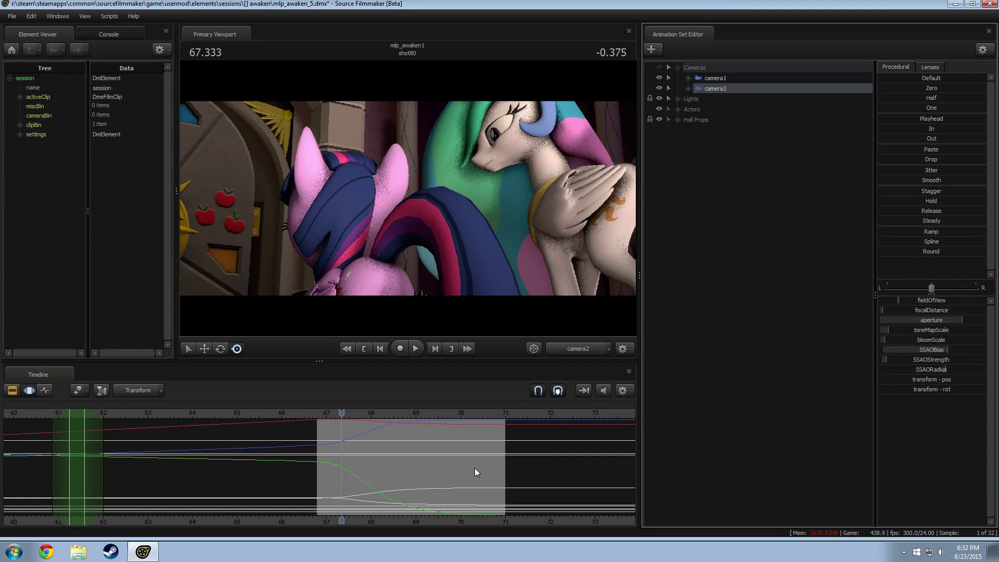
pyautogui.press('F2')
pyautogui.press('F3')
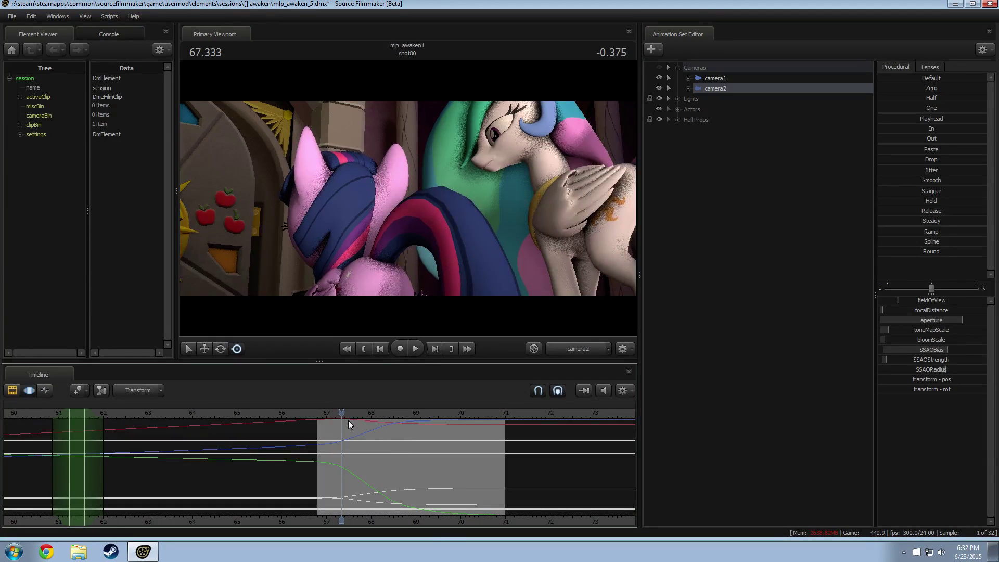
pyautogui.moveTo(379, 520); pyautogui.dragTo(207, 485, button='middle')
pyautogui.moveTo(247, 413)
pyautogui.mouseDown()
pyautogui.moveTo(215, 411)
pyautogui.moveTo(251, 412)
pyautogui.mouseUp()
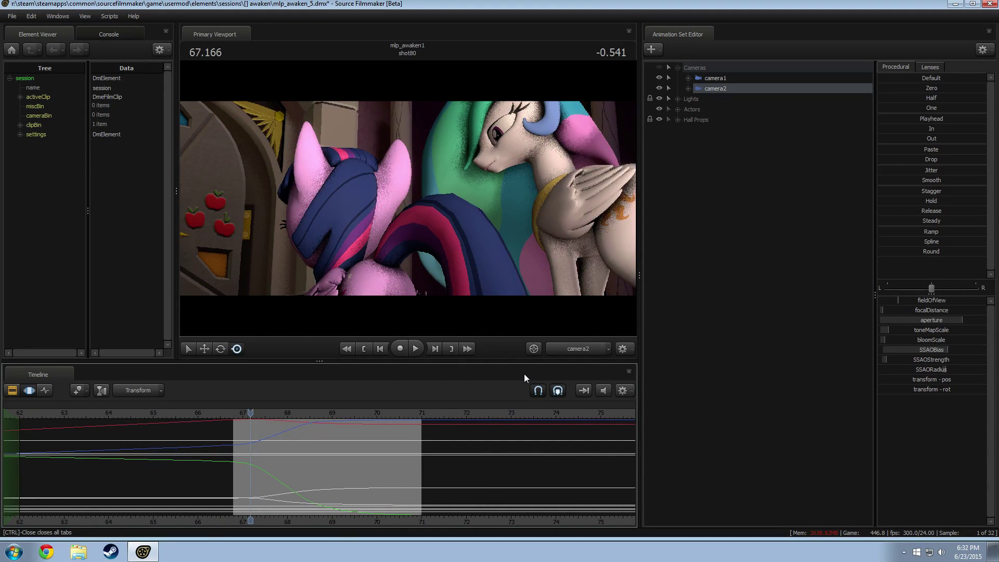
pyautogui.press('shift')
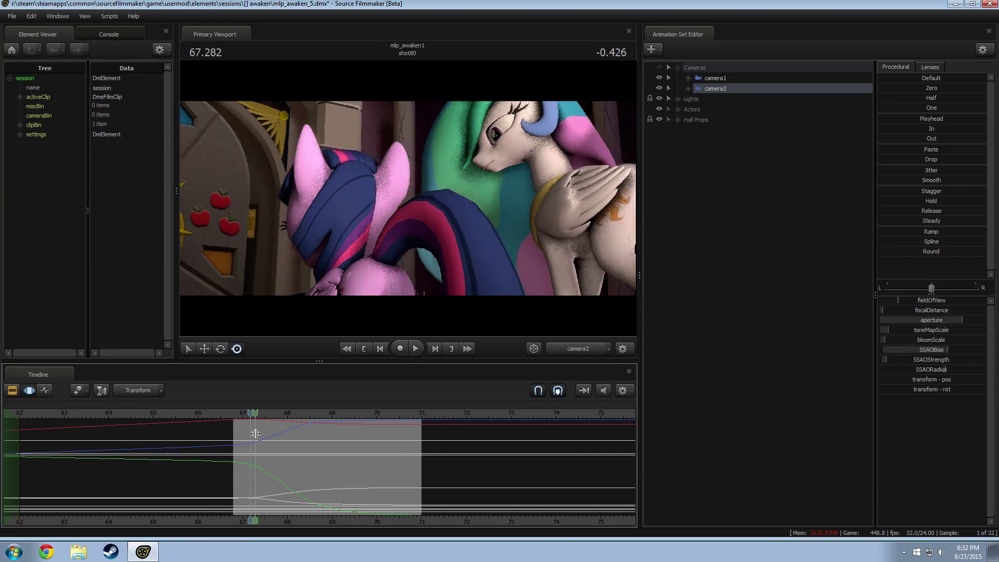
pyautogui.click(273, 437)
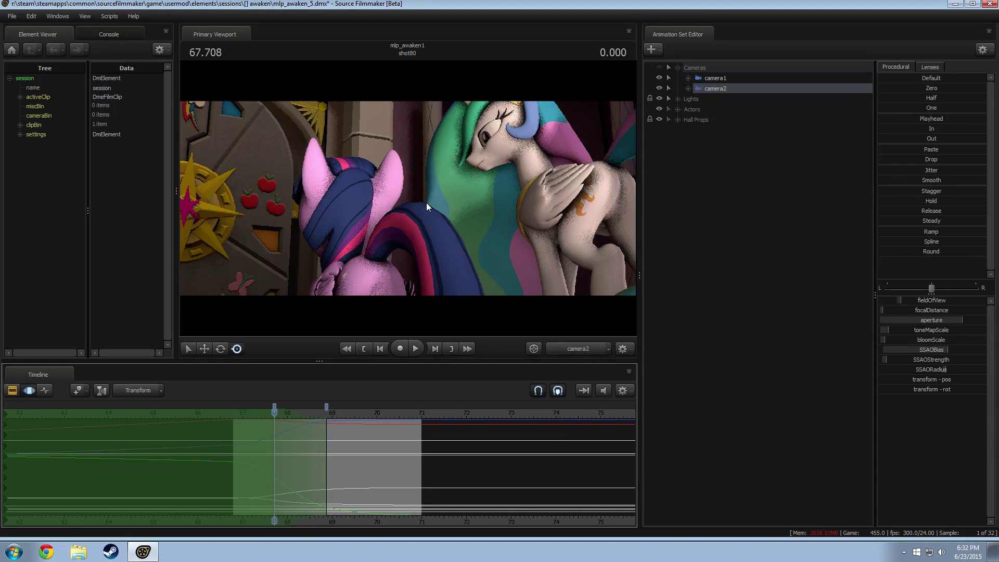
# Undo the partial-range camera moves and hold camera2 on one fixed framing of both ponies across the whole time range.
pyautogui.press('w')
pyautogui.moveTo(426, 203)
pyautogui.mouseDown()
pyautogui.moveTo(463, 205)
pyautogui.moveTo(458, 199)
pyautogui.mouseUp()
pyautogui.hotkey('ctrl', 'z')
pyautogui.moveTo(499, 307); pyautogui.dragTo(503, 312)
pyautogui.hotkey('ctrl', 'z')
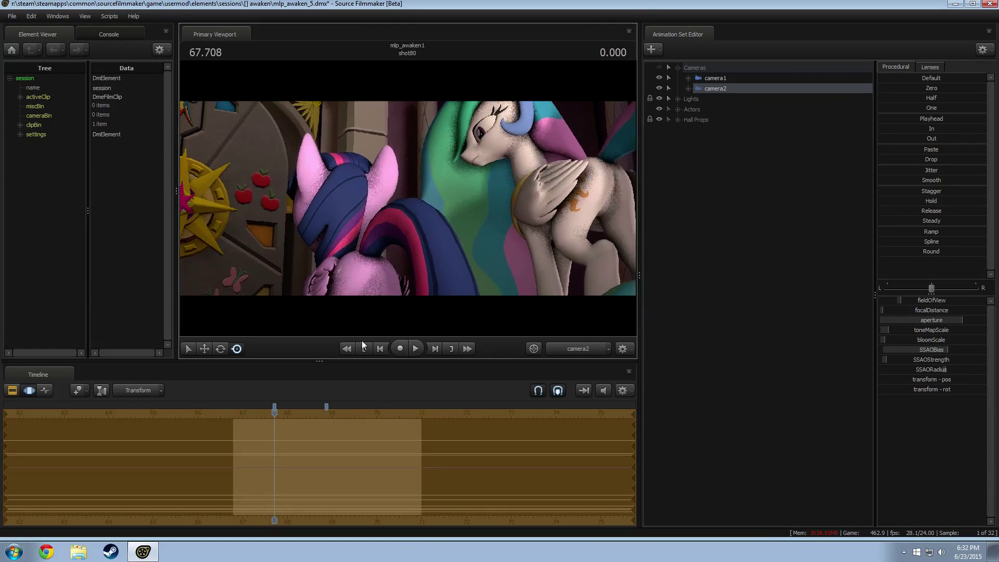
# Go to the start of shot80 at 66.833 and reframe camera2 on Twilight and Celestia for the entire time range.
pyautogui.moveTo(274, 412); pyautogui.dragTo(236, 415)
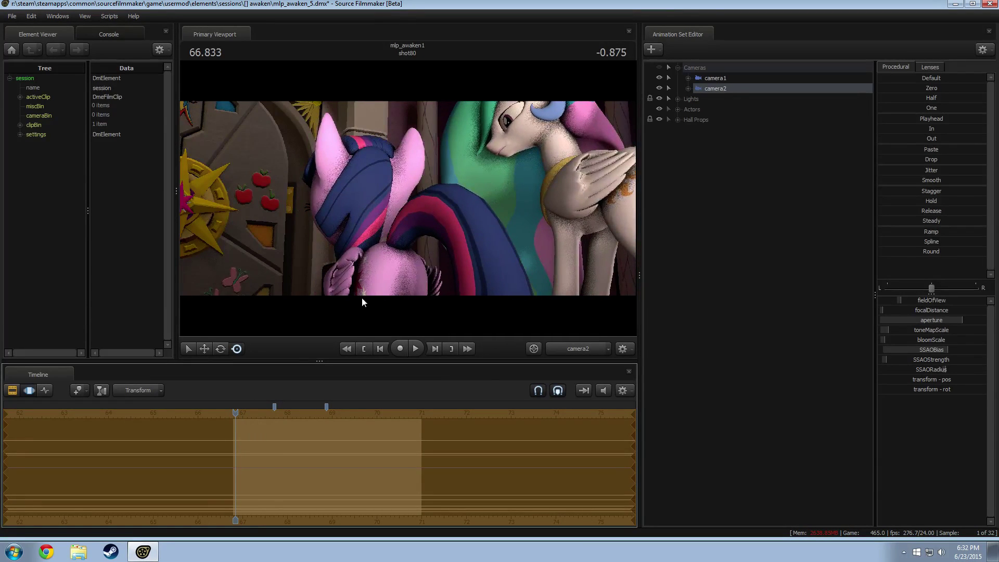
pyautogui.click(398, 265)
pyautogui.moveTo(403, 210); pyautogui.dragTo(386, 185)
pyautogui.press('s')
pyautogui.press('w')
pyautogui.press('d')
# Play the cut from shot73 into shot80, stop at 67.375 and adjust camera2's framing of the two ponies.
pyautogui.moveTo(232, 414); pyautogui.dragTo(153, 417)
pyautogui.press('space')
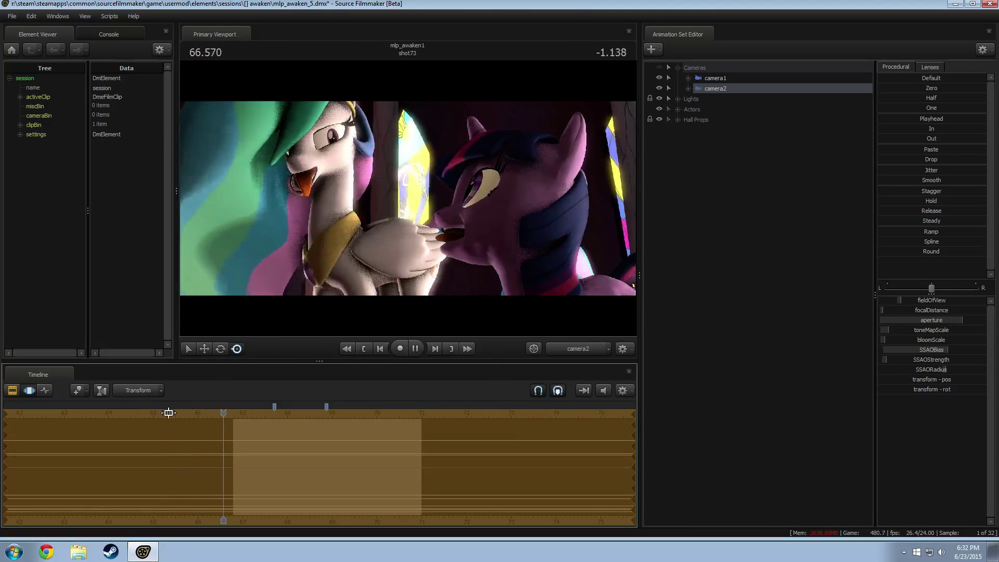
pyautogui.click(415, 349)
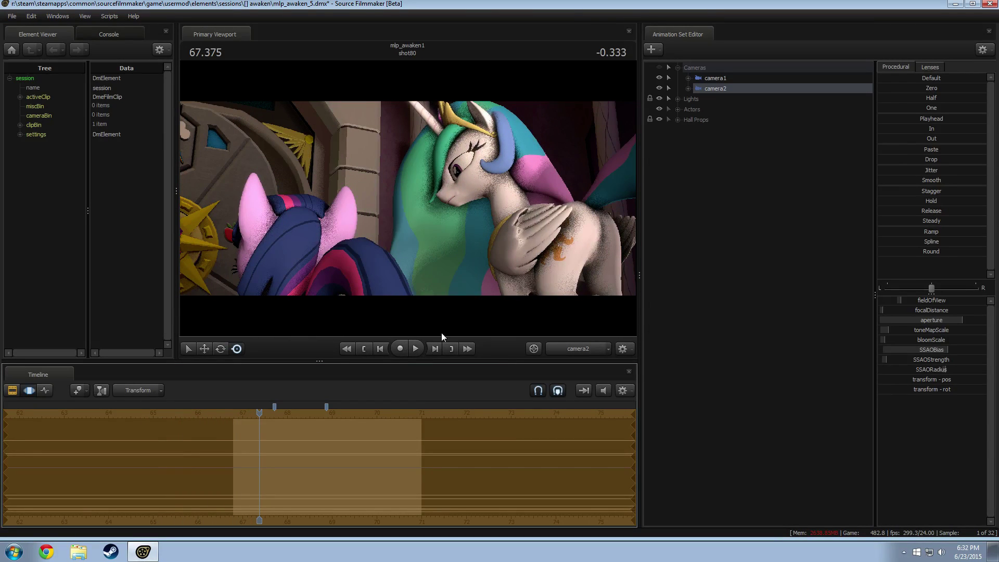
pyautogui.moveTo(449, 319); pyautogui.dragTo(408, 198)
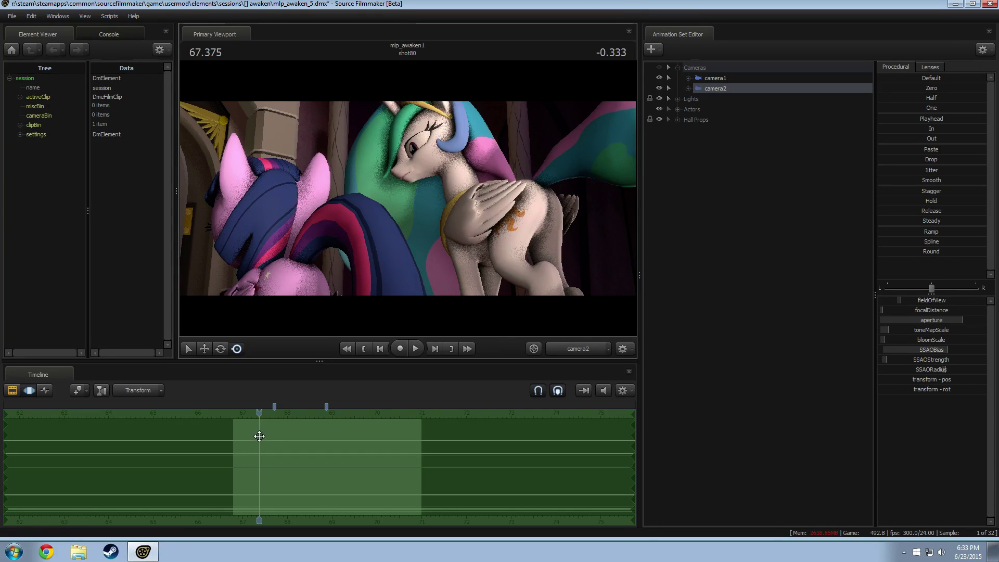
# Select time from about 70.9 onward with falloff back to shot80's start, and shift camera2 for a gradual drift.
pyautogui.moveTo(259, 436); pyautogui.dragTo(422, 469, button='middle')
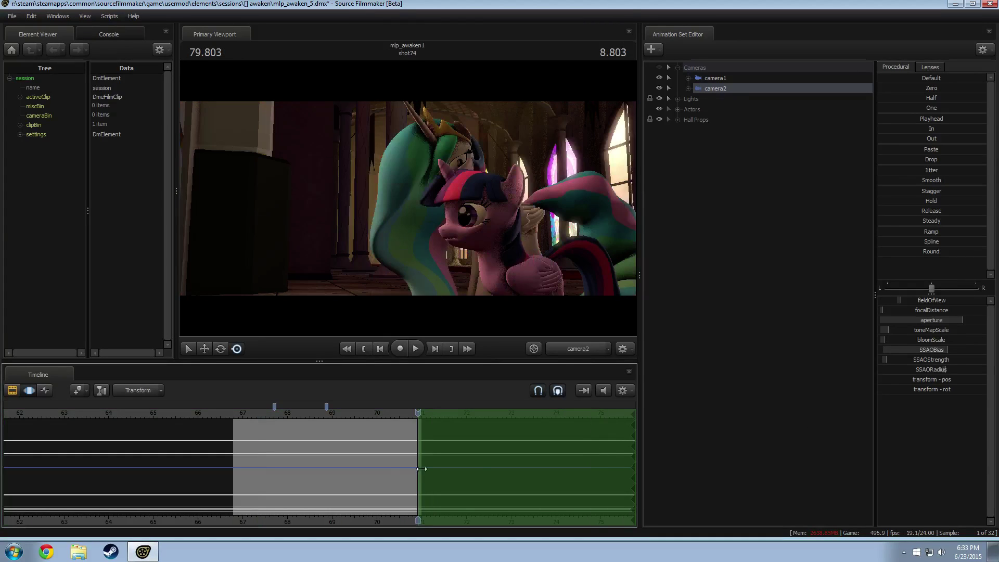
pyautogui.moveTo(414, 465); pyautogui.dragTo(220, 472)
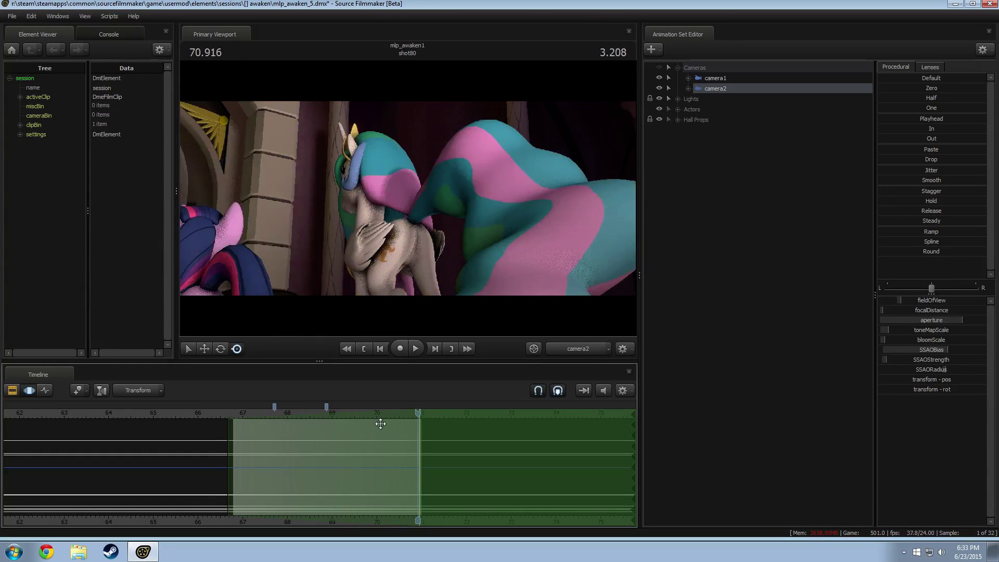
pyautogui.moveTo(441, 234); pyautogui.dragTo(408, 223)
pyautogui.press('a')
pyautogui.press('a')
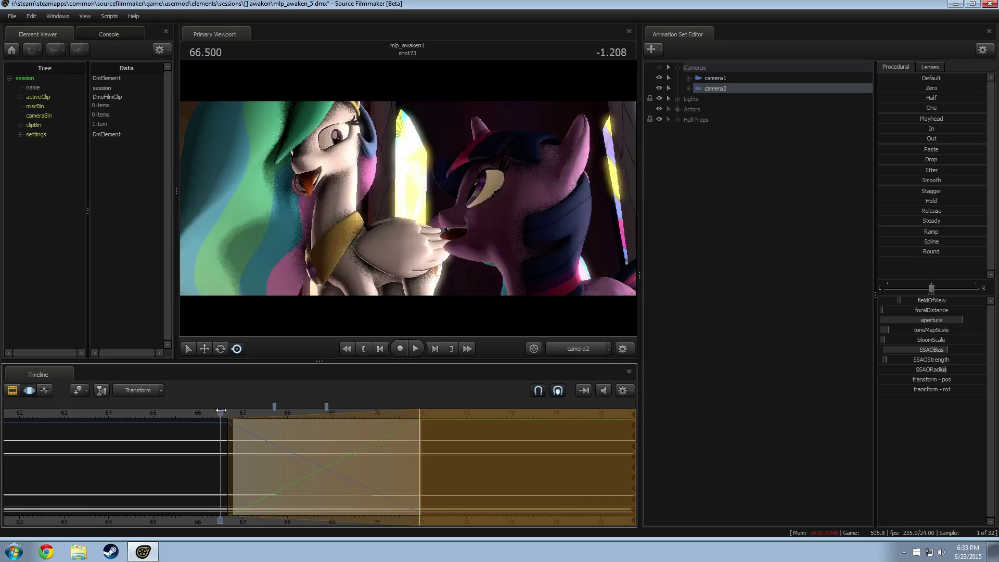
# Play back camera2's drift from the start of shot80.
pyautogui.click(231, 411)
pyautogui.press('space')
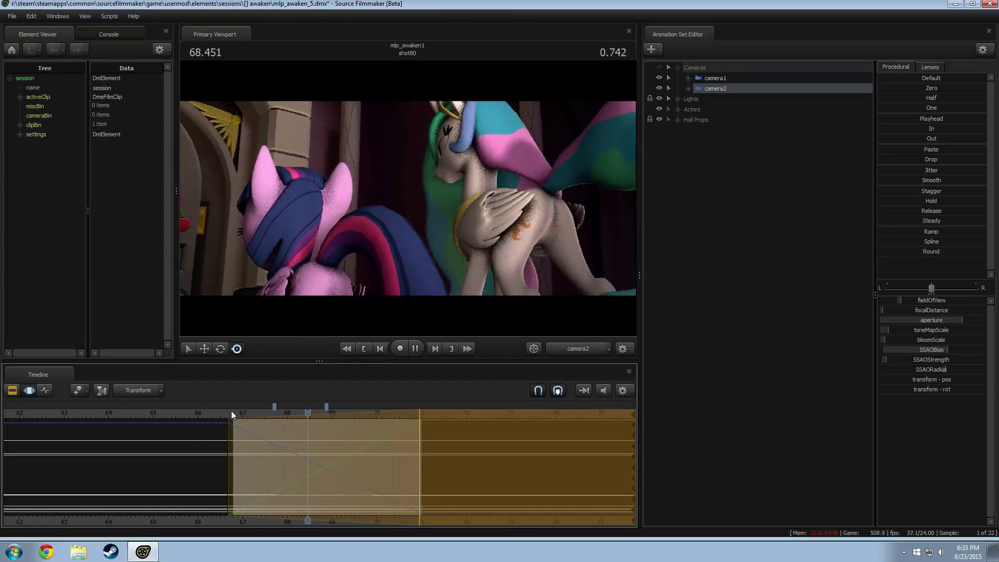
pyautogui.press('space')
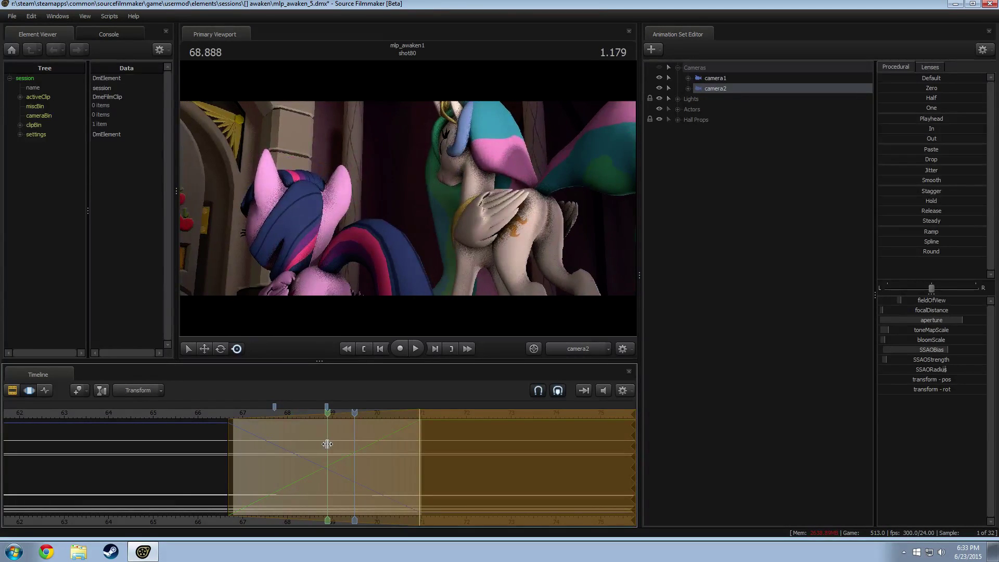
# Select time from 69.125 onward with falloff from about 67.7, and pull camera2 back to frame the door and both ponies.
pyautogui.keyDown('shift'); pyautogui.moveTo(327, 444); pyautogui.dragTo(933, 451); pyautogui.keyUp('shift')
pyautogui.moveTo(327, 485); pyautogui.dragTo(272, 457)
pyautogui.click(338, 413)
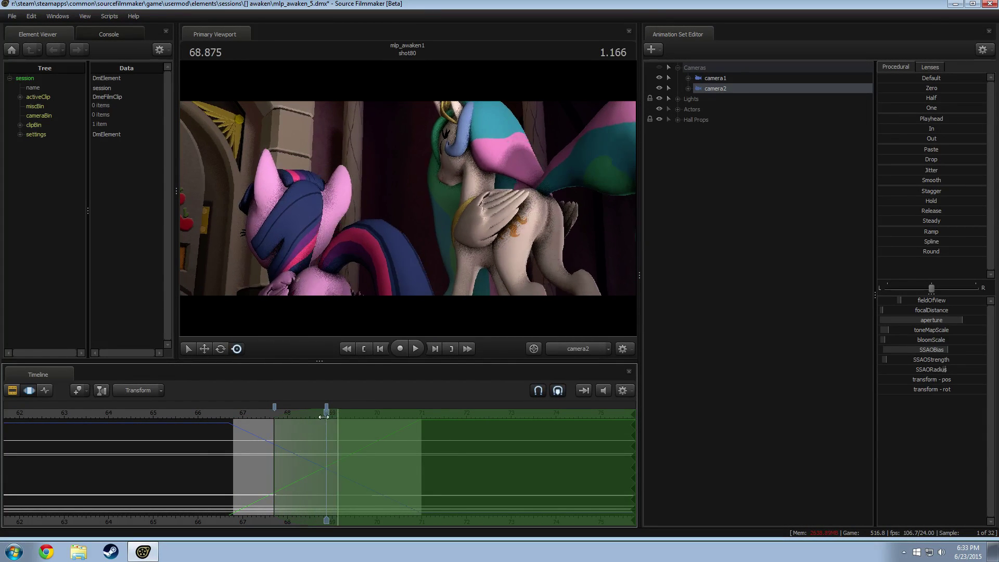
pyautogui.moveTo(418, 277); pyautogui.dragTo(362, 271)
pyautogui.press('s')
pyautogui.press('s')
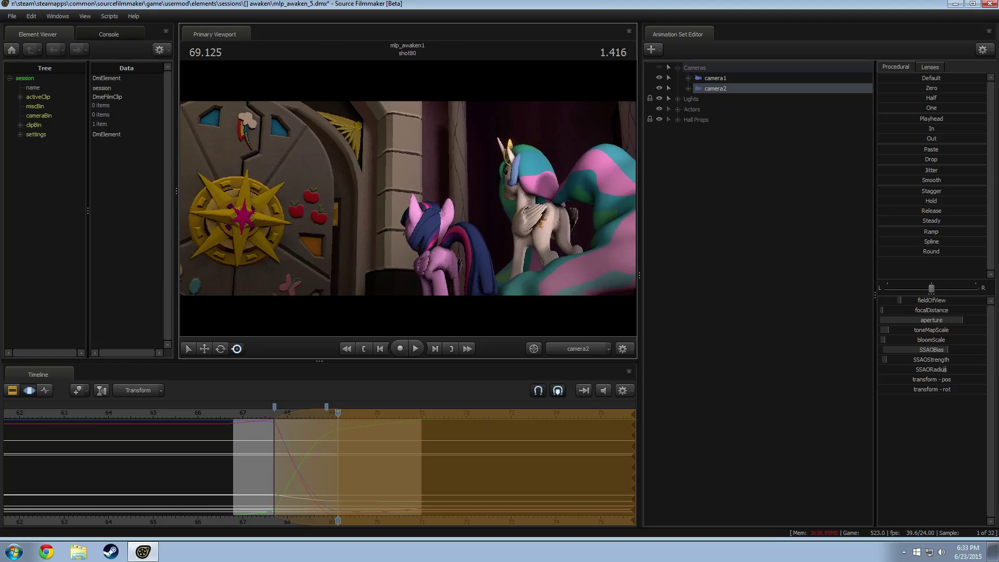
pyautogui.press('s')
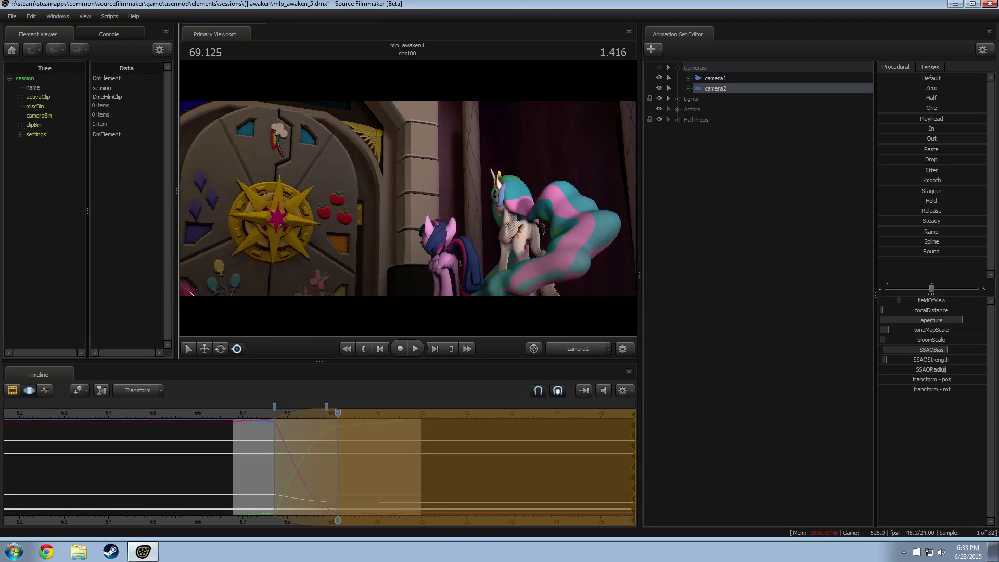
pyautogui.press('w')
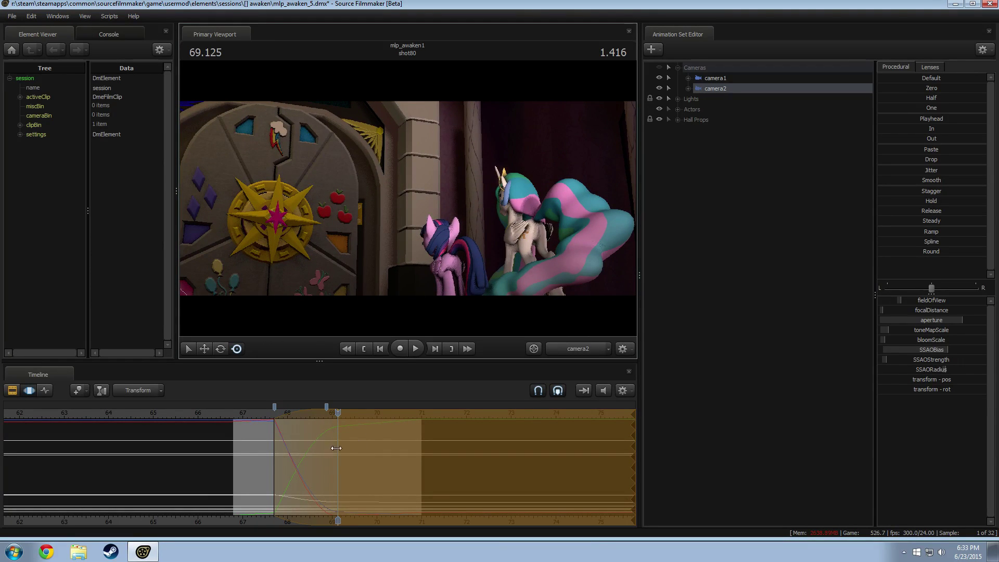
# Play back the pull-back from about 67.2 and nudge camera2's wide framing at 70.375.
pyautogui.click(251, 414)
pyautogui.press('space')
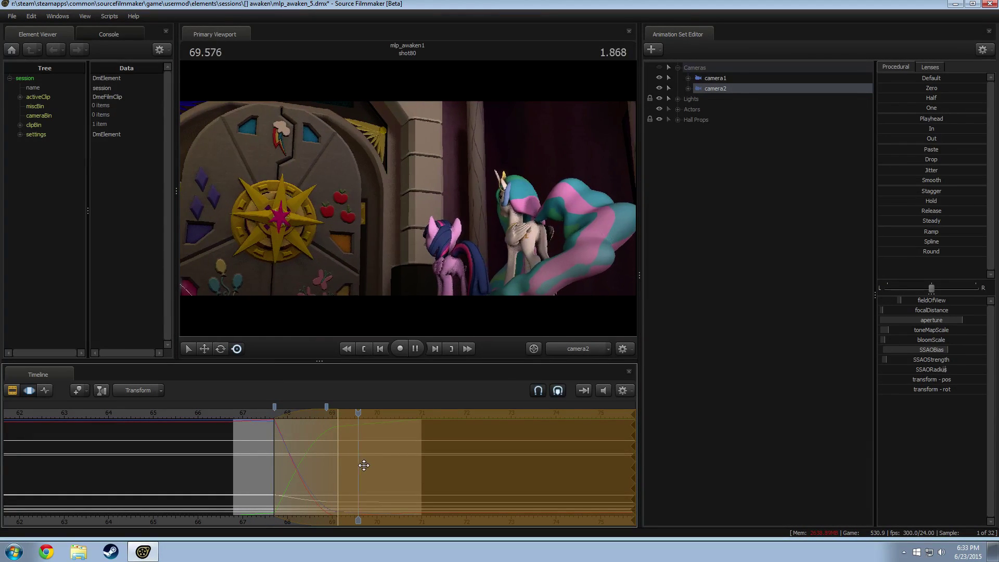
pyautogui.press('space')
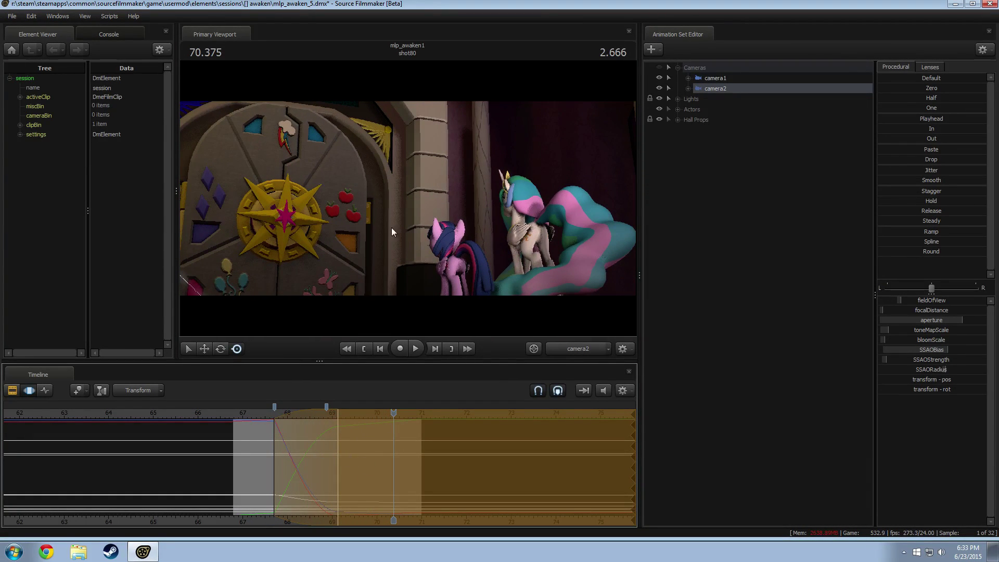
pyautogui.moveTo(393, 232); pyautogui.dragTo(383, 232, button='right')
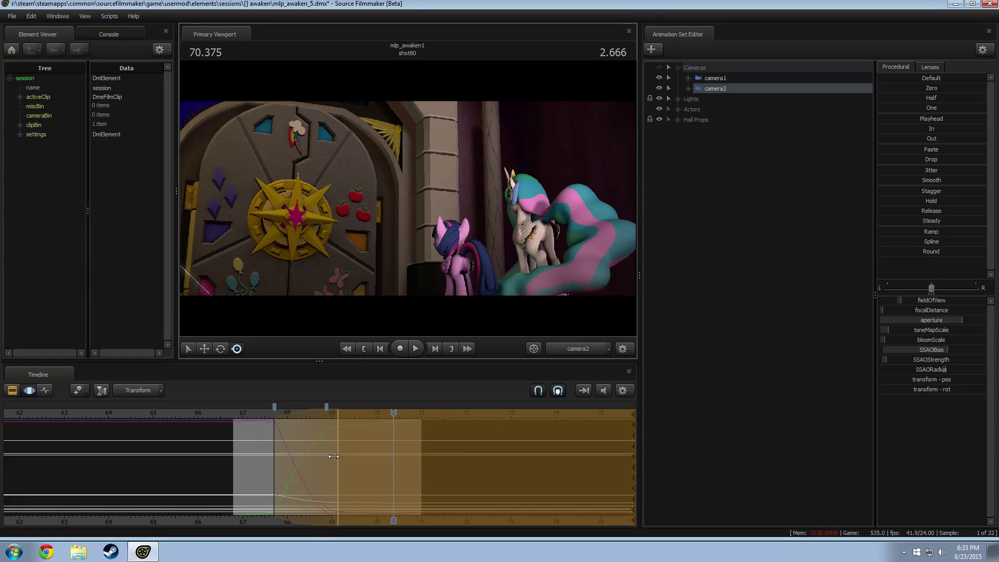
# Apply the Round preset to camera2 over about 68.4 to 69.1 with falloff to about 70.9, and play it back.
pyautogui.moveTo(333, 456); pyautogui.dragTo(425, 441)
pyautogui.click(932, 252)
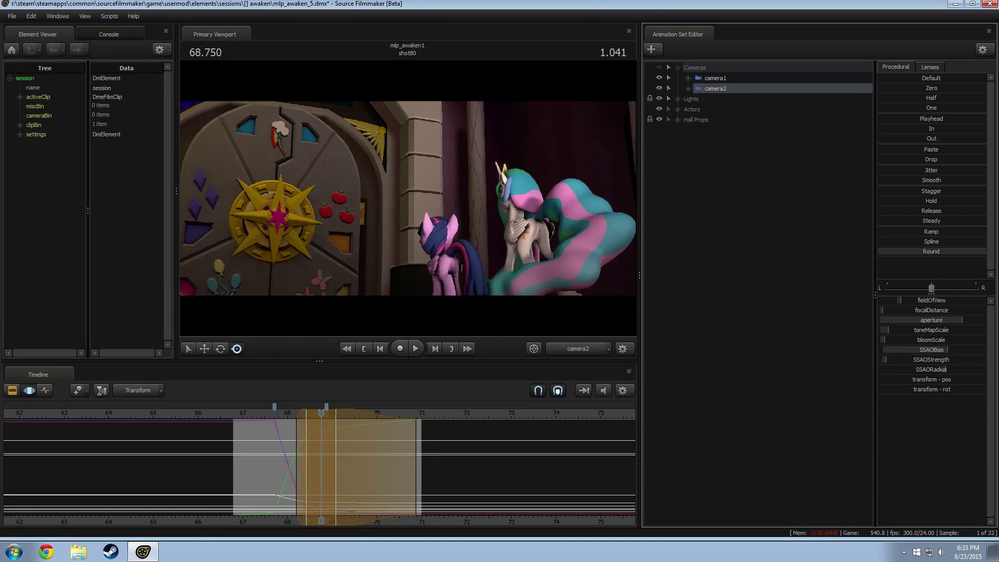
pyautogui.click(268, 416)
pyautogui.press('space')
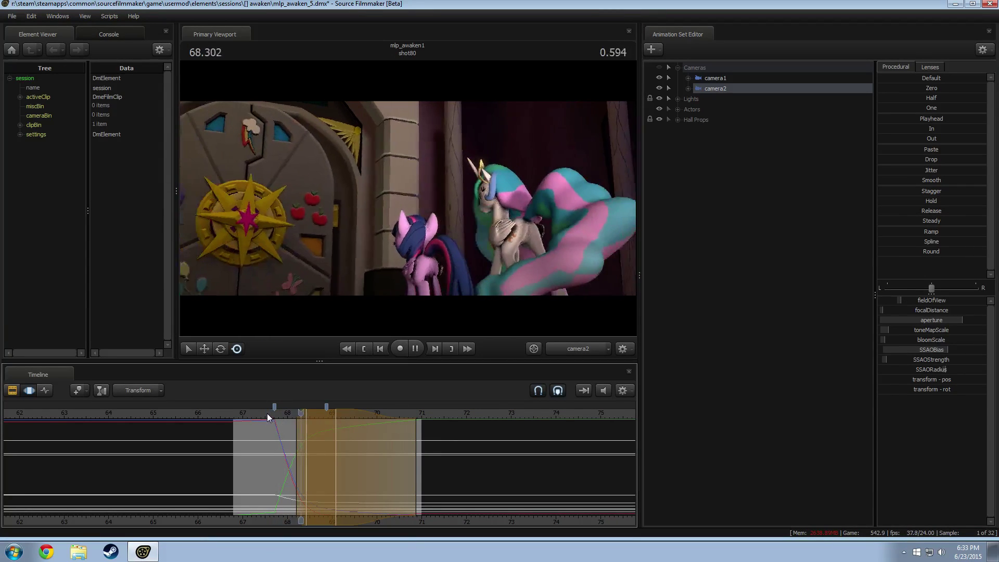
# Extend the start of the rounded range's falloff to about 68.0 and replay the pull-back.
pyautogui.moveTo(288, 441); pyautogui.dragTo(288, 441)
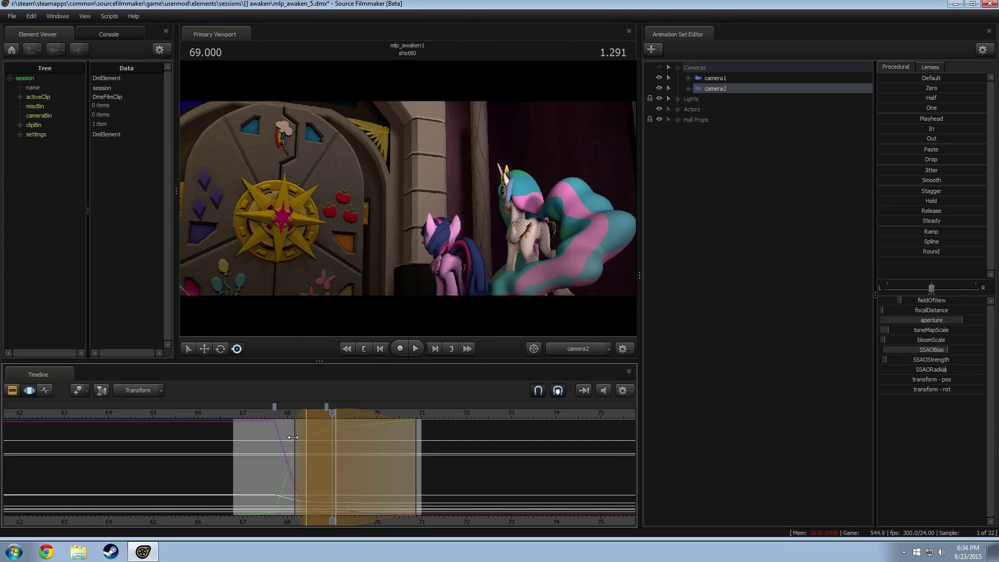
pyautogui.click(263, 411)
pyautogui.press('space')
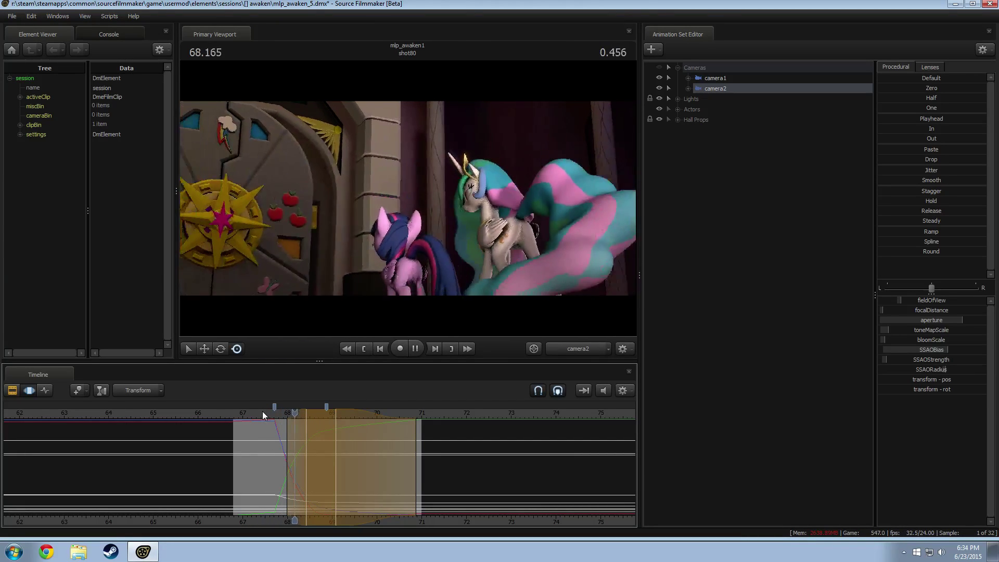
# Apply the Round preset to camera2 around 67.67 with falloff back to about 67.0, and play from shot80's start.
pyautogui.click(276, 459)
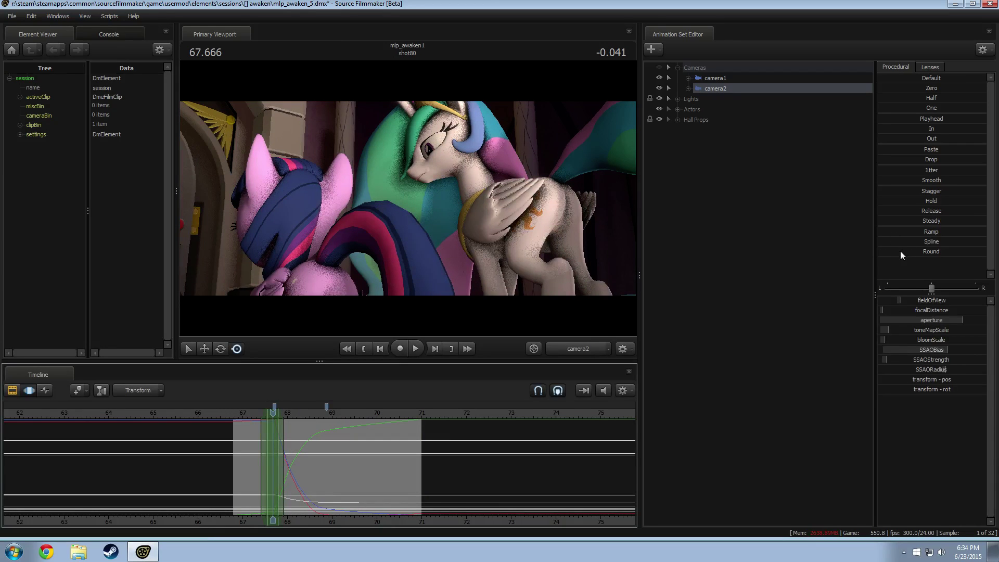
pyautogui.moveTo(263, 419); pyautogui.dragTo(236, 416)
pyautogui.press('space')
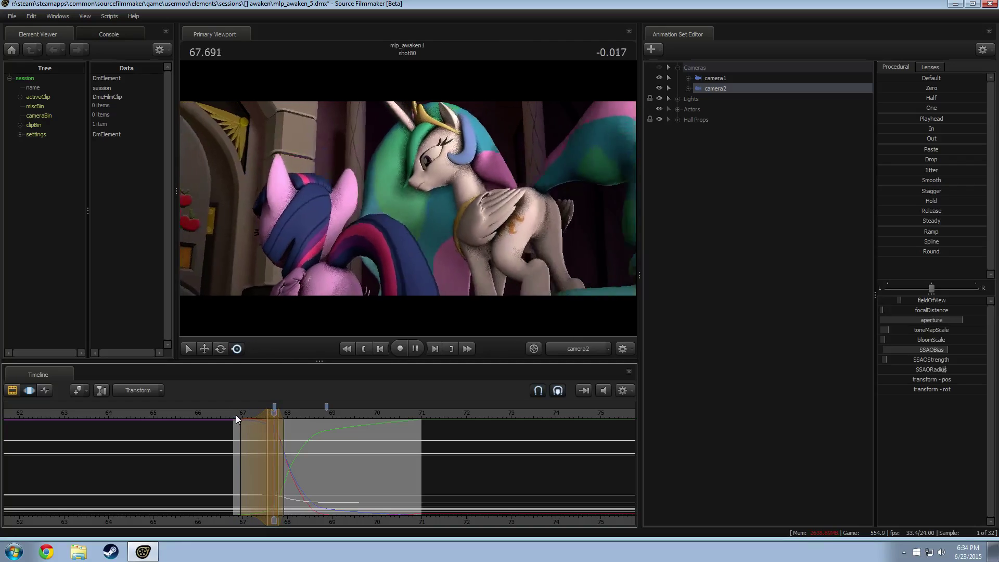
# Widen the rounded range to about 67.4 to 68.0 with falloff to about 68.3, and replay shot80's opening.
pyautogui.moveTo(285, 442)
pyautogui.mouseDown()
pyautogui.moveTo(301, 442)
pyautogui.moveTo(262, 436)
pyautogui.moveTo(287, 435)
pyautogui.mouseUp()
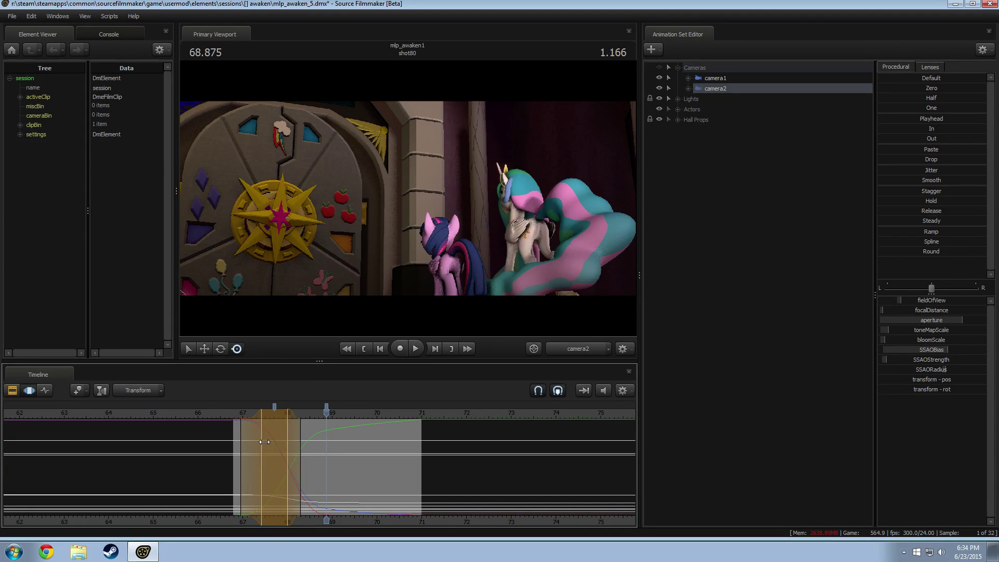
pyautogui.moveTo(235, 414); pyautogui.dragTo(234, 413)
pyautogui.press('space')
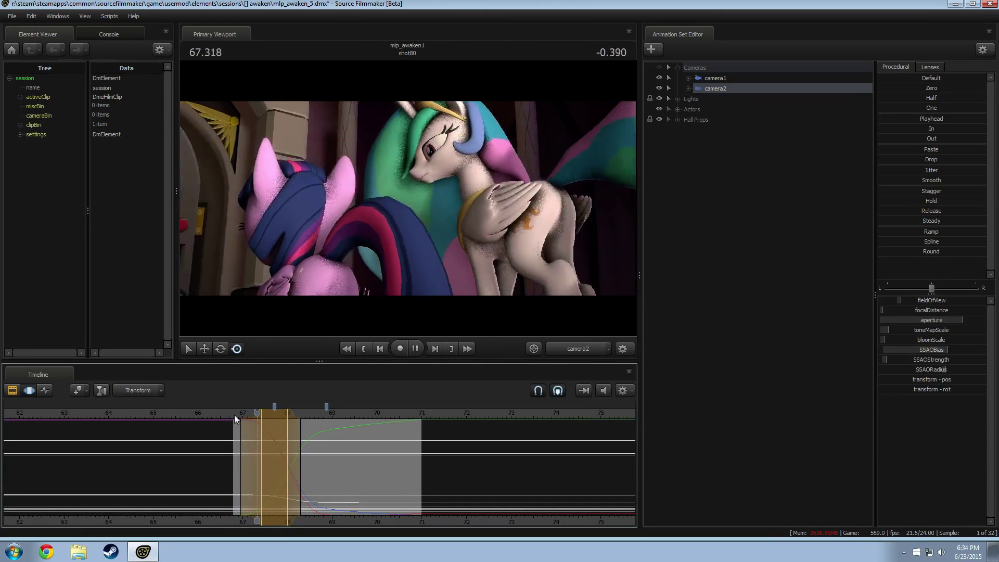
# Stop playback, show the shots in the clip editor, and move the playhead back to about 61.7 in shot72.
pyautogui.press('space')
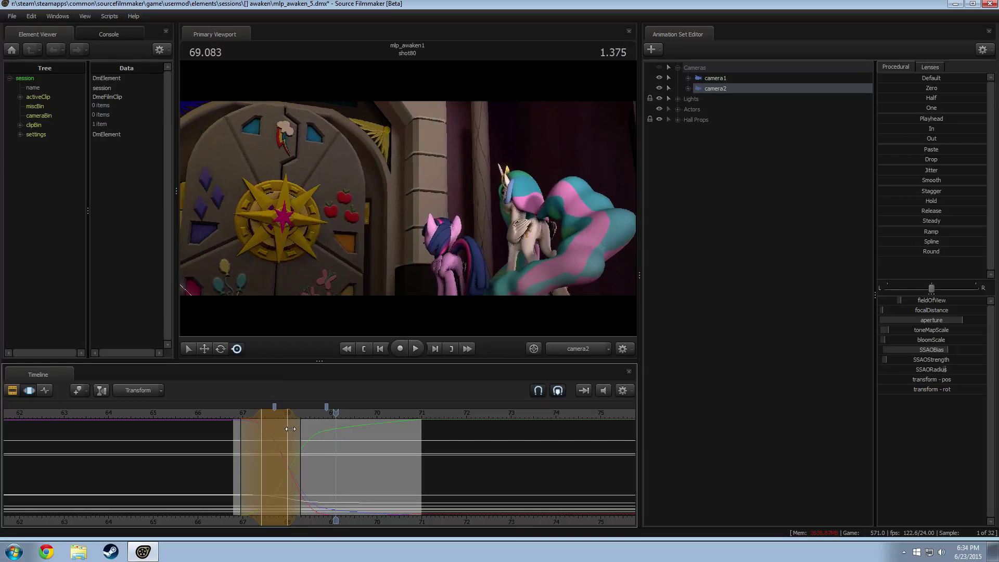
pyautogui.moveTo(301, 430); pyautogui.dragTo(285, 428)
pyautogui.moveTo(325, 417); pyautogui.dragTo(307, 412)
pyautogui.scroll(-5, 218, 430)
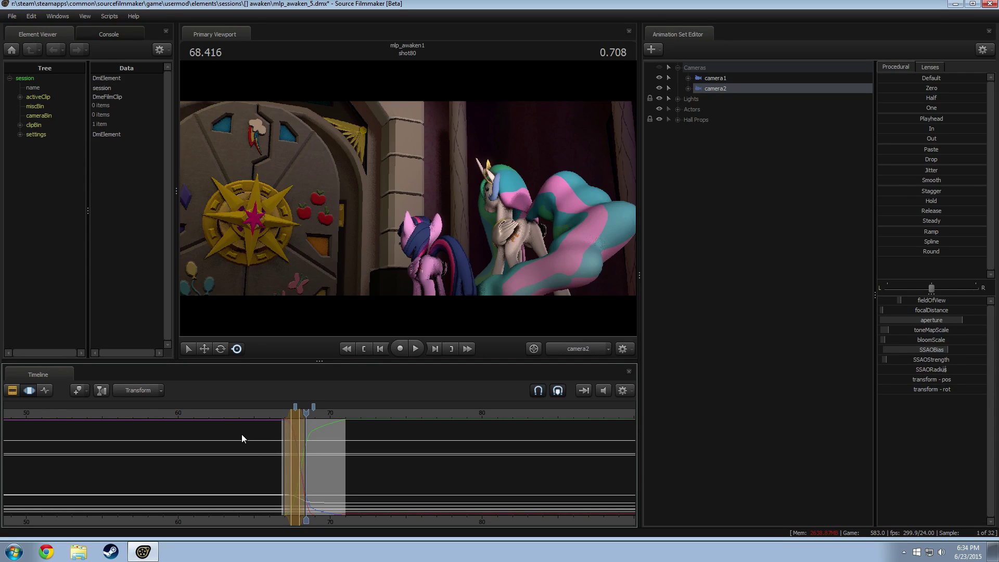
pyautogui.press('F3')
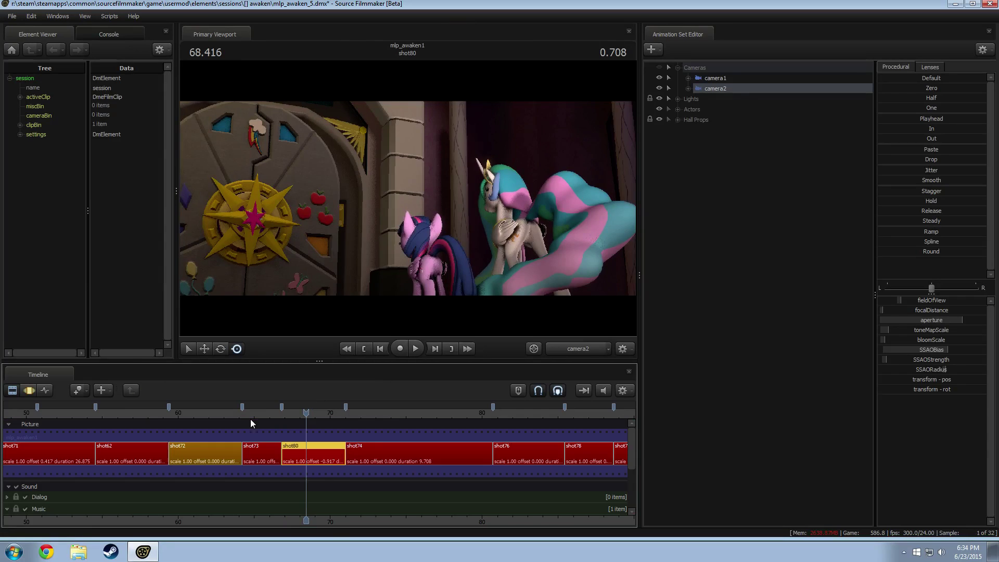
pyautogui.click(204, 413)
pyautogui.scroll(-2, 244, 417)
pyautogui.scroll(-3, 244, 417)
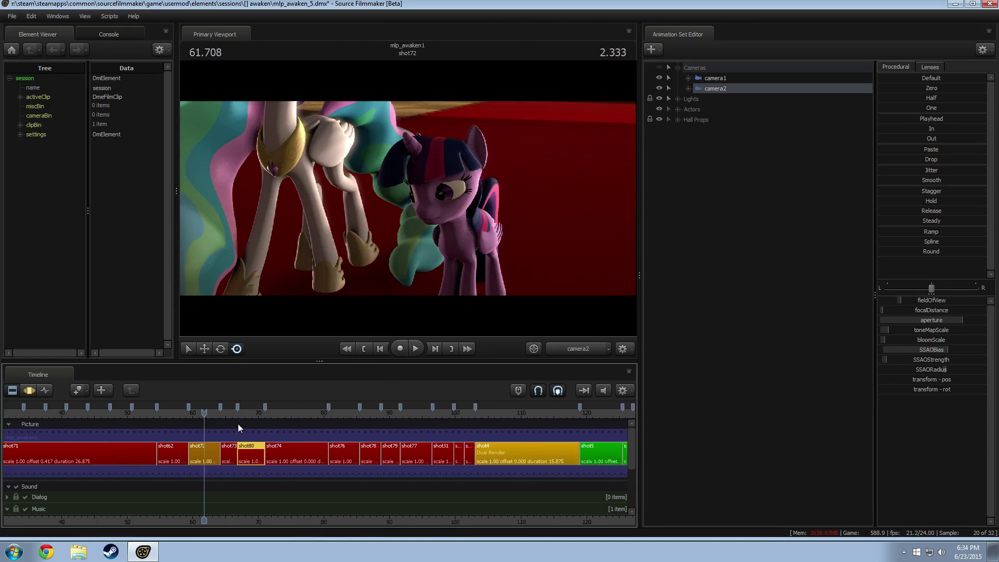
# Move the playhead near the cut between shot73 and shot80, and play shot80's opening from the clip editor.
pyautogui.moveTo(308, 415)
pyautogui.mouseDown()
pyautogui.moveTo(212, 417)
pyautogui.moveTo(319, 413)
pyautogui.mouseUp()
pyautogui.scroll(4, 220, 418)
pyautogui.scroll(4, 320, 417)
pyautogui.press('space')
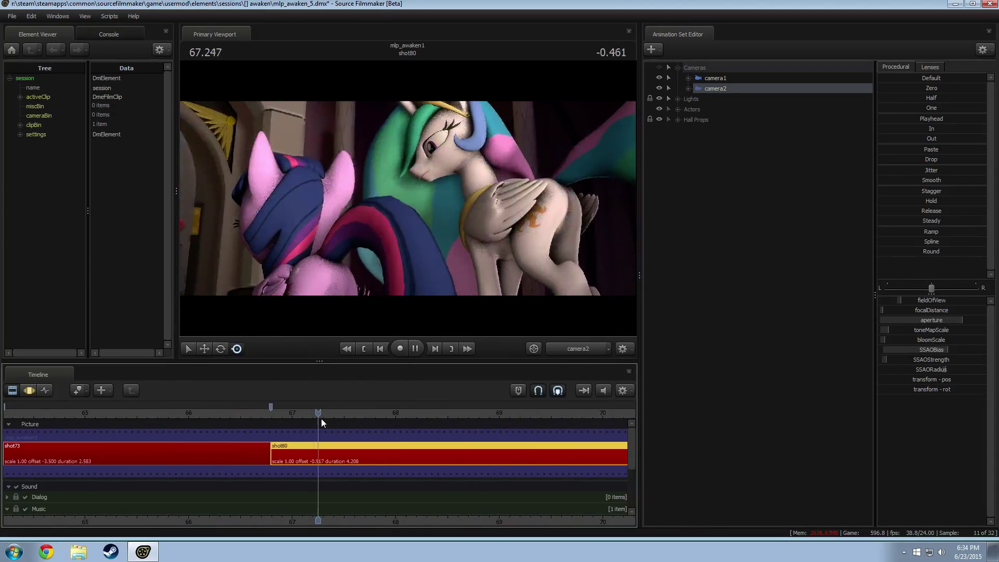
pyautogui.press('space')
# Apply the Round preset to camera2 over about 68.6 to 70.0 with falloff from about 68.1 to 71.5, and play it back.
pyautogui.press('F3')
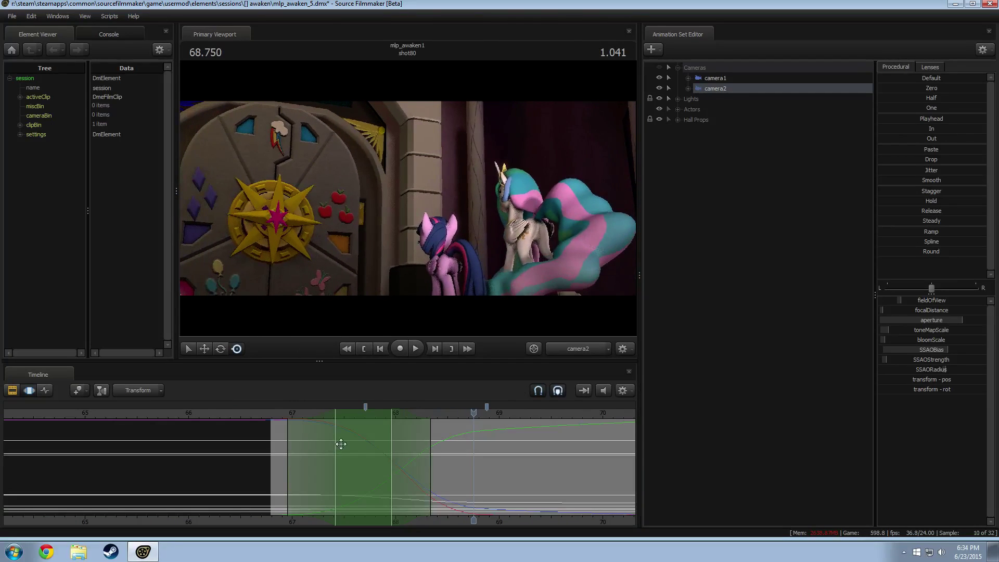
pyautogui.moveTo(488, 517); pyautogui.dragTo(296, 513, button='middle')
pyautogui.press('shift')
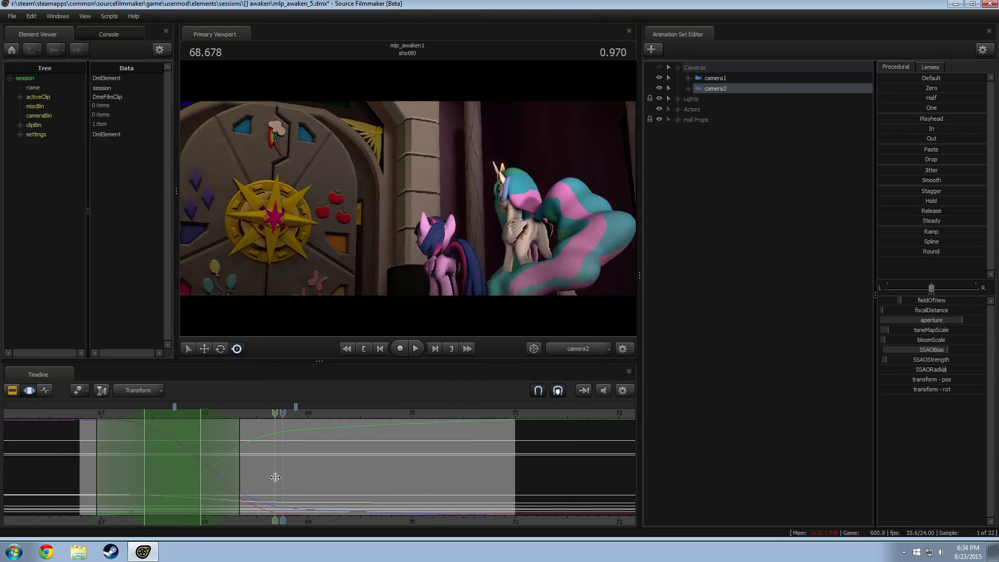
pyautogui.keyDown('shift'); pyautogui.moveTo(265, 477); pyautogui.dragTo(530, 469); pyautogui.keyUp('shift')
pyautogui.keyDown('shift'); pyautogui.scroll(5, 367, 472); pyautogui.keyUp('shift')
pyautogui.moveTo(431, 458); pyautogui.dragTo(474, 459)
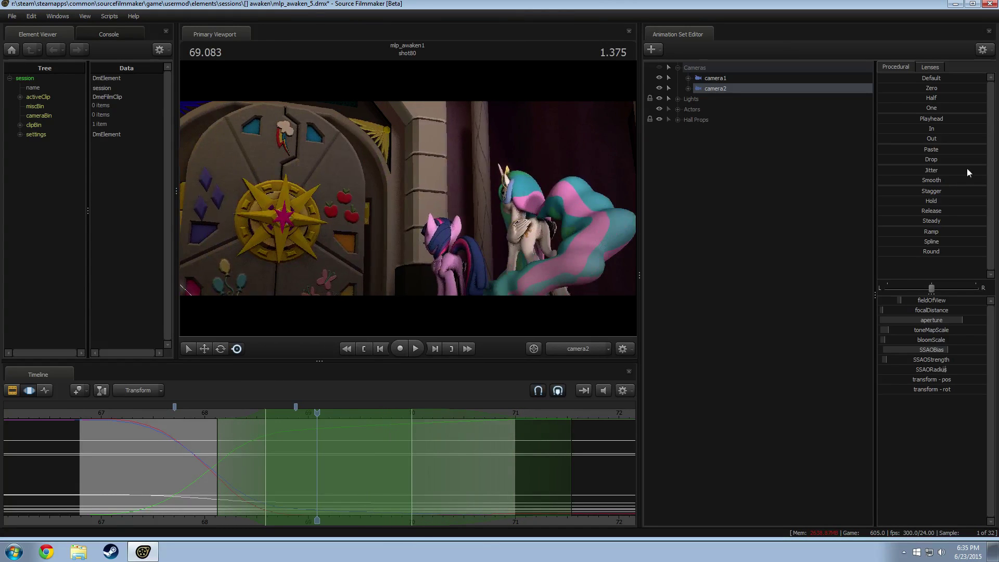
pyautogui.click(931, 252)
pyautogui.click(214, 411)
pyautogui.press('space')
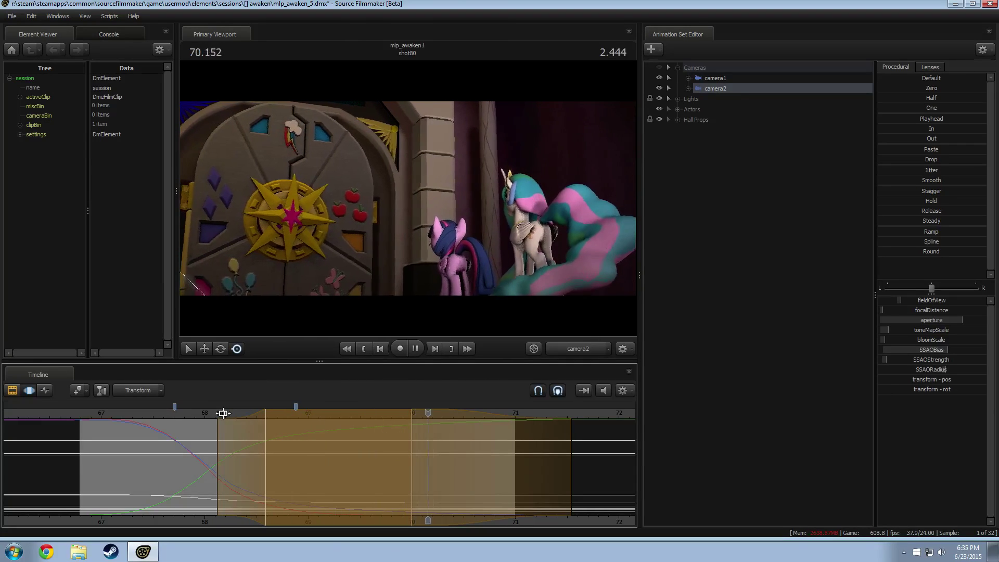
pyautogui.press('space')
# Replay shot80 from its opening and continue through shot74 to about 77.1.
pyautogui.click(113, 415)
pyautogui.press('space')
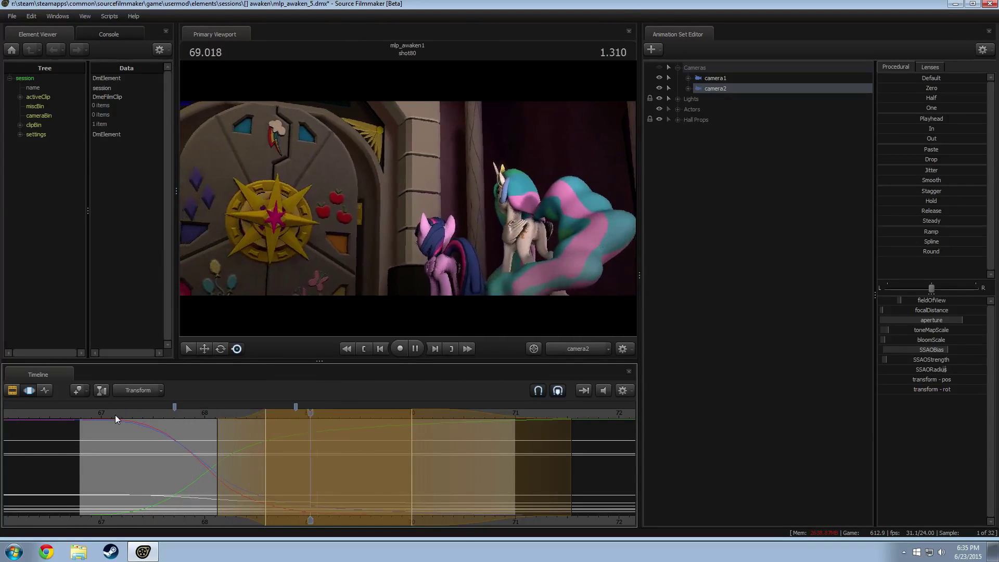
pyautogui.click(73, 414)
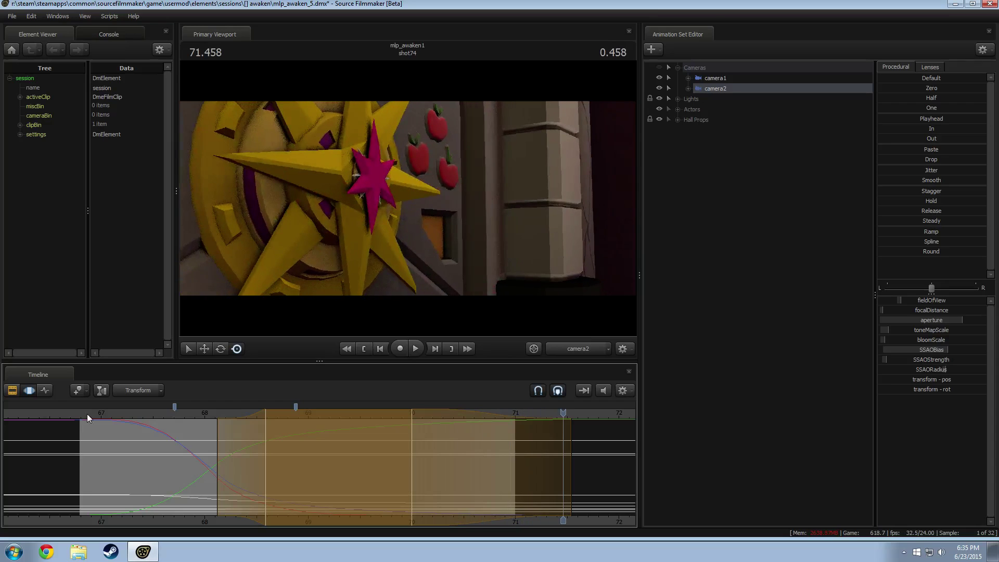
pyautogui.scroll(3, 132, 507)
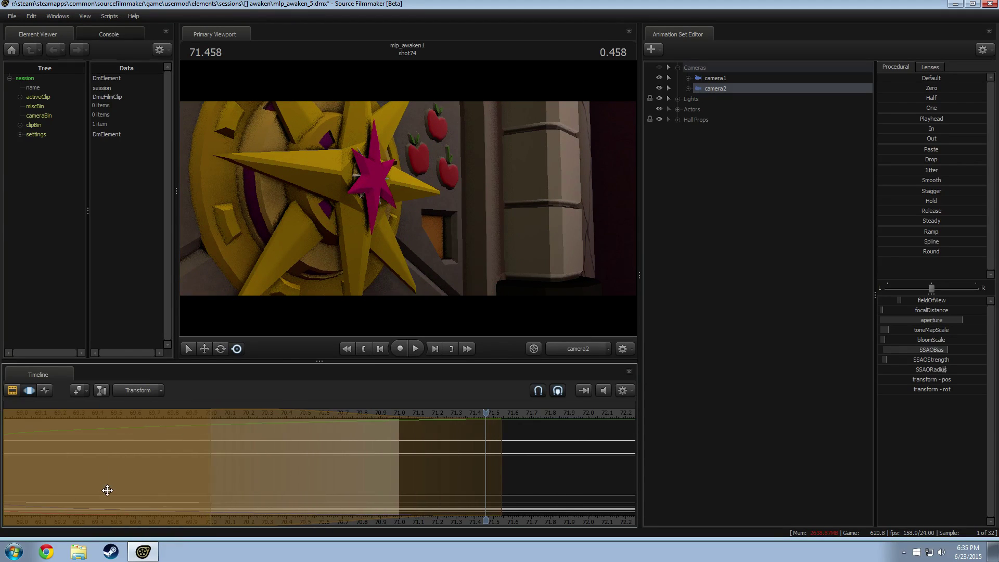
pyautogui.scroll(-5, 157, 492)
pyautogui.press('space')
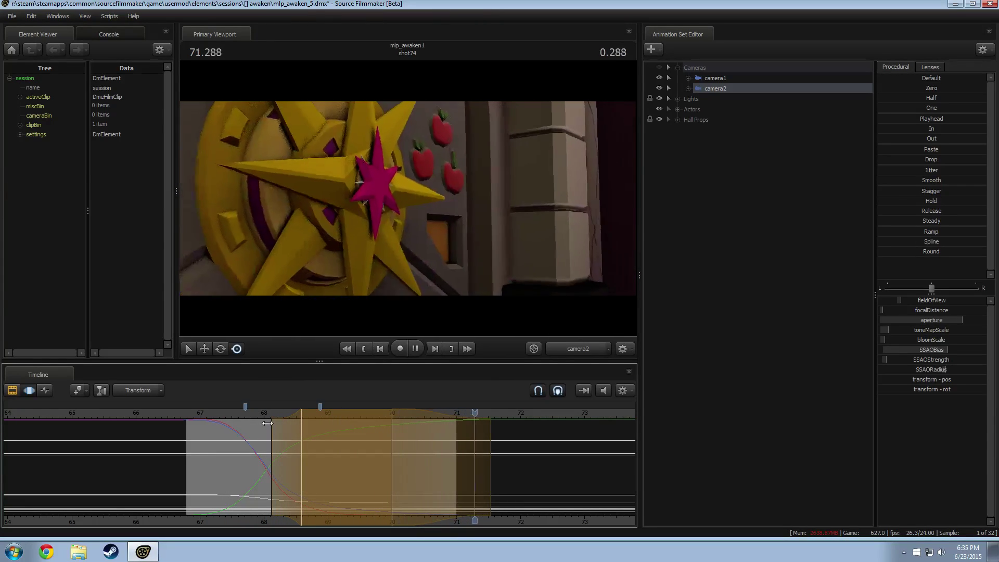
pyautogui.press('space')
pyautogui.press('space')
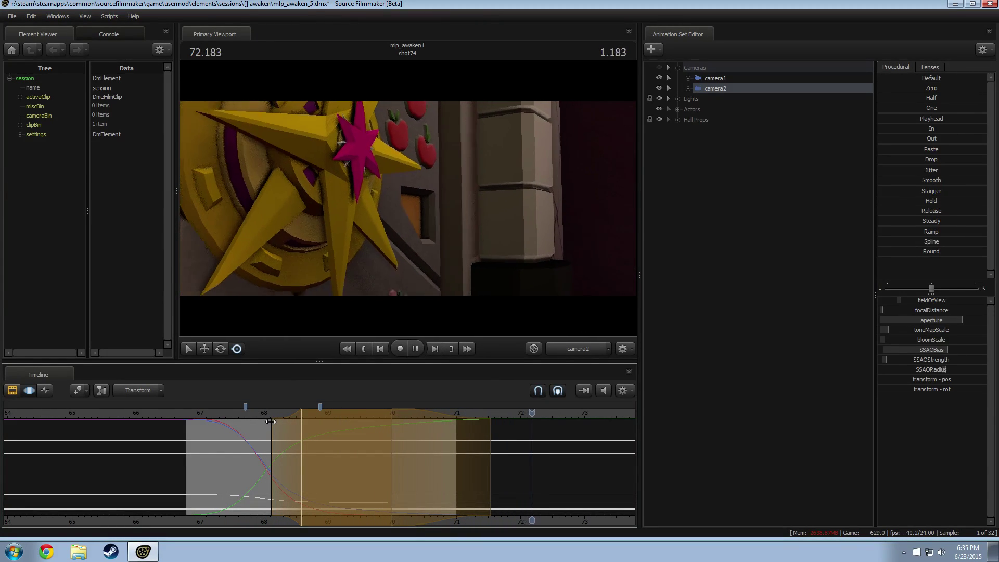
pyautogui.scroll(-3, 404, 497)
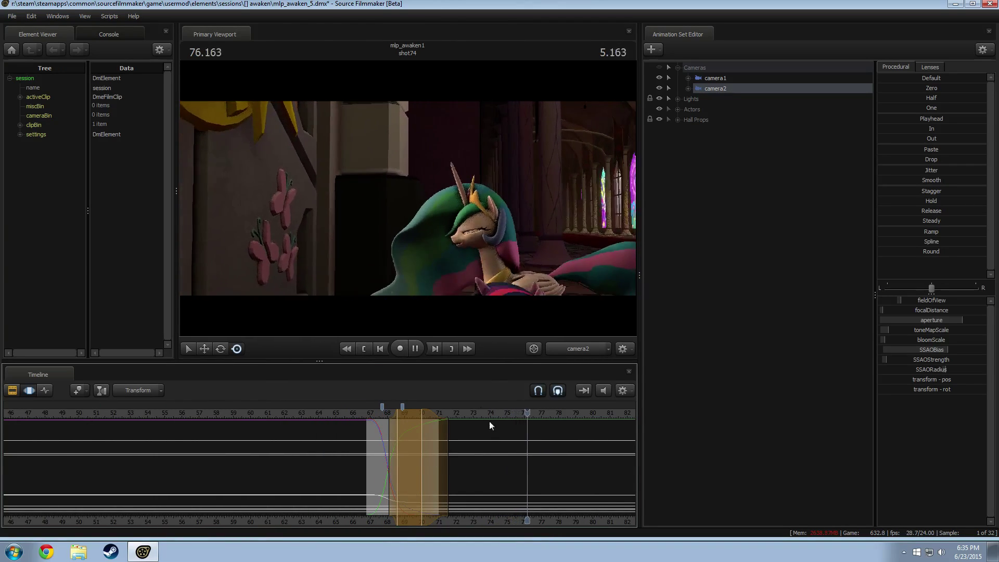
pyautogui.press('space')
# Return to the clip editor and place the playhead at 71.125, just after the start of shot74.
pyautogui.press('F2')
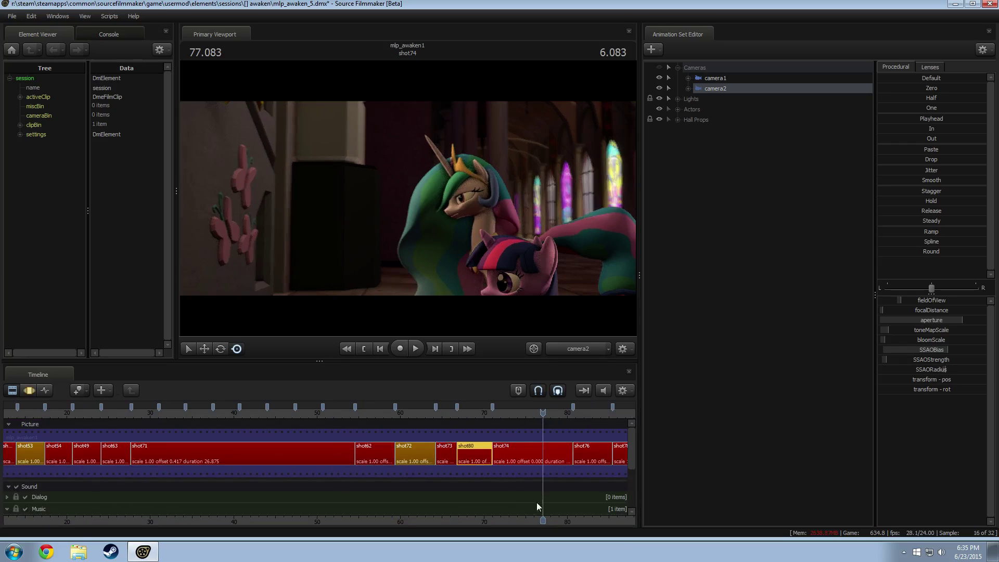
pyautogui.scroll(-2, 398, 426)
pyautogui.moveTo(432, 413); pyautogui.dragTo(414, 413)
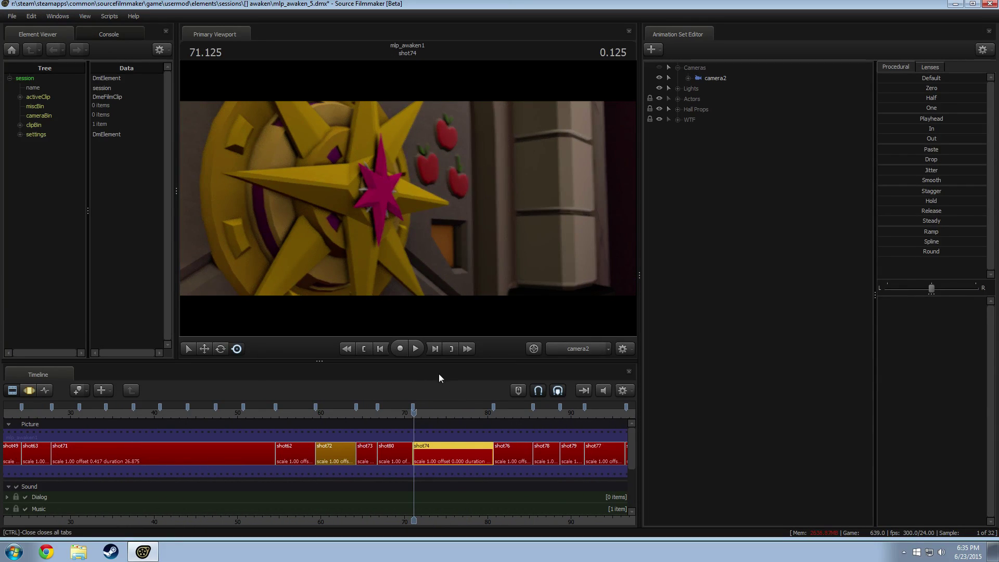
# Turn the Overlay group's Effects track off to view the uncropped frame, and turn it back on.
pyautogui.moveTo(632, 462); pyautogui.dragTo(632, 491)
pyautogui.click(25, 511)
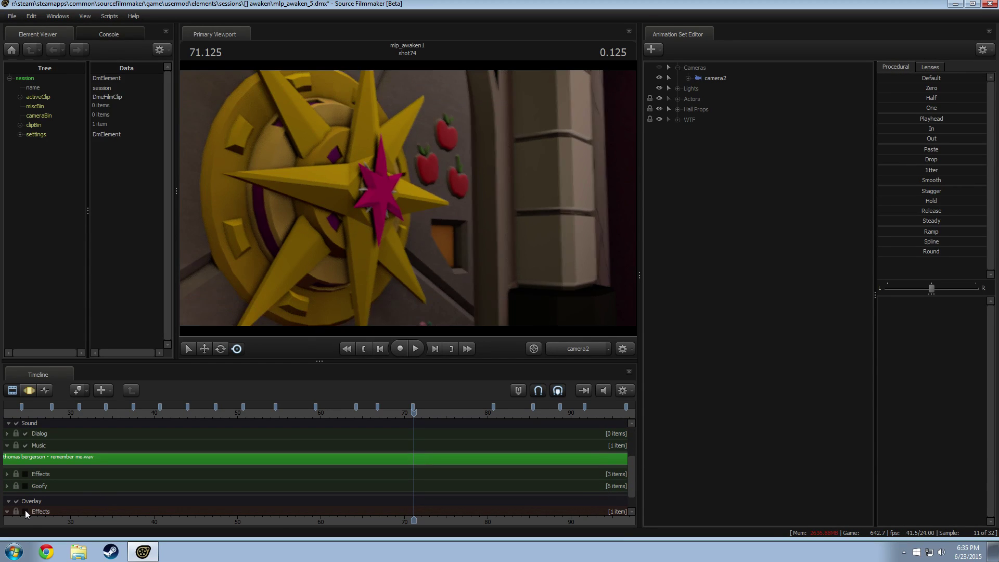
pyautogui.click(25, 512)
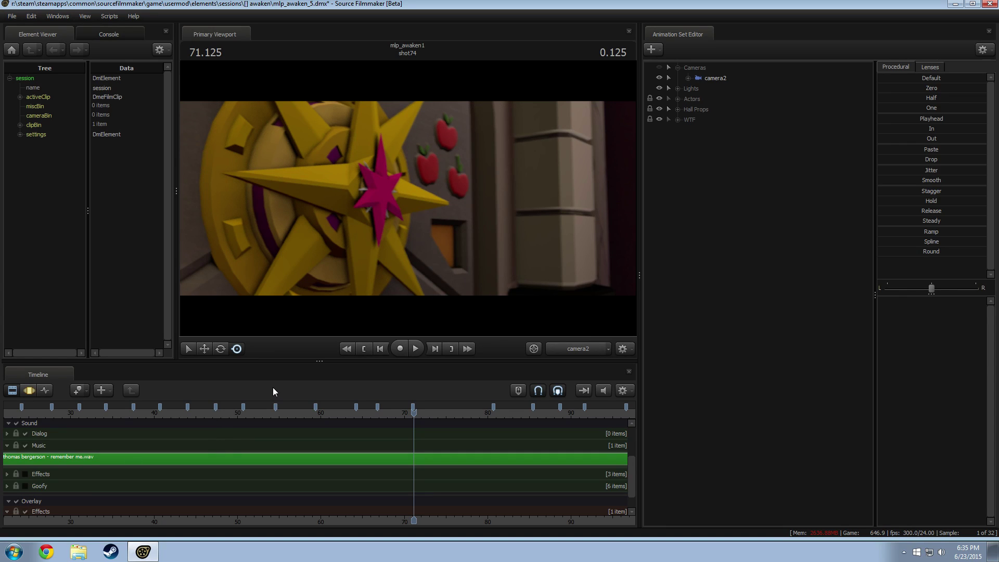
# Open shot74 in the motion editor, select camera2, and expand its full list of controls.
pyautogui.press('F3')
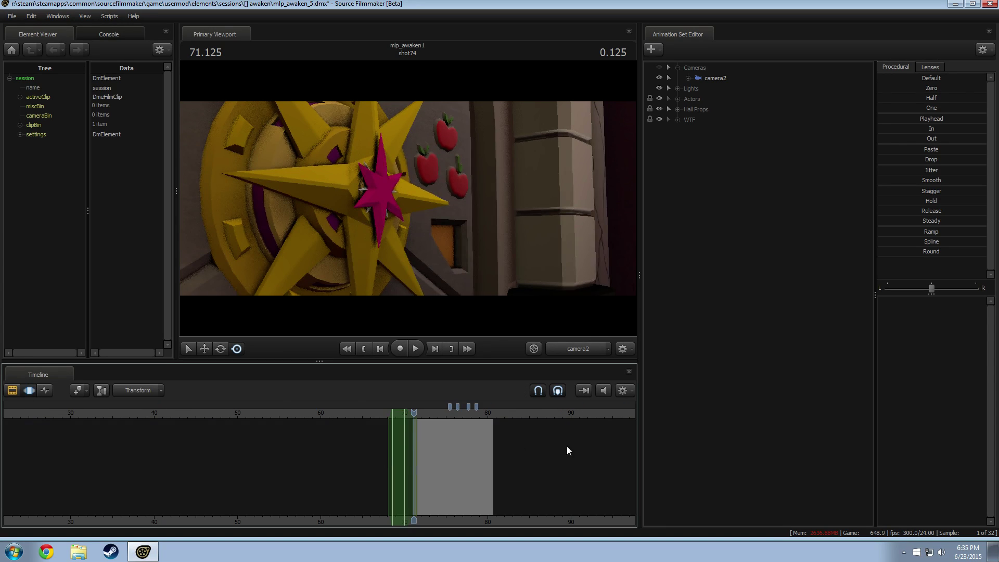
pyautogui.scroll(6, 579, 456)
pyautogui.scroll(-1, 580, 457)
pyautogui.press('F2')
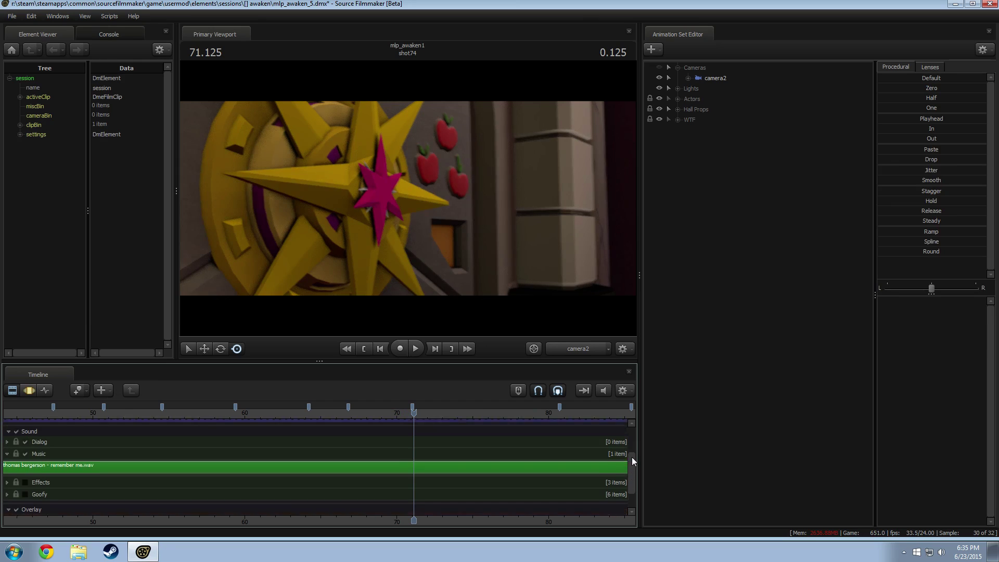
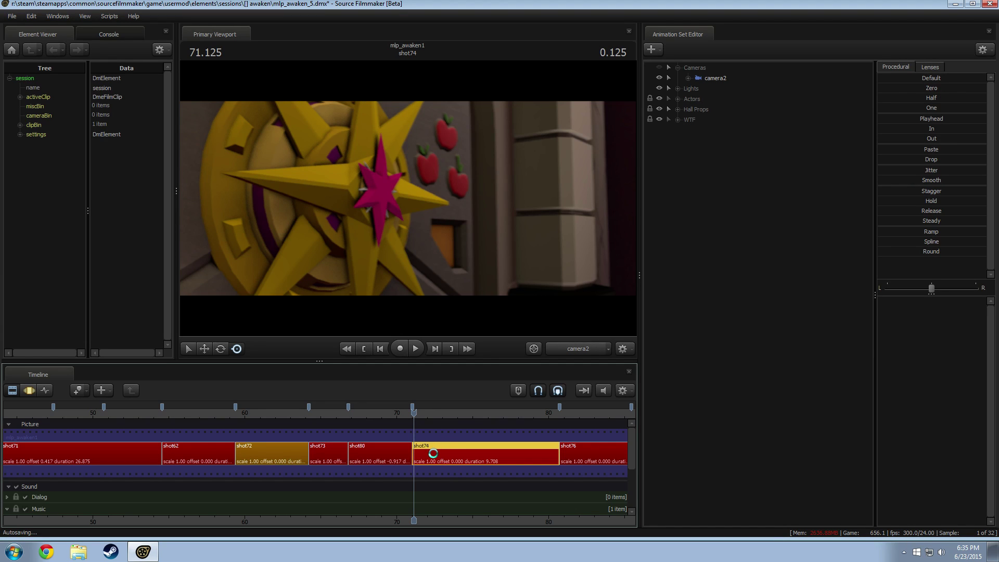
pyautogui.press('F3')
pyautogui.moveTo(463, 520); pyautogui.dragTo(362, 515)
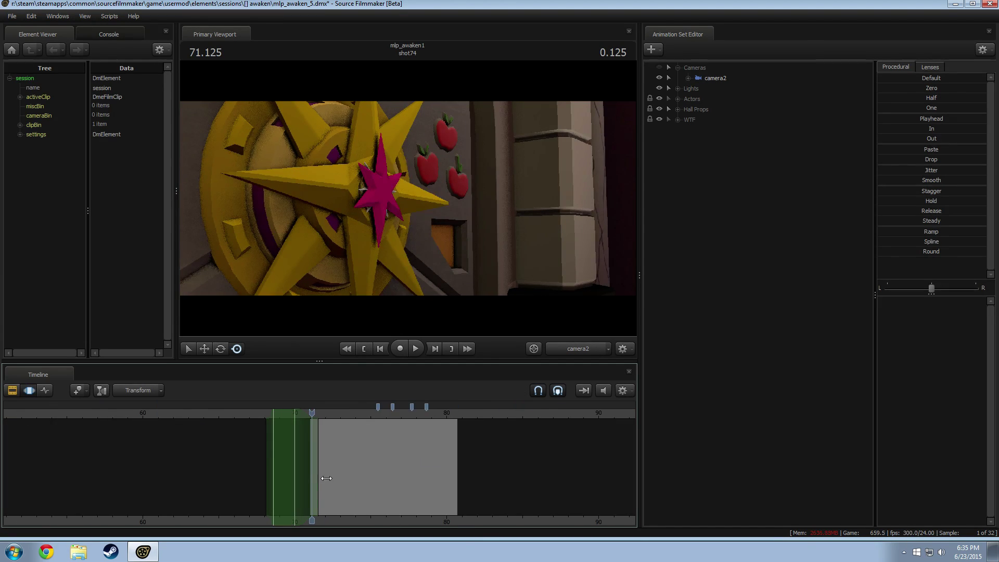
pyautogui.keyDown('shift'); pyautogui.click(332, 450); pyautogui.keyUp('shift')
pyautogui.click(316, 424)
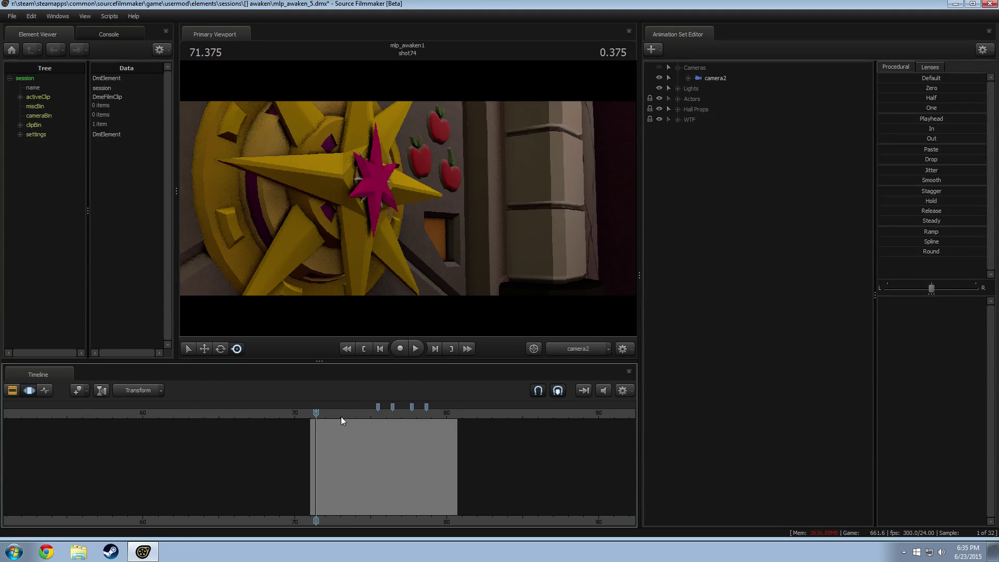
pyautogui.click(702, 74)
pyautogui.click(688, 78)
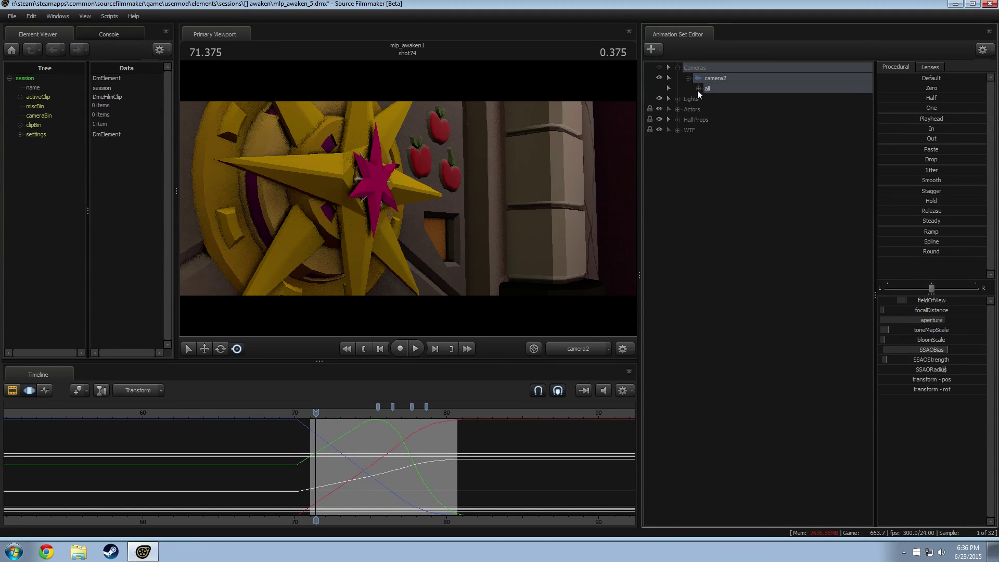
pyautogui.click(699, 89)
# Set the time selection to cover everything before about 71.0, with falloff into shot74 to about 78.3.
pyautogui.click(312, 447)
pyautogui.keyDown('shift'); pyautogui.moveTo(312, 447); pyautogui.dragTo(17, 479); pyautogui.keyUp('shift')
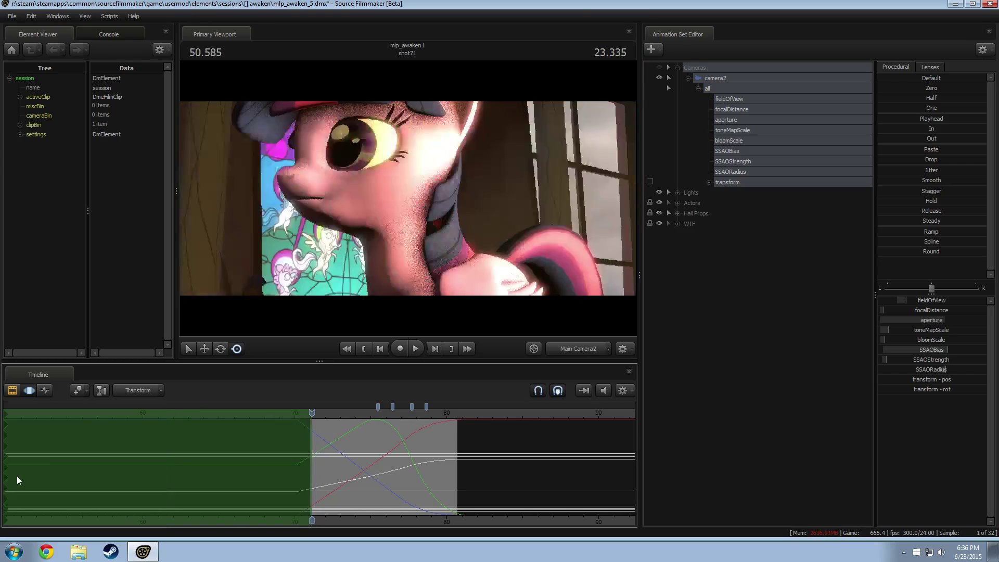
pyautogui.moveTo(315, 470); pyautogui.dragTo(427, 464)
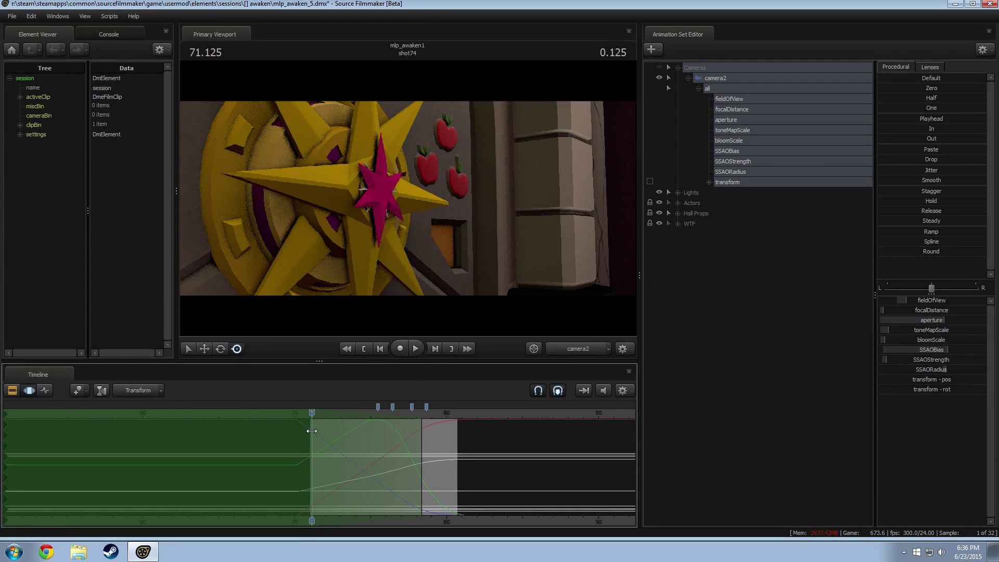
pyautogui.click(311, 413)
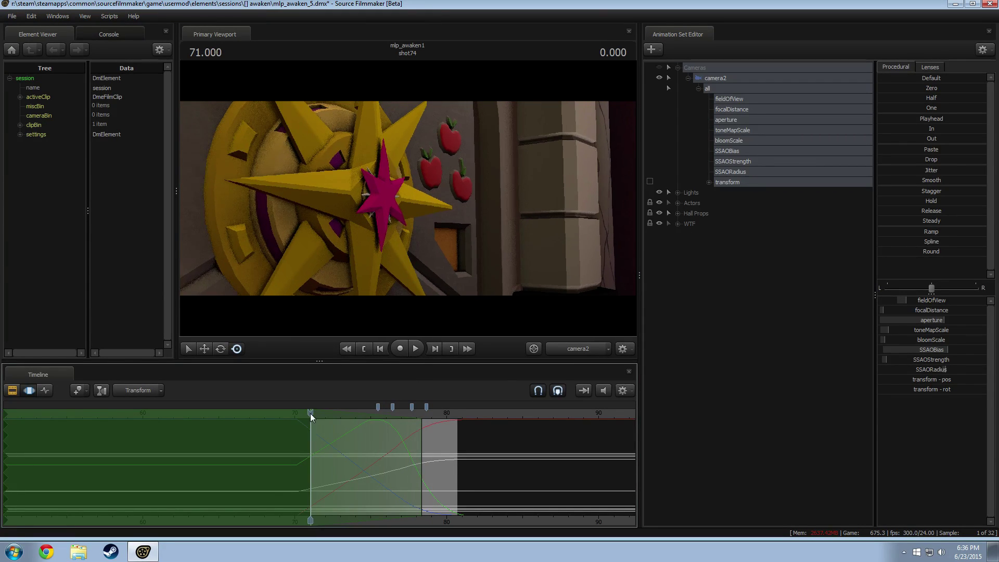
# Pull camera2 back from the door's star emblem at 71.041 to reframe the opening of shot74.
pyautogui.scroll(4, 311, 415)
pyautogui.click(309, 413)
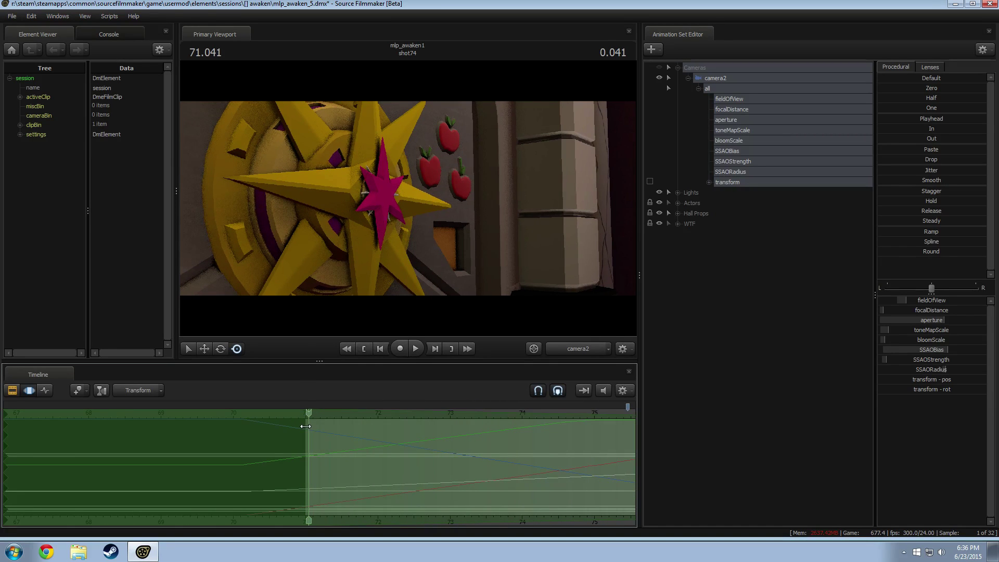
pyautogui.moveTo(364, 330); pyautogui.dragTo(370, 328)
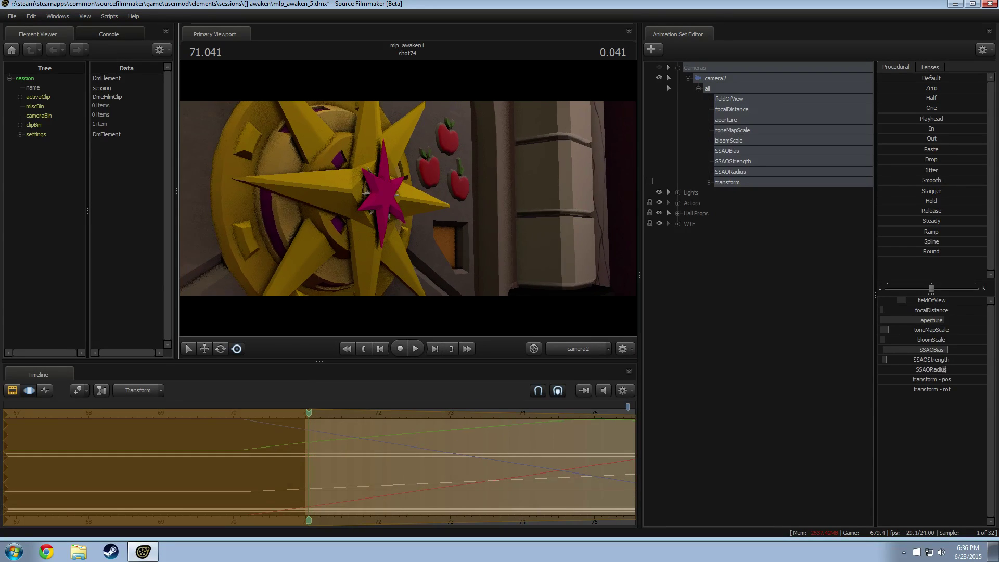
pyautogui.press('s')
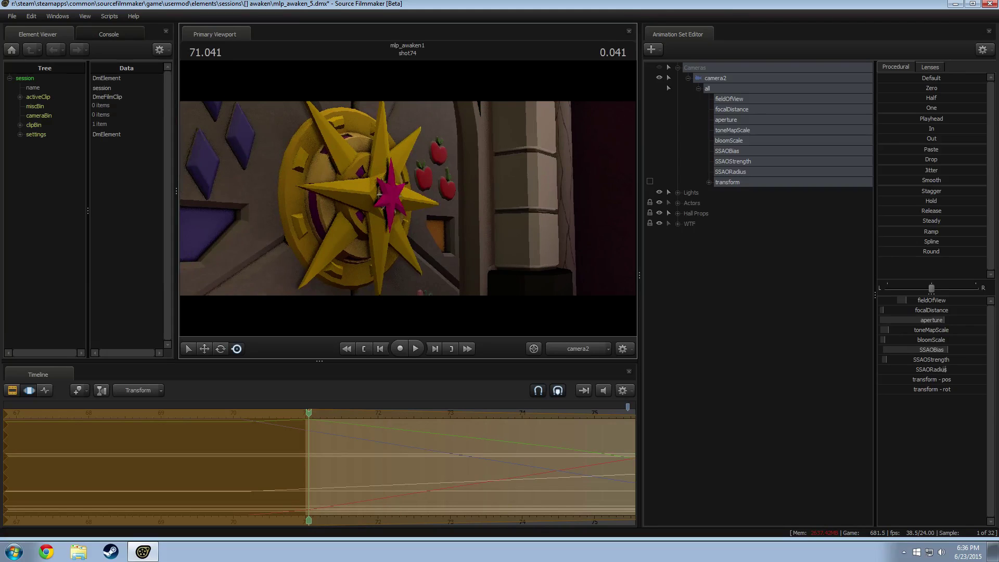
# Play shot74 from its start, and replay it from about 71.0 to check the new camera move.
pyautogui.press('space')
pyautogui.press('space')
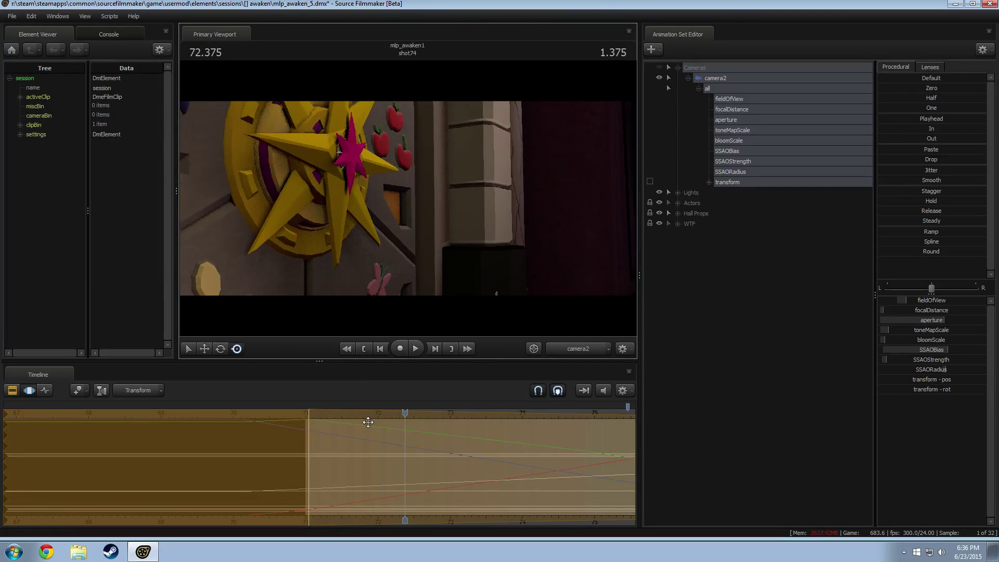
pyautogui.click(309, 416)
pyautogui.press('space')
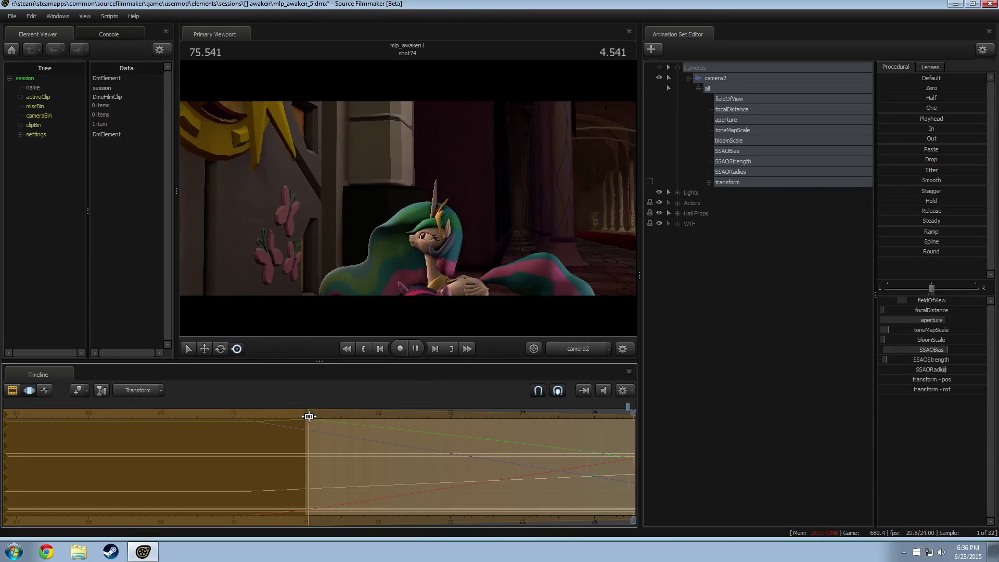
# Play shot74 from about 75.6 to check the final part of camera2's move.
pyautogui.scroll(-10, 309, 417)
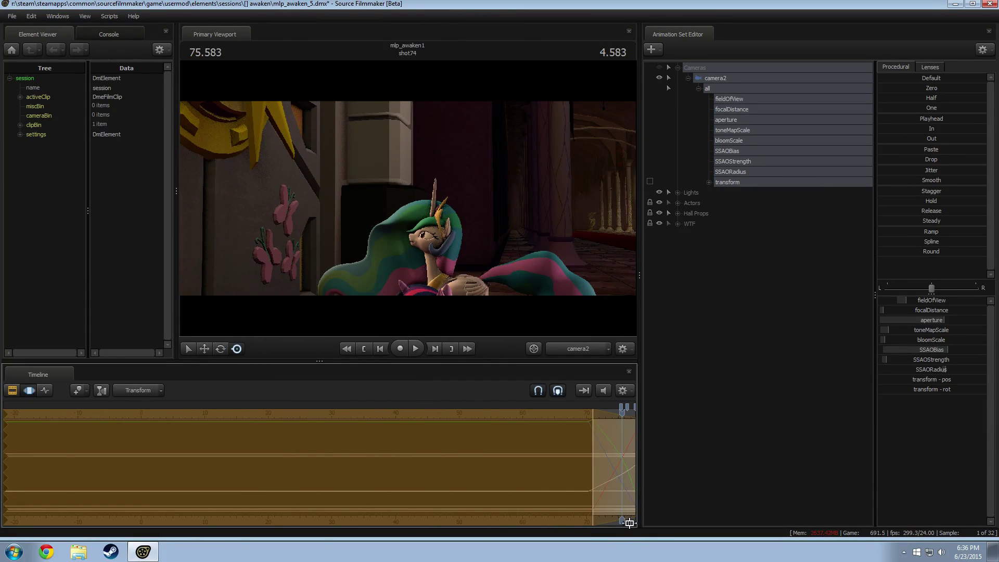
pyautogui.moveTo(640, 489); pyautogui.dragTo(666, 489)
pyautogui.moveTo(614, 499); pyautogui.dragTo(463, 510, button='middle')
pyautogui.moveTo(665, 449); pyautogui.dragTo(645, 447)
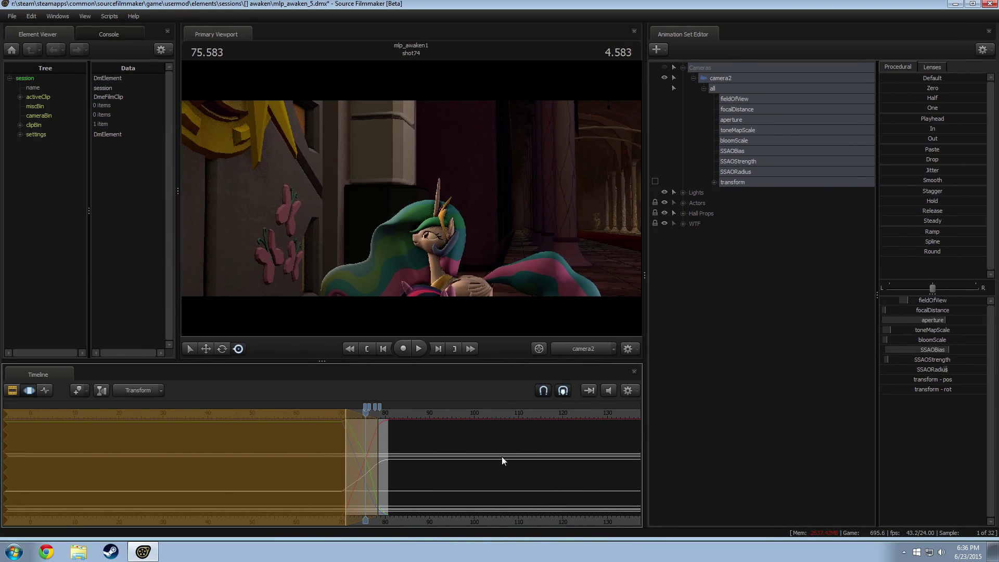
pyautogui.scroll(6, 465, 455)
pyautogui.press('space')
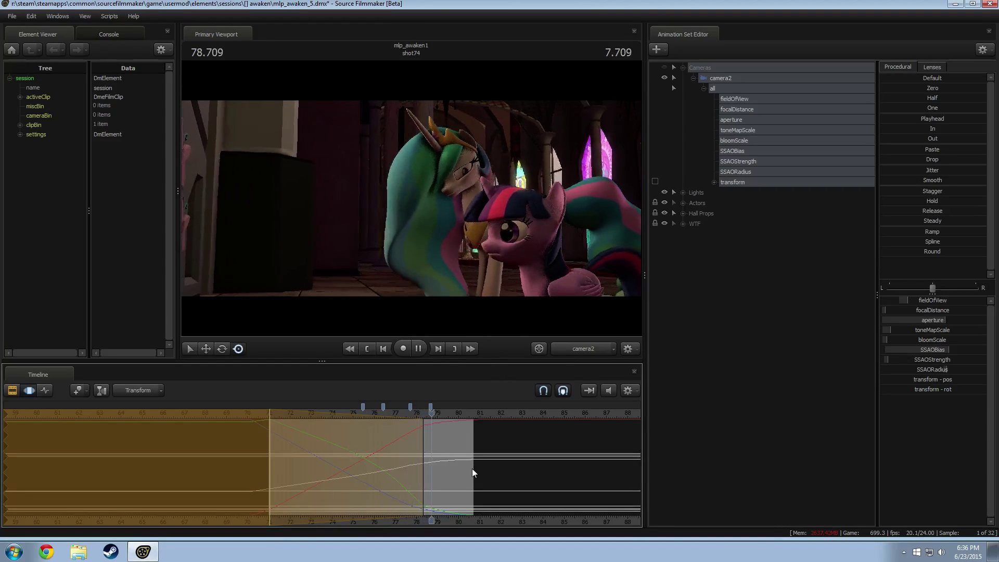
pyautogui.press('space')
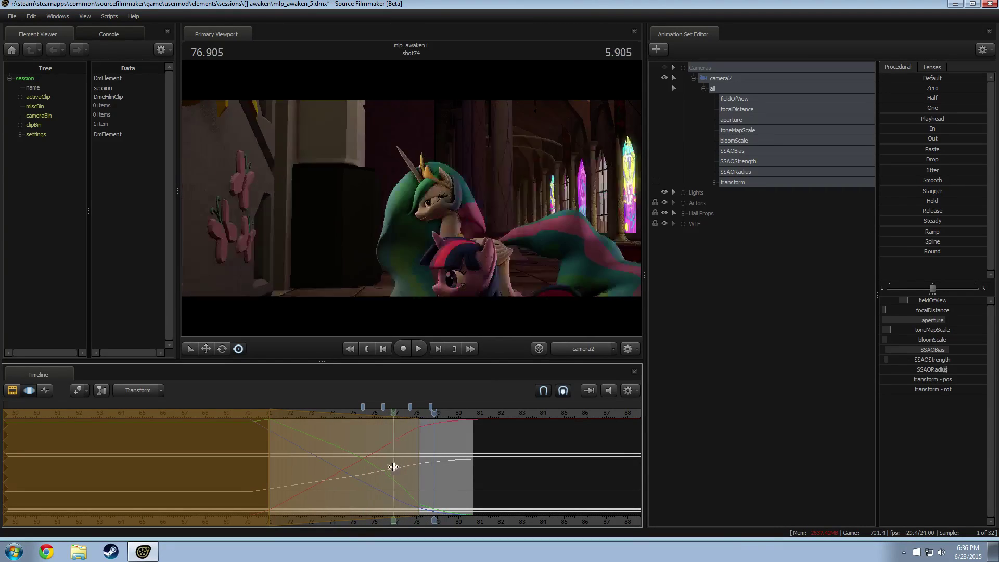
# Smooth camera2's motion over about 77.4 to 78.6, with falloff out to about 76.4 and 79.7, and play the result.
pyautogui.keyDown('shift'); pyautogui.moveTo(405, 467); pyautogui.dragTo(430, 468); pyautogui.keyUp('shift')
pyautogui.click(927, 180)
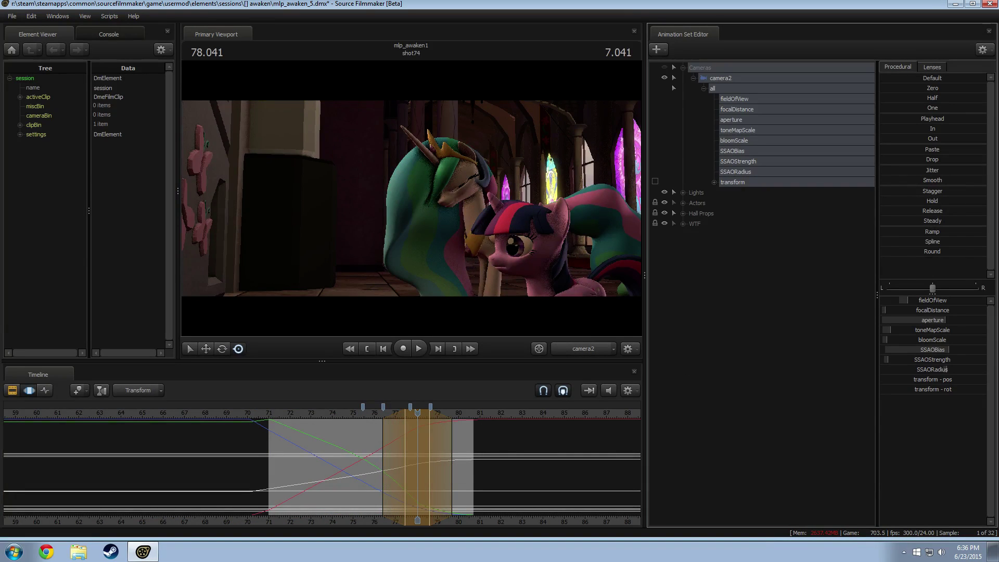
pyautogui.click(351, 412)
pyautogui.press('space')
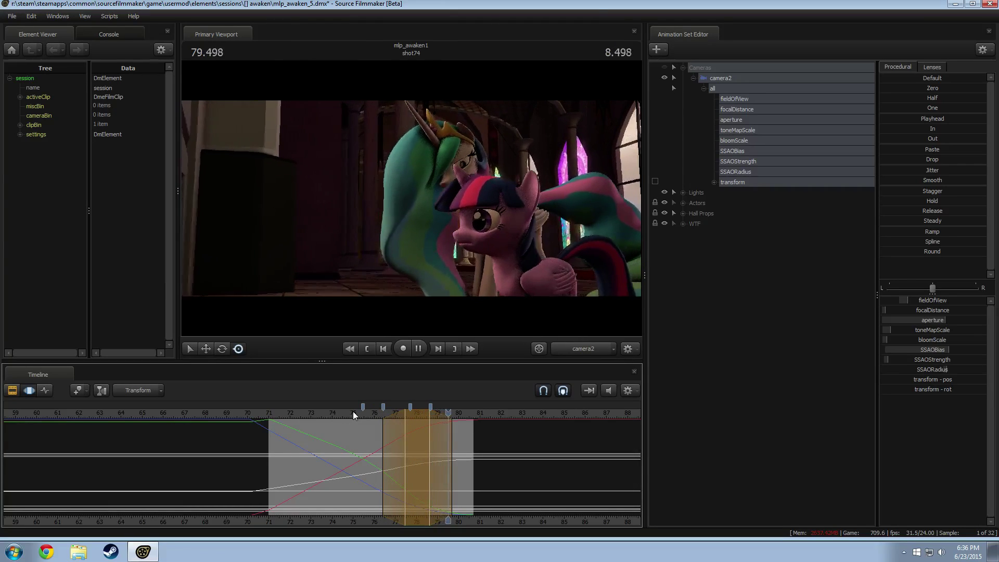
pyautogui.press('space')
# Set a time selection peaking at 72.833 with falloff from about 70.6 to 78.4, and reframe camera2 on the door's star emblem.
pyautogui.scroll(-3, 353, 411)
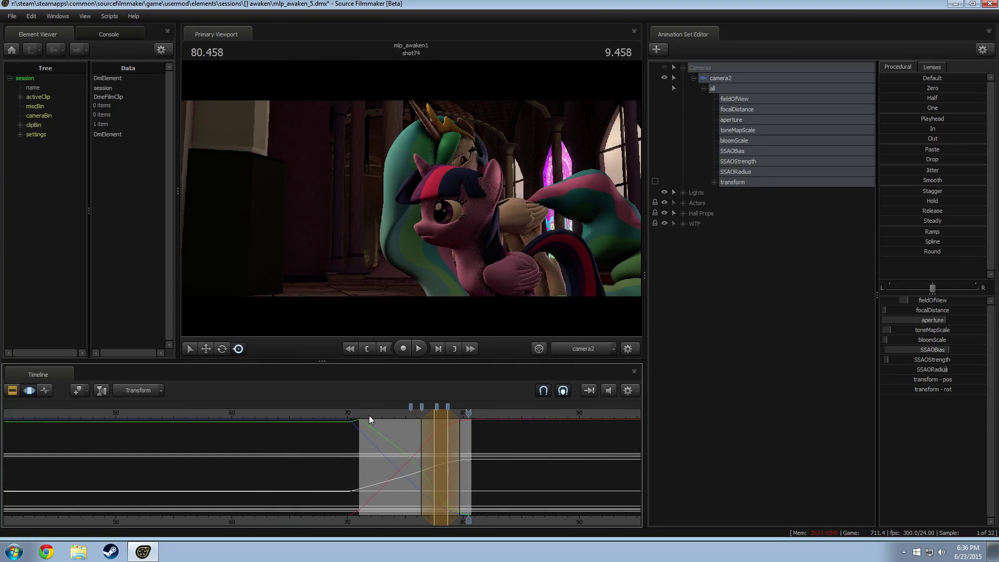
pyautogui.click(358, 414)
pyautogui.press('space')
pyautogui.press('space')
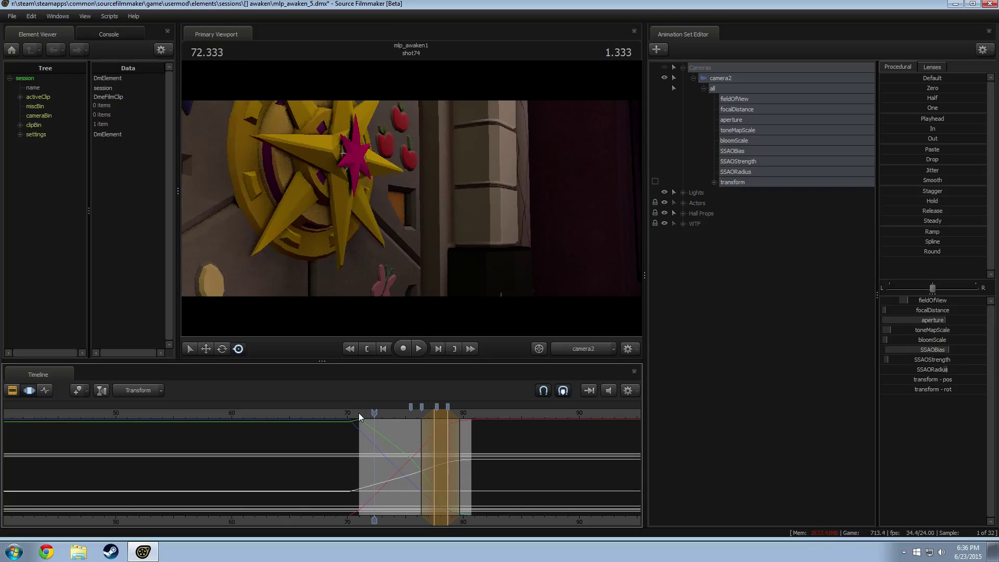
pyautogui.moveTo(368, 439); pyautogui.dragTo(446, 441)
pyautogui.moveTo(395, 250); pyautogui.dragTo(370, 228)
pyautogui.moveTo(412, 199); pyautogui.dragTo(405, 192)
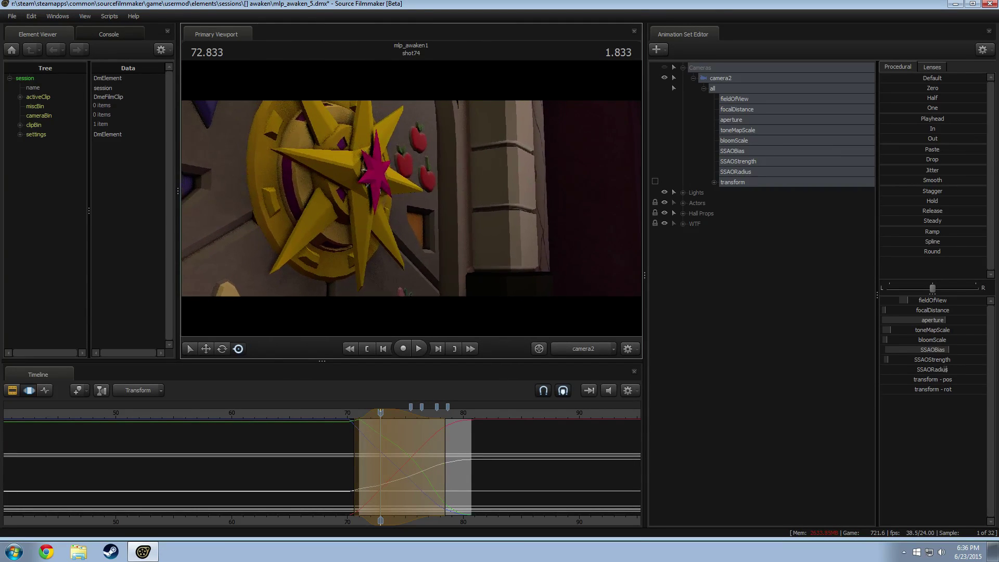
# Replay the cut from shot80 into shot74 several times from about 71 to check the reframed camera move.
pyautogui.press('space')
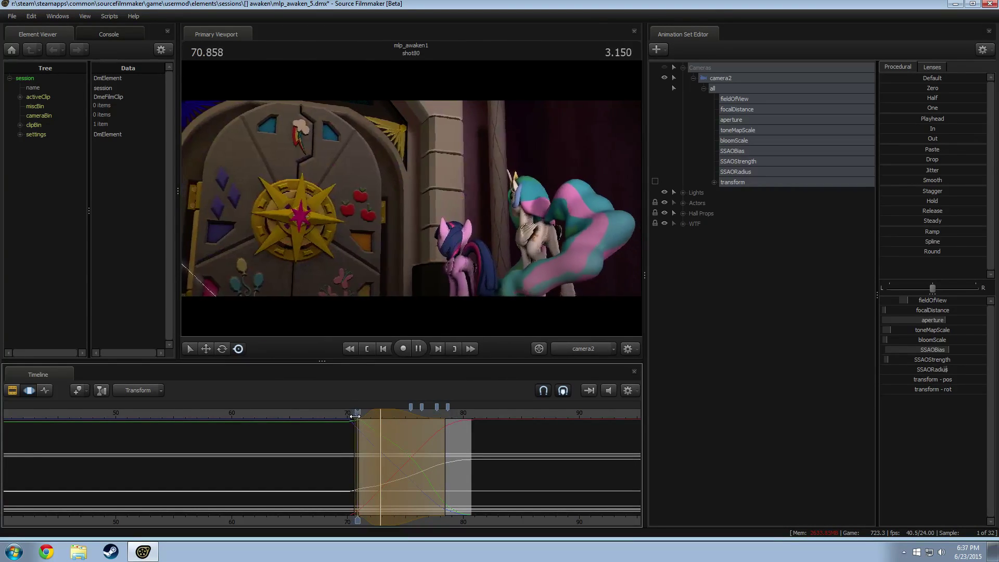
pyautogui.click(359, 414)
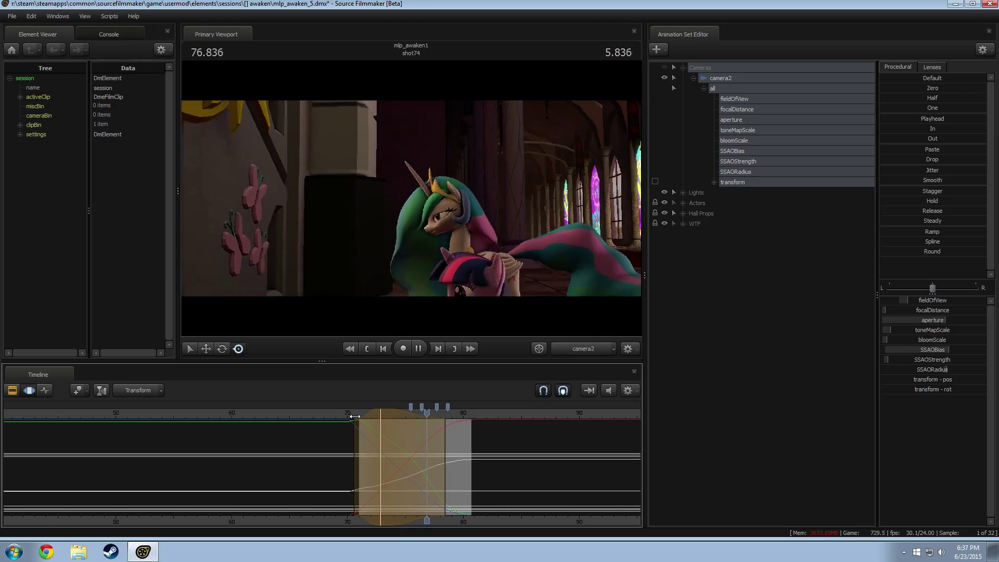
pyautogui.press('space')
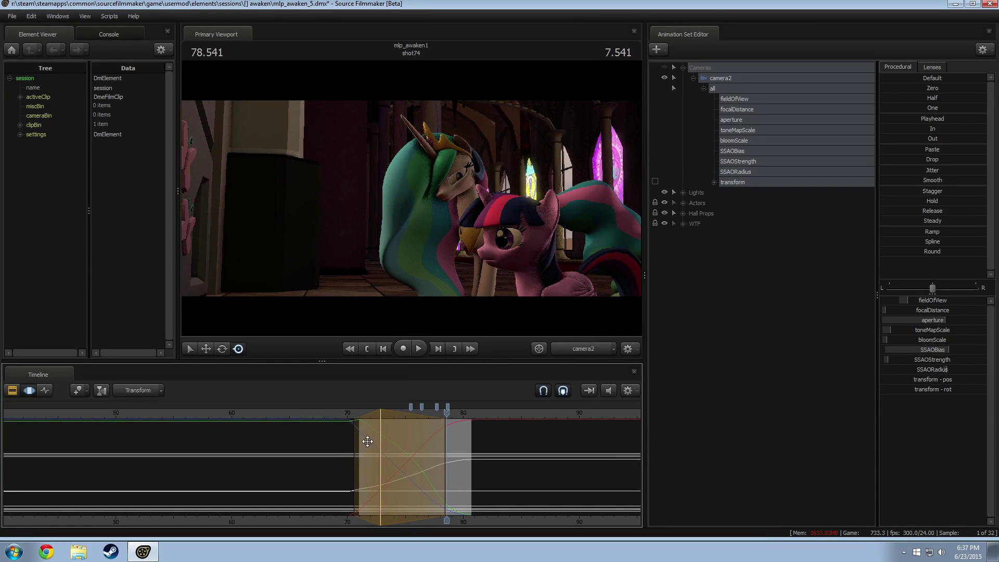
pyautogui.click(357, 413)
pyautogui.press('space')
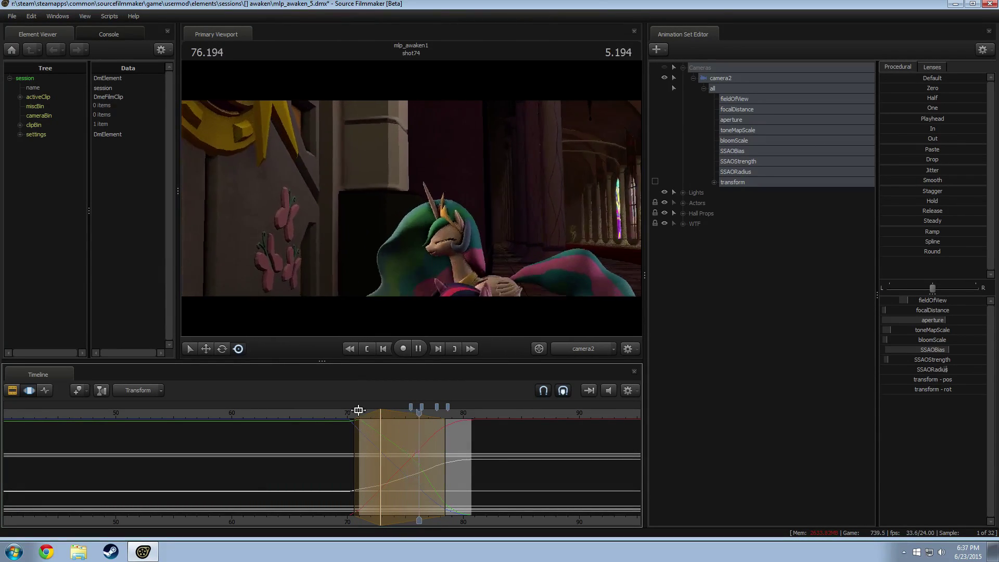
pyautogui.press('space')
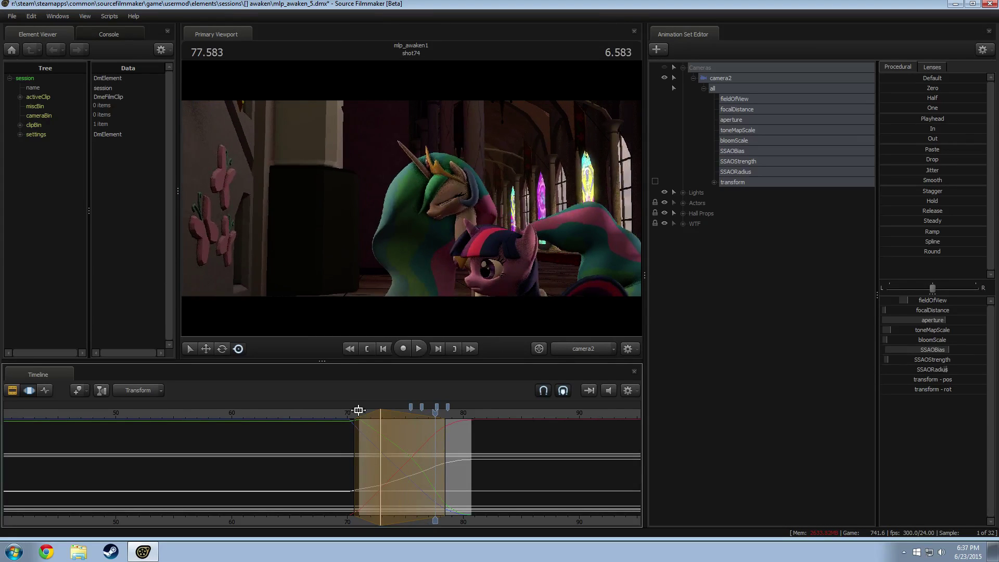
pyautogui.moveTo(348, 418)
pyautogui.mouseDown()
pyautogui.moveTo(380, 420)
pyautogui.moveTo(365, 422)
pyautogui.mouseUp()
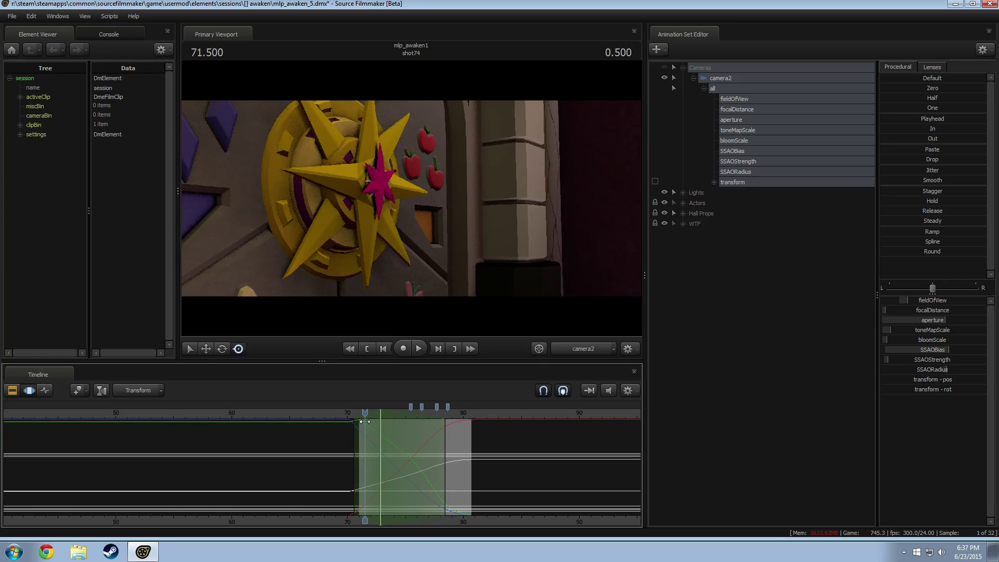
pyautogui.press('space')
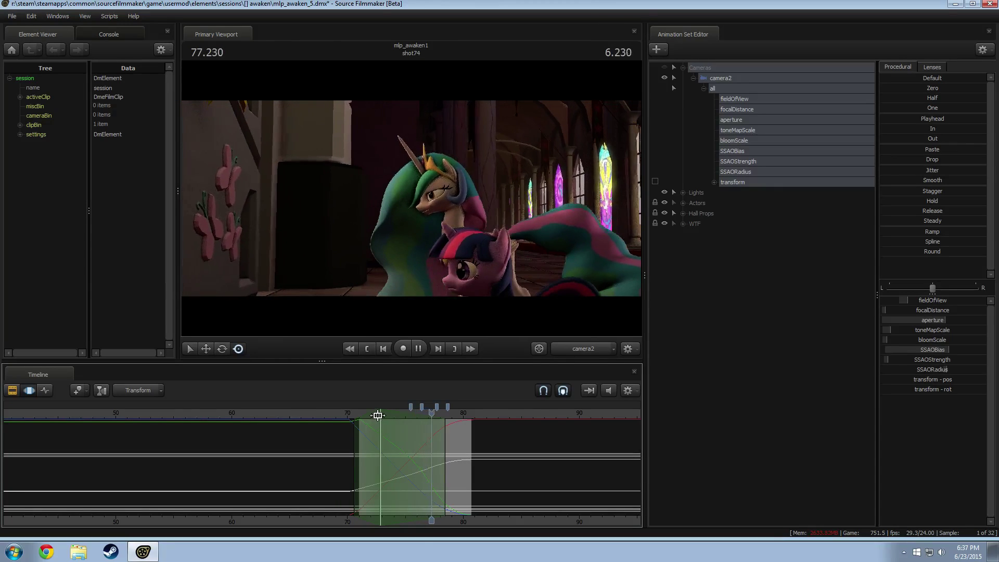
pyautogui.press('space')
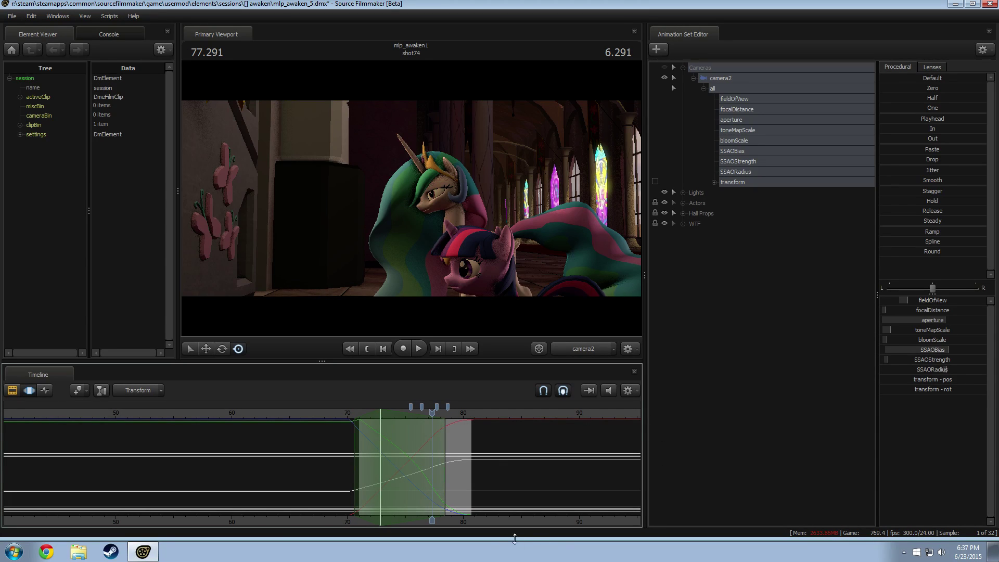
# Return to the clip editor, go to shot44 at about 265.2, and fly the work camera close to the character lying on the red star.
pyautogui.scroll(-6, 542, 517)
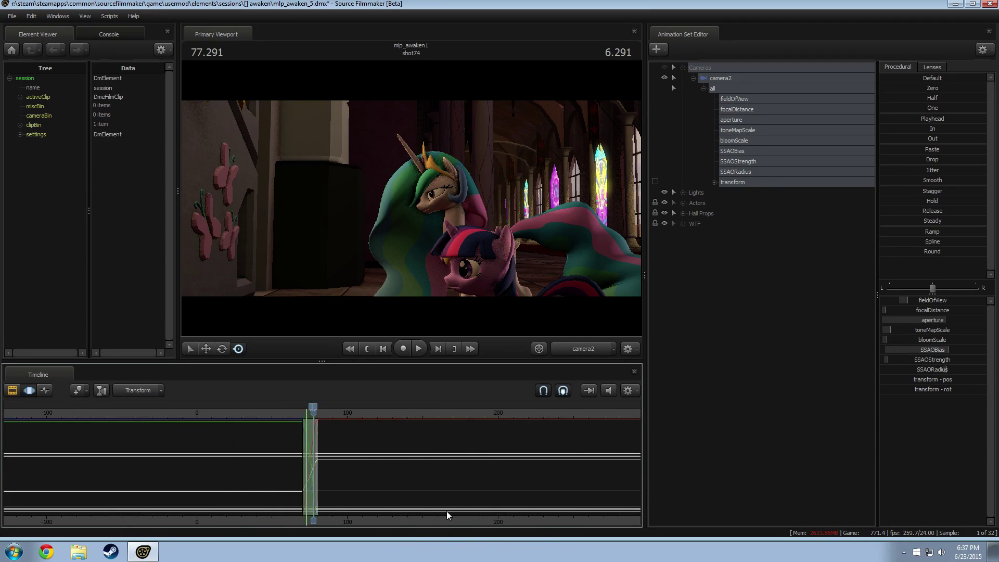
pyautogui.press('F2')
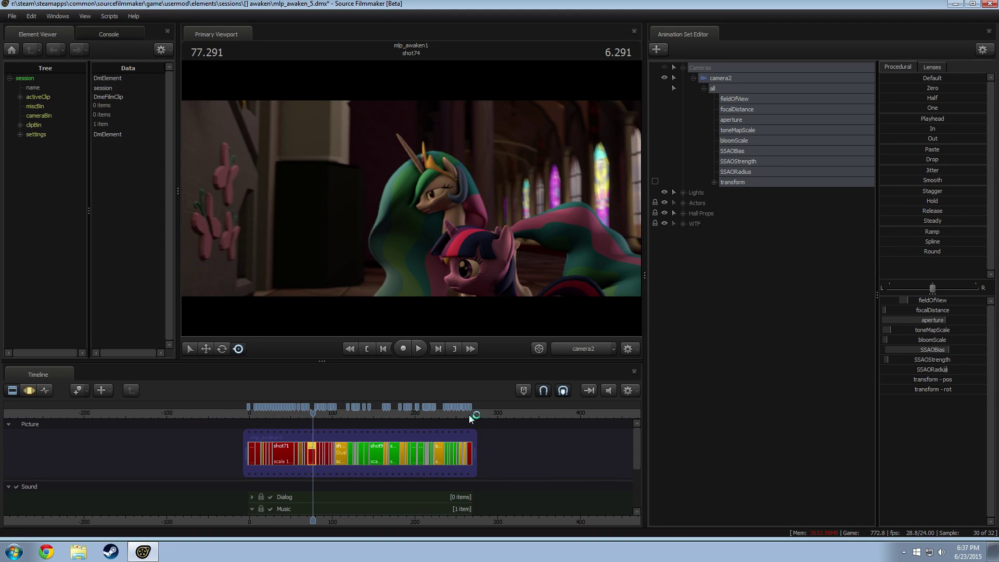
pyautogui.scroll(8, 485, 447)
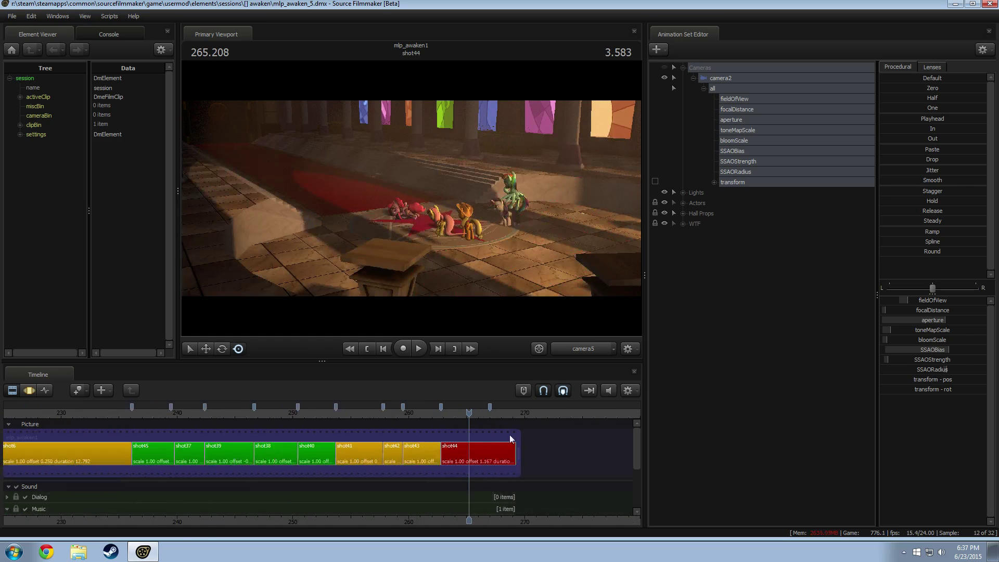
pyautogui.click(578, 354)
pyautogui.press('w')
pyautogui.moveTo(526, 271)
pyautogui.mouseDown()
pyautogui.moveTo(526, 286)
pyautogui.moveTo(510, 276)
pyautogui.mouseUp()
pyautogui.press('s')
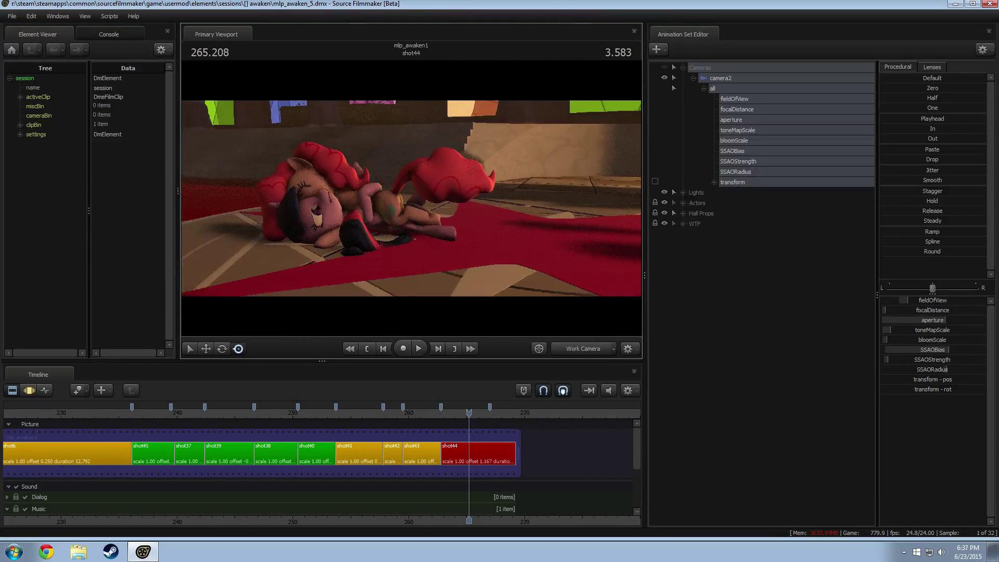
# Select shot44, expand its Actors group, hide Pinkie Pie, and show the ChopChop group.
pyautogui.click(484, 456)
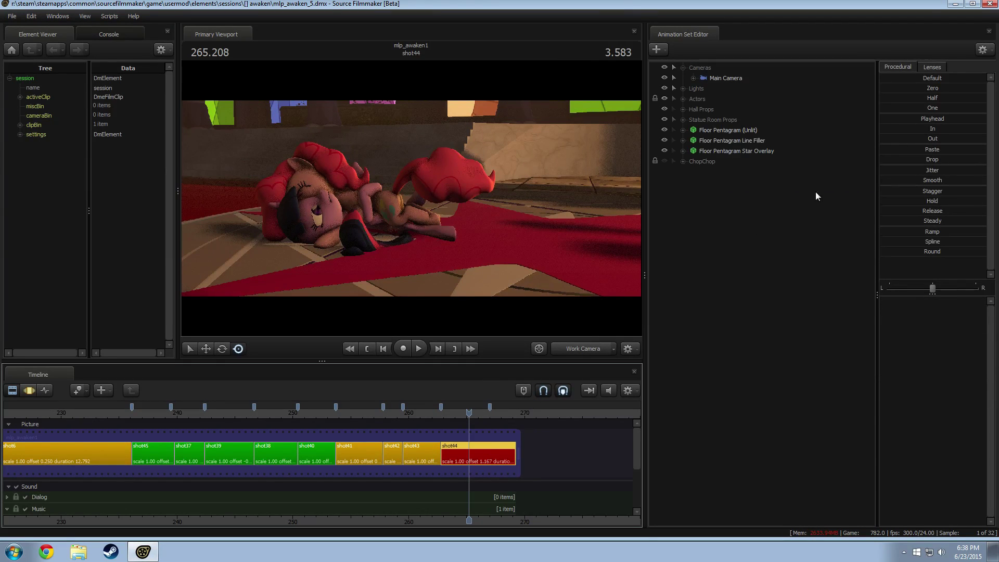
pyautogui.click(683, 99)
pyautogui.click(664, 140)
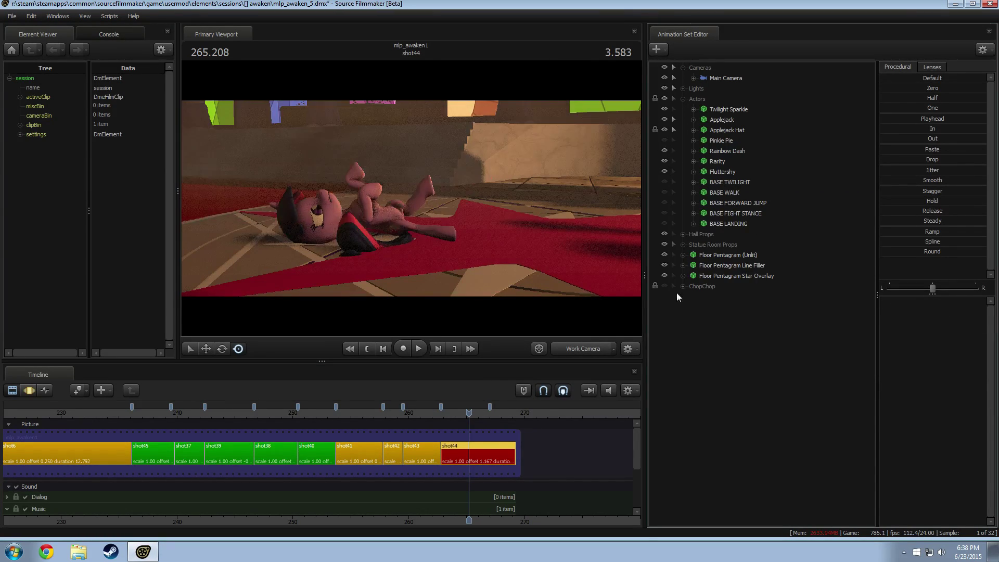
pyautogui.click(665, 286)
# Play the ChopChop animation from the start of shot44 through the work camera, and replay it from a side view.
pyautogui.click(443, 418)
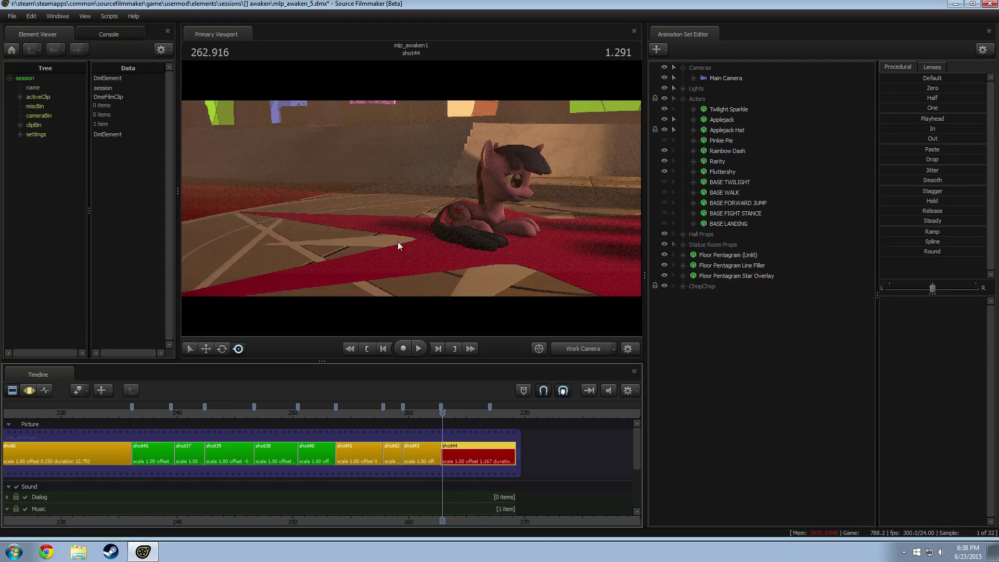
pyautogui.press('space')
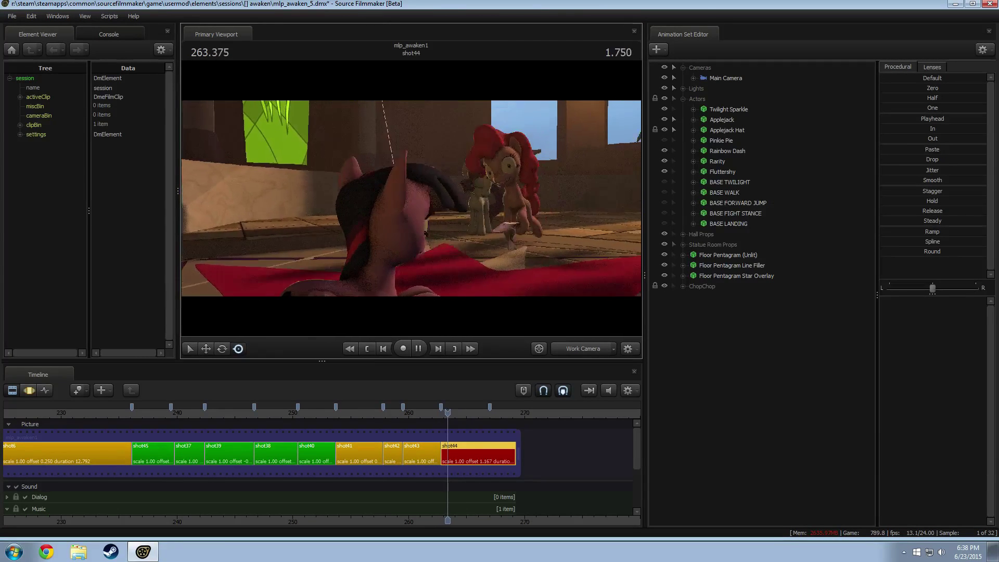
pyautogui.press('space')
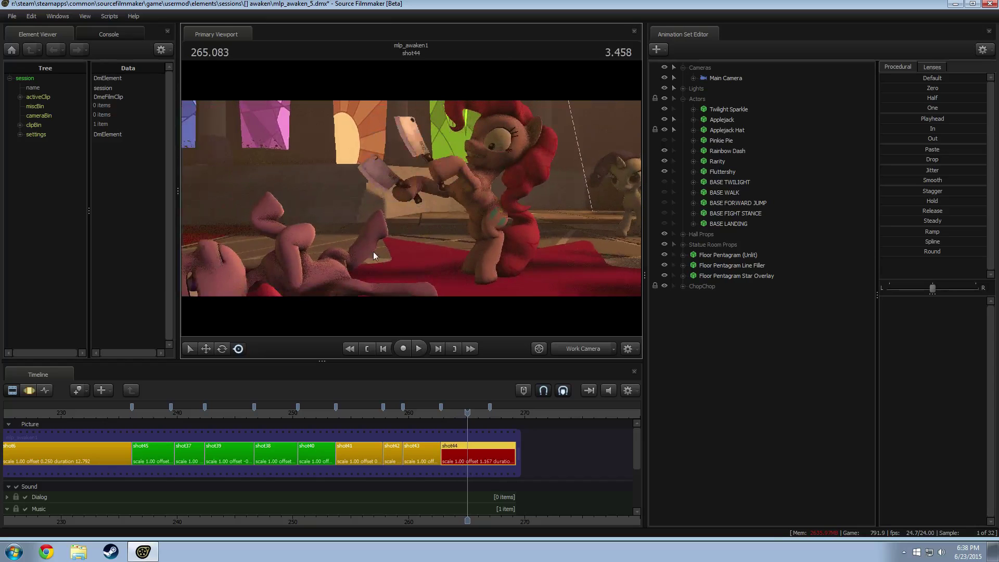
pyautogui.click(446, 417)
pyautogui.press('space')
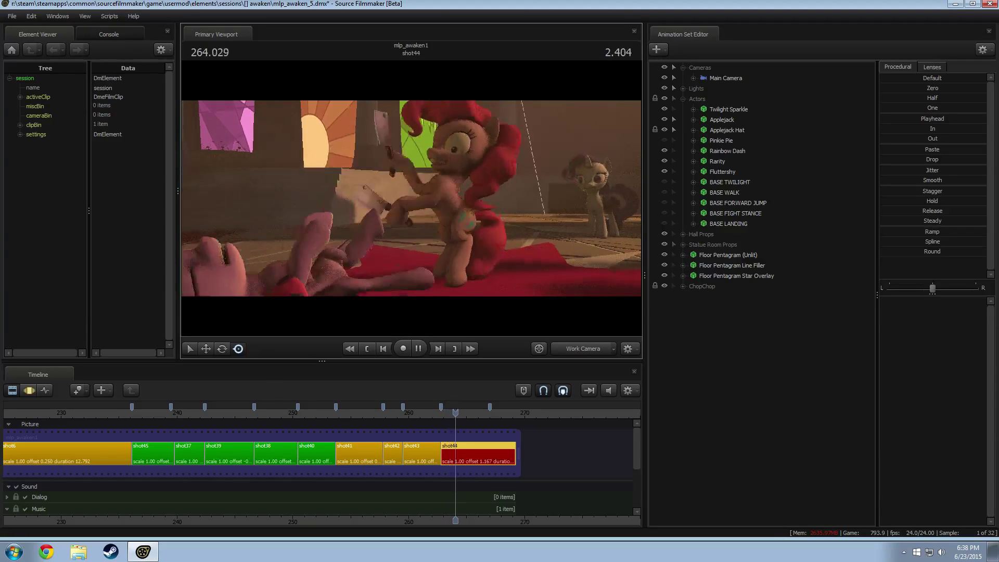
pyautogui.press('space')
pyautogui.press('space')
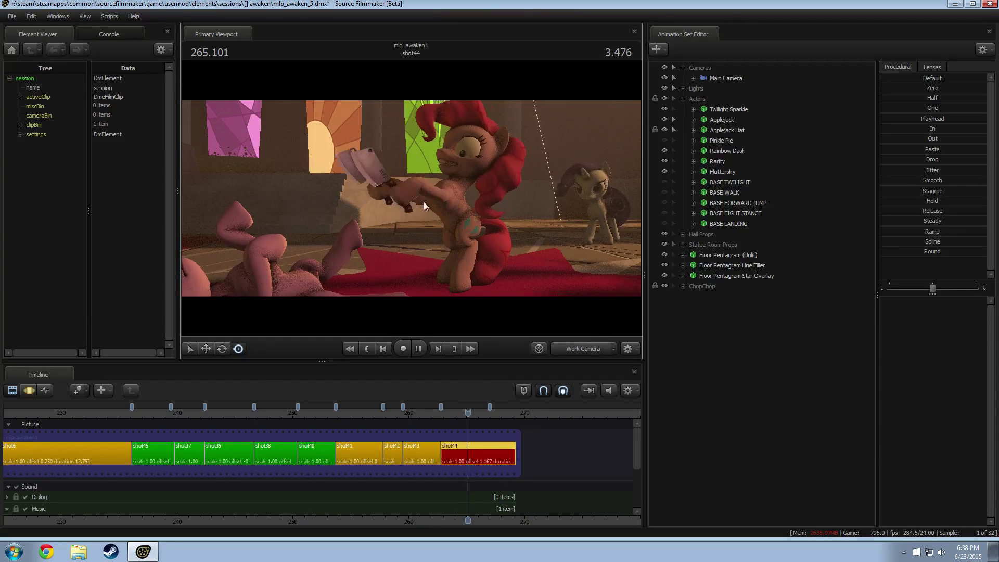
pyautogui.press('space')
# Replay the ChopChop attack in short bursts from about 263, and inspect the cleaver-wielding character up close at 263.458.
pyautogui.click(434, 416)
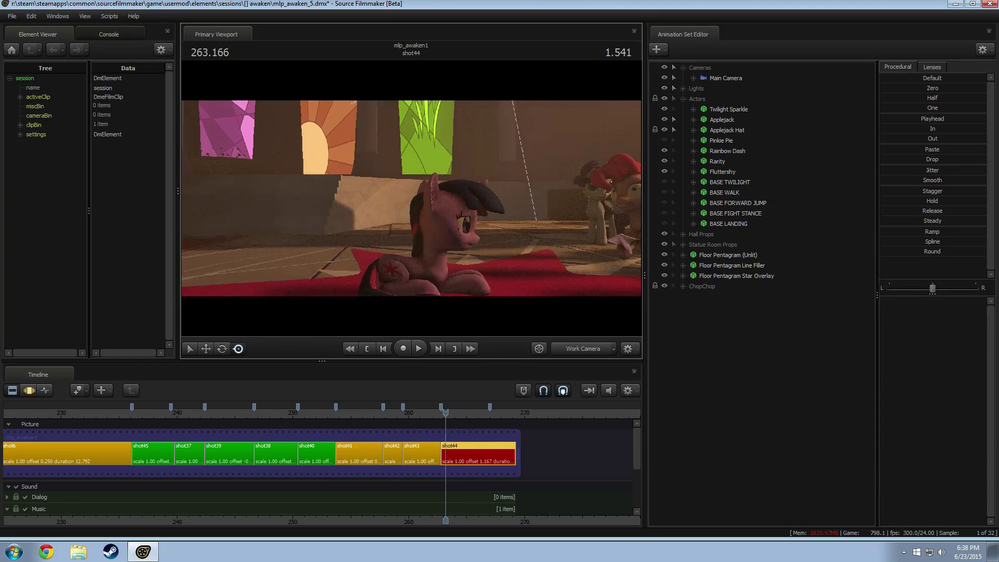
pyautogui.press('space')
pyautogui.press('space')
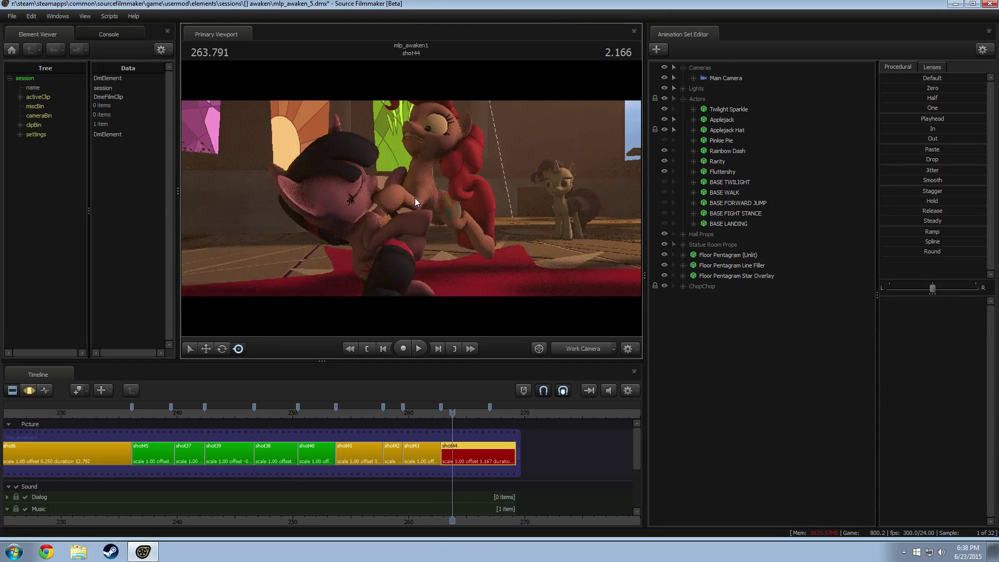
pyautogui.press('space')
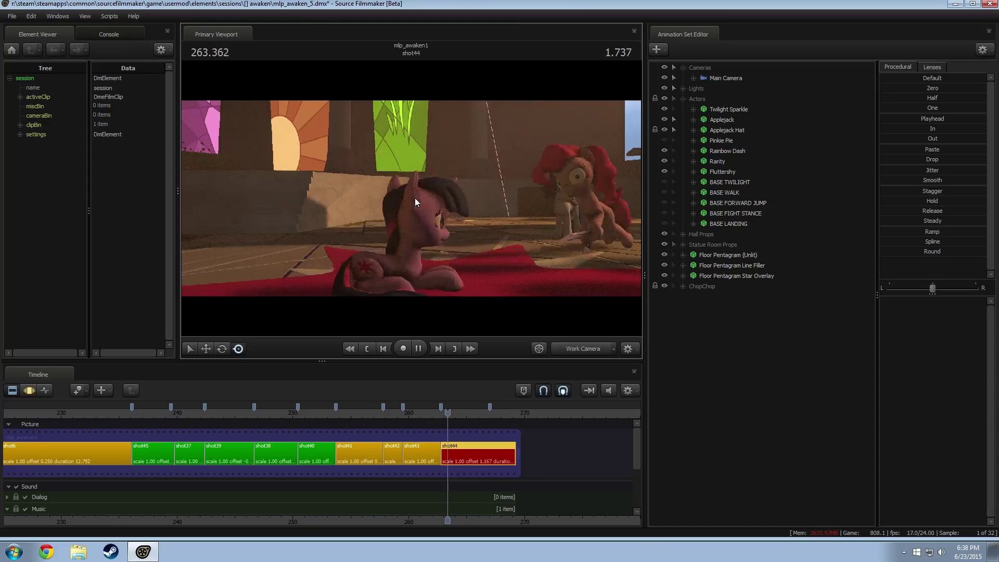
pyautogui.press('space')
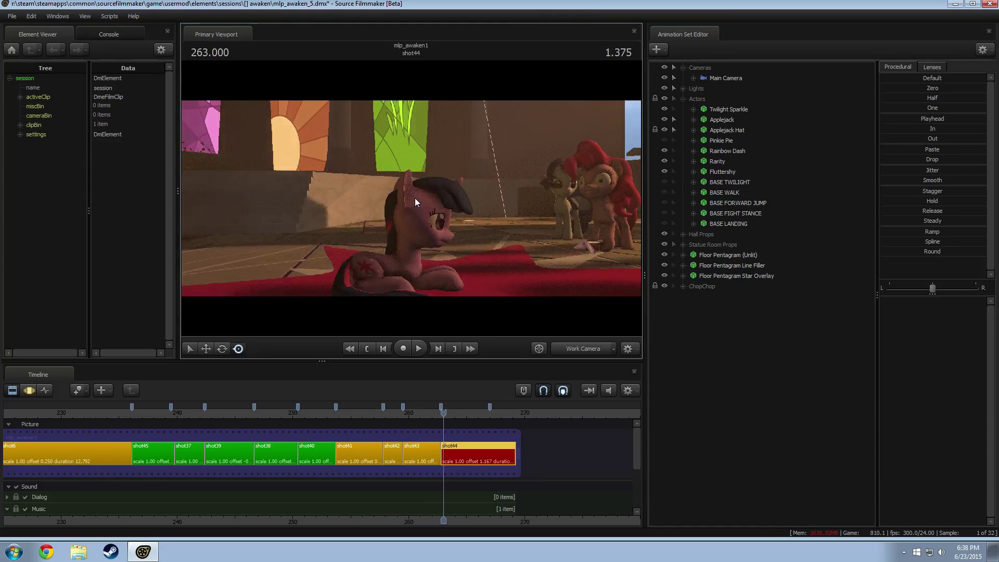
pyautogui.moveTo(414, 198)
pyautogui.mouseDown()
pyautogui.moveTo(474, 204)
pyautogui.moveTo(463, 237)
pyautogui.moveTo(487, 277)
pyautogui.moveTo(393, 182)
pyautogui.moveTo(413, 199)
pyautogui.mouseUp()
pyautogui.press('space')
pyautogui.press('space')
pyautogui.press('s')
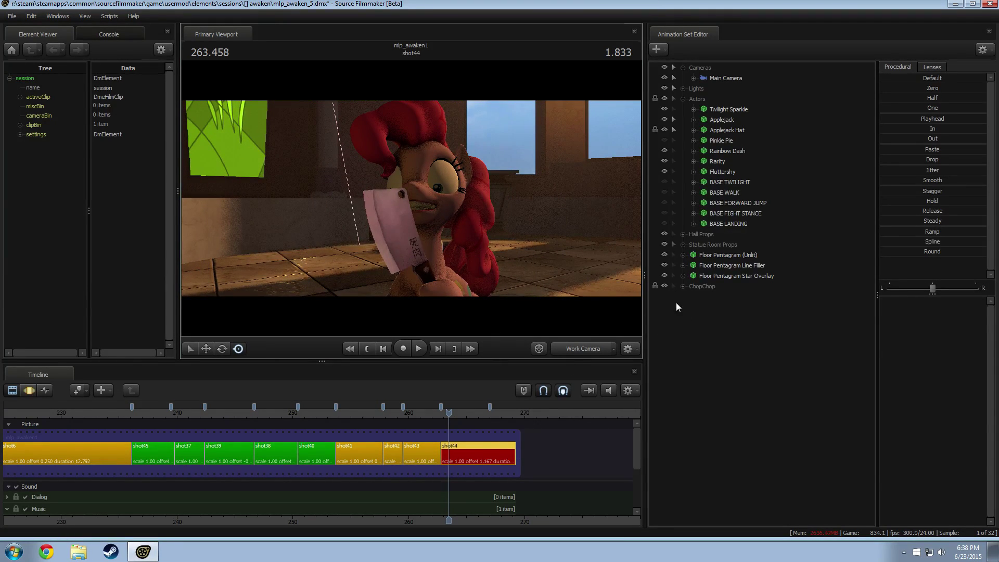
# Hide the ChopChop group, show Pinkie Pie again, and collapse the Actors and Cameras groups.
pyautogui.click(664, 286)
pyautogui.click(665, 140)
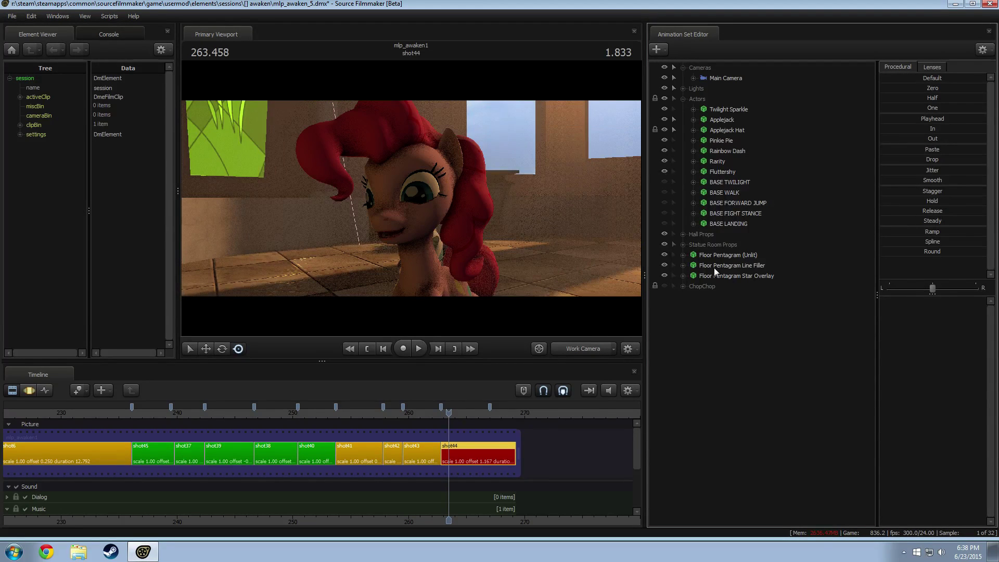
pyautogui.click(683, 99)
pyautogui.click(683, 67)
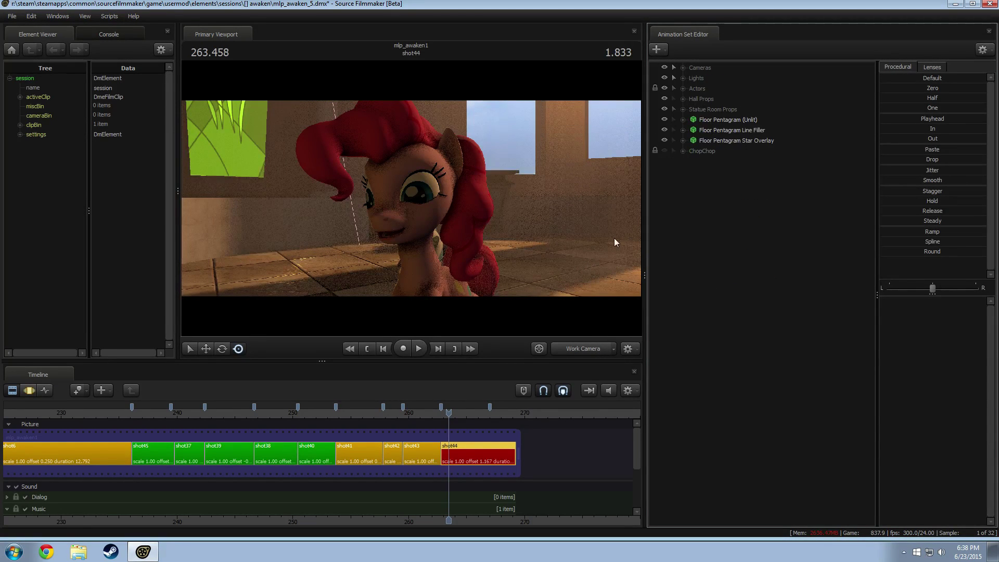
# Return to shot73 near 64.875, switch the viewport from the work camera to camera2, and play into shot80.
pyautogui.scroll(-5, 364, 452)
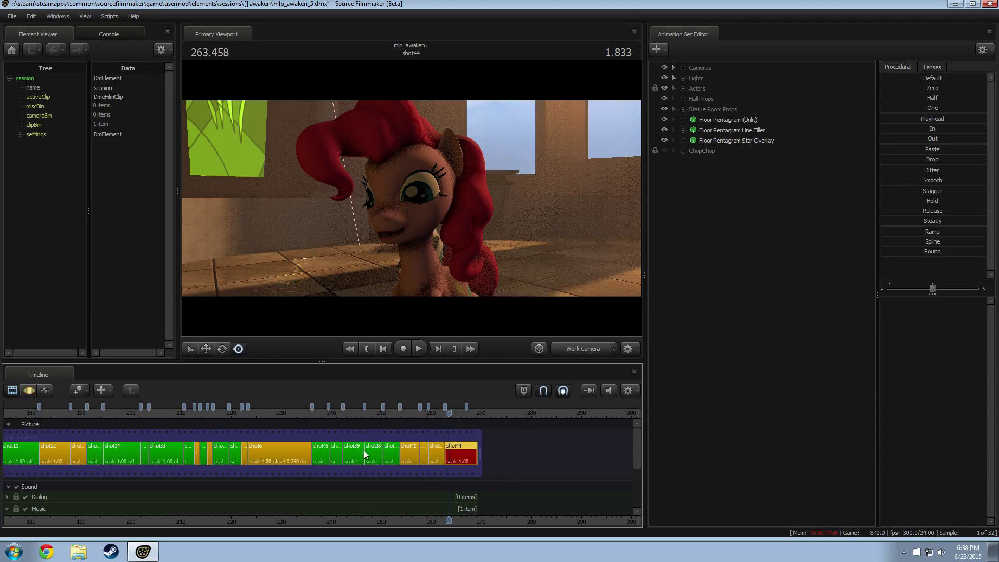
pyautogui.moveTo(592, 299); pyautogui.dragTo(468, 322)
pyautogui.press('s')
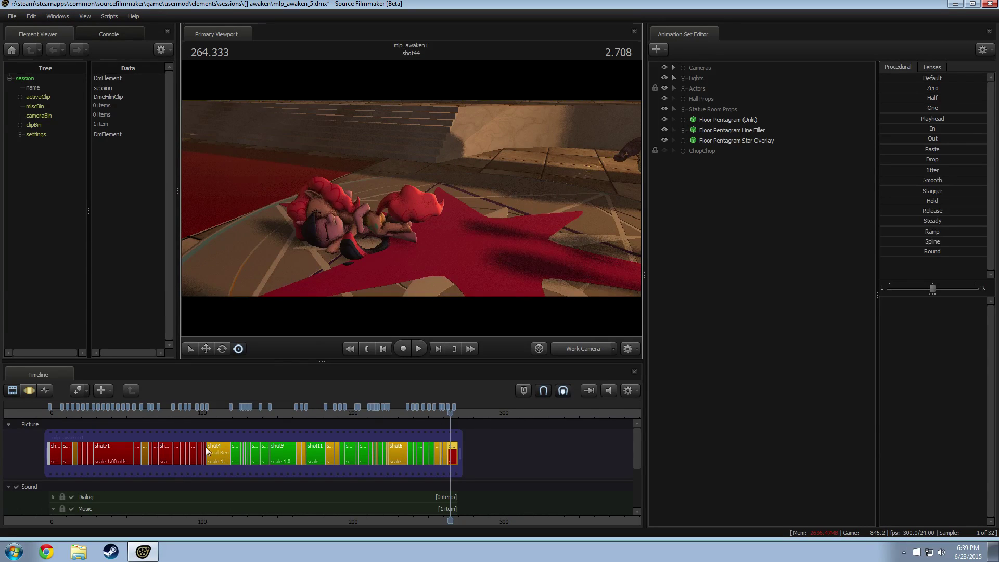
pyautogui.scroll(2, 156, 427)
pyautogui.click(68, 415)
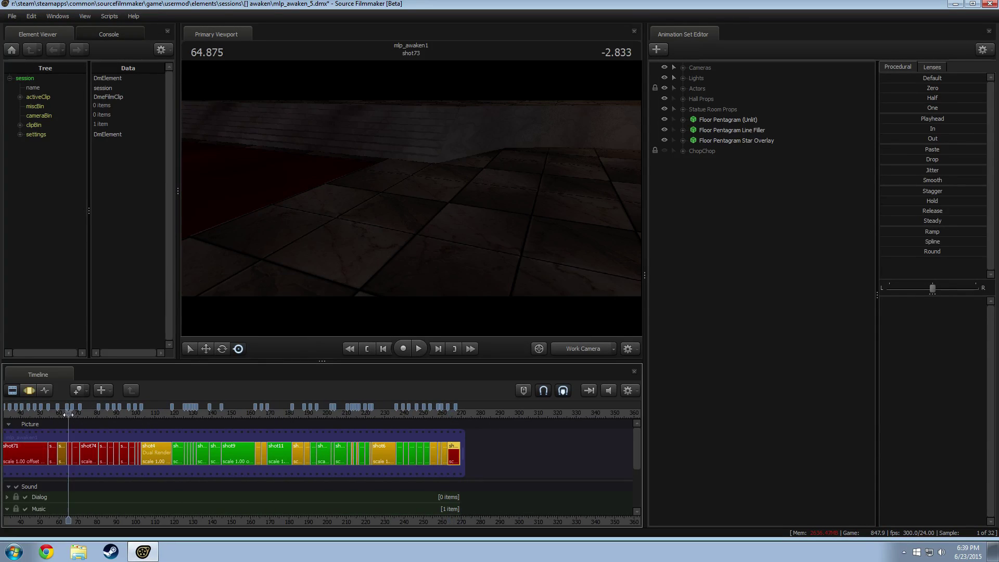
pyautogui.click(583, 349)
pyautogui.press('space')
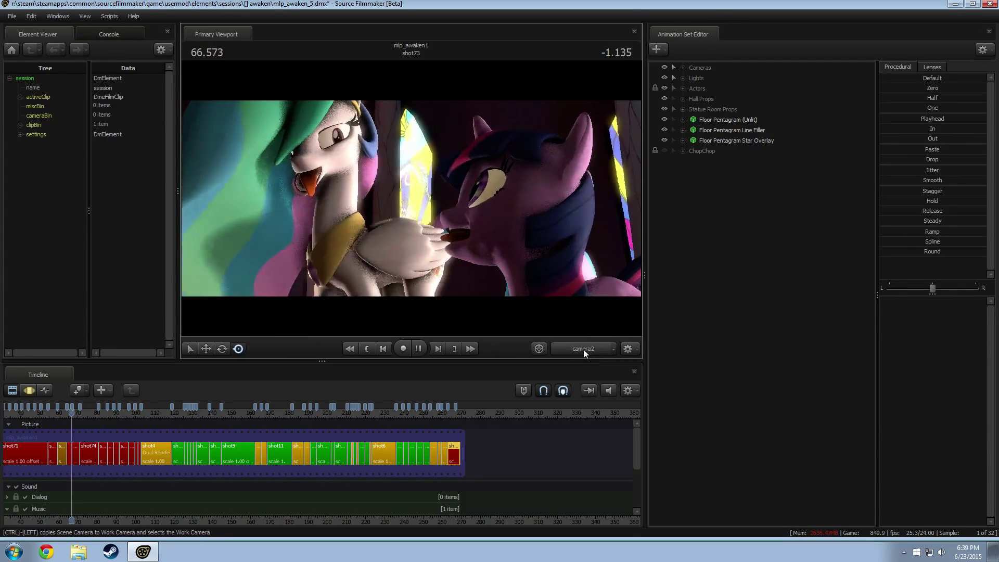
pyautogui.press('space')
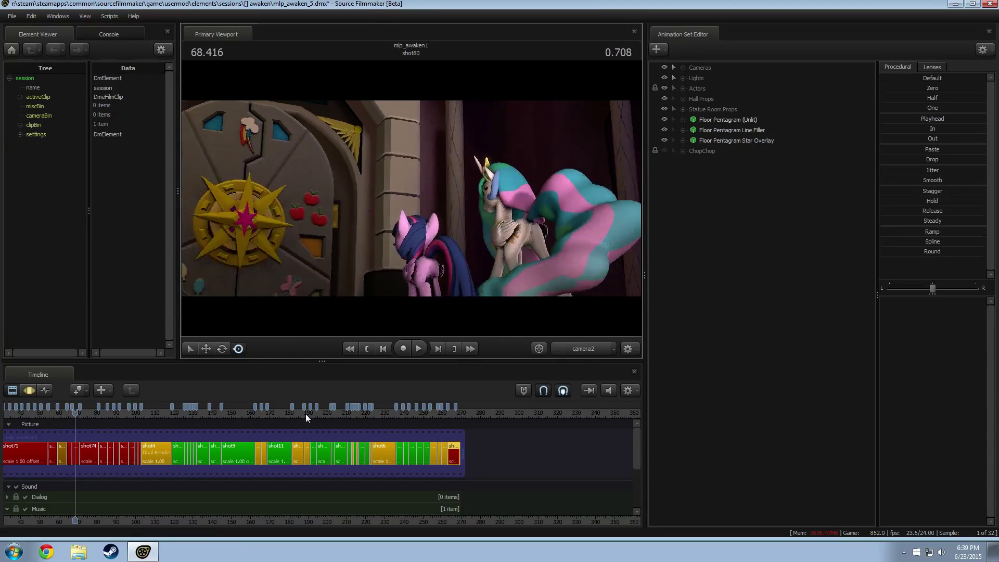
# Replay the transition from the end of shot72 through shot73 into shot80 to judge the cut's timing.
pyautogui.scroll(2, 41, 421)
pyautogui.click(59, 415)
pyautogui.press('space')
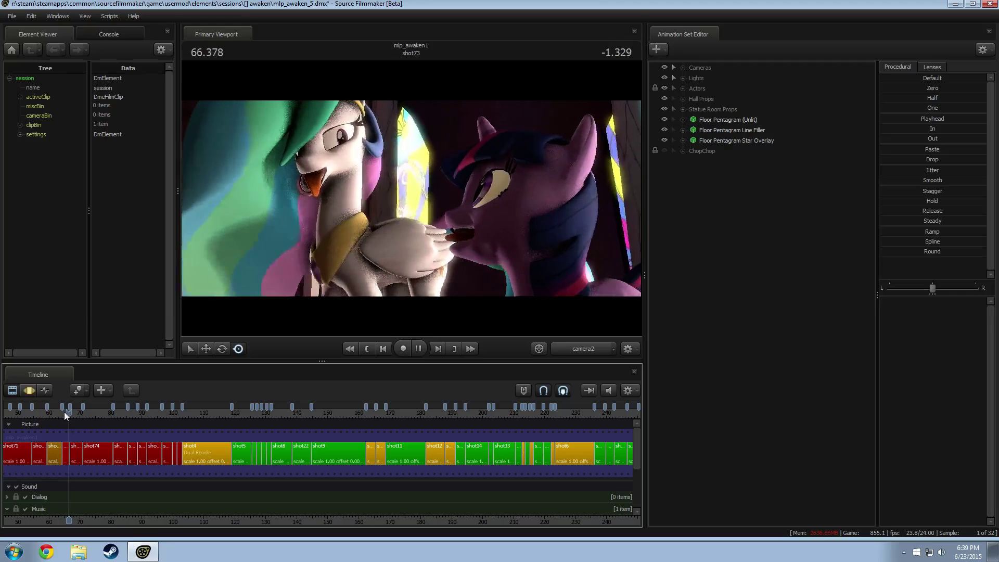
pyautogui.press('space')
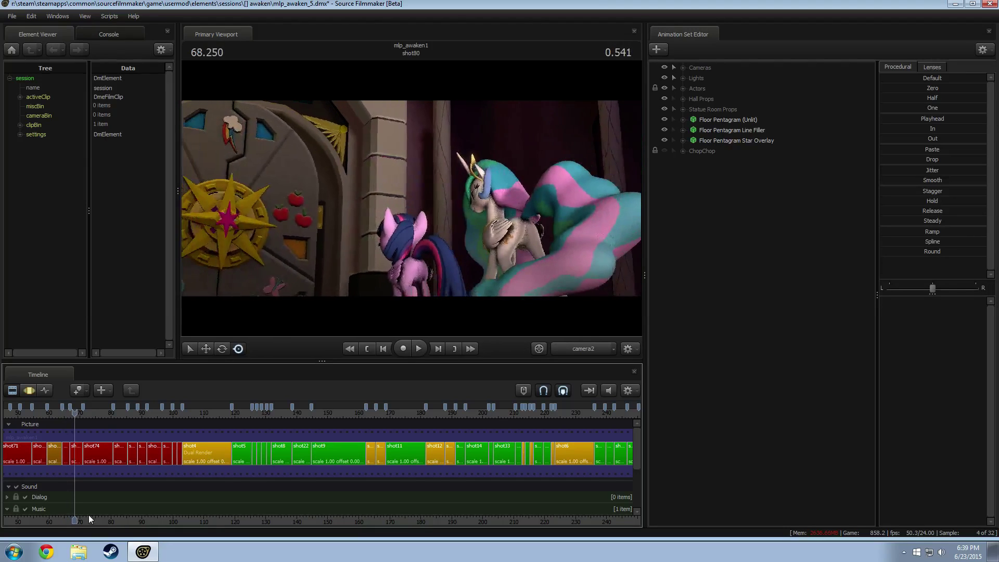
pyautogui.moveTo(105, 521); pyautogui.dragTo(351, 464, button='middle')
pyautogui.scroll(5, 351, 464)
pyautogui.moveTo(204, 412); pyautogui.dragTo(242, 410)
pyautogui.press('space')
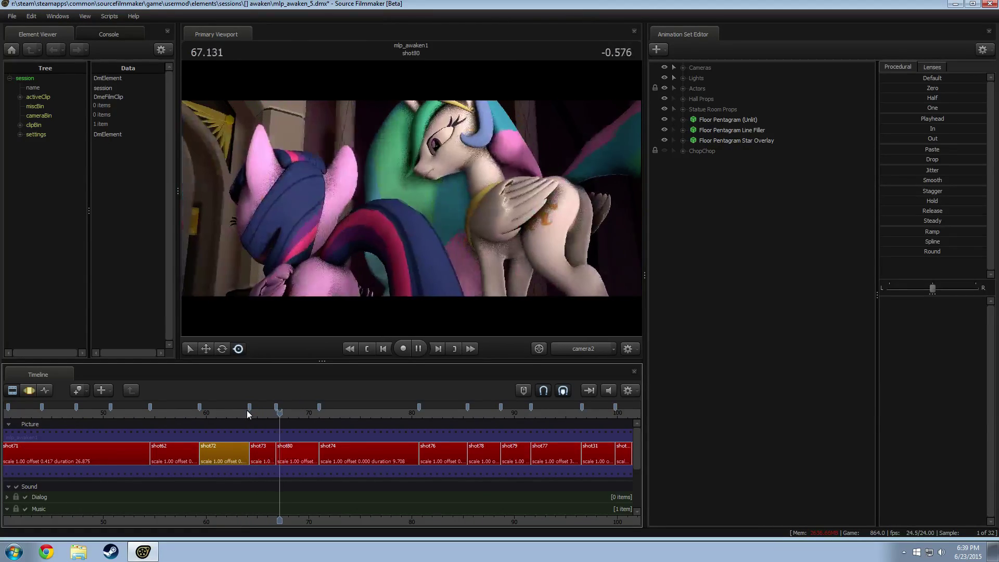
pyautogui.press('space')
# Select shot73 and shot80 together and roll their shared cut earlier, giving shot73 a duration of 2.375.
pyautogui.scroll(8, 251, 459)
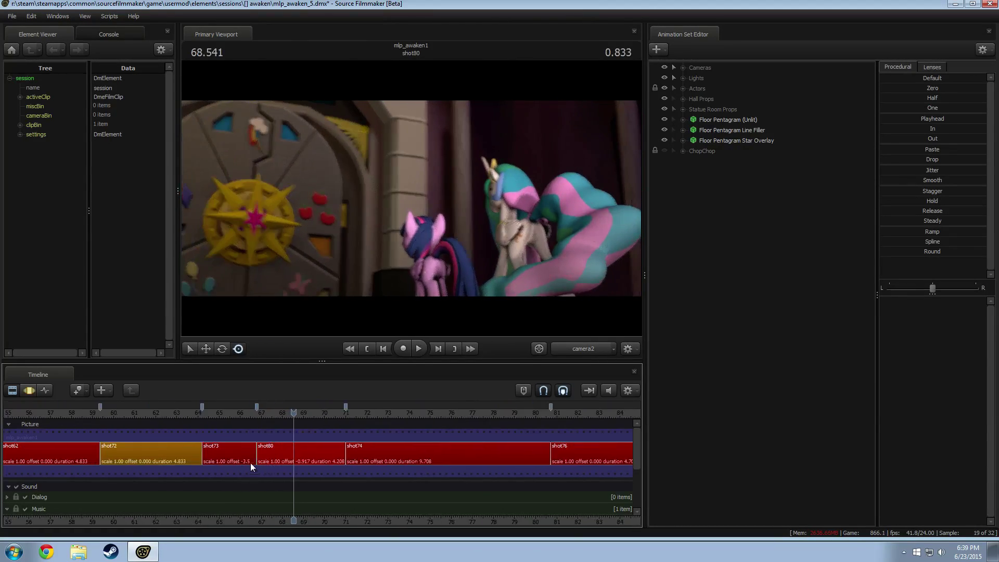
pyautogui.click(246, 458)
pyautogui.keyDown('ctrl'); pyautogui.click(267, 454); pyautogui.keyUp('ctrl')
pyautogui.scroll(3, 235, 449)
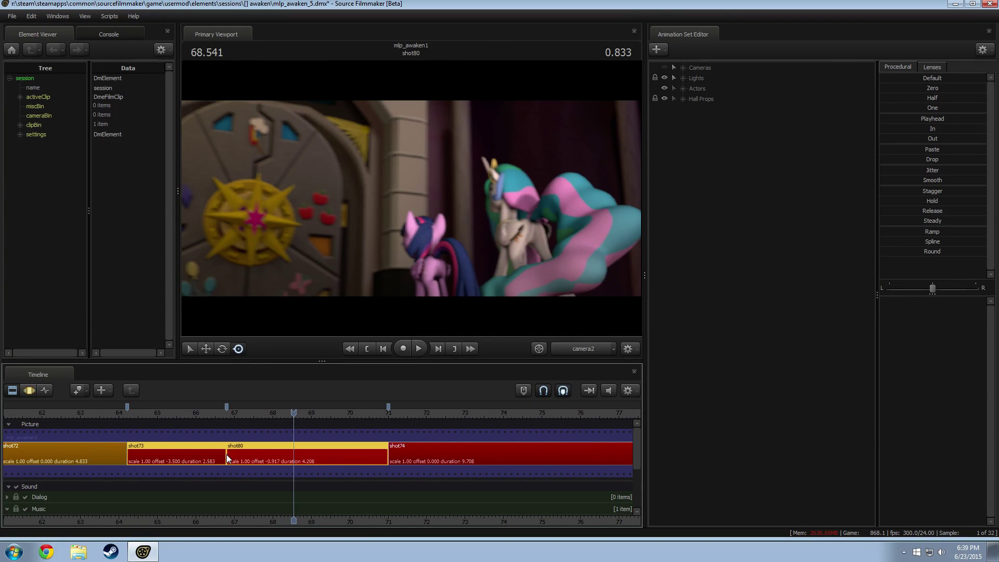
pyautogui.moveTo(226, 455); pyautogui.dragTo(219, 452)
# Play shot73 into shot80 to check the rolled cut, and replay it from before shot73.
pyautogui.click(170, 412)
pyautogui.press('space')
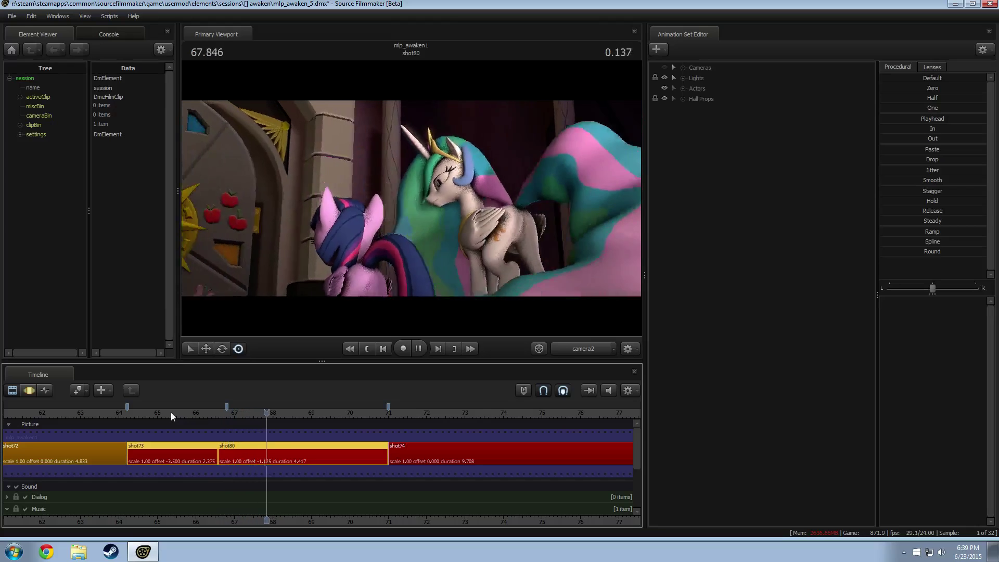
pyautogui.click(146, 414)
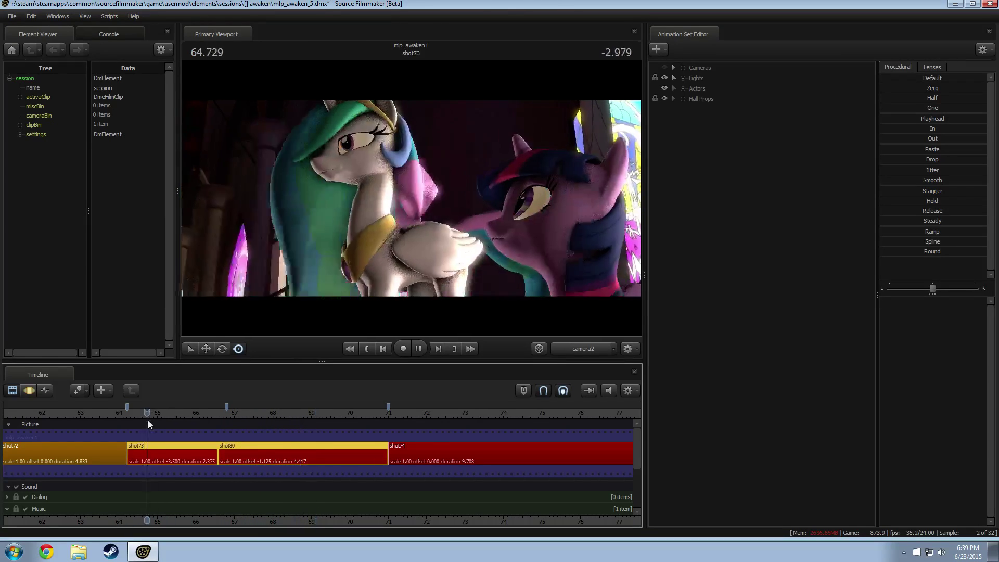
pyautogui.click(80, 413)
pyautogui.press('space')
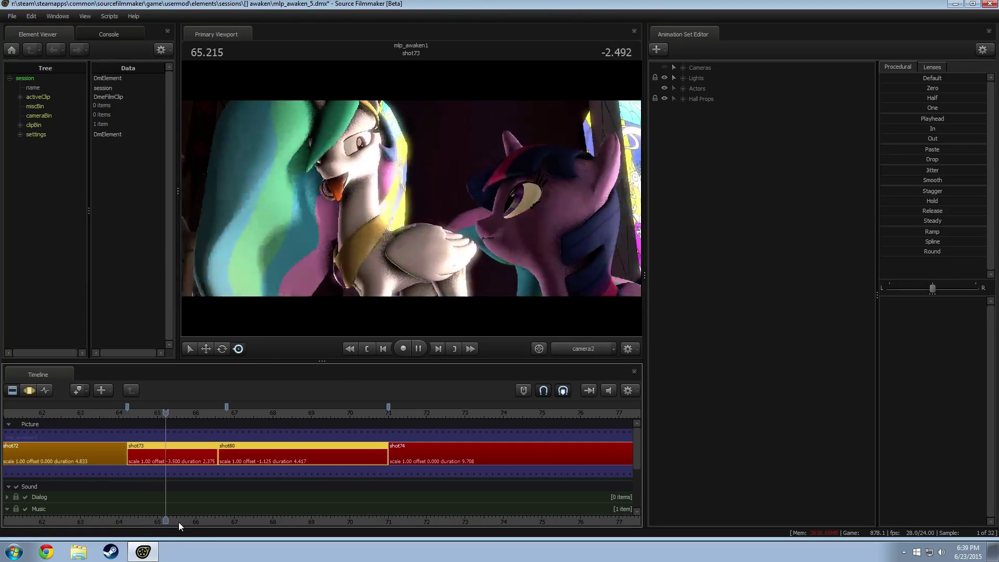
pyautogui.press('space')
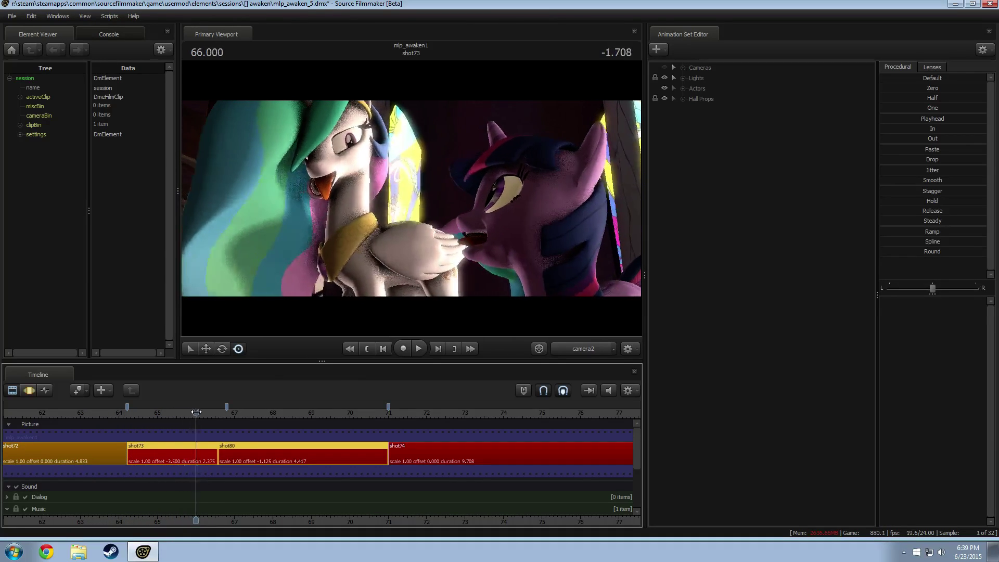
# Roll the cut between shot73 and shot80 to 66.125 and play it back from shot72.
pyautogui.click(201, 412)
pyautogui.moveTo(219, 462); pyautogui.dragTo(201, 461)
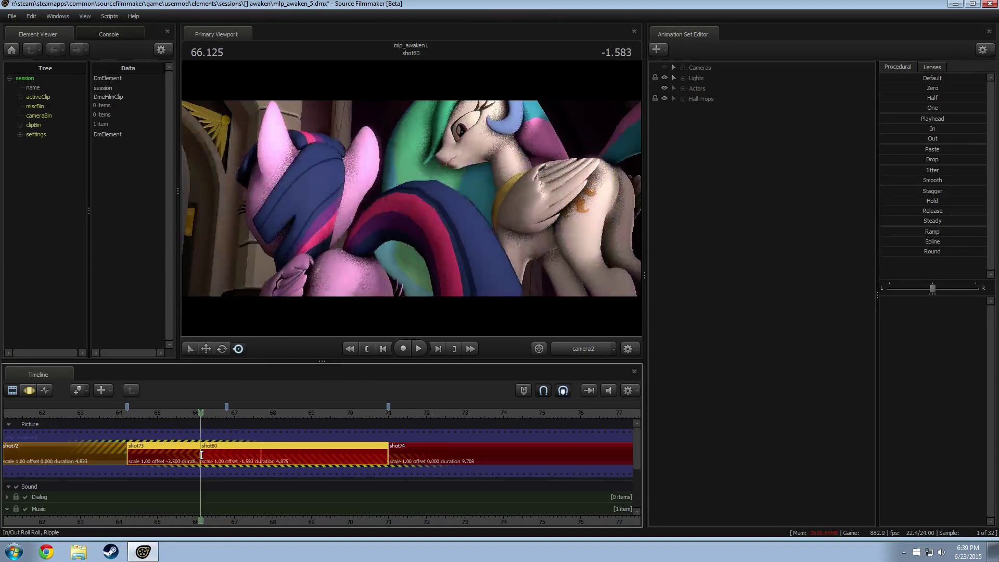
pyautogui.click(91, 412)
pyautogui.press('space')
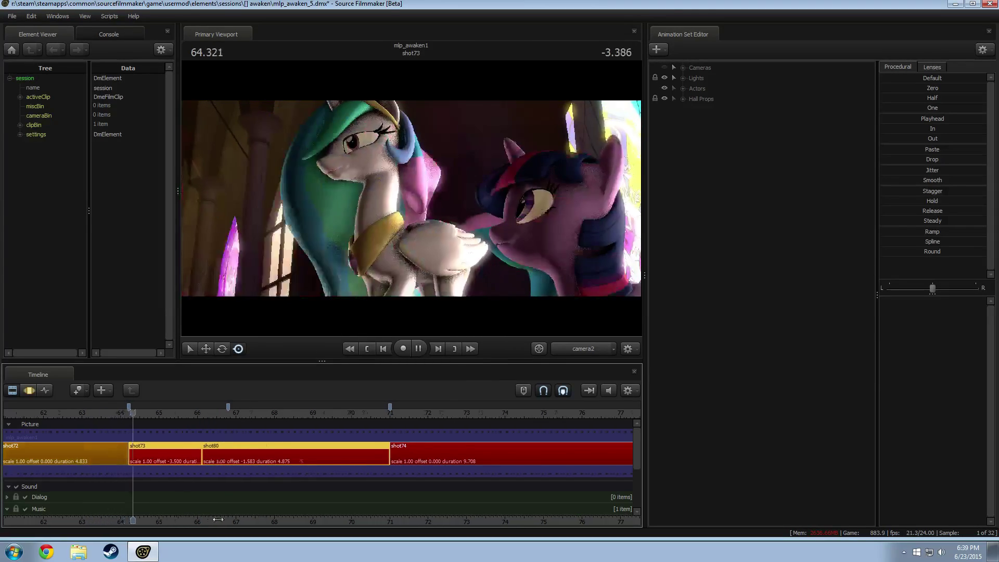
pyautogui.moveTo(211, 508); pyautogui.dragTo(276, 508, button='middle')
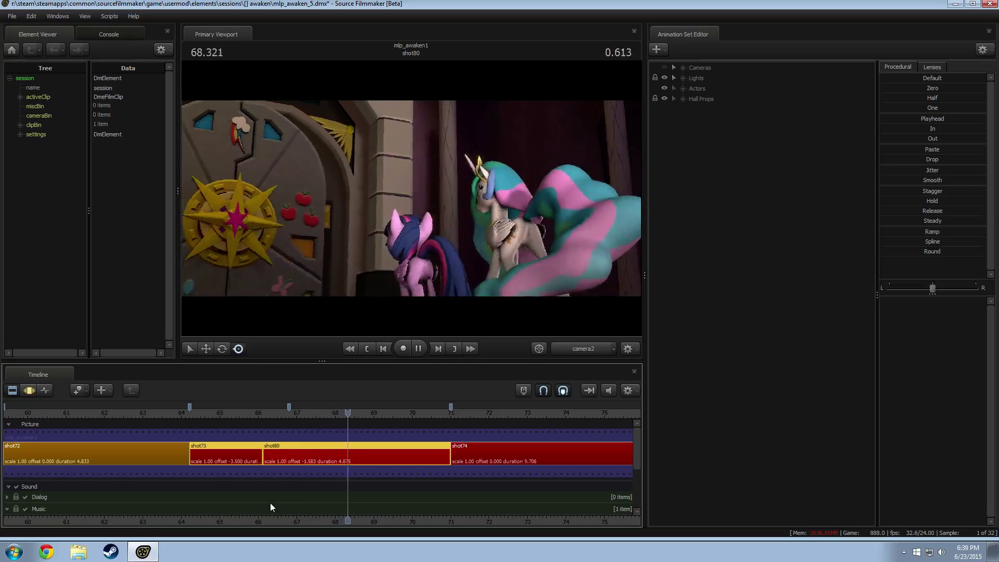
pyautogui.press('space')
# Open shot80 in the Motion Editor, expand its Cameras group, and select camera2.
pyautogui.doubleClick(301, 452)
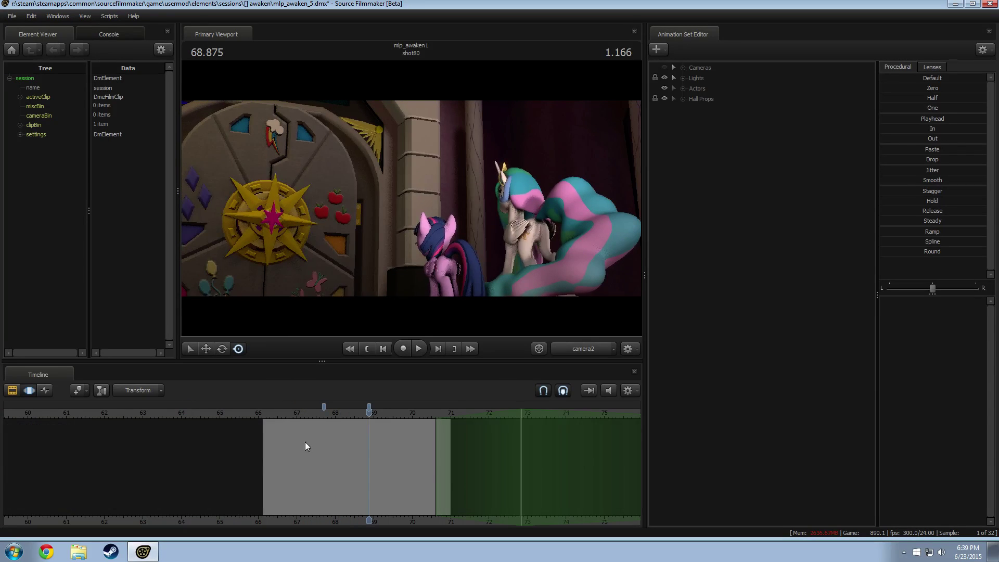
pyautogui.click(131, 391)
pyautogui.doubleClick(307, 451)
pyautogui.click(683, 68)
pyautogui.click(720, 79)
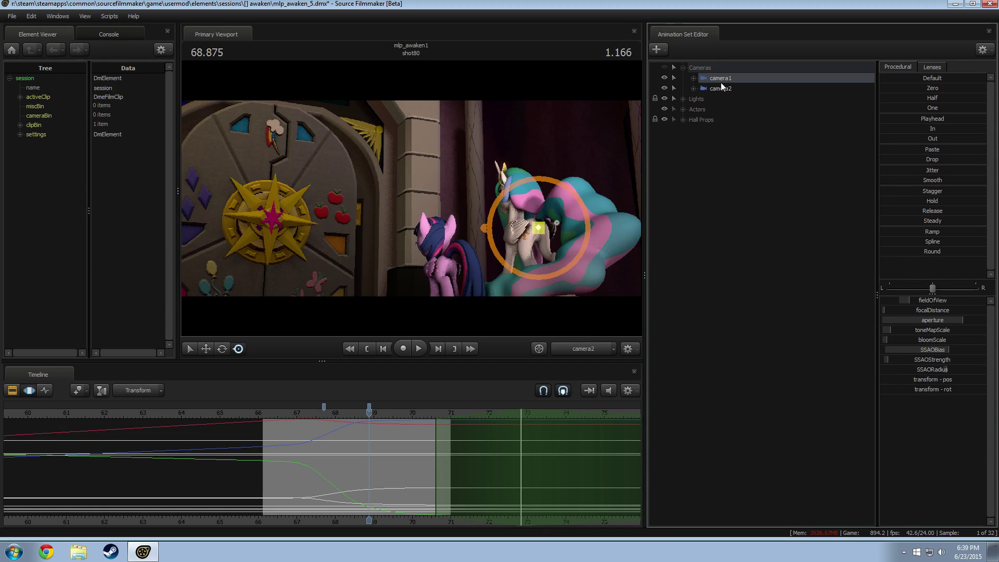
pyautogui.click(722, 91)
# Adjust camera2's motion near the start of shot80 within a short time selection with falloff around 66.916.
pyautogui.moveTo(301, 433); pyautogui.dragTo(293, 436)
pyautogui.keyDown('shift'); pyautogui.moveTo(312, 437); pyautogui.dragTo(226, 440); pyautogui.keyUp('shift')
pyautogui.keyDown('shift'); pyautogui.scroll(4, 274, 437); pyautogui.keyUp('shift')
pyautogui.scroll(2, 279, 438)
pyautogui.moveTo(318, 452); pyautogui.dragTo(323, 453)
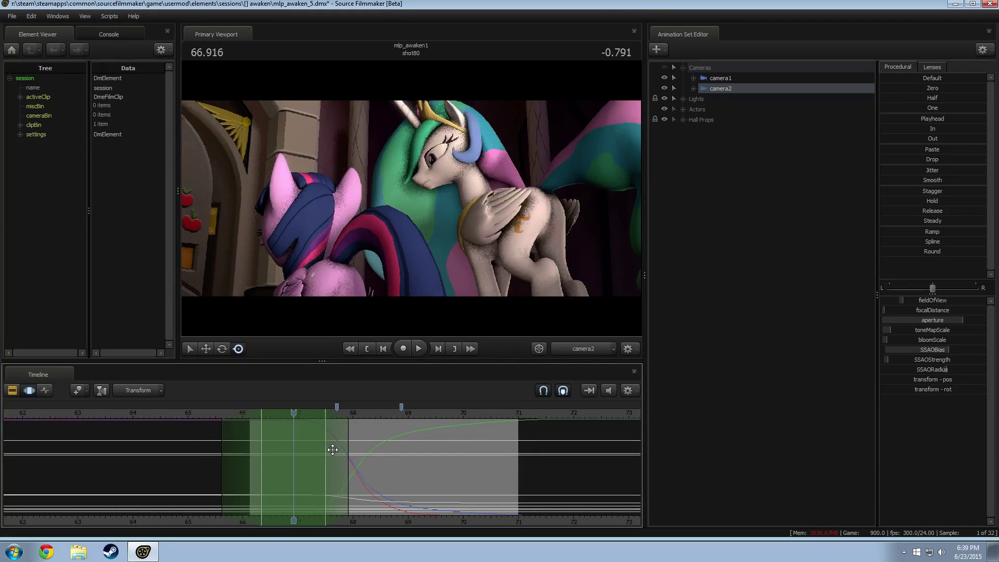
pyautogui.click(807, 235)
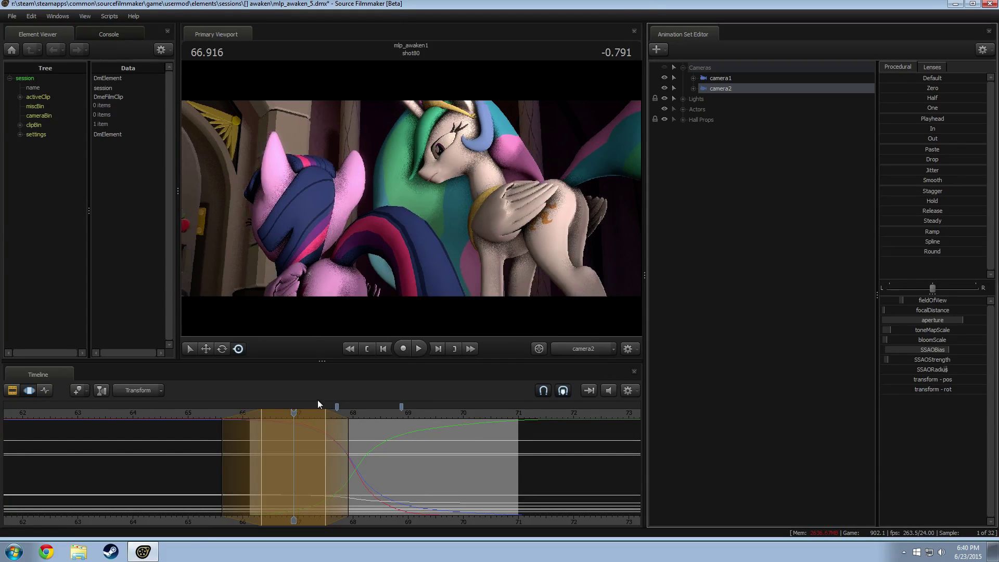
# Play the adjusted camera2 move from before shot80, and replay it from 67.125.
pyautogui.click(209, 414)
pyautogui.press('space')
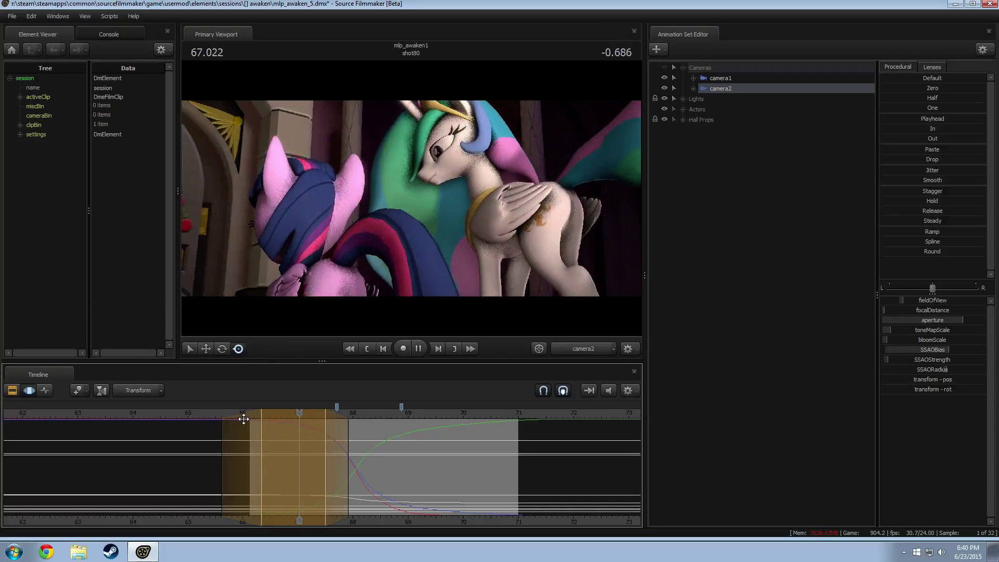
pyautogui.press('space')
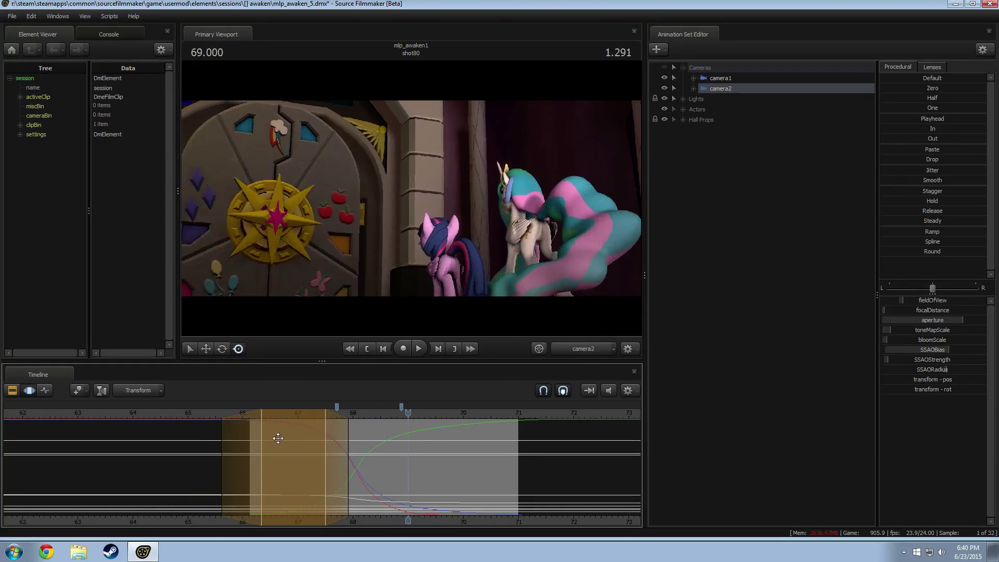
pyautogui.press('shift')
pyautogui.click(304, 418)
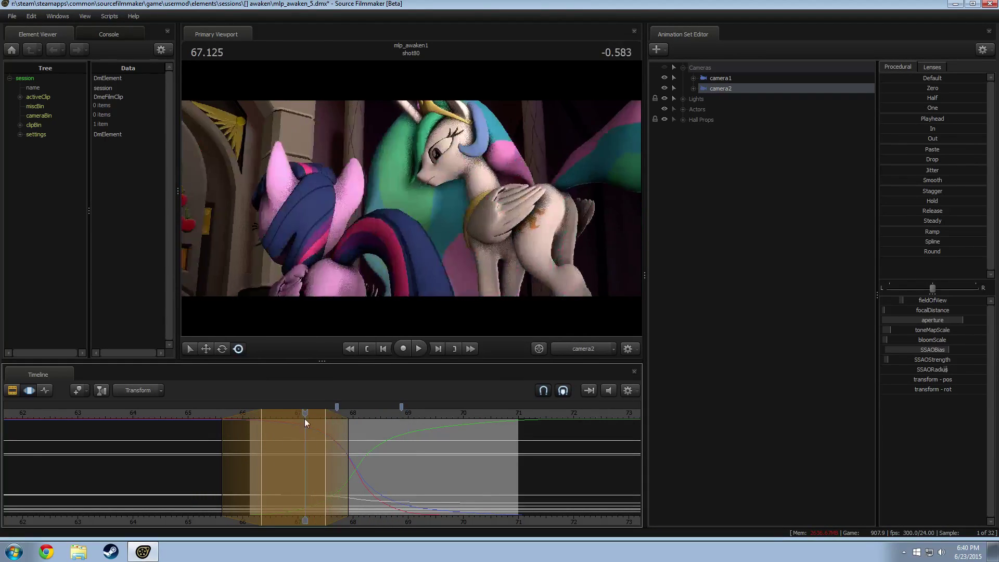
pyautogui.press('space')
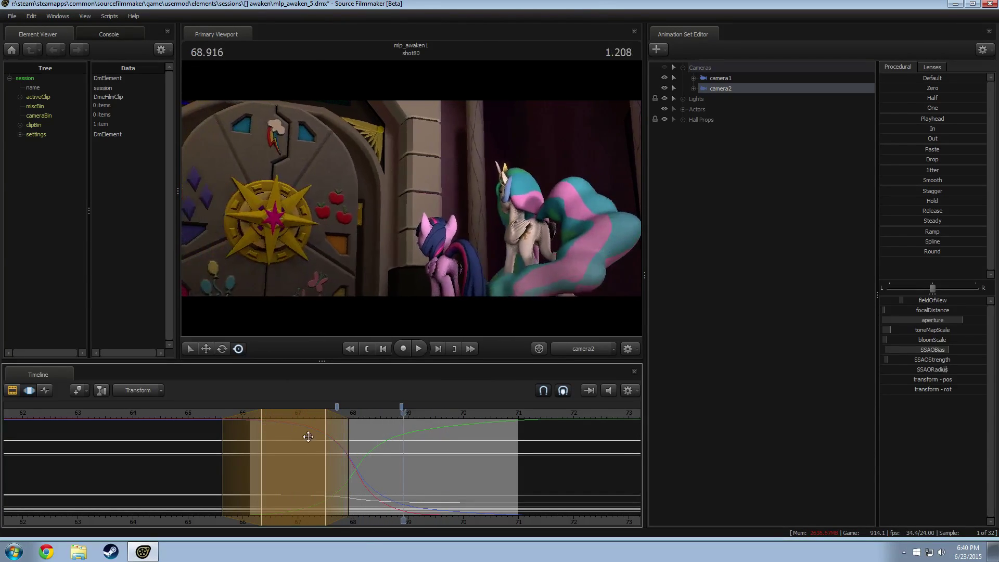
# Shift camera2's whole motion in shot80 slightly earlier using an unlimited time selection, and replay the shot.
pyautogui.moveTo(360, 455); pyautogui.dragTo(369, 450)
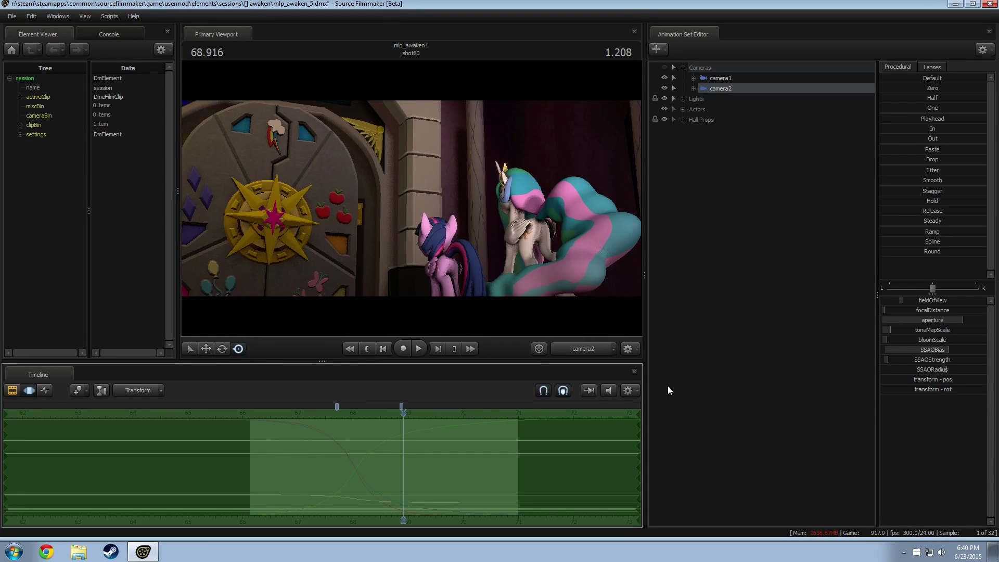
pyautogui.click(630, 392)
pyautogui.click(632, 392)
pyautogui.click(632, 396)
pyautogui.moveTo(405, 420); pyautogui.dragTo(252, 420)
pyautogui.press('space')
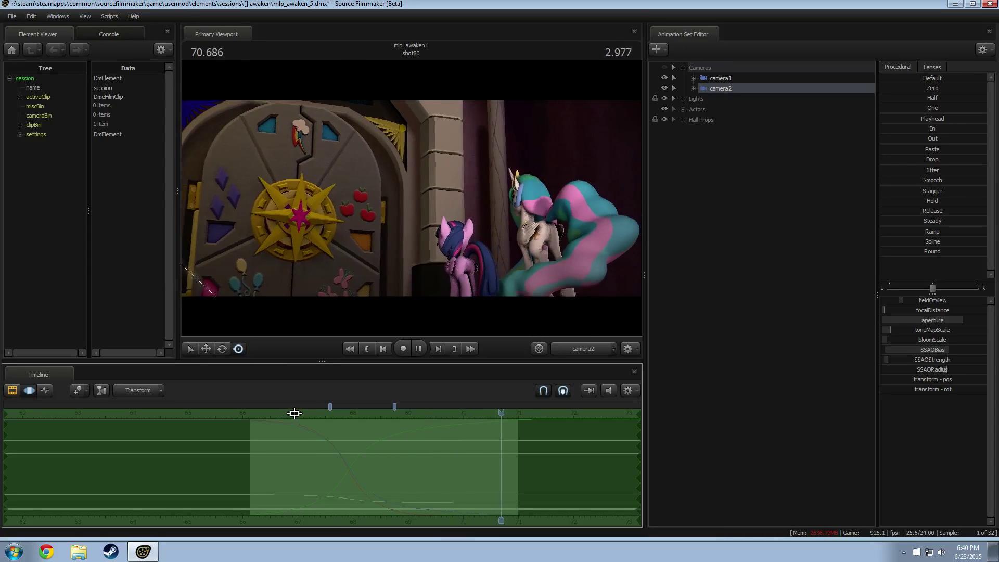
pyautogui.press('space')
# Check shot80 in the Clip Editor, return to the Motion Editor, and replay the camera move from the shot's start.
pyautogui.press('F3')
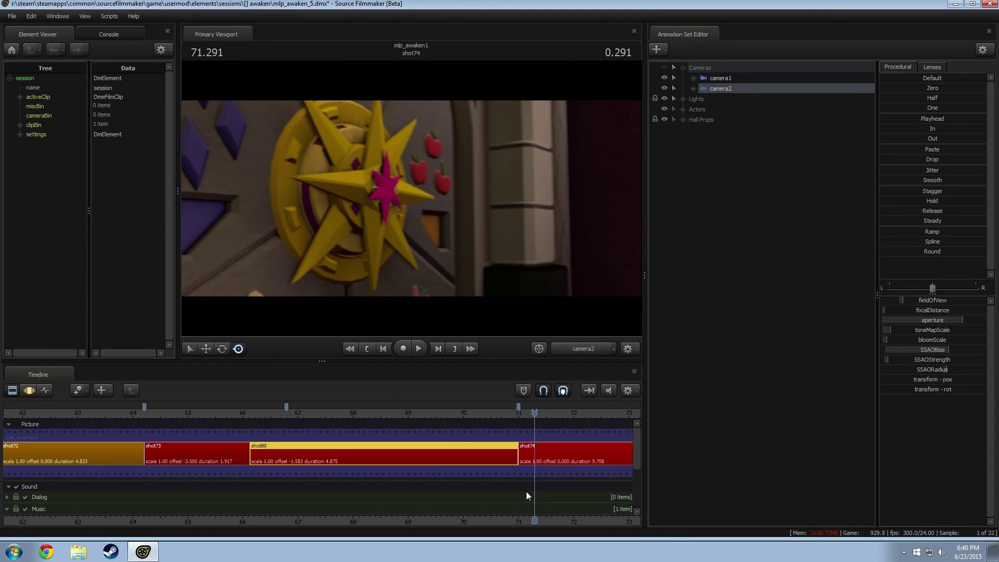
pyautogui.press('F4')
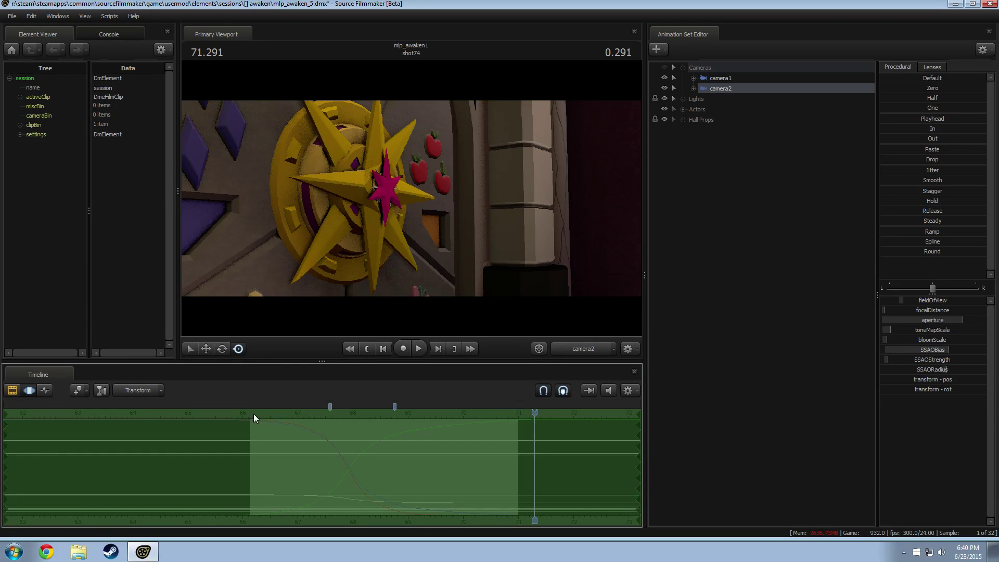
pyautogui.click(254, 415)
pyautogui.press('space')
pyautogui.press('space')
# Replay the sequence from before shot73 through shot80 into shot74.
pyautogui.scroll(-3, 262, 458)
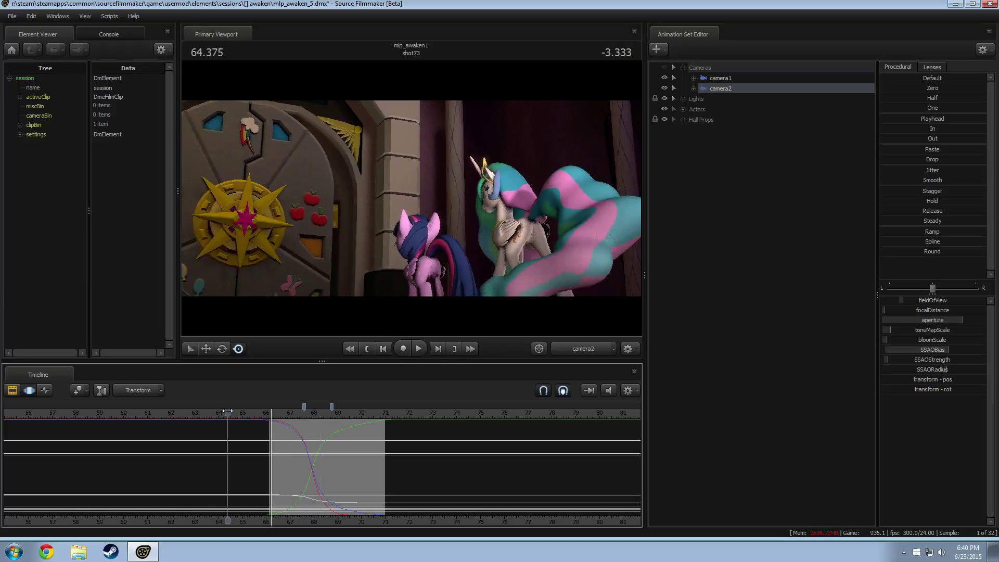
pyautogui.moveTo(227, 412); pyautogui.dragTo(174, 412)
pyautogui.press('space')
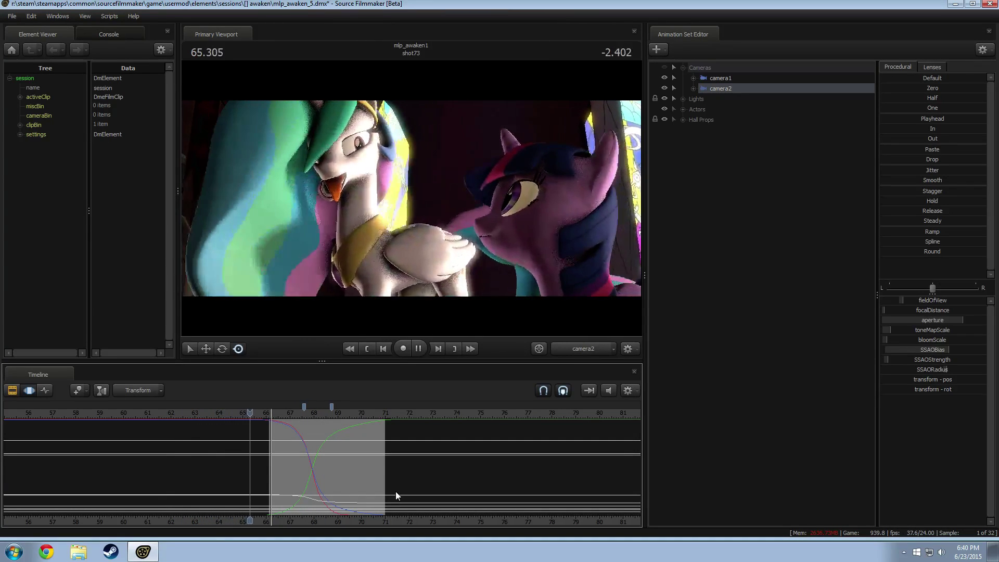
pyautogui.press('space')
pyautogui.click(254, 417)
pyautogui.press('space')
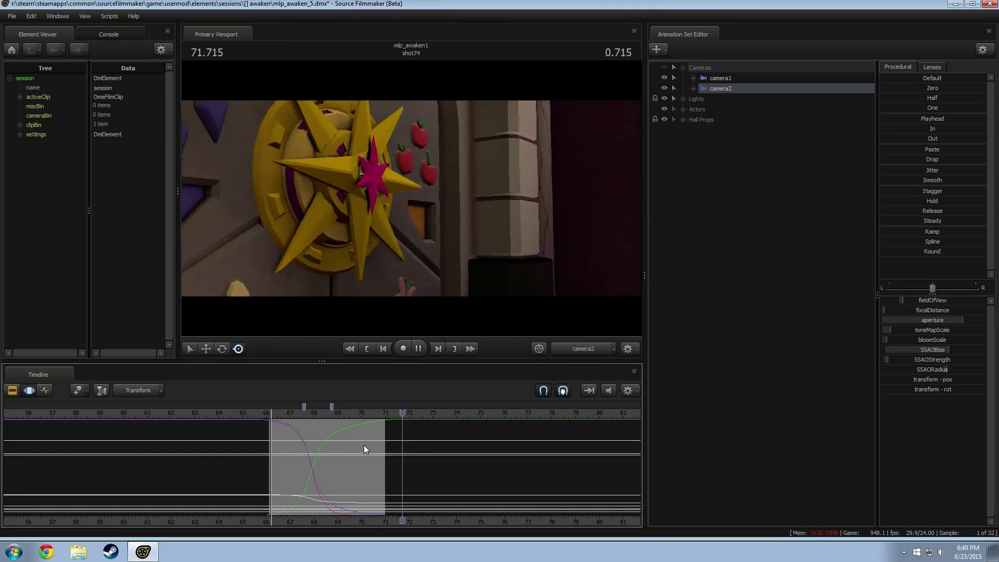
# Scrub through camera2's move in shot80 up to the start of shot74 and back again.
pyautogui.click(278, 413)
pyautogui.moveTo(278, 412); pyautogui.dragTo(387, 425)
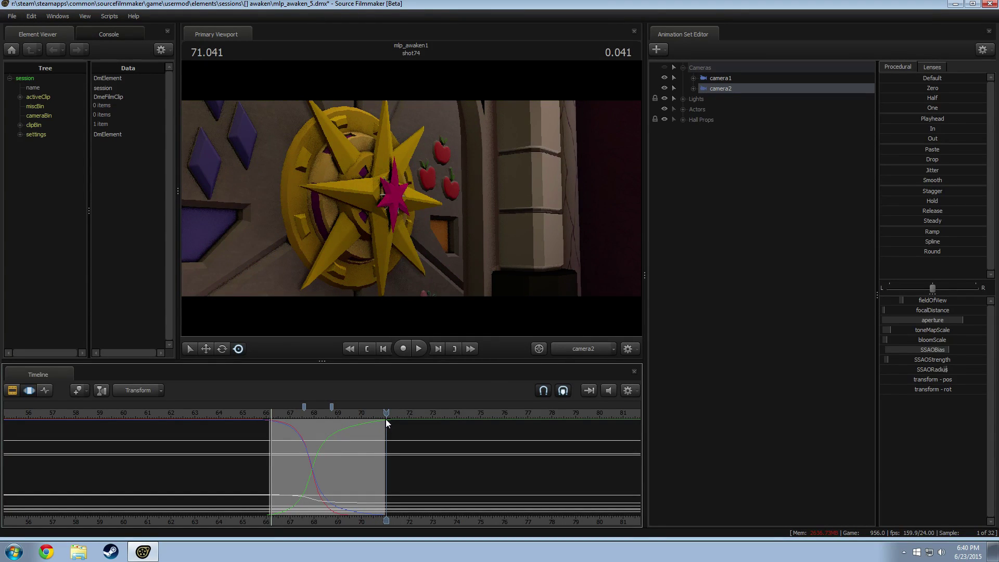
pyautogui.moveTo(386, 419); pyautogui.dragTo(129, 480)
# Set a time selection unlimited before shot80's start with its falloff ending at about 68.1, and put the playhead at 66.166.
pyautogui.moveTo(185, 462); pyautogui.dragTo(375, 464)
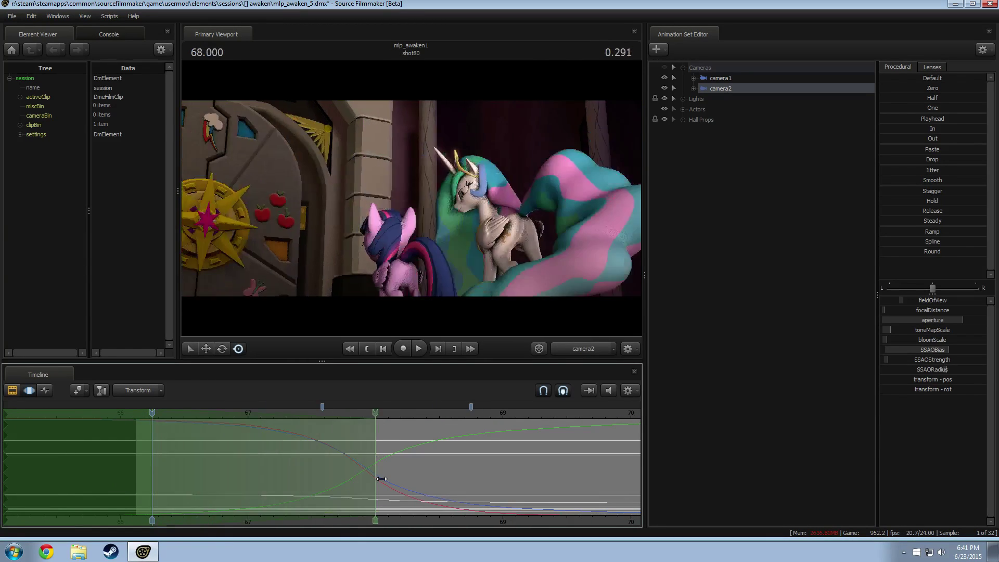
pyautogui.scroll(-3, 276, 475)
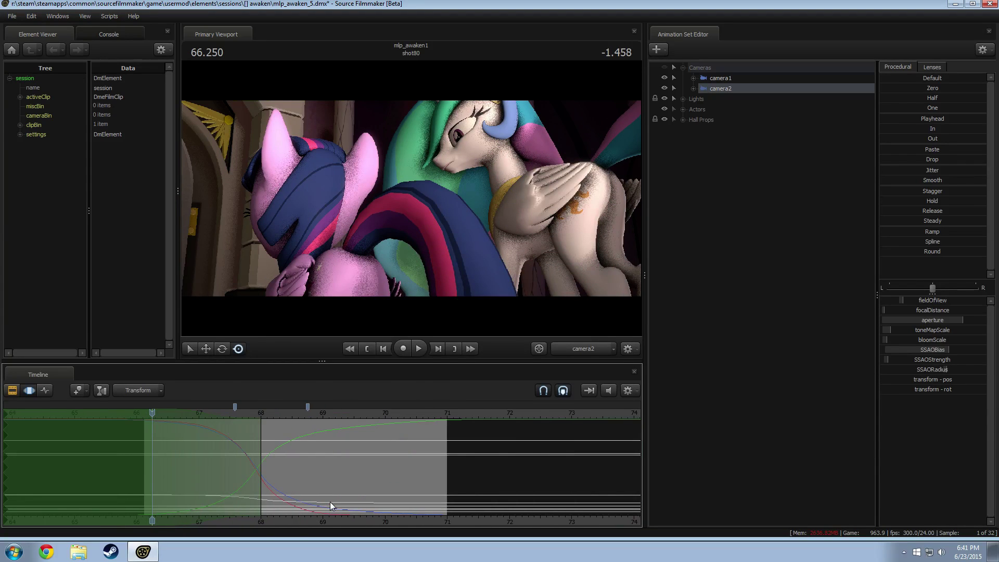
pyautogui.moveTo(298, 517); pyautogui.dragTo(355, 502, button='middle')
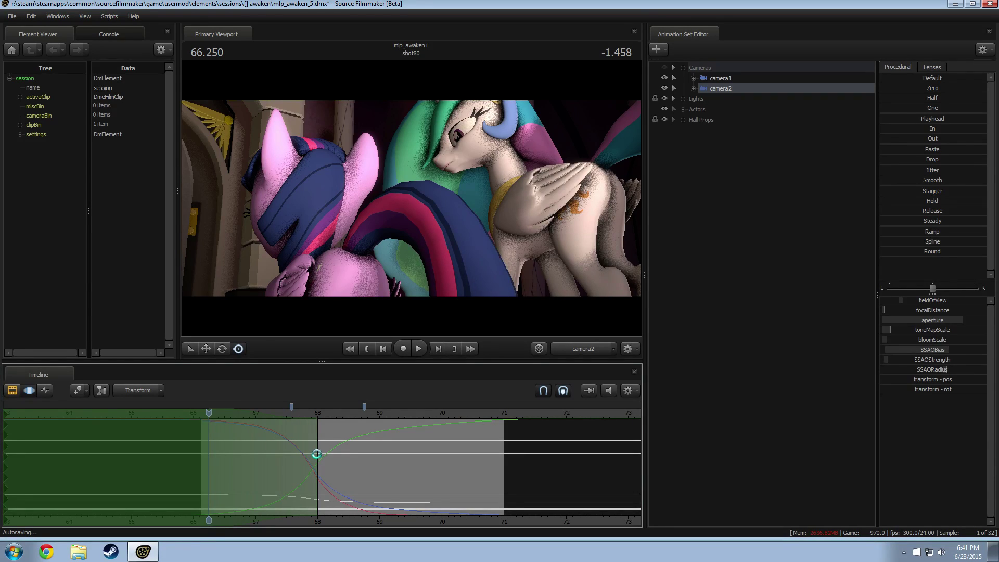
pyautogui.moveTo(316, 456); pyautogui.dragTo(325, 457)
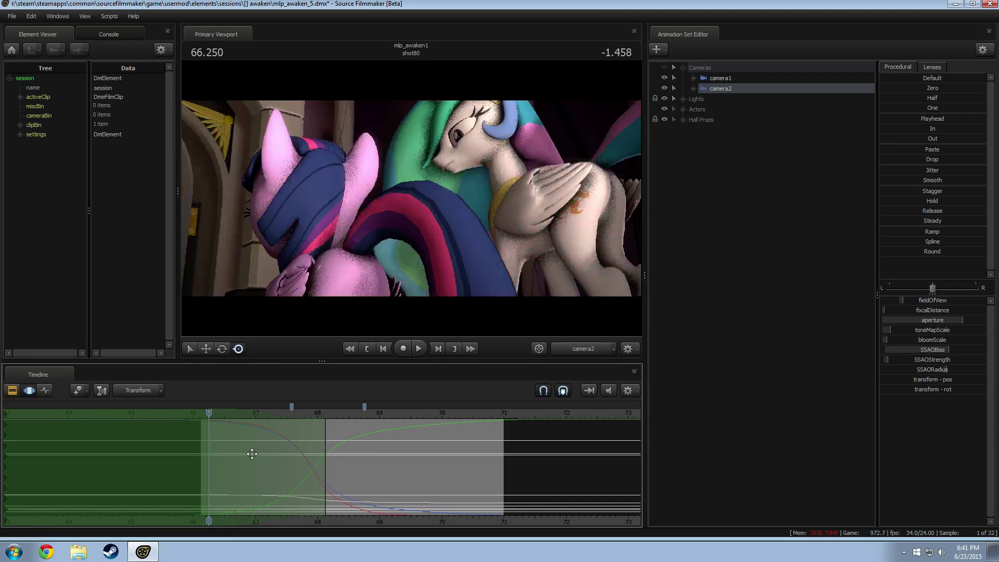
pyautogui.moveTo(210, 453); pyautogui.dragTo(212, 453)
pyautogui.moveTo(209, 418); pyautogui.dragTo(205, 416)
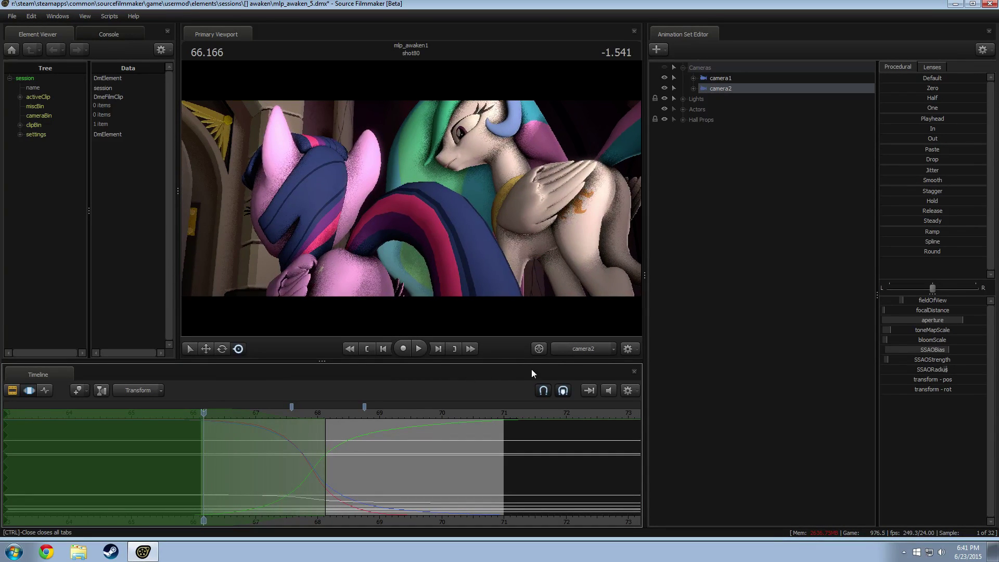
# Inspect camera2's motion path in shot80 from the Work Camera, return to camera2, and play the shot from 66.125.
pyautogui.click(581, 349)
pyautogui.click(586, 350)
pyautogui.keyDown('ctrl'); pyautogui.click(585, 351); pyautogui.keyUp('ctrl')
pyautogui.moveTo(522, 235); pyautogui.dragTo(417, 199)
pyautogui.press('s')
pyautogui.press('z')
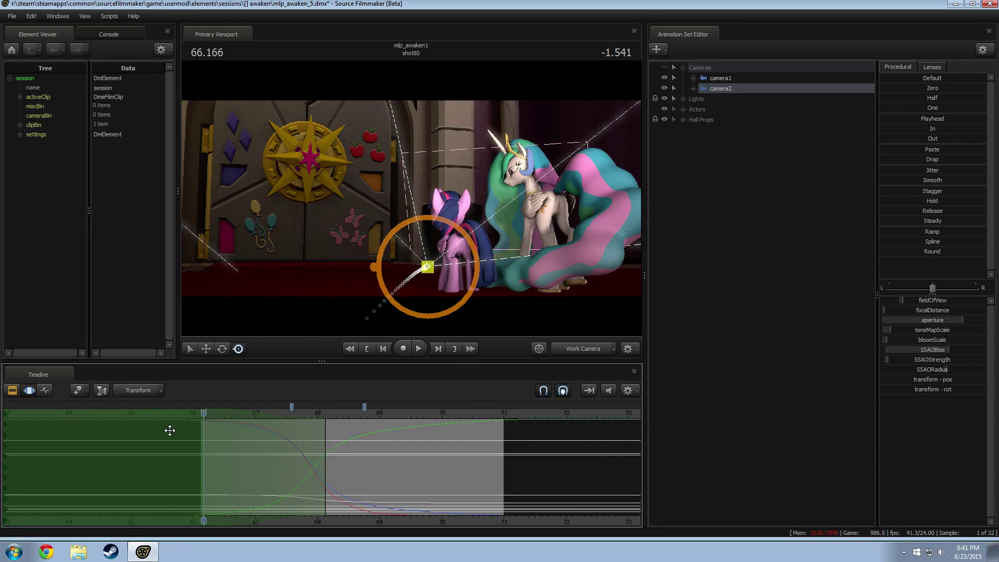
pyautogui.click(578, 349)
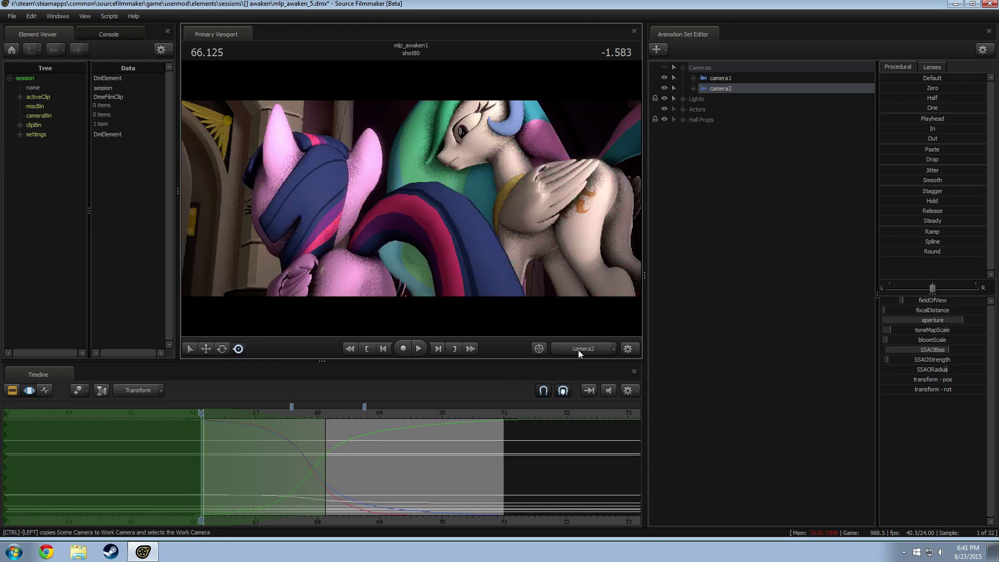
pyautogui.press('space')
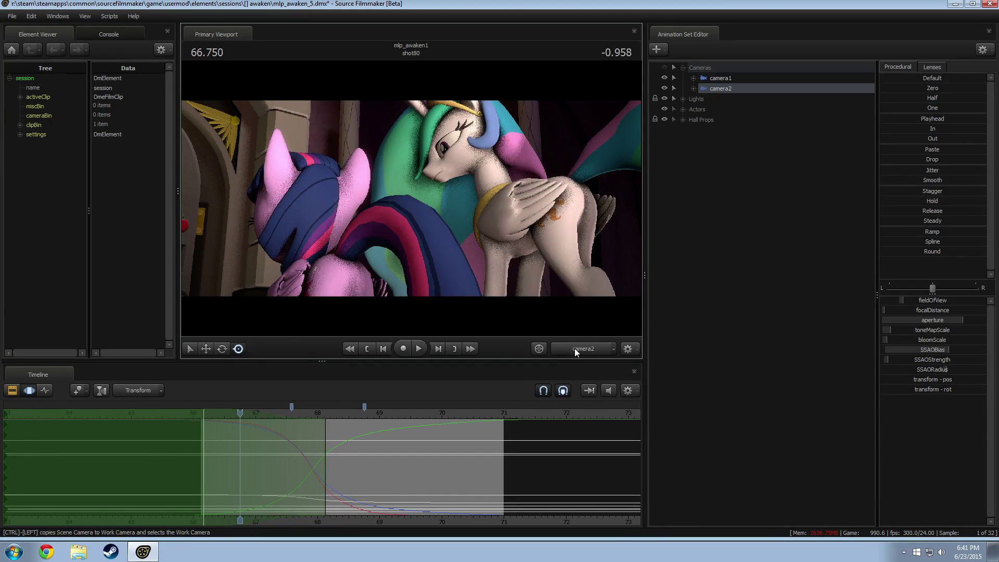
# Make shot74 current in the Motion Editor and set a time selection unlimited before its start, with the falloff ending at 73.
pyautogui.press('F3')
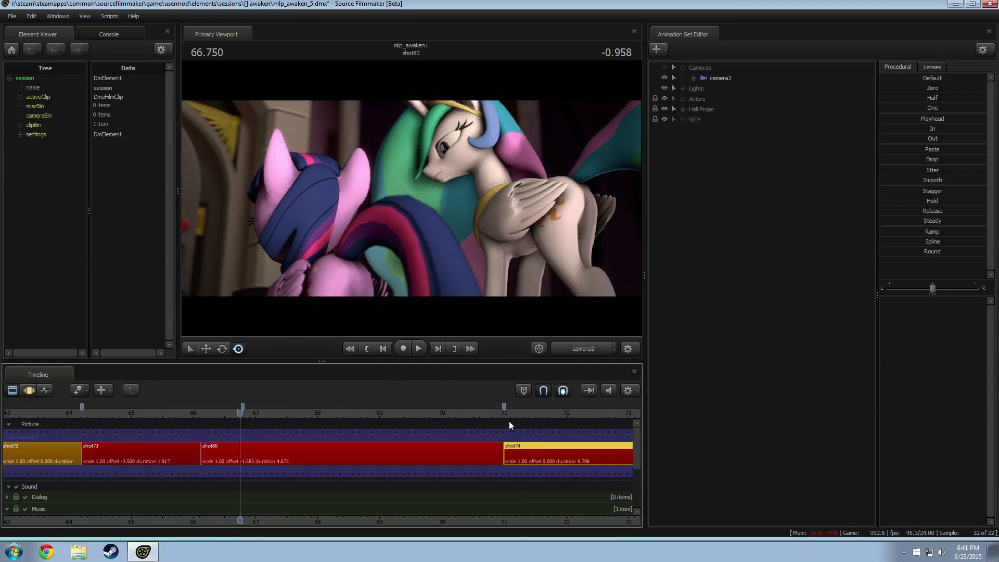
pyautogui.moveTo(506, 414); pyautogui.dragTo(525, 435)
pyautogui.press('F3')
pyautogui.moveTo(553, 511); pyautogui.dragTo(295, 520, button='middle')
pyautogui.moveTo(26, 462); pyautogui.dragTo(330, 487)
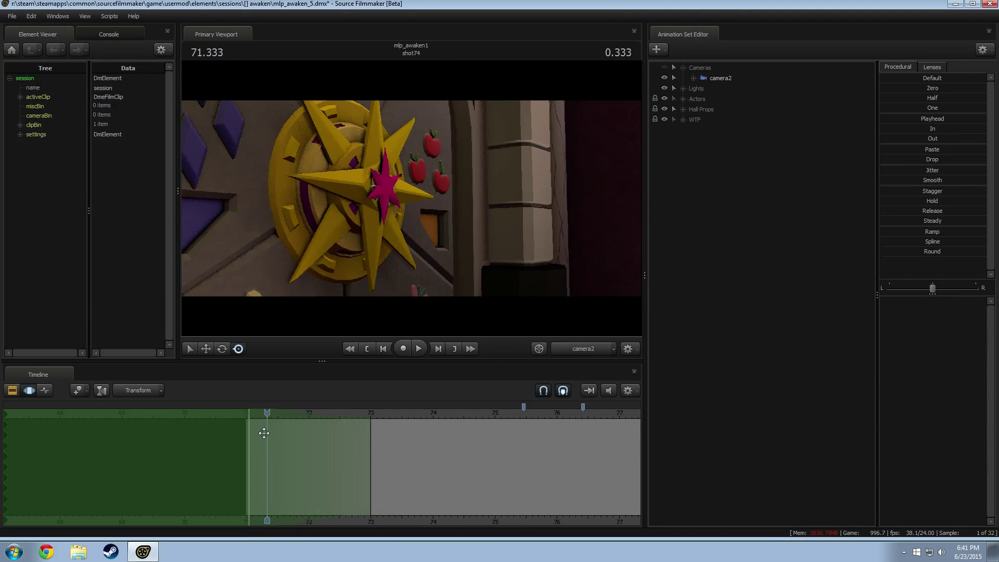
pyautogui.moveTo(267, 414); pyautogui.dragTo(250, 415)
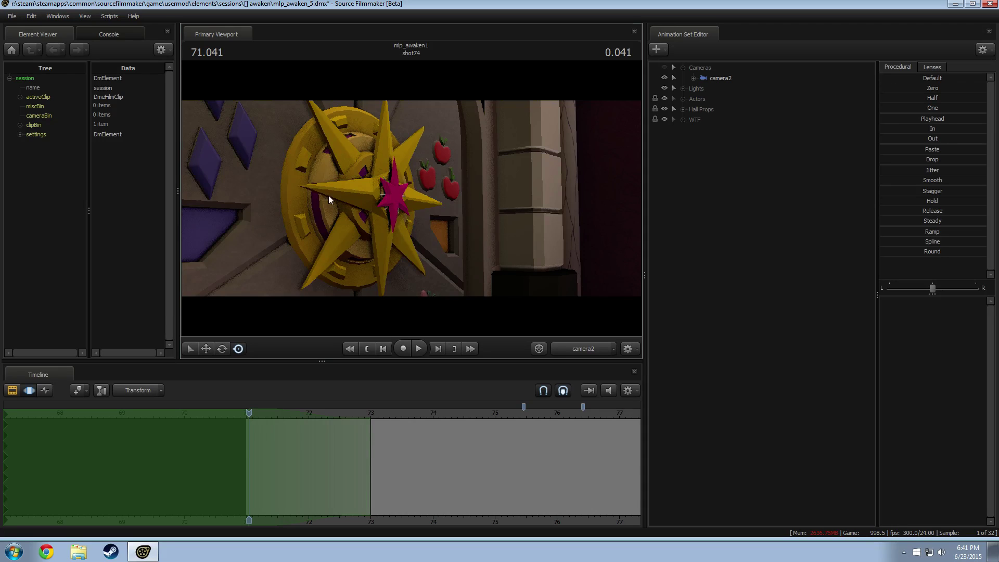
# Reframe the opening of camera2's move in shot74 with the falloff extended to about 74.8, and replay the shot.
pyautogui.click(721, 78)
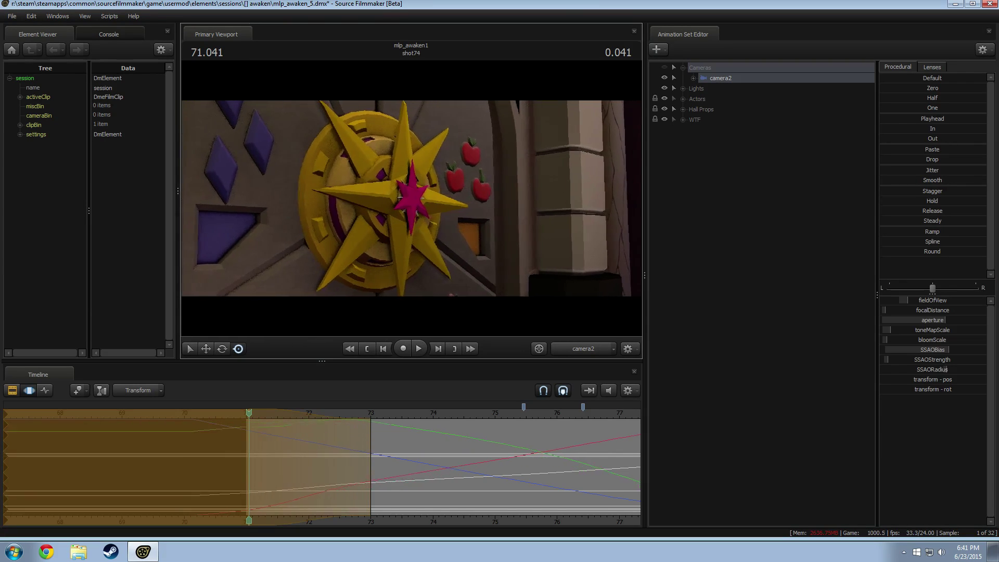
pyautogui.press('space')
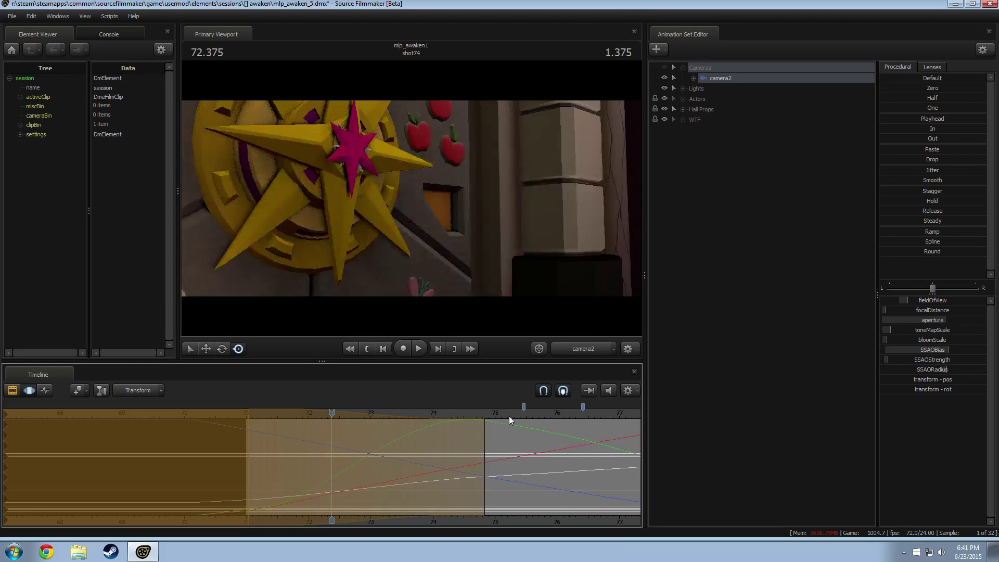
pyautogui.moveTo(509, 416); pyautogui.dragTo(260, 414)
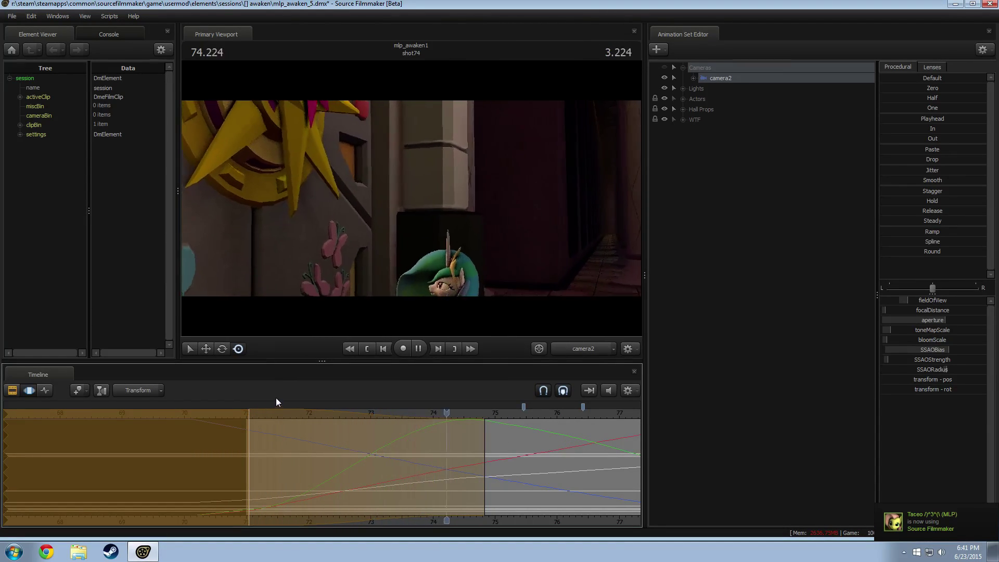
pyautogui.press('space')
pyautogui.scroll(-5, 407, 416)
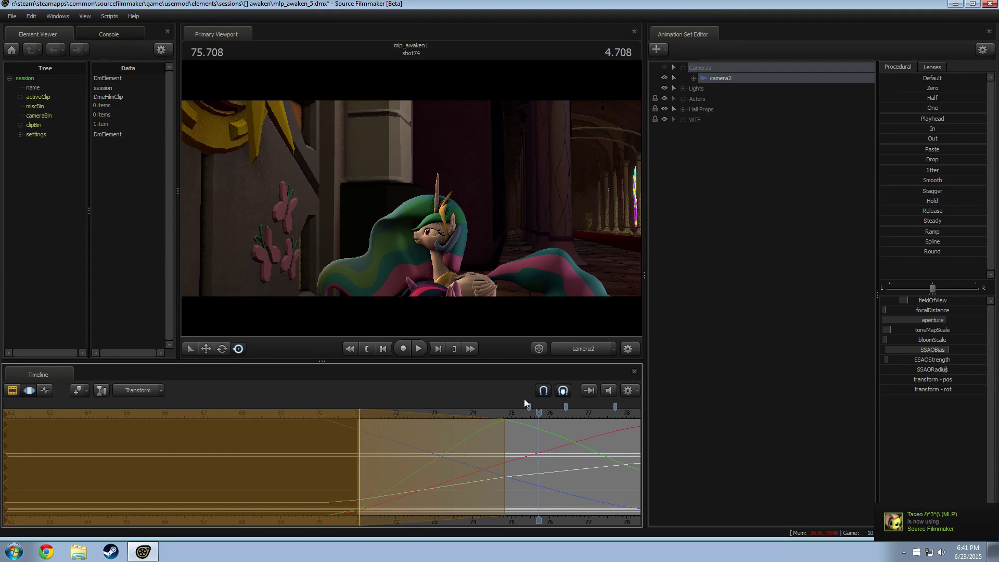
# Play back shot74's camera move, then return the playhead to the shot's start near 71.08 s.
pyautogui.moveTo(525, 402); pyautogui.dragTo(349, 424)
pyautogui.press('space')
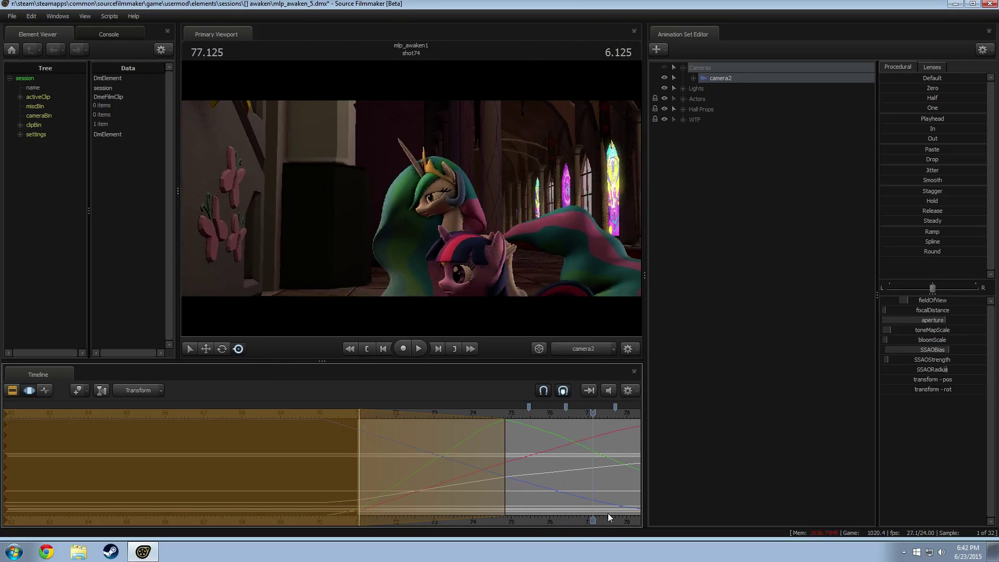
pyautogui.scroll(-4, 433, 520)
pyautogui.moveTo(323, 420); pyautogui.dragTo(289, 428)
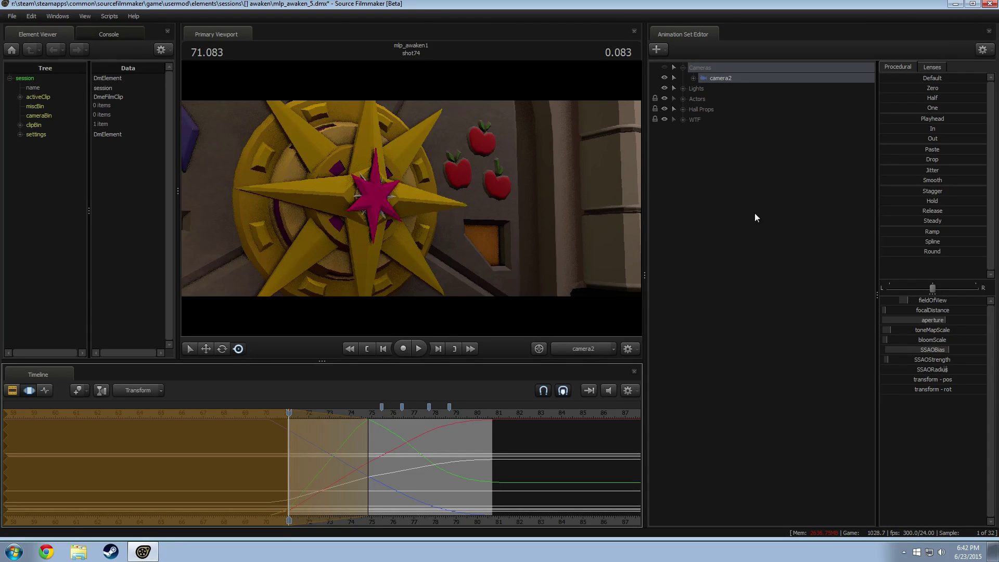
# Try the Drop preset on camera2 over the time selection, check the start of the shot, and undo it.
pyautogui.click(933, 160)
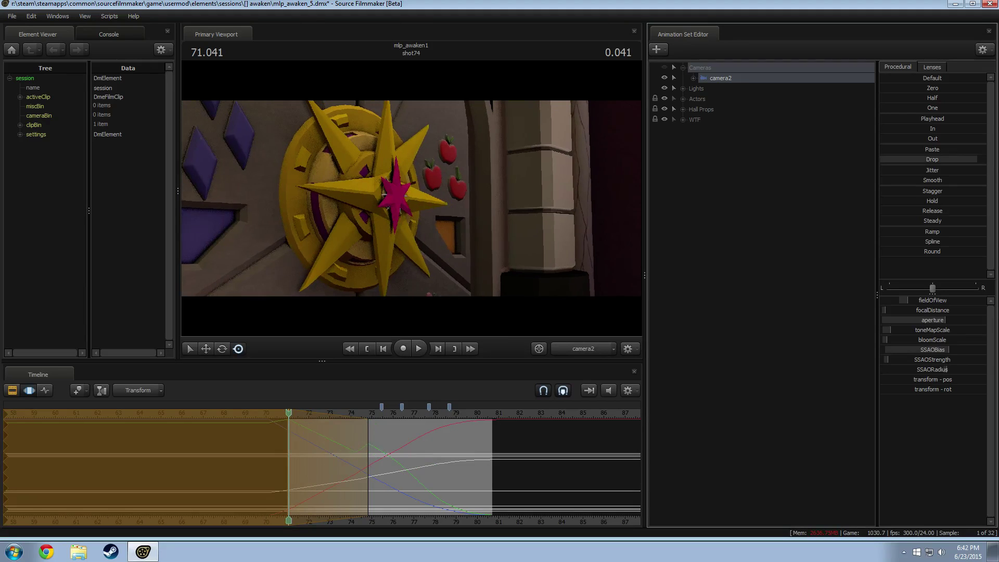
pyautogui.moveTo(398, 414); pyautogui.dragTo(307, 429)
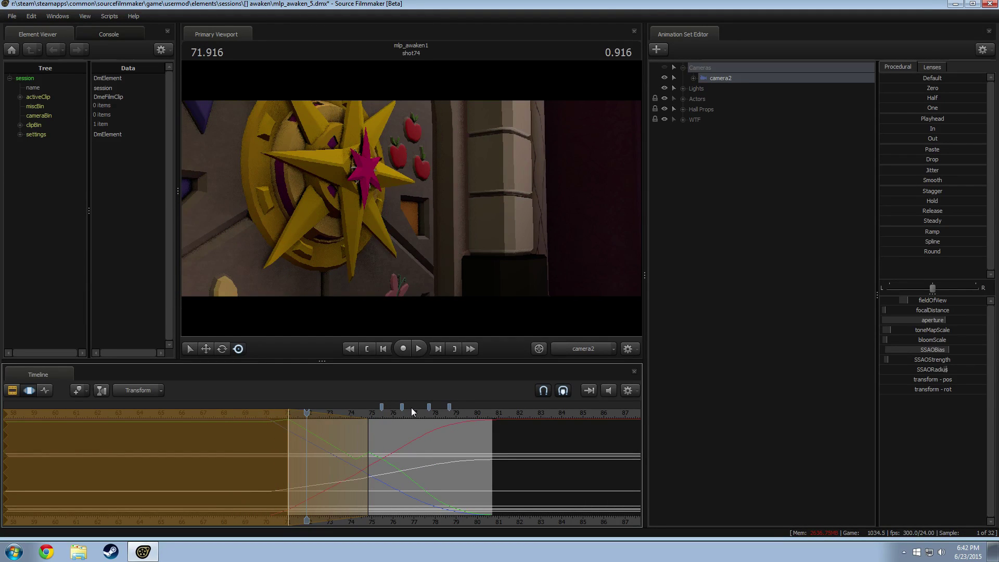
pyautogui.hotkey('ctrl', 'z')
pyautogui.hotkey('ctrl', 'z')
pyautogui.hotkey('ctrl', 'z')
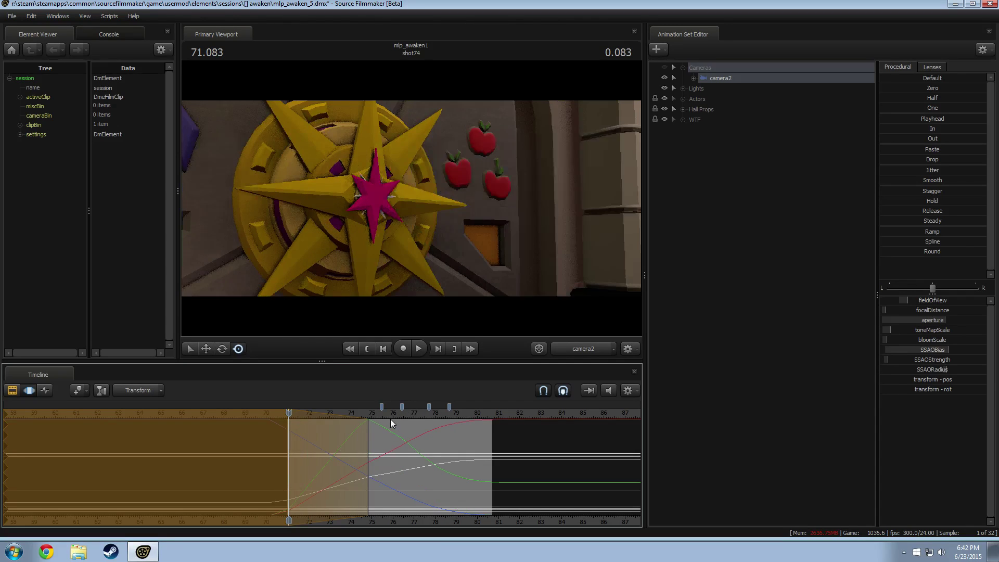
# Scrub and play shot74 from its start several times to review camera2's move down from the door emblem.
pyautogui.moveTo(391, 420); pyautogui.dragTo(307, 429)
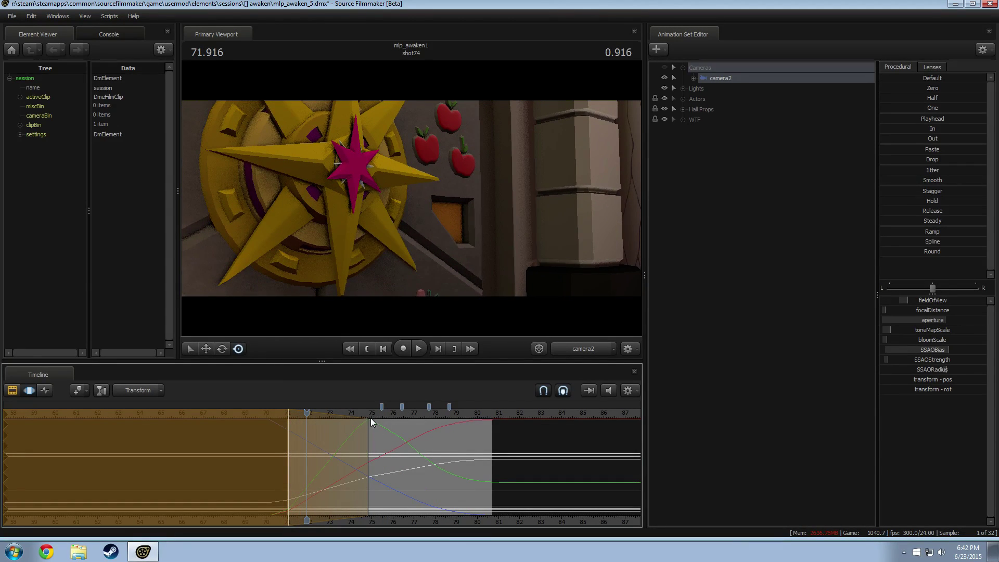
pyautogui.press('space')
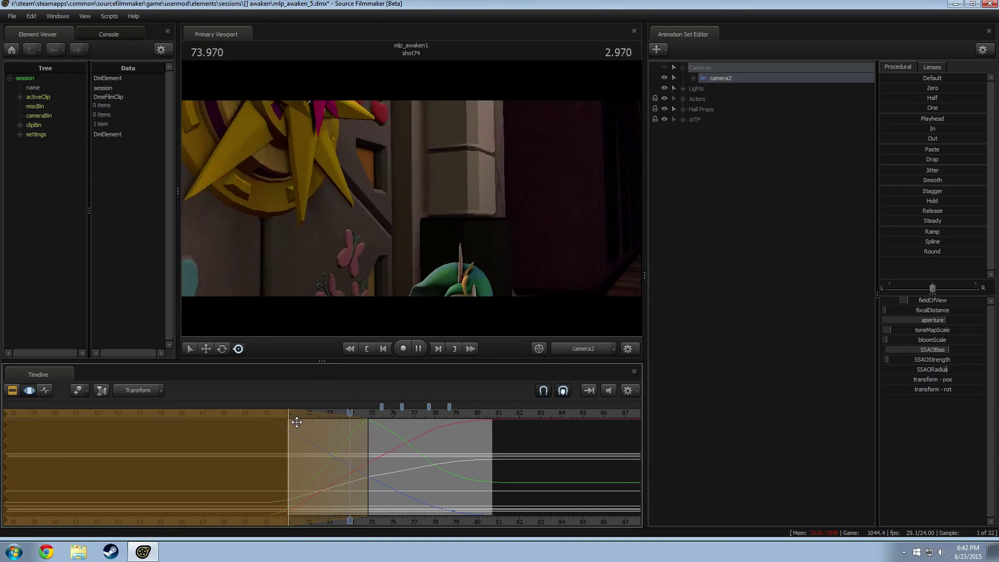
pyautogui.press('space')
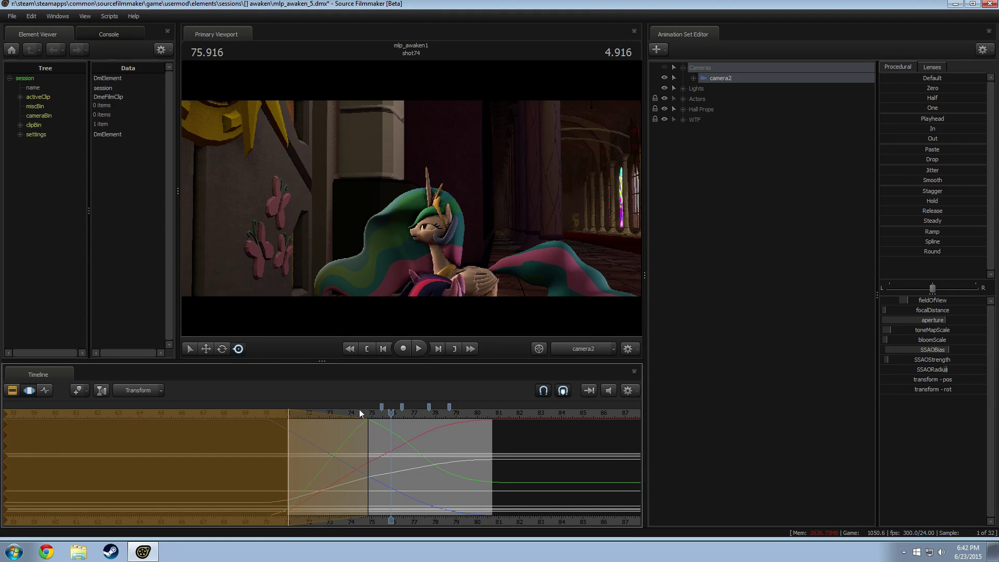
pyautogui.moveTo(402, 414); pyautogui.dragTo(292, 419)
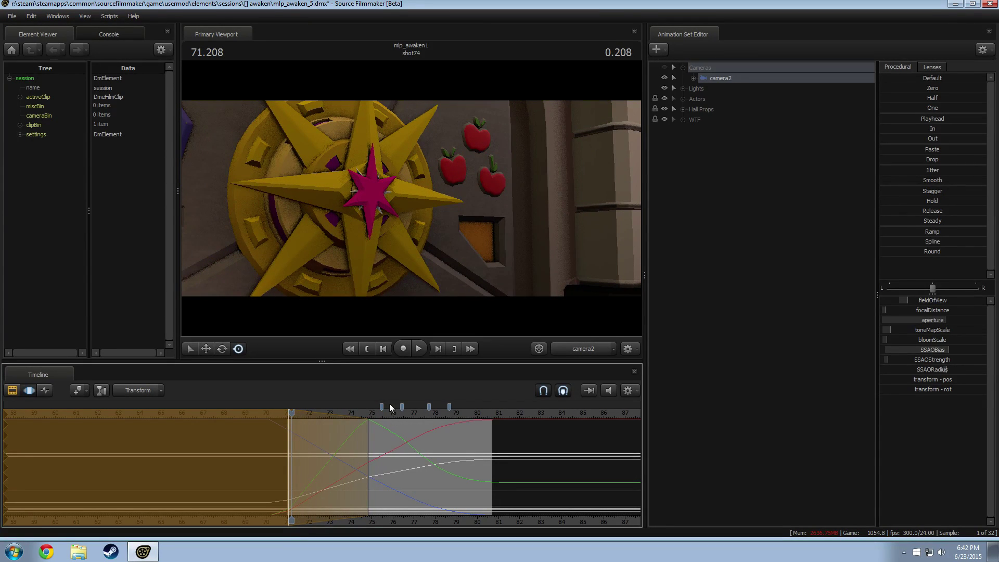
pyautogui.moveTo(391, 418); pyautogui.dragTo(290, 416)
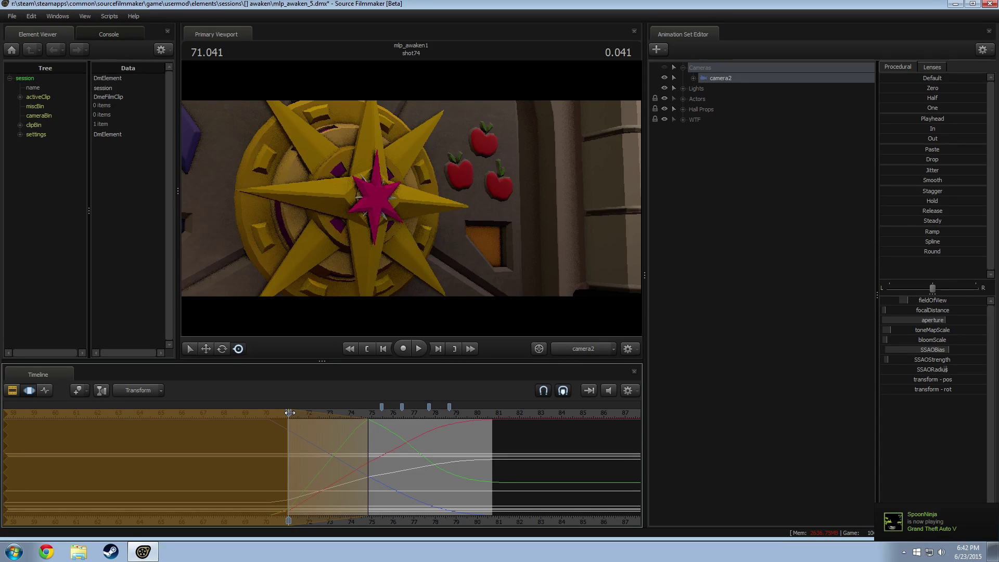
pyautogui.press('space')
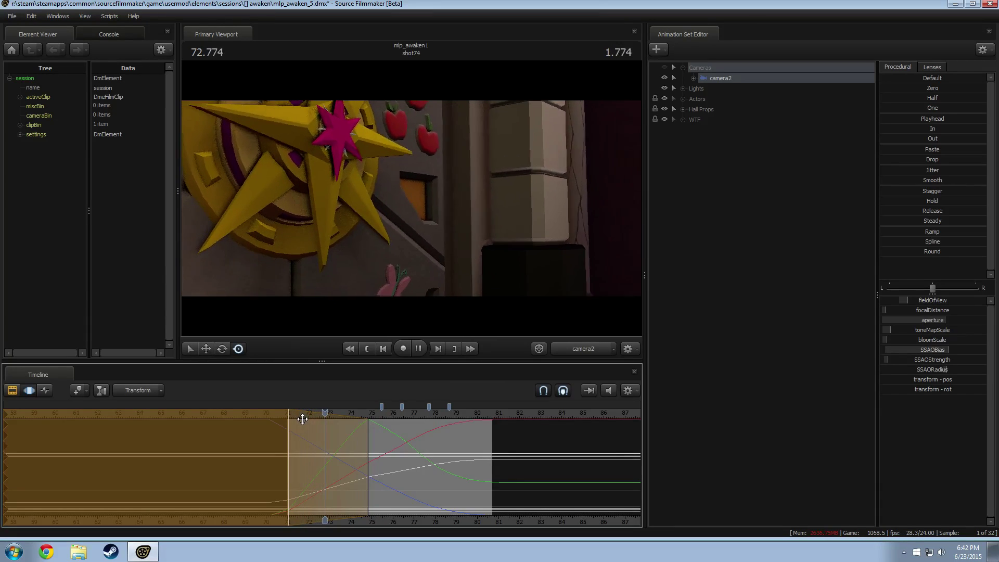
pyautogui.press('space')
# Set a narrow time selection around 74.8 s, slightly adjust camera2's motion there, and extend the selection's falloff back to about 74.0 s.
pyautogui.scroll(3, 345, 460)
pyautogui.scroll(-1, 414, 442)
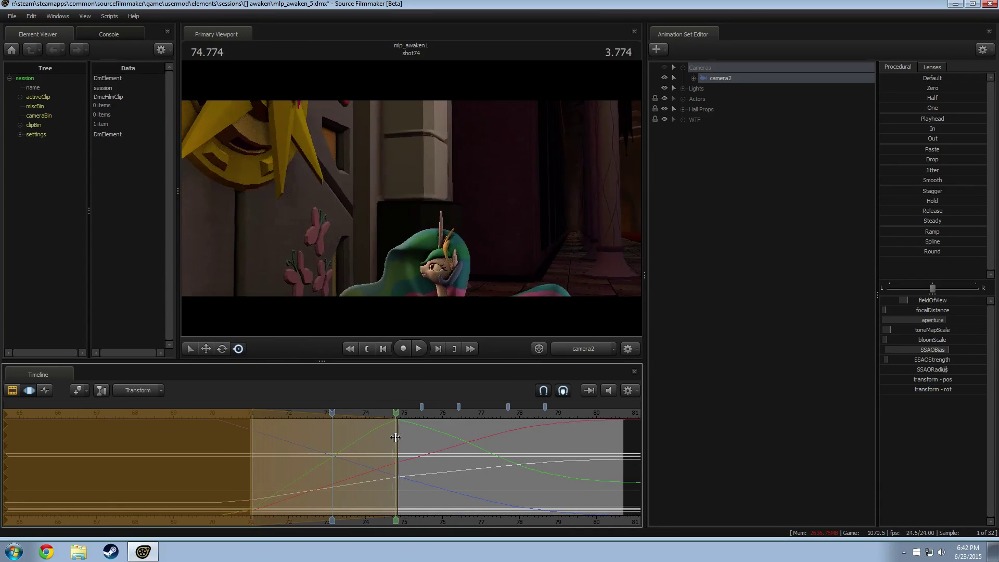
pyautogui.keyDown('shift'); pyautogui.moveTo(407, 437); pyautogui.dragTo(386, 437); pyautogui.keyUp('shift')
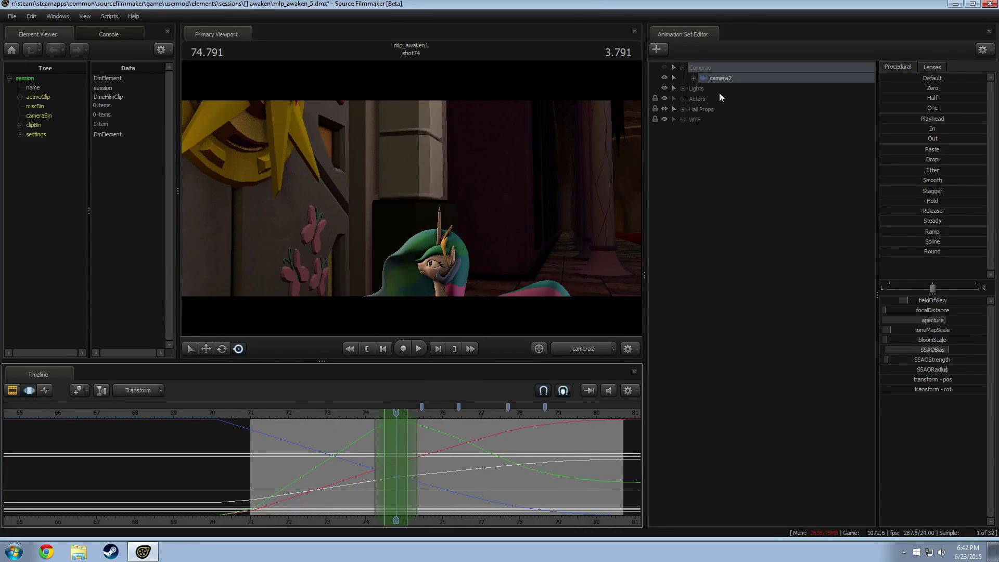
pyautogui.moveTo(371, 261); pyautogui.dragTo(366, 260)
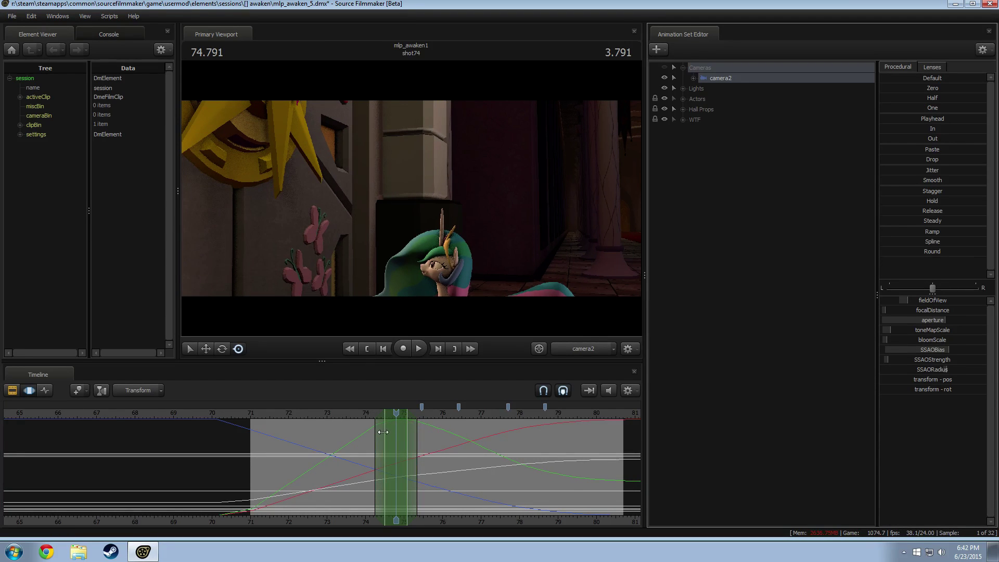
pyautogui.moveTo(383, 432); pyautogui.dragTo(367, 431)
pyautogui.hotkey('ctrl', 'z')
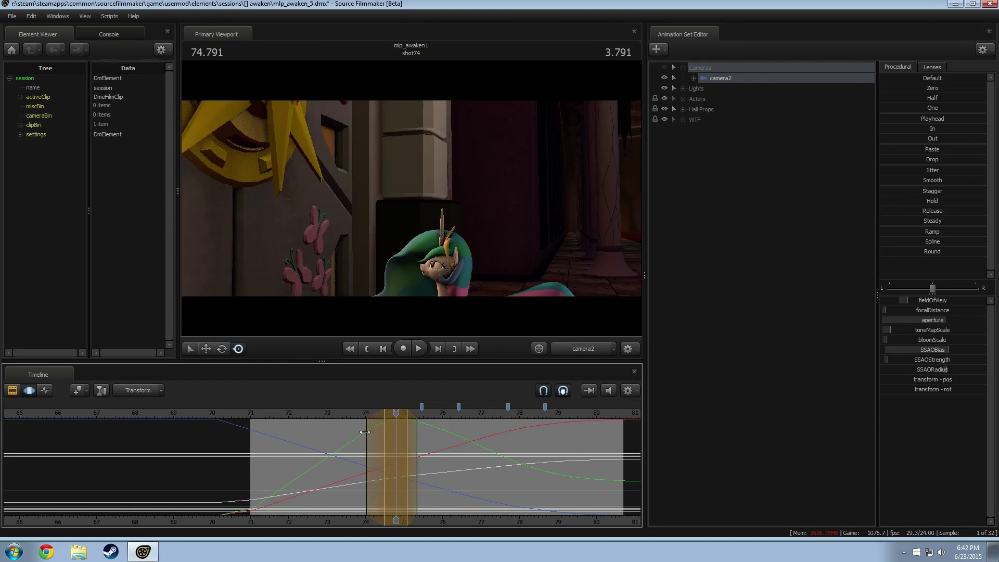
# Shift the time selection earlier to around 74.3 s and extend its falloff end to about 75.1 s.
pyautogui.click(361, 414)
pyautogui.press('space')
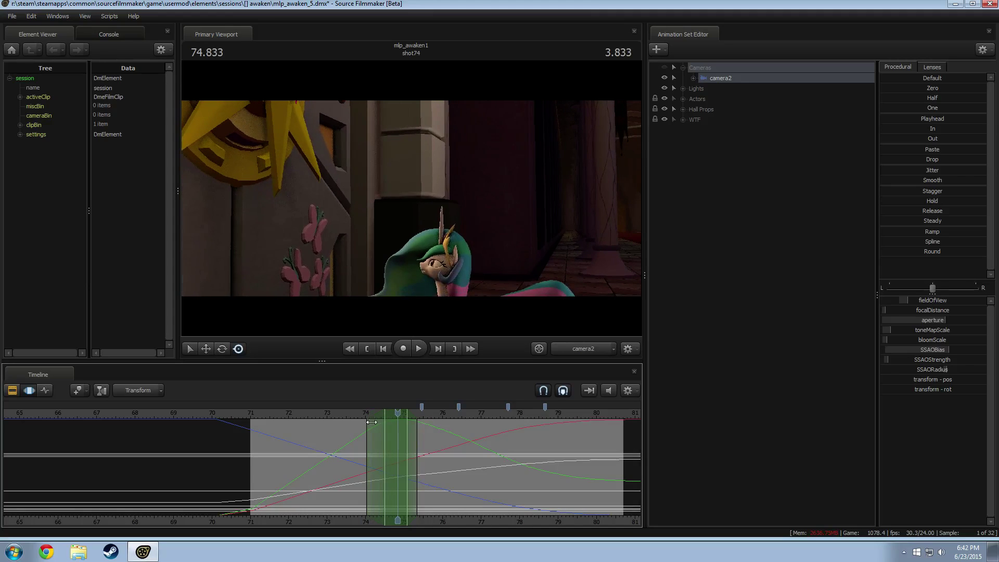
pyautogui.press('space')
pyautogui.moveTo(364, 434); pyautogui.dragTo(392, 432)
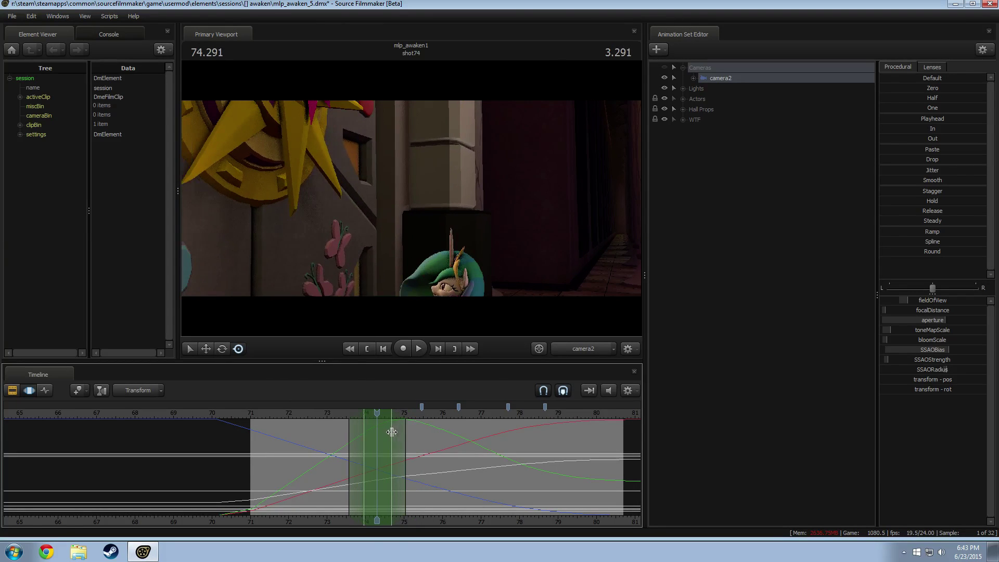
pyautogui.click(338, 411)
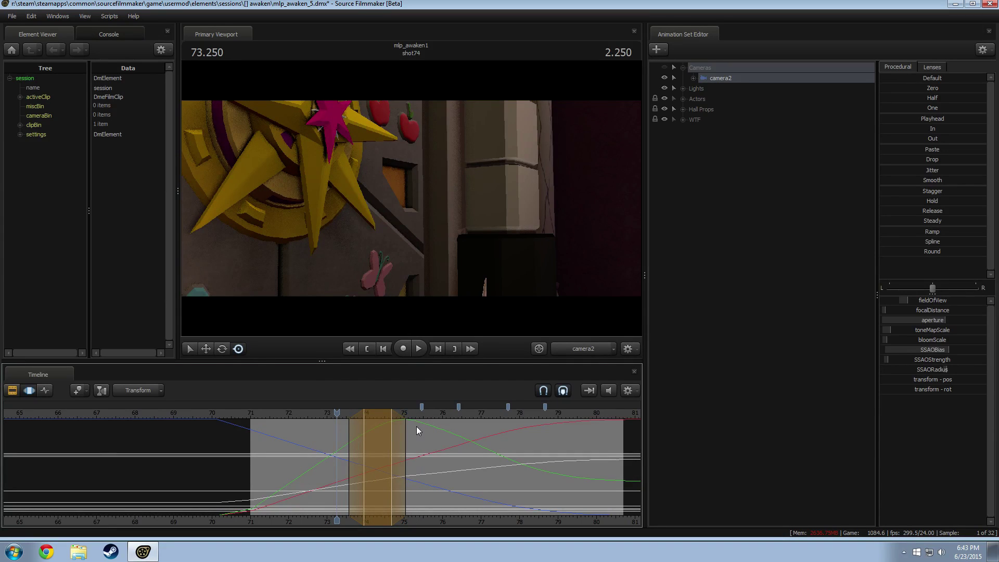
pyautogui.moveTo(415, 425); pyautogui.dragTo(418, 426)
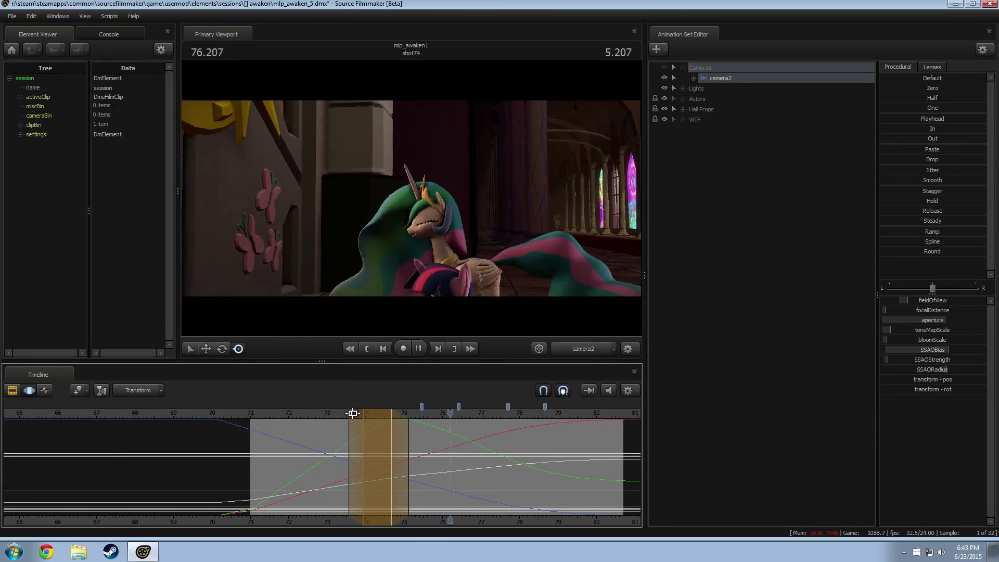
# Replay shot74 from around 71 s, including the cut from shot80, to check the camera move.
pyautogui.press('space')
pyautogui.click(259, 414)
pyautogui.press('space')
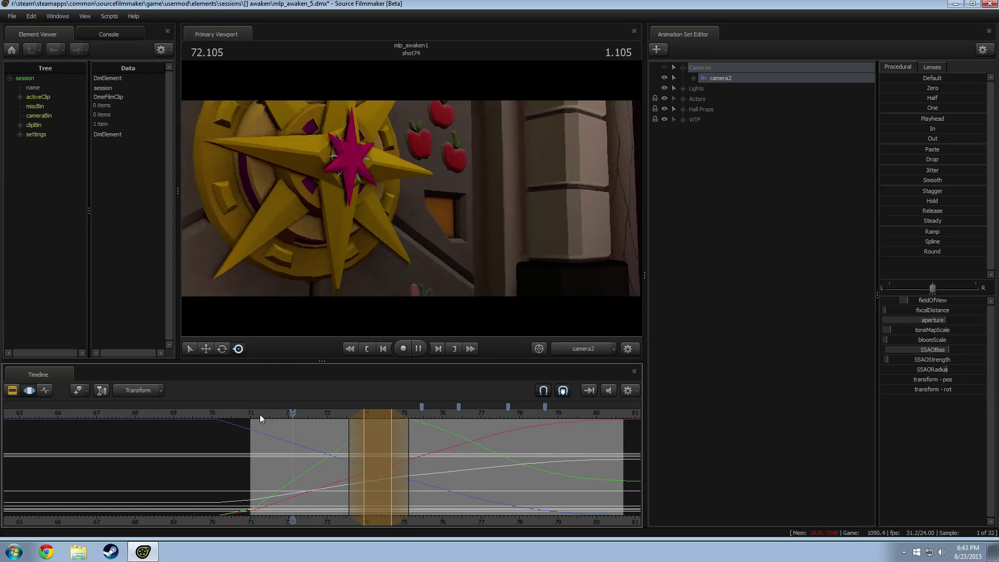
pyautogui.click(256, 415)
pyautogui.moveTo(257, 416); pyautogui.dragTo(249, 417)
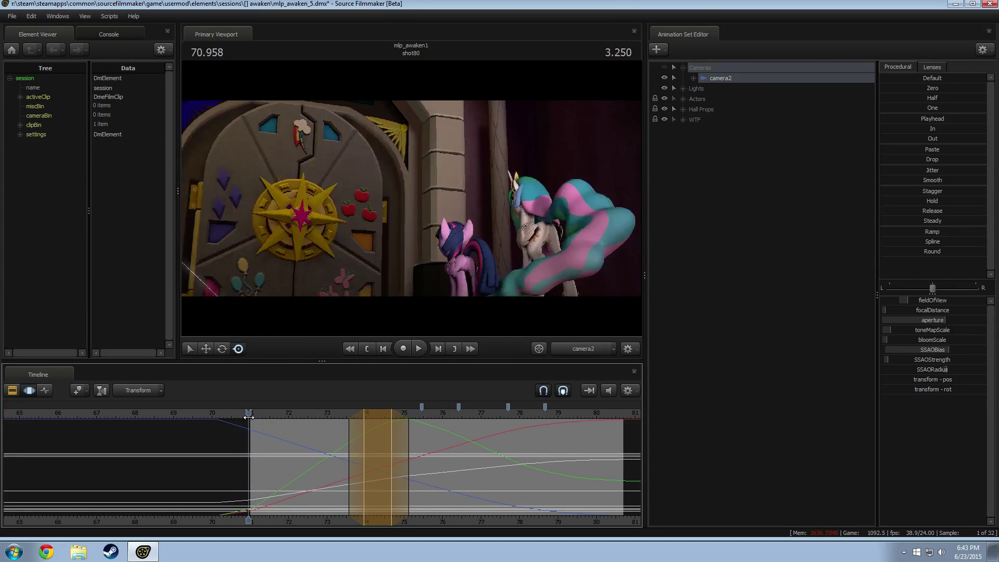
pyautogui.press('space')
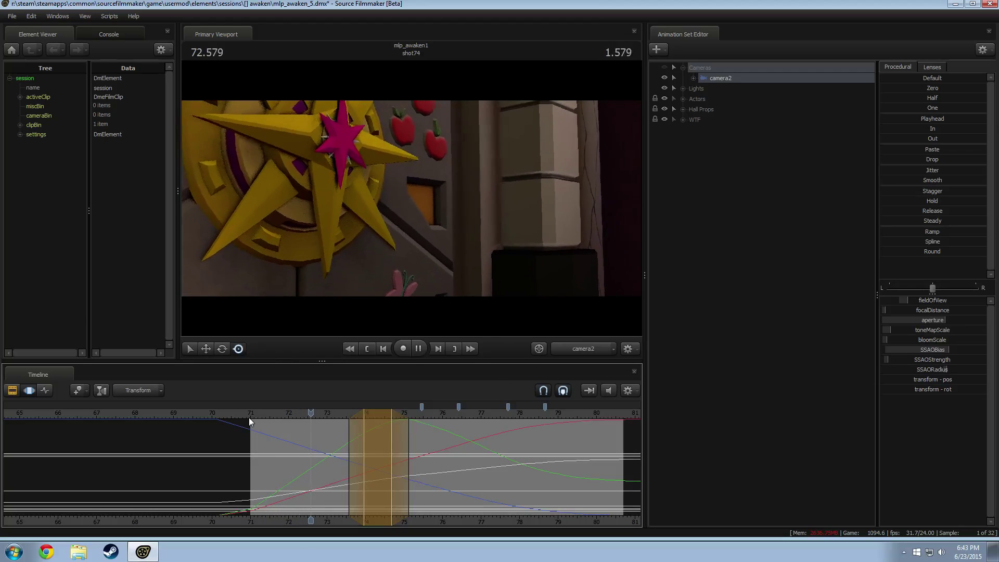
pyautogui.press('space')
# Switch the timeline to the Clip Editor, place the playhead within shot74, and look around the hall through the Work Camera.
pyautogui.press('F3')
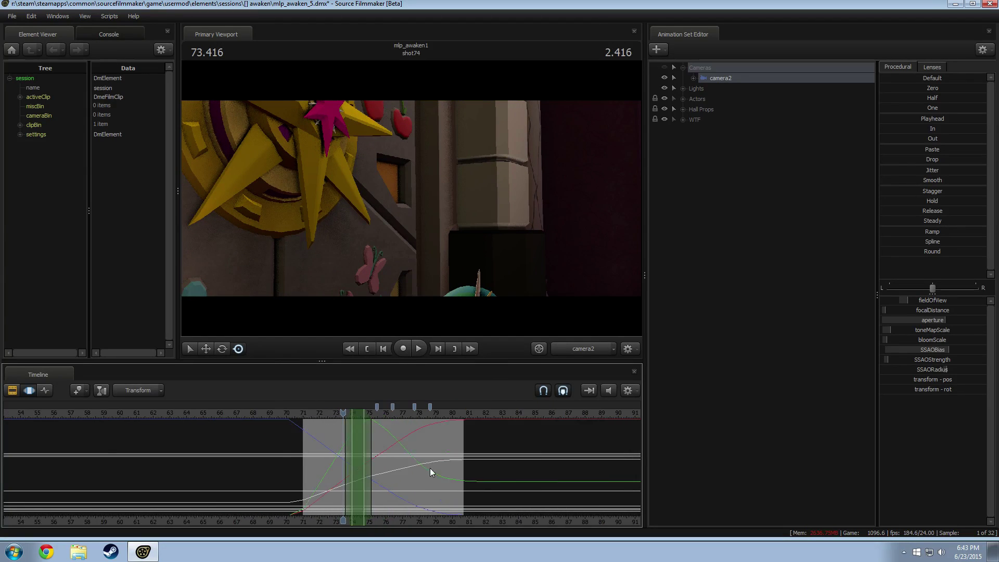
pyautogui.moveTo(389, 413); pyautogui.dragTo(364, 413)
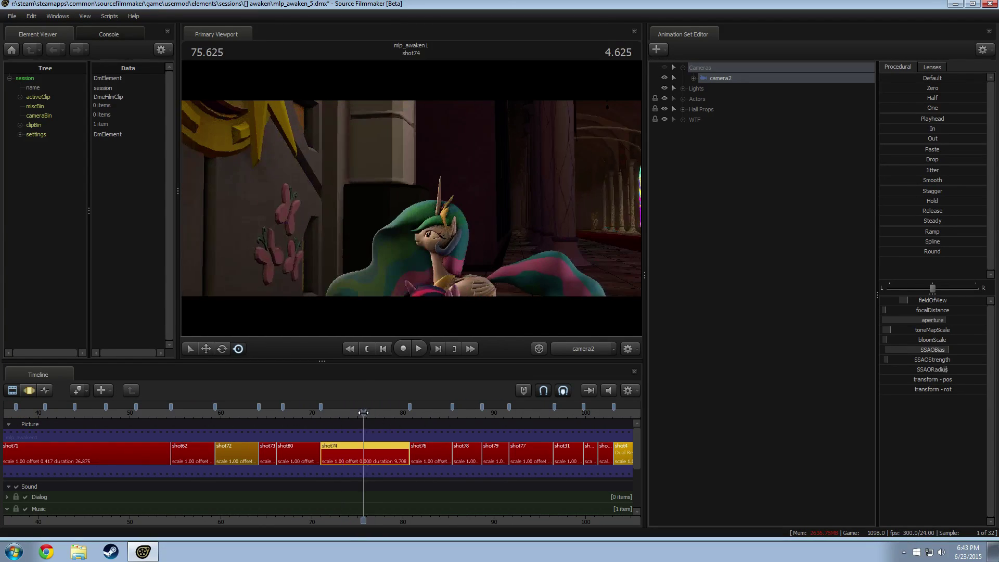
pyautogui.click(583, 350)
pyautogui.moveTo(458, 292); pyautogui.dragTo(547, 284)
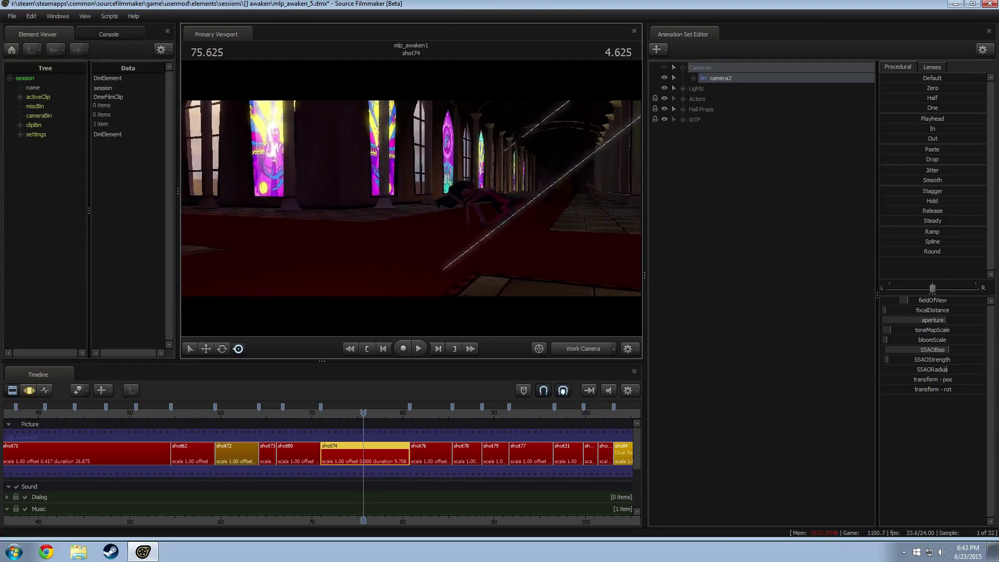
# Fly the Work Camera close to the purple pony in the hall and turn off viewport lighting.
pyautogui.press('w')
pyautogui.moveTo(411, 198)
pyautogui.mouseDown()
pyautogui.moveTo(438, 200)
pyautogui.moveTo(413, 200)
pyautogui.mouseUp()
pyautogui.rightClick(413, 198)
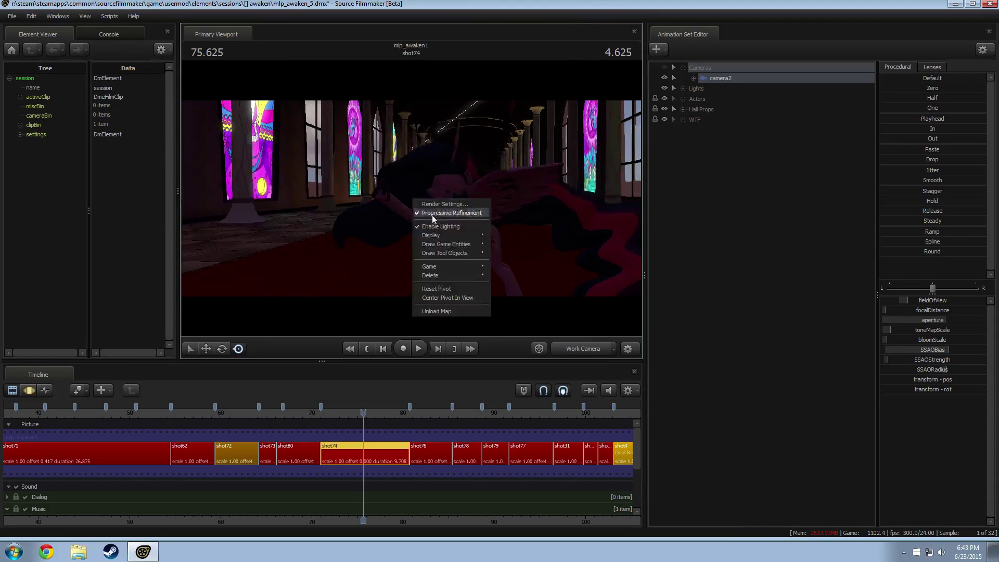
pyautogui.click(433, 214)
# Play and scrub shot74 between about 74 and 75 s to examine the purple pony's face and foreleg animation up close.
pyautogui.press('space')
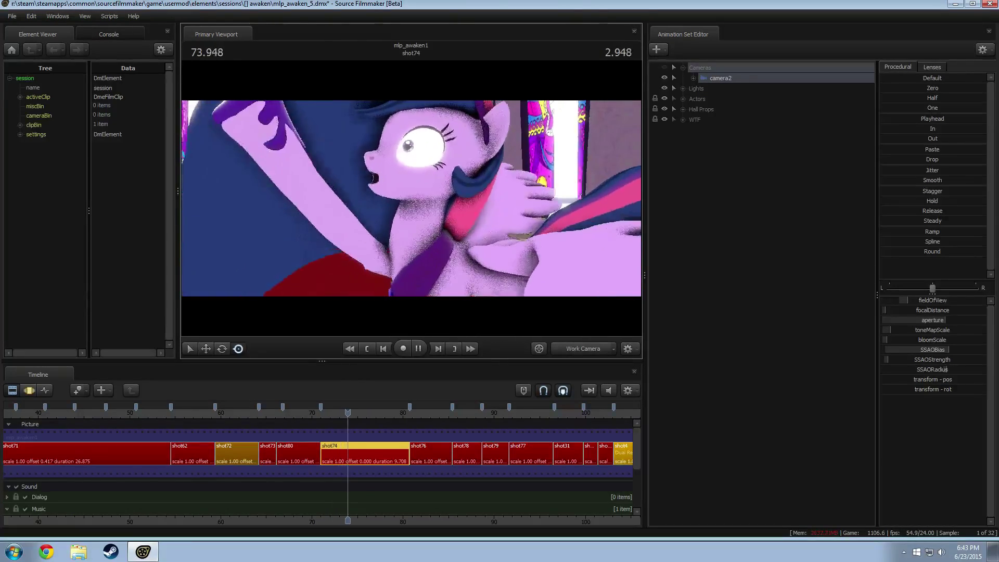
pyautogui.press('space')
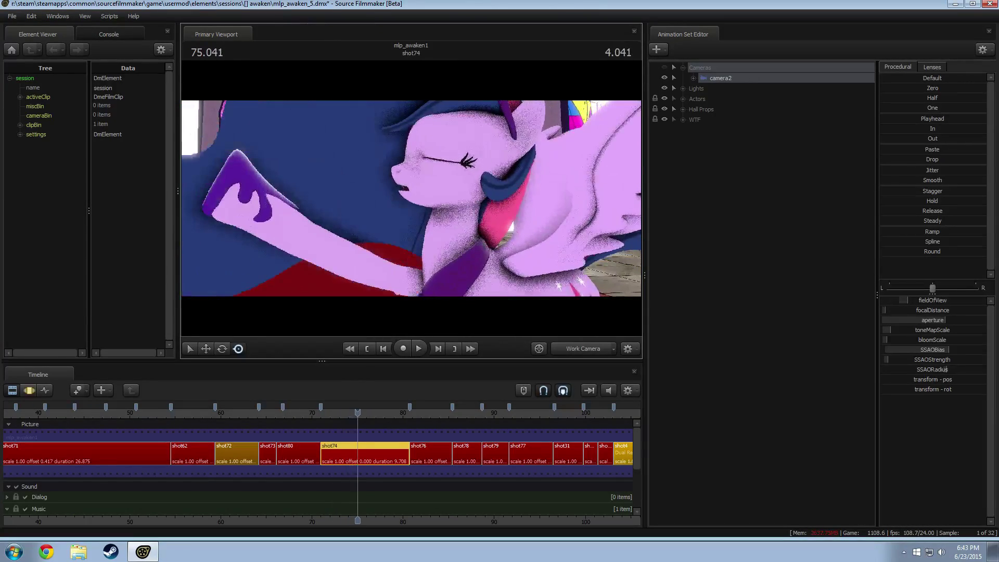
pyautogui.moveTo(357, 411); pyautogui.dragTo(352, 411)
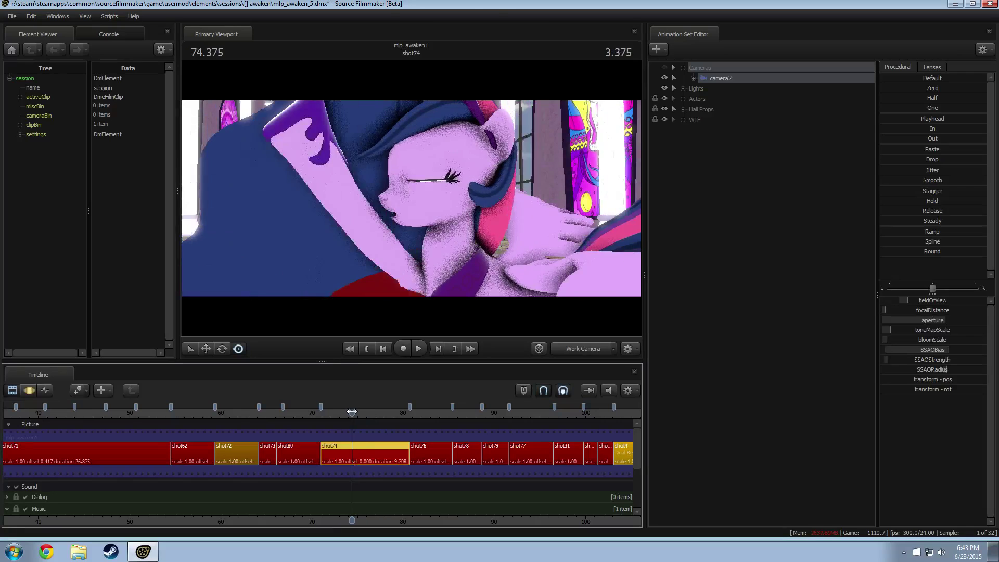
pyautogui.press('space')
pyautogui.click(349, 411)
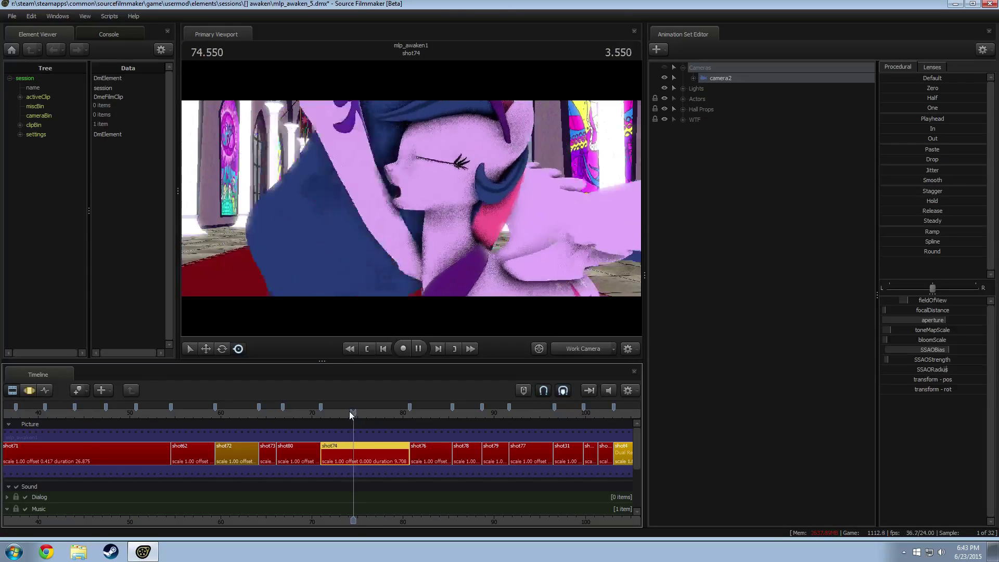
pyautogui.press('space')
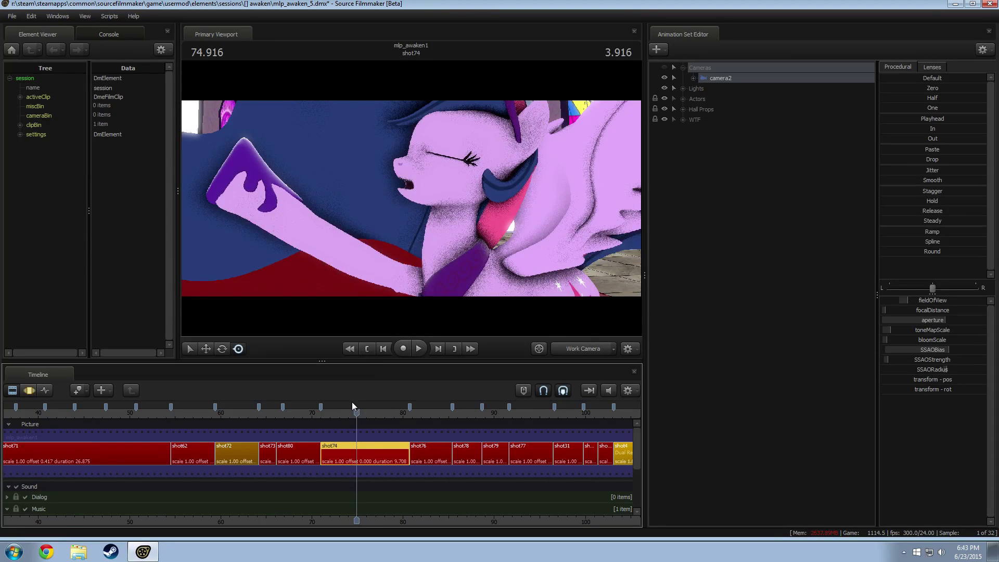
# Pull the Work Camera back to show the whole pony on the carpet and disable the Overlay Effects track.
pyautogui.moveTo(477, 206); pyautogui.dragTo(464, 221)
pyautogui.press('s')
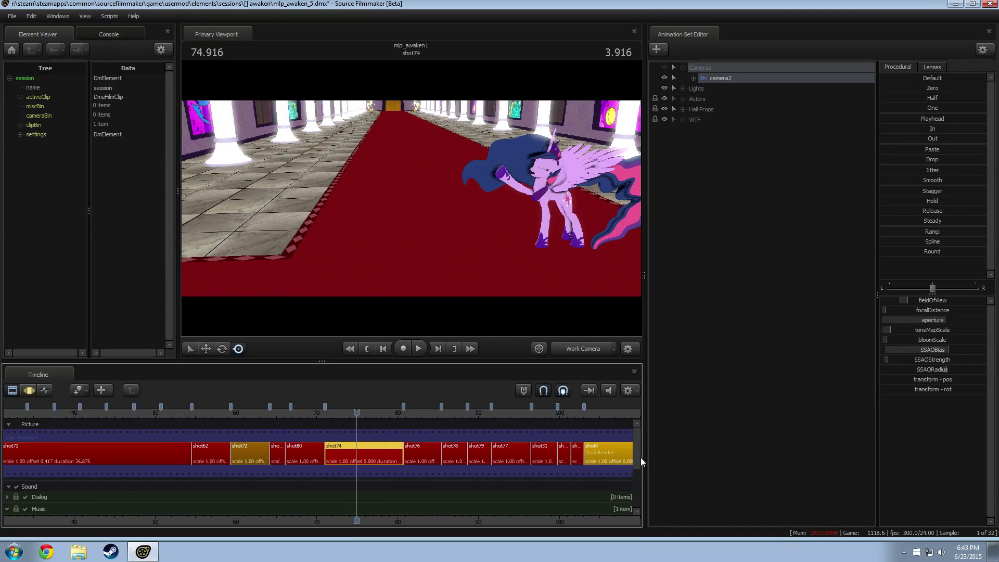
pyautogui.scroll(-3, 206, 498)
pyautogui.click(25, 507)
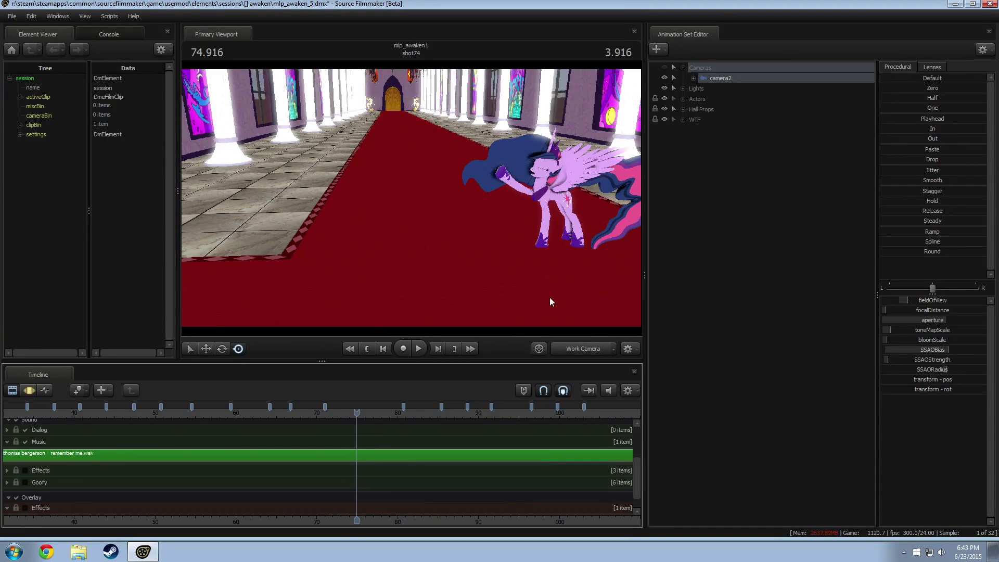
pyautogui.moveTo(552, 301); pyautogui.dragTo(542, 301)
pyautogui.scroll(3, 556, 449)
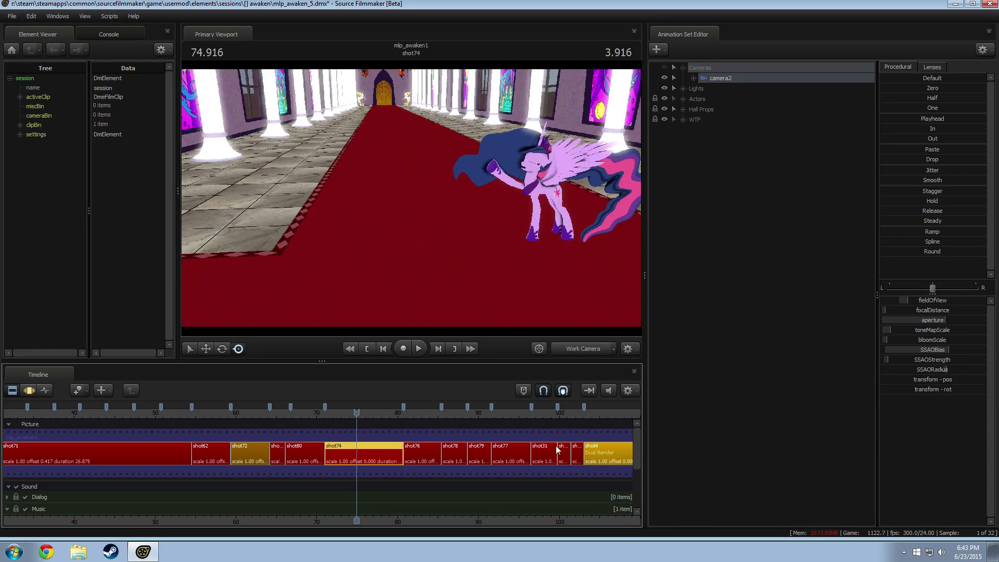
# Deselect camera2 in the Animation Set Editor.
pyautogui.click(792, 272)
pyautogui.rightClick(792, 271)
pyautogui.click(755, 298)
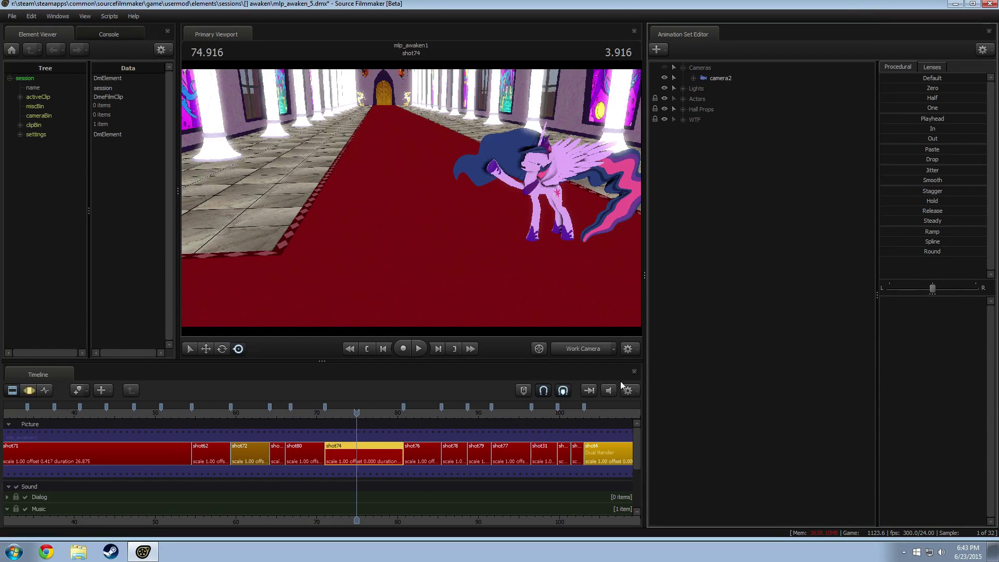
# Filter the models for "nightma" and create an animation set from vb_nightmaremoon.mdl.
pyautogui.rightClick(751, 266)
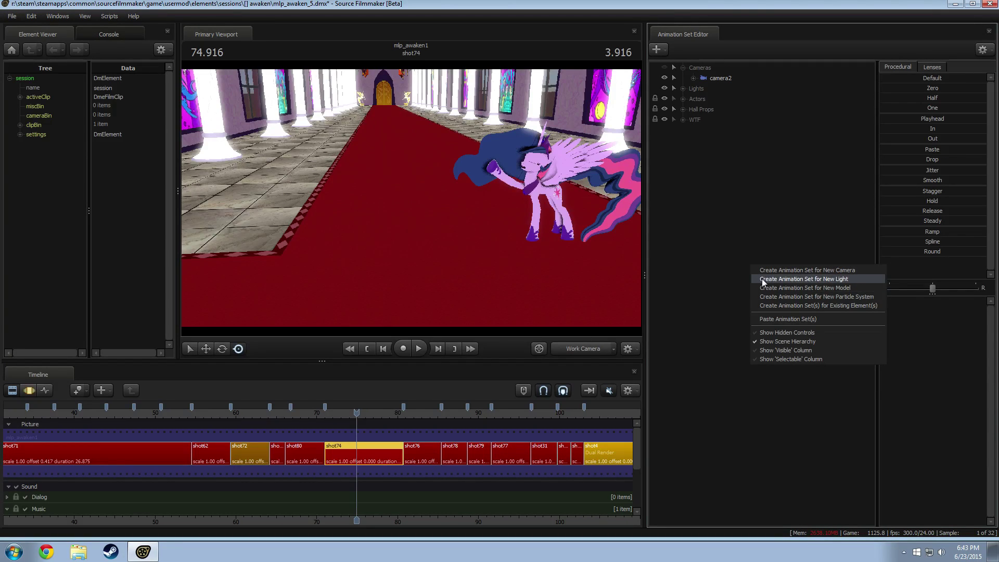
pyautogui.click(799, 288)
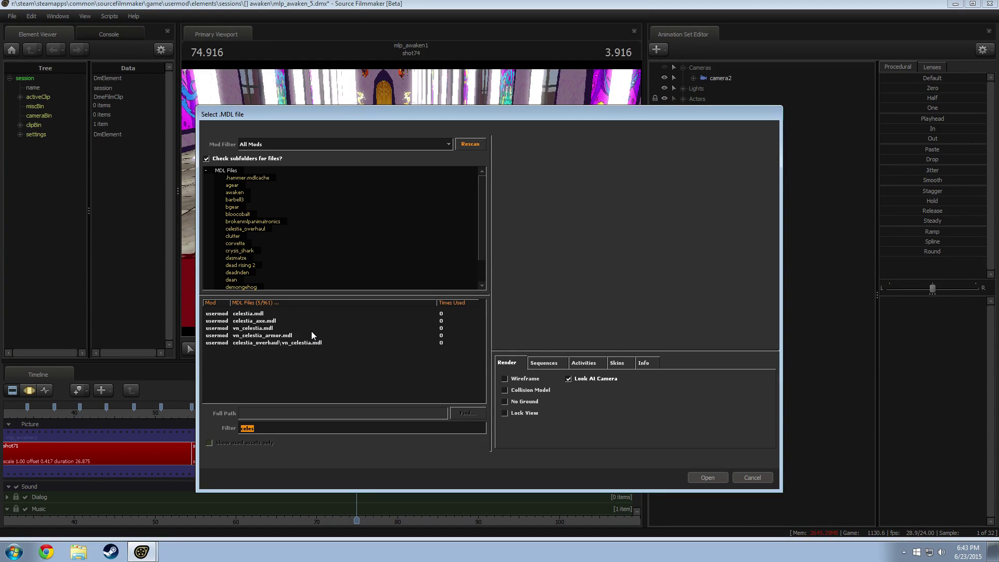
pyautogui.write('night')
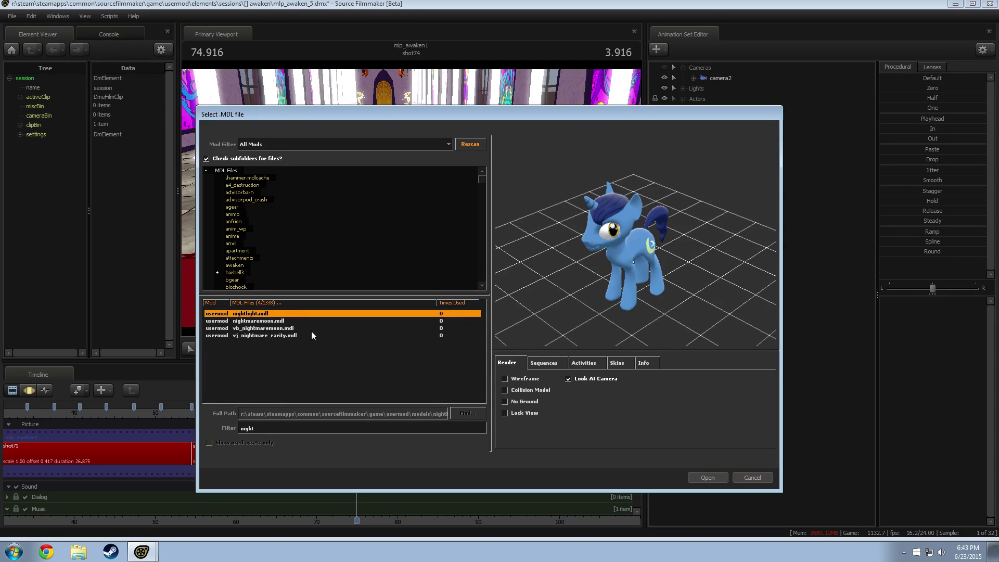
pyautogui.write('ma')
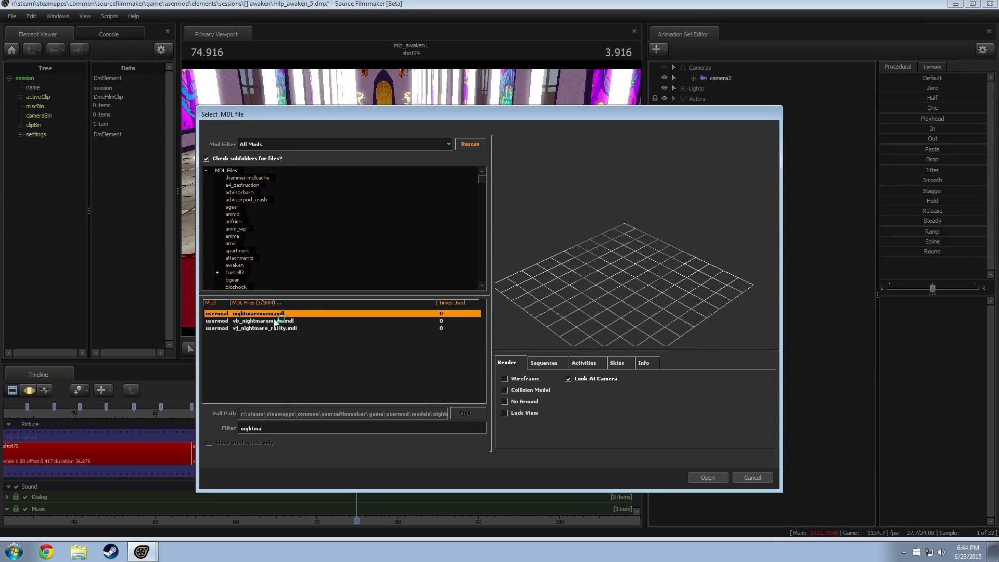
pyautogui.click(275, 321)
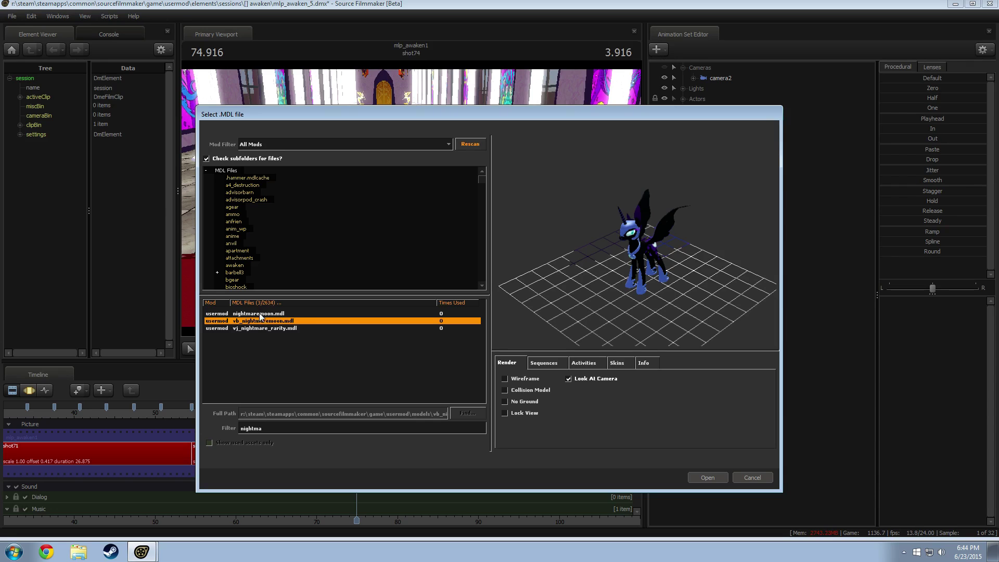
pyautogui.click(708, 478)
# Create a second new-model animation set from nightmaremoon.mdl.
pyautogui.rightClick(785, 263)
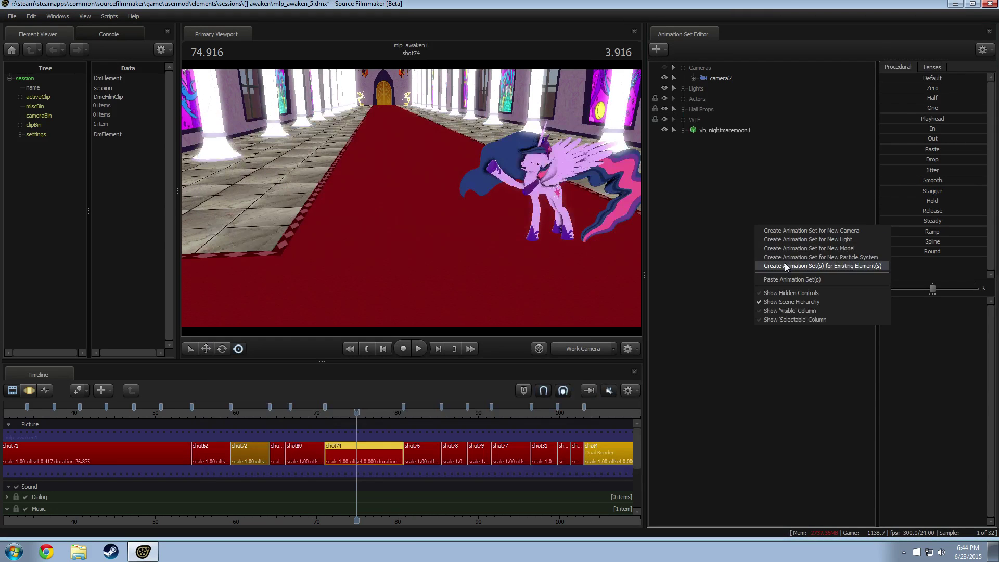
pyautogui.click(804, 248)
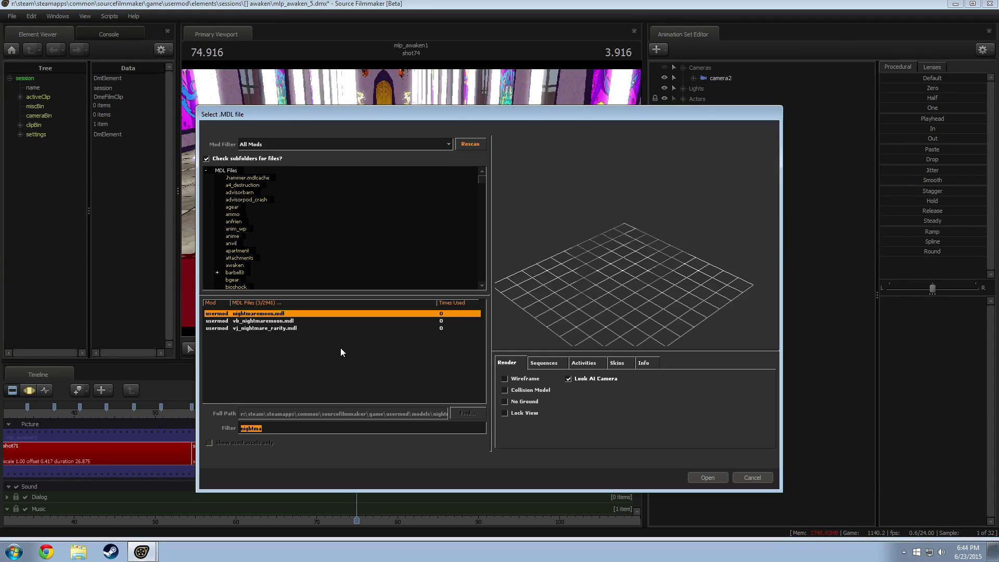
pyautogui.moveTo(627, 281)
pyautogui.mouseDown()
pyautogui.moveTo(606, 281)
pyautogui.moveTo(639, 279)
pyautogui.mouseUp()
pyautogui.click(708, 477)
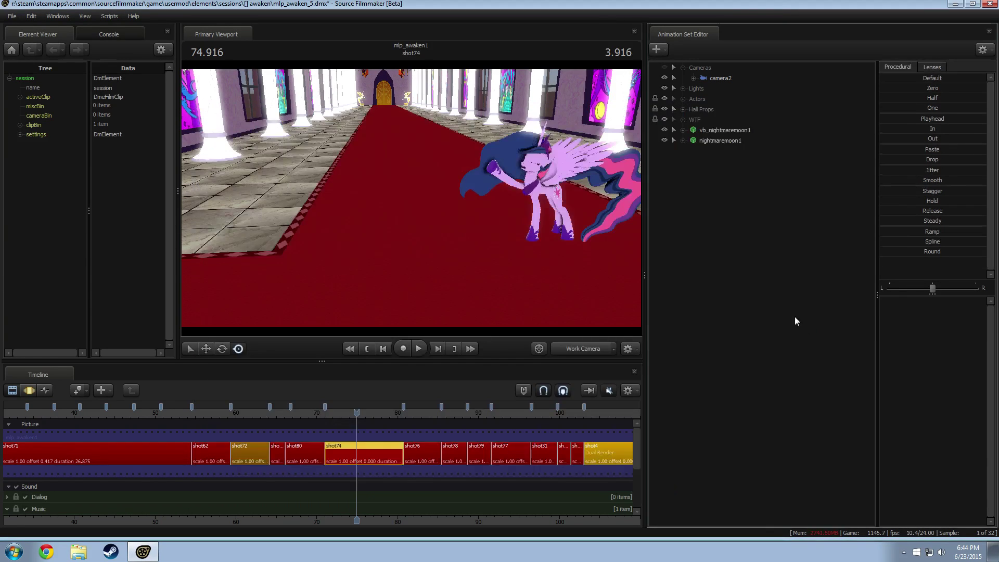
# With the entire timeline selected, move vb_nightmaremoon1 and nightmaremoon1 together onto the red carpet across from the purple pony.
pyautogui.click(733, 144)
pyautogui.moveTo(394, 202); pyautogui.dragTo(234, 198)
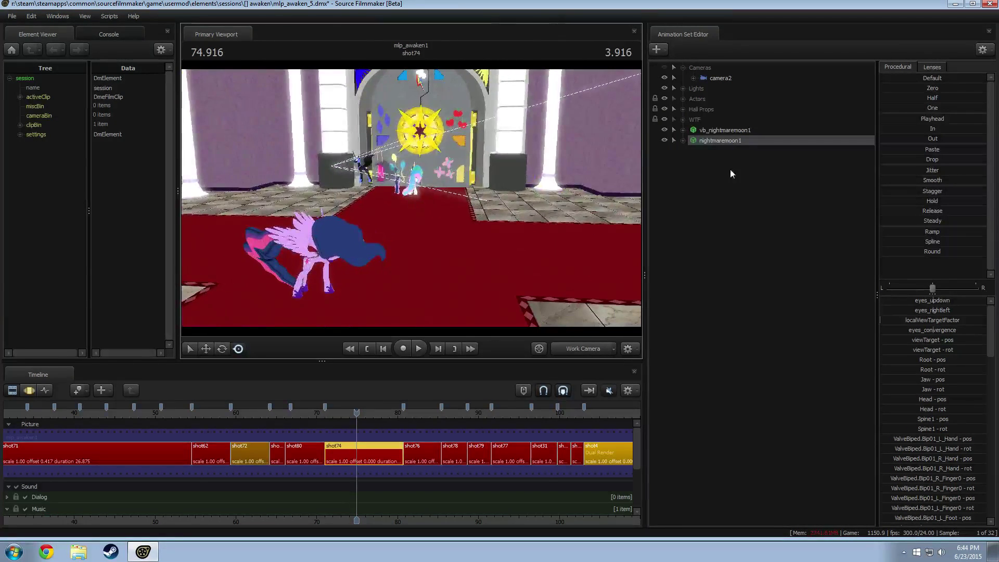
pyautogui.press('F3')
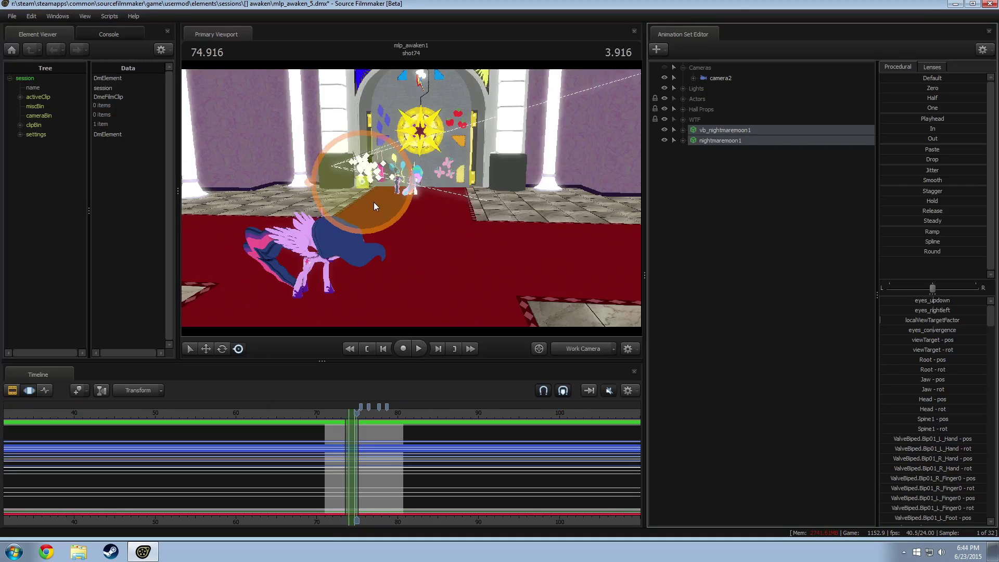
pyautogui.click(370, 475)
pyautogui.hotkey('ctrl', 'a')
pyautogui.moveTo(366, 188); pyautogui.dragTo(476, 278)
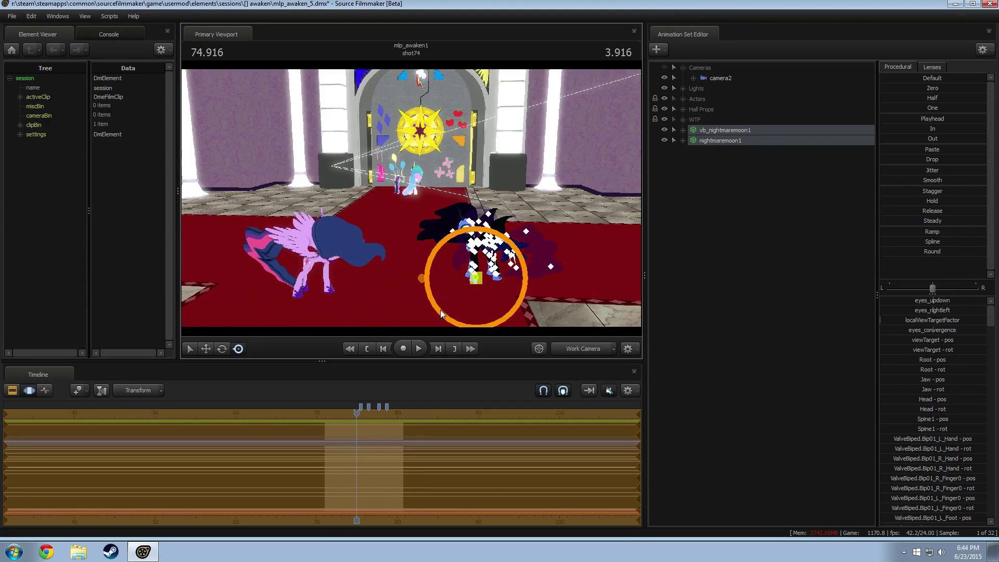
# Hide the WTP group and move nightmaremoon1 sideways along the carpet, away from vb_nightmaremoon1.
pyautogui.moveTo(345, 168); pyautogui.dragTo(615, 198)
pyautogui.click(666, 120)
pyautogui.press('w')
pyautogui.click(716, 139)
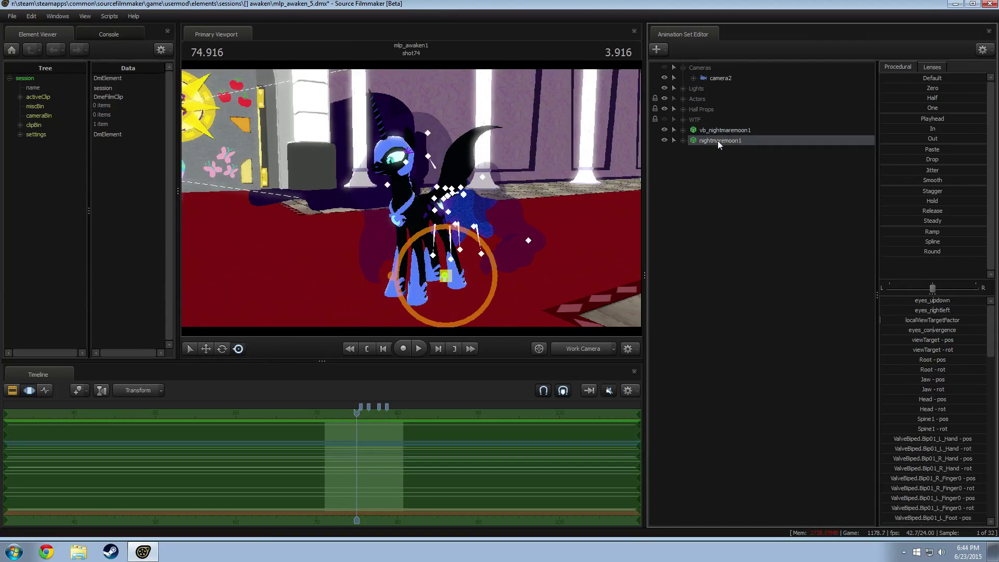
pyautogui.moveTo(424, 273); pyautogui.dragTo(510, 289)
# Enable viewport lighting to check the lit Nightmare Moon models, and disable it again.
pyautogui.rightClick(389, 196)
pyautogui.click(423, 221)
pyautogui.rightClick(417, 206)
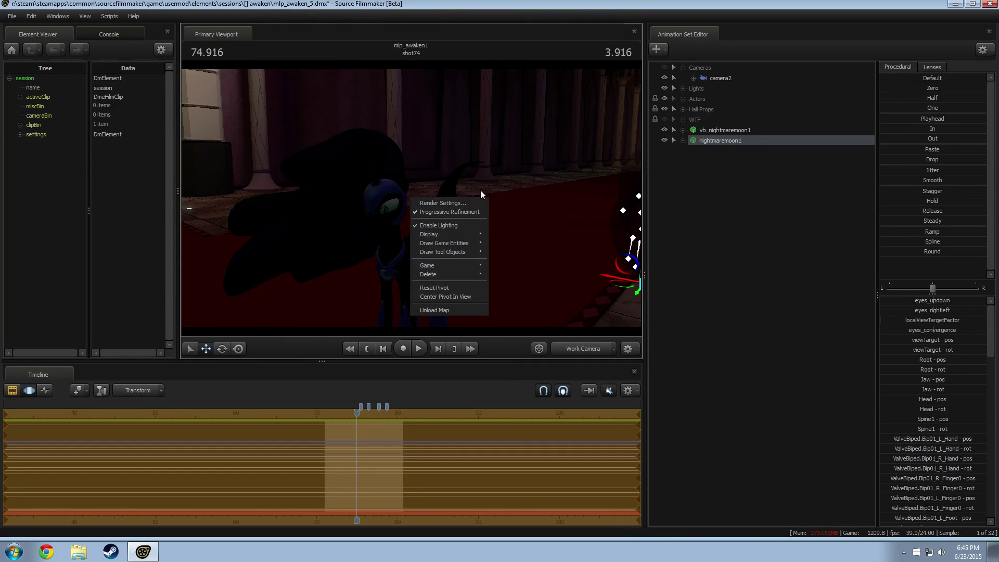
pyautogui.click(462, 226)
pyautogui.moveTo(462, 226); pyautogui.dragTo(411, 227)
# Add override materials to vb_nightmaremoon1.
pyautogui.rightClick(717, 141)
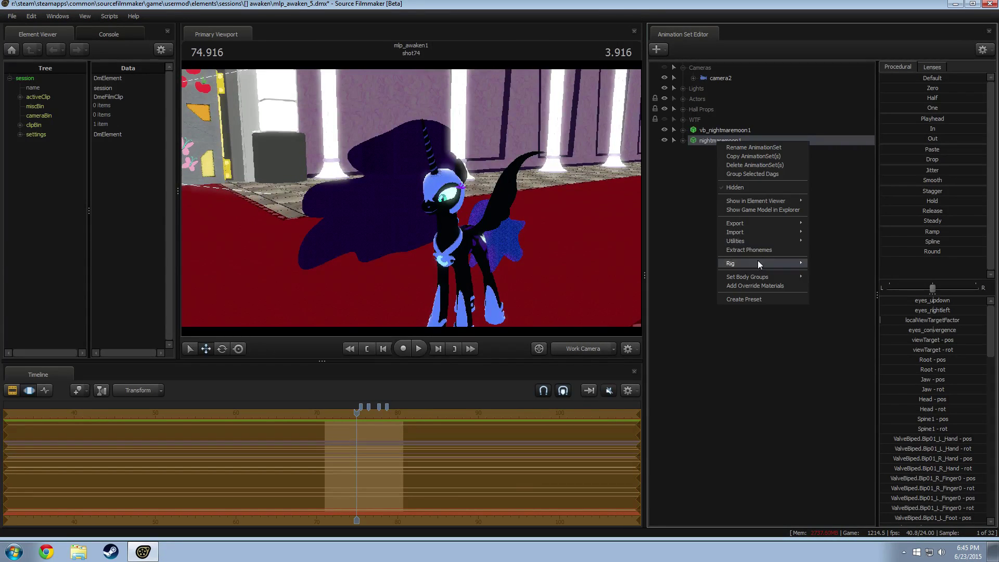
pyautogui.click(722, 133)
pyautogui.rightClick(723, 133)
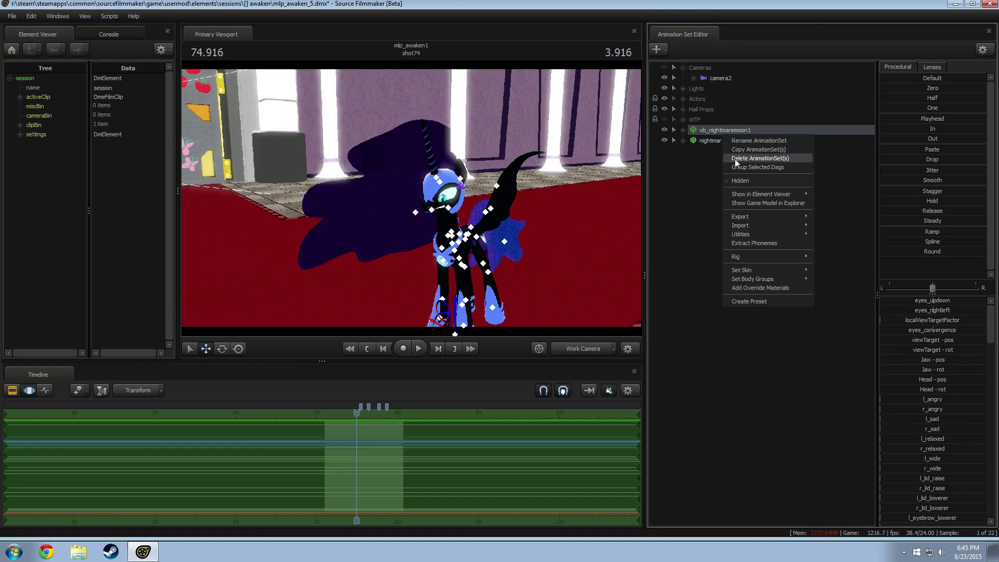
pyautogui.moveTo(763, 280)
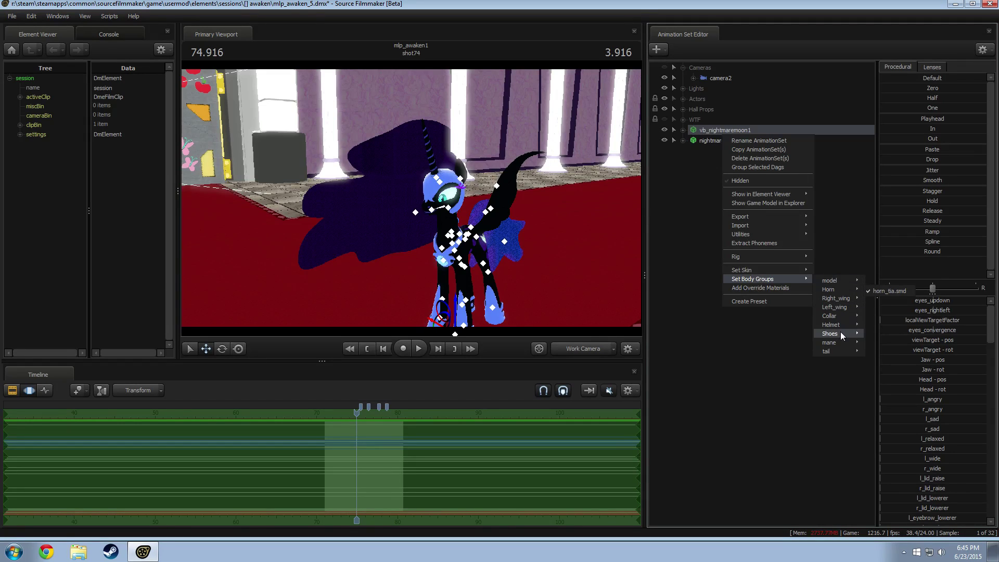
pyautogui.click(748, 151)
# Show vb_nightmaremoon1's game model in the Element Viewer and expand its materials down to the hair entry.
pyautogui.rightClick(715, 134)
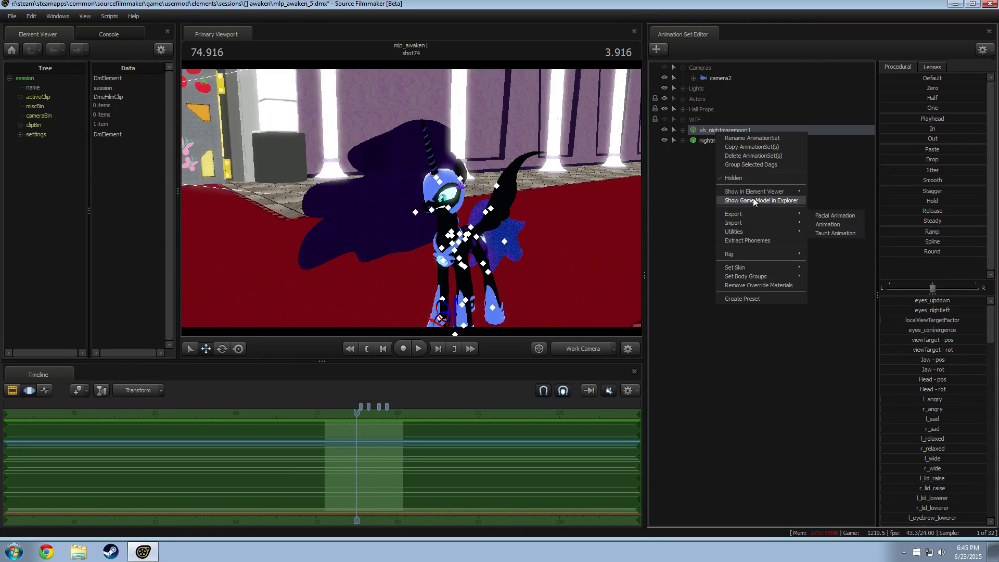
pyautogui.moveTo(754, 198)
pyautogui.click(830, 196)
pyautogui.click(20, 284)
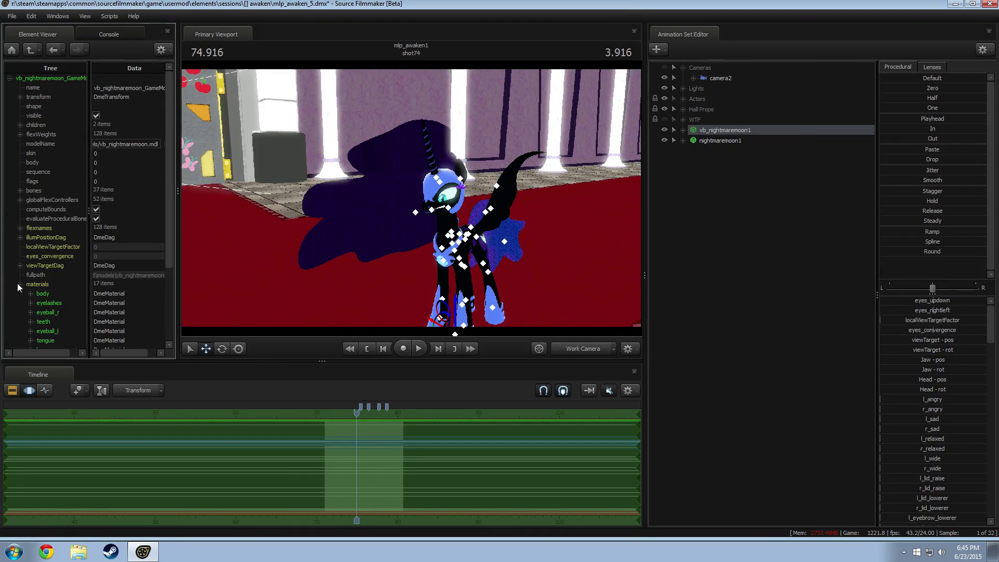
pyautogui.scroll(-2, 64, 298)
pyautogui.scroll(-1, 49, 284)
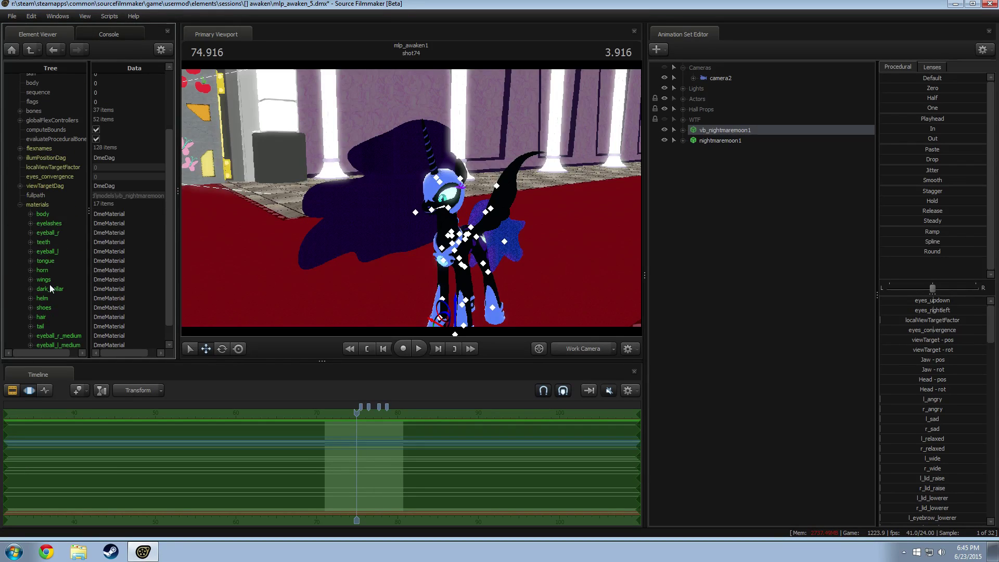
# Add a float attribute named $alpha to the hair material of vb_nightmaremoon1.
pyautogui.rightClick(40, 315)
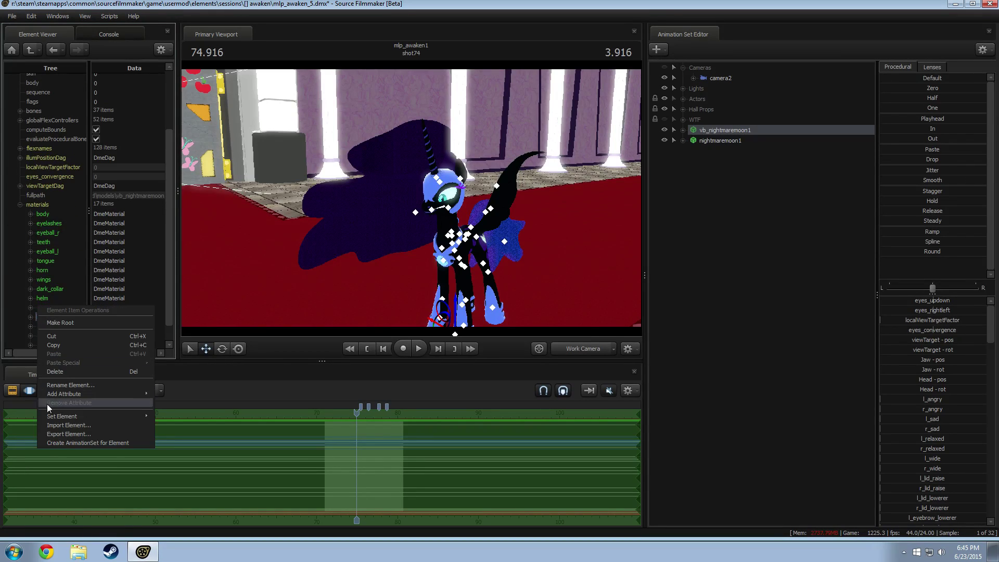
pyautogui.moveTo(67, 394)
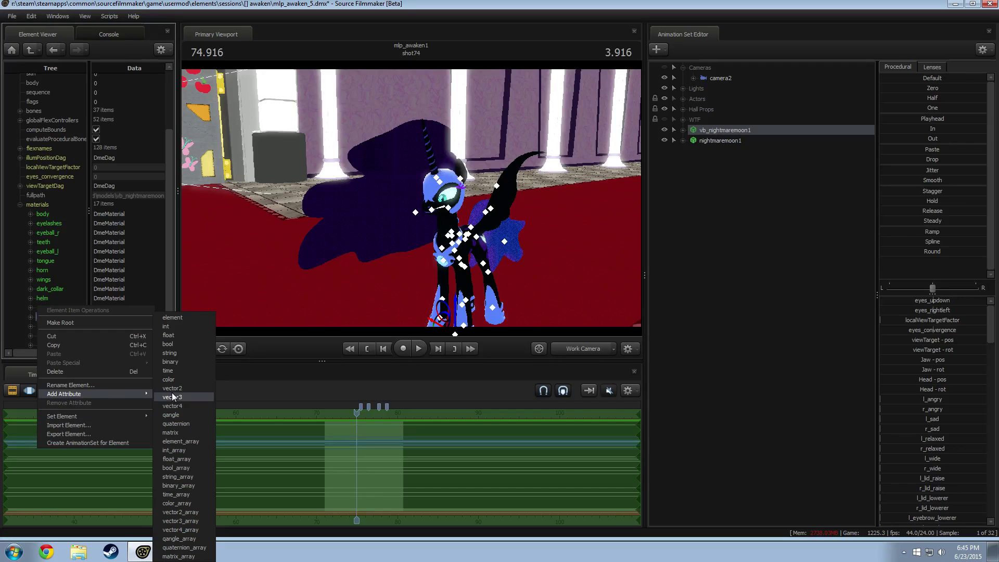
pyautogui.click(172, 335)
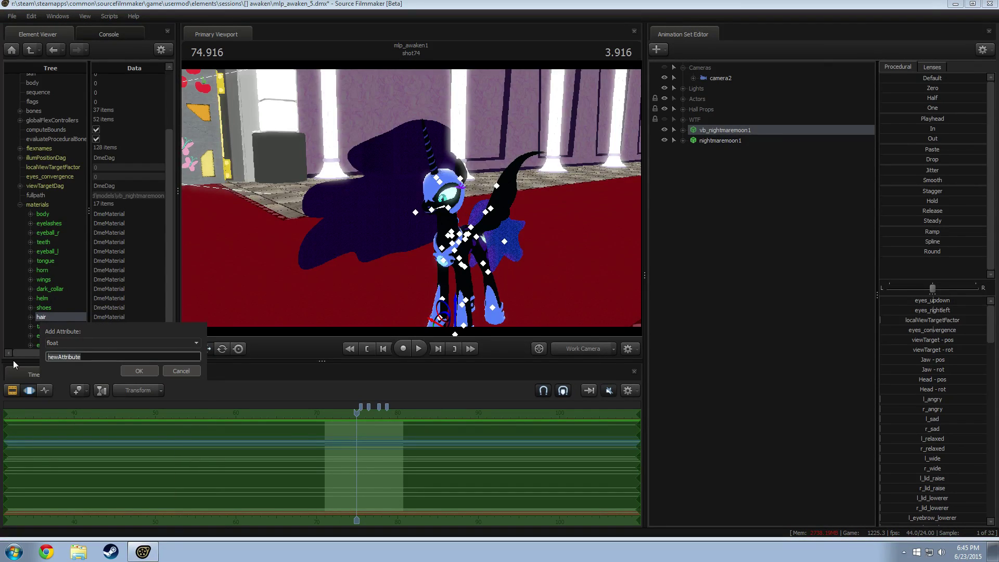
pyautogui.write('$alpha')
pyautogui.press('Return')
pyautogui.press('a')
pyautogui.moveTo(213, 245); pyautogui.dragTo(415, 202)
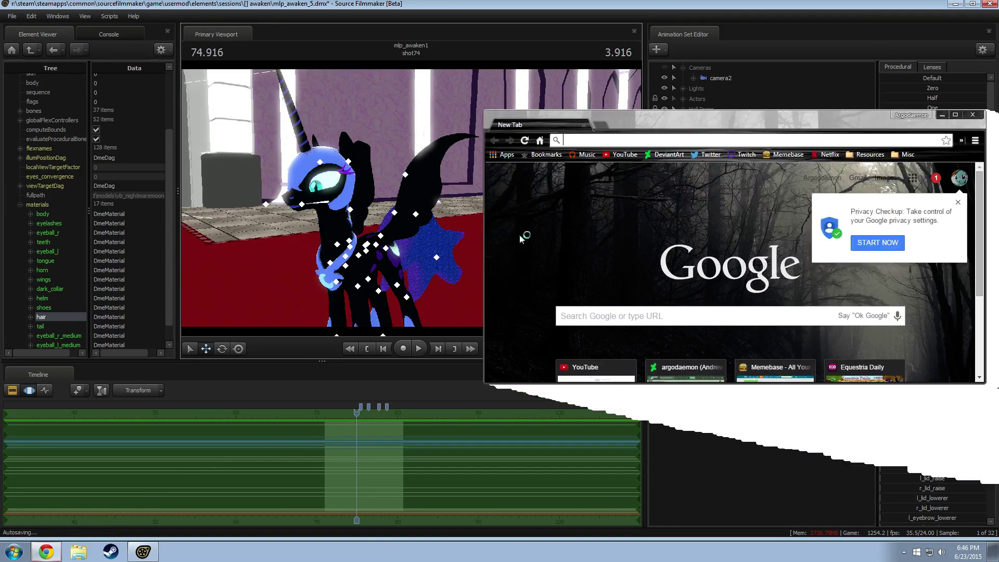
# Switch to Chrome and open the SFM-Ponies group page on DeviantArt.
pyautogui.click(673, 152)
pyautogui.moveTo(723, 126); pyautogui.dragTo(513, 41)
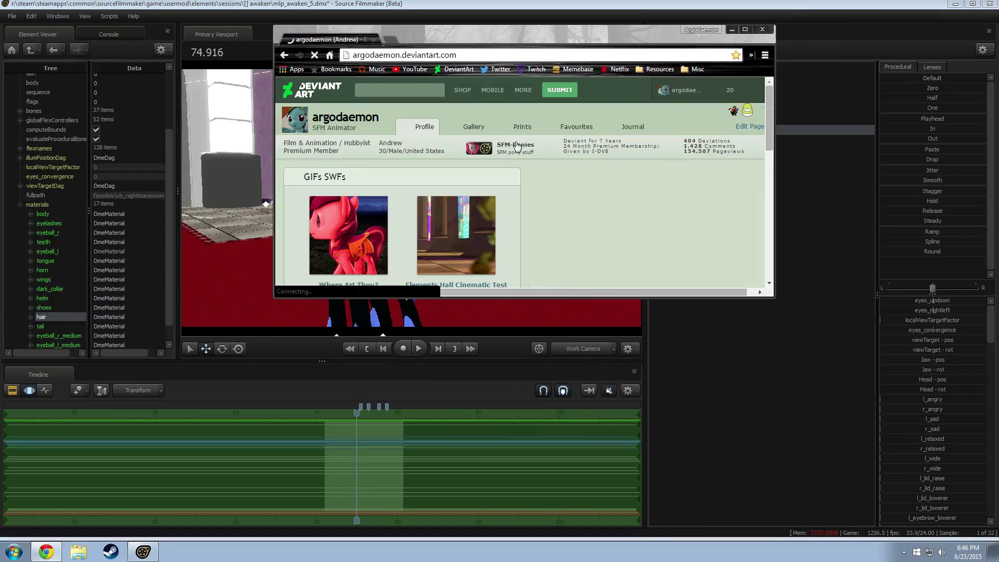
pyautogui.click(547, 147)
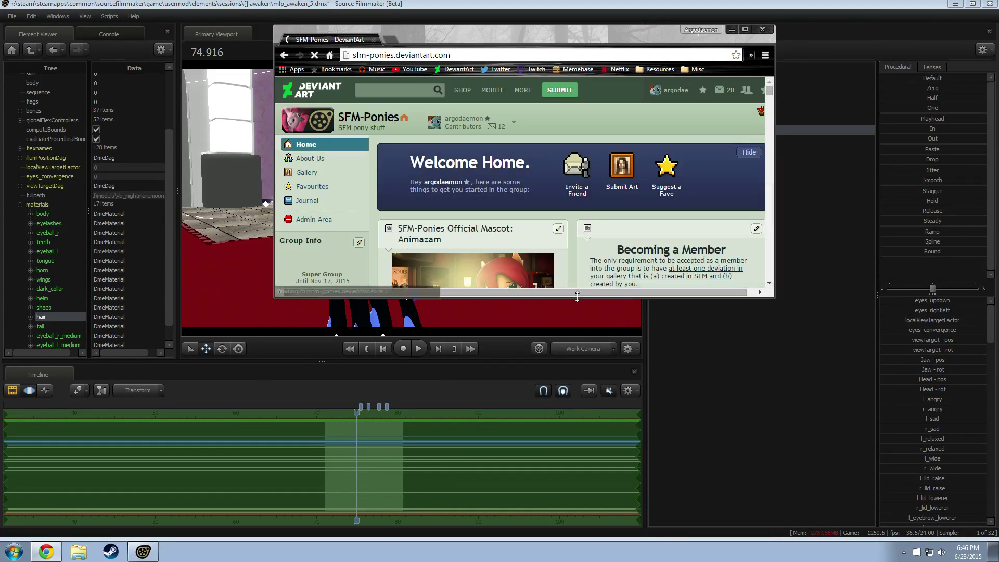
# Enlarge the browser window, look through the SFM-Ponies home page's journals and gallery folders, and open the group's further journal entries.
pyautogui.moveTo(575, 298); pyautogui.dragTo(574, 495)
pyautogui.scroll(-6, 686, 308)
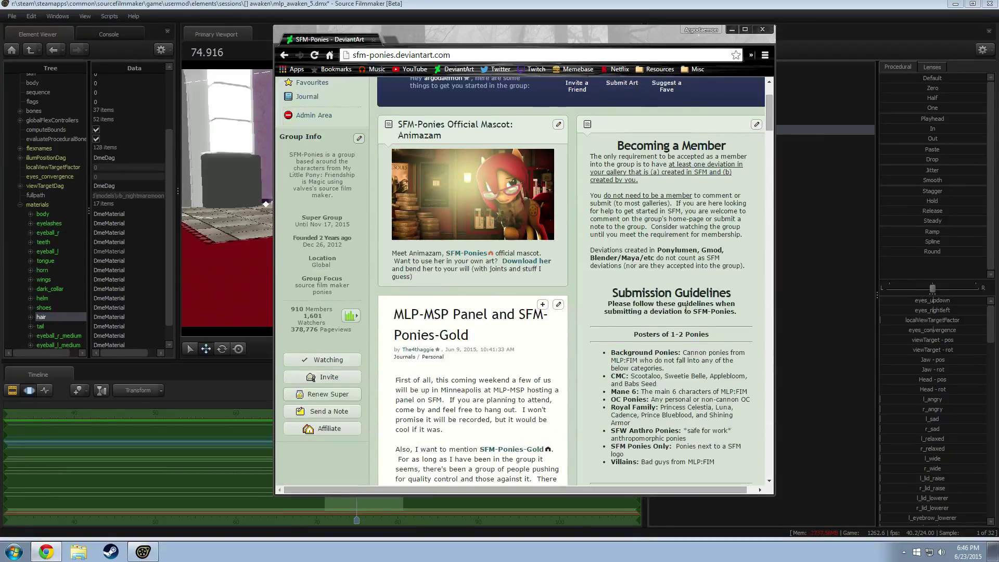
pyautogui.scroll(-15, 686, 308)
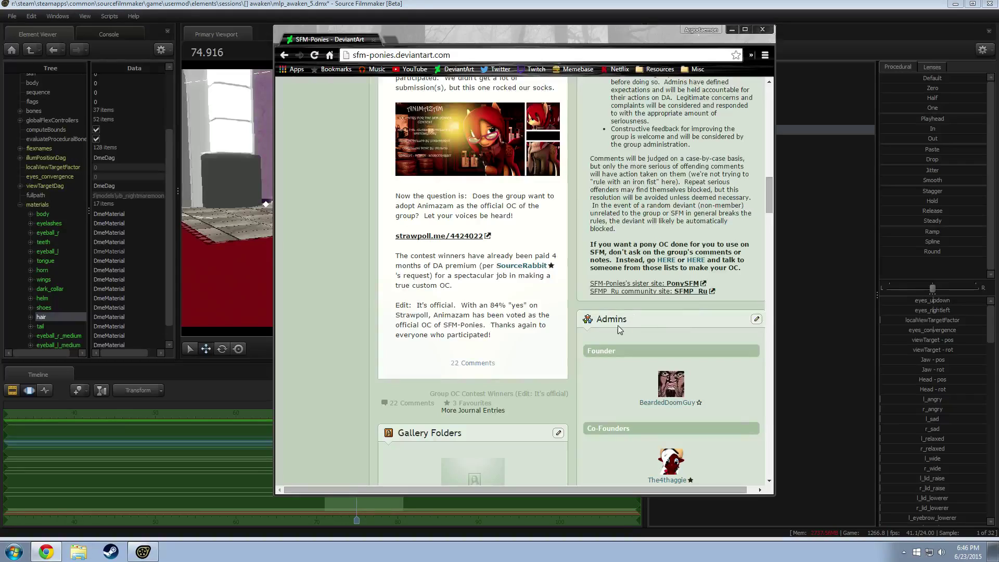
pyautogui.scroll(-5, 507, 420)
pyautogui.scroll(4, 509, 407)
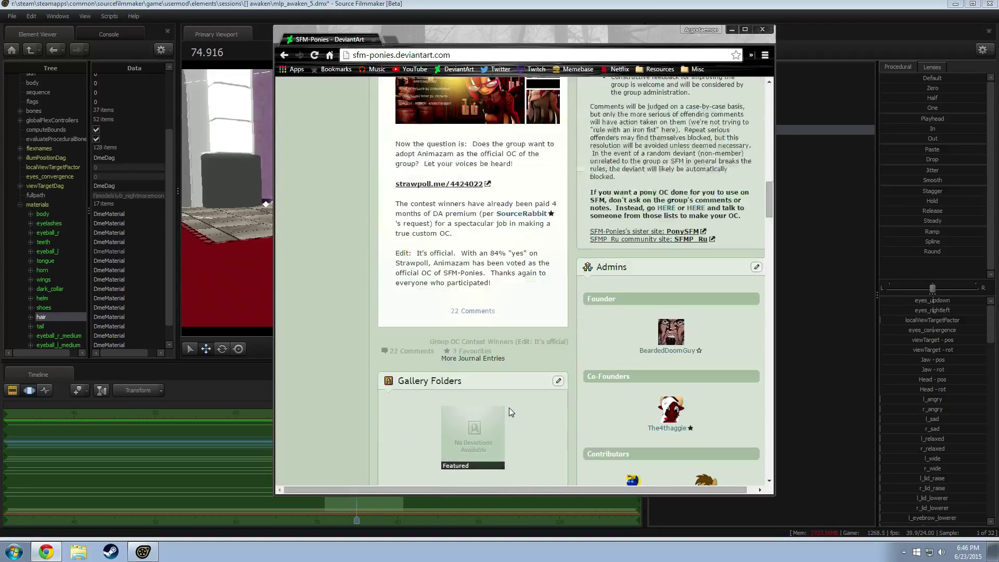
pyautogui.scroll(15, 477, 364)
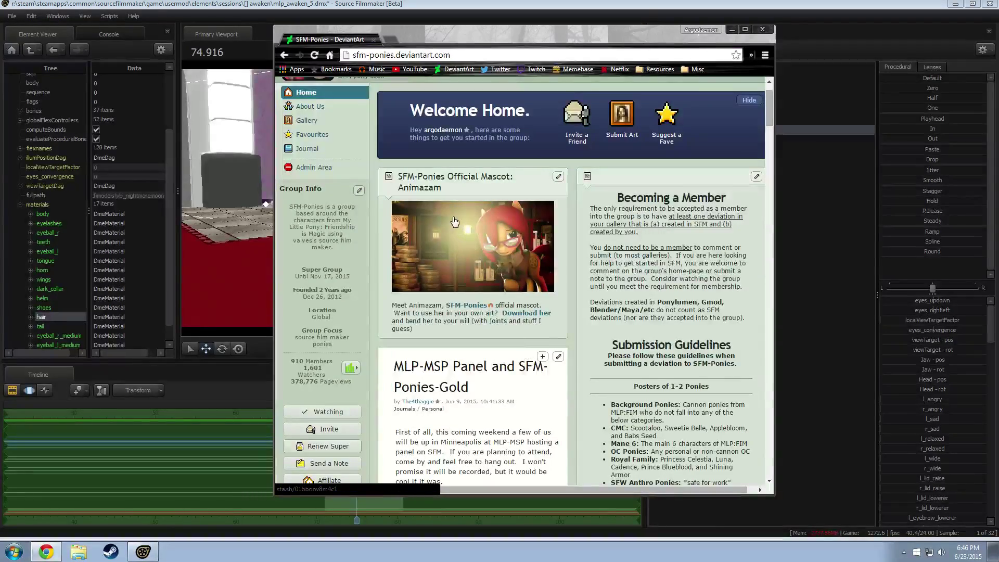
pyautogui.scroll(-15, 537, 343)
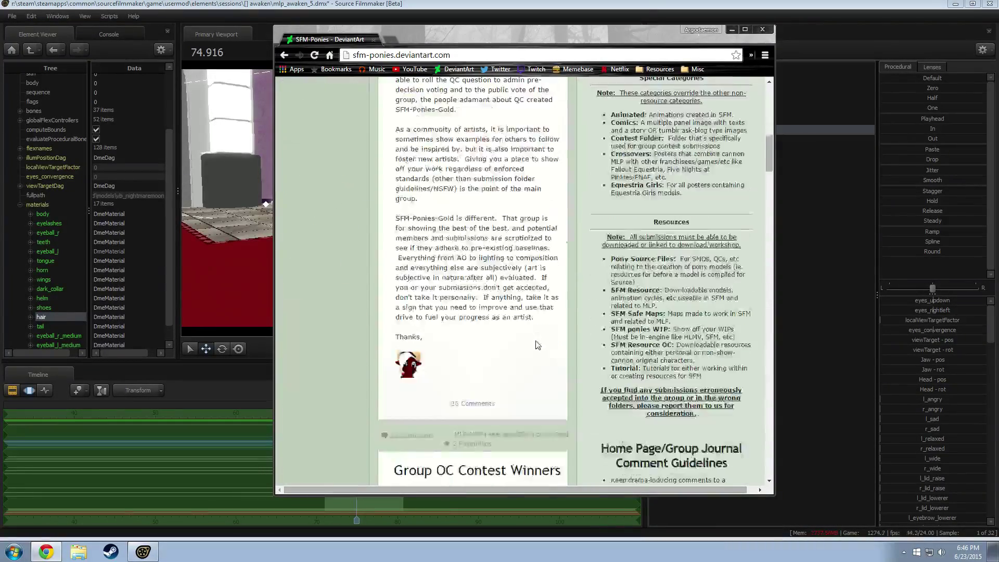
pyautogui.scroll(4, 503, 347)
pyautogui.scroll(-9, 490, 364)
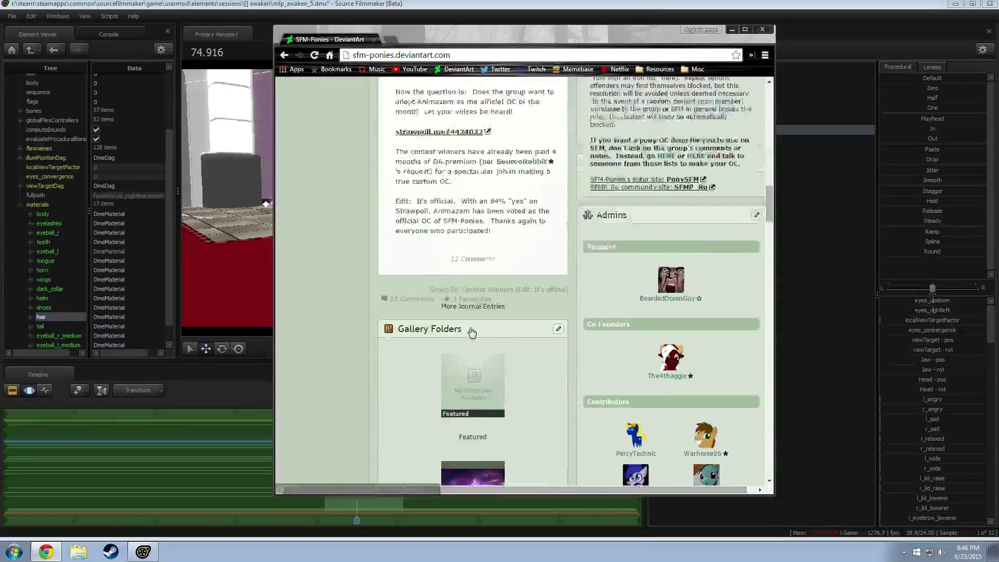
pyautogui.scroll(-20, 479, 381)
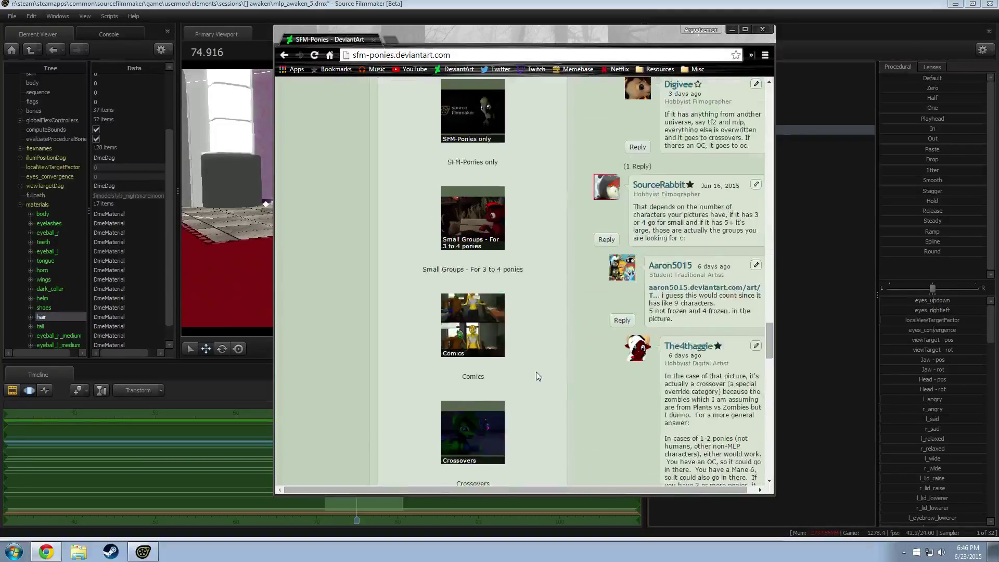
pyautogui.scroll(20, 541, 365)
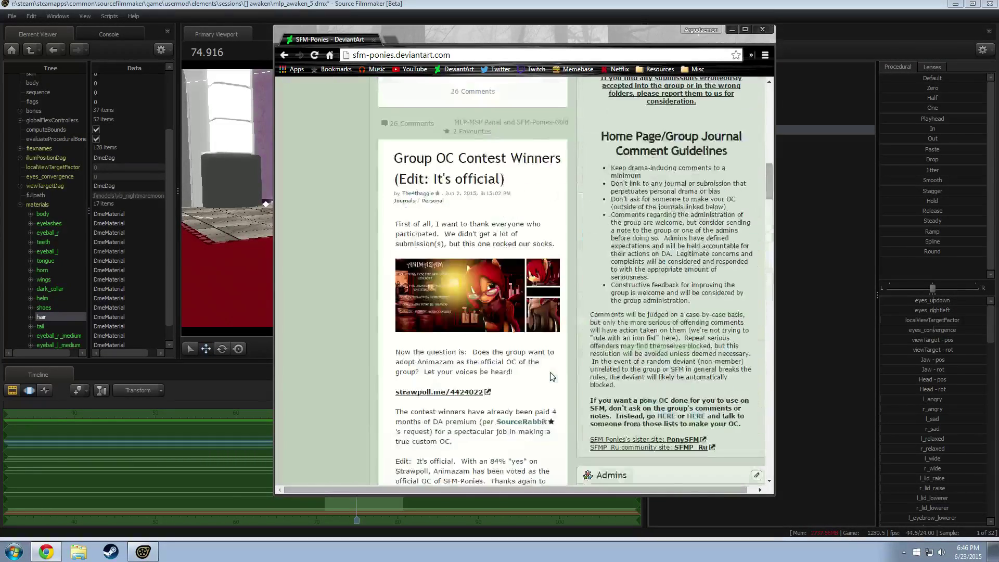
pyautogui.scroll(-4, 483, 341)
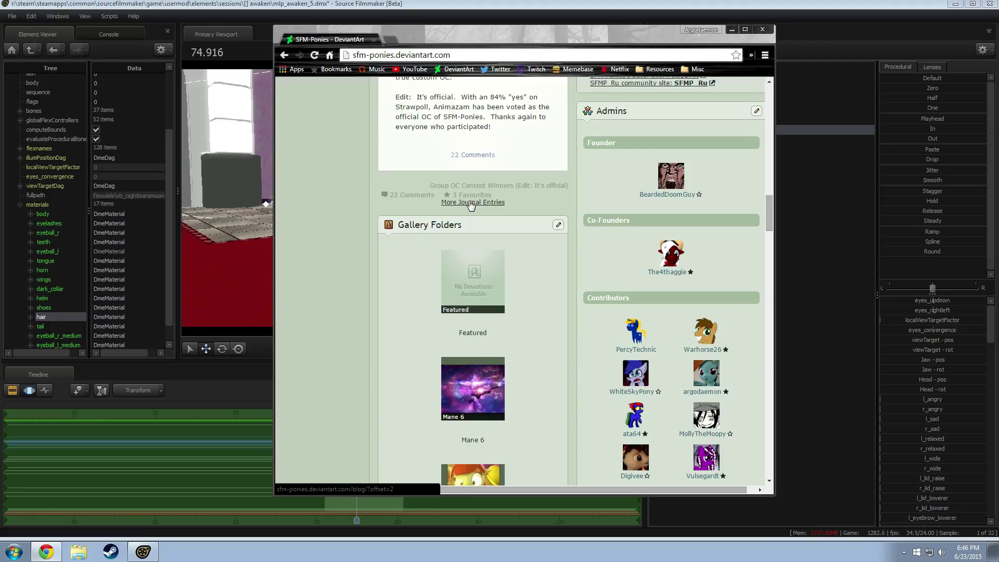
pyautogui.scroll(6, 471, 204)
pyautogui.scroll(-3, 476, 313)
pyautogui.click(478, 358)
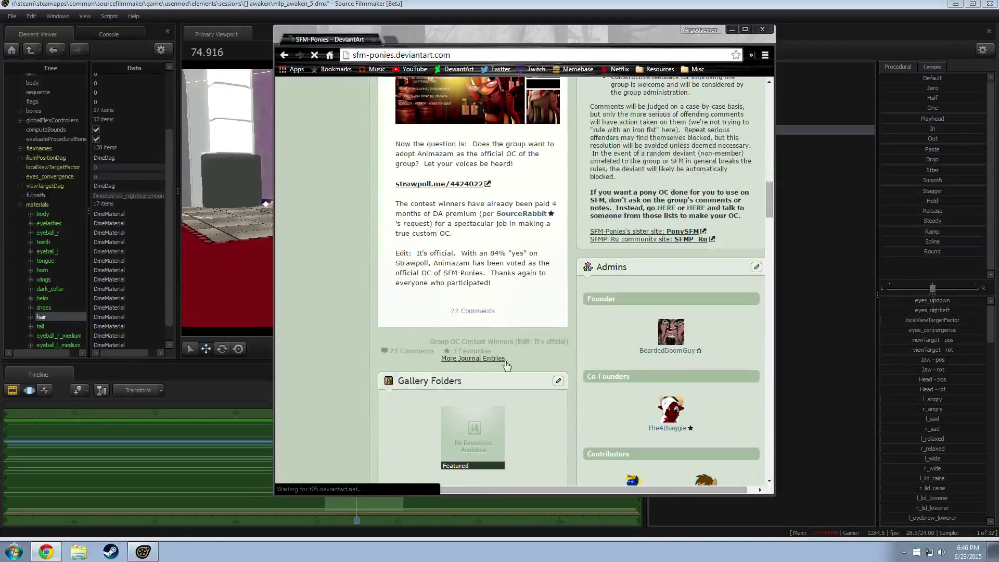
# Look through the older SFM-Ponies journal entries on the first two blog pages for related resources.
pyautogui.scroll(-15, 649, 362)
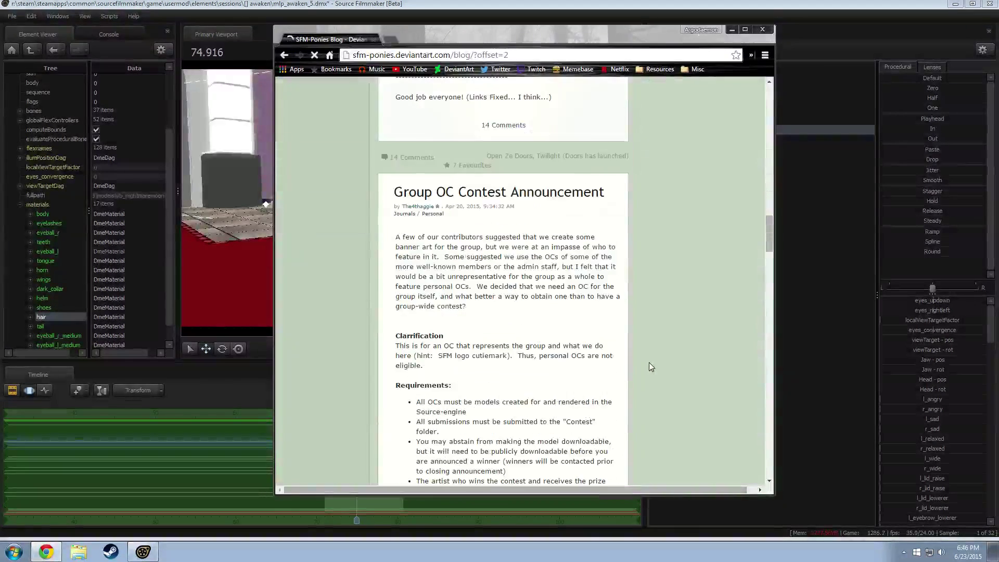
pyautogui.scroll(-15, 649, 362)
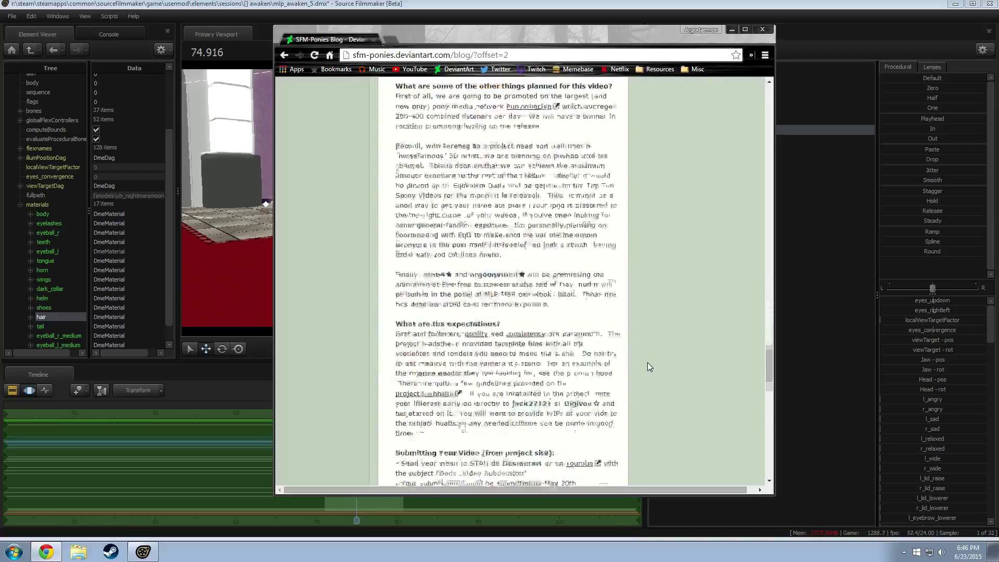
pyautogui.scroll(-6, 648, 362)
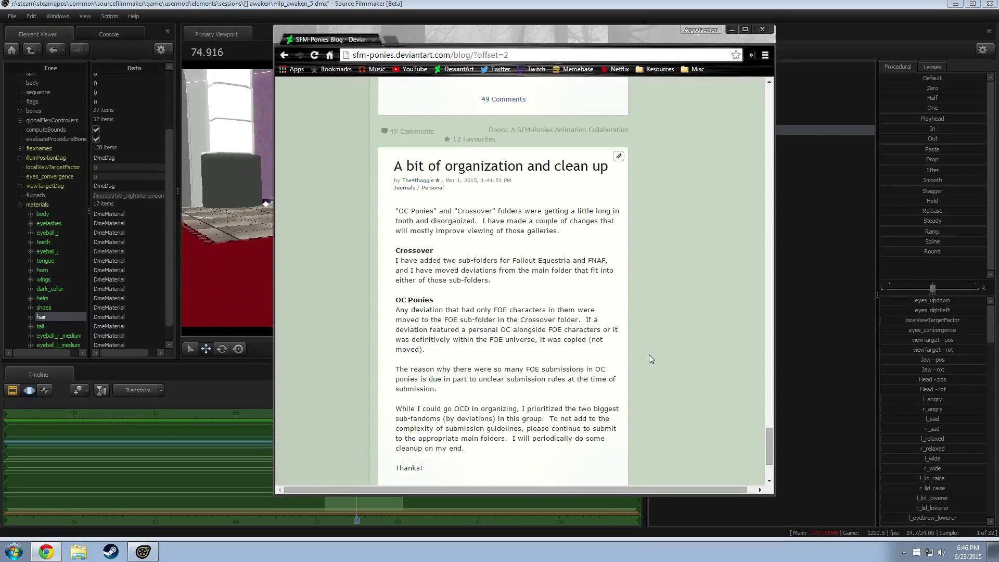
pyautogui.scroll(-3, 648, 354)
pyautogui.click(558, 429)
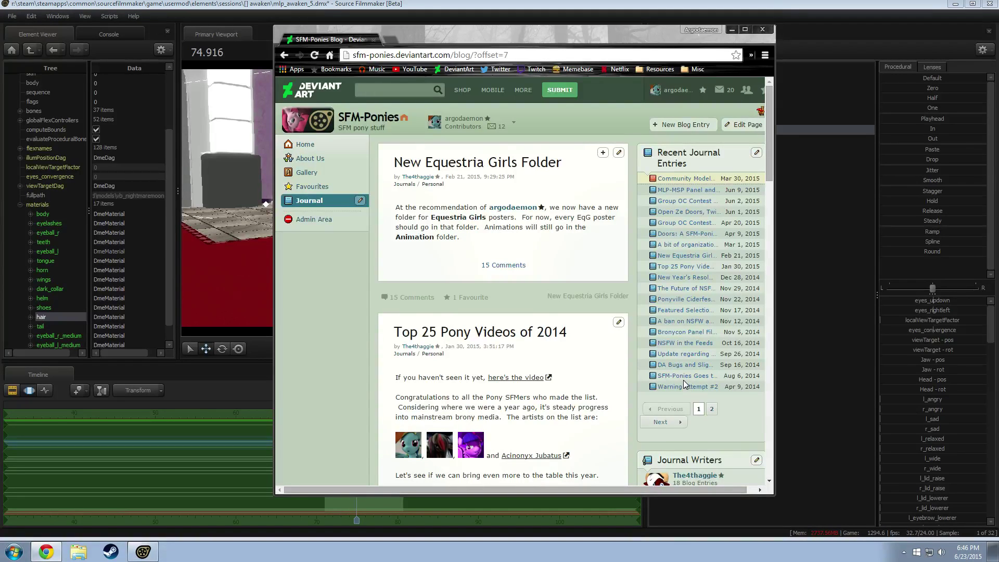
pyautogui.scroll(-15, 683, 380)
pyautogui.scroll(-12, 678, 373)
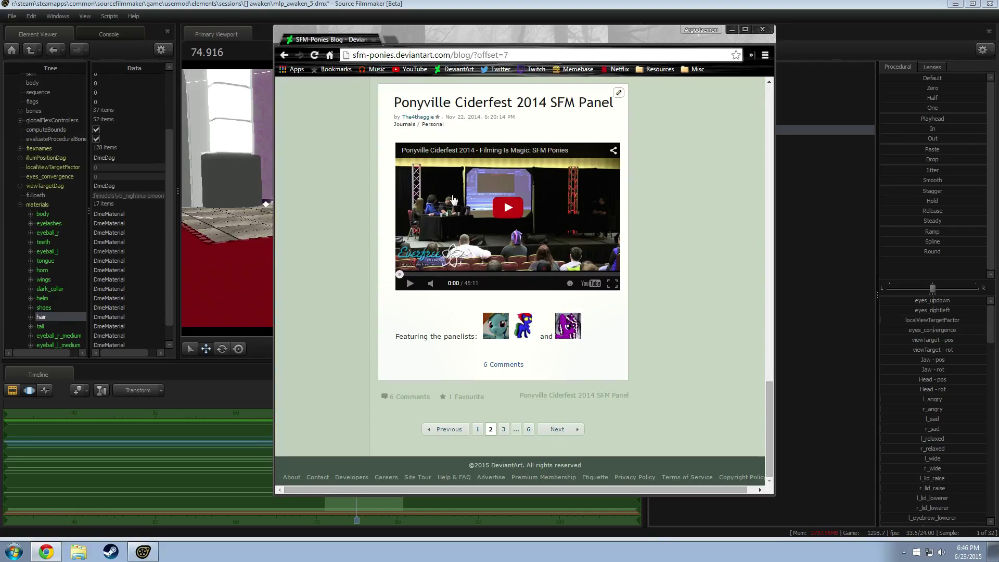
# Look through the third page of SFM-Ponies journal entries, return to the earlier page and close the browser to get back to Source Filmmaker.
pyautogui.click(560, 429)
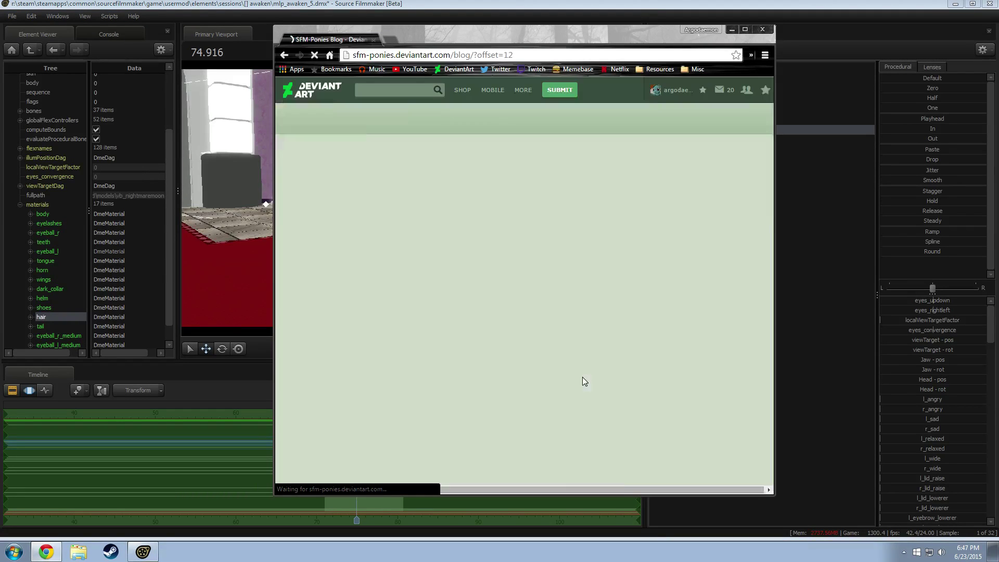
pyautogui.scroll(-10, 580, 342)
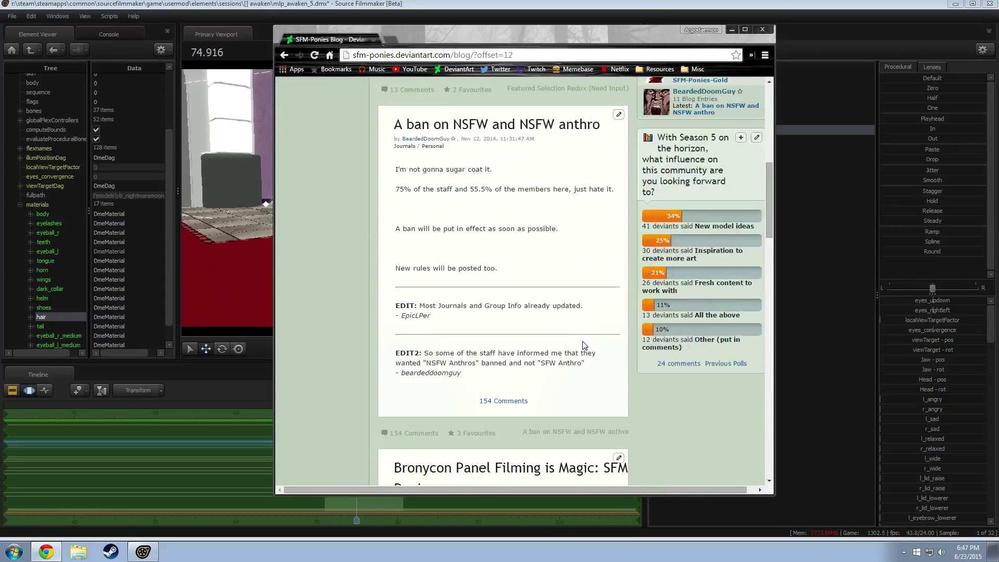
pyautogui.scroll(-4, 585, 346)
pyautogui.scroll(-7, 586, 346)
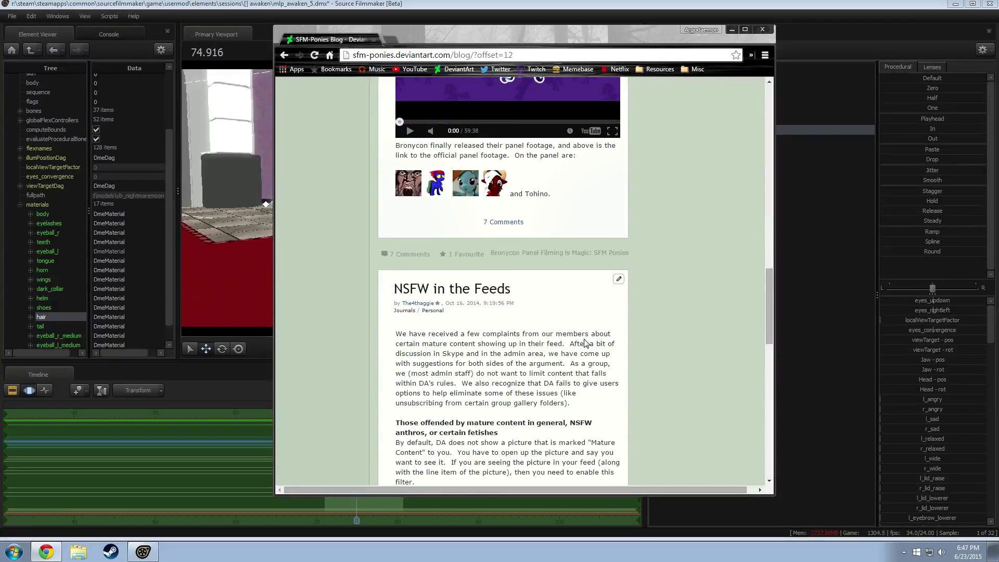
pyautogui.scroll(-12, 570, 324)
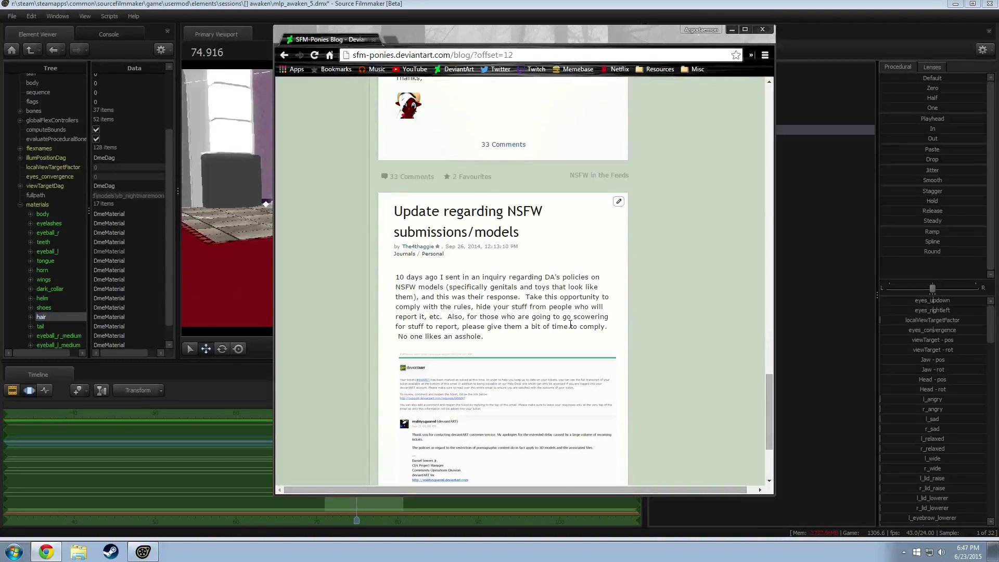
pyautogui.scroll(-3, 573, 327)
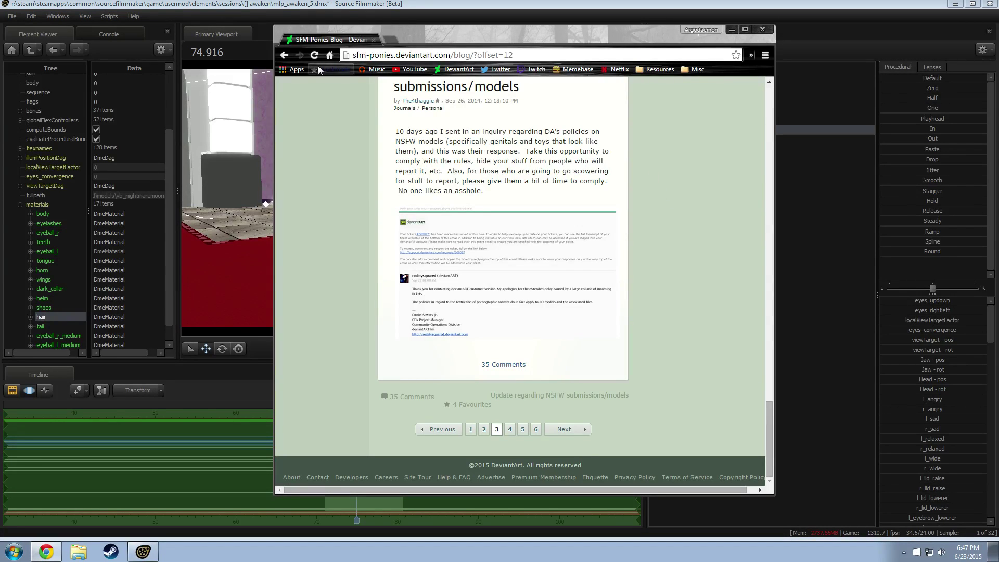
pyautogui.click(284, 55)
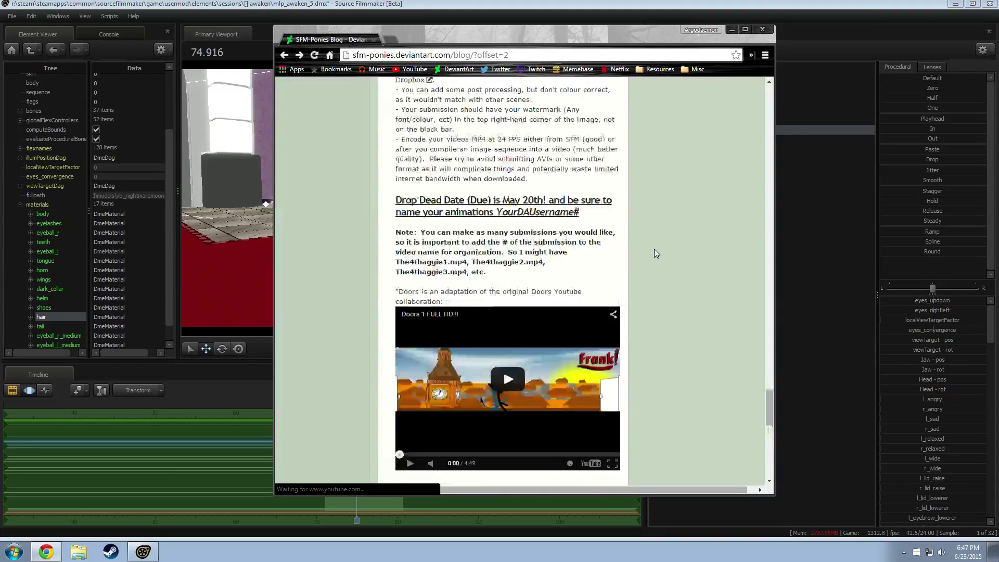
pyautogui.click(374, 39)
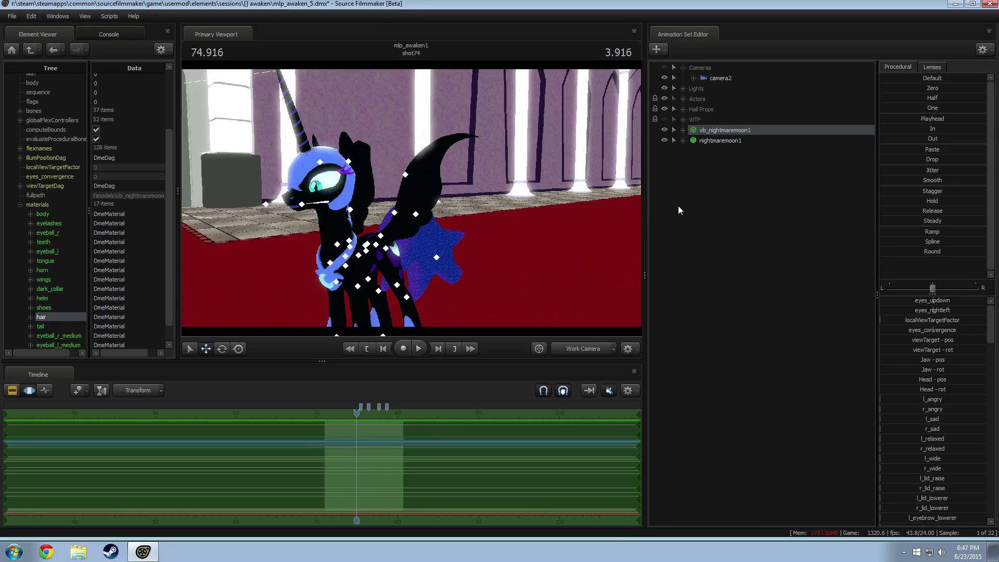
# Select nightmaremoon1 in the animation sets and add override materials to it.
pyautogui.moveTo(545, 208); pyautogui.dragTo(552, 201)
pyautogui.click(719, 140)
pyautogui.press('s')
pyautogui.moveTo(326, 237); pyautogui.dragTo(326, 238)
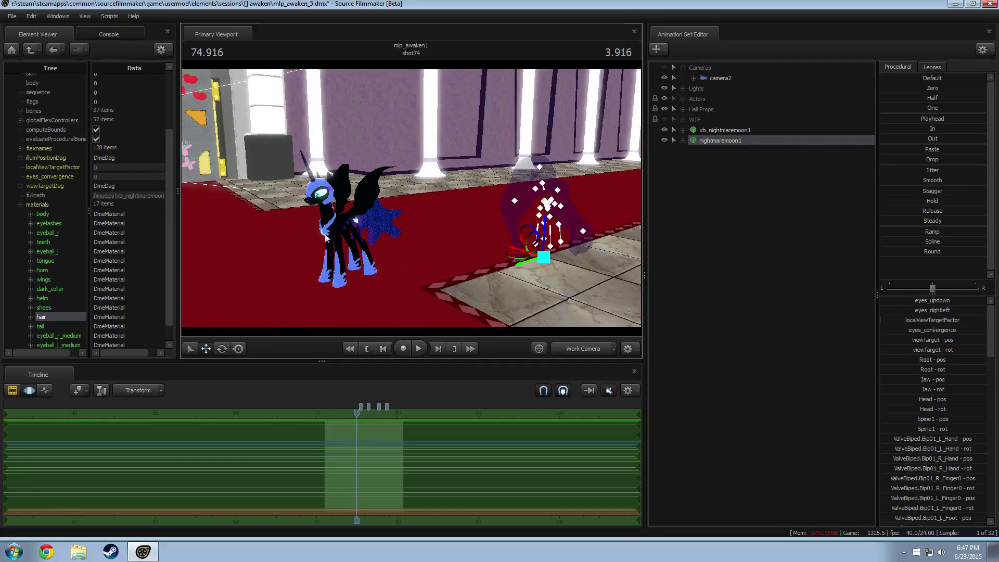
pyautogui.rightClick(698, 142)
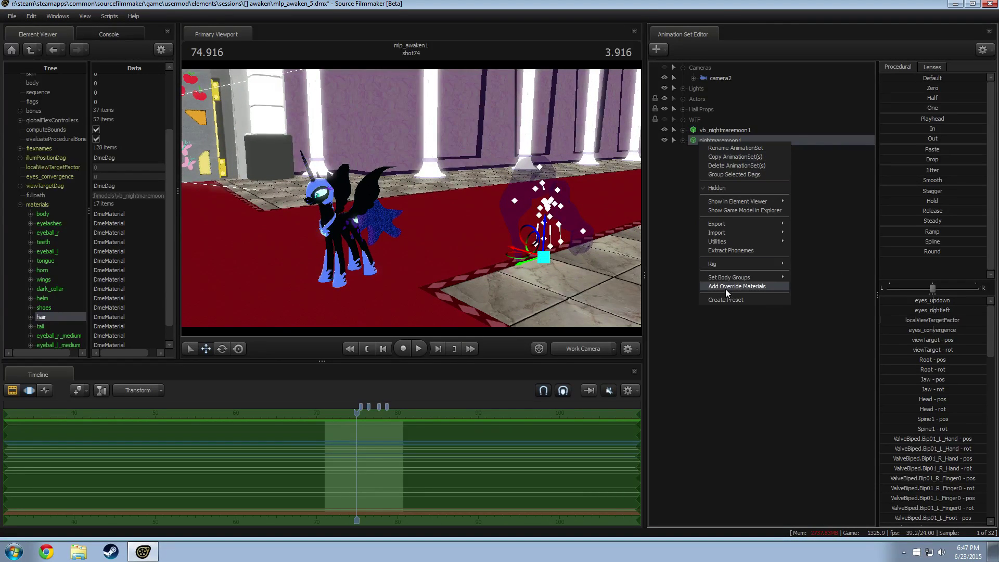
pyautogui.click(726, 286)
pyautogui.rightClick(712, 143)
pyautogui.moveTo(743, 239)
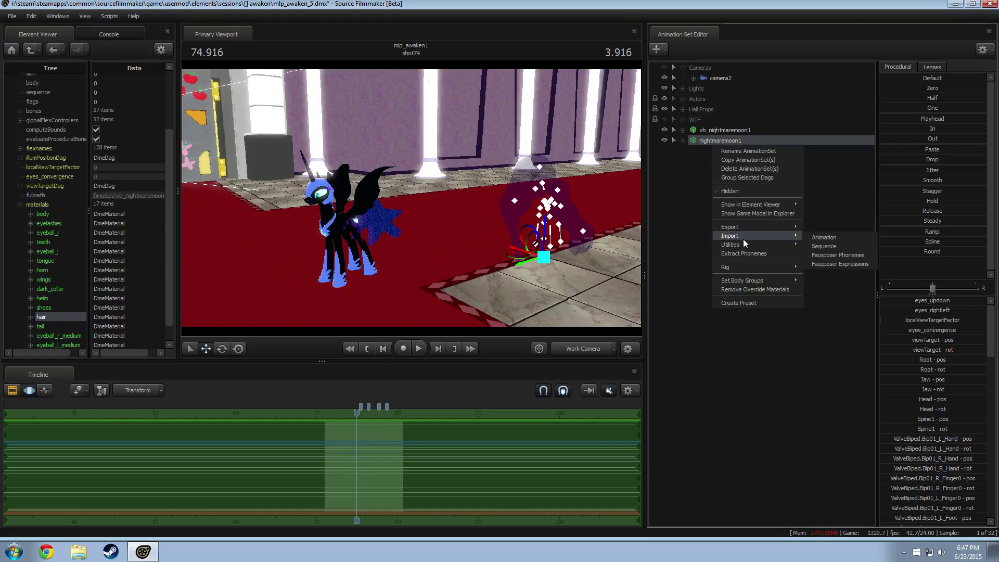
pyautogui.click(824, 247)
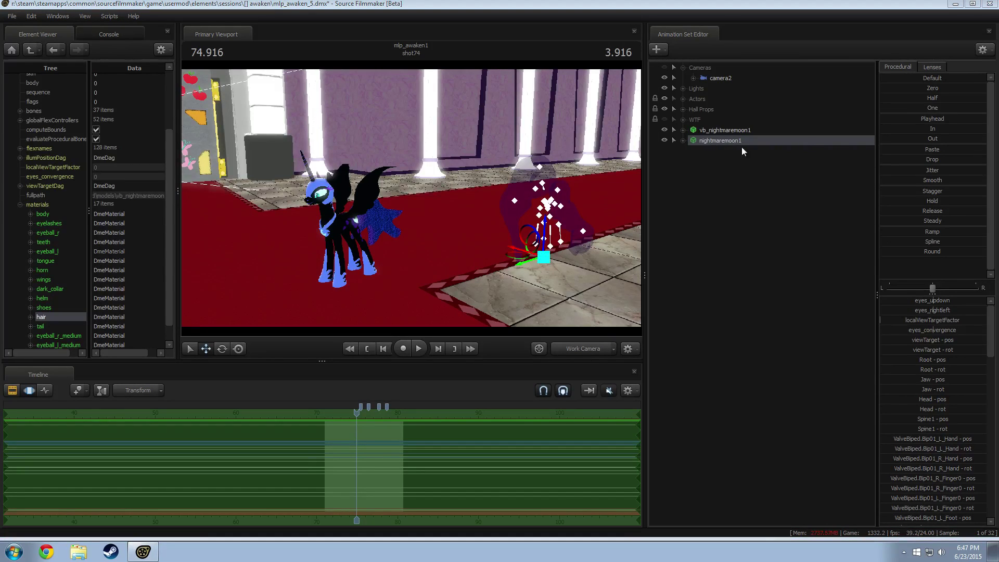
# Show nightmaremoon1's model in the Element Viewer and expand its materials down to the tail entry.
pyautogui.rightClick(708, 141)
pyautogui.moveTo(788, 202)
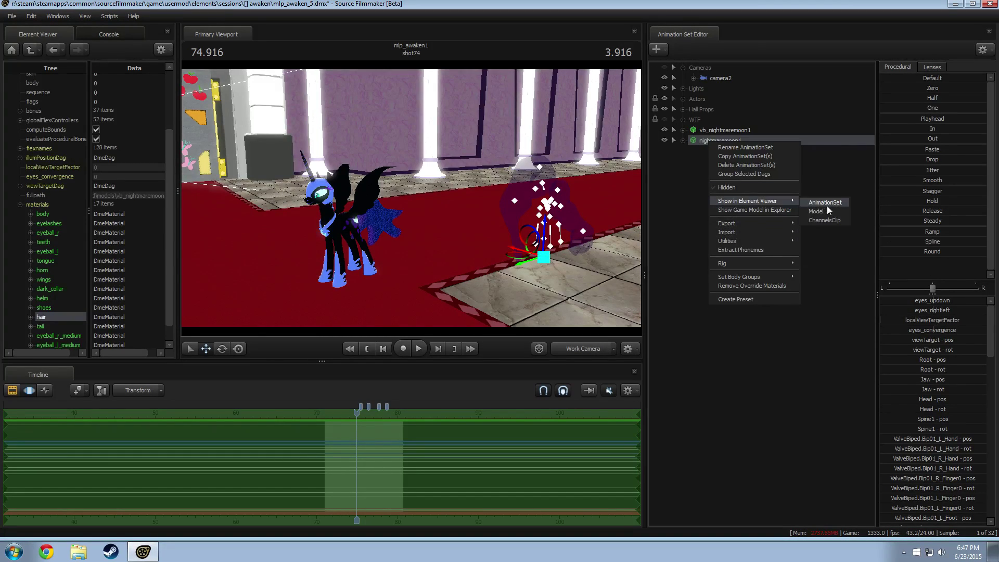
pyautogui.click(817, 210)
pyautogui.click(19, 284)
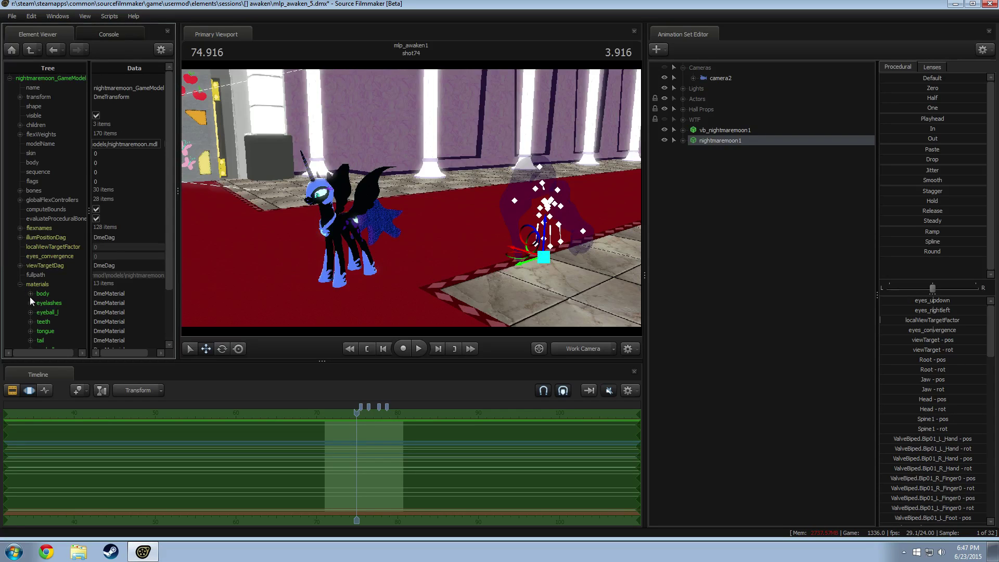
pyautogui.scroll(-2, 30, 297)
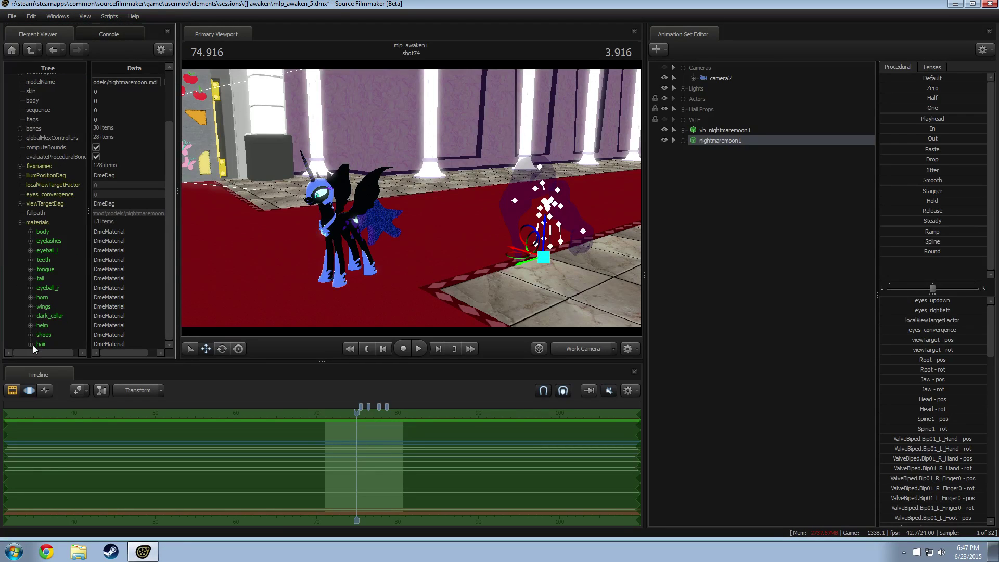
pyautogui.click(31, 278)
# Add a float attribute named $alpha to the tail material of nightmaremoon1.
pyautogui.rightClick(63, 281)
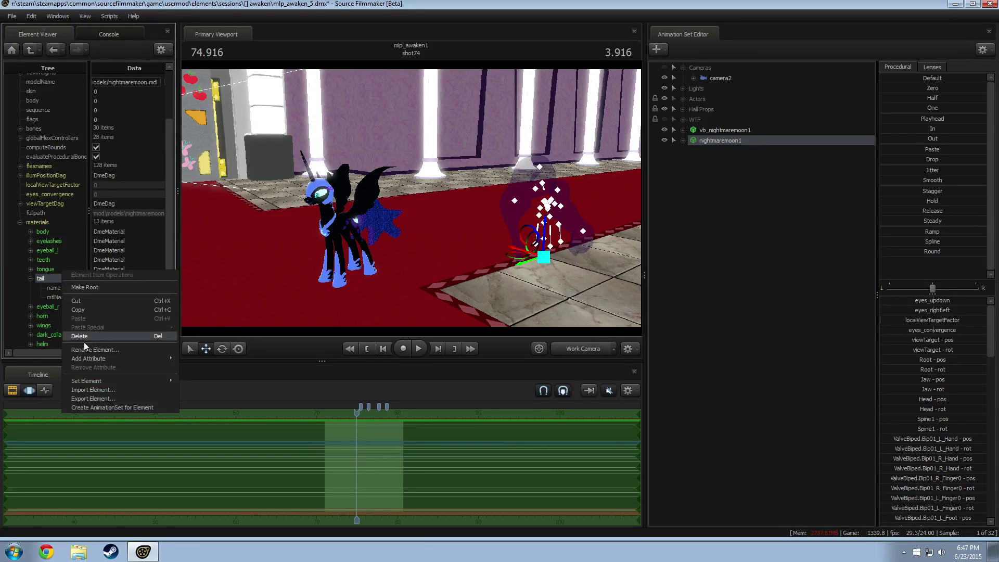
pyautogui.moveTo(90, 361)
pyautogui.click(198, 336)
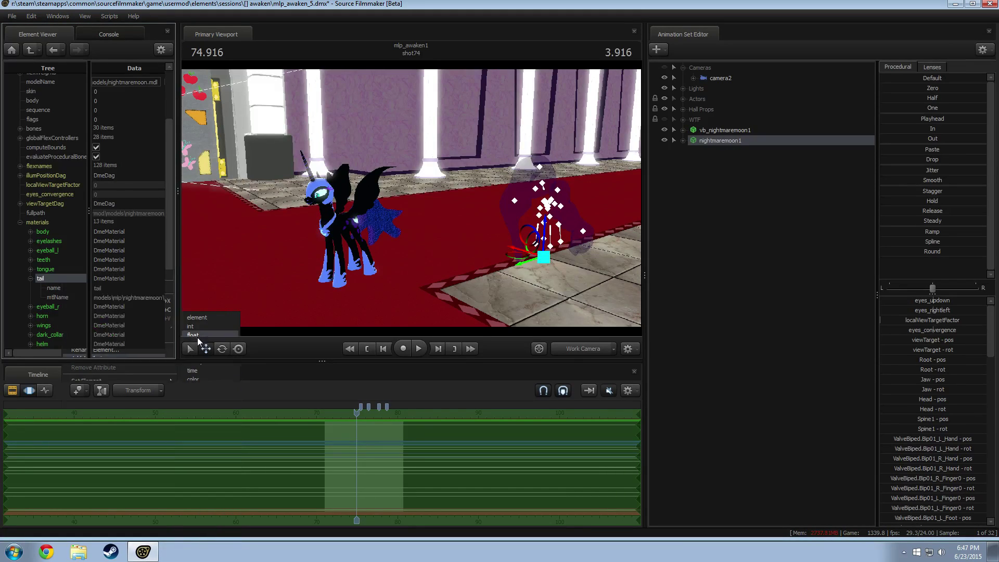
pyautogui.write('salpha')
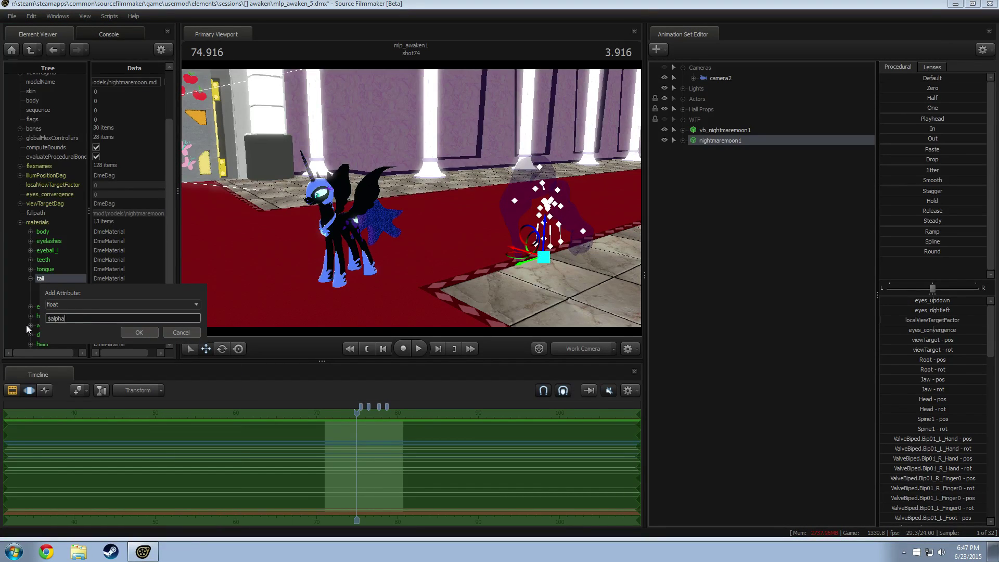
pyautogui.press('Return')
# Lock nightmaremoon1 to vb_nightmaremoon1 and blend its controls toward the Zero preset.
pyautogui.press('d')
pyautogui.moveTo(412, 198); pyautogui.dragTo(442, 202)
pyautogui.press('s')
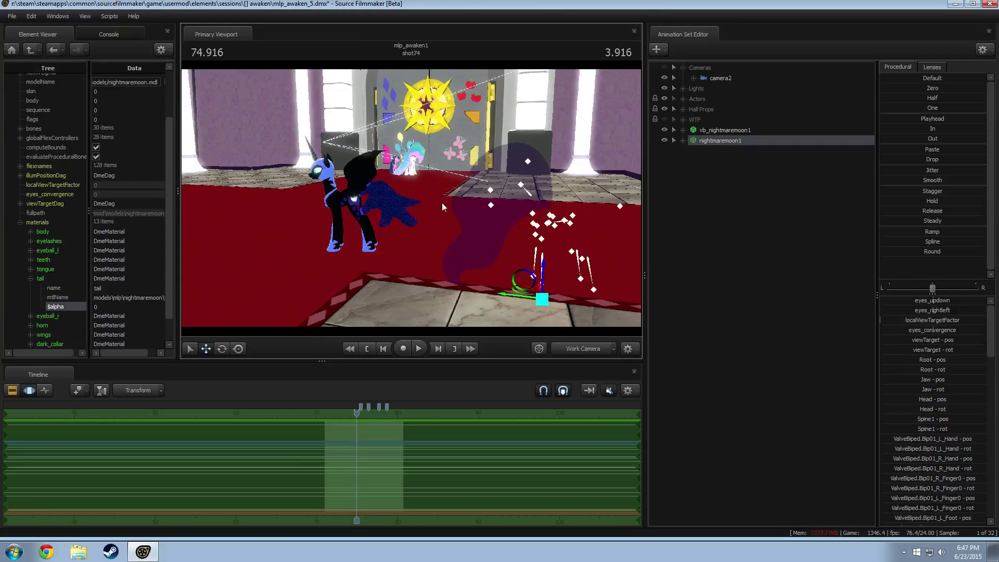
pyautogui.click(725, 140)
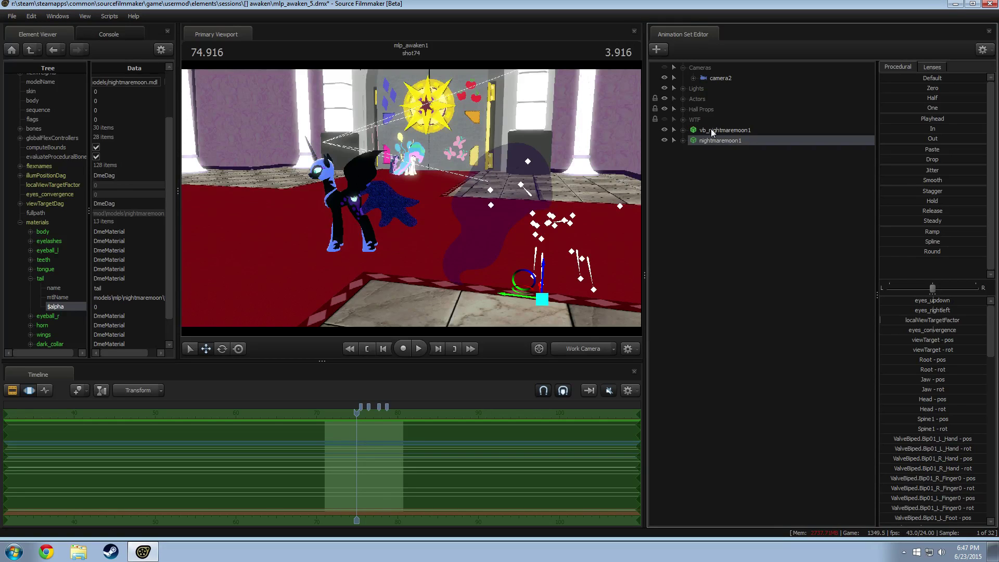
pyautogui.click(725, 131)
pyautogui.click(723, 141)
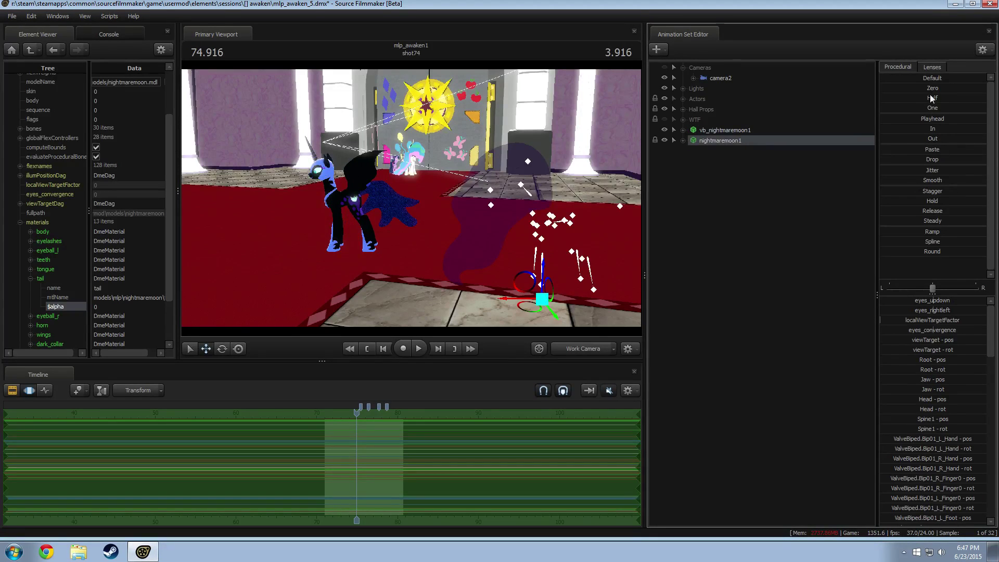
pyautogui.moveTo(933, 88); pyautogui.dragTo(989, 88)
# Examine the control groups of nightmaremoon1, including Pony, Body and Unknown, for their bones and locks.
pyautogui.click(683, 141)
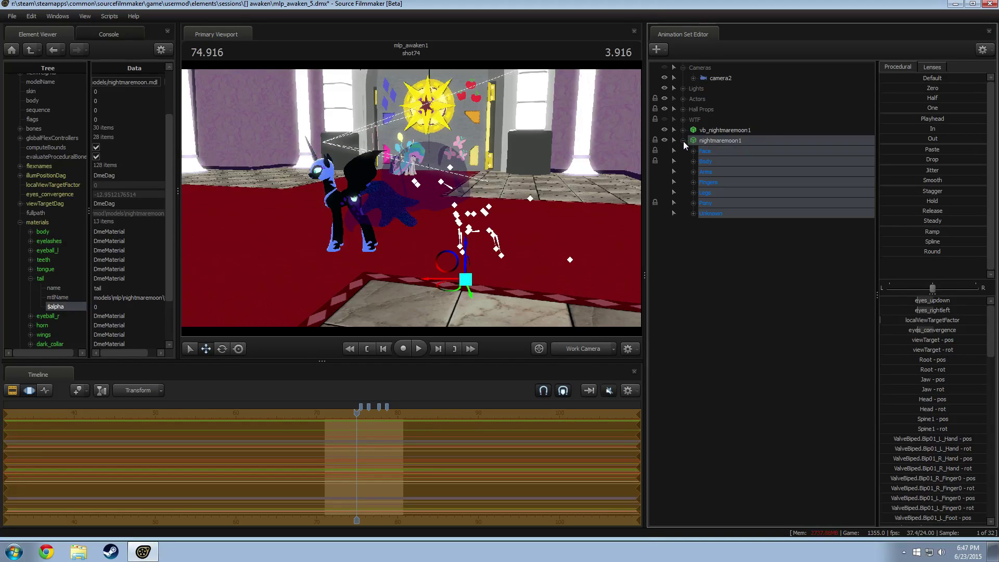
pyautogui.click(694, 214)
pyautogui.click(702, 248)
pyautogui.click(693, 214)
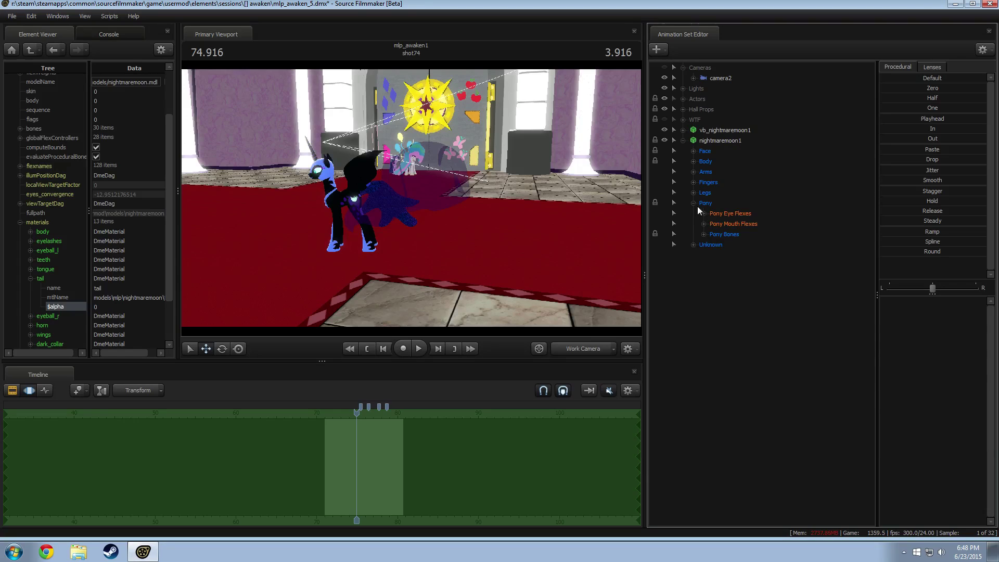
pyautogui.click(694, 172)
pyautogui.click(694, 172)
pyautogui.click(693, 161)
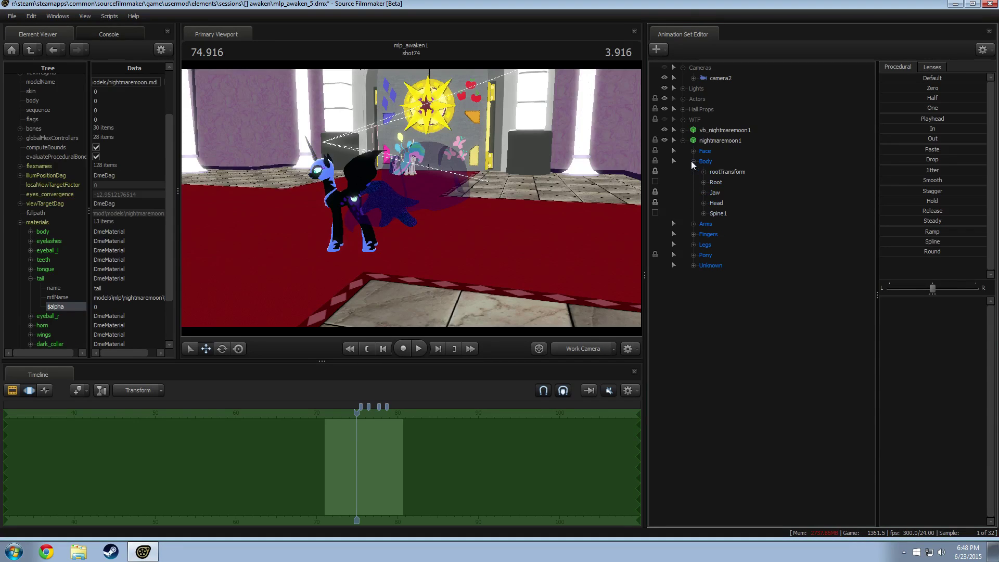
pyautogui.click(693, 162)
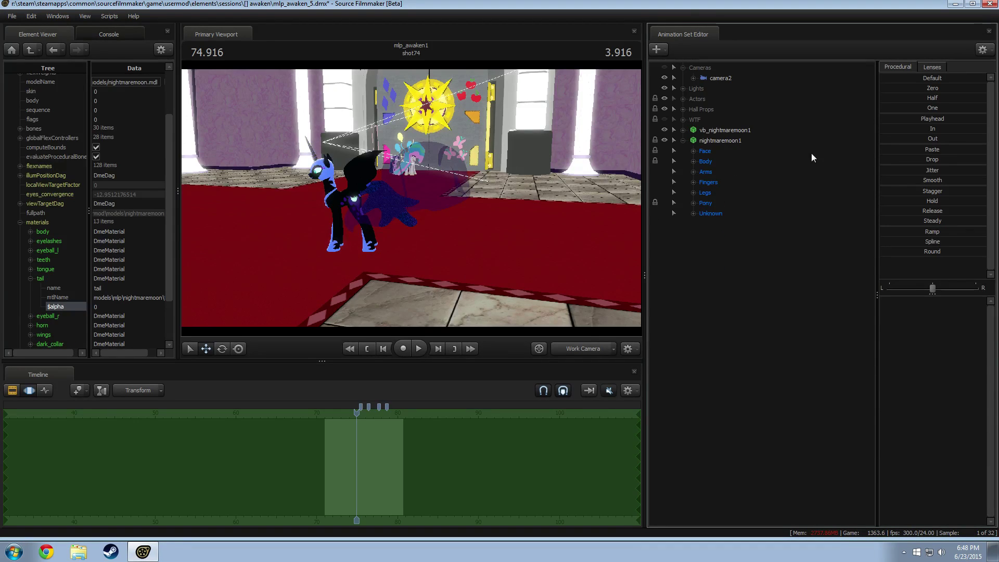
pyautogui.click(694, 213)
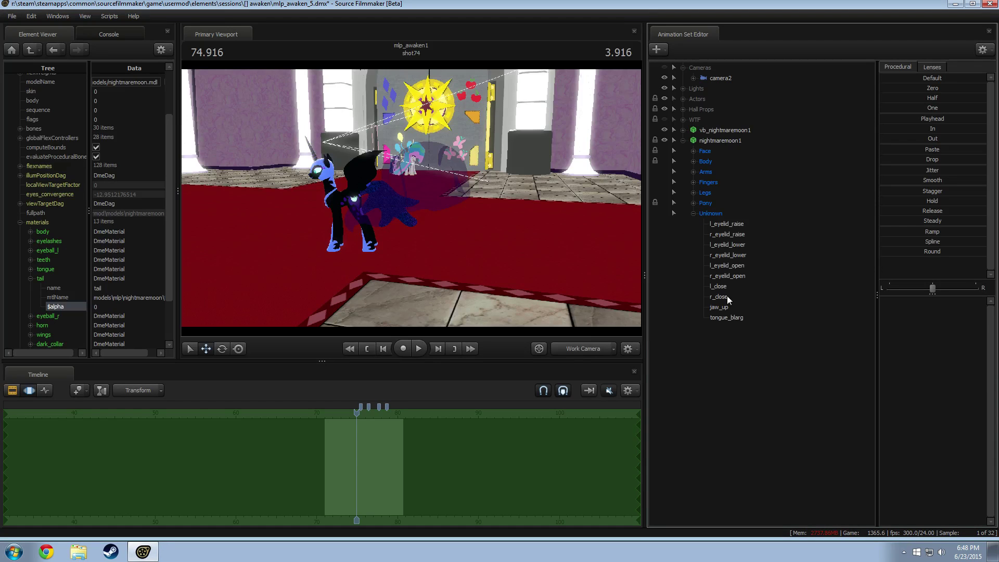
# Select all of nightmaremoon1's controls except Head and unlock the Head control in the Body group.
pyautogui.click(721, 140)
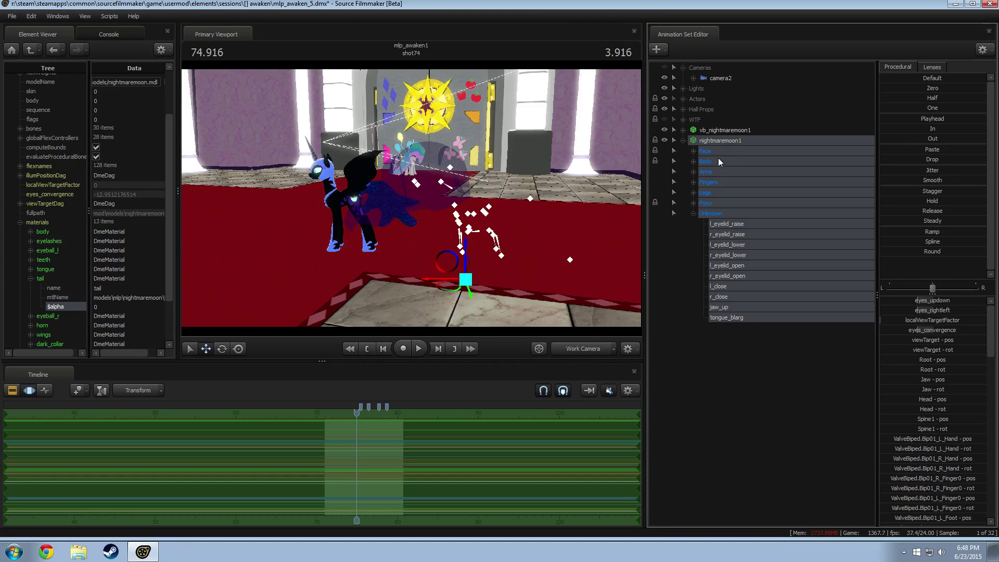
pyautogui.click(694, 161)
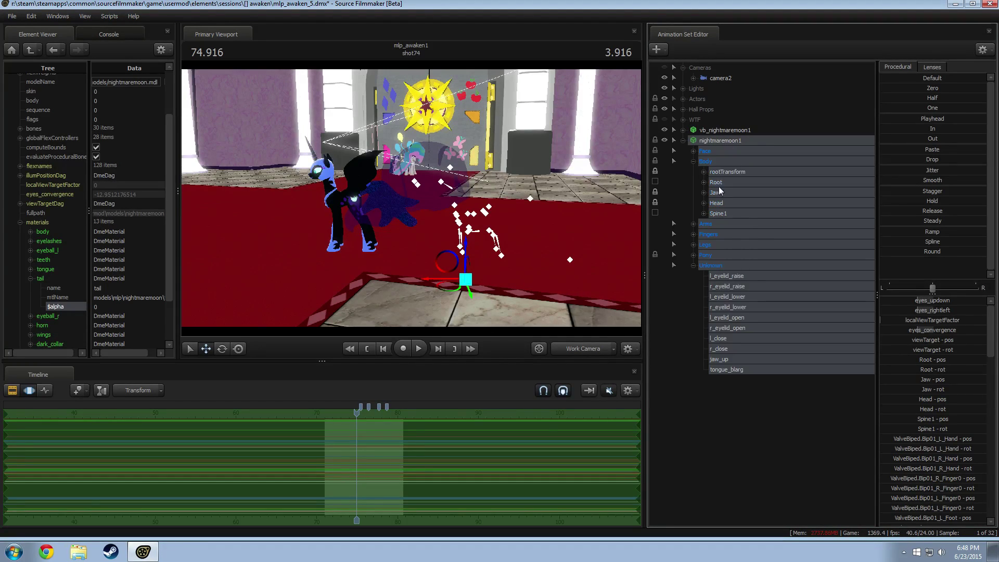
pyautogui.keyDown('ctrl'); pyautogui.click(723, 204); pyautogui.keyUp('ctrl')
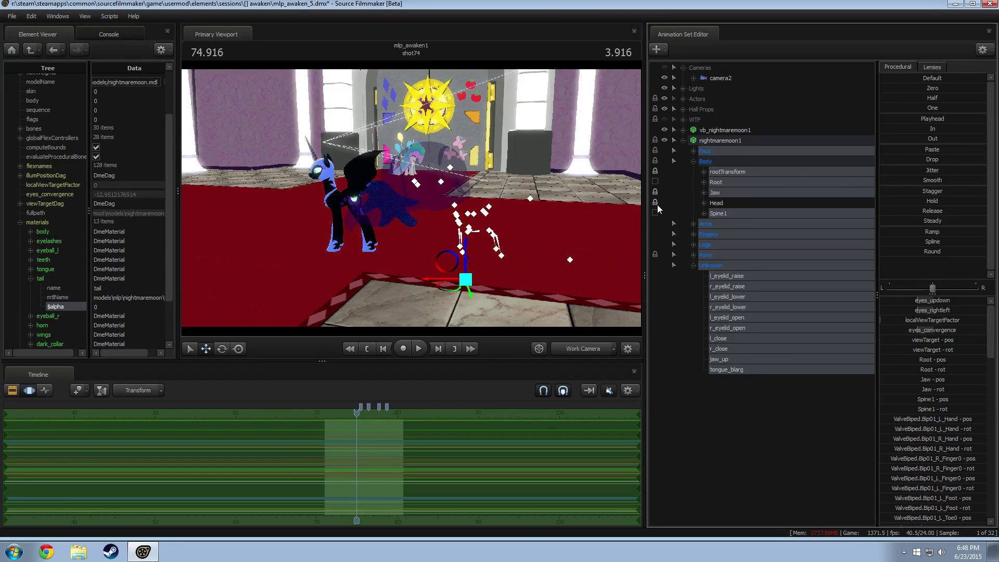
# Try the Zero preset on the selected nightmaremoon1 controls, inspect the head up close and undo the preset.
pyautogui.click(928, 99)
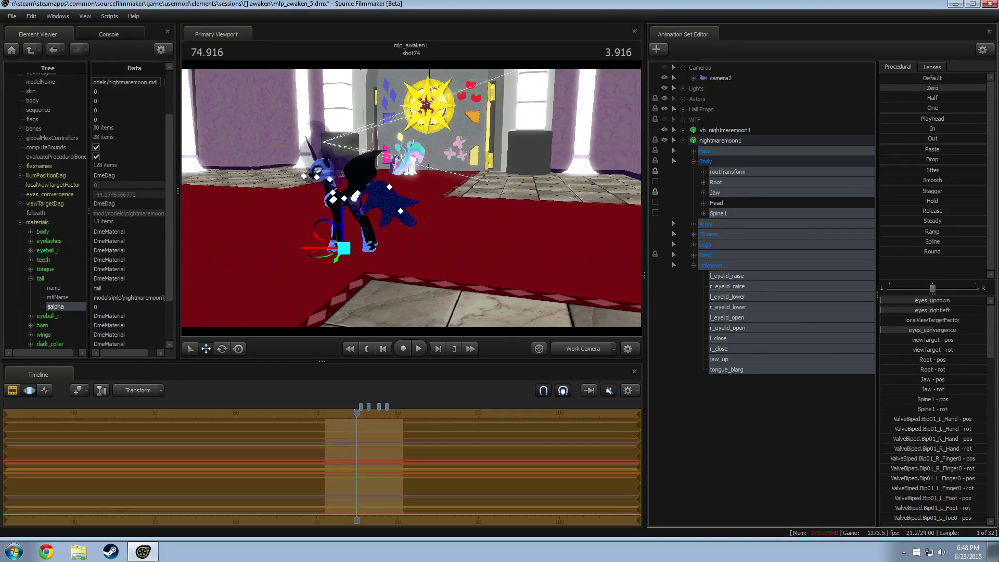
pyautogui.press('w')
pyautogui.moveTo(411, 198); pyautogui.dragTo(452, 215)
pyautogui.press('a')
pyautogui.hotkey('ctrl', 'z')
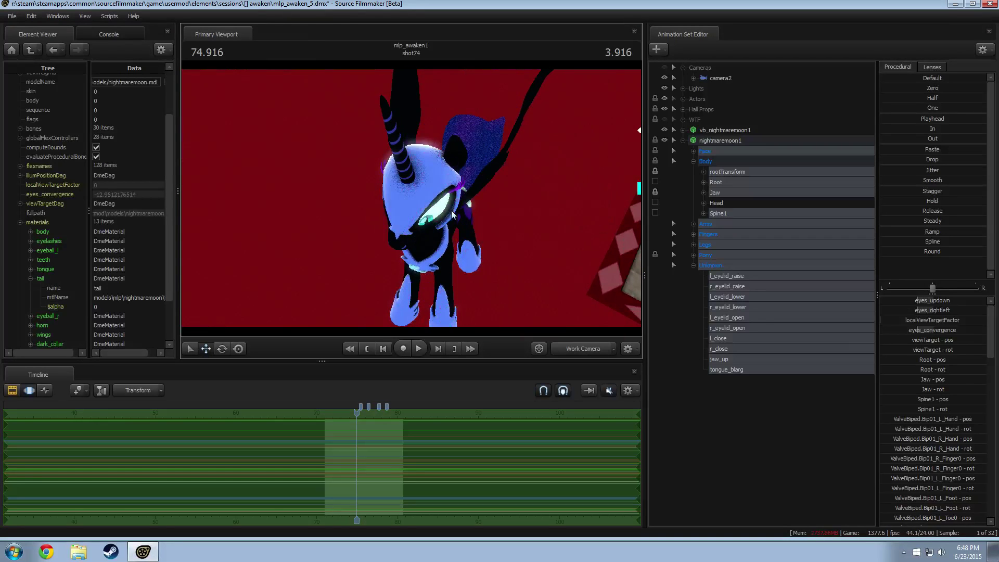
# Expand the Pony group down to its JiggleBones and apply the Zero preset to the selected nightmaremoon1 controls.
pyautogui.moveTo(502, 259); pyautogui.dragTo(458, 245)
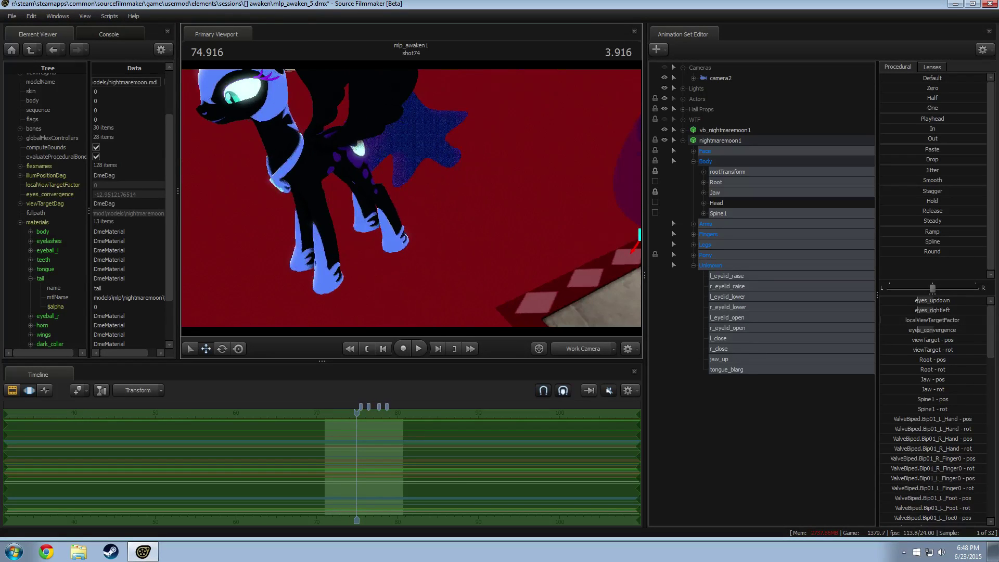
pyautogui.click(693, 256)
pyautogui.click(704, 286)
pyautogui.click(714, 328)
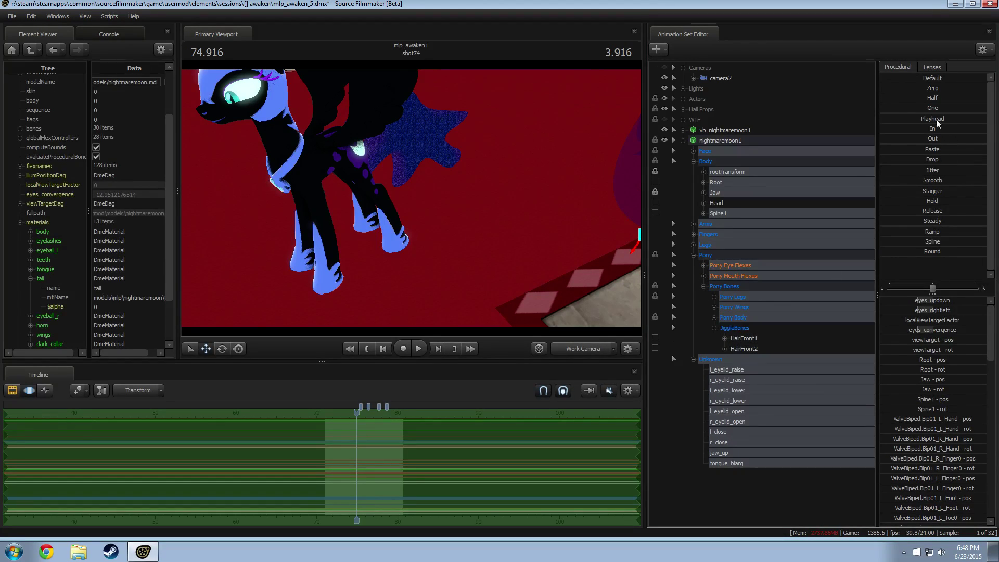
pyautogui.click(932, 88)
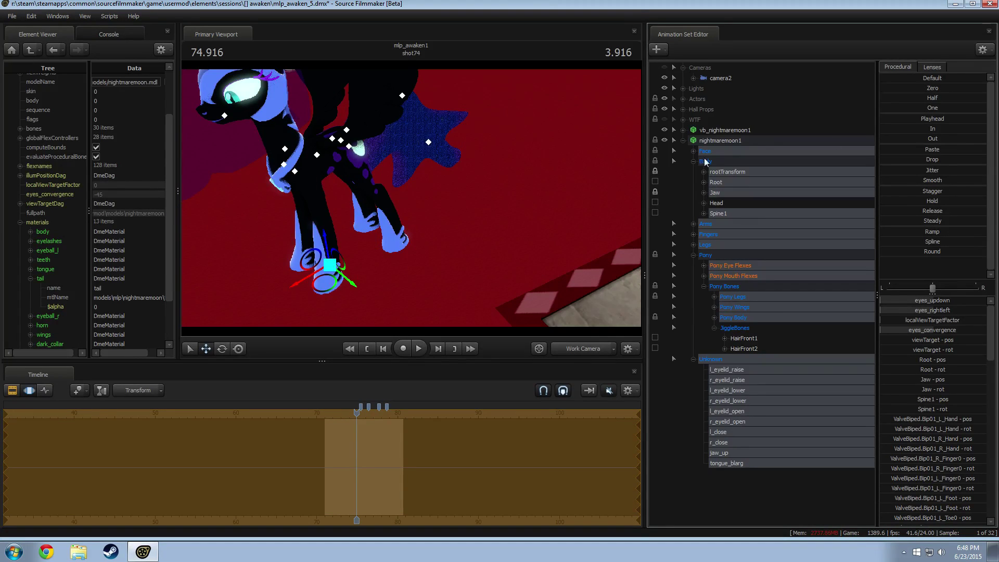
# Lock nightmaremoon1's Head control to vb_nightmaremoon1 and apply the Half preset to it.
pyautogui.click(719, 130)
pyautogui.click(717, 203)
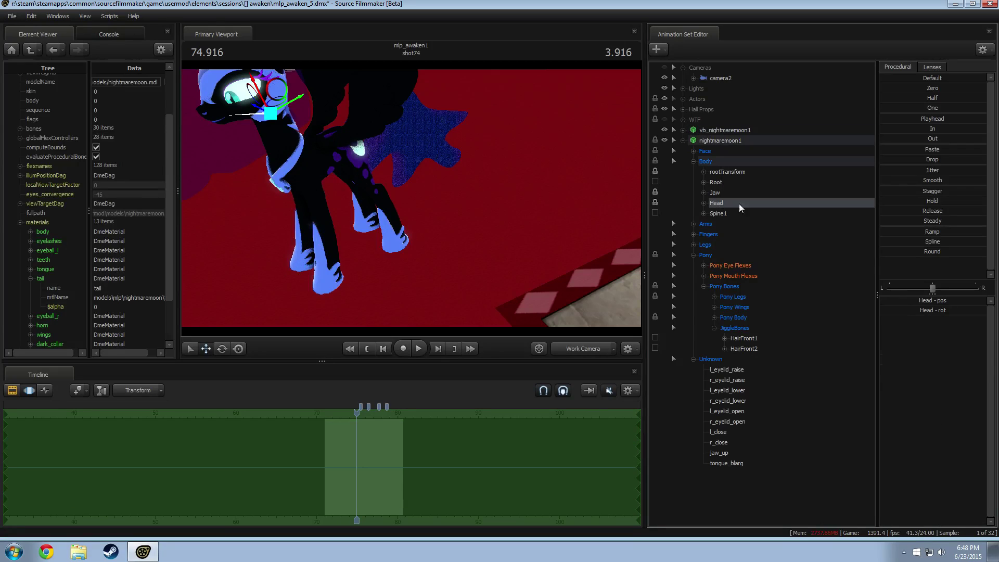
pyautogui.click(932, 97)
pyautogui.moveTo(365, 219); pyautogui.dragTo(465, 201)
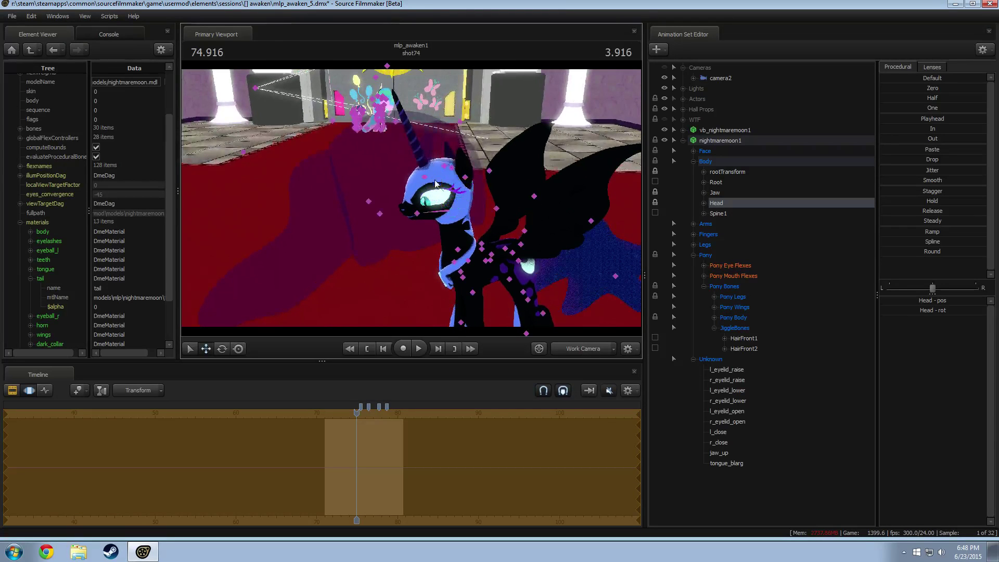
# Try rotating nightmaremoon1's HairFront1 jiggle bone and undo the rotation.
pyautogui.click(744, 339)
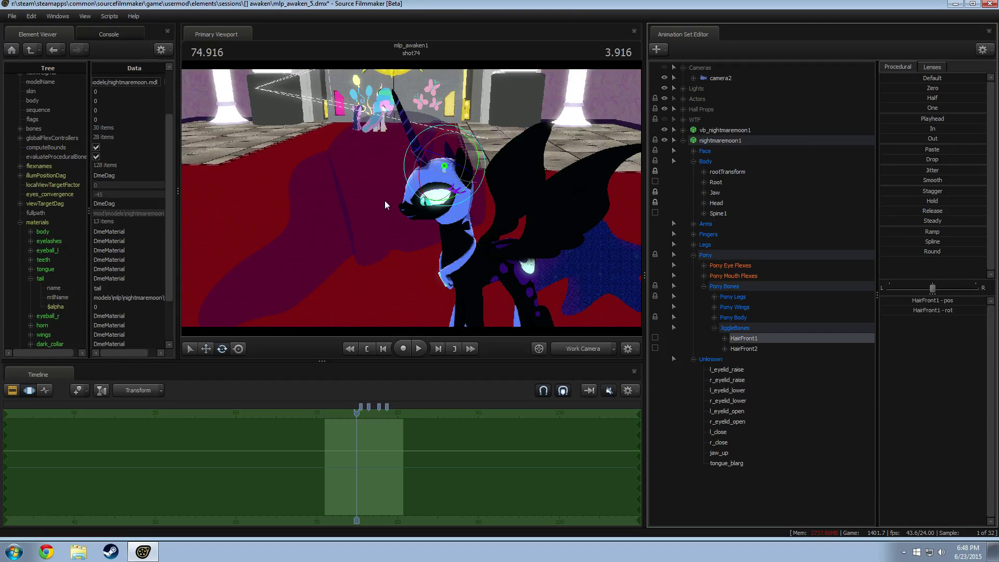
pyautogui.press('e')
pyautogui.moveTo(432, 147); pyautogui.dragTo(423, 167)
pyautogui.hotkey('ctrl', 'z')
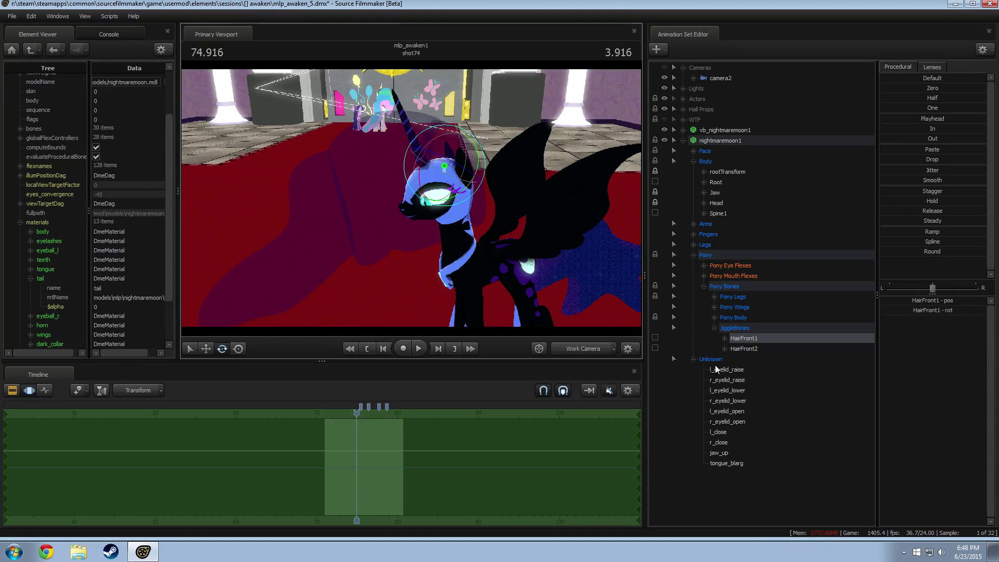
# Select nightmaremoon1's Head control and examine its move and rotate manipulators from different angles around the head.
pyautogui.click(714, 202)
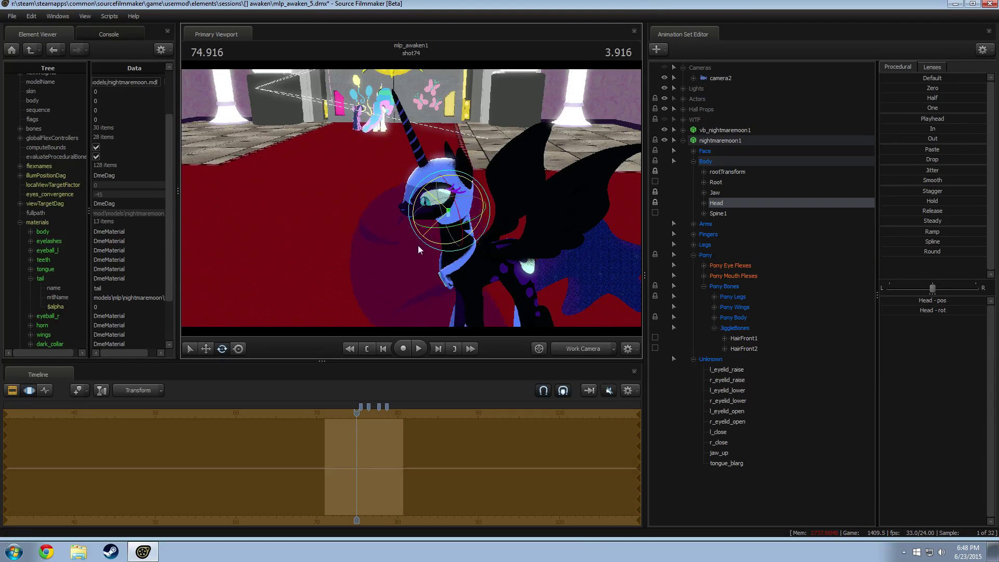
pyautogui.moveTo(417, 245); pyautogui.dragTo(526, 250)
pyautogui.press('w')
pyautogui.moveTo(371, 157); pyautogui.dragTo(383, 262)
pyautogui.press('e')
pyautogui.press('w')
pyautogui.press('e')
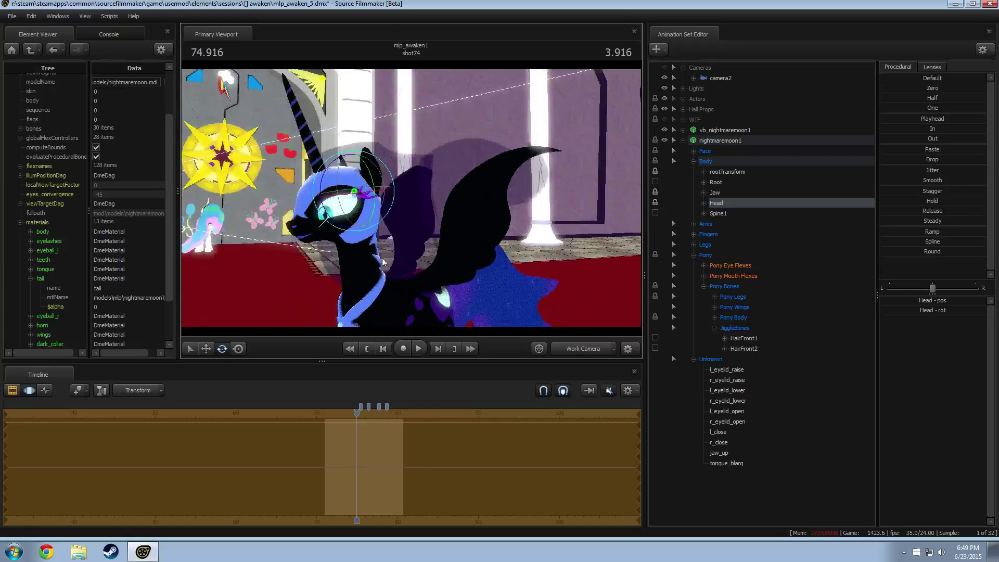
# Open Luna's Banishment - Ciderfest.mp4 from the Videos folder of Pony SFM in VLC.
pyautogui.click(78, 551)
pyautogui.click(250, 173)
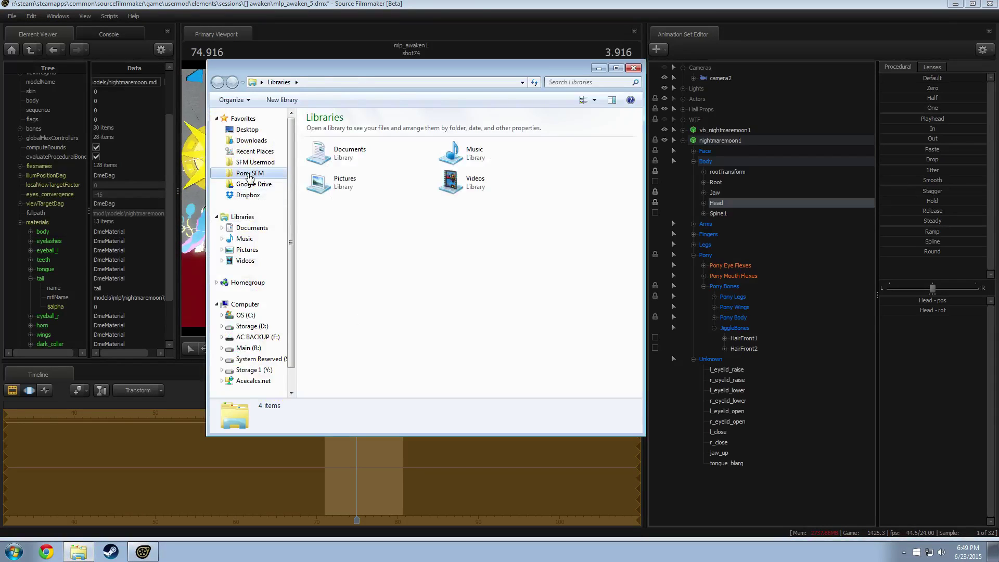
pyautogui.doubleClick(325, 250)
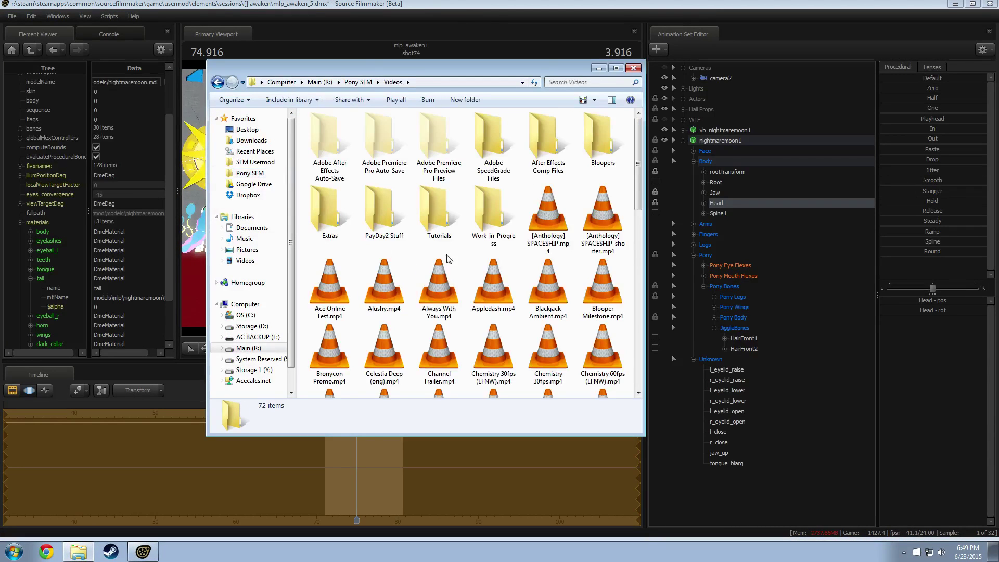
pyautogui.scroll(-3, 536, 266)
pyautogui.scroll(-1, 535, 261)
pyautogui.scroll(2, 527, 268)
pyautogui.scroll(-2, 528, 269)
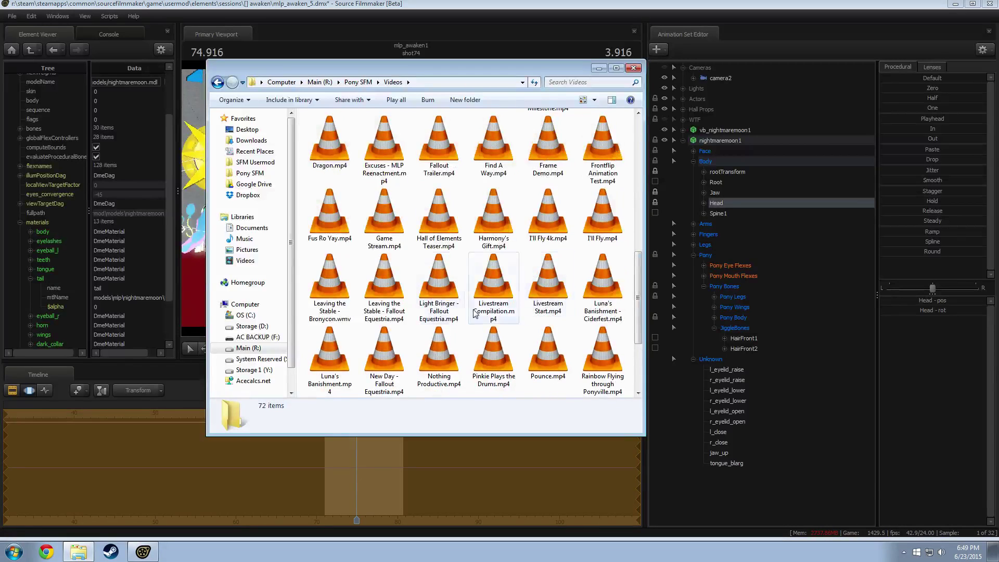
pyautogui.doubleClick(596, 290)
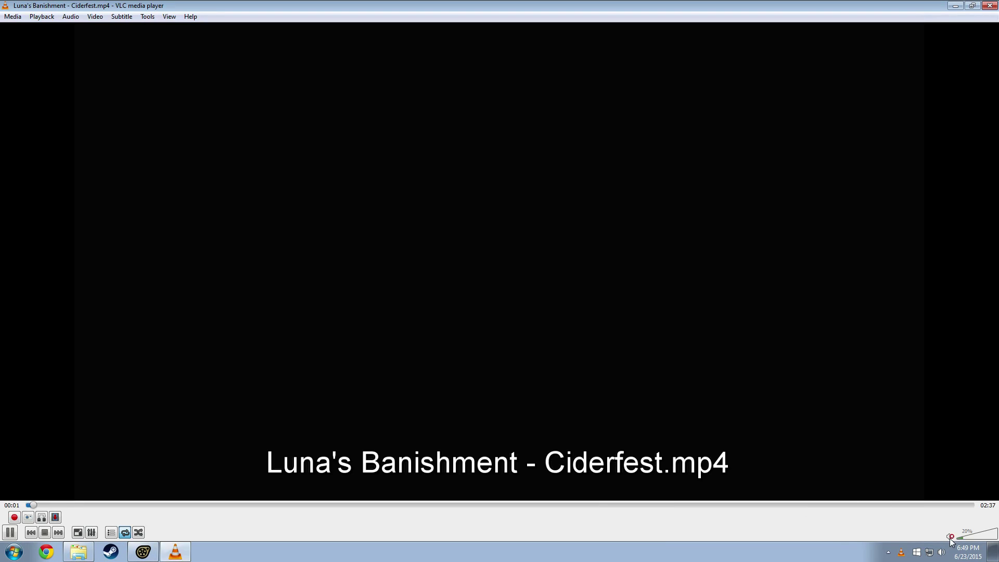
# Find the Nightmare Moon shot around 02:09 in the video and examine her combined model, pausing and replaying it.
pyautogui.click(836, 504)
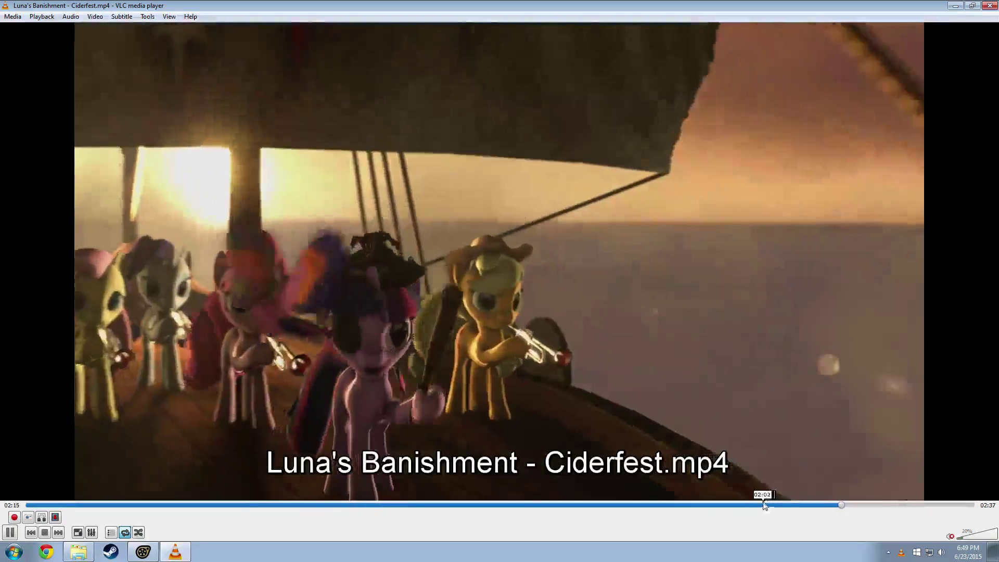
pyautogui.click(757, 505)
pyautogui.click(797, 506)
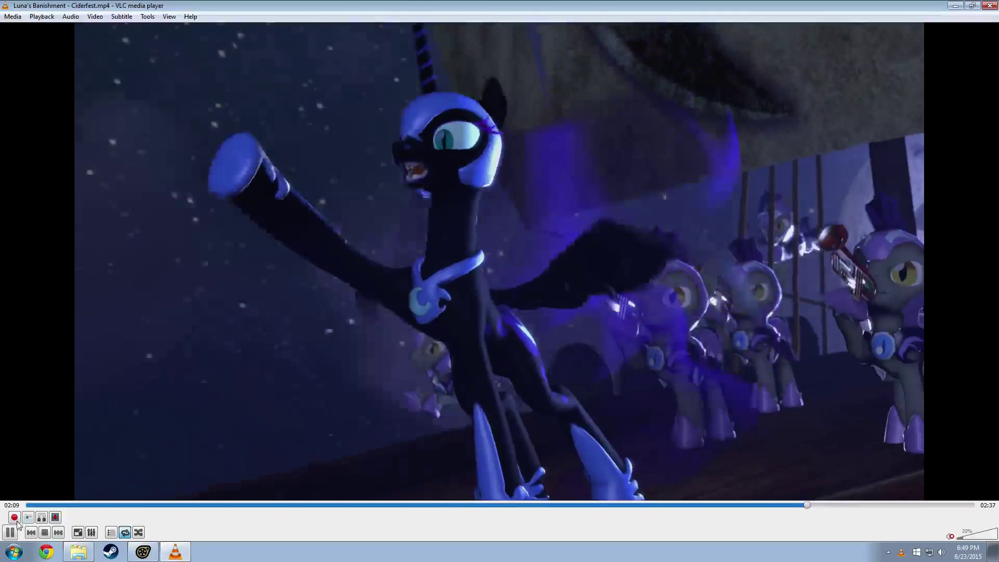
pyautogui.press('space')
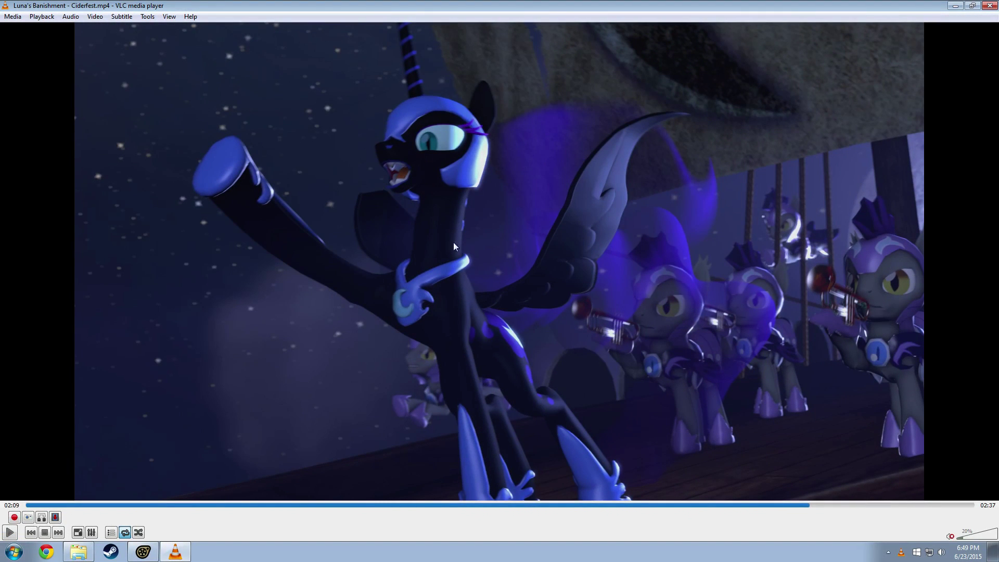
pyautogui.press('space')
pyautogui.press('space')
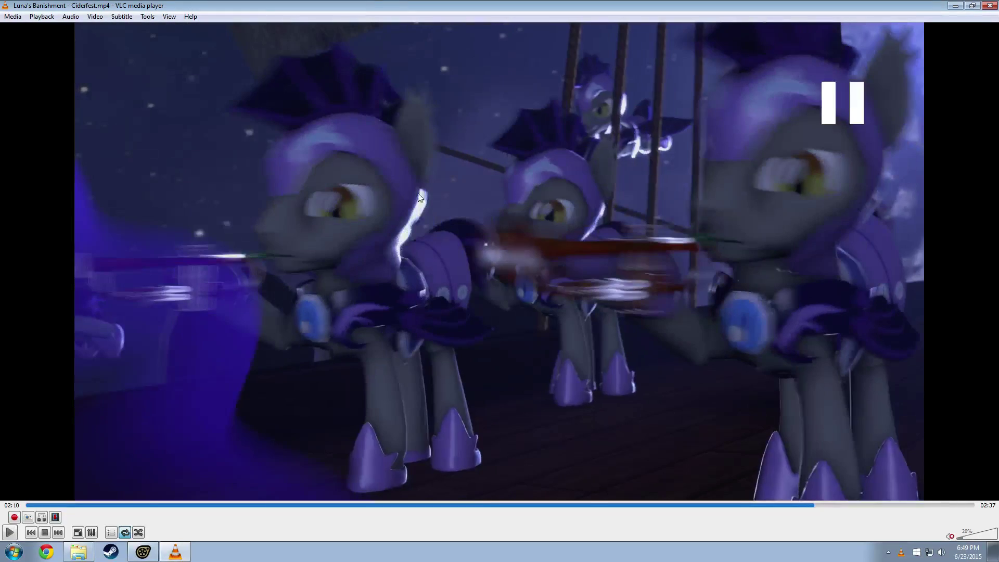
pyautogui.click(806, 504)
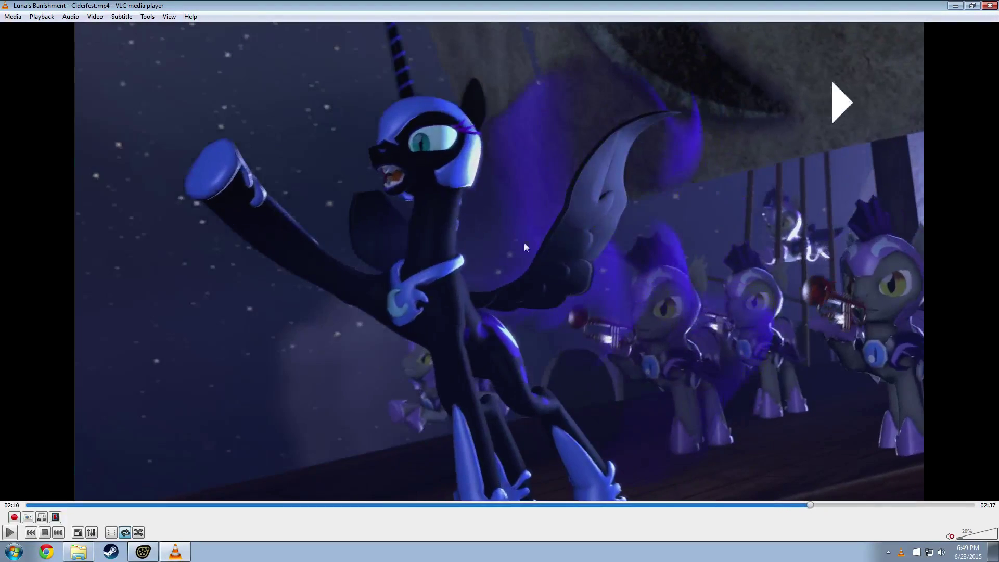
pyautogui.press('space')
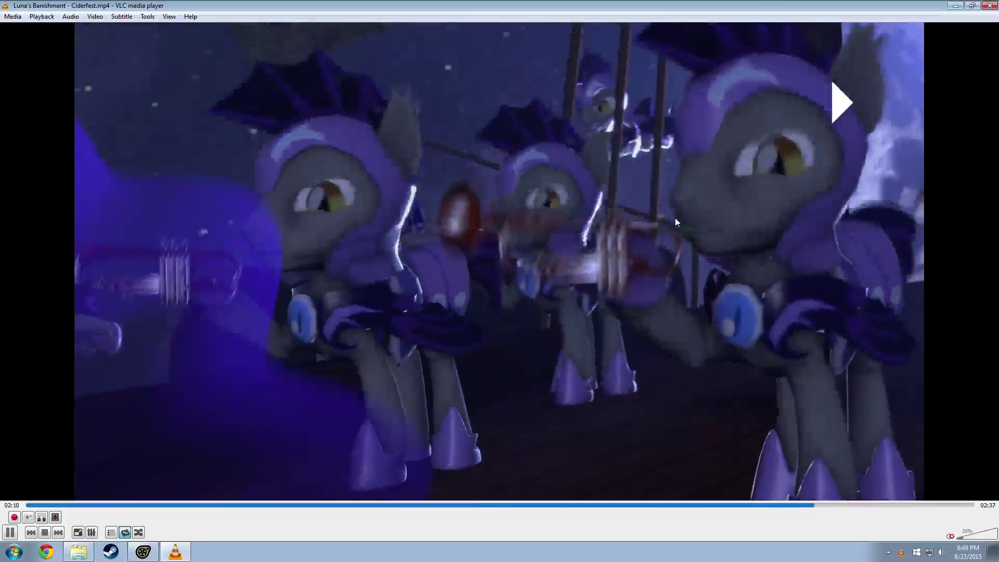
# Skip ahead past 02:14 and pause on the next Nightmare Moon shot around 02:23.
pyautogui.moveTo(831, 506); pyautogui.dragTo(854, 508)
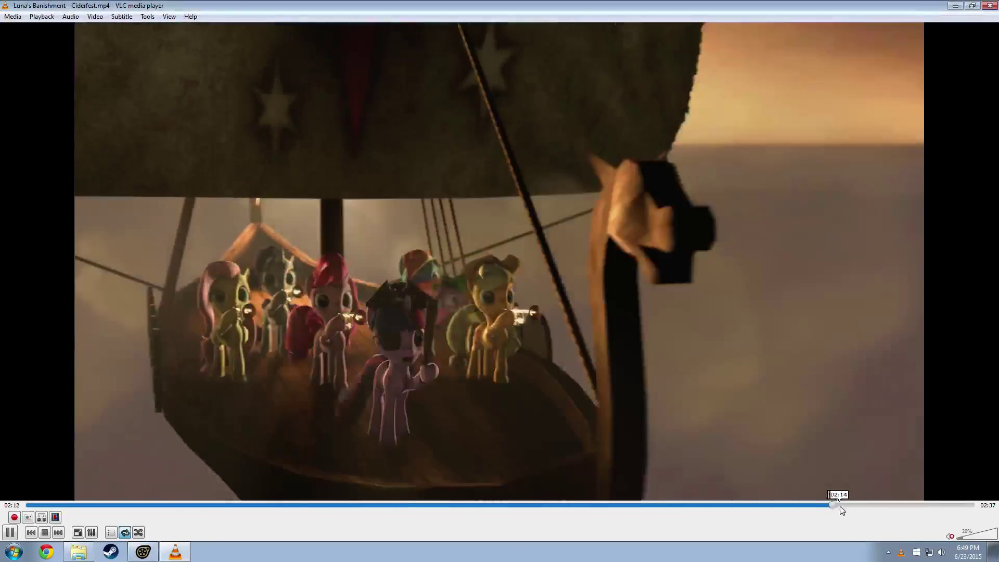
pyautogui.press('space')
pyautogui.press('space')
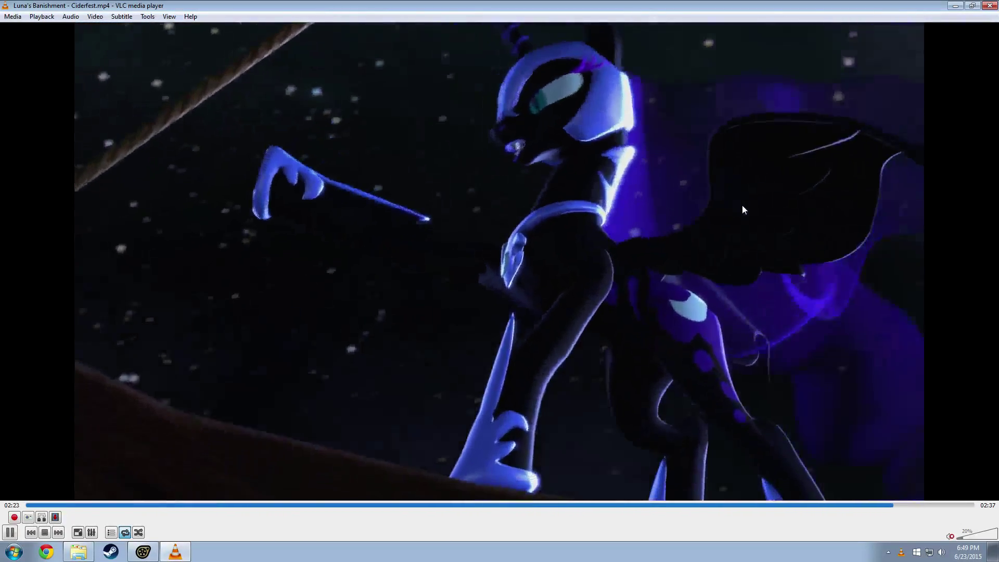
pyautogui.press('space')
# Switch back to Source Filmmaker and inspect nightmaremoon1's Head control and its move axes from above.
pyautogui.hotkey('alt', 'Tab')
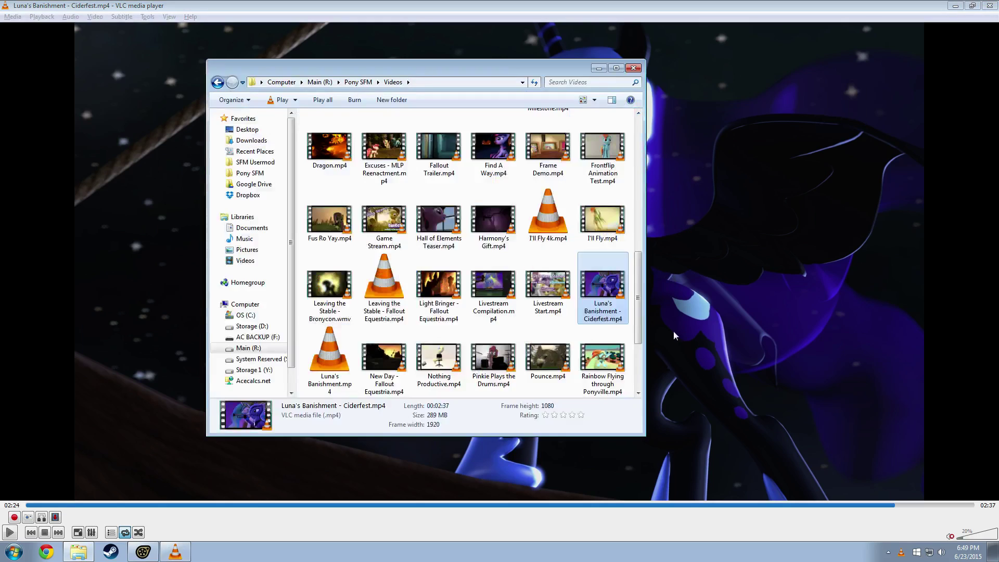
pyautogui.hotkey('alt', 'Tab')
pyautogui.moveTo(518, 255); pyautogui.dragTo(542, 128)
pyautogui.press('w')
pyautogui.keyDown('alt'); pyautogui.moveTo(431, 156); pyautogui.dragTo(407, 177); pyautogui.keyUp('alt')
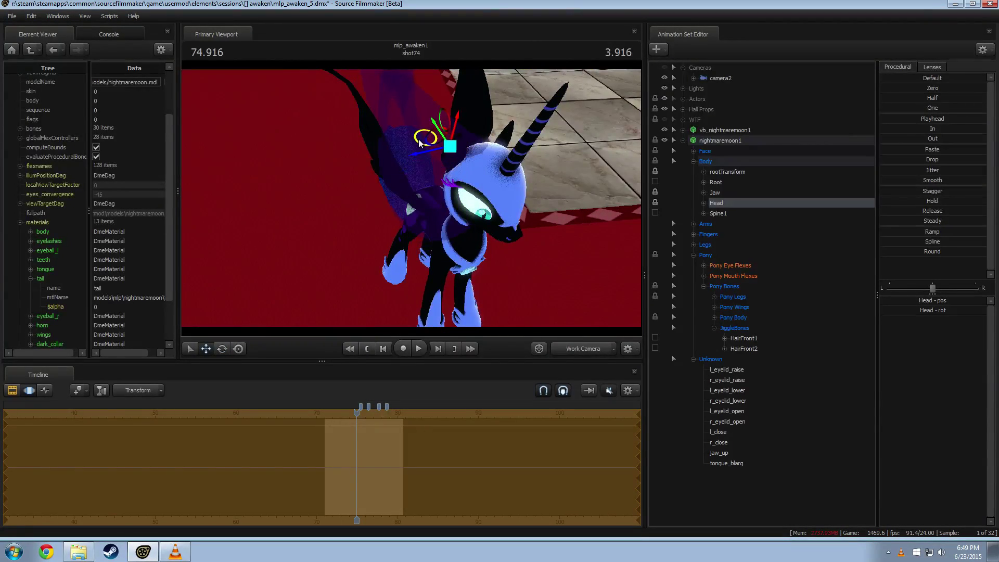
pyautogui.keyDown('alt'); pyautogui.moveTo(421, 144); pyautogui.dragTo(412, 198); pyautogui.keyUp('alt')
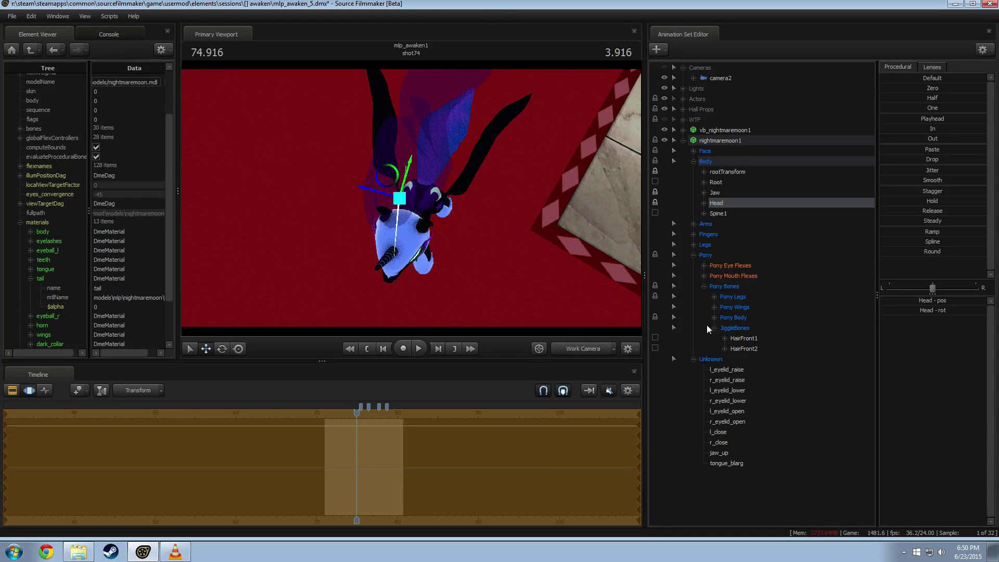
# Select the HairFront1 bone, inspect it around the neck from several angles and collapse the Pony group.
pyautogui.click(745, 338)
pyautogui.keyDown('alt'); pyautogui.moveTo(364, 224); pyautogui.dragTo(398, 263); pyautogui.keyUp('alt')
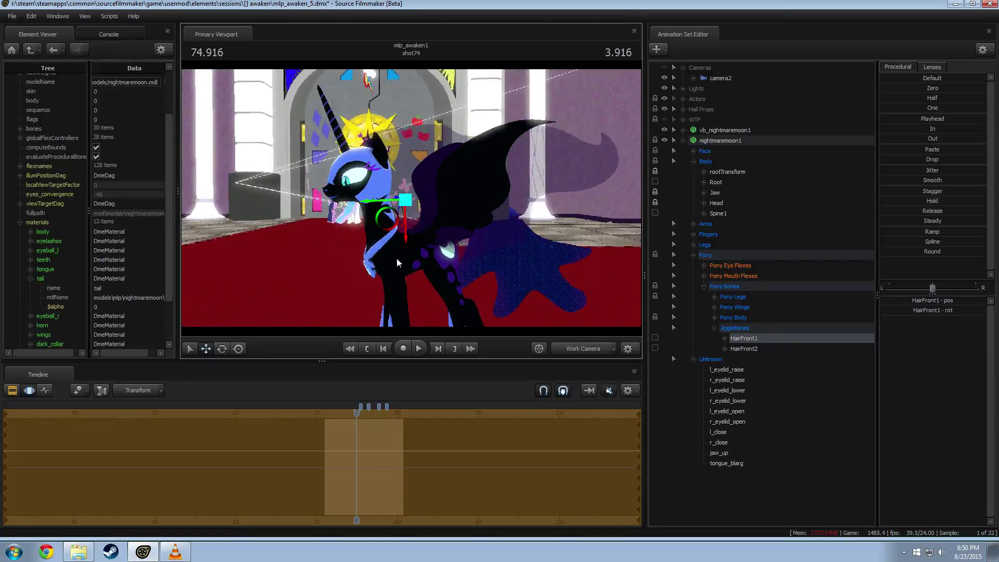
pyautogui.moveTo(396, 206); pyautogui.dragTo(428, 220)
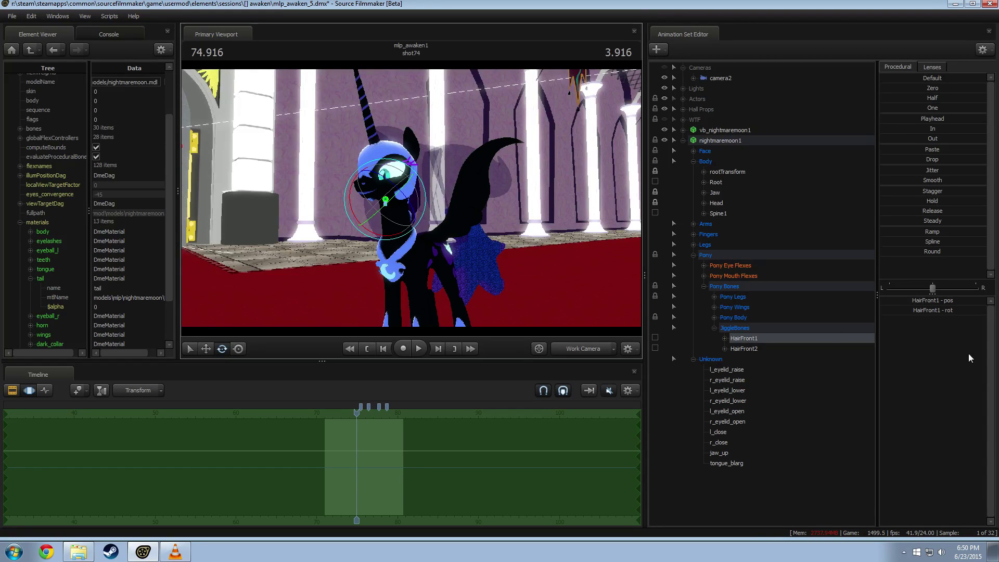
pyautogui.moveTo(503, 270); pyautogui.dragTo(495, 269)
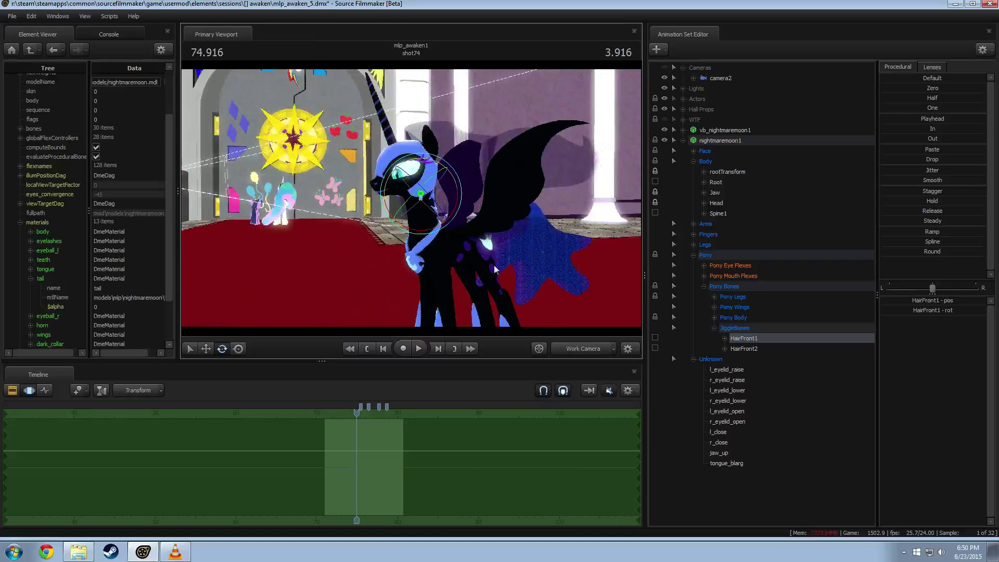
pyautogui.click(721, 286)
pyautogui.click(704, 286)
pyautogui.click(694, 255)
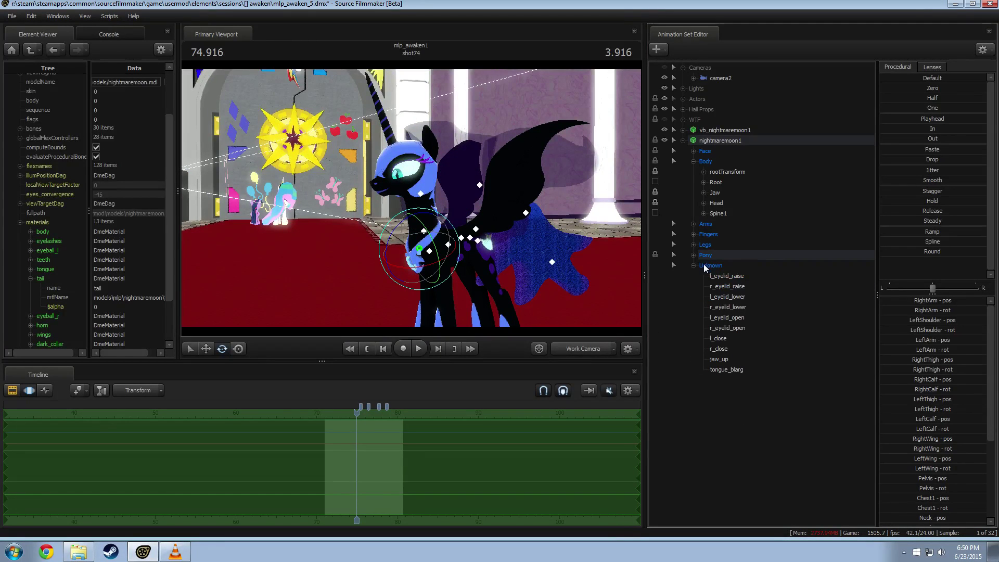
# Delete the nightmaremoon1 and vb_nightmaremoon1 animation sets from the shot.
pyautogui.rightClick(713, 143)
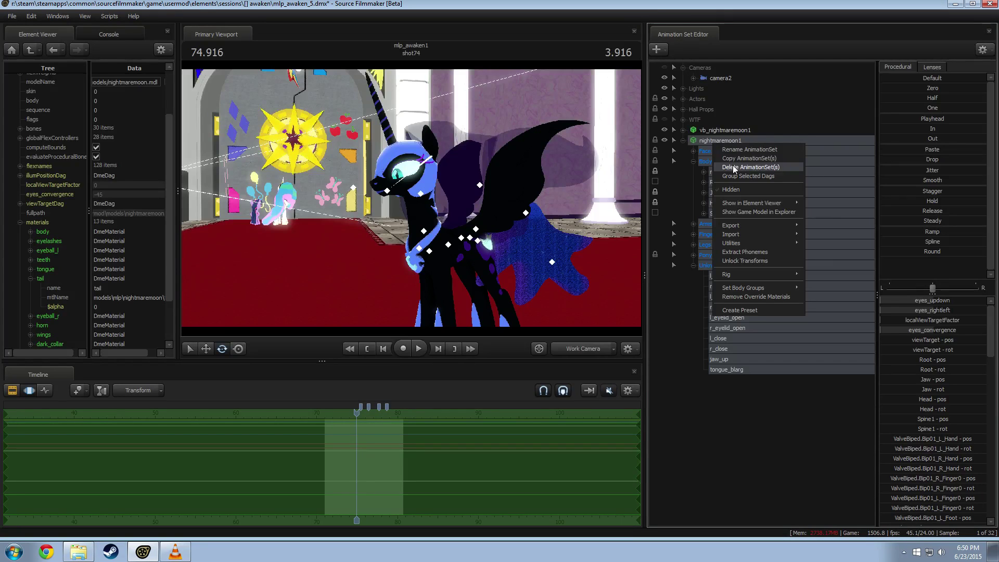
pyautogui.click(733, 167)
pyautogui.rightClick(729, 130)
pyautogui.click(744, 156)
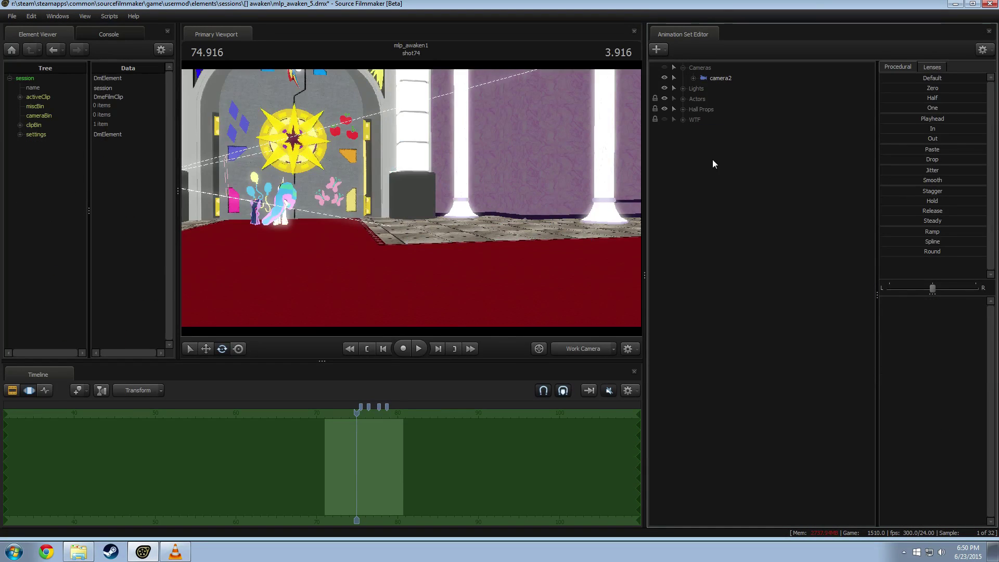
# Start adding a model animation set, filter the models by vn_ and preview vn_applejack_breezie and vn_applejack_amuro.
pyautogui.rightClick(713, 162)
pyautogui.click(706, 288)
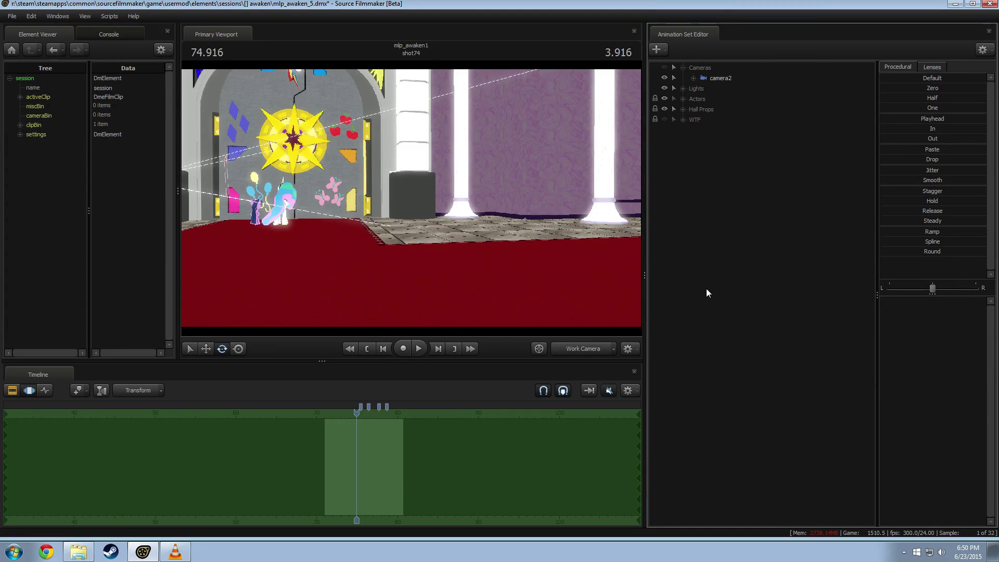
pyautogui.rightClick(746, 256)
pyautogui.click(780, 268)
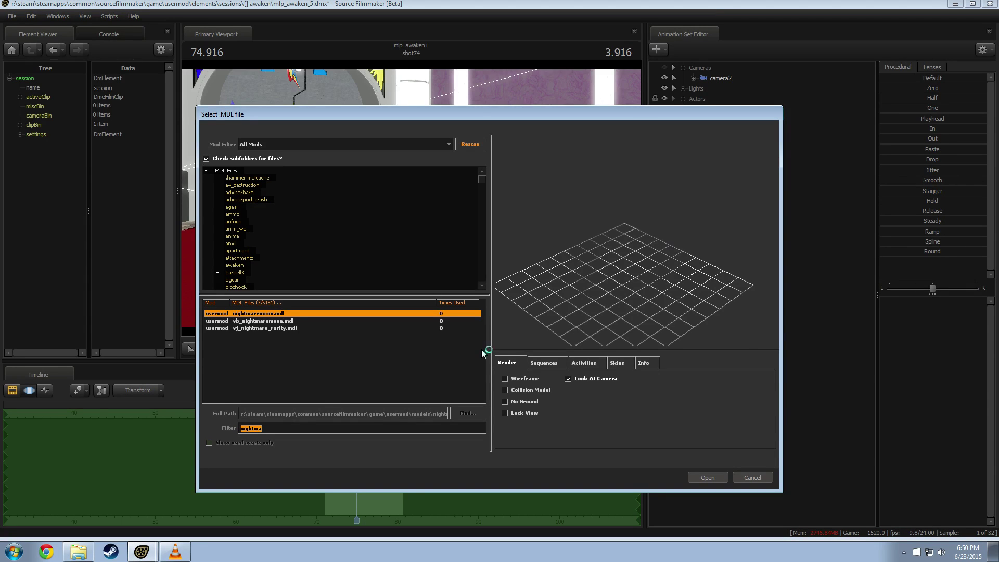
pyautogui.write('vn_')
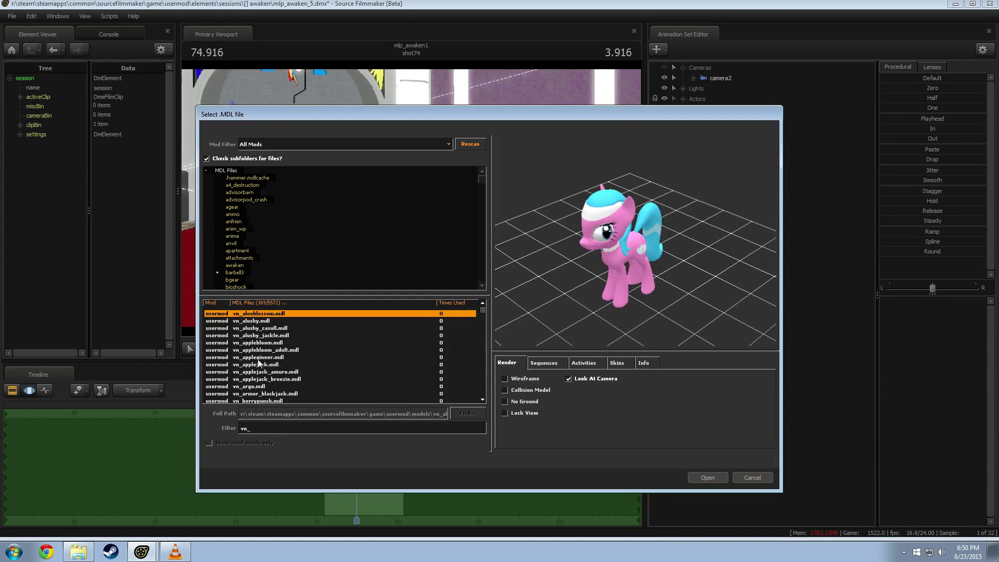
pyautogui.scroll(-1, 306, 362)
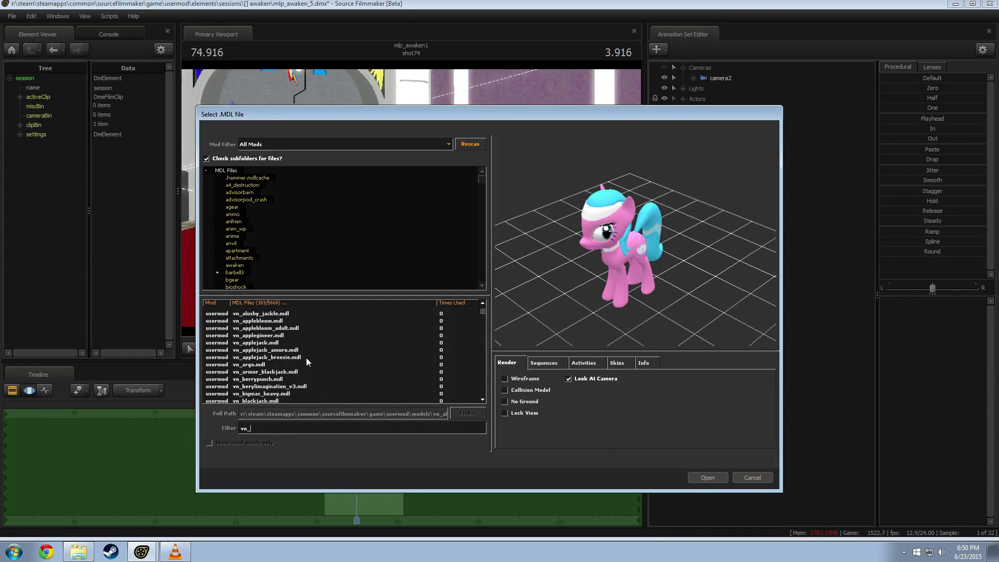
pyautogui.click(273, 357)
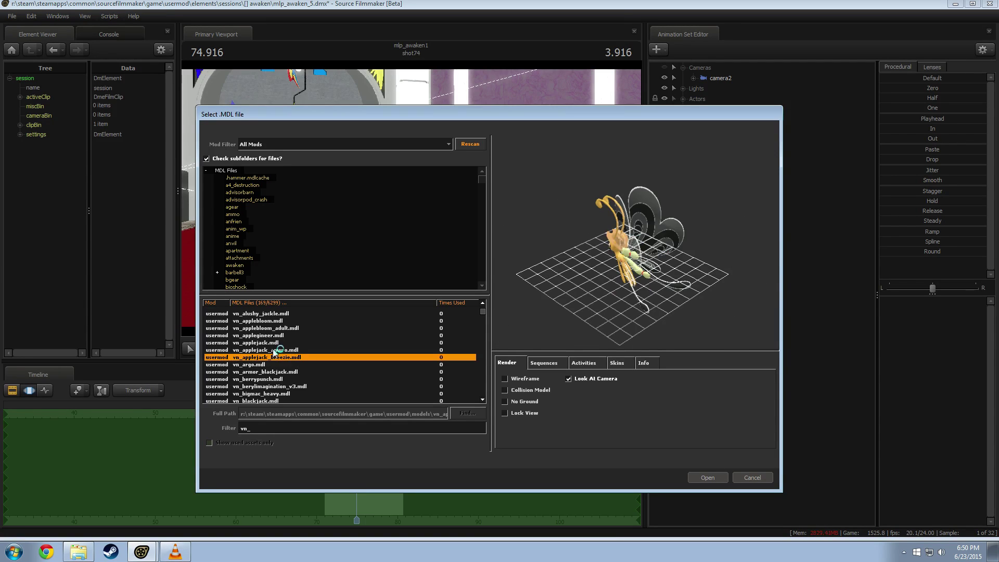
pyautogui.click(274, 351)
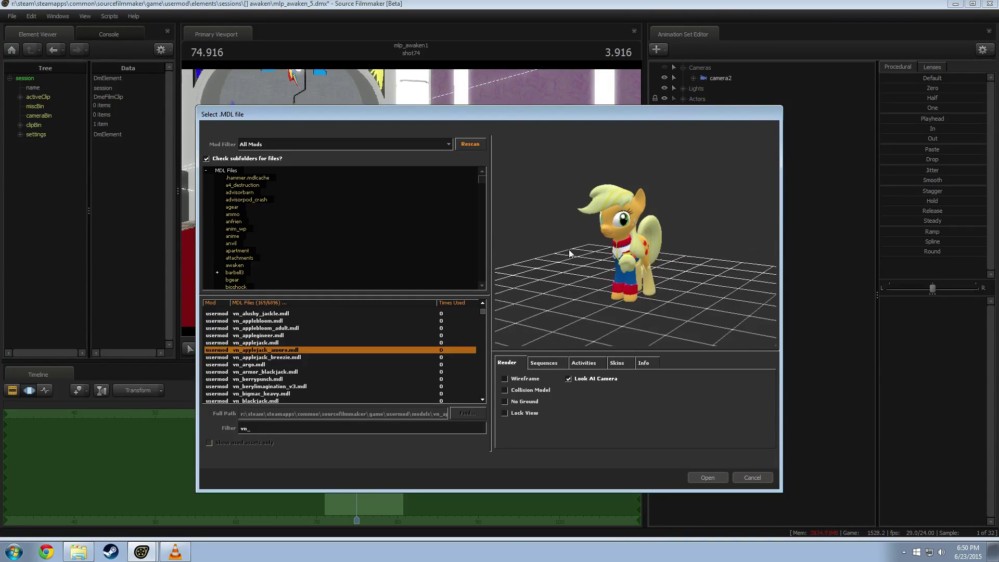
# Find vn_twilight_kirito.mdl among the vn_ models and add it to the shot.
pyautogui.scroll(1, 274, 370)
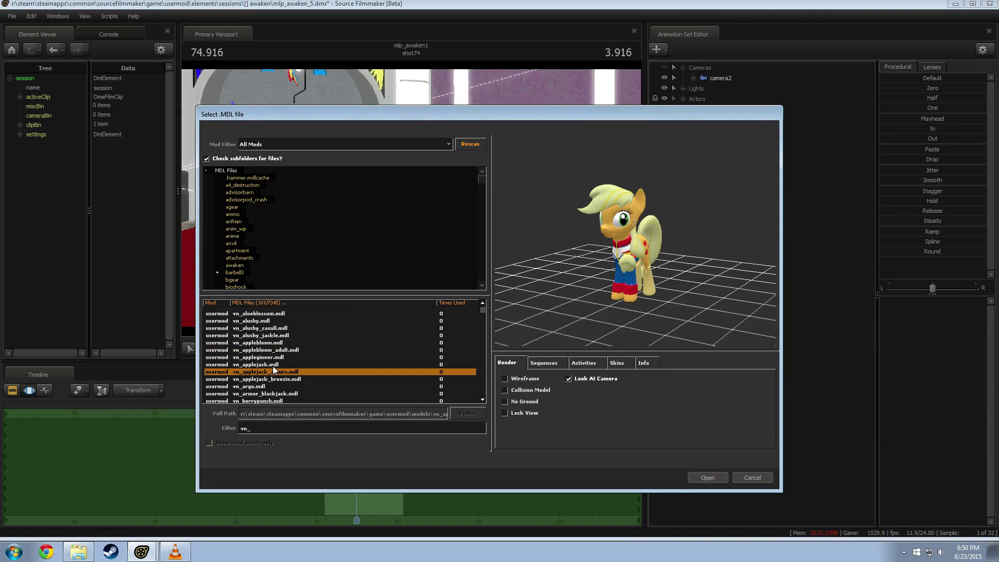
pyautogui.scroll(-10, 273, 371)
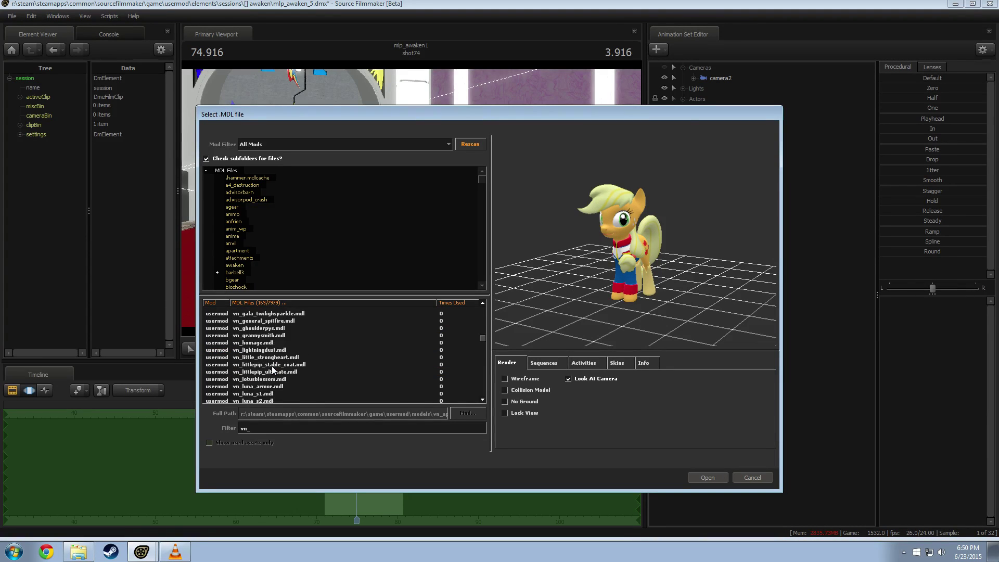
pyautogui.scroll(-10, 273, 368)
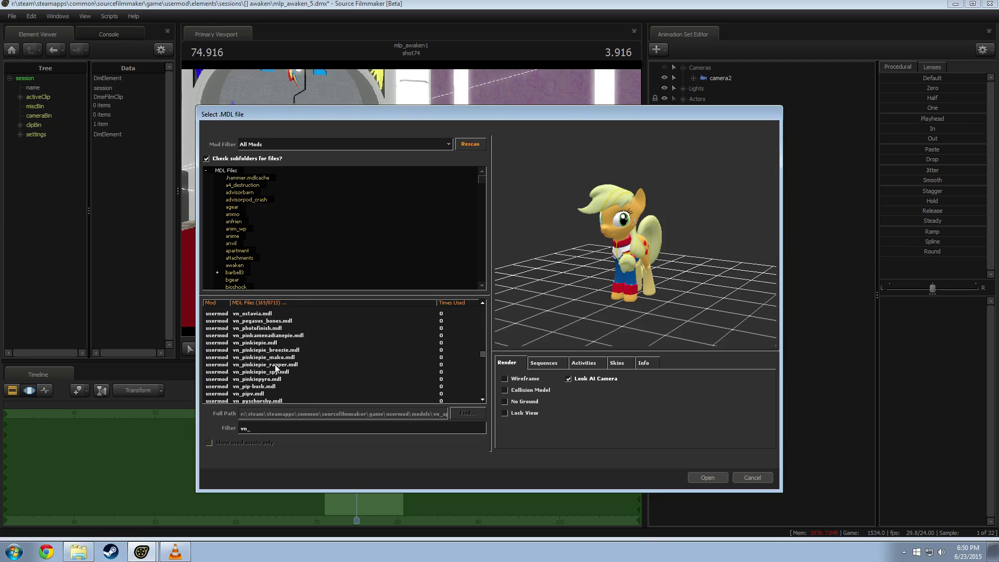
pyautogui.scroll(-8, 275, 368)
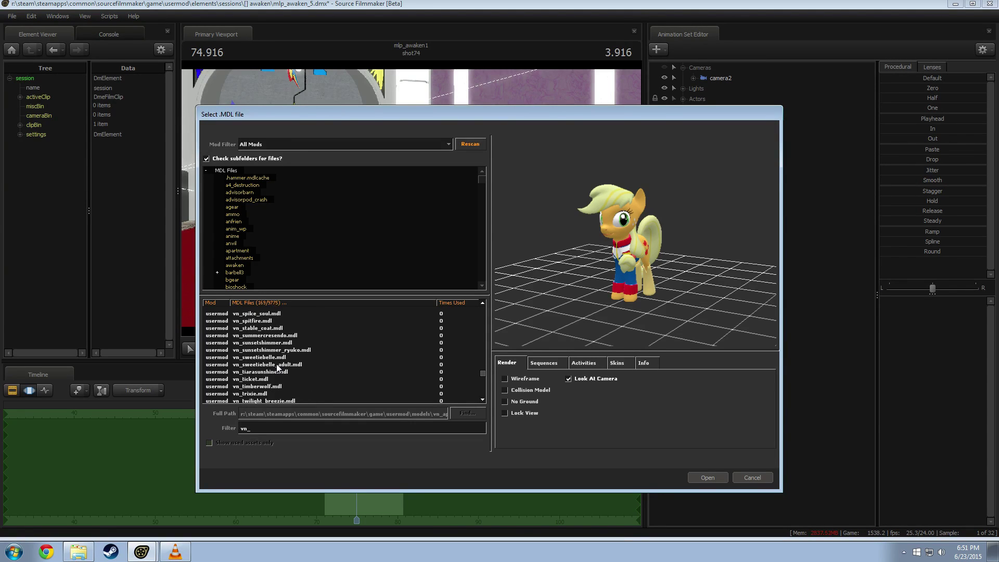
pyautogui.scroll(-1, 278, 369)
pyautogui.scroll(-1, 276, 398)
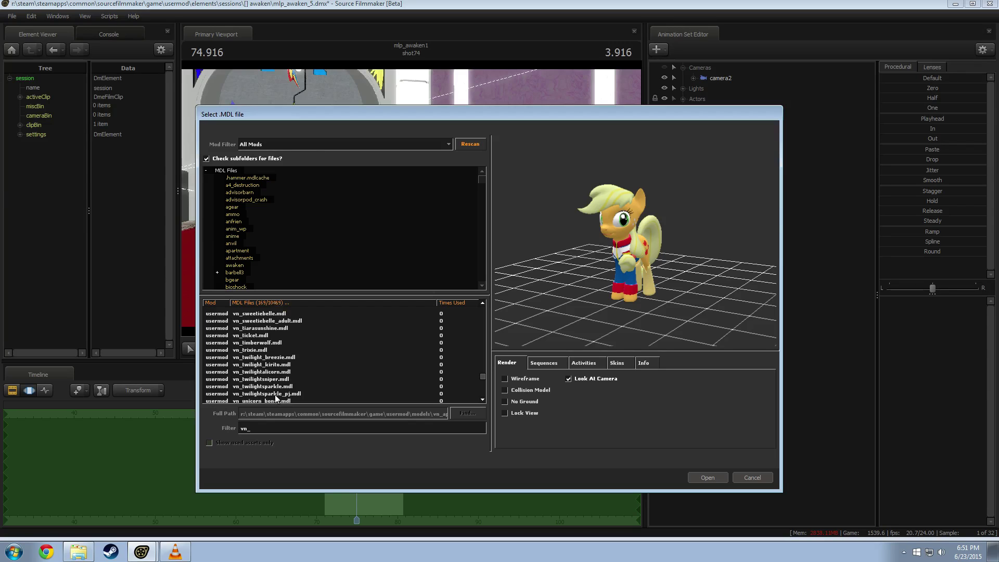
pyautogui.click(276, 365)
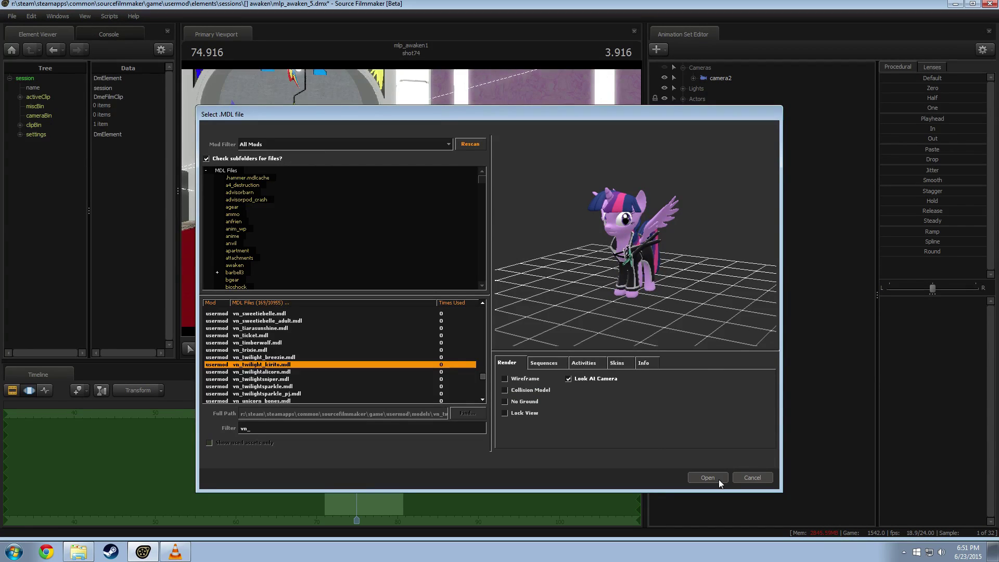
pyautogui.click(718, 478)
# Select the vn_twilight_kirito1 animation set and bring the pony into close view.
pyautogui.click(719, 130)
pyautogui.moveTo(323, 270); pyautogui.dragTo(460, 359)
pyautogui.click(363, 192)
pyautogui.press('r')
pyautogui.moveTo(435, 261); pyautogui.dragTo(577, 321)
pyautogui.press('w')
pyautogui.moveTo(307, 184); pyautogui.dragTo(359, 174)
pyautogui.press('s')
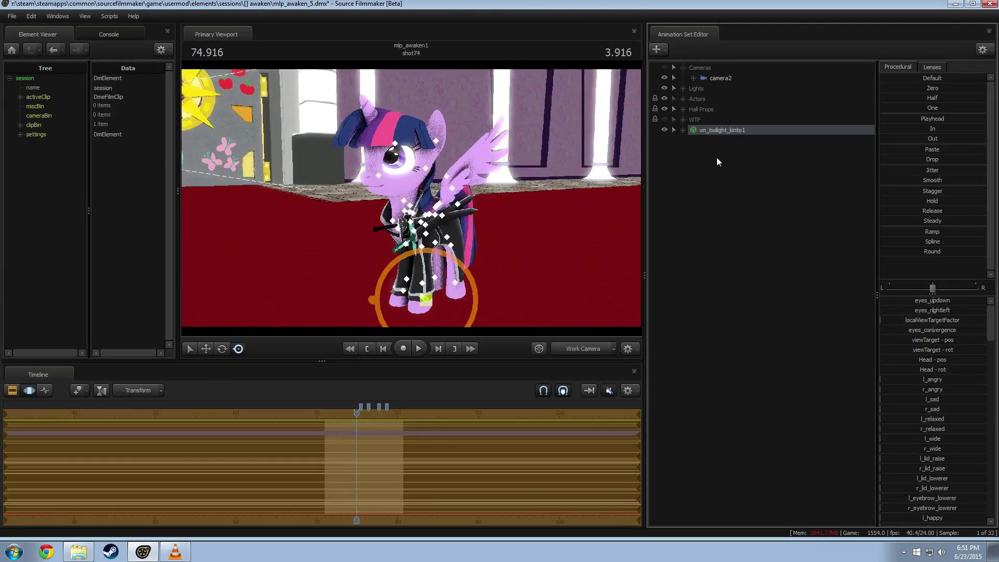
# Filter the models by rainbow and add vn_rainbowdash.mdl to the shot as a new animation set.
pyautogui.rightClick(716, 157)
pyautogui.click(817, 185)
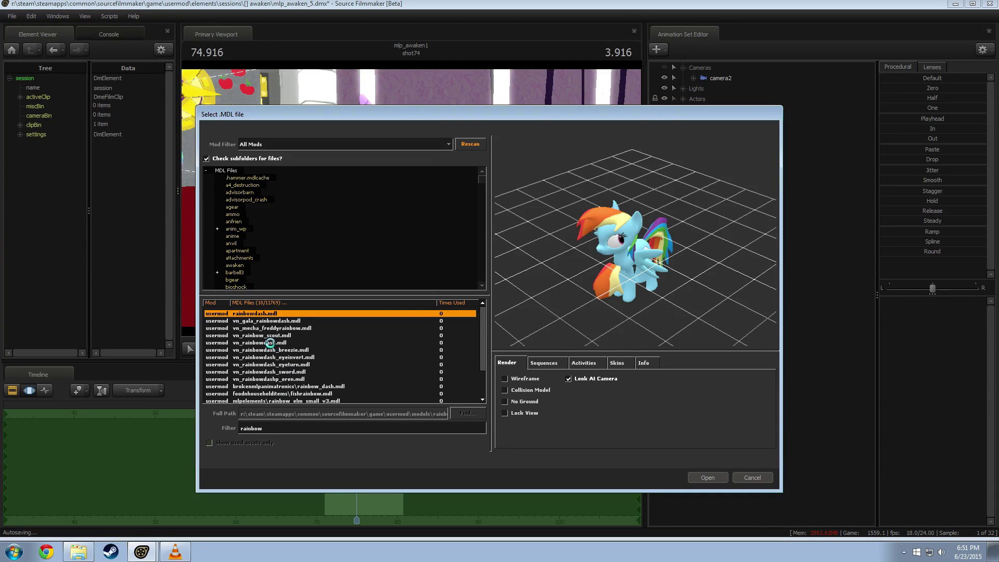
pyautogui.click(277, 343)
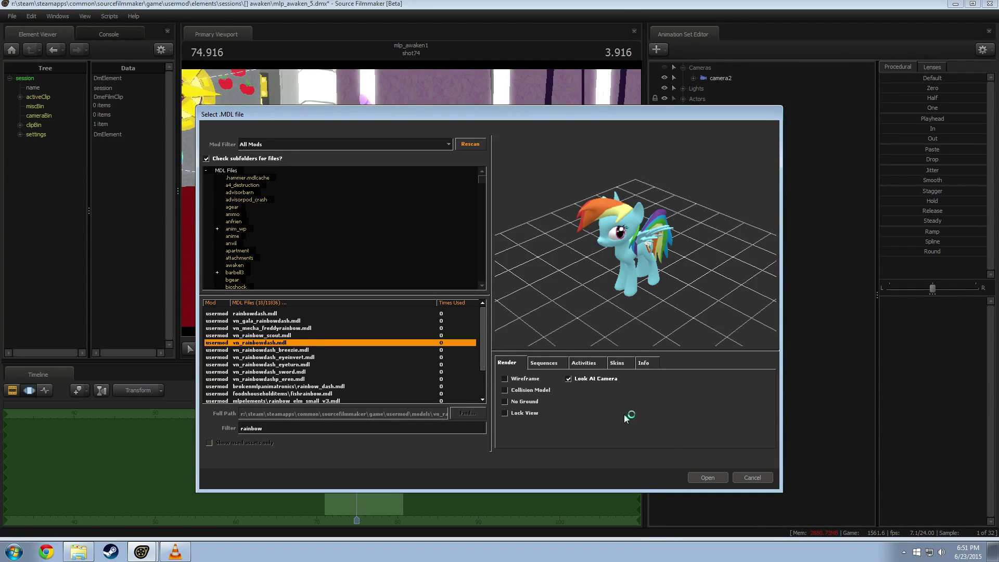
pyautogui.press('Up')
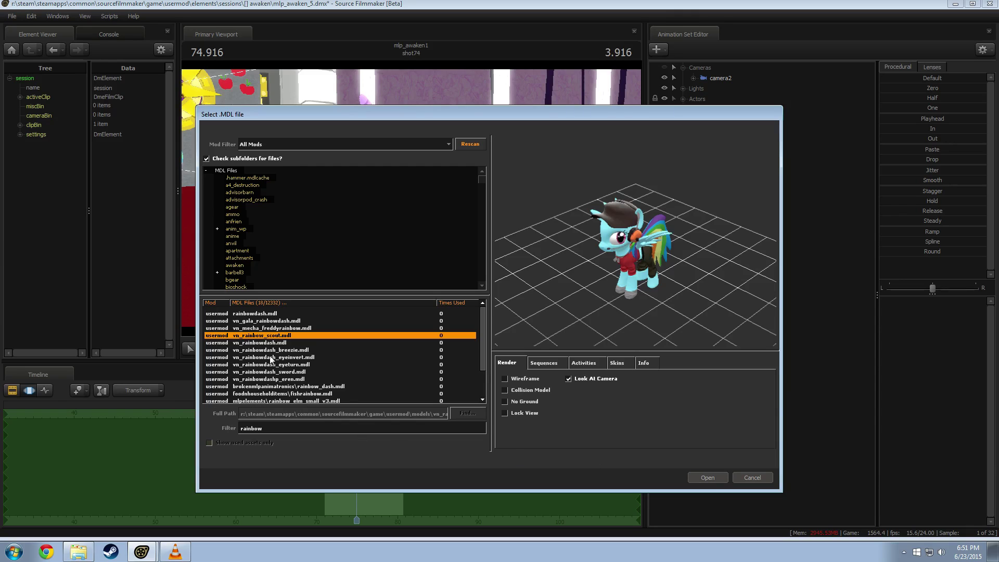
pyautogui.click(268, 344)
pyautogui.click(695, 476)
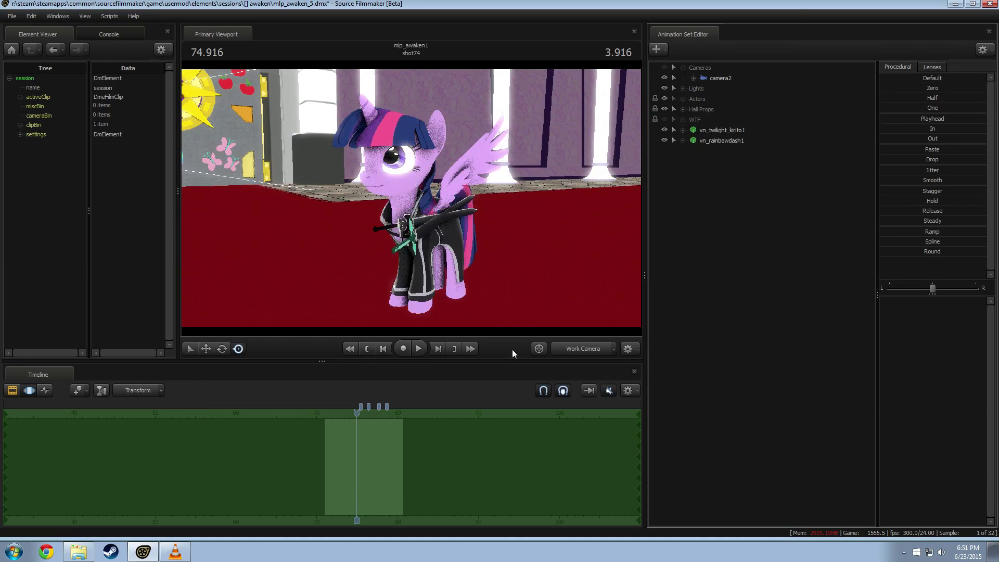
# Lock the vn_rainbowdash1 animation set to vn_twilight_kirito1.
pyautogui.press('w')
pyautogui.moveTo(411, 198); pyautogui.dragTo(375, 200)
pyautogui.press('s')
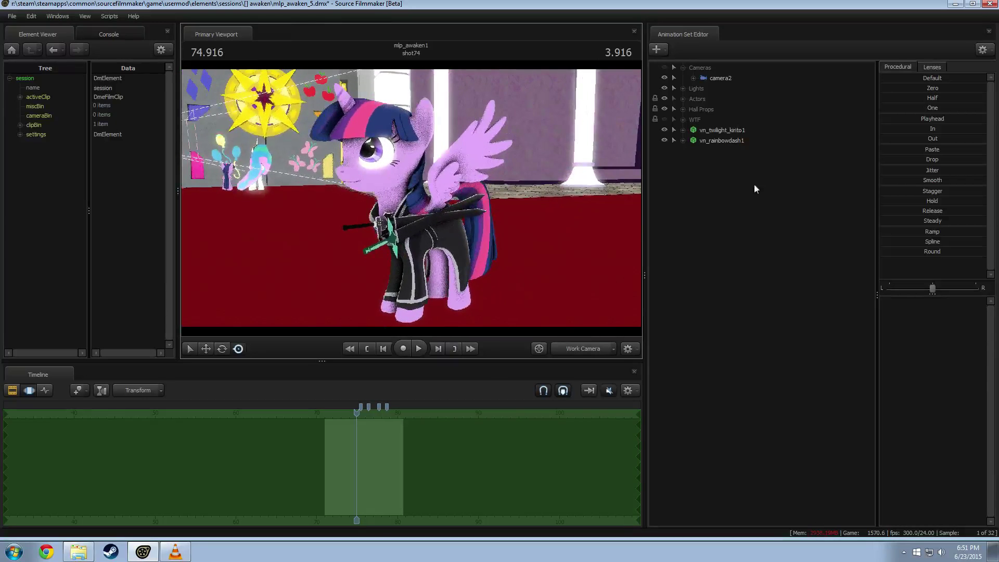
pyautogui.click(713, 133)
pyautogui.click(716, 141)
pyautogui.moveTo(717, 133); pyautogui.dragTo(739, 140)
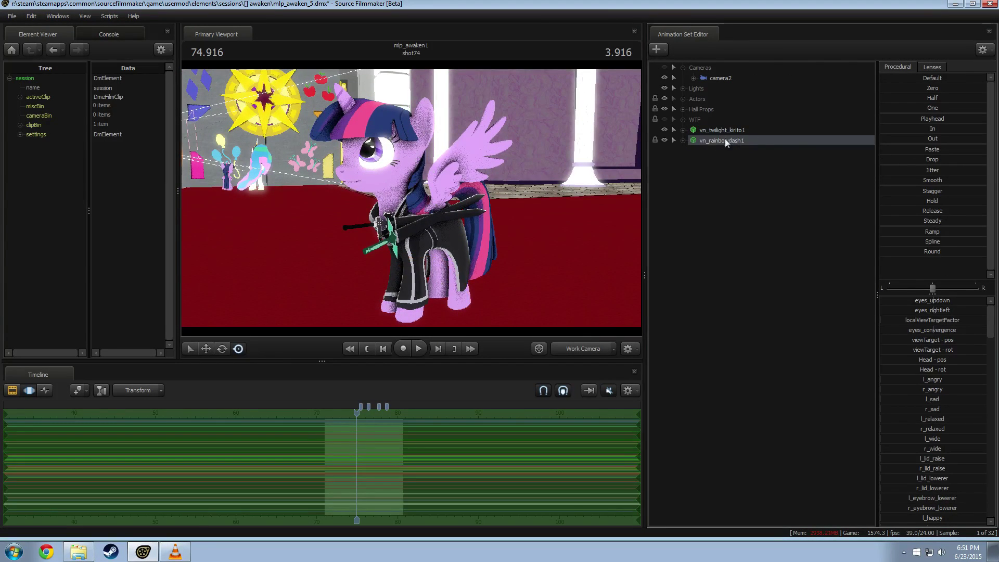
# Unlock the transforms of the Pony Wings group within vn_rainbowdash1's Pony Bones.
pyautogui.click(683, 140)
pyautogui.click(693, 172)
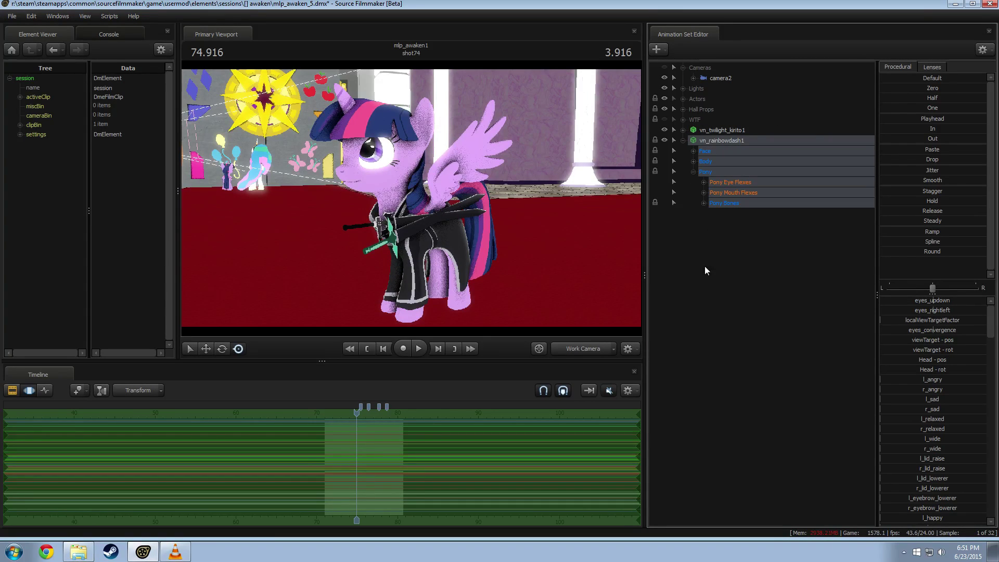
pyautogui.click(703, 203)
pyautogui.click(727, 228)
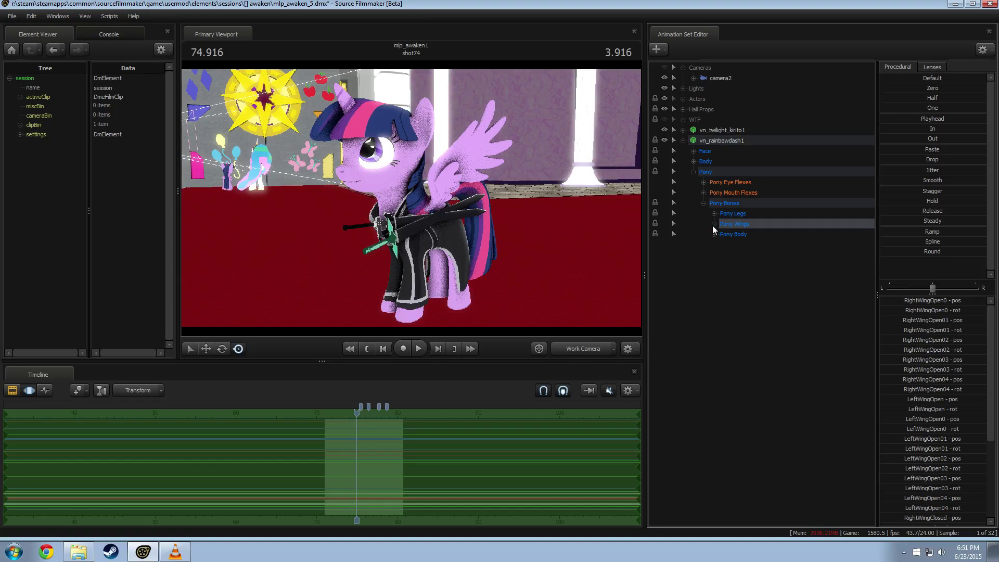
pyautogui.click(714, 225)
pyautogui.rightClick(740, 225)
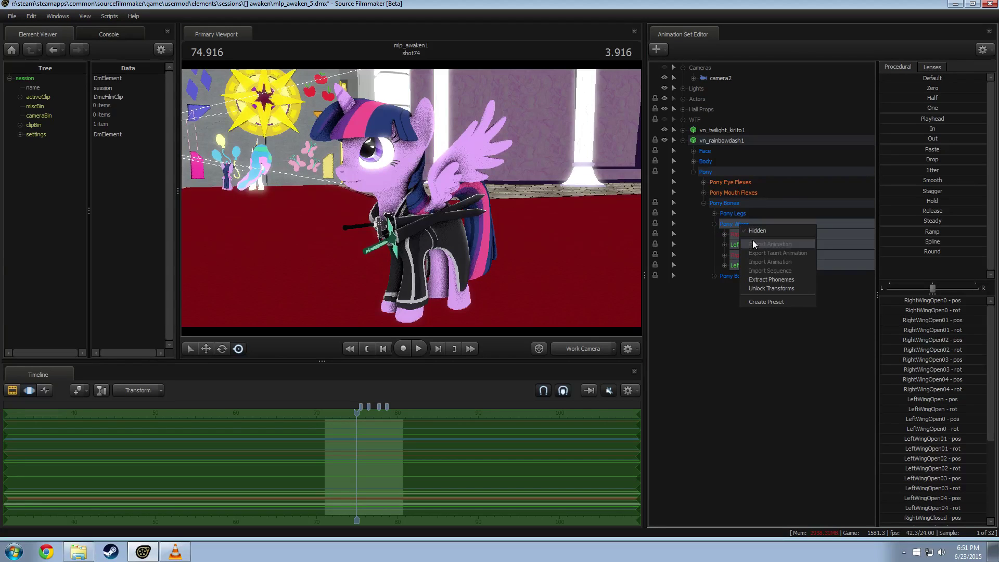
pyautogui.click(765, 285)
pyautogui.click(715, 224)
# Unlock the transforms of HairBack1, Tail1, Tail2 and Tail3 in vn_rainbowdash1's Pony Body group.
pyautogui.click(714, 234)
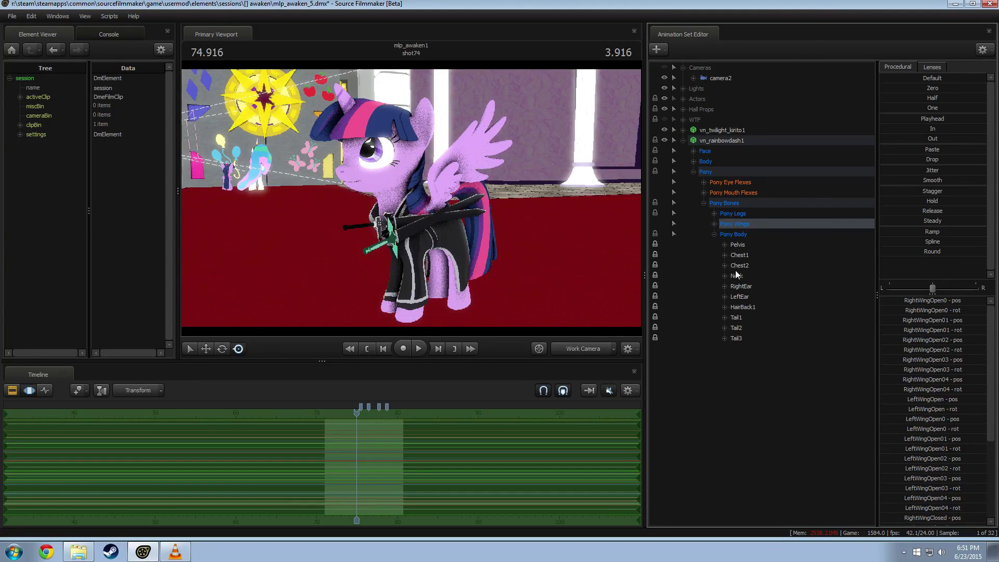
pyautogui.keyDown('shift'); pyautogui.click(739, 328); pyautogui.keyUp('shift')
pyautogui.click(741, 317)
pyautogui.click(742, 308)
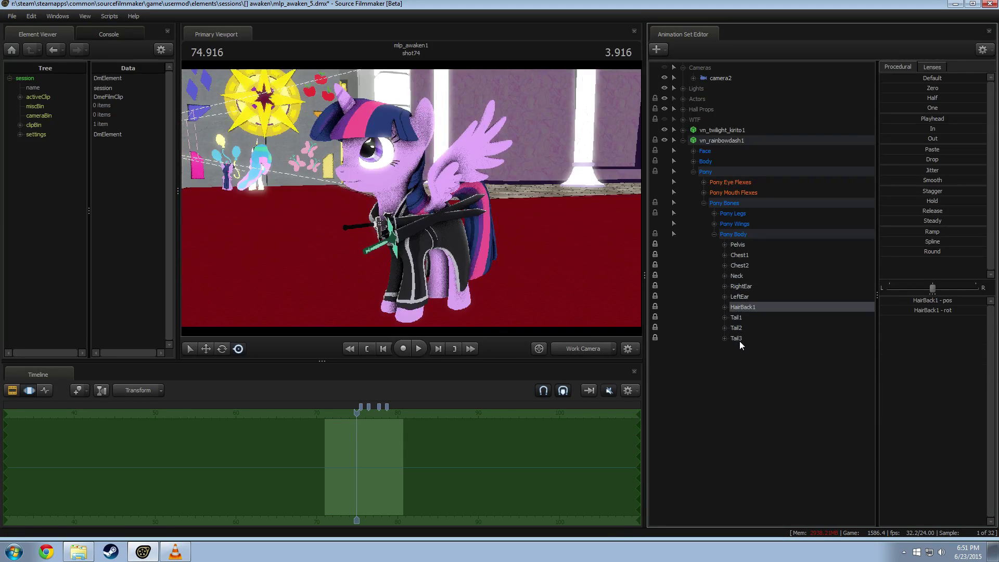
pyautogui.keyDown('shift'); pyautogui.click(740, 339); pyautogui.keyUp('shift')
pyautogui.rightClick(748, 331)
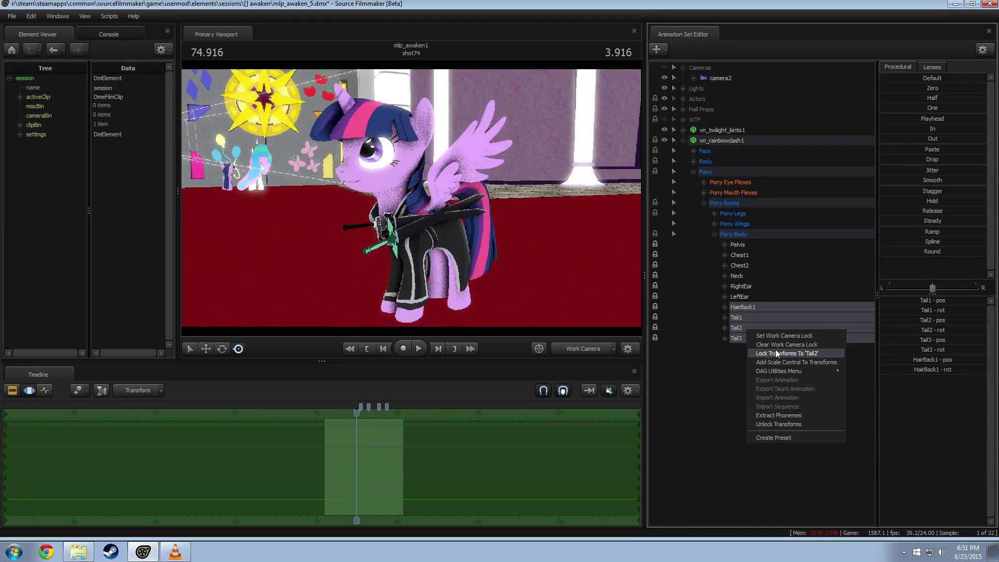
pyautogui.click(775, 424)
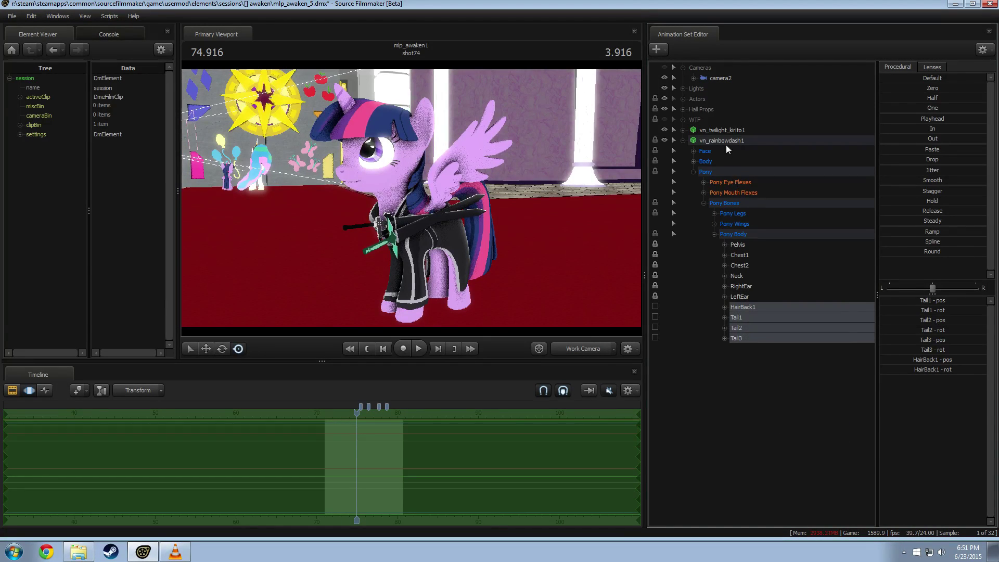
# Zero all vn_rainbowdash1 controls except Pony Wings, HairBack1 and Tail1 to Tail3 so it aligns with the Twilight model.
pyautogui.click(726, 144)
pyautogui.keyDown('ctrl'); pyautogui.click(737, 319); pyautogui.keyUp('ctrl')
pyautogui.keyDown('ctrl'); pyautogui.click(737, 328); pyautogui.keyUp('ctrl')
pyautogui.keyDown('ctrl'); pyautogui.click(744, 339); pyautogui.keyUp('ctrl')
pyautogui.keyDown('ctrl'); pyautogui.click(745, 307); pyautogui.keyUp('ctrl')
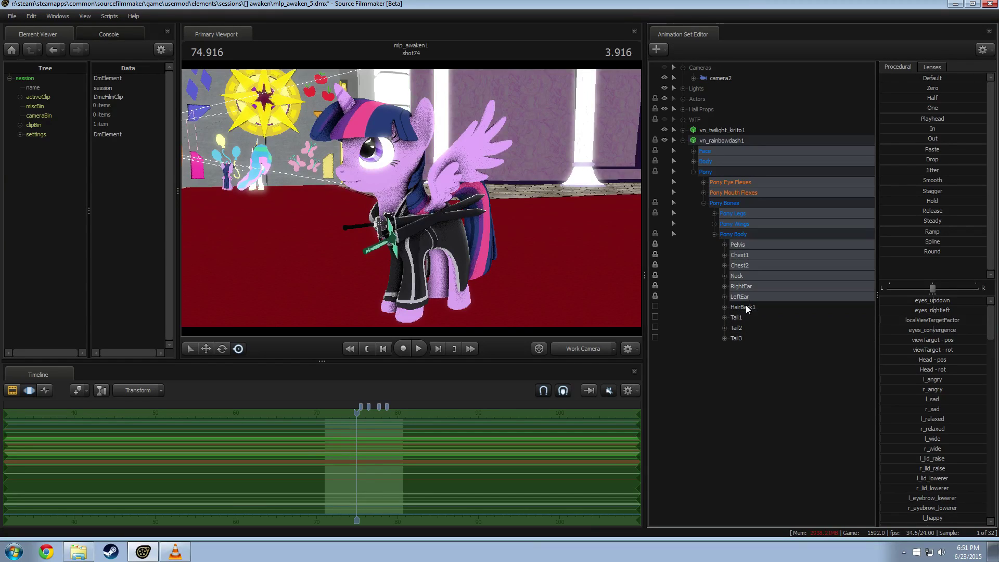
pyautogui.keyDown('ctrl'); pyautogui.click(736, 224); pyautogui.keyUp('ctrl')
pyautogui.click(933, 88)
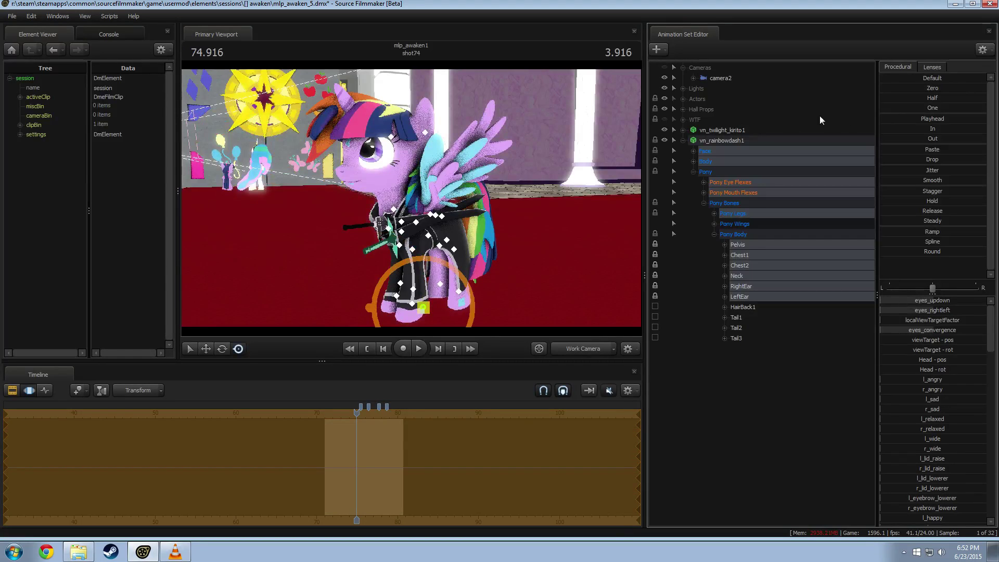
pyautogui.press('w')
pyautogui.moveTo(595, 164); pyautogui.dragTo(587, 164)
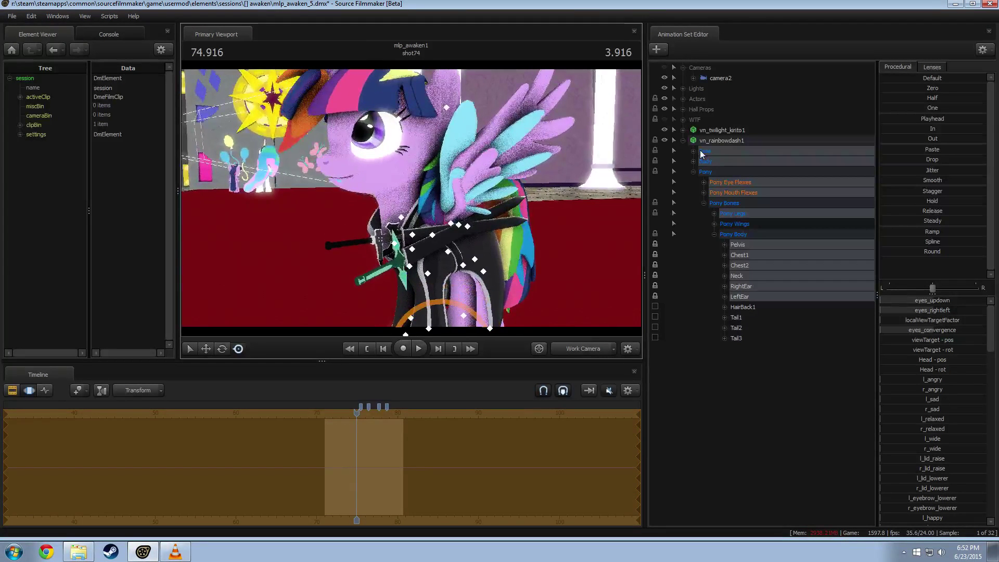
# Add override materials to vn_twilight_kirito1 and expand the materials list of its game model element.
pyautogui.click(683, 141)
pyautogui.rightClick(708, 131)
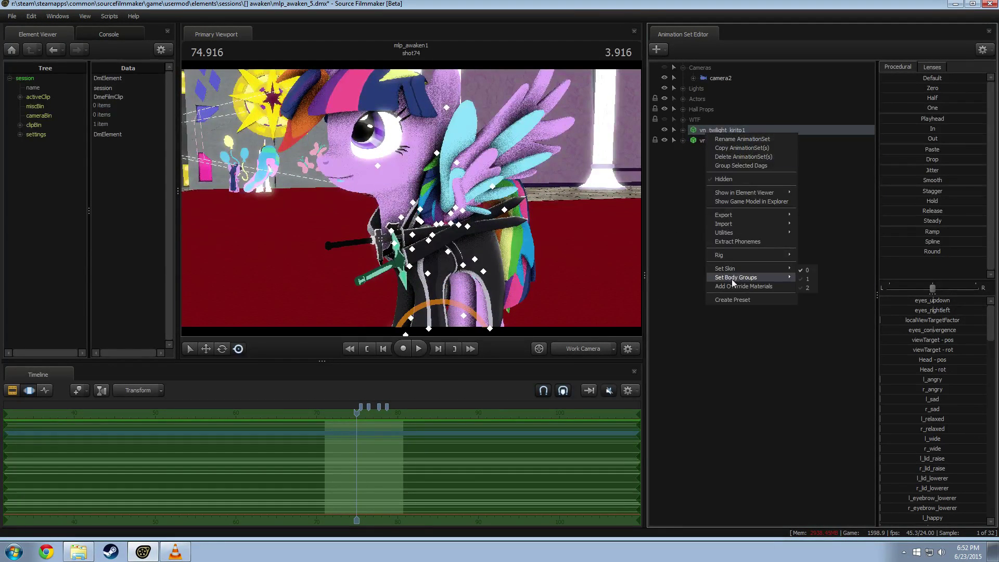
pyautogui.click(734, 285)
pyautogui.rightClick(727, 134)
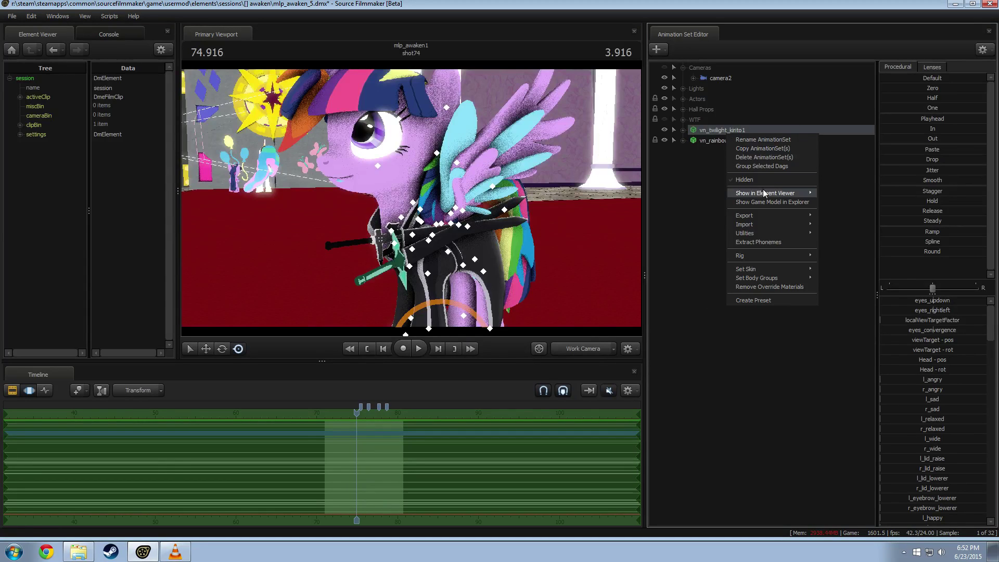
pyautogui.moveTo(770, 193)
pyautogui.click(834, 204)
pyautogui.click(20, 284)
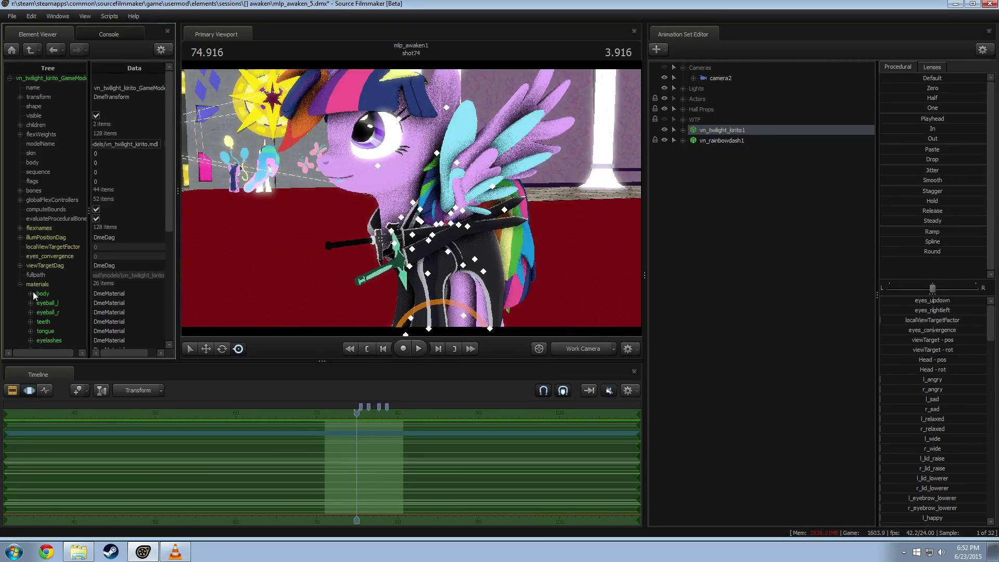
# Add a float attribute named $alpha to the body material of vn_twilight_kirito1.
pyautogui.scroll(-1, 45, 286)
pyautogui.rightClick(46, 267)
pyautogui.moveTo(83, 342)
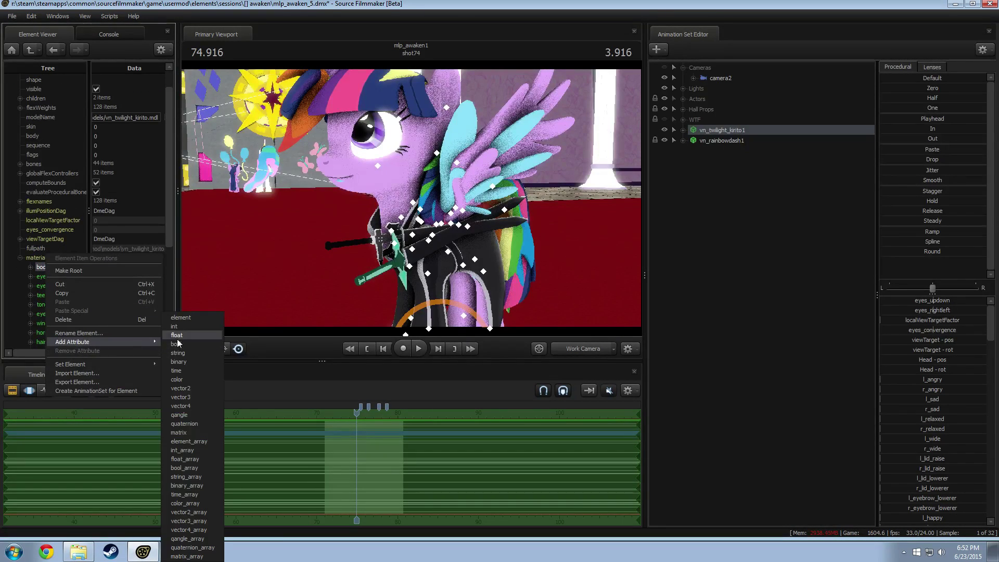
pyautogui.click(177, 336)
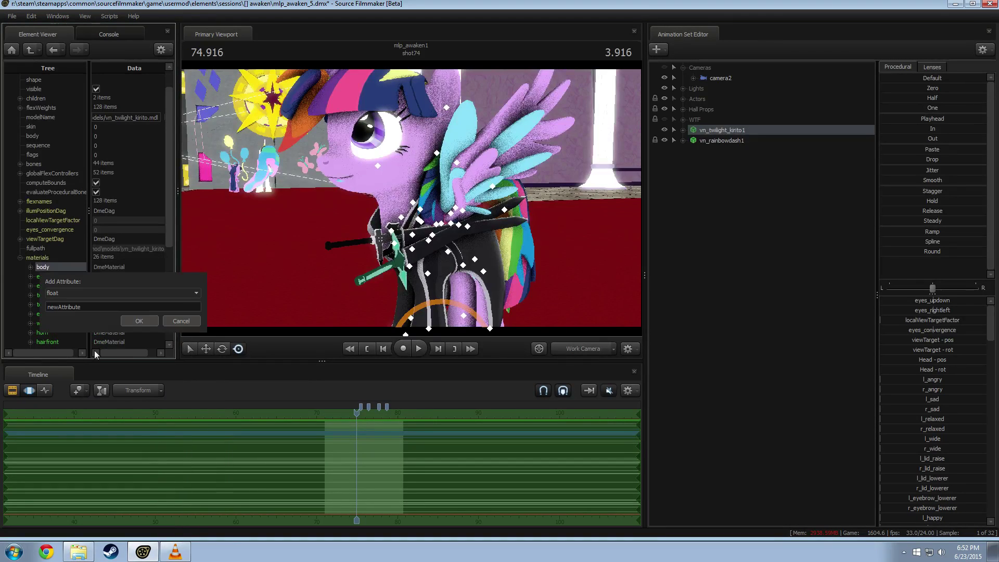
pyautogui.write('$alpha')
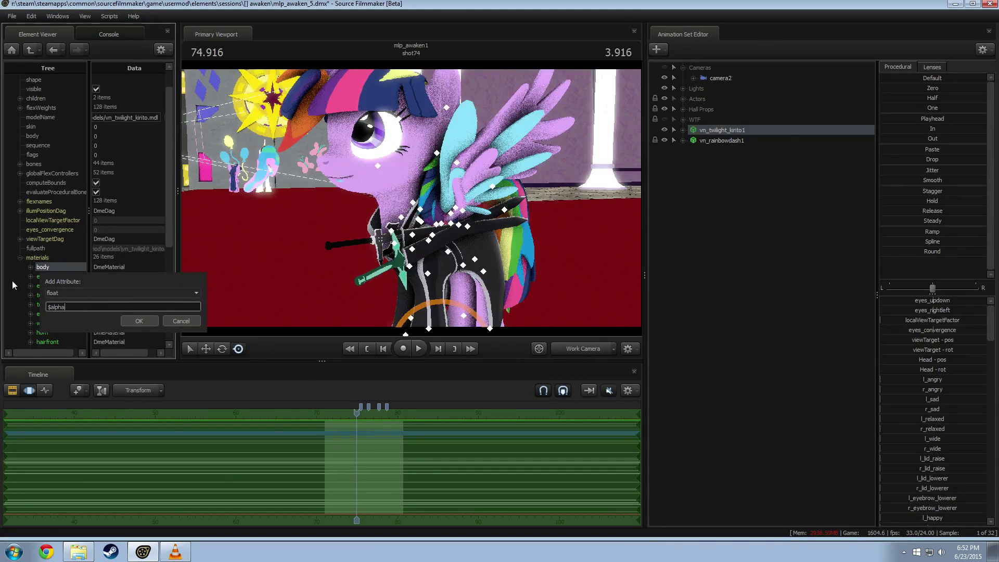
pyautogui.press('Return')
# Copy the $alpha attribute name from the body material for reuse and collapse the material again.
pyautogui.doubleClick(36, 267)
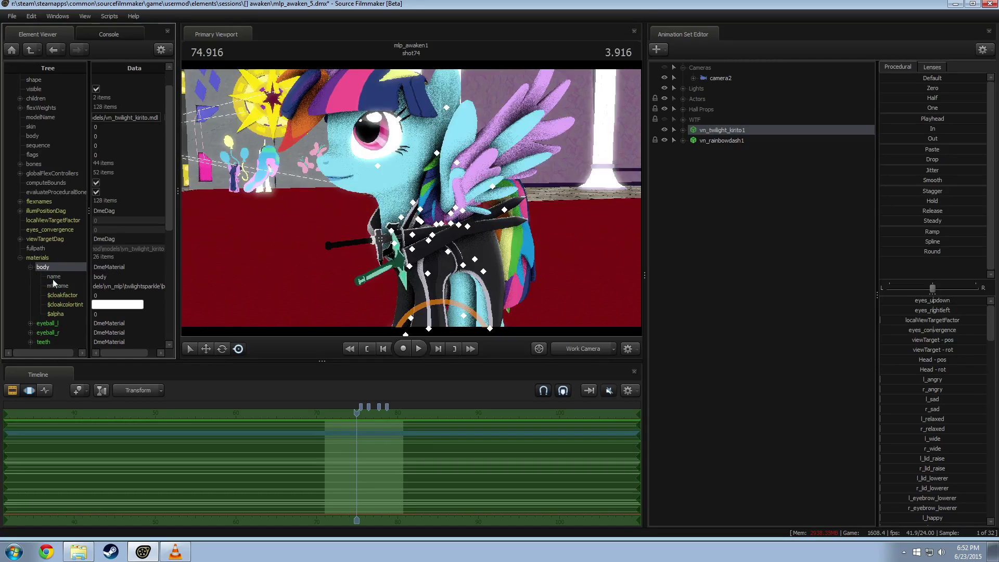
pyautogui.rightClick(54, 315)
pyautogui.click(66, 315)
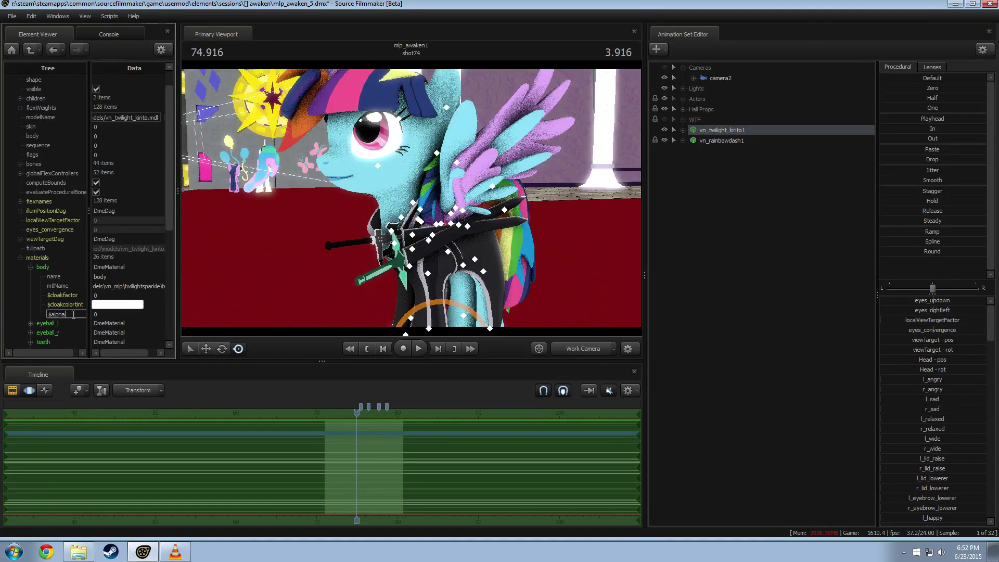
pyautogui.click(30, 267)
# Add a float $alpha attribute to the teeth material of vn_twilight_kirito1.
pyautogui.rightClick(41, 295)
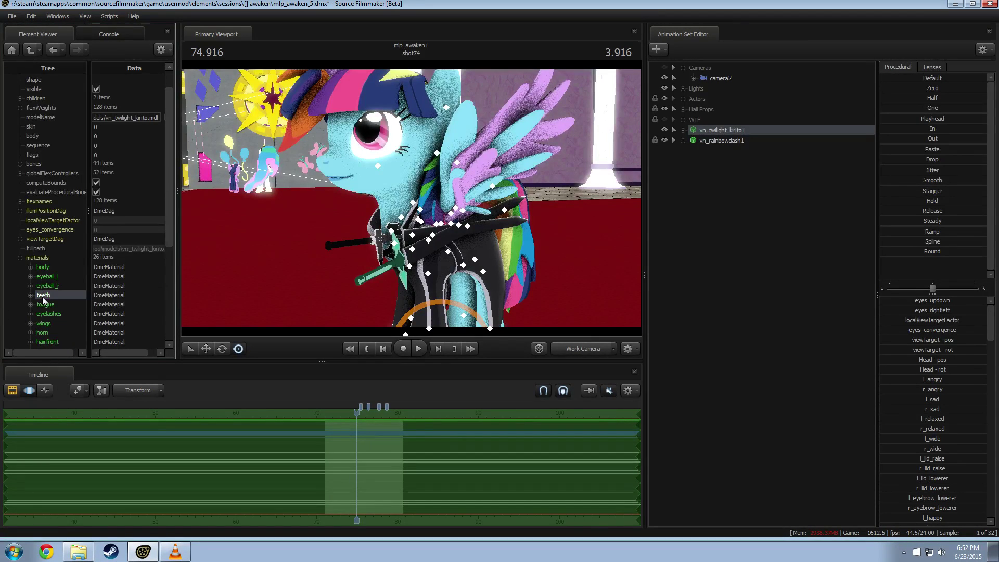
pyautogui.moveTo(70, 374)
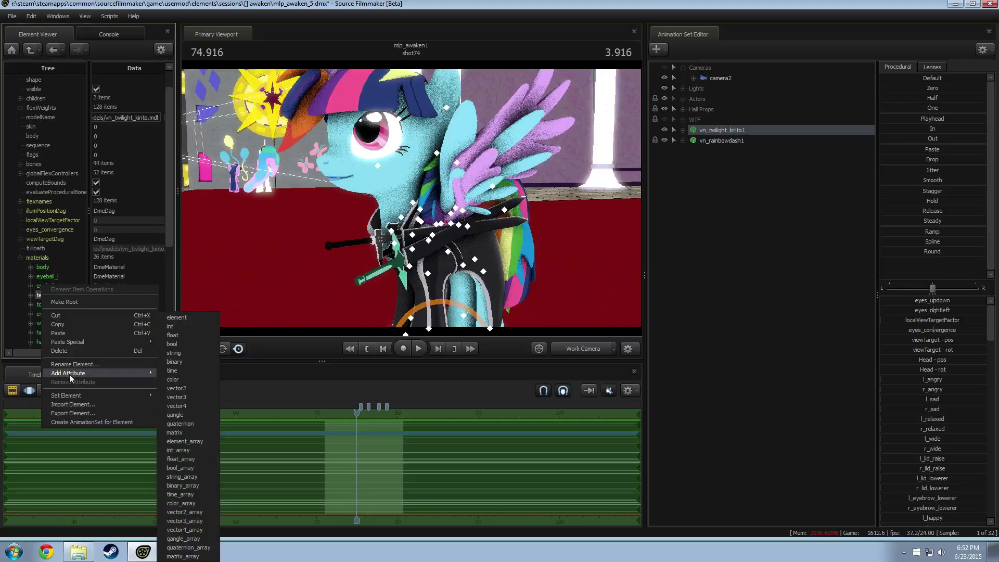
pyautogui.click(171, 336)
pyautogui.doubleClick(73, 336)
pyautogui.write('$alpha')
pyautogui.click(125, 348)
# Add float $alpha attributes to the tongue and eyelashes materials.
pyautogui.rightClick(42, 305)
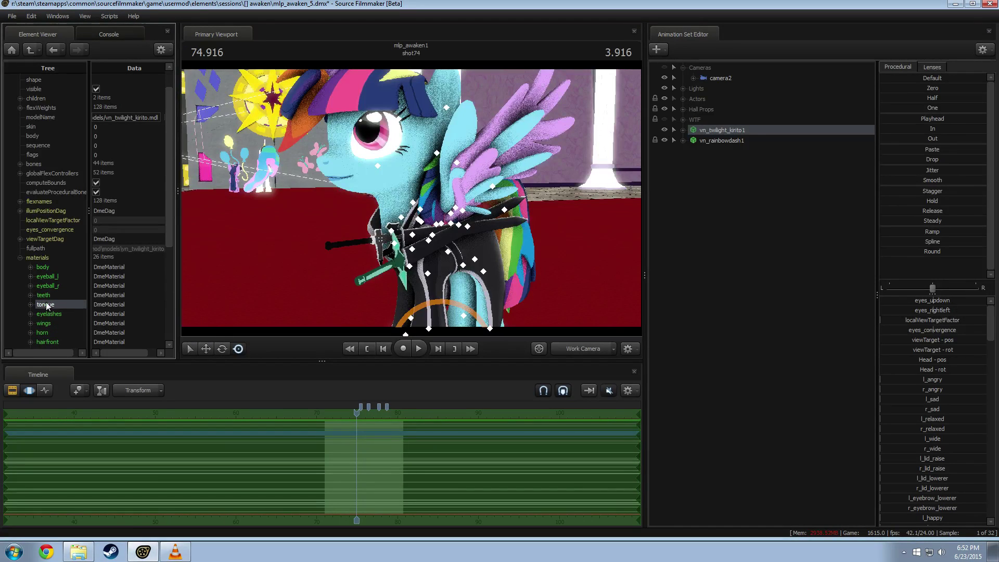
pyautogui.moveTo(75, 383)
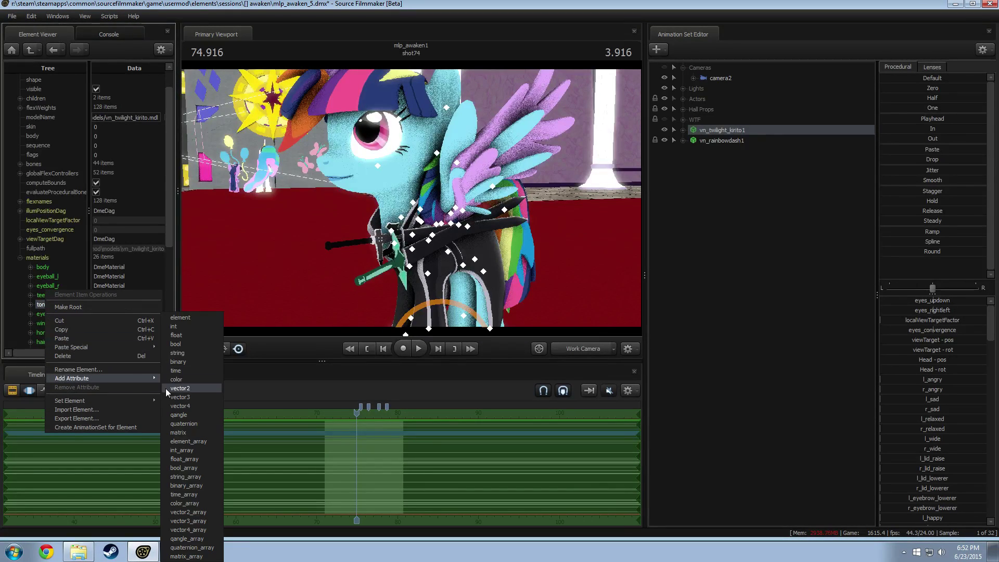
pyautogui.click(189, 336)
pyautogui.hotkey('ctrl', 'v')
pyautogui.click(141, 357)
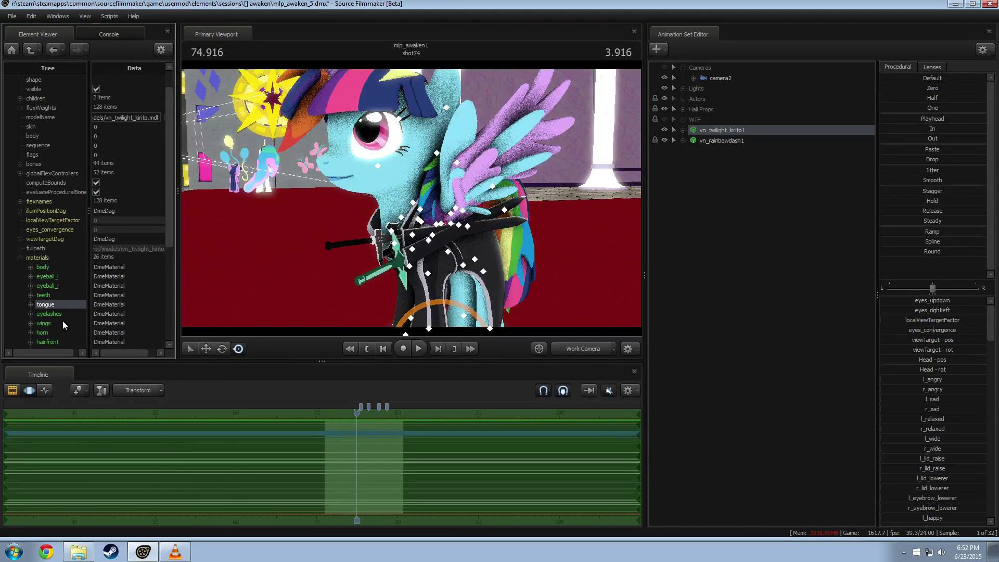
pyautogui.scroll(-2, 63, 318)
pyautogui.rightClick(52, 261)
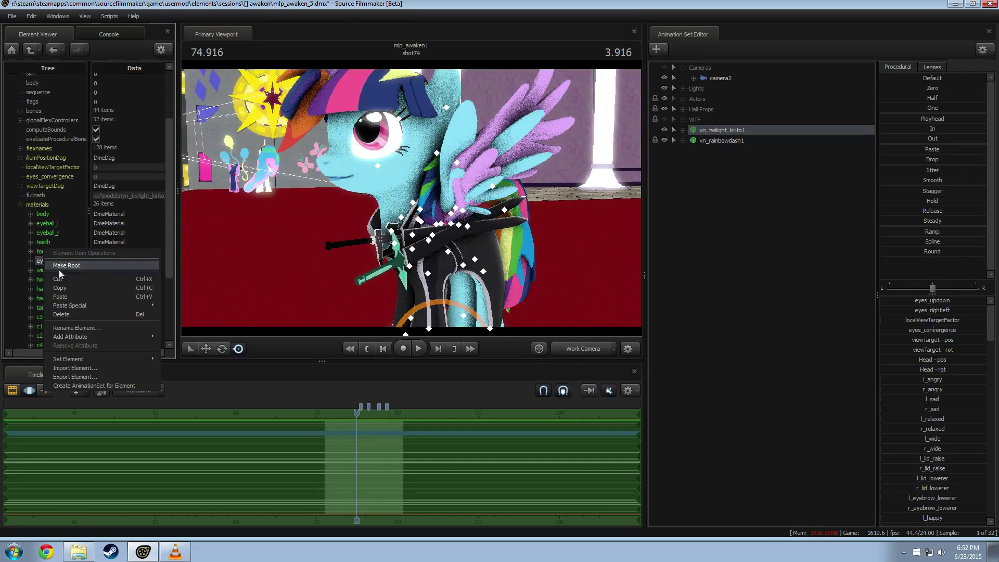
pyautogui.moveTo(76, 338)
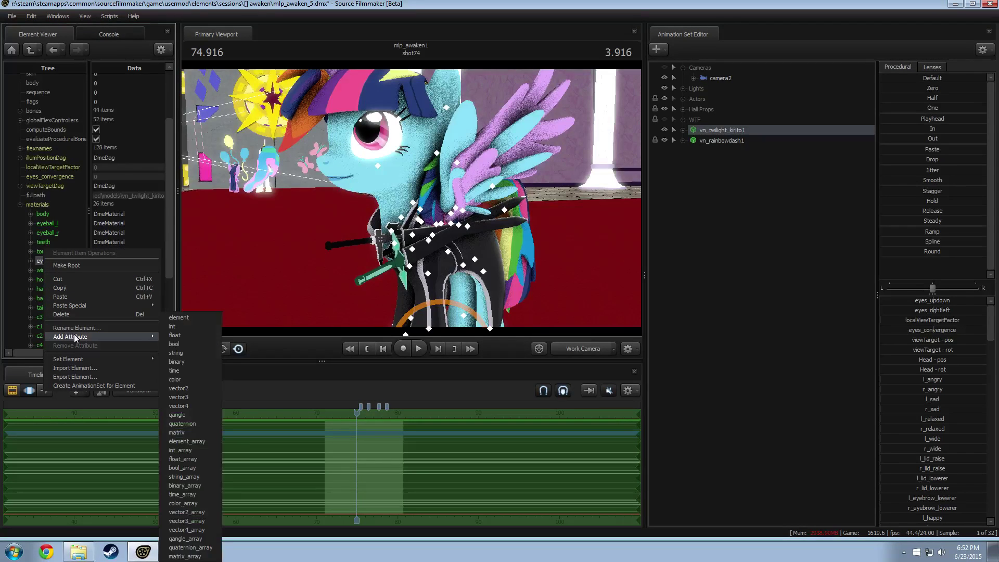
pyautogui.click(179, 336)
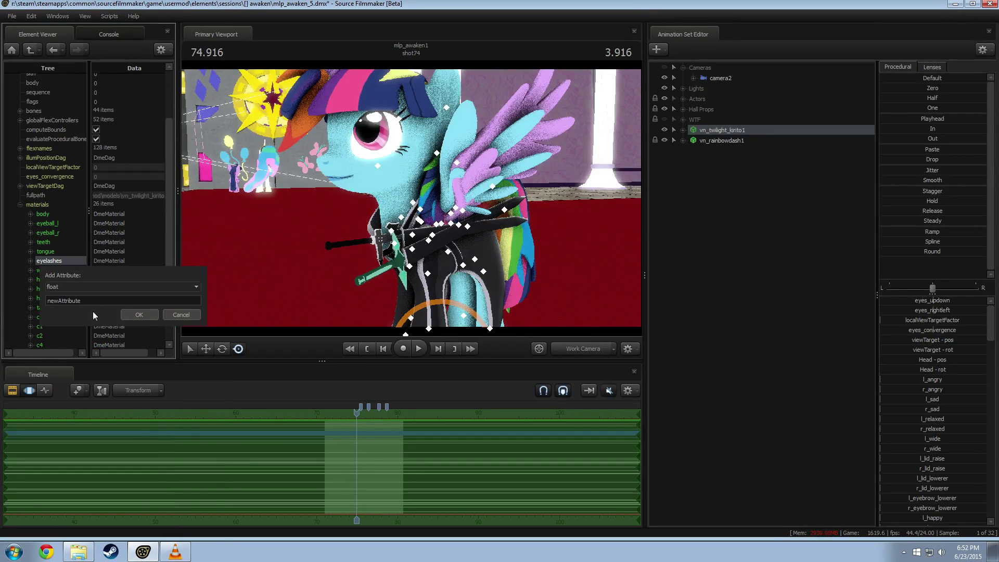
pyautogui.click(134, 315)
# Add float $alpha attributes to the wings and horn materials to hide the Twilight model's wings and horn.
pyautogui.rightClick(55, 271)
pyautogui.moveTo(83, 342)
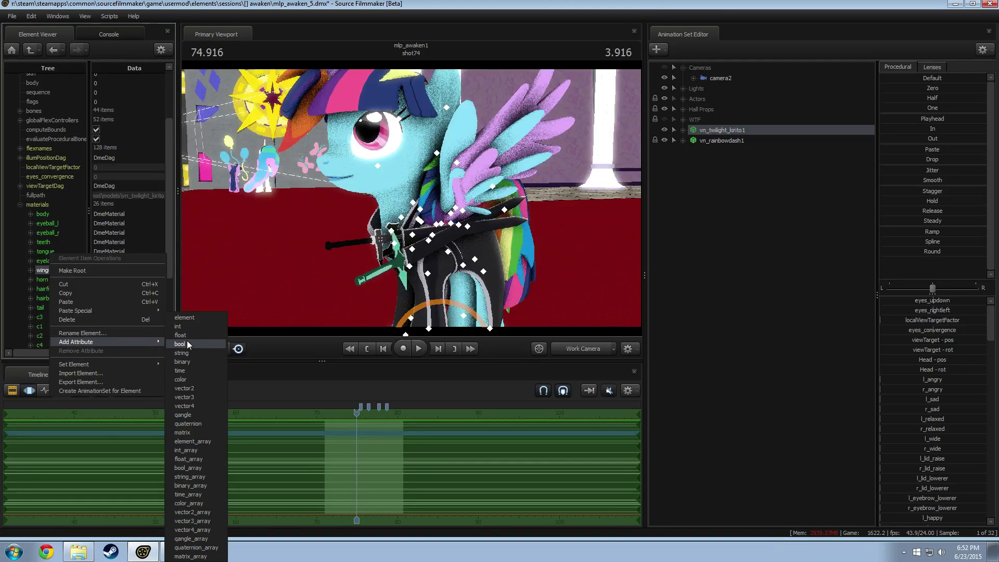
pyautogui.click(189, 334)
pyautogui.click(135, 317)
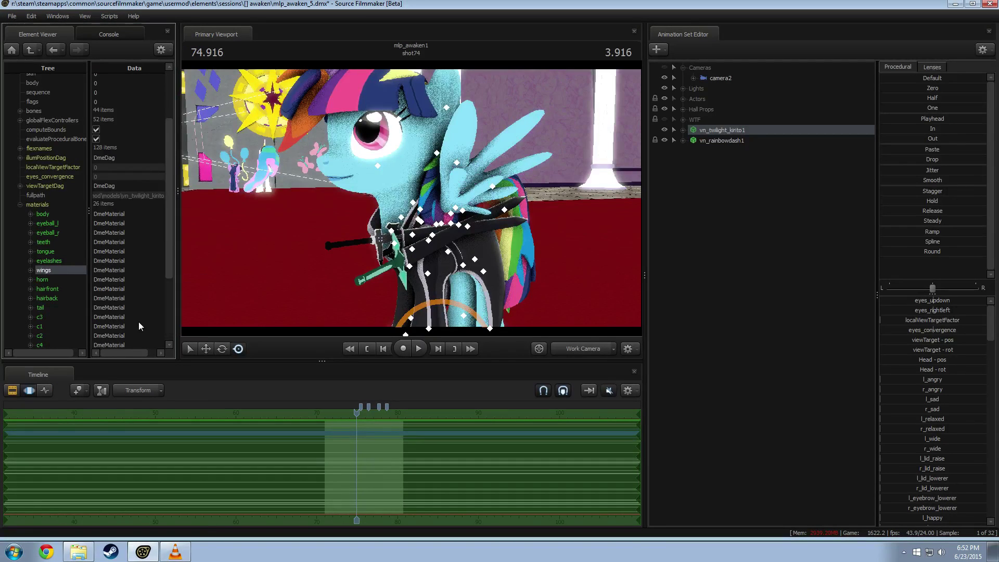
pyautogui.rightClick(51, 280)
pyautogui.moveTo(122, 357)
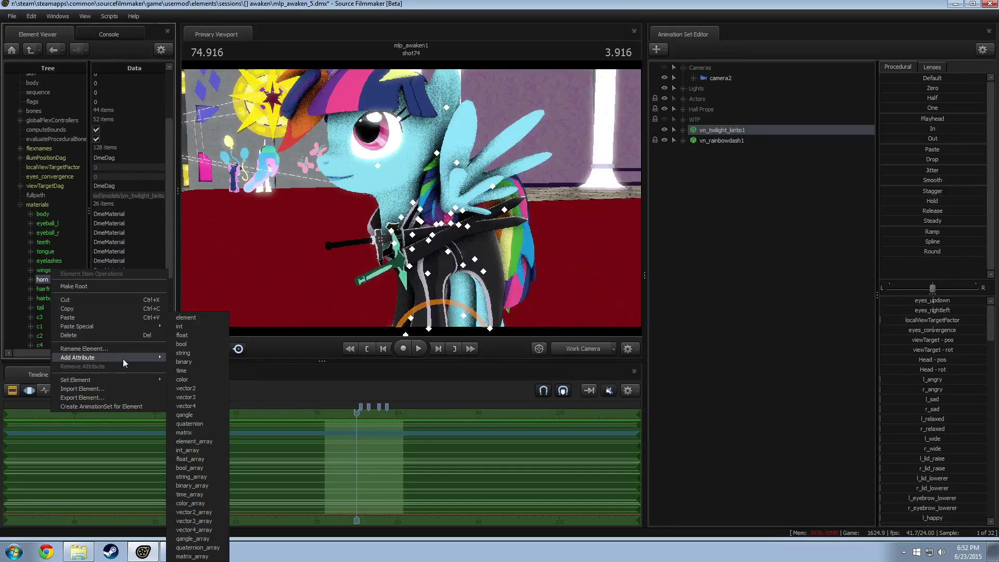
pyautogui.click(187, 335)
pyautogui.write('$alpha')
pyautogui.click(139, 333)
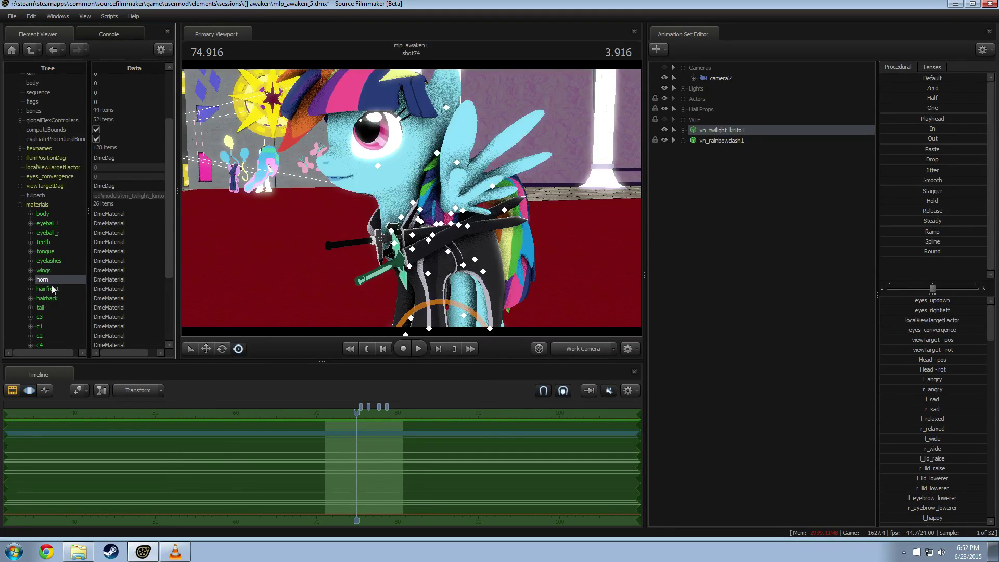
# Add float $alpha attributes to the hairfront and hairback materials to hide the Twilight model's mane.
pyautogui.rightClick(46, 289)
pyautogui.moveTo(104, 362)
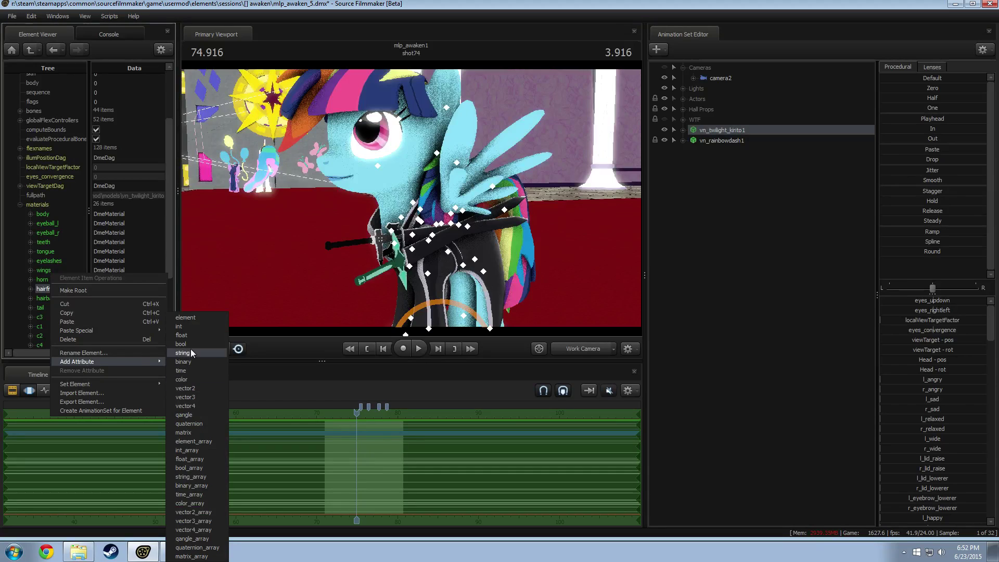
pyautogui.click(185, 335)
pyautogui.press('Return')
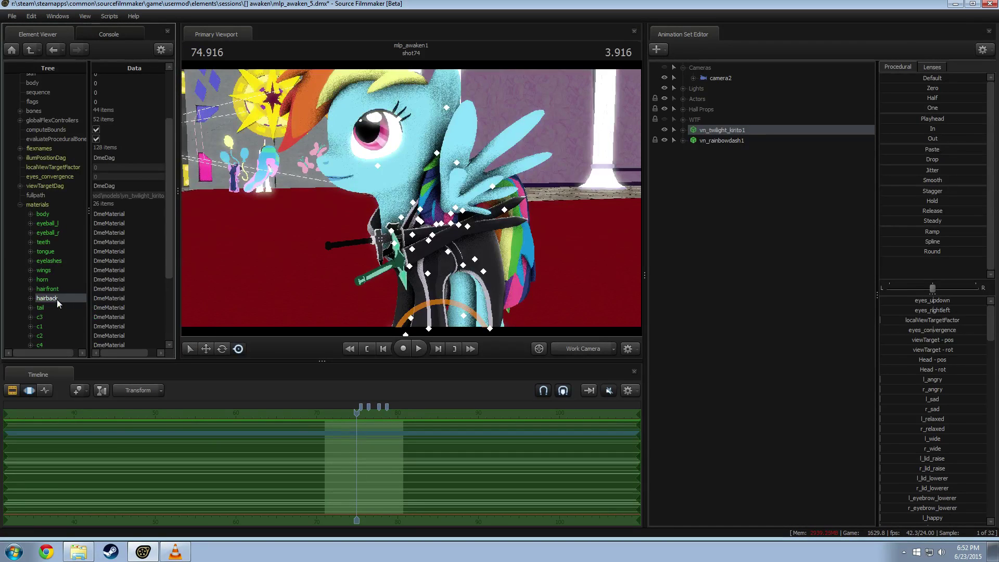
pyautogui.rightClick(58, 298)
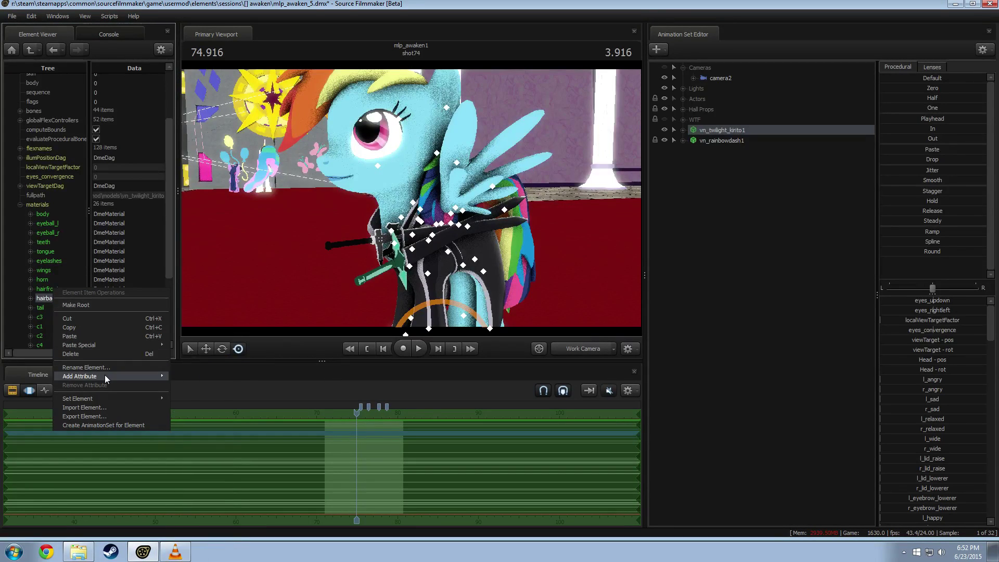
pyautogui.moveTo(105, 376)
pyautogui.click(192, 372)
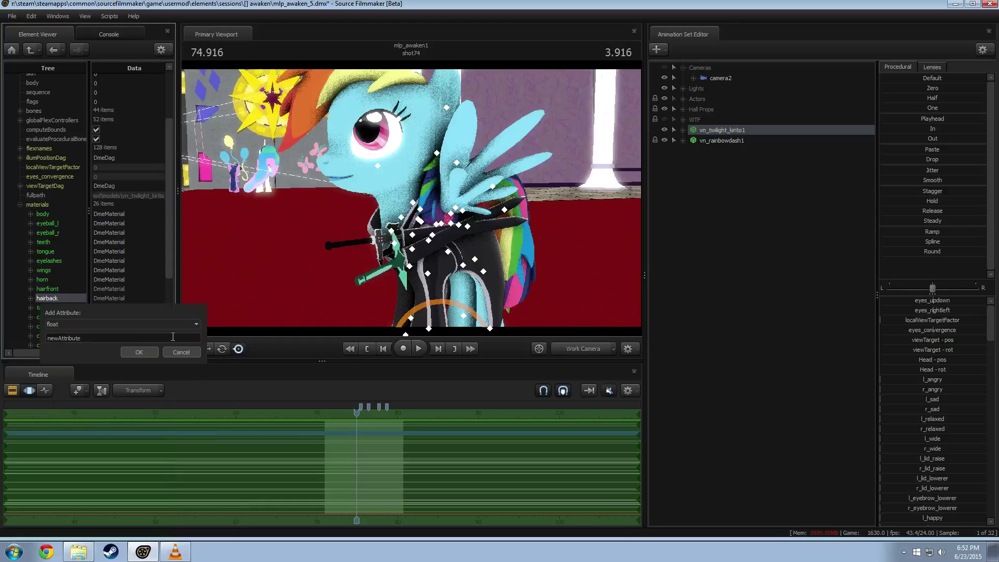
pyautogui.click(151, 355)
# Add a float $alpha attribute to the tail material to hide the Twilight model's tail.
pyautogui.rightClick(48, 307)
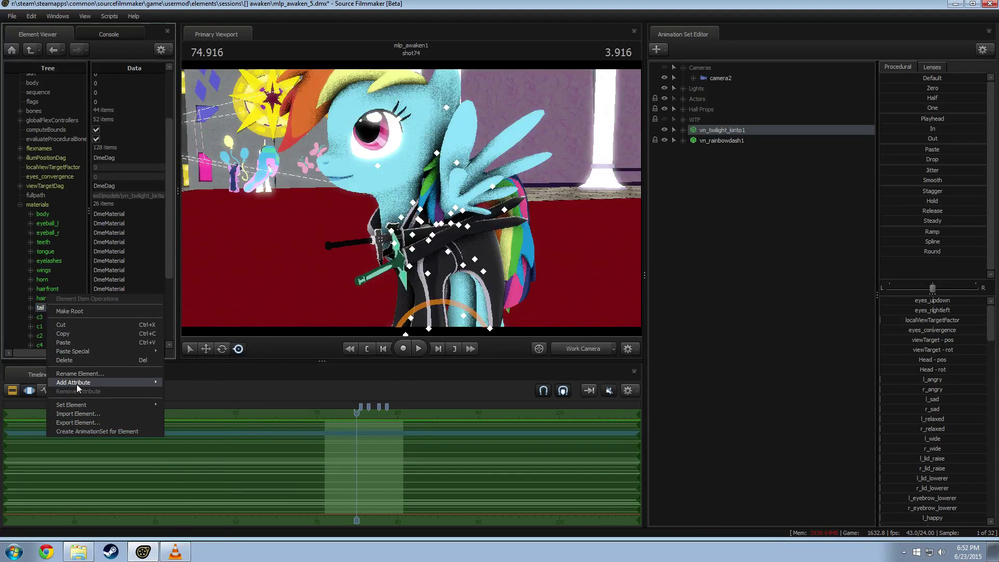
pyautogui.moveTo(77, 383)
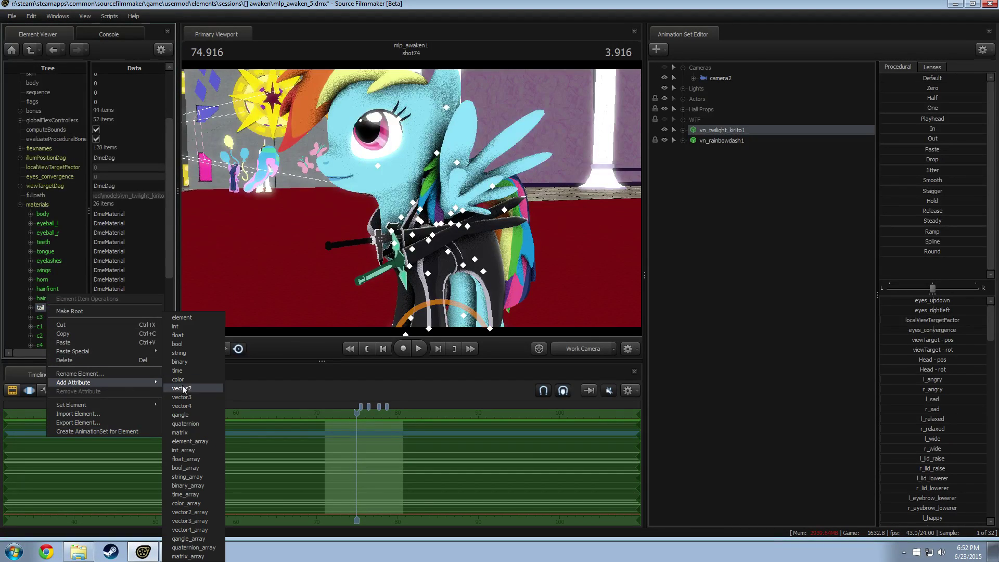
pyautogui.click(185, 343)
pyautogui.press('Return')
pyautogui.scroll(-4, 64, 301)
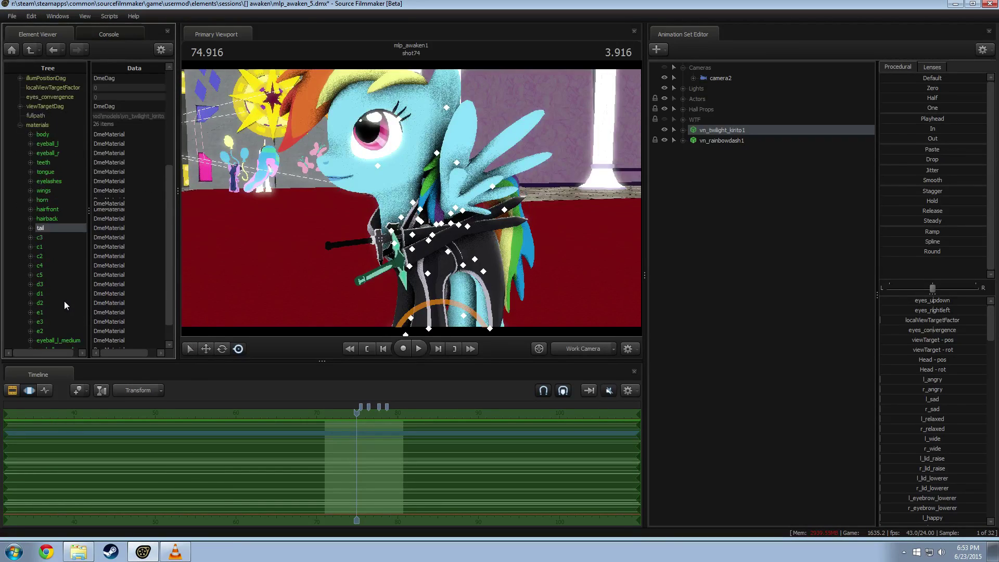
# Make vn_twilight_kirito1 unselectable in the viewport so only vn_rainbowdash1's controls can be picked.
pyautogui.press('s')
pyautogui.moveTo(412, 198)
pyautogui.mouseDown()
pyautogui.moveTo(479, 199)
pyautogui.moveTo(416, 193)
pyautogui.mouseUp()
pyautogui.press('a')
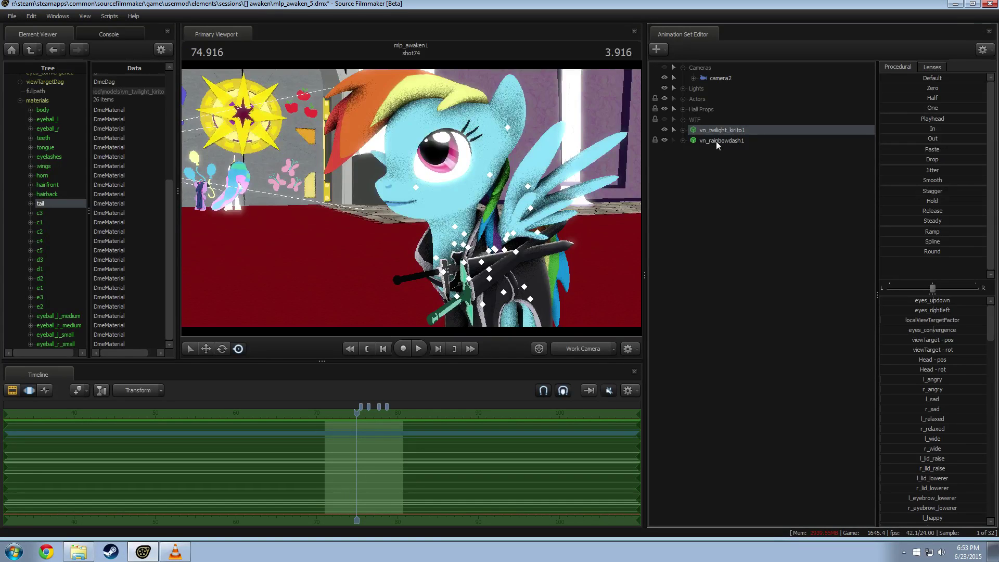
pyautogui.click(673, 130)
# Try rotating vn_rainbowdash1's Head control in the viewport, and undo the rotation.
pyautogui.moveTo(407, 163); pyautogui.dragTo(443, 193)
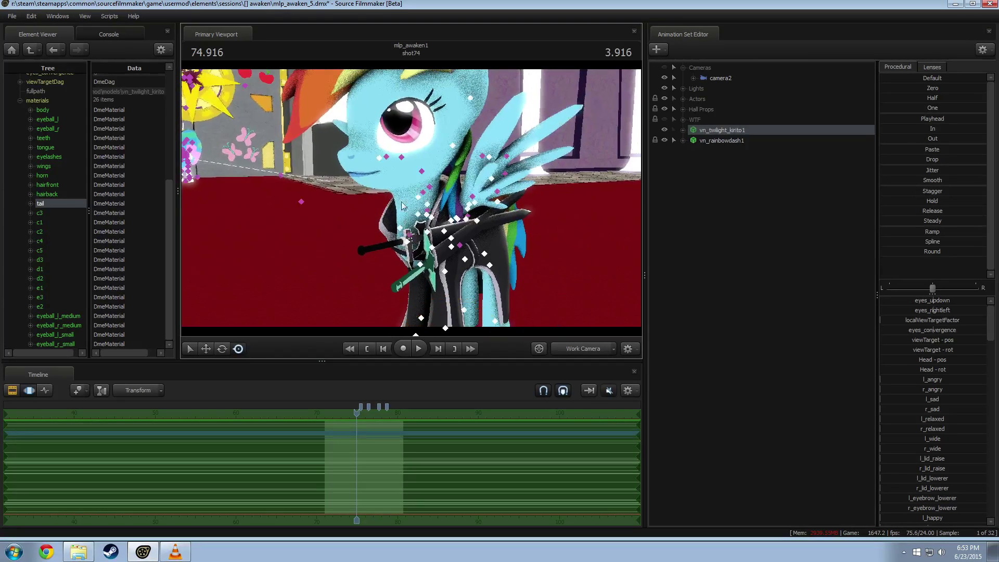
pyautogui.keyDown('ctrl'); pyautogui.click(407, 163); pyautogui.keyUp('ctrl')
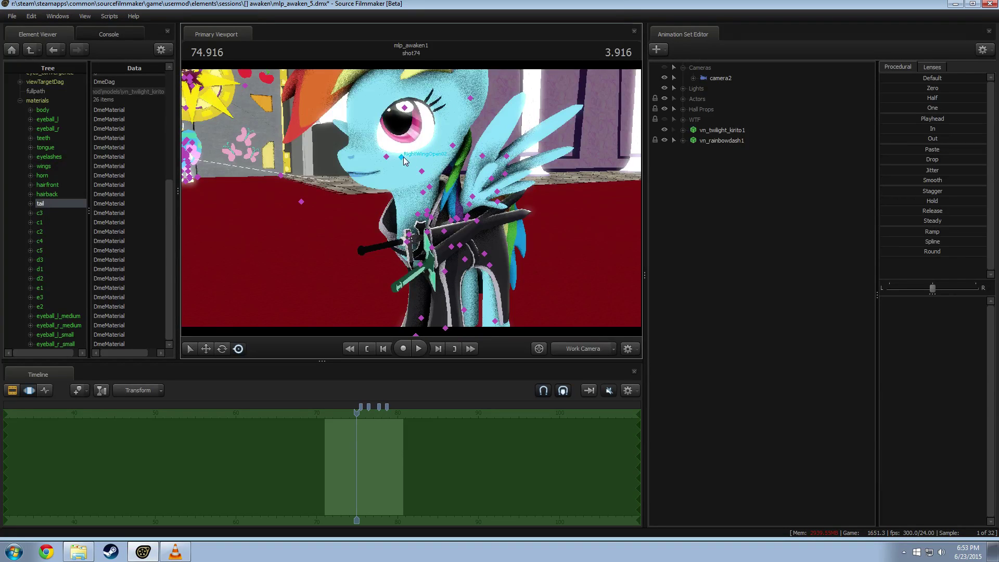
pyautogui.click(414, 175)
pyautogui.press('e')
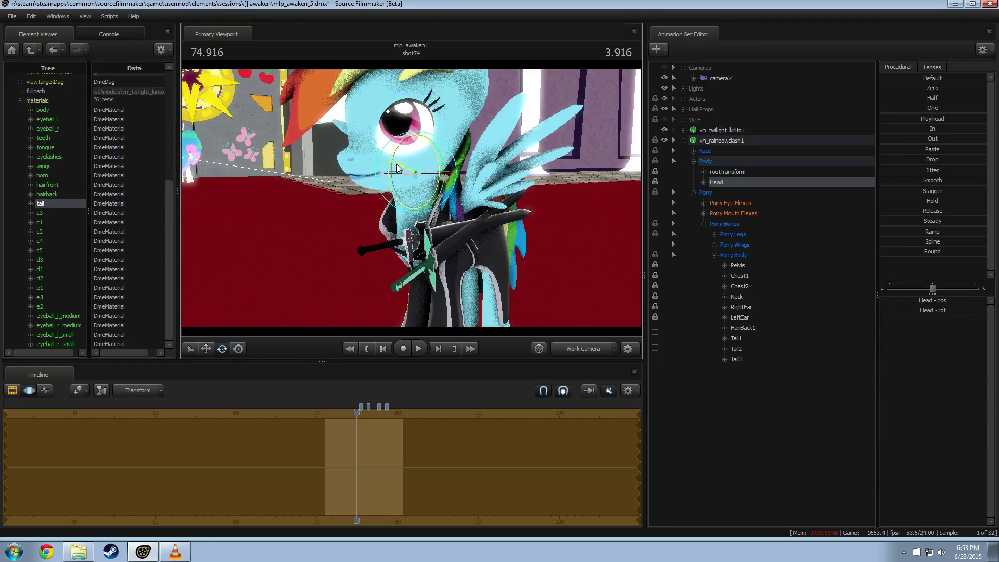
pyautogui.moveTo(415, 169); pyautogui.dragTo(384, 134)
pyautogui.hotkey('ctrl', 'z')
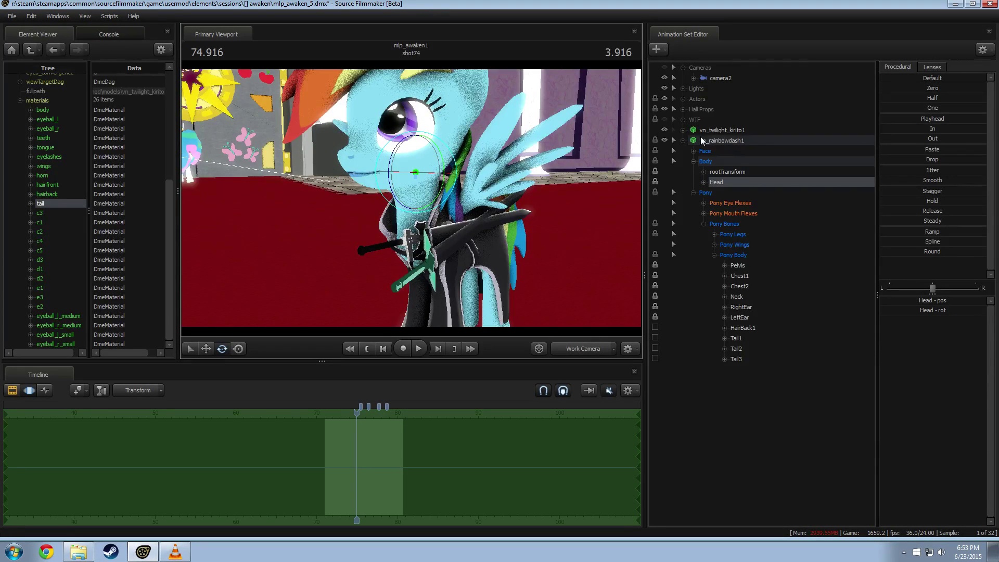
# Select vn_rainbowdash1 and inspect the combined pony in the viewport from a wider view.
pyautogui.click(714, 139)
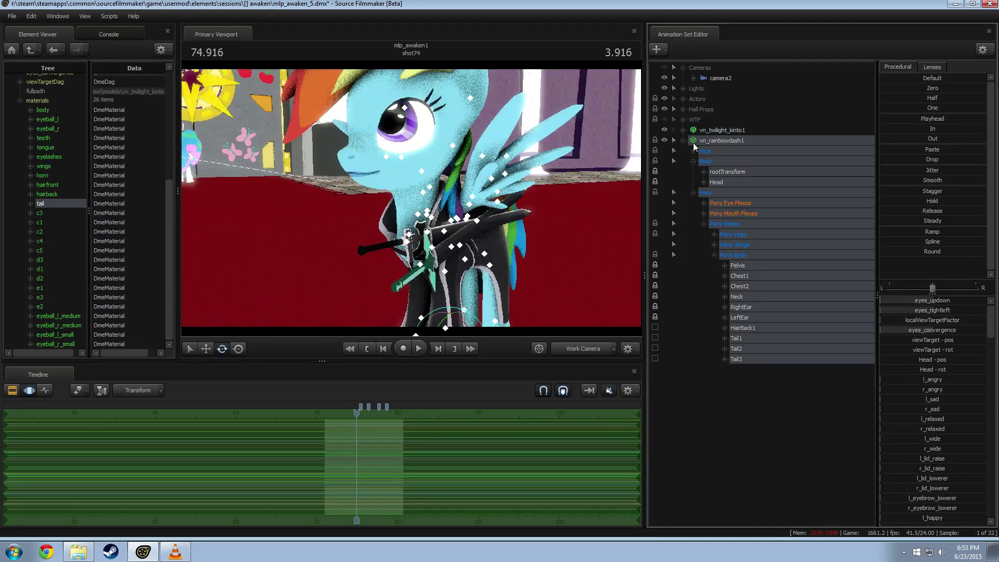
pyautogui.press('s')
pyautogui.moveTo(412, 198); pyautogui.dragTo(459, 198)
pyautogui.press('w')
pyautogui.press('d')
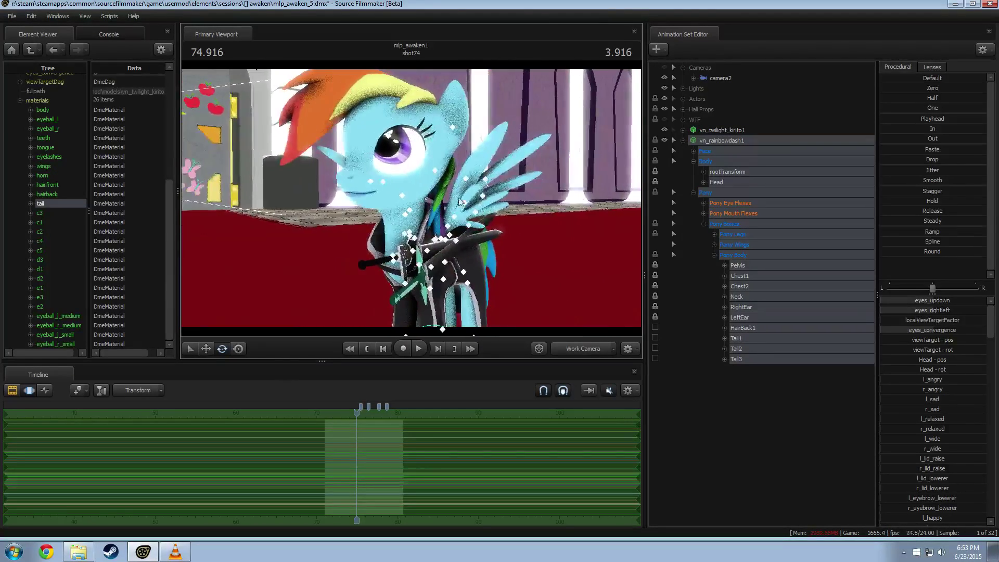
pyautogui.click(691, 133)
pyautogui.click(721, 140)
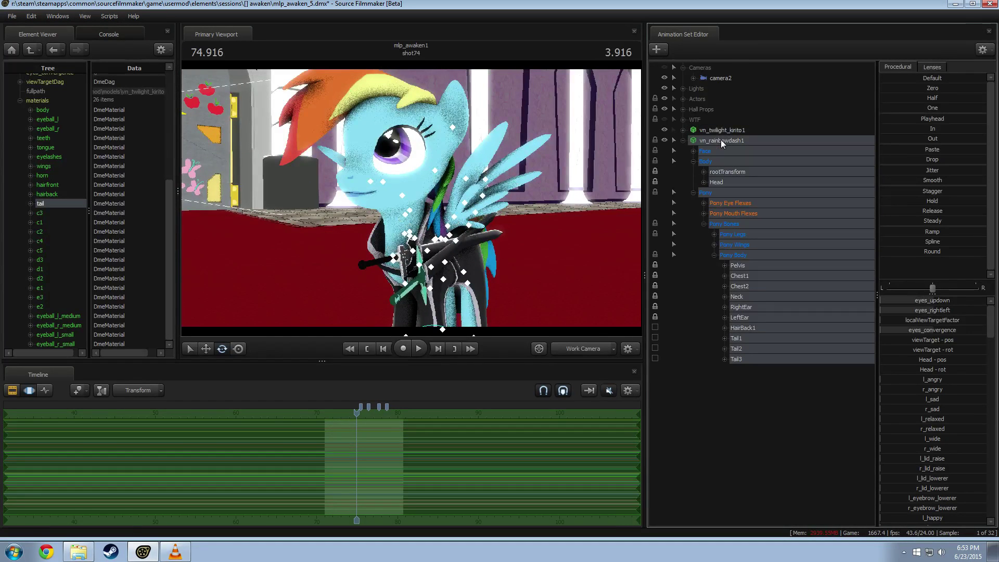
# Expand vn_twilight_kirito1 and select the Head control in its Body group with the Move manipulator.
pyautogui.click(722, 131)
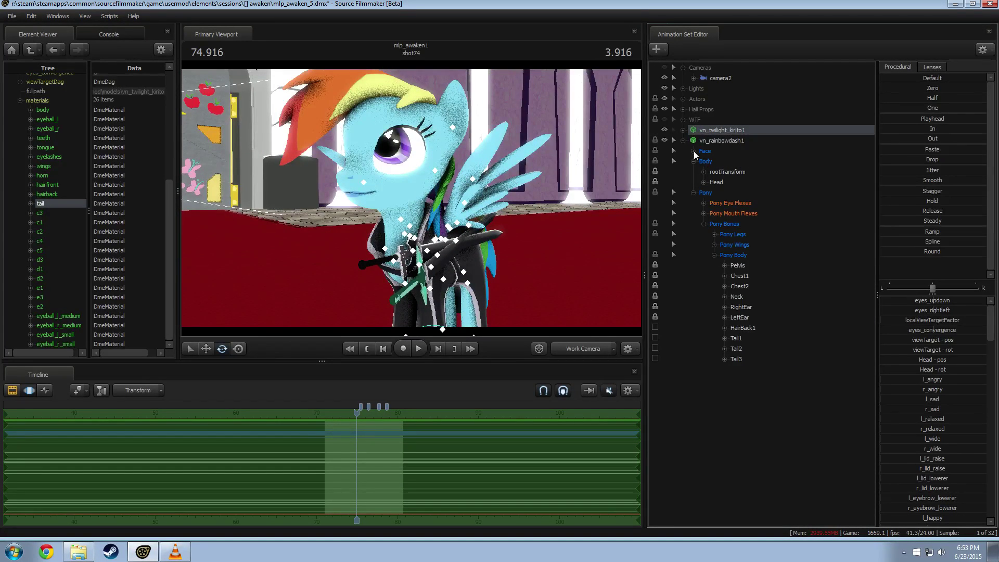
pyautogui.click(683, 130)
pyautogui.click(718, 172)
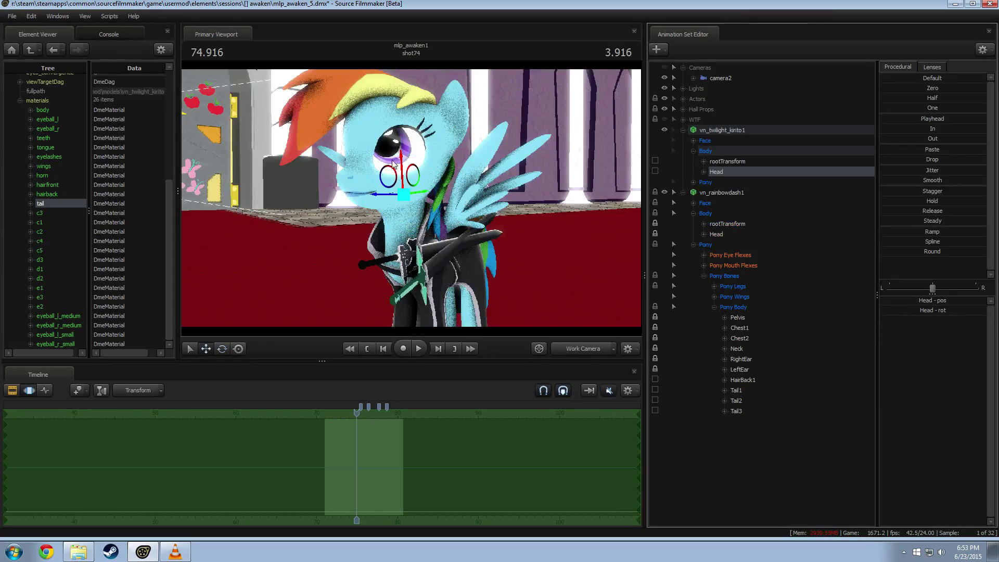
pyautogui.press('w')
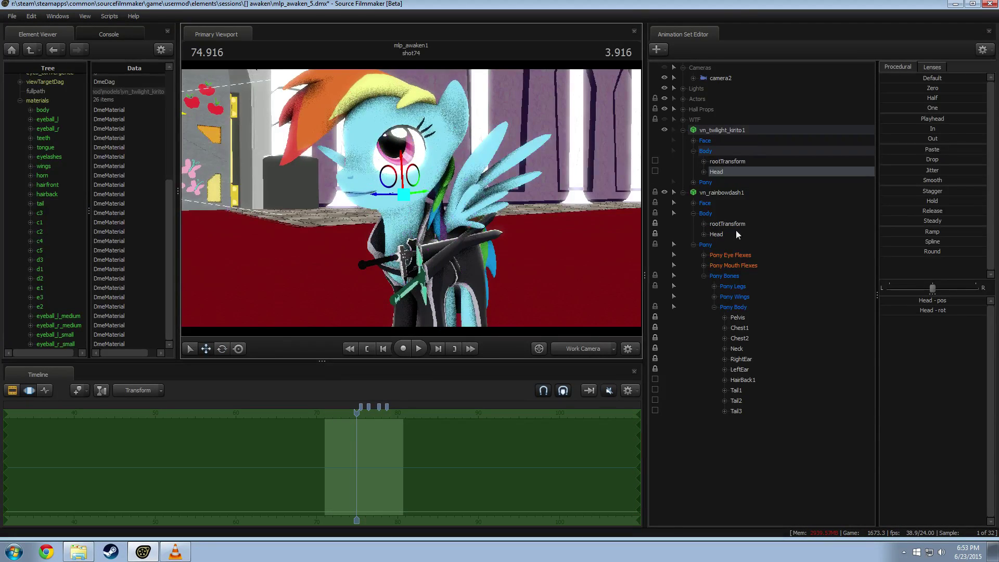
# Inspect the combined pony in the viewport from several angles and distances.
pyautogui.keyDown('alt'); pyautogui.moveTo(433, 243); pyautogui.dragTo(536, 243); pyautogui.keyUp('alt')
pyautogui.keyDown('alt'); pyautogui.moveTo(364, 202); pyautogui.dragTo(416, 201); pyautogui.keyUp('alt')
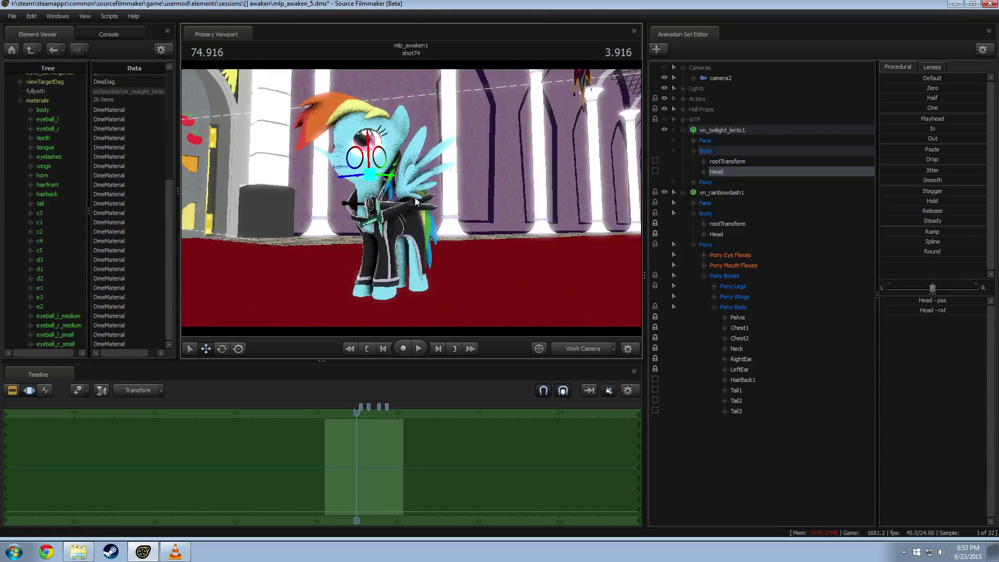
pyautogui.keyDown('alt'); pyautogui.moveTo(440, 177); pyautogui.dragTo(369, 267, button='right'); pyautogui.keyUp('alt')
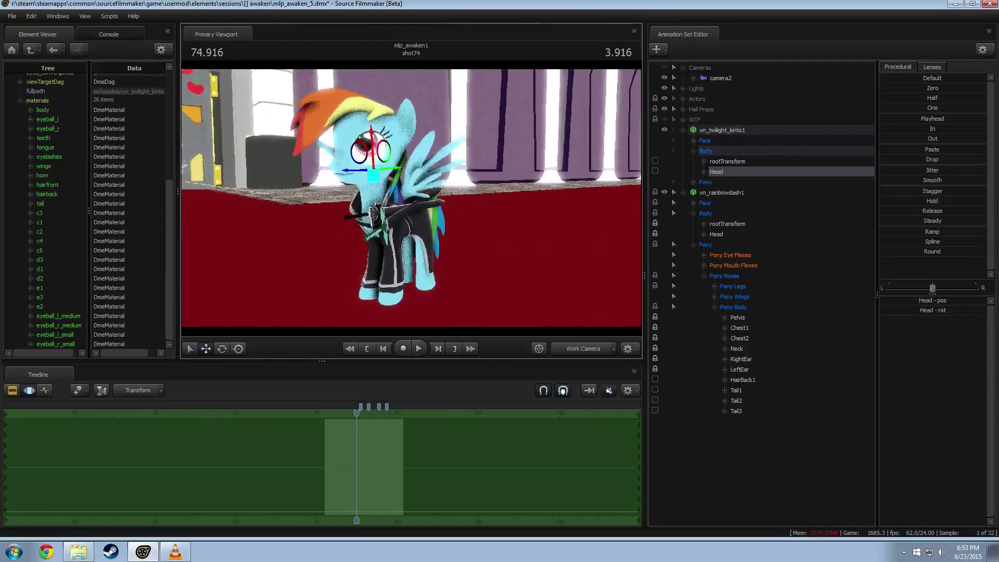
pyautogui.keyDown('alt'); pyautogui.moveTo(369, 266); pyautogui.dragTo(547, 179); pyautogui.keyUp('alt')
pyautogui.press('s')
pyautogui.moveTo(411, 198); pyautogui.dragTo(412, 202)
pyautogui.press('w')
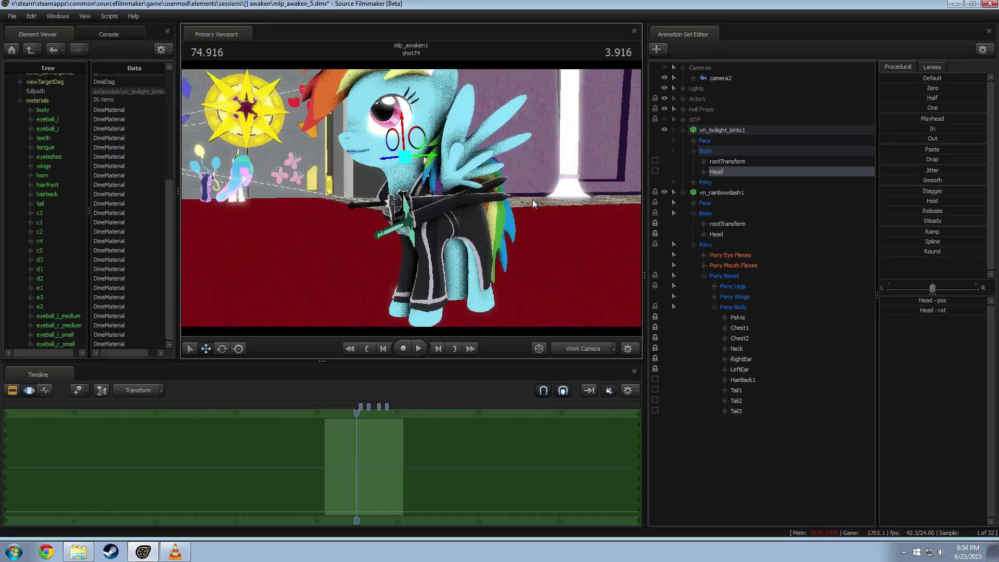
pyautogui.press('w')
pyautogui.moveTo(557, 199); pyautogui.dragTo(323, 214)
pyautogui.press('d')
pyautogui.press('s')
# Hide vn_rainbowdash1 and view only the visible parts of vn_twilight_kirito1 from the side.
pyautogui.click(744, 130)
pyautogui.rightClick(743, 131)
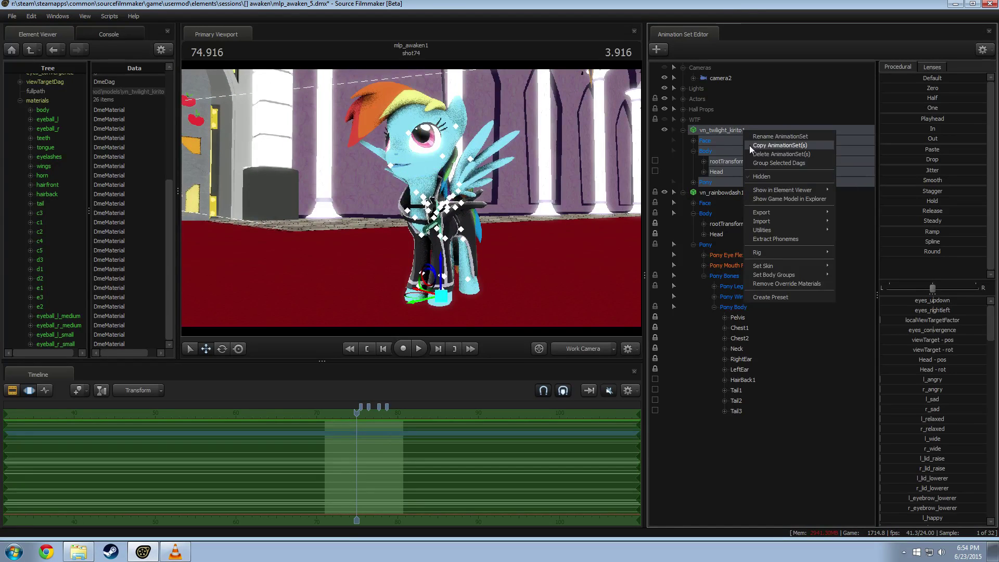
pyautogui.click(667, 191)
pyautogui.click(665, 192)
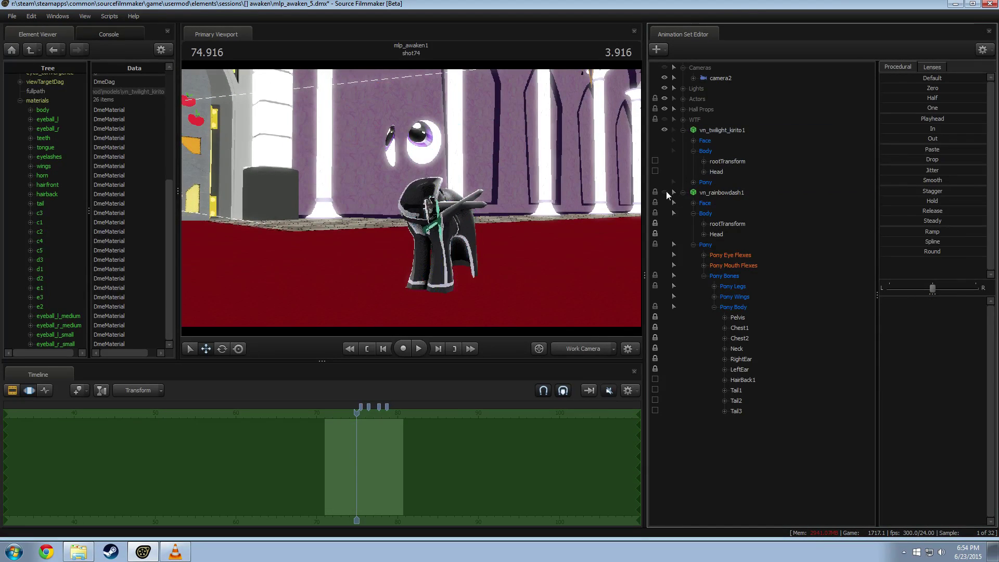
pyautogui.click(665, 192)
pyautogui.click(666, 192)
pyautogui.moveTo(411, 198); pyautogui.dragTo(457, 198)
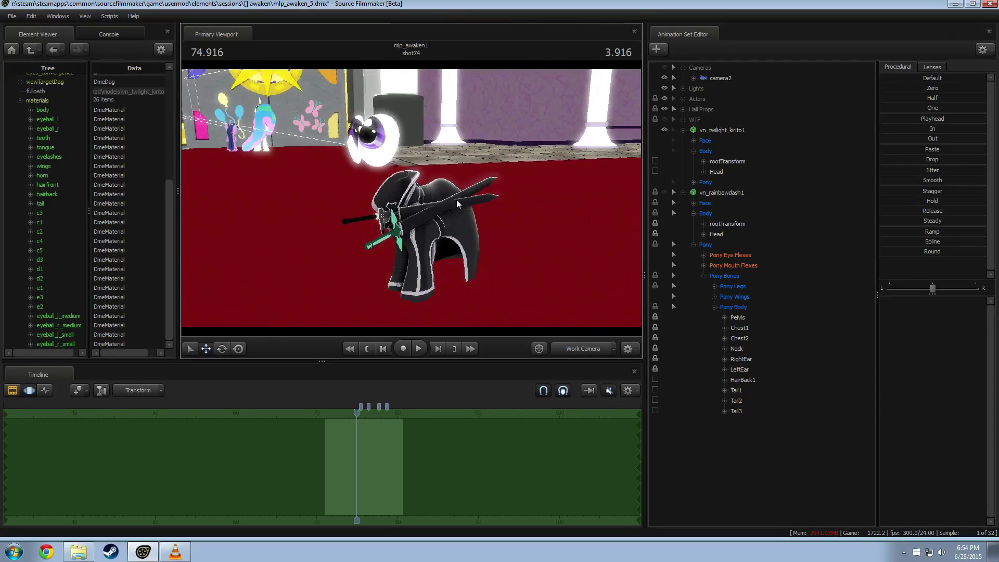
# Select vn_rainbowdash1's LeftForearm control with the Rotate manipulator, and expand vn_twilight_kirito1's Pony group to show its bone groups.
pyautogui.click(419, 241)
pyautogui.press('e')
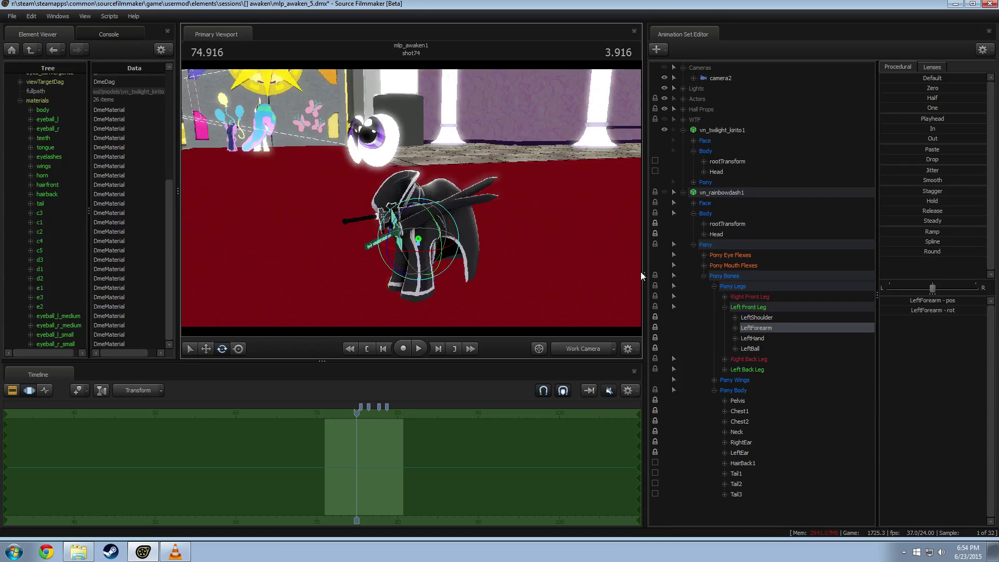
pyautogui.click(693, 183)
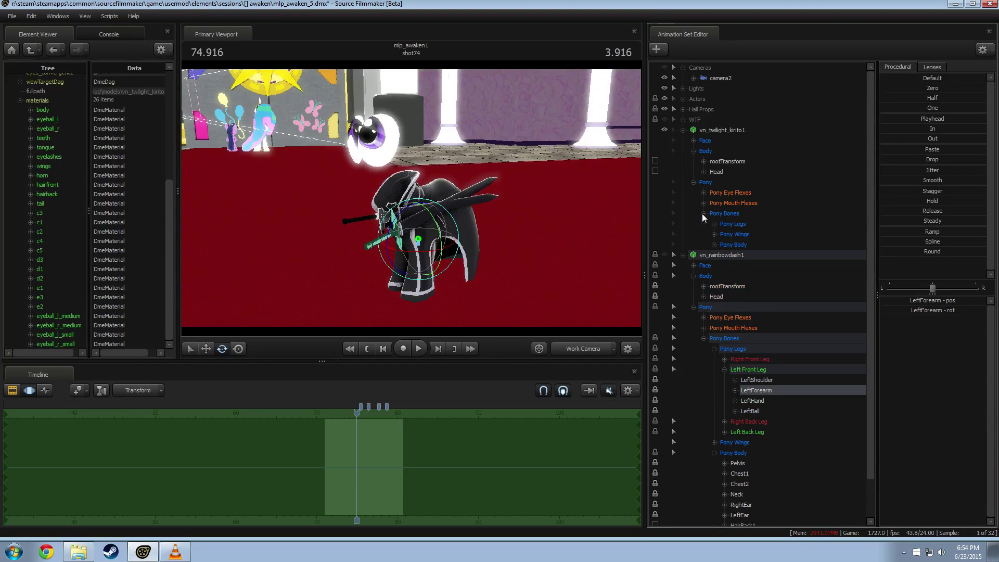
pyautogui.click(724, 224)
pyautogui.moveTo(400, 207); pyautogui.dragTo(533, 213)
# Delete the vn_twilight_kirito1 and vn_rainbowdash1 animation sets together from the shot.
pyautogui.rightClick(712, 133)
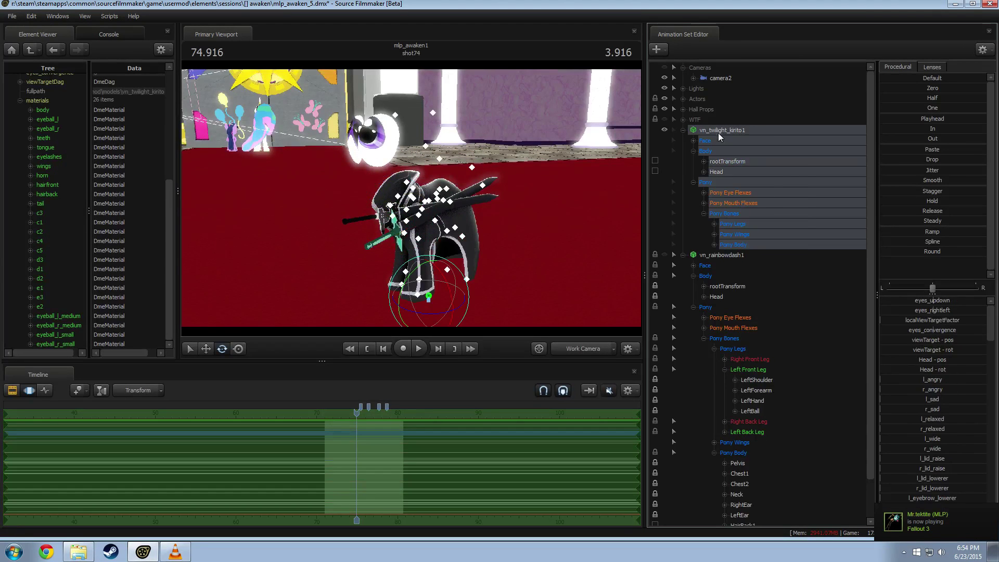
pyautogui.rightClick(725, 137)
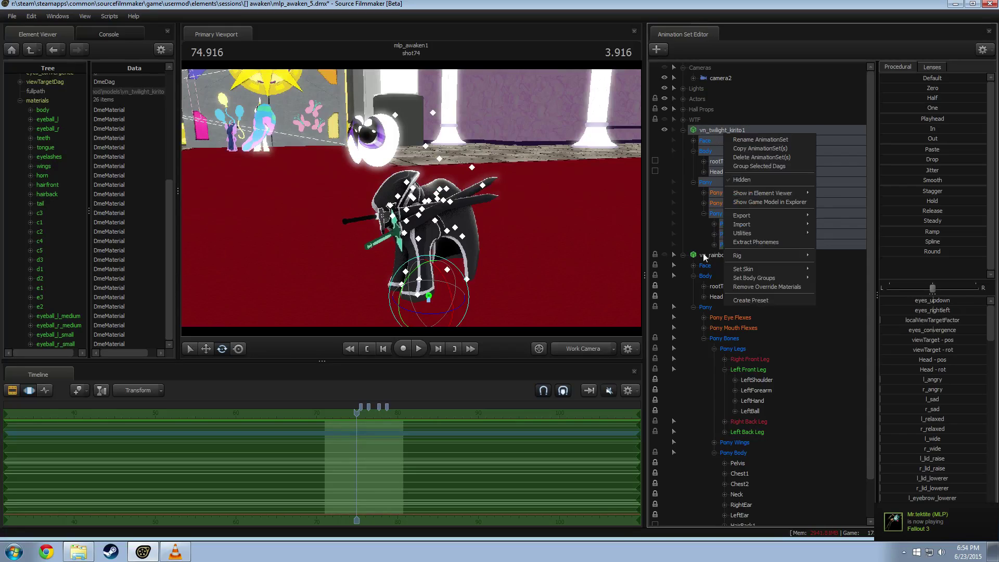
pyautogui.keyDown('ctrl'); pyautogui.click(704, 255); pyautogui.keyUp('ctrl')
pyautogui.rightClick(724, 252)
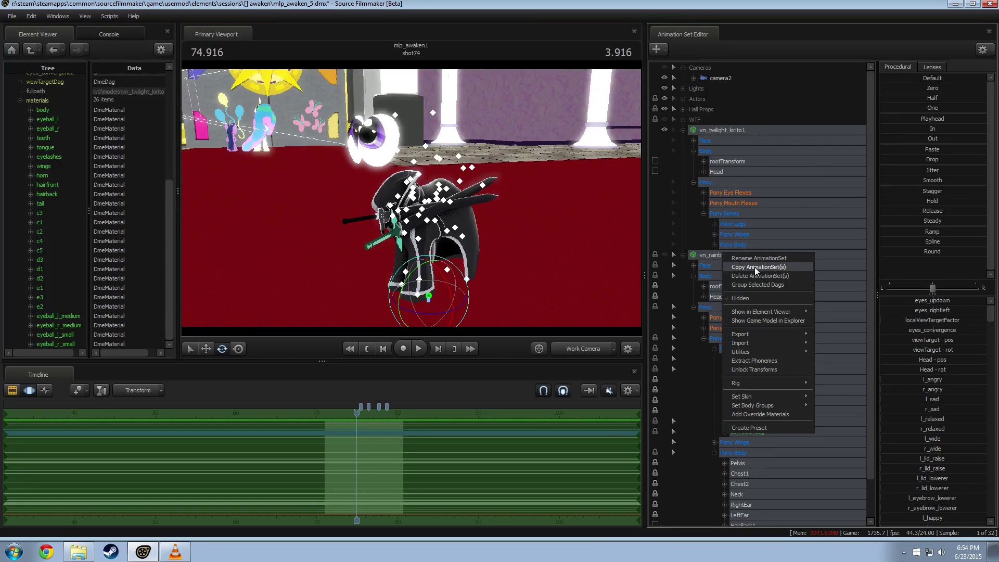
pyautogui.click(760, 276)
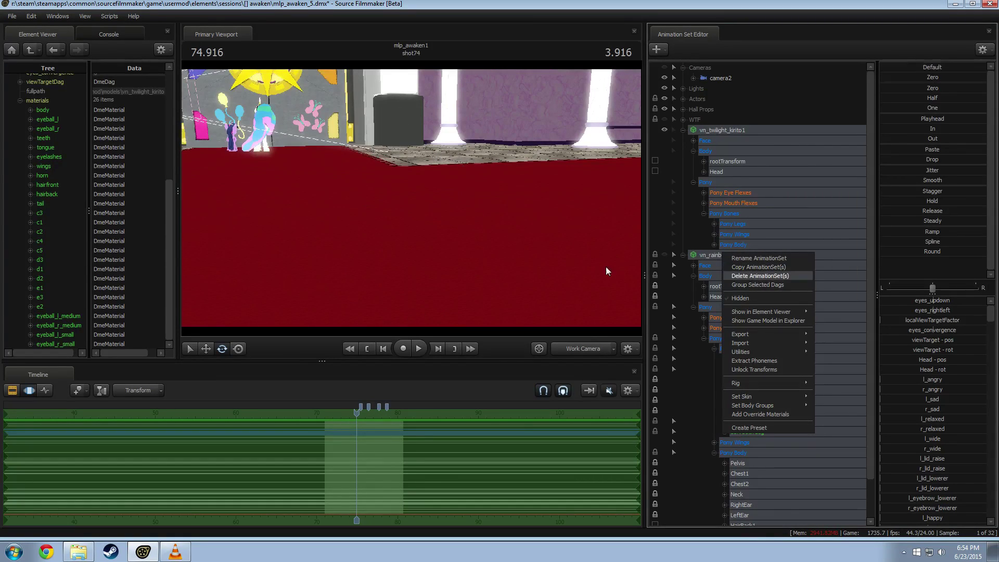
pyautogui.moveTo(489, 234); pyautogui.dragTo(417, 201)
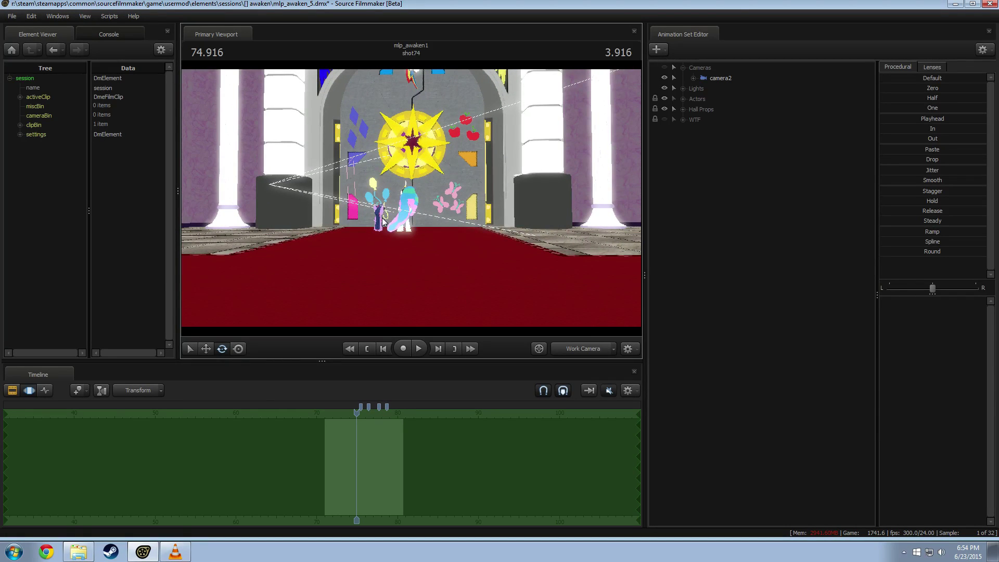
pyautogui.moveTo(398, 222); pyautogui.dragTo(415, 202, button='right')
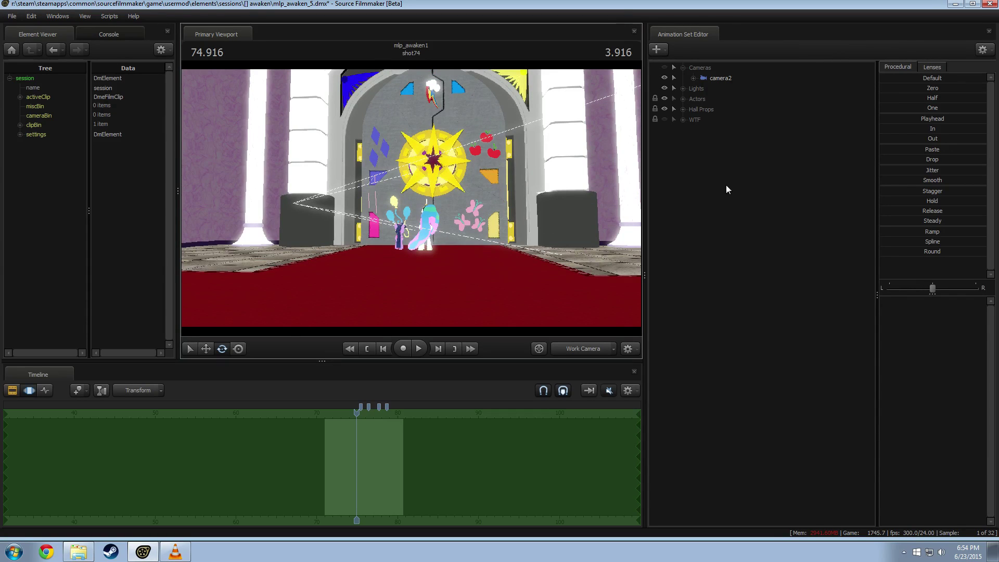
# Create an animation set for a new model using vn_rainbowdash.mdl.
pyautogui.click(684, 109)
pyautogui.click(683, 99)
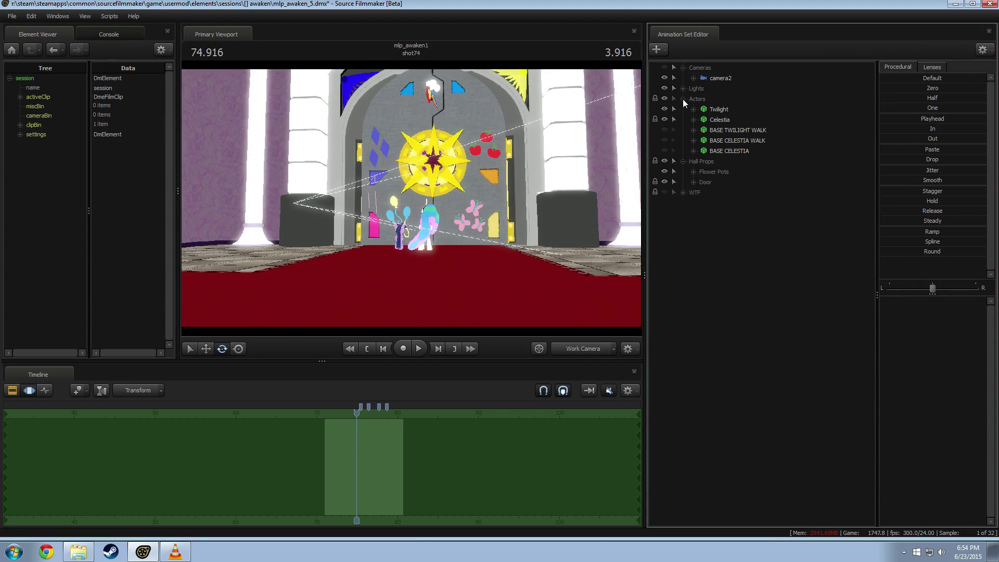
pyautogui.click(683, 99)
pyautogui.rightClick(713, 177)
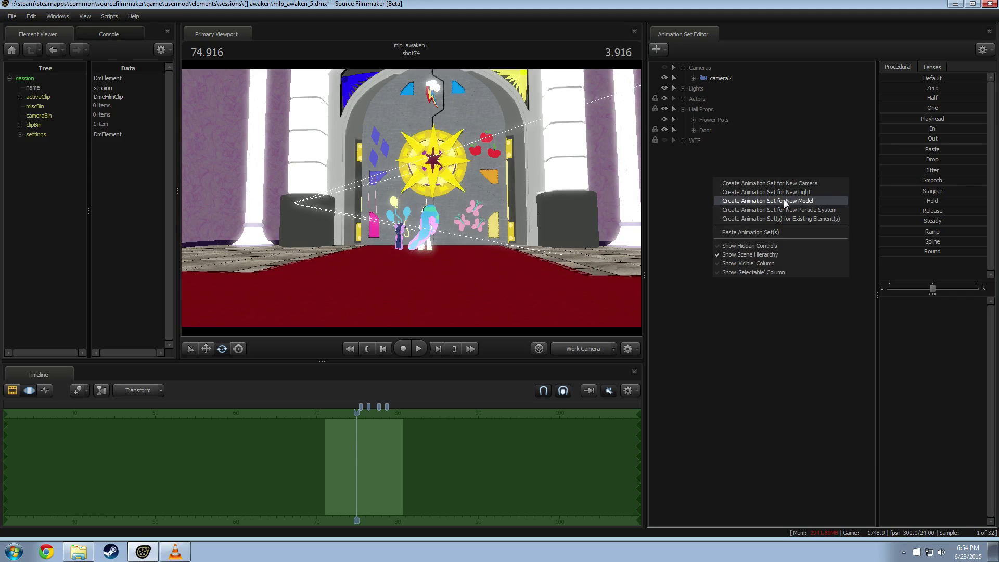
pyautogui.click(791, 202)
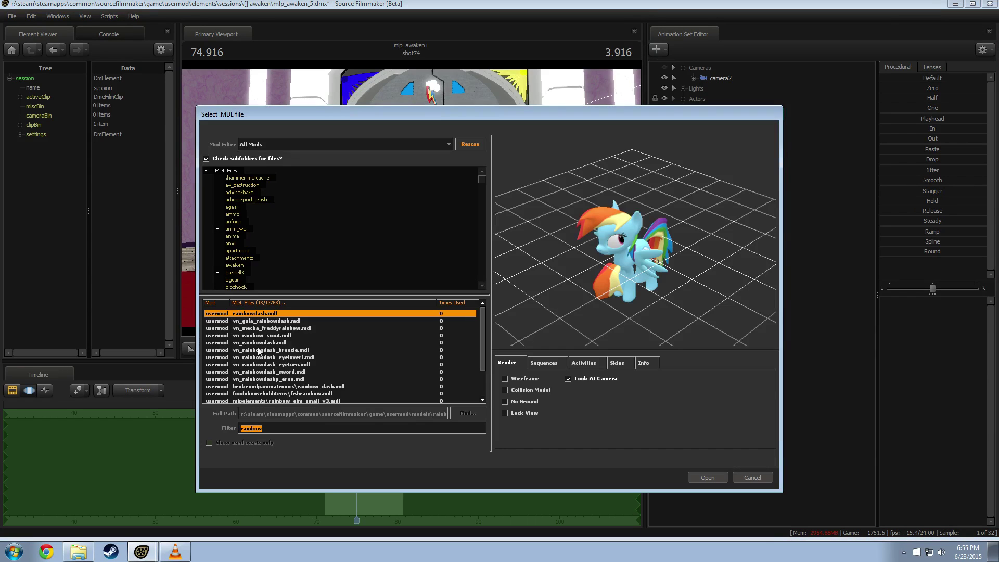
pyautogui.click(262, 343)
pyautogui.doubleClick(261, 343)
# Expand vn_rainbowdash1's Pony group down to the individual controls in Pony Body.
pyautogui.click(684, 151)
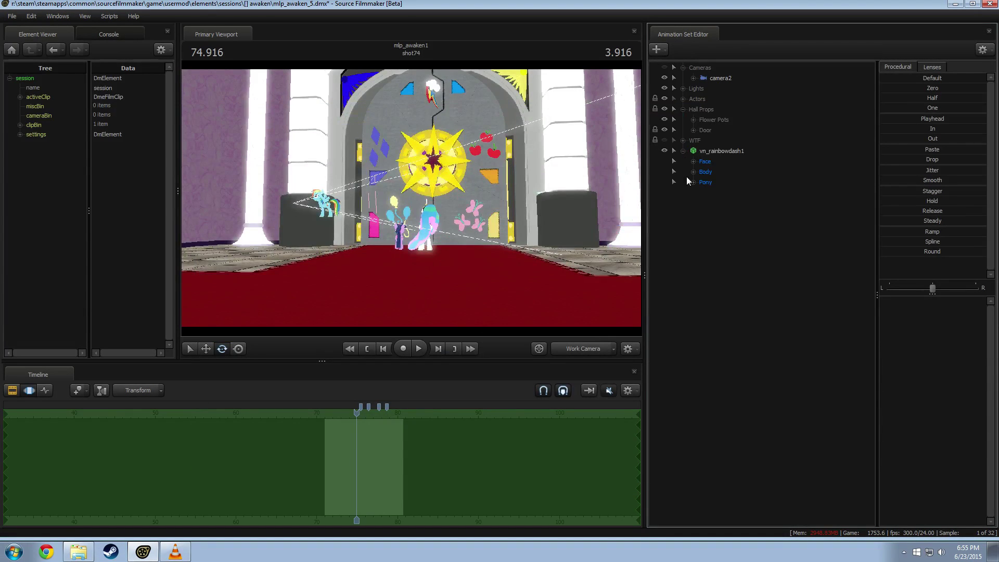
pyautogui.click(693, 182)
pyautogui.click(704, 214)
pyautogui.click(714, 245)
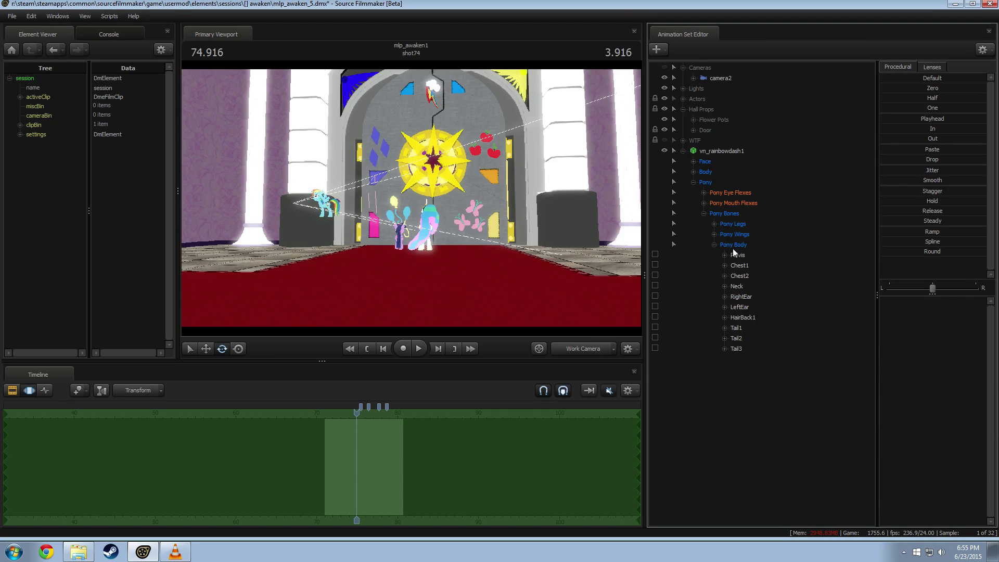
# Select vn_rainbowdash1's Pony Wings, Pony Body, Body and Face groups together, and collapse its Body and Pony groups.
pyautogui.click(733, 245)
pyautogui.click(713, 385)
pyautogui.click(735, 245)
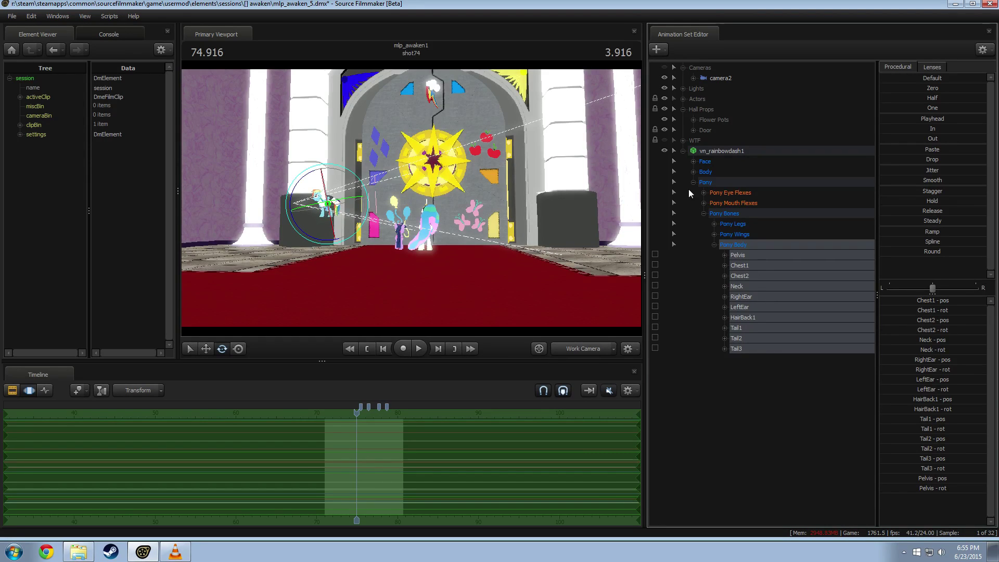
pyautogui.click(693, 172)
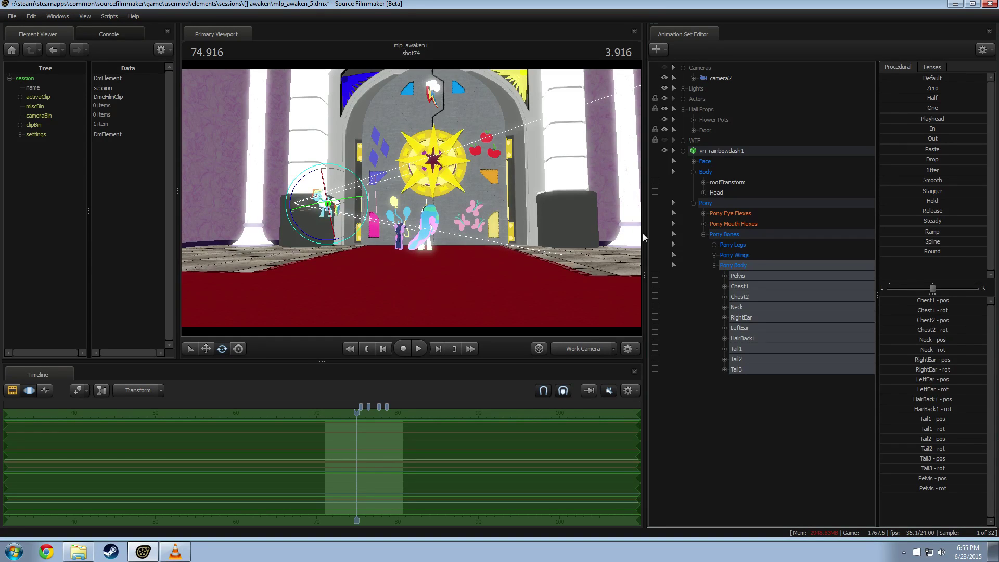
pyautogui.click(736, 255)
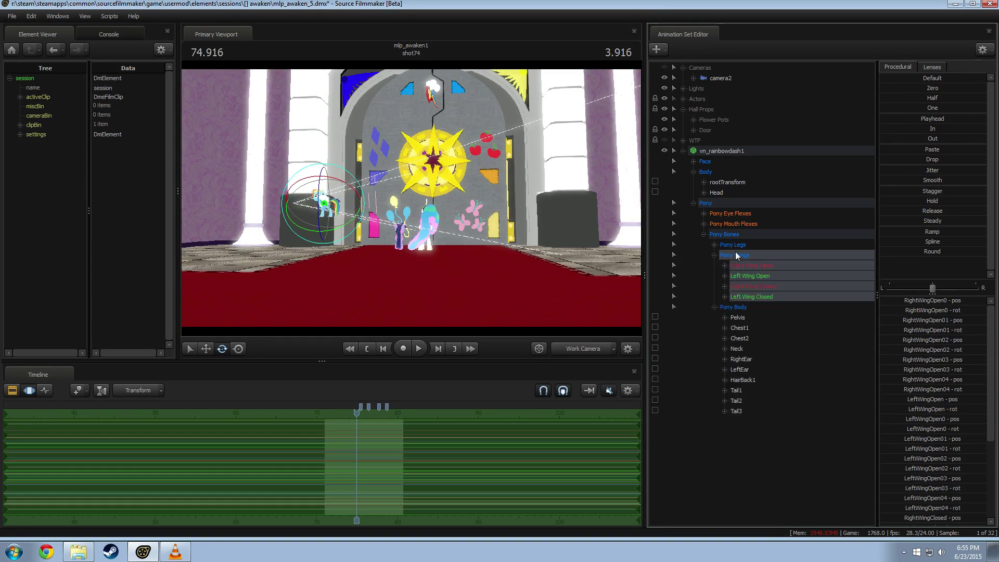
pyautogui.keyDown('ctrl'); pyautogui.click(734, 307); pyautogui.keyUp('ctrl')
pyautogui.keyDown('ctrl'); pyautogui.moveTo(723, 224); pyautogui.dragTo(714, 166); pyautogui.keyUp('ctrl')
pyautogui.click(694, 171)
pyautogui.click(694, 182)
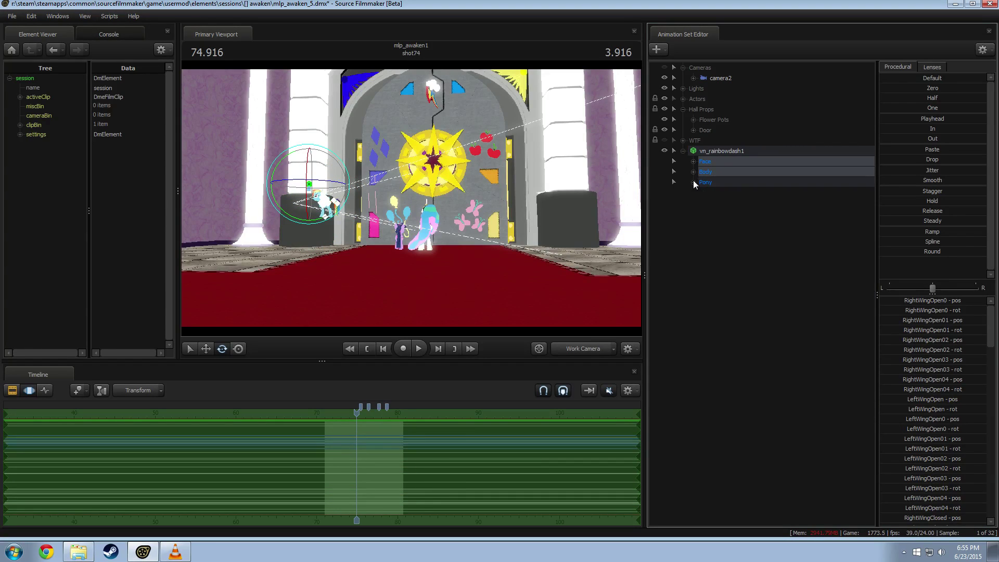
# Hide vn_rainbowdash1's Pony Eye Flexes, Pony Mouth Flexes and Pony Wings control groups.
pyautogui.click(694, 183)
pyautogui.moveTo(735, 194); pyautogui.dragTo(733, 204)
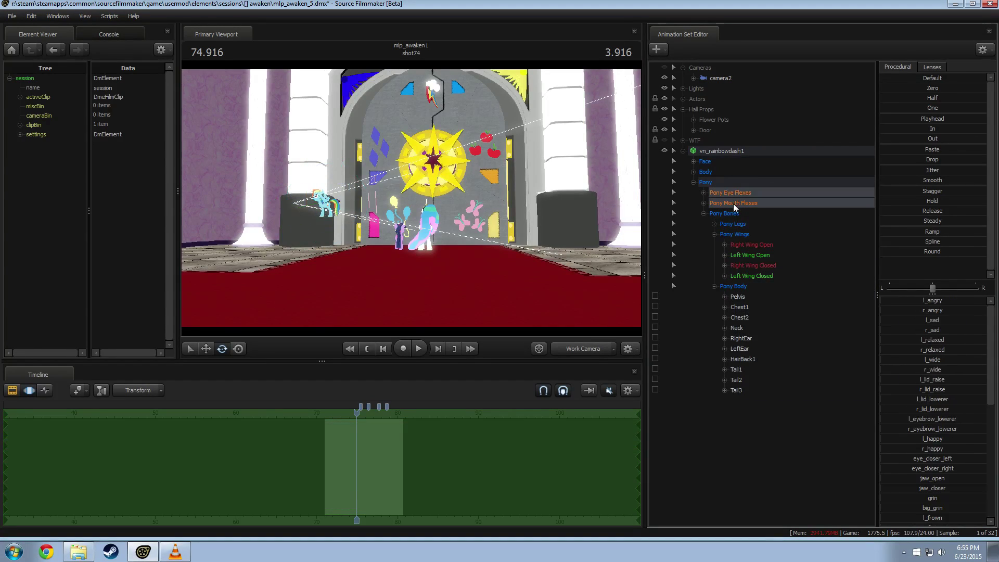
pyautogui.rightClick(734, 203)
pyautogui.click(749, 209)
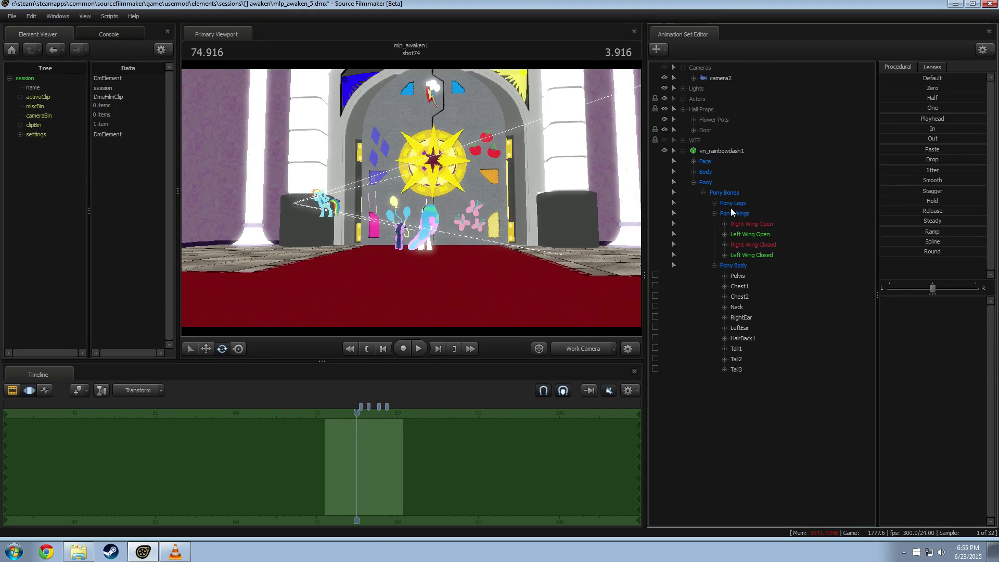
pyautogui.rightClick(734, 204)
pyautogui.rightClick(726, 212)
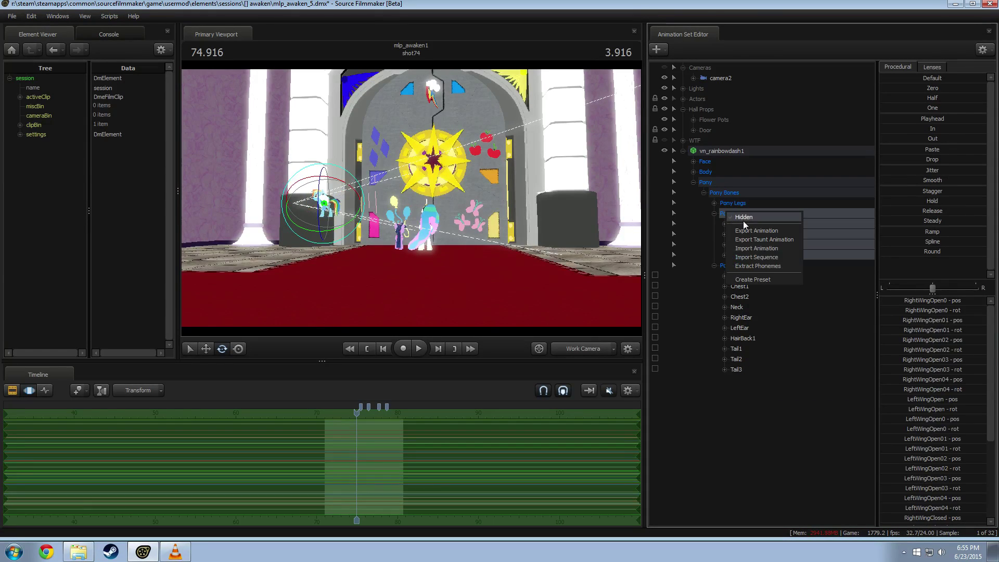
pyautogui.click(736, 218)
# Hide the Body and Face control groups of vn_rainbowdash1.
pyautogui.rightClick(703, 172)
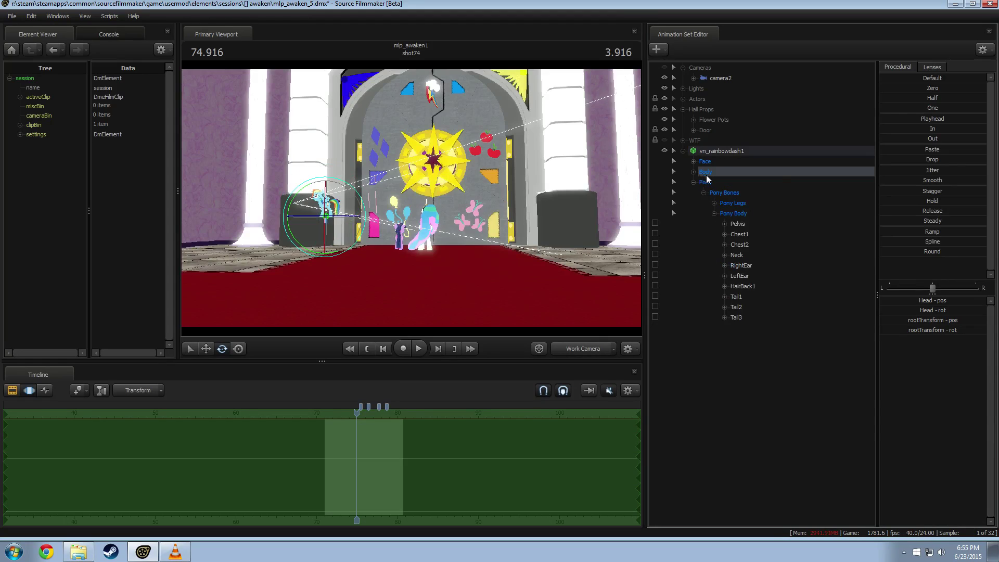
pyautogui.click(708, 177)
pyautogui.rightClick(705, 163)
pyautogui.click(723, 173)
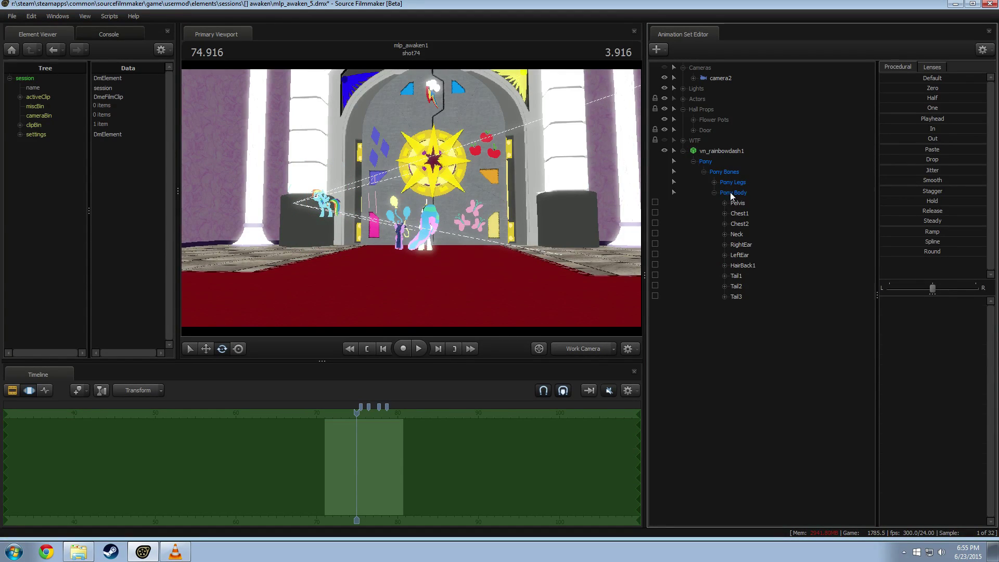
# Hide the Pony Body control group of vn_rainbowdash1.
pyautogui.click(733, 193)
pyautogui.rightClick(735, 202)
pyautogui.click(738, 213)
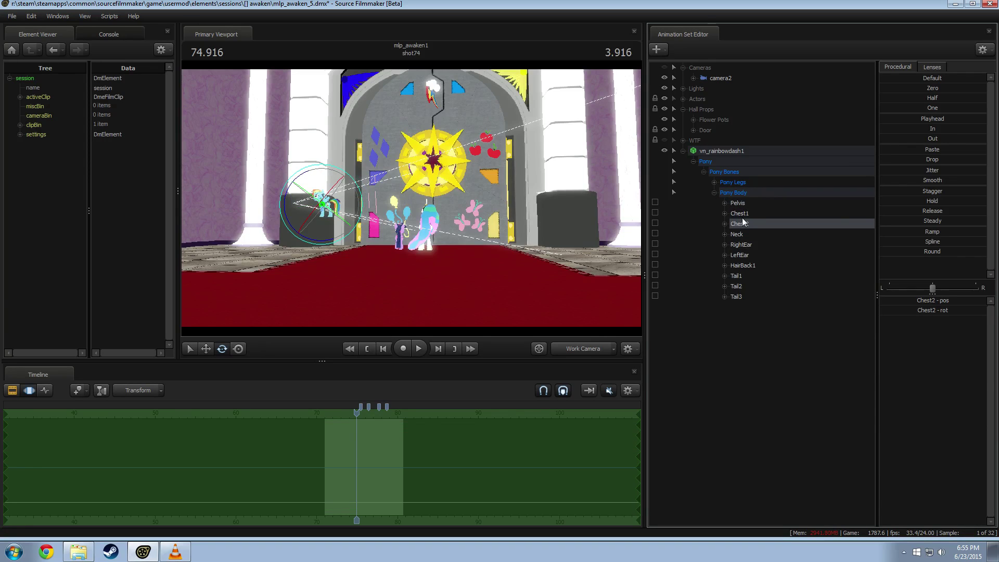
pyautogui.rightClick(743, 217)
pyautogui.rightClick(735, 194)
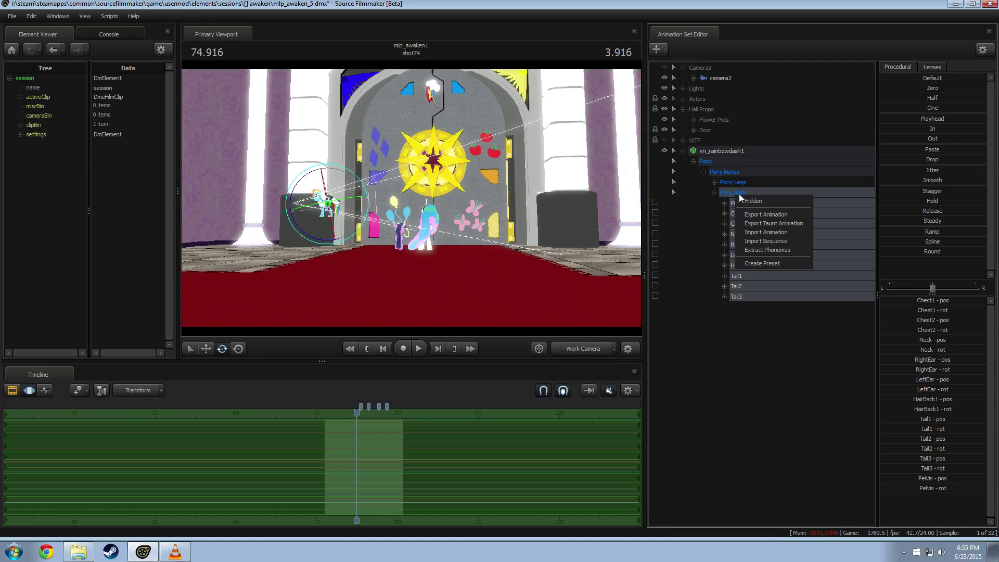
pyautogui.click(745, 203)
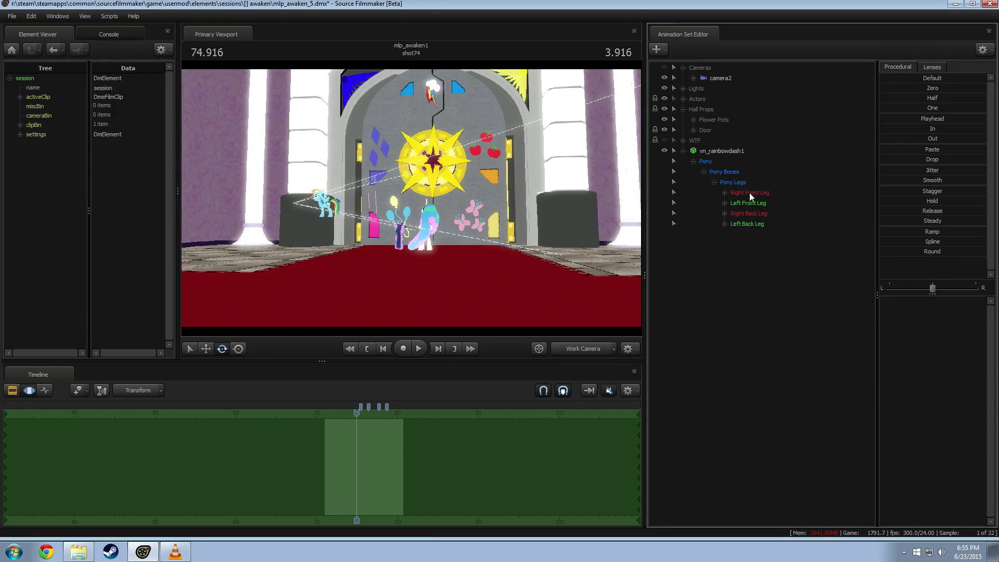
# Hide the Left Front Leg and Right Back Leg control groups within Pony Legs.
pyautogui.click(748, 203)
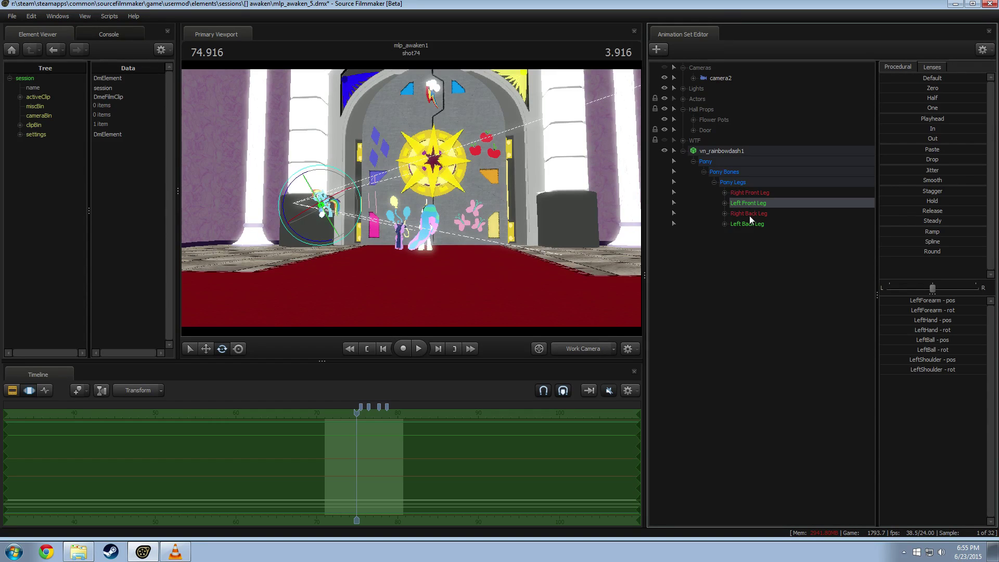
pyautogui.keyDown('ctrl'); pyautogui.click(749, 213); pyautogui.keyUp('ctrl')
pyautogui.rightClick(755, 212)
pyautogui.click(775, 218)
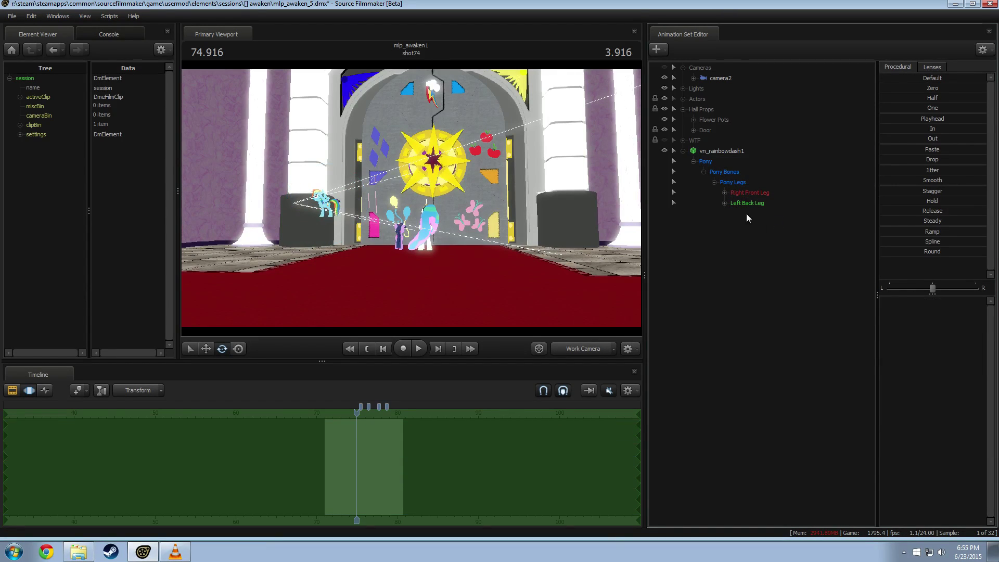
# Examine the remaining leg controls of vn_rainbowdash1 up close, and delete its animation set from the shot.
pyautogui.click(718, 158)
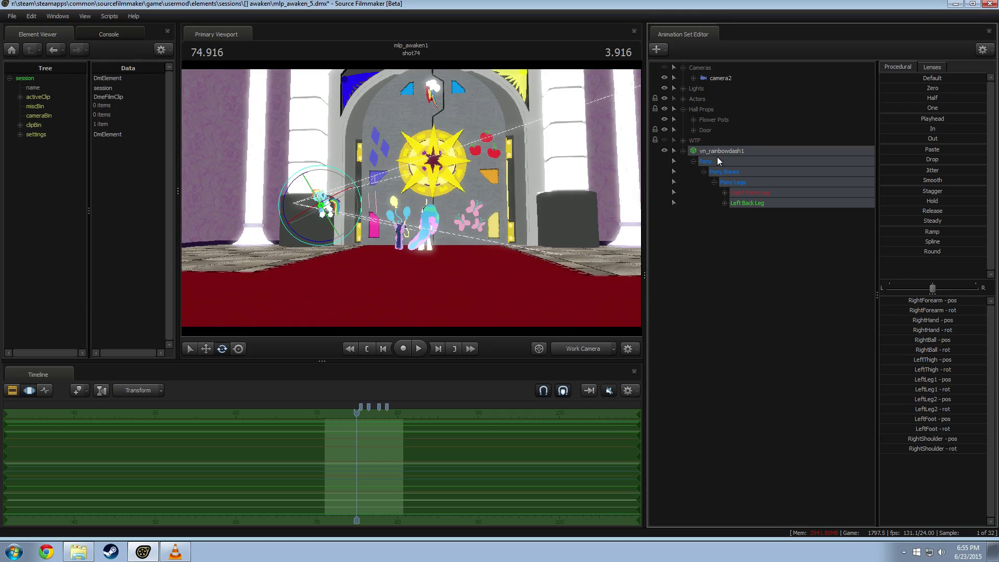
pyautogui.press('f')
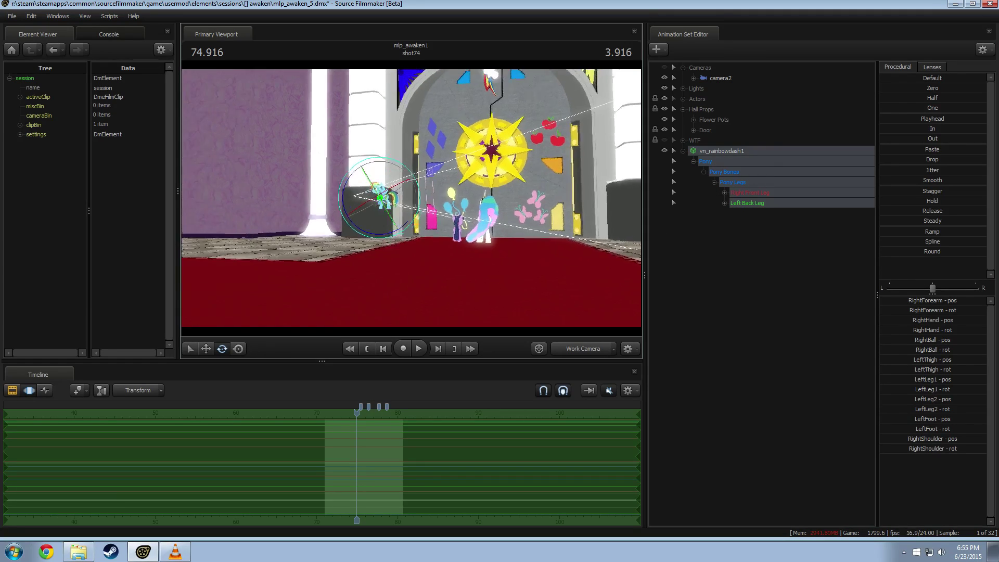
pyautogui.moveTo(467, 235); pyautogui.dragTo(530, 147)
pyautogui.press('w')
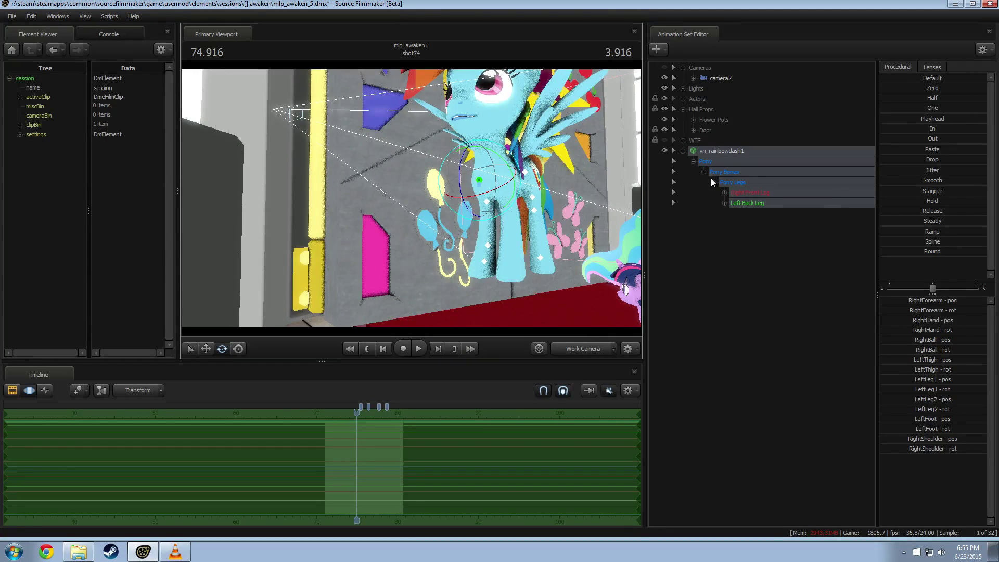
pyautogui.rightClick(713, 154)
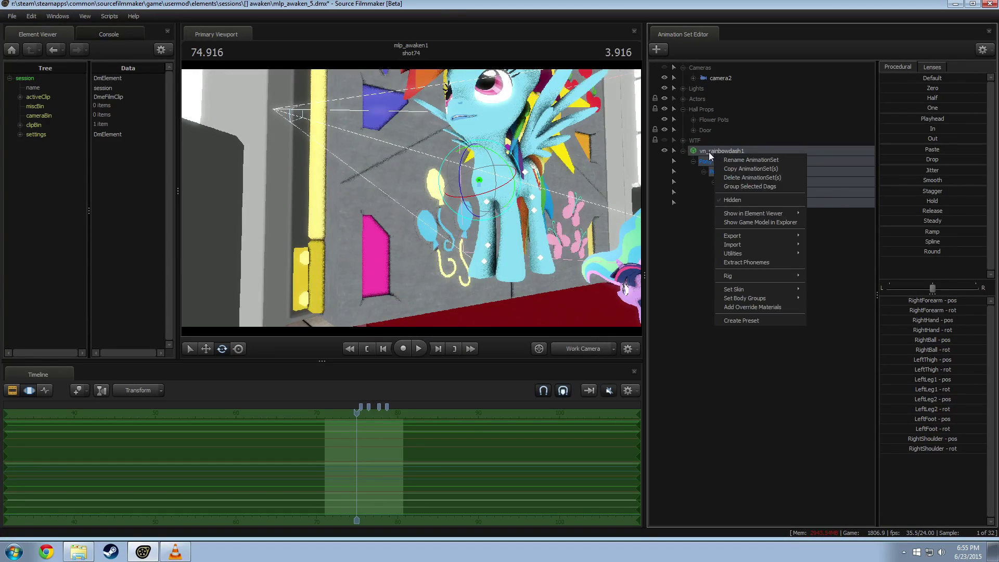
pyautogui.click(733, 177)
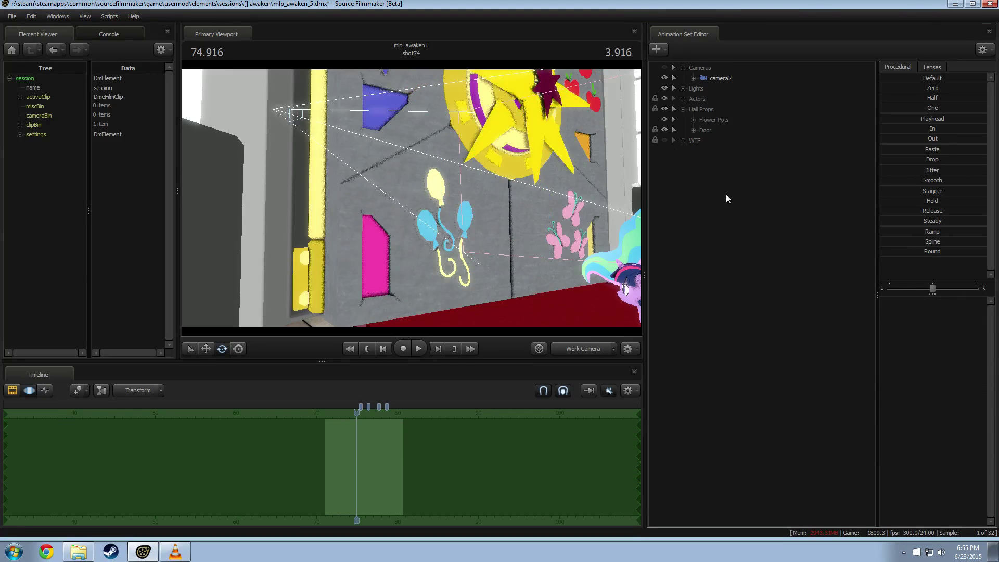
# Look around Twilight and Celestia with the work camera, and view shot74 through camera2 at 75.916.
pyautogui.moveTo(413, 202); pyautogui.dragTo(416, 195)
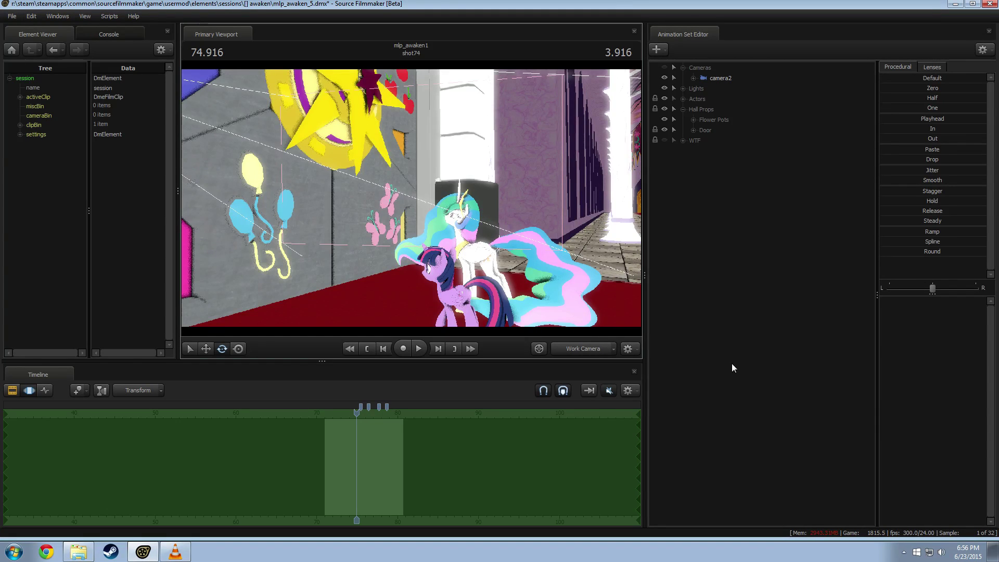
pyautogui.moveTo(350, 207); pyautogui.dragTo(841, 353)
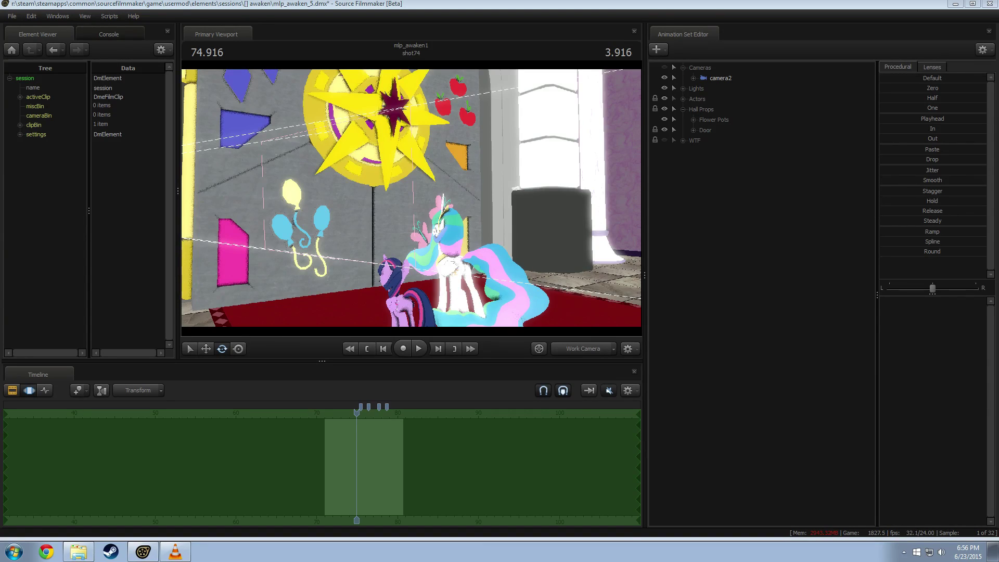
pyautogui.click(608, 1)
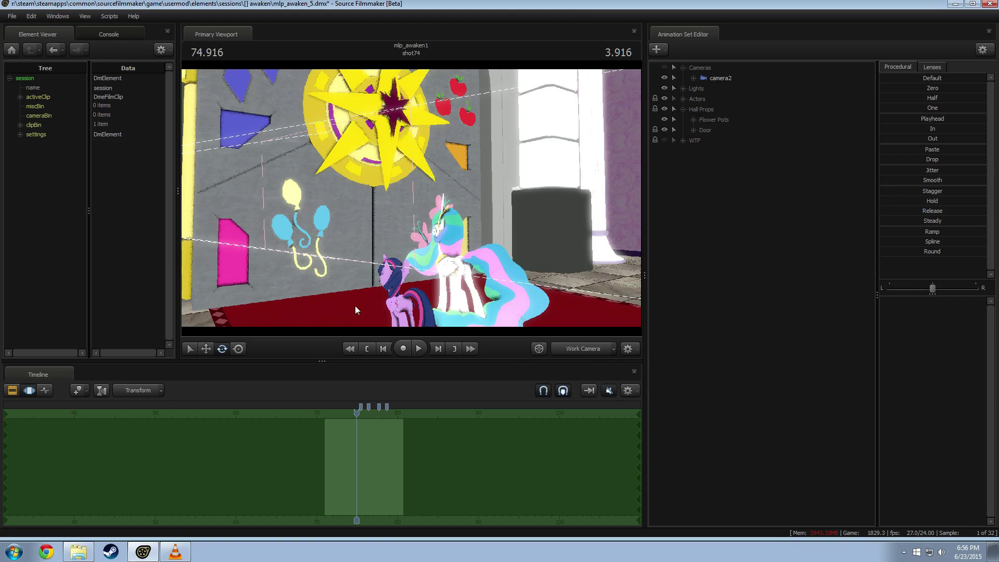
pyautogui.click(573, 350)
pyautogui.rightClick(418, 241)
pyautogui.click(458, 264)
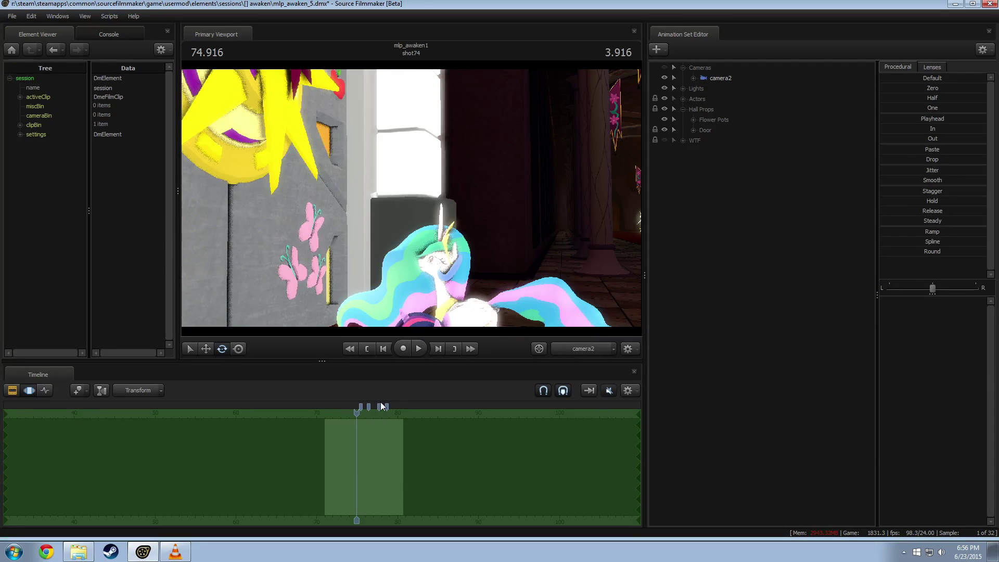
pyautogui.moveTo(357, 417); pyautogui.dragTo(363, 441)
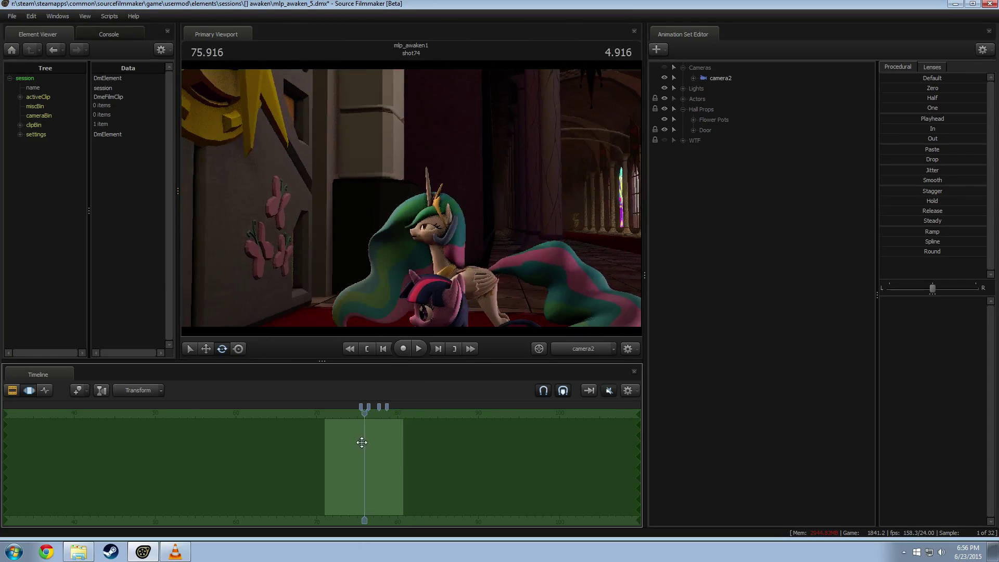
# Show the timeline's clips, scrub back to 69.833 in shot80, and check the scene through the work camera and camera2.
pyautogui.press('F3')
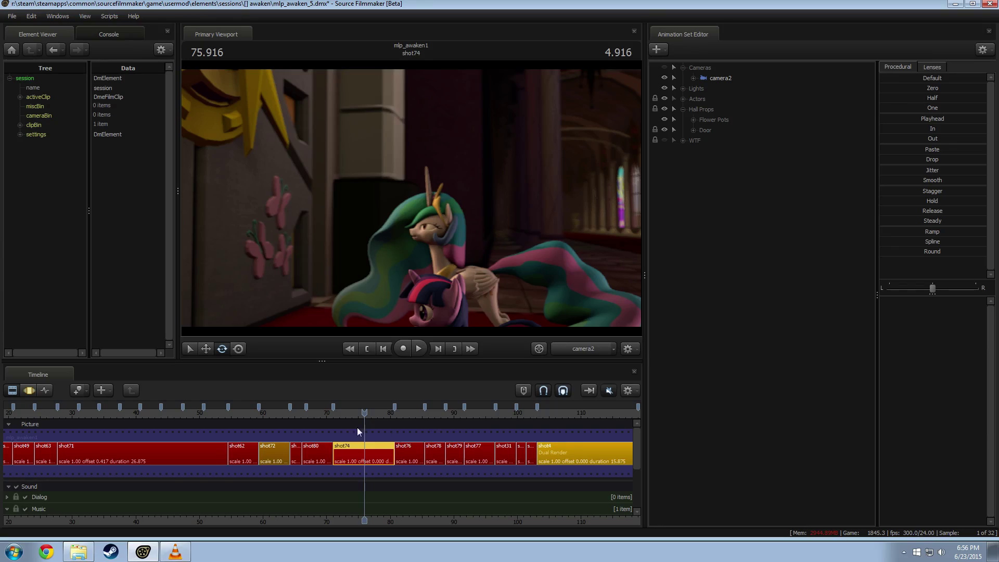
pyautogui.moveTo(365, 415); pyautogui.dragTo(325, 450)
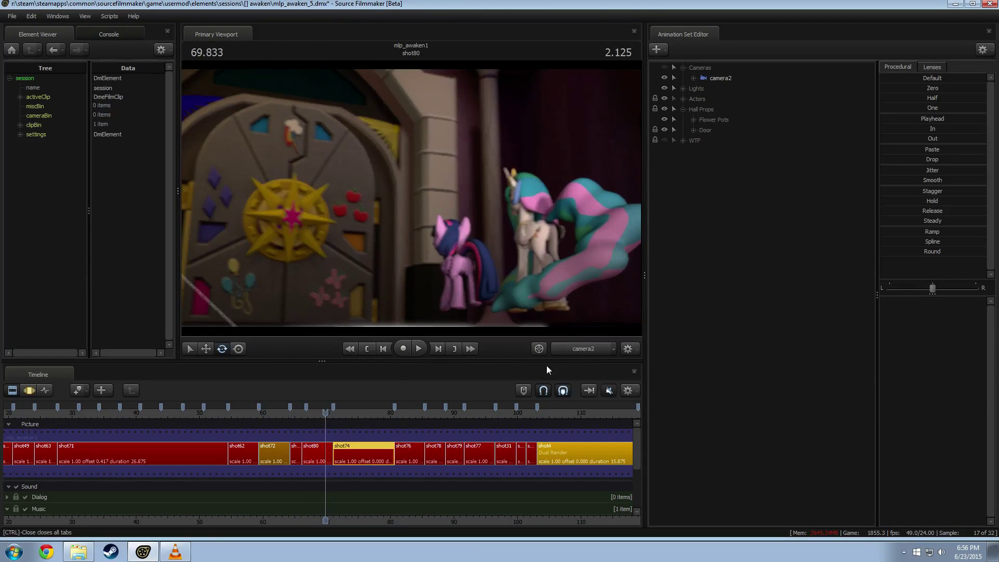
pyautogui.moveTo(541, 303); pyautogui.dragTo(539, 346)
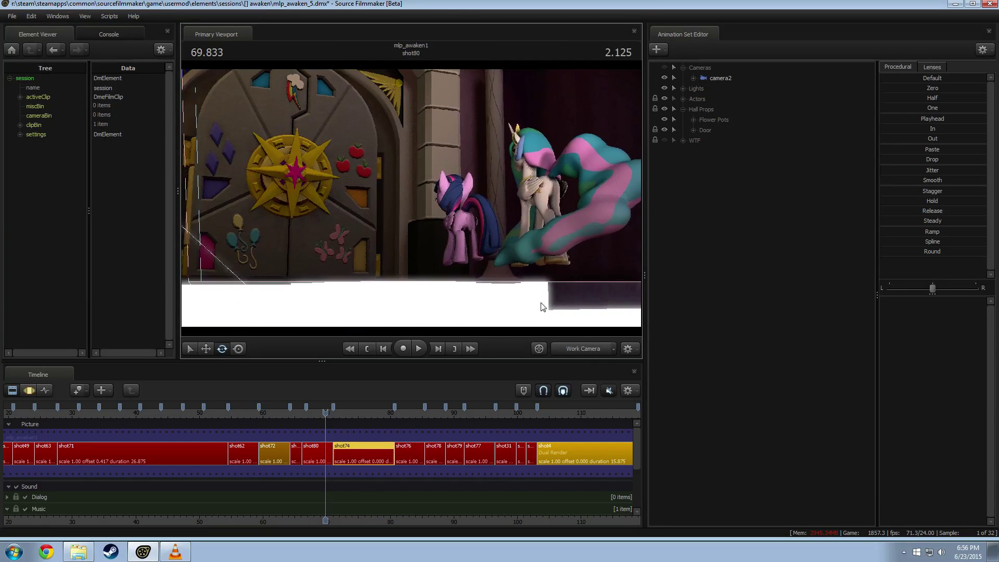
pyautogui.click(595, 353)
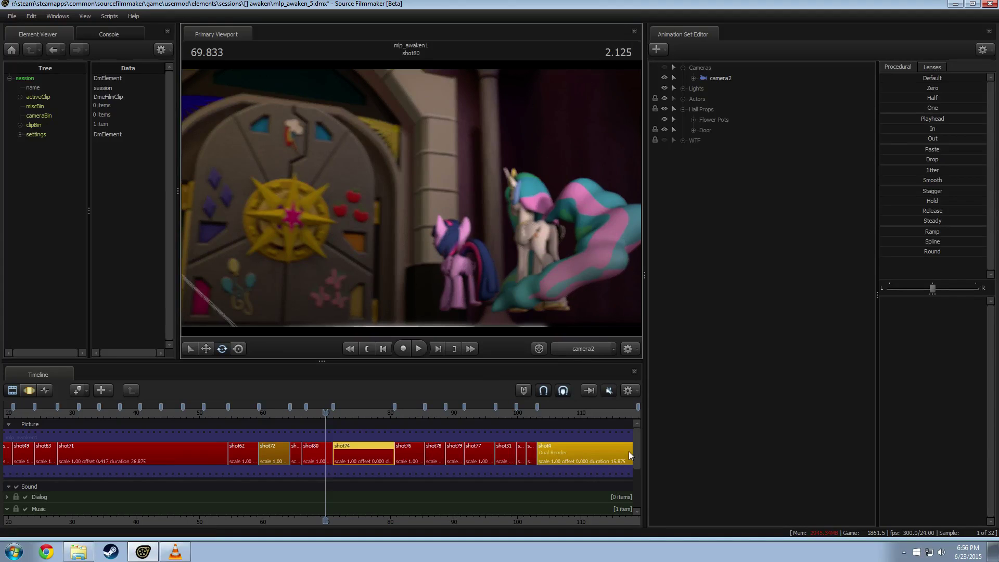
# Enable the overlay Effects track in the timeline and play a short part of shot80.
pyautogui.scroll(-3, 632, 458)
pyautogui.click(25, 504)
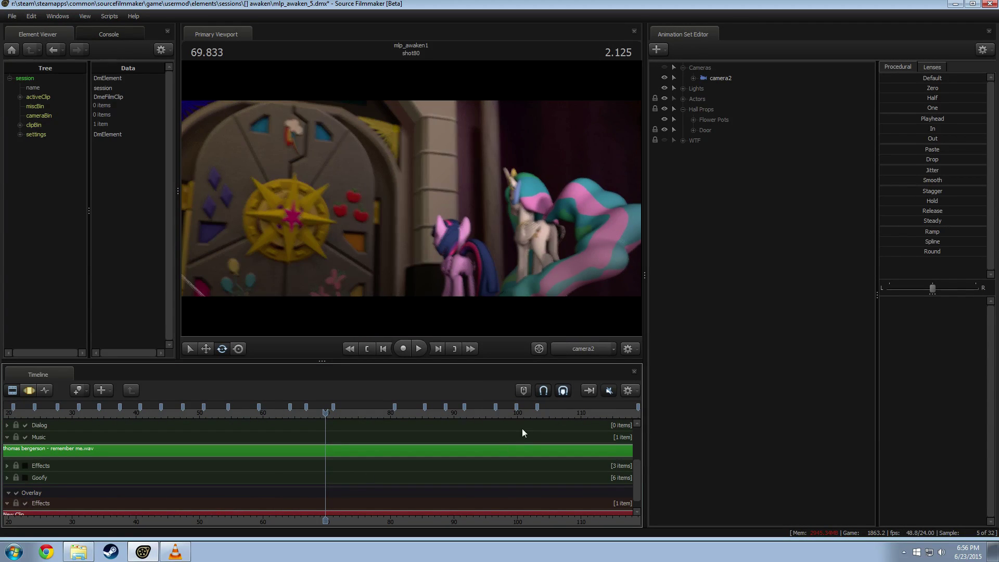
pyautogui.press('space')
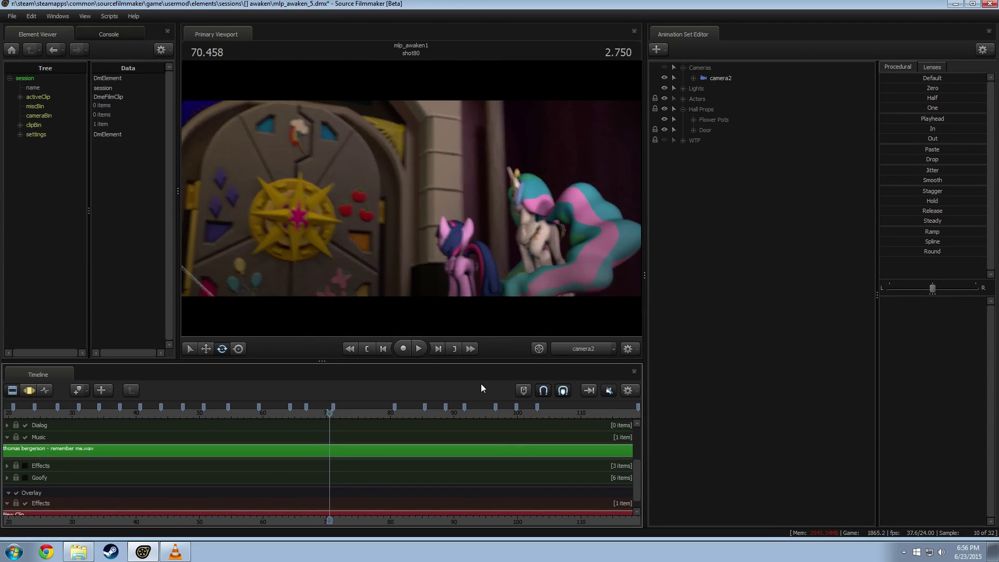
pyautogui.press('space')
# Compare the work camera and camera2 views of the door scene at 70.958.
pyautogui.click(601, 348)
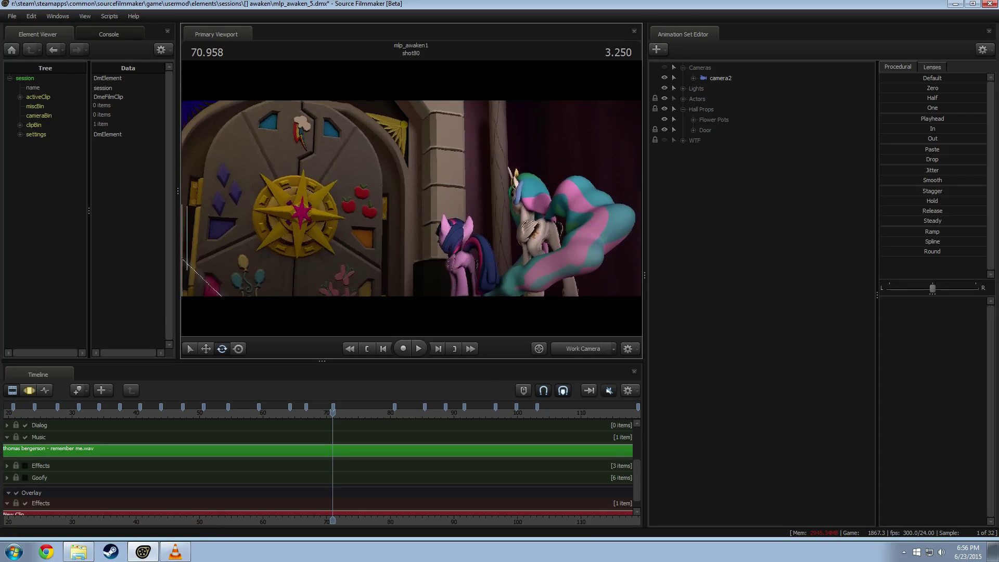
pyautogui.press('F3')
pyautogui.moveTo(511, 284); pyautogui.dragTo(583, 297)
pyautogui.click(577, 346)
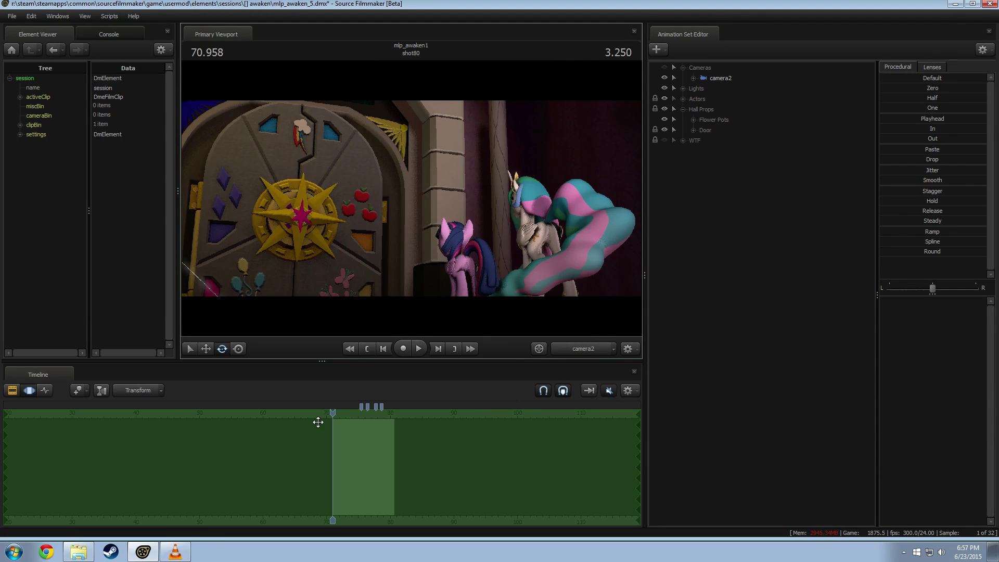
pyautogui.press('F2')
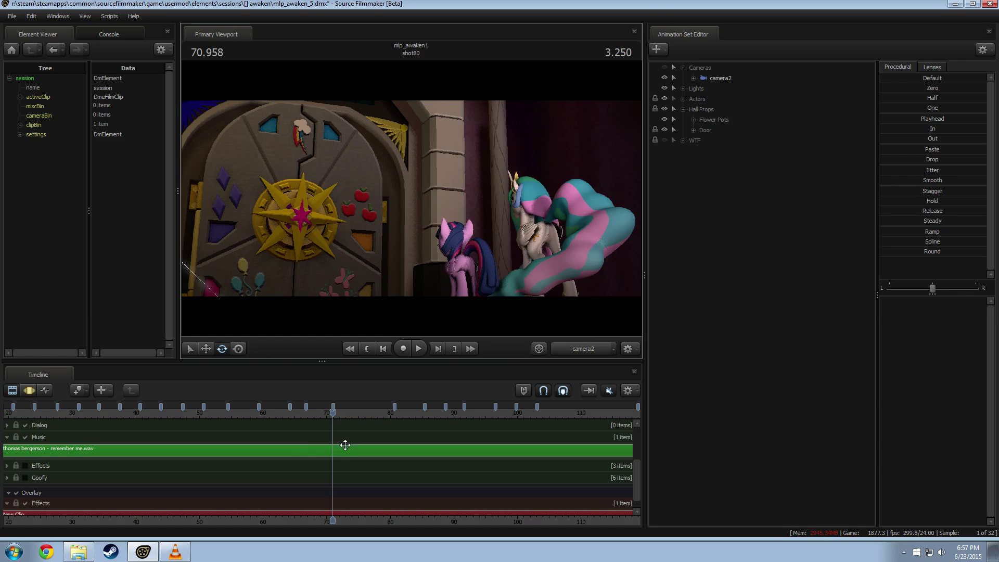
# Scrub the playhead back through shot73 to 64.041 near the end of shot72.
pyautogui.moveTo(301, 414); pyautogui.dragTo(294, 414)
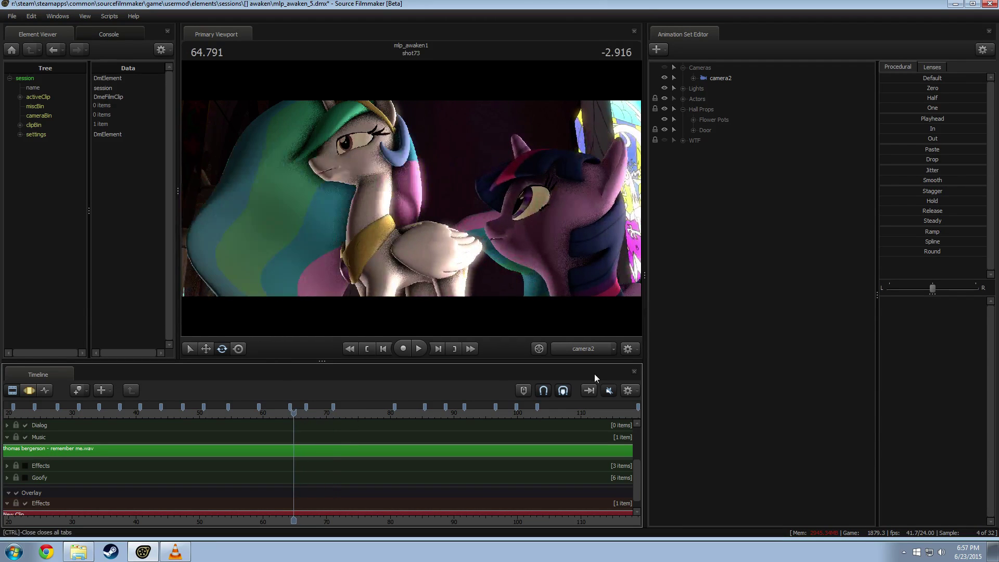
pyautogui.moveTo(636, 464); pyautogui.dragTo(629, 423)
pyautogui.moveTo(294, 414)
pyautogui.mouseDown()
pyautogui.moveTo(398, 419)
pyautogui.moveTo(227, 419)
pyautogui.moveTo(288, 415)
pyautogui.mouseUp()
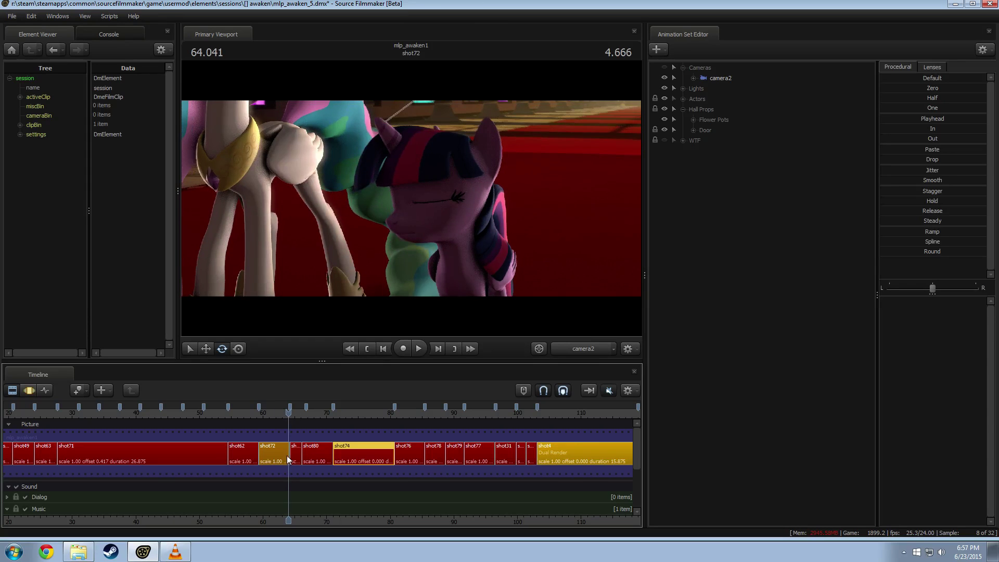
# Make shot72 the active shot and expand its Actors group in the animation sets.
pyautogui.doubleClick(286, 455)
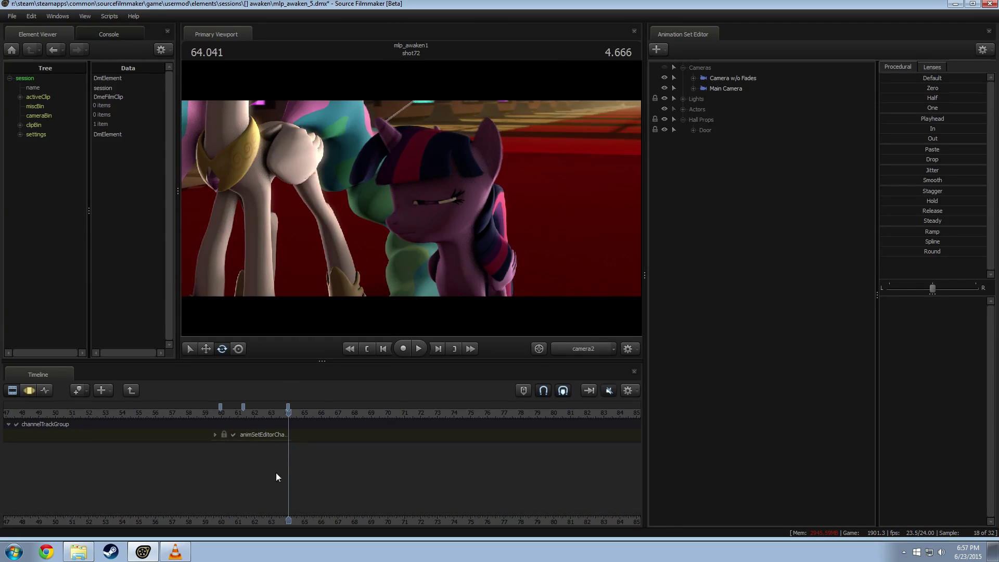
pyautogui.click(130, 390)
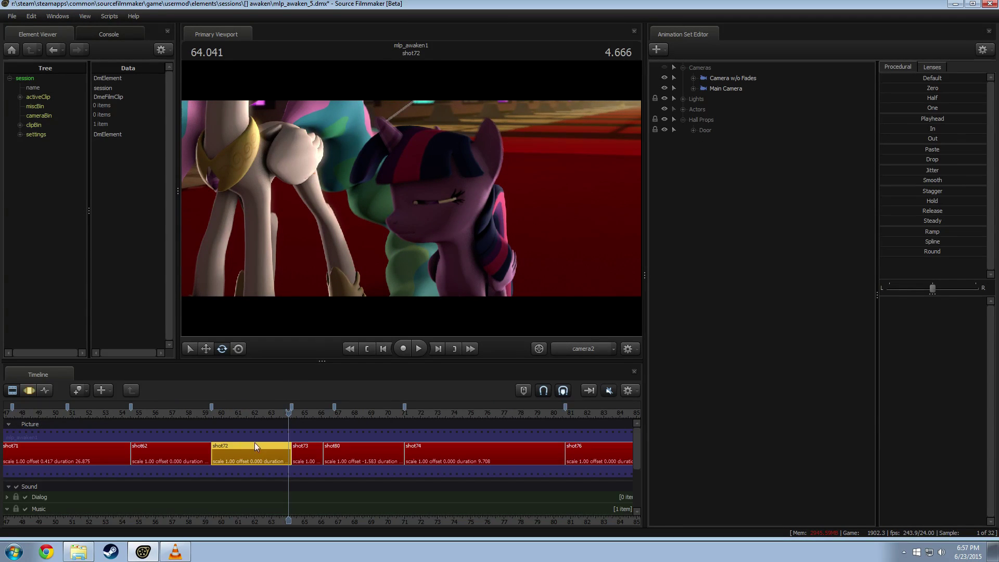
pyautogui.click(681, 109)
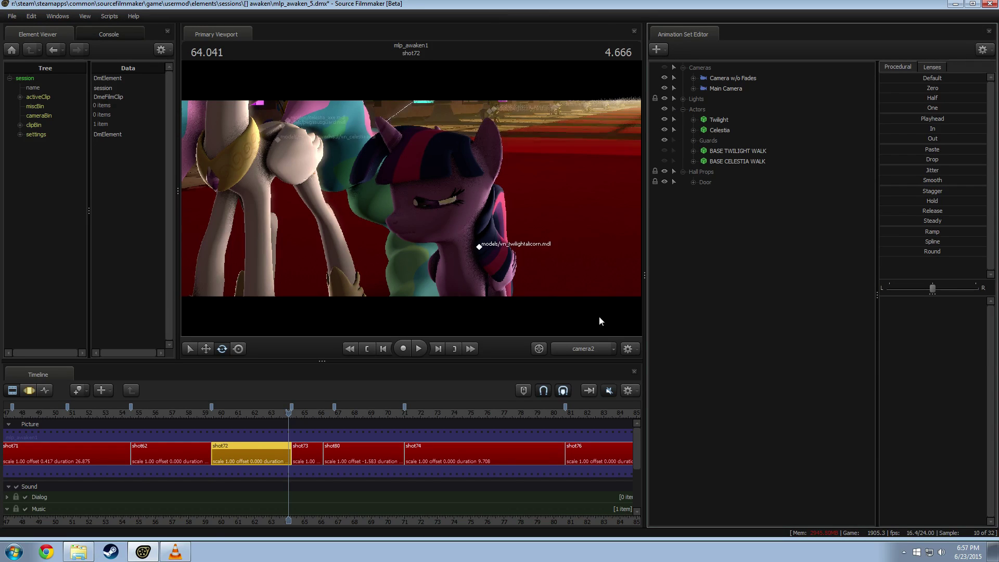
# Look down the carpeted hall beyond Twilight with the work camera, and return to camera2.
pyautogui.click(584, 349)
pyautogui.moveTo(557, 275); pyautogui.dragTo(638, 255)
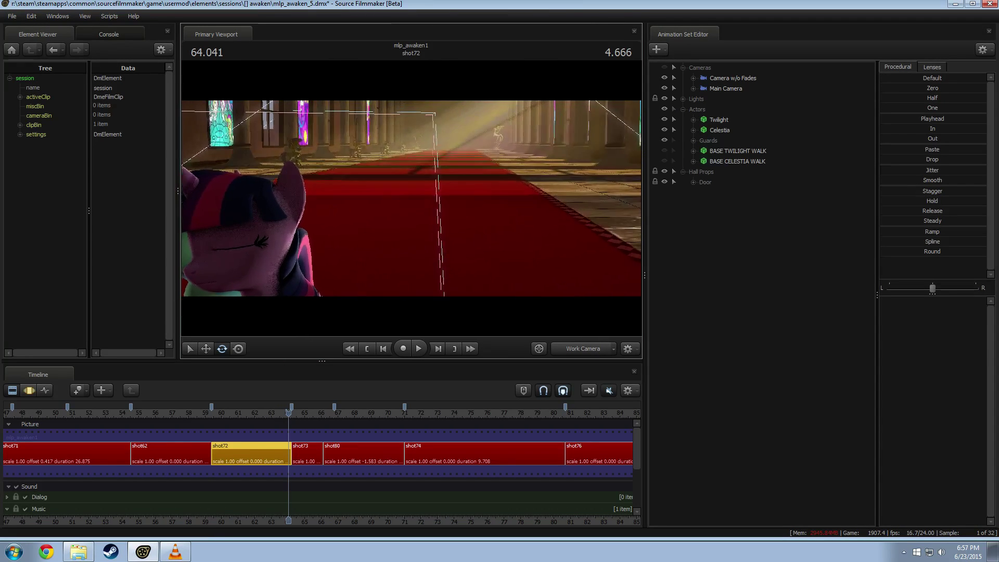
pyautogui.moveTo(426, 214)
pyautogui.mouseDown()
pyautogui.moveTo(437, 213)
pyautogui.moveTo(427, 215)
pyautogui.mouseUp()
pyautogui.click(572, 348)
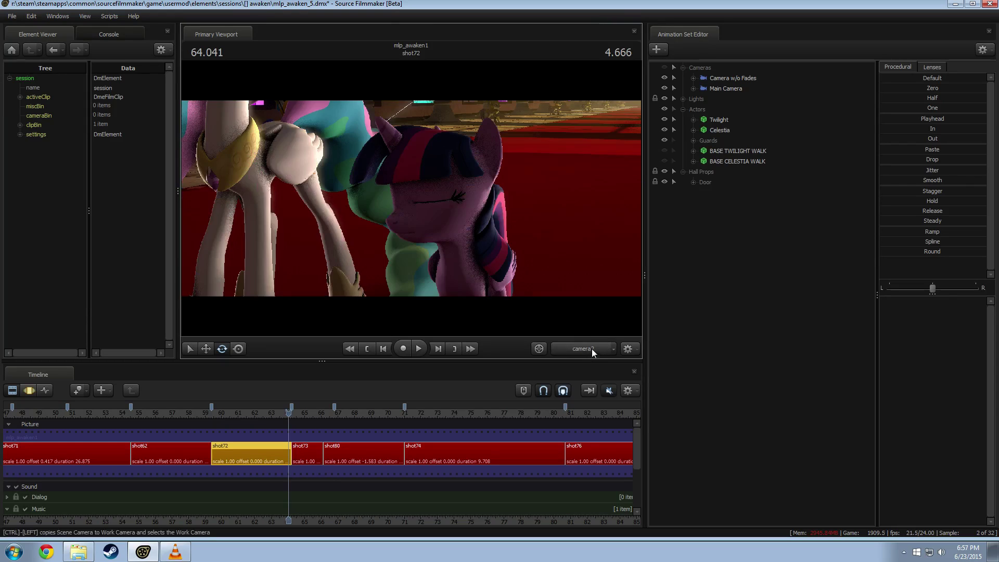
# Check the cut into shot73, and place the playhead at 64.166 near the end of shot72.
pyautogui.press('Up')
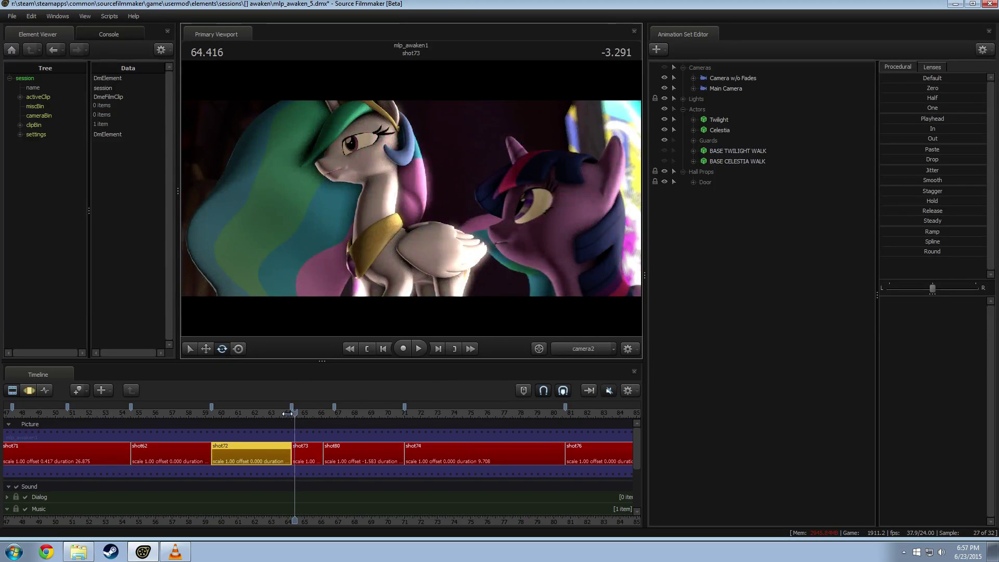
pyautogui.click(288, 413)
pyautogui.press('space')
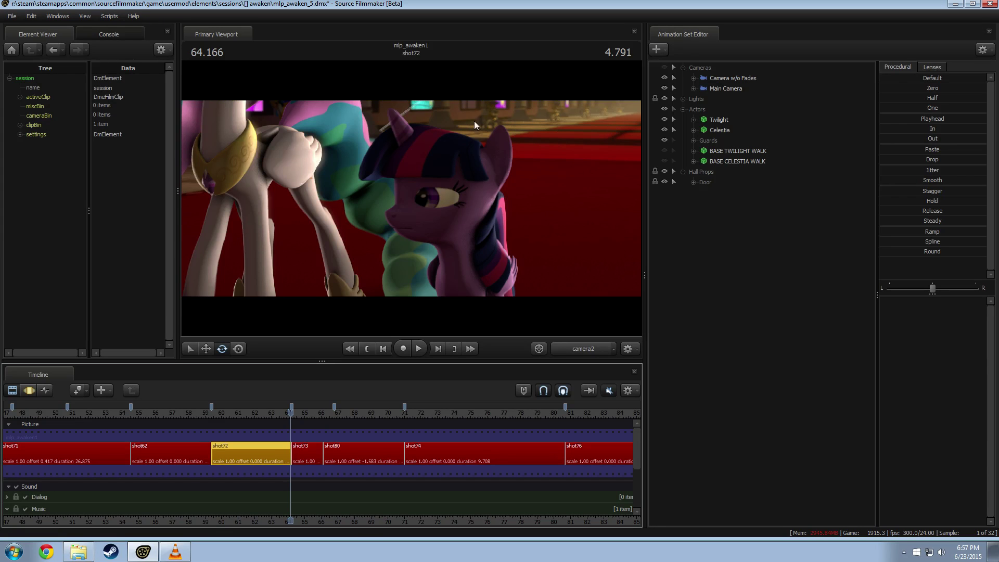
# Inspect the hall guard up close with the work camera, and compare Twilight's framing in the work camera and camera2.
pyautogui.click(576, 348)
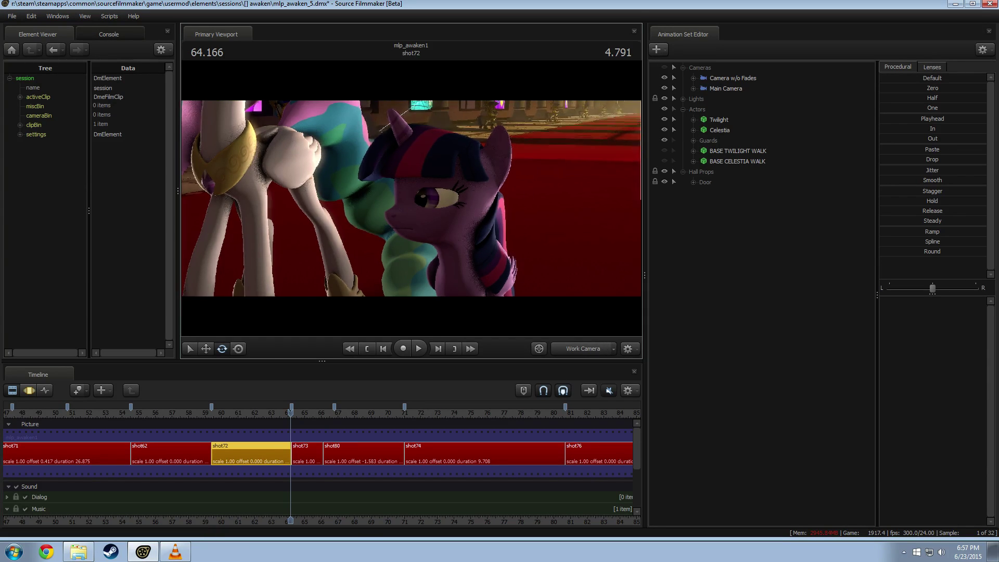
pyautogui.press('w')
pyautogui.moveTo(411, 198); pyautogui.dragTo(427, 176)
pyautogui.press('w')
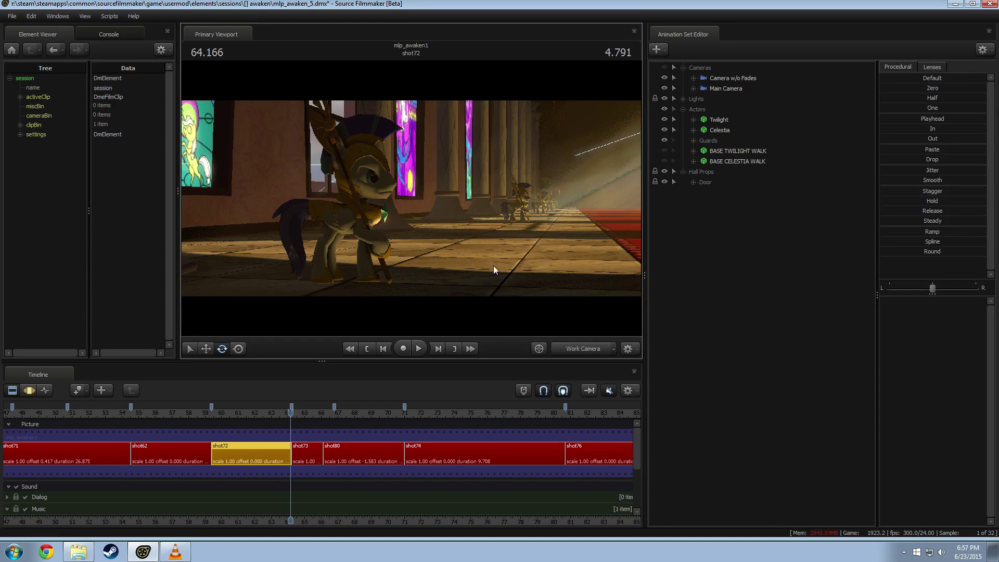
pyautogui.click(586, 347)
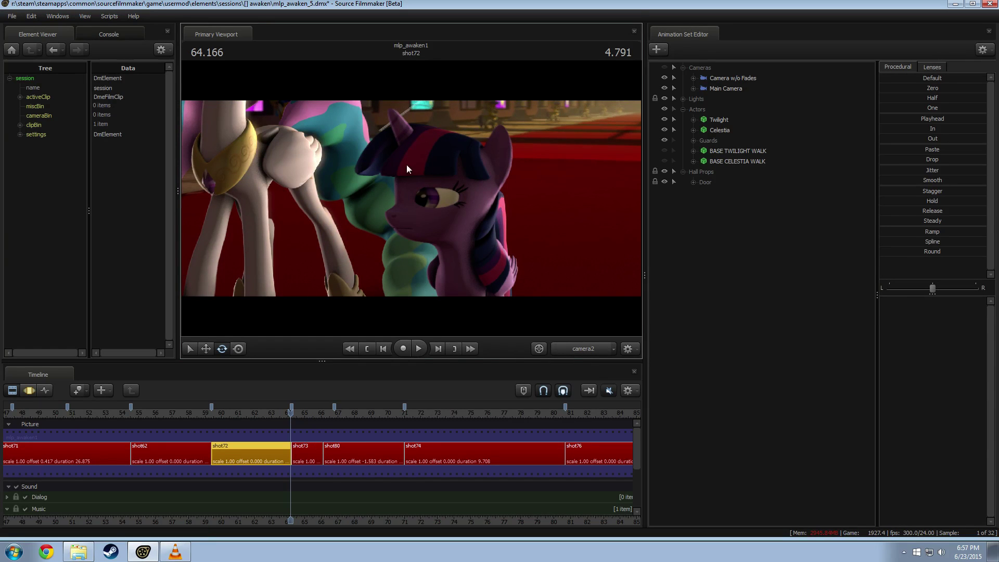
pyautogui.click(583, 348)
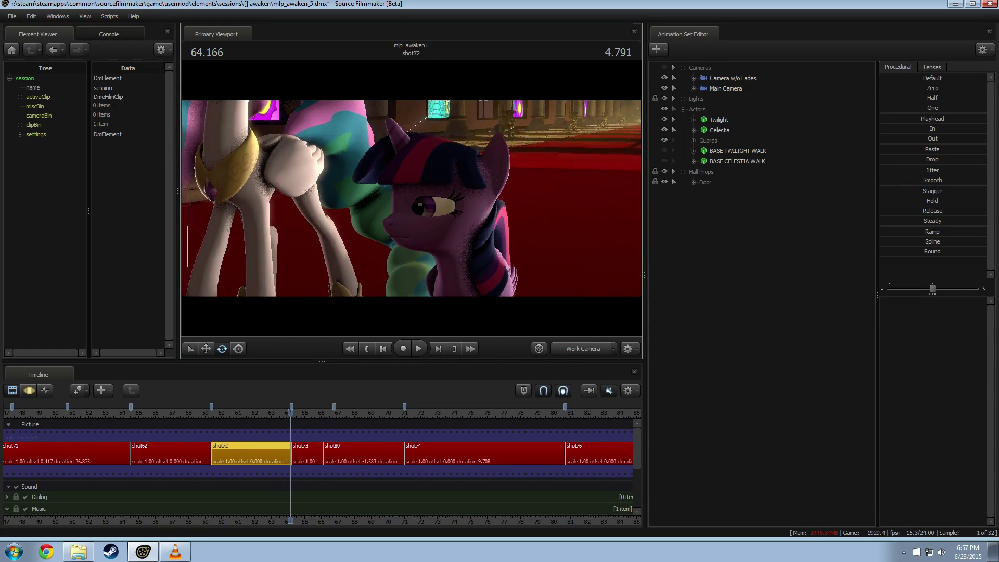
pyautogui.moveTo(467, 248)
pyautogui.mouseDown()
pyautogui.moveTo(447, 247)
pyautogui.moveTo(467, 248)
pyautogui.mouseUp()
pyautogui.click(578, 348)
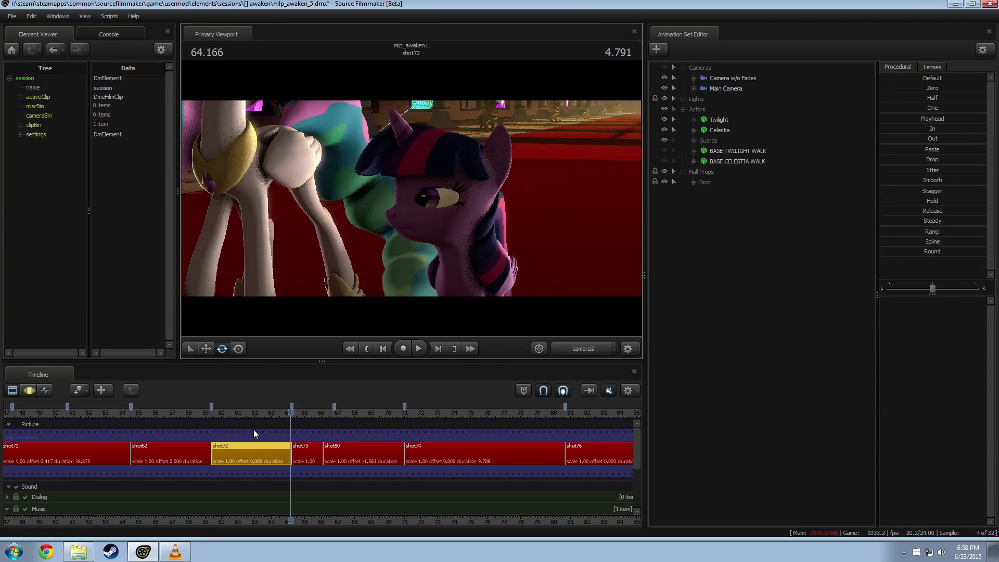
# Compare the hall guards across the cut from shot62 into shot72 with the work camera, stopping the playhead at 59.541.
pyautogui.moveTo(255, 412); pyautogui.dragTo(207, 411)
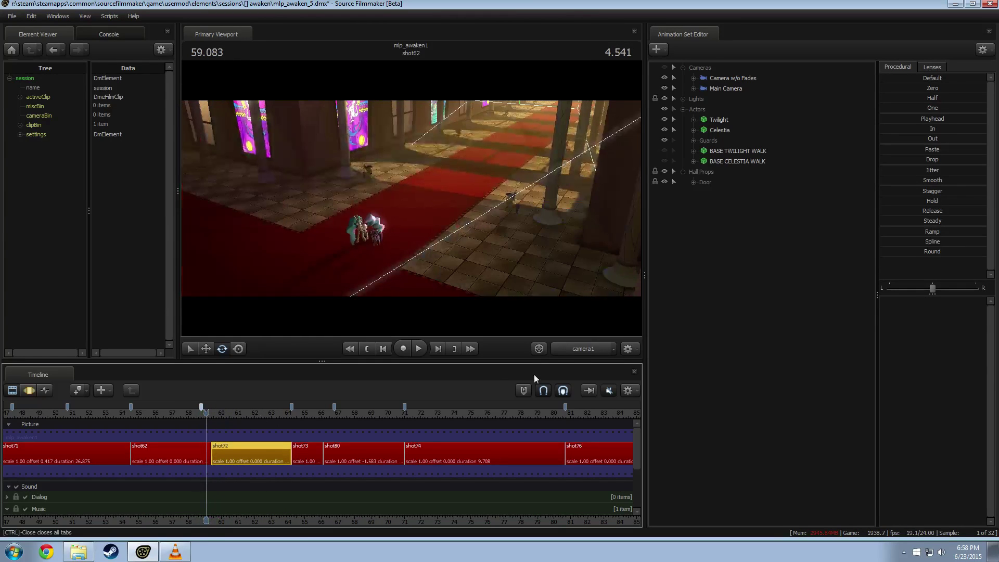
pyautogui.click(583, 348)
pyautogui.press('w')
pyautogui.moveTo(411, 198)
pyautogui.mouseDown()
pyautogui.moveTo(411, 177)
pyautogui.moveTo(411, 197)
pyautogui.mouseUp()
pyautogui.press('space')
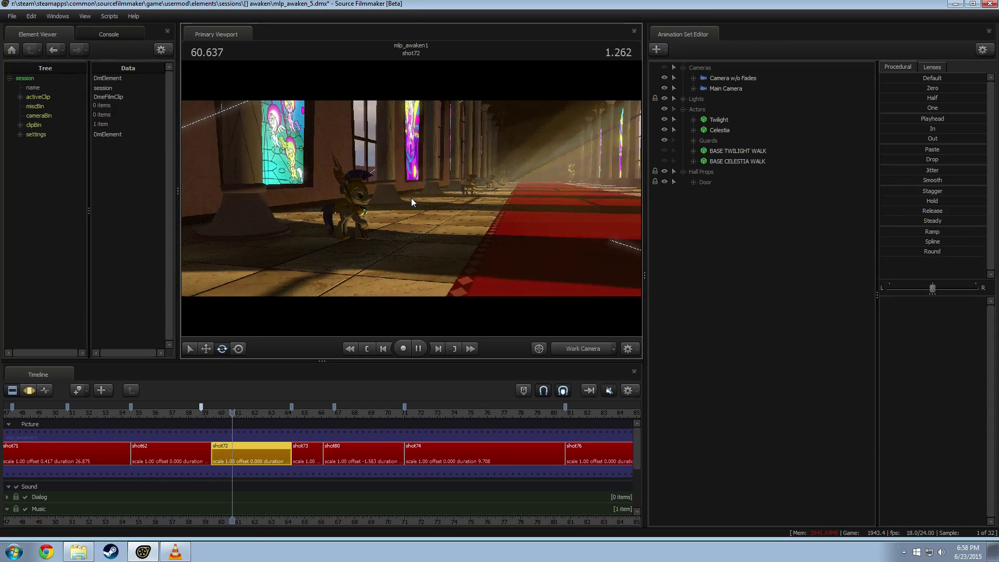
pyautogui.click(206, 412)
pyautogui.moveTo(206, 412); pyautogui.dragTo(214, 413)
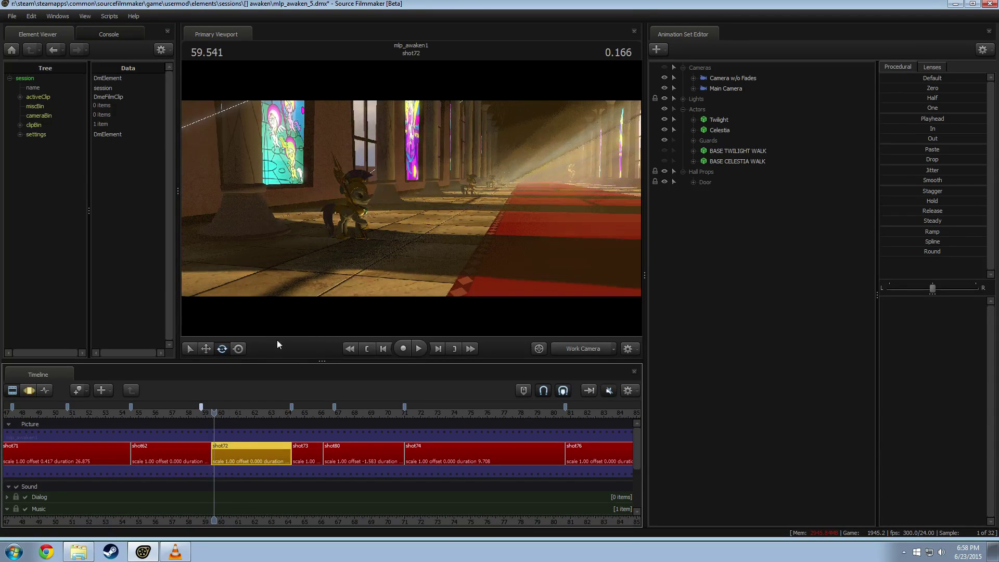
# Inspect the nearest hall guard in shot62 up close with the work camera at 58.000.
pyautogui.click(189, 412)
pyautogui.moveTo(285, 255); pyautogui.dragTo(426, 242)
pyautogui.press('w')
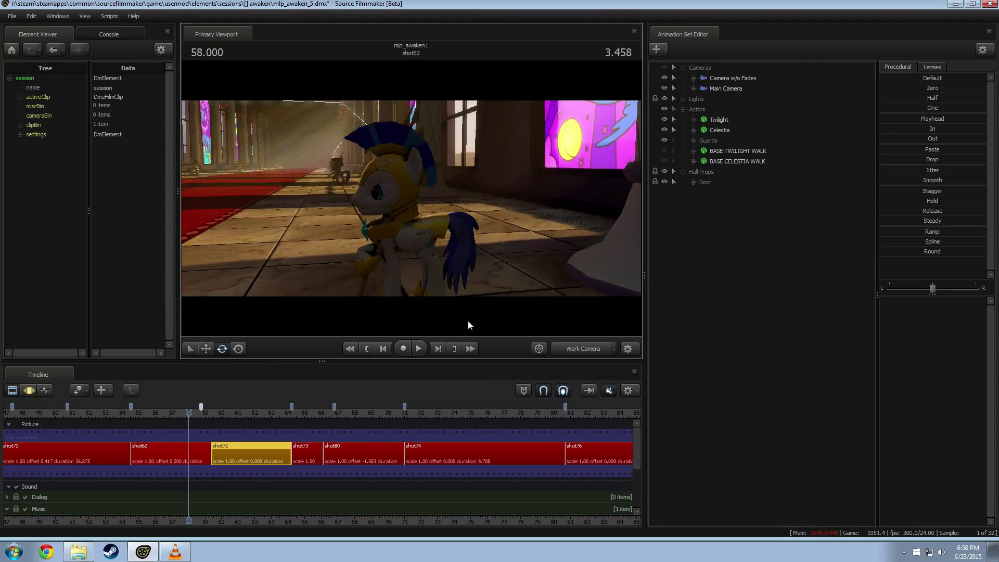
pyautogui.scroll(-3, 318, 420)
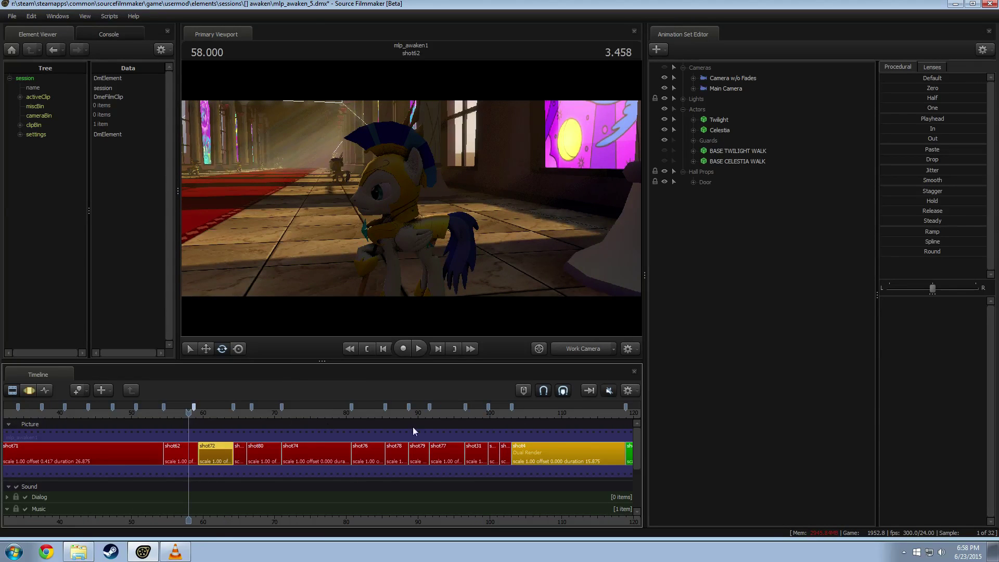
# Return to camera1 at 59.125, and expand the Guards group in shot72's animation sets.
pyautogui.click(599, 349)
pyautogui.moveTo(179, 404); pyautogui.dragTo(197, 415)
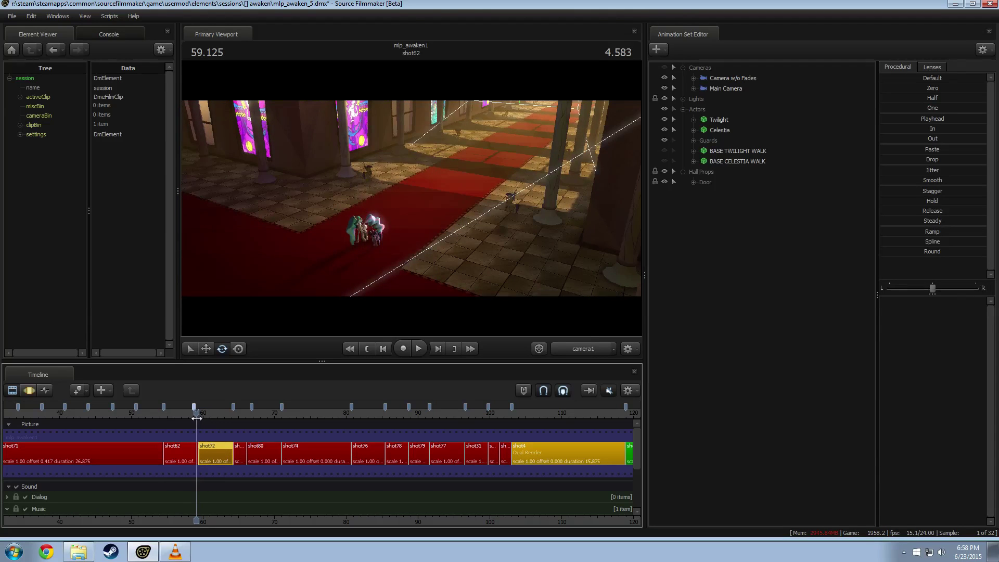
pyautogui.click(707, 140)
pyautogui.click(693, 140)
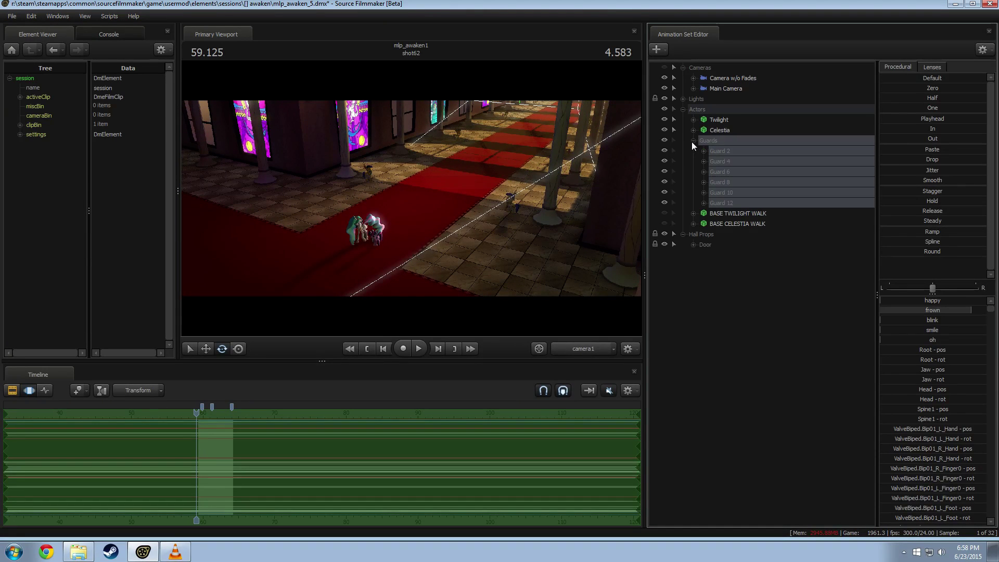
pyautogui.click(723, 150)
pyautogui.press('F2')
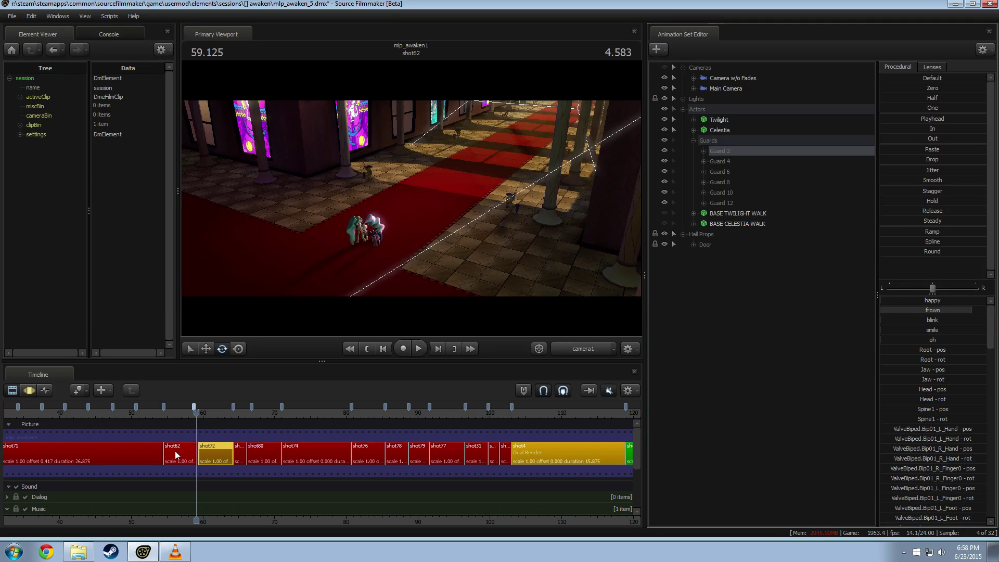
# Make shot62 active, delete Guard 1, Guard 3 and Guard 5 from its Guards group, and check the cut into shot72.
pyautogui.click(721, 130)
pyautogui.press('F3')
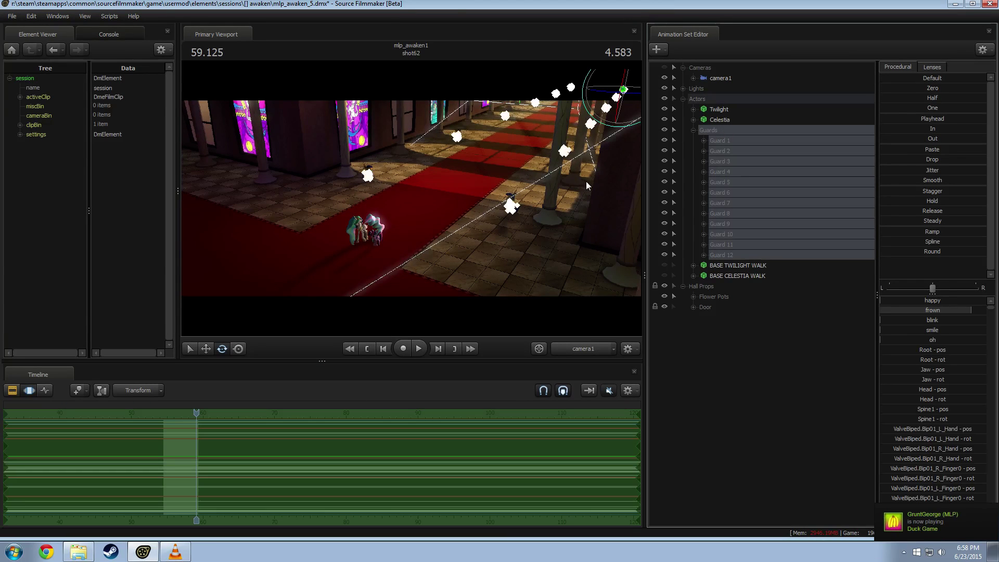
pyautogui.click(624, 99)
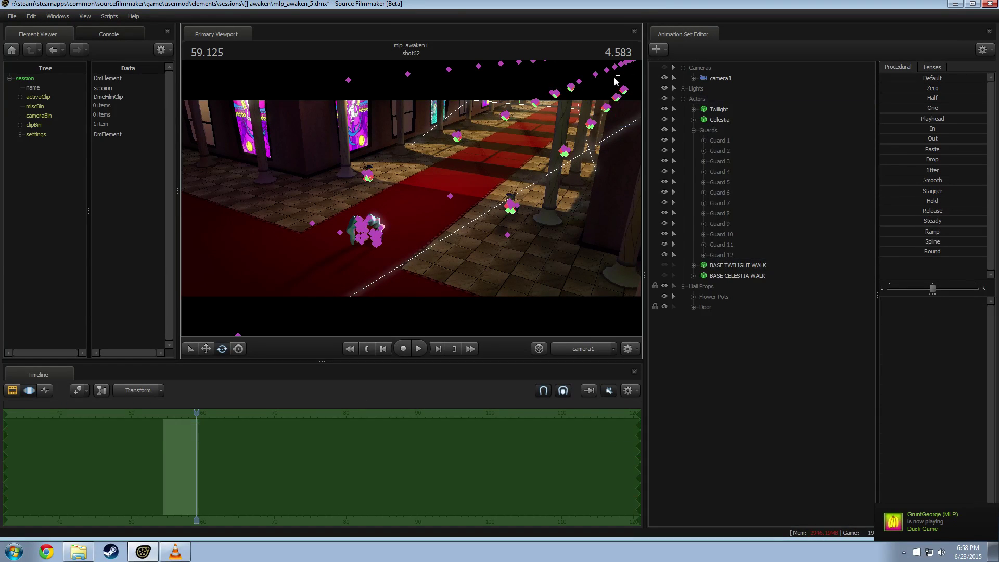
pyautogui.keyDown('ctrl'); pyautogui.click(713, 160); pyautogui.keyUp('ctrl')
pyautogui.keyDown('ctrl'); pyautogui.click(701, 144); pyautogui.keyUp('ctrl')
pyautogui.click(704, 141)
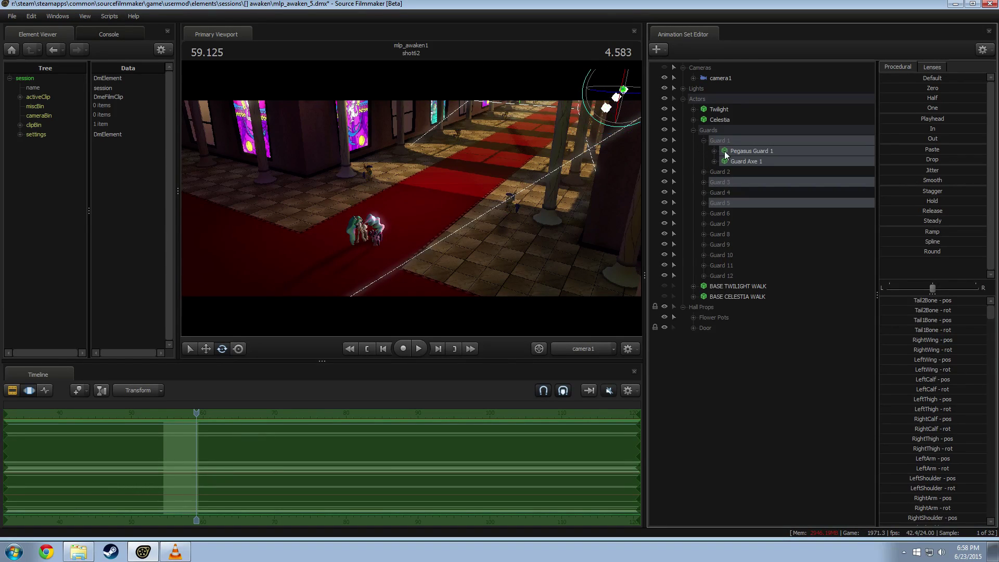
pyautogui.rightClick(748, 162)
pyautogui.click(746, 180)
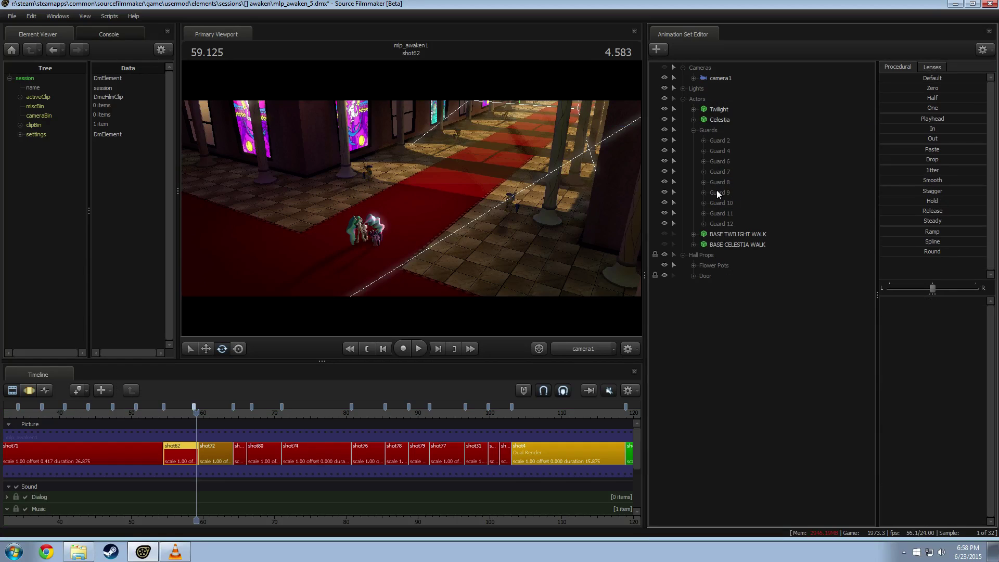
pyautogui.press('space')
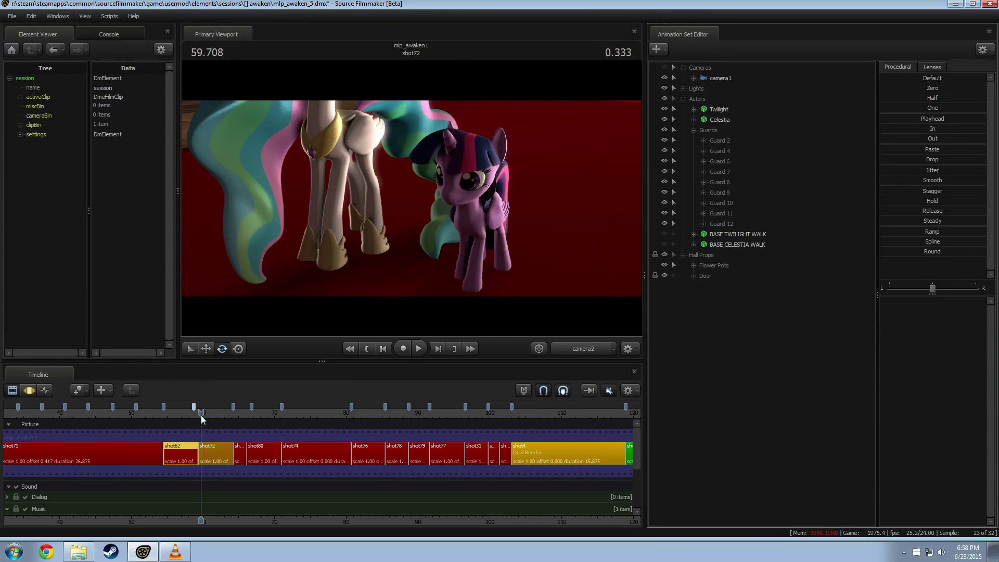
pyautogui.moveTo(195, 414); pyautogui.dragTo(197, 414)
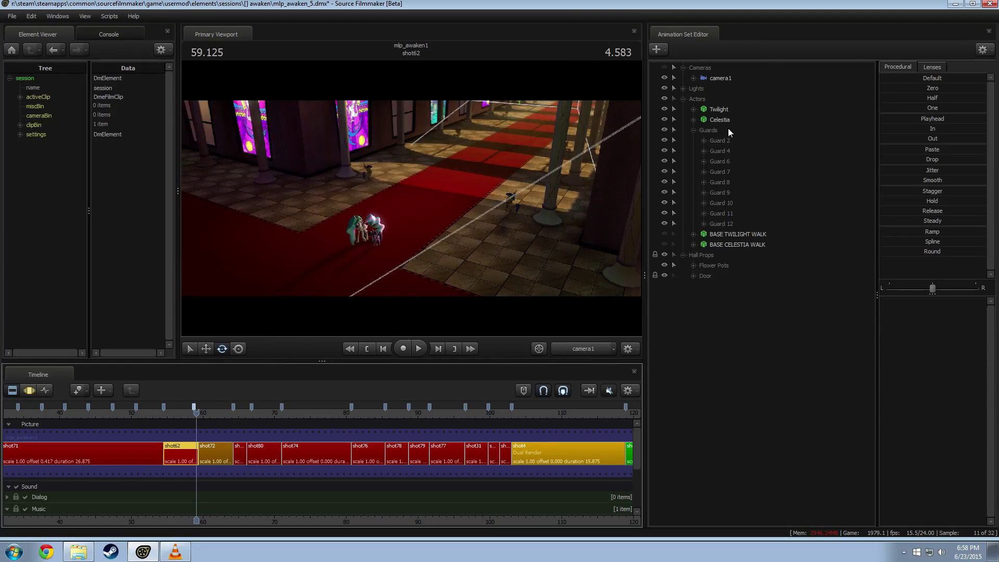
# Identify the distant guards by their viewport controls, and delete Guard 2 and Guard 4 from shot62's Guards group.
pyautogui.click(707, 130)
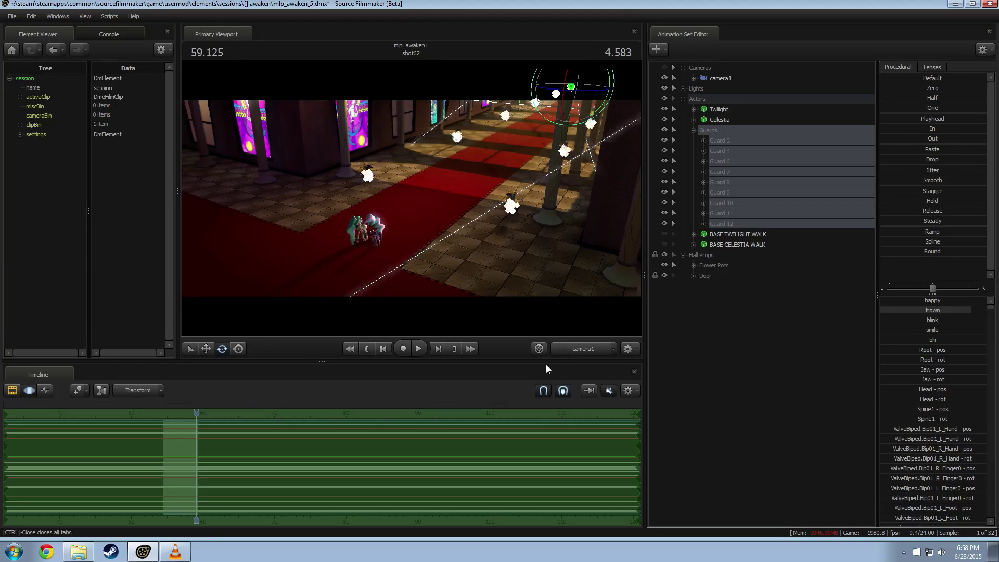
pyautogui.click(580, 350)
pyautogui.click(556, 93)
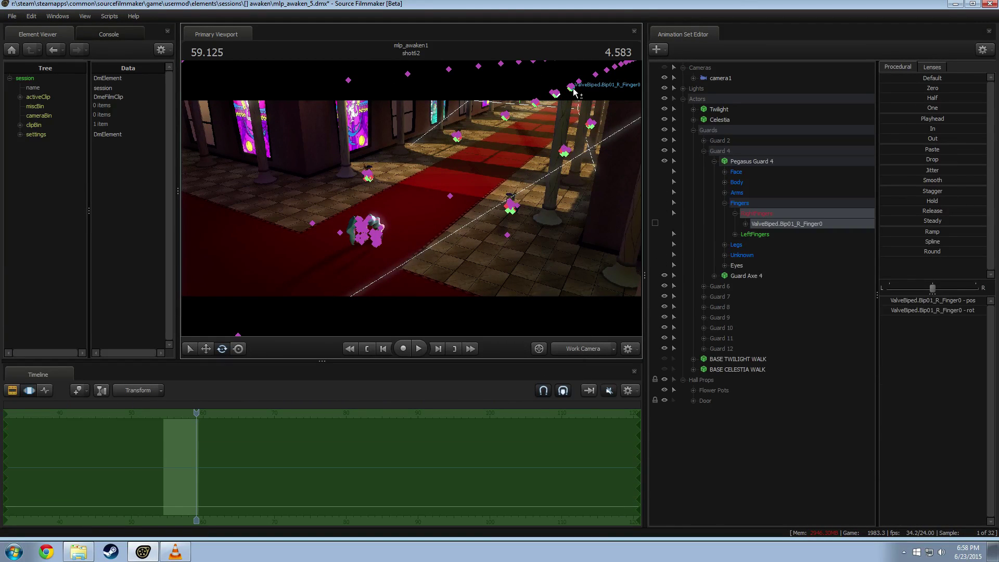
pyautogui.click(753, 151)
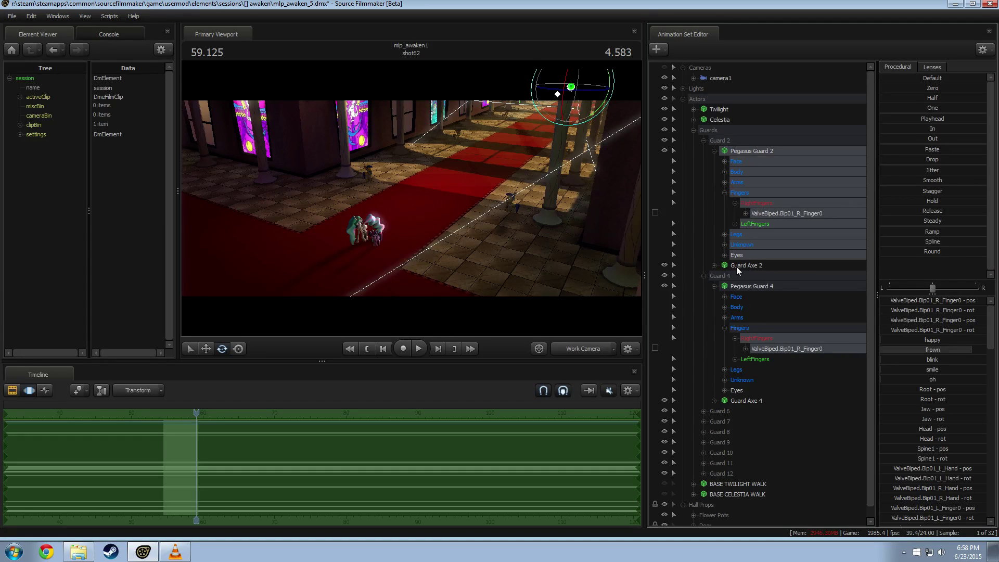
pyautogui.keyDown('ctrl'); pyautogui.click(744, 285); pyautogui.keyUp('ctrl')
pyautogui.click(729, 141)
pyautogui.keyDown('ctrl'); pyautogui.click(729, 277); pyautogui.keyUp('ctrl')
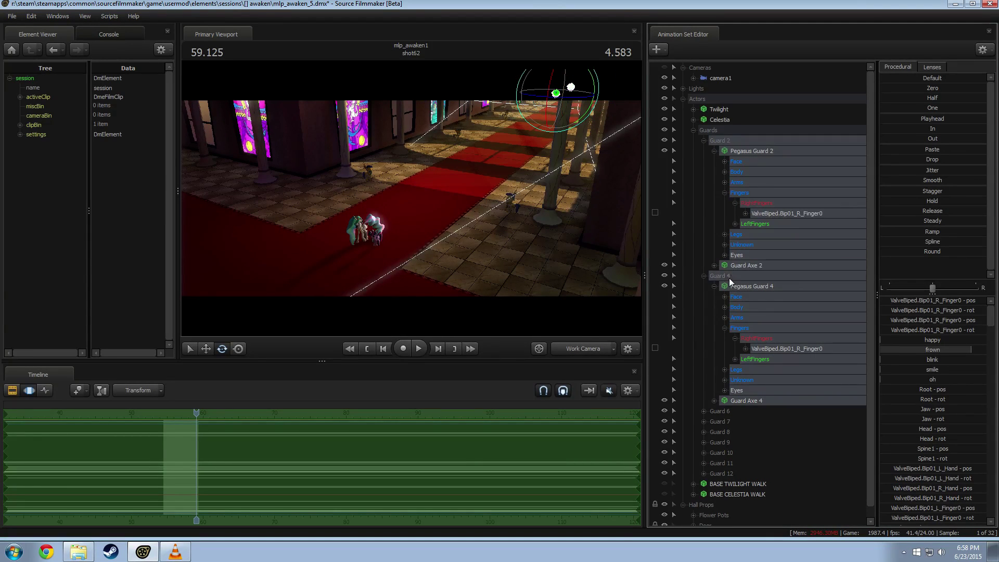
pyautogui.rightClick(760, 293)
pyautogui.rightClick(751, 287)
pyautogui.click(768, 312)
pyautogui.press('F2')
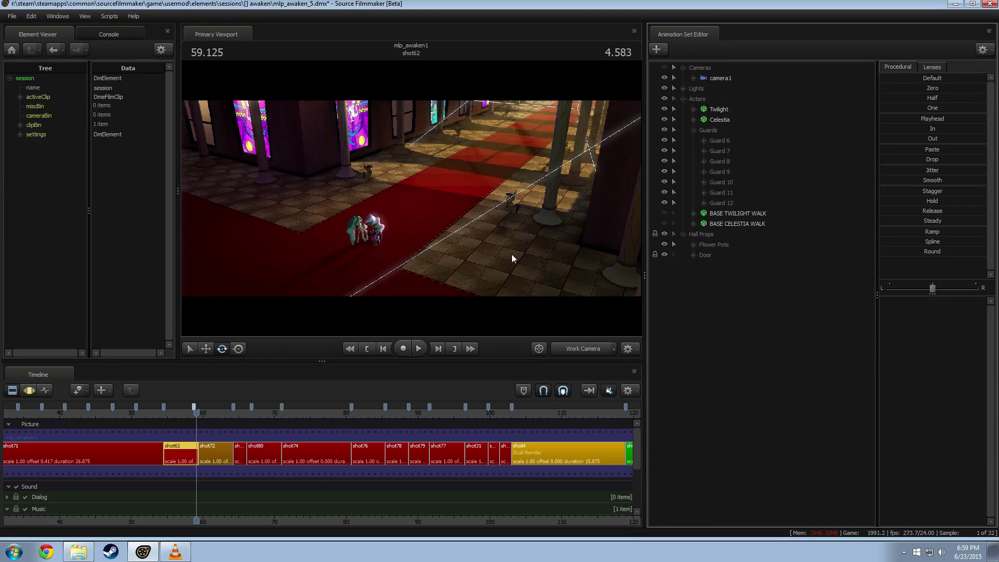
# Play the end of shot62, review it through camera1, and place the playhead at 59.291.
pyautogui.press('space')
pyautogui.press('space')
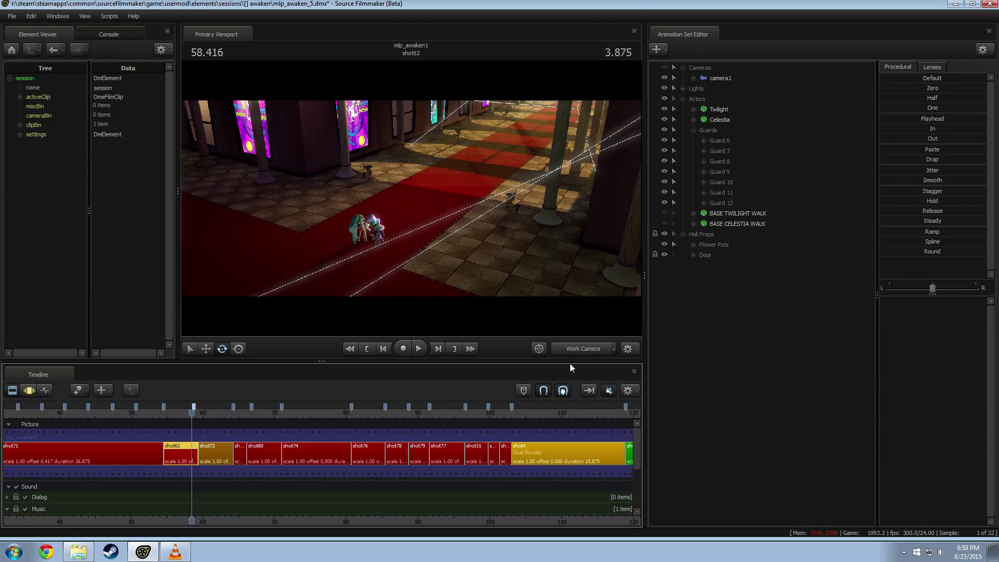
pyautogui.click(571, 348)
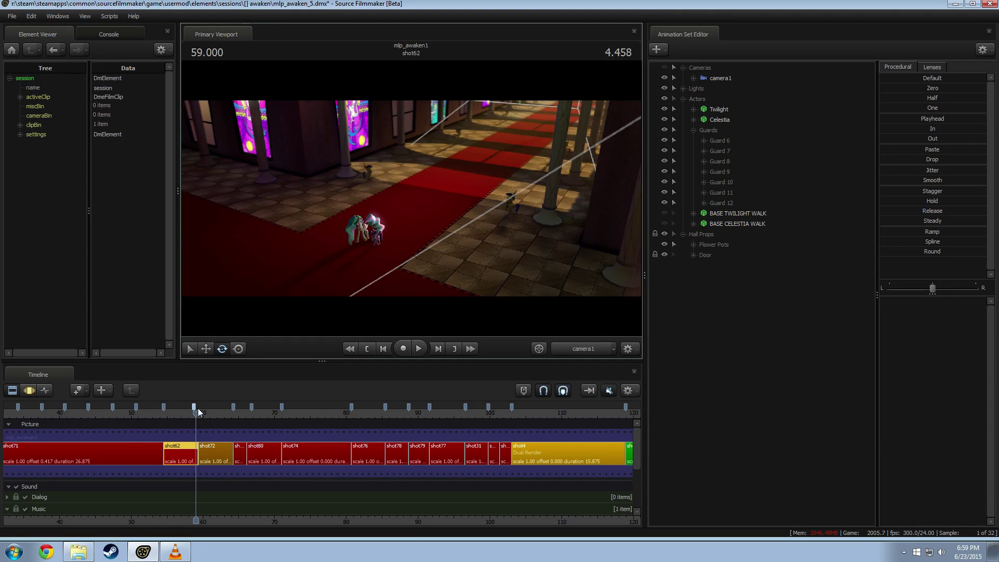
pyautogui.moveTo(197, 409)
pyautogui.mouseDown()
pyautogui.moveTo(173, 411)
pyautogui.moveTo(198, 413)
pyautogui.mouseUp()
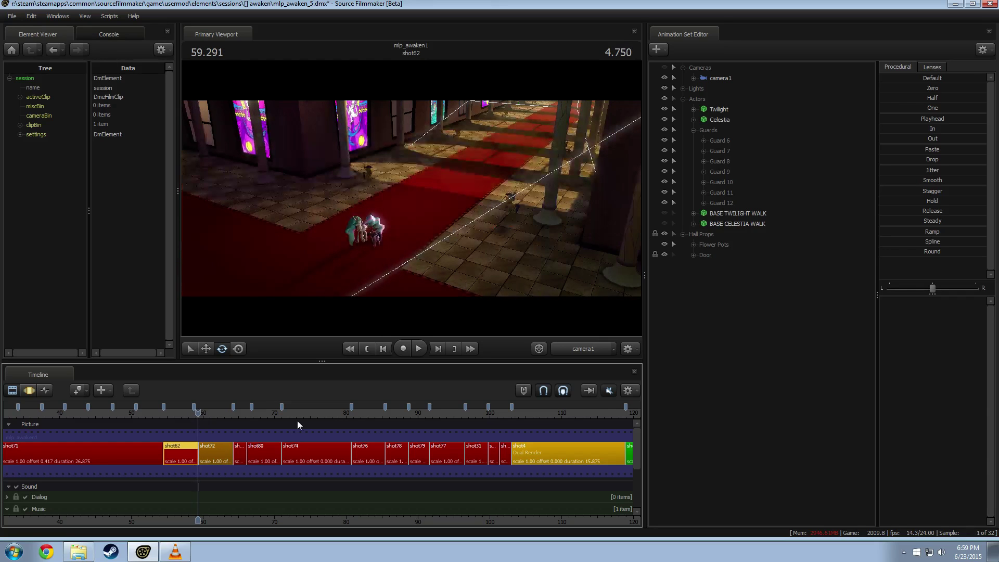
# Inspect shot62's remaining guards with the work camera, and select the Guards group at 55.125 to examine its animation.
pyautogui.click(583, 350)
pyautogui.press('w')
pyautogui.moveTo(489, 229); pyautogui.dragTo(531, 224)
pyautogui.press('w')
pyautogui.moveTo(280, 329)
pyautogui.mouseDown()
pyautogui.moveTo(270, 304)
pyautogui.moveTo(280, 328)
pyautogui.mouseUp()
pyautogui.moveTo(197, 419); pyautogui.dragTo(168, 419)
pyautogui.click(711, 132)
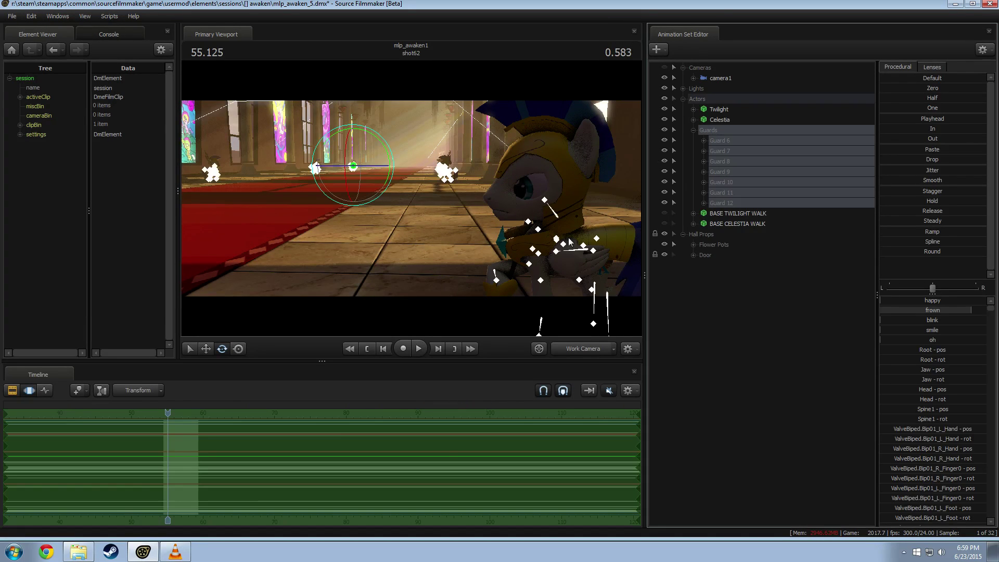
pyautogui.scroll(5, 198, 443)
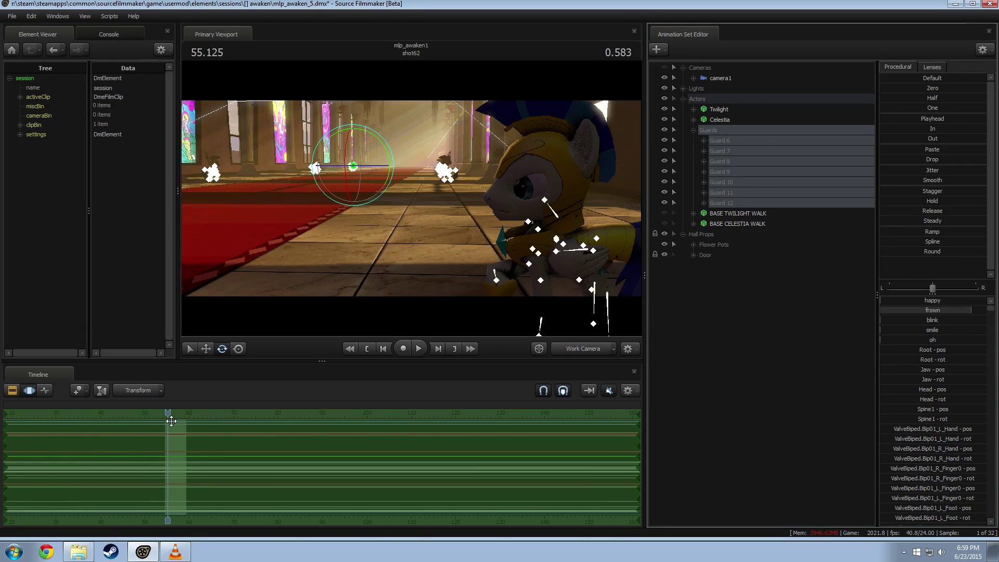
pyautogui.scroll(-2, 171, 421)
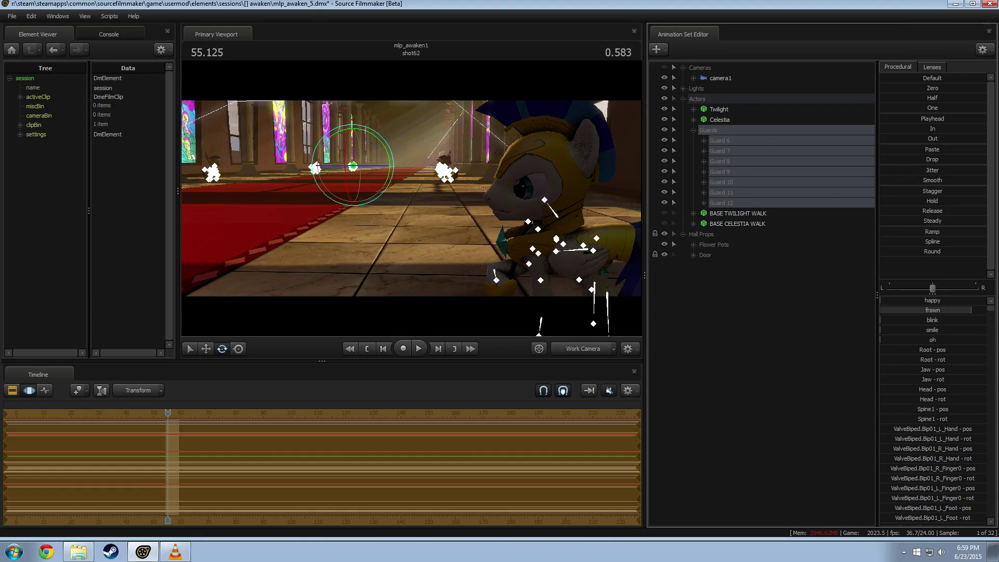
pyautogui.press('F2')
pyautogui.scroll(2, 193, 446)
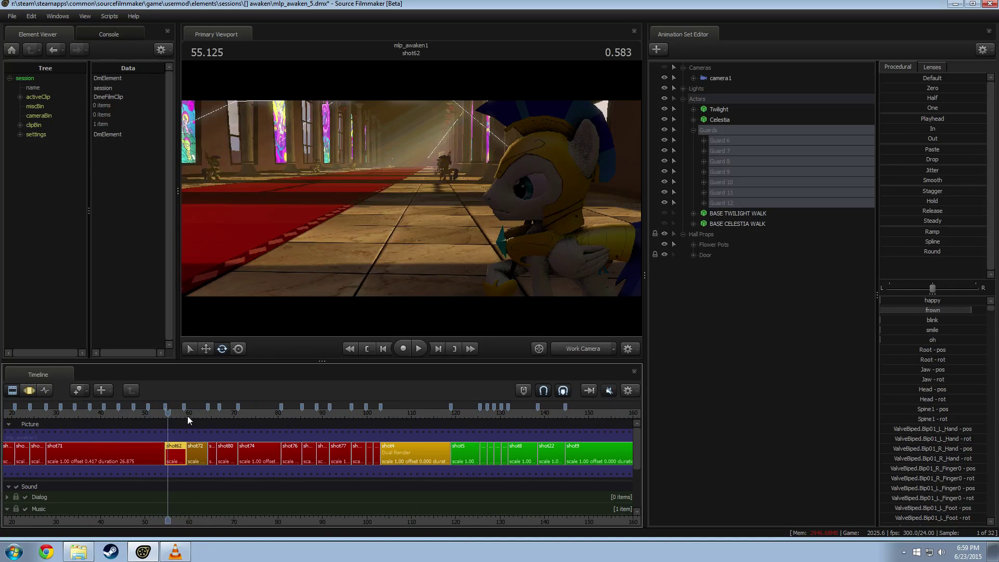
# Make shot72 active at 61.166, and select its Guards group to examine its animation.
pyautogui.click(194, 413)
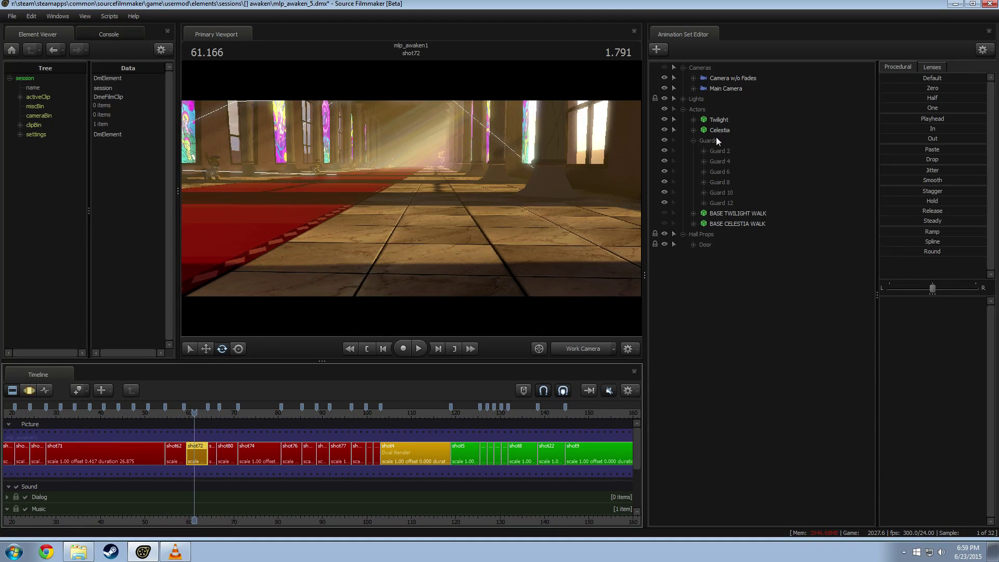
pyautogui.click(716, 138)
pyautogui.press('F3')
pyautogui.scroll(-2, 198, 459)
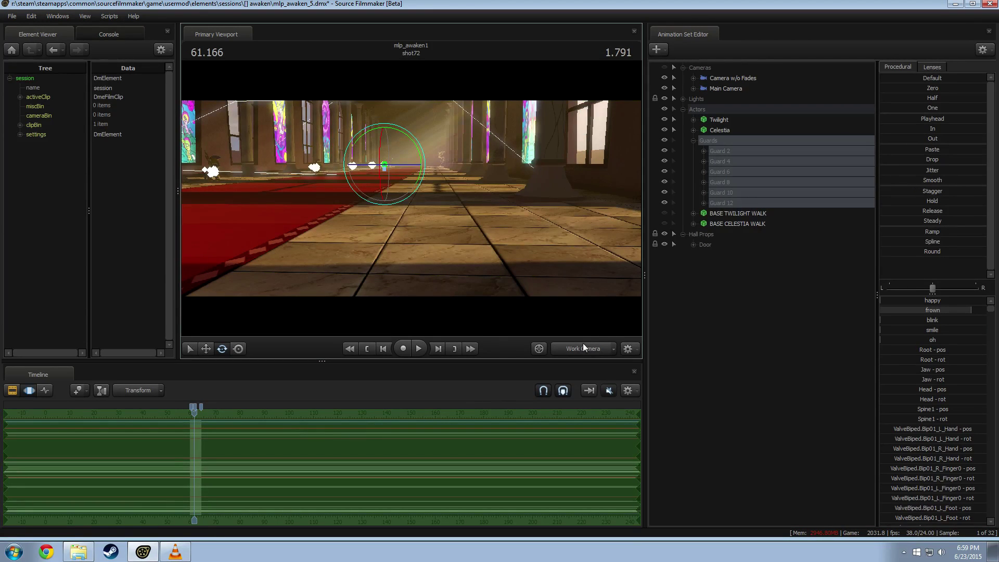
# Compare the guards' placement in the work camera and camera2, and scrub shot72 to 64.000.
pyautogui.click(582, 345)
pyautogui.press('space')
pyautogui.press('space')
pyautogui.click(581, 345)
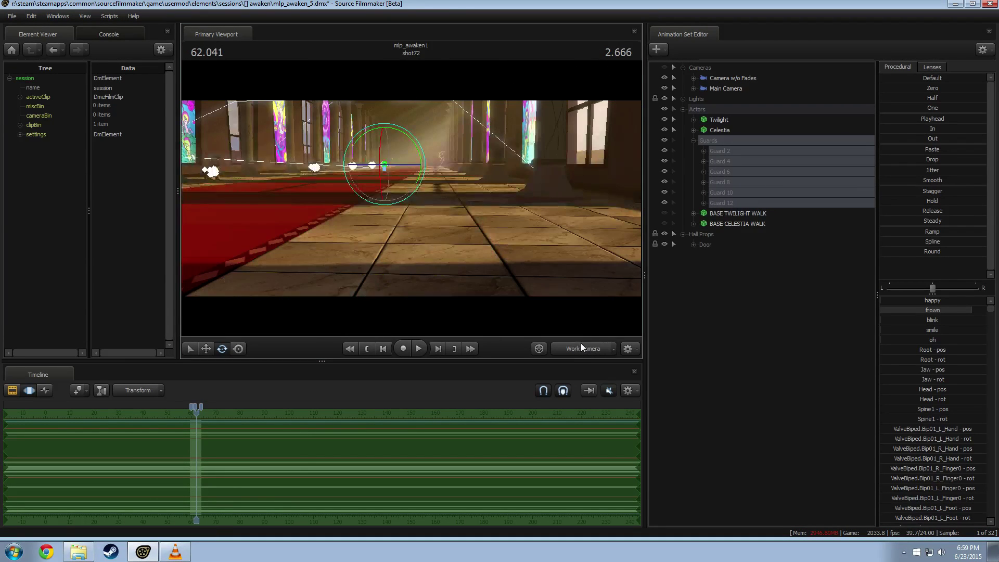
pyautogui.scroll(8, 201, 491)
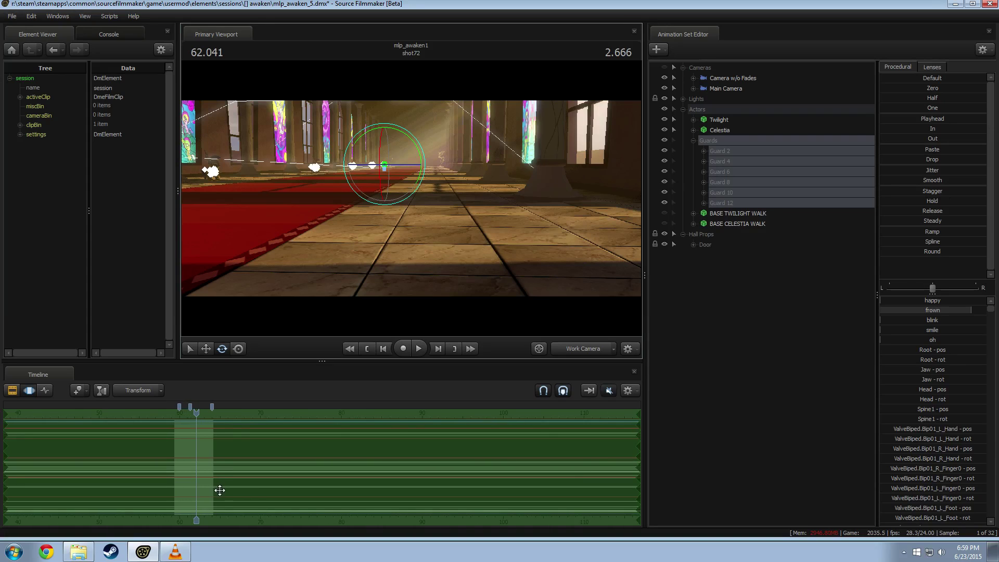
pyautogui.click(574, 346)
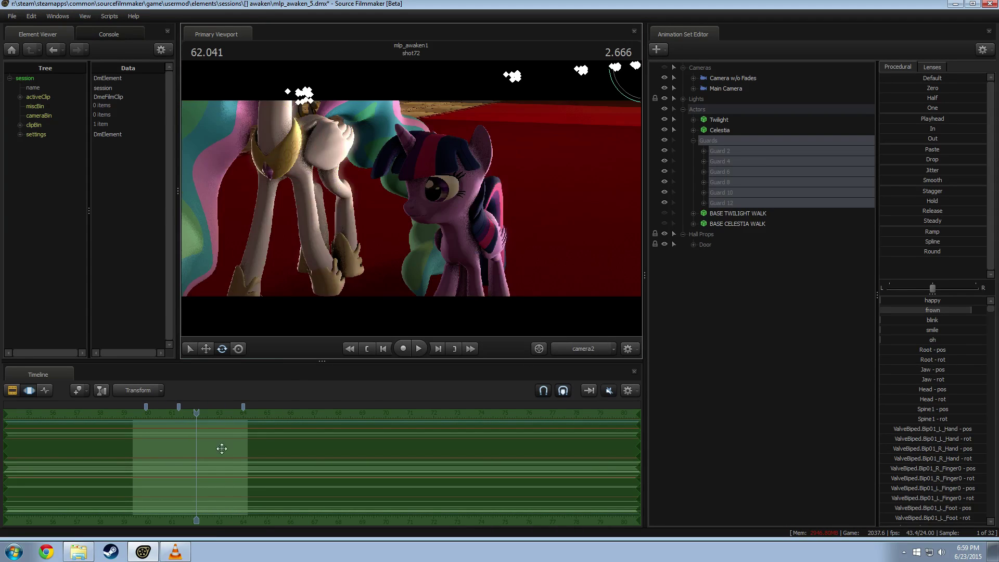
pyautogui.moveTo(223, 446); pyautogui.dragTo(243, 474)
pyautogui.press('F2')
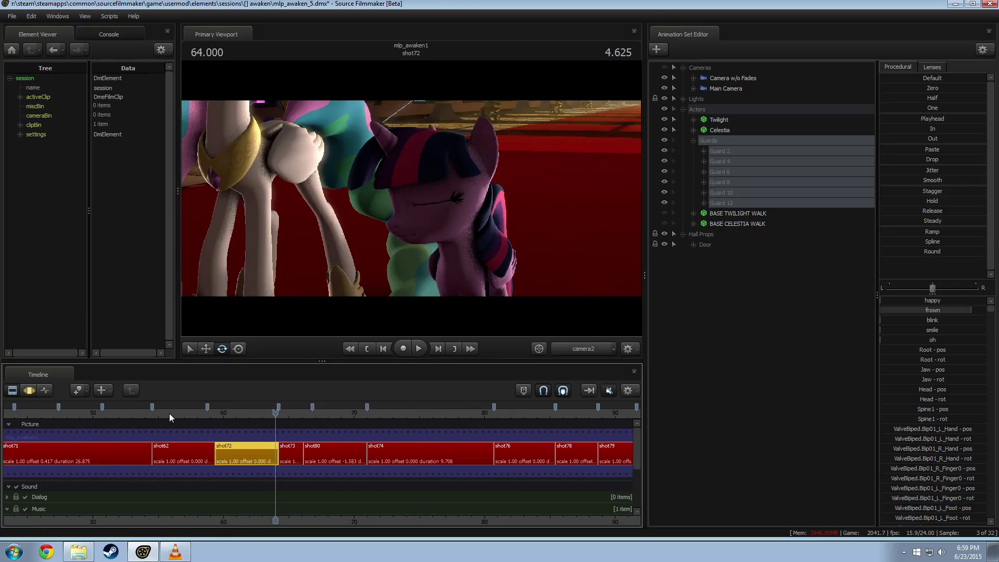
# Make shot62 active at 58.458, inspect its guards with the work camera, and return to camera1.
pyautogui.moveTo(169, 413); pyautogui.dragTo(204, 419)
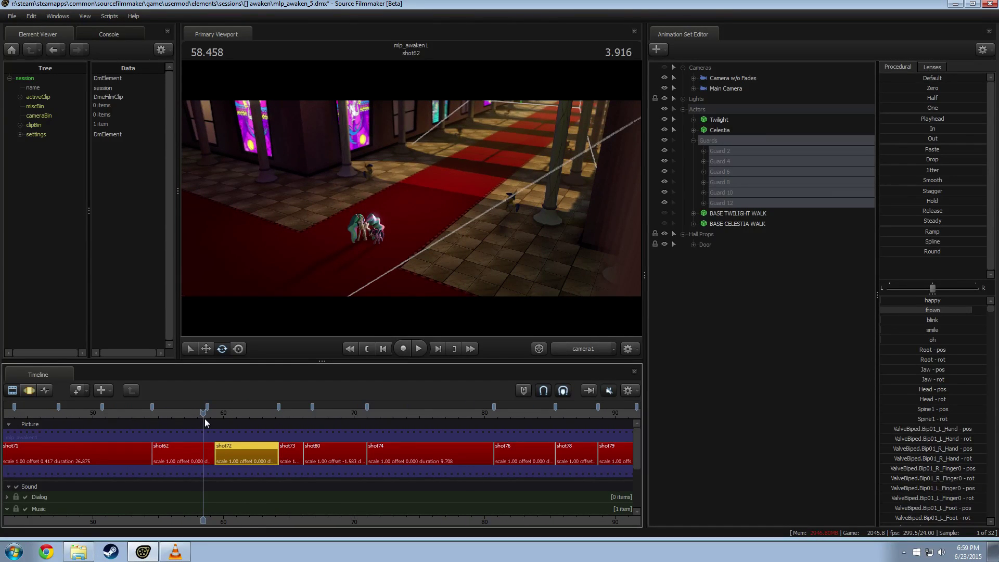
pyautogui.click(188, 454)
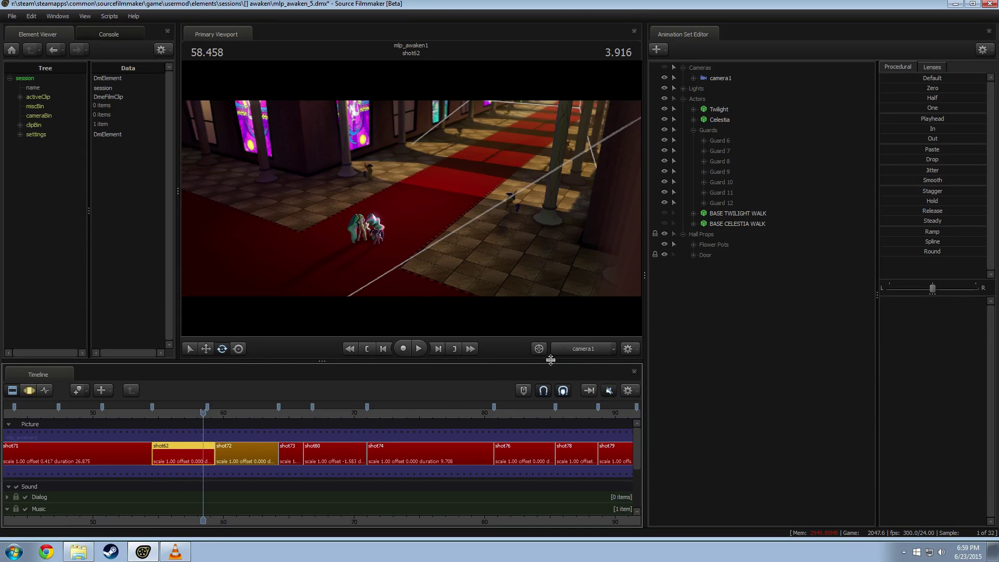
pyautogui.press('w')
pyautogui.moveTo(480, 274); pyautogui.dragTo(567, 268)
pyautogui.press('d')
pyautogui.press('s')
pyautogui.click(585, 349)
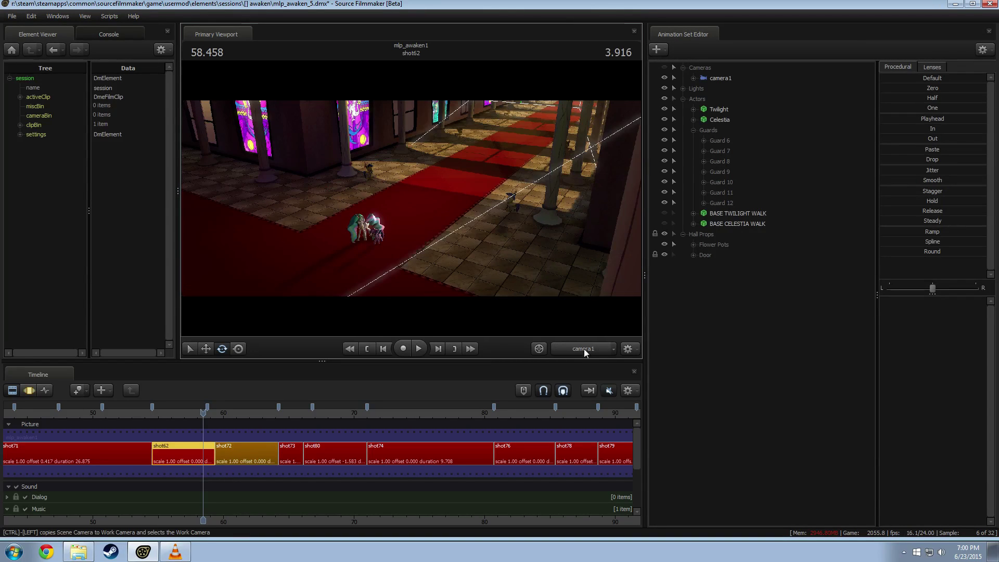
# Play the cut from shot62 into shot72 and scrub back to 59.166.
pyautogui.press('space')
pyautogui.press('space')
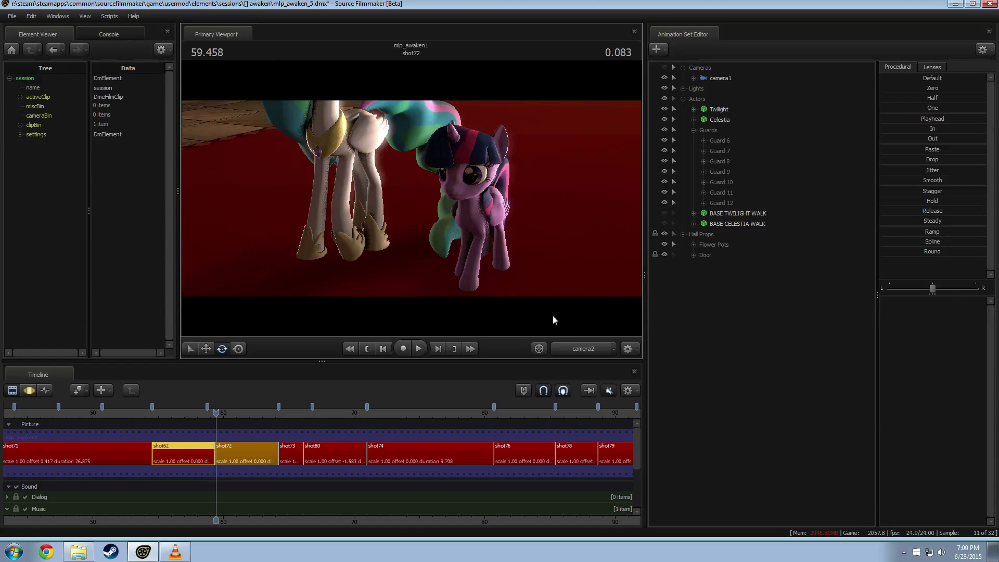
pyautogui.click(214, 413)
pyautogui.moveTo(215, 414); pyautogui.dragTo(212, 414)
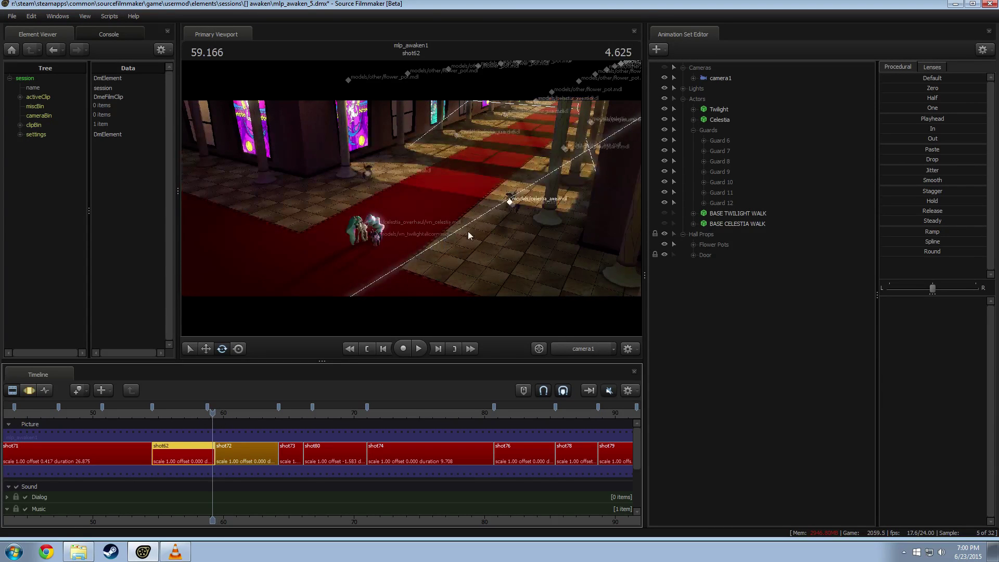
# Move the work camera down to the hall floor to view Twilight and Celestia's lighting at 59.166.
pyautogui.press('w')
pyautogui.moveTo(411, 198); pyautogui.dragTo(387, 221)
pyautogui.press('s')
pyautogui.moveTo(411, 198); pyautogui.dragTo(409, 151)
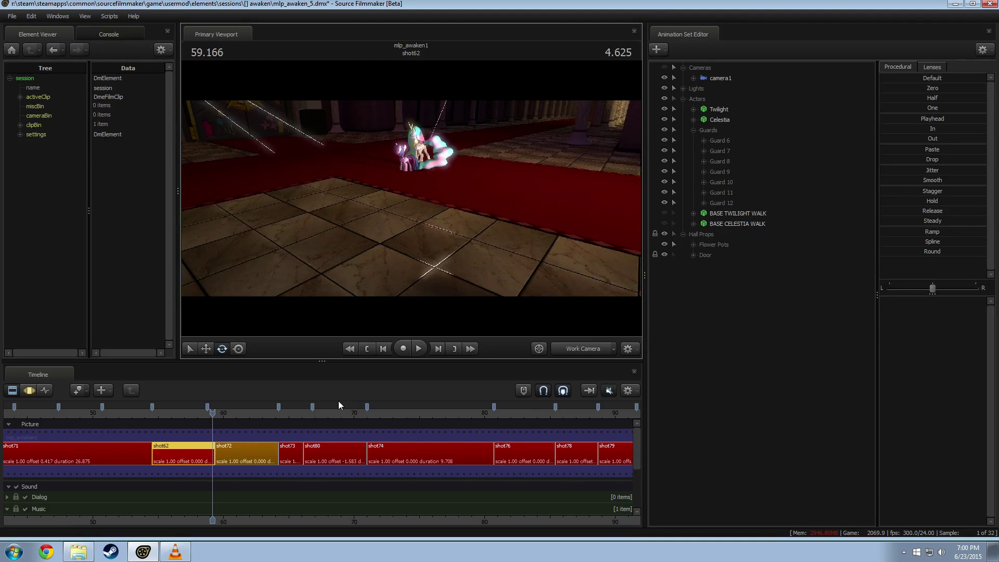
# Expand the Lights group in shot62 and select the Actors Main light to check its effect.
pyautogui.click(684, 88)
pyautogui.click(729, 203)
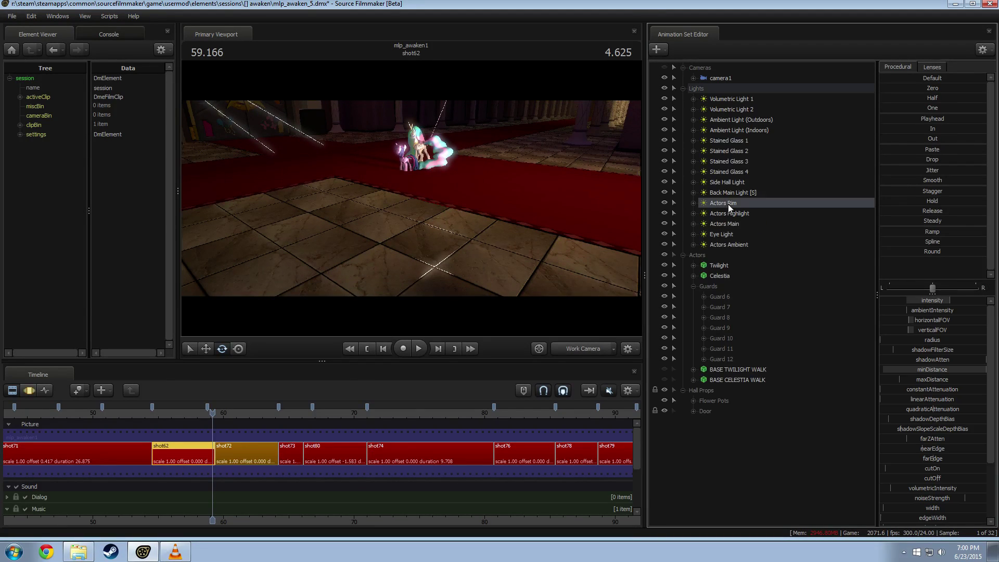
pyautogui.click(664, 225)
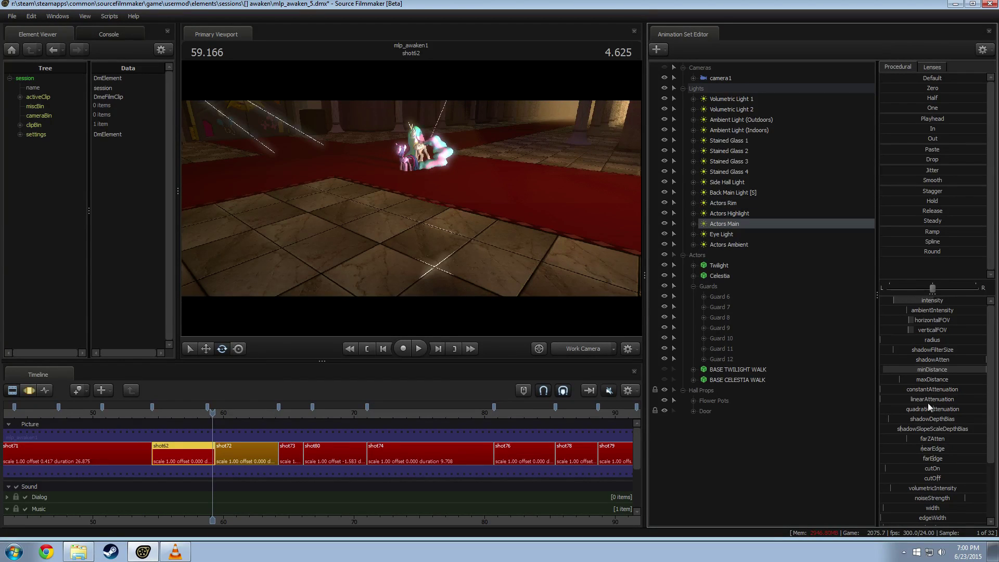
# In the Motion Editor, set the Actors Main light's minDistance maximum to 500 and adjust its minDistance.
pyautogui.press('F3')
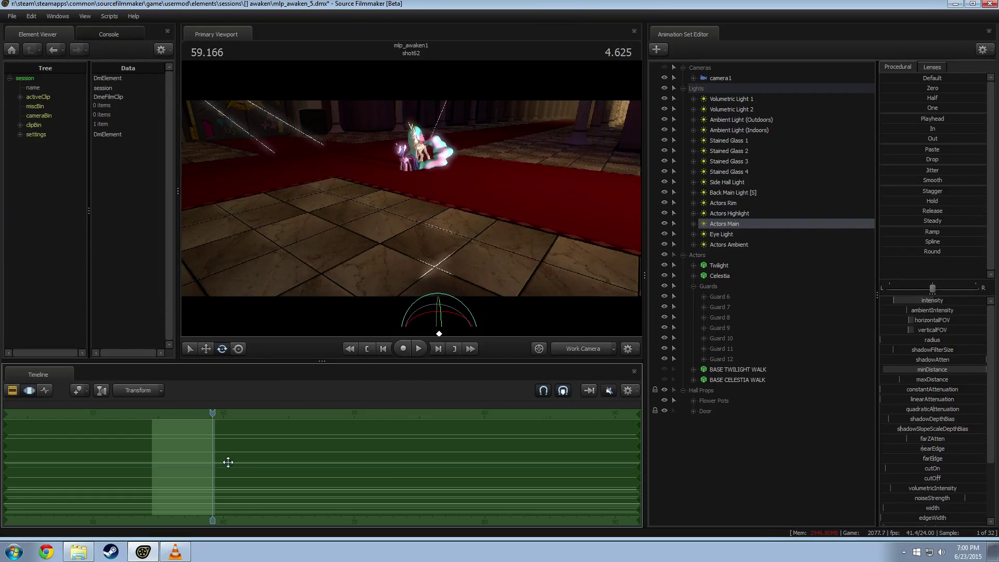
pyautogui.rightClick(915, 369)
pyautogui.click(924, 386)
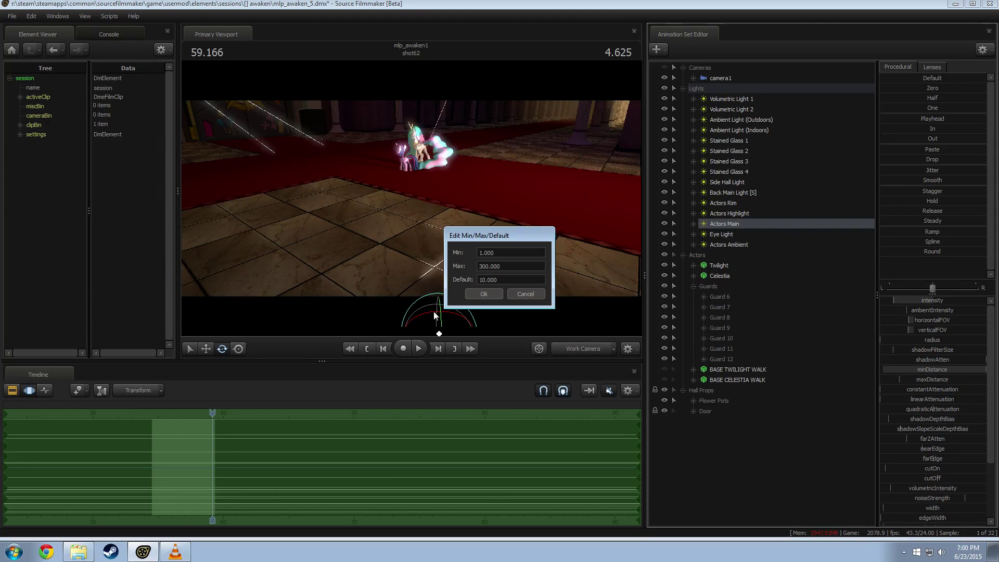
pyautogui.click(482, 267)
pyautogui.press('BackSpace')
pyautogui.write('5')
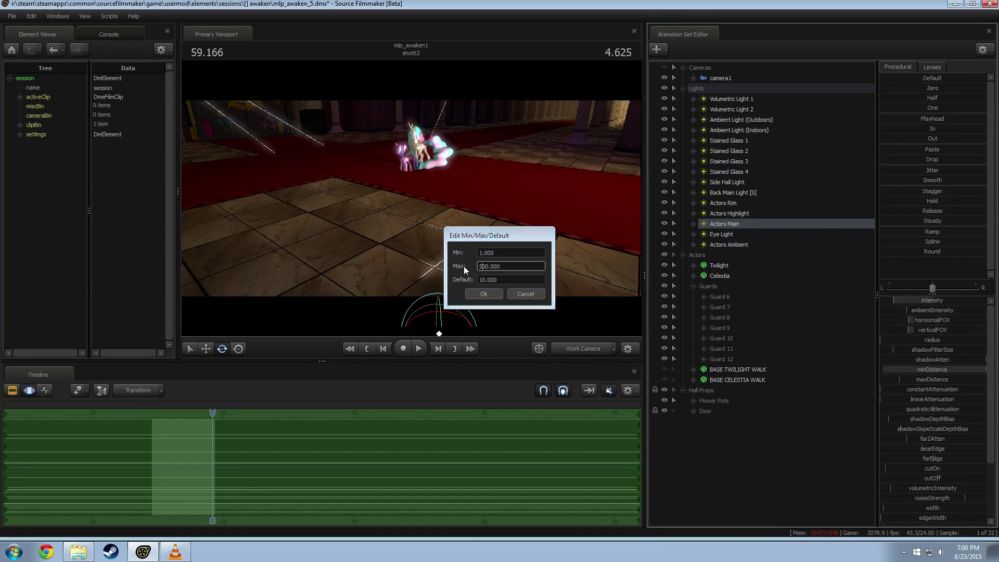
pyautogui.press('Return')
pyautogui.click(945, 374)
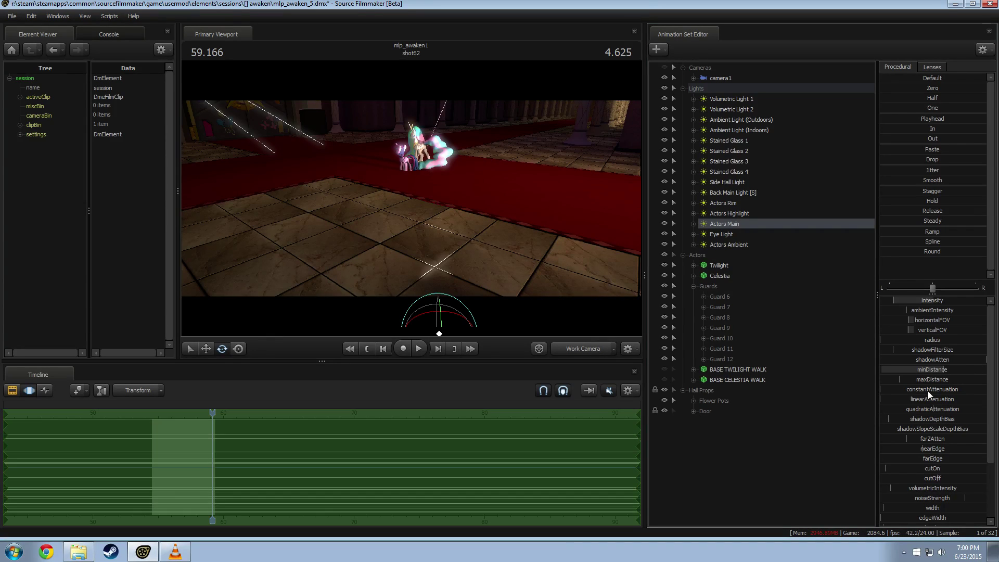
# Look through the Actors Main light, reframe it on Twilight and Celestia, and return to the work camera.
pyautogui.press('w')
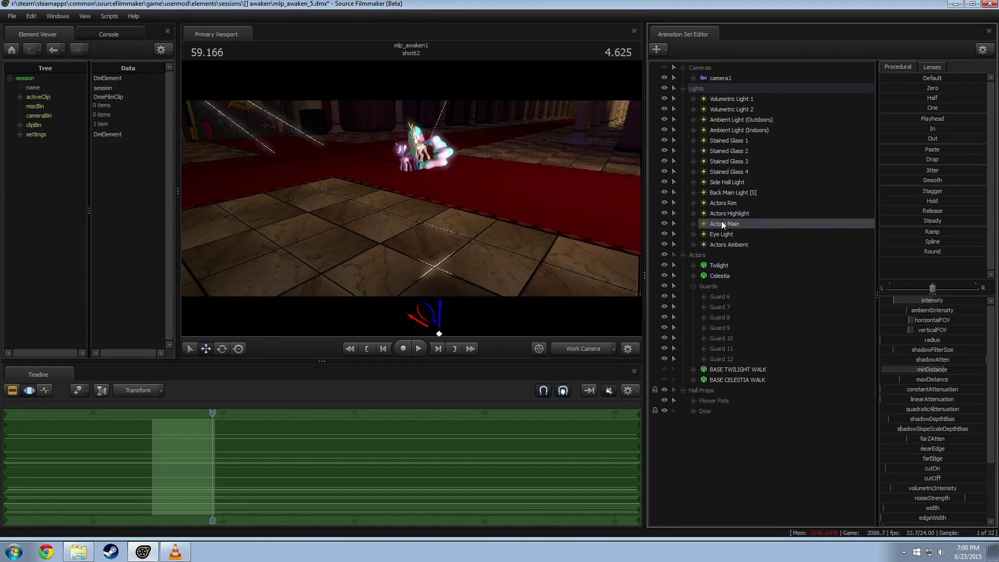
pyautogui.moveTo(722, 223); pyautogui.dragTo(437, 211)
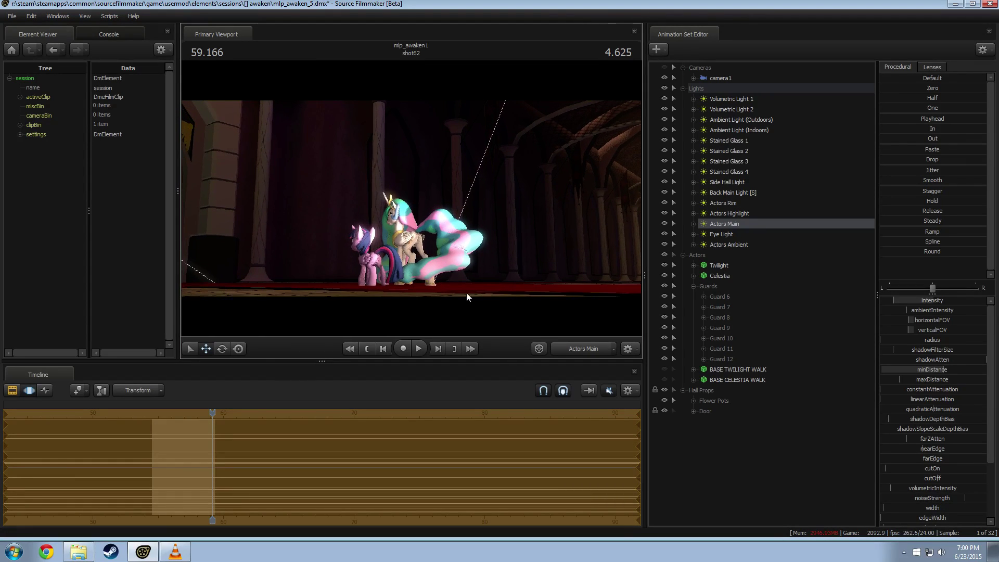
pyautogui.click(574, 347)
pyautogui.click(574, 347)
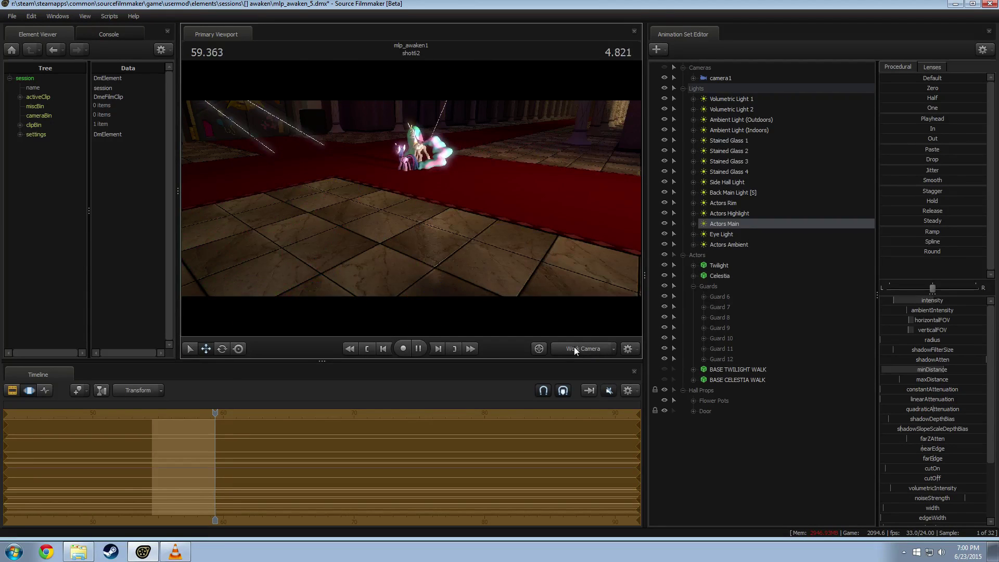
# Scrub shot62 to 57.750, return to camera1, play to 58.458, and go back to the Clip Editor.
pyautogui.moveTo(219, 413); pyautogui.dragTo(194, 413)
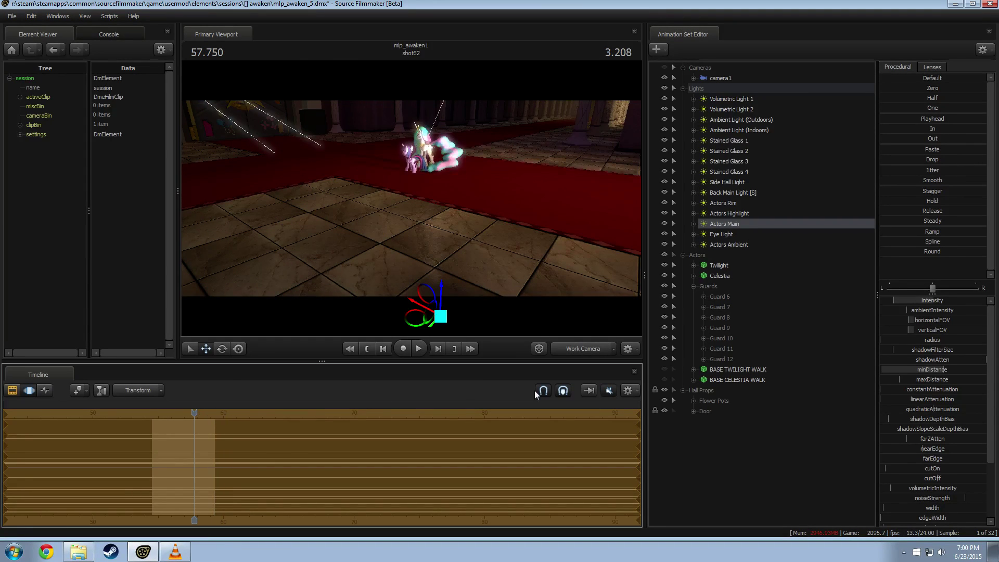
pyautogui.click(582, 350)
pyautogui.press('space')
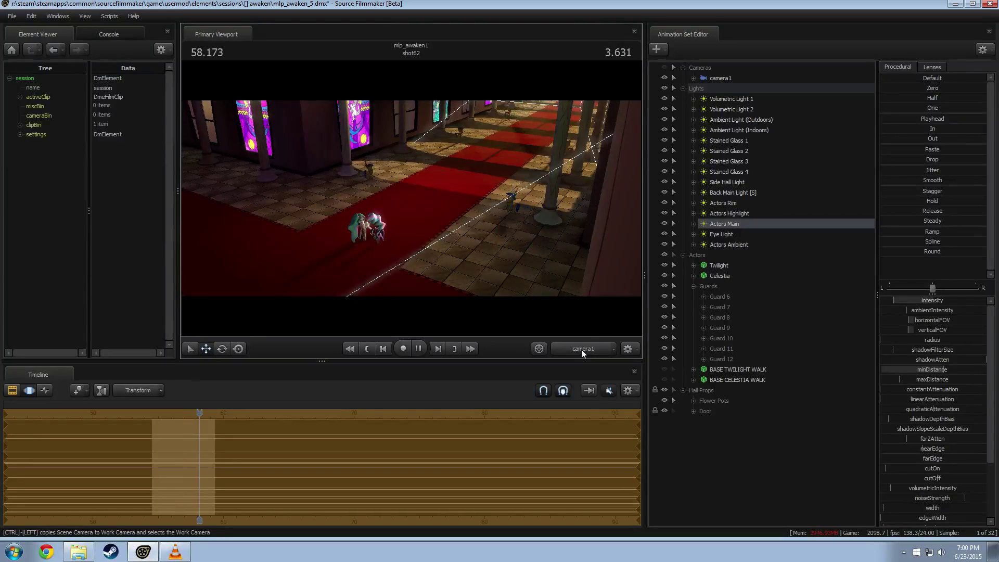
pyautogui.press('space')
pyautogui.press('F2')
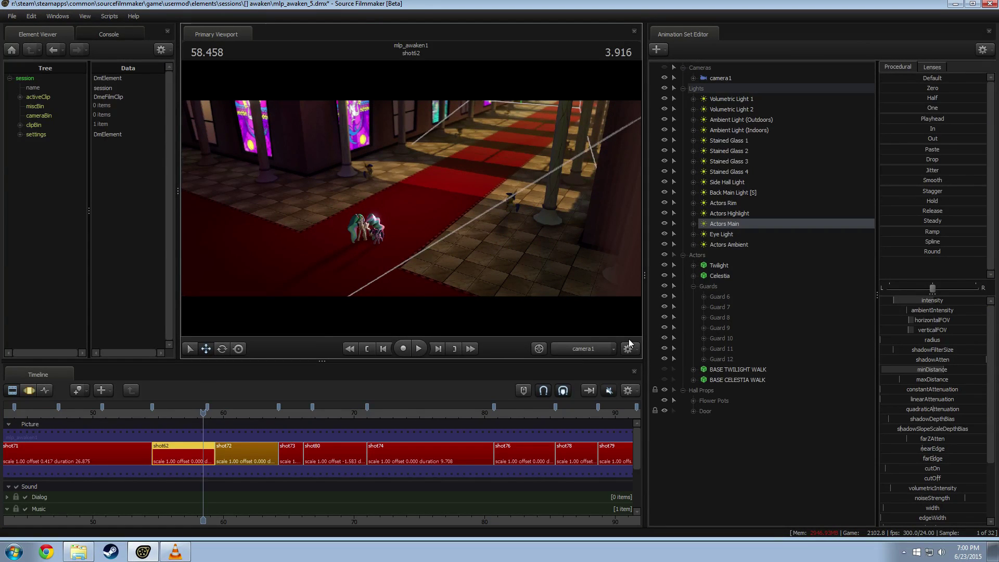
# Play across the cut into shot72, then replay shot62 from near its start up to 58.750.
pyautogui.press('space')
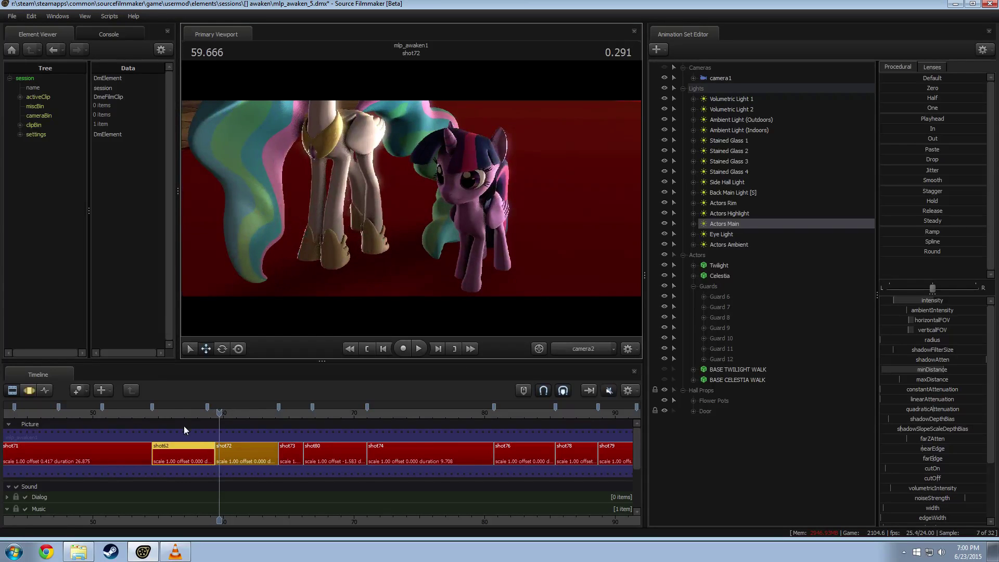
pyautogui.click(169, 414)
pyautogui.press('space')
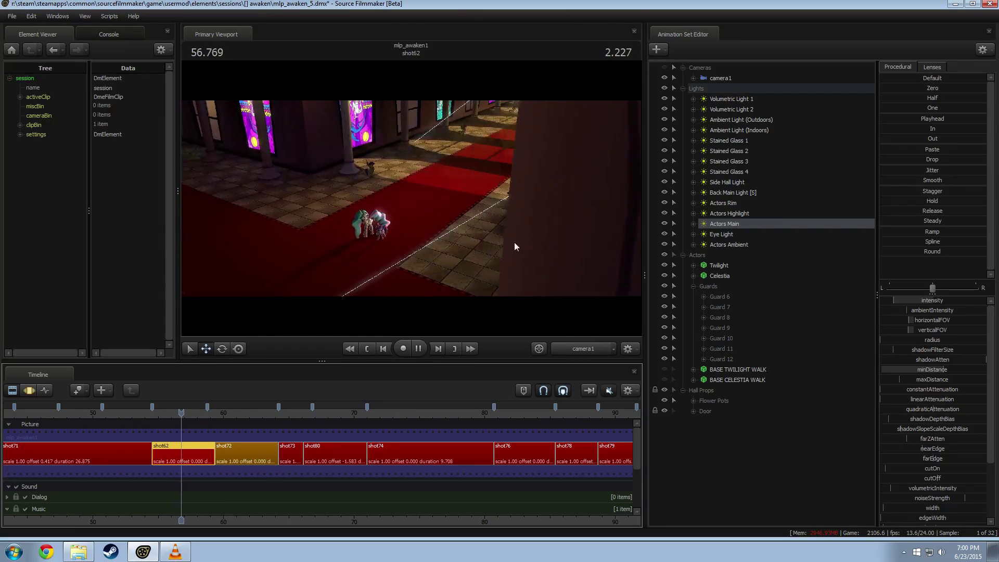
pyautogui.press('space')
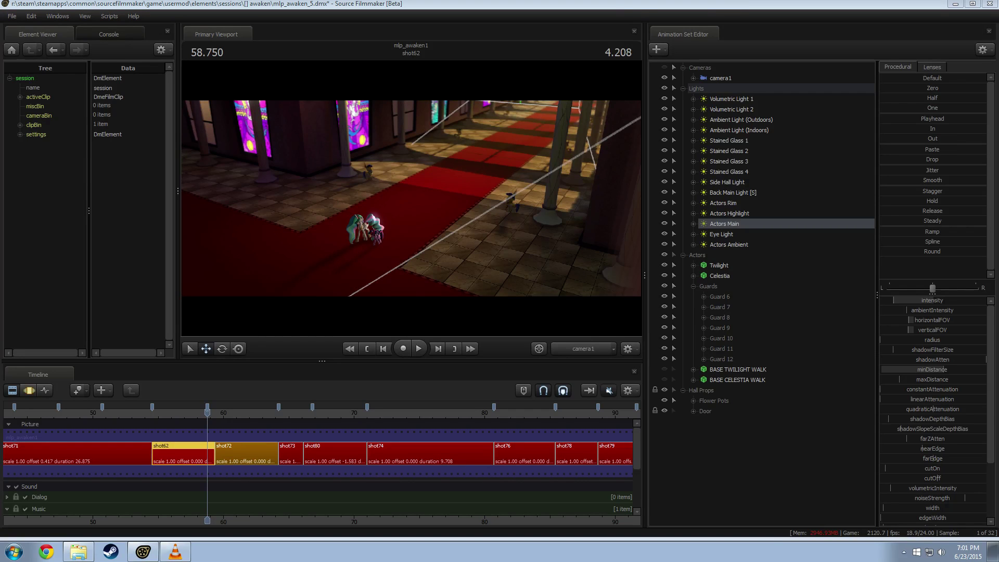
# Bring up the DeviantArt page "Female Pony Guard (Download)" in the browser, examine its comments and model preview, and put the page away.
pyautogui.moveTo(998, 214); pyautogui.dragTo(545, 181)
pyautogui.scroll(-6, 699, 260)
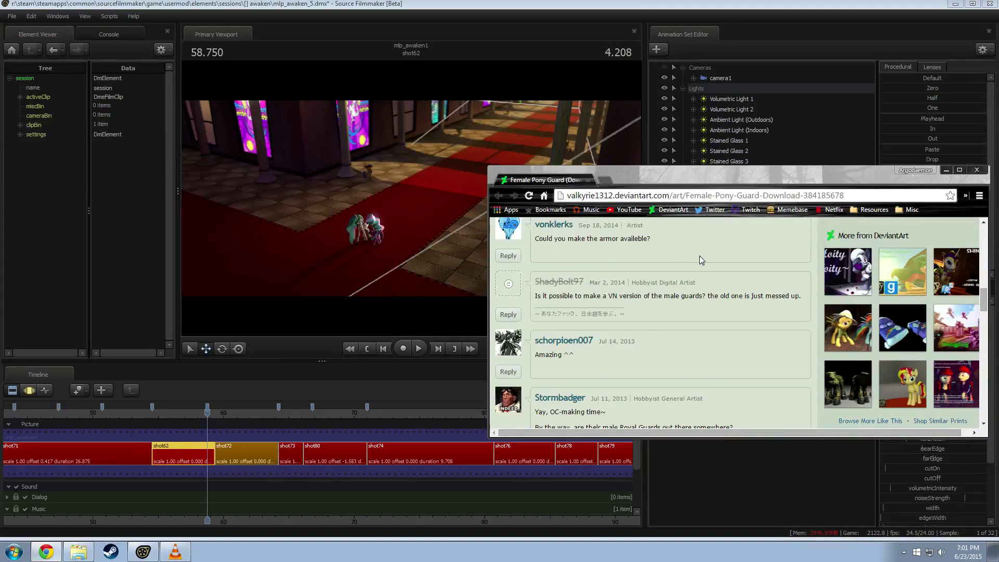
pyautogui.scroll(-6, 700, 255)
pyautogui.scroll(2, 710, 252)
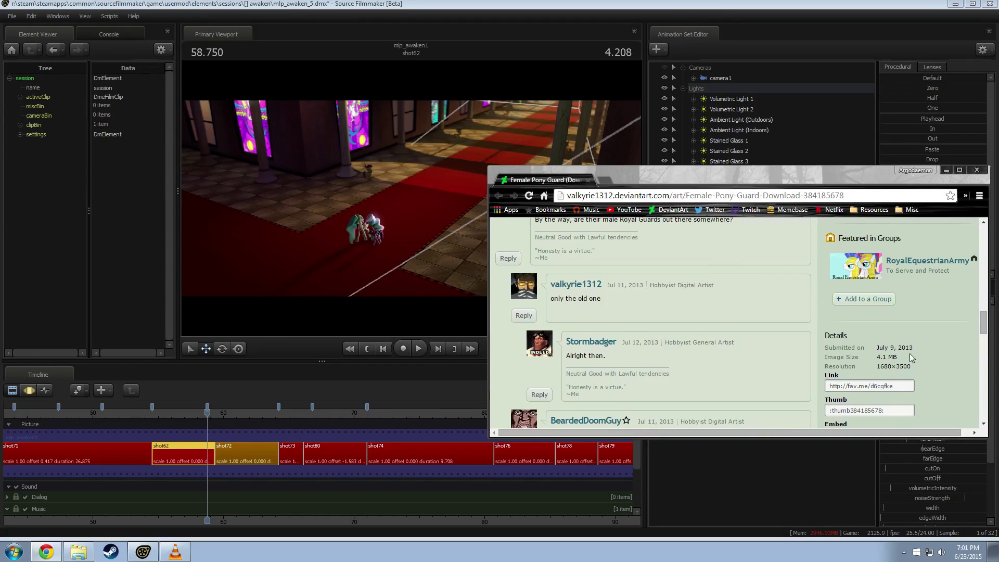
pyautogui.scroll(10, 924, 353)
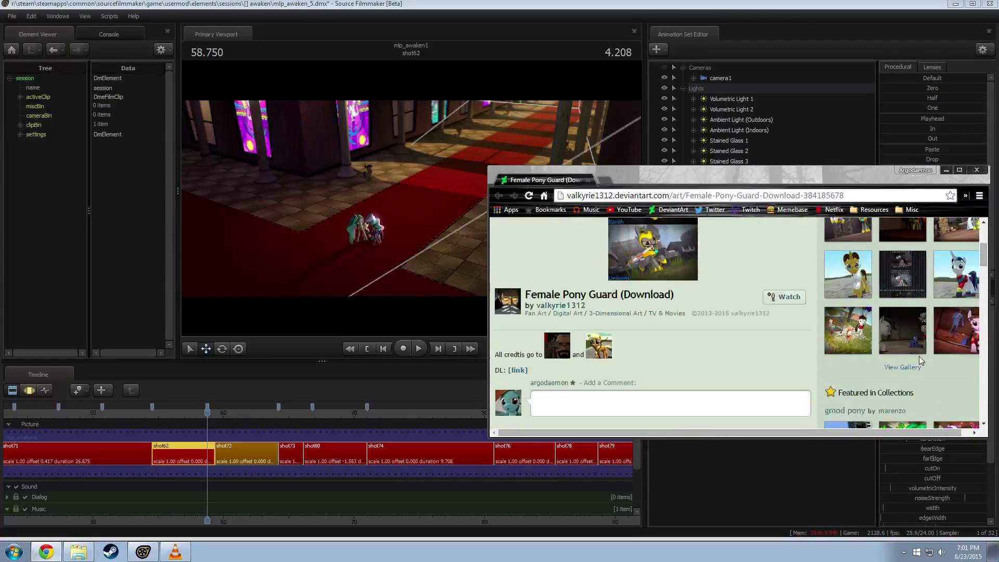
pyautogui.scroll(1, 919, 356)
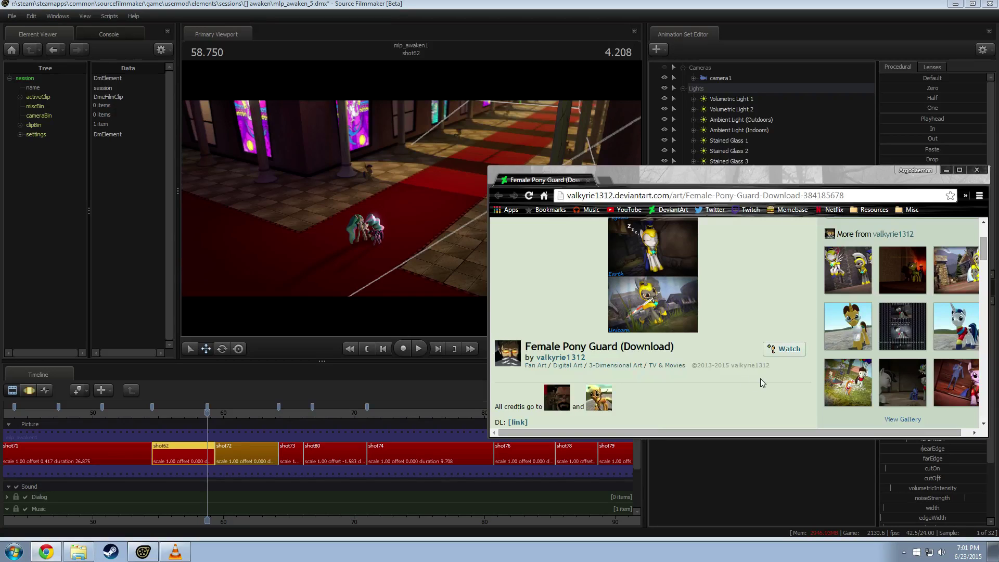
pyautogui.scroll(2, 779, 378)
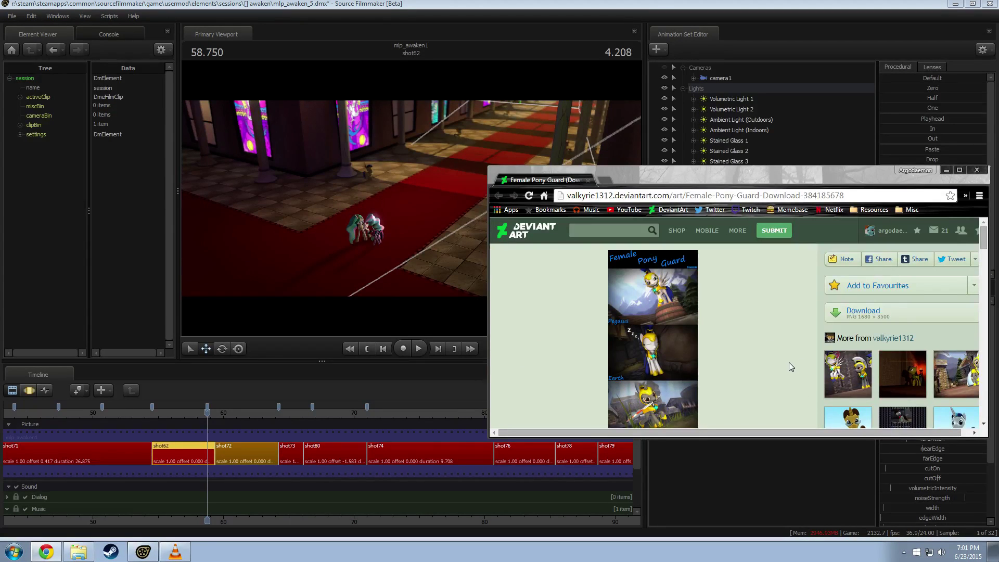
pyautogui.scroll(-1, 794, 356)
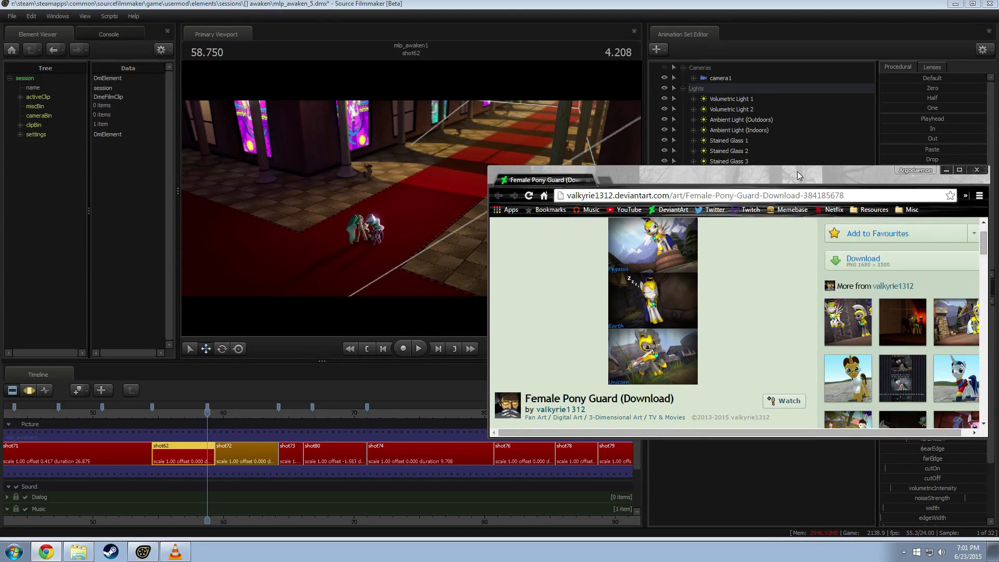
pyautogui.click(589, 180)
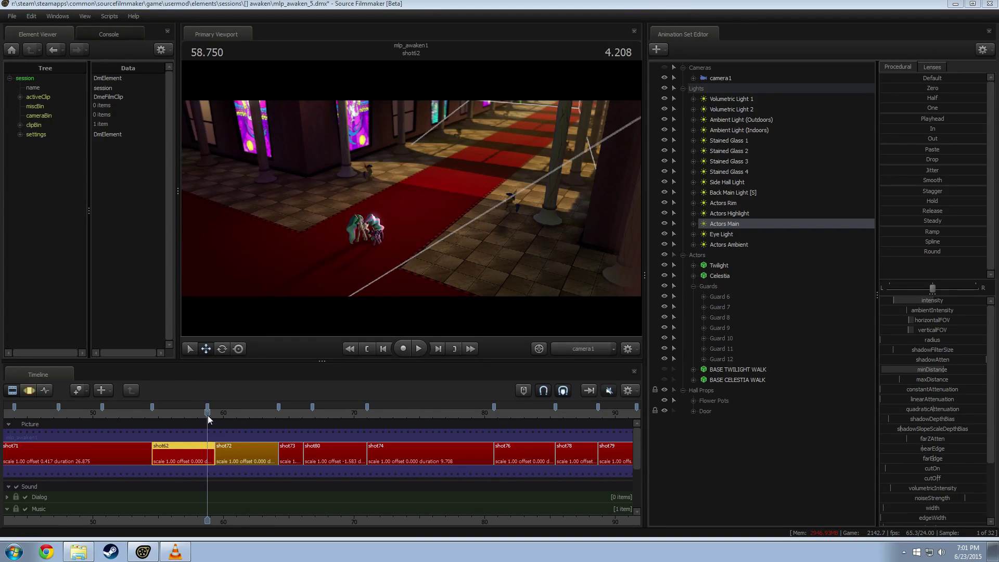
# Scrub shot62 to 58.791, and open Chemistry 30fps.mp4 from the Pony SFM Videos folder in VLC.
pyautogui.moveTo(207, 416)
pyautogui.mouseDown()
pyautogui.moveTo(180, 418)
pyautogui.moveTo(208, 417)
pyautogui.mouseUp()
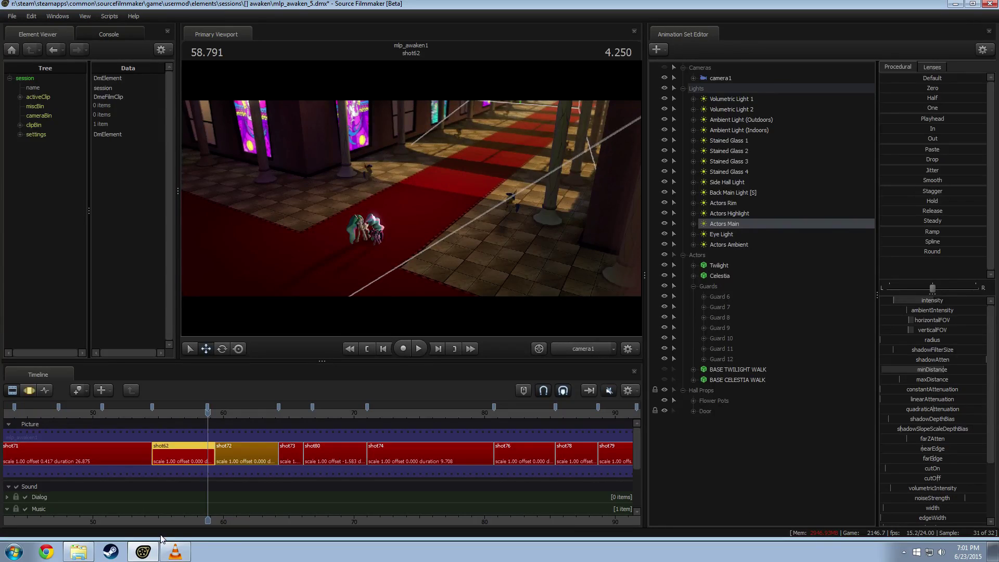
pyautogui.click(84, 554)
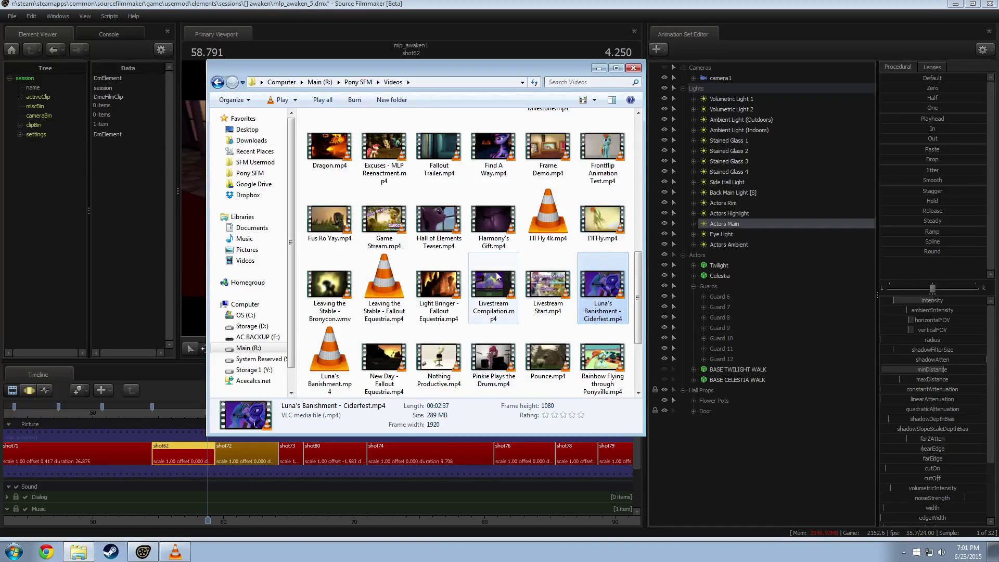
pyautogui.scroll(3, 471, 249)
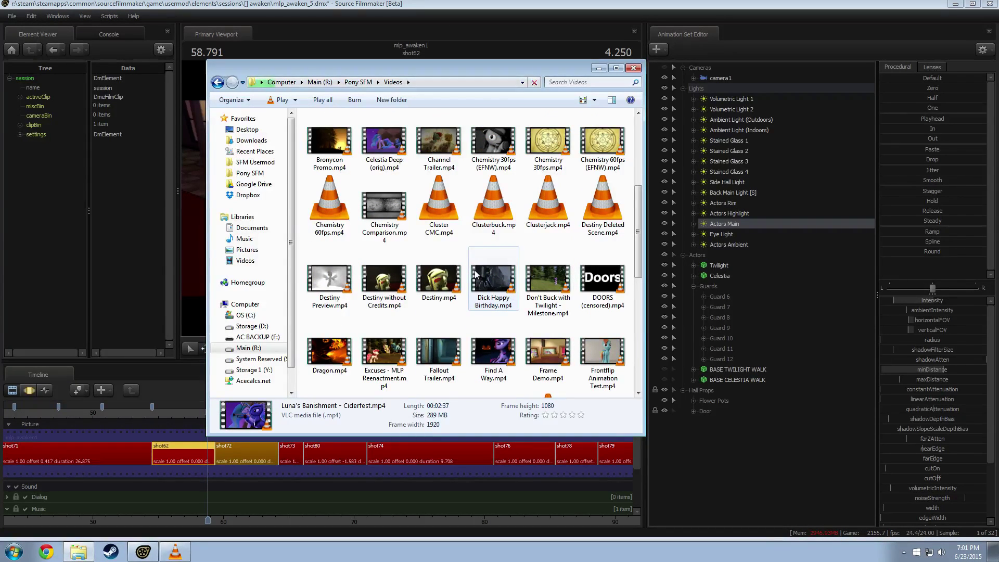
pyautogui.click(556, 154)
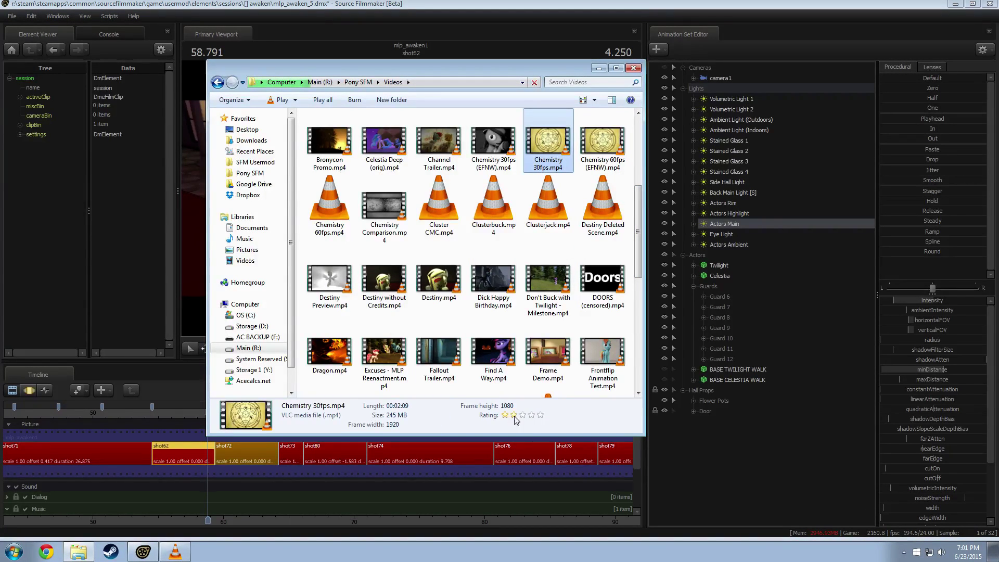
pyautogui.click(177, 552)
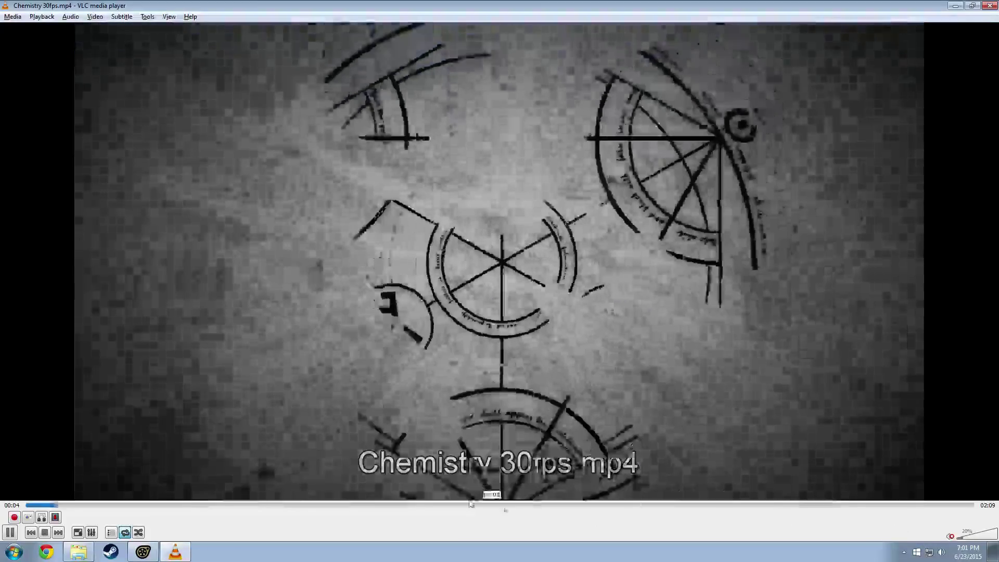
# Jump to the pony crowd scene at about 00:45 in the video and pause it to examine the background characters.
pyautogui.click(354, 506)
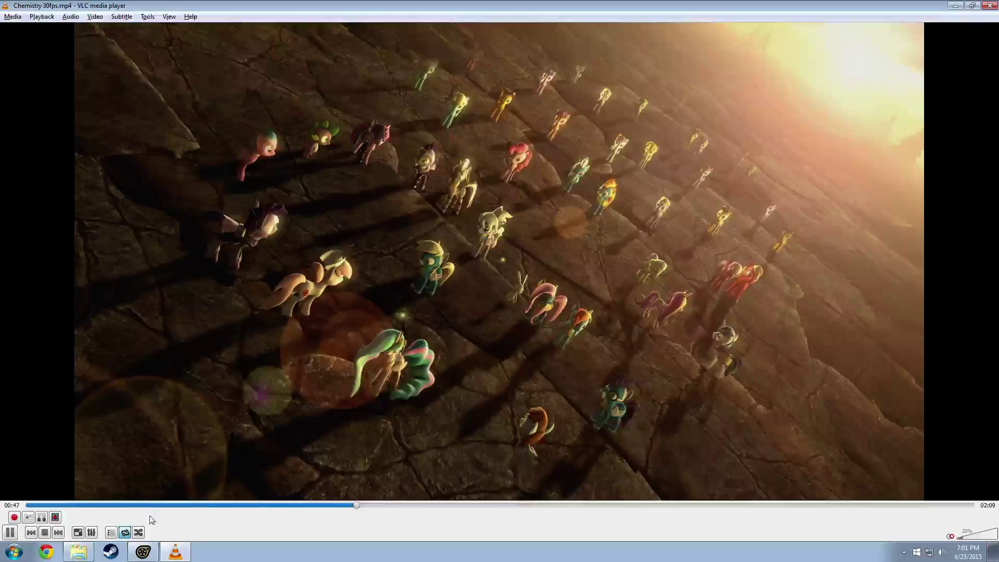
pyautogui.press('space')
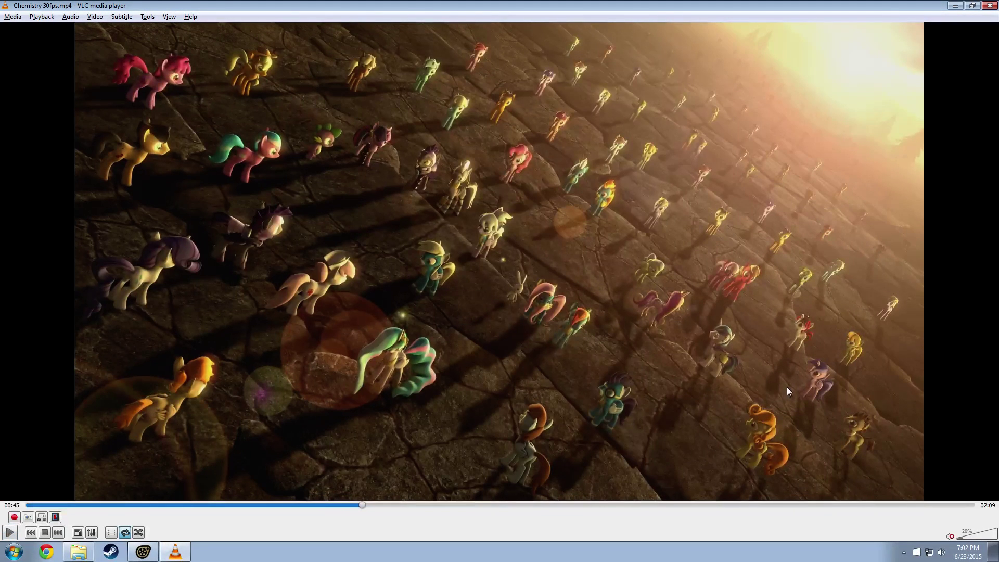
pyautogui.scroll(2, 823, 355)
pyautogui.scroll(-5, 821, 355)
pyautogui.scroll(-2, 820, 352)
# Close VLC and, back in Source Filmmaker, scrub shot62 to 58.250.
pyautogui.click(989, 6)
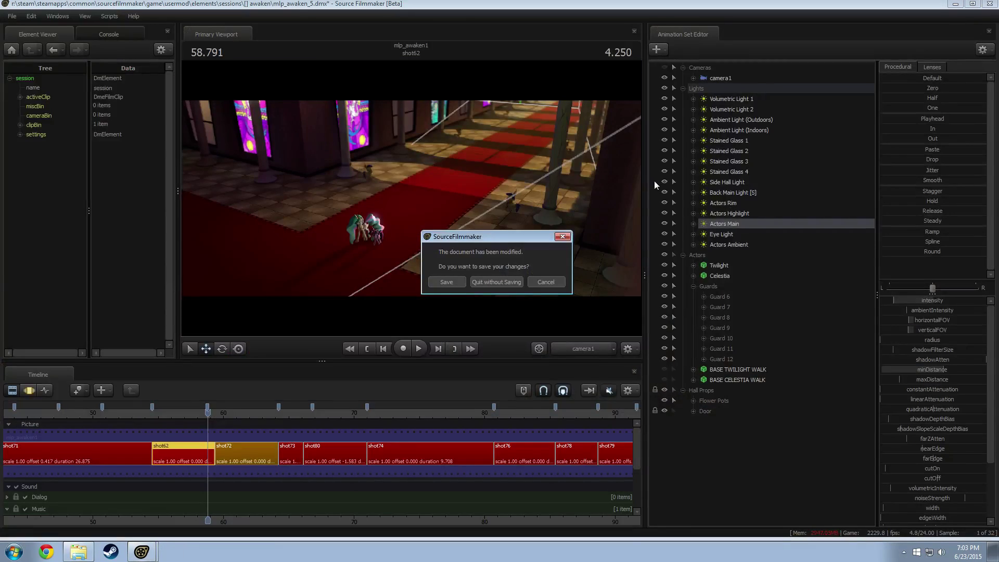
pyautogui.click(547, 281)
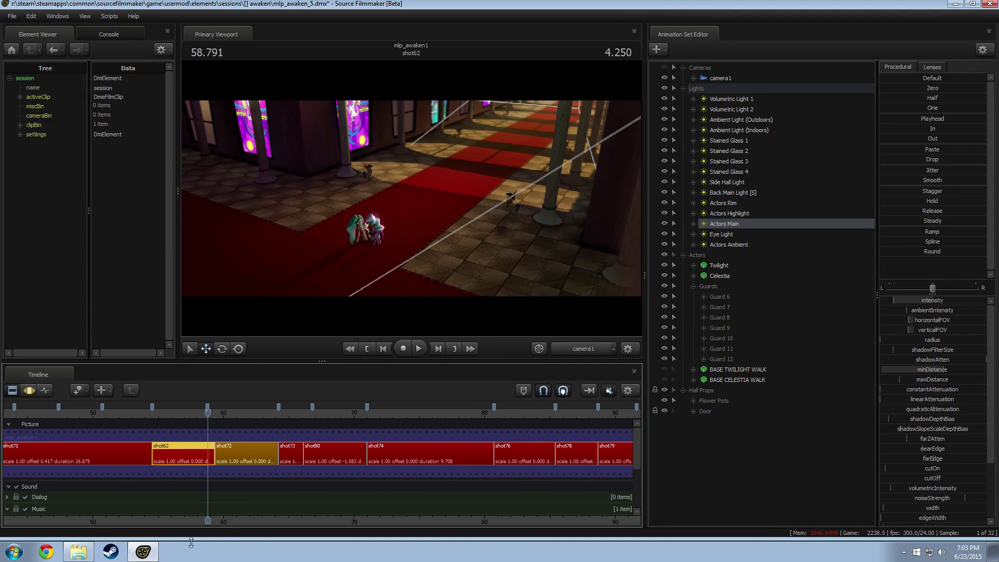
pyautogui.click(175, 412)
pyautogui.moveTo(175, 412); pyautogui.dragTo(201, 413)
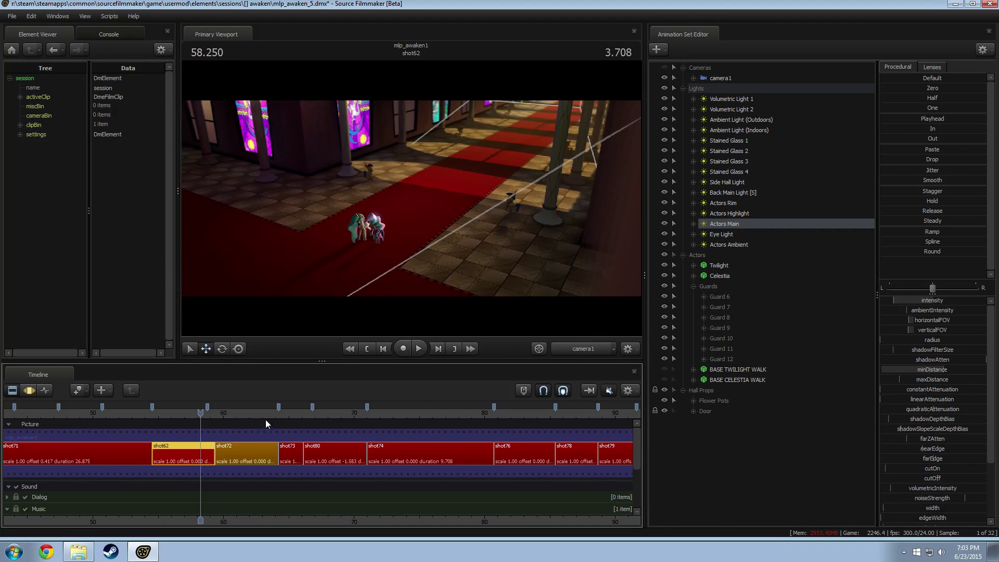
# Create a new light from a work-camera close-up of the guard beside the red carpet, then collapse Actors and expand Lights.
pyautogui.click(592, 352)
pyautogui.moveTo(504, 266); pyautogui.dragTo(531, 279)
pyautogui.press('w')
pyautogui.press('s')
pyautogui.moveTo(456, 200); pyautogui.dragTo(429, 210)
pyautogui.press('w')
pyautogui.press('a')
pyautogui.press('z')
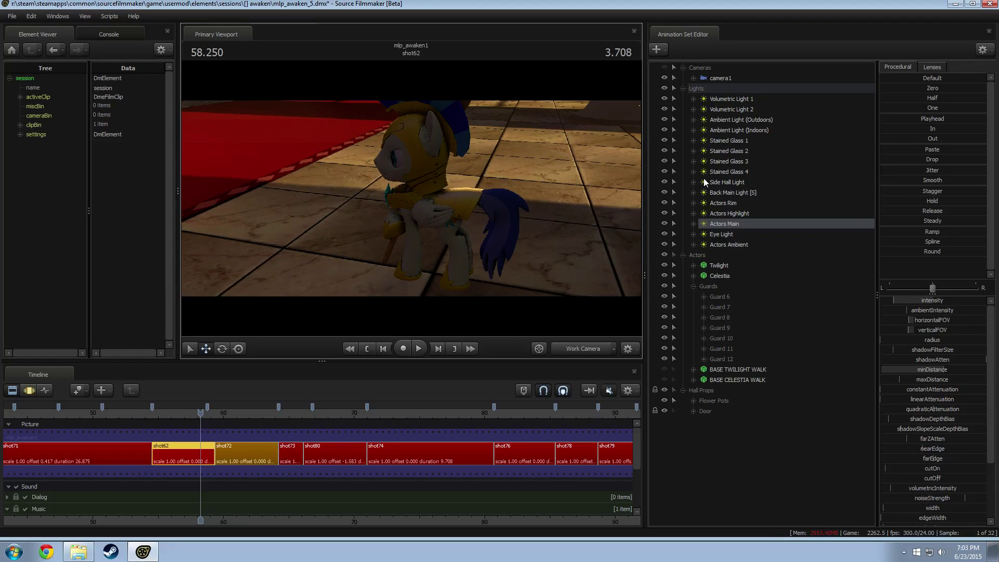
pyautogui.rightClick(724, 300)
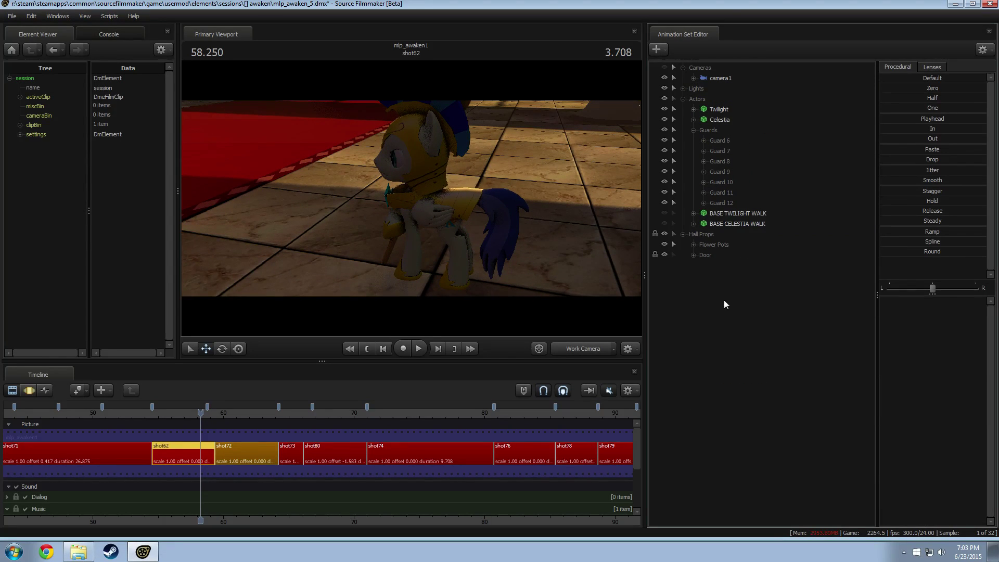
pyautogui.click(802, 316)
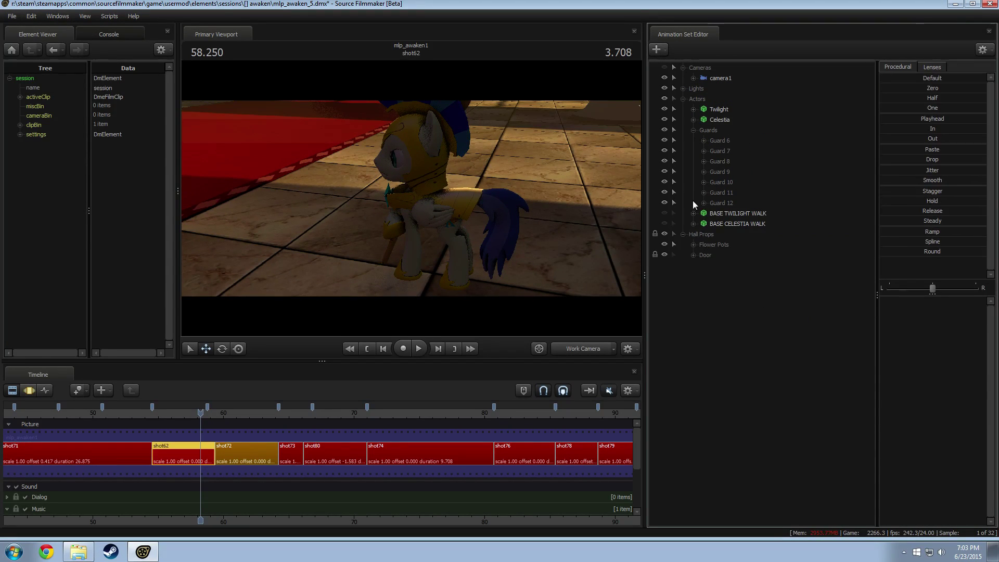
pyautogui.click(683, 99)
pyautogui.click(683, 88)
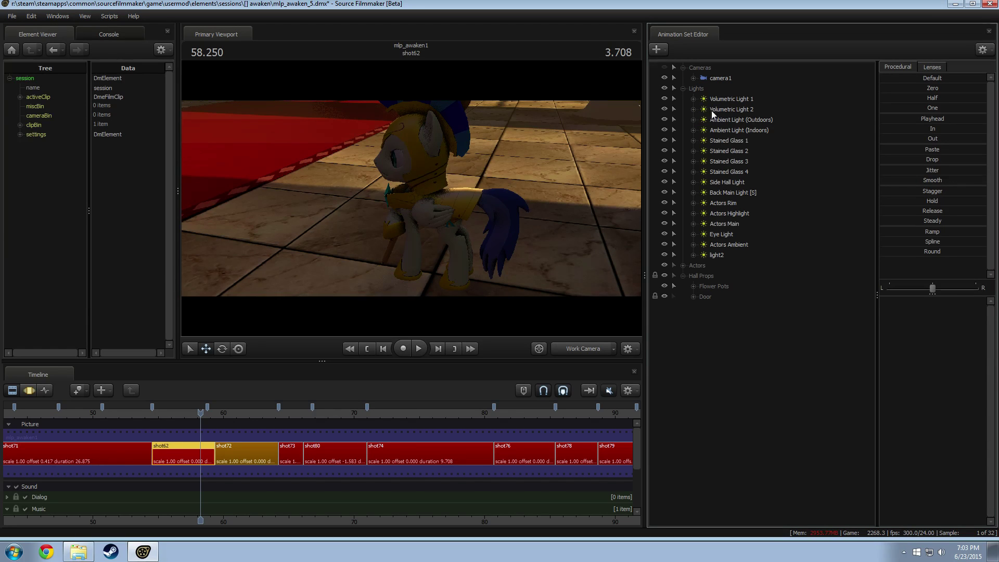
# Look through light2 and, in the Motion Editor, position it above and behind the guard beside the carpet.
pyautogui.click(717, 255)
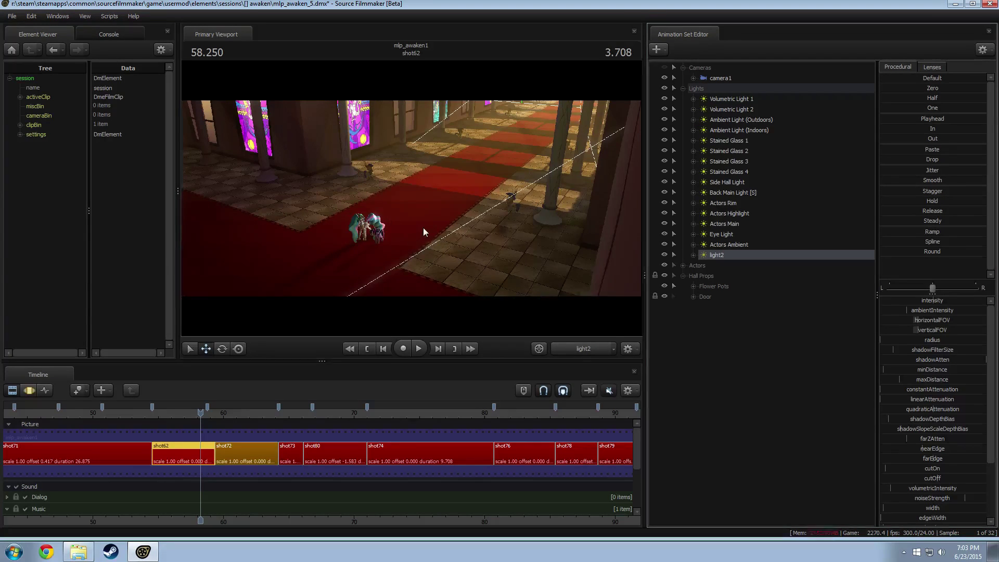
pyautogui.click(424, 228)
pyautogui.click(479, 283)
pyautogui.press('F3')
pyautogui.moveTo(477, 276); pyautogui.dragTo(424, 207)
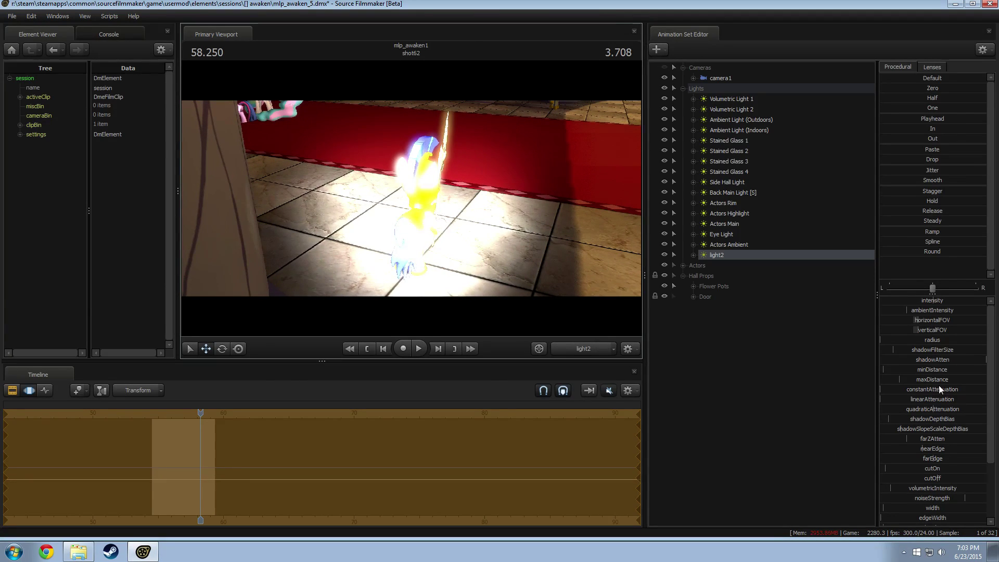
# Lower light2's maxDistance, farZAtten and intensity while repositioning it low behind the guard.
pyautogui.moveTo(939, 385); pyautogui.dragTo(896, 381)
pyautogui.moveTo(417, 208)
pyautogui.mouseDown()
pyautogui.moveTo(415, 172)
pyautogui.moveTo(454, 235)
pyautogui.mouseUp()
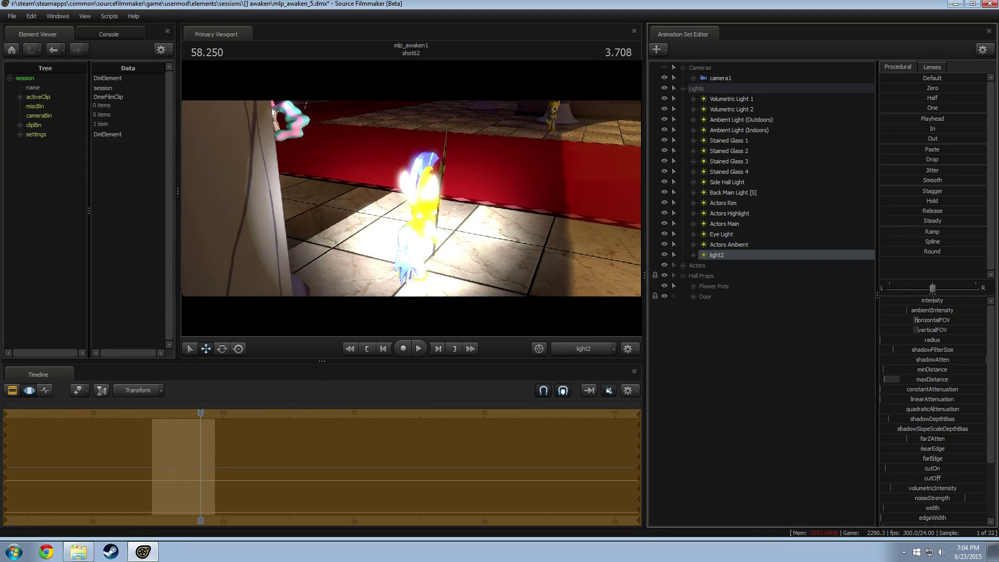
pyautogui.moveTo(940, 440); pyautogui.dragTo(921, 441)
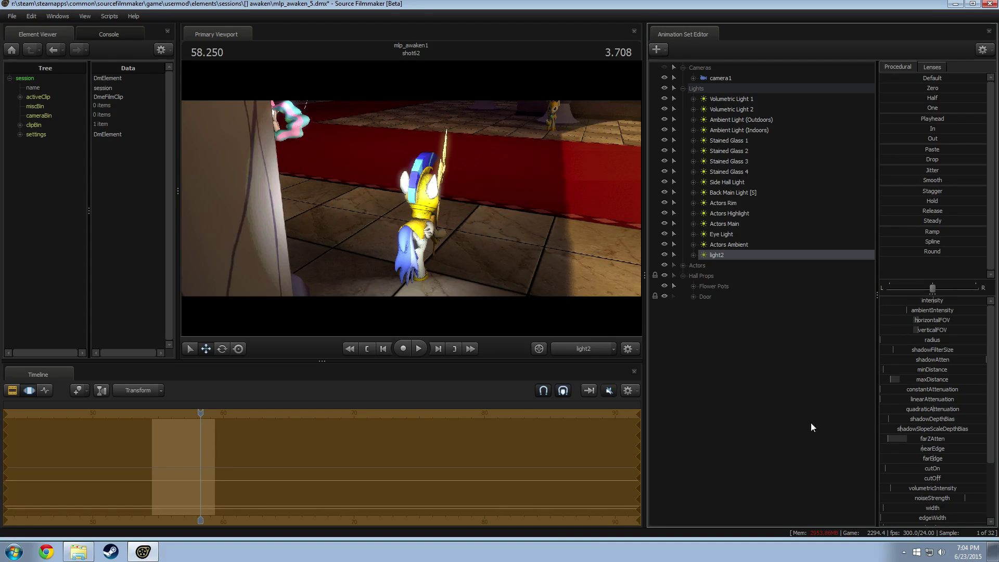
pyautogui.moveTo(572, 319); pyautogui.dragTo(508, 358)
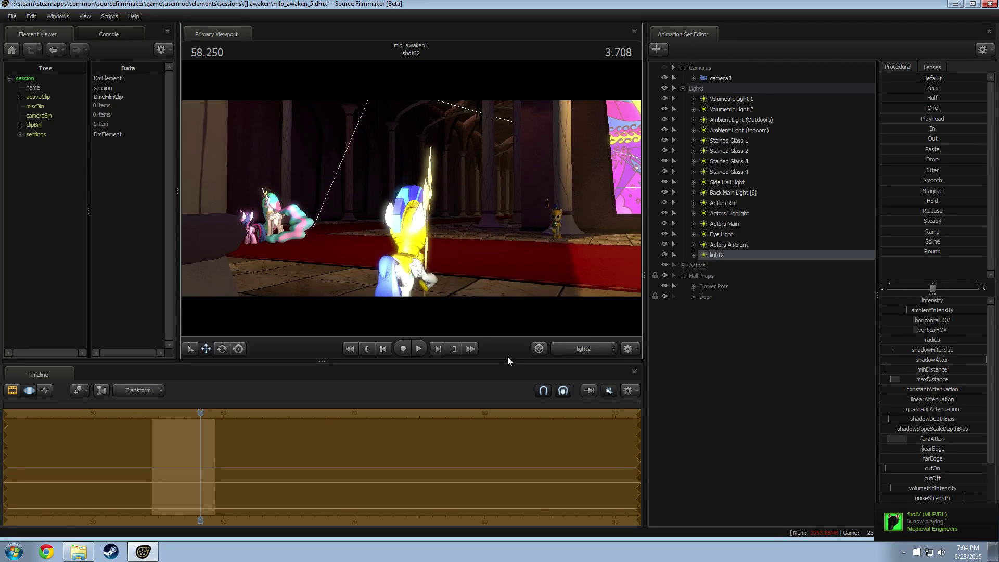
pyautogui.moveTo(932, 300); pyautogui.dragTo(882, 302)
# Return to camera1 and compare the guard's lighting between the Clip Editor and Motion Editor views.
pyautogui.click(561, 345)
pyautogui.click(561, 345)
pyautogui.press('F2')
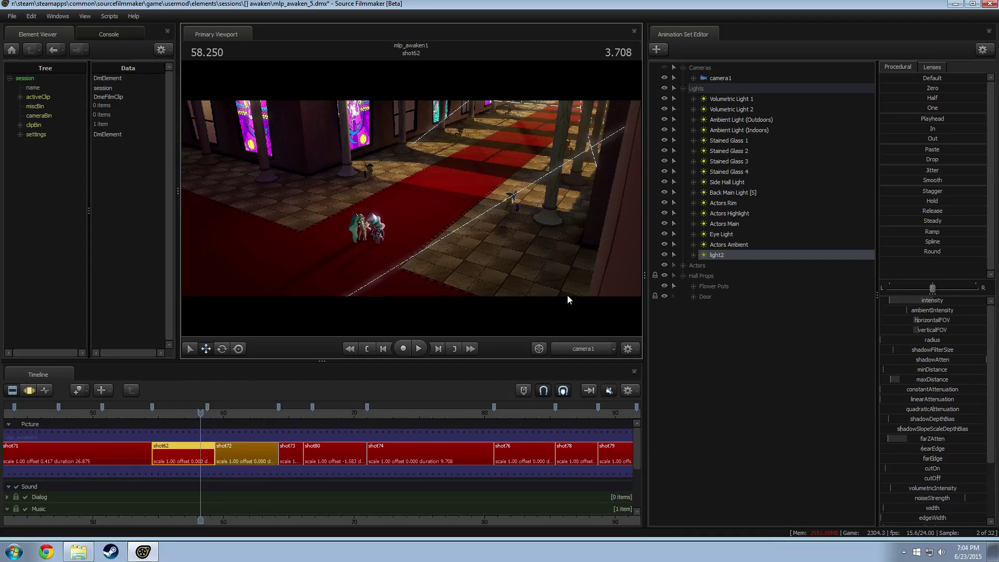
pyautogui.press('F3')
pyautogui.press('F2')
pyautogui.press('F3')
# Shift light2 sideways behind the guard and check its effect through camera1 in both editors.
pyautogui.moveTo(722, 255); pyautogui.dragTo(588, 234)
pyautogui.moveTo(588, 234); pyautogui.dragTo(583, 235)
pyautogui.press('a')
pyautogui.moveTo(411, 199); pyautogui.dragTo(468, 199)
pyautogui.click(558, 350)
pyautogui.click(558, 349)
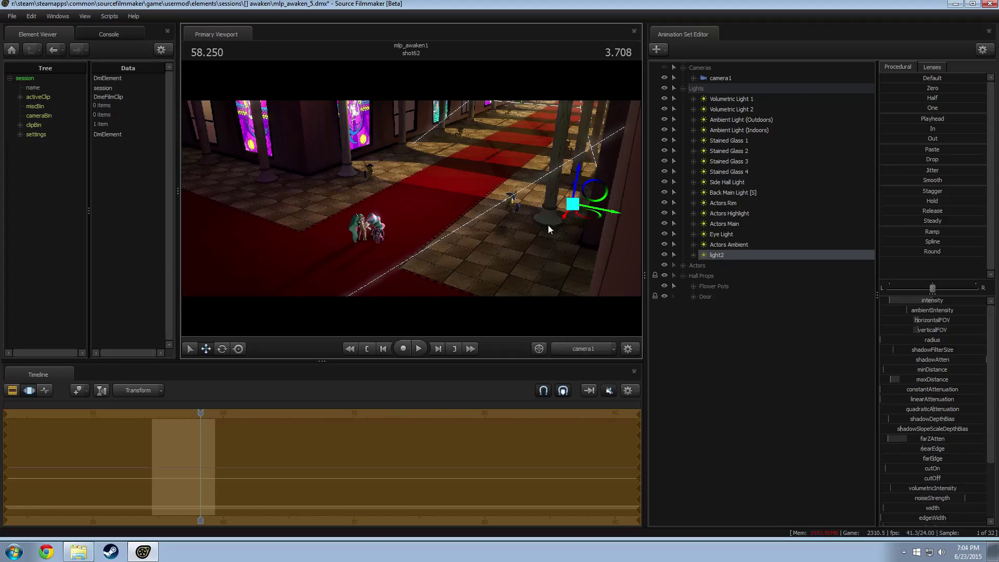
pyautogui.press('F2')
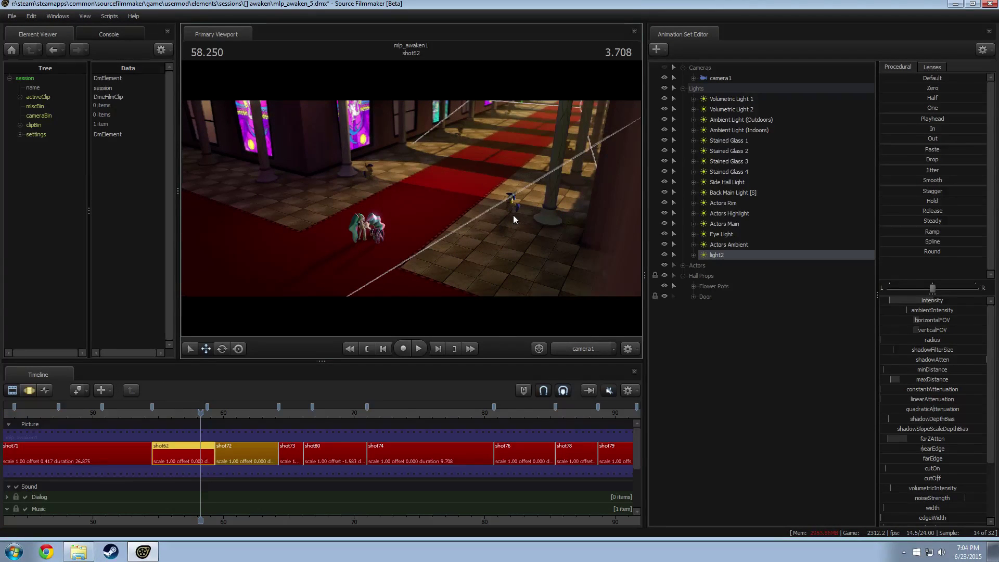
pyautogui.press('F3')
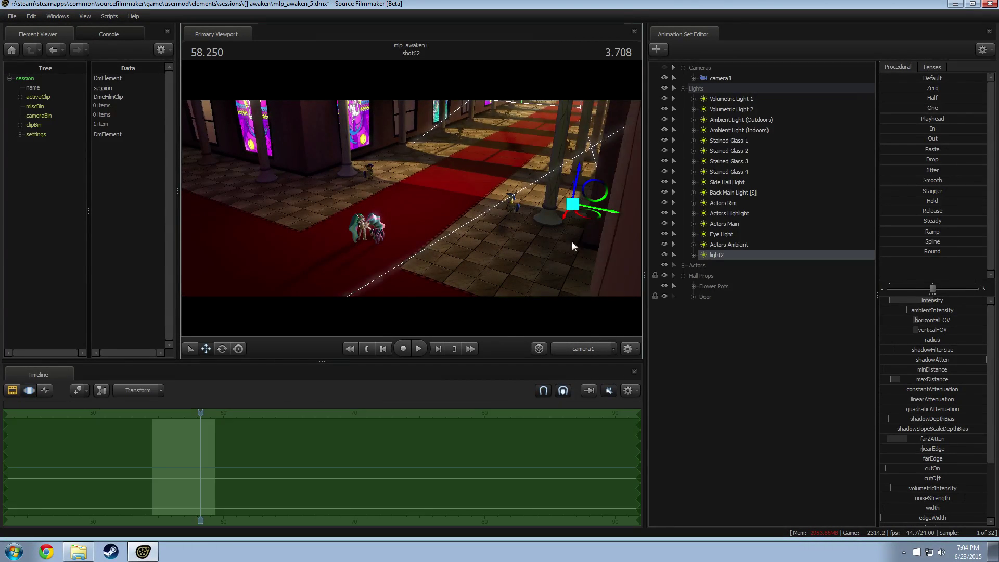
# Look through light2 again, adjust its aim on the guard from behind, and return to camera1.
pyautogui.moveTo(580, 243); pyautogui.dragTo(485, 229)
pyautogui.click(482, 229)
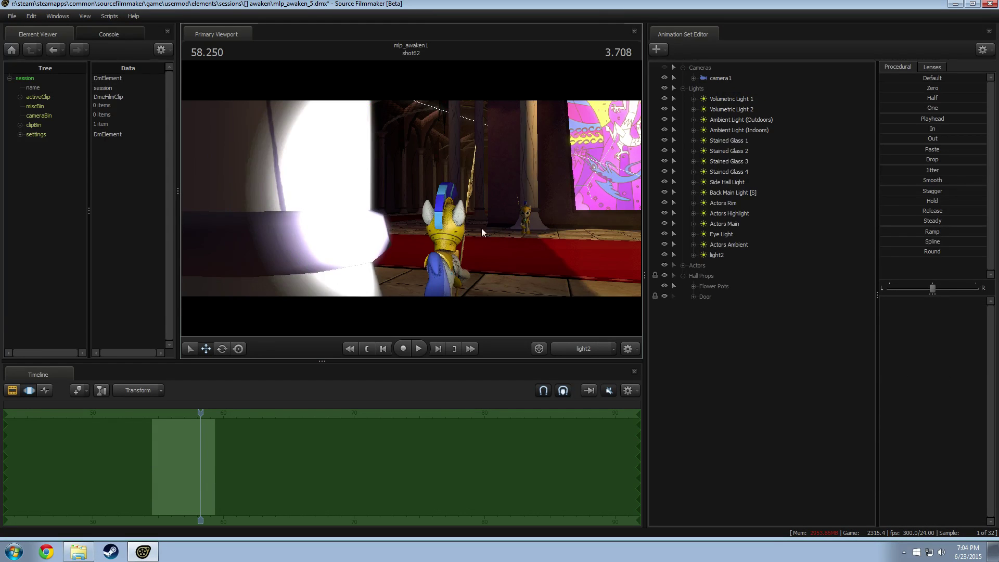
pyautogui.click(719, 255)
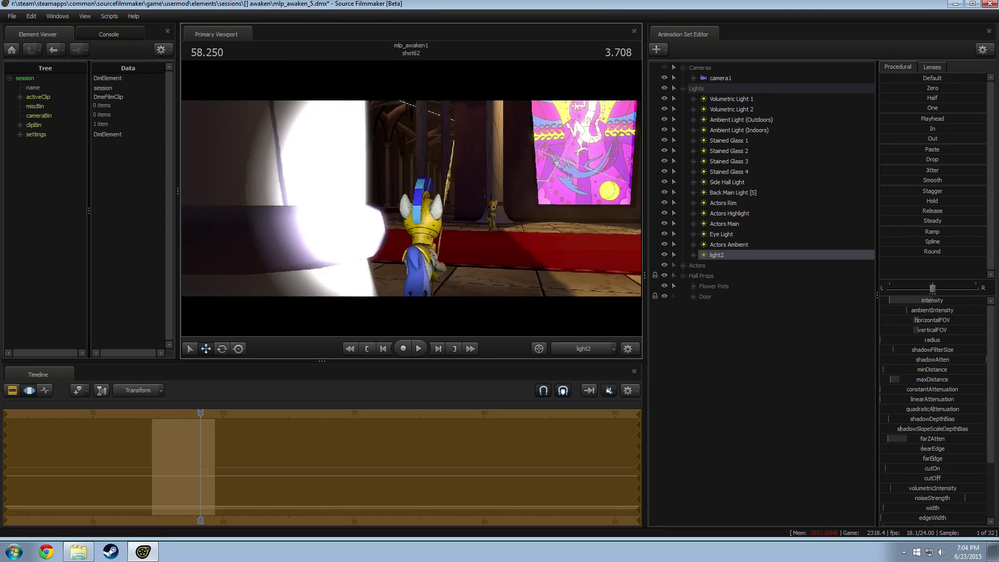
pyautogui.click(574, 348)
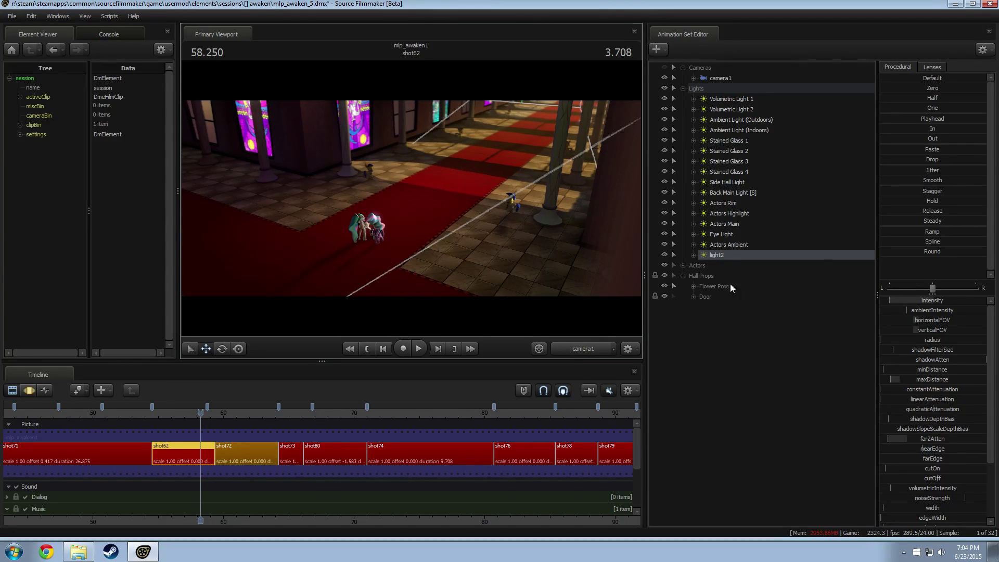
# Rename light2 to "Guard 1 Rim".
pyautogui.rightClick(723, 258)
pyautogui.click(739, 264)
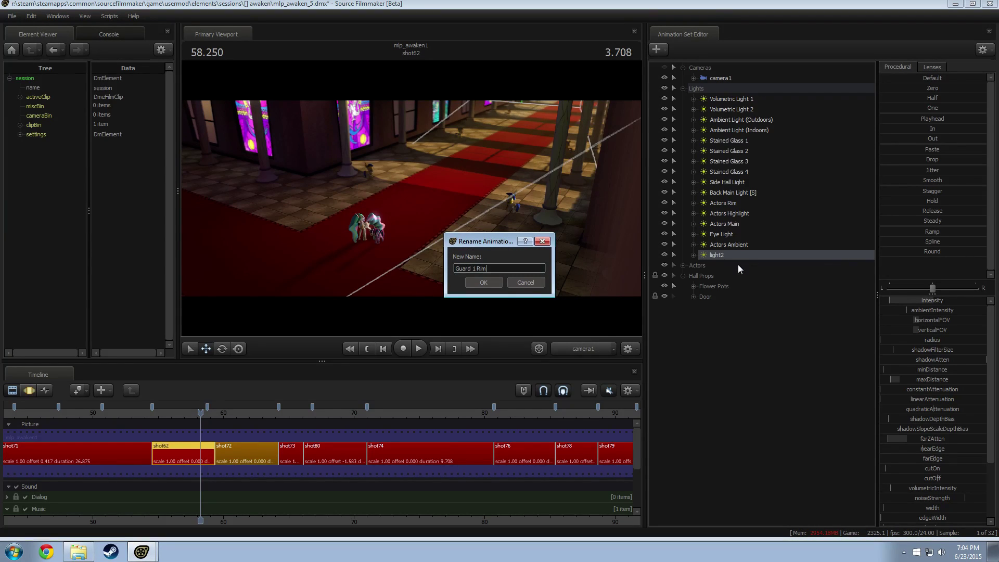
pyautogui.write('Guard 1 Rim')
pyautogui.press('Return')
# Change the new guard light's name to "Guard Rim 1".
pyautogui.rightClick(721, 256)
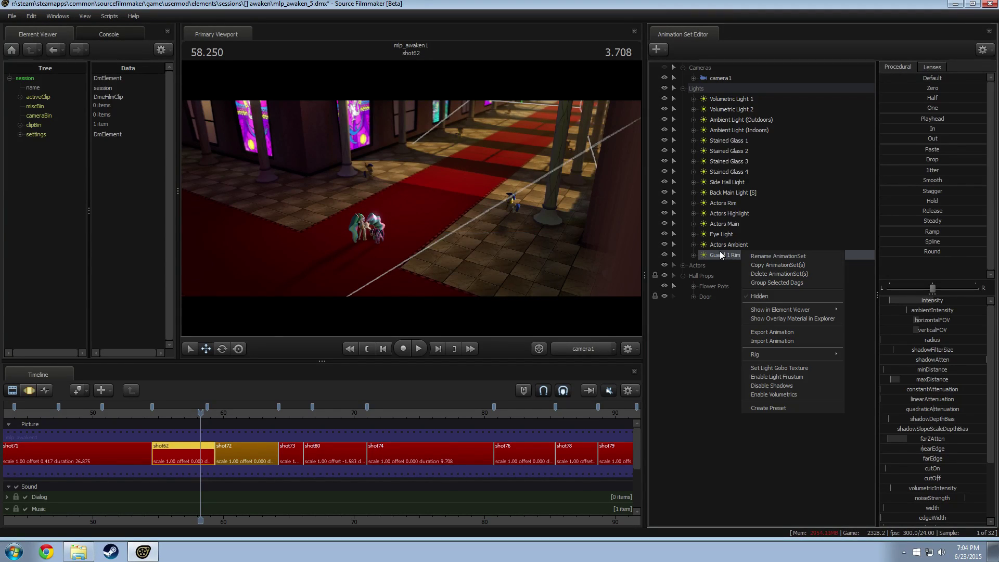
pyautogui.click(767, 255)
pyautogui.write('Guard R')
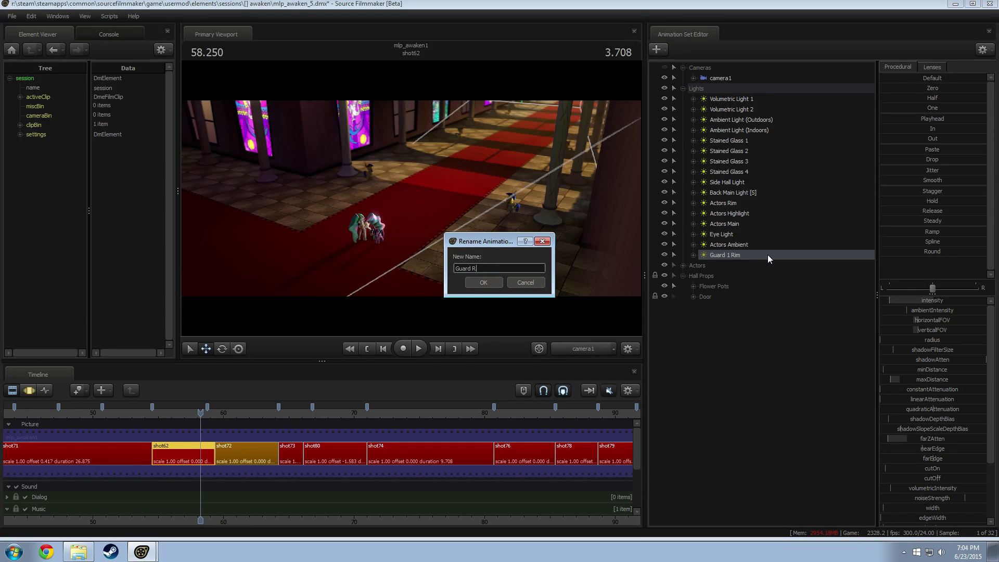
pyautogui.write('im 1')
pyautogui.press('Return')
# Copy the Guard Rim 1 light and paste the duplicate into the animation set list.
pyautogui.rightClick(768, 255)
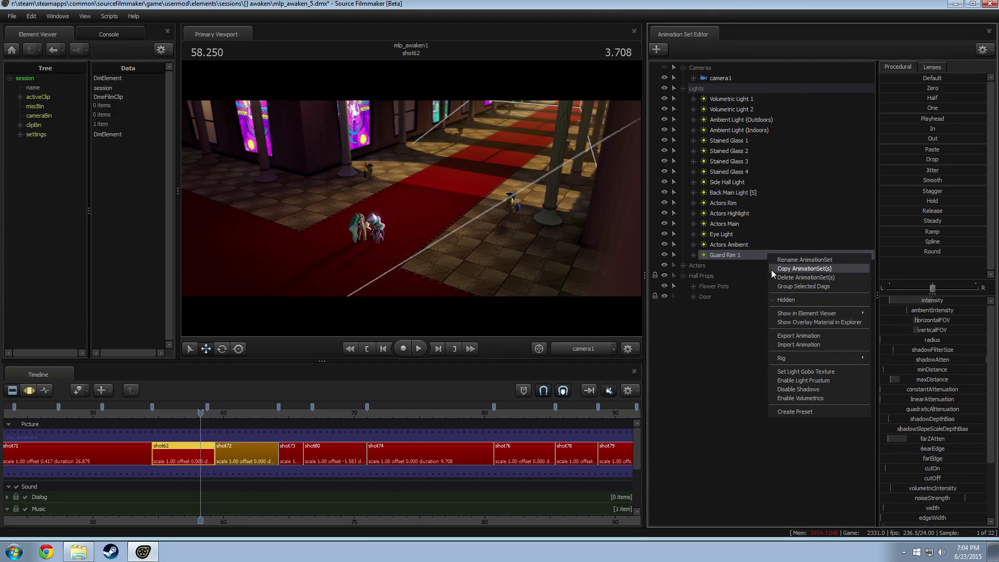
pyautogui.click(772, 269)
pyautogui.rightClick(728, 334)
pyautogui.click(770, 389)
pyautogui.rightClick(713, 314)
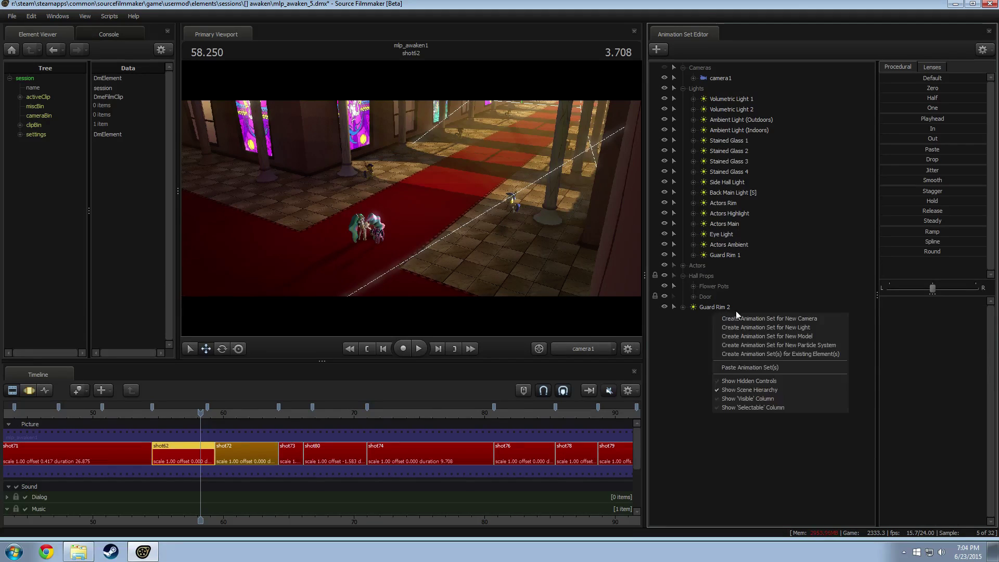
# Rename the pasted light copy to "Guard Highlight 1" and look through it in the viewport.
pyautogui.rightClick(734, 310)
pyautogui.click(756, 315)
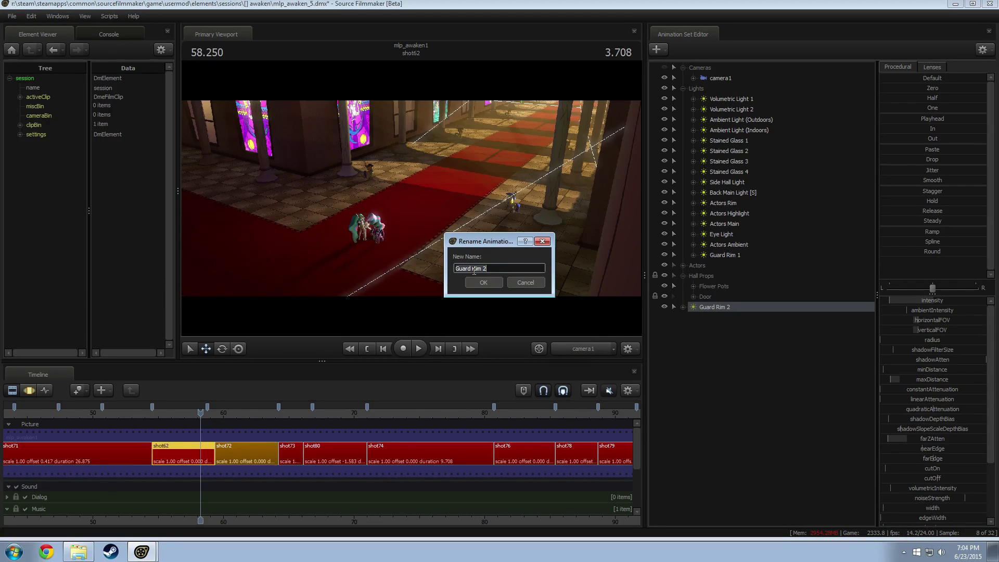
pyautogui.write('Highlight 1')
pyautogui.press('Return')
pyautogui.moveTo(734, 306); pyautogui.dragTo(459, 221)
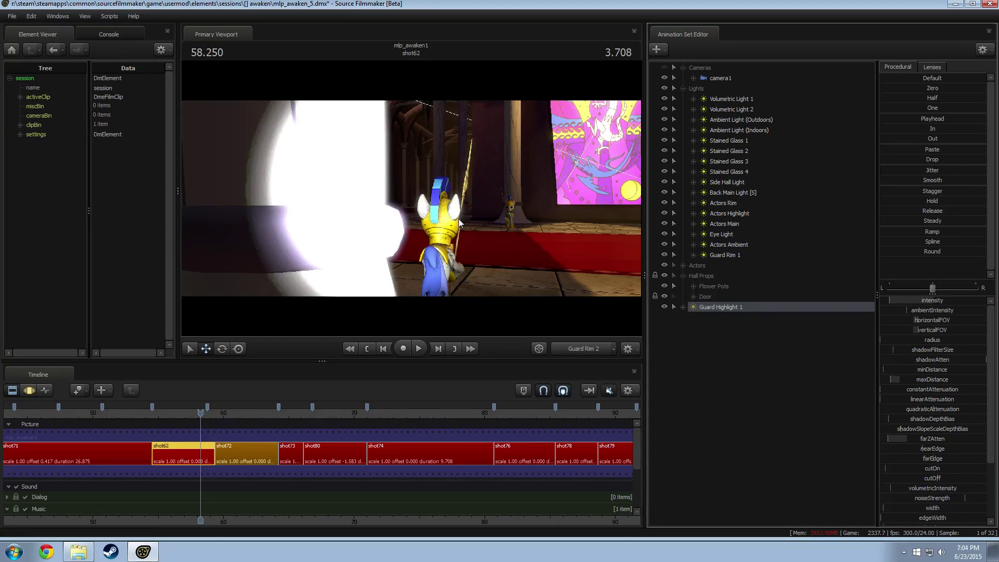
# Reposition and aim Guard Highlight 1 at the standing guard, checking the lighting from camera1.
pyautogui.click(487, 220)
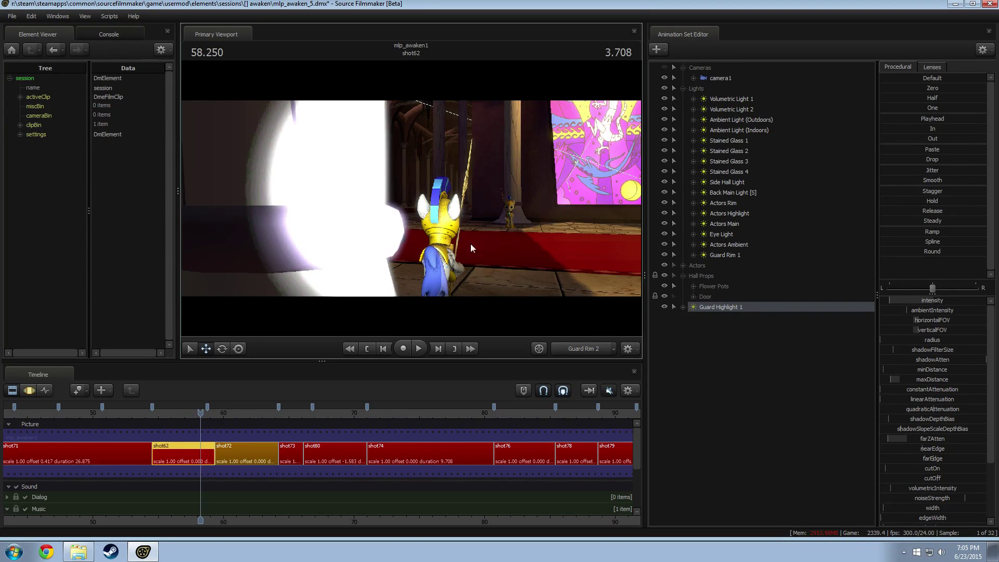
pyautogui.press('F3')
pyautogui.moveTo(443, 224); pyautogui.dragTo(267, 224)
pyautogui.press('F2')
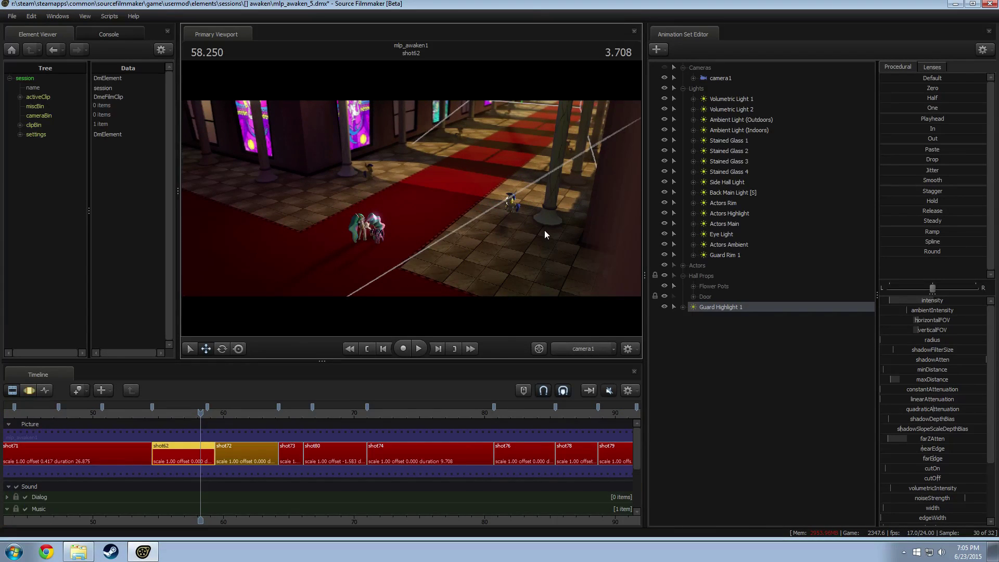
pyautogui.press('F3')
pyautogui.moveTo(718, 308); pyautogui.dragTo(412, 198)
pyautogui.press('F2')
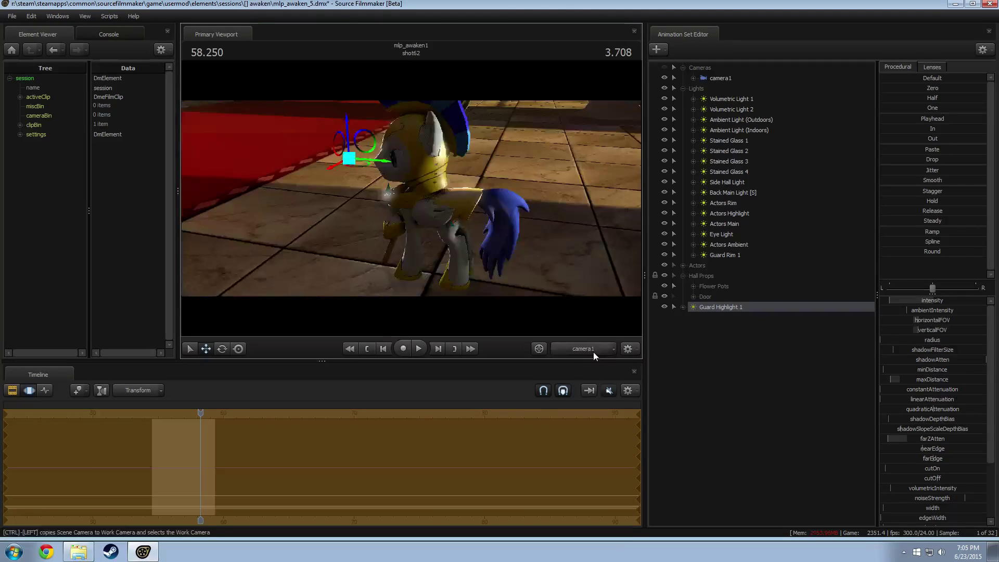
pyautogui.click(593, 349)
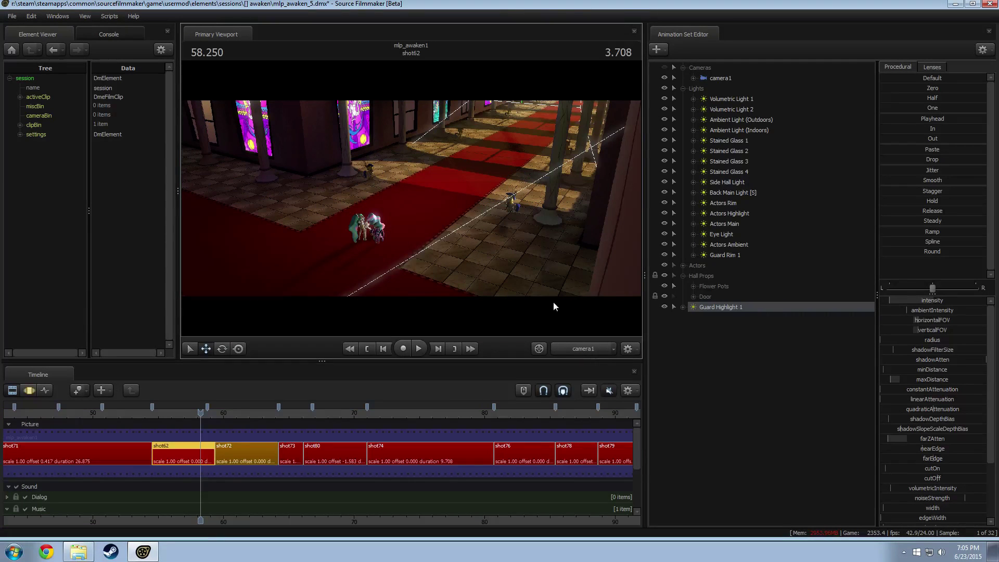
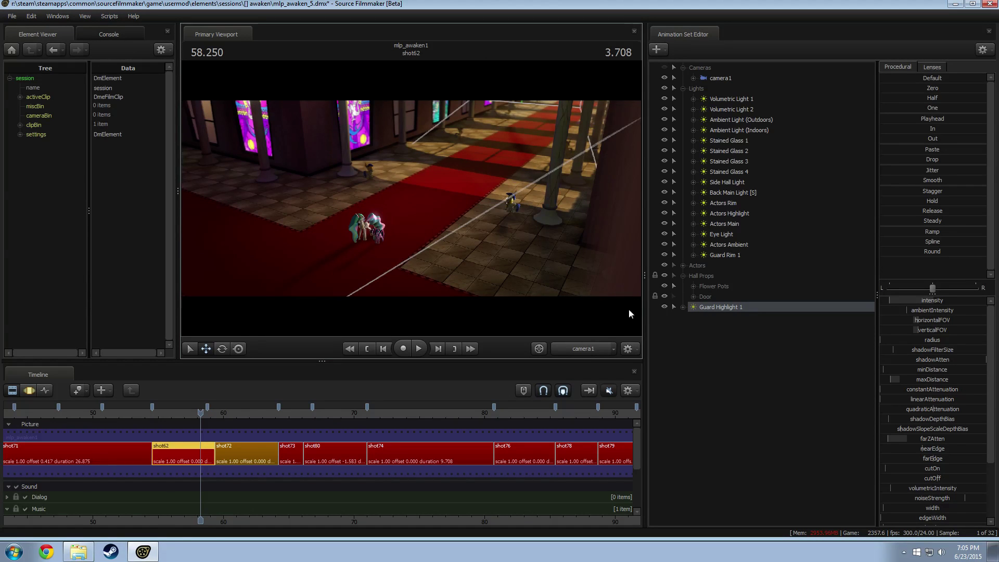
# Inspect the hall's lights from the work camera and toggle the light frustum of Back Main Light [S].
pyautogui.click(582, 348)
pyautogui.moveTo(520, 250); pyautogui.dragTo(562, 198)
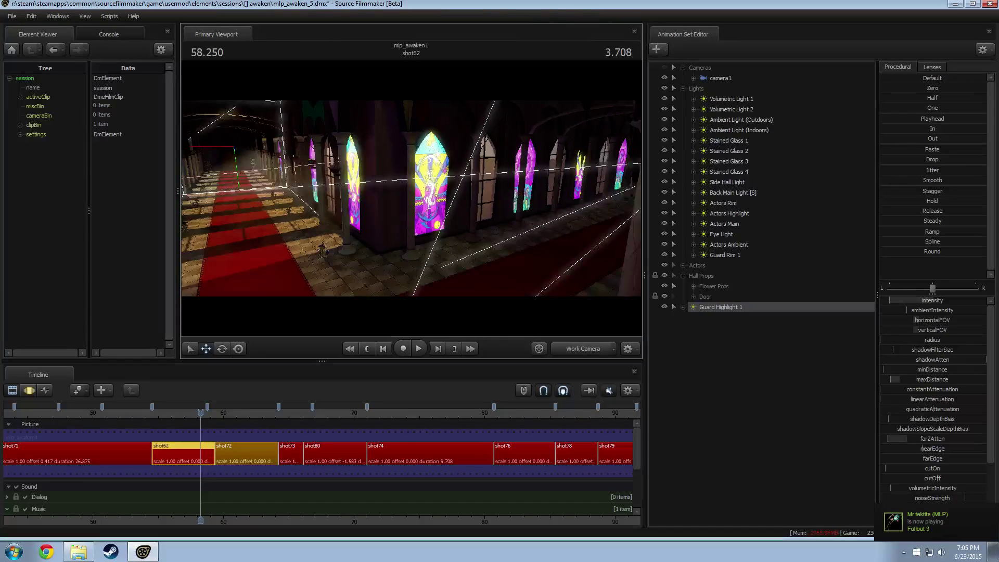
pyautogui.click(583, 348)
pyautogui.click(585, 345)
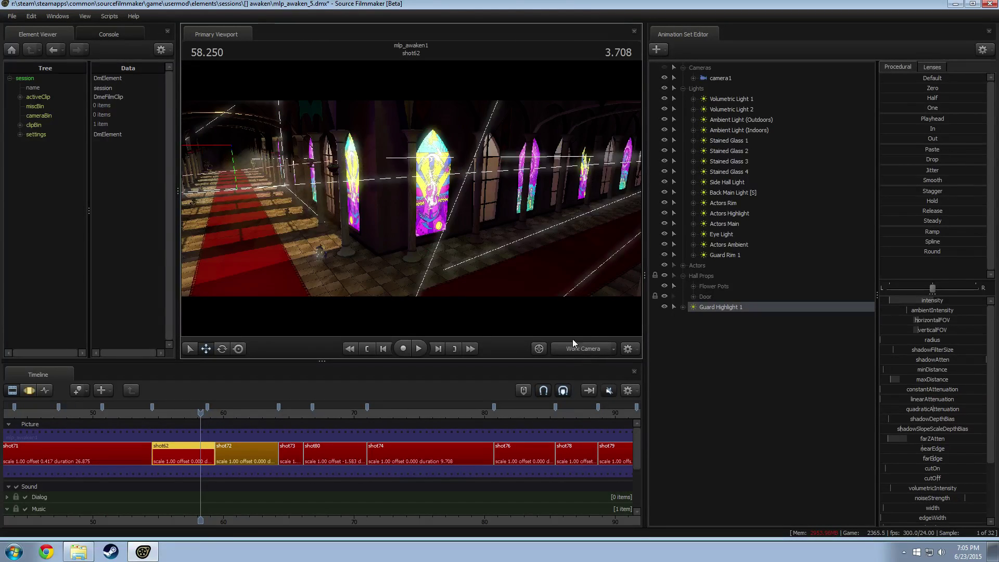
pyautogui.moveTo(531, 245); pyautogui.dragTo(413, 202)
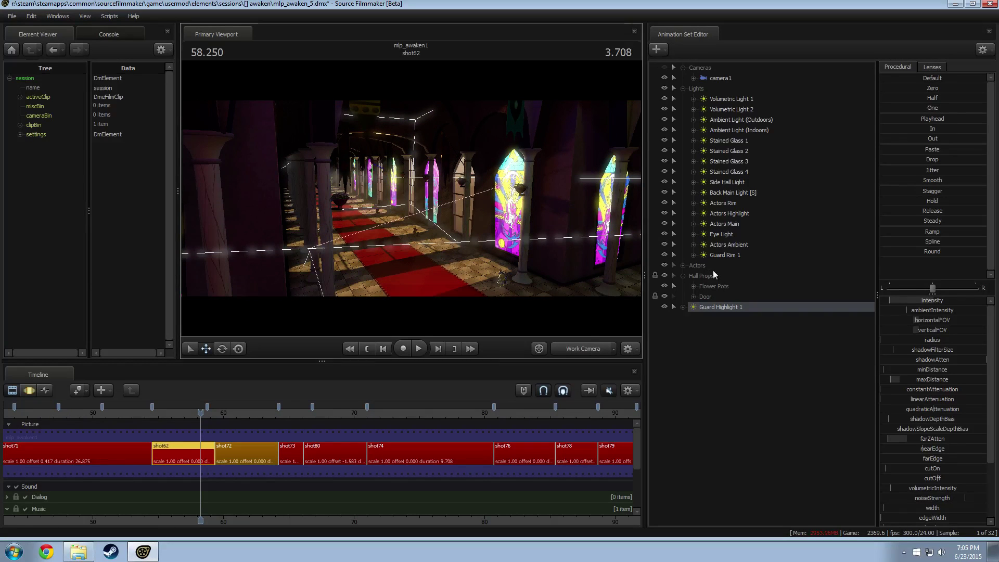
pyautogui.rightClick(730, 245)
pyautogui.rightClick(727, 238)
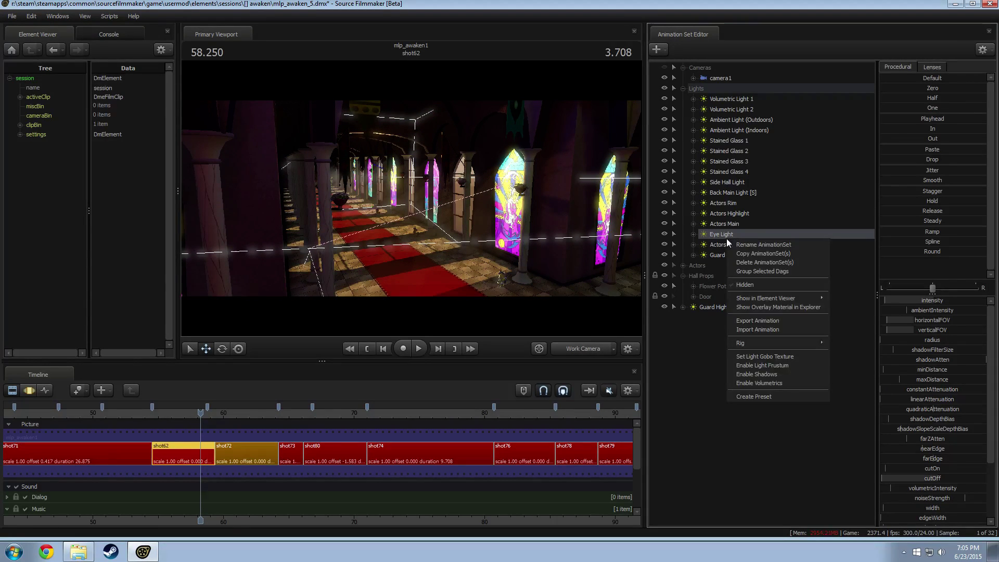
pyautogui.rightClick(729, 224)
pyautogui.rightClick(733, 215)
pyautogui.rightClick(733, 215)
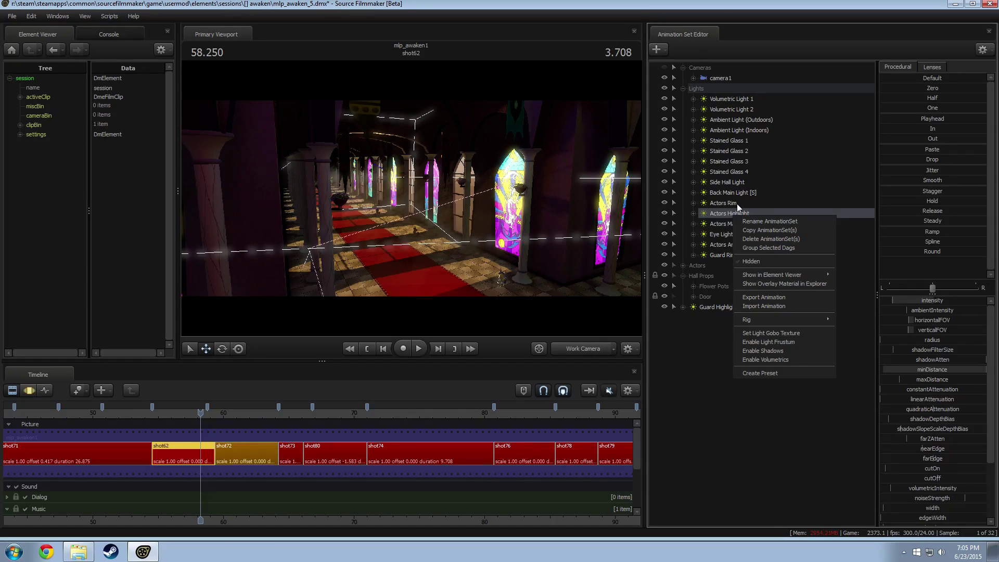
pyautogui.rightClick(739, 203)
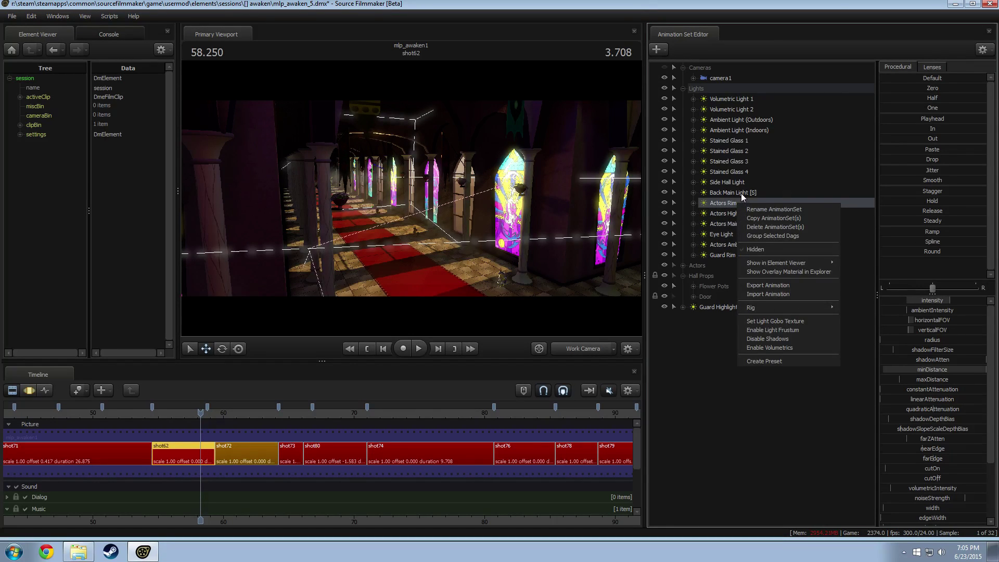
pyautogui.rightClick(742, 192)
pyautogui.click(797, 320)
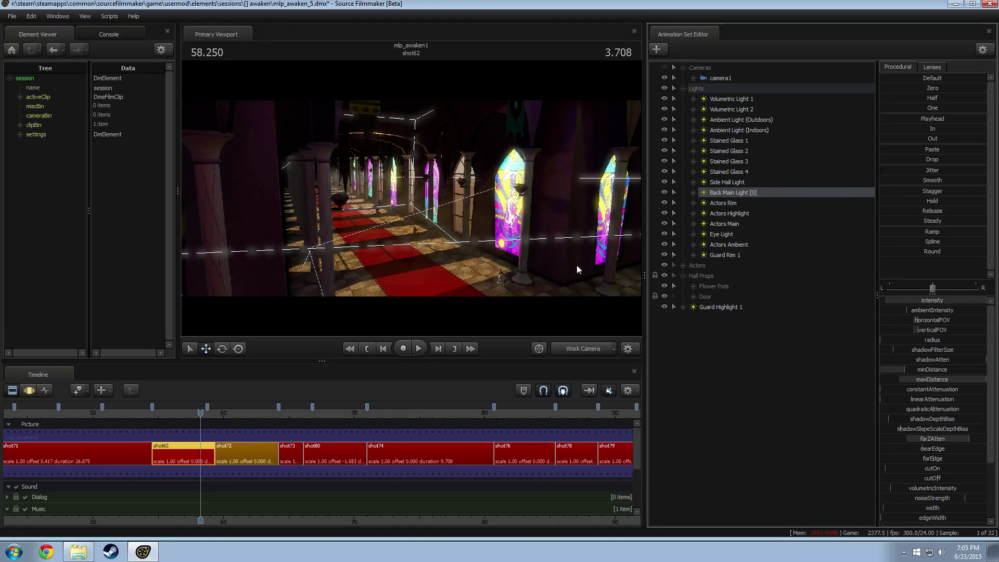
# Disable the light frustum of Side Hall Light and check the shot through camera1.
pyautogui.moveTo(577, 264); pyautogui.dragTo(701, 270)
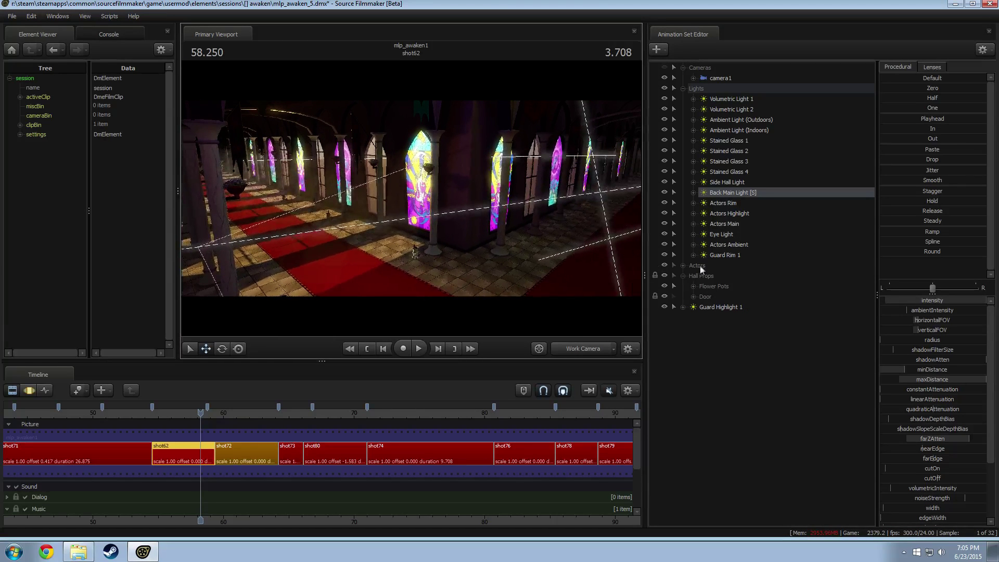
pyautogui.rightClick(735, 199)
pyautogui.click(733, 184)
pyautogui.rightClick(733, 184)
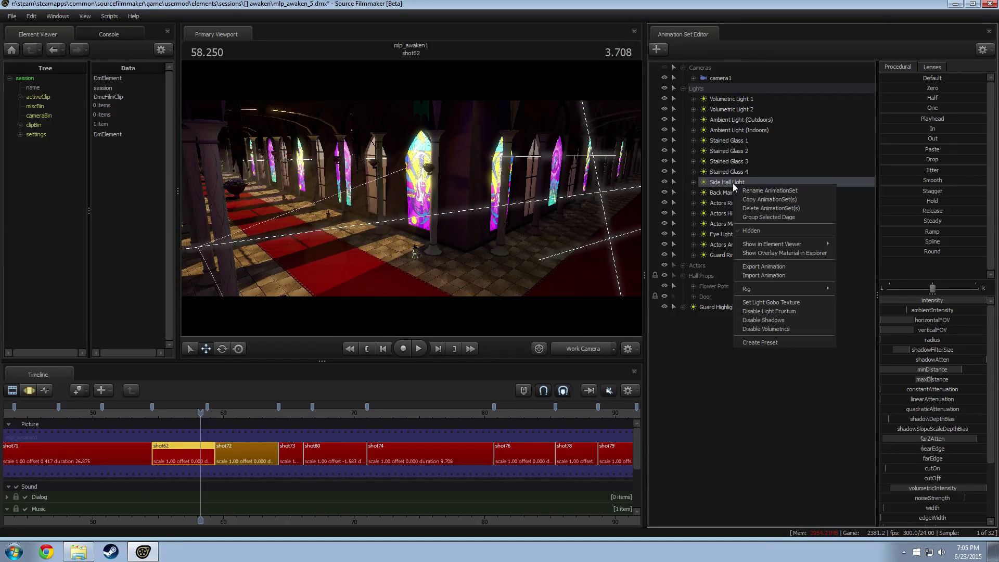
pyautogui.click(783, 310)
pyautogui.moveTo(588, 271); pyautogui.dragTo(569, 262)
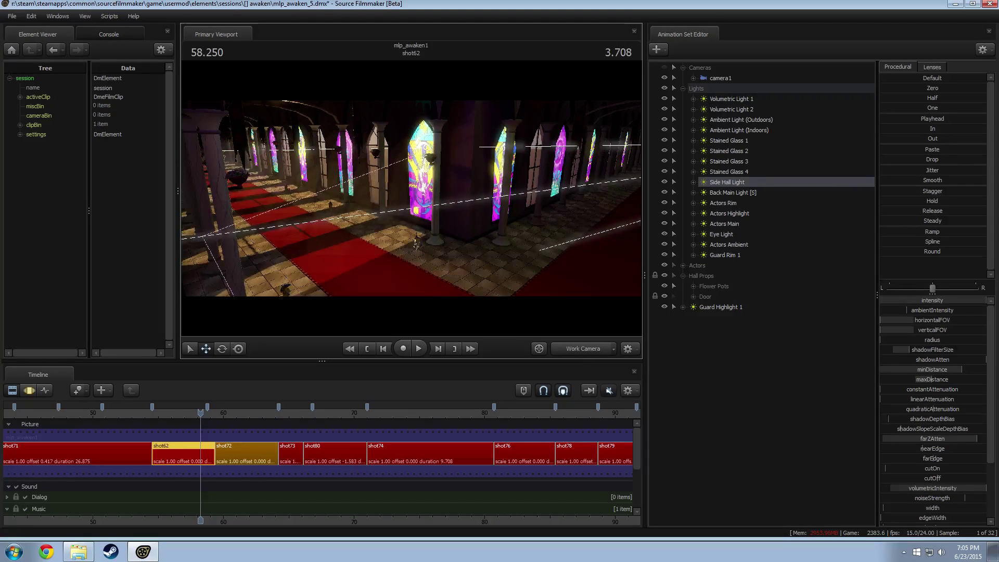
pyautogui.click(600, 351)
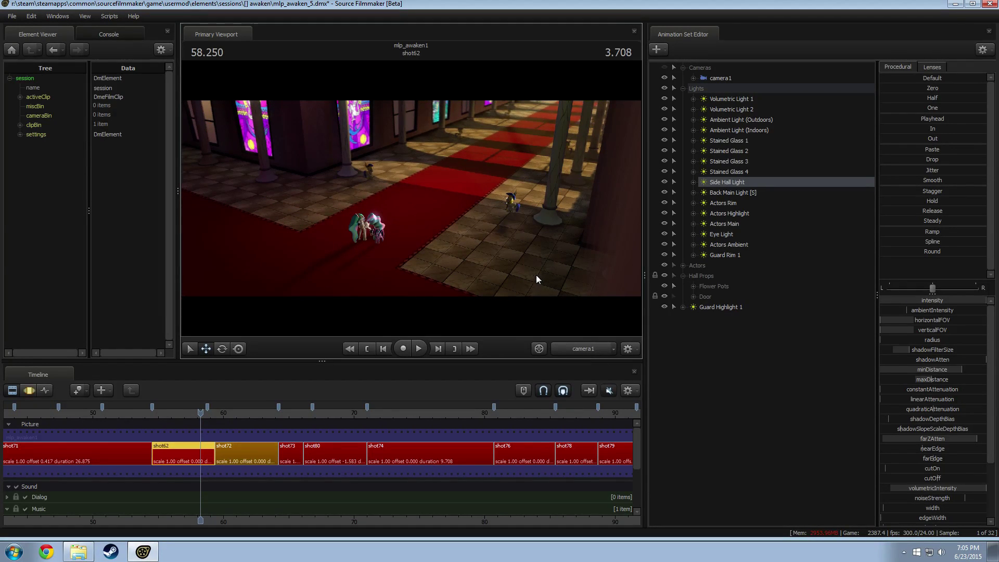
# Look through Guard Highlight 1 and reposition it so that it lights the spear-carrying guard from the front.
pyautogui.click(572, 350)
pyautogui.moveTo(471, 264); pyautogui.dragTo(594, 202)
pyautogui.press('w')
pyautogui.press('s')
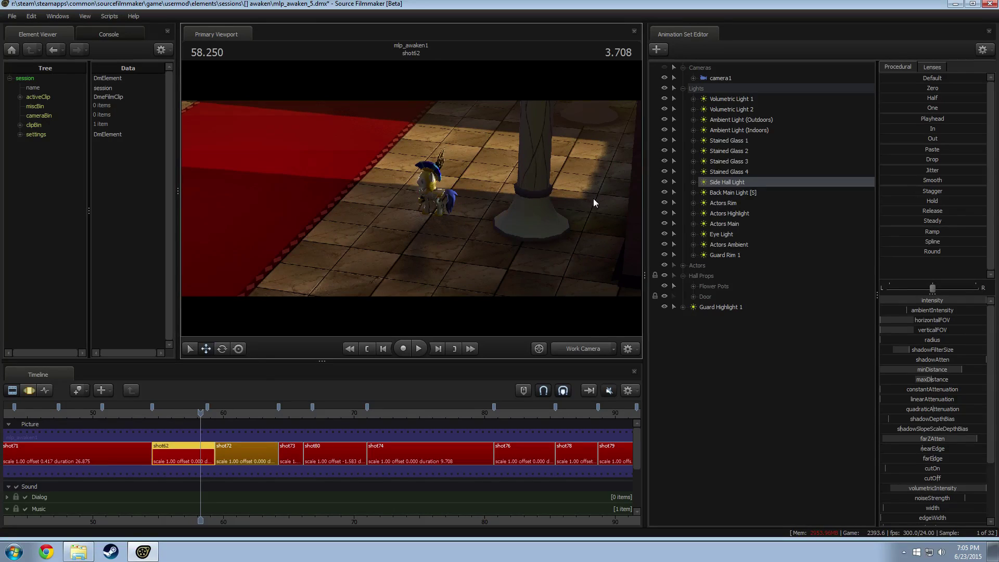
pyautogui.click(727, 255)
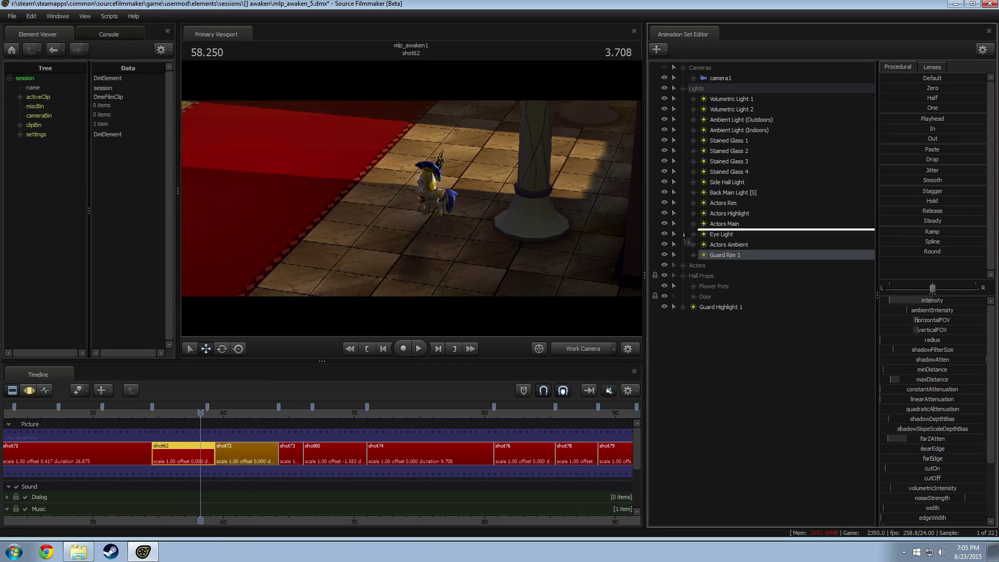
pyautogui.click(707, 306)
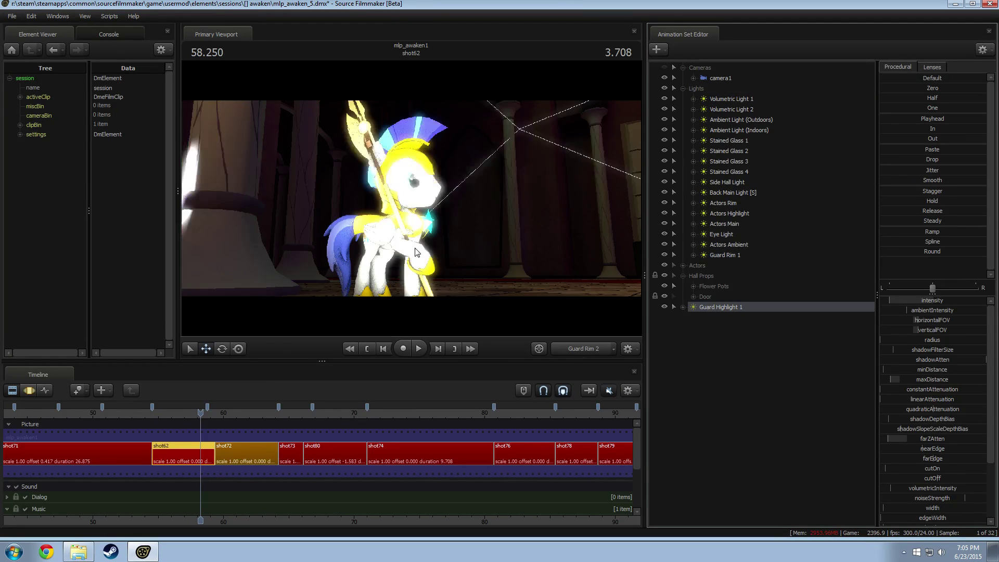
pyautogui.click(474, 213)
pyautogui.press('F3')
pyautogui.press('d')
pyautogui.moveTo(640, 305); pyautogui.dragTo(594, 302)
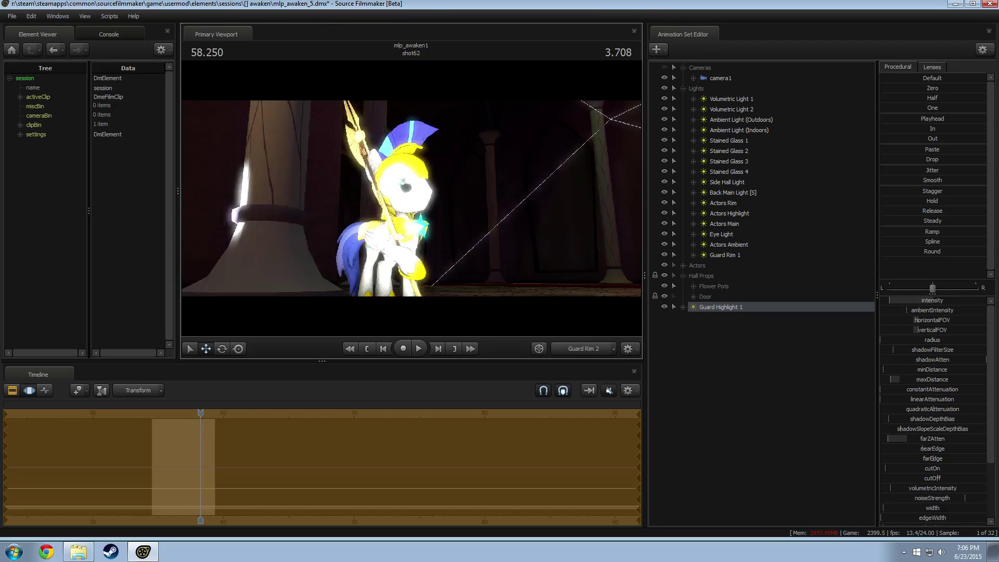
pyautogui.moveTo(458, 216); pyautogui.dragTo(427, 225)
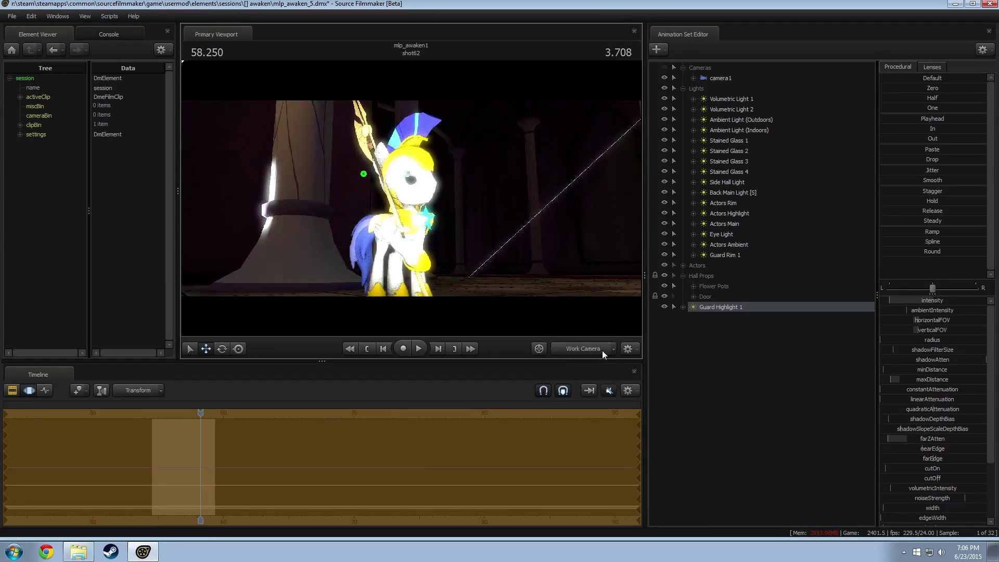
pyautogui.press('F2')
# Set the intensity limits of Guard Highlight 1 to minimum 0, maximum 100 and default 50.
pyautogui.press('F3')
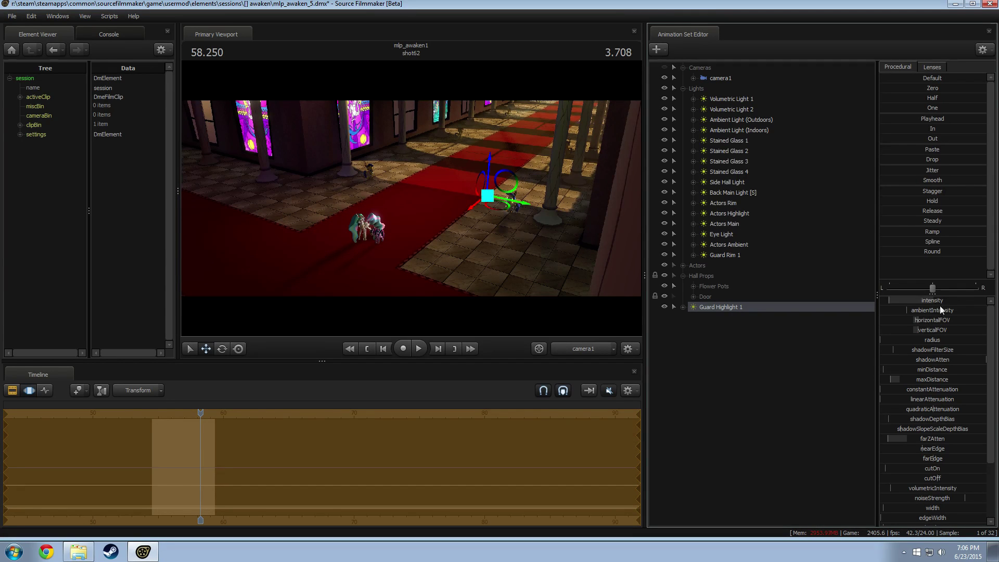
pyautogui.rightClick(941, 310)
pyautogui.click(963, 319)
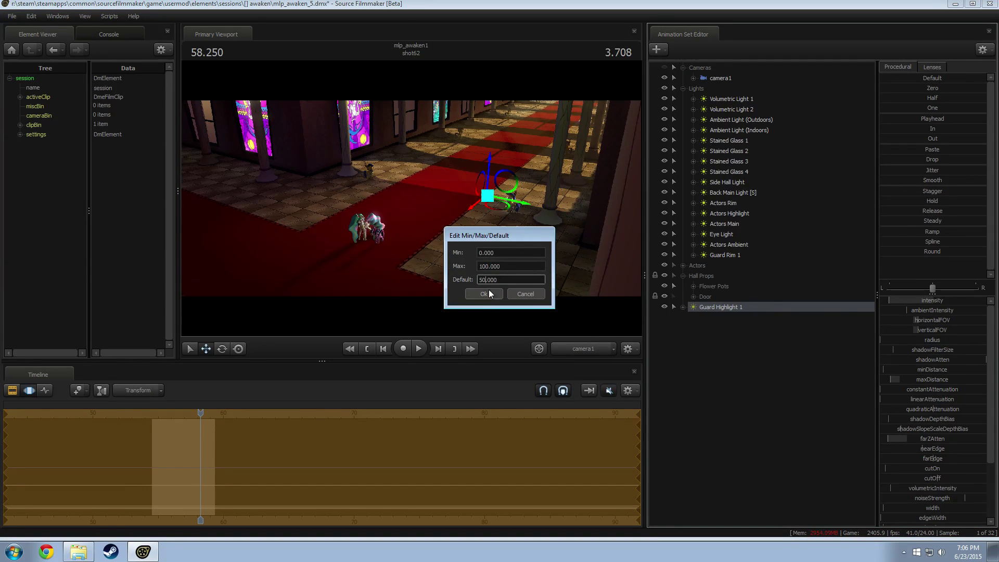
pyautogui.click(489, 295)
# Lower the intensity of Guard Highlight 1 to a small fraction of its range, comparing the look in camera1.
pyautogui.moveTo(970, 301); pyautogui.dragTo(880, 300)
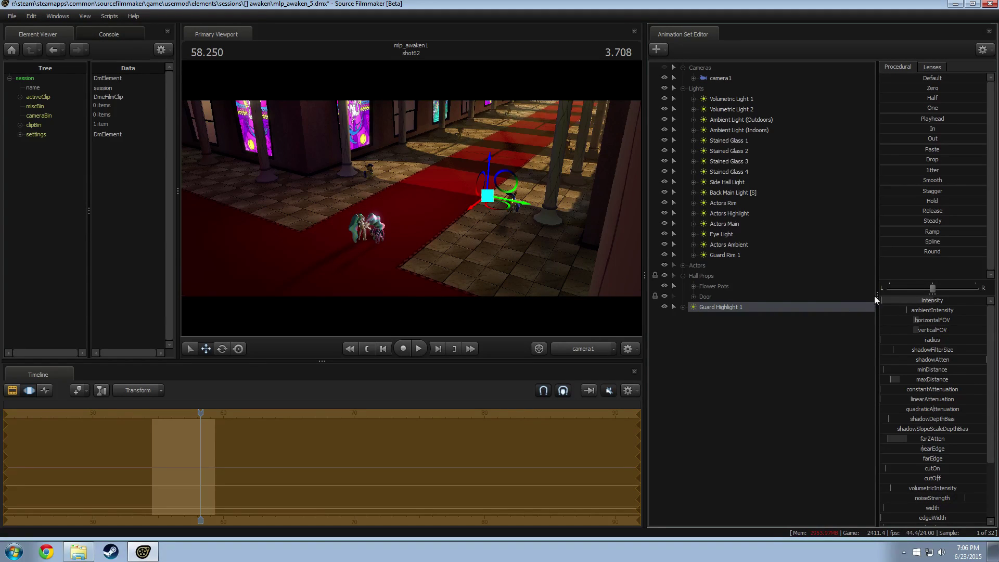
pyautogui.press('F2')
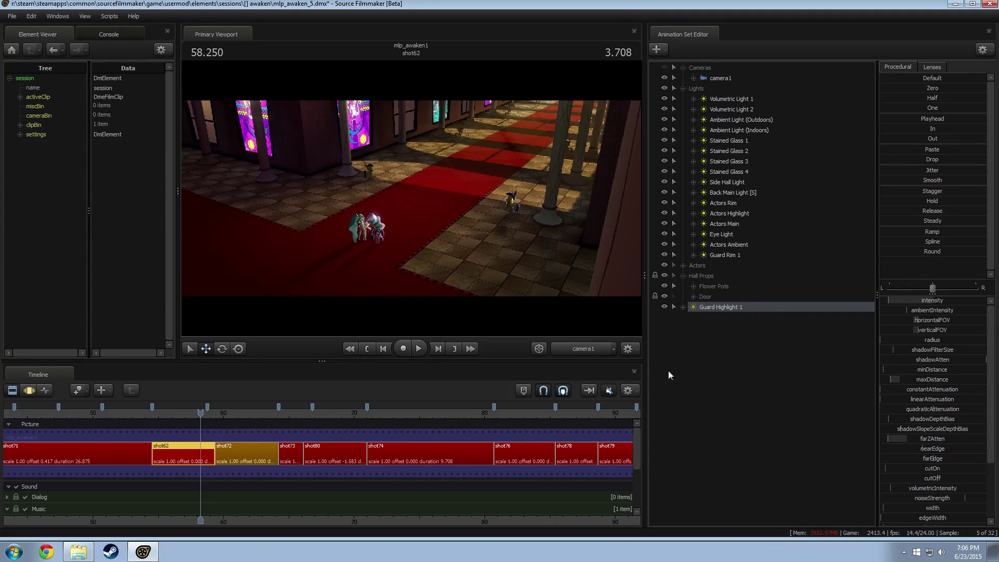
pyautogui.press('F3')
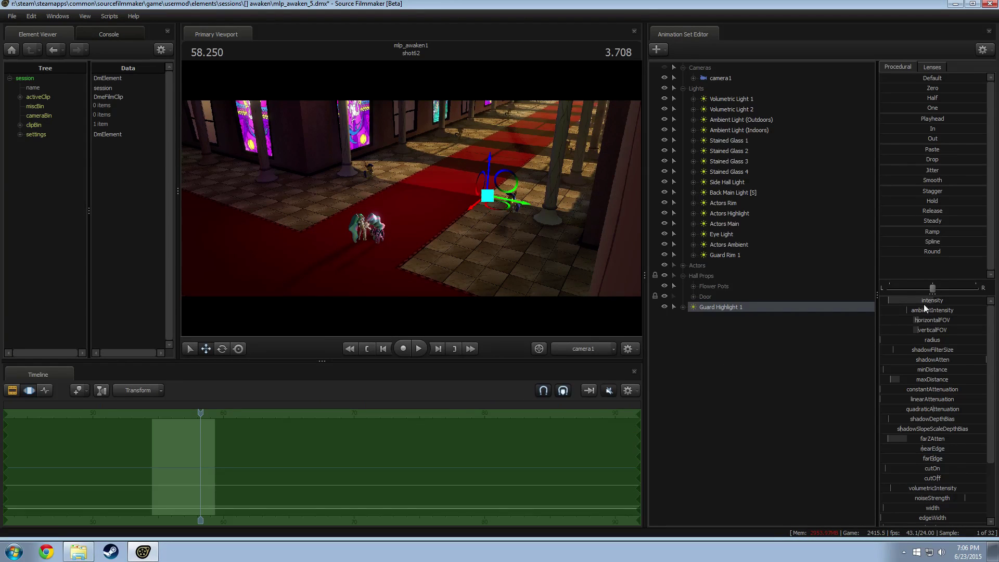
pyautogui.press('F2')
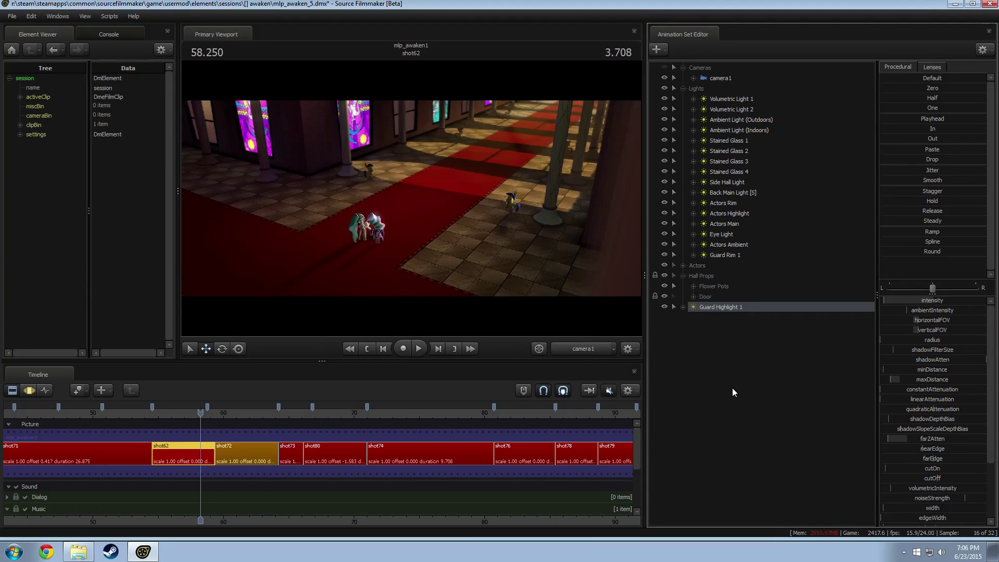
# Shift Guard Highlight 1 slightly while looking through it at the guard, and return to camera1.
pyautogui.press('F3')
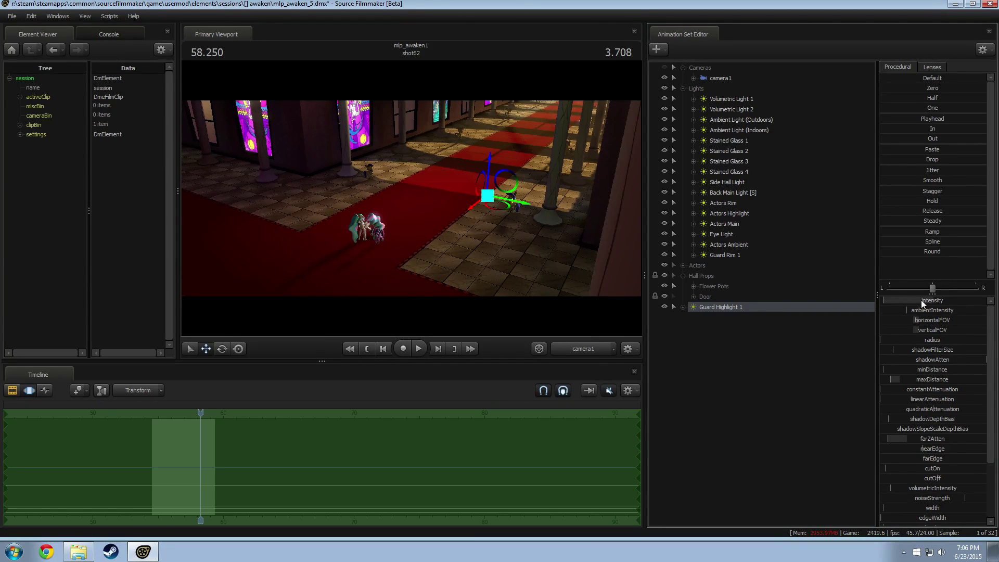
pyautogui.moveTo(741, 309); pyautogui.dragTo(483, 231)
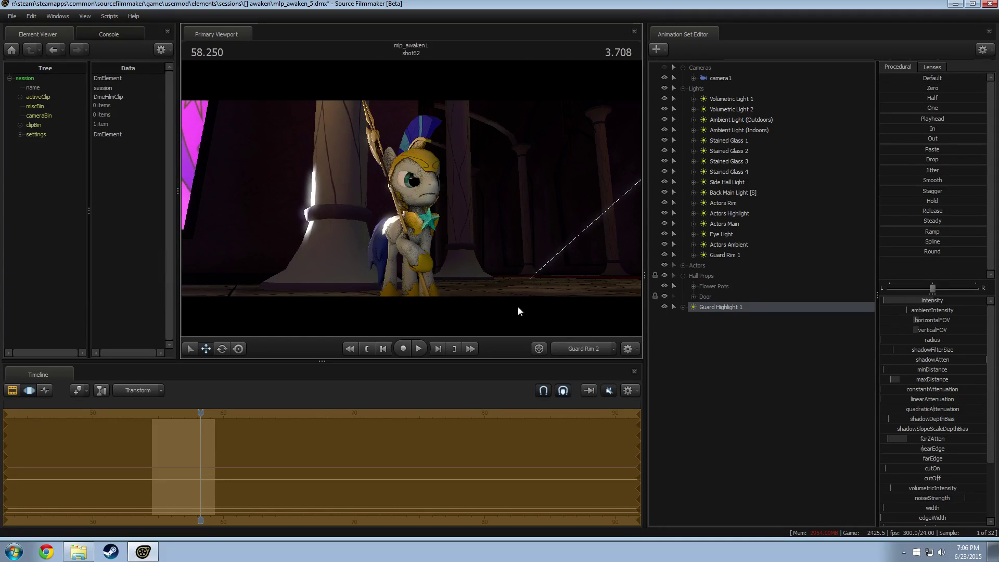
pyautogui.click(581, 347)
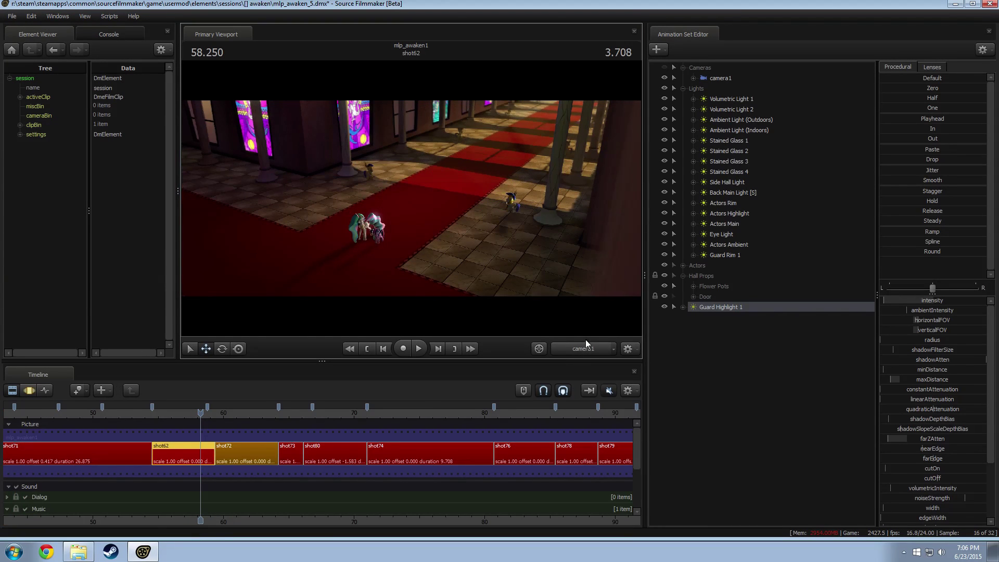
# Tint Guard Highlight 1 warm by reducing color_green partway and color_blue almost to zero.
pyautogui.press('F3')
pyautogui.scroll(-3, 942, 467)
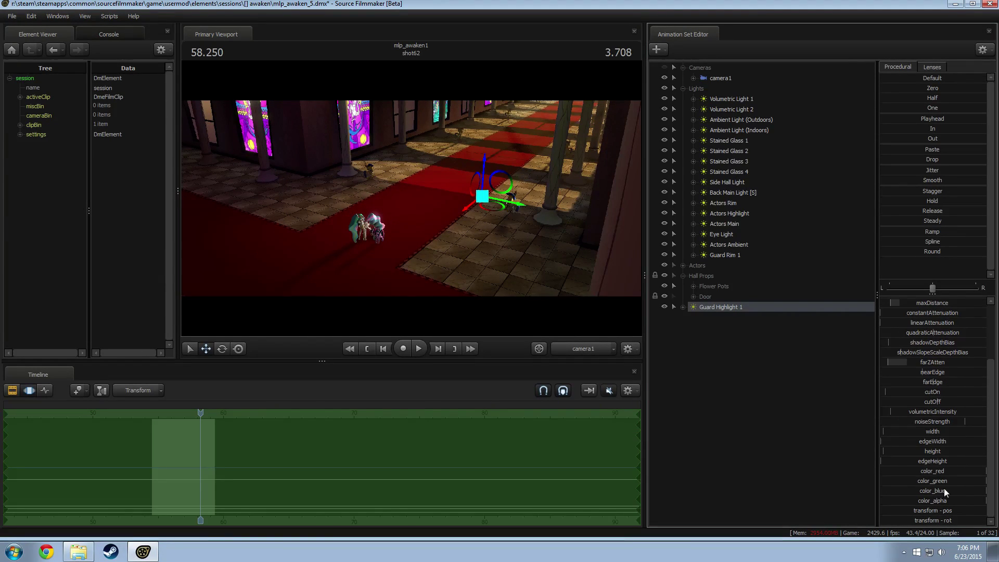
pyautogui.press('F2')
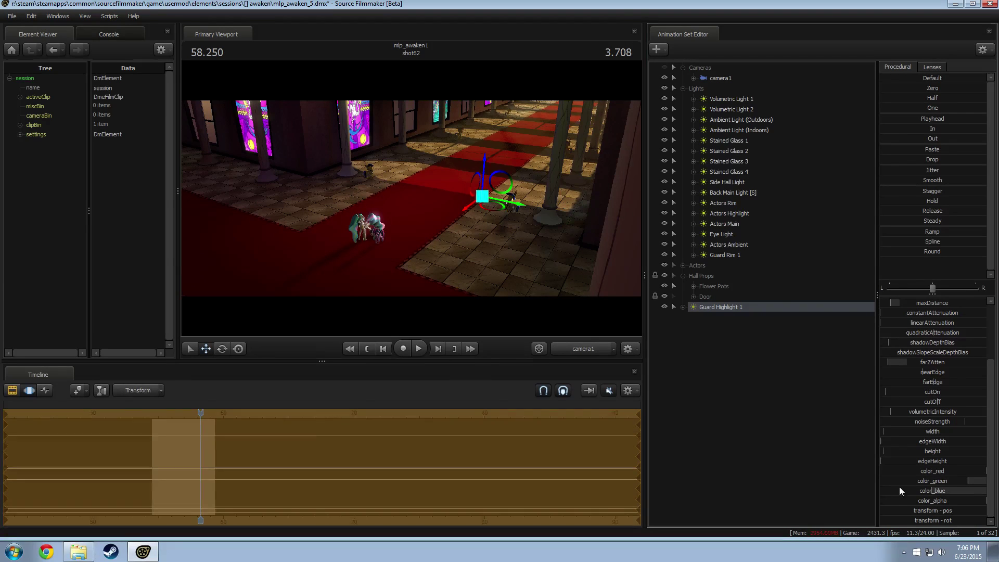
pyautogui.press('F3')
pyautogui.press('F4')
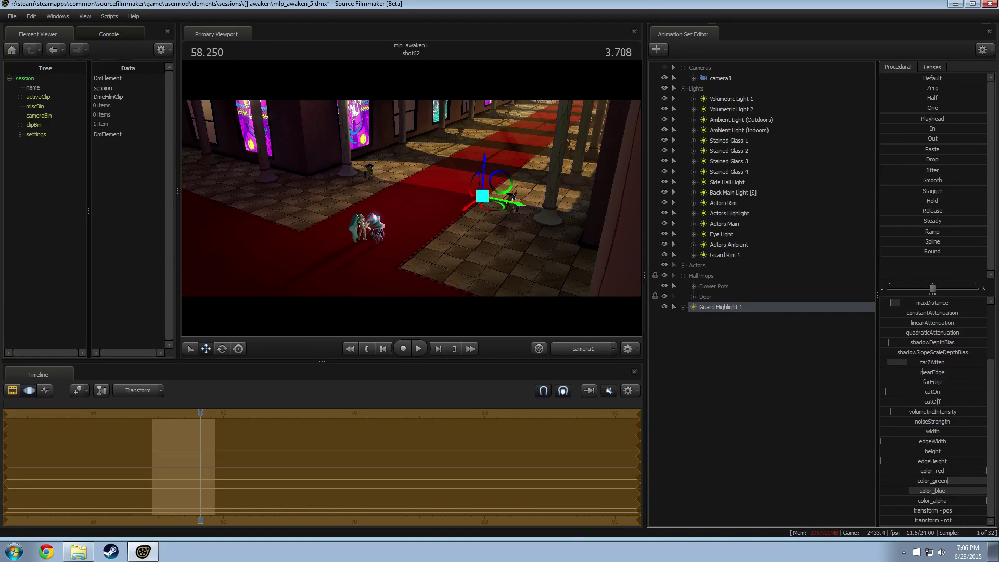
pyautogui.press('F2')
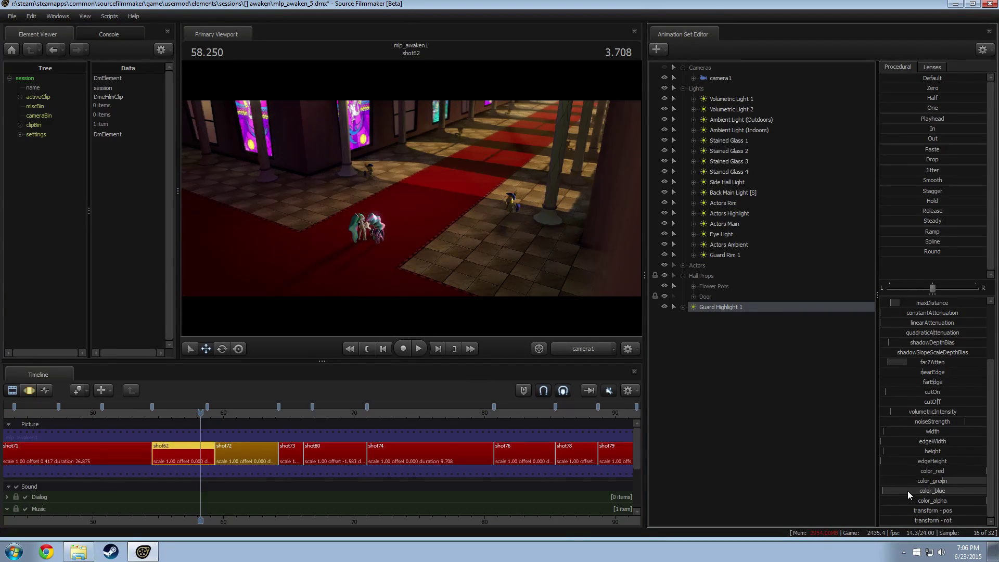
pyautogui.press('F3')
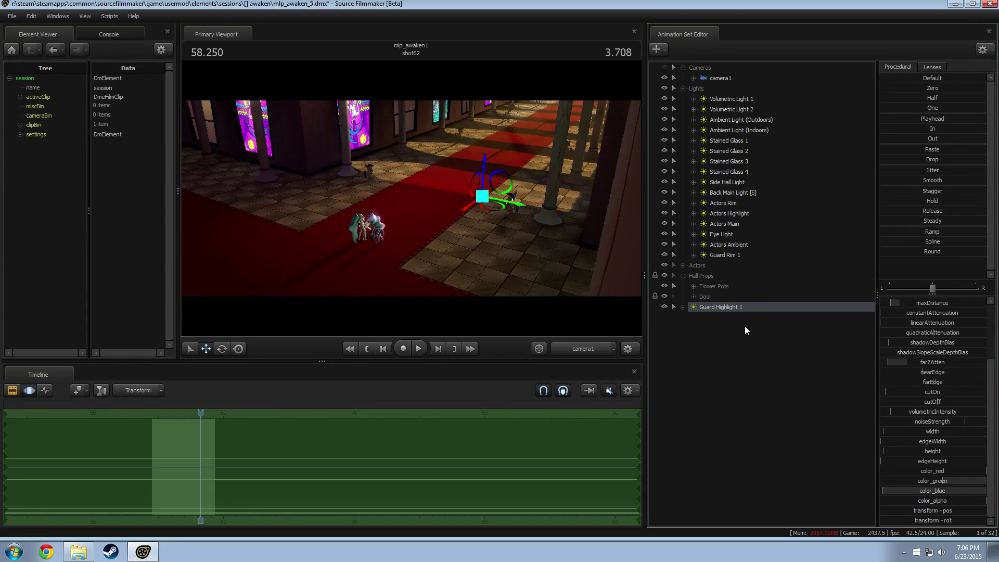
# Move Guard Highlight 1 into the Lights group and paste a copy of Guard Rim 1.
pyautogui.rightClick(726, 307)
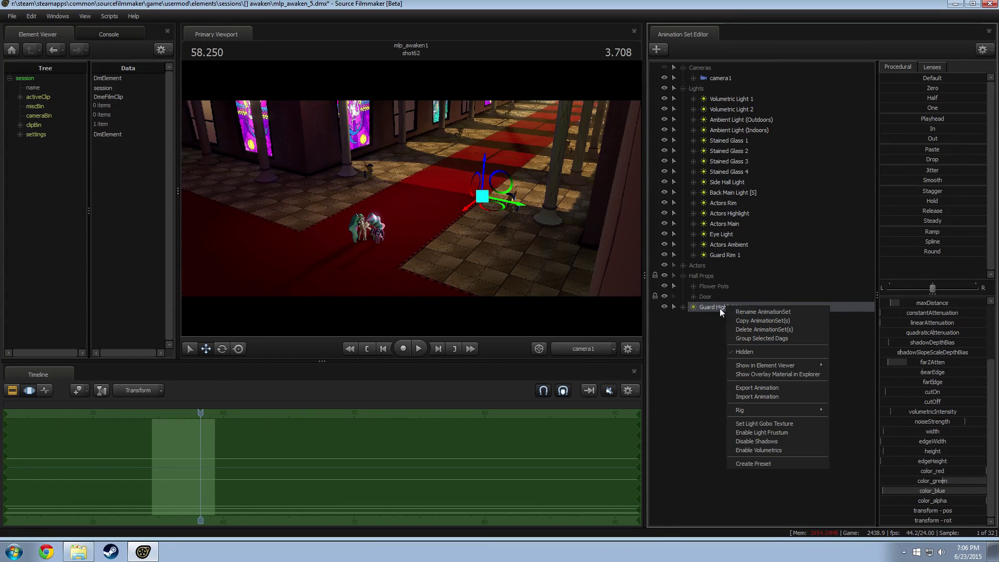
pyautogui.moveTo(720, 309); pyautogui.dragTo(724, 265)
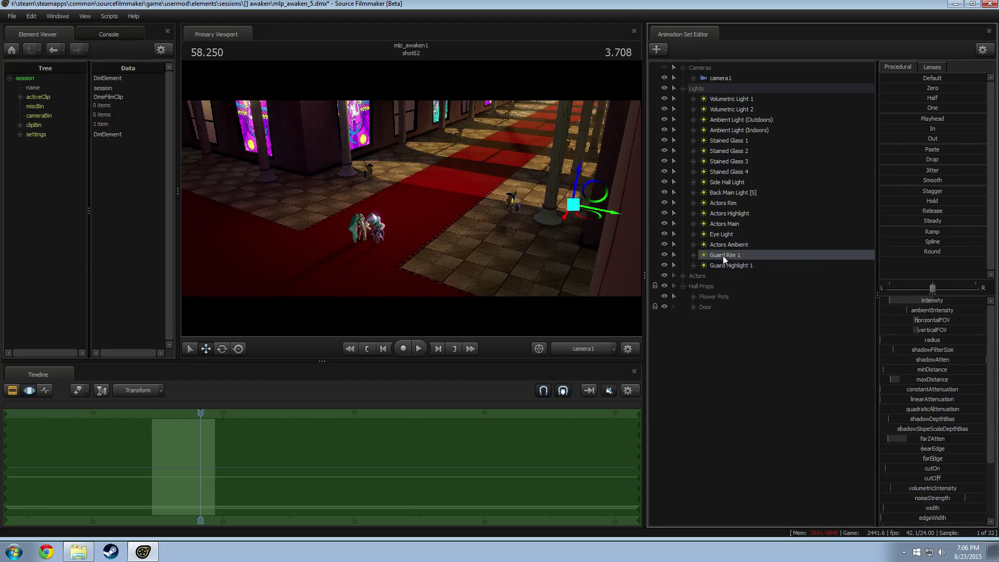
pyautogui.rightClick(728, 265)
pyautogui.rightClick(709, 332)
pyautogui.click(727, 386)
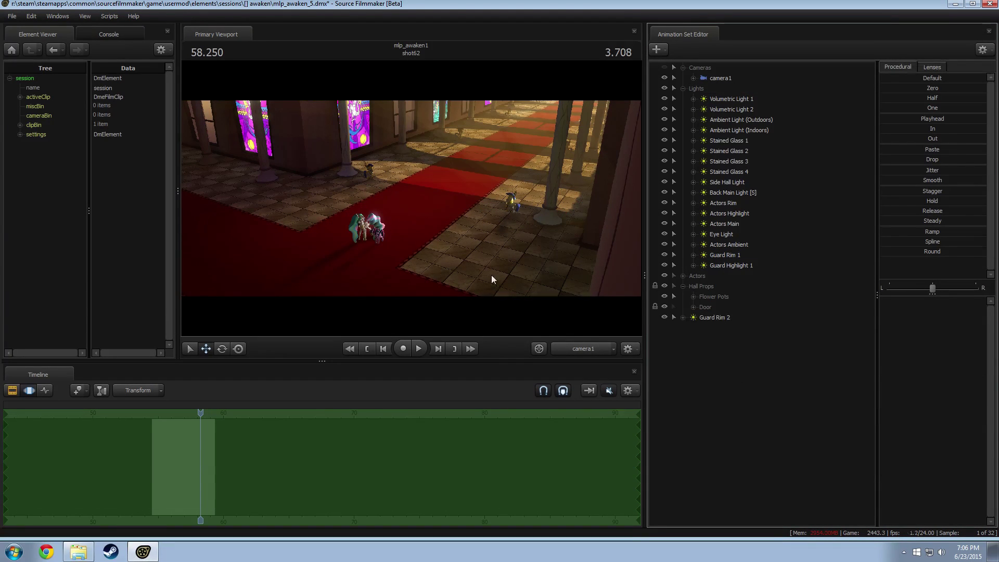
# Rename the copied rim light as Guard Main 1.
pyautogui.doubleClick(719, 318)
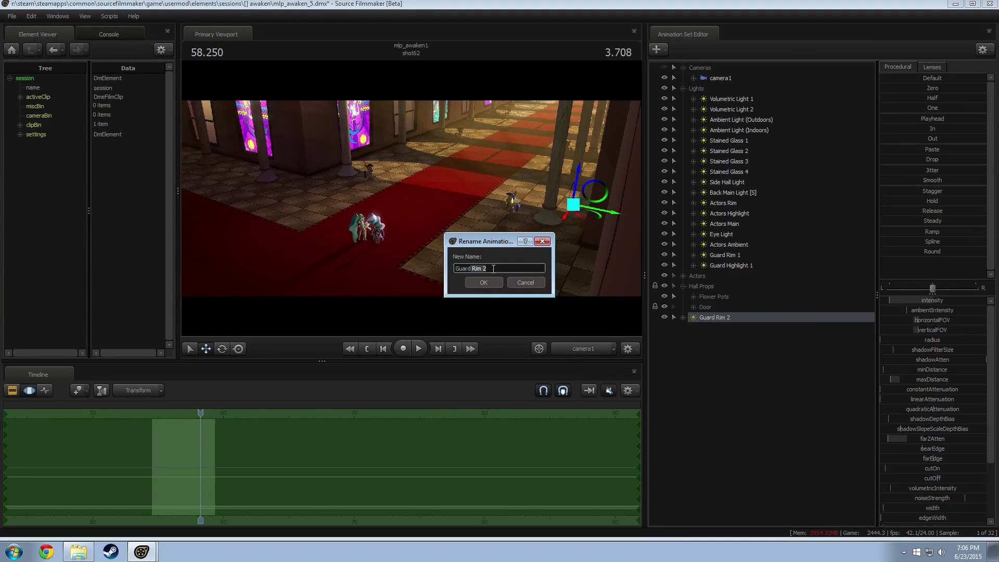
pyautogui.write('Main')
pyautogui.press('BackSpace')
pyautogui.write('1')
pyautogui.press('Return')
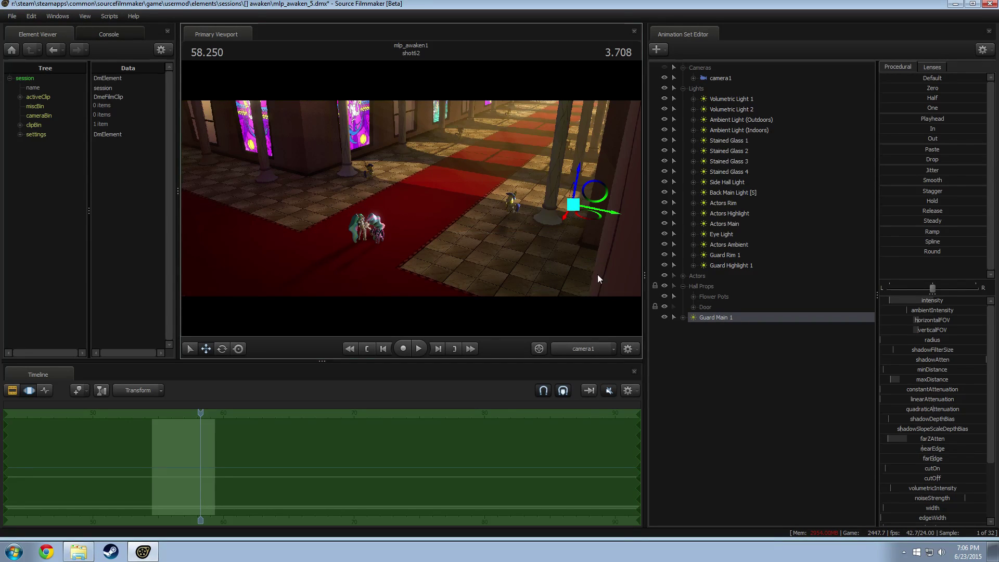
# Reposition Guard Main 1 while looking through it so it faces the guard from his side, and check the lighting in camera1.
pyautogui.moveTo(722, 319); pyautogui.dragTo(437, 281)
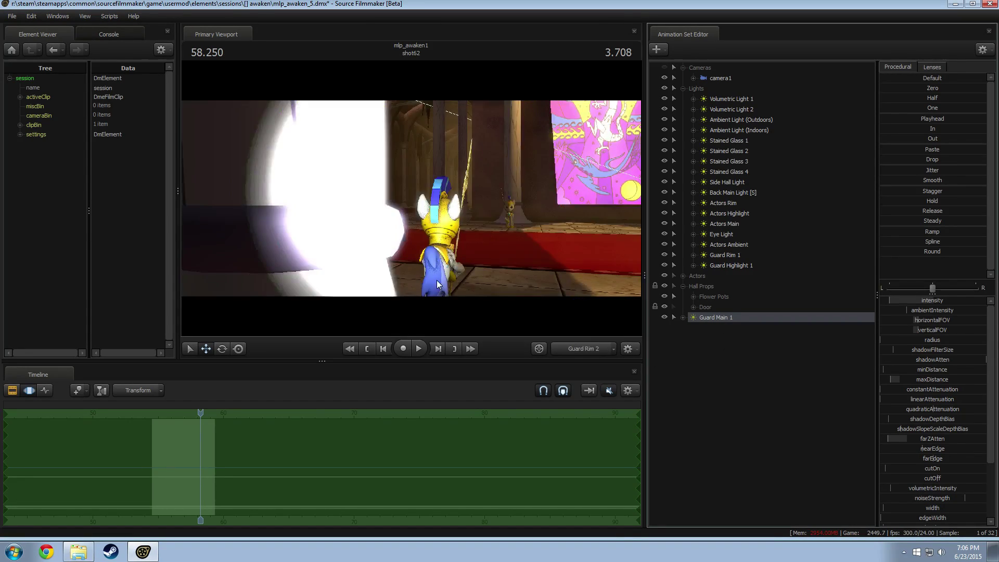
pyautogui.moveTo(454, 209); pyautogui.dragTo(536, 209)
pyautogui.press('s')
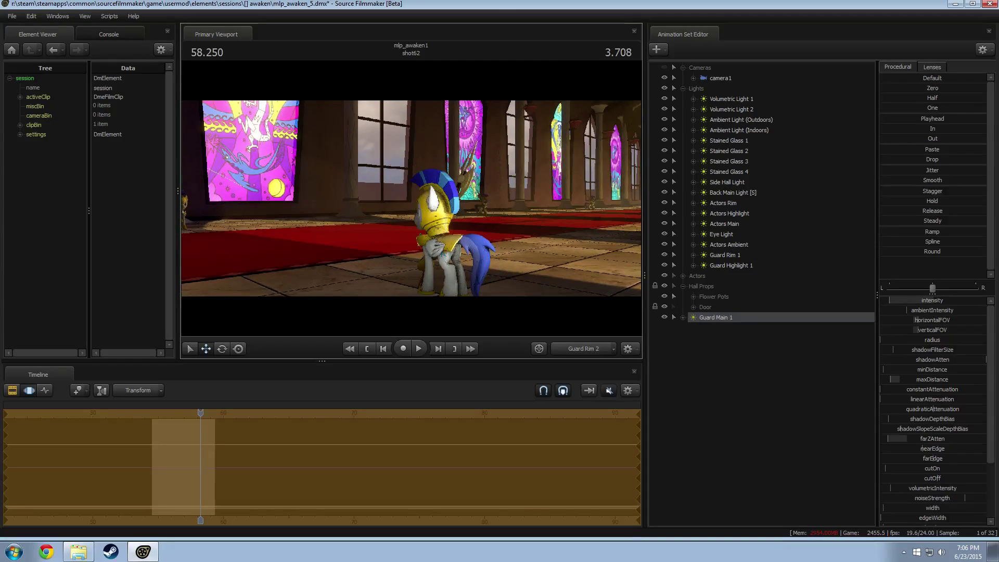
pyautogui.click(583, 348)
pyautogui.press('F2')
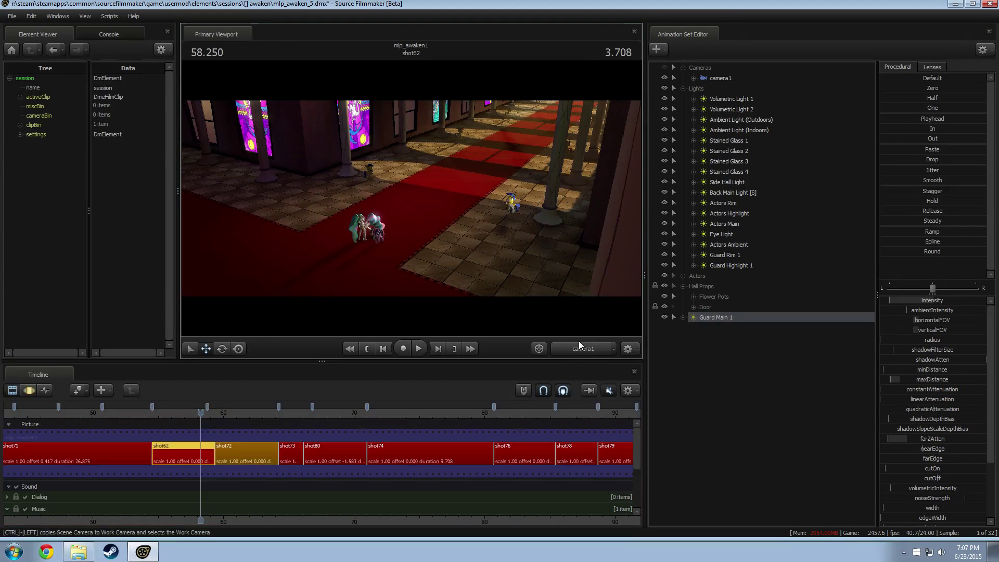
pyautogui.press('F3')
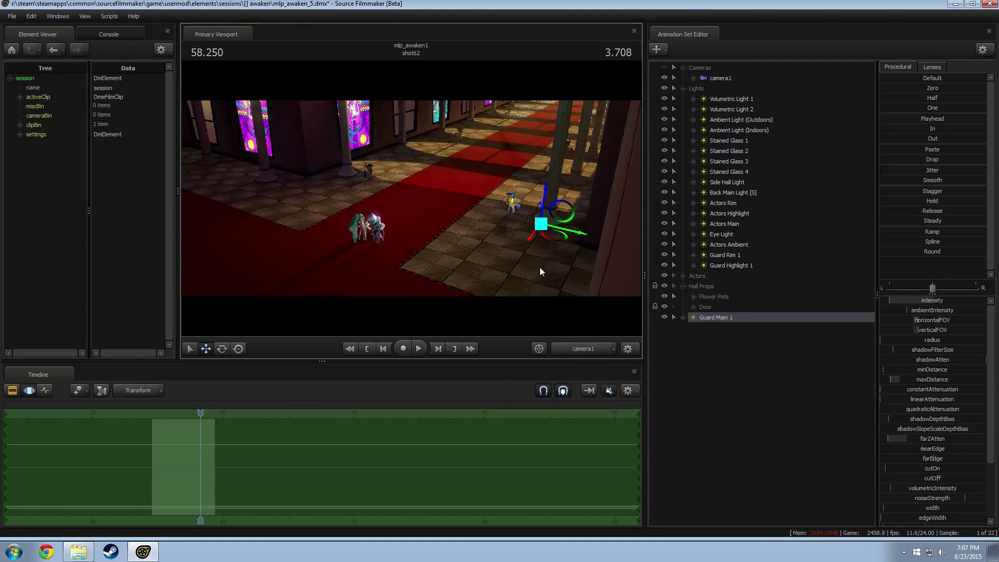
pyautogui.click(703, 318)
pyautogui.moveTo(703, 319); pyautogui.dragTo(485, 240)
pyautogui.click(584, 349)
pyautogui.press('F2')
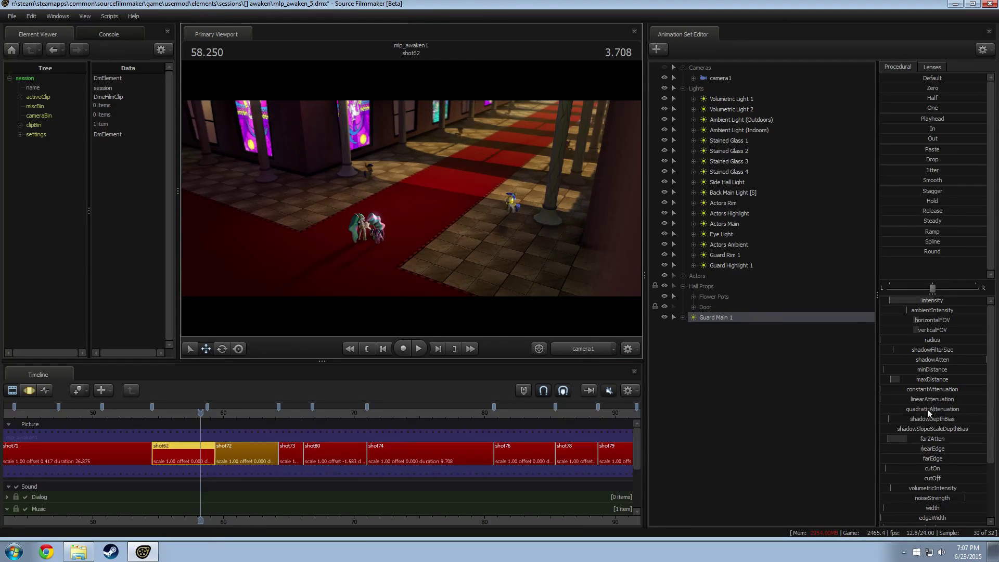
pyautogui.press('F3')
# Tint Guard Main 1 warm by reducing color_green to about two thirds and color_blue to a small fraction.
pyautogui.scroll(-3, 967, 482)
pyautogui.click(915, 481)
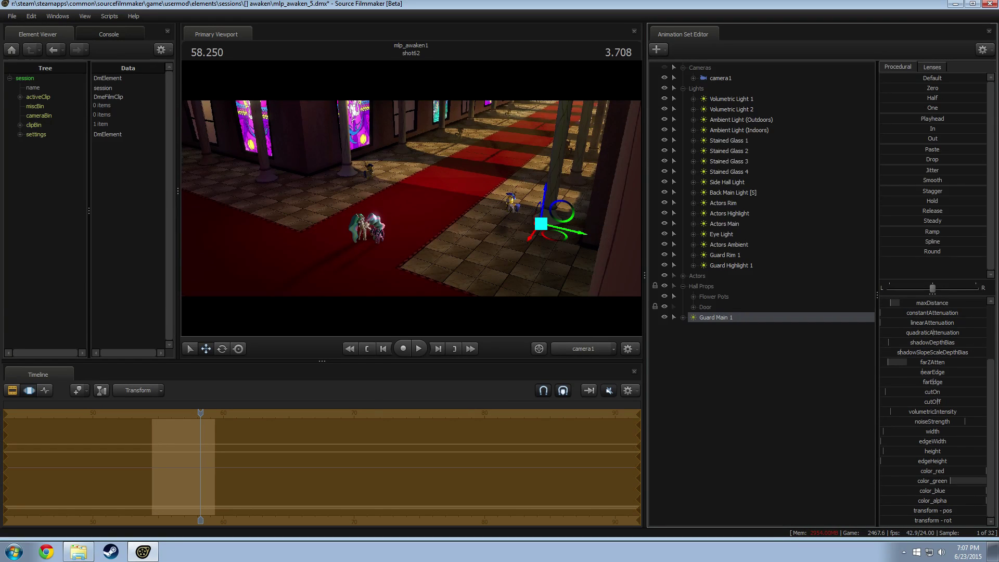
pyautogui.click(966, 491)
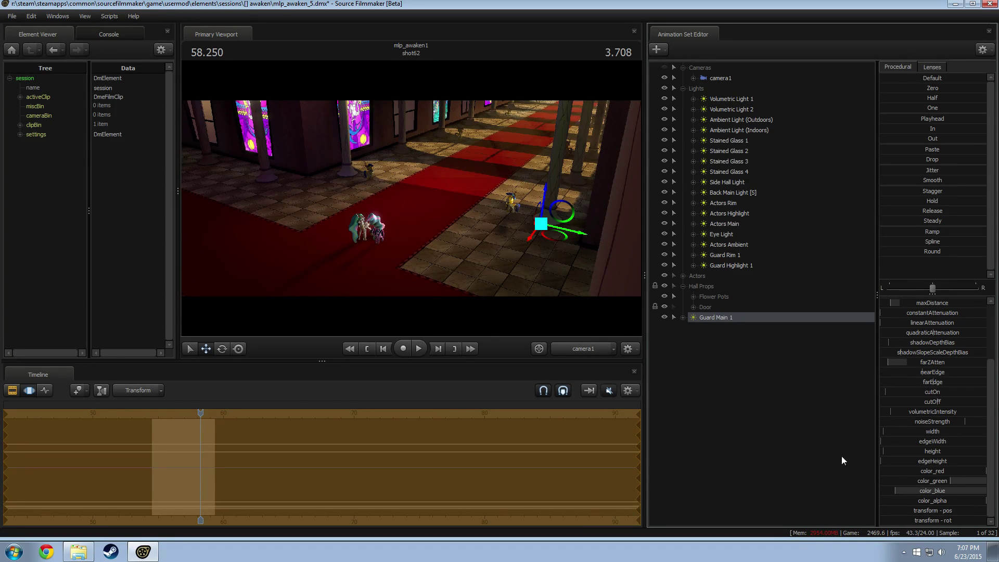
# Examine the colour channels of Guard Main 1, select Guard Rim 1, and check the guard's lighting in camera1.
pyautogui.click(683, 317)
pyautogui.click(694, 328)
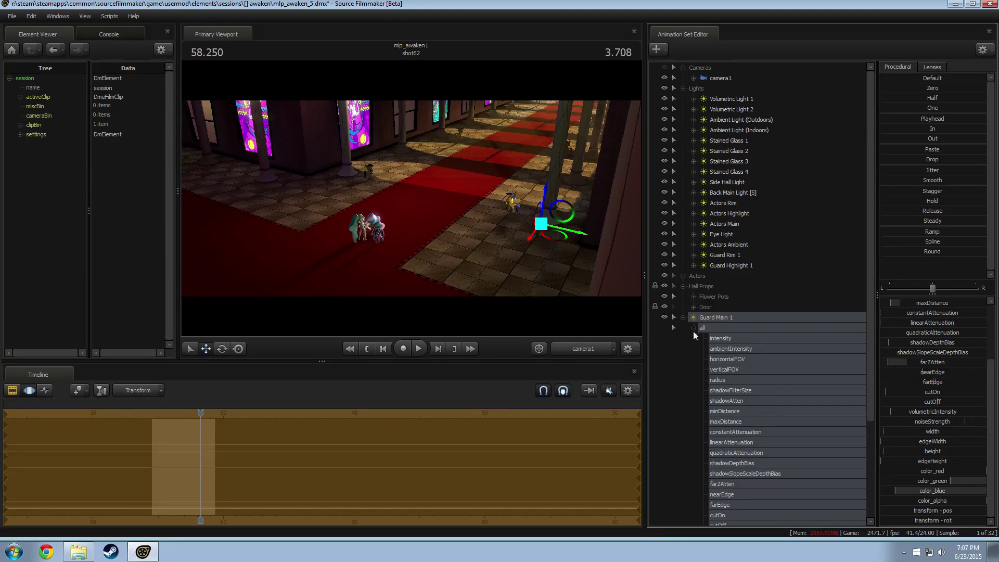
pyautogui.scroll(-4, 741, 443)
pyautogui.moveTo(733, 474); pyautogui.dragTo(664, 493)
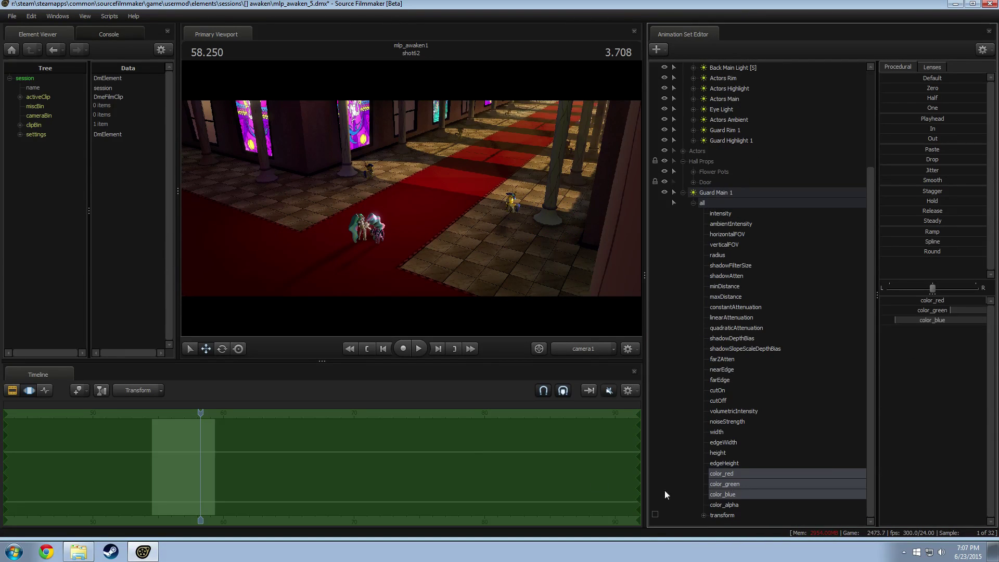
pyautogui.click(733, 133)
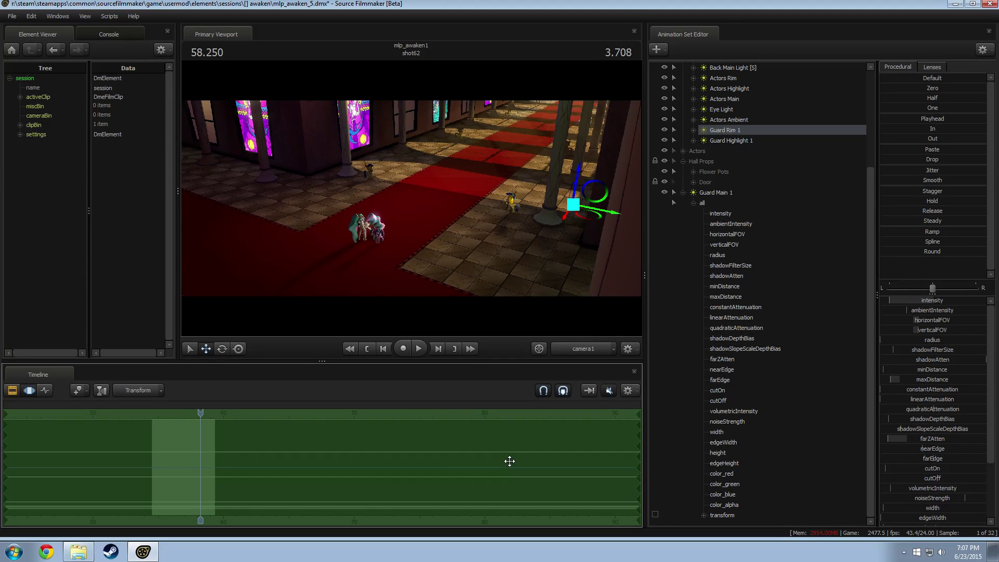
pyautogui.press('F2')
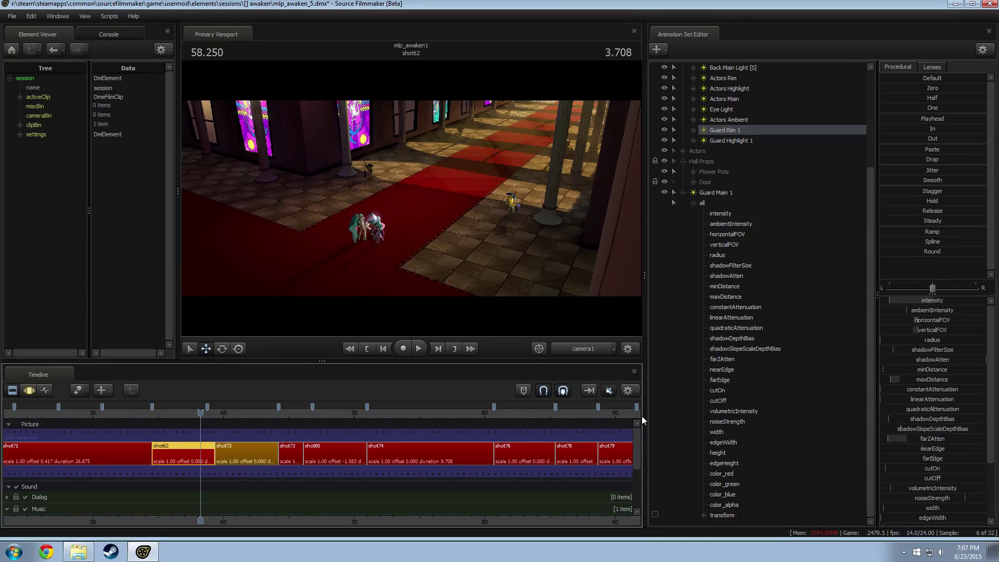
pyautogui.press('F3')
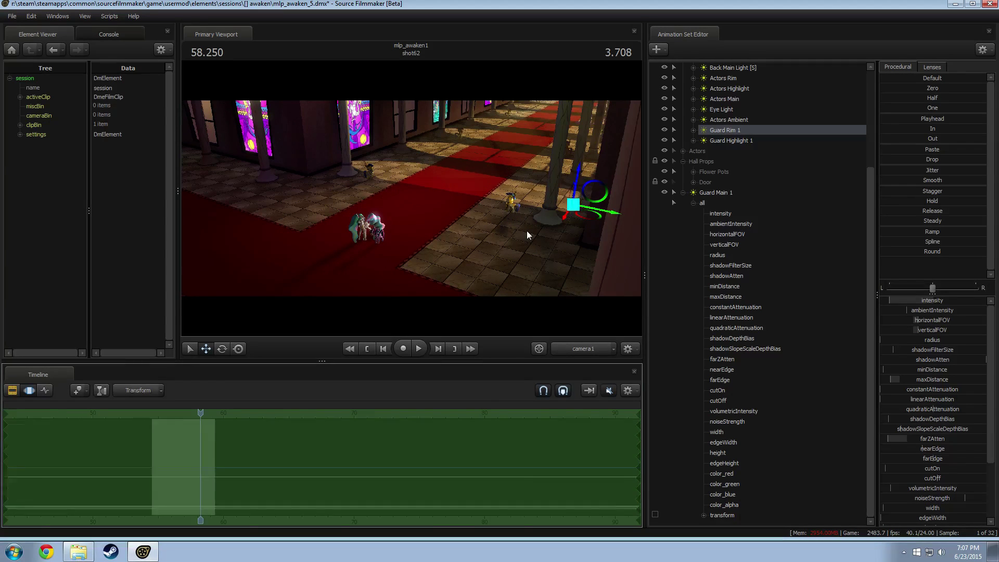
pyautogui.press('F2')
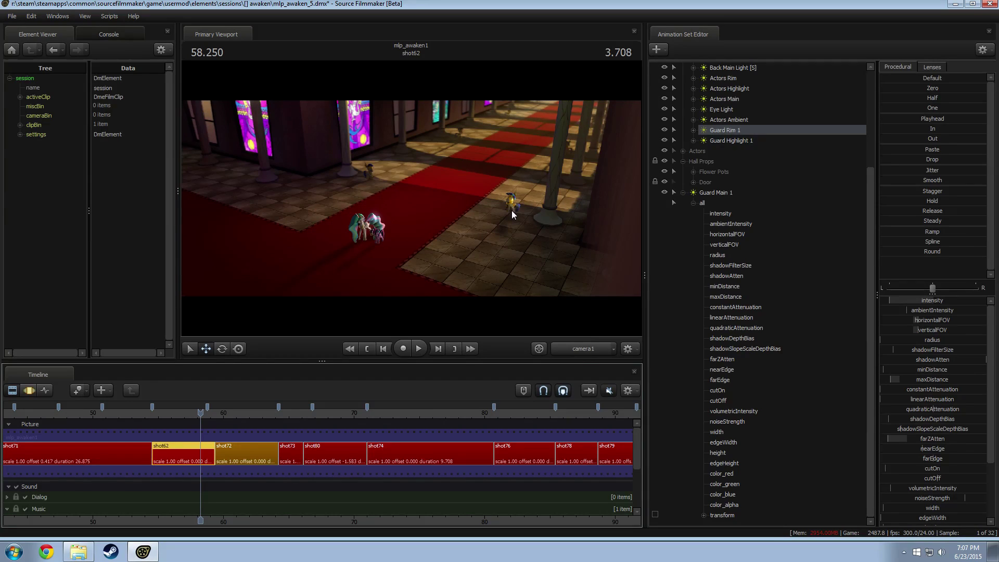
# Shift Guard Main 1 slightly while looking through it at the guard, and return to camera1.
pyautogui.click(701, 203)
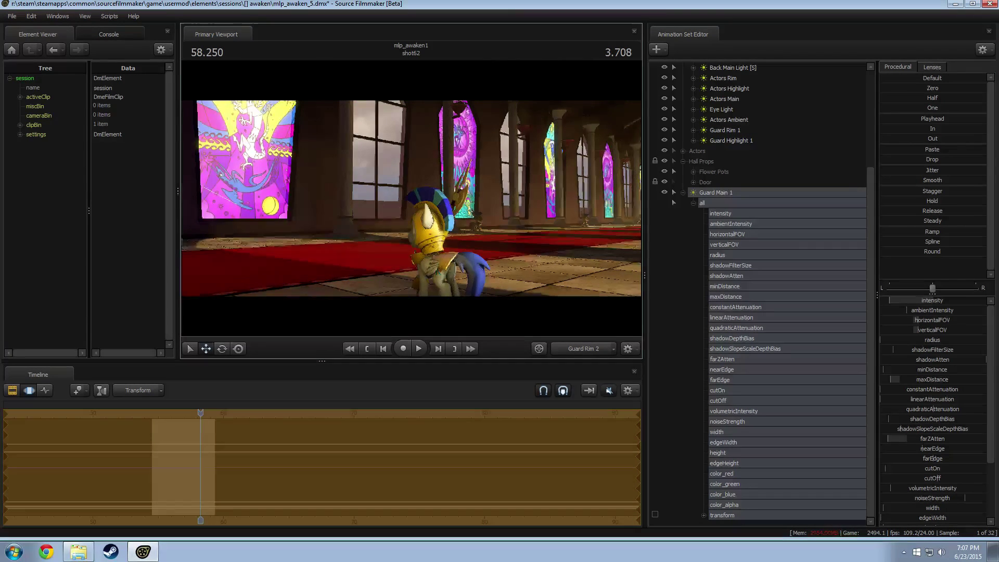
pyautogui.moveTo(411, 198); pyautogui.dragTo(362, 197)
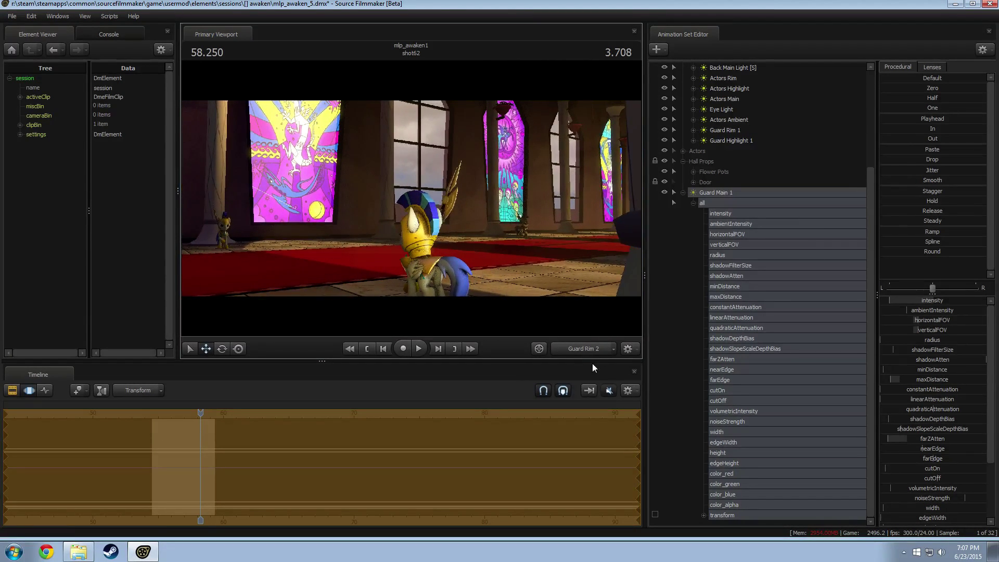
pyautogui.press('F1')
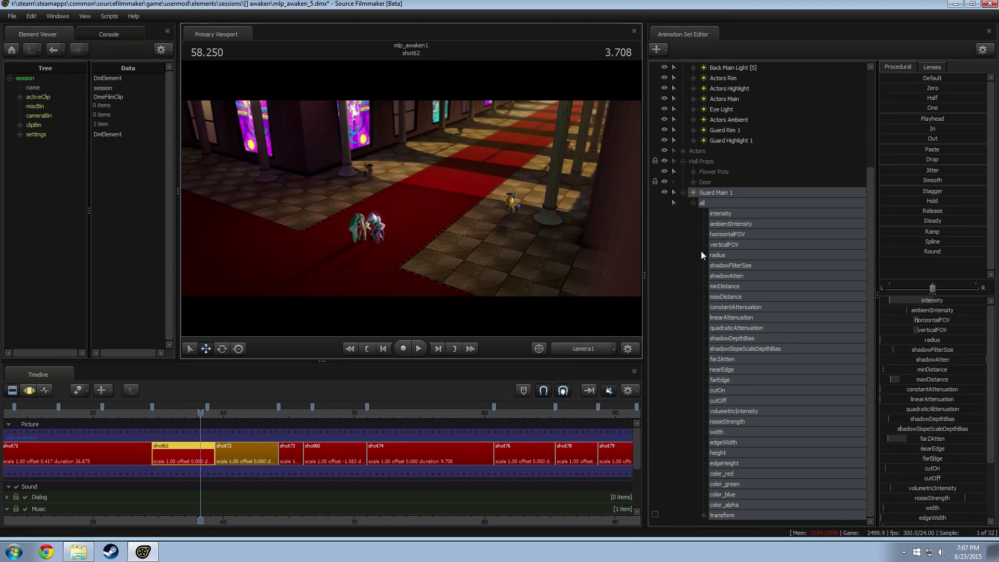
# Move Guard Main 1 into the Lights group and duplicate the guard's rim, highlight and main lights.
pyautogui.click(683, 193)
pyautogui.moveTo(725, 315); pyautogui.dragTo(733, 270)
pyautogui.keyDown('shift'); pyautogui.click(730, 258); pyautogui.keyUp('shift')
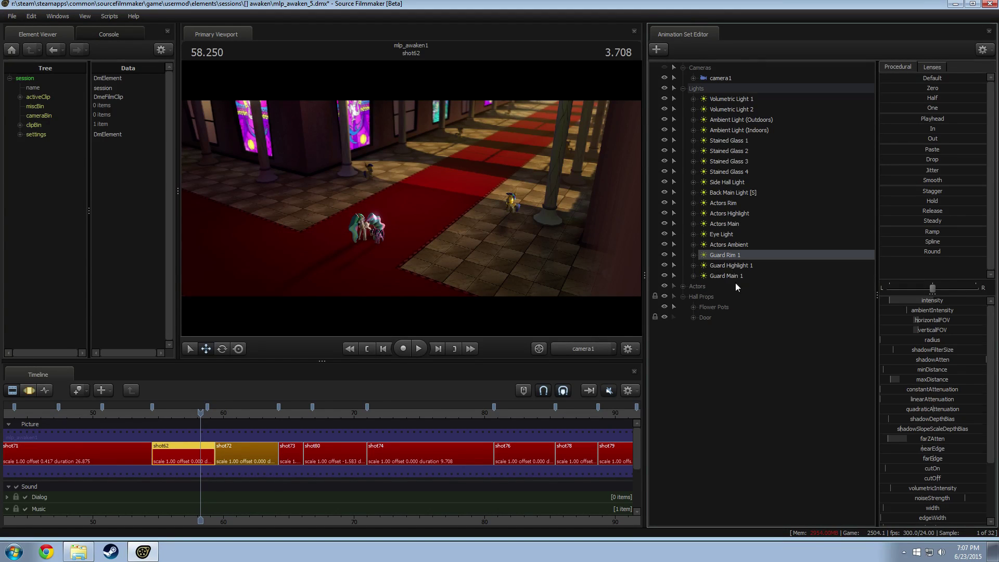
pyautogui.rightClick(737, 277)
pyautogui.rightClick(735, 373)
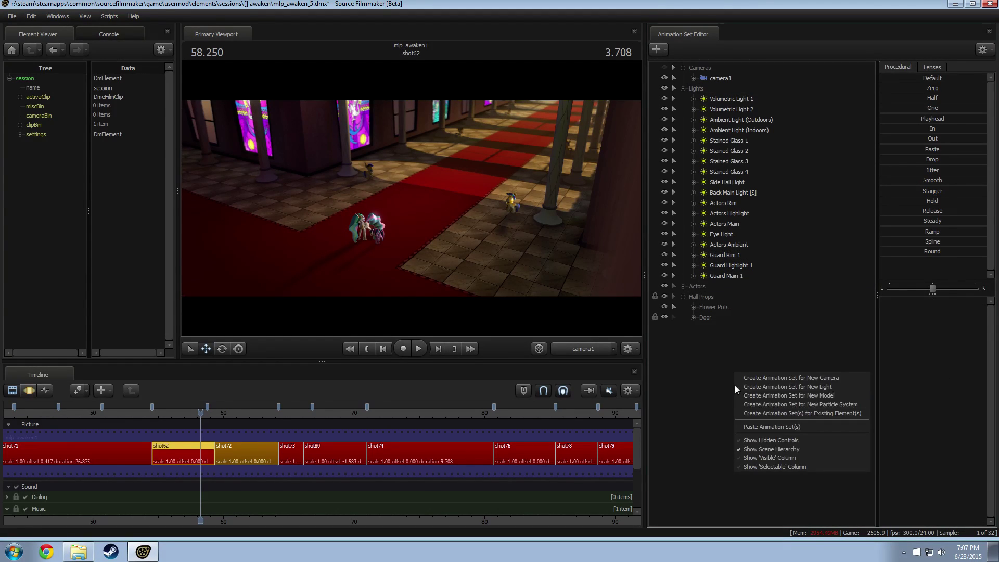
pyautogui.click(759, 428)
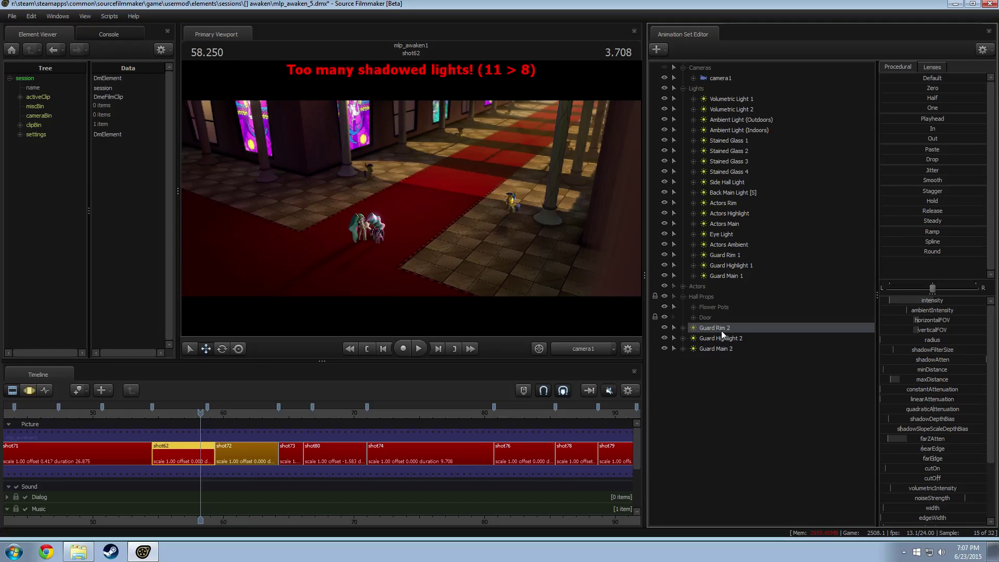
# Disable shadows on Guard Highlight 2 and Guard Main 2.
pyautogui.rightClick(720, 331)
pyautogui.rightClick(710, 338)
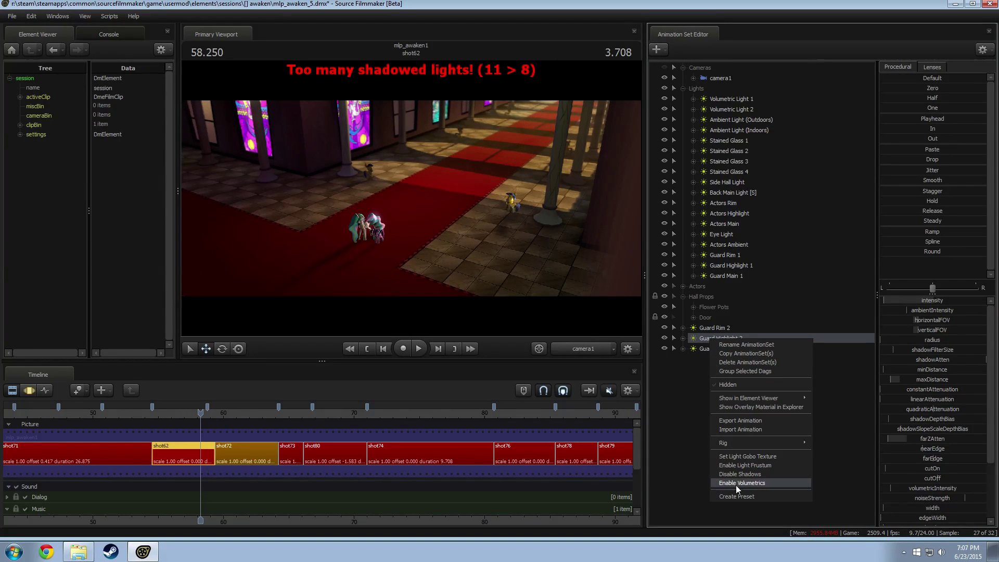
pyautogui.click(738, 475)
pyautogui.rightClick(720, 348)
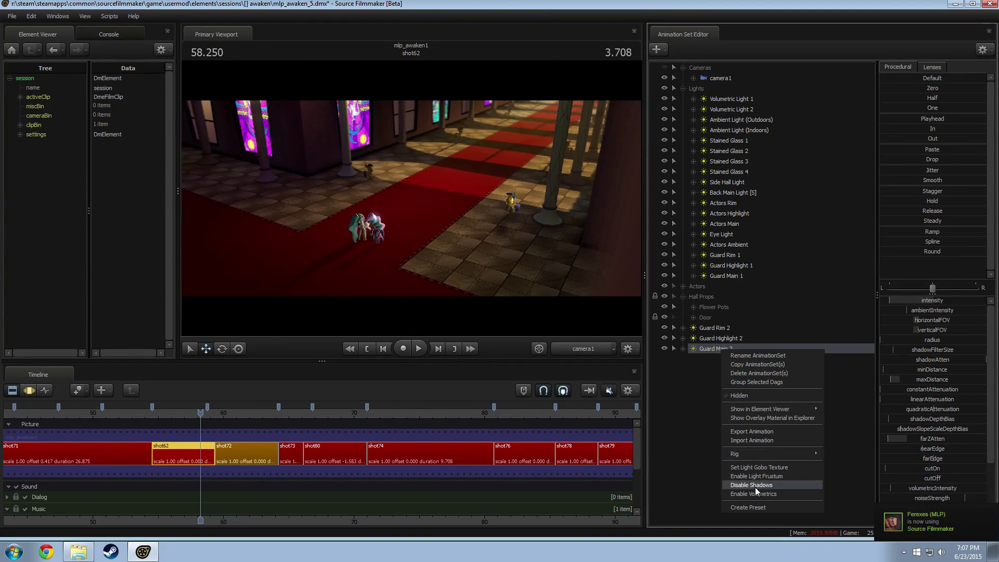
pyautogui.click(752, 484)
# Disable shadows on Guard Highlight 1 and Guard Main 1.
pyautogui.click(201, 412)
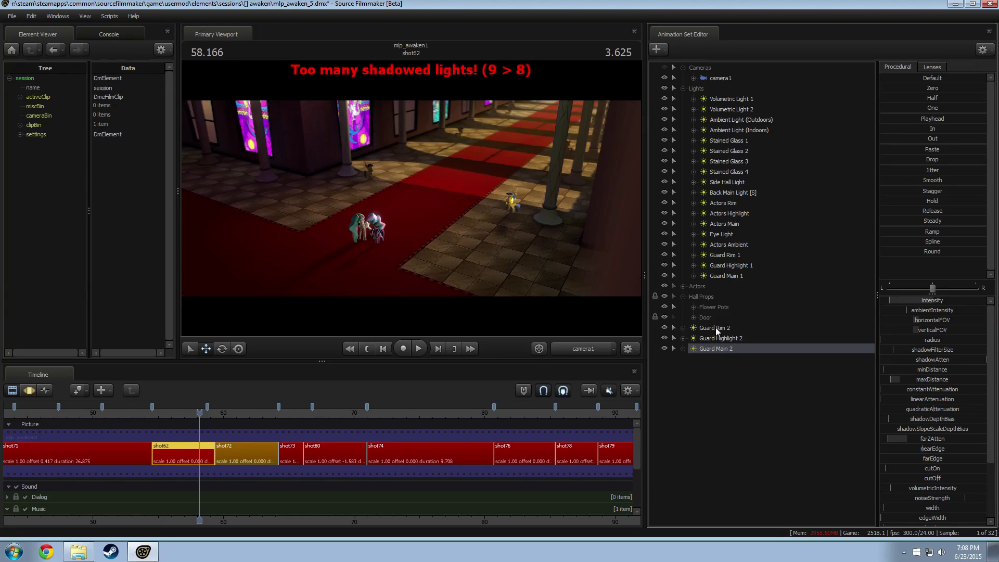
pyautogui.click(729, 266)
pyautogui.rightClick(729, 265)
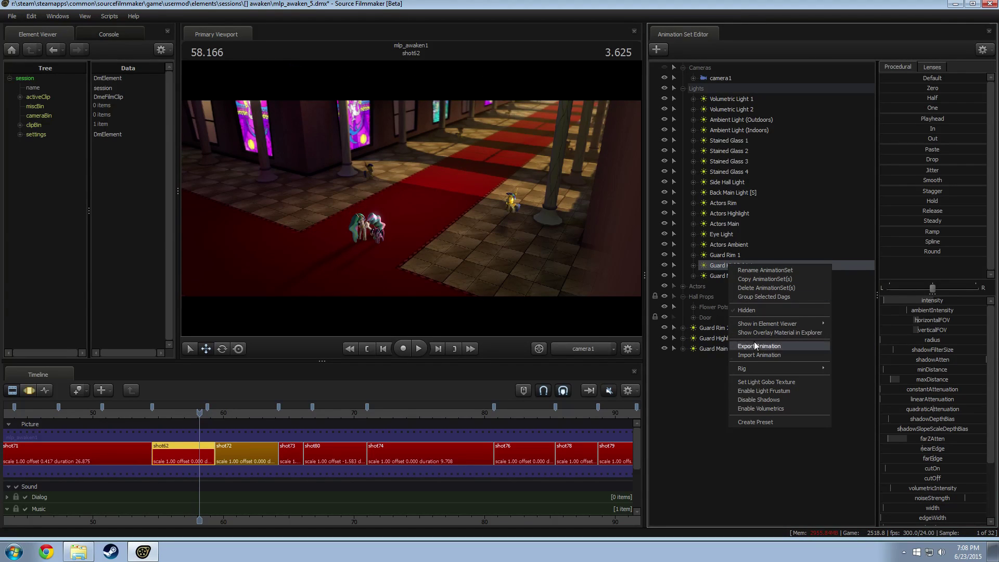
pyautogui.click(758, 399)
pyautogui.rightClick(734, 276)
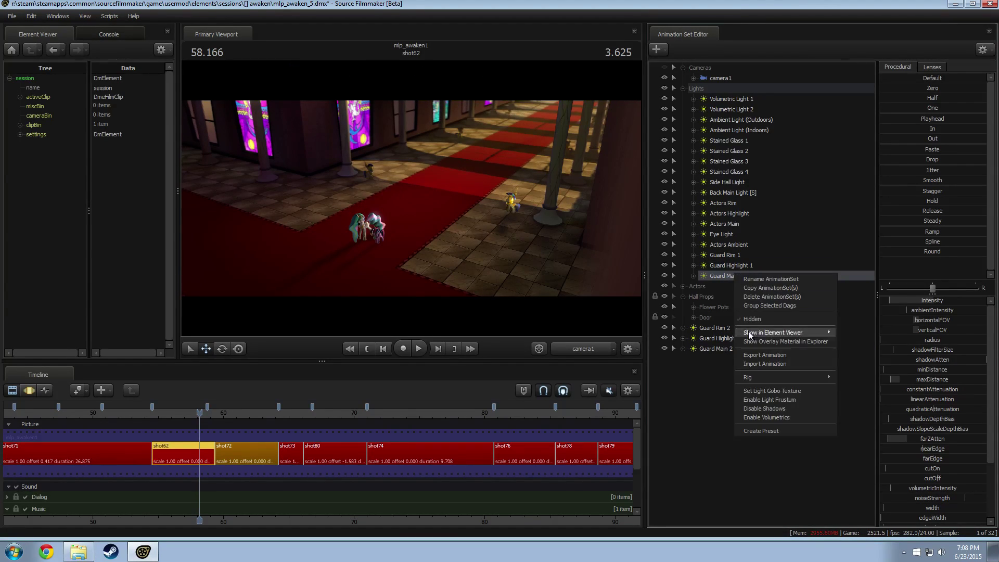
pyautogui.click(764, 409)
# Hide Guard Main 2, Guard Highlight 2 and Guard Rim 2, and check the render with the playhead at 58.250.
pyautogui.click(664, 349)
pyautogui.click(665, 339)
pyautogui.click(664, 328)
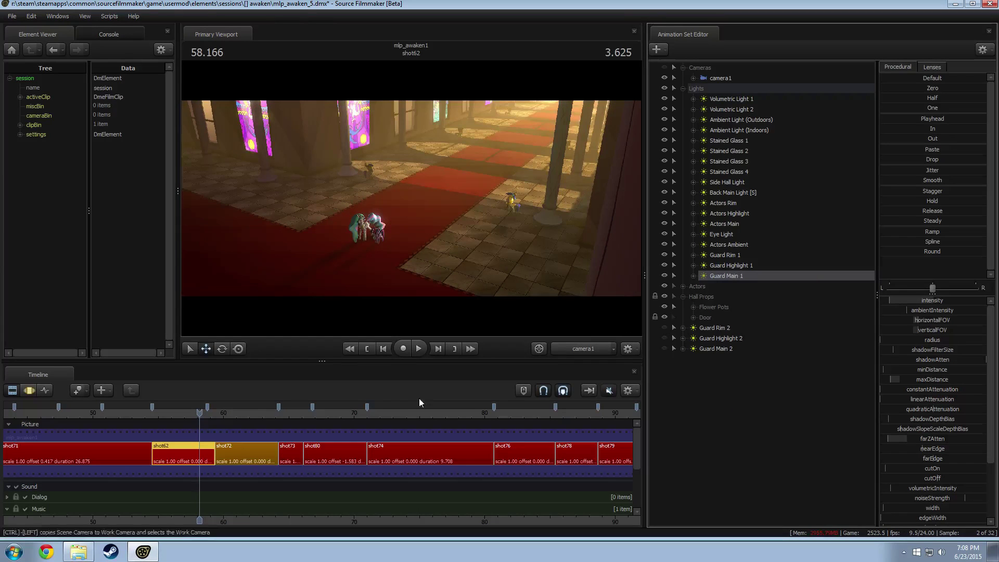
pyautogui.moveTo(199, 412); pyautogui.dragTo(200, 412)
pyautogui.press('F3')
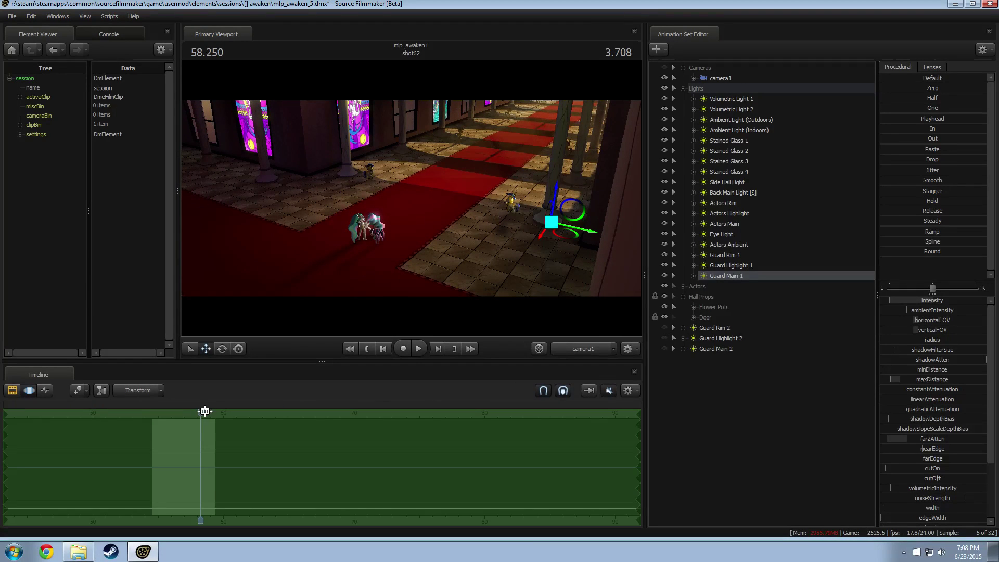
pyautogui.press('F2')
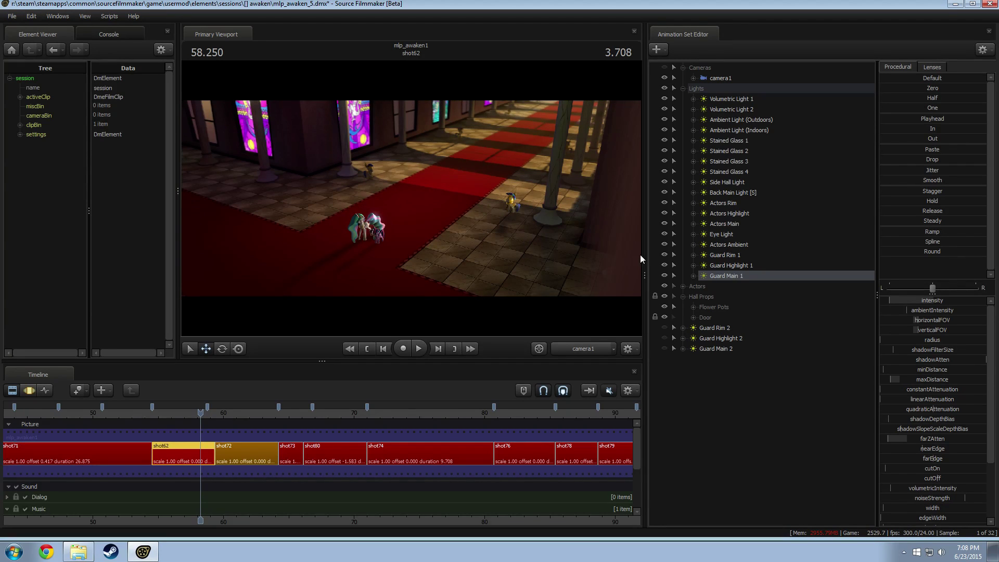
pyautogui.press('F3')
# Select Guard Rim 2, Guard Highlight 2 and Guard Main 2 together and make all three visible again.
pyautogui.click(723, 348)
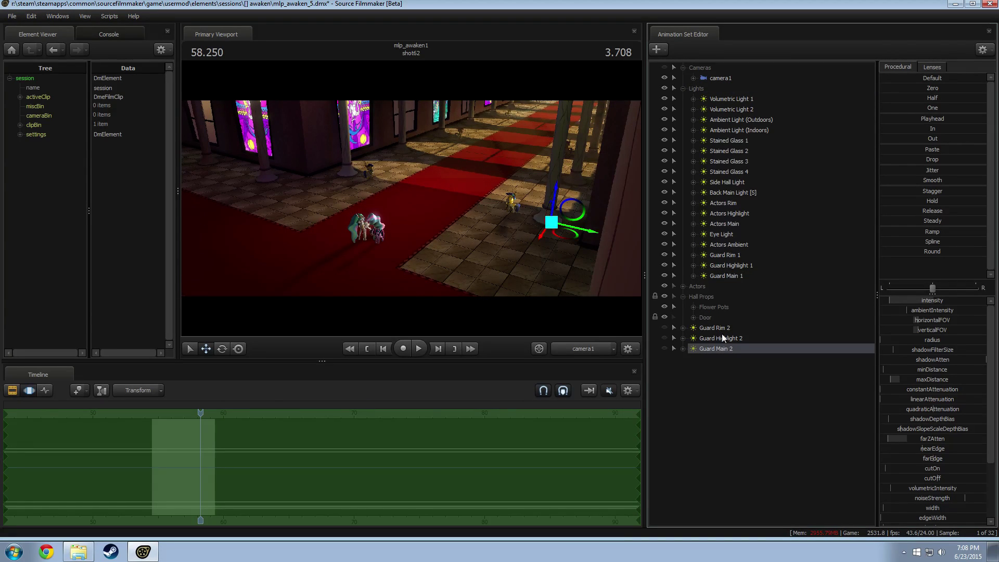
pyautogui.keyDown('shift'); pyautogui.click(722, 328); pyautogui.keyUp('shift')
pyautogui.click(664, 339)
pyautogui.click(664, 349)
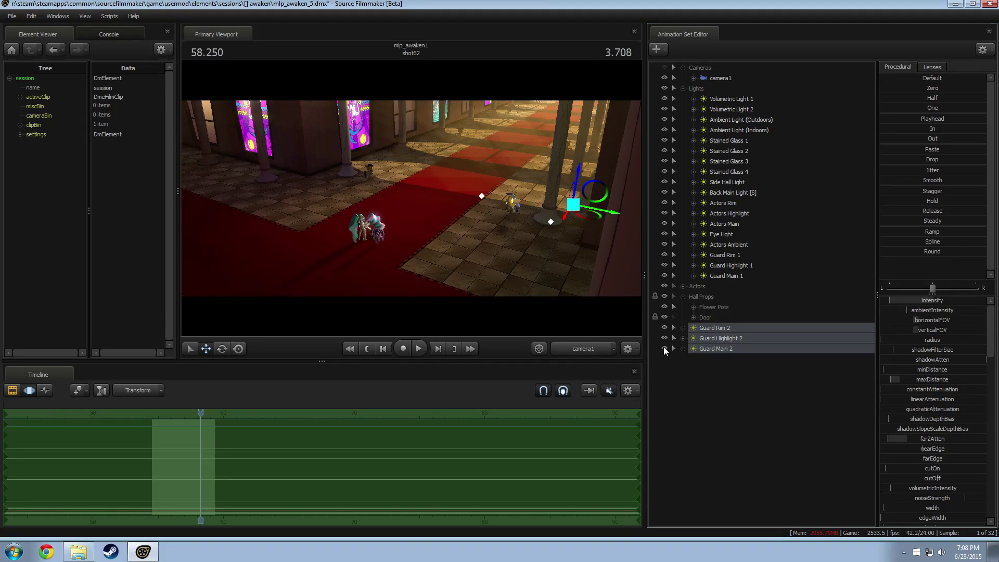
pyautogui.click(664, 328)
pyautogui.click(591, 347)
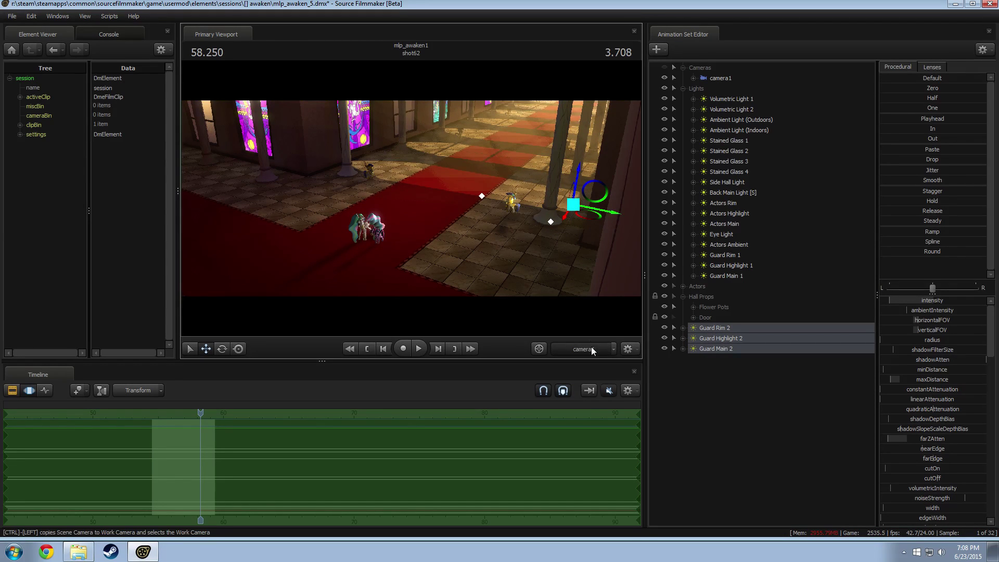
# Move Guard Rim 2, Guard Highlight 2 and Guard Main 2 together along the hall to the next guard beside the carpet.
pyautogui.moveTo(469, 234); pyautogui.dragTo(500, 208)
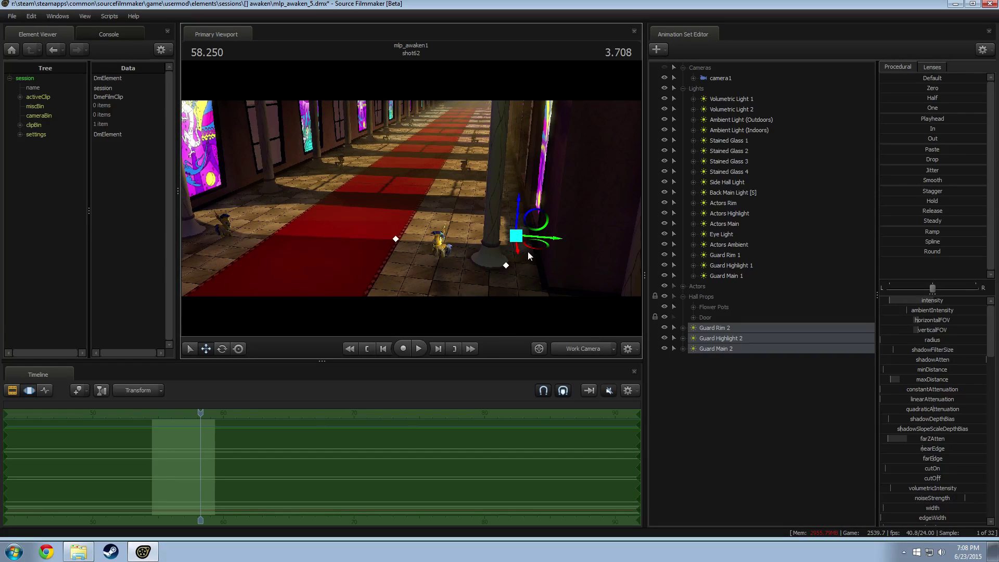
pyautogui.moveTo(516, 249); pyautogui.dragTo(520, 173)
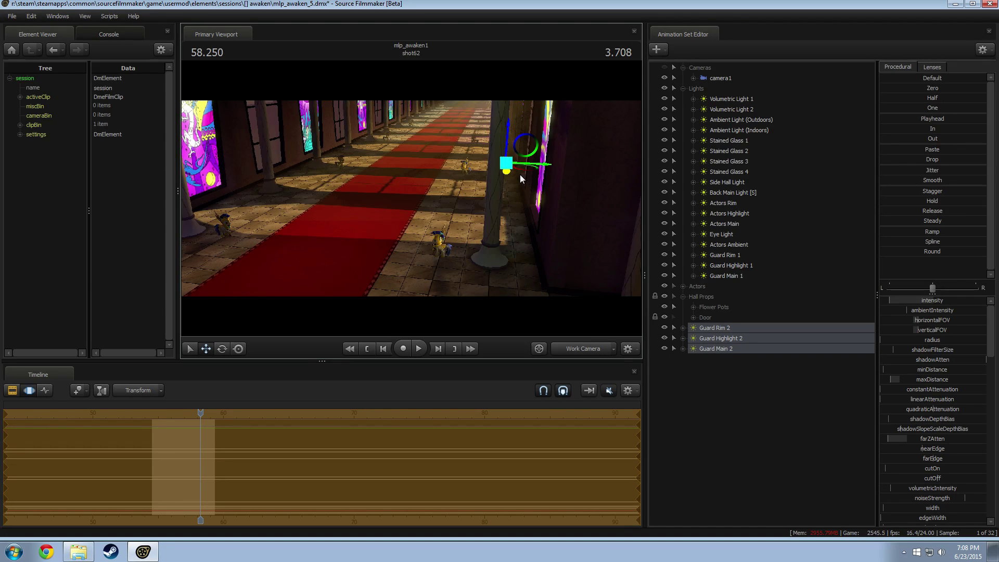
pyautogui.click(593, 349)
pyautogui.press('F3')
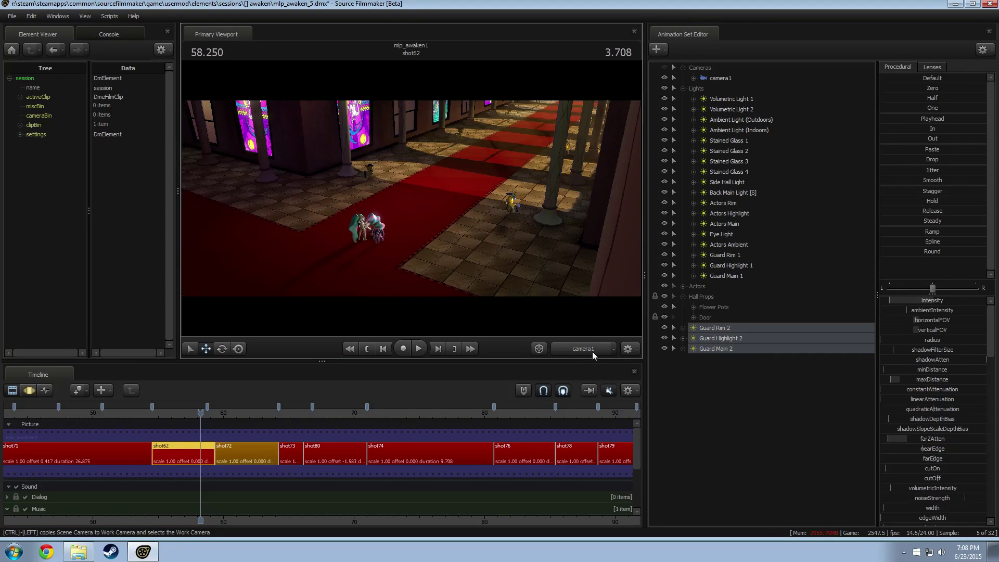
# Look through Guard Rim 2 and Guard Main 2 to check how they are aimed at the guard.
pyautogui.doubleClick(717, 329)
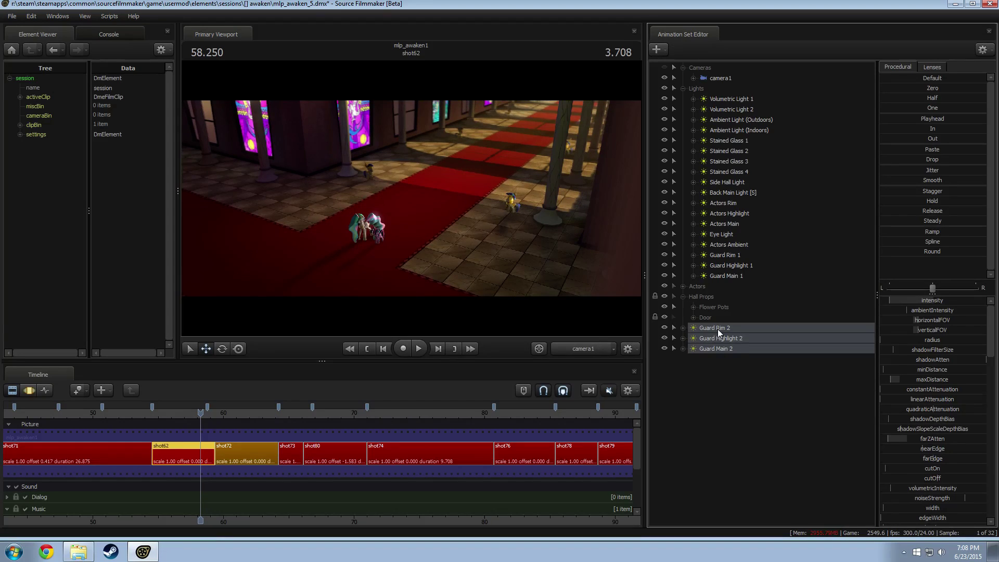
pyautogui.click(707, 348)
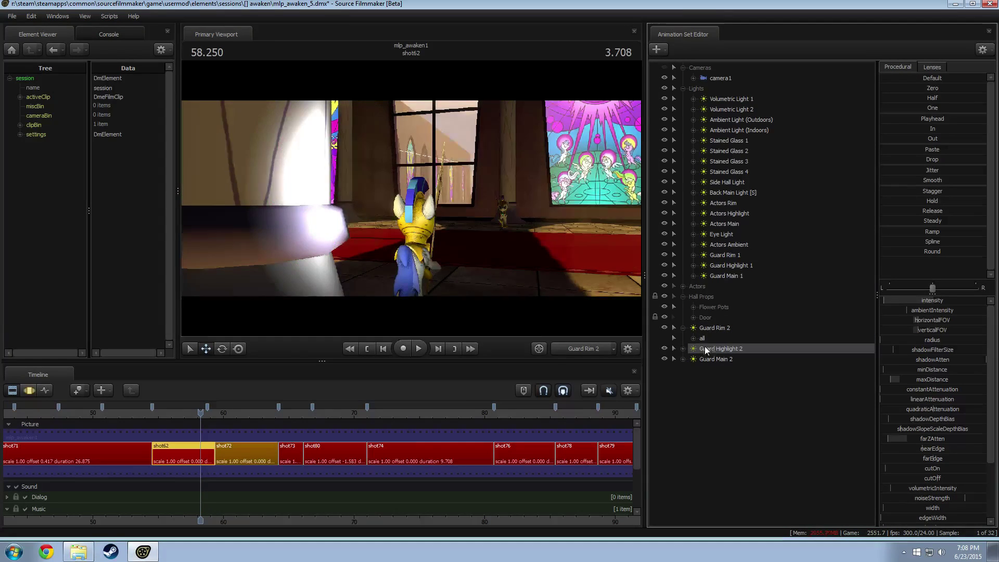
pyautogui.click(735, 360)
pyautogui.click(584, 349)
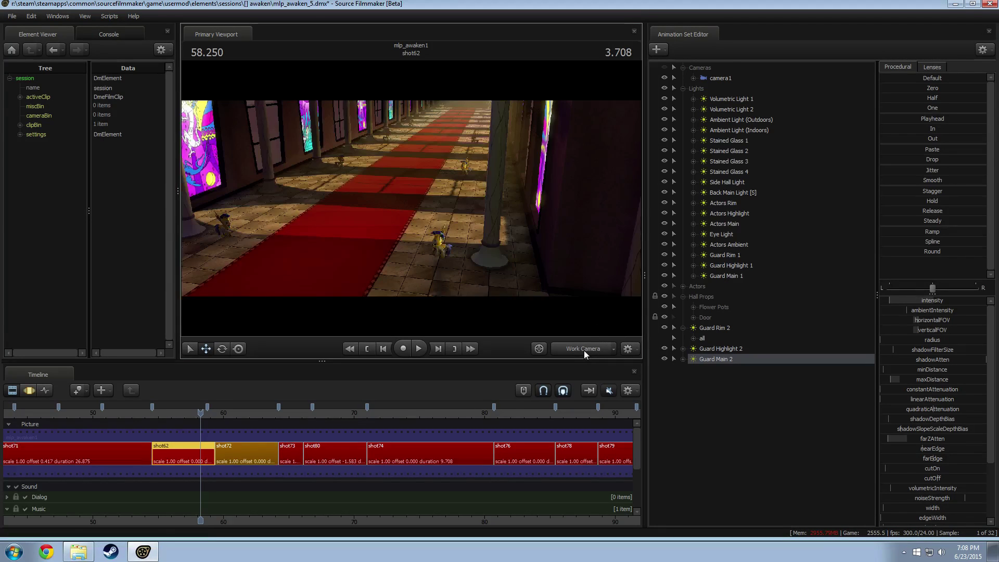
pyautogui.click(723, 348)
pyautogui.click(716, 358)
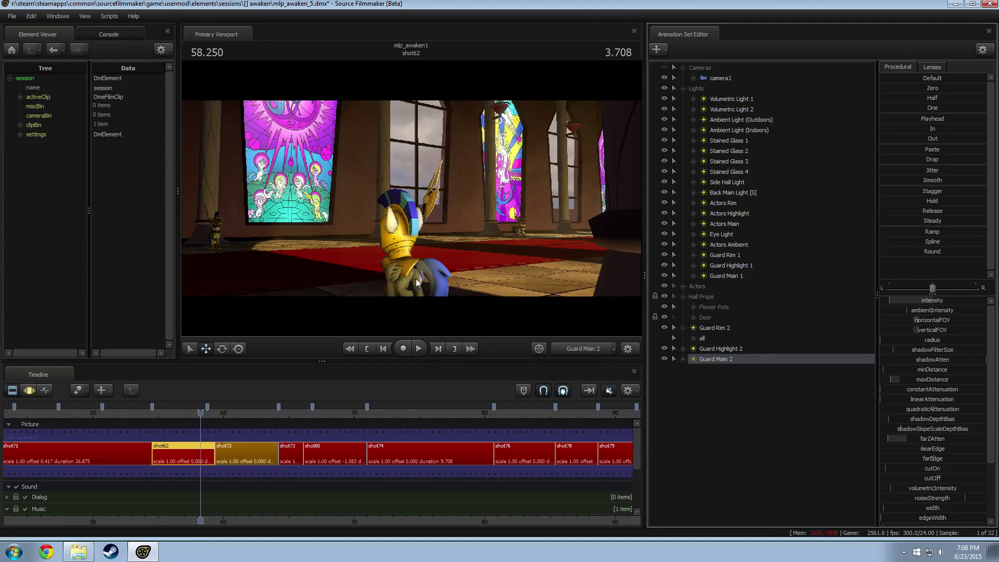
pyautogui.click(586, 350)
# Reselect Guard Rim 2, Guard Highlight 2 and Guard Main 2 and check their placement from the work camera and camera1.
pyautogui.moveTo(717, 330); pyautogui.dragTo(719, 355)
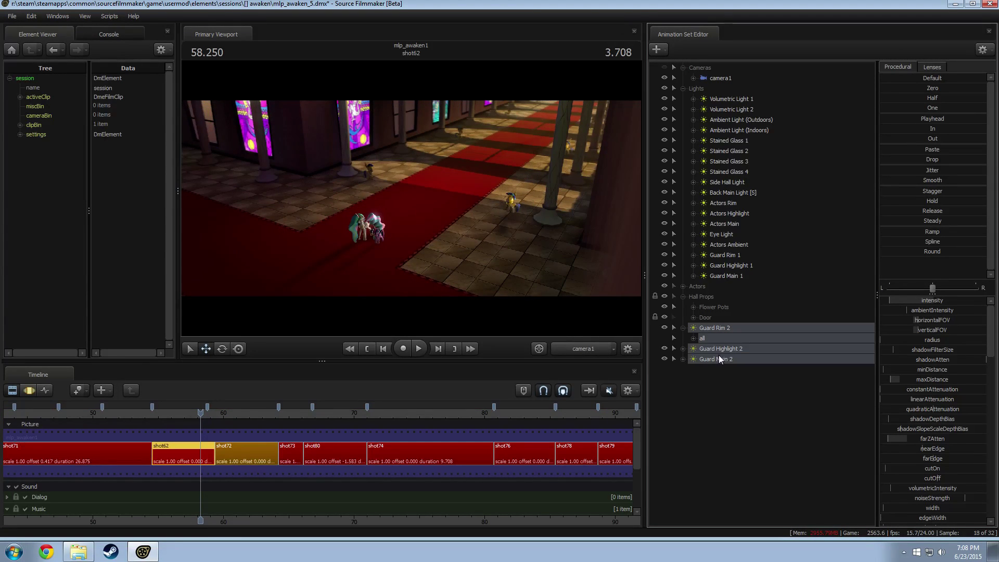
pyautogui.click(605, 158)
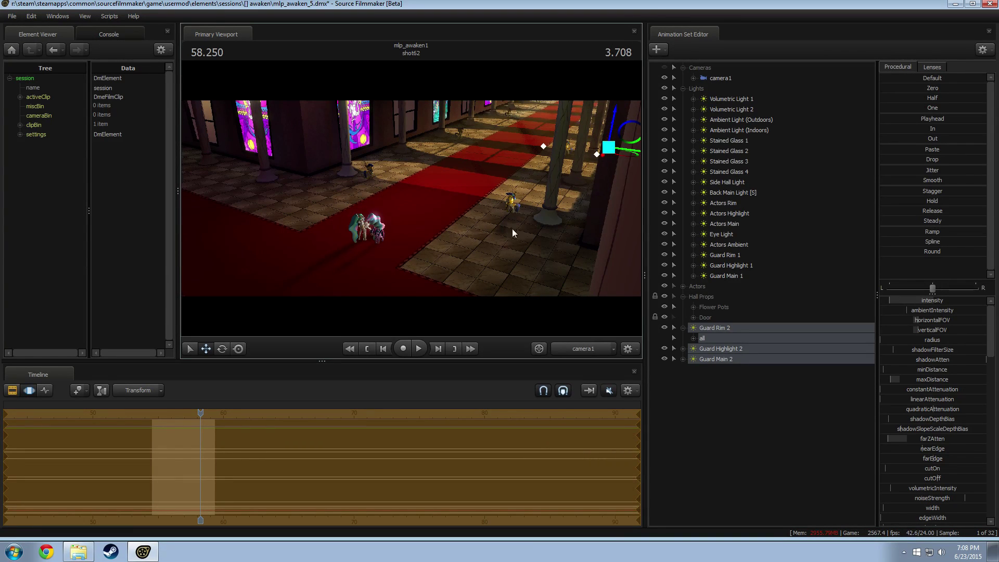
pyautogui.click(564, 350)
pyautogui.moveTo(542, 261); pyautogui.dragTo(411, 197)
pyautogui.click(595, 348)
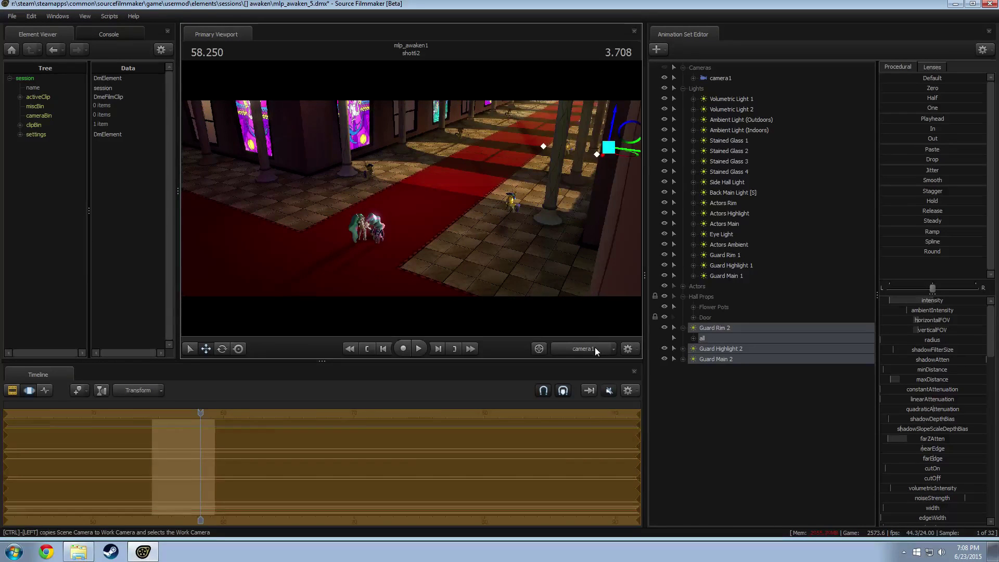
# Copy Guard Rim 2, Guard Highlight 2 and Guard Main 2 and paste them as a third set of guard lights.
pyautogui.rightClick(712, 332)
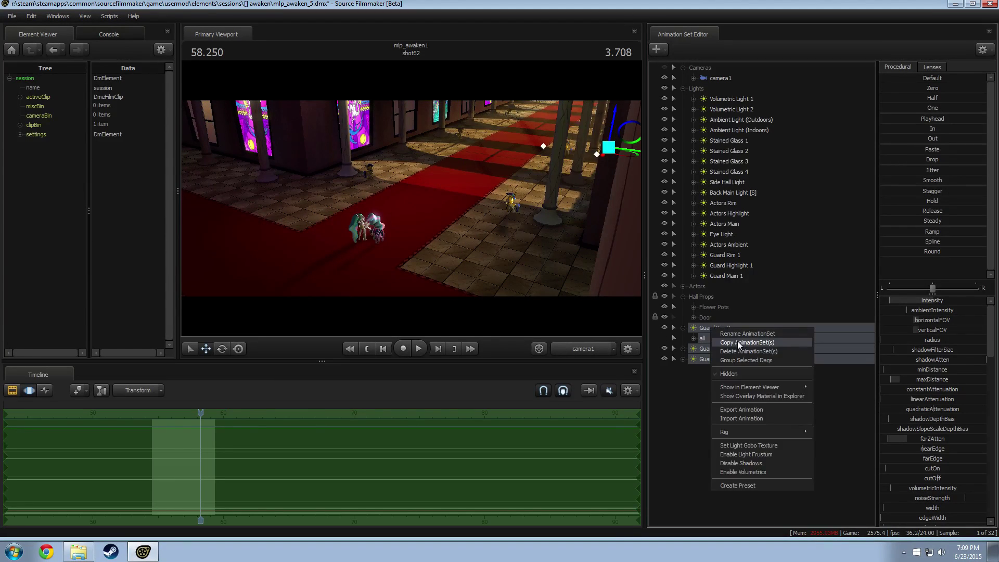
pyautogui.click(679, 328)
pyautogui.click(679, 327)
pyautogui.rightClick(721, 336)
pyautogui.click(731, 350)
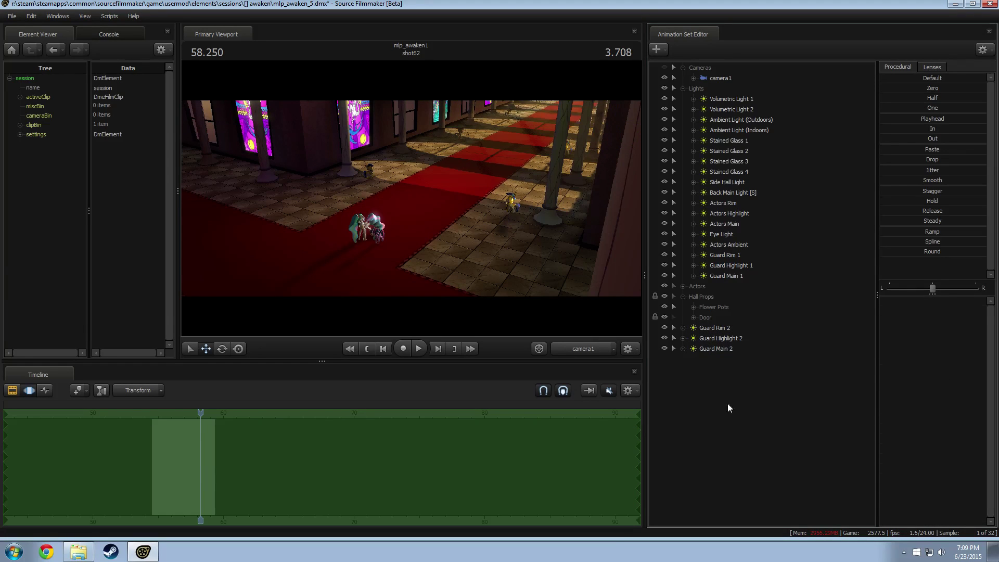
pyautogui.rightClick(713, 392)
pyautogui.click(745, 447)
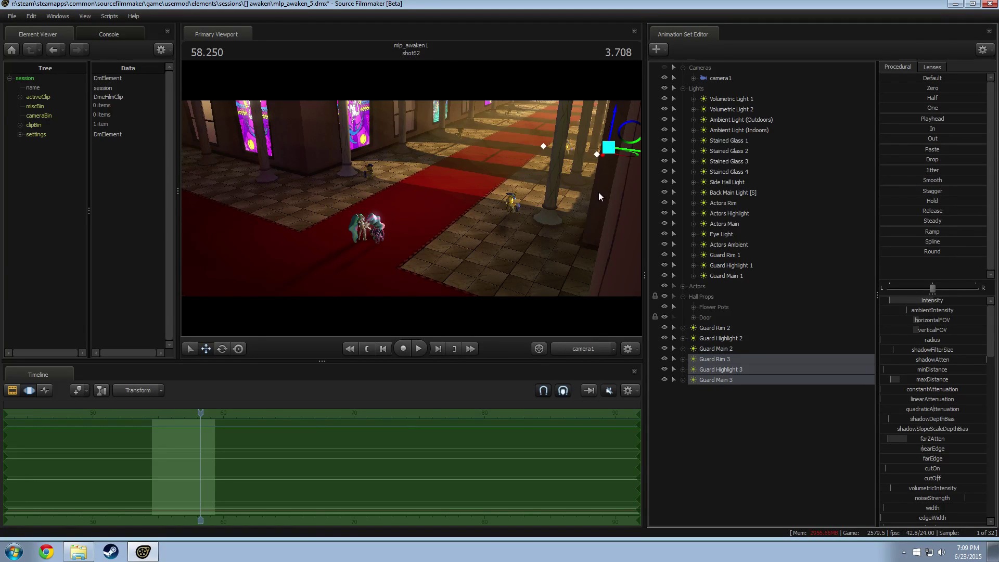
# Move Guard Rim 3, Guard Highlight 3 and Guard Main 3 together to the following guard farther down the hall.
pyautogui.click(586, 349)
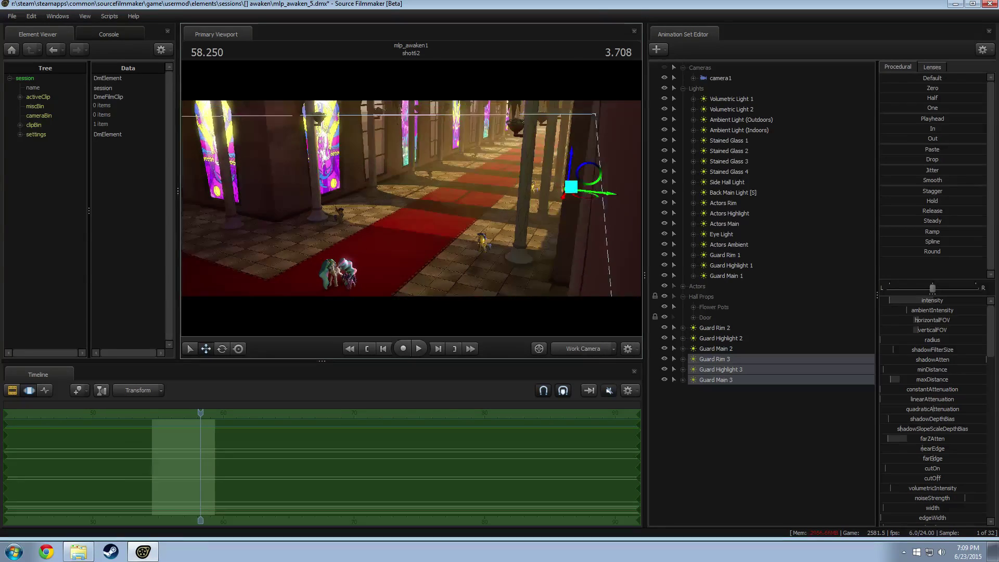
pyautogui.press('w')
pyautogui.moveTo(427, 223); pyautogui.dragTo(470, 192)
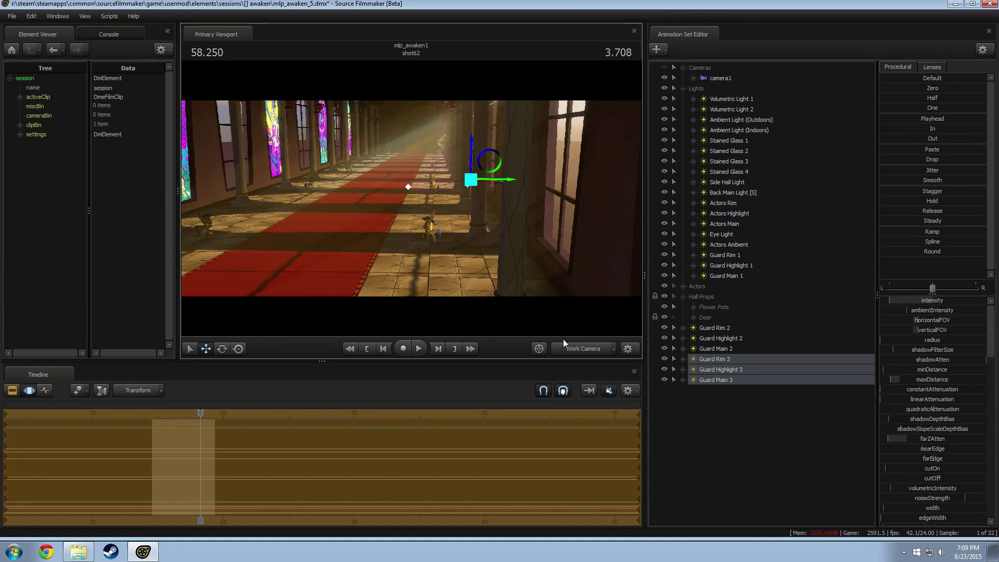
# Play back shot62 through camera1 to review the guard lighting, replaying from 57.166.
pyautogui.click(573, 349)
pyautogui.press('F2')
pyautogui.press('space')
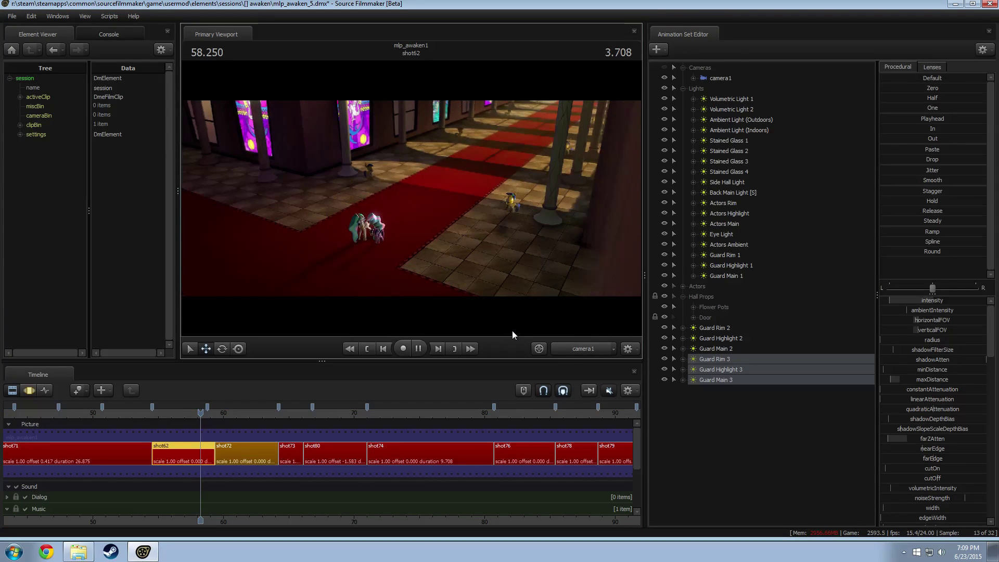
pyautogui.press('space')
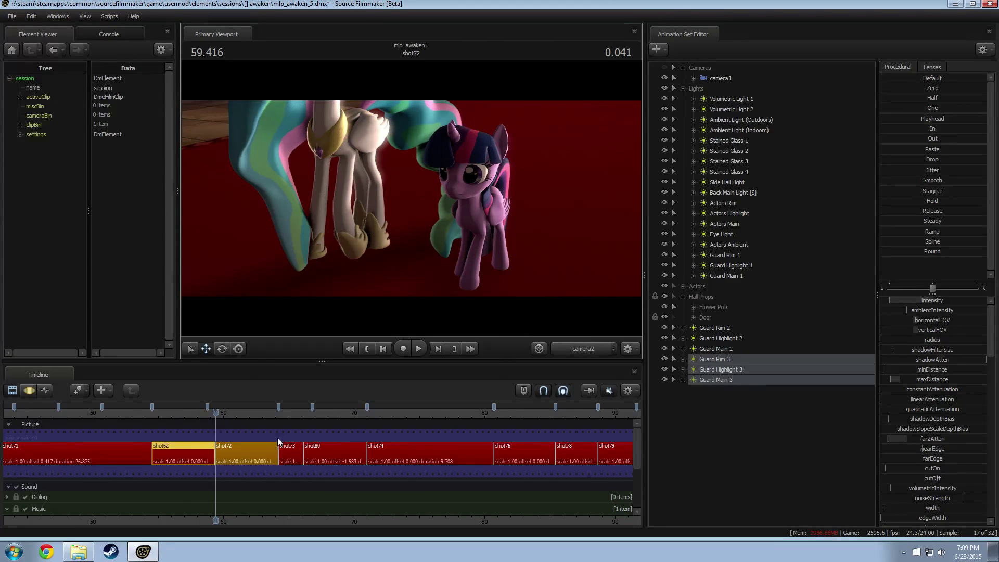
pyautogui.moveTo(215, 414); pyautogui.dragTo(185, 414)
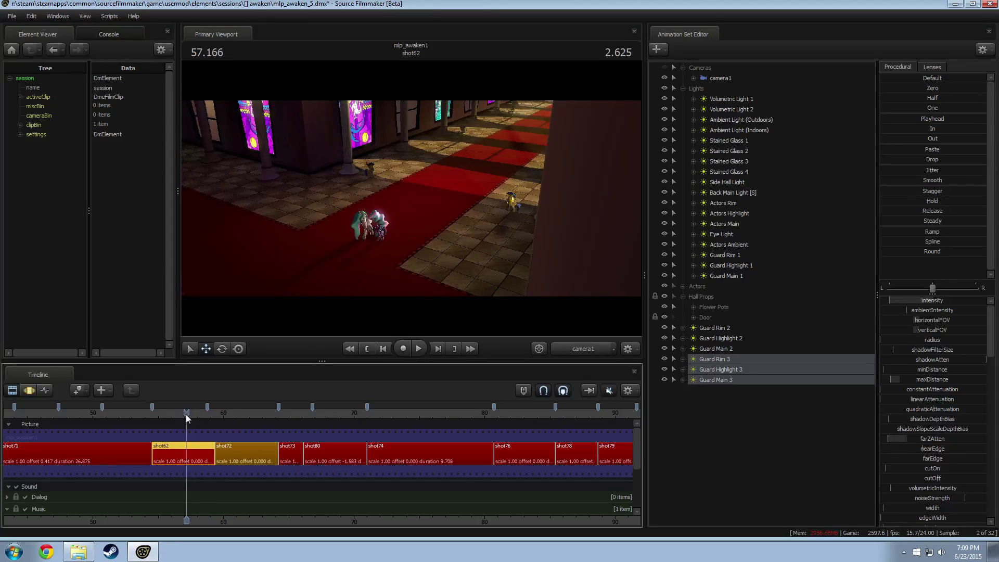
pyautogui.press('space')
pyautogui.press('space')
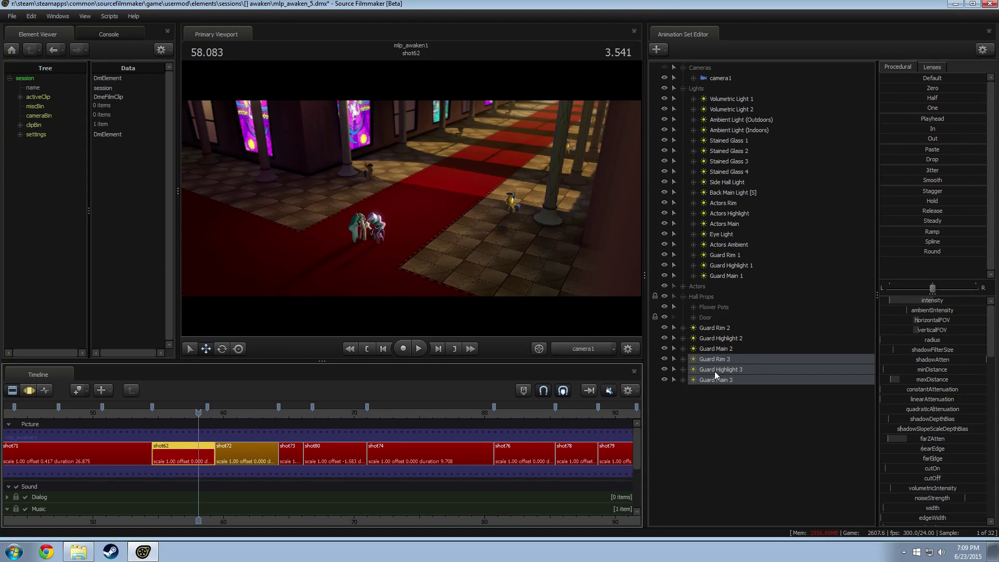
# Select all six lights of the second and third guard sets and move them into the Lights group.
pyautogui.keyDown('shift'); pyautogui.click(717, 330); pyautogui.keyUp('shift')
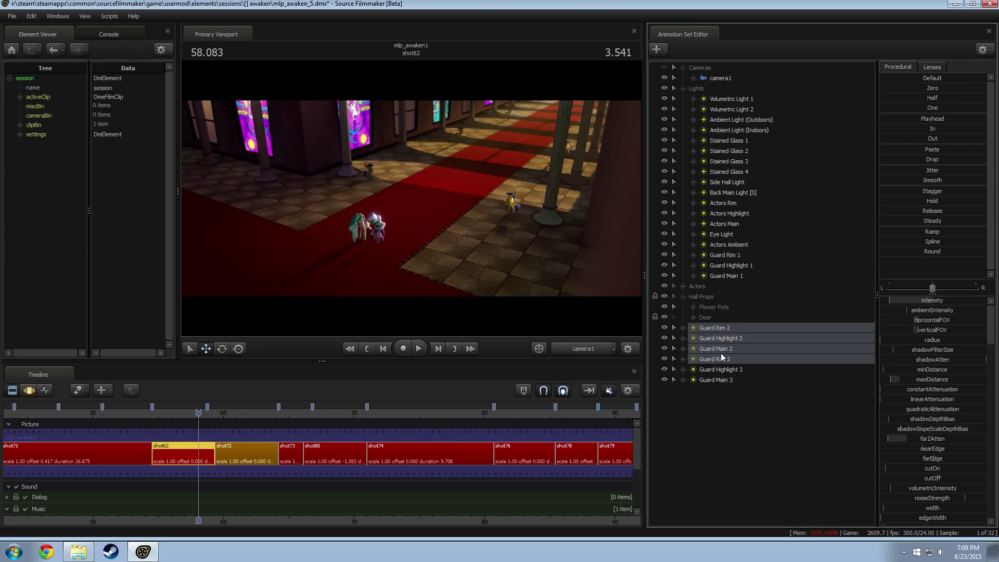
pyautogui.click(719, 380)
pyautogui.keyDown('shift'); pyautogui.click(712, 329); pyautogui.keyUp('shift')
pyautogui.moveTo(726, 342); pyautogui.dragTo(734, 284)
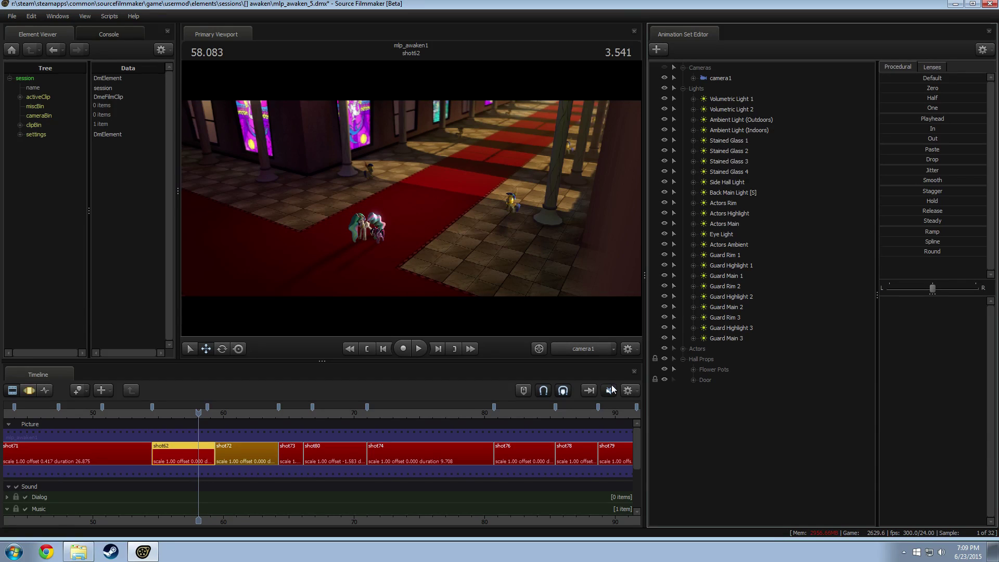
# Delete the Door group's Element Door, Element Door Lock and Element Door Frame from Hall Props.
pyautogui.click(581, 347)
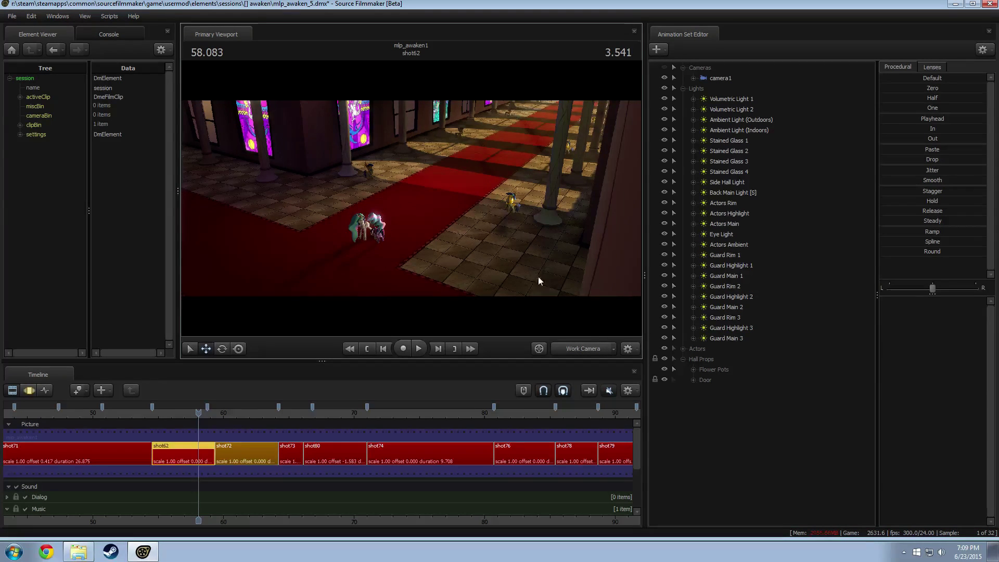
pyautogui.moveTo(538, 276); pyautogui.dragTo(445, 248)
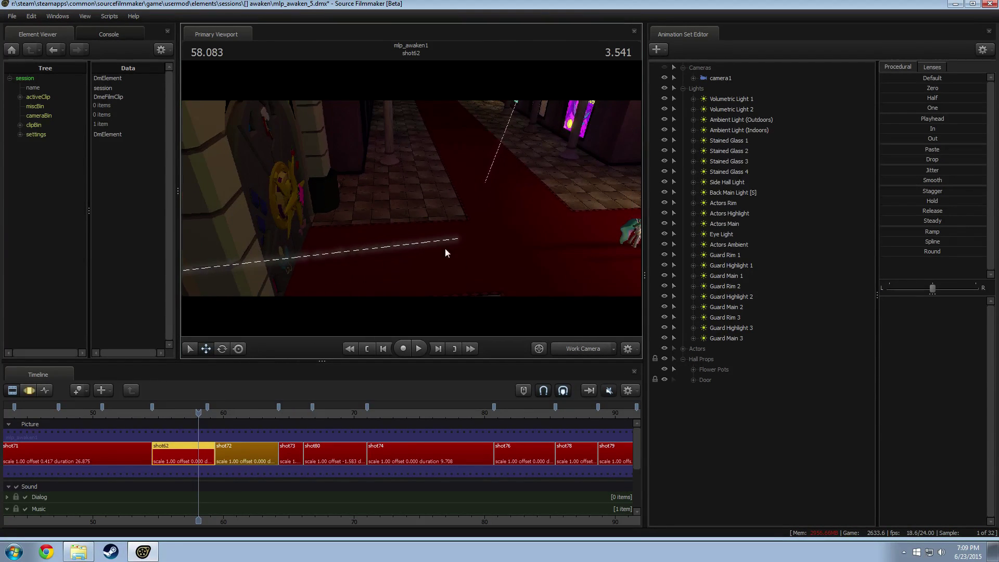
pyautogui.click(684, 88)
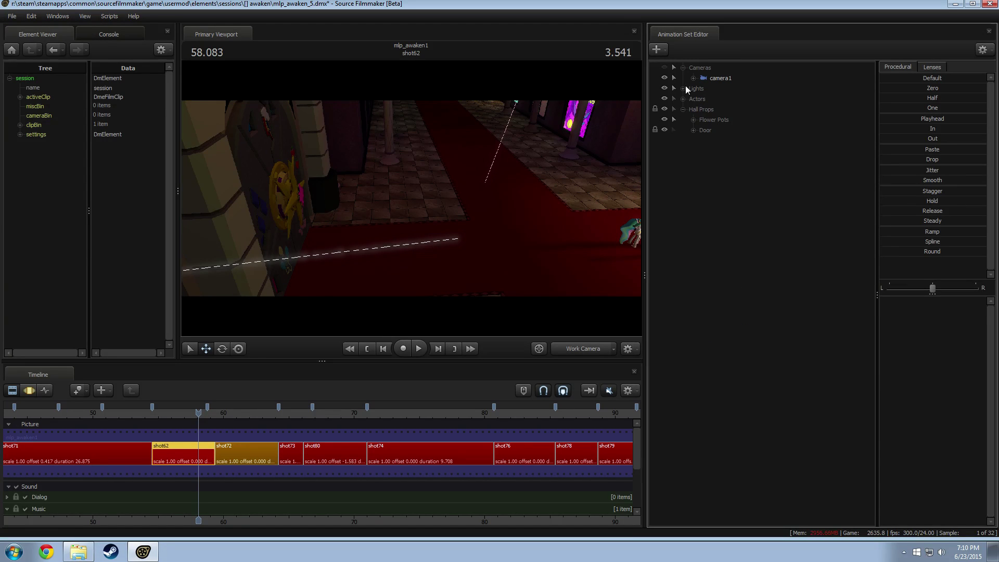
pyautogui.doubleClick(701, 131)
pyautogui.click(730, 133)
pyautogui.click(665, 130)
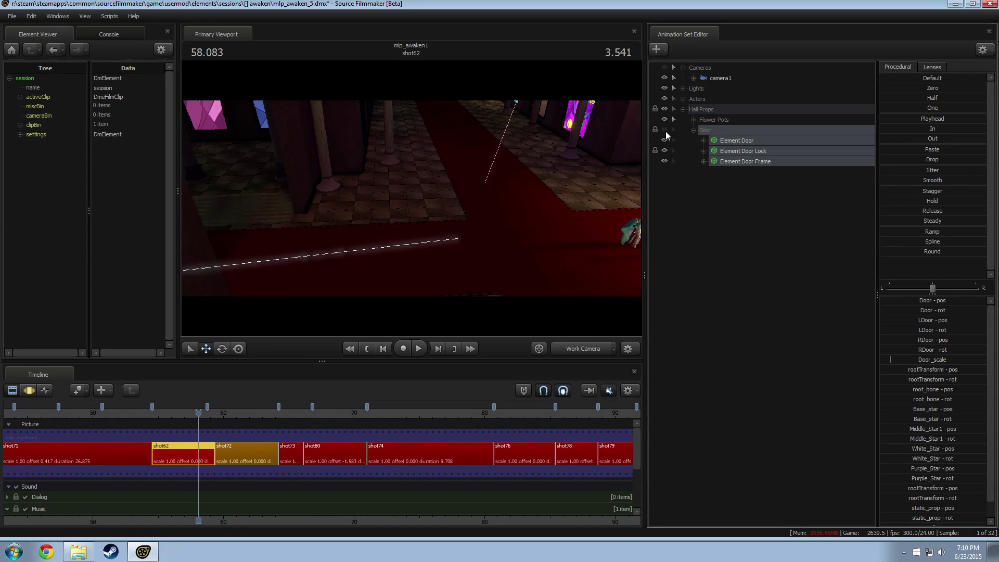
pyautogui.rightClick(738, 141)
pyautogui.click(762, 165)
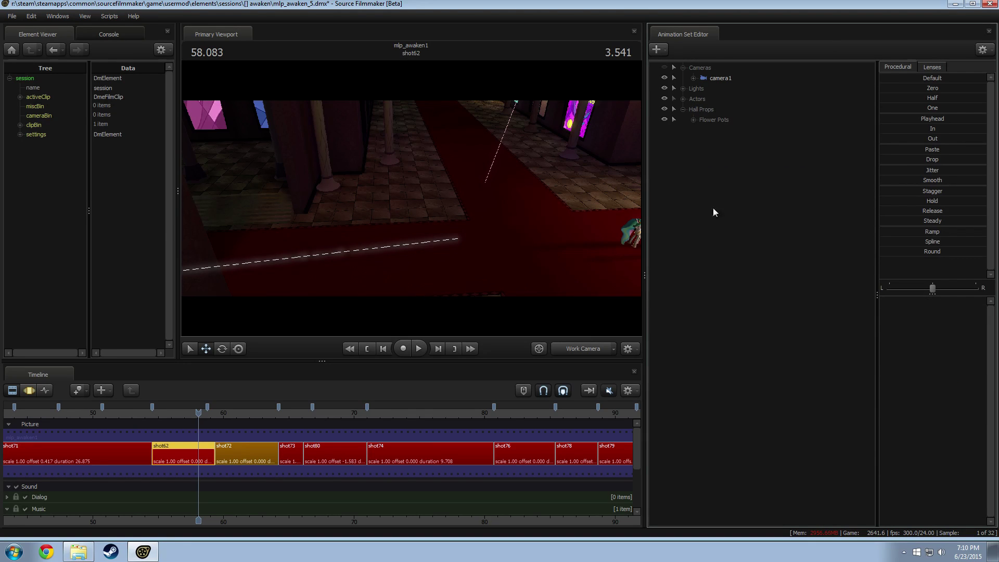
# With the playhead at 56.666, fly the work camera through the castle halls to inspect the windows, ceiling and lighting.
pyautogui.moveTo(203, 414); pyautogui.dragTo(178, 414)
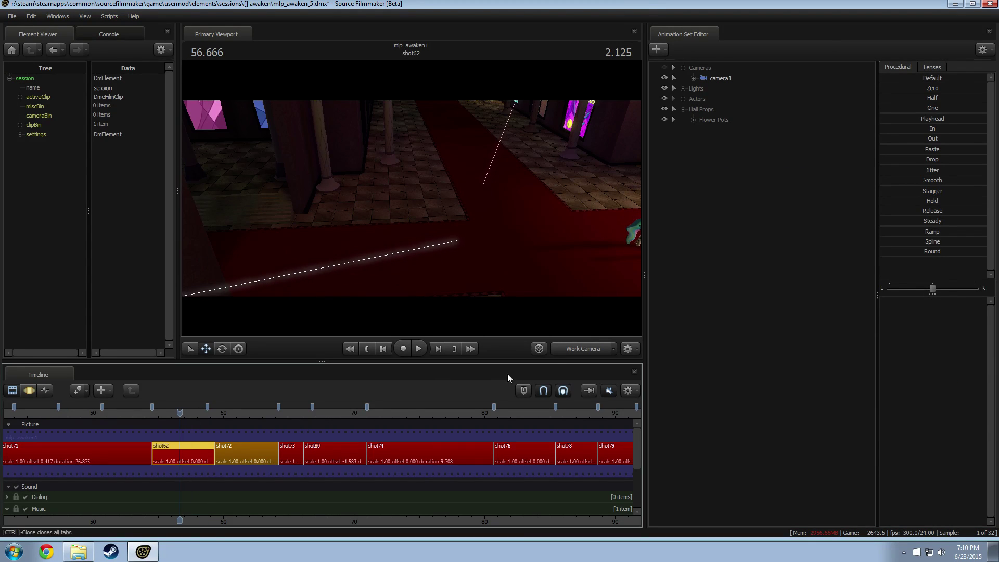
pyautogui.click(534, 349)
pyautogui.click(534, 349)
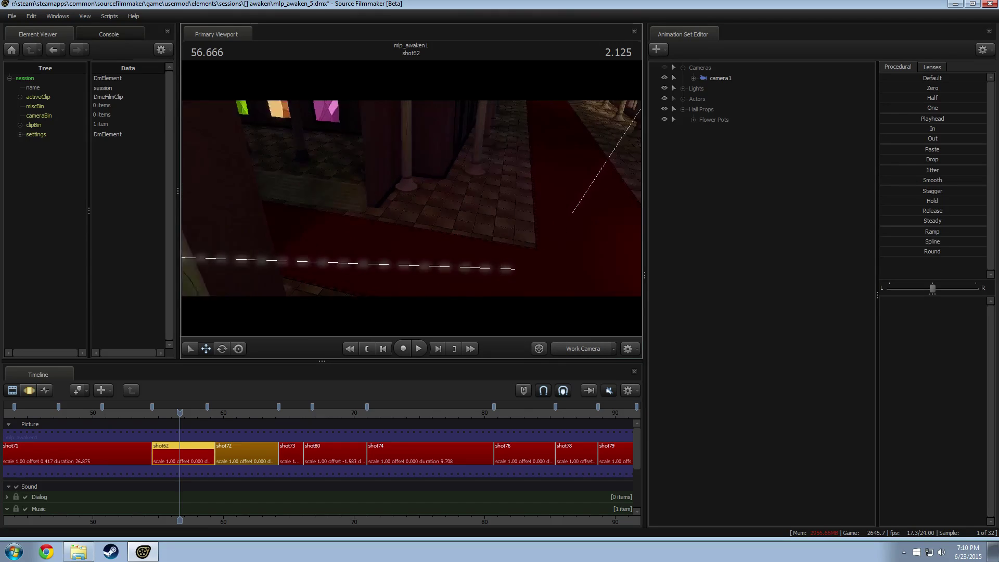
pyautogui.press('s')
pyautogui.moveTo(411, 198); pyautogui.dragTo(260, 193)
pyautogui.press('a')
pyautogui.press('w')
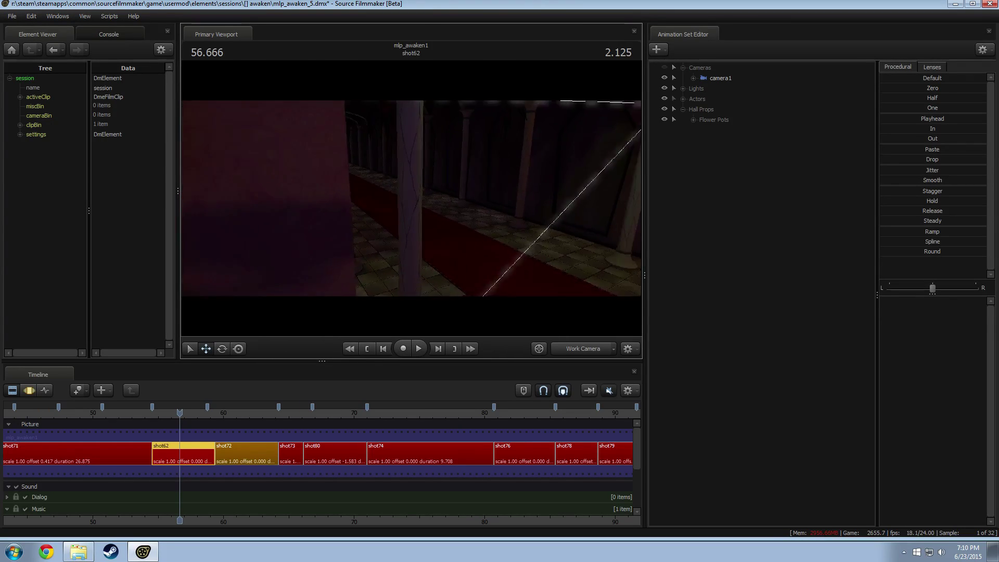
pyautogui.moveTo(411, 199); pyautogui.dragTo(510, 221)
pyautogui.press('w')
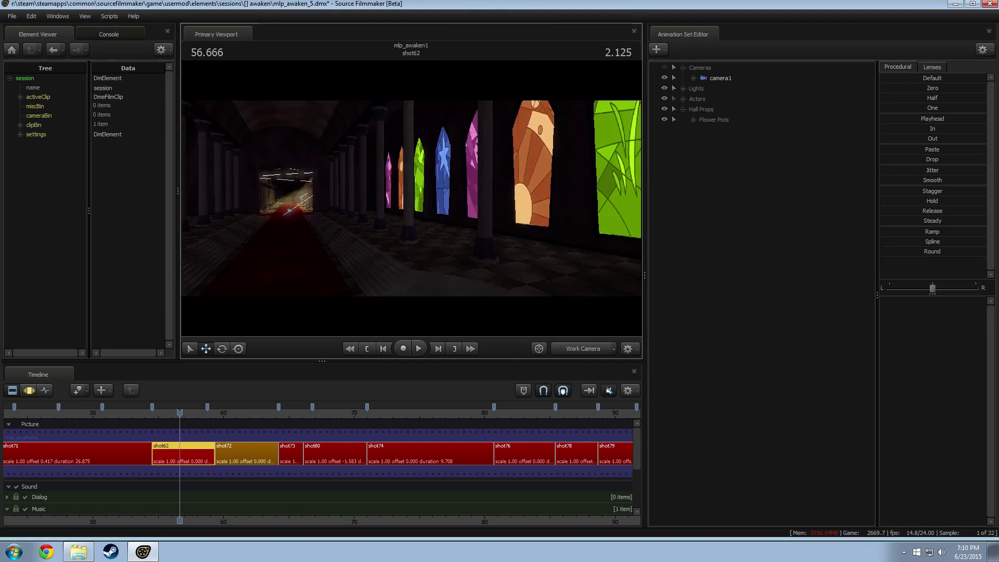
pyautogui.press('w')
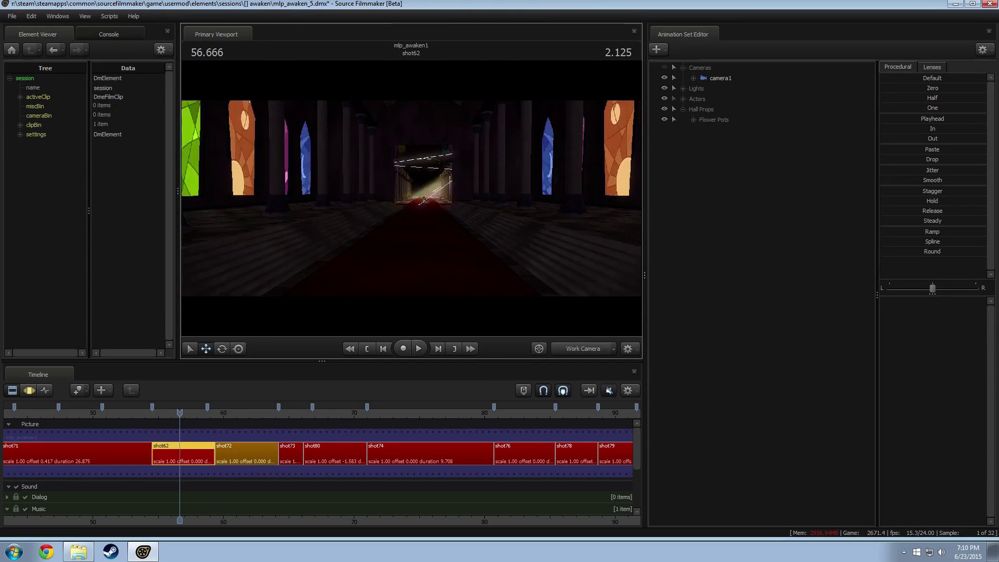
pyautogui.press('s')
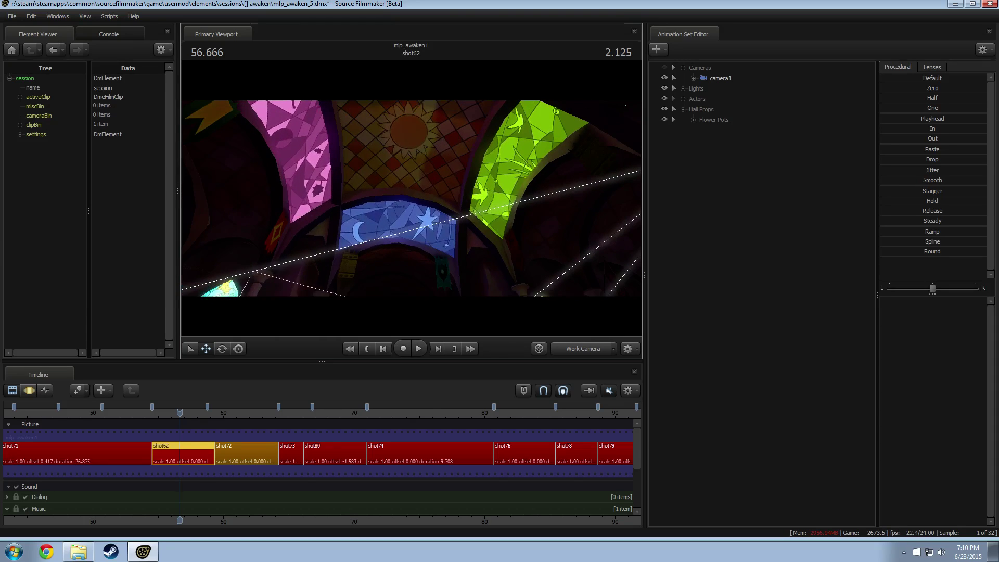
pyautogui.press('w')
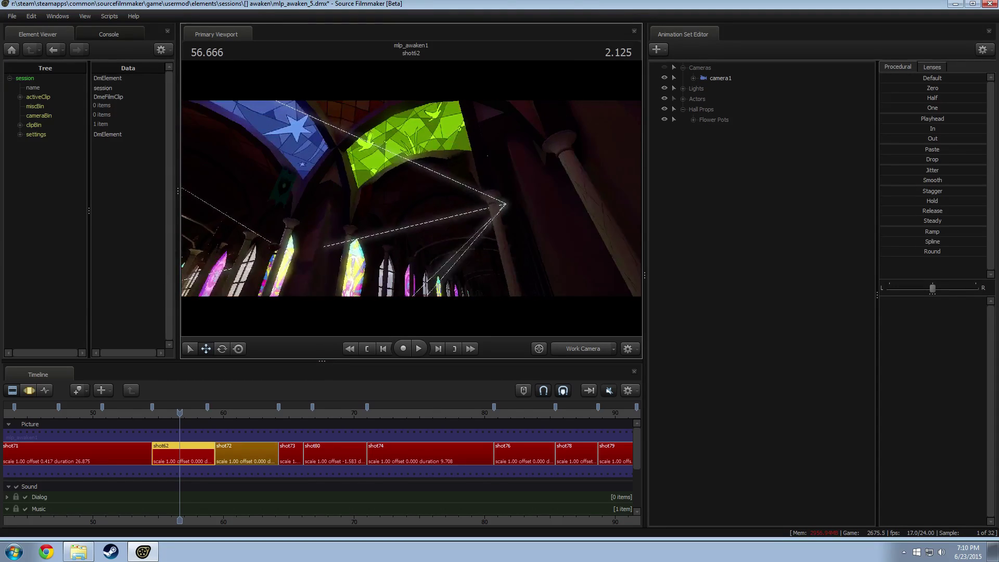
pyautogui.moveTo(359, 157); pyautogui.dragTo(359, 233)
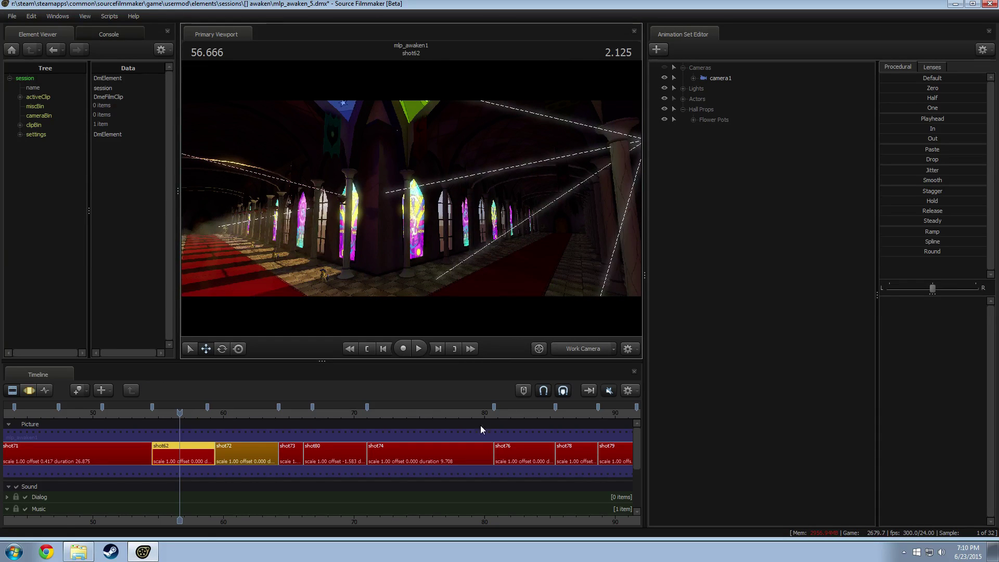
pyautogui.click(569, 348)
# Show the whole film's timeline and move the playhead to shot4 at 110.958 to view the throne room windows.
pyautogui.scroll(-8, 397, 441)
pyautogui.moveTo(179, 415); pyautogui.dragTo(297, 429)
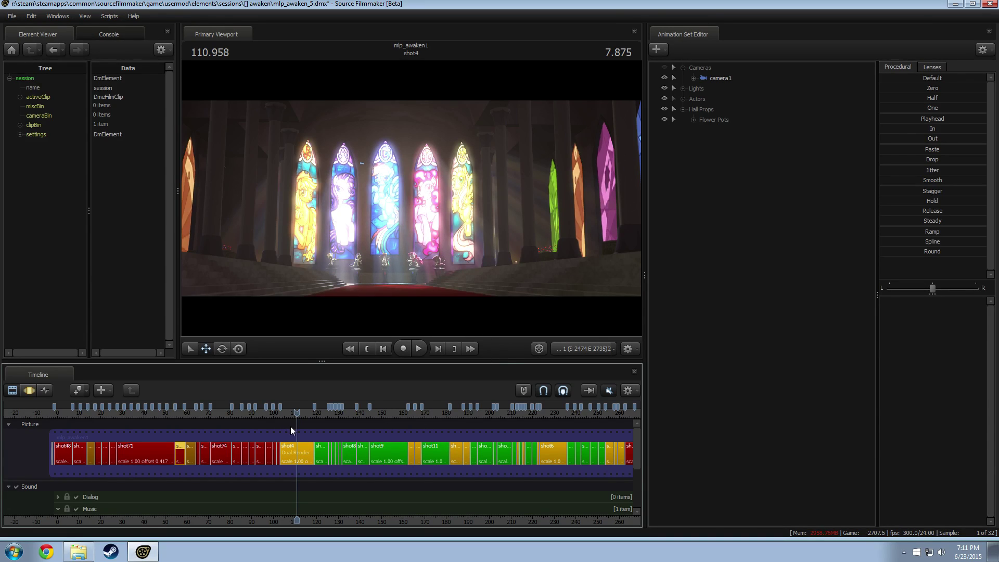
# Return the playhead to shot62 at 56.833 and look up shot4's clip colour values without changing them.
pyautogui.moveTo(297, 412); pyautogui.dragTo(184, 425)
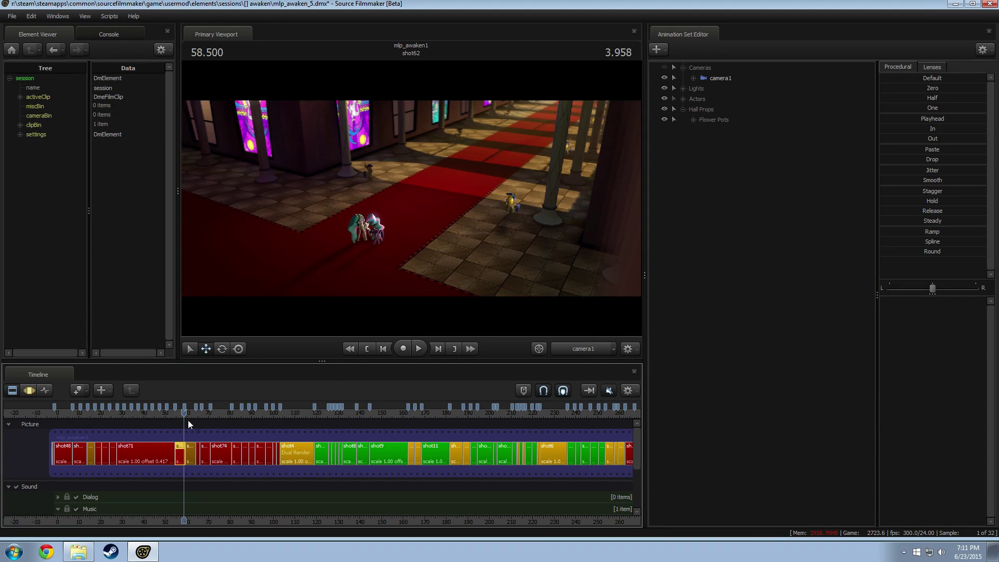
pyautogui.moveTo(183, 414); pyautogui.dragTo(180, 414)
pyautogui.rightClick(183, 458)
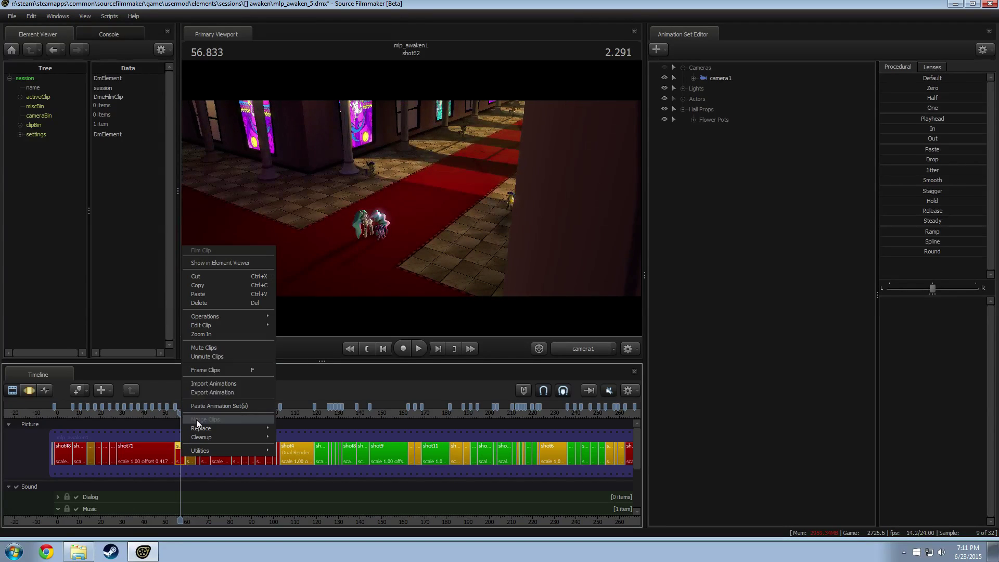
pyautogui.click(192, 459)
pyautogui.rightClick(192, 458)
pyautogui.rightClick(316, 458)
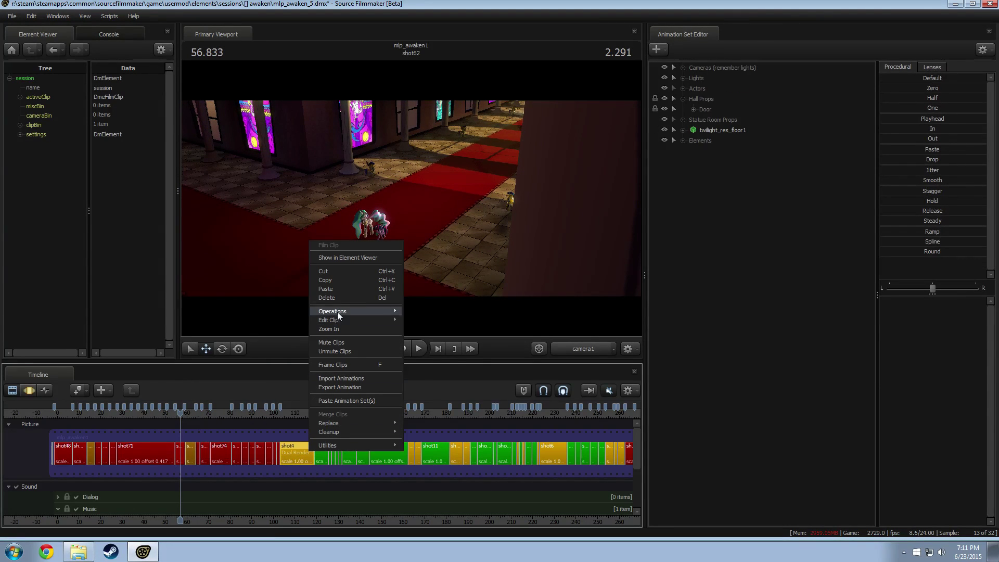
pyautogui.moveTo(339, 322)
pyautogui.click(425, 329)
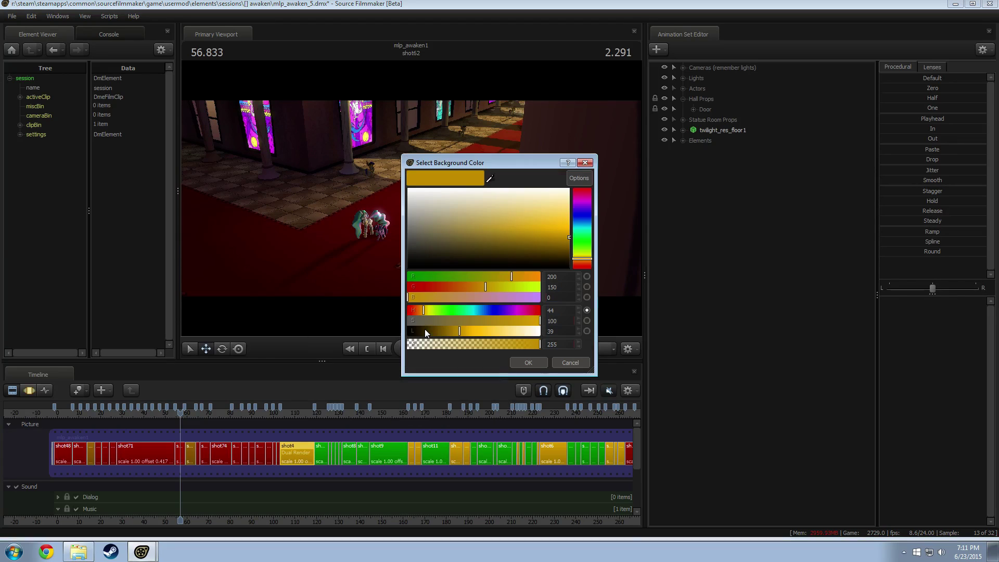
pyautogui.click(577, 363)
# Set the clip colour of shot72, right after shot62, to red 200 and green 150.
pyautogui.click(194, 445)
pyautogui.rightClick(194, 445)
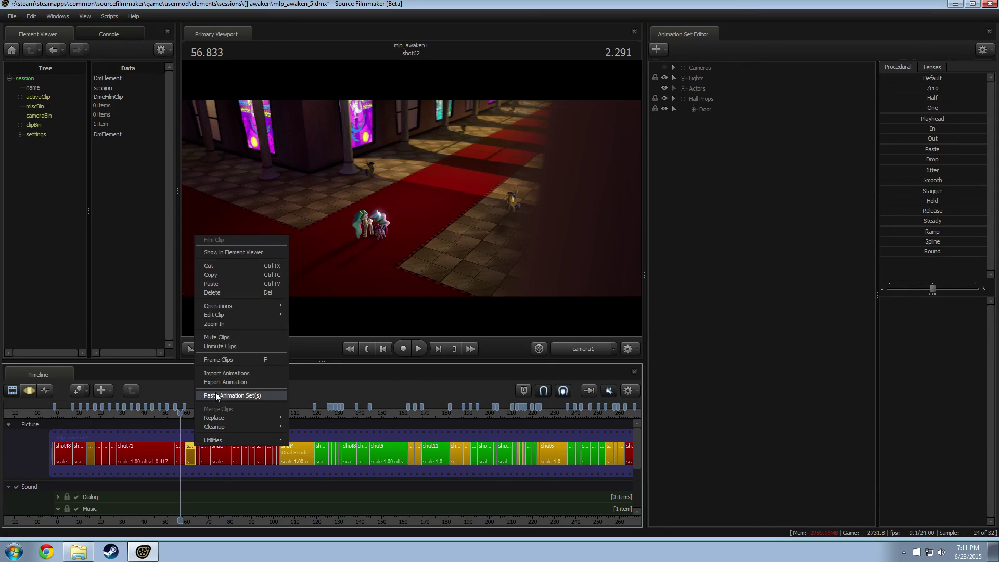
pyautogui.moveTo(227, 315)
pyautogui.click(354, 323)
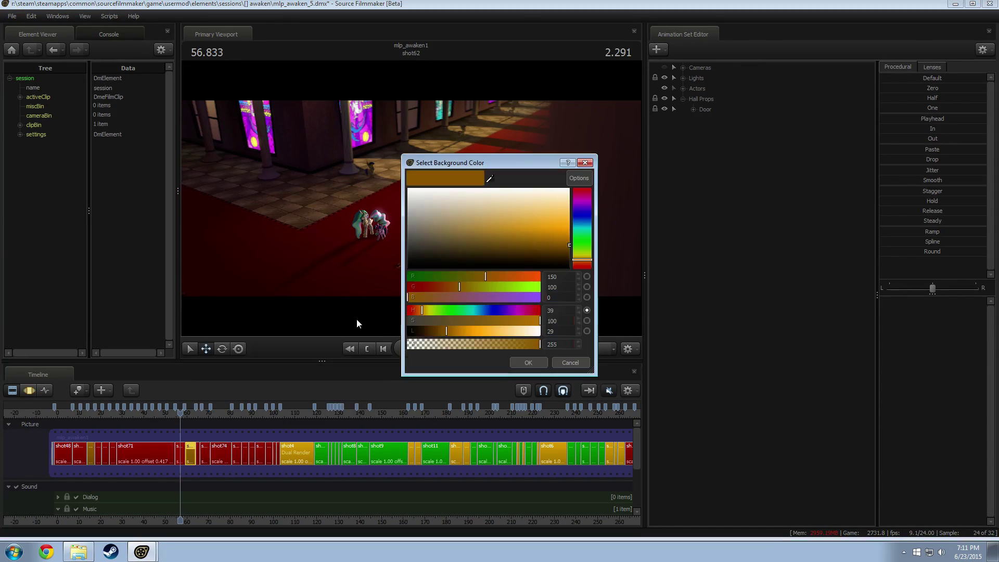
pyautogui.click(519, 276)
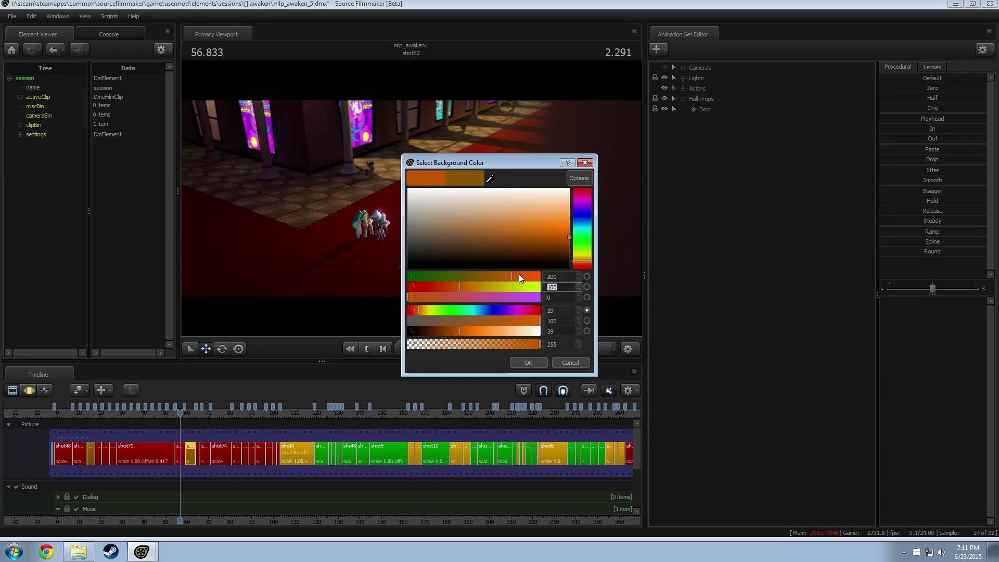
pyautogui.write('150')
pyautogui.click(527, 362)
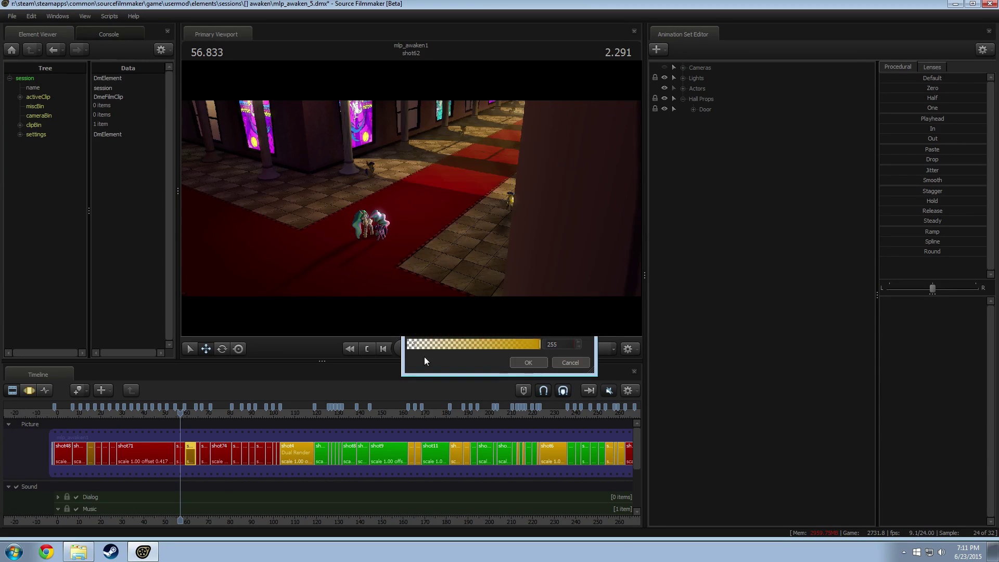
# Set the clip colour of the short brown clip near 15 seconds to red 200 and green 150.
pyautogui.rightClick(88, 455)
pyautogui.moveTo(133, 323)
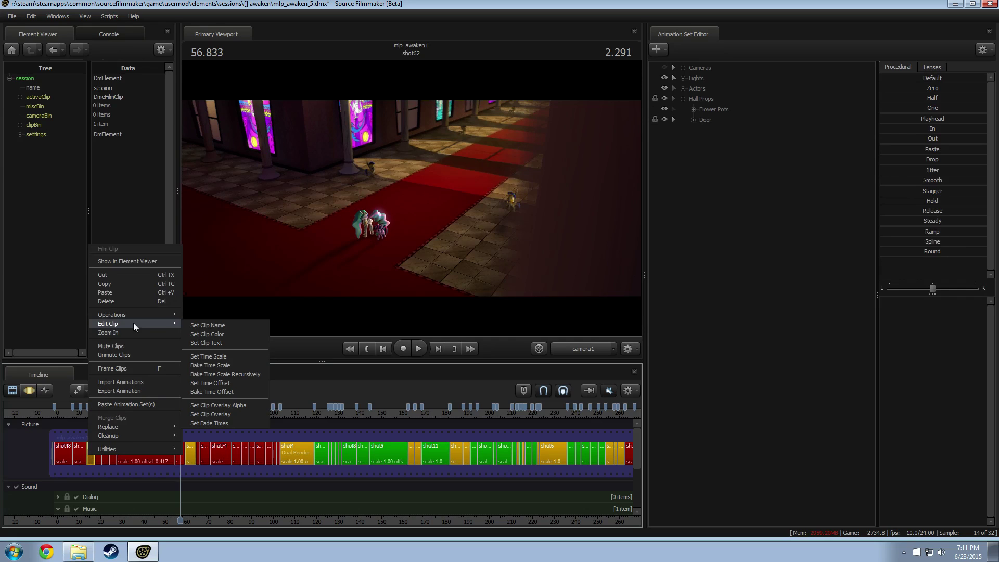
pyautogui.click(206, 334)
pyautogui.write('200')
pyautogui.press('Tab')
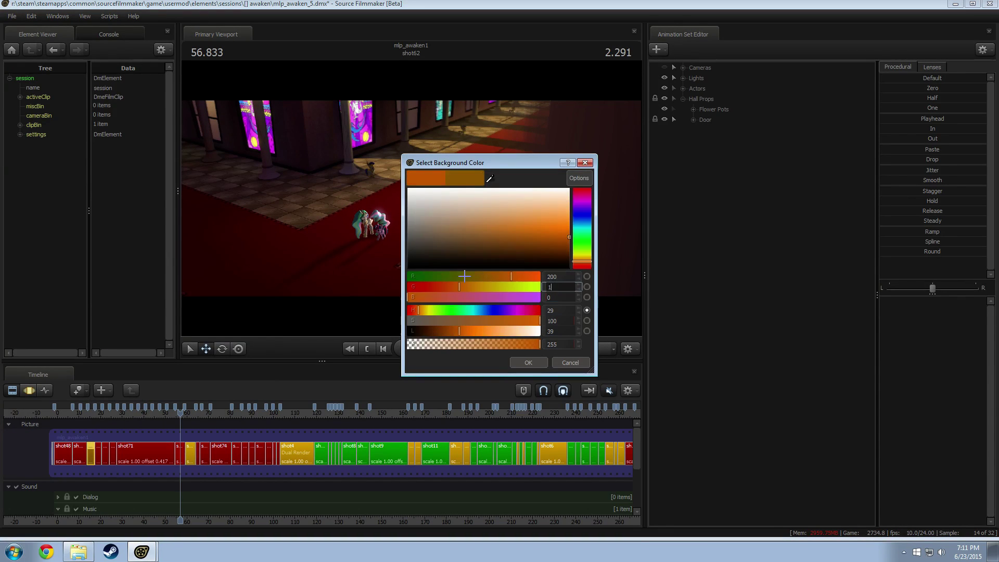
pyautogui.write('150')
pyautogui.press('Tab')
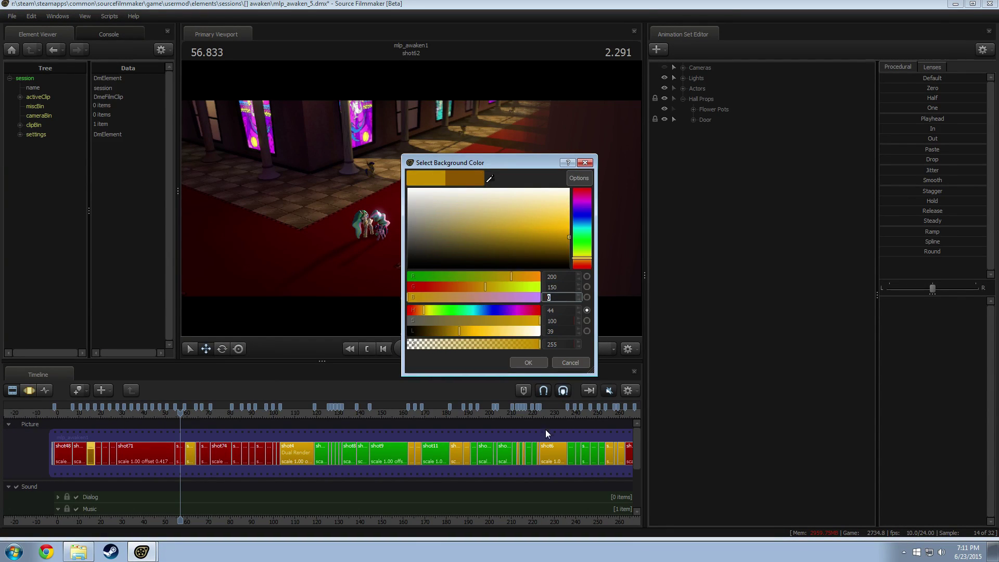
pyautogui.click(535, 363)
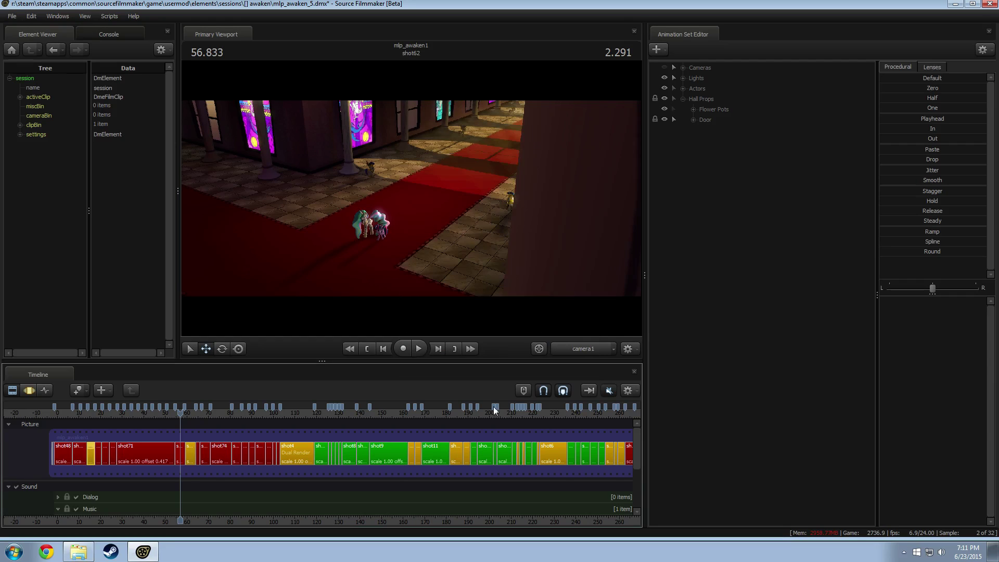
# Set shot62's clip colour to red 200 and green 150.
pyautogui.rightClick(179, 452)
pyautogui.moveTo(202, 323)
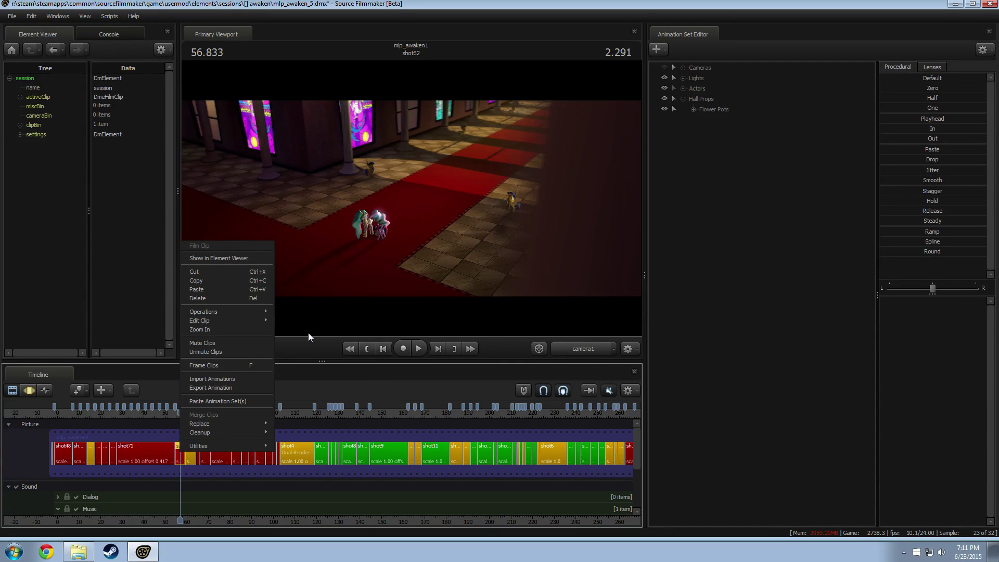
pyautogui.click(301, 332)
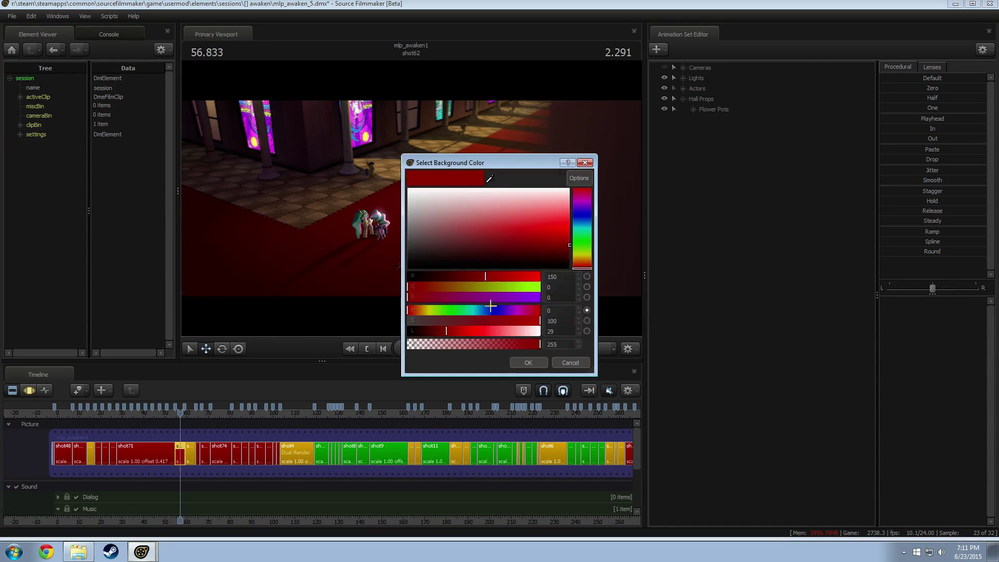
pyautogui.write('200')
pyautogui.press('Tab')
pyautogui.write('150')
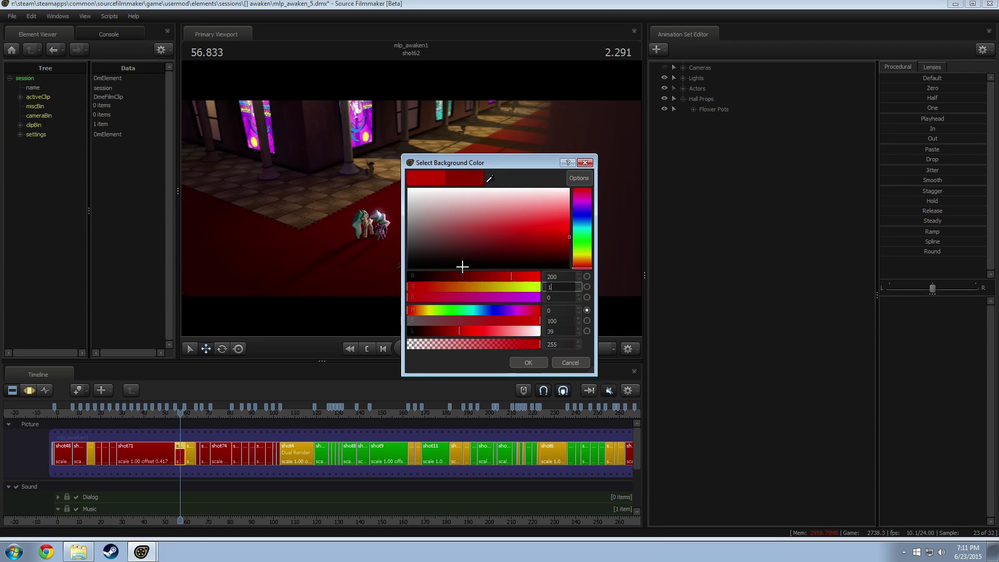
pyautogui.press('Tab')
pyautogui.press('Return')
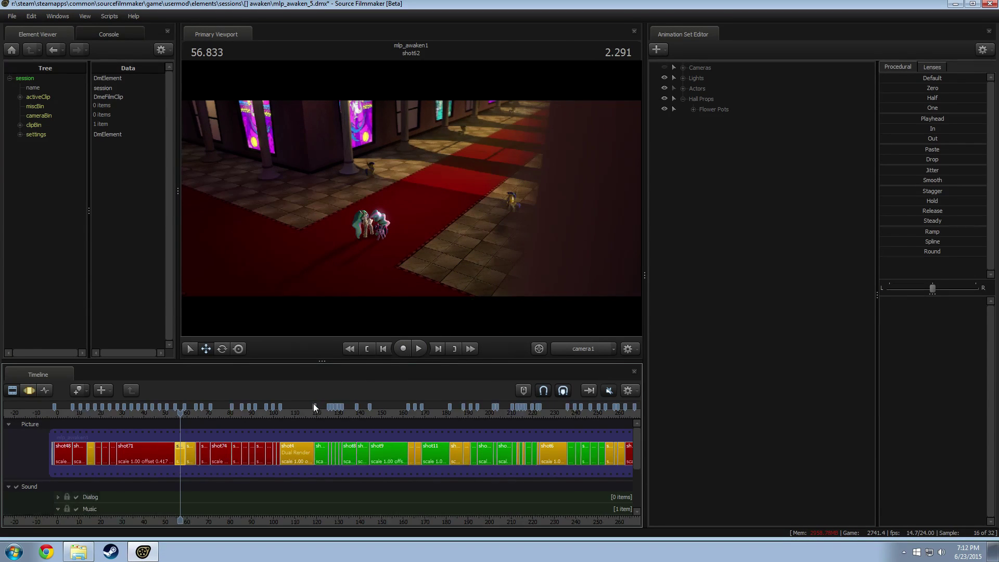
# Play shot73 from 65.041 and set the playhead back to 65.291 to review the shot.
pyautogui.scroll(3, 276, 424)
pyautogui.moveTo(219, 412); pyautogui.dragTo(217, 412)
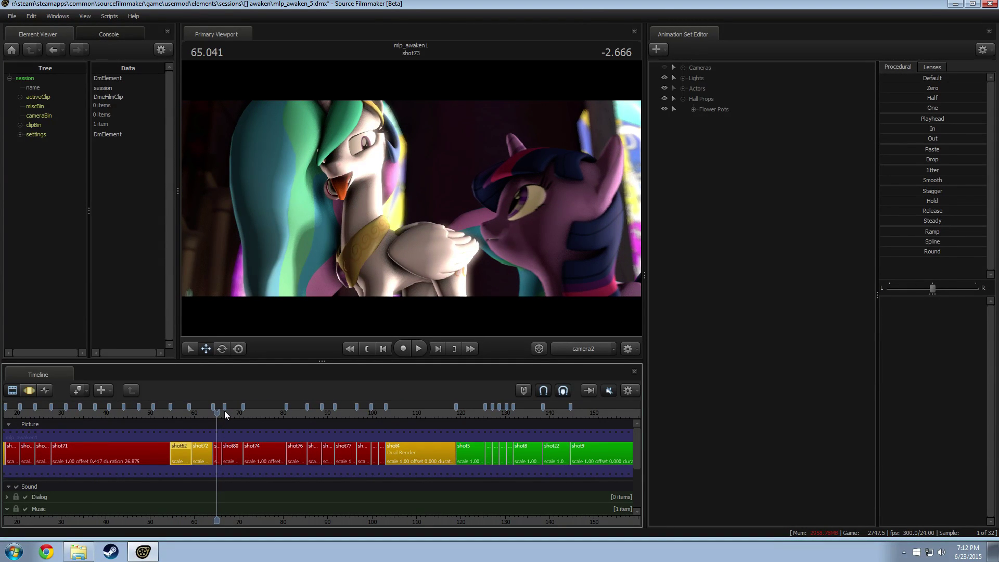
pyautogui.press('space')
pyautogui.press('space')
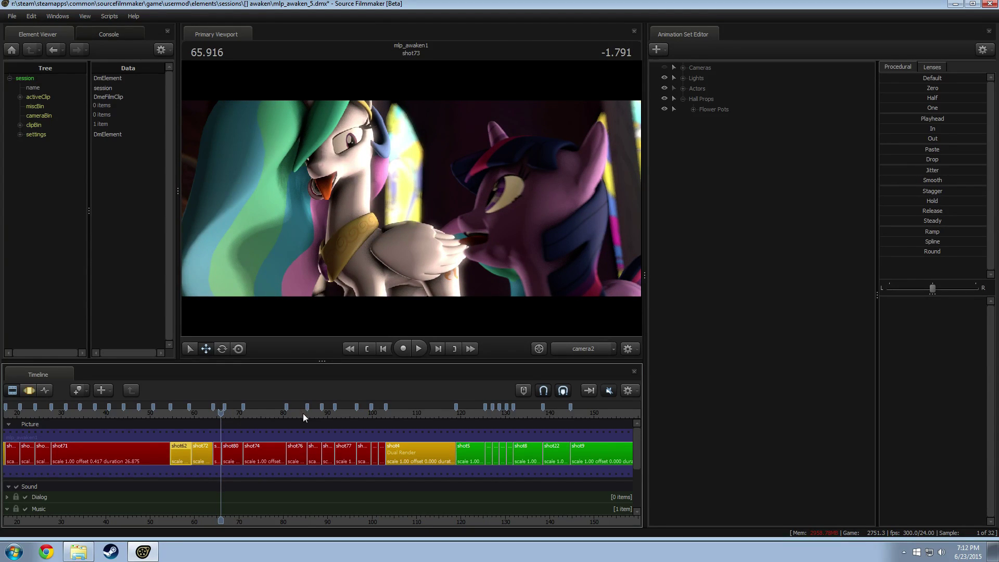
pyautogui.moveTo(221, 414)
pyautogui.mouseDown()
pyautogui.moveTo(231, 413)
pyautogui.moveTo(170, 412)
pyautogui.moveTo(218, 413)
pyautogui.mouseUp()
pyautogui.scroll(6, 223, 456)
# Delete Element Door, Element Door Lock and Element Door Frame from shot73's Hall Props.
pyautogui.click(214, 457)
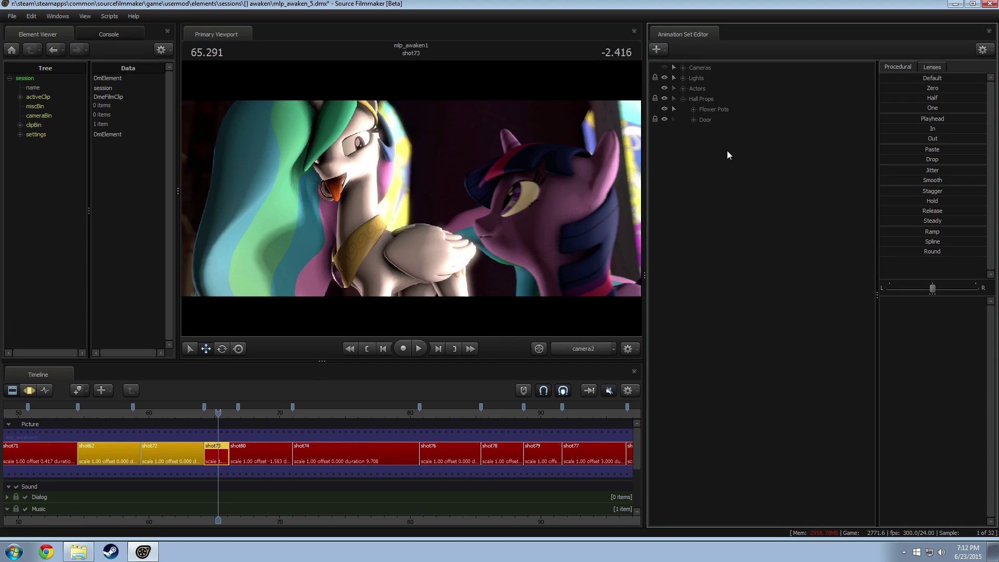
pyautogui.click(704, 120)
pyautogui.click(693, 120)
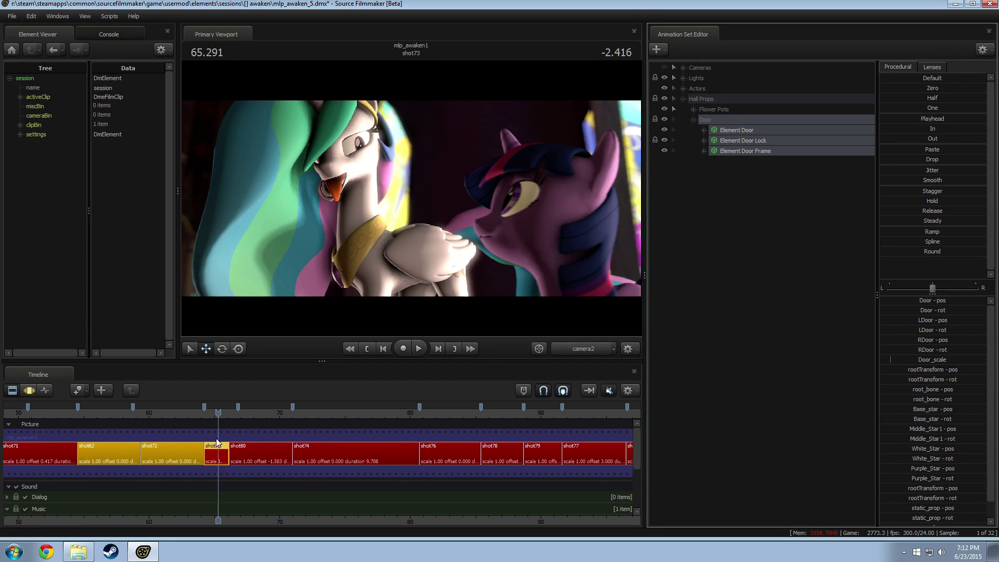
pyautogui.rightClick(736, 138)
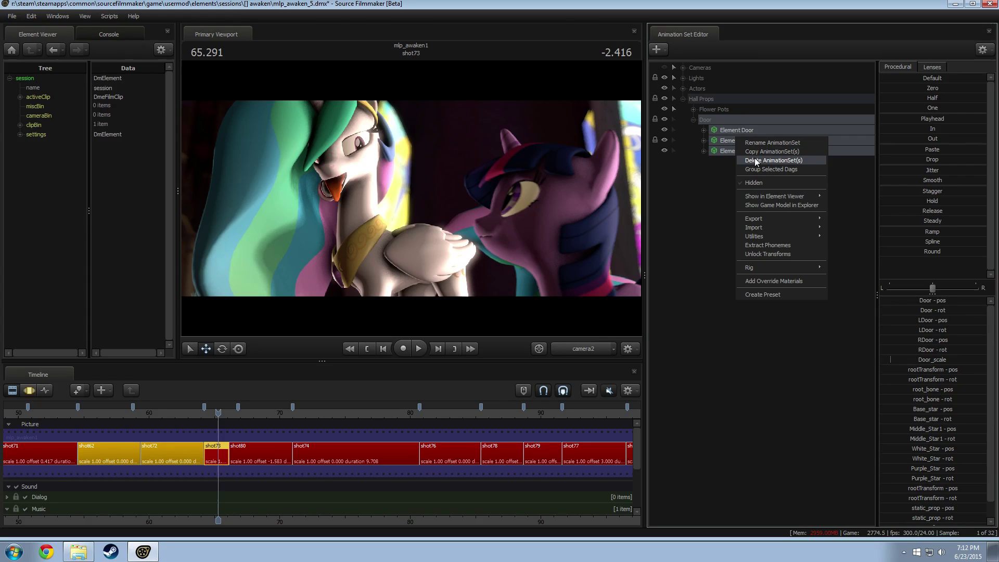
pyautogui.click(755, 157)
# Select shot73's whole Flower Pots group, check across the shot whether the pots are in view, and delete flower_pot7 to flower_pot18.
pyautogui.click(691, 109)
pyautogui.click(740, 119)
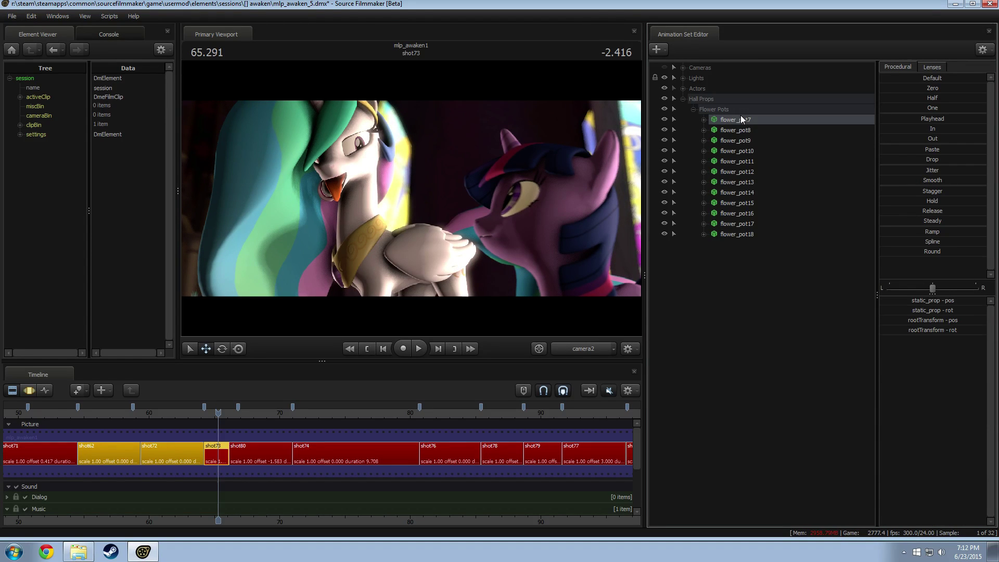
pyautogui.click(733, 111)
pyautogui.press('F3')
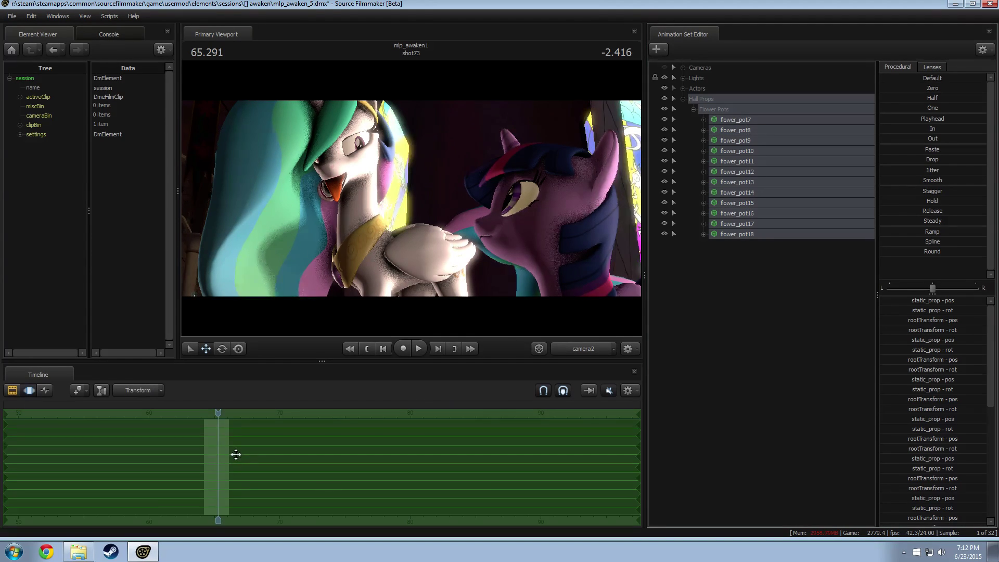
pyautogui.moveTo(218, 413)
pyautogui.mouseDown()
pyautogui.moveTo(203, 413)
pyautogui.moveTo(233, 413)
pyautogui.moveTo(225, 414)
pyautogui.mouseUp()
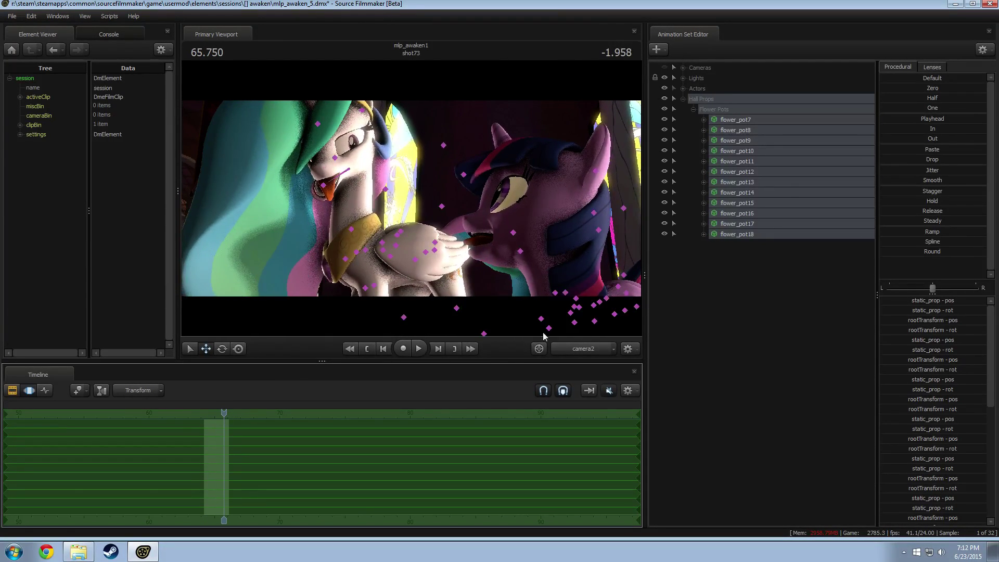
pyautogui.click(563, 348)
pyautogui.moveTo(535, 314); pyautogui.dragTo(649, 259)
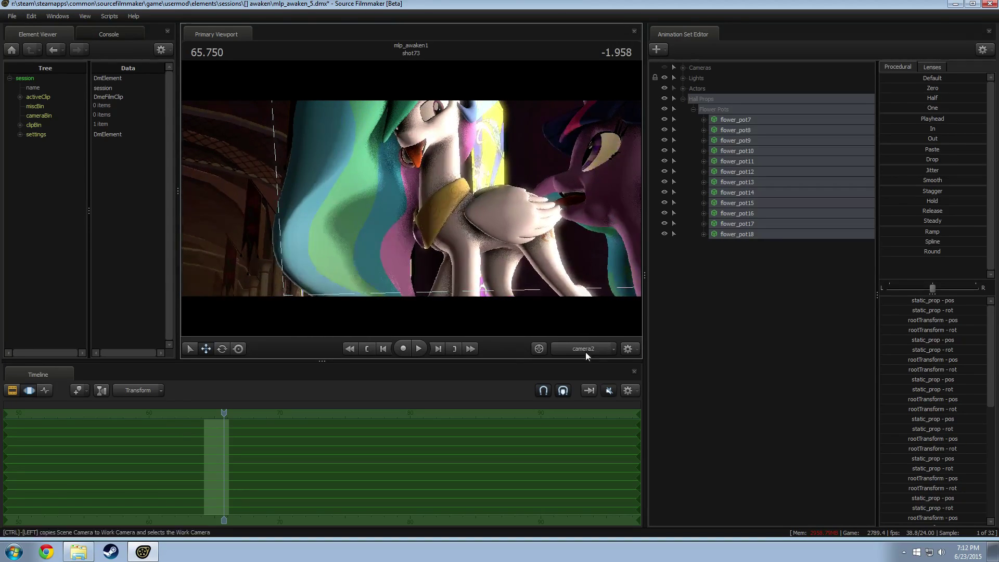
pyautogui.click(583, 348)
pyautogui.moveTo(224, 413)
pyautogui.mouseDown()
pyautogui.moveTo(199, 413)
pyautogui.moveTo(210, 417)
pyautogui.mouseUp()
pyautogui.press('F2')
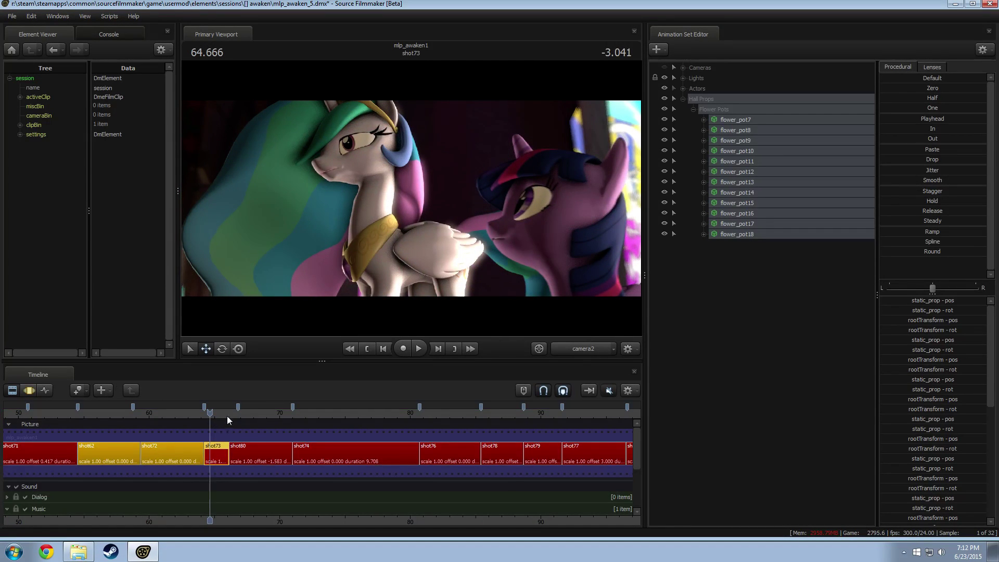
pyautogui.press('F3')
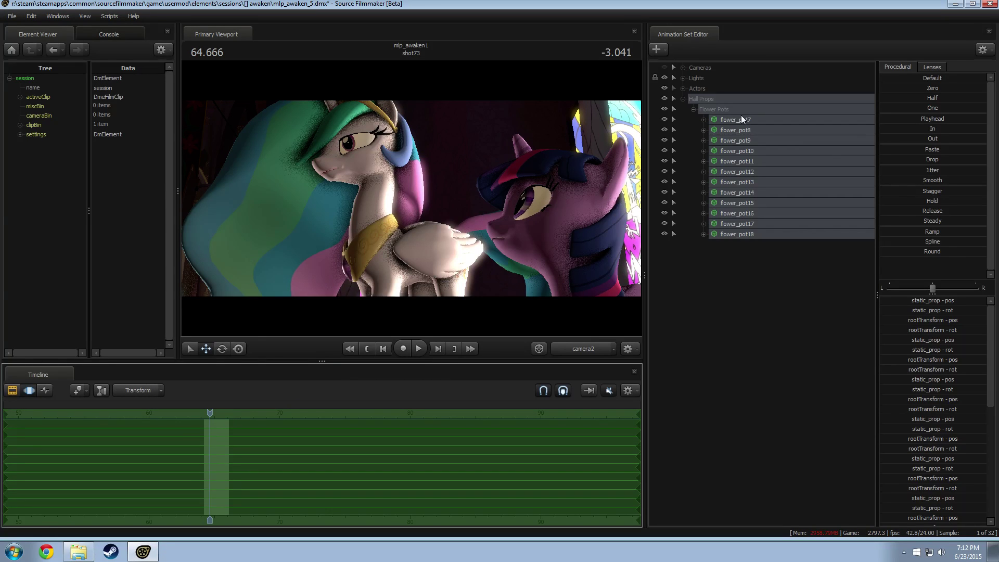
pyautogui.rightClick(748, 132)
pyautogui.click(758, 140)
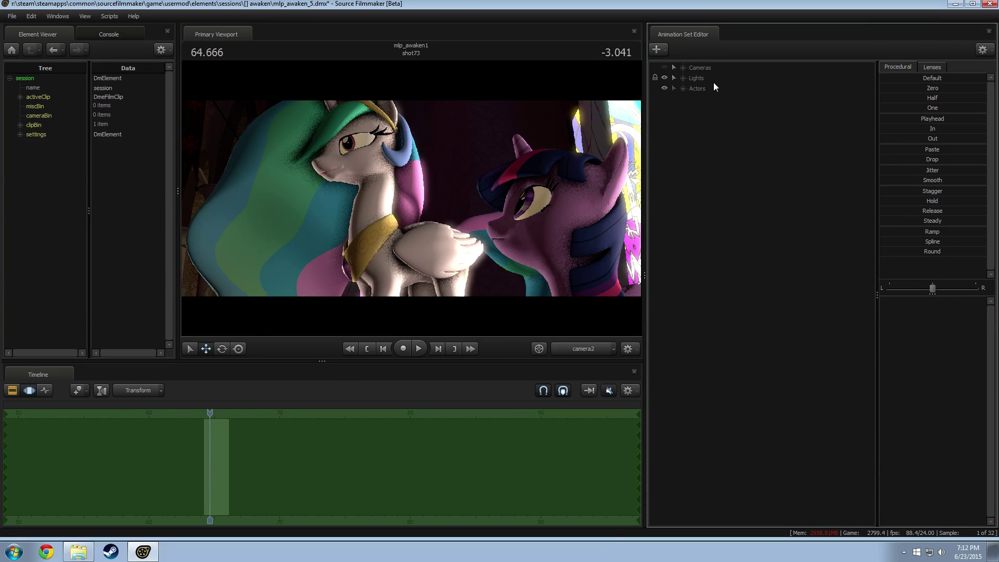
# Move the playhead to shot72 at 61.625 and delete its Hall Props' Element Door, Element Door Lock and Element Door Frame.
pyautogui.press('space')
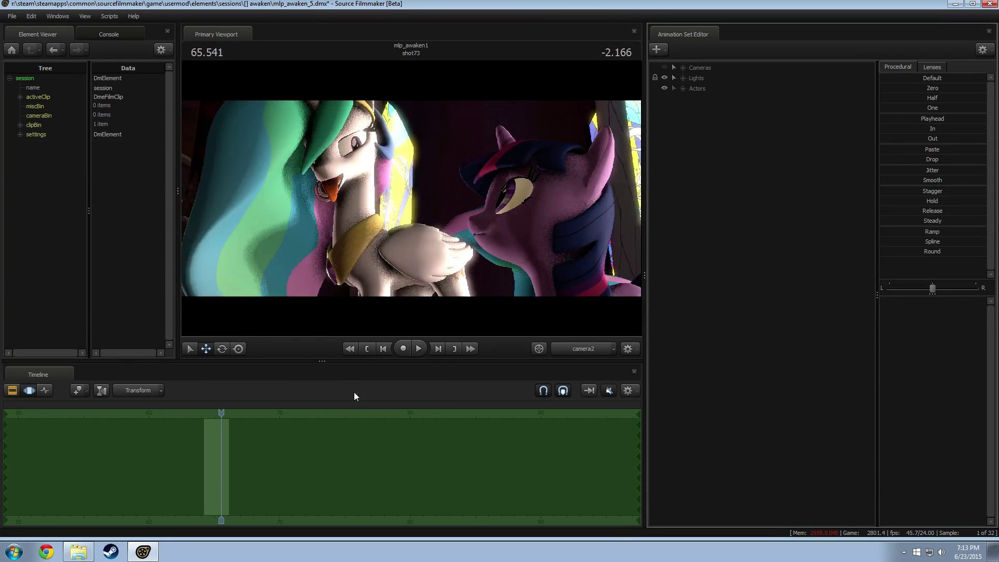
pyautogui.moveTo(221, 413); pyautogui.dragTo(175, 418)
pyautogui.press('F3')
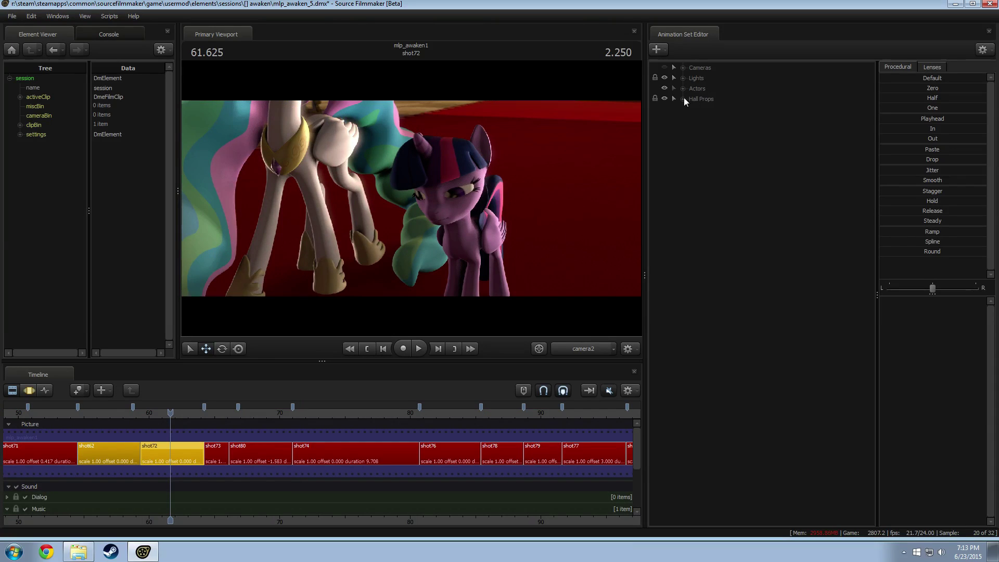
pyautogui.click(683, 99)
pyautogui.click(694, 109)
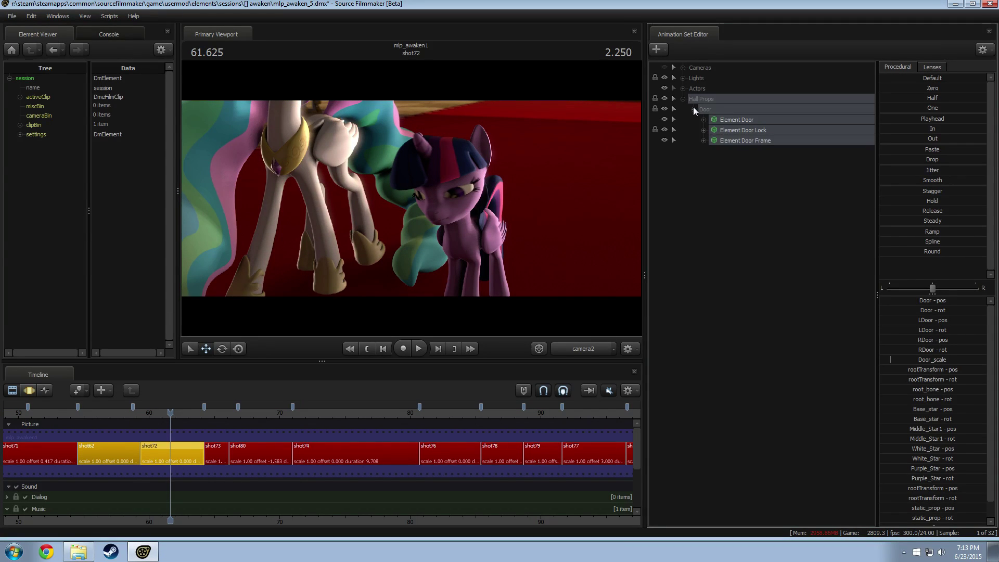
pyautogui.rightClick(744, 129)
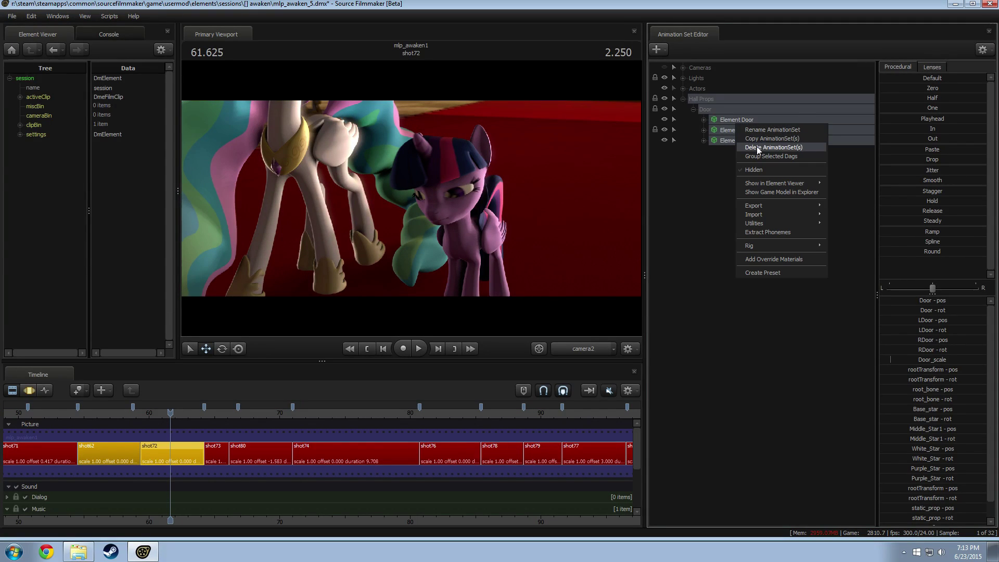
pyautogui.click(757, 146)
# Play the film from shot72 into shot73 and stop at 65.083.
pyautogui.press('space')
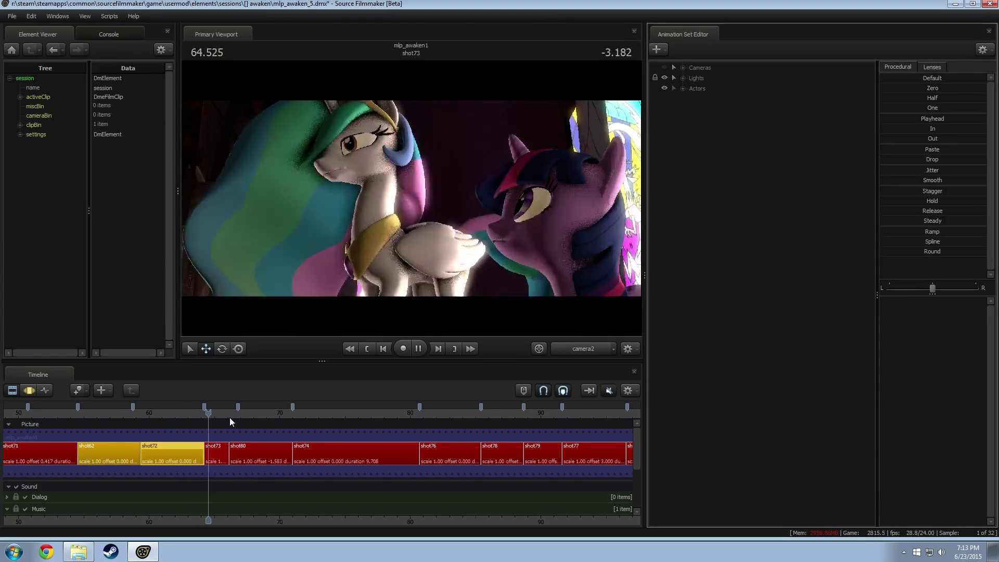
pyautogui.press('space')
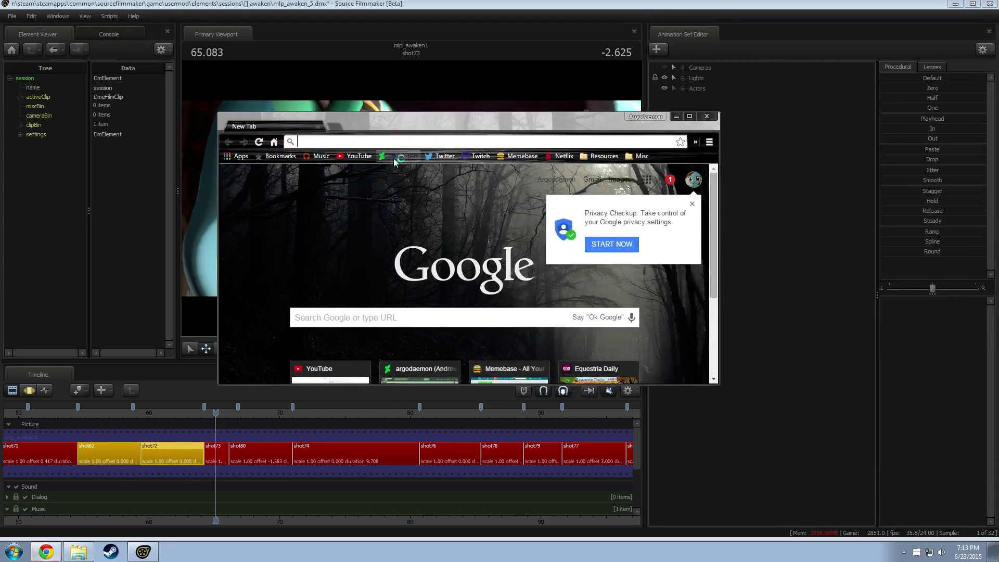
# Open the DeviantArt profile's GIFs SWFs gallery folder and view Rainbow and Scootaloo Falling - Animated from its third page.
pyautogui.click(398, 156)
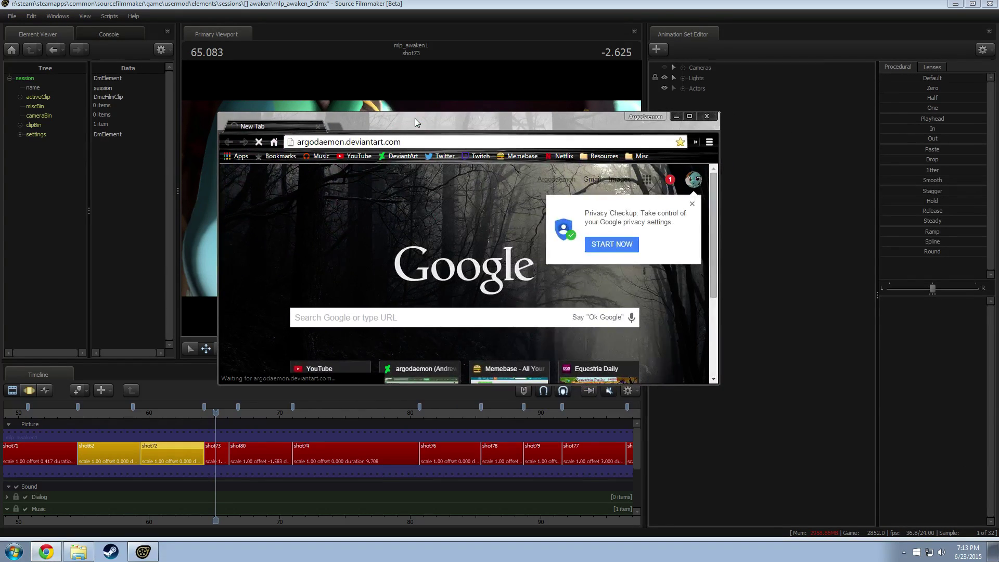
pyautogui.doubleClick(414, 123)
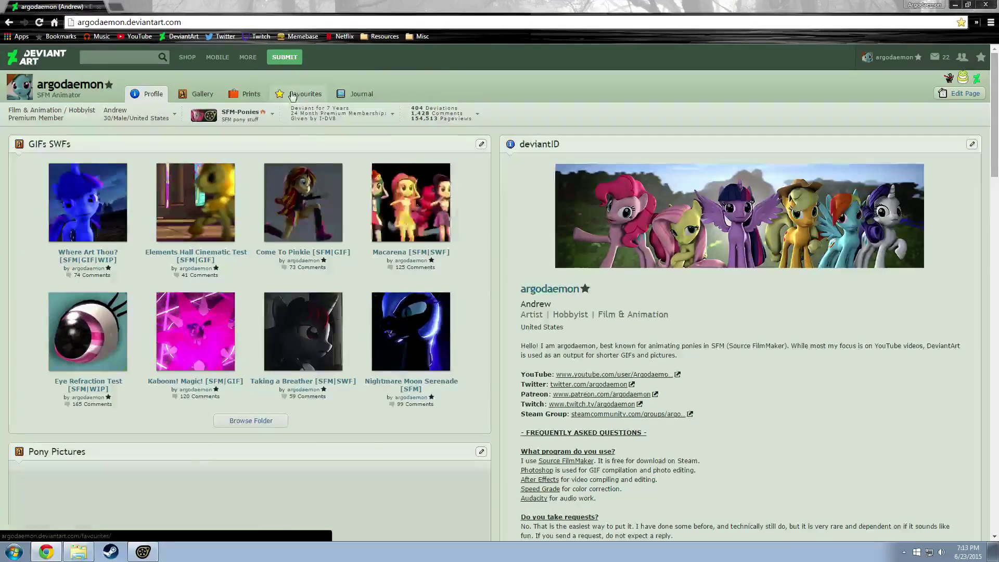
pyautogui.click(202, 93)
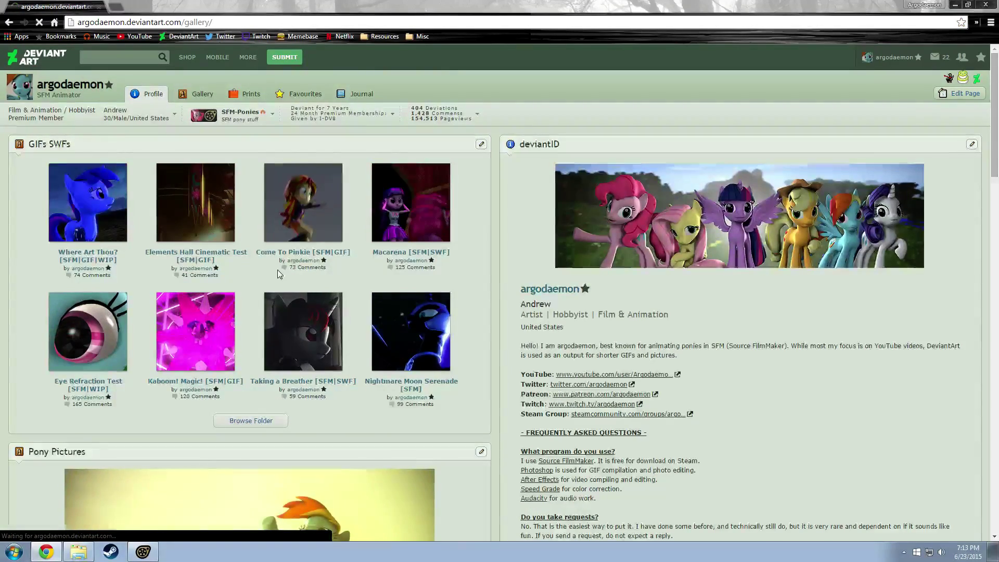
pyautogui.scroll(-3, 111, 329)
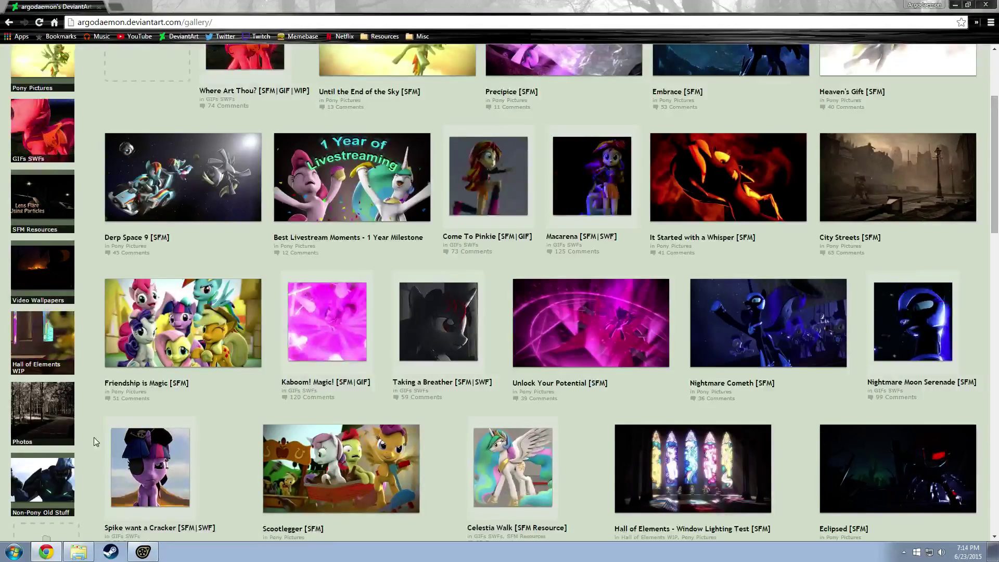
pyautogui.scroll(1, 88, 411)
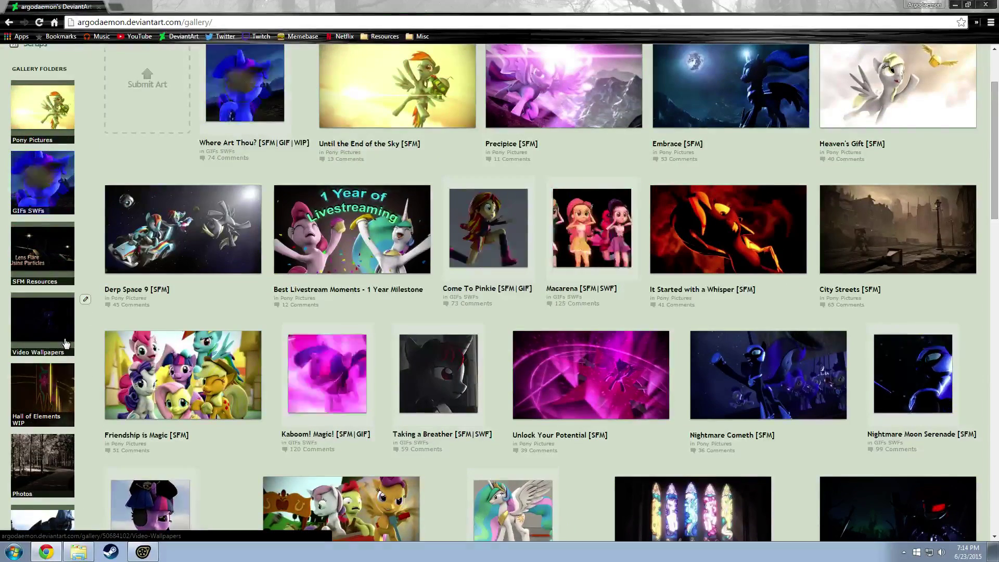
pyautogui.click(36, 170)
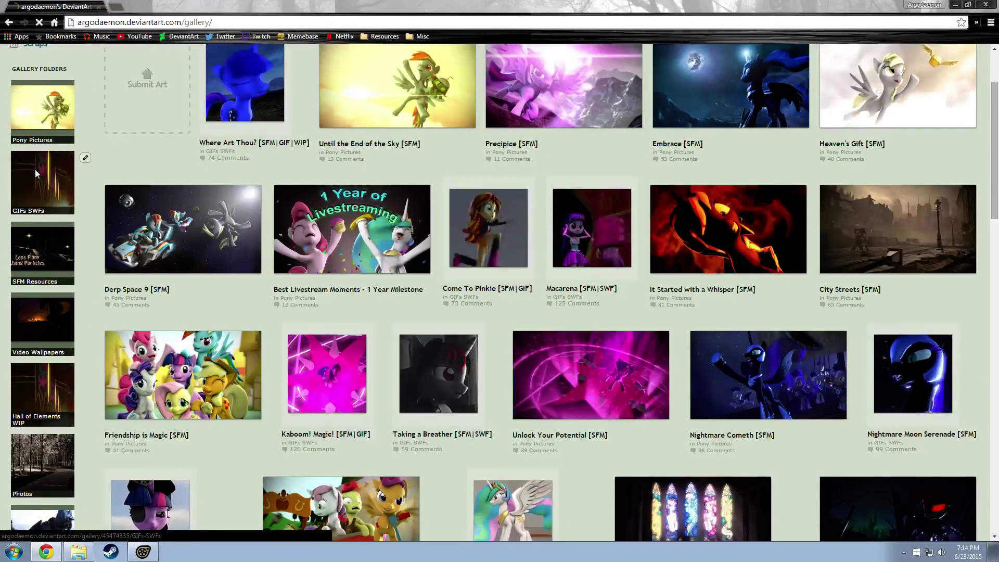
pyautogui.scroll(-4, 609, 446)
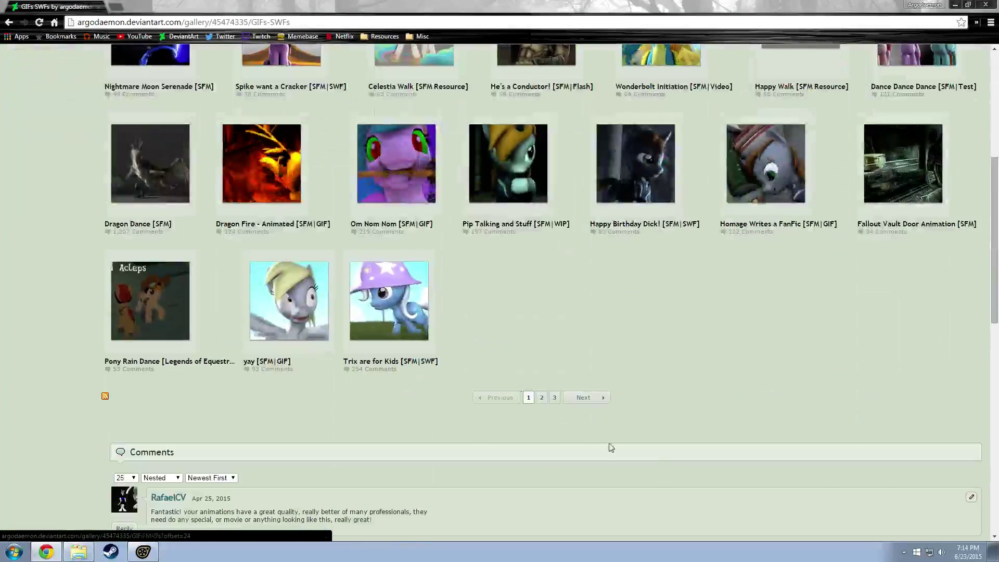
pyautogui.click(554, 398)
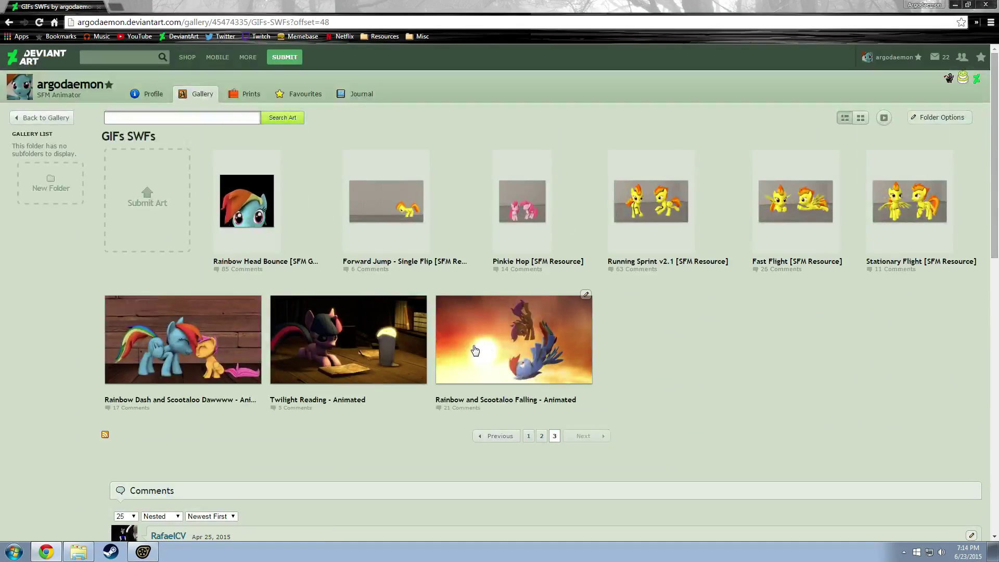
pyautogui.click(475, 351)
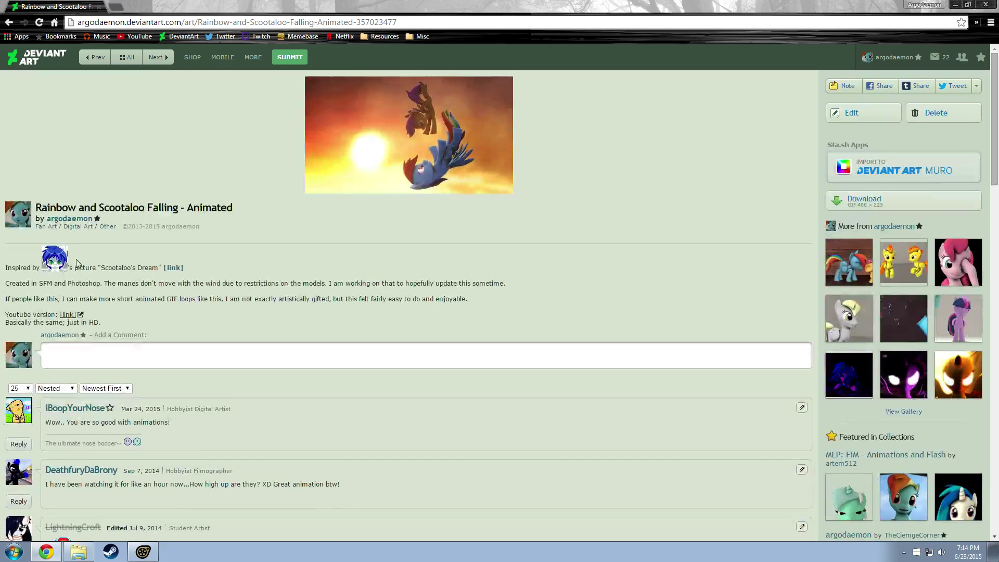
# Follow the link to the inspiring picture Scootaloo's Dream, look through its page, enlarge the artwork and return to the animation's page.
pyautogui.click(173, 268)
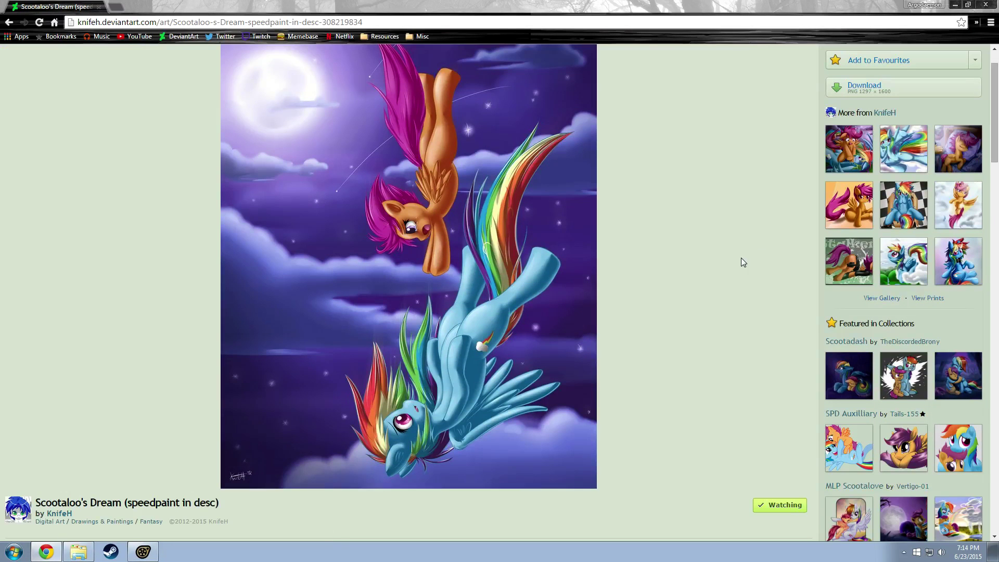
pyautogui.scroll(-14, 254, 175)
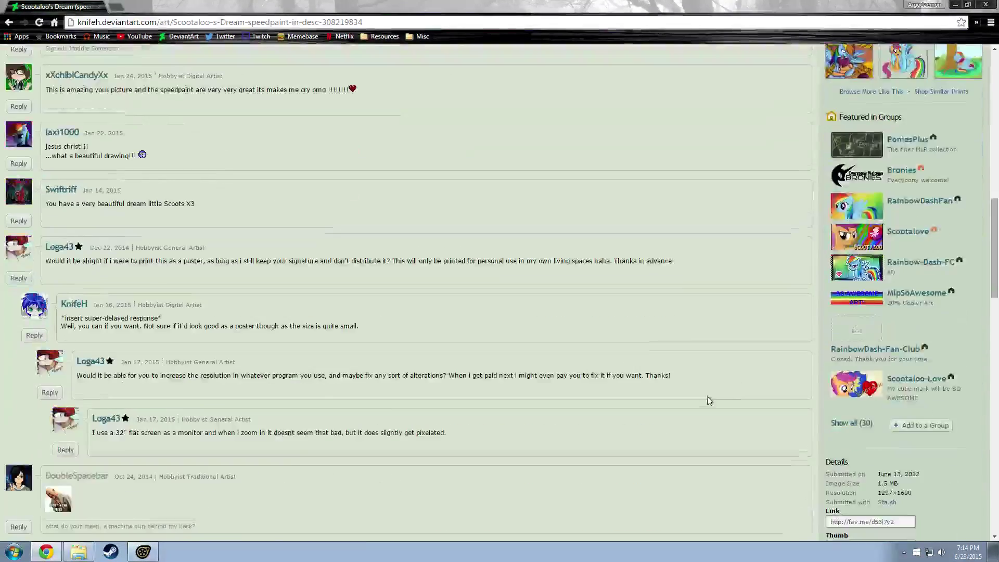
pyautogui.scroll(-2, 899, 433)
pyautogui.scroll(17, 731, 439)
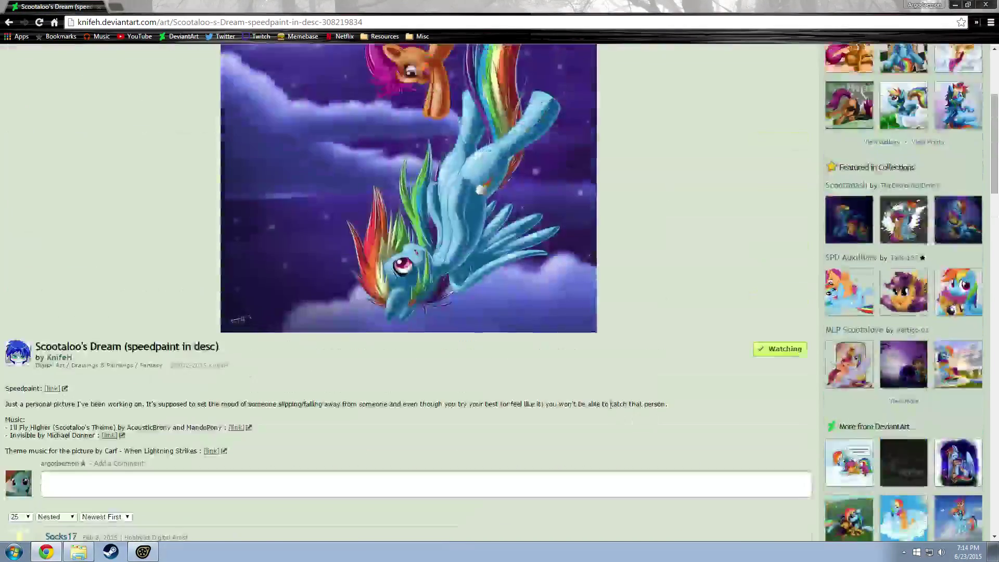
pyautogui.click(461, 301)
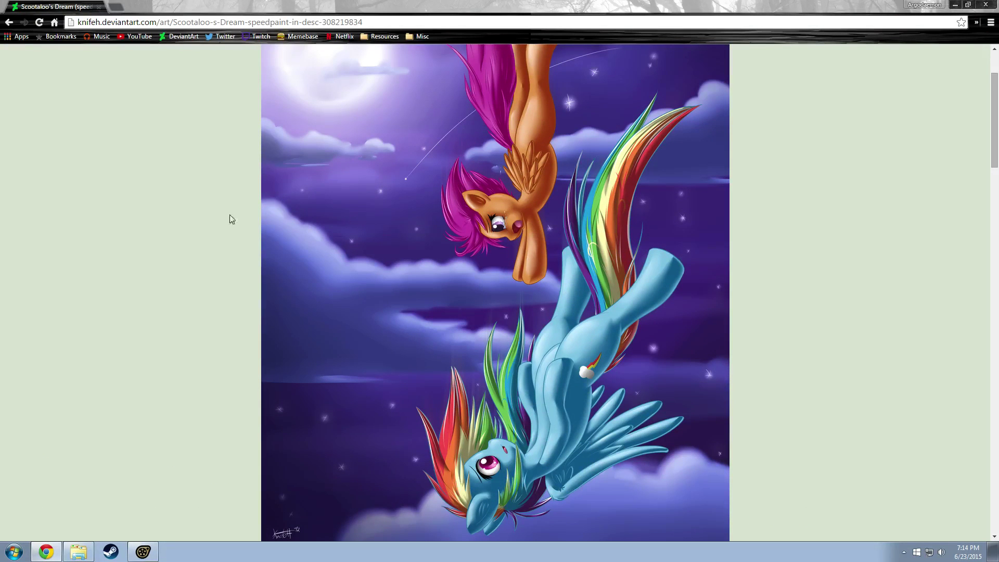
pyautogui.click(9, 22)
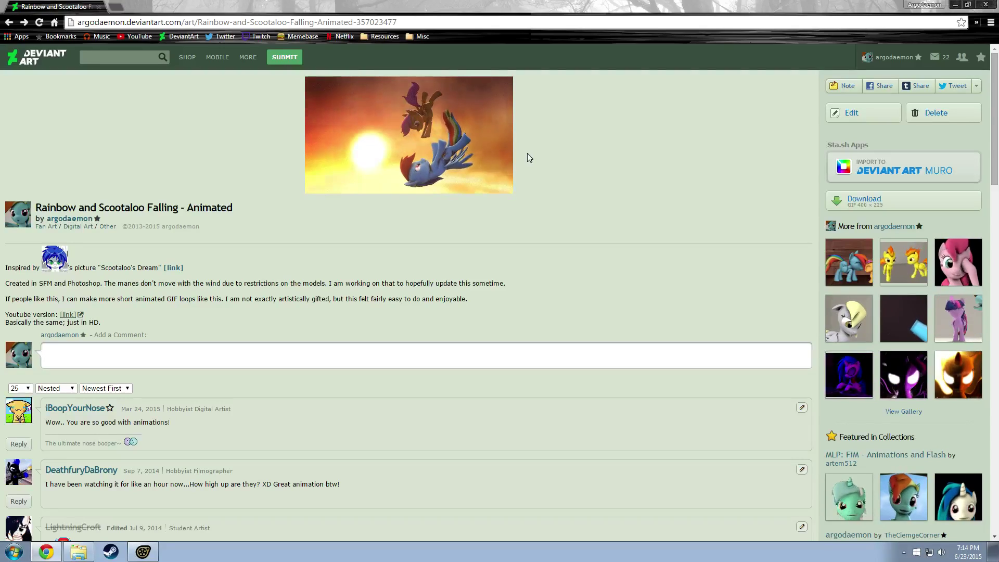
# Read the comments on Rainbow and Scootaloo Falling - Animated, especially the one from the artist of the inspiring picture.
pyautogui.scroll(-10, 230, 263)
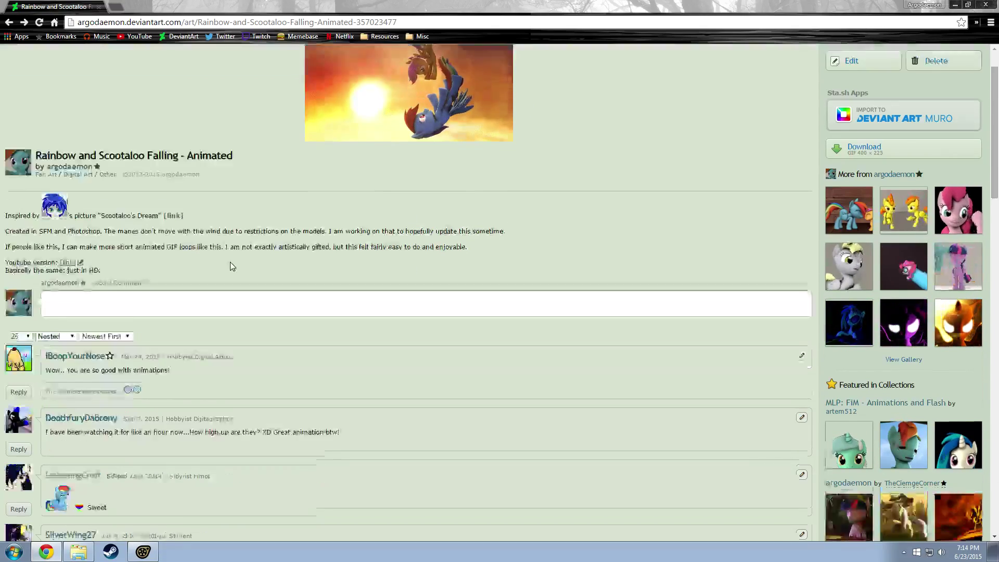
pyautogui.scroll(-4, 261, 262)
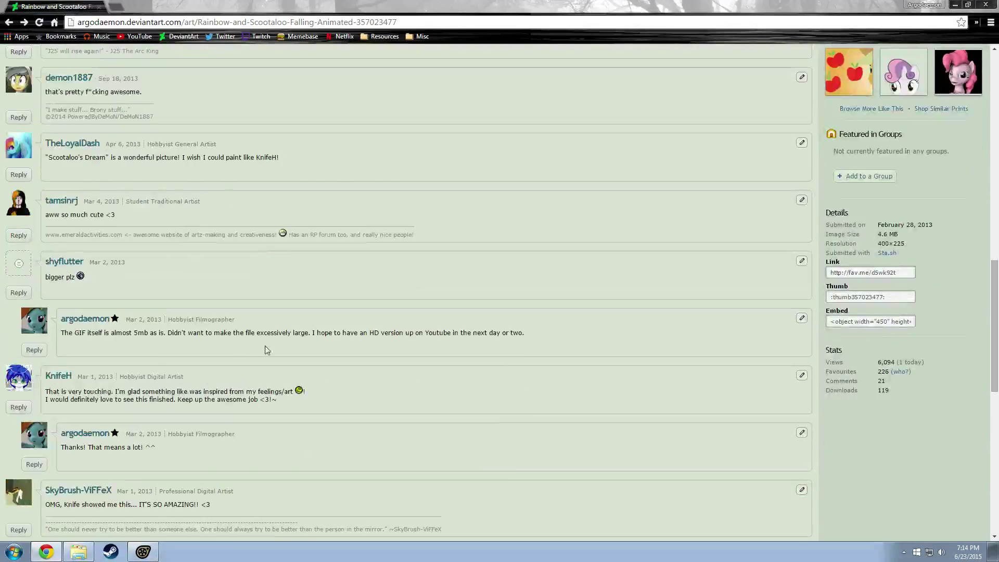
pyautogui.scroll(-2, 305, 332)
pyautogui.moveTo(295, 300); pyautogui.dragTo(91, 290)
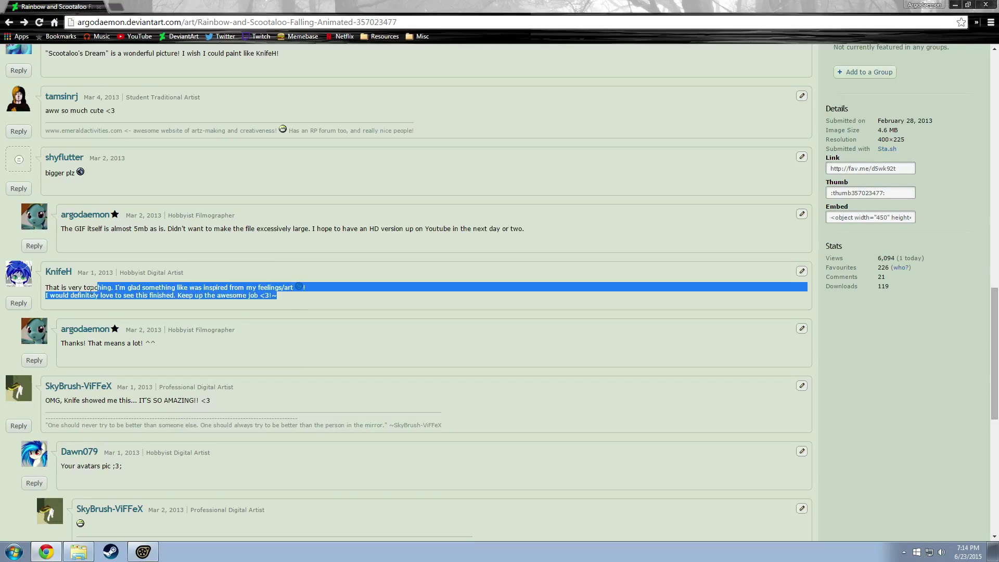
pyautogui.click(184, 310)
pyautogui.moveTo(284, 296); pyautogui.dragTo(118, 288)
pyautogui.click(212, 292)
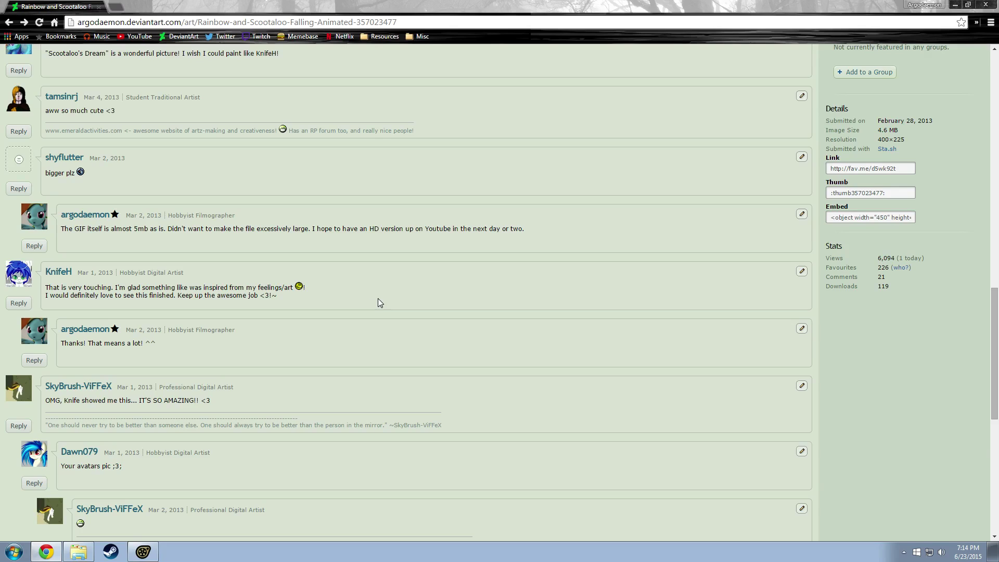
pyautogui.scroll(1, 378, 296)
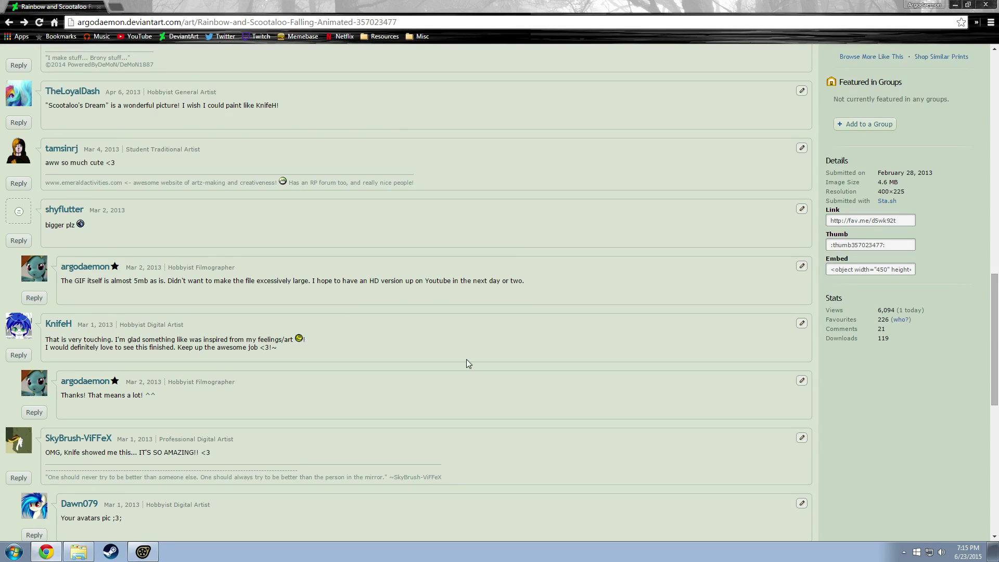
pyautogui.scroll(6, 395, 355)
pyautogui.scroll(-15, 410, 351)
pyautogui.scroll(5, 411, 356)
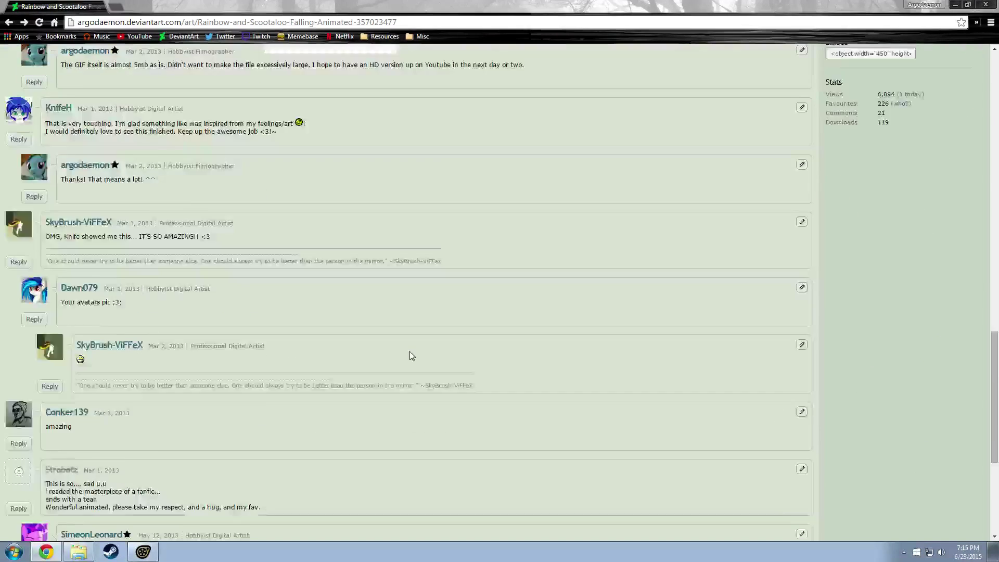
pyautogui.scroll(5, 410, 351)
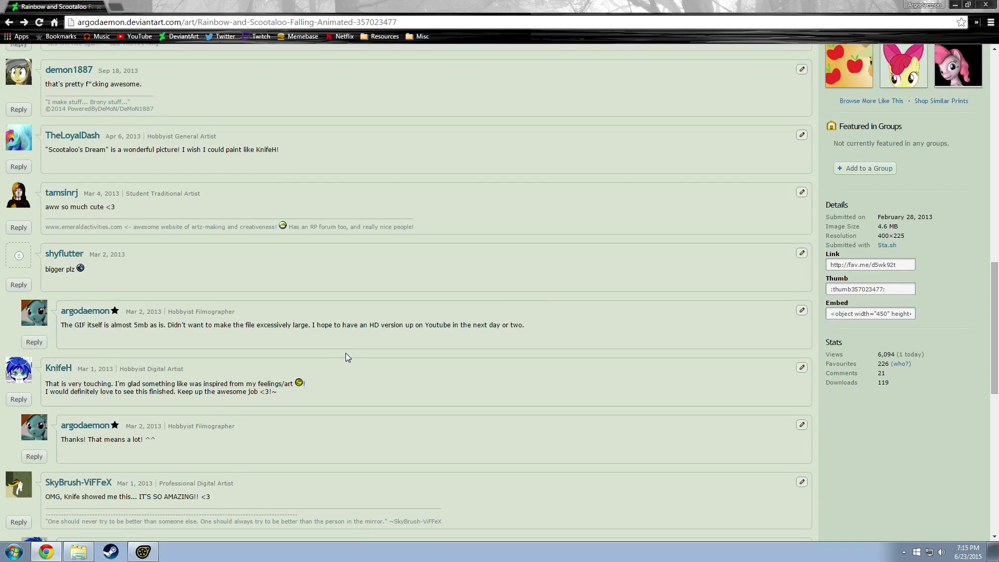
pyautogui.scroll(20, 363, 348)
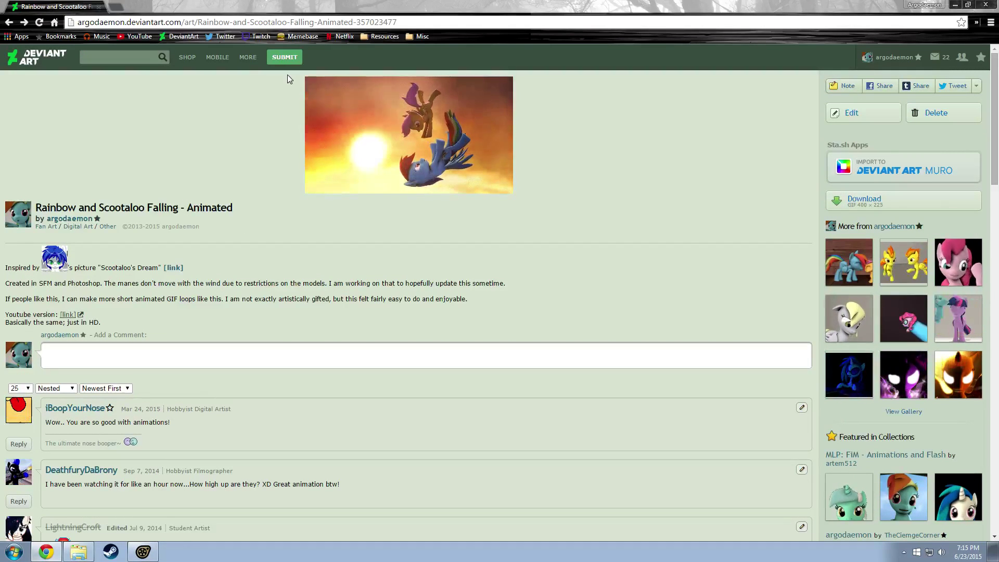
# Switch back to Source Filmmaker and scrub through shot73 between 64.541 and 65.875 to examine Celestia's and Twilight's mouth movement.
pyautogui.hotkey('alt', 'Tab')
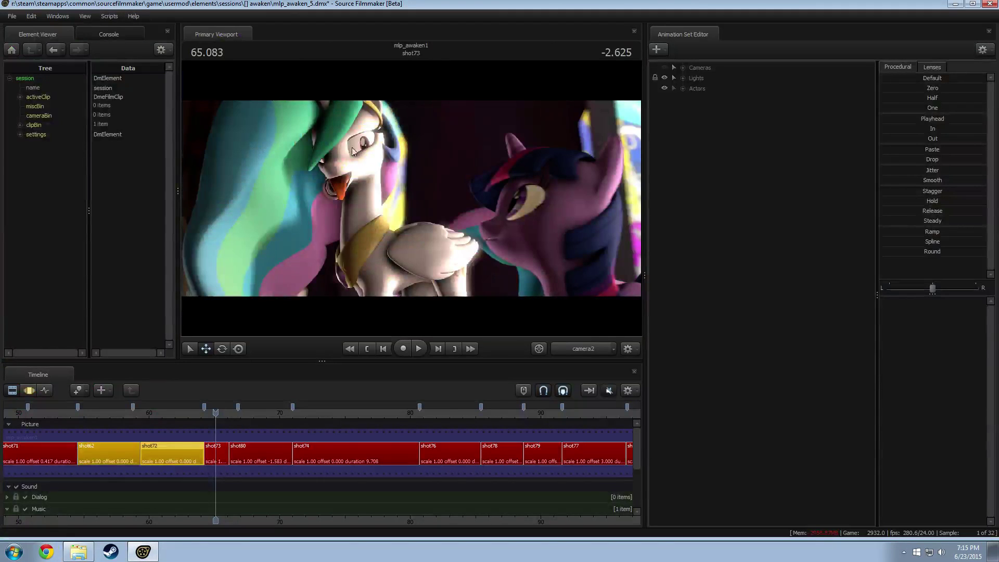
pyautogui.moveTo(212, 411); pyautogui.dragTo(208, 412)
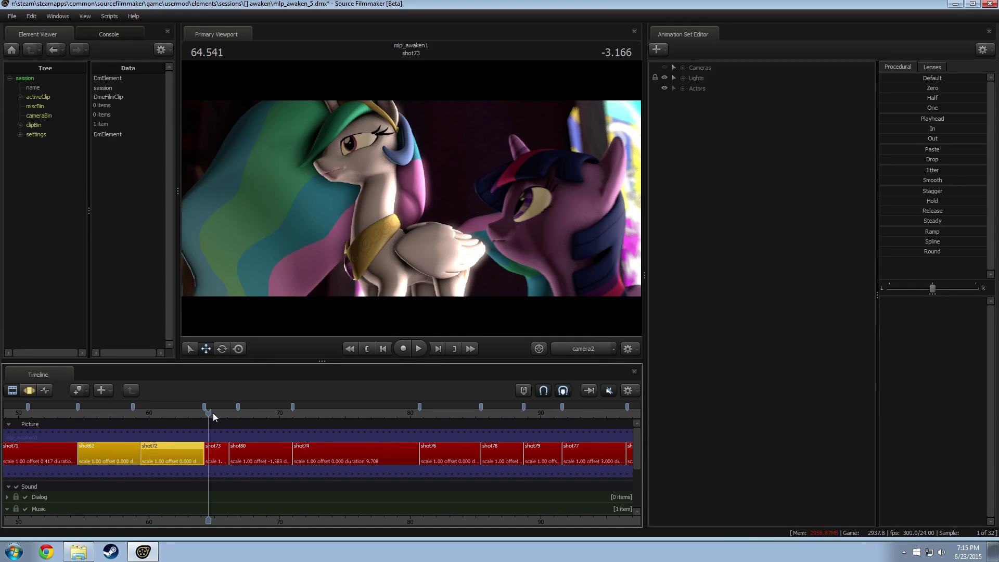
pyautogui.moveTo(213, 414)
pyautogui.mouseDown()
pyautogui.moveTo(224, 418)
pyautogui.moveTo(226, 408)
pyautogui.mouseUp()
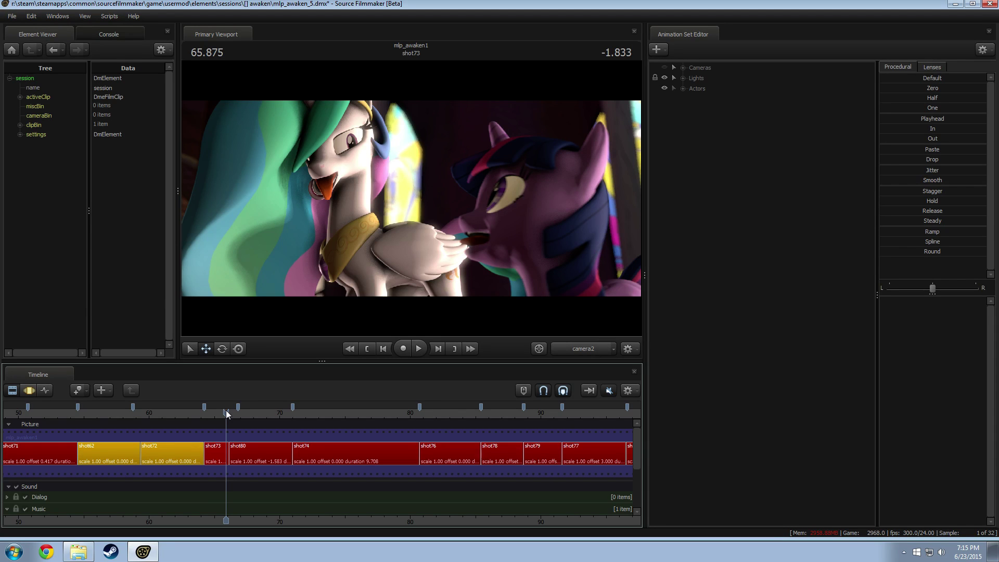
pyautogui.moveTo(226, 414)
pyautogui.mouseDown()
pyautogui.moveTo(203, 414)
pyautogui.moveTo(213, 414)
pyautogui.mouseUp()
# Expand Celestia's control groups in shot73 and select her Jaw and Pony Mouth Flexes controls.
pyautogui.scroll(3, 215, 444)
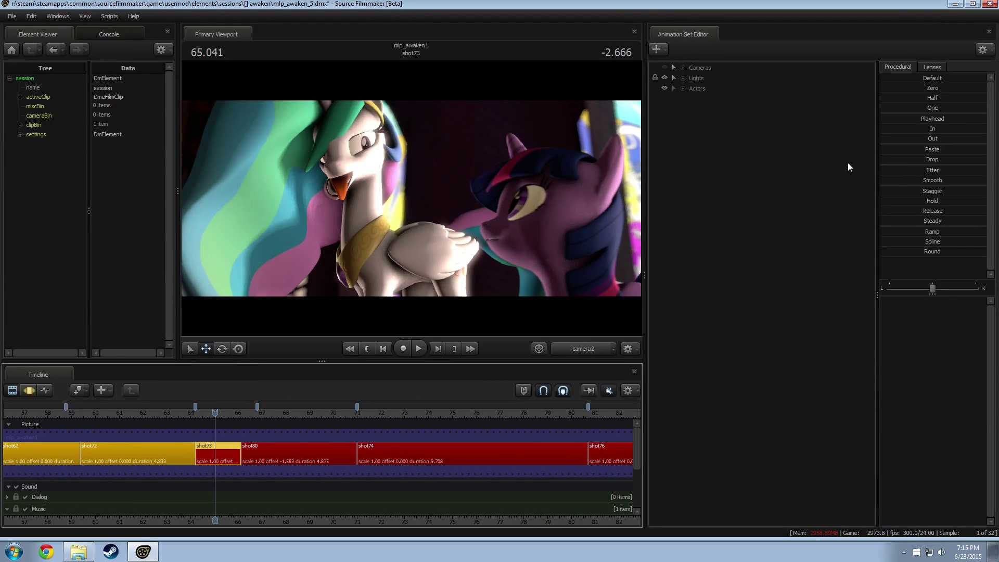
pyautogui.click(683, 88)
pyautogui.click(694, 109)
pyautogui.click(704, 141)
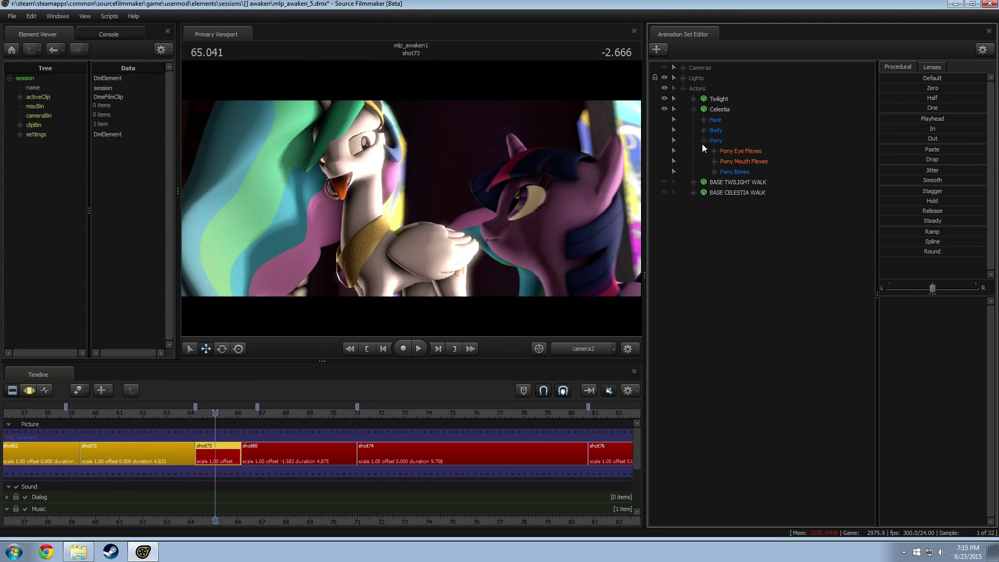
pyautogui.click(704, 130)
pyautogui.click(733, 151)
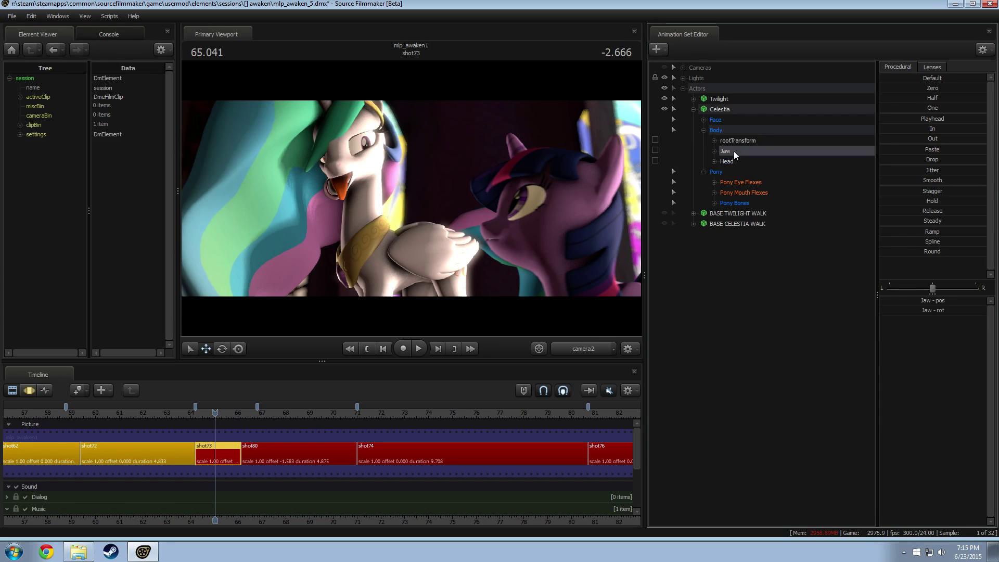
pyautogui.click(714, 203)
pyautogui.click(737, 192)
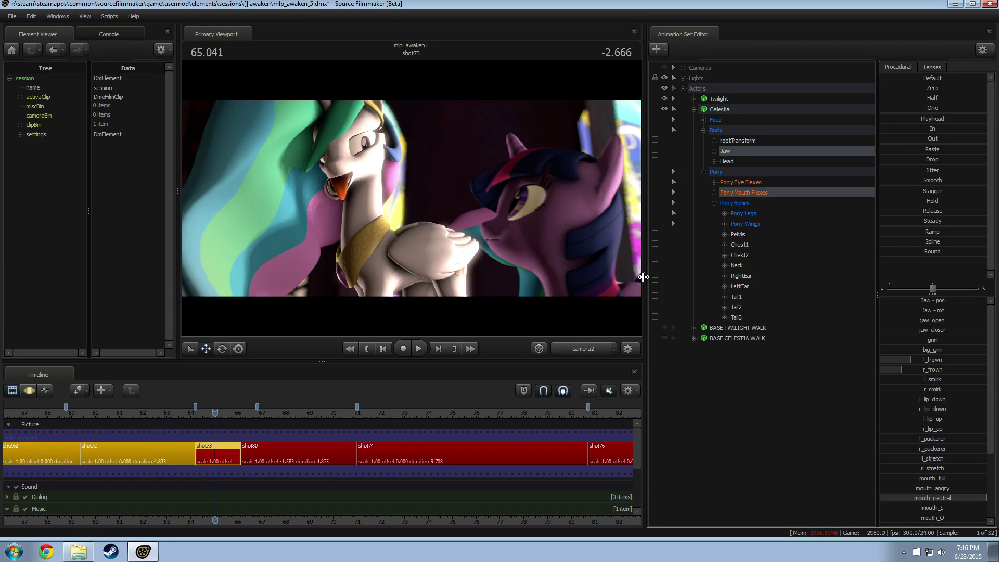
# In the Motion Editor, apply Celestia's closed-mouth pose at 64.750 to her Jaw and mouth flexes across shot73.
pyautogui.press('F3')
pyautogui.click(210, 414)
pyautogui.moveTo(211, 414); pyautogui.dragTo(201, 413)
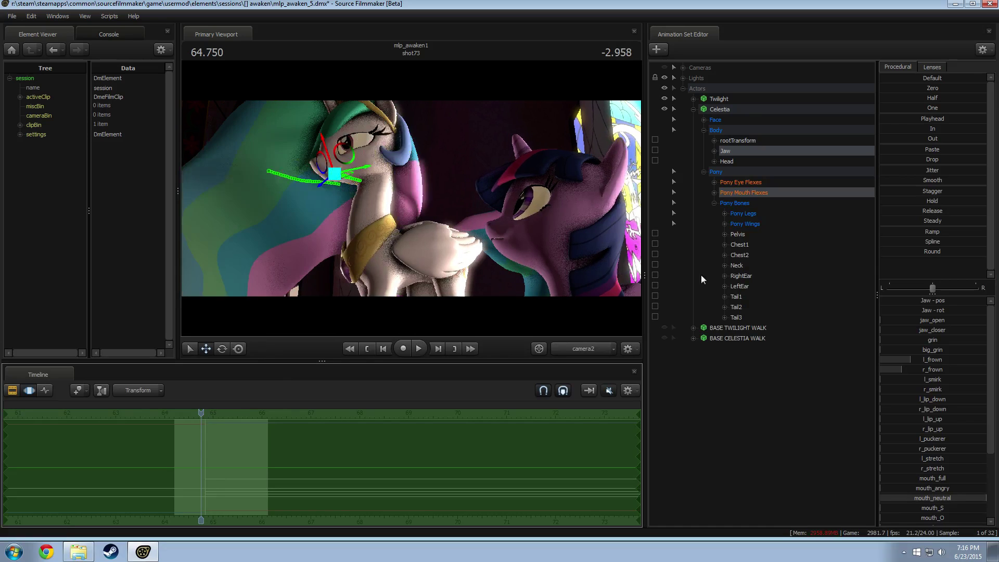
pyautogui.press('space')
pyautogui.press('space')
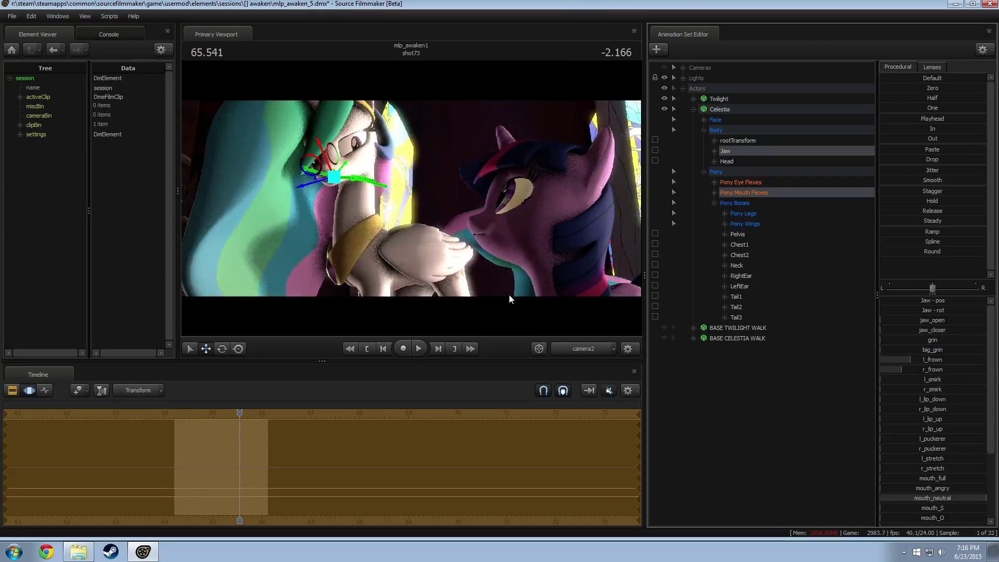
# Play shot73 into shot80 in the Clip Editor and scrub back to 65.375 to check Celestia's mouth.
pyautogui.press('F2')
pyautogui.press('space')
pyautogui.press('space')
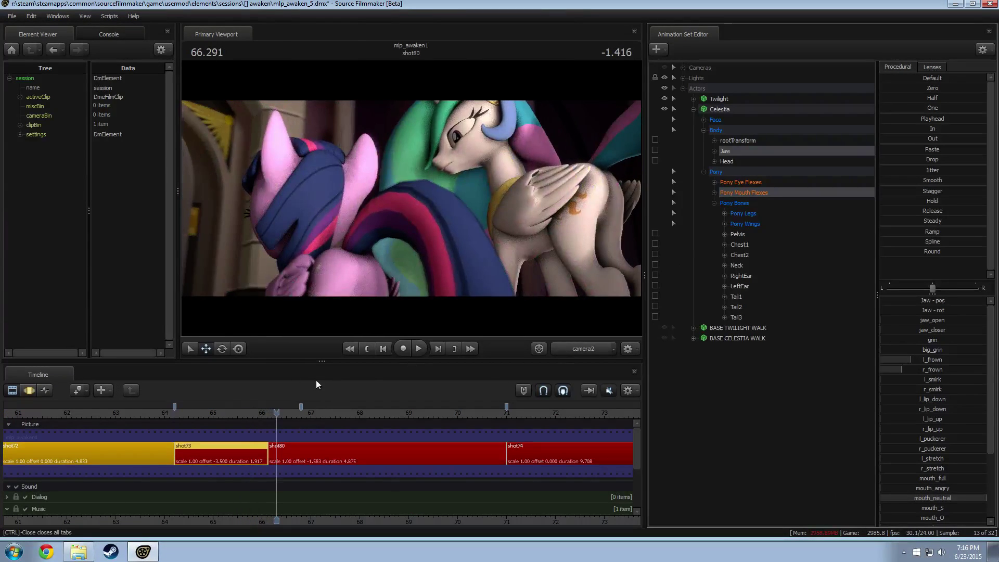
pyautogui.click(215, 414)
pyautogui.moveTo(215, 414); pyautogui.dragTo(232, 413)
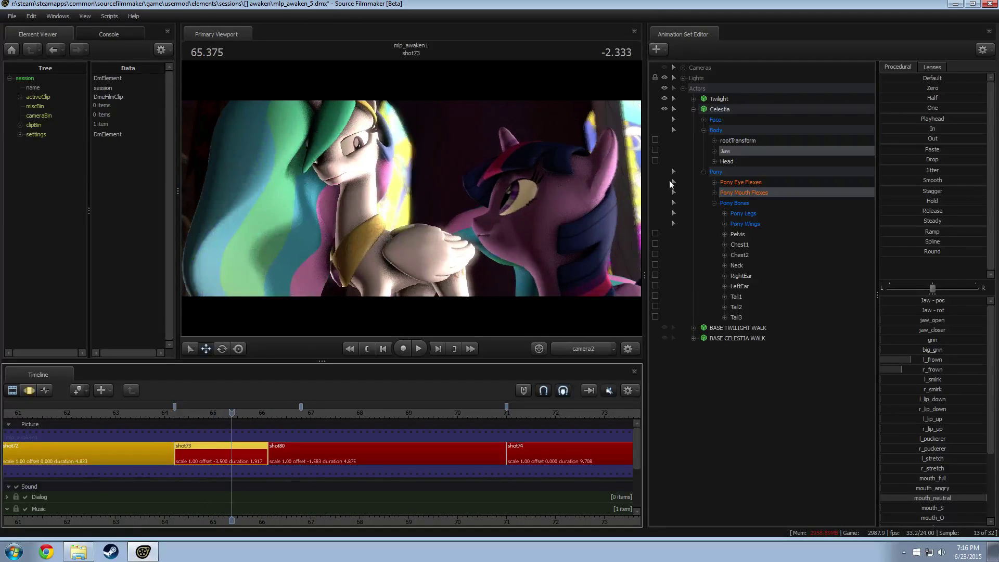
# In the Motion Editor, expand Twilight's Pony controls in shot73, select her Pony Mouth Flexes, and play to 65.750.
pyautogui.press('F3')
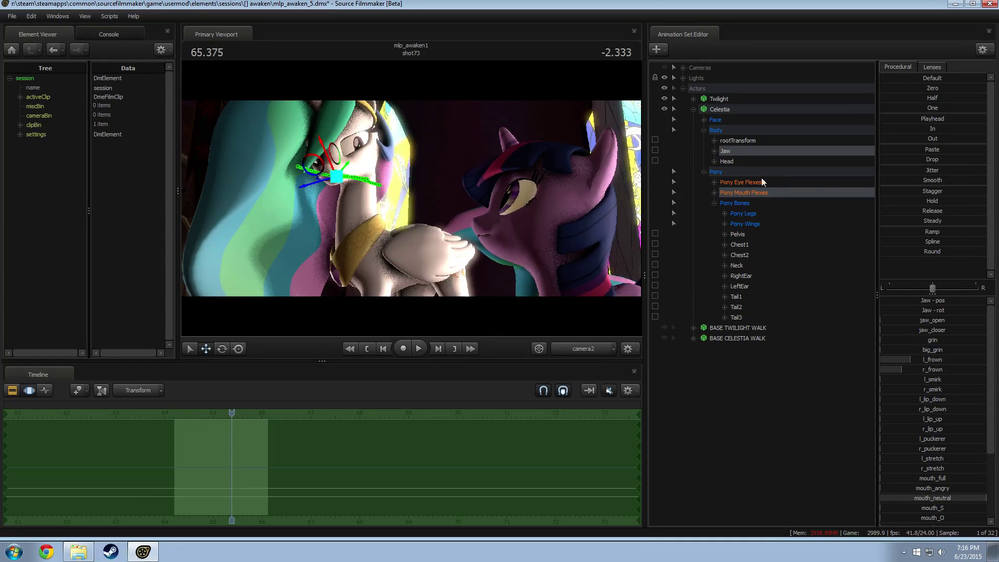
pyautogui.click(693, 108)
pyautogui.click(694, 98)
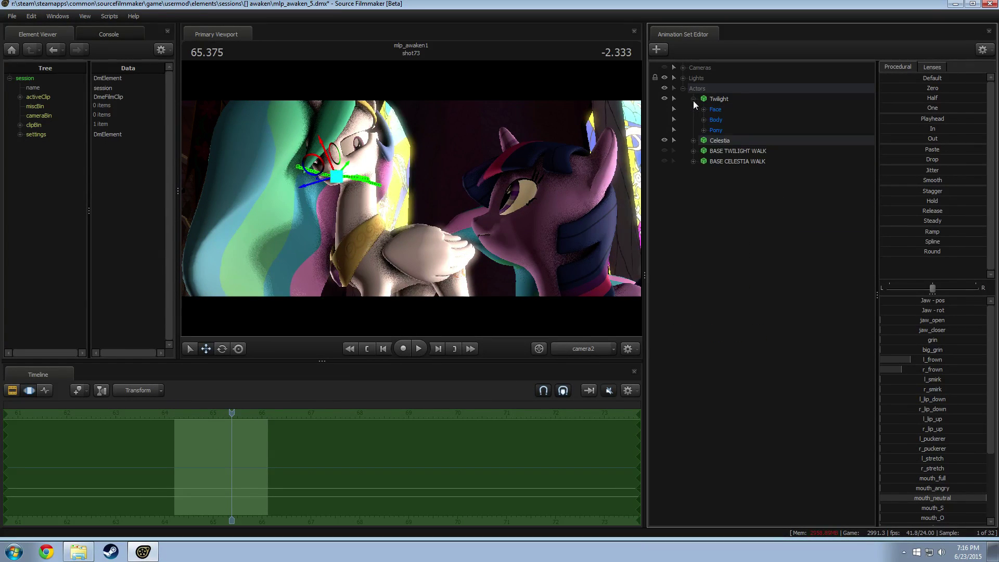
pyautogui.click(704, 130)
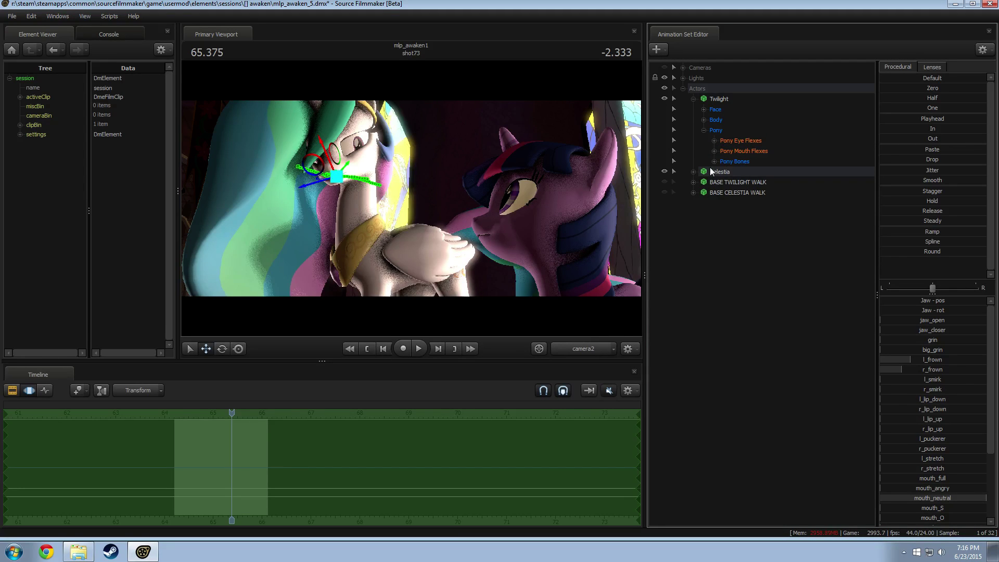
pyautogui.click(739, 151)
pyautogui.press('space')
pyautogui.press('space')
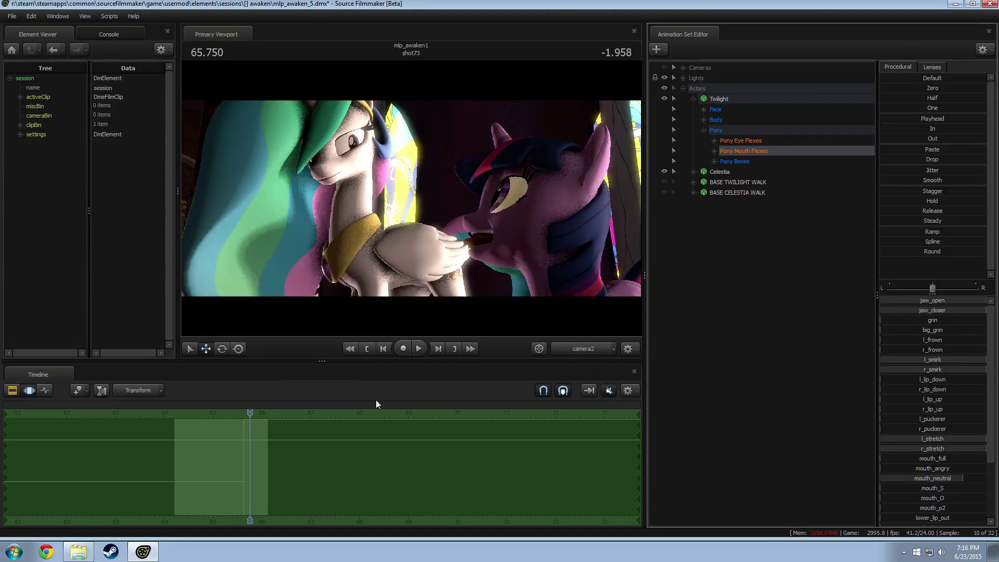
# Blend Twilight's mouth flexes fully to the In procedural preset across the time selection to close her mouth.
pyautogui.click(929, 128)
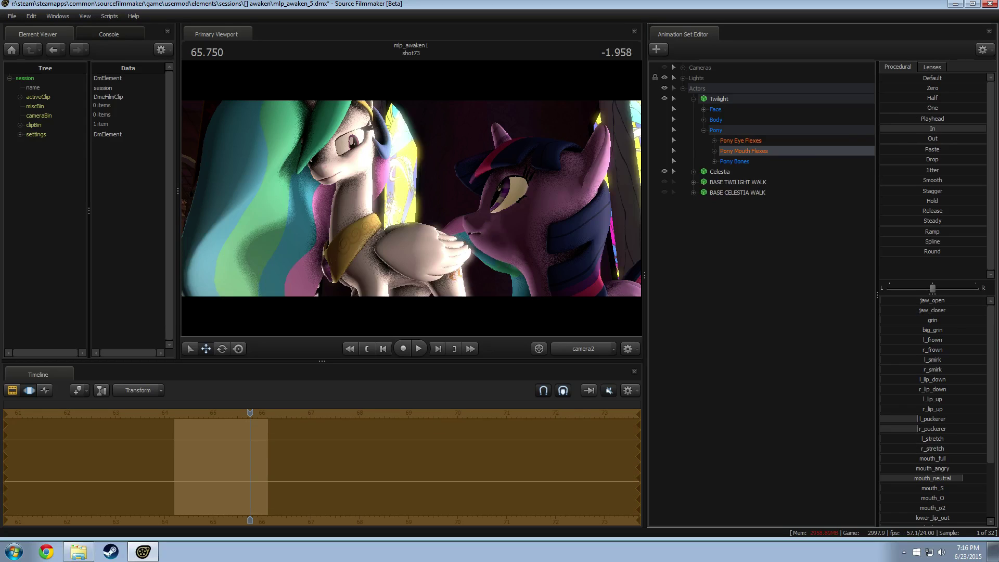
pyautogui.click(919, 138)
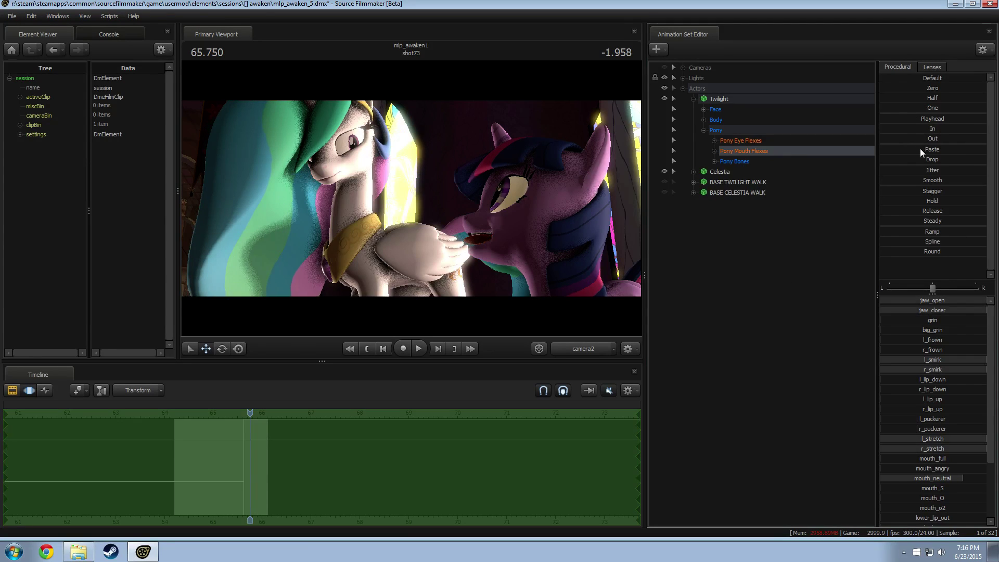
pyautogui.click(926, 107)
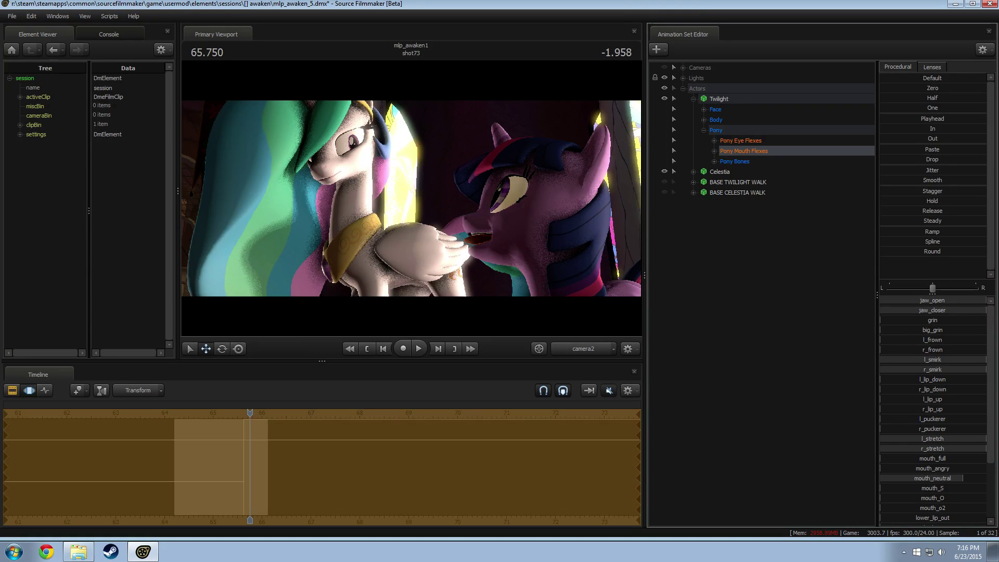
pyautogui.moveTo(925, 128); pyautogui.dragTo(986, 129)
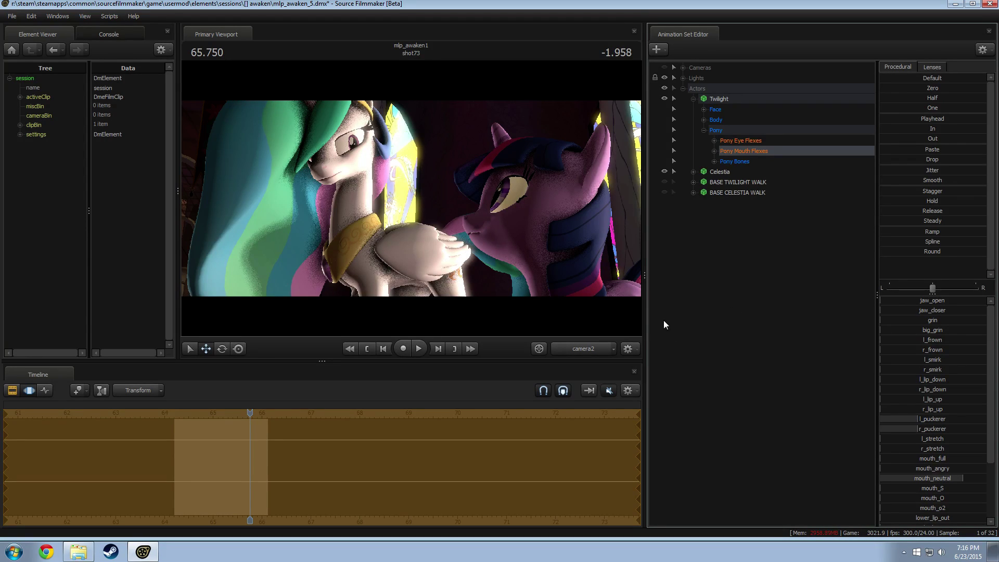
# Play shot73 from its start at 64.208 and replay it from 64.541 to check Twilight's mouth.
pyautogui.click(214, 453)
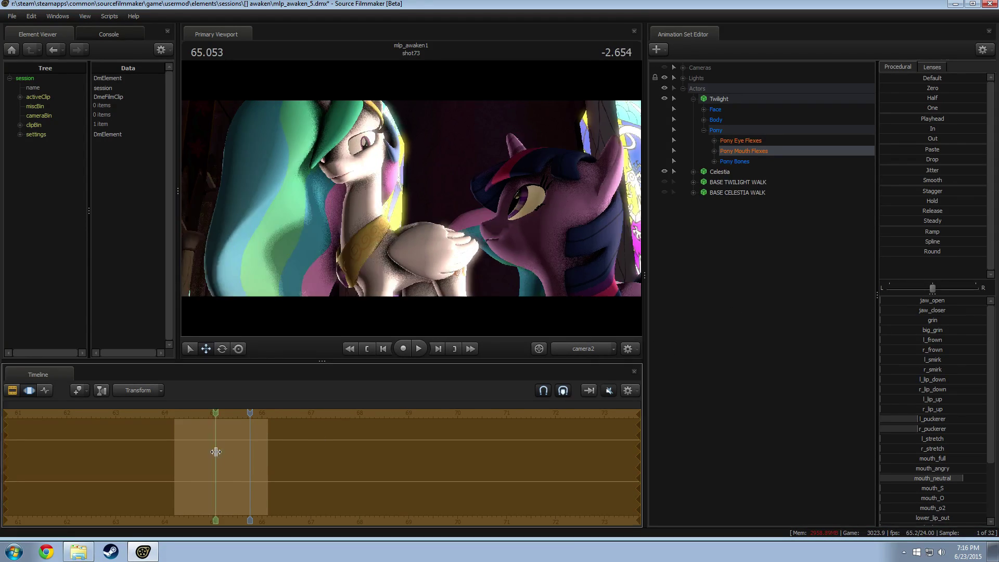
pyautogui.click(178, 413)
pyautogui.moveTo(178, 413); pyautogui.dragTo(175, 413)
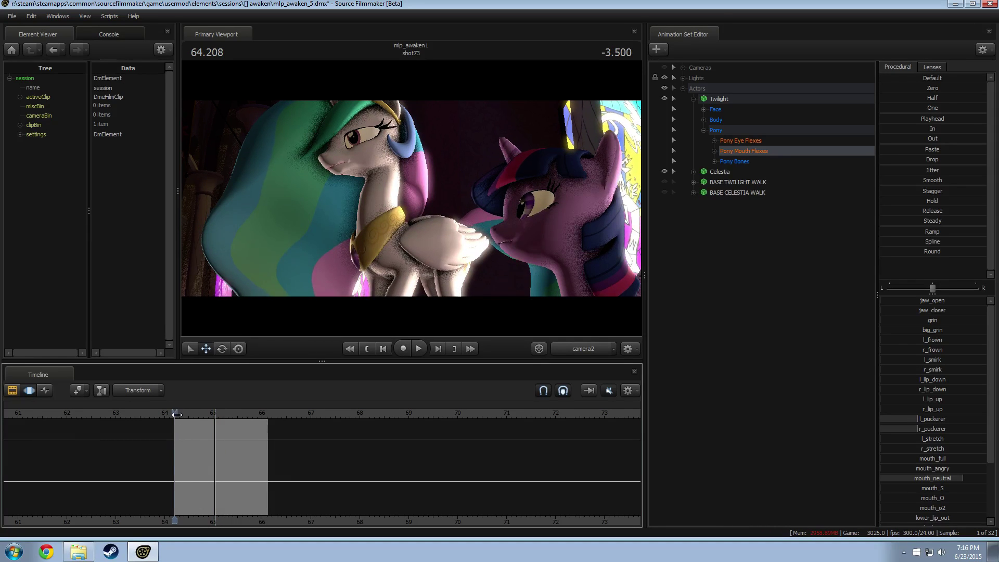
pyautogui.press('space')
pyautogui.press('space')
pyautogui.scroll(-2, 319, 430)
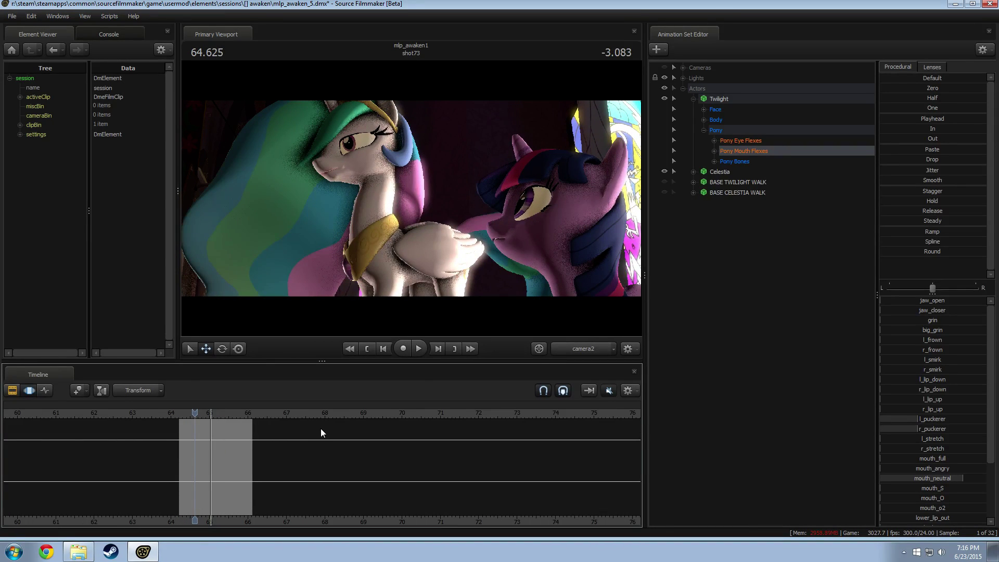
pyautogui.scroll(2, 217, 482)
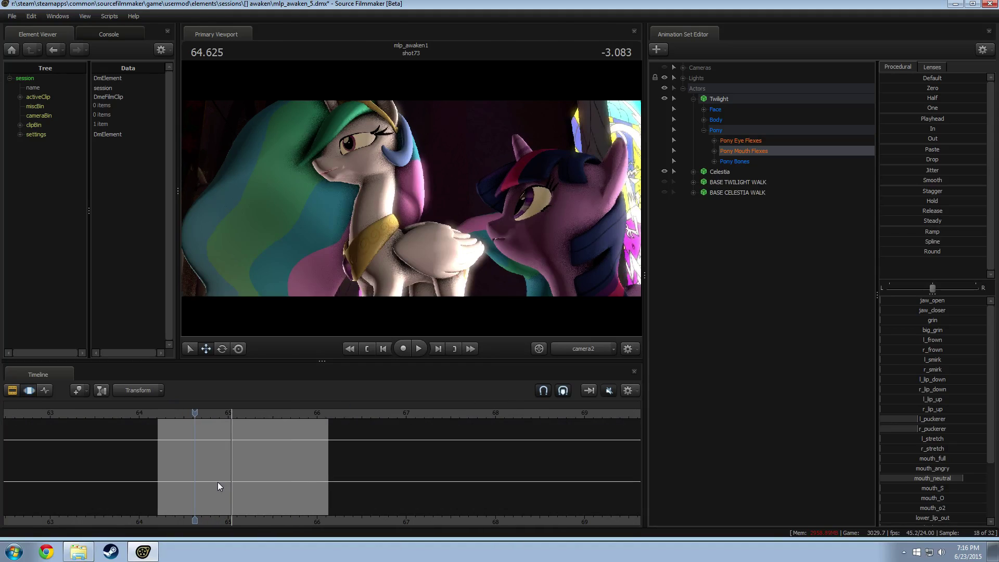
pyautogui.click(188, 413)
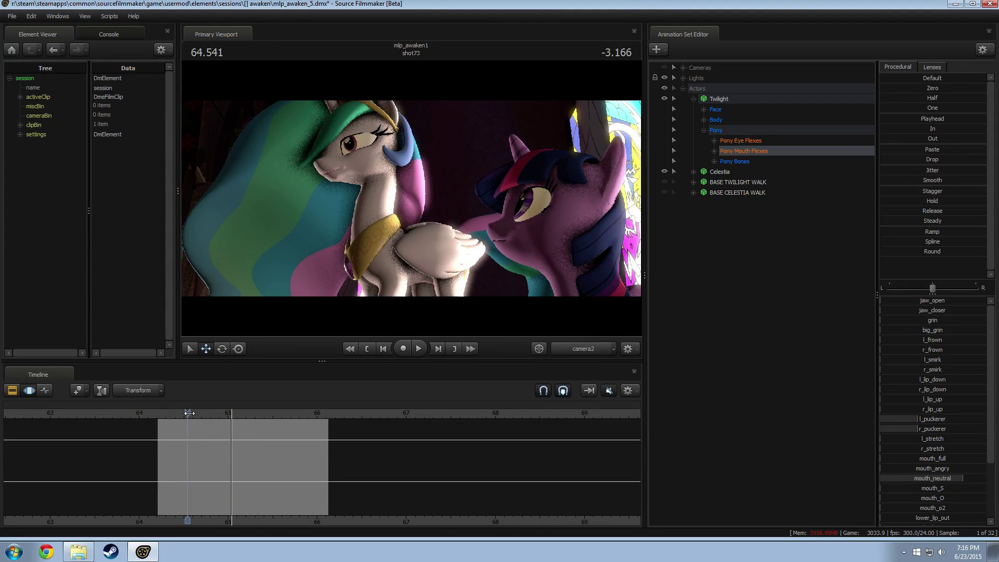
pyautogui.press('space')
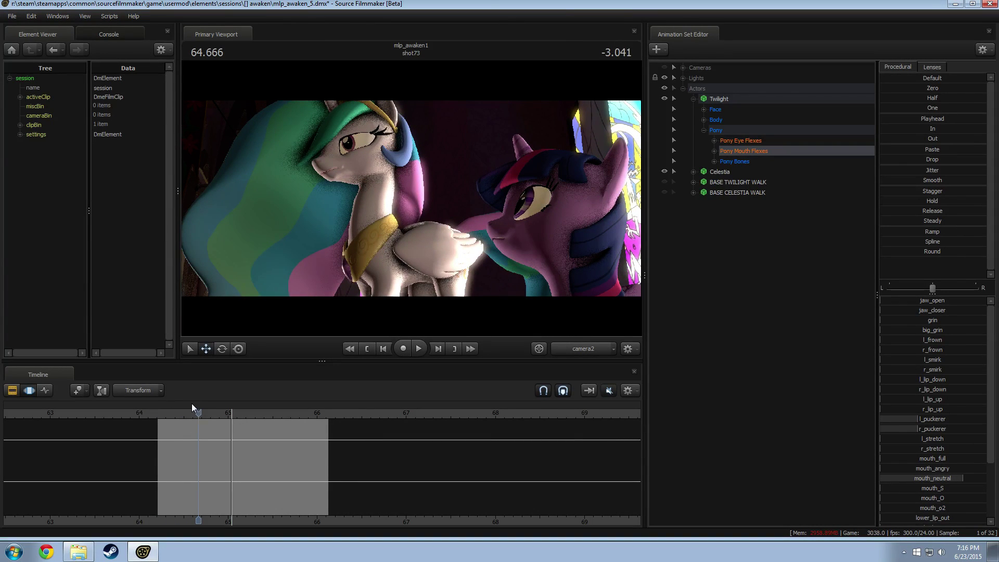
# Start an open-ended time selection at about 65.625 and, in the Work Camera view, rotate Twilight's Head bone over it.
pyautogui.moveTo(192, 413)
pyautogui.mouseDown()
pyautogui.moveTo(173, 412)
pyautogui.moveTo(274, 424)
pyautogui.moveTo(143, 463)
pyautogui.moveTo(270, 477)
pyautogui.moveTo(217, 463)
pyautogui.moveTo(283, 464)
pyautogui.mouseUp()
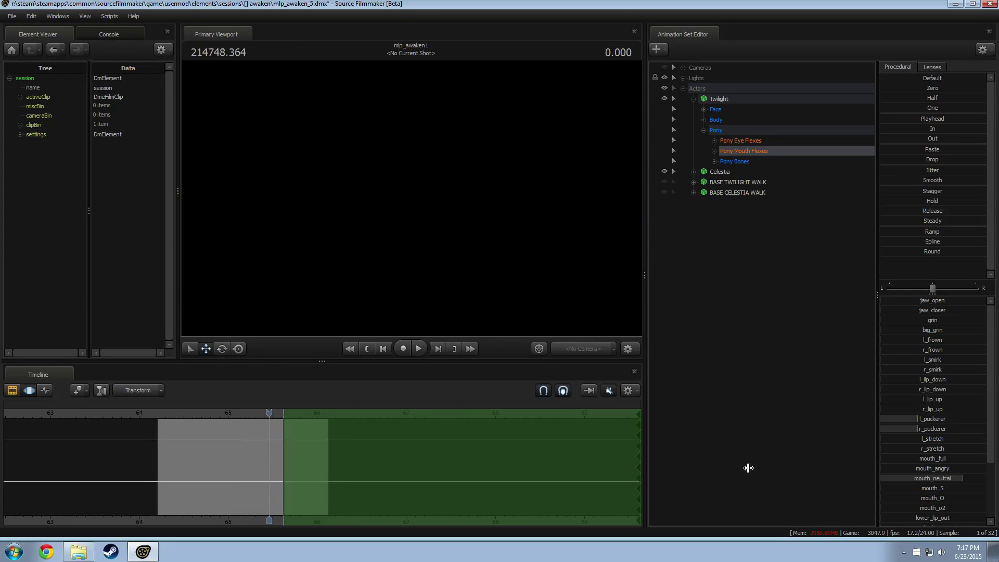
pyautogui.click(569, 350)
pyautogui.moveTo(411, 198); pyautogui.dragTo(453, 223)
pyautogui.keyDown('ctrl'); pyautogui.click(455, 261); pyautogui.keyUp('ctrl')
pyautogui.press('e')
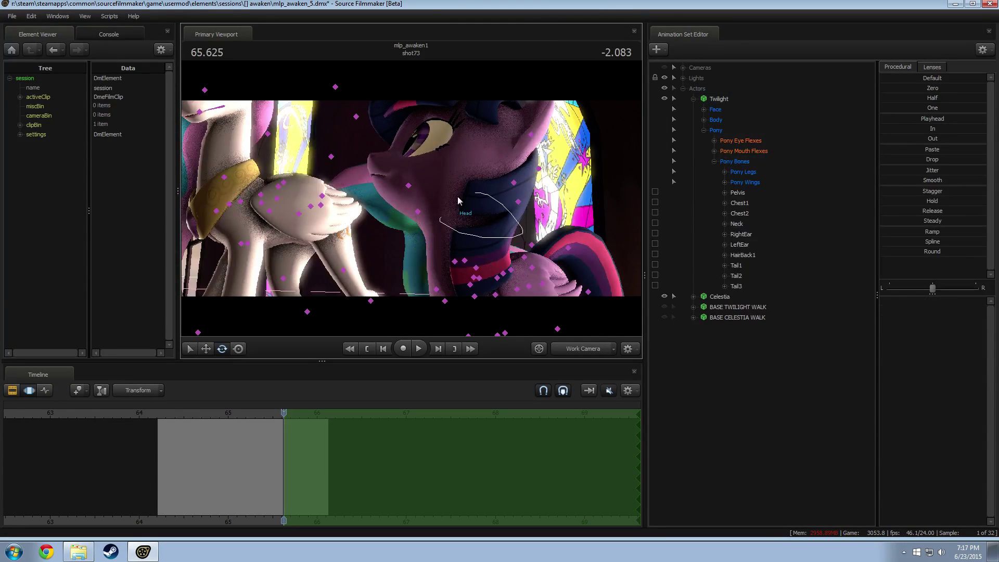
pyautogui.keyDown('ctrl'); pyautogui.click(457, 197); pyautogui.keyUp('ctrl')
pyautogui.moveTo(436, 187); pyautogui.dragTo(442, 219)
pyautogui.click(226, 411)
pyautogui.press('space')
pyautogui.press('space')
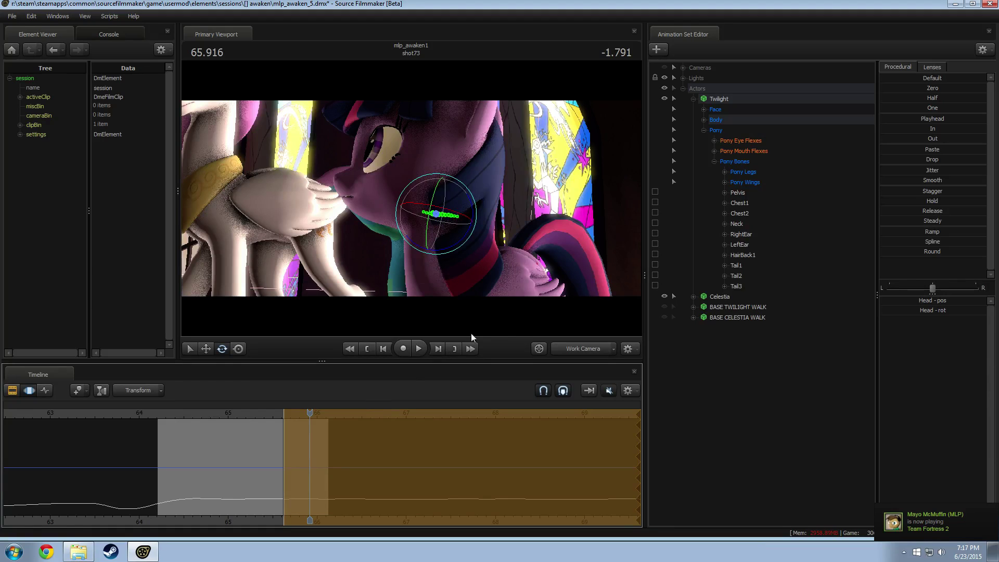
# View Twilight's face up close and raise her l_lid_raise and r_lid_raise eye flexes to about a quarter.
pyautogui.moveTo(476, 314); pyautogui.dragTo(522, 250)
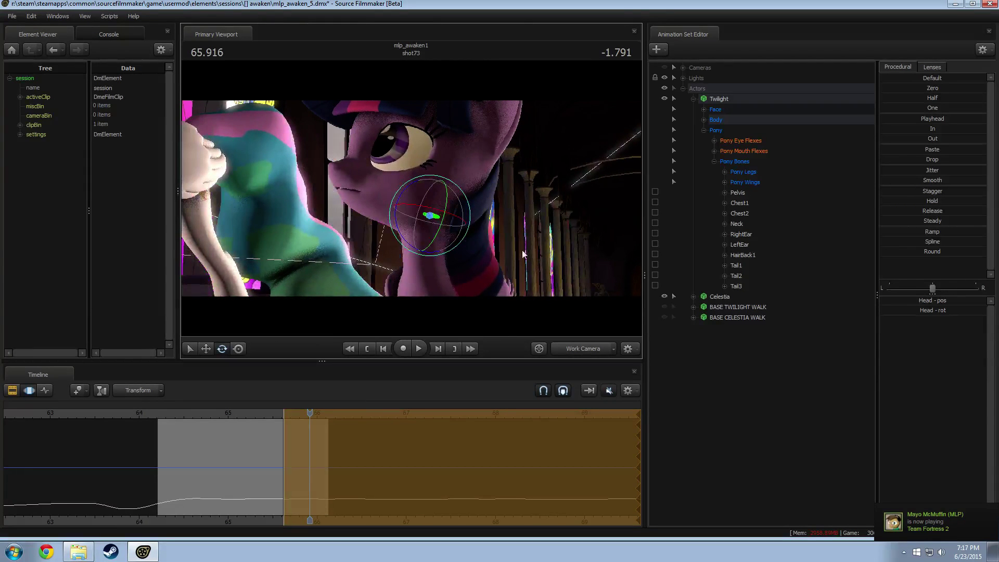
pyautogui.click(750, 140)
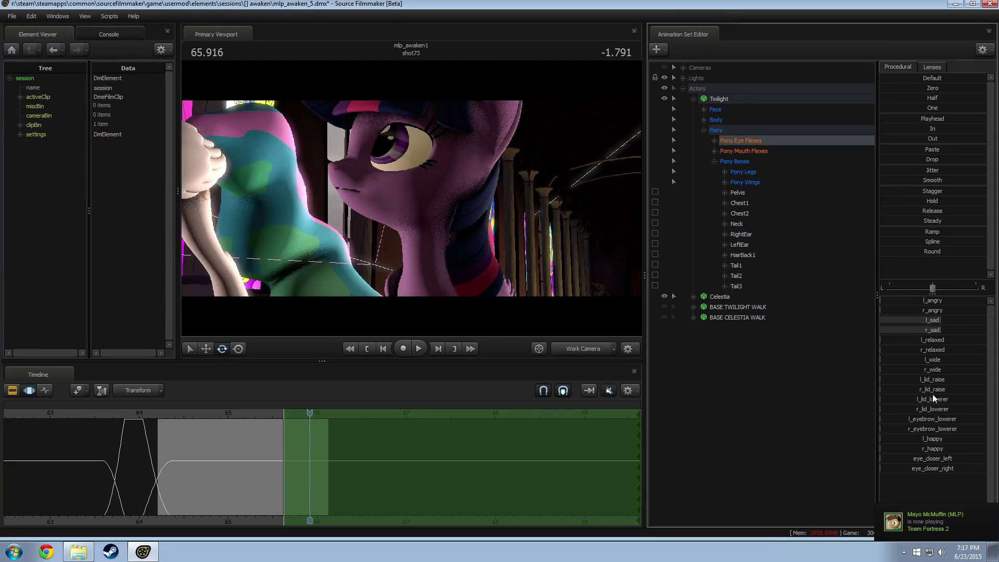
pyautogui.moveTo(933, 382); pyautogui.dragTo(969, 389)
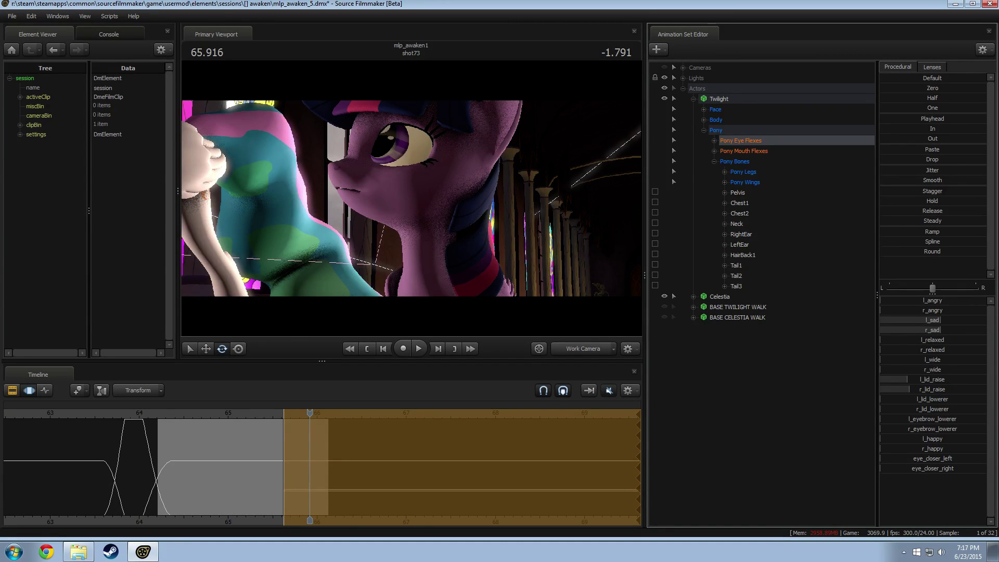
# Reduce Twilight's mouth_neutral flex to about a third over the same time selection.
pyautogui.click(741, 151)
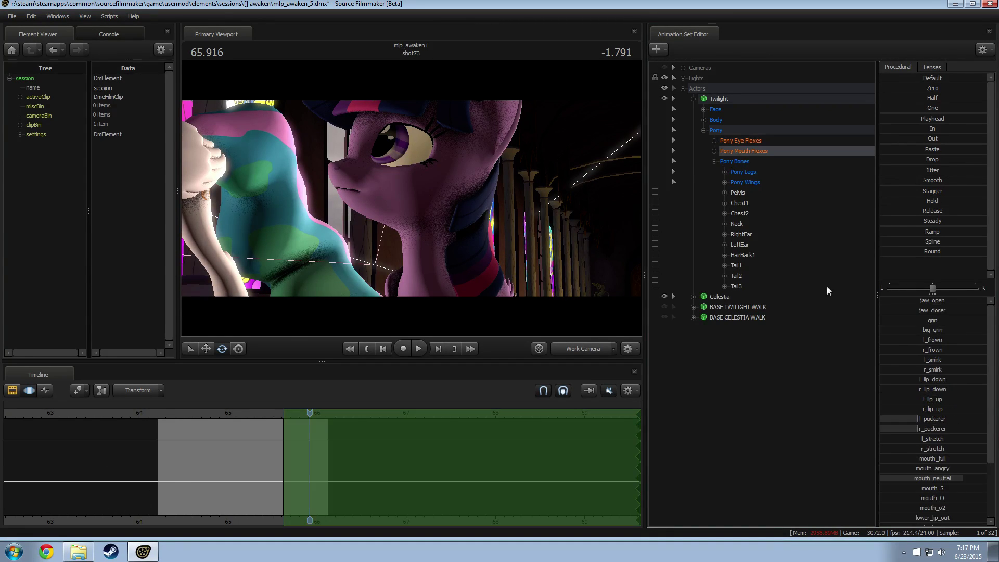
pyautogui.moveTo(940, 320); pyautogui.dragTo(944, 321)
pyautogui.hotkey('ctrl', 'z')
pyautogui.moveTo(955, 479); pyautogui.dragTo(921, 480)
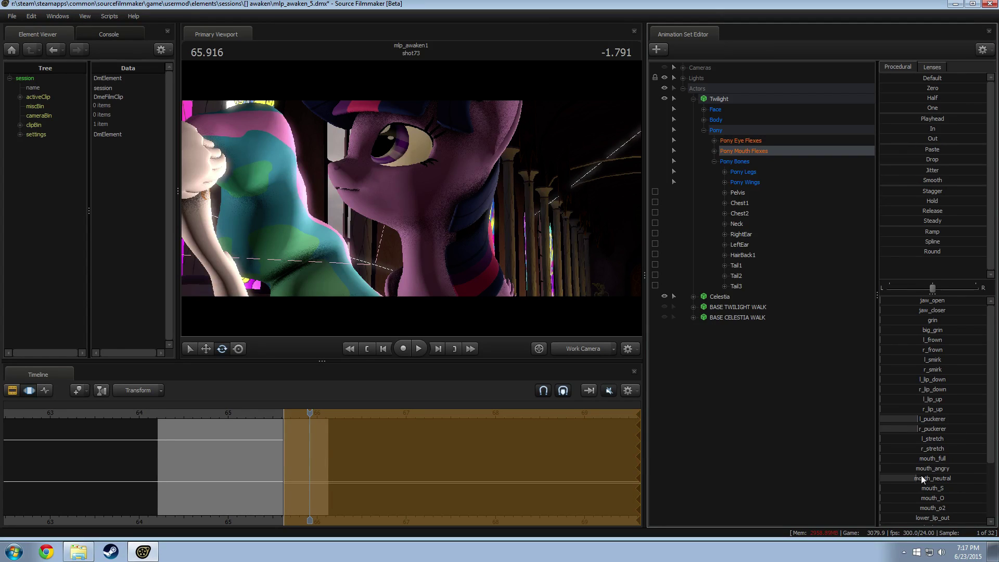
# Switch back to camera2 and play shot73 into shot80 to check Twilight's head, eyelid and mouth changes.
pyautogui.click(573, 350)
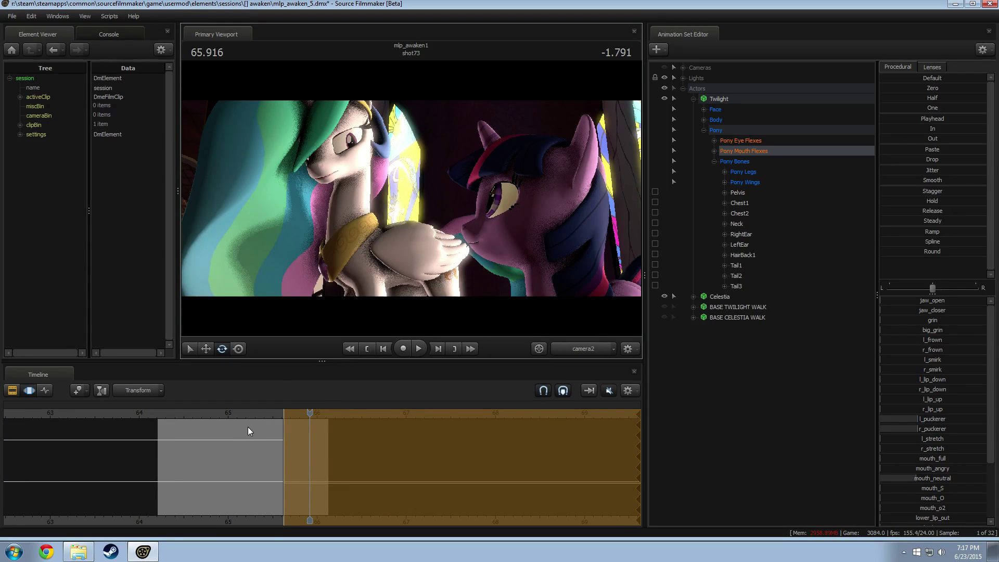
pyautogui.click(214, 413)
pyautogui.press('space')
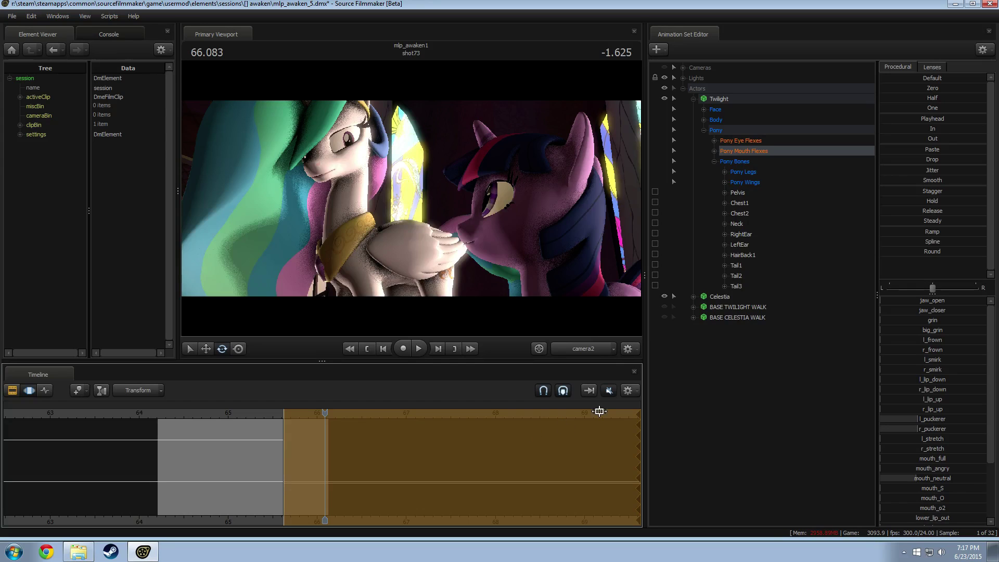
pyautogui.moveTo(220, 420); pyautogui.dragTo(189, 425)
pyautogui.press('space')
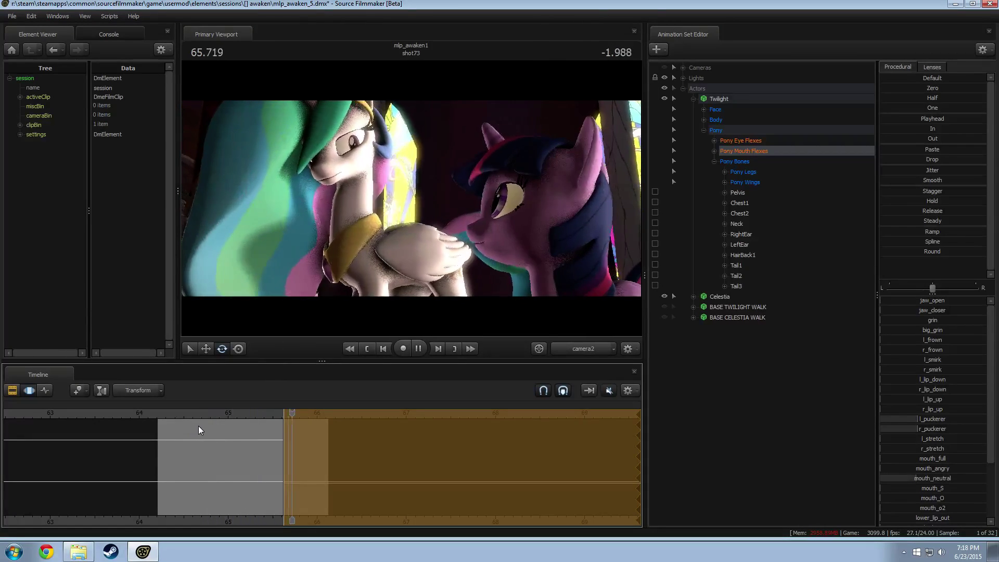
pyautogui.press('space')
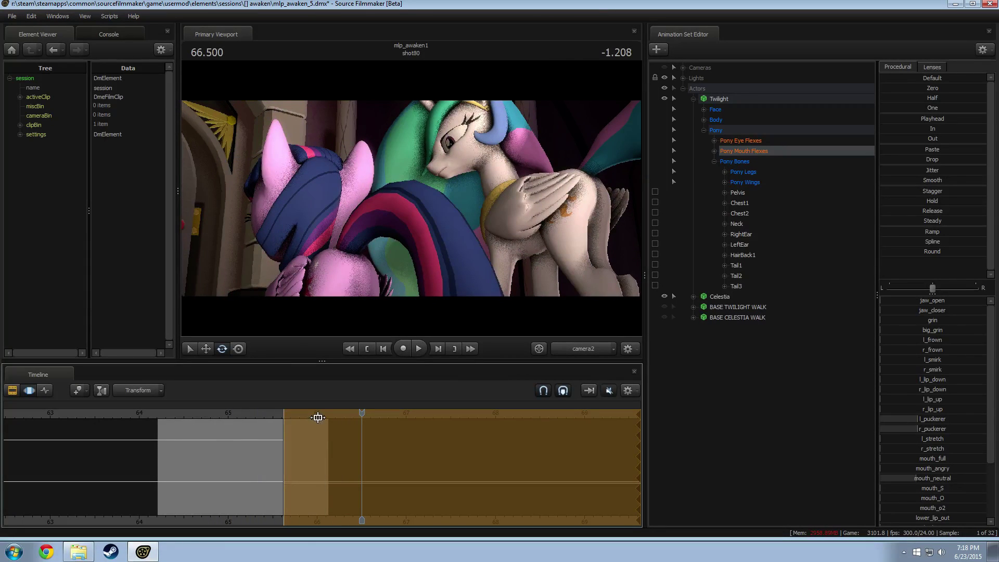
pyautogui.press('space')
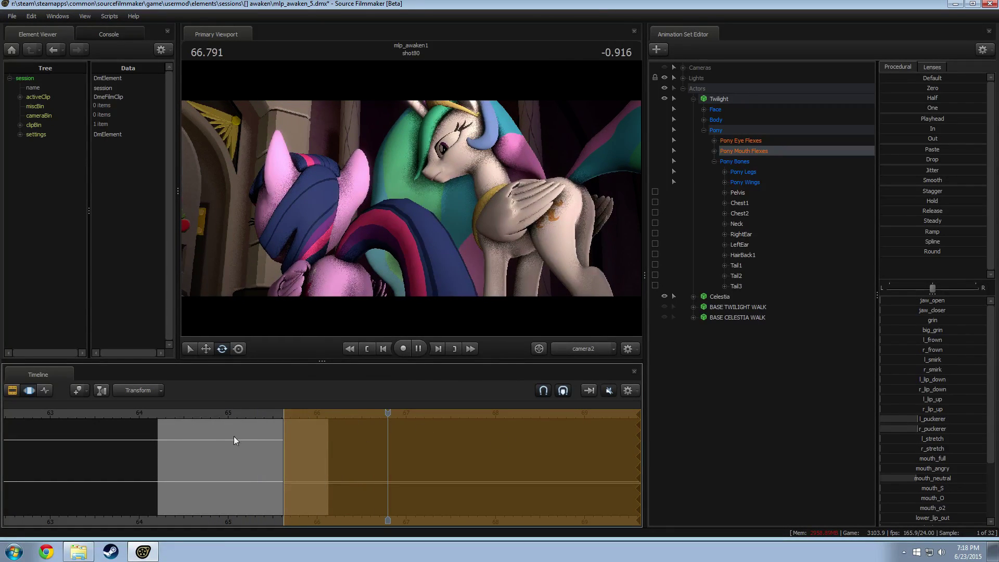
# Scrub and replay shot73 between 64.208 and 65.875 to examine Twilight's change of expression around 65.625.
pyautogui.moveTo(230, 417); pyautogui.dragTo(270, 425)
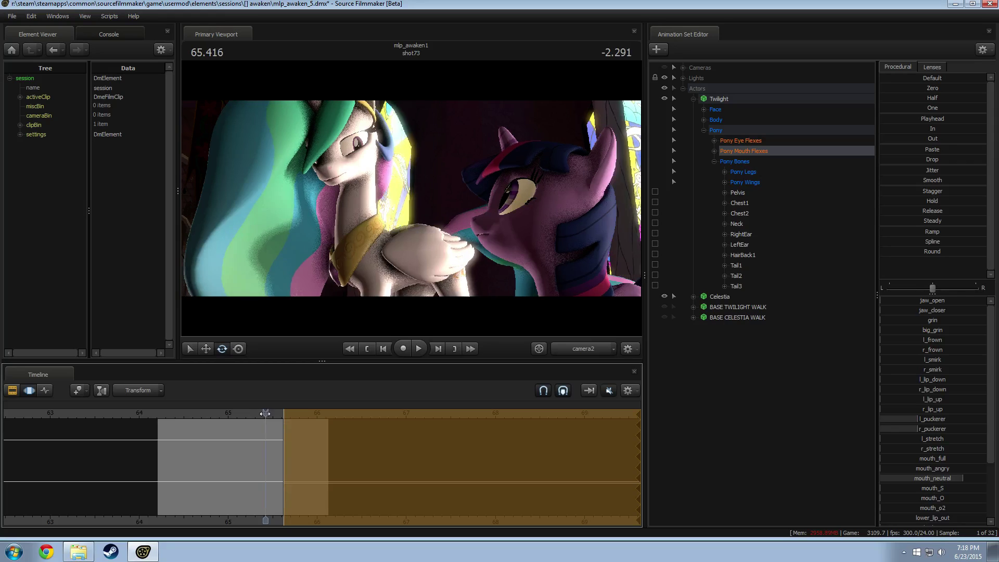
pyautogui.moveTo(265, 413); pyautogui.dragTo(158, 421)
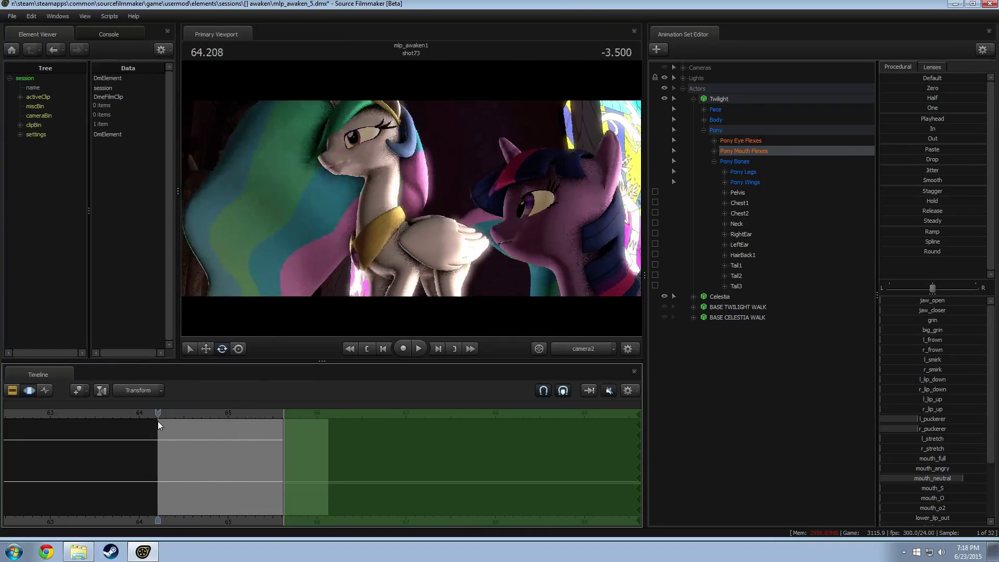
pyautogui.press('space')
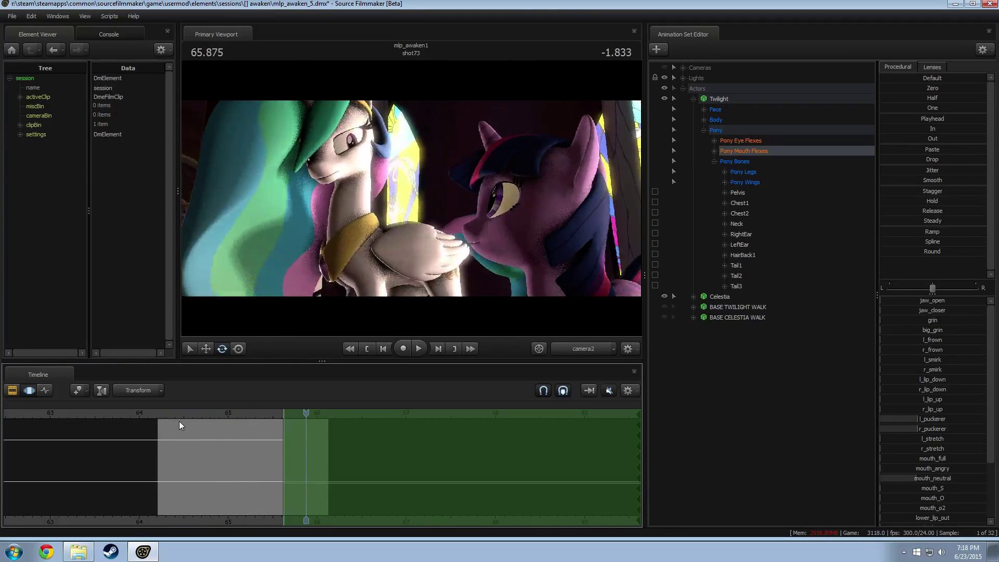
pyautogui.moveTo(209, 408); pyautogui.dragTo(297, 427)
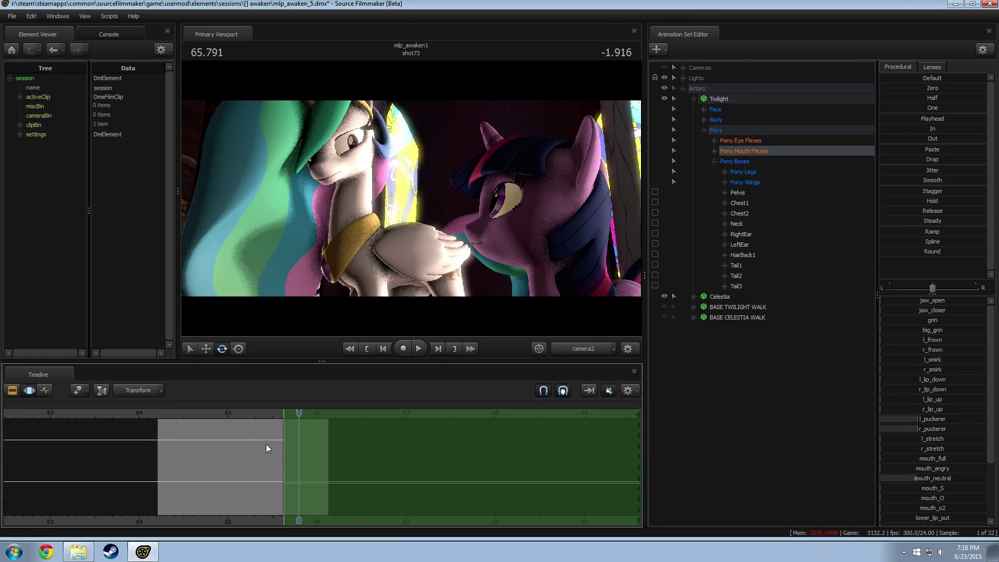
pyautogui.moveTo(266, 412); pyautogui.dragTo(247, 415)
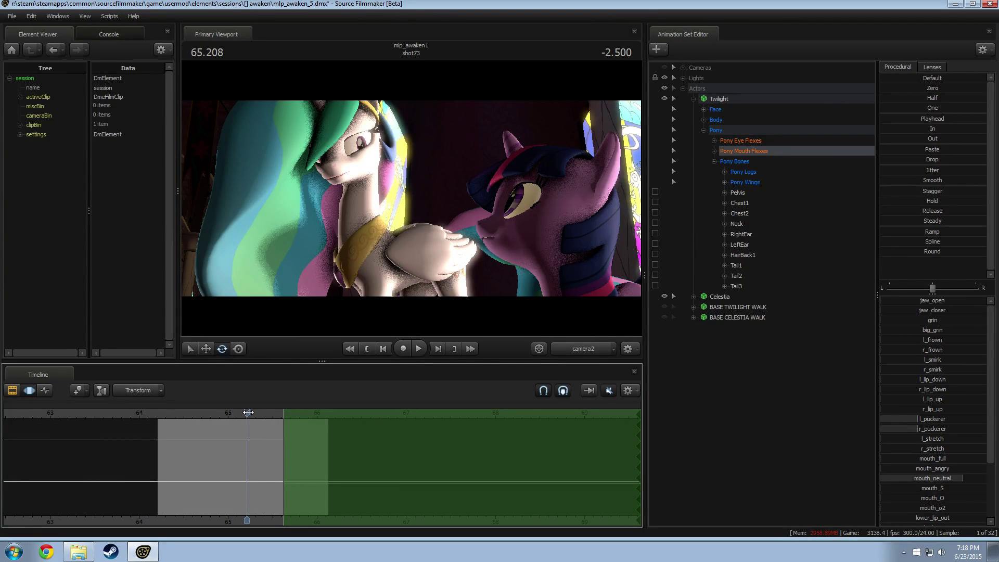
pyautogui.moveTo(272, 415); pyautogui.dragTo(290, 457)
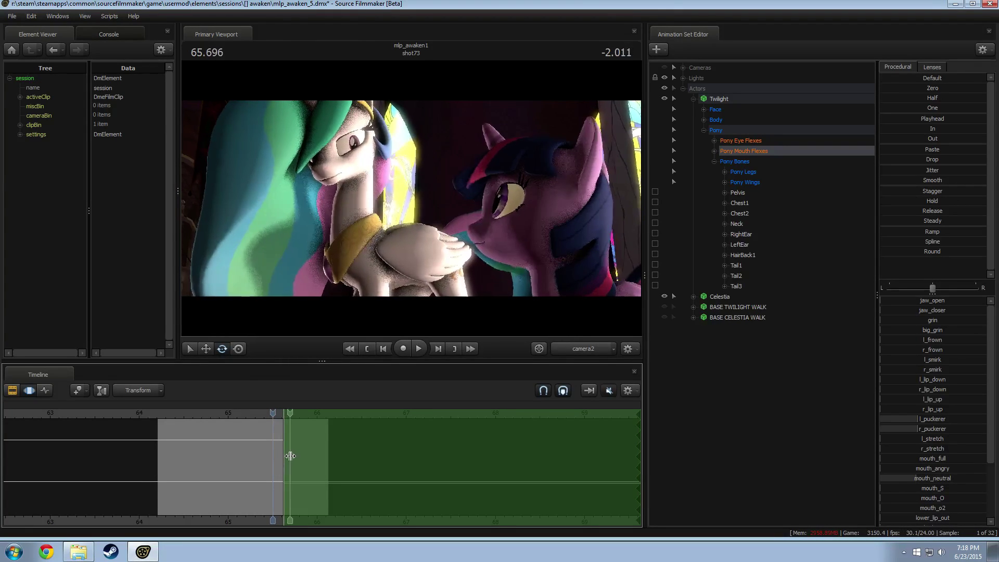
# Select Twilight's Neck and Head controls together with her Pony Eye Flexes and Pony Mouth Flexes.
pyautogui.click(738, 161)
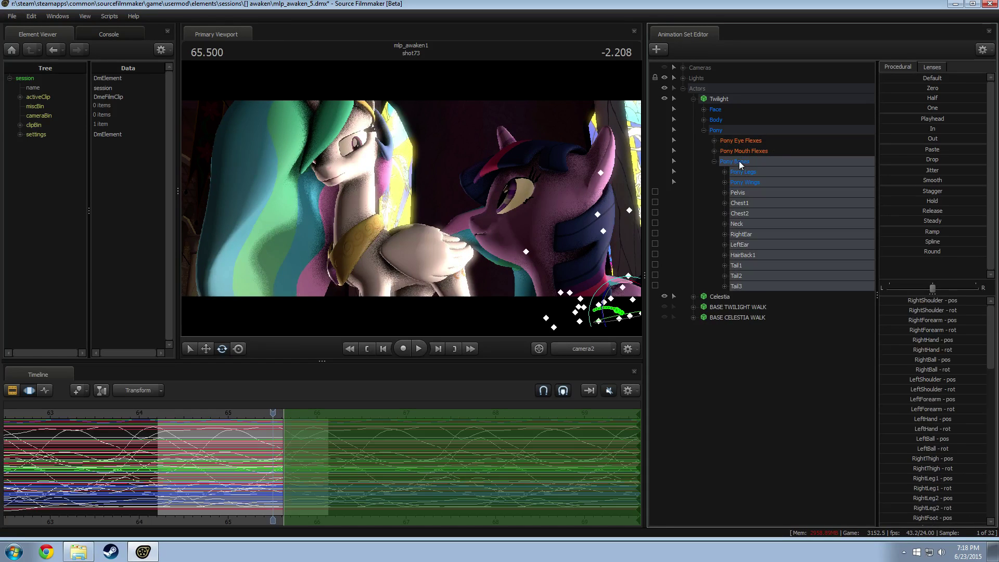
pyautogui.click(732, 111)
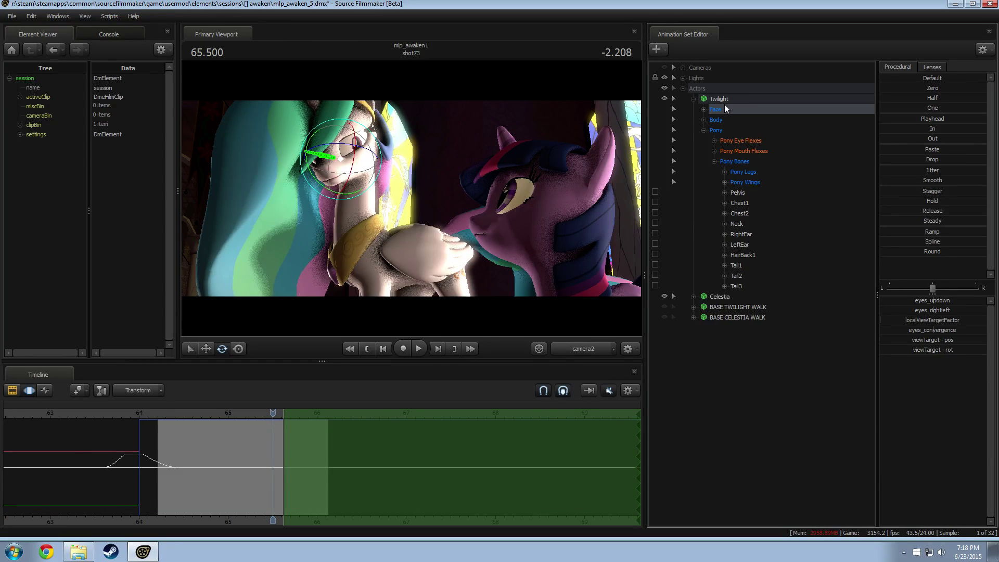
pyautogui.click(724, 101)
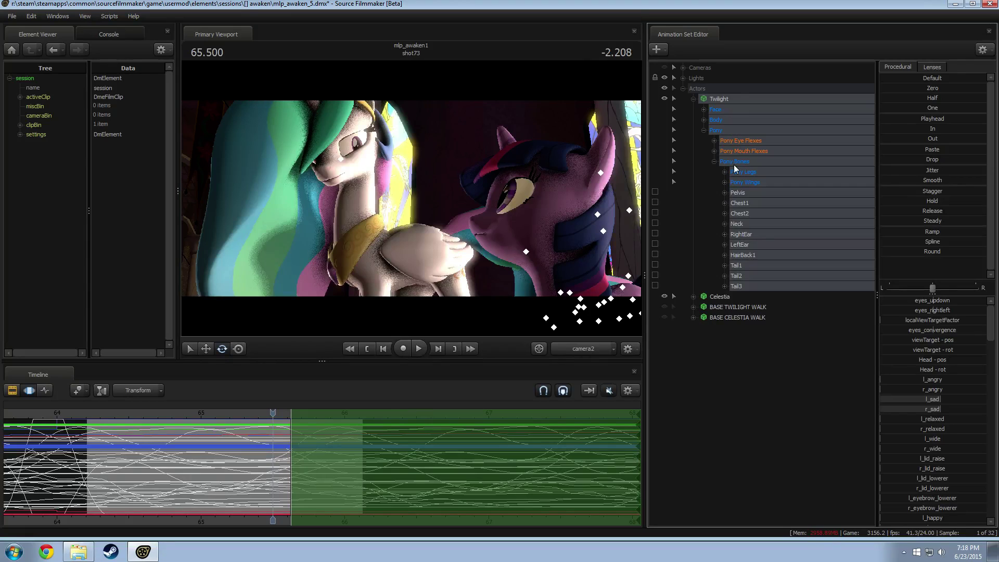
pyautogui.click(738, 224)
pyautogui.click(704, 120)
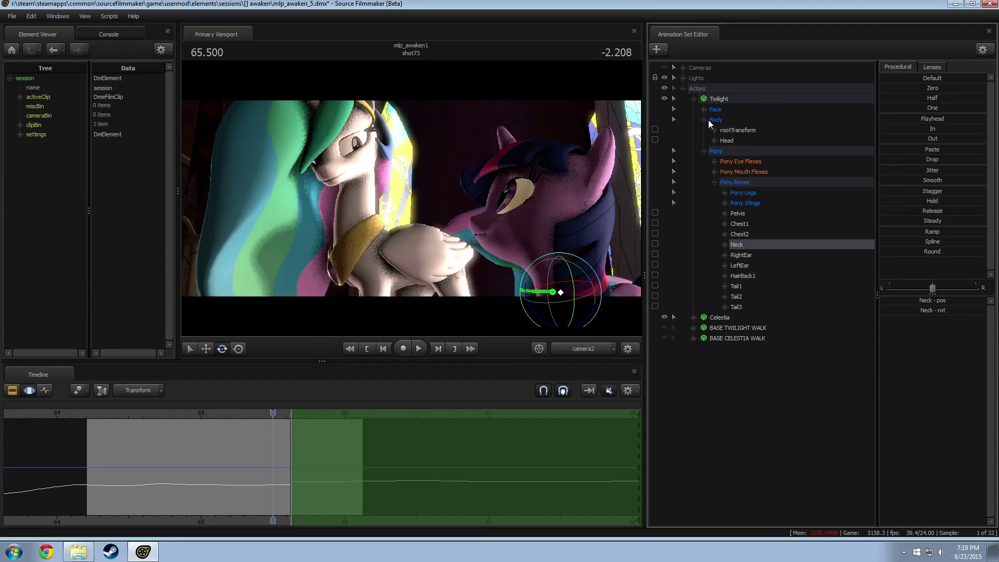
pyautogui.keyDown('ctrl'); pyautogui.click(733, 140); pyautogui.keyUp('ctrl')
pyautogui.keyDown('ctrl'); pyautogui.click(740, 183); pyautogui.keyUp('ctrl')
pyautogui.keyDown('ctrl'); pyautogui.click(741, 193); pyautogui.keyUp('ctrl')
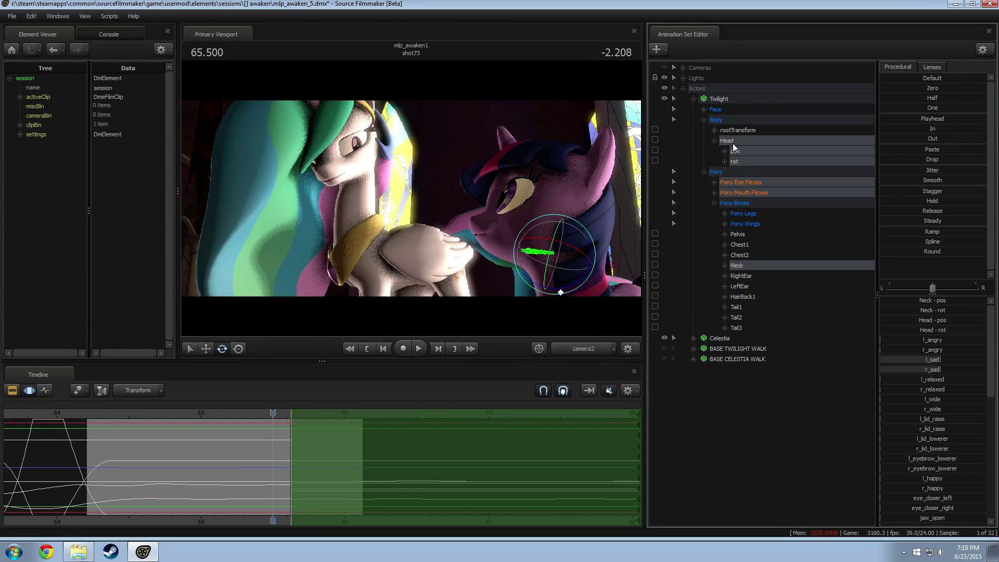
pyautogui.click(715, 140)
# Smooth the selected controls' change over a time selection from 65.0 to about 66.05, holding full strength from about 65.46 to 65.84.
pyautogui.scroll(2, 261, 449)
pyautogui.keyDown('shift'); pyautogui.moveTo(279, 456); pyautogui.dragTo(328, 456); pyautogui.keyUp('shift')
pyautogui.keyDown('ctrl'); pyautogui.scroll(4, 326, 458); pyautogui.keyUp('ctrl')
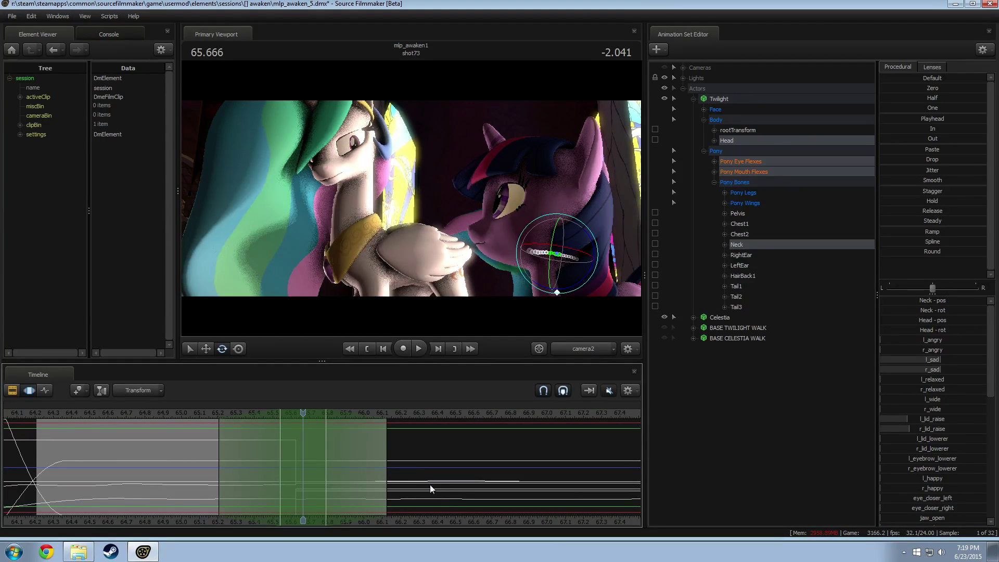
pyautogui.moveTo(388, 469); pyautogui.dragTo(352, 472)
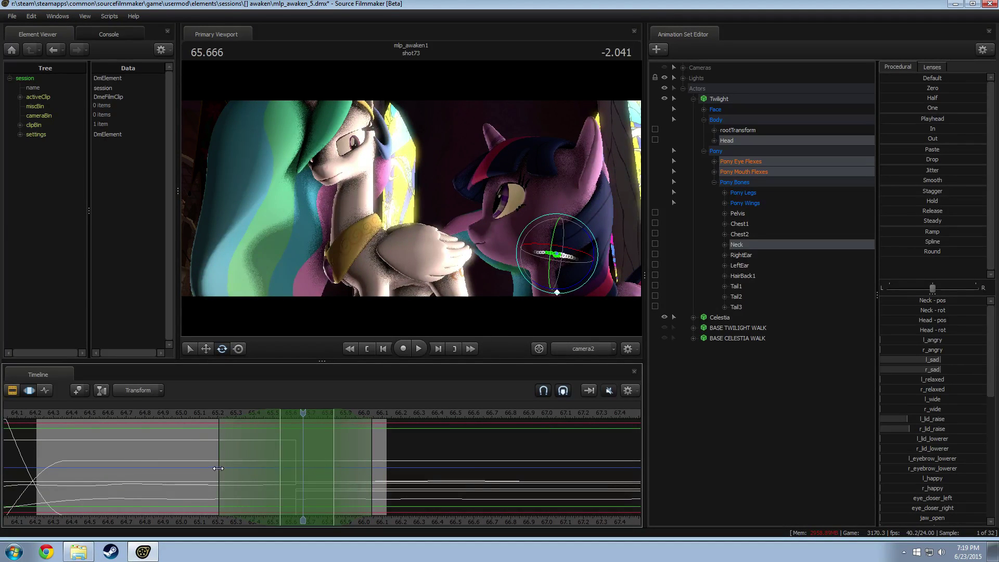
pyautogui.moveTo(218, 468); pyautogui.dragTo(188, 469)
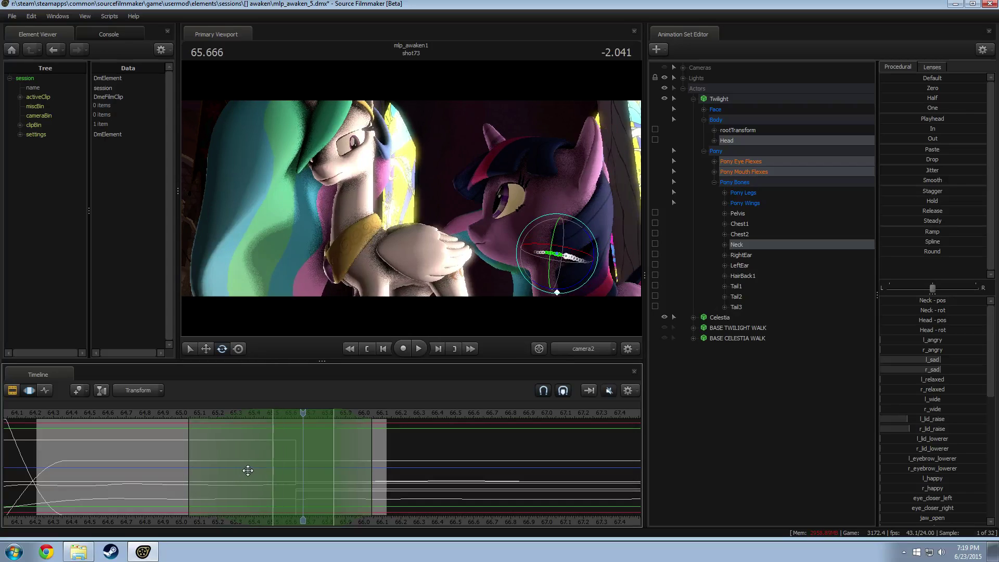
pyautogui.moveTo(251, 476); pyautogui.dragTo(246, 476)
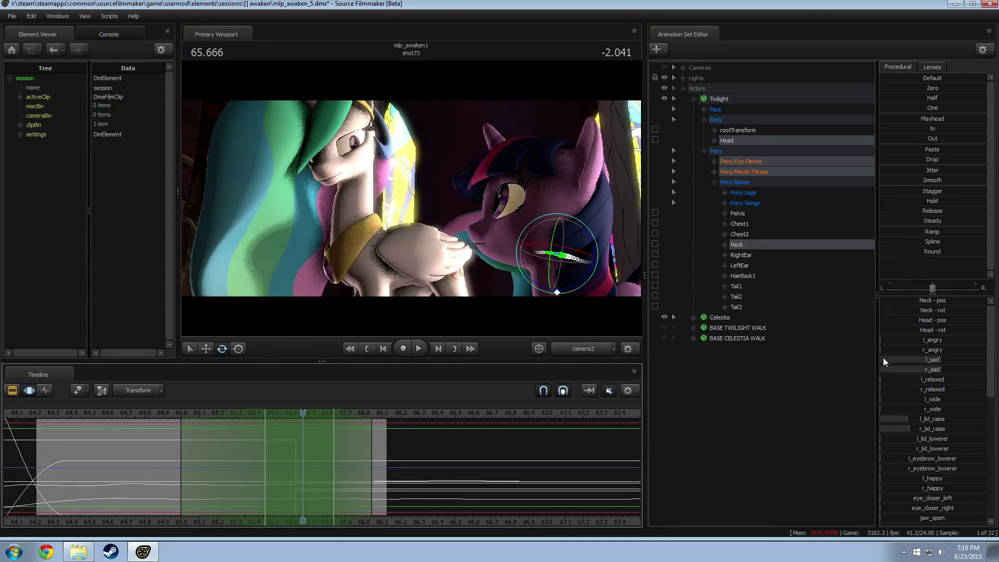
# Shift the selection's full-strength region to about 65.38–65.75 and replay shot73 to check the smoothed expression change.
pyautogui.press('space')
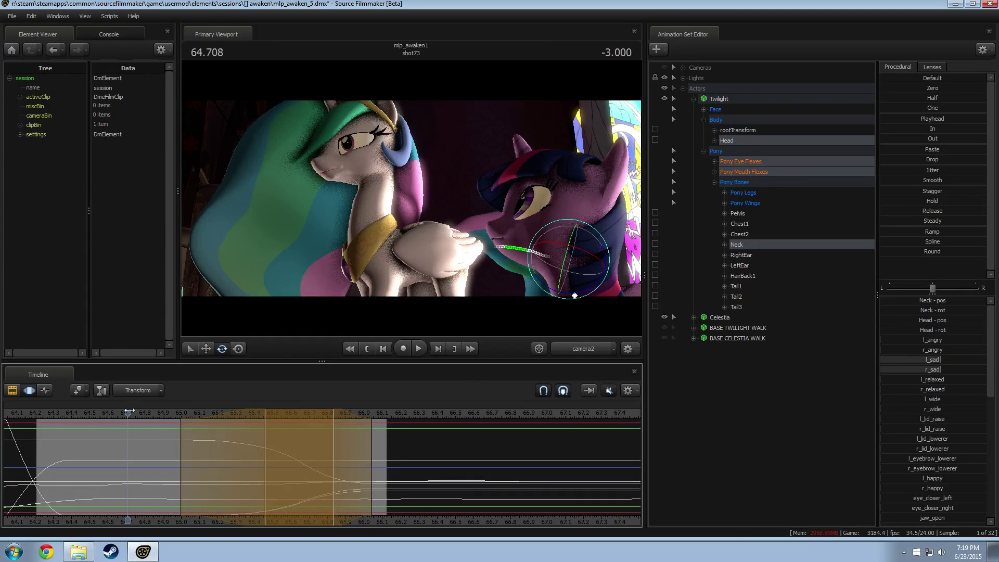
pyautogui.press('space')
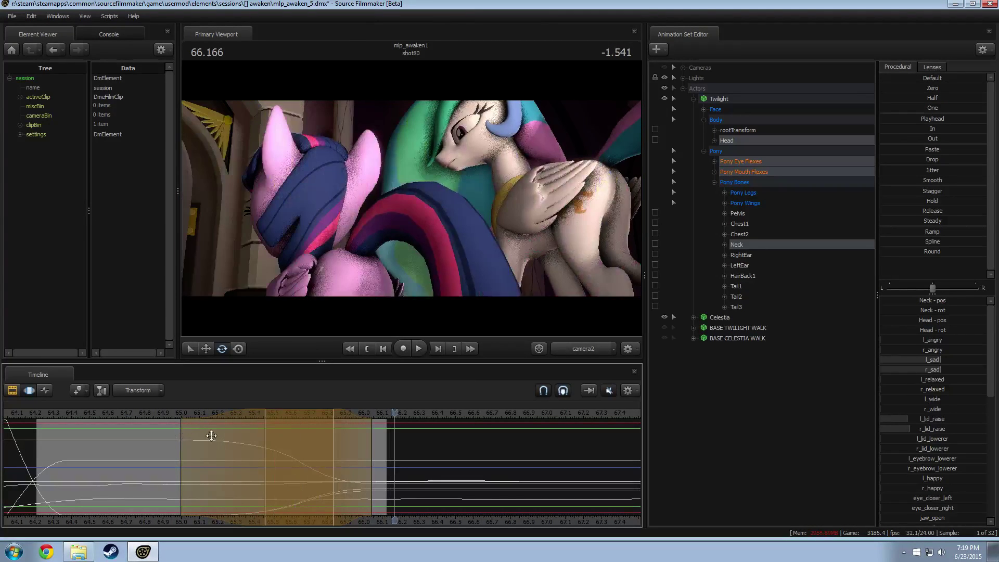
pyautogui.moveTo(260, 449); pyautogui.dragTo(248, 451)
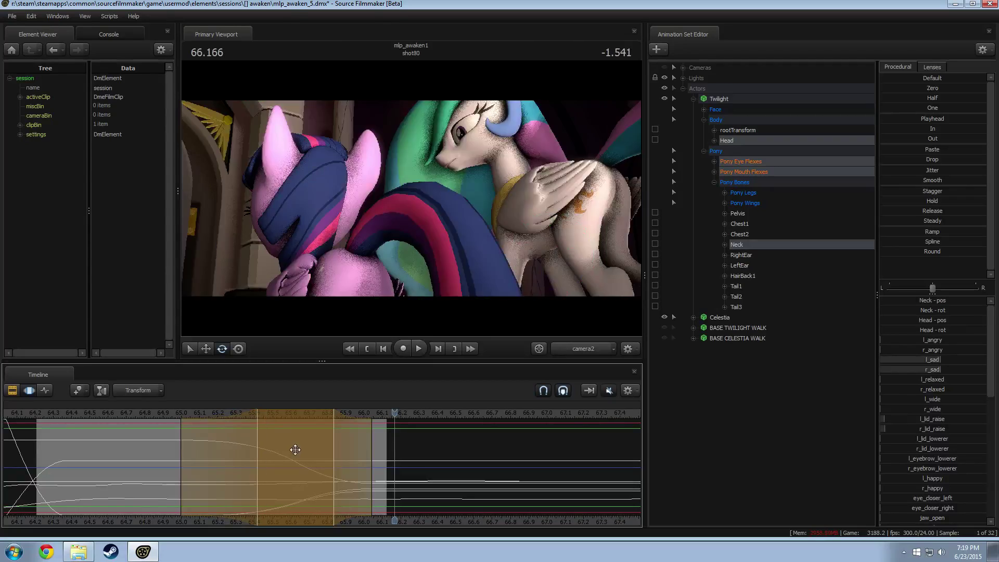
pyautogui.press('space')
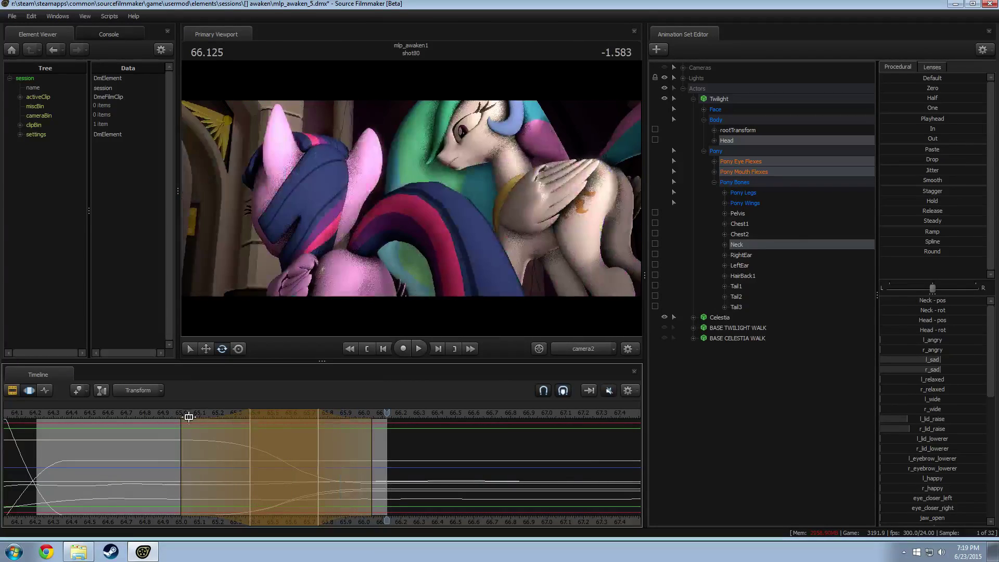
pyautogui.click(134, 415)
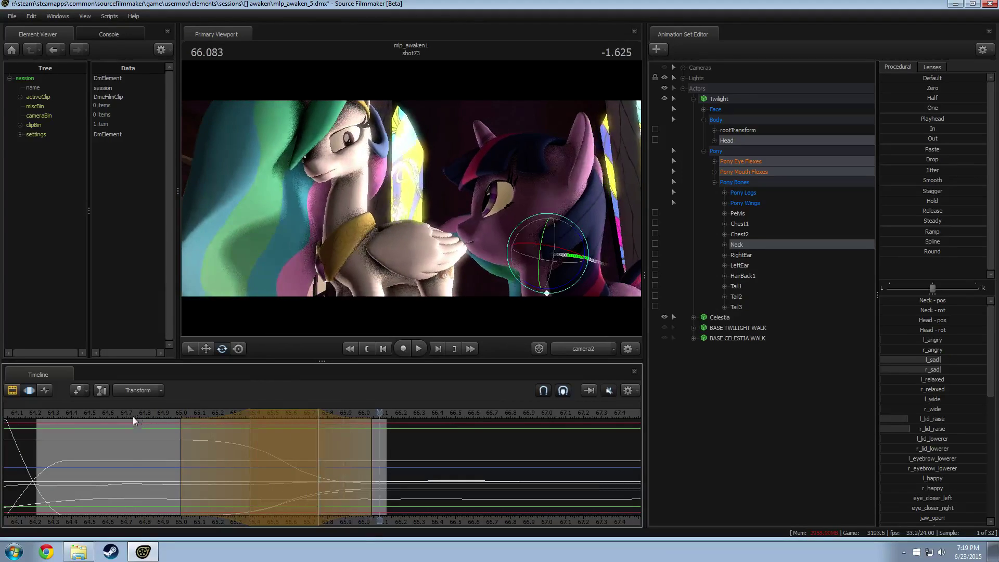
pyautogui.click(51, 414)
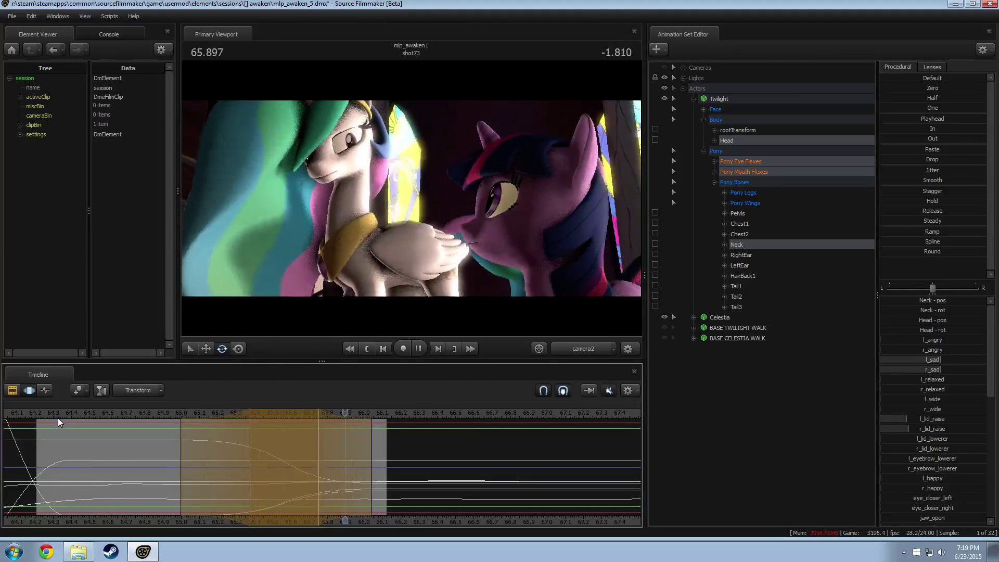
pyautogui.press('space')
pyautogui.press('space')
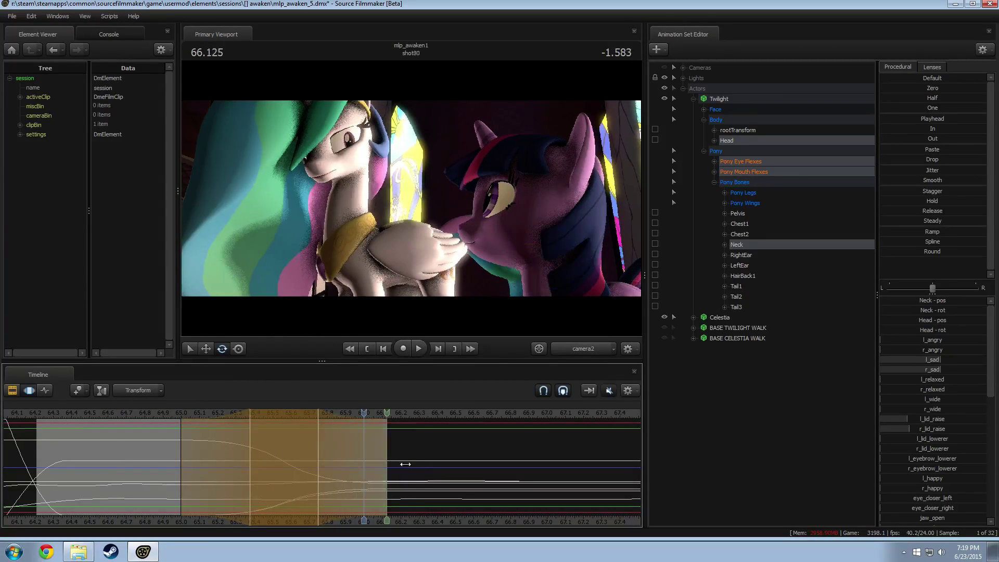
# Extend the smoothing's falloff to about 66.4 and its full-strength end to about 65.79, and replay the change.
pyautogui.click(190, 415)
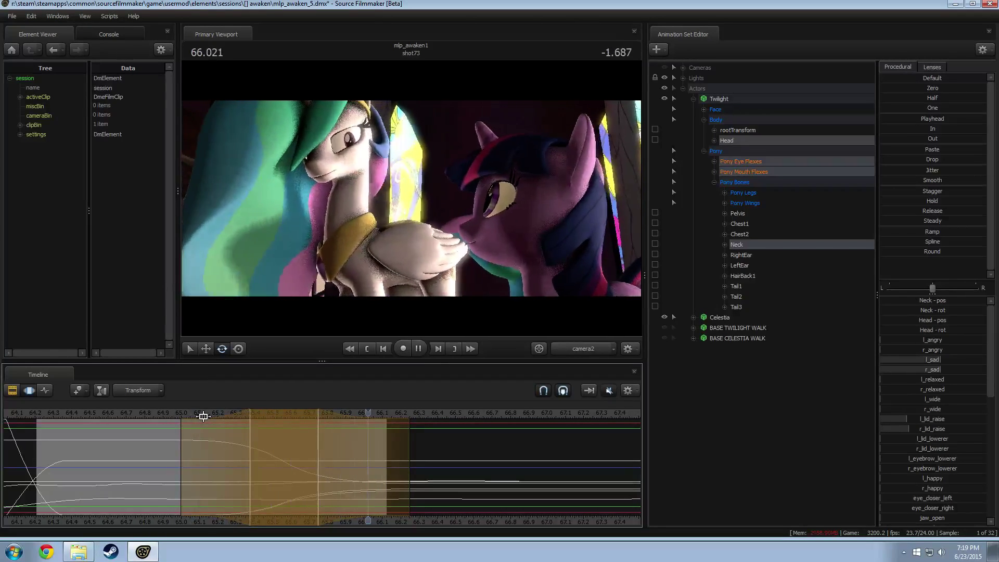
pyautogui.press('space')
pyautogui.moveTo(410, 464); pyautogui.dragTo(441, 462)
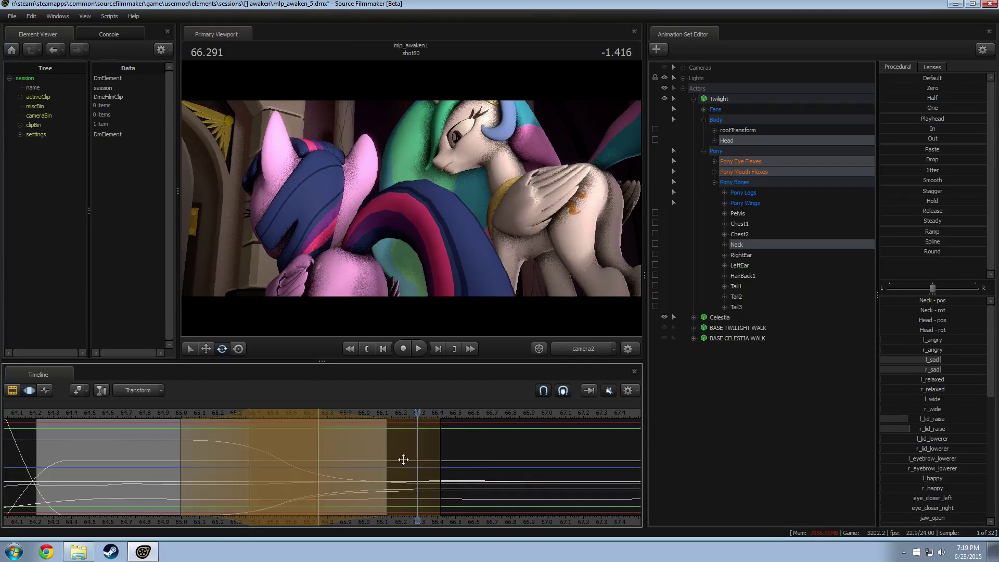
pyautogui.moveTo(318, 446); pyautogui.dragTo(326, 446)
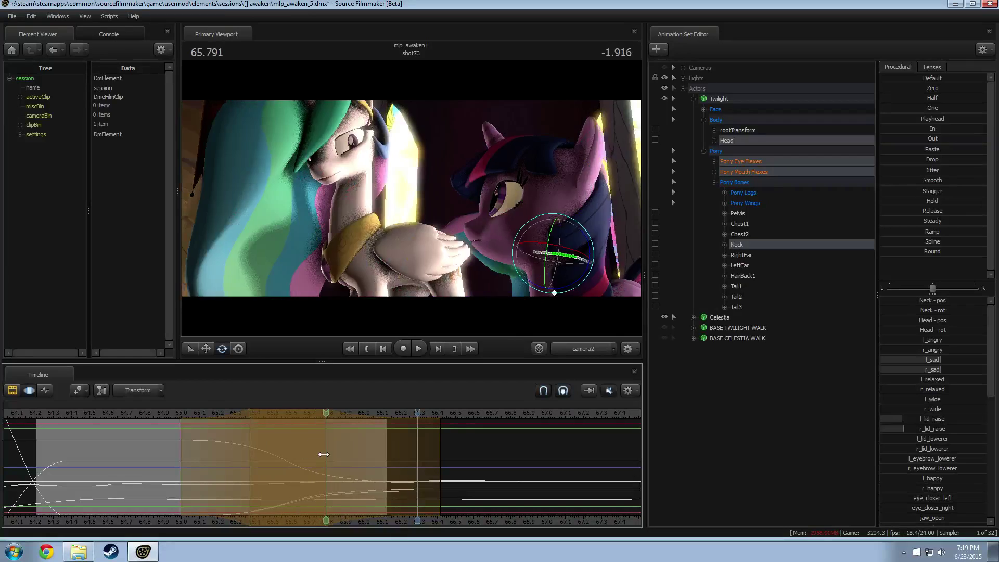
pyautogui.click(236, 416)
pyautogui.press('space')
pyautogui.press('space')
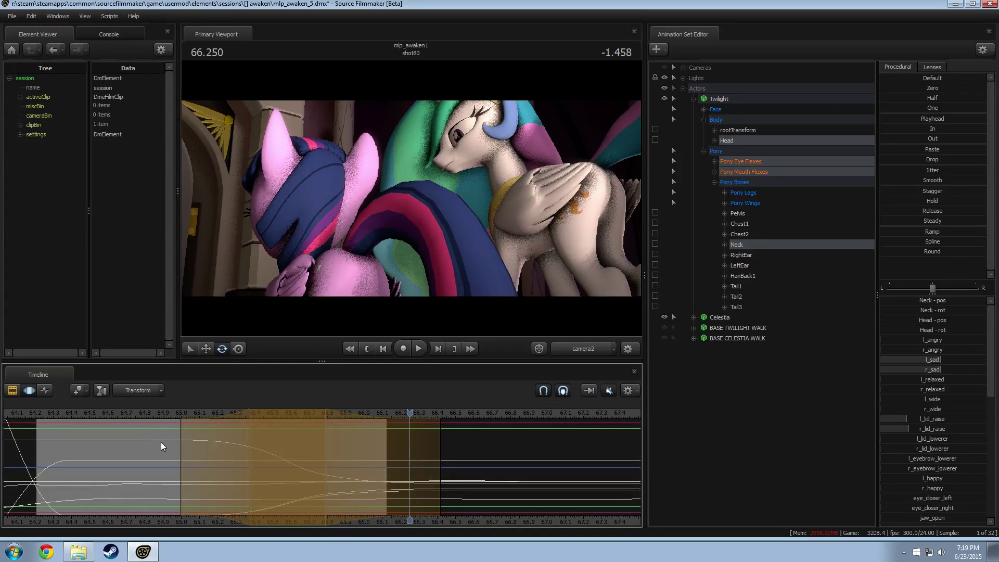
# Replay shot73 and apply the Round preset over a time selection from about 64.4 to 65.2.
pyautogui.moveTo(99, 446)
pyautogui.mouseDown()
pyautogui.moveTo(90, 452)
pyautogui.moveTo(228, 465)
pyautogui.moveTo(172, 470)
pyautogui.moveTo(292, 474)
pyautogui.moveTo(68, 483)
pyautogui.moveTo(148, 484)
pyautogui.moveTo(75, 471)
pyautogui.moveTo(127, 456)
pyautogui.moveTo(164, 459)
pyautogui.mouseUp()
pyautogui.press('space')
pyautogui.click(74, 411)
pyautogui.press('space')
pyautogui.press('space')
pyautogui.keyDown('shift'); pyautogui.scroll(6, 160, 459); pyautogui.keyUp('shift')
pyautogui.click(925, 251)
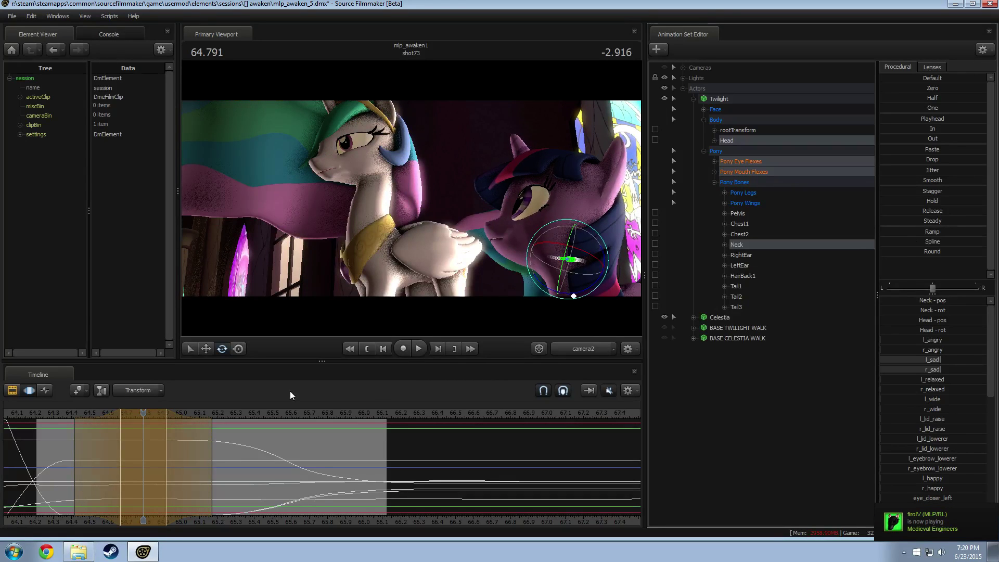
# Extend the full-strength end to about 64.96 with falloff to about 65.2, and replay shot73 to check the motion.
pyautogui.press('space')
pyautogui.press('space')
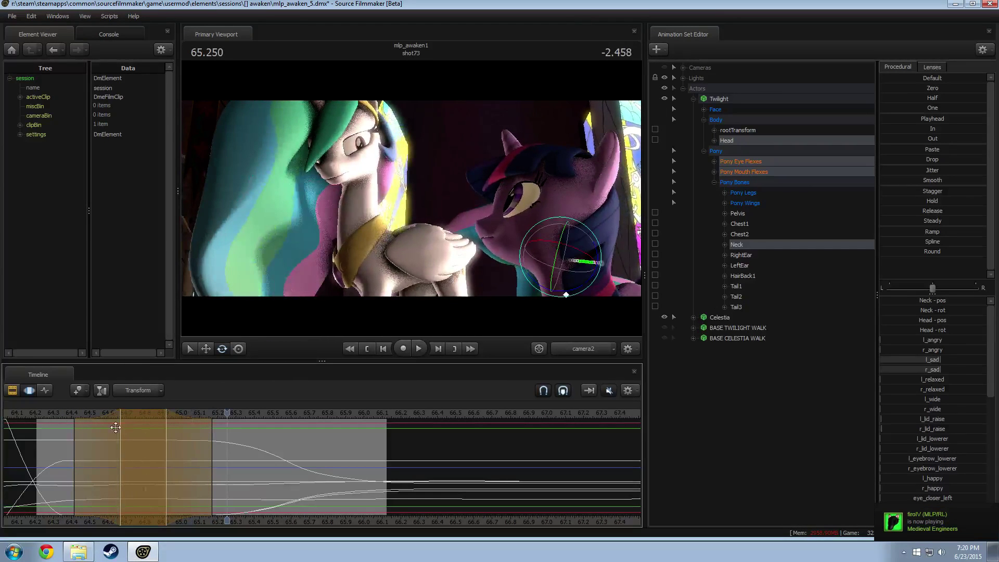
pyautogui.moveTo(166, 458); pyautogui.dragTo(220, 462)
pyautogui.press('space')
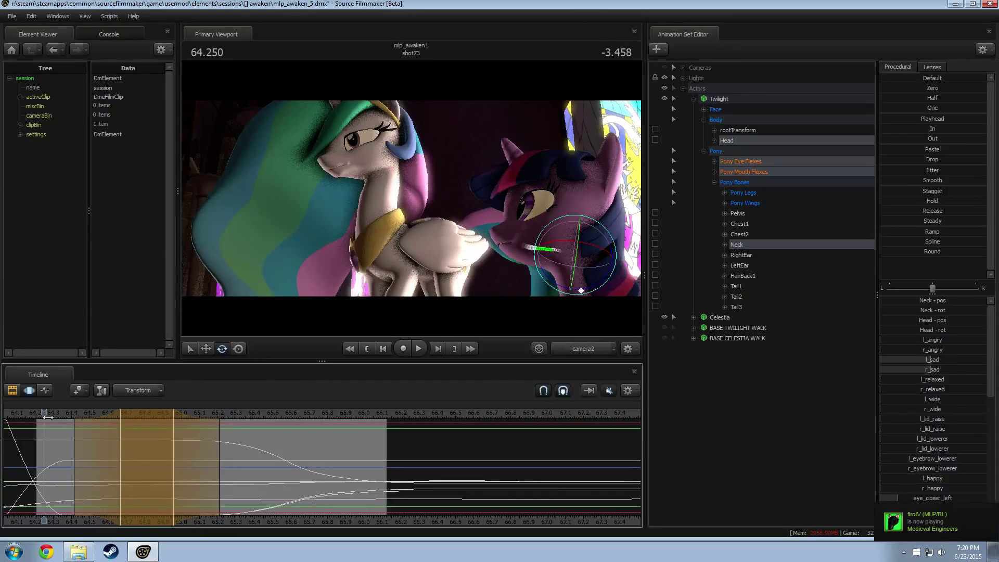
pyautogui.press('space')
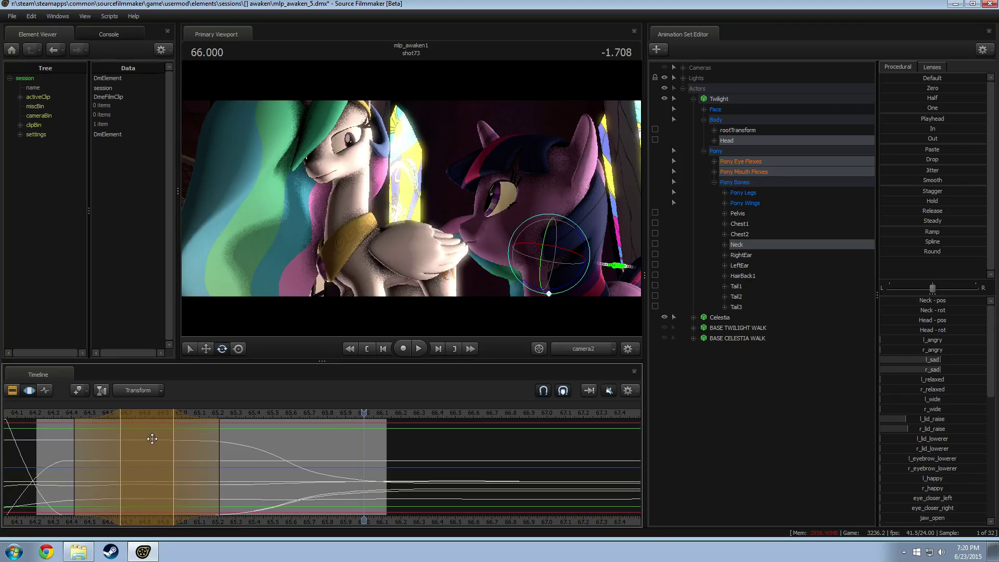
# Rotate Twilight's Head slightly at 65.625 over a time selection falling off from about 65.3 to 65.96.
pyautogui.moveTo(221, 461)
pyautogui.mouseDown()
pyautogui.moveTo(230, 459)
pyautogui.moveTo(171, 459)
pyautogui.moveTo(336, 469)
pyautogui.moveTo(261, 469)
pyautogui.moveTo(292, 474)
pyautogui.mouseUp()
pyautogui.click(542, 224)
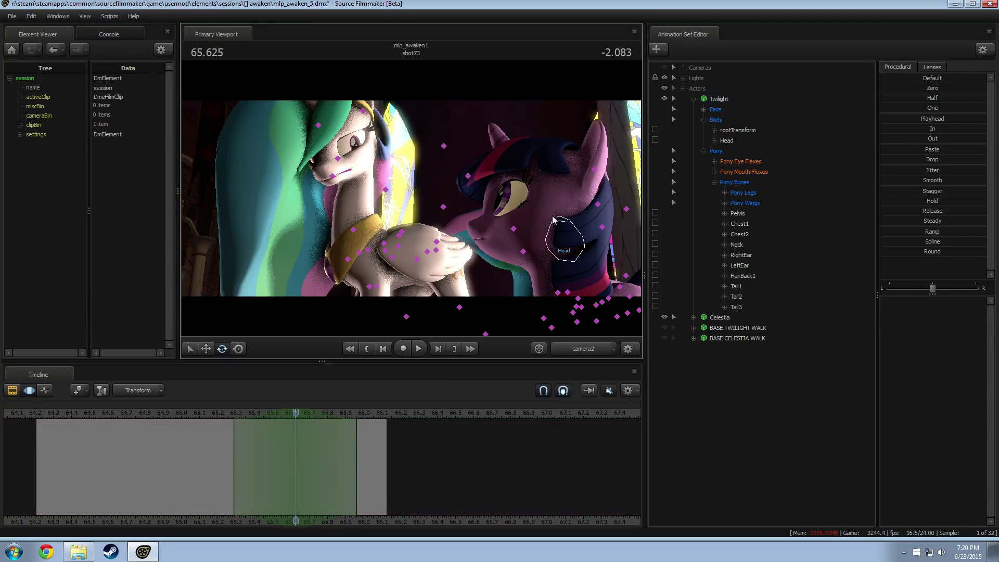
pyautogui.moveTo(558, 218); pyautogui.dragTo(592, 250)
# Widen the head rotation's falloff to run from about 65.2 to 66.17, replaying the end of shot73 to check it.
pyautogui.click(220, 413)
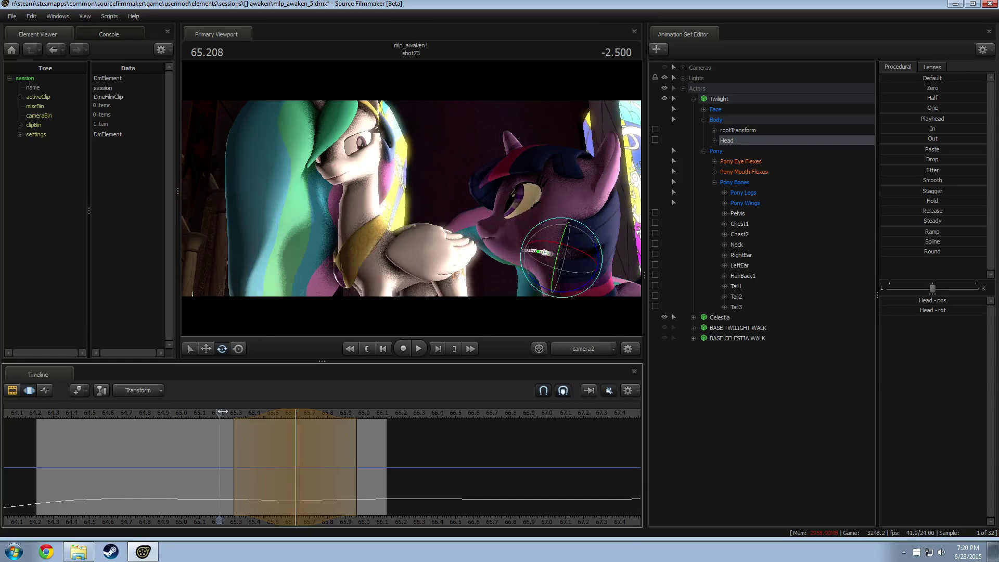
pyautogui.press('space')
pyautogui.moveTo(235, 417); pyautogui.dragTo(219, 416)
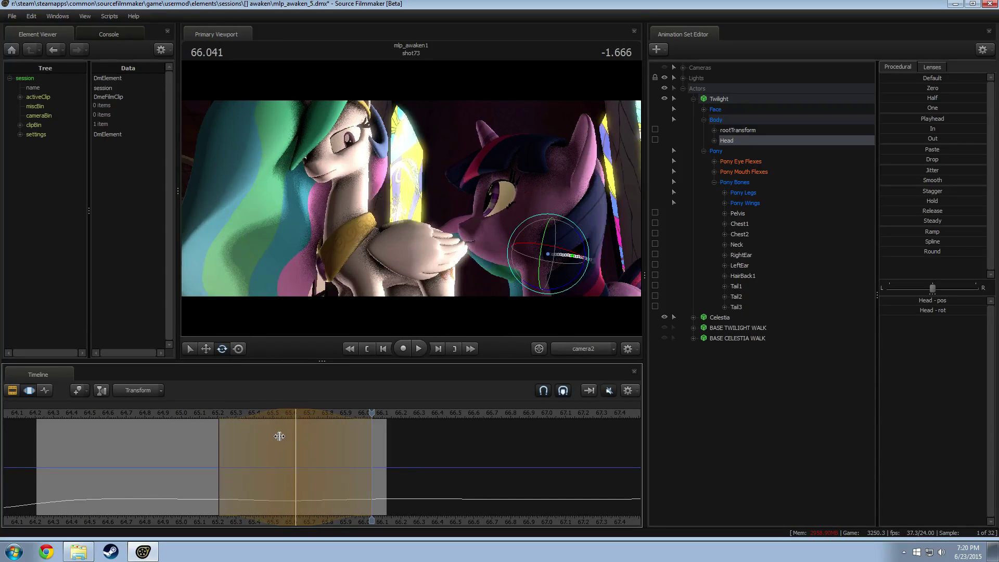
pyautogui.press('space')
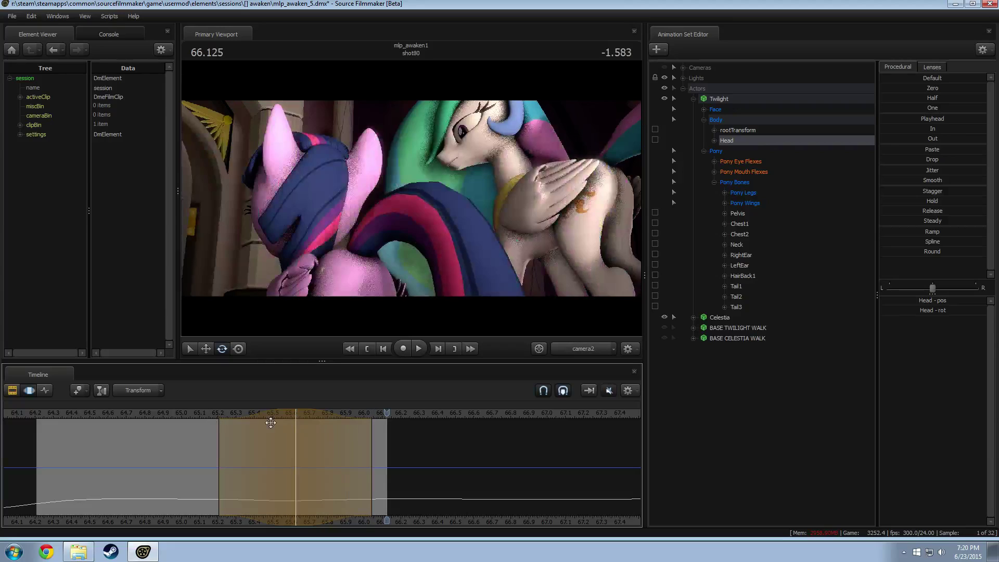
pyautogui.moveTo(372, 445); pyautogui.dragTo(391, 446)
pyautogui.click(205, 412)
pyautogui.press('space')
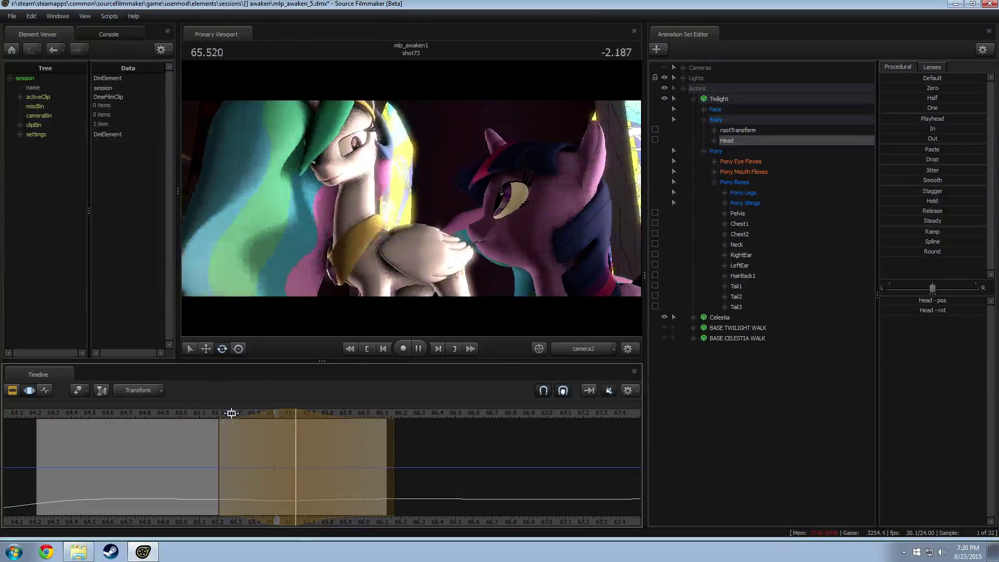
pyautogui.click(233, 413)
pyautogui.press('space')
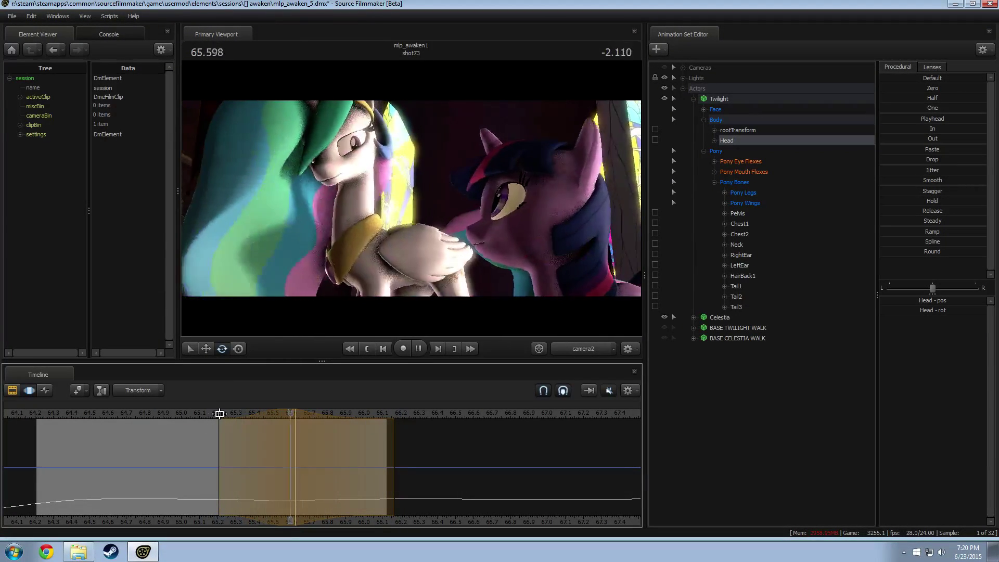
# Set a time selection around 65.500 with falloff from about 65.2 to 65.83, and select Twilight's Pony Eye Flexes.
pyautogui.moveTo(210, 440)
pyautogui.mouseDown()
pyautogui.moveTo(267, 458)
pyautogui.moveTo(260, 464)
pyautogui.moveTo(296, 464)
pyautogui.mouseUp()
pyautogui.scroll(5, 297, 465)
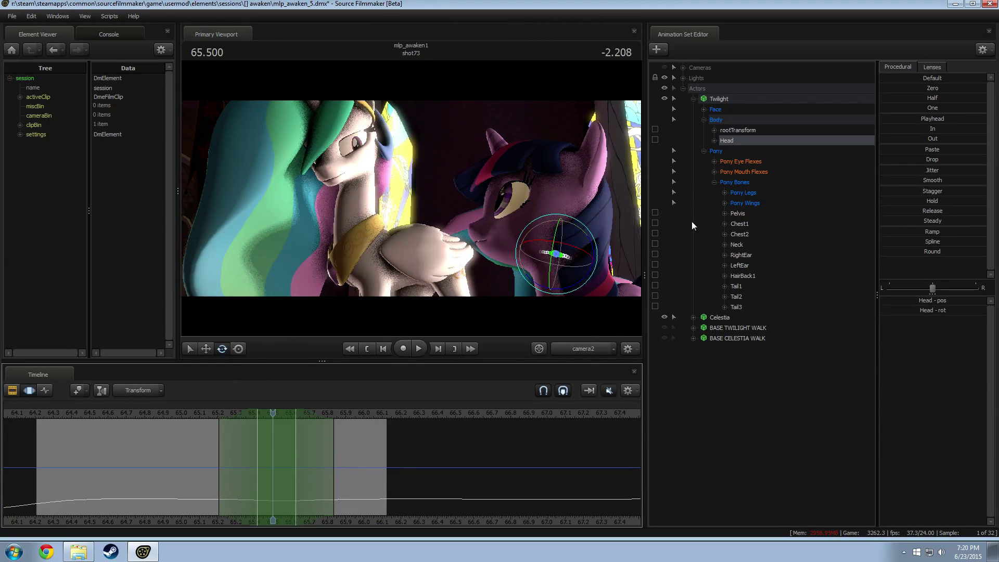
pyautogui.click(750, 163)
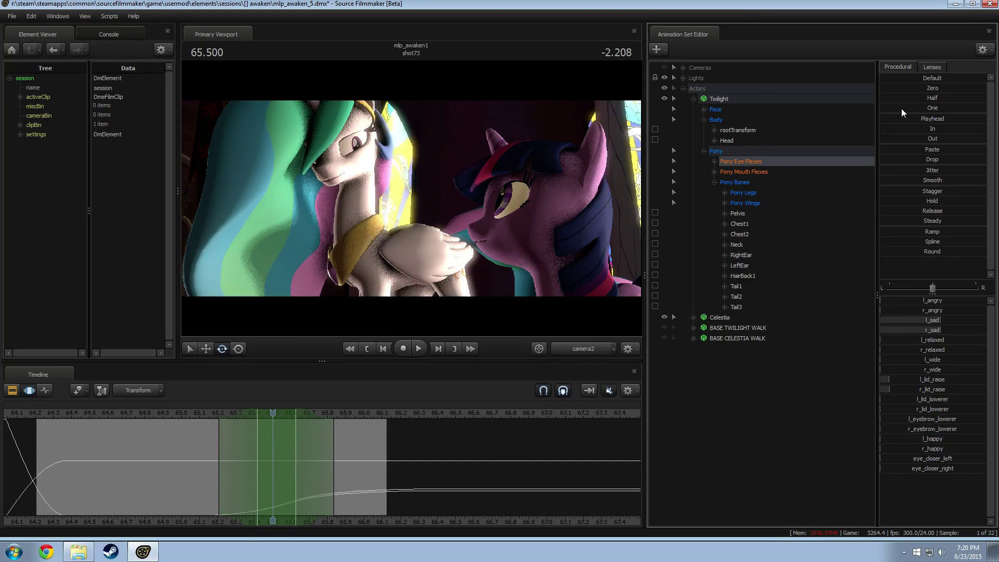
pyautogui.click(924, 90)
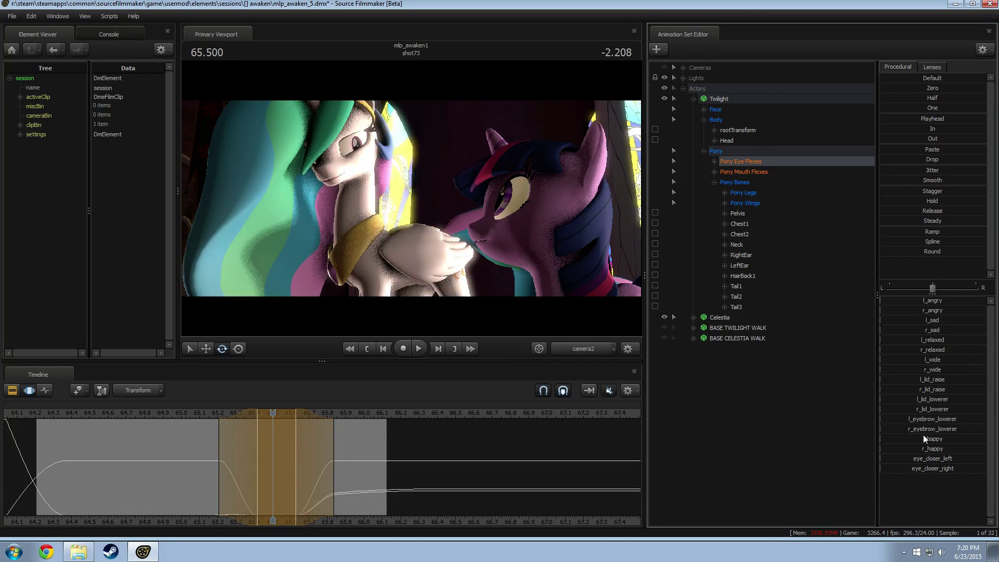
pyautogui.moveTo(927, 459); pyautogui.dragTo(939, 469)
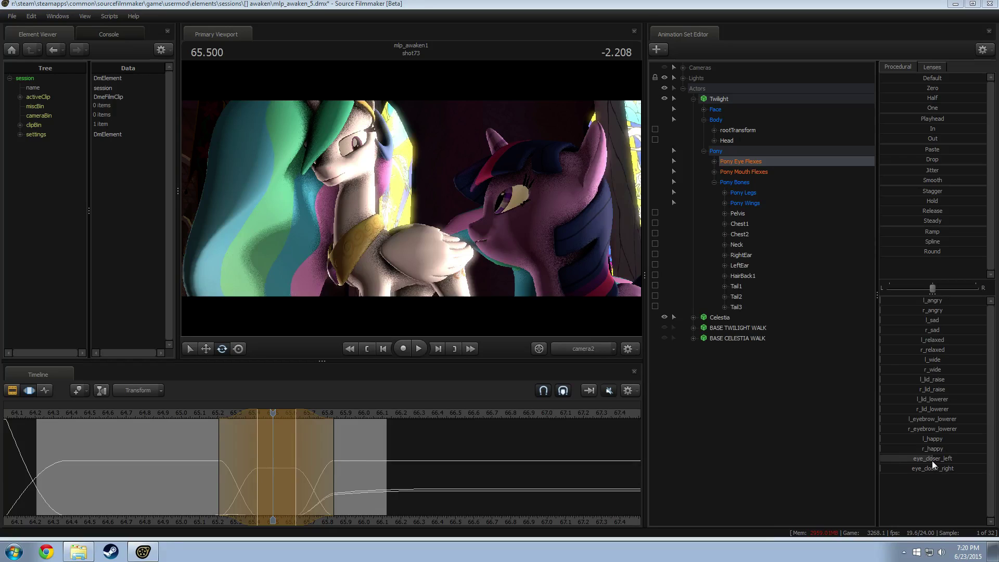
pyautogui.click(279, 446)
# Try closing Twilight's eyes fully at 65.500 with eye_closer_left and eye_closer_right, replay the blink, and undo it.
pyautogui.moveTo(898, 461); pyautogui.dragTo(970, 466)
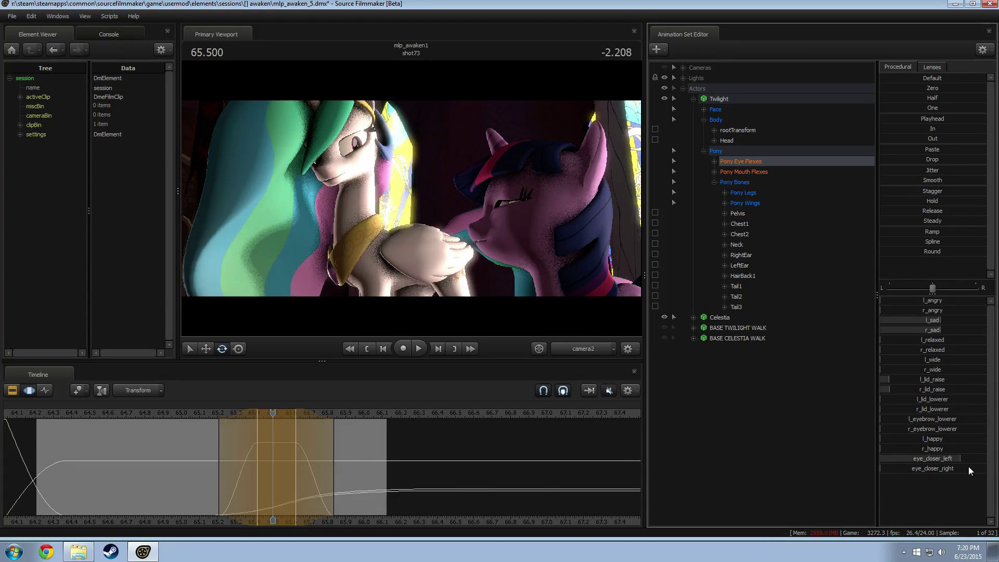
pyautogui.moveTo(908, 460); pyautogui.dragTo(978, 461)
pyautogui.moveTo(908, 468); pyautogui.dragTo(979, 468)
pyautogui.hotkey('ctrl', 'z')
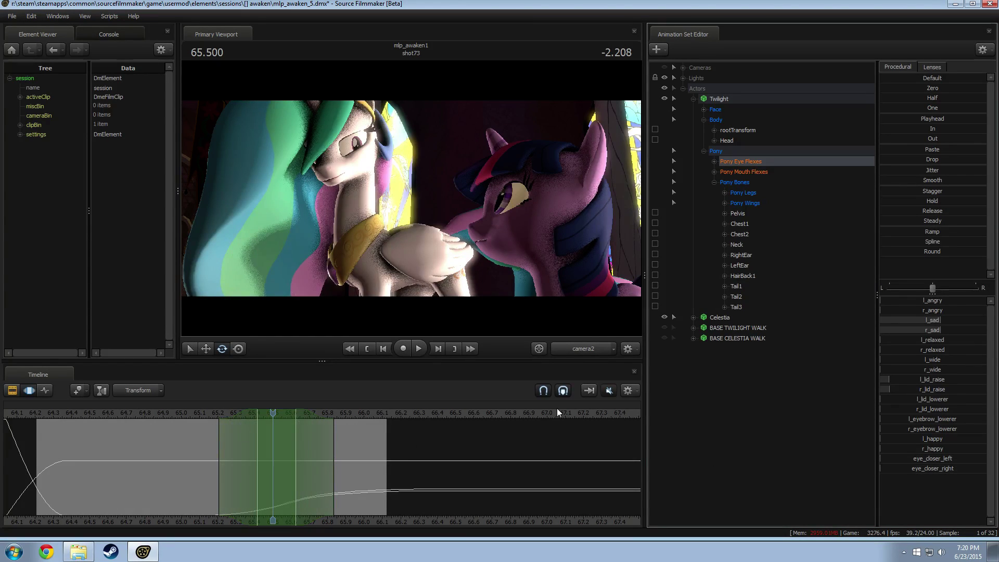
pyautogui.hotkey('ctrl', 'y')
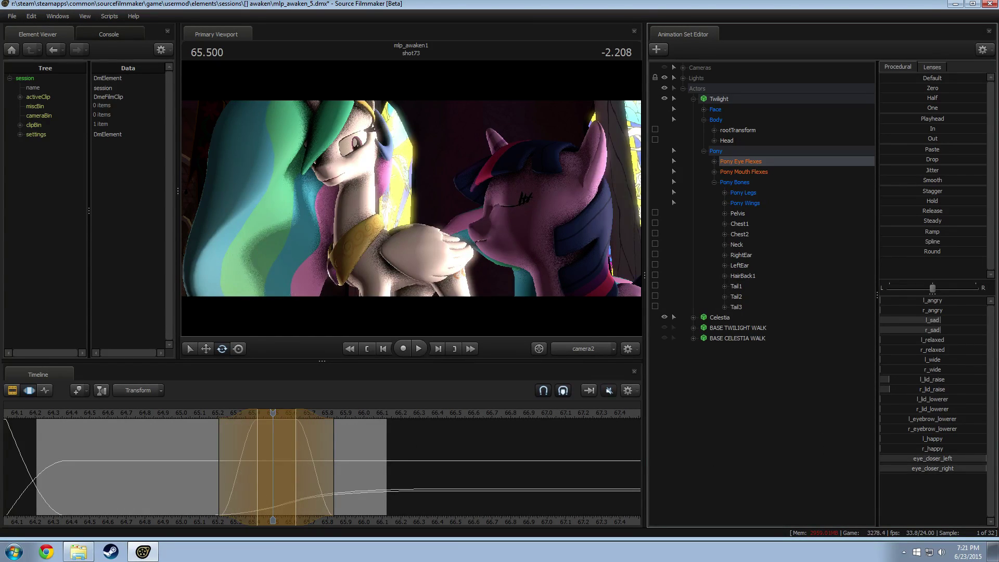
pyautogui.click(205, 414)
pyautogui.press('space')
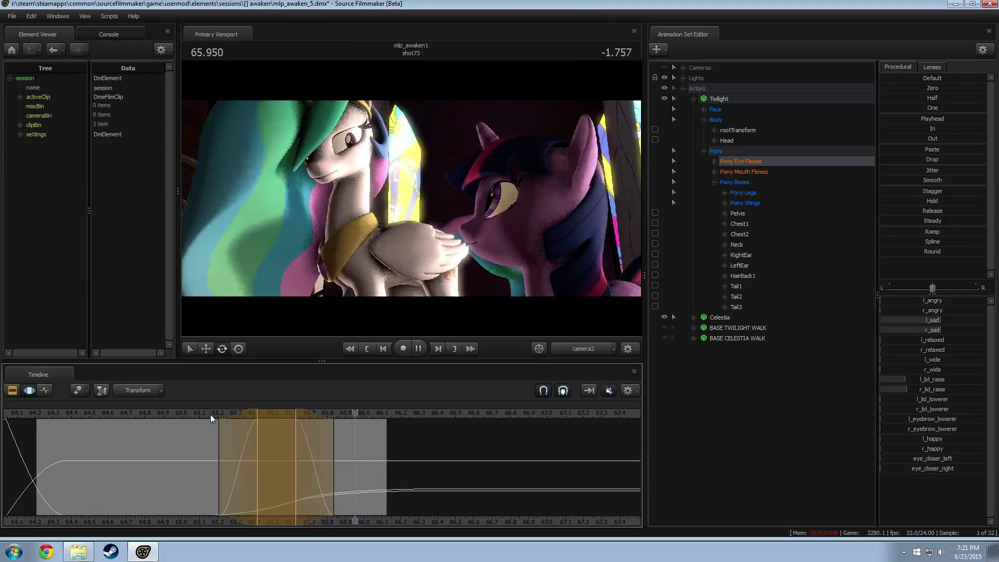
pyautogui.press('space')
pyautogui.hotkey('ctrl', 'z')
# Zero Twilight's eye flexes at 65.500, set eye_closer_left and eye_closer_right to full, and replay the blink.
pyautogui.moveTo(233, 413); pyautogui.dragTo(272, 413)
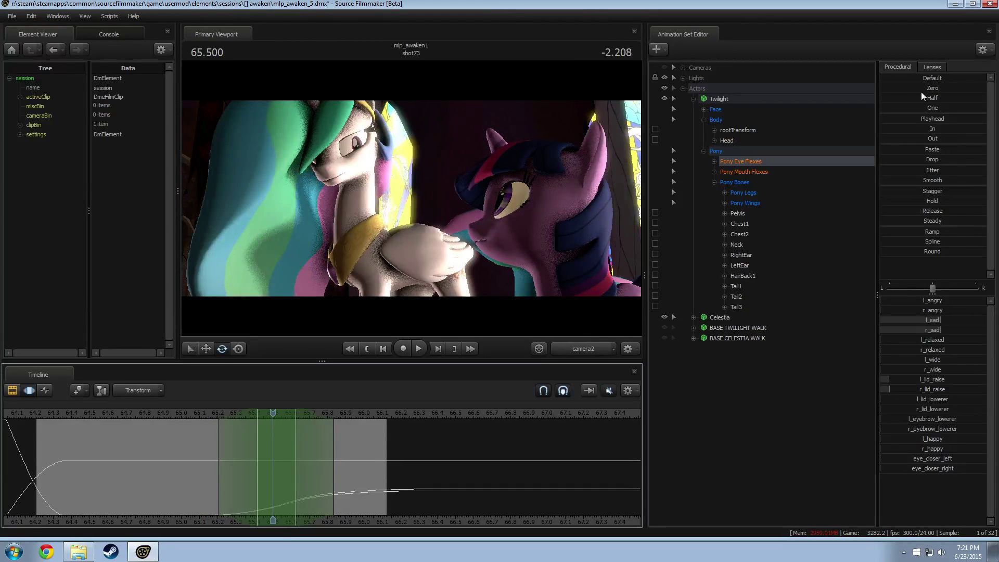
pyautogui.hotkey('ctrl', 'y')
pyautogui.moveTo(887, 459); pyautogui.dragTo(985, 459)
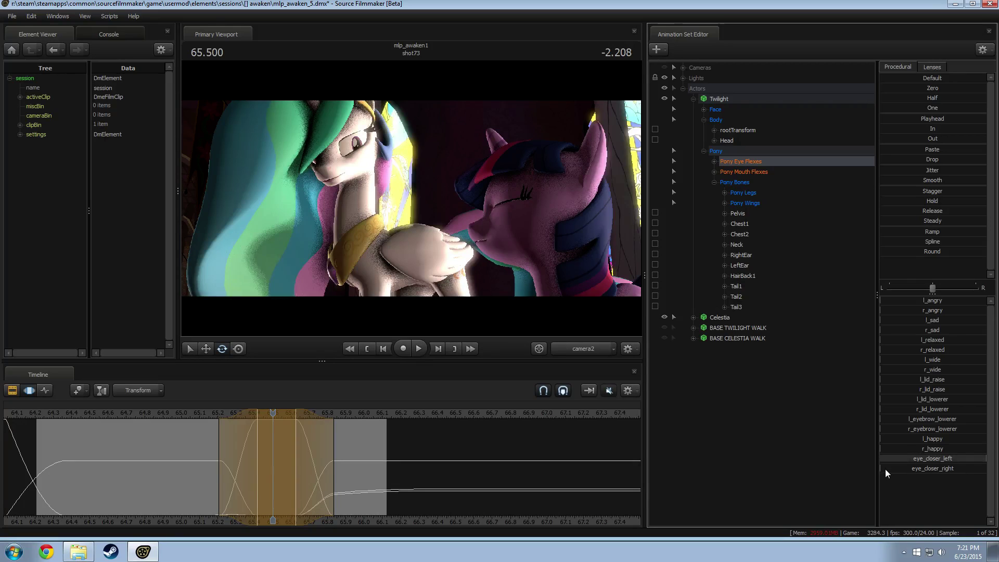
pyautogui.click(188, 417)
pyautogui.press('space')
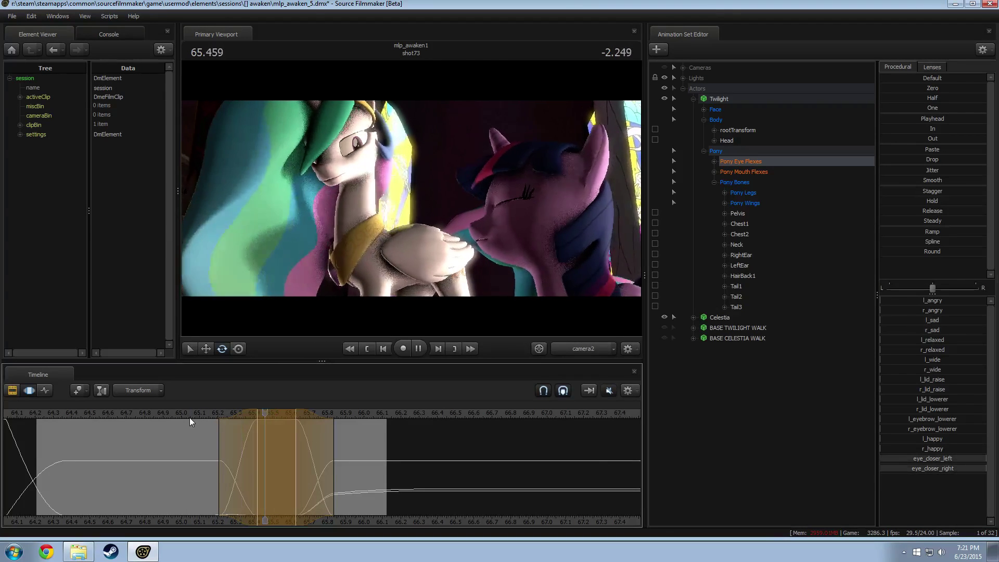
pyautogui.press('space')
# Shorten the blink to hold from about 65.42 to 65.54 with falloff from about 65.25 to 65.71, and replay it.
pyautogui.moveTo(243, 431); pyautogui.dragTo(282, 441)
pyautogui.press('shift')
pyautogui.click(199, 411)
pyautogui.press('space')
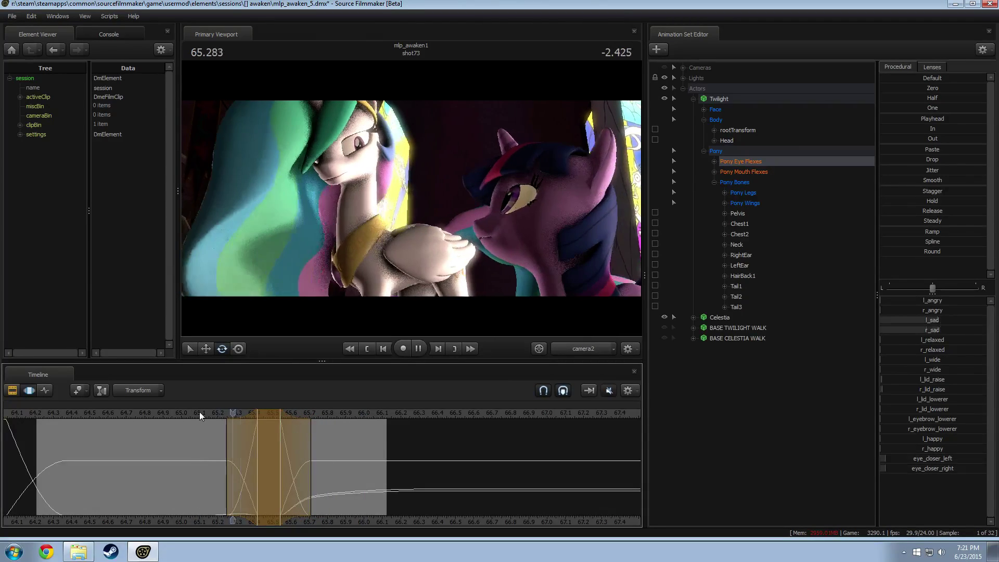
pyautogui.click(89, 420)
pyautogui.press('space')
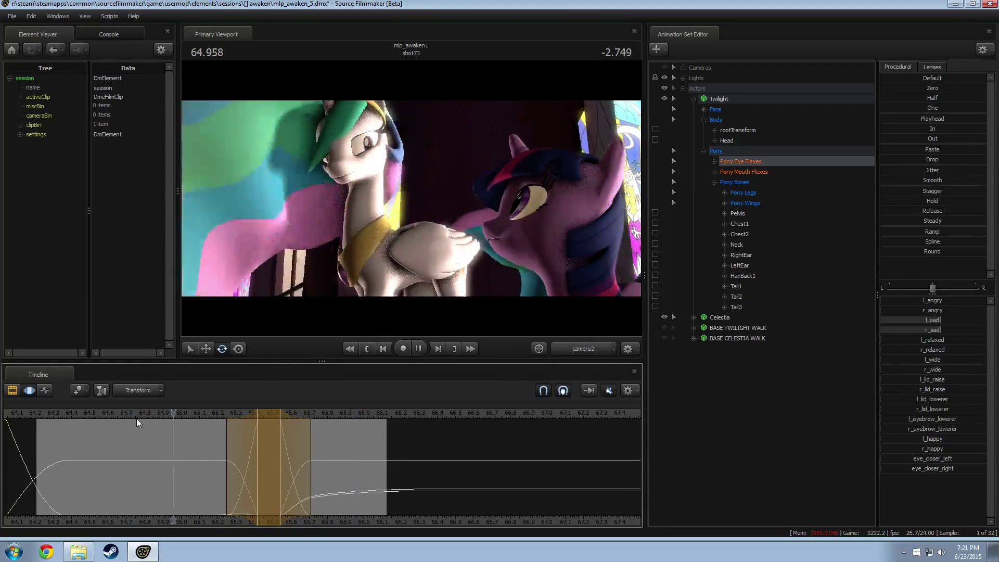
pyautogui.press('space')
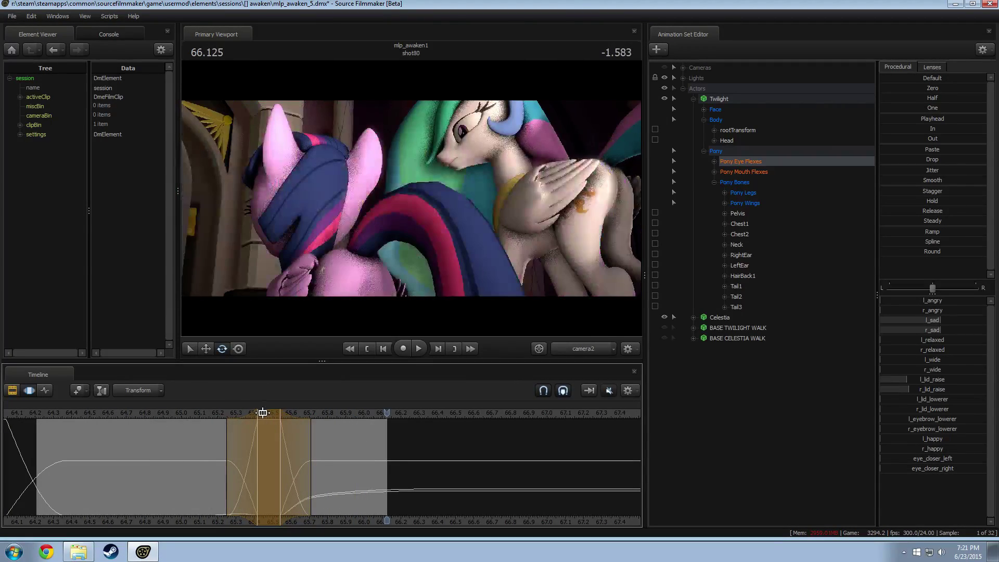
# Shift the blink to hold from about 65.50 to 65.63 with falloff from about 65.33 to 65.79, replaying shot73 from its start.
pyautogui.moveTo(263, 413); pyautogui.dragTo(278, 413)
pyautogui.click(197, 413)
pyautogui.press('space')
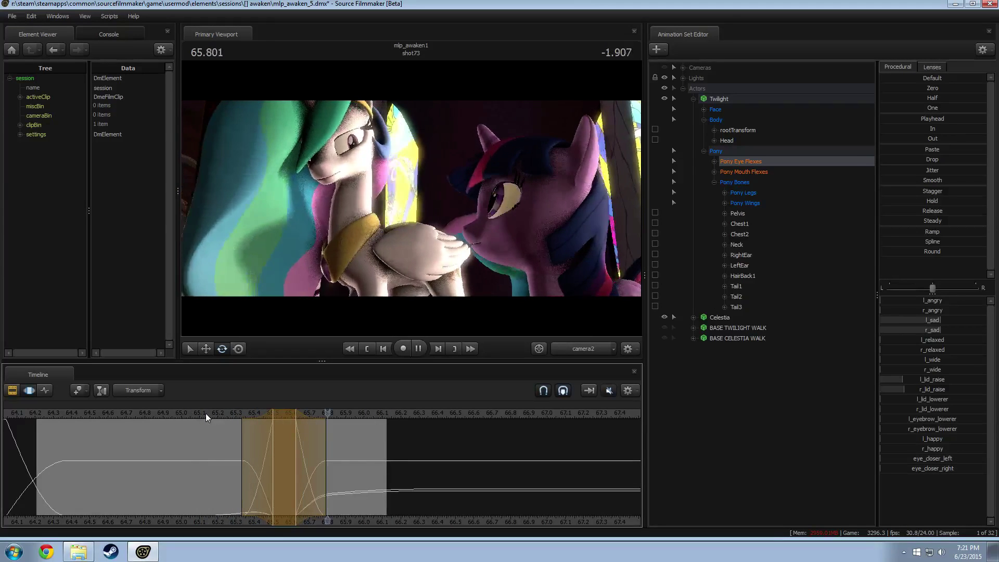
pyautogui.press('space')
pyautogui.click(83, 413)
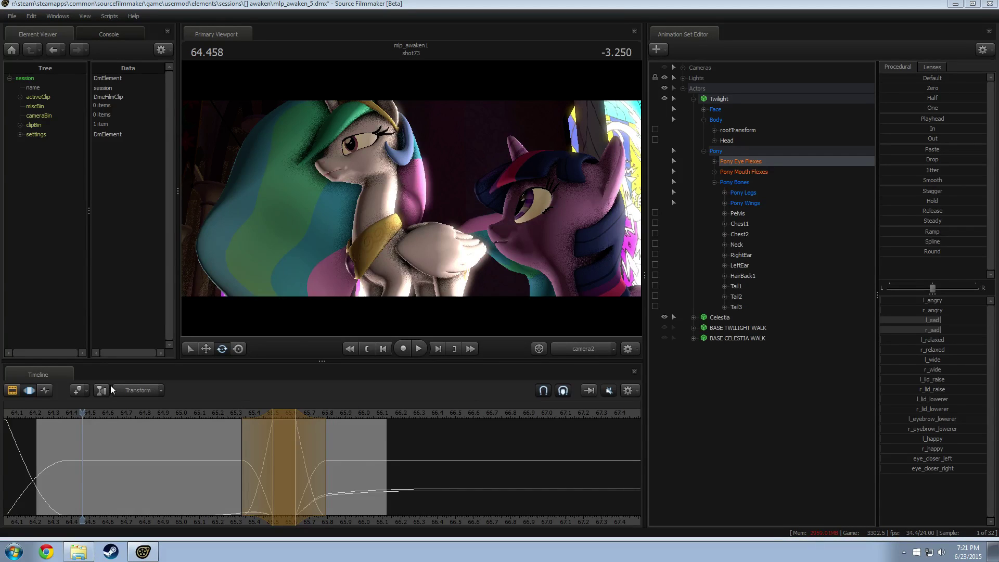
pyautogui.click(38, 412)
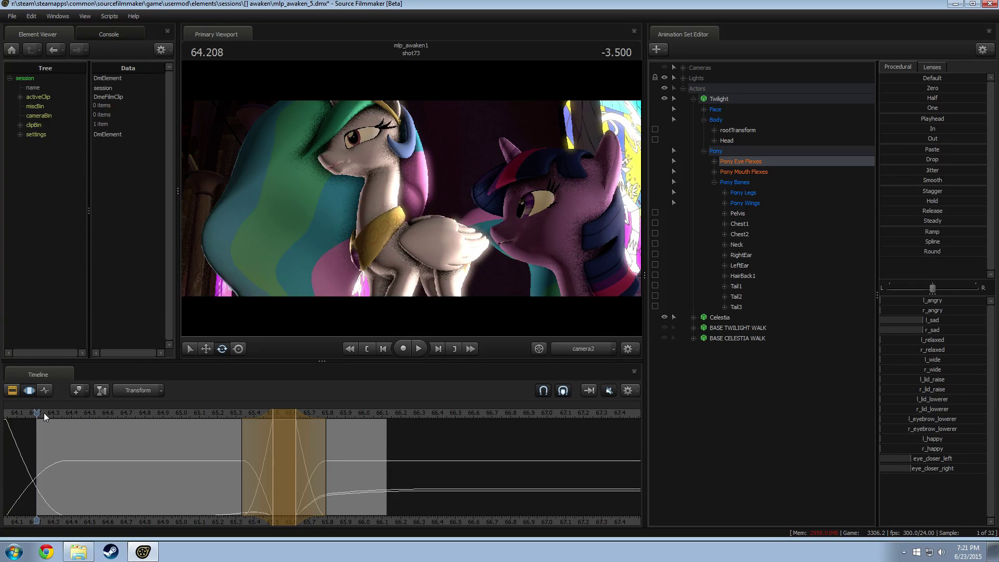
pyautogui.click(43, 413)
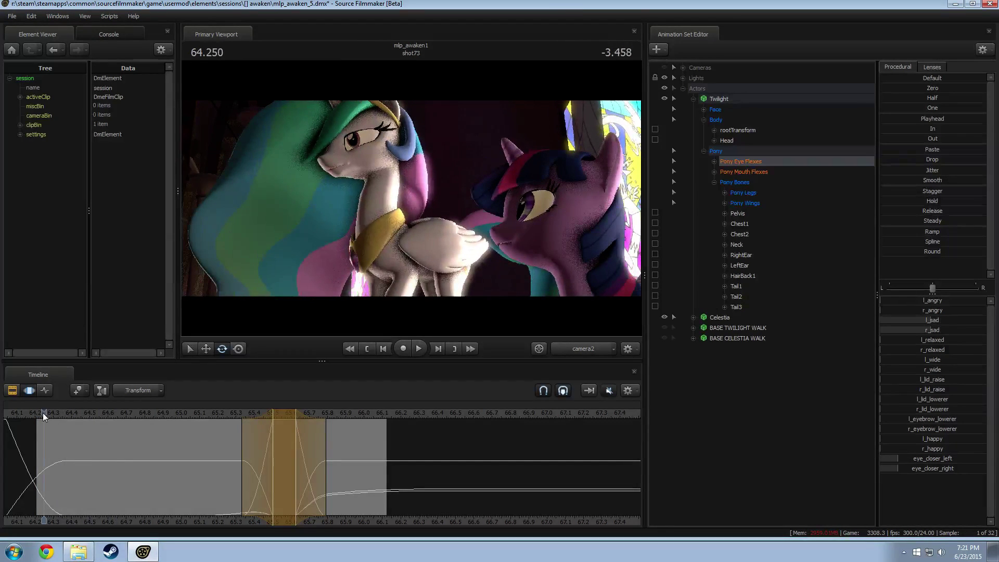
pyautogui.press('space')
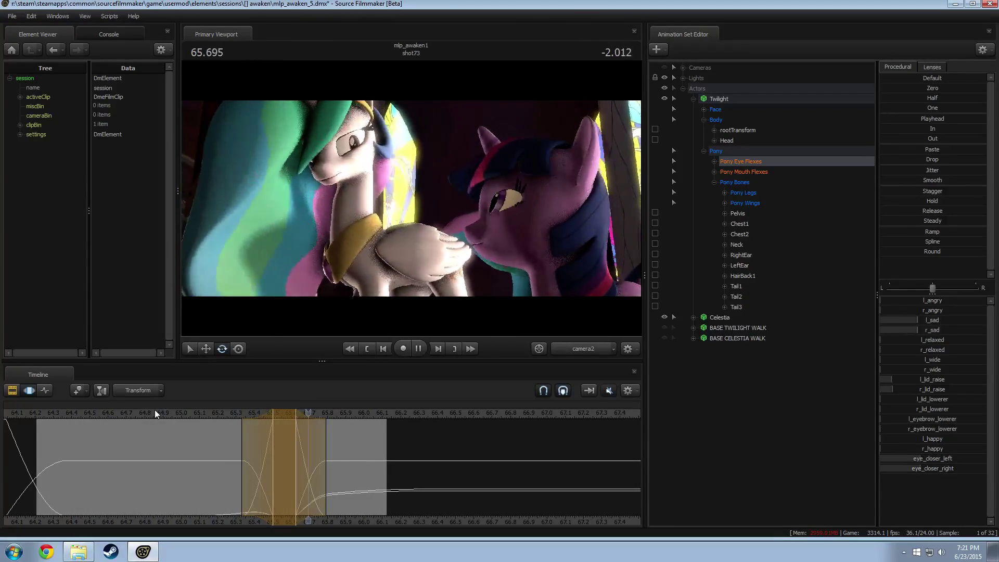
# Try rotating Twilight's Neck and Head slightly at 65.625 over a time selection falling off from about 65.25 to 66.0.
pyautogui.click(299, 448)
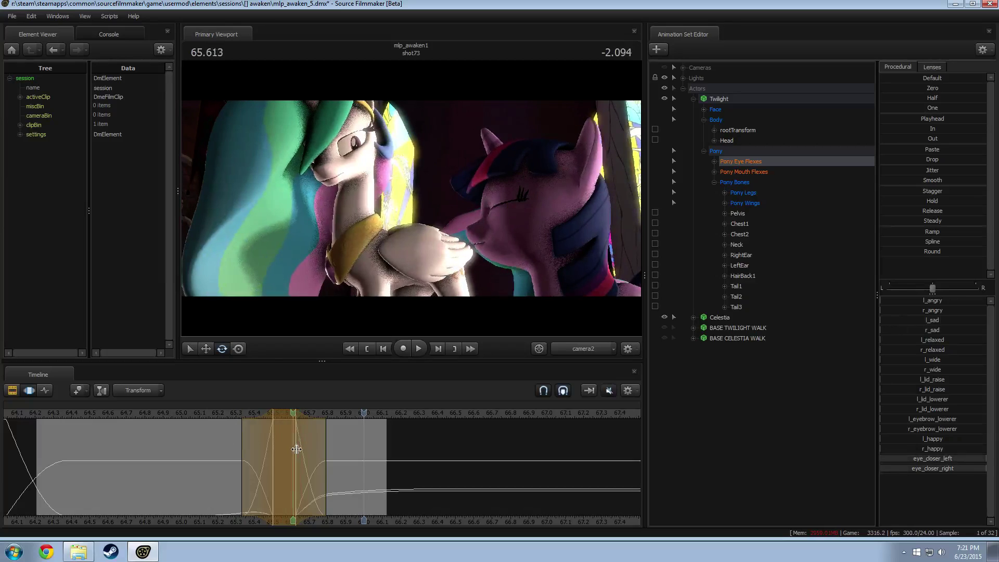
pyautogui.keyDown('shift'); pyautogui.click(294, 450); pyautogui.keyUp('shift')
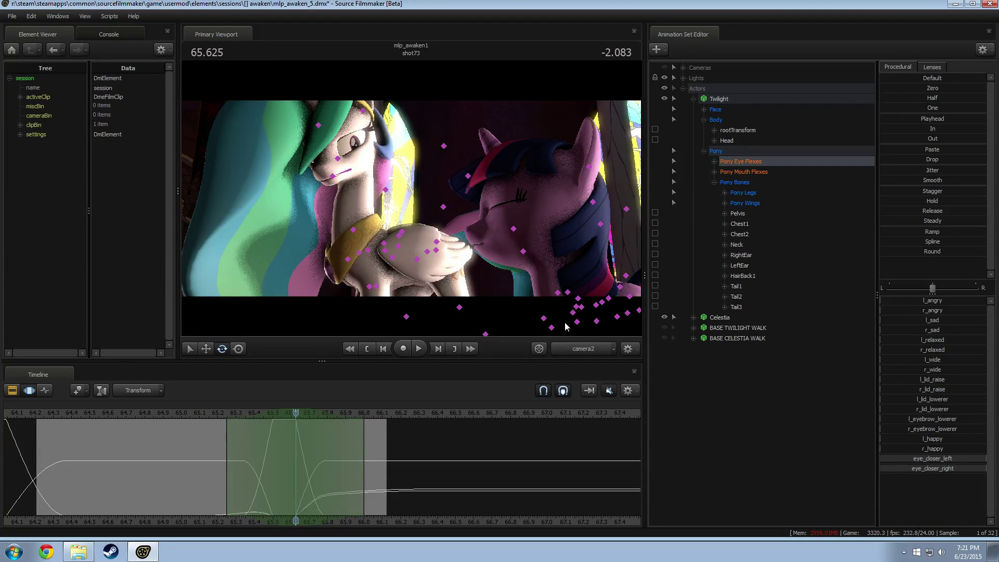
pyautogui.click(559, 293)
pyautogui.moveTo(561, 294); pyautogui.dragTo(591, 309)
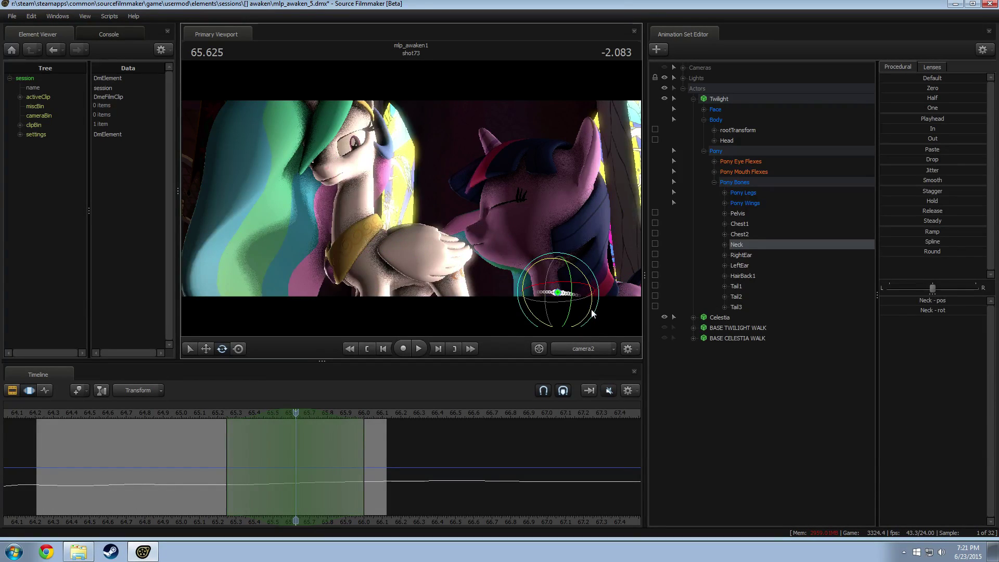
pyautogui.click(544, 263)
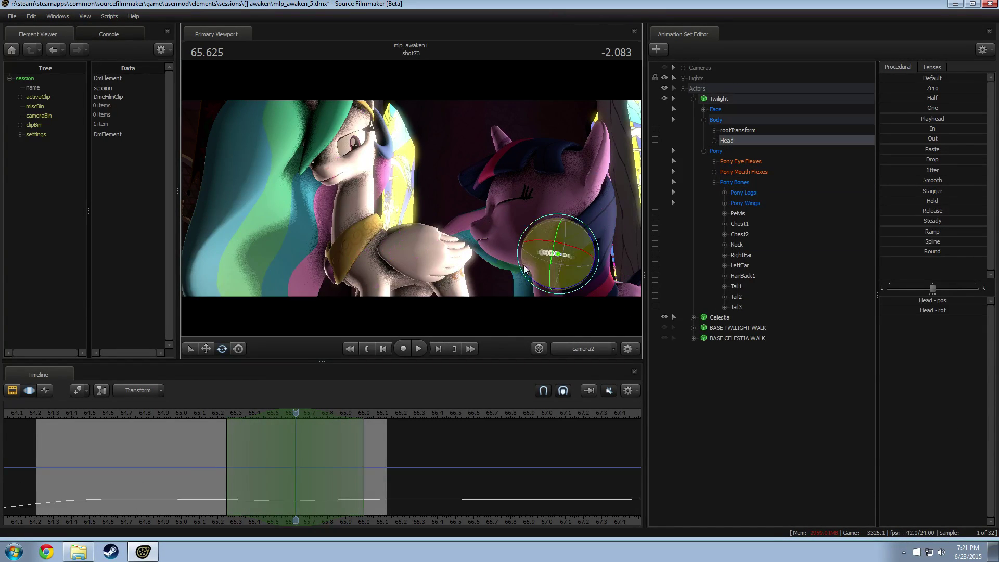
pyautogui.moveTo(535, 284); pyautogui.dragTo(531, 290)
pyautogui.press('space')
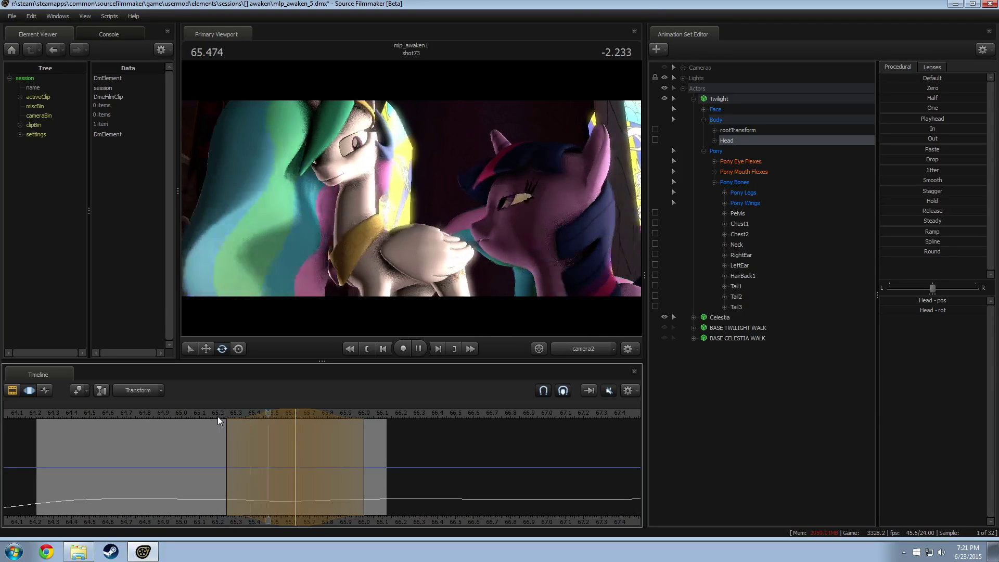
# Try shifting the head motion earlier to peak at about 65.58 with falloff from about 65.2 to 65.96, and replay it.
pyautogui.moveTo(288, 413); pyautogui.dragTo(280, 412)
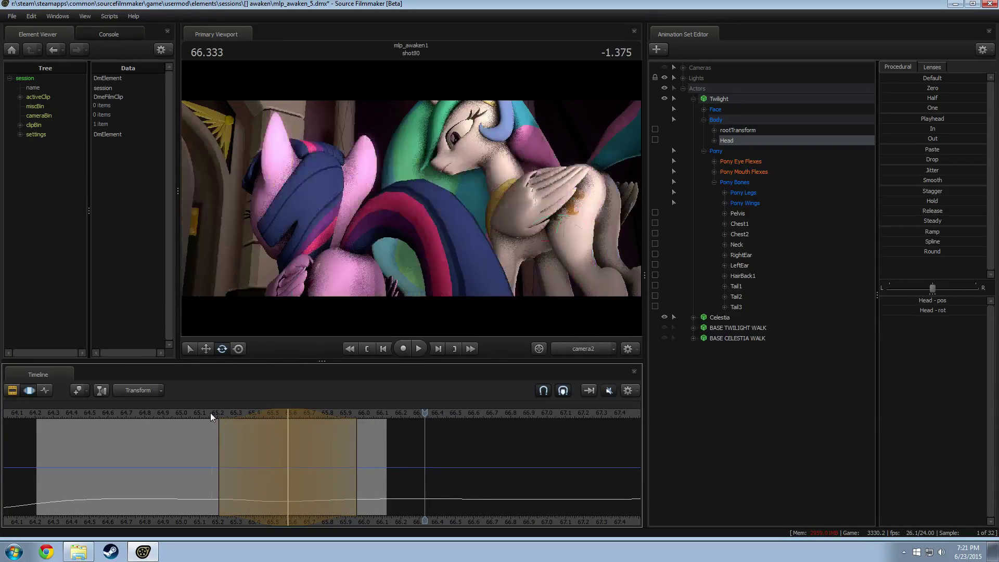
pyautogui.click(212, 412)
pyautogui.press('space')
pyautogui.press('space')
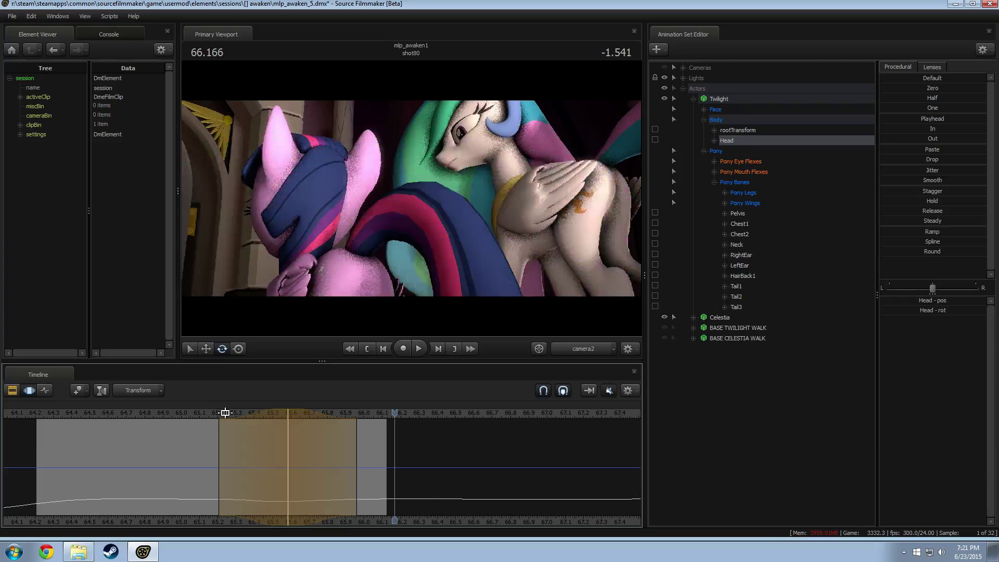
# Rotate Twilight's Neck and Head slightly at 65.583 over a time selection falling off from about 65.08 to 66.08.
pyautogui.click(229, 413)
pyautogui.moveTo(229, 413); pyautogui.dragTo(309, 434)
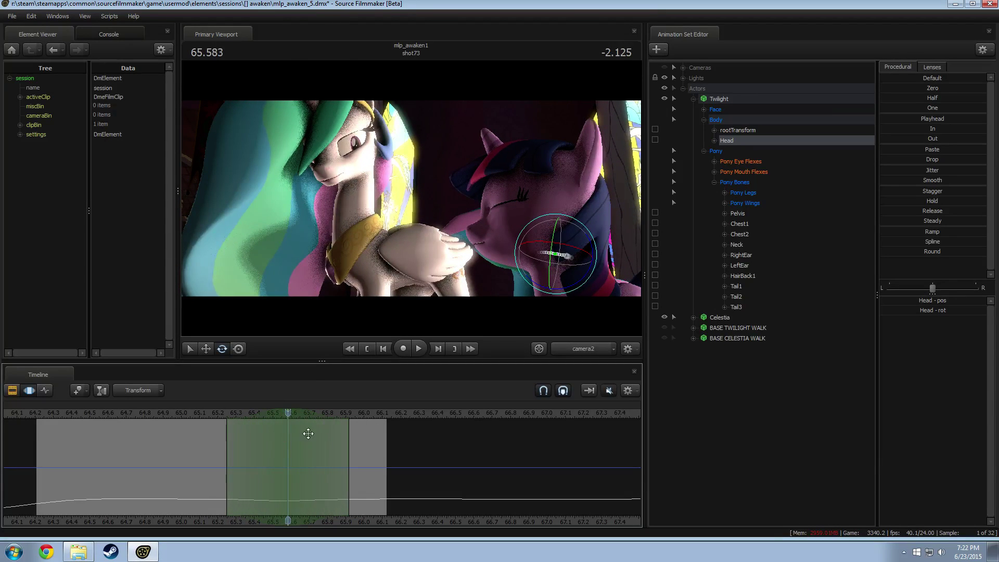
pyautogui.keyDown('shift'); pyautogui.scroll(4, 324, 423); pyautogui.keyUp('shift')
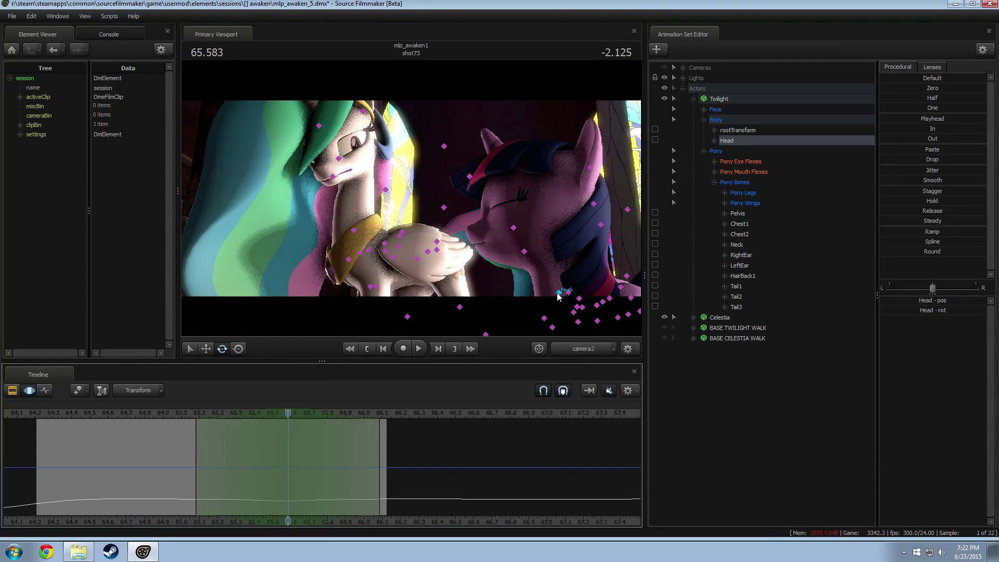
pyautogui.keyDown('ctrl'); pyautogui.click(559, 293); pyautogui.keyUp('ctrl')
pyautogui.moveTo(549, 292); pyautogui.dragTo(535, 314)
pyautogui.click(544, 259)
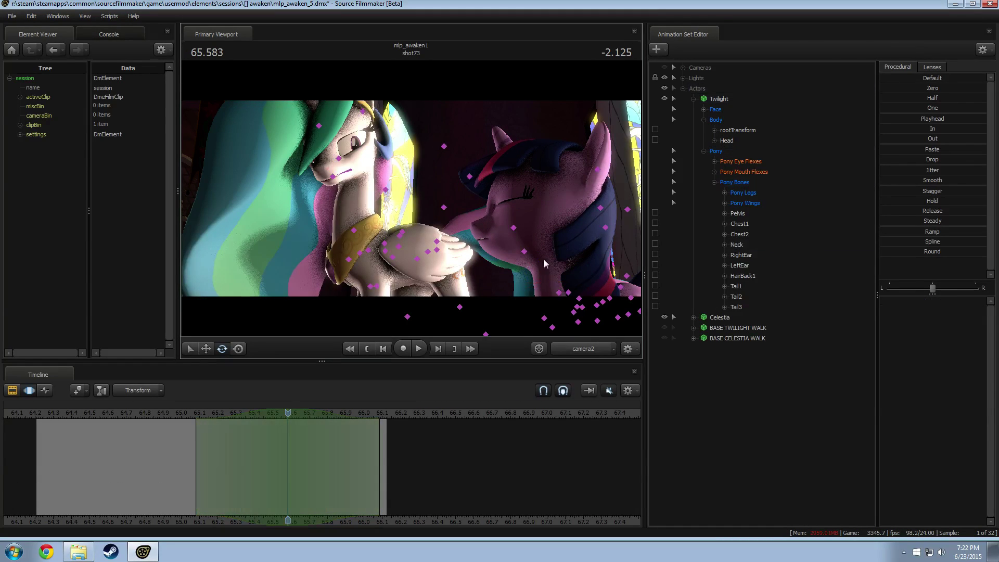
pyautogui.click(582, 266)
pyautogui.moveTo(526, 248); pyautogui.dragTo(487, 322)
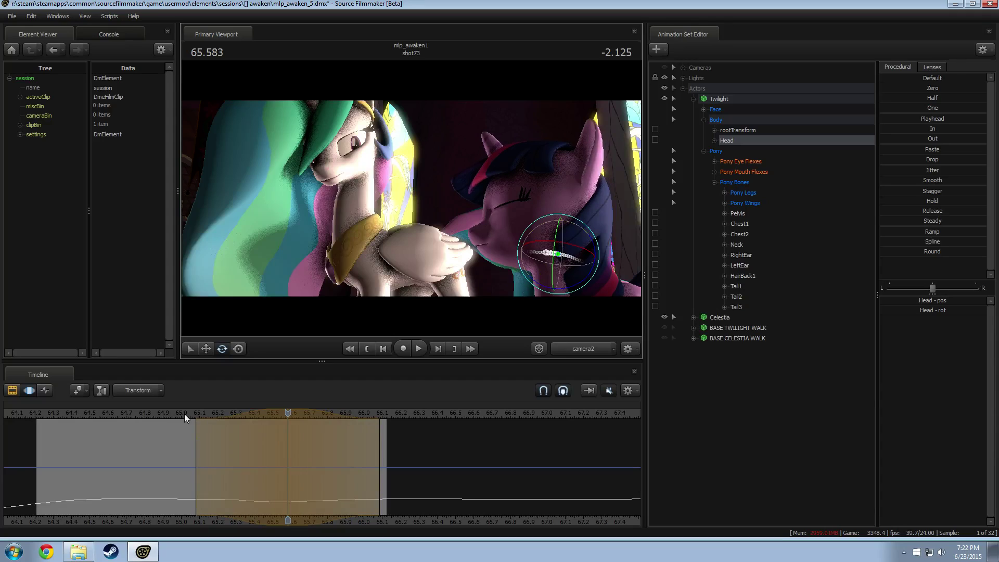
# Replay shot73 from several points to check the neck and head motion together with the blink.
pyautogui.press('space')
pyautogui.click(160, 413)
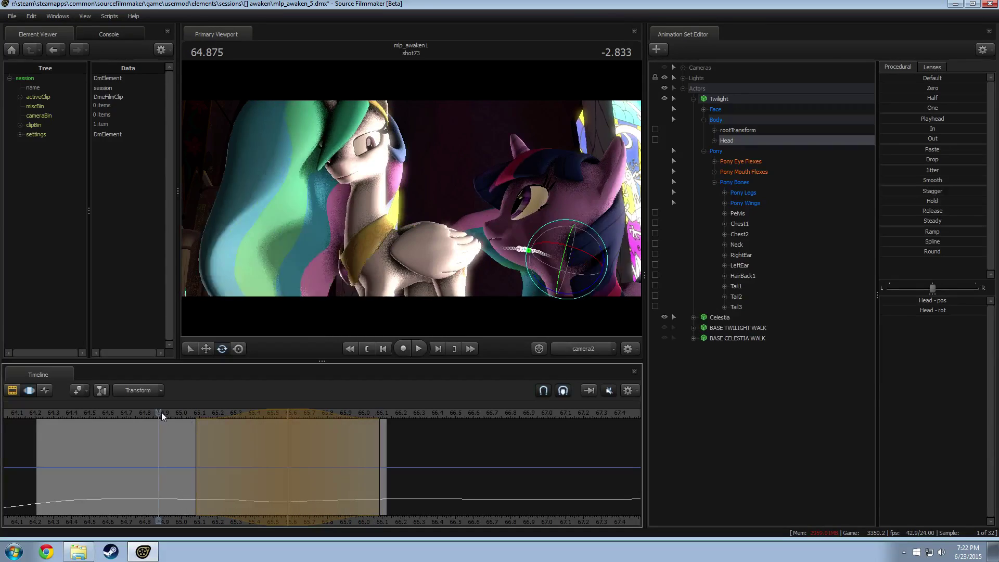
pyautogui.press('space')
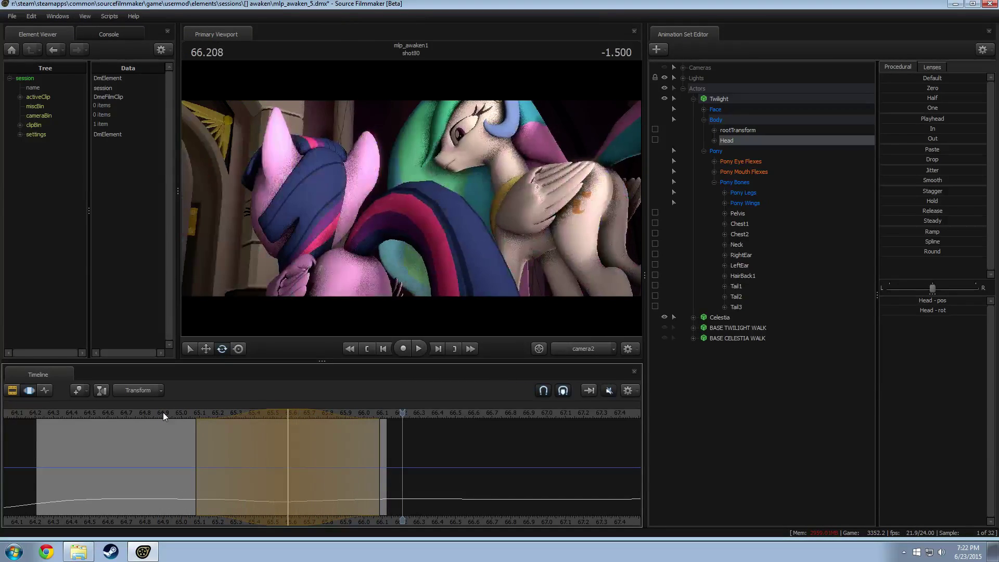
pyautogui.click(53, 417)
pyautogui.press('space')
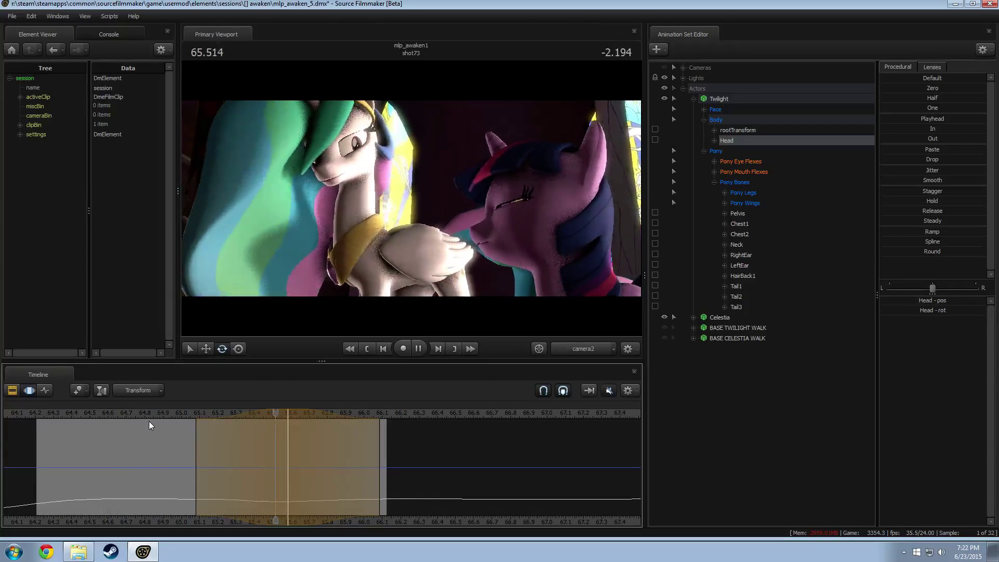
pyautogui.click(127, 412)
pyautogui.press('space')
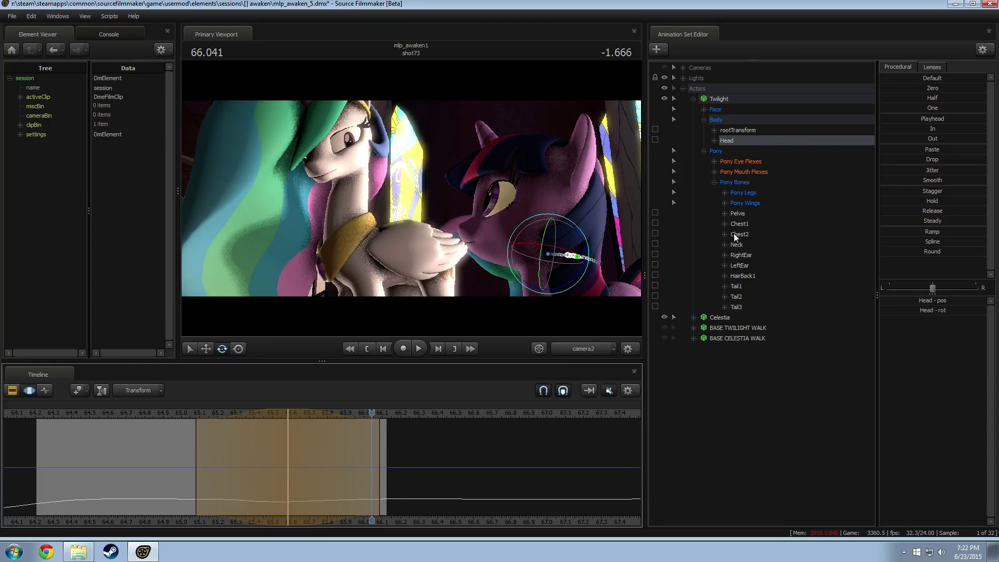
# Increase Twilight's l_lid_raise and r_lid_raise from about 65.79 onward, easing in from about 65.63, and replay the shot's end.
pyautogui.click(765, 161)
pyautogui.moveTo(309, 460); pyautogui.dragTo(640, 453)
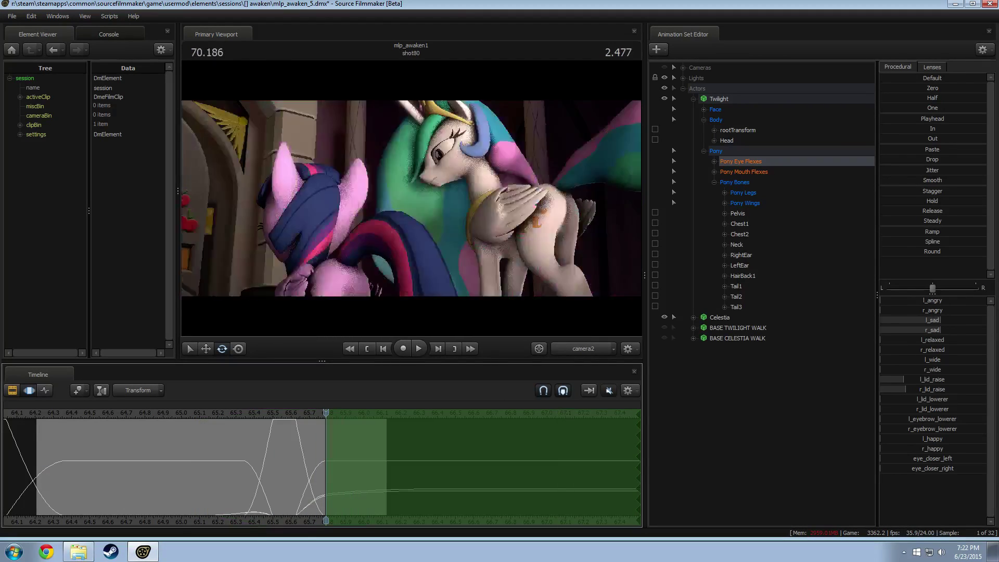
pyautogui.keyDown('shift'); pyautogui.moveTo(531, 443); pyautogui.dragTo(454, 445, button='right'); pyautogui.keyUp('shift')
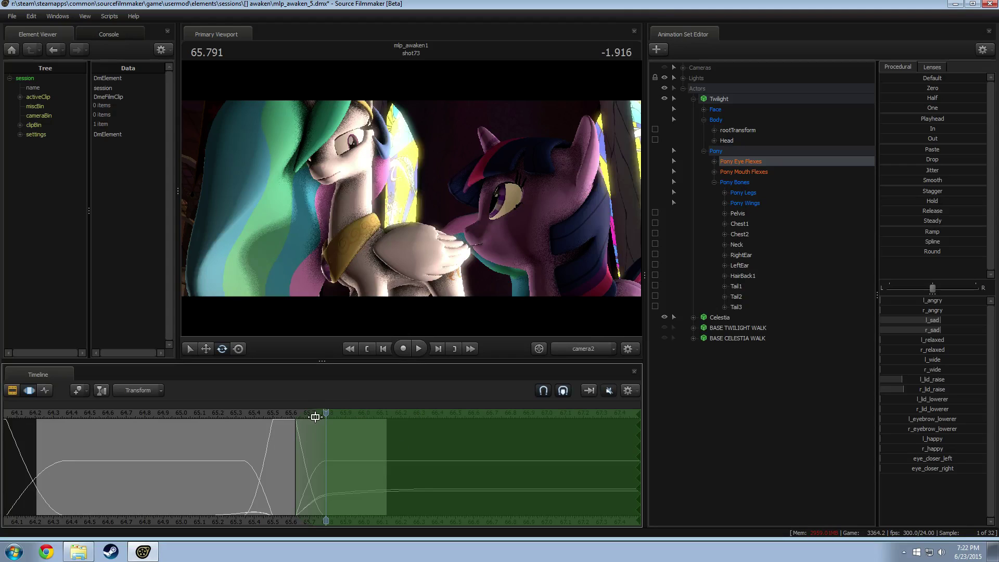
pyautogui.click(337, 415)
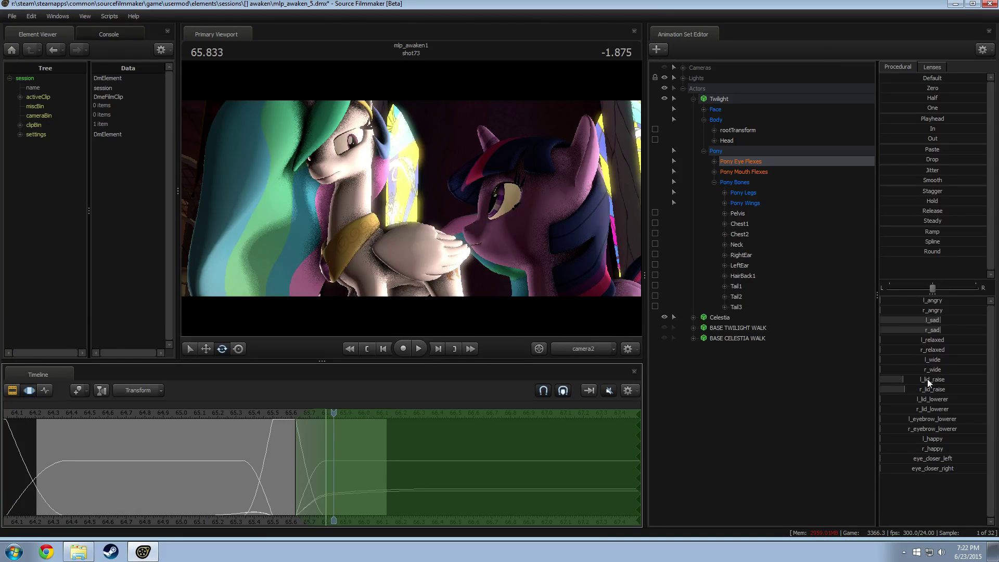
pyautogui.moveTo(927, 379)
pyautogui.mouseDown()
pyautogui.moveTo(943, 379)
pyautogui.moveTo(930, 389)
pyautogui.moveTo(939, 390)
pyautogui.mouseUp()
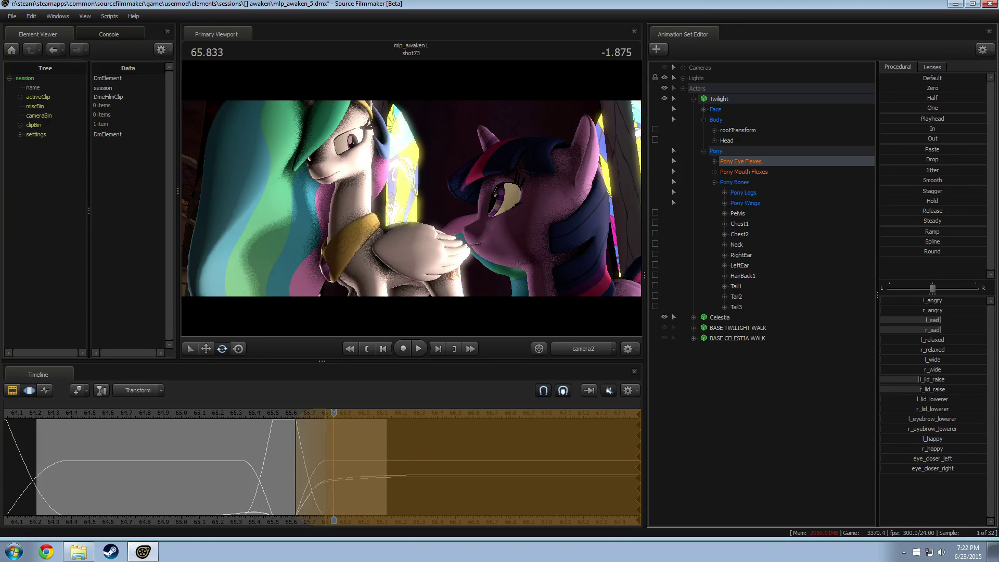
pyautogui.click(250, 415)
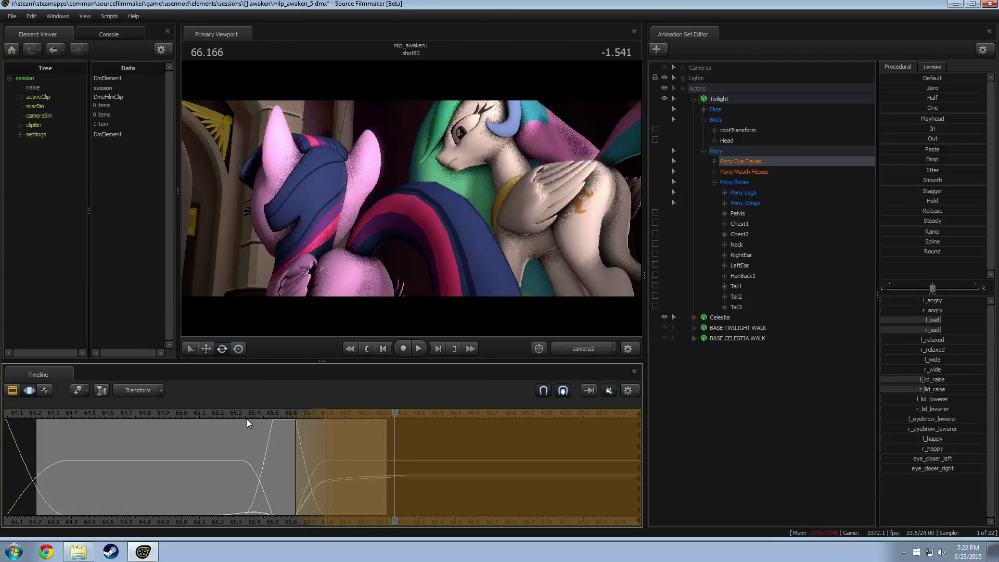
# Try making Twilight's lid raise ease back out by about 66.58, and replay the end of shot73.
pyautogui.press('space')
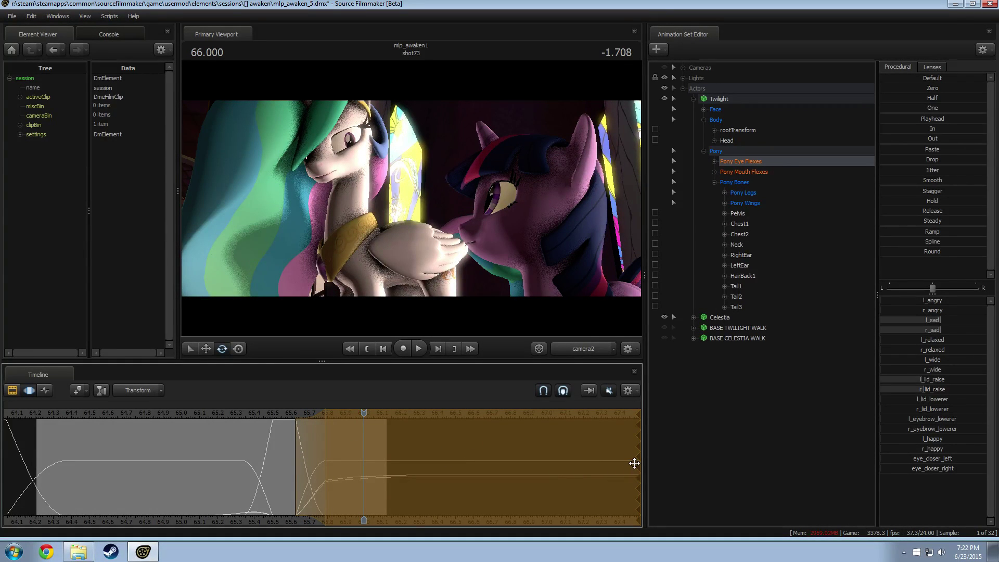
pyautogui.moveTo(635, 463); pyautogui.dragTo(475, 460)
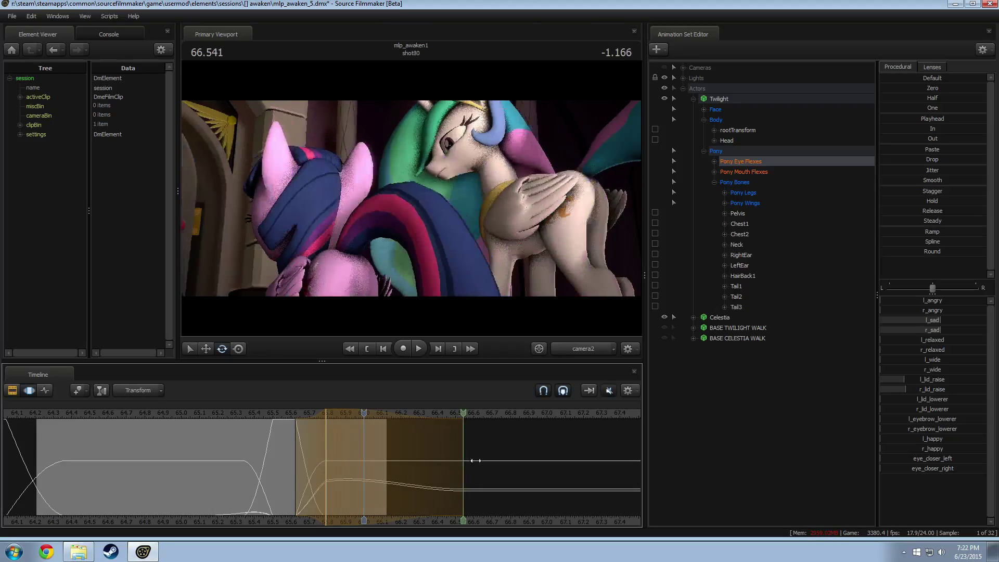
pyautogui.click(279, 414)
pyautogui.press('space')
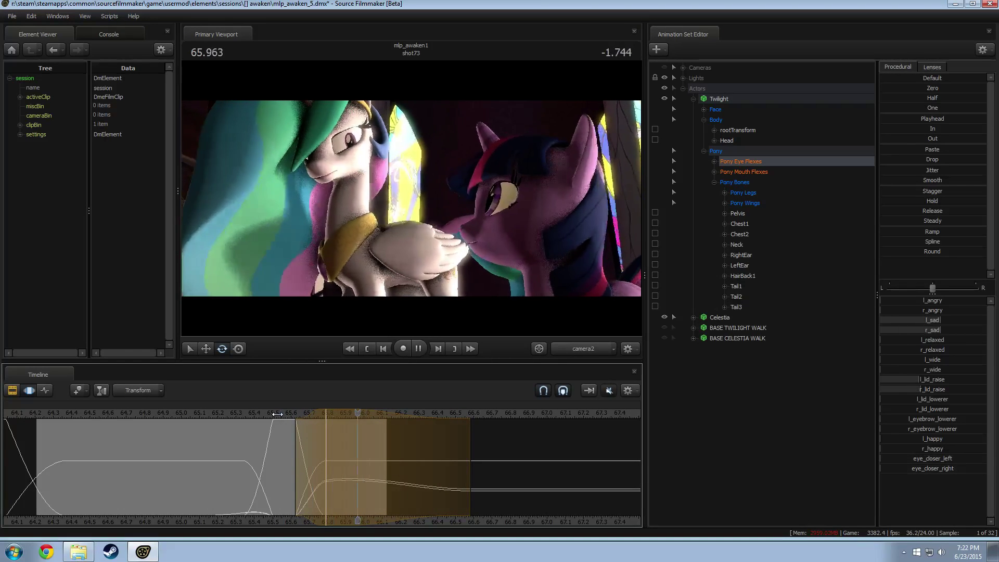
# Try shifting the lid raise later to peak at about 66.0, with falloff from about 65.66 to 66.75, and replay it.
pyautogui.moveTo(312, 414)
pyautogui.mouseDown()
pyautogui.moveTo(341, 422)
pyautogui.moveTo(308, 432)
pyautogui.mouseUp()
pyautogui.click(282, 415)
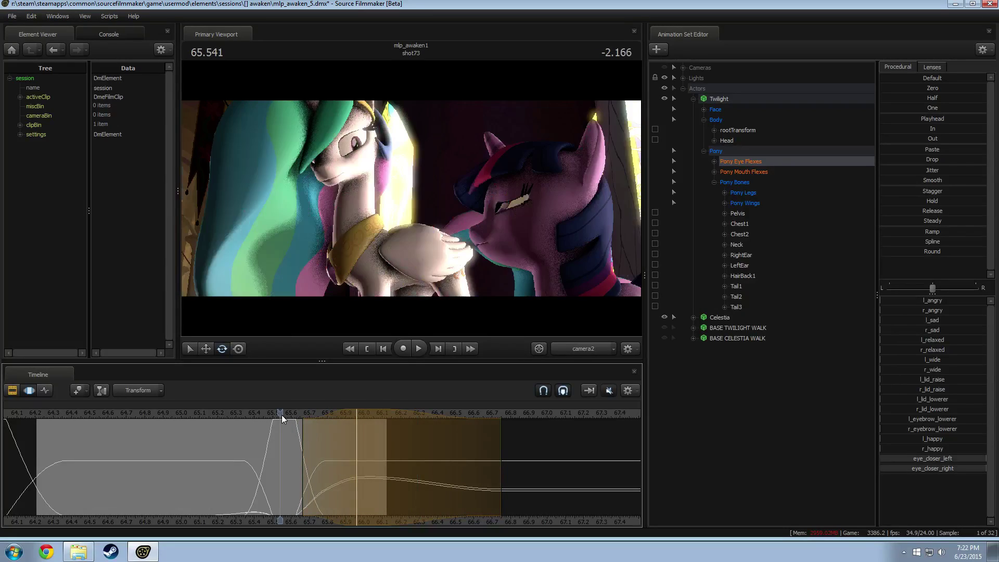
pyautogui.press('space')
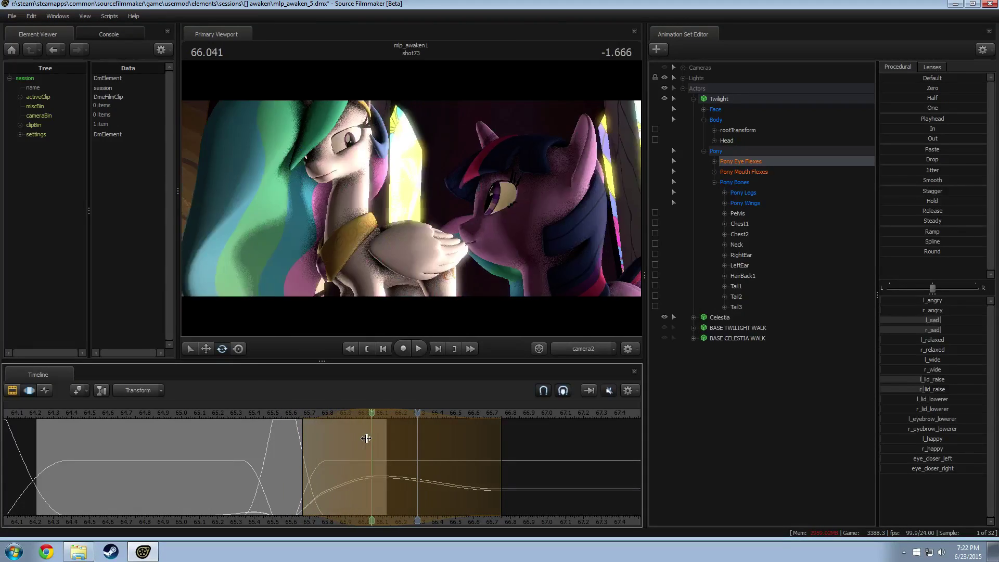
pyautogui.click(272, 413)
pyautogui.press('space')
pyautogui.press('space')
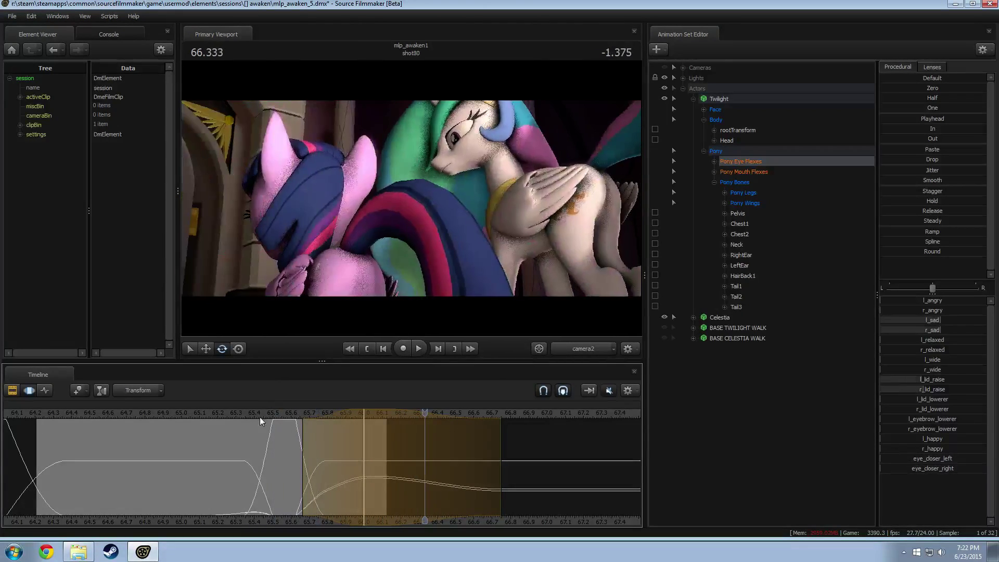
# Replay the end of shot73 from several points to examine the timing of Twilight's later lid raise.
pyautogui.click(317, 450)
pyautogui.press('space')
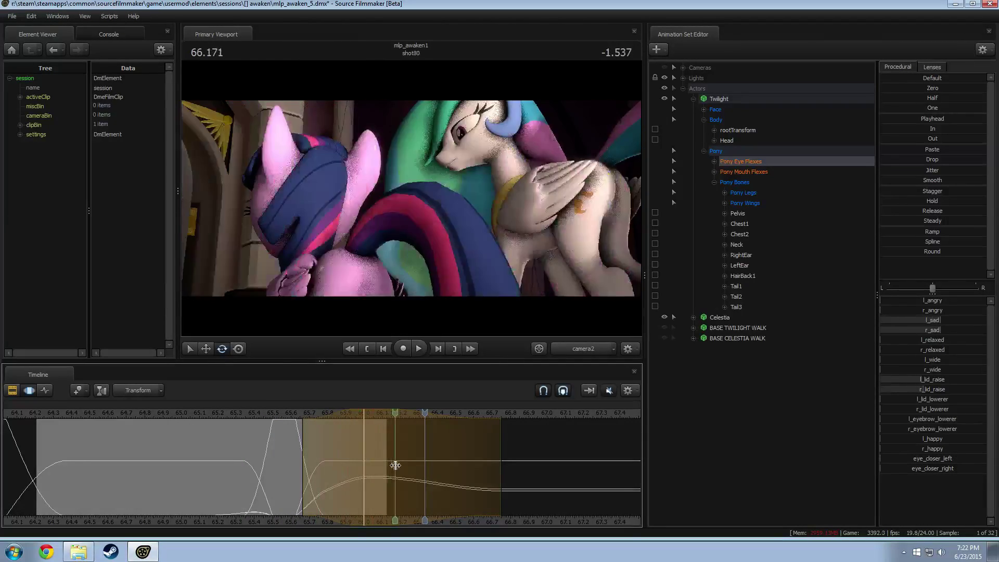
pyautogui.press('space')
pyautogui.click(330, 467)
pyautogui.press('space')
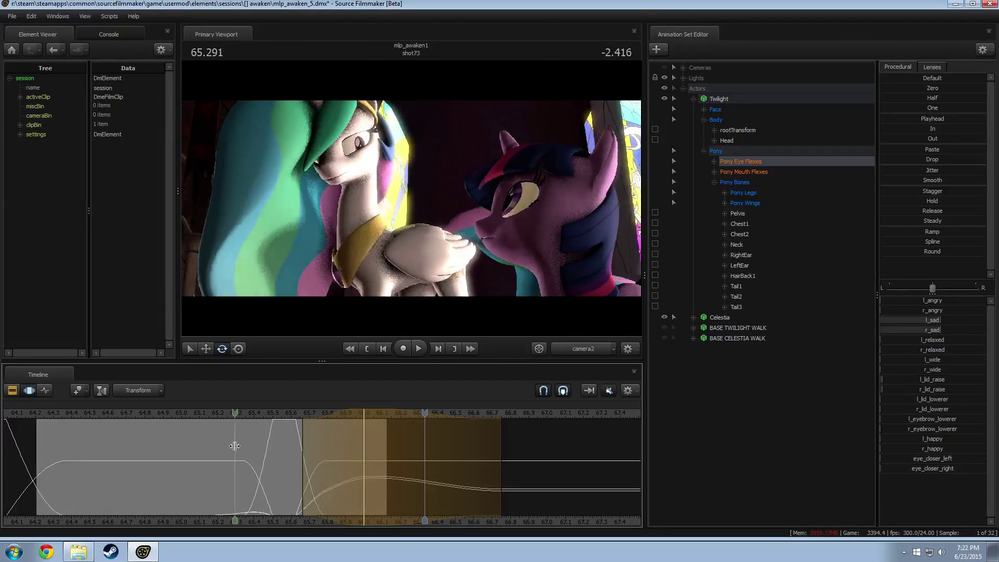
pyautogui.press('space')
pyautogui.click(366, 464)
pyautogui.press('space')
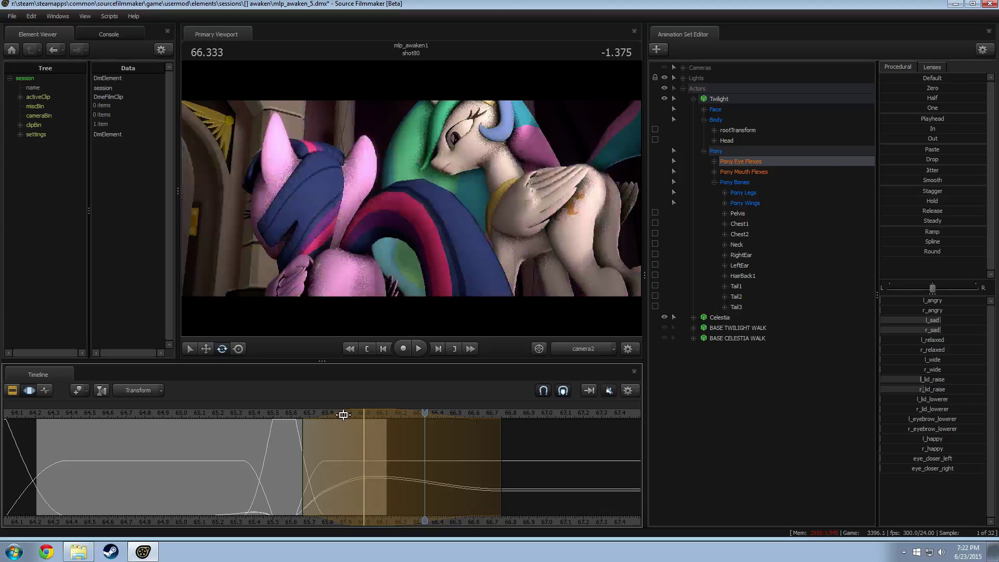
pyautogui.press('space')
# Move the lid raise back to start at about 65.79, extend it again past the shot's end, and replay it.
pyautogui.click(266, 413)
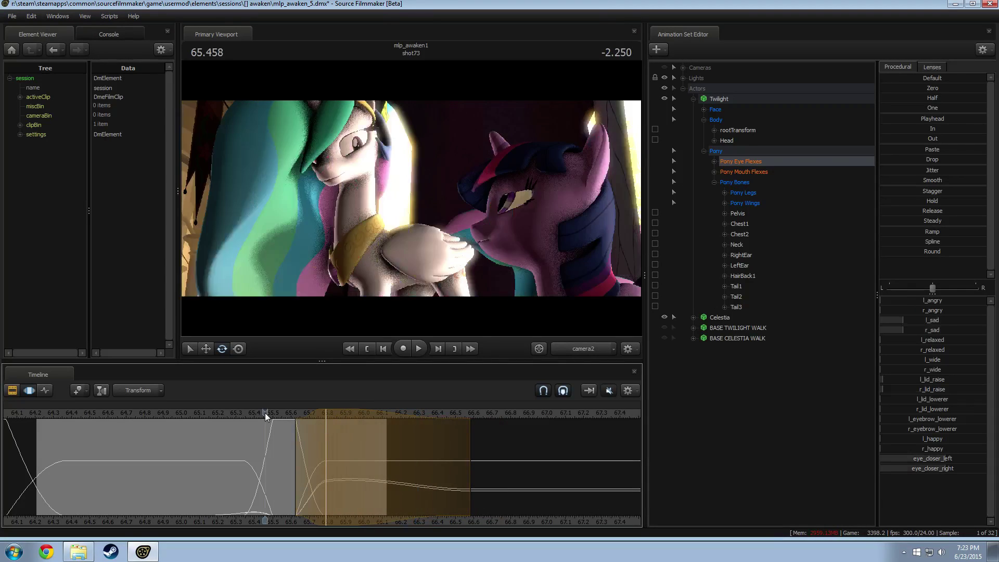
pyautogui.press('space')
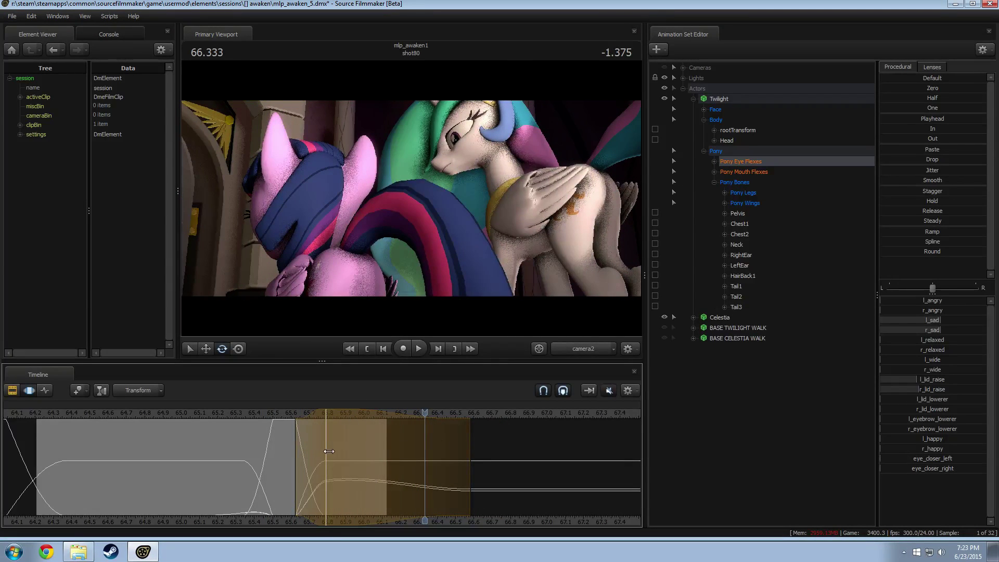
pyautogui.moveTo(329, 451); pyautogui.dragTo(613, 436)
pyautogui.click(273, 412)
pyautogui.press('space')
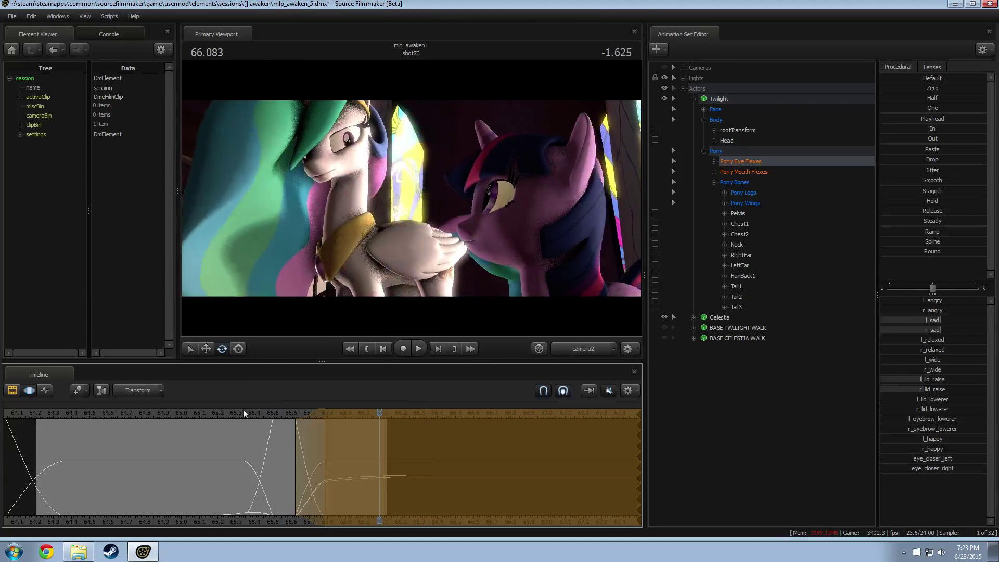
pyautogui.press('space')
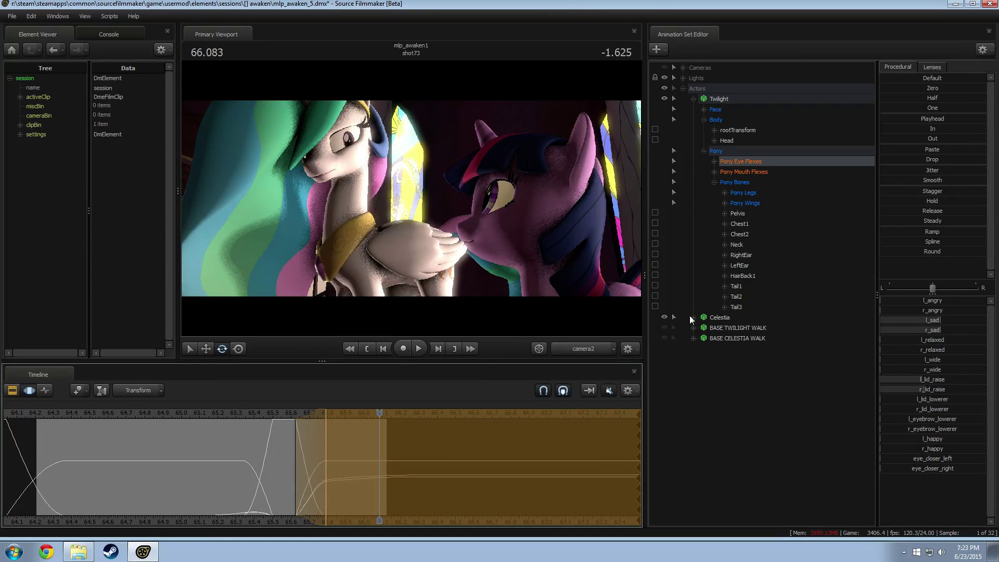
# Increase Twilight's l_sad and r_sad from about 65.79 onward, and replay shot73 from its start.
pyautogui.moveTo(897, 319); pyautogui.dragTo(959, 333)
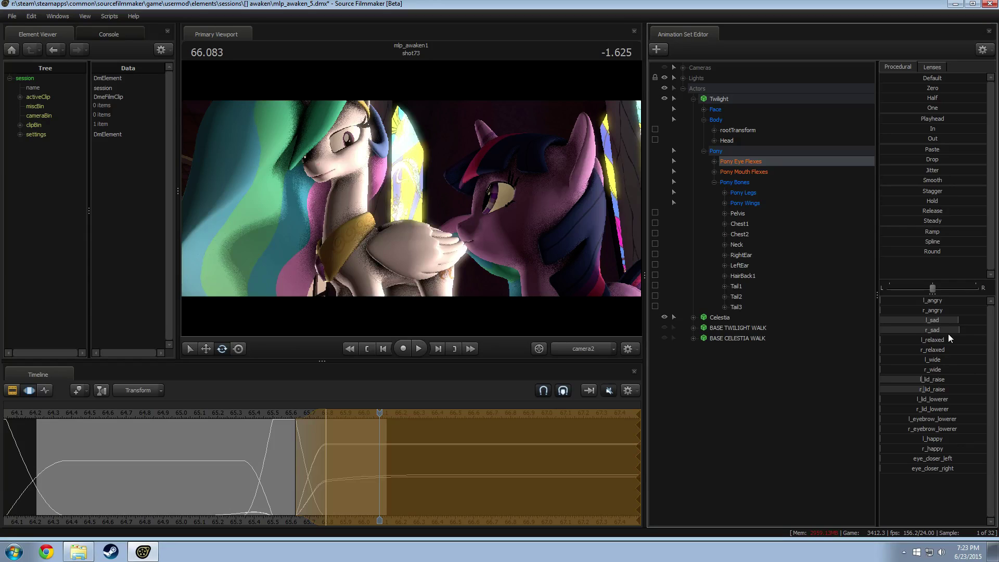
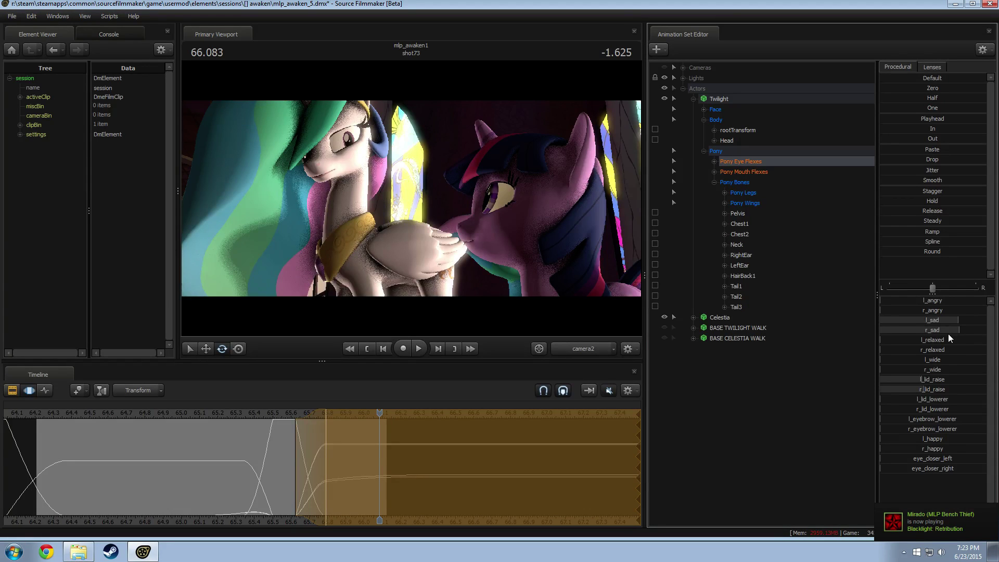
pyautogui.moveTo(137, 413); pyautogui.dragTo(44, 415)
pyautogui.press('space')
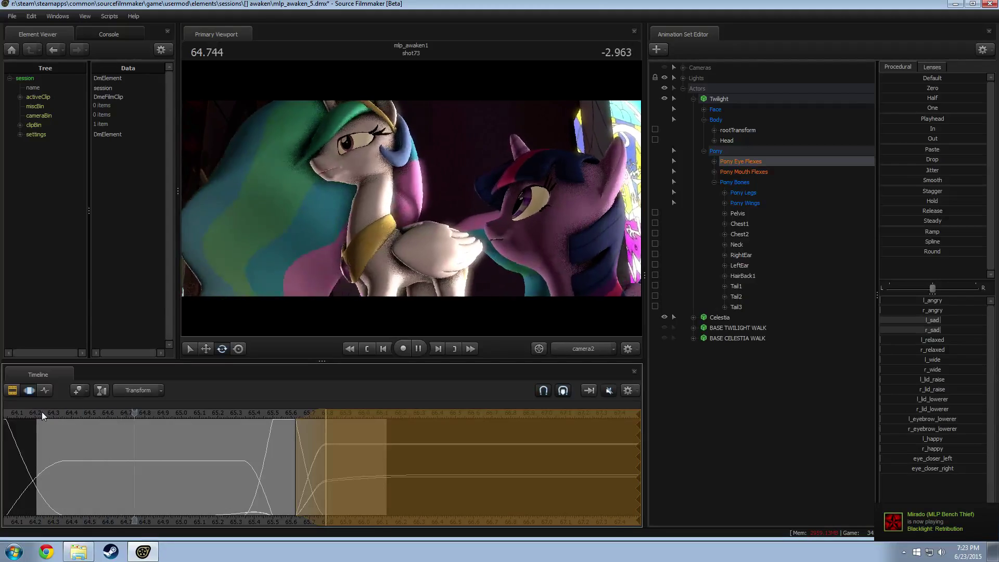
pyautogui.press('space')
pyautogui.click(36, 414)
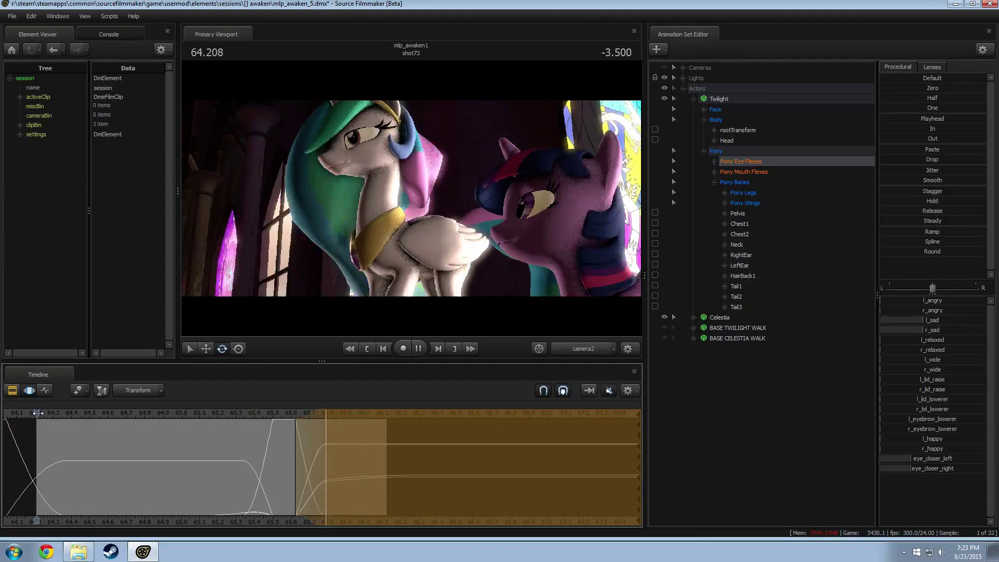
pyautogui.press('space')
pyautogui.press('space')
# Rotate Twilight's Neck slightly over a time selection peaking at about 65.0 with falloff from about 64.2 to 65.5, then select her Head and replay.
pyautogui.press('shift')
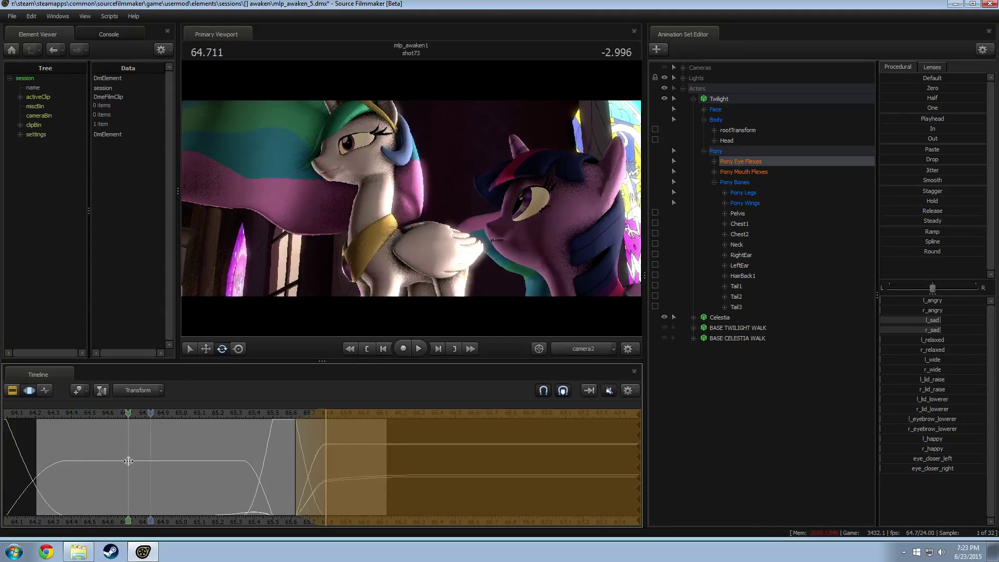
pyautogui.keyDown('shift'); pyautogui.click(128, 461); pyautogui.keyUp('shift')
pyautogui.keyDown('shift'); pyautogui.scroll(12, 129, 461); pyautogui.keyUp('shift')
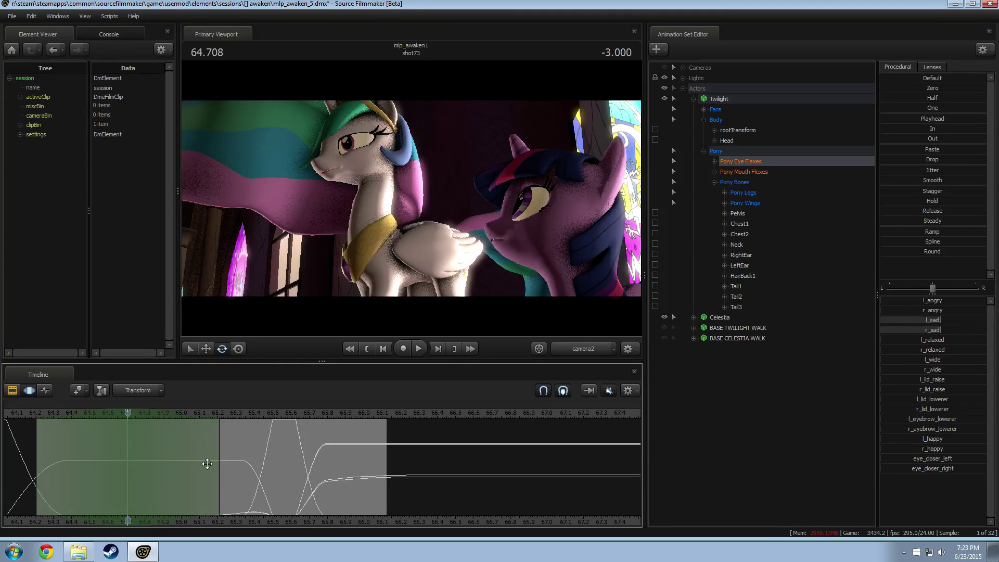
pyautogui.moveTo(221, 471); pyautogui.dragTo(249, 474)
pyautogui.moveTo(265, 474); pyautogui.dragTo(273, 475)
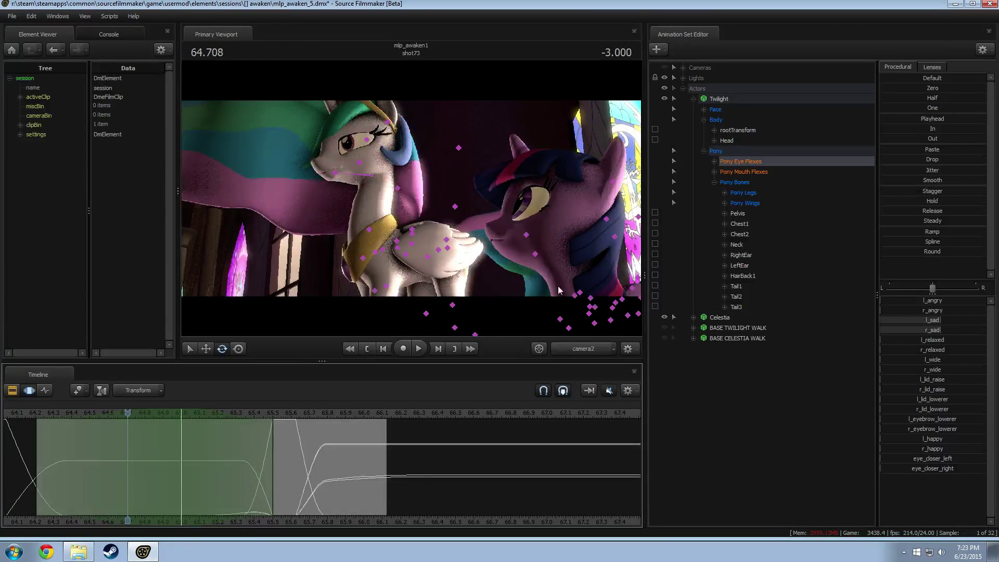
pyautogui.click(574, 295)
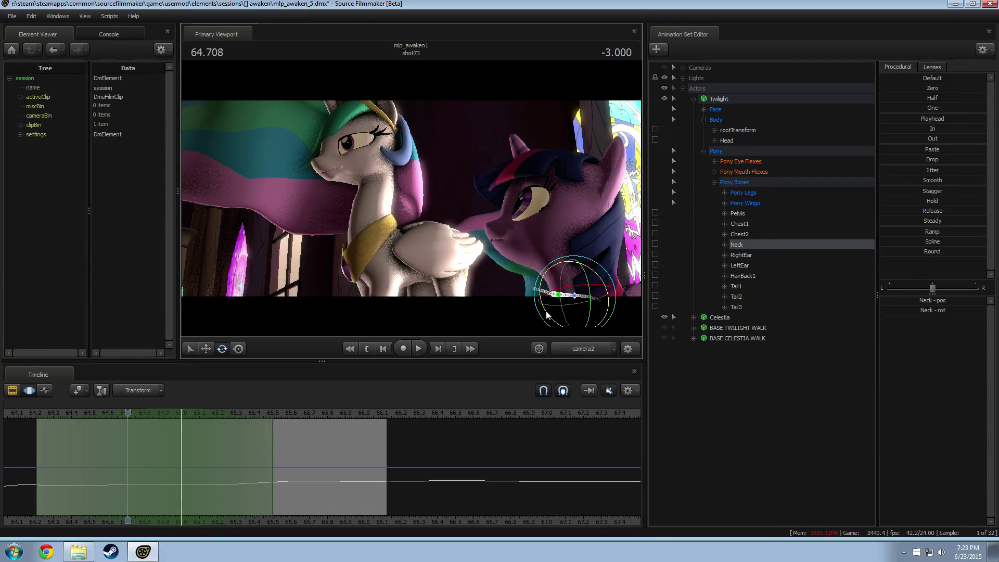
pyautogui.moveTo(548, 316); pyautogui.dragTo(545, 289)
pyautogui.click(182, 417)
pyautogui.click(565, 259)
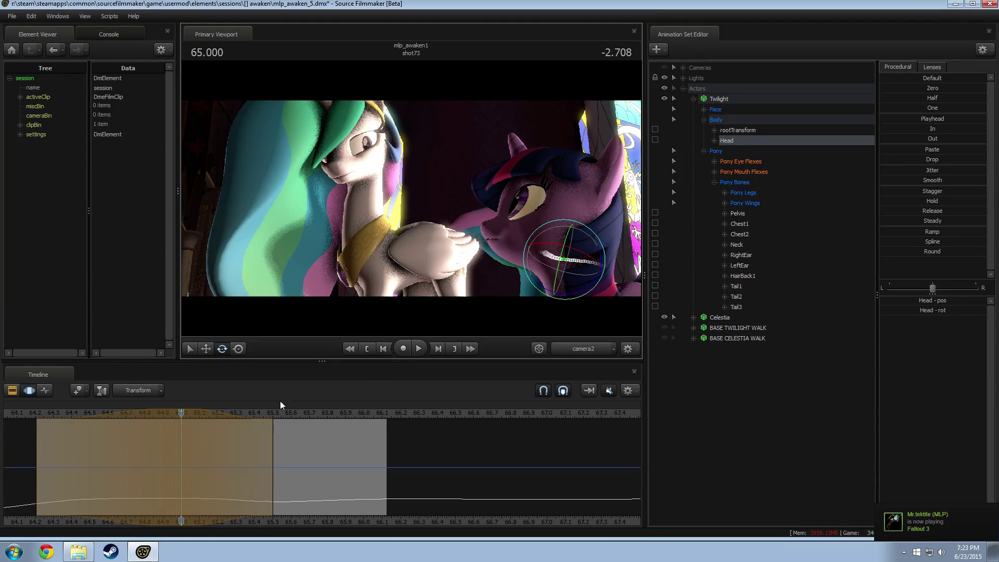
pyautogui.press('space')
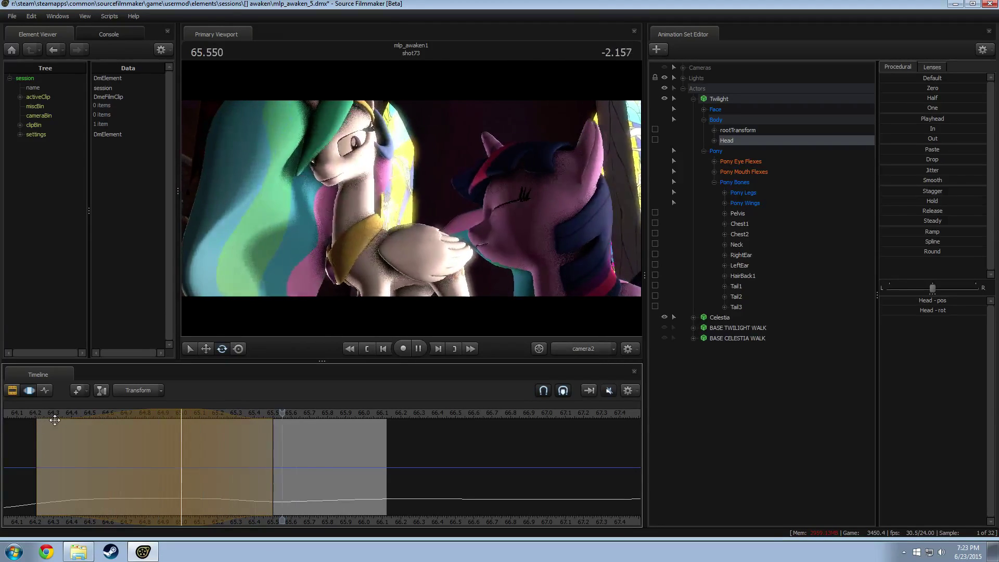
pyautogui.press('space')
# Rotate Twilight's Head slightly at 65.166 with falloff from about 64.58 to 65.75, and replay the shot.
pyautogui.click(165, 415)
pyautogui.moveTo(150, 424); pyautogui.dragTo(210, 434)
pyautogui.keyDown('shift'); pyautogui.scroll(3, 210, 435); pyautogui.keyUp('shift')
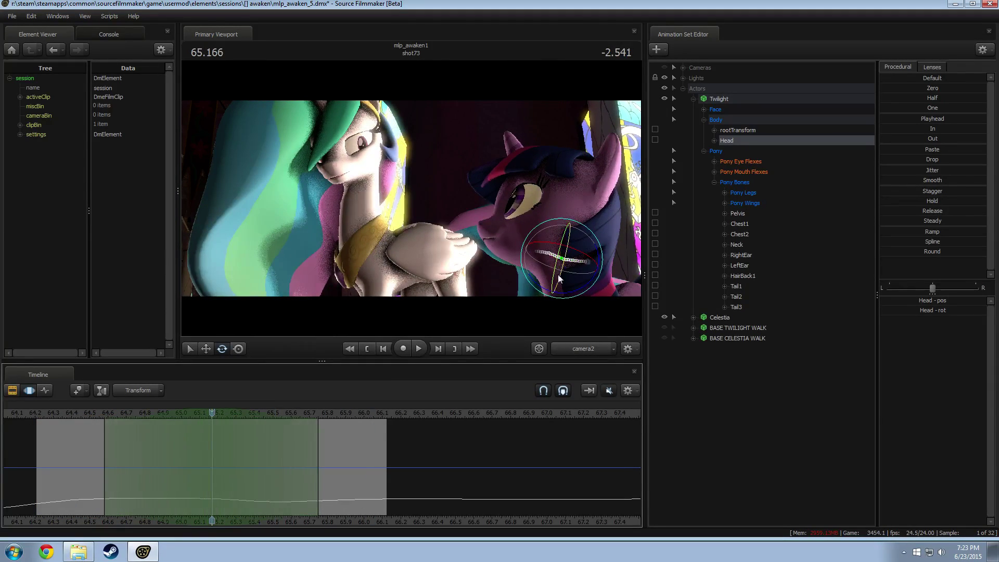
pyautogui.moveTo(576, 292); pyautogui.dragTo(570, 295)
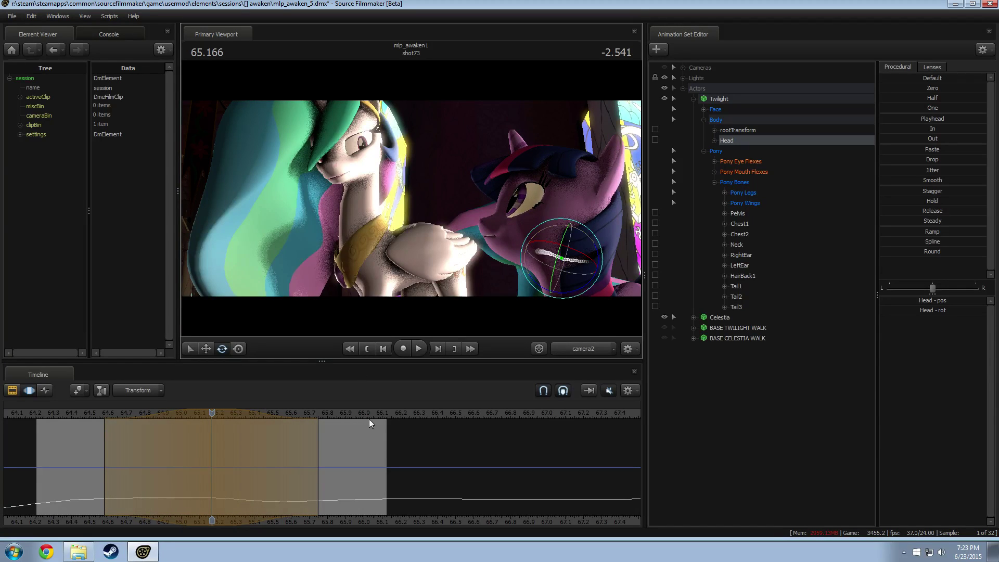
pyautogui.click(102, 416)
pyautogui.press('space')
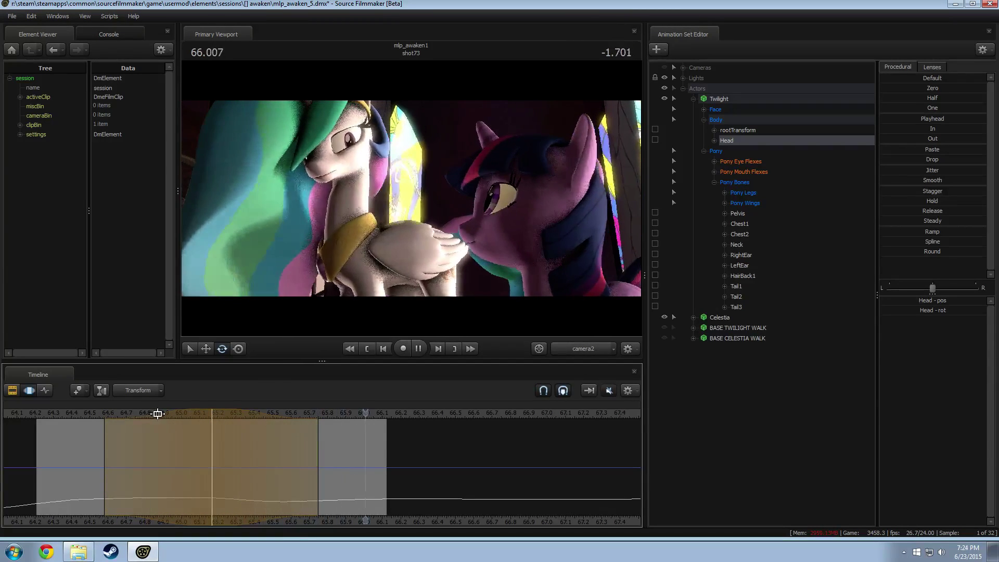
pyautogui.click(73, 419)
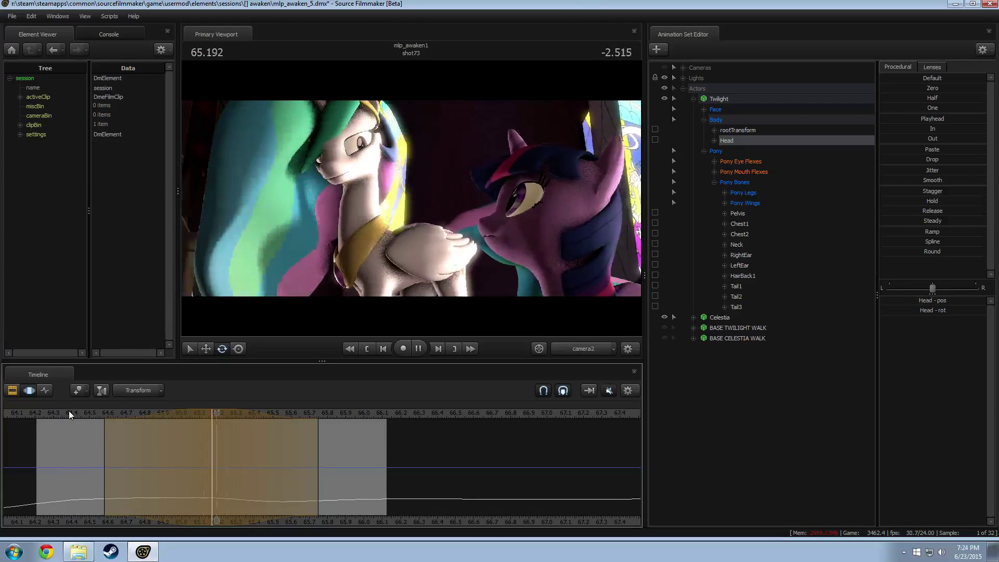
pyautogui.press('space')
# Shift the Head rotation earlier to peak at about 64.67, with falloff from about 64.08 to 65.25, and replay it.
pyautogui.moveTo(165, 417); pyautogui.dragTo(83, 421)
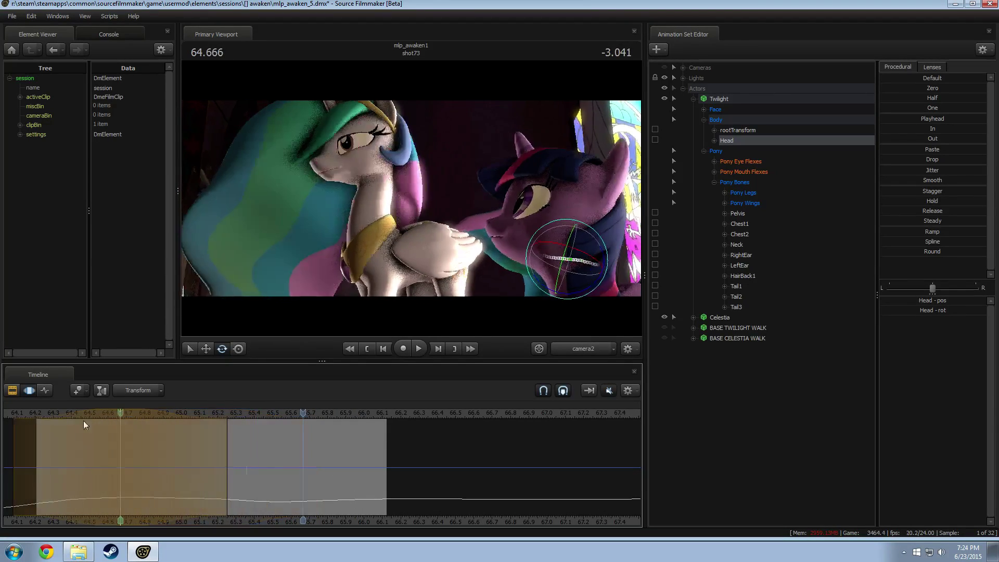
pyautogui.click(22, 416)
pyautogui.press('space')
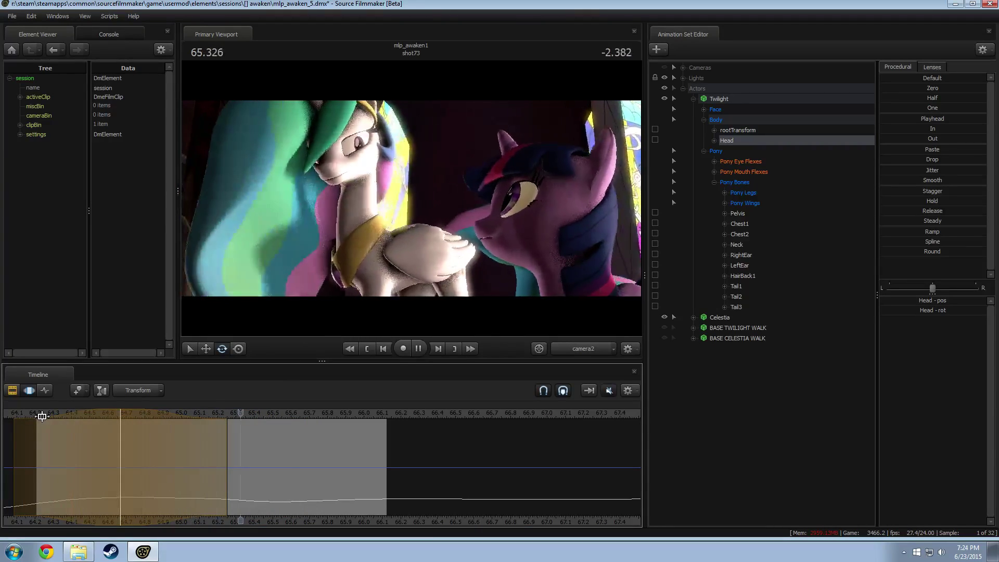
pyautogui.click(91, 415)
pyautogui.press('space')
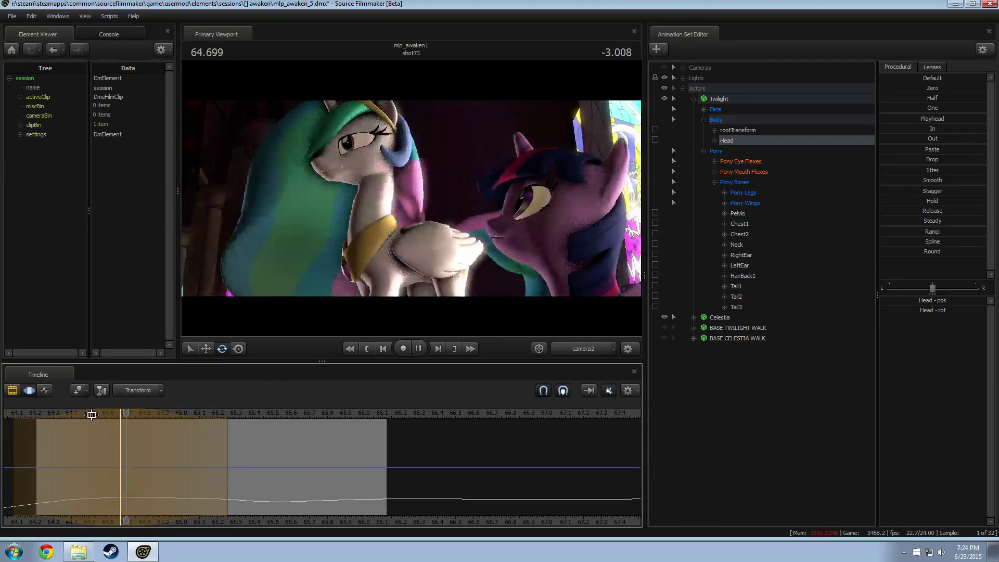
pyautogui.press('space')
# Switch the timeline to the Clip Editor and replay shot73 from its start to review the finished head motion and blink.
pyautogui.press('F2')
pyautogui.press('space')
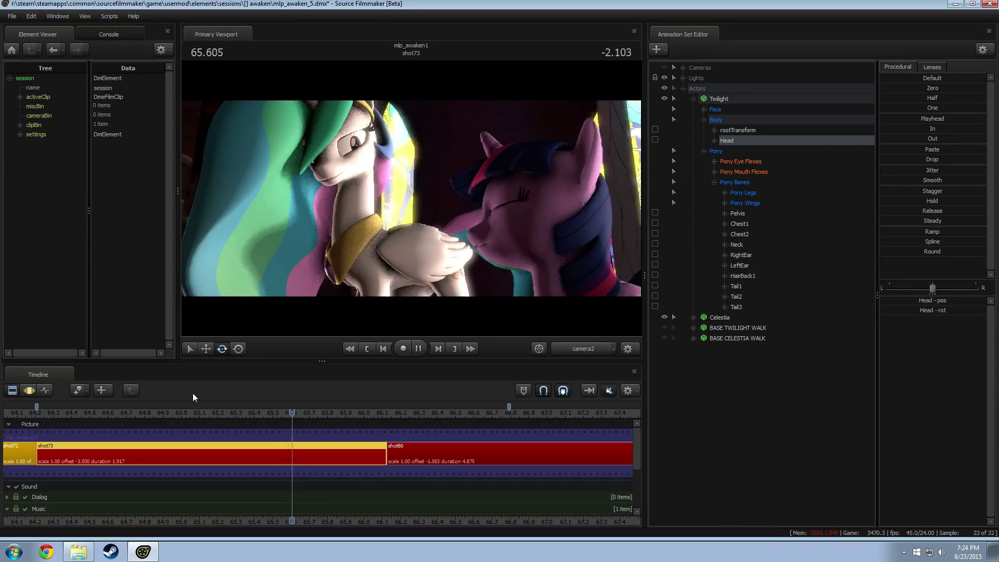
pyautogui.press('space')
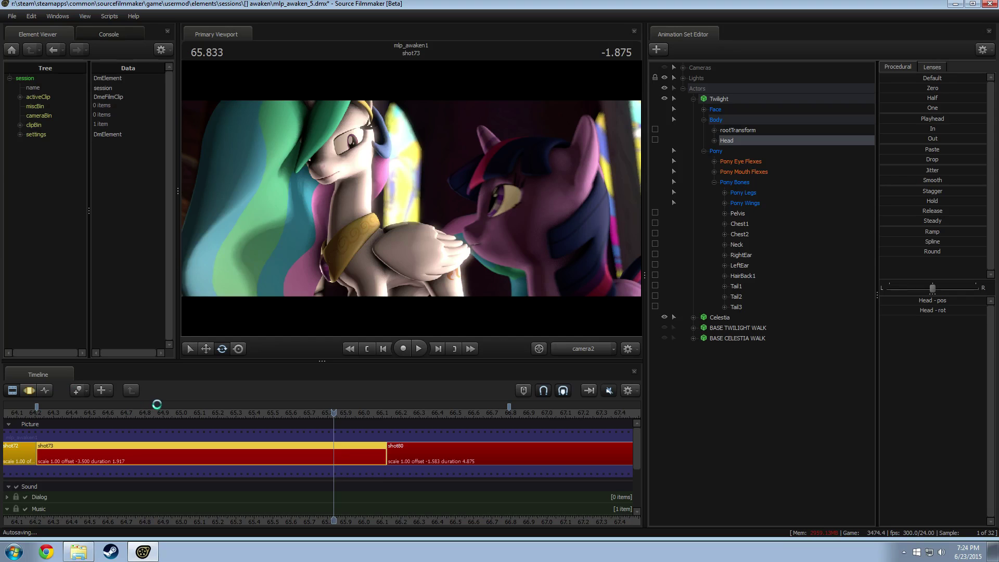
pyautogui.click(43, 414)
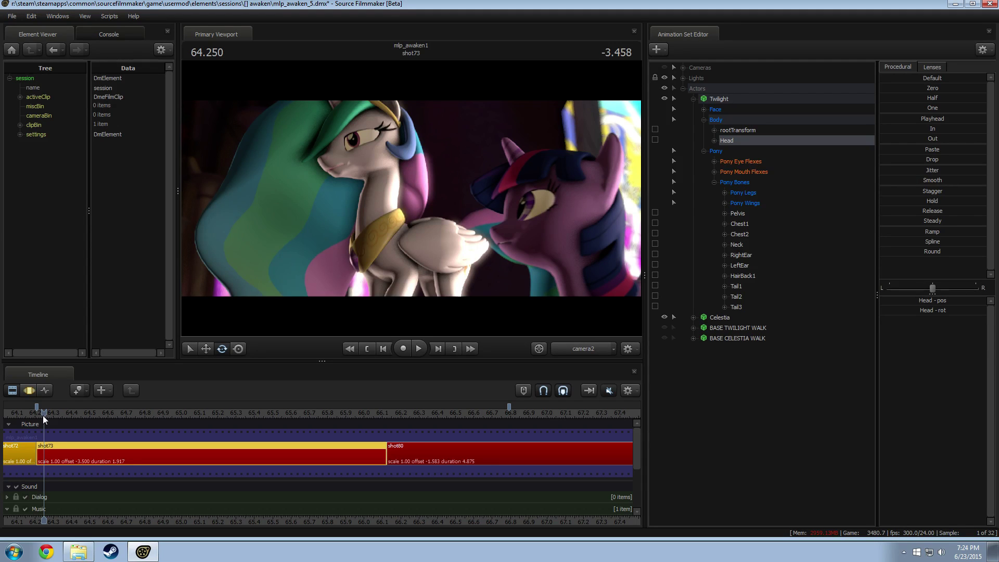
pyautogui.press('space')
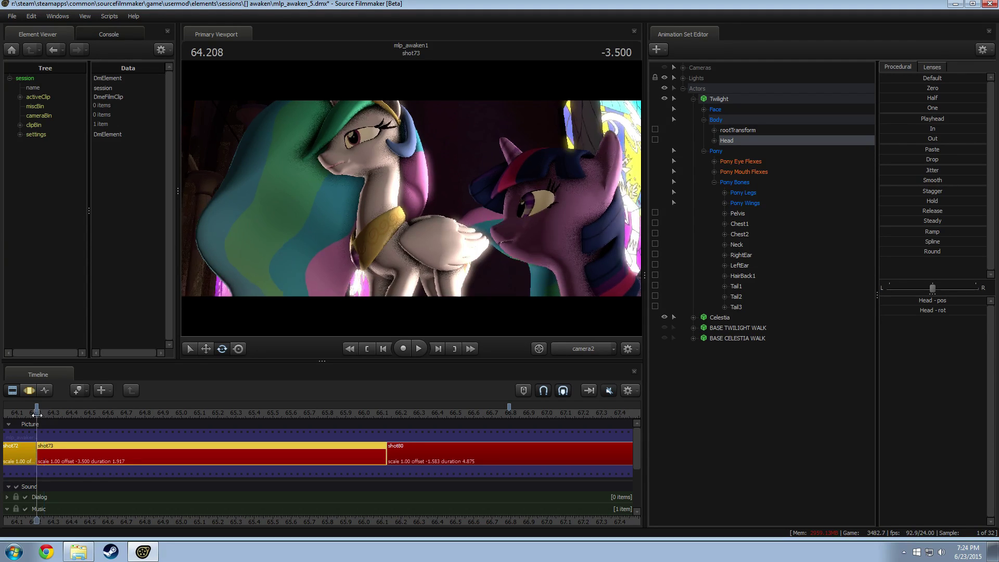
pyautogui.moveTo(236, 531); pyautogui.dragTo(350, 520, button='middle')
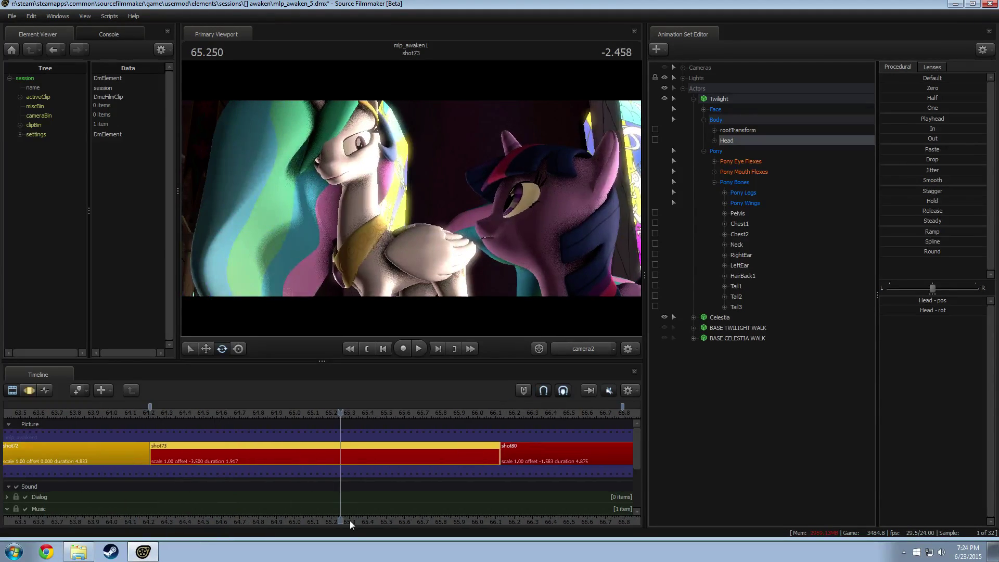
# Replay shot73 repeatedly from its start to review Twilight's head motion and blink.
pyautogui.moveTo(471, 522); pyautogui.dragTo(452, 520, button='middle')
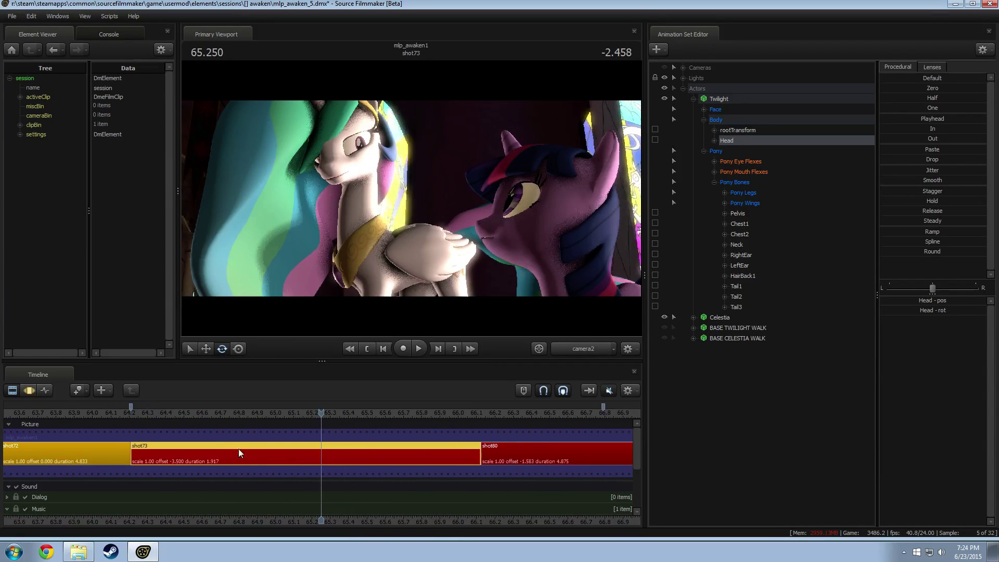
pyautogui.click(133, 414)
pyautogui.press('space')
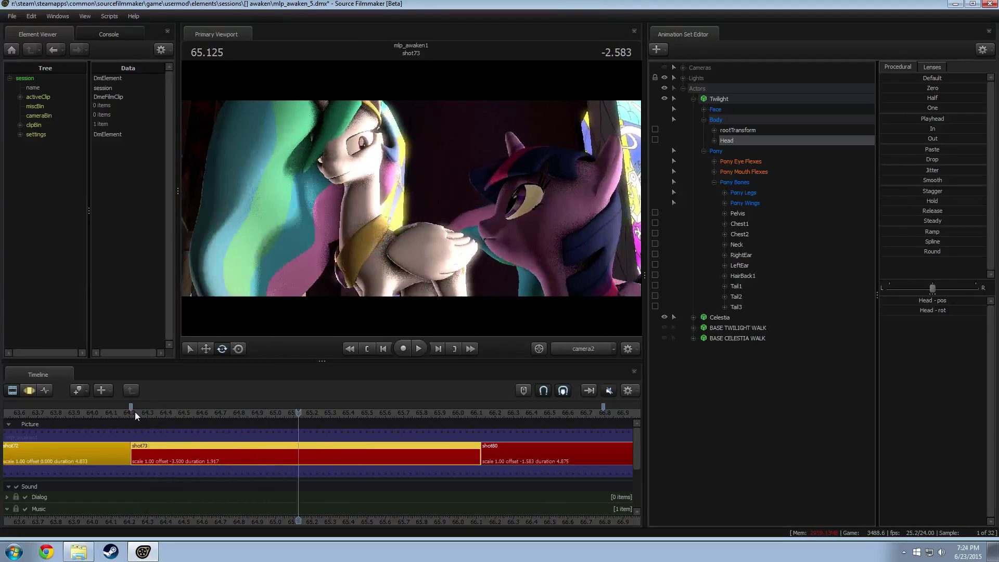
pyautogui.press('space')
pyautogui.click(132, 416)
pyautogui.press('space')
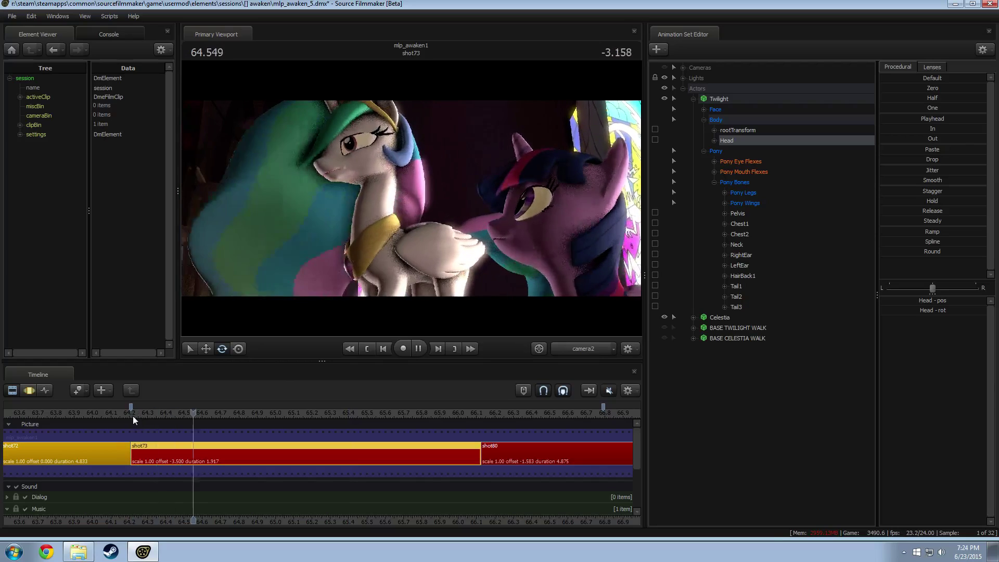
pyautogui.click(132, 416)
pyautogui.moveTo(132, 416); pyautogui.dragTo(104, 417)
pyautogui.press('space')
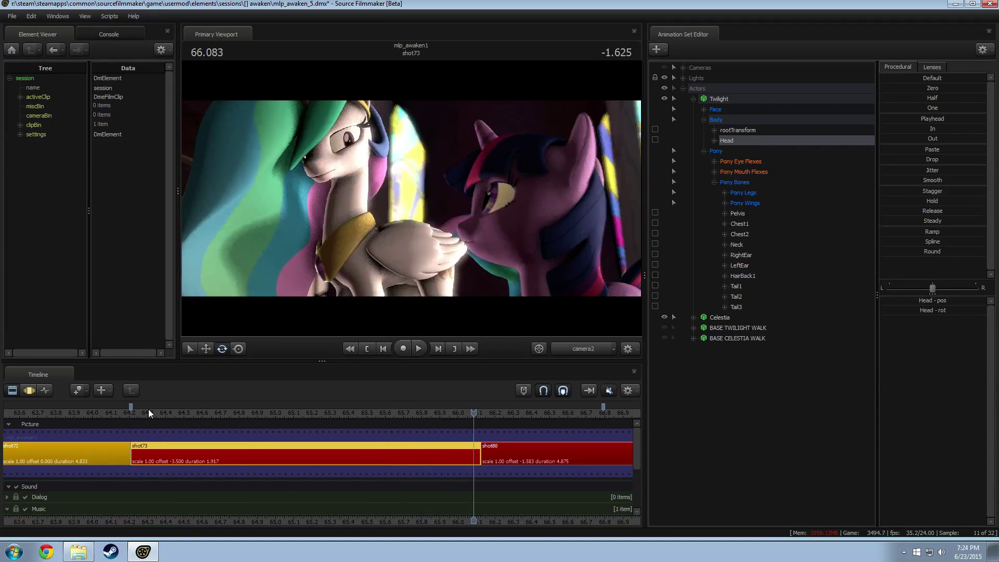
pyautogui.click(139, 411)
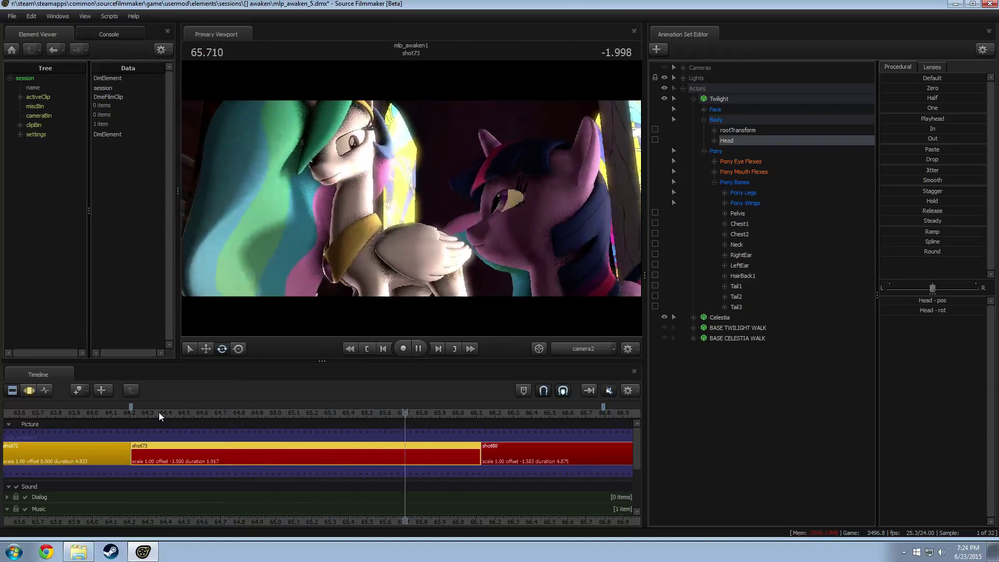
pyautogui.press('space')
pyautogui.click(142, 414)
pyautogui.press('space')
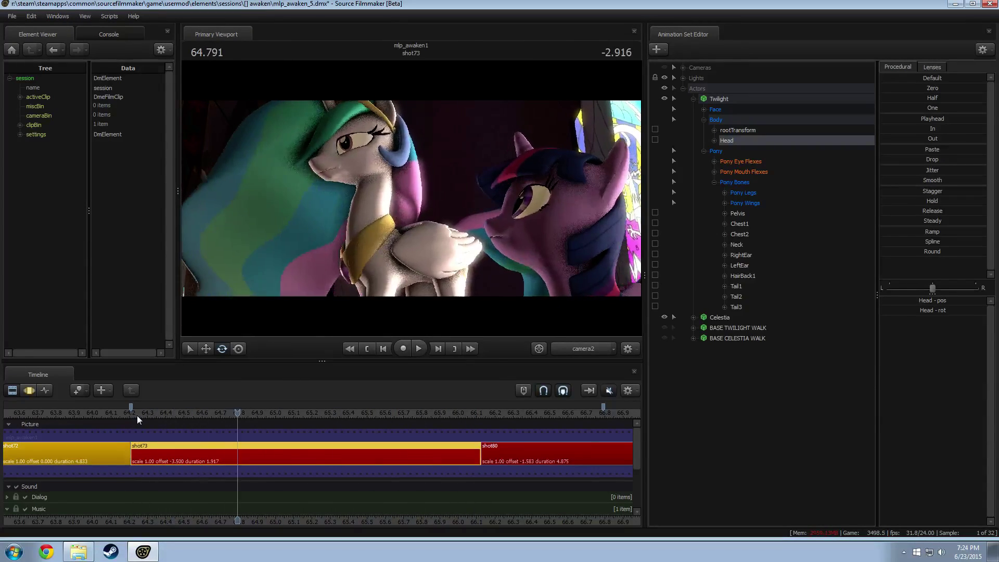
pyautogui.click(86, 416)
pyautogui.press('space')
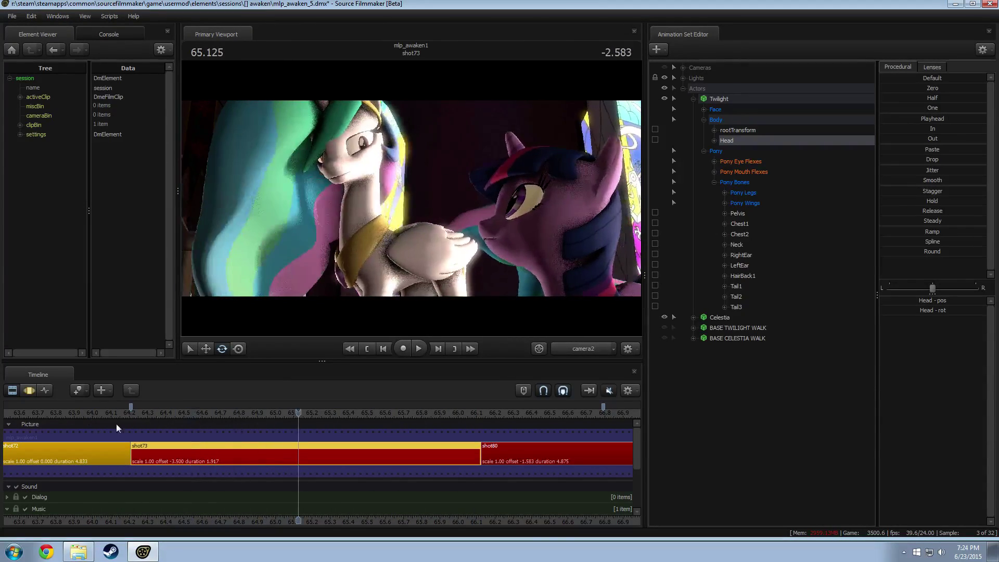
# Select Twilight's Pony Eye Flexes and set a time selection from about 65.5 to 65.63 around her blink, with falloff from about 65.33 to 65.79.
pyautogui.press('F3')
pyautogui.press('F2')
pyautogui.moveTo(118, 430); pyautogui.dragTo(382, 446)
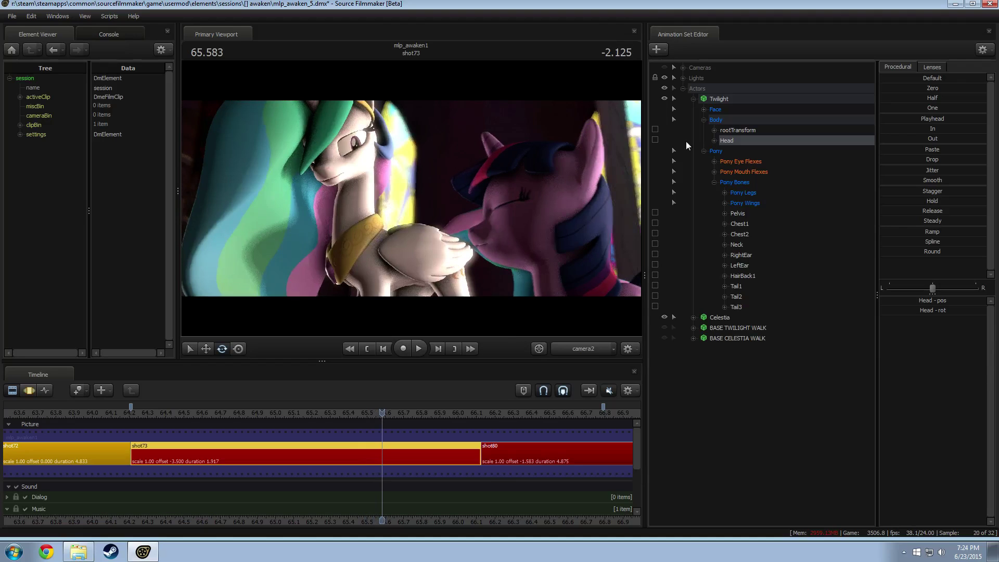
pyautogui.click(703, 109)
pyautogui.click(734, 120)
pyautogui.press('F3')
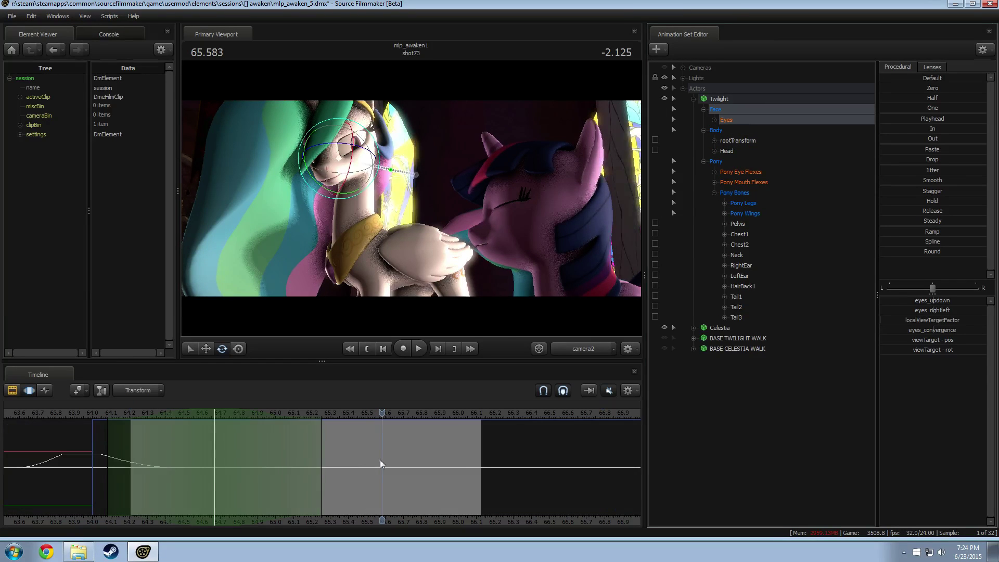
pyautogui.click(742, 172)
pyautogui.moveTo(367, 448); pyautogui.dragTo(390, 451)
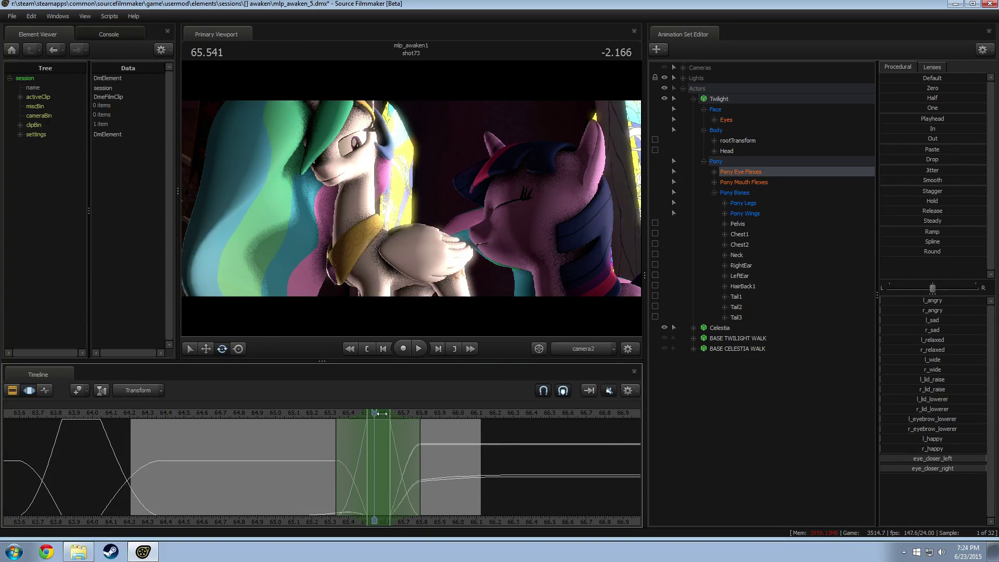
pyautogui.moveTo(382, 414); pyautogui.dragTo(411, 414)
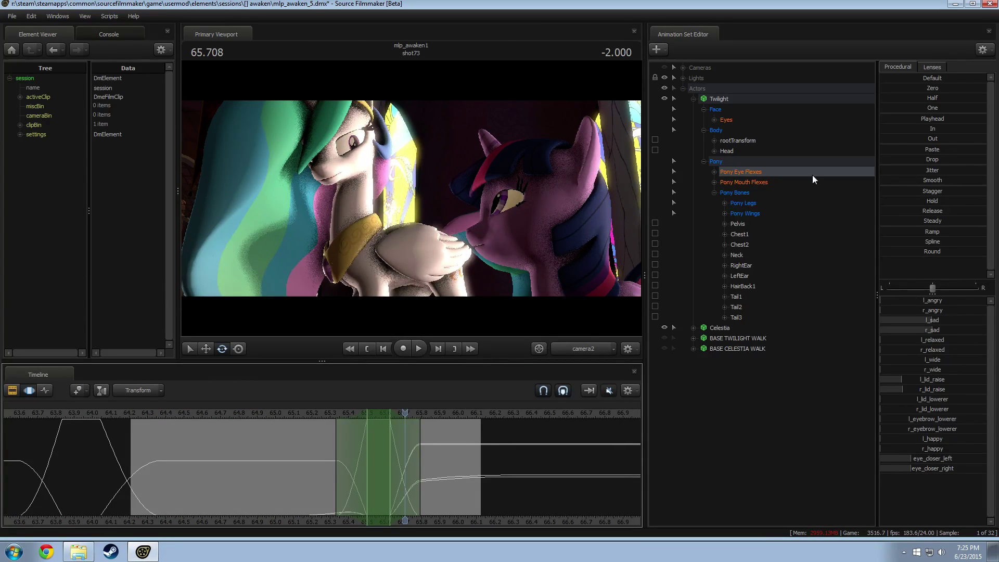
# Adjust eyes_updown on Twilight's Eyes slightly over the blink's time selection, and replay the blink.
pyautogui.click(730, 120)
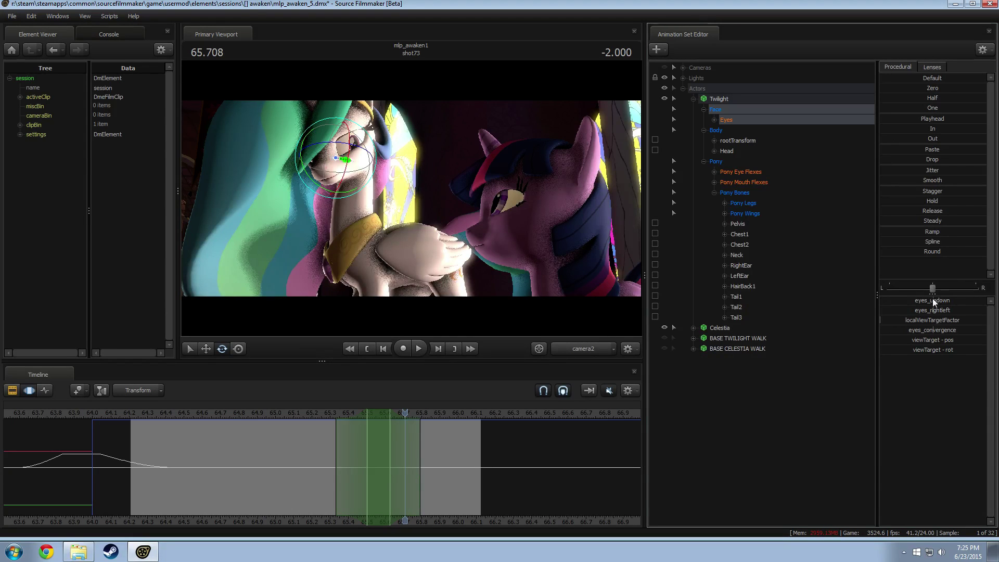
pyautogui.moveTo(933, 301); pyautogui.dragTo(759, 362)
pyautogui.press('space')
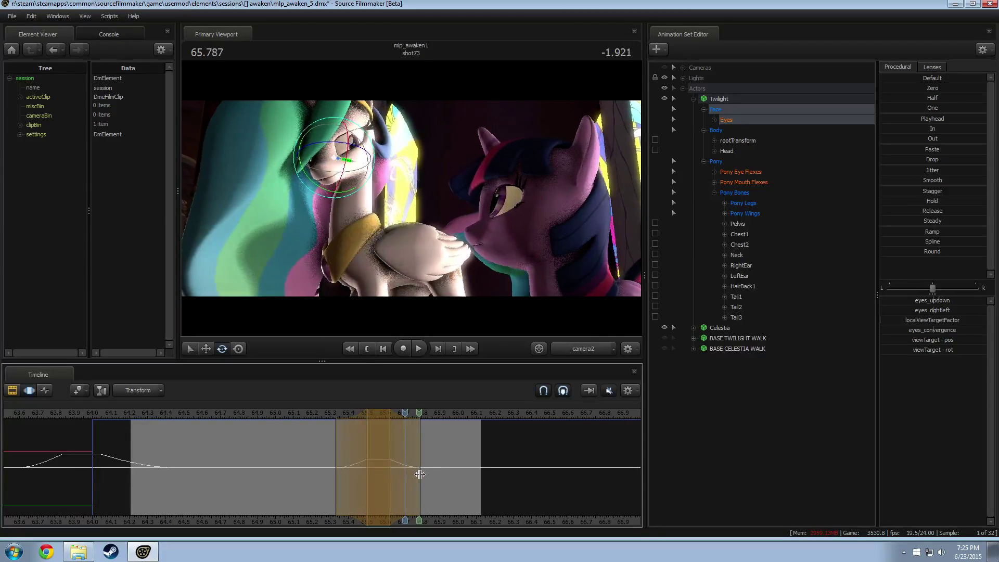
pyautogui.click(322, 414)
pyautogui.press('space')
pyautogui.press('space')
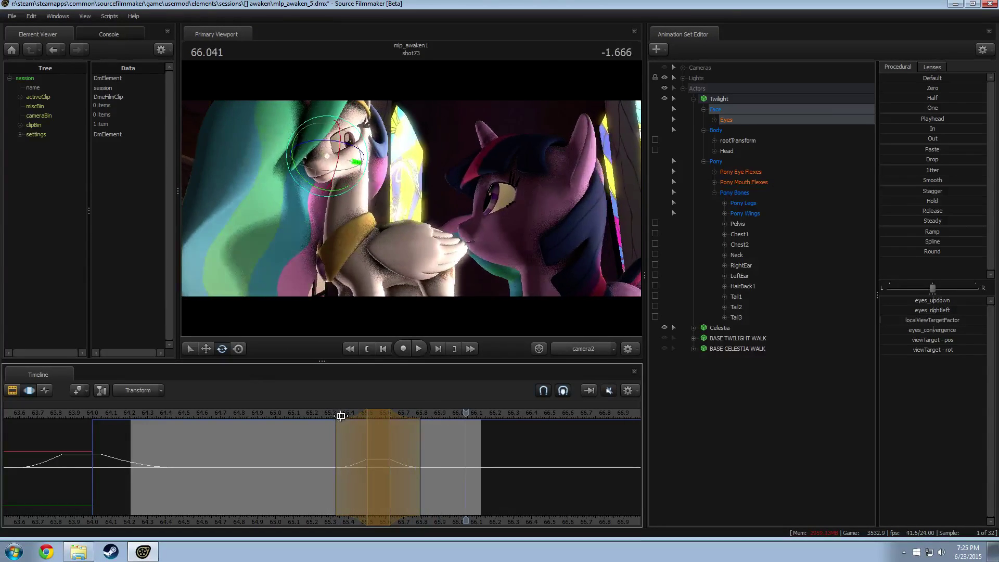
# Extend the eye adjustment's ending falloff to about 65.87 and replay the end of shot73.
pyautogui.click(332, 417)
pyautogui.press('space')
pyautogui.press('space')
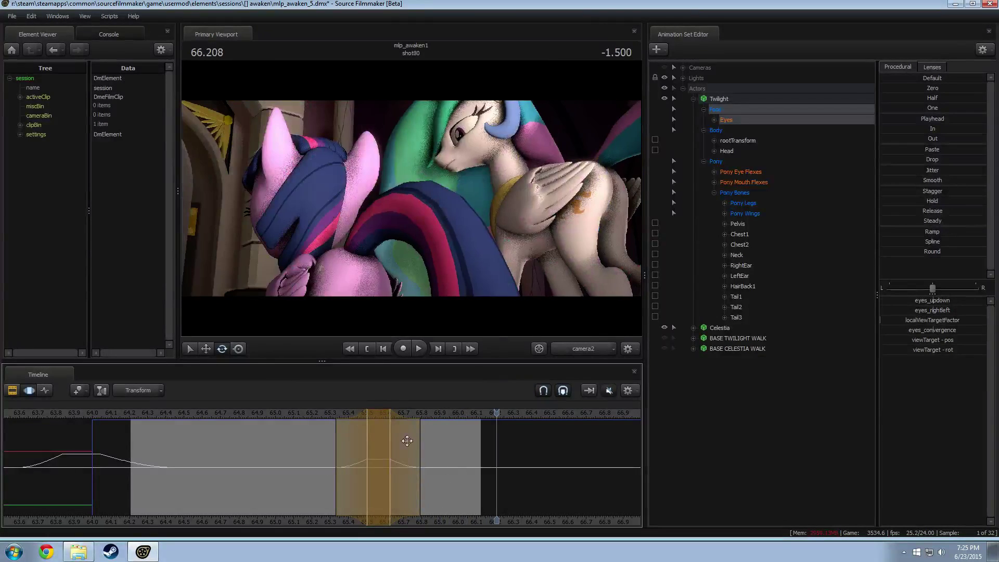
pyautogui.click(330, 414)
pyautogui.press('space')
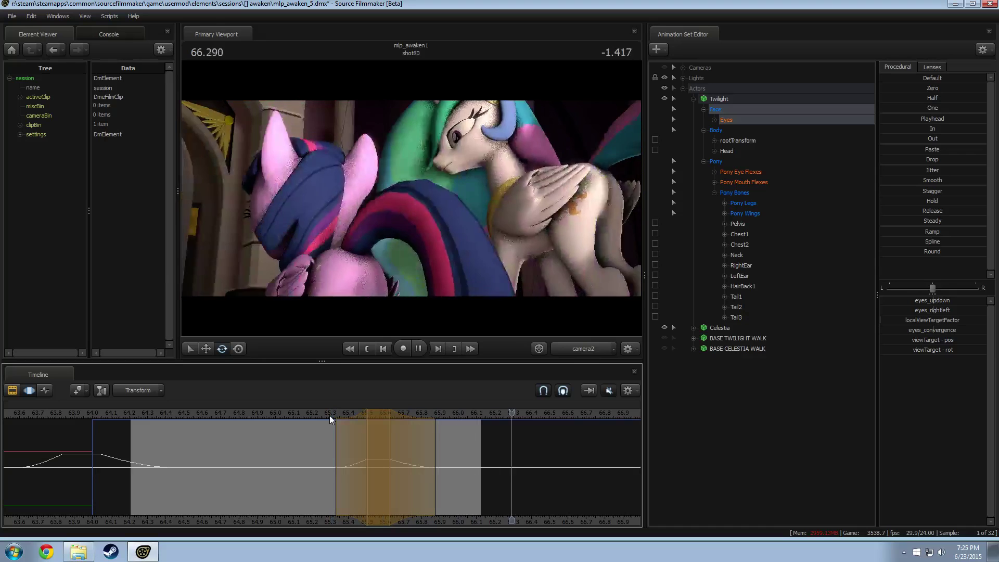
pyautogui.click(330, 416)
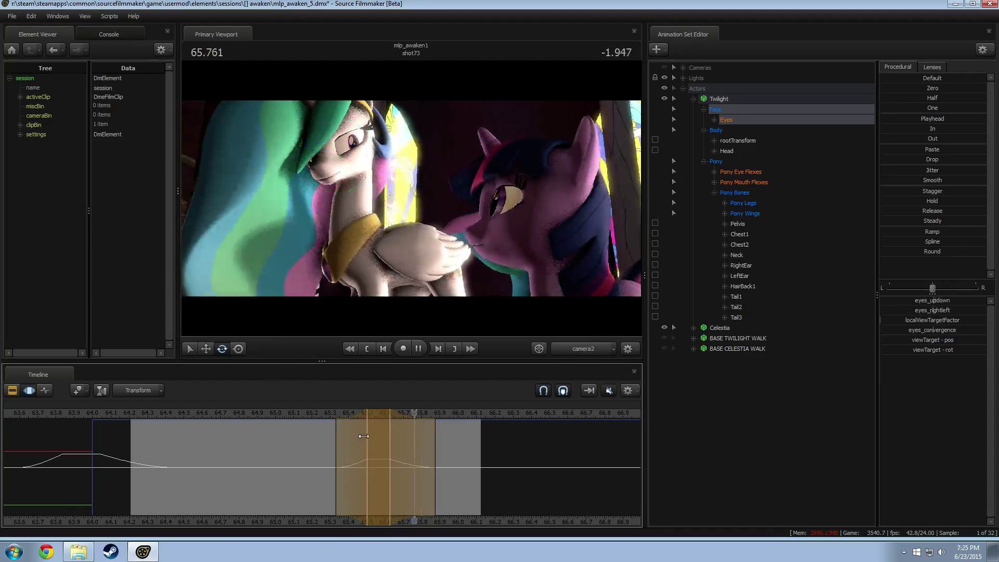
pyautogui.press('space')
# Blend Twilight's Pony Eye Flexes slightly toward Zero at 65.875, with falloff from about 65.63 to 66.42, and replay the blink.
pyautogui.click(737, 174)
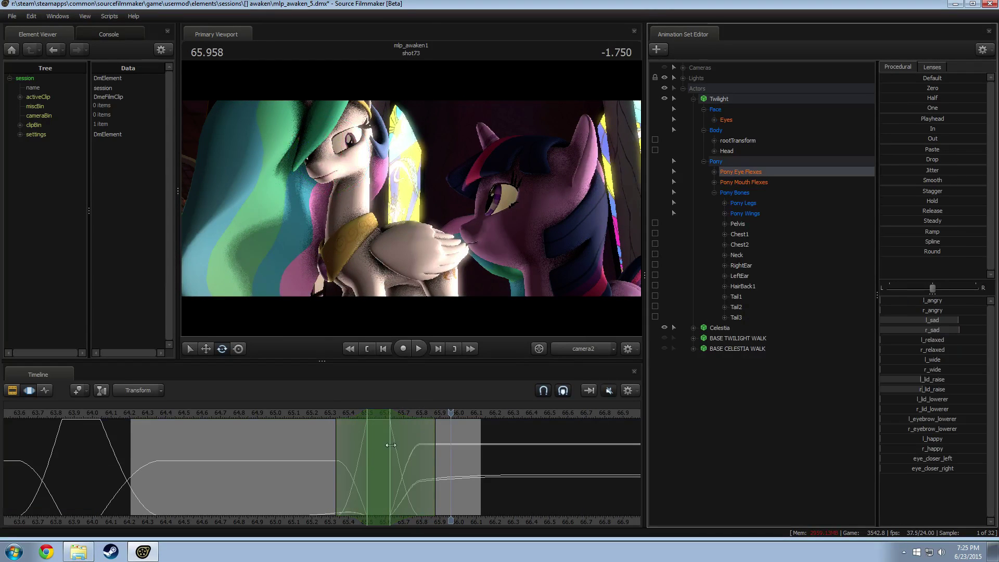
pyautogui.moveTo(411, 456); pyautogui.dragTo(534, 450)
pyautogui.keyDown('shift'); pyautogui.scroll(1, 439, 455); pyautogui.keyUp('shift')
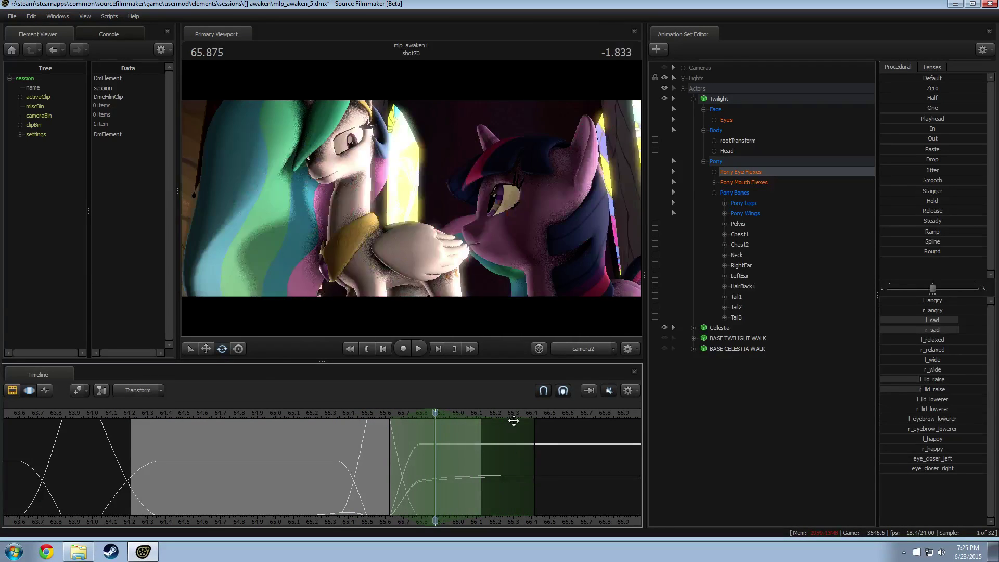
pyautogui.moveTo(435, 414)
pyautogui.mouseDown()
pyautogui.moveTo(425, 414)
pyautogui.moveTo(435, 418)
pyautogui.mouseUp()
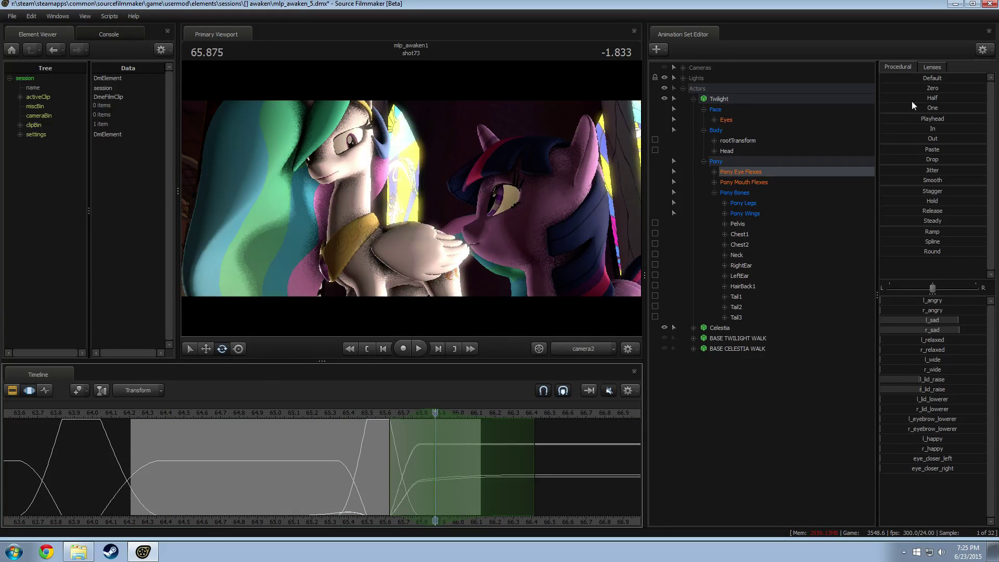
pyautogui.moveTo(916, 90); pyautogui.dragTo(919, 91)
pyautogui.press('space')
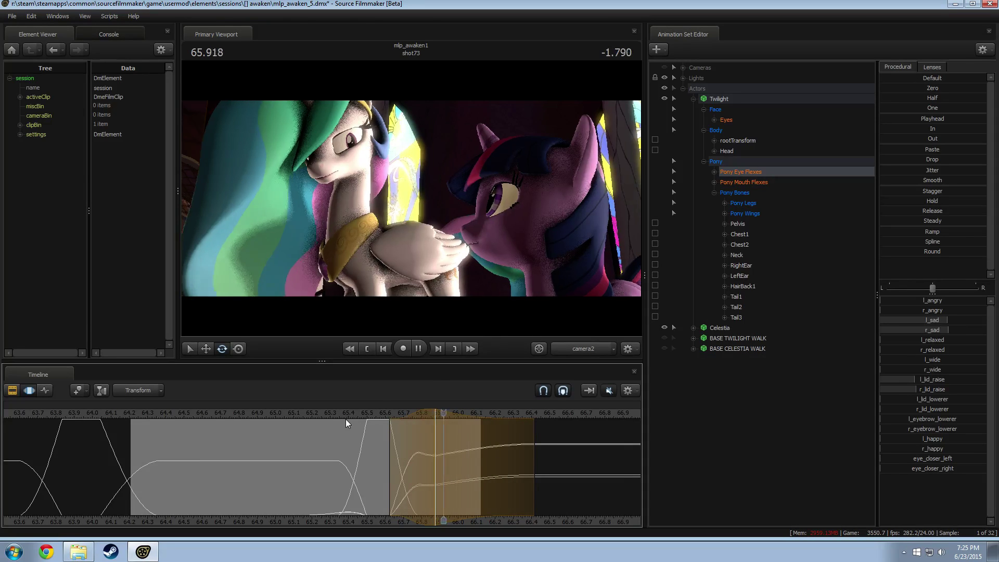
pyautogui.click(348, 415)
pyautogui.press('space')
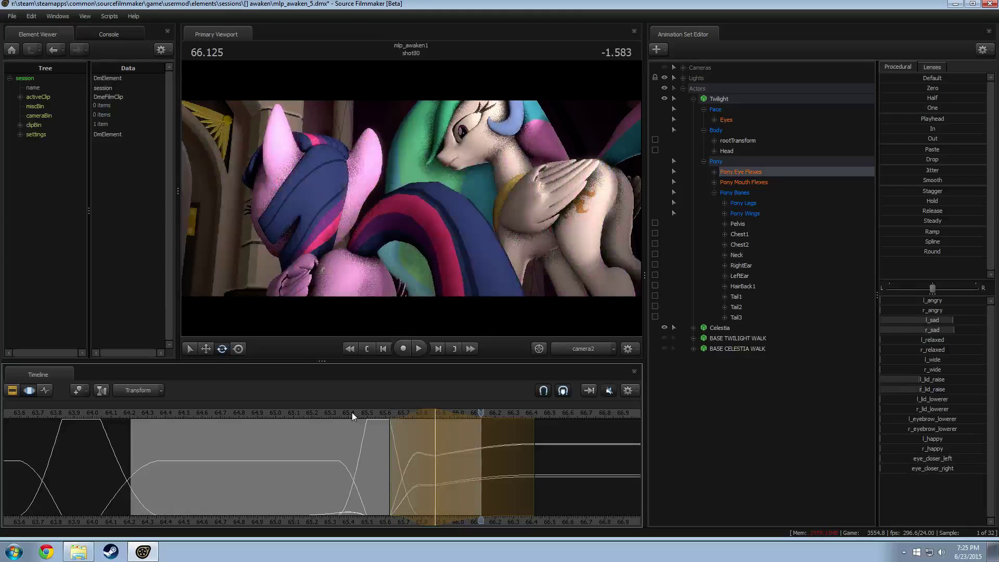
pyautogui.press('space')
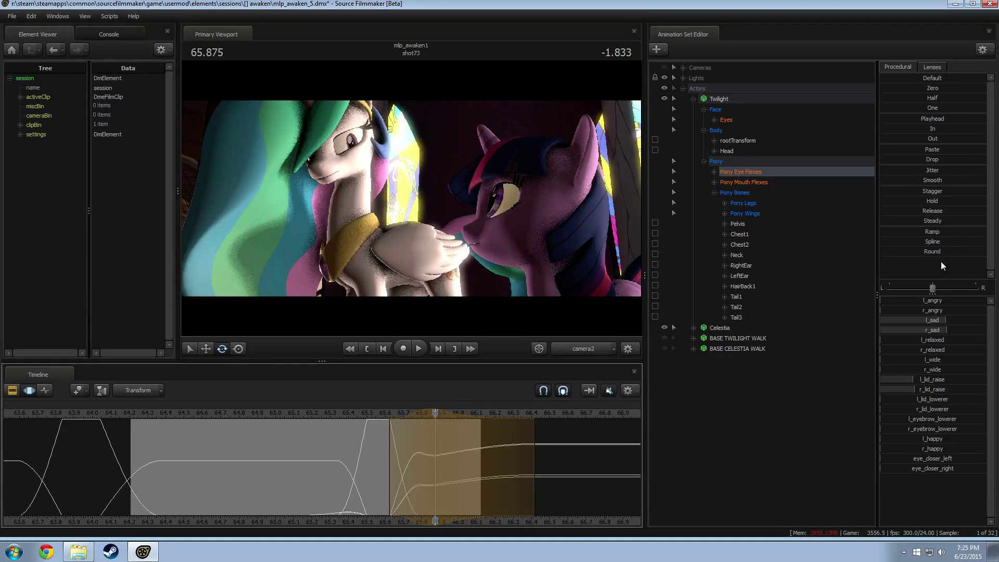
# Blend the Pony Eye Flexes a little further toward Zero around 65.875 and replay the blink.
pyautogui.moveTo(933, 89); pyautogui.dragTo(947, 90)
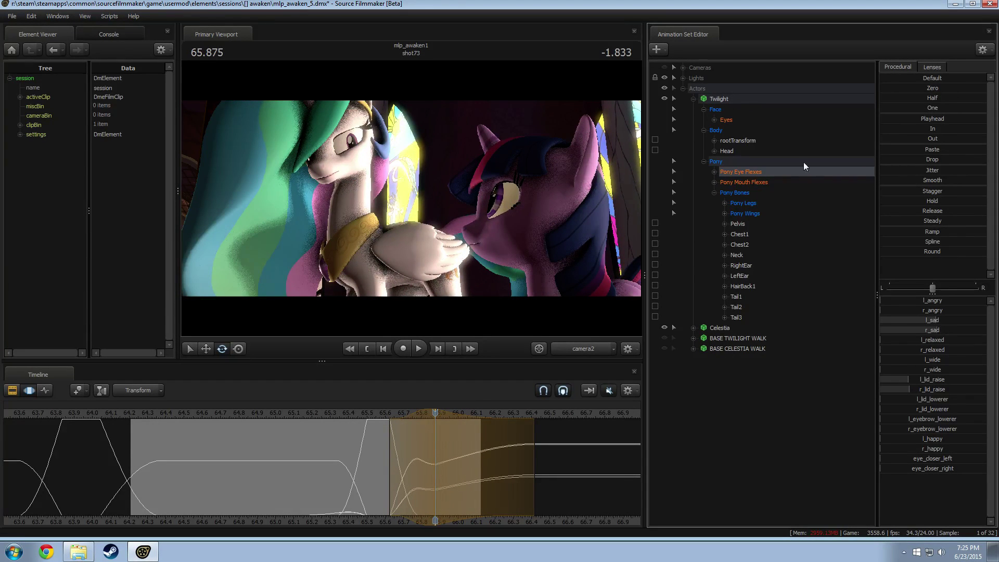
pyautogui.press('space')
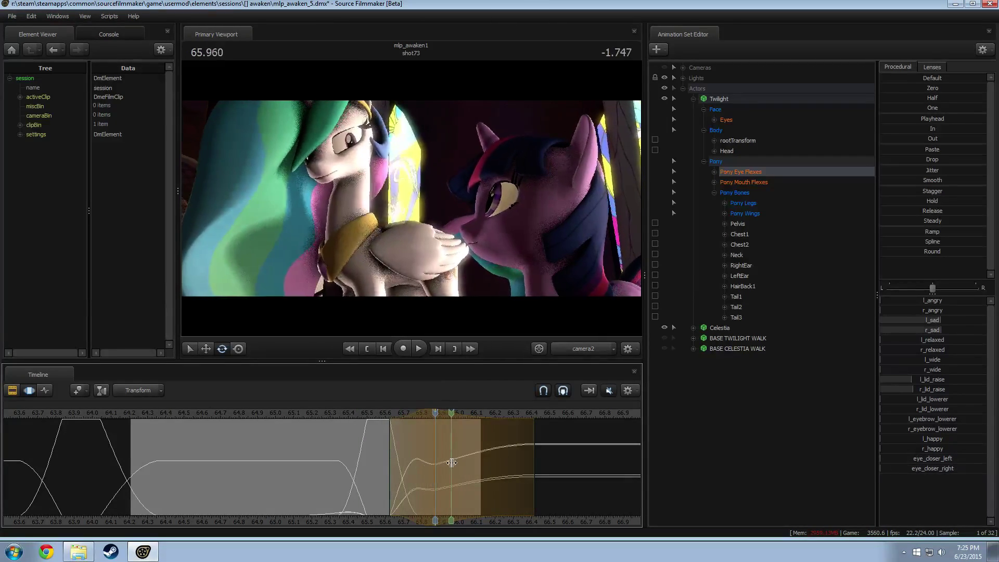
pyautogui.press('space')
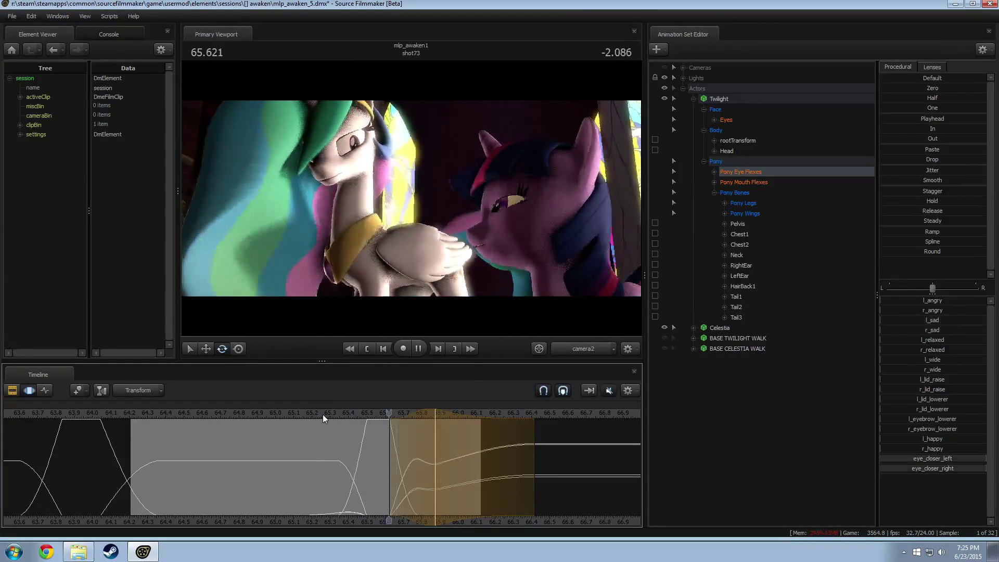
pyautogui.press('space')
pyautogui.press('space')
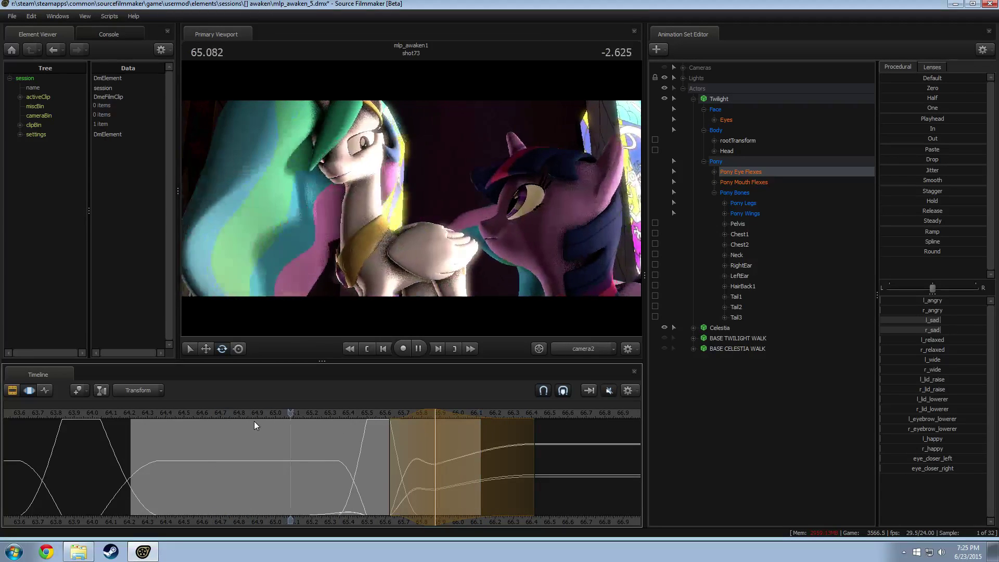
pyautogui.press('space')
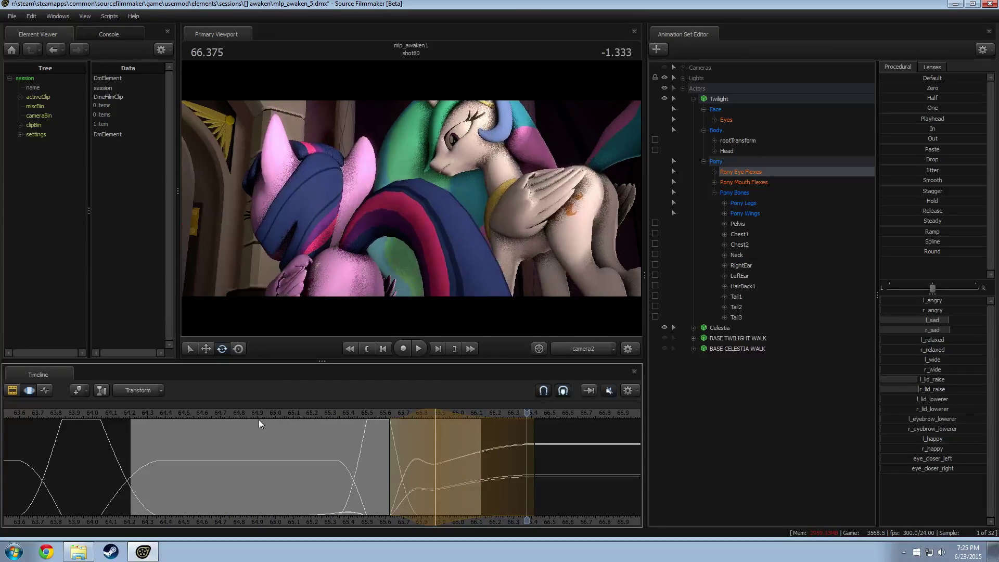
# Replay shot73 from its beginning to review Twilight's eye expression after the blink.
pyautogui.click(284, 414)
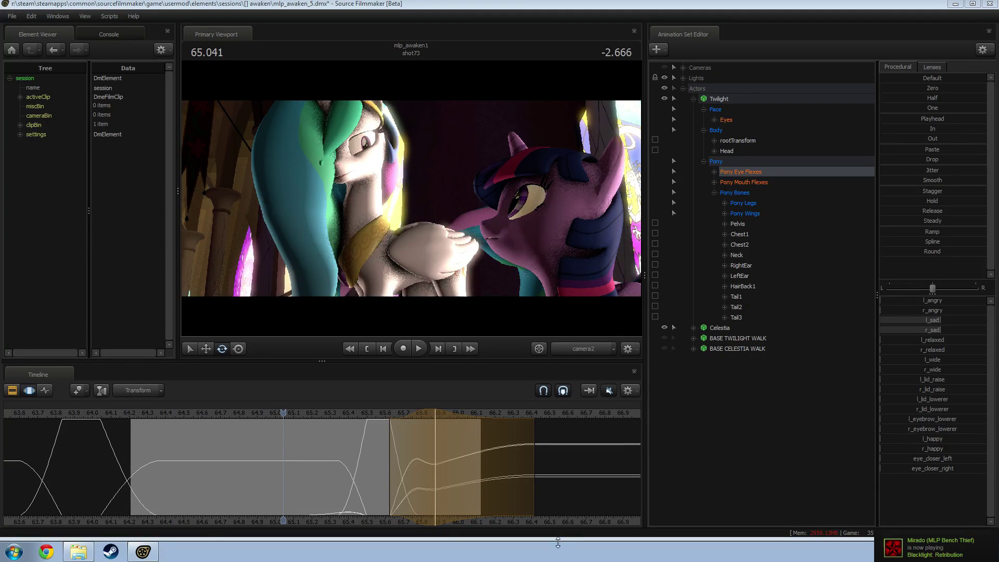
pyautogui.click(134, 414)
pyautogui.press('space')
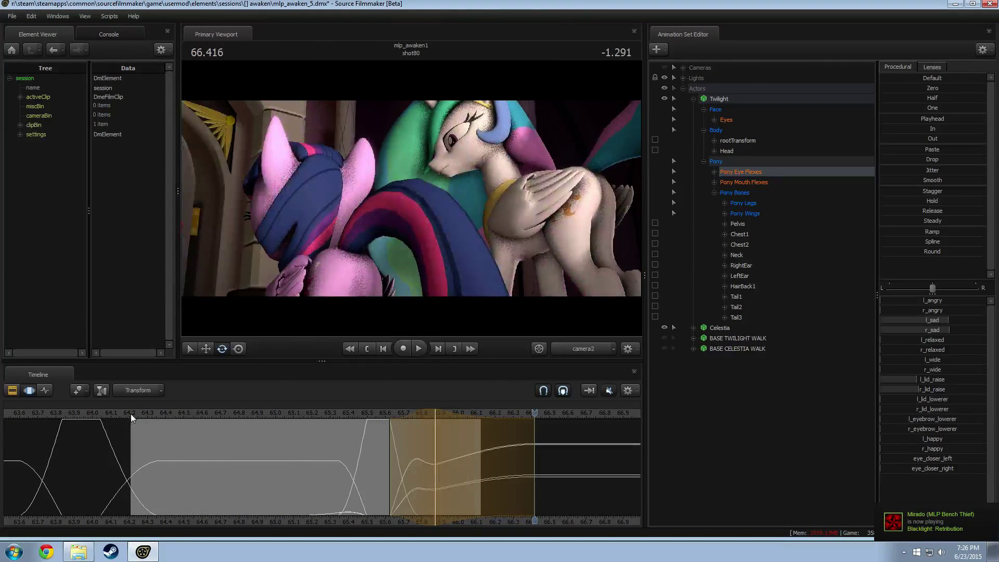
pyautogui.moveTo(132, 413); pyautogui.dragTo(142, 443)
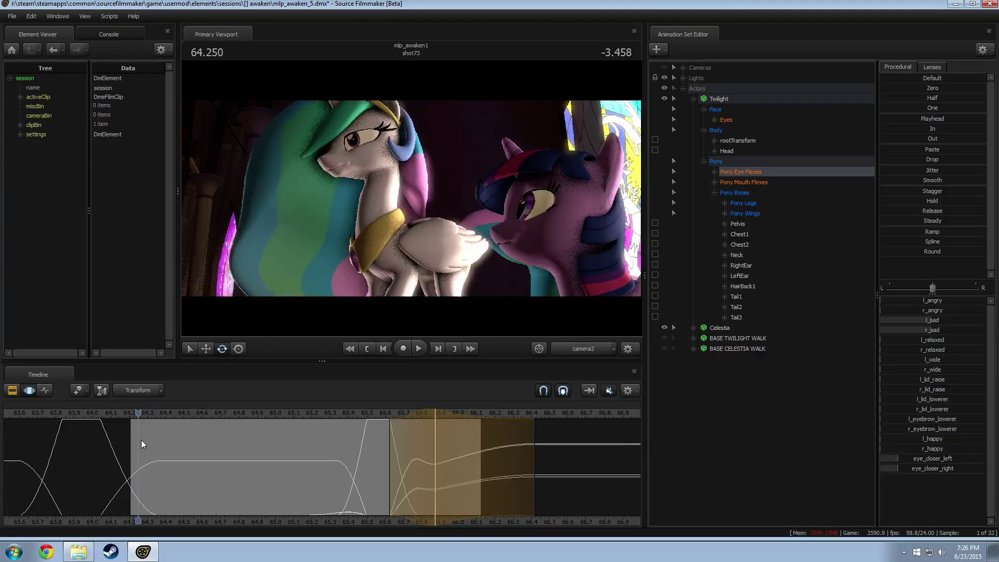
pyautogui.press('space')
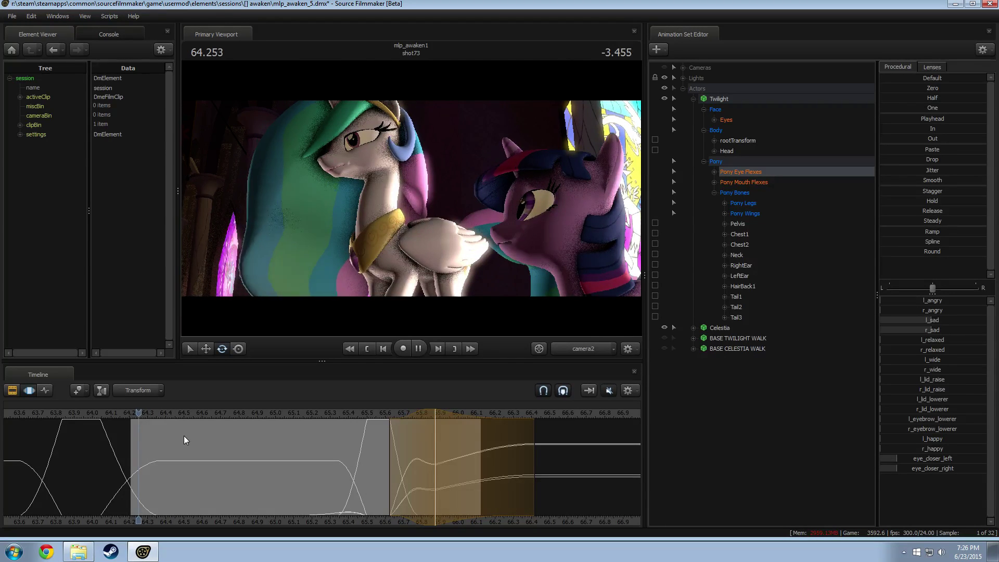
pyautogui.press('space')
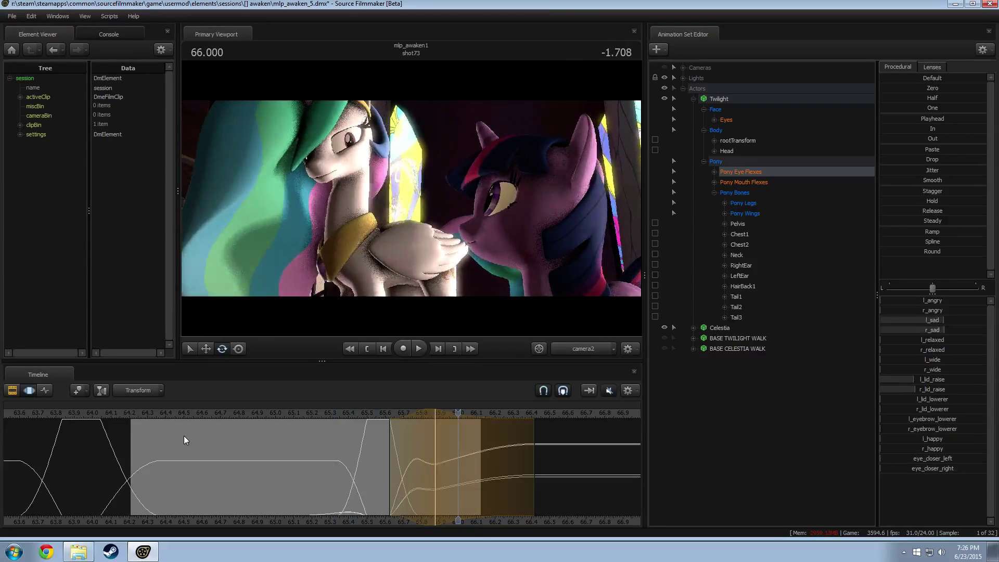
# Increase Twilight's l_lid_raise and r_lid_raise from 66.083 onward, with falloff starting at about 65.79, and replay the end of shot73.
pyautogui.moveTo(353, 417); pyautogui.dragTo(458, 470)
pyautogui.keyDown('shift'); pyautogui.click(471, 450); pyautogui.keyUp('shift')
pyautogui.moveTo(927, 378)
pyautogui.mouseDown()
pyautogui.moveTo(951, 378)
pyautogui.moveTo(944, 386)
pyautogui.mouseUp()
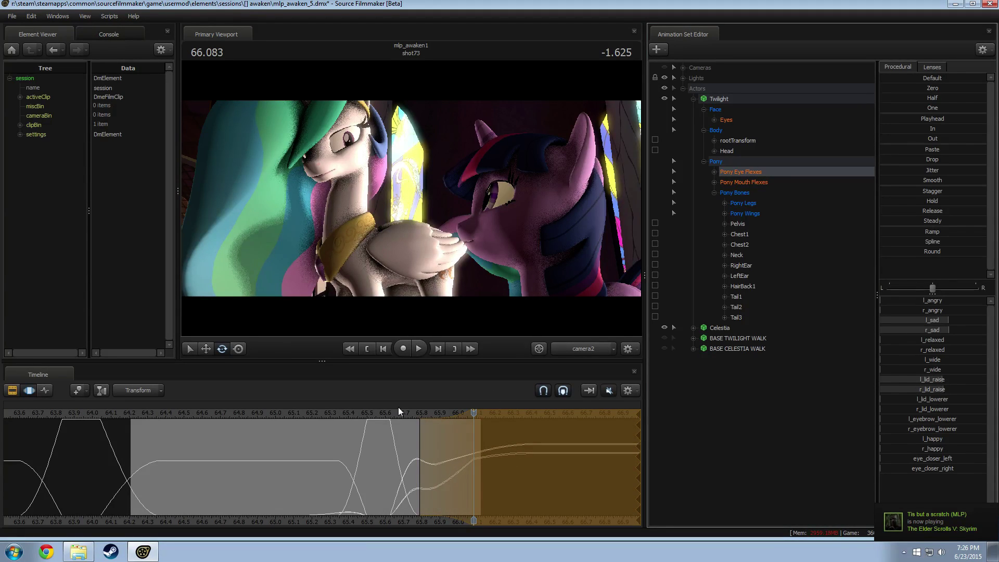
pyautogui.click(365, 415)
pyautogui.press('space')
pyautogui.press('space')
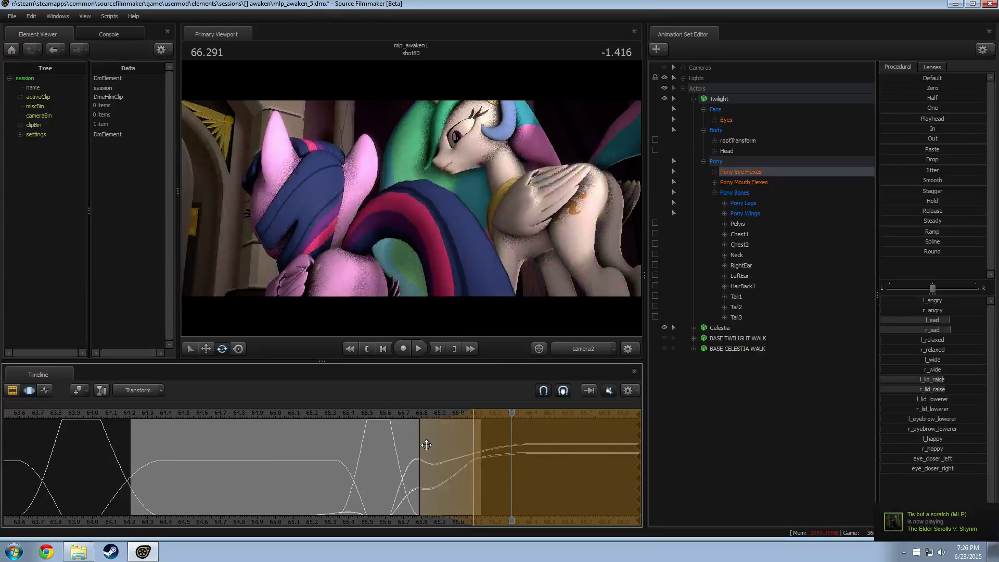
# Extend the falloff of Twilight's lid-raise change back to about 65.71, with full effect from 66.0, and replay the end of shot73.
pyautogui.moveTo(426, 445); pyautogui.dragTo(411, 445)
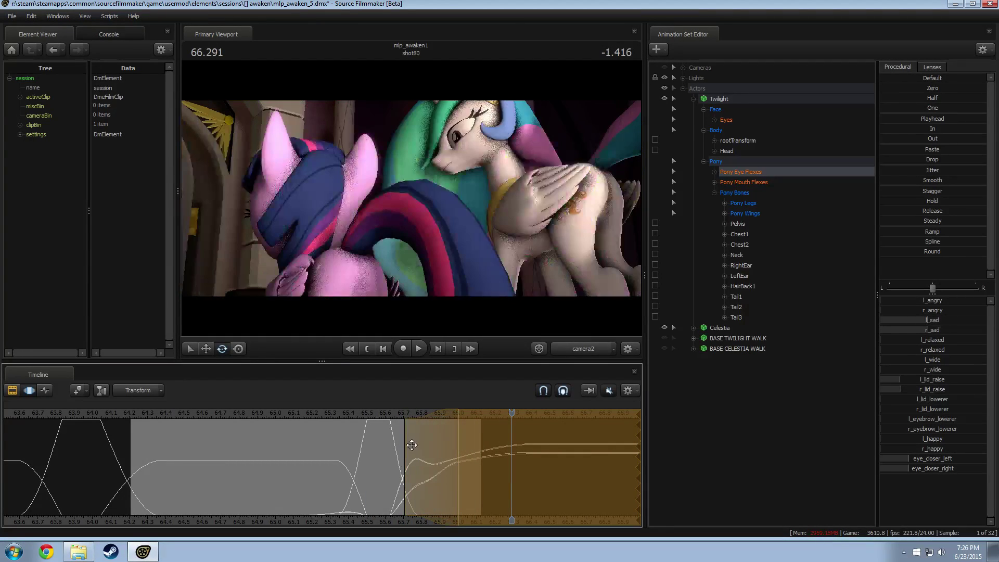
pyautogui.click(366, 413)
pyautogui.press('space')
pyautogui.press('space')
pyautogui.click(352, 415)
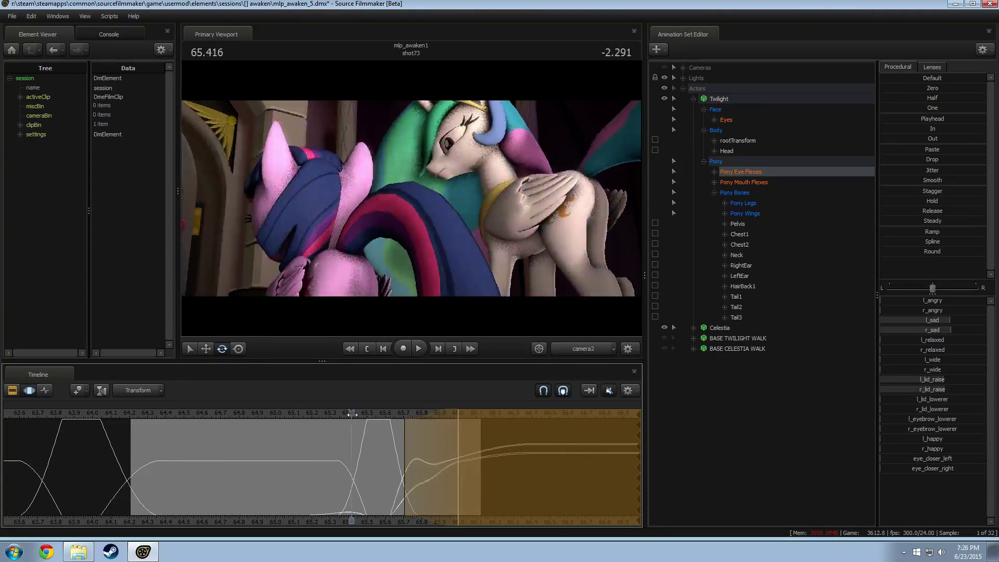
pyautogui.press('space')
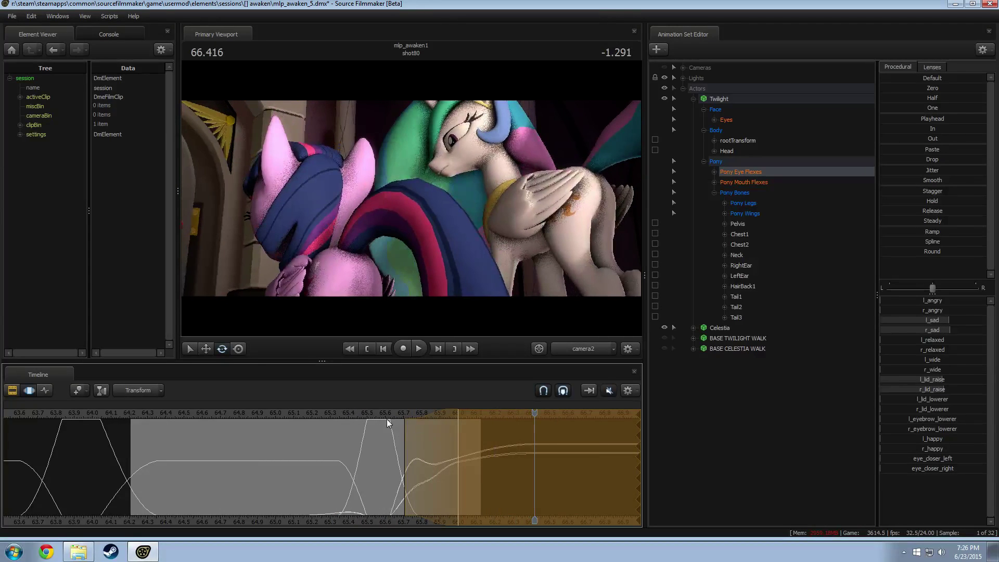
# Bring the lid-raise change to full effect from about 65.79, with falloff starting at about 65.63, and replay the blink.
pyautogui.click(386, 416)
pyautogui.moveTo(454, 445); pyautogui.dragTo(419, 443)
pyautogui.press('space')
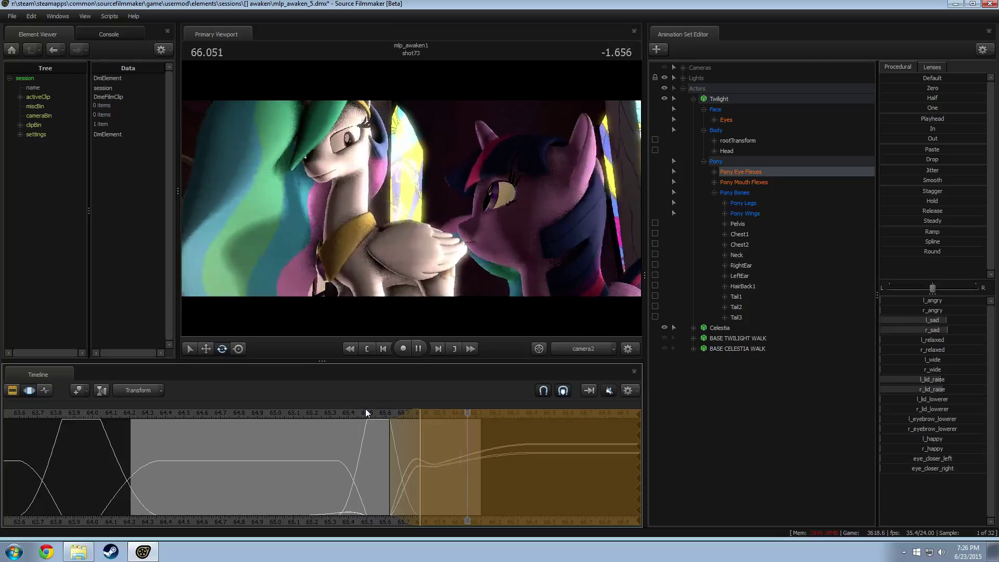
pyautogui.click(298, 414)
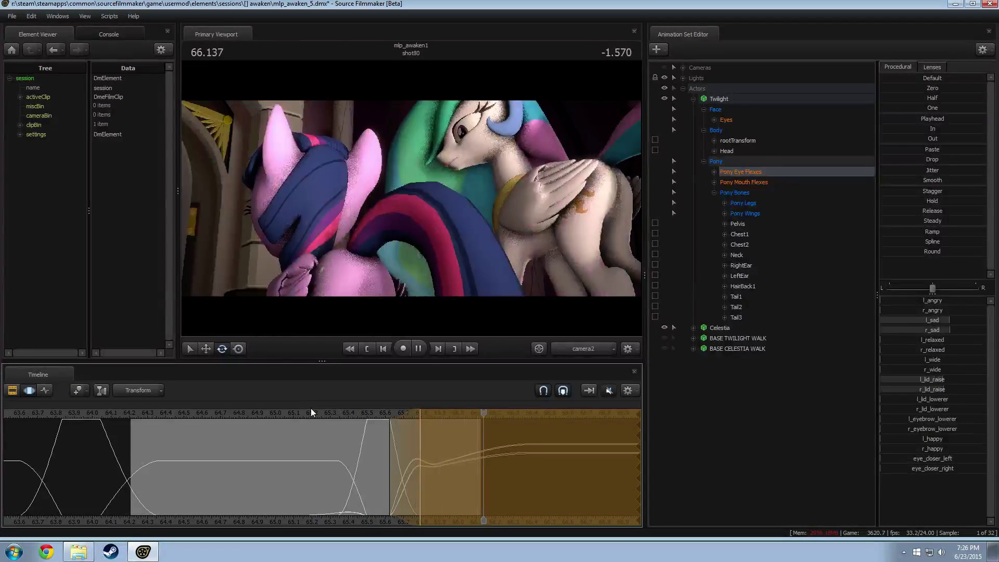
pyautogui.click(313, 412)
pyautogui.press('space')
pyautogui.press('space')
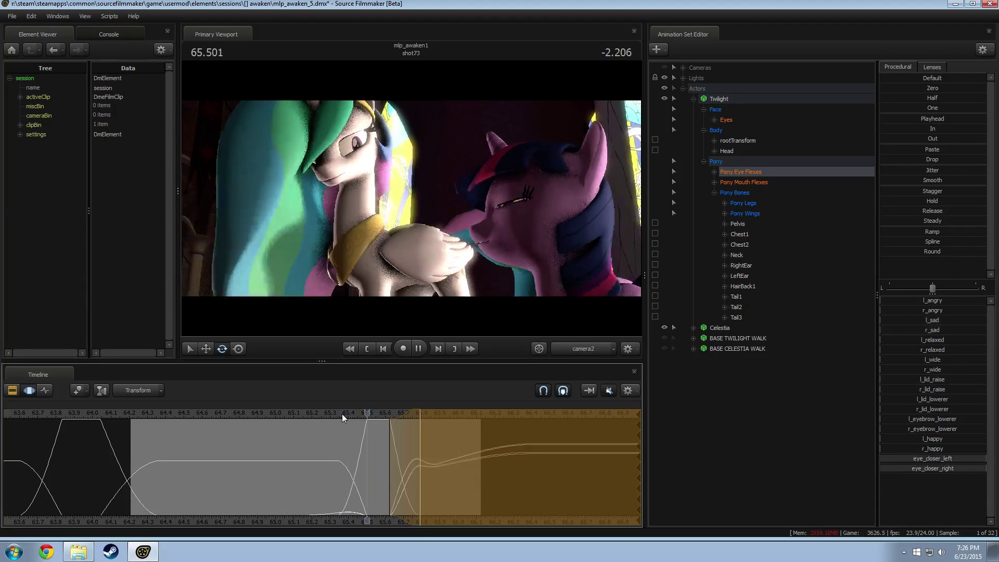
# Inspect the last frame of shot73 at 66.083 in the Clip Editor and return to the Motion Editor.
pyautogui.press('Right')
pyautogui.press('Right')
pyautogui.press('F2')
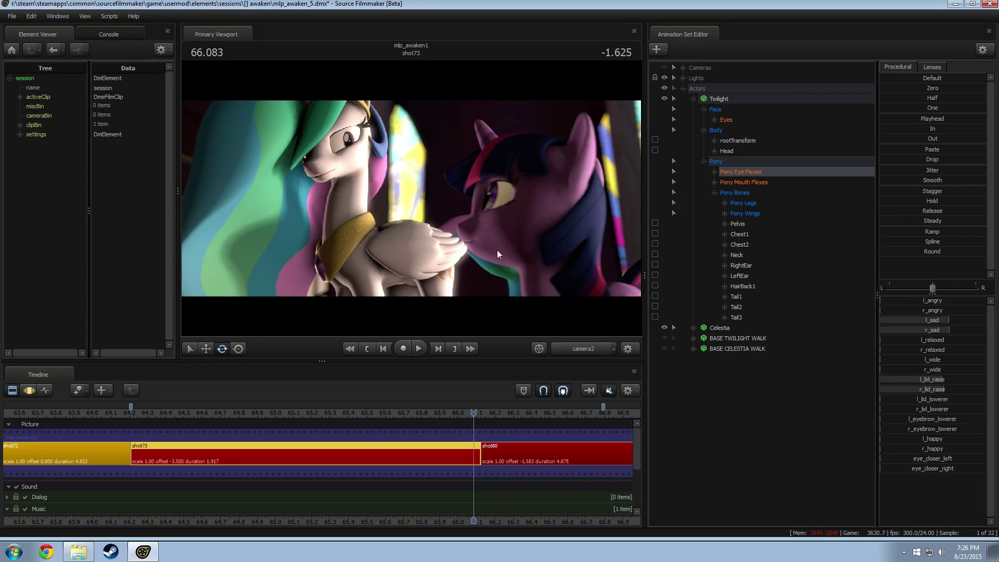
pyautogui.press('F3')
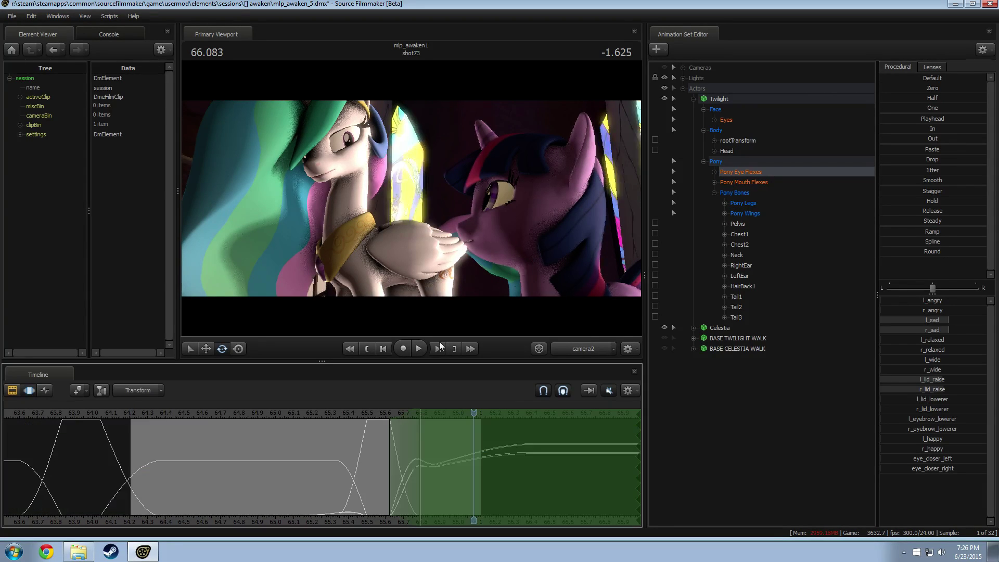
# Clear the time selection and replay shot73 from about 64.29 to review Twilight's finished eye animation.
pyautogui.click(204, 461)
pyautogui.moveTo(178, 462)
pyautogui.mouseDown()
pyautogui.moveTo(121, 464)
pyautogui.moveTo(154, 463)
pyautogui.moveTo(154, 475)
pyautogui.moveTo(485, 480)
pyautogui.moveTo(265, 480)
pyautogui.moveTo(401, 486)
pyautogui.moveTo(162, 492)
pyautogui.mouseUp()
pyautogui.press('space')
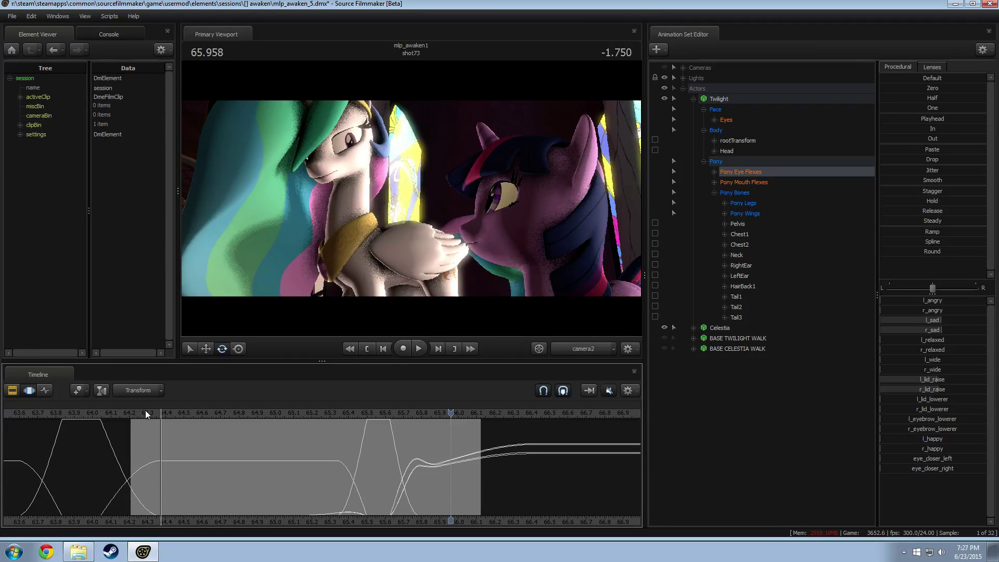
pyautogui.click(146, 412)
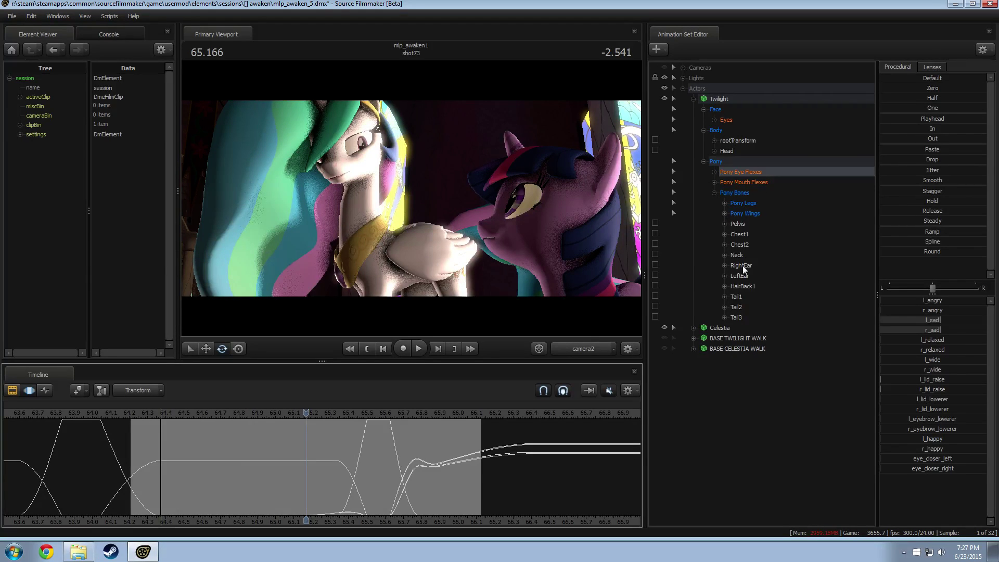
# Examine the motion curves of Celestia's Neck, Head and Chest2 across shot73, and expand her Pony Legs and Left Front Leg groups.
pyautogui.click(695, 99)
pyautogui.click(694, 109)
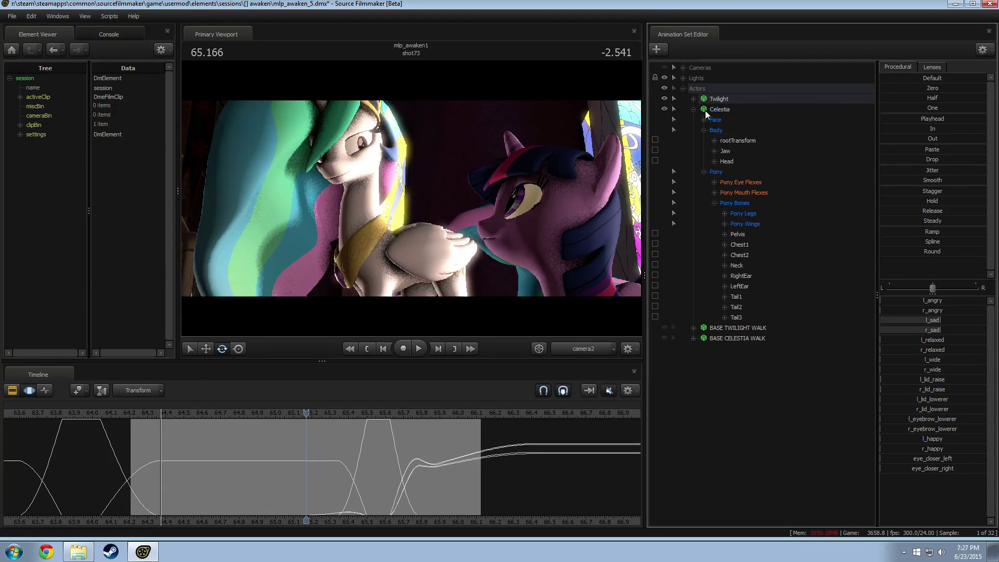
pyautogui.click(729, 110)
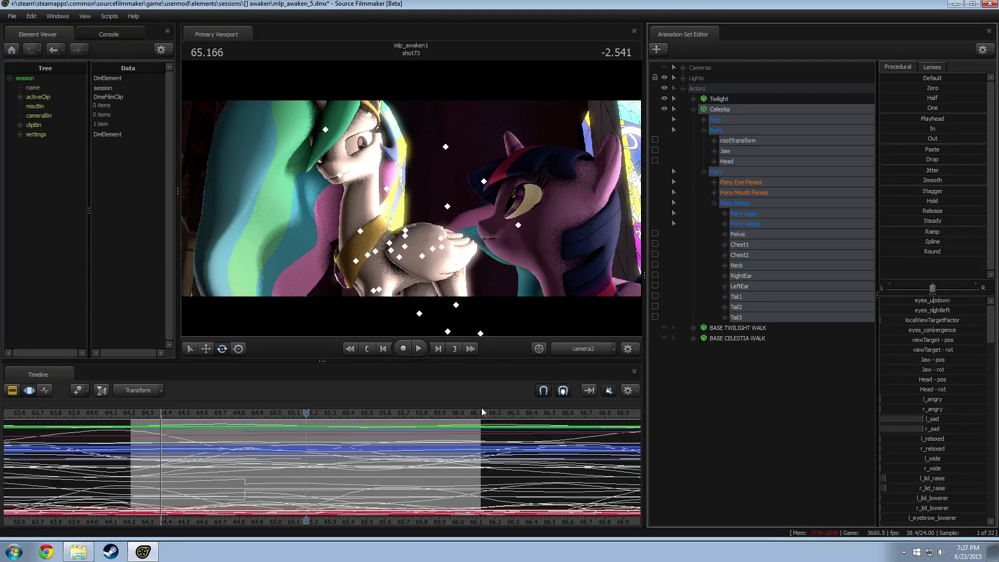
pyautogui.click(758, 265)
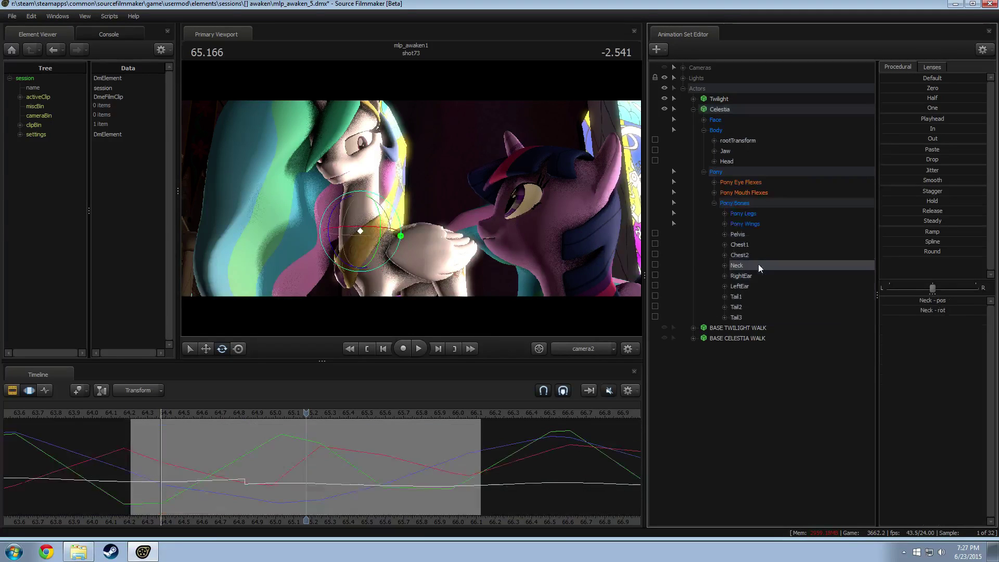
pyautogui.keyDown('ctrl'); pyautogui.click(728, 161); pyautogui.keyUp('ctrl')
pyautogui.moveTo(228, 470); pyautogui.dragTo(306, 468)
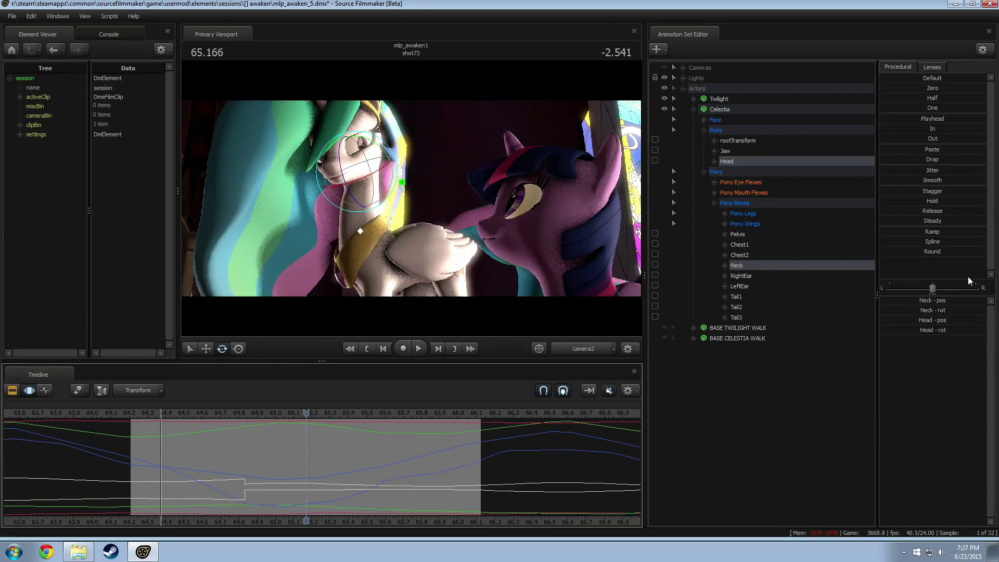
pyautogui.click(740, 255)
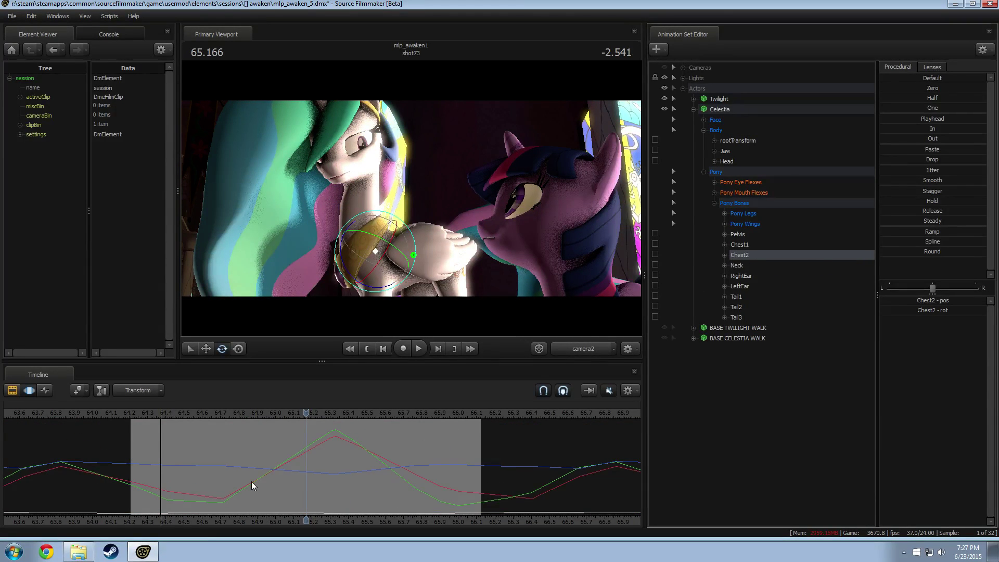
pyautogui.click(725, 214)
pyautogui.click(735, 234)
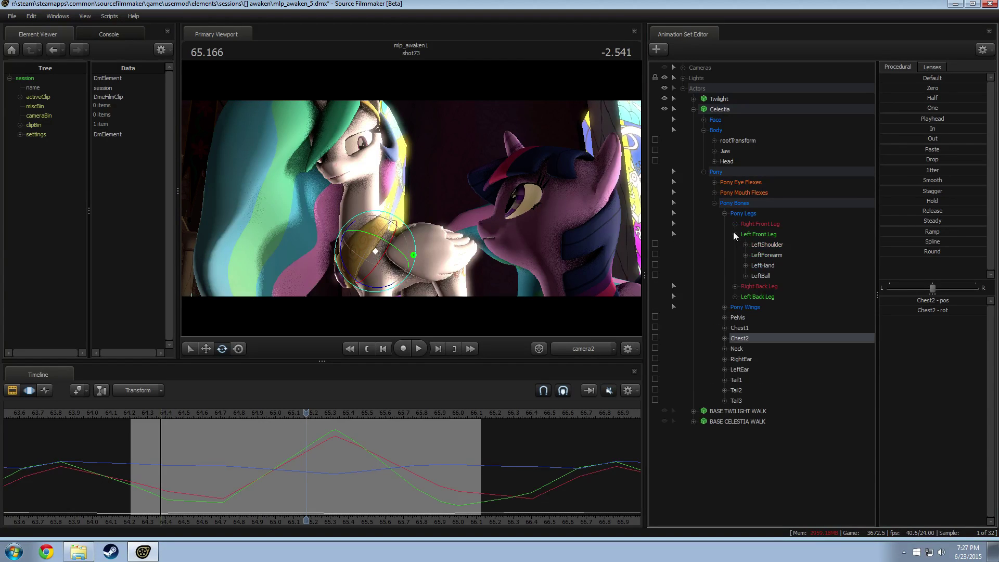
# Select Celestia's Neck bone and set the time selection to run from 64.833 onward without an end limit.
pyautogui.click(735, 223)
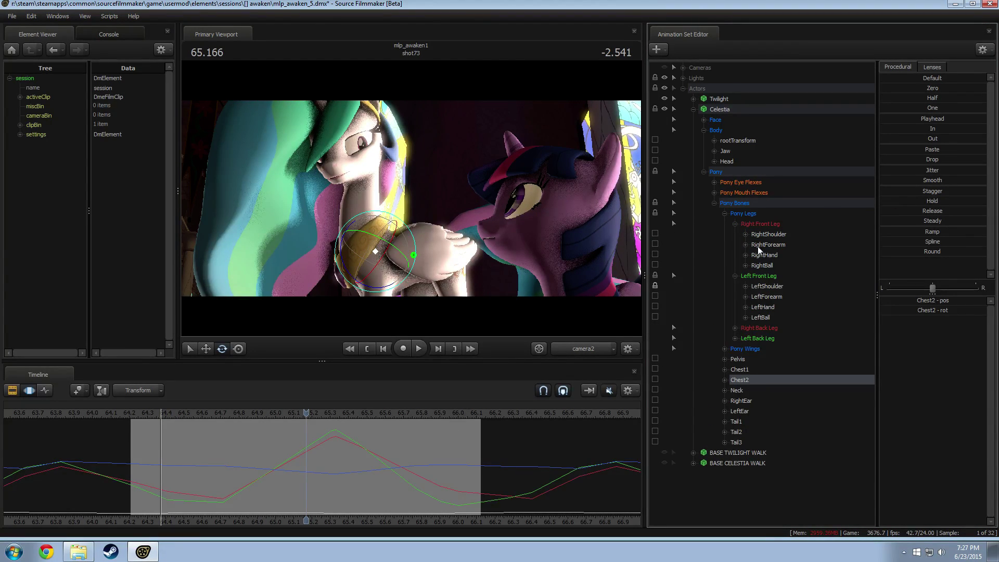
pyautogui.click(734, 390)
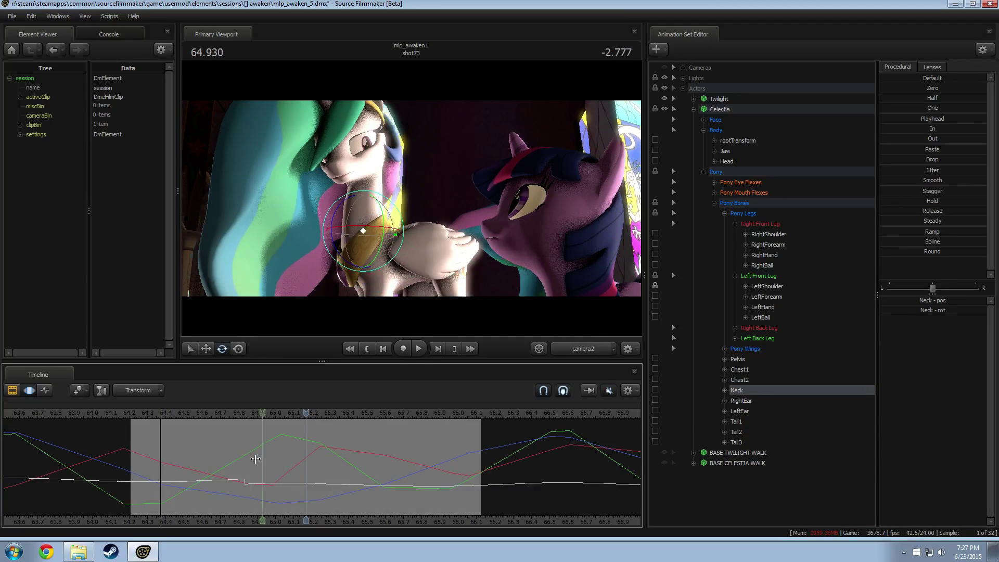
pyautogui.moveTo(245, 458); pyautogui.dragTo(360, 458)
pyautogui.moveTo(460, 449); pyautogui.dragTo(643, 437)
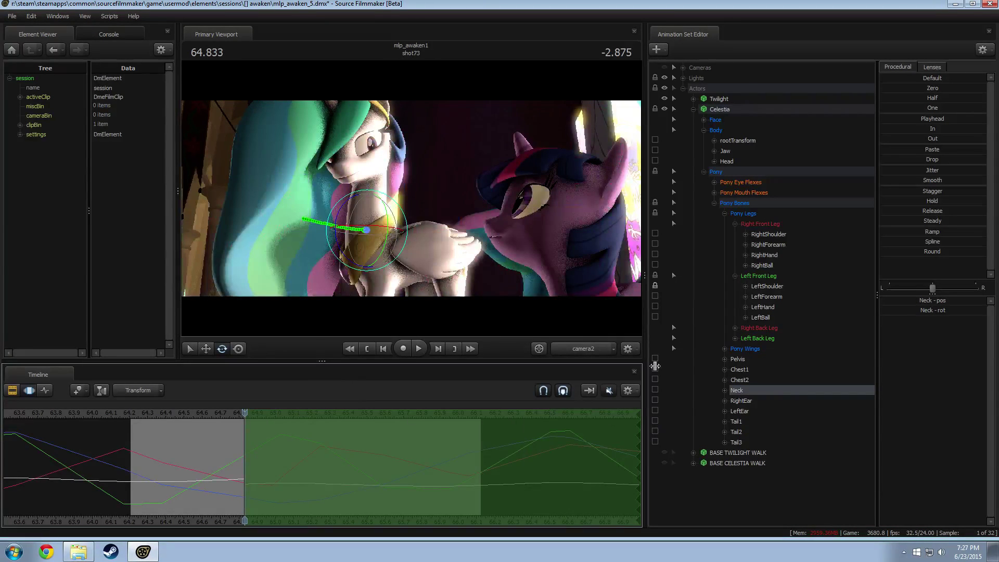
# Lock Celestia's Neck bone and rotate her Chest2 bone slightly, playing the shot to check the pose.
pyautogui.keyDown('ctrl'); pyautogui.click(745, 379); pyautogui.keyUp('ctrl')
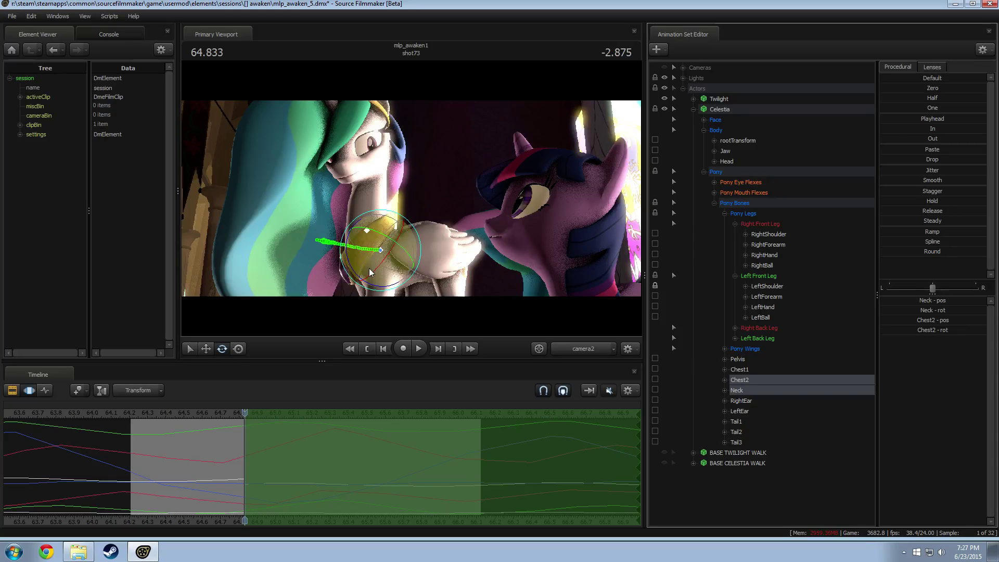
pyautogui.moveTo(367, 250); pyautogui.dragTo(364, 252)
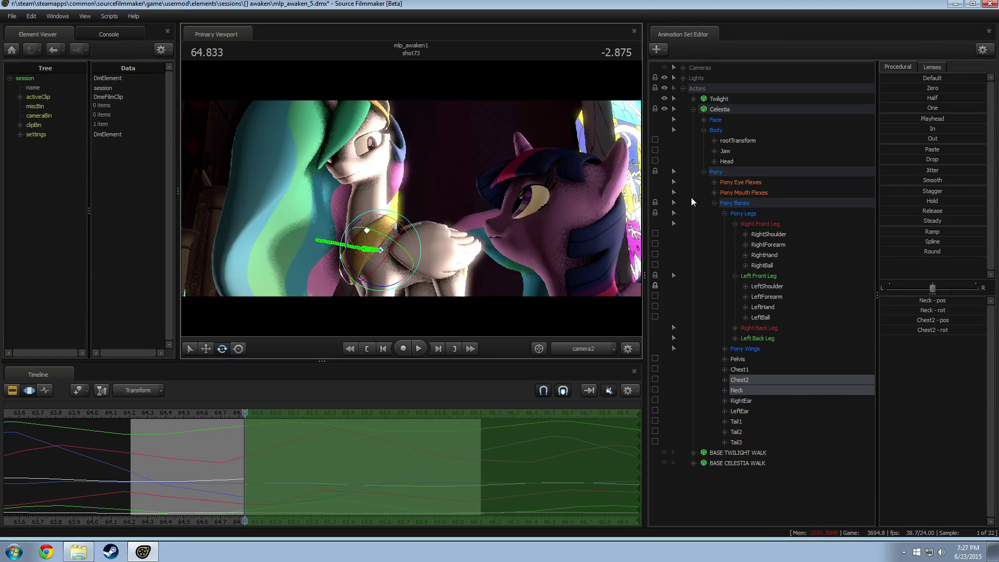
pyautogui.click(656, 390)
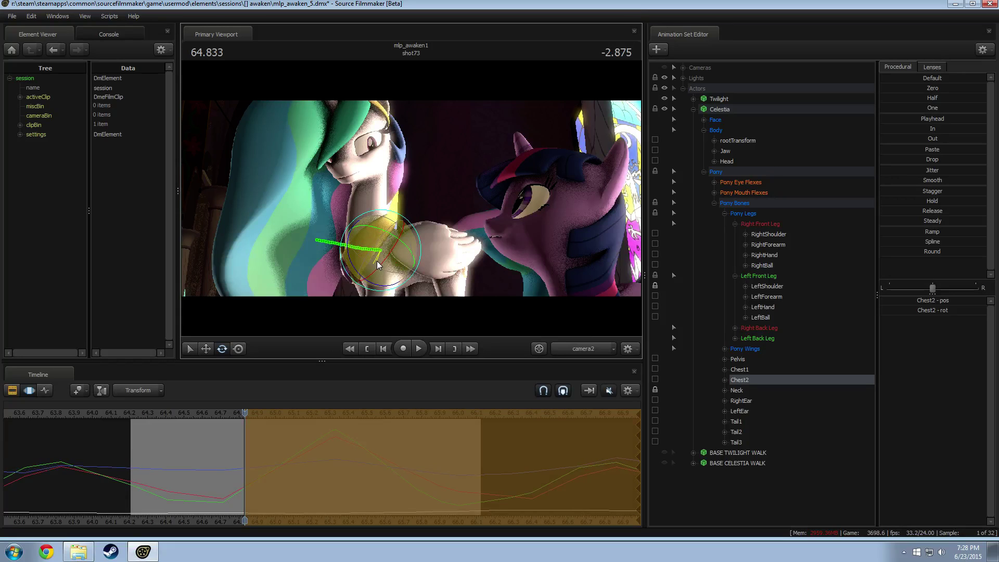
pyautogui.press('space')
pyautogui.press('space')
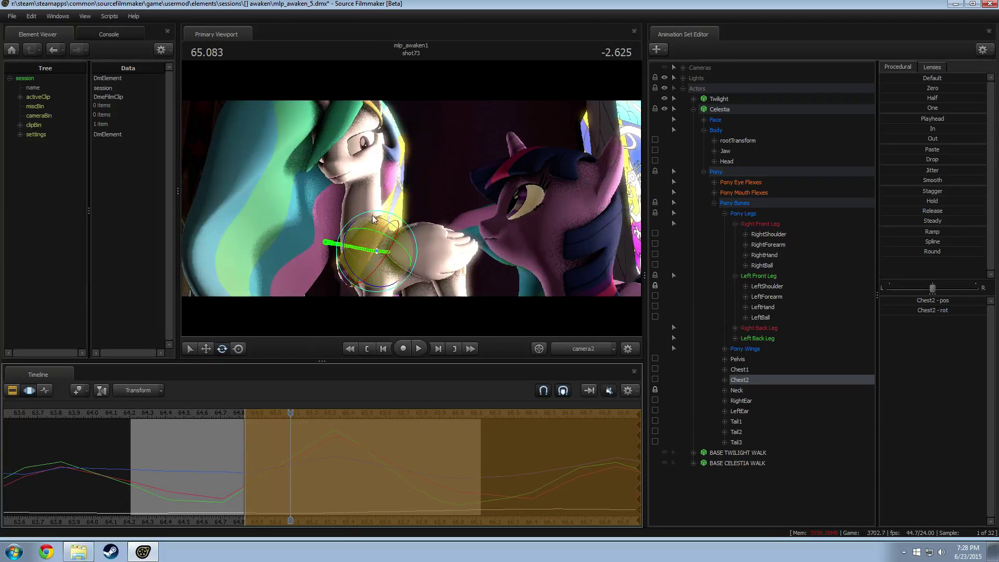
# Adjust the Chest2 rotation further with the playhead at 65.083 and replay the shot.
pyautogui.moveTo(383, 240); pyautogui.dragTo(379, 256)
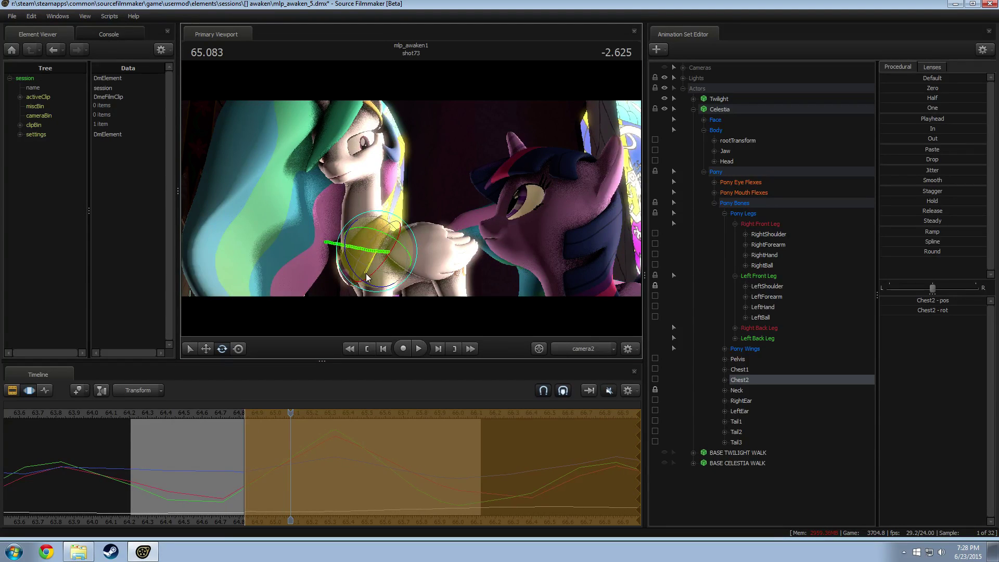
pyautogui.moveTo(253, 416); pyautogui.dragTo(182, 418)
pyautogui.press('space')
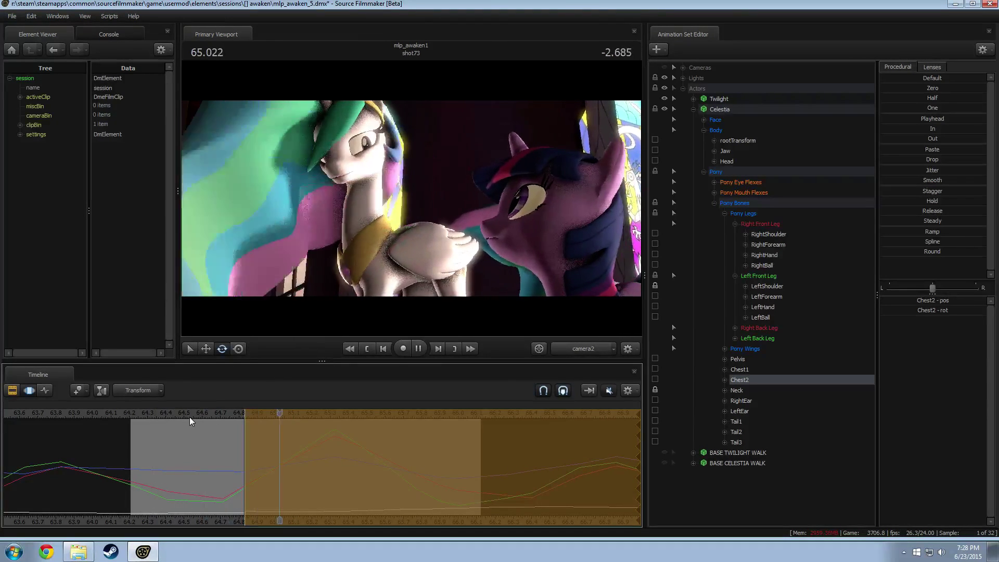
pyautogui.press('space')
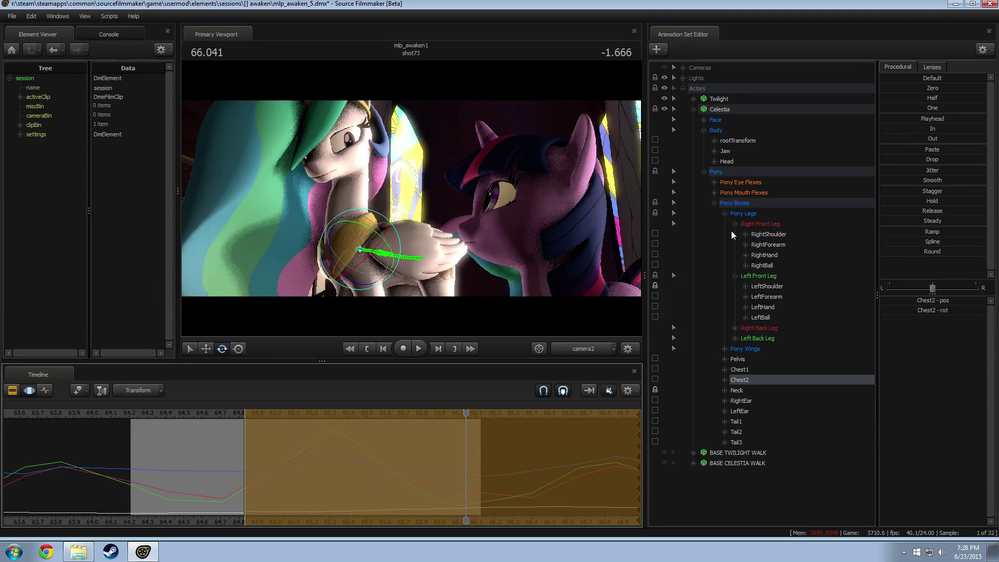
# Lock Celestia's RightShoulder bone and rotate Chest2 with the playhead at 66.041.
pyautogui.click(766, 379)
pyautogui.click(655, 233)
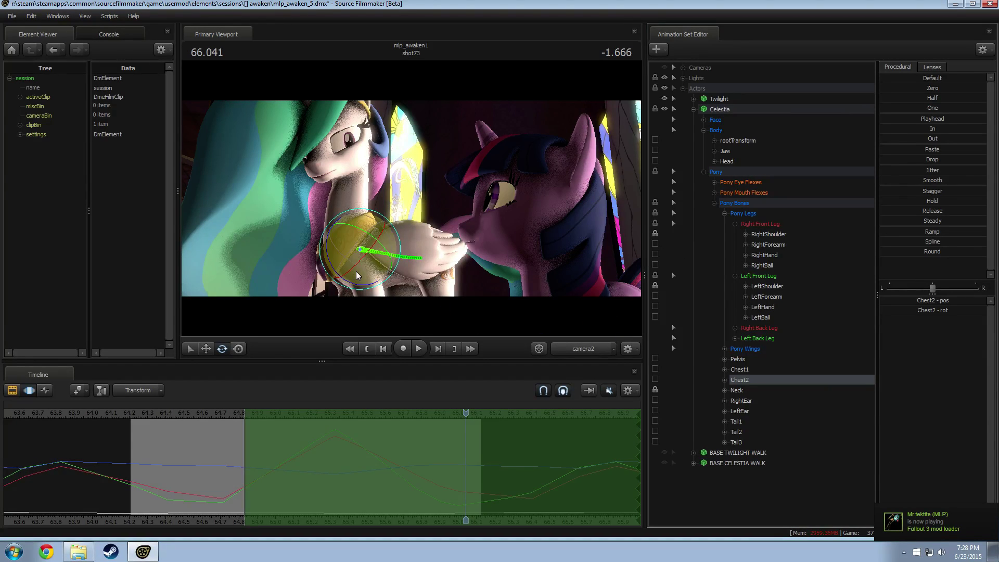
pyautogui.moveTo(356, 271); pyautogui.dragTo(363, 267)
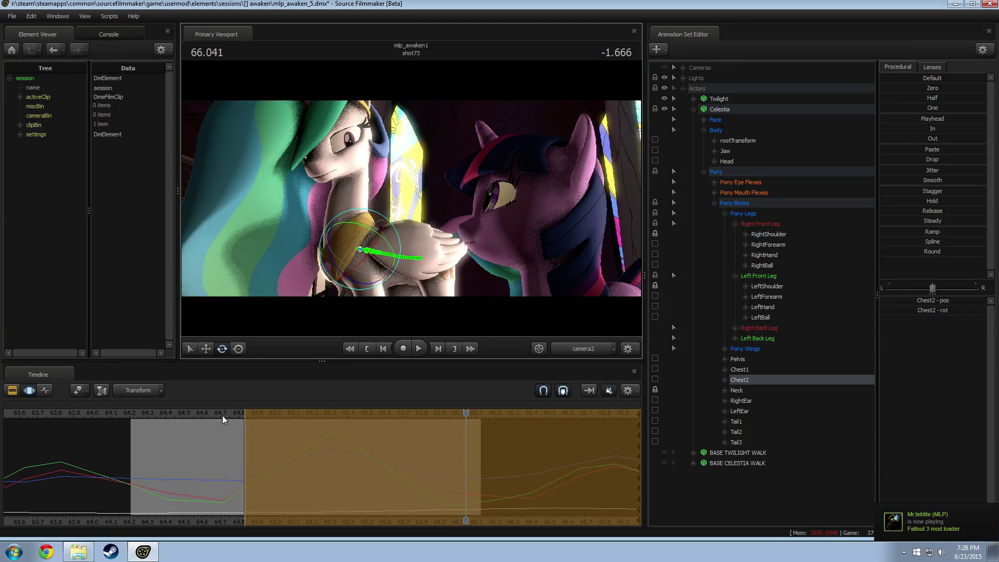
# Replay the shot several times from about 64.7 to examine Celestia's chest motion.
pyautogui.click(229, 413)
pyautogui.press('space')
pyautogui.click(215, 414)
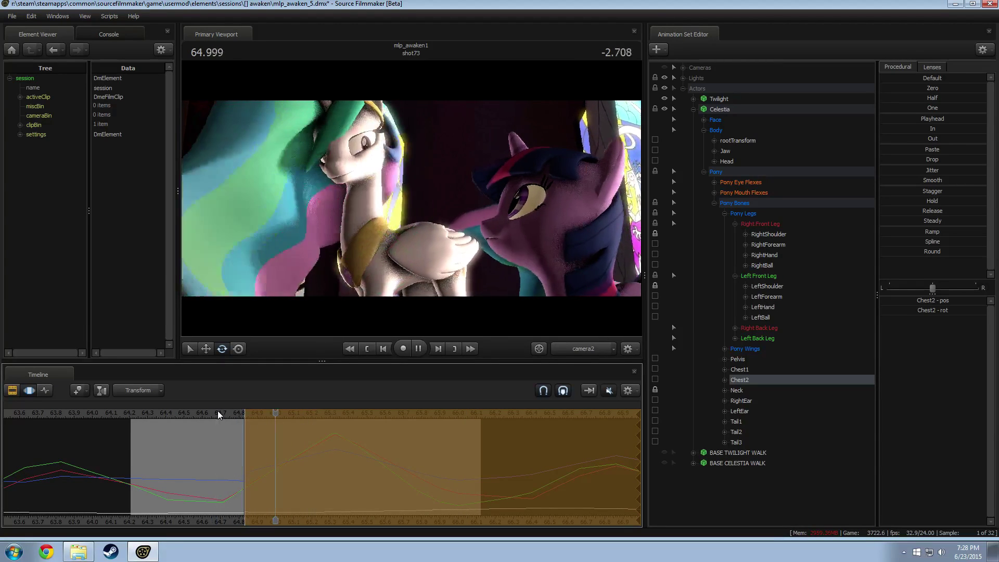
pyautogui.press('space')
pyautogui.click(366, 224)
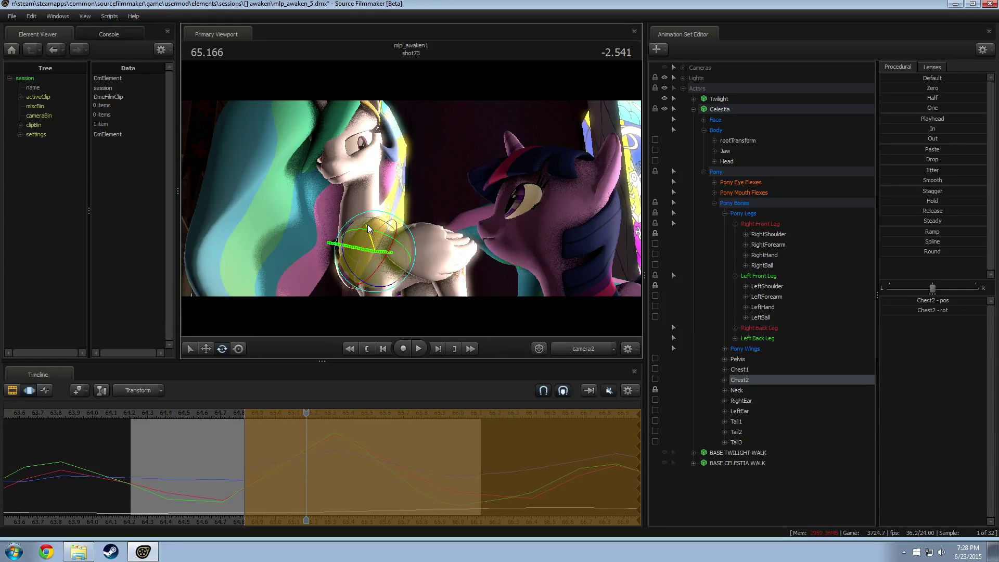
pyautogui.click(216, 414)
pyautogui.press('space')
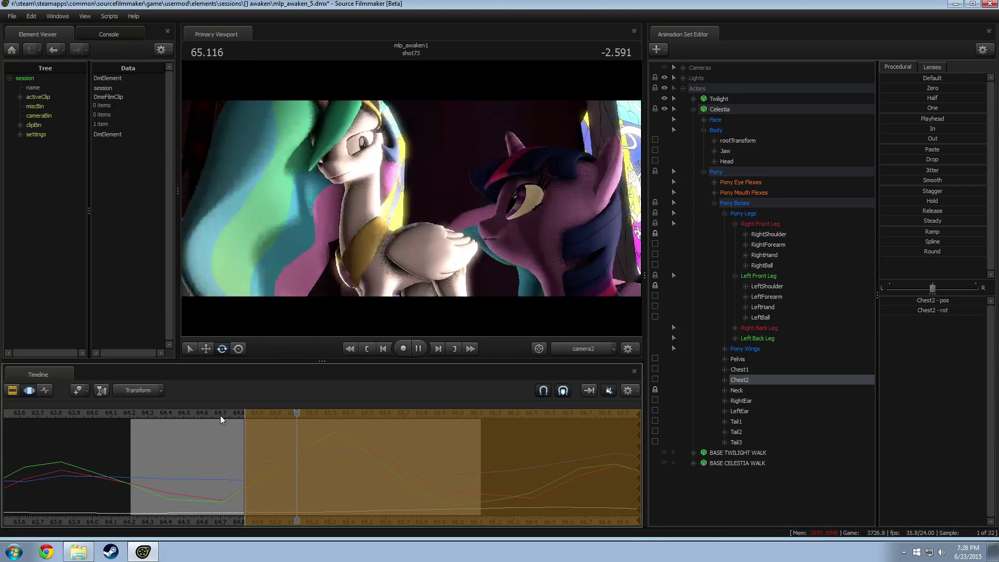
pyautogui.click(220, 415)
pyautogui.click(221, 416)
pyautogui.press('space')
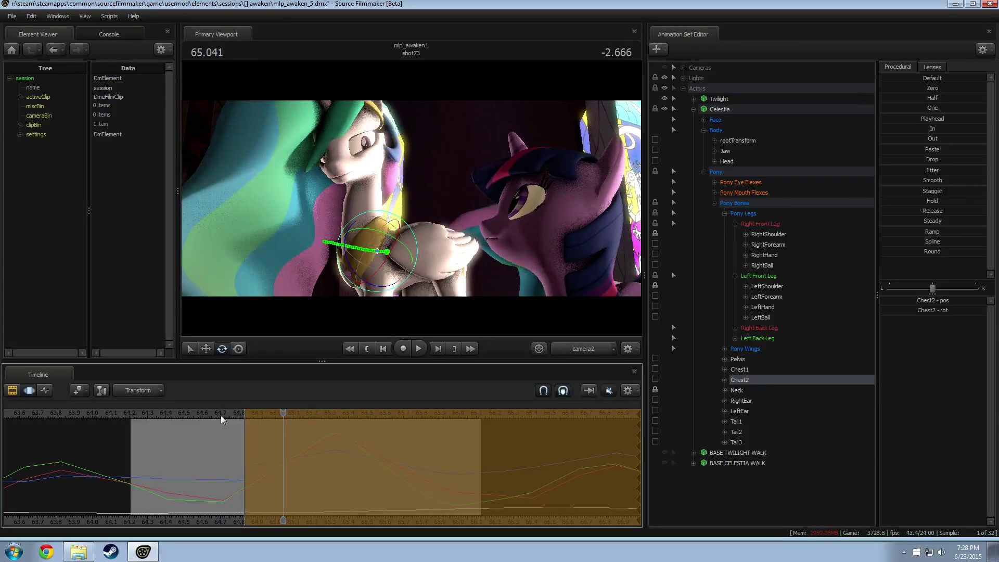
# Refine the Chest2 rotation with the playhead at 65.041 and play the shot through.
pyautogui.moveTo(347, 279); pyautogui.dragTo(381, 255)
pyautogui.click(217, 417)
pyautogui.press('space')
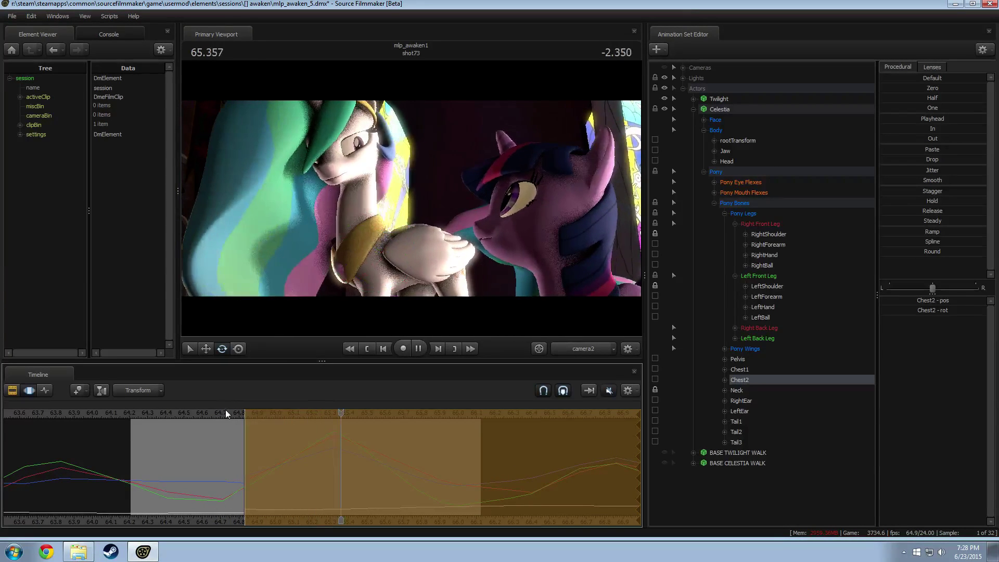
pyautogui.press('space')
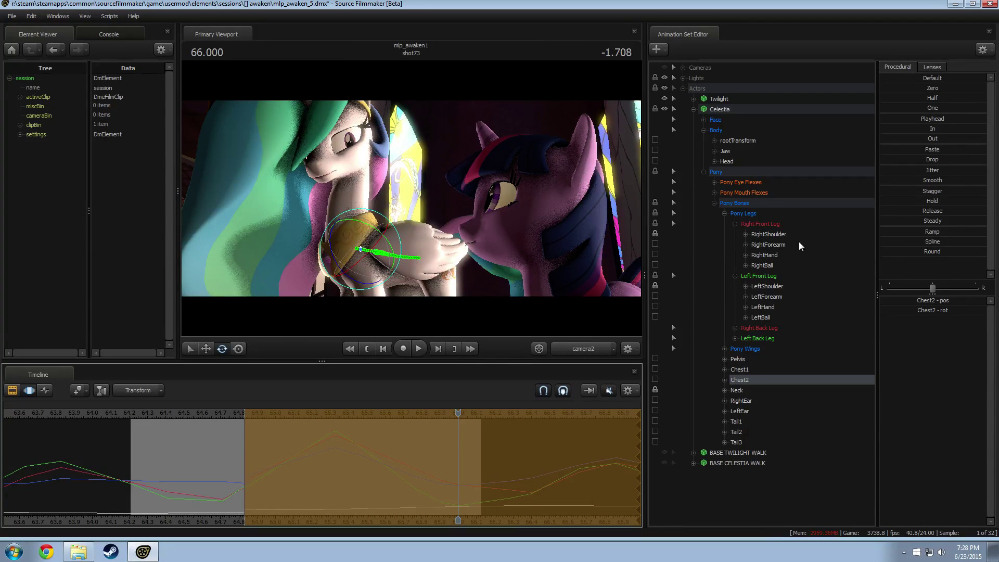
# Select Head and Neck along with Chest2 and smooth their motion over about 64.7 to 65.0 with falloffs on both sides.
pyautogui.keyDown('ctrl'); pyautogui.click(726, 162); pyautogui.keyUp('ctrl')
pyautogui.keyDown('ctrl'); pyautogui.click(748, 390); pyautogui.keyUp('ctrl')
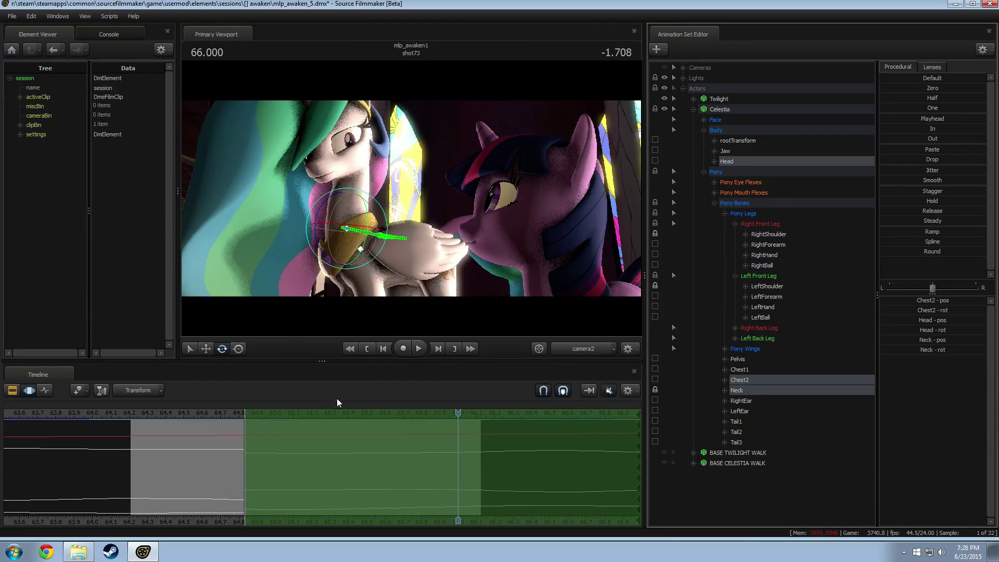
pyautogui.moveTo(253, 455)
pyautogui.mouseDown()
pyautogui.moveTo(228, 461)
pyautogui.moveTo(273, 465)
pyautogui.moveTo(224, 466)
pyautogui.moveTo(245, 466)
pyautogui.mouseUp()
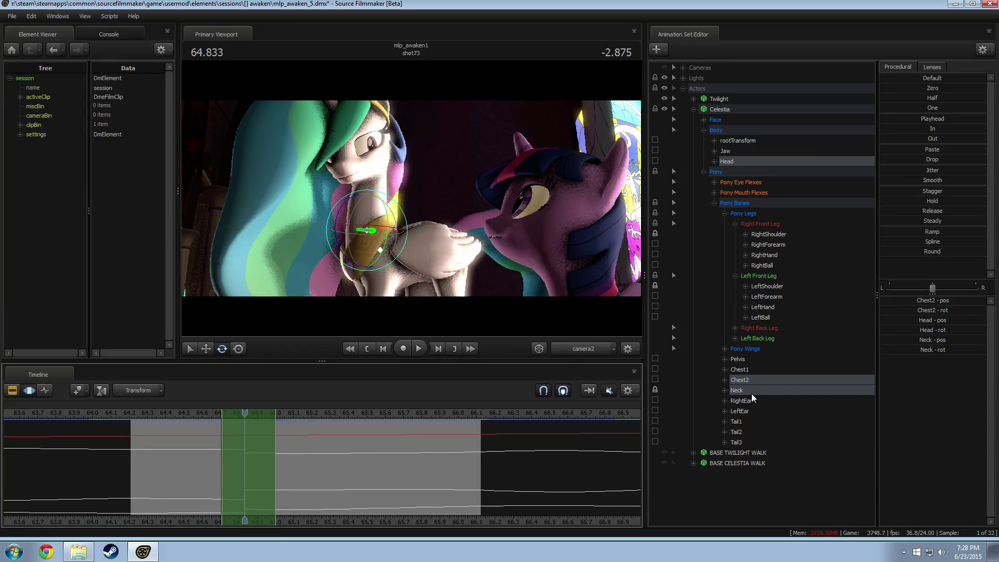
pyautogui.moveTo(245, 455); pyautogui.dragTo(268, 469)
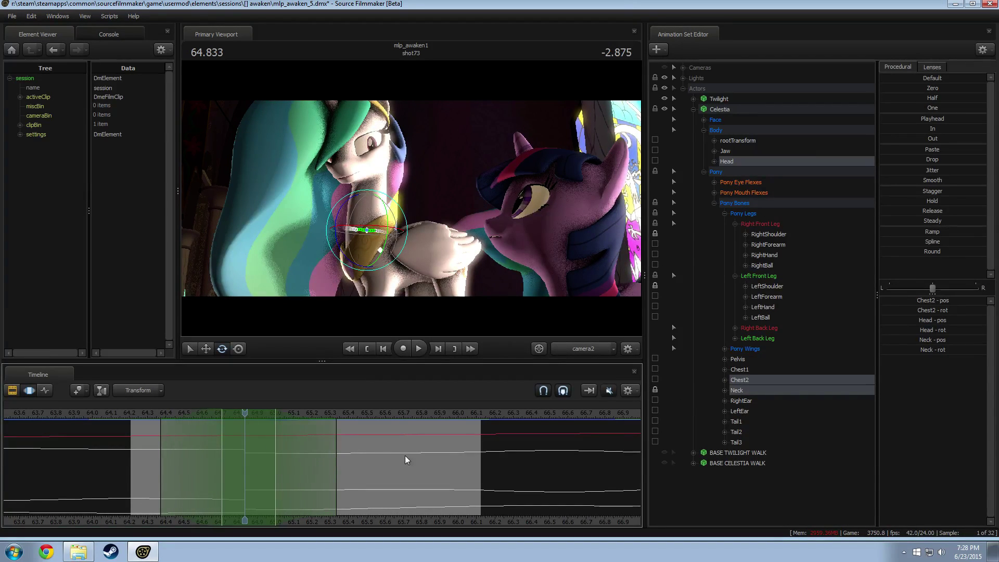
pyautogui.moveTo(942, 254); pyautogui.dragTo(950, 254)
# Shift the smoothed time selection later so its core spans about 64.8 to 65.1, and replay the shot.
pyautogui.moveTo(267, 428); pyautogui.dragTo(283, 427)
pyautogui.press('space')
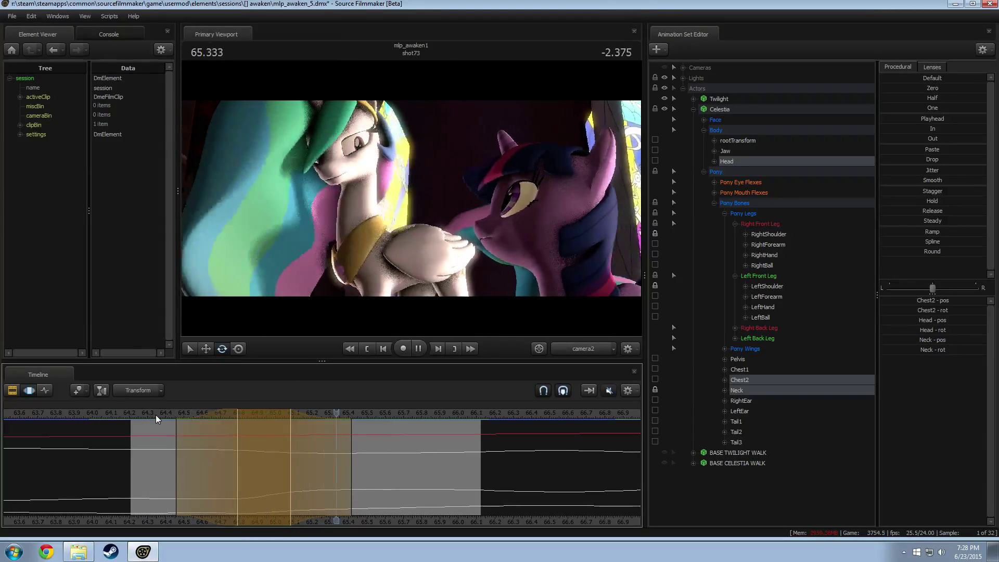
pyautogui.press('space')
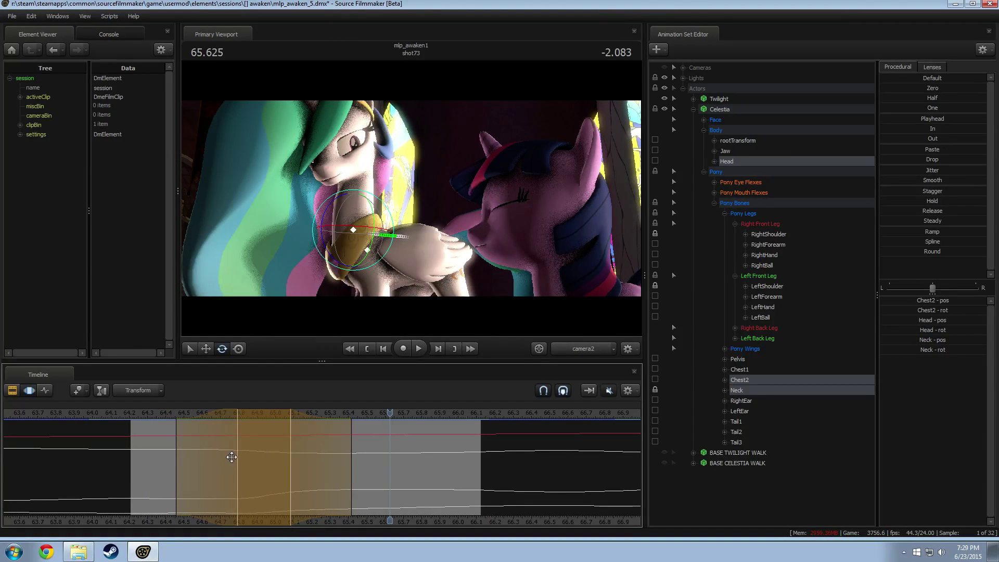
# Lengthen the core of the time selection and shift it earlier to span about 64.6 to 65.1, replaying between adjustments.
pyautogui.moveTo(323, 465); pyautogui.dragTo(355, 465)
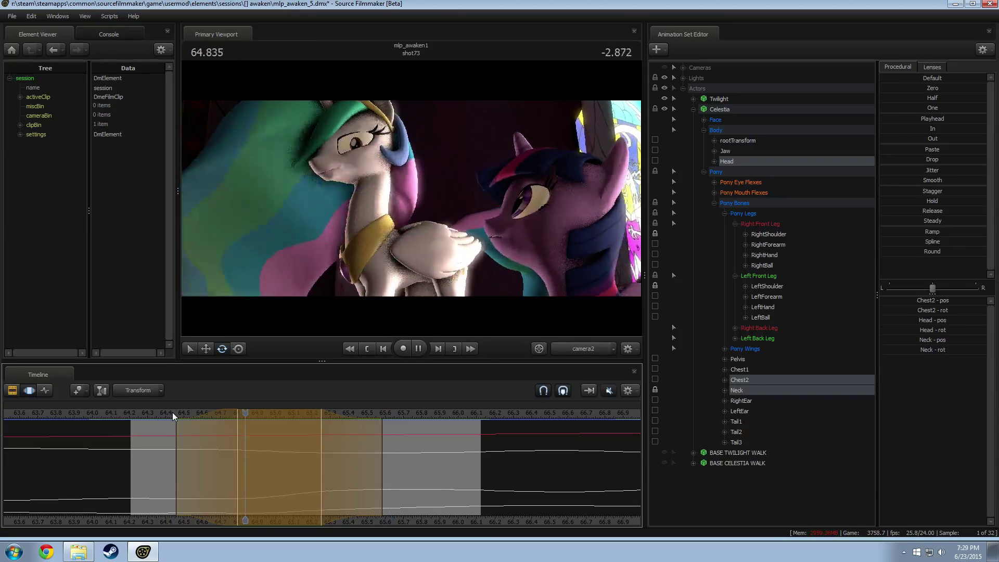
pyautogui.press('space')
pyautogui.moveTo(287, 413); pyautogui.dragTo(260, 418)
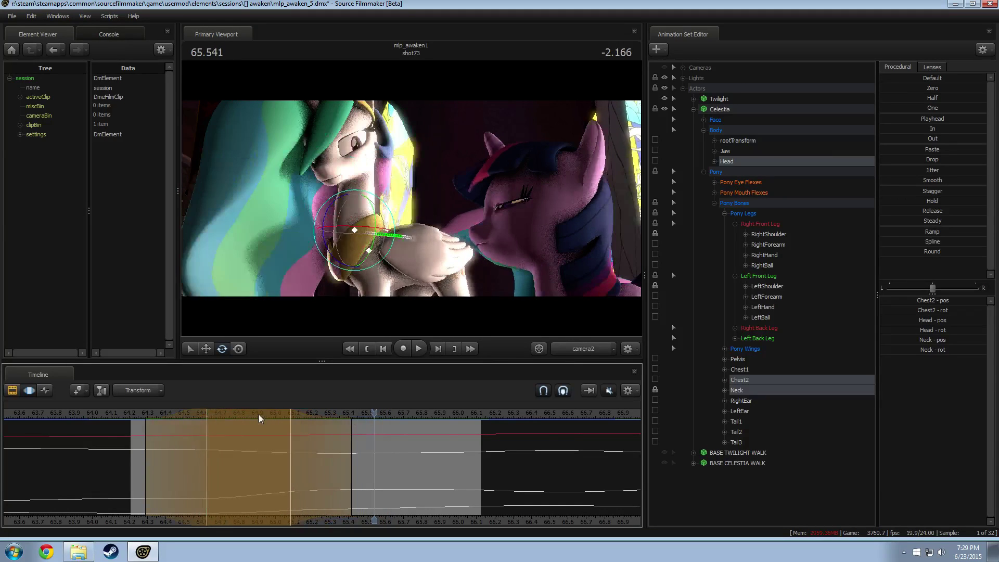
# Shift the time selection slightly earlier so its core spans about 64.5 to 65.0, and check the transition by playback.
pyautogui.scroll(-2, 250, 416)
pyautogui.moveTo(101, 414); pyautogui.dragTo(84, 415)
pyautogui.press('space')
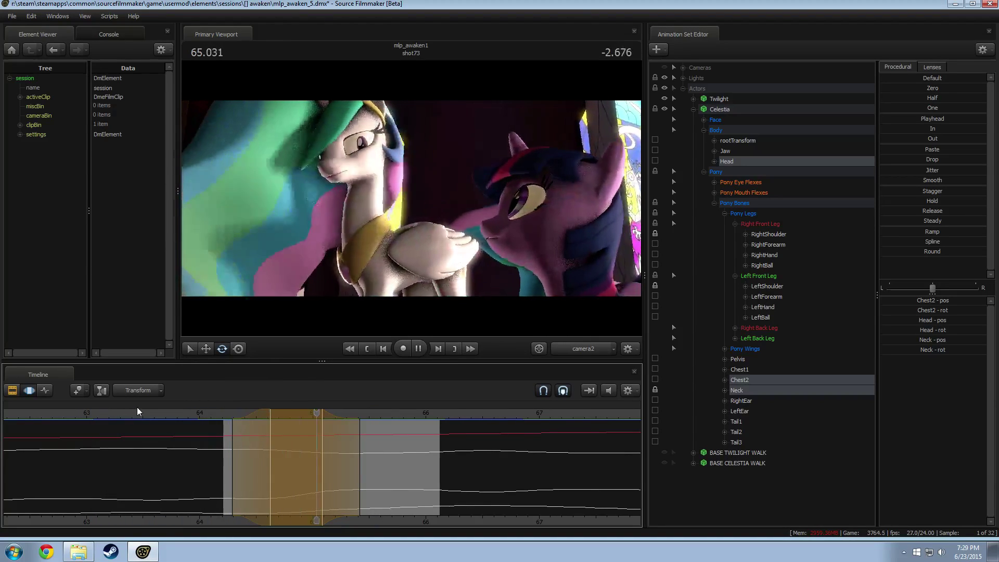
pyautogui.press('space')
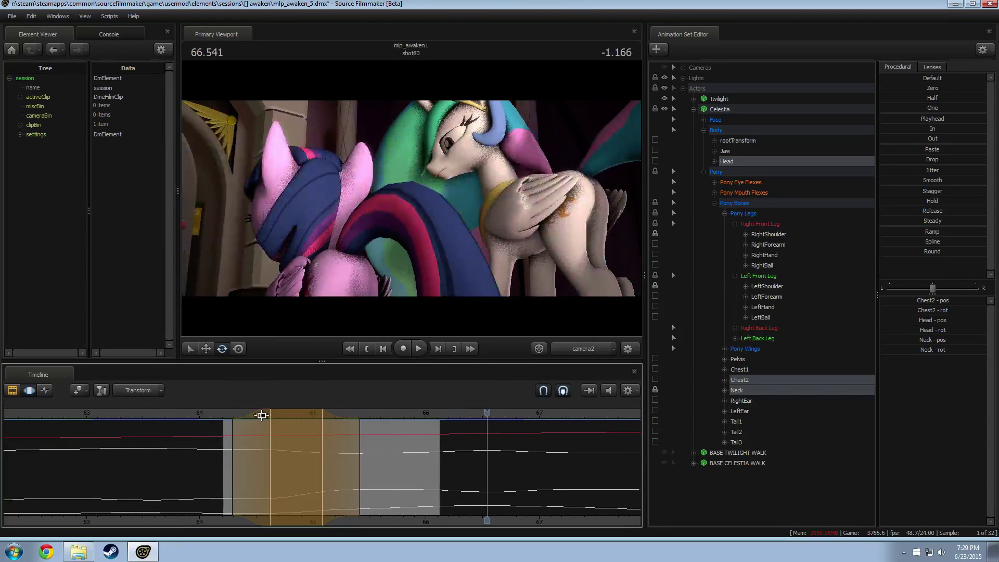
pyautogui.moveTo(306, 415)
pyautogui.mouseDown()
pyautogui.moveTo(325, 416)
pyautogui.moveTo(297, 414)
pyautogui.mouseUp()
pyautogui.click(216, 415)
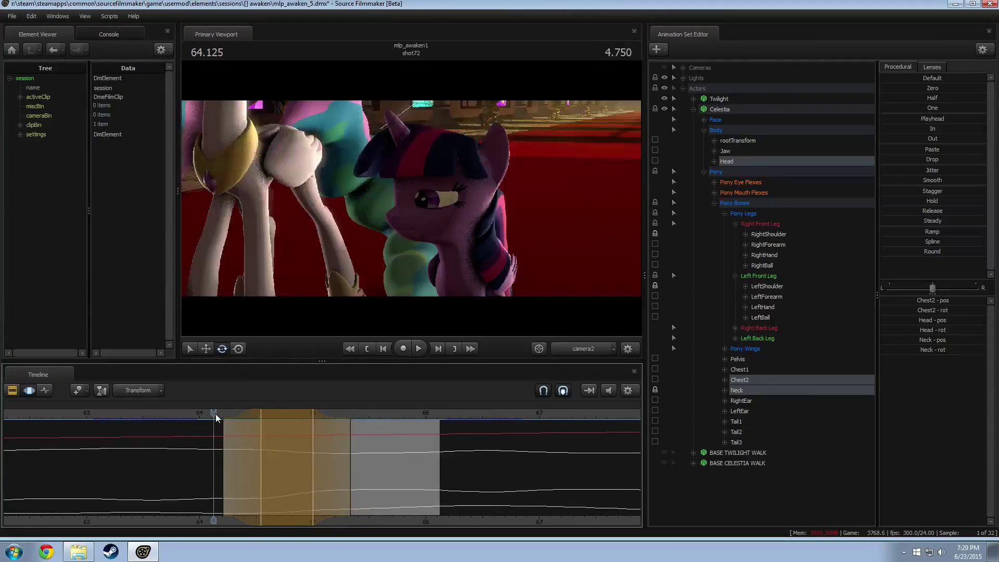
pyautogui.press('space')
pyautogui.press('space')
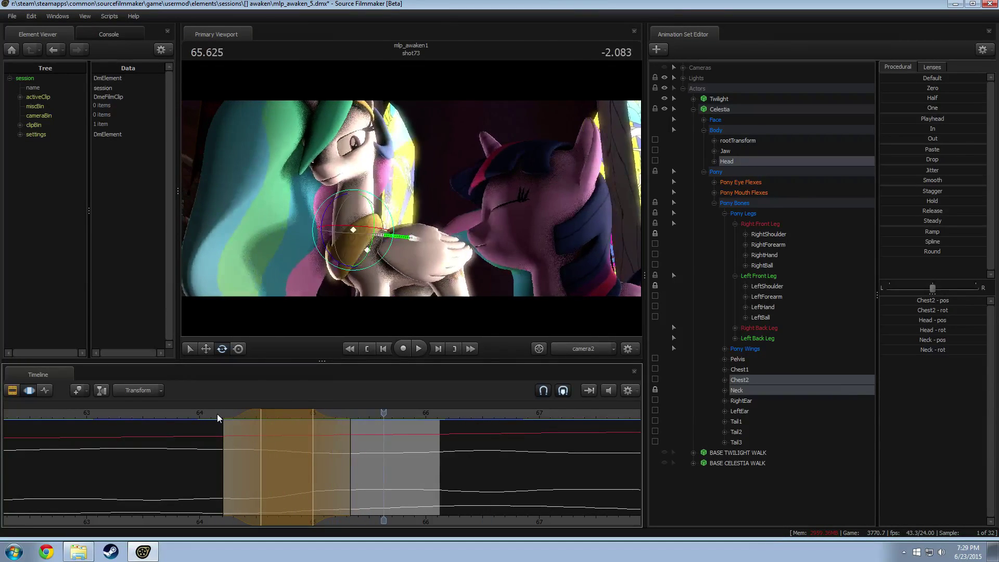
pyautogui.moveTo(218, 414); pyautogui.dragTo(155, 414)
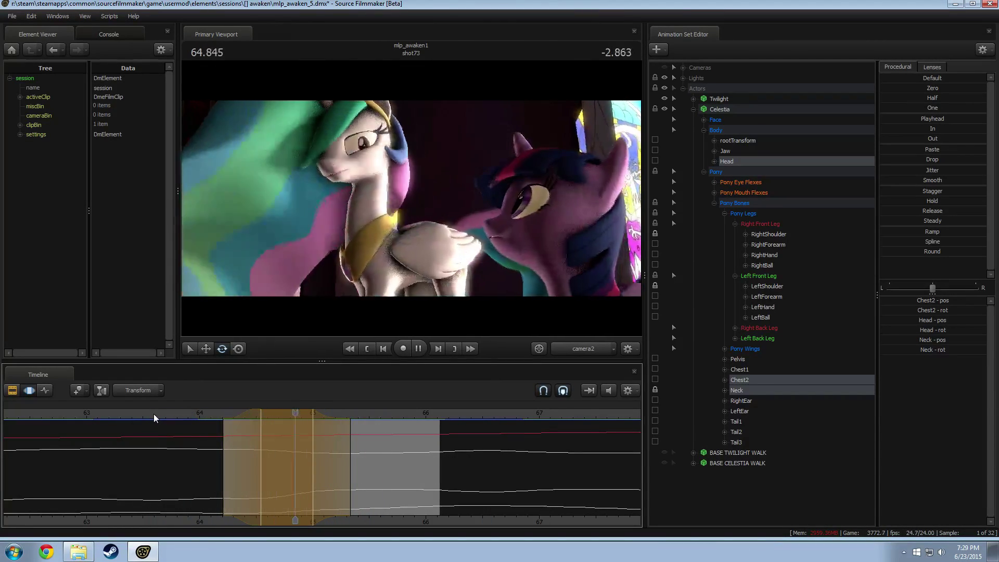
pyautogui.press('space')
# Shift the time selection later so its core spans about 64.7 to 65.2, and replay the transition between shots.
pyautogui.moveTo(299, 414); pyautogui.dragTo(319, 413)
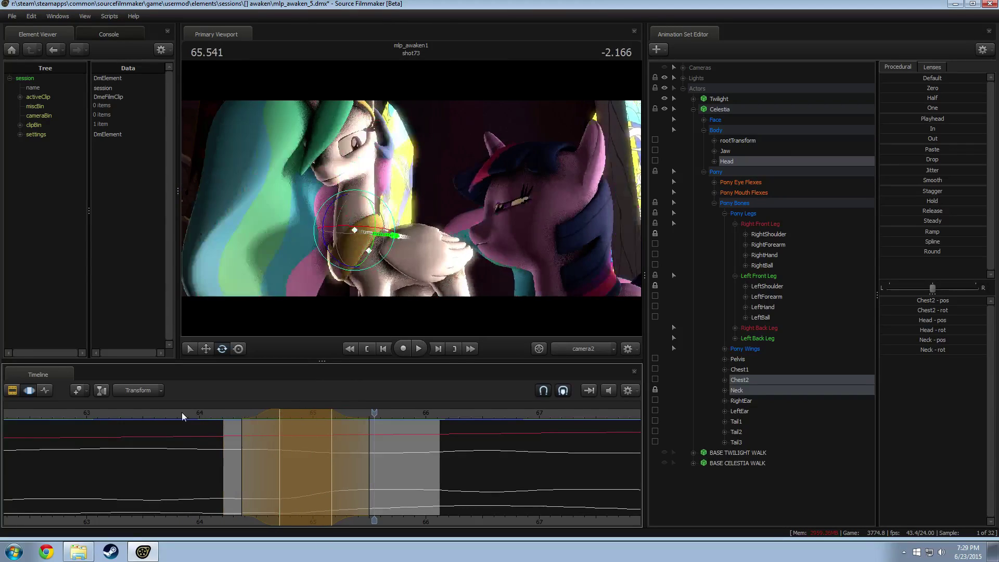
pyautogui.click(210, 415)
pyautogui.press('space')
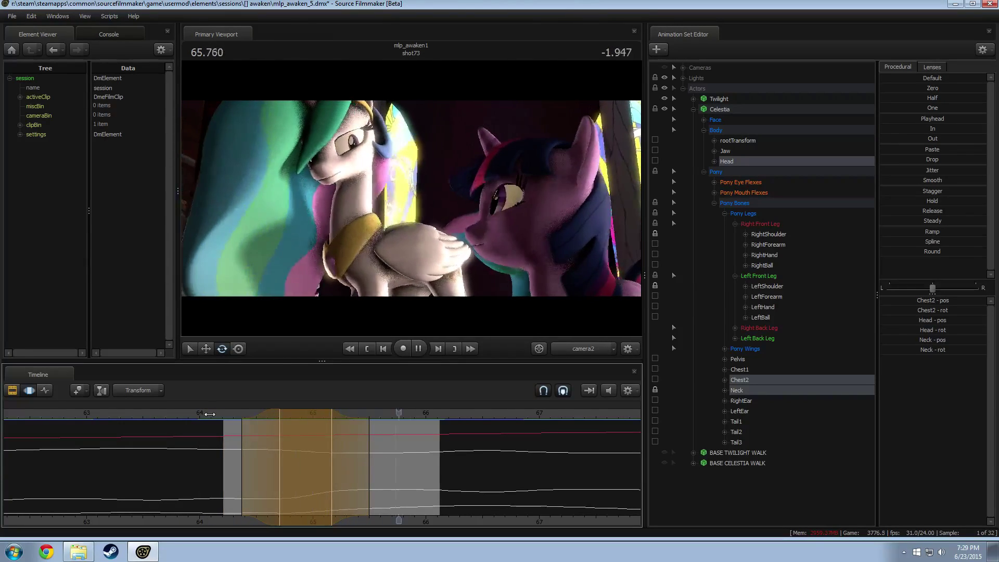
pyautogui.press('space')
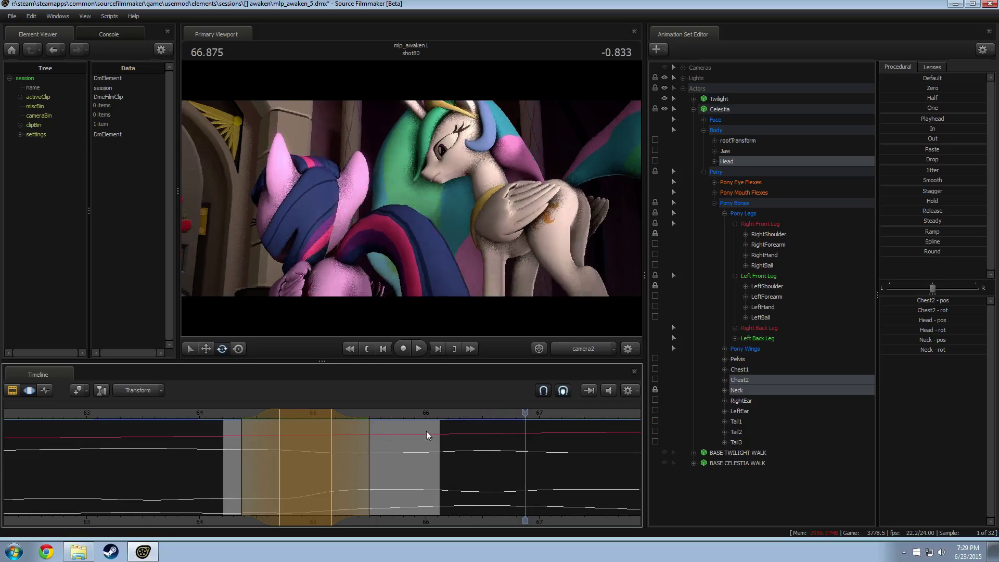
pyautogui.click(214, 416)
pyautogui.press('space')
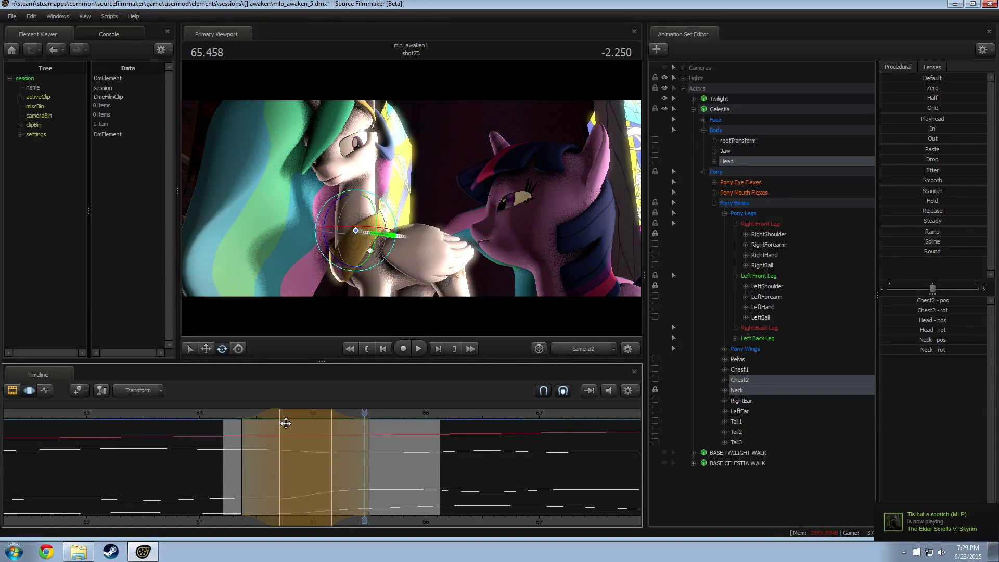
pyautogui.press('space')
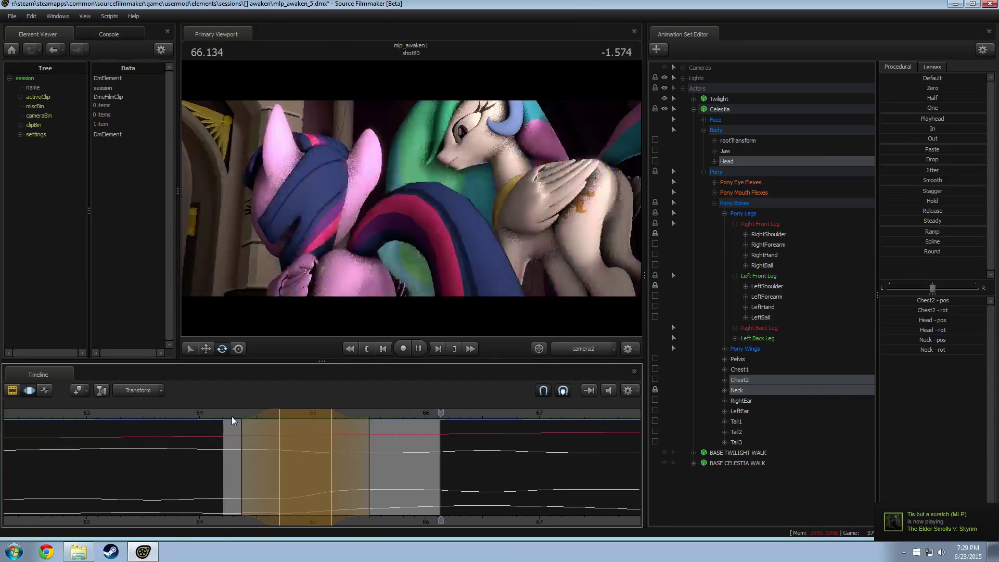
# Stop playback, switch to Windows Explorer, browse the Videos library to the [Movie] Spaceballs folder, and close the window.
pyautogui.press('space')
pyautogui.click(70, 555)
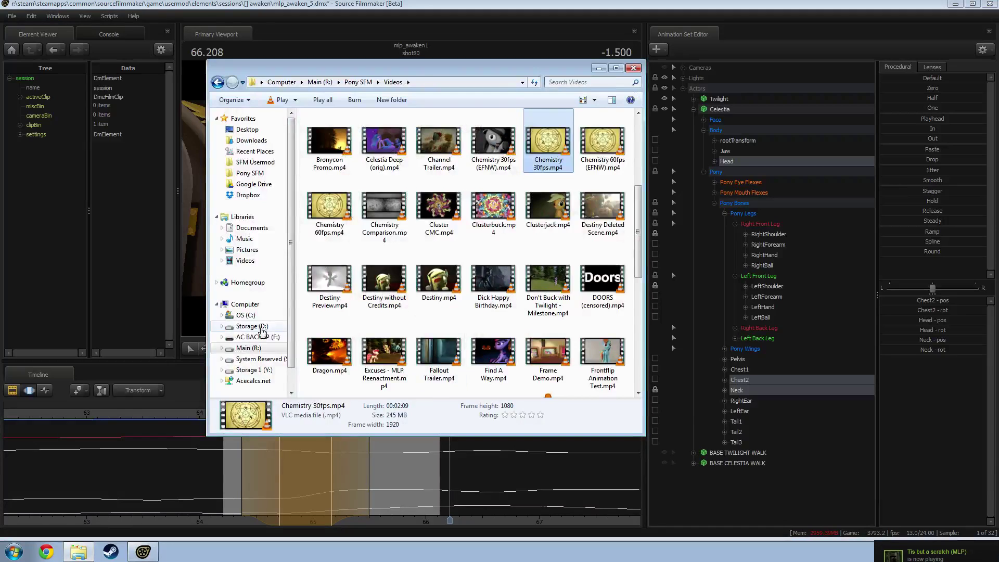
pyautogui.click(246, 261)
pyautogui.click(468, 348)
pyautogui.scroll(-10, 467, 348)
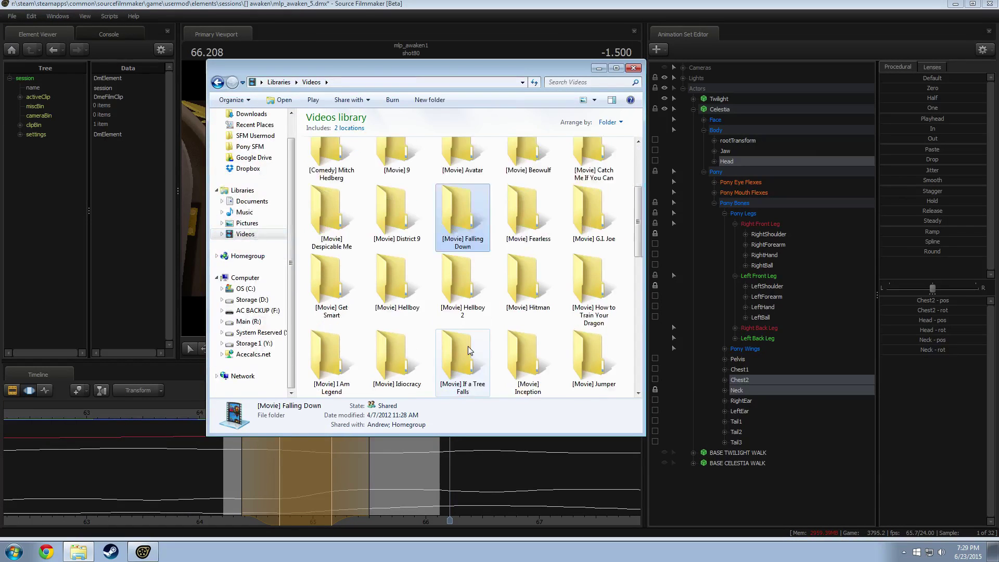
pyautogui.scroll(10, 461, 355)
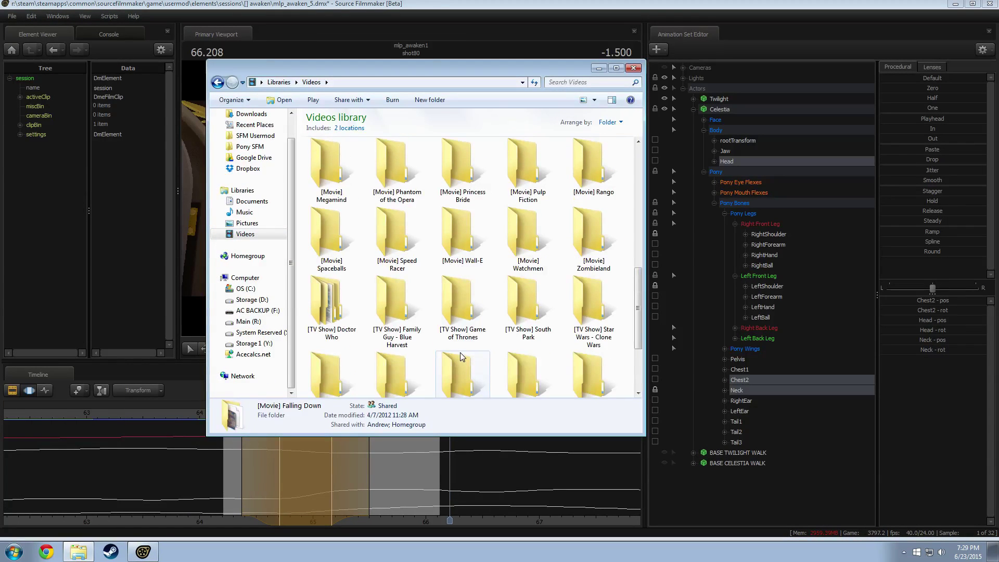
pyautogui.doubleClick(324, 230)
pyautogui.click(326, 171)
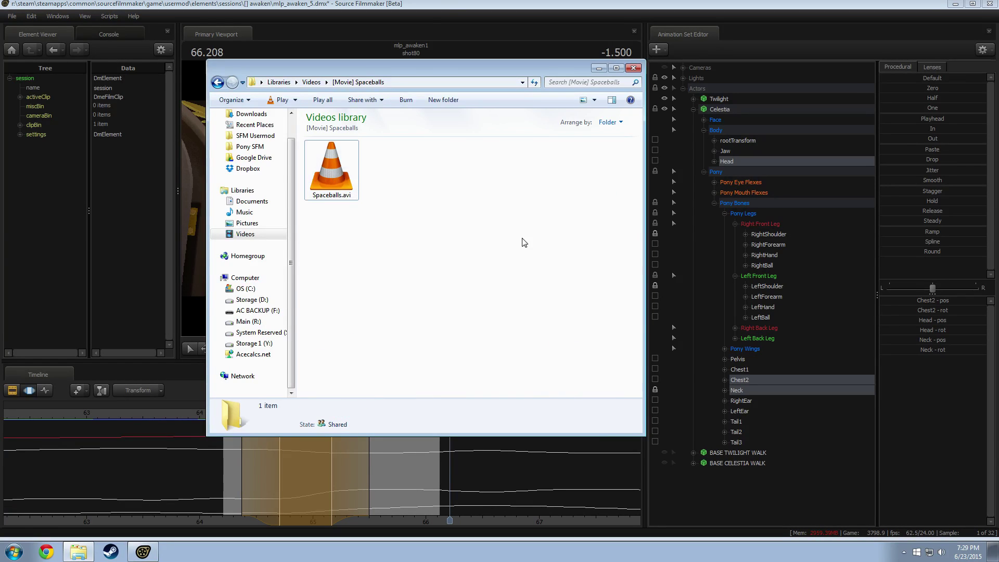
pyautogui.click(634, 69)
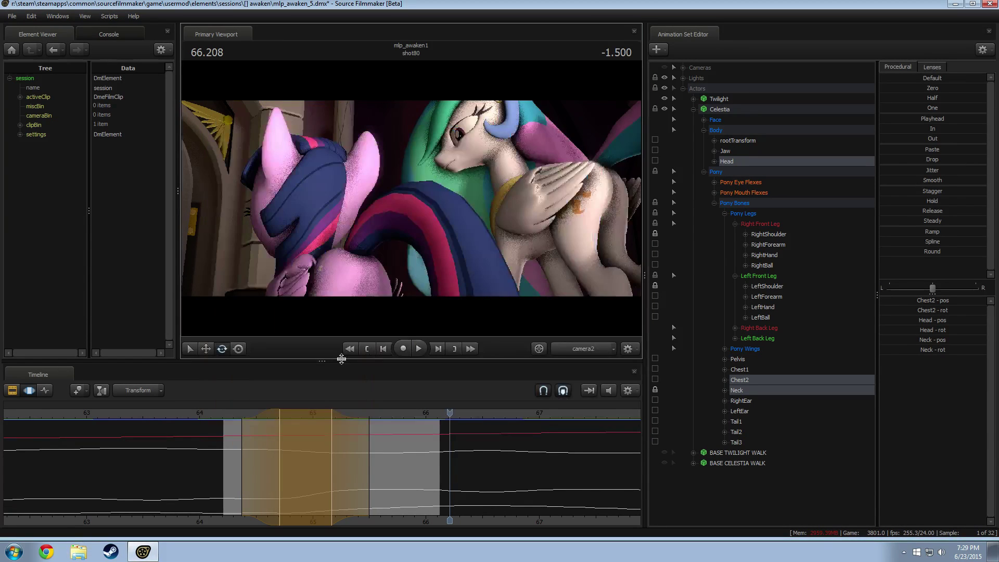
# Replay the end of shot73 repeatedly from about 64.3 to review Celestia's chest, neck and head transition.
pyautogui.click(229, 410)
pyautogui.press('space')
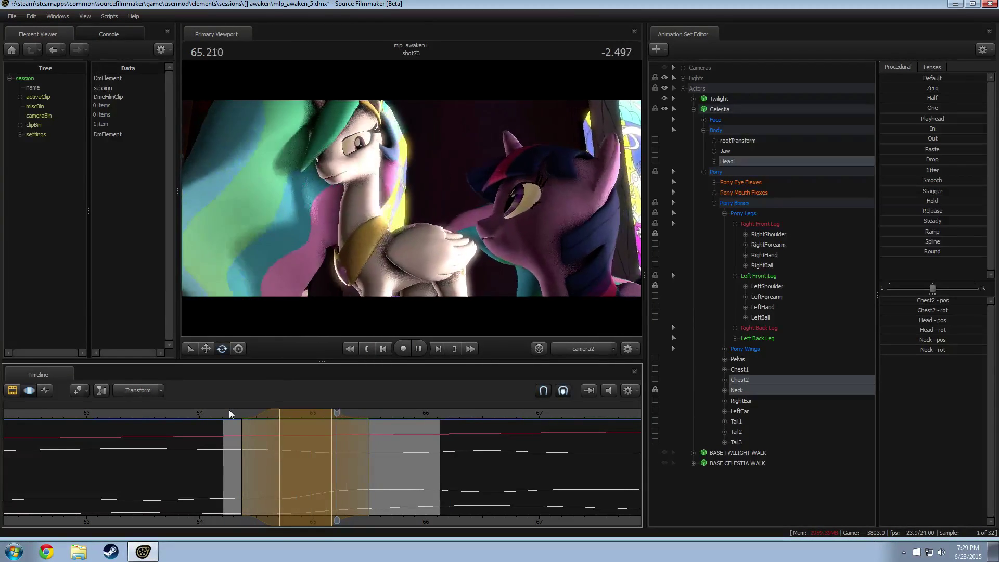
pyautogui.click(229, 410)
pyautogui.press('space')
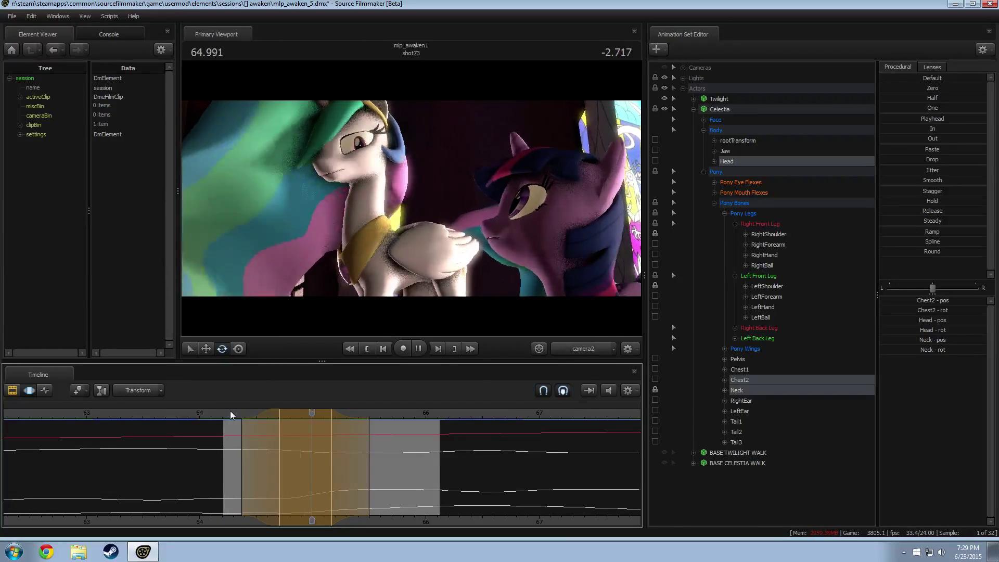
pyautogui.press('space')
pyautogui.click(230, 411)
pyautogui.press('space')
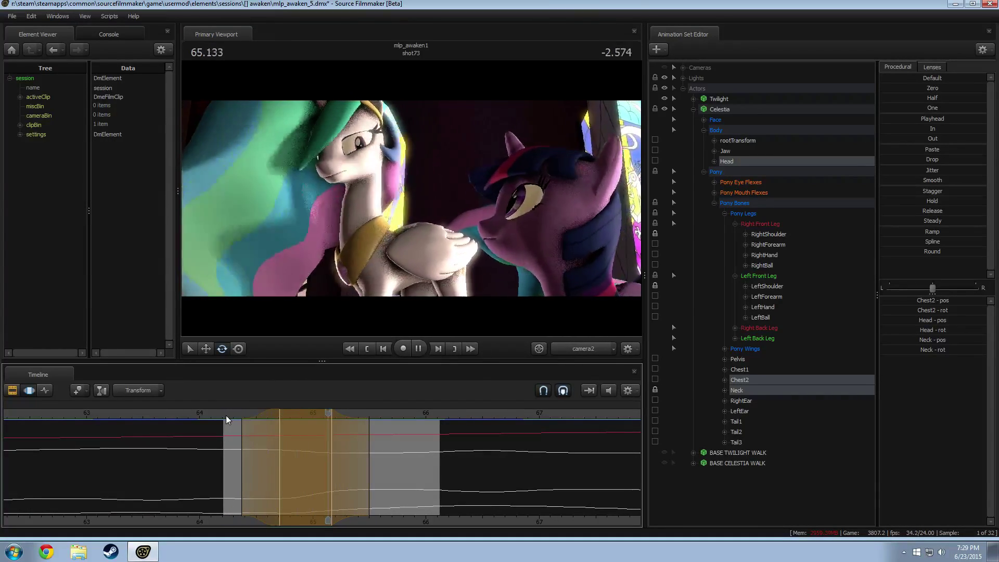
pyautogui.click(226, 414)
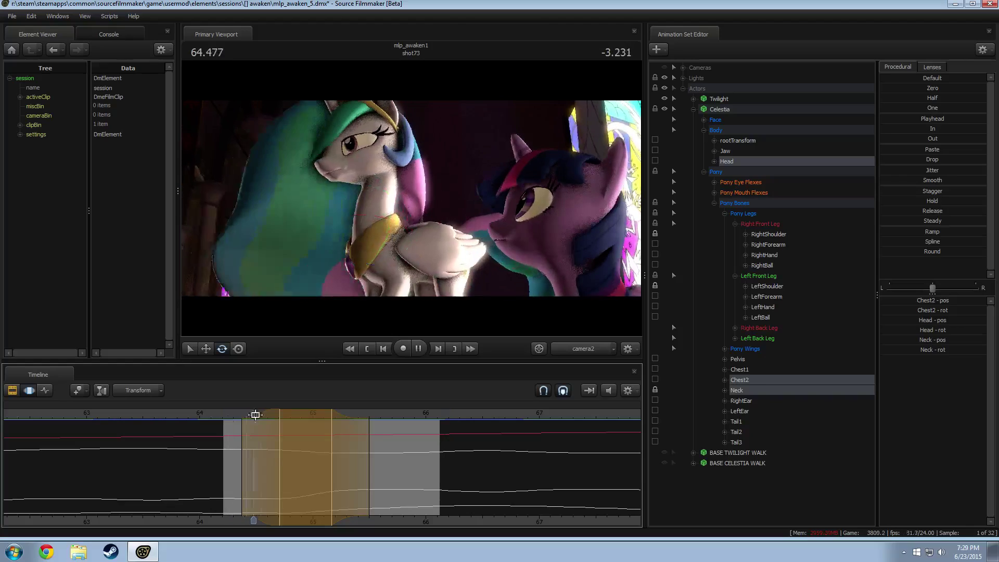
pyautogui.press('space')
# Inspect Celestia's chest and neck pose from the work camera and return to the camera2 view.
pyautogui.click(576, 352)
pyautogui.press('w')
pyautogui.moveTo(376, 232); pyautogui.dragTo(434, 236)
pyautogui.press('w')
pyautogui.press('s')
pyautogui.press('a')
pyautogui.click(564, 347)
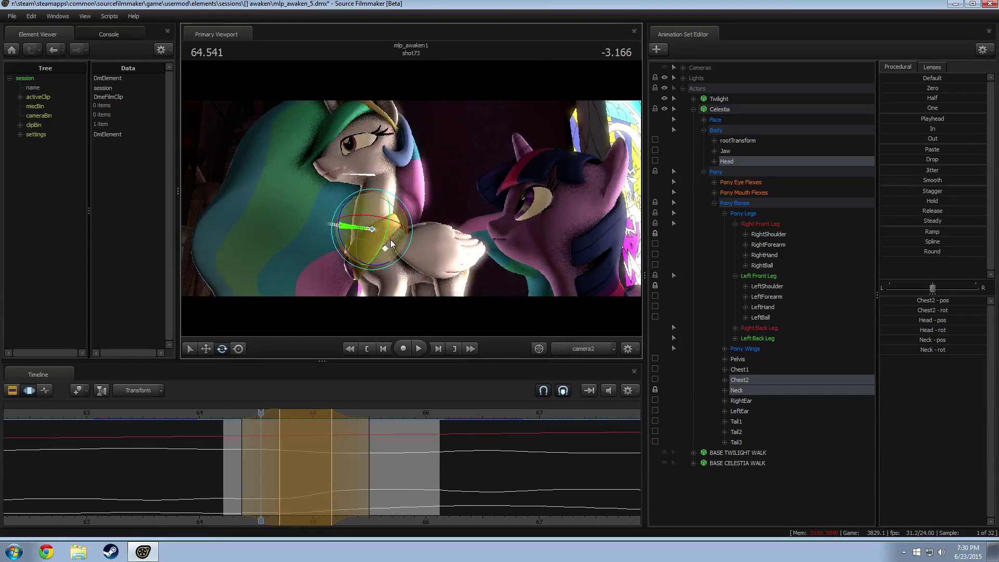
# Commit the chest, neck and head edit by switching to the Clip Editor and back to the Motion Editor, and replay shot73.
pyautogui.press('F2')
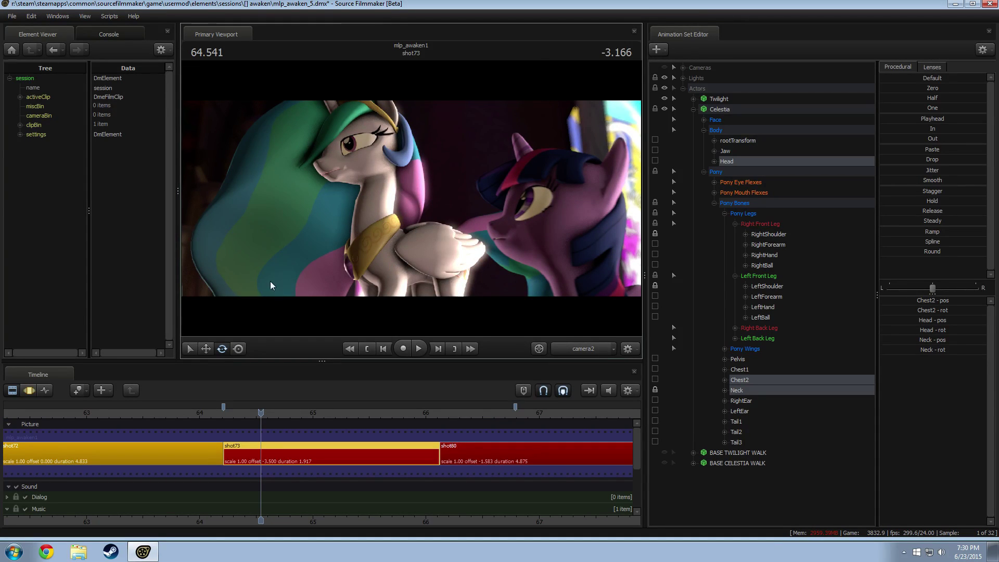
pyautogui.press('F3')
pyautogui.click(233, 412)
pyautogui.press('space')
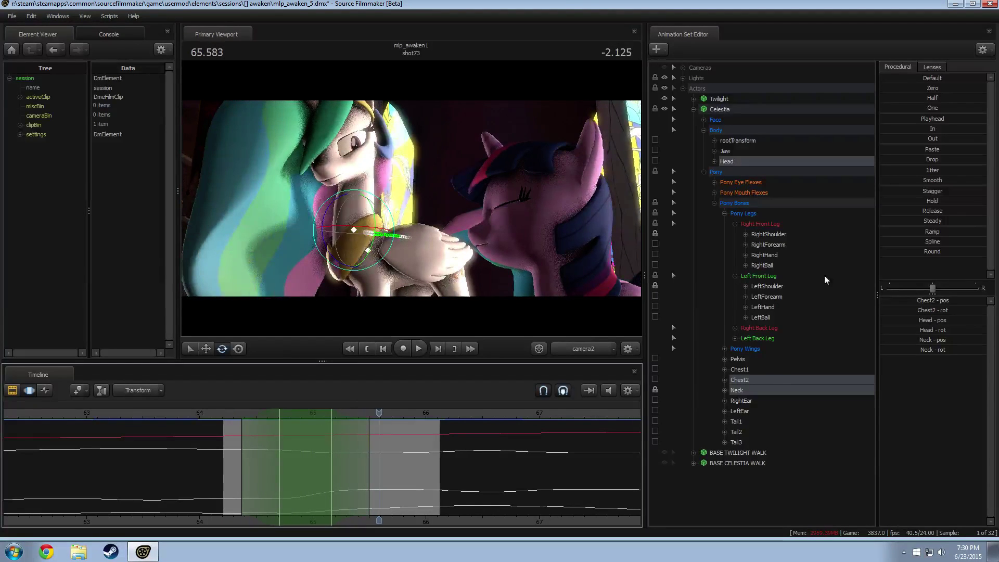
# Expand Celestia's eye flexes, select her Face controls, and move the time selection so its core spans about 64.7 to 64.9.
pyautogui.doubleClick(738, 182)
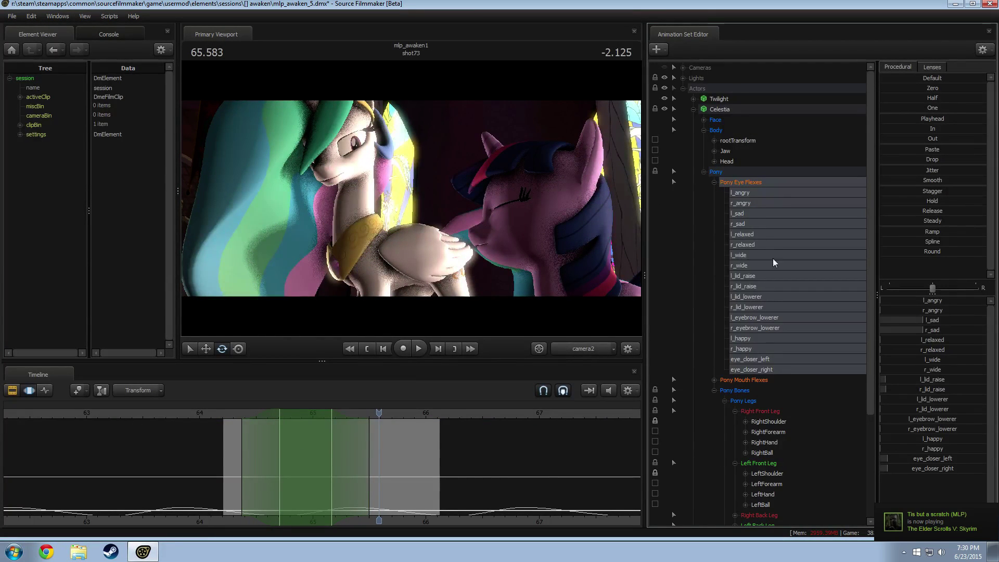
pyautogui.click(716, 171)
pyautogui.click(716, 119)
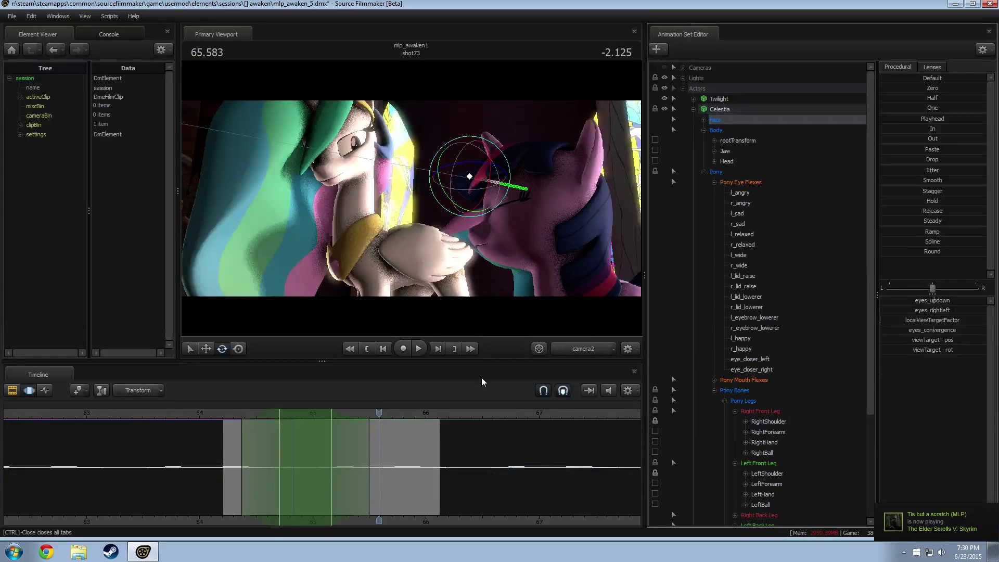
pyautogui.scroll(2, 238, 453)
pyautogui.keyDown('shift'); pyautogui.moveTo(219, 459); pyautogui.dragTo(260, 467); pyautogui.keyUp('shift')
pyautogui.keyDown('shift'); pyautogui.scroll(4, 261, 467); pyautogui.keyUp('shift')
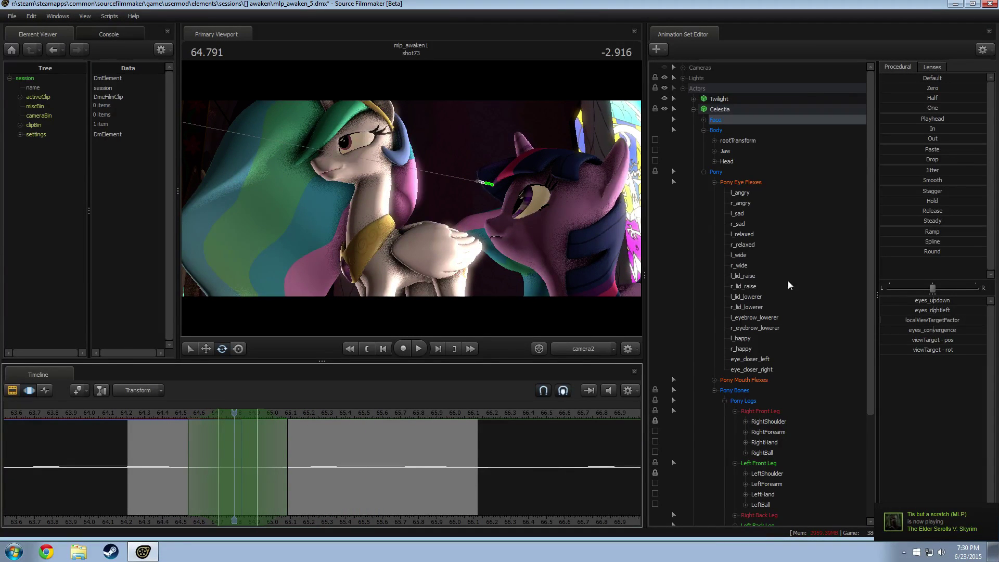
# Zero all of Celestia's Pony Eye Flexes in the time selection and raise eye_closer_left and eye_closer_right to full for a blink.
pyautogui.click(725, 181)
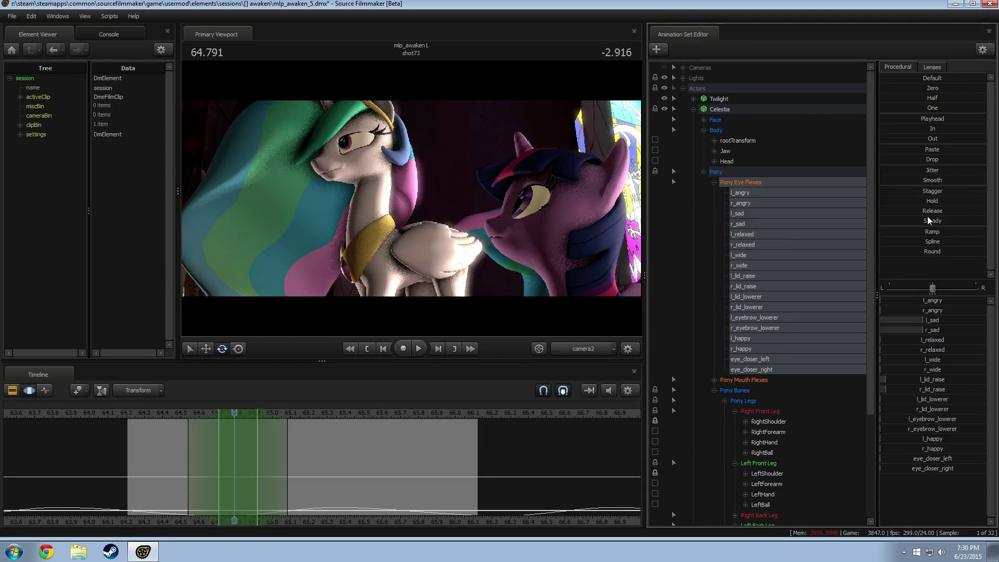
pyautogui.click(929, 97)
pyautogui.moveTo(908, 458); pyautogui.dragTo(973, 469)
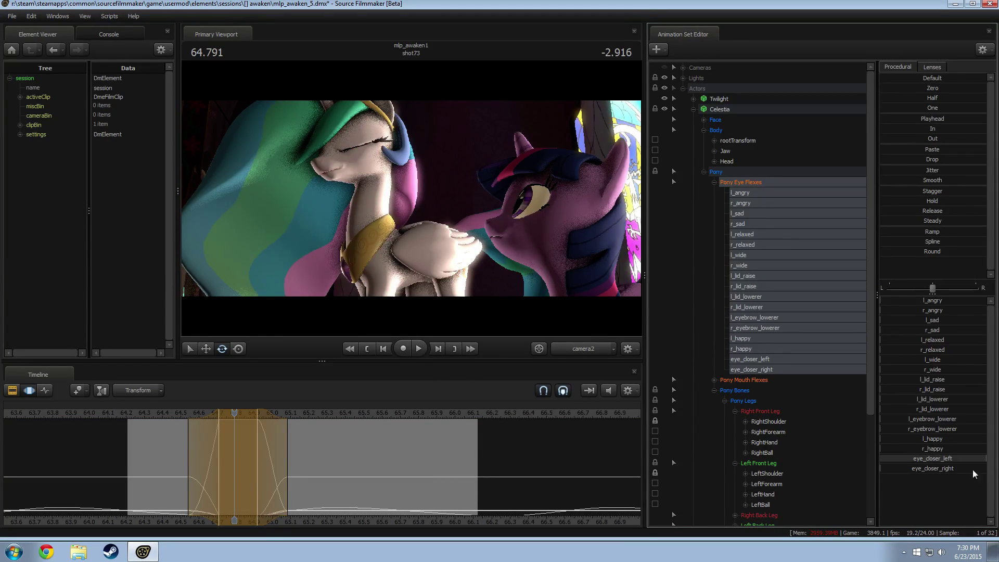
pyautogui.moveTo(887, 469); pyautogui.dragTo(986, 468)
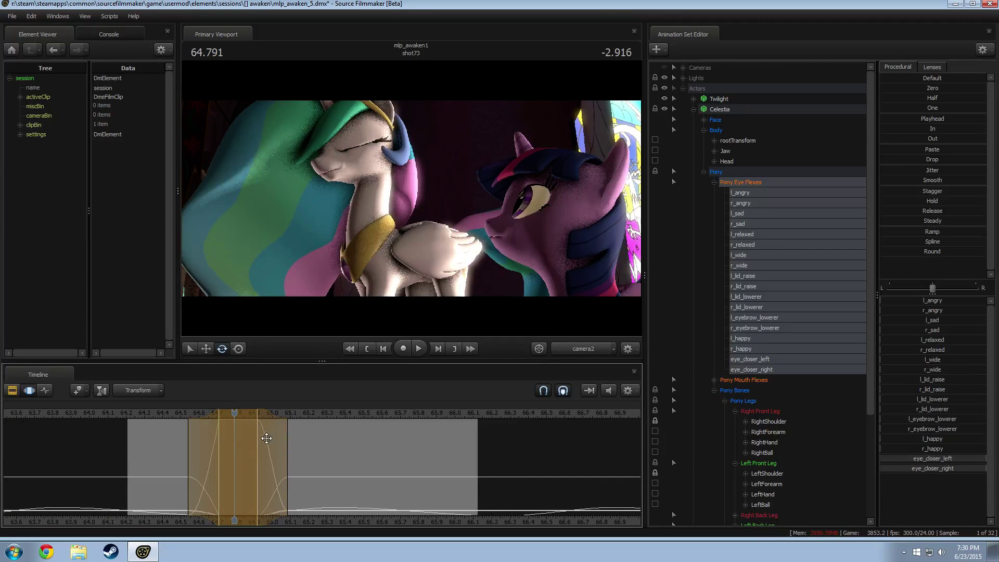
# Widen the blink's falloff on both sides to span about 64.4 to 65.25, replaying before and after.
pyautogui.click(183, 415)
pyautogui.press('space')
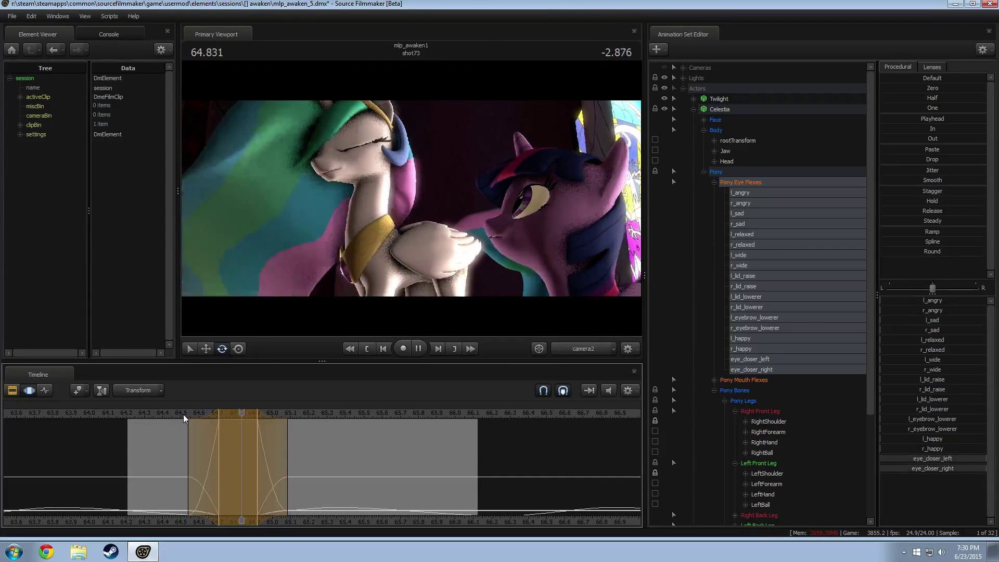
pyautogui.press('space')
pyautogui.moveTo(204, 429); pyautogui.dragTo(156, 419)
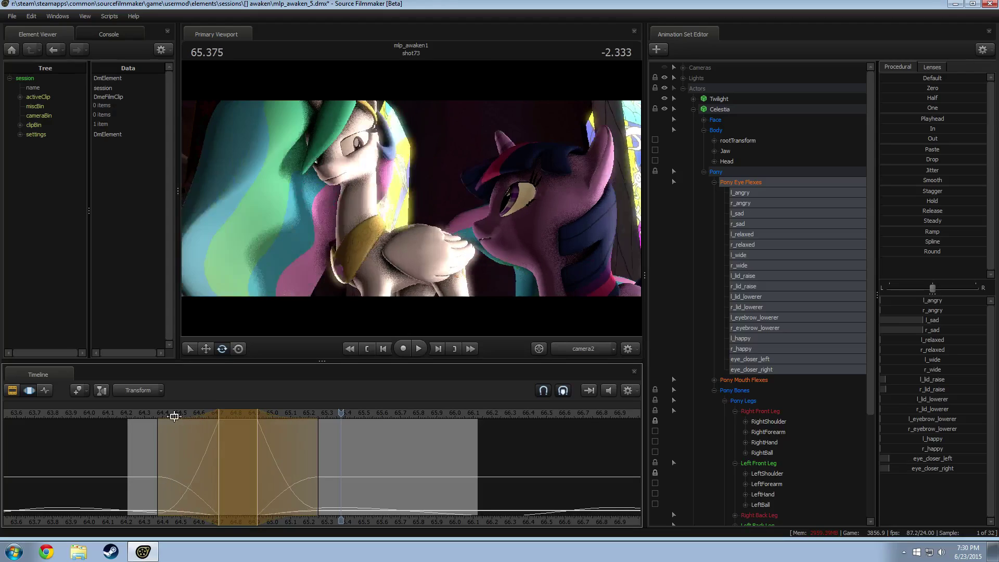
pyautogui.click(153, 413)
pyautogui.press('space')
pyautogui.press('space')
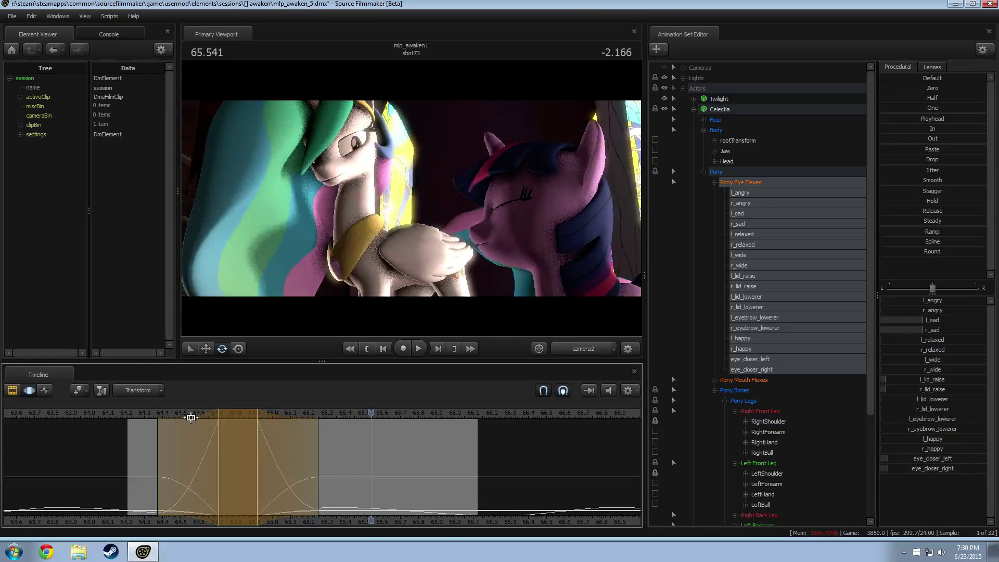
# Shift the blink later so its core spans about 64.8 to 65.0, and replay the shot.
pyautogui.moveTo(241, 414); pyautogui.dragTo(257, 415)
pyautogui.click(164, 413)
pyautogui.press('space')
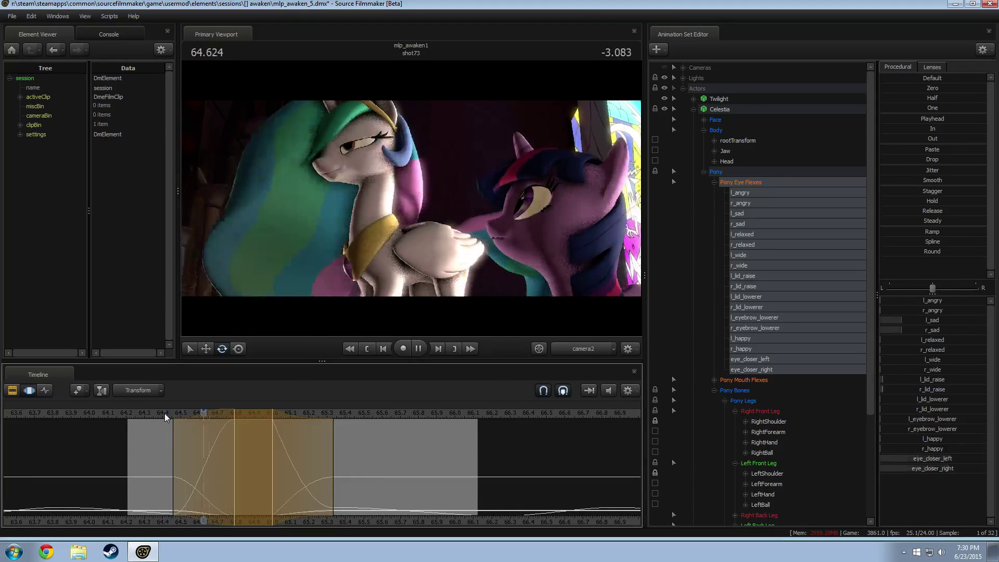
pyautogui.press('space')
pyautogui.click(145, 412)
pyautogui.press('space')
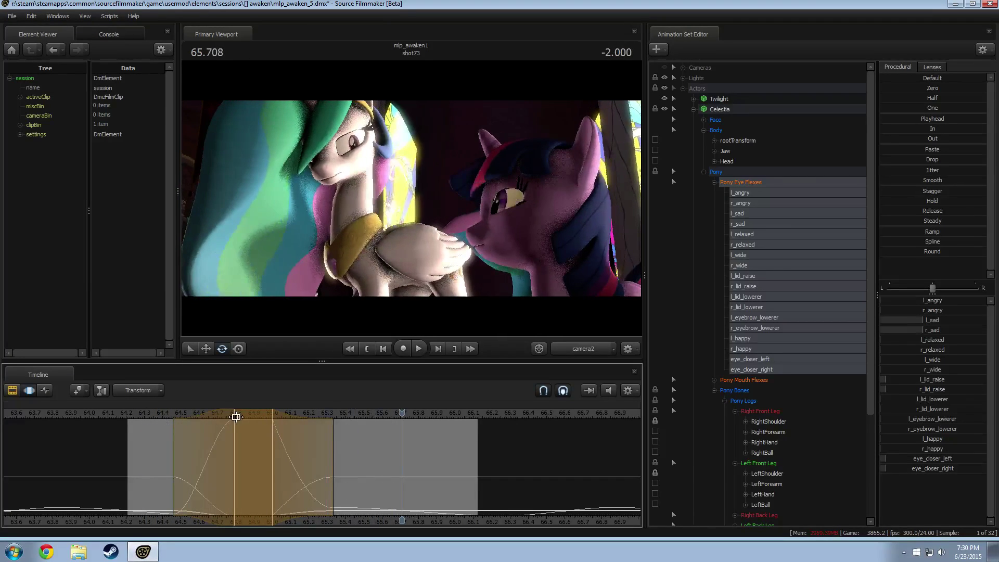
# Nudge the blink slightly later so its core spans about 64.83 to 65.04, and check its timing by repeated playback.
pyautogui.moveTo(247, 415); pyautogui.dragTo(253, 415)
pyautogui.click(154, 412)
pyautogui.press('space')
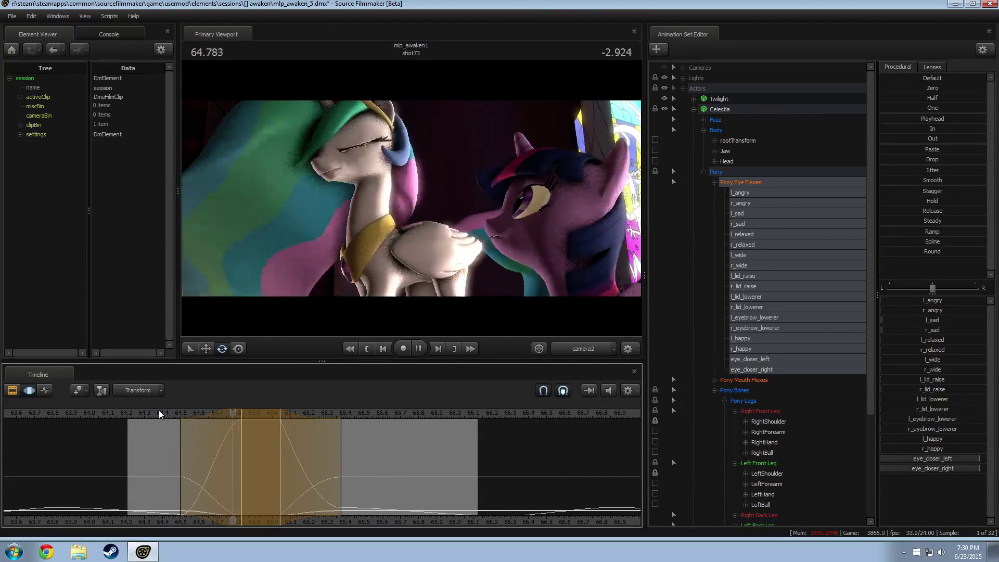
pyautogui.press('space')
pyautogui.click(154, 411)
pyautogui.press('space')
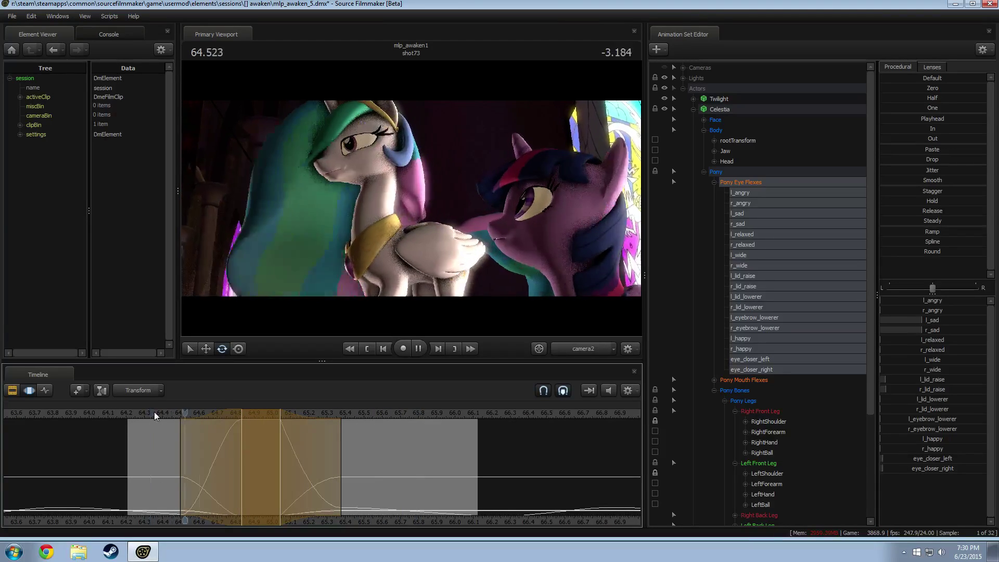
pyautogui.press('space')
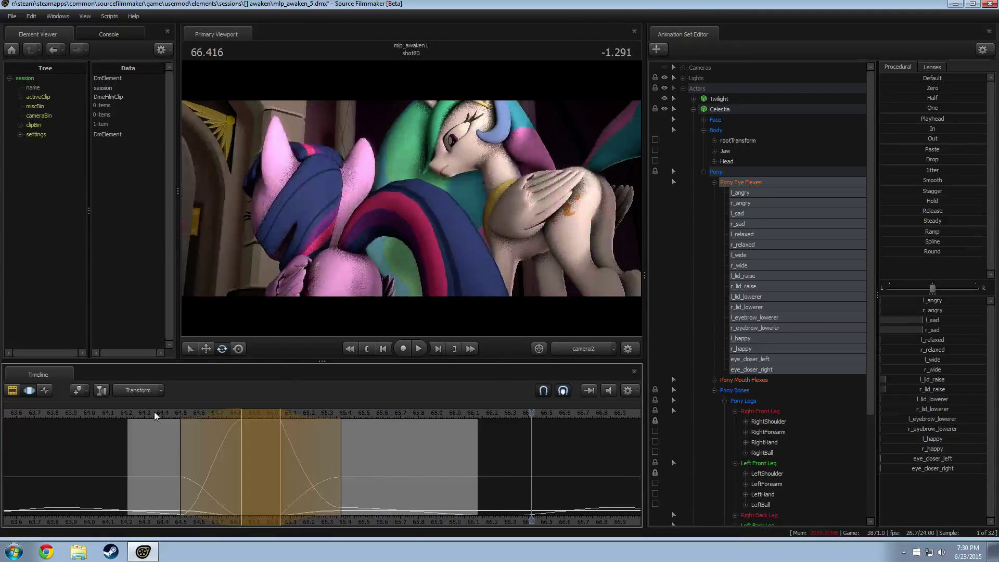
pyautogui.click(154, 411)
pyautogui.press('space')
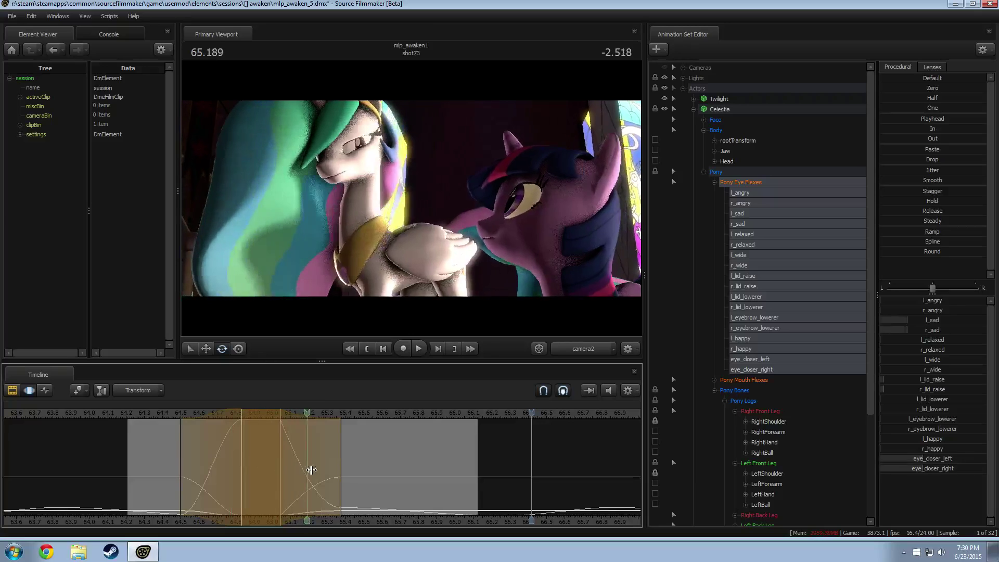
# Bookmark the blink's four time boundaries and trim the time selection to its first half, ending at about 64.95 without outgoing falloff.
pyautogui.moveTo(357, 474); pyautogui.dragTo(219, 487)
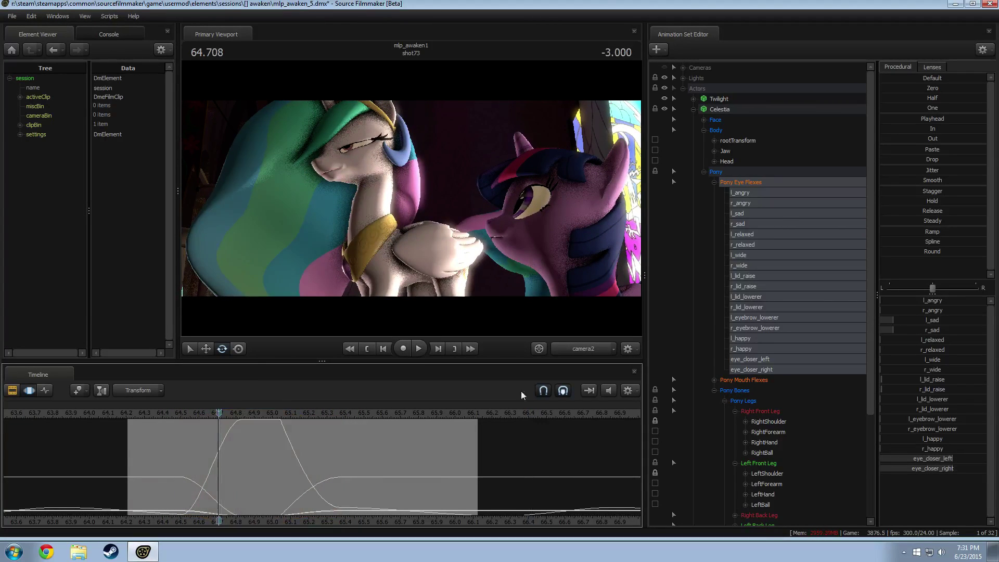
pyautogui.click(715, 119)
pyautogui.moveTo(276, 461); pyautogui.dragTo(260, 446)
pyautogui.click(741, 182)
pyautogui.scroll(3, 260, 446)
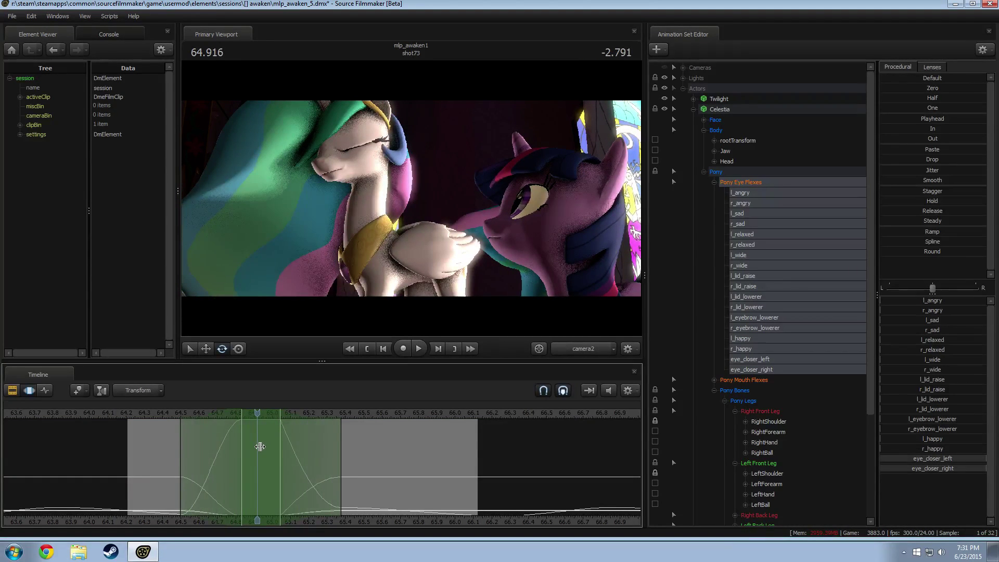
pyautogui.moveTo(233, 453); pyautogui.dragTo(181, 445)
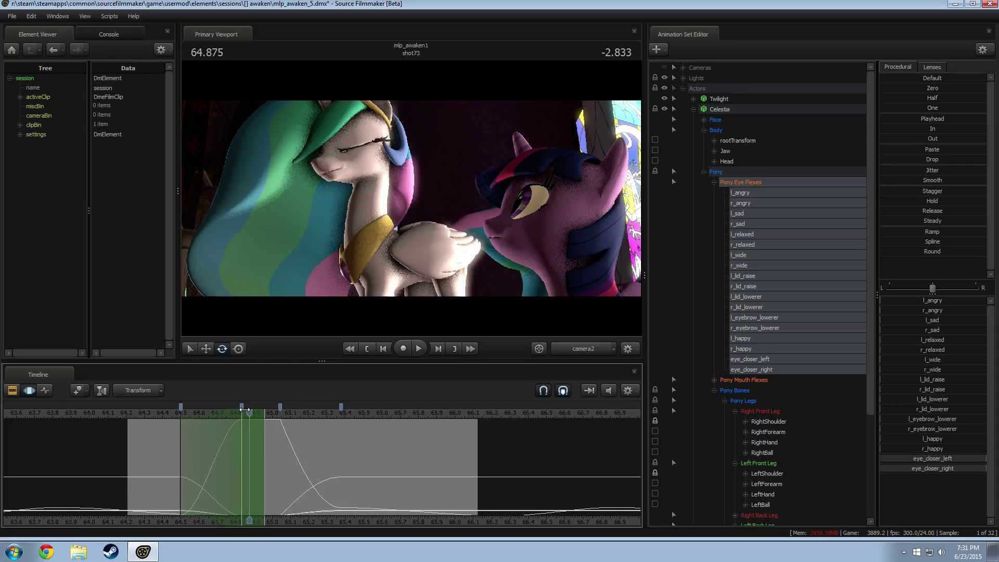
pyautogui.moveTo(245, 410); pyautogui.dragTo(207, 410)
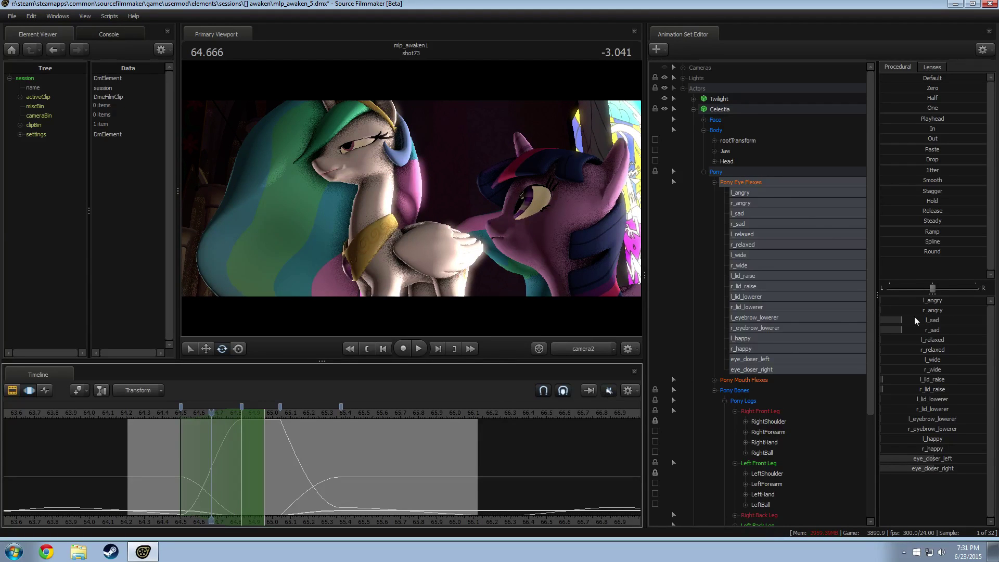
# Select Celestia's Face controls and increase eyes_updown over the first half of the blink.
pyautogui.click(718, 98)
pyautogui.click(721, 120)
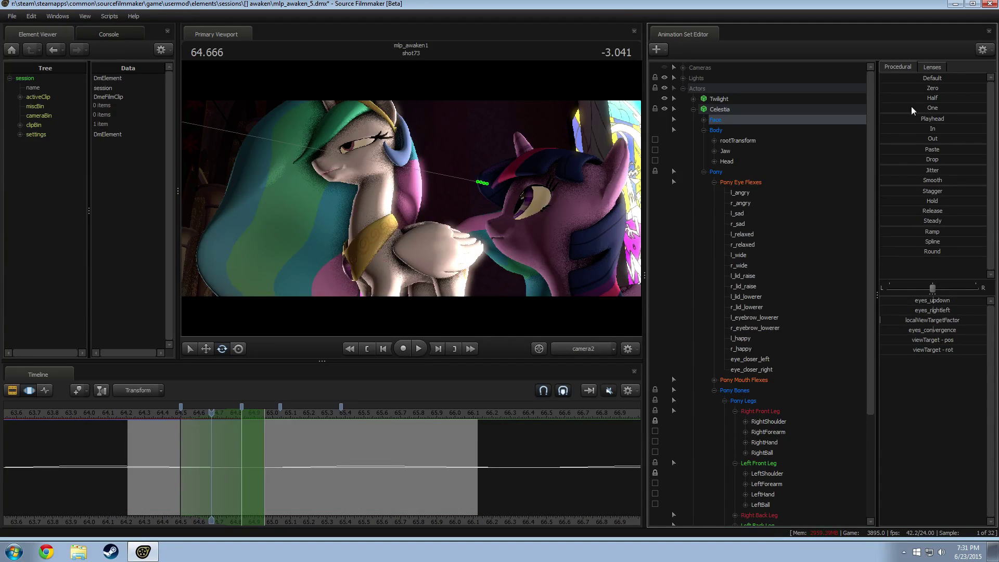
pyautogui.moveTo(932, 303); pyautogui.dragTo(946, 304)
# Move the time selection to the blink's second half, about 64.95 to 65.04 with falloff to 65.4, and rework eyes_updown there, undoing trial adjustments.
pyautogui.moveTo(188, 436); pyautogui.dragTo(279, 438, button='middle')
pyautogui.moveTo(279, 438); pyautogui.dragTo(341, 441)
pyautogui.moveTo(244, 414); pyautogui.dragTo(311, 423, button='middle')
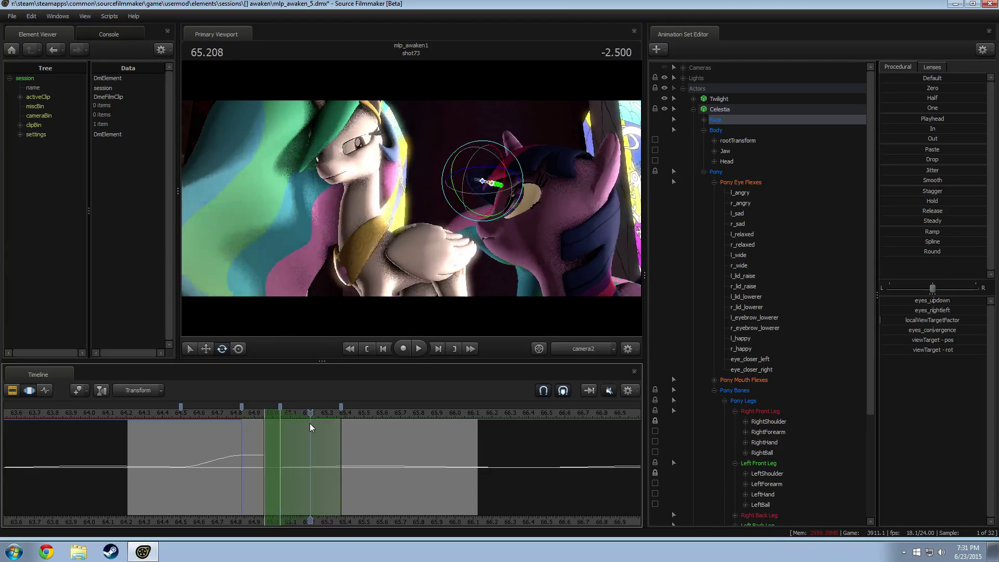
pyautogui.moveTo(945, 302)
pyautogui.mouseDown()
pyautogui.moveTo(963, 301)
pyautogui.moveTo(927, 308)
pyautogui.mouseUp()
pyautogui.hotkey('ctrl', 'z')
pyautogui.hotkey('ctrl', 'z')
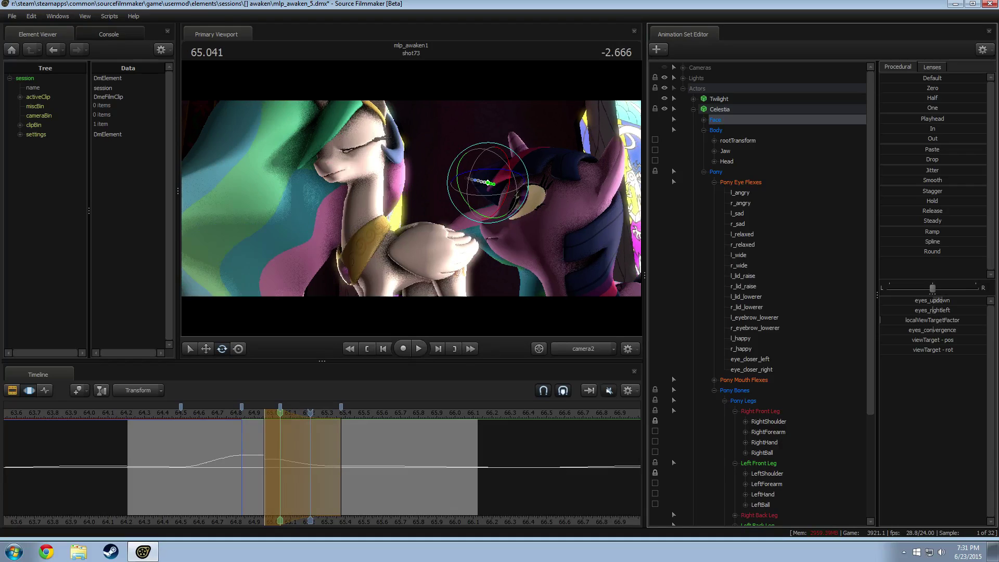
# Scrub through the second half of the blink and replay it to check Celestia's eye movement.
pyautogui.click(277, 460)
pyautogui.moveTo(277, 460); pyautogui.dragTo(327, 464)
pyautogui.click(248, 413)
pyautogui.press('space')
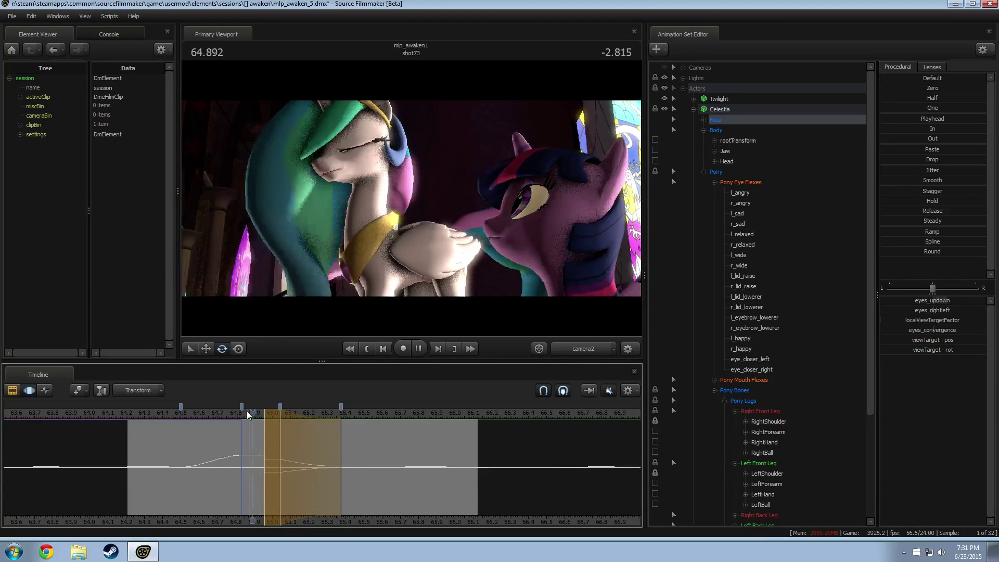
# Replay the blink and scrub from about 64.92 to 65.04 to check Celestia's gaze while her eyes are closed.
pyautogui.press('space')
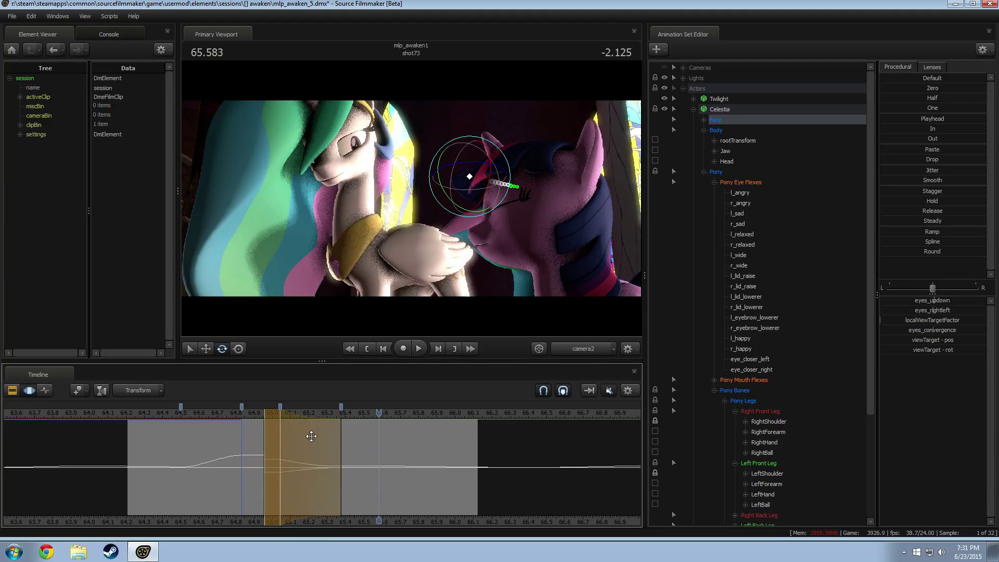
pyautogui.click(255, 413)
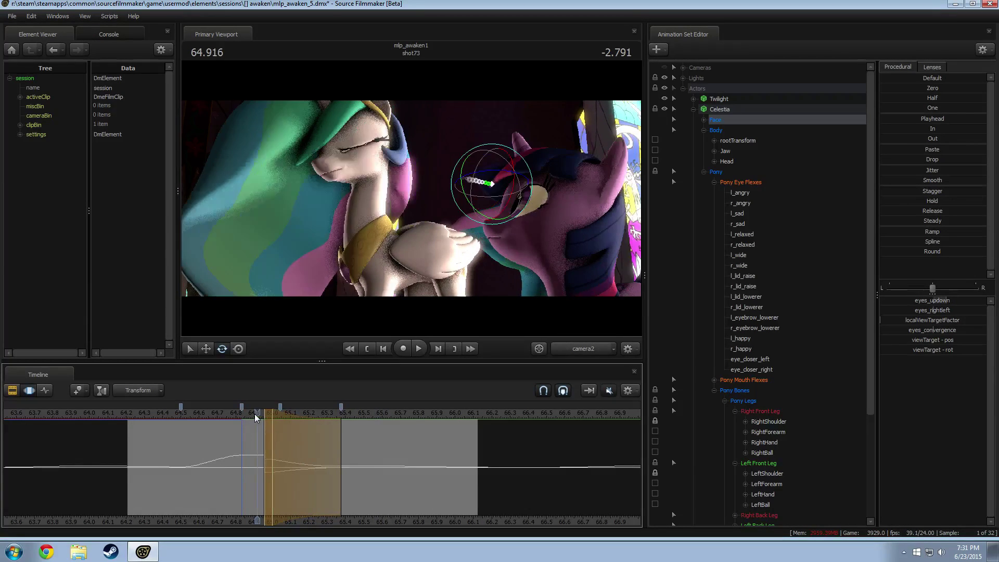
pyautogui.press('space')
pyautogui.moveTo(258, 415); pyautogui.dragTo(280, 427)
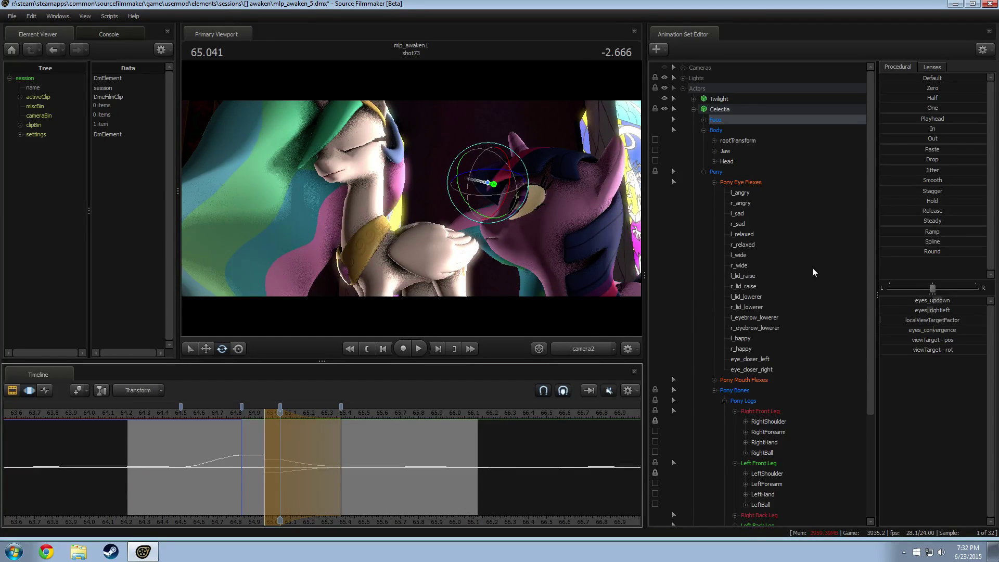
# Adjust the outgoing falloff of the eyes_updown edit to end at about 65.33, checking it in playback, and apply the edit.
pyautogui.press('space')
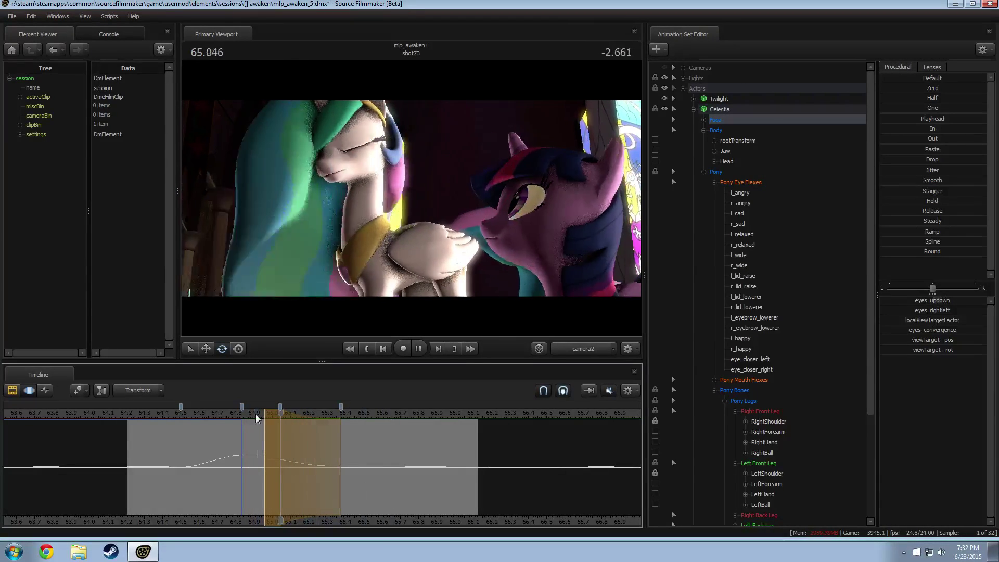
pyautogui.press('space')
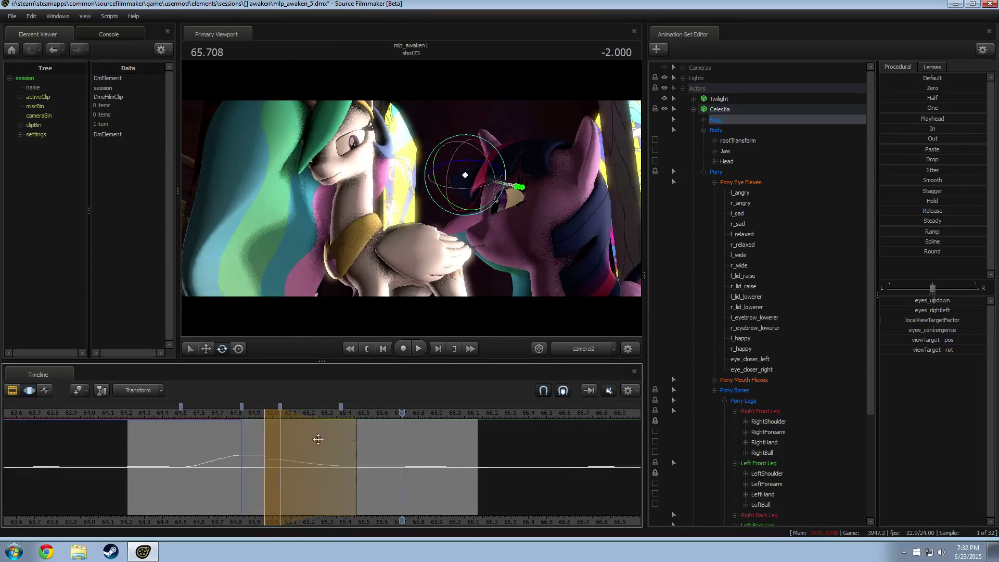
pyautogui.click(252, 413)
pyautogui.press('space')
pyautogui.press('space')
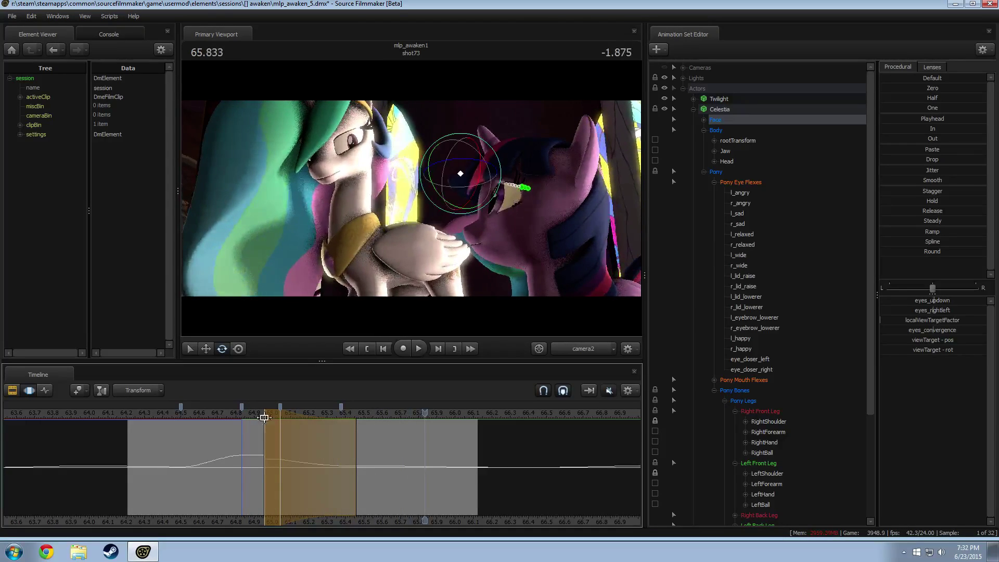
pyautogui.moveTo(277, 426); pyautogui.dragTo(302, 434)
pyautogui.press('space')
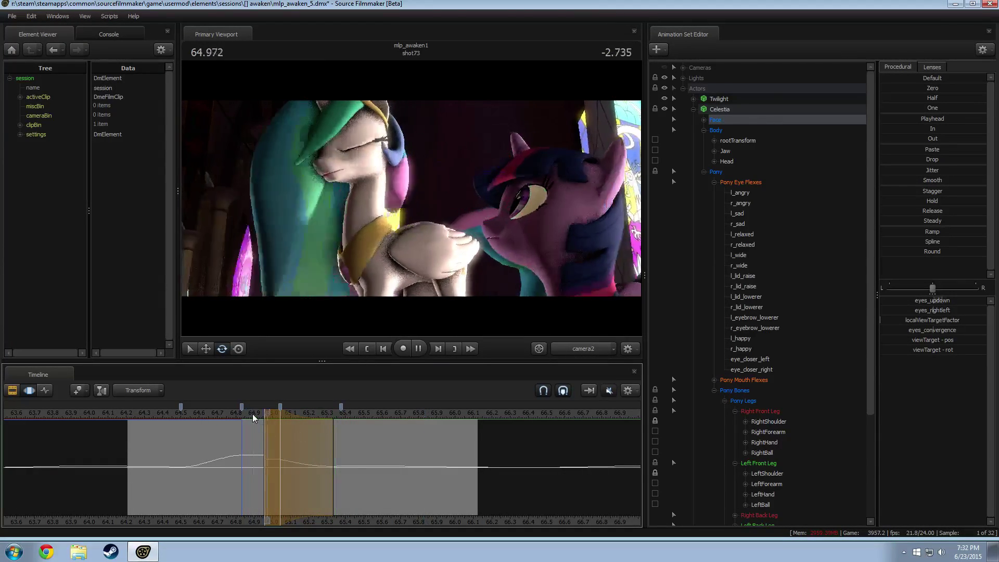
pyautogui.press('space')
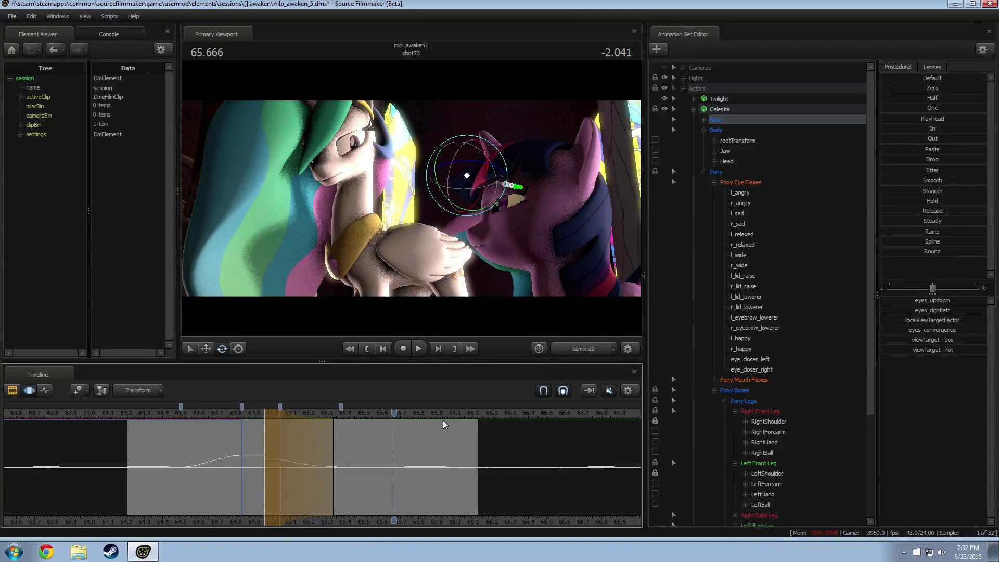
pyautogui.press('Return')
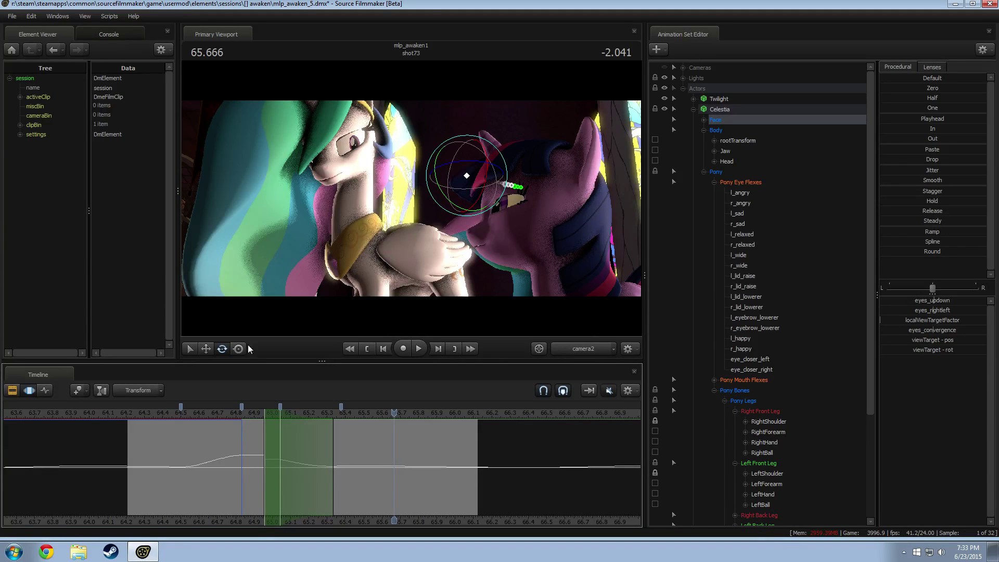
# Expand Celestia's Eyes controls and set the time selection to the closed-eye interval from about 64.83 to 64.95 without falloff.
pyautogui.click(164, 412)
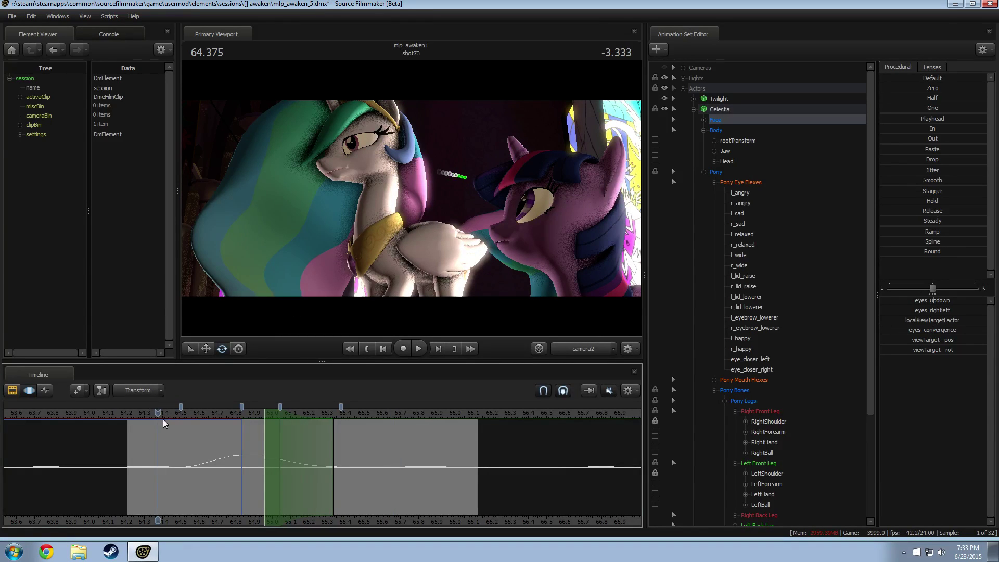
pyautogui.press('shift')
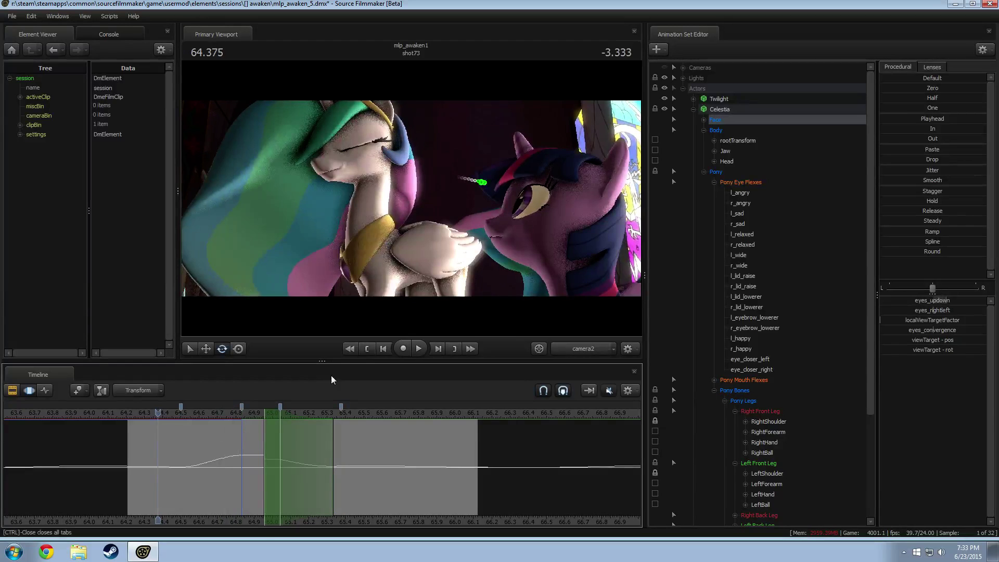
pyautogui.click(322, 451)
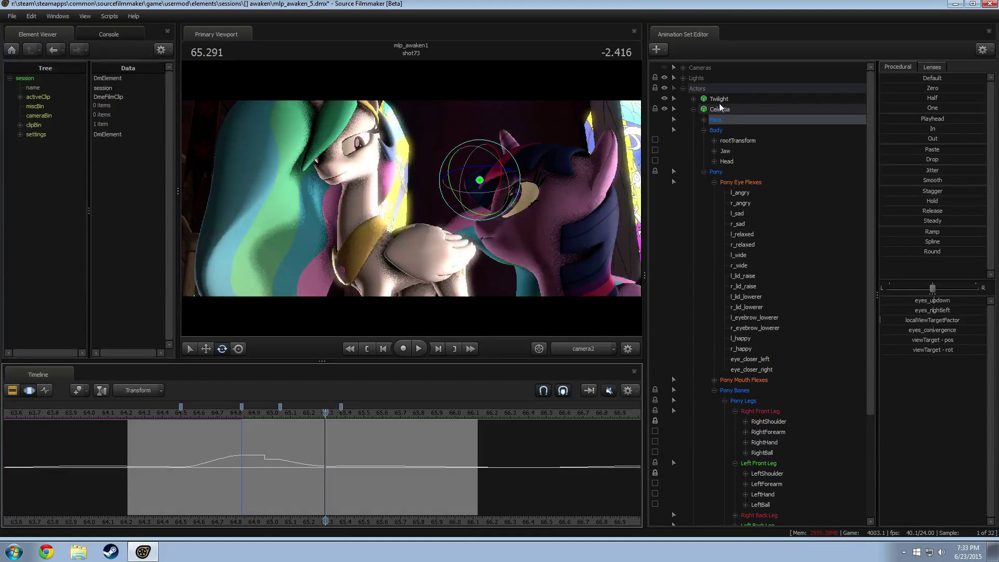
pyautogui.doubleClick(719, 123)
pyautogui.press('shift')
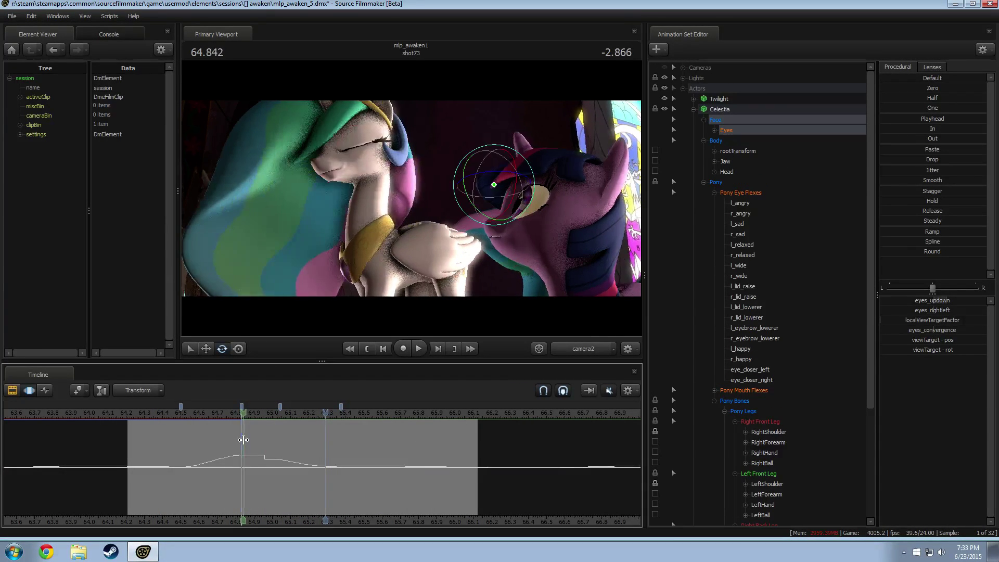
pyautogui.keyDown('shift'); pyautogui.moveTo(244, 440); pyautogui.dragTo(266, 445); pyautogui.keyUp('shift')
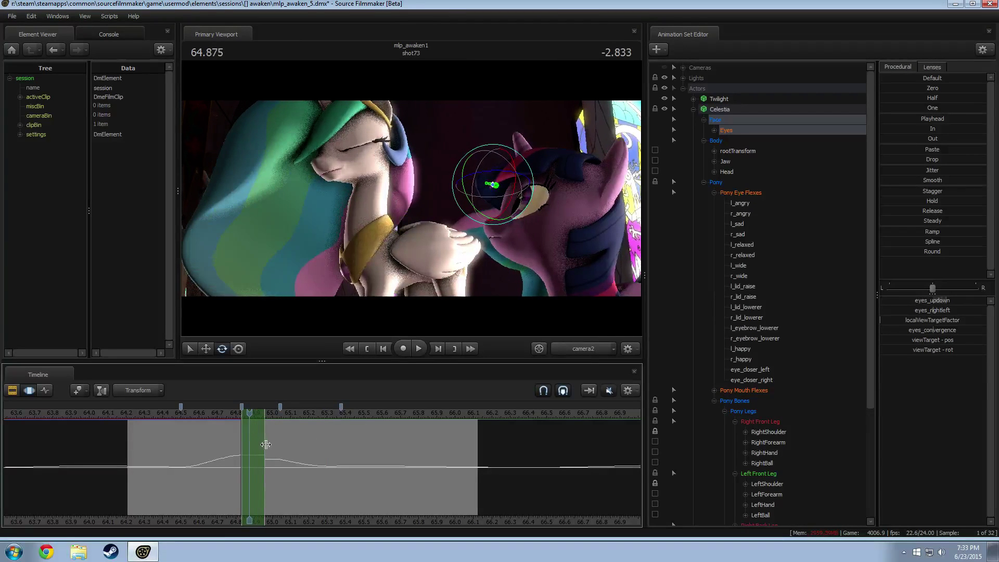
# Try the In preset on Celestia's viewTarget over the closed-eye interval, undo it and apply the Out preset instead.
pyautogui.click(715, 130)
pyautogui.click(745, 182)
pyautogui.click(931, 129)
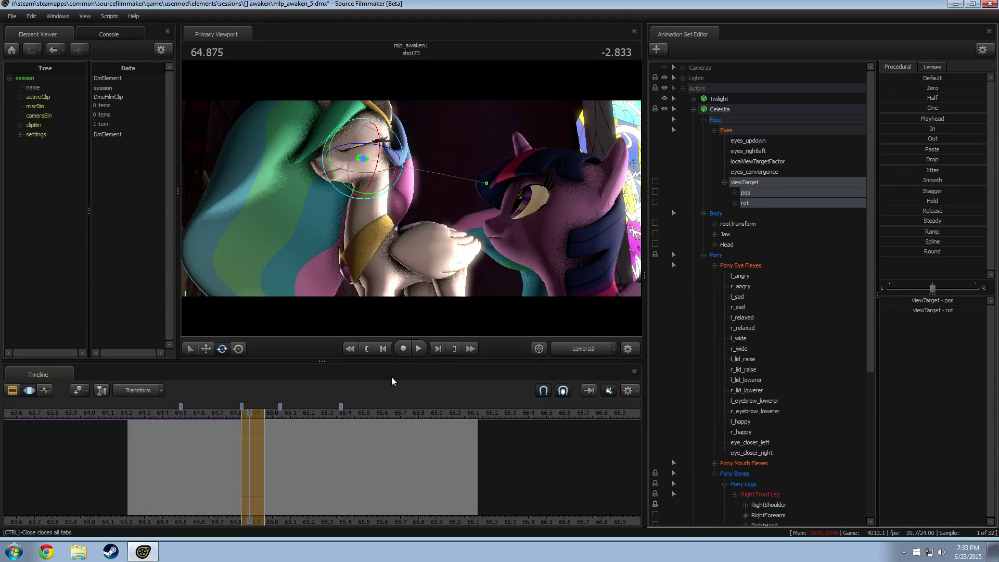
pyautogui.hotkey('ctrl', 'z')
pyautogui.click(927, 138)
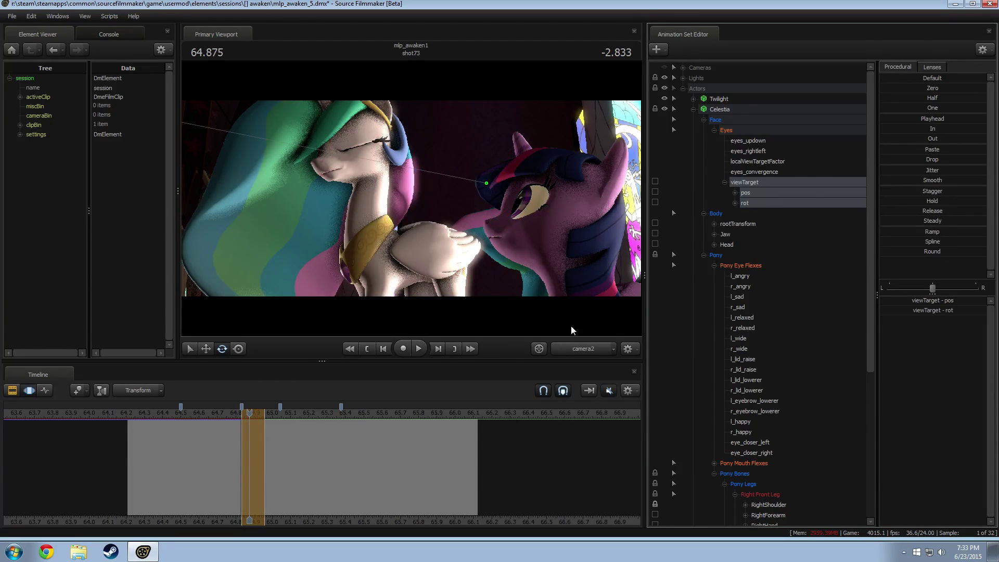
pyautogui.moveTo(239, 432); pyautogui.dragTo(343, 452)
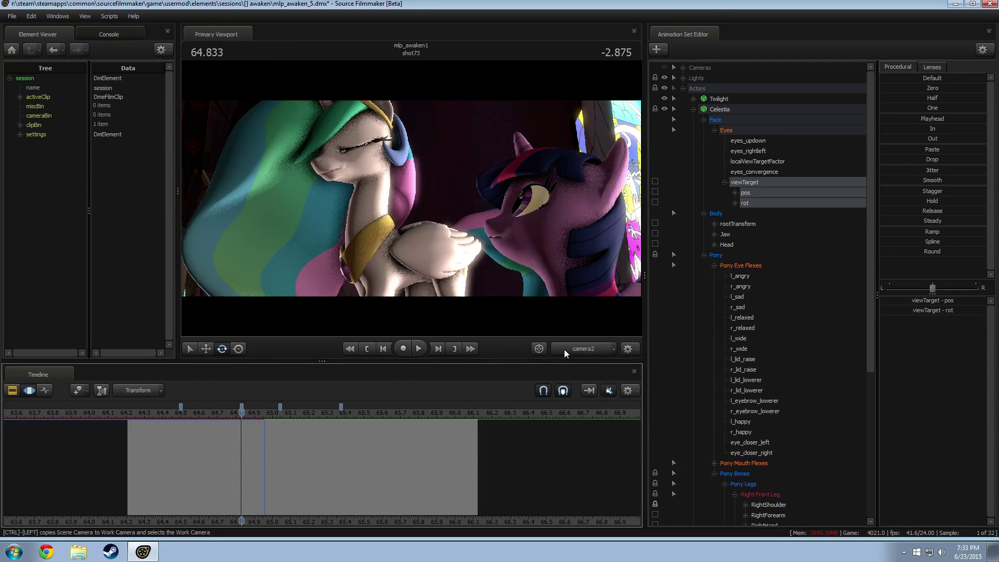
pyautogui.rightClick(510, 214)
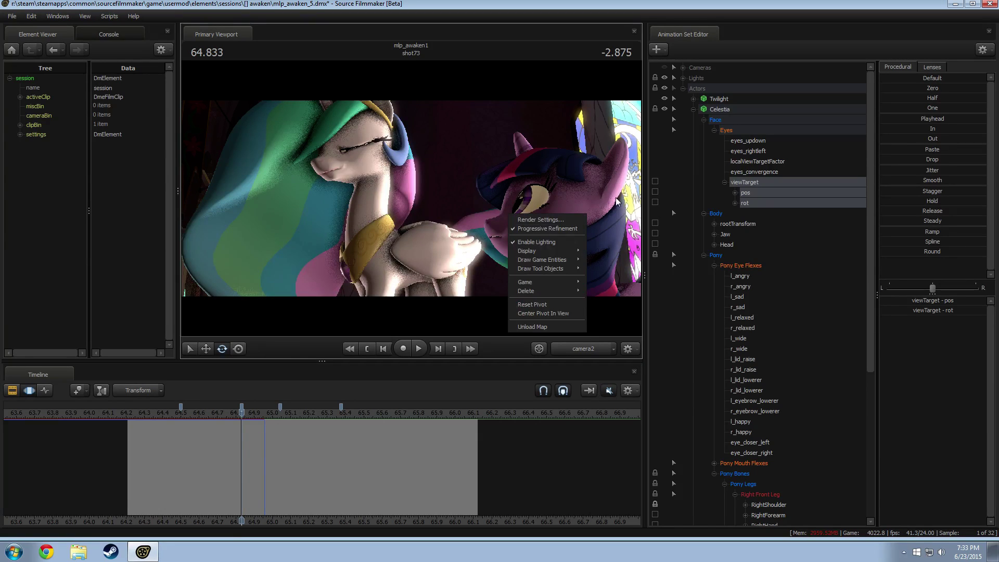
pyautogui.click(616, 194)
# Apply the Round preset to Celestia's Pony Eye Flexes around the blink's end, reshaping the selection to about 65.29 to 65.62 with falloff.
pyautogui.click(720, 110)
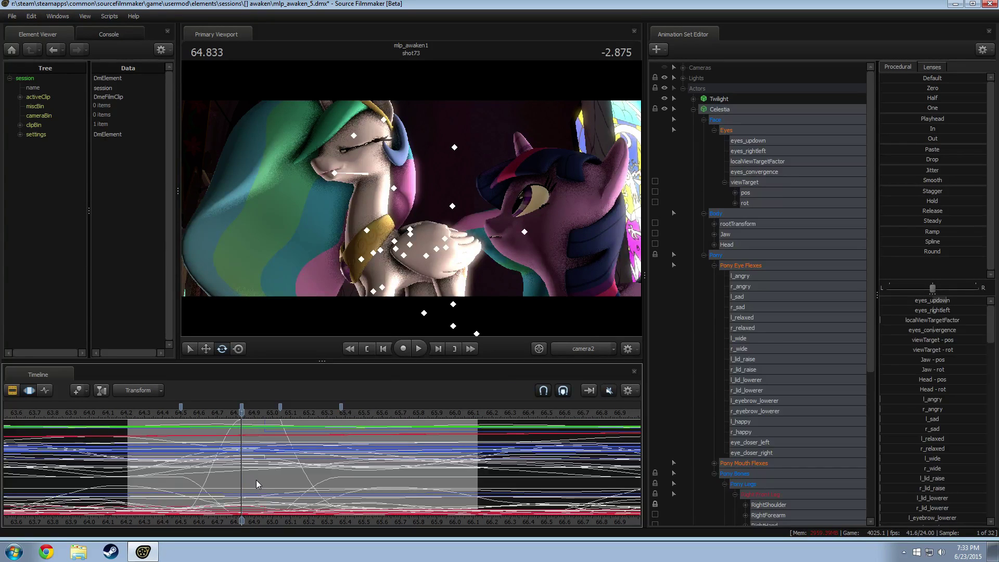
pyautogui.press('shift')
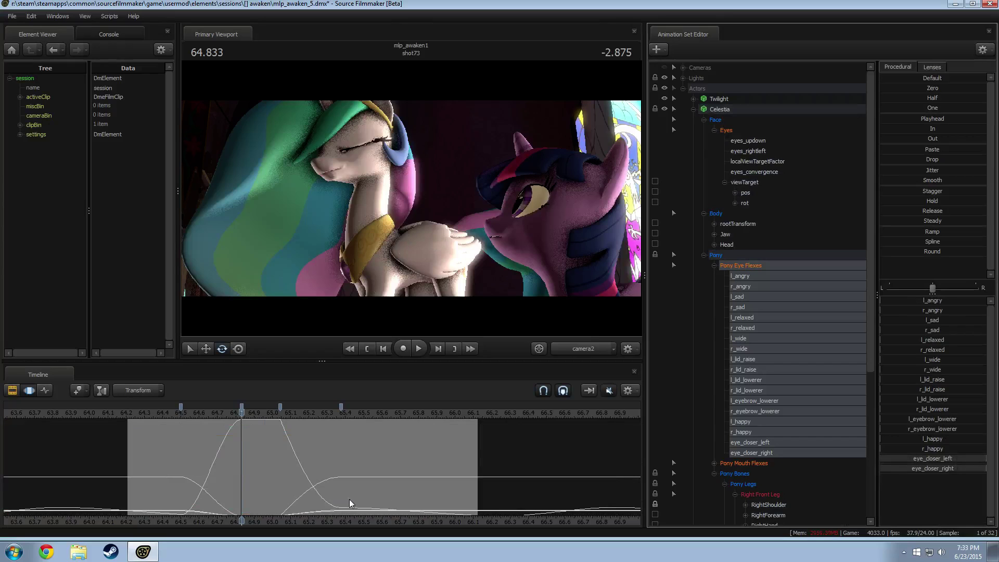
pyautogui.keyDown('shift'); pyautogui.moveTo(328, 493); pyautogui.dragTo(375, 492); pyautogui.keyUp('shift')
pyautogui.keyDown('shift'); pyautogui.scroll(6, 375, 493); pyautogui.keyUp('shift')
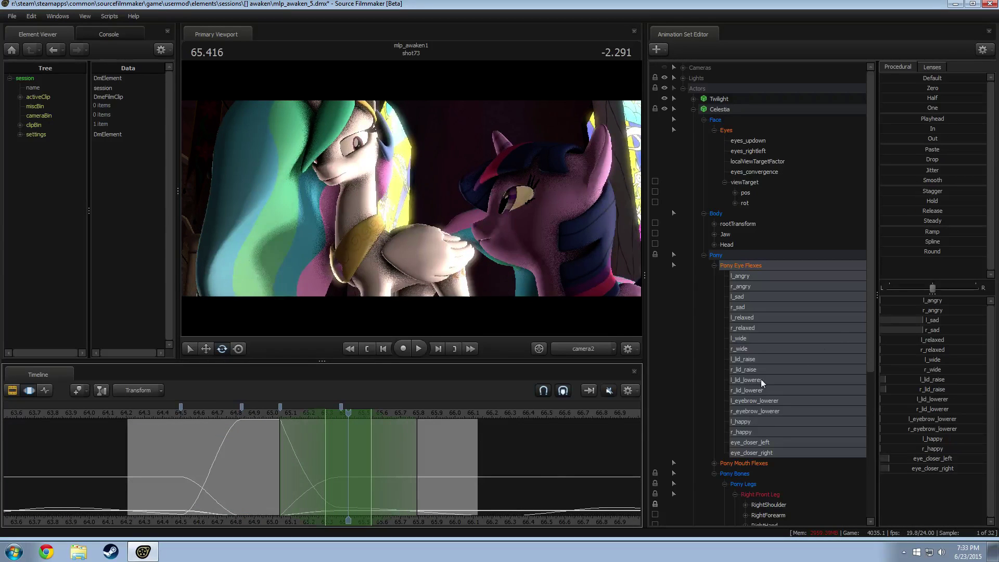
pyautogui.click(923, 253)
pyautogui.moveTo(302, 481); pyautogui.dragTo(387, 480)
# Replay the blink to check how Celestia's eyelids settle at the end of reopening.
pyautogui.press('space')
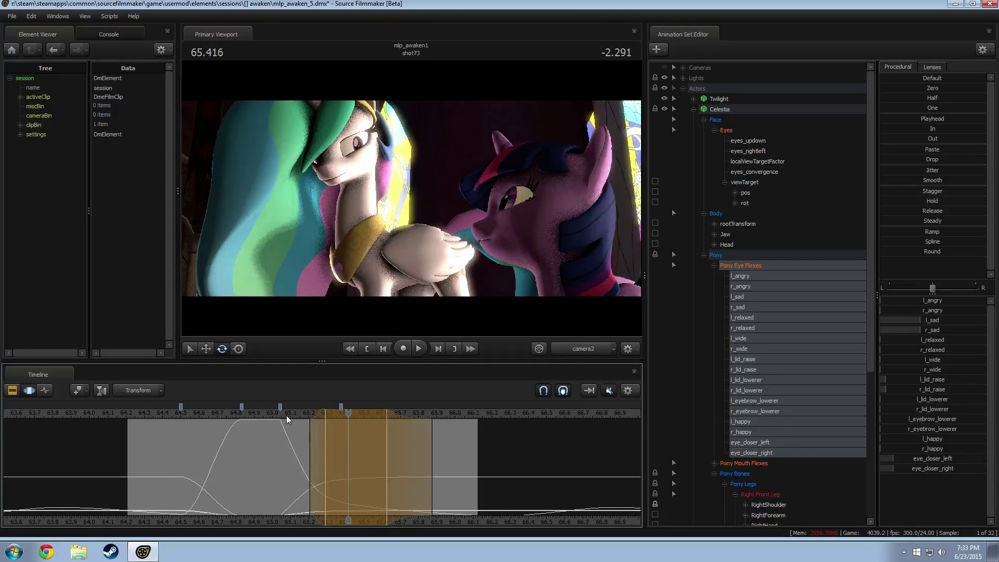
pyautogui.press('space')
pyautogui.press('space')
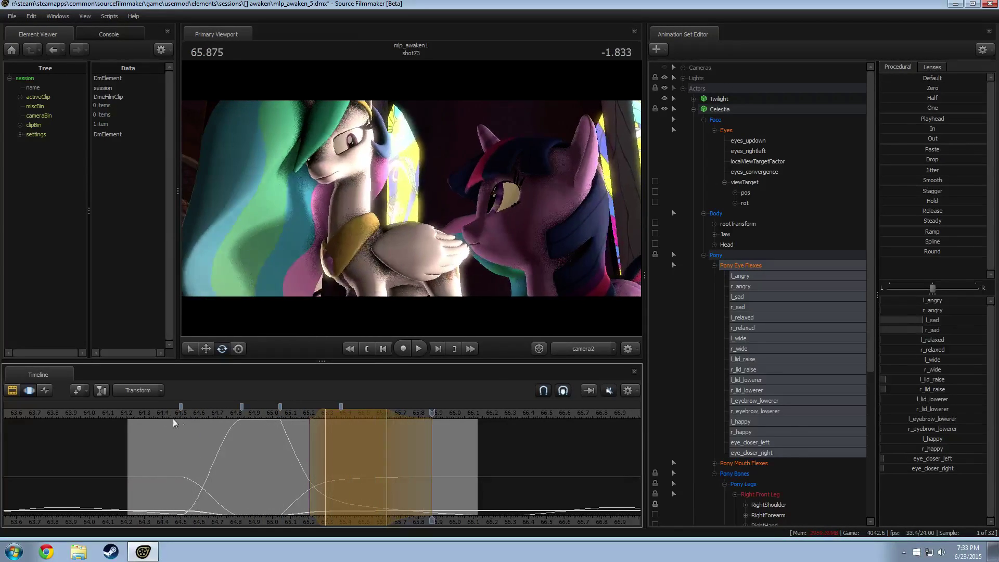
pyautogui.keyDown('shift'); pyautogui.click(174, 419); pyautogui.keyUp('shift')
pyautogui.press('space')
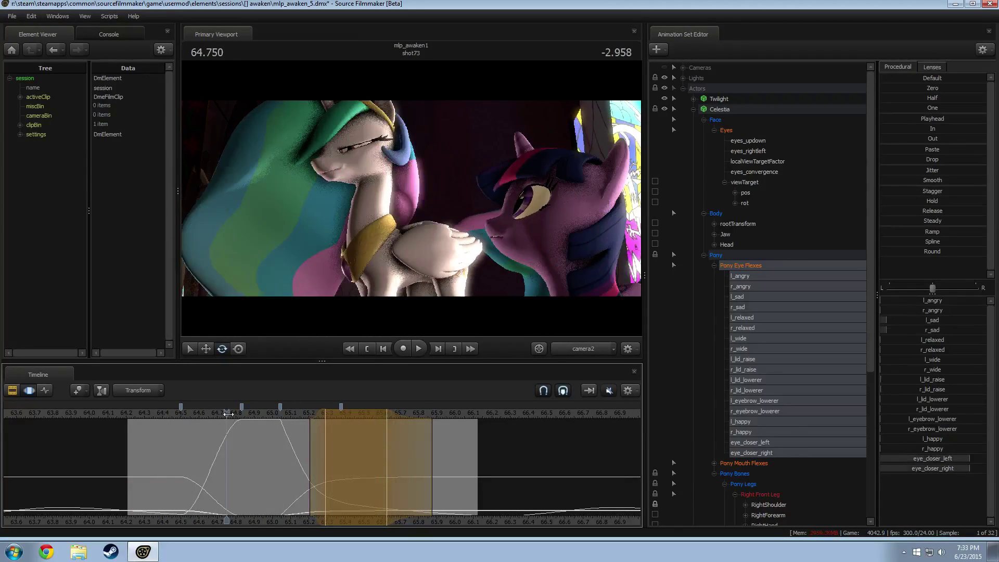
pyautogui.press('space')
# Round the eye flex curves where the eyelids start reopening near 65.04, undoing one trial and extending the incoming falloff to about 64.95.
pyautogui.moveTo(279, 448); pyautogui.dragTo(293, 432)
pyautogui.doubleClick(940, 252)
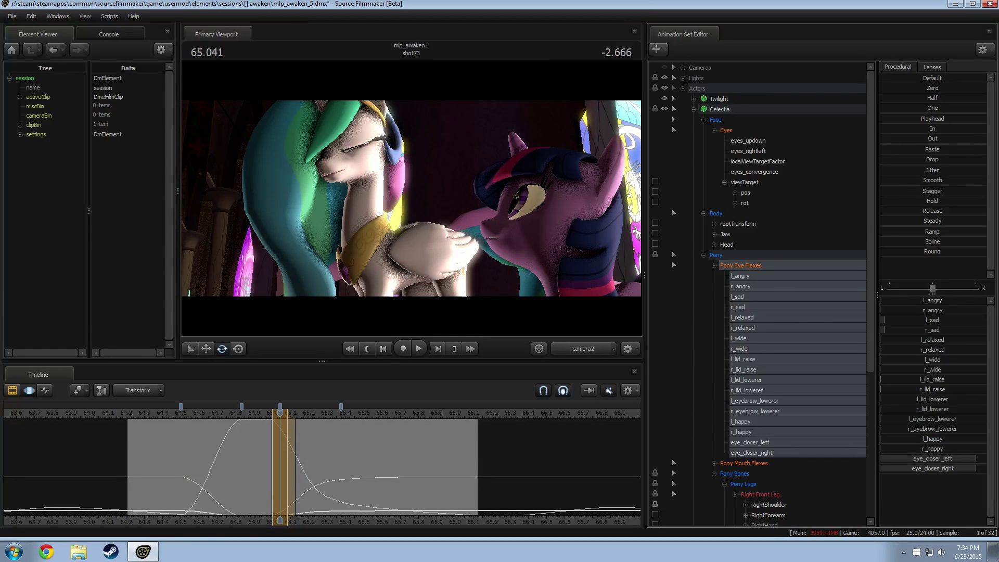
pyautogui.hotkey('ctrl', 'z')
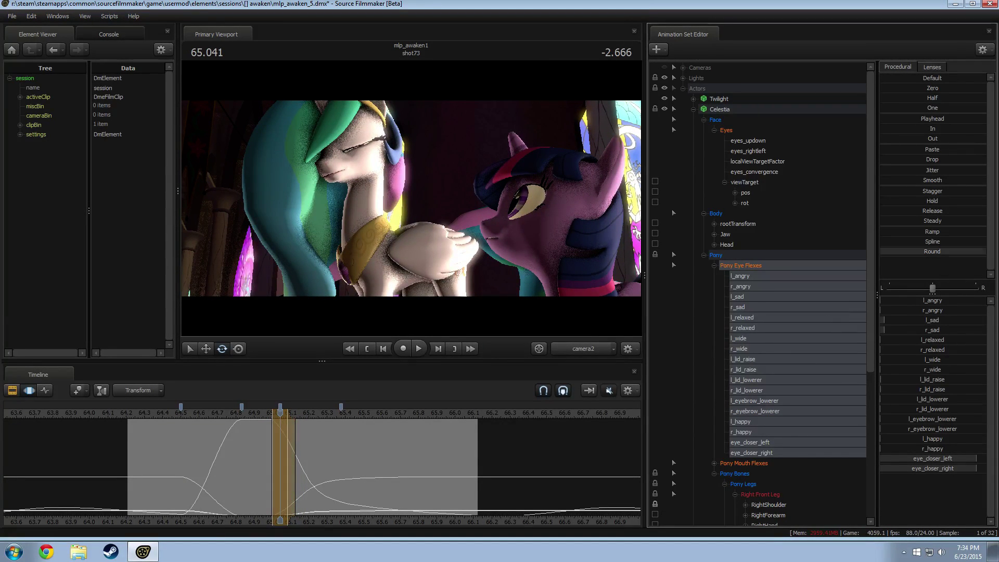
pyautogui.moveTo(274, 425); pyautogui.dragTo(262, 429)
pyautogui.press('shift')
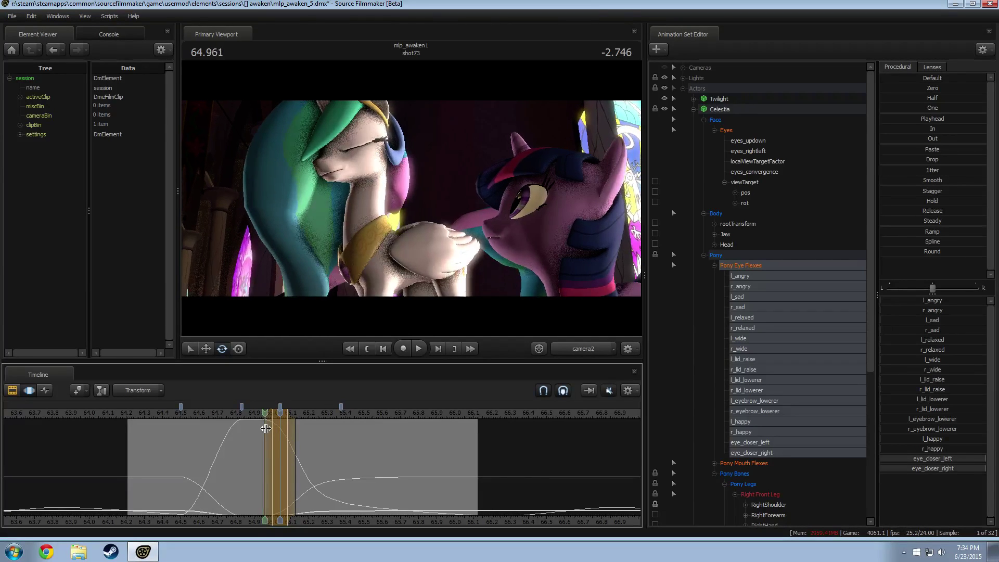
# Play the shot repeatedly from before the blink to review the full eyelid and eye movement.
pyautogui.click(228, 416)
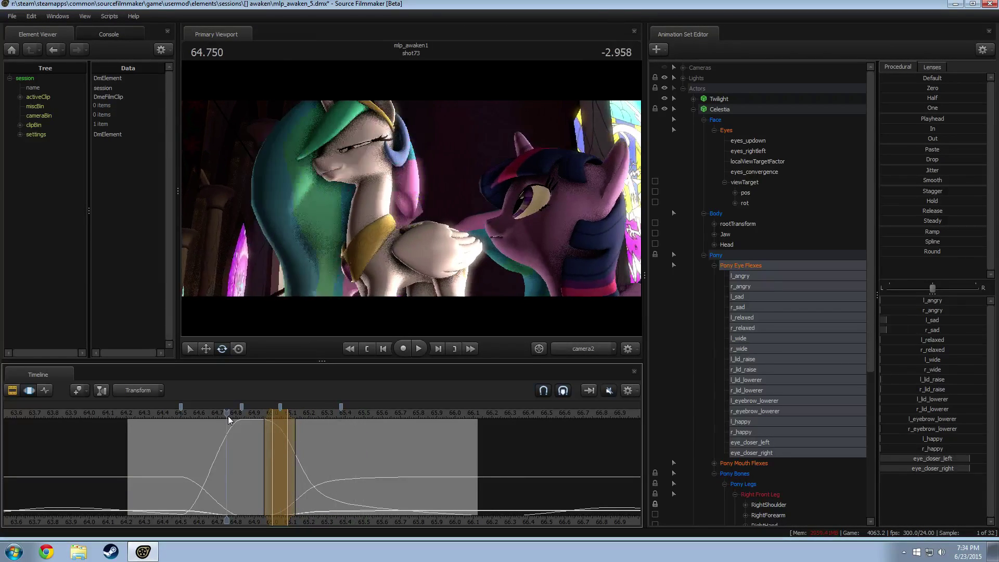
pyautogui.press('space')
pyautogui.press('space')
pyautogui.click(137, 416)
pyautogui.press('space')
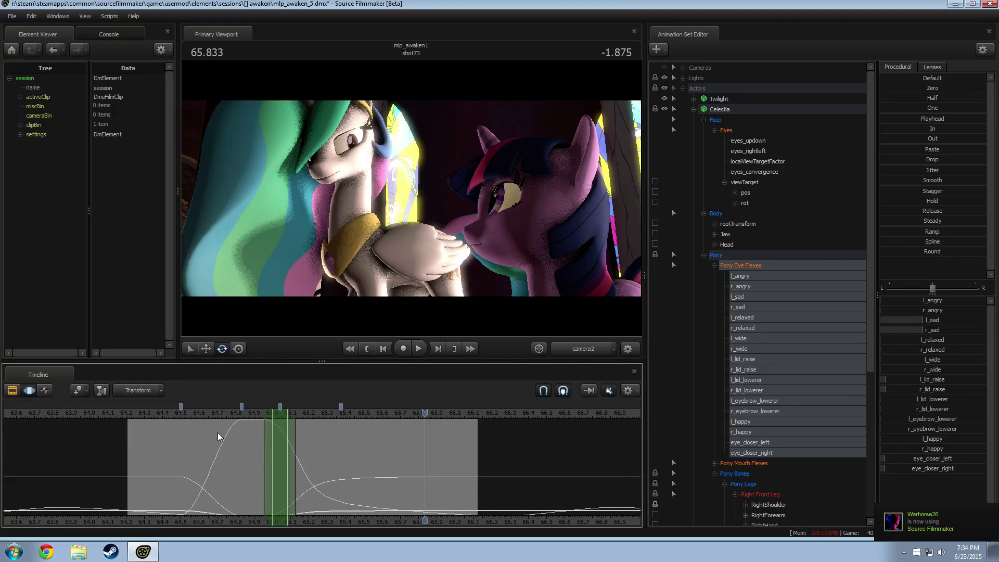
pyautogui.click(135, 416)
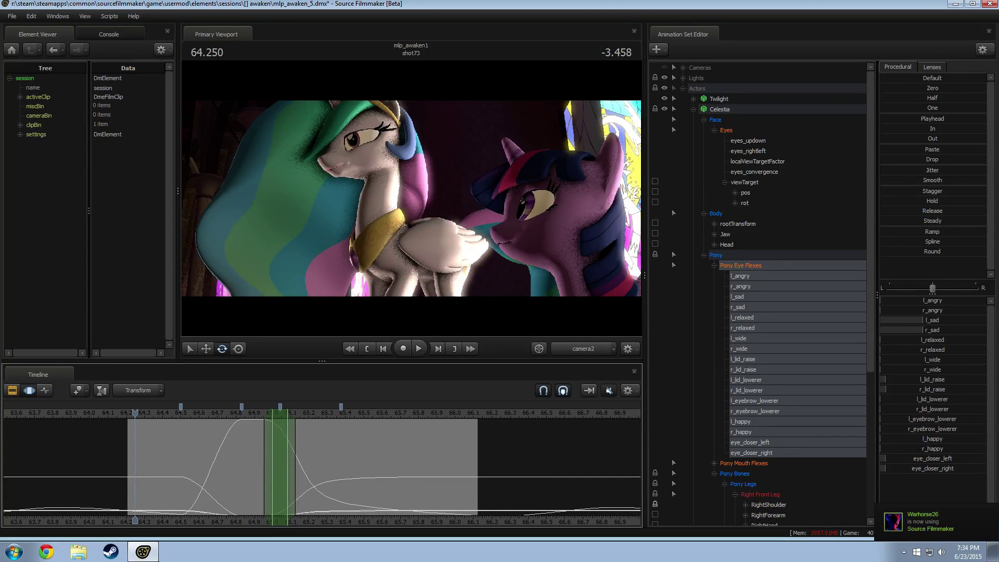
# Open the Renders folder inside SourceFilmMaker on the Storage 1 (Y:) drive in Windows Explorer.
pyautogui.click(90, 556)
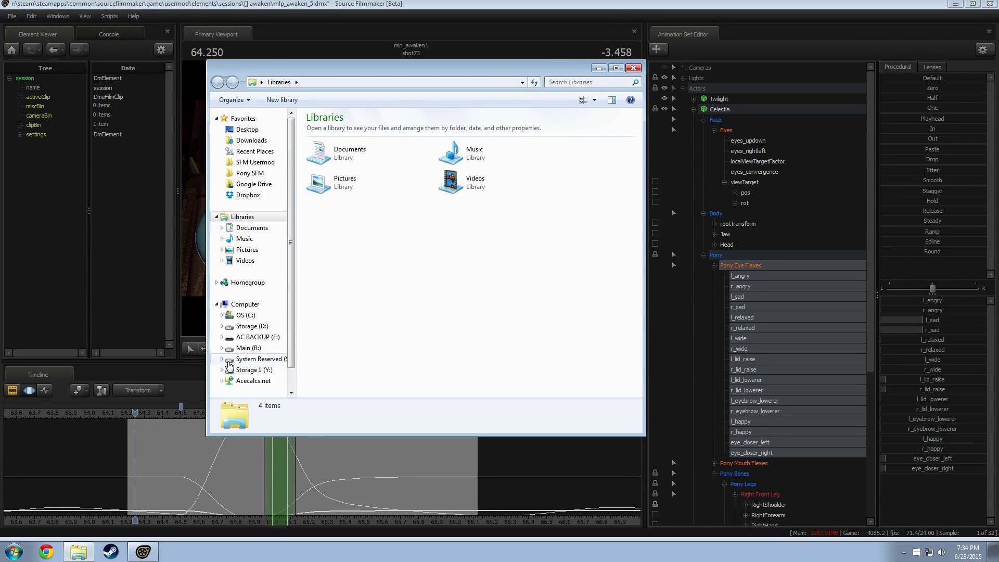
pyautogui.click(261, 371)
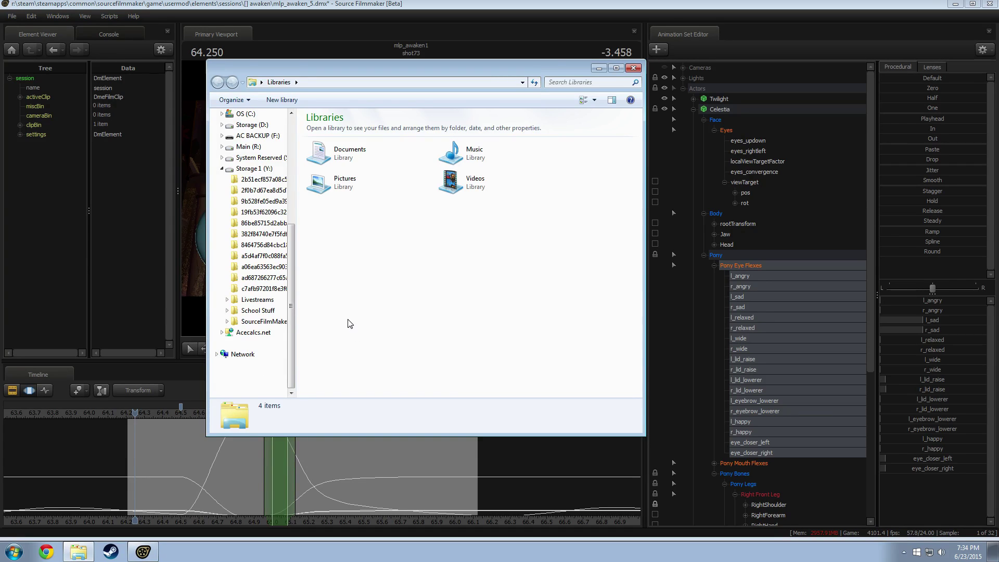
pyautogui.click(256, 300)
pyautogui.click(255, 311)
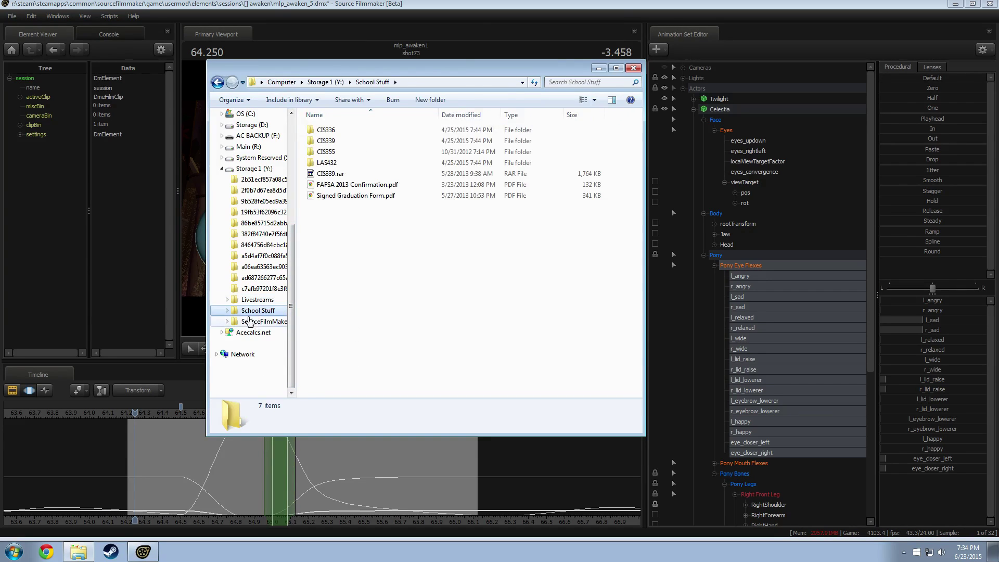
pyautogui.click(260, 321)
pyautogui.click(328, 130)
pyautogui.doubleClick(328, 131)
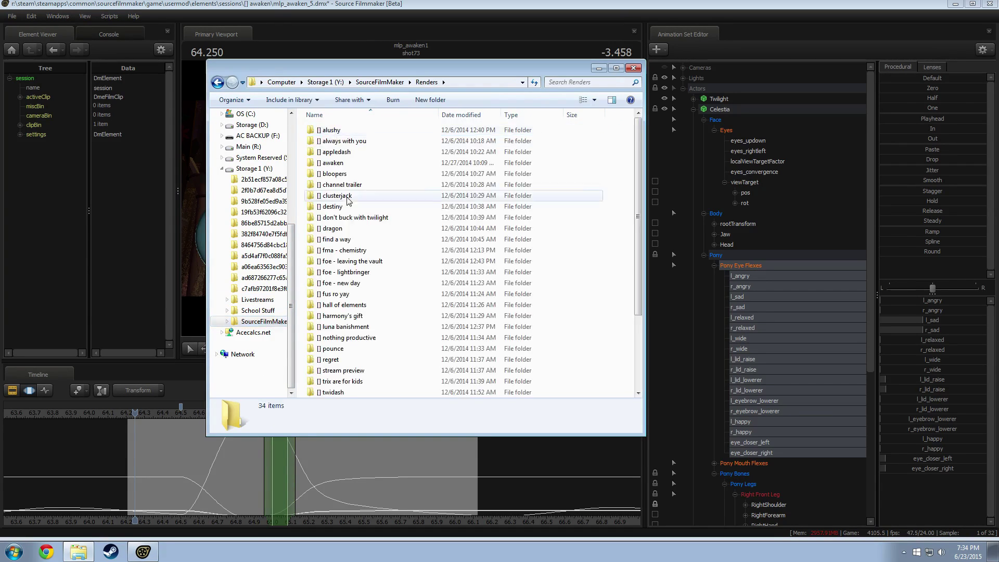
# Open the "[] foe - lightbringer" render folder and look through the frames in mlp_bringeroflight_part1, returning to the folder list.
pyautogui.scroll(-1, 359, 237)
pyautogui.scroll(-1, 351, 208)
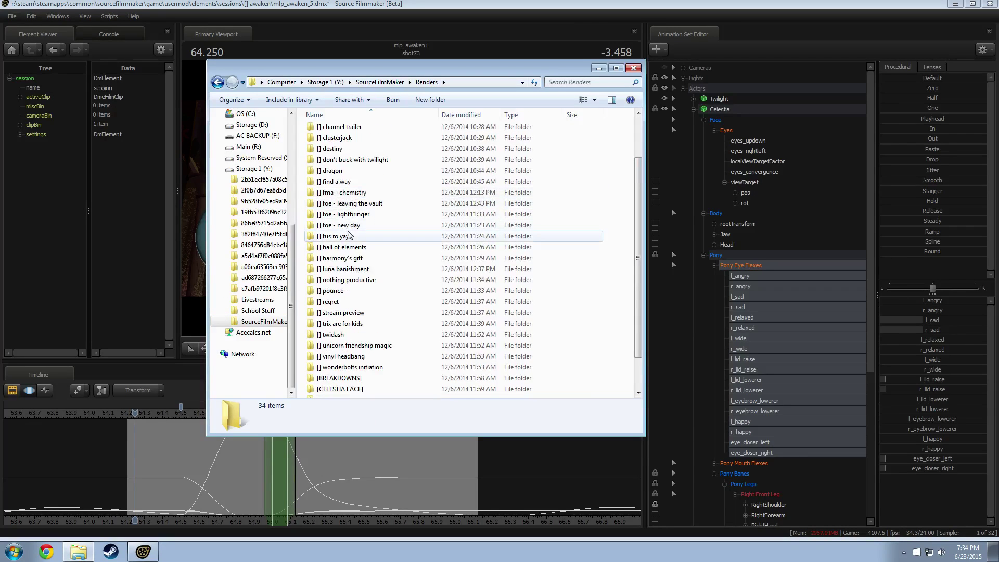
pyautogui.click(351, 215)
pyautogui.doubleClick(349, 215)
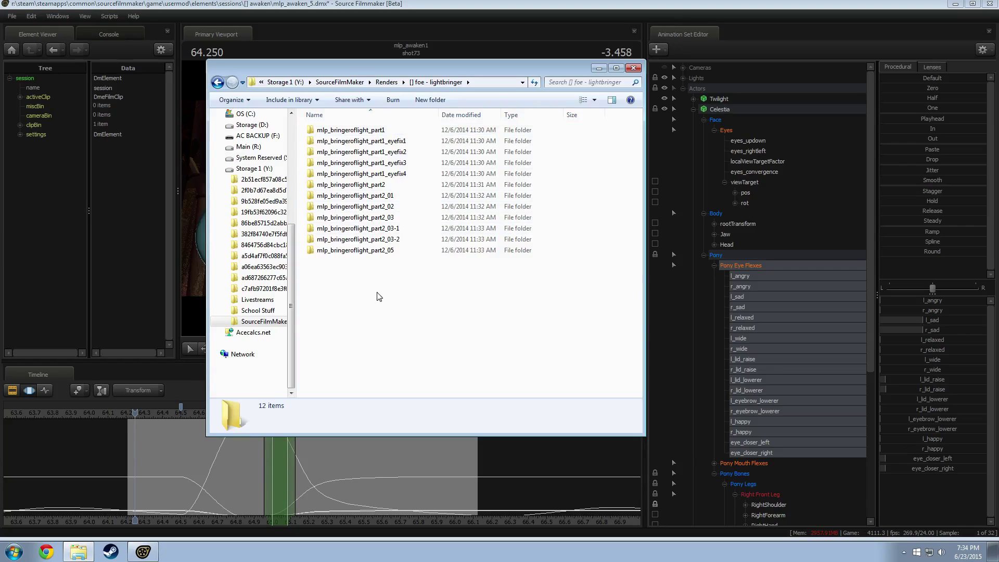
pyautogui.click(401, 153)
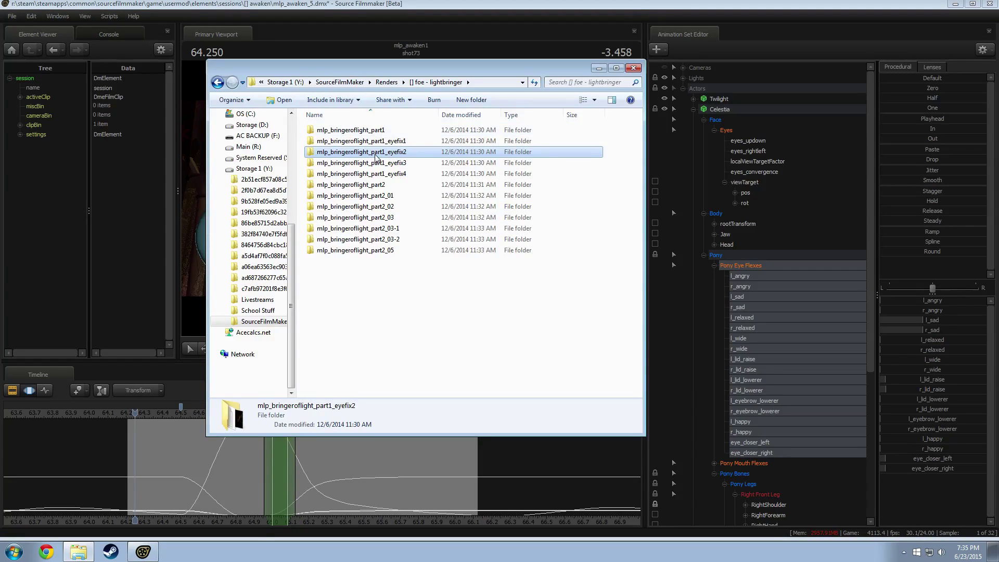
pyautogui.click(374, 175)
pyautogui.doubleClick(367, 131)
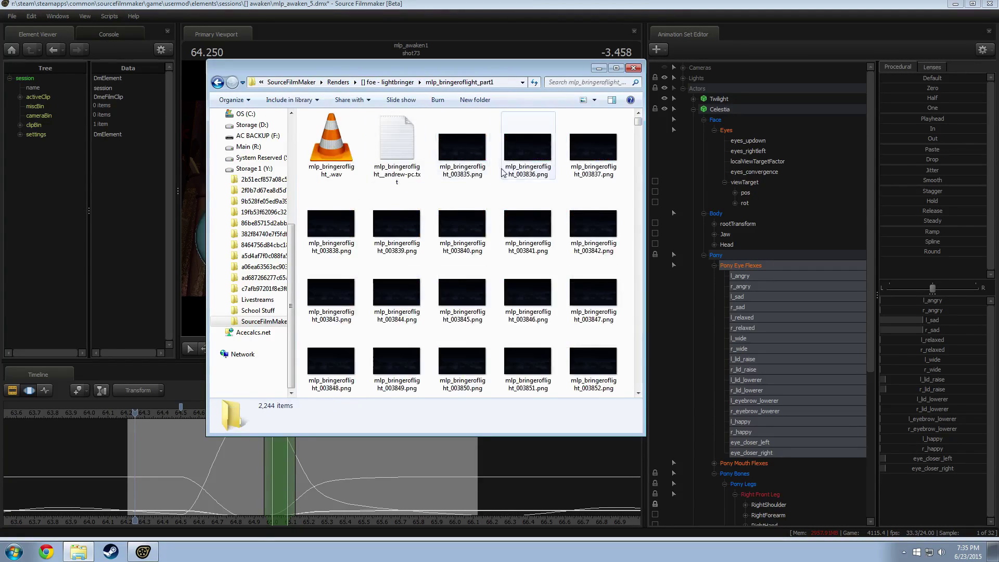
pyautogui.scroll(-5, 218, 91)
pyautogui.click(217, 84)
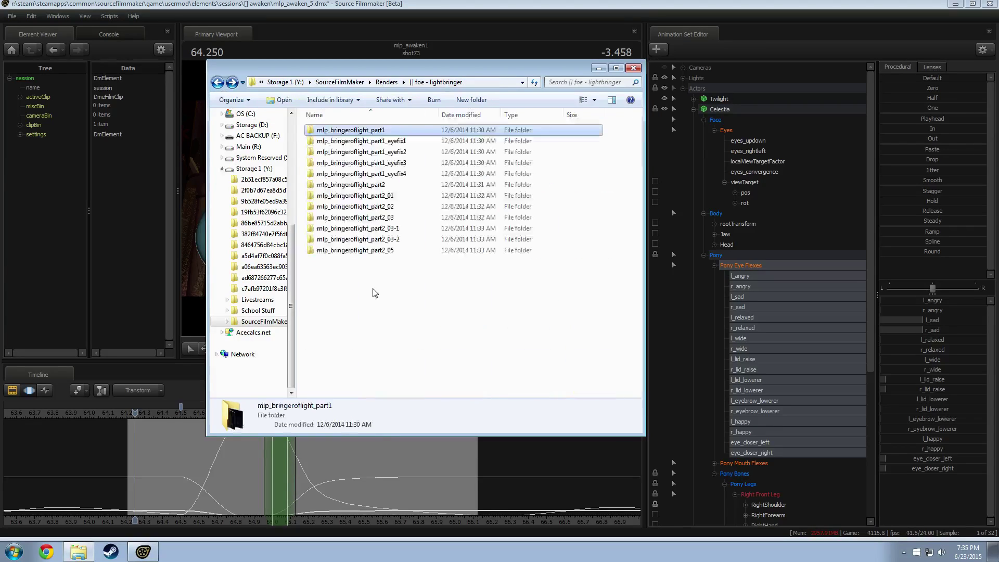
# Open the render log text file in mlp_bringeroflight_part2 and examine the per-frame render times.
pyautogui.doubleClick(385, 185)
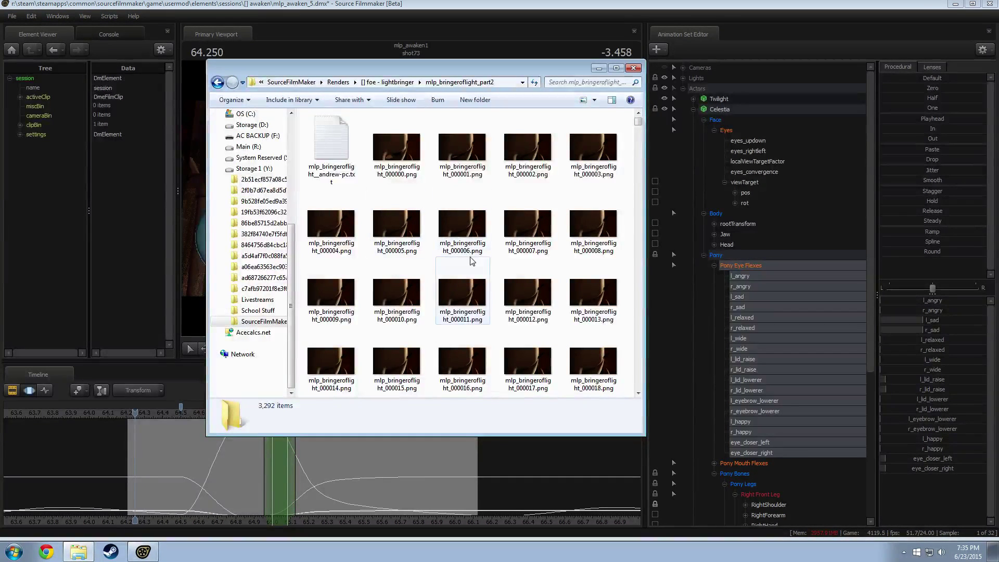
pyautogui.doubleClick(320, 138)
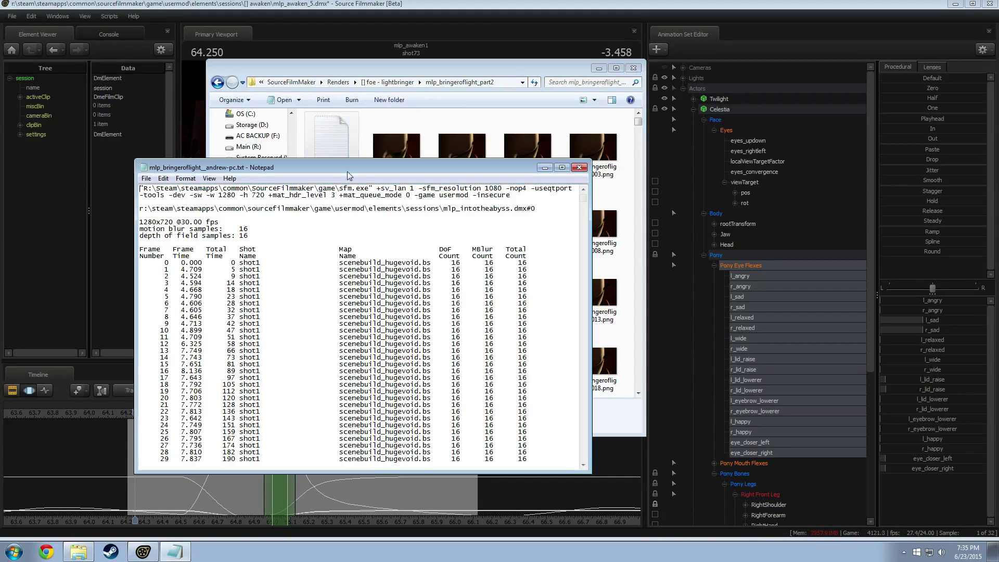
pyautogui.doubleClick(281, 358)
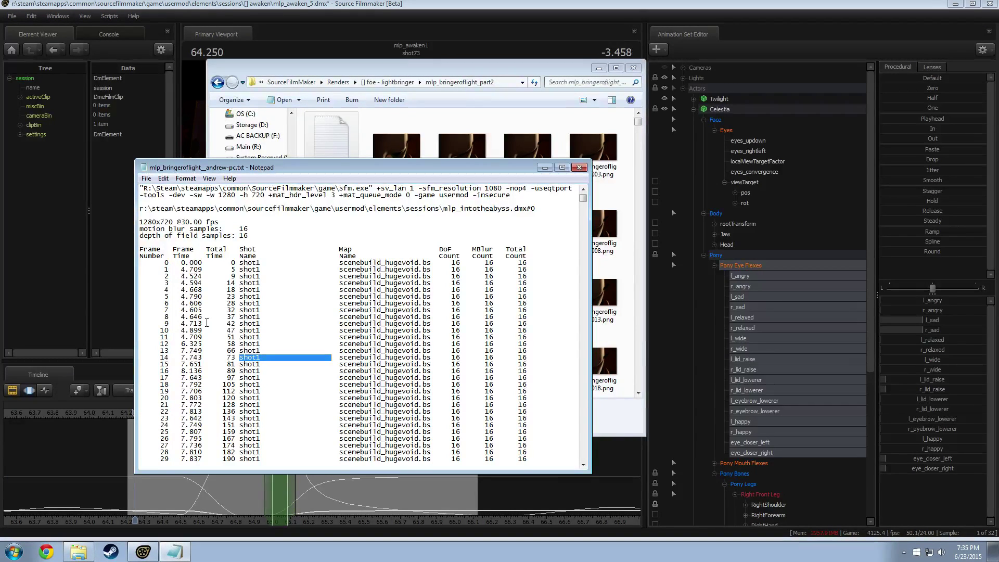
pyautogui.click(180, 352)
pyautogui.scroll(-20, 179, 352)
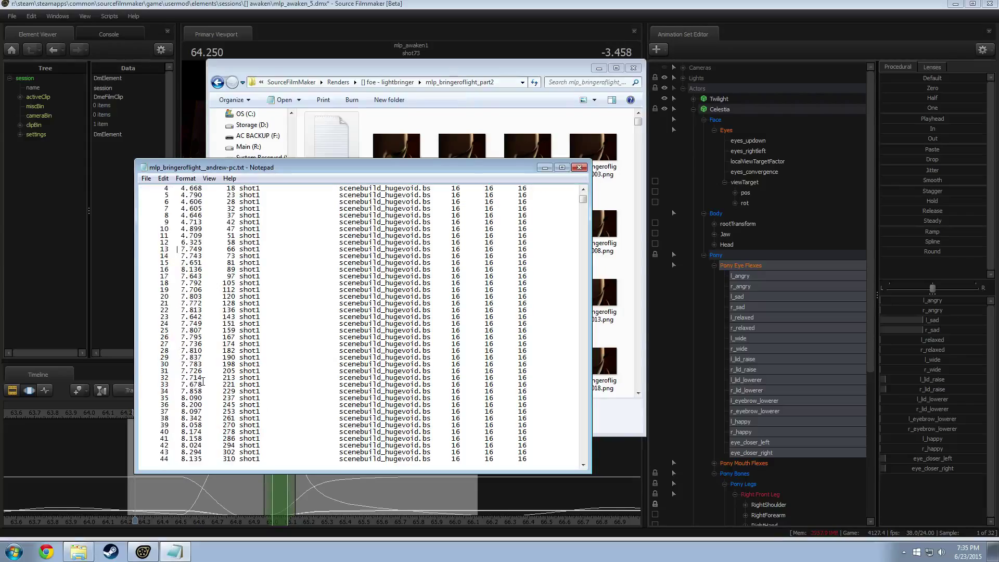
pyautogui.scroll(-20, 210, 384)
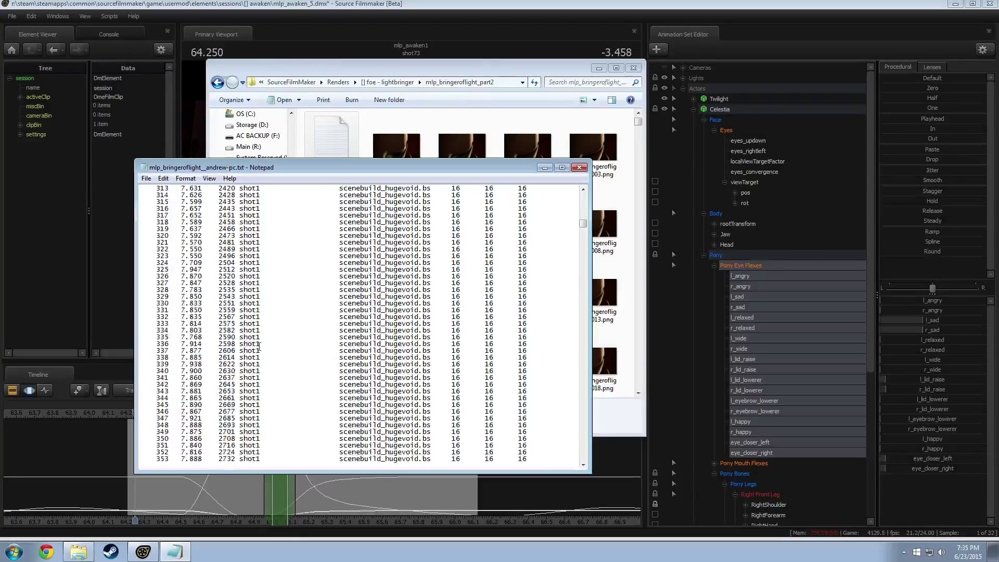
pyautogui.moveTo(583, 225); pyautogui.dragTo(581, 293)
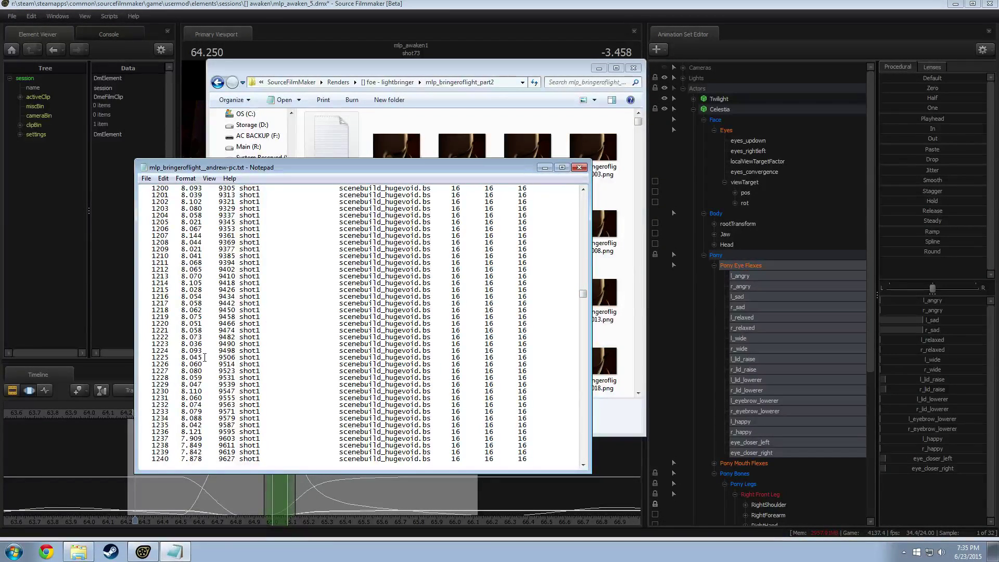
# Examine the log's sample counts and read the remaining frame entries through to its final line.
pyautogui.moveTo(528, 320); pyautogui.dragTo(417, 317)
pyautogui.click(461, 317)
pyautogui.scroll(-20, 244, 344)
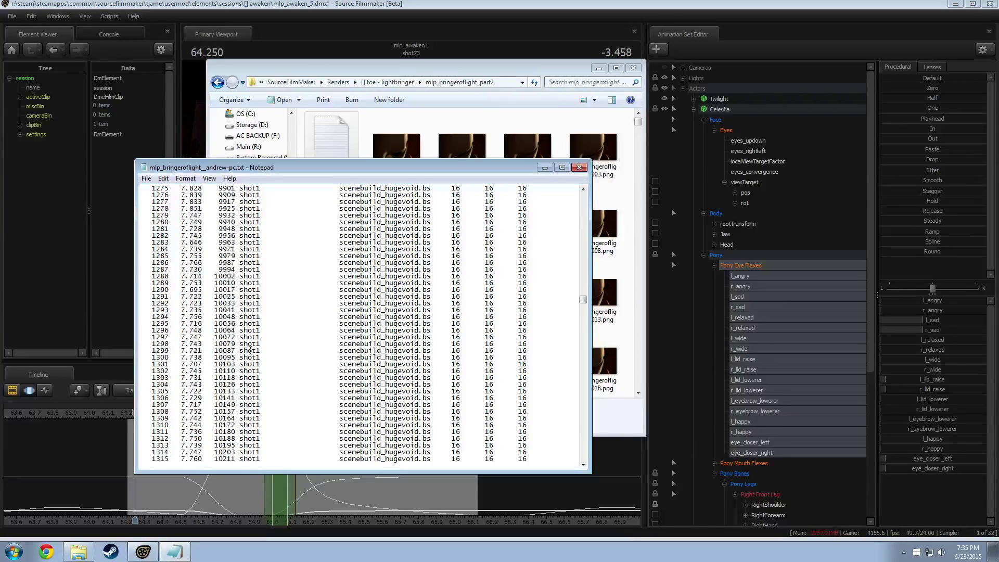
pyautogui.scroll(-20, 273, 360)
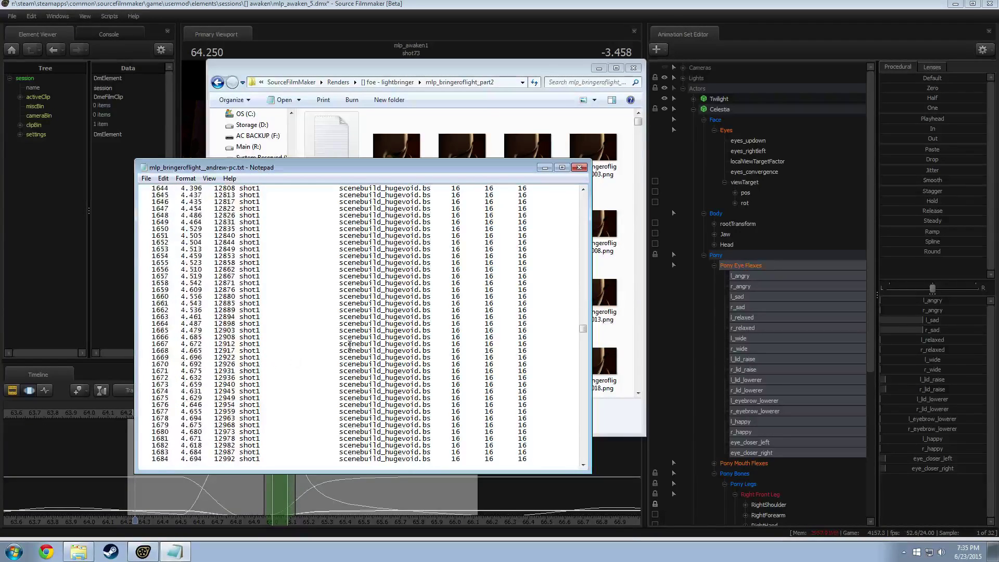
pyautogui.click(583, 358)
pyautogui.moveTo(583, 340); pyautogui.dragTo(563, 466)
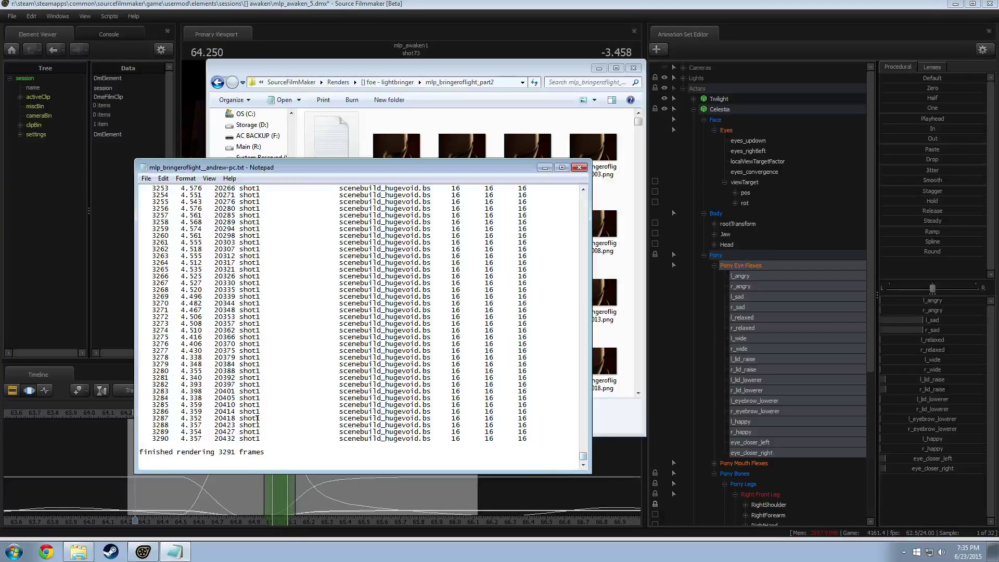
# Calculate 30 × 3000 divided by 60 and again by 60 in Calculator, and close it.
pyautogui.click(14, 552)
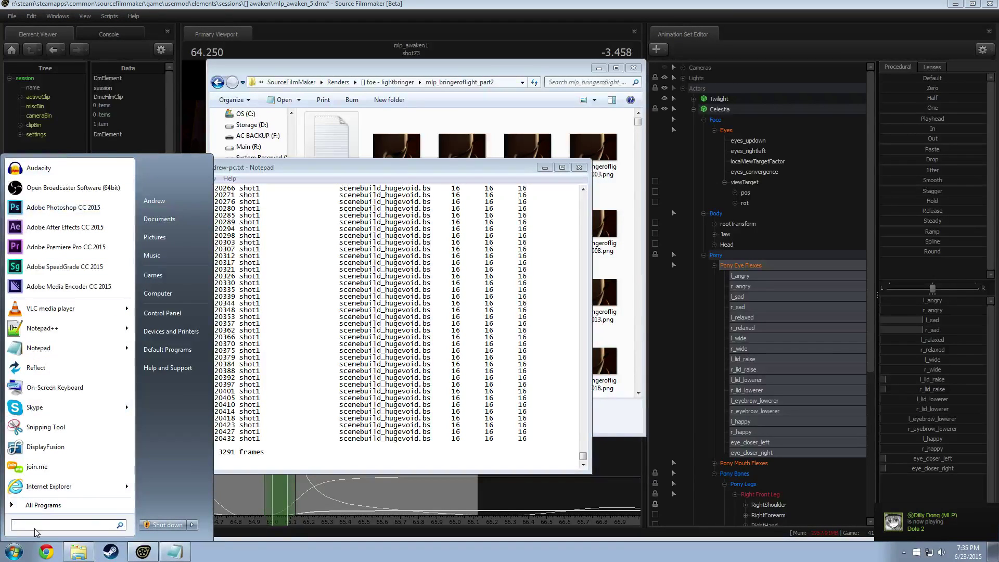
pyautogui.write('calc')
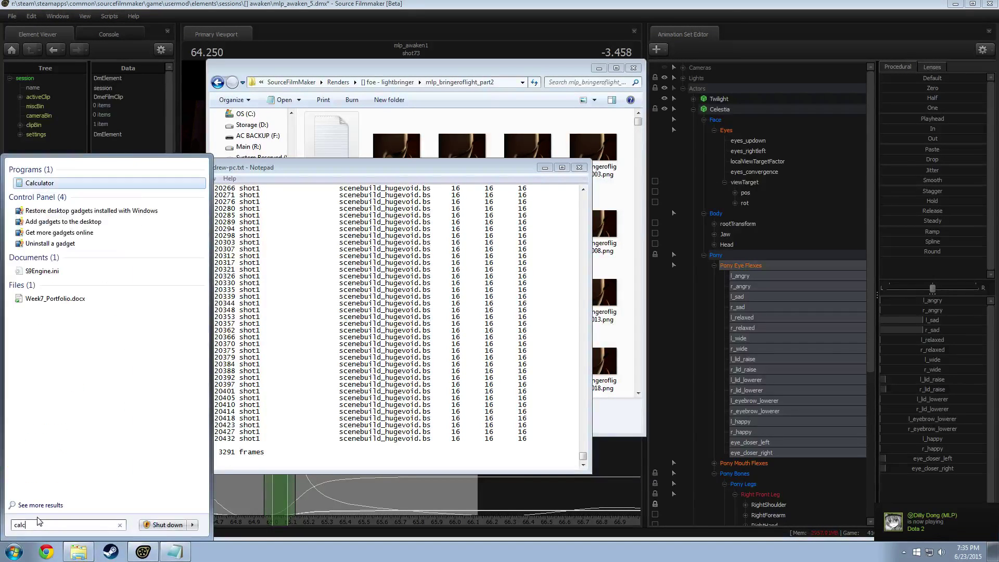
pyautogui.click(65, 186)
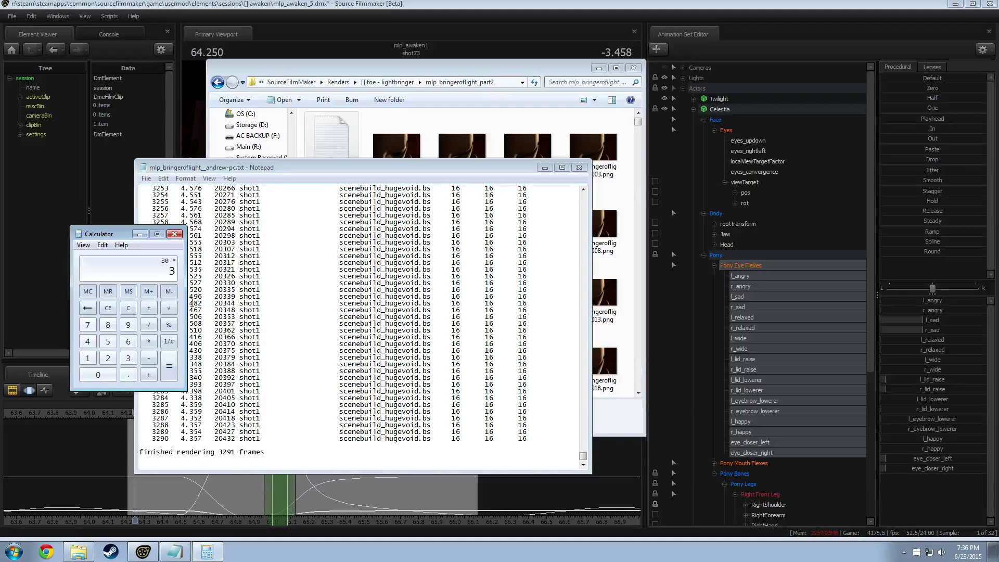
pyautogui.write('000')
pyautogui.press('Return')
pyautogui.write('/60')
pyautogui.press('Return')
pyautogui.write('60')
pyautogui.press('Return')
pyautogui.click(177, 237)
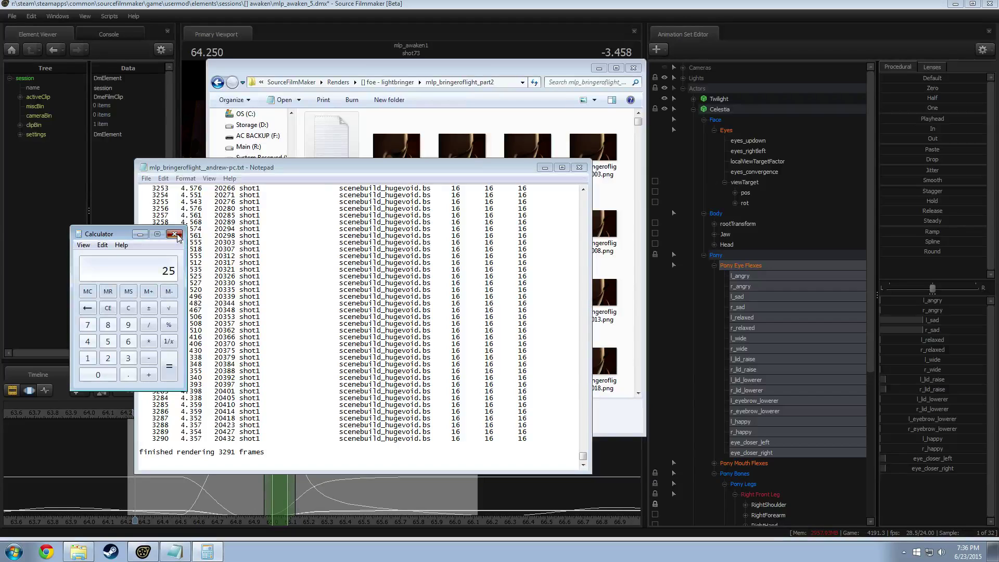
# Check the DoF and motion blur sample counts near the log's end and close the log.
pyautogui.moveTo(484, 290); pyautogui.dragTo(445, 310)
pyautogui.doubleClick(463, 290)
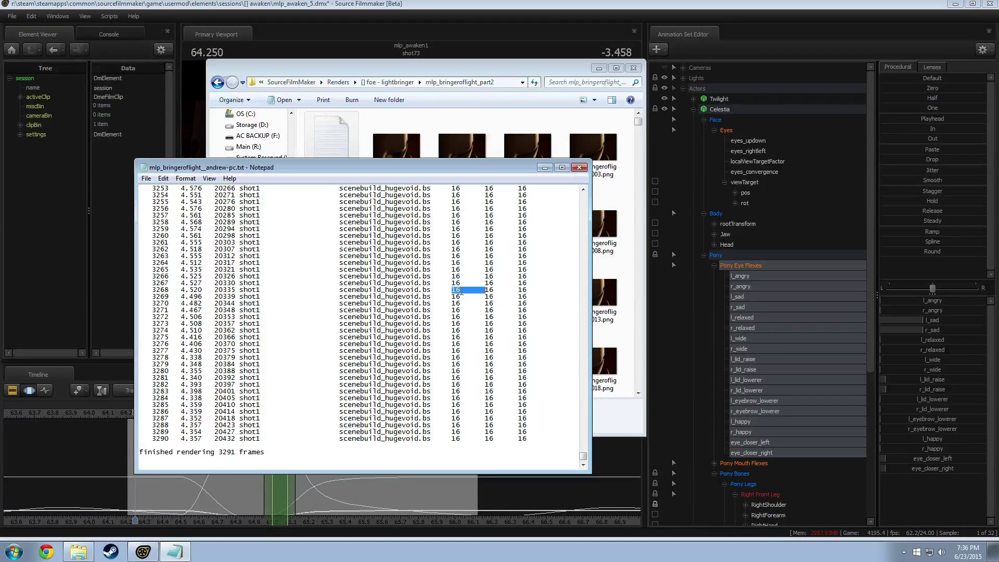
pyautogui.click(469, 263)
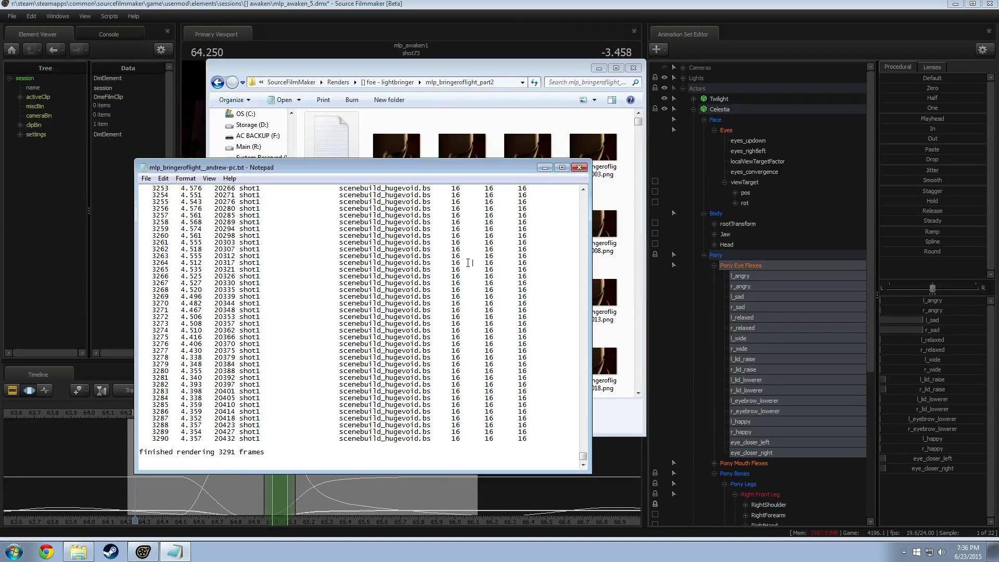
pyautogui.click(580, 168)
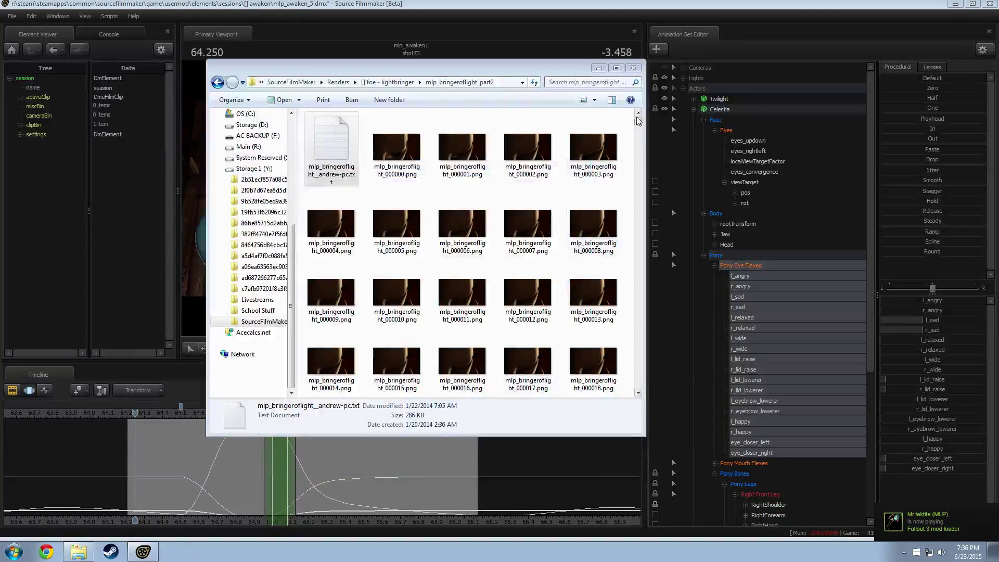
# Open the rendered frame mlp_bringeroflight_001862.png, inspect the character, fires and dark background at several magnifications, and close the image.
pyautogui.scroll(-5, 630, 273)
pyautogui.doubleClick(523, 218)
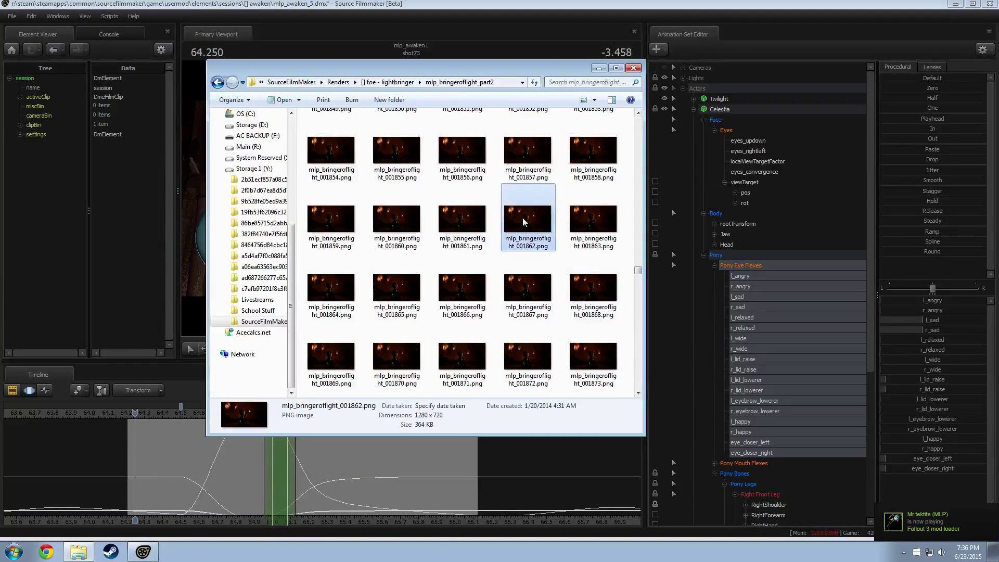
pyautogui.scroll(5, 371, 309)
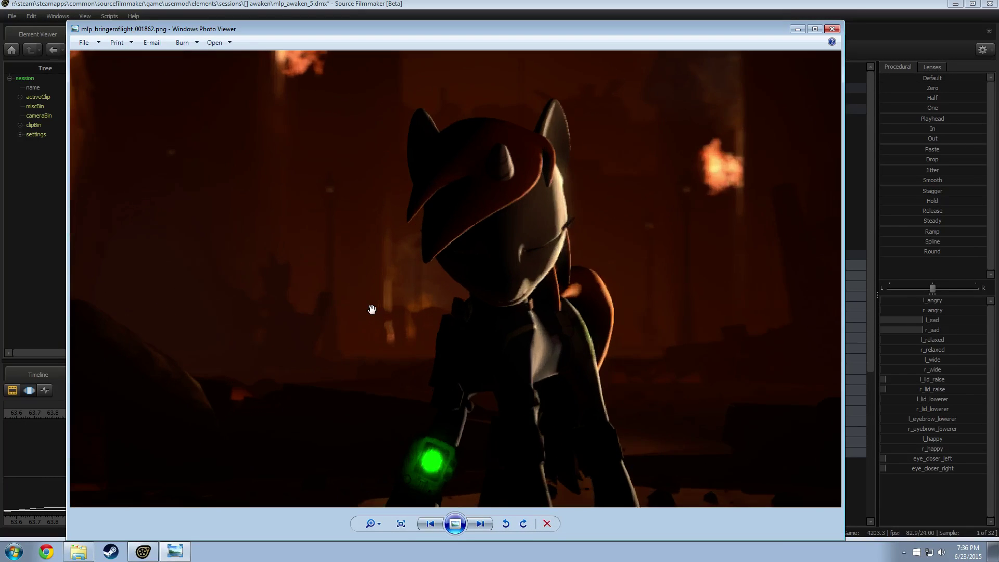
pyautogui.scroll(-2, 393, 317)
pyautogui.scroll(2, 424, 330)
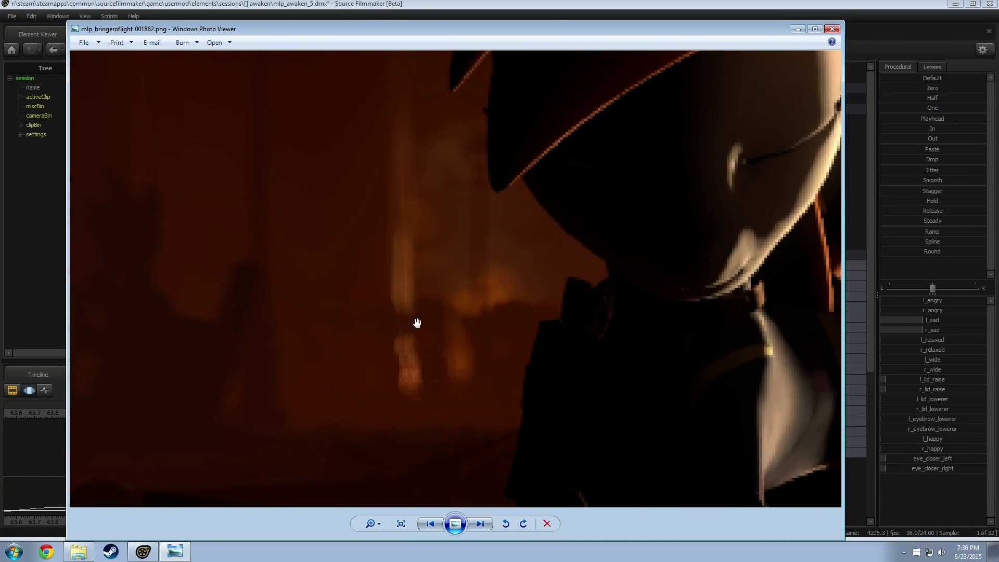
pyautogui.scroll(-3, 424, 364)
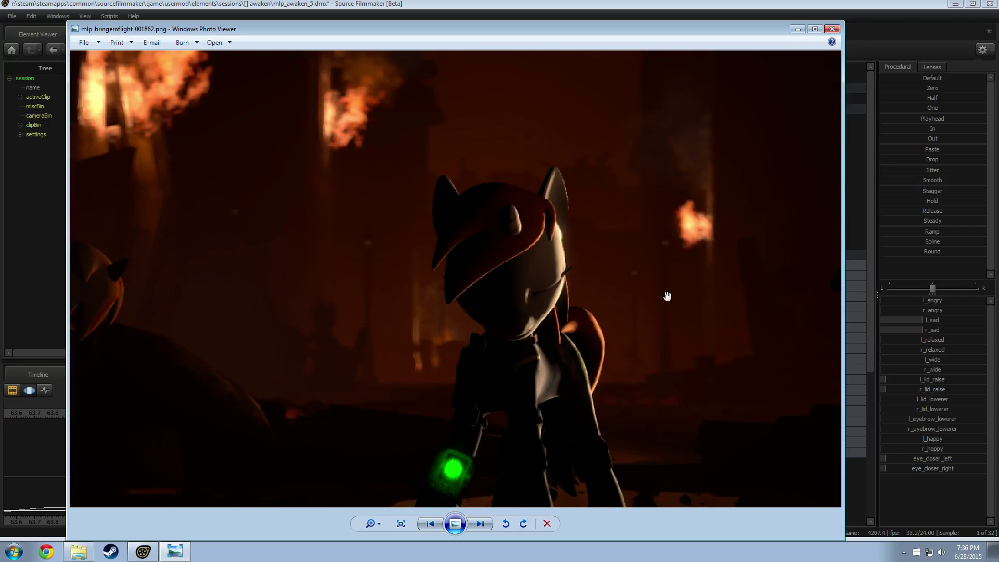
pyautogui.scroll(2, 555, 379)
pyautogui.scroll(2, 571, 329)
pyautogui.scroll(1, 573, 312)
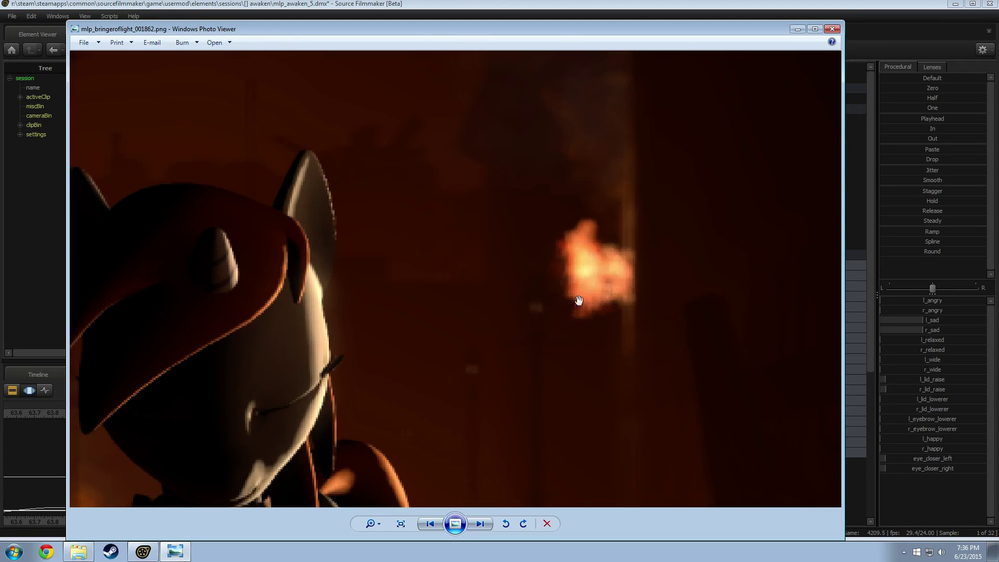
pyautogui.scroll(-3, 595, 263)
pyautogui.scroll(2, 328, 313)
pyautogui.scroll(2, 328, 313)
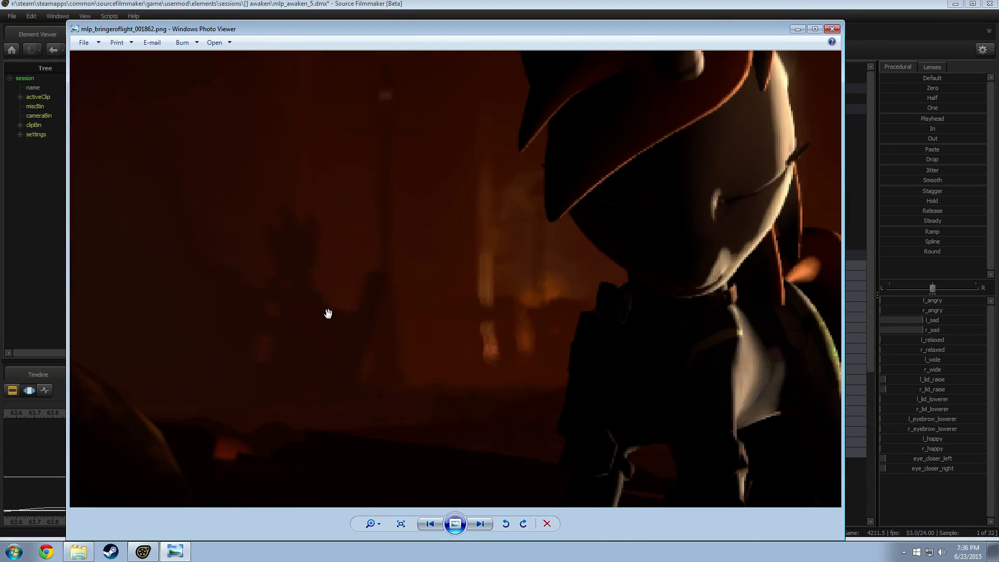
pyautogui.scroll(-3, 343, 341)
pyautogui.scroll(-3, 405, 320)
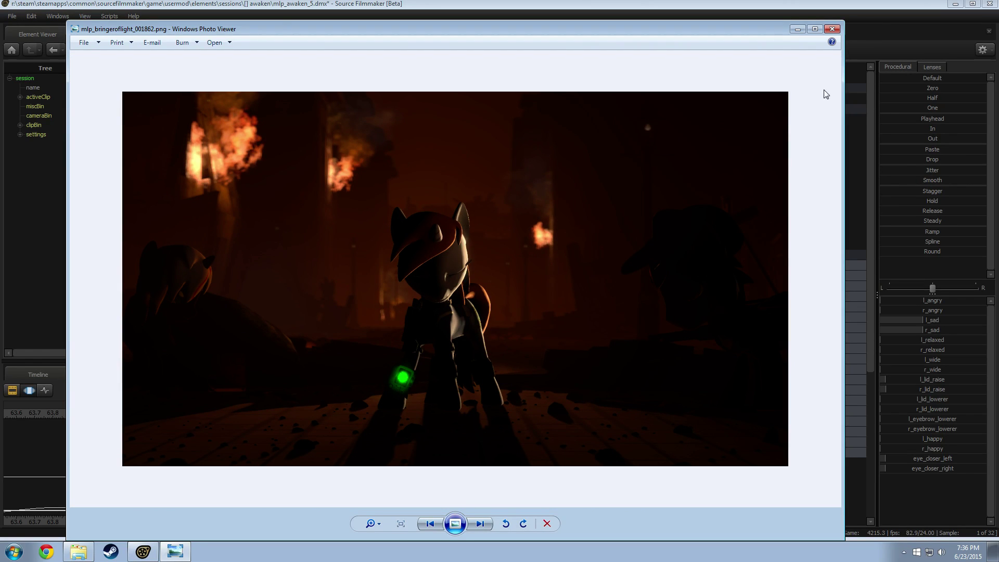
pyautogui.click(832, 28)
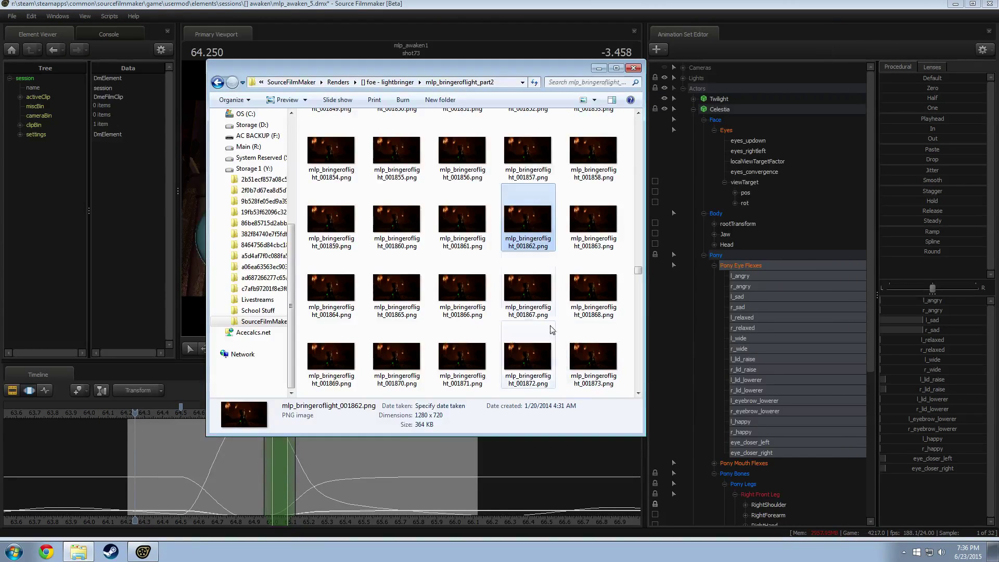
# Close the render folder and scrub through Celestia's blink in Source Filmmaker, leaving the playhead at 64.458.
pyautogui.click(633, 68)
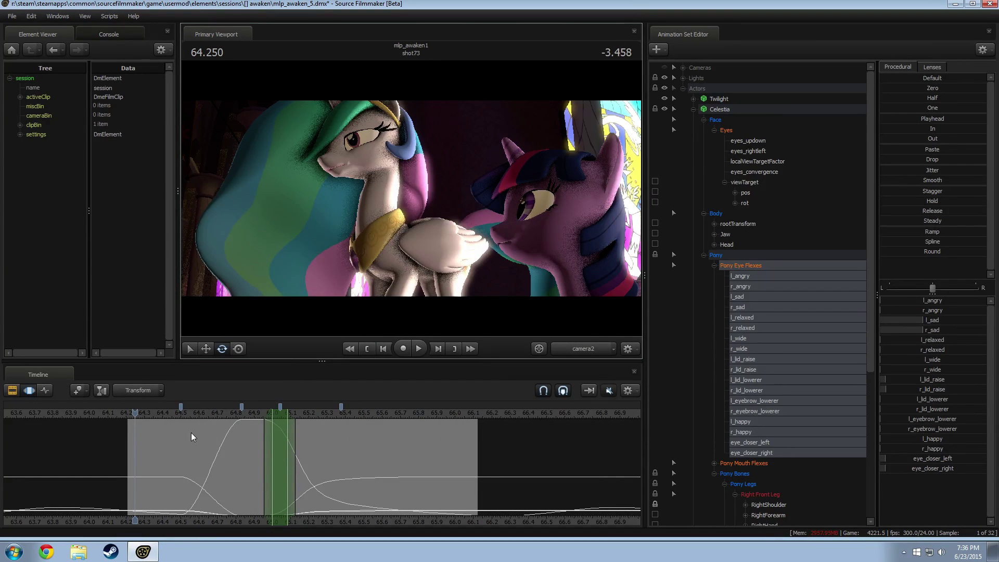
pyautogui.moveTo(204, 409); pyautogui.dragTo(348, 392)
pyautogui.click(174, 412)
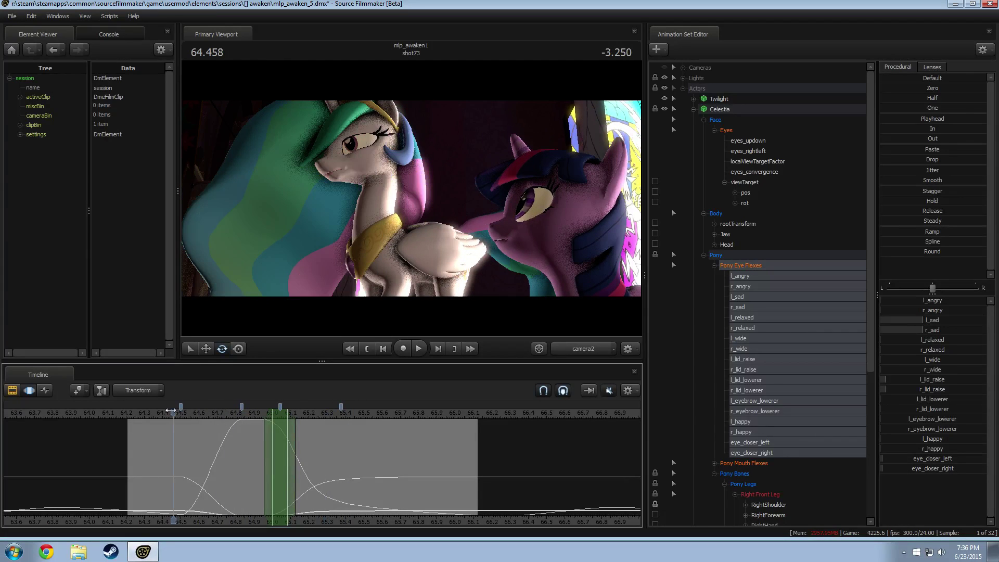
# Scrub and repeatedly play back Celestia's blink in shot73 from the start of the shot, parking the playhead at 64.750.
pyautogui.click(157, 412)
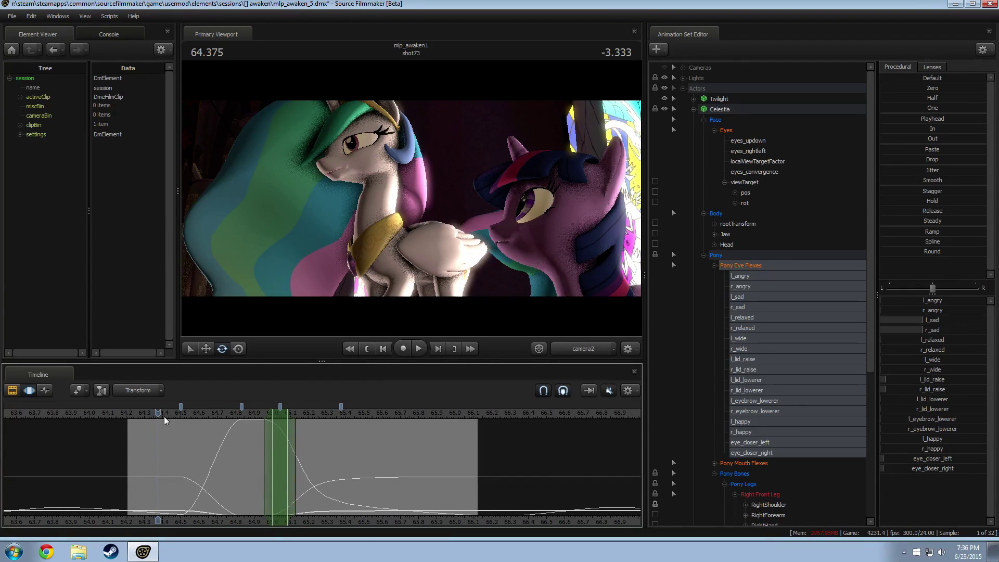
pyautogui.moveTo(164, 416); pyautogui.dragTo(130, 412)
pyautogui.press('space')
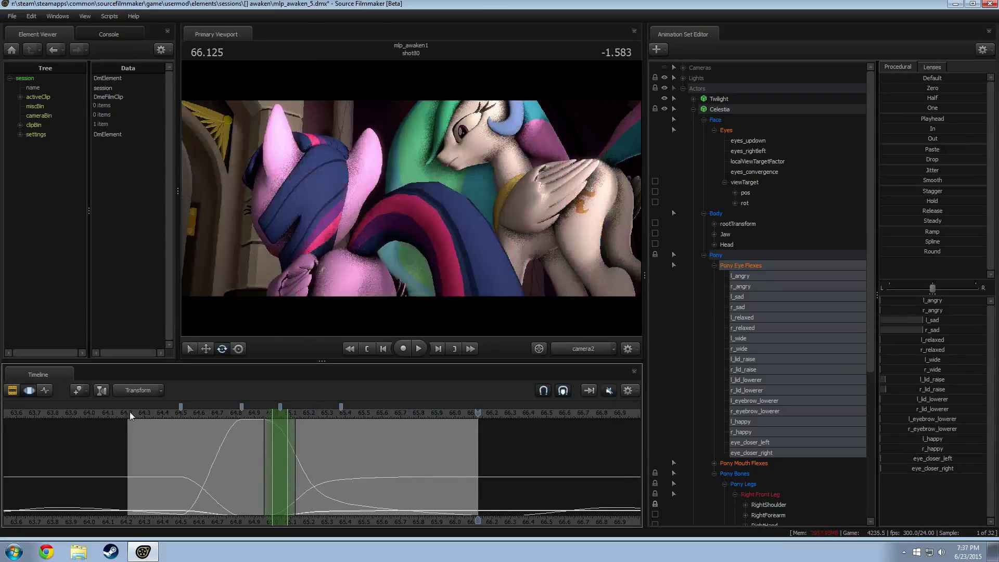
pyautogui.click(124, 413)
pyautogui.moveTo(124, 413); pyautogui.dragTo(127, 413)
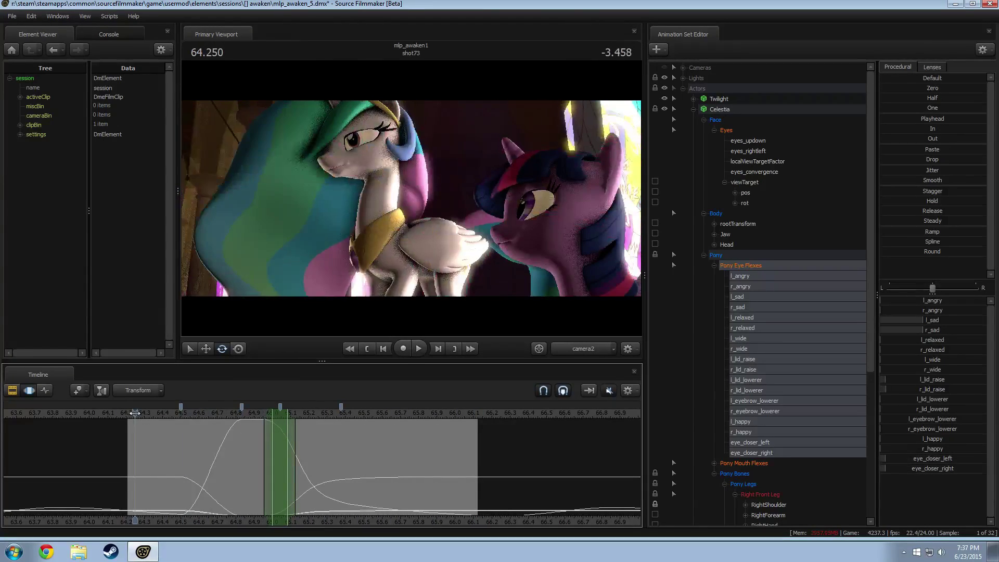
pyautogui.press('space')
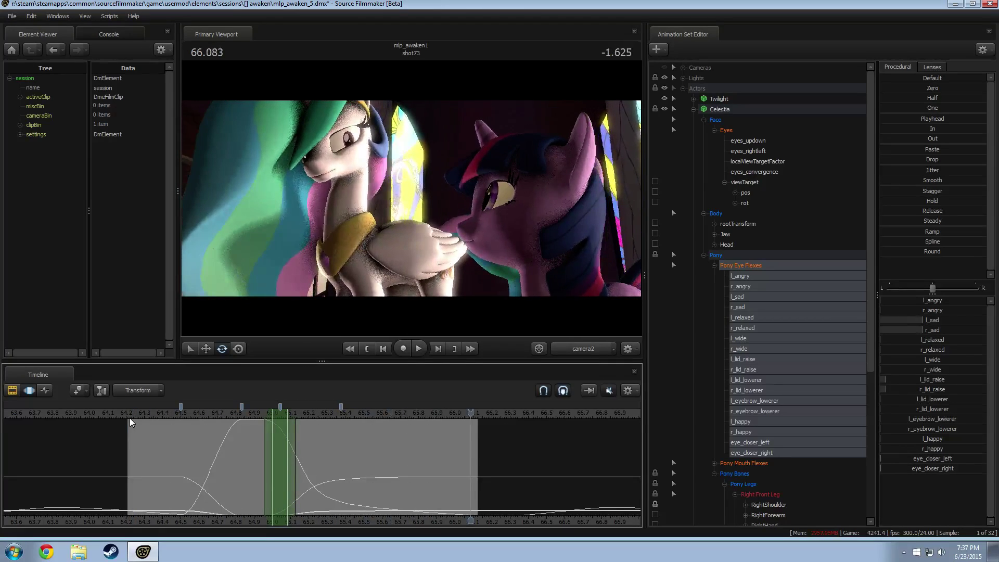
pyautogui.press('space')
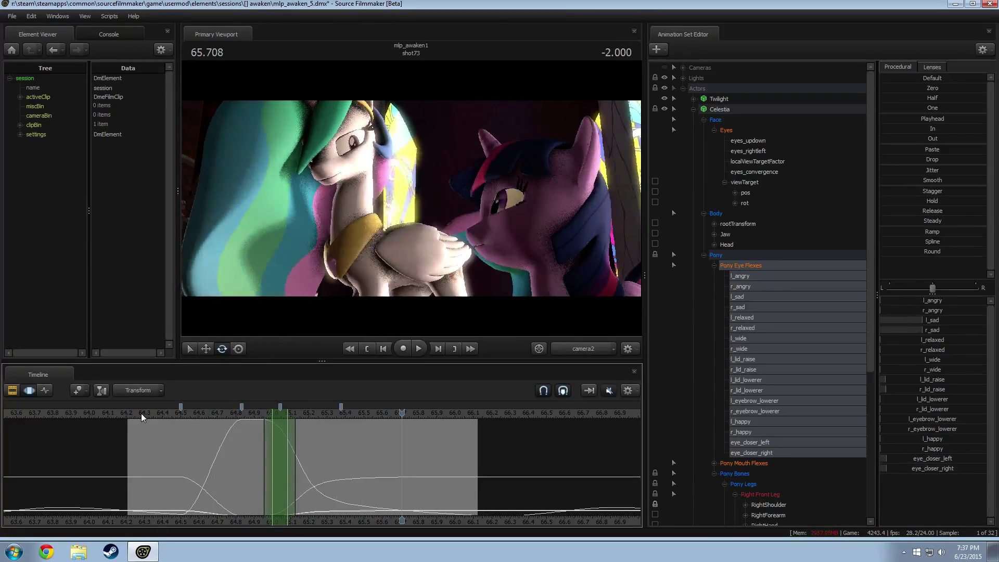
pyautogui.moveTo(193, 411); pyautogui.dragTo(295, 412)
pyautogui.press('space')
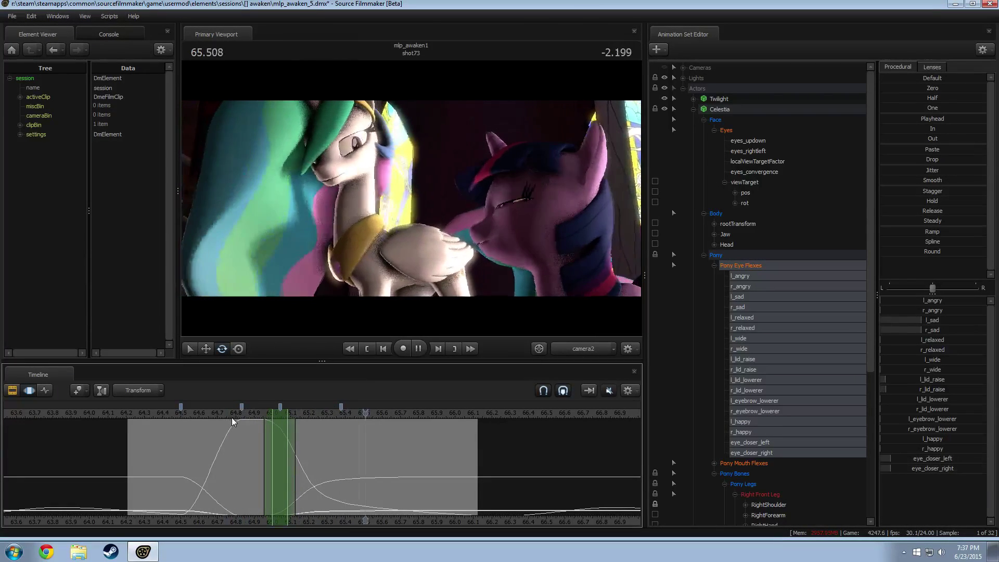
pyautogui.press('space')
pyautogui.moveTo(235, 413); pyautogui.dragTo(227, 413)
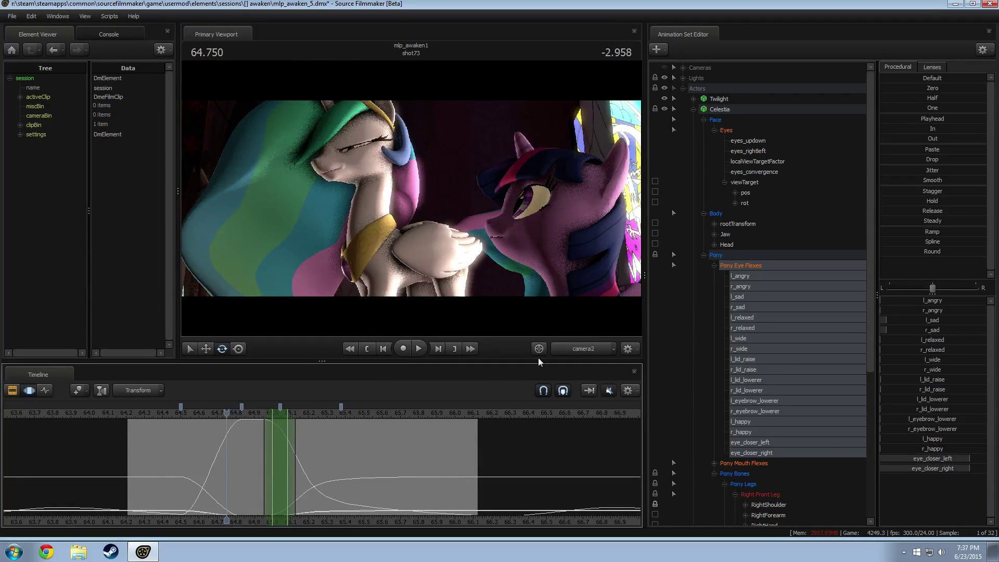
# Bake Celestia's procedural bones and expand the resulting JiggleBones group to inspect its mane controls.
pyautogui.rightClick(728, 105)
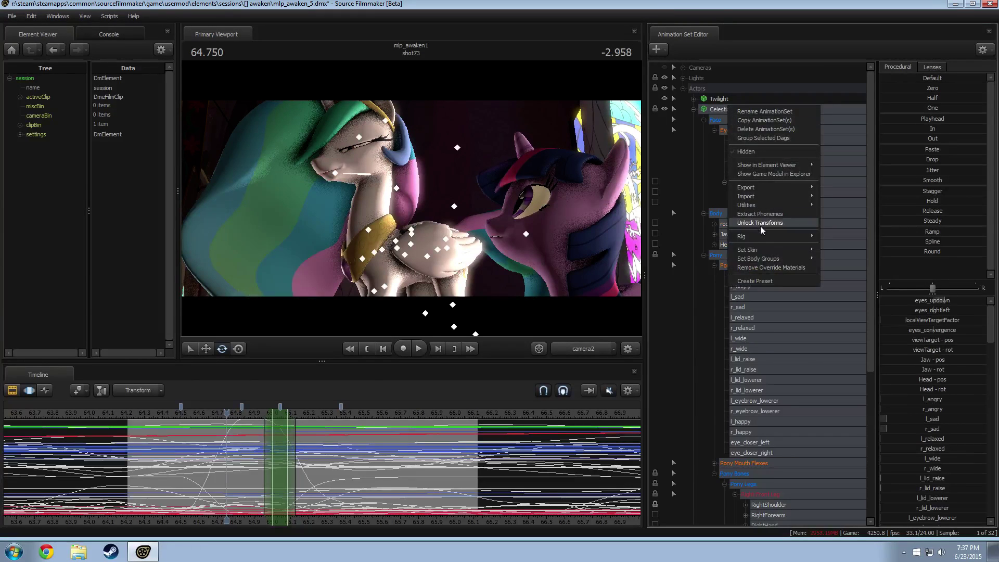
pyautogui.moveTo(771, 205)
pyautogui.click(838, 224)
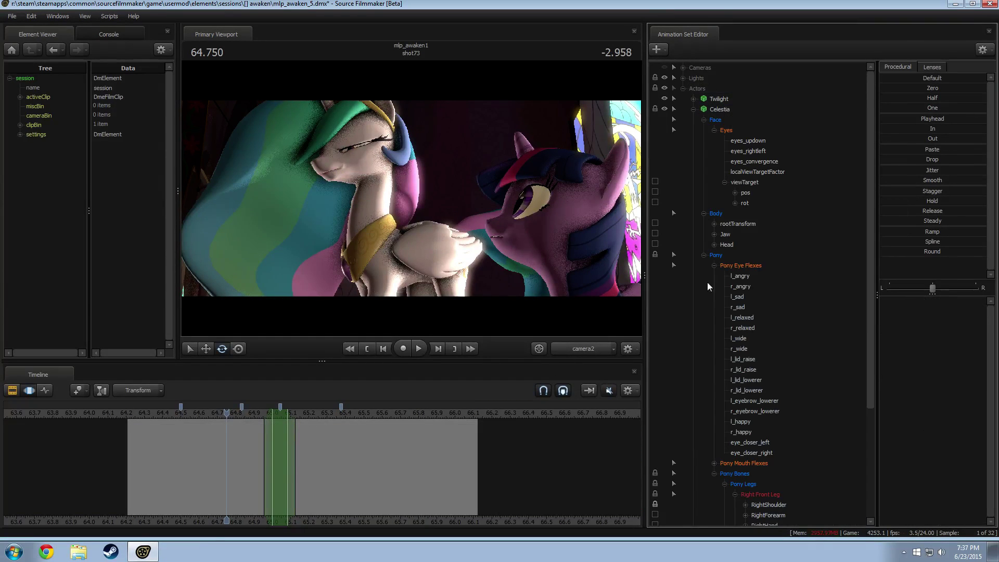
pyautogui.scroll(-5, 741, 343)
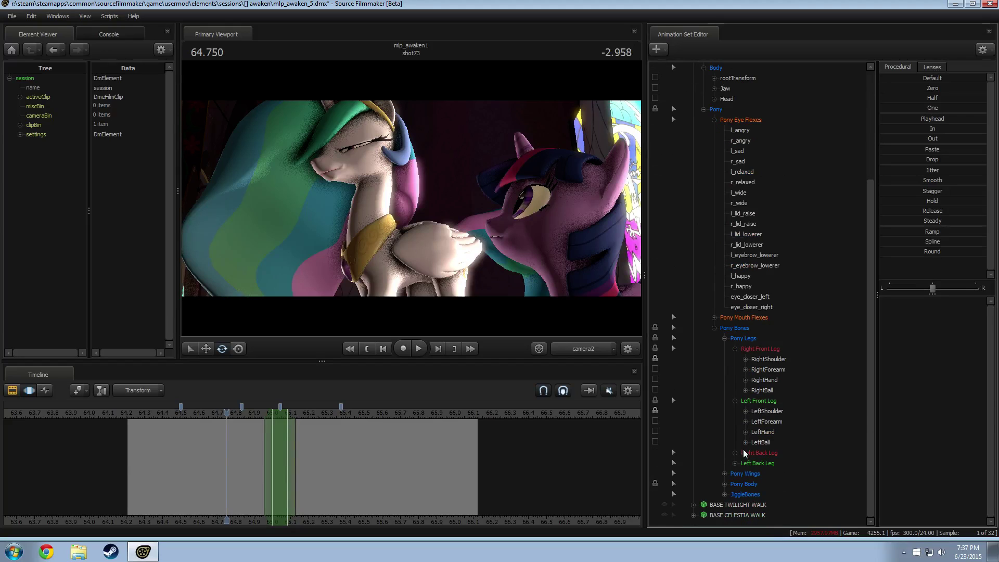
pyautogui.click(725, 495)
pyautogui.click(769, 505)
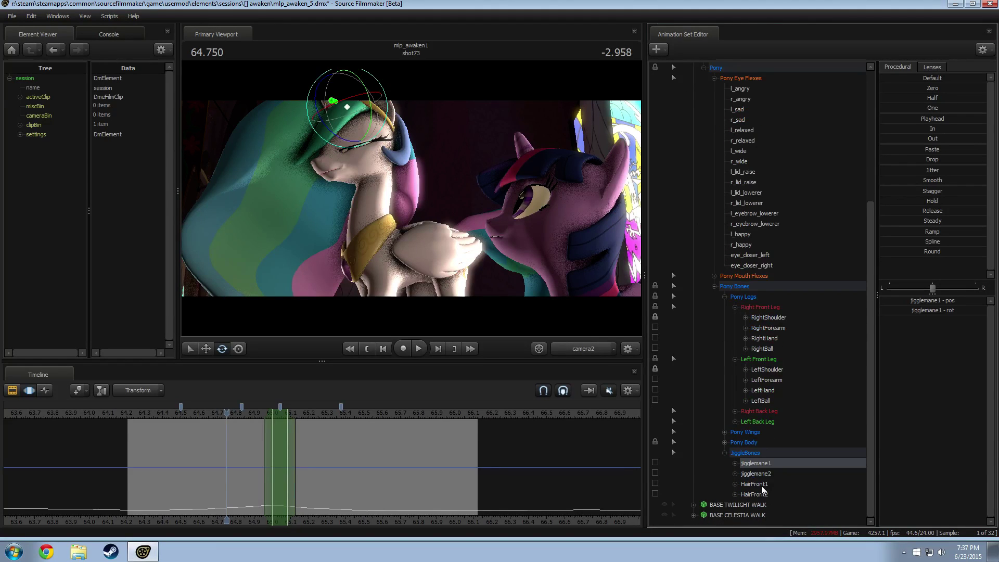
# Select HairFront1, extend the time selection from 64.708 onward, and try the In preset on it.
pyautogui.click(755, 484)
pyautogui.moveTo(207, 453)
pyautogui.mouseDown()
pyautogui.moveTo(356, 447)
pyautogui.moveTo(220, 447)
pyautogui.mouseUp()
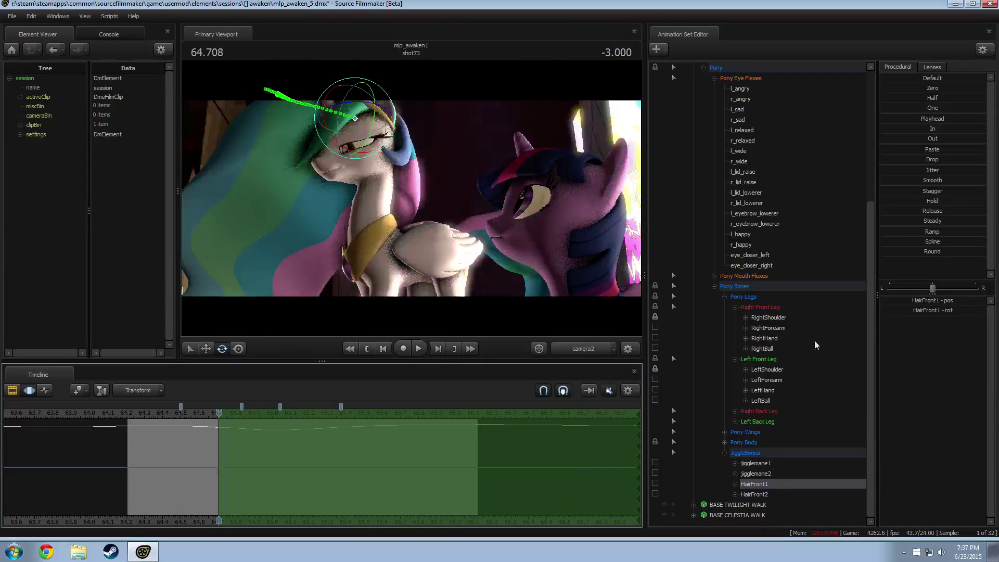
pyautogui.click(919, 129)
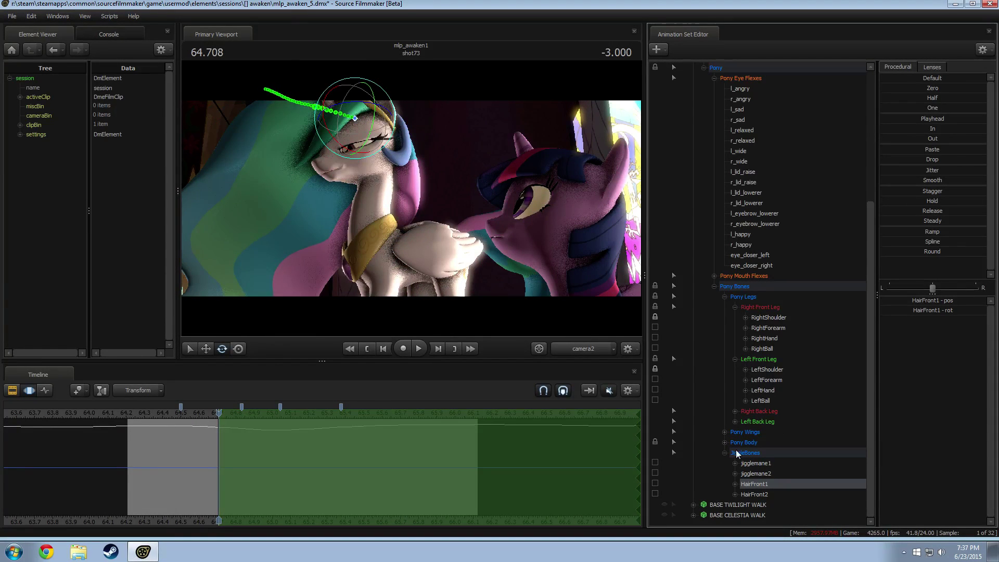
# Lock HairFront1's rotation and apply the In preset fully to its rot curve from 64.708 onward.
pyautogui.click(735, 484)
pyautogui.click(656, 473)
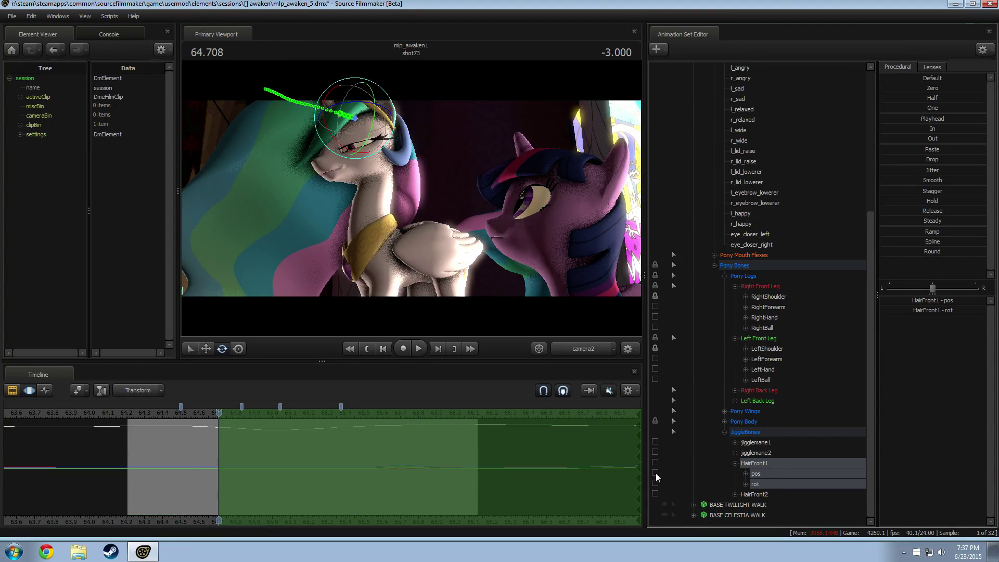
pyautogui.click(655, 483)
pyautogui.click(760, 484)
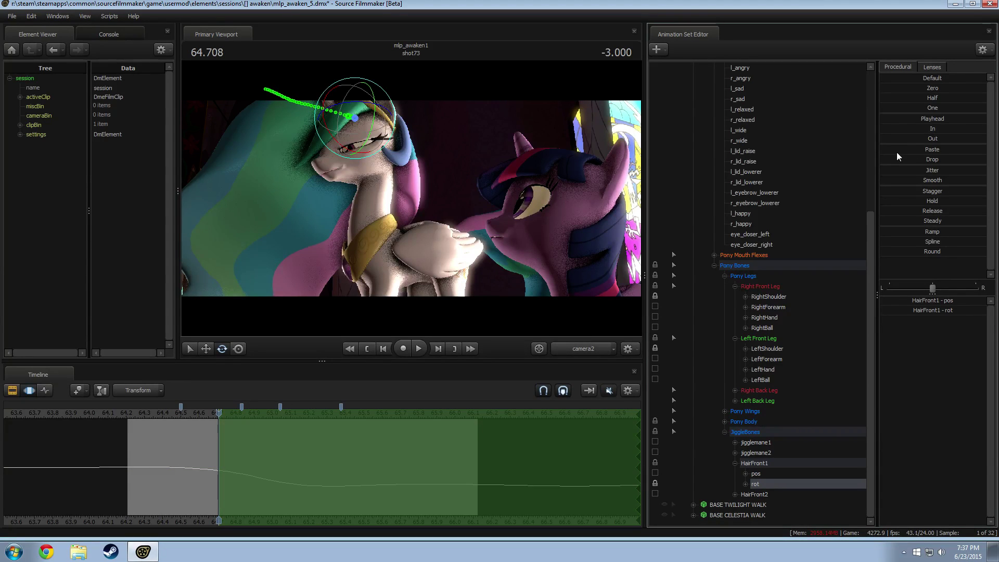
pyautogui.moveTo(919, 129); pyautogui.dragTo(986, 129)
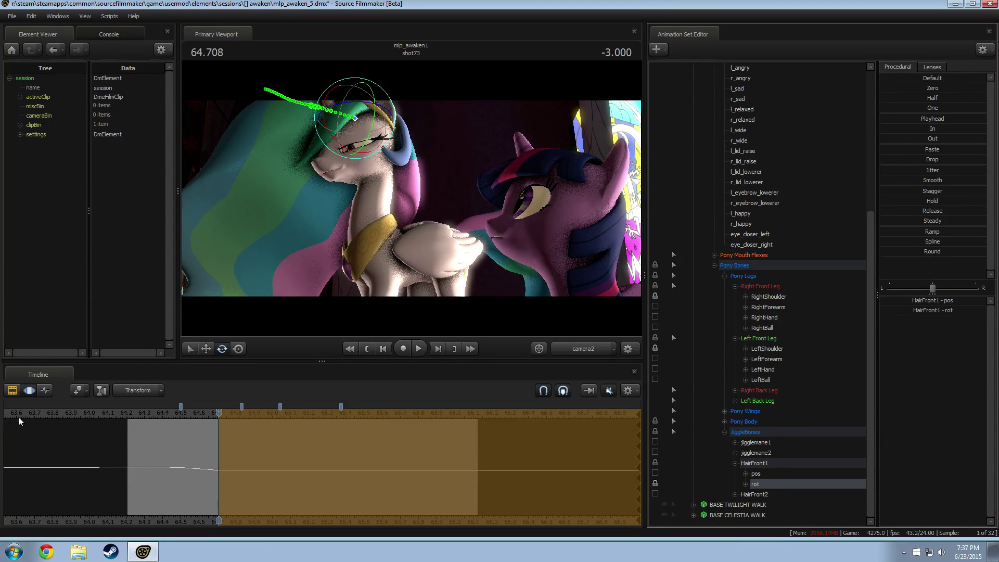
# Play back shot73 to check how Celestia's mane moves with the HairFront1 rotation change.
pyautogui.press('space')
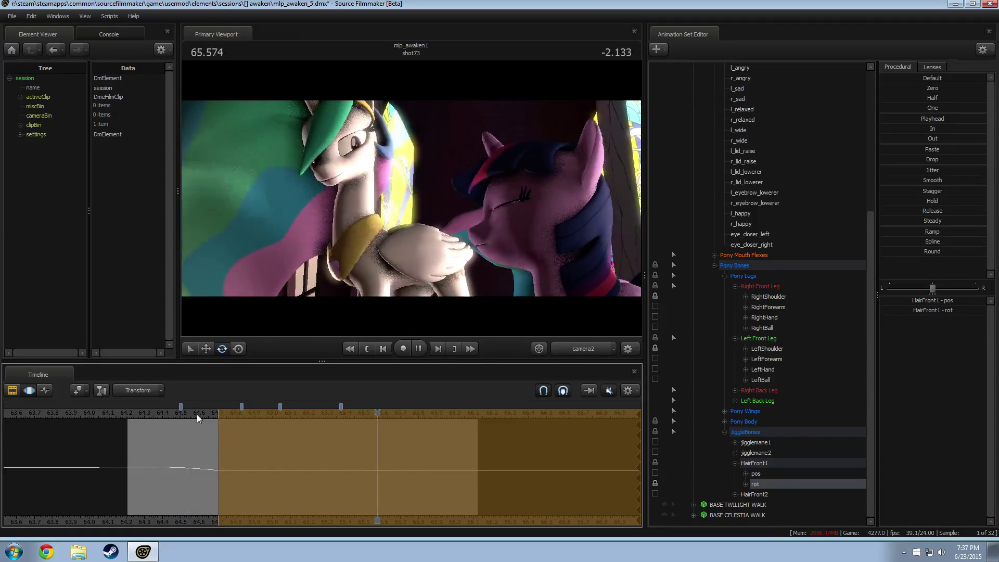
pyautogui.press('space')
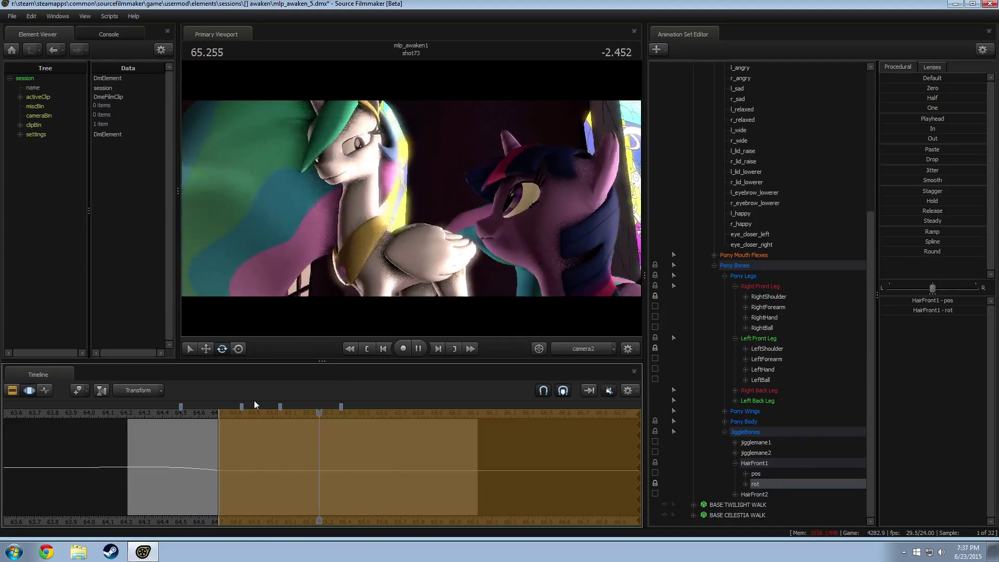
pyautogui.press('space')
# Enable procedural bones on the Celestia animation set again.
pyautogui.rightClick(748, 268)
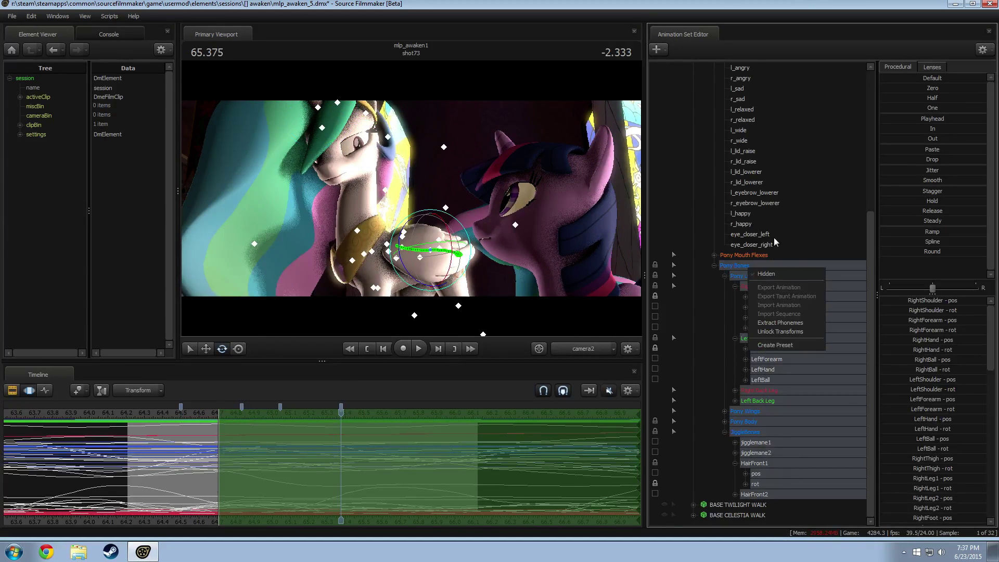
pyautogui.scroll(7, 766, 271)
pyautogui.rightClick(724, 110)
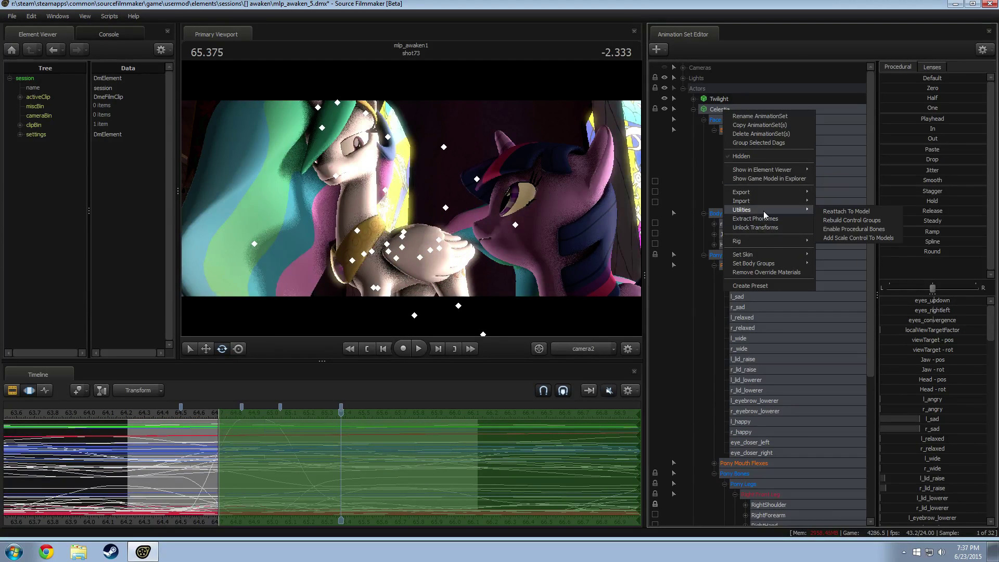
pyautogui.moveTo(752, 211)
pyautogui.click(853, 229)
# Scrub and play shot73 to inspect Celestia's mane with procedural bones on, looking in both the clip and motion editors.
pyautogui.click(136, 413)
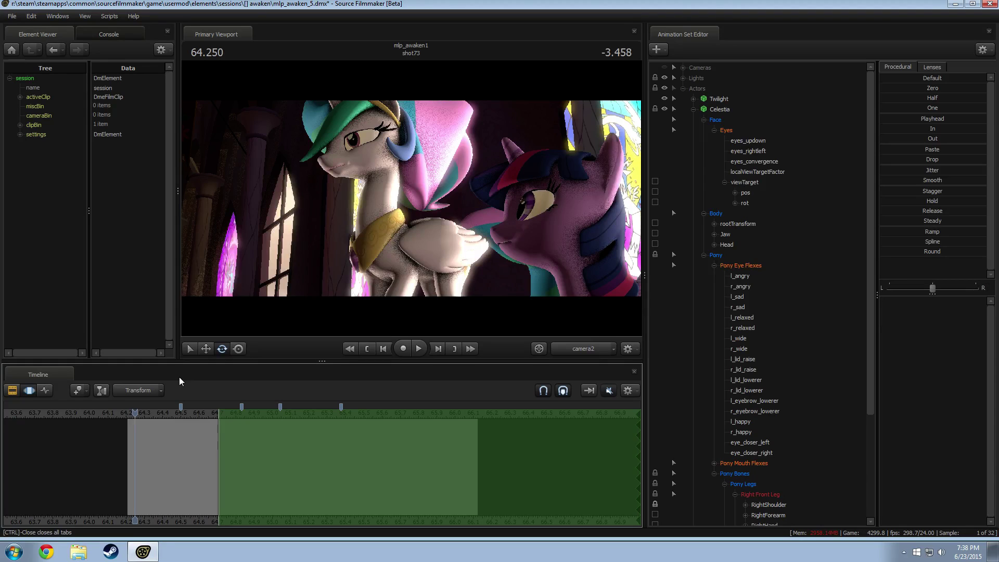
pyautogui.click(165, 414)
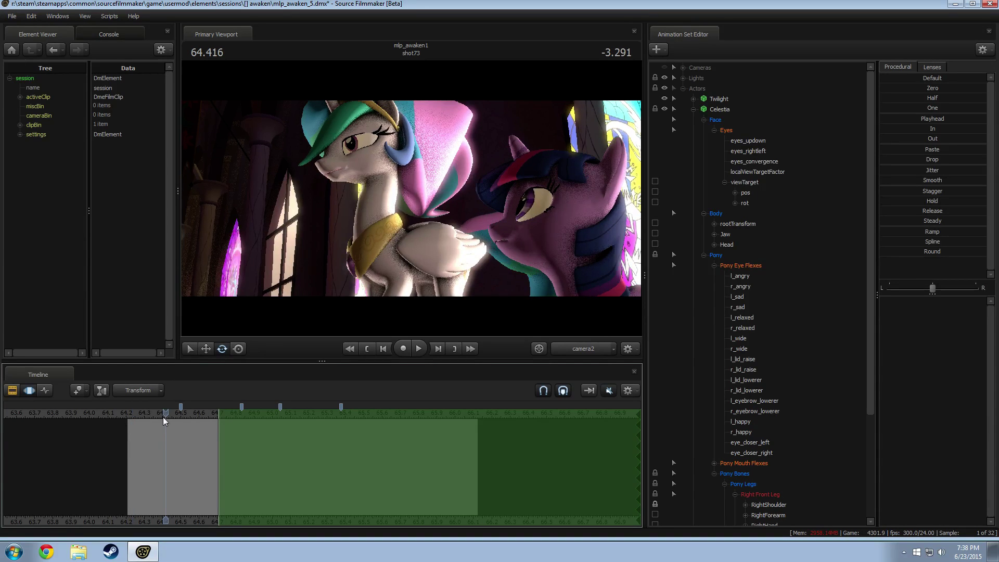
pyautogui.moveTo(164, 413)
pyautogui.mouseDown()
pyautogui.moveTo(151, 414)
pyautogui.moveTo(173, 414)
pyautogui.mouseUp()
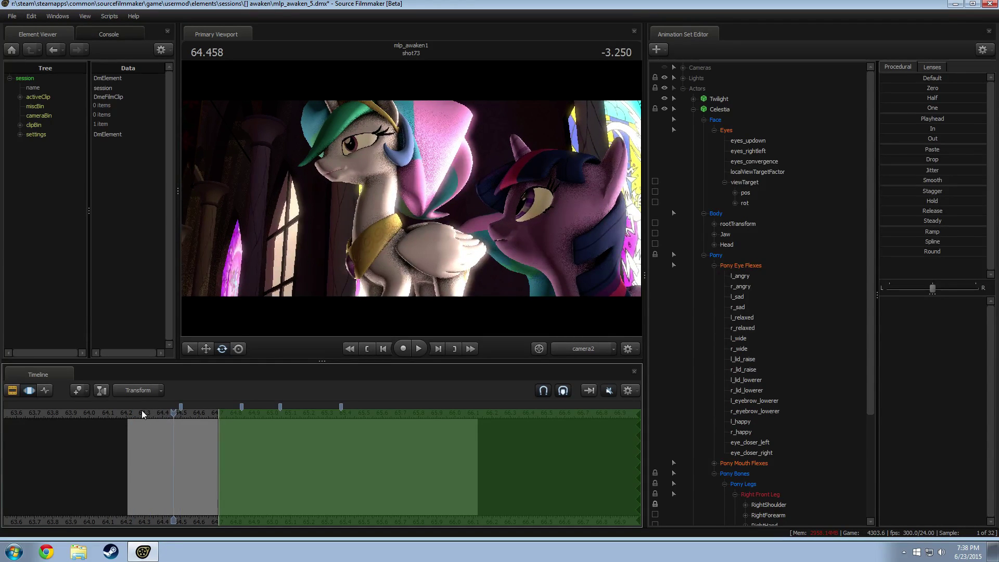
pyautogui.press('space')
pyautogui.press('F2')
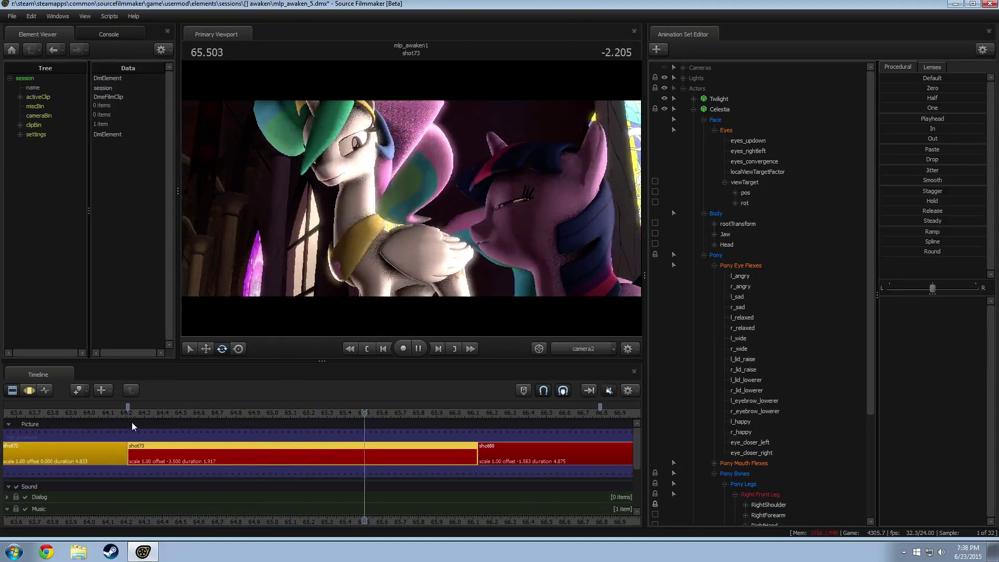
pyautogui.click(245, 424)
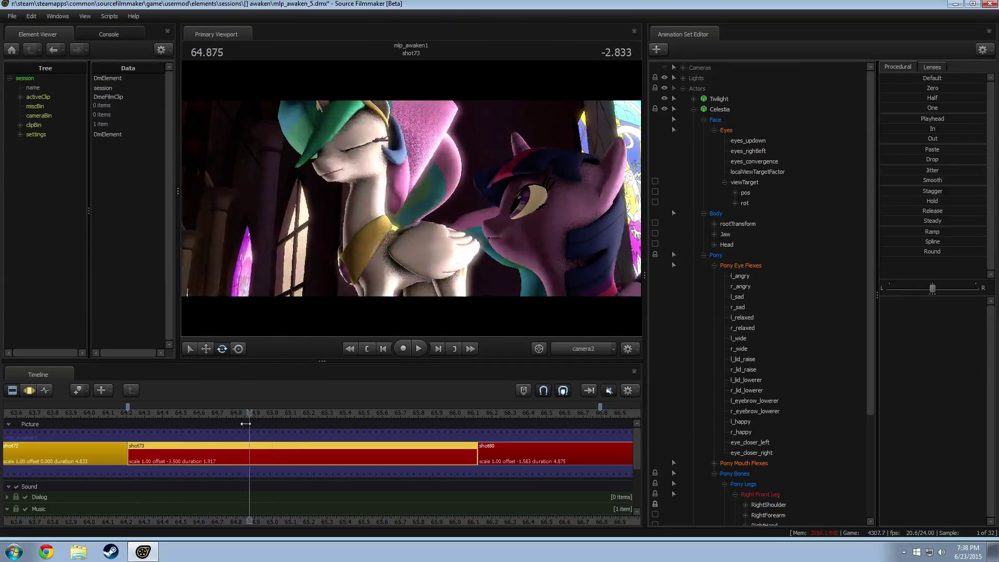
pyautogui.press('F3')
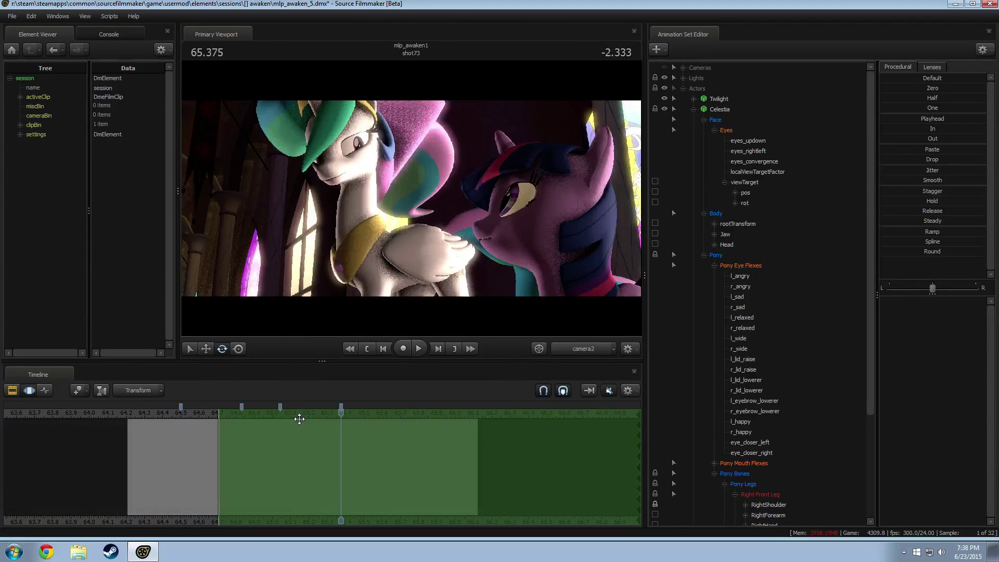
# Undo re-enabling the procedural bones and replay Celestia's mane motion, stopping at 64.958.
pyautogui.press('space')
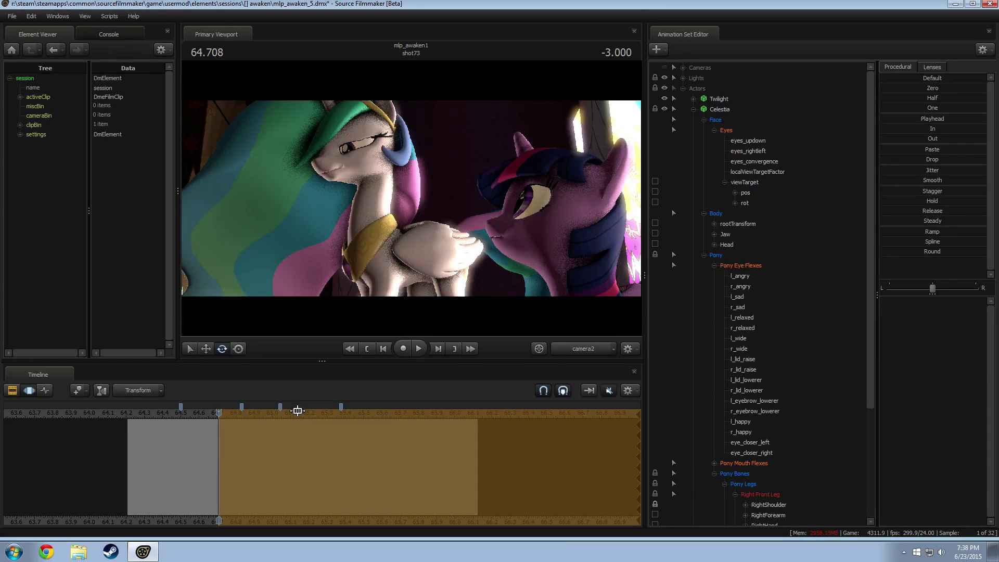
pyautogui.press('space')
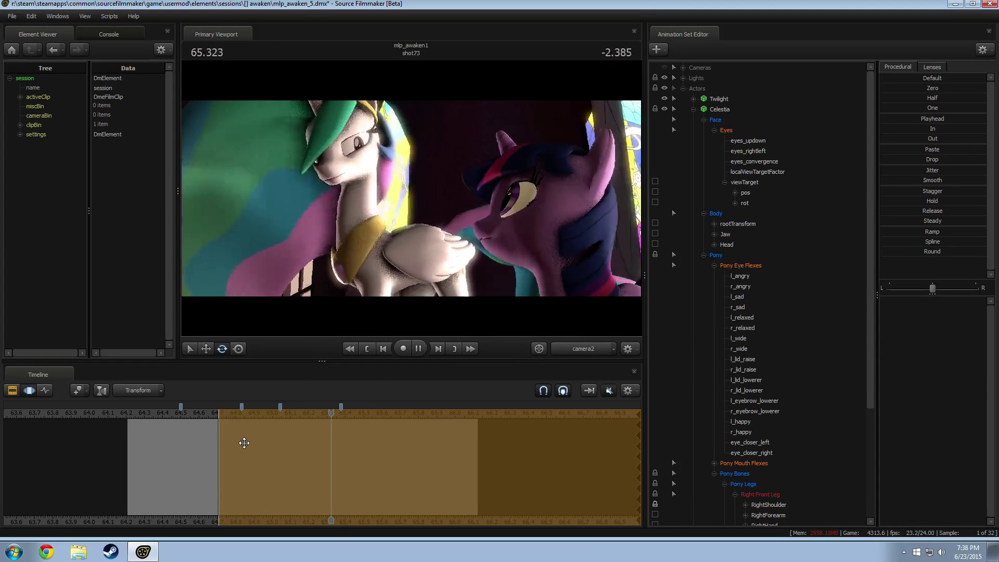
pyautogui.press('space')
pyautogui.click(188, 414)
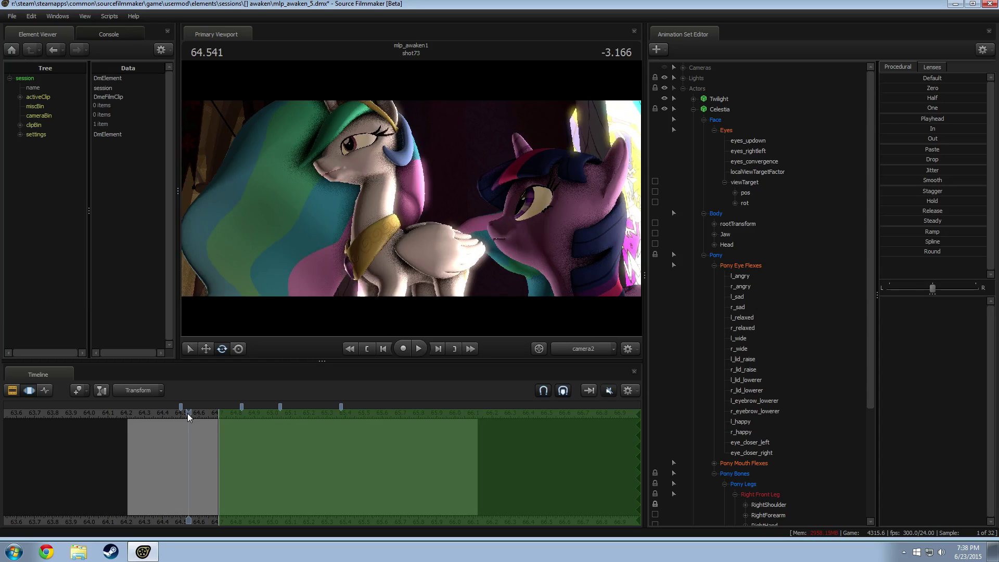
pyautogui.press('space')
pyautogui.press('space')
# Undo the HairFront1 rotation edit, the time selection change and the baking of Celestia's procedural bones.
pyautogui.scroll(-5, 716, 401)
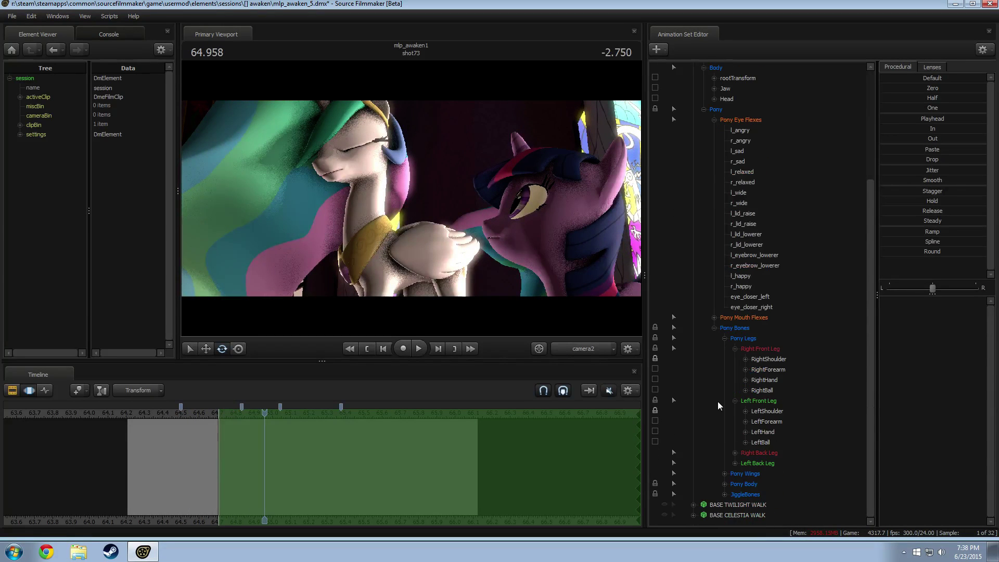
pyautogui.hotkey('ctrl', 'z')
pyautogui.hotkey('ctrl', 'z')
pyautogui.hotkey('ctrl', 'z')
pyautogui.hotkey('ctrl', 'z')
pyautogui.hotkey('ctrl', 'z')
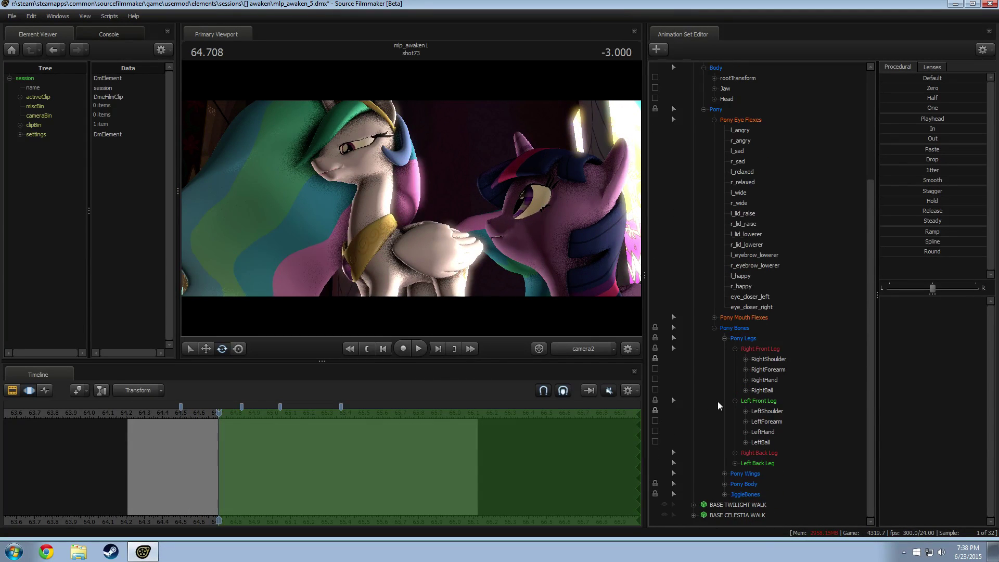
pyautogui.hotkey('ctrl', 'z')
pyautogui.hotkey('ctrl', 'z')
pyautogui.hotkey('ctrl', 'z')
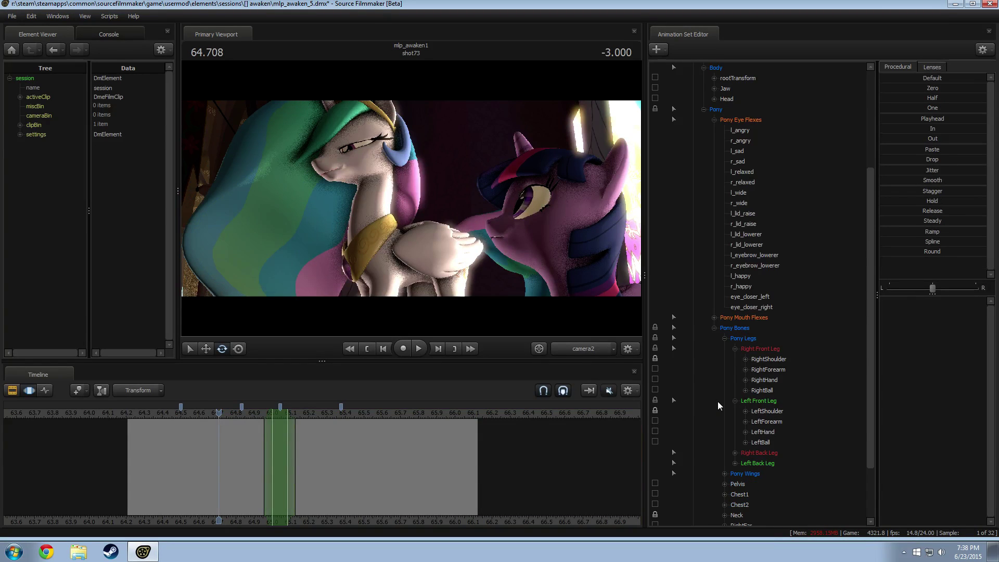
# Play shot73 again and scrub Celestia's blink from 64.250 to 64.791.
pyautogui.press('space')
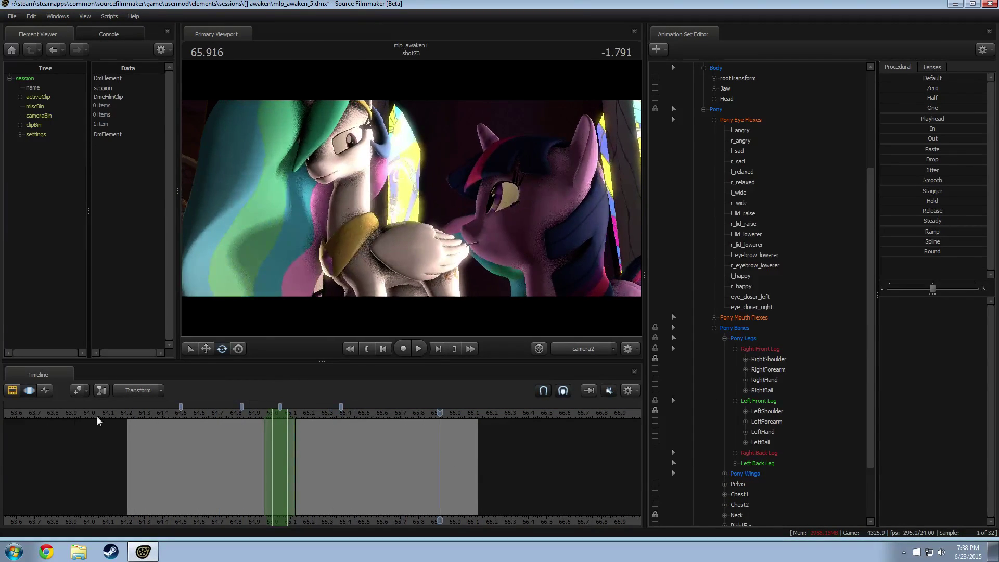
pyautogui.click(136, 414)
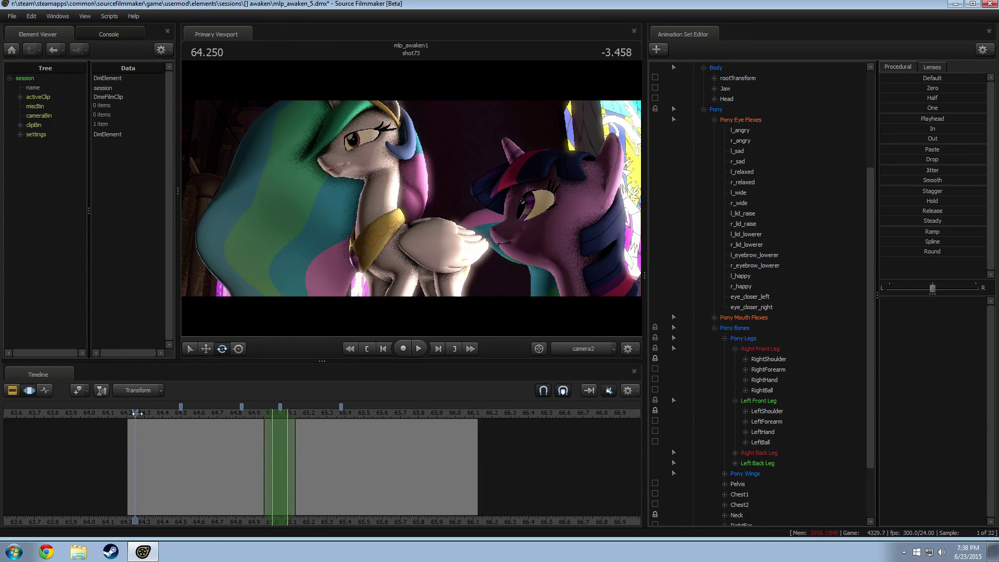
pyautogui.moveTo(135, 415); pyautogui.dragTo(234, 433)
# Switch to Windows Explorer and open the fma_end folder among the sessions in SFM Usermod.
pyautogui.click(79, 552)
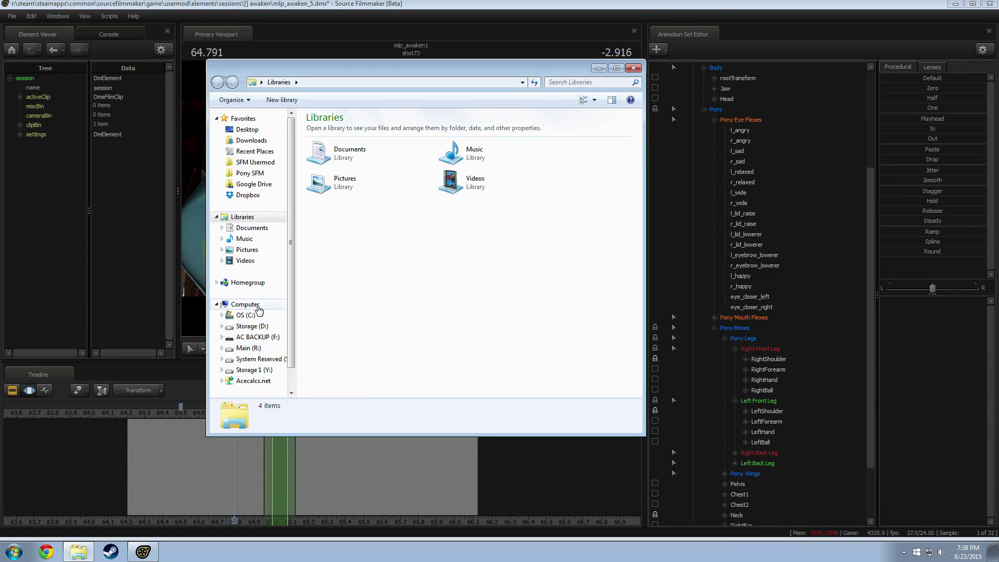
pyautogui.click(249, 348)
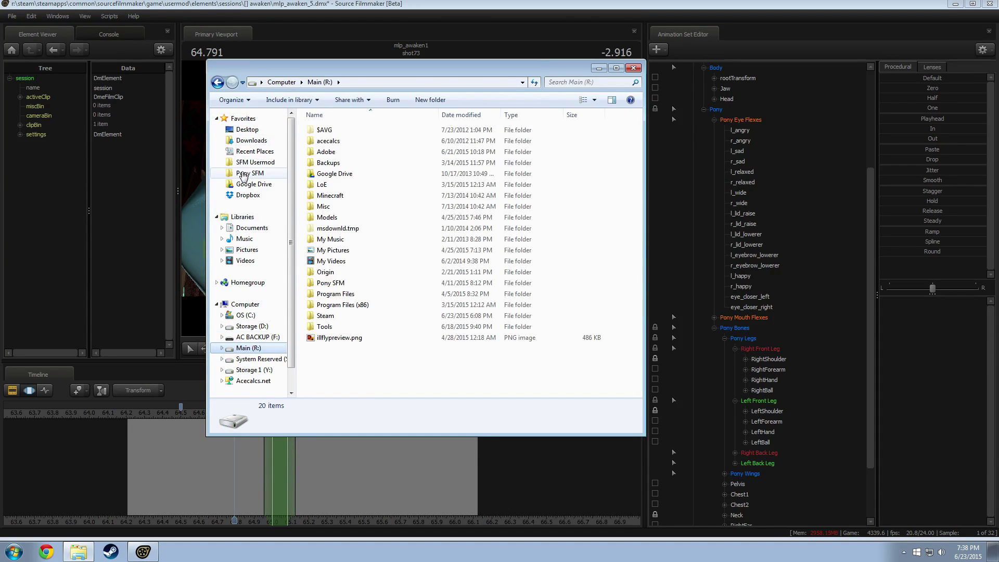
pyautogui.click(255, 162)
pyautogui.doubleClick(329, 173)
pyautogui.doubleClick(388, 140)
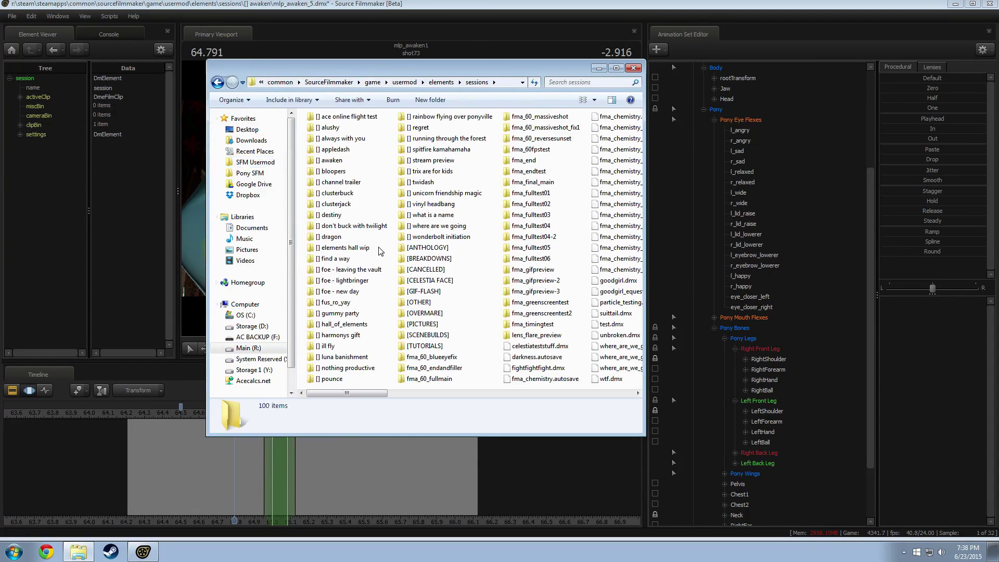
pyautogui.hscroll(-3, 378, 252)
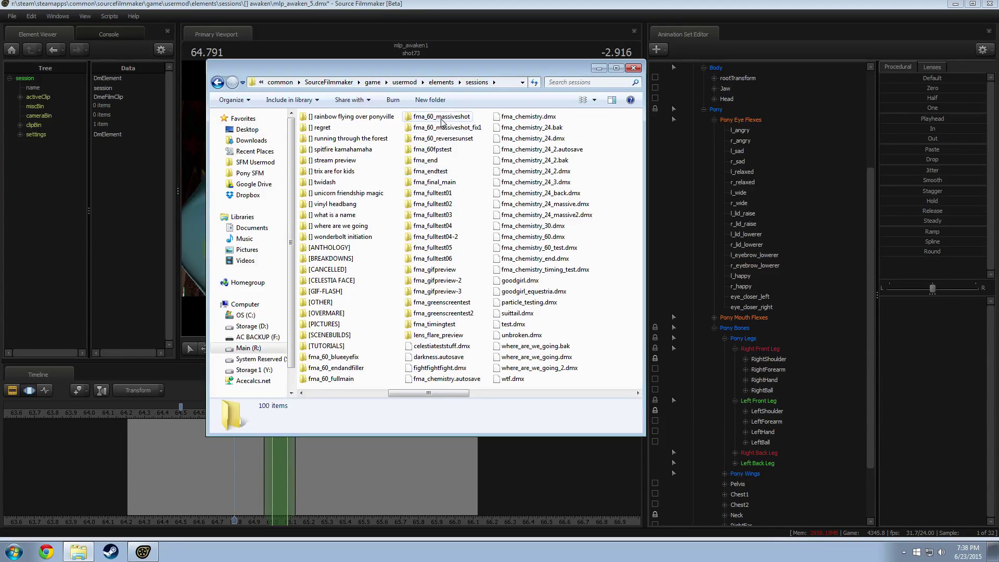
pyautogui.doubleClick(440, 162)
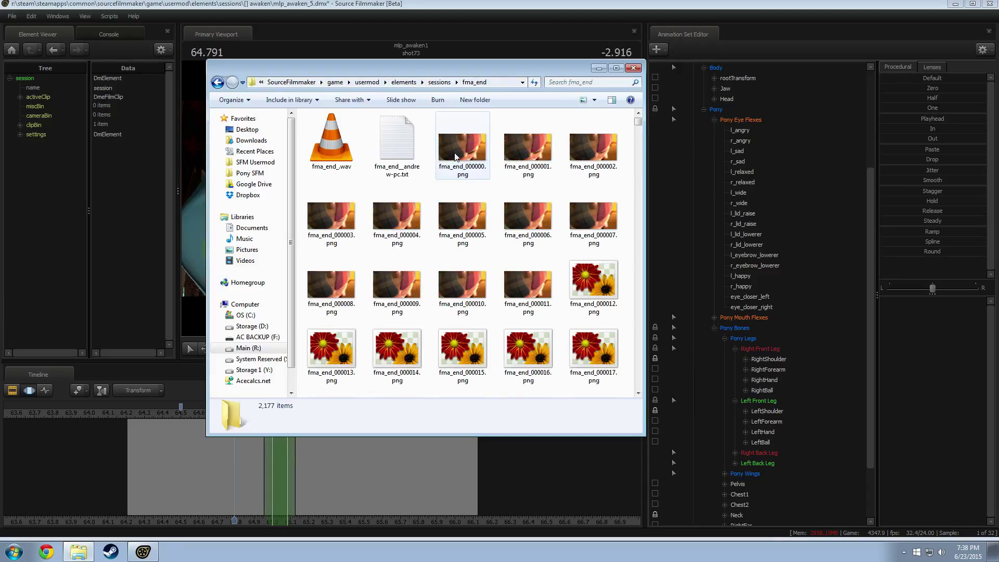
# Open the fma_end render log and examine its frame times, total times and the depth-of-field and motion blur sample counts.
pyautogui.doubleClick(401, 142)
pyautogui.scroll(-20, 396, 242)
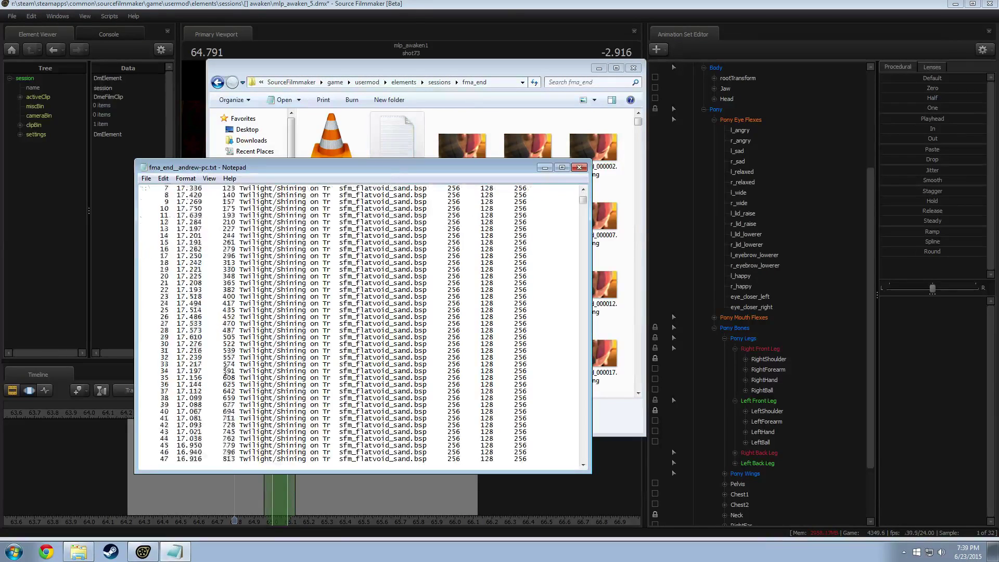
pyautogui.scroll(-20, 228, 370)
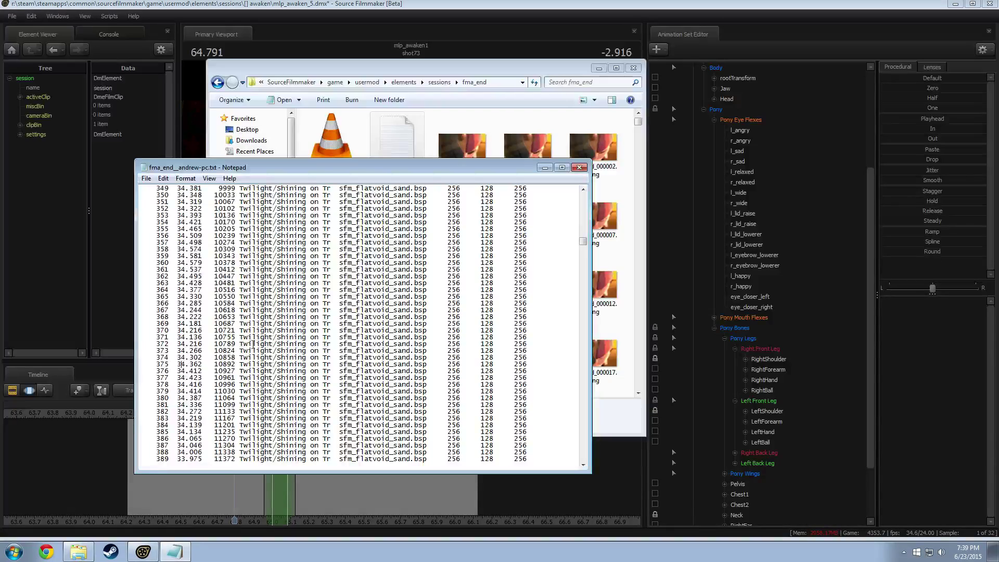
pyautogui.scroll(-20, 253, 345)
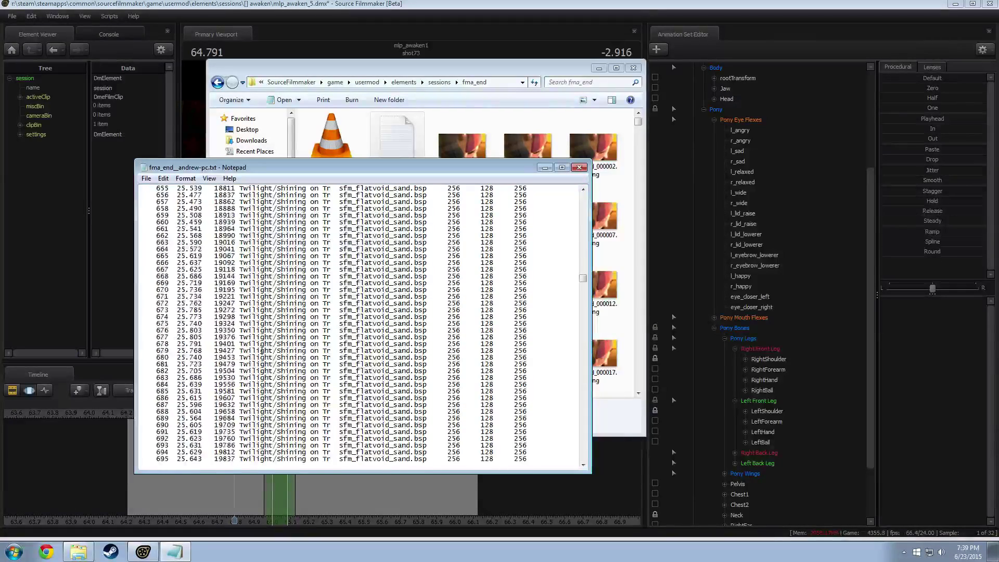
pyautogui.scroll(-20, 262, 351)
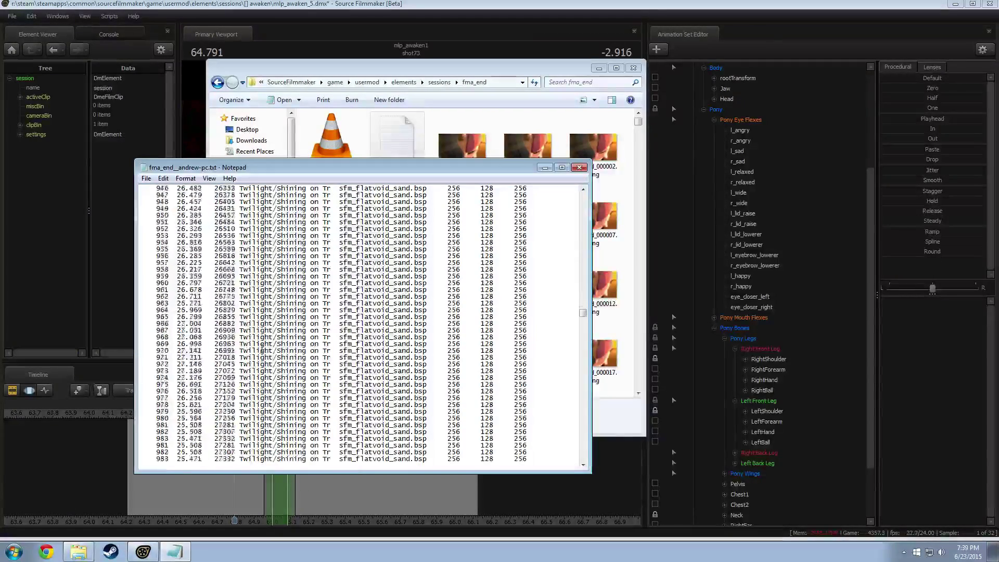
pyautogui.moveTo(583, 313); pyautogui.dragTo(585, 245)
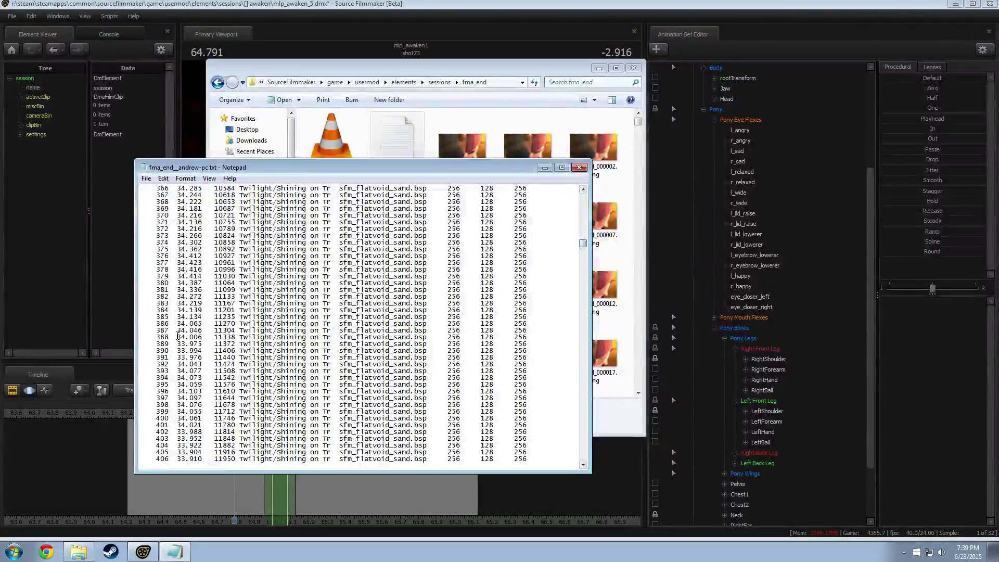
pyautogui.moveTo(178, 270); pyautogui.dragTo(224, 372)
pyautogui.click(253, 358)
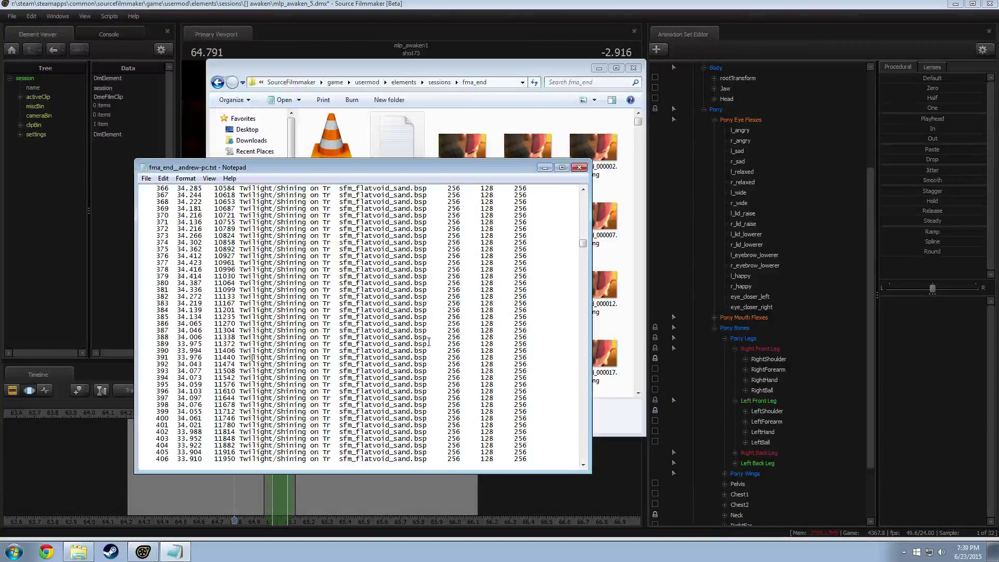
pyautogui.moveTo(448, 298); pyautogui.dragTo(488, 291)
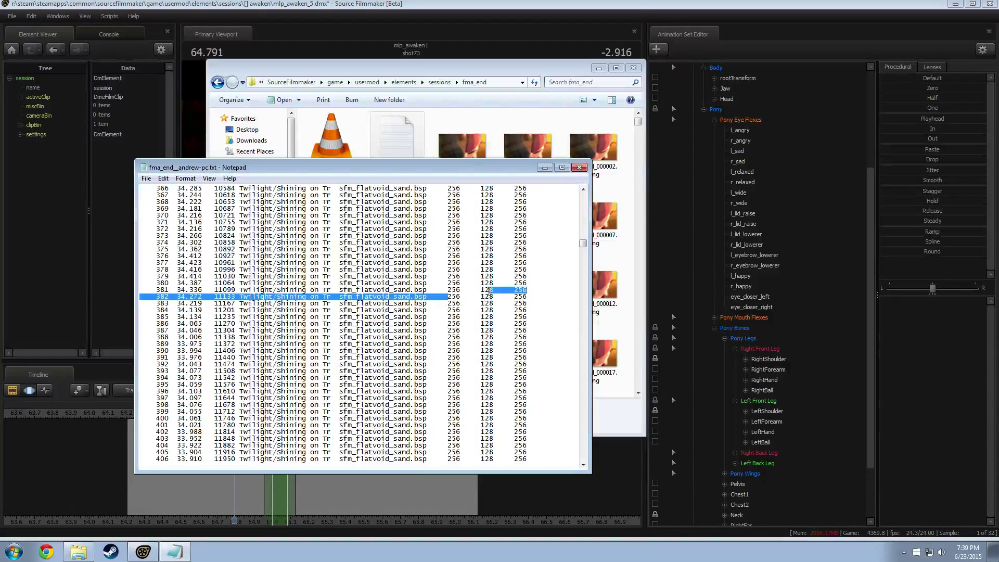
pyautogui.click(488, 294)
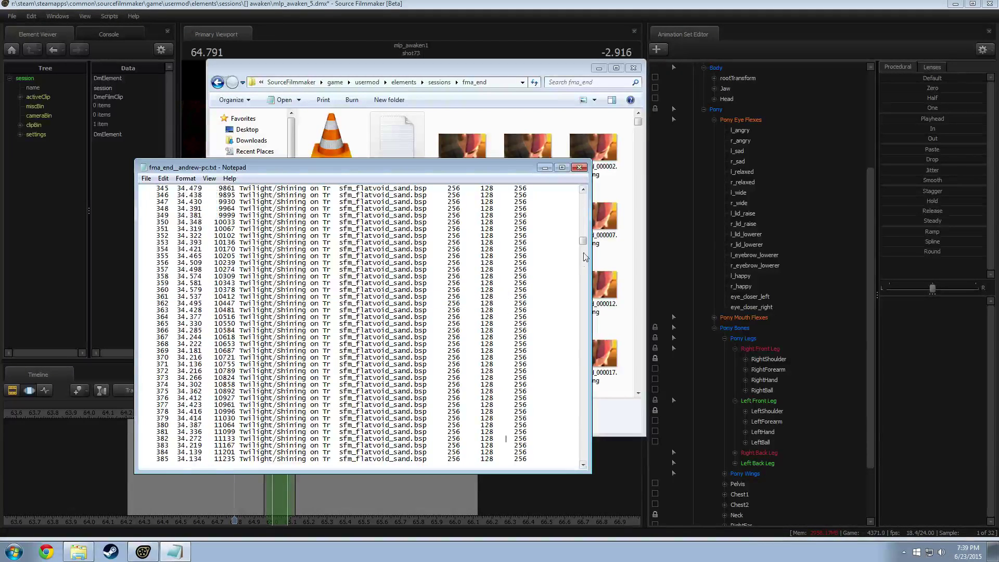
pyautogui.moveTo(583, 245); pyautogui.dragTo(591, 194)
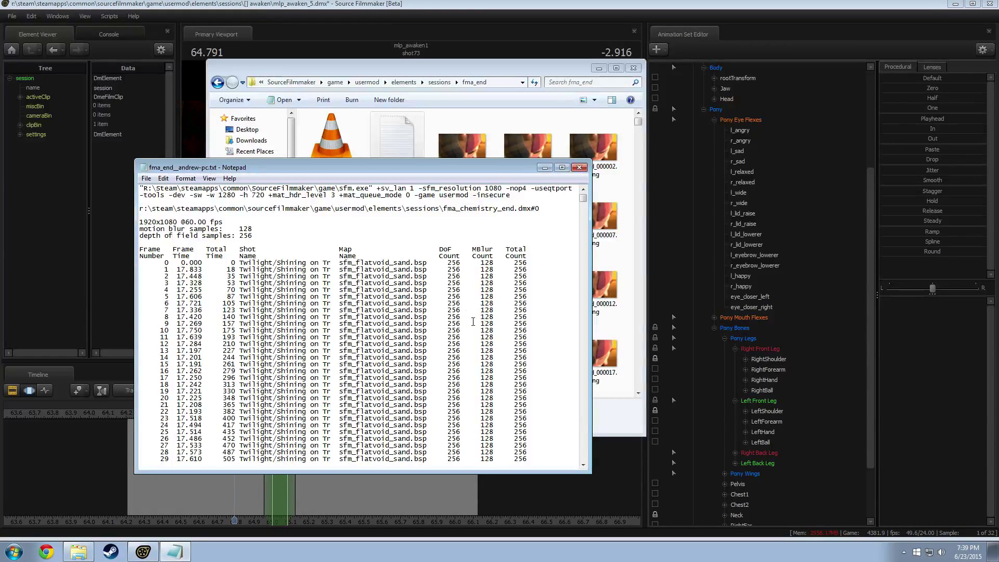
# Return to Source Filmmaker and play shot73 repeatedly from 64.208 and about 64.250 to review Celestia's blink and head motion.
pyautogui.click(388, 4)
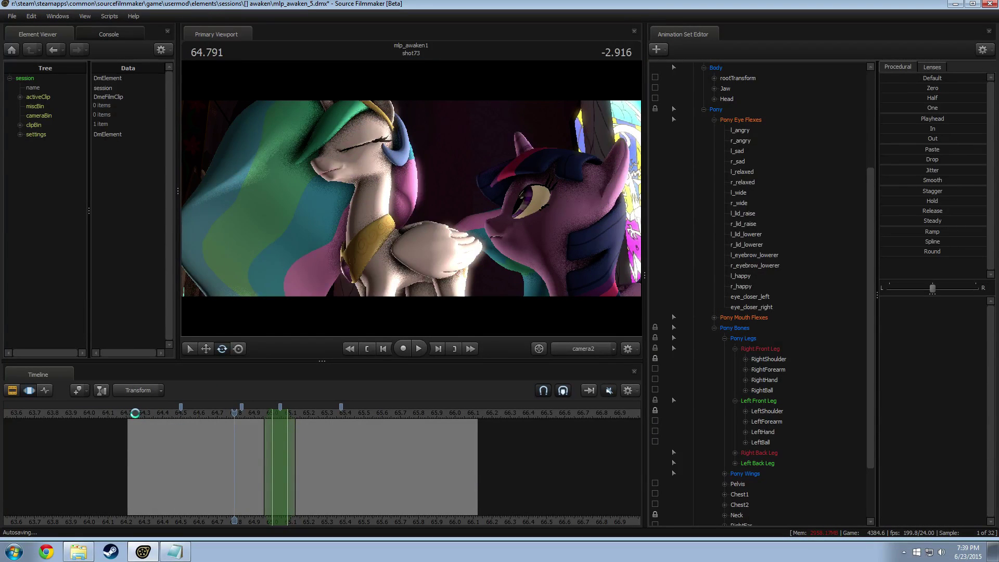
pyautogui.click(135, 413)
pyautogui.moveTo(135, 412); pyautogui.dragTo(125, 433)
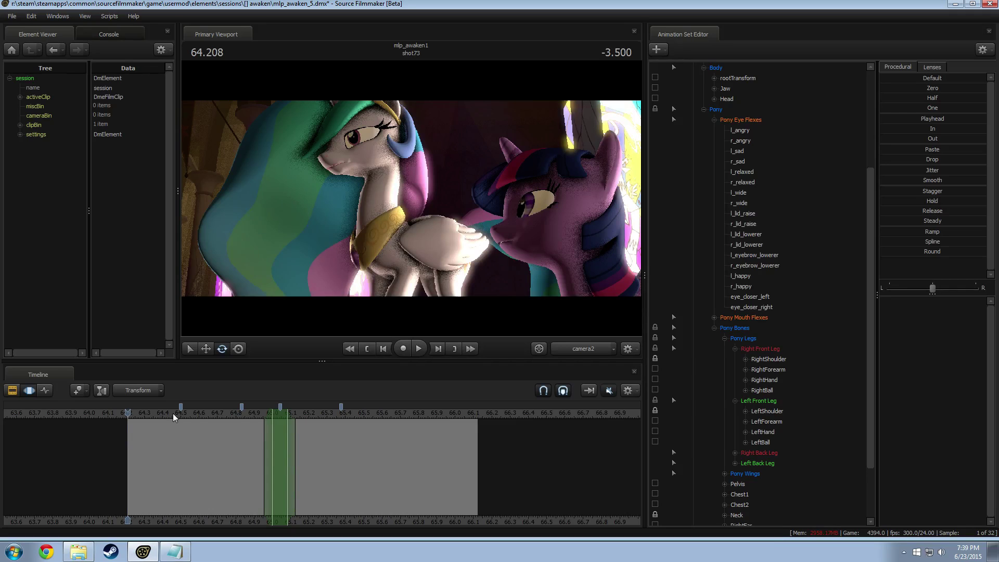
pyautogui.press('space')
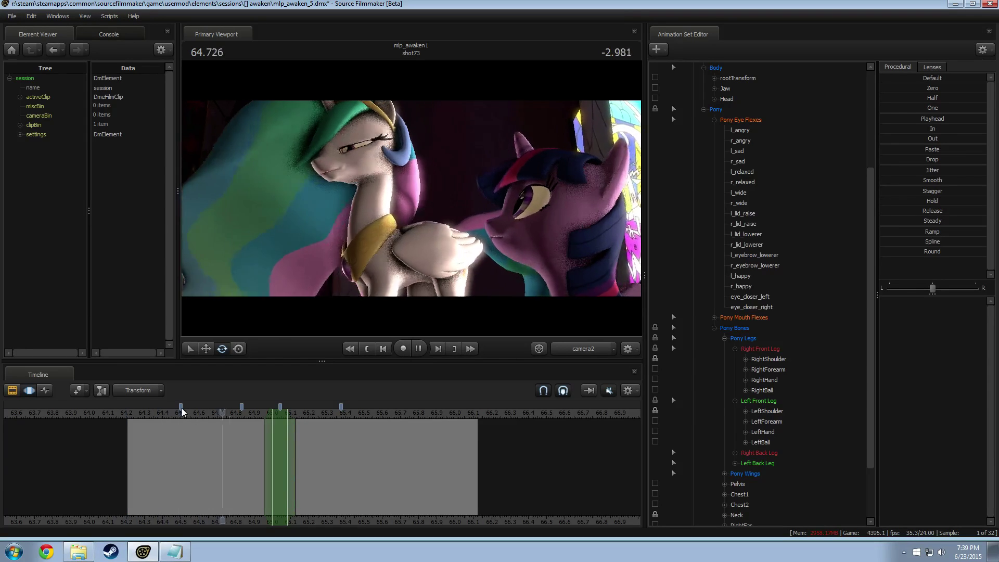
pyautogui.press('space')
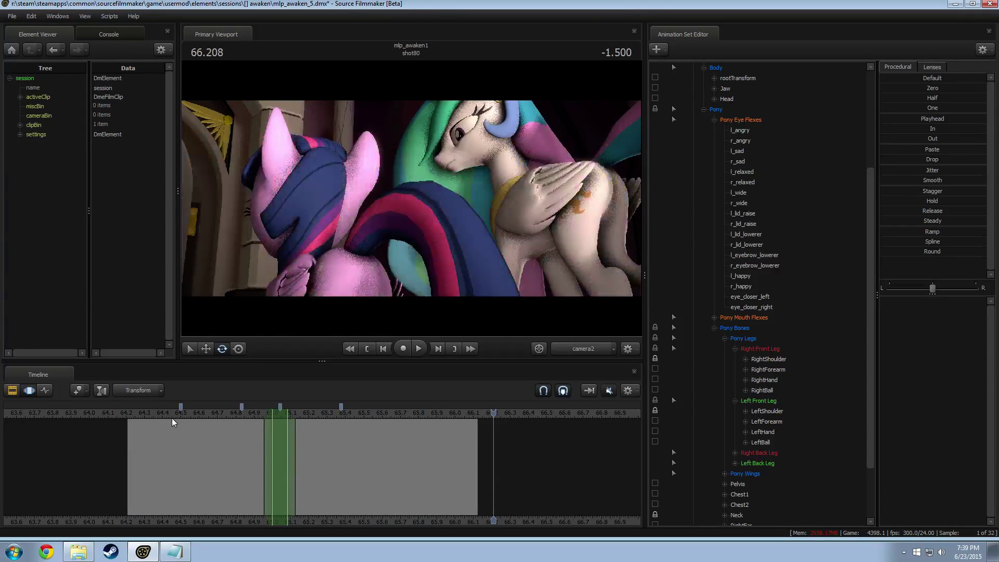
pyautogui.click(136, 415)
pyautogui.press('space')
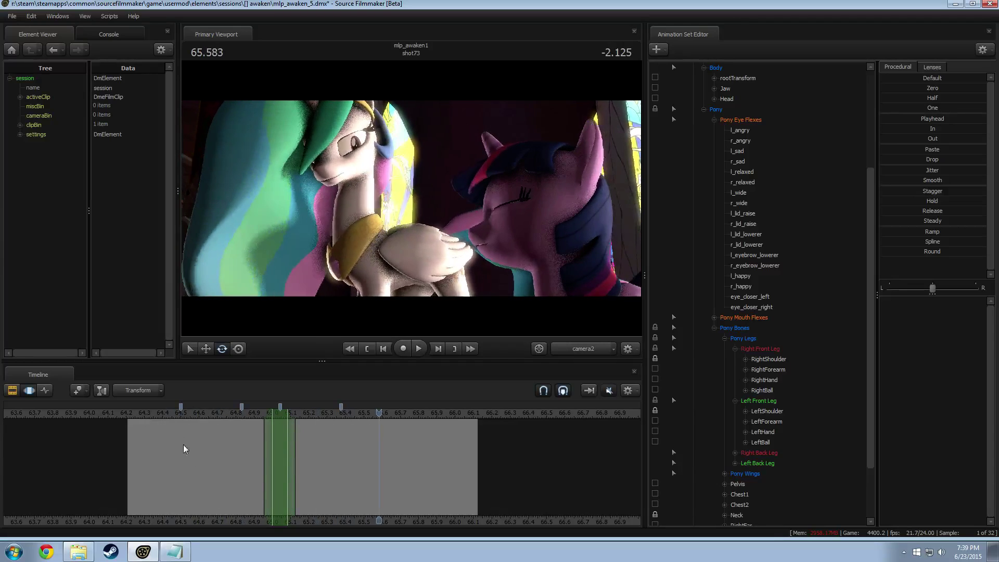
pyautogui.moveTo(195, 465); pyautogui.dragTo(151, 482)
pyautogui.press('space')
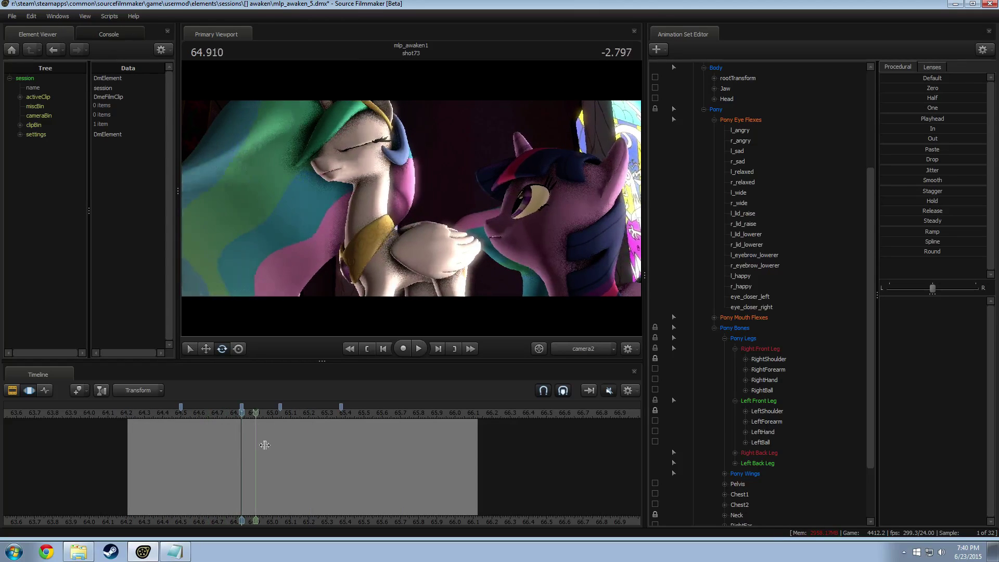
# Make a time selection centred on 65.083 with falloff from about 64.62 to 65.54.
pyautogui.click(321, 444)
pyautogui.keyDown('shift'); pyautogui.click(335, 444); pyautogui.keyUp('shift')
pyautogui.keyDown('shift'); pyautogui.click(288, 449); pyautogui.keyUp('shift')
pyautogui.keyDown('shift'); pyautogui.scroll(5, 288, 450); pyautogui.keyUp('shift')
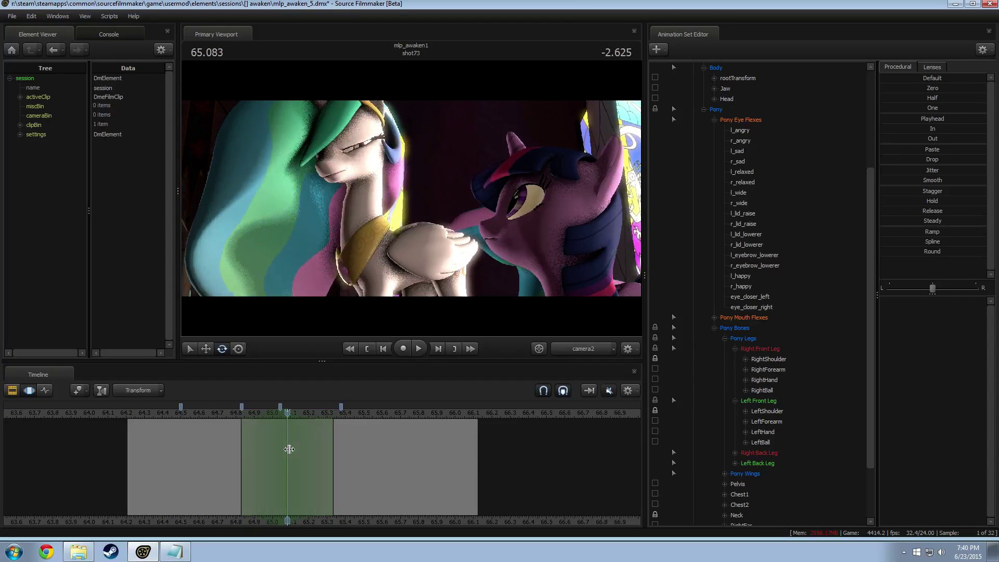
# Rotate Celestia's head at 65.083 within the time selection, using only the Head's rot channel.
pyautogui.click(361, 176)
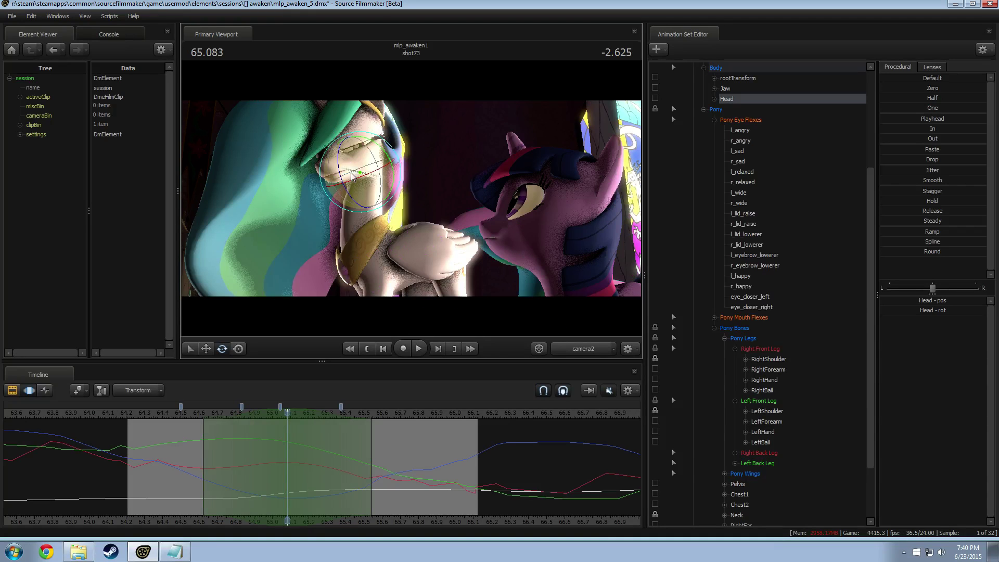
pyautogui.moveTo(394, 182)
pyautogui.mouseDown()
pyautogui.moveTo(391, 194)
pyautogui.moveTo(395, 179)
pyautogui.mouseUp()
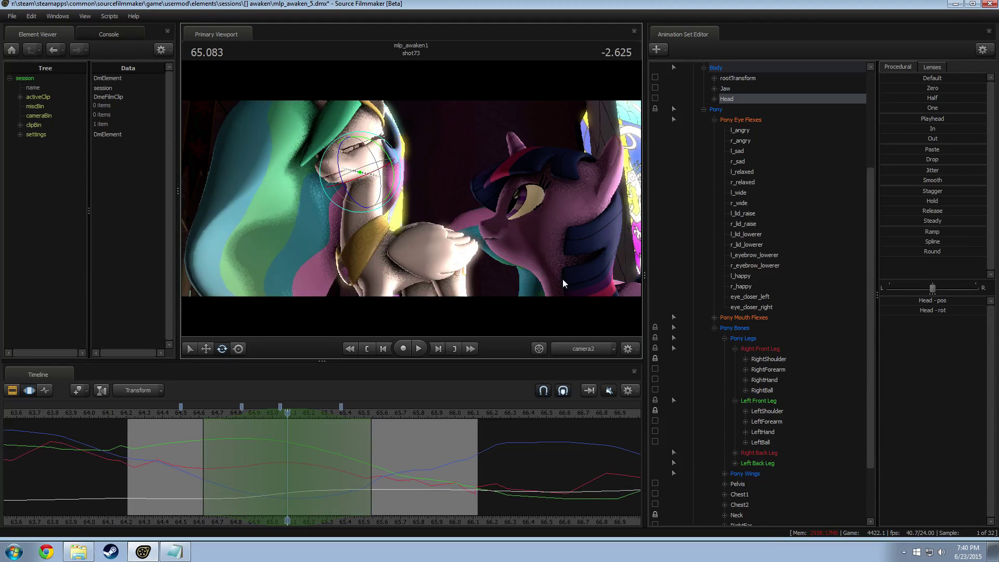
pyautogui.scroll(5, 739, 261)
pyautogui.click(715, 245)
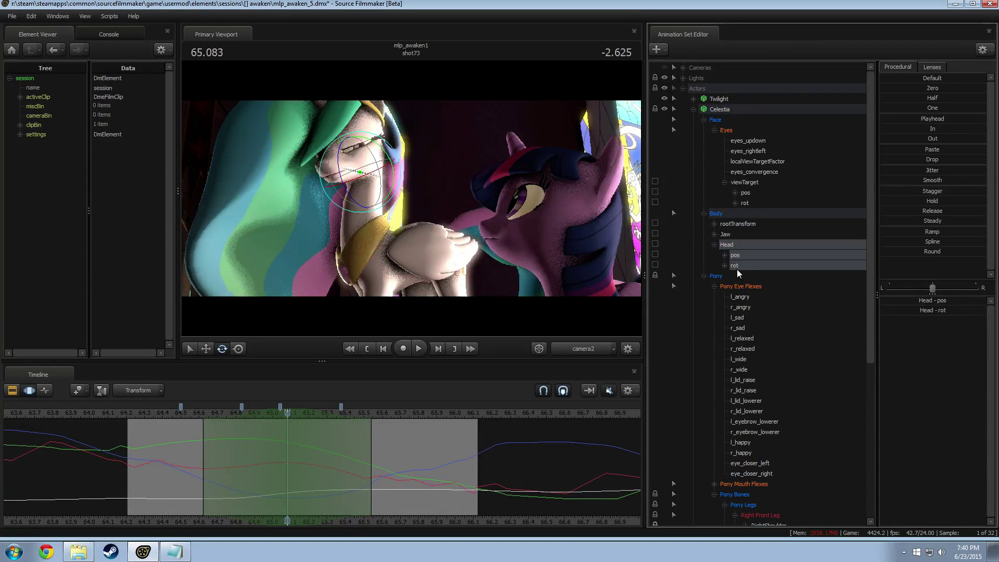
pyautogui.click(737, 268)
pyautogui.scroll(-6, 734, 271)
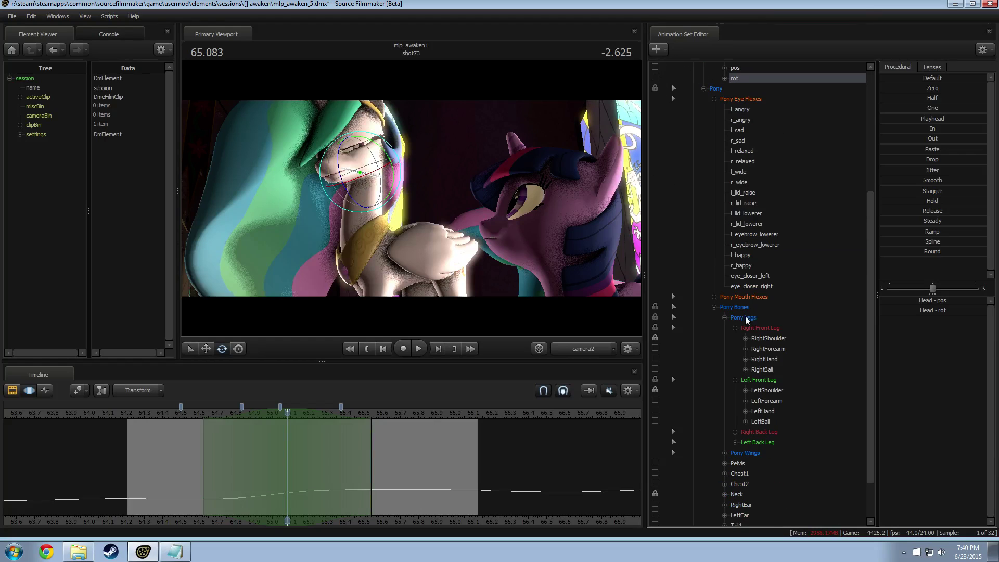
pyautogui.scroll(-2, 718, 383)
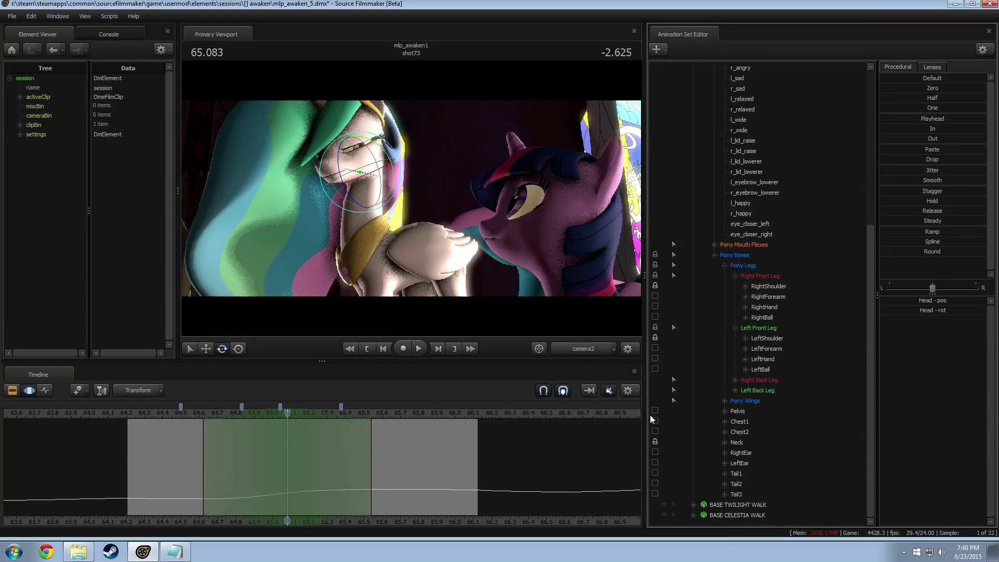
pyautogui.scroll(6, 713, 386)
pyautogui.click(727, 193)
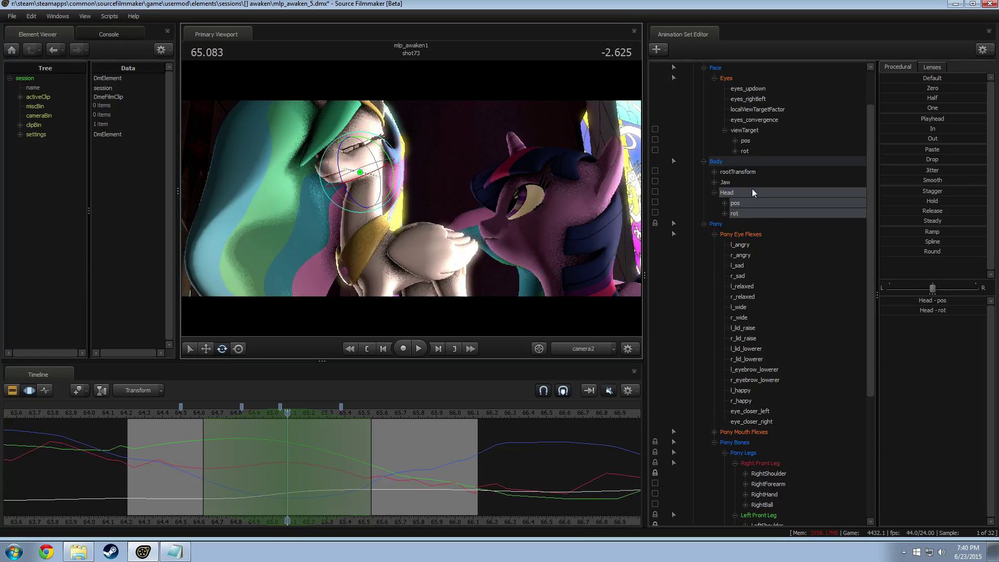
pyautogui.click(738, 214)
pyautogui.moveTo(394, 177); pyautogui.dragTo(349, 198)
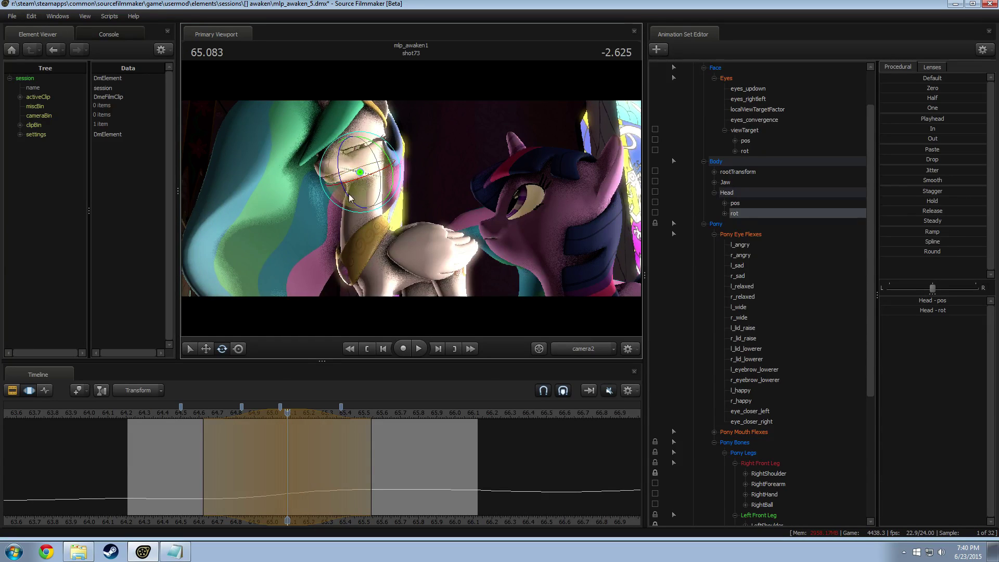
# Play shot73 several times from about 64.5 to review Celestia's edited head rotation.
pyautogui.click(186, 412)
pyautogui.press('space')
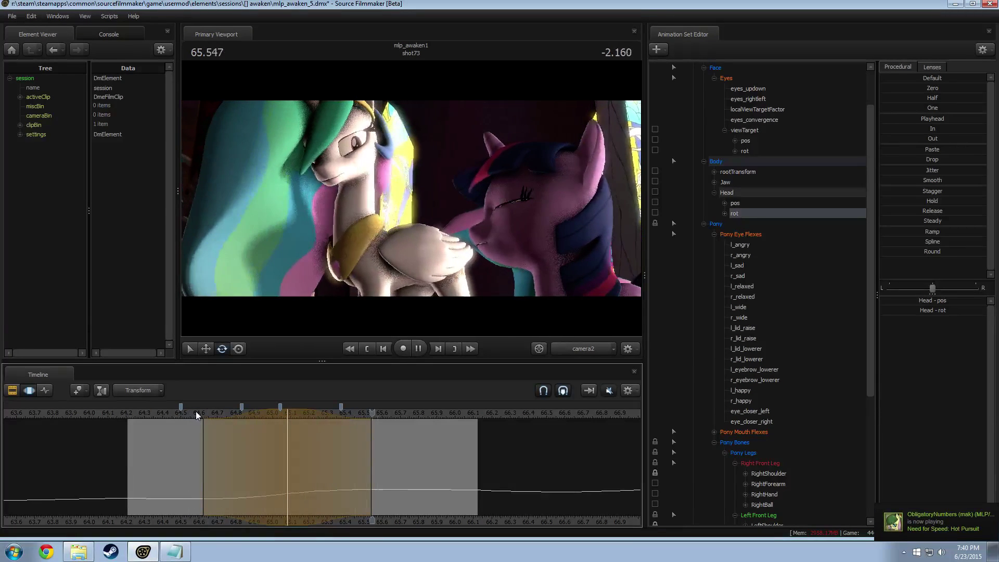
pyautogui.press('space')
pyautogui.click(188, 416)
pyautogui.press('space')
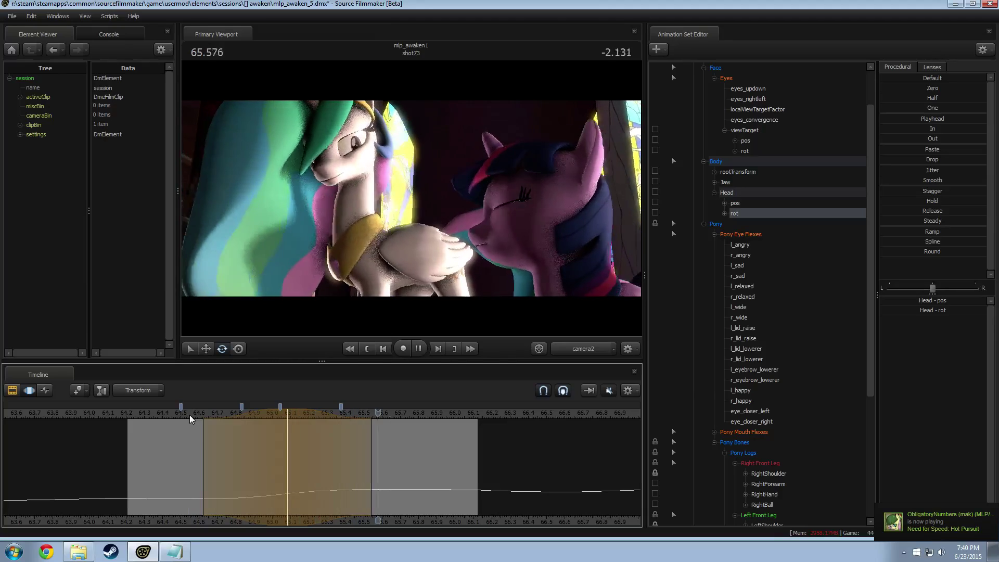
pyautogui.click(180, 415)
pyautogui.press('space')
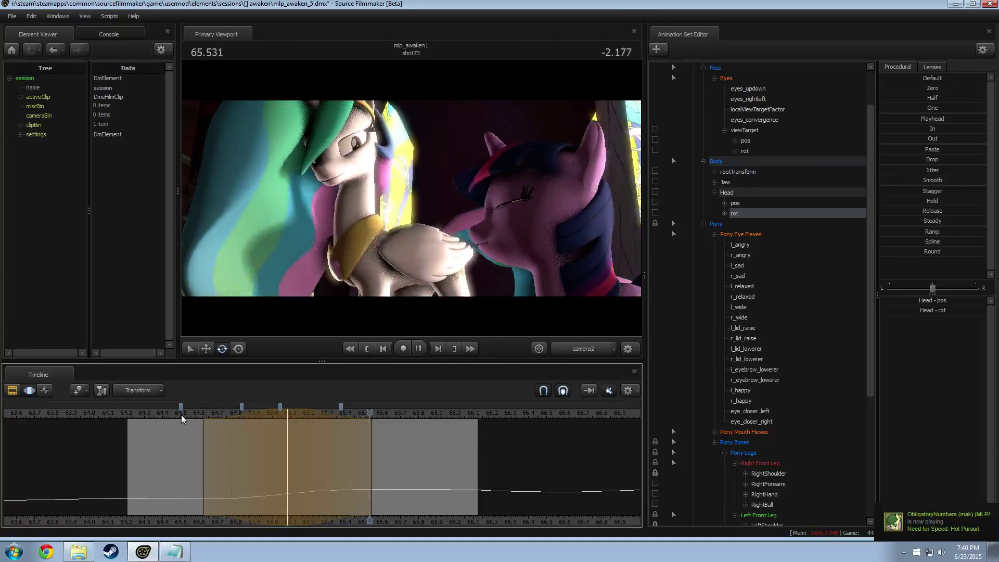
# Shift the head rotation edit's time selection earlier to centre on about 65.0, and replay shot73 from 64.250.
pyautogui.press('space')
pyautogui.click(180, 415)
pyautogui.press('space')
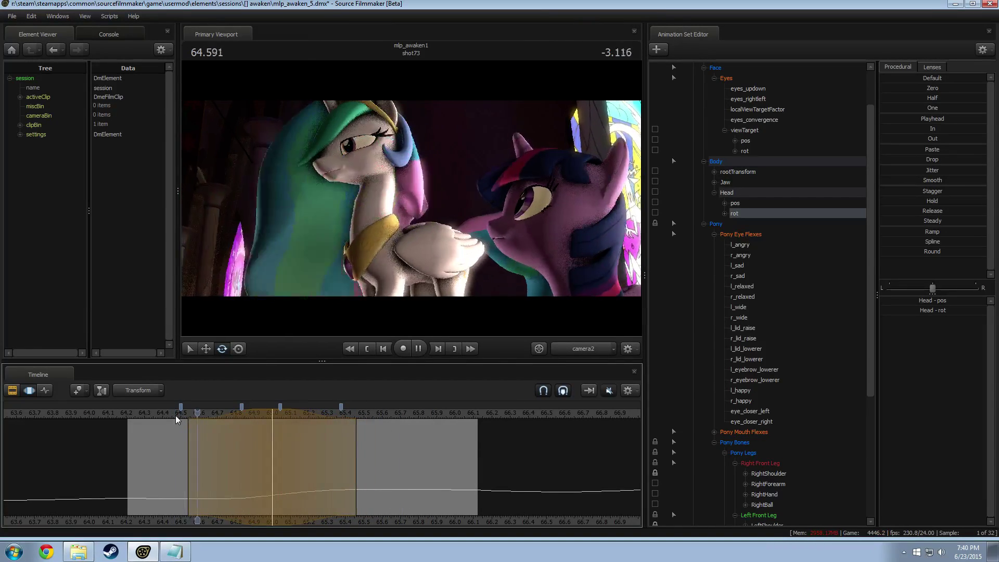
pyautogui.click(135, 415)
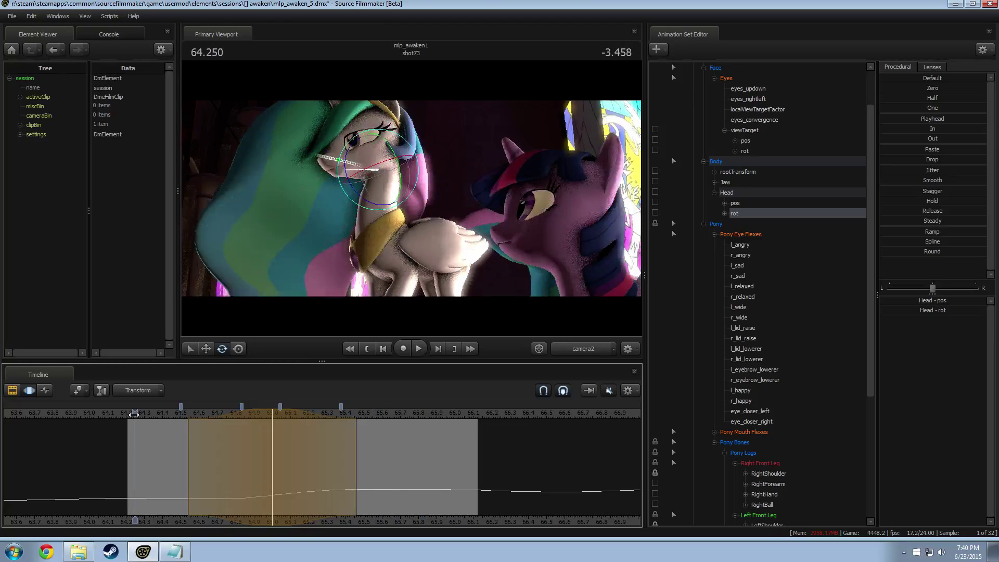
pyautogui.press('space')
pyautogui.click(139, 413)
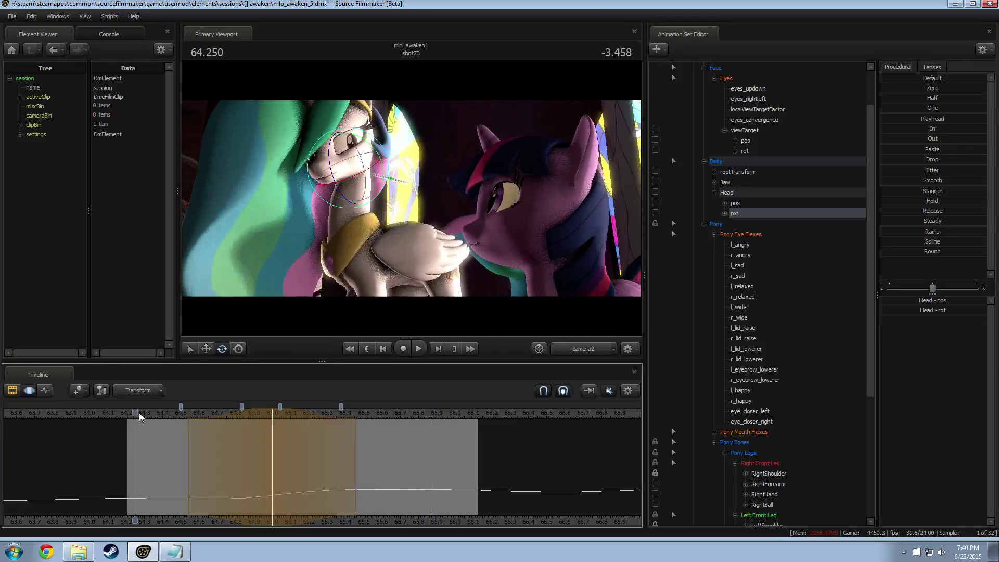
pyautogui.press('space')
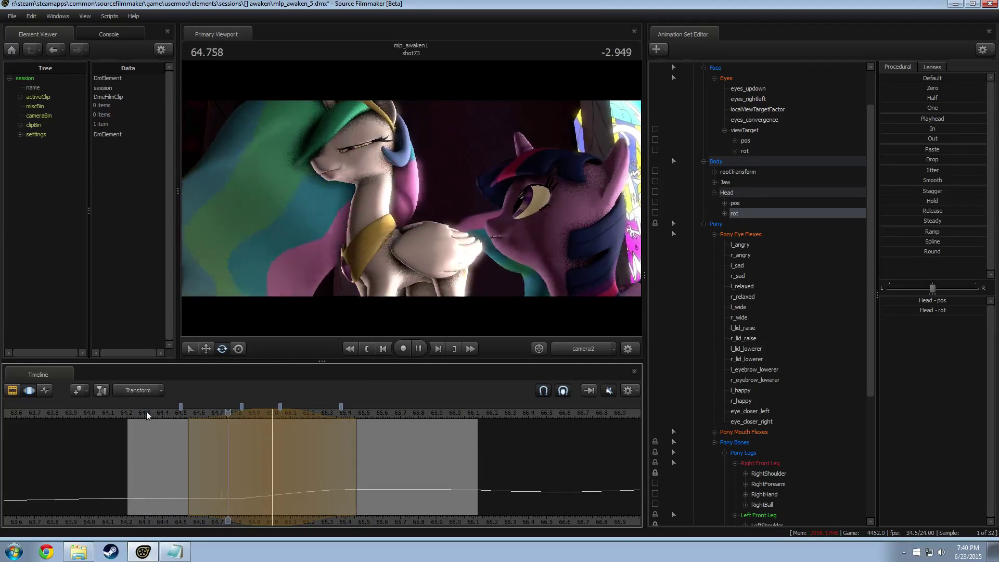
# Make a time selection centred on 65.541 with falloff from about 65.04 to 66.04.
pyautogui.click(369, 438)
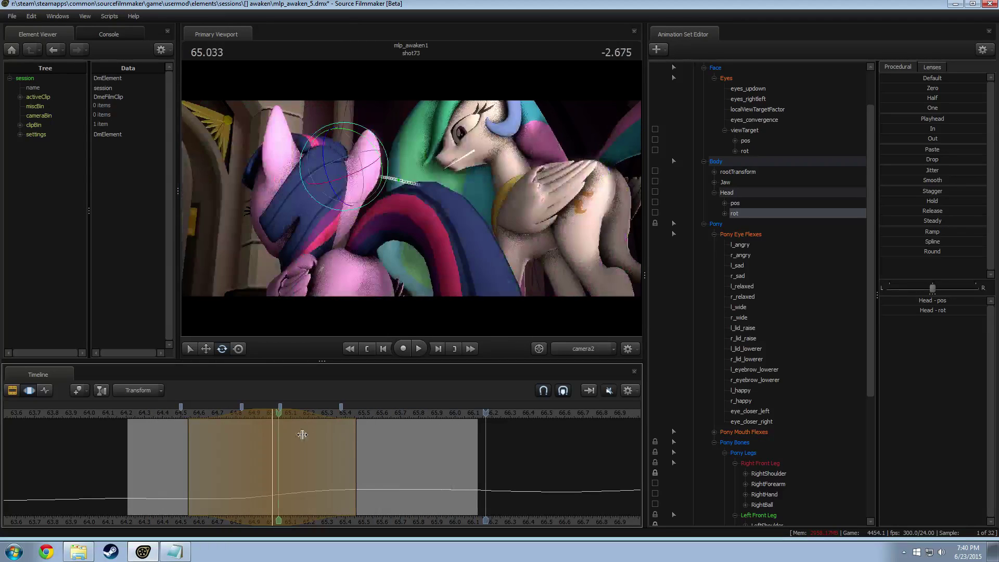
pyautogui.keyDown('shift'); pyautogui.click(372, 439); pyautogui.keyUp('shift')
pyautogui.keyDown('shift'); pyautogui.scroll(12, 372, 438); pyautogui.keyUp('shift')
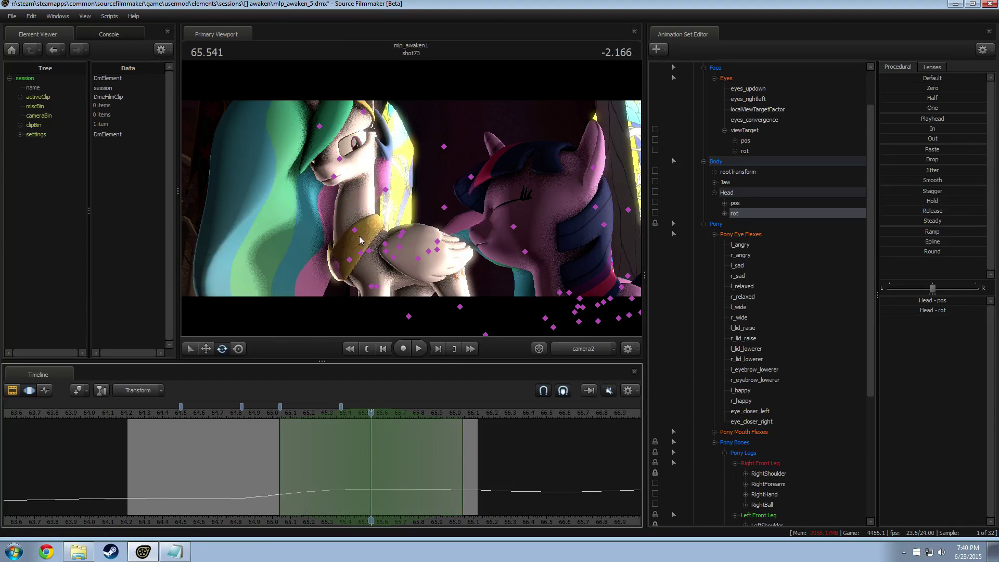
# Rotate Celestia's Neck bone at 65.541 within the time selection, using only the Neck's rot channel.
pyautogui.keyDown('ctrl'); pyautogui.click(354, 232); pyautogui.keyUp('ctrl')
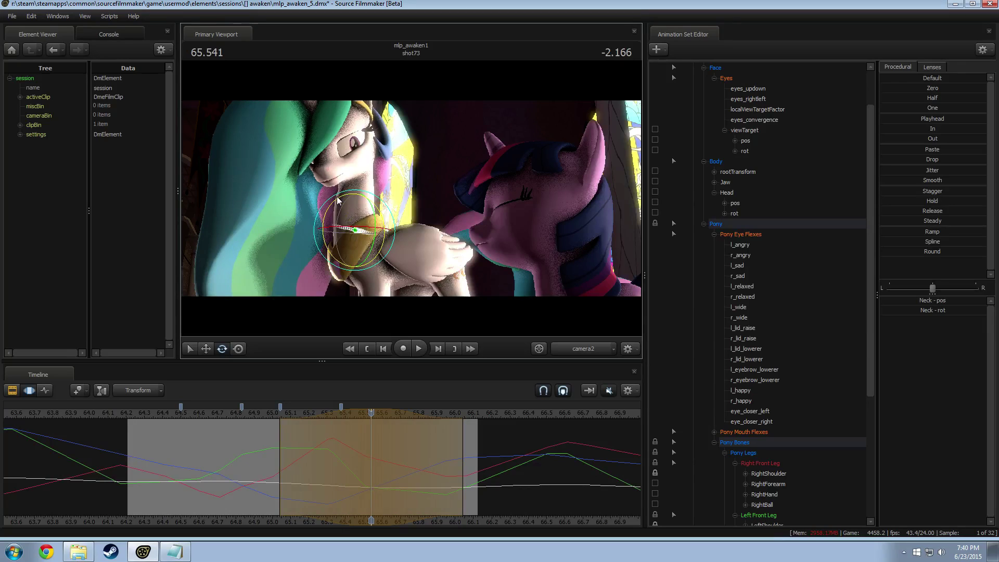
pyautogui.moveTo(337, 230); pyautogui.dragTo(345, 224)
pyautogui.hotkey('ctrl', 'z')
pyautogui.scroll(-6, 733, 329)
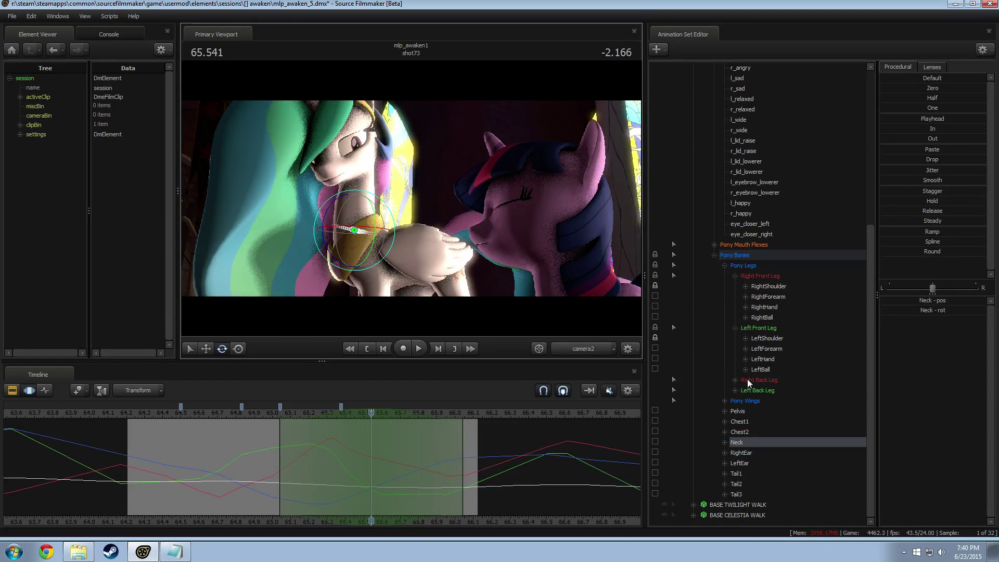
pyautogui.click(725, 442)
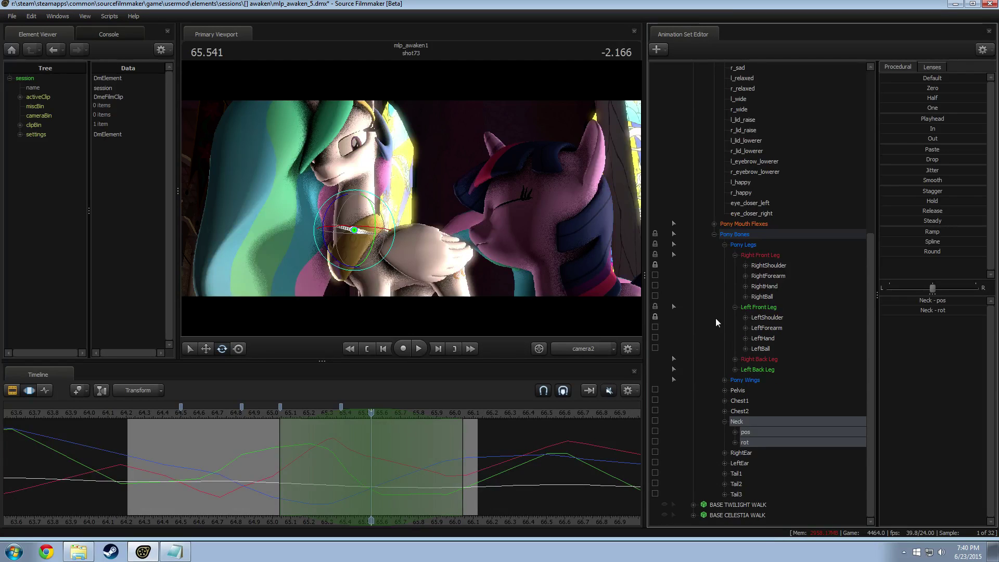
pyautogui.click(748, 442)
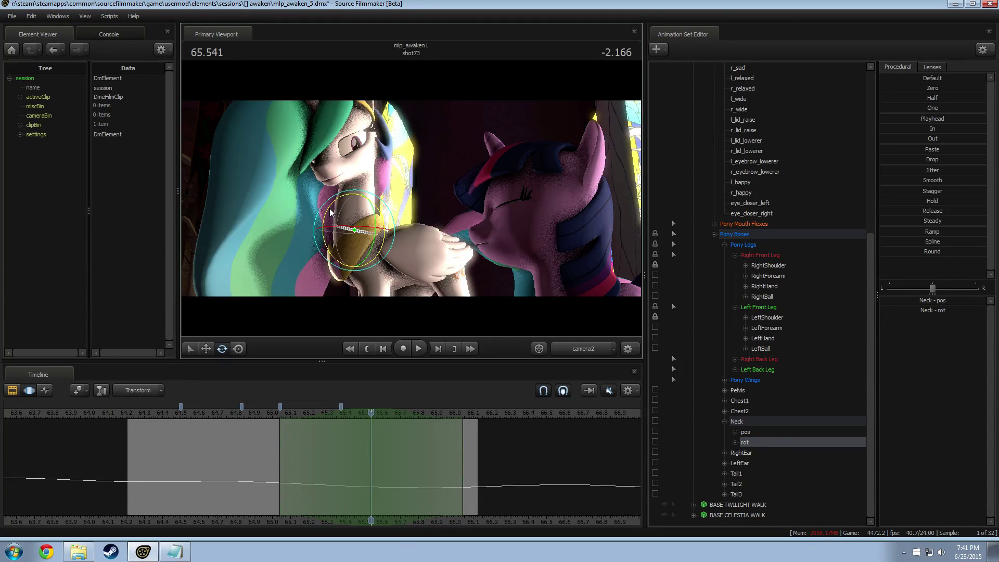
pyautogui.moveTo(330, 212); pyautogui.dragTo(341, 196)
pyautogui.moveTo(325, 243); pyautogui.dragTo(325, 246)
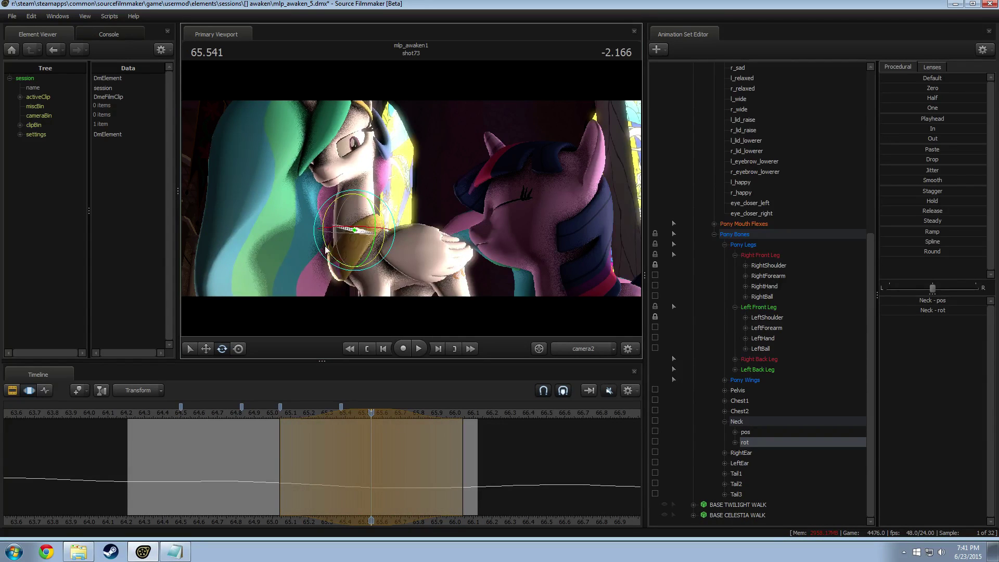
# Review the neck rotation in playback and narrow its time selection's falloff to about 65.17–65.92.
pyautogui.click(270, 412)
pyautogui.press('space')
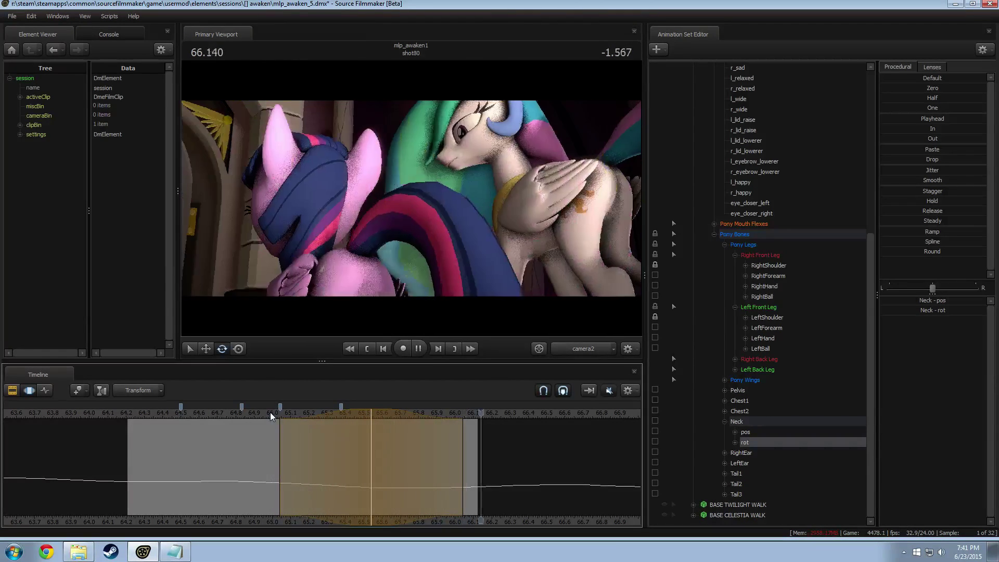
pyautogui.press('space')
pyautogui.moveTo(299, 428); pyautogui.dragTo(321, 435)
pyautogui.click(299, 414)
pyautogui.press('space')
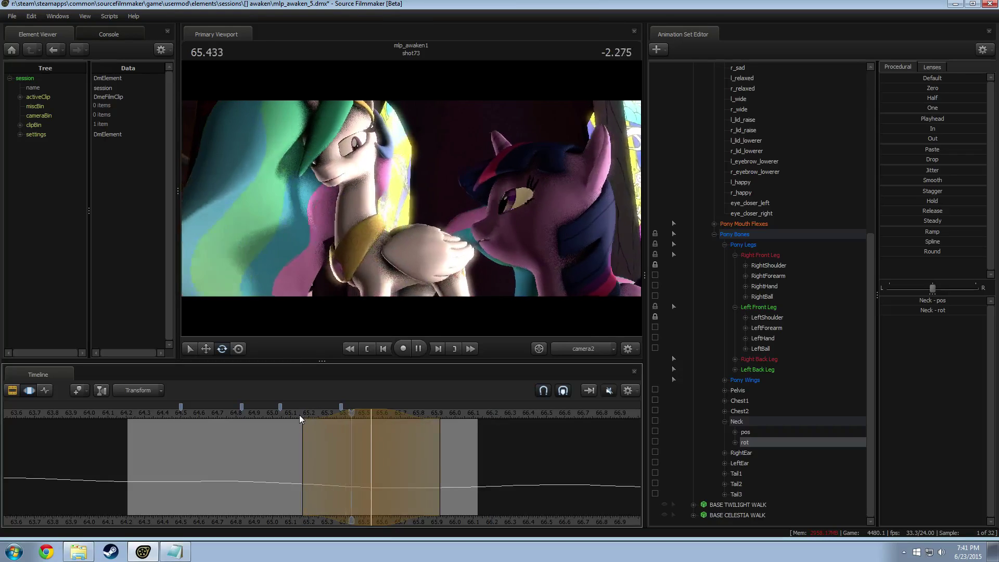
# Extend the end of the neck edit's falloff to about 66.12 and replay shot73.
pyautogui.click(243, 414)
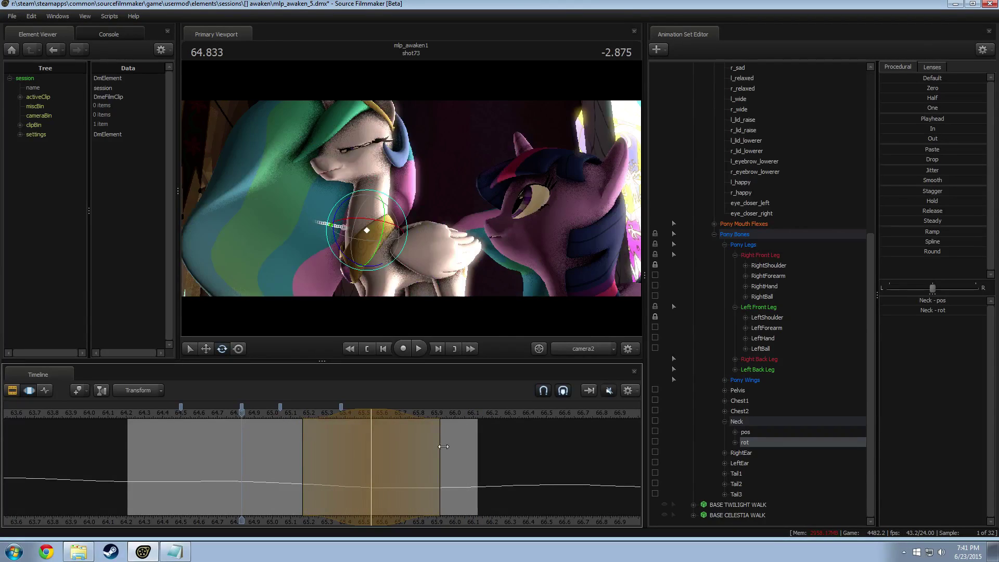
pyautogui.moveTo(443, 447); pyautogui.dragTo(476, 447)
pyautogui.press('space')
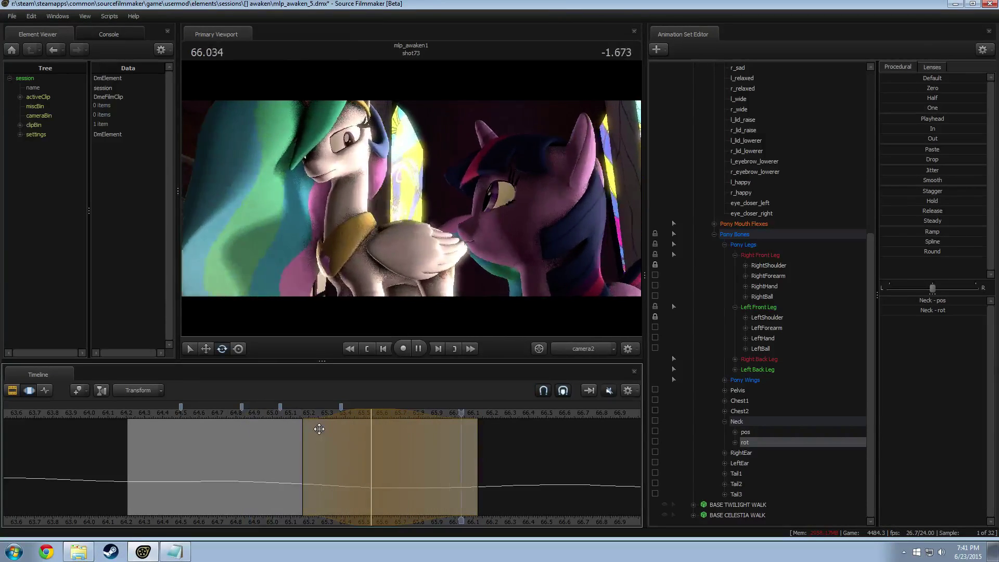
pyautogui.press('space')
pyautogui.press('shift')
pyautogui.press('space')
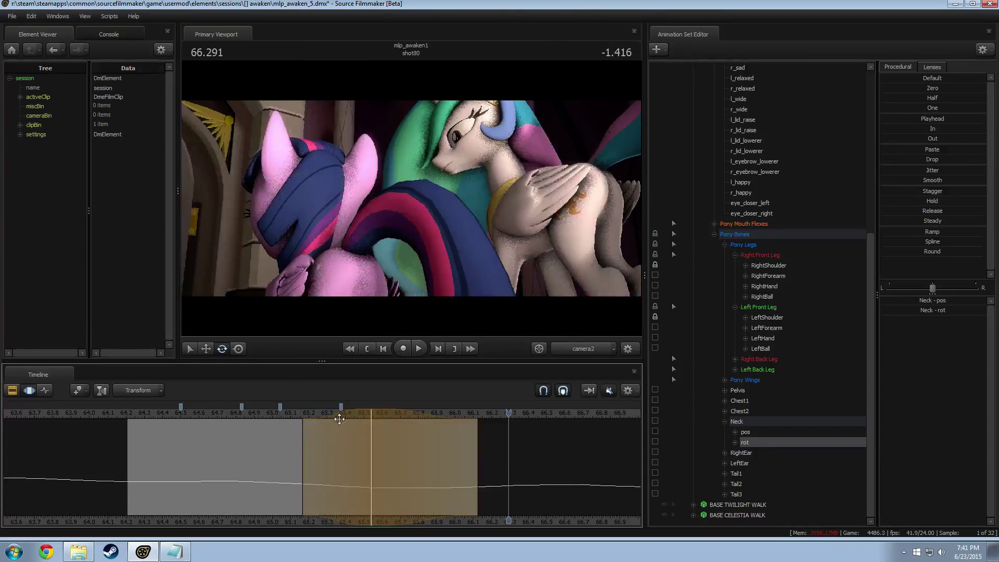
# Shift the neck edit's time selection earlier to centre on about 65.42, and replay shot73.
pyautogui.moveTo(326, 448); pyautogui.dragTo(303, 448)
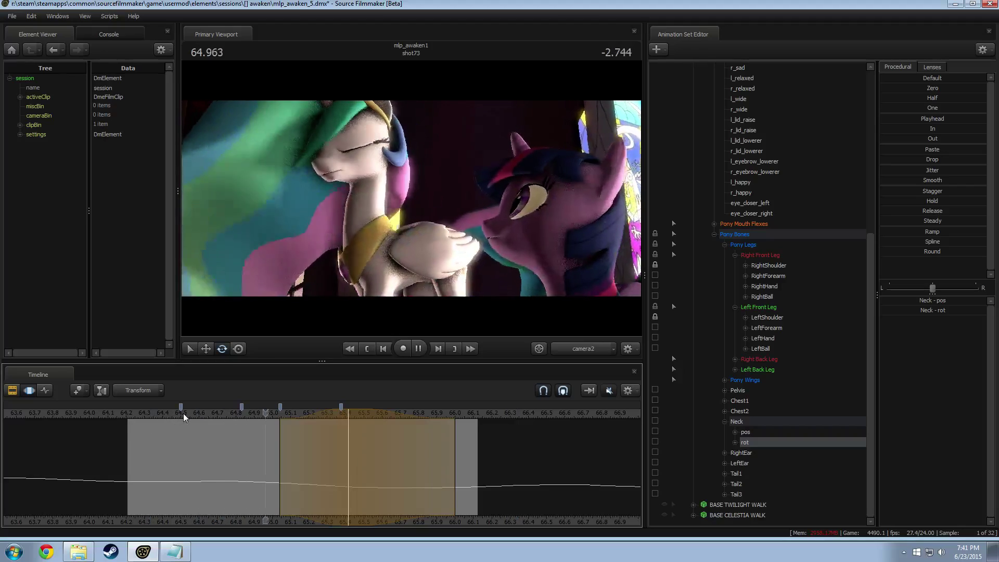
pyautogui.press('space')
pyautogui.press('space')
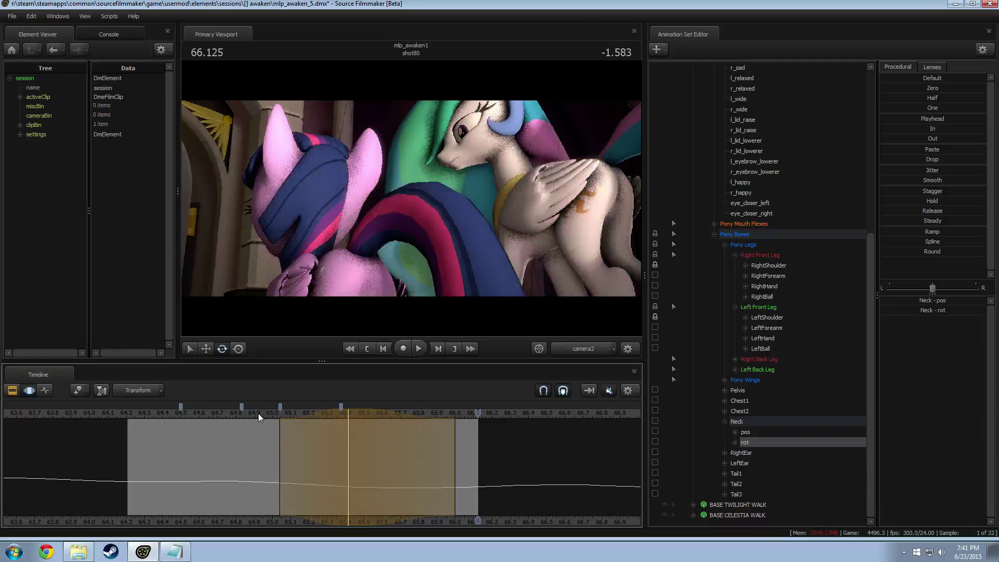
# Make a time selection centred on 65.791 with falloff from about 65.37 to 66.2.
pyautogui.click(405, 448)
pyautogui.keyDown('shift'); pyautogui.click(414, 447); pyautogui.keyUp('shift')
pyautogui.keyDown('shift'); pyautogui.scroll(10, 413, 446); pyautogui.keyUp('shift')
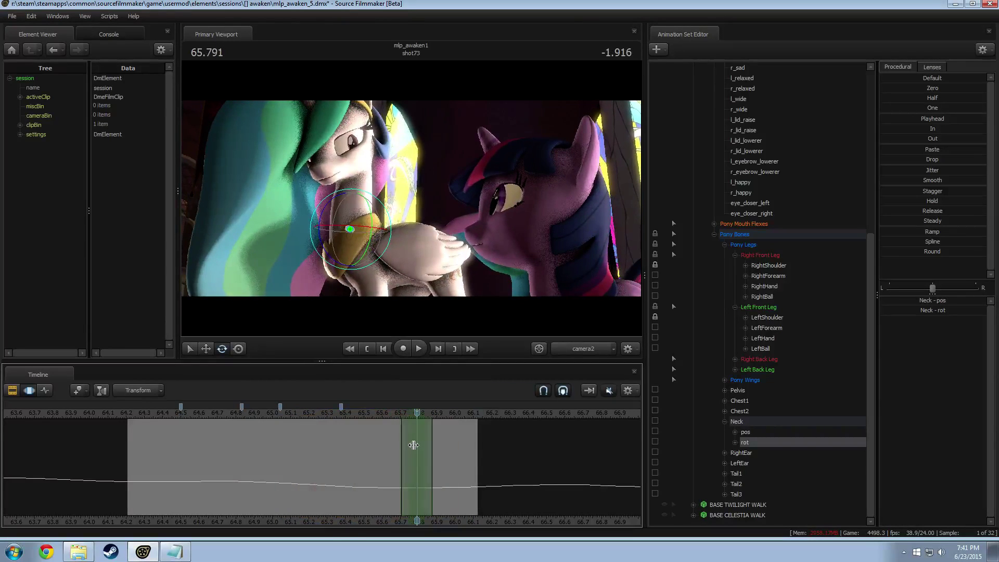
# Rotate Celestia's head at 65.791 using only the Head's rot channel, checking the pose from the Work Camera before returning to camera2.
pyautogui.keyDown('ctrl'); pyautogui.click(349, 169); pyautogui.keyUp('ctrl')
pyautogui.moveTo(349, 171); pyautogui.dragTo(338, 159)
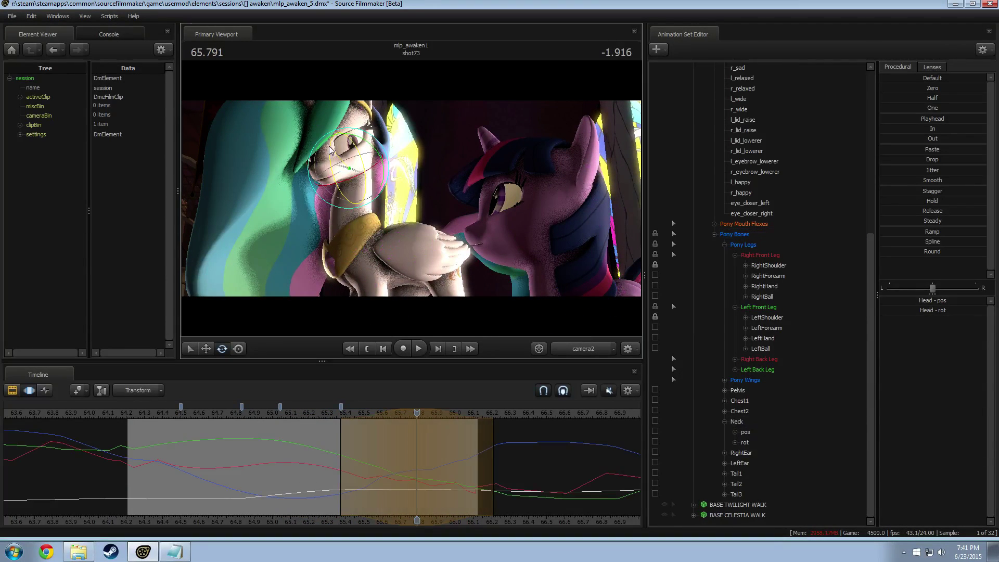
pyautogui.hotkey('ctrl', 'z')
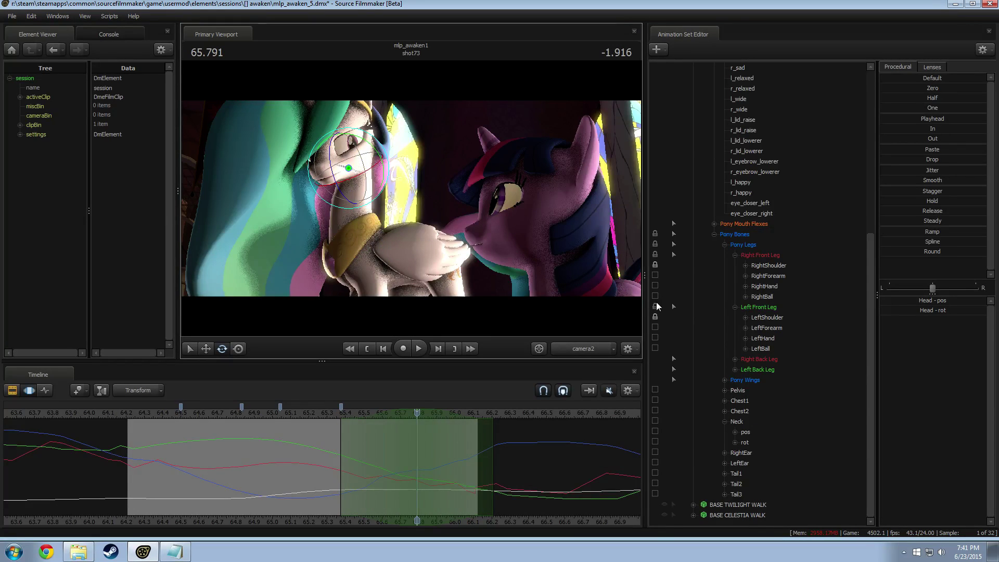
pyautogui.scroll(7, 733, 326)
pyautogui.click(736, 224)
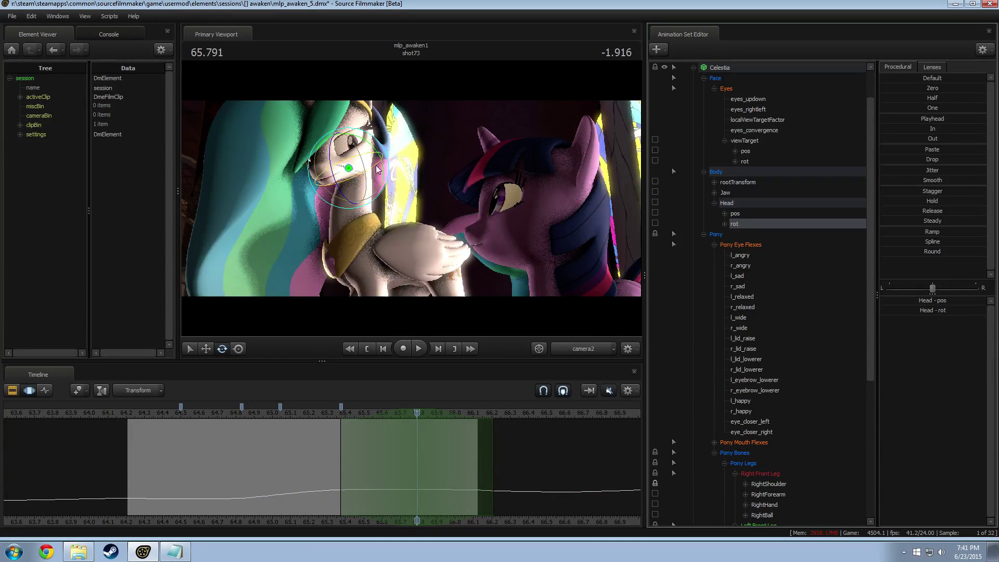
pyautogui.click(576, 349)
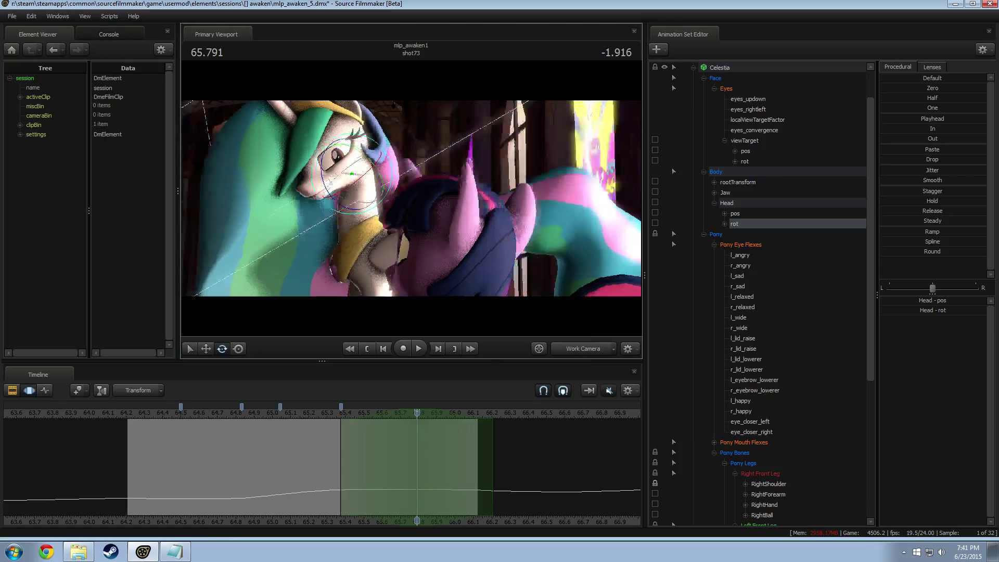
pyautogui.keyDown('alt'); pyautogui.moveTo(485, 211); pyautogui.dragTo(364, 213); pyautogui.keyUp('alt')
pyautogui.click(576, 348)
# Replay shot73 and extend the end of the head edit's falloff to about 66.32.
pyautogui.press('space')
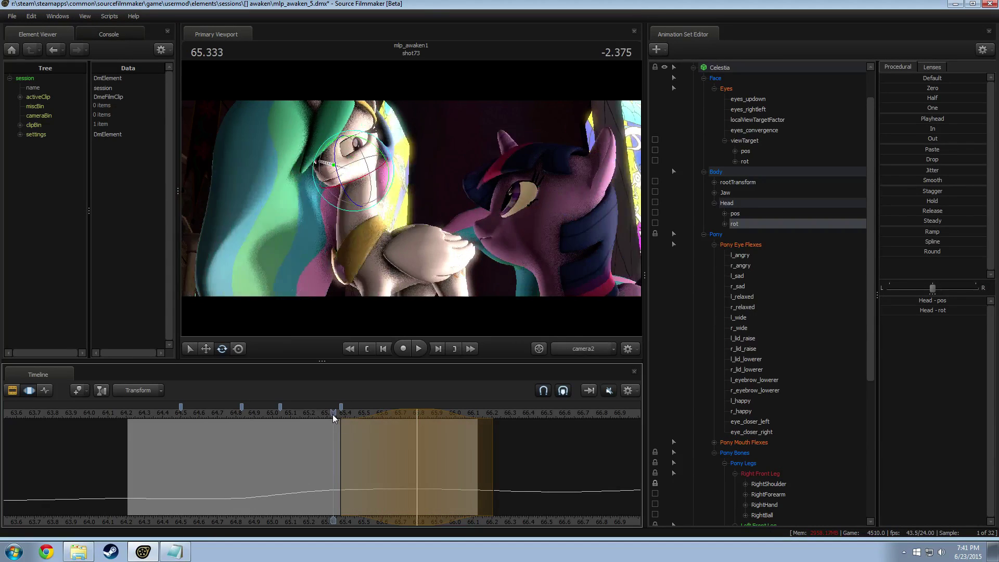
pyautogui.click(281, 414)
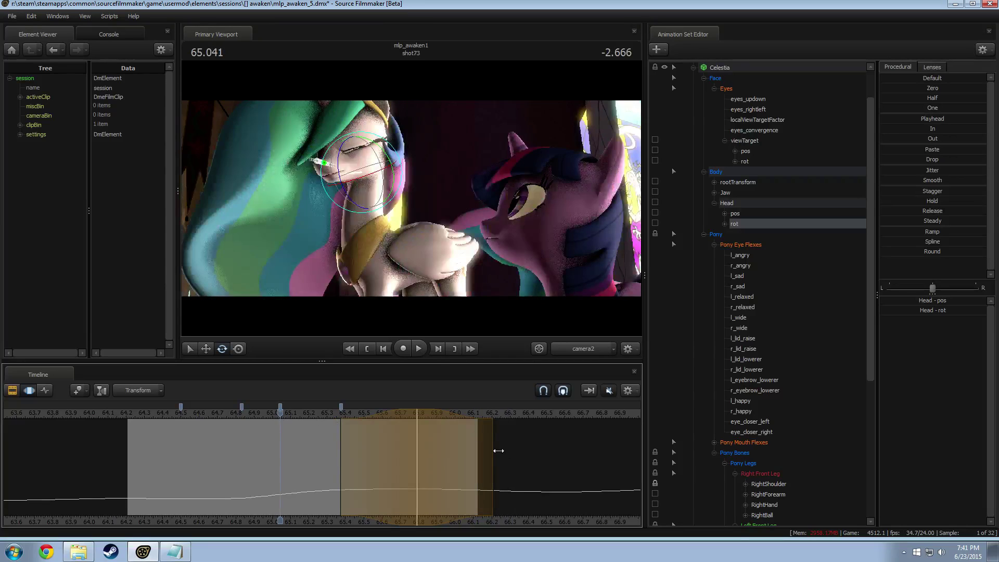
pyautogui.moveTo(498, 451); pyautogui.dragTo(517, 454)
pyautogui.press('space')
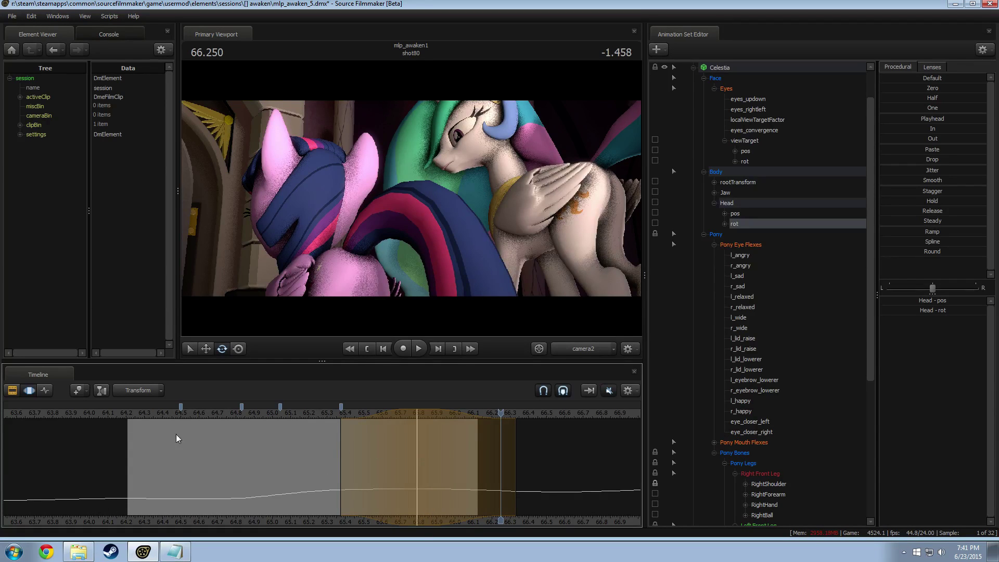
# Switch to the Steam library window and close it to return to the session.
pyautogui.click(133, 553)
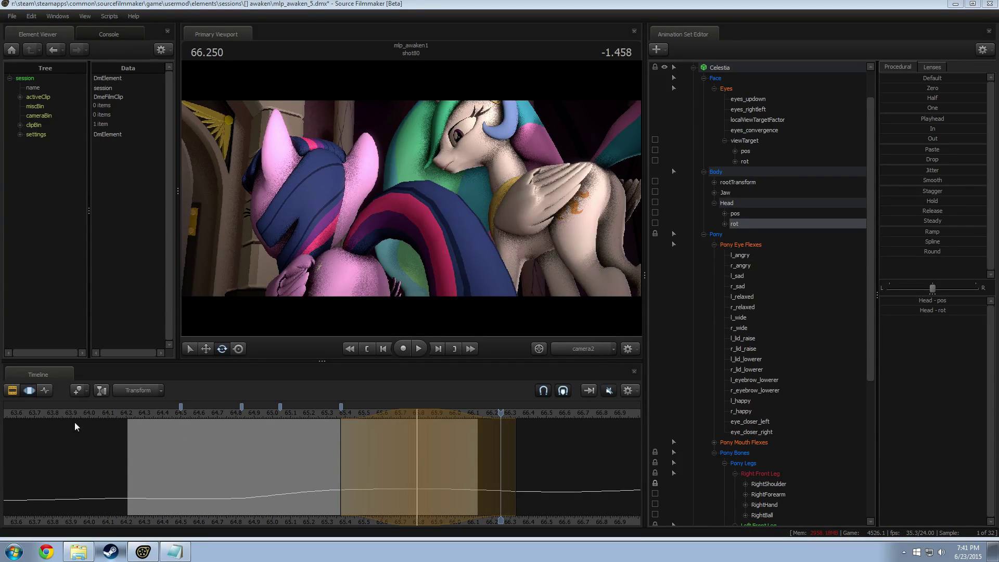
pyautogui.hotkey('alt', 'Tab')
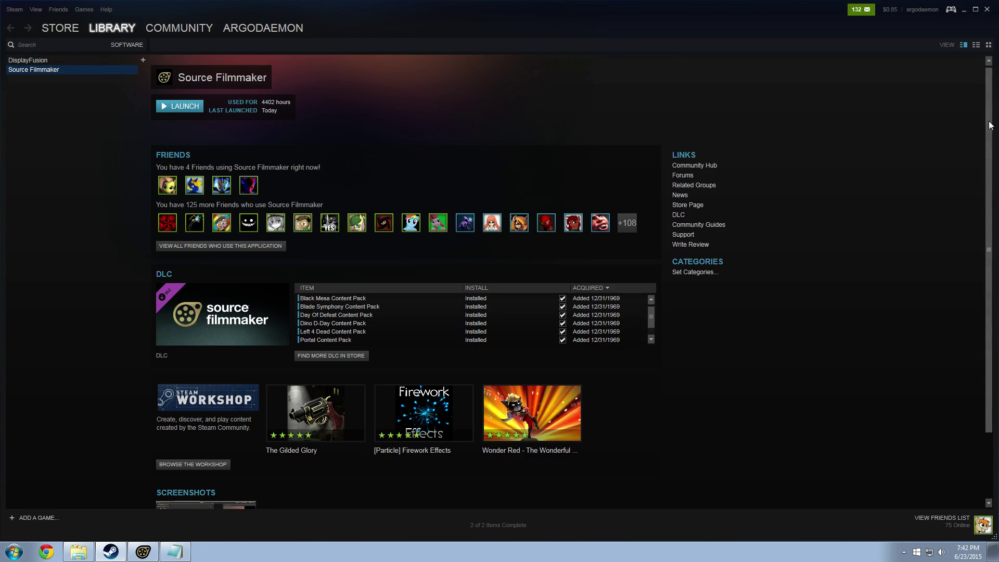
pyautogui.click(988, 10)
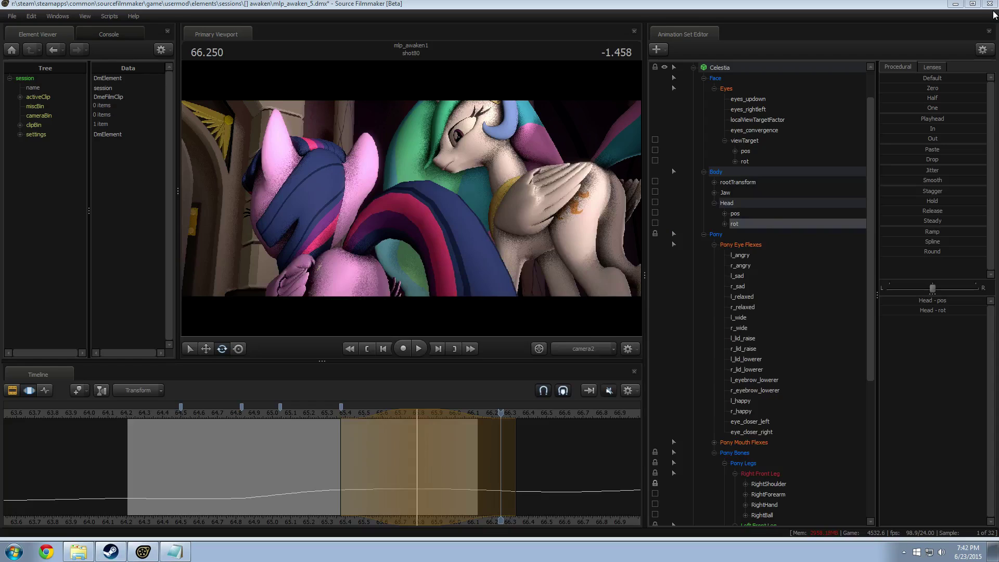
# Replay shot73 from about 64.3 to review Celestia's head and neck motion.
pyautogui.click(151, 414)
pyautogui.press('space')
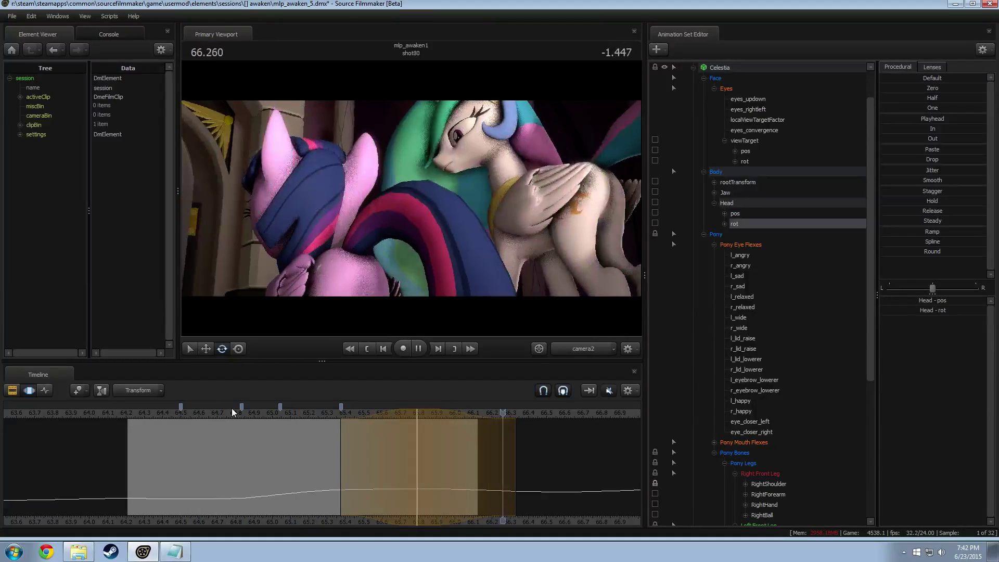
pyautogui.click(135, 414)
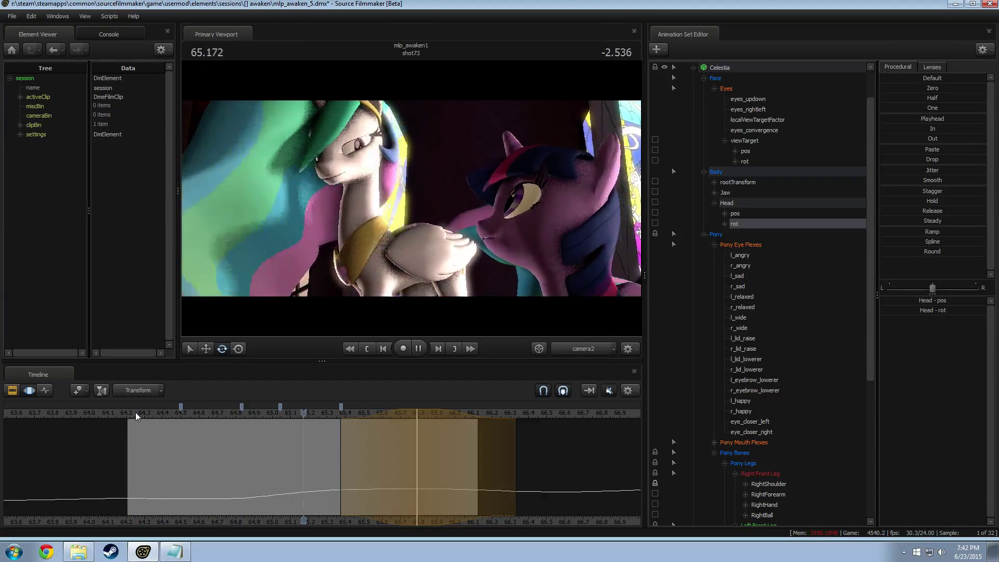
# Rotate Celestia's head through its rot channel at 64.666, within a time selection falling off from about 64.17 to 65.17.
pyautogui.moveTo(211, 456)
pyautogui.mouseDown()
pyautogui.moveTo(219, 458)
pyautogui.moveTo(209, 459)
pyautogui.mouseUp()
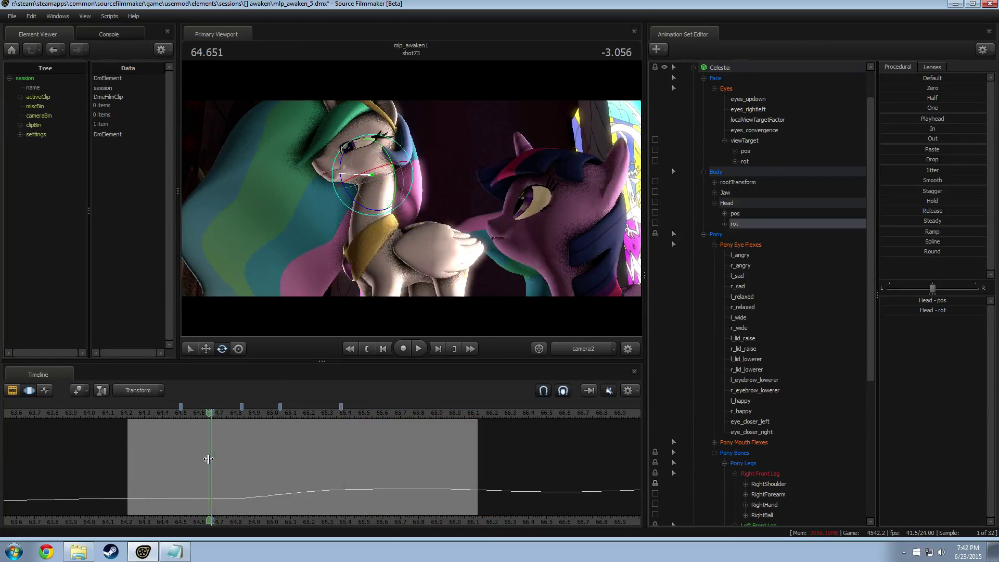
pyautogui.scroll(6, 208, 459)
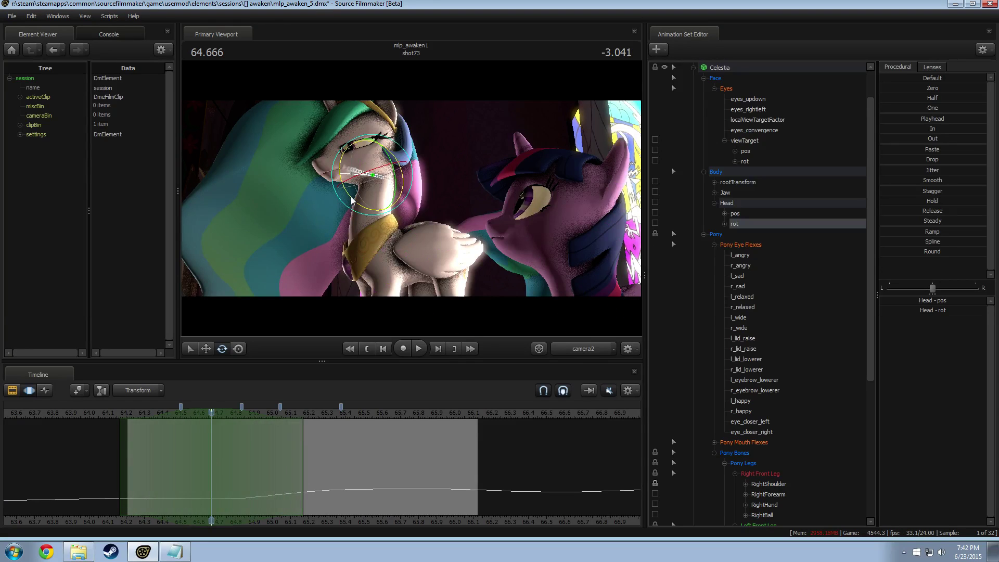
pyautogui.moveTo(350, 197); pyautogui.dragTo(351, 197)
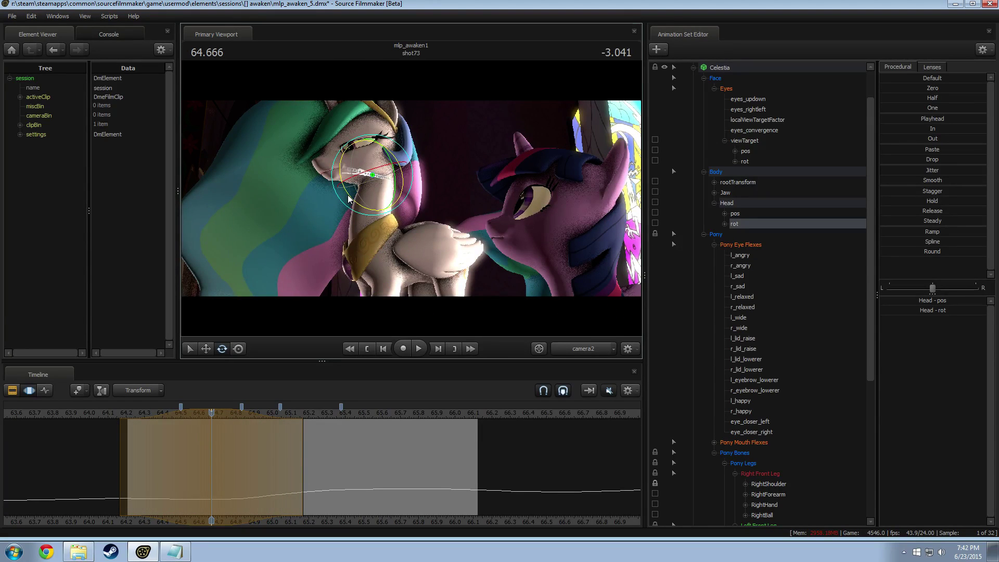
pyautogui.moveTo(350, 197); pyautogui.dragTo(380, 170)
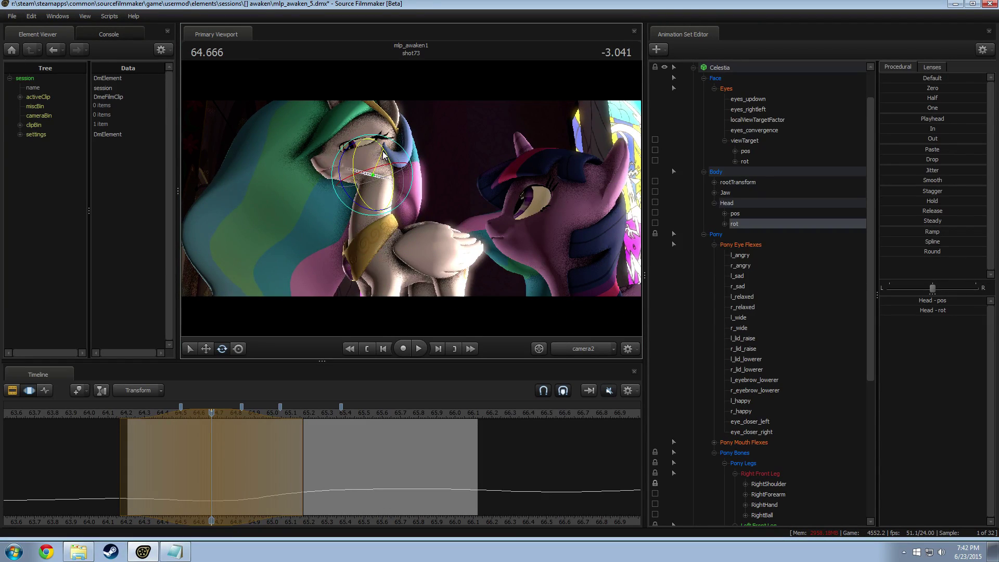
# Shift the head edit's time selection later to centre on about 64.75, replay shot73, and return the playhead to 64.208.
pyautogui.press('space')
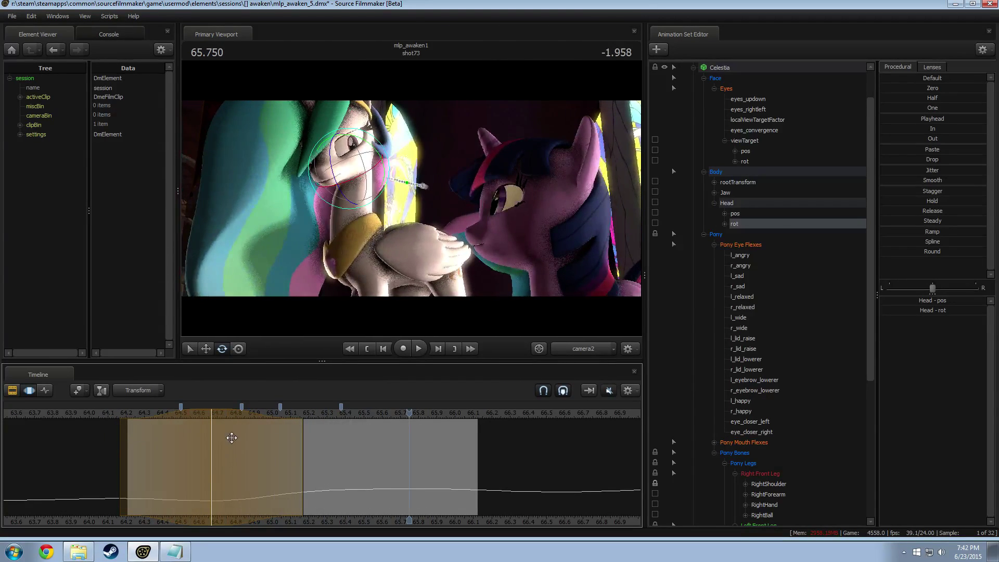
pyautogui.press('space')
pyautogui.press('space')
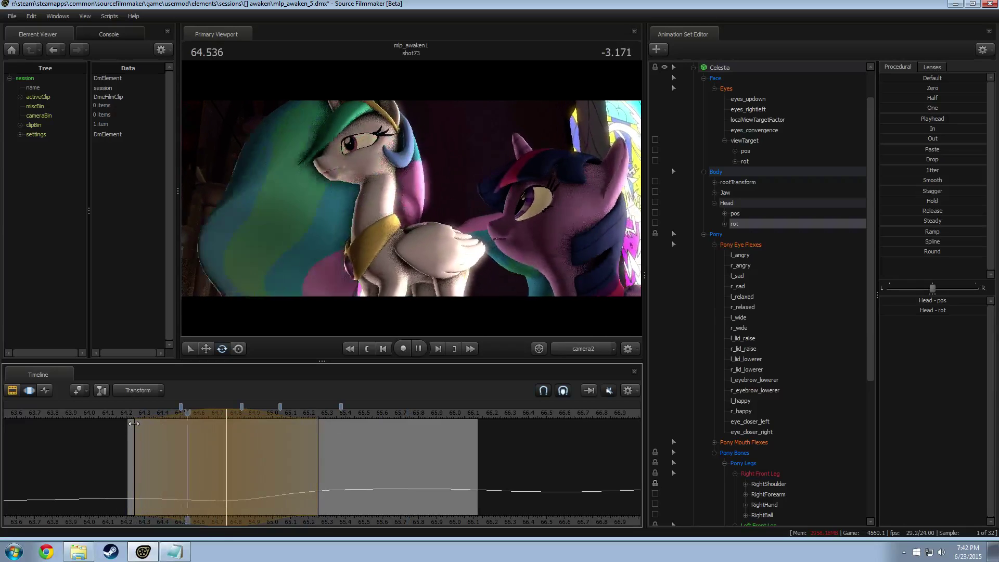
pyautogui.press('space')
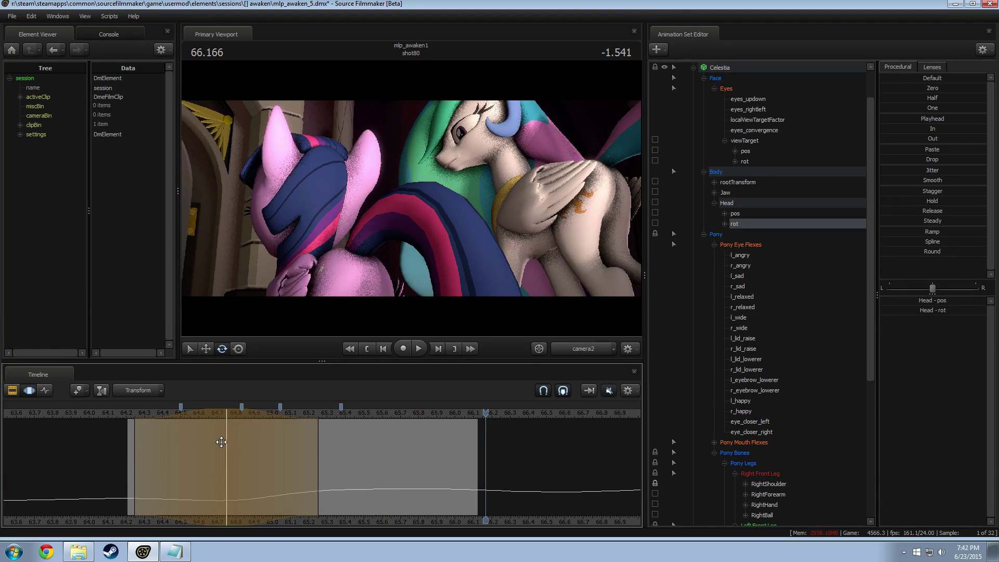
pyautogui.click(130, 416)
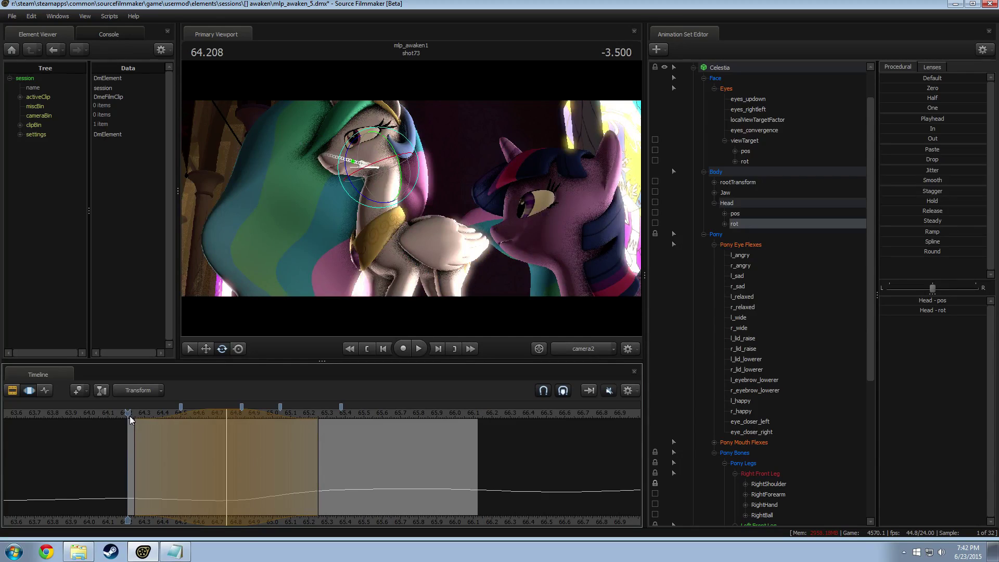
# Switch to the fma_end render folder in Windows Explorer and check the creation date of fma_end_000000.png against the system calendar.
pyautogui.click(78, 552)
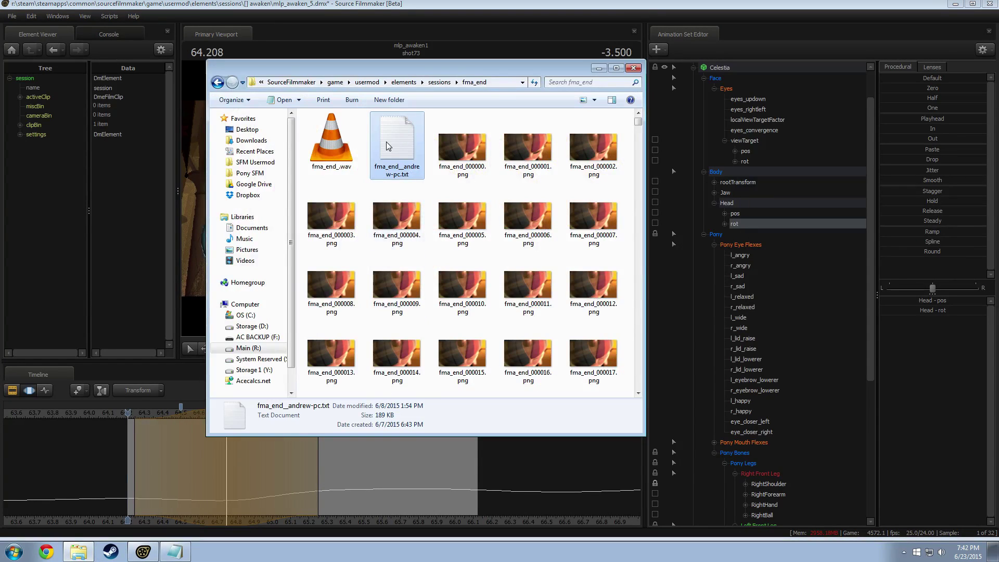
pyautogui.rightClick(387, 142)
pyautogui.click(400, 136)
pyautogui.rightClick(398, 141)
pyautogui.click(398, 141)
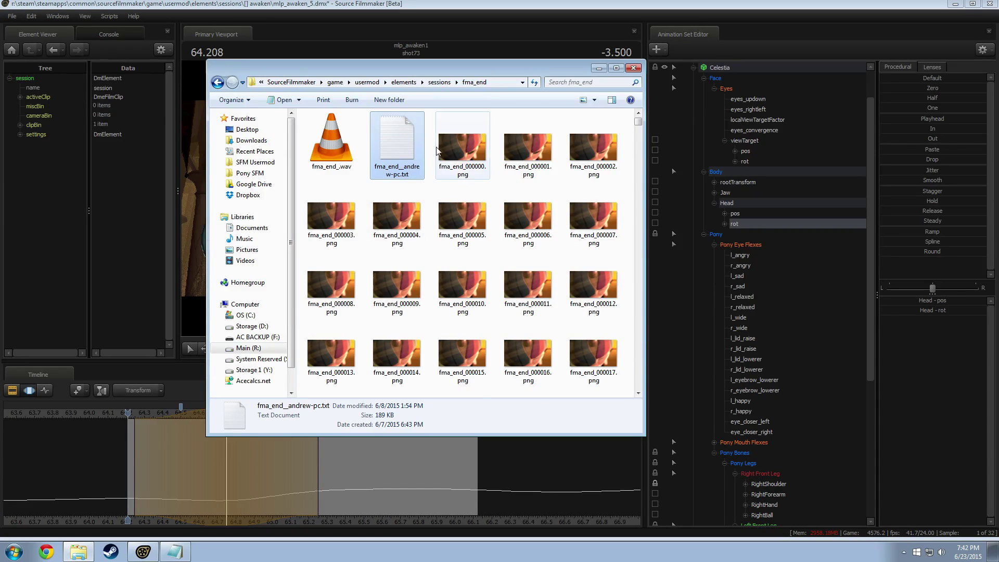
pyautogui.click(438, 151)
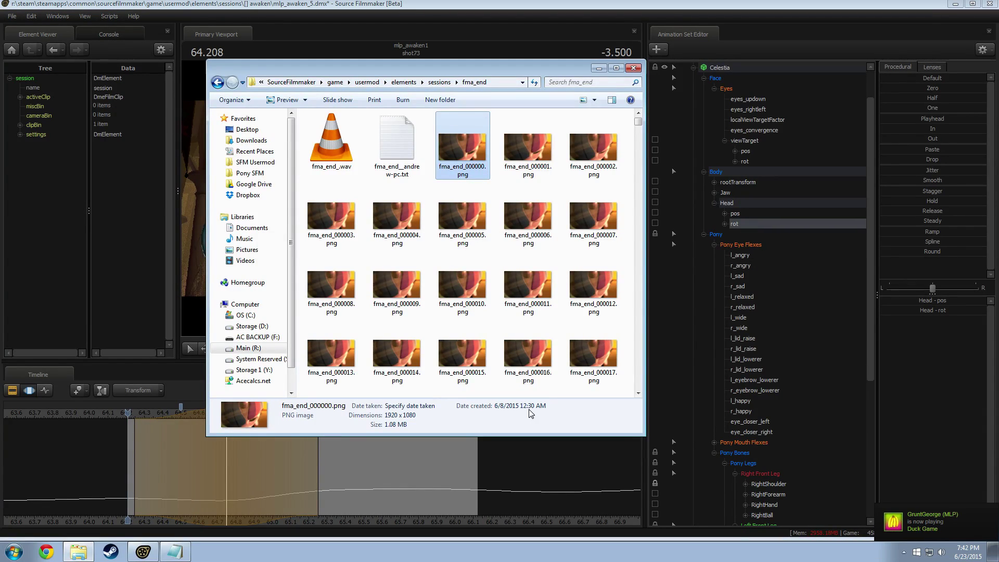
pyautogui.click(960, 555)
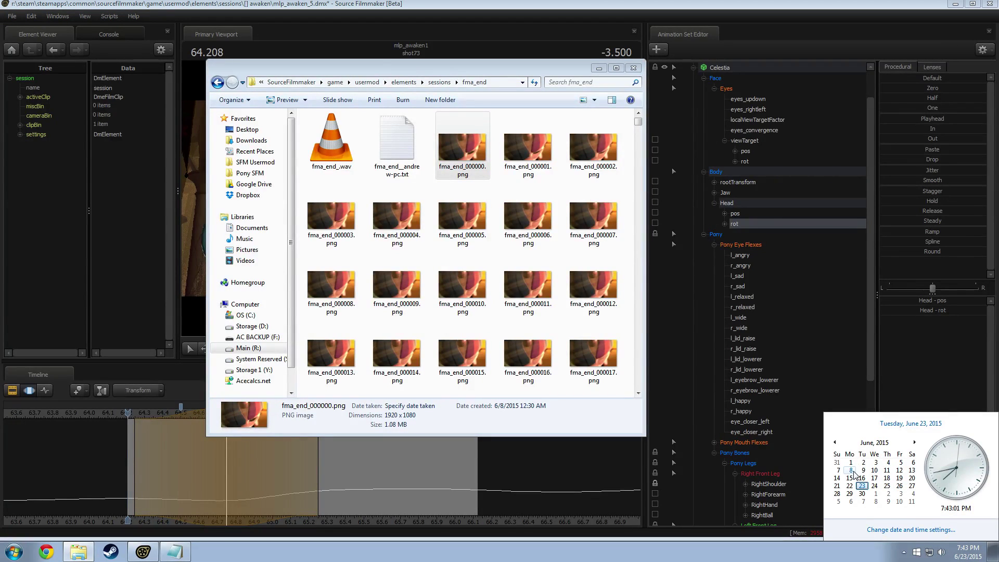
pyautogui.click(504, 69)
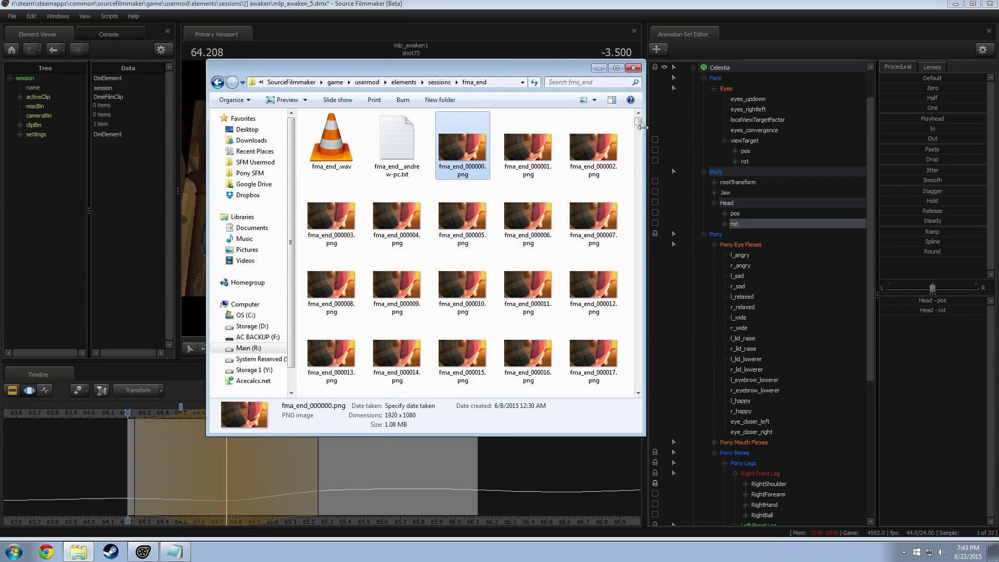
# Compare the creation dates of the last frame fma_end_002174.png, the first frame fma_end_000000.png and fma_end_000120.png.
pyautogui.moveTo(639, 125); pyautogui.dragTo(639, 390)
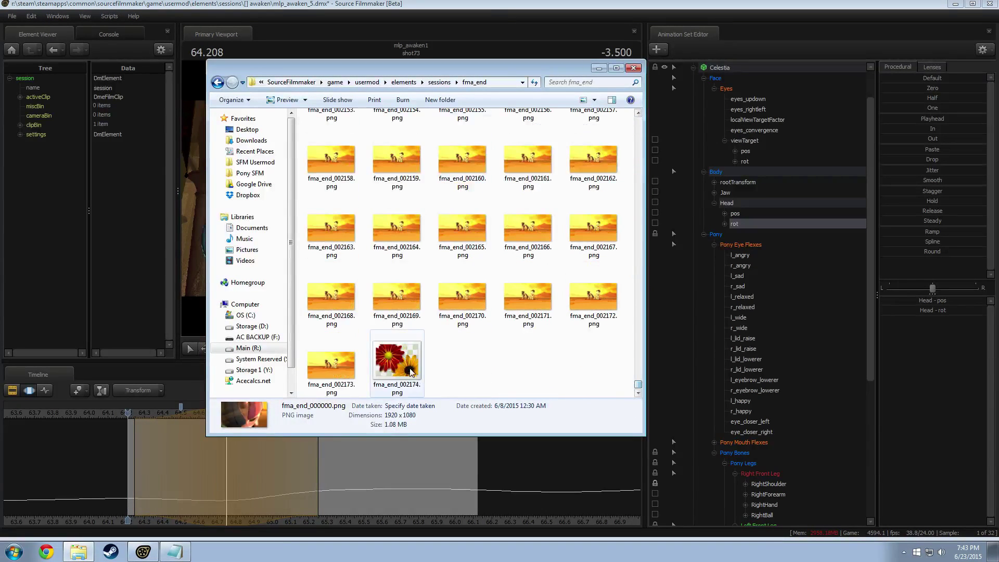
pyautogui.click(404, 364)
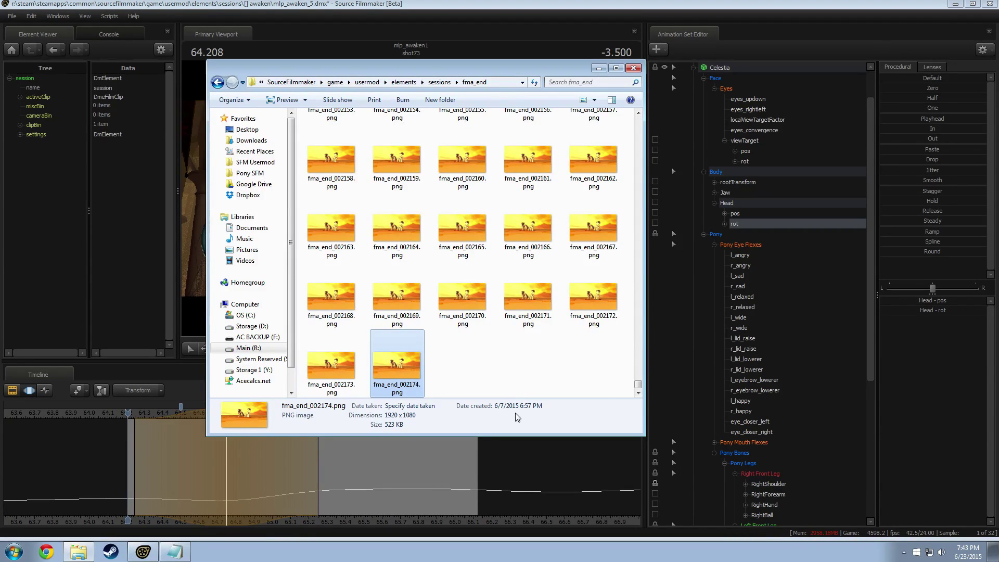
pyautogui.moveTo(637, 386); pyautogui.dragTo(638, 128)
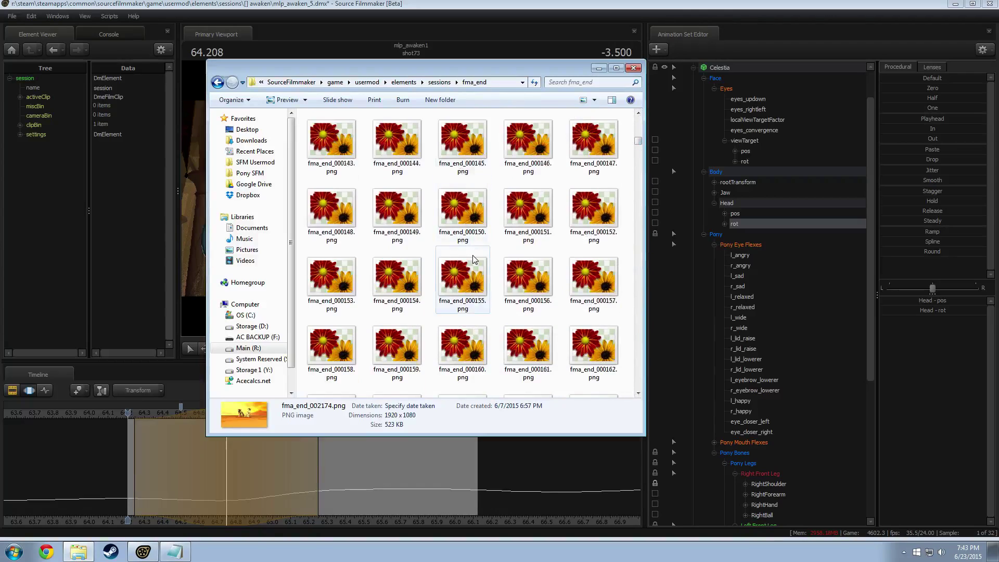
pyautogui.scroll(10, 477, 271)
pyautogui.click(462, 154)
pyautogui.scroll(-18, 487, 289)
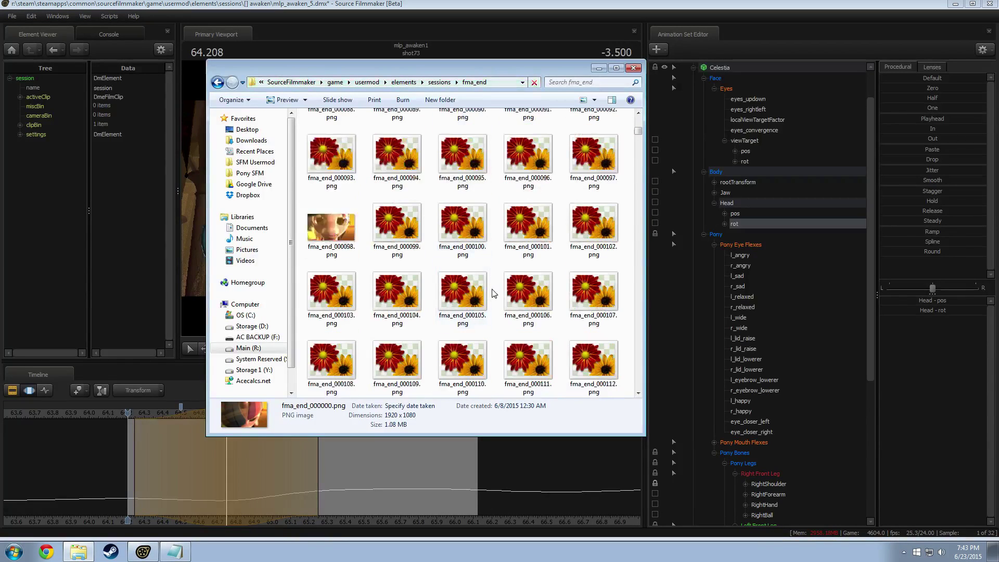
pyautogui.click(480, 303)
pyautogui.scroll(18, 480, 303)
pyautogui.click(456, 177)
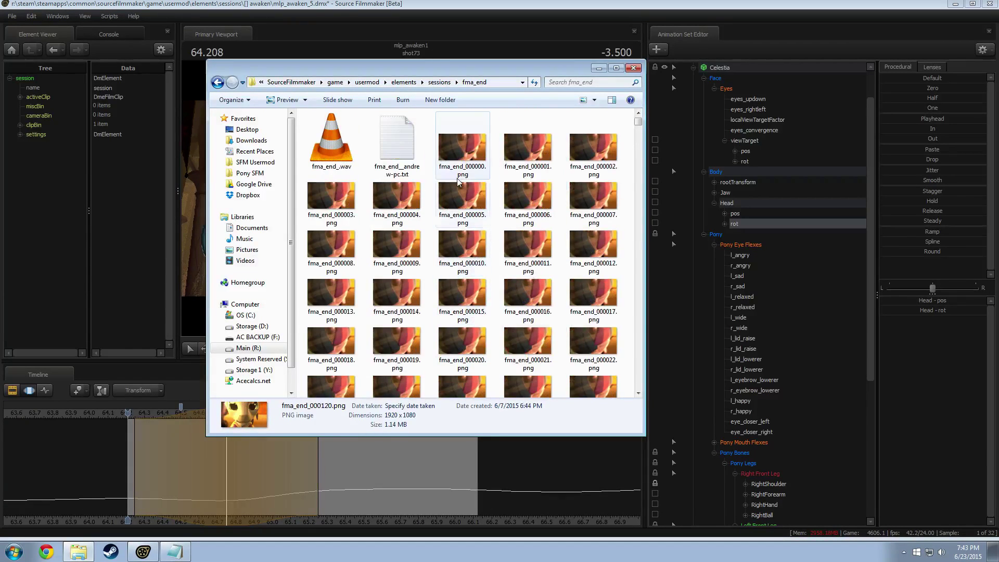
# Check the creation dates of early frames up to fma_end_000020.png, and of fma_end_000060.png.
pyautogui.click(458, 200)
pyautogui.click(457, 247)
pyautogui.click(454, 292)
pyautogui.click(451, 335)
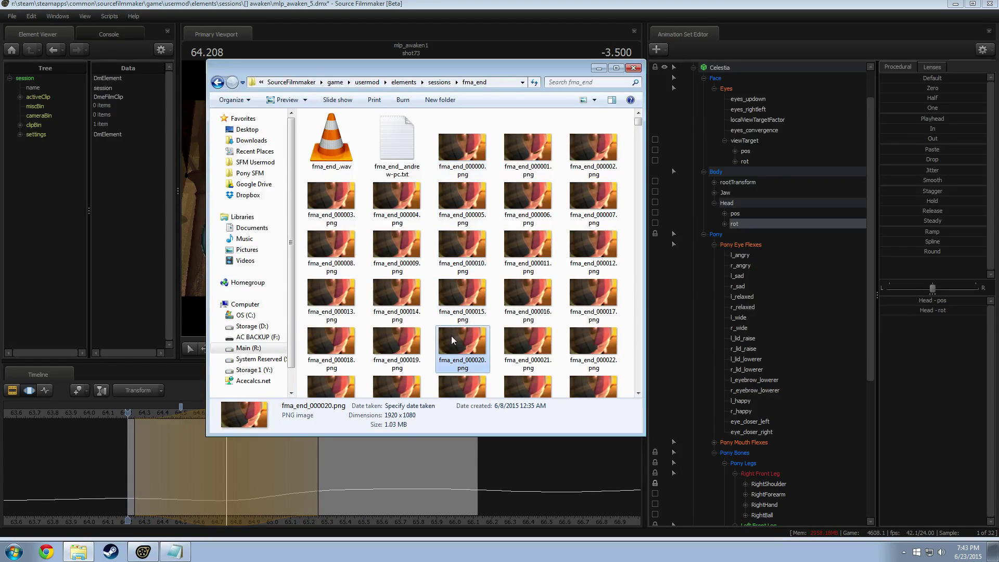
pyautogui.scroll(-6, 451, 333)
pyautogui.click(455, 316)
pyautogui.scroll(3, 460, 292)
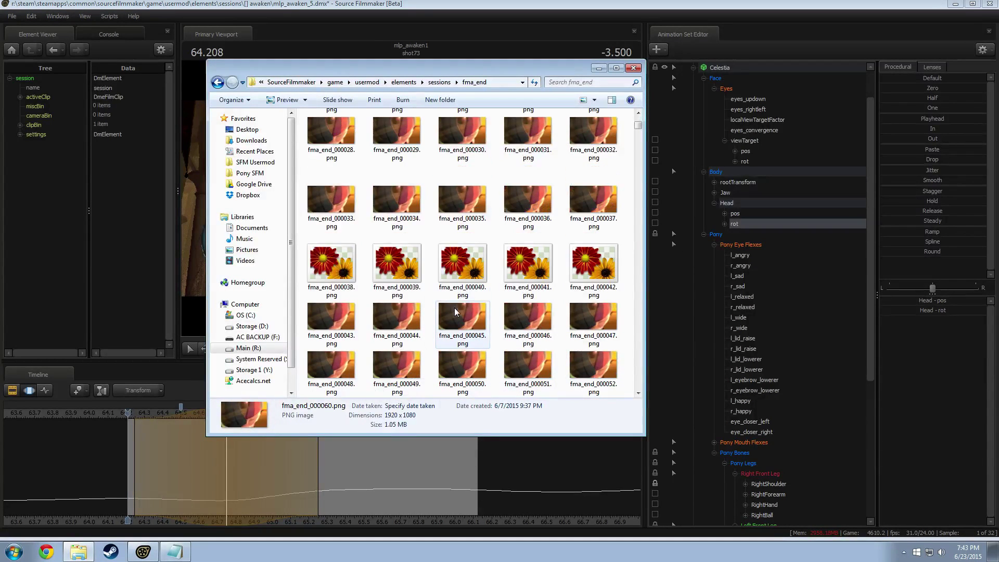
pyautogui.scroll(6, 452, 312)
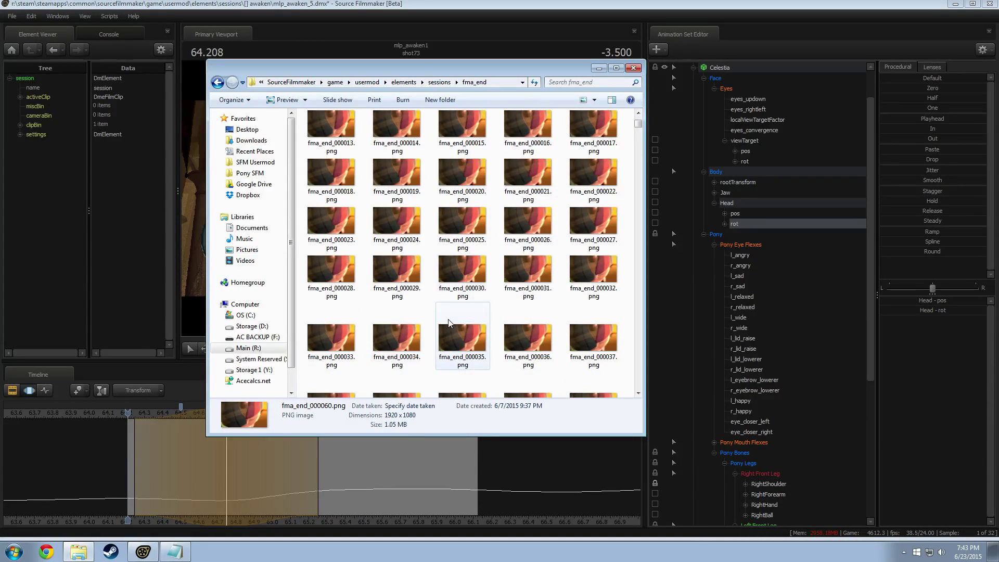
pyautogui.click(456, 340)
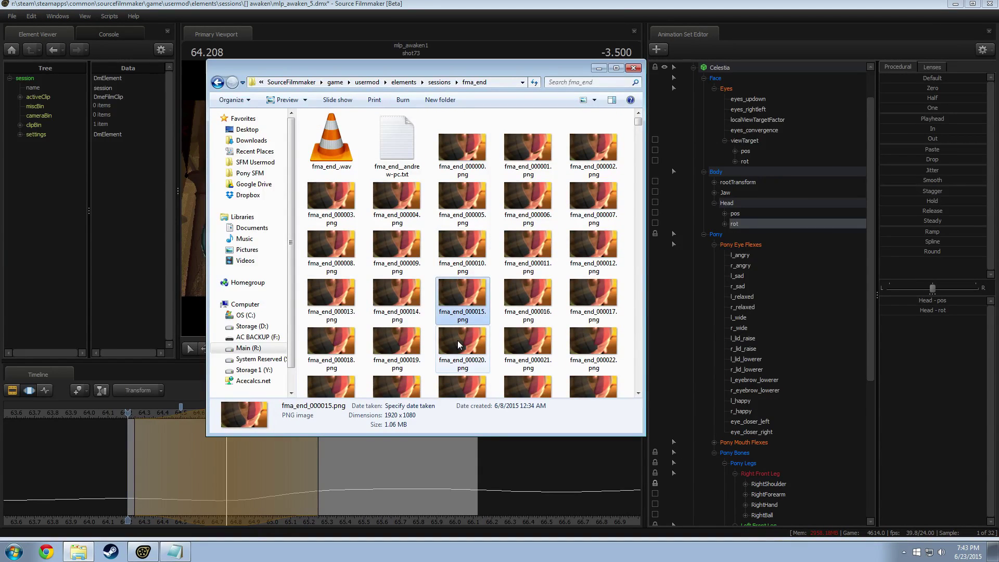
# Go through every fifth frame from fma_end_000015.png to fma_end_000060.png, checking each creation date.
pyautogui.press('Down')
pyautogui.press('Down')
pyautogui.press('Down')
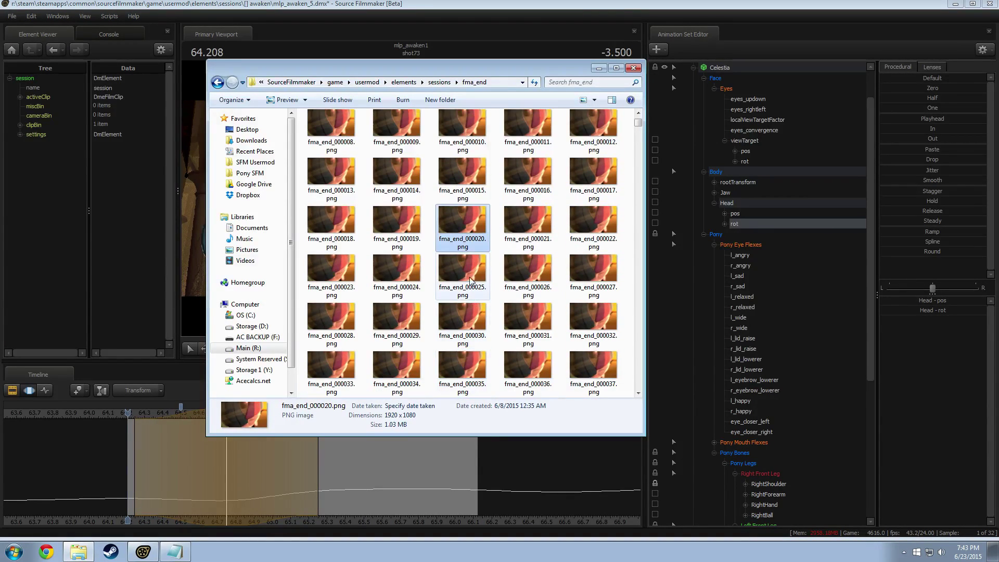
pyautogui.press('Down')
pyautogui.press('Down')
pyautogui.press('Down')
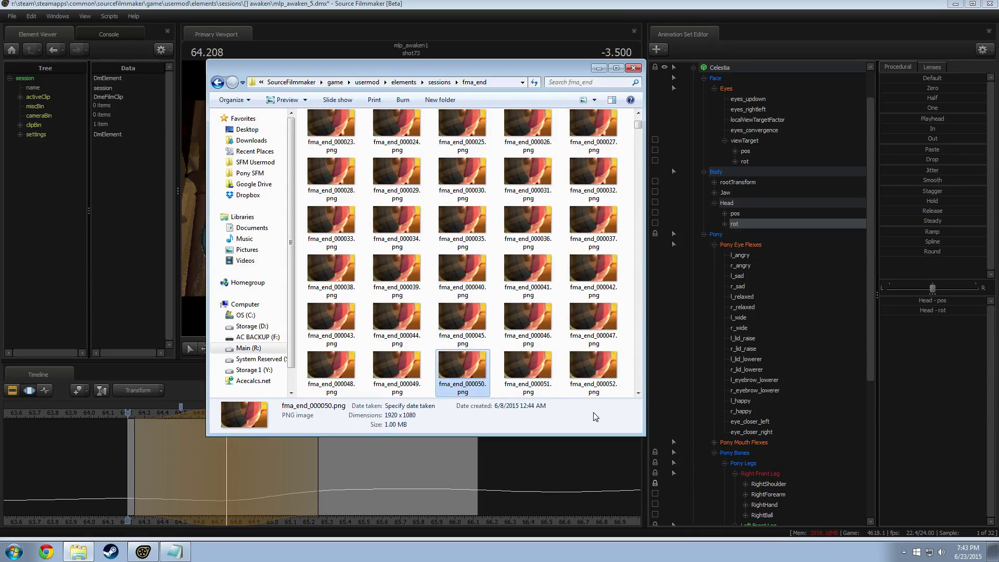
pyautogui.press('Down')
pyautogui.press('Down')
pyautogui.press('Up')
pyautogui.press('Down')
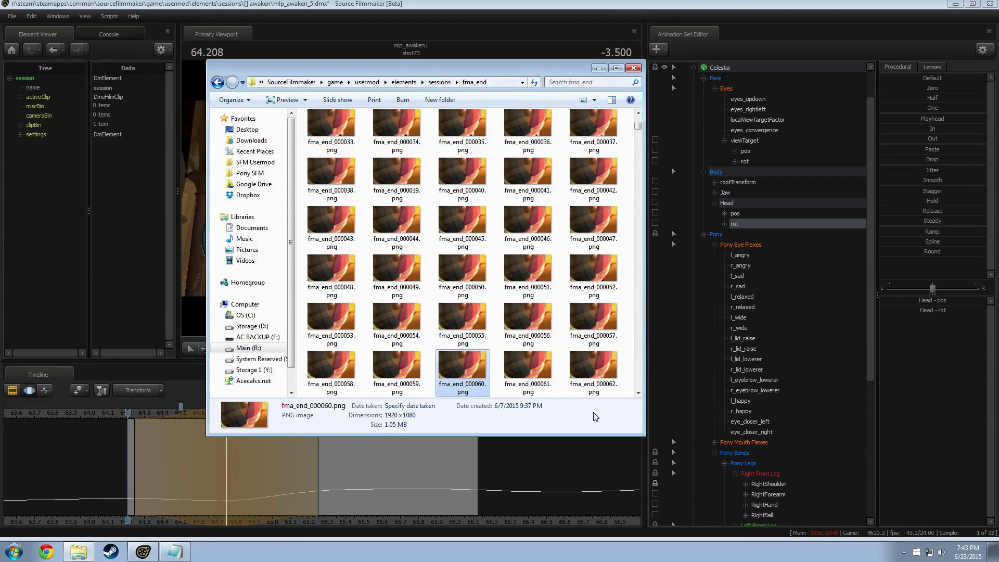
# Check the creation dates of the individual frames around fma_end_000060.png, back to fma_end_000056.png.
pyautogui.press('Right')
pyautogui.press('Right')
pyautogui.press('Left')
pyautogui.press('Left')
pyautogui.press('Left')
pyautogui.press('Left')
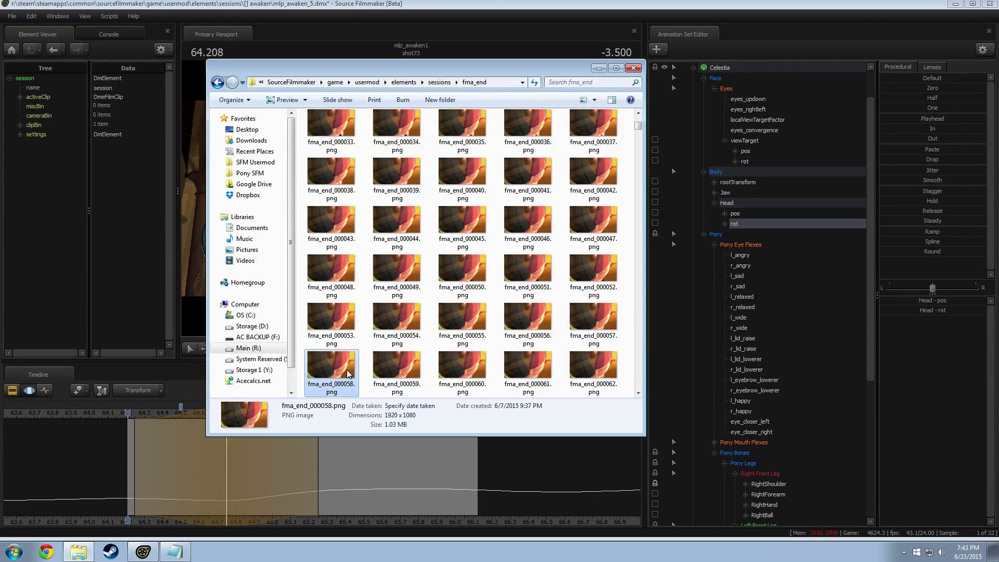
pyautogui.press('Right')
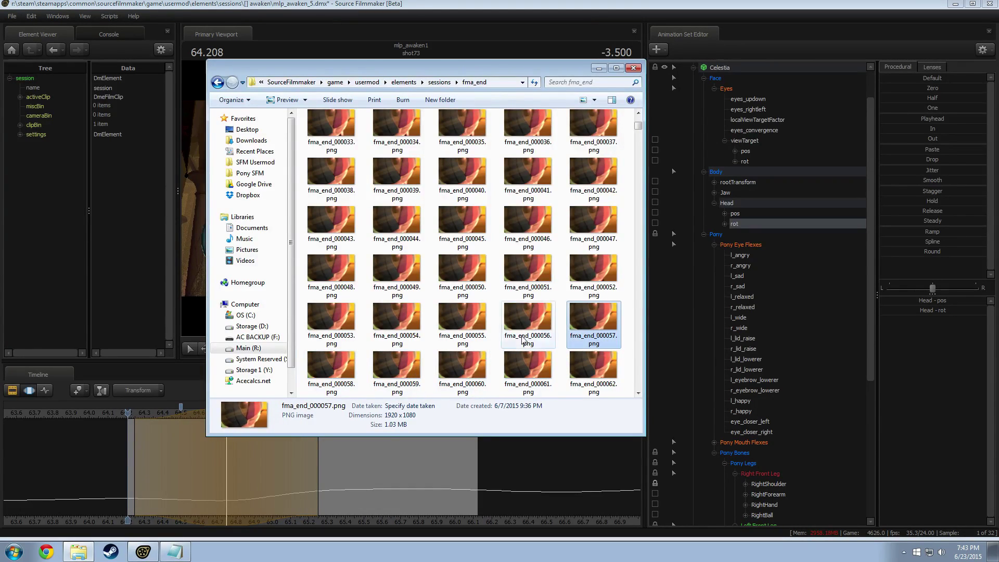
pyautogui.click(530, 320)
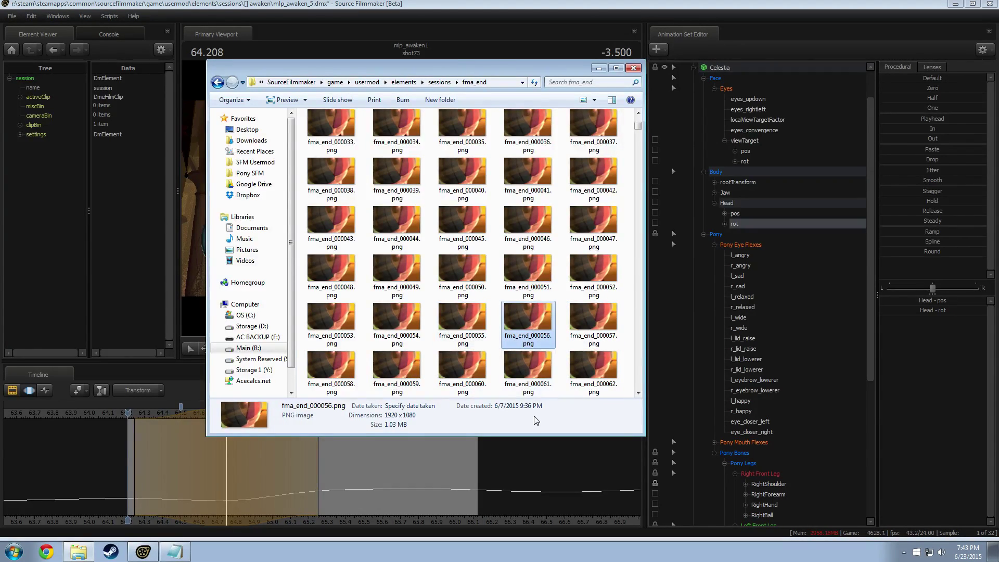
# Check the creation dates of the closing frames fma_end_002174.png and fma_end_002160.png.
pyautogui.moveTo(638, 126); pyautogui.dragTo(638, 385)
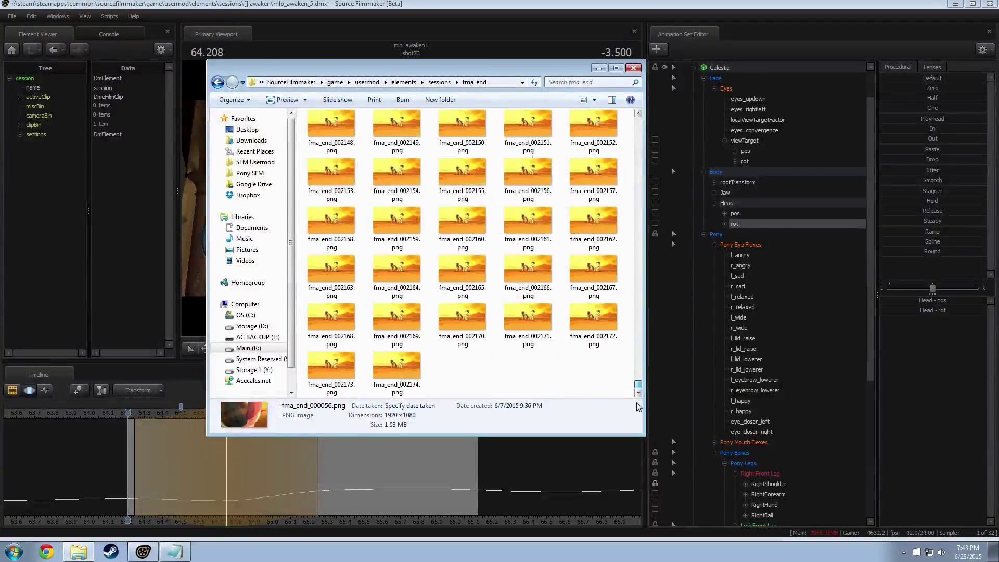
pyautogui.click(396, 367)
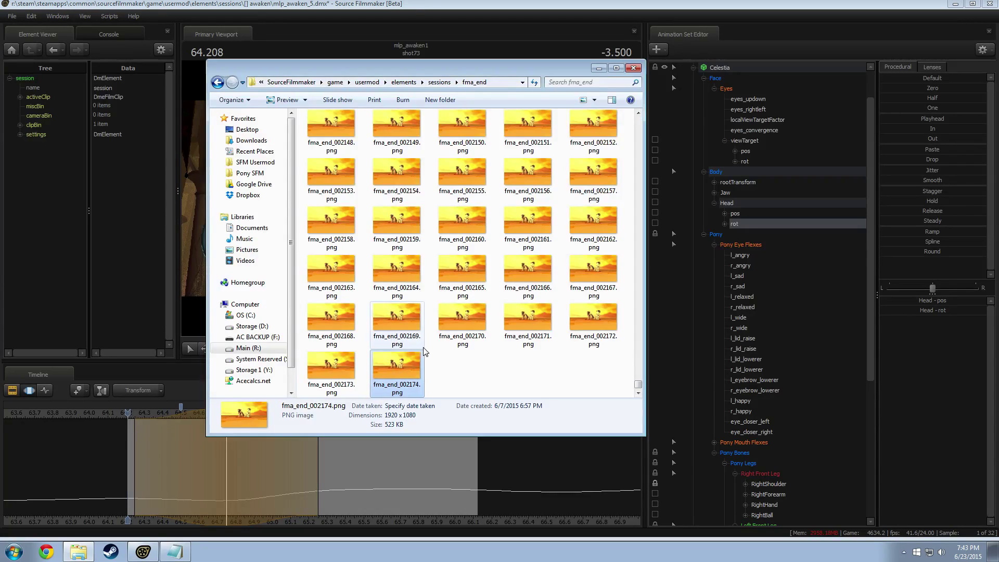
pyautogui.click(463, 224)
pyautogui.scroll(10, 468, 244)
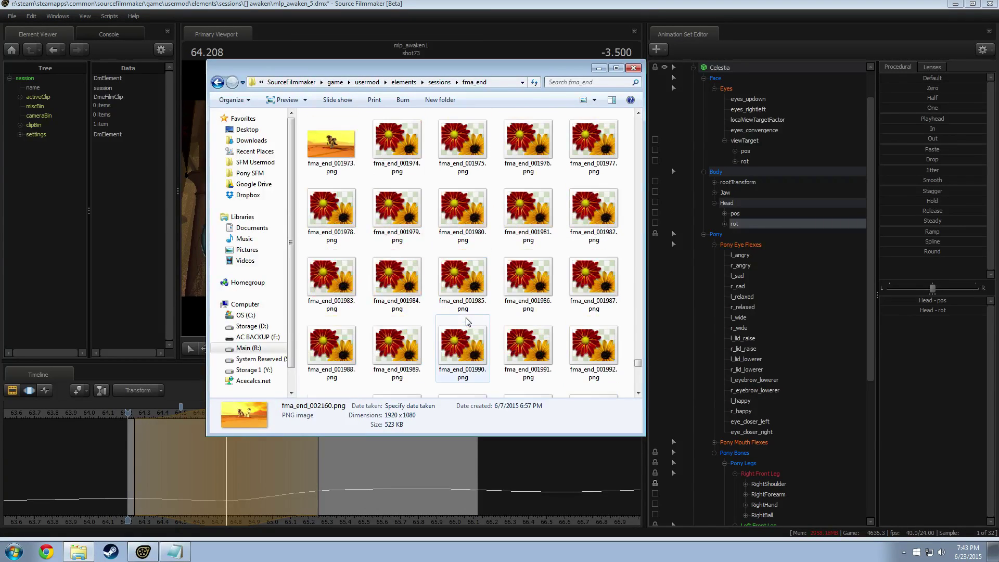
# Open the fma_60_massiveshot folder and check the creation dates of its first frame and its last frame, 002779.
pyautogui.click(436, 82)
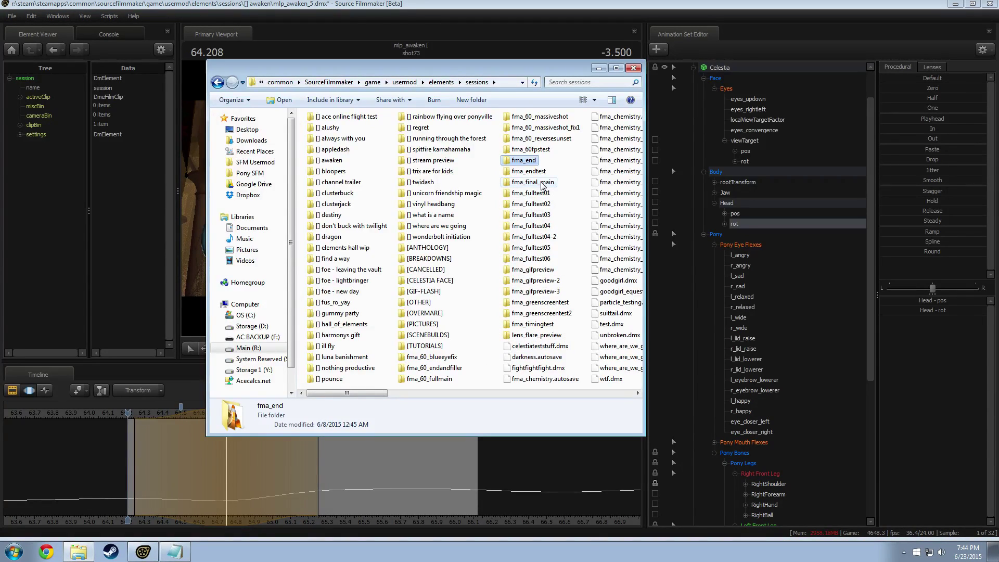
pyautogui.doubleClick(541, 117)
pyautogui.click(379, 145)
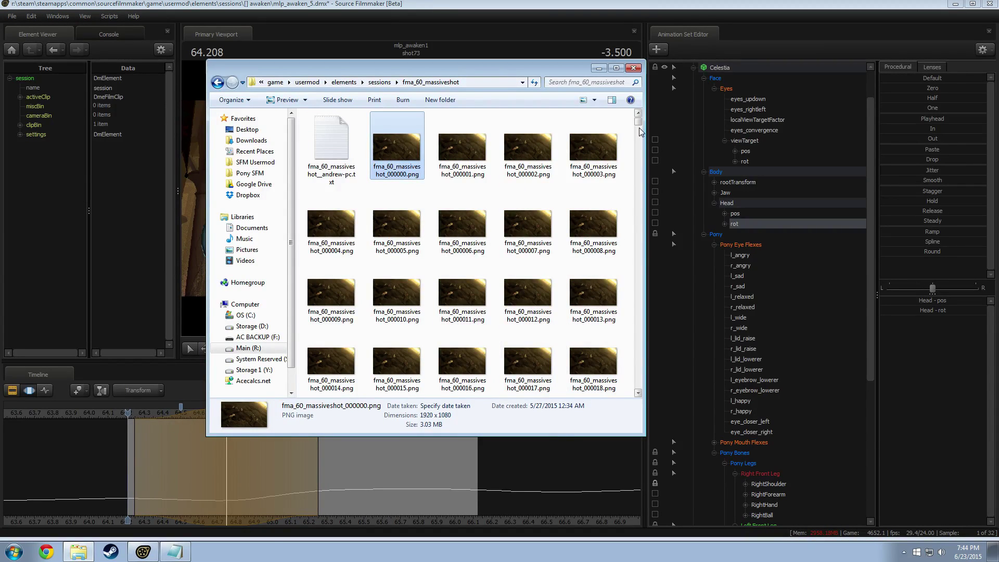
pyautogui.moveTo(640, 125); pyautogui.dragTo(639, 386)
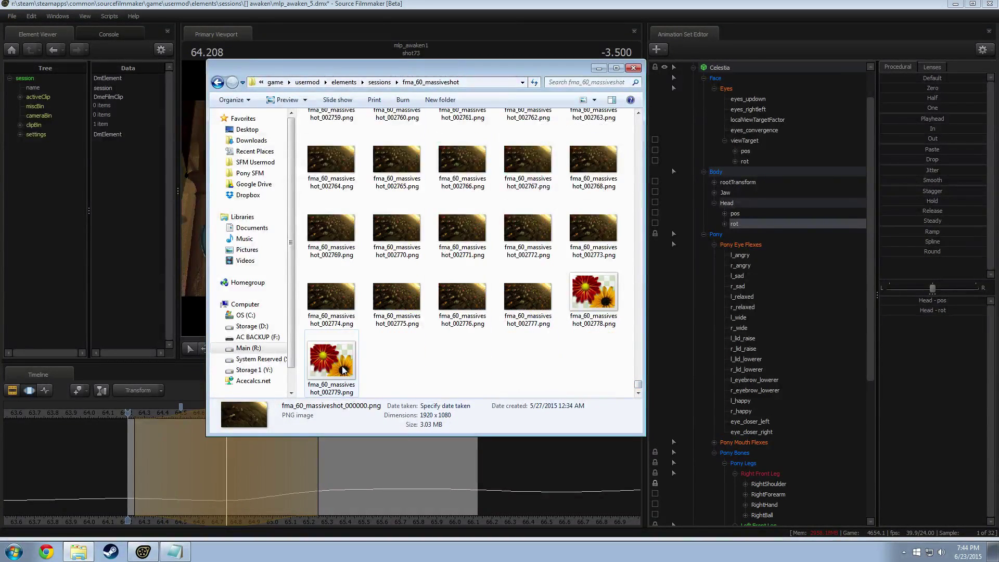
pyautogui.click(343, 369)
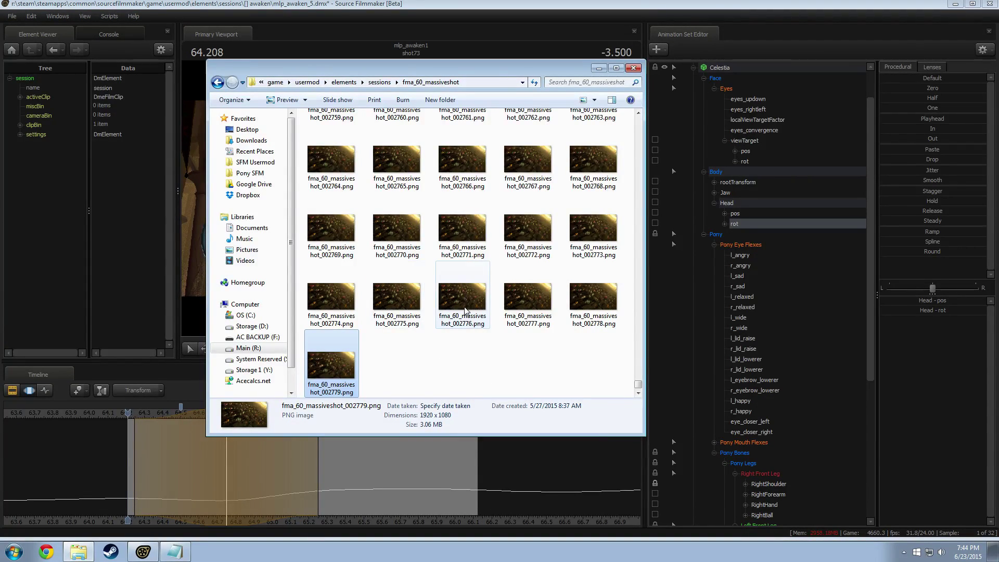
pyautogui.moveTo(638, 384); pyautogui.dragTo(638, 117)
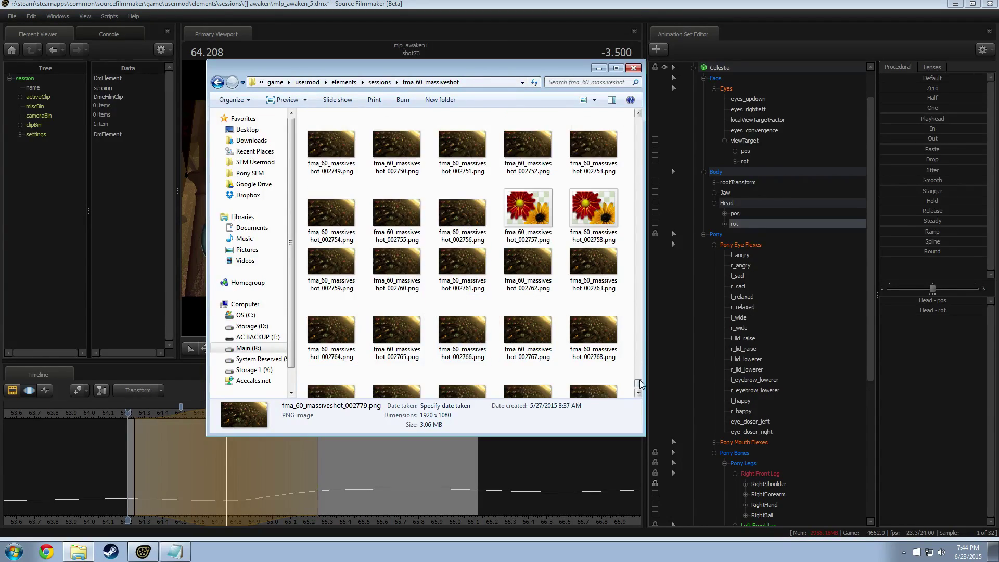
# Open the fma_60_massiveshot render log, read the frame times through to its end, and close it.
pyautogui.doubleClick(307, 122)
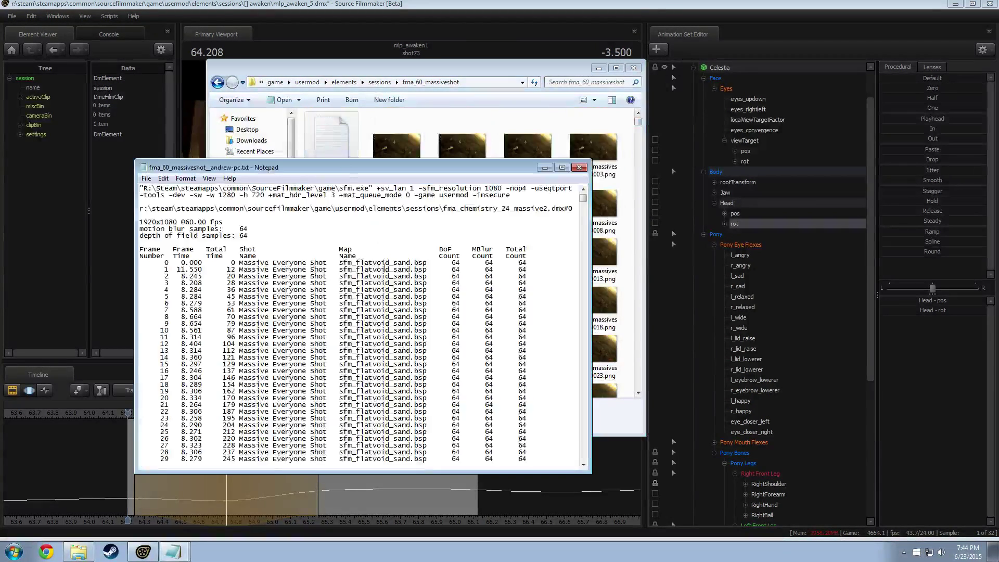
pyautogui.moveTo(583, 191); pyautogui.dragTo(603, 463)
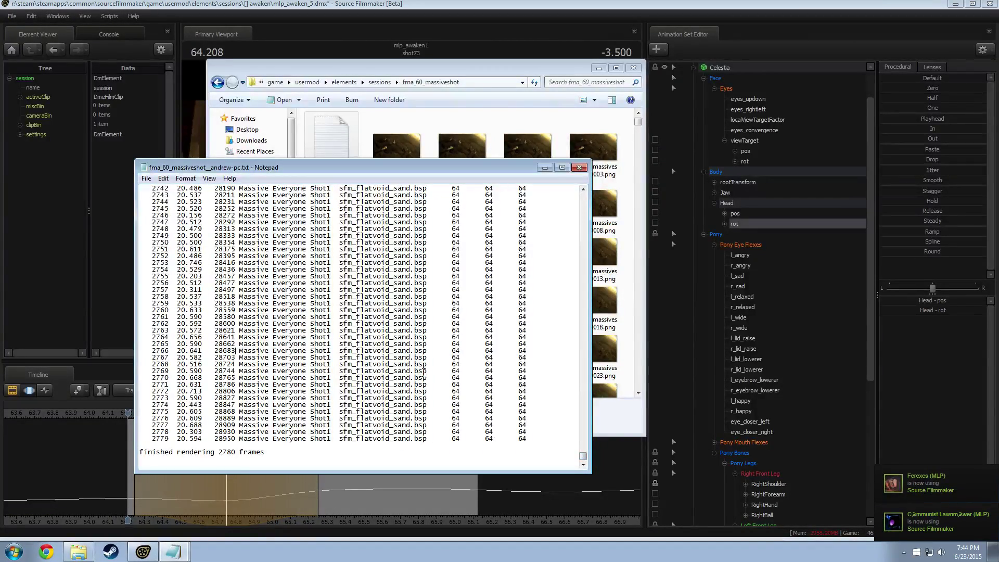
pyautogui.click(579, 167)
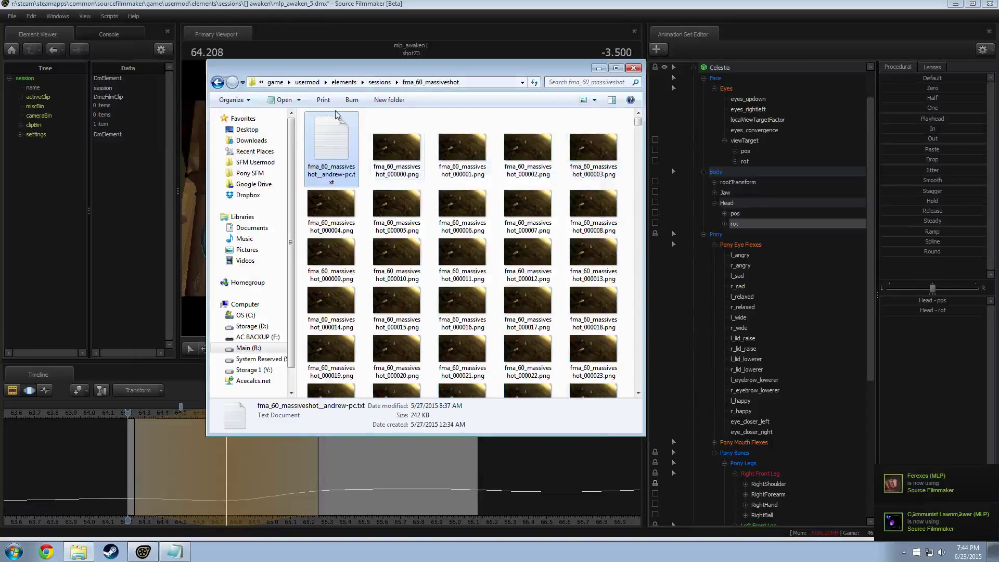
# Open the render log in the fma_60_massiveshot_fix1 folder, read its final frame times, and close it.
pyautogui.click(380, 82)
pyautogui.doubleClick(539, 129)
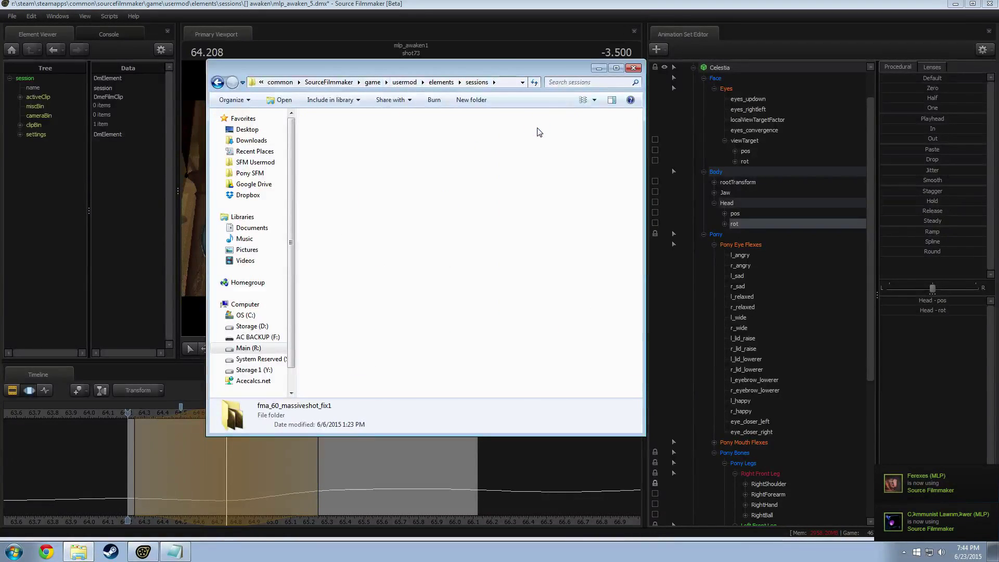
pyautogui.doubleClick(339, 136)
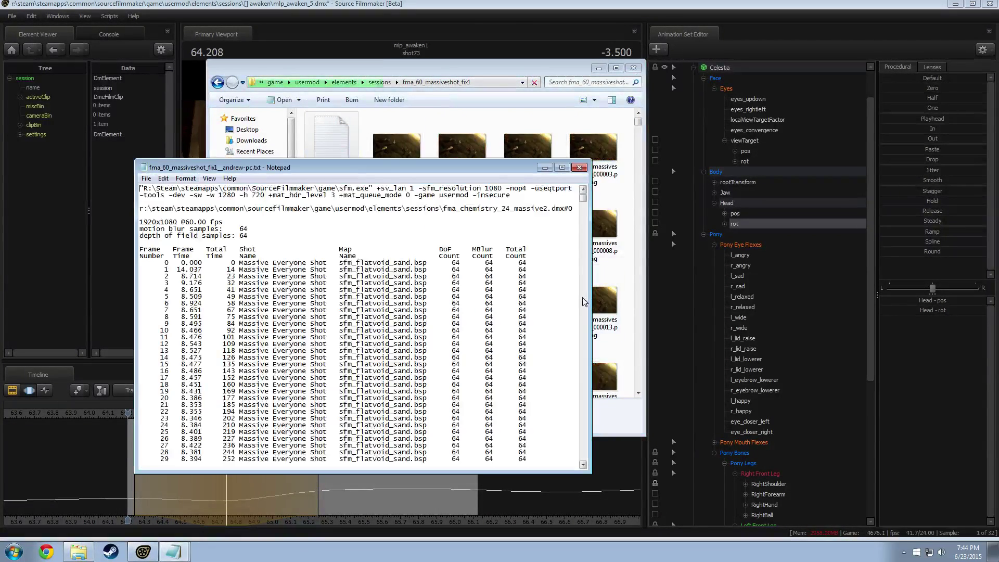
pyautogui.moveTo(583, 200); pyautogui.dragTo(589, 468)
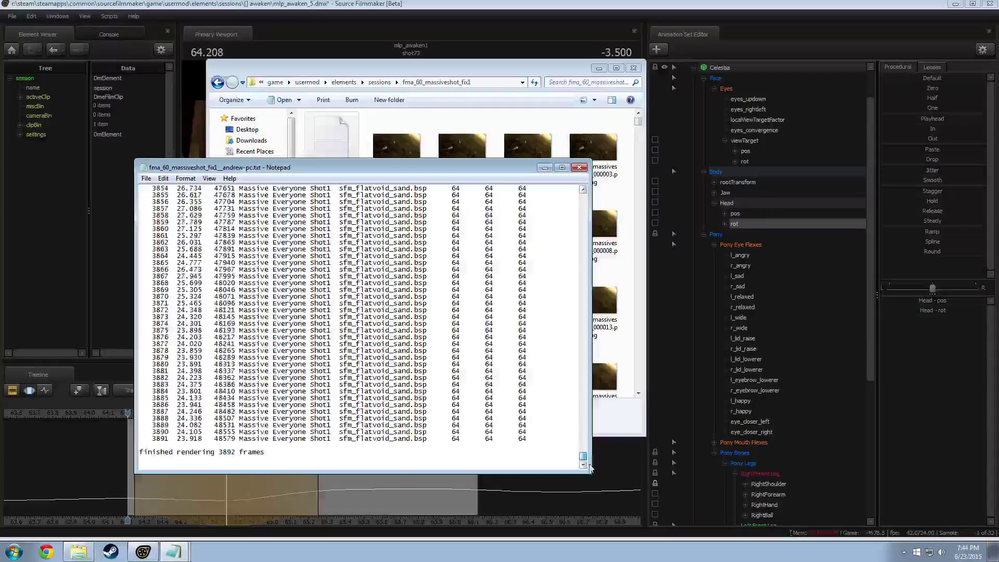
pyautogui.click(580, 167)
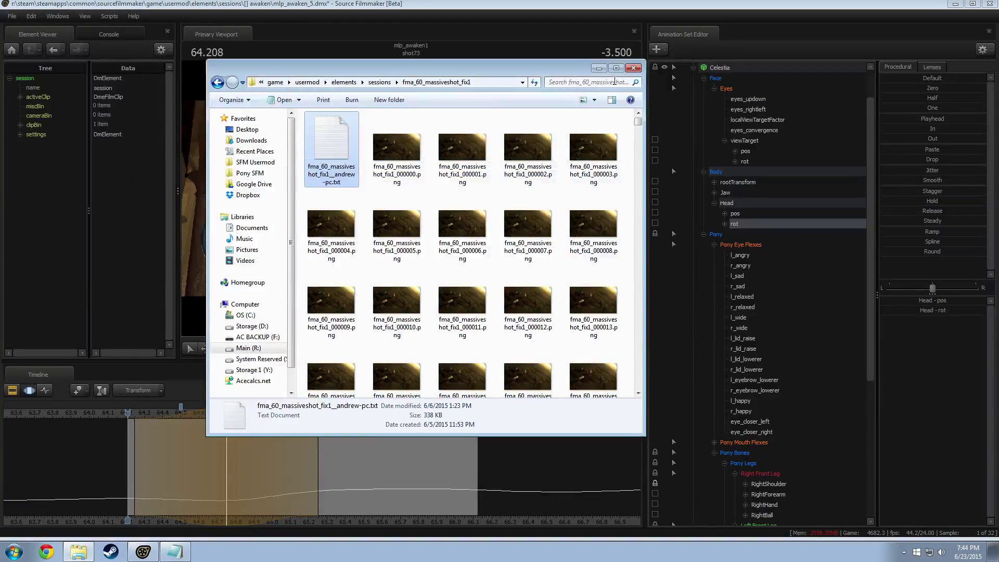
# Close the render folder window and replay shot73 repeatedly from about 64.2 to review Celestia's head and eye movement.
pyautogui.click(634, 67)
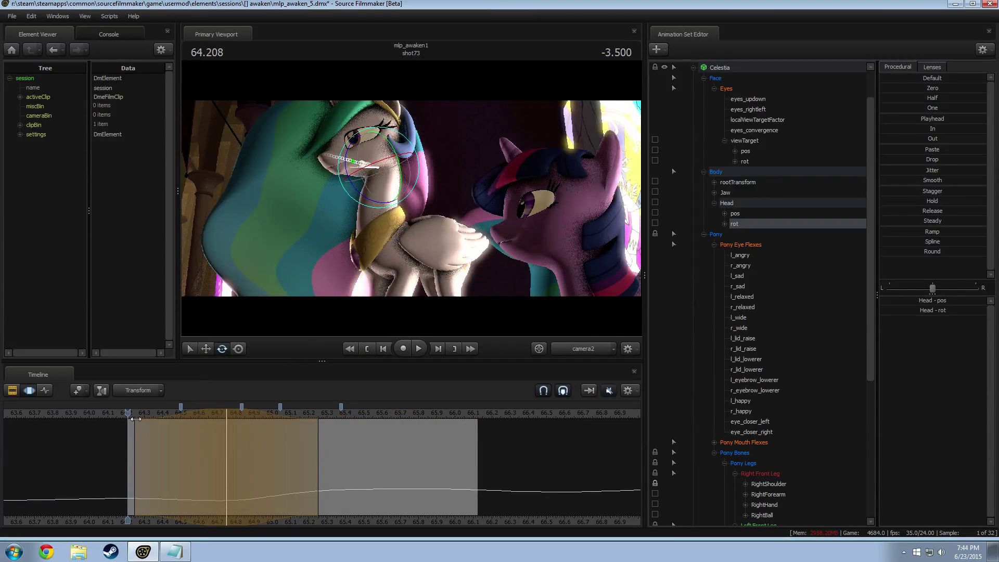
pyautogui.press('space')
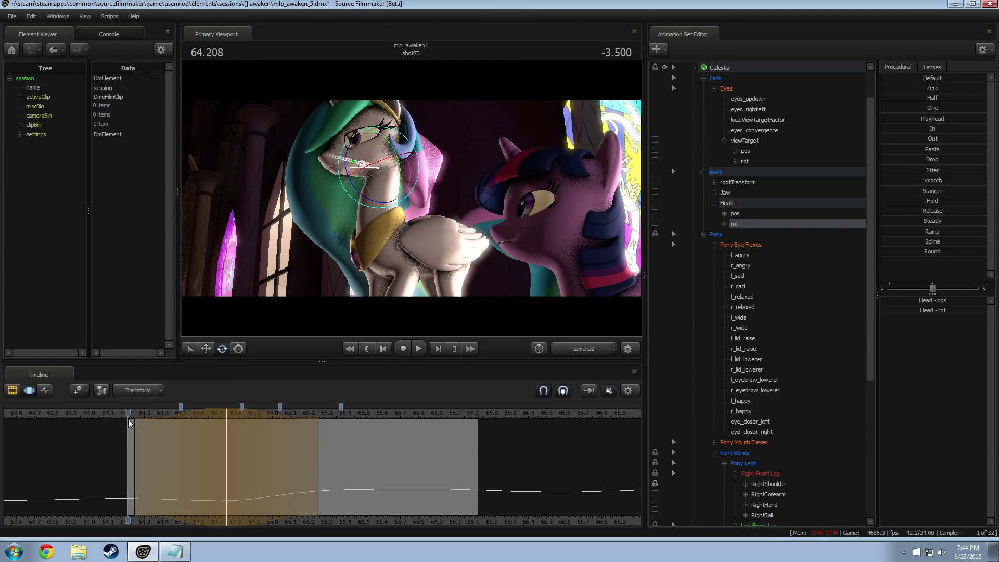
pyautogui.press('space')
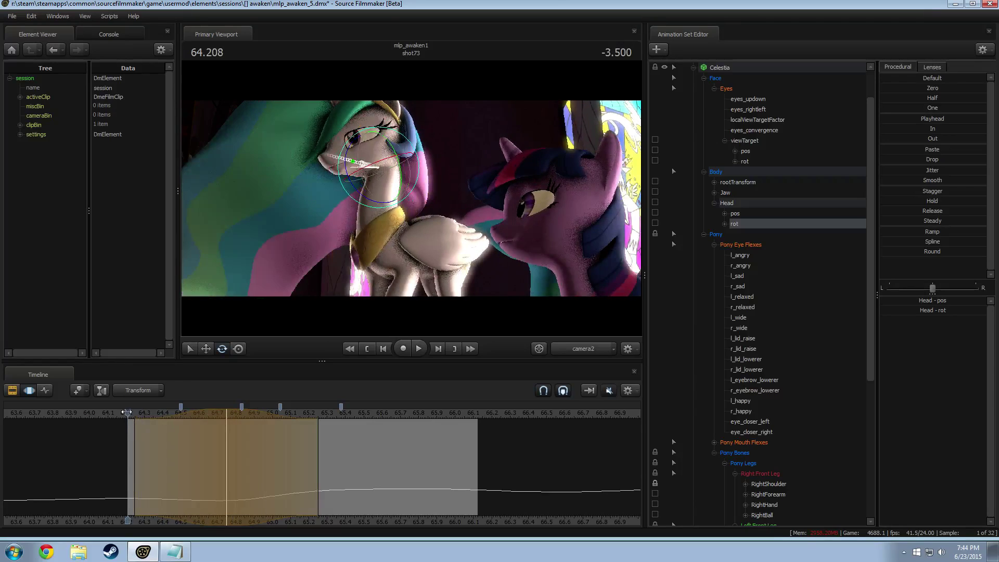
pyautogui.press('space')
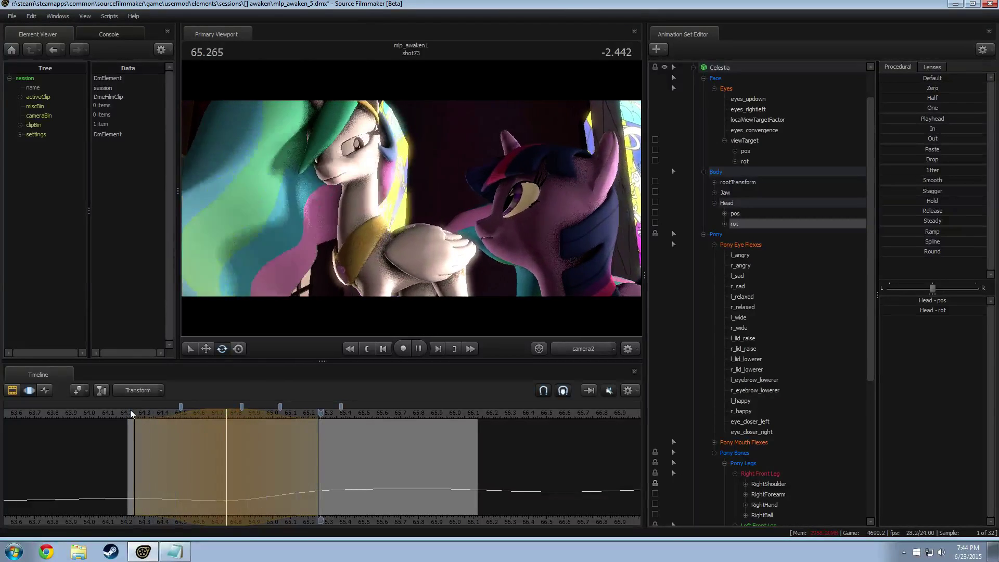
pyautogui.press('space')
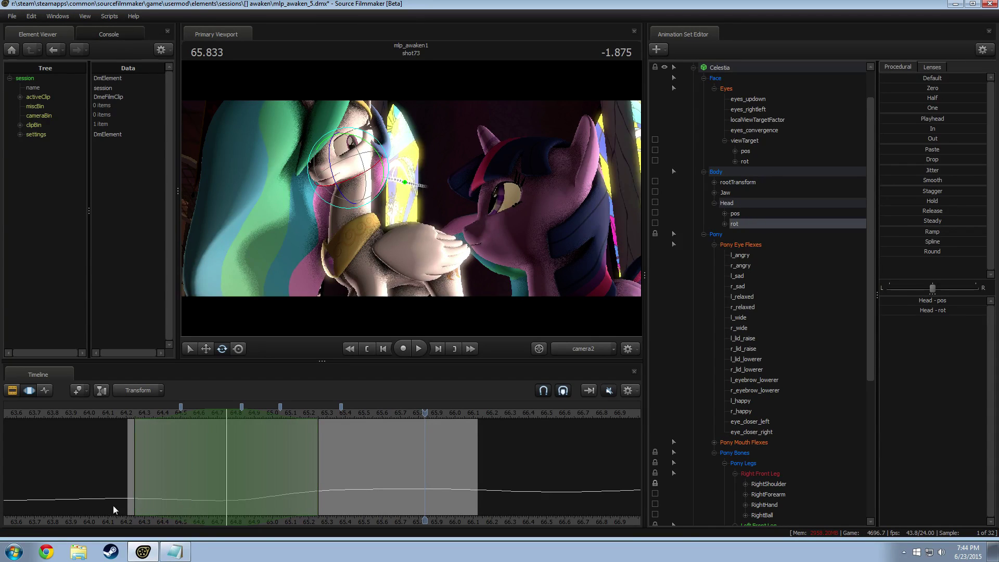
pyautogui.click(126, 413)
pyautogui.press('space')
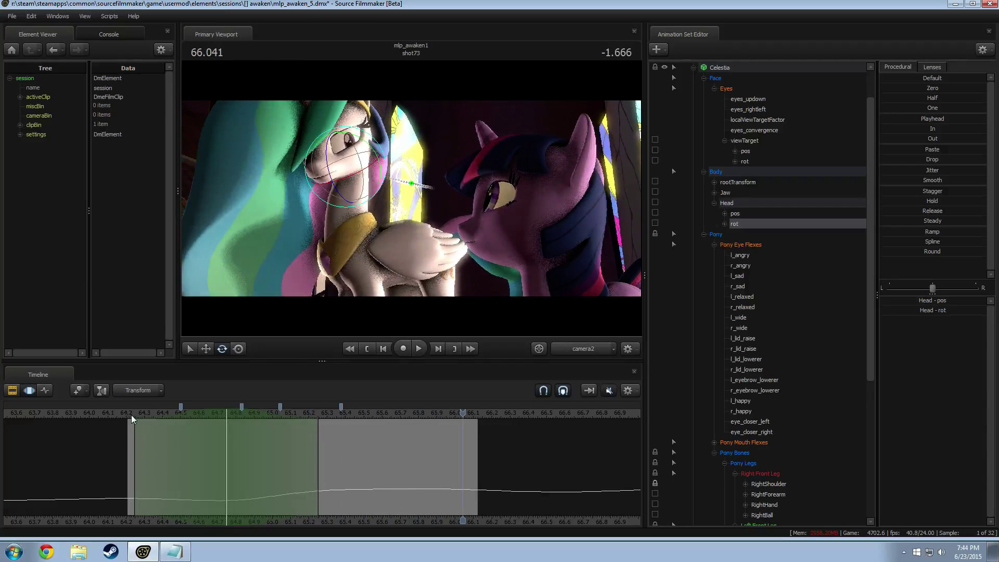
pyautogui.click(129, 413)
pyautogui.press('space')
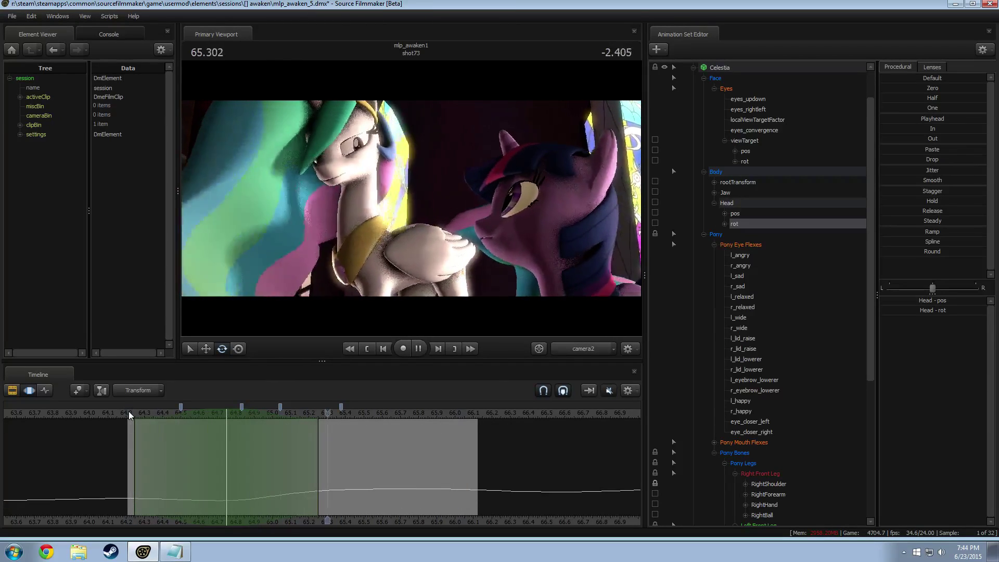
# Raise jaw_open in Celestia's Pony Mouth Flexes slightly around 64.7, shift the edit to centre near 64.875, and play it back.
pyautogui.moveTo(137, 448); pyautogui.dragTo(219, 462)
pyautogui.keyDown('shift'); pyautogui.click(219, 462); pyautogui.keyUp('shift')
pyautogui.keyDown('shift'); pyautogui.scroll(11, 219, 462); pyautogui.keyUp('shift')
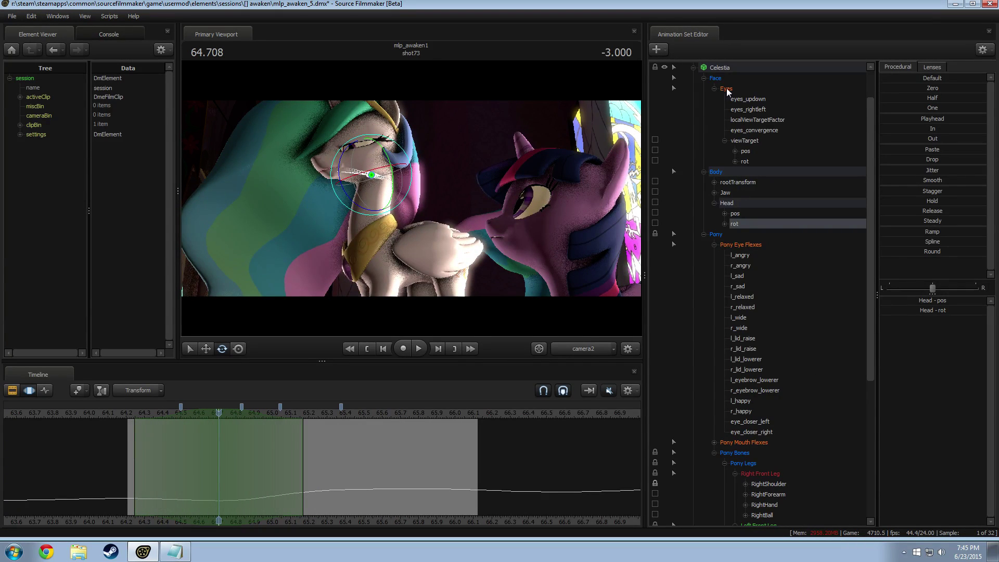
pyautogui.click(732, 246)
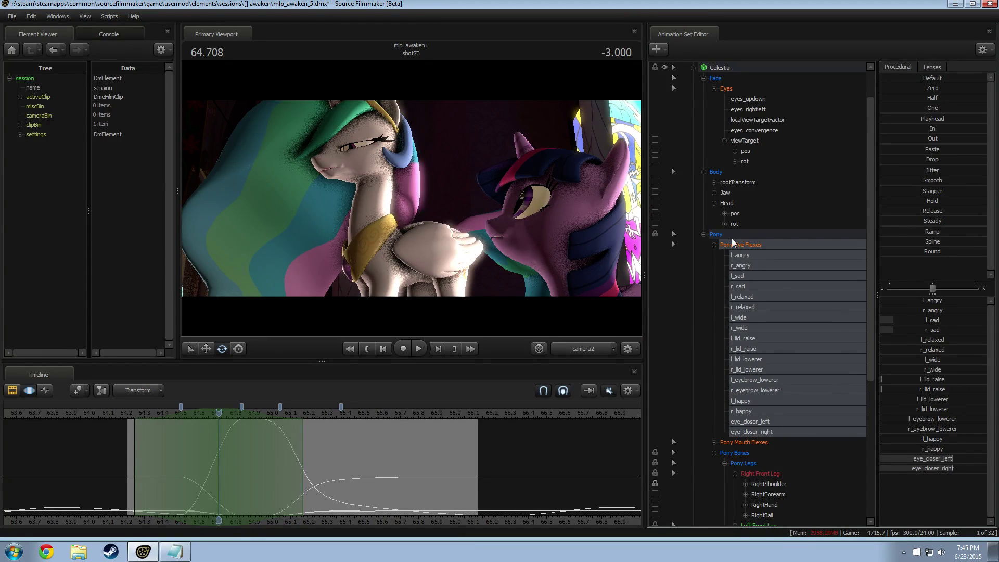
pyautogui.click(749, 442)
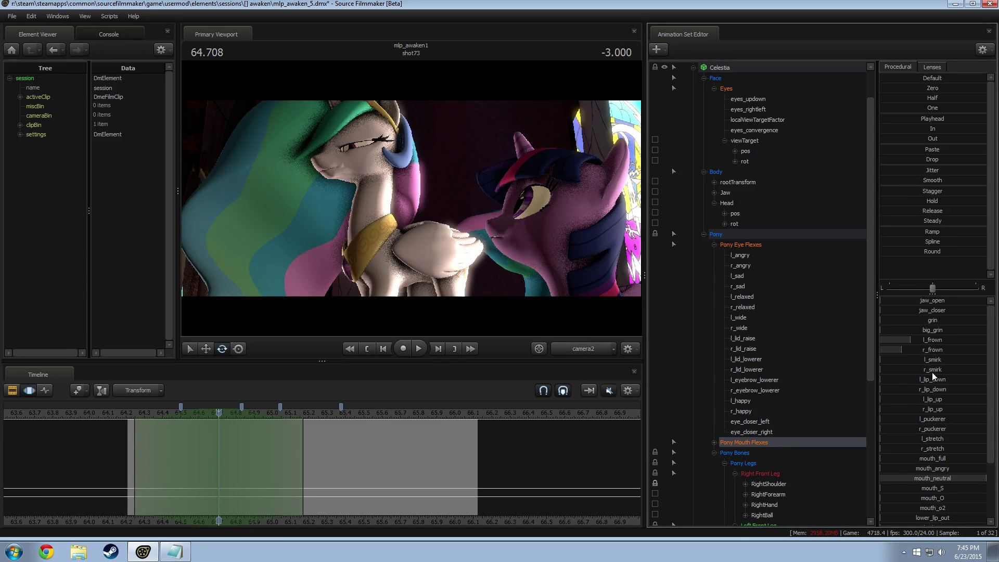
pyautogui.moveTo(932, 302); pyautogui.dragTo(933, 302)
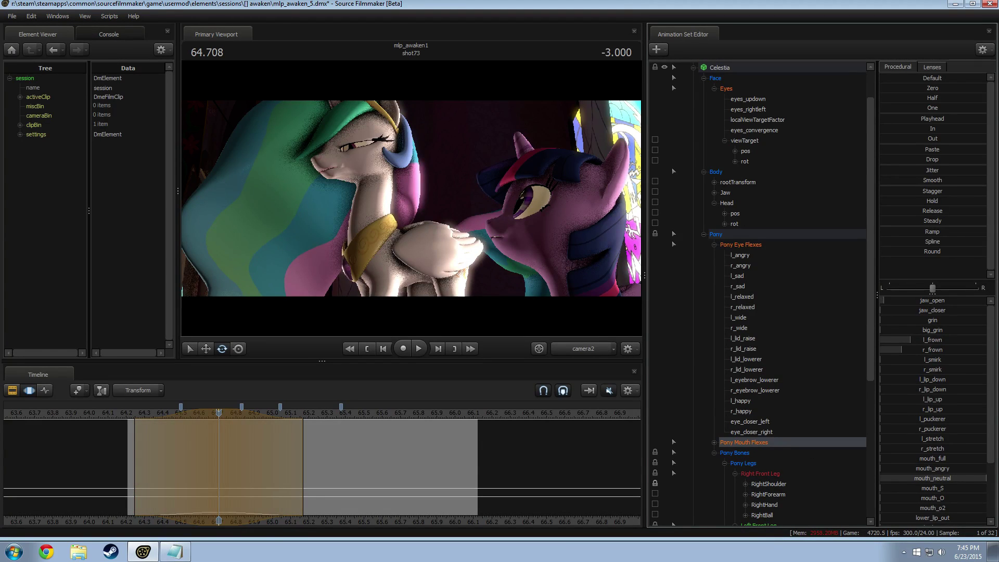
pyautogui.press('space')
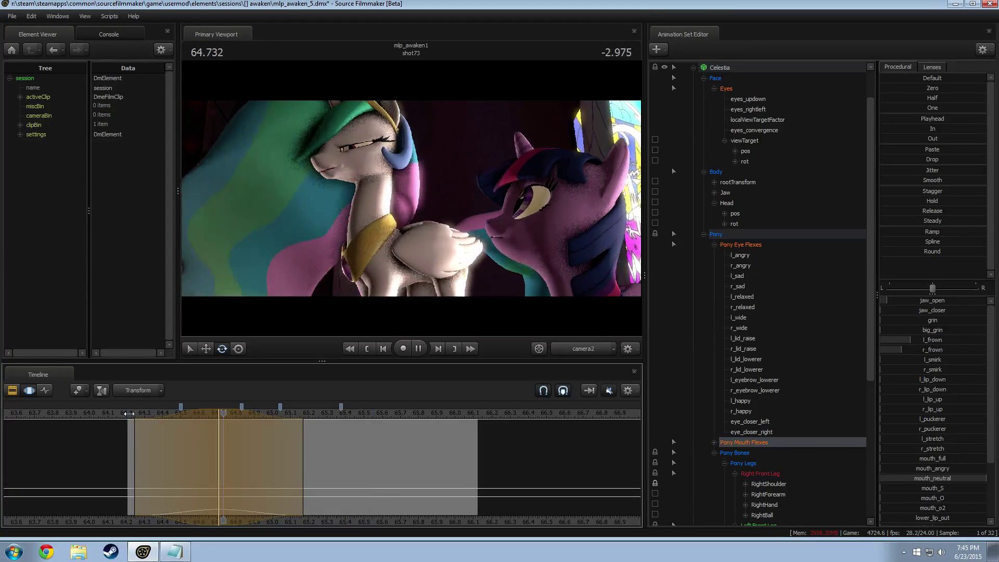
pyautogui.press('space')
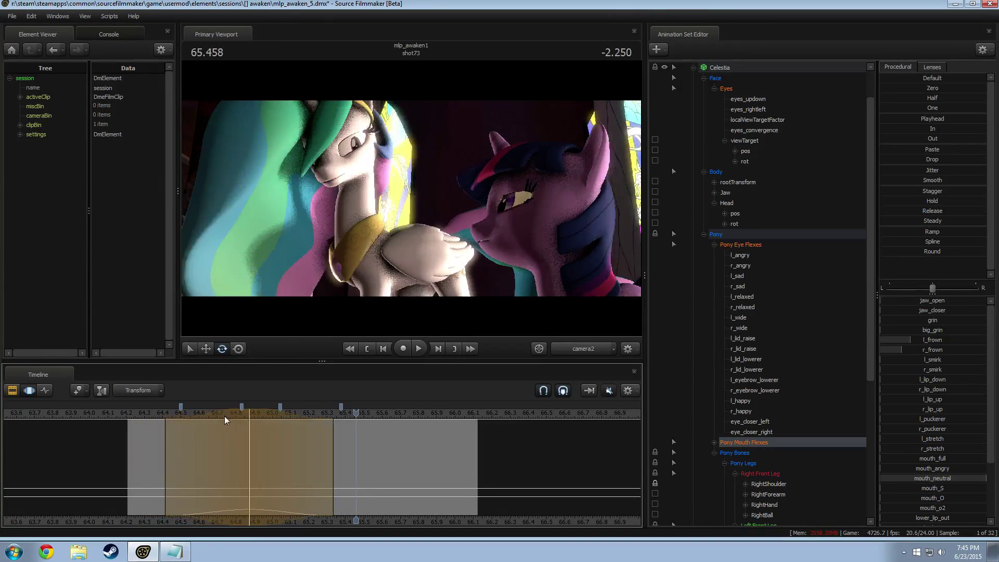
pyautogui.scroll(-1, 189, 423)
pyautogui.press('space')
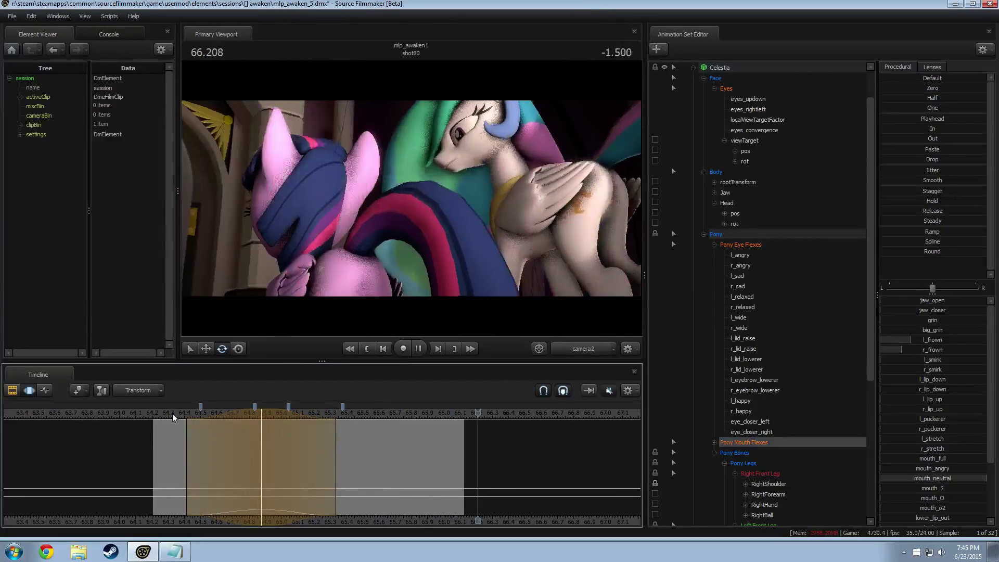
pyautogui.press('space')
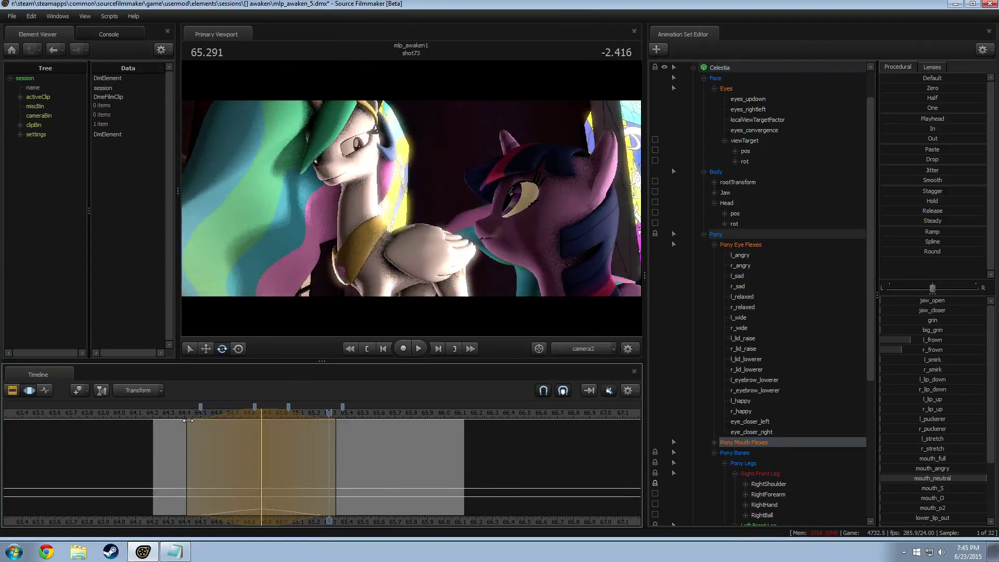
# Fine-tune Celestia's jaw_open around 64.875, and shift the time selection to centre near 65.1.
pyautogui.click(260, 429)
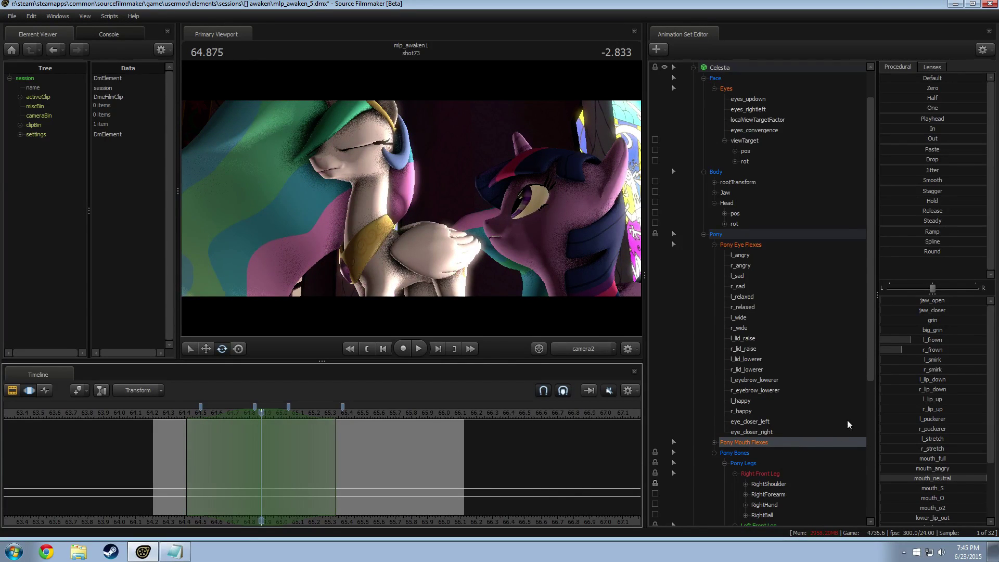
pyautogui.moveTo(918, 301); pyautogui.dragTo(922, 301)
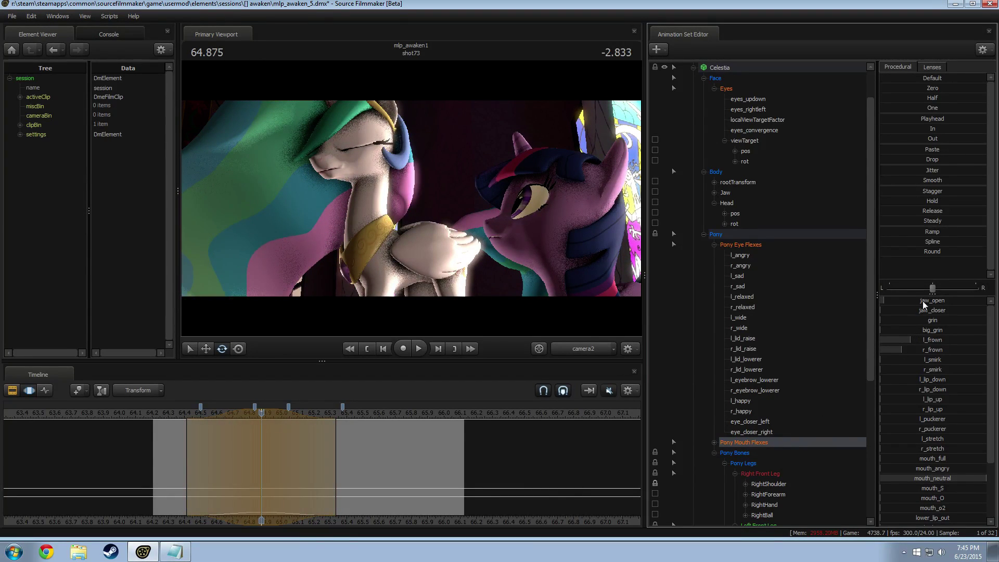
pyautogui.moveTo(226, 410); pyautogui.dragTo(266, 411)
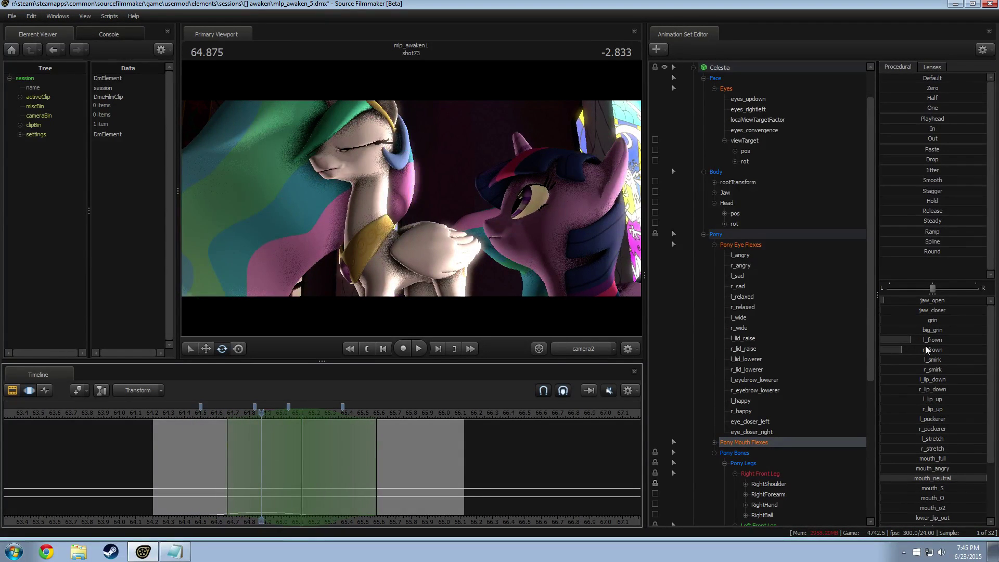
pyautogui.moveTo(929, 423); pyautogui.dragTo(897, 430)
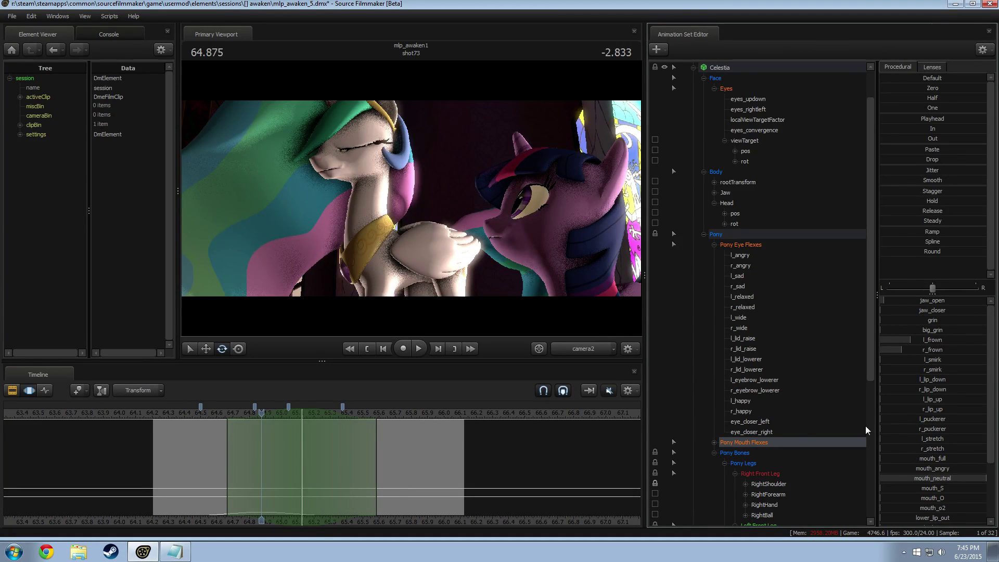
# Raise l_puckerer and r_puckerer around 65.5 with falloff from about 65.05 to 66.2, and play back the result.
pyautogui.moveTo(263, 462)
pyautogui.mouseDown()
pyautogui.moveTo(420, 468)
pyautogui.moveTo(364, 473)
pyautogui.mouseUp()
pyautogui.scroll(11, 364, 474)
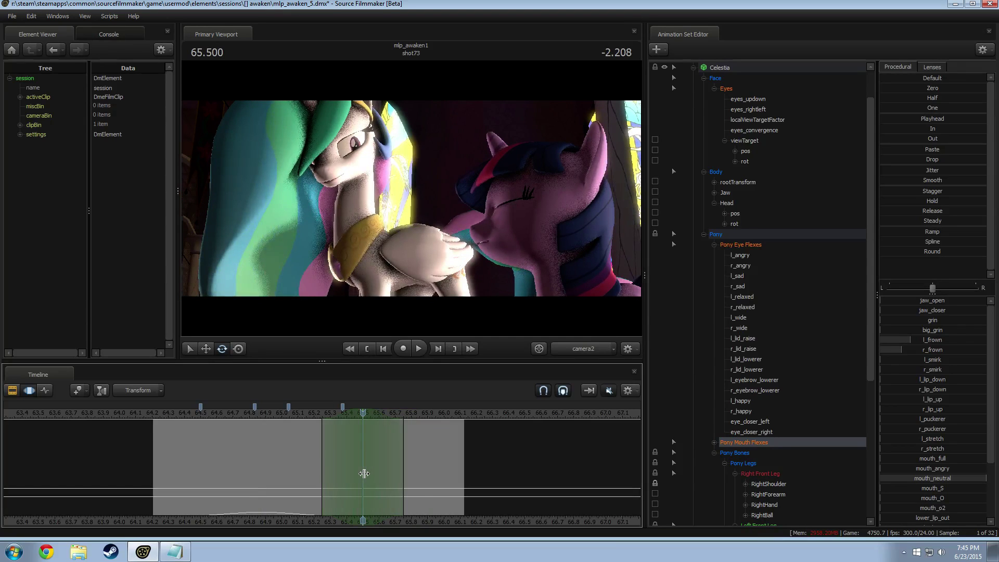
pyautogui.moveTo(439, 466); pyautogui.dragTo(488, 466)
pyautogui.scroll(-1, 833, 445)
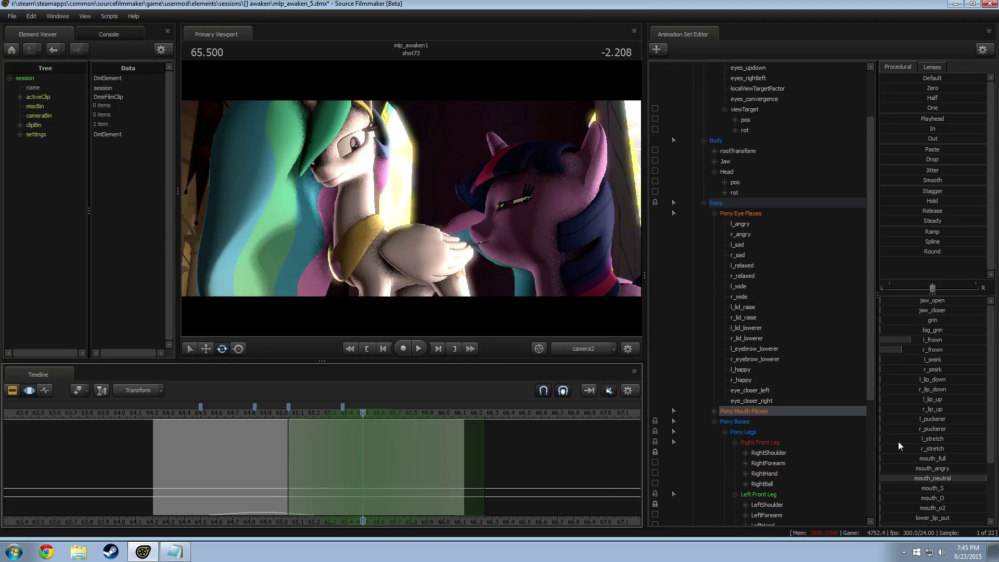
pyautogui.moveTo(929, 420)
pyautogui.mouseDown()
pyautogui.moveTo(948, 420)
pyautogui.moveTo(914, 419)
pyautogui.mouseUp()
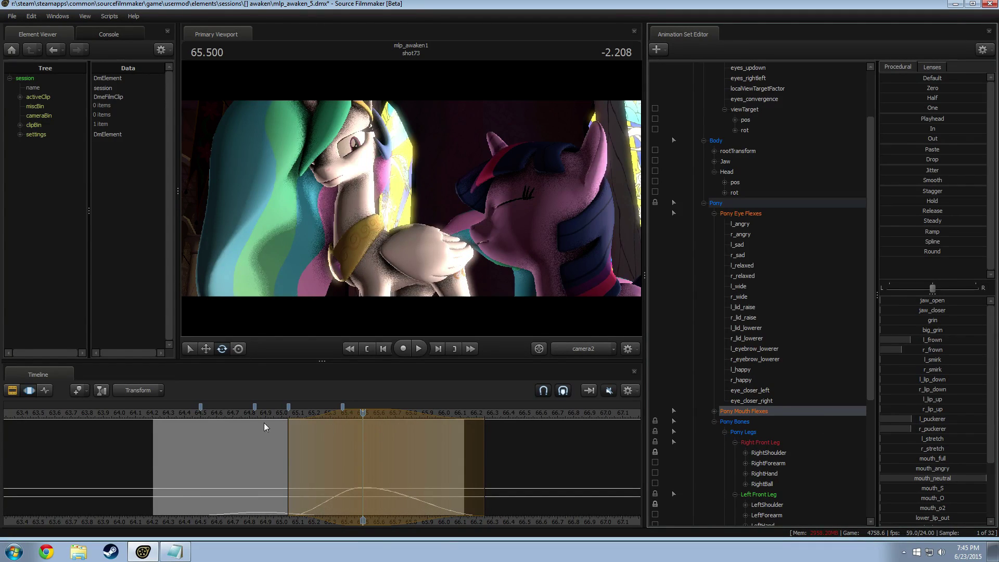
pyautogui.click(264, 412)
pyautogui.press('space')
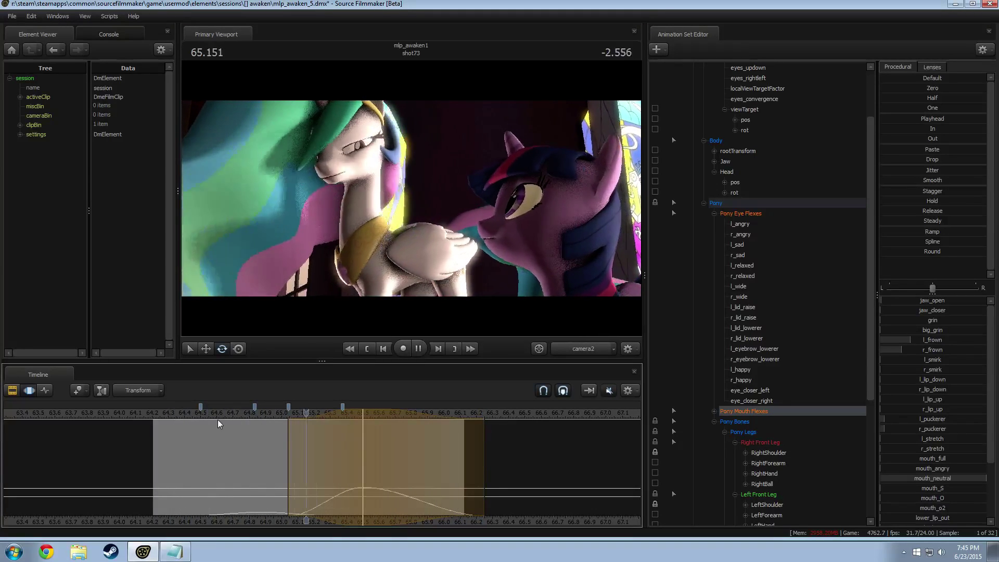
pyautogui.press('space')
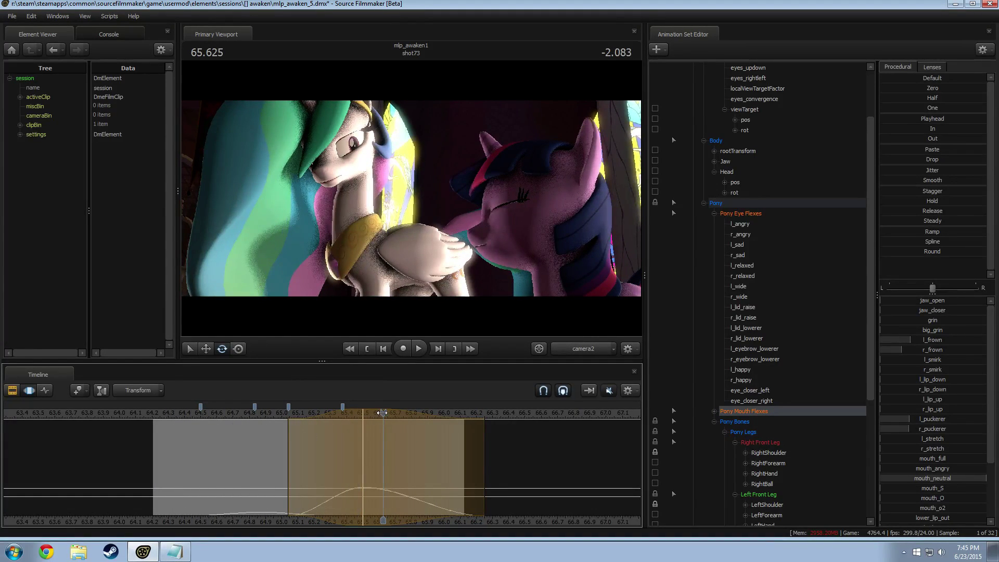
# Extend the time selection from 65.5 through the rest of the timeline, lower mouth_neutral to zero there, and replay the shot.
pyautogui.moveTo(382, 413); pyautogui.dragTo(658, 451)
pyautogui.press('Escape')
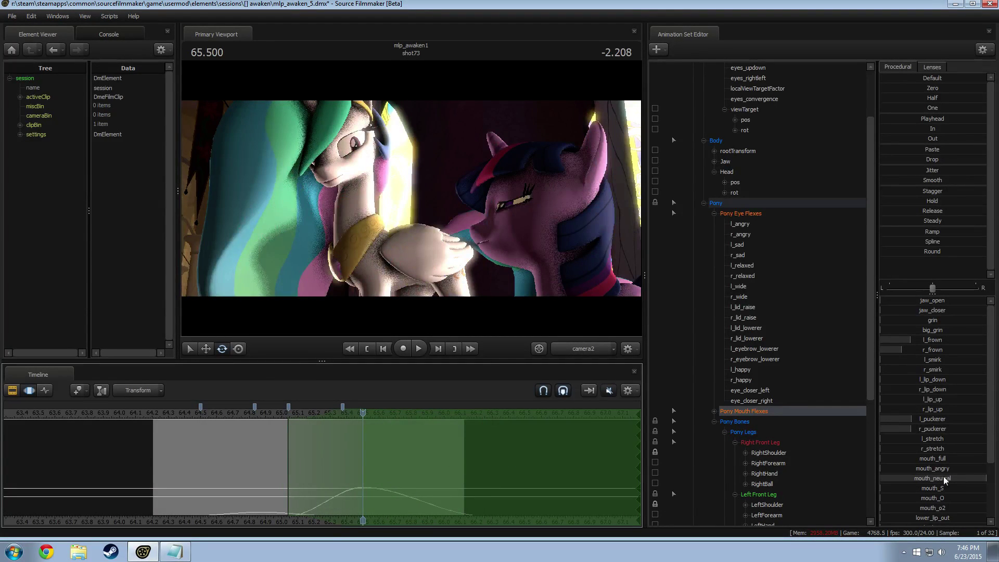
pyautogui.moveTo(945, 479); pyautogui.dragTo(839, 479)
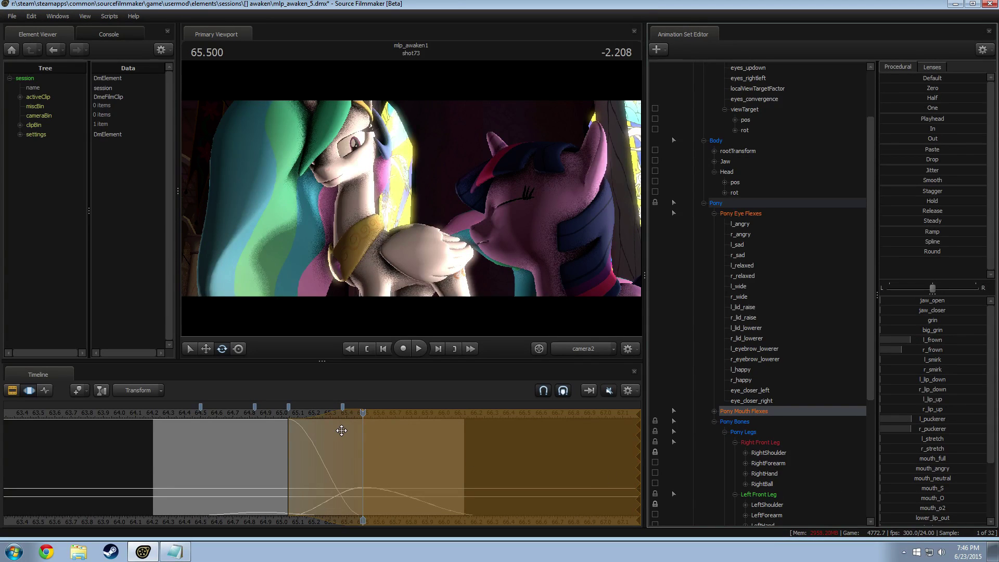
pyautogui.click(267, 415)
pyautogui.press('space')
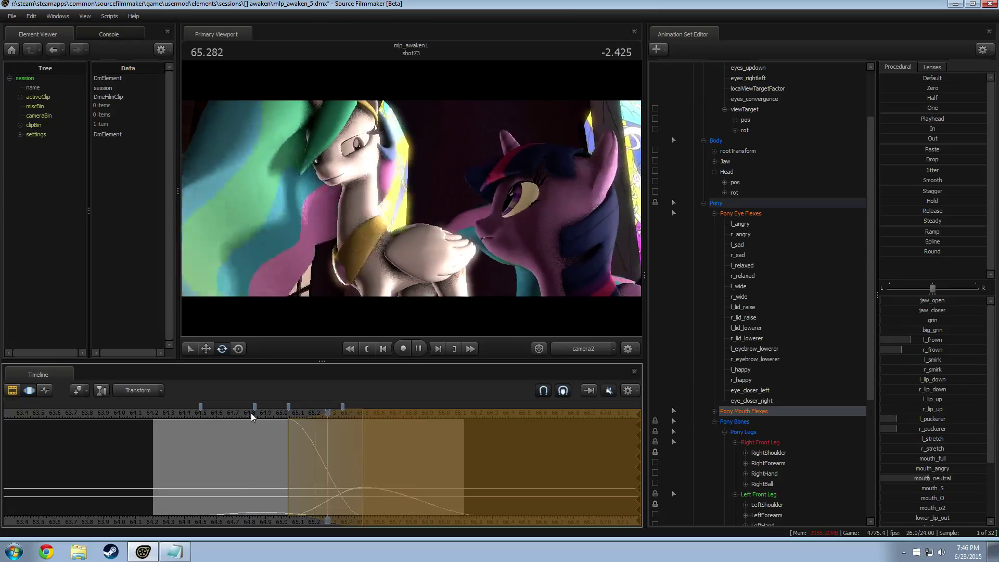
# Stretch the mouth_neutral fade to begin earlier, at about 64.6, and replay the shot to check the mouth movement.
pyautogui.moveTo(329, 457); pyautogui.dragTo(186, 420)
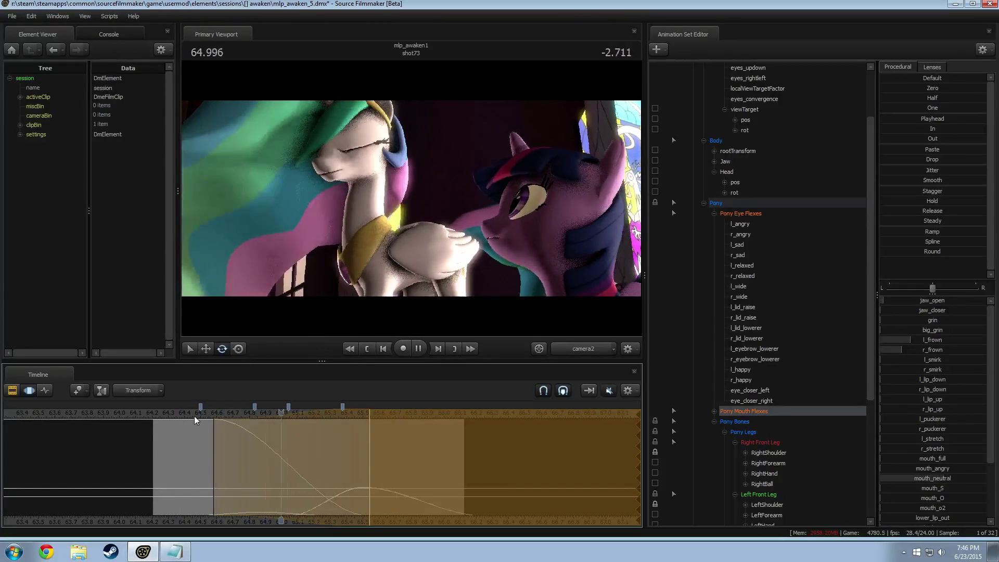
pyautogui.press('space')
pyautogui.click(284, 456)
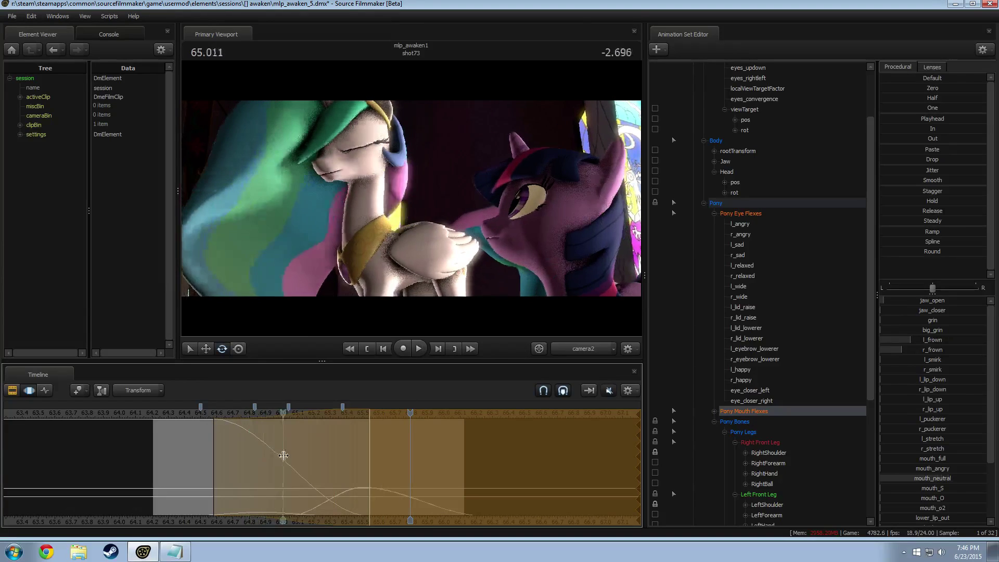
pyautogui.moveTo(283, 455); pyautogui.dragTo(179, 408)
pyautogui.press('space')
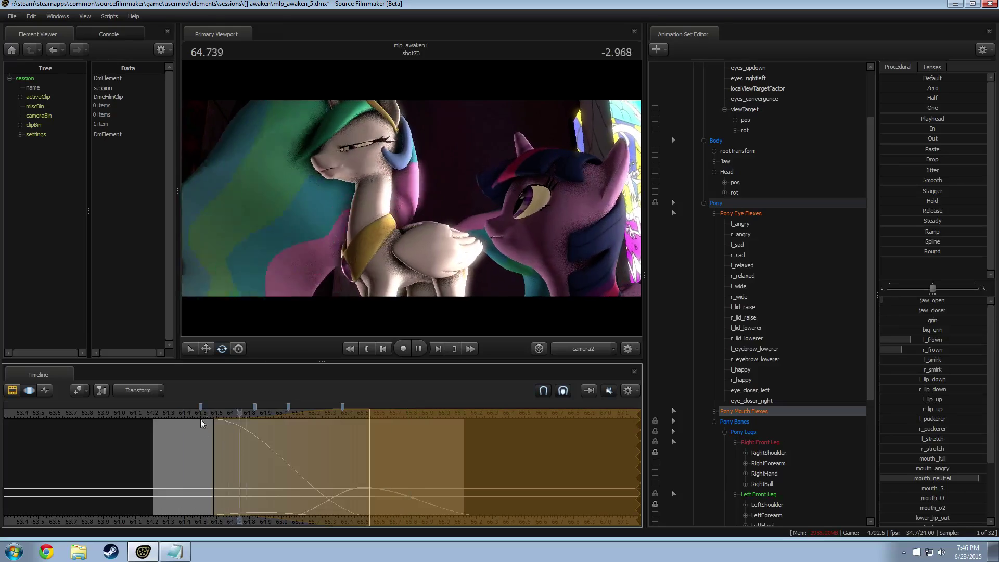
pyautogui.press('space')
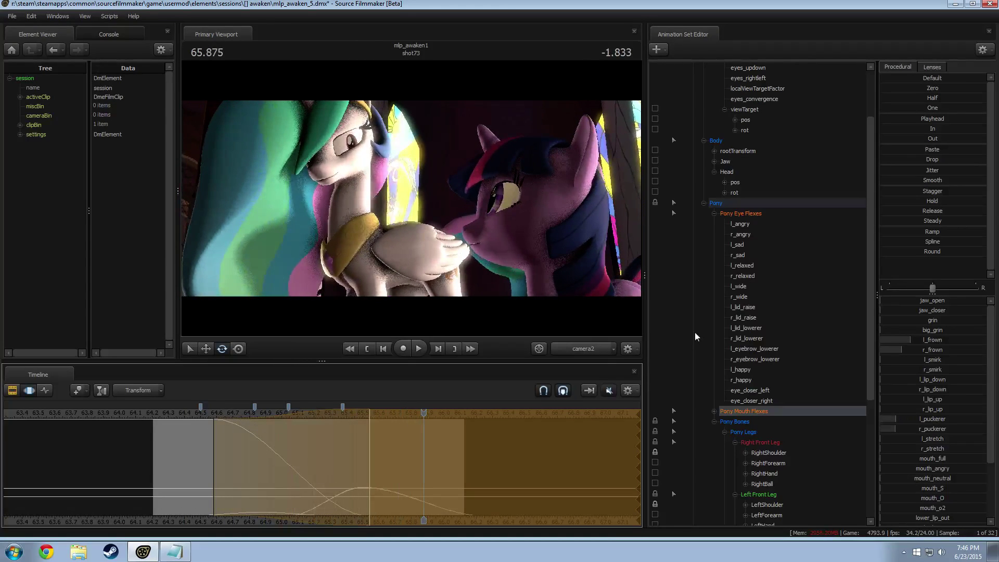
# Blend Celestia's Pony Eye Flexes partly towards Zero around 65.333, extend the falloff to about 66.2, and replay the change.
pyautogui.click(745, 216)
pyautogui.moveTo(430, 446); pyautogui.dragTo(334, 473)
pyautogui.keyDown('shift'); pyautogui.click(333, 473); pyautogui.keyUp('shift')
pyautogui.keyDown('shift'); pyautogui.scroll(5, 334, 472); pyautogui.keyUp('shift')
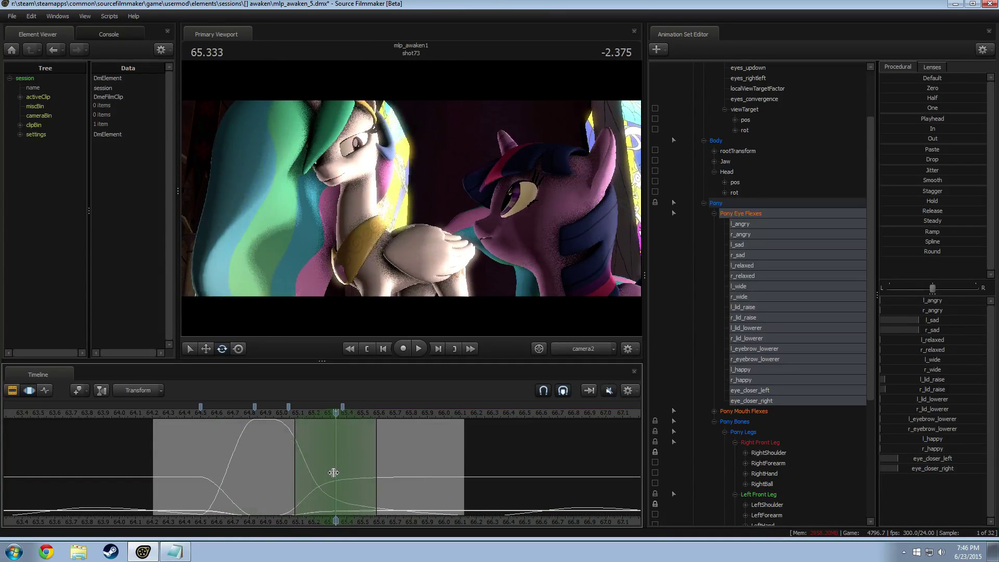
pyautogui.keyDown('shift'); pyautogui.scroll(3, 333, 472); pyautogui.keyUp('shift')
pyautogui.moveTo(397, 480); pyautogui.dragTo(410, 485)
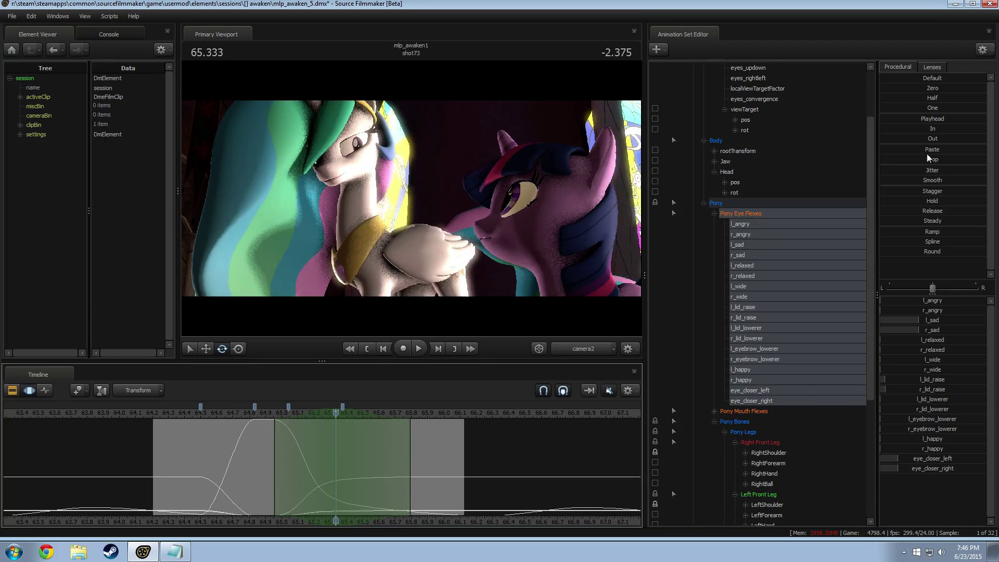
pyautogui.click(929, 88)
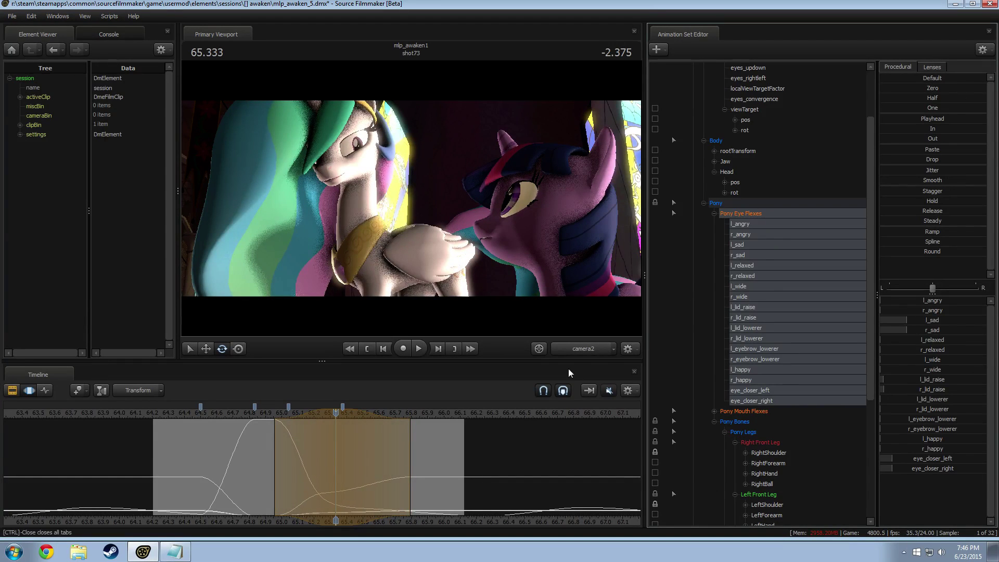
pyautogui.moveTo(414, 440); pyautogui.dragTo(464, 440)
pyautogui.press('space')
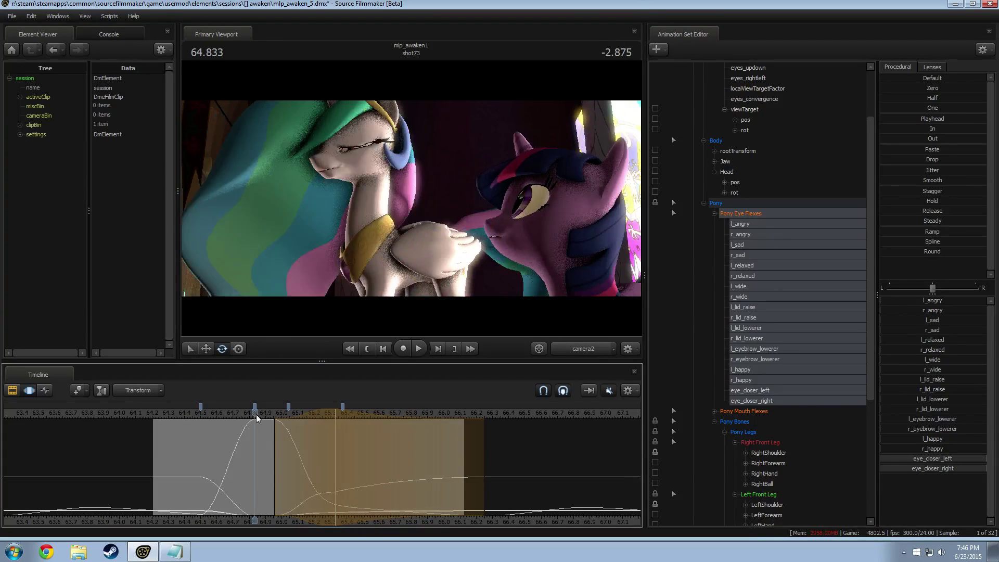
# Raise eye_closer_left slightly from about 65.9 onward with falloff starting near 65.333, and compare playback with and without the change.
pyautogui.press('space')
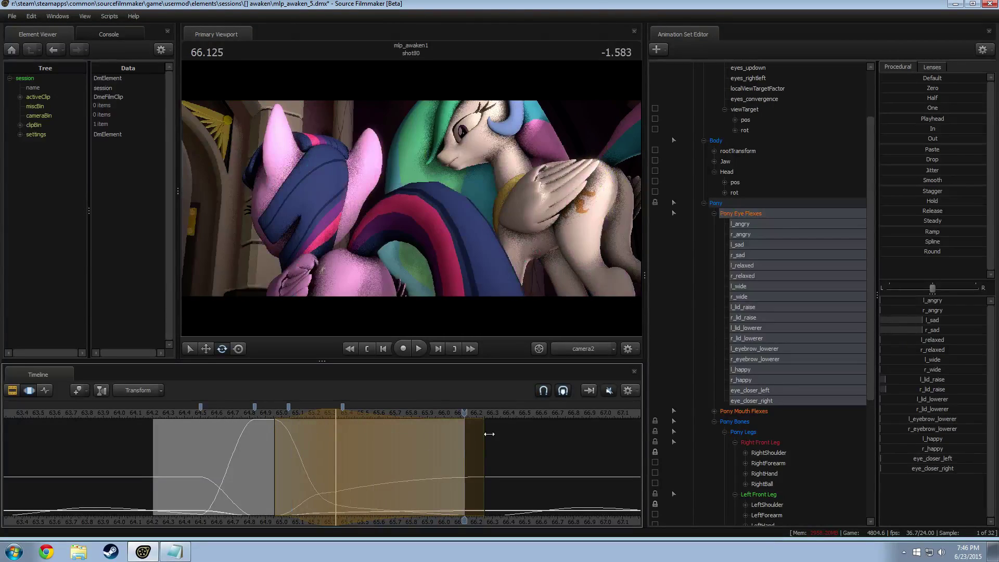
pyautogui.moveTo(489, 434); pyautogui.dragTo(410, 482)
pyautogui.scroll(5, 412, 483)
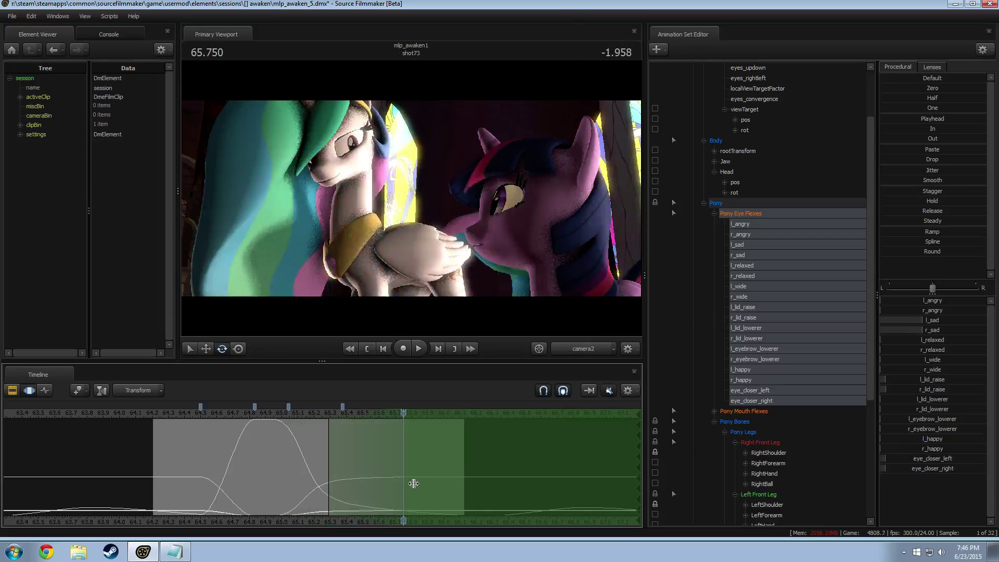
pyautogui.moveTo(918, 455); pyautogui.dragTo(928, 459)
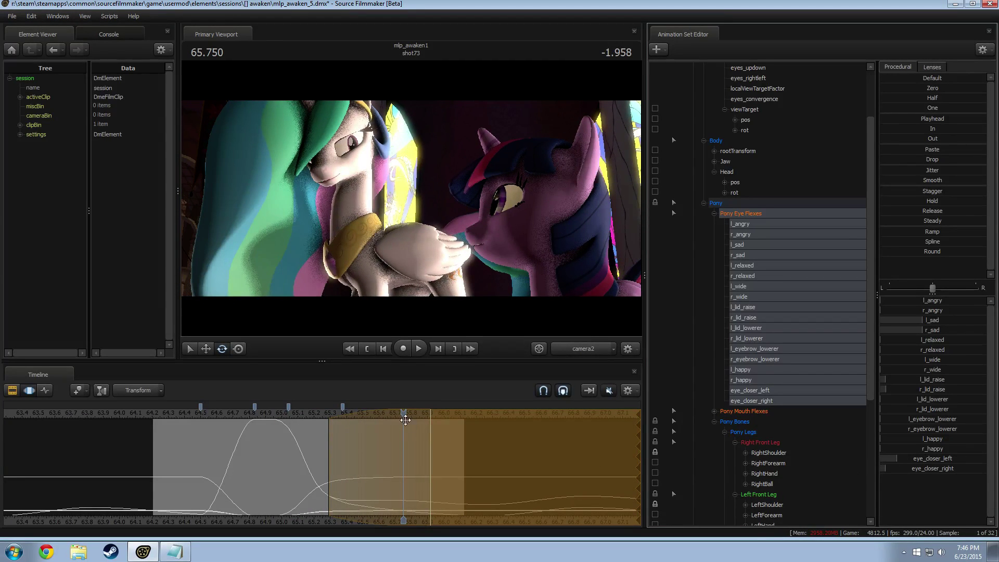
pyautogui.moveTo(405, 420)
pyautogui.mouseDown()
pyautogui.moveTo(298, 417)
pyautogui.moveTo(313, 417)
pyautogui.moveTo(325, 451)
pyautogui.moveTo(289, 453)
pyautogui.moveTo(368, 469)
pyautogui.moveTo(332, 472)
pyautogui.mouseUp()
pyautogui.click(302, 414)
pyautogui.press('space')
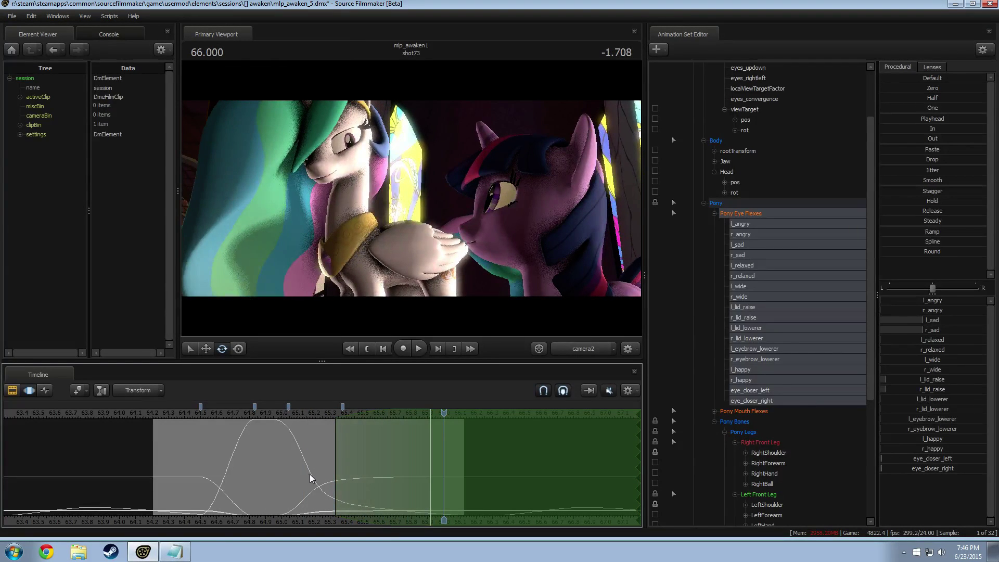
pyautogui.hotkey('ctrl', 'y')
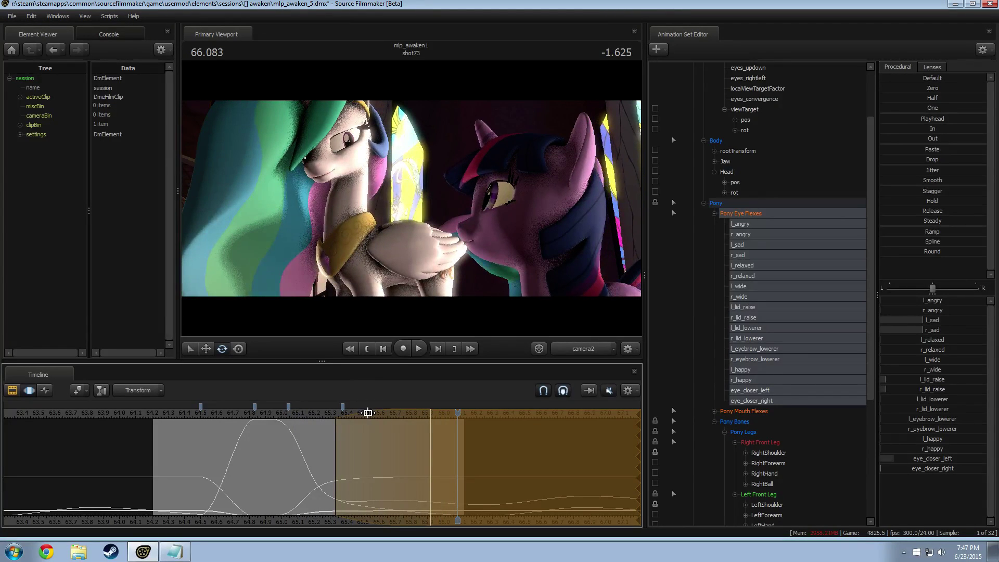
# Lower eye_closer_left and eye_closer_right around 65.333 with falloff from about 64.9 to 65.87, and replay the shot.
pyautogui.moveTo(339, 452); pyautogui.dragTo(425, 453)
pyautogui.click(335, 455)
pyautogui.moveTo(916, 459); pyautogui.dragTo(901, 459)
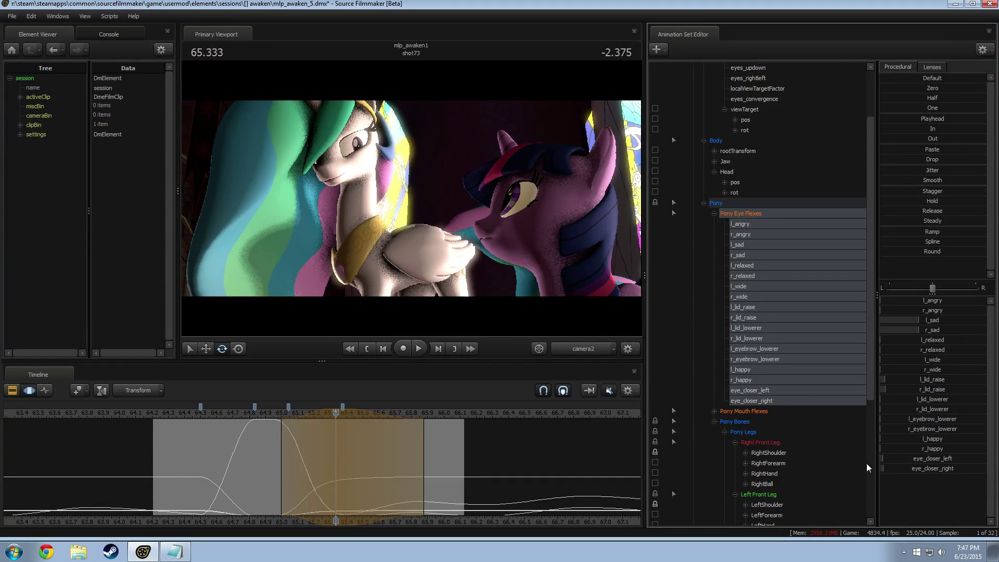
pyautogui.press('space')
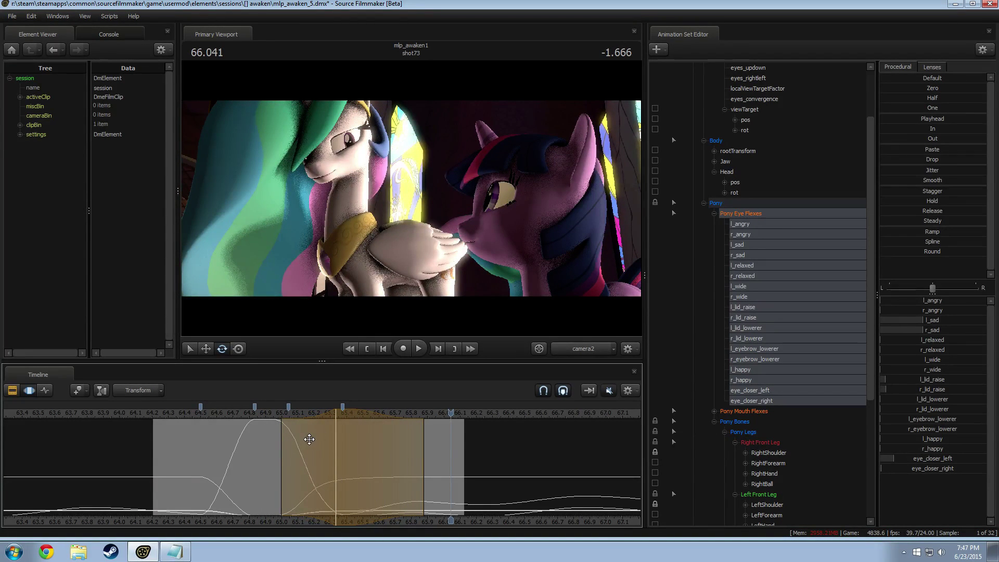
pyautogui.press('space')
pyautogui.moveTo(274, 428); pyautogui.dragTo(255, 415)
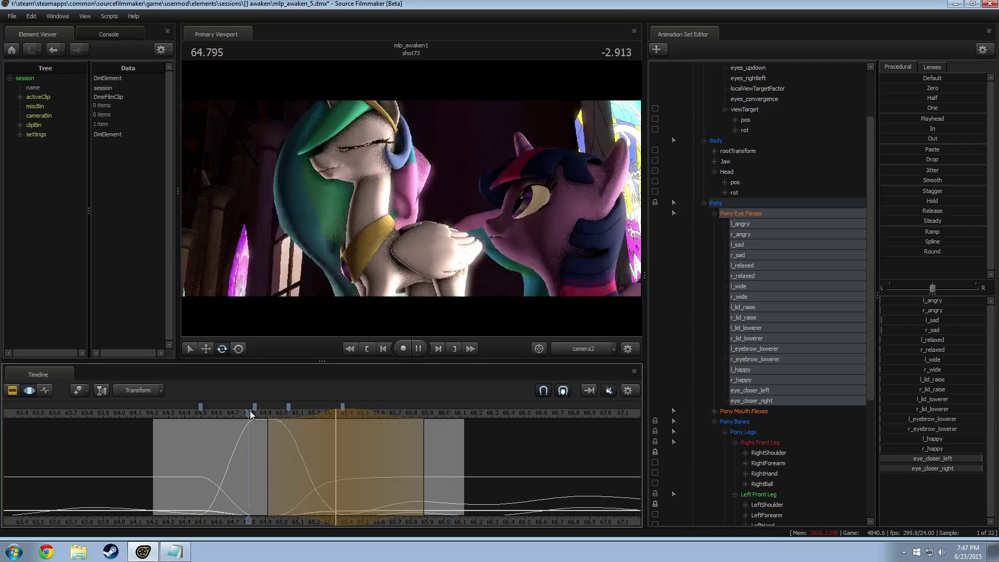
pyautogui.press('space')
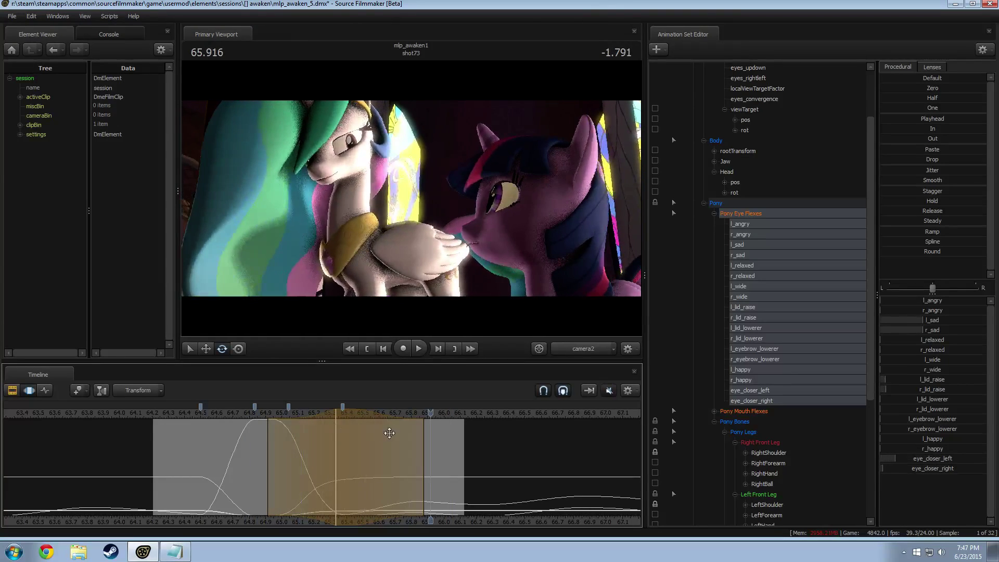
# Undo the eye closer reduction, lower both eye closers at 65.333 by a smaller amount, and replay the shot.
pyautogui.click(294, 435)
pyautogui.press('space')
pyautogui.click(336, 415)
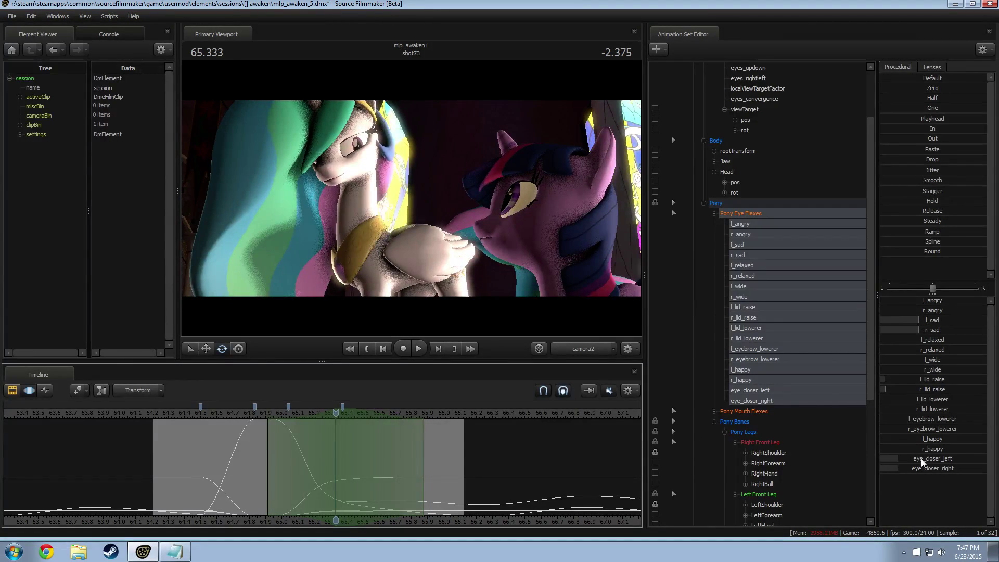
pyautogui.moveTo(418, 460)
pyautogui.mouseDown()
pyautogui.moveTo(418, 472)
pyautogui.moveTo(472, 458)
pyautogui.moveTo(340, 447)
pyautogui.moveTo(392, 488)
pyautogui.moveTo(418, 442)
pyautogui.mouseUp()
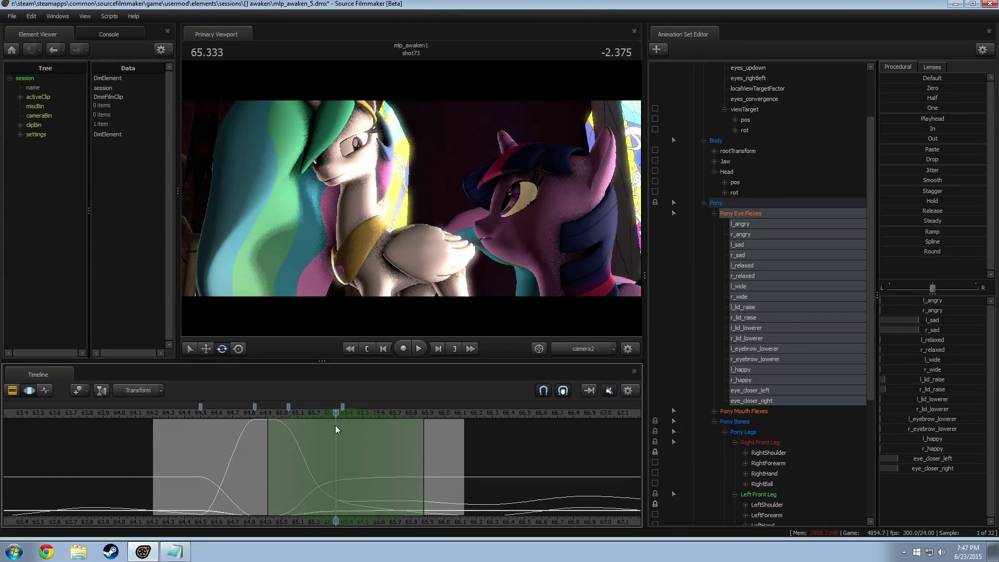
pyautogui.moveTo(933, 458); pyautogui.dragTo(926, 458)
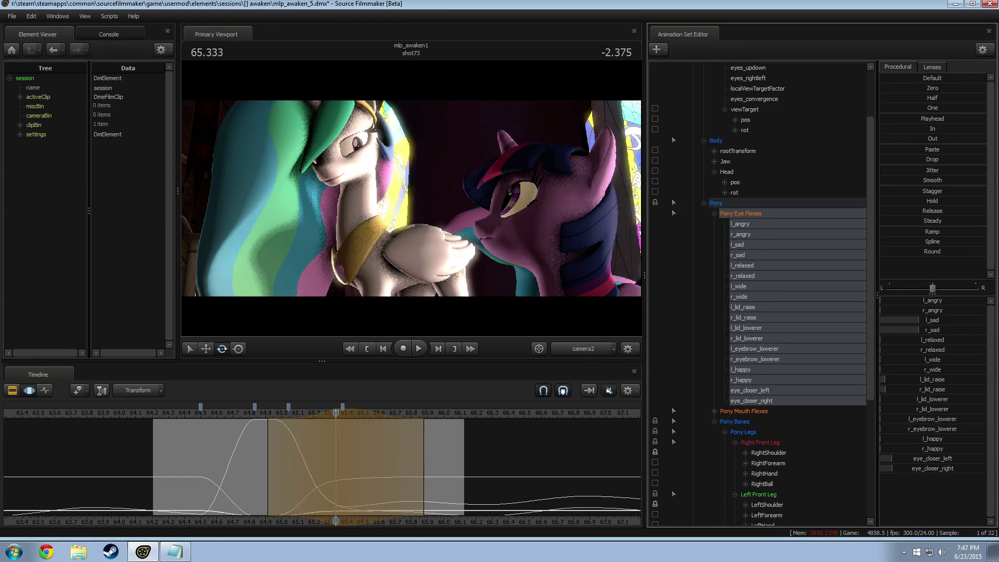
pyautogui.press('space')
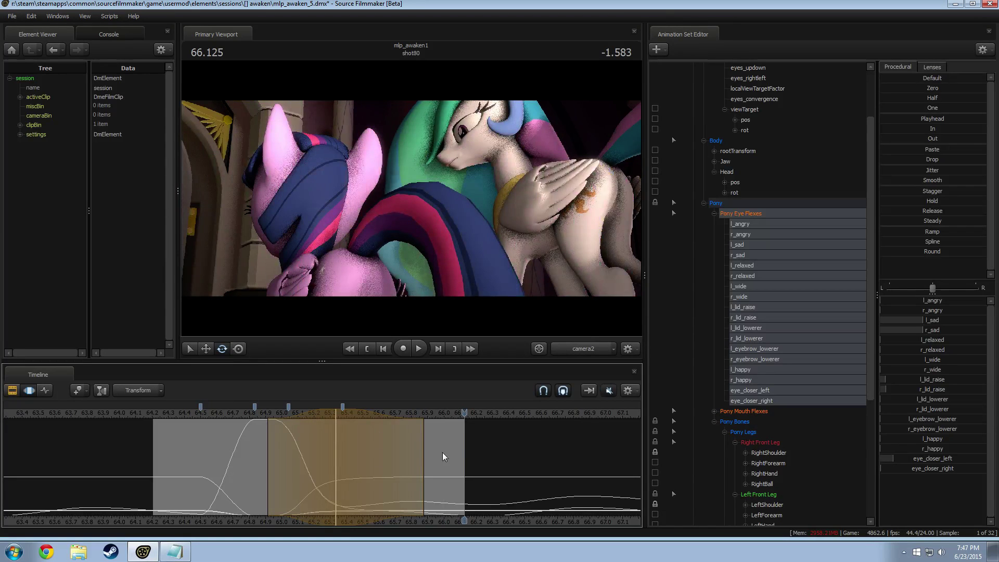
# Stretch the end of the eye closer falloff to about 66.0 and replay the shot from about 64.25.
pyautogui.moveTo(428, 458); pyautogui.dragTo(444, 458)
pyautogui.press('space')
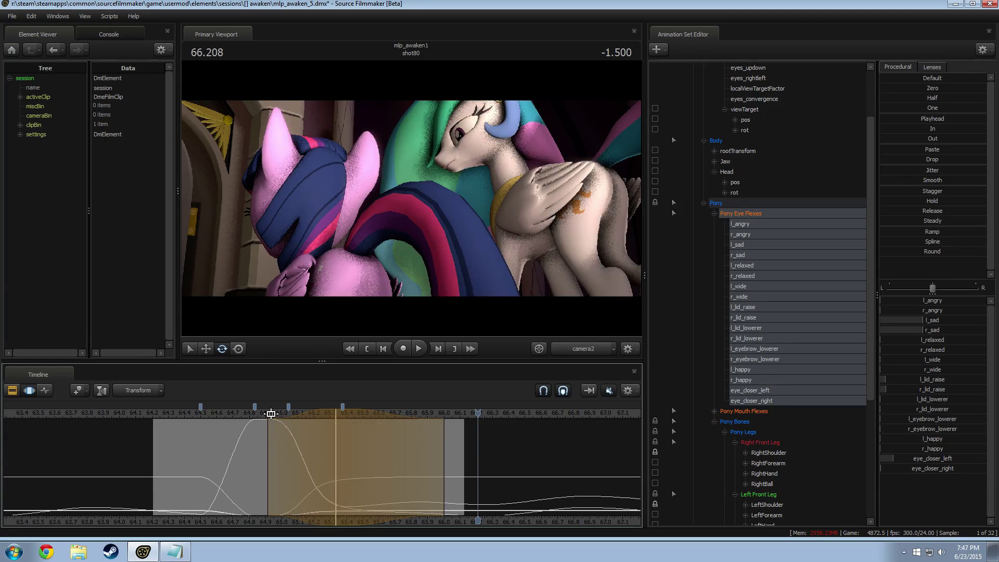
pyautogui.click(160, 413)
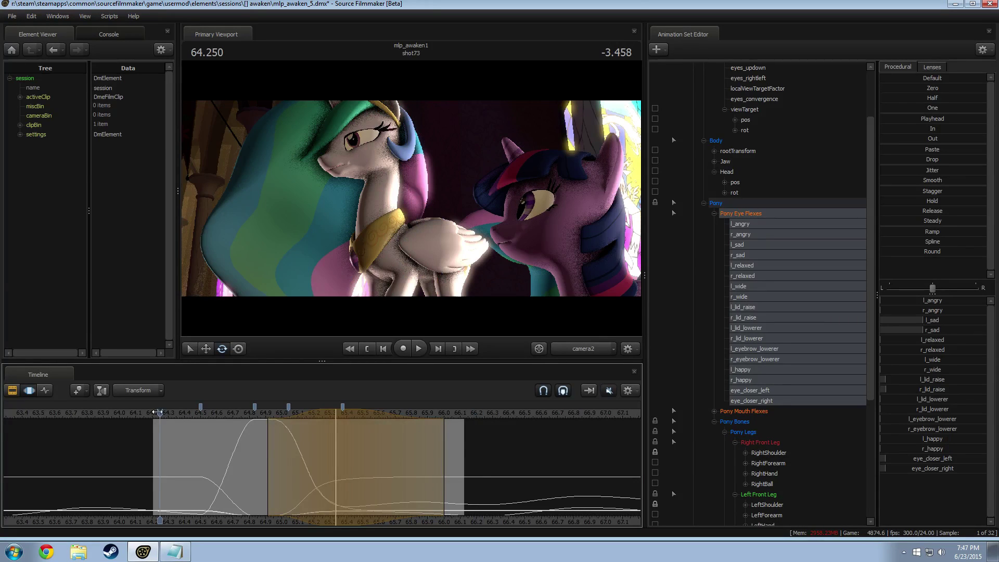
pyautogui.hotkey('ctrl', '1')
pyautogui.hotkey('ctrl', '2')
pyautogui.press('space')
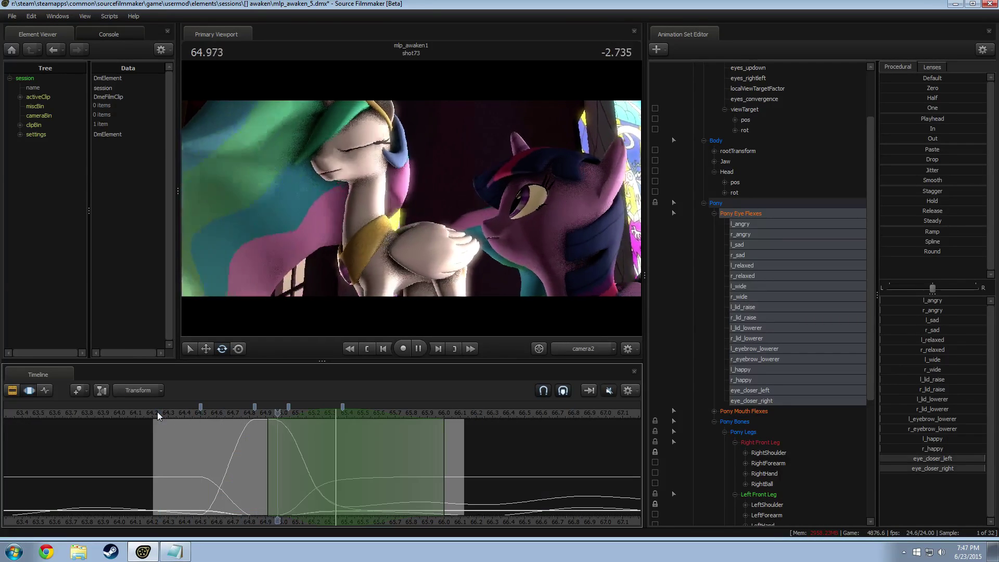
pyautogui.press('space')
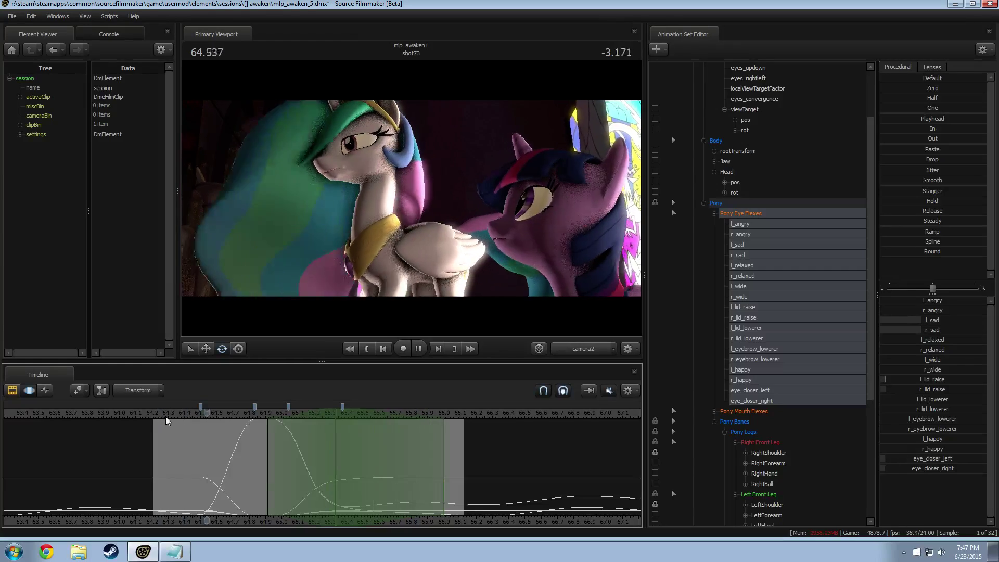
pyautogui.press('space')
# Extend the time selection from 65.333 through the rest of the timeline, raise l_sad and r_sad there, and replay the shot.
pyautogui.press('shift')
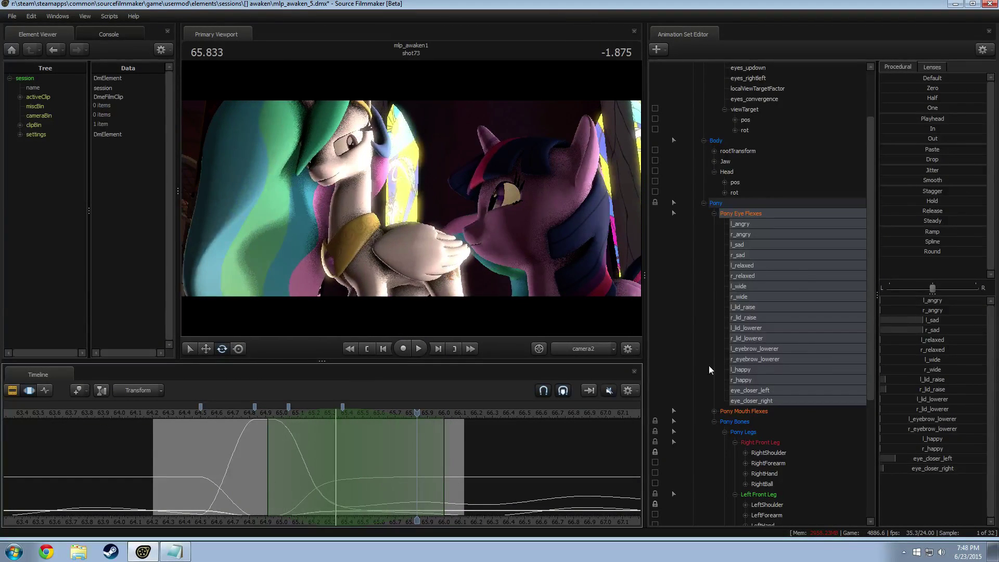
pyautogui.click(335, 495)
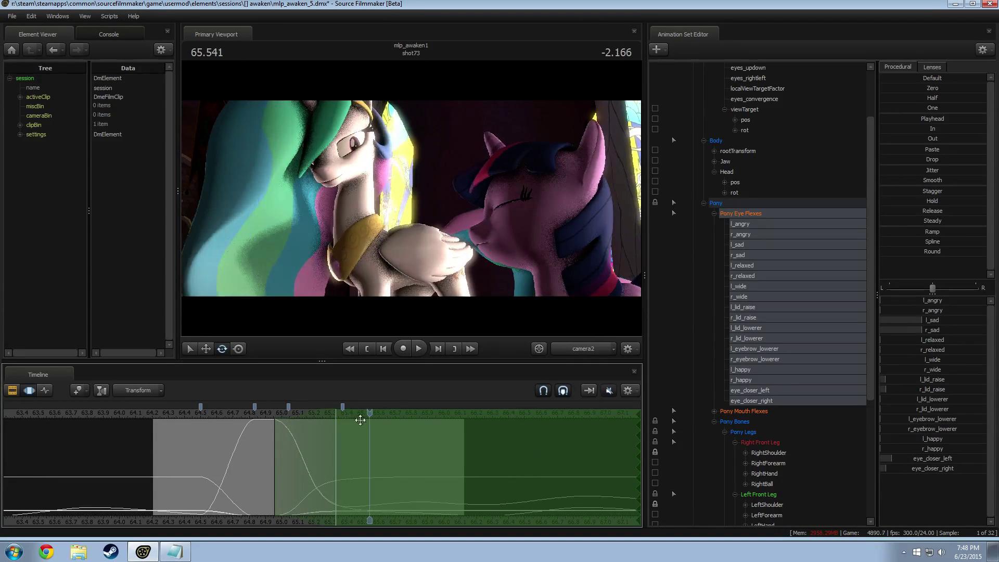
pyautogui.moveTo(933, 322); pyautogui.dragTo(936, 329)
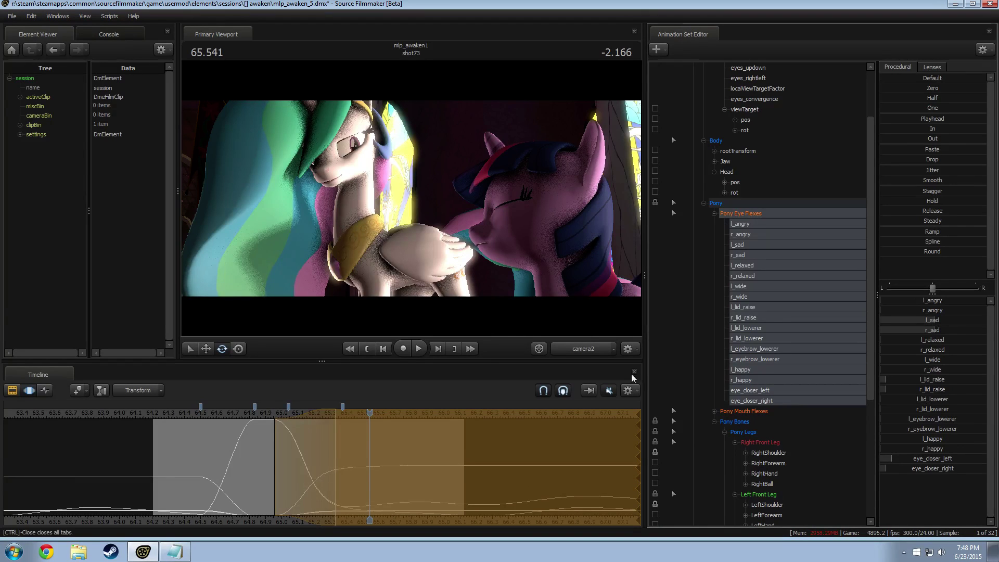
pyautogui.click(174, 414)
pyautogui.press('space')
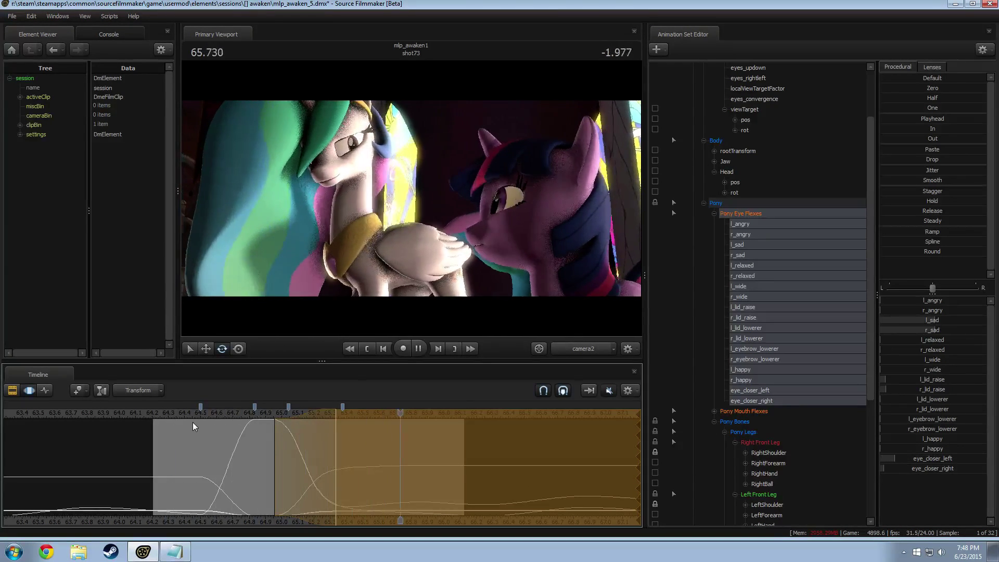
pyautogui.press('space')
# Delay the l_sad and r_sad falloff to run from about 65.17 to 65.54, replaying the shot to judge the timing.
pyautogui.moveTo(310, 442)
pyautogui.mouseDown()
pyautogui.moveTo(364, 452)
pyautogui.moveTo(313, 440)
pyautogui.mouseUp()
pyautogui.click(282, 415)
pyautogui.press('space')
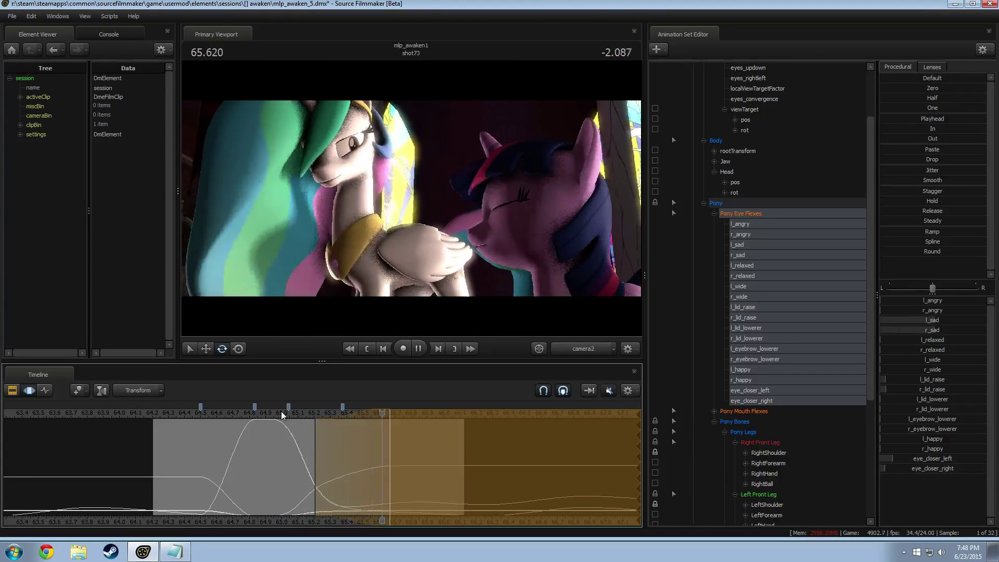
pyautogui.press('space')
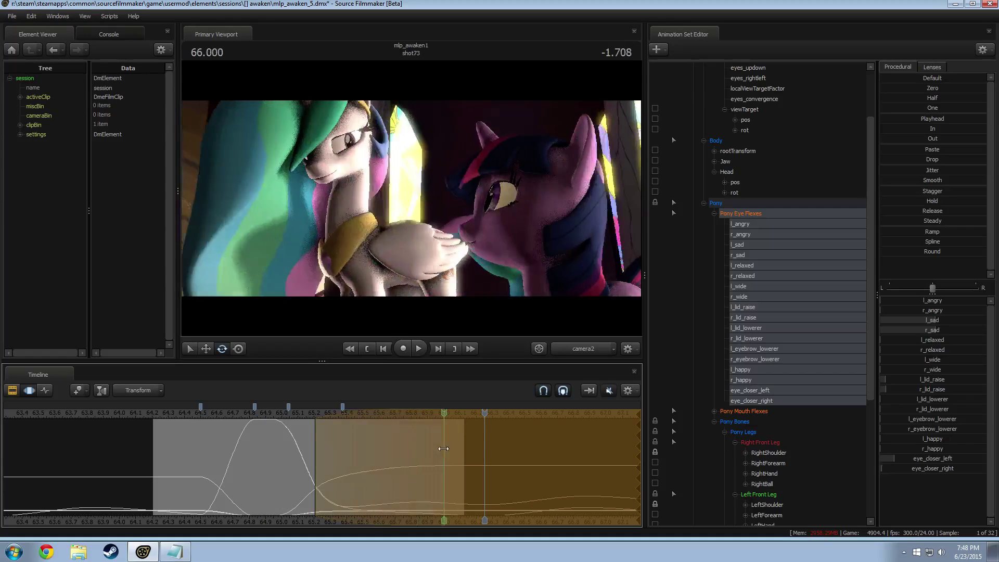
pyautogui.click(282, 416)
pyautogui.press('space')
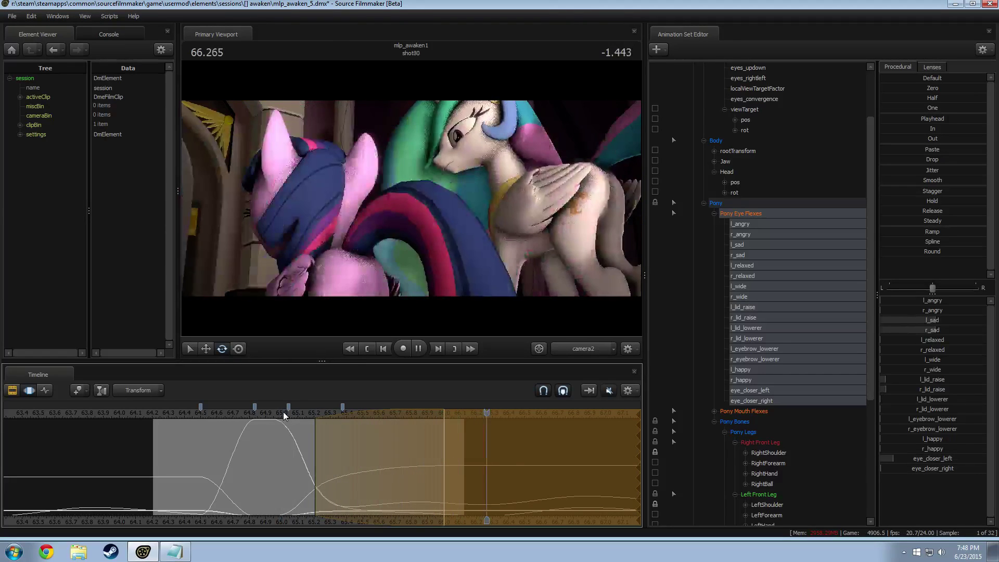
pyautogui.press('space')
pyautogui.moveTo(443, 444); pyautogui.dragTo(370, 443)
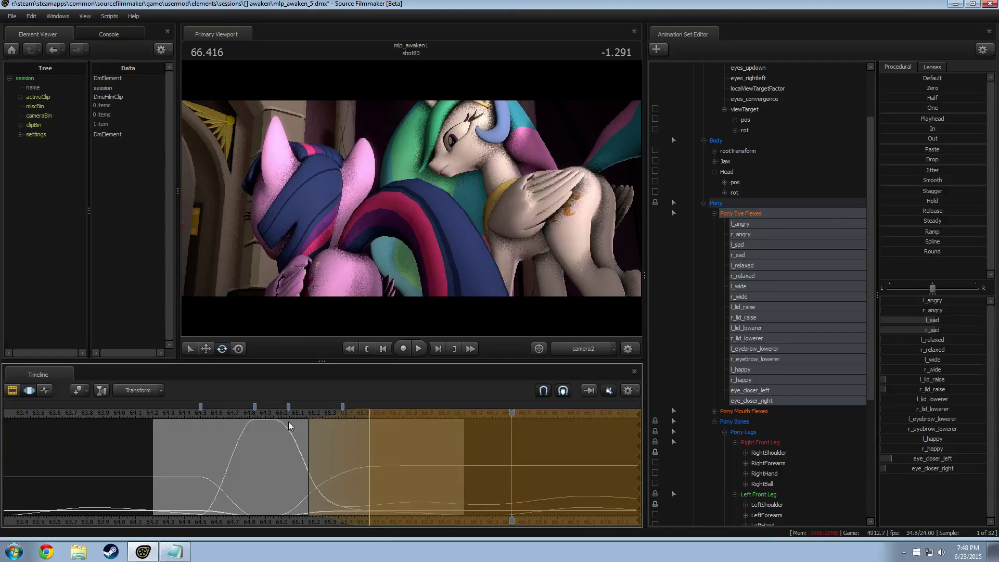
pyautogui.click(277, 416)
pyautogui.press('space')
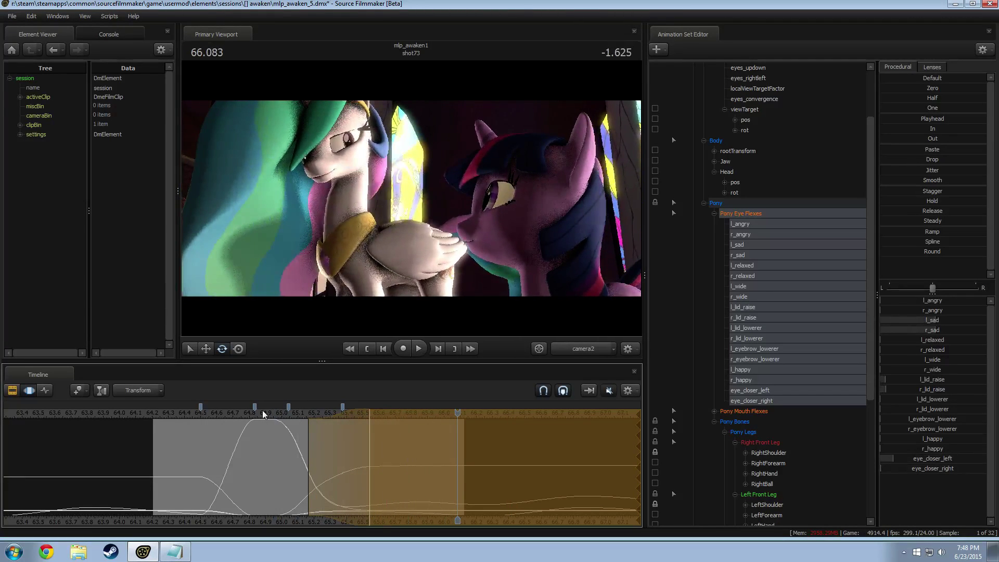
pyautogui.click(259, 415)
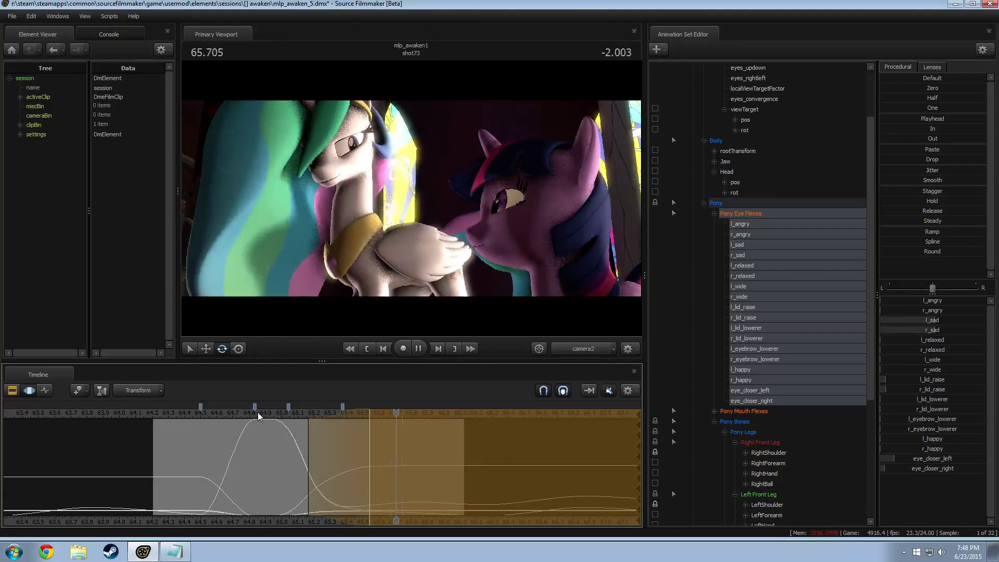
pyautogui.press('space')
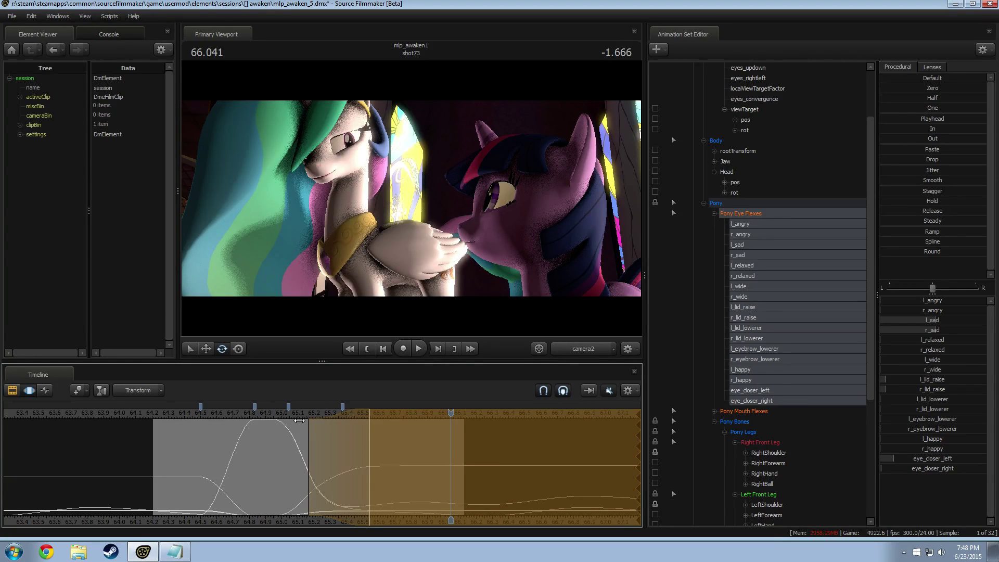
# Replay shot73 repeatedly from about 64.2 into shot80 to examine Celestia's blink and sad eye flex timing.
pyautogui.press('space')
pyautogui.click(155, 412)
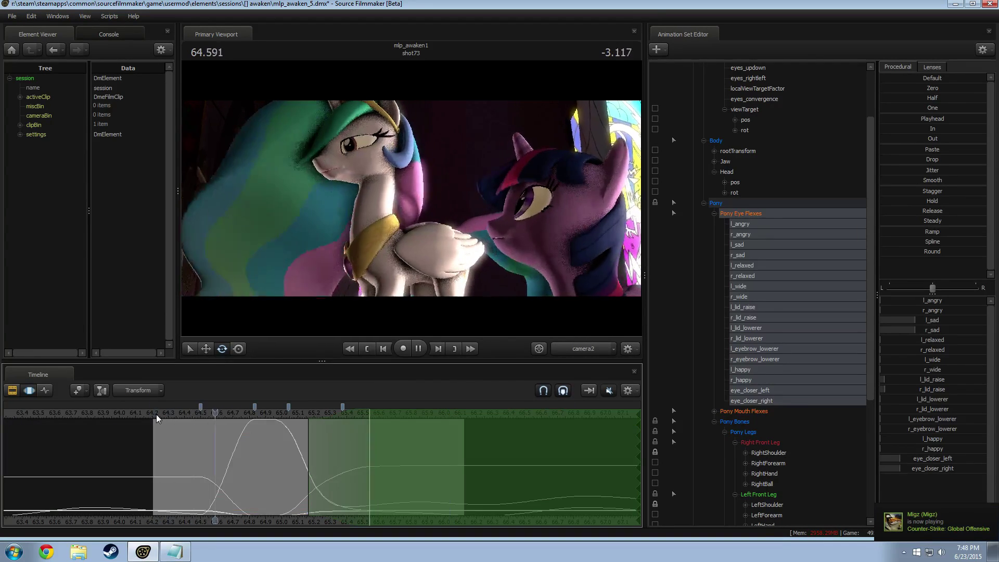
pyautogui.click(156, 415)
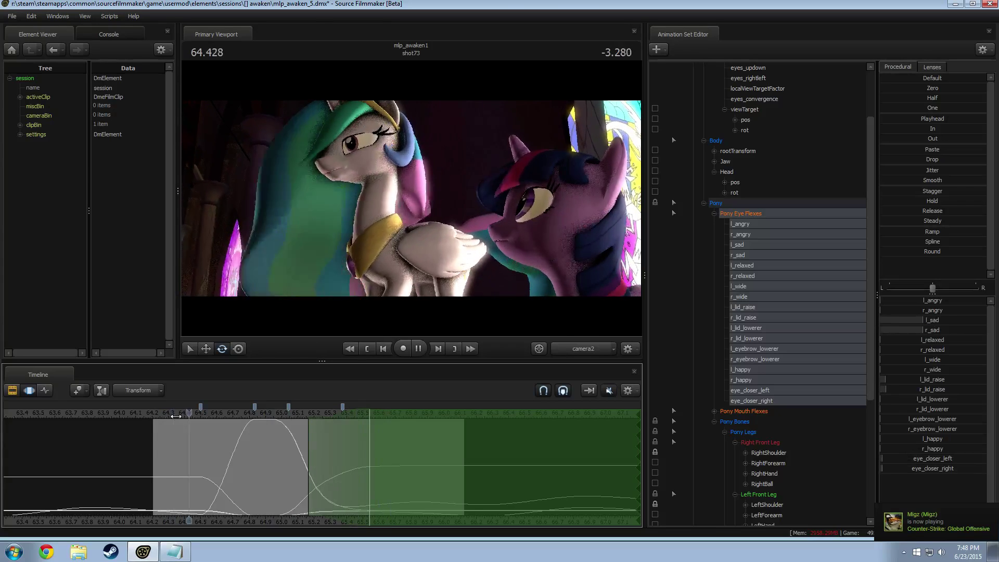
pyautogui.press('space')
pyautogui.click(176, 414)
pyautogui.press('space')
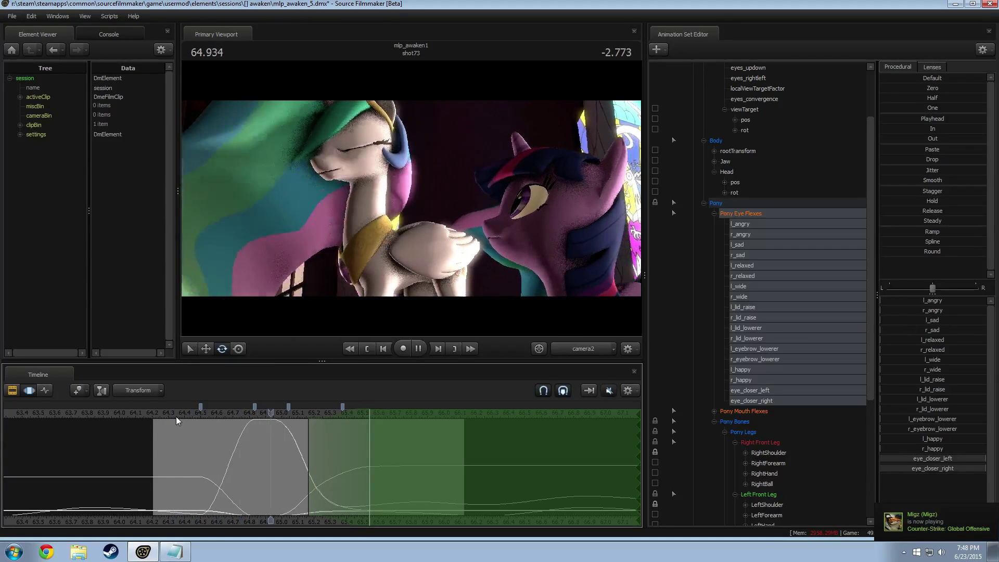
pyautogui.click(176, 415)
pyautogui.press('space')
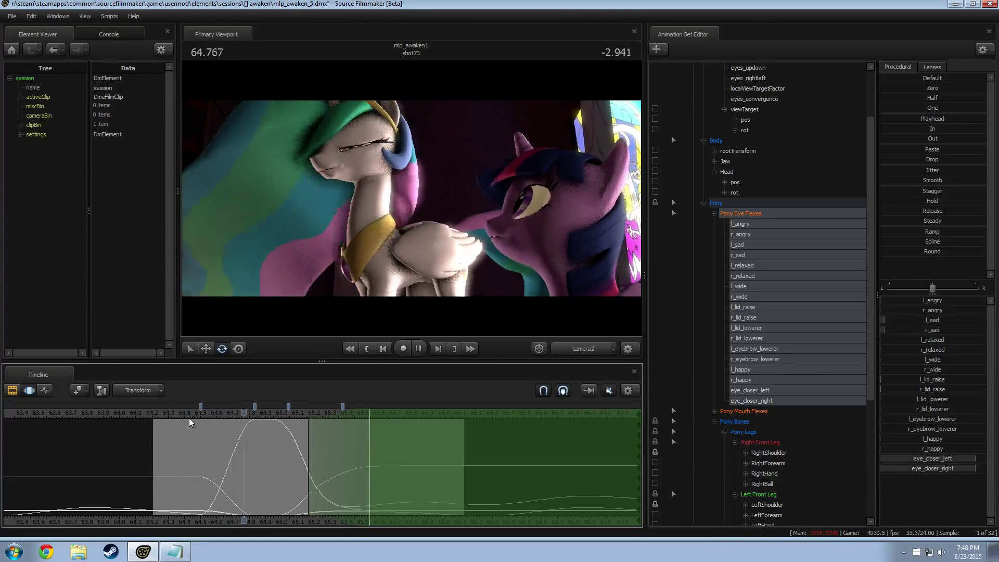
pyautogui.click(167, 415)
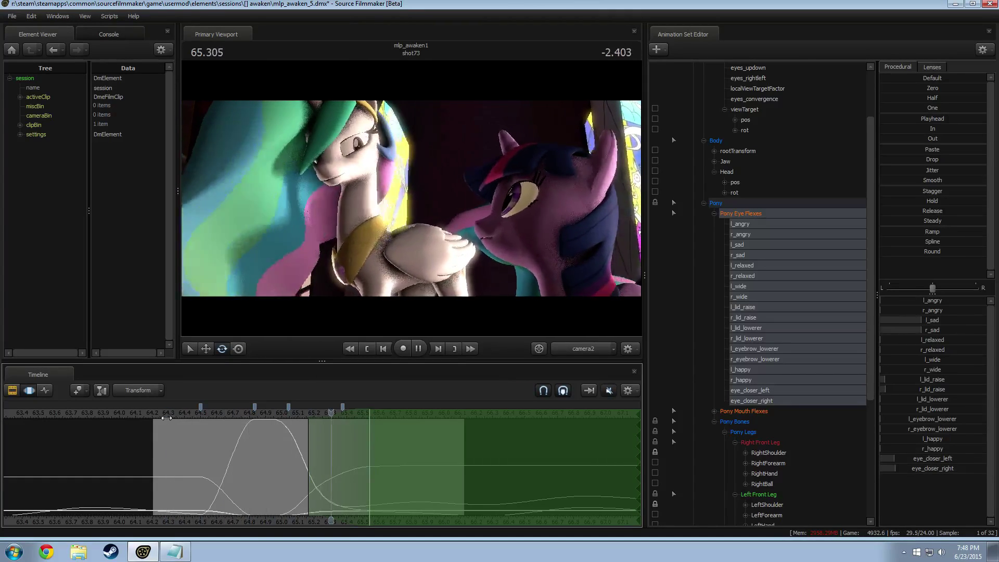
pyautogui.press('space')
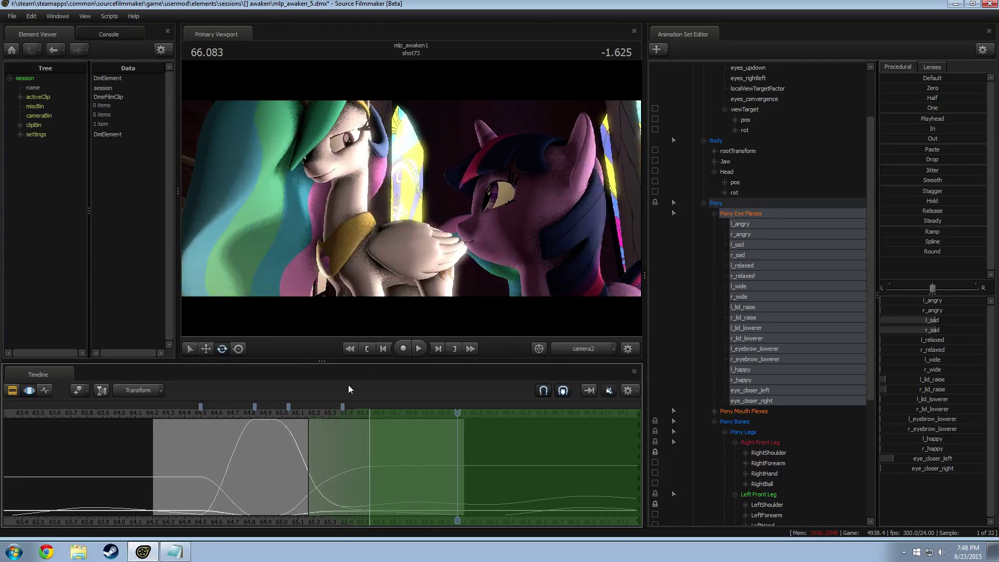
pyautogui.press('space')
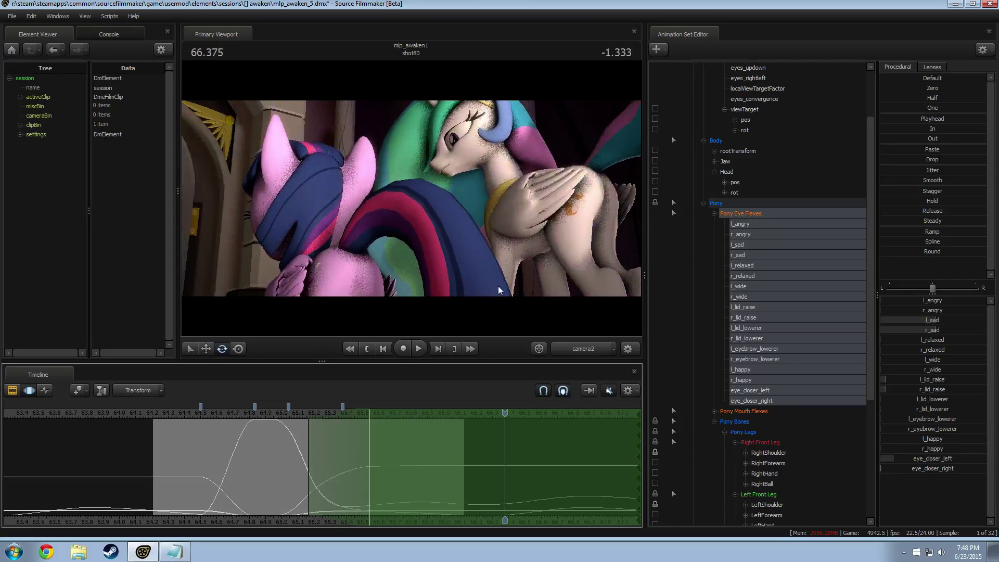
# Replay shot73 several times from about 64.2 to check Celestia's blink and sad eye flexes before the cut to shot80.
pyautogui.click(221, 421)
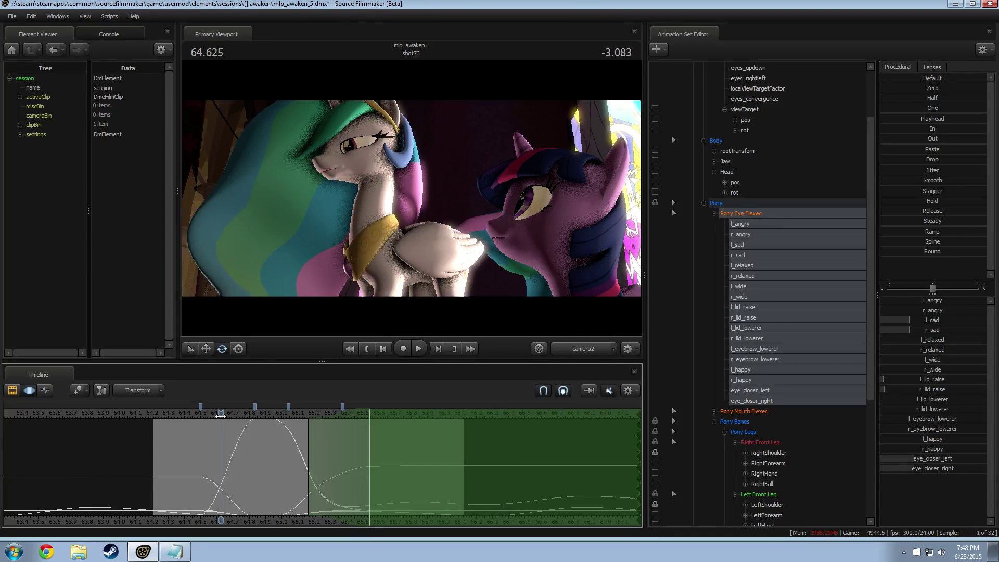
pyautogui.press('space')
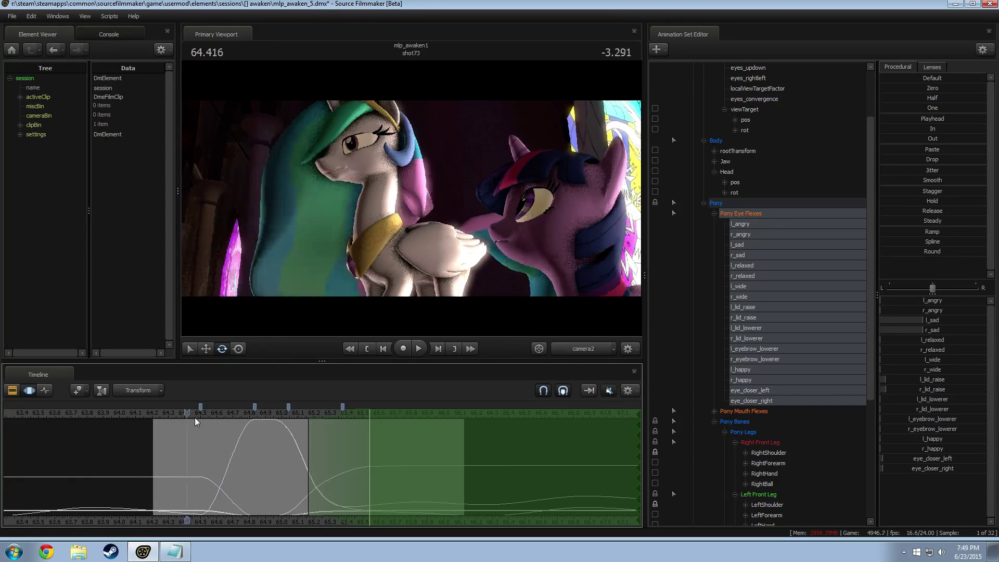
pyautogui.moveTo(225, 423); pyautogui.dragTo(159, 460)
pyautogui.press('space')
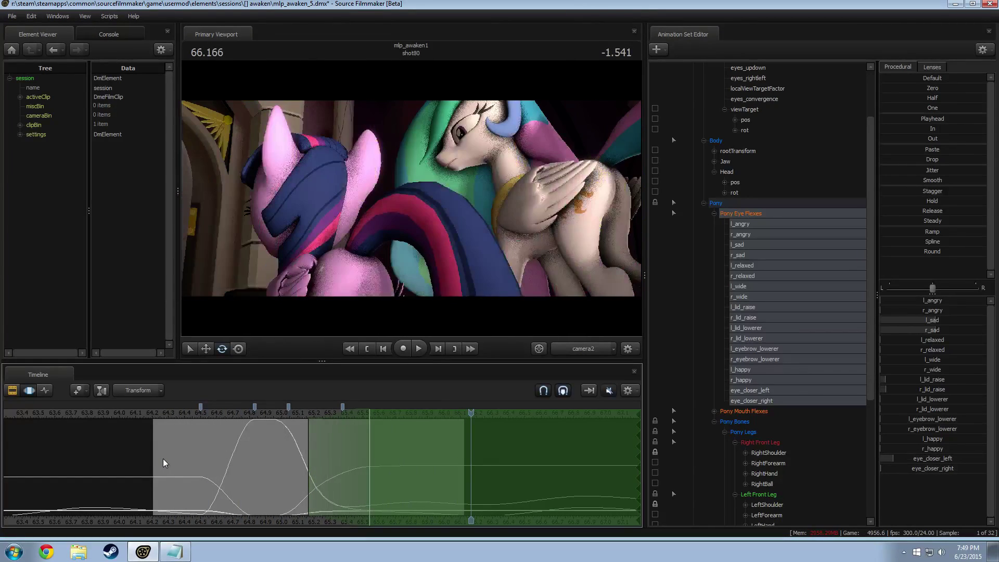
pyautogui.click(158, 416)
pyautogui.press('space')
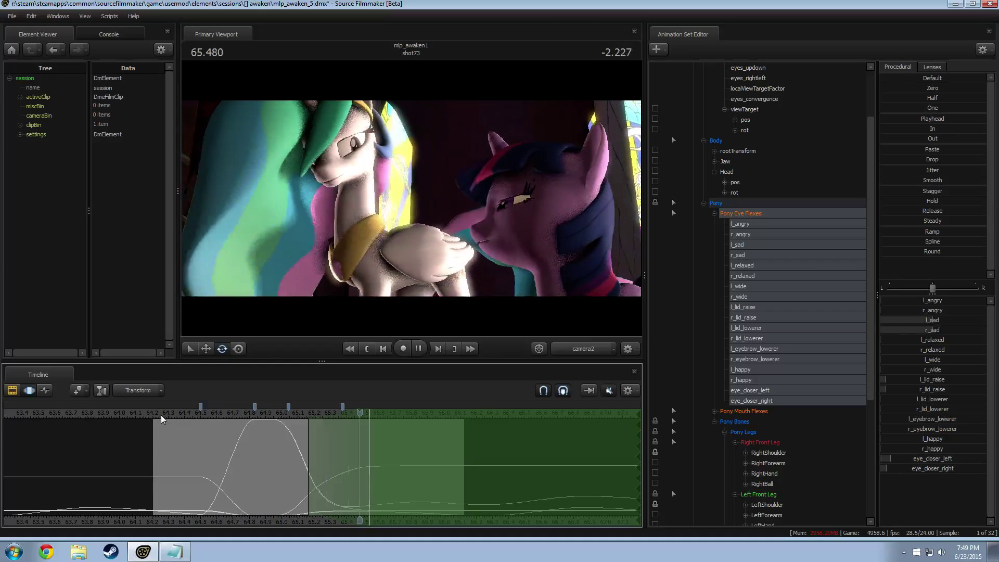
pyautogui.press('space')
# Move the playhead to about 64.29 in shot73, collapse the Actors group, expand Lights and select the Actors Rim light.
pyautogui.press('F2')
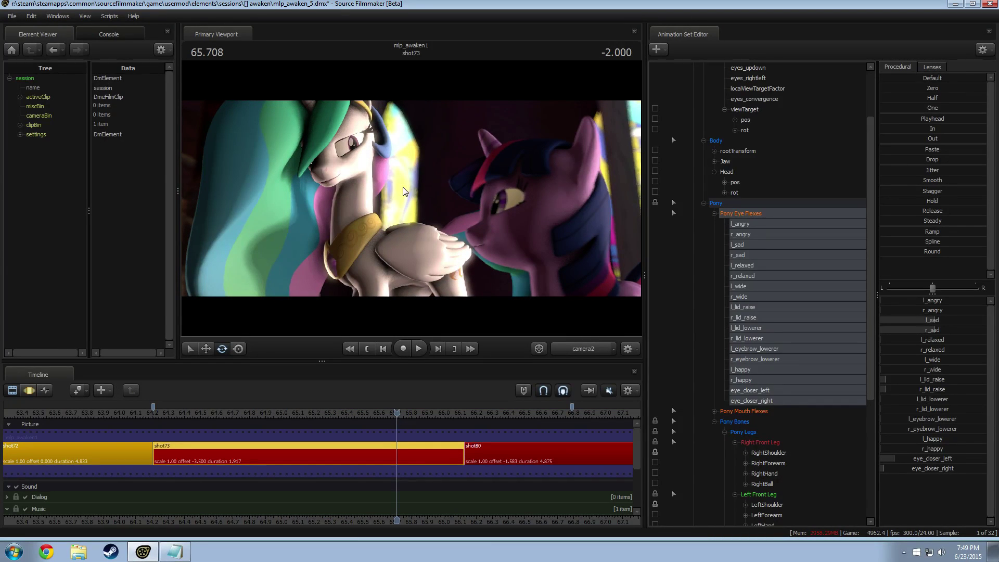
pyautogui.click(167, 416)
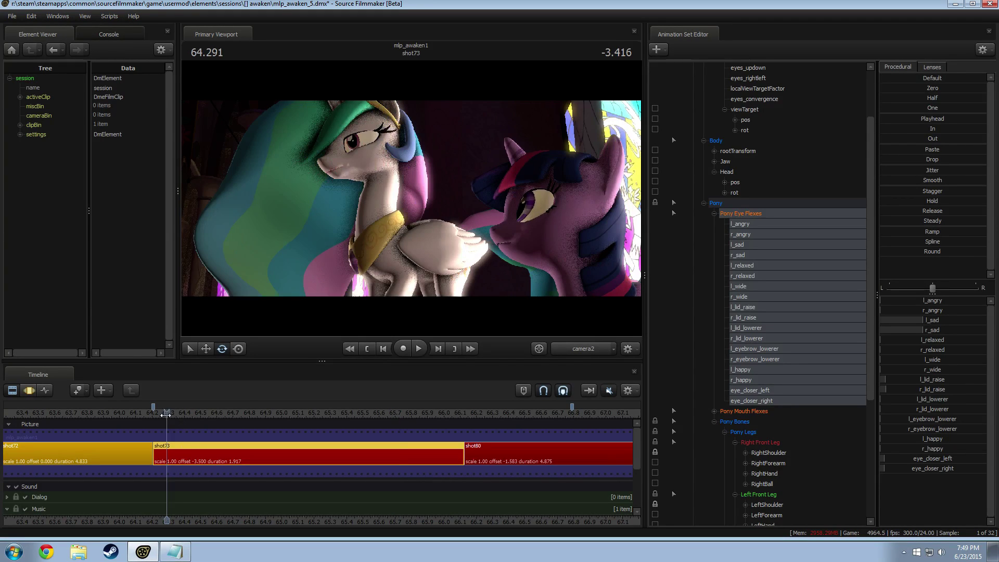
pyautogui.press('F3')
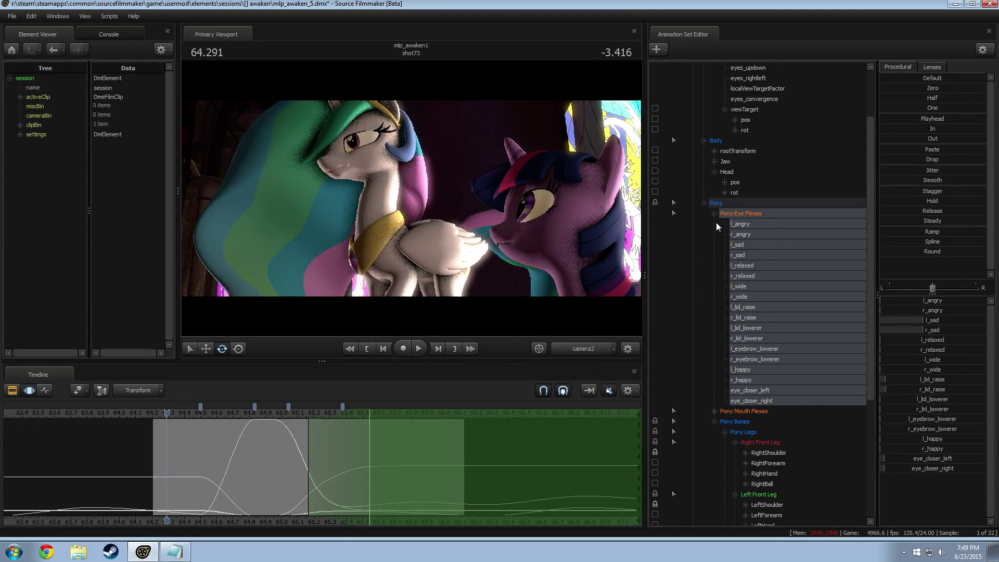
pyautogui.click(710, 209)
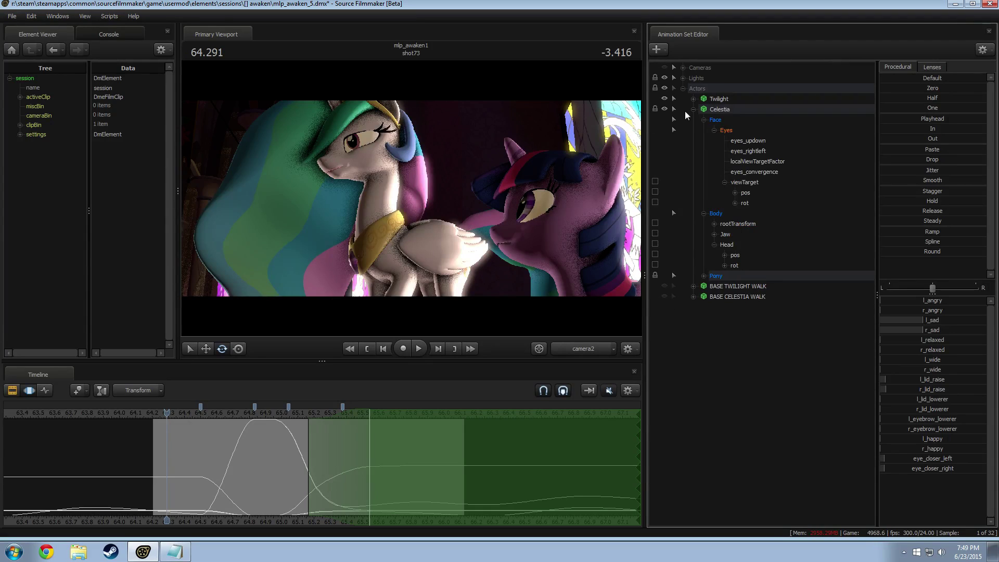
pyautogui.click(684, 90)
pyautogui.click(684, 78)
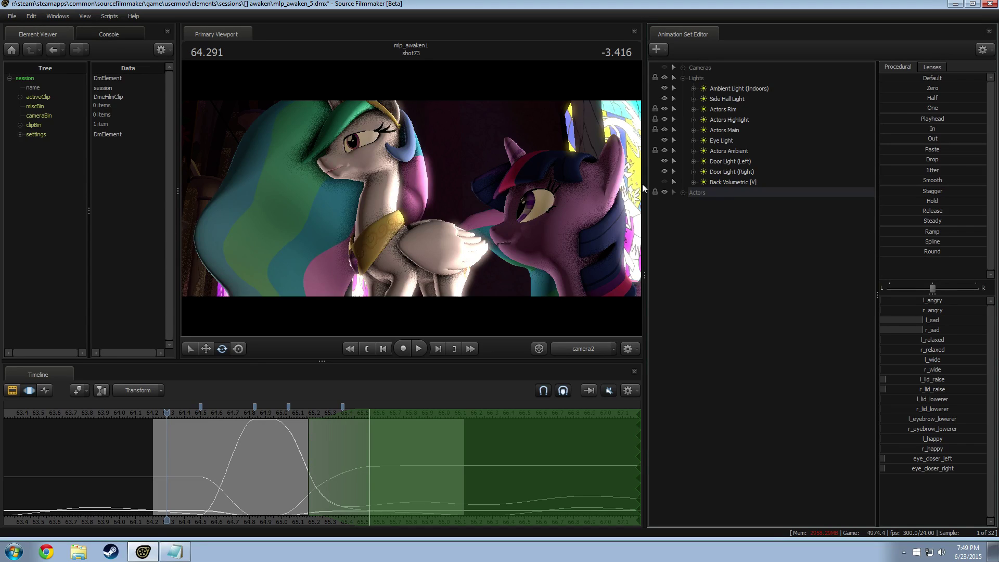
pyautogui.click(732, 112)
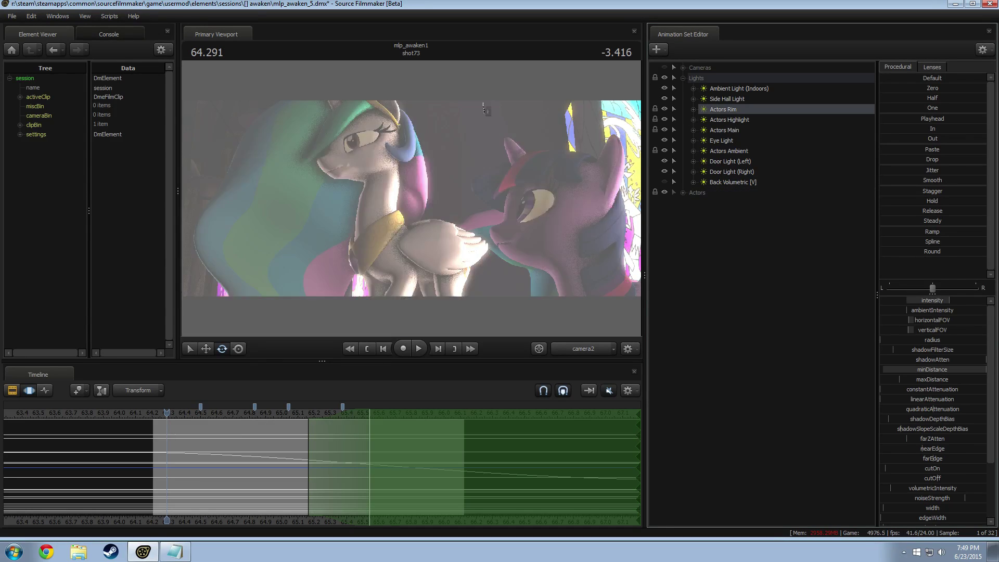
# Look through the Actors Rim light, select the whole timeline, narrow its horizontalFOV and verticalFOV, and re-aim it at both ponies.
pyautogui.press('F2')
pyautogui.press('F3')
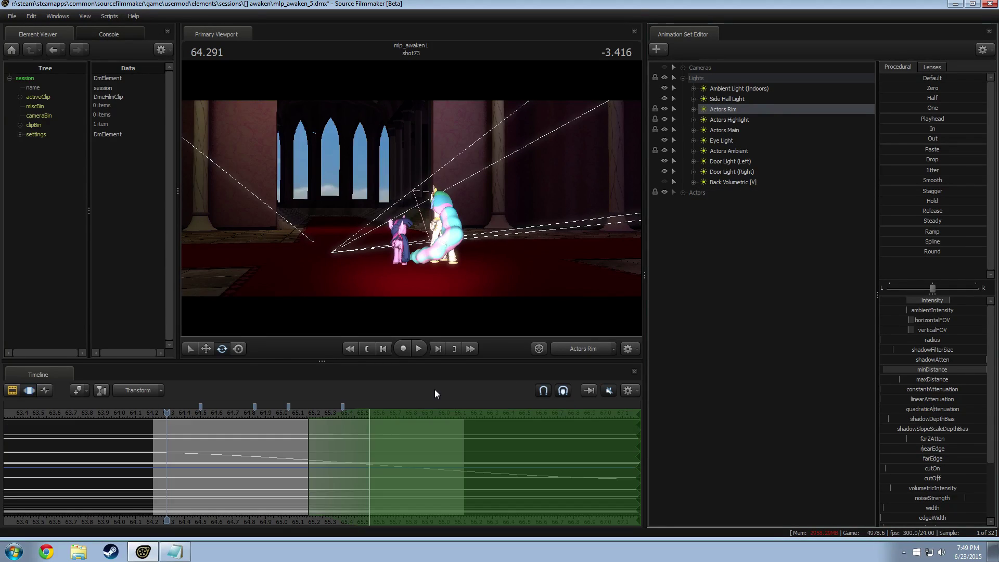
pyautogui.doubleClick(353, 449)
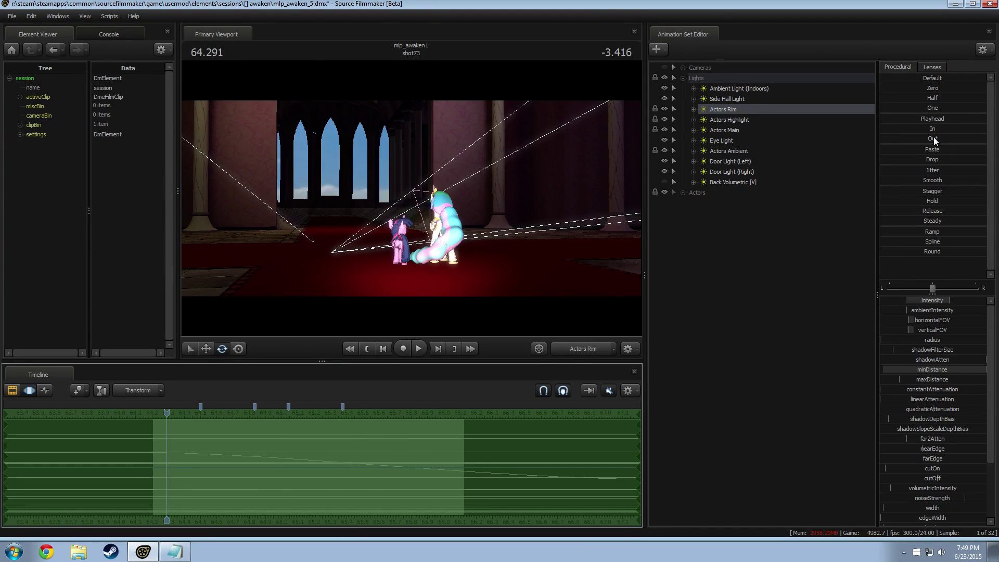
pyautogui.moveTo(935, 327); pyautogui.dragTo(853, 328)
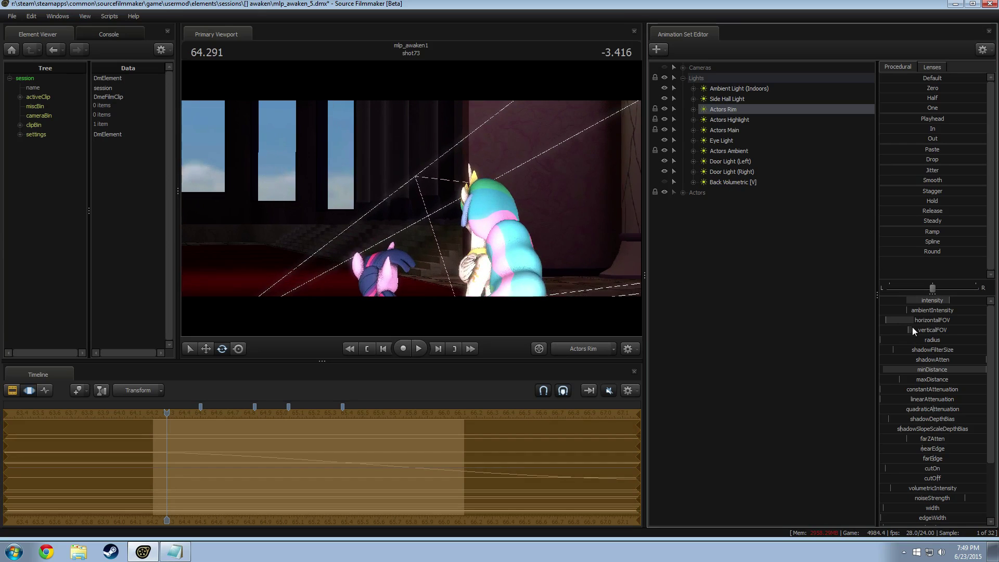
pyautogui.press('space')
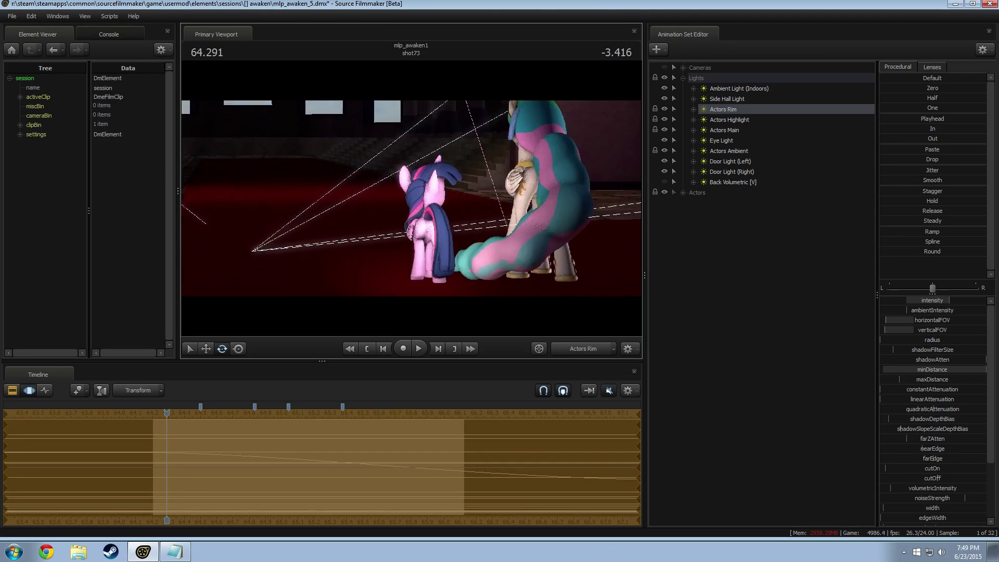
# Switch the viewport back to camera2 and replay shot73 to examine the adjusted rim lighting on both ponies.
pyautogui.click(593, 348)
pyautogui.press('space')
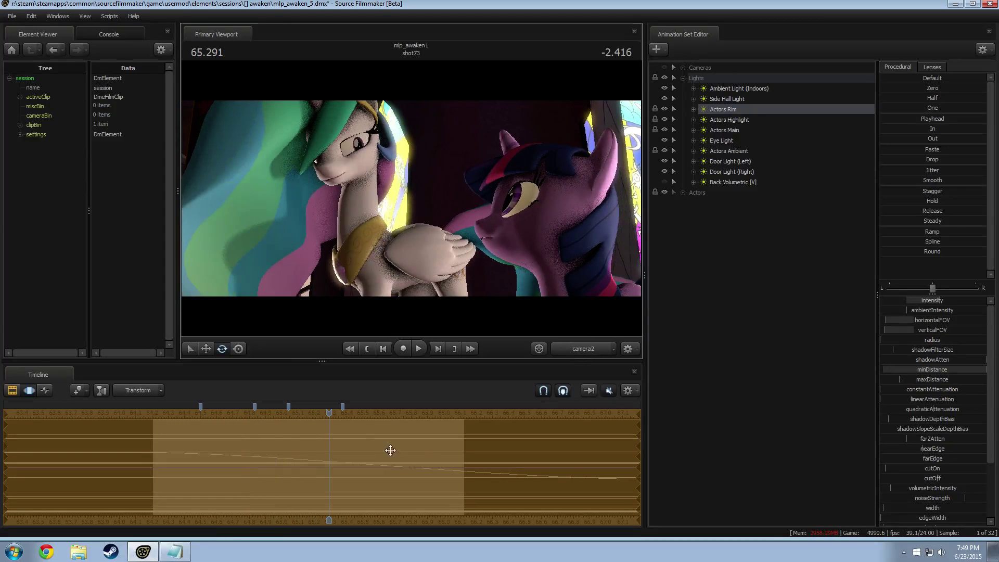
pyautogui.click(183, 424)
pyautogui.press('space')
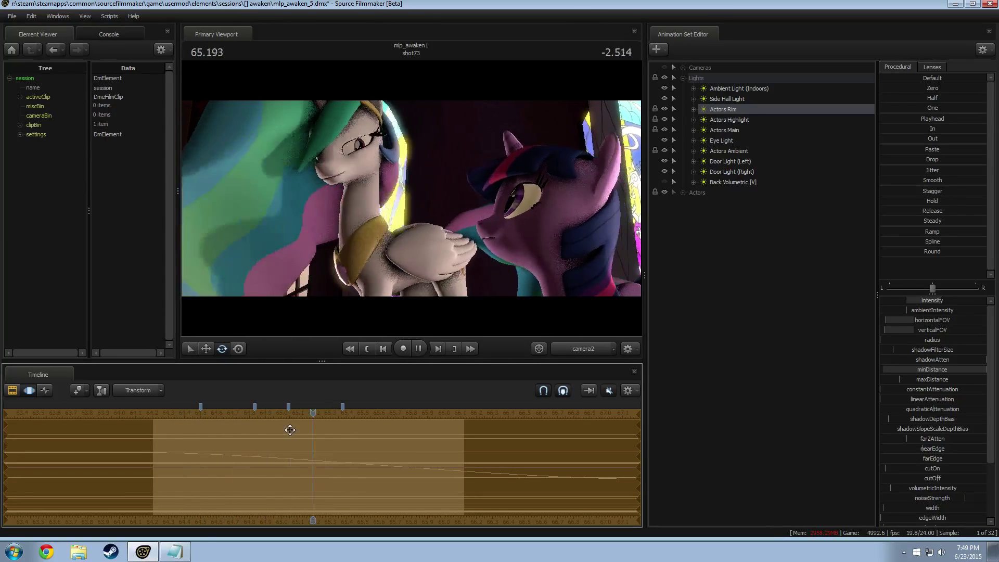
pyautogui.press('space')
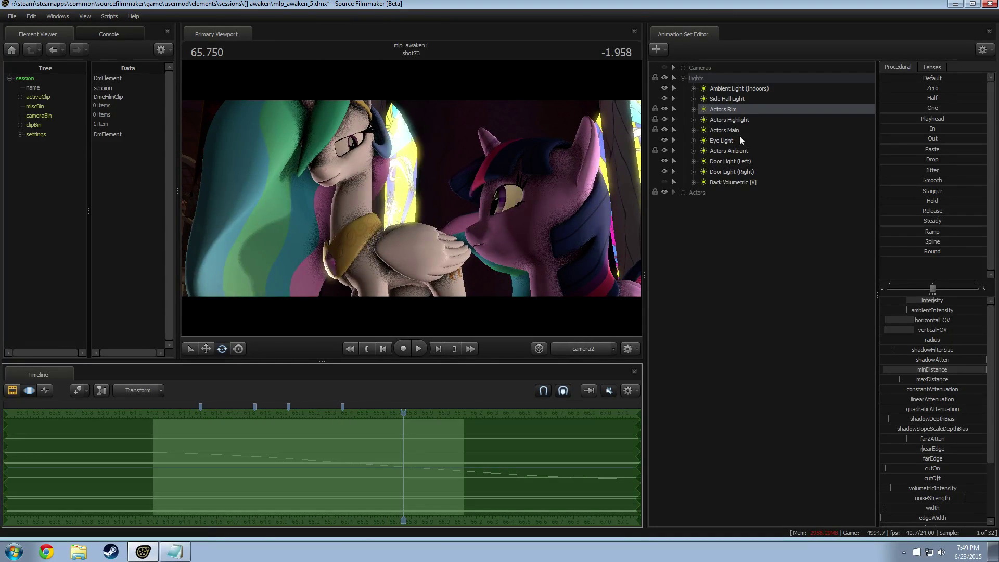
# Duplicate the Actors Rim light by copying its animation set despite the locked-controls warning and pasting it, and select the duplicate.
pyautogui.rightClick(736, 108)
pyautogui.click(744, 121)
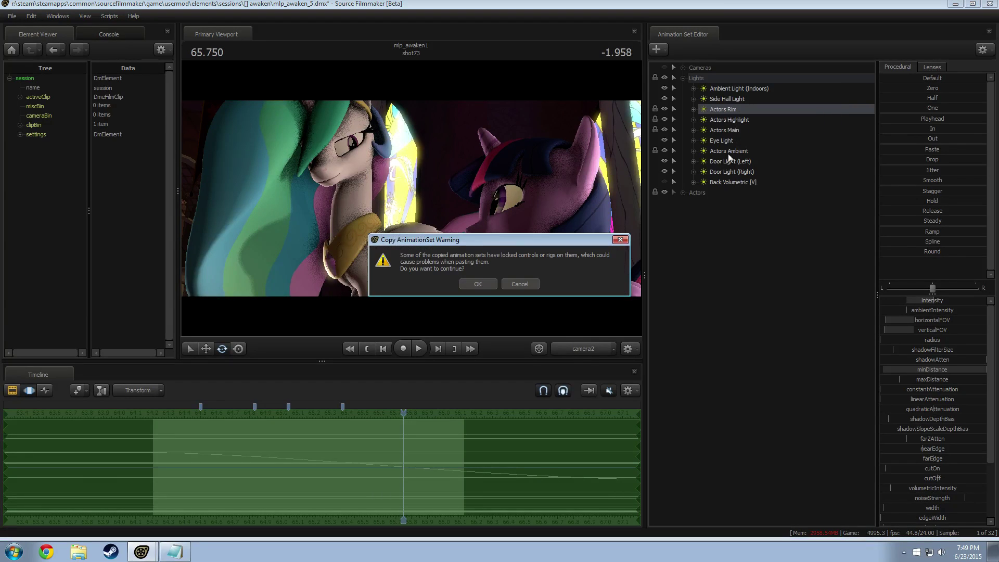
pyautogui.click(478, 284)
pyautogui.rightClick(737, 232)
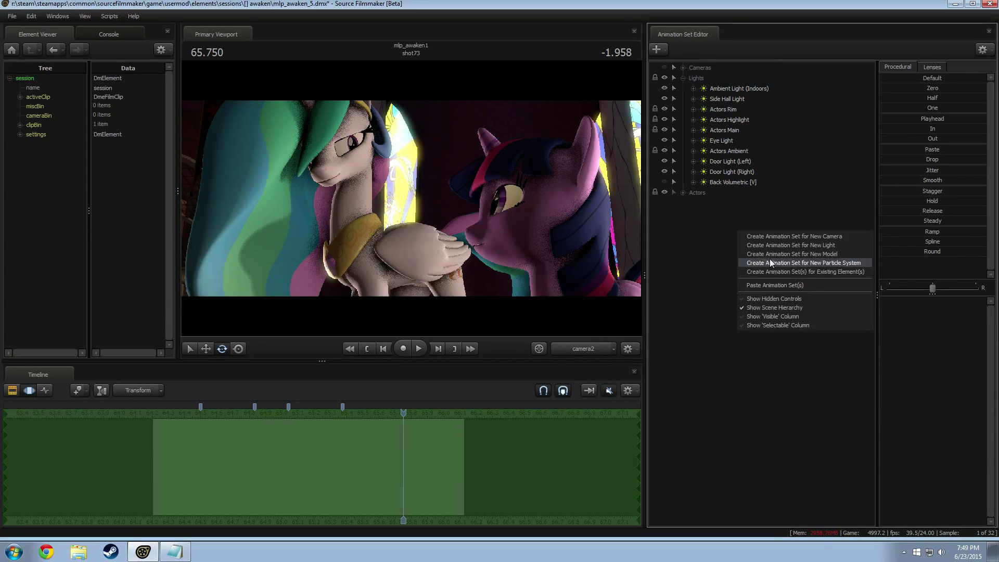
pyautogui.click(777, 285)
pyautogui.click(714, 204)
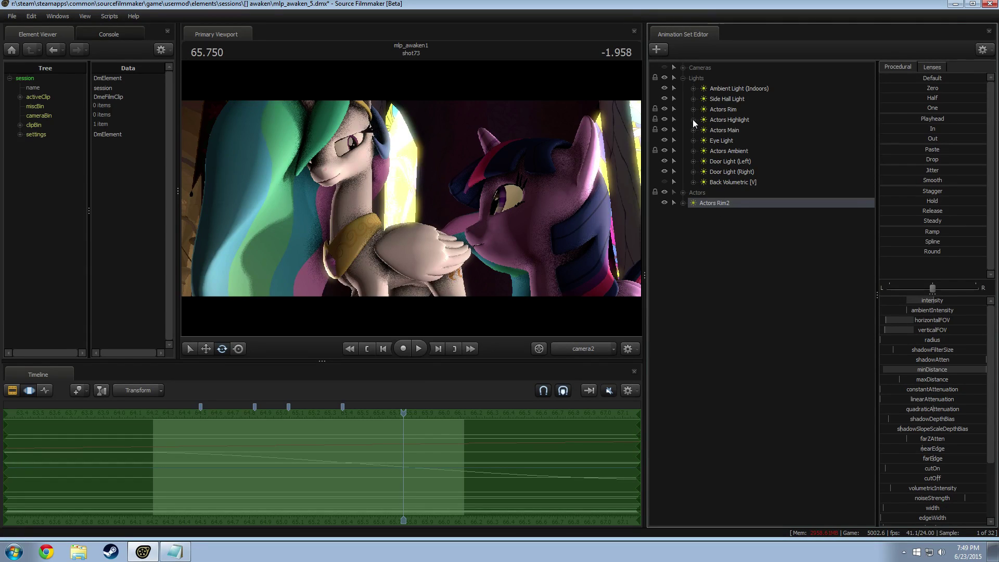
# View through Actors Rim2 in the primary viewport and aim the light at the two ponies from a new side angle at about 65.250 s.
pyautogui.moveTo(706, 202); pyautogui.dragTo(486, 282)
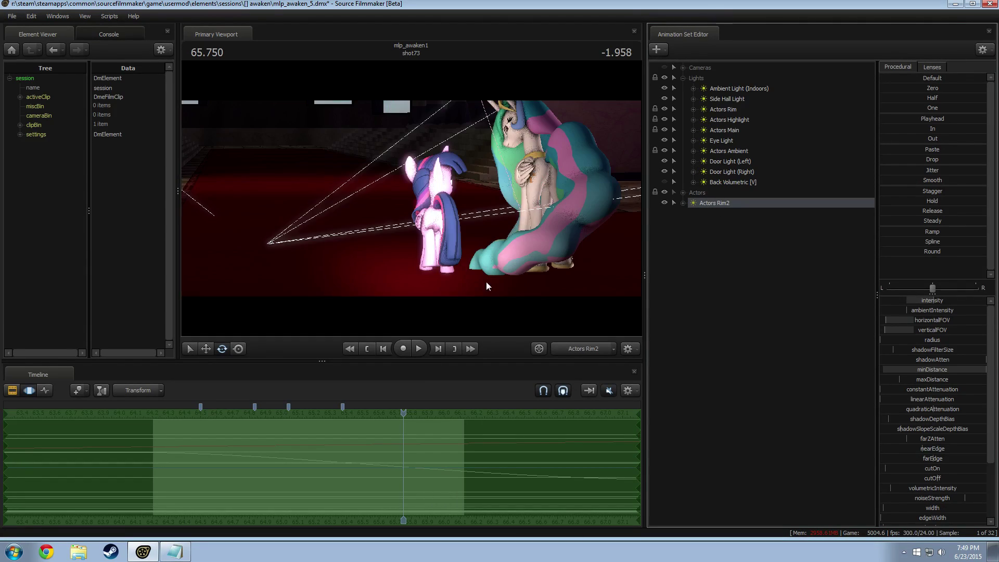
pyautogui.moveTo(406, 412); pyautogui.dragTo(322, 416)
pyautogui.moveTo(349, 245); pyautogui.dragTo(845, 338)
# Open a secondary viewport showing camera2 and scrub and play shot73 to check the new rim light.
pyautogui.press('F8')
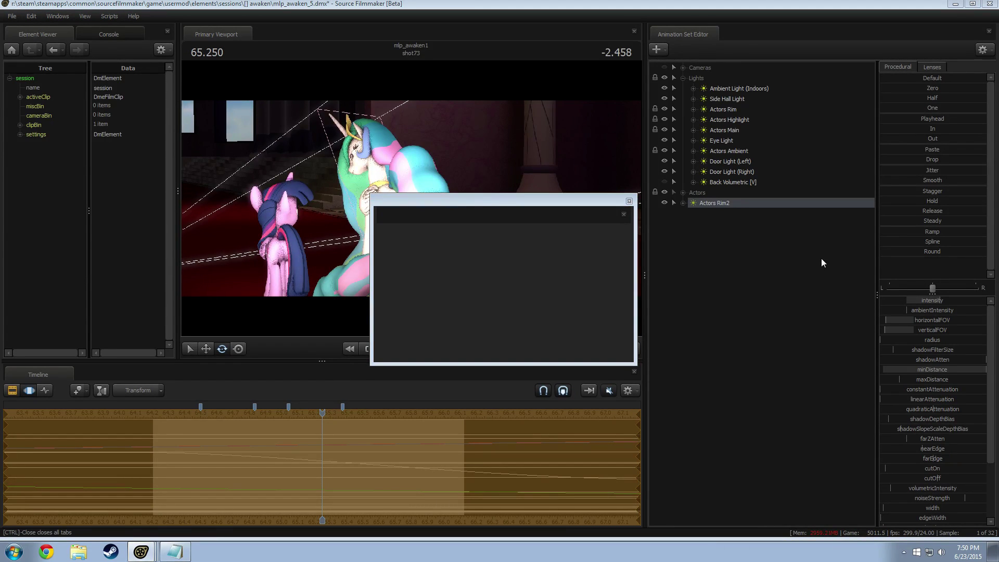
pyautogui.moveTo(822, 259)
pyautogui.mouseDown()
pyautogui.moveTo(815, 180)
pyautogui.moveTo(817, 256)
pyautogui.mouseUp()
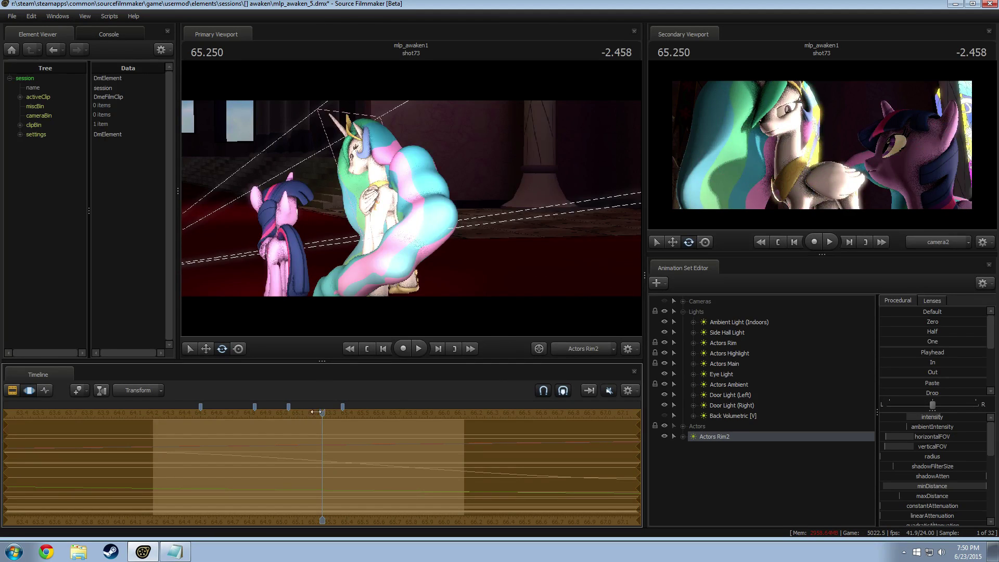
pyautogui.moveTo(296, 412); pyautogui.dragTo(143, 433)
pyautogui.press('space')
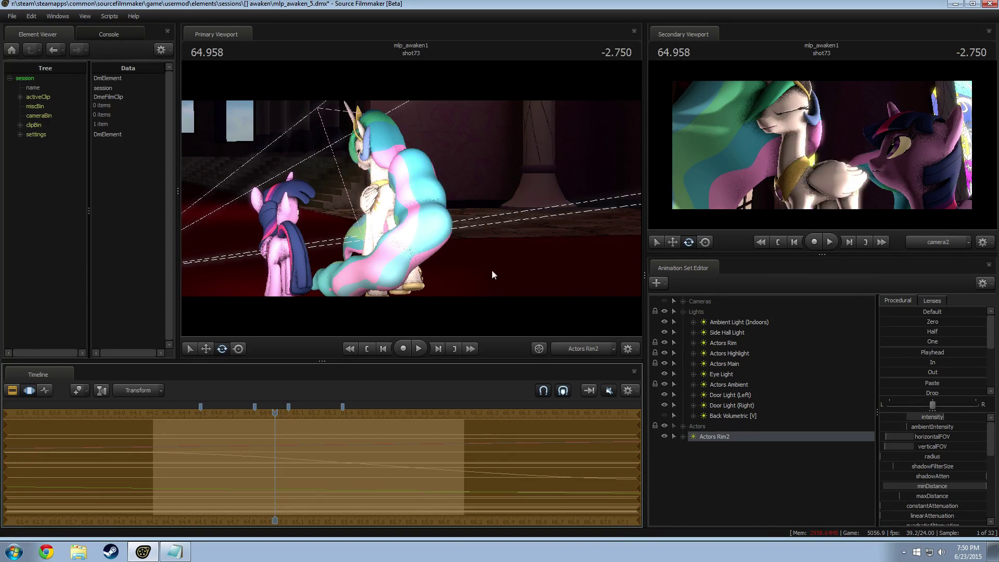
# Switch the primary viewport back to camera2 and move the playhead near the start of shot73, at 64.250 s.
pyautogui.click(579, 348)
pyautogui.click(554, 341)
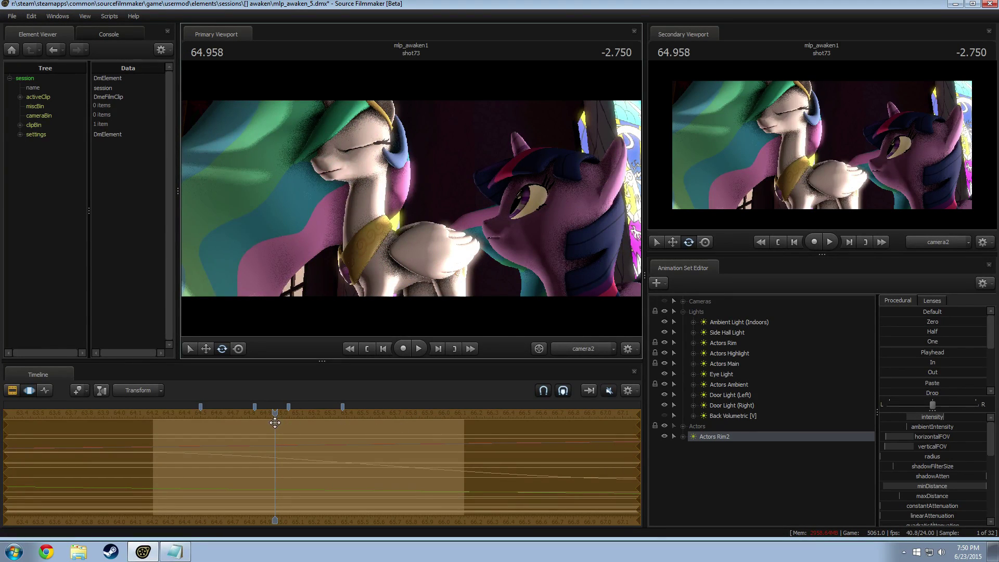
pyautogui.moveTo(274, 423); pyautogui.dragTo(158, 433)
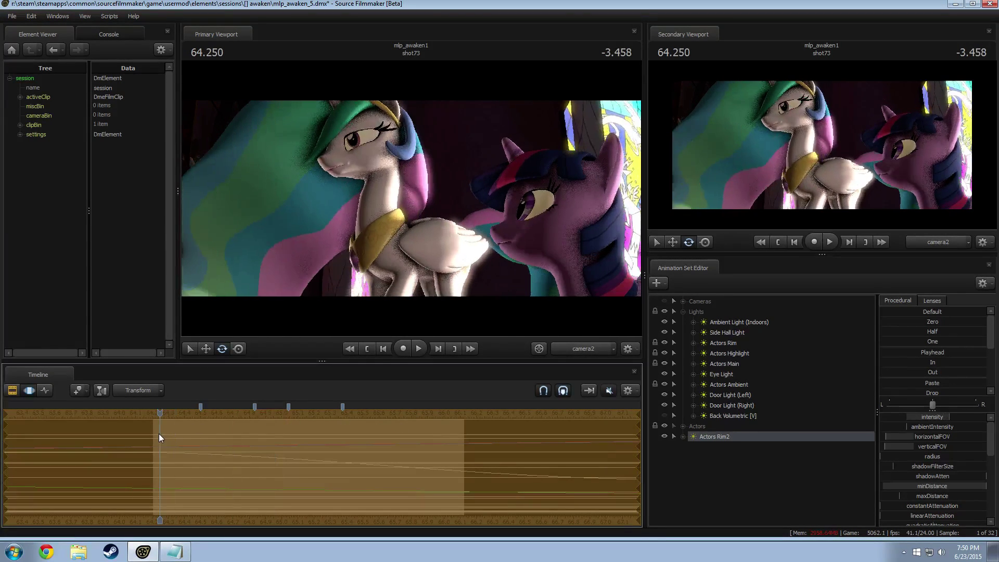
# Find Excuses - MLP Reenactment.mp4 in the Pony SFM Videos folder, watch it in VLC, and return to Source Filmmaker without quitting it.
pyautogui.click(81, 553)
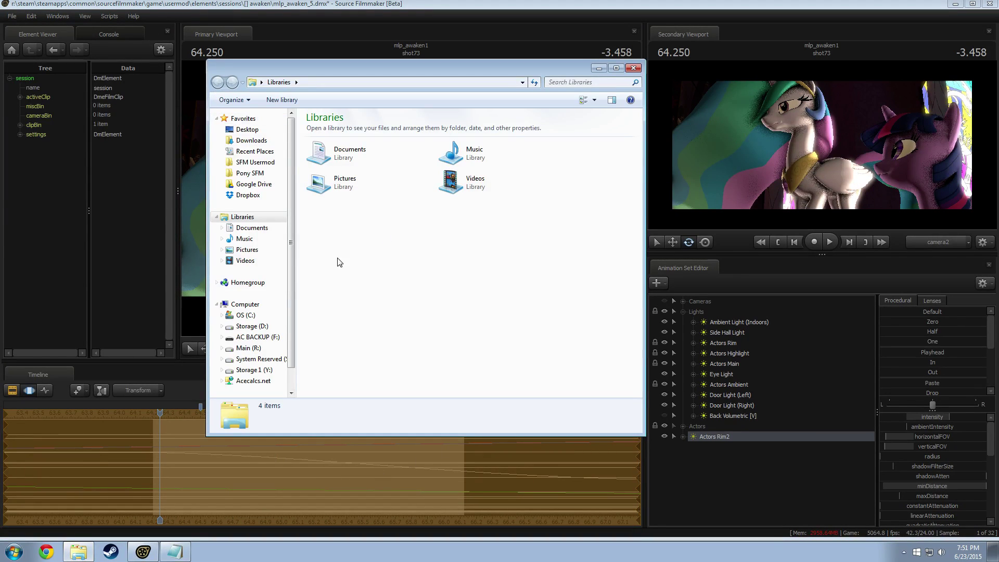
pyautogui.click(243, 179)
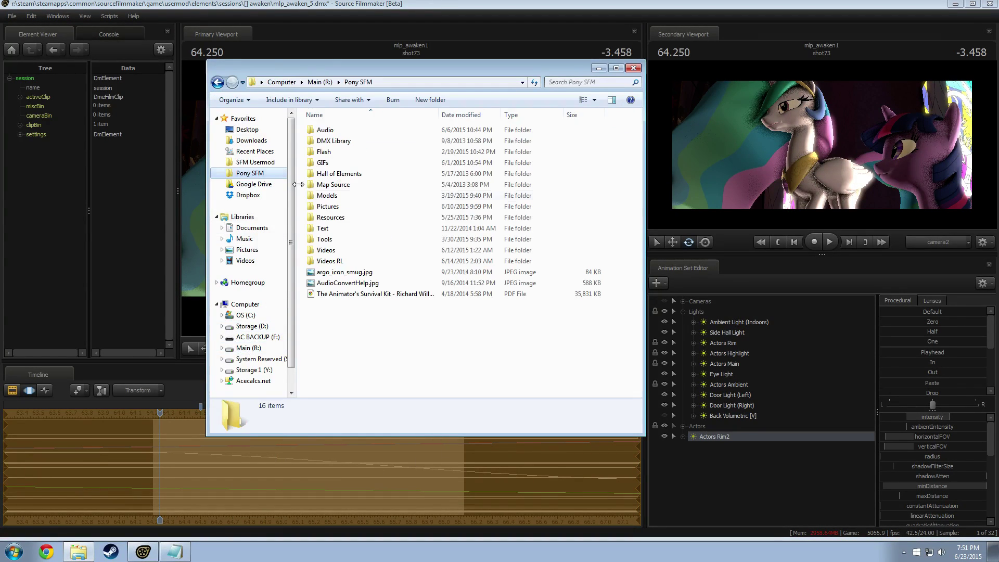
pyautogui.doubleClick(406, 249)
pyautogui.scroll(-10, 432, 285)
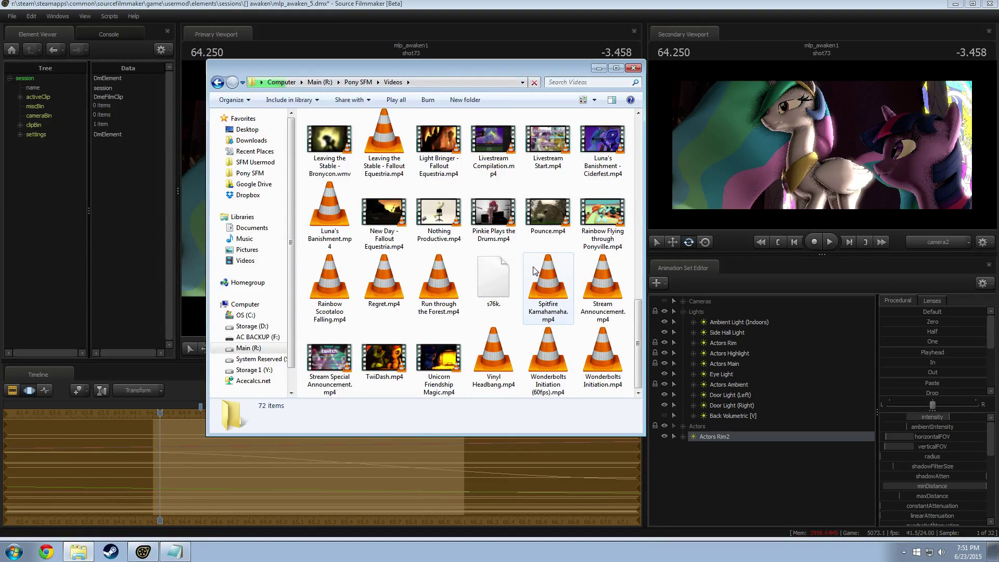
pyautogui.click(602, 214)
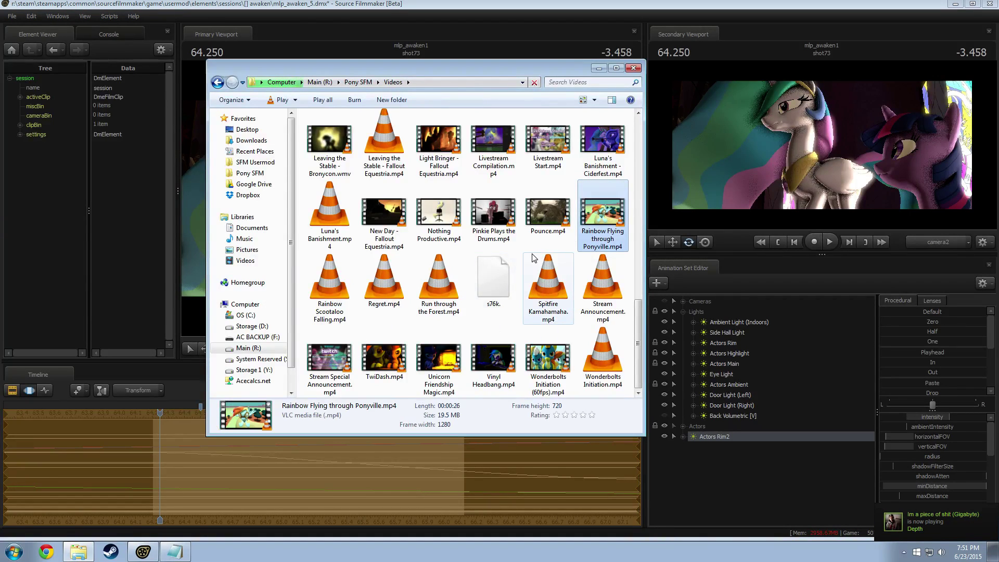
pyautogui.scroll(3, 529, 255)
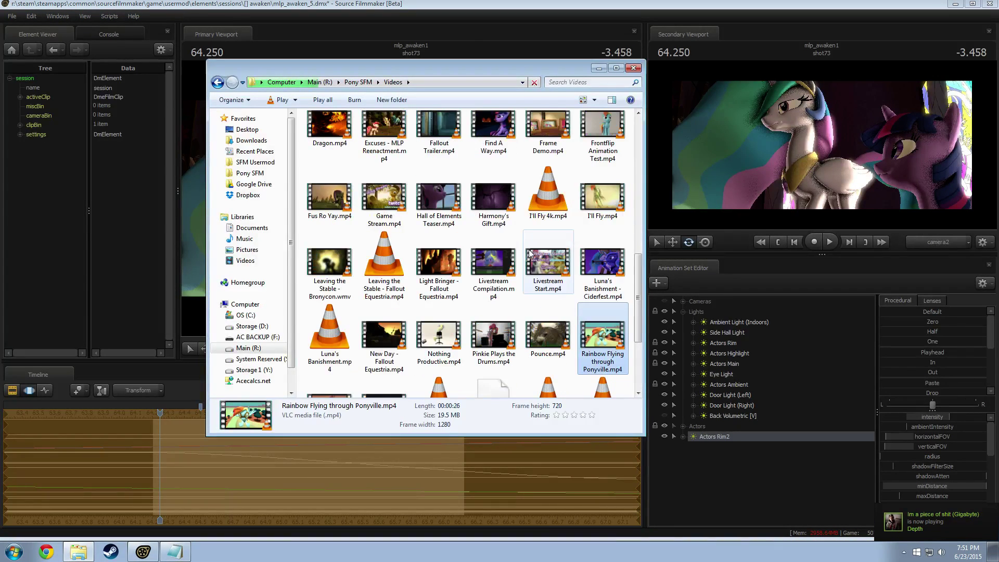
pyautogui.scroll(10, 530, 254)
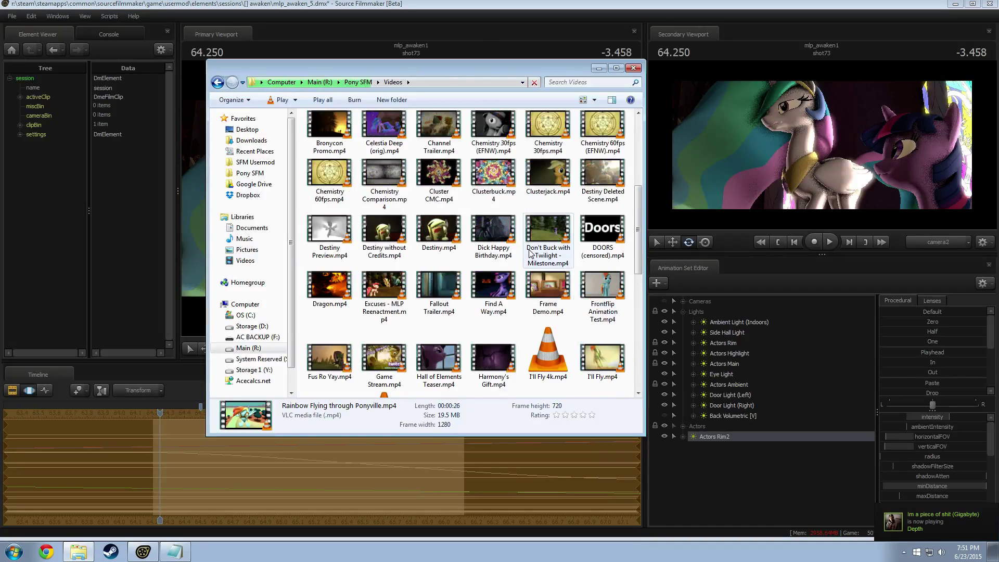
pyautogui.scroll(-3, 530, 253)
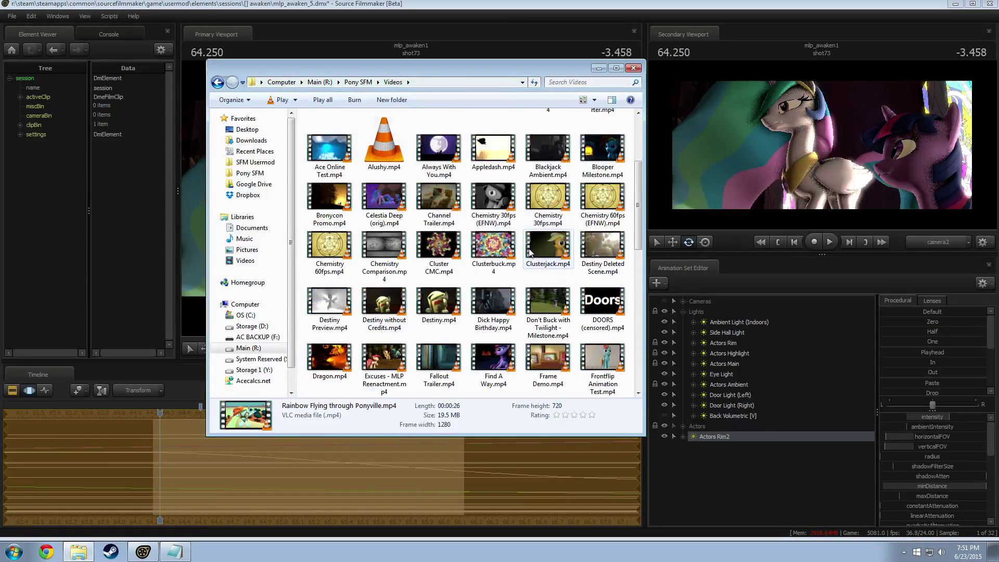
pyautogui.doubleClick(384, 359)
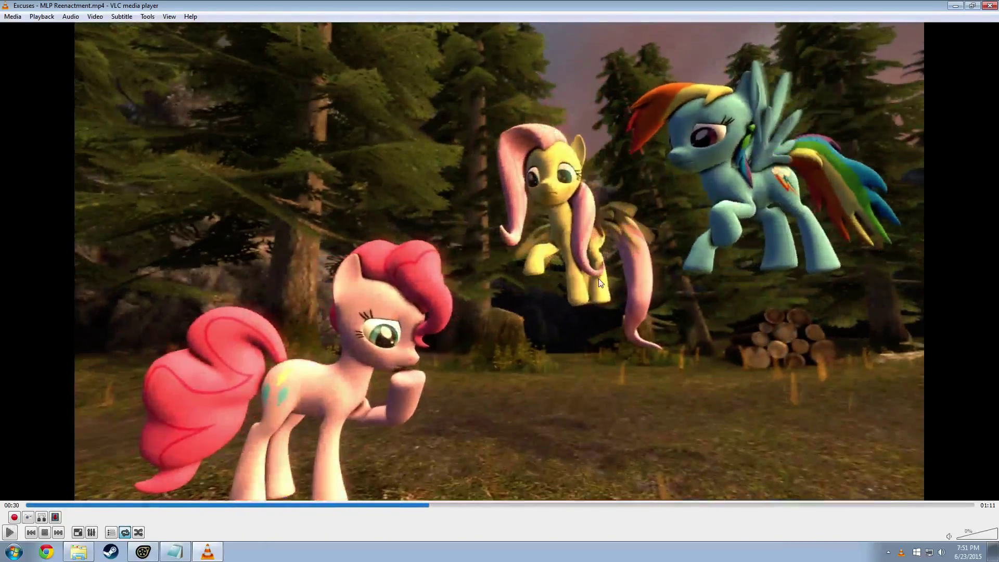
pyautogui.press('space')
pyautogui.click(991, 6)
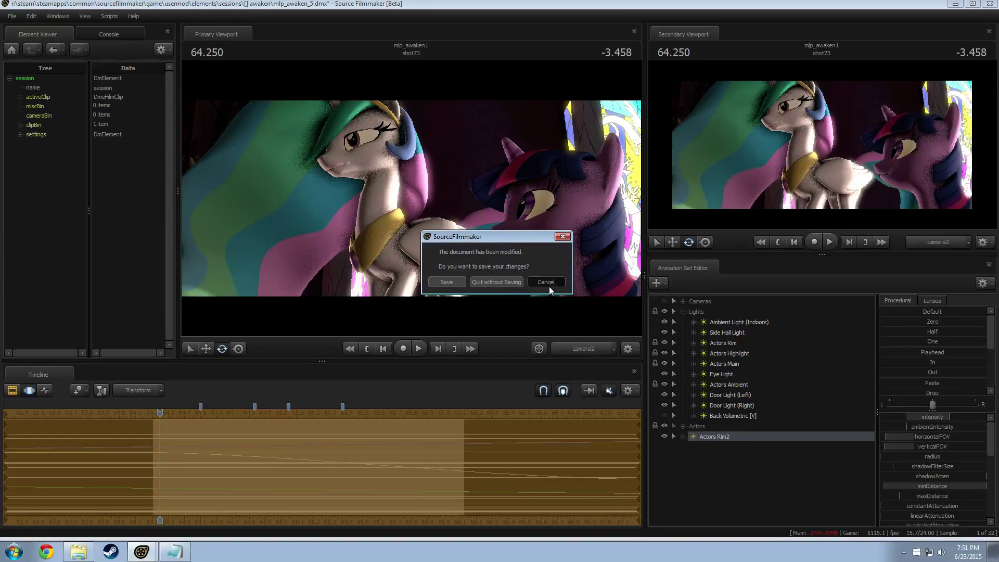
pyautogui.click(549, 286)
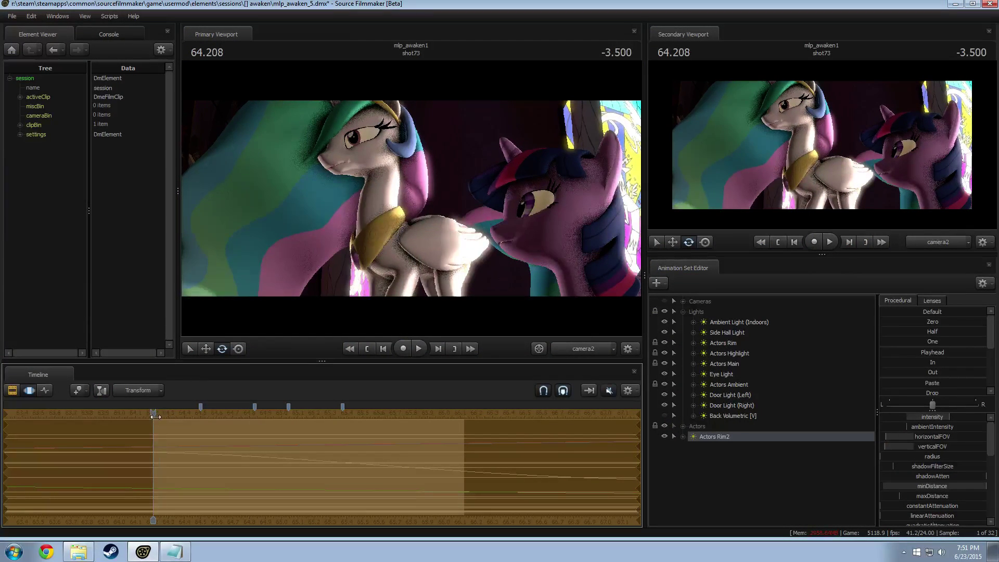
# Play shot73 from its start, and re-aim Actors Rim2 through the primary viewport so the light comes from further around the ponies.
pyautogui.press('space')
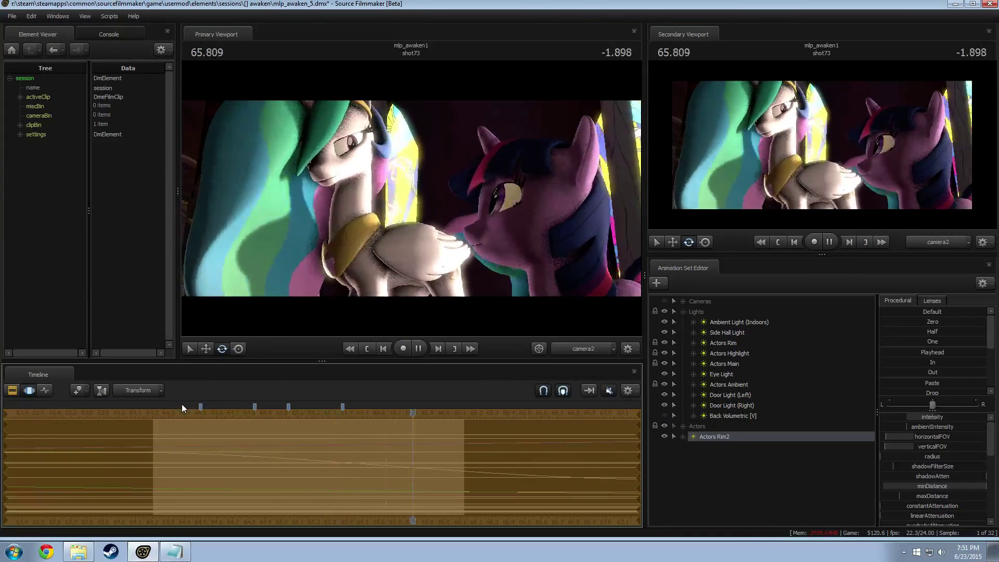
pyautogui.press('space')
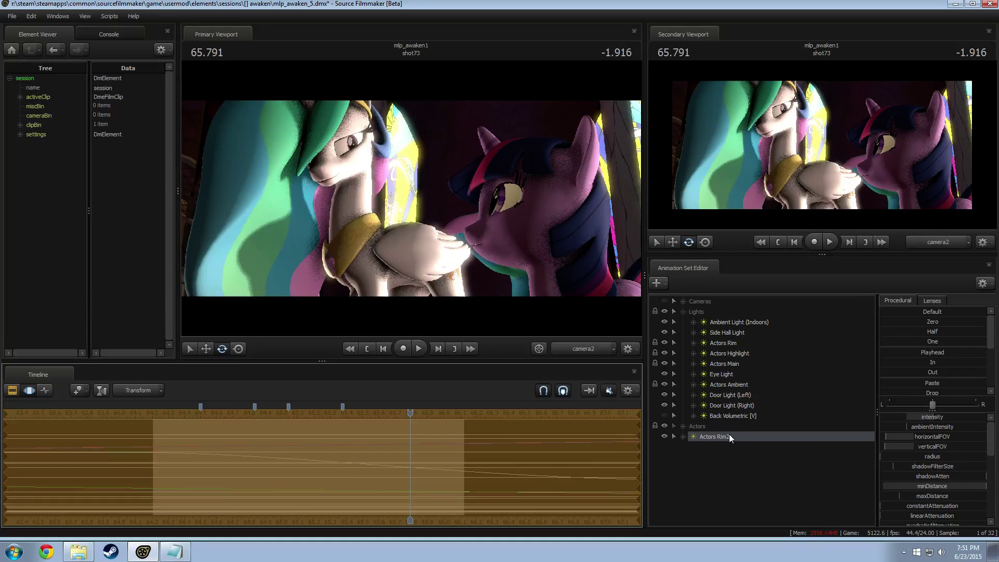
pyautogui.moveTo(725, 436); pyautogui.dragTo(389, 267)
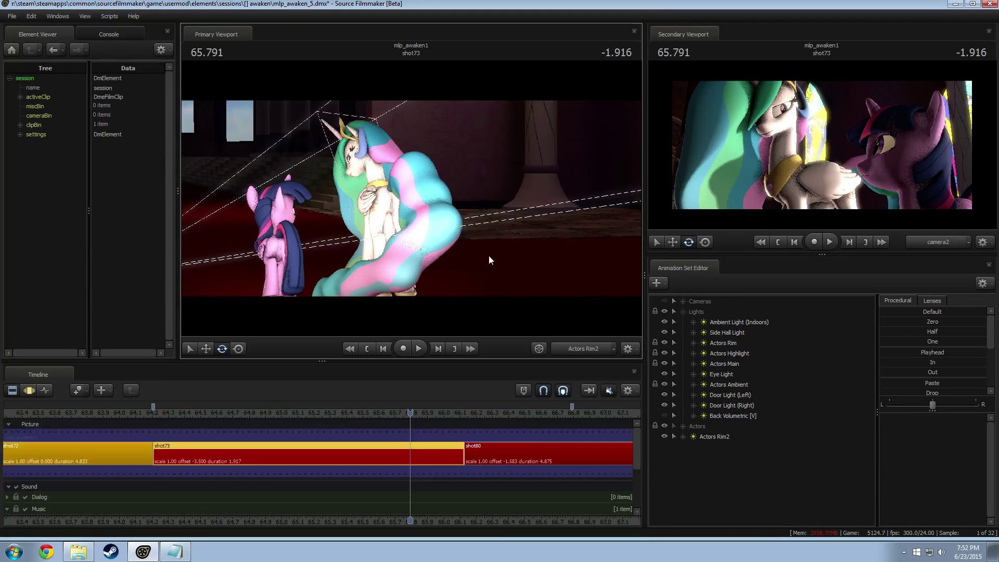
pyautogui.click(726, 440)
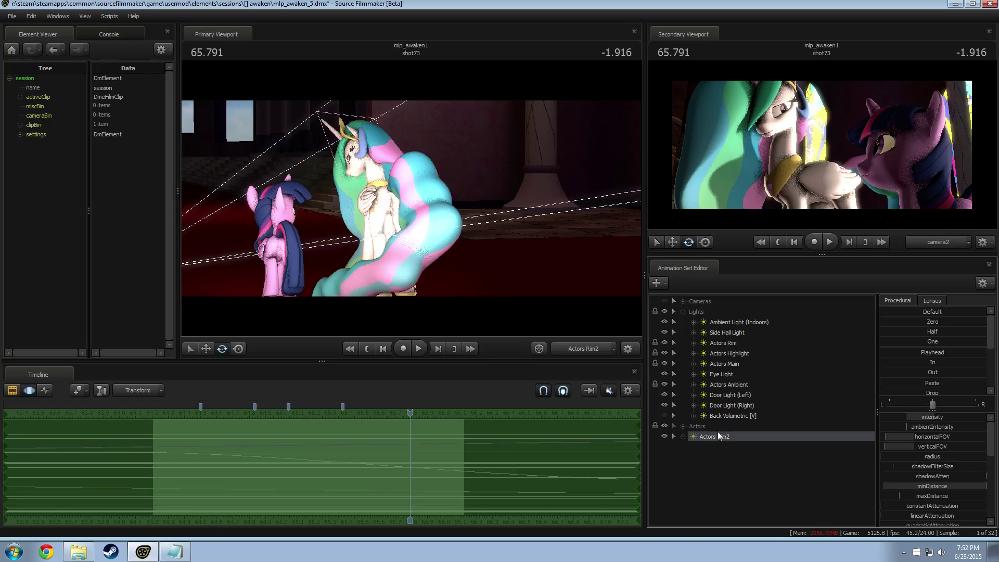
pyautogui.moveTo(520, 246); pyautogui.dragTo(412, 198)
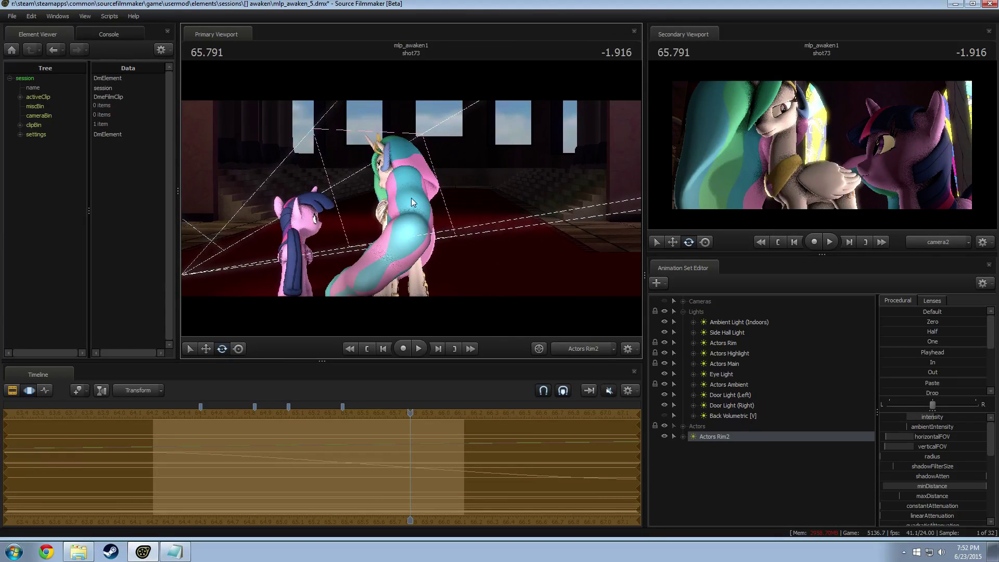
# Increase the shadowFilterSize of the Actors Rim2 light across the selected time range of shot73.
pyautogui.press('F2')
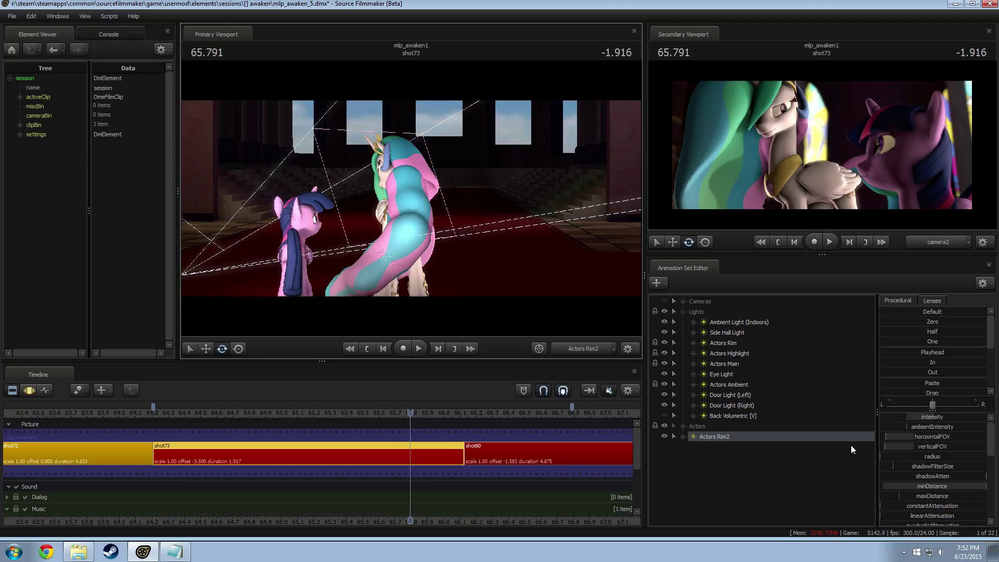
pyautogui.press('F3')
pyautogui.scroll(-1, 935, 451)
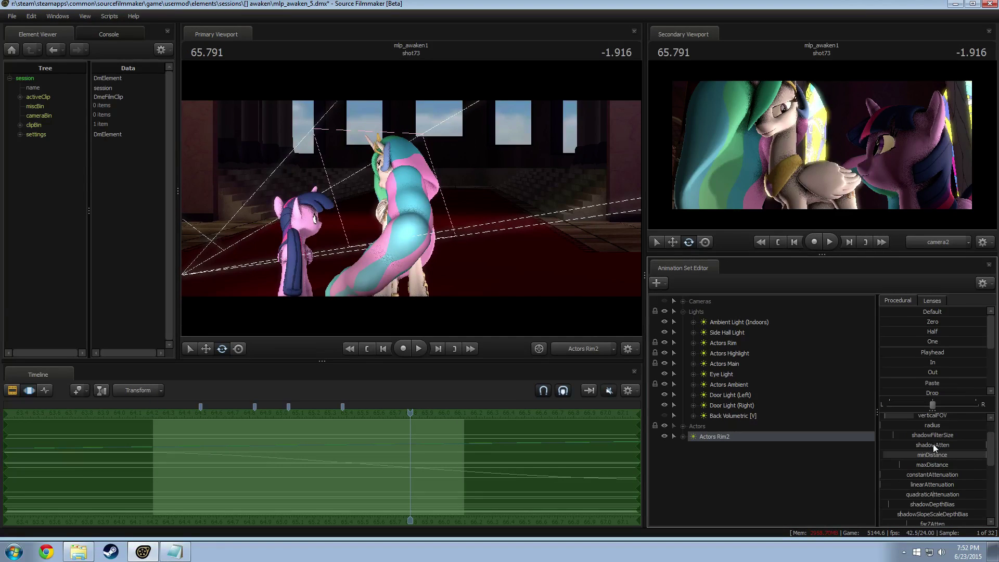
pyautogui.moveTo(934, 446)
pyautogui.mouseDown()
pyautogui.moveTo(885, 446)
pyautogui.moveTo(934, 446)
pyautogui.mouseUp()
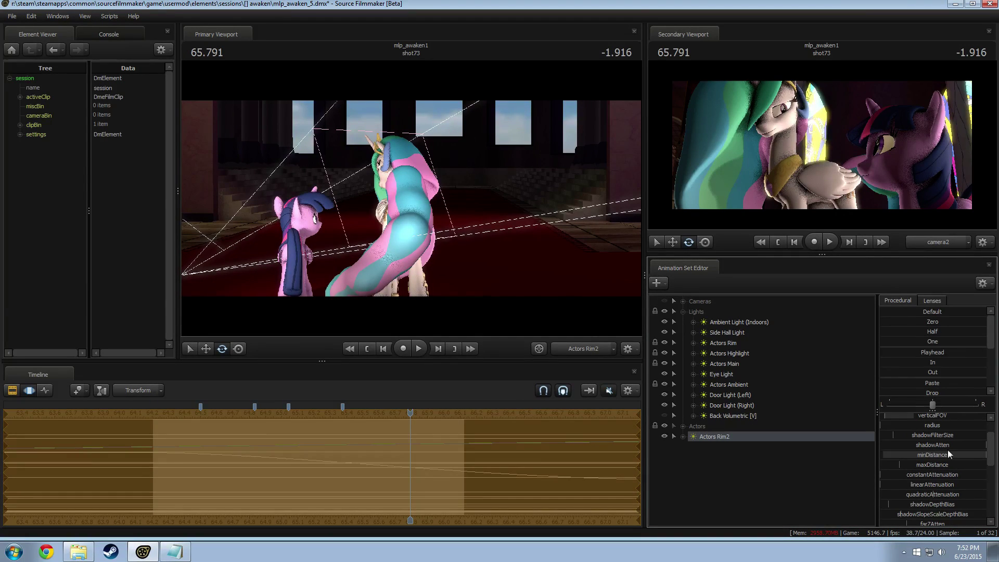
pyautogui.scroll(1, 933, 436)
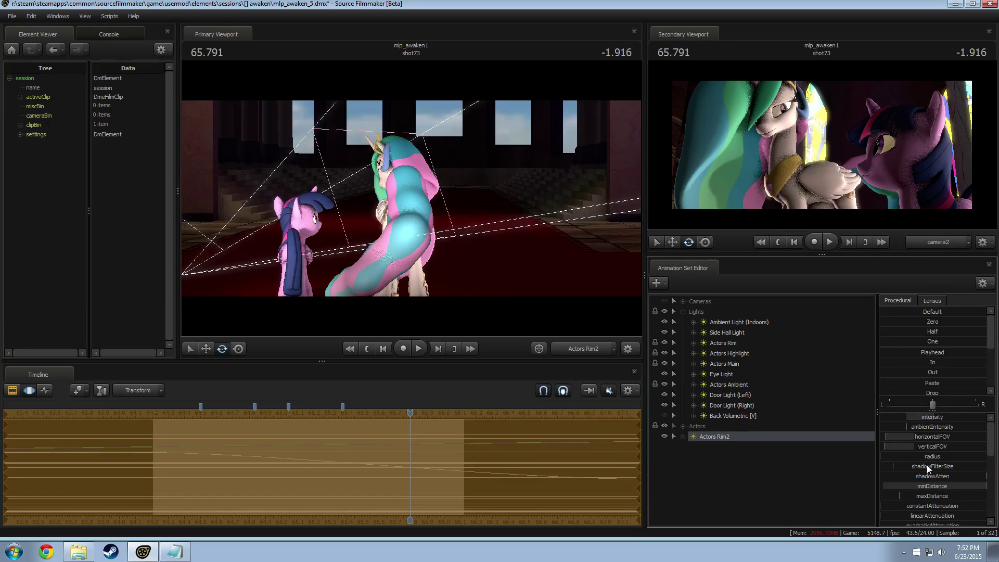
pyautogui.moveTo(927, 465)
pyautogui.mouseDown()
pyautogui.moveTo(978, 466)
pyautogui.moveTo(893, 465)
pyautogui.moveTo(921, 466)
pyautogui.mouseUp()
pyautogui.press('F2')
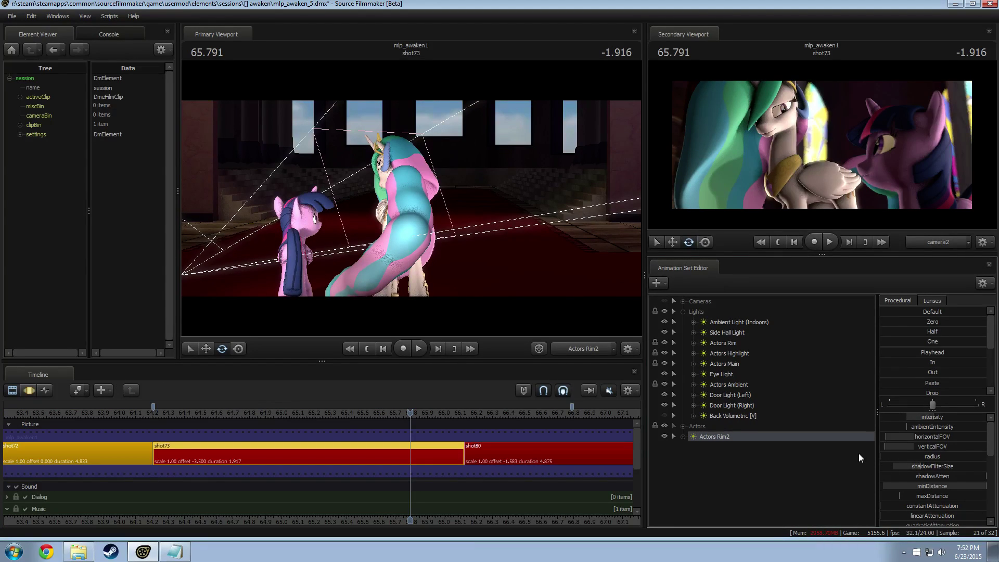
pyautogui.press('F3')
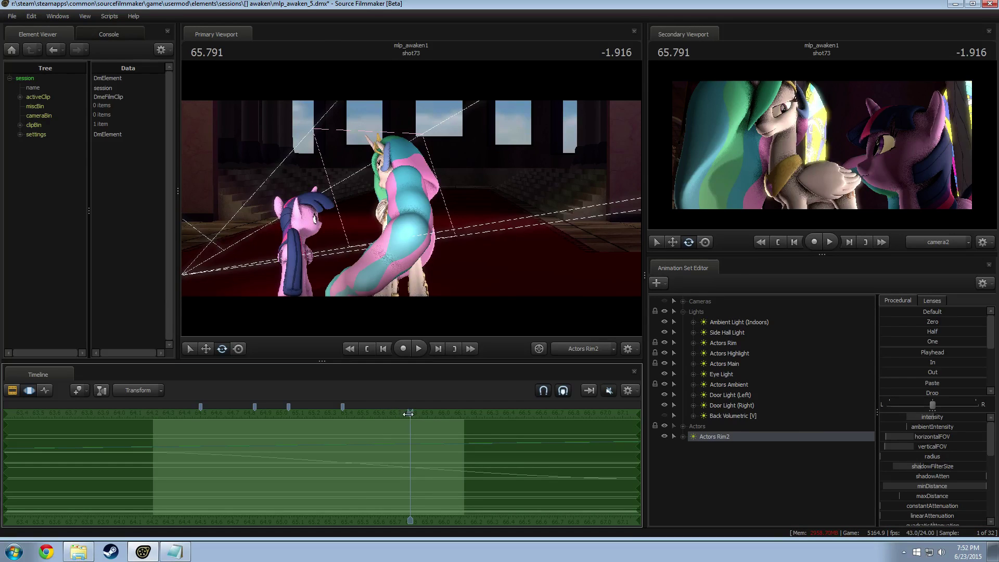
# Scrub back toward the start of shot73 and play it to review the rim lighting with the softened shadows.
pyautogui.moveTo(410, 412); pyautogui.dragTo(213, 414)
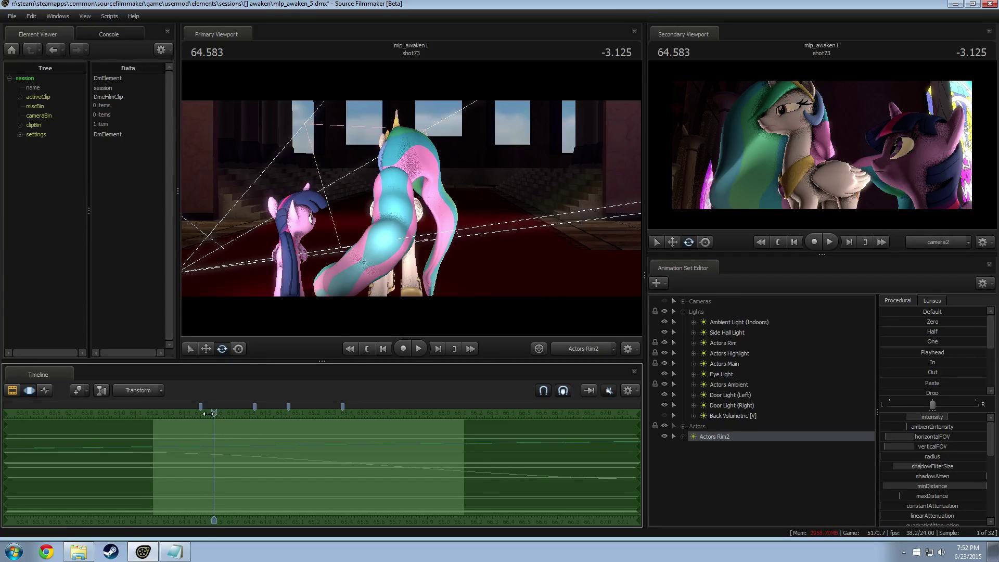
pyautogui.moveTo(208, 414); pyautogui.dragTo(176, 411)
pyautogui.press('space')
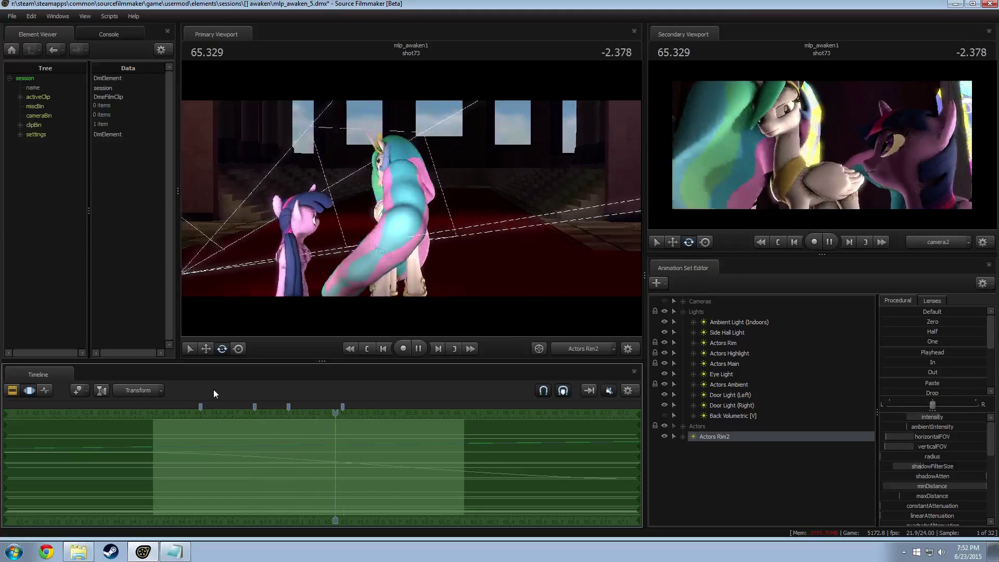
pyautogui.press('space')
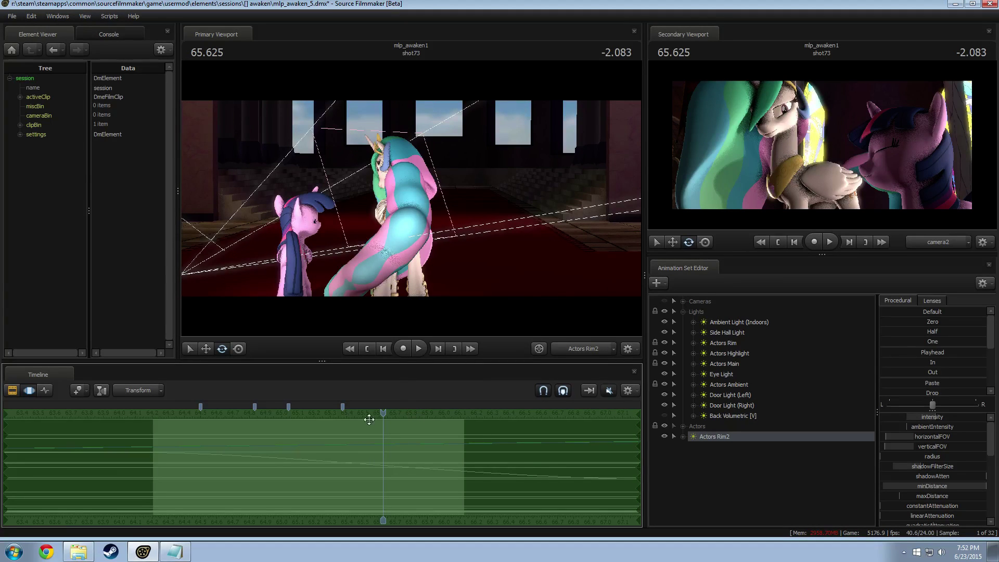
# Re-aim the Actors Rim2 light through the primary viewport at 65.625, tilting it farther down toward the floor around the ponies.
pyautogui.moveTo(744, 438); pyautogui.dragTo(457, 261)
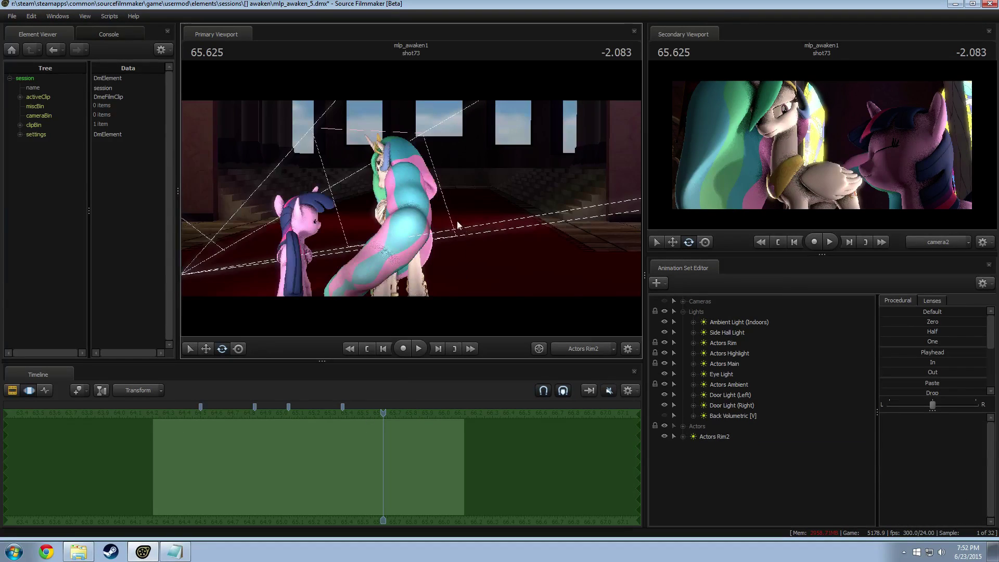
pyautogui.click(729, 437)
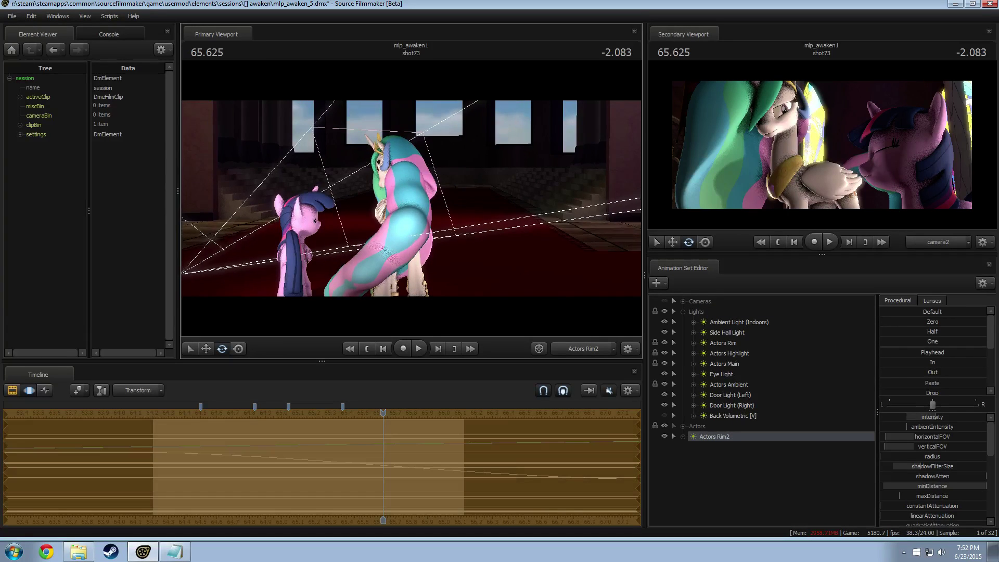
pyautogui.moveTo(411, 197)
pyautogui.mouseDown()
pyautogui.moveTo(401, 188)
pyautogui.moveTo(425, 198)
pyautogui.moveTo(415, 198)
pyautogui.mouseUp()
pyautogui.press('a')
pyautogui.press('a')
pyautogui.press('a')
pyautogui.press('F2')
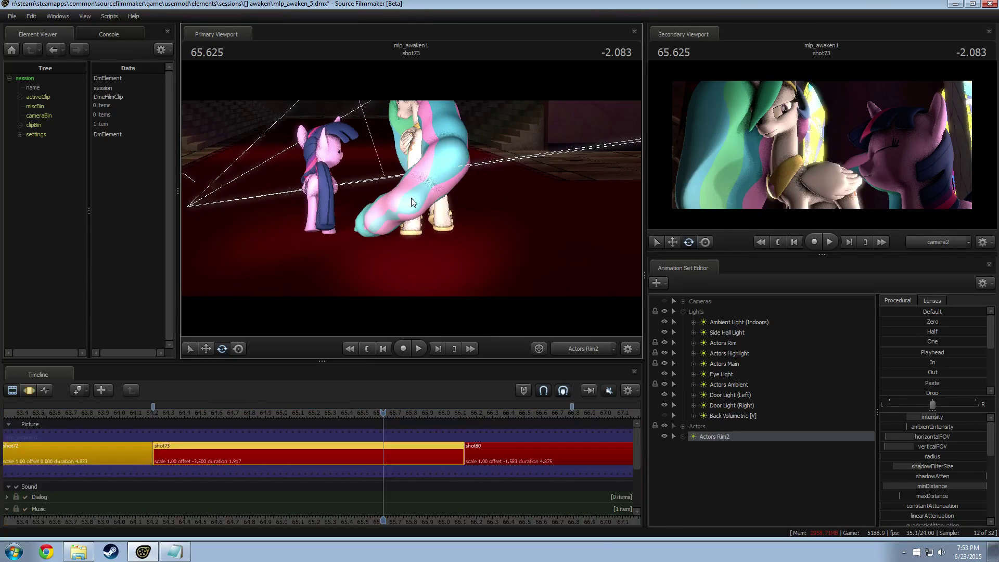
pyautogui.press('F3')
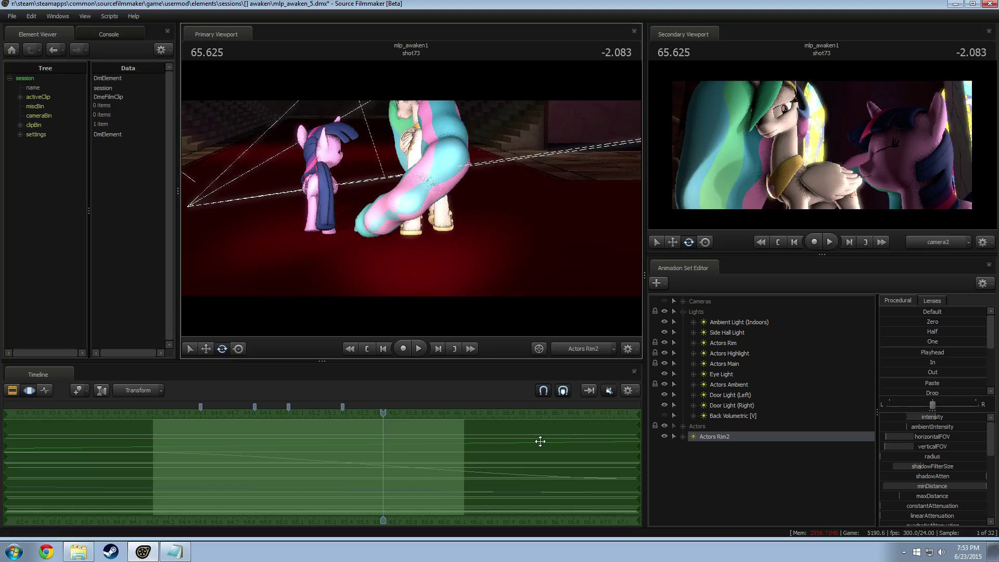
# Limit the time selection to the shot's earlier part, falling off from 64.791 to about 65.4, and tilt Actors Rim2 upward there.
pyautogui.moveTo(386, 413); pyautogui.dragTo(186, 422)
pyautogui.press('F2')
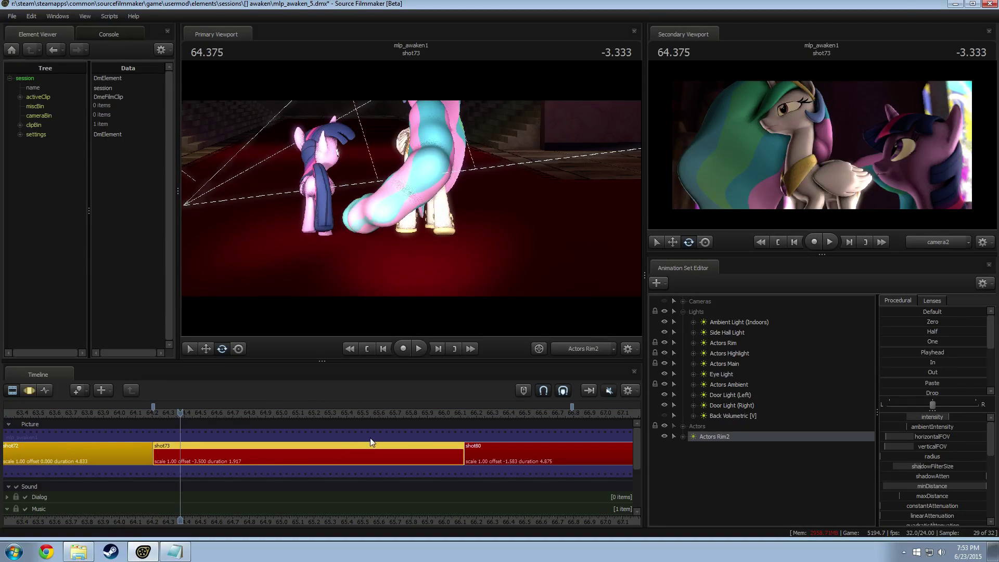
pyautogui.press('F3')
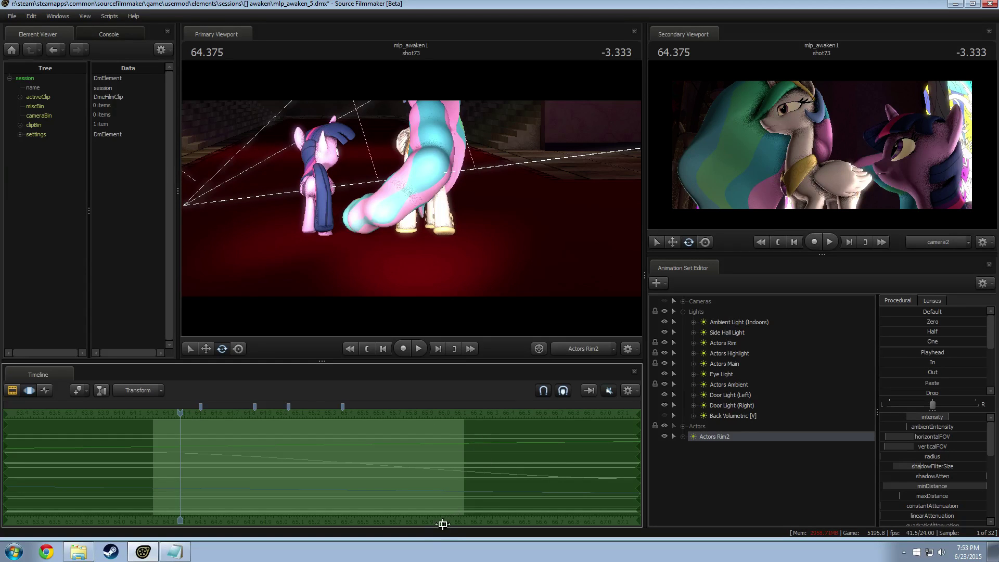
pyautogui.press('F2')
pyautogui.moveTo(177, 412)
pyautogui.mouseDown()
pyautogui.moveTo(355, 424)
pyautogui.moveTo(342, 437)
pyautogui.moveTo(241, 437)
pyautogui.moveTo(1, 466)
pyautogui.moveTo(240, 471)
pyautogui.mouseUp()
pyautogui.press('F3')
pyautogui.click(345, 437)
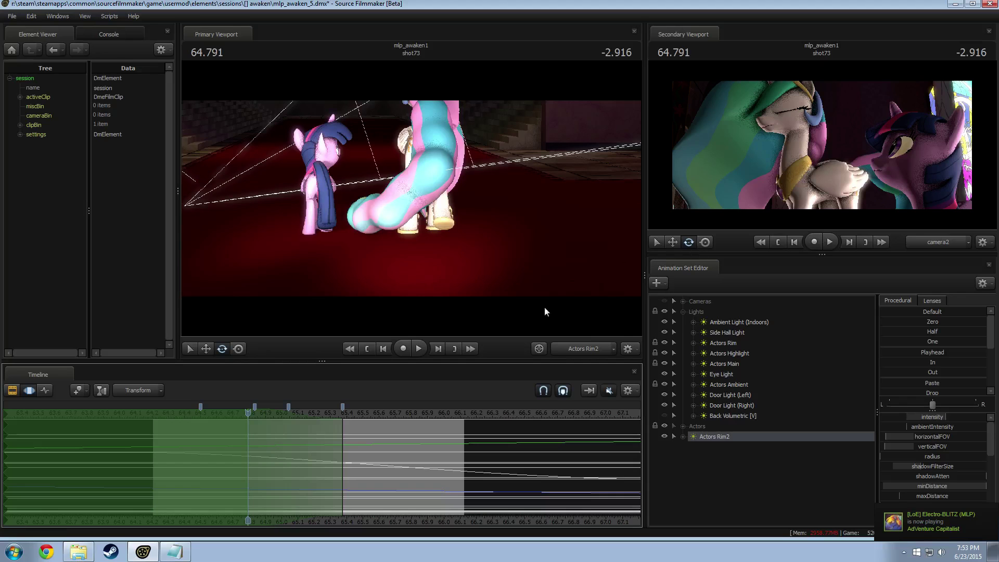
pyautogui.moveTo(517, 324); pyautogui.dragTo(517, 275)
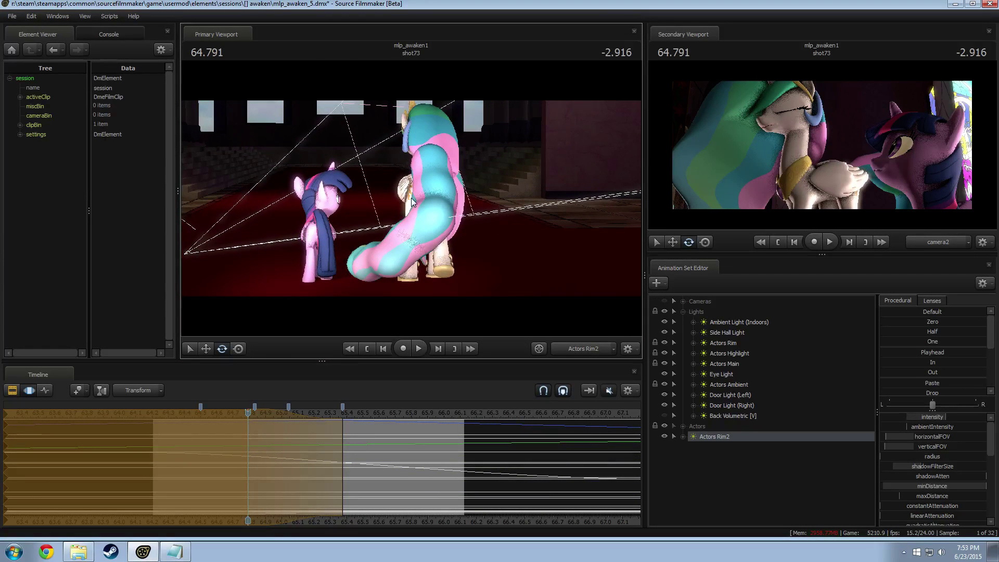
# Show camera2 in the primary viewport and play shot73 from near its start to review the blended rim light.
pyautogui.press('space')
pyautogui.press('space')
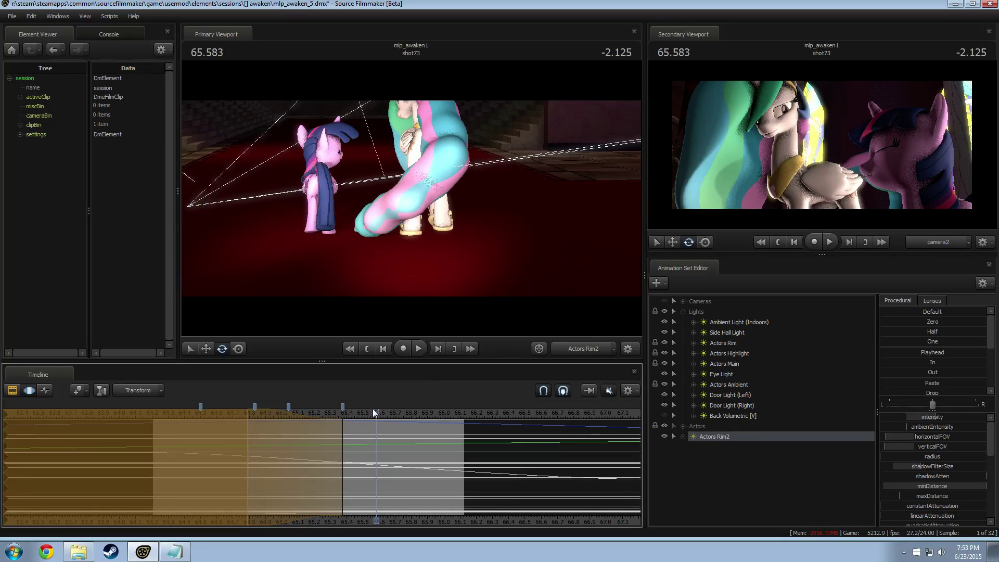
pyautogui.moveTo(360, 417)
pyautogui.mouseDown()
pyautogui.moveTo(229, 412)
pyautogui.moveTo(368, 425)
pyautogui.moveTo(282, 420)
pyautogui.moveTo(345, 429)
pyautogui.mouseUp()
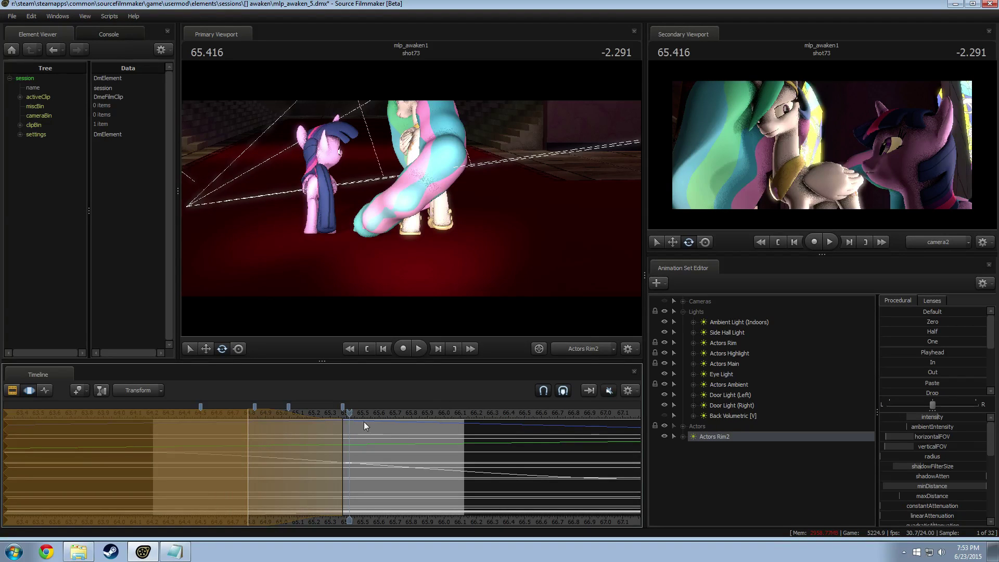
pyautogui.click(599, 348)
pyautogui.click(562, 340)
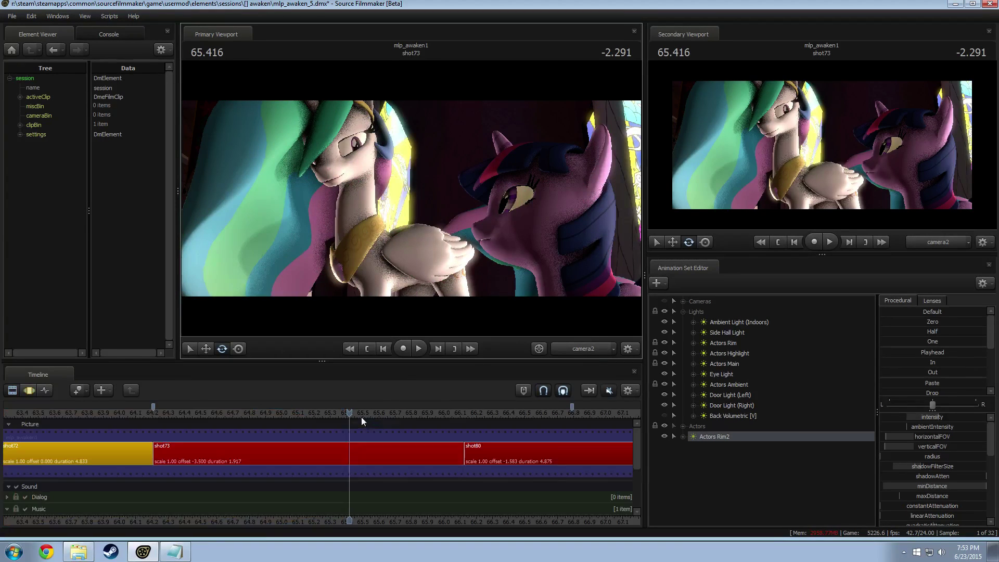
pyautogui.moveTo(362, 414); pyautogui.dragTo(156, 413)
pyautogui.press('space')
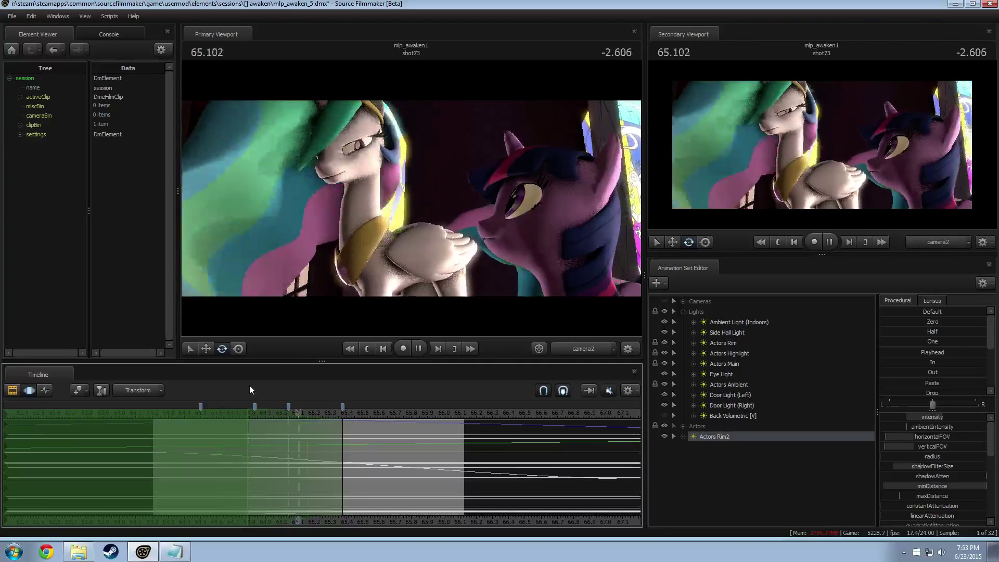
# Replay shot73 repeatedly from its first frame through camera2 to examine the lighting on both ponies.
pyautogui.press('F2')
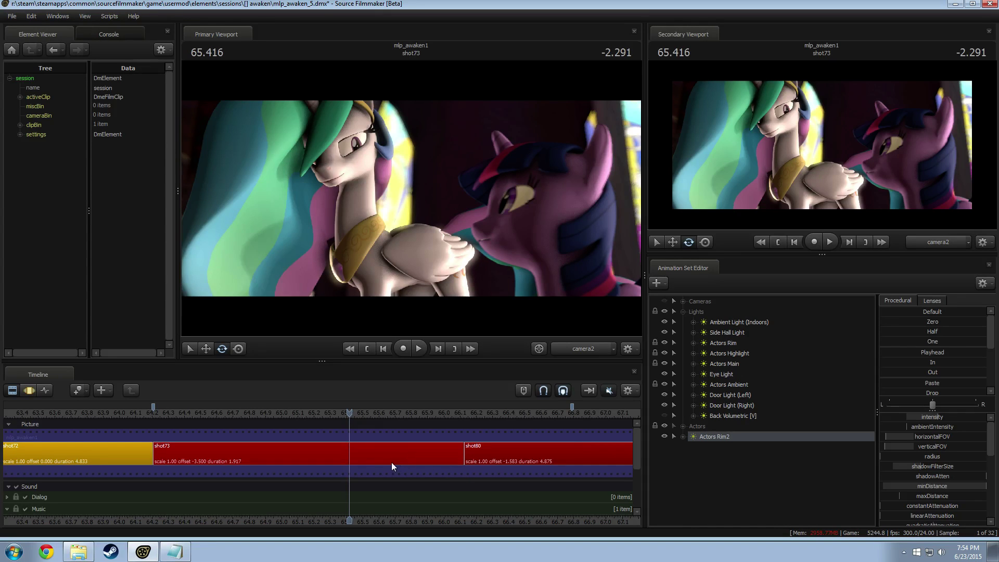
pyautogui.click(154, 413)
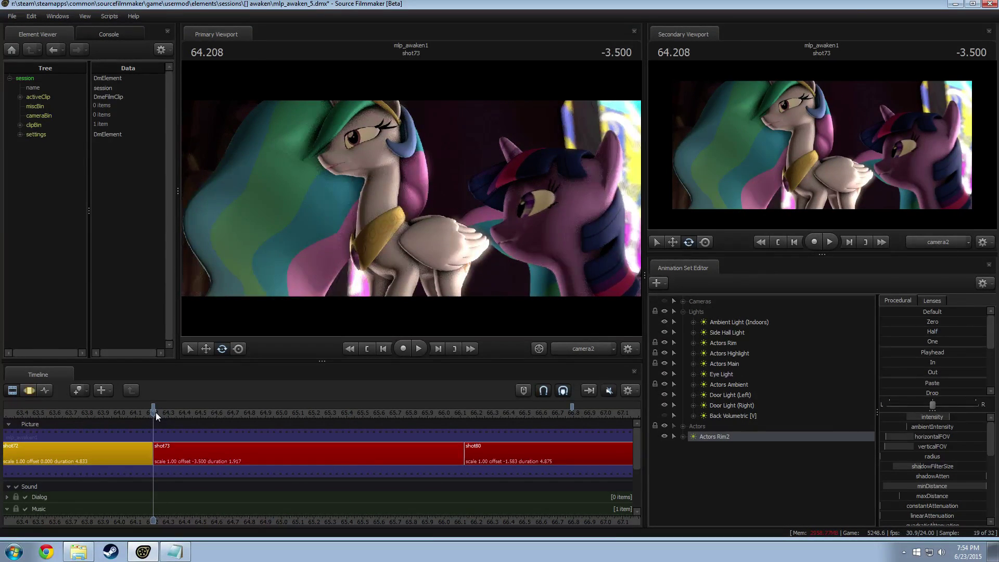
pyautogui.press('space')
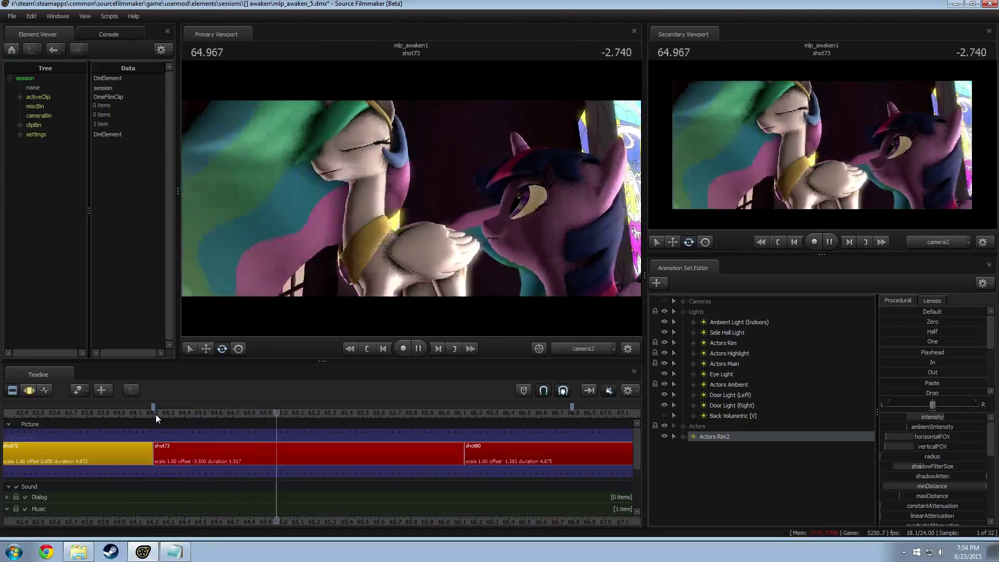
pyautogui.click(166, 414)
pyautogui.moveTo(166, 414); pyautogui.dragTo(155, 417)
pyautogui.press('space')
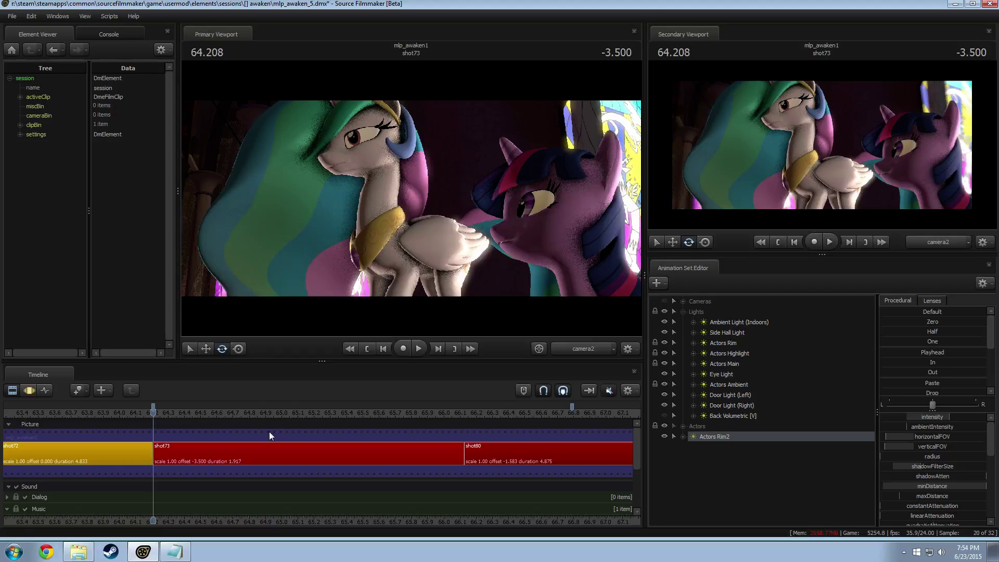
pyautogui.press('F4')
pyautogui.press('F3')
pyautogui.press('space')
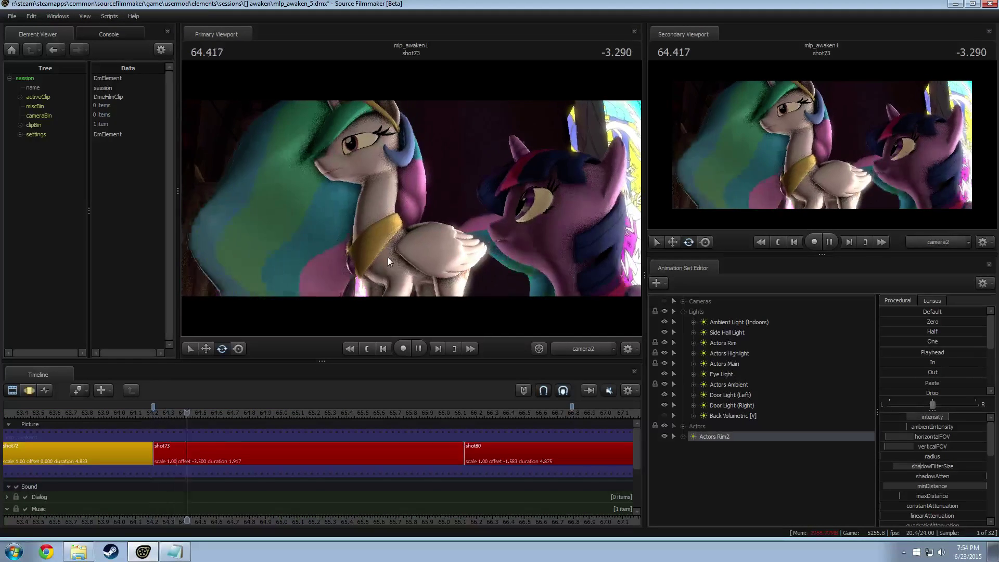
pyautogui.press('space')
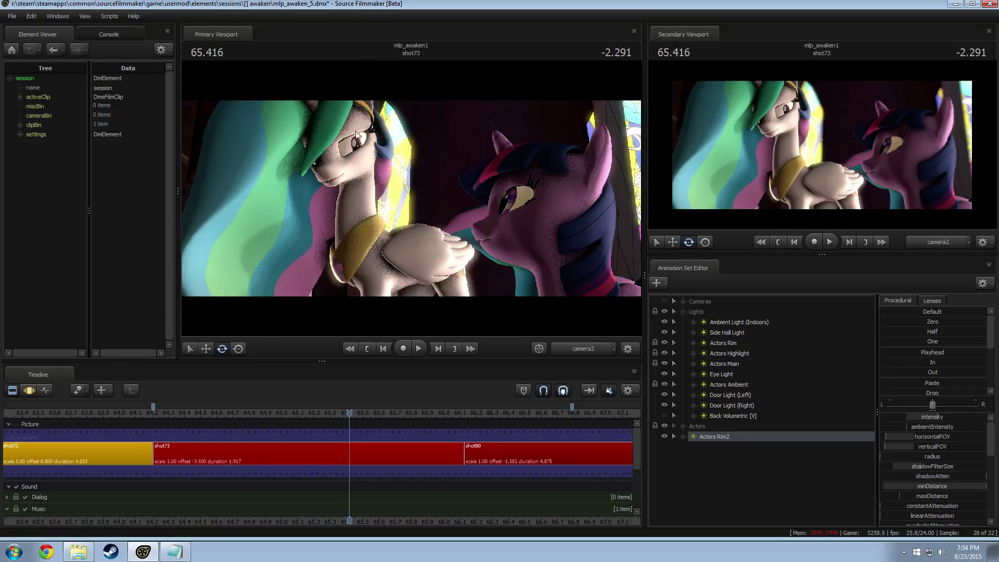
# At 64.416, look through the Eye Light in the primary viewport and re-aim it toward Twilight over the whole time range.
pyautogui.click(181, 412)
pyautogui.moveTo(182, 409); pyautogui.dragTo(187, 410)
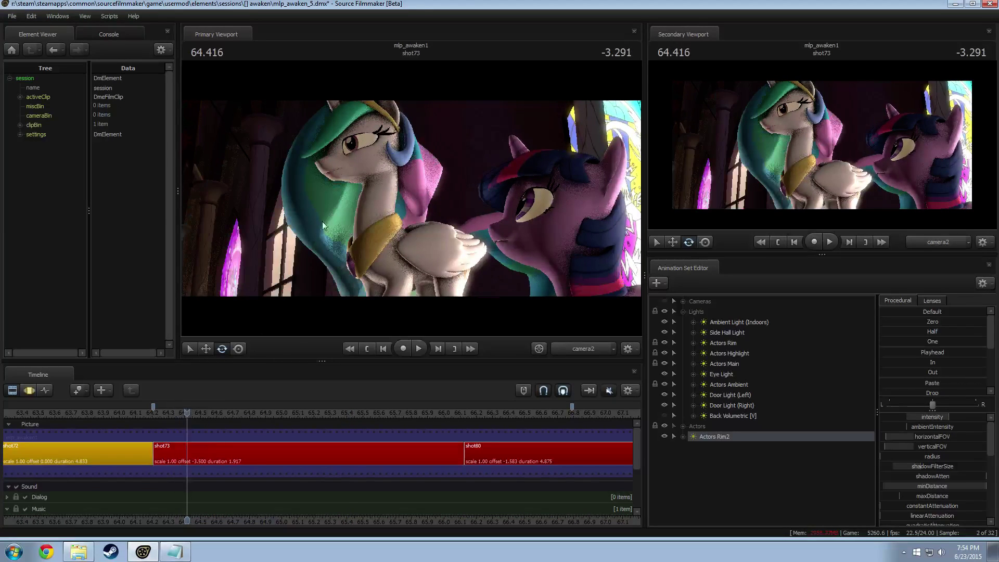
pyautogui.click(708, 375)
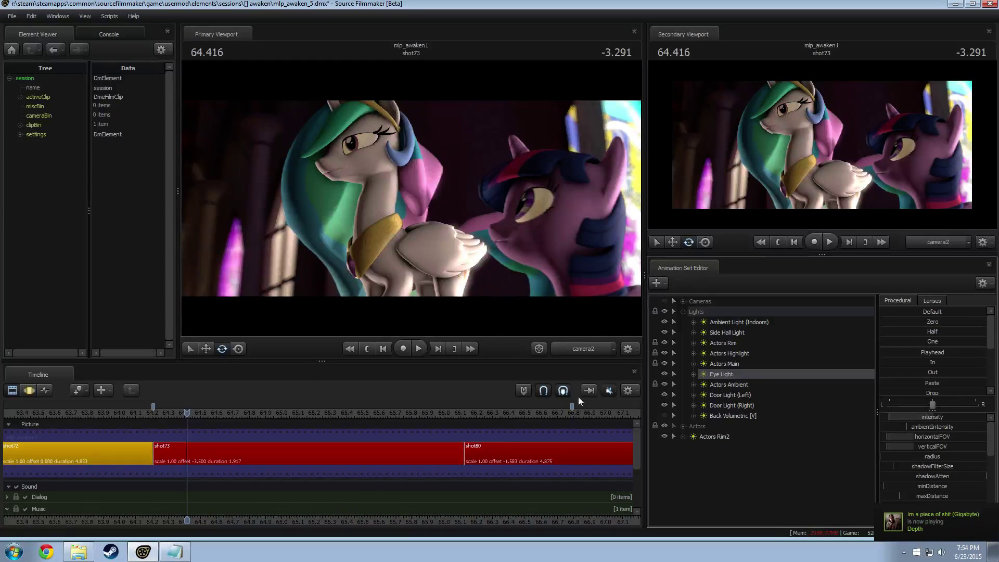
pyautogui.press('F3')
pyautogui.doubleClick(721, 374)
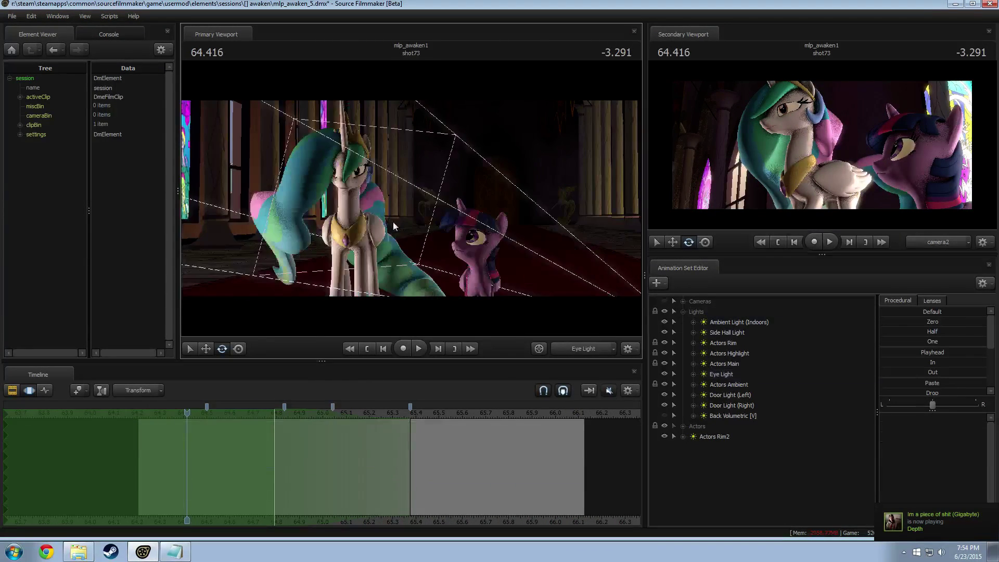
pyautogui.press('F2')
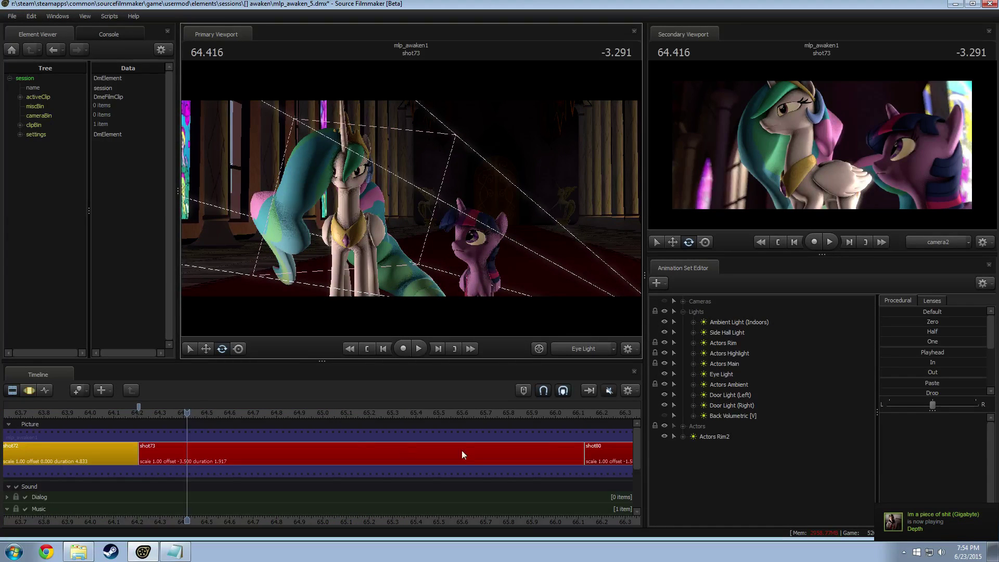
pyautogui.press('F3')
pyautogui.click(716, 375)
pyautogui.click(261, 463)
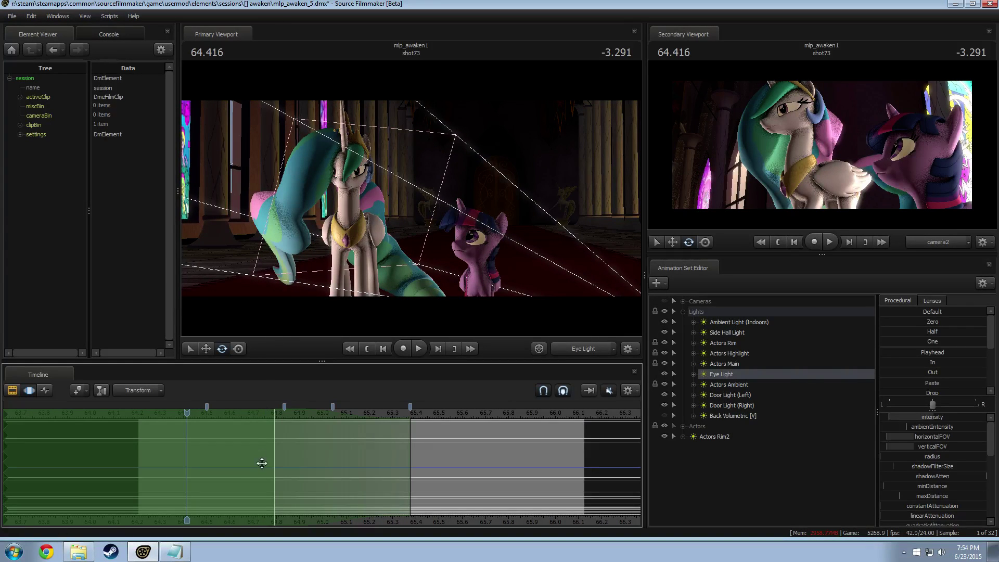
pyautogui.hotkey('ctrl', 'a')
pyautogui.moveTo(395, 218); pyautogui.dragTo(444, 233)
# Rename the Eye Light animation set as Twilight Eye Light.
pyautogui.rightClick(758, 381)
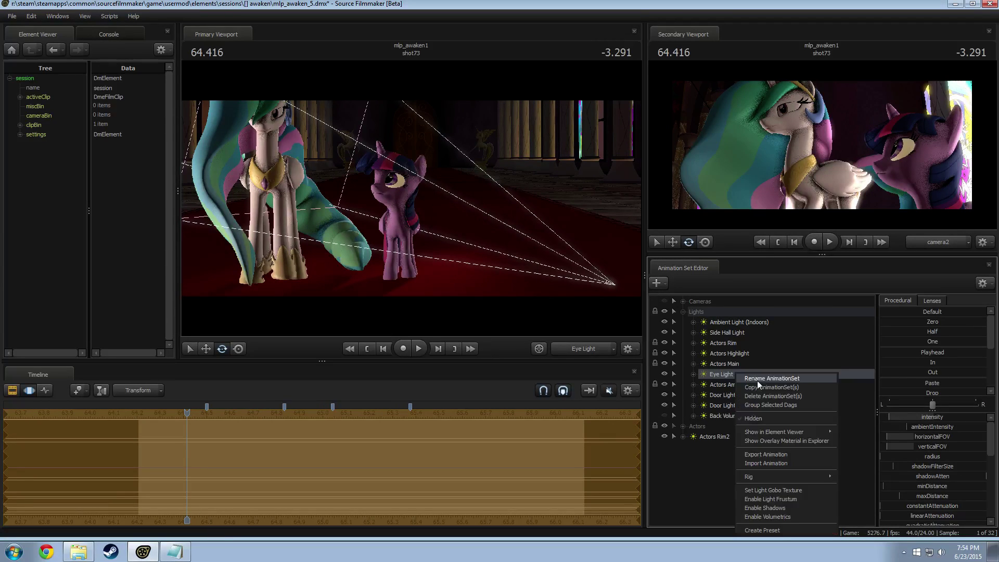
pyautogui.click(765, 382)
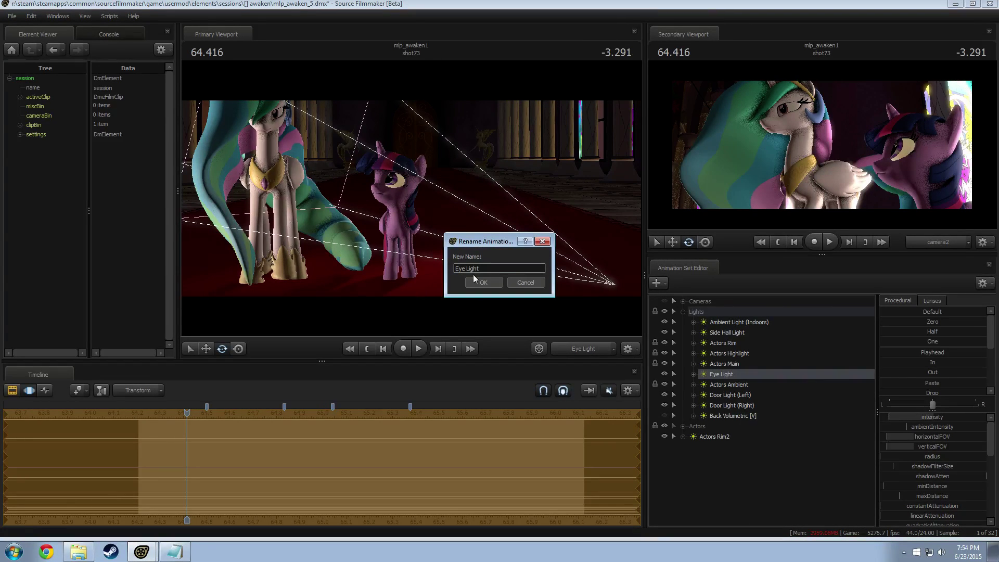
pyautogui.write('Twilight')
pyautogui.press('Return')
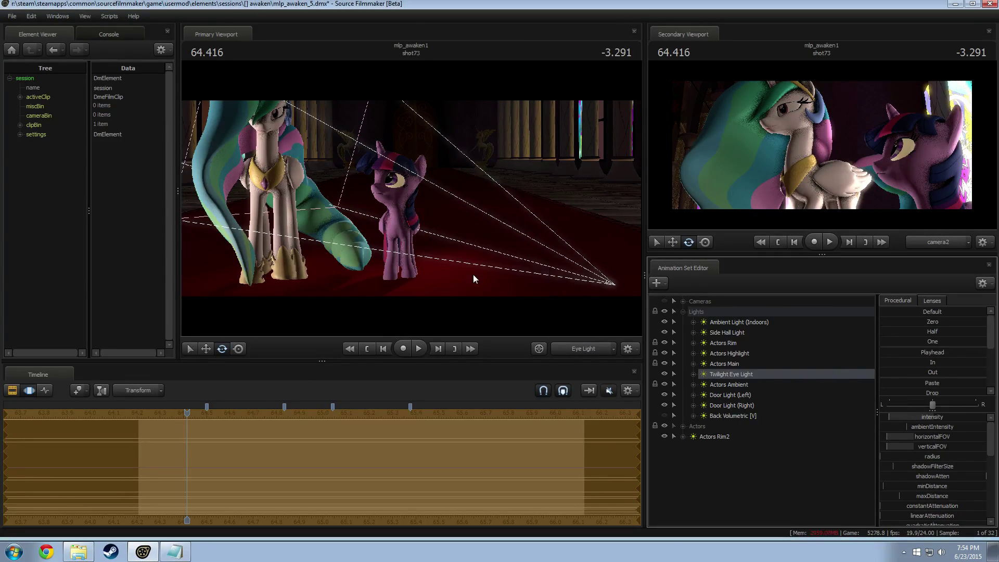
# Rename the Actors Rim2 animation set as Celestia Rim and move it into the Lights group.
pyautogui.rightClick(733, 438)
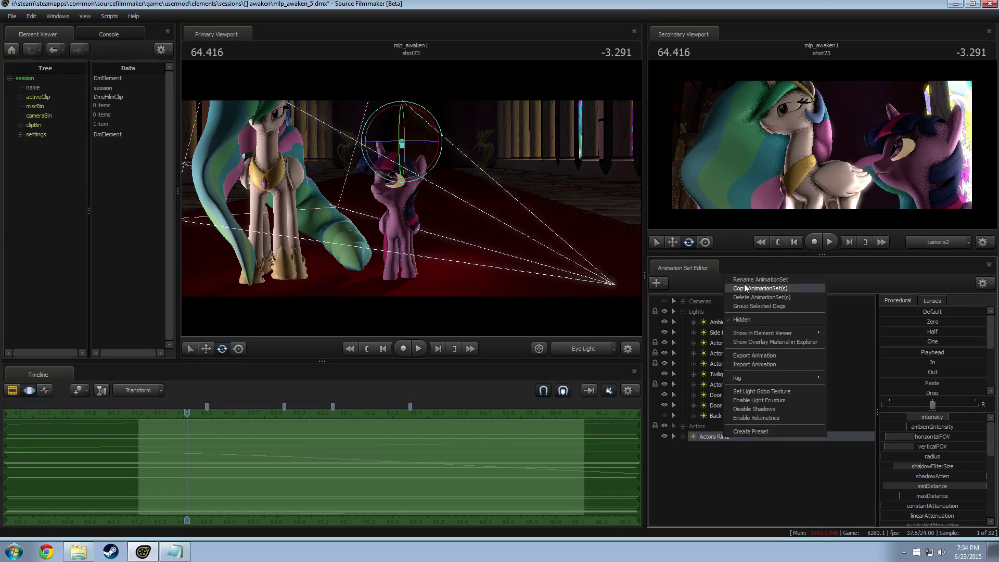
pyautogui.click(781, 288)
pyautogui.doubleClick(466, 269)
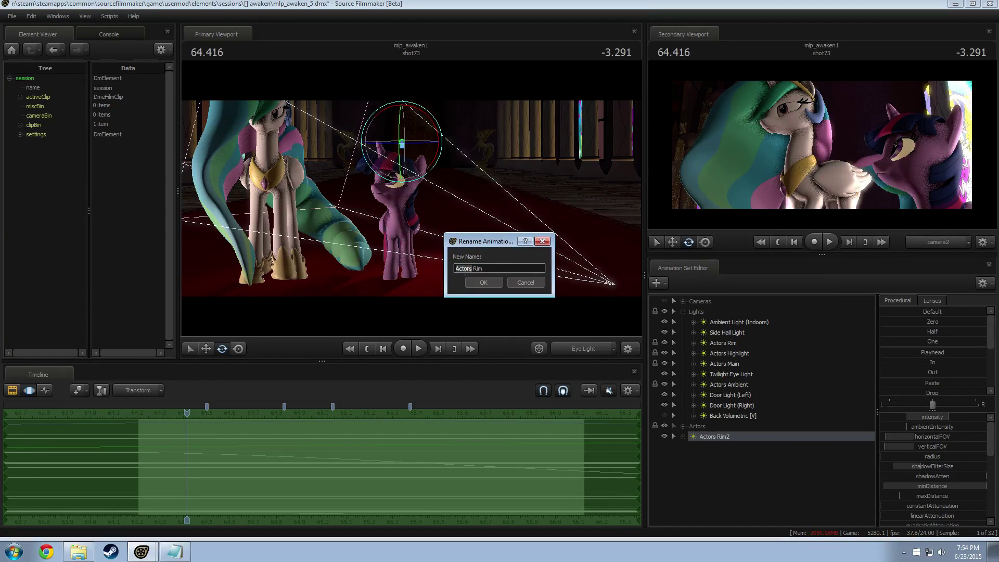
pyautogui.write('Celestia')
pyautogui.press('Return')
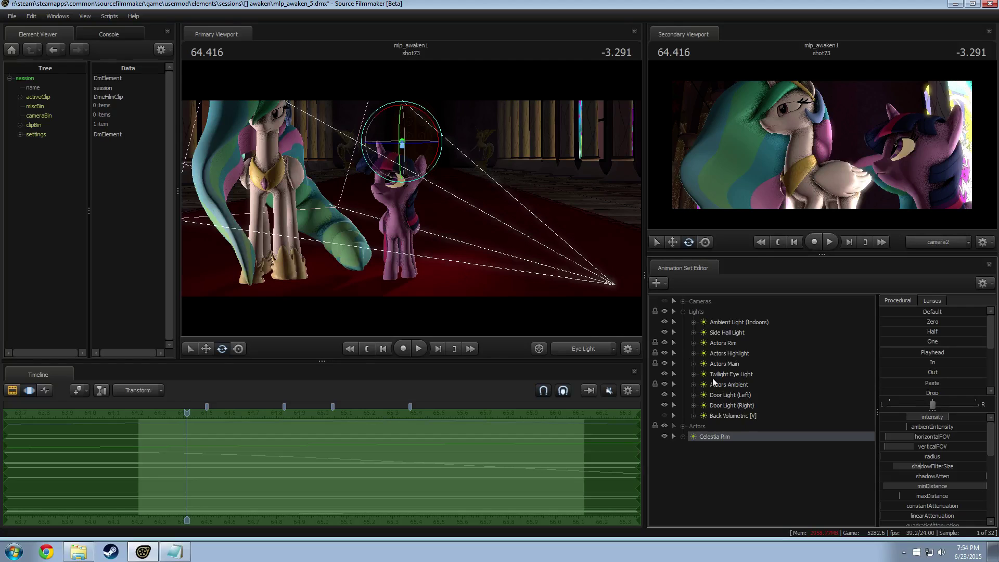
pyautogui.moveTo(737, 436); pyautogui.dragTo(745, 349)
# Rename the Actors Rim animation set as Twilight Rim and place it directly below Celestia Rim.
pyautogui.rightClick(747, 344)
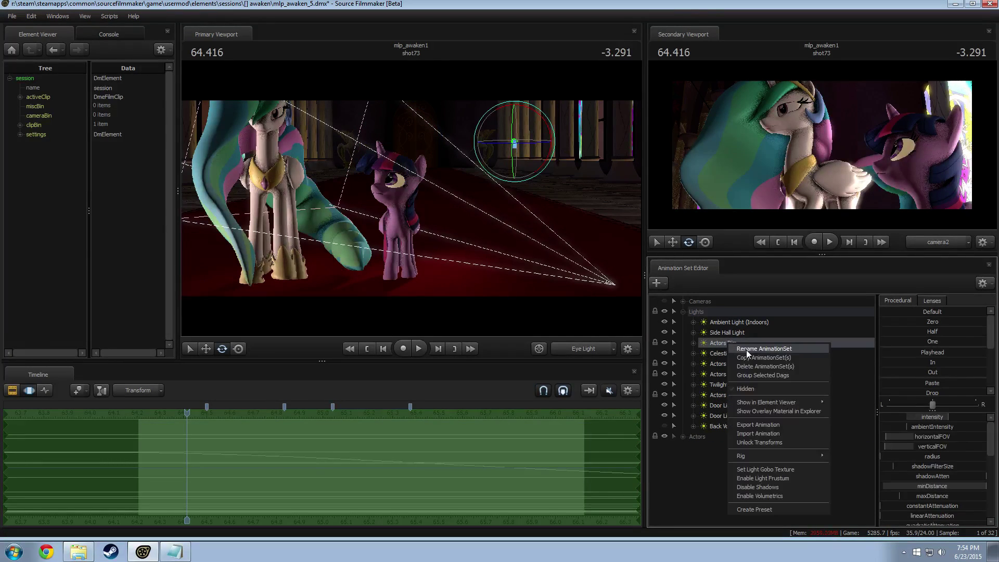
pyautogui.click(751, 351)
pyautogui.write('Twili')
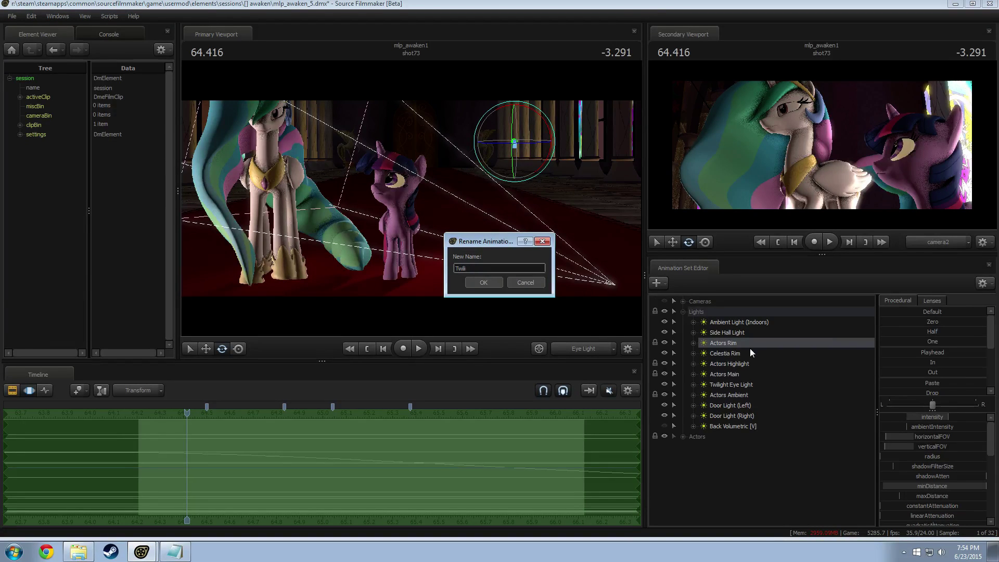
pyautogui.write('ght ')
pyautogui.write('ght Rim')
pyautogui.press('Return')
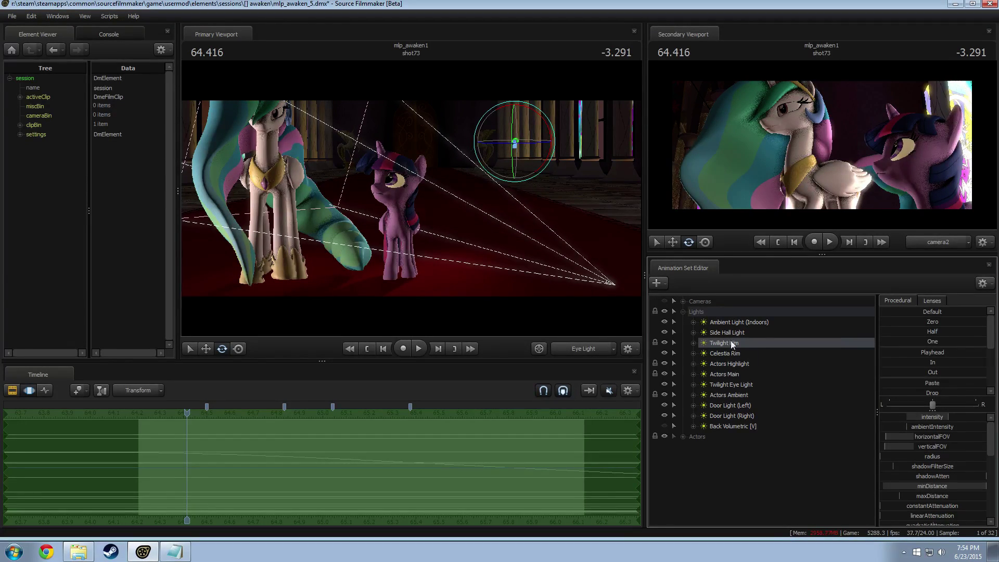
pyautogui.moveTo(732, 342)
pyautogui.mouseDown()
pyautogui.moveTo(731, 360)
pyautogui.moveTo(731, 339)
pyautogui.mouseUp()
# Reorder the Lights group so that Actors Ambient sits directly above Twilight Eye Light.
pyautogui.click(733, 365)
pyautogui.keyDown('ctrl'); pyautogui.click(735, 374); pyautogui.keyUp('ctrl')
pyautogui.click(737, 365)
pyautogui.keyDown('ctrl'); pyautogui.click(736, 371); pyautogui.keyUp('ctrl')
pyautogui.click(733, 386)
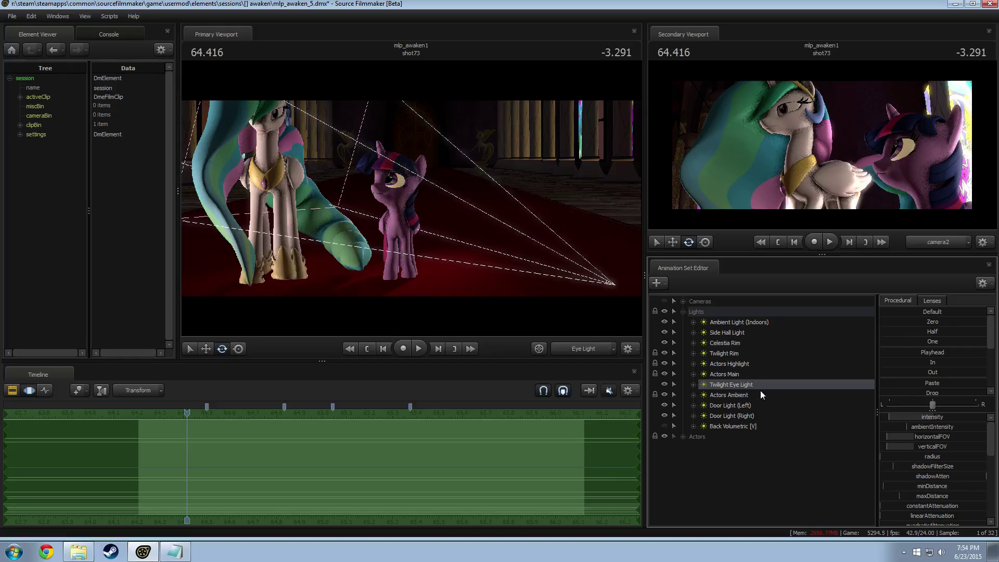
pyautogui.moveTo(736, 393); pyautogui.dragTo(732, 378)
# Duplicate the Twilight Eye Light animation set by copying and pasting it.
pyautogui.rightClick(738, 395)
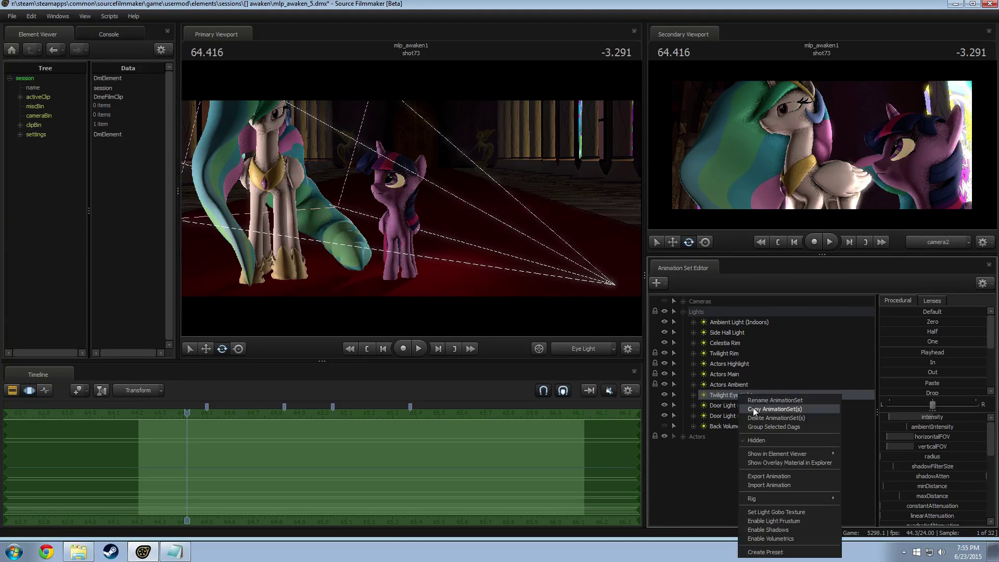
pyautogui.rightClick(698, 486)
pyautogui.click(735, 439)
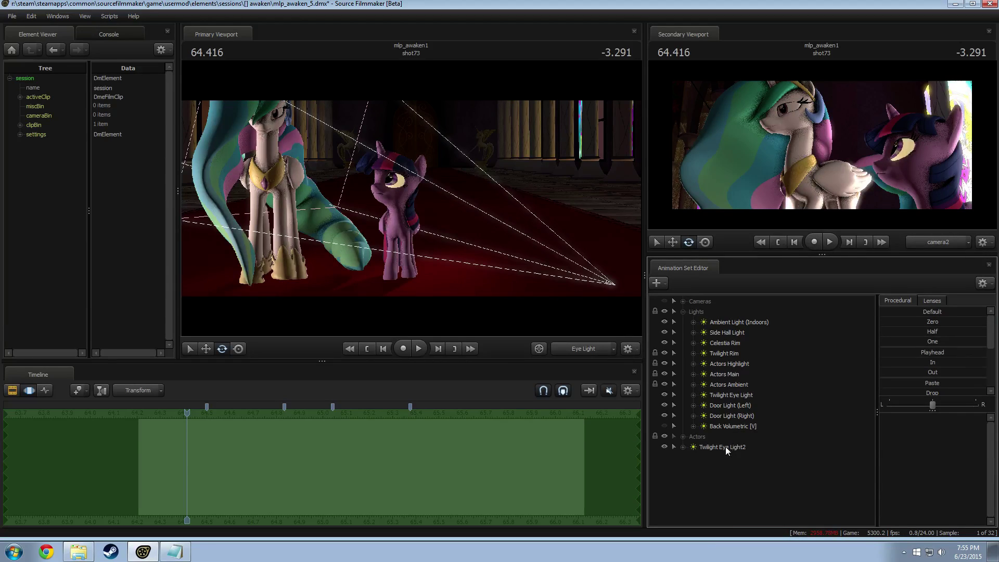
# Aim the duplicated Twilight Eye Light2 at Celestia's head and refine its position from the light's own view.
pyautogui.moveTo(437, 219); pyautogui.dragTo(411, 202)
pyautogui.press('F2')
pyautogui.press('F3')
pyautogui.press('F2')
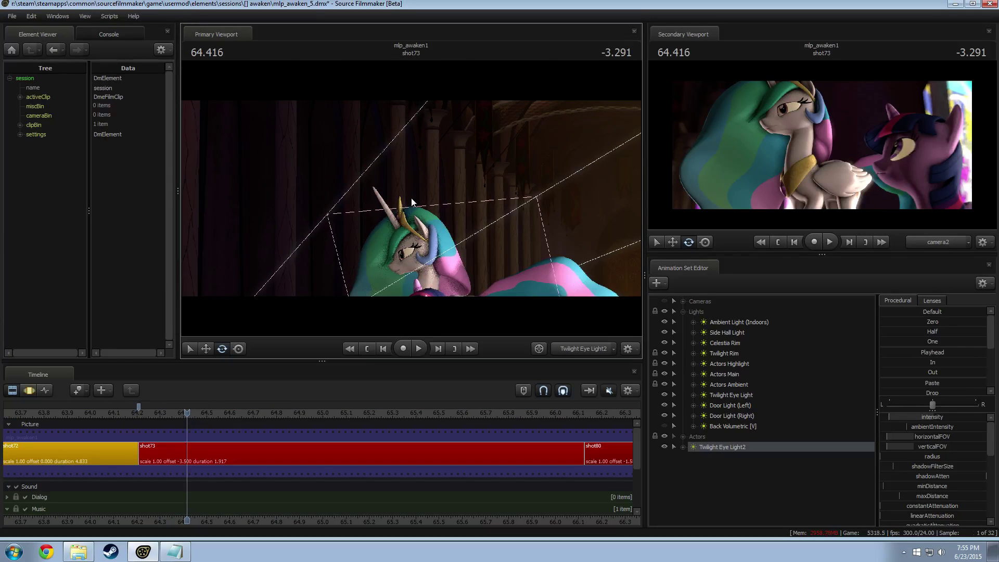
pyautogui.press('F3')
pyautogui.moveTo(432, 193); pyautogui.dragTo(411, 198)
pyautogui.press('F2')
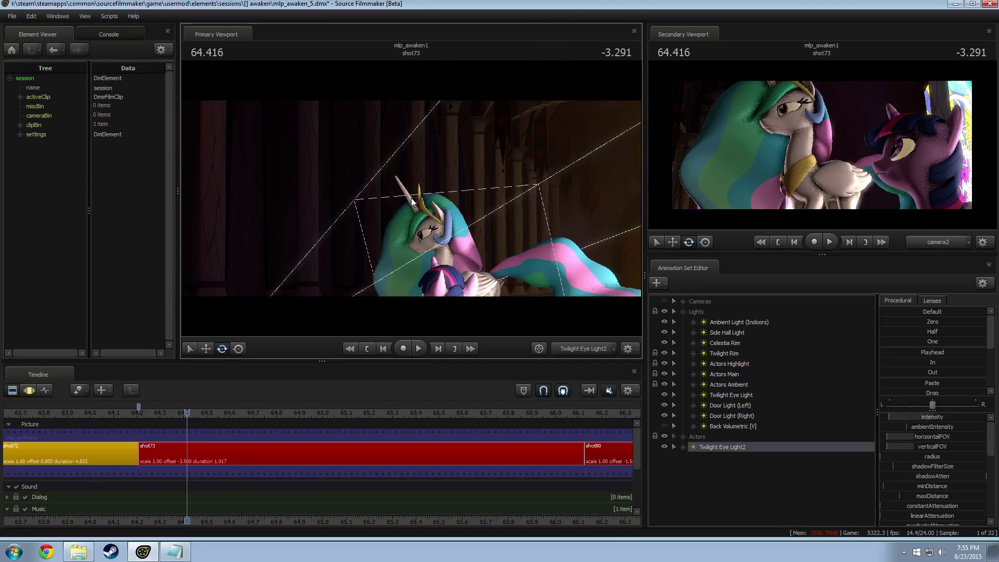
# Play back shot73 repeatedly from near its start to check the new eye light on Celestia.
pyautogui.press('space')
pyautogui.press('space')
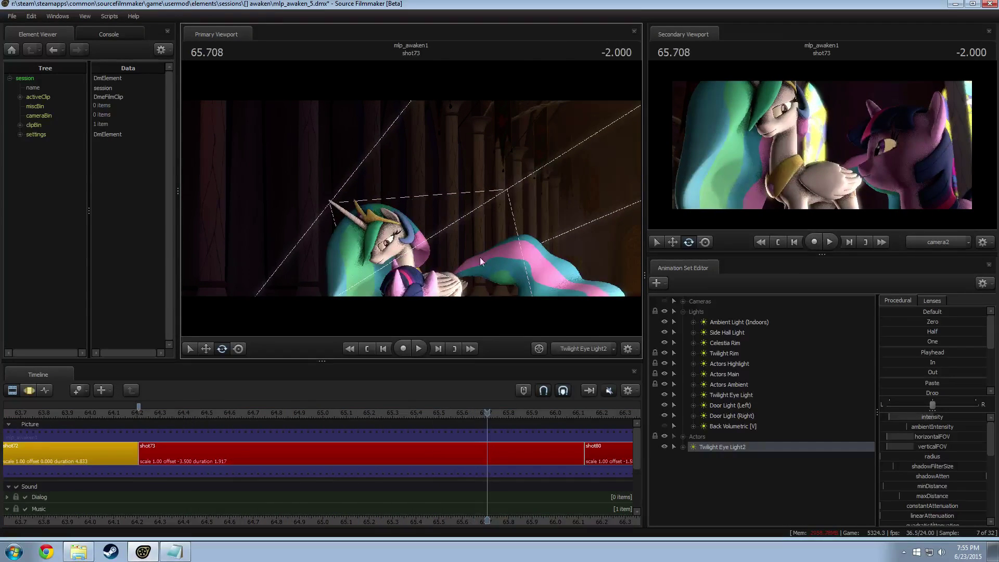
pyautogui.click(157, 413)
pyautogui.press('space')
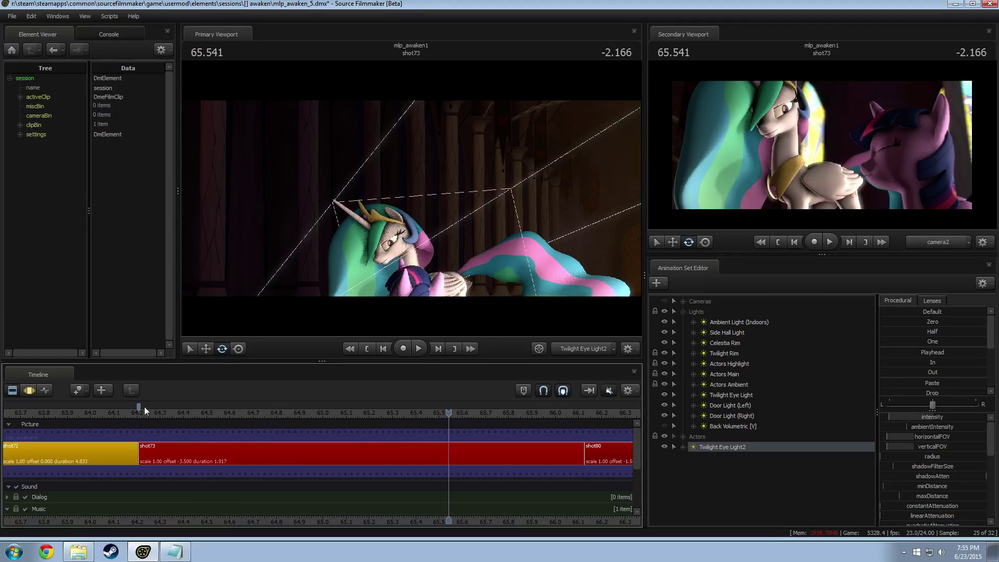
pyautogui.click(139, 413)
pyautogui.press('space')
pyautogui.press('space')
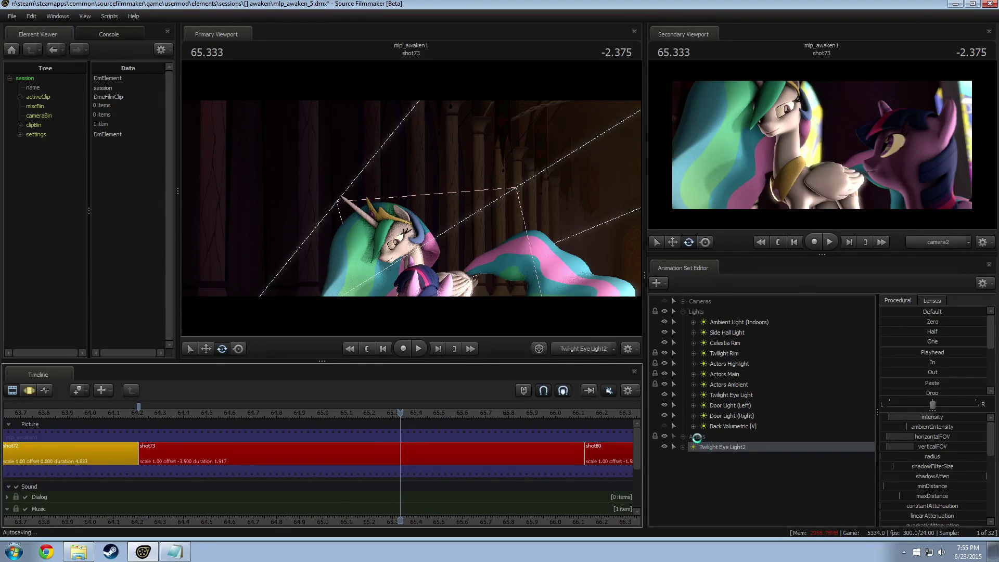
# Rename the Twilight Eye Light2 animation set as Celestia Eye Light and place it directly below Twilight Eye Light in the Lights group.
pyautogui.rightClick(718, 448)
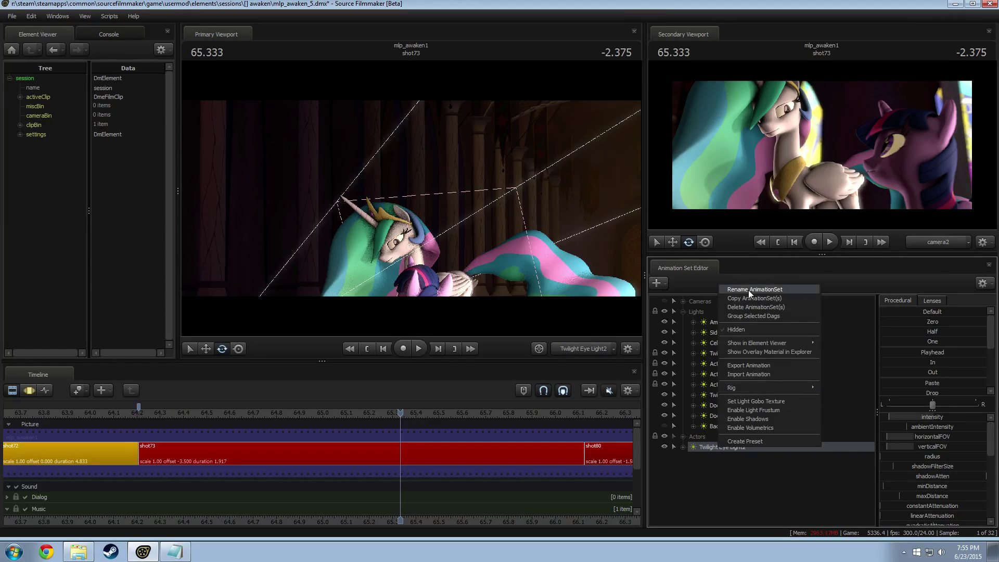
pyautogui.click(748, 289)
pyautogui.click(516, 265)
pyautogui.doubleClick(463, 269)
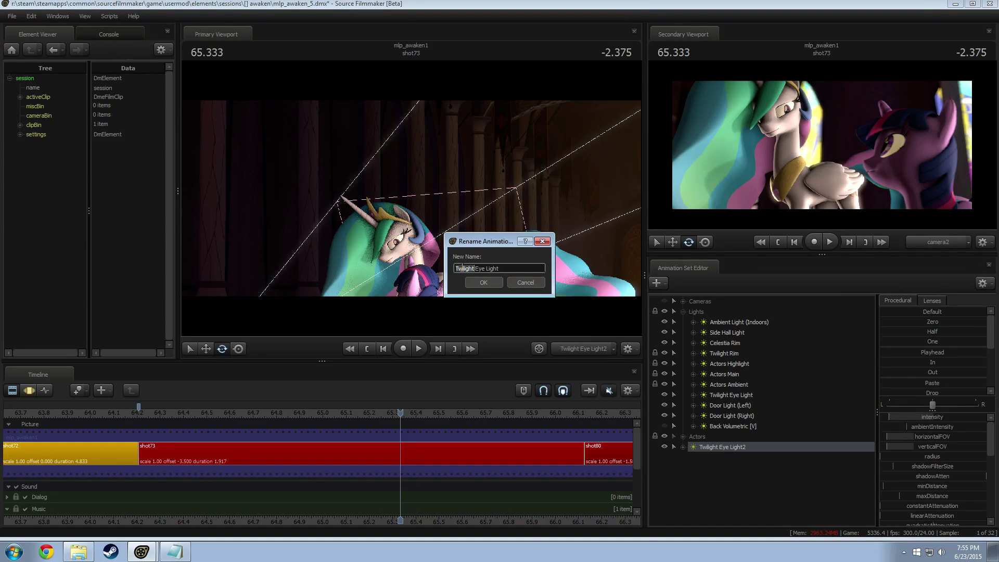
pyautogui.write('Celestia')
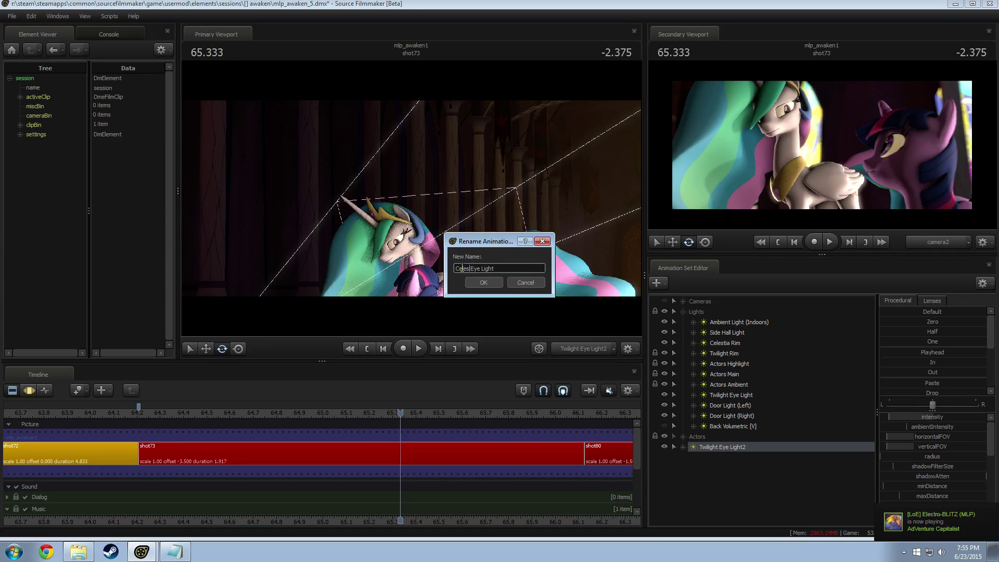
pyautogui.press('Return')
pyautogui.moveTo(738, 448); pyautogui.dragTo(739, 402)
# Play the beginning of shot73 and move the playhead back to the end of shot72.
pyautogui.click(156, 410)
pyautogui.press('space')
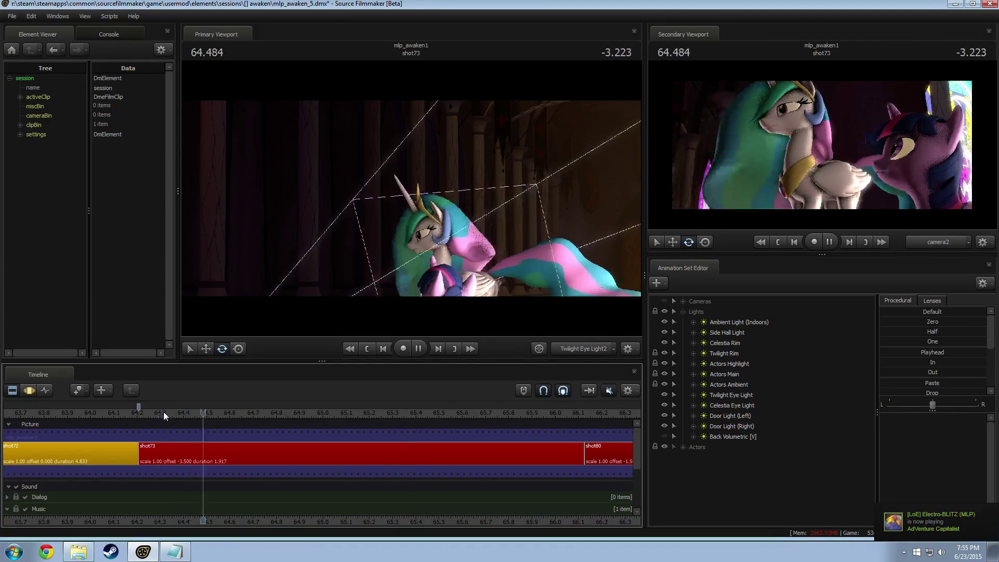
pyautogui.press('space')
pyautogui.moveTo(114, 421); pyautogui.dragTo(89, 421)
pyautogui.scroll(-3, 229, 476)
pyautogui.scroll(-2, 229, 477)
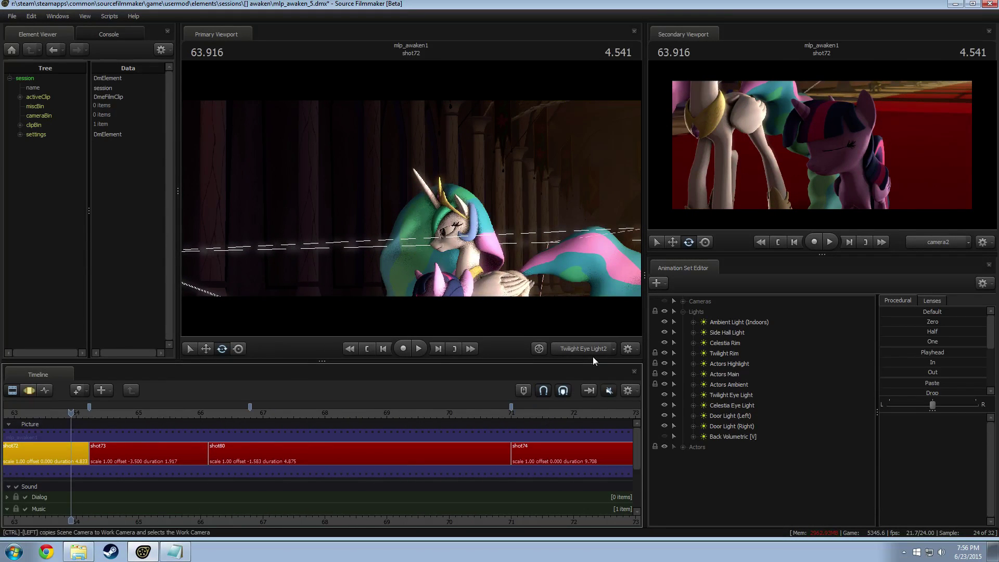
# Switch the primary viewport to camera2 and play the cut from shot72 into shot73.
pyautogui.click(592, 354)
pyautogui.click(551, 403)
pyautogui.scroll(-3, 473, 477)
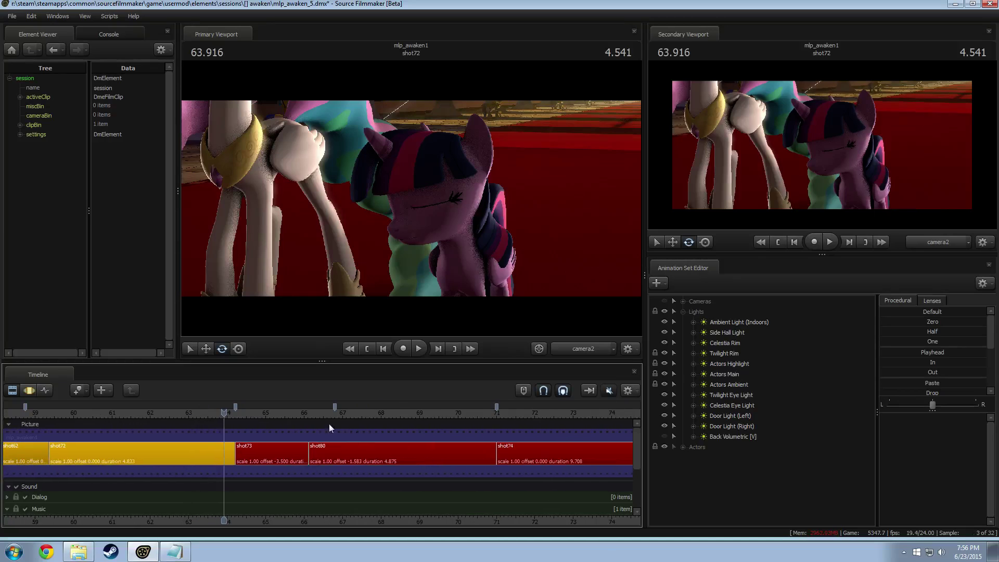
pyautogui.moveTo(226, 417); pyautogui.dragTo(105, 416)
pyautogui.press('space')
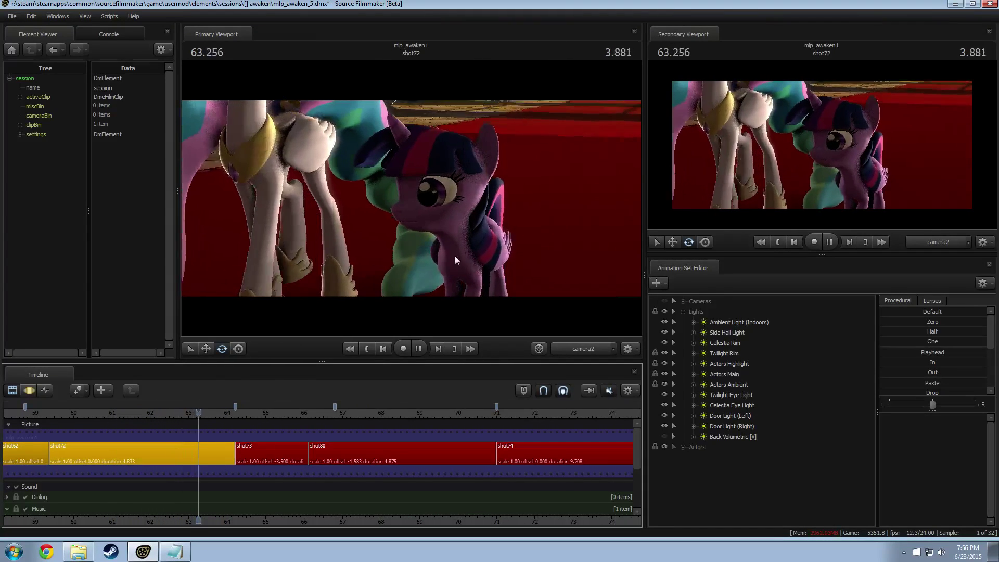
pyautogui.press('space')
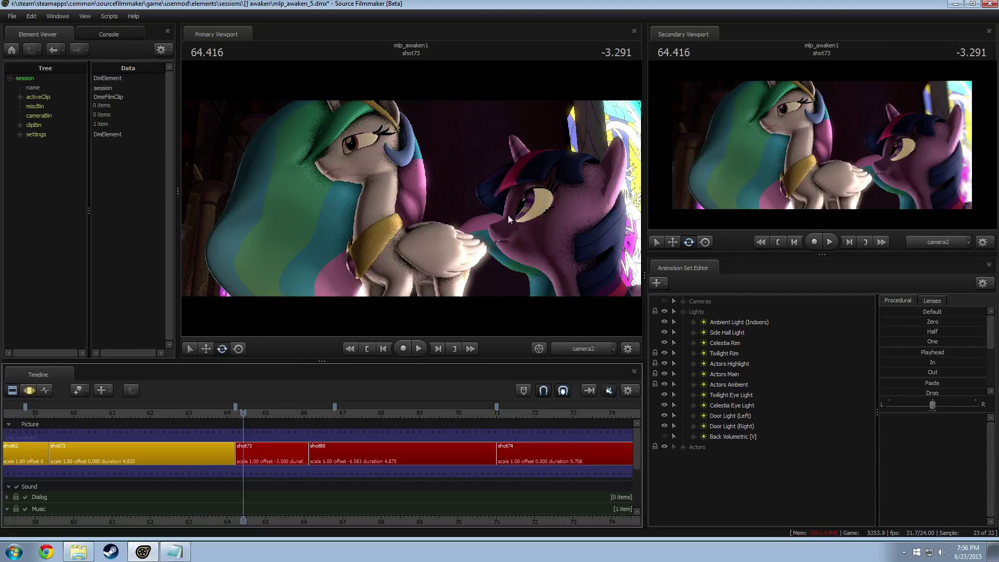
# Adjust the intensity of Twilight Eye Light over shot73 and check the result at about 64.79 s.
pyautogui.moveTo(243, 412)
pyautogui.mouseDown()
pyautogui.moveTo(199, 412)
pyautogui.moveTo(272, 417)
pyautogui.moveTo(206, 413)
pyautogui.moveTo(253, 414)
pyautogui.mouseUp()
pyautogui.click(276, 451)
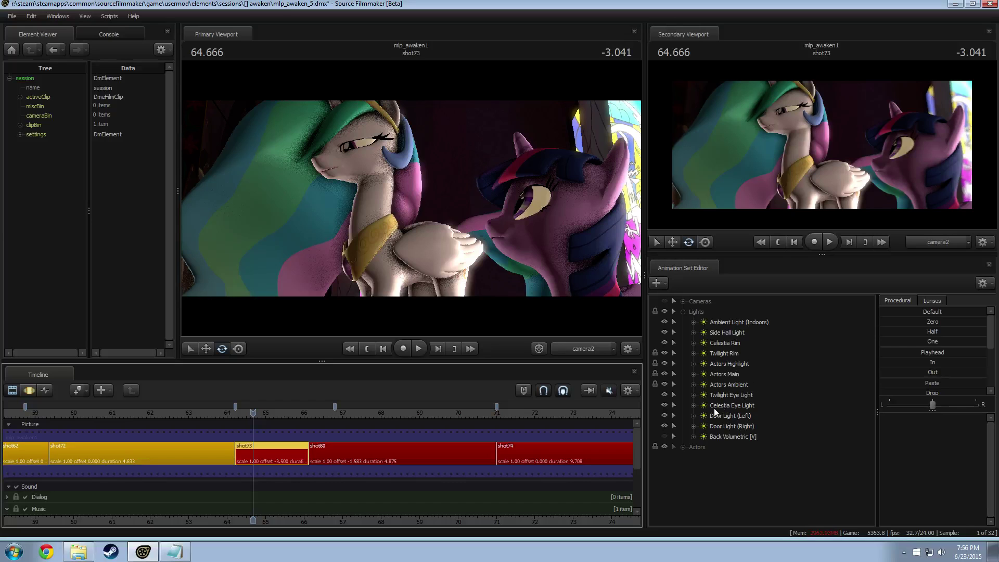
pyautogui.click(750, 396)
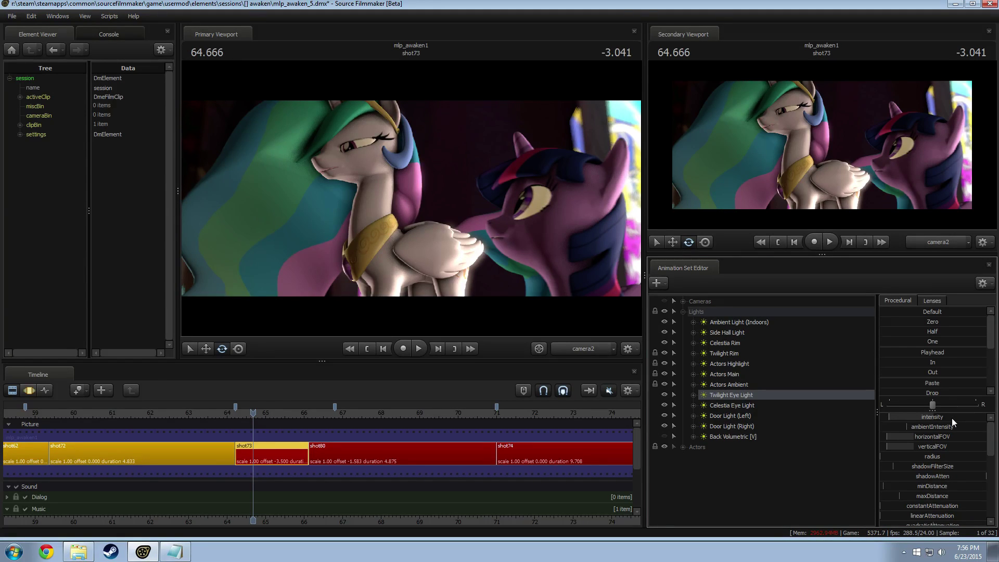
pyautogui.press('F3')
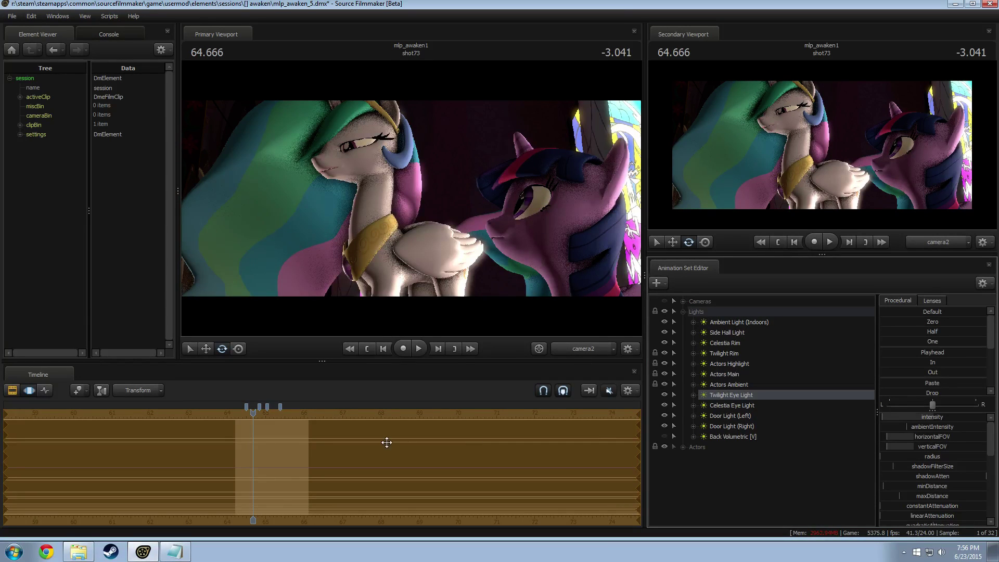
pyautogui.moveTo(253, 413)
pyautogui.mouseDown()
pyautogui.moveTo(176, 425)
pyautogui.moveTo(258, 430)
pyautogui.mouseUp()
pyautogui.press('F2')
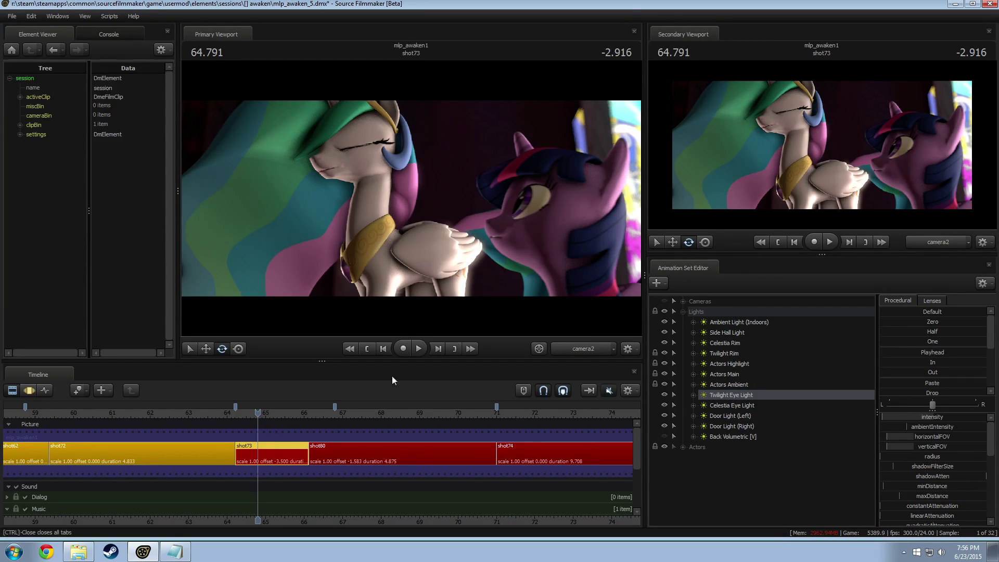
# Try adjusting the Main Camera's SSAOBias, SSAOStrength and SSAORadius controls toward their defaults over shot73.
pyautogui.click(692, 302)
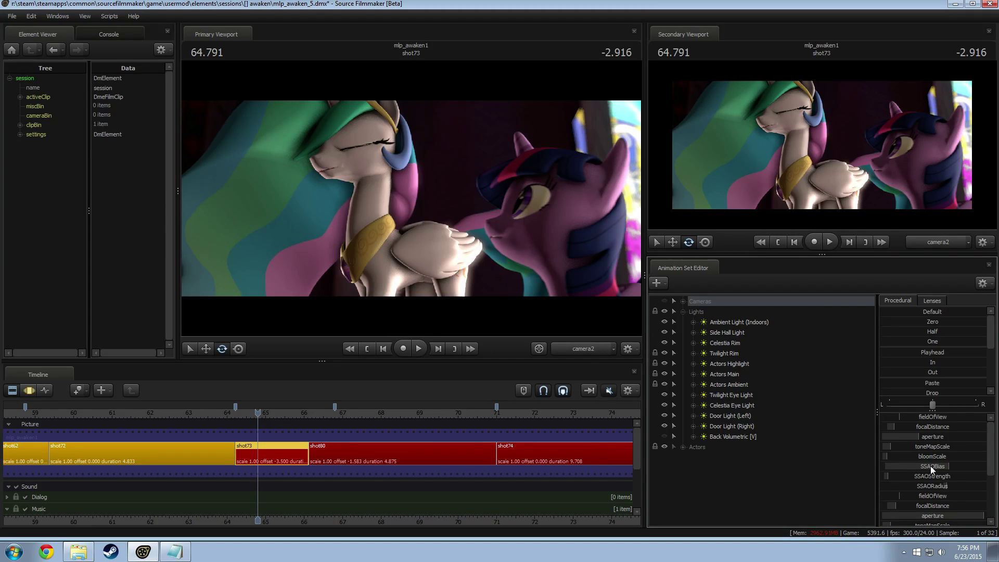
pyautogui.scroll(-1, 905, 474)
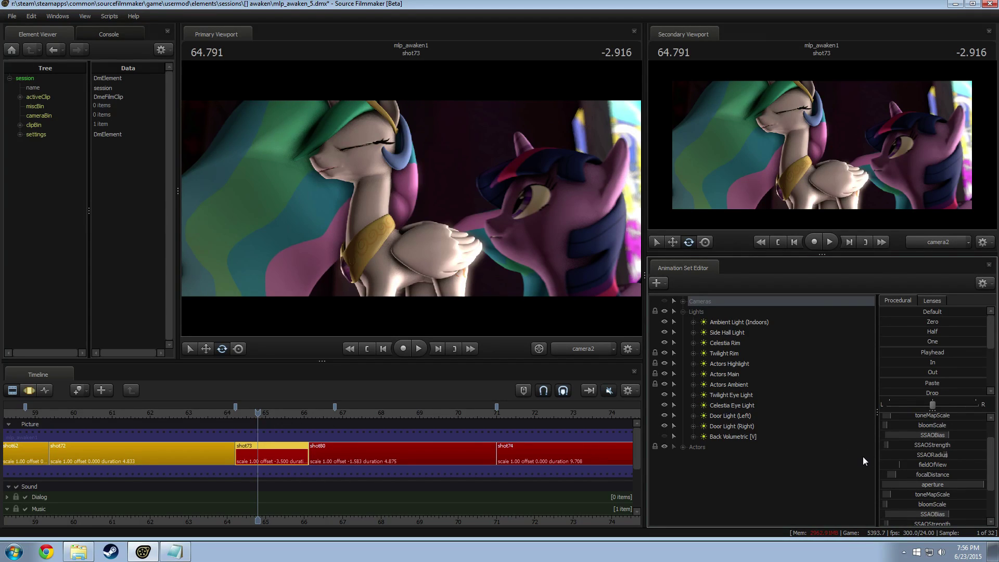
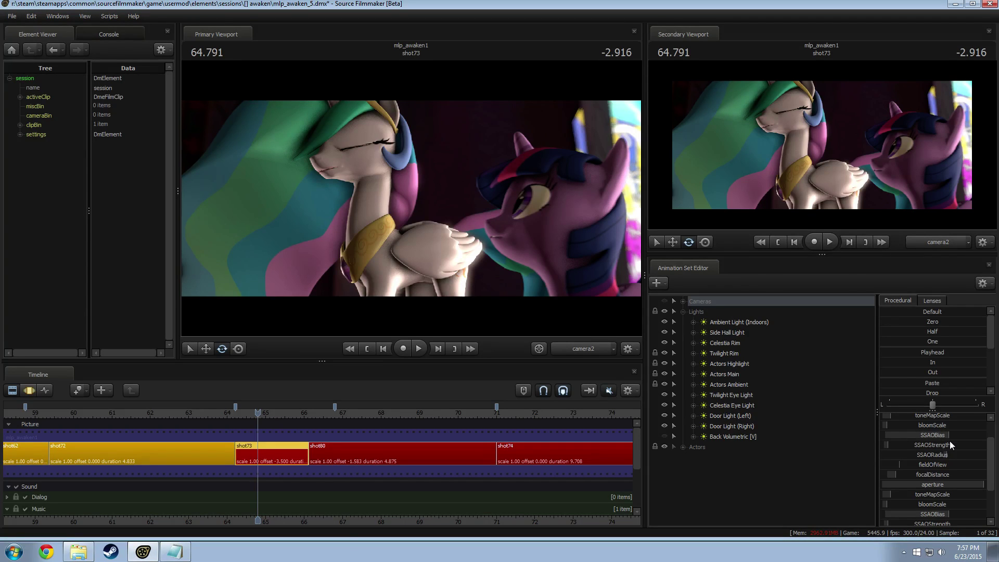
pyautogui.hotkey('ctrl', '2')
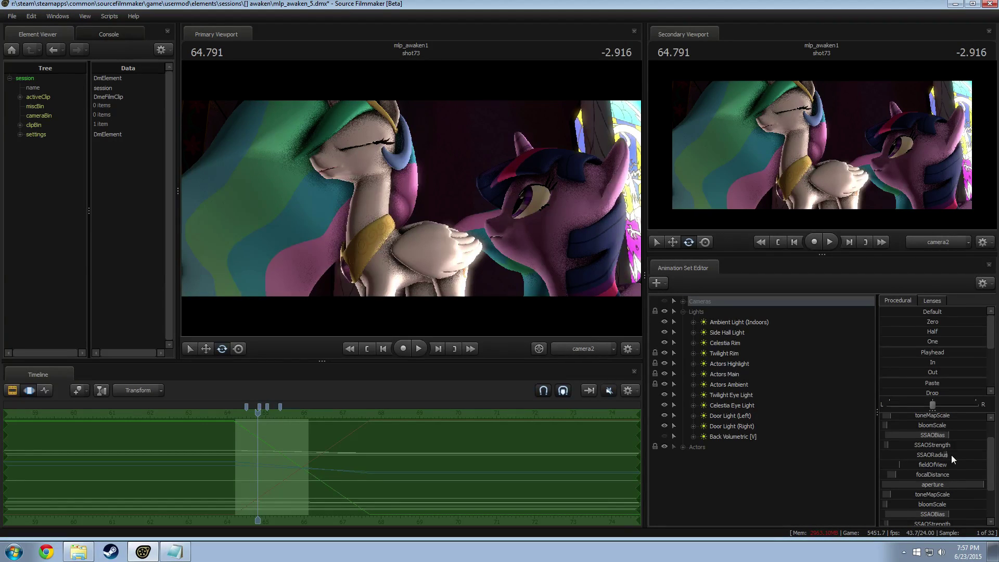
pyautogui.click(680, 301)
pyautogui.click(695, 322)
pyautogui.click(713, 333)
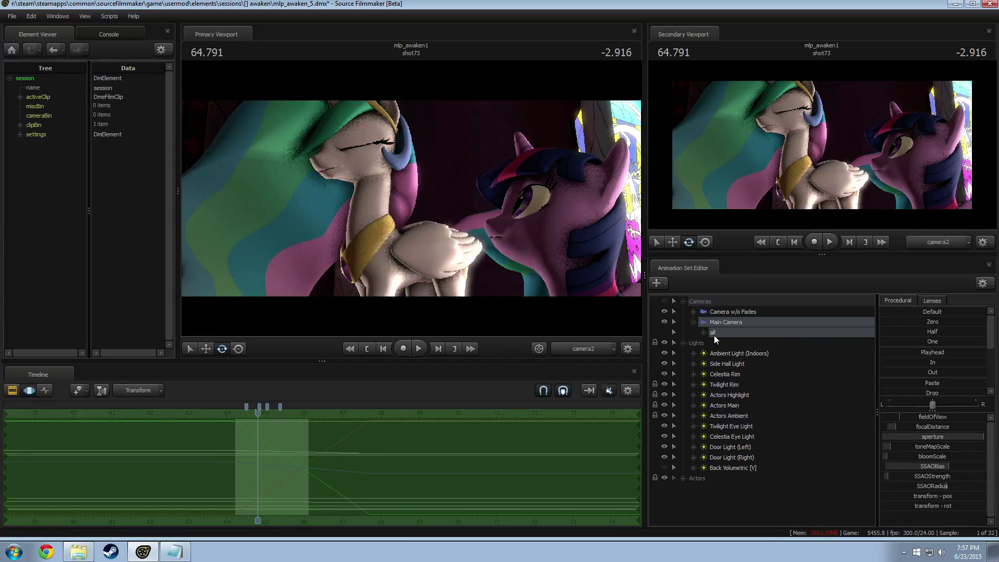
pyautogui.click(706, 333)
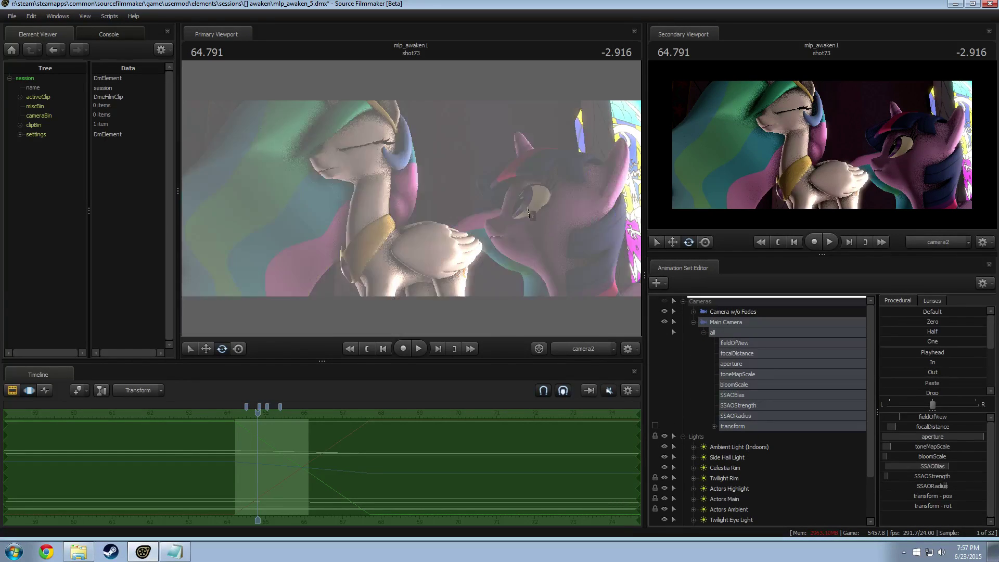
pyautogui.click(745, 394)
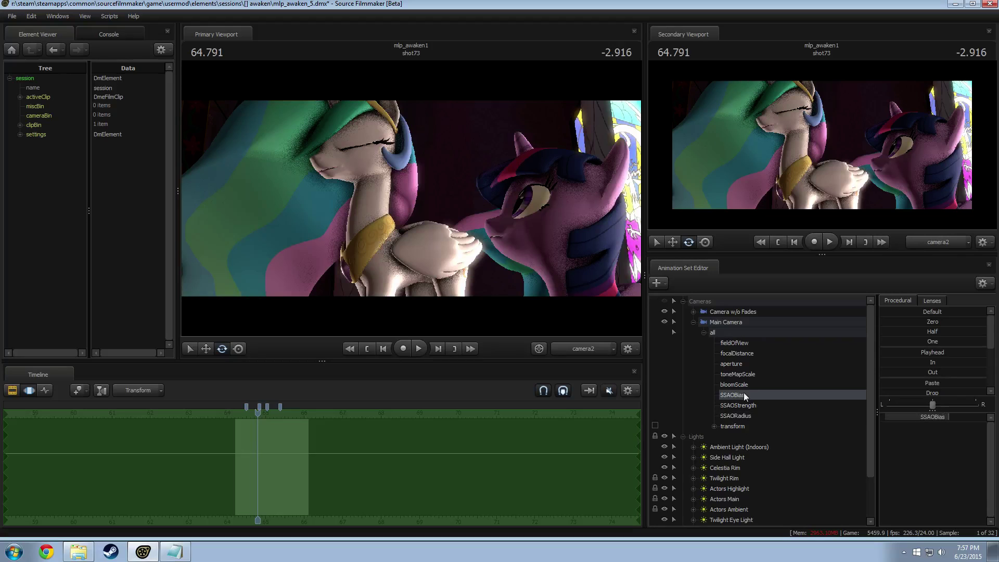
pyautogui.keyDown('shift'); pyautogui.click(744, 417); pyautogui.keyUp('shift')
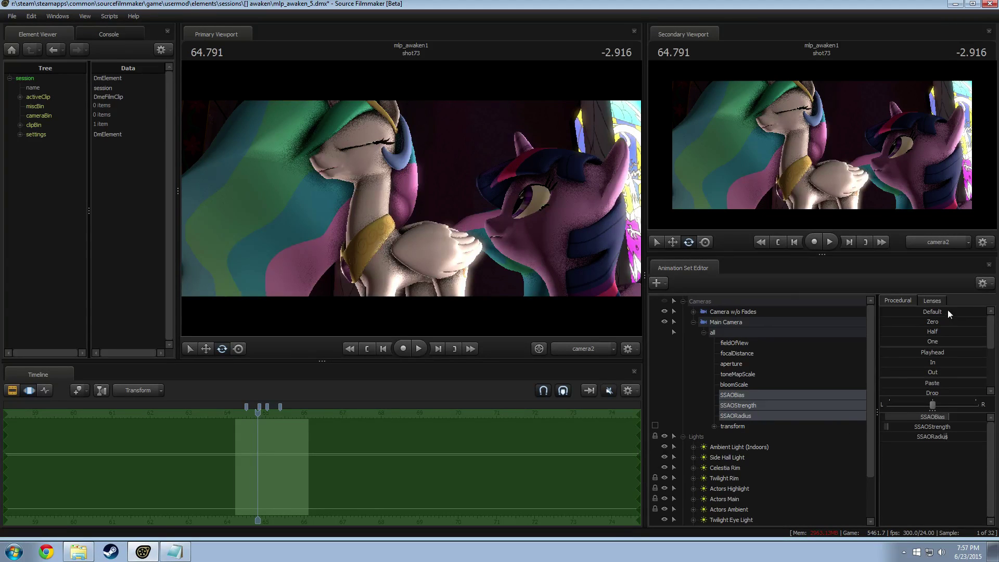
pyautogui.click(924, 312)
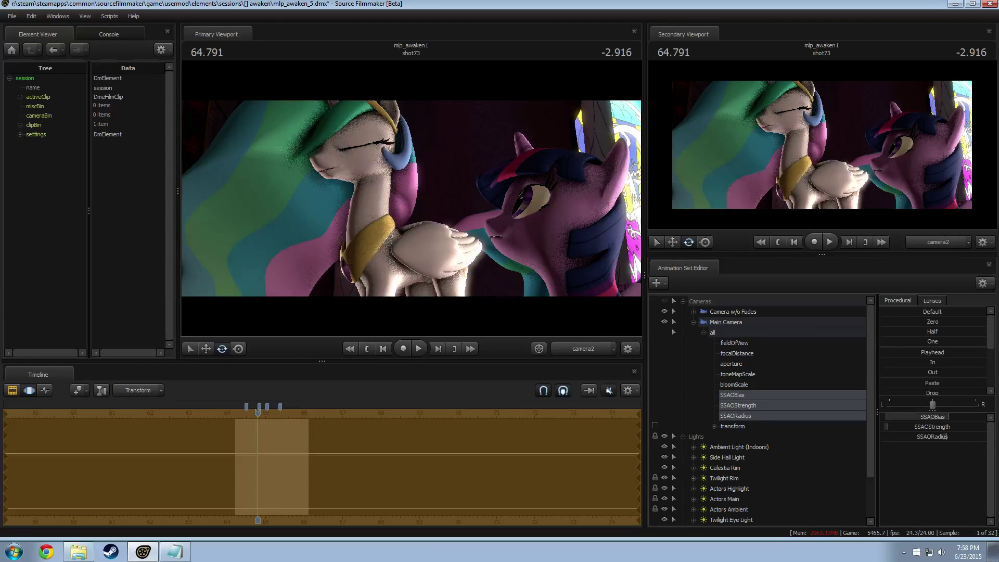
pyautogui.press('F2')
# Switch the secondary viewport to the Work Camera and move the playhead to about 65.58 s in shot73.
pyautogui.click(938, 242)
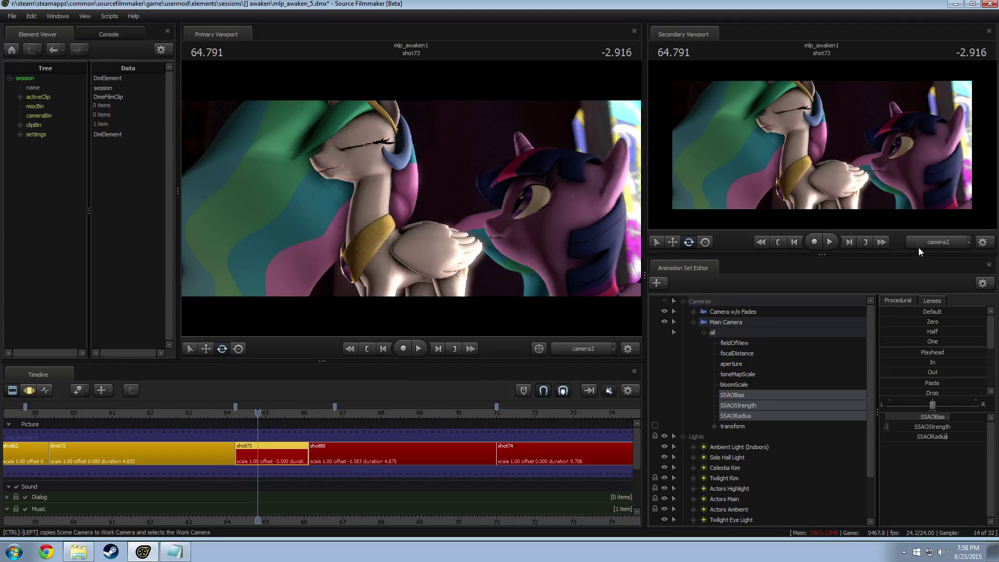
pyautogui.click(920, 248)
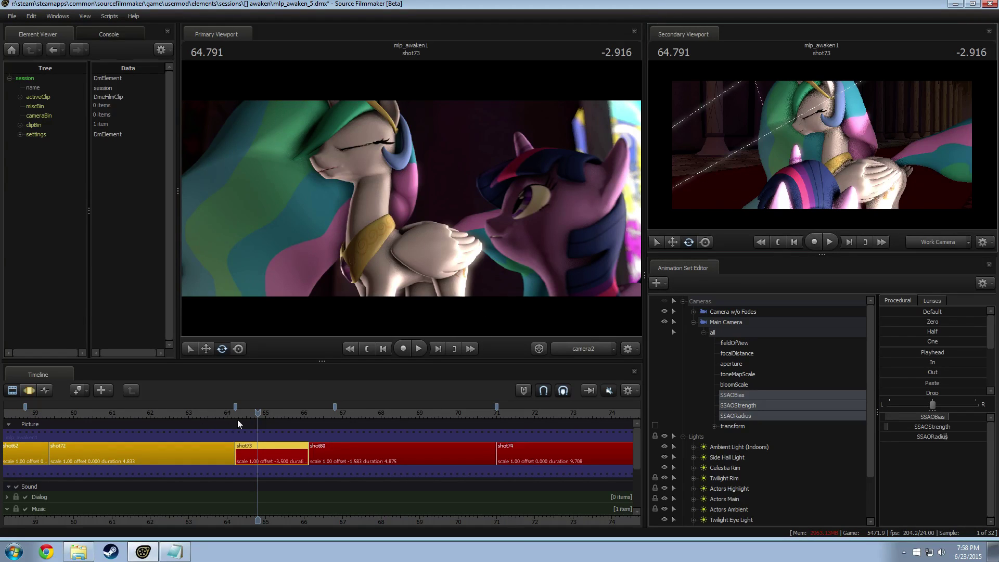
pyautogui.moveTo(237, 419); pyautogui.dragTo(288, 413)
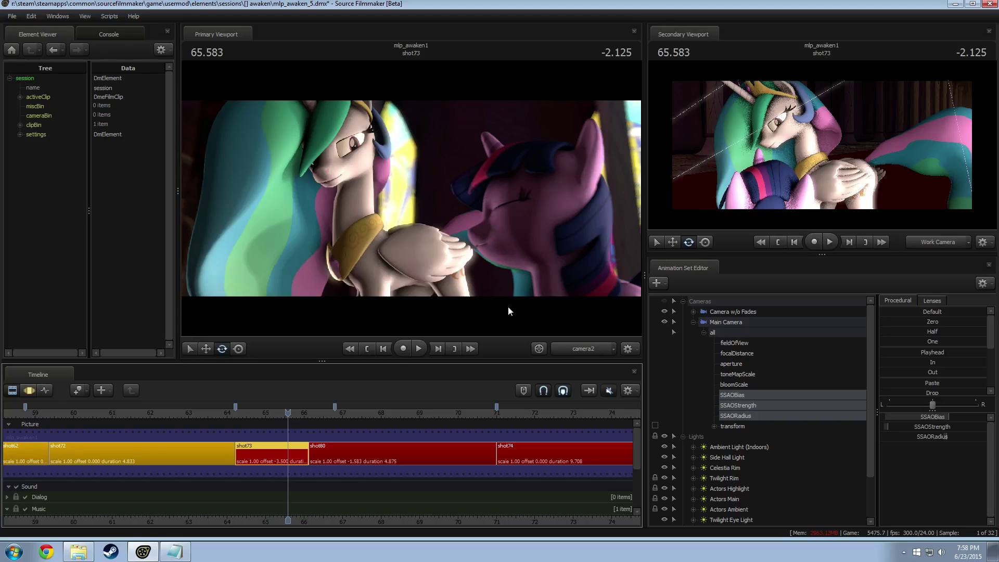
# Compare shot73 with default and original SSAO bias, strength and radius values, restoring the original values after each trial.
pyautogui.press('F3')
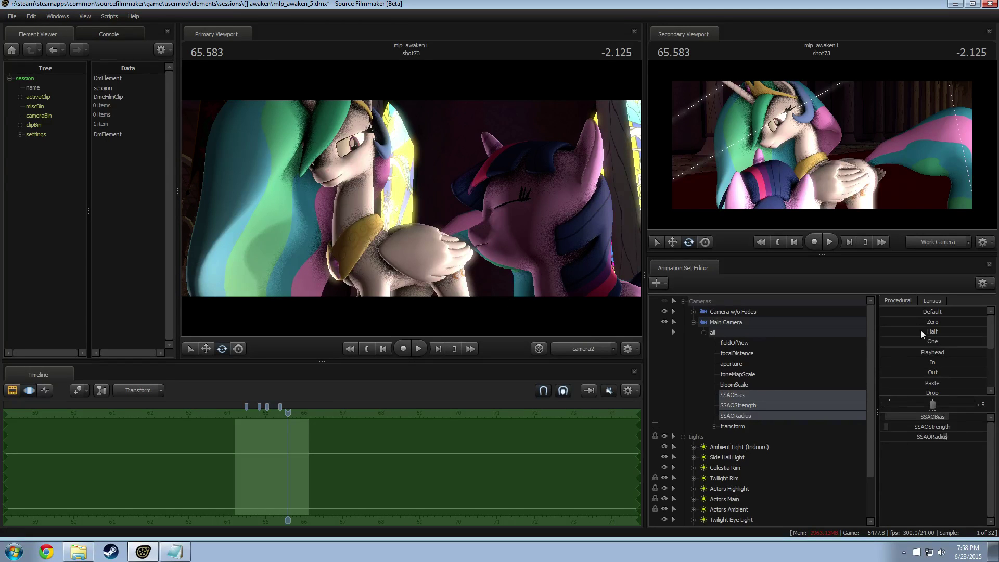
pyautogui.press('F2')
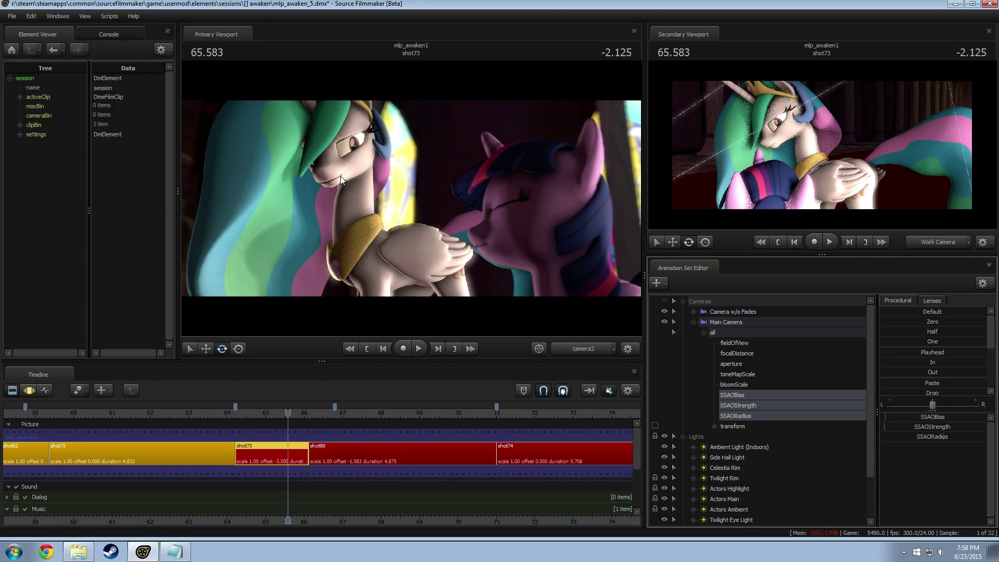
pyautogui.press('F3')
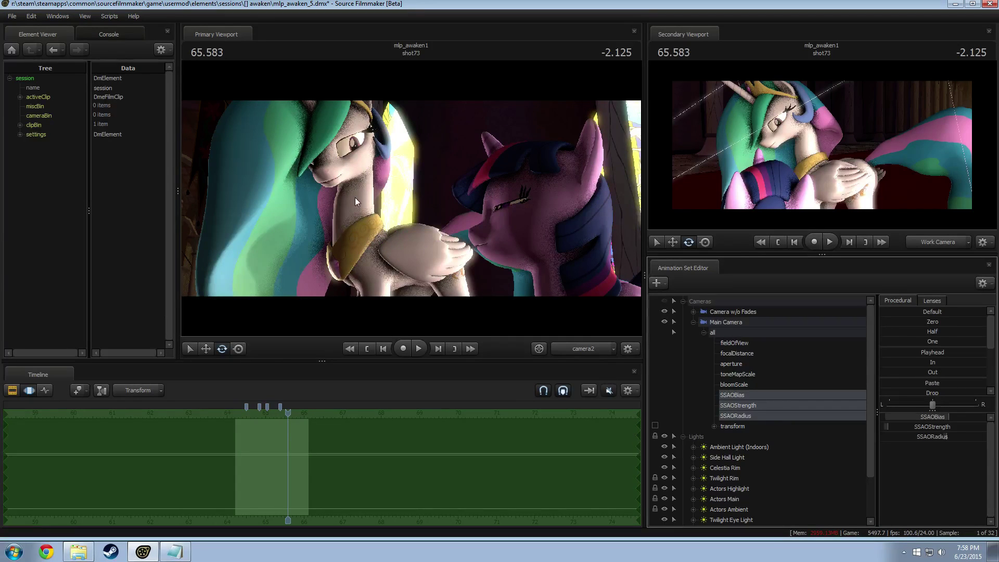
pyautogui.press('F2')
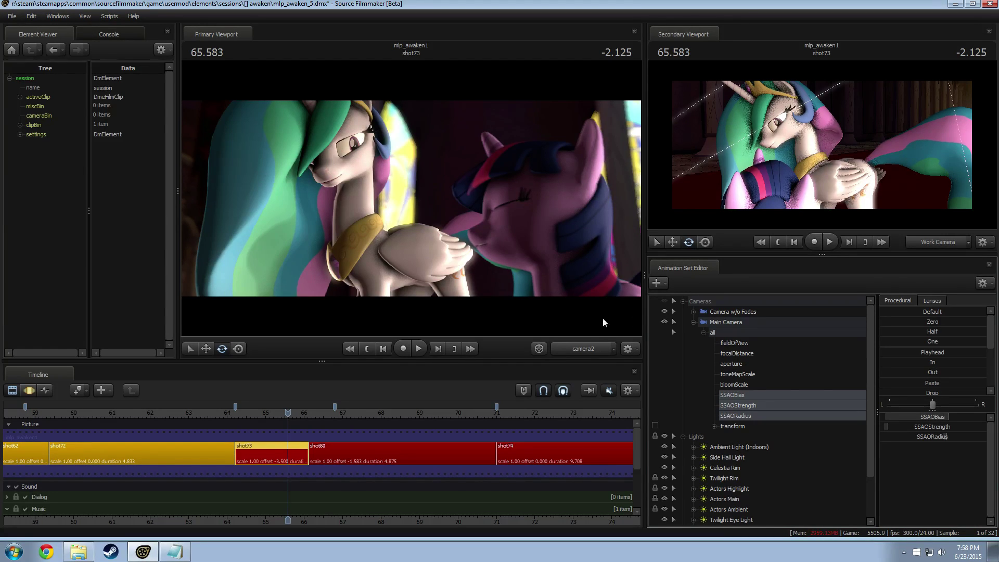
pyautogui.press('F3')
pyautogui.press('F4')
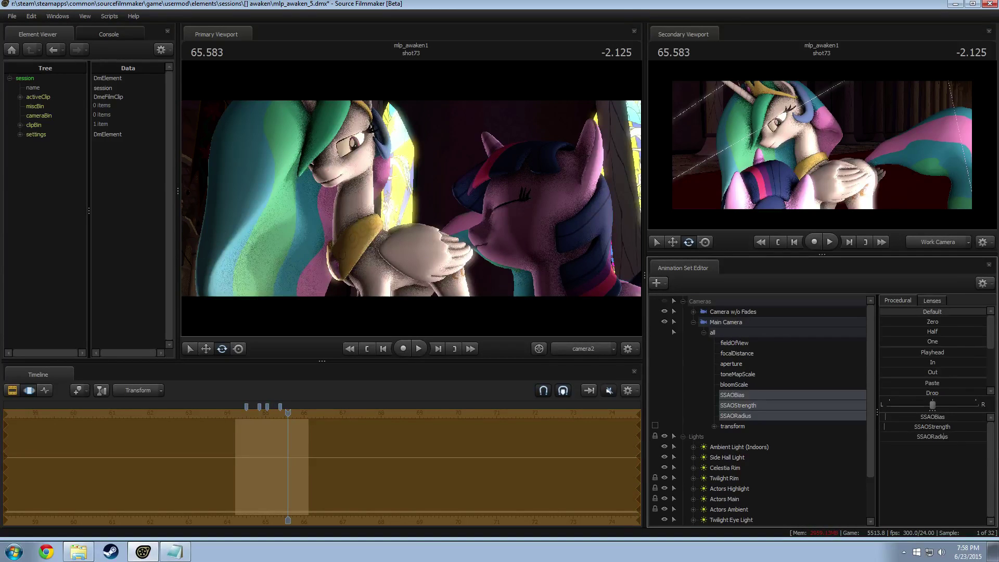
pyautogui.moveTo(986, 312); pyautogui.dragTo(882, 312)
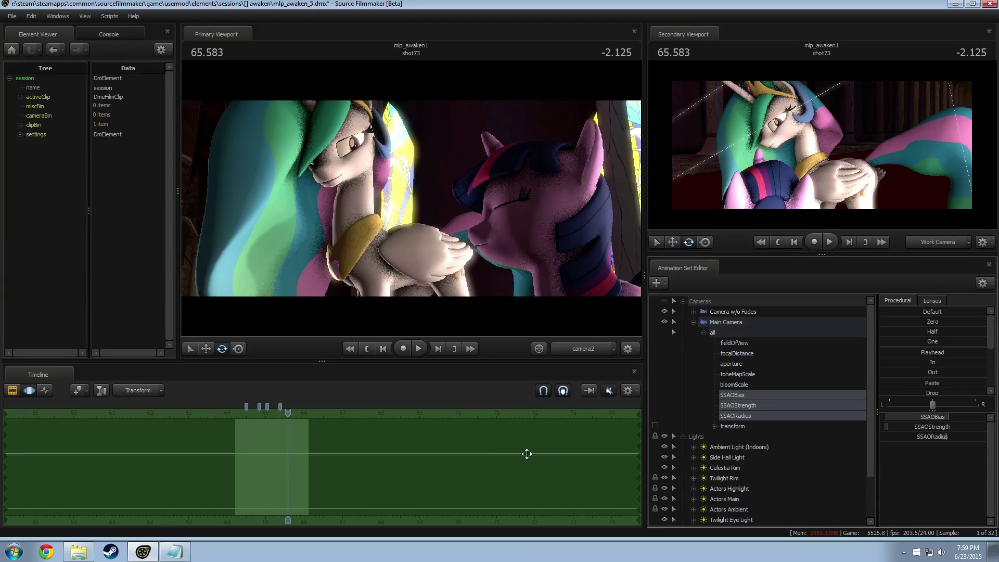
# Play back shot73 from an earlier point in the lit section to review the lighting on Celestia and Twilight.
pyautogui.press('F2')
pyautogui.press('F3')
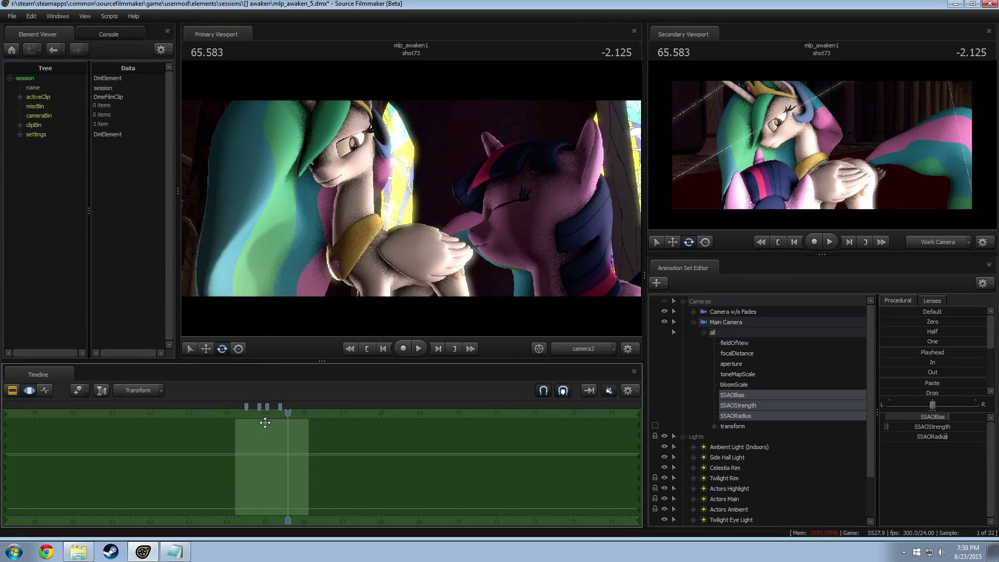
pyautogui.moveTo(287, 418); pyautogui.dragTo(239, 419)
pyautogui.press('space')
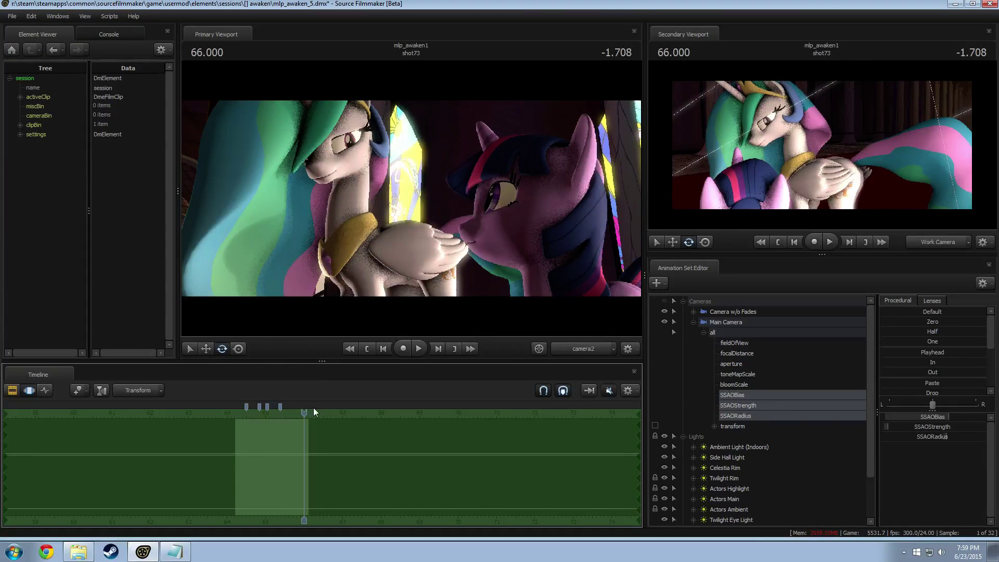
pyautogui.moveTo(310, 408); pyautogui.dragTo(266, 443)
# Show the session's full shot sequence in the timeline and play it into shot81 to examine Twilight's eye close-up.
pyautogui.scroll(-3, 311, 446)
pyautogui.press('F2')
pyautogui.moveTo(482, 413); pyautogui.dragTo(509, 419)
pyautogui.press('space')
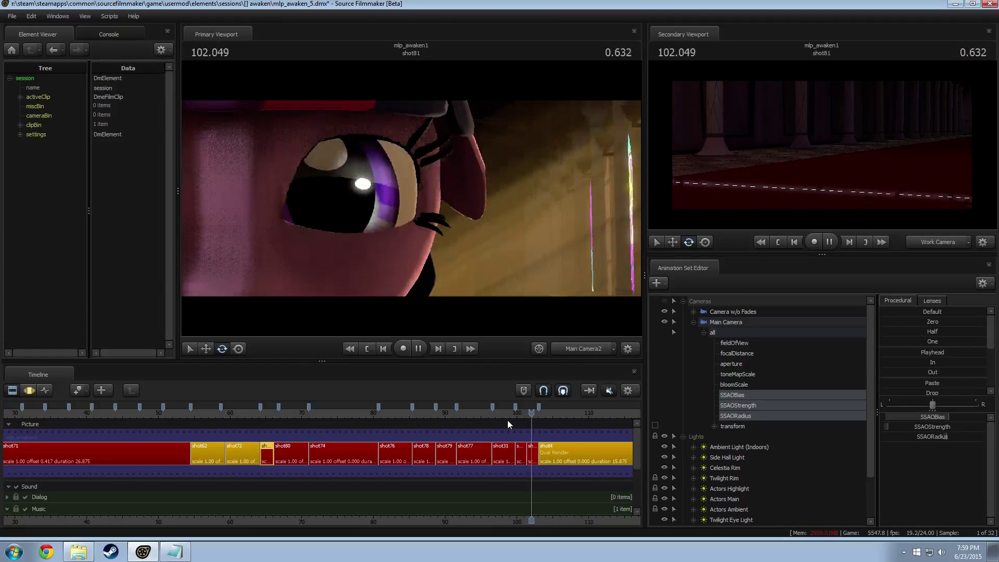
pyautogui.press('space')
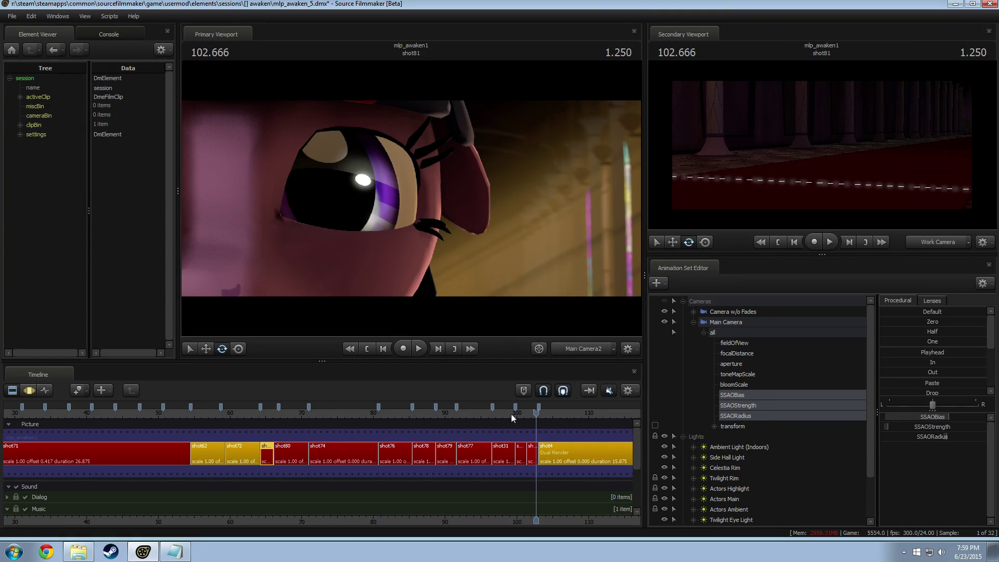
# Open Chemistry 30fps.mp4 from the Videos folder in VLC and examine the eye highlights in the face close-ups around 01:34.
pyautogui.click(78, 552)
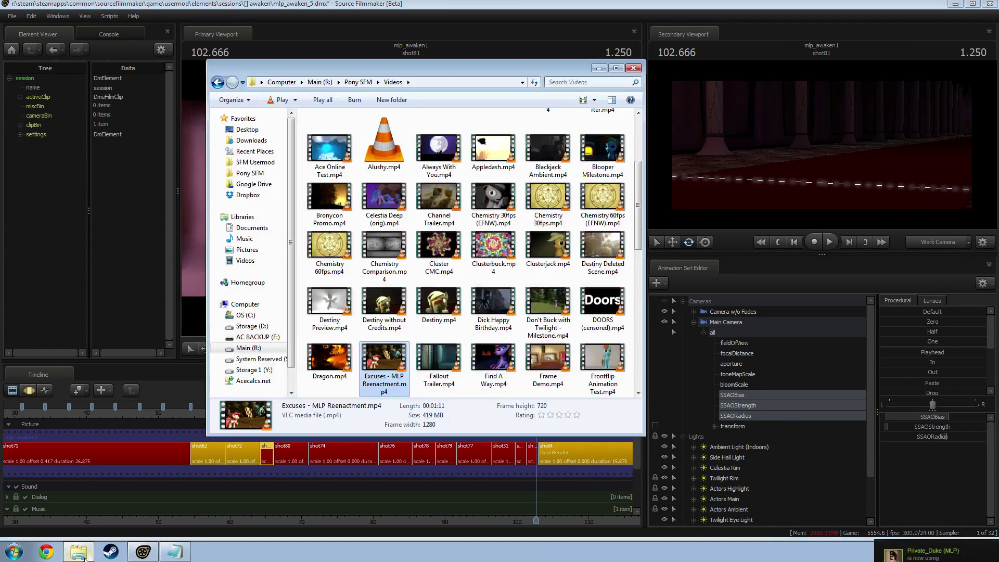
pyautogui.doubleClick(536, 214)
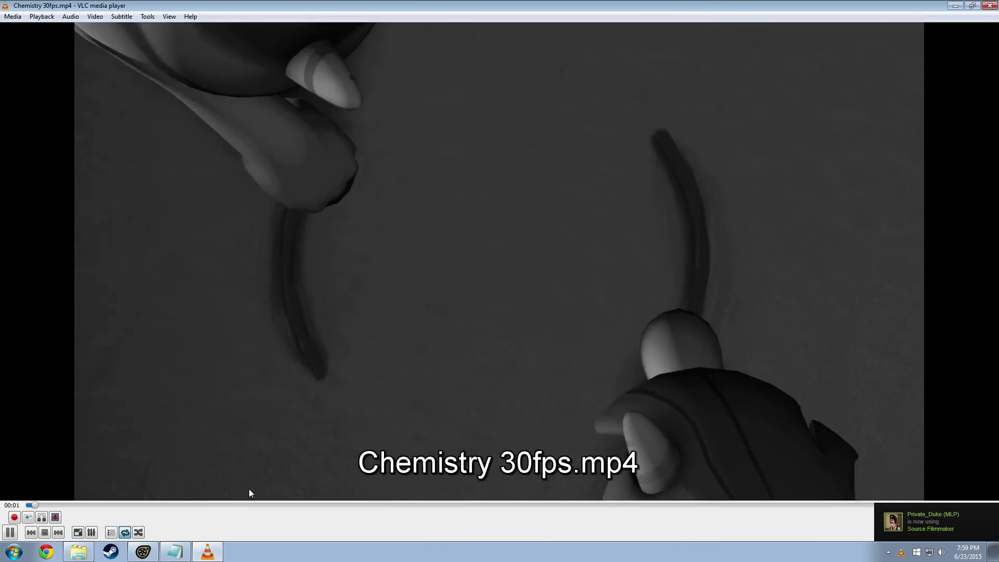
pyautogui.moveTo(646, 504); pyautogui.dragTo(716, 508)
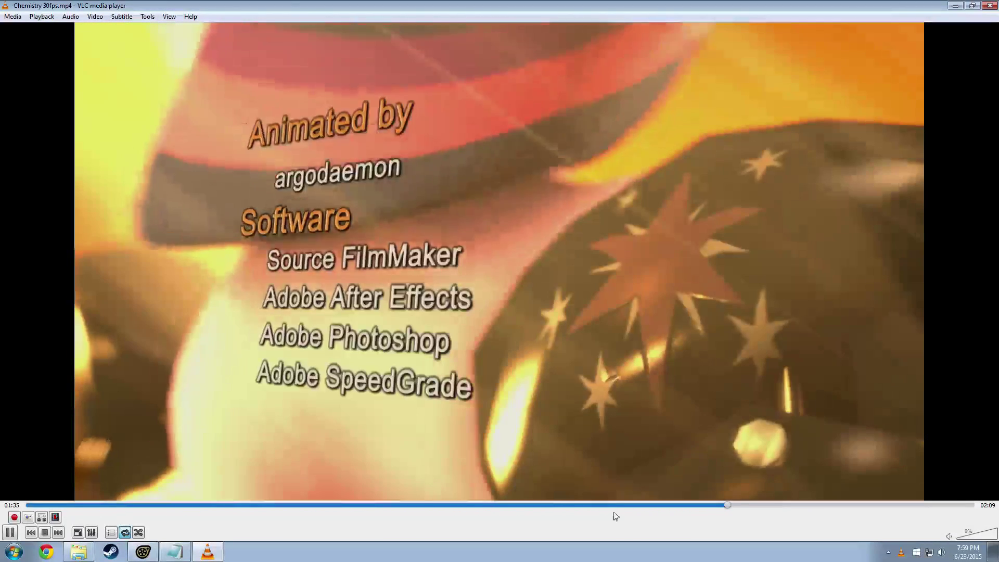
pyautogui.click(680, 505)
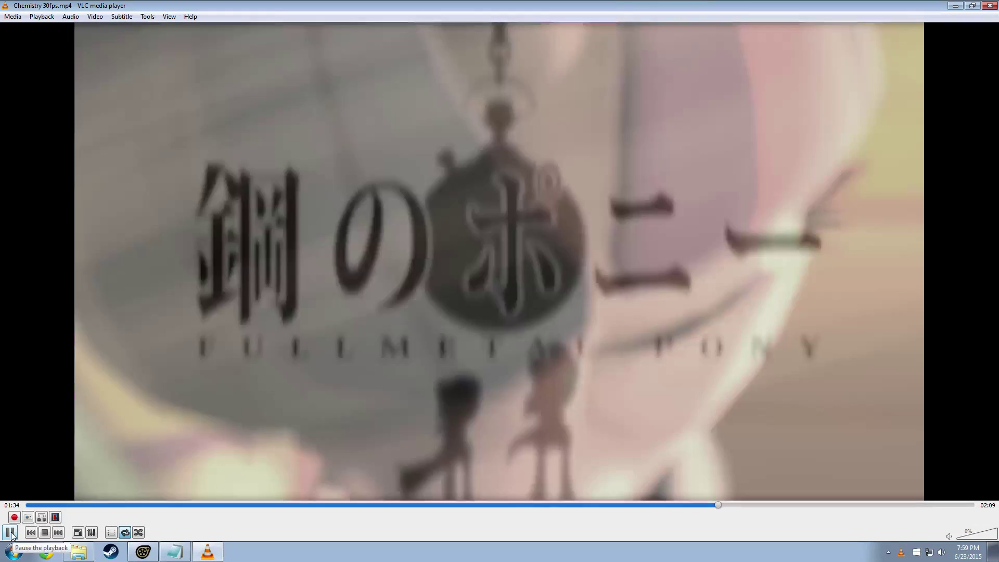
pyautogui.click(10, 533)
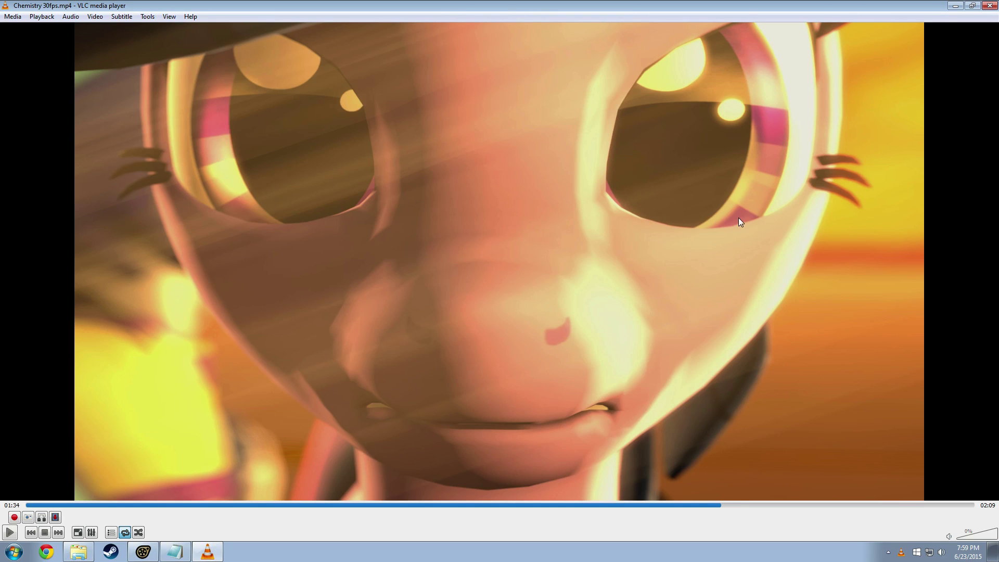
pyautogui.click(8, 532)
pyautogui.click(9, 532)
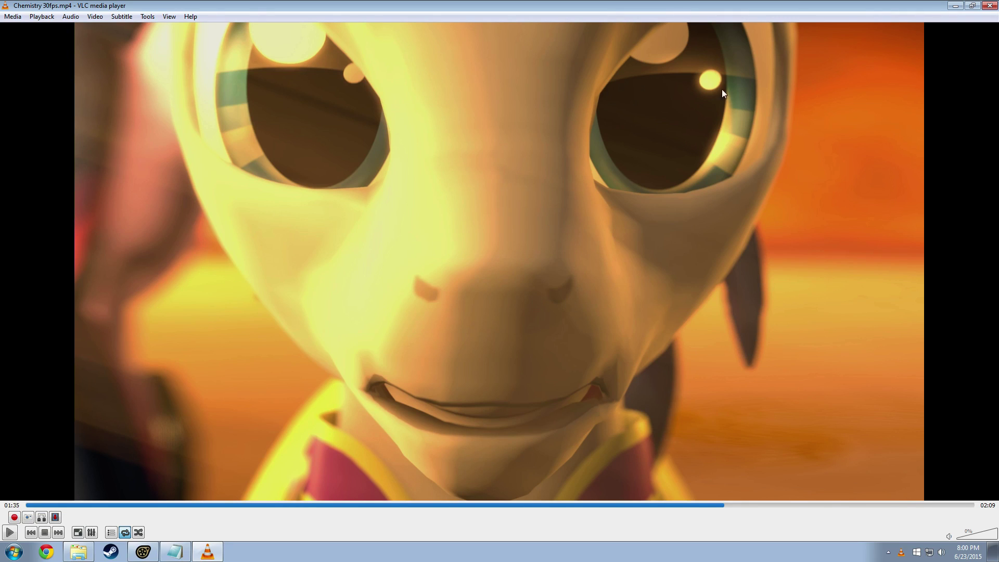
# Find the night close-up of Celestia around 01:10 in the video and examine the lighting and eye highlights.
pyautogui.click(471, 505)
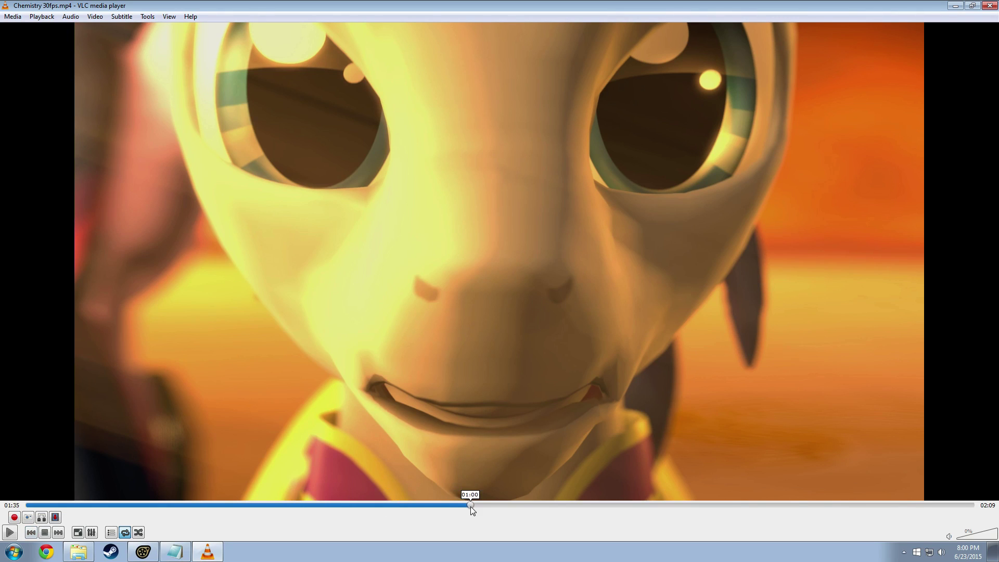
pyautogui.click(553, 503)
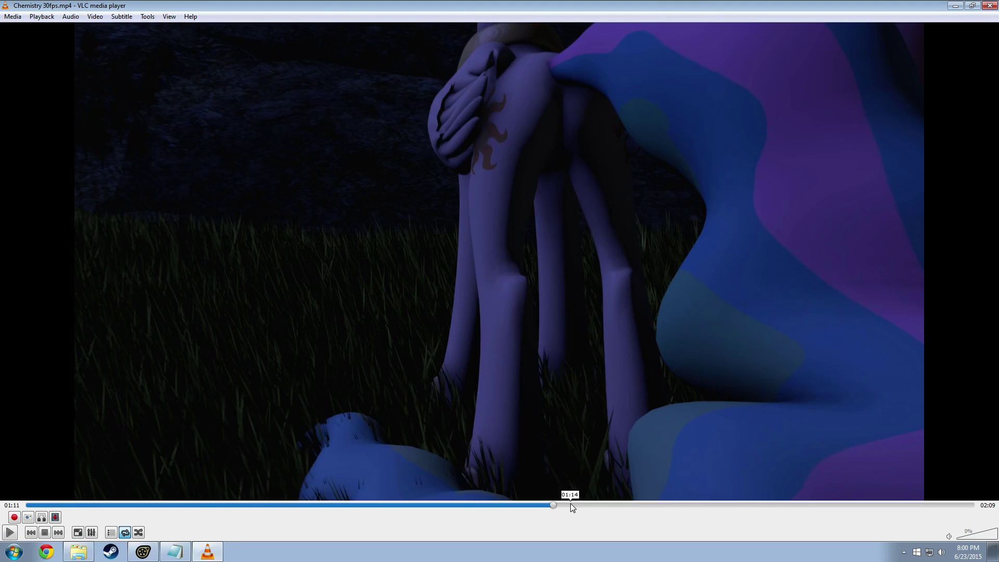
pyautogui.click(580, 505)
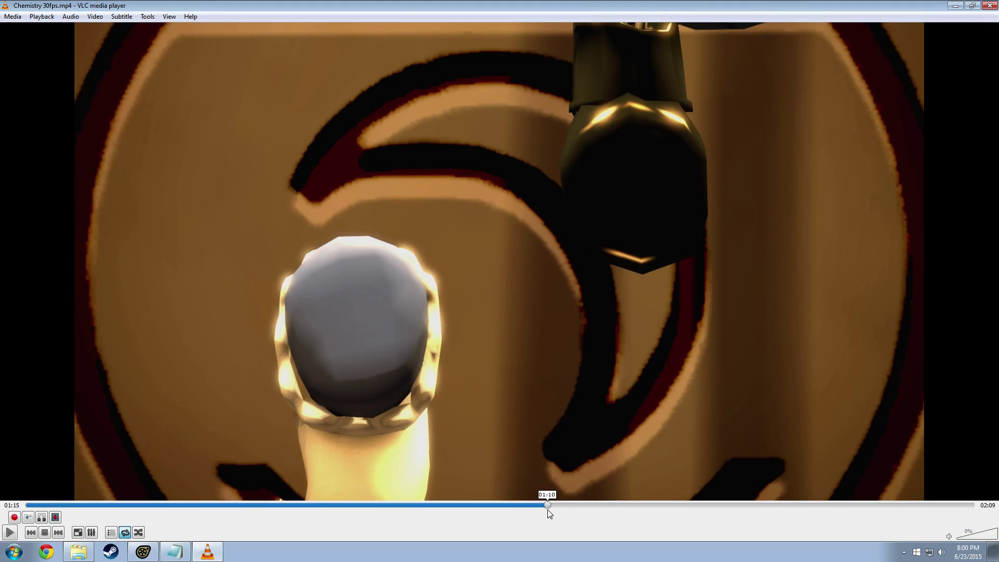
pyautogui.click(543, 506)
pyautogui.click(534, 505)
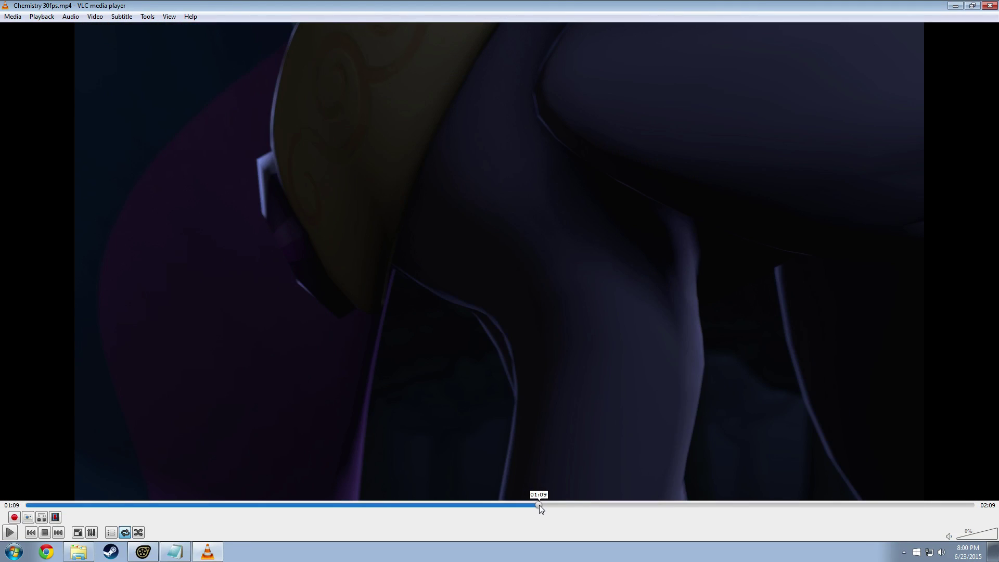
pyautogui.click(539, 504)
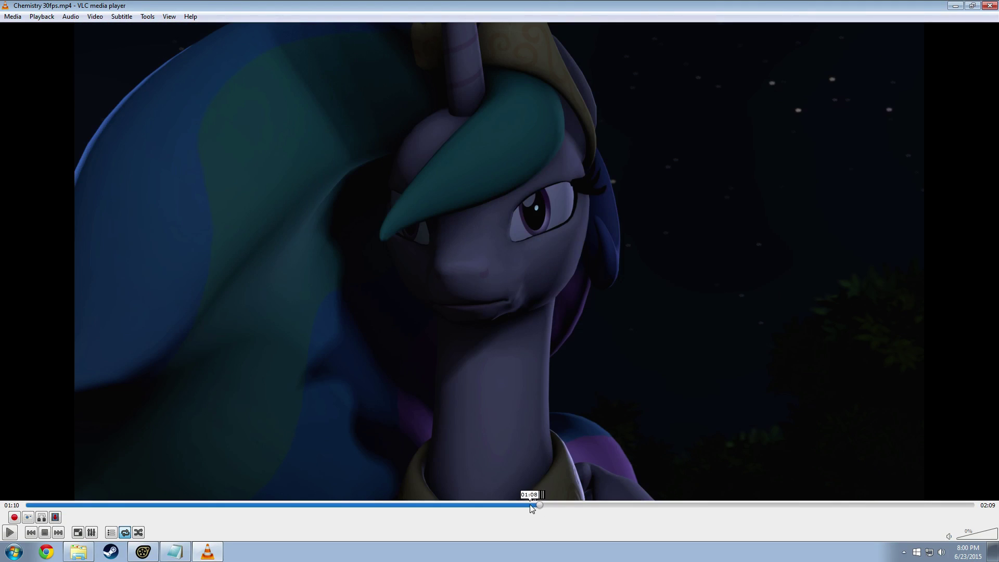
pyautogui.click(10, 533)
pyautogui.click(10, 532)
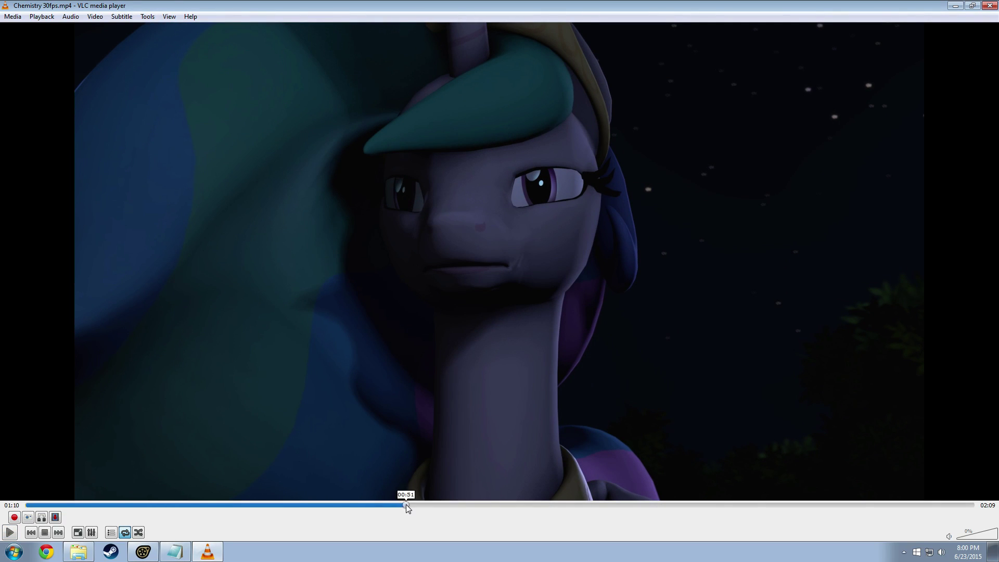
# Examine the rim lighting and glowing eyes in the moonlit fight around 00:53 to 00:55, and close the video.
pyautogui.moveTo(406, 504)
pyautogui.mouseDown()
pyautogui.moveTo(422, 504)
pyautogui.moveTo(413, 507)
pyautogui.mouseUp()
pyautogui.click(10, 533)
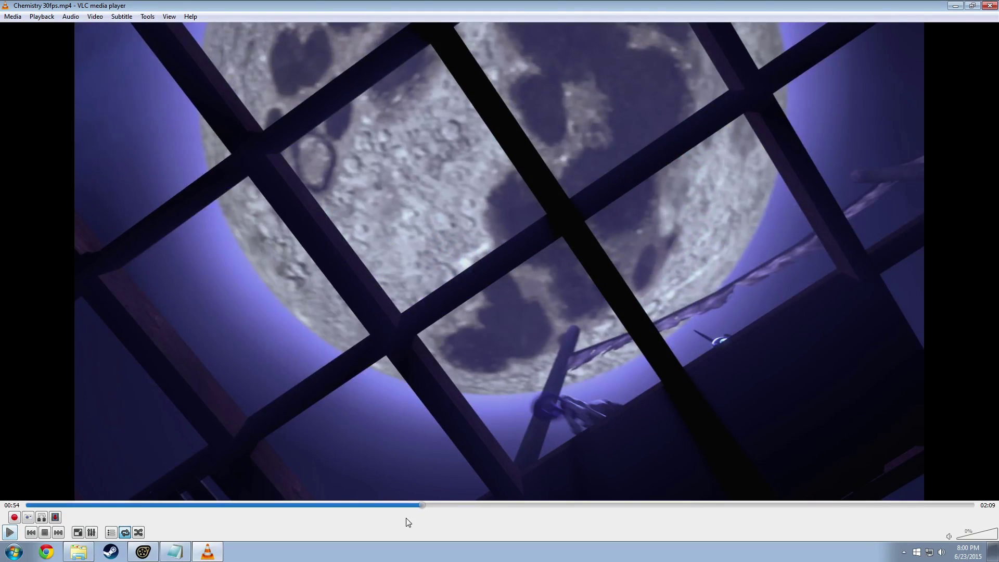
pyautogui.moveTo(421, 507); pyautogui.dragTo(417, 506)
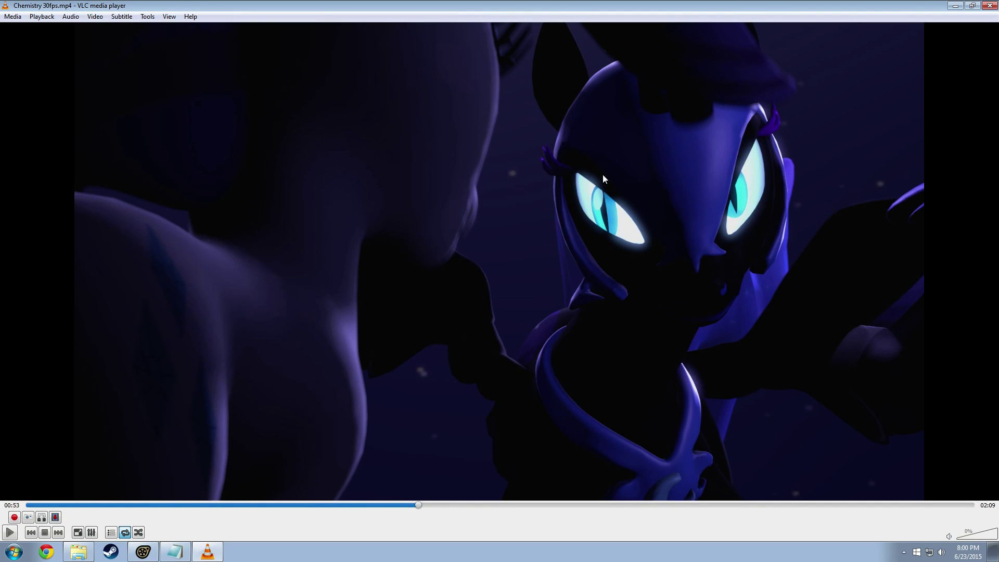
pyautogui.click(10, 532)
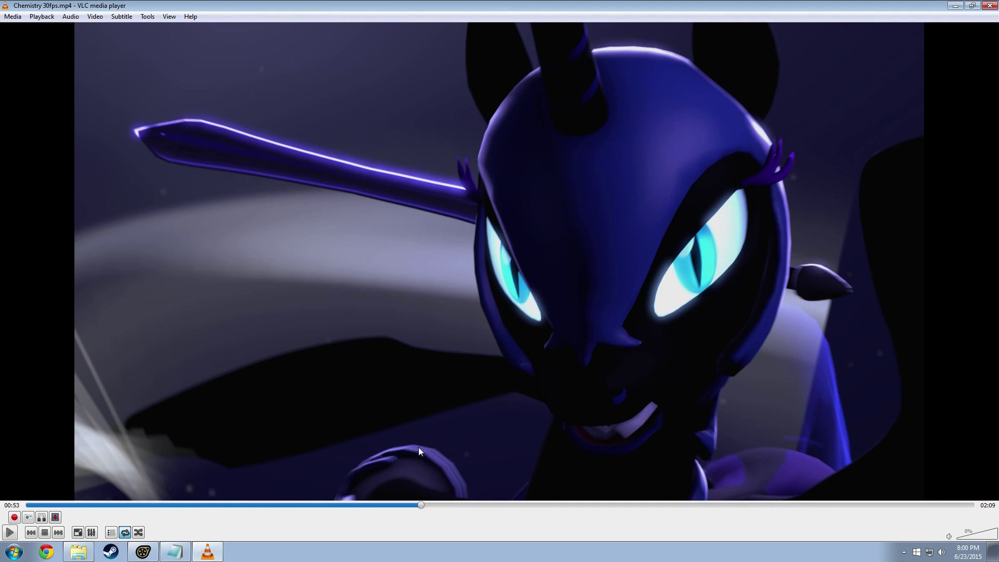
pyautogui.click(420, 504)
pyautogui.click(10, 532)
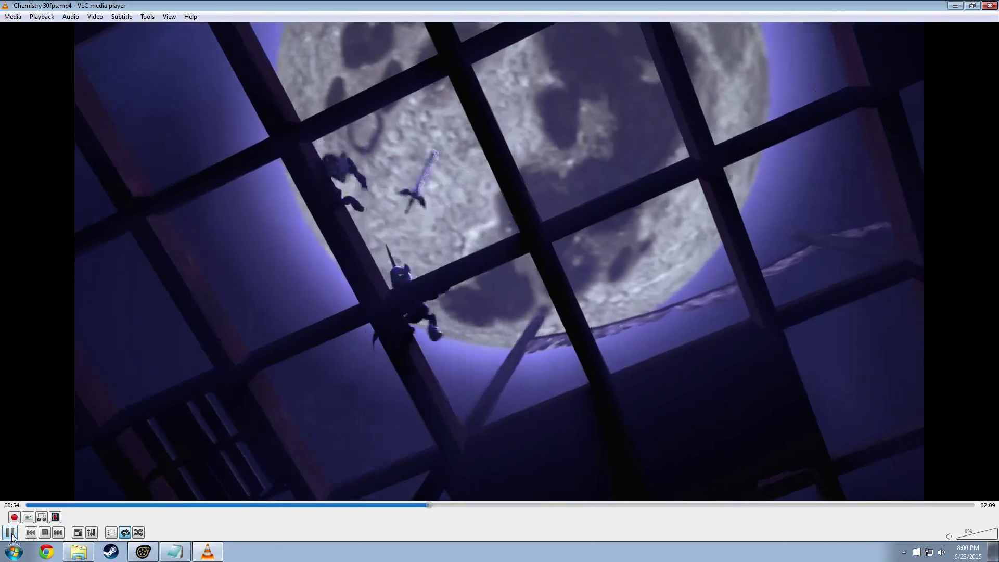
pyautogui.click(9, 532)
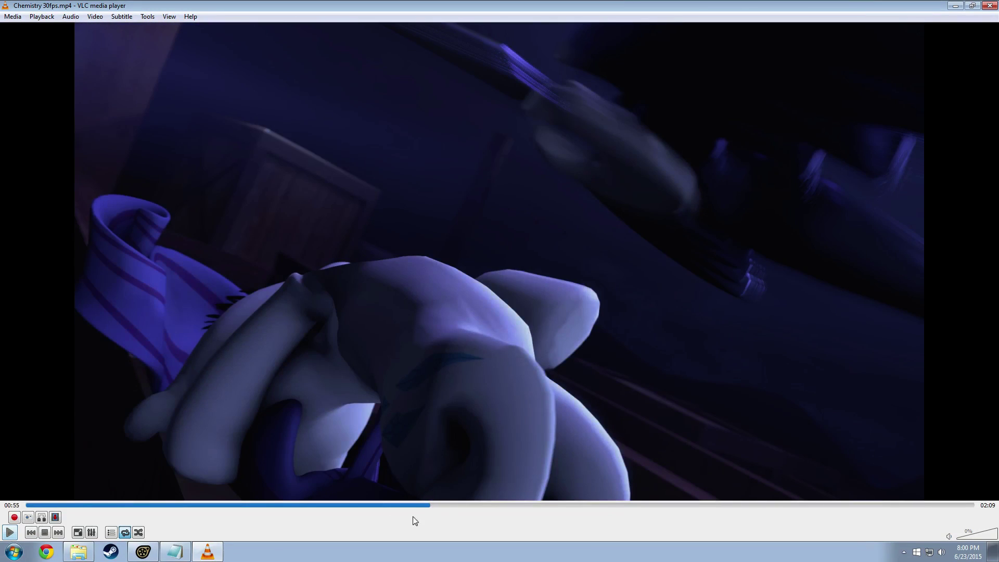
pyautogui.click(426, 505)
pyautogui.click(9, 533)
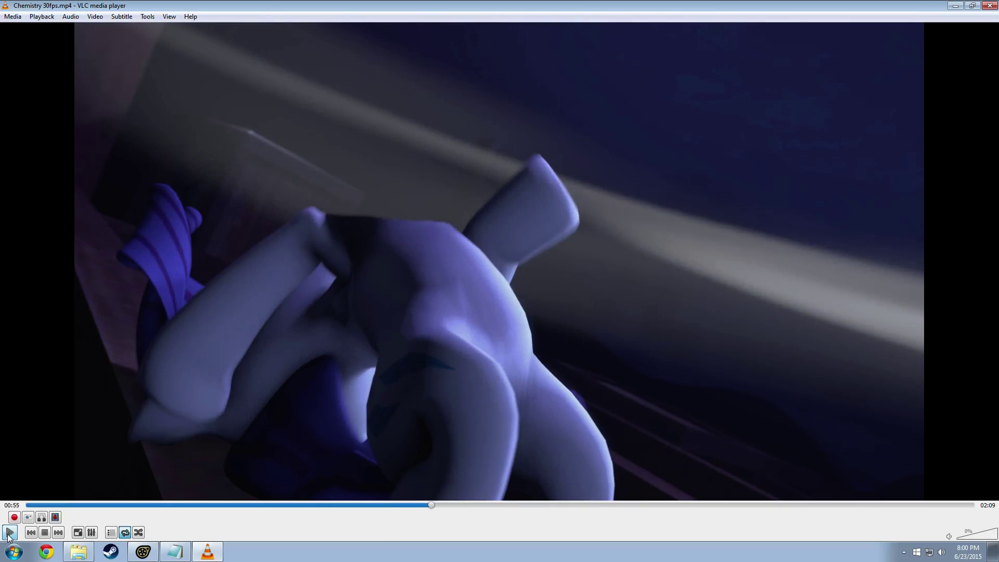
pyautogui.click(9, 533)
pyautogui.click(990, 6)
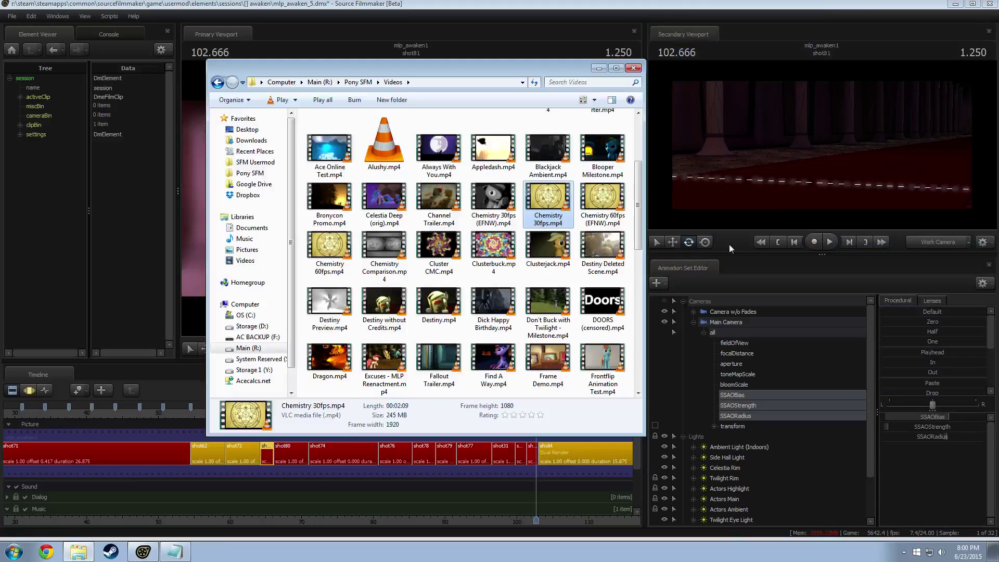
# Return to Source Filmmaker, replay part of shot81 and place the playhead at the shot's start, 101.416 s.
pyautogui.click(555, 2)
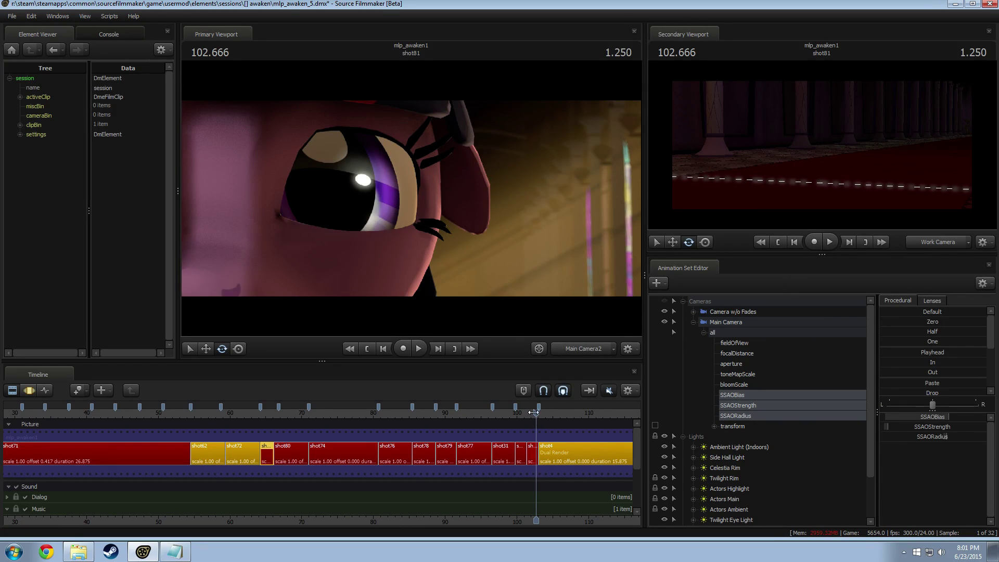
pyautogui.moveTo(533, 414); pyautogui.dragTo(529, 413)
pyautogui.press('space')
pyautogui.press('space')
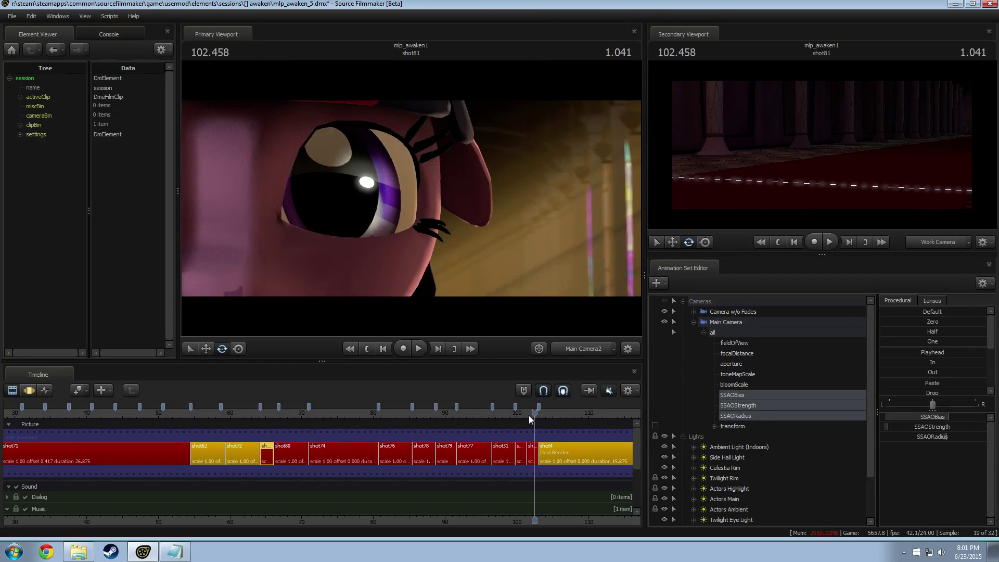
pyautogui.click(528, 415)
pyautogui.moveTo(528, 415); pyautogui.dragTo(527, 414)
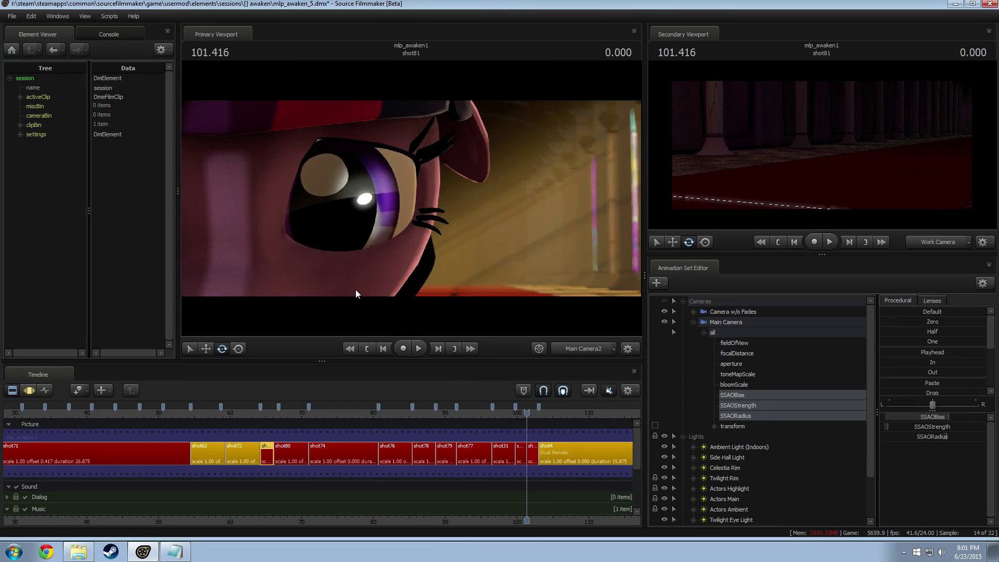
# Widen the primary viewport by narrowing the Element Viewer, and play shot81 from its start.
pyautogui.moveTo(178, 293); pyautogui.dragTo(138, 293)
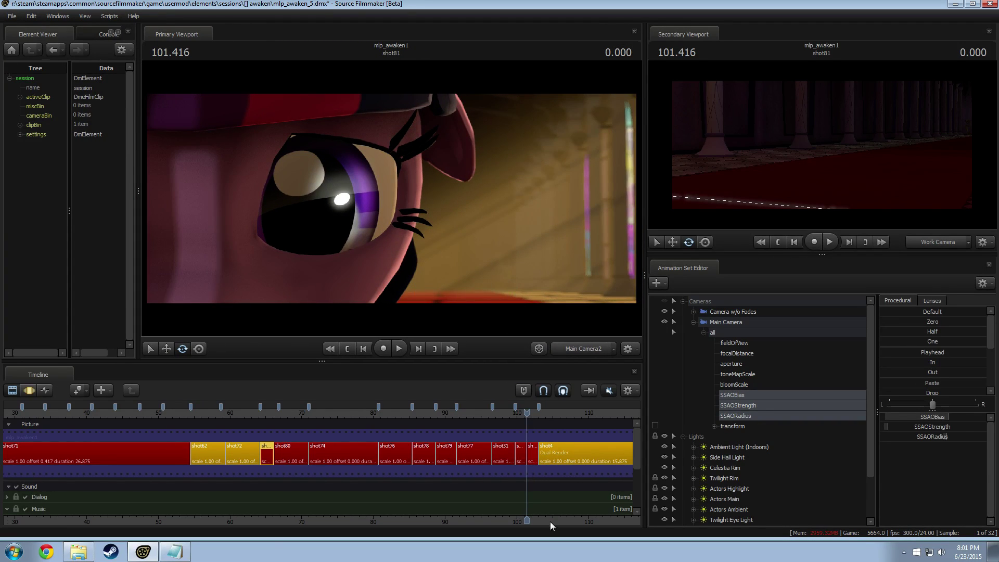
pyautogui.moveTo(551, 521); pyautogui.dragTo(469, 513, button='middle')
pyautogui.press('space')
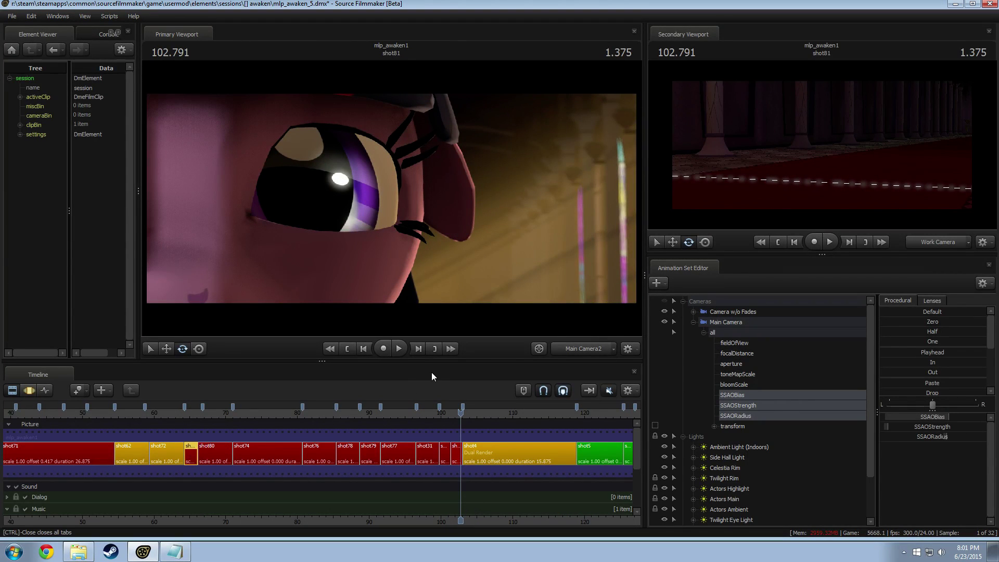
# Play the sequence from about 99.875 s in shot30 into shot81 to review the close-up in context.
pyautogui.scroll(8, 463, 439)
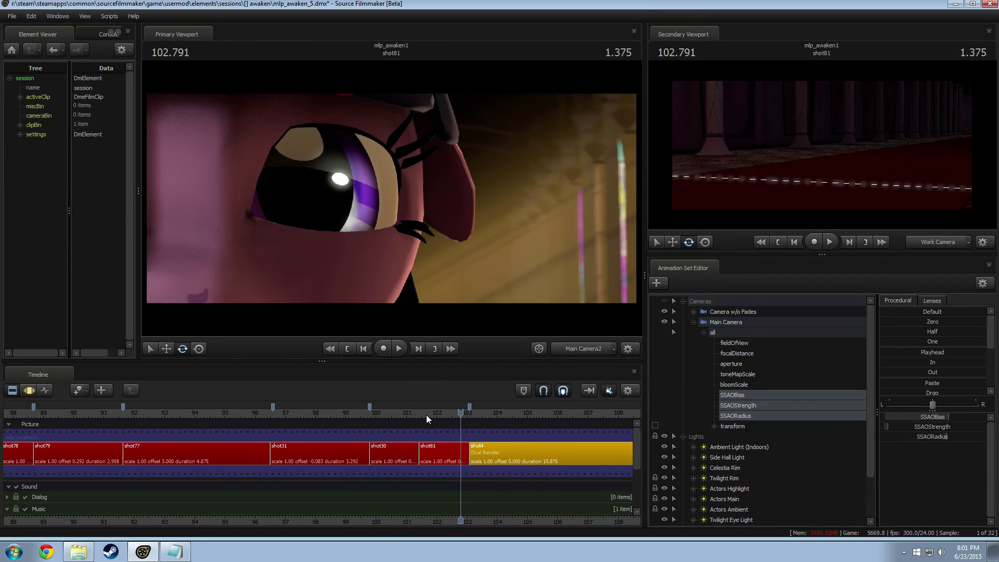
pyautogui.moveTo(426, 419); pyautogui.dragTo(372, 421)
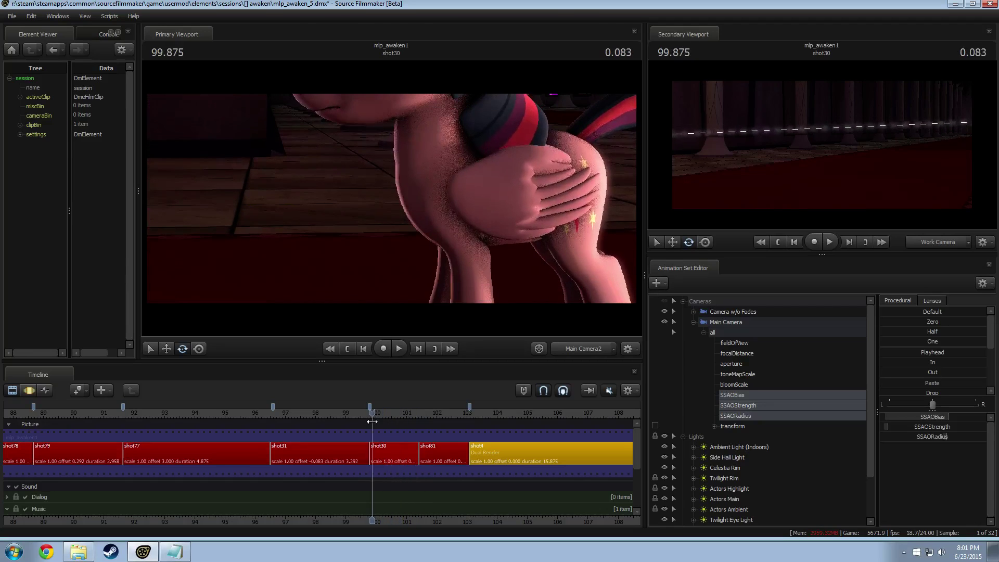
pyautogui.press('space')
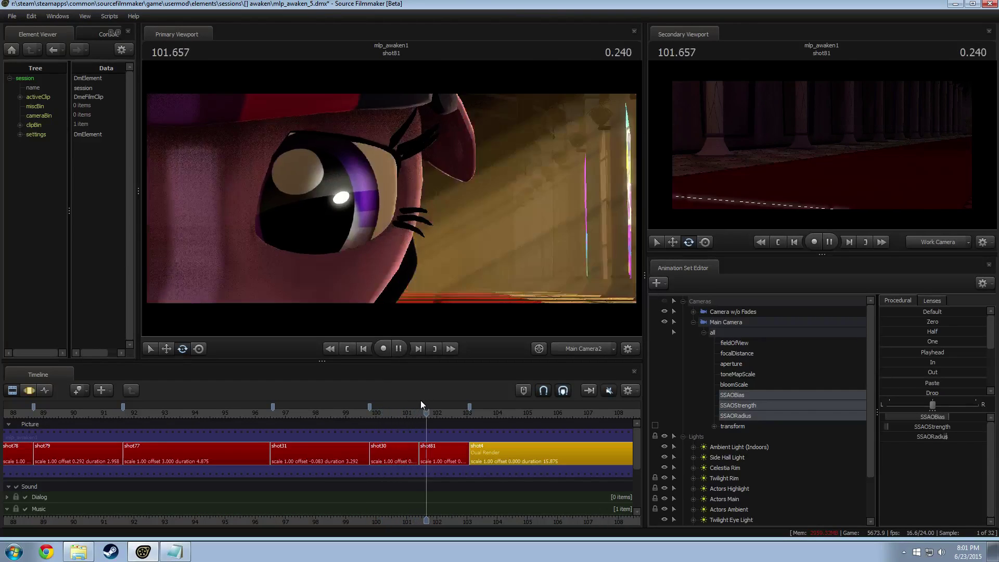
pyautogui.press('space')
# Scrub back over the preceding shots and replay shot81 through to the start of shot4.
pyautogui.scroll(-3, 521, 406)
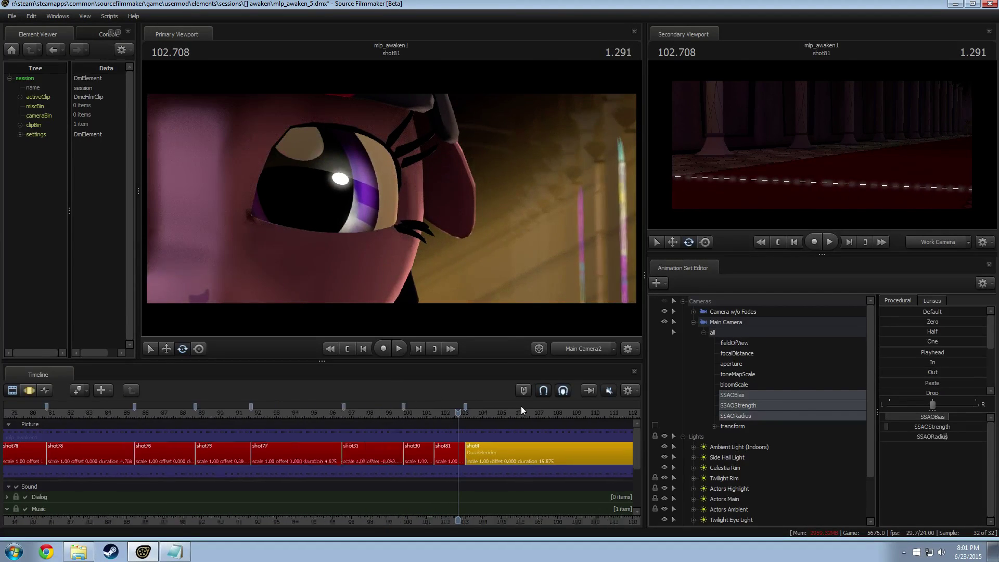
pyautogui.scroll(-3, 515, 417)
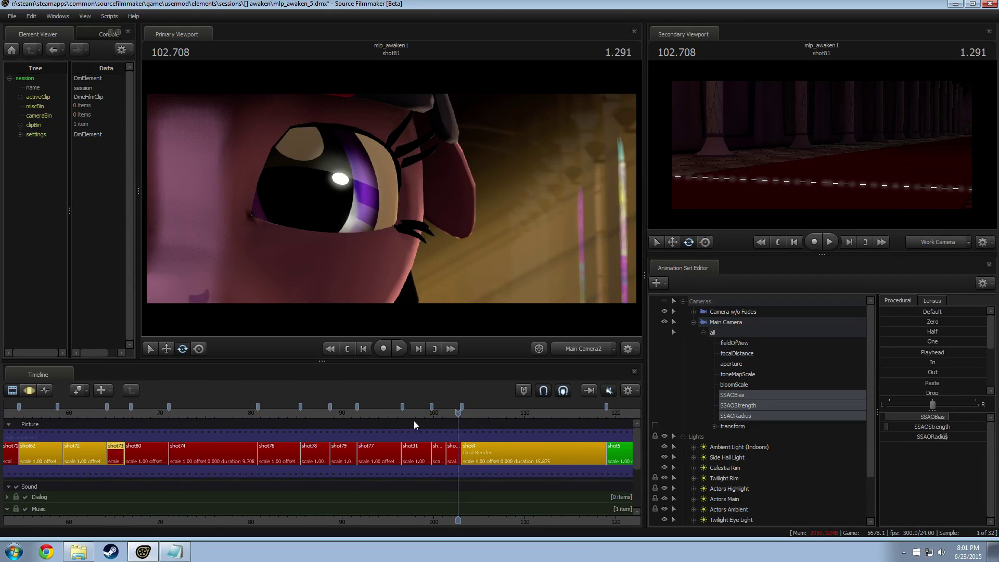
pyautogui.moveTo(367, 420); pyautogui.dragTo(435, 419)
pyautogui.press('space')
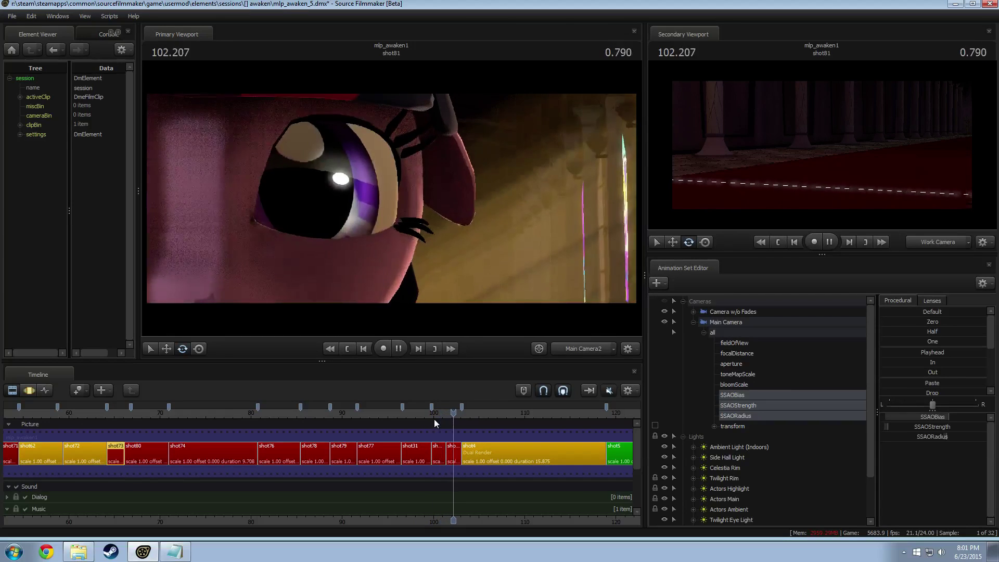
pyautogui.press('space')
pyautogui.click(446, 414)
pyautogui.press('space')
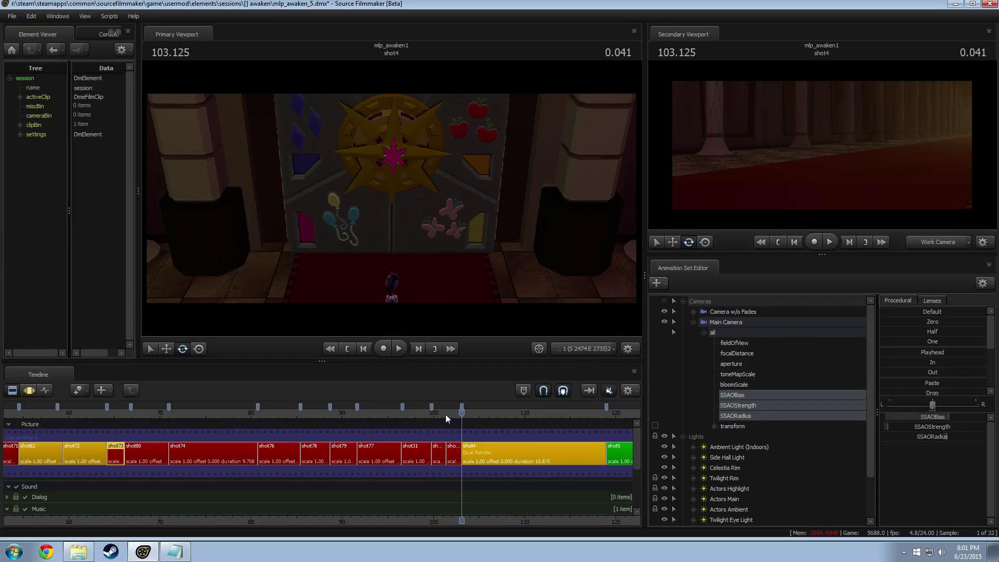
# Replay the end of shot81 and load its Main Camera with all controls selected.
pyautogui.click(447, 414)
pyautogui.press('space')
pyautogui.click(452, 454)
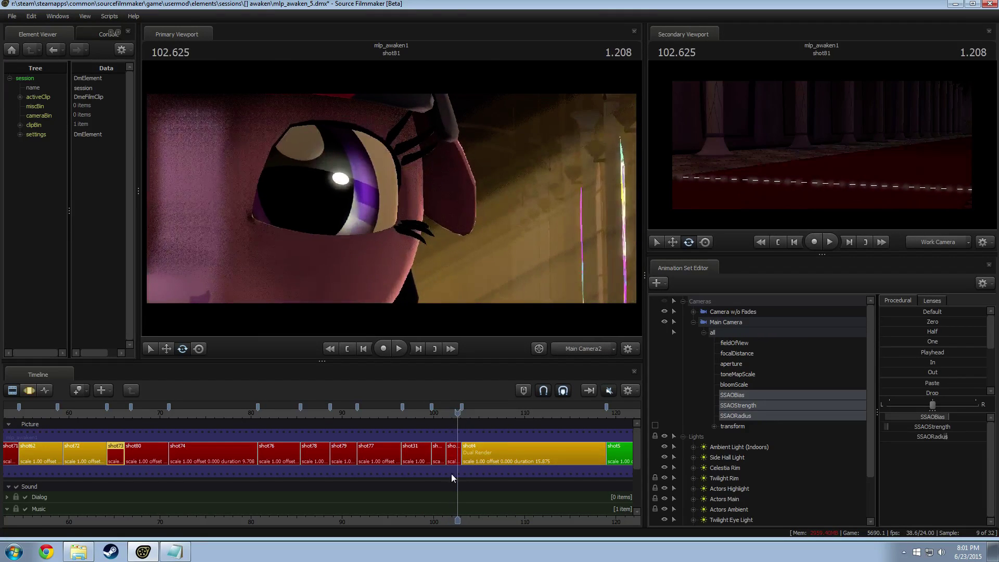
pyautogui.click(729, 311)
pyautogui.press('space')
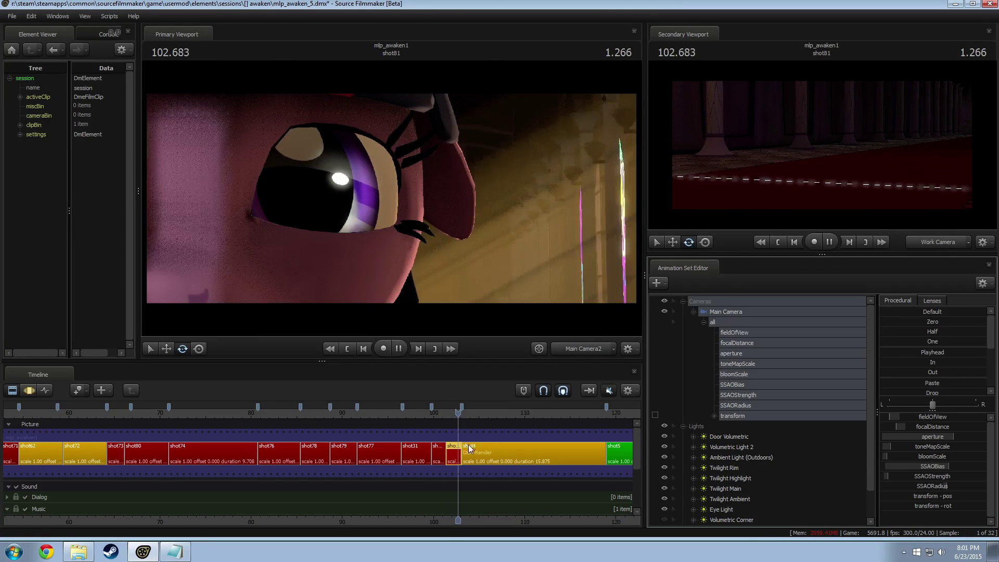
# Play the sequence from the end of shot30 into shot81 to review the camera move.
pyautogui.click(445, 417)
pyautogui.click(427, 417)
pyautogui.press('space')
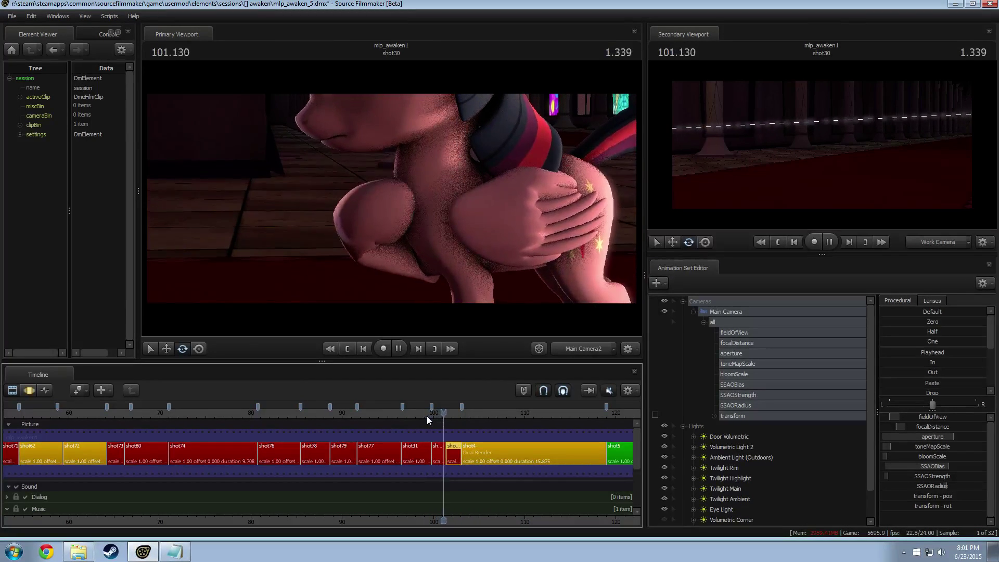
pyautogui.press('space')
# Set a Motion Editor time selection for Main Camera holding from 103.041 s onward, with the playhead at 103.041 s.
pyautogui.press('F3')
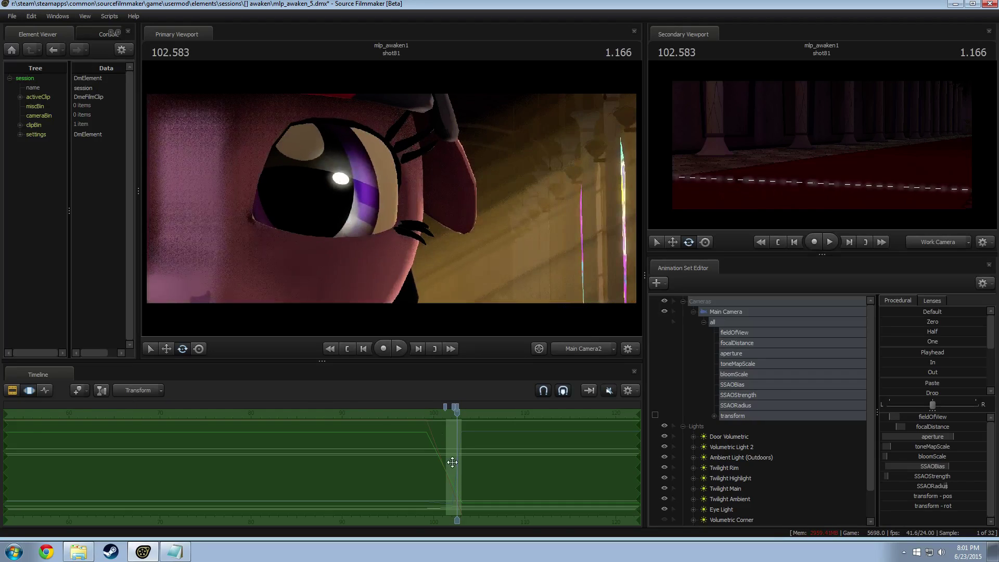
pyautogui.press('F2')
pyautogui.scroll(5, 478, 499)
pyautogui.press('F3')
pyautogui.scroll(2, 469, 497)
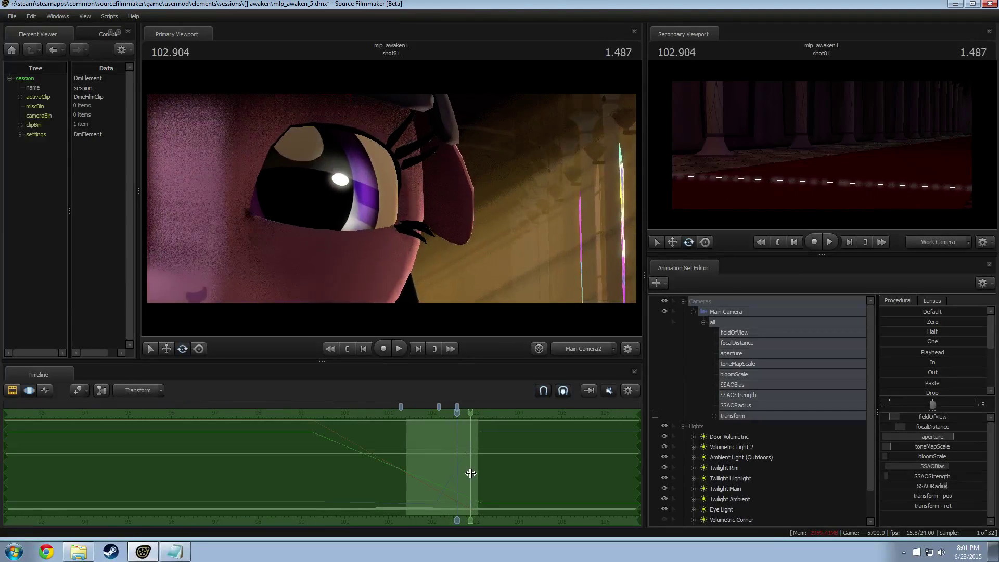
pyautogui.moveTo(475, 466)
pyautogui.keyDown('shift'); pyautogui.mouseDown()
pyautogui.moveTo(808, 404)
pyautogui.moveTo(475, 458)
pyautogui.mouseUp(); pyautogui.keyUp('shift')
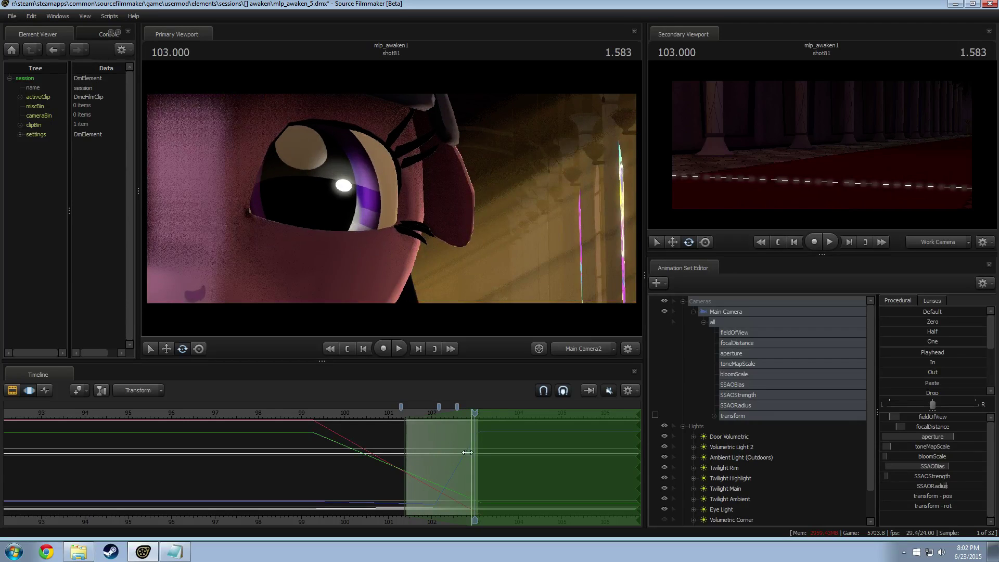
pyautogui.moveTo(482, 450); pyautogui.dragTo(480, 452)
pyautogui.moveTo(474, 416); pyautogui.dragTo(476, 416)
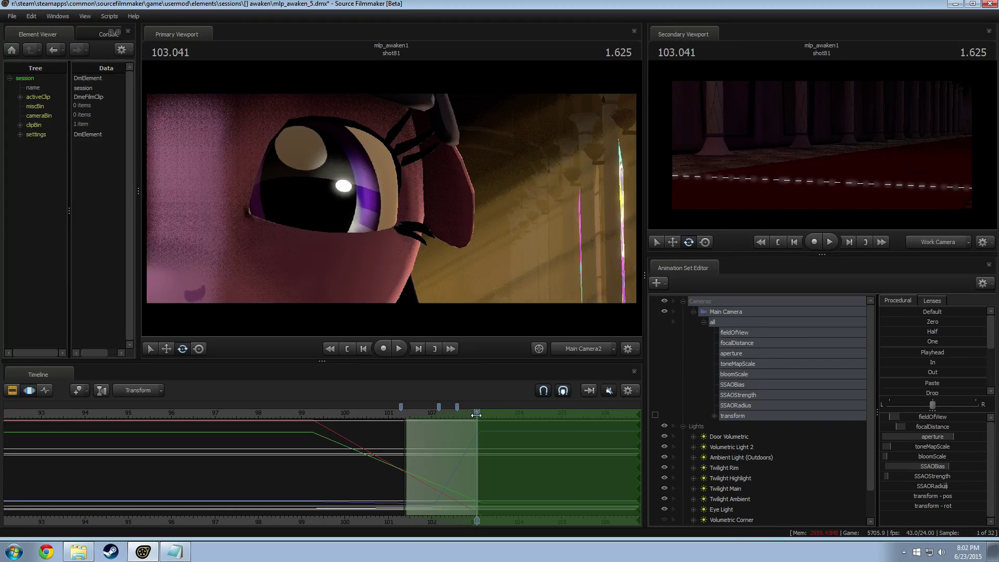
# Try reframing Main Camera at 103.041 s with the stained-glass windows out of frame, and replay shot81.
pyautogui.moveTo(410, 254); pyautogui.dragTo(391, 197)
pyautogui.hotkey('ctrl', 'z')
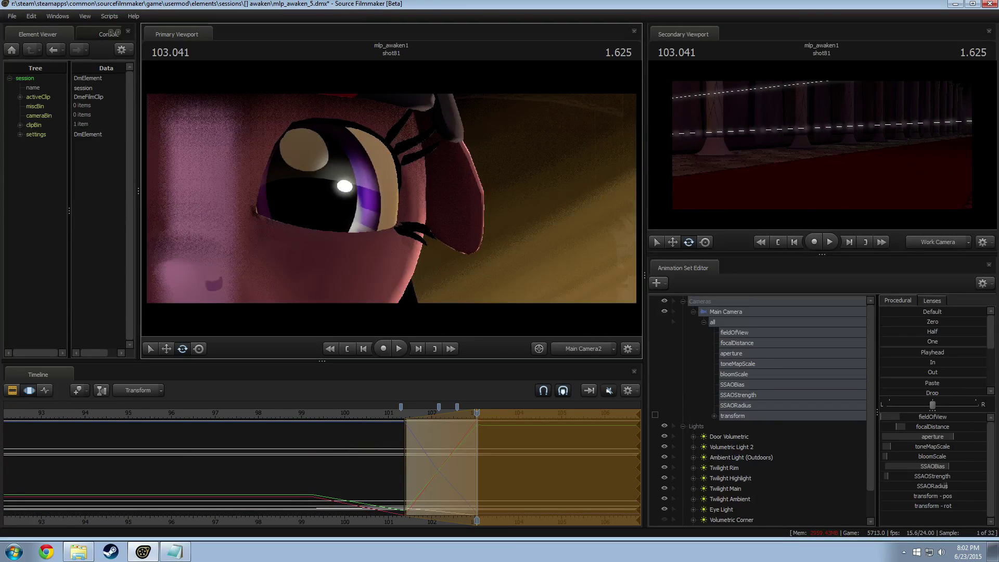
pyautogui.click(401, 414)
pyautogui.press('space')
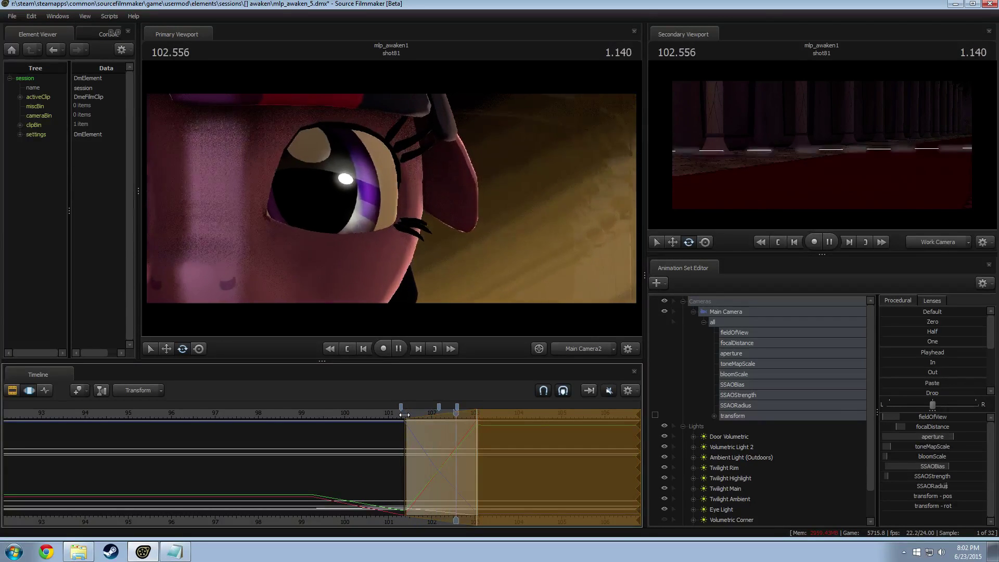
# Try another Main Camera framing at 103.041 s that brings the stained-glass windows closer to the eye, and replay the shot.
pyautogui.moveTo(405, 414); pyautogui.dragTo(477, 420)
pyautogui.moveTo(411, 249); pyautogui.dragTo(391, 197)
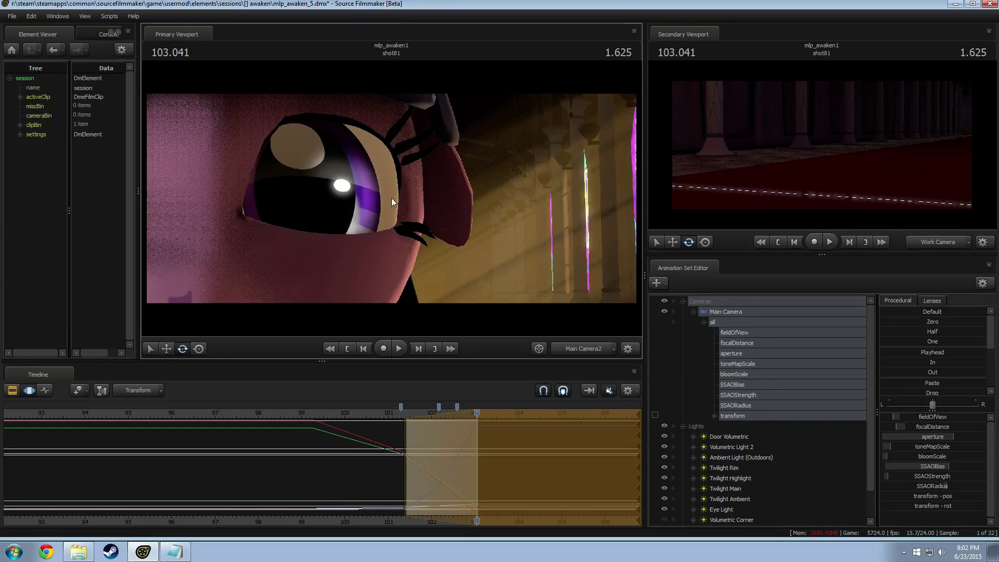
pyautogui.click(402, 412)
pyautogui.press('space')
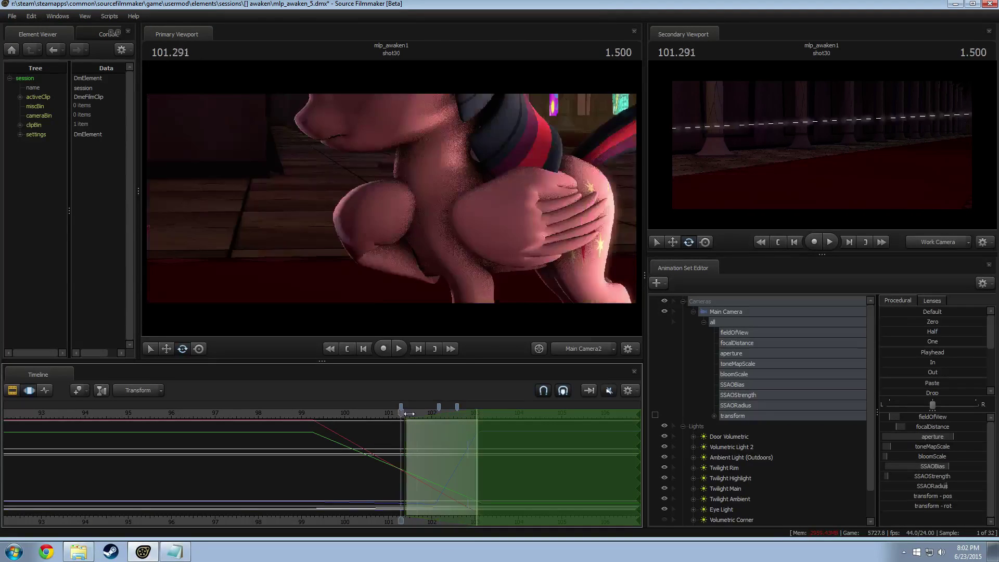
# Reframe Main Camera at 103.041 s with the stained-glass windows slightly closer to the eye, and replay shot81.
pyautogui.press('space')
pyautogui.moveTo(406, 270)
pyautogui.mouseDown()
pyautogui.moveTo(422, 264)
pyautogui.moveTo(392, 197)
pyautogui.mouseUp()
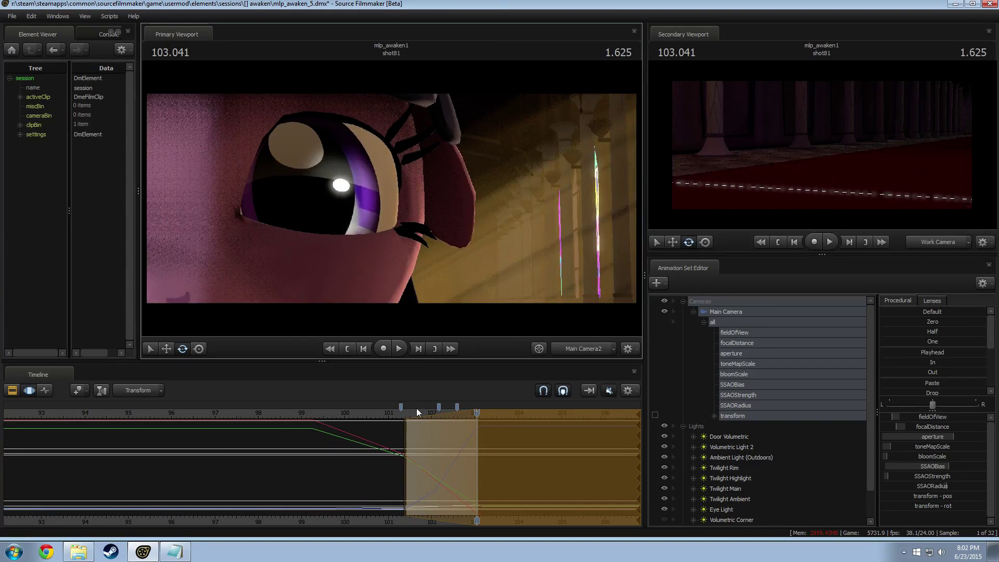
pyautogui.press('space')
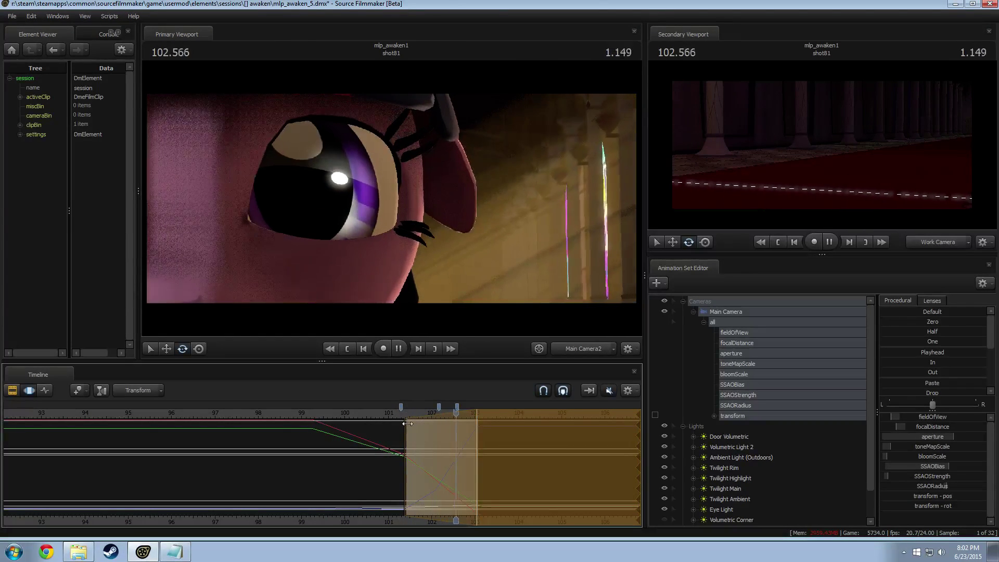
pyautogui.press('space')
# Widen the camera edit's ramp to run from about 100.1 s to about 104.2 s, replaying shot81 in between.
pyautogui.moveTo(482, 445); pyautogui.dragTo(515, 451)
pyautogui.moveTo(394, 440); pyautogui.dragTo(384, 442)
pyautogui.press('space')
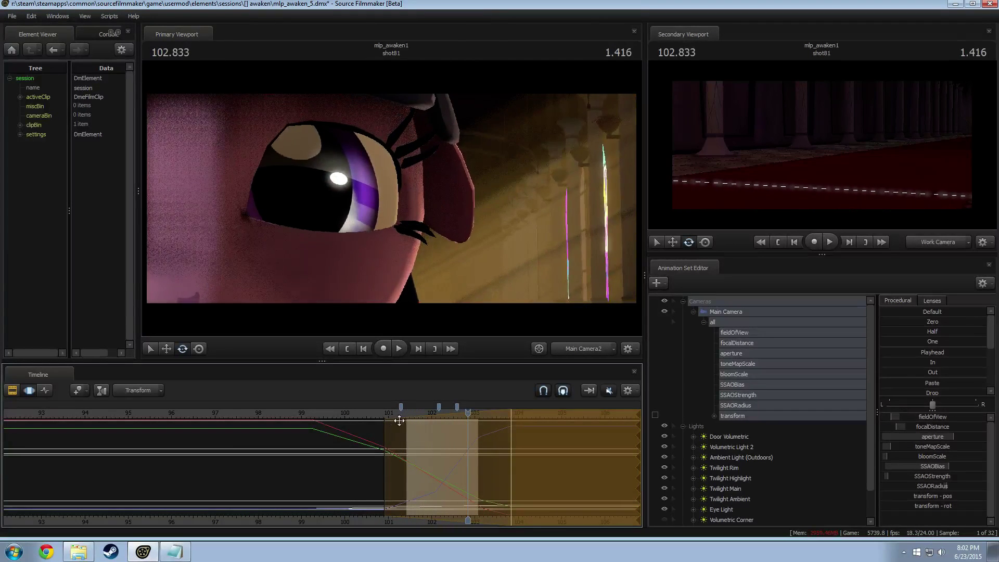
pyautogui.press('space')
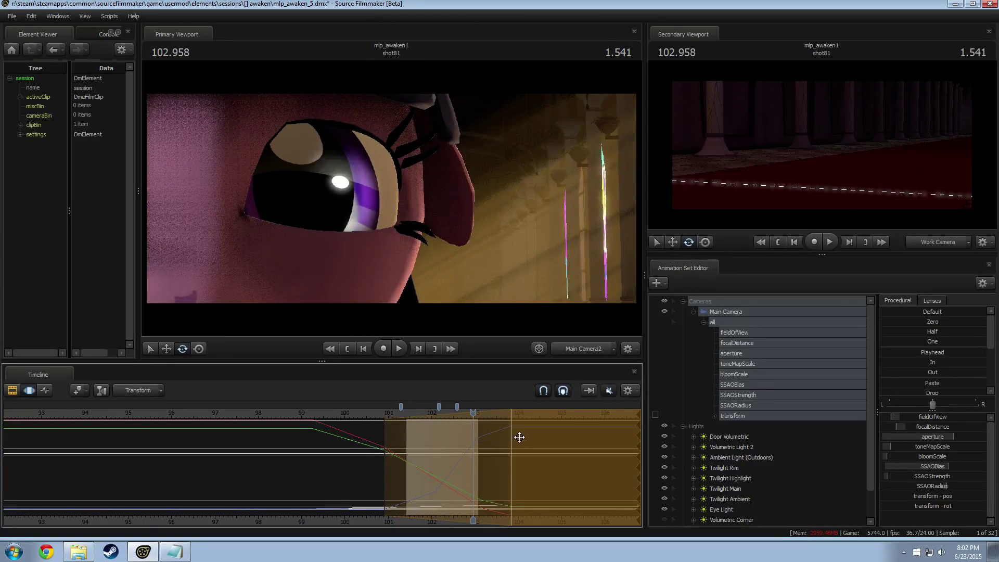
pyautogui.moveTo(385, 445); pyautogui.dragTo(348, 448)
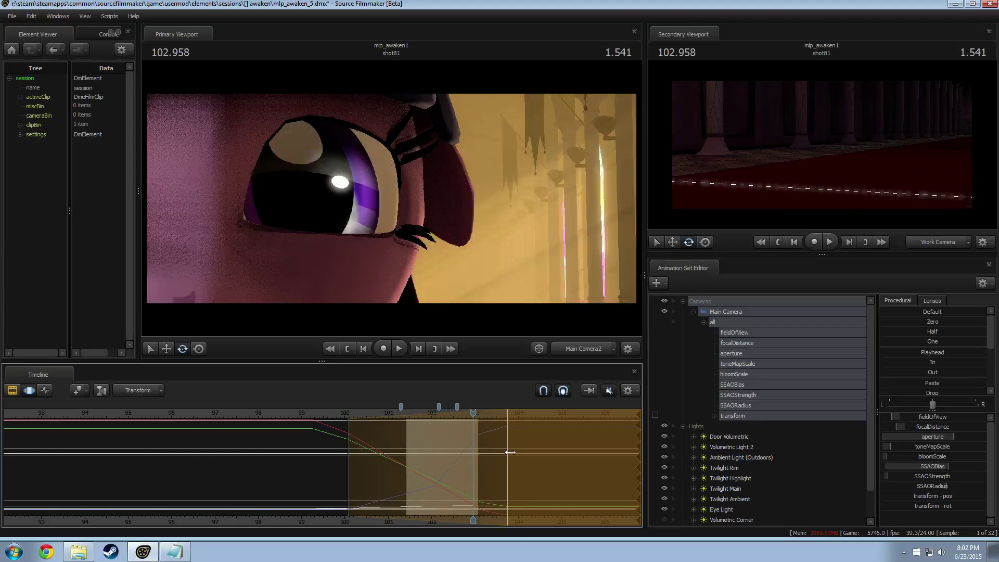
pyautogui.moveTo(511, 453); pyautogui.dragTo(530, 451)
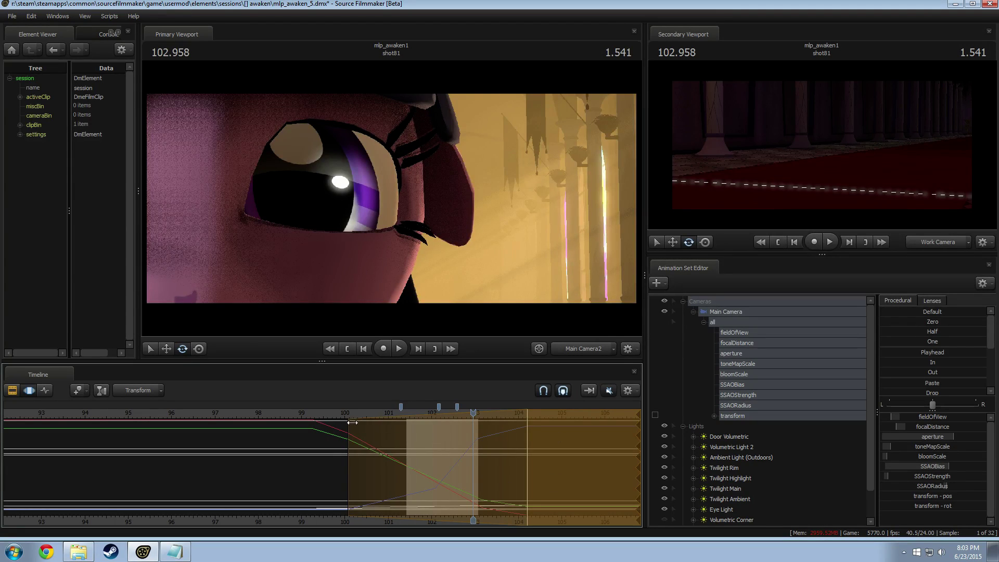
# Replay shot81 repeatedly with its lead-in to check the smoothed camera drift, and finish the camera edit.
pyautogui.moveTo(363, 420); pyautogui.dragTo(411, 422)
pyautogui.press('space')
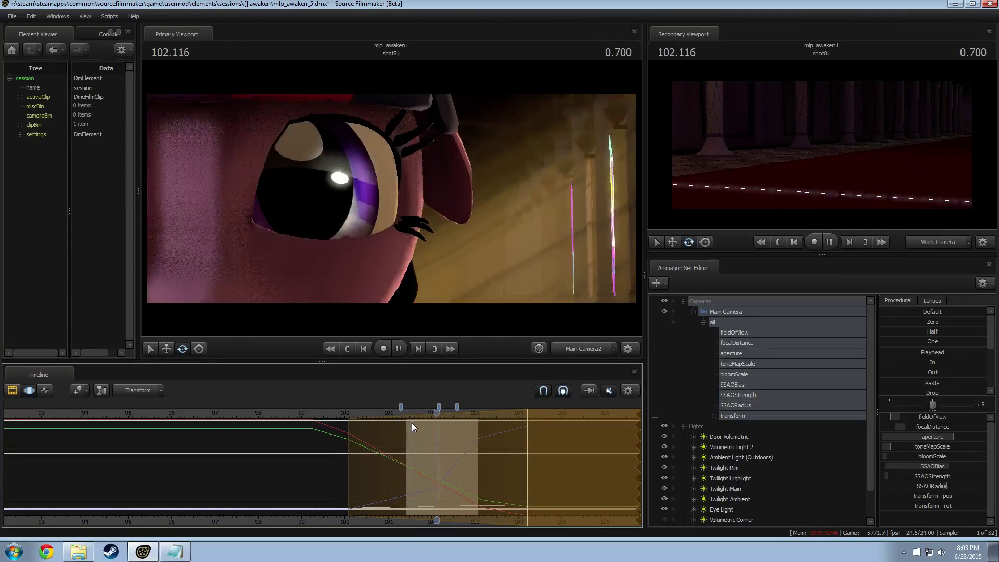
pyautogui.moveTo(332, 414); pyautogui.dragTo(354, 418)
pyautogui.press('space')
pyautogui.press('space')
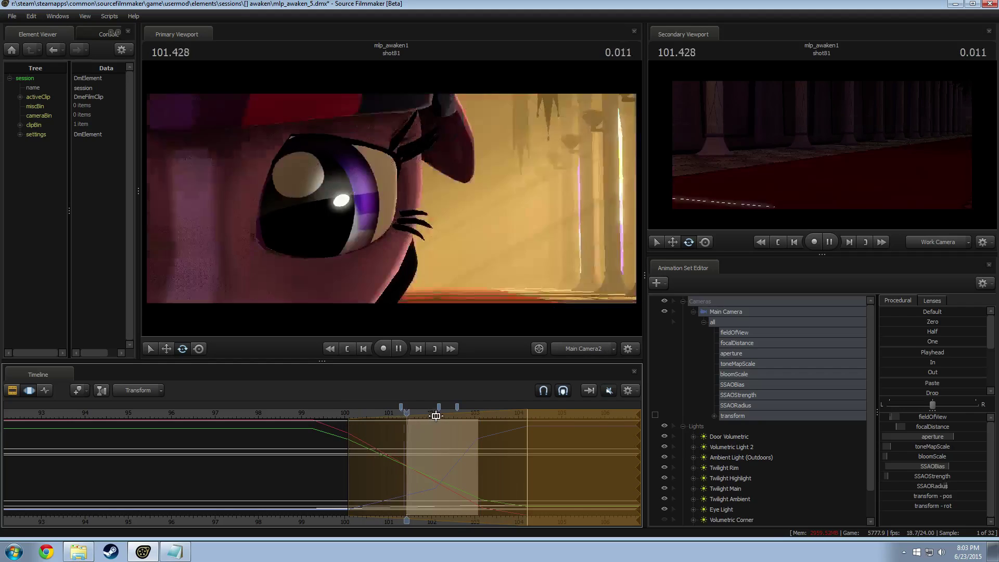
pyautogui.press('space')
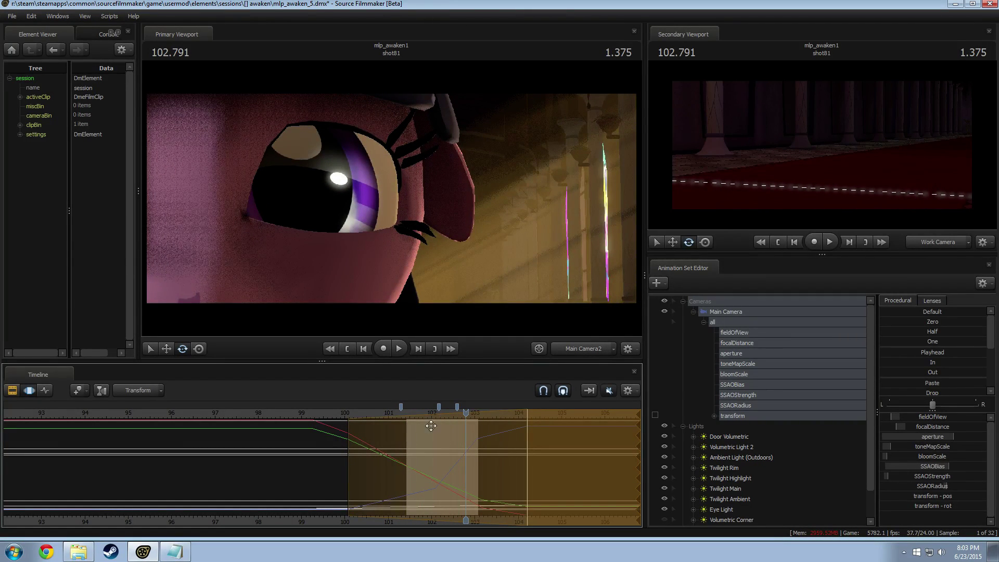
pyautogui.click(405, 424)
pyautogui.press('space')
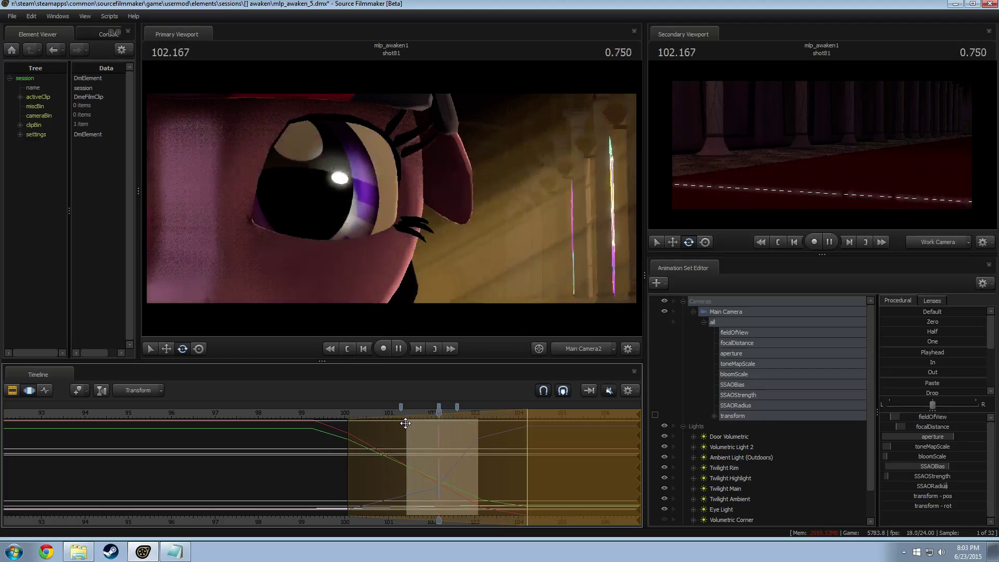
pyautogui.press('Escape')
pyautogui.click(713, 338)
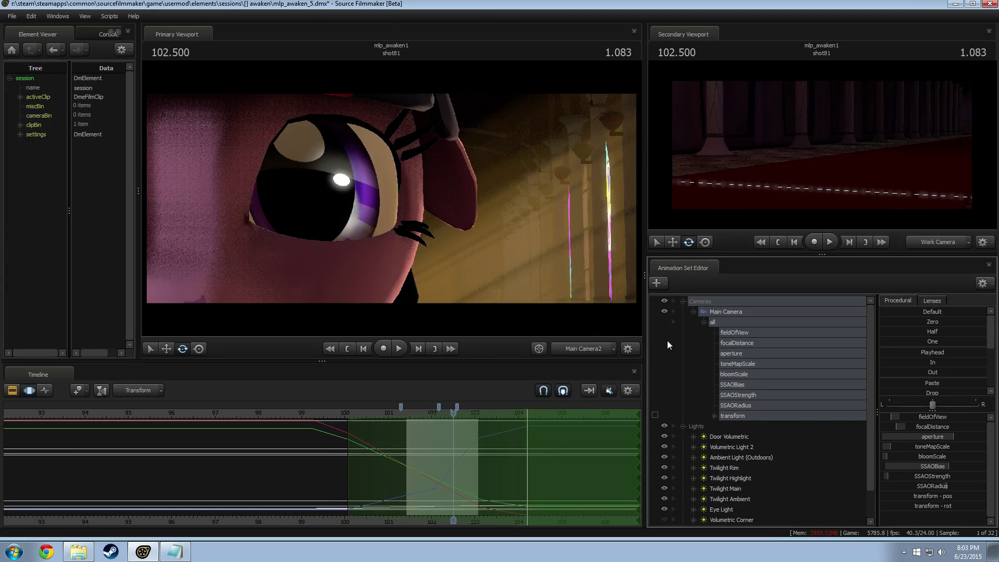
# Try a Main Camera change at 102.416 s with a ramp from about 101.7 s, showing more red carpet, and replay.
pyautogui.scroll(1, 413, 470)
pyautogui.moveTo(412, 471)
pyautogui.mouseDown()
pyautogui.moveTo(466, 462)
pyautogui.moveTo(431, 469)
pyautogui.moveTo(466, 479)
pyautogui.moveTo(409, 483)
pyautogui.mouseUp()
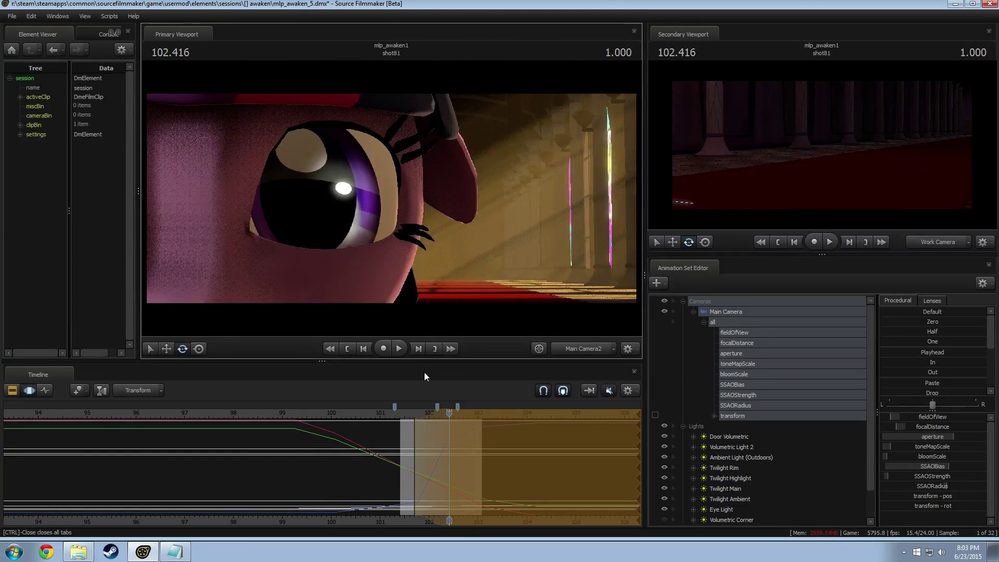
pyautogui.click(409, 413)
pyautogui.press('space')
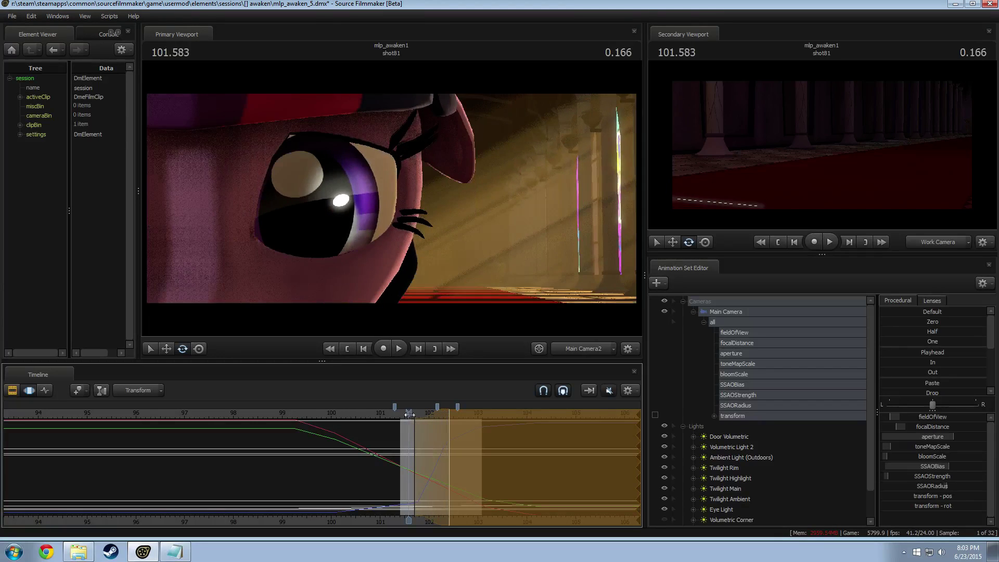
pyautogui.moveTo(410, 415); pyautogui.dragTo(452, 419)
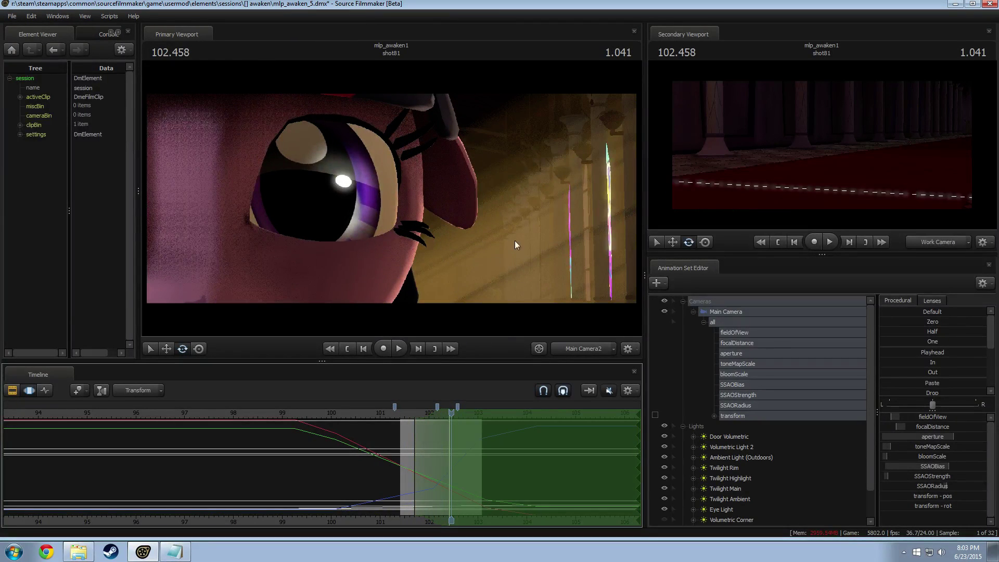
# Extend the time selection over the whole timeline and reframe Main Camera at 101.541 s to show more red carpet.
pyautogui.click(402, 415)
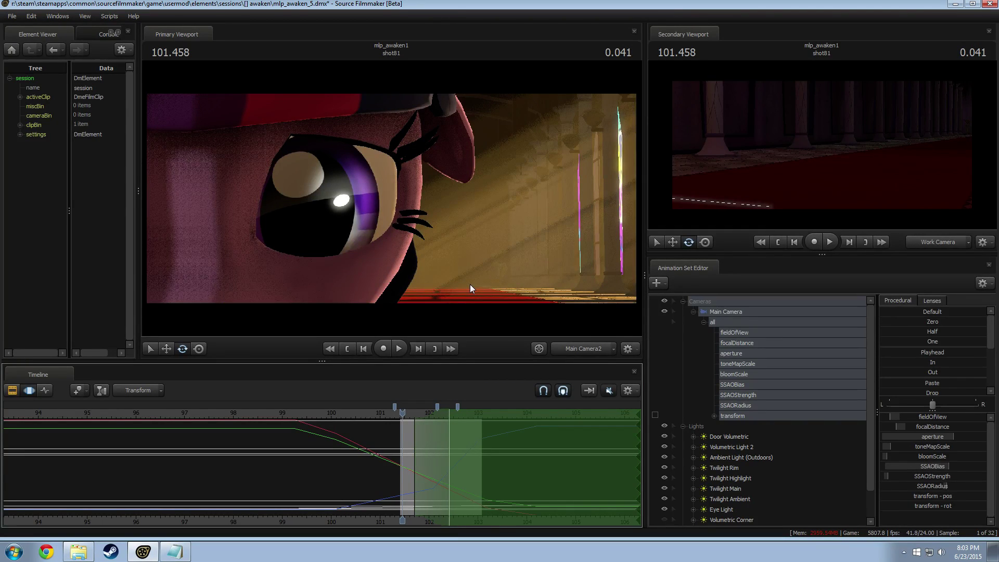
pyautogui.press('space')
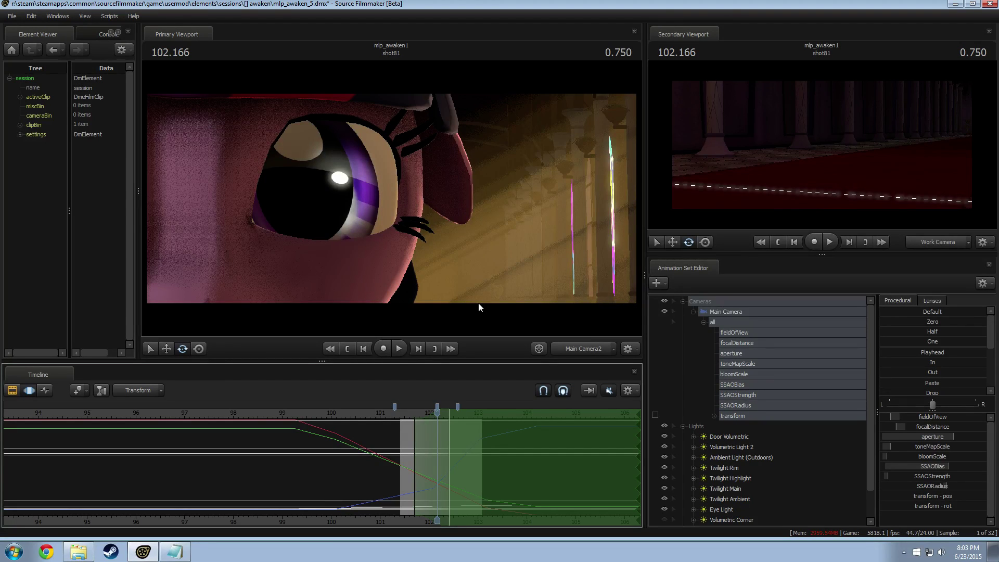
pyautogui.click(443, 441)
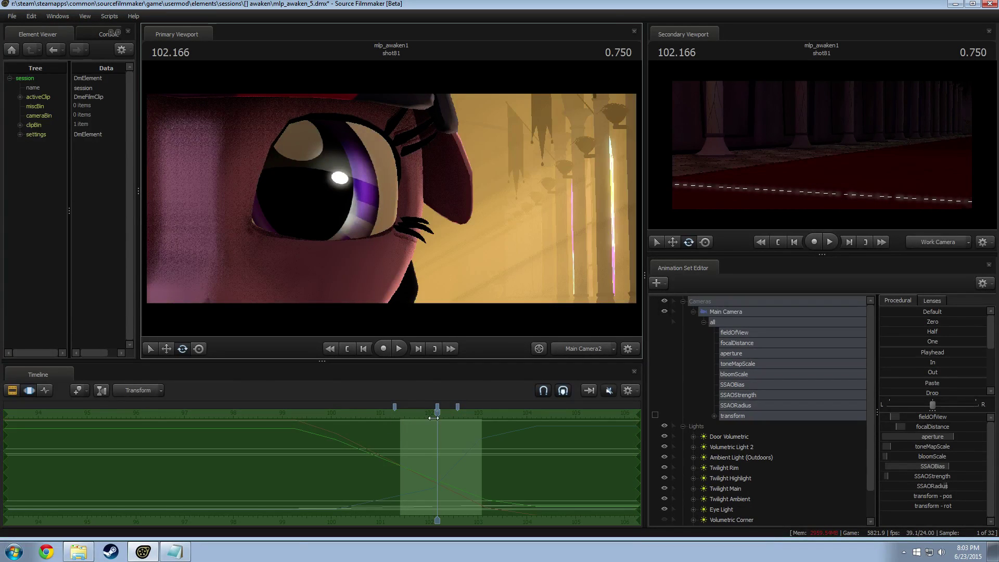
pyautogui.moveTo(434, 418); pyautogui.dragTo(403, 417)
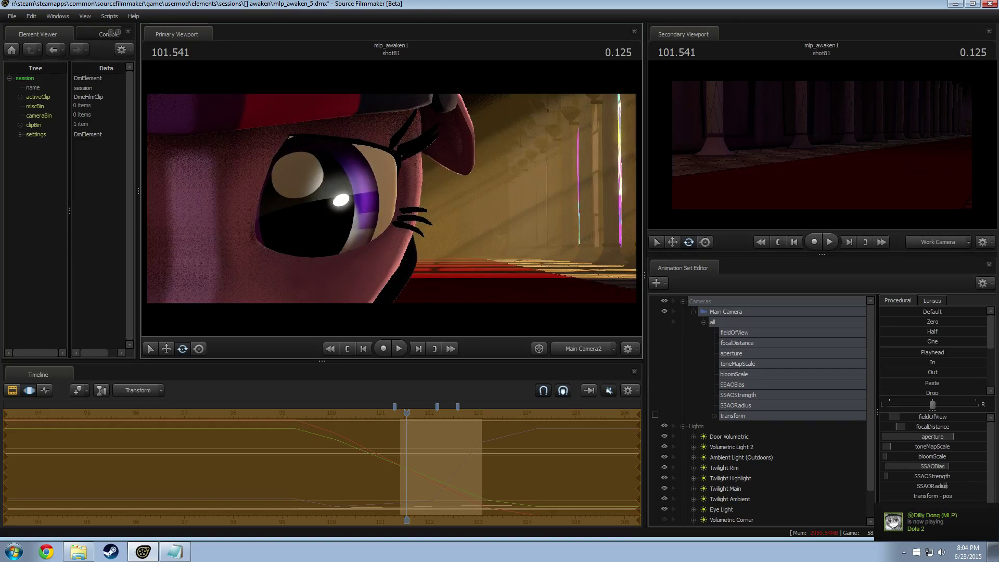
# Replay shot81 from its start at 101.416 s to review the new framing with the carpet.
pyautogui.press('space')
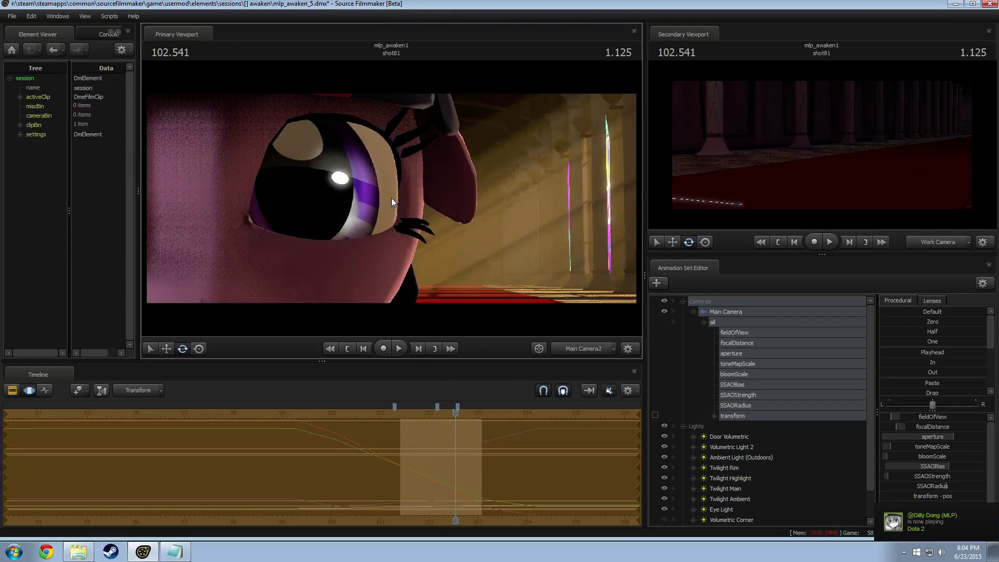
pyautogui.press('space')
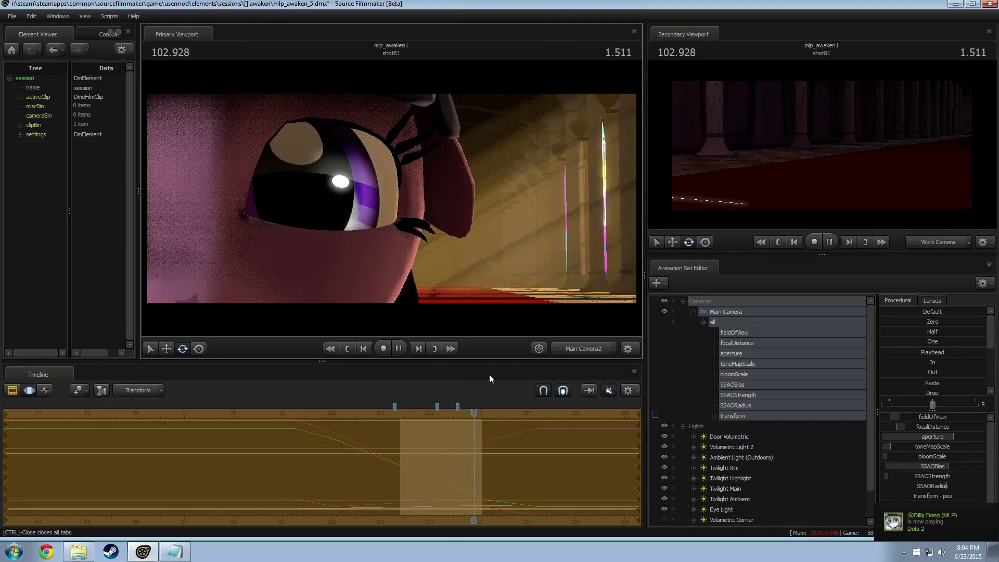
pyautogui.press('space')
pyautogui.moveTo(480, 412); pyautogui.dragTo(402, 408)
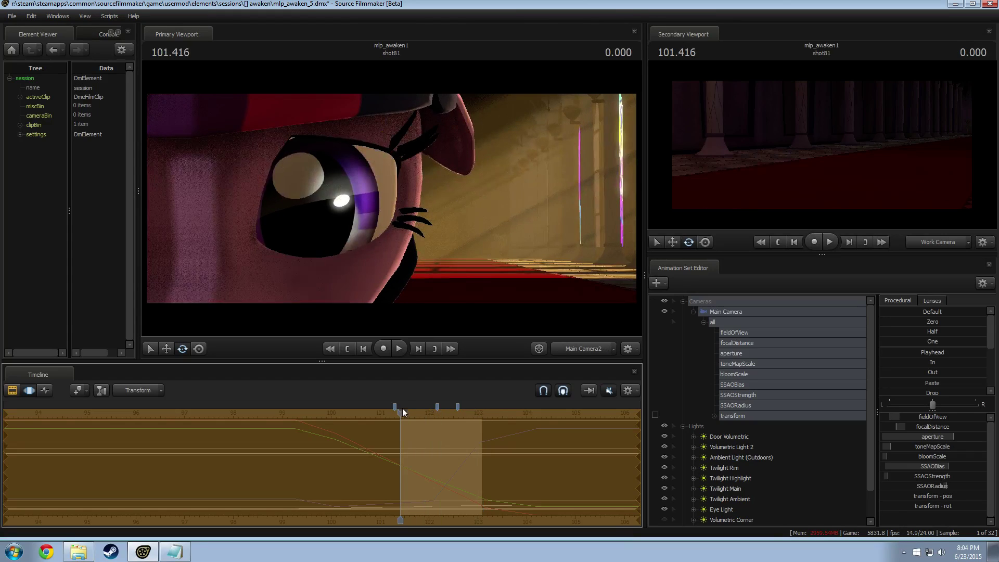
pyautogui.press('space')
pyautogui.press('space')
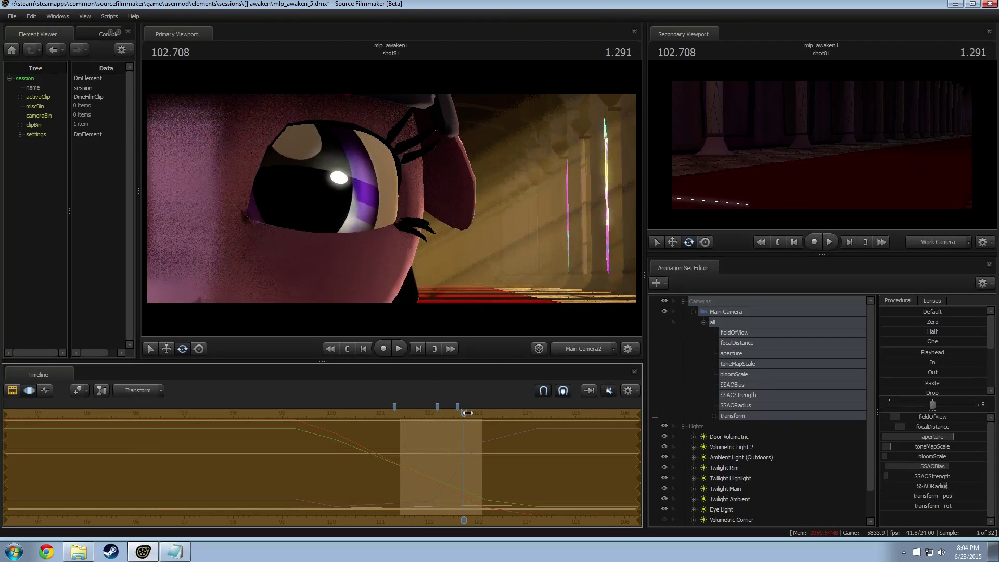
# Return to the Clip Editor with the playhead at 101.541 s and play shot81 again.
pyautogui.moveTo(462, 413); pyautogui.dragTo(412, 413)
pyautogui.press('F2')
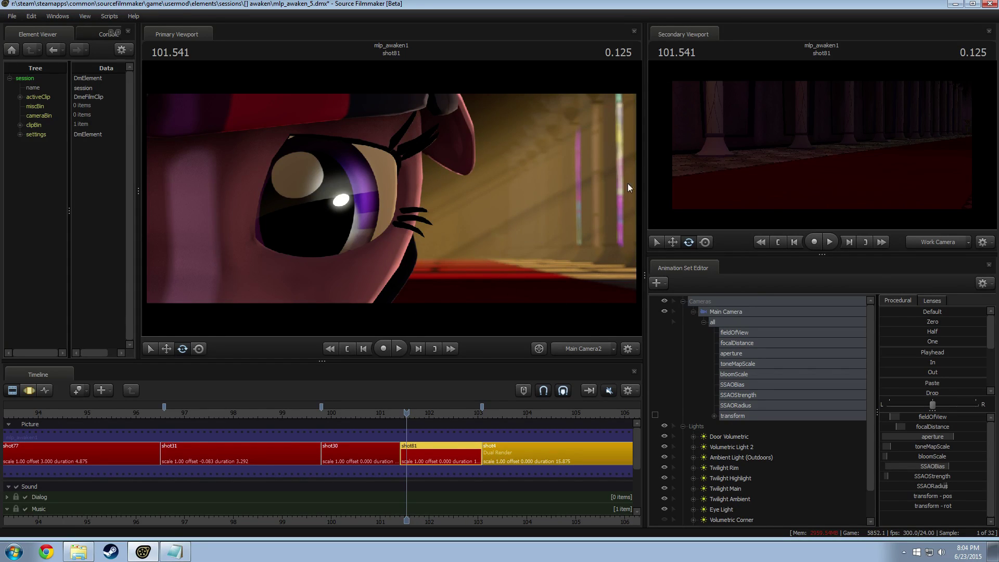
pyautogui.press('space')
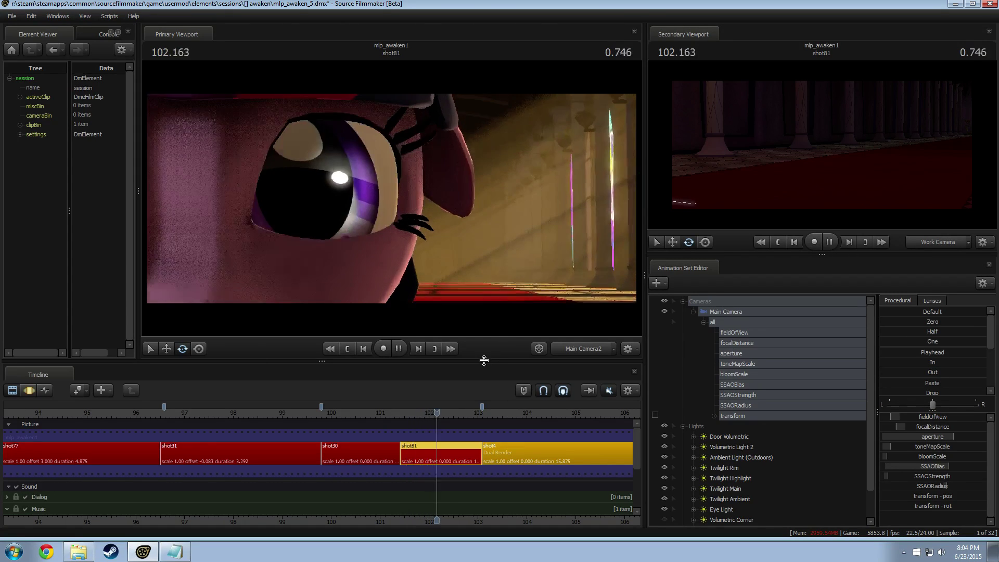
# Bring Main Camera's curves up in the Motion Editor and play shot81 around 102 s to review the camera drift.
pyautogui.press('space')
pyautogui.click(734, 312)
pyautogui.scroll(5, 509, 463)
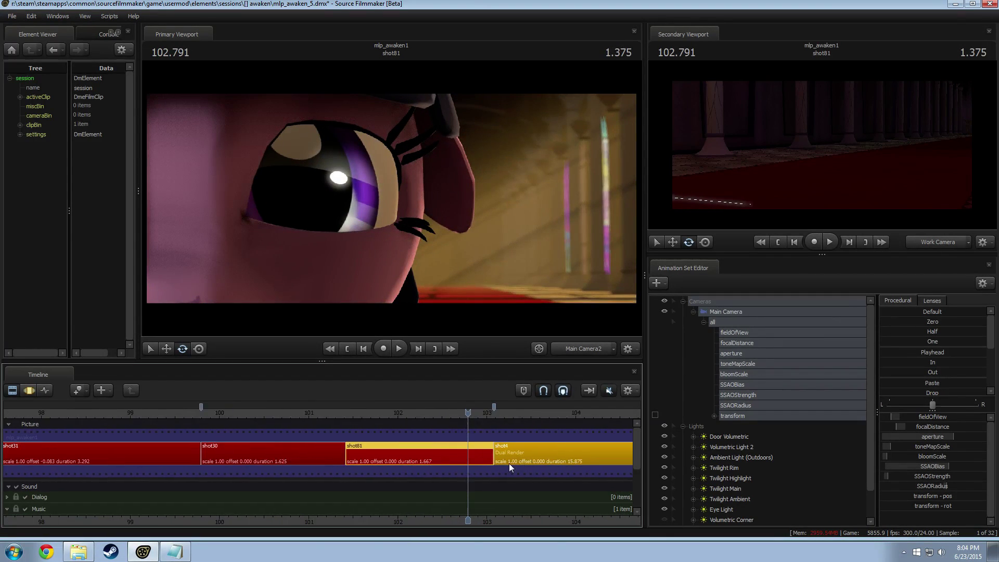
pyautogui.press('F3')
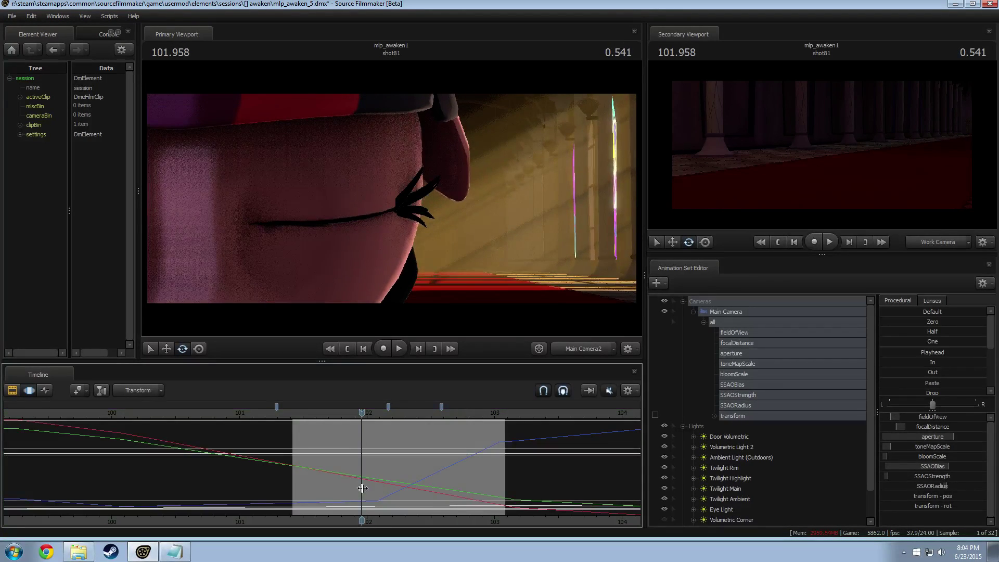
pyautogui.press('space')
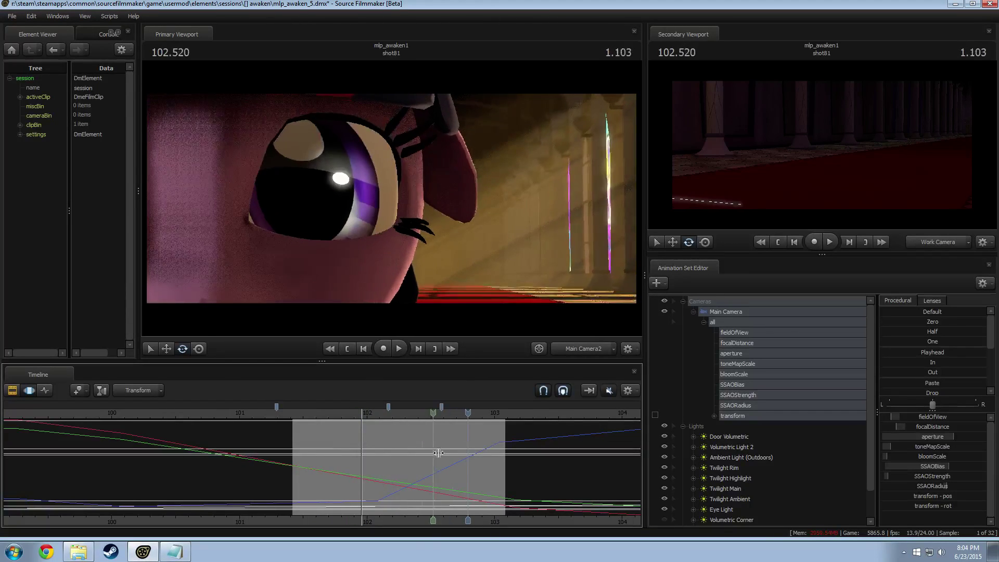
pyautogui.press('space')
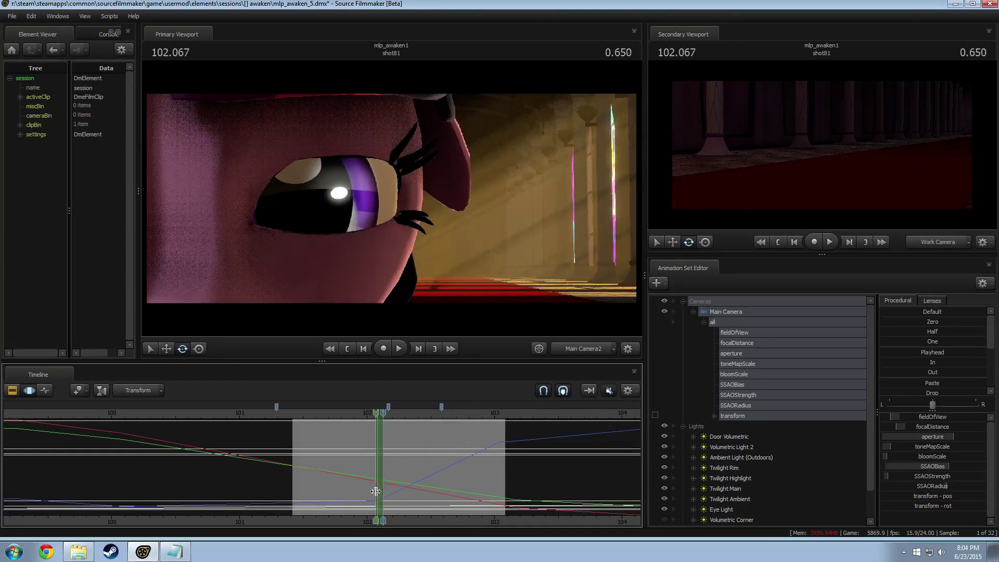
# Smooth Main Camera's motion around 102.083 s and around 103.000 s using short time selections, and play the result.
pyautogui.click(371, 490)
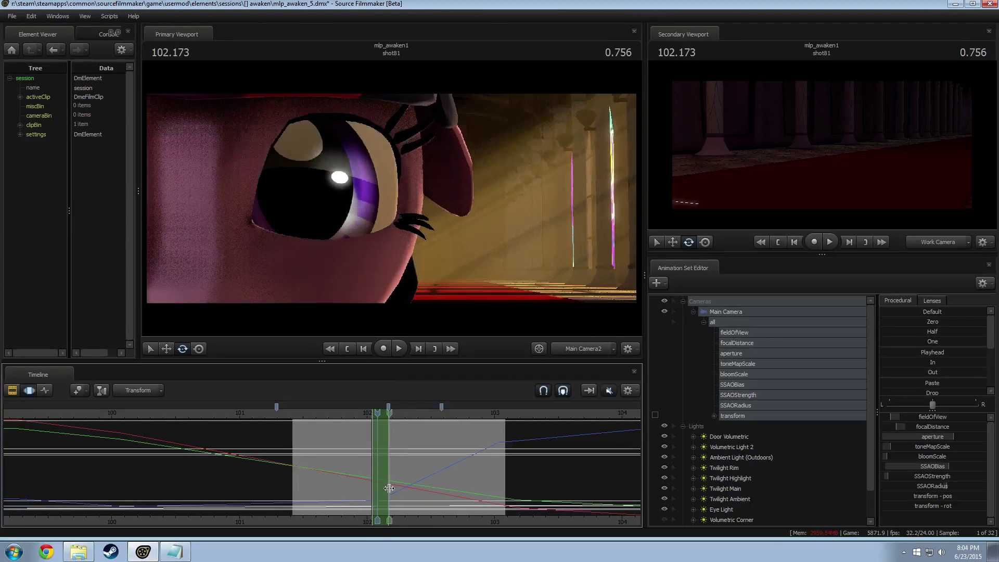
pyautogui.scroll(-3, 920, 333)
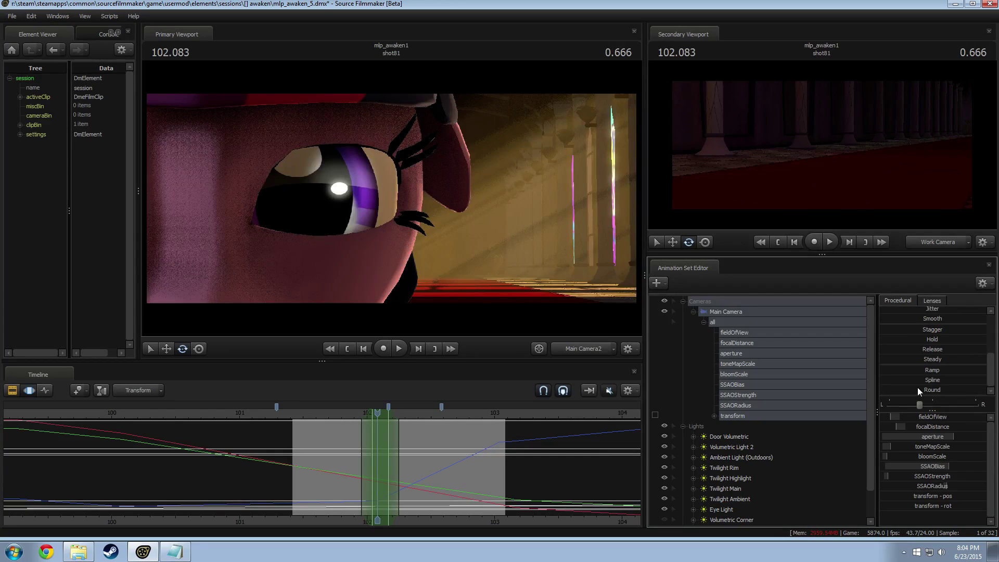
pyautogui.click(495, 452)
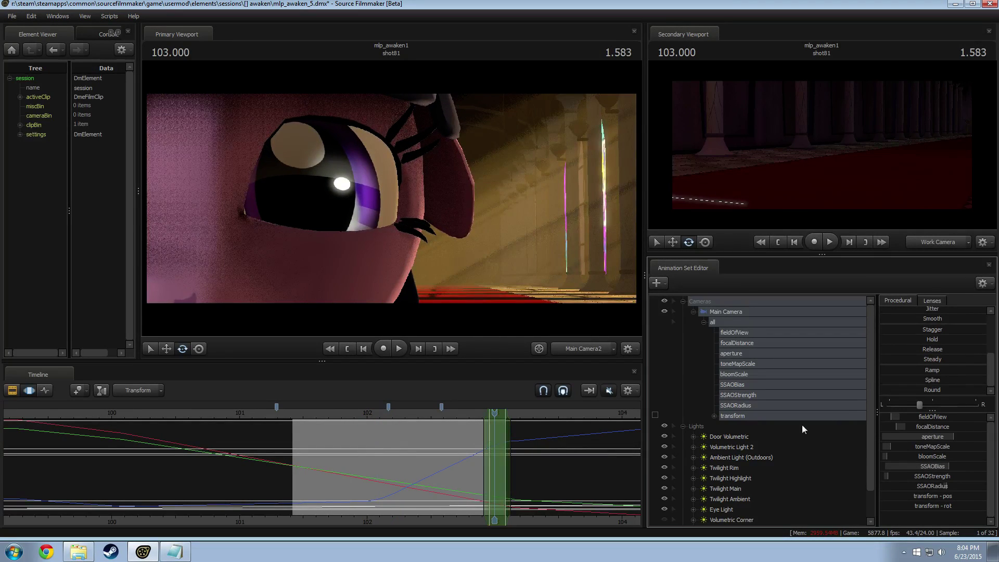
pyautogui.press('space')
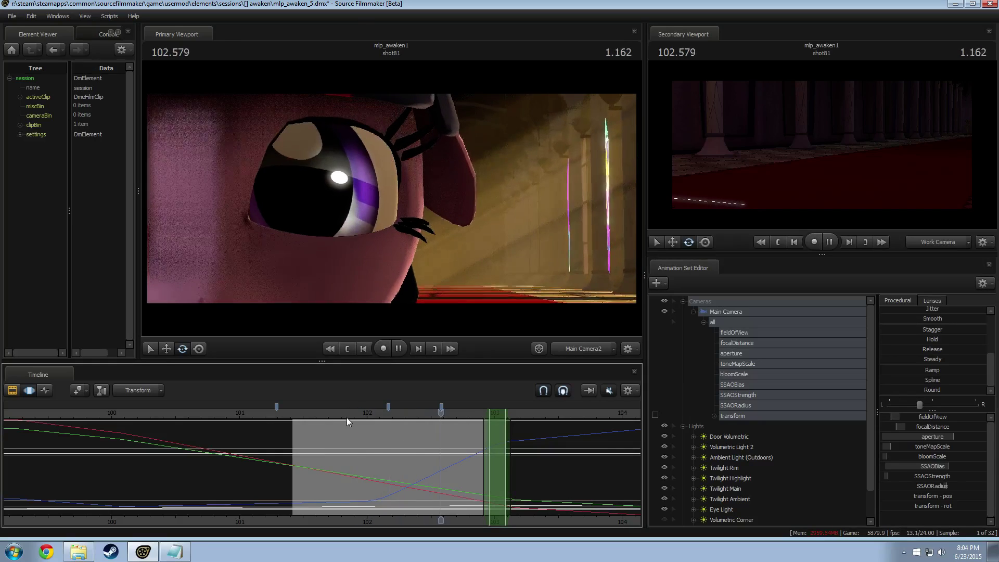
# Smooth Main Camera's motion between about 102.3 s and 102.6 s with falloff on both sides, and replay shot81.
pyautogui.click(406, 463)
pyautogui.moveTo(405, 463); pyautogui.dragTo(441, 475)
pyautogui.moveTo(451, 411); pyautogui.dragTo(409, 450)
pyautogui.keyDown('shift'); pyautogui.scroll(3, 435, 426); pyautogui.keyUp('shift')
pyautogui.keyDown('shift'); pyautogui.scroll(-1, 409, 450); pyautogui.keyUp('shift')
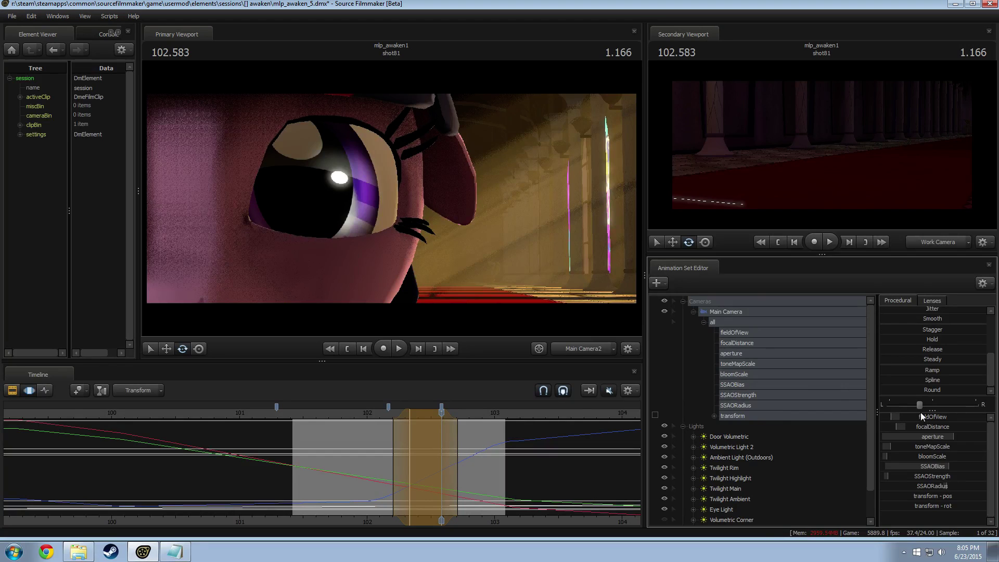
pyautogui.click(361, 414)
pyautogui.press('space')
pyautogui.press('space')
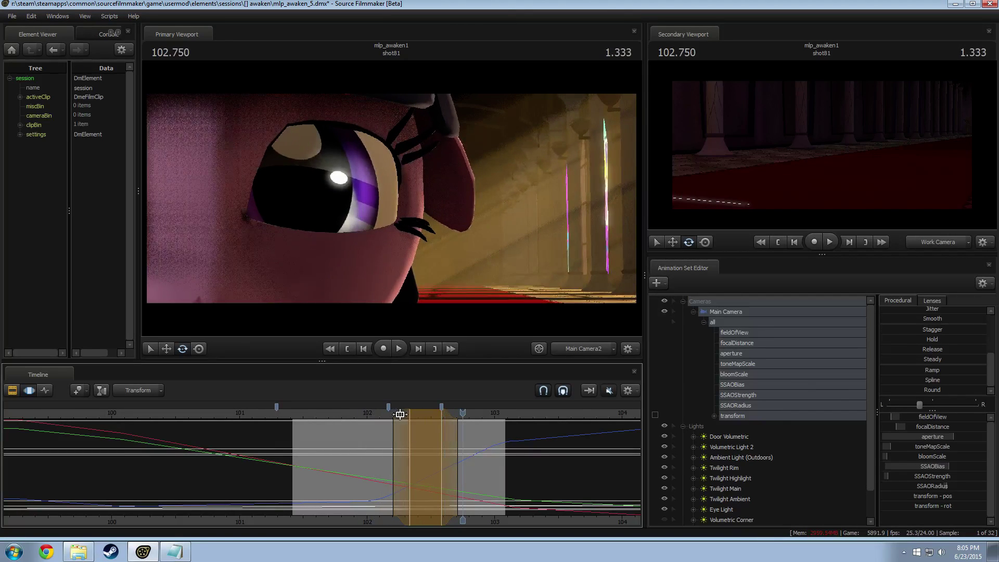
# Shift and widen the time selection to about 102.1–102.8 s including falloff, replay, and commit the camera change.
pyautogui.moveTo(401, 415); pyautogui.dragTo(451, 439)
pyautogui.click(331, 413)
pyautogui.press('space')
pyautogui.press('space')
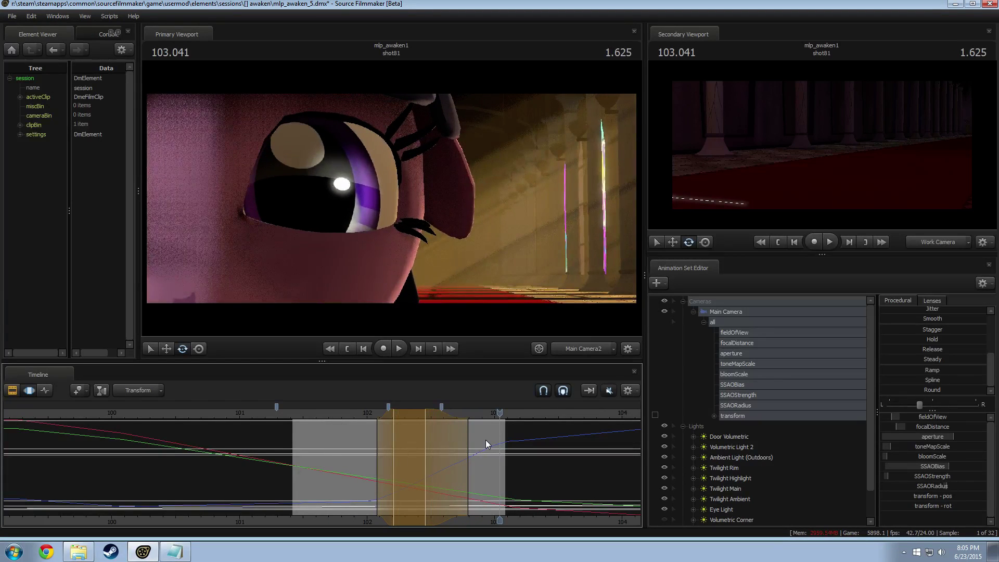
pyautogui.press('Return')
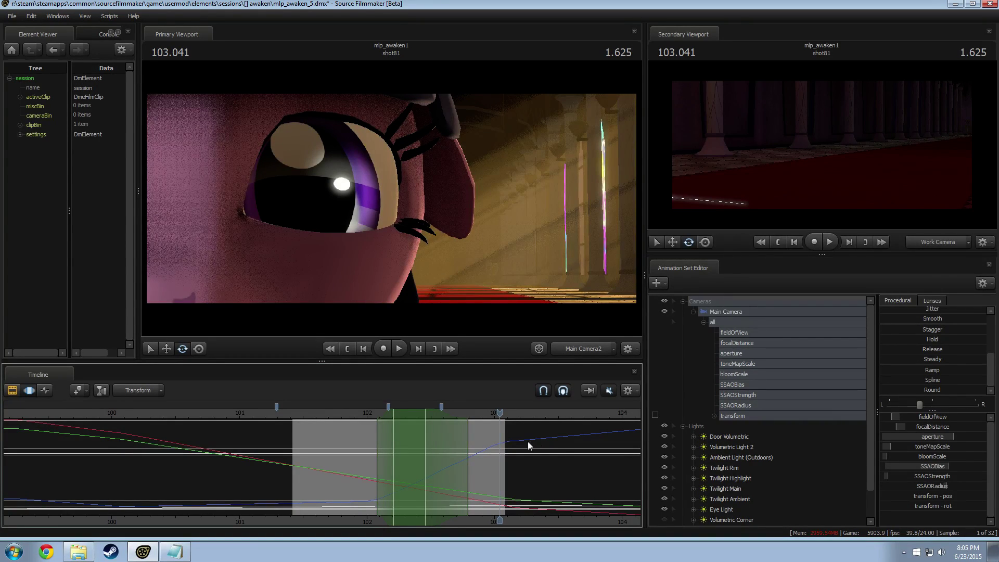
# Replay shot81 from 101.458 s to review the smoothed camera motion.
pyautogui.click(294, 414)
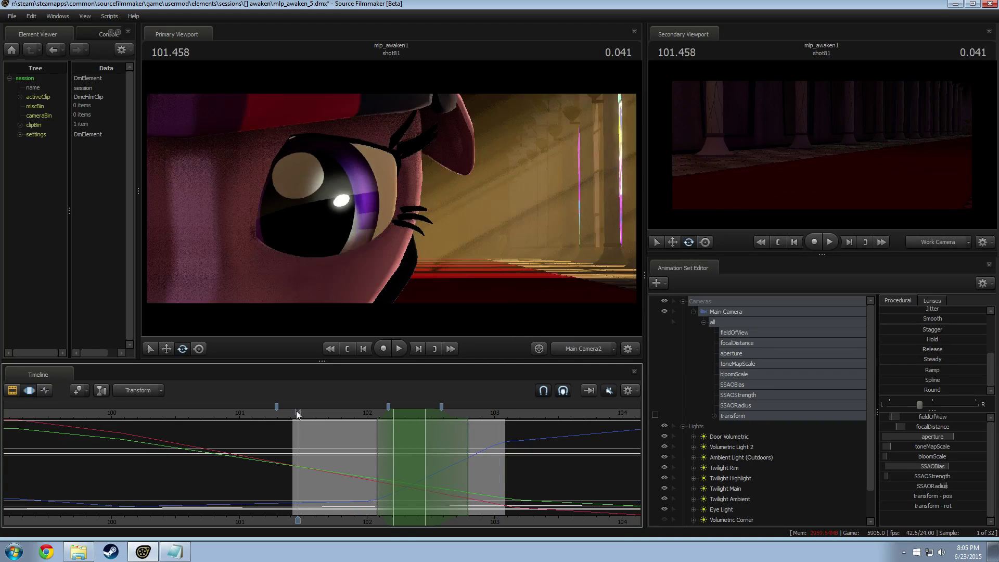
pyautogui.press('space')
pyautogui.press('space')
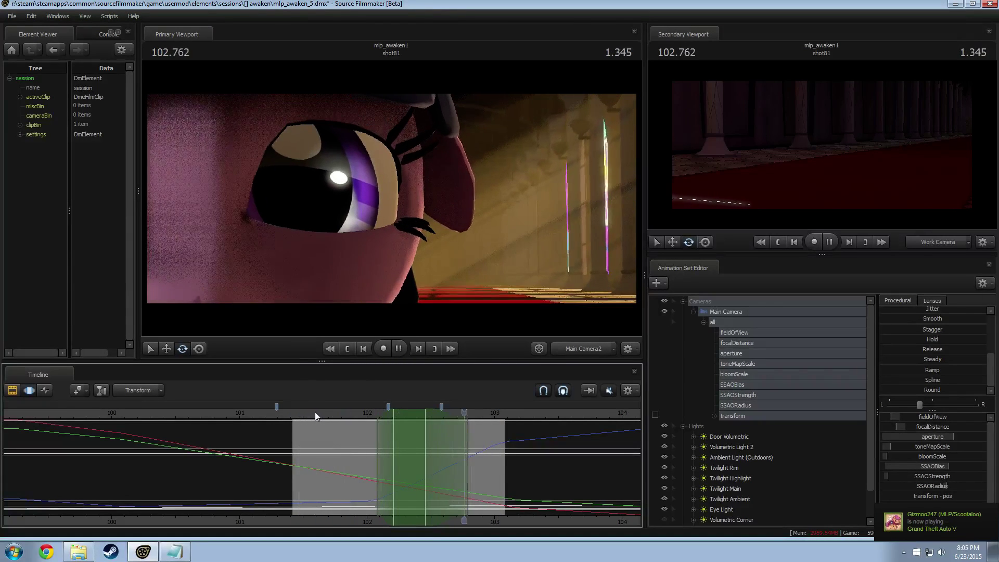
# Return to the Clip Editor, go back to shot73, and play across its cut into shot80.
pyautogui.press('F2')
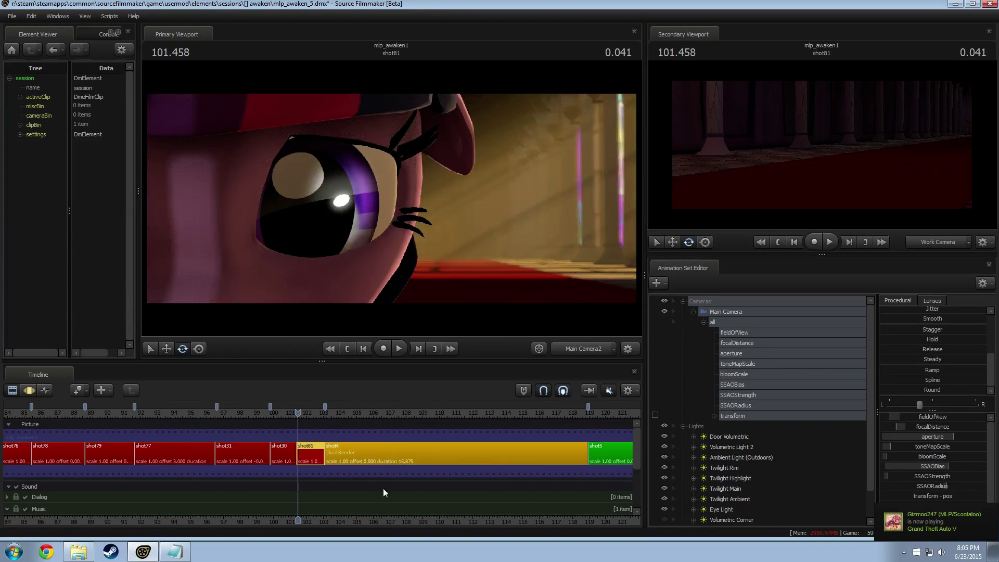
pyautogui.moveTo(345, 514); pyautogui.dragTo(425, 504, button='middle')
pyautogui.click(230, 414)
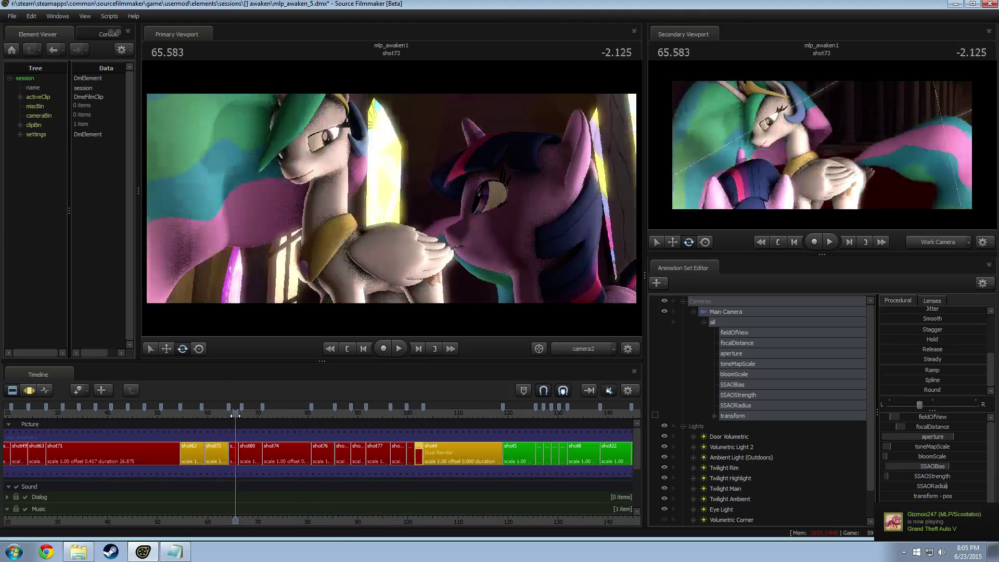
pyautogui.scroll(8, 214, 424)
pyautogui.press('space')
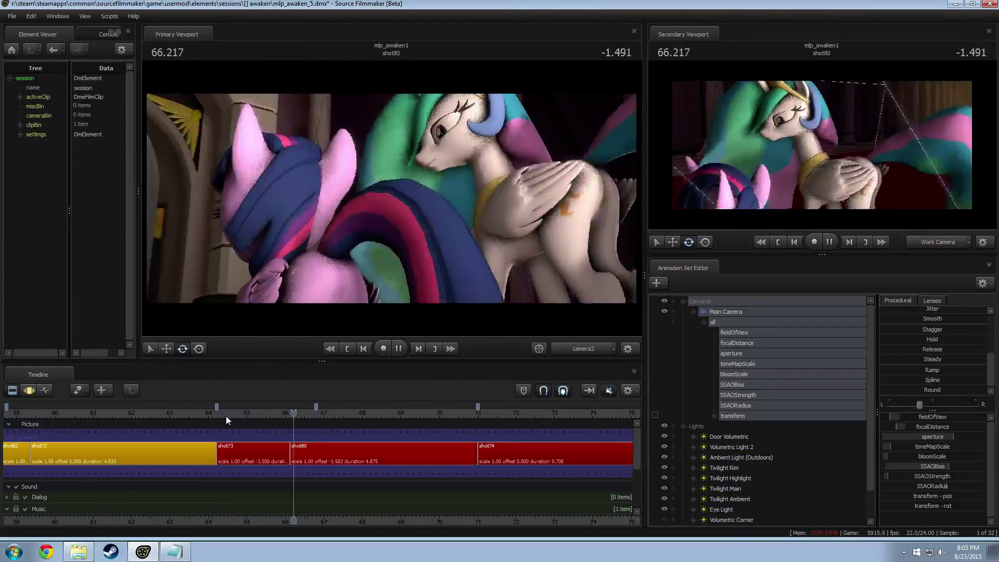
pyautogui.press('space')
# Scrub and replay shot73 and the start of shot80 to examine the camera movement across the cut.
pyautogui.moveTo(221, 414); pyautogui.dragTo(306, 415)
pyautogui.press('space')
pyautogui.press('space')
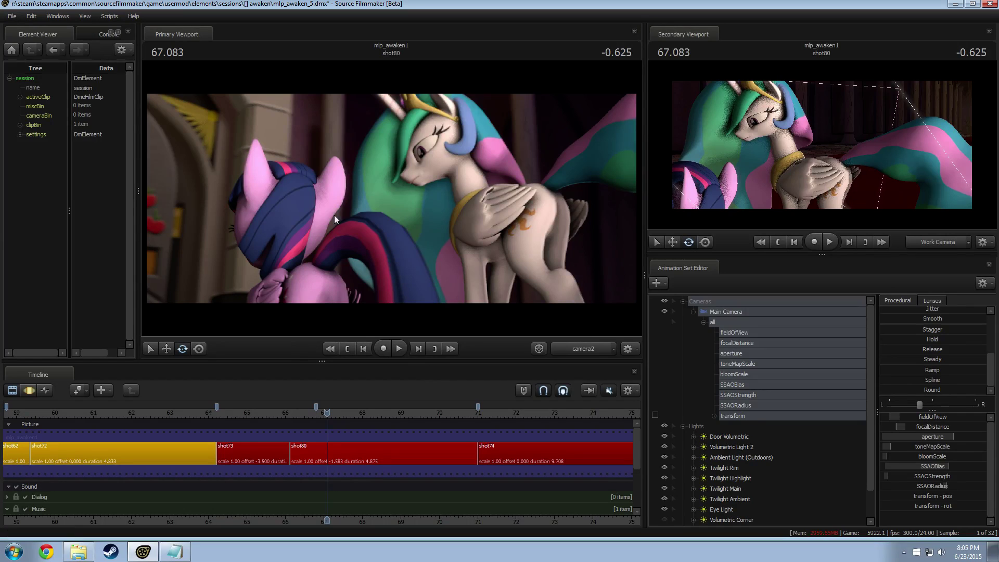
pyautogui.click(236, 411)
pyautogui.press('space')
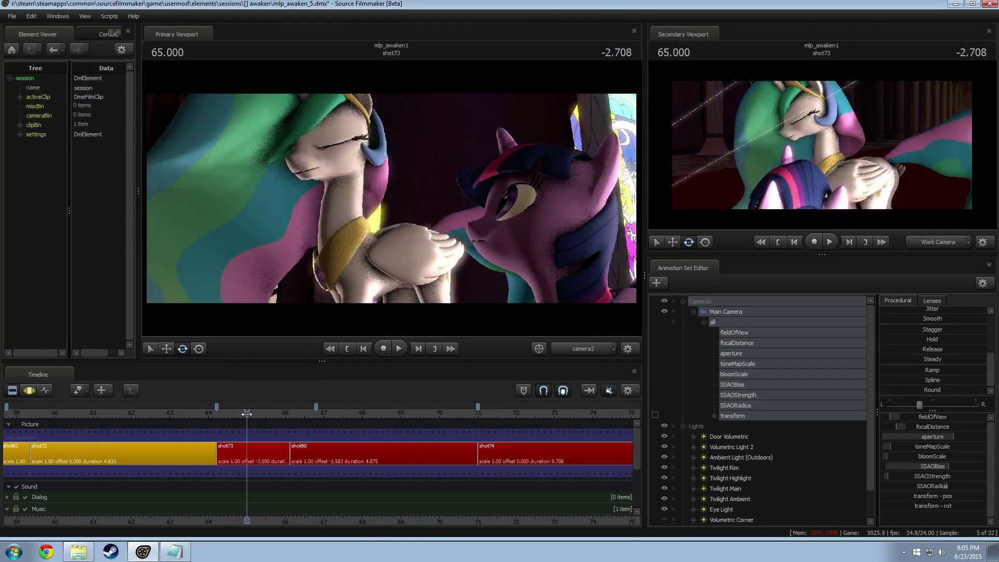
pyautogui.press('space')
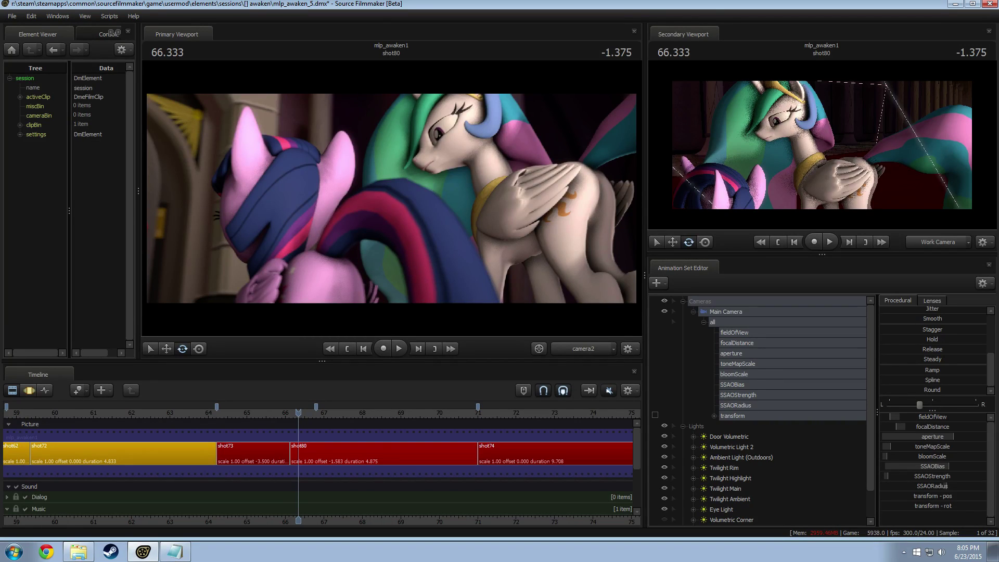
# Open Chemistry 30fps.mp4 from the Pony SFM Videos folder in VLC and seek to about 1:38 in the credits.
pyautogui.click(72, 552)
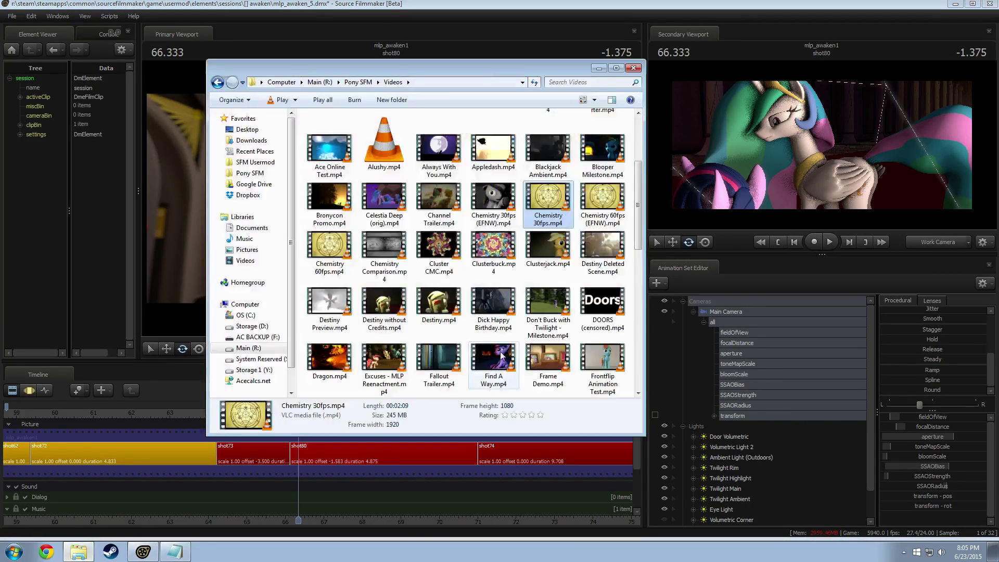
pyautogui.doubleClick(556, 202)
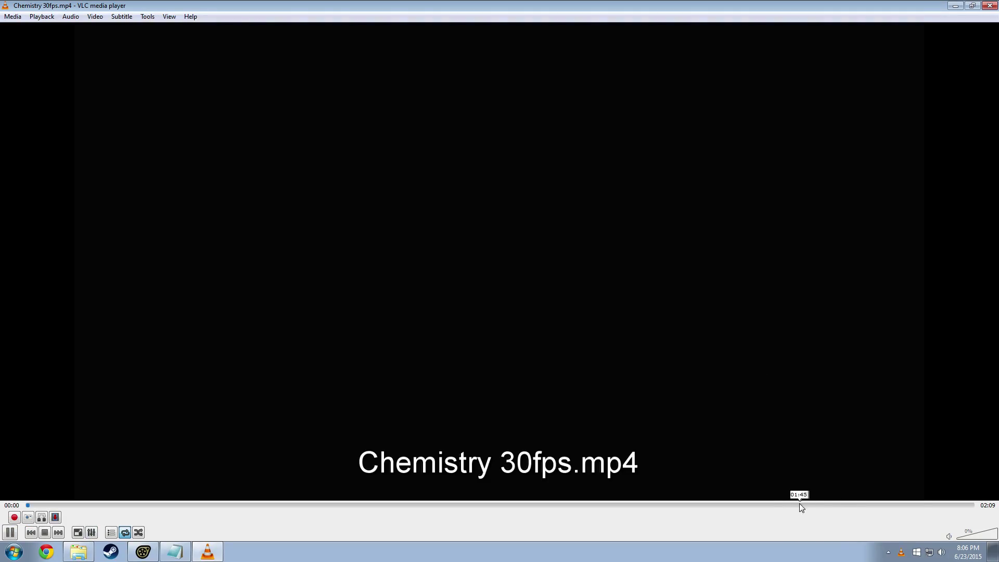
pyautogui.click(771, 505)
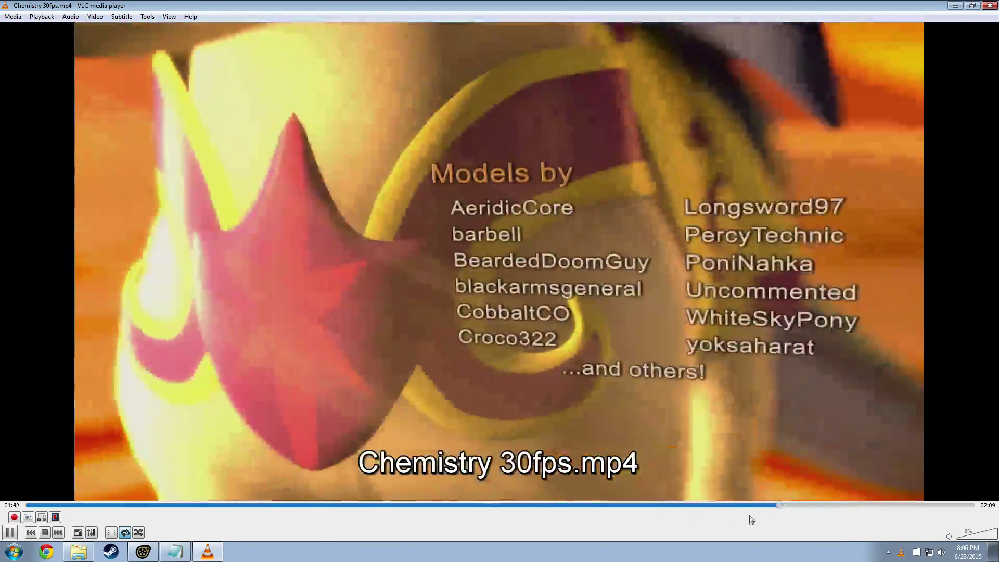
pyautogui.click(762, 505)
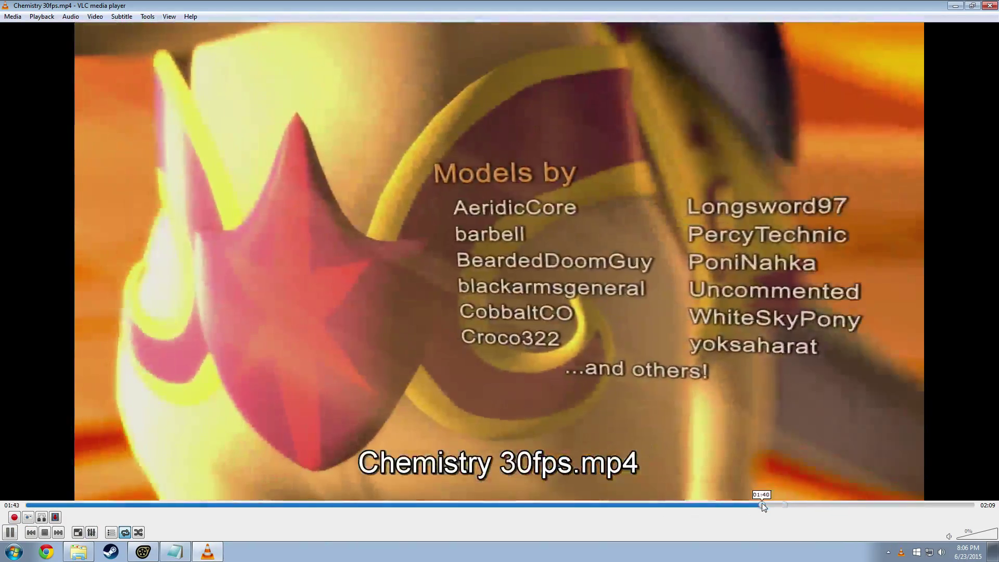
pyautogui.moveTo(763, 507); pyautogui.dragTo(748, 505)
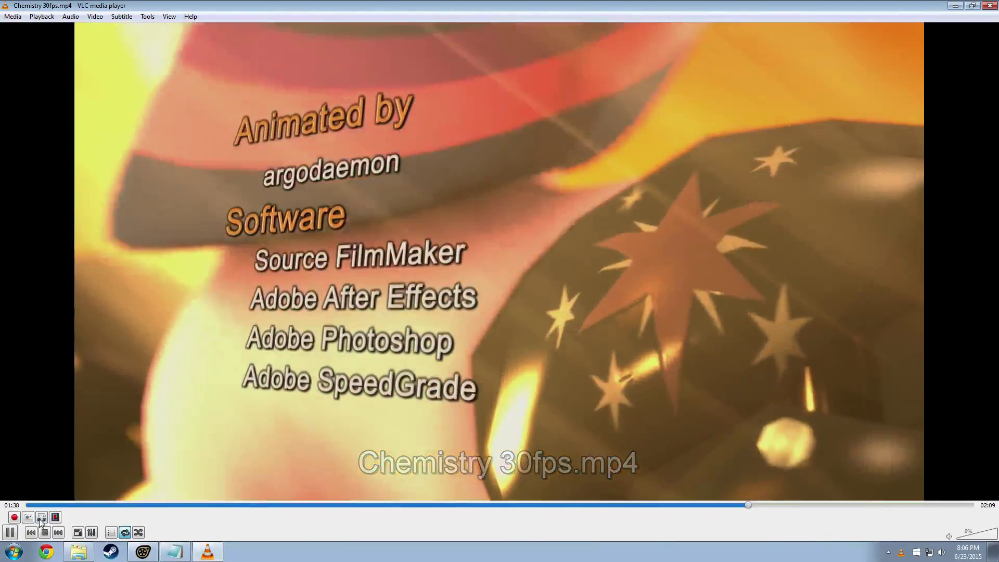
# Seek back to about 1:34 and play and pause through the fast camera move at 1:35.
pyautogui.click(725, 505)
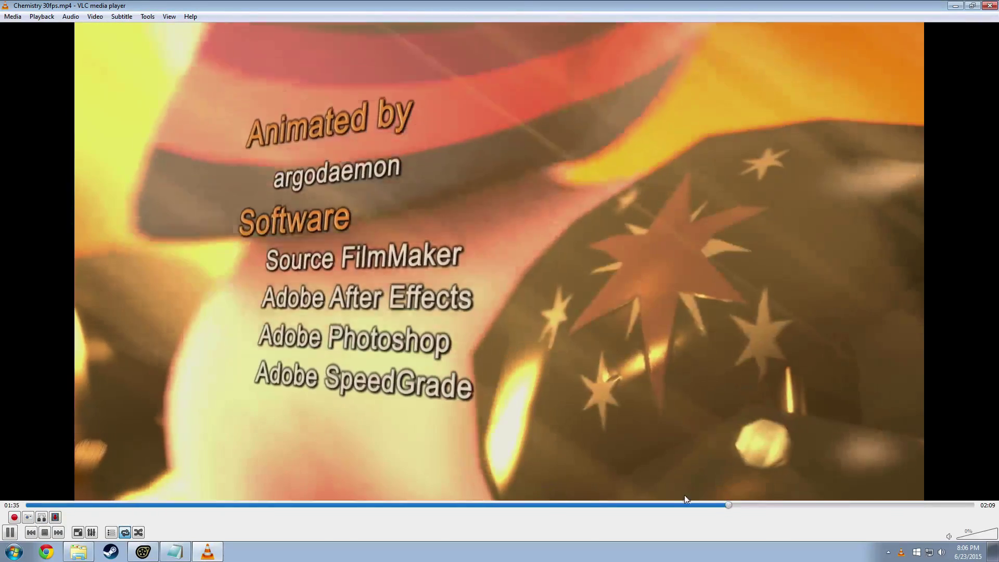
pyautogui.click(692, 504)
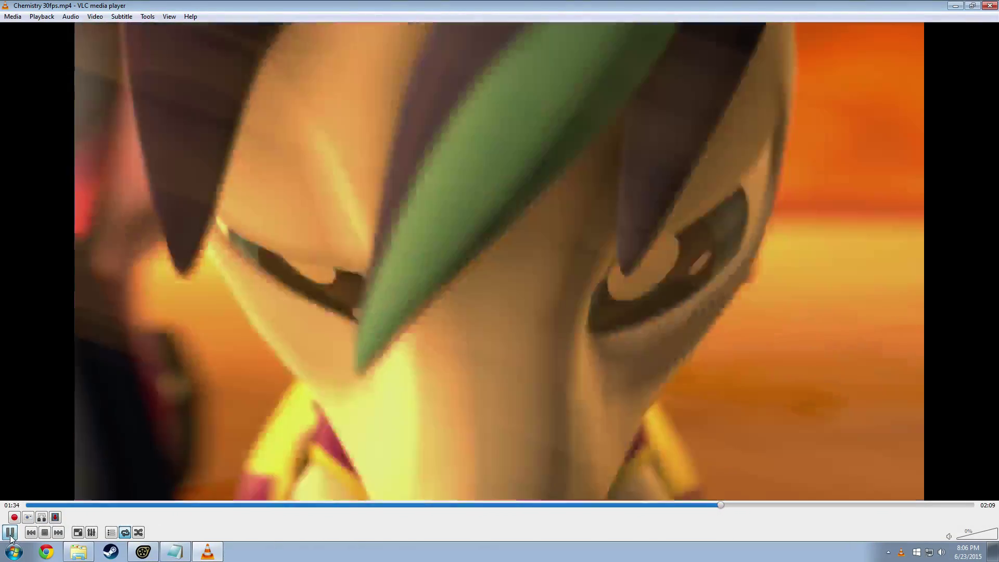
pyautogui.click(11, 533)
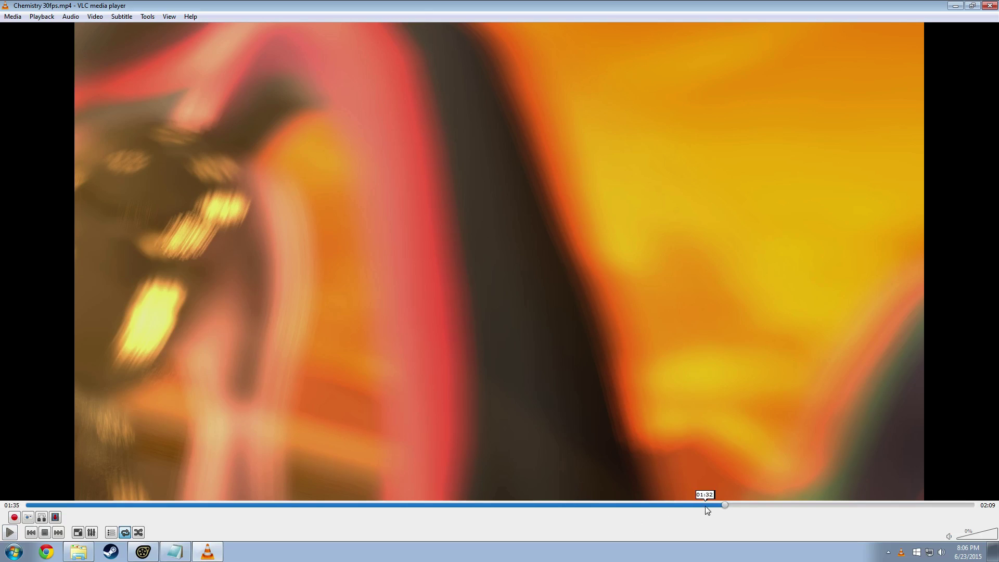
pyautogui.click(722, 505)
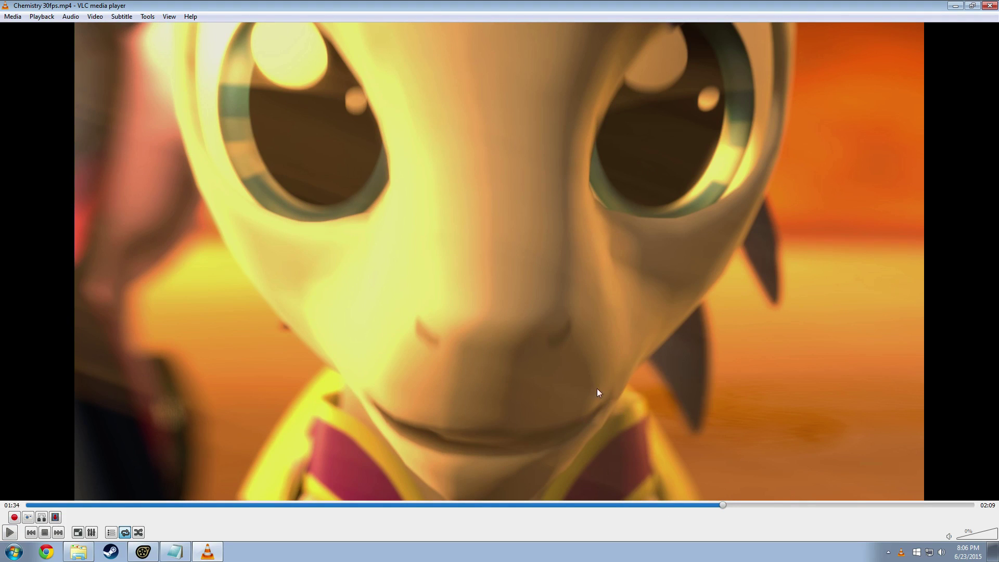
pyautogui.click(10, 533)
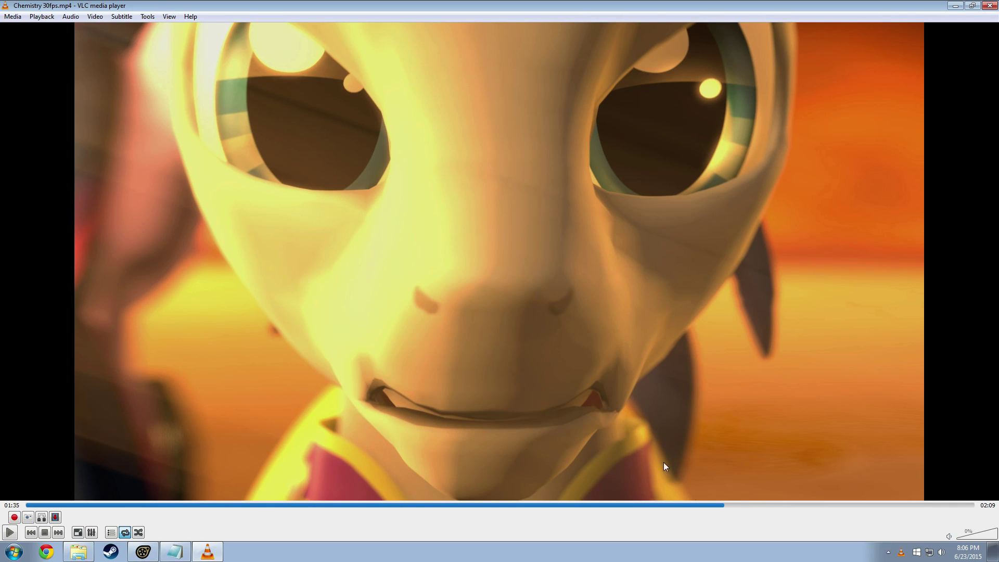
pyautogui.click(10, 532)
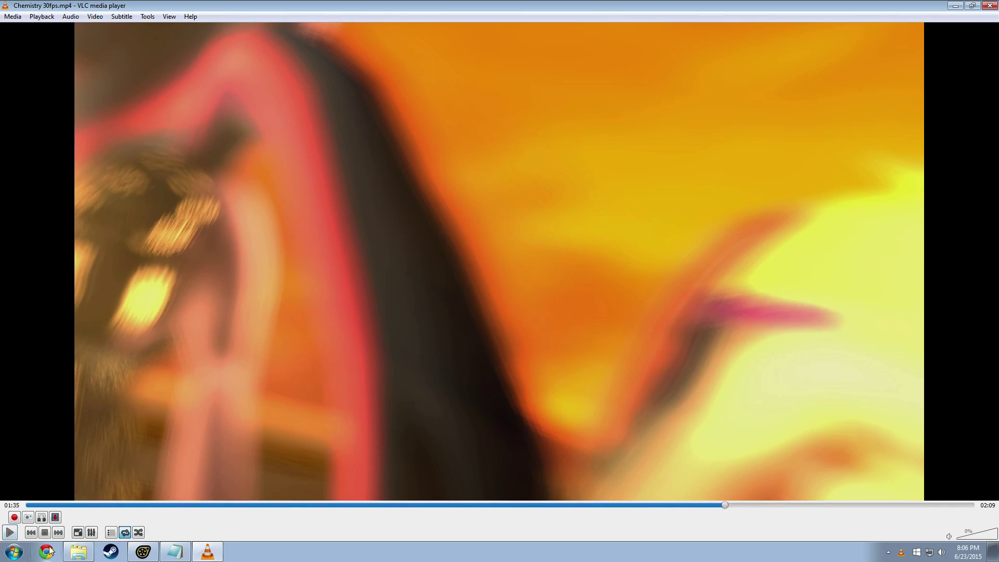
# Play the video on to about 1:57 and pause through the blurred camera move there to examine its motion.
pyautogui.click(10, 533)
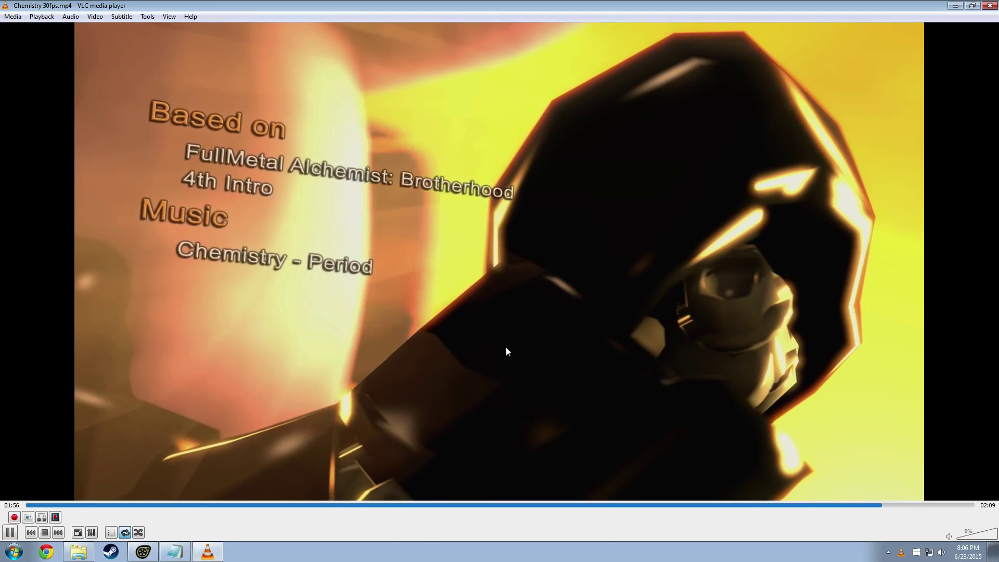
pyautogui.press('space')
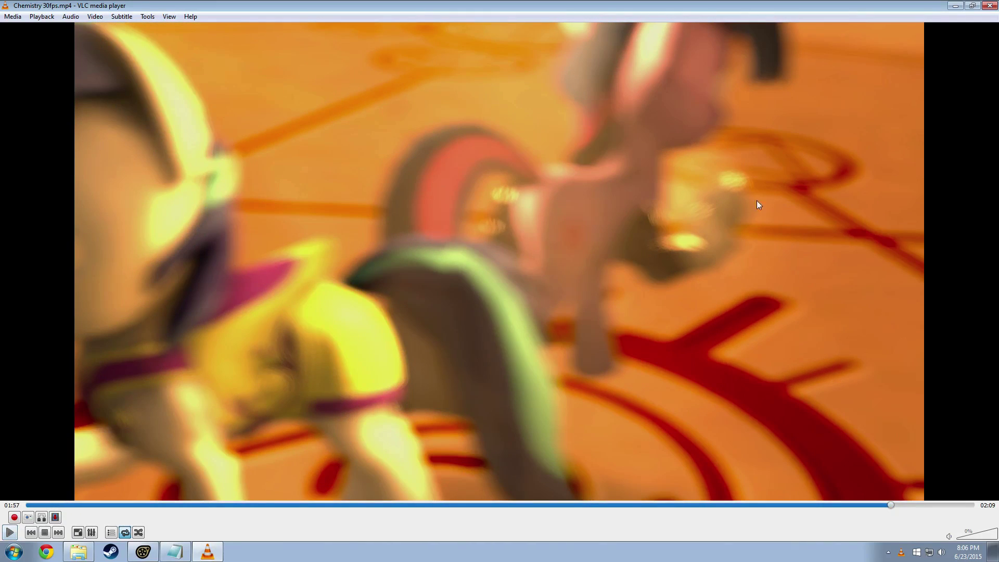
pyautogui.click(12, 531)
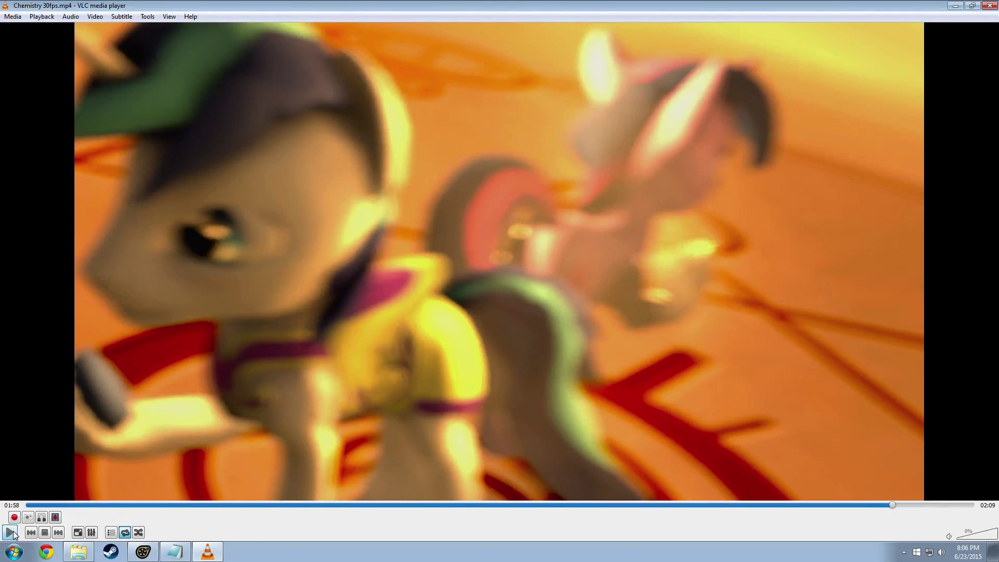
pyautogui.click(12, 532)
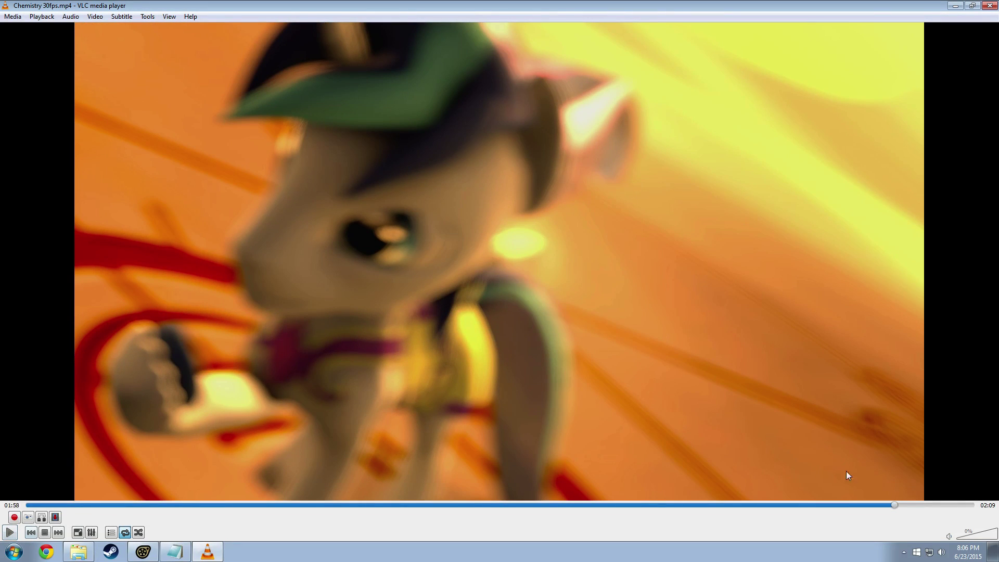
# Seek back to about 1:57 and play the video on to about 1:59 to re-examine the blurred camera move.
pyautogui.click(888, 505)
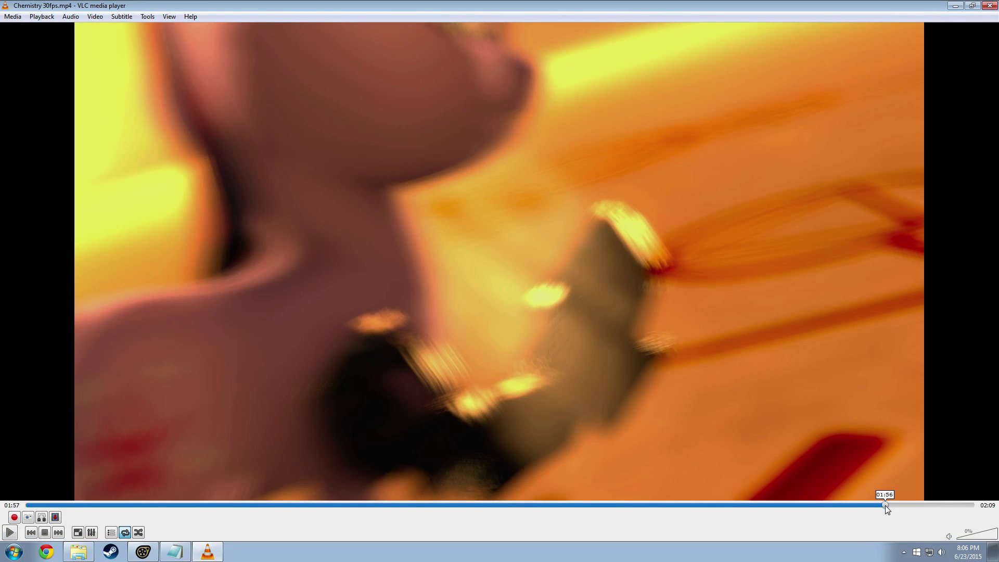
pyautogui.click(888, 504)
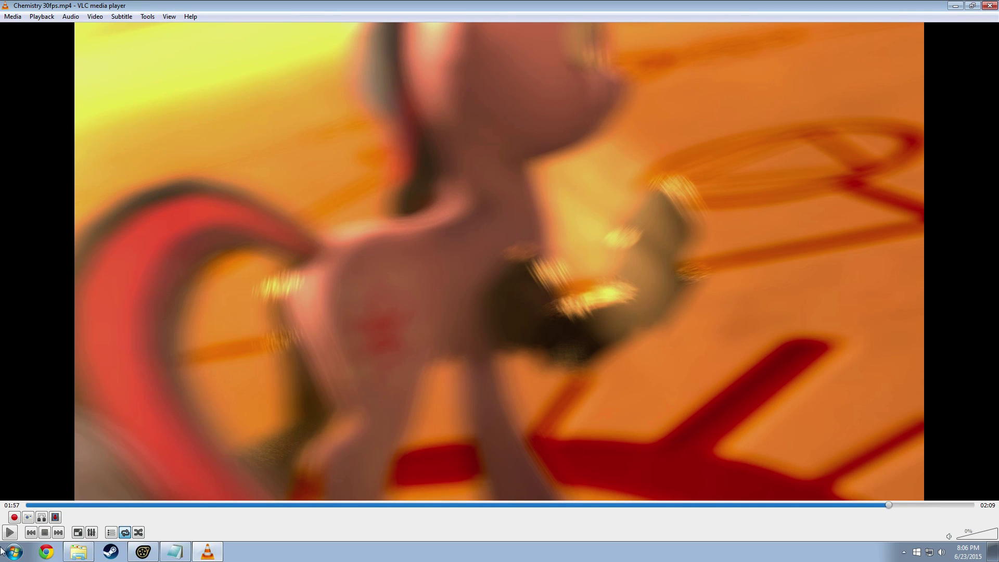
pyautogui.click(8, 534)
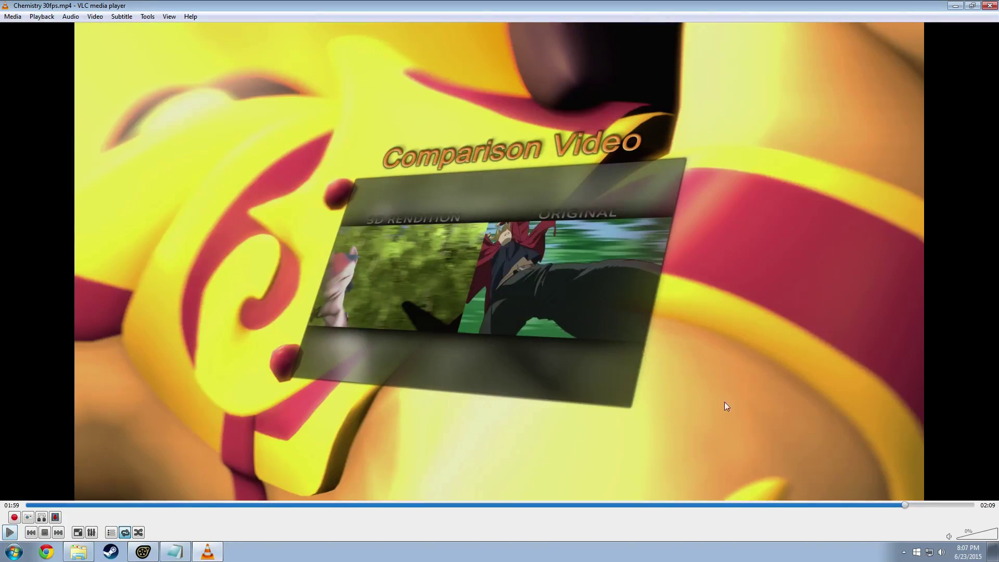
# Close the reference video, return to Source Filmmaker from the folder window, and collapse the Cameras group.
pyautogui.click(988, 5)
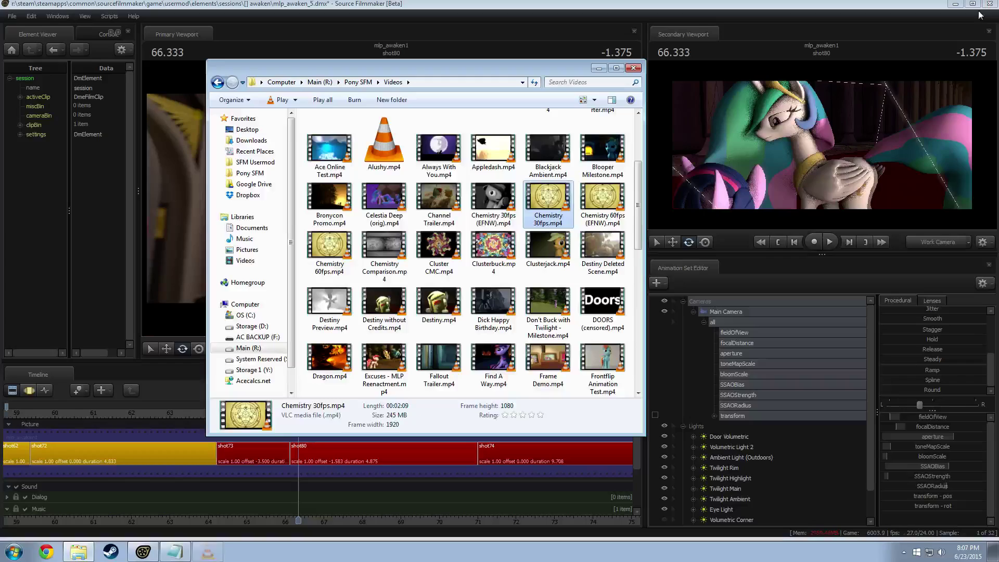
pyautogui.click(603, 69)
pyautogui.click(693, 312)
pyautogui.click(683, 301)
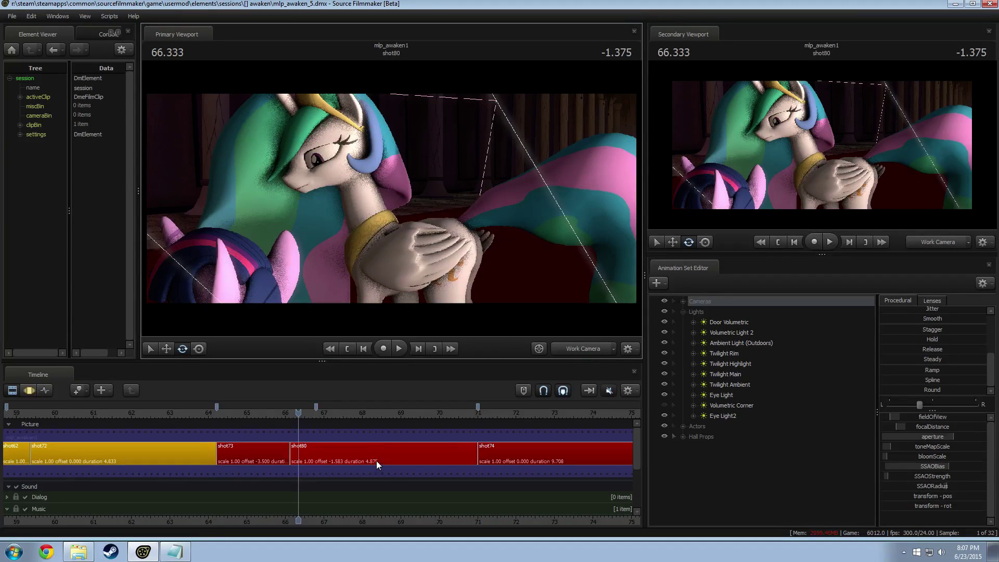
# Start a new model animation set in shot80, filter the models for "light beam" and preview the match in wireframe.
pyautogui.click(377, 461)
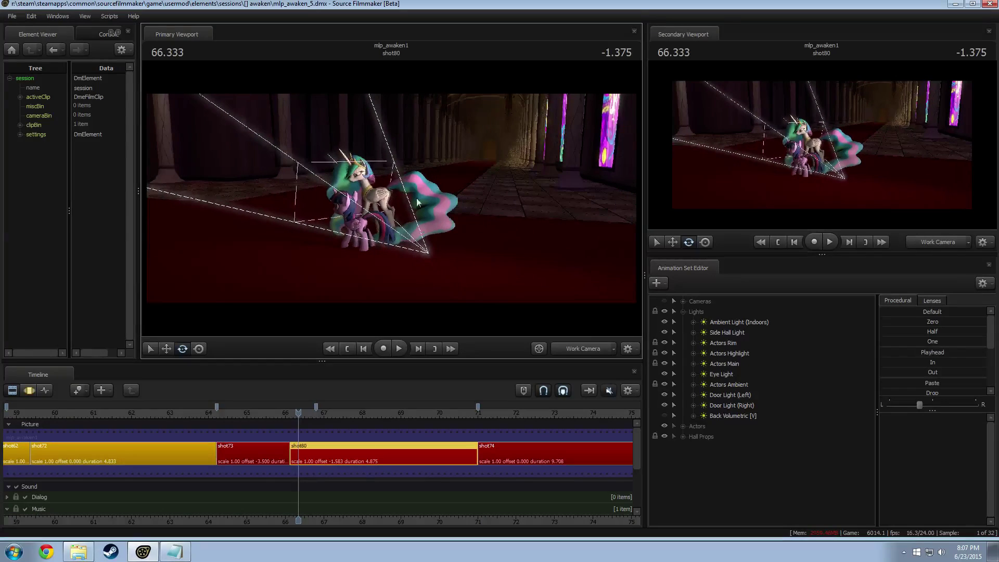
pyautogui.rightClick(781, 511)
pyautogui.click(856, 431)
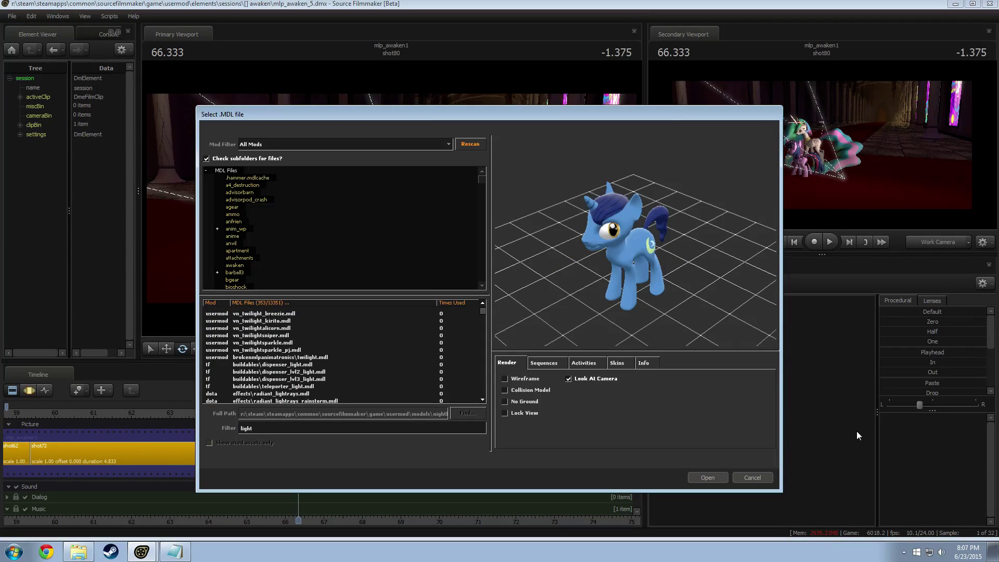
pyautogui.write('light beam')
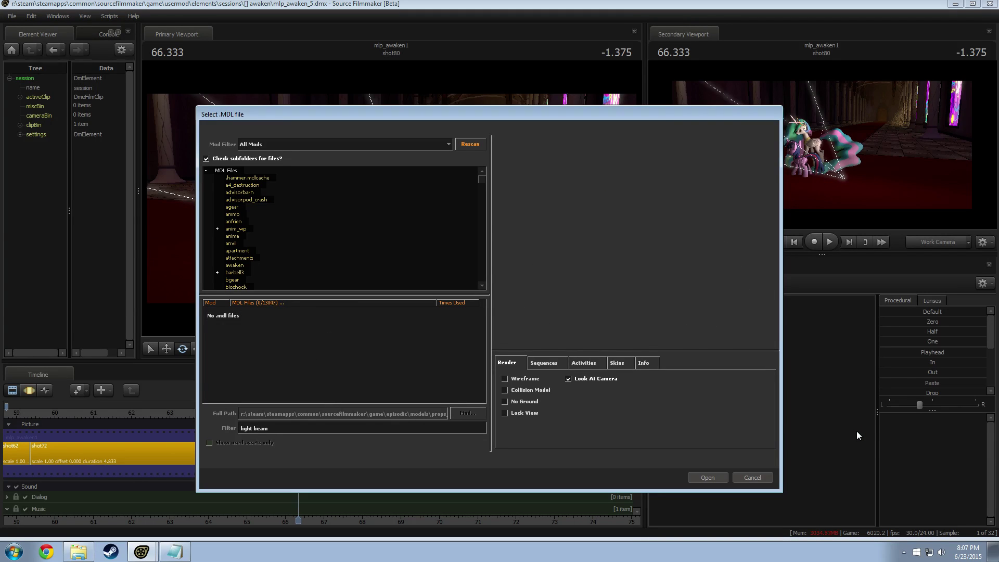
pyautogui.press('BackSpace')
pyautogui.press('BackSpace')
pyautogui.write('am')
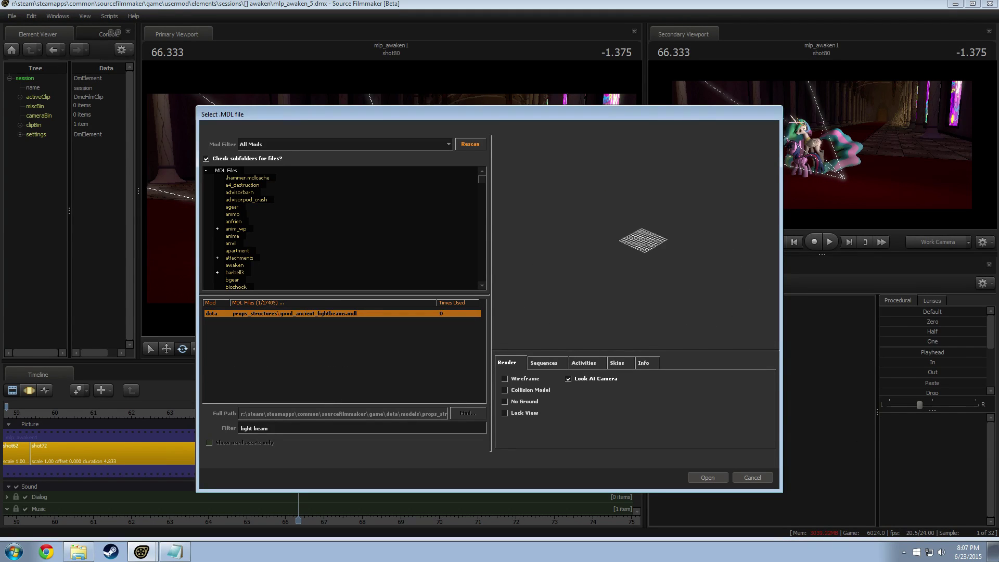
pyautogui.click(505, 378)
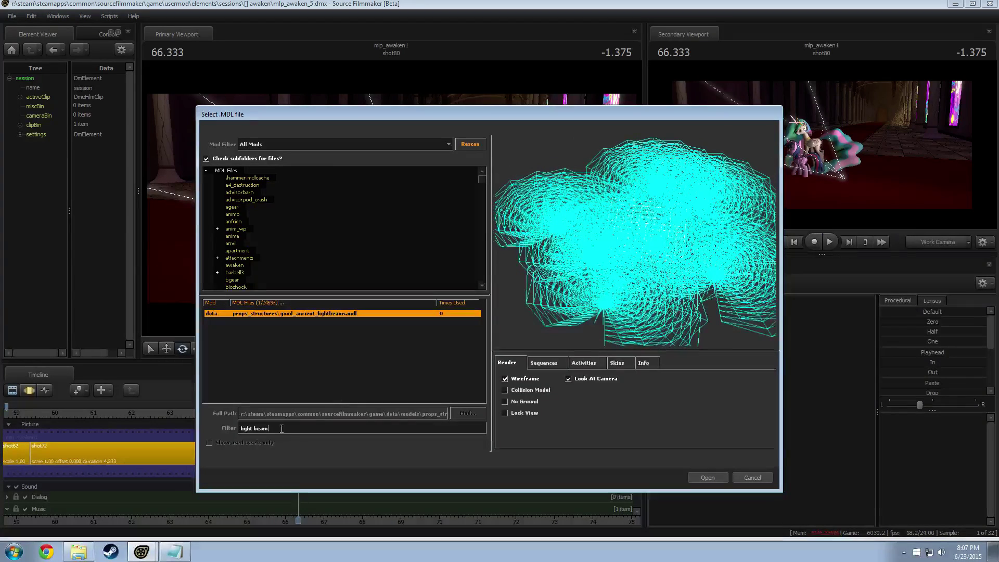
# Broaden the model filter to "light" and preview the pony and bots\gameplay_cosmetic light models one after another.
pyautogui.press('BackSpace')
pyautogui.press('BackSpace')
pyautogui.press('BackSpace')
pyautogui.press('BackSpace')
pyautogui.press('BackSpace')
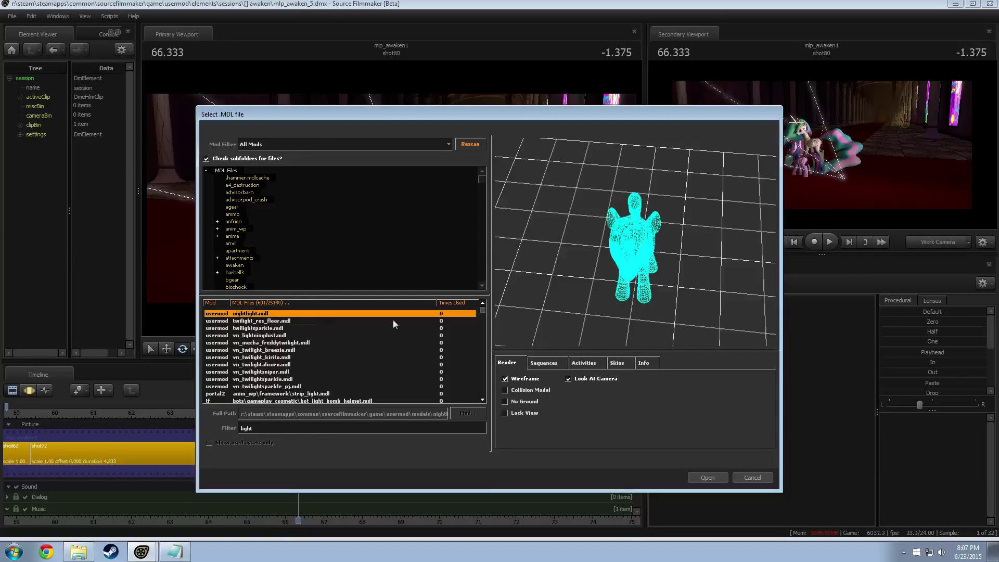
pyautogui.press('Down')
pyautogui.press('Down')
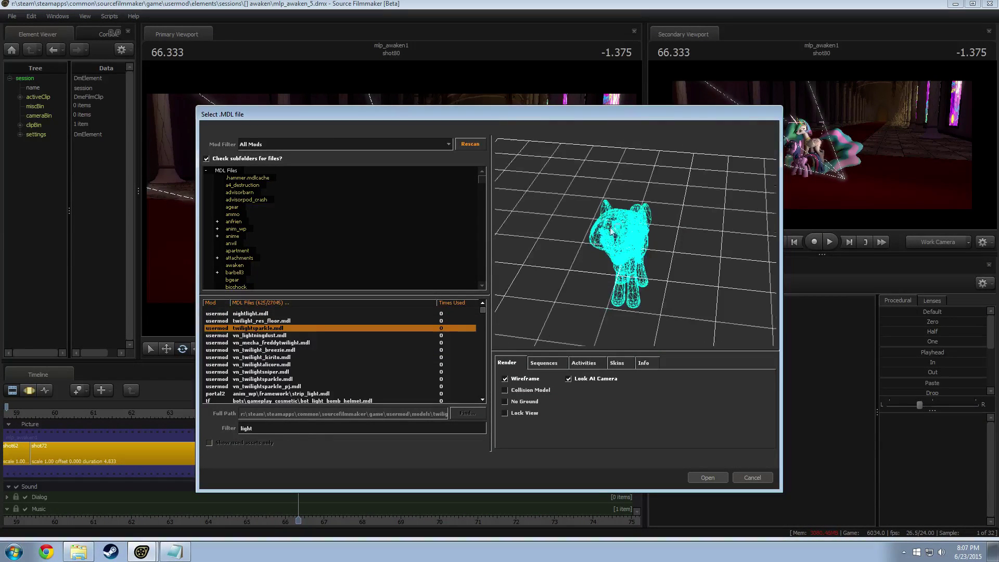
pyautogui.press('Down')
pyautogui.scroll(-2, 277, 383)
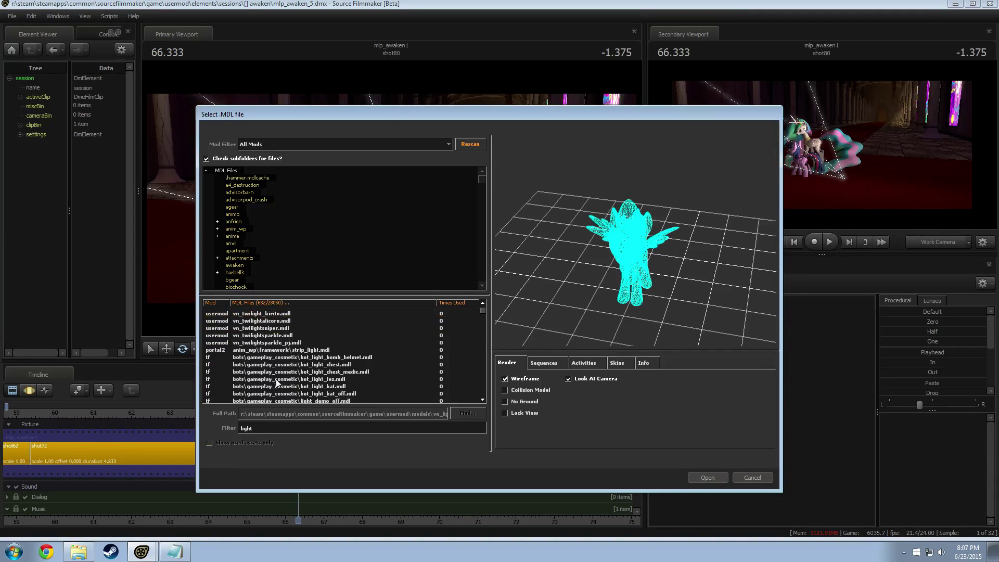
pyautogui.click(274, 352)
pyautogui.press('Down')
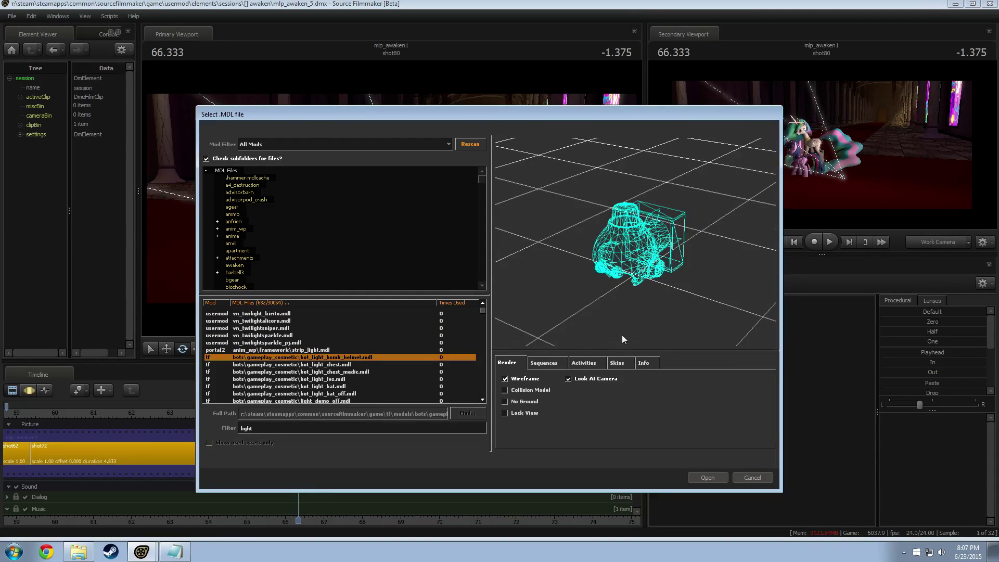
pyautogui.press('Down')
pyautogui.press('Down')
pyautogui.press('Down')
pyautogui.press('Down')
pyautogui.press('Down')
pyautogui.press('Down')
pyautogui.press('Down')
pyautogui.press('Down')
pyautogui.press('Down')
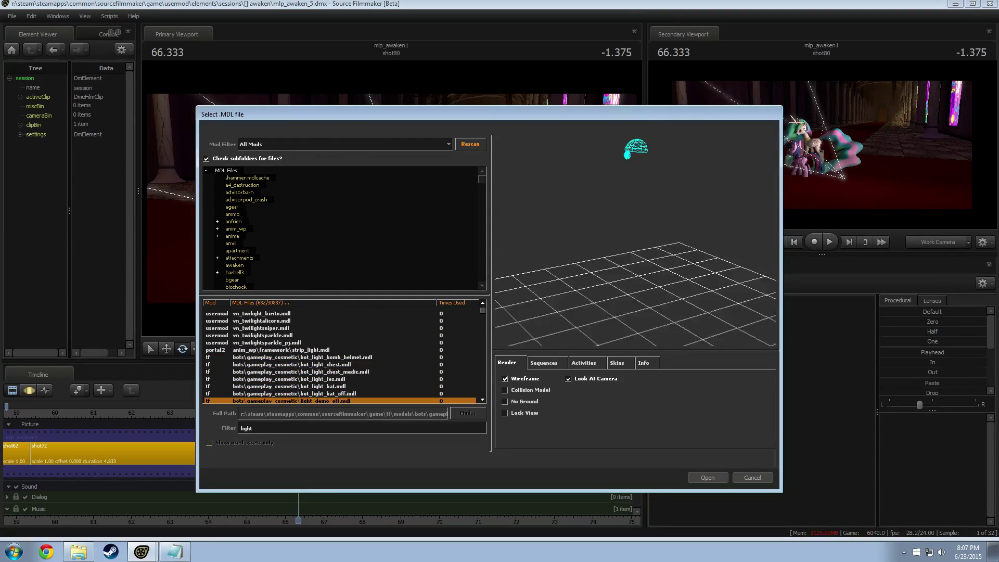
pyautogui.press('Down')
pyautogui.press('Down')
pyautogui.press('Down')
pyautogui.press('Down')
pyautogui.press('Down')
pyautogui.press('Down')
pyautogui.press('Down')
pyautogui.press('Down')
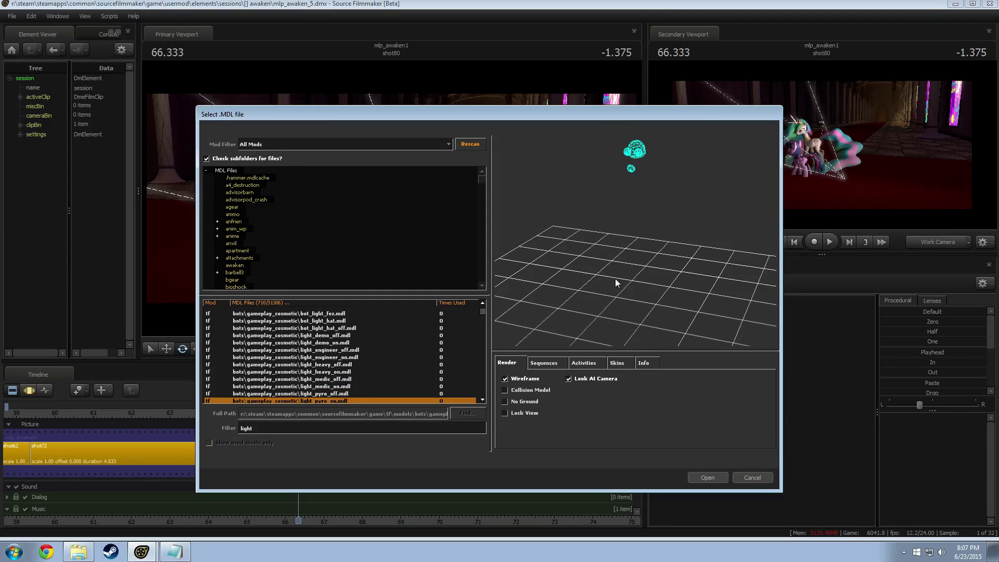
# Preview the models from buildables\dispenser_light.mdl through the lightshaft effects to effects\radiant_lightrays.mdl.
pyautogui.scroll(-4, 298, 373)
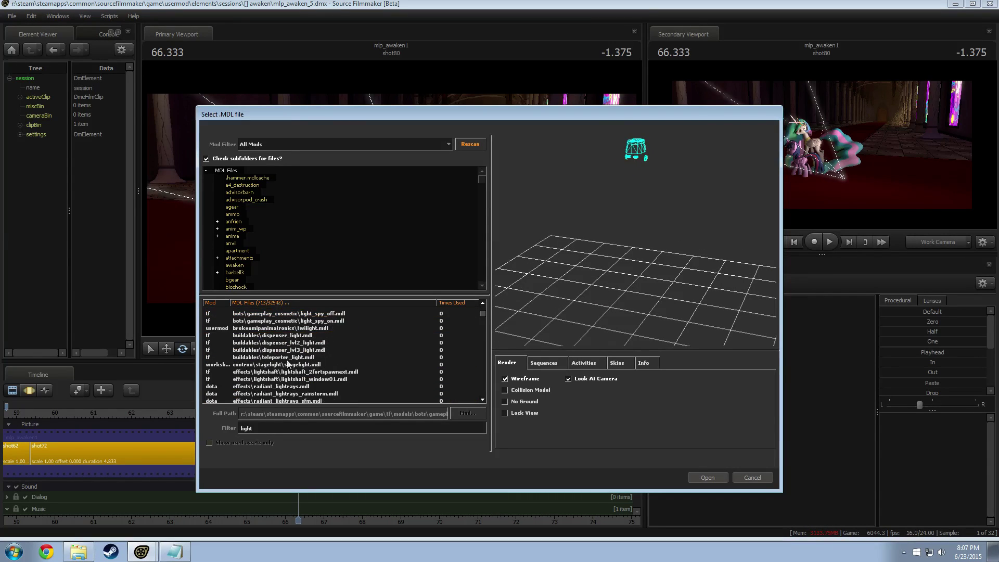
pyautogui.click(289, 357)
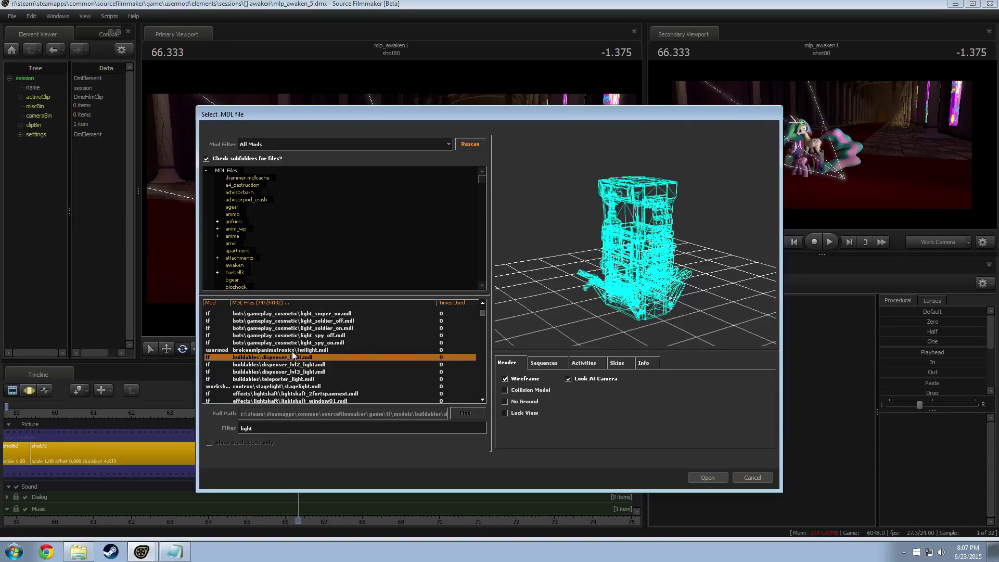
pyautogui.press('Down')
pyautogui.press('Down')
pyautogui.press('Down')
pyautogui.press('Down')
pyautogui.press('Down')
pyautogui.press('Down')
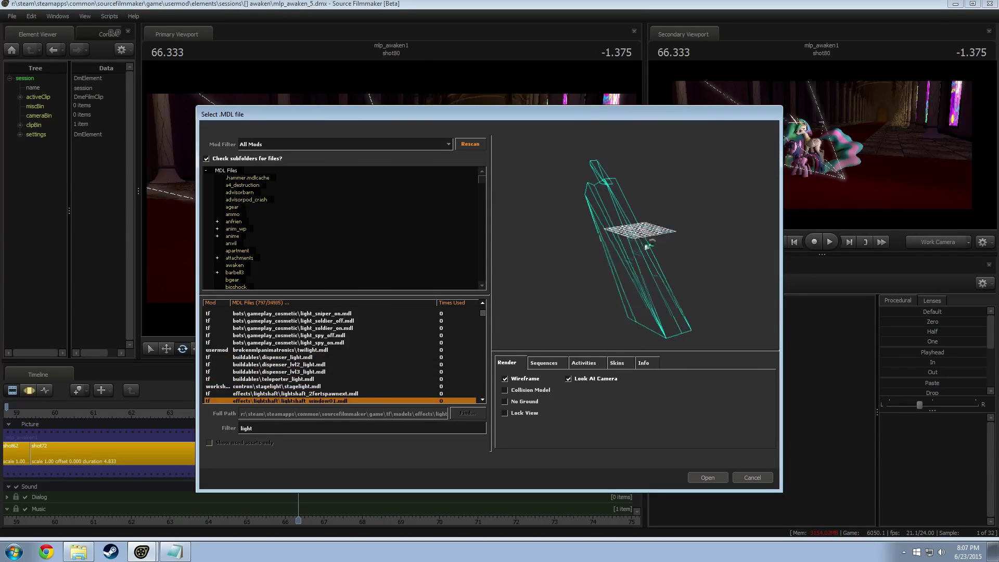
pyautogui.press('Down')
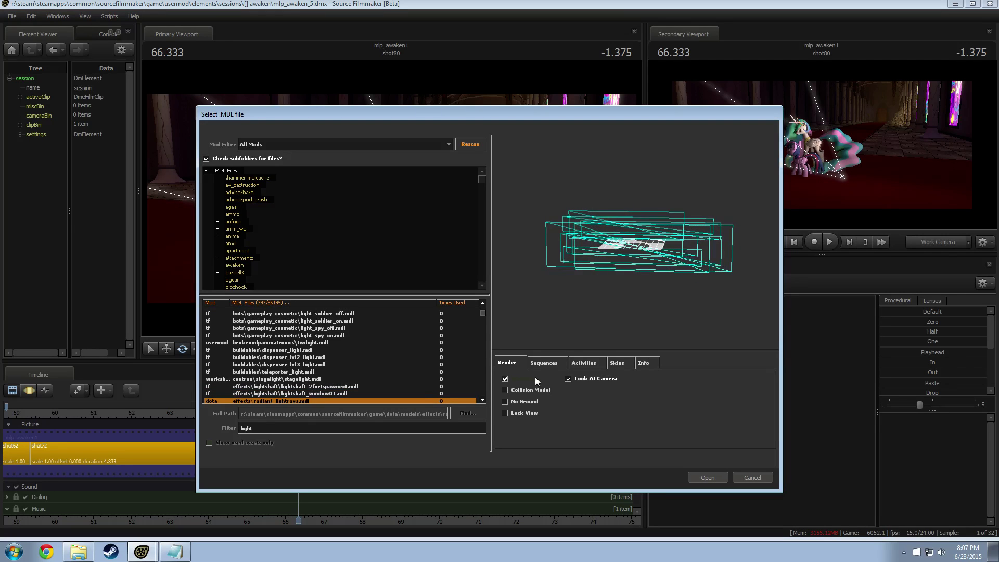
# Turn off the wireframe preview and compare the radiant_lightrays, radiant_lightrays_rainstorm and radiant_lightrays_sfm models.
pyautogui.click(535, 378)
pyautogui.press('Down')
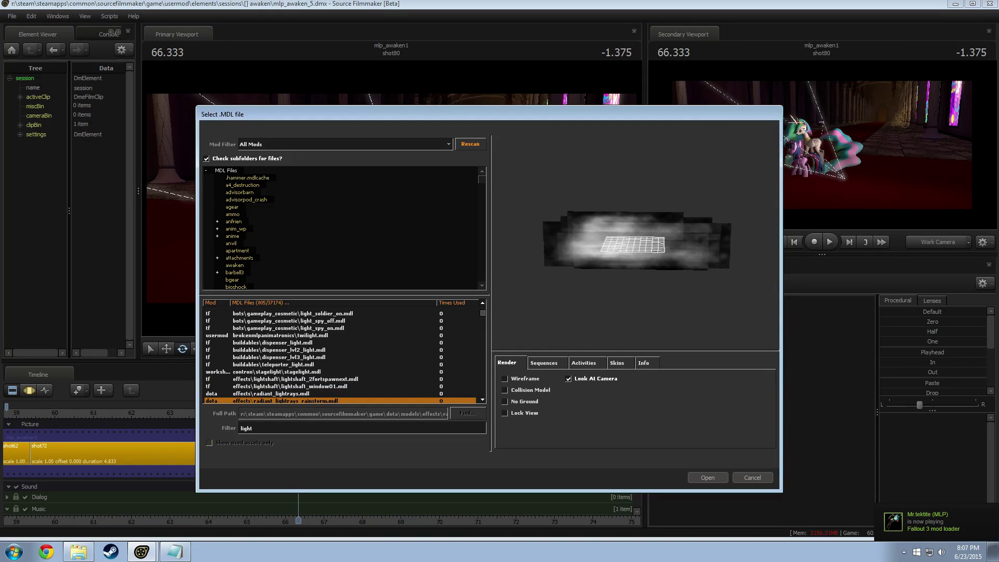
pyautogui.press('Down')
pyautogui.press('Down')
pyautogui.press('Up')
pyautogui.press('Up')
pyautogui.press('Up')
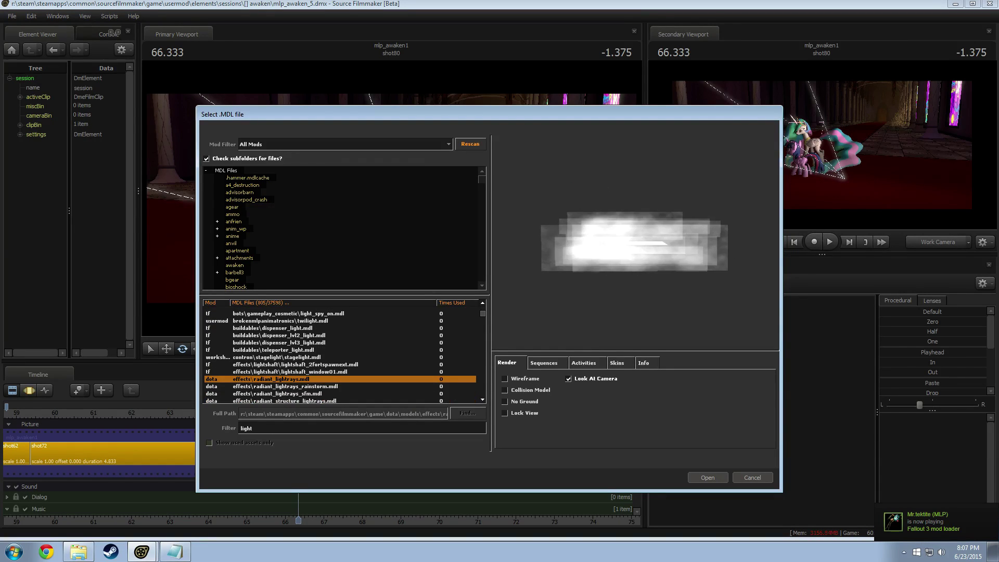
pyautogui.press('Down')
pyautogui.press('Down')
pyautogui.press('Down')
pyautogui.press('Up')
pyautogui.press('Up')
pyautogui.press('Up')
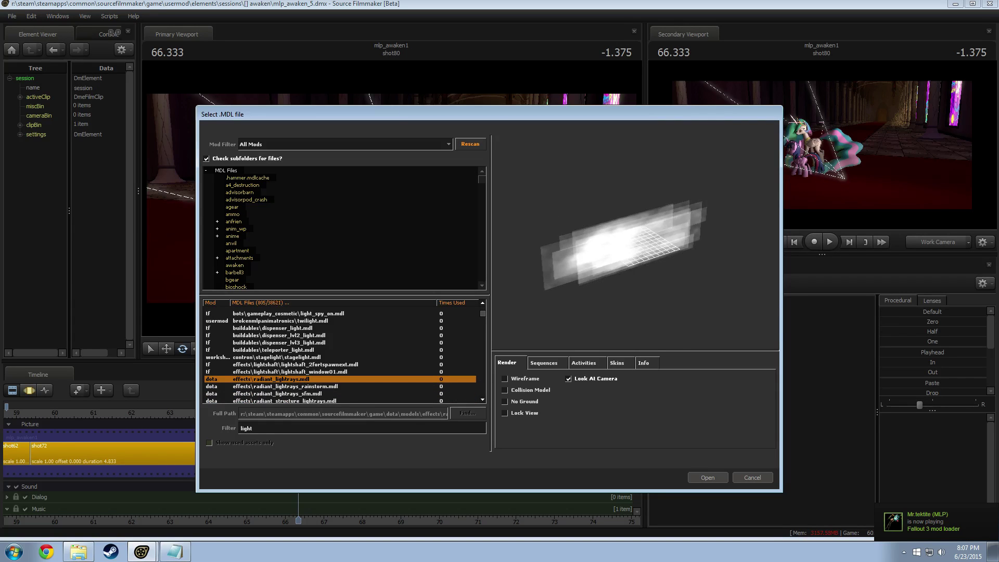
pyautogui.press('Down')
pyautogui.press('Down')
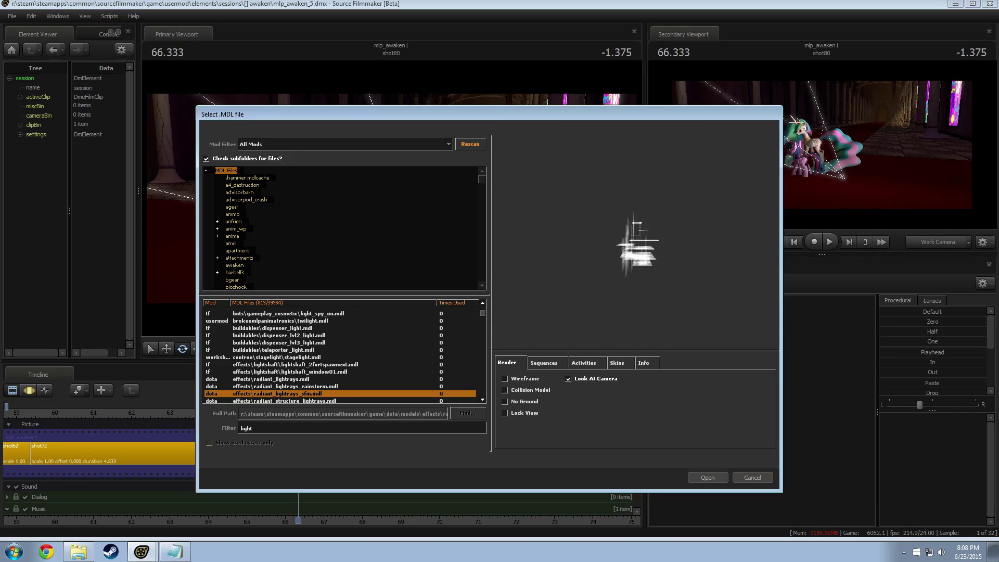
pyautogui.press('Up')
pyautogui.press('Up')
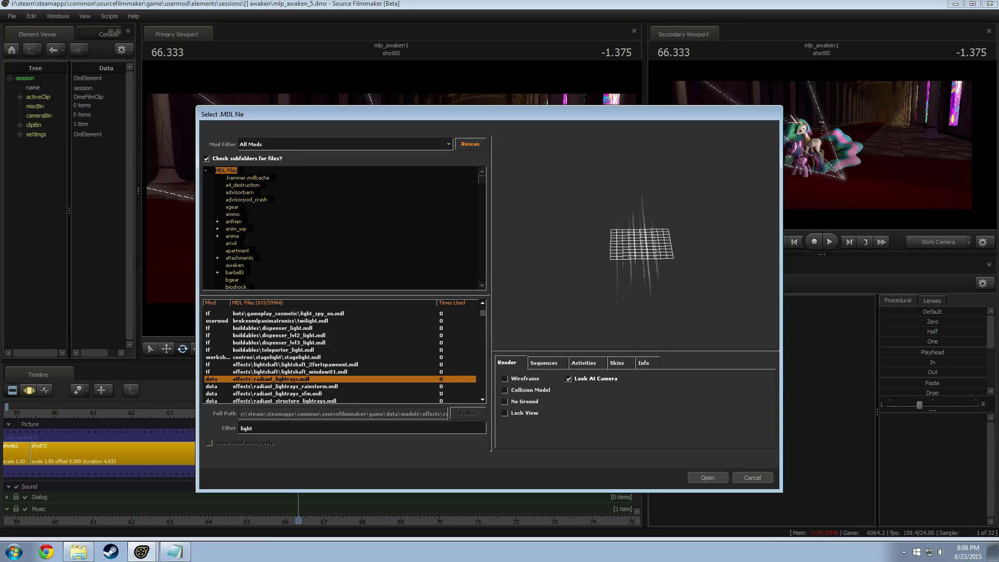
pyautogui.press('Down')
pyautogui.press('Down')
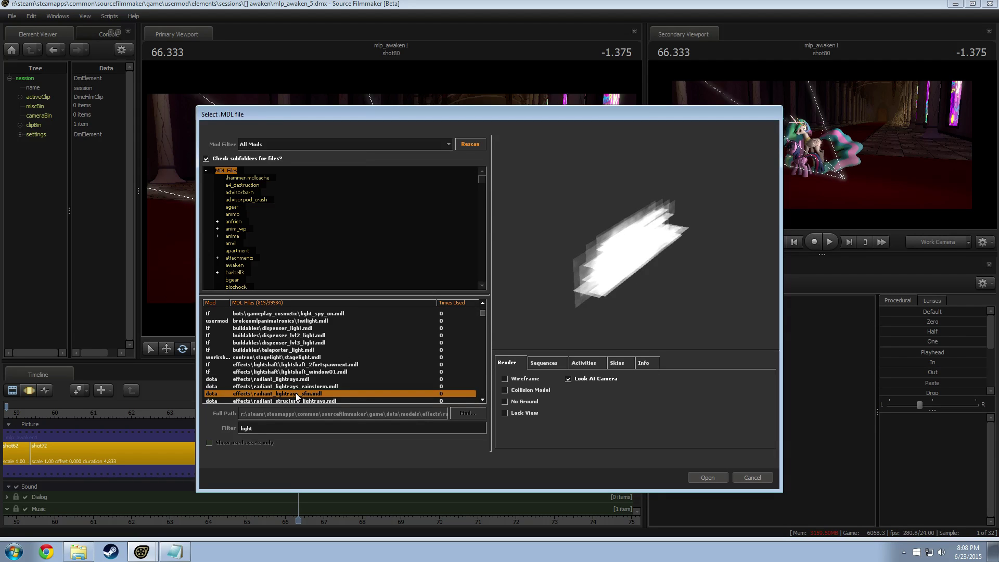
# Check radiant_structure_lightrays.mdl in the preview, and add effects\radiant_lightrays_sfm.mdl to shot80 instead.
pyautogui.scroll(-1, 298, 397)
pyautogui.click(305, 380)
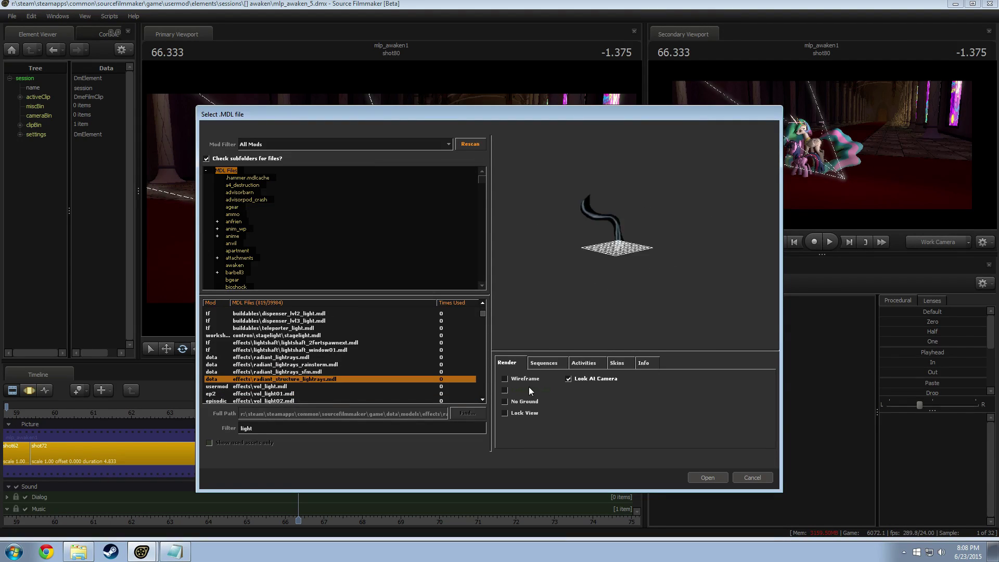
pyautogui.click(544, 363)
pyautogui.click(511, 364)
pyautogui.click(515, 378)
pyautogui.click(259, 371)
pyautogui.click(707, 478)
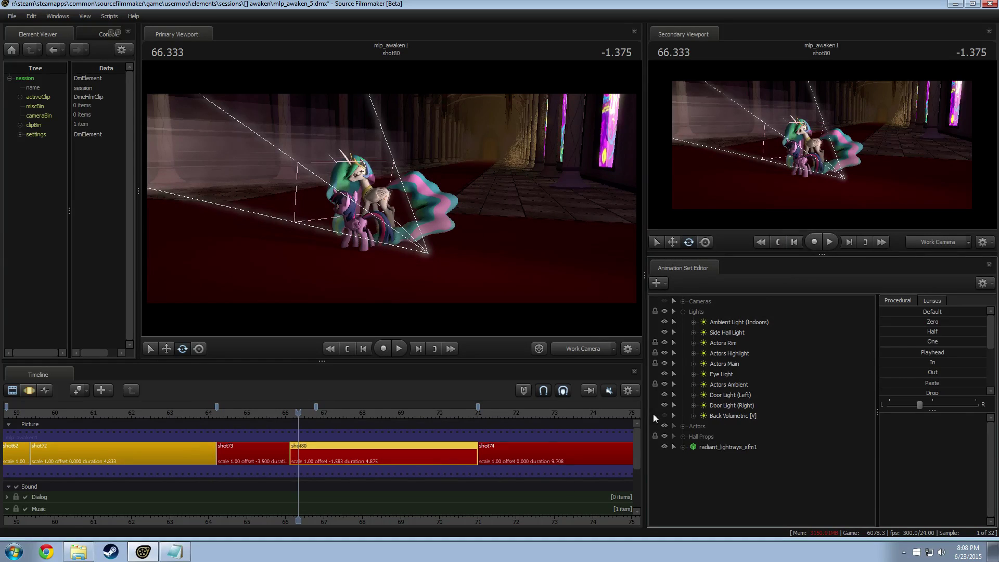
# Select the radiant_lightrays_sfm1 prop across all time and move it over beside the ponies in the hall.
pyautogui.moveTo(577, 329); pyautogui.dragTo(531, 326)
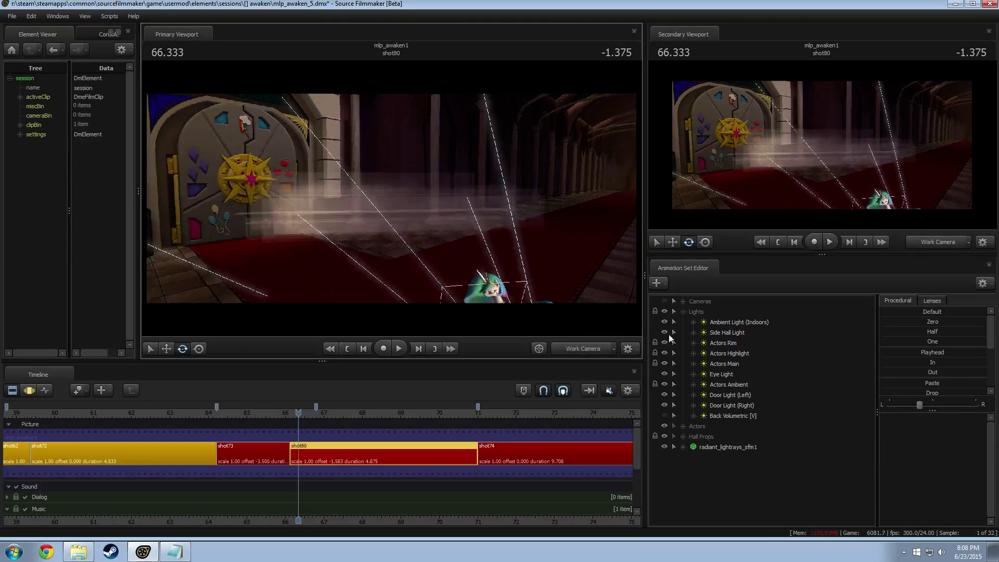
pyautogui.click(712, 446)
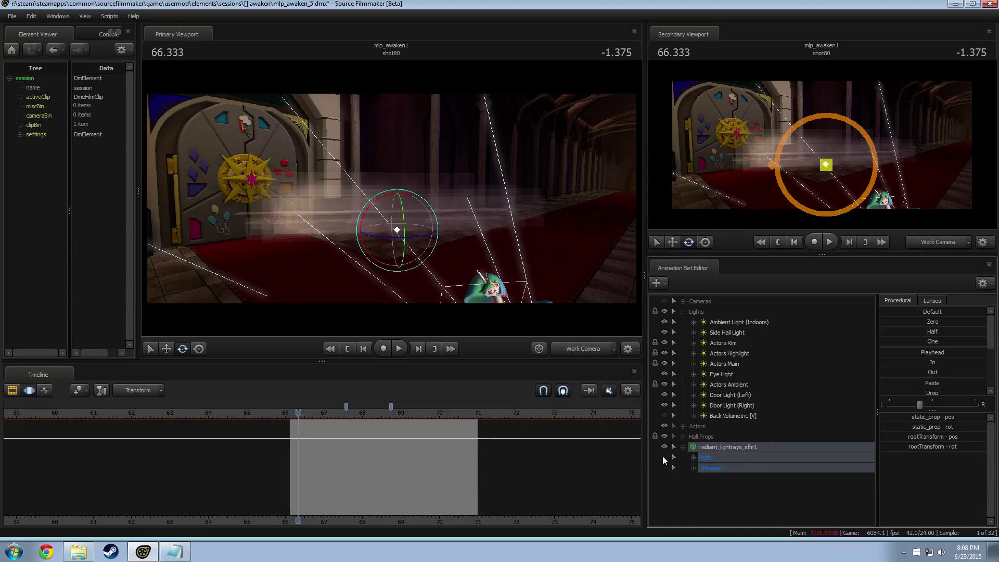
pyautogui.hotkey('ctrl', 'a')
pyautogui.moveTo(399, 192); pyautogui.dragTo(419, 204)
pyautogui.press('r')
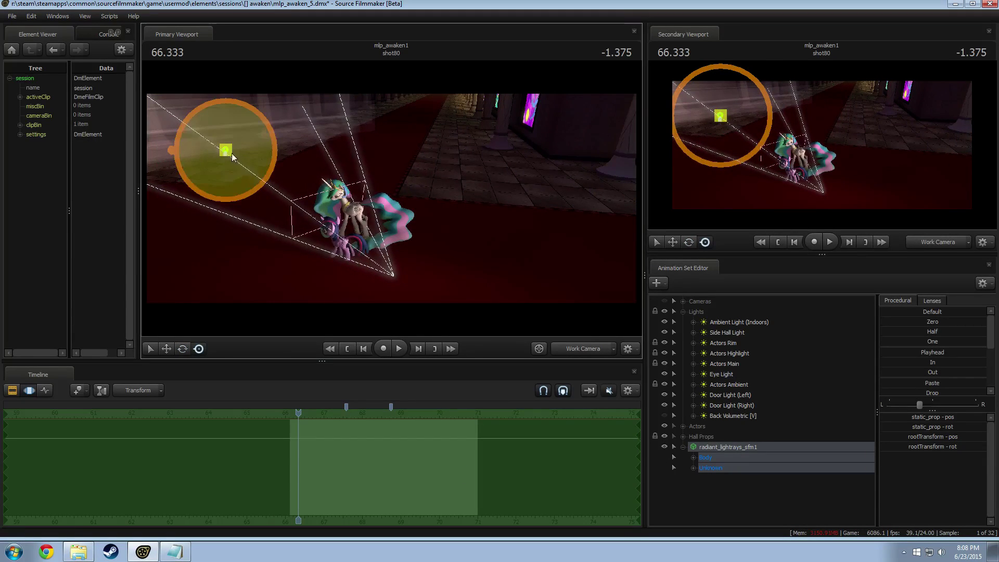
pyautogui.moveTo(232, 153); pyautogui.dragTo(399, 208)
# Rotate the light rays prop and shift its origin in closer to the ponies so the rays slant across the hall.
pyautogui.press('e')
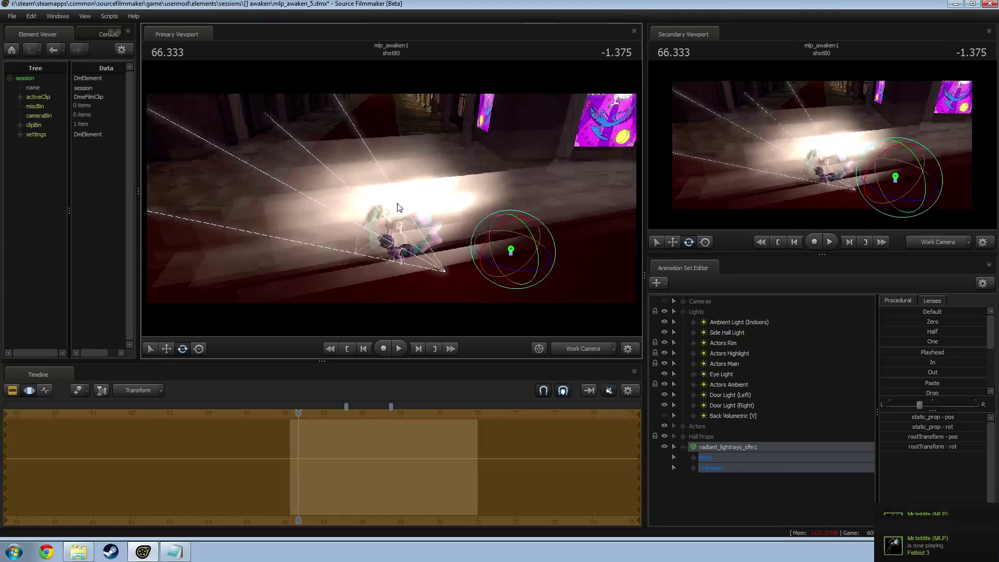
pyautogui.press('w')
pyautogui.moveTo(494, 258); pyautogui.dragTo(422, 250)
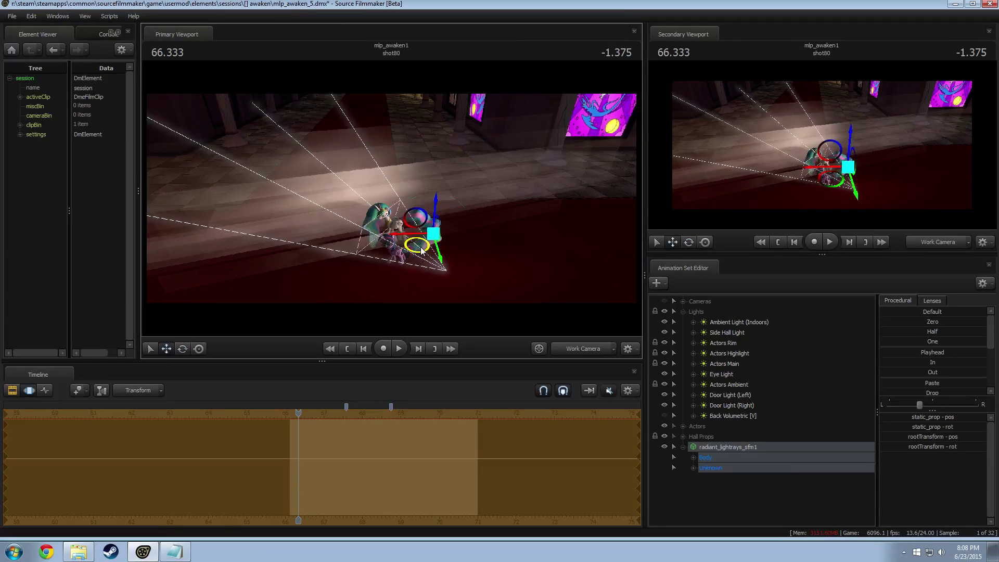
pyautogui.press('e')
# Expand the Unknown group of radiant_lightrays_sfm1 and add a scale control to its static_prop bone.
pyautogui.click(683, 447)
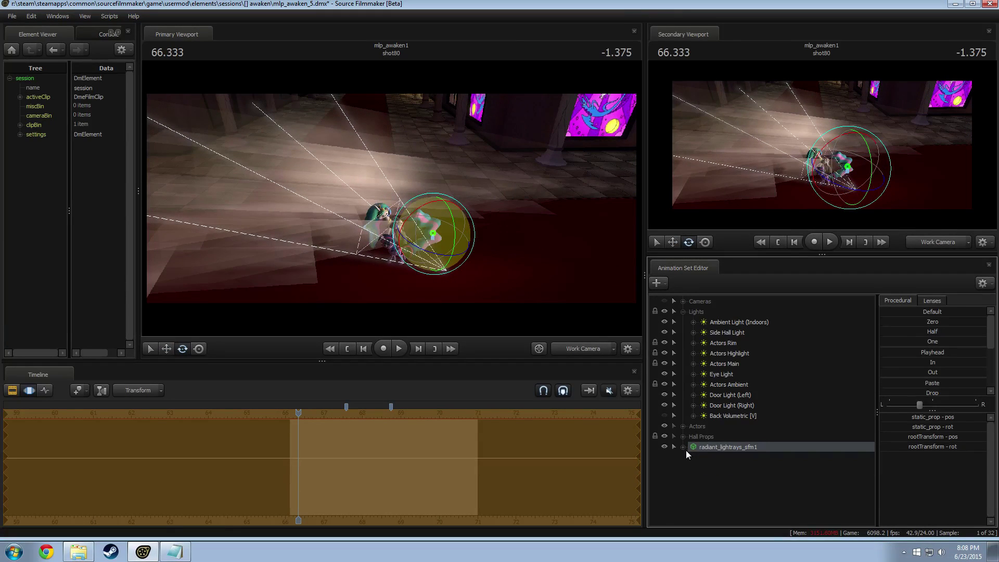
pyautogui.click(684, 447)
pyautogui.click(692, 467)
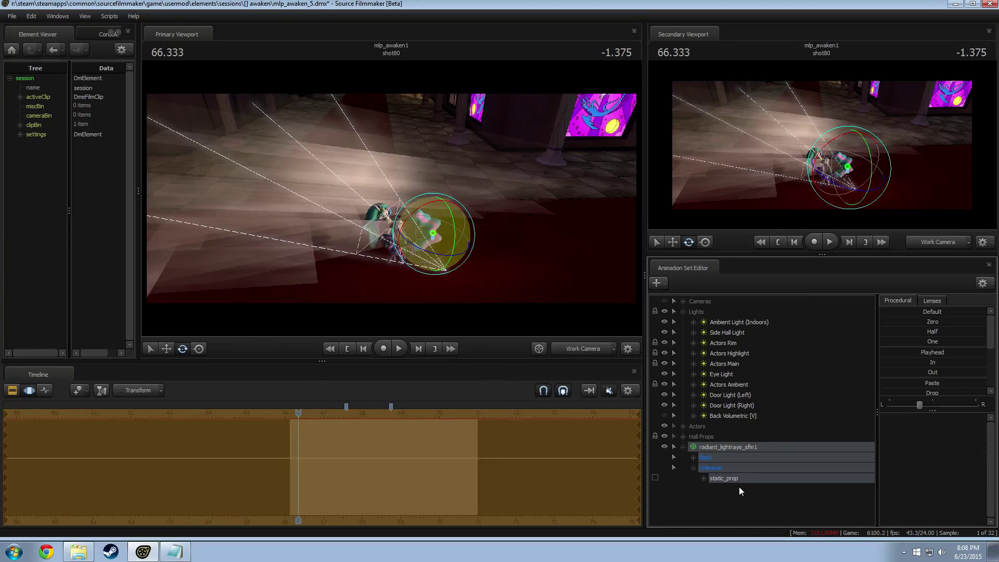
pyautogui.click(736, 483)
pyautogui.rightClick(735, 480)
pyautogui.click(777, 408)
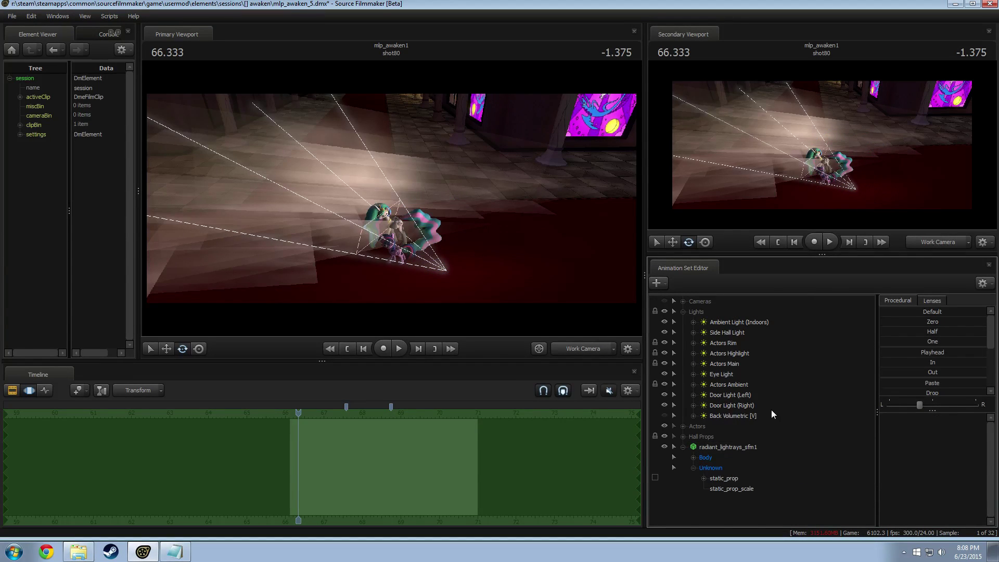
# Shrink the light rays prop with static_prop_scale and shift its position vertically beside the ponies.
pyautogui.click(733, 489)
pyautogui.moveTo(733, 489); pyautogui.dragTo(716, 490)
pyautogui.moveTo(933, 416); pyautogui.dragTo(929, 416)
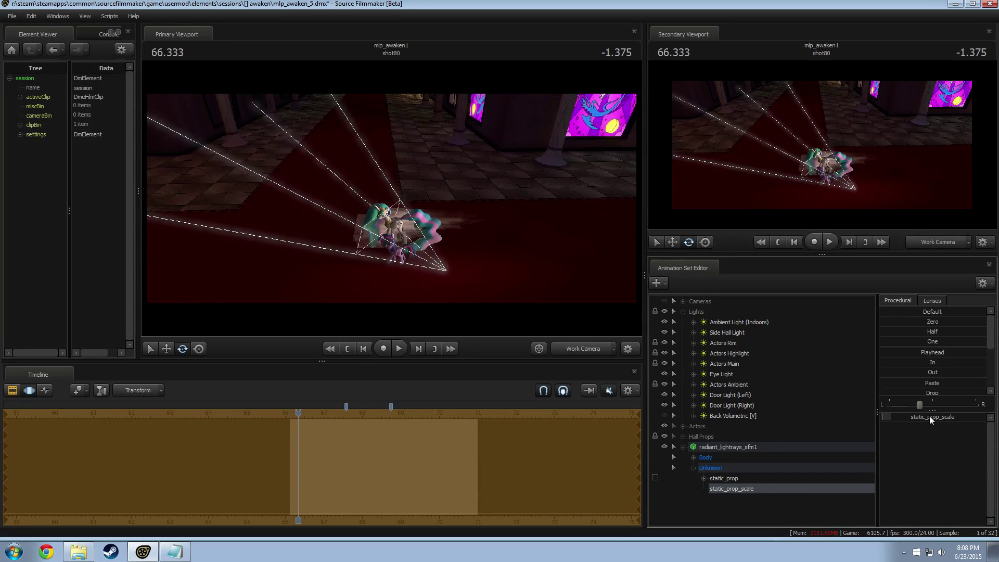
pyautogui.click(727, 448)
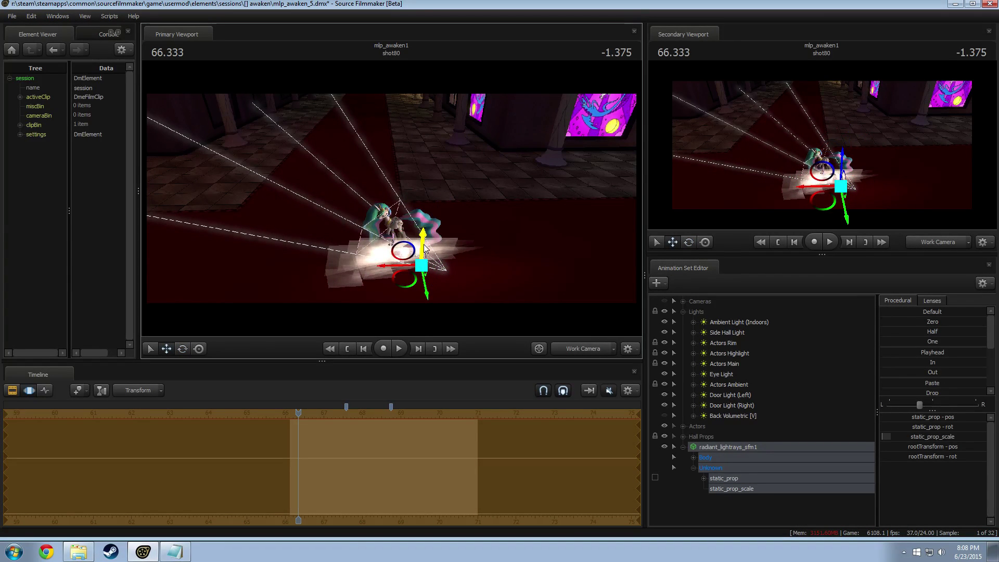
pyautogui.moveTo(425, 249); pyautogui.dragTo(424, 226)
# Go to 68.458 s in shot80 and move the light rays prop in behind the larger pony.
pyautogui.press('Home')
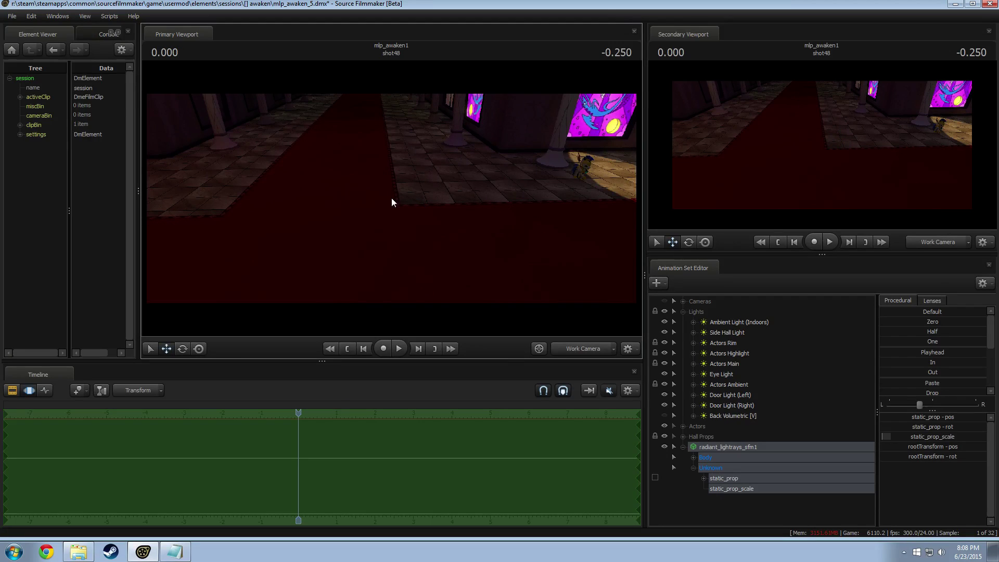
pyautogui.press('F2')
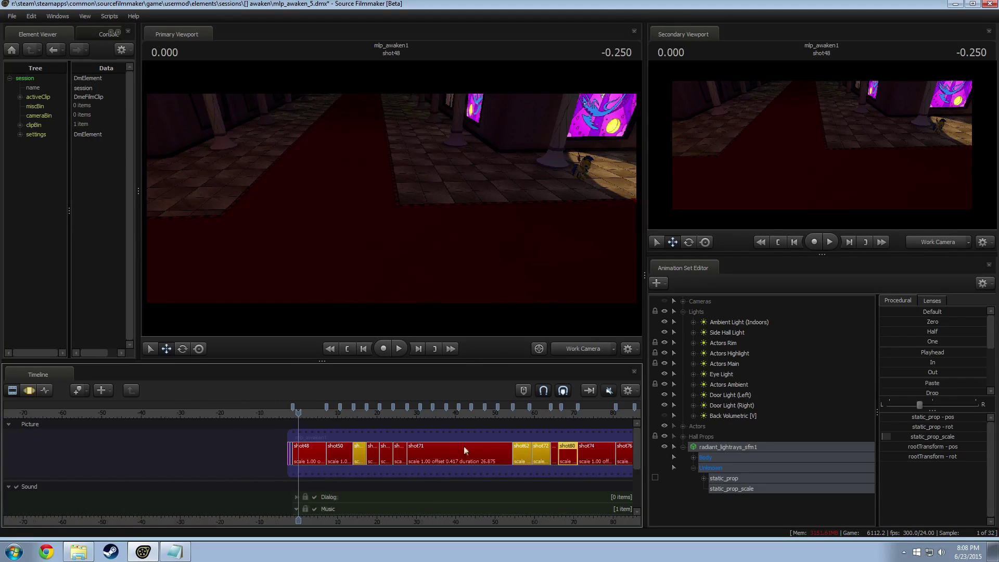
pyautogui.click(391, 413)
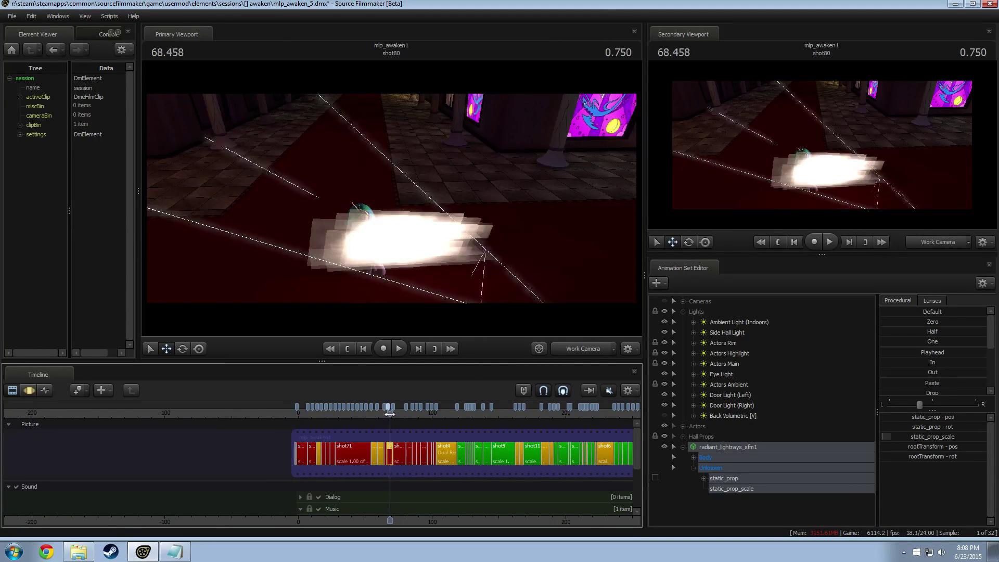
pyautogui.scroll(10, 390, 436)
pyautogui.moveTo(392, 202)
pyautogui.mouseDown()
pyautogui.moveTo(411, 200)
pyautogui.moveTo(406, 211)
pyautogui.mouseUp()
pyautogui.press('w')
pyautogui.press('F3')
pyautogui.moveTo(475, 236)
pyautogui.mouseDown()
pyautogui.moveTo(440, 198)
pyautogui.moveTo(439, 179)
pyautogui.moveTo(439, 215)
pyautogui.moveTo(486, 224)
pyautogui.mouseUp()
# Rotate the light rays prop so its rays slant down across the two ponies.
pyautogui.press('e')
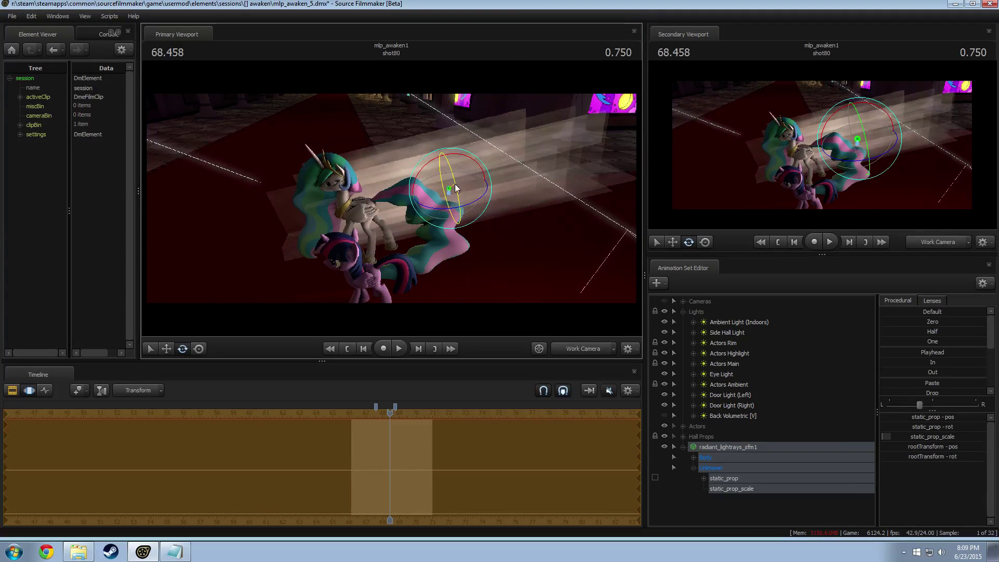
pyautogui.moveTo(456, 189); pyautogui.dragTo(425, 164)
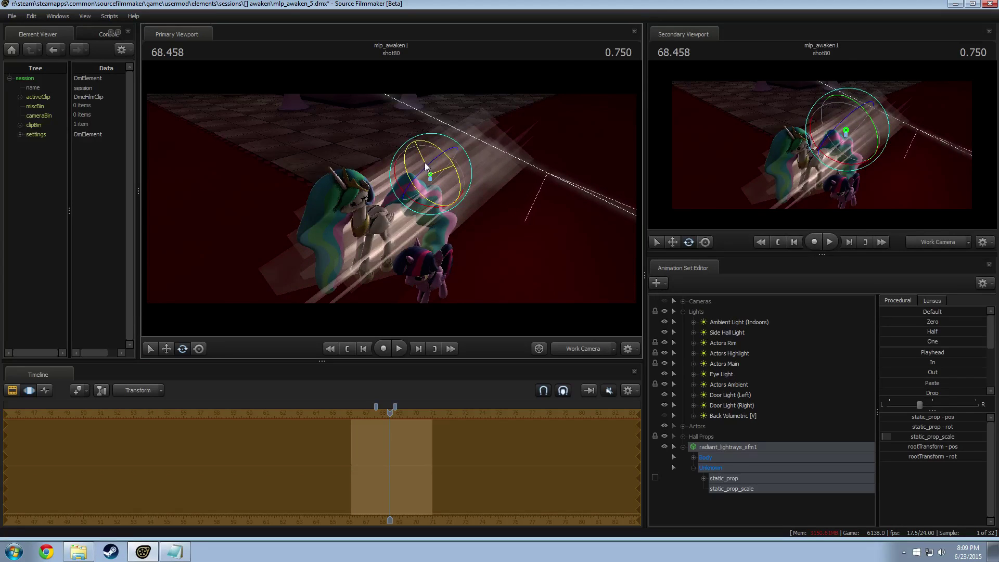
pyautogui.keyDown('alt'); pyautogui.moveTo(532, 219); pyautogui.dragTo(500, 169); pyautogui.keyUp('alt')
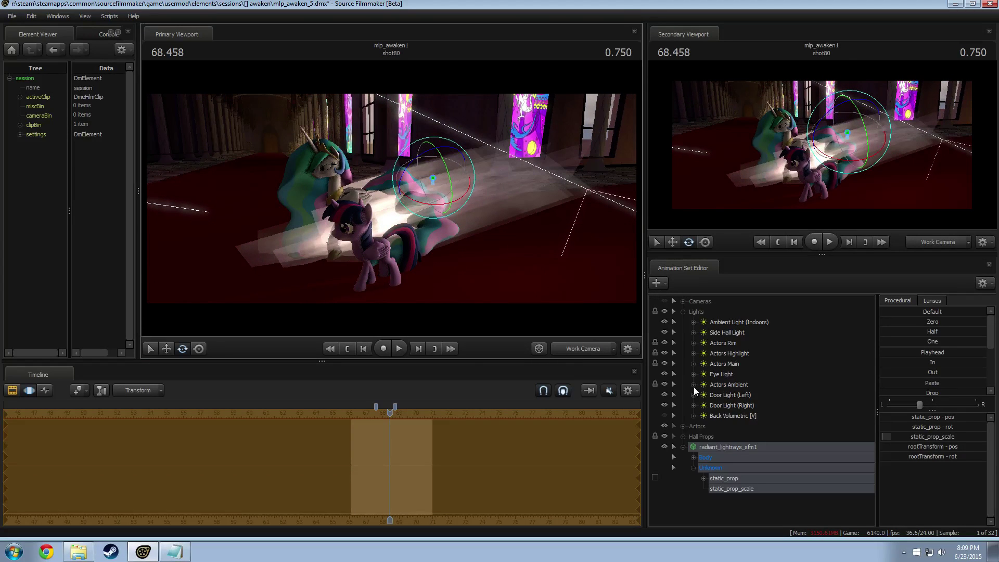
# Add override materials to radiant_lightrays_sfm1 and show its model in the Element Viewer.
pyautogui.rightClick(723, 450)
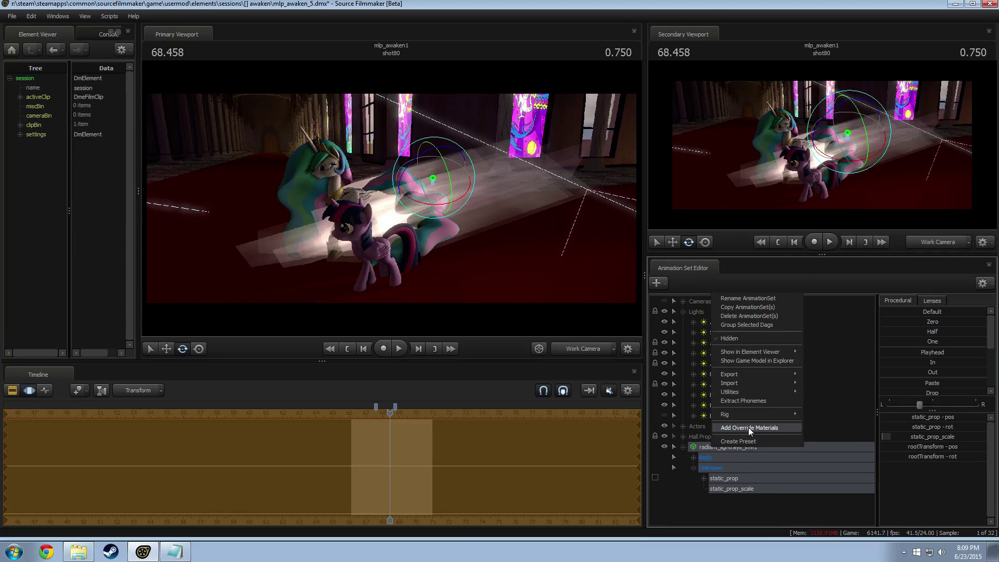
pyautogui.click(723, 449)
pyautogui.rightClick(722, 449)
pyautogui.moveTo(754, 352)
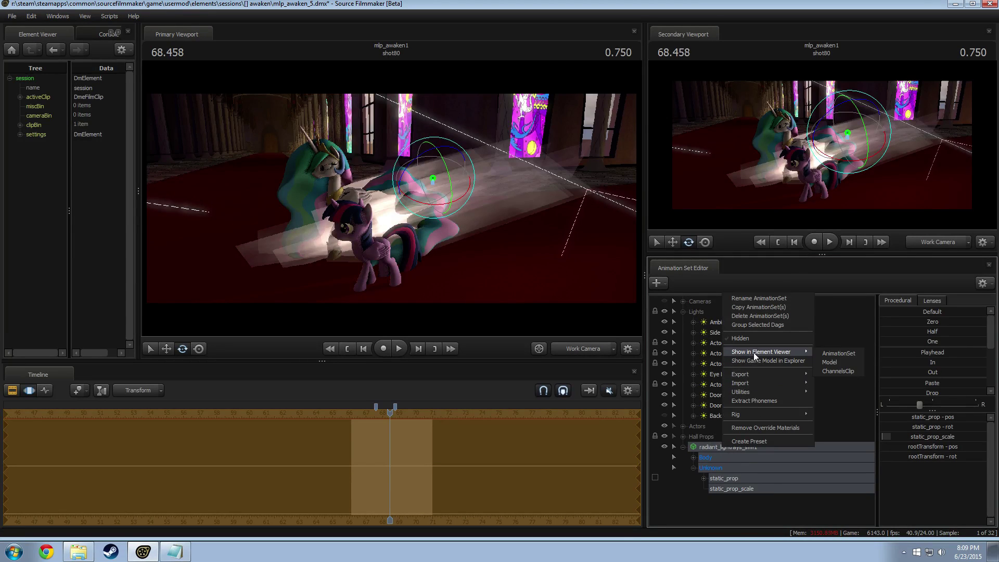
pyautogui.click(835, 360)
# Add a vector3 attribute named $color to the radiant_lightrays material under the model's materials.
pyautogui.rightClick(23, 255)
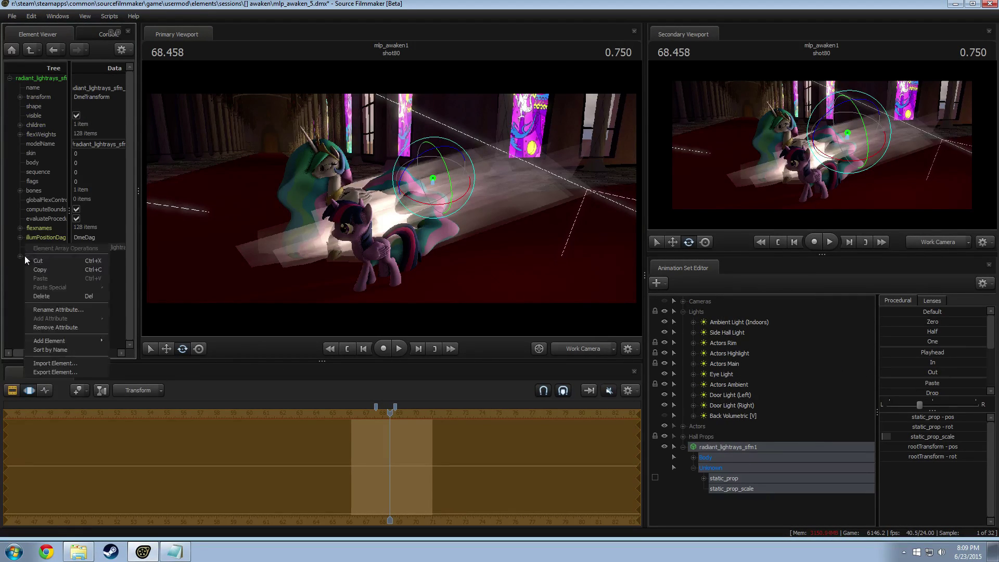
pyautogui.click(37, 269)
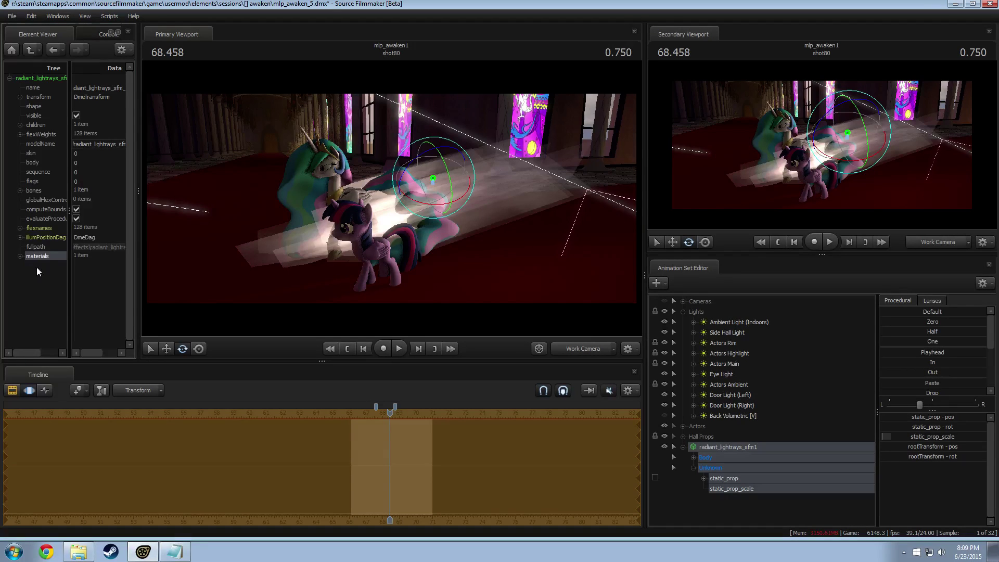
pyautogui.rightClick(45, 257)
pyautogui.click(19, 256)
pyautogui.rightClick(36, 256)
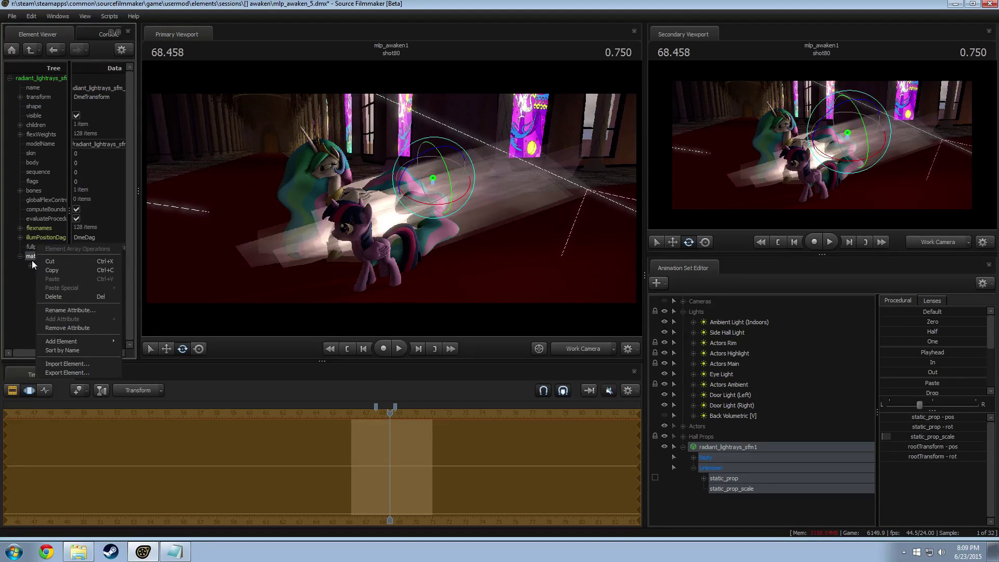
pyautogui.click(21, 271)
pyautogui.rightClick(45, 265)
pyautogui.moveTo(113, 341)
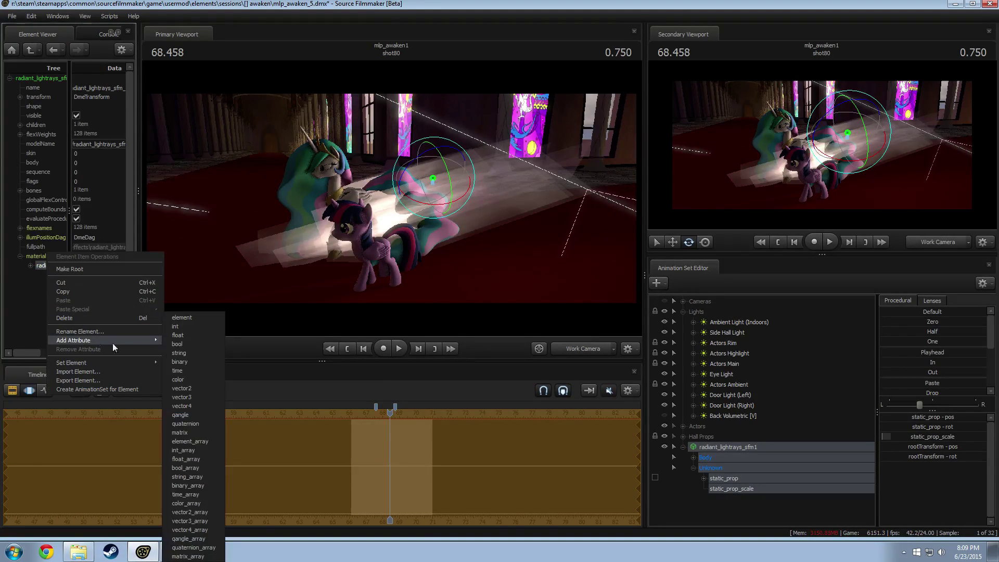
pyautogui.click(182, 397)
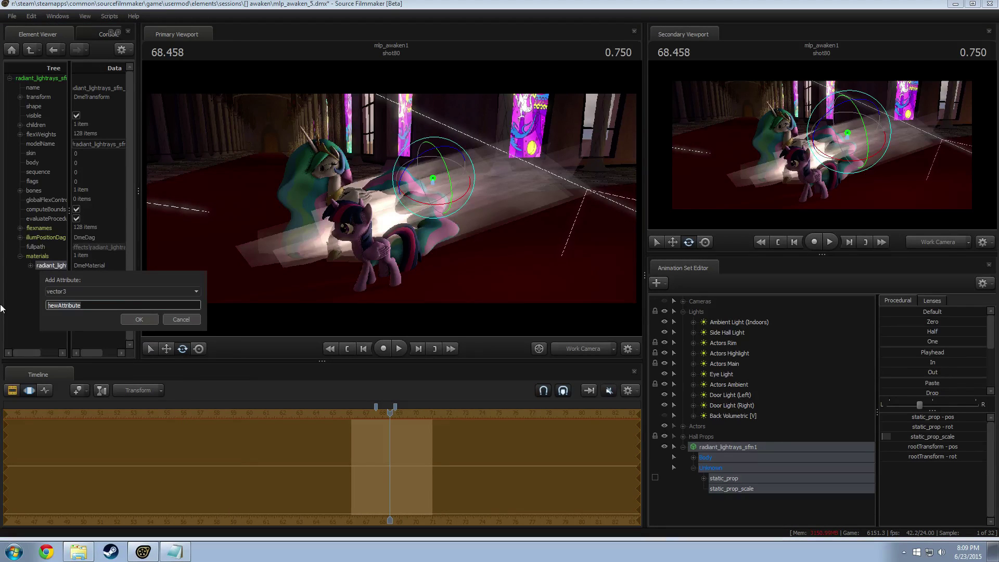
pyautogui.write('$color')
pyautogui.press('Return')
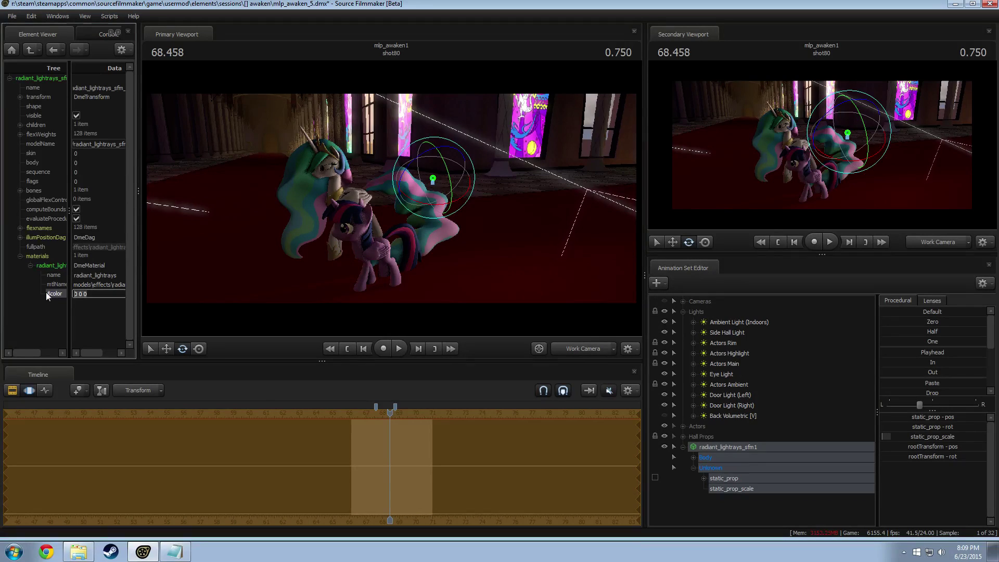
# Dim the light rays by setting the first two components of the material's $color to 0.2.
pyautogui.write('0.2 0.20')
pyautogui.write(' 0.52')
pyautogui.press('Return')
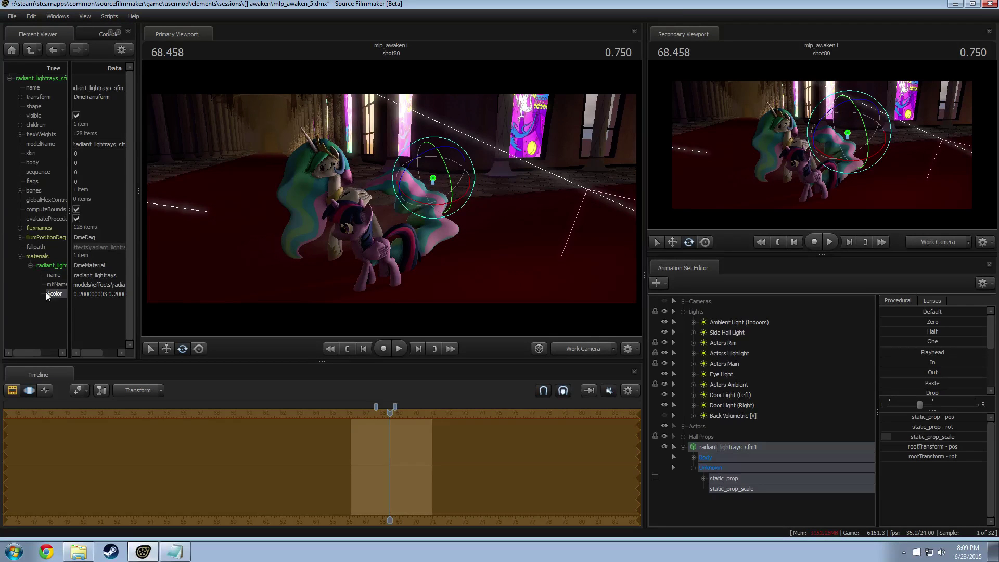
# Raise the light rays prop and place it above the ponies' heads.
pyautogui.press('w')
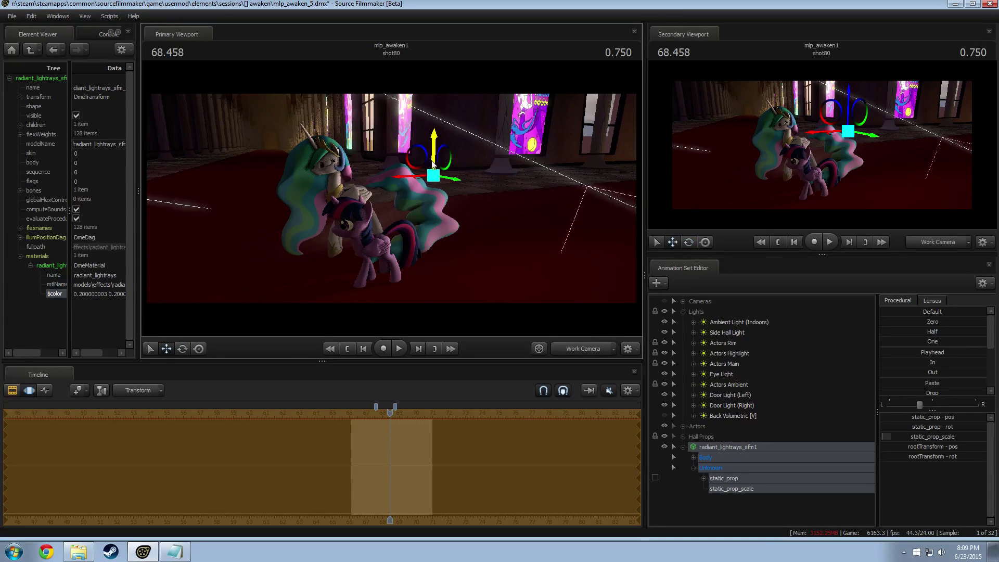
pyautogui.keyDown('alt'); pyautogui.moveTo(434, 165); pyautogui.dragTo(461, 140); pyautogui.keyUp('alt')
pyautogui.press('e')
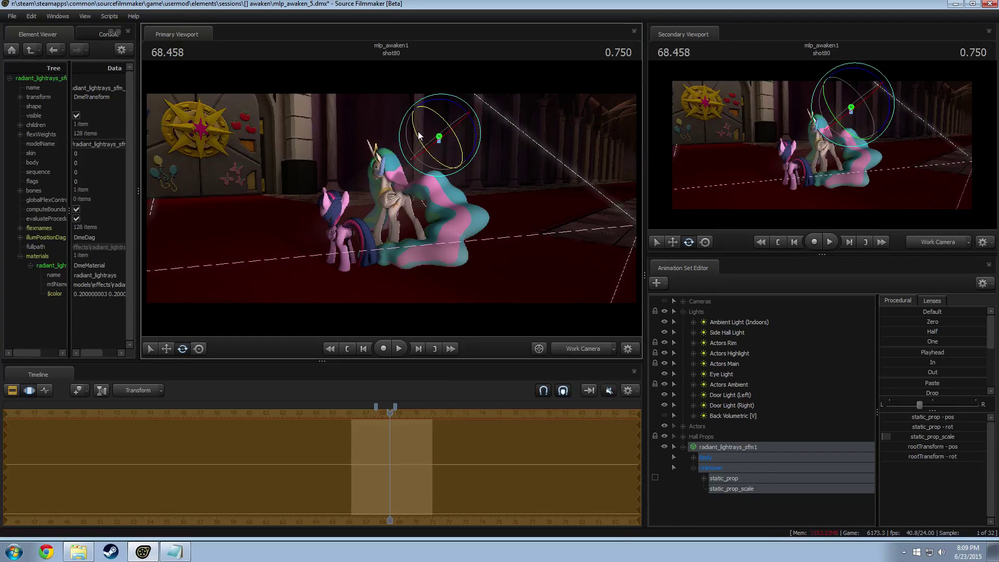
pyautogui.press('w')
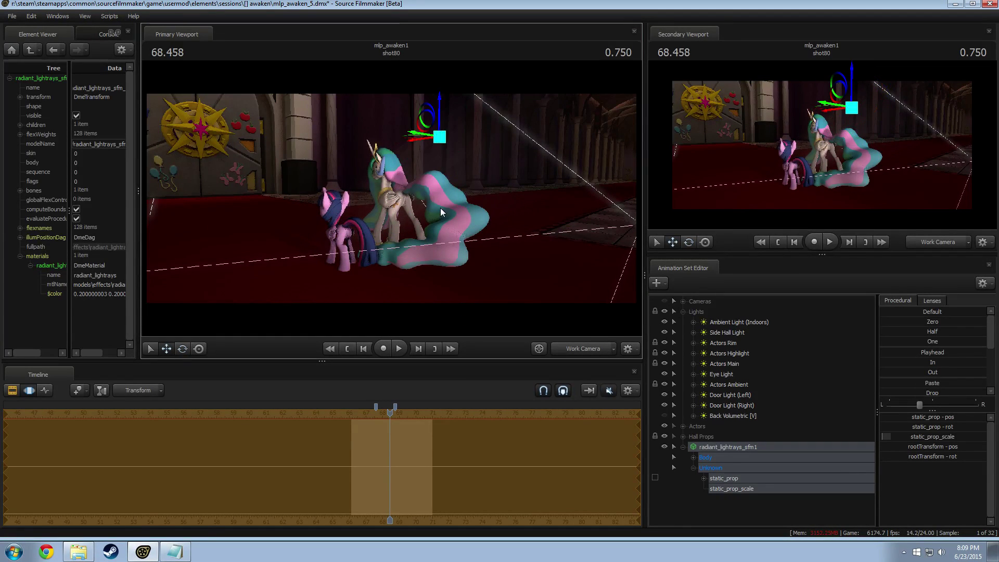
# Look through camera2 and rotate the light rays prop so the rays slant across the wall behind the ponies.
pyautogui.click(569, 351)
pyautogui.press('e')
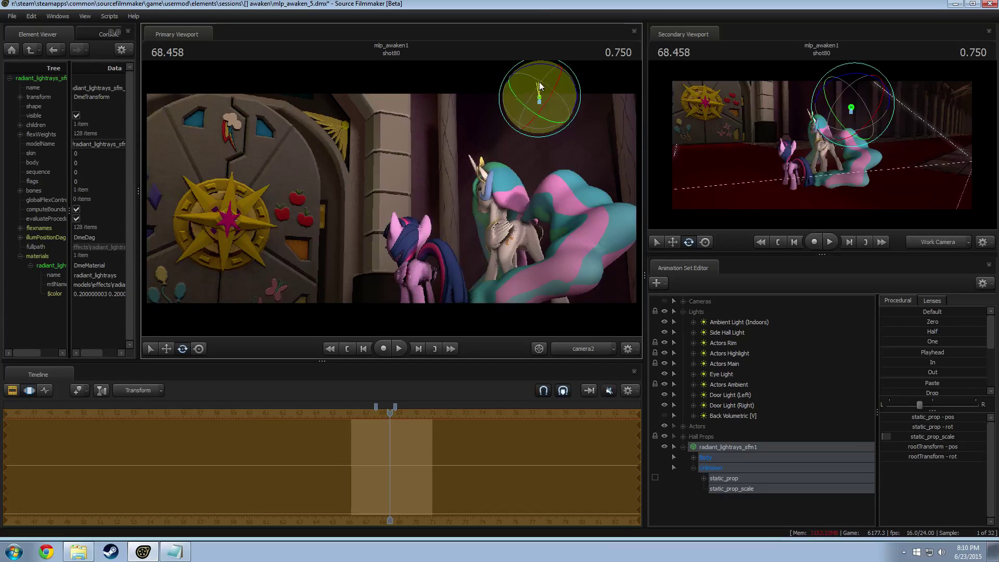
pyautogui.moveTo(540, 83); pyautogui.dragTo(560, 74)
pyautogui.press('w')
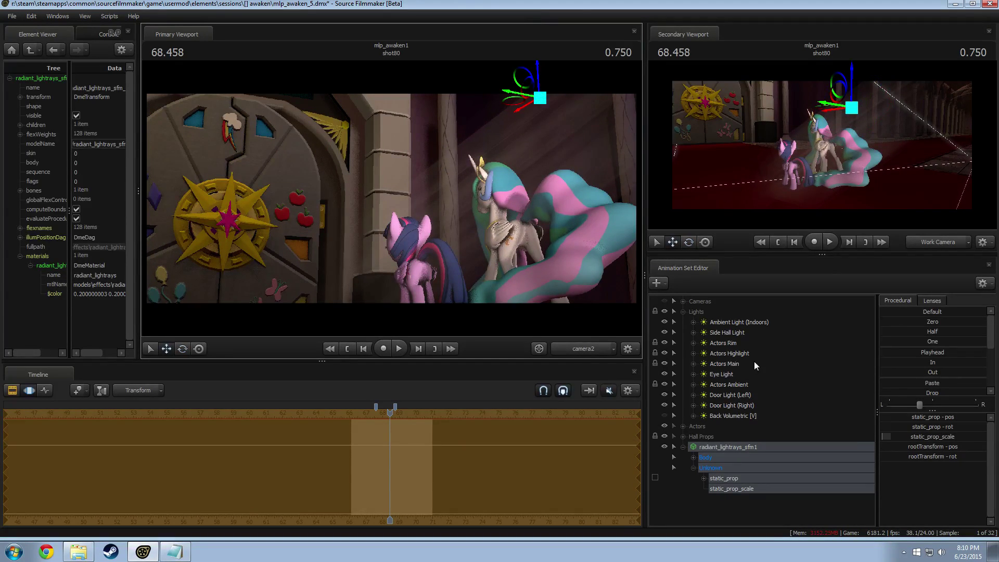
# Enlarge the light rays prop slightly and raise it further above the ponies, checking the framing through camera2.
pyautogui.moveTo(917, 437); pyautogui.dragTo(919, 437)
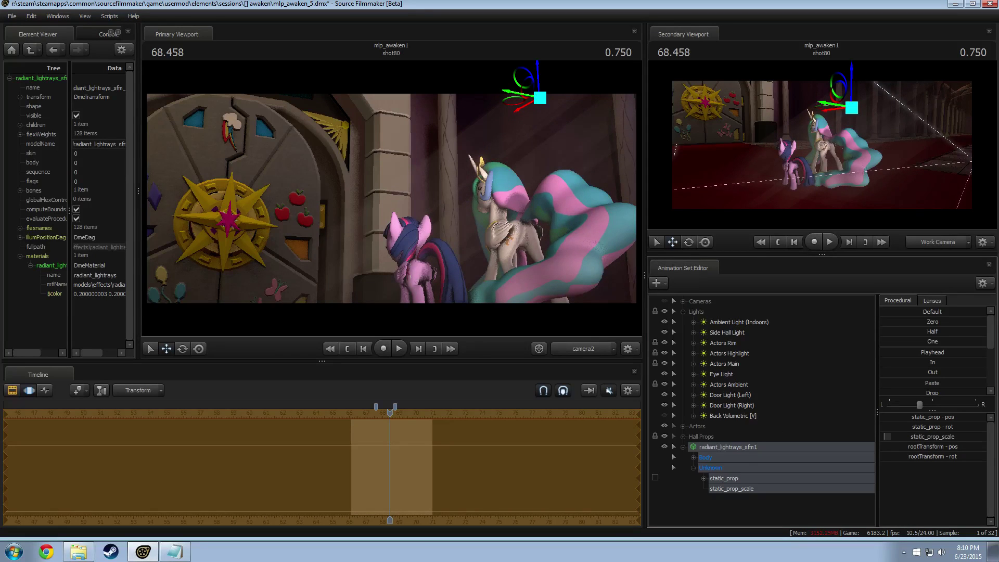
pyautogui.moveTo(536, 75); pyautogui.dragTo(532, 14)
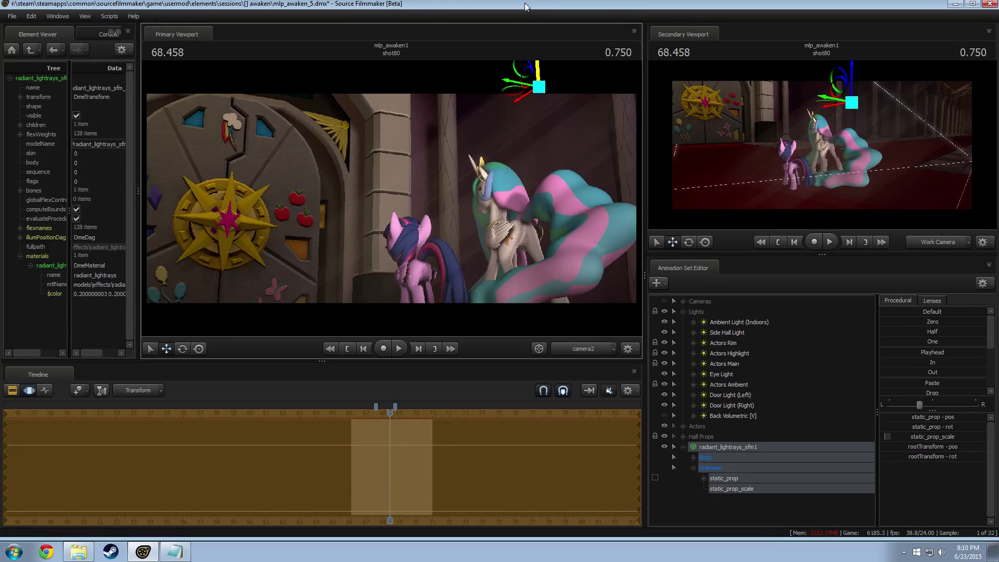
pyautogui.keyDown('ctrl'); pyautogui.click(577, 343); pyautogui.keyUp('ctrl')
pyautogui.moveTo(498, 282); pyautogui.dragTo(543, 219)
pyautogui.moveTo(495, 121); pyautogui.dragTo(495, 87)
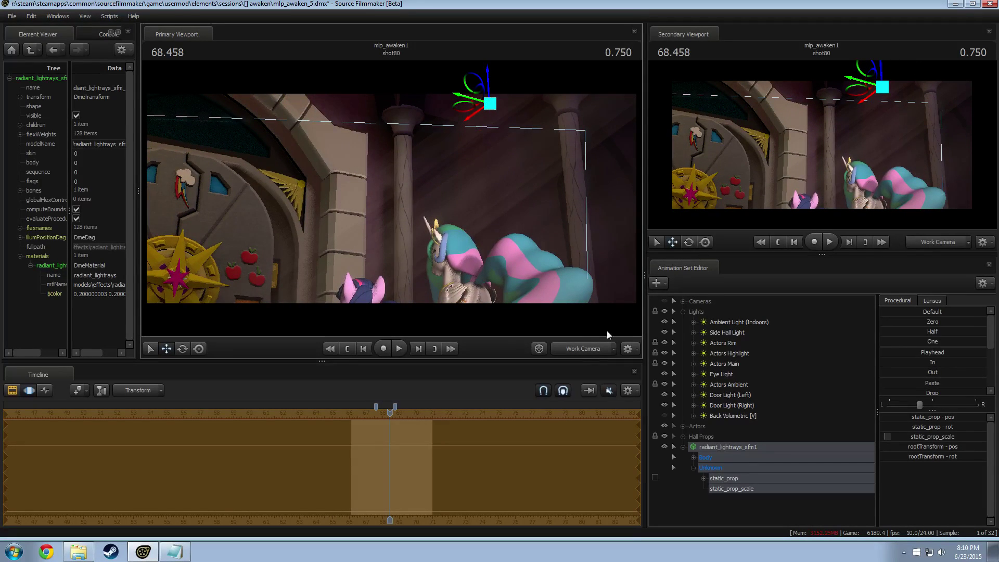
pyautogui.click(577, 350)
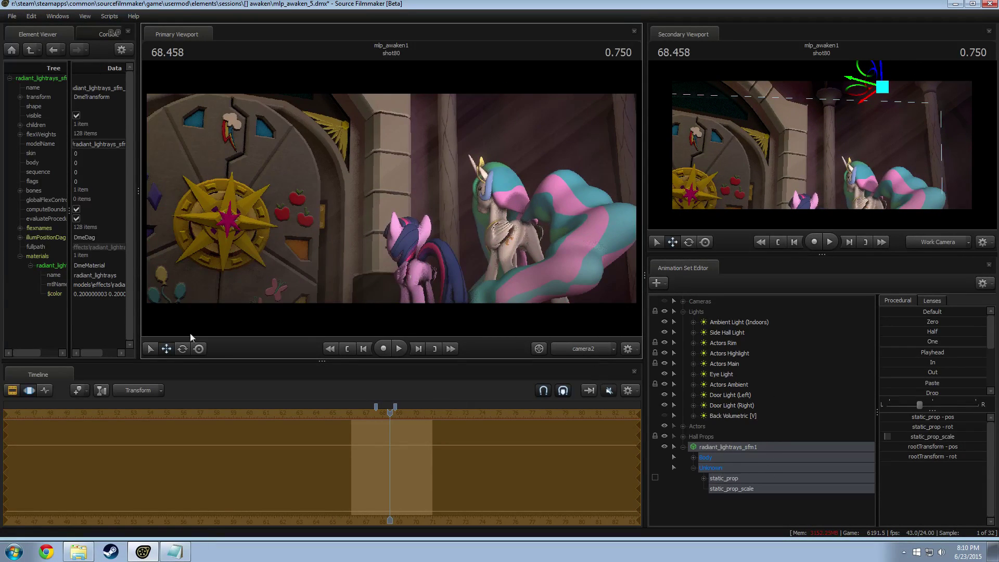
# Set the first two components of the material's $color to 0.3 and 0.25, and preview shot80's rendered frame.
pyautogui.click(81, 294)
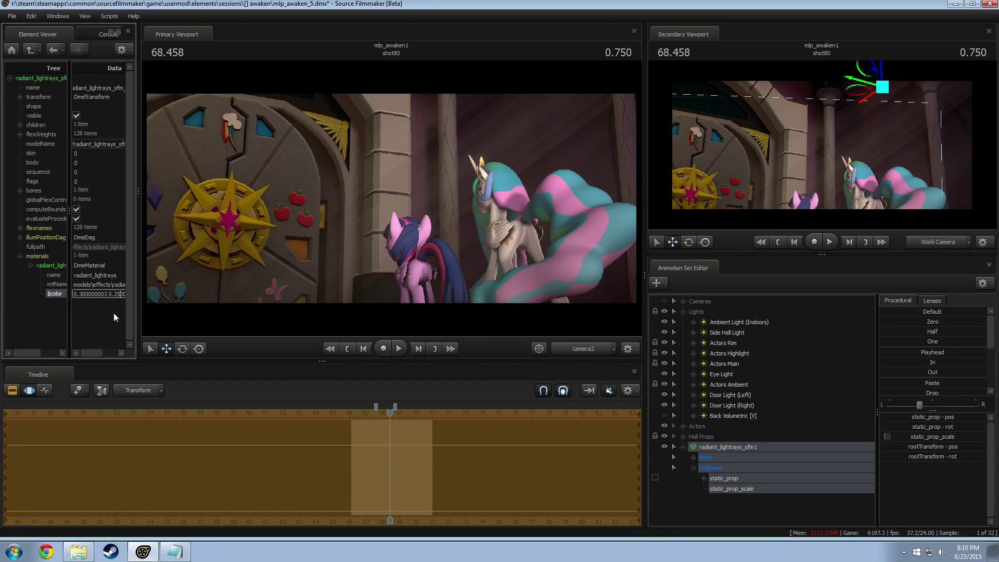
pyautogui.press('Return')
pyautogui.press('F2')
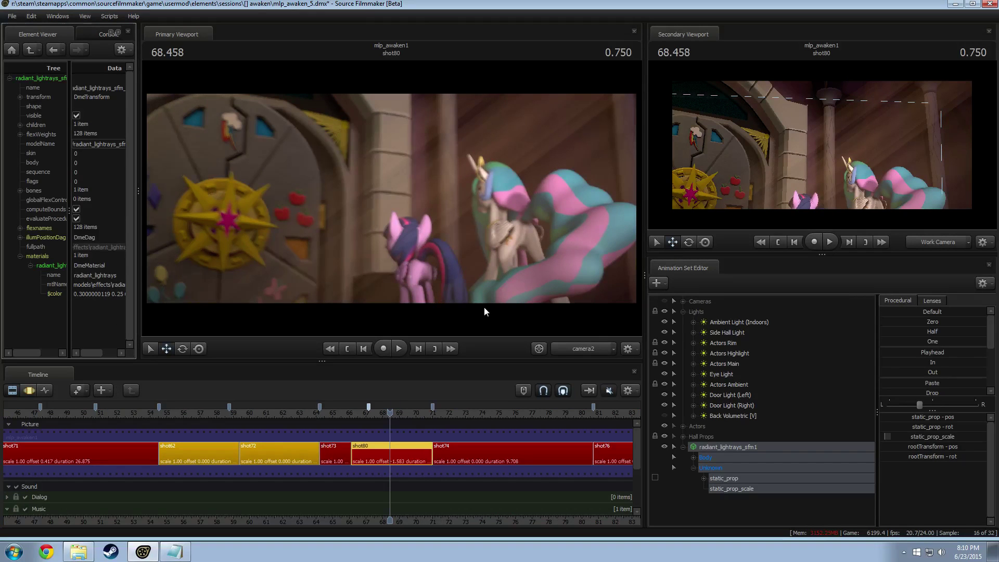
pyautogui.press('F3')
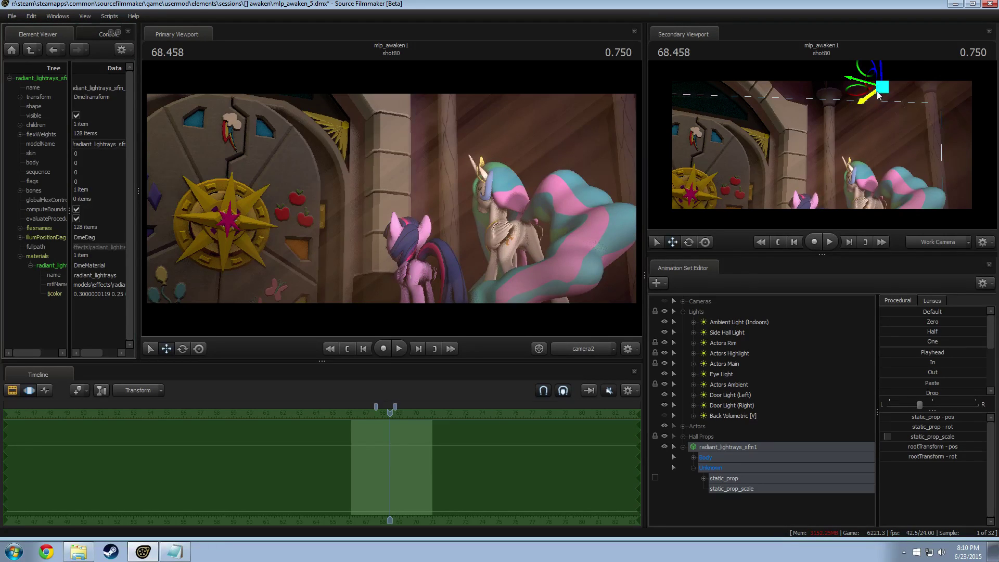
# Lower the light rays prop into the frame above the ponies and refine its rotation so the rays slant across the wall.
pyautogui.press('e')
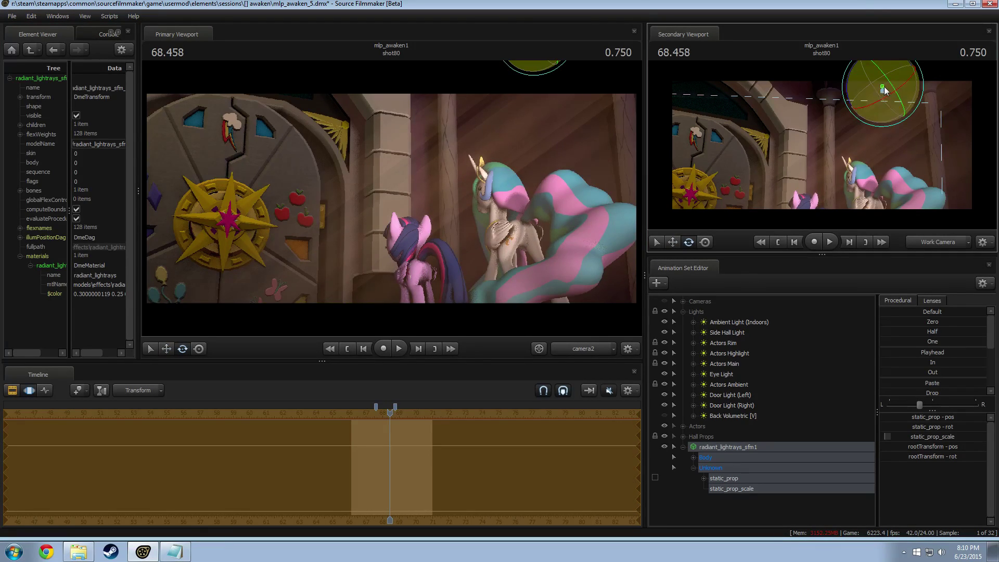
pyautogui.moveTo(885, 90); pyautogui.dragTo(881, 95)
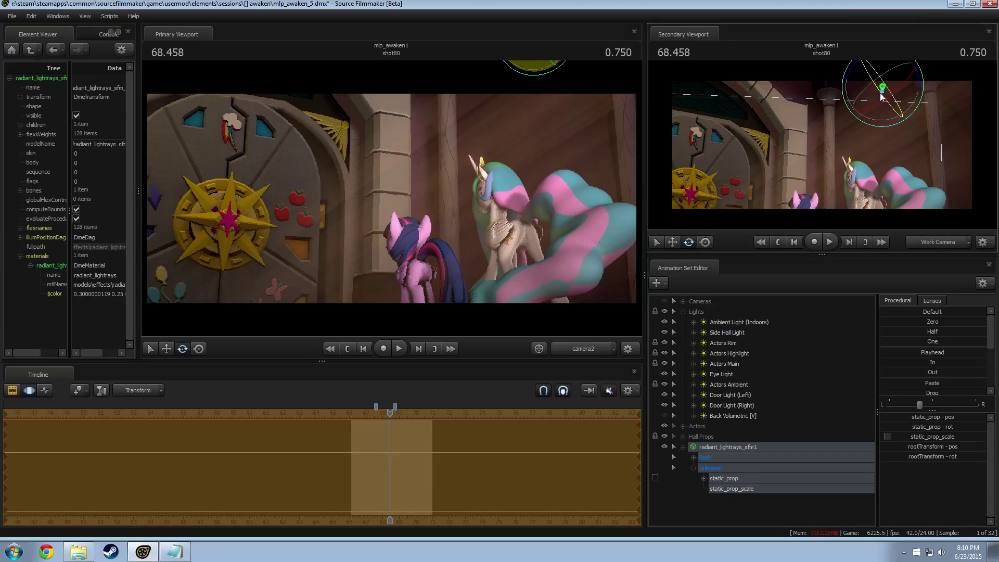
pyautogui.press('w')
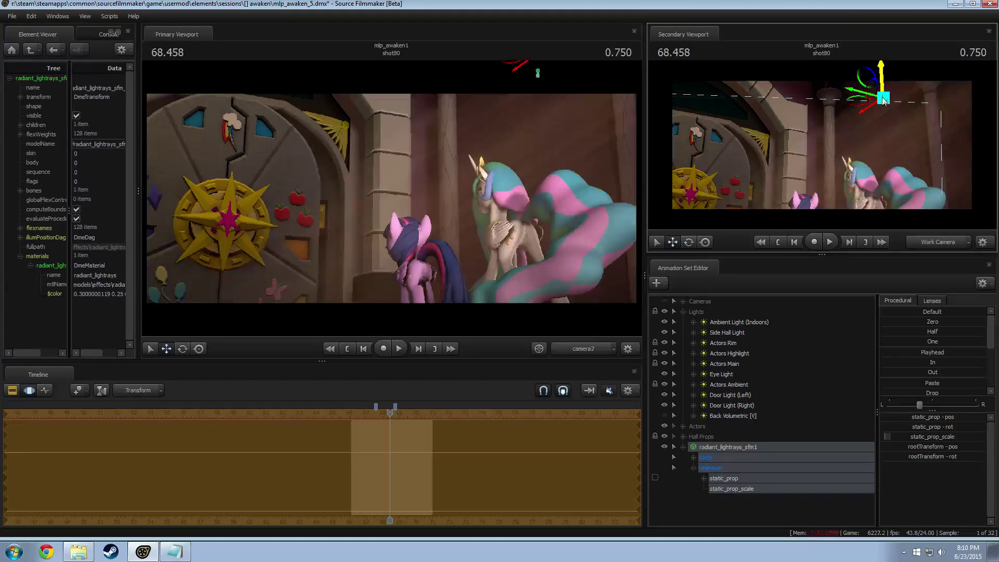
pyautogui.press('e')
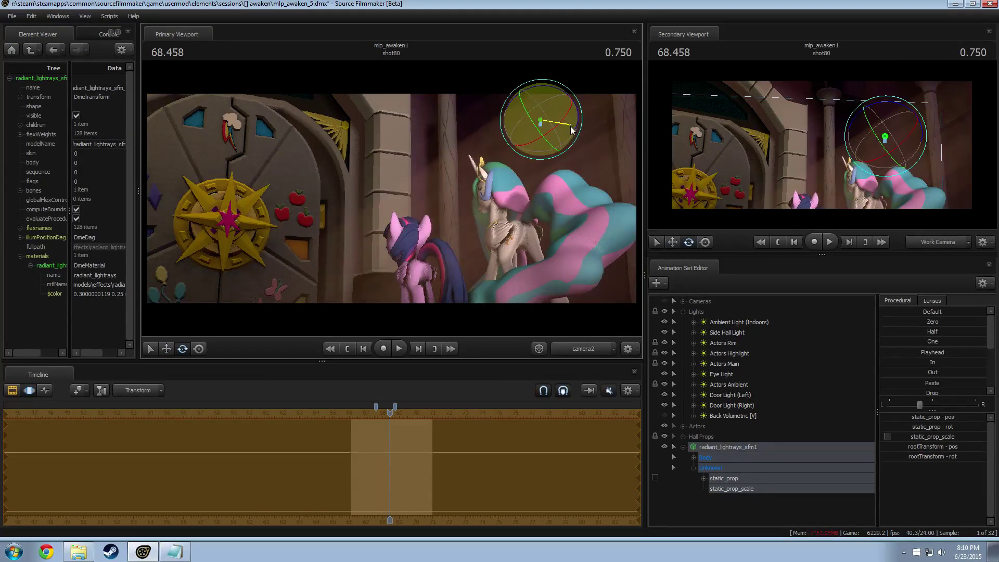
pyautogui.moveTo(570, 127); pyautogui.dragTo(562, 125)
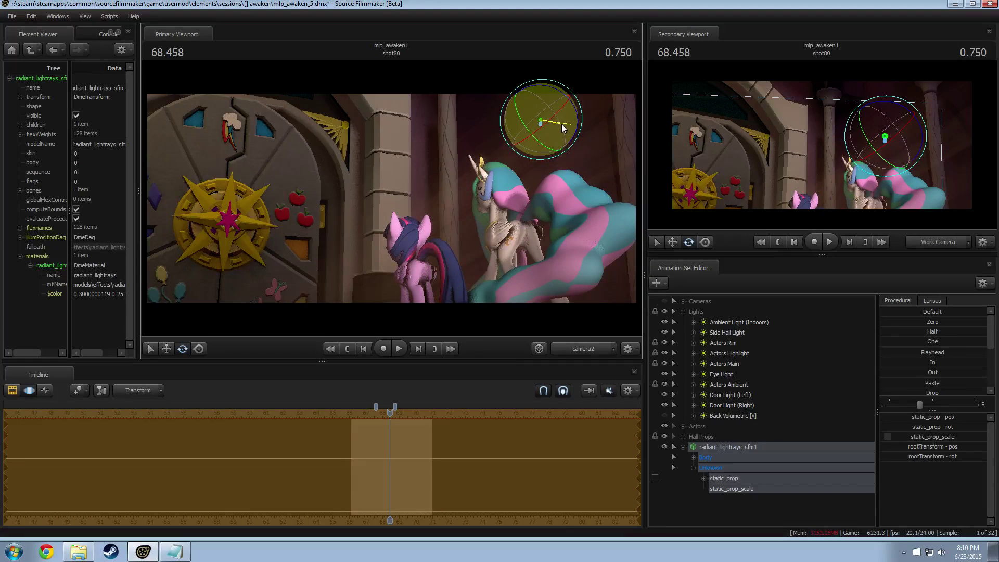
# Preview shot80's rendered frame, and play the shot to check the light rays in motion.
pyautogui.press('F2')
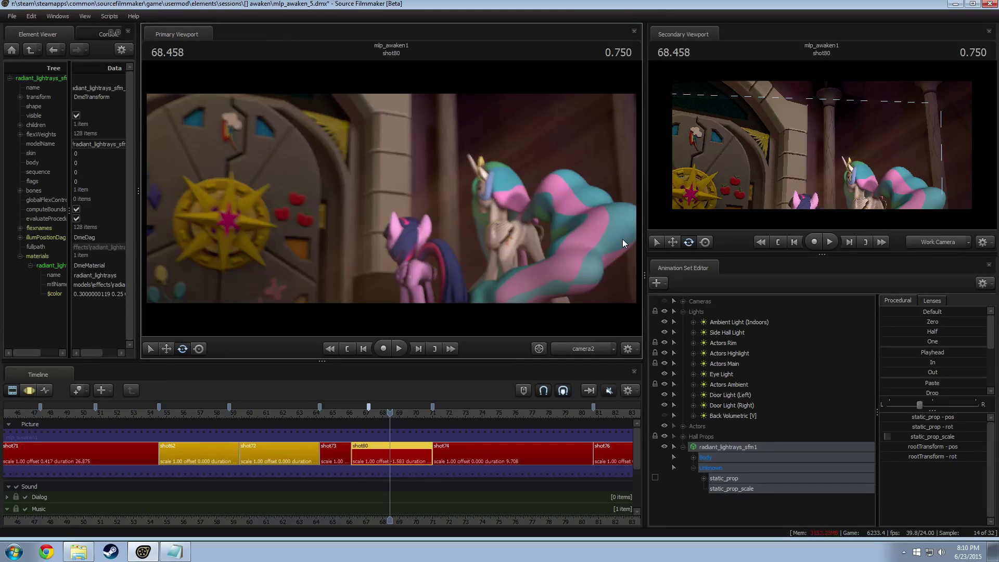
pyautogui.press('F3')
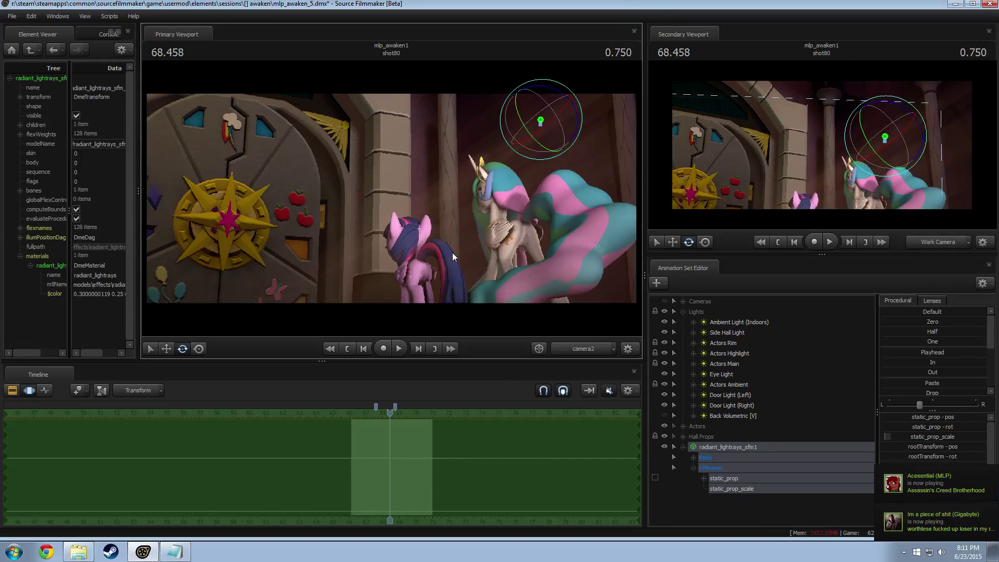
pyautogui.press('space')
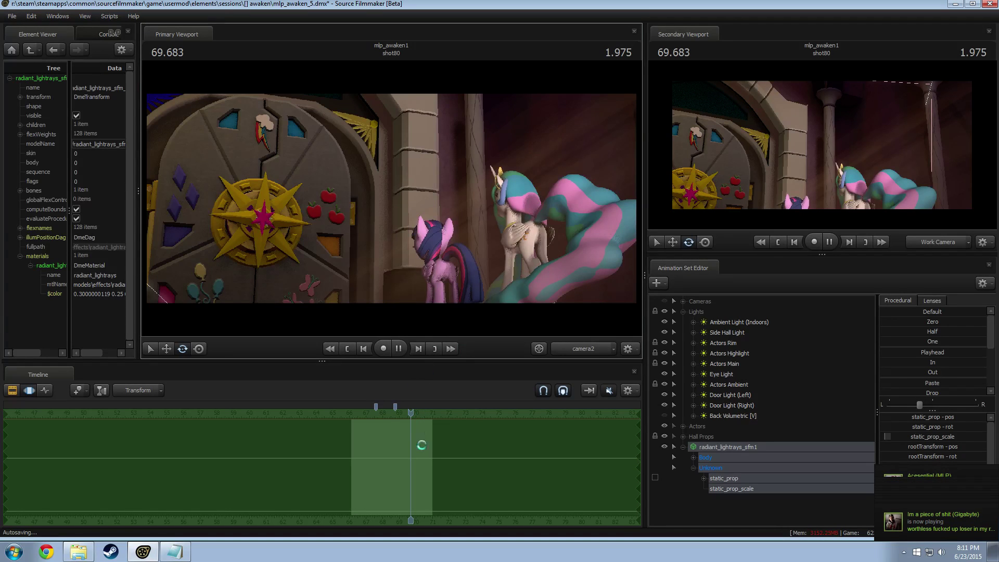
pyautogui.press('space')
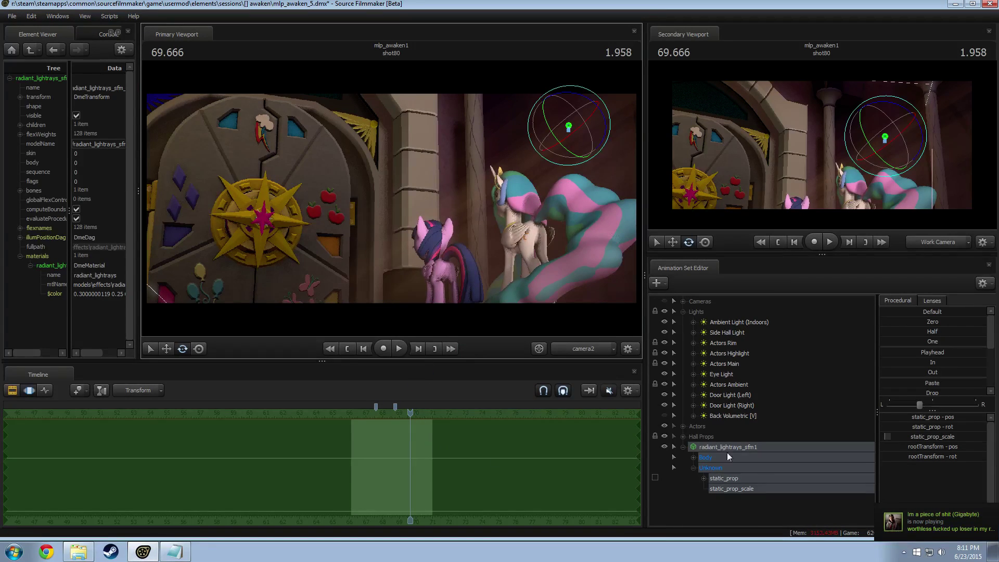
pyautogui.click(751, 447)
pyautogui.rightClick(751, 448)
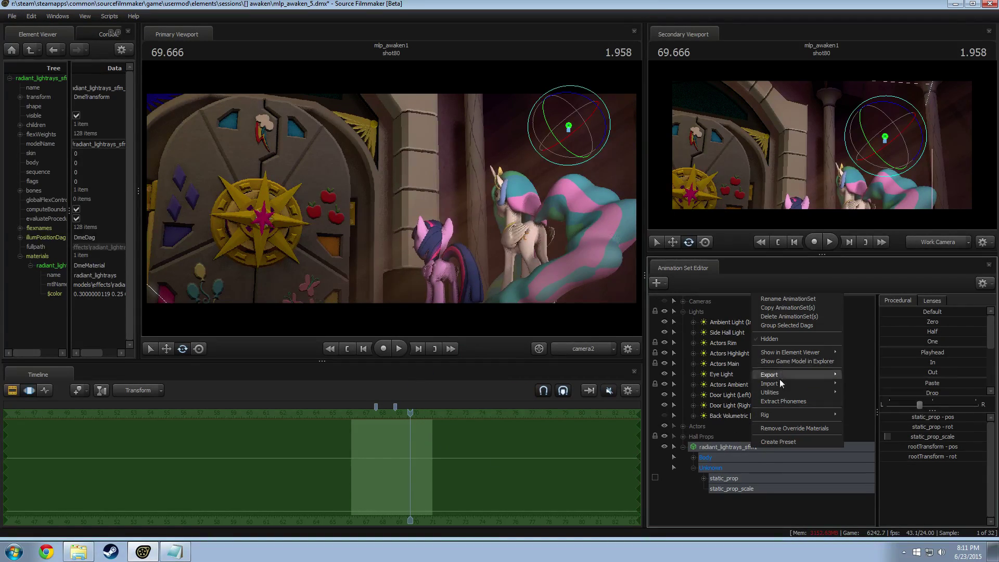
pyautogui.click(727, 447)
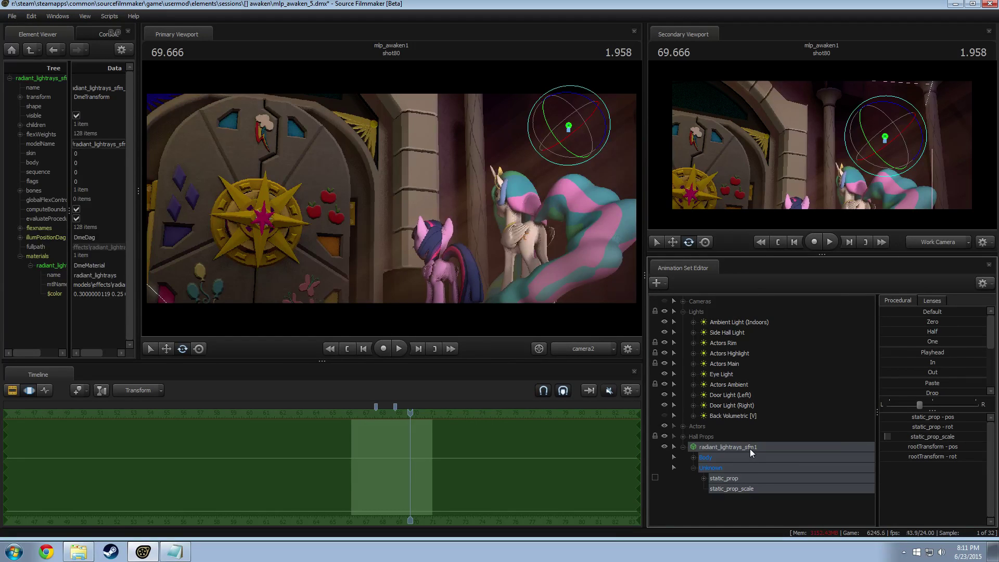
pyautogui.rightClick(751, 449)
# Start creating an animation set for a new model and filter the model list by "lightray".
pyautogui.click(701, 505)
pyautogui.rightClick(701, 504)
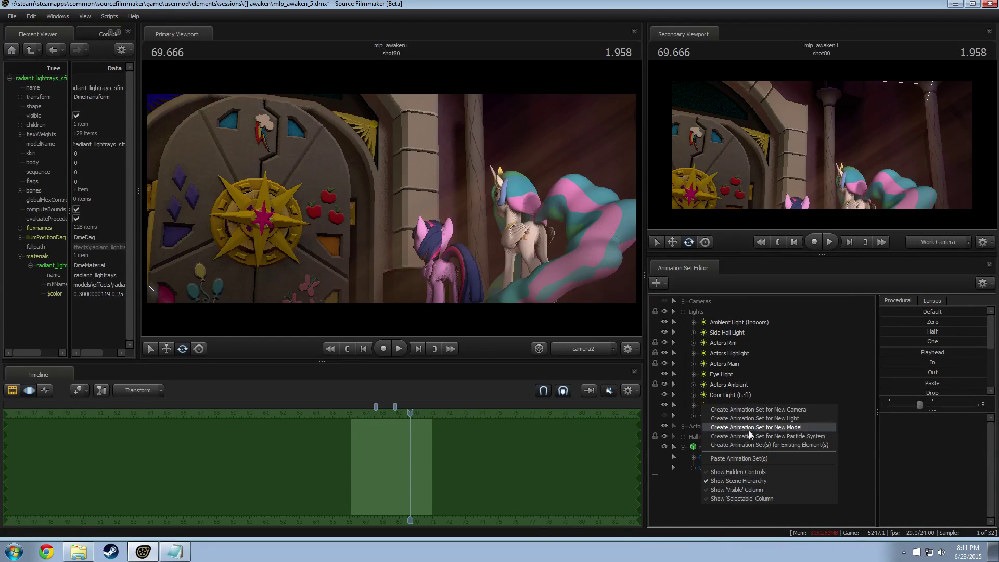
pyautogui.click(750, 431)
pyautogui.click(593, 308)
pyautogui.rightClick(722, 510)
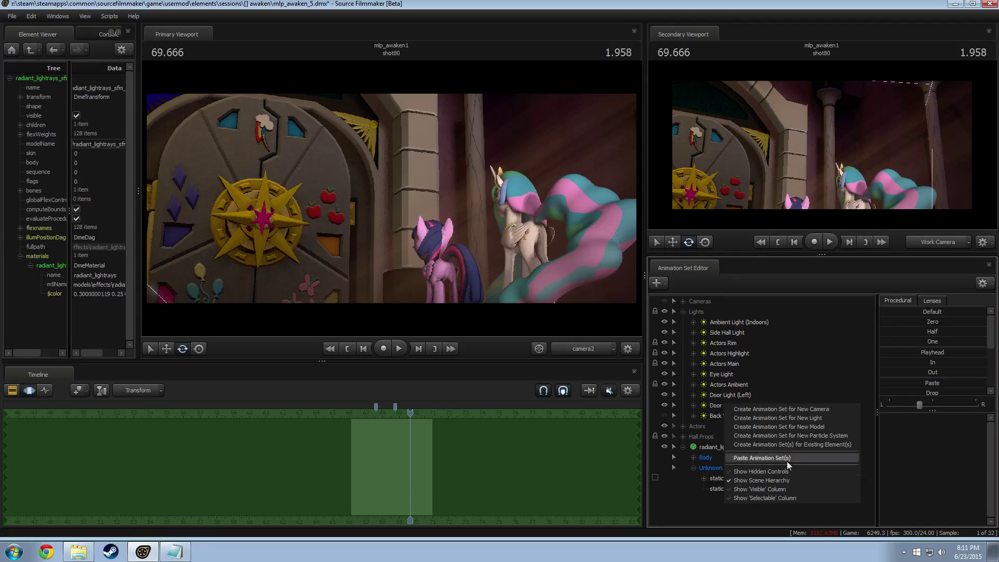
pyautogui.click(792, 423)
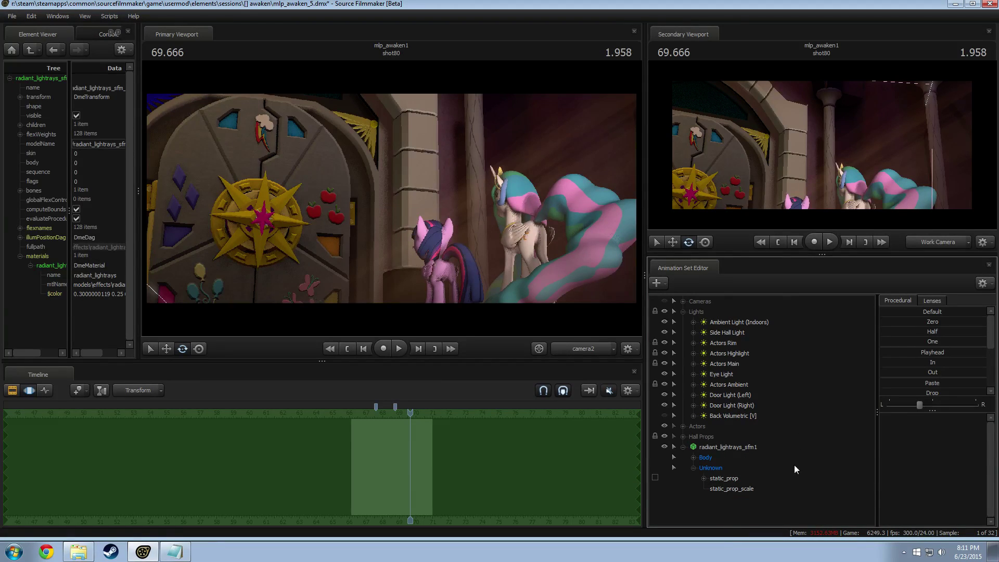
pyautogui.rightClick(730, 498)
pyautogui.click(760, 423)
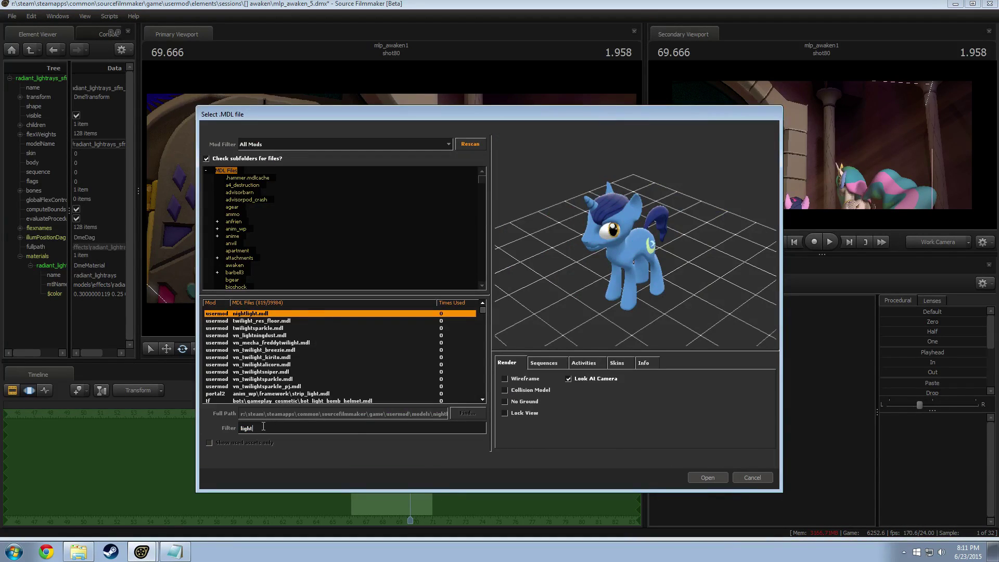
pyautogui.write('ray')
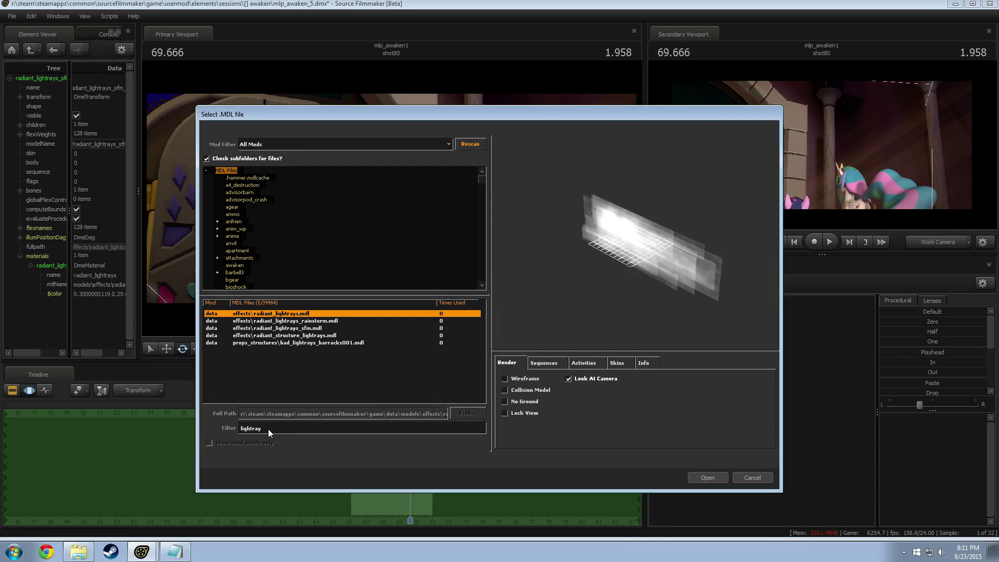
# Preview radiant_structure_lightrays.mdl and bad_lightrays_barracks001.mdl, inspect the latter in wireframe, and leave the model browser without adding anything.
pyautogui.click(295, 336)
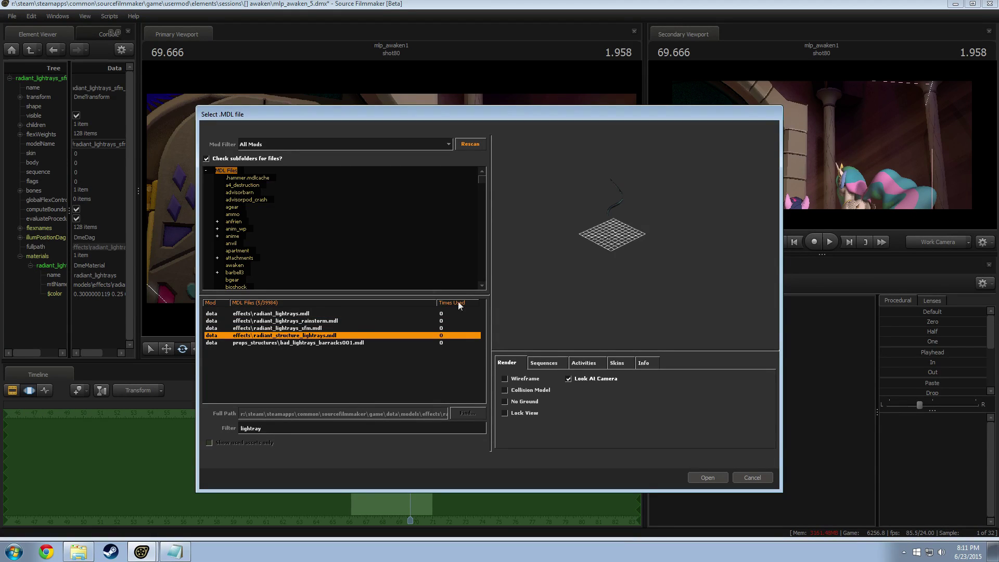
pyautogui.click(316, 343)
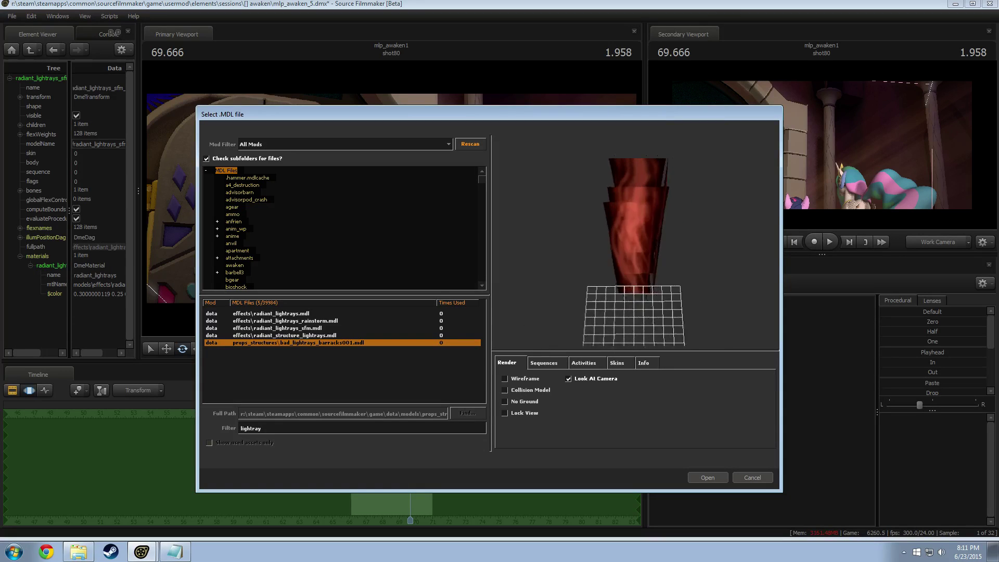
pyautogui.click(516, 379)
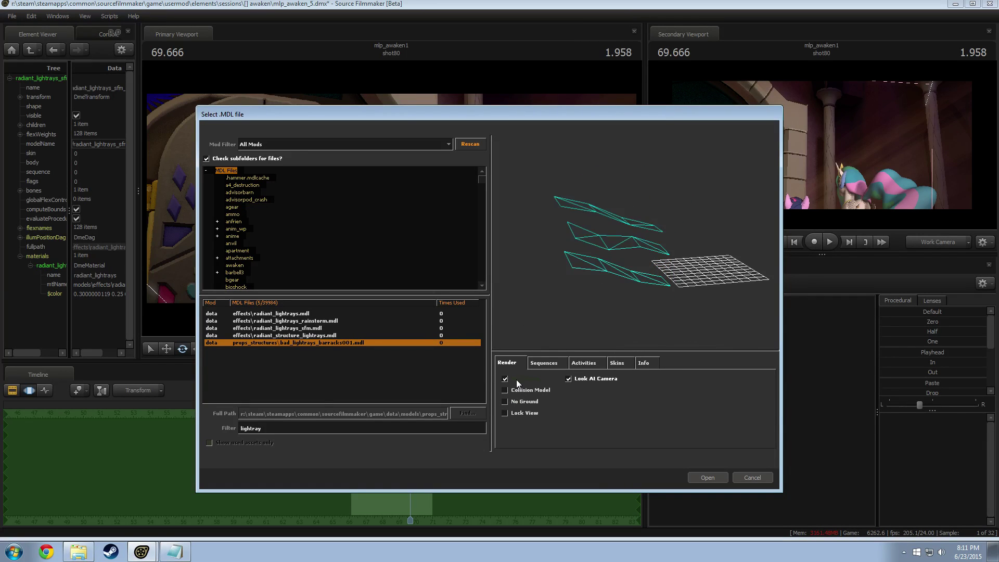
pyautogui.click(520, 376)
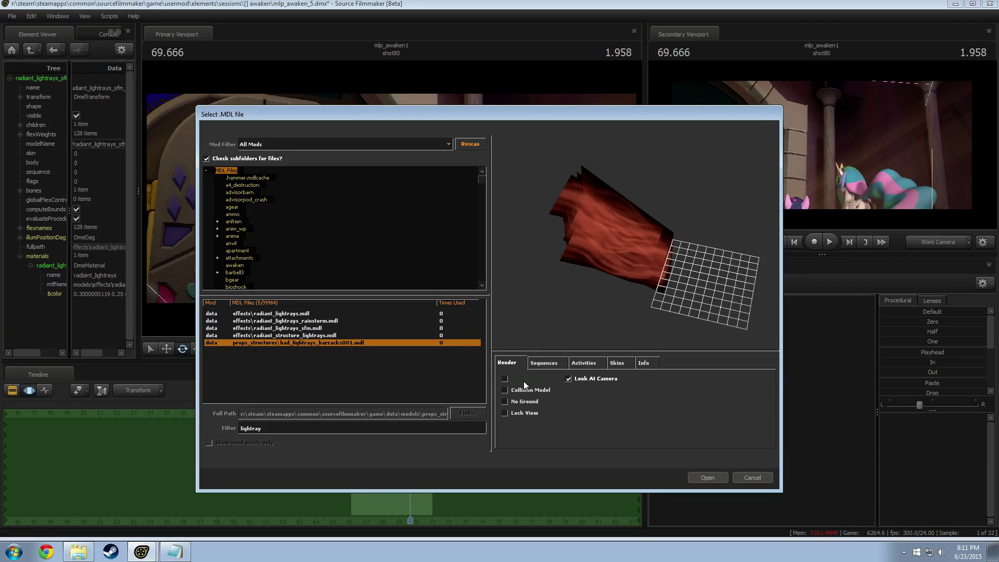
pyautogui.click(524, 380)
pyautogui.click(524, 380)
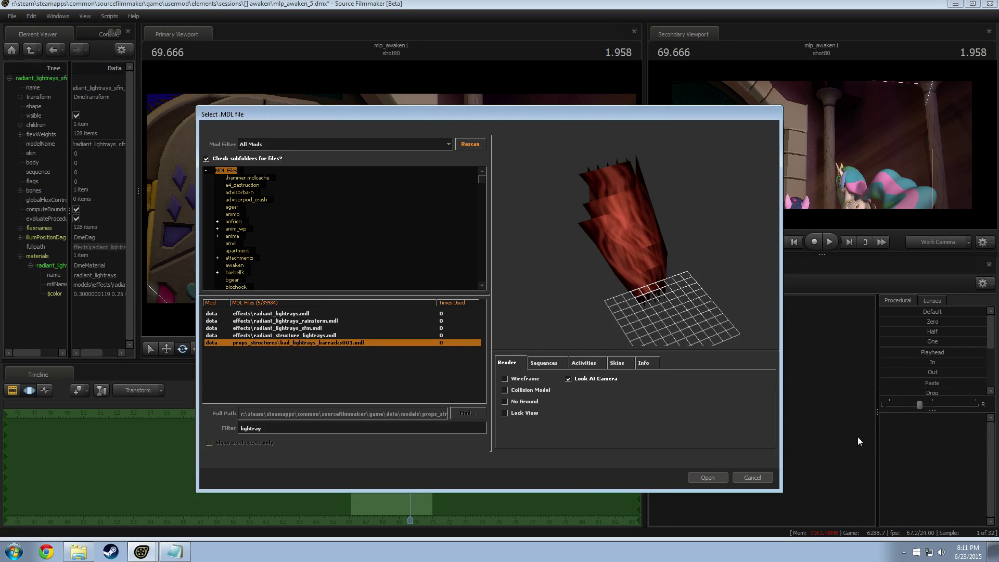
pyautogui.click(753, 478)
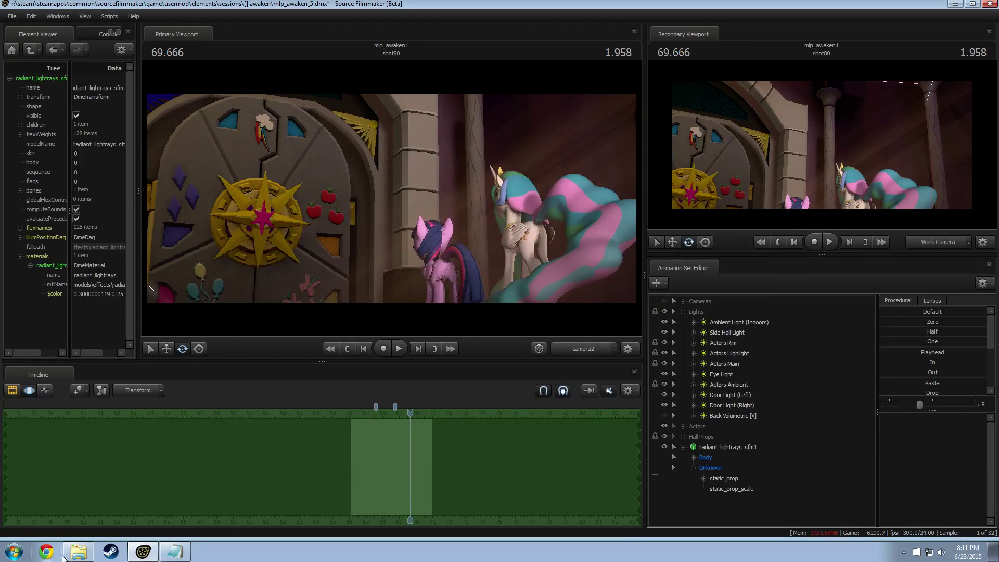
# Launch GCFScape from the Tools folder on the Main (R:) drive and move its window clear of the folder view.
pyautogui.click(74, 554)
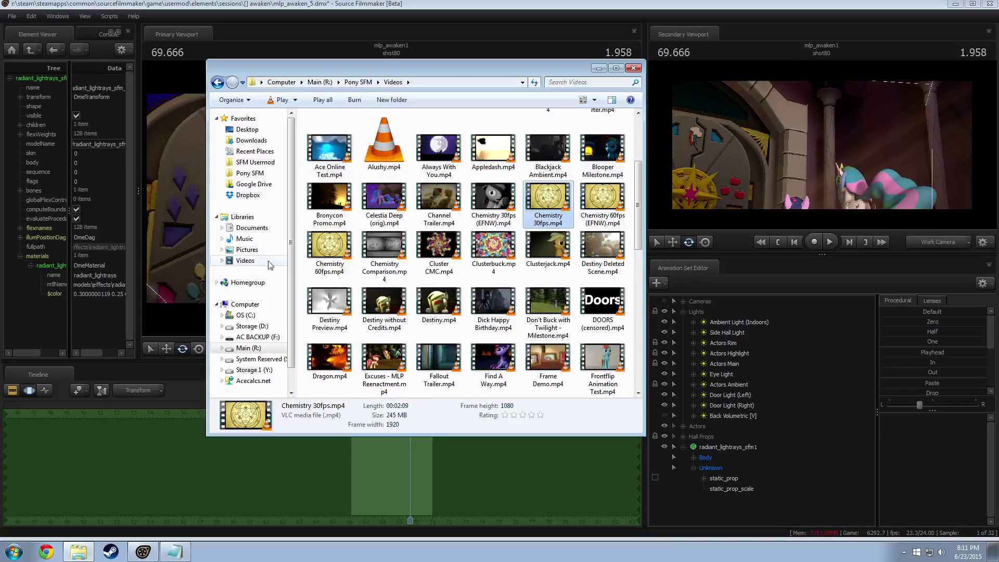
pyautogui.click(250, 174)
pyautogui.click(255, 162)
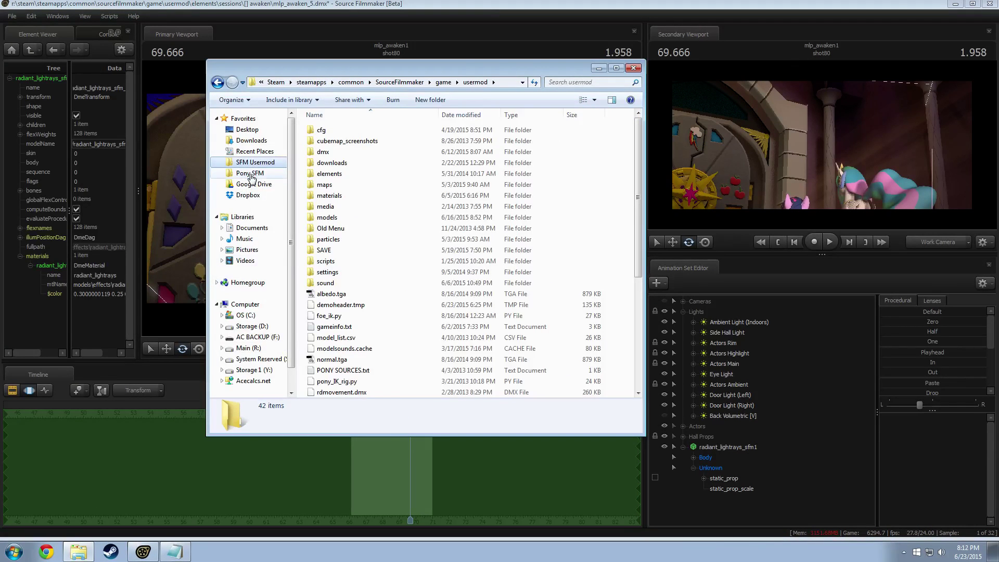
pyautogui.click(249, 348)
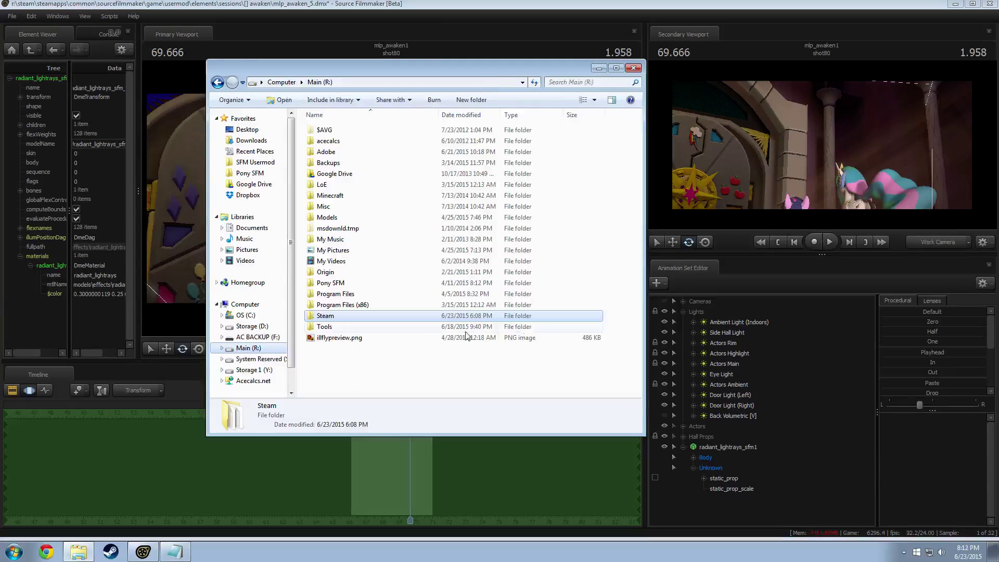
pyautogui.doubleClick(325, 327)
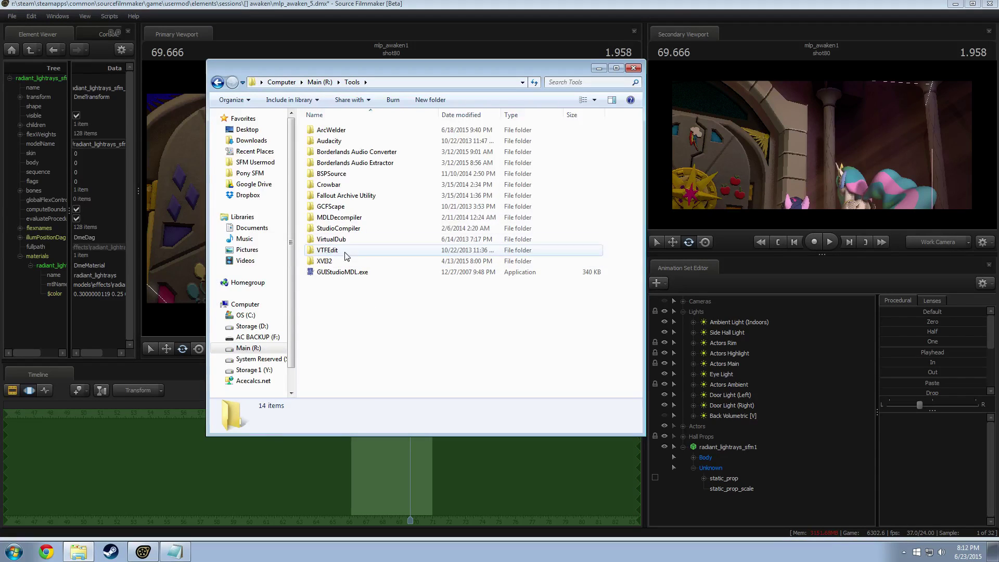
pyautogui.doubleClick(332, 207)
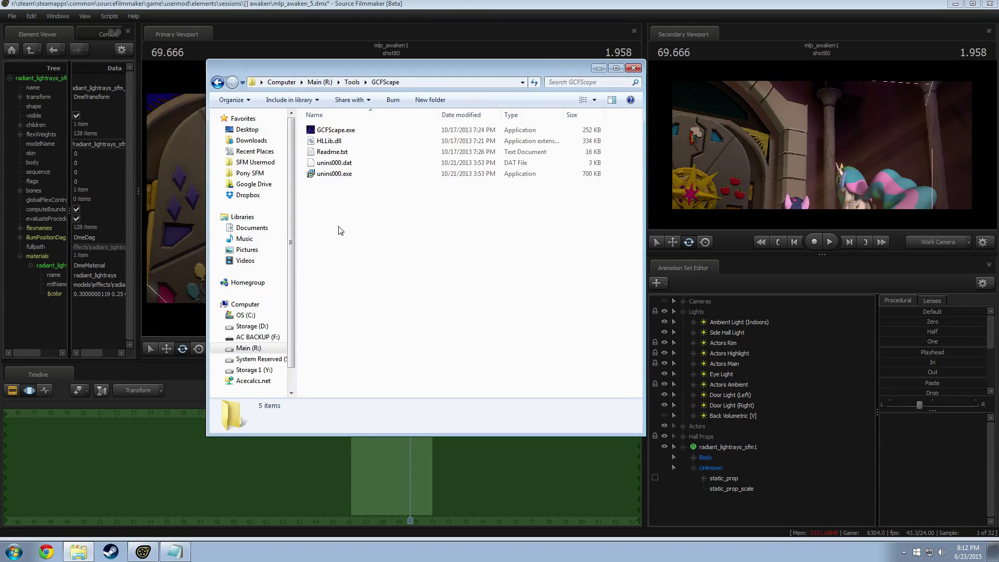
pyautogui.doubleClick(336, 130)
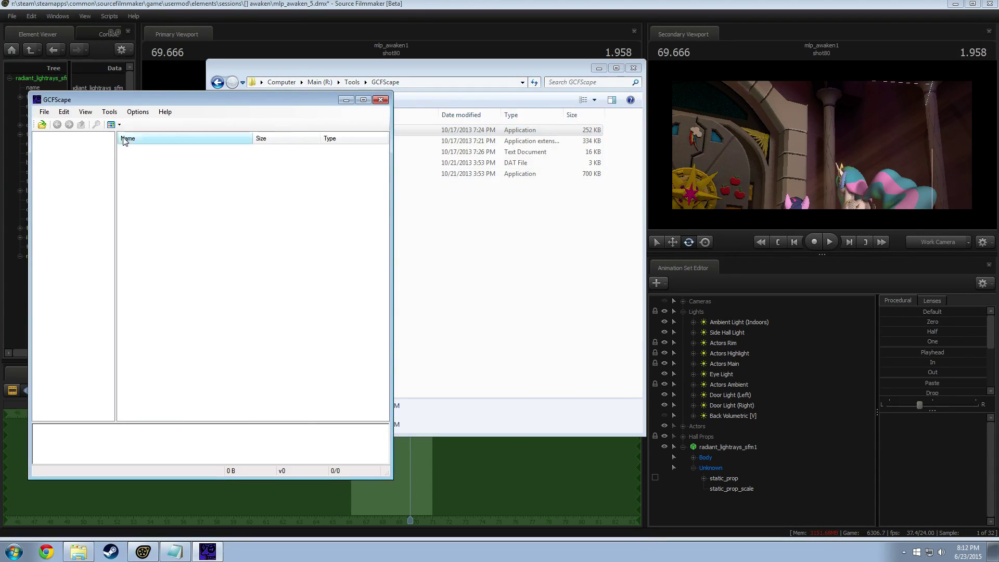
pyautogui.moveTo(94, 100); pyautogui.dragTo(426, 111)
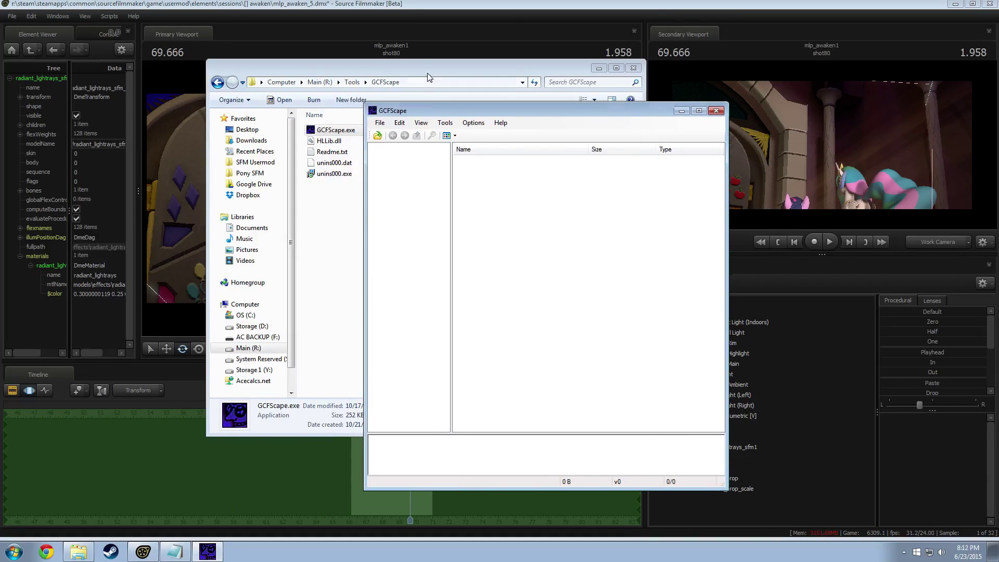
# Start opening a package in GCFScape and browse to the steamapps\common\dota 2 beta\dota folder.
pyautogui.click(377, 136)
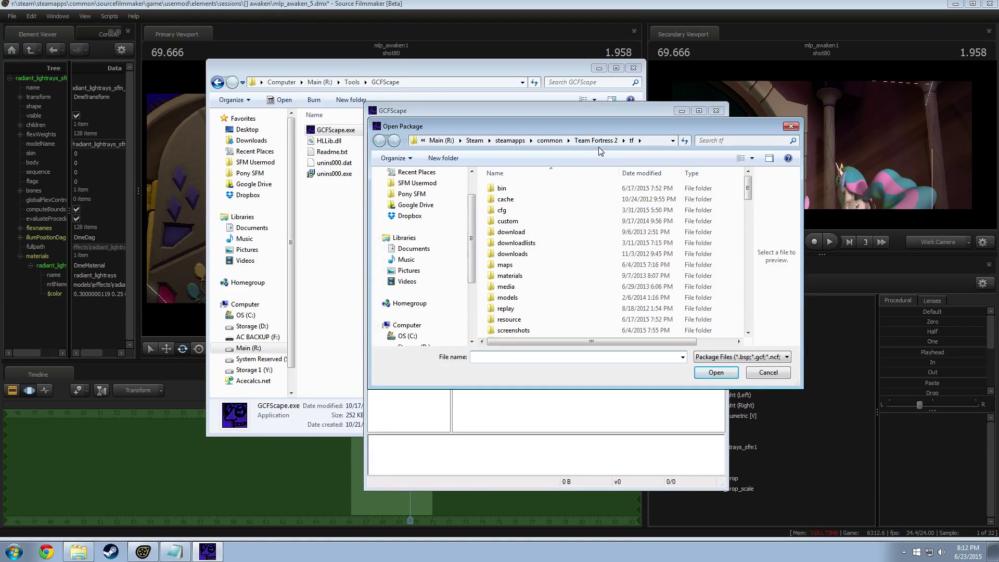
pyautogui.click(550, 141)
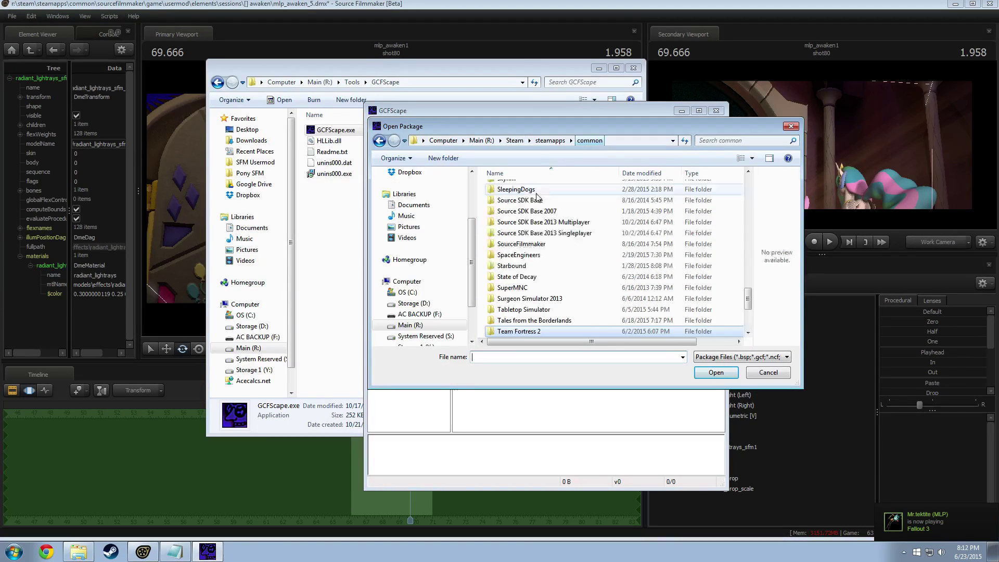
pyautogui.scroll(20, 536, 290)
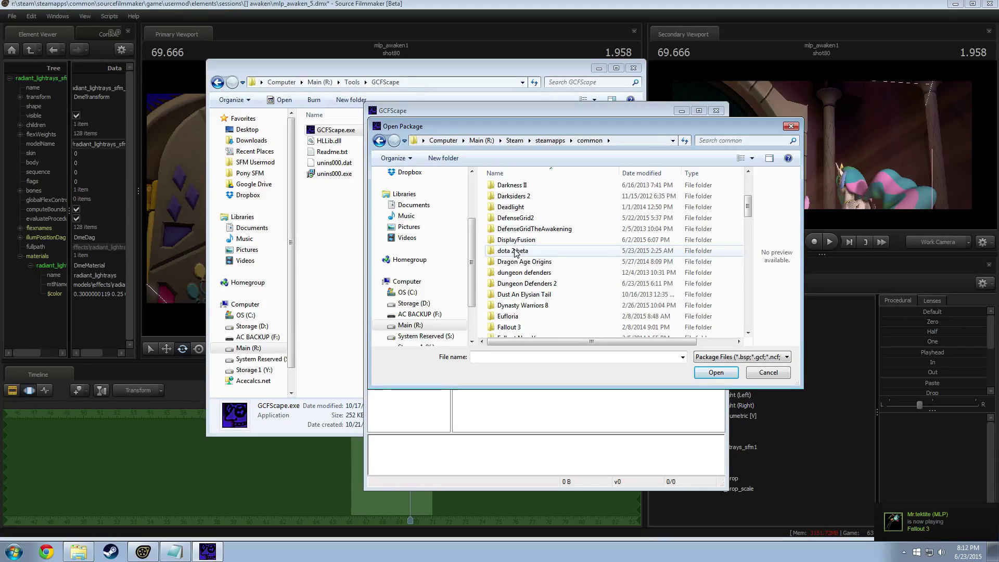
pyautogui.doubleClick(515, 252)
pyautogui.doubleClick(513, 210)
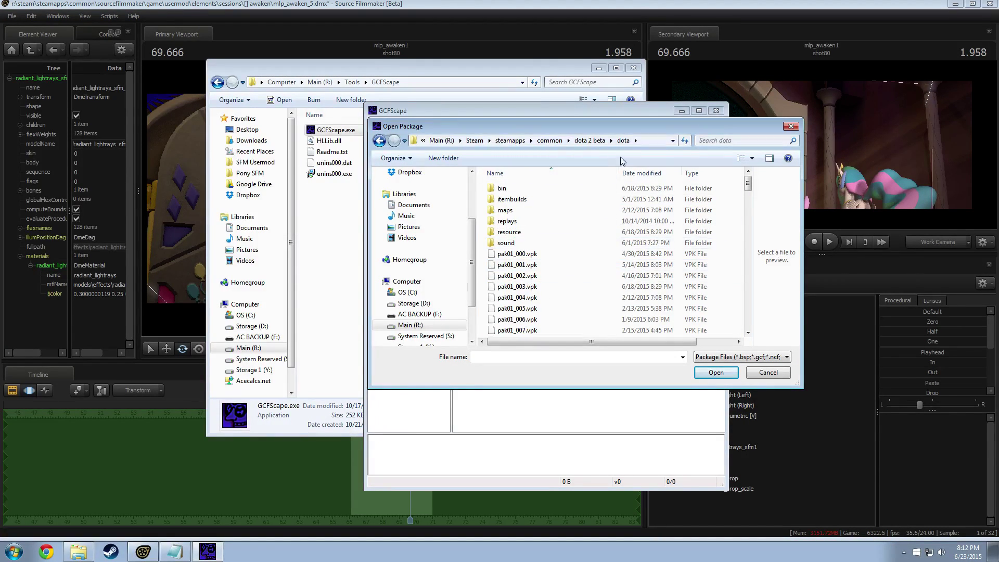
pyautogui.click(585, 142)
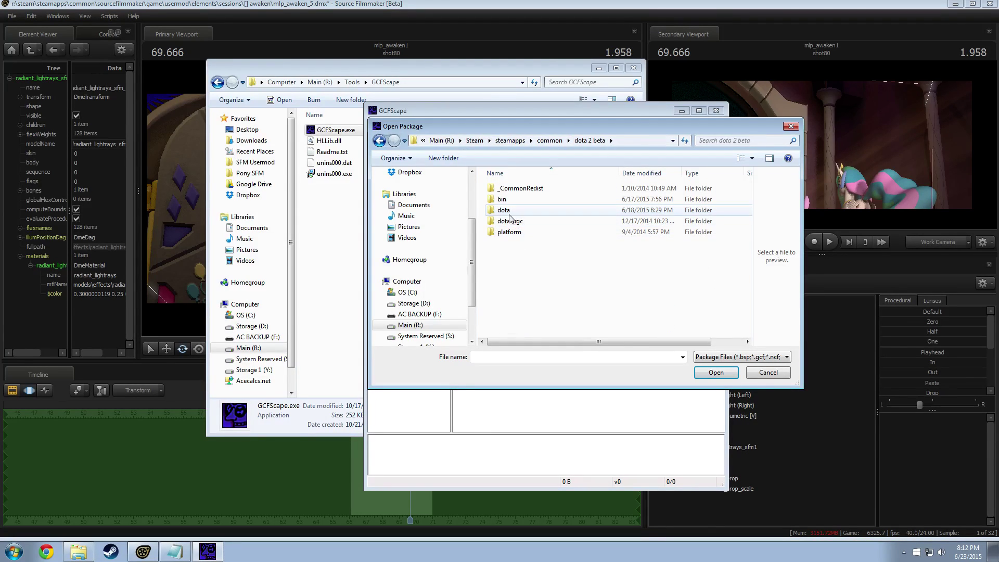
pyautogui.click(507, 214)
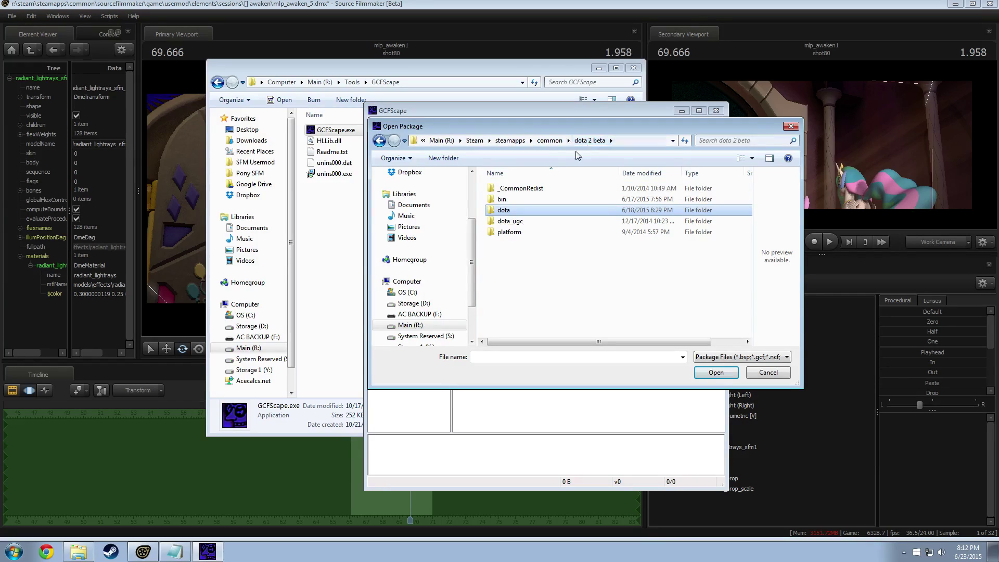
pyautogui.doubleClick(511, 213)
# Find pak01_dir.vpk among the dota folder's numbered VPK files and load it.
pyautogui.scroll(-19, 523, 275)
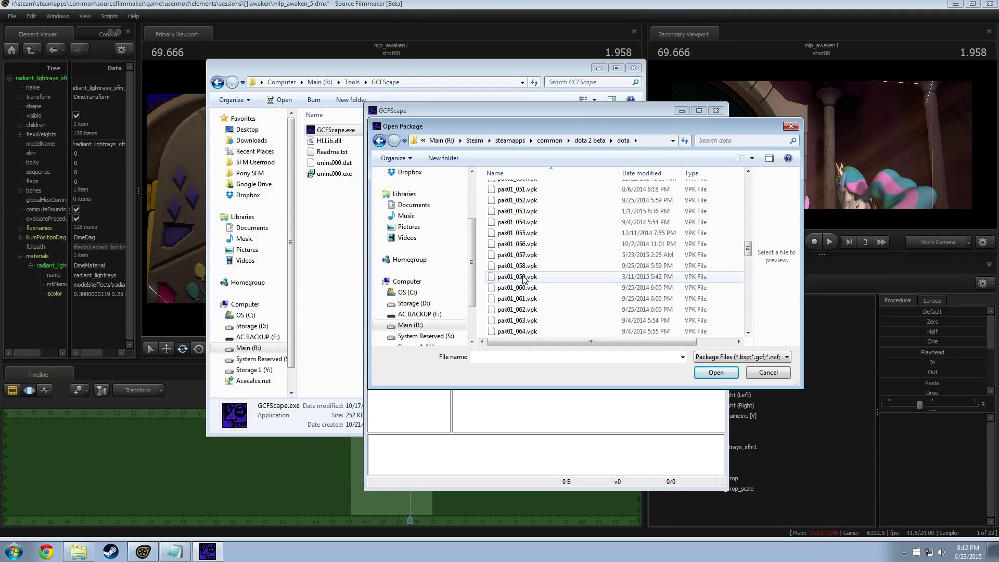
pyautogui.scroll(-12, 523, 278)
pyautogui.scroll(5, 525, 277)
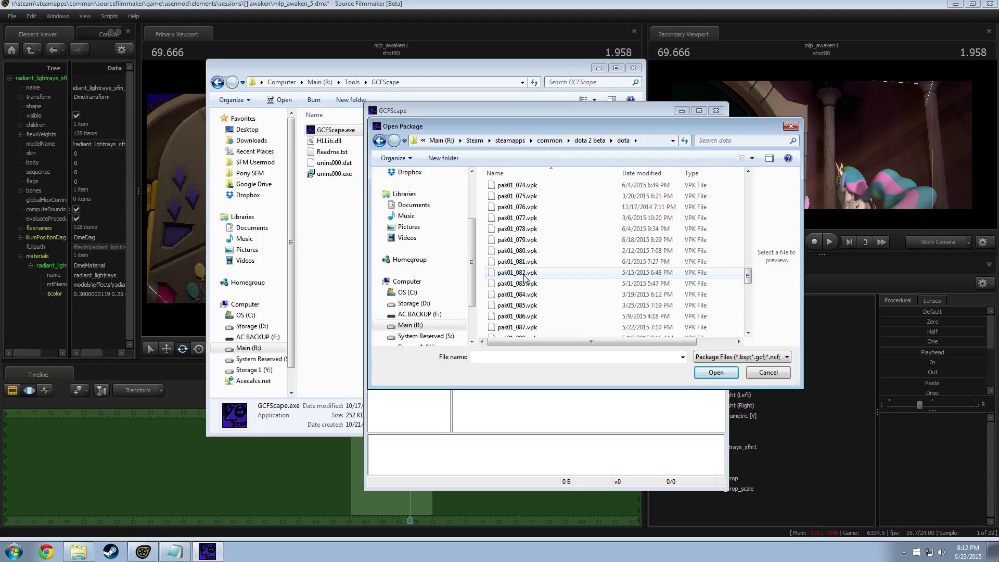
pyautogui.scroll(5, 525, 278)
pyautogui.moveTo(645, 342); pyautogui.dragTo(504, 345)
pyautogui.scroll(3, 522, 248)
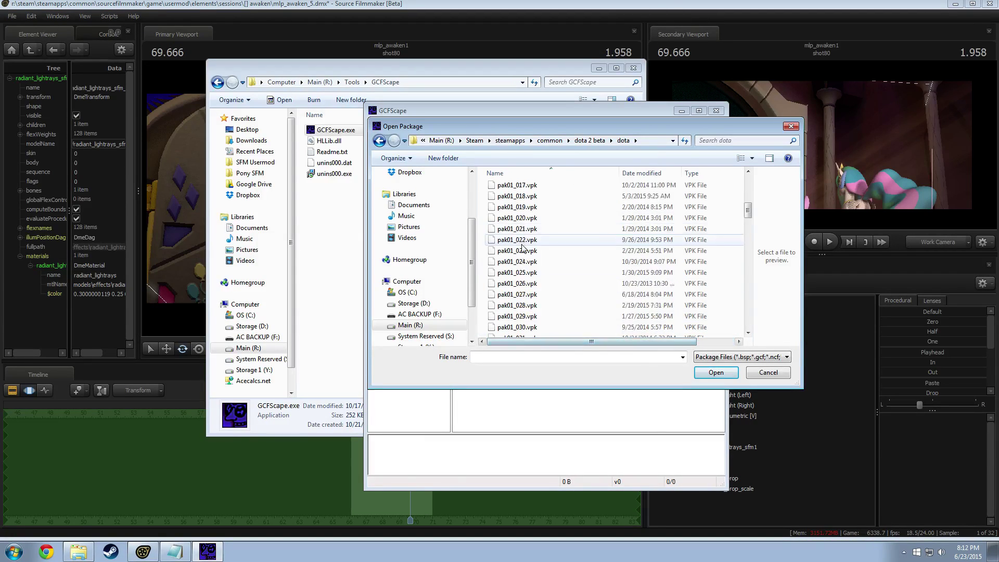
pyautogui.scroll(8, 526, 255)
pyautogui.click(598, 254)
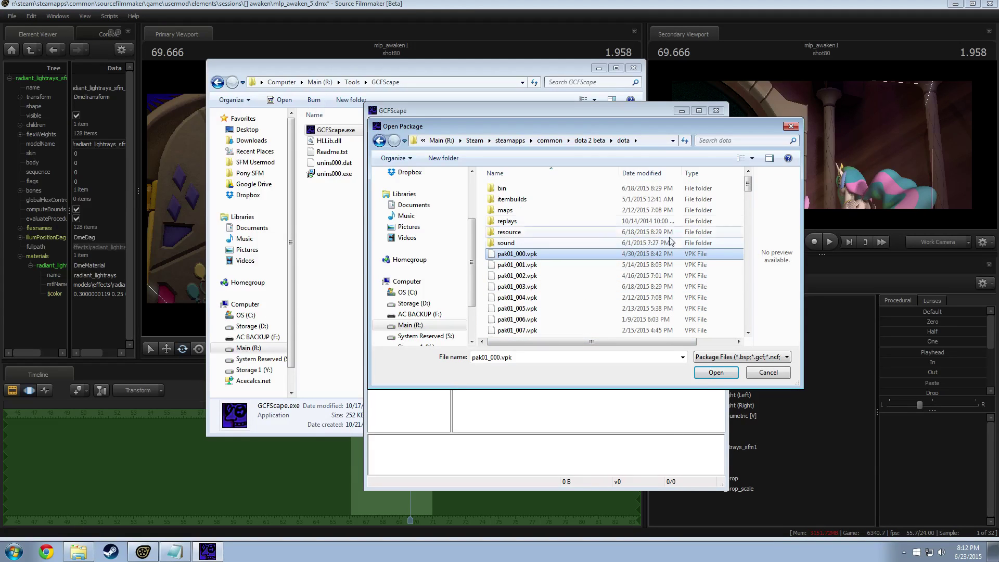
pyautogui.moveTo(748, 183); pyautogui.dragTo(761, 296)
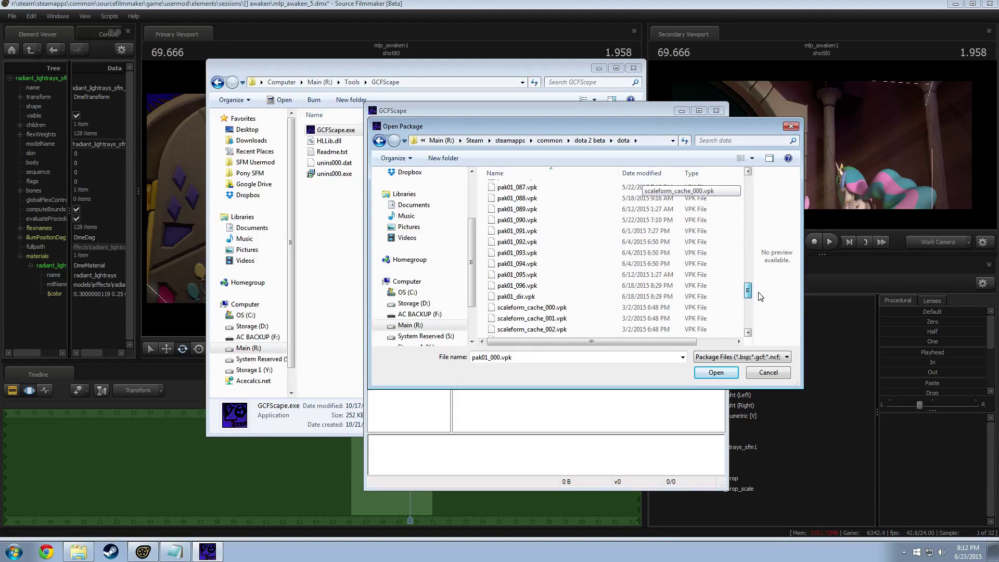
pyautogui.click(521, 296)
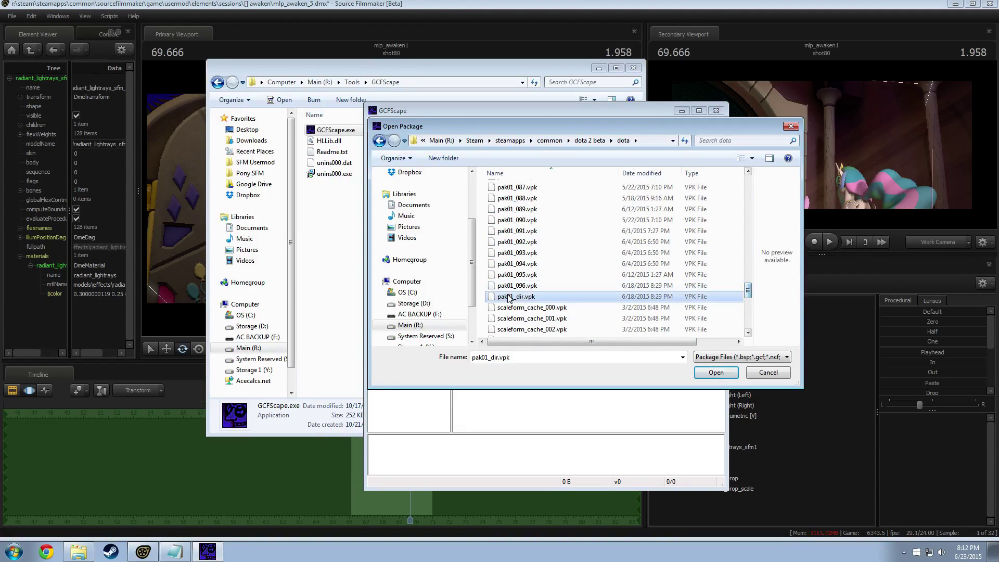
pyautogui.click(716, 372)
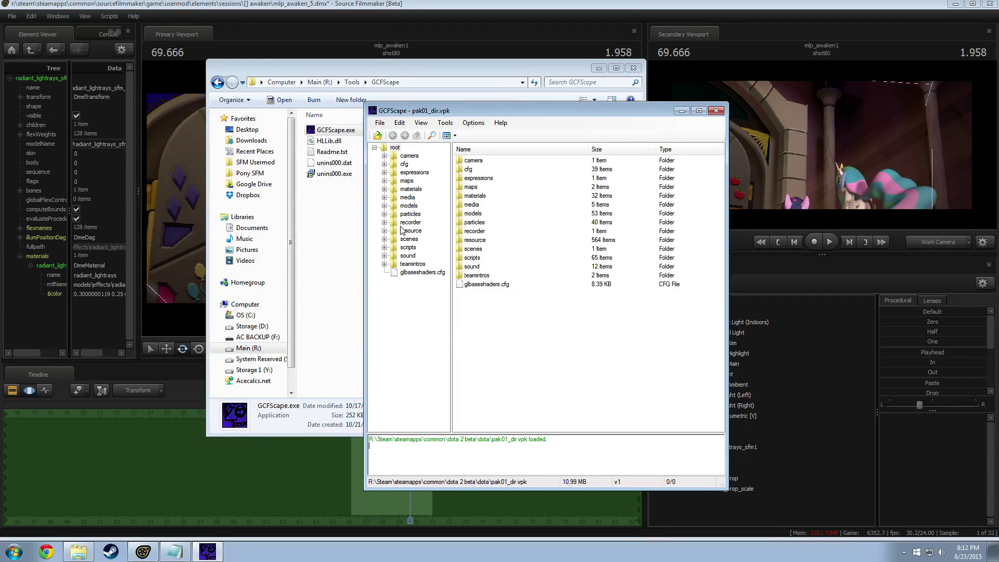
# Expand the package's models folder, look over its subfolders, and review the available GCFScape commands.
pyautogui.doubleClick(388, 206)
pyautogui.scroll(-3, 407, 239)
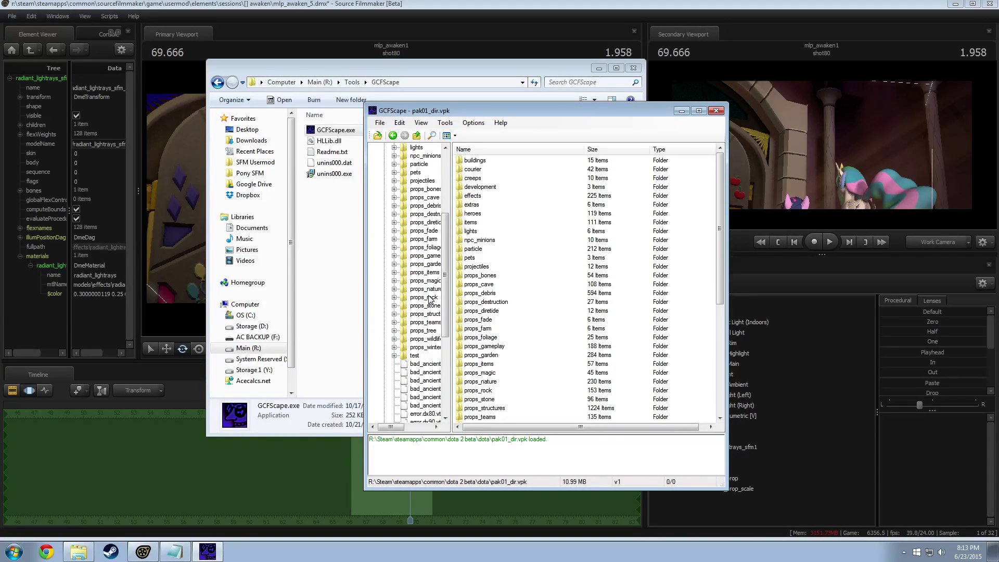
pyautogui.click(380, 123)
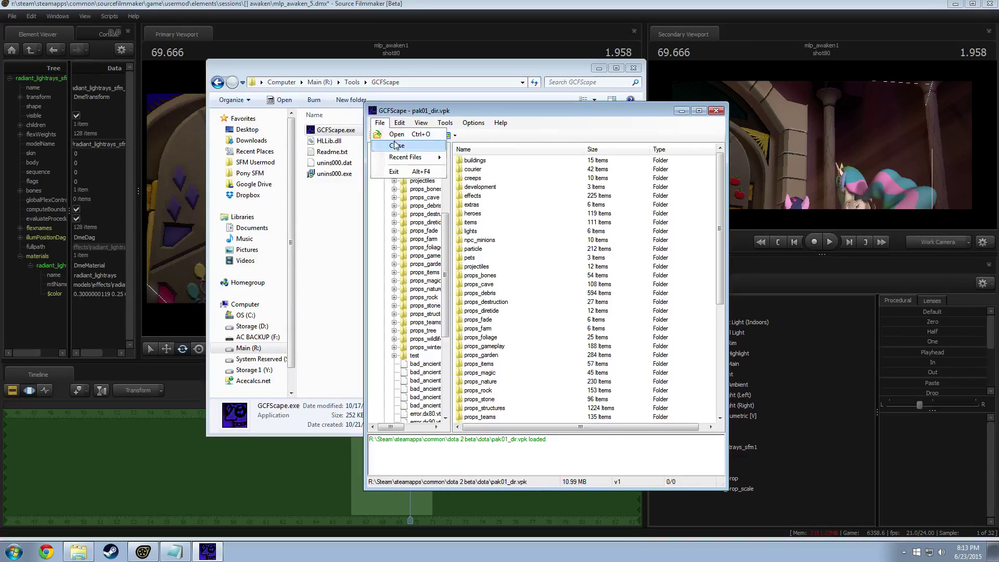
pyautogui.moveTo(406, 125)
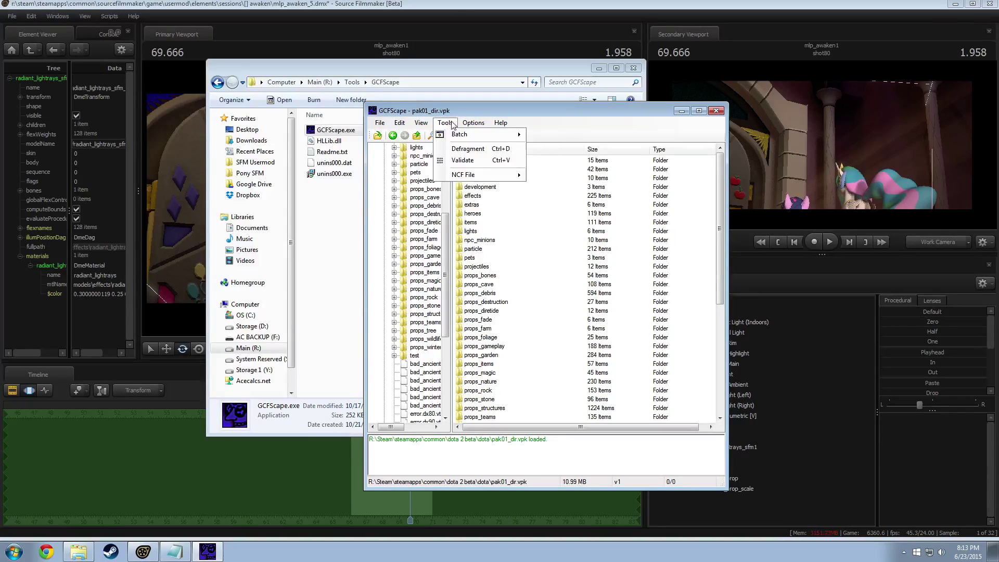
pyautogui.moveTo(472, 125)
pyautogui.click(381, 125)
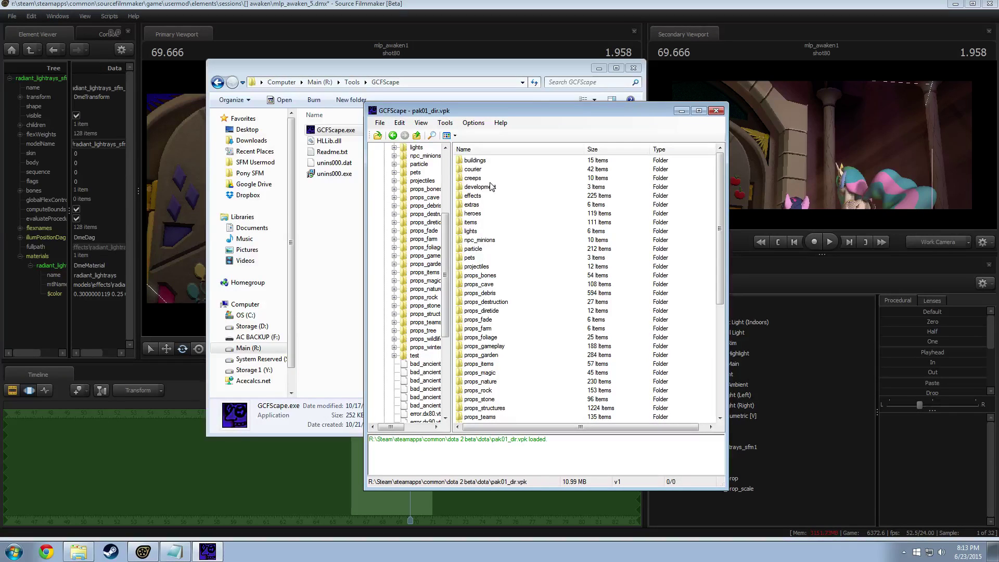
# Switch to the file explorer and open the dota folder inside SourceFilmmaker's game folder.
pyautogui.click(247, 174)
pyautogui.click(254, 163)
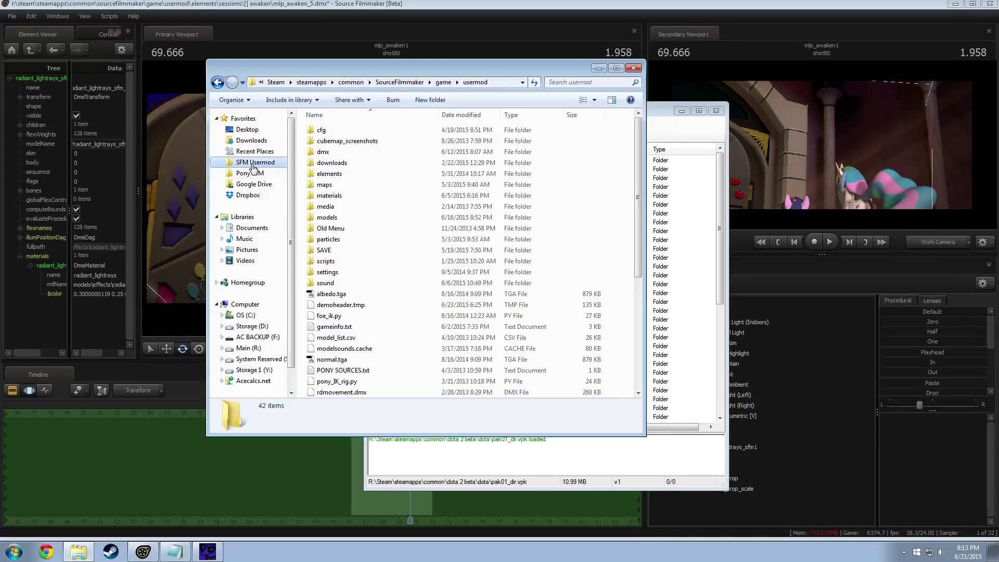
pyautogui.click(444, 83)
pyautogui.click(326, 195)
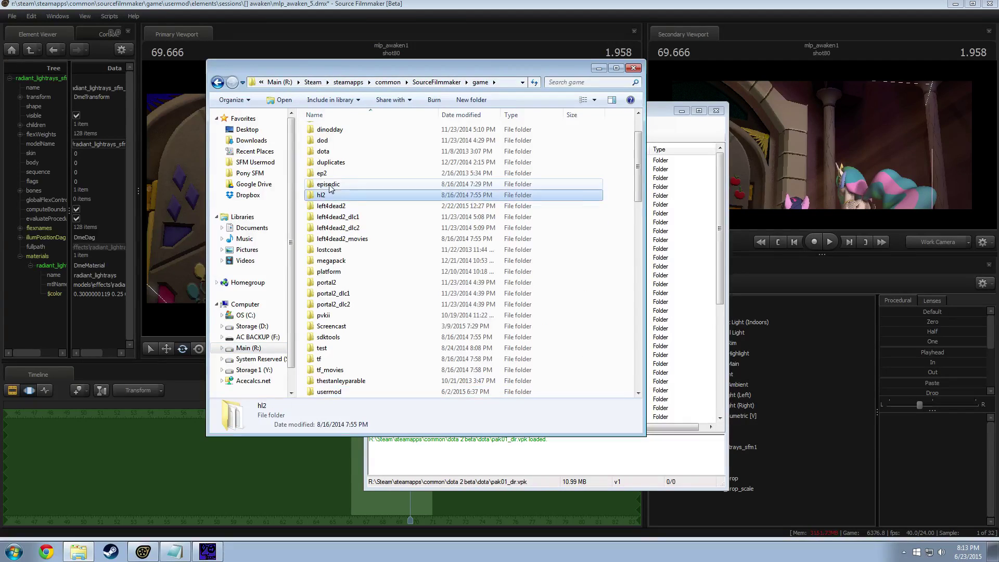
pyautogui.scroll(2, 330, 188)
pyautogui.doubleClick(330, 208)
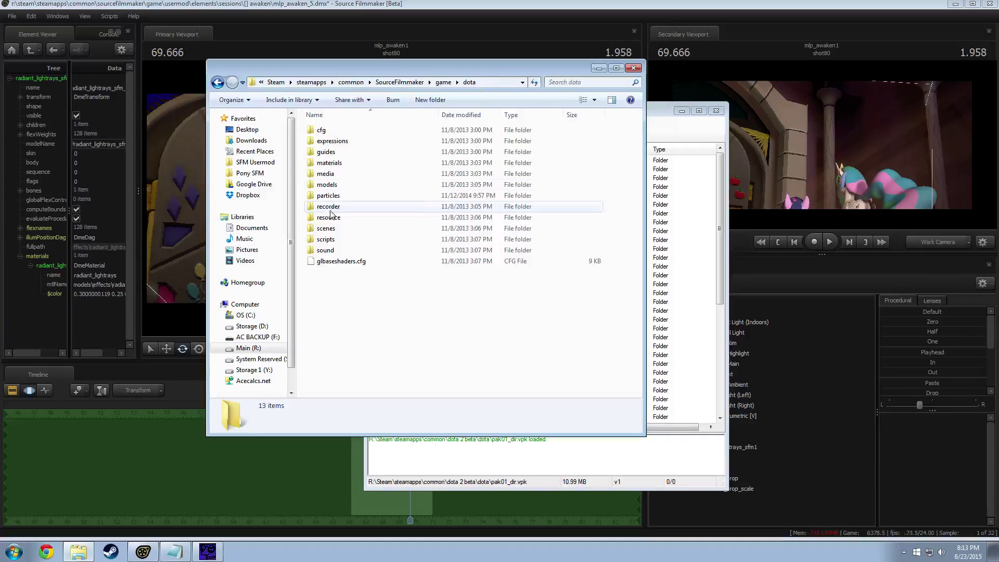
# Arrange the dota folder and GCFScape windows for comparing their folders, and collapse the models folder in the package tree.
pyautogui.moveTo(419, 66); pyautogui.dragTo(265, 68)
pyautogui.moveTo(553, 112); pyautogui.dragTo(643, 97)
pyautogui.scroll(-6, 499, 354)
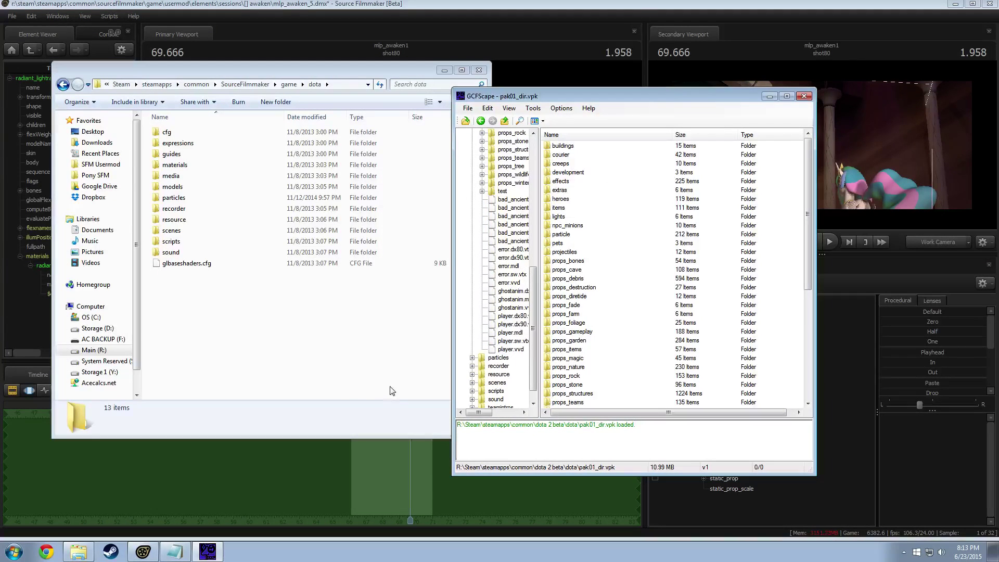
pyautogui.scroll(11, 517, 284)
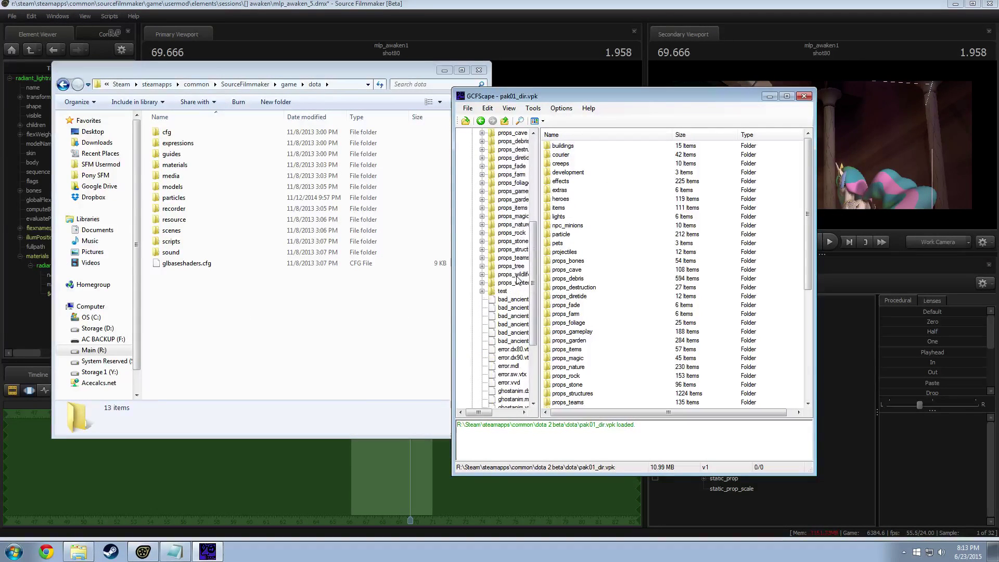
pyautogui.click(473, 191)
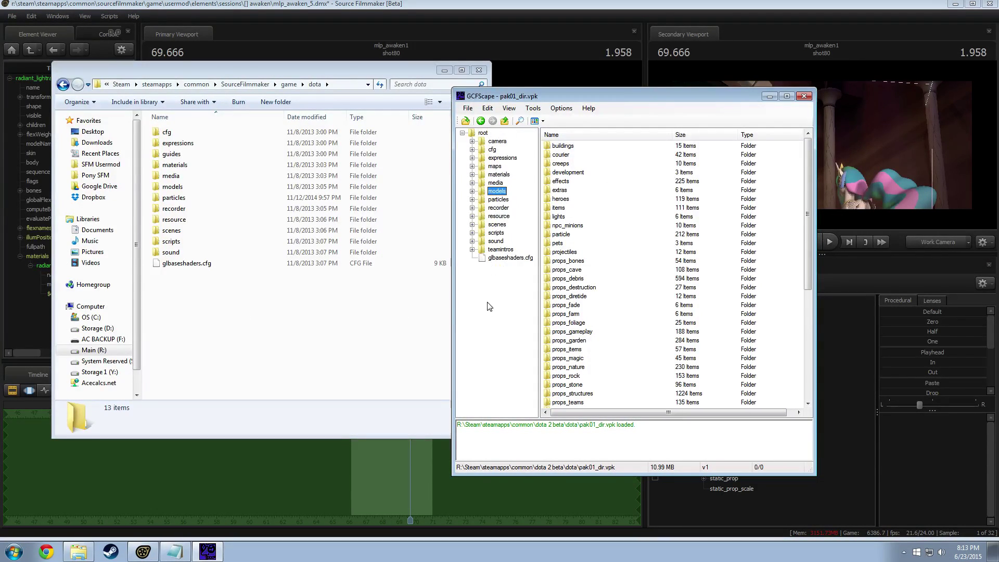
pyautogui.moveTo(562, 96); pyautogui.dragTo(314, 92)
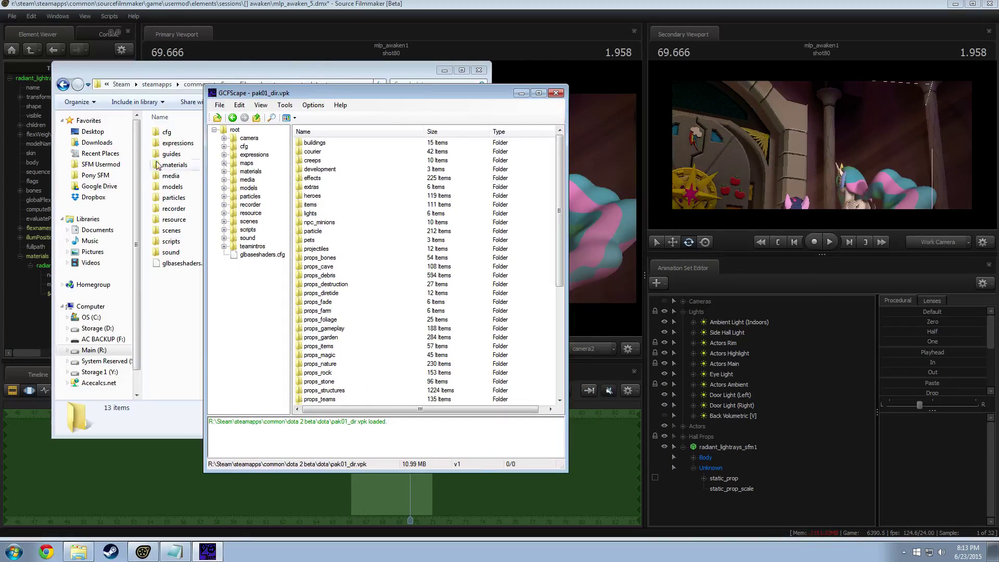
# Inspect the text files in the package's camera\cameras folder, collapse the camera folder, and close GCFScape.
pyautogui.click(255, 139)
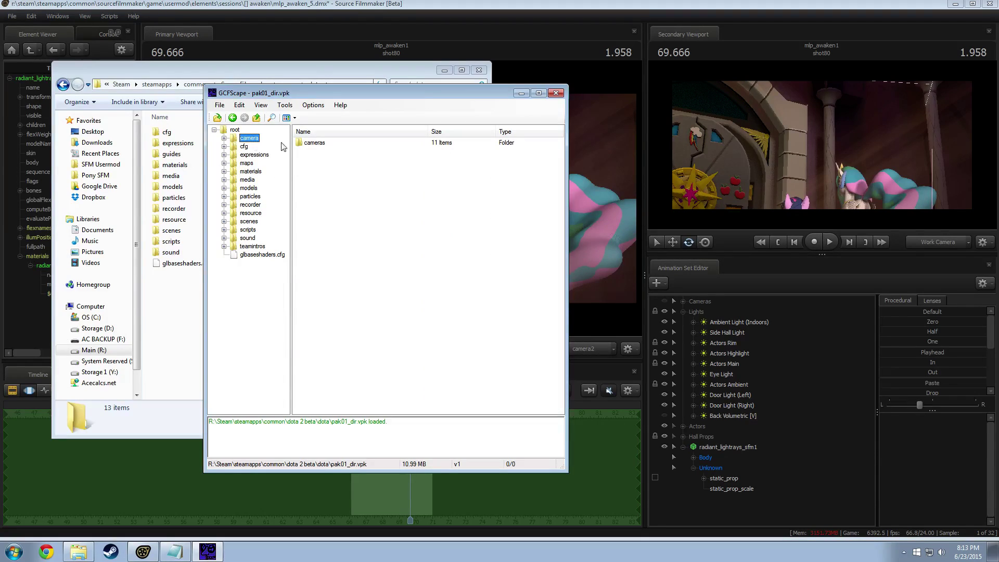
pyautogui.doubleClick(313, 143)
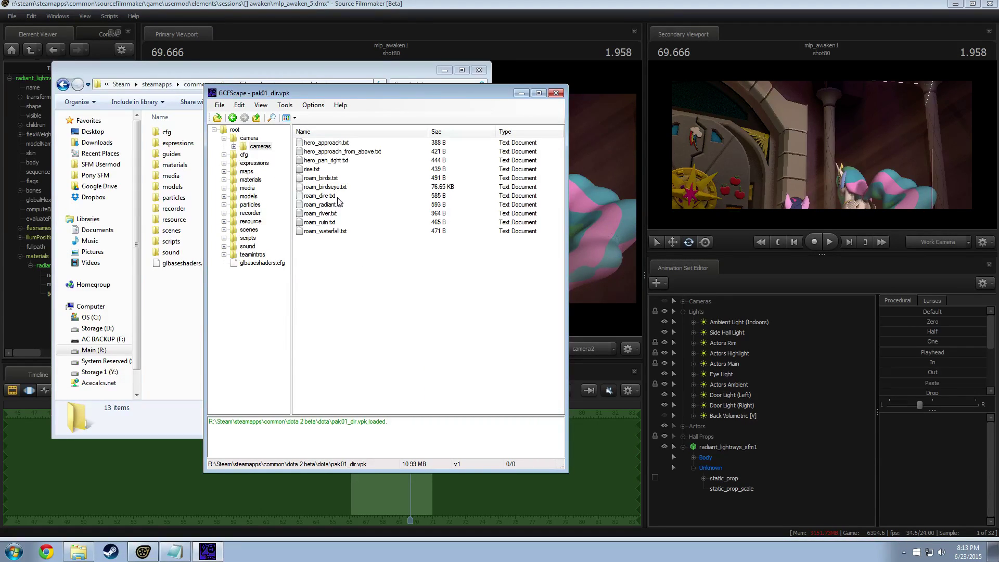
pyautogui.click(225, 139)
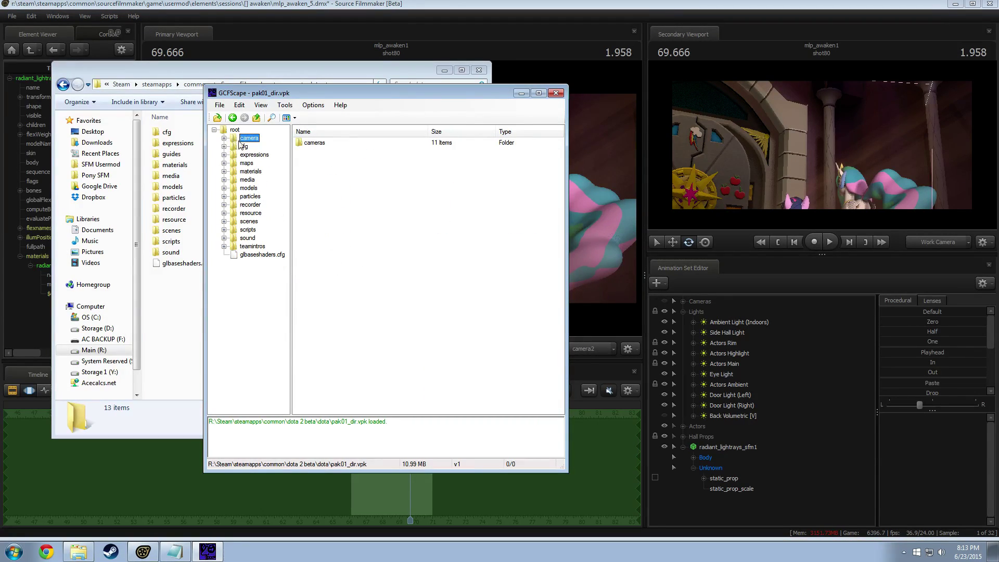
pyautogui.click(359, 336)
pyautogui.moveTo(400, 87); pyautogui.dragTo(540, 106)
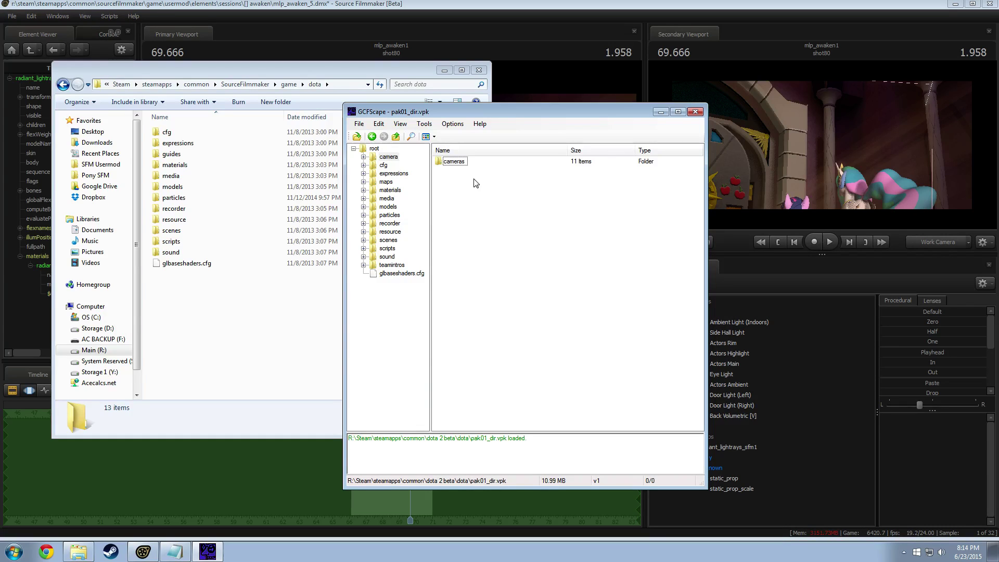
pyautogui.click(695, 112)
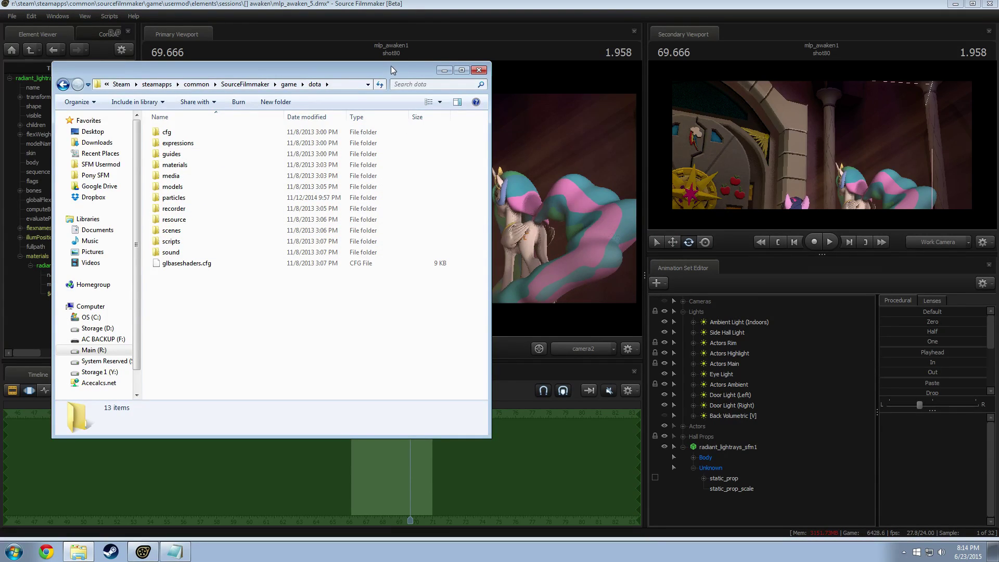
# Review the folders in SourceFilmmaker's game folder, and open gameinfo.txt from the SFM Usermod folder in Notepad.
pyautogui.click(289, 84)
pyautogui.click(183, 285)
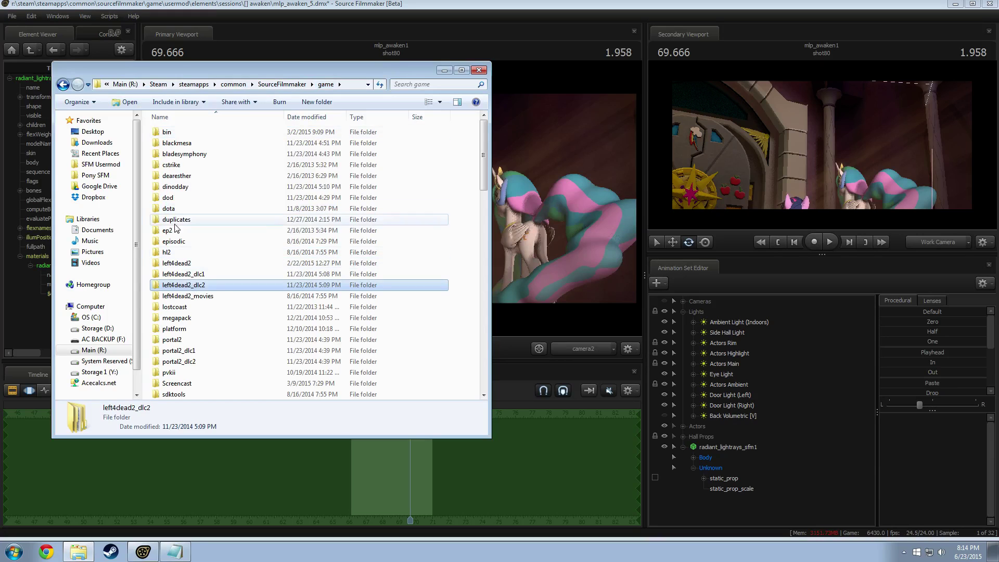
pyautogui.click(94, 165)
pyautogui.click(218, 260)
pyautogui.scroll(-2, 219, 261)
pyautogui.click(186, 278)
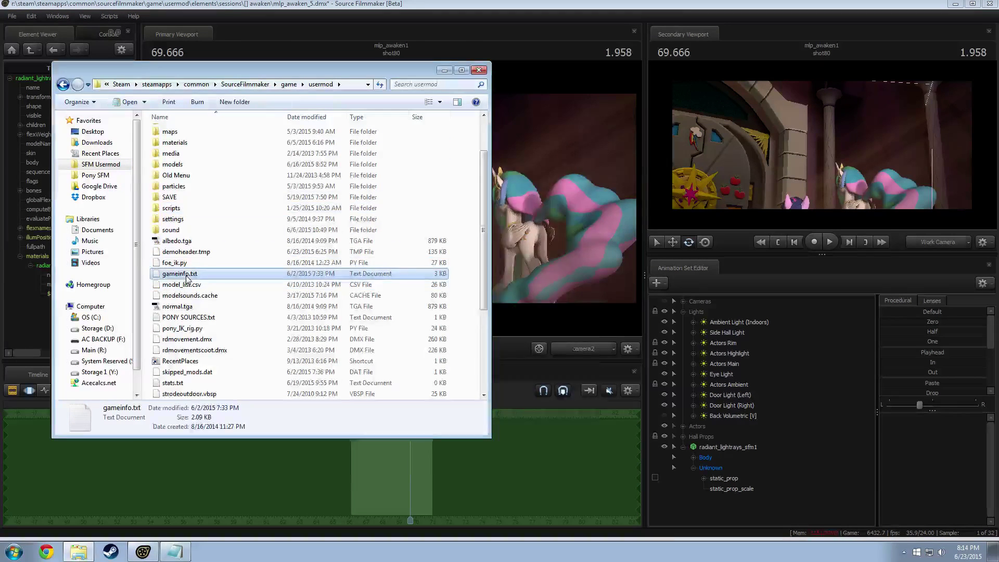
pyautogui.doubleClick(187, 278)
# Examine the SearchPaths entries in gameinfo.txt, highlighting the dota game path without editing the file.
pyautogui.scroll(-6, 394, 402)
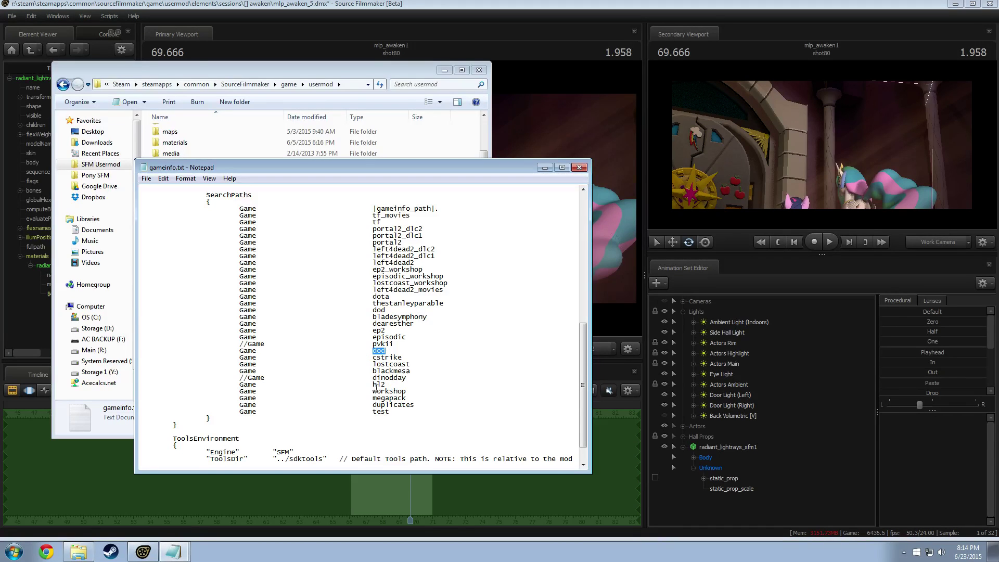
pyautogui.doubleClick(394, 298)
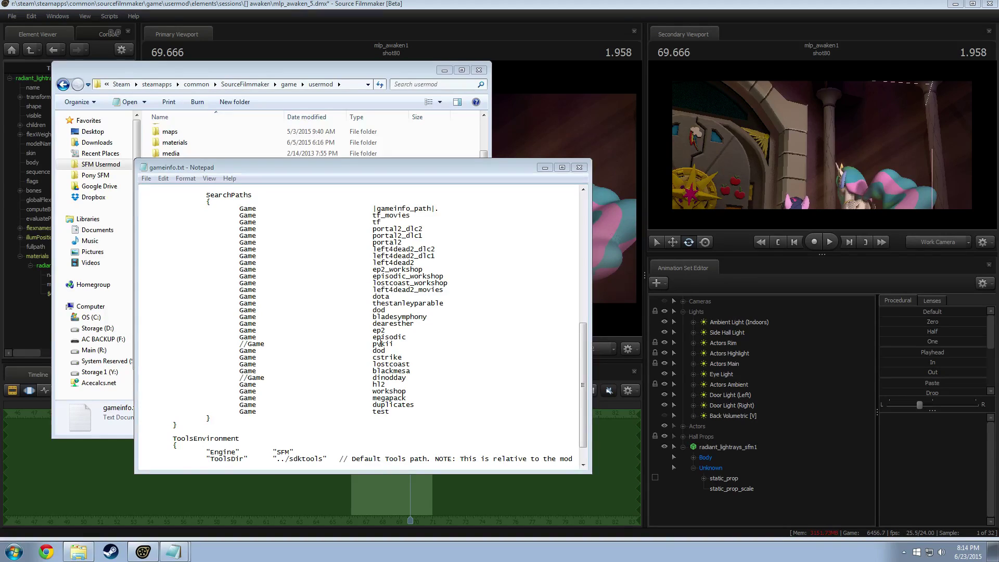
pyautogui.click(382, 343)
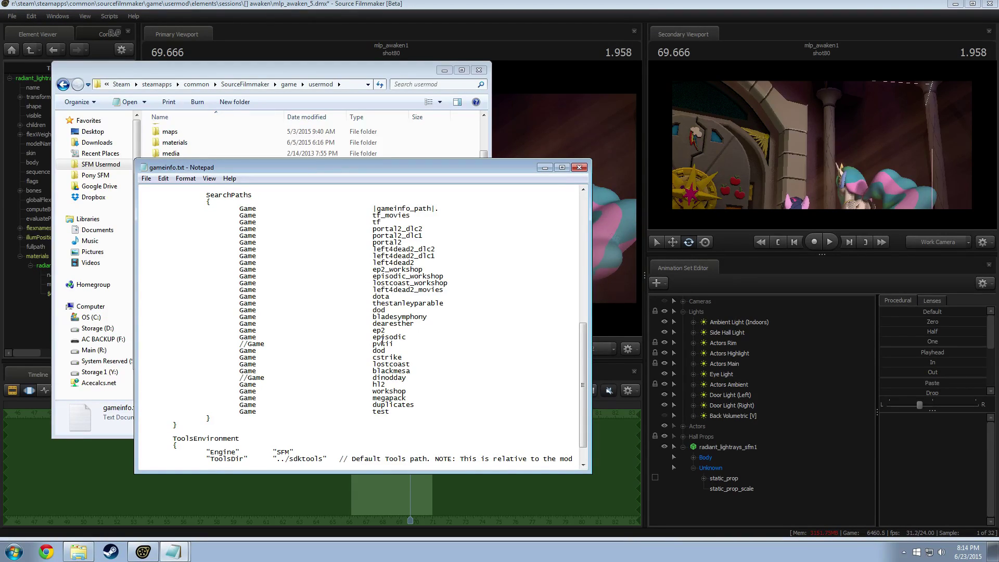
# Open Chrome, and close the gameinfo.txt Notepad window and the usermod folder window.
pyautogui.click(71, 556)
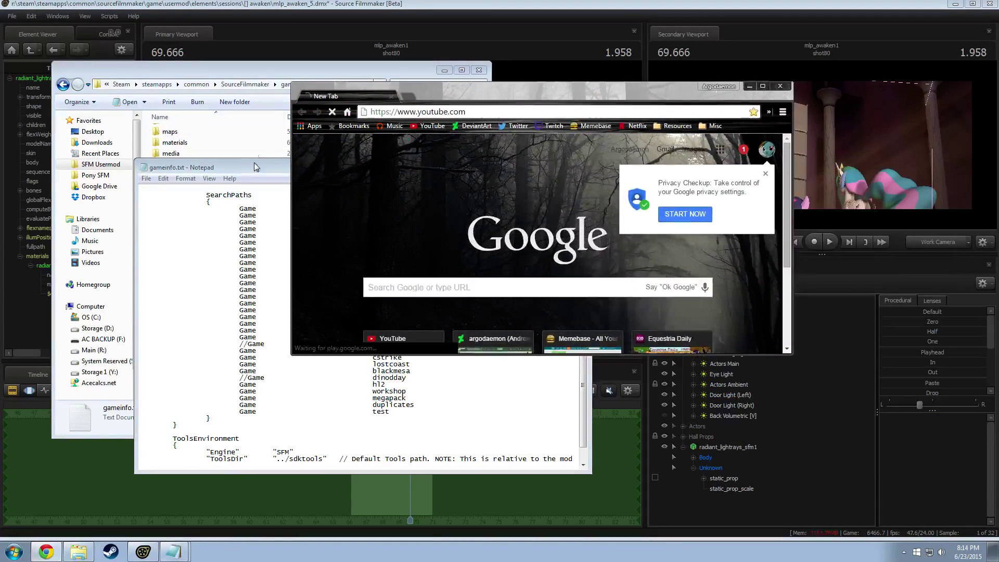
pyautogui.click(257, 167)
pyautogui.click(578, 167)
pyautogui.click(479, 70)
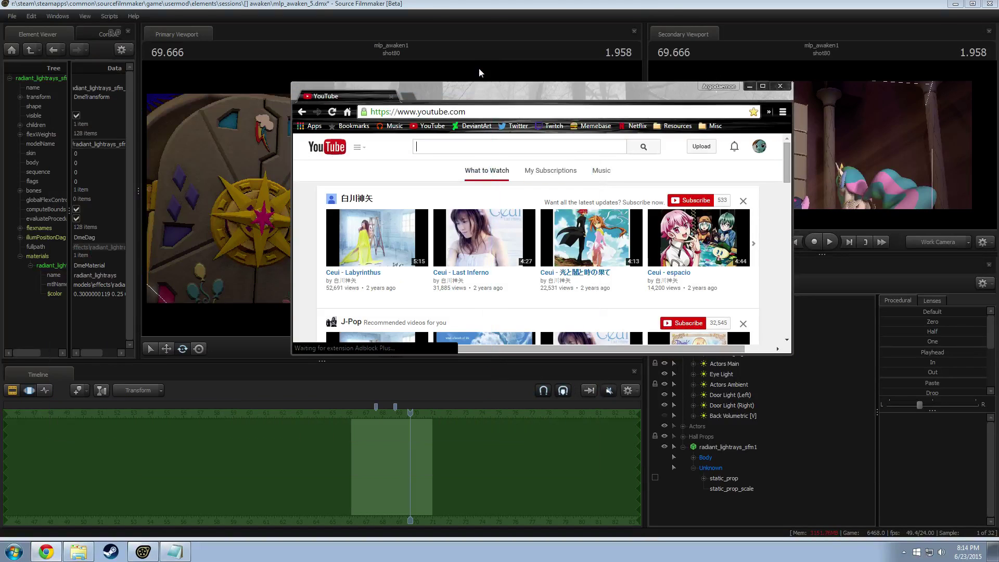
# Open the bookmarked DeviantArt profile's gallery in a maximized browser window and enter its SFM Resources folder.
pyautogui.click(491, 125)
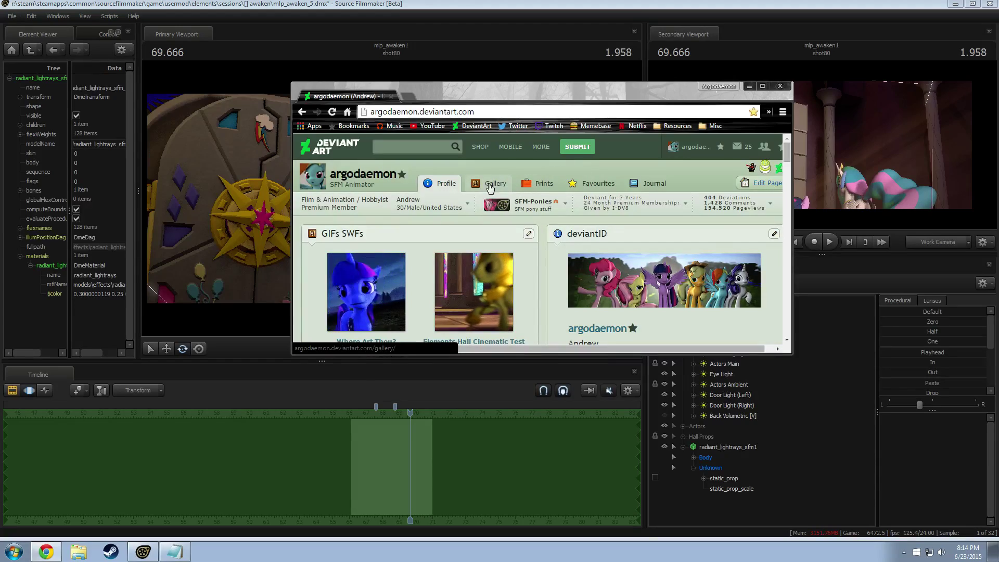
pyautogui.click(489, 185)
pyautogui.doubleClick(517, 88)
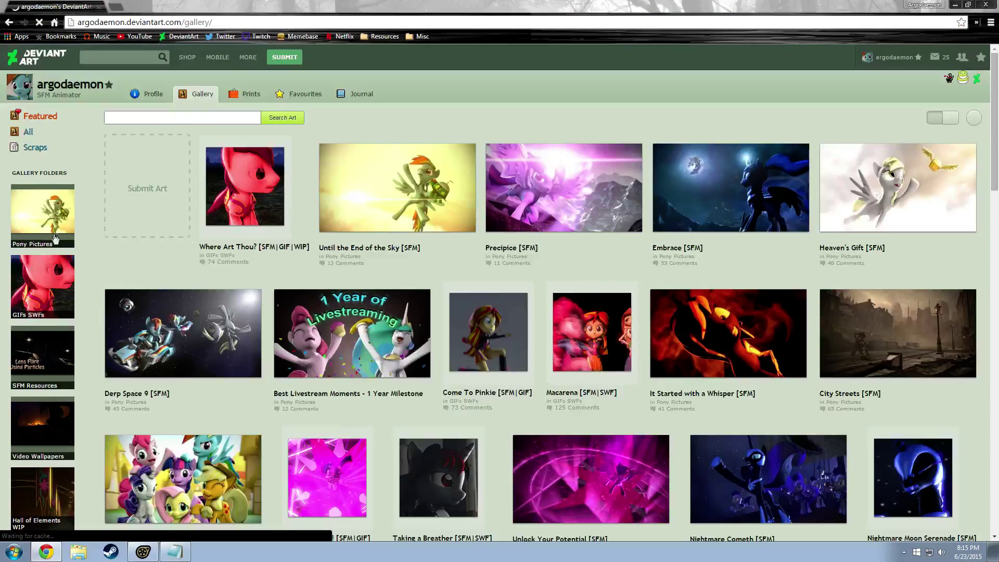
pyautogui.scroll(-3, 85, 271)
pyautogui.click(63, 197)
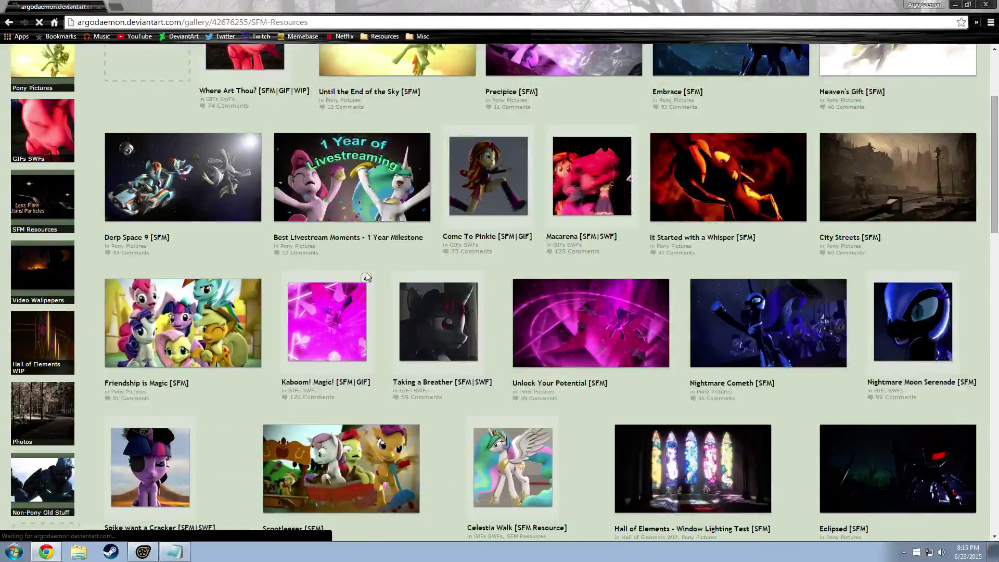
# Look through both pages of tutorials and downloads in the SFM Resources folder, and minimize the browser.
pyautogui.scroll(-1, 688, 321)
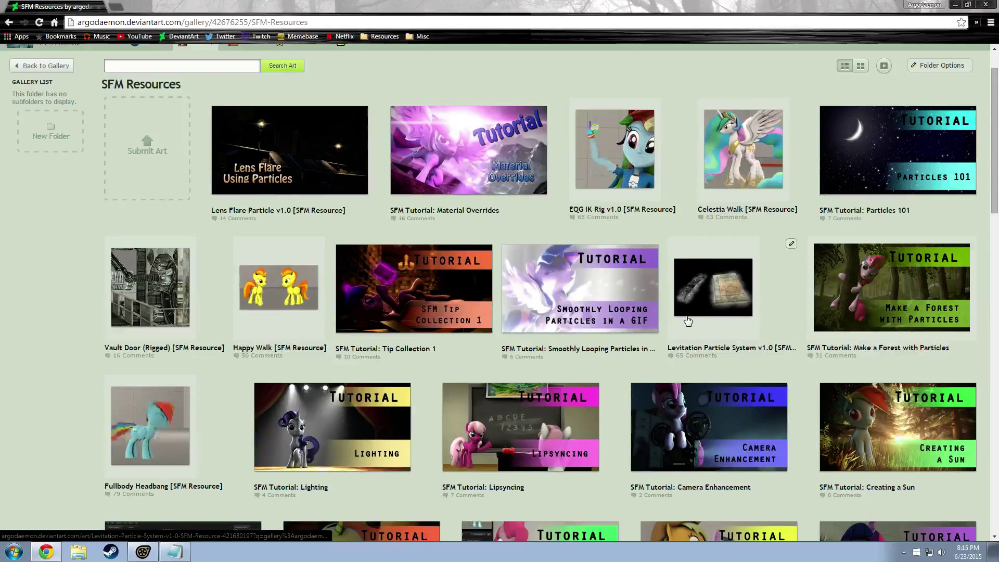
pyautogui.scroll(-2, 688, 321)
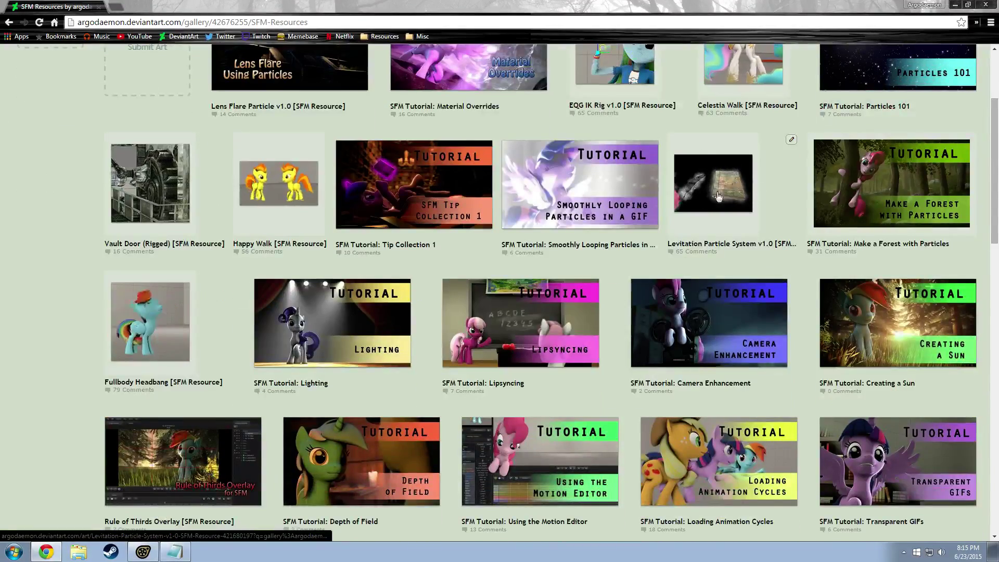
pyautogui.scroll(3, 705, 223)
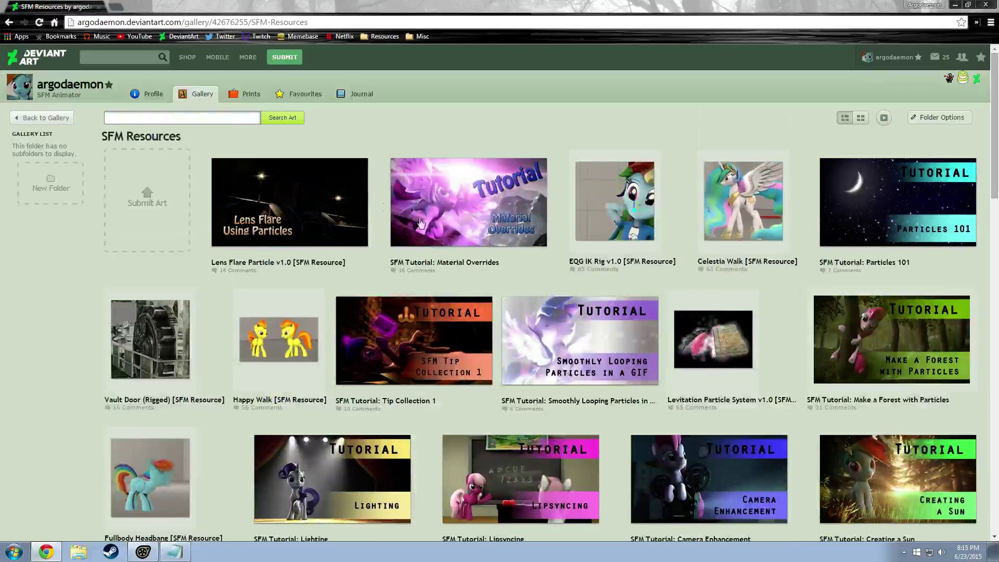
pyautogui.scroll(-7, 344, 246)
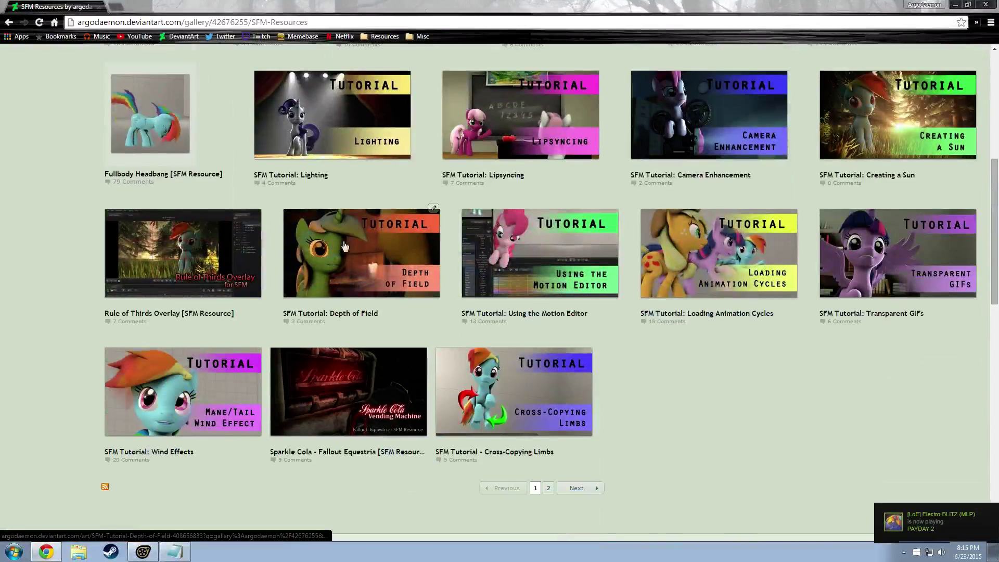
pyautogui.scroll(-1, 584, 261)
pyautogui.click(588, 436)
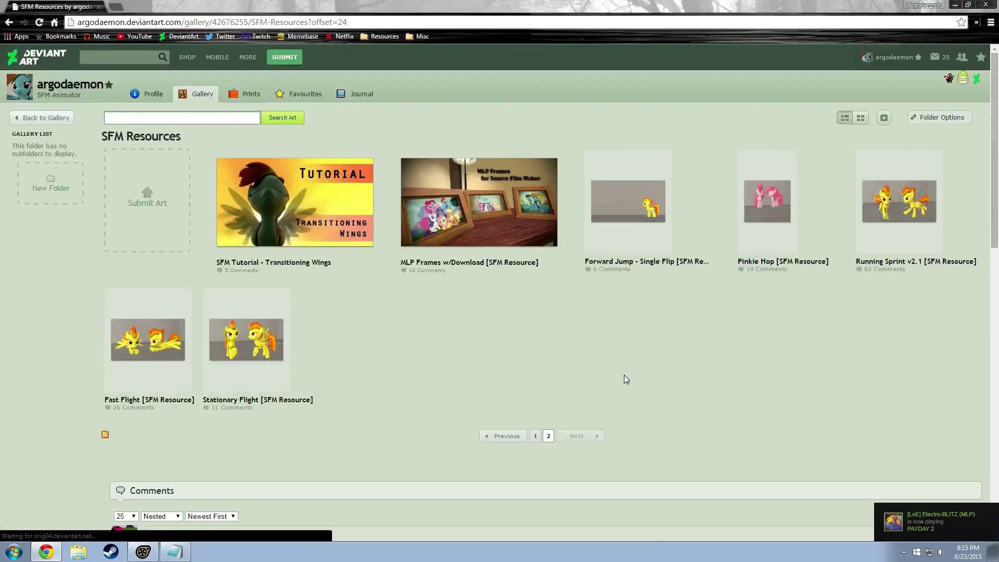
pyautogui.click(508, 437)
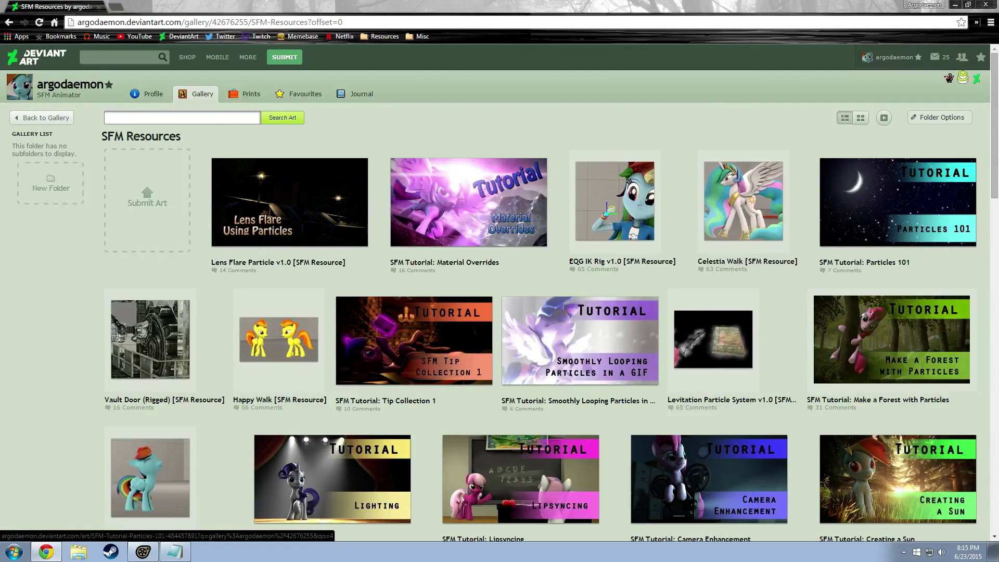
pyautogui.click(956, 6)
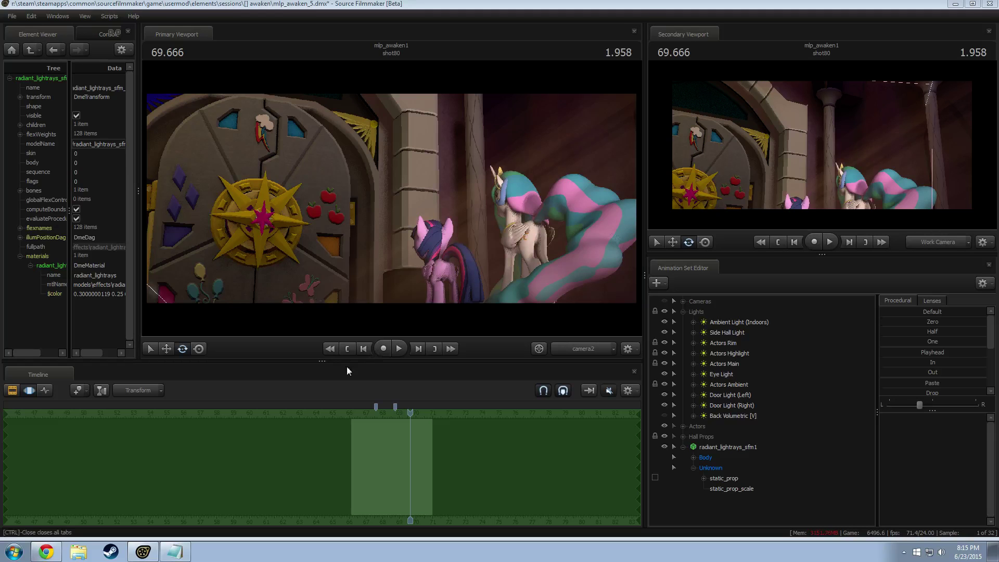
# Play the start of shot80 in Source Filmmaker and delete the radiant_lightrays_sfm1 animation set from Hall Props.
pyautogui.moveTo(409, 411); pyautogui.dragTo(352, 412)
pyautogui.press('space')
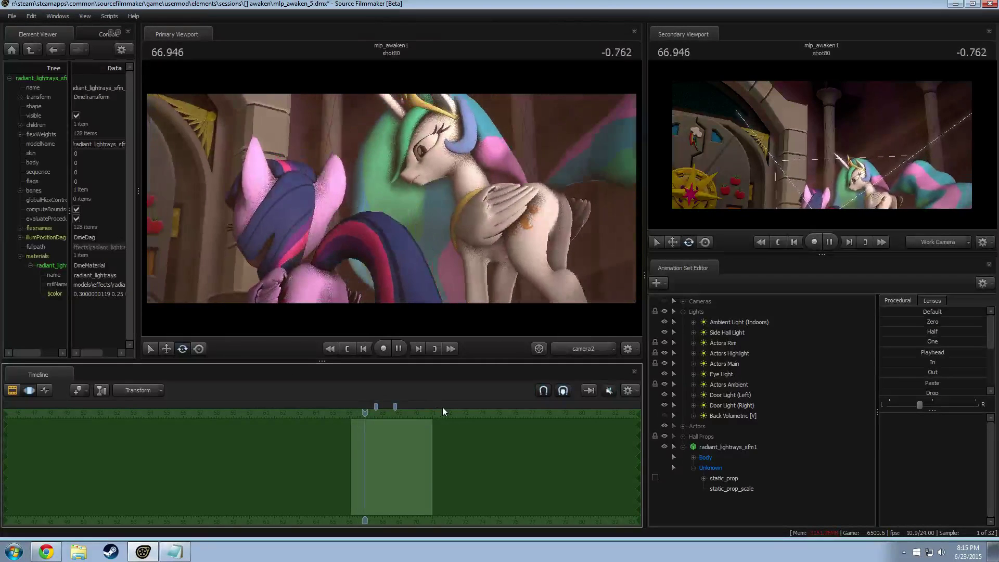
pyautogui.press('space')
pyautogui.rightClick(716, 446)
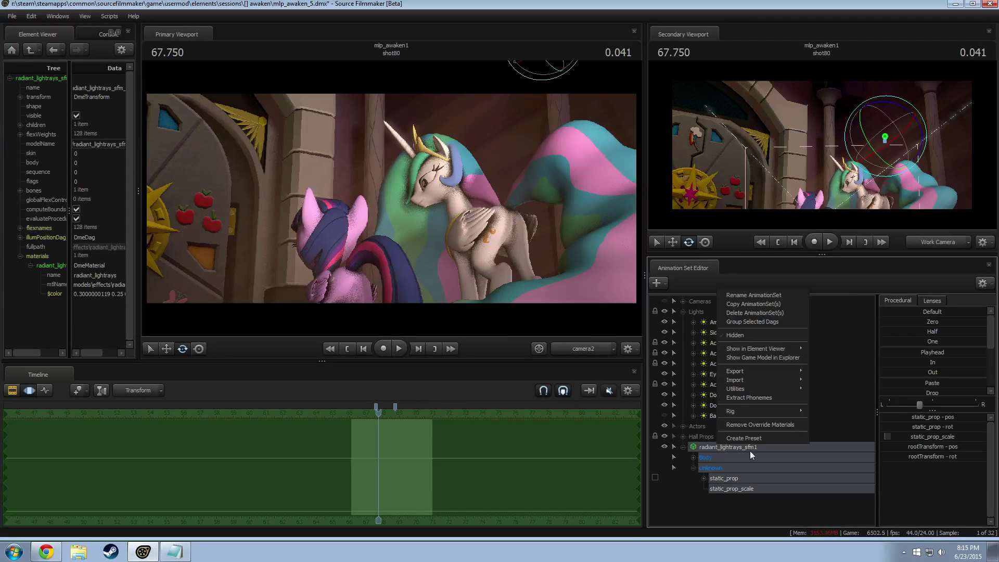
pyautogui.click(733, 313)
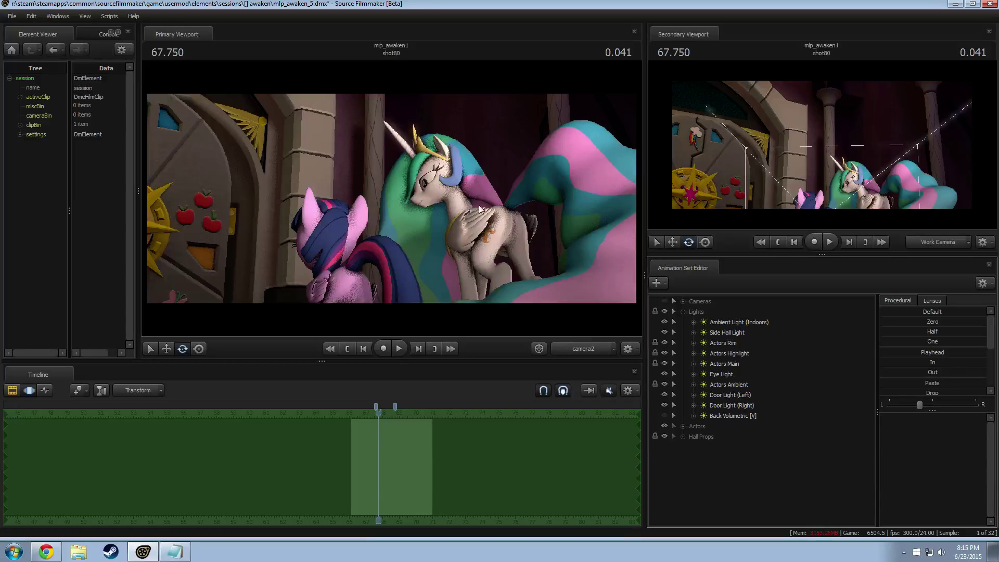
# Play back shot80 without the light rays, and review the earlier hall shots from the end of shot62 through shot73.
pyautogui.press('space')
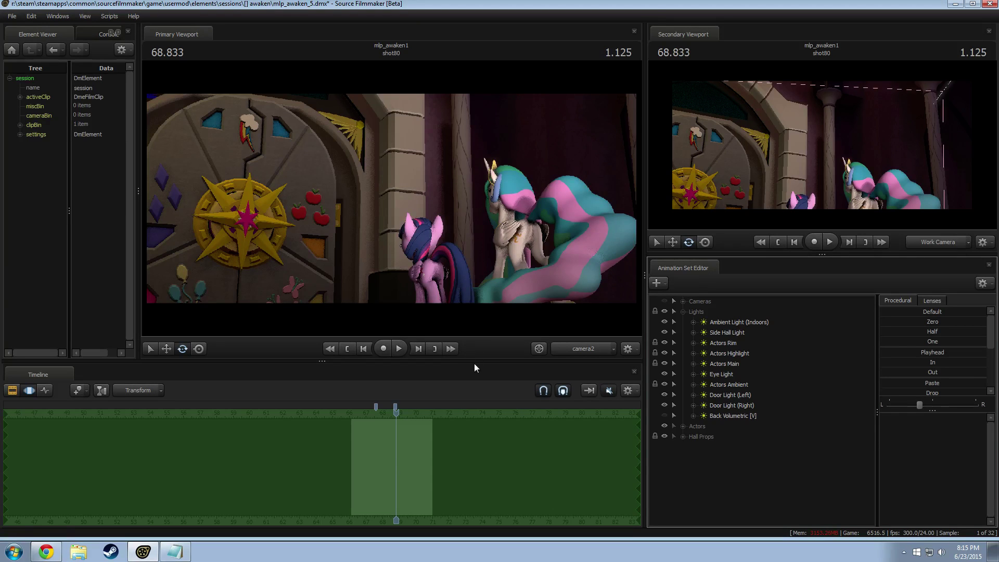
pyautogui.moveTo(398, 416); pyautogui.dragTo(238, 435)
pyautogui.press('space')
pyautogui.press('space')
pyautogui.press('space')
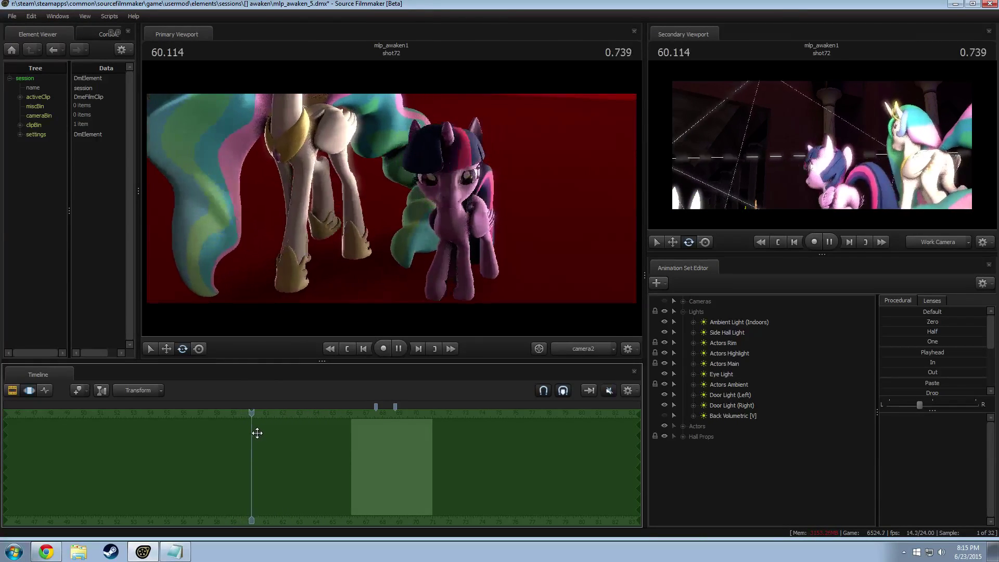
pyautogui.press('space')
pyautogui.moveTo(264, 413); pyautogui.dragTo(235, 419)
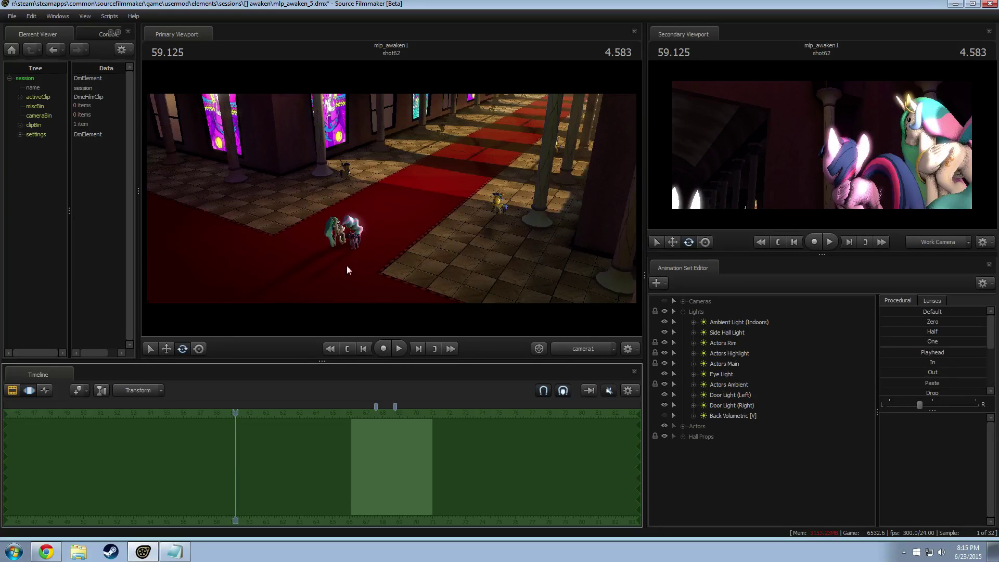
pyautogui.press('space')
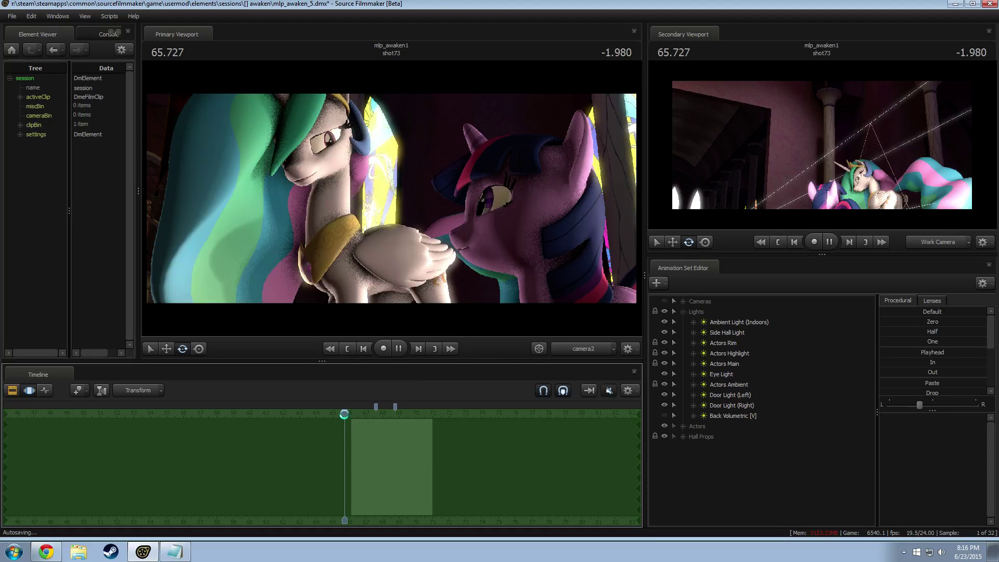
# Replay the sequence from the end of shot72 into shot80, and repeatedly review the opening of shot80.
pyautogui.moveTo(345, 414); pyautogui.dragTo(318, 413)
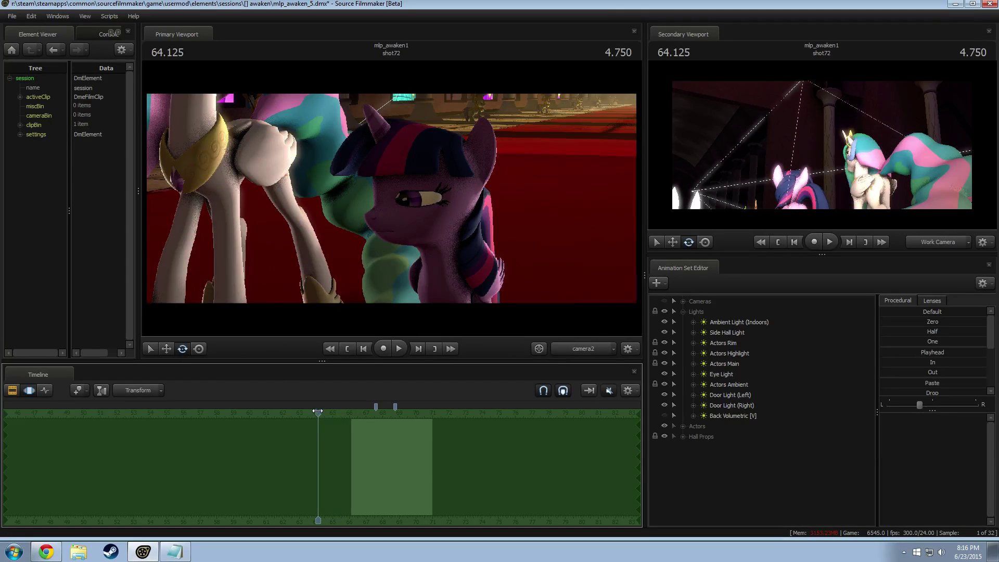
pyautogui.press('space')
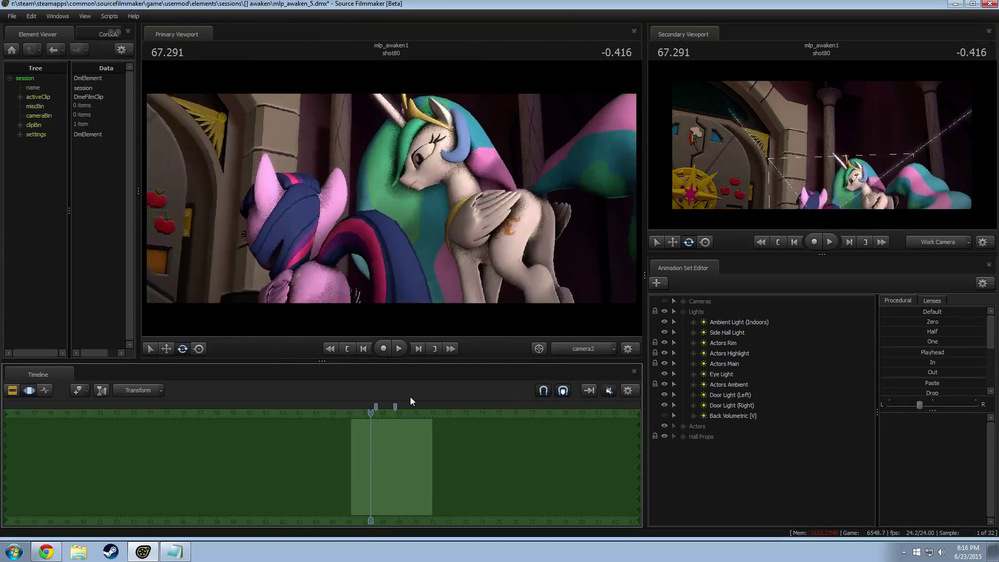
pyautogui.press('space')
pyautogui.moveTo(386, 408); pyautogui.dragTo(346, 415)
pyautogui.press('space')
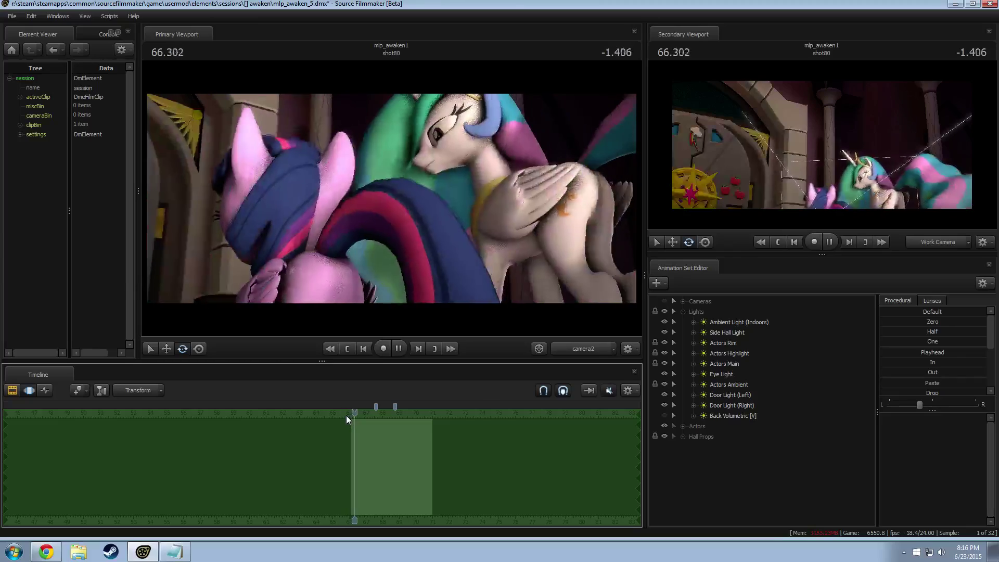
pyautogui.press('space')
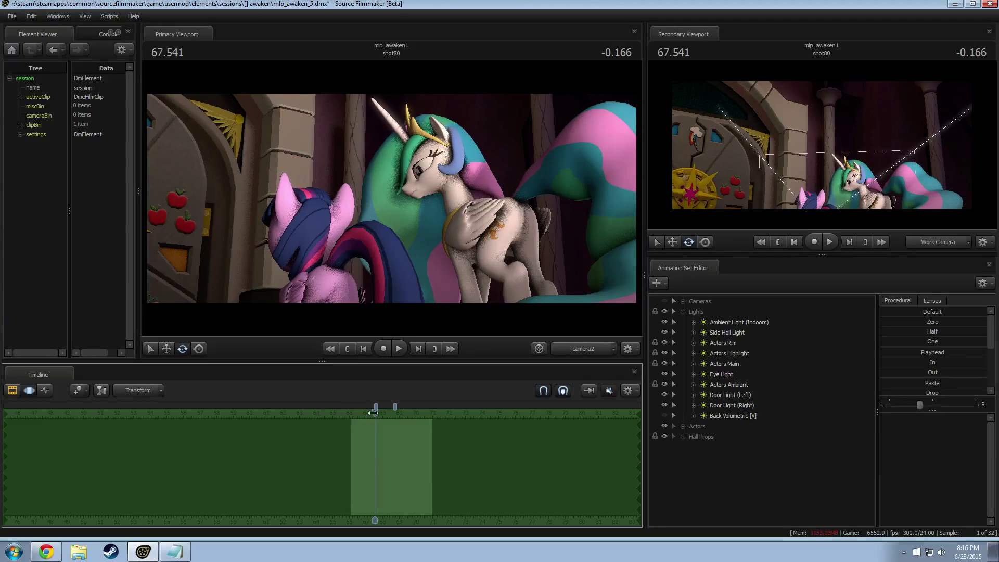
pyautogui.click(353, 415)
pyautogui.press('space')
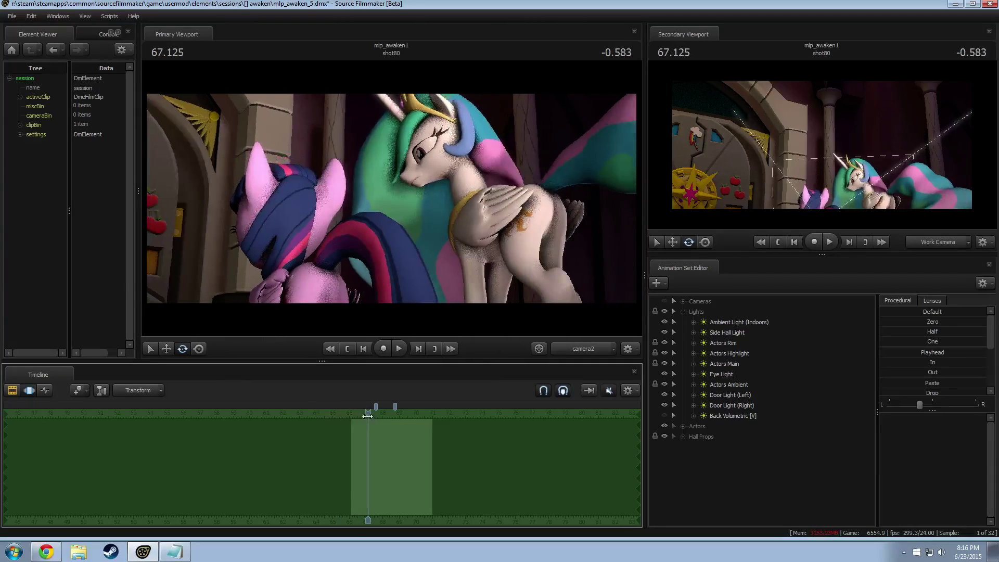
# Play back the transition from shot73 to shot80 several times, continuing through most of shot80.
pyautogui.click(308, 414)
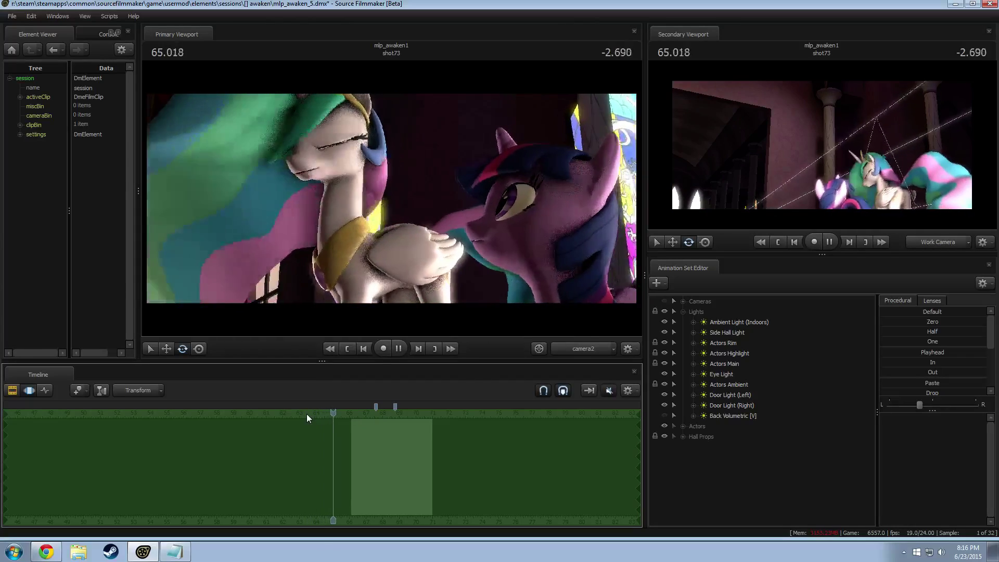
pyautogui.press('space')
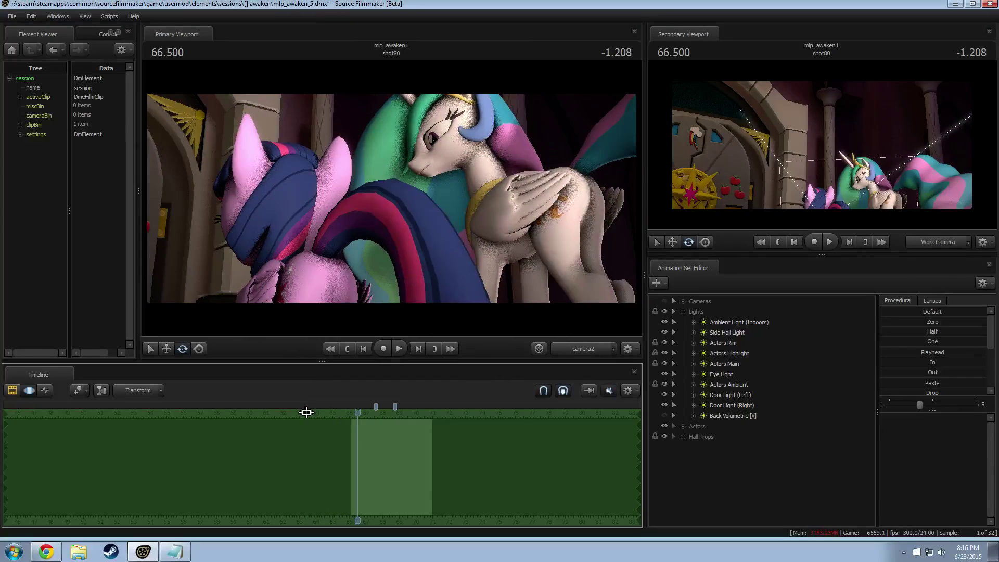
pyautogui.press('space')
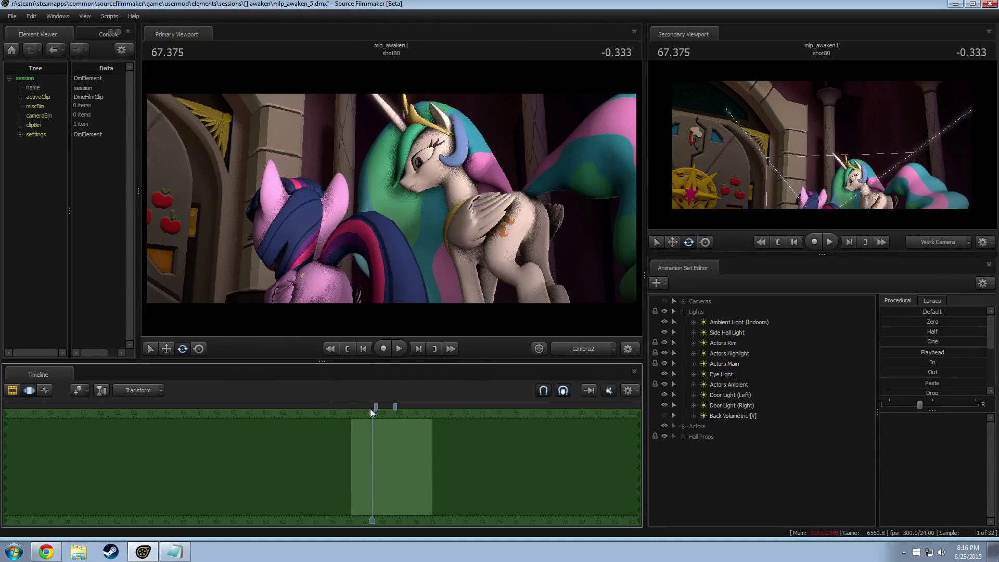
pyautogui.click(277, 421)
pyautogui.press('space')
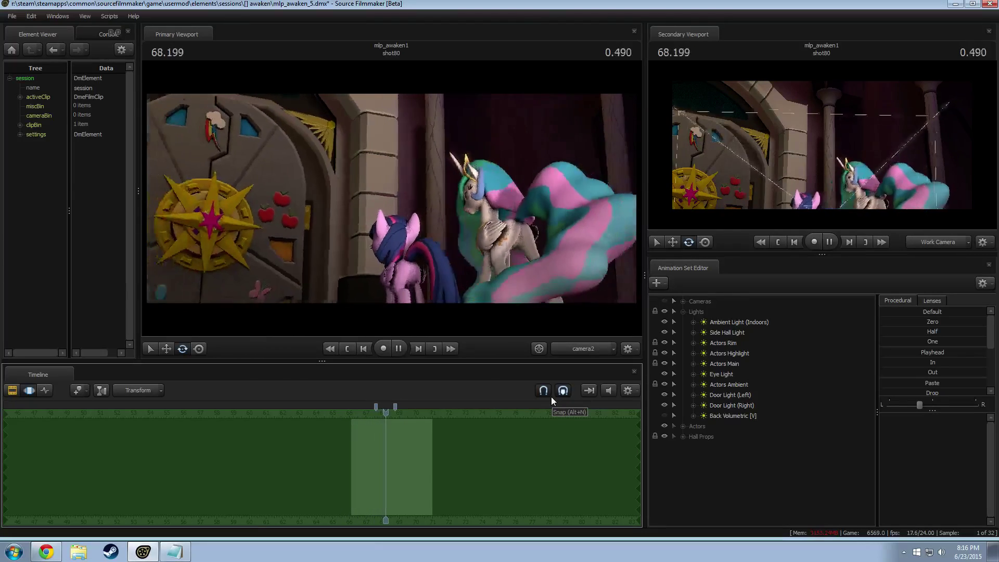
pyautogui.press('space')
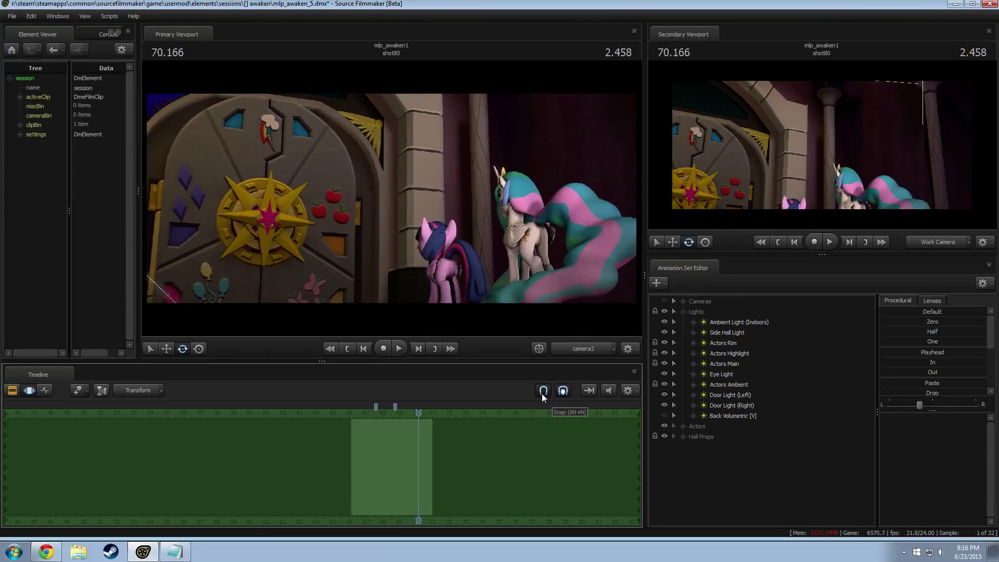
# Preview the cut from shot73 to shot80 through the Work Camera and through the scene camera in the primary viewport.
pyautogui.moveTo(364, 413); pyautogui.dragTo(336, 415)
pyautogui.press('F2')
pyautogui.press('F3')
pyautogui.click(565, 352)
pyautogui.press('space')
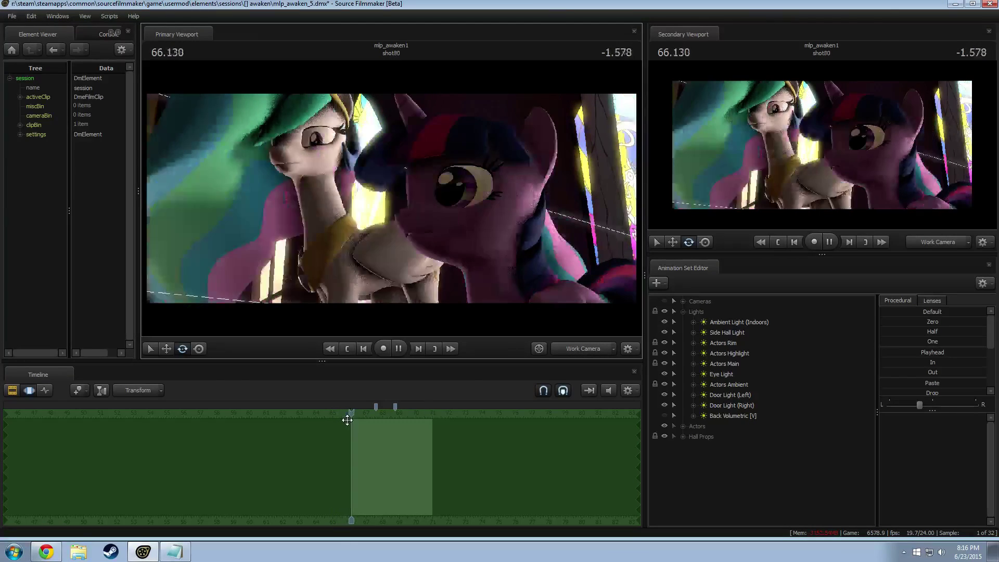
pyautogui.moveTo(347, 420); pyautogui.dragTo(348, 416)
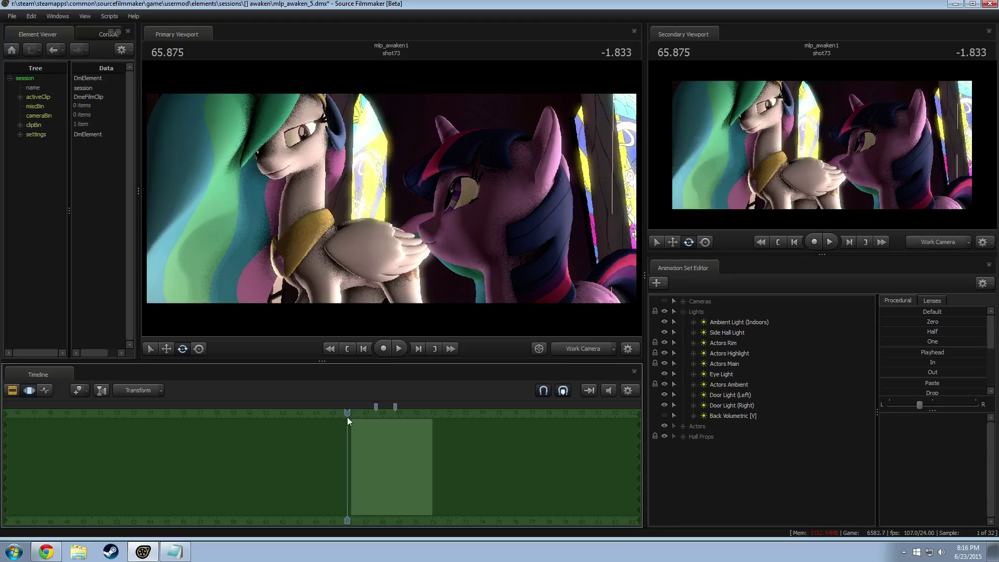
pyautogui.press('space')
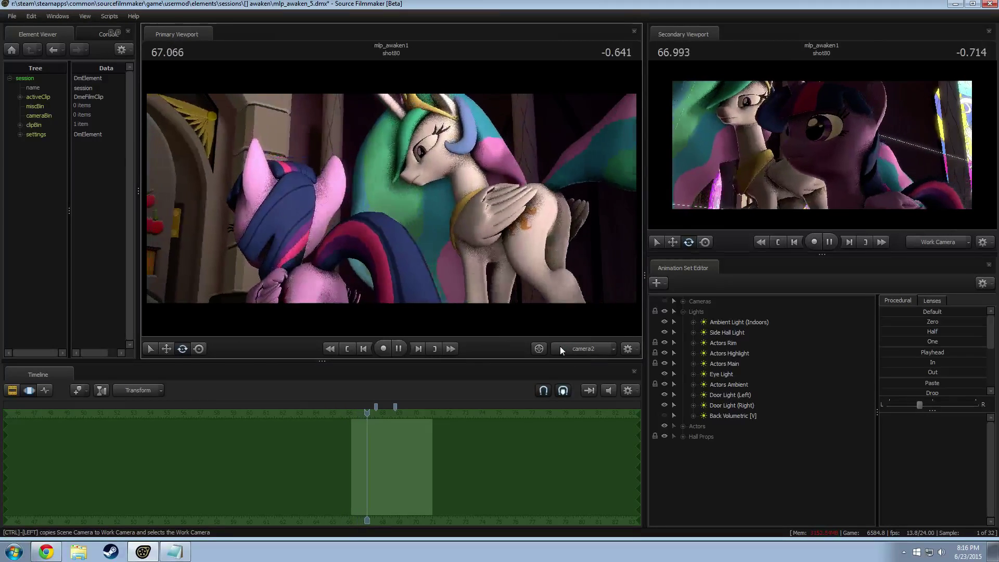
pyautogui.press('space')
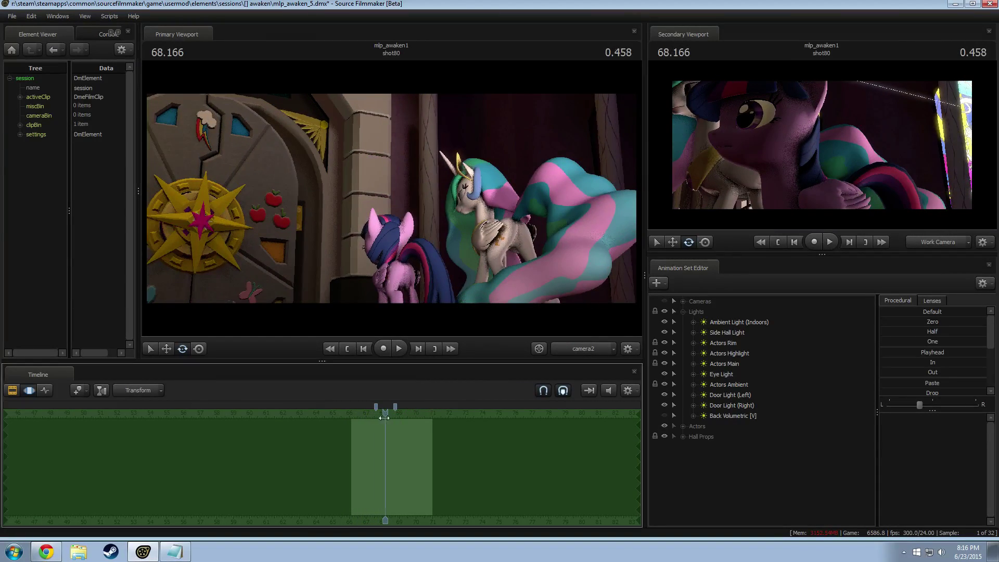
# Show the shots in the Clip Editor and roll the cut between shot73 and shot80 to give shot80 a duration of 4.667 seconds.
pyautogui.press('F2')
pyautogui.moveTo(299, 417); pyautogui.dragTo(305, 415)
pyautogui.press('space')
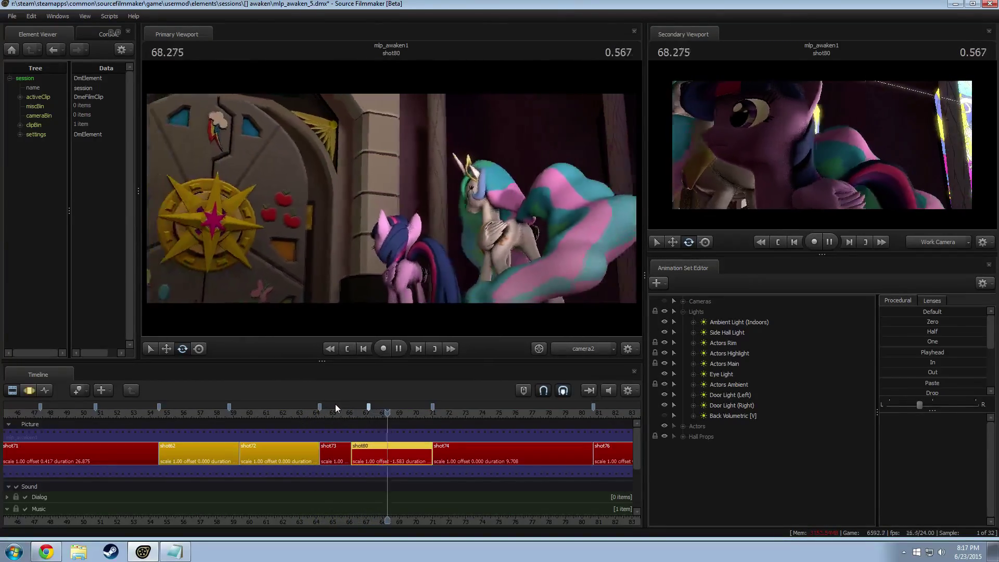
pyautogui.press('space')
pyautogui.scroll(1, 343, 449)
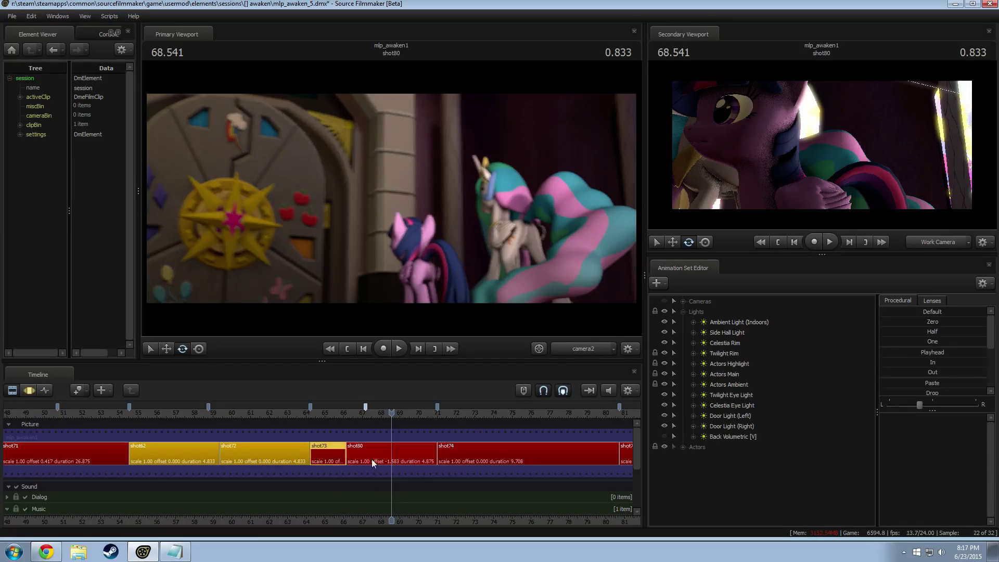
pyautogui.scroll(3, 356, 455)
pyautogui.moveTo(310, 452); pyautogui.dragTo(316, 452)
# Replay the transition and roll the shot73/shot80 cut to give shot80 a duration of 4.458 seconds.
pyautogui.click(261, 413)
pyautogui.press('space')
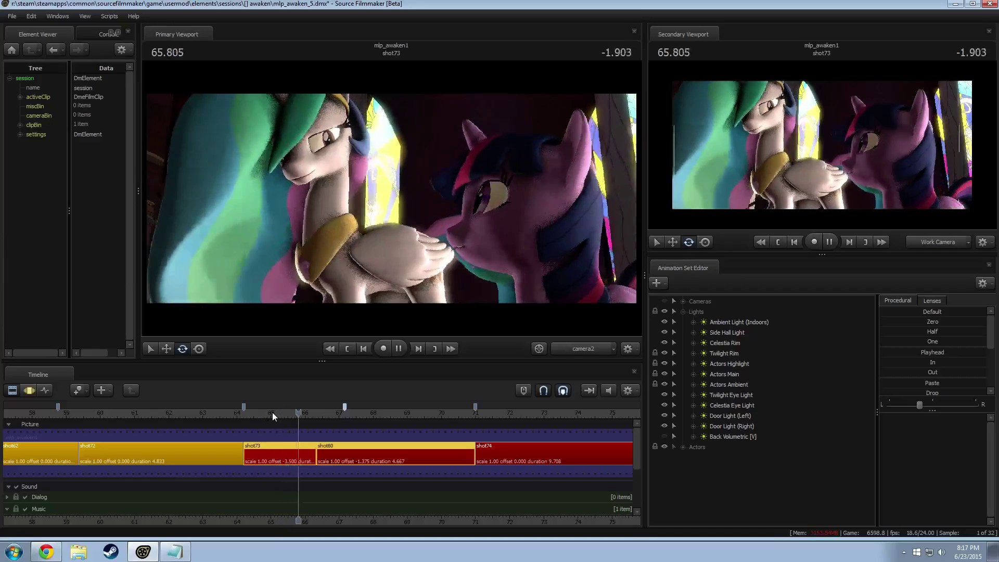
pyautogui.press('space')
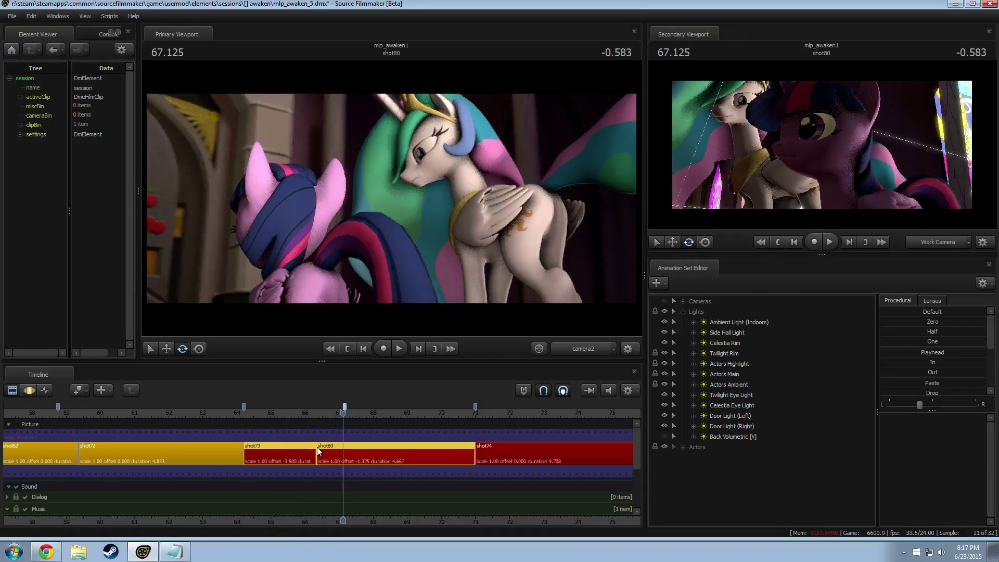
pyautogui.moveTo(317, 448); pyautogui.dragTo(323, 448)
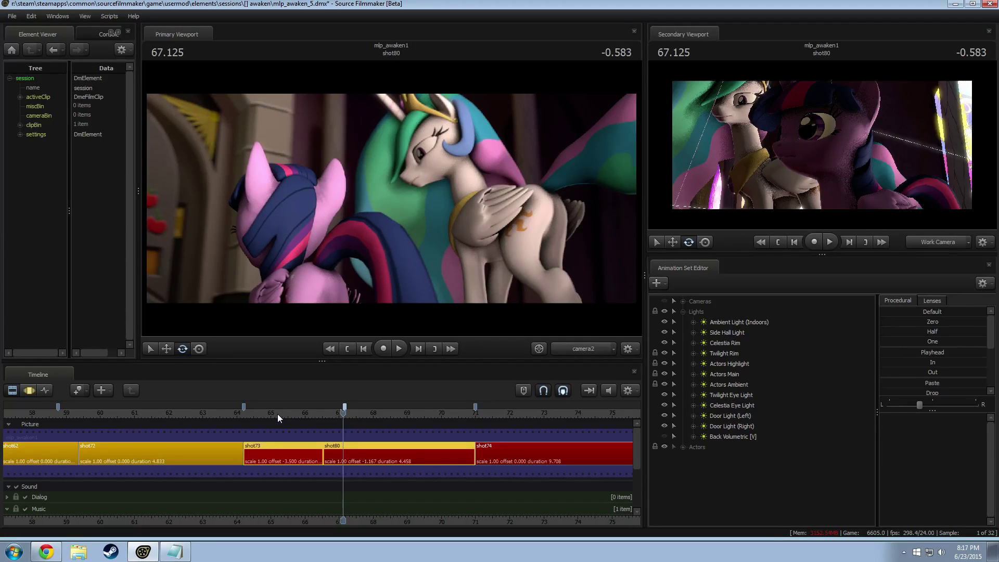
# Check the cut in playback and roll the boundary between shot73 and shot80 to a shot80 duration of 4.375 seconds.
pyautogui.click(277, 413)
pyautogui.press('space')
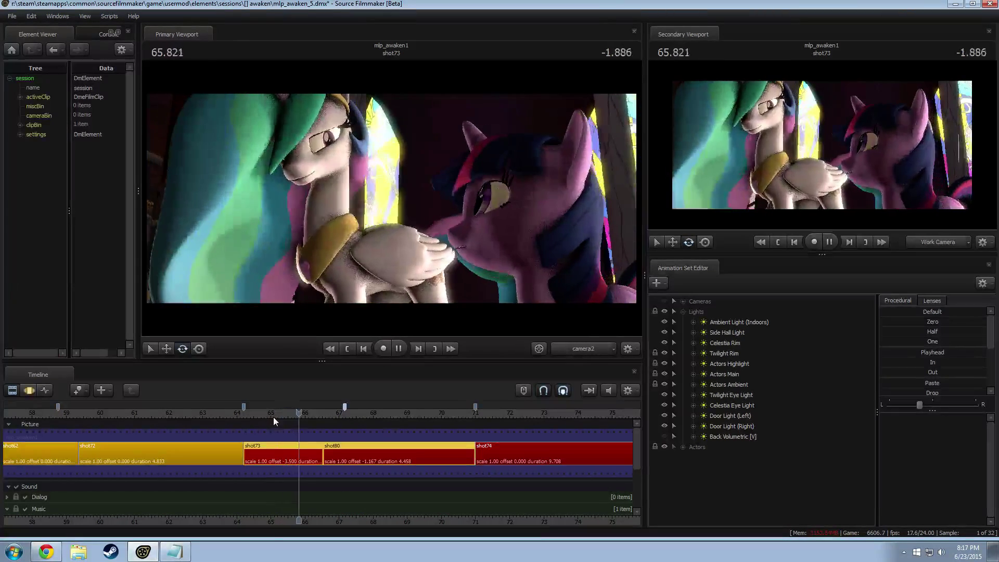
pyautogui.press('space')
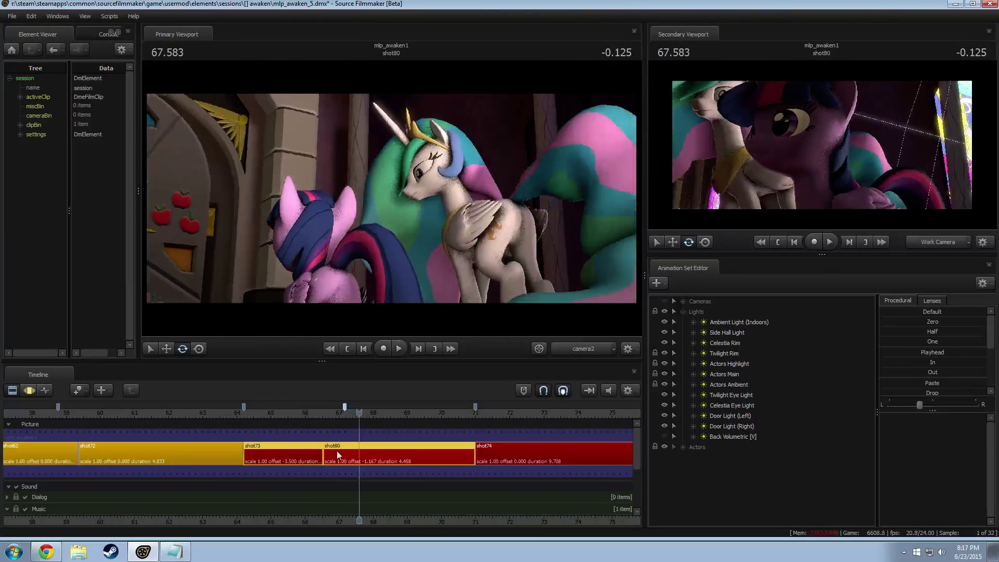
pyautogui.moveTo(328, 460); pyautogui.dragTo(325, 458)
# Play the transition and roll the cut slightly earlier, giving shot80 a duration of 4.417 seconds.
pyautogui.click(275, 413)
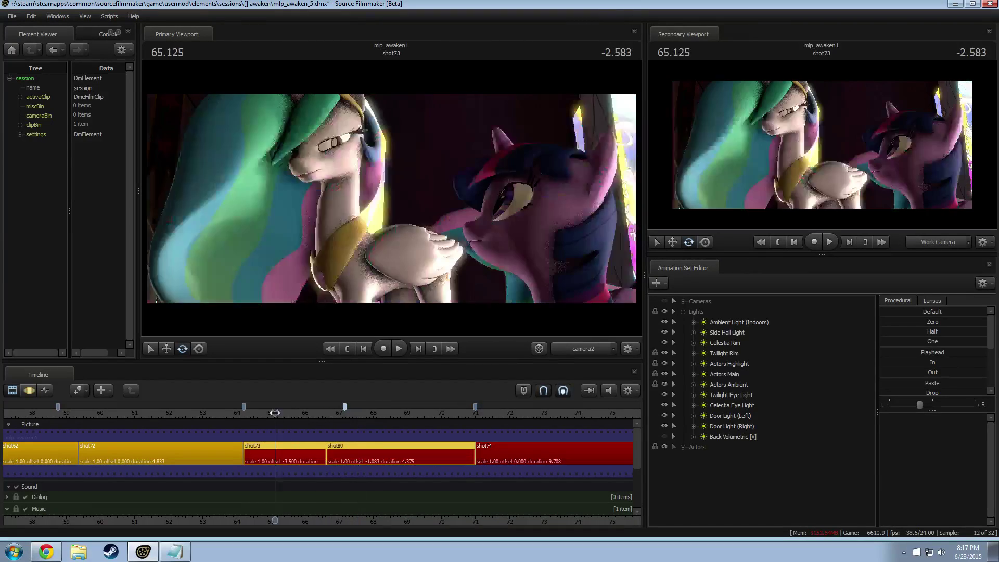
pyautogui.press('space')
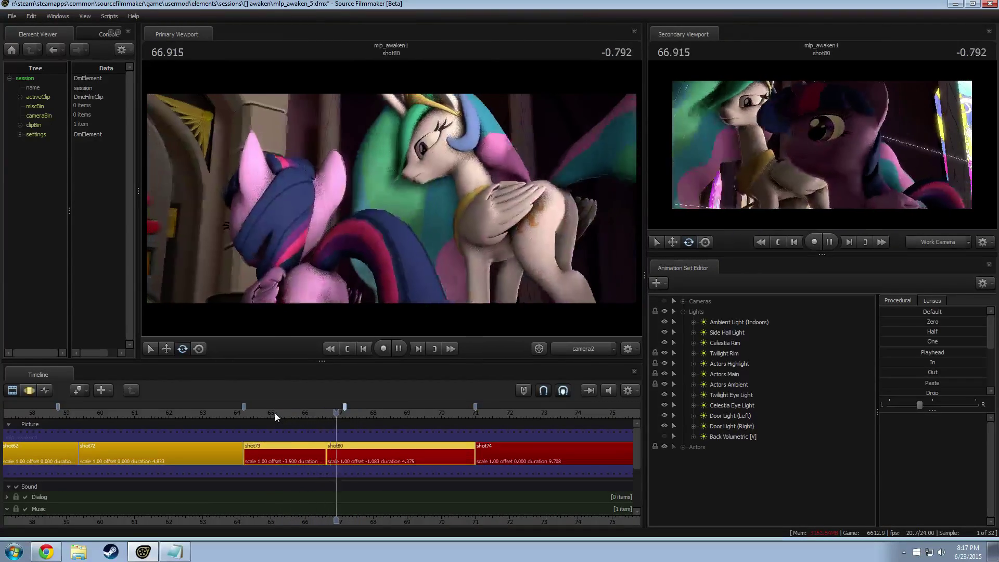
pyautogui.press('space')
pyautogui.moveTo(327, 449); pyautogui.dragTo(324, 449)
# Play through the cut and roll it earlier to give shot80 a duration of 4.500 seconds.
pyautogui.click(284, 412)
pyautogui.press('space')
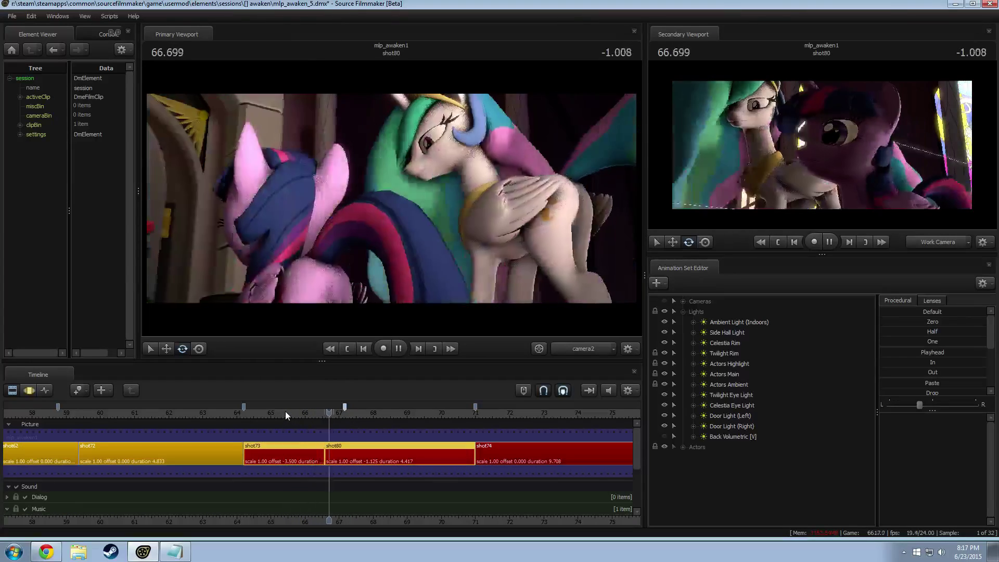
pyautogui.press('space')
pyautogui.moveTo(324, 458); pyautogui.dragTo(321, 458)
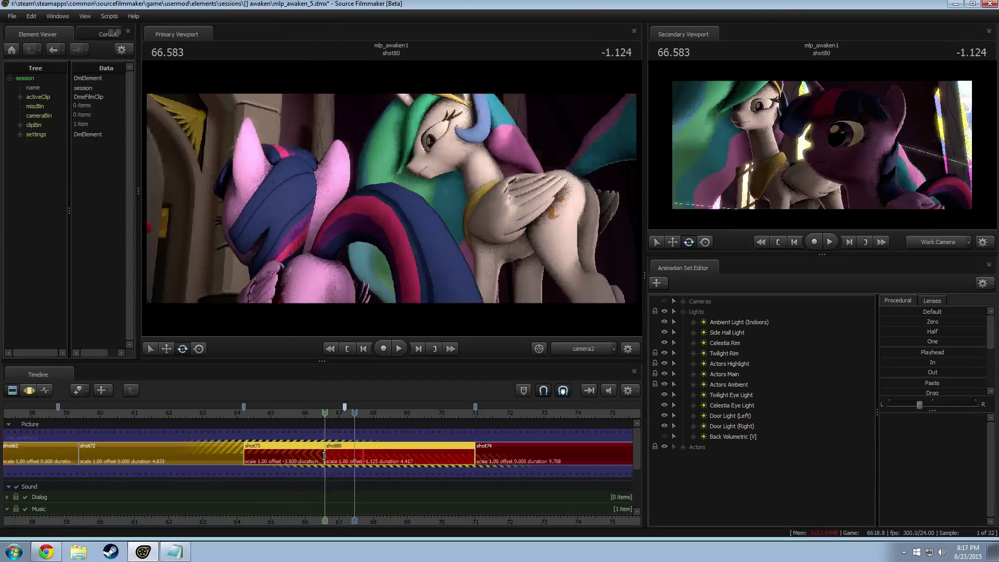
# Replay the transition from within shot73 and roll the cut to the playhead, giving shot80 a duration of 4.167 seconds.
pyautogui.press('space')
pyautogui.click(270, 414)
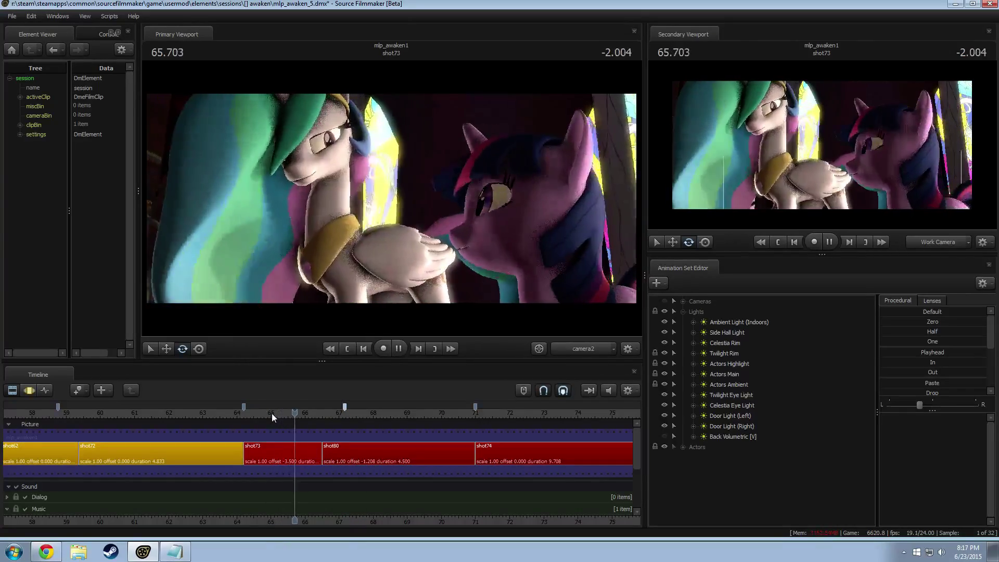
pyautogui.press('space')
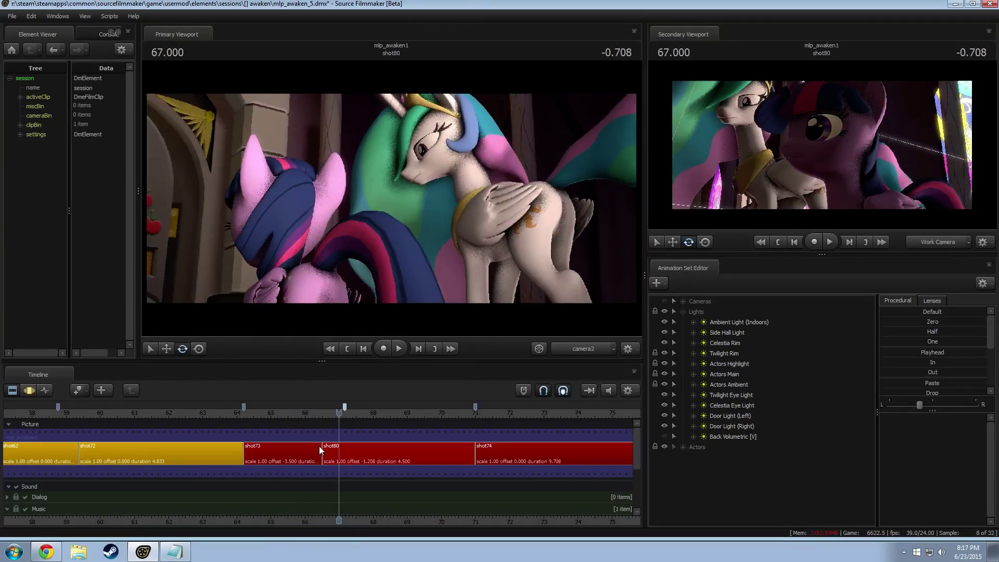
pyautogui.click(269, 410)
pyautogui.press('space')
pyautogui.click(261, 410)
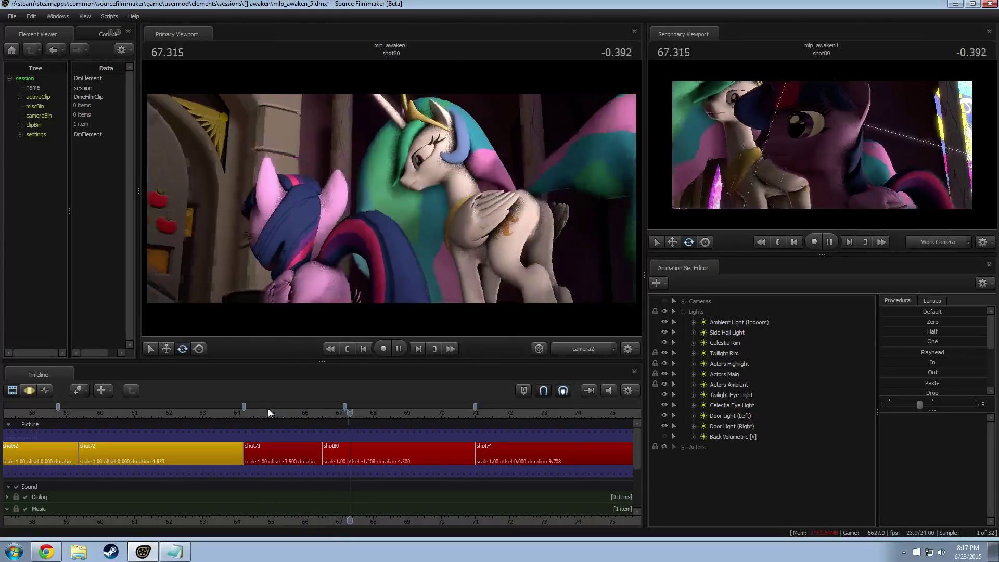
pyautogui.moveTo(316, 412); pyautogui.dragTo(266, 411)
pyautogui.click(243, 412)
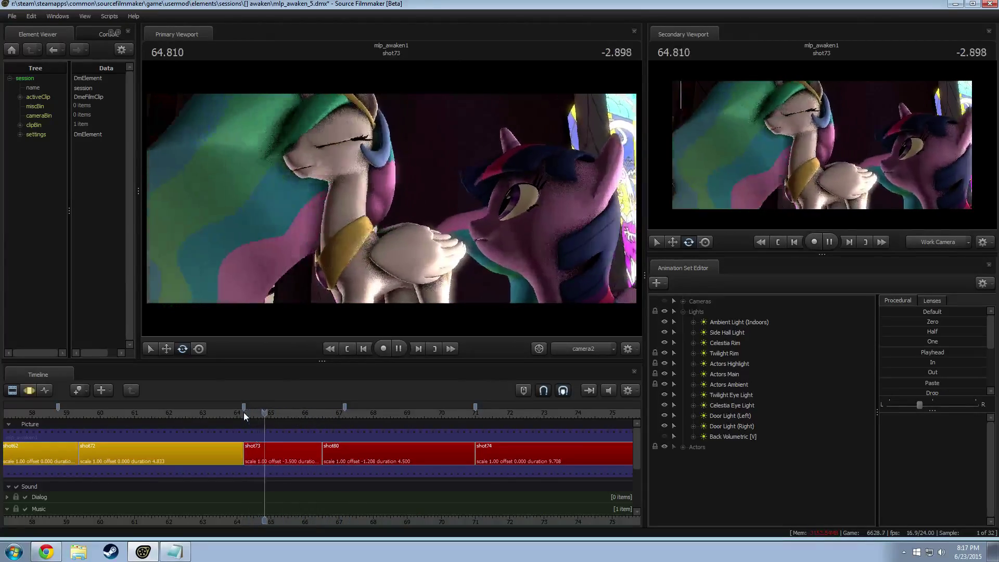
pyautogui.press('space')
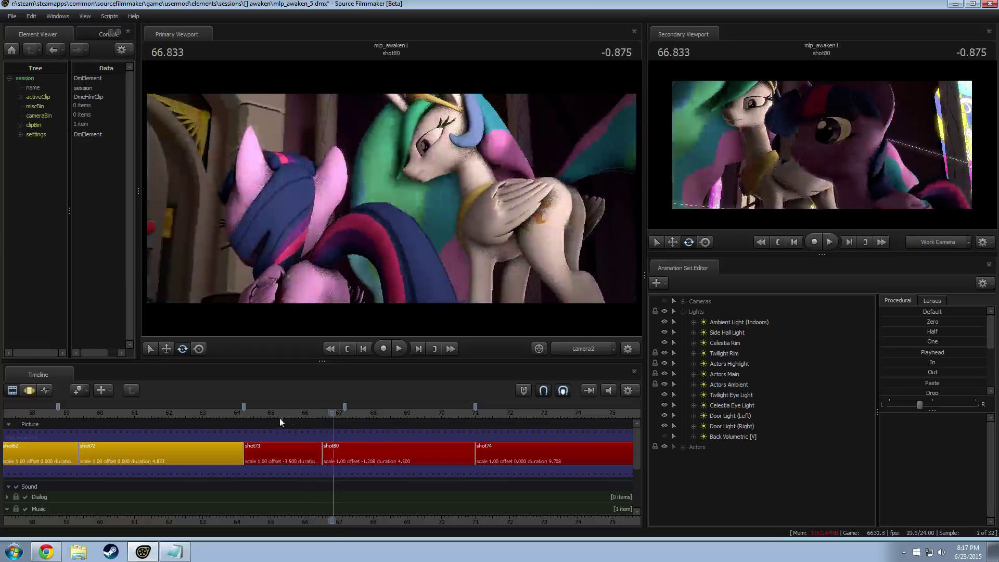
pyautogui.moveTo(322, 453)
pyautogui.mouseDown()
pyautogui.moveTo(325, 467)
pyautogui.moveTo(292, 452)
pyautogui.moveTo(334, 455)
pyautogui.mouseUp()
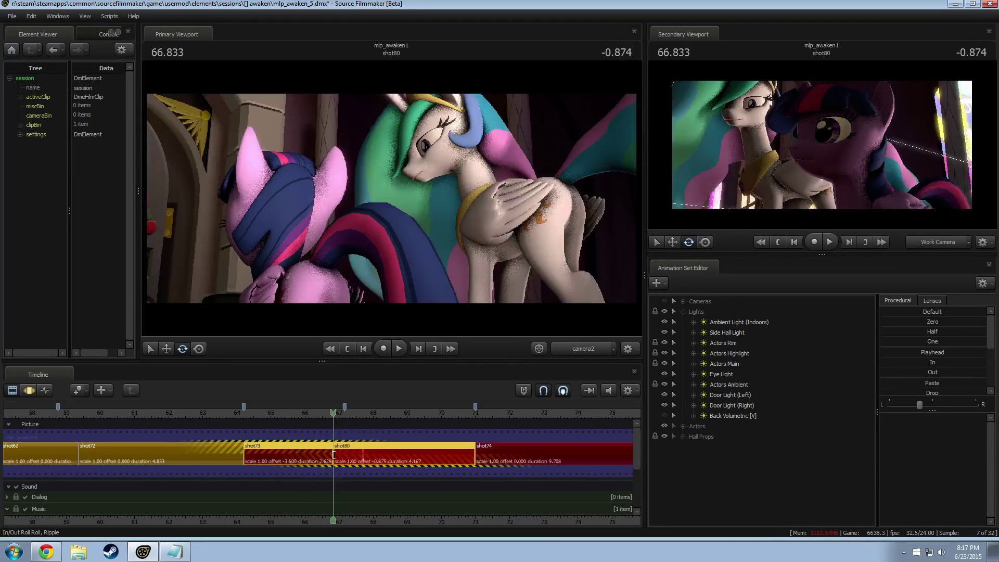
# Review the cut in playback and roll it slightly earlier, giving shot80 a duration of 4.208 seconds.
pyautogui.click(295, 416)
pyautogui.press('space')
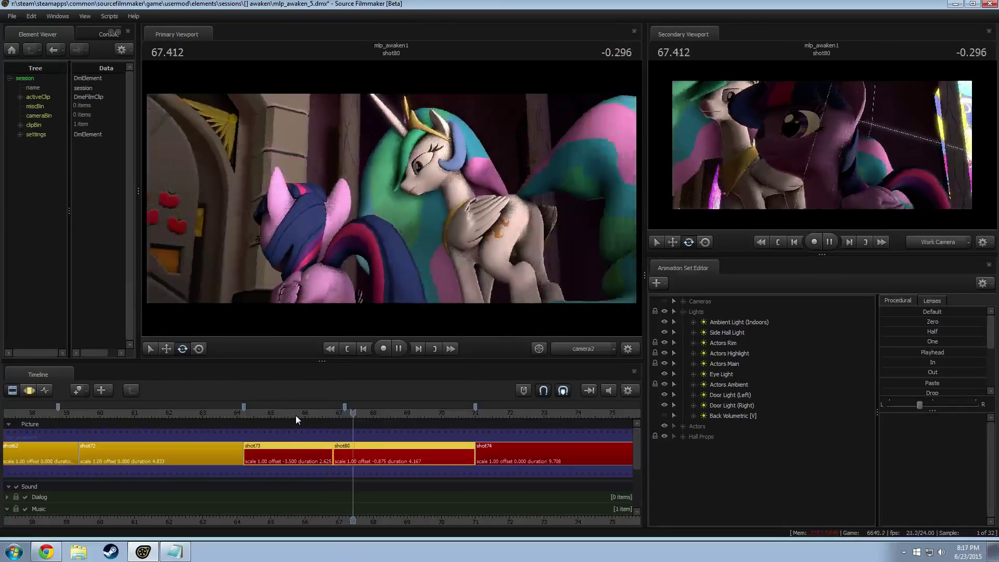
pyautogui.click(262, 410)
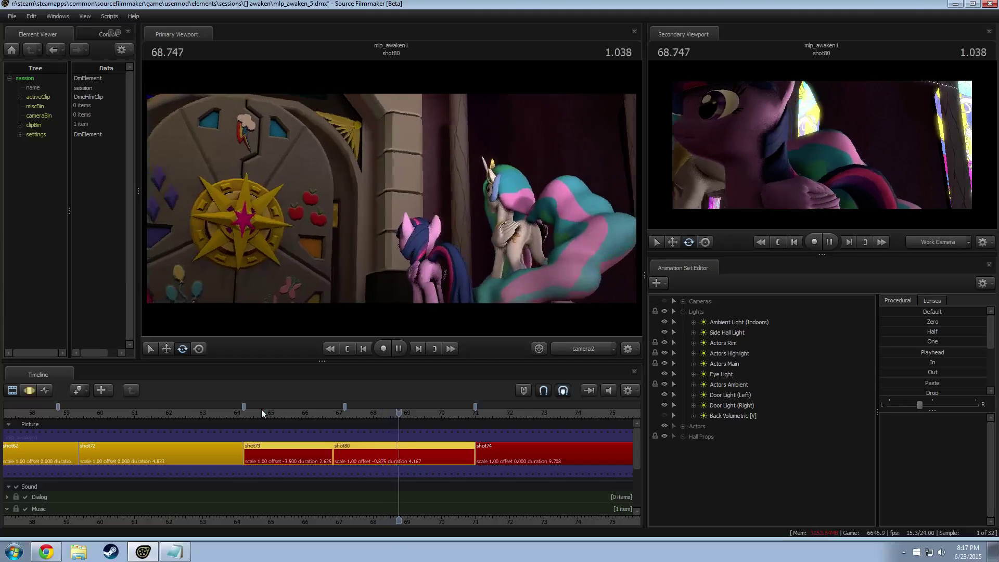
pyautogui.click(322, 417)
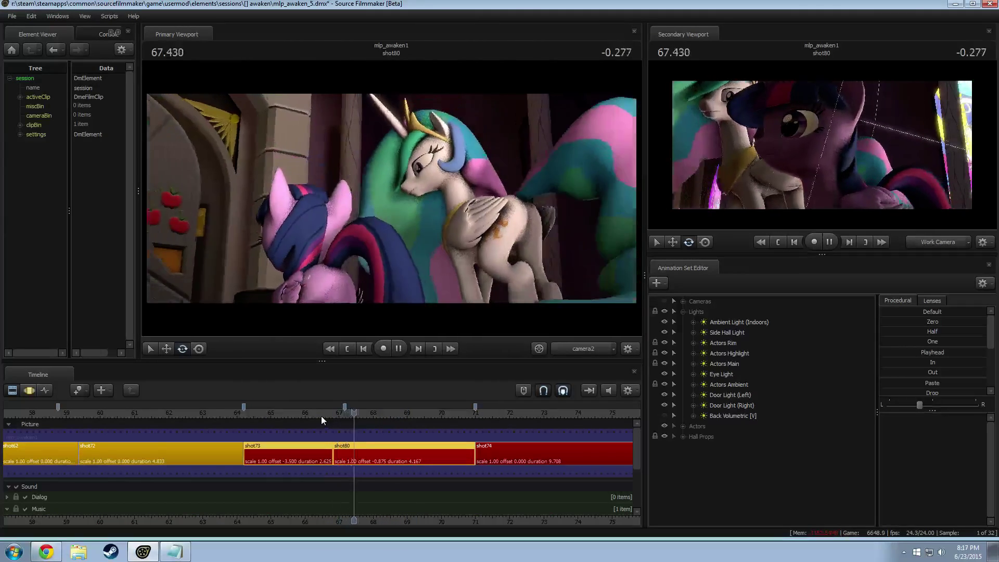
pyautogui.moveTo(335, 451); pyautogui.dragTo(334, 451)
# Play back the retimed transition from shot73 into shot80 to check its timing.
pyautogui.click(302, 411)
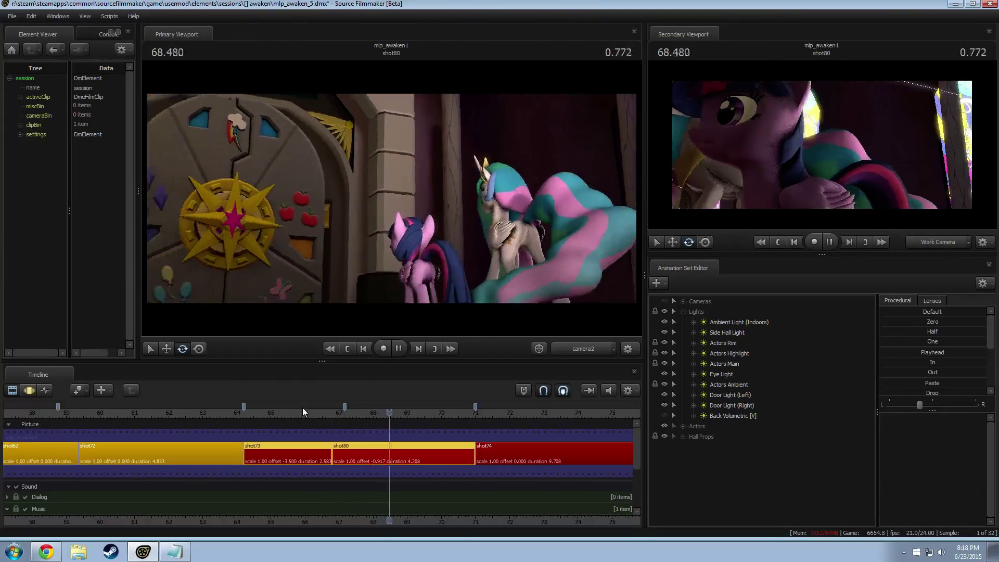
pyautogui.press('space')
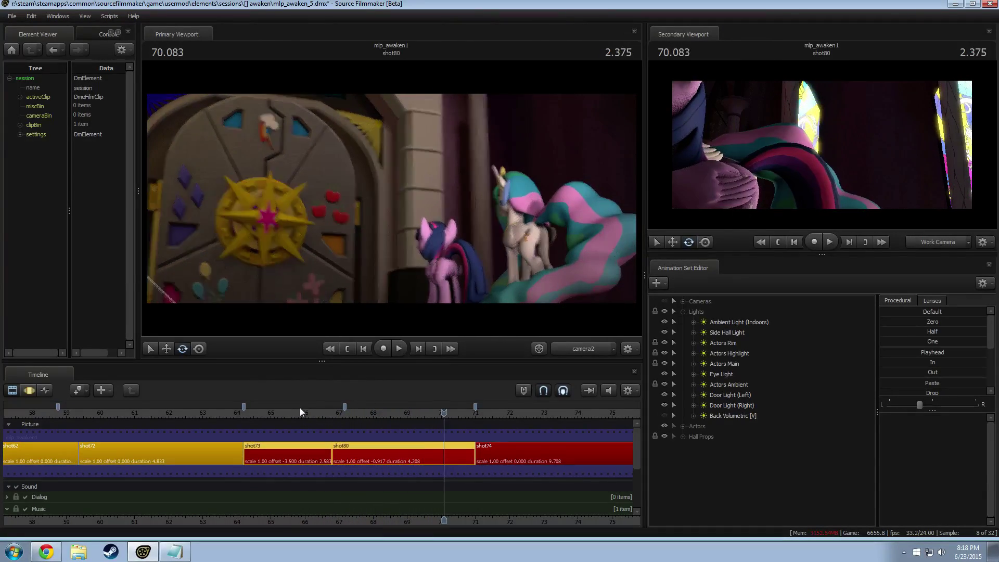
pyautogui.click(280, 414)
pyautogui.press('space')
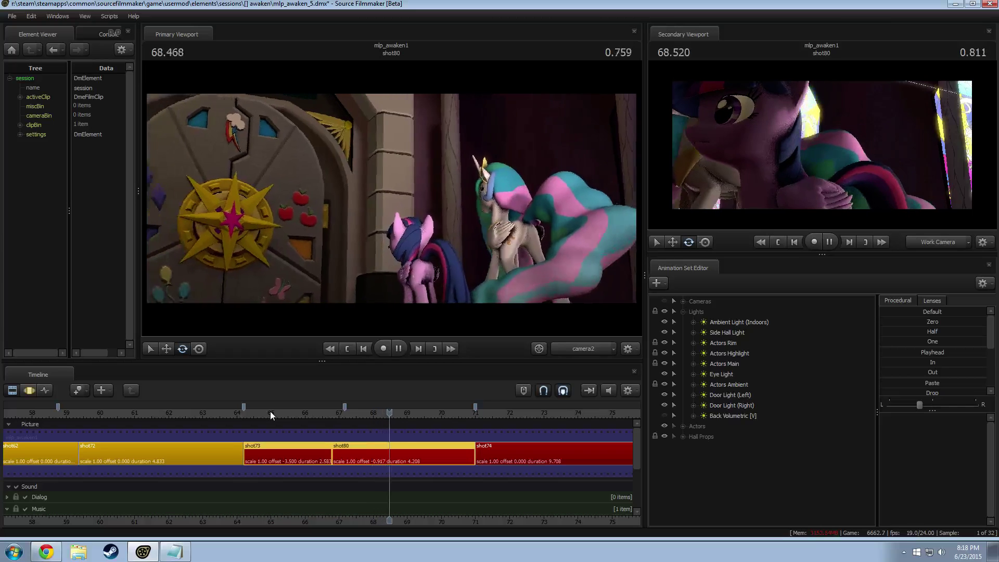
pyautogui.press('space')
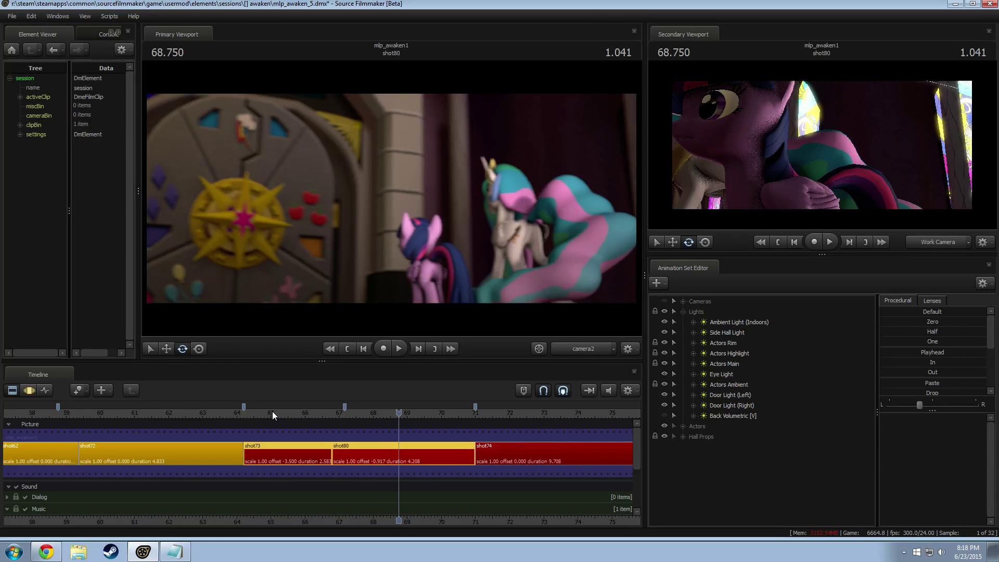
# Select shot80 and move the timeline bookmark near its beginning to the start of the shot.
pyautogui.click(359, 445)
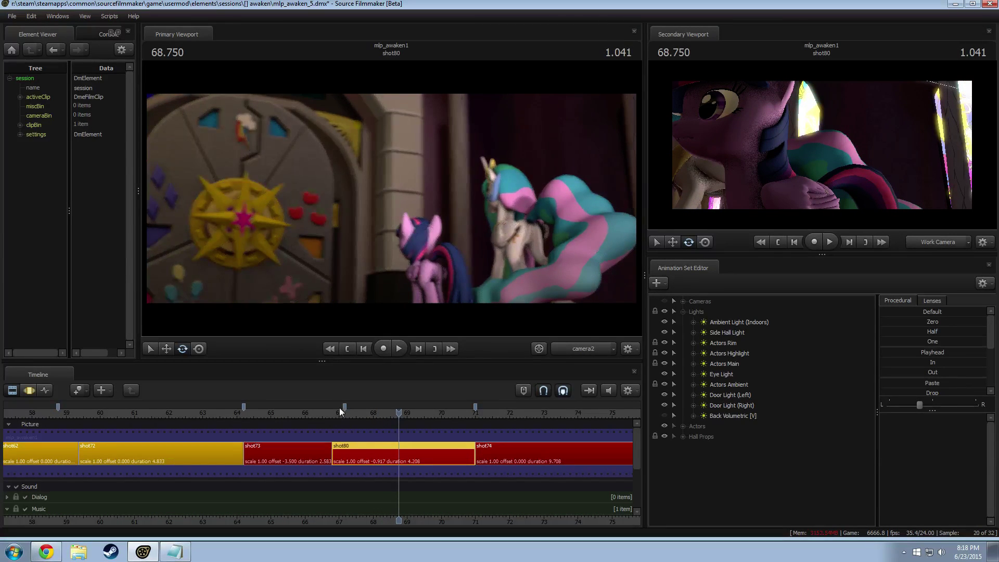
pyautogui.moveTo(345, 406); pyautogui.dragTo(331, 407)
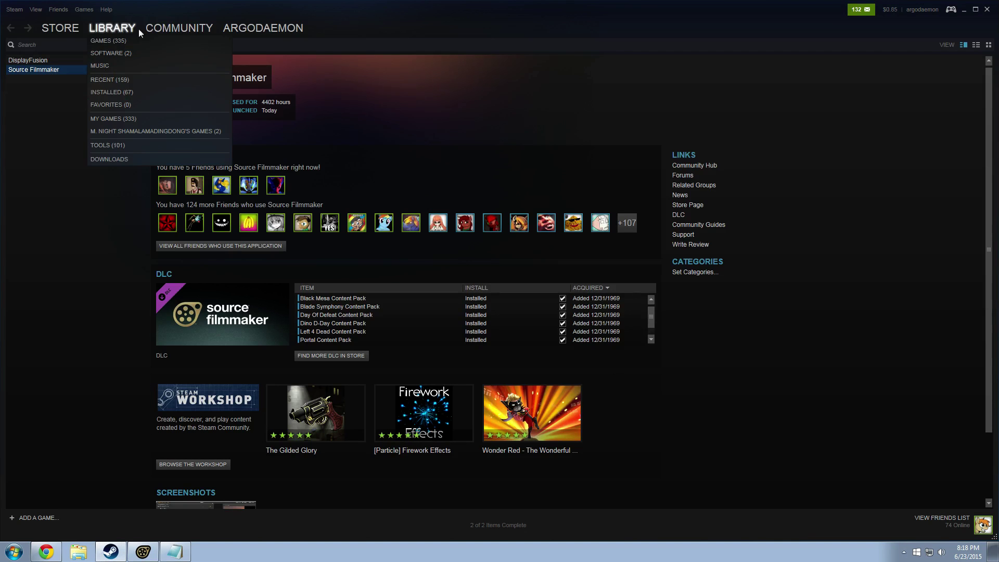
# Open the Source Filmmaker section of the Steam Workshop and look over its front page.
pyautogui.moveTo(156, 29)
pyautogui.click(161, 65)
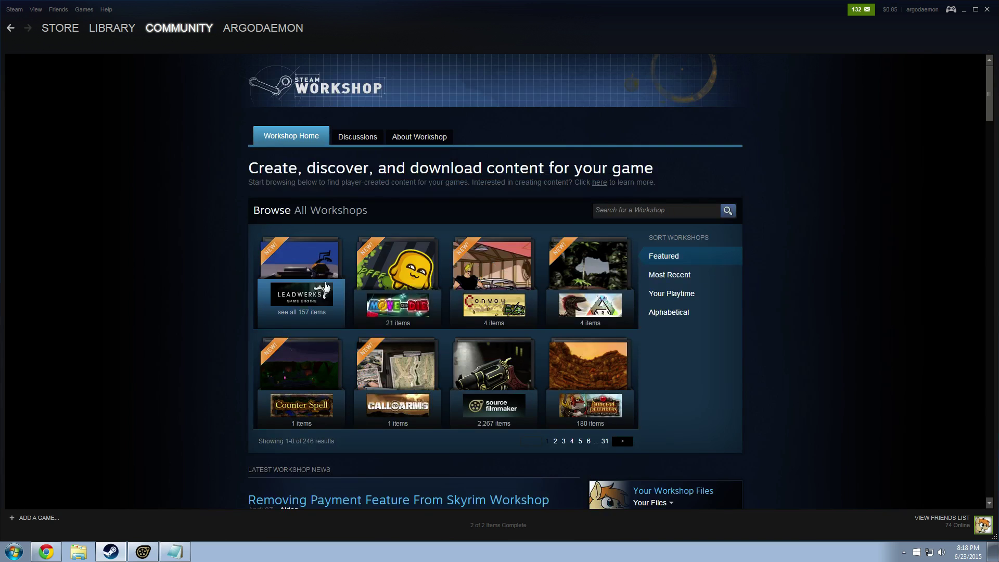
pyautogui.click(487, 363)
pyautogui.scroll(-1, 484, 346)
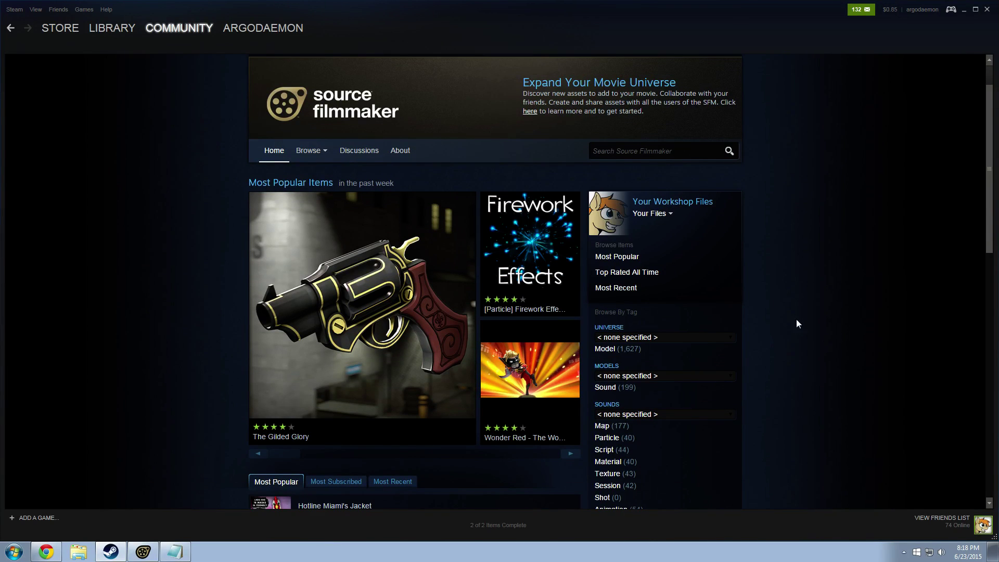
# Search the Source Filmmaker Workshop for "mountain" and look through the matching items.
pyautogui.click(639, 152)
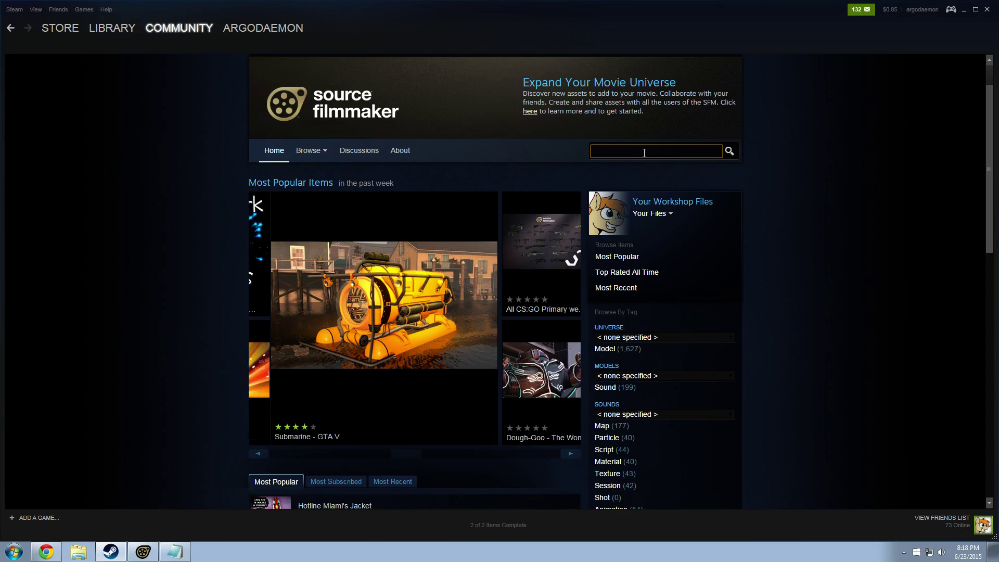
pyautogui.write('mountain')
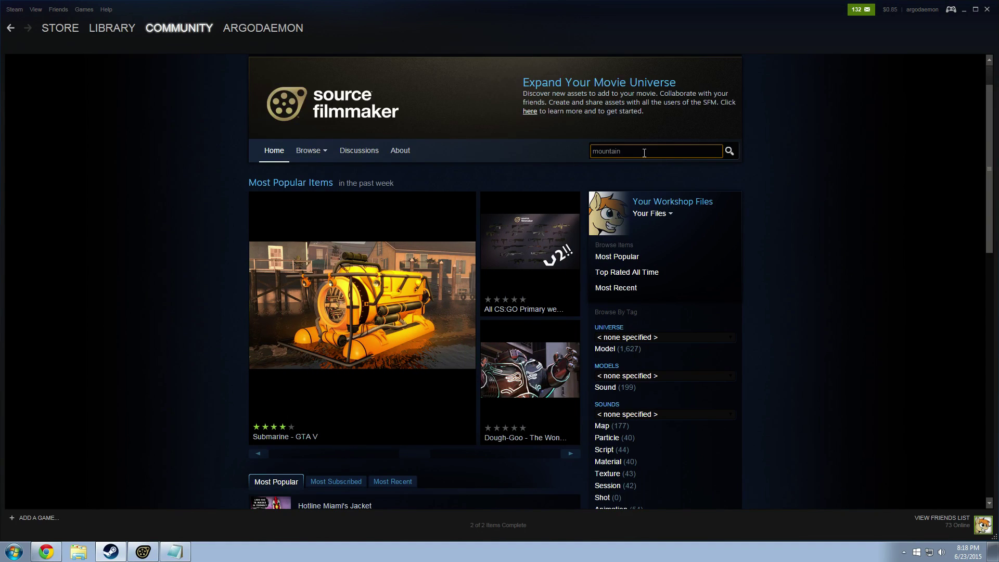
pyautogui.press('Return')
pyautogui.scroll(-3, 499, 294)
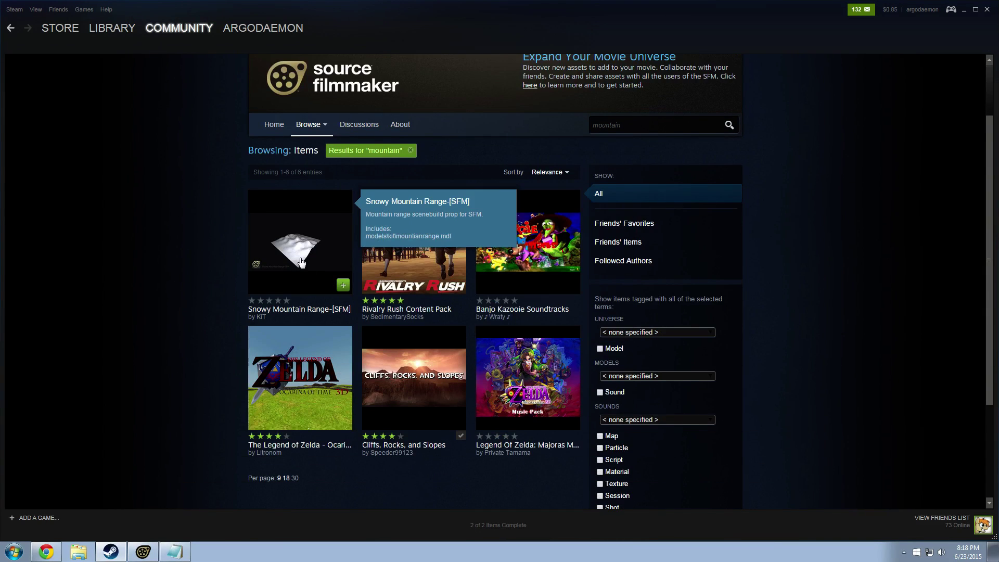
pyautogui.scroll(-1, 301, 262)
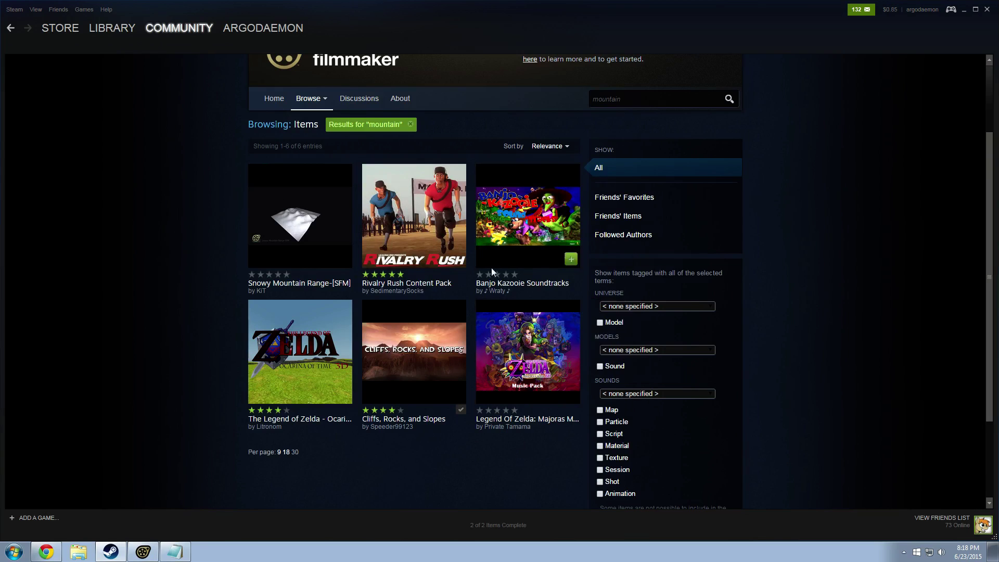
# Clear the "mountain" search, filter the Workshop items by the Map tag and browse the list to its end.
pyautogui.click(412, 128)
pyautogui.scroll(-4, 739, 362)
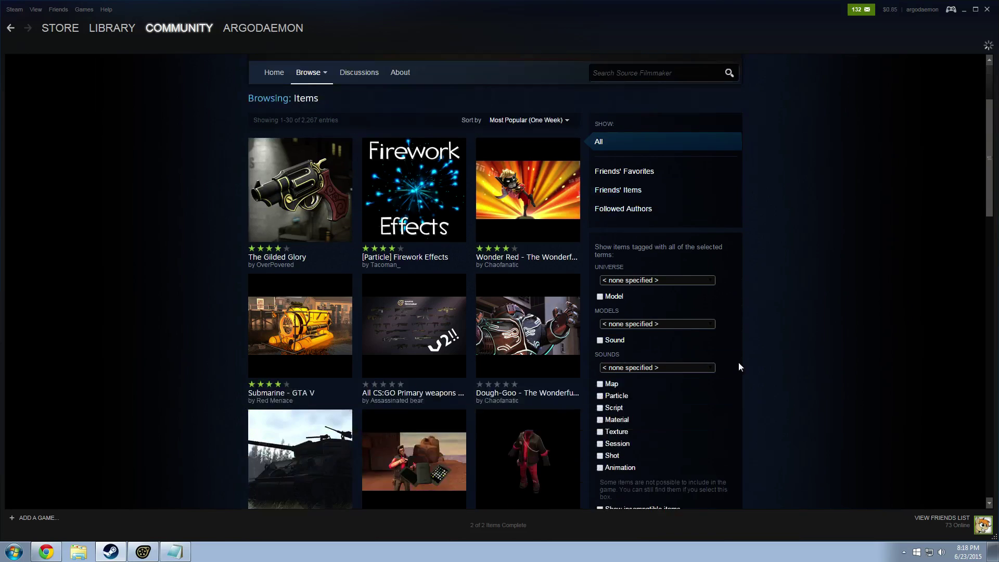
pyautogui.click(617, 334)
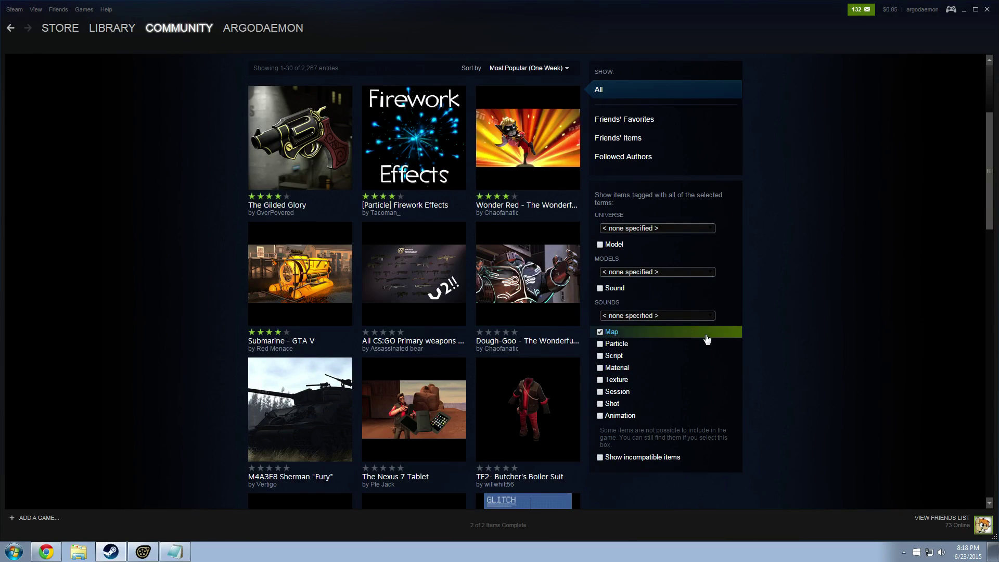
pyautogui.scroll(-6, 646, 352)
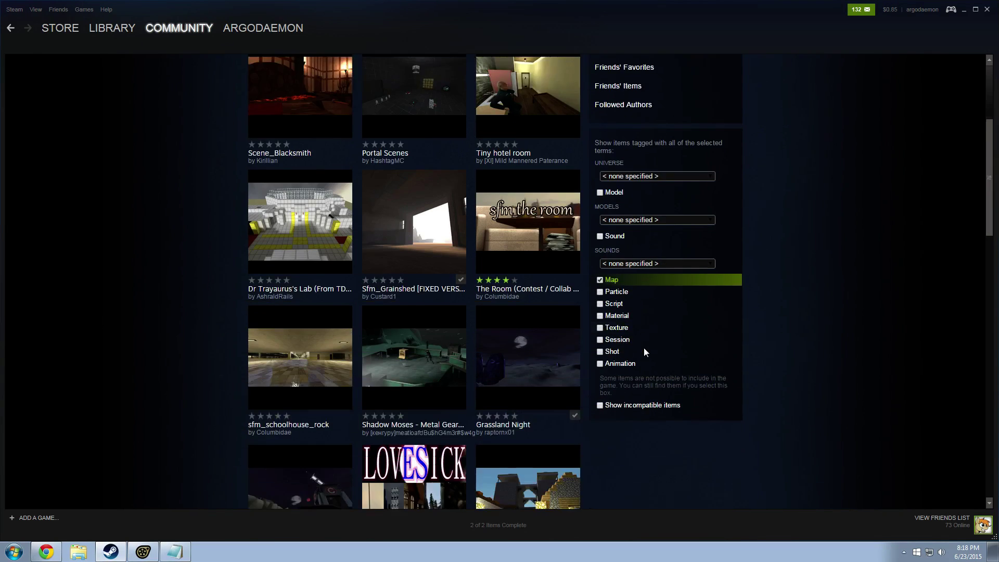
pyautogui.scroll(-4, 644, 348)
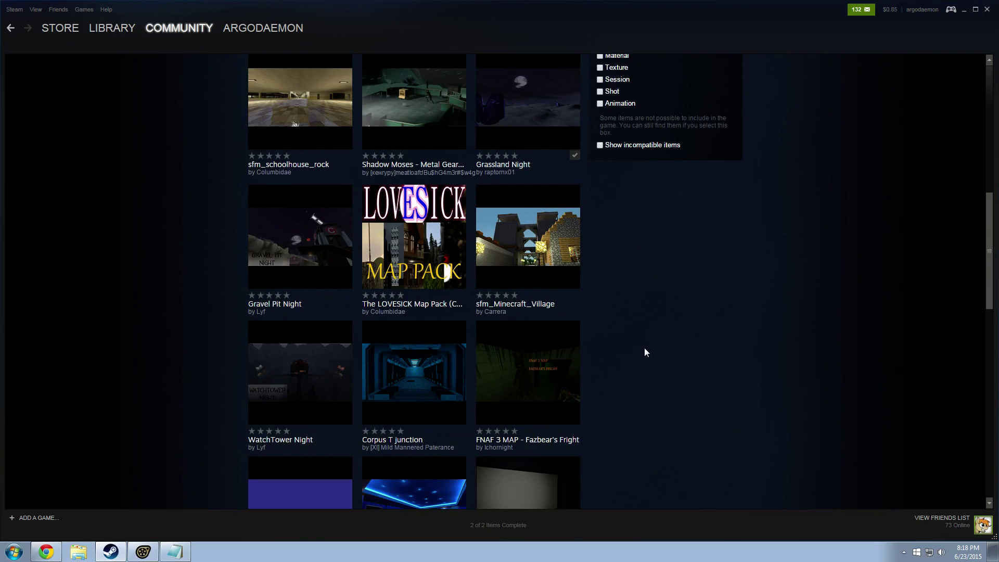
pyautogui.scroll(-5, 644, 348)
pyautogui.scroll(-5, 645, 344)
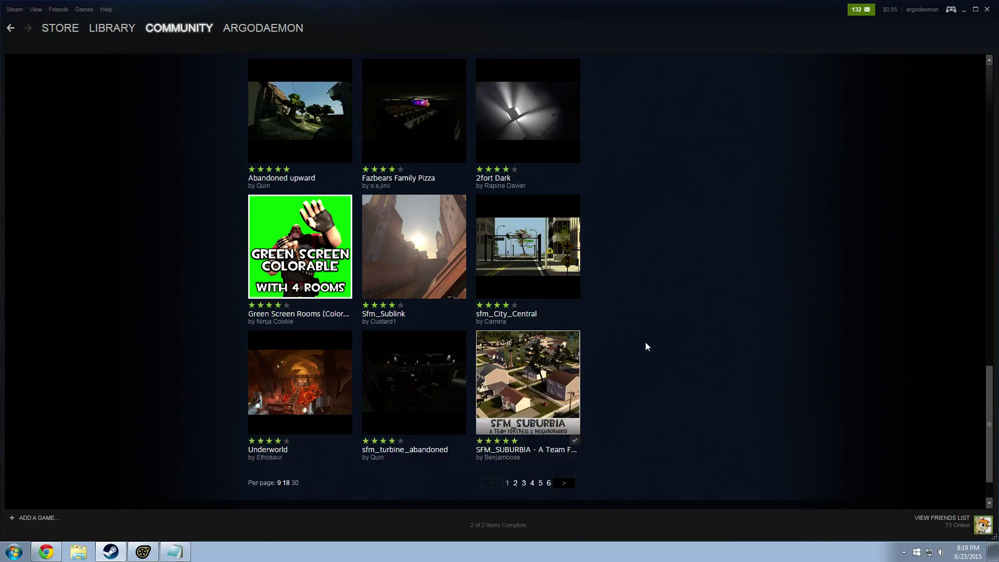
# Go to the next page of Workshop maps and browse its entries for a mountain scene.
pyautogui.click(573, 431)
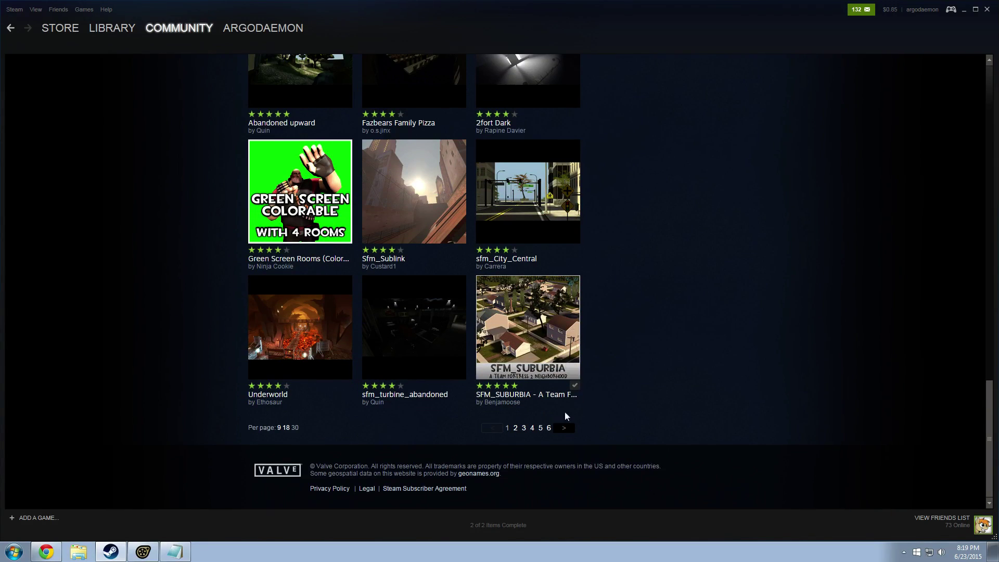
pyautogui.scroll(-7, 563, 364)
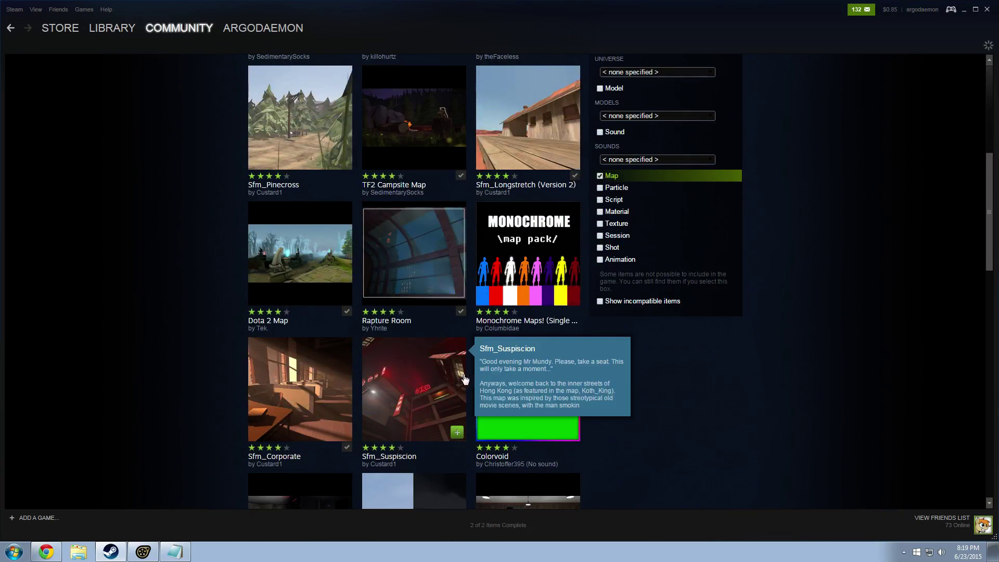
pyautogui.scroll(-6, 467, 384)
pyautogui.scroll(-8, 482, 388)
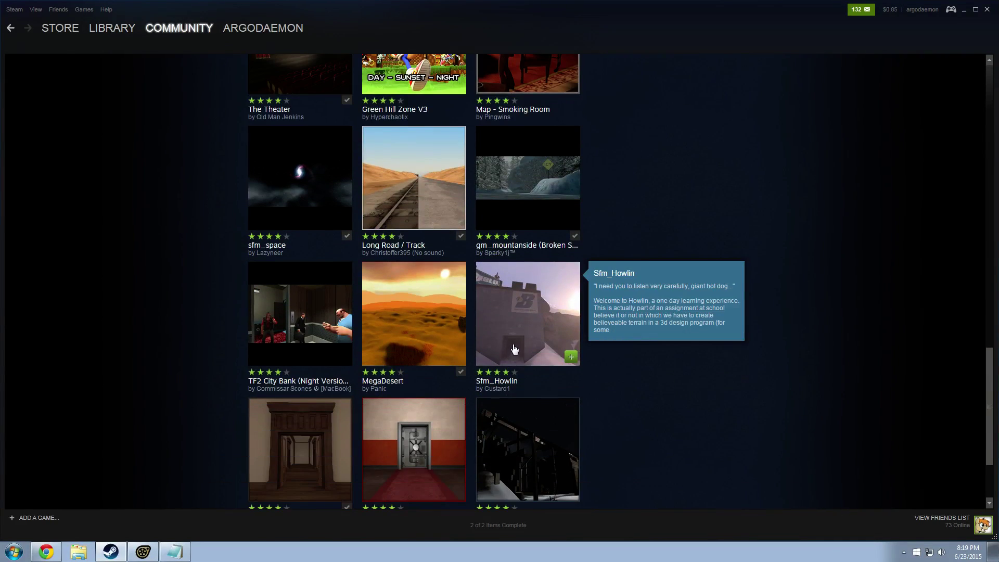
# View the gm_mountanside map's Workshop page, return to the map list and close the Steam window to get back to Source Filmmaker.
pyautogui.moveTo(515, 208)
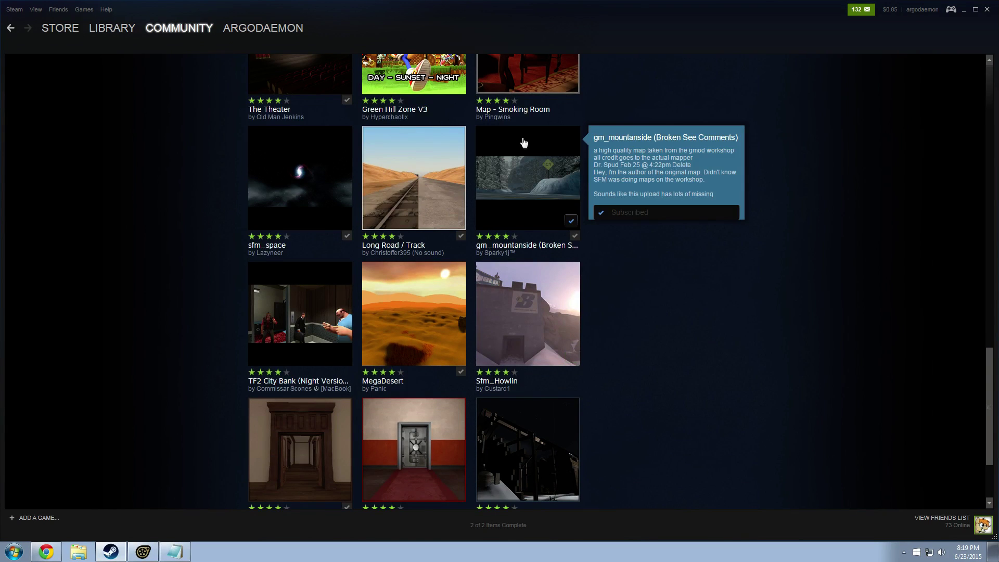
pyautogui.click(523, 182)
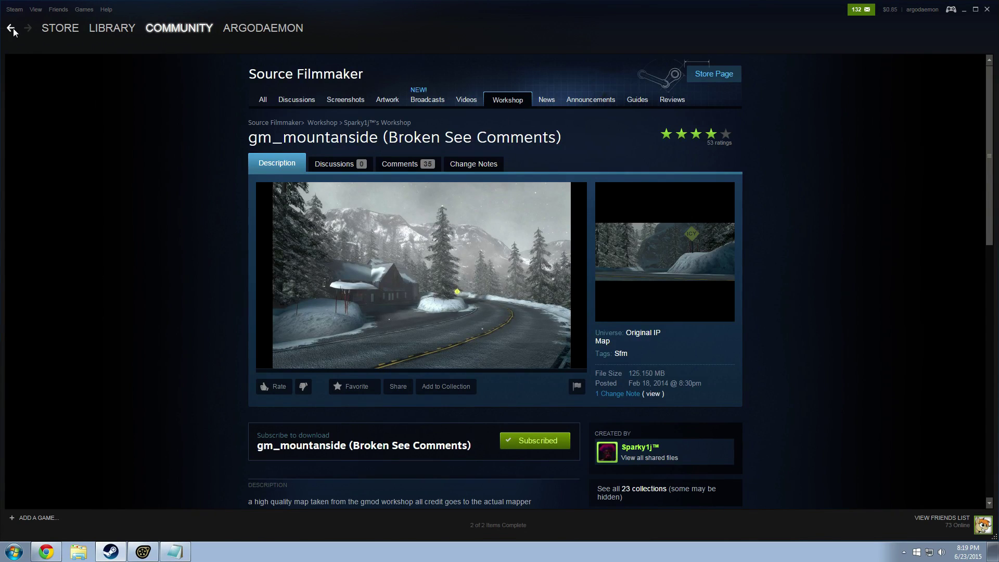
pyautogui.hotkey('alt', 'Left')
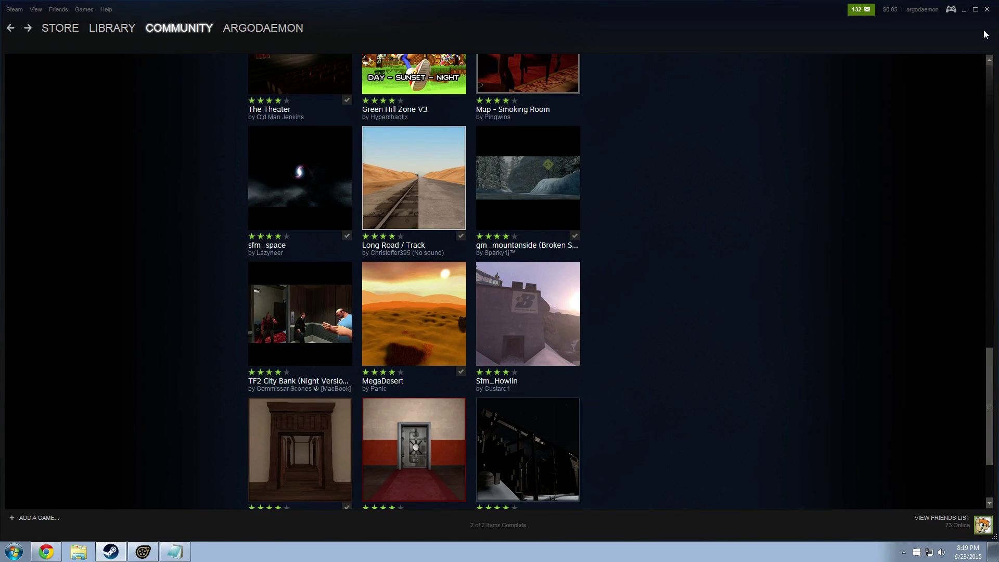
pyautogui.click(987, 10)
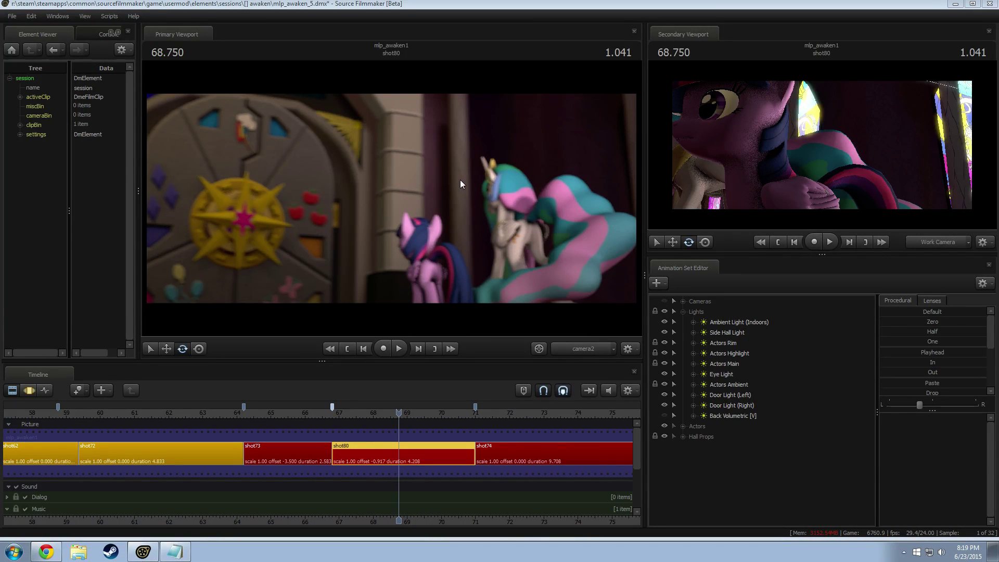
# Play back shot80 repeatedly from its start and scrub through its opening to review Celestia's movement.
pyautogui.click(338, 414)
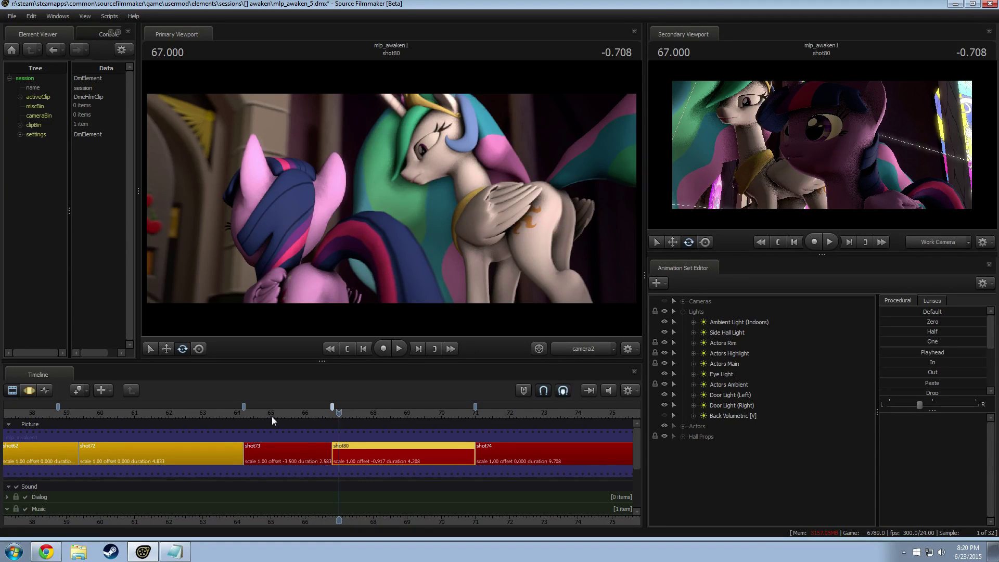
pyautogui.click(322, 412)
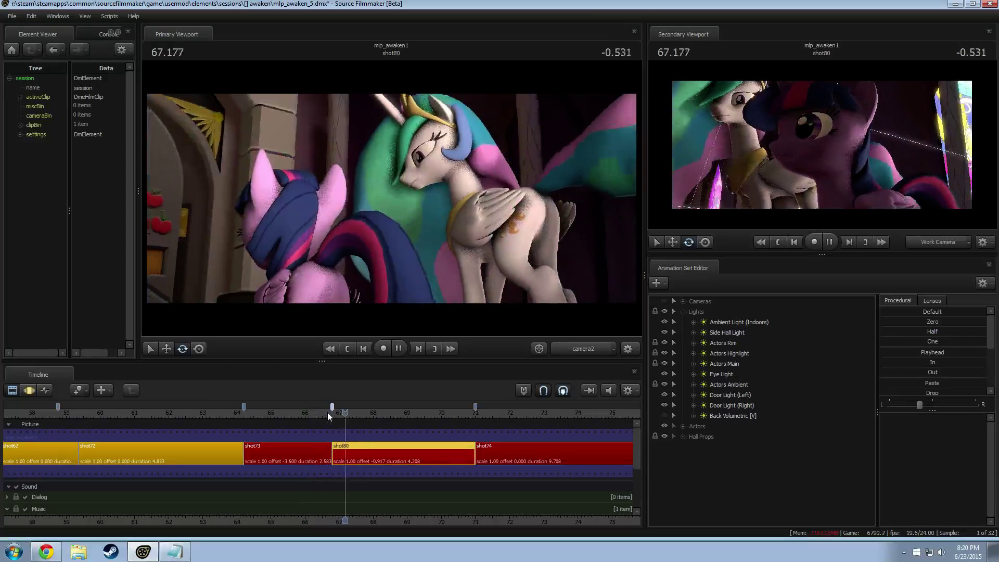
pyautogui.click(332, 415)
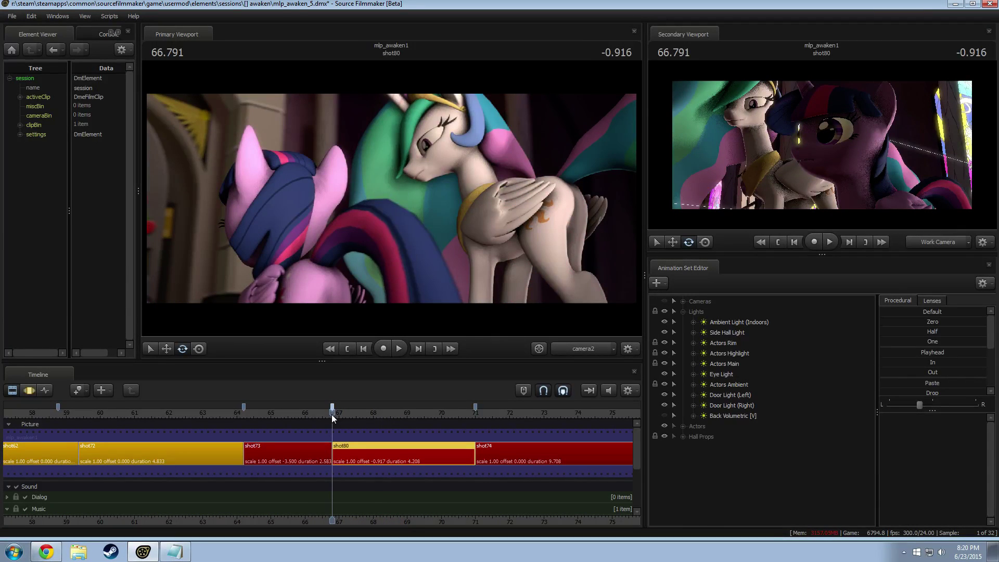
pyautogui.press('space')
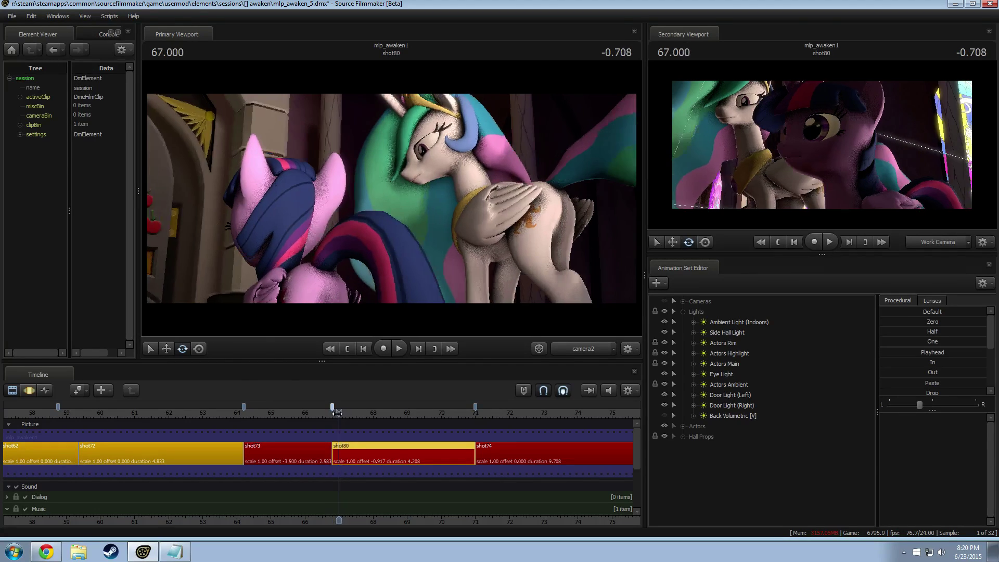
pyautogui.click(333, 414)
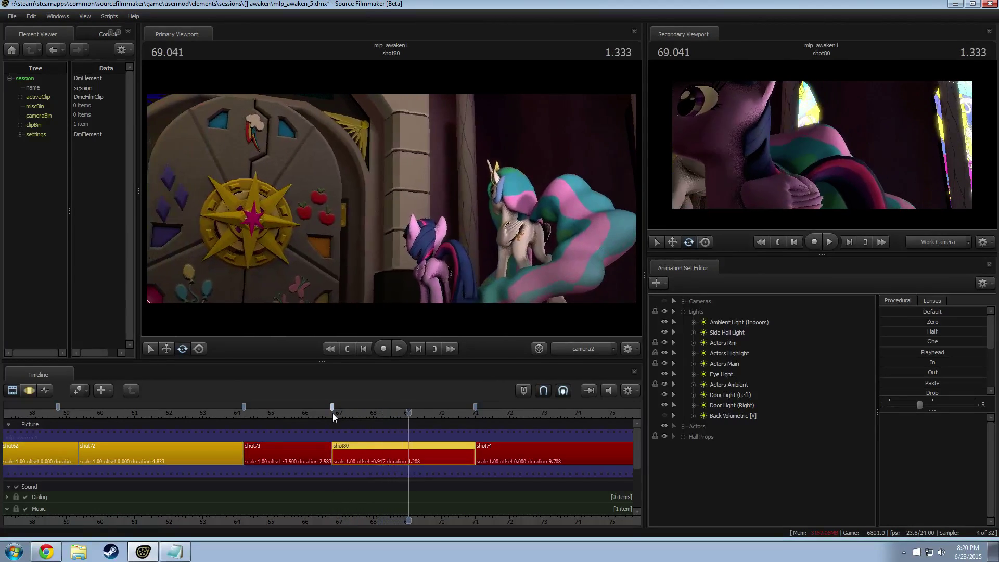
pyautogui.moveTo(332, 413); pyautogui.dragTo(376, 412)
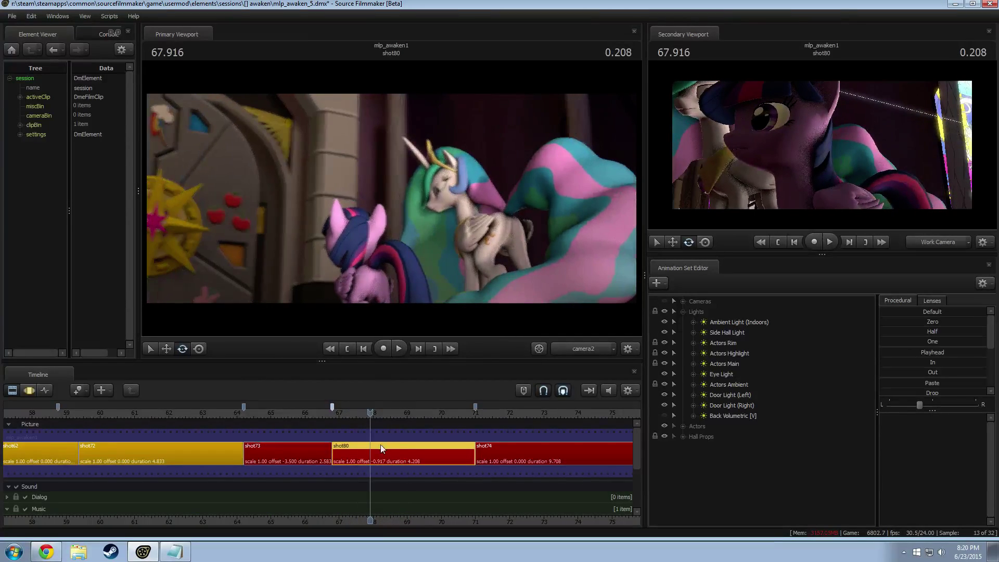
# Switch to motion editing for shot80, frame Celestia's face with the Work Camera and examine her head turn.
pyautogui.doubleClick(381, 447)
pyautogui.press('w')
pyautogui.moveTo(500, 250); pyautogui.dragTo(392, 201)
pyautogui.press('space')
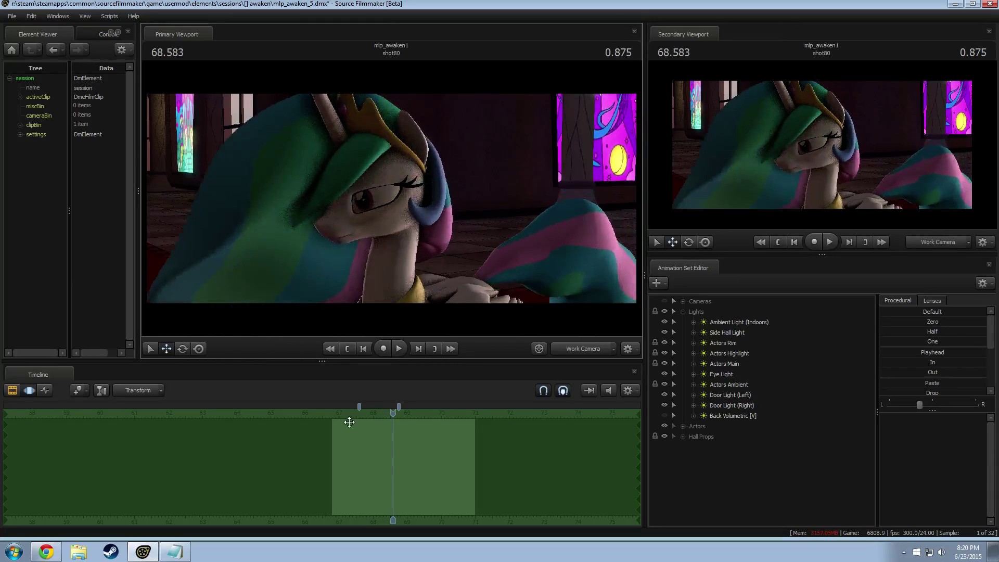
pyautogui.moveTo(390, 413)
pyautogui.mouseDown()
pyautogui.moveTo(362, 414)
pyautogui.moveTo(396, 413)
pyautogui.mouseUp()
pyautogui.scroll(3, 375, 437)
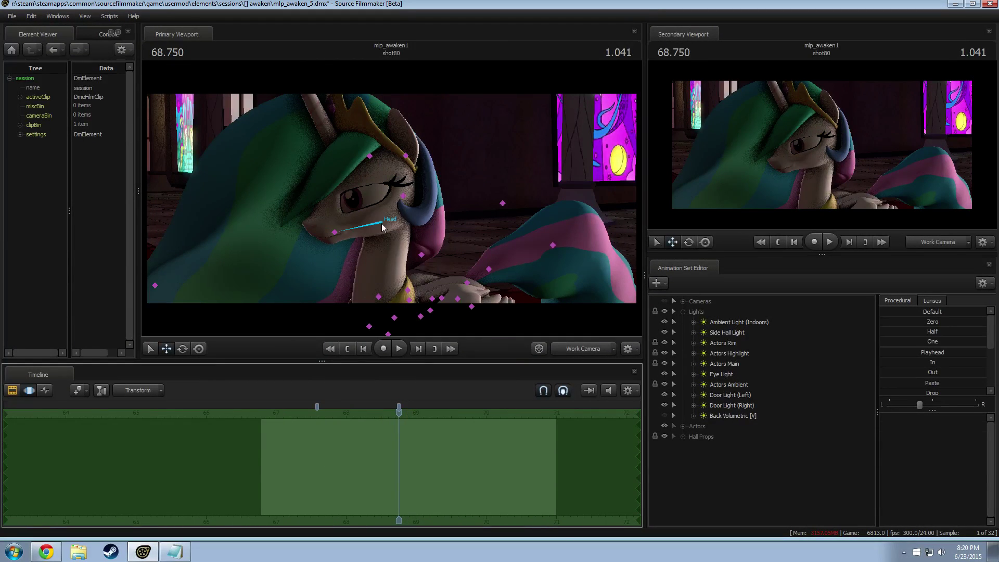
# Select Celestia's Head control and rotate her head within a soft time selection centred at 68.291 seconds.
pyautogui.click(382, 223)
pyautogui.moveTo(364, 457)
pyautogui.mouseDown()
pyautogui.moveTo(337, 463)
pyautogui.moveTo(387, 470)
pyautogui.moveTo(366, 470)
pyautogui.mouseUp()
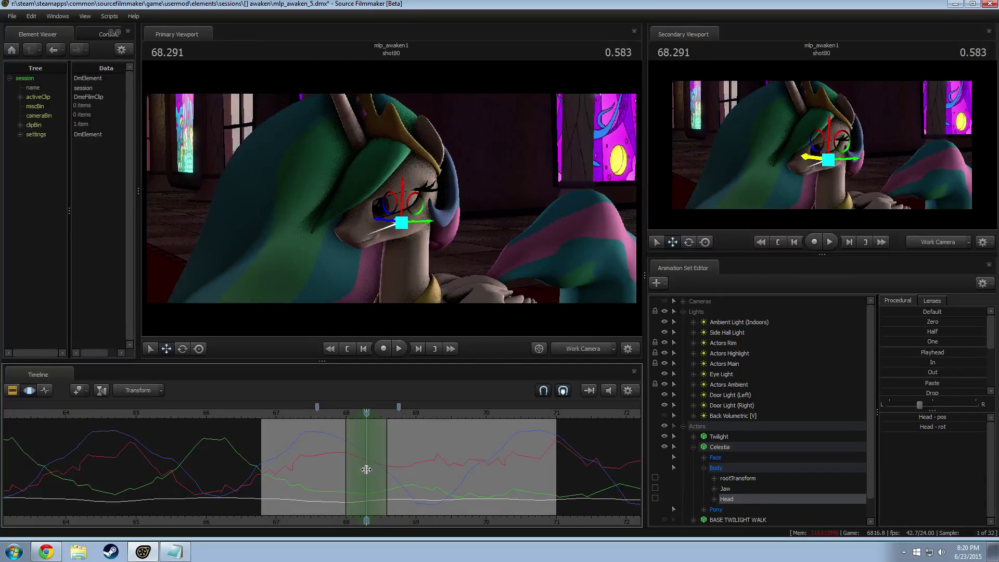
pyautogui.press('space')
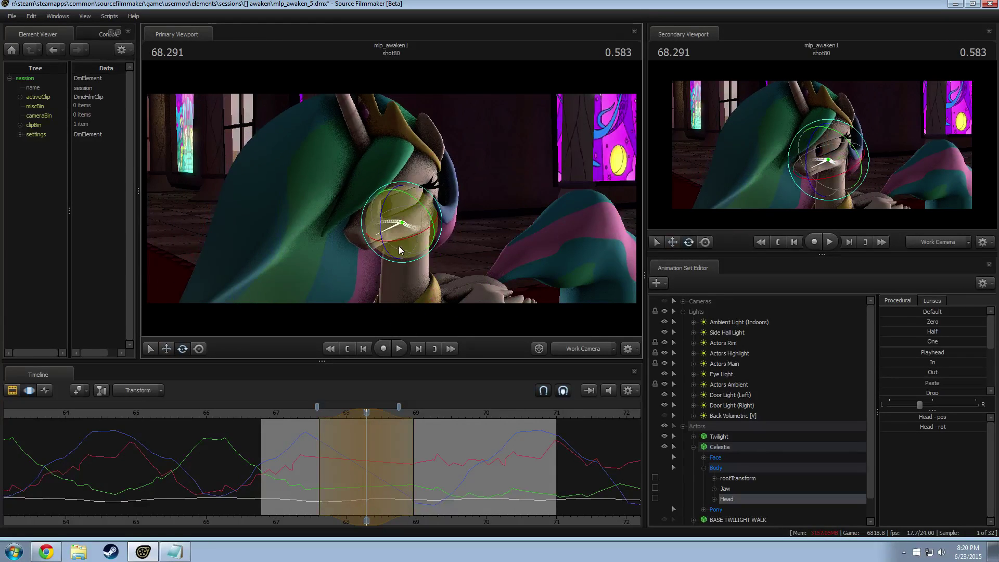
# Replay the head turn and shift the time selection earlier, centring it at about 68.04 seconds.
pyautogui.click(292, 414)
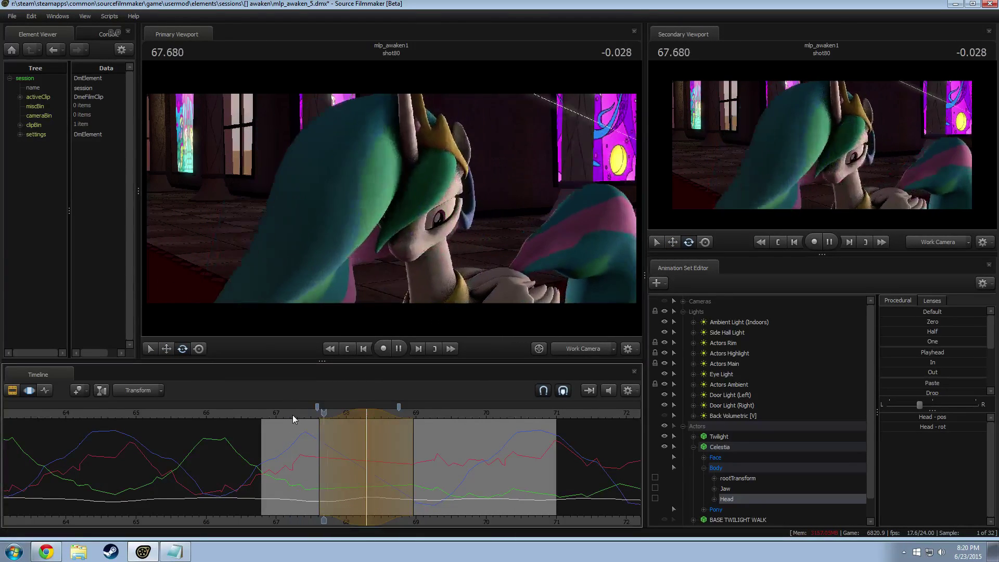
pyautogui.press('space')
pyautogui.press('space')
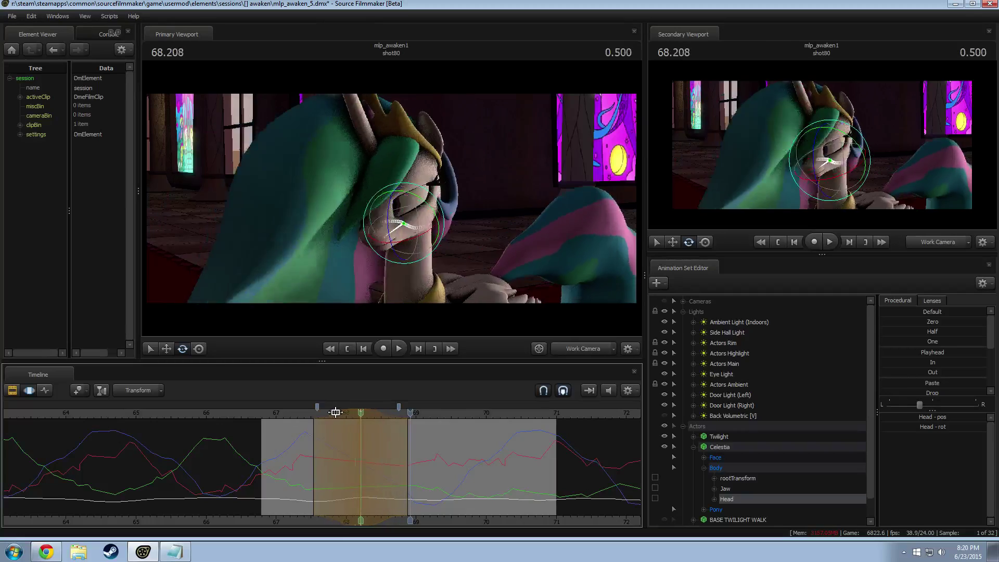
pyautogui.click(294, 415)
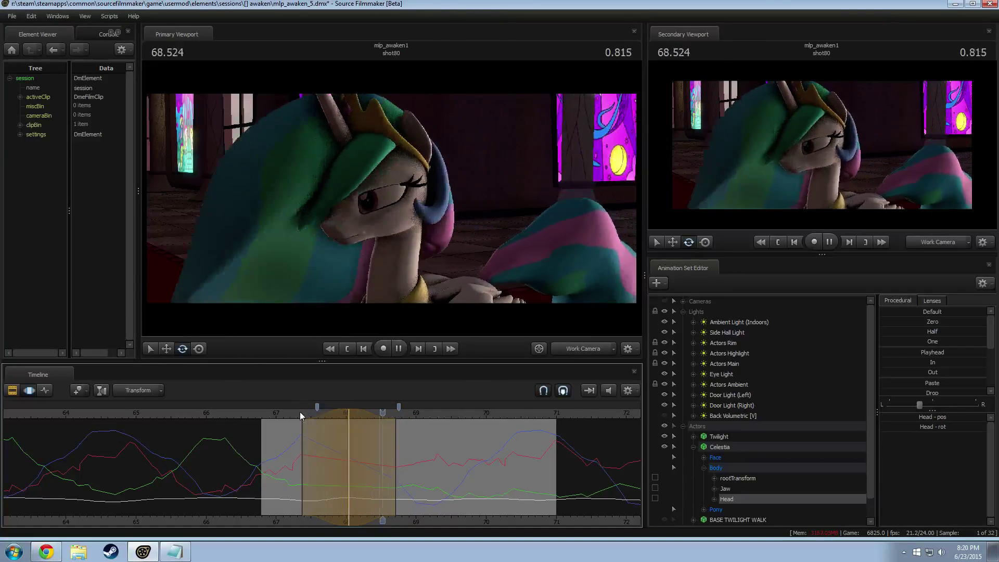
pyautogui.press('space')
pyautogui.click(349, 415)
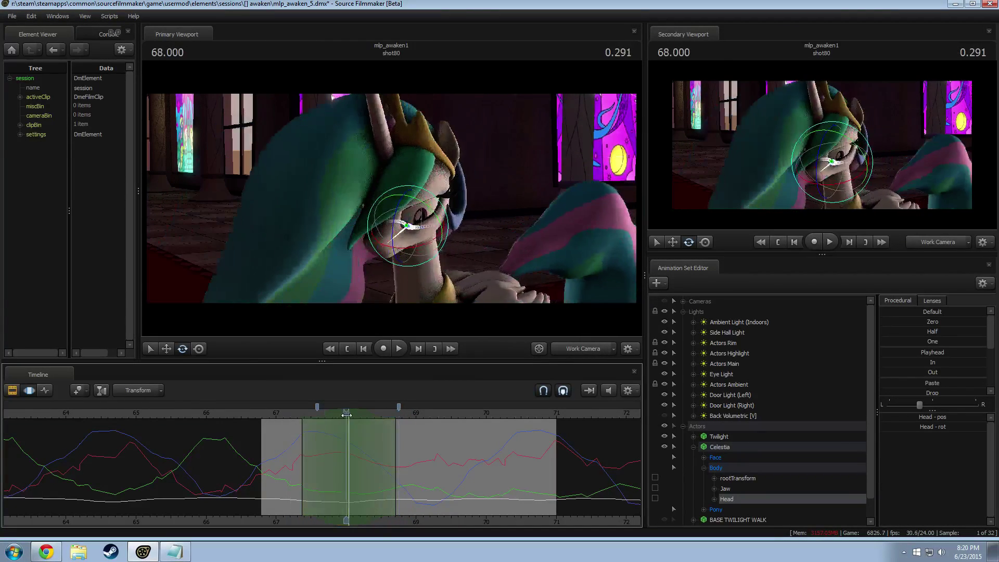
# Try rotating Celestia's head at 68.041 seconds over a longer time selection, replay the turn and undo the rotation.
pyautogui.moveTo(394, 234); pyautogui.dragTo(411, 247)
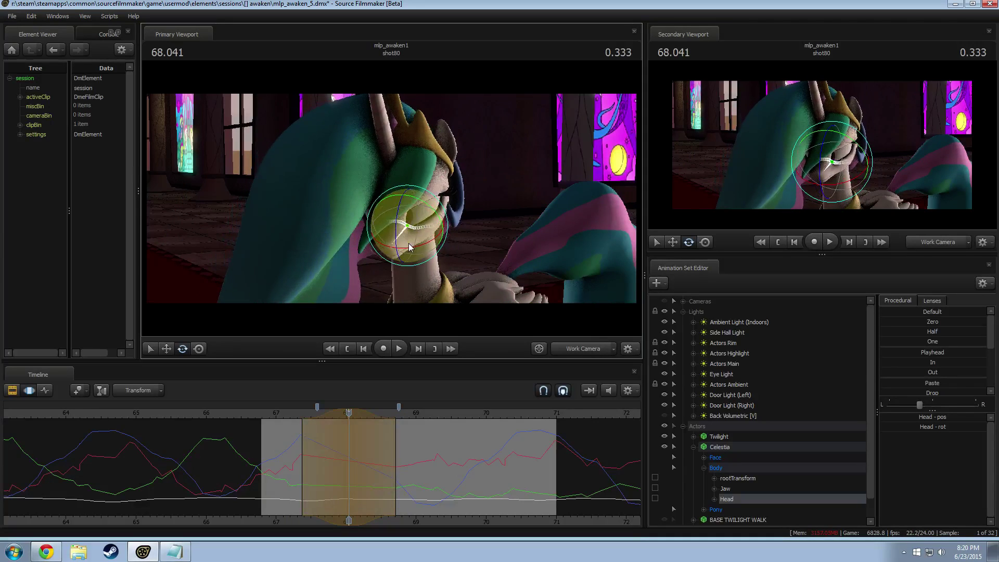
pyautogui.press('space')
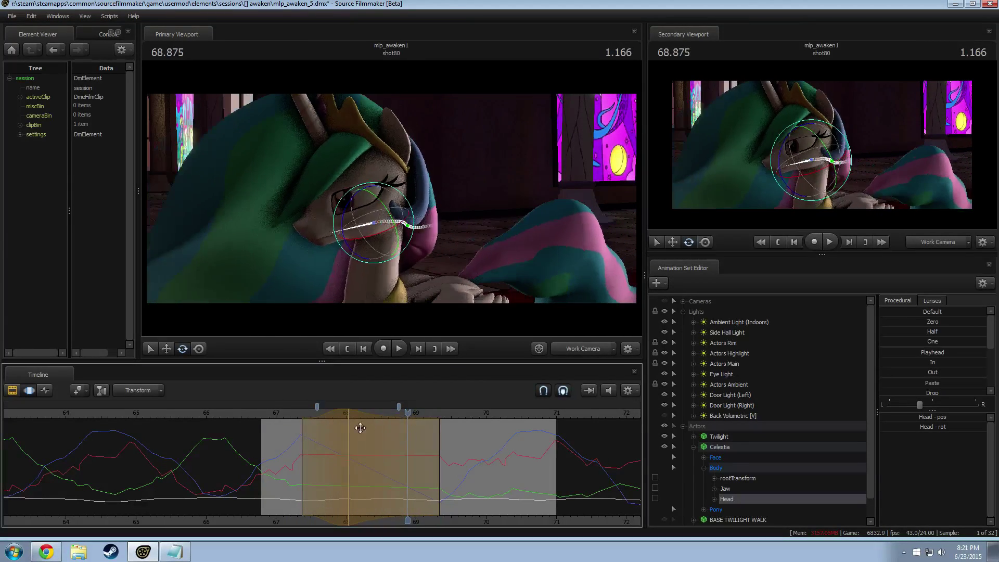
pyautogui.click(314, 415)
pyautogui.press('space')
pyautogui.hotkey('ctrl', 'z')
pyautogui.scroll(-1, 722, 464)
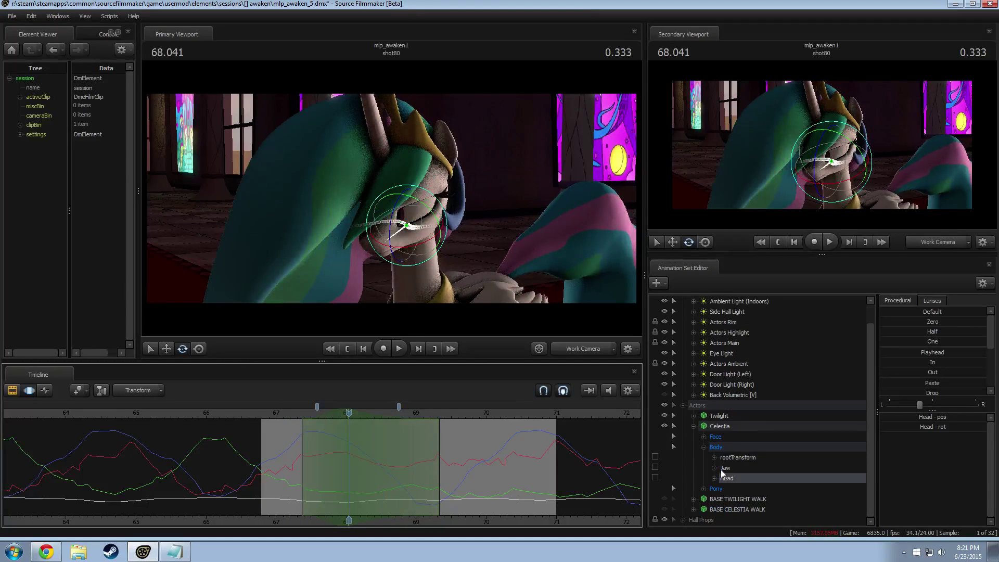
# Isolate the rot channel of Celestia's Head control and rotate her head at 68.041 seconds.
pyautogui.click(714, 468)
pyautogui.doubleClick(714, 468)
pyautogui.click(715, 468)
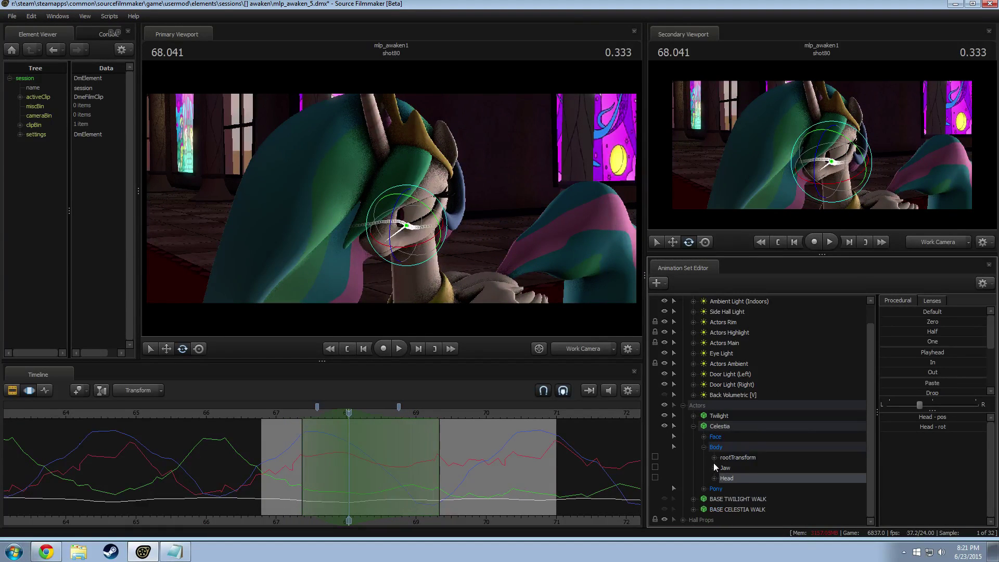
pyautogui.click(715, 478)
pyautogui.click(740, 498)
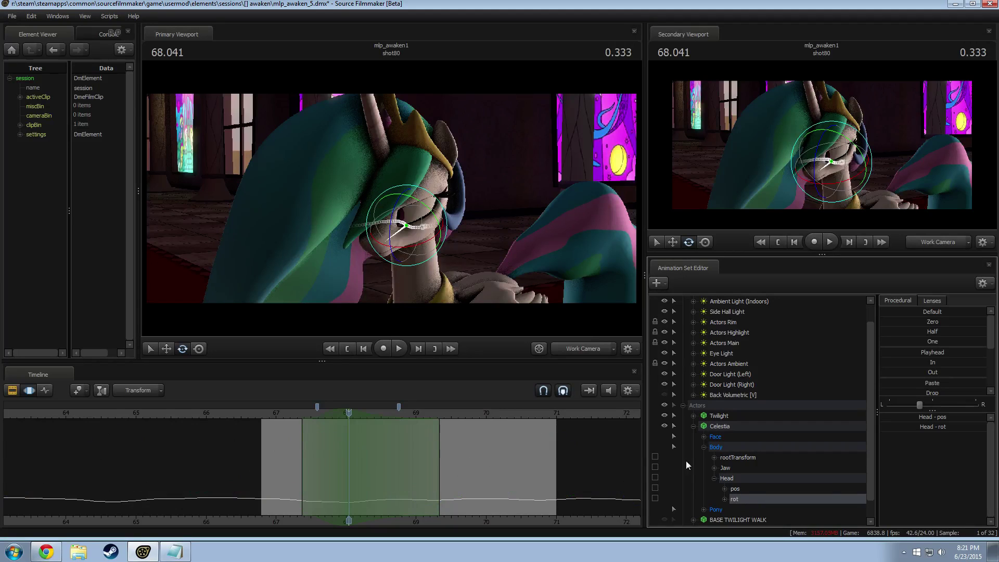
pyautogui.moveTo(415, 254); pyautogui.dragTo(401, 245)
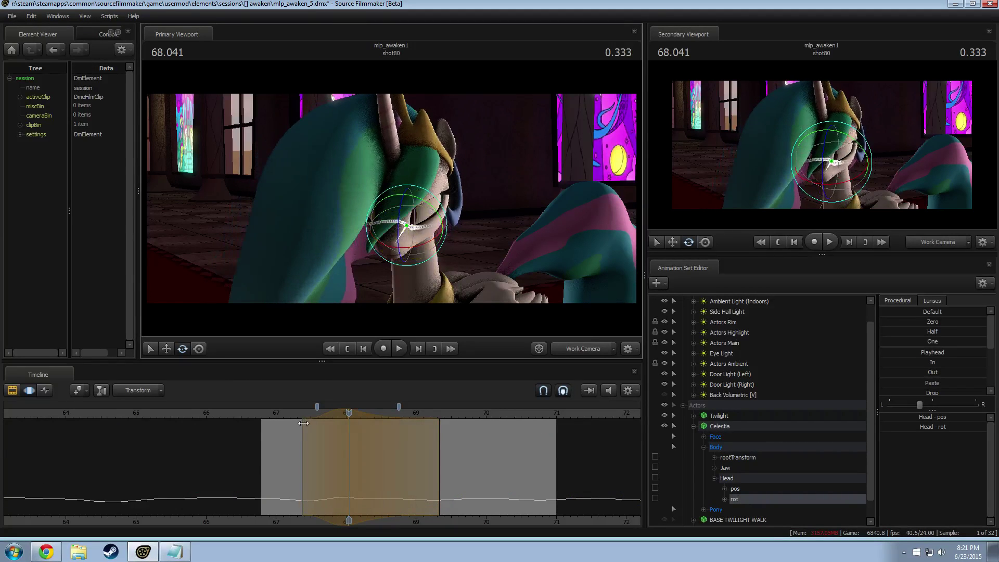
# Replay Celestia's head turn and extend the start of the soft time selection back to about 67.2 seconds.
pyautogui.press('space')
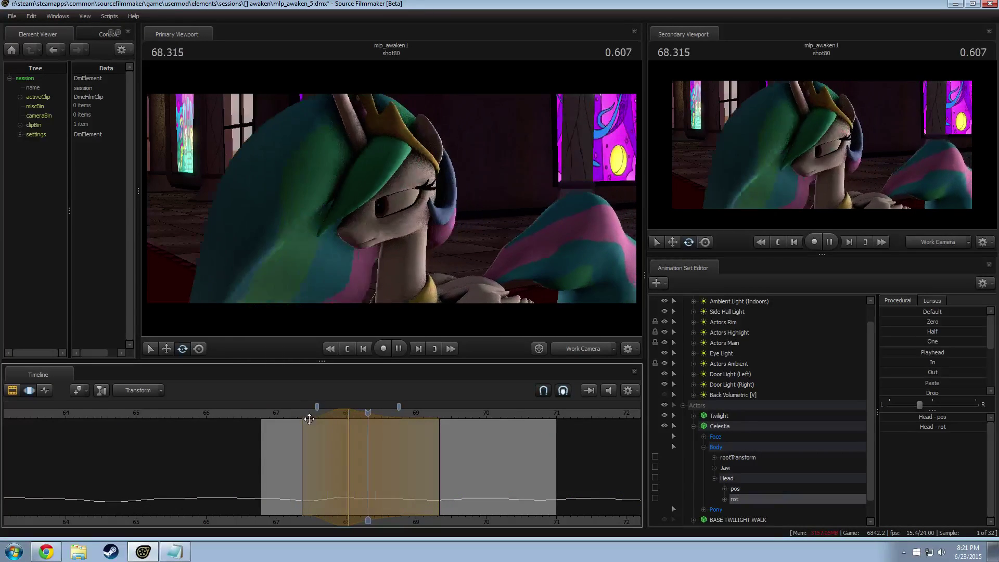
pyautogui.press('space')
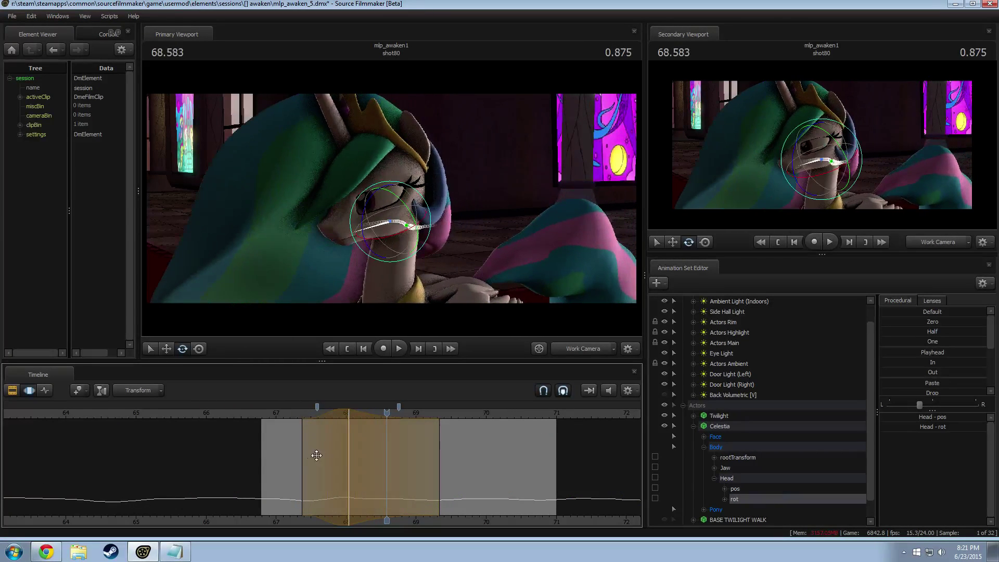
pyautogui.press('space')
pyautogui.press('space')
pyautogui.press('space')
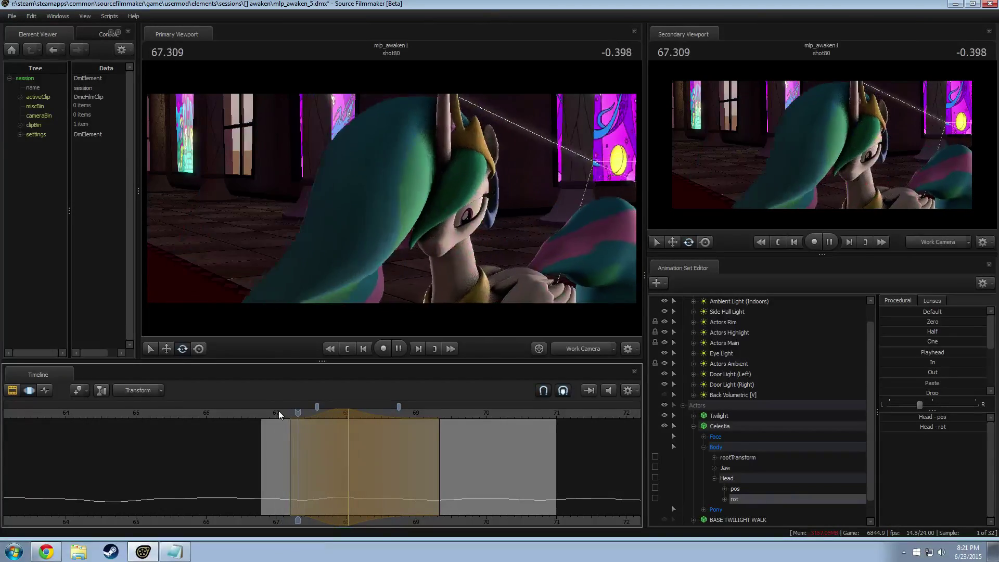
pyautogui.press('space')
# View shot80 through camera2, replay the turn and extend the end of the head rotation's time selection to about 70 seconds.
pyautogui.click(572, 350)
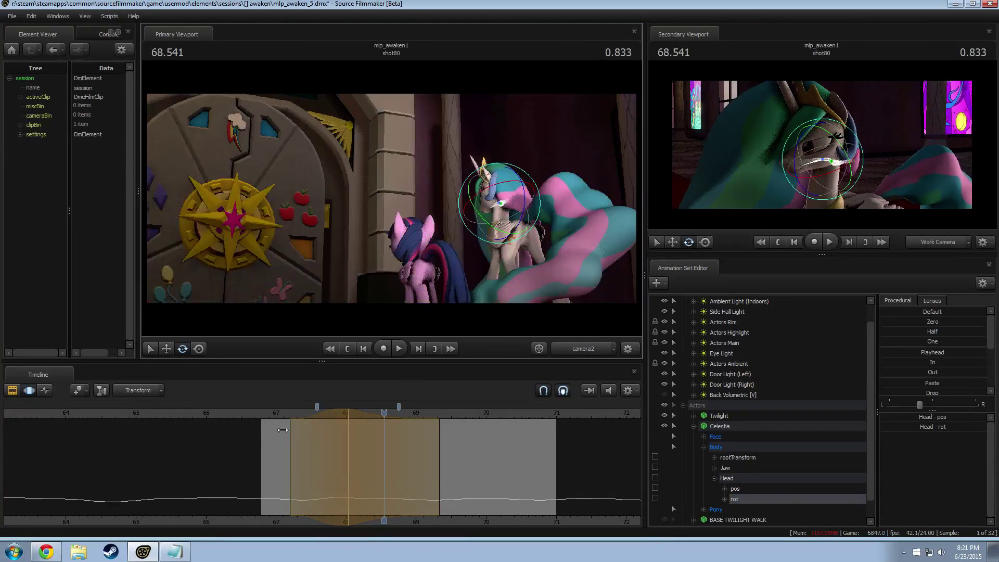
pyautogui.click(272, 416)
pyautogui.press('space')
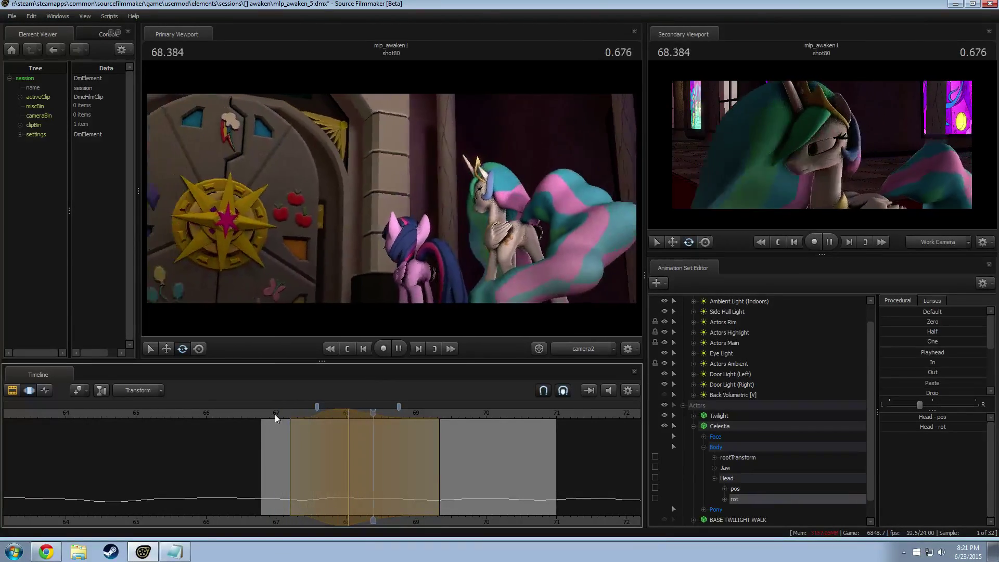
pyautogui.press('space')
pyautogui.moveTo(409, 464); pyautogui.dragTo(483, 464)
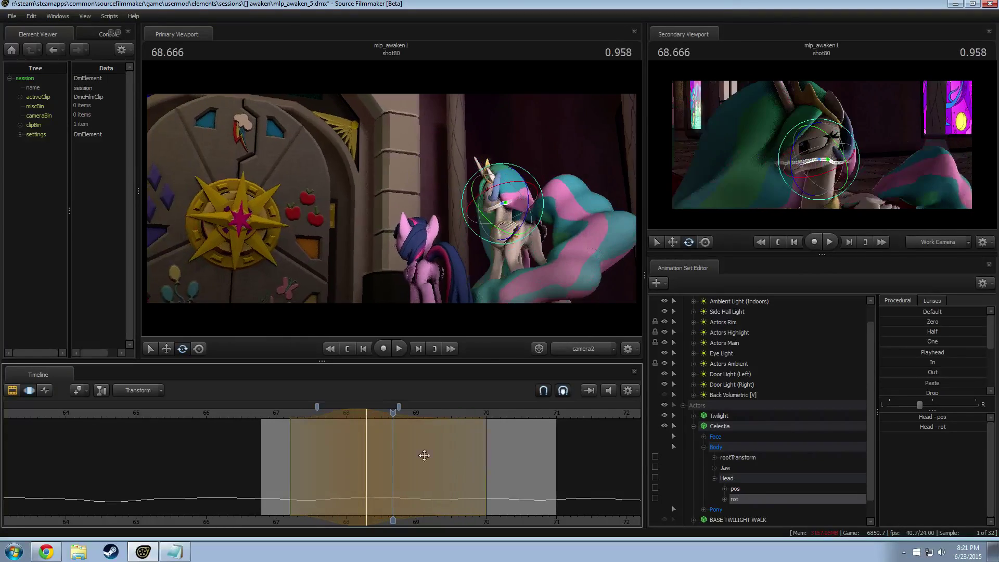
# Stretch the head rotation's falloff to about 70.4 seconds with its centre at about 68.7 seconds, and replay the turn through camera2.
pyautogui.click(302, 413)
pyautogui.press('space')
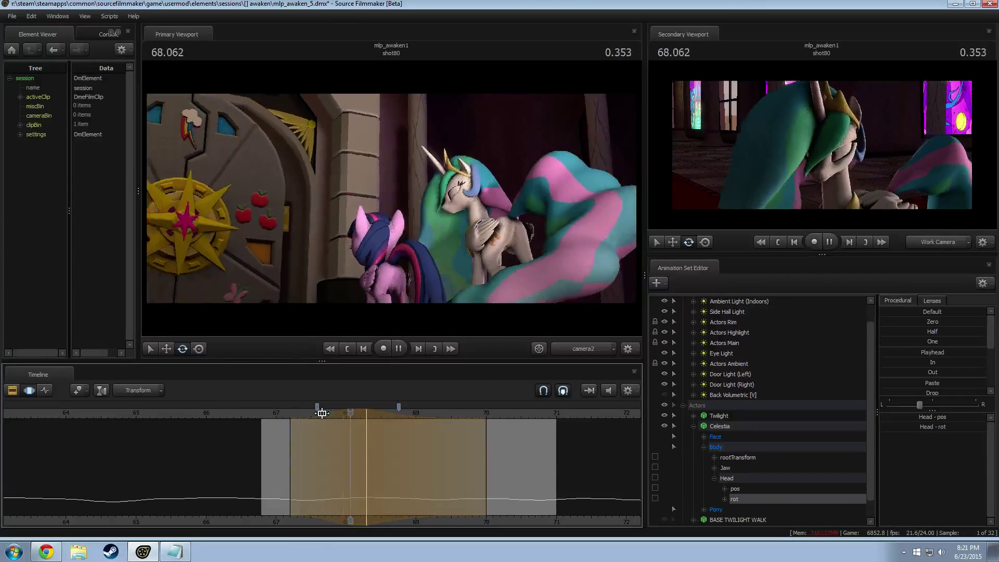
pyautogui.press('space')
pyautogui.moveTo(422, 467); pyautogui.dragTo(451, 471)
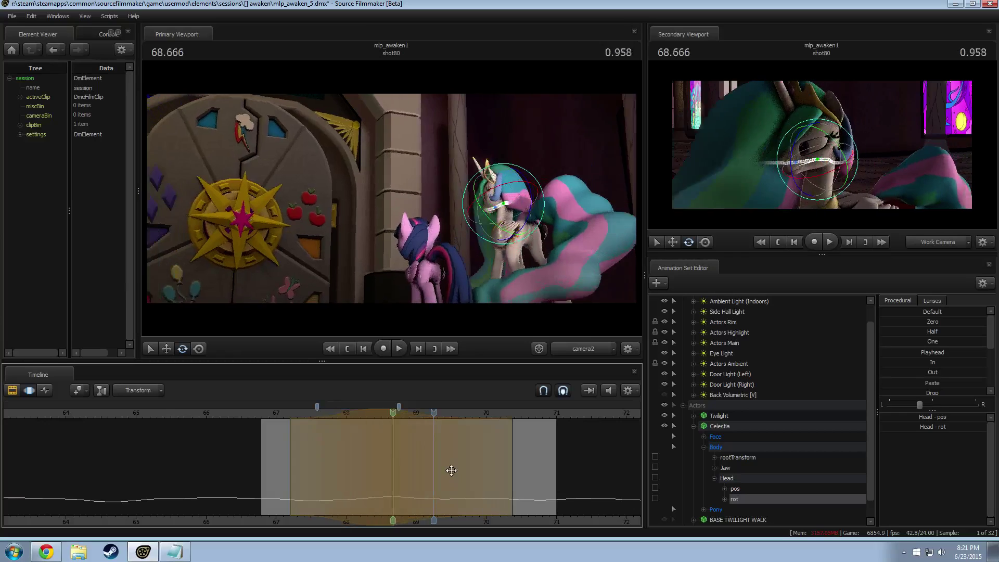
pyautogui.click(281, 417)
pyautogui.press('space')
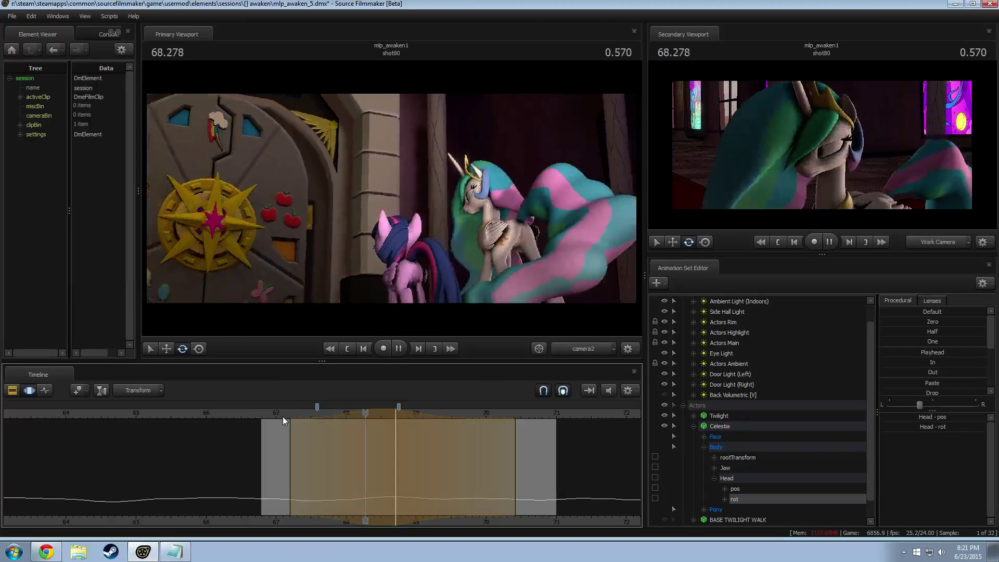
pyautogui.press('space')
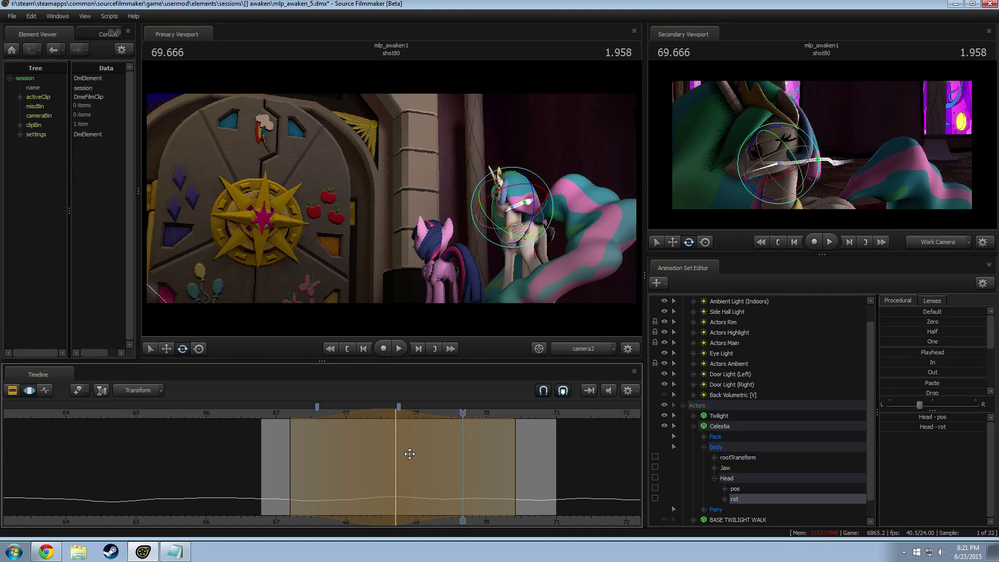
pyautogui.click(264, 416)
pyautogui.press('space')
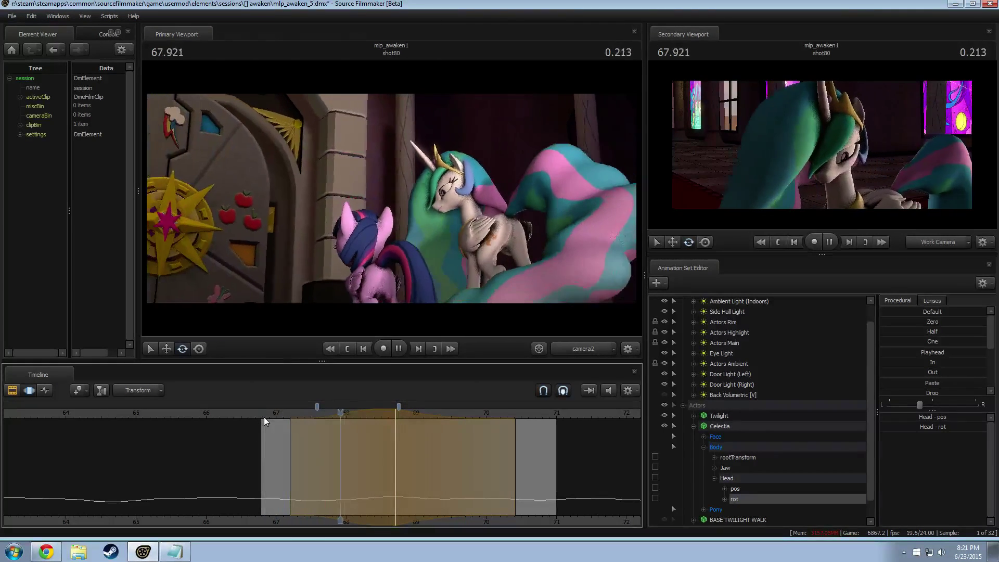
pyautogui.press('space')
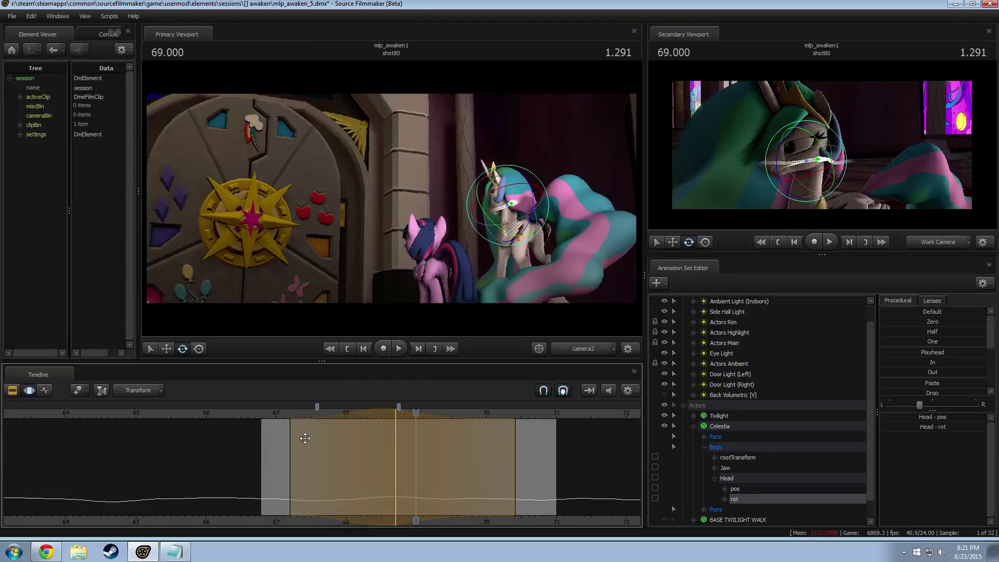
# Select Celestia's Face controls and make a hard-edged time selection from about 68.04 to 68.5 seconds.
pyautogui.click(318, 441)
pyautogui.moveTo(318, 441); pyautogui.dragTo(401, 462)
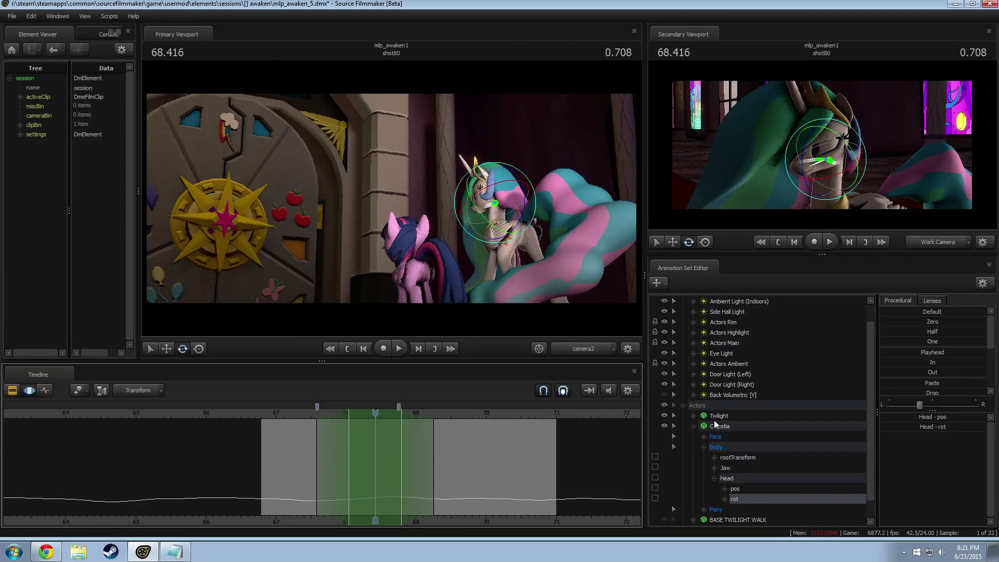
pyautogui.click(716, 440)
pyautogui.scroll(-1, 719, 446)
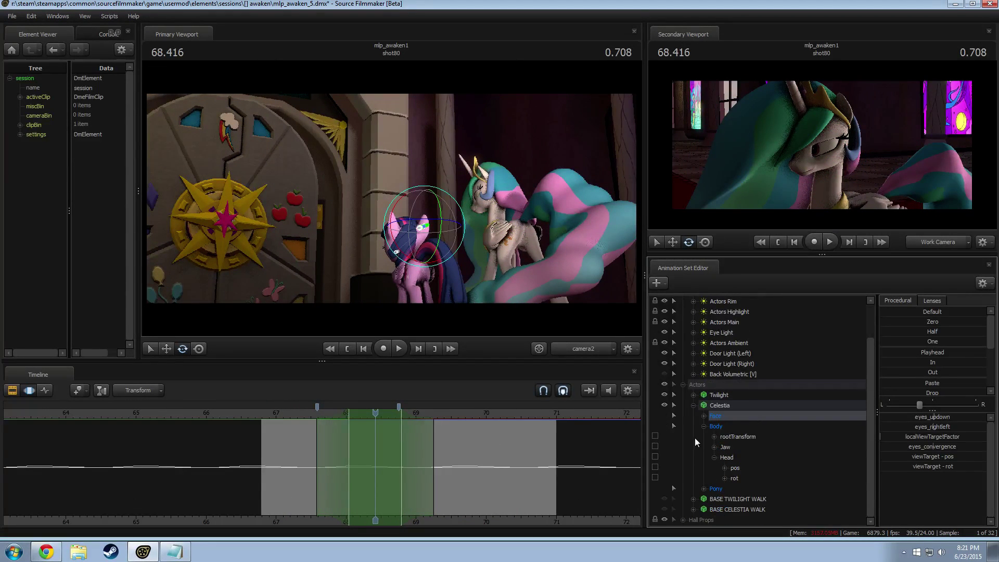
pyautogui.moveTo(376, 456)
pyautogui.mouseDown()
pyautogui.moveTo(349, 453)
pyautogui.moveTo(382, 453)
pyautogui.moveTo(363, 454)
pyautogui.mouseUp()
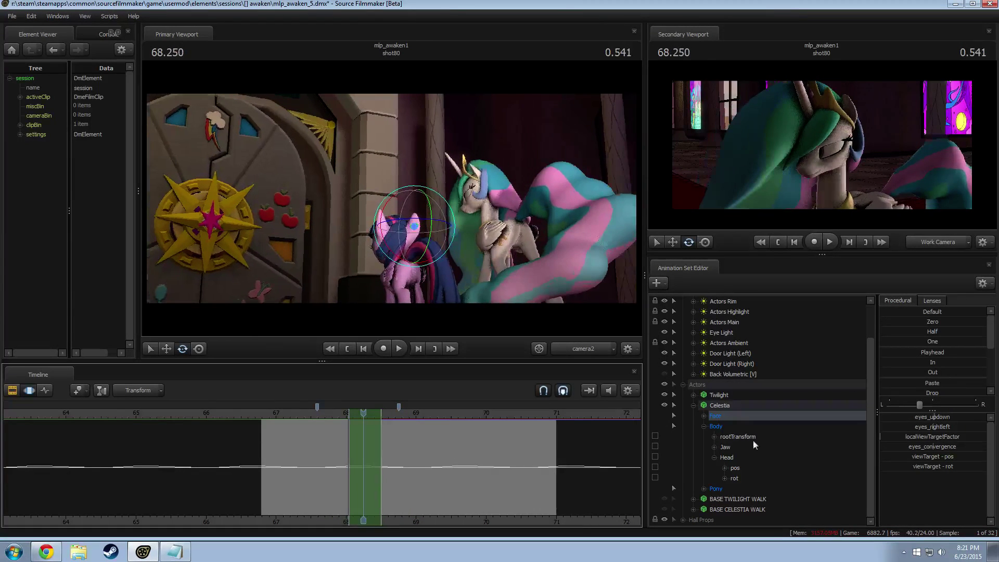
# Apply the In preset to the viewTarget control in Celestia's Eyes group over the selected time.
pyautogui.click(704, 416)
pyautogui.click(714, 427)
pyautogui.click(755, 476)
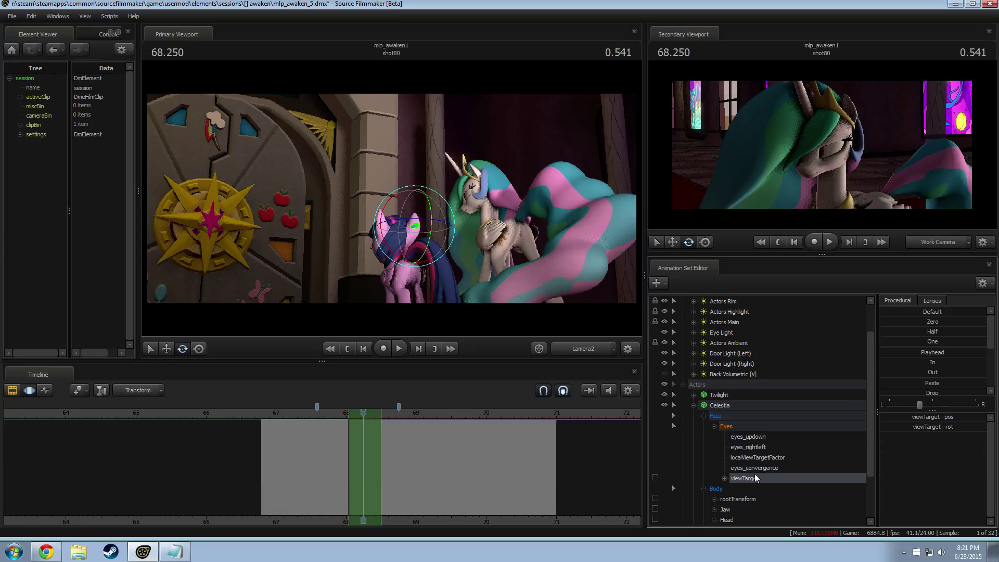
pyautogui.click(926, 363)
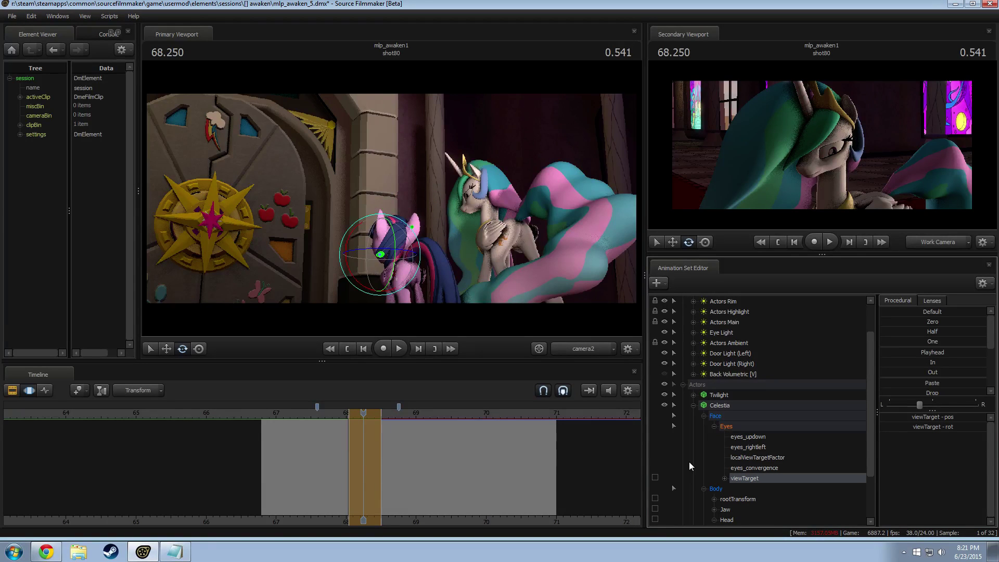
# Close Celestia's eyes with full eye_closer_left and eye_closer_right flexes over a soft time selection holding from about 68.1 to 68.6 seconds.
pyautogui.moveTo(324, 451); pyautogui.dragTo(390, 448)
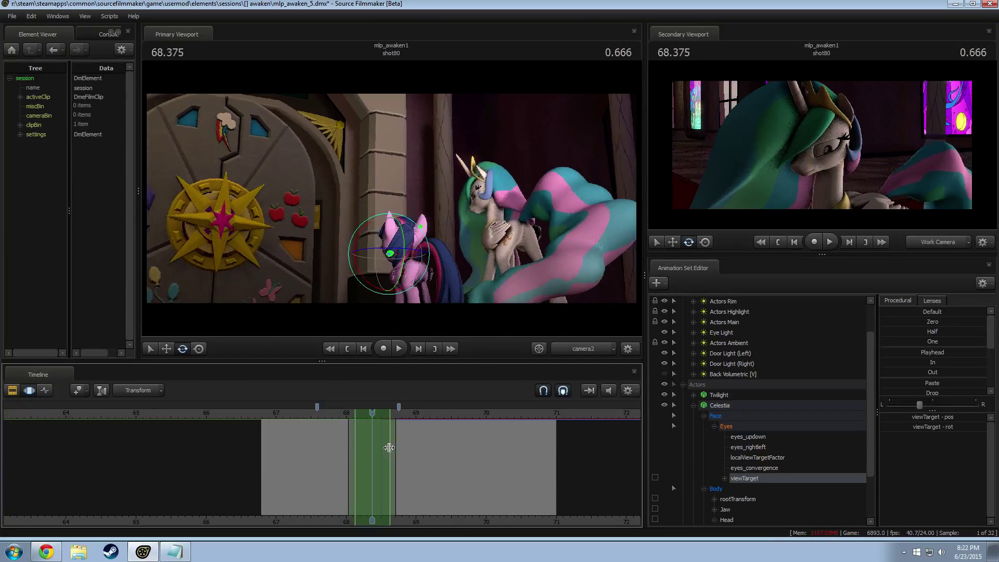
pyautogui.click(704, 416)
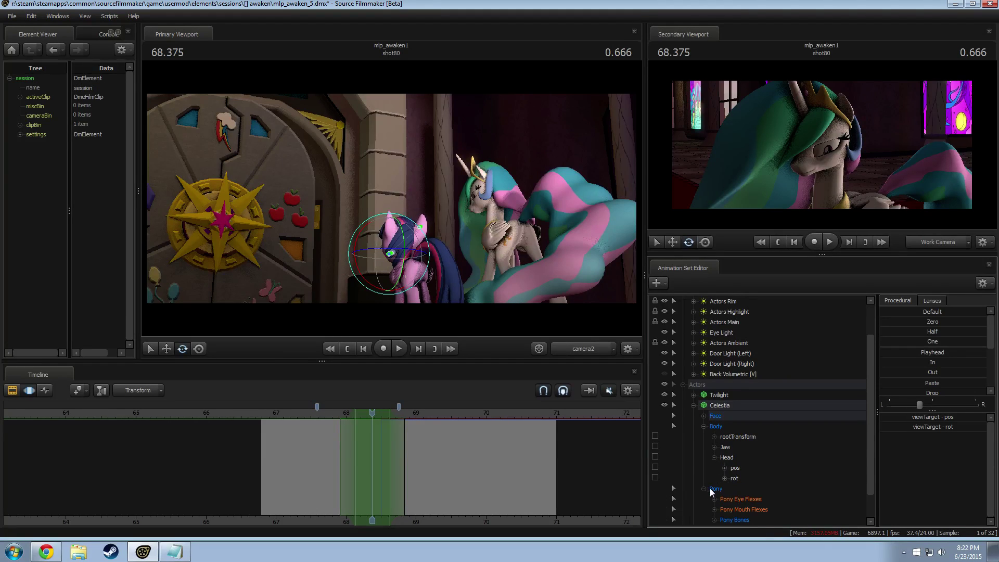
pyautogui.scroll(-1, 711, 492)
pyautogui.click(749, 465)
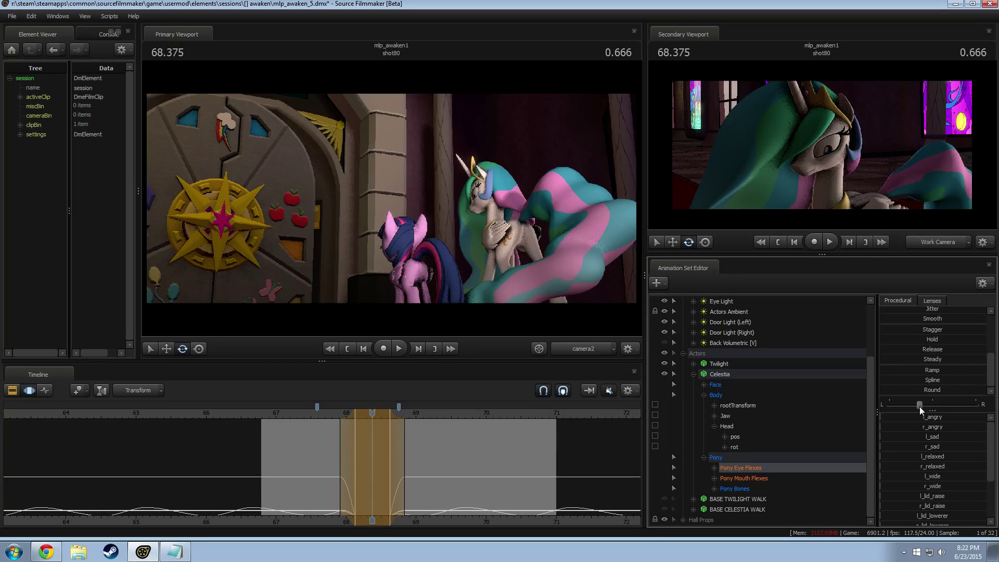
pyautogui.scroll(-2, 929, 477)
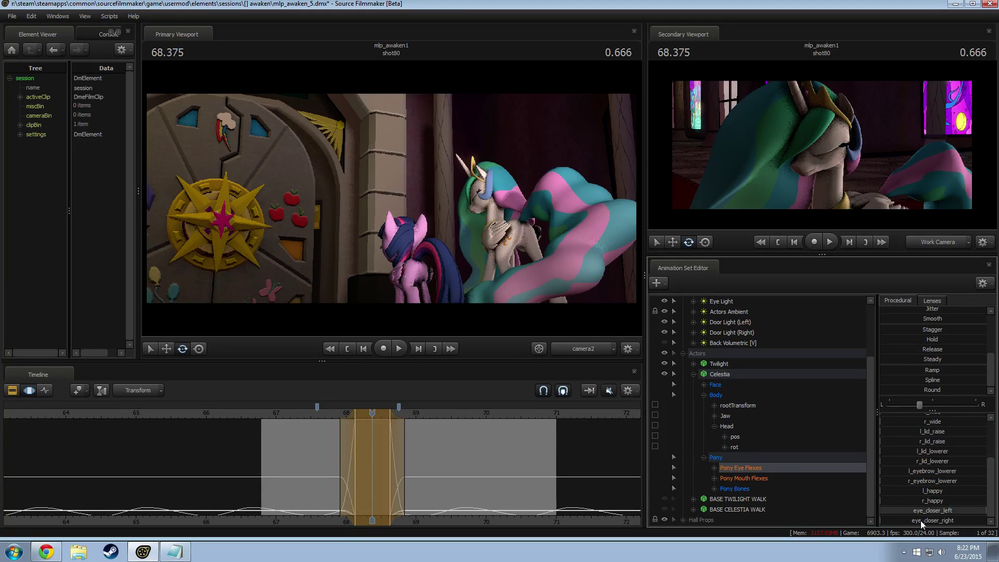
pyautogui.moveTo(921, 521); pyautogui.dragTo(986, 521)
# Replay the blink, narrow its hold to about 68.25–68.6 seconds and widen its falloffs to about 67.8 and 69 seconds.
pyautogui.click(326, 413)
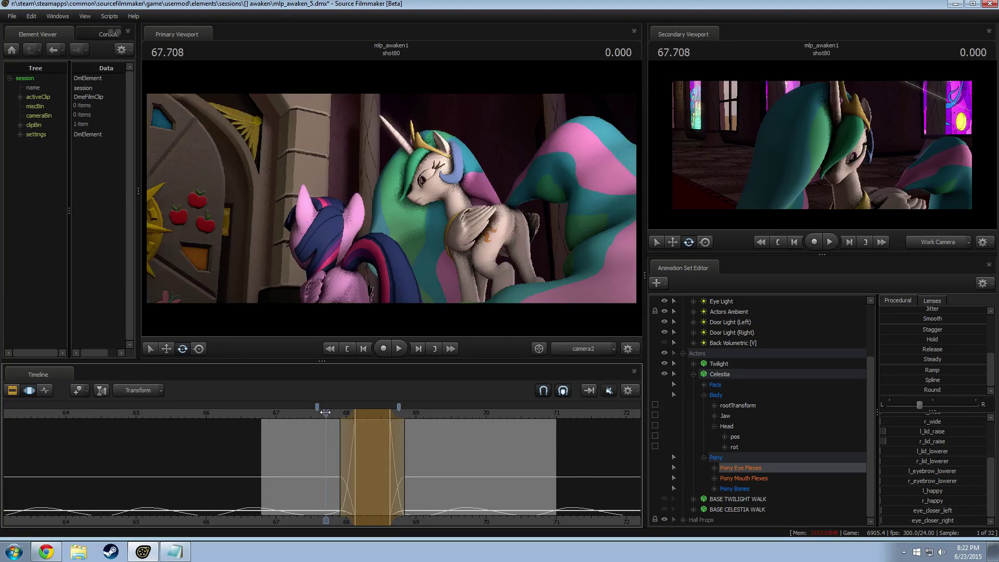
pyautogui.press('space')
pyautogui.press('space')
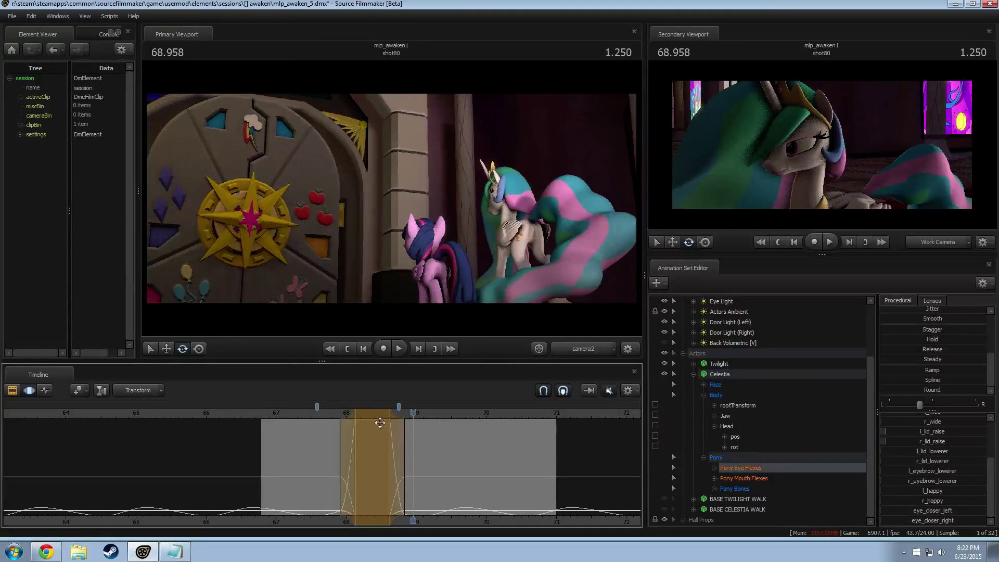
pyautogui.moveTo(368, 418)
pyautogui.mouseDown()
pyautogui.moveTo(351, 446)
pyautogui.moveTo(358, 430)
pyautogui.mouseUp()
pyautogui.click(321, 411)
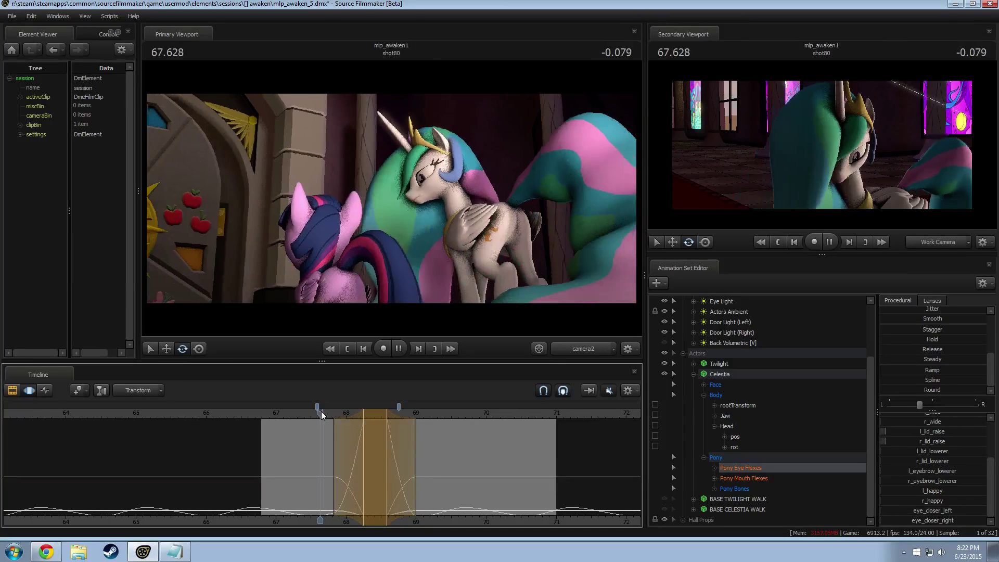
pyautogui.press('space')
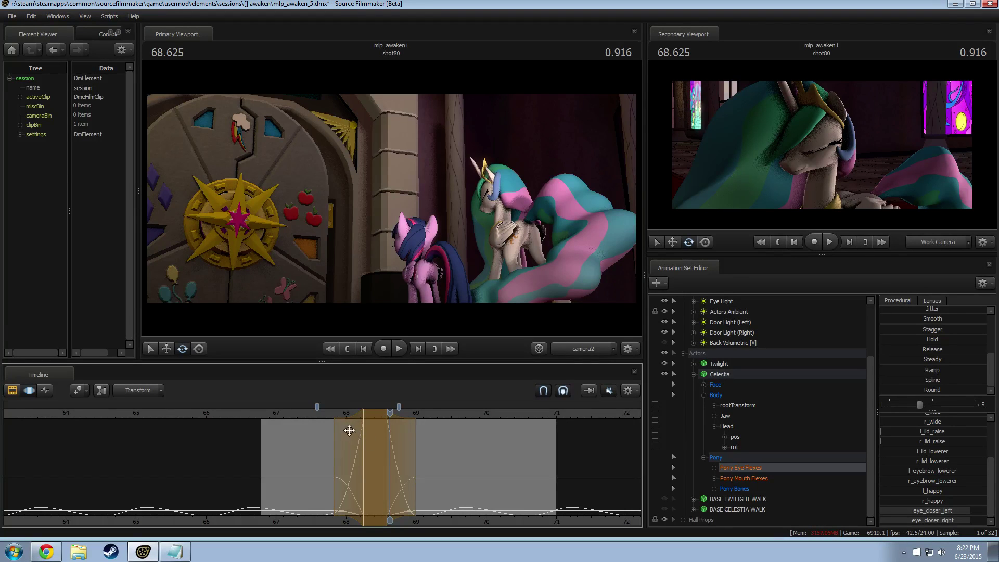
# Replay the blink and shift it earlier so its hold spans about 68.0 to 68.3 seconds.
pyautogui.press('space')
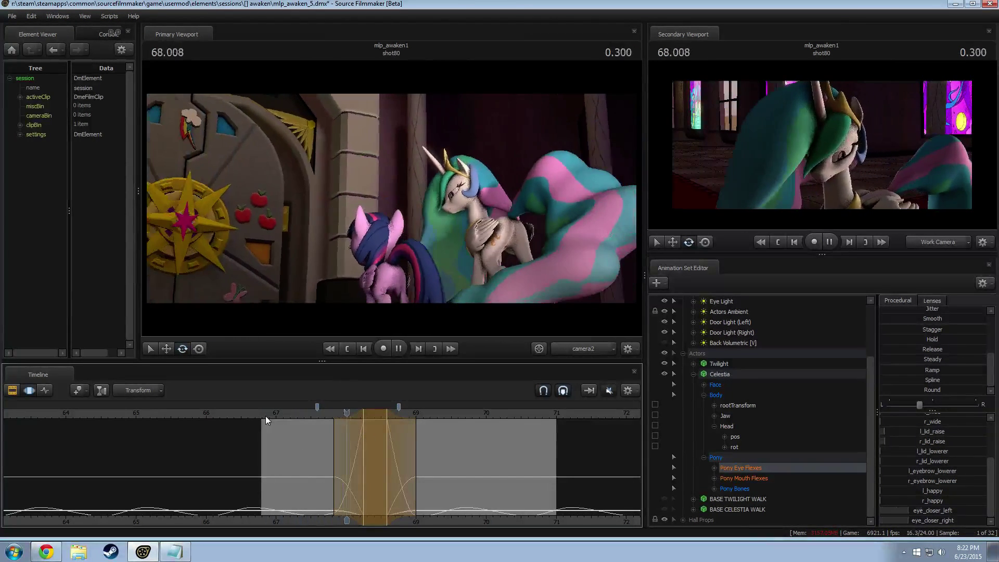
pyautogui.press('space')
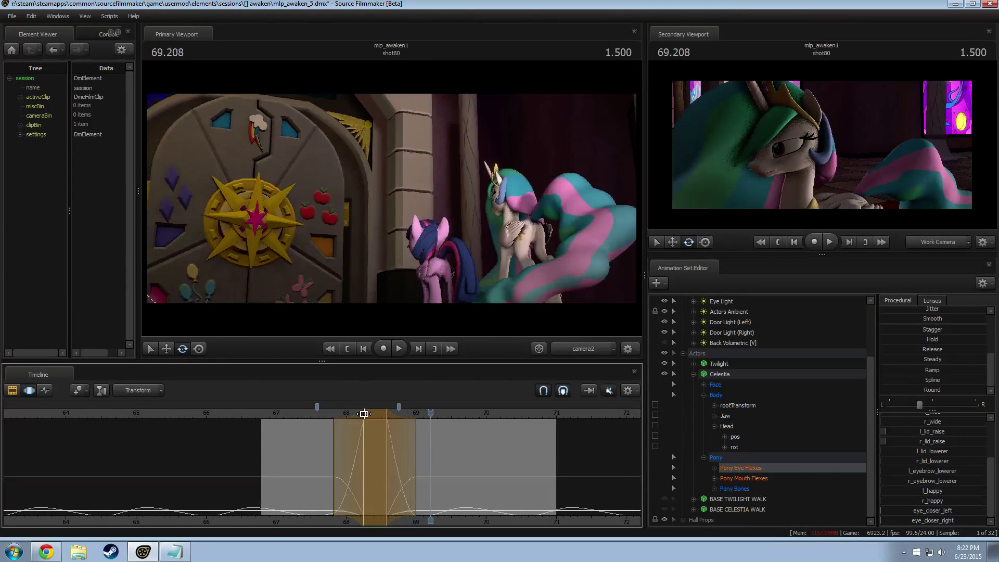
pyautogui.press('space')
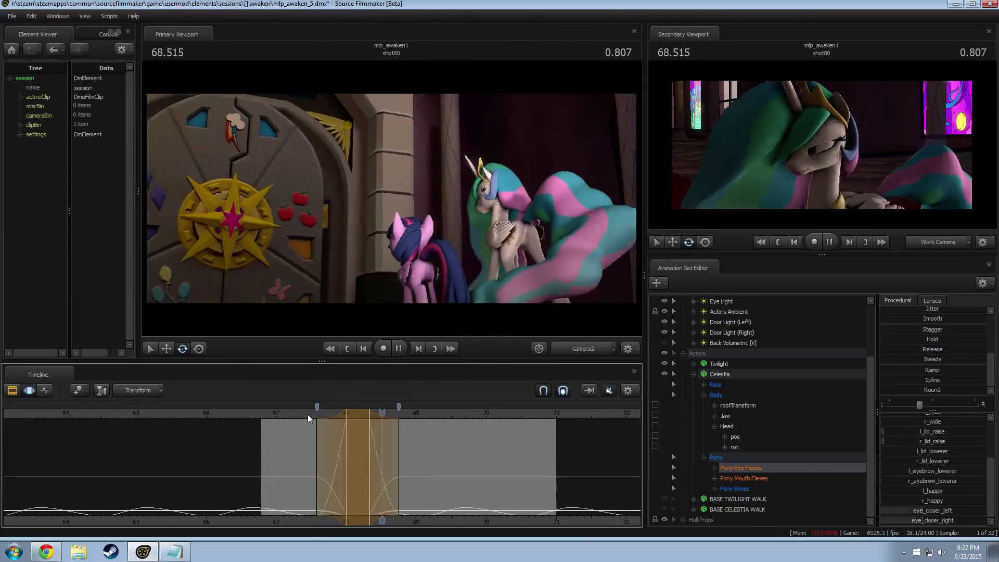
pyautogui.press('space')
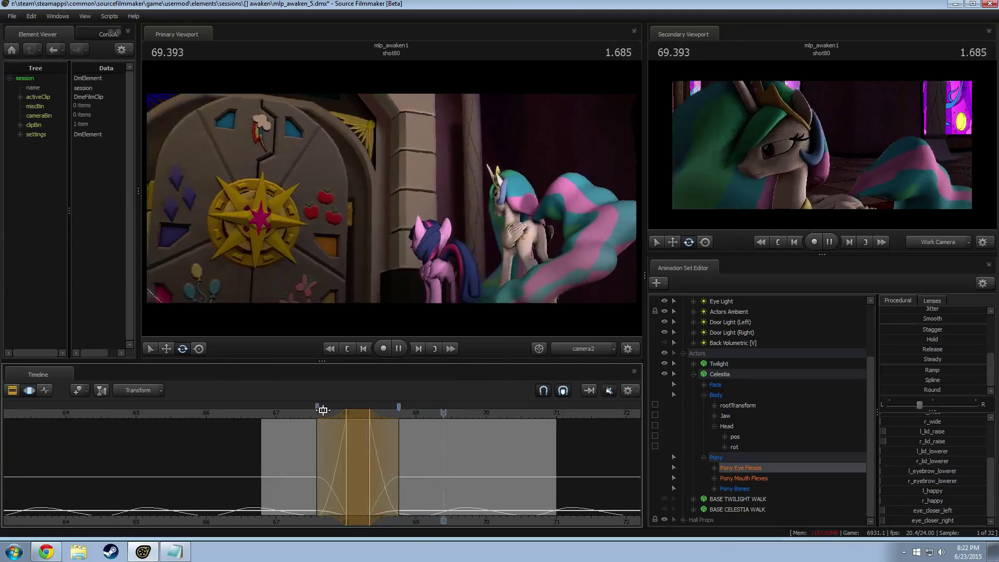
pyautogui.press('space')
# Apply the Out preset to viewTarget in Celestia's Eyes group over a hard time selection from about 68.2 to 68.6 seconds.
pyautogui.click(721, 386)
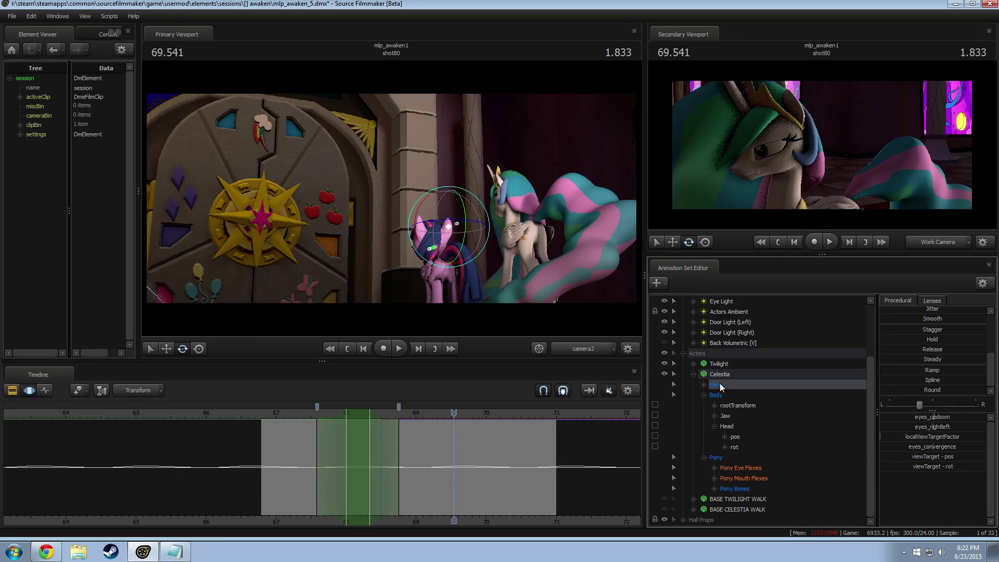
pyautogui.keyDown('shift'); pyautogui.moveTo(386, 446); pyautogui.dragTo(358, 448); pyautogui.keyUp('shift')
pyautogui.click(373, 449)
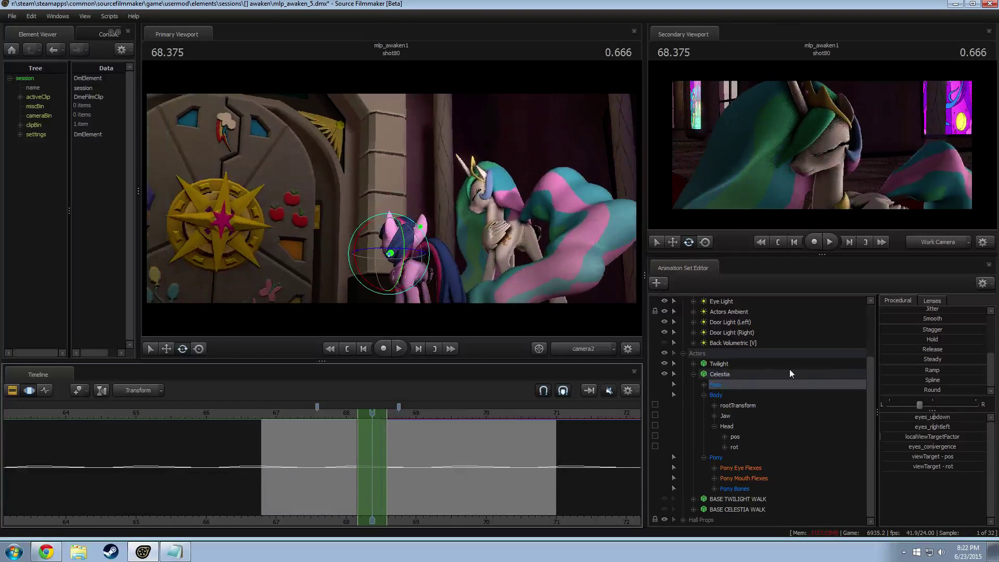
pyautogui.click(705, 385)
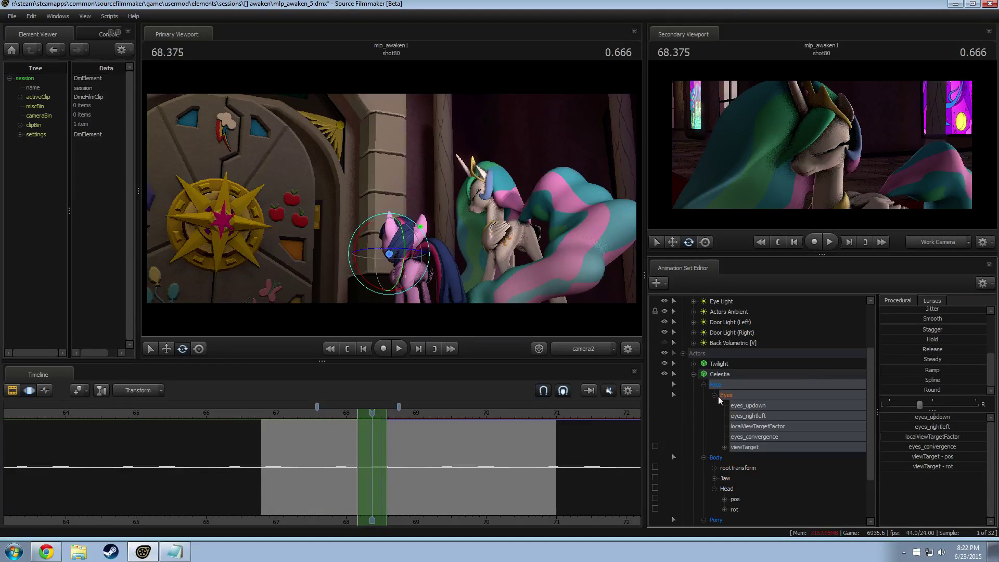
pyautogui.click(759, 447)
pyautogui.scroll(3, 937, 367)
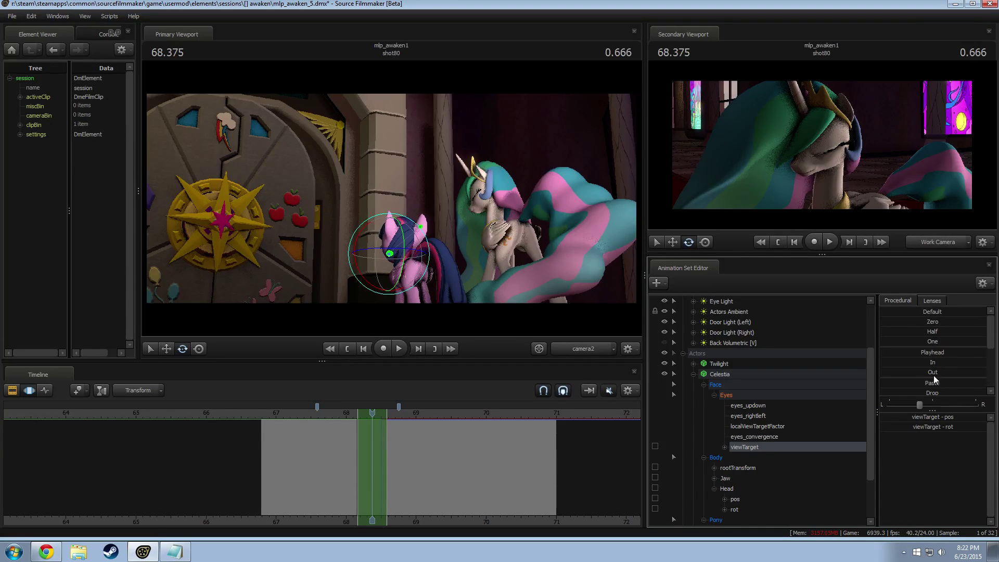
pyautogui.click(934, 382)
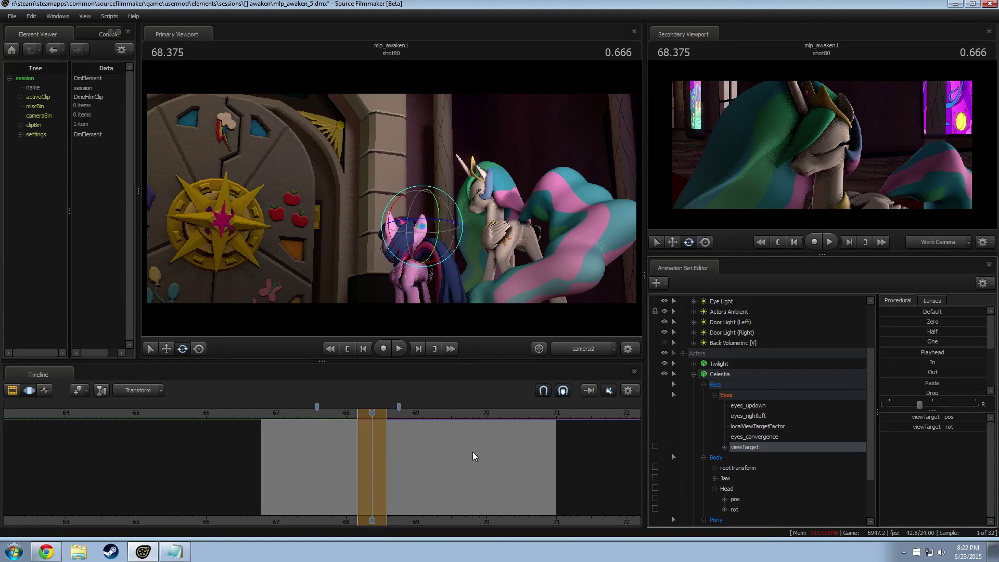
# Replay shot80 from about 67.4 seconds to check Celestia's blink together with her eye movement.
pyautogui.click(301, 414)
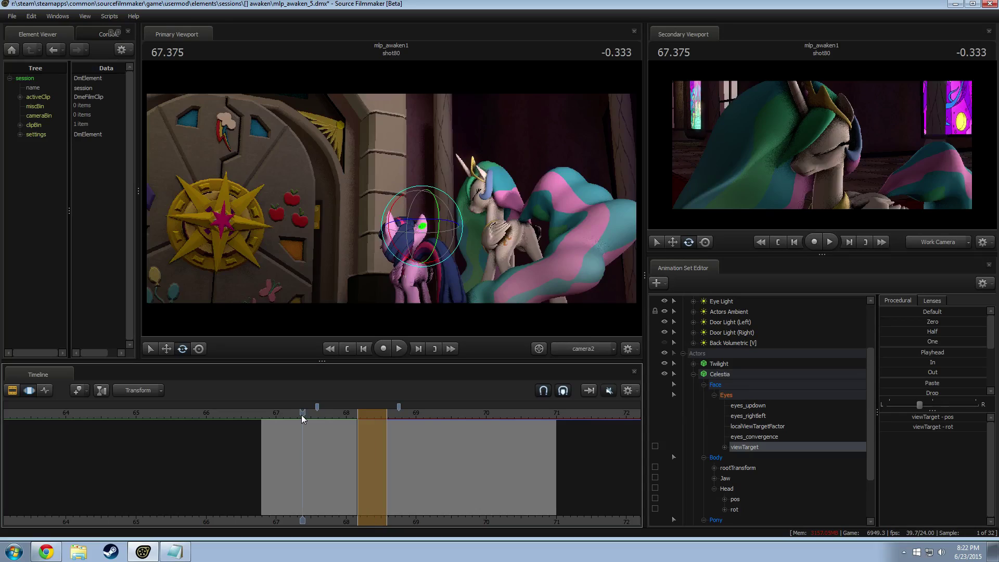
pyautogui.press('space')
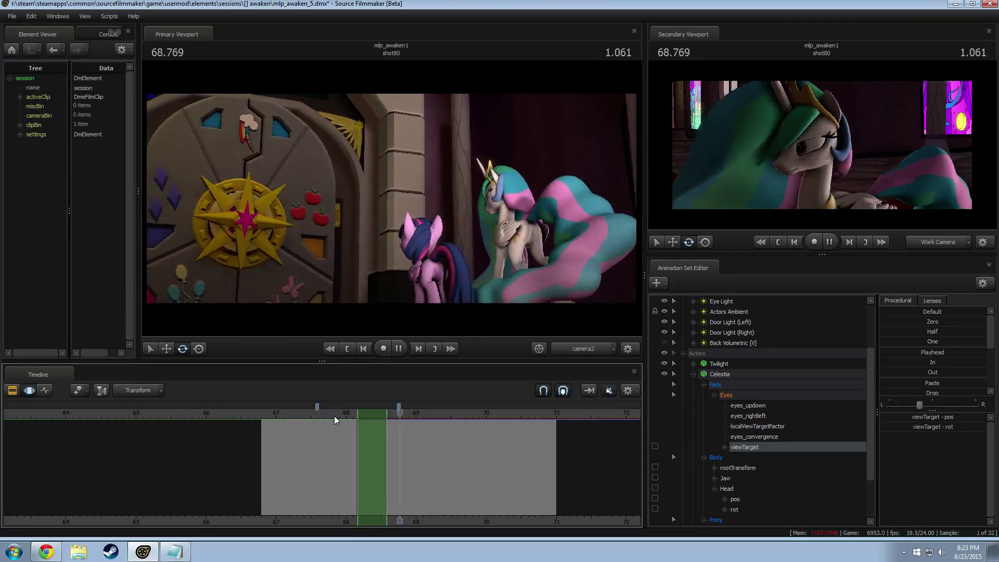
pyautogui.click(270, 414)
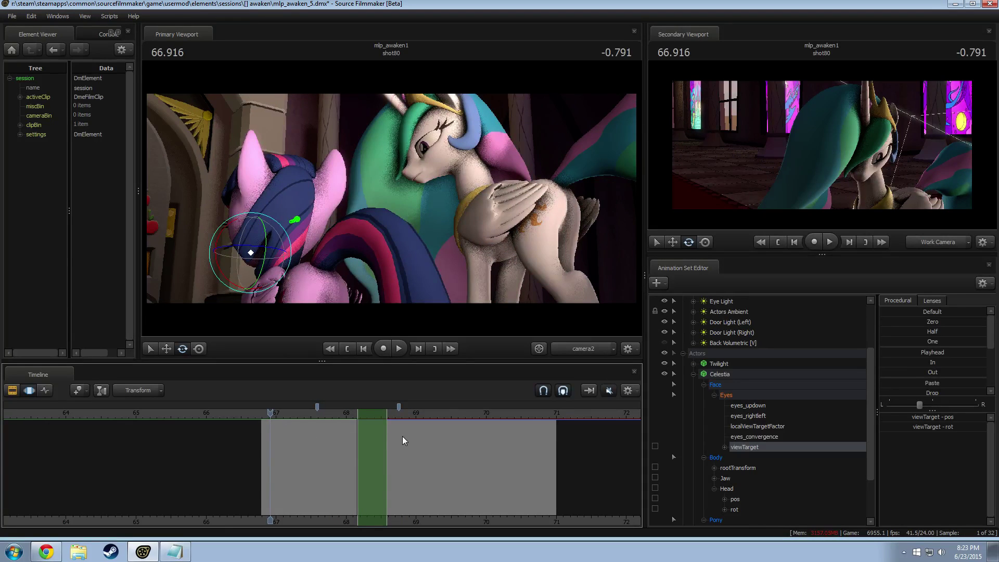
pyautogui.hotkey('ctrl', 's')
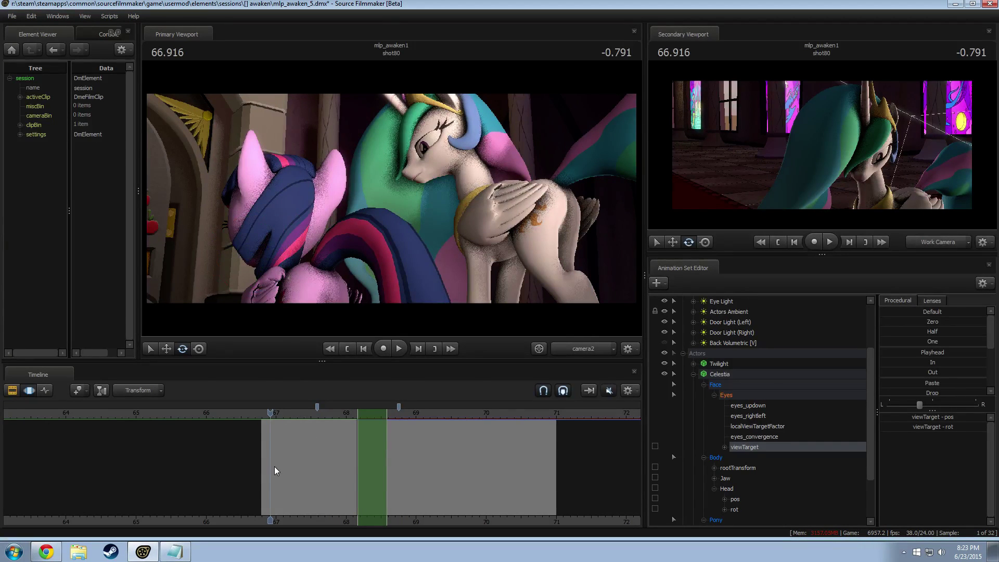
# Play through the cut from shot73 into shot80, starting at about 66.4 seconds, to check its continuity.
pyautogui.hotkey('ctrl', '1')
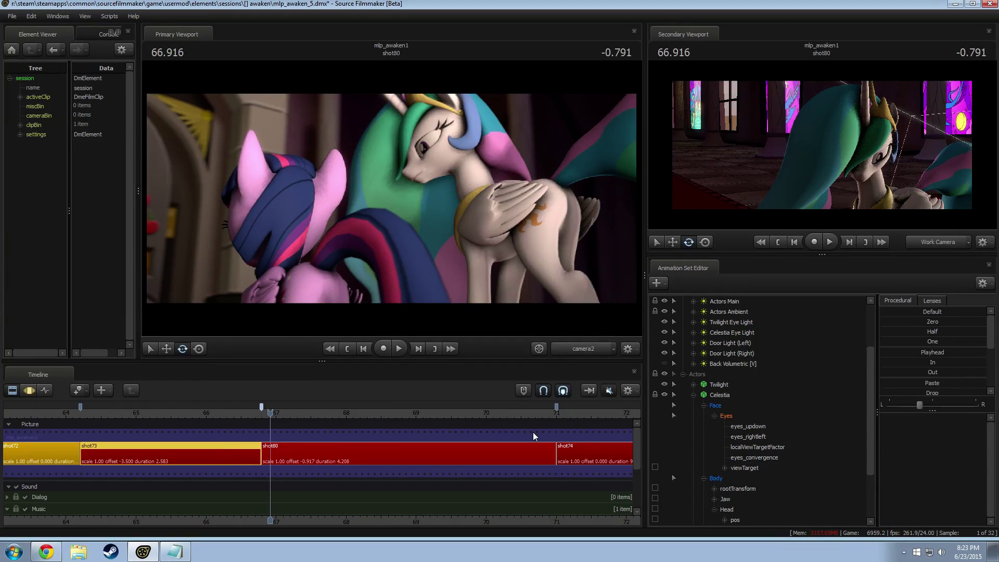
pyautogui.moveTo(271, 414); pyautogui.dragTo(236, 414)
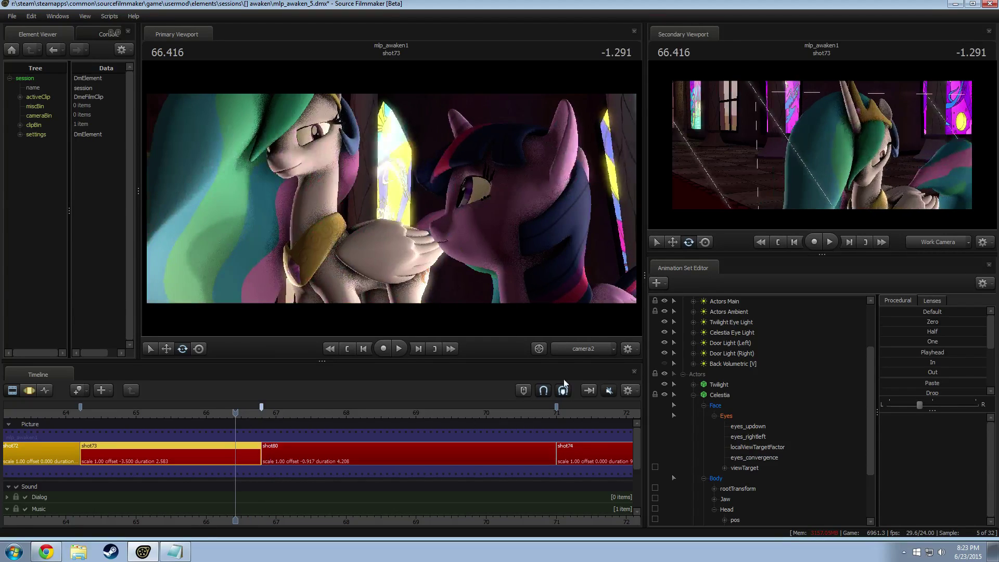
pyautogui.moveTo(494, 266); pyautogui.dragTo(392, 198)
pyautogui.press('space')
pyautogui.press('space')
# Align the work camera with shot73's scene camera at 66.625 seconds and pull it back to frame more of both ponies.
pyautogui.hotkey('ctrl', '2')
pyautogui.moveTo(270, 417); pyautogui.dragTo(251, 473)
pyautogui.click(594, 352)
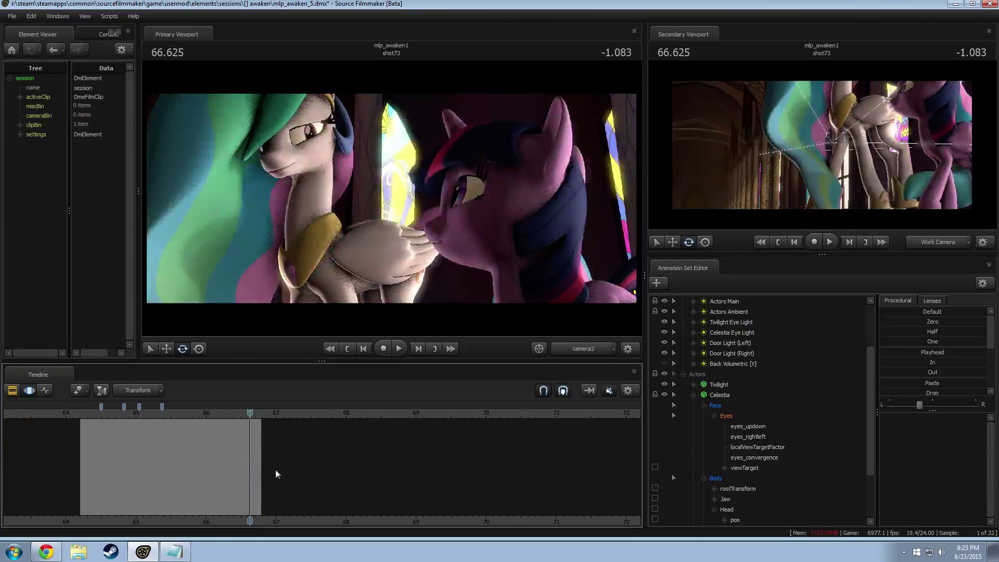
pyautogui.moveTo(496, 249)
pyautogui.keyDown('ctrl'); pyautogui.click(560, 345); pyautogui.keyUp('ctrl')
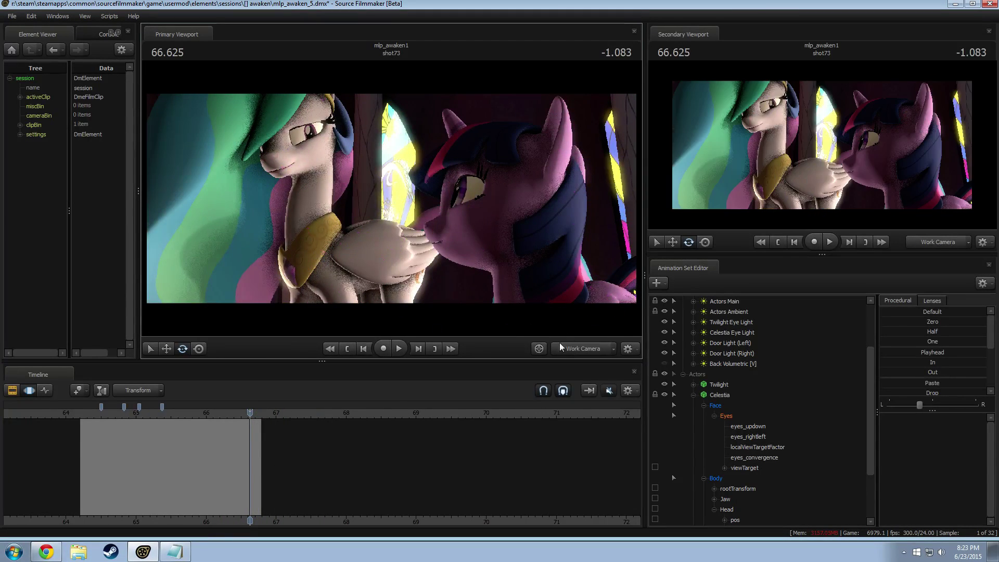
pyautogui.press('s')
pyautogui.moveTo(526, 261); pyautogui.dragTo(489, 276)
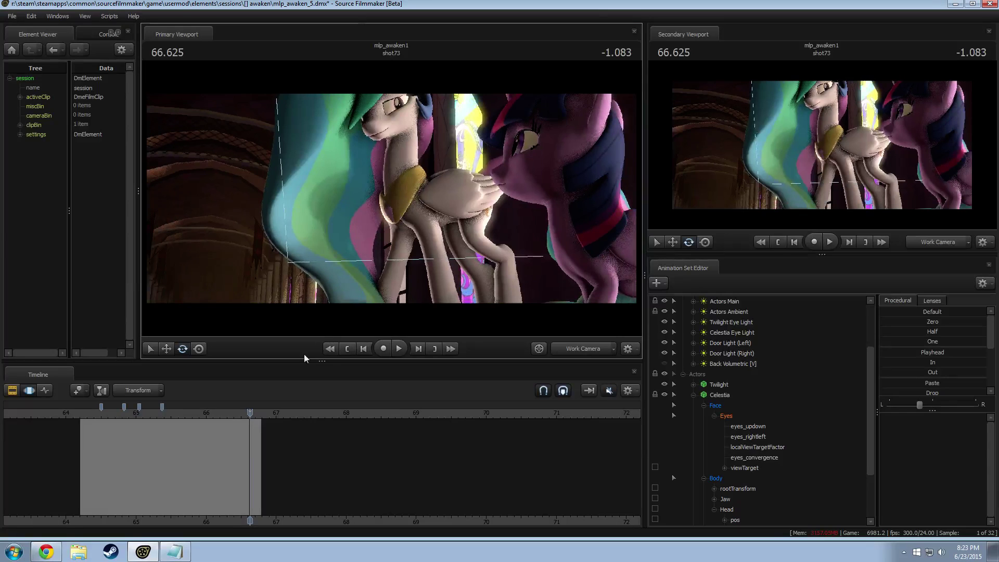
pyautogui.press('F3')
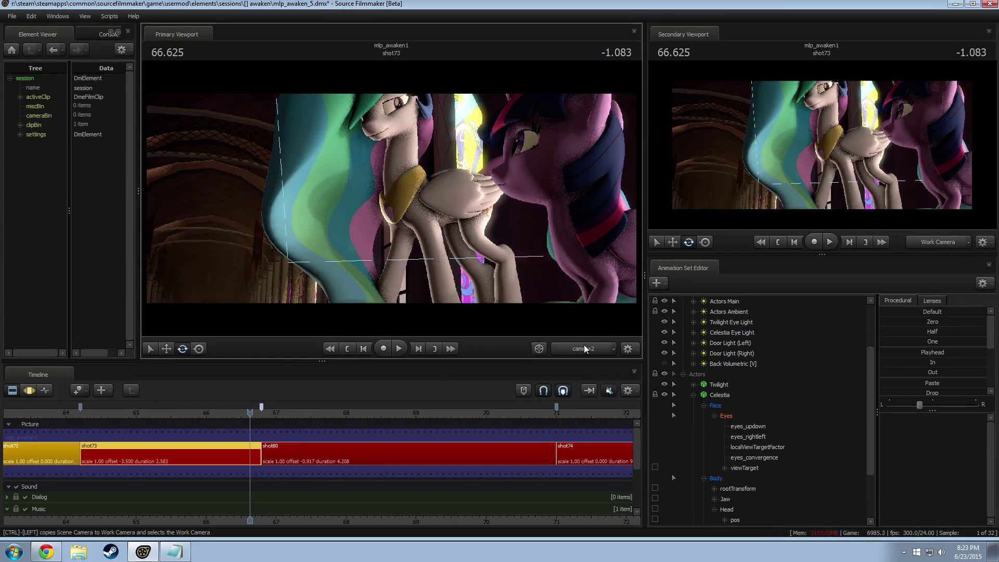
# Copy Celestia's Pony Eye Flexes and Pony Mouth Flexes from shot73 with the entire time range selected.
pyautogui.moveTo(248, 414)
pyautogui.mouseDown()
pyautogui.moveTo(271, 415)
pyautogui.moveTo(241, 422)
pyautogui.mouseUp()
pyautogui.doubleClick(236, 462)
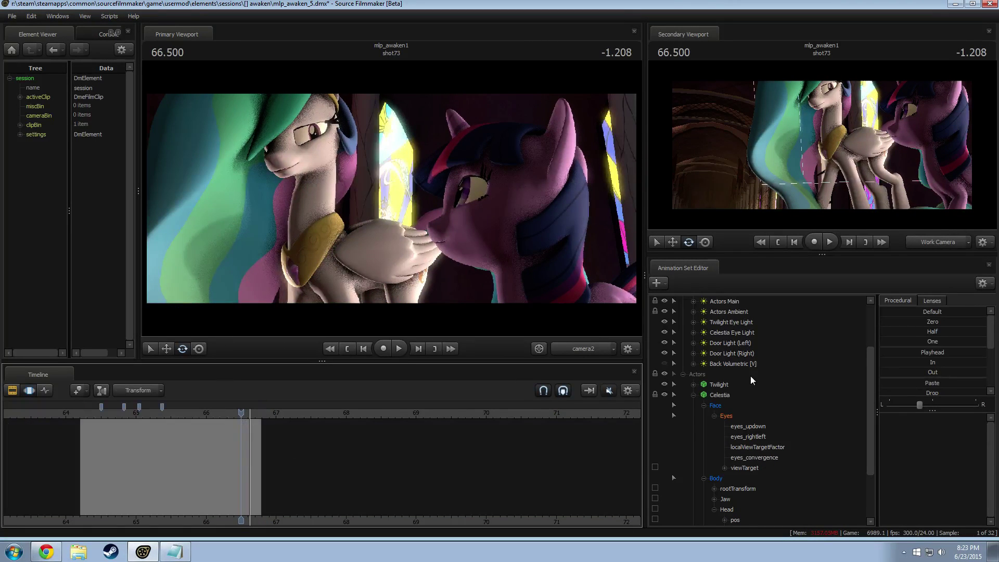
pyautogui.scroll(-3, 763, 382)
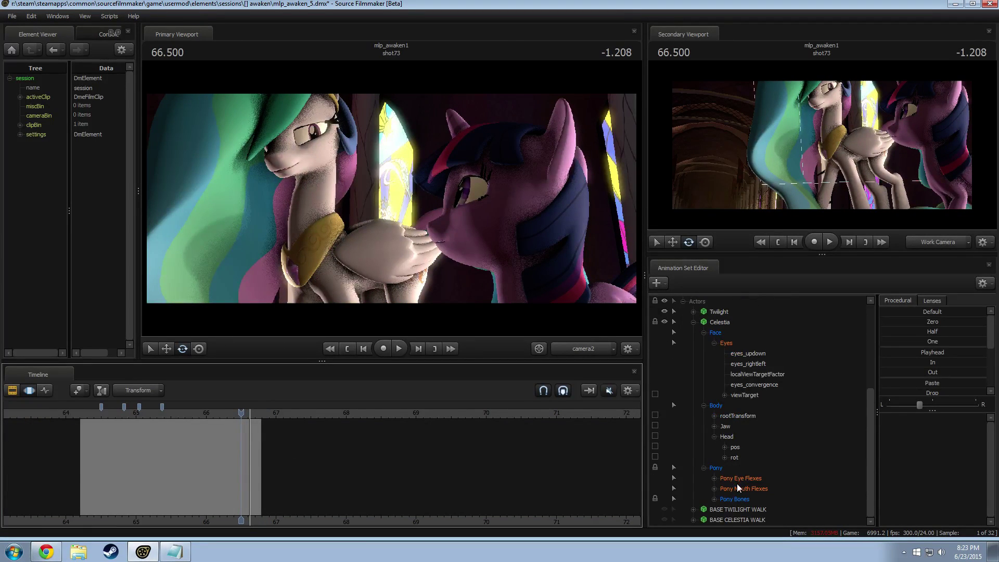
pyautogui.scroll(1, 727, 363)
pyautogui.click(727, 357)
pyautogui.scroll(-1, 763, 428)
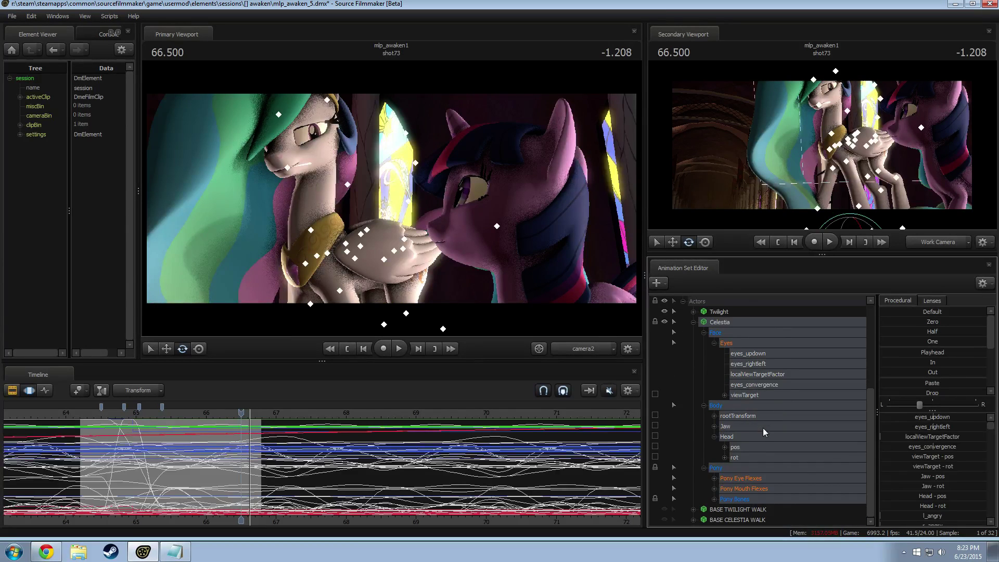
pyautogui.click(741, 477)
pyautogui.keyDown('ctrl'); pyautogui.click(744, 489); pyautogui.keyUp('ctrl')
pyautogui.doubleClick(203, 484)
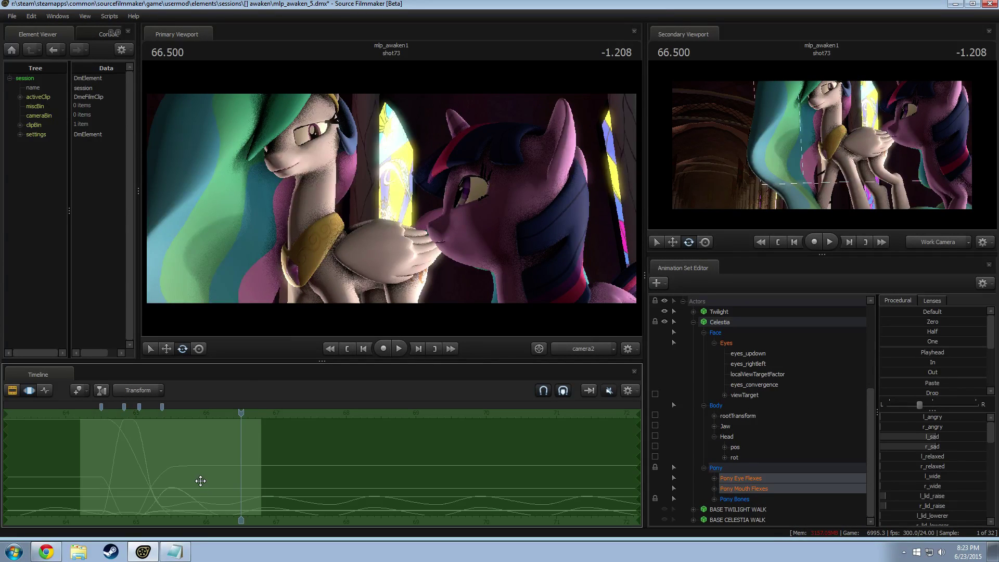
# Paste the copied flexes onto Celestia in shot80 up to about 67.5 seconds, fading out by 68 seconds, and replay the result.
pyautogui.click(290, 466)
pyautogui.doubleClick(284, 454)
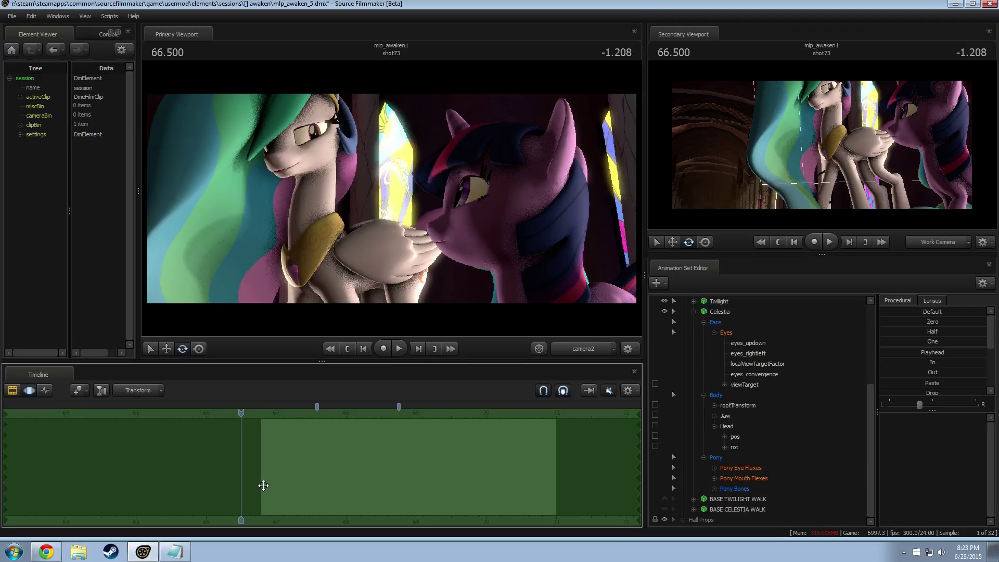
pyautogui.click(743, 480)
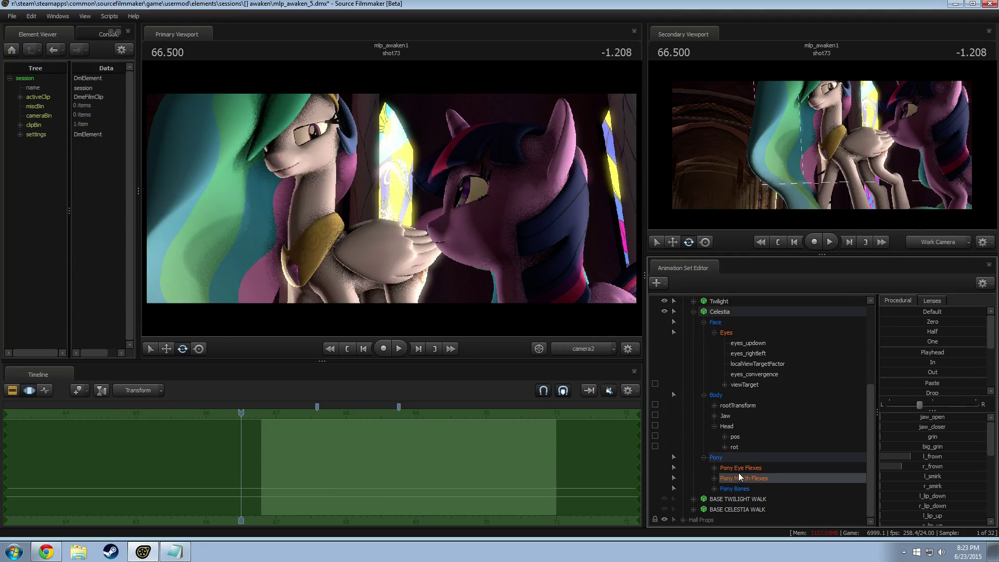
pyautogui.keyDown('ctrl'); pyautogui.click(739, 470); pyautogui.keyUp('ctrl')
pyautogui.moveTo(638, 461)
pyautogui.mouseDown()
pyautogui.moveTo(268, 469)
pyautogui.moveTo(349, 475)
pyautogui.moveTo(306, 455)
pyautogui.moveTo(287, 457)
pyautogui.moveTo(400, 472)
pyautogui.mouseUp()
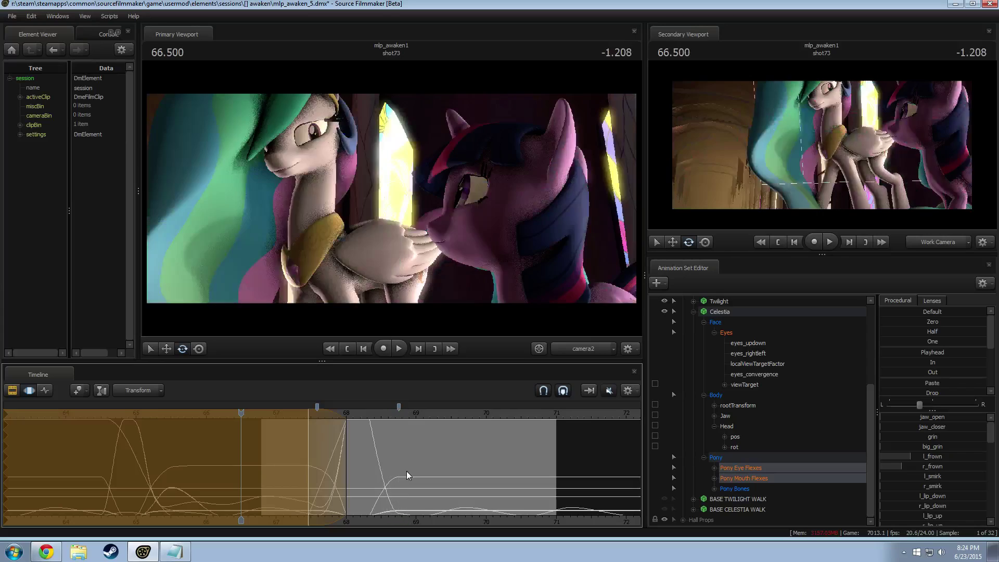
pyautogui.press('Return')
pyautogui.press('space')
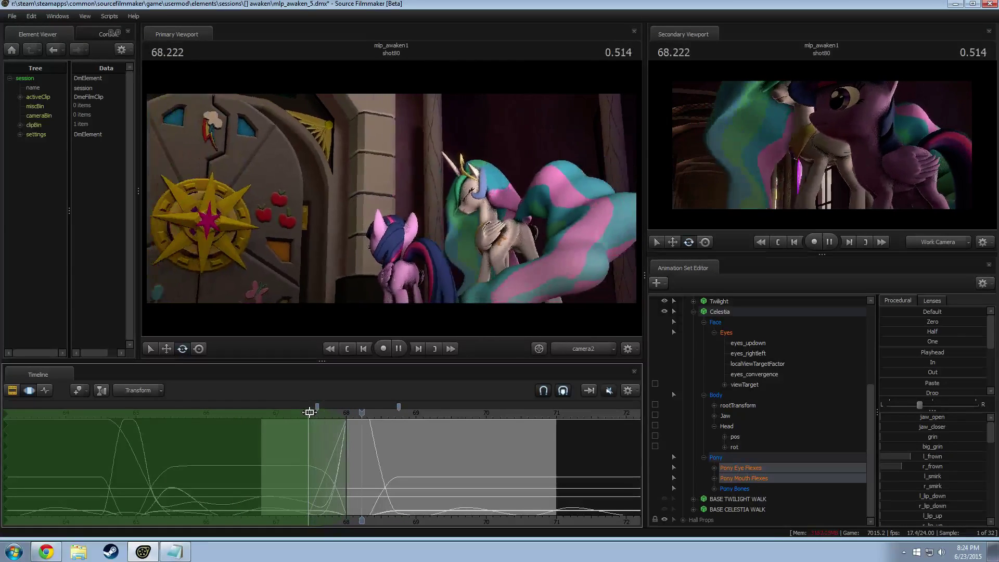
pyautogui.click(361, 417)
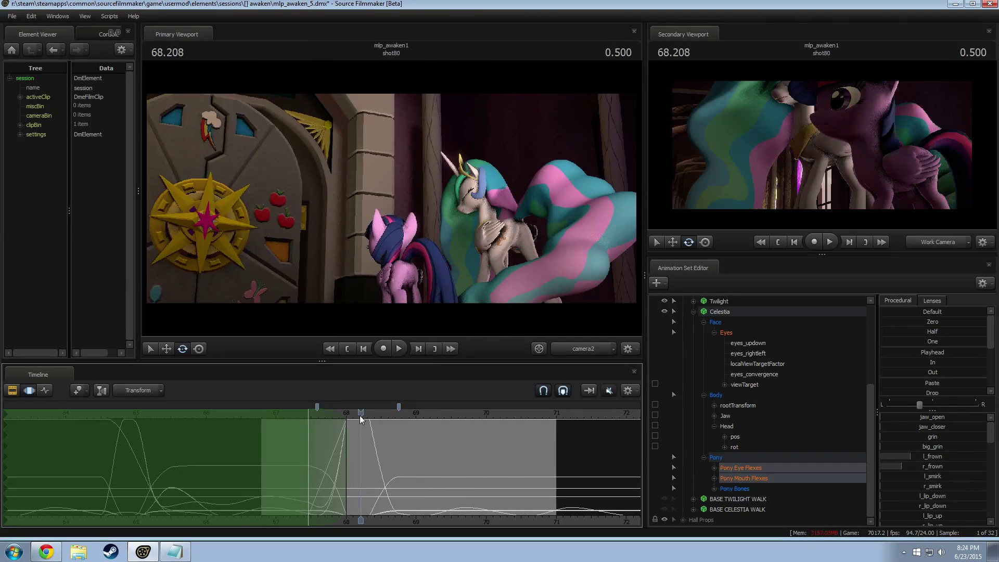
# Collapse the lights and actors in shot80's animation sets and rename camera1 to Old Camera.
pyautogui.click(693, 311)
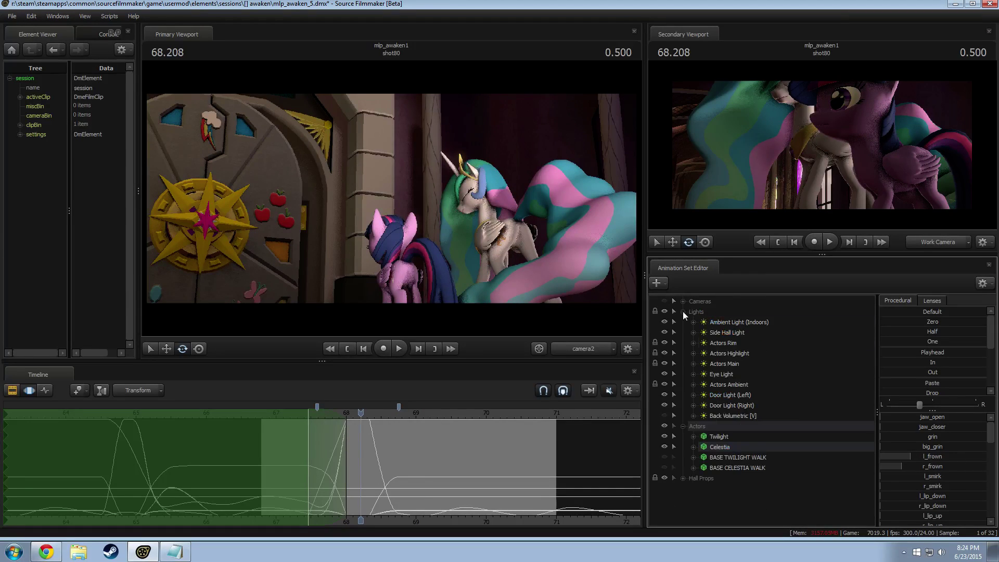
pyautogui.click(720, 312)
pyautogui.click(724, 323)
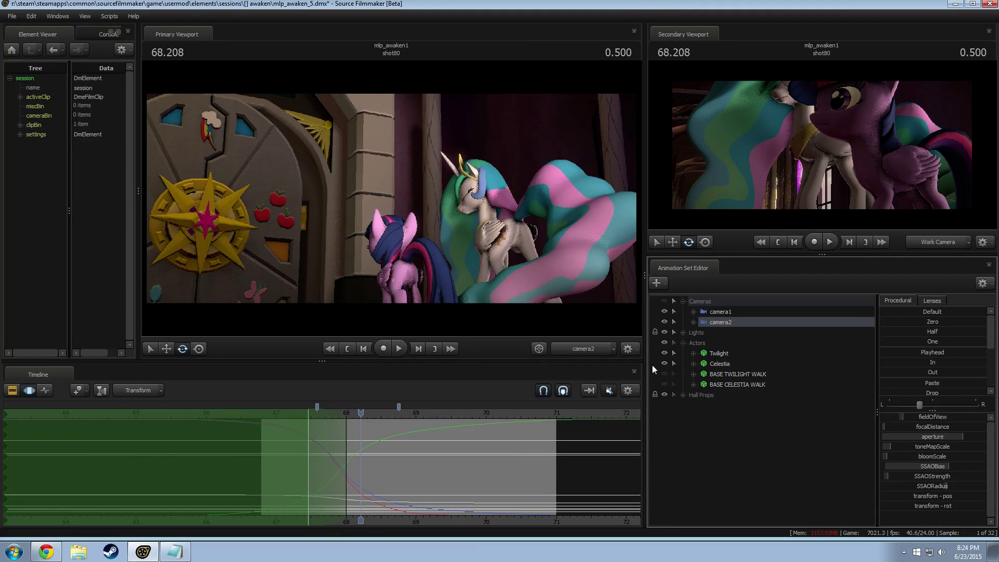
pyautogui.rightClick(725, 312)
pyautogui.click(763, 319)
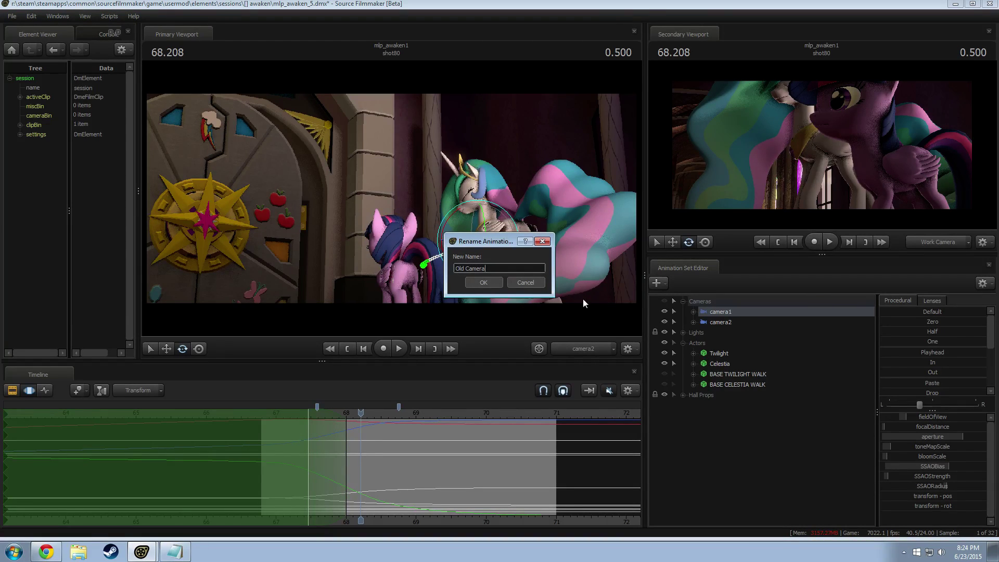
pyautogui.click(489, 280)
# Rename camera2 to Main Camera in shot80's animation sets.
pyautogui.rightClick(711, 321)
pyautogui.click(755, 328)
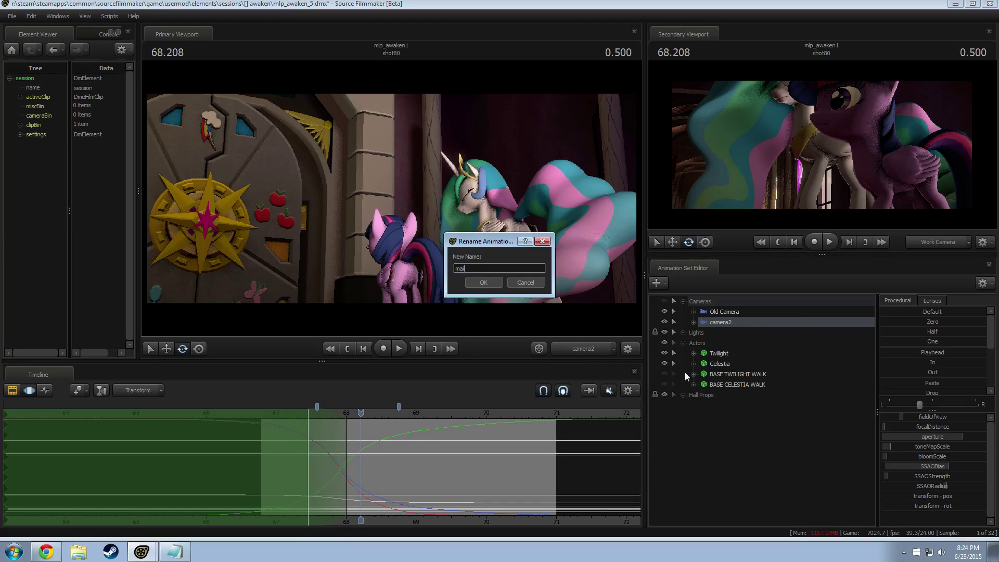
pyautogui.write('main Camera')
pyautogui.click(489, 284)
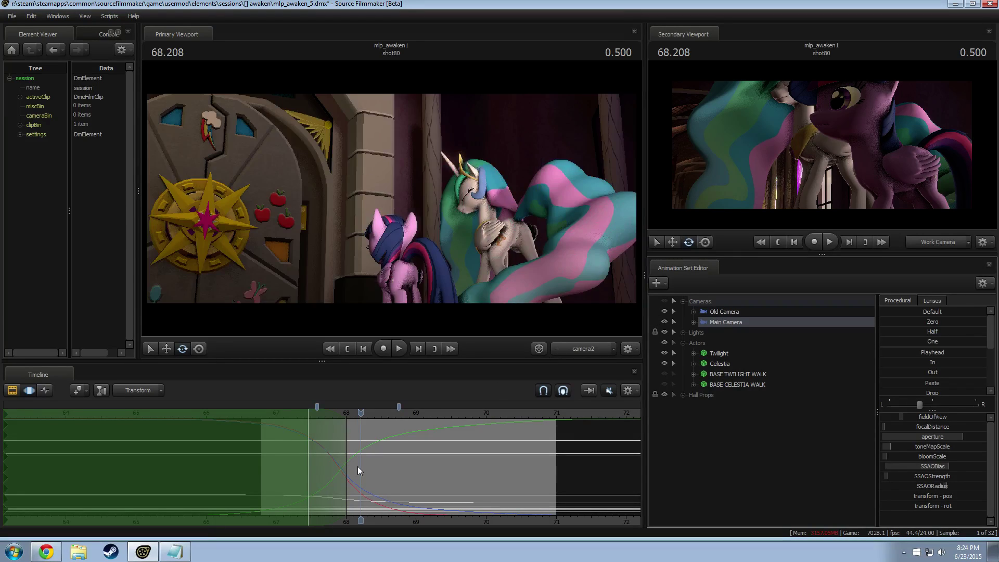
# Turn on the focal distance overlay in the viewport at the start of shot80, with all time selected.
pyautogui.moveTo(357, 466); pyautogui.dragTo(264, 472)
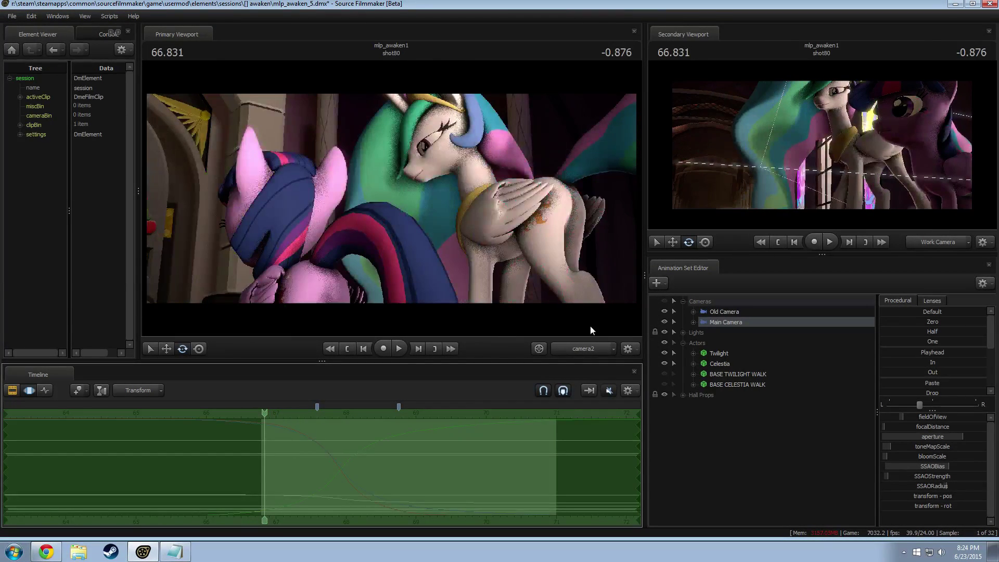
pyautogui.rightClick(533, 259)
pyautogui.click(639, 295)
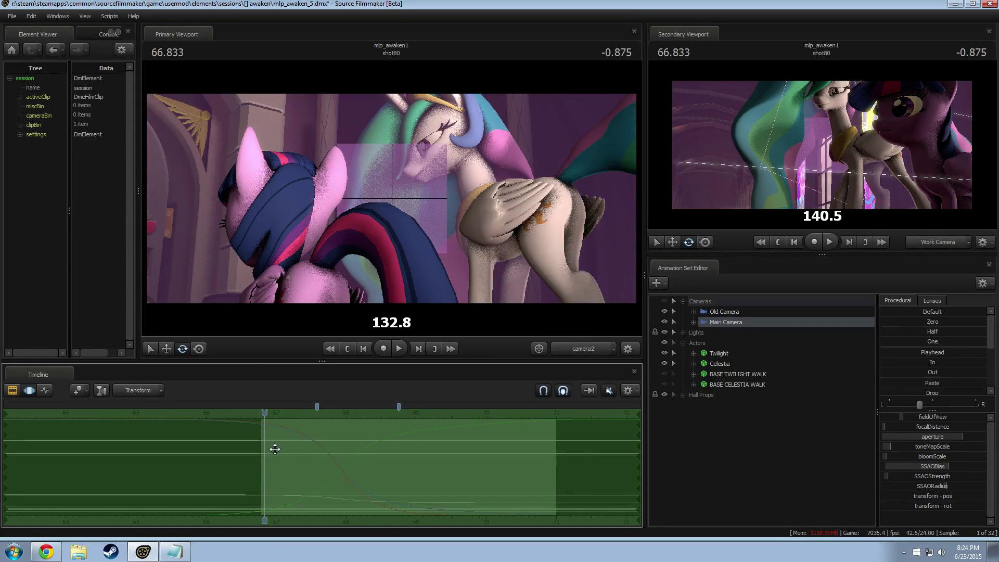
# Set the Main Camera's focalDistance to 147.4 across shot80, ramping up to 191.3 between the shot's start and about 67.6 seconds.
pyautogui.press('F3')
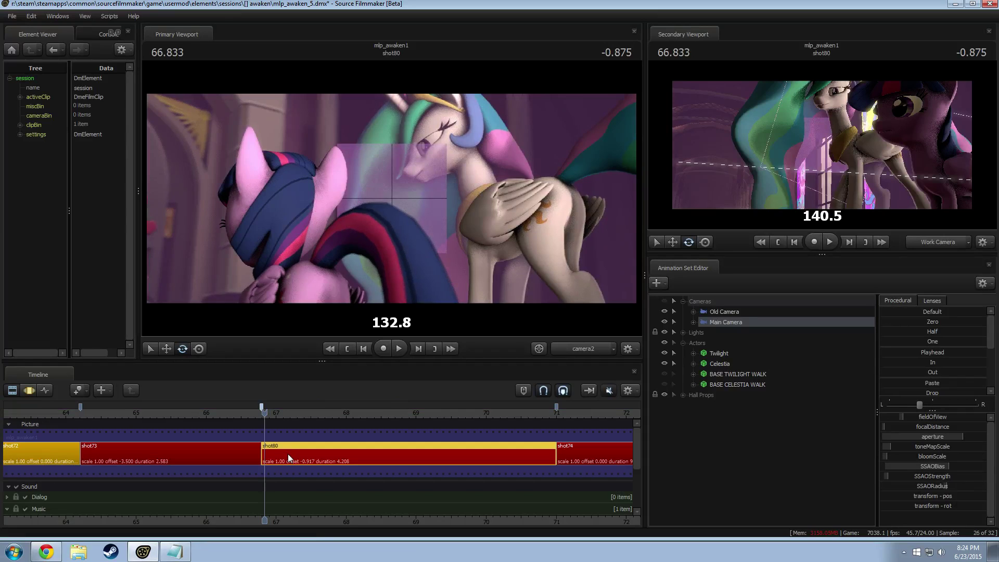
pyautogui.press('F5')
pyautogui.click(693, 322)
pyautogui.click(704, 332)
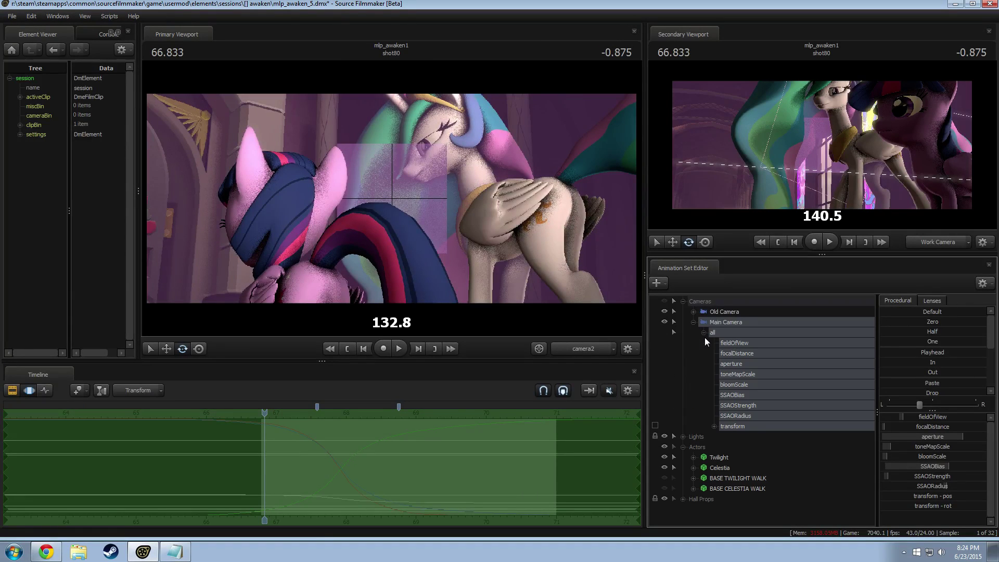
pyautogui.click(715, 427)
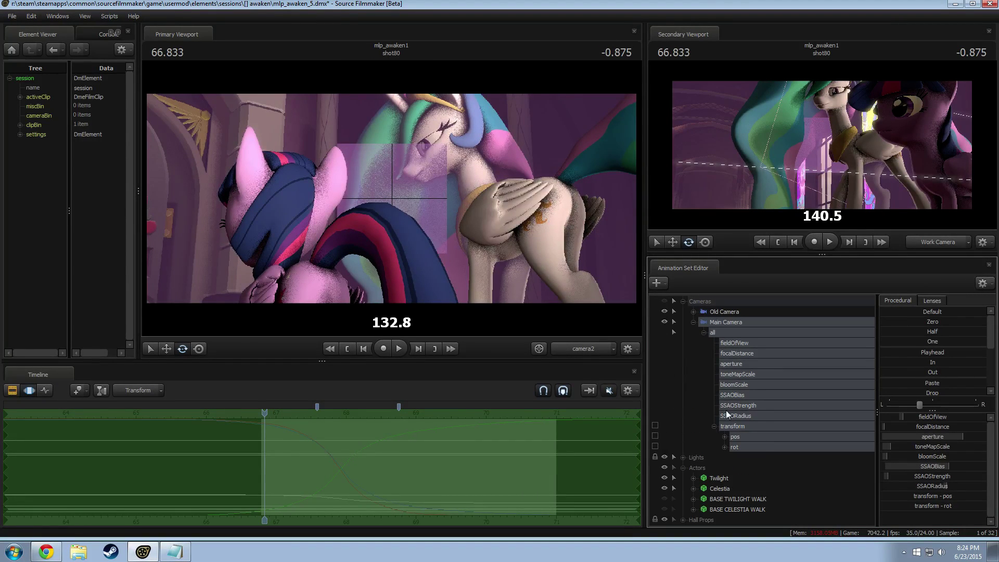
pyautogui.click(714, 427)
pyautogui.click(742, 354)
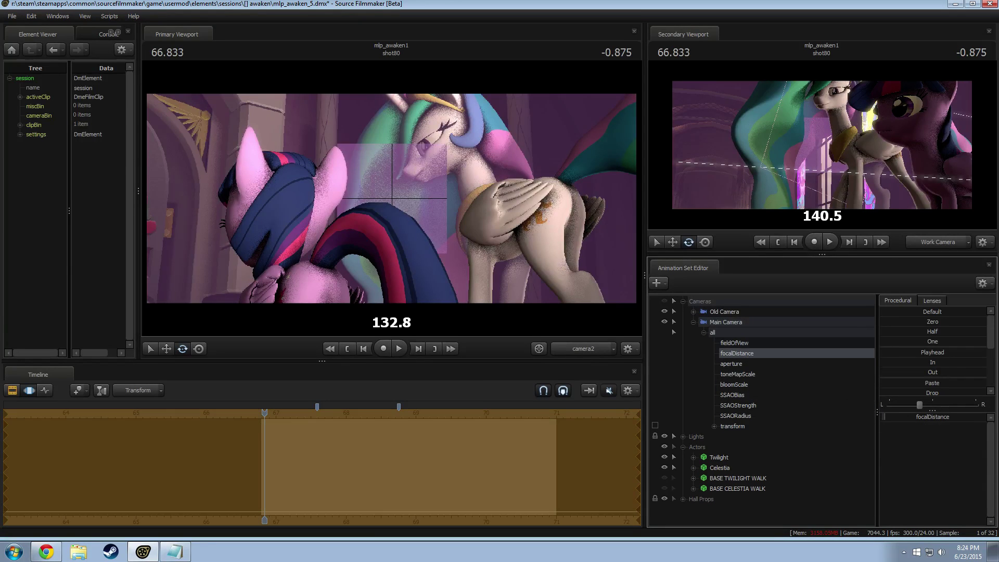
pyautogui.press('Escape')
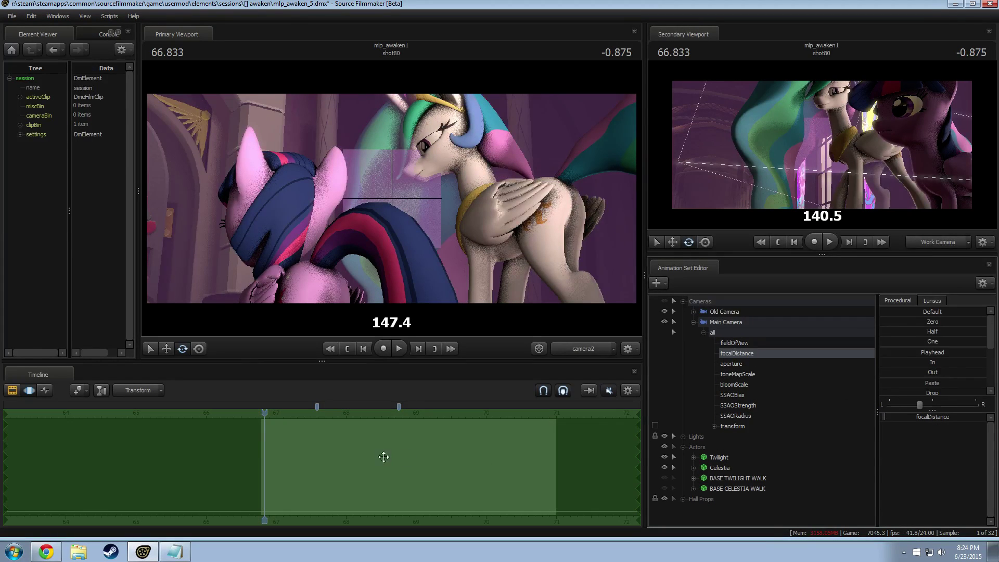
pyautogui.press('shift')
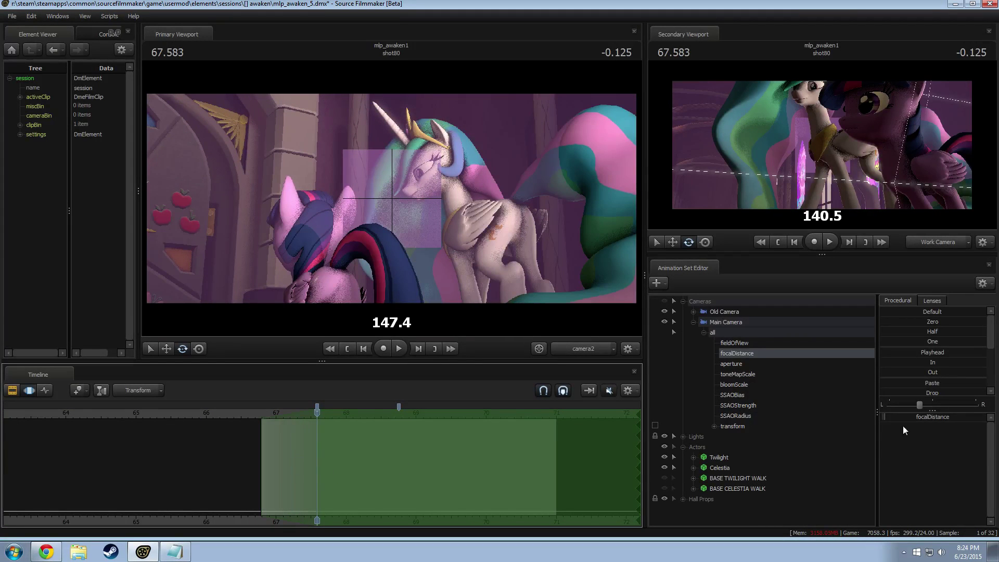
pyautogui.moveTo(924, 417)
pyautogui.mouseDown()
pyautogui.moveTo(942, 417)
pyautogui.moveTo(926, 418)
pyautogui.mouseUp()
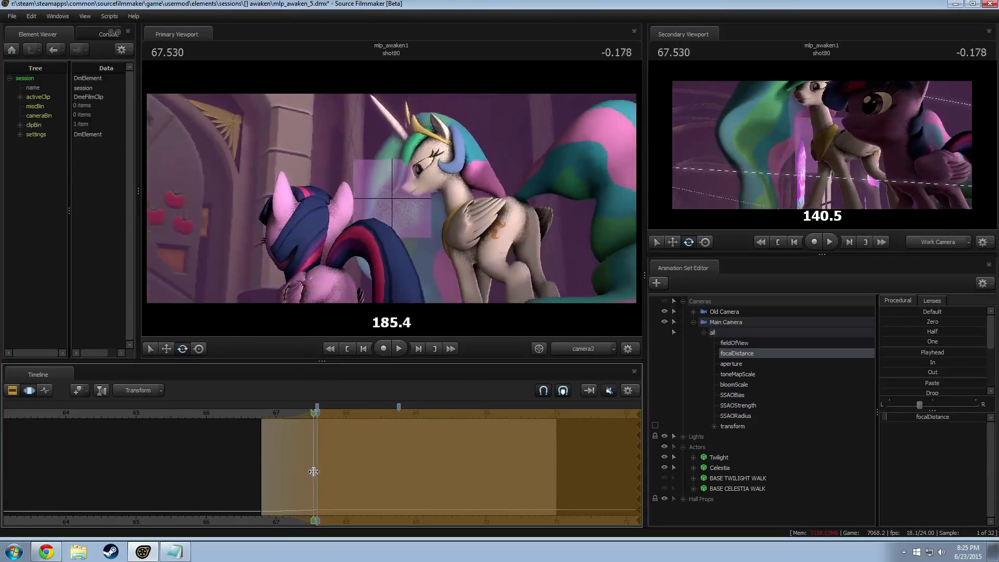
# Ramp the Main Camera's focalDistance up to 1112.9 between about 67.6 and 68.4 seconds, holding it onward, and replay the shot.
pyautogui.moveTo(319, 474); pyautogui.dragTo(435, 493)
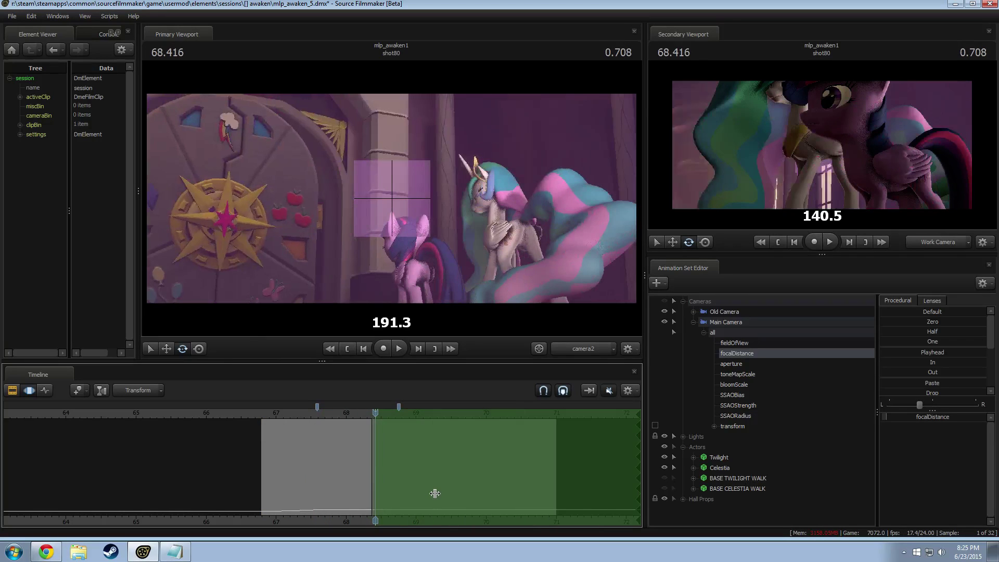
pyautogui.scroll(5, 439, 499)
pyautogui.scroll(-5, 440, 499)
pyautogui.scroll(5, 440, 500)
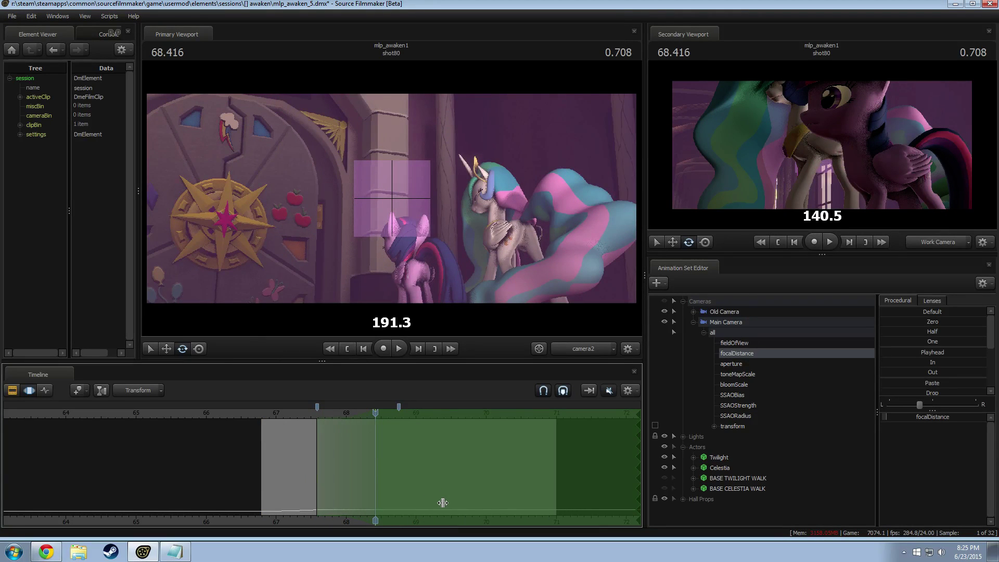
pyautogui.moveTo(914, 421)
pyautogui.mouseDown()
pyautogui.moveTo(978, 420)
pyautogui.moveTo(919, 417)
pyautogui.mouseUp()
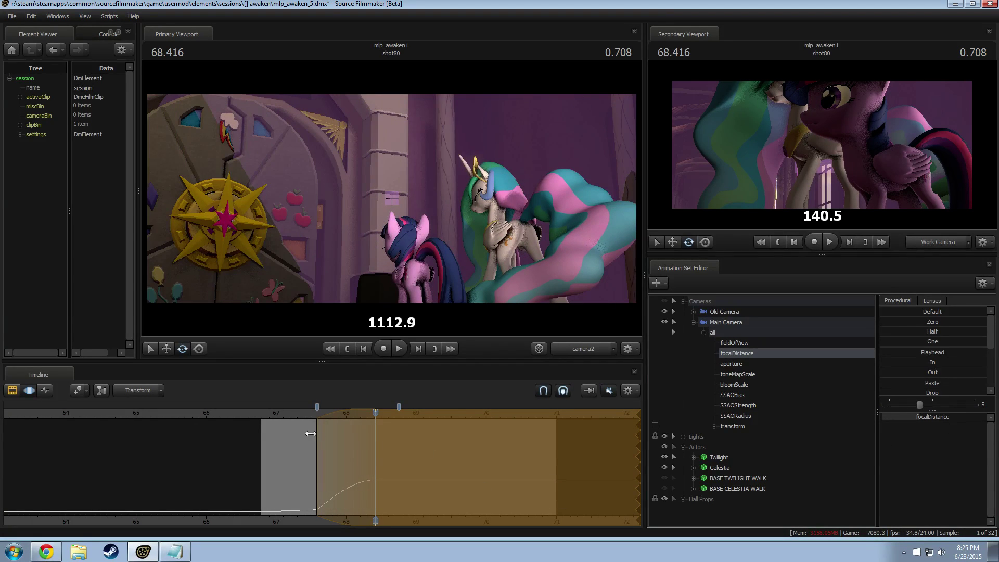
pyautogui.click(307, 414)
pyautogui.press('space')
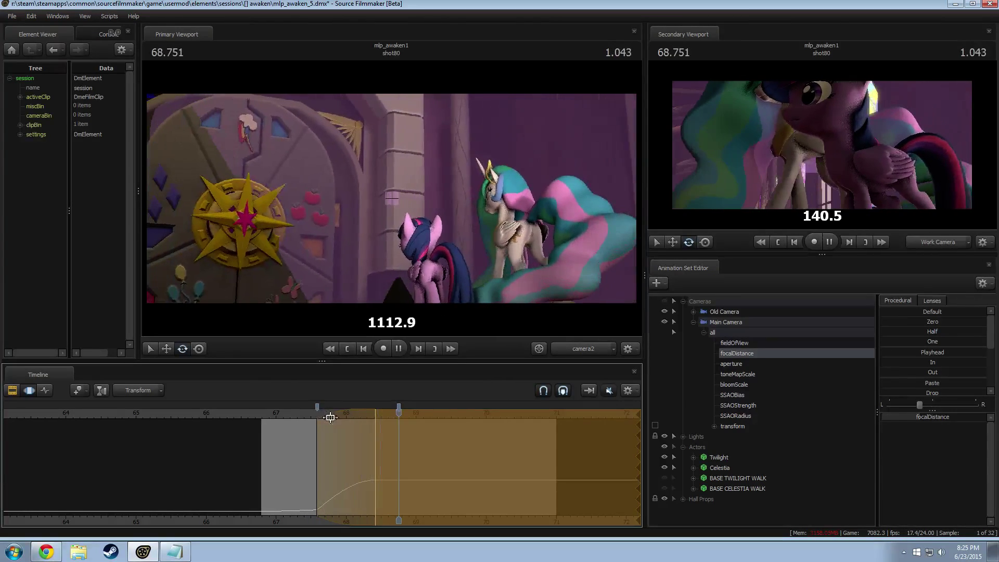
pyautogui.click(302, 417)
pyautogui.press('space')
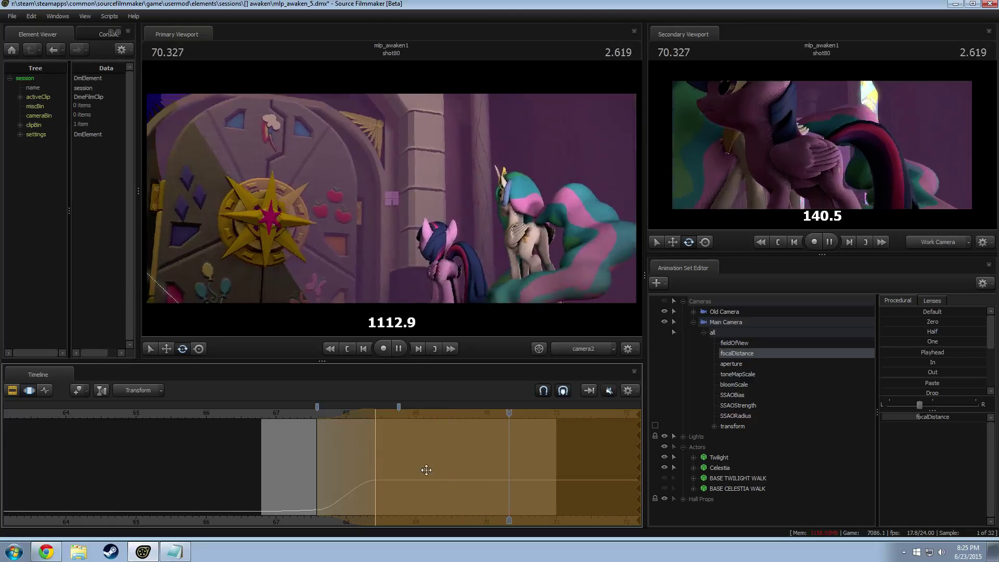
pyautogui.press('space')
# Turn off the focal distance overlay at the start of shot80 and preview the opening with depth of field rendered.
pyautogui.click(265, 414)
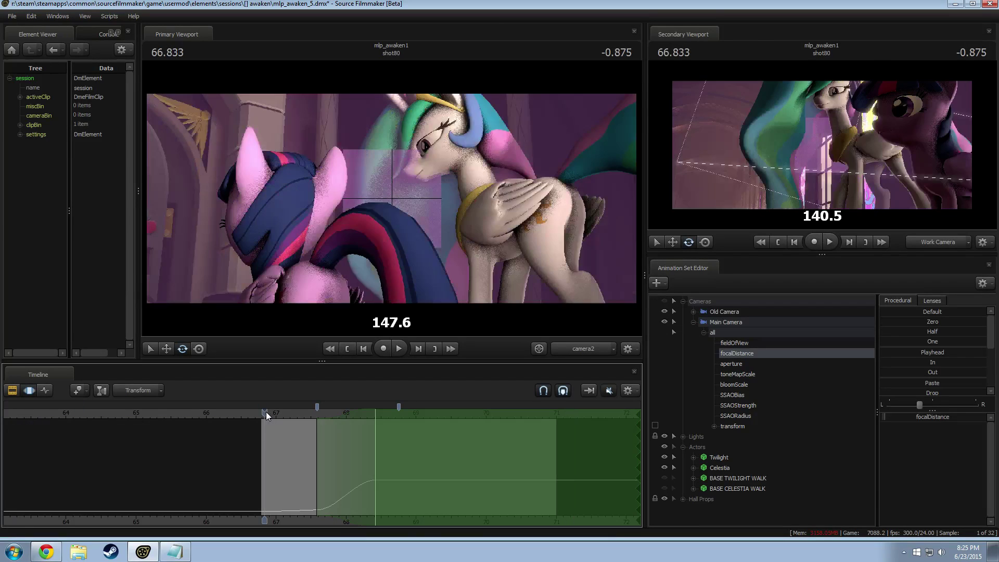
pyautogui.rightClick(316, 199)
pyautogui.moveTo(341, 231)
pyautogui.click(451, 239)
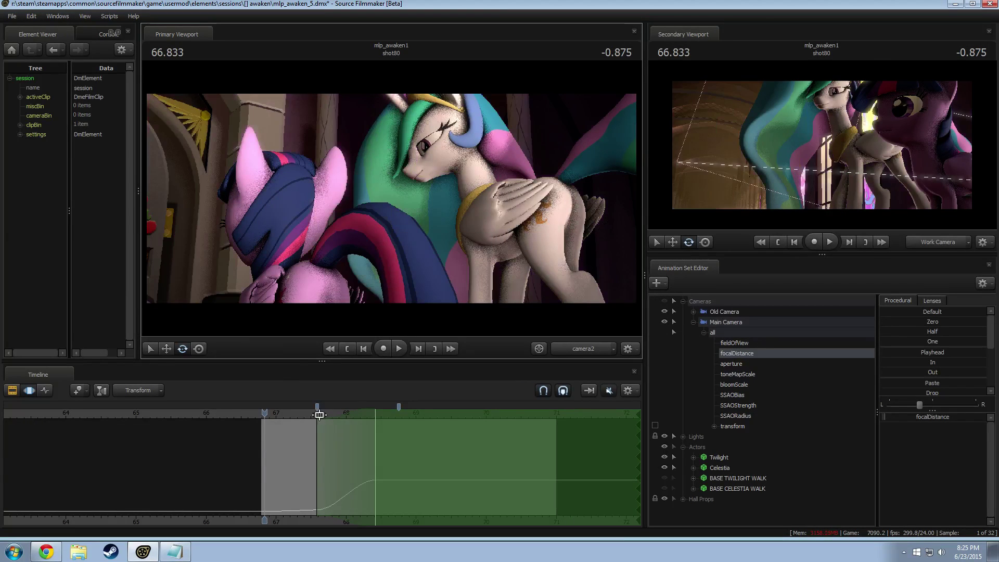
pyautogui.press('F2')
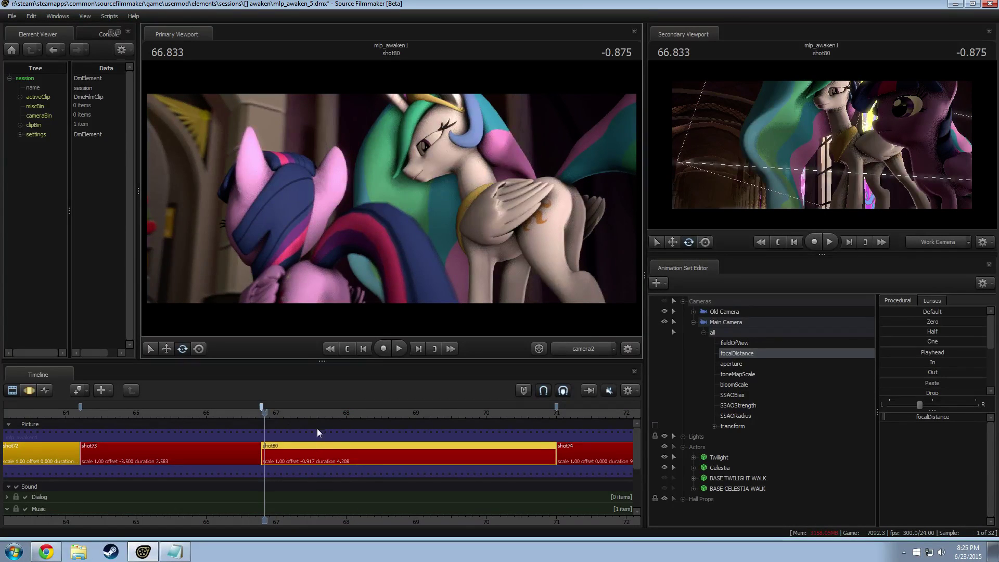
pyautogui.press('space')
pyautogui.press('space')
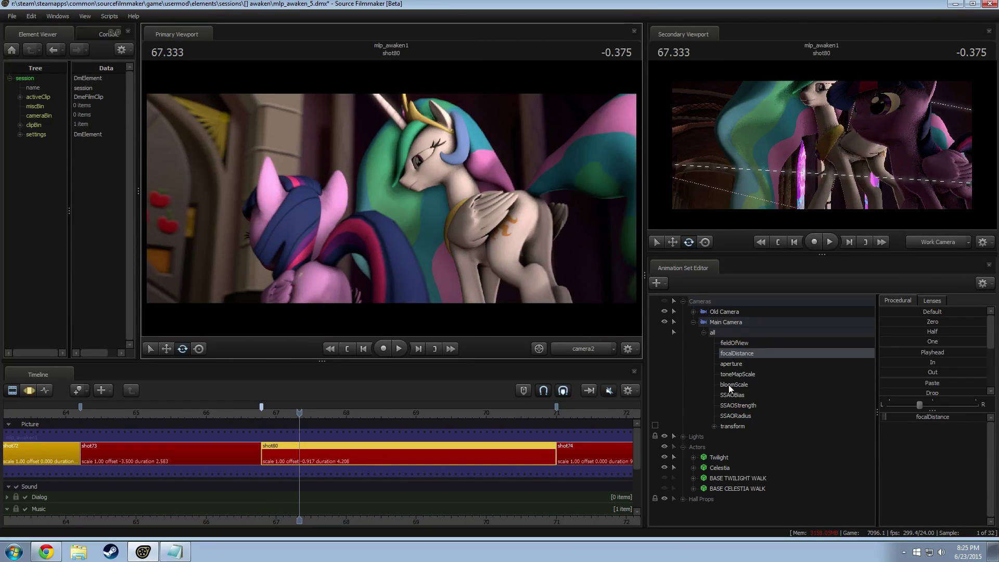
# Select the Main Camera's aperture and examine the background and character blur in shot80 between about 67.3 and 69.1 seconds.
pyautogui.click(732, 364)
pyautogui.press('F3')
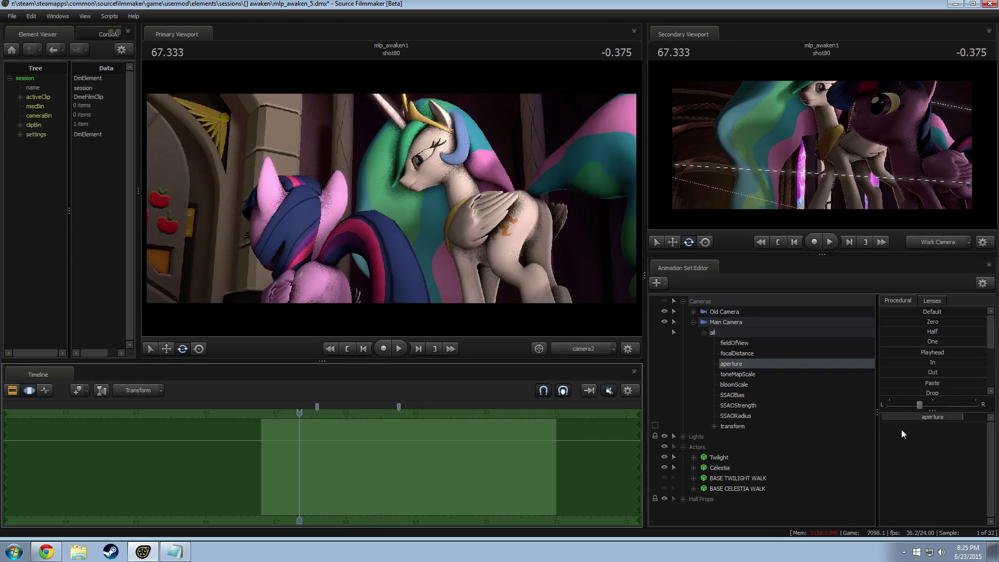
pyautogui.press('F2')
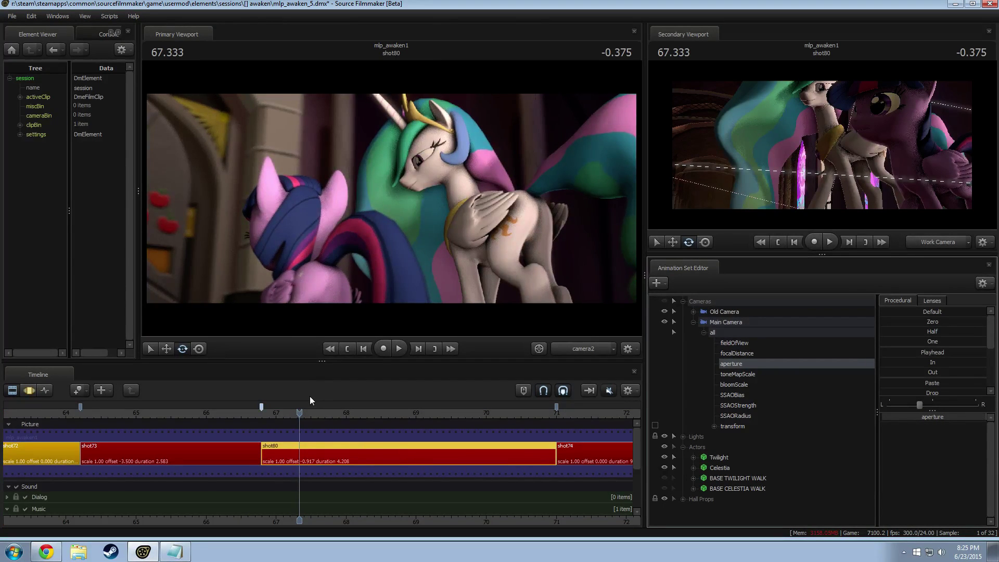
pyautogui.press('space')
pyautogui.press('space')
pyautogui.press('space')
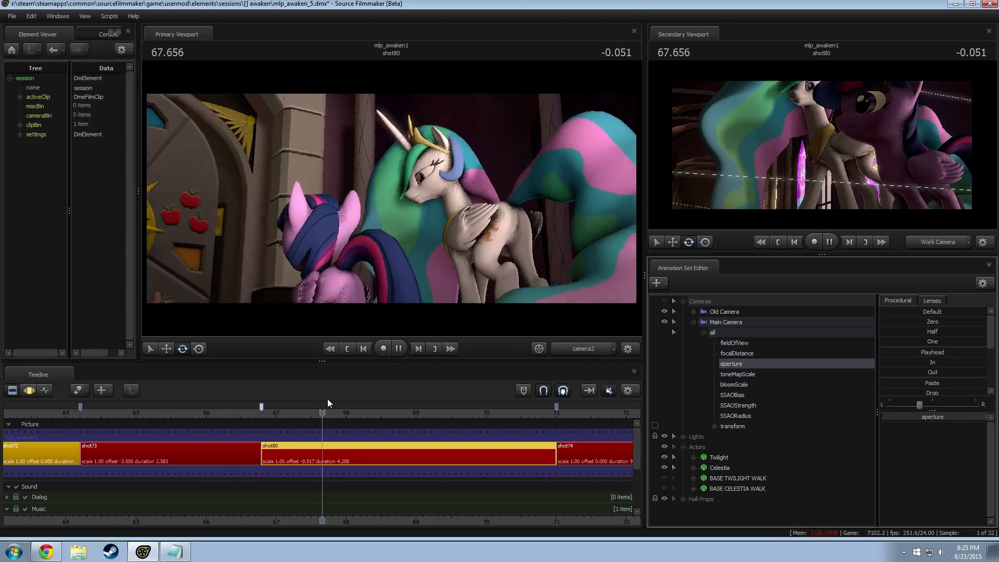
pyautogui.press('space')
pyautogui.press('space')
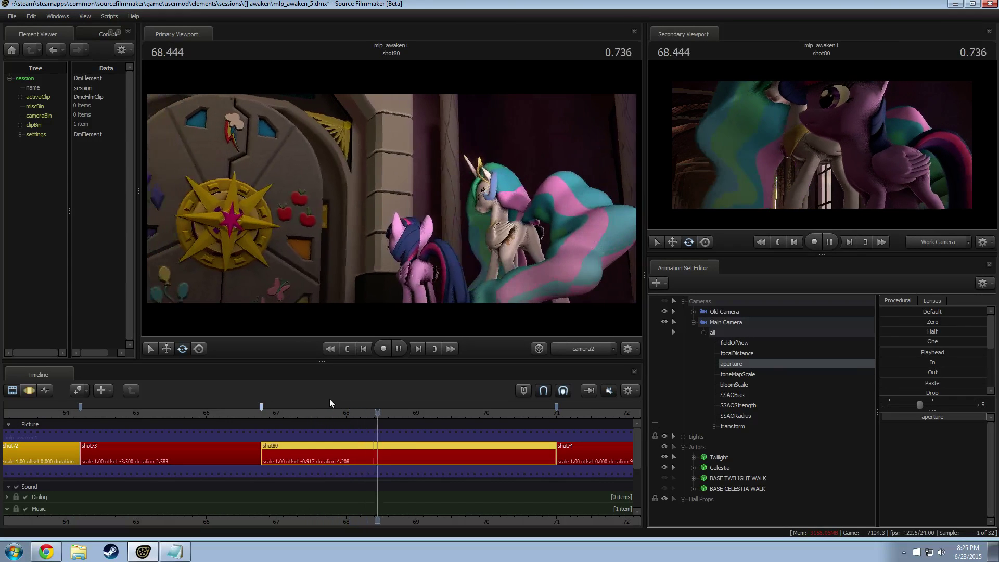
pyautogui.press('space')
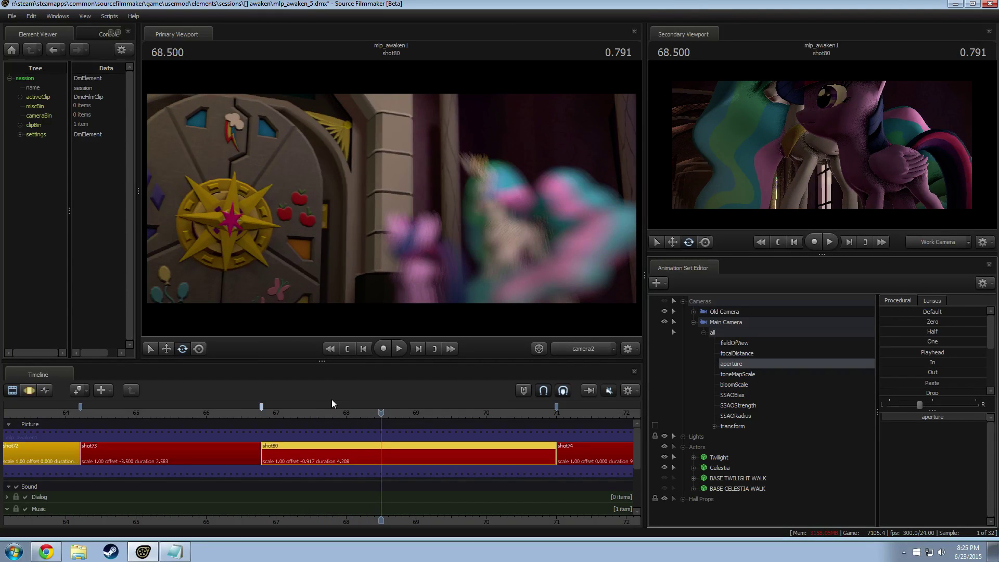
pyautogui.press('space')
pyautogui.press('space')
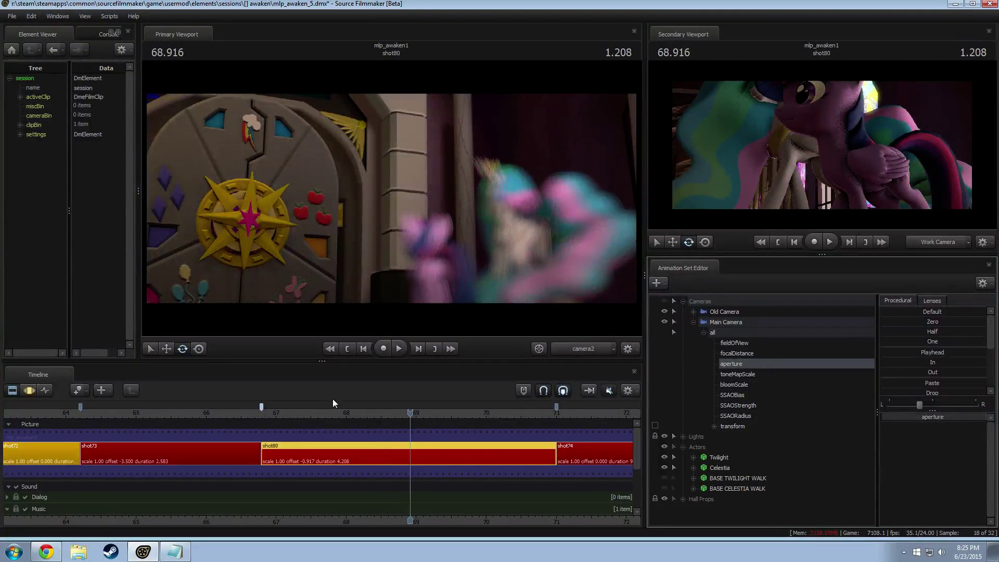
pyautogui.press('F3')
pyautogui.press('space')
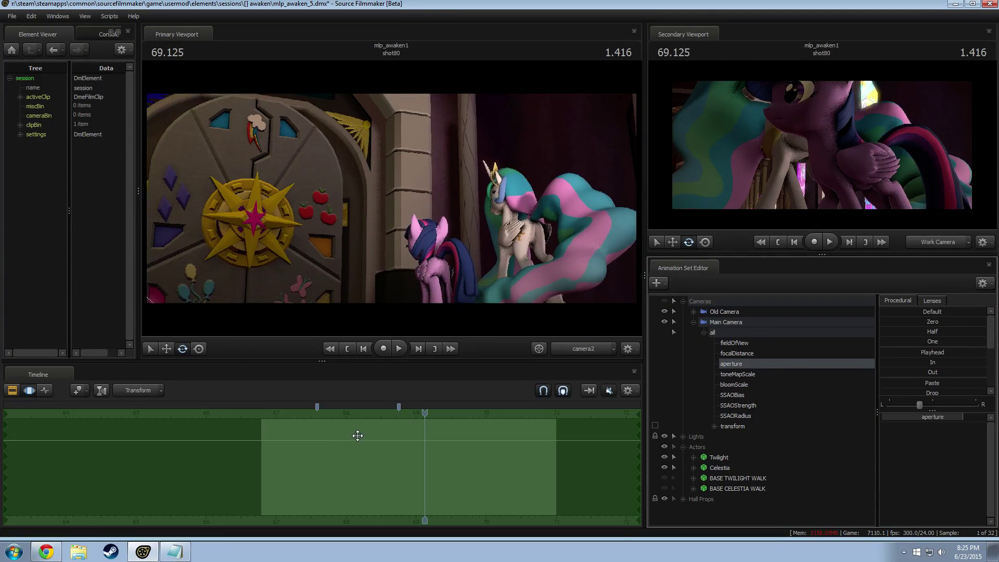
pyautogui.press('F2')
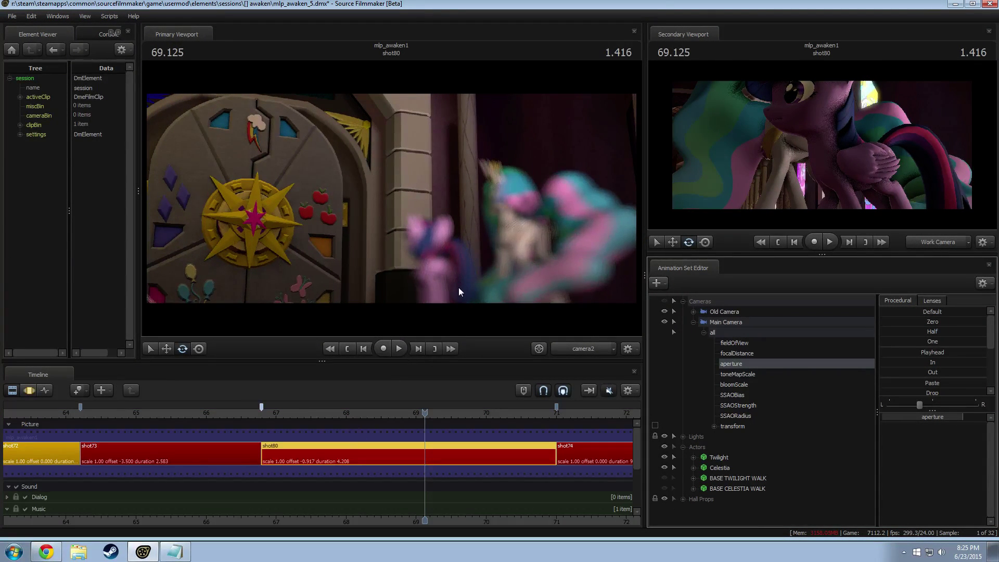
pyautogui.press('F3')
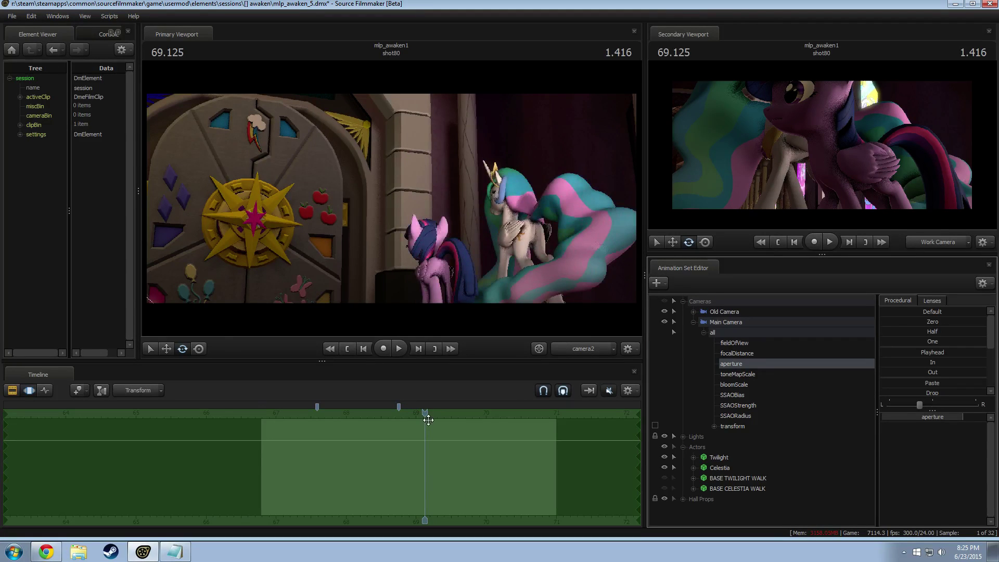
# Lower the Main Camera's aperture from 68.333 seconds onward, easing in from about 67.7 seconds to match the focus change.
pyautogui.moveTo(425, 414); pyautogui.dragTo(336, 412)
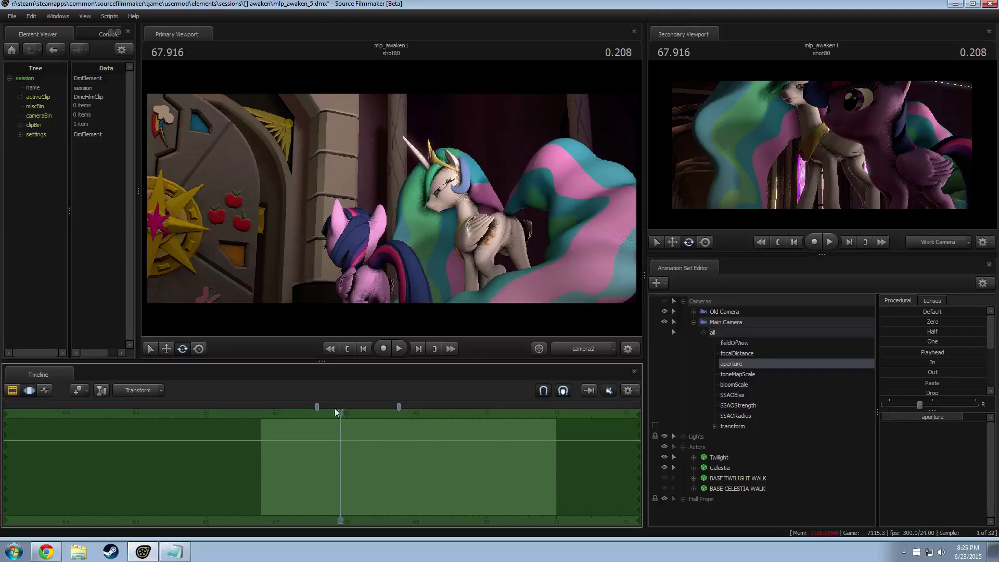
pyautogui.click(741, 360)
pyautogui.keyDown('shift'); pyautogui.click(328, 487); pyautogui.keyUp('shift')
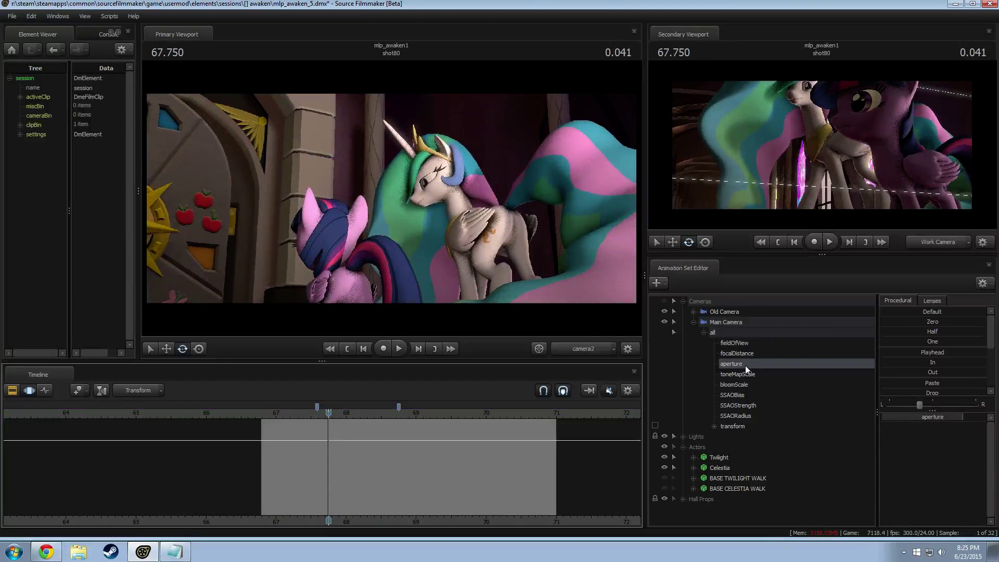
pyautogui.click(744, 355)
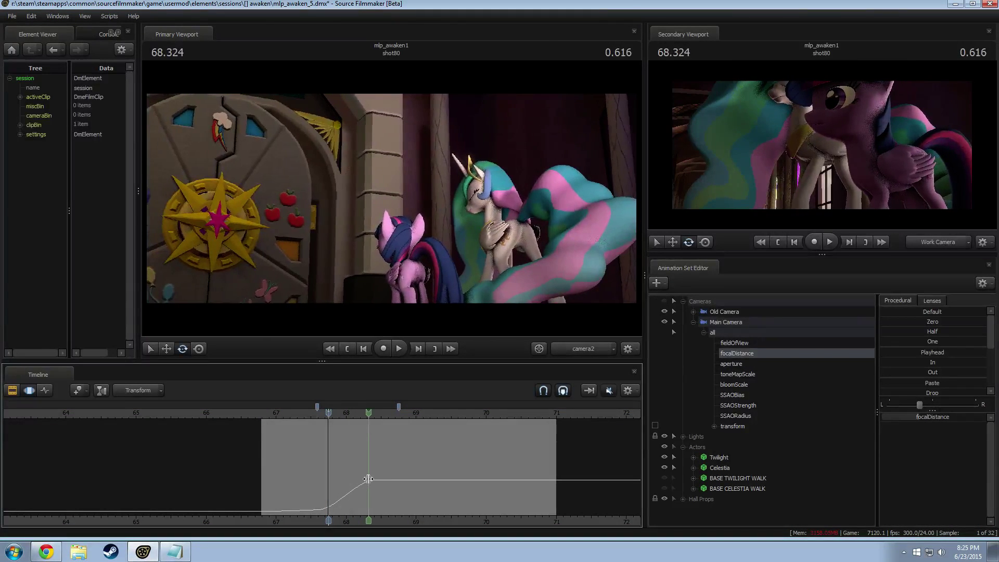
pyautogui.keyDown('shift'); pyautogui.moveTo(368, 478); pyautogui.dragTo(923, 442); pyautogui.keyUp('shift')
pyautogui.scroll(5, 498, 498)
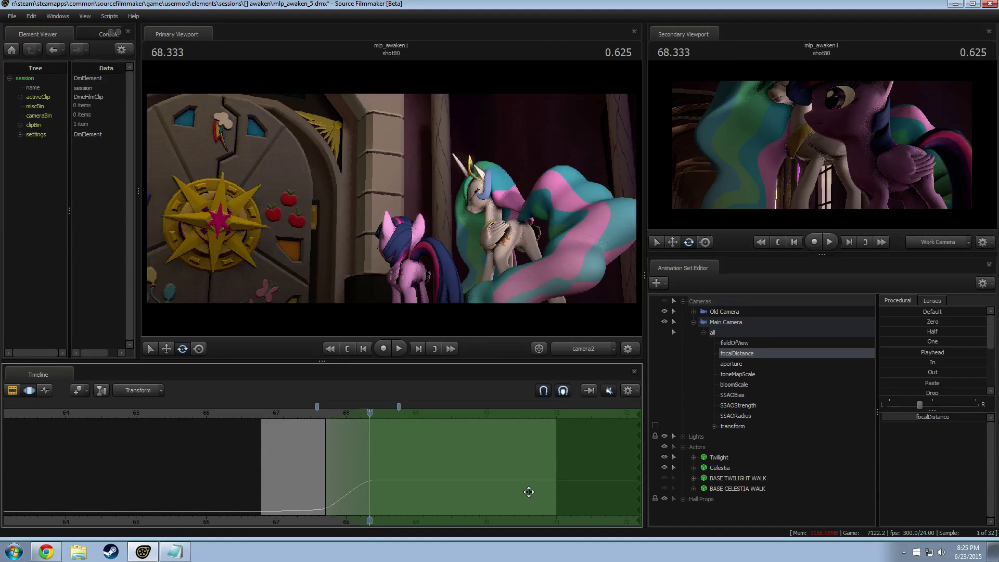
pyautogui.click(749, 365)
pyautogui.moveTo(903, 416); pyautogui.dragTo(891, 416)
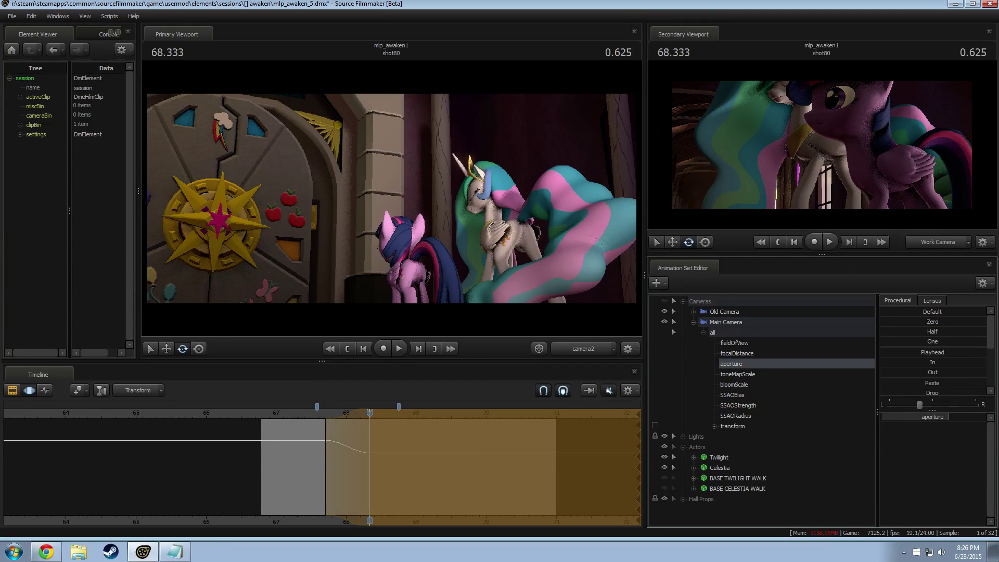
# Scrub and play shot80 past 68.9 seconds to check the blur with the reduced aperture.
pyautogui.moveTo(344, 412); pyautogui.dragTo(405, 413)
pyautogui.press('F2')
pyautogui.press('Right')
pyautogui.press('Right')
pyautogui.press('Right')
pyautogui.press('Right')
pyautogui.press('Right')
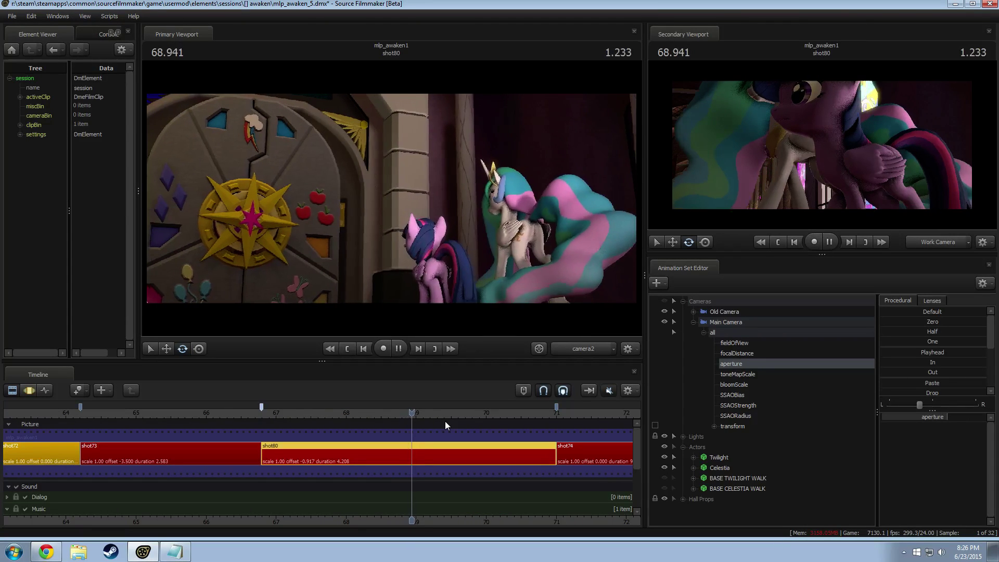
pyautogui.press('space')
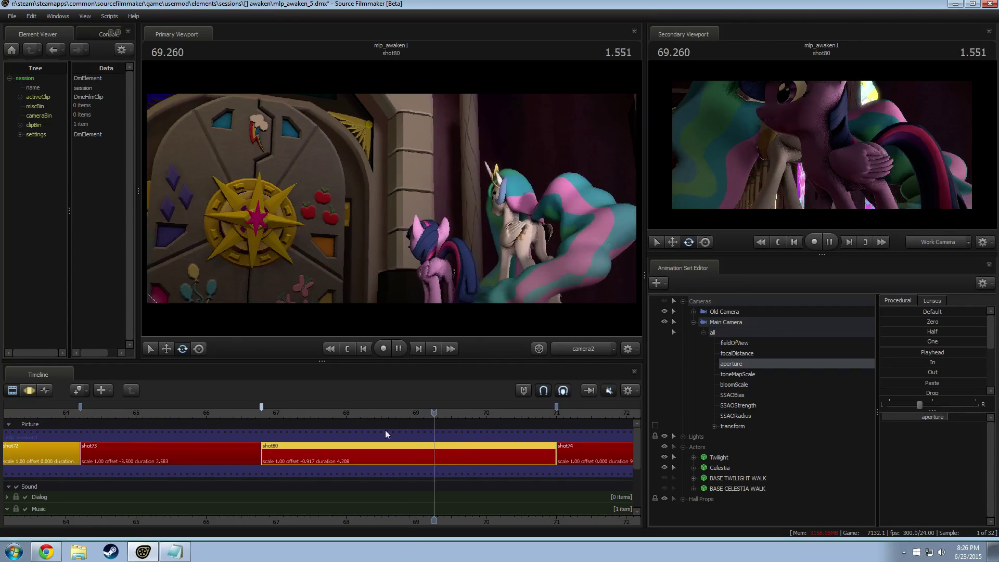
# Advance through shot80 from about 67.7 to 68.3 seconds and examine how the focus shifts from the characters to the door.
pyautogui.moveTo(315, 413); pyautogui.dragTo(325, 416)
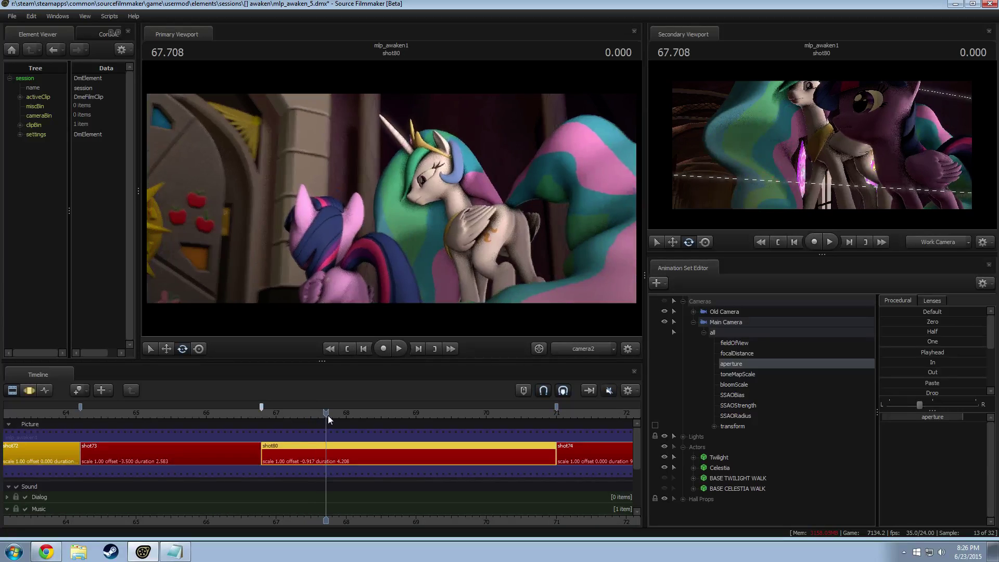
pyautogui.press('Right')
pyautogui.press('Right')
pyautogui.press('Right')
pyautogui.press('Right')
pyautogui.press('Right')
pyautogui.press('Right')
pyautogui.press('Right')
pyautogui.press('Right')
pyautogui.press('Right')
pyautogui.press('Right')
pyautogui.press('Right')
pyautogui.press('Right')
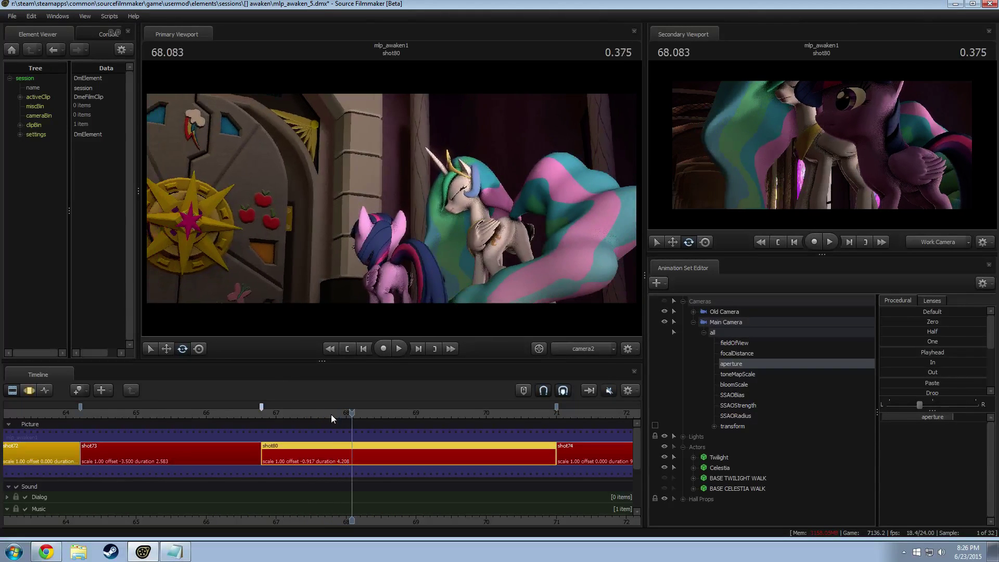
pyautogui.press('Right')
pyautogui.press('Right')
pyautogui.press('Right')
pyautogui.press('Right')
pyautogui.press('Right')
pyautogui.press('Right')
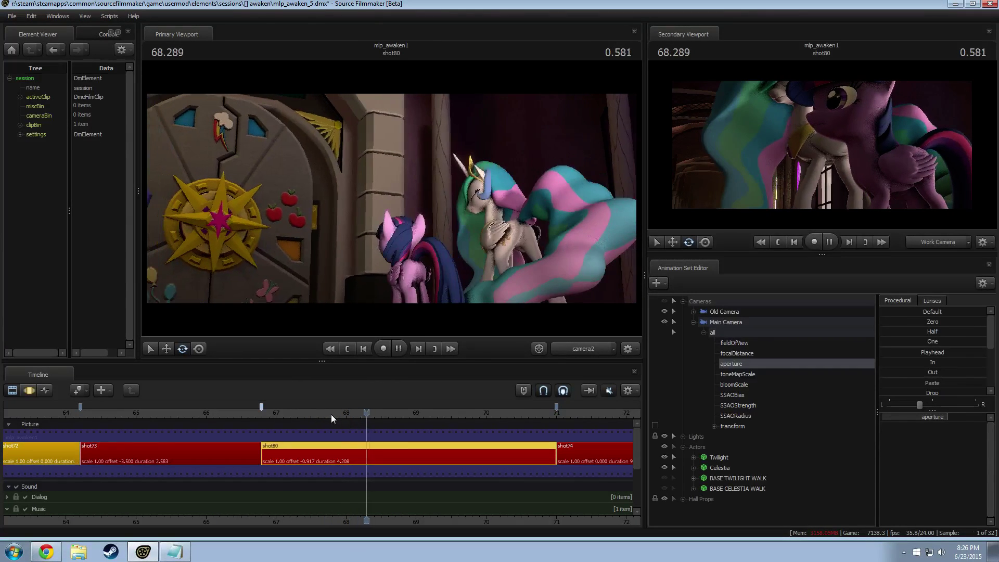
# Advance through shot80 from about 68.3 to 68.8 seconds and examine the door and the characters.
pyautogui.press('Right')
pyautogui.press('Right')
pyautogui.press('Right')
pyautogui.press('Right')
pyautogui.press('Right')
pyautogui.press('Right')
pyautogui.press('Right')
pyautogui.press('Right')
pyautogui.press('Right')
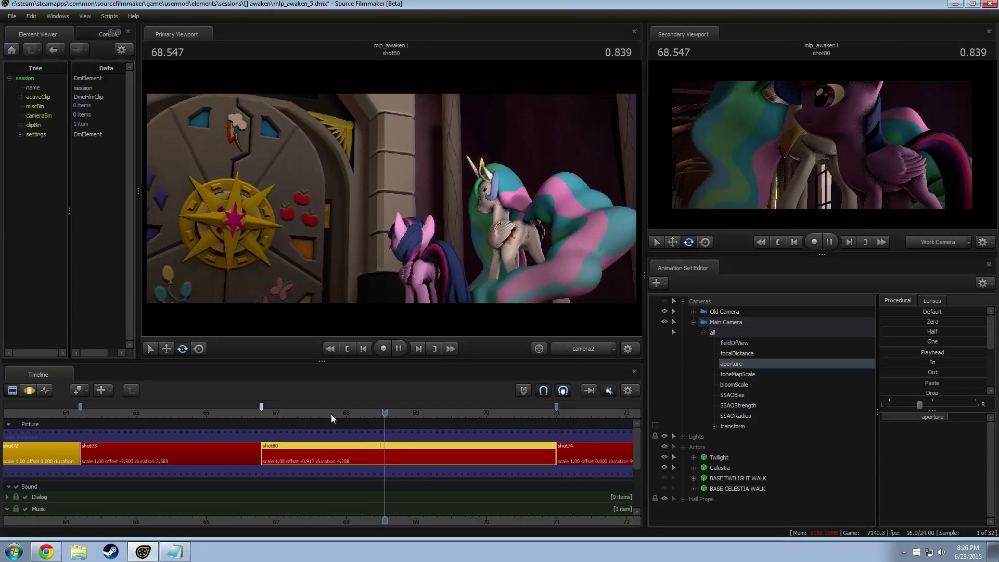
# Lower the Main Camera's aperture further from 68.333 seconds onward, comparing the background and character blur at 68.833 and 69.000 seconds.
pyautogui.press('F3')
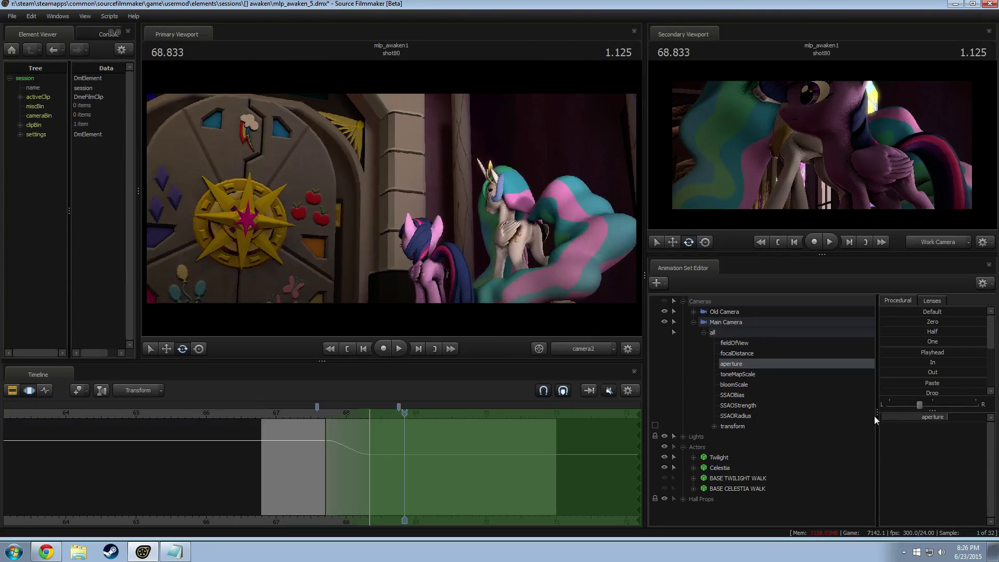
pyautogui.press('F2')
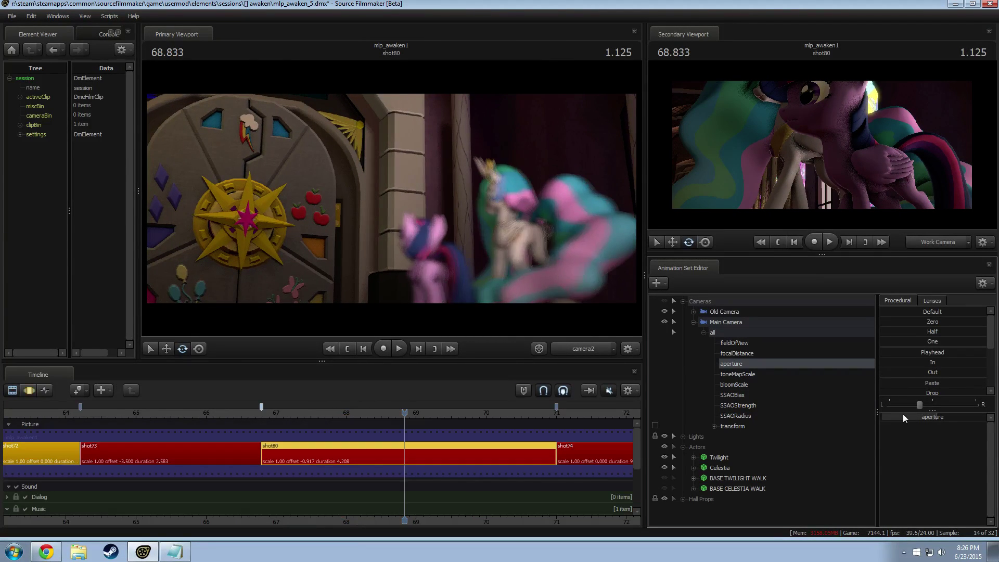
pyautogui.press('Right')
pyautogui.press('Right')
pyautogui.press('Right')
pyautogui.press('Right')
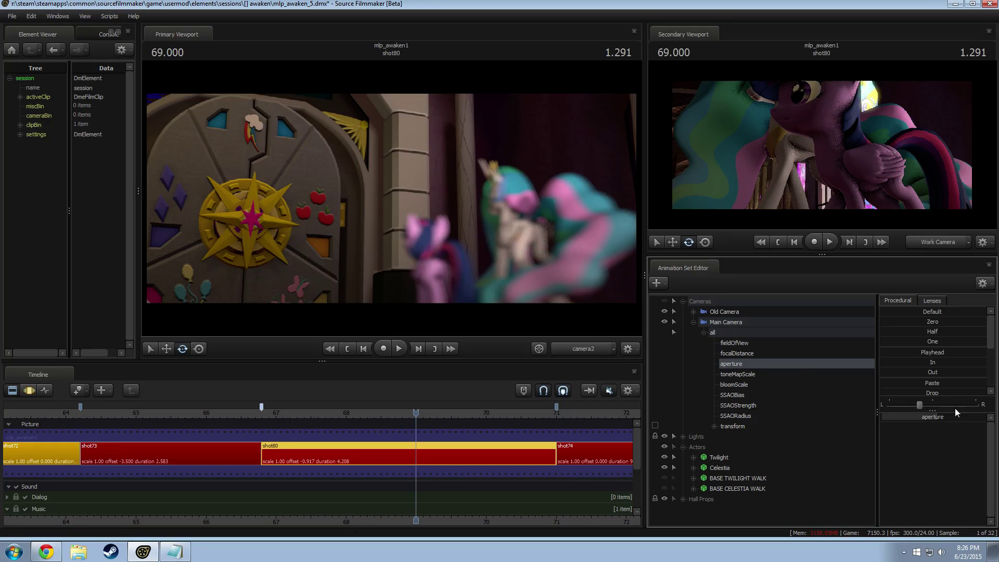
pyautogui.press('F3')
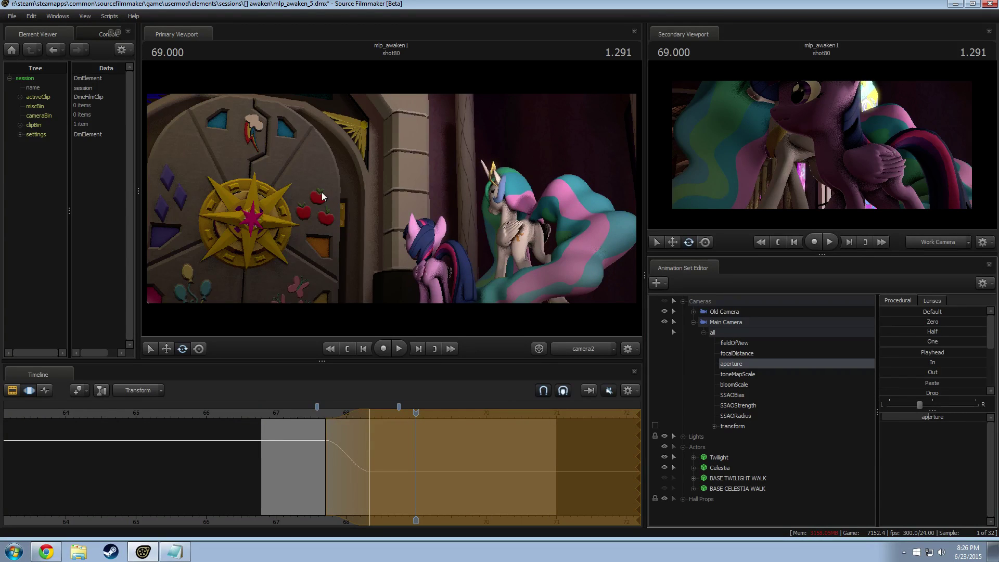
pyautogui.press('F3')
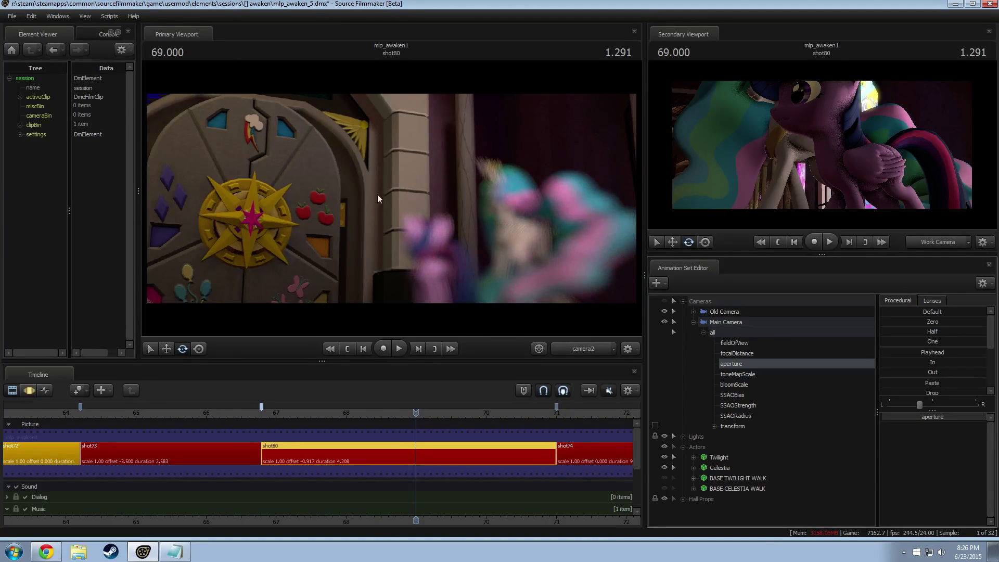
pyautogui.press('F3')
pyautogui.moveTo(435, 448); pyautogui.dragTo(423, 450)
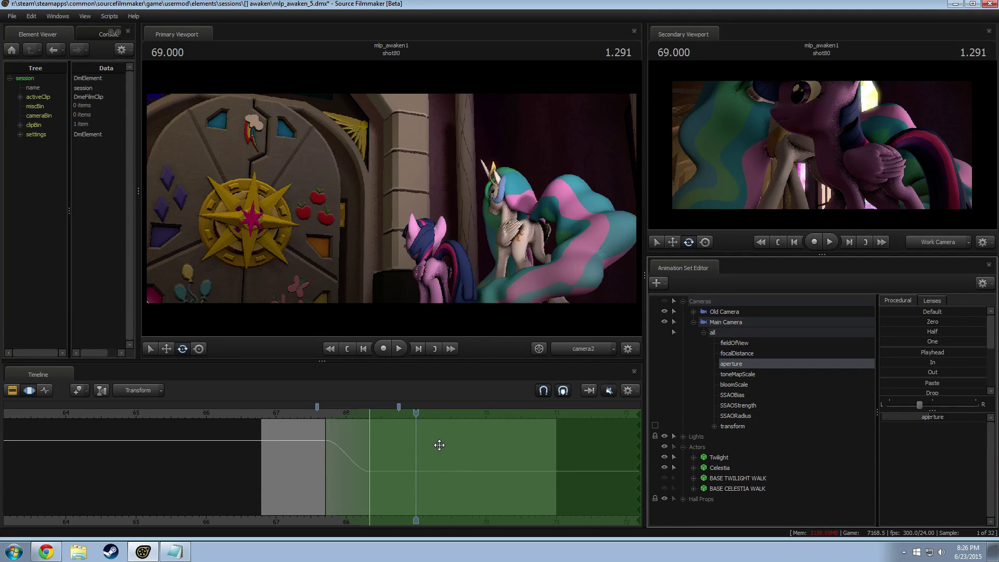
# Scrub and play shot80 repeatedly from about 66.8 to 69.9 seconds to review the camera move around the aperture transition.
pyautogui.moveTo(271, 414); pyautogui.dragTo(339, 436)
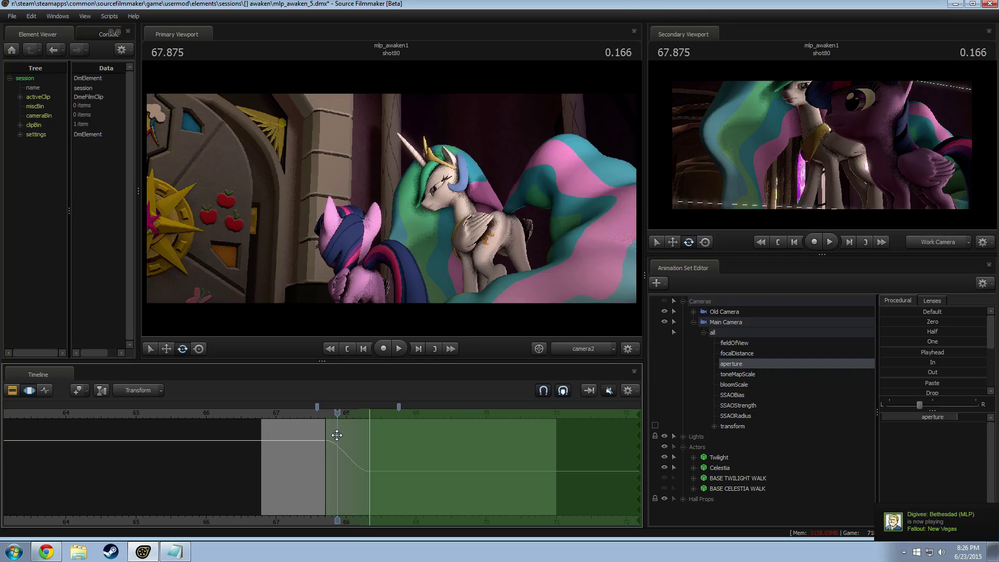
pyautogui.click(265, 412)
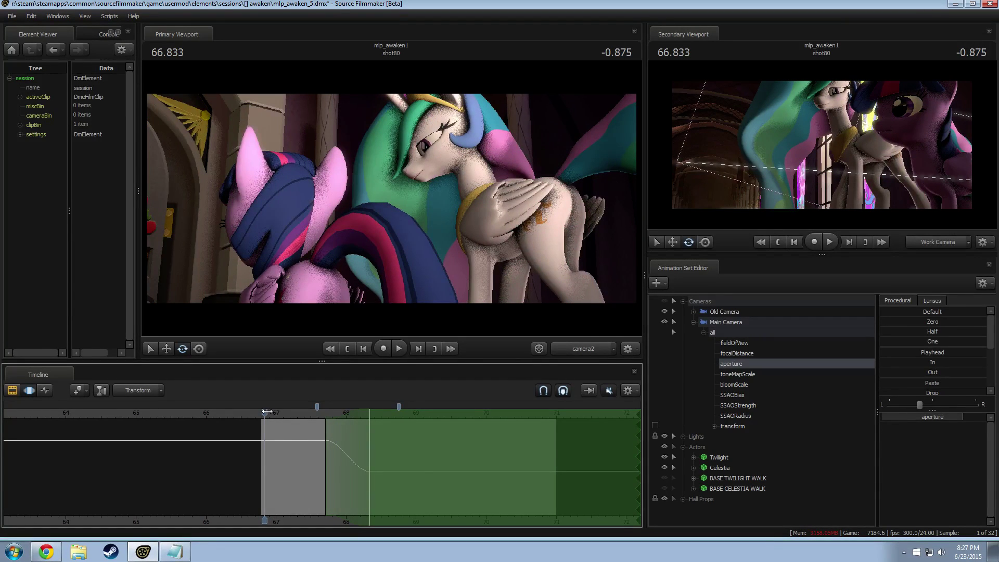
pyautogui.moveTo(267, 412); pyautogui.dragTo(332, 412)
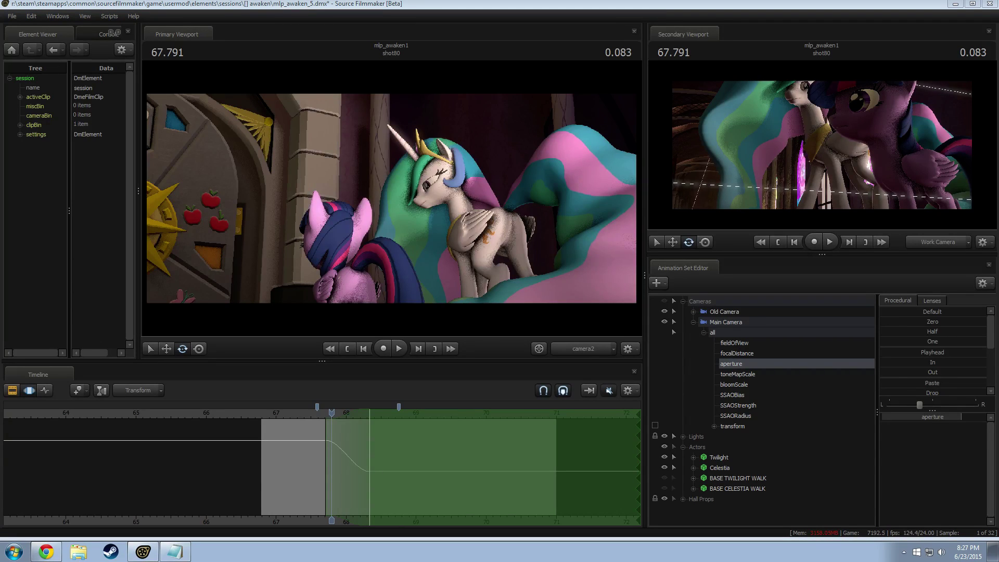
pyautogui.click(266, 415)
pyautogui.press('space')
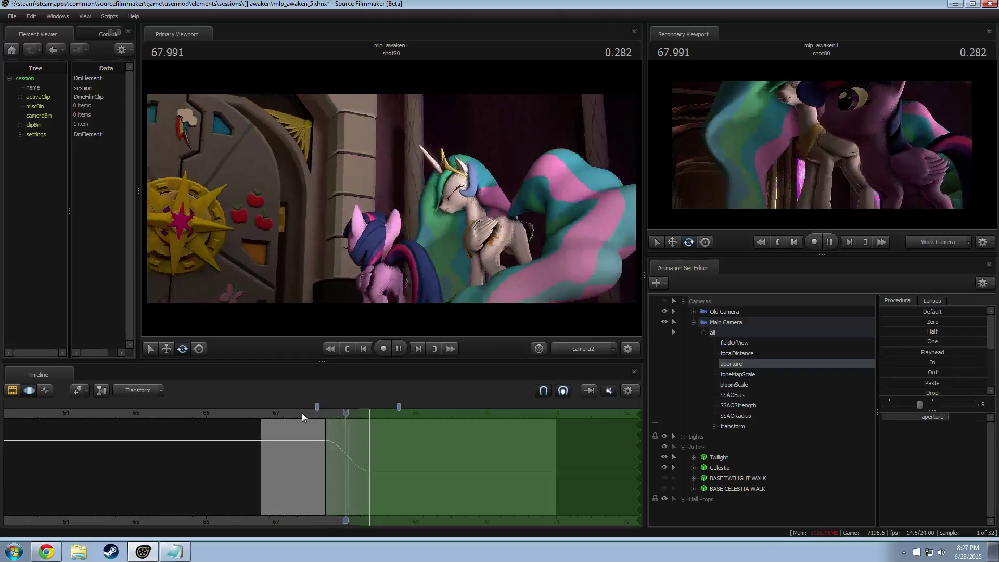
pyautogui.click(274, 413)
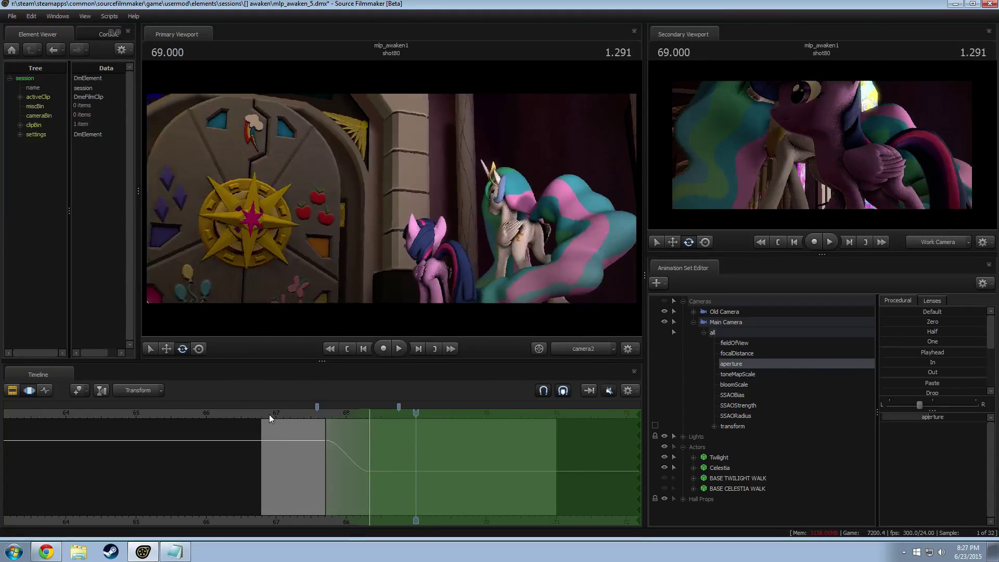
pyautogui.click(270, 414)
pyautogui.press('space')
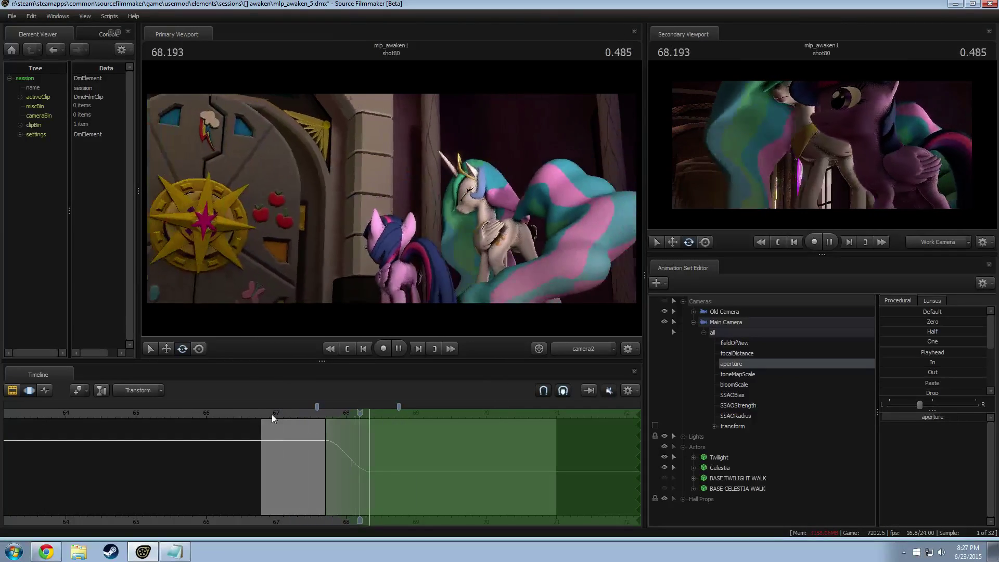
pyautogui.press('space')
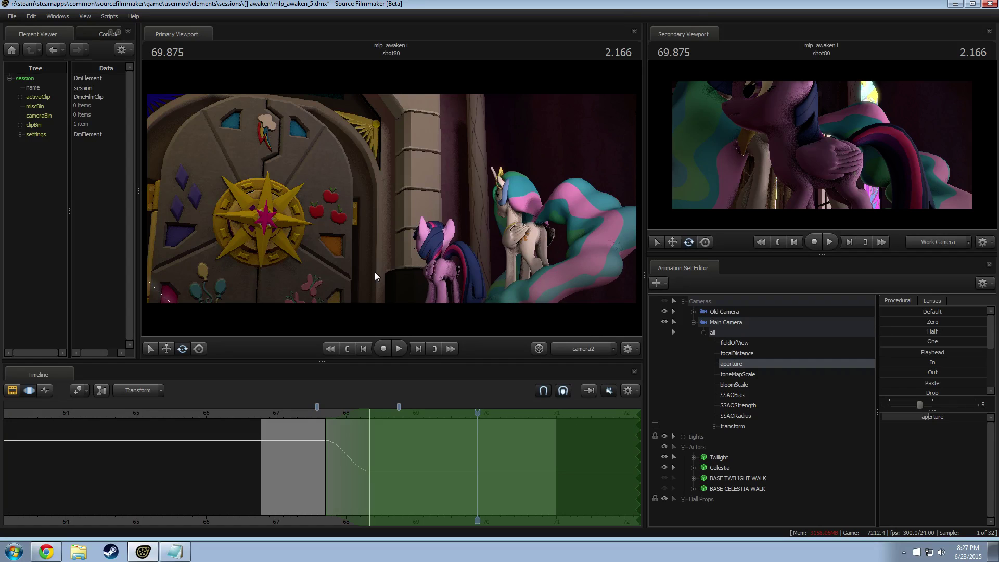
# Compare the door's look and blur in shot78 and shot74 with shot80 at about 69.9 seconds.
pyautogui.press('F2')
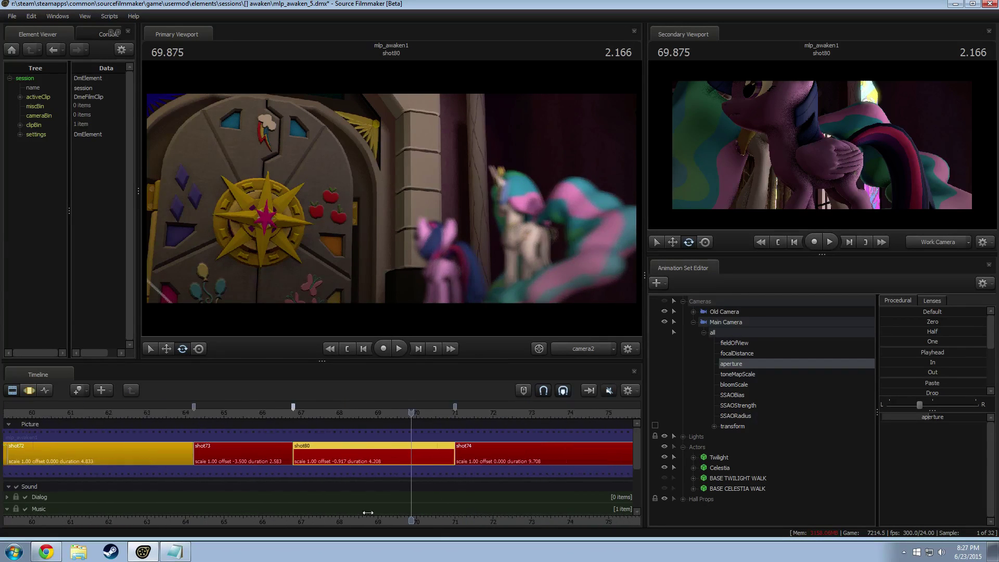
pyautogui.scroll(-5, 424, 434)
pyautogui.moveTo(518, 413); pyautogui.dragTo(552, 419)
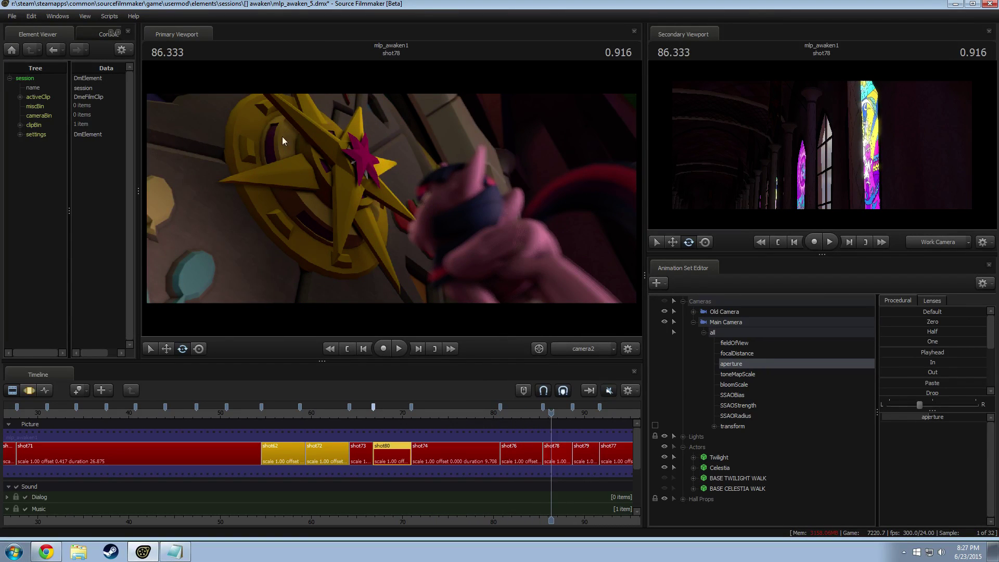
pyautogui.moveTo(524, 412); pyautogui.dragTo(424, 412)
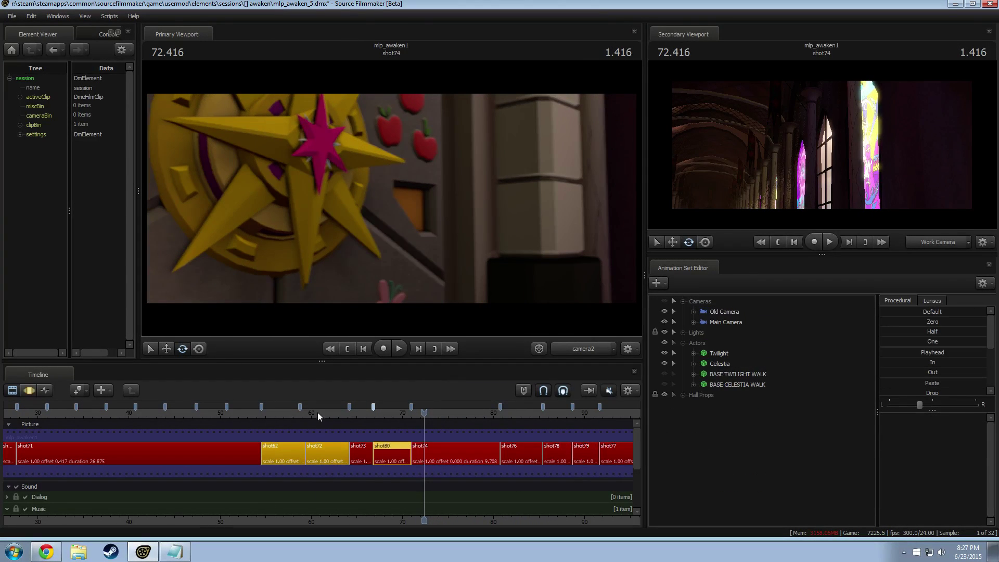
pyautogui.click(362, 413)
pyautogui.moveTo(361, 417); pyautogui.dragTo(402, 416)
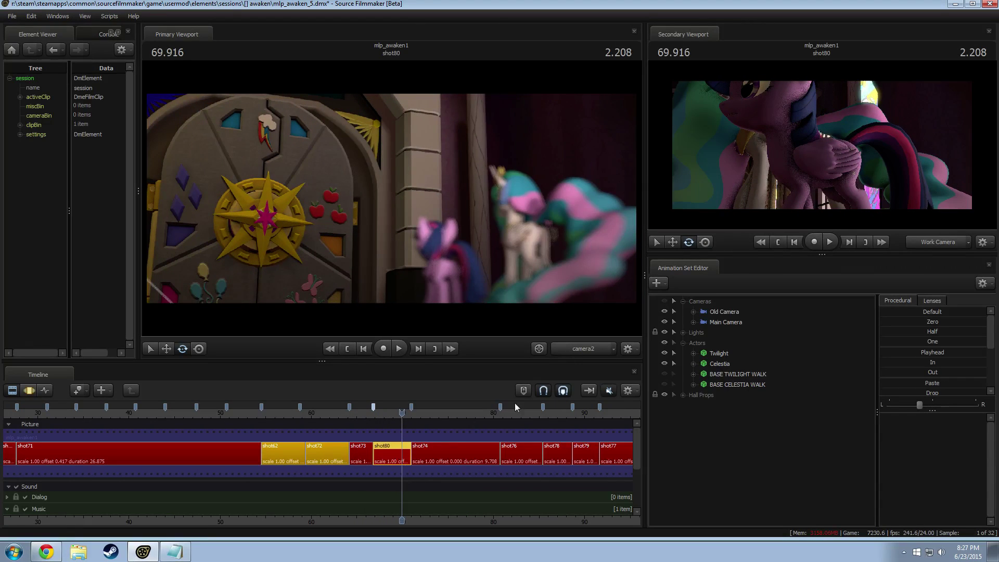
# View the door through the Work Camera and select the intensity controls of Door Light (Left) and Door Light (Right).
pyautogui.click(582, 349)
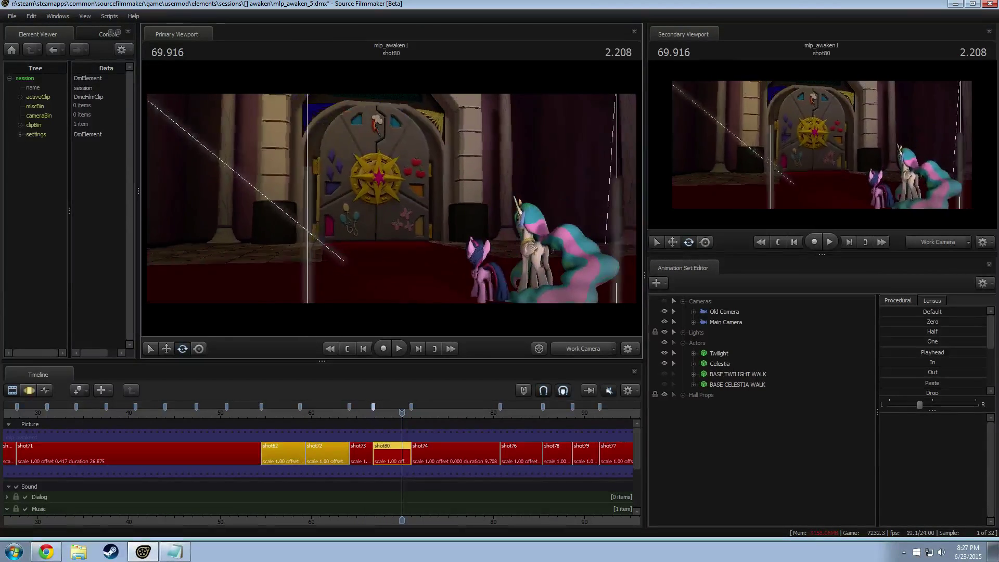
pyautogui.moveTo(392, 198); pyautogui.dragTo(392, 190)
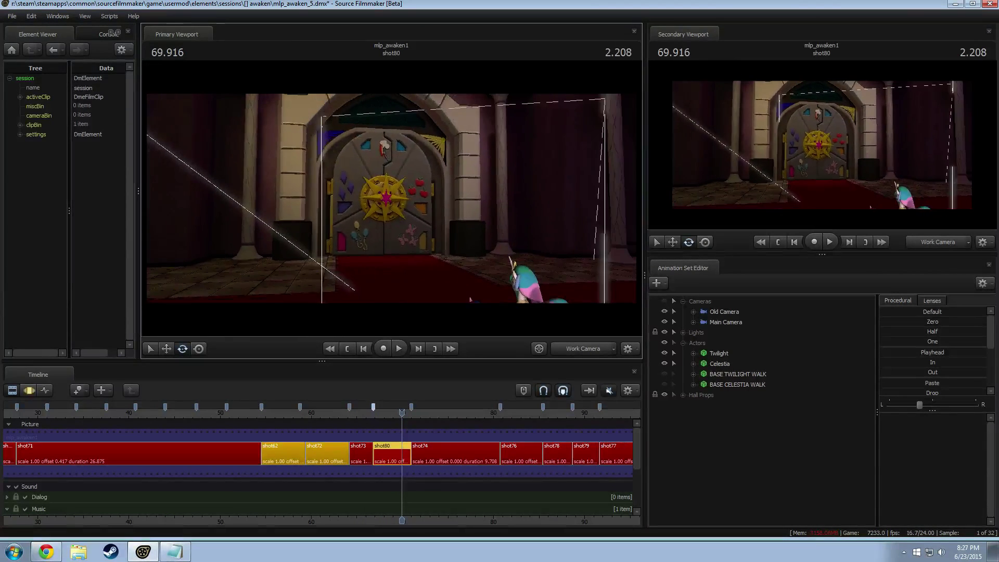
pyautogui.click(683, 332)
pyautogui.click(729, 415)
pyautogui.keyDown('ctrl'); pyautogui.click(799, 427); pyautogui.keyUp('ctrl')
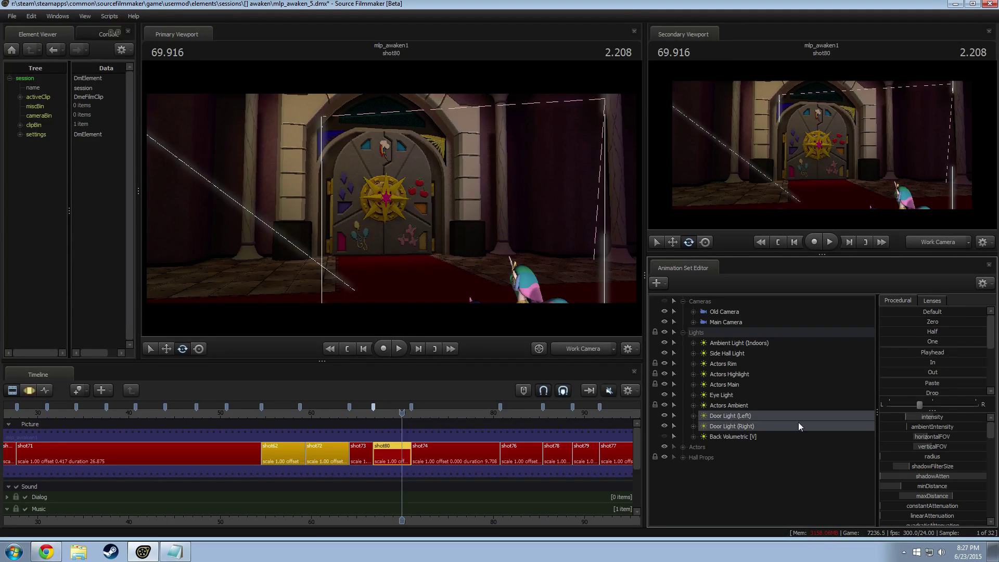
pyautogui.click(693, 426)
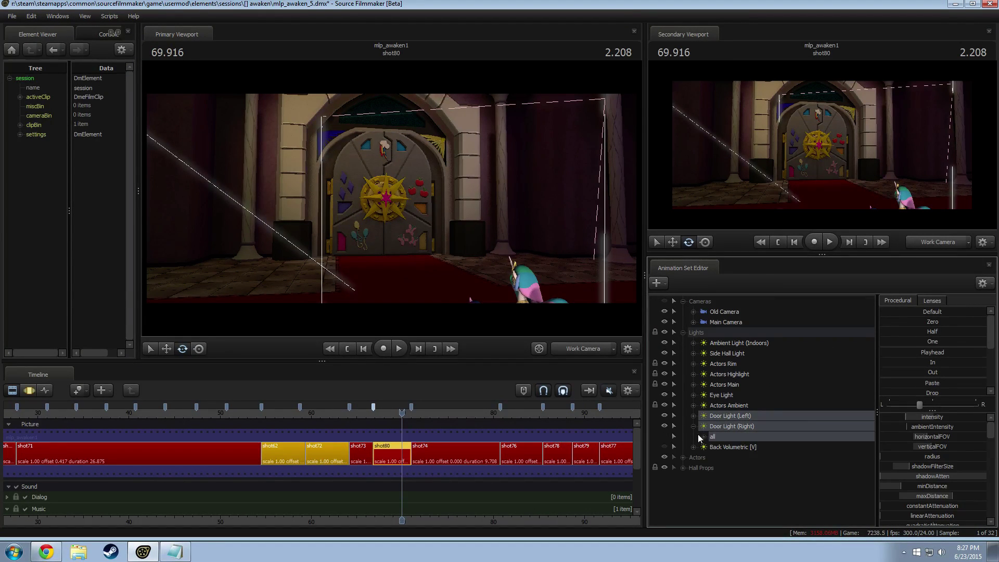
pyautogui.click(734, 448)
pyautogui.click(693, 415)
pyautogui.click(733, 437)
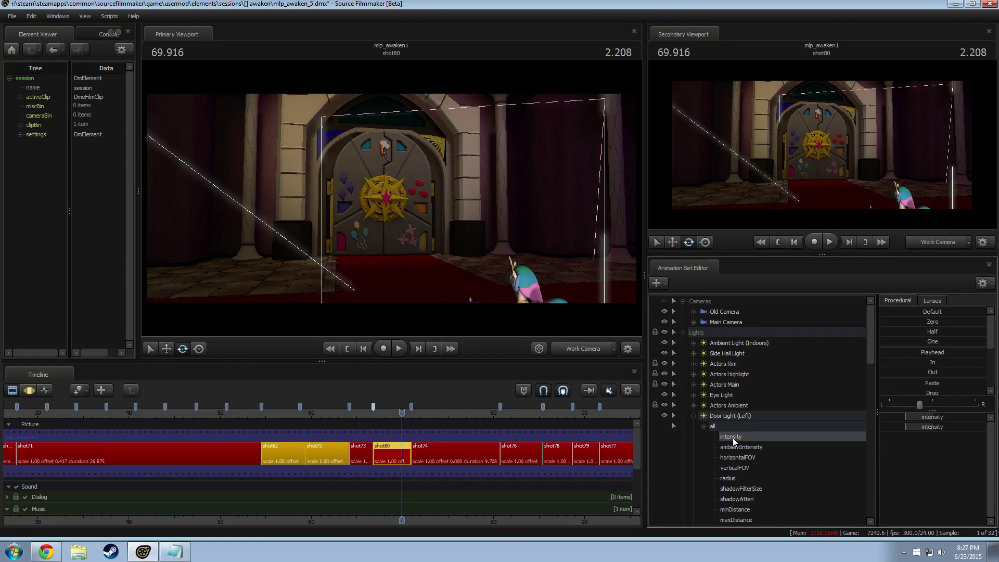
pyautogui.click(704, 426)
pyautogui.click(704, 447)
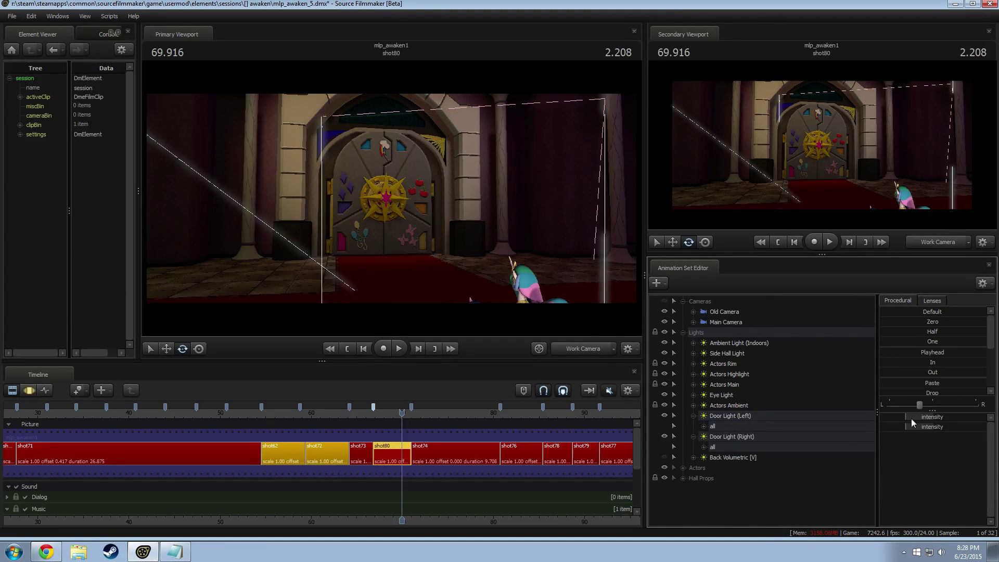
# Lower the intensity of both door lights across shot80, judging the door's brightness through camera2 at 70.166 seconds.
pyautogui.press('F3')
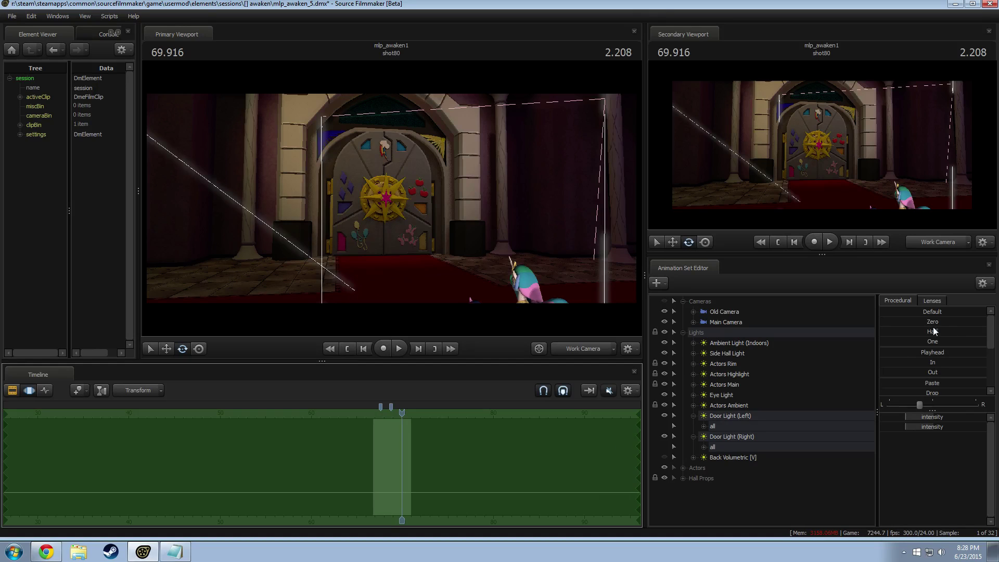
pyautogui.click(933, 331)
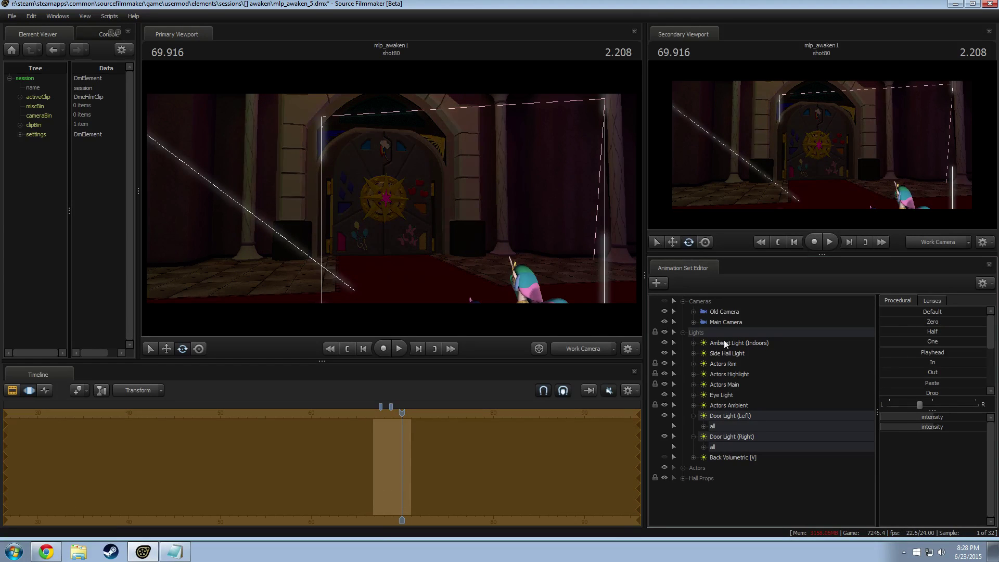
pyautogui.click(583, 348)
pyautogui.click(583, 354)
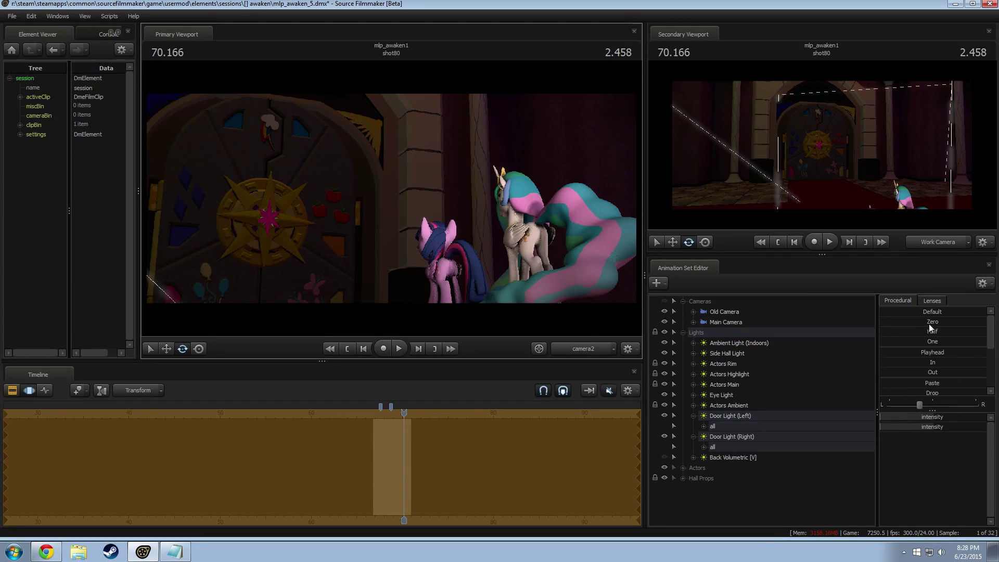
pyautogui.click(929, 341)
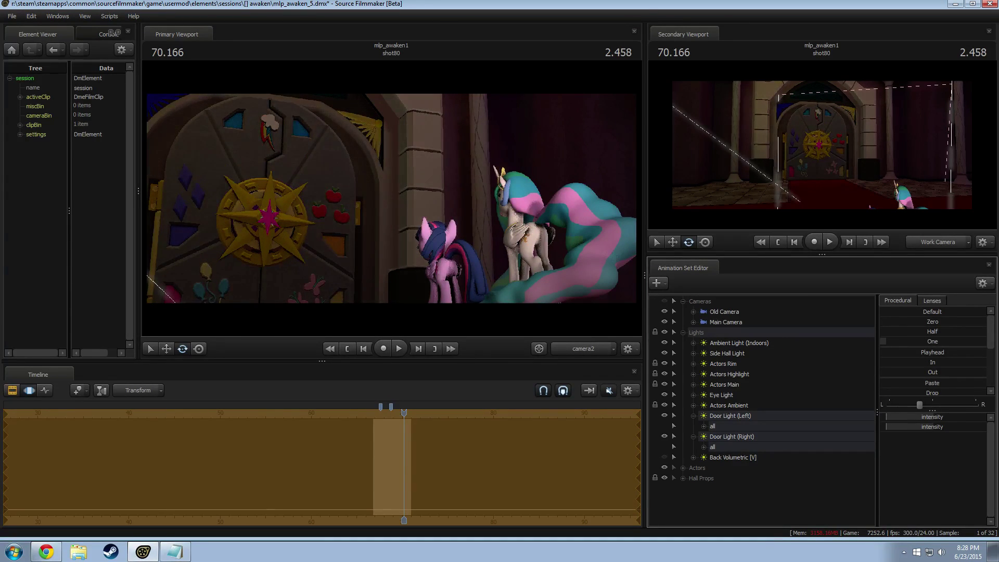
pyautogui.moveTo(890, 341); pyautogui.dragTo(891, 342)
pyautogui.press('F2')
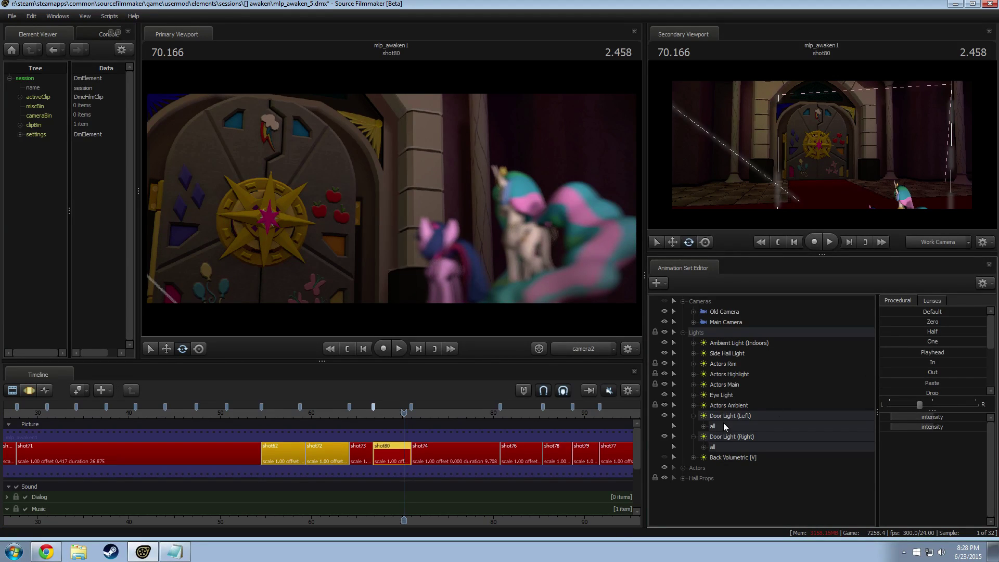
# Temporarily hide Door Light (Left) to examine its contribution to the door, and inspect Door Light (Right).
pyautogui.click(694, 415)
pyautogui.click(694, 426)
pyautogui.click(740, 416)
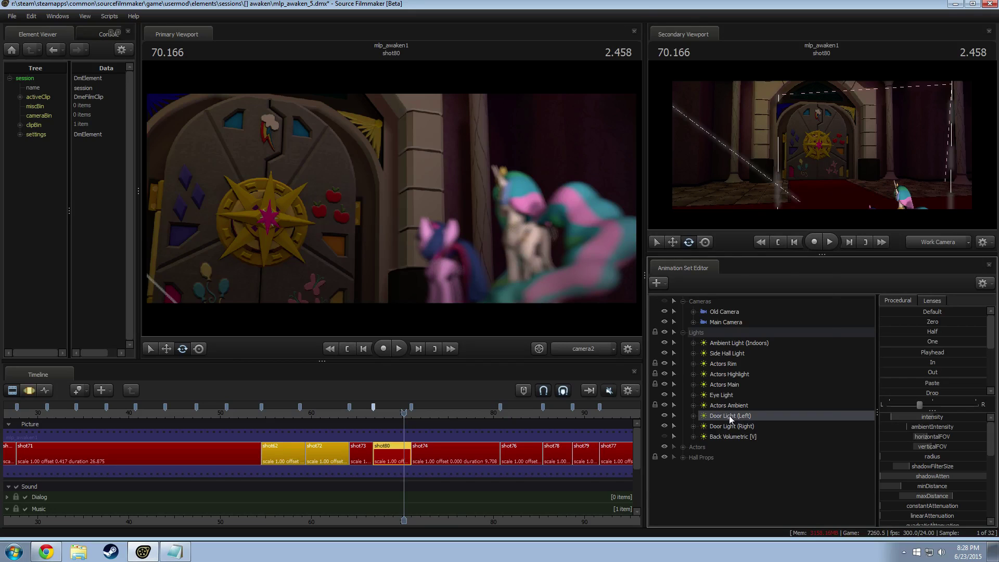
pyautogui.rightClick(730, 416)
pyautogui.click(719, 417)
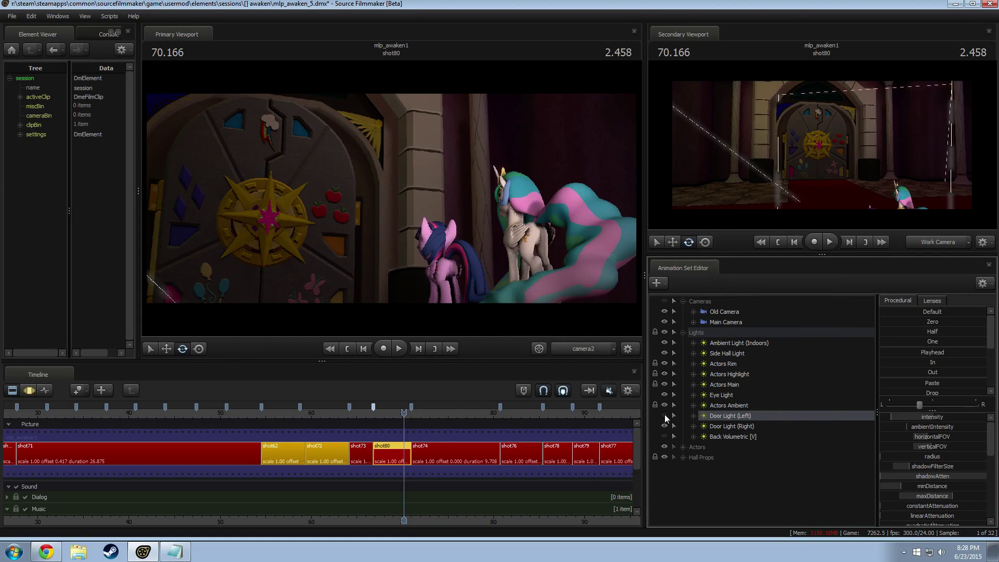
pyautogui.rightClick(720, 430)
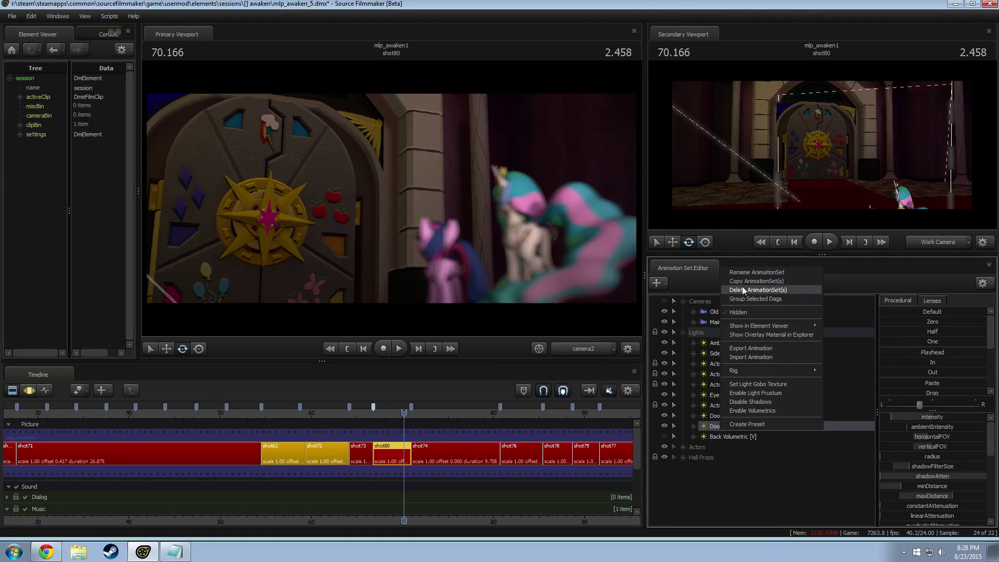
pyautogui.click(719, 310)
pyautogui.click(683, 333)
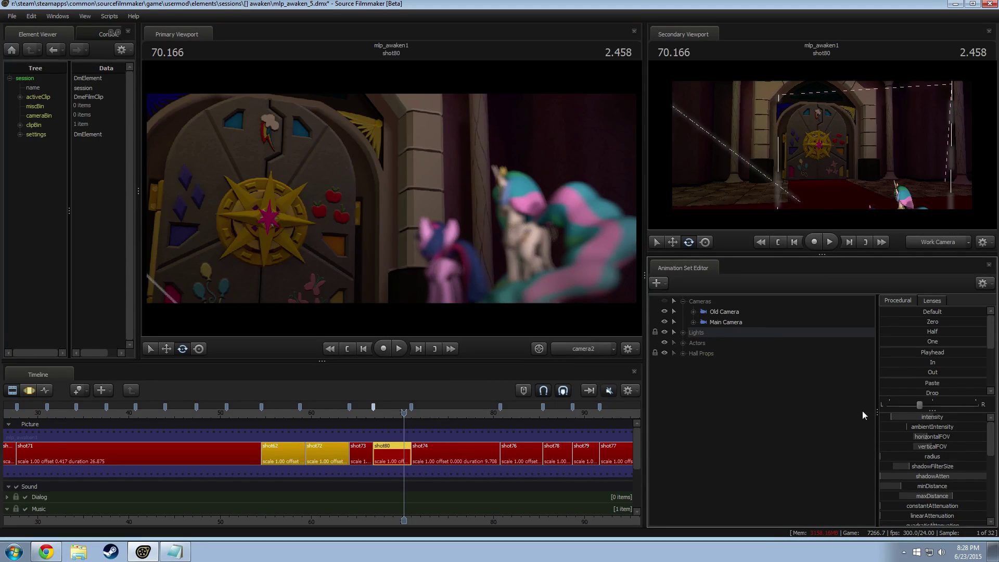
# Slightly lower the intensity of Door Light (Right) across shot80 and collapse the Lights group.
pyautogui.press('F3')
pyautogui.click(682, 333)
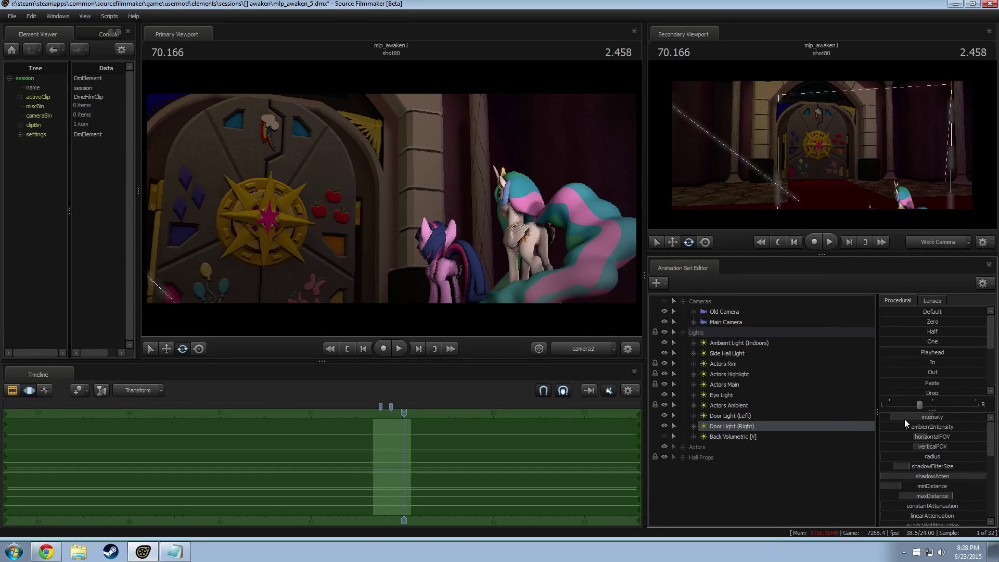
pyautogui.moveTo(905, 419)
pyautogui.mouseDown()
pyautogui.moveTo(915, 420)
pyautogui.moveTo(902, 419)
pyautogui.mouseUp()
pyautogui.click(725, 417)
pyautogui.click(684, 333)
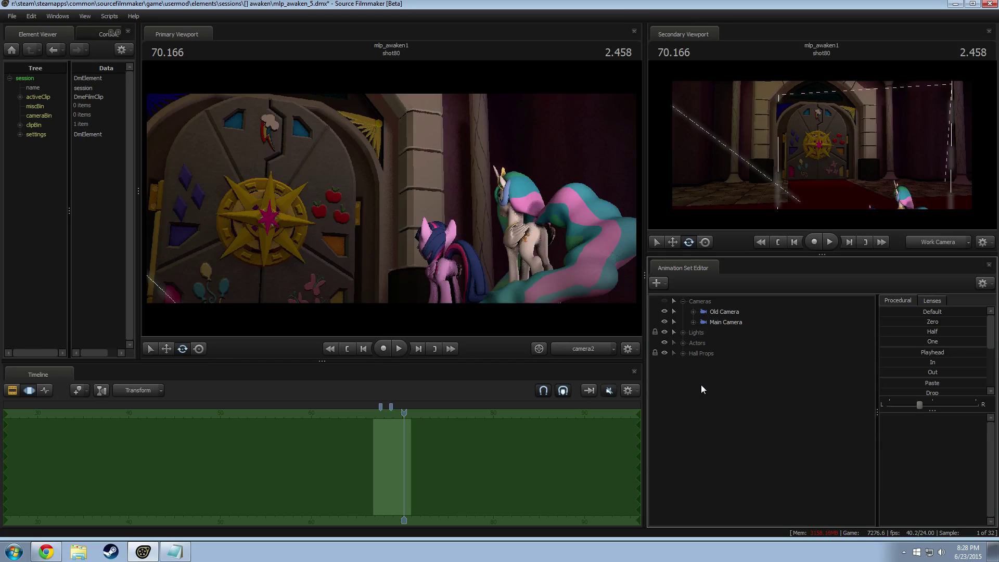
# Paste a copy of Door Light (Right) into shot80 and reposition it beside the door while looking through it, with camera2 as reference.
pyautogui.rightClick(701, 385)
pyautogui.click(750, 441)
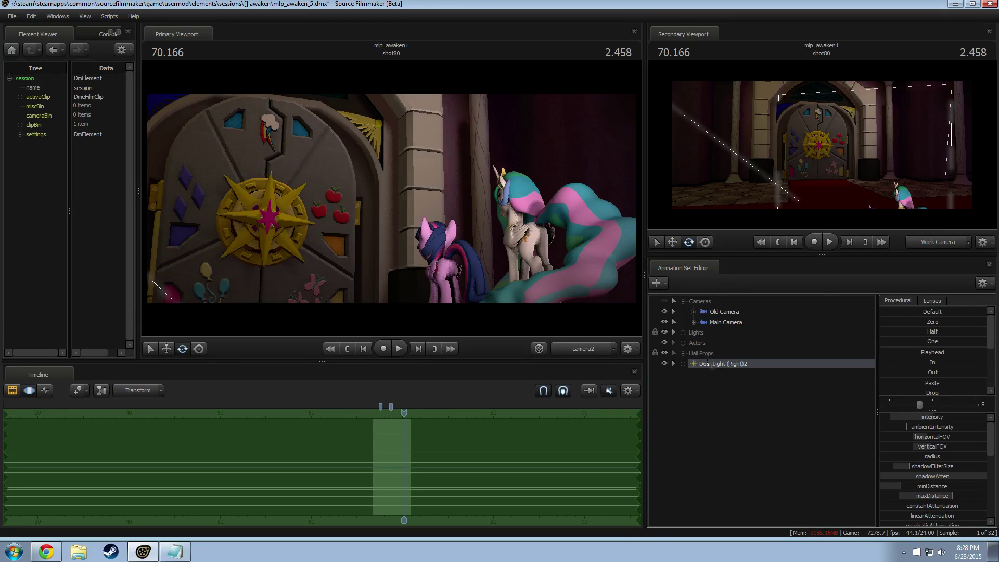
pyautogui.moveTo(708, 363); pyautogui.dragTo(519, 269)
pyautogui.click(942, 244)
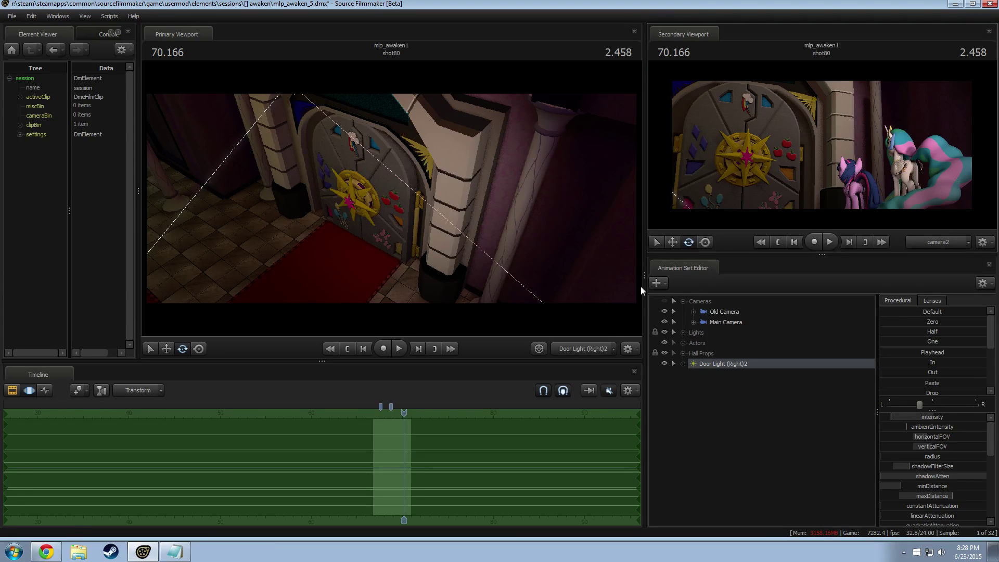
pyautogui.moveTo(553, 244); pyautogui.dragTo(391, 198)
pyautogui.press('s')
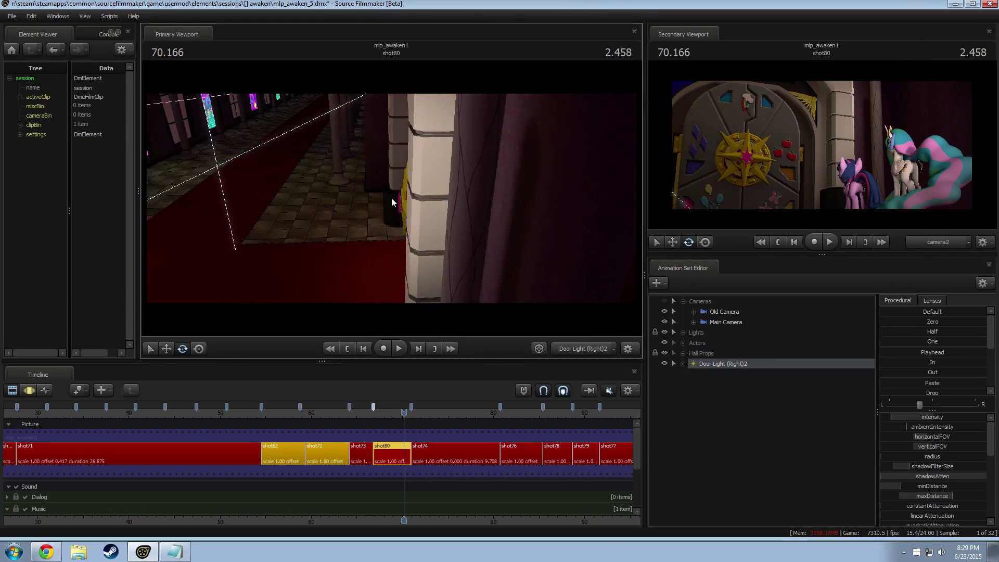
# Raise the intensity of Door Light (Right)2 across shot80, comparing the door in camera2 with depth of field rendered.
pyautogui.press('F2')
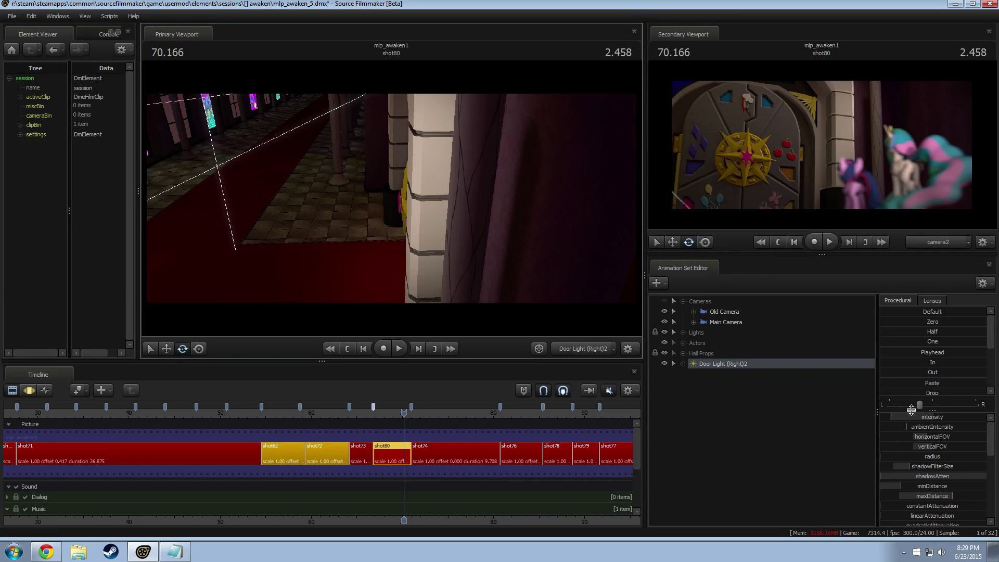
pyautogui.press('F3')
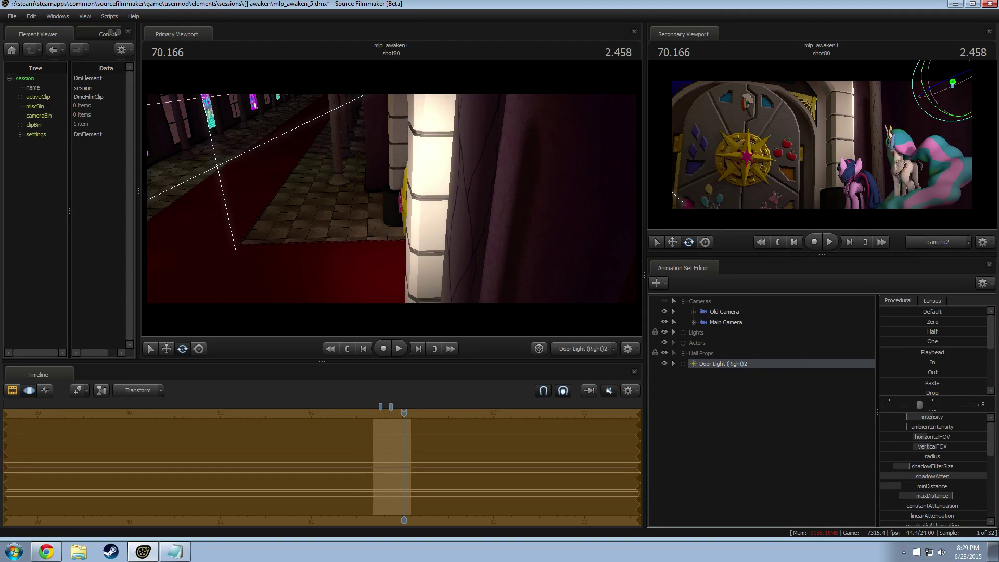
pyautogui.press('F2')
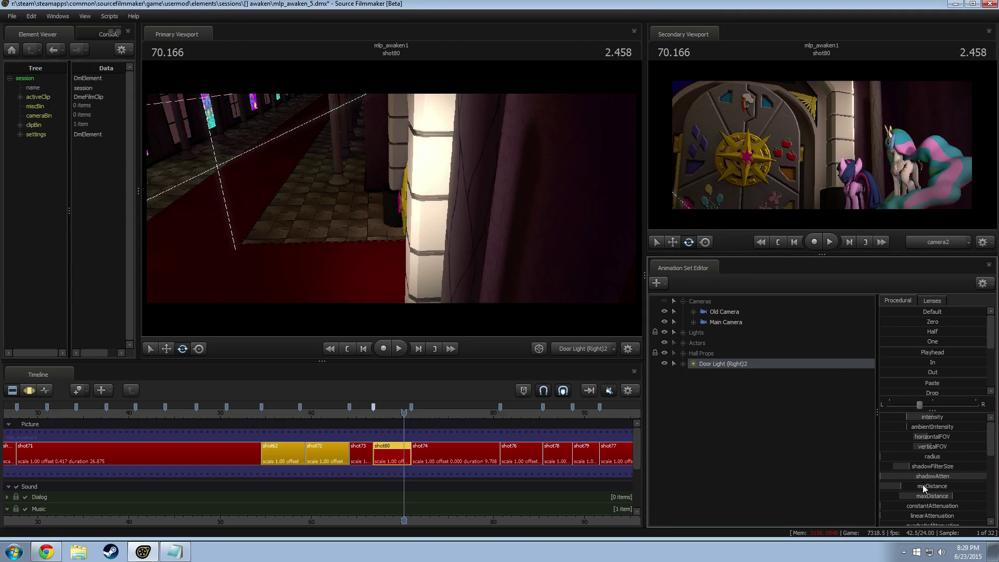
pyautogui.press('F3')
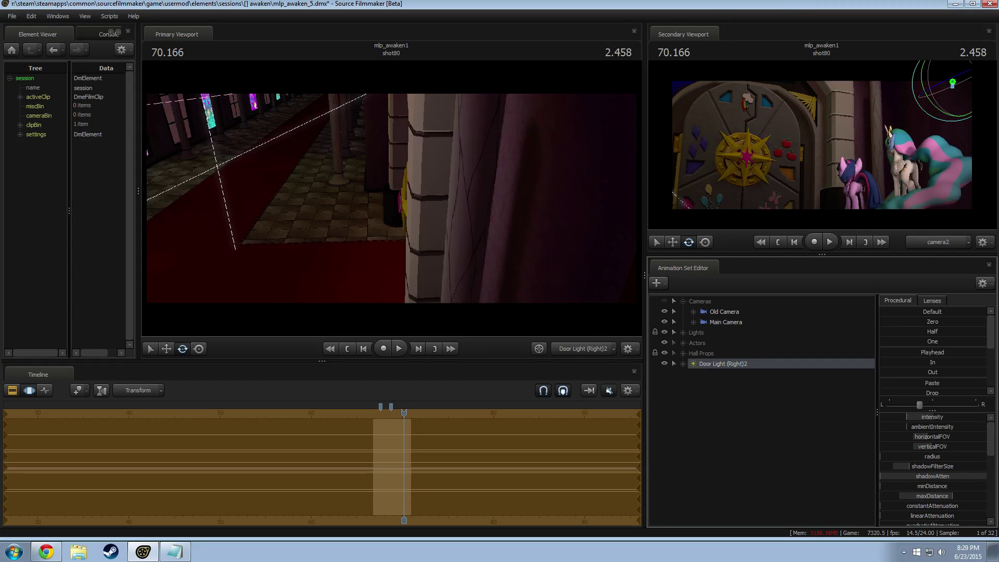
# Toggle the shadows of Door Light (Right)2 and test a different minDistance and aim on the stone pillar beside the door.
pyautogui.moveTo(891, 486); pyautogui.dragTo(903, 486)
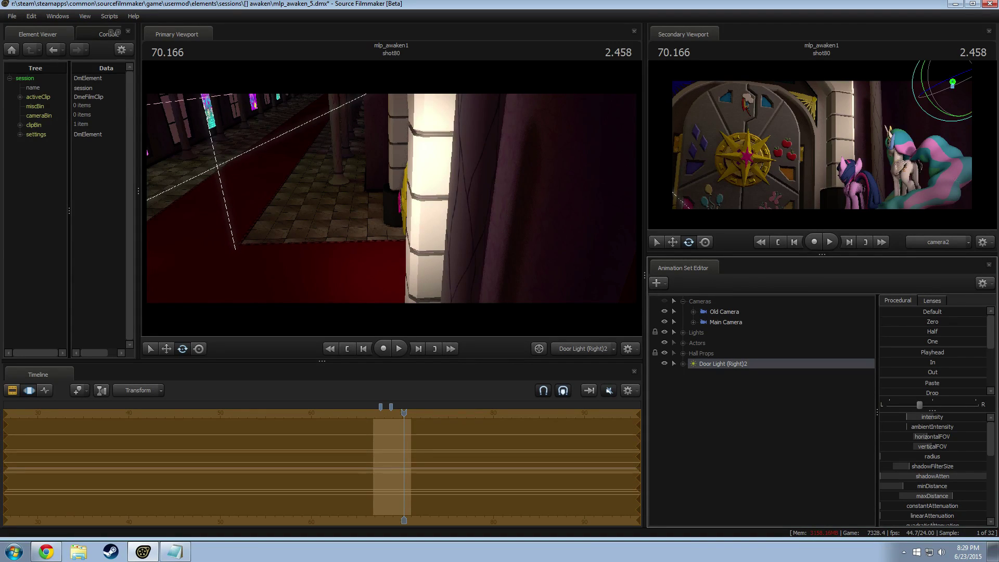
pyautogui.rightClick(721, 363)
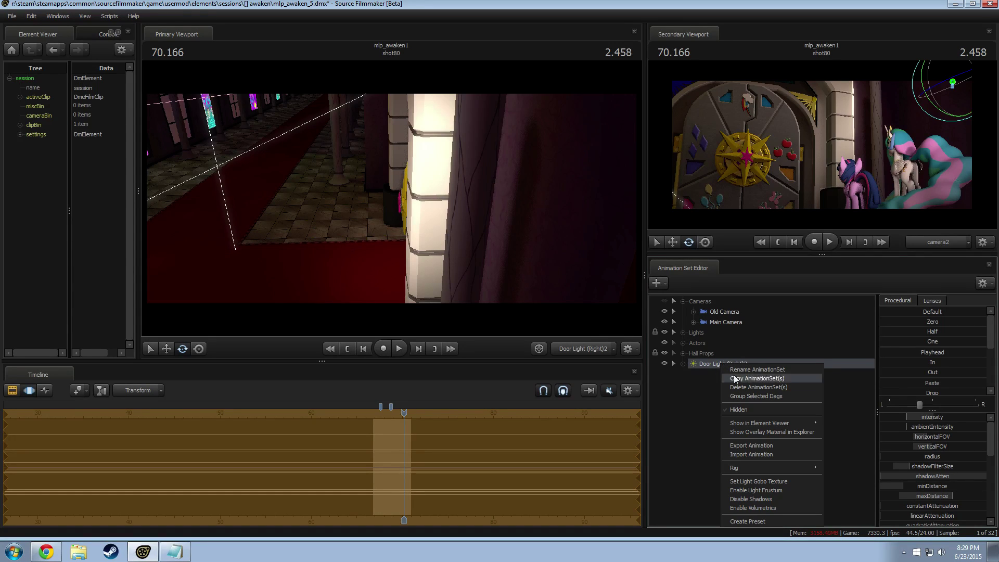
pyautogui.click(752, 496)
pyautogui.moveTo(467, 259); pyautogui.dragTo(401, 187)
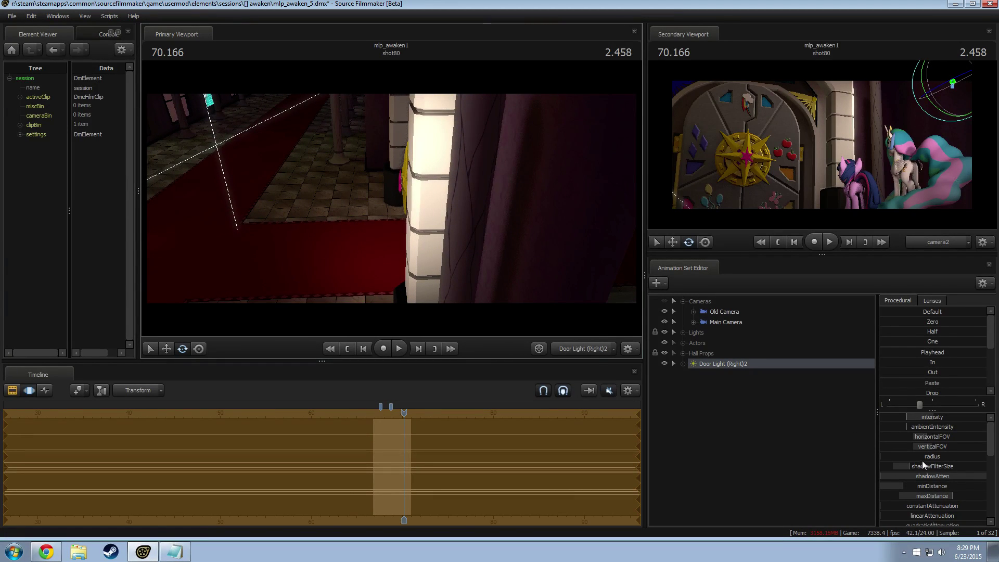
pyautogui.moveTo(919, 485)
pyautogui.mouseDown()
pyautogui.moveTo(906, 486)
pyautogui.moveTo(917, 486)
pyautogui.mouseUp()
pyautogui.press('Escape')
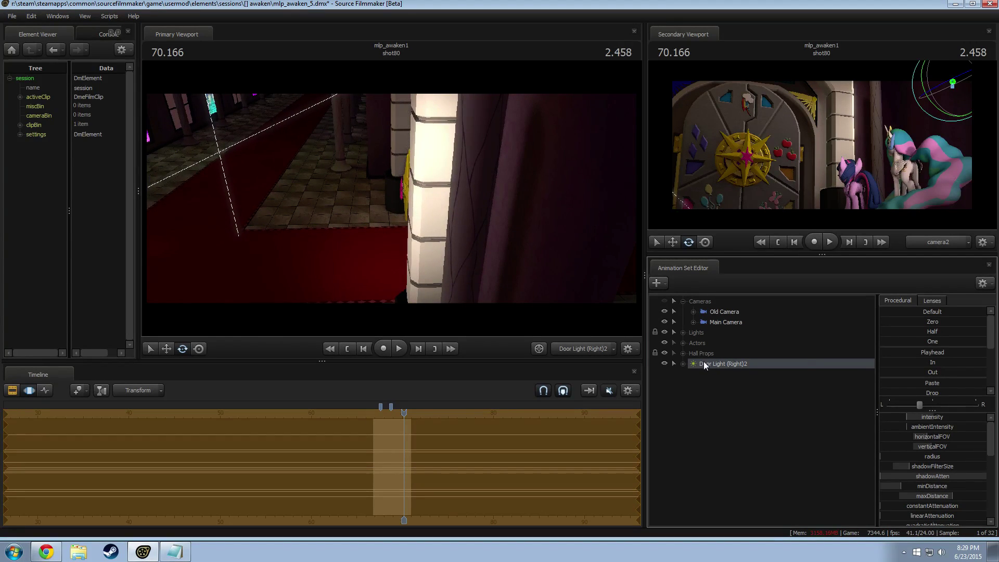
pyautogui.rightClick(703, 363)
pyautogui.click(737, 508)
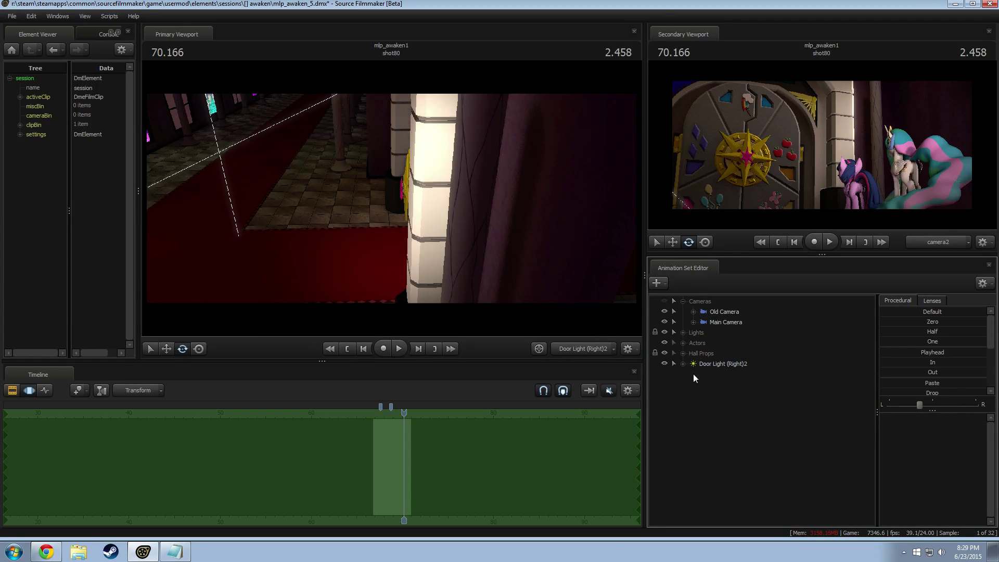
# Narrow the horizontalFOV and verticalFOV of Door Light (Right)2 and aim it at the golden door lock, checking camera2 up to 70.375 seconds.
pyautogui.moveTo(416, 208)
pyautogui.mouseDown()
pyautogui.moveTo(437, 211)
pyautogui.moveTo(393, 205)
pyautogui.moveTo(417, 207)
pyautogui.mouseUp()
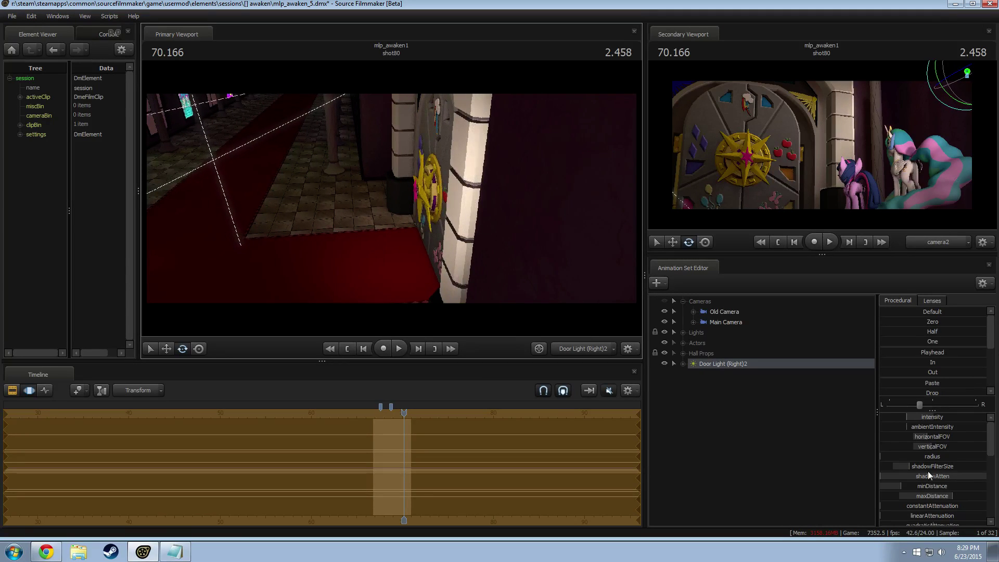
pyautogui.moveTo(934, 435); pyautogui.dragTo(573, 335)
pyautogui.moveTo(494, 260); pyautogui.dragTo(528, 257)
pyautogui.press('F2')
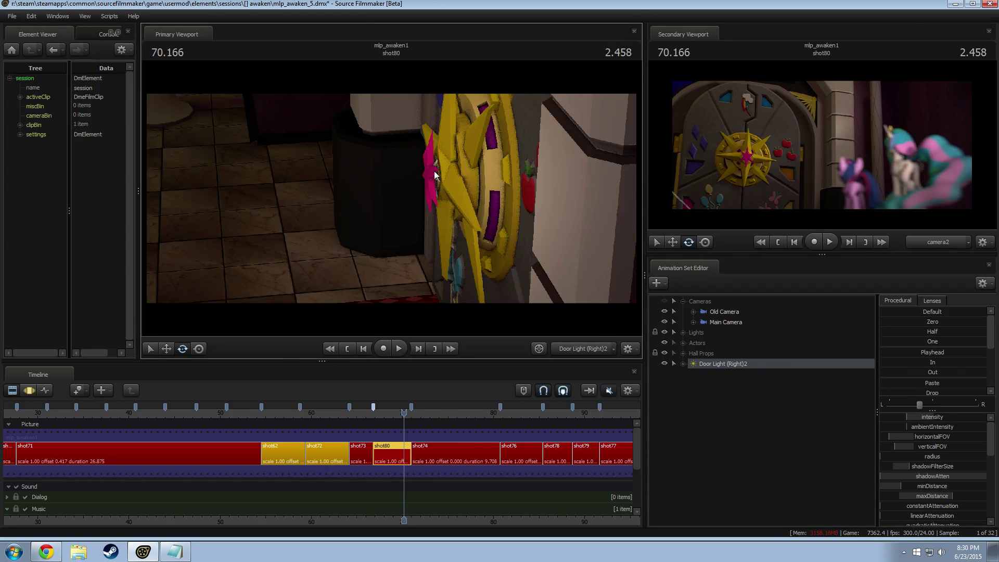
pyautogui.press('F3')
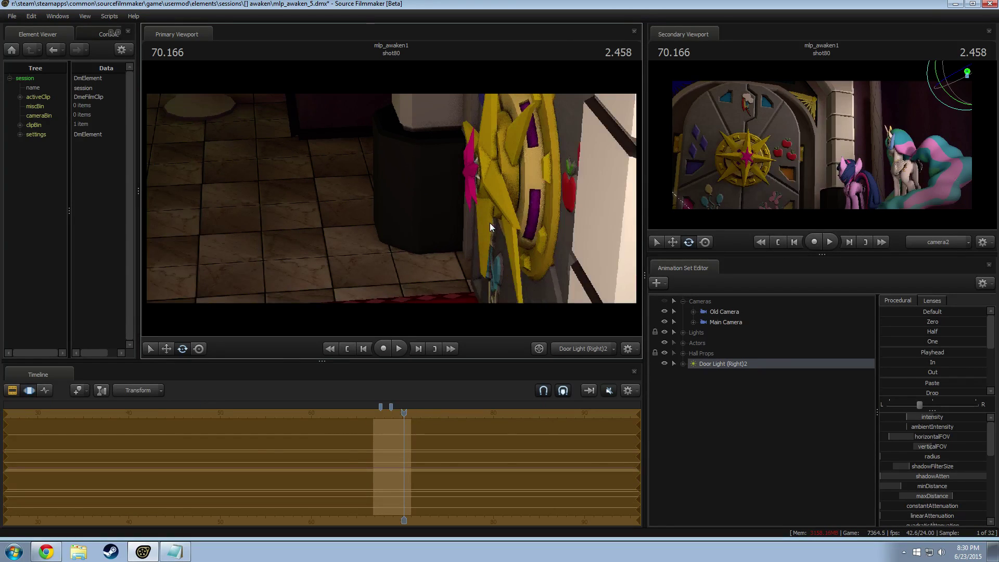
pyautogui.press('F2')
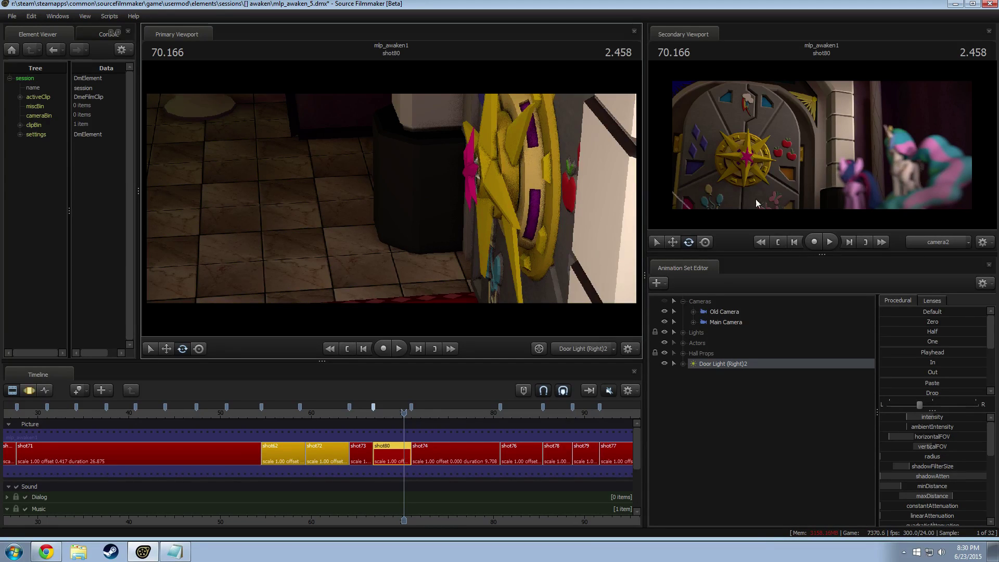
pyautogui.moveTo(420, 415); pyautogui.dragTo(406, 415)
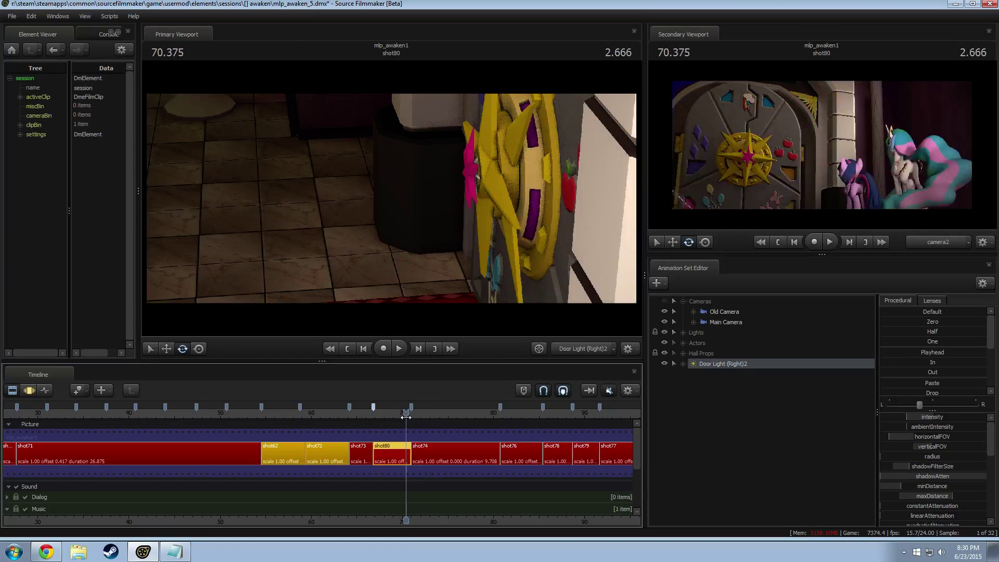
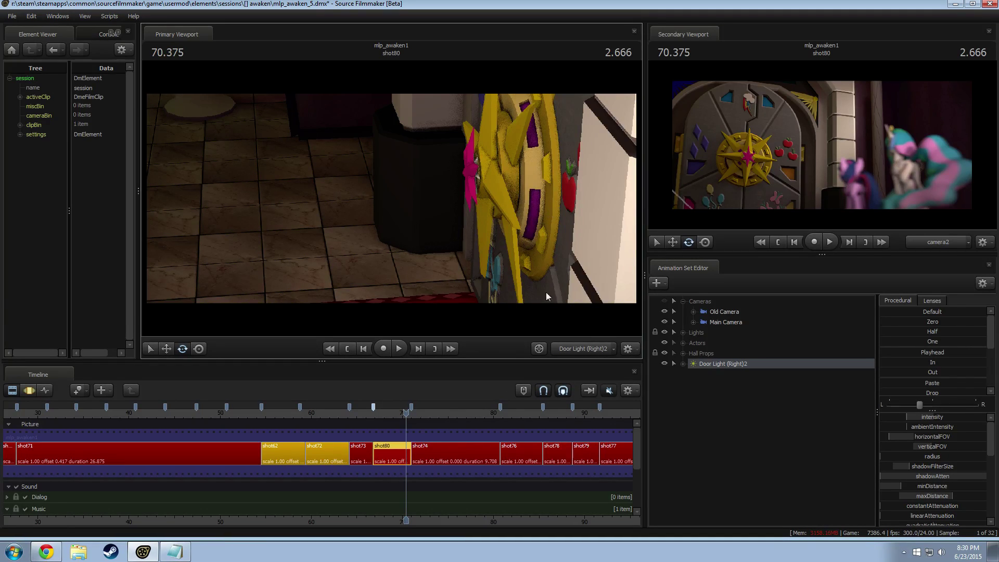
# Re-aim Door Light (Right)2 around the golden lock and raise its intensity across shot80.
pyautogui.press('F3')
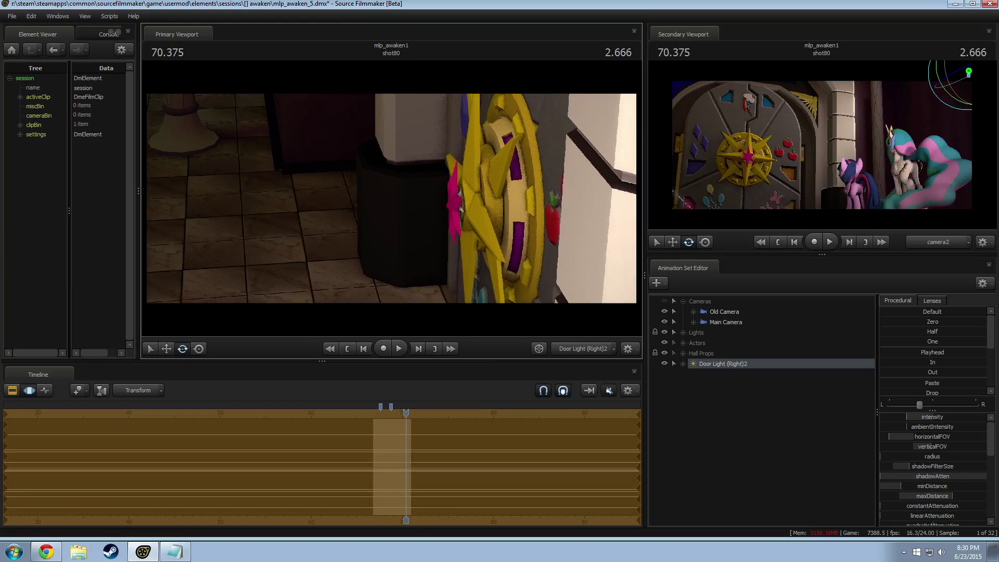
pyautogui.moveTo(392, 198)
pyautogui.mouseDown()
pyautogui.moveTo(322, 197)
pyautogui.moveTo(463, 182)
pyautogui.moveTo(312, 193)
pyautogui.moveTo(385, 188)
pyautogui.moveTo(392, 198)
pyautogui.mouseUp()
pyautogui.press('F3')
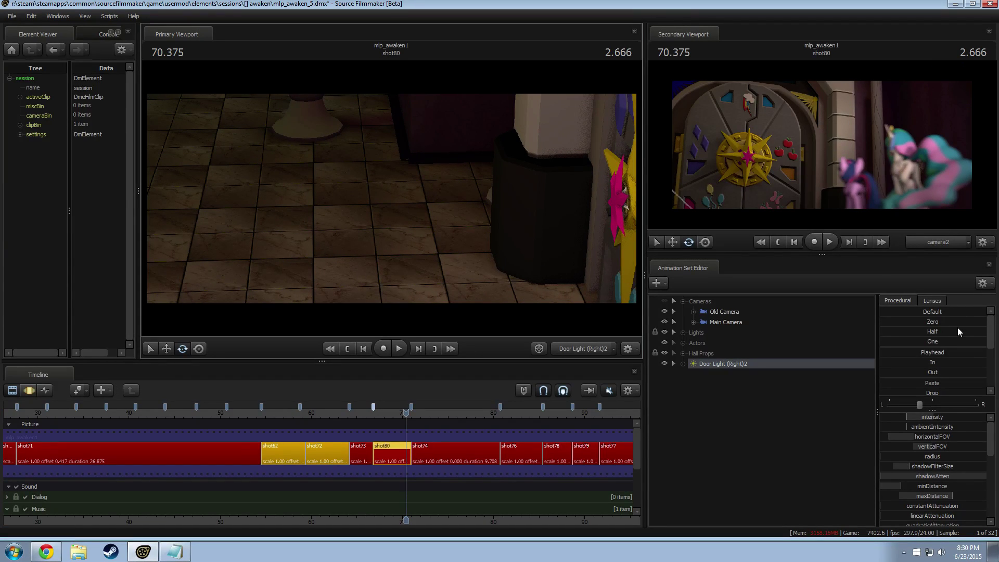
pyautogui.press('F4')
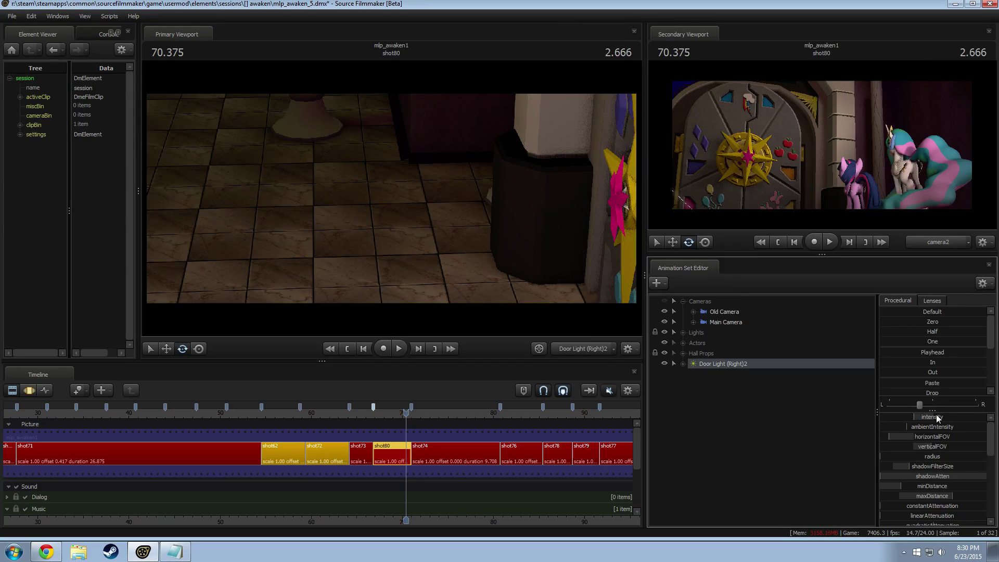
pyautogui.press('F3')
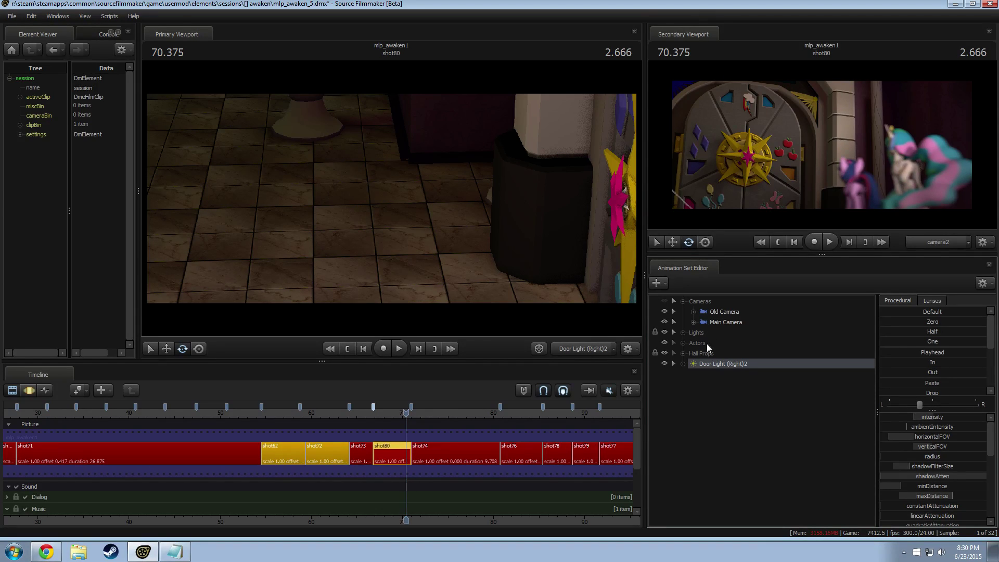
# Fine-tune the intensity of Door Light (Left) across shot80, judging the door through camera2 at 70.250 seconds.
pyautogui.click(683, 332)
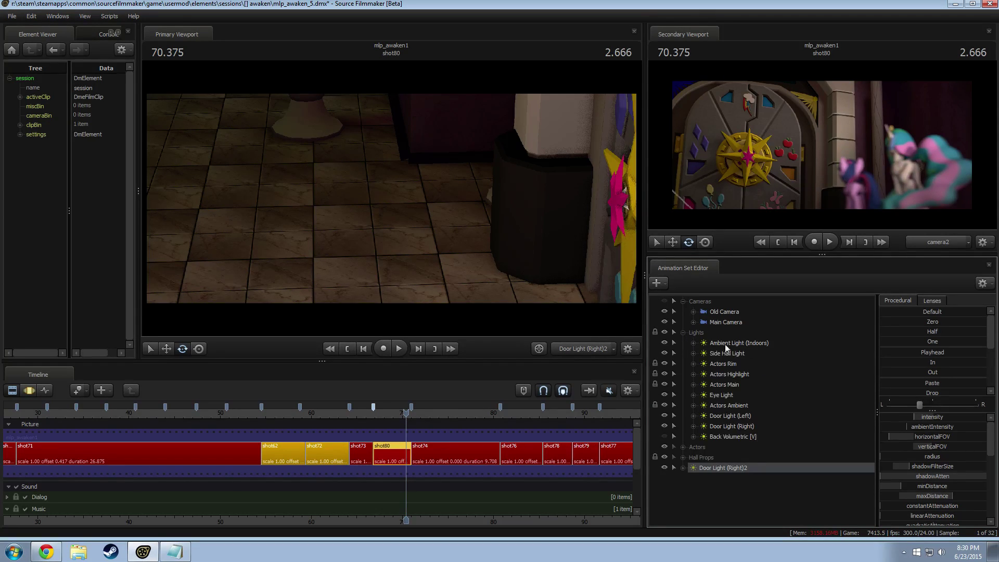
pyautogui.click(729, 417)
pyautogui.press('F4')
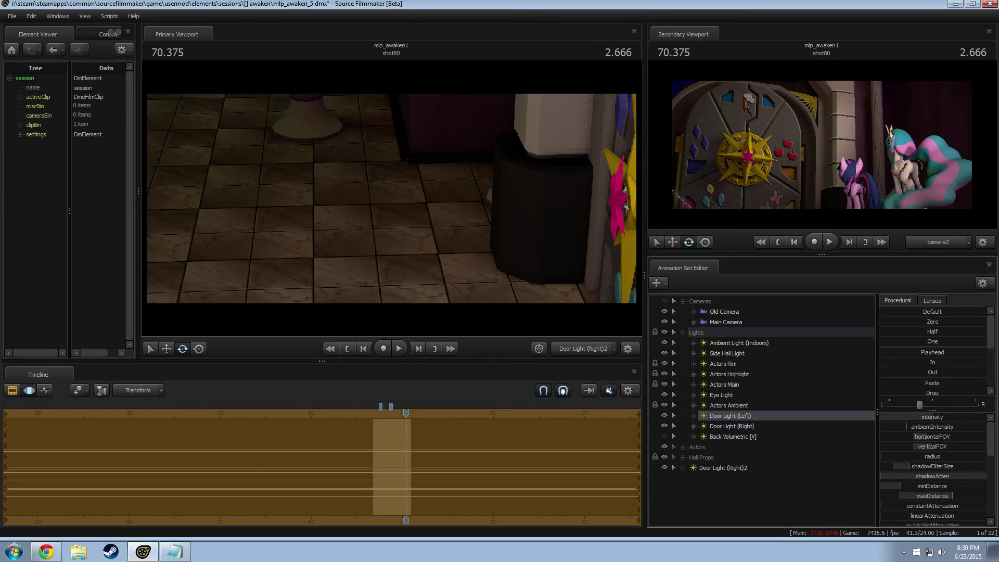
pyautogui.press('F3')
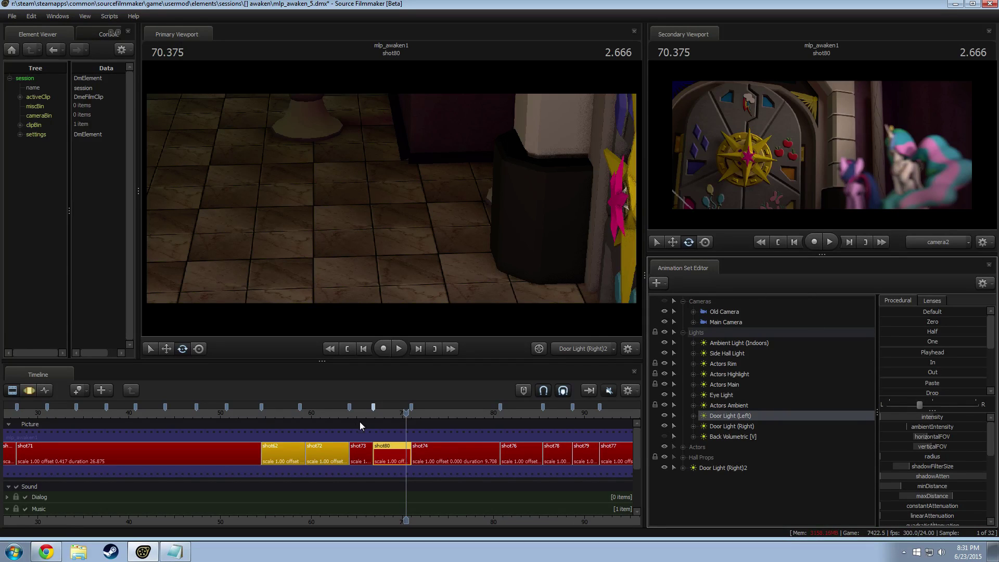
pyautogui.moveTo(359, 413); pyautogui.dragTo(404, 413)
pyautogui.press('F3')
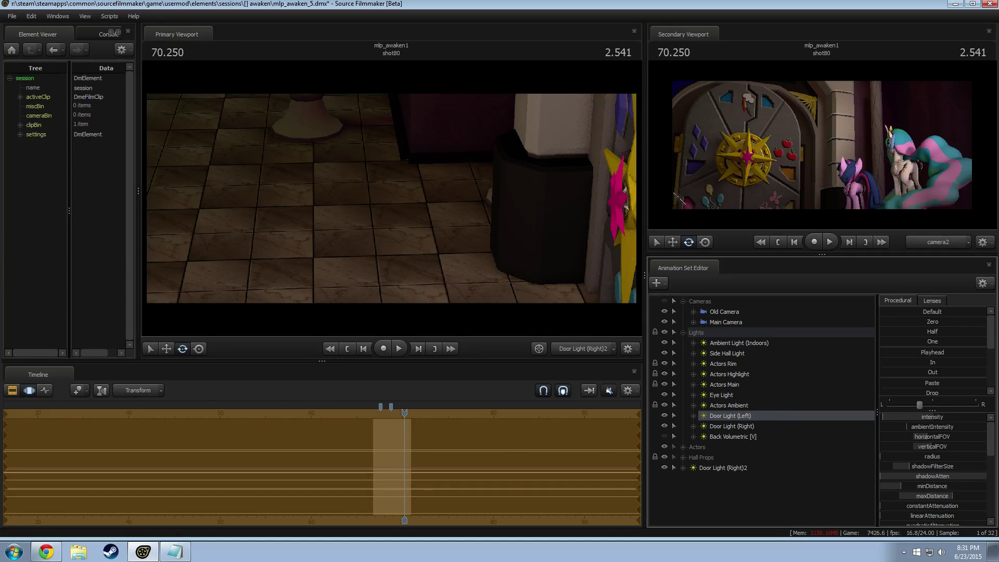
pyautogui.moveTo(920, 418); pyautogui.dragTo(928, 418)
pyautogui.press('F2')
pyautogui.press('F3')
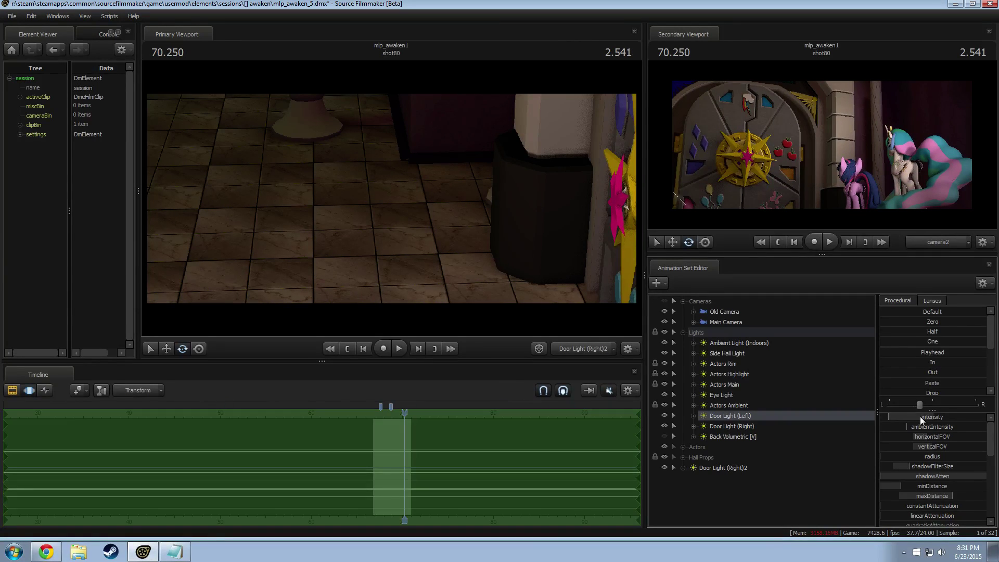
pyautogui.press('F2')
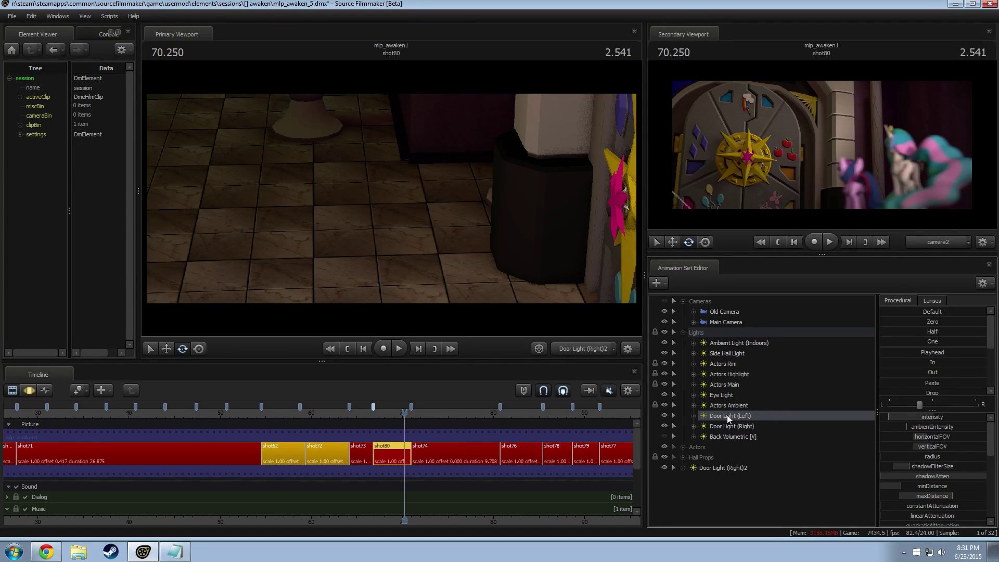
# Rename Door Light (Right)2 as Door Lock Light and move it into the Lights group.
pyautogui.keyDown('ctrl'); pyautogui.click(729, 428); pyautogui.keyUp('ctrl')
pyautogui.click(723, 469)
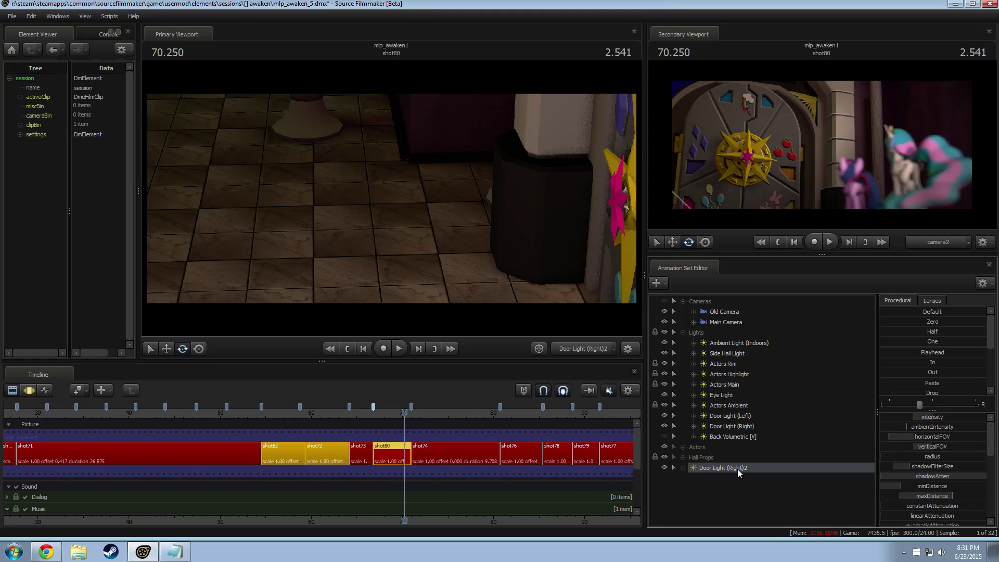
pyautogui.rightClick(738, 469)
pyautogui.click(762, 312)
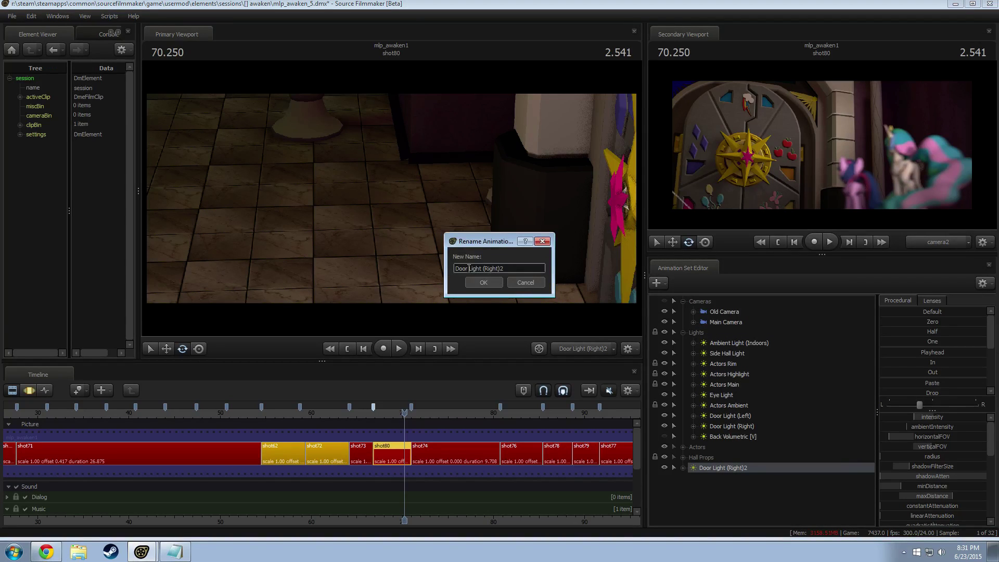
pyautogui.write('Lo')
pyautogui.press('BackSpace')
pyautogui.press('BackSpace')
pyautogui.press('BackSpace')
pyautogui.write('Lock Light')
pyautogui.click(492, 282)
pyautogui.moveTo(707, 464); pyautogui.dragTo(743, 436)
# Copy Door Light (Left), Door Light (Right) and Door Lock Light from shot80 and go to shot74 at 72.500 seconds.
pyautogui.keyDown('ctrl'); pyautogui.click(731, 426); pyautogui.keyUp('ctrl')
pyautogui.keyDown('ctrl'); pyautogui.click(730, 416); pyautogui.keyUp('ctrl')
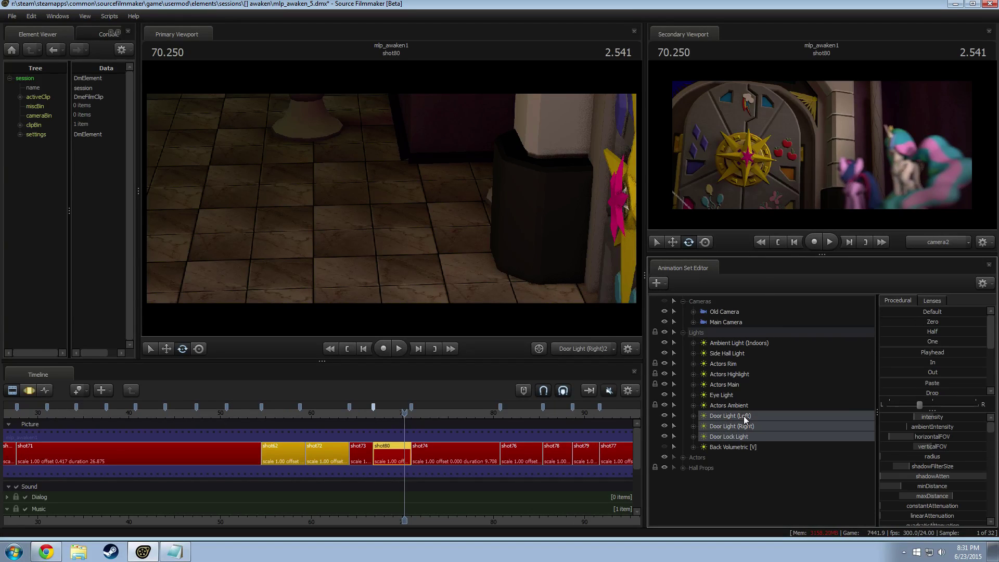
pyautogui.rightClick(744, 417)
pyautogui.press('Escape')
pyautogui.click(435, 460)
pyautogui.moveTo(414, 413); pyautogui.dragTo(425, 414)
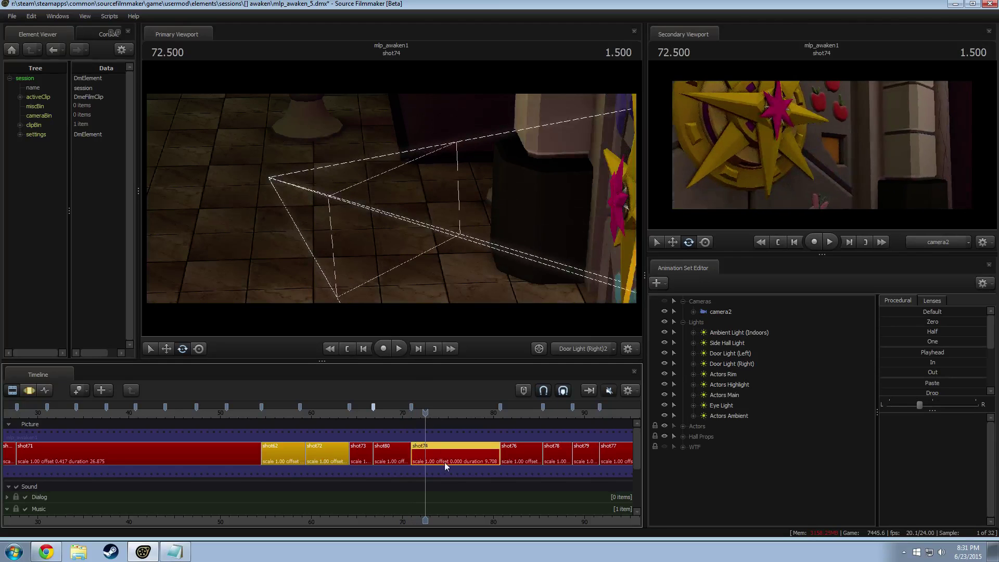
# Paste the three copied door lights into shot74 and hide its original Door Light (Left) and Door Light (Right).
pyautogui.rightClick(701, 472)
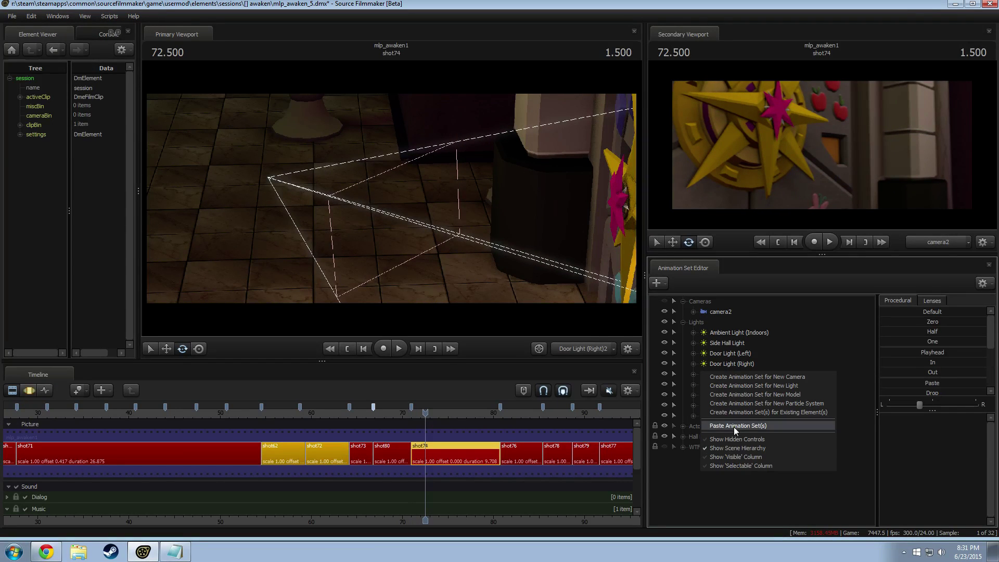
pyautogui.click(733, 424)
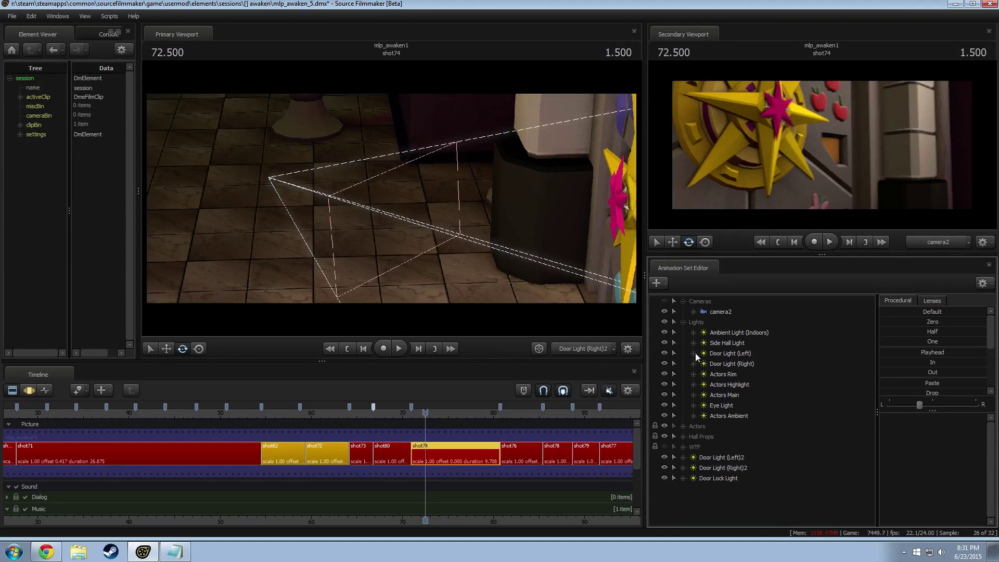
pyautogui.click(664, 353)
pyautogui.click(665, 364)
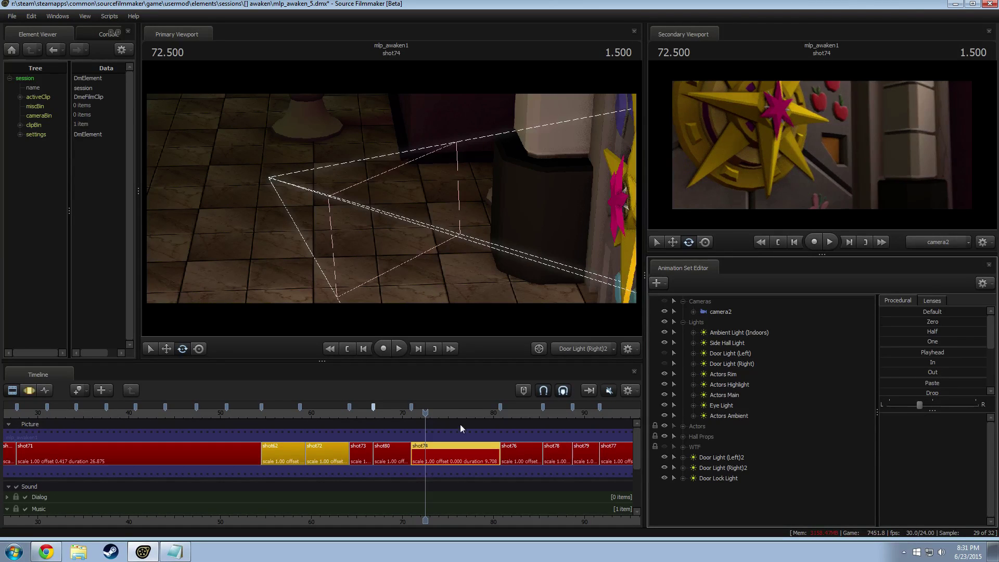
# Play through shot74 to review its new door lighting and continue to 85.916 seconds in shot78.
pyautogui.moveTo(425, 413); pyautogui.dragTo(406, 413)
pyautogui.press('space')
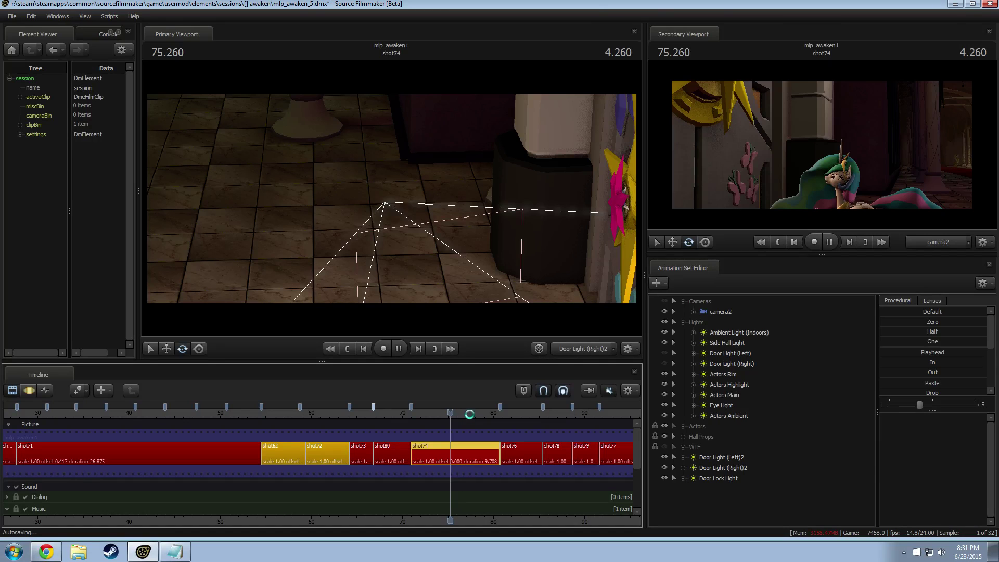
pyautogui.moveTo(469, 415); pyautogui.dragTo(548, 417)
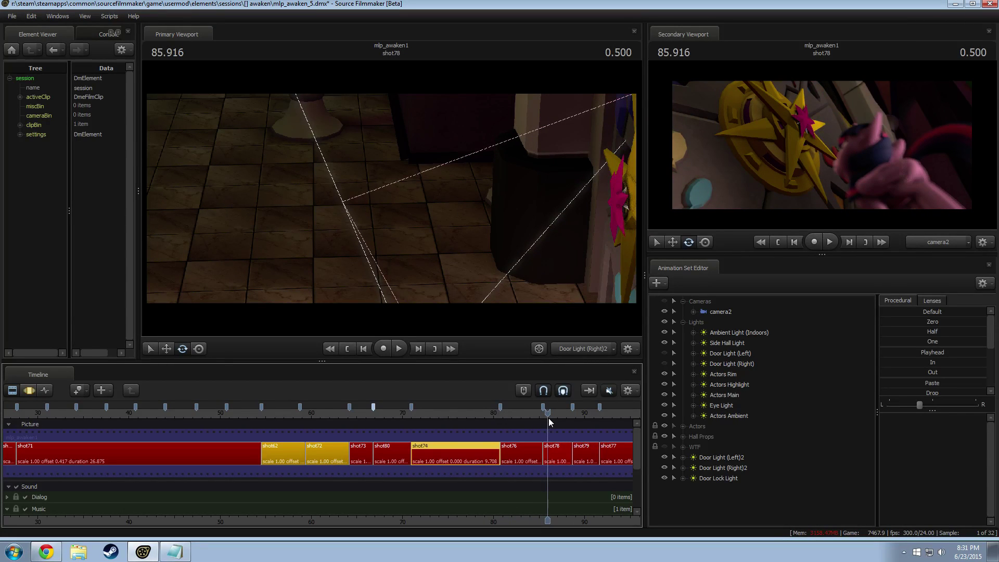
# Delete the hidden Door Light (Left) and Door Light (Right) from shot74 and move the three pasted door lights into the Lights group.
pyautogui.click(729, 460)
pyautogui.moveTo(732, 354); pyautogui.dragTo(735, 361)
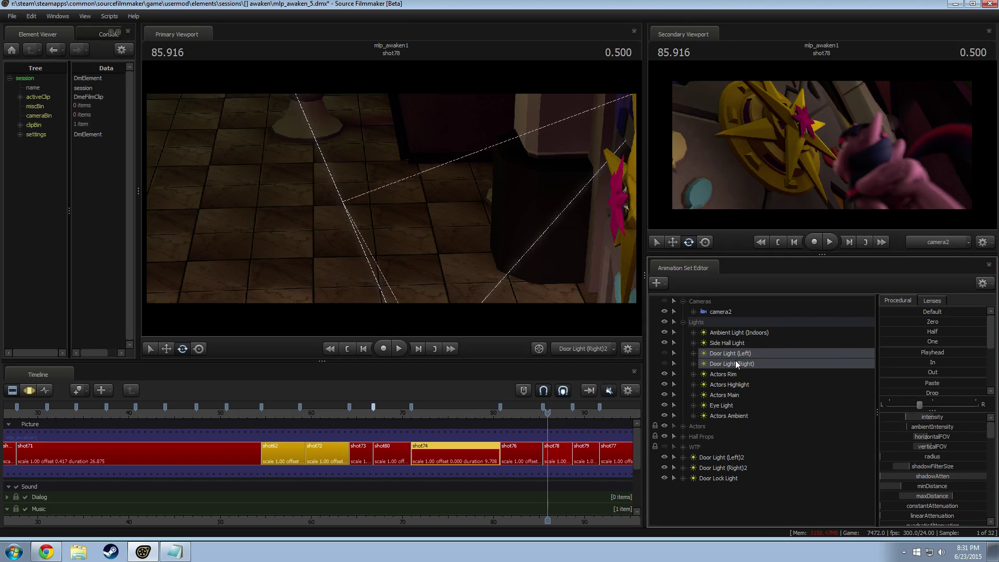
pyautogui.rightClick(736, 360)
pyautogui.click(752, 464)
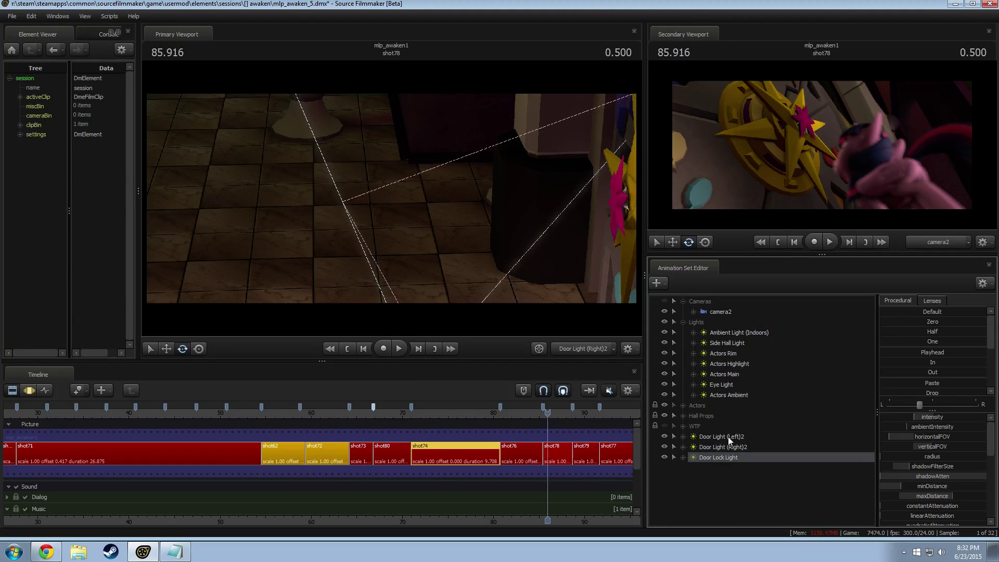
pyautogui.moveTo(729, 436); pyautogui.dragTo(724, 322)
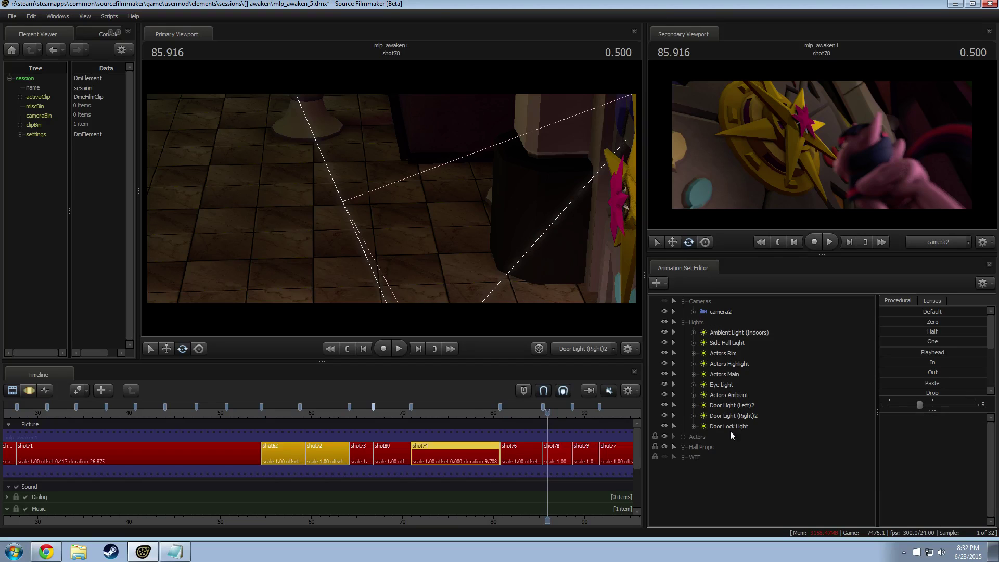
# Rename shot74's Door Light (Left)2 as Door Light (Left) and Door Light (Right)2 as Door Light (Right).
pyautogui.click(739, 405)
pyautogui.rightClick(739, 405)
pyautogui.click(769, 245)
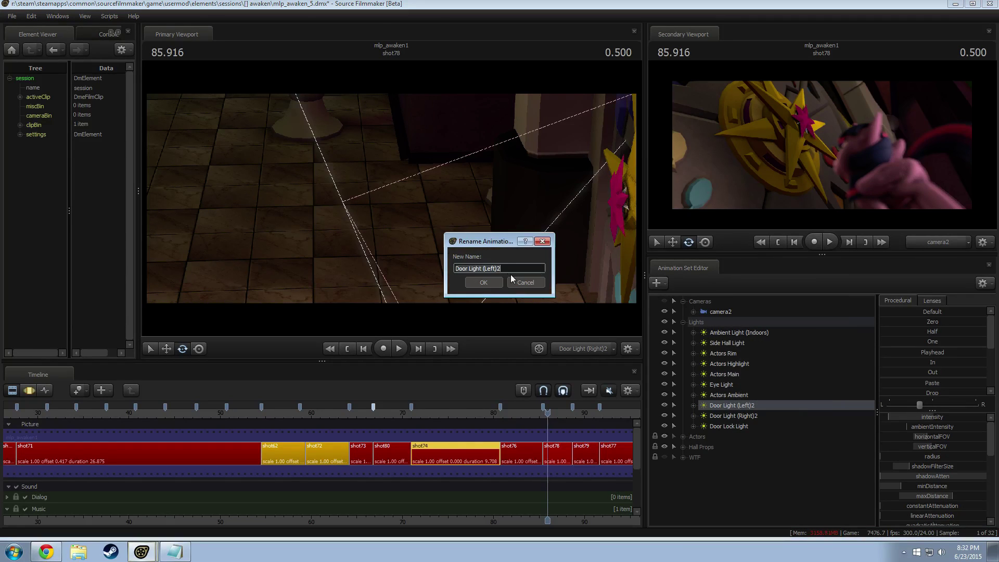
pyautogui.click(524, 282)
pyautogui.click(729, 414)
pyautogui.rightClick(730, 414)
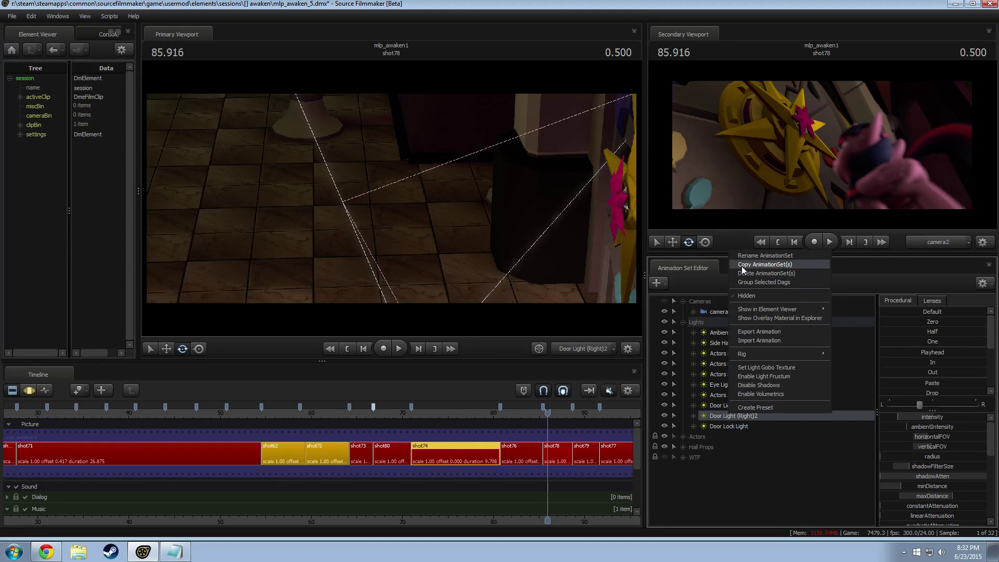
pyautogui.click(760, 256)
pyautogui.click(510, 268)
pyautogui.press('BackSpace')
pyautogui.click(498, 284)
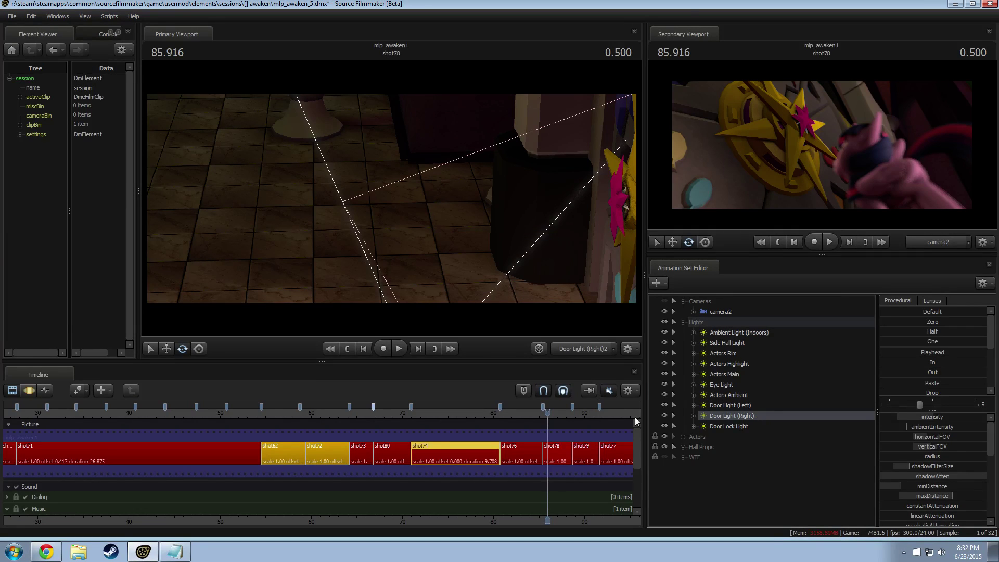
# Copy Door Light (Left), Door Light (Right) and Door Lock Light from shot74 and select shot78.
pyautogui.moveTo(739, 410); pyautogui.dragTo(744, 422)
pyautogui.rightClick(746, 419)
pyautogui.press('Escape')
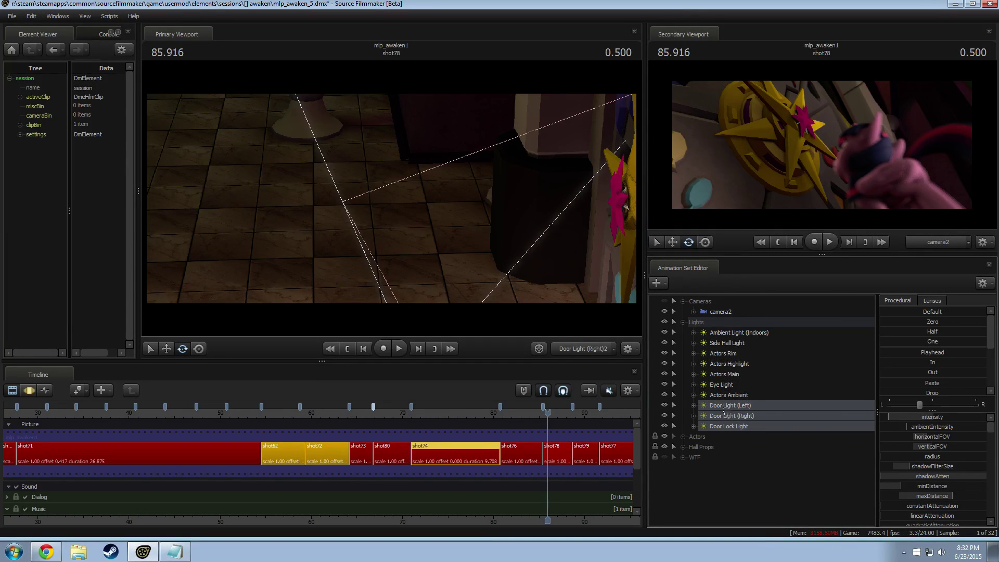
pyautogui.rightClick(722, 412)
pyautogui.click(728, 261)
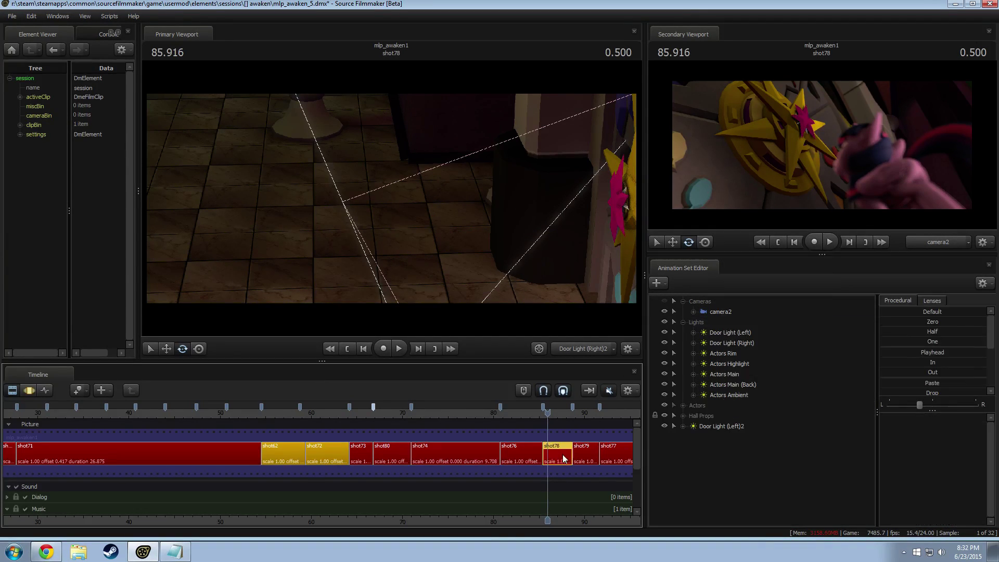
# Hide shot78's Door Light (Left), Door Light (Right) and Door Light (Left)2, and paste the three copied door lights.
pyautogui.rightClick(747, 476)
pyautogui.click(708, 427)
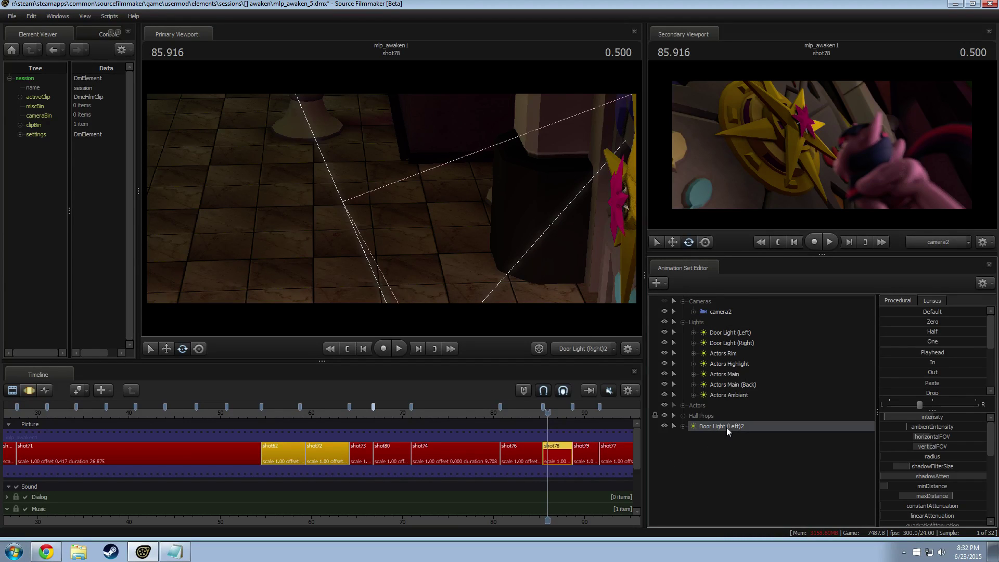
pyautogui.moveTo(728, 341); pyautogui.dragTo(728, 333)
pyautogui.click(665, 342)
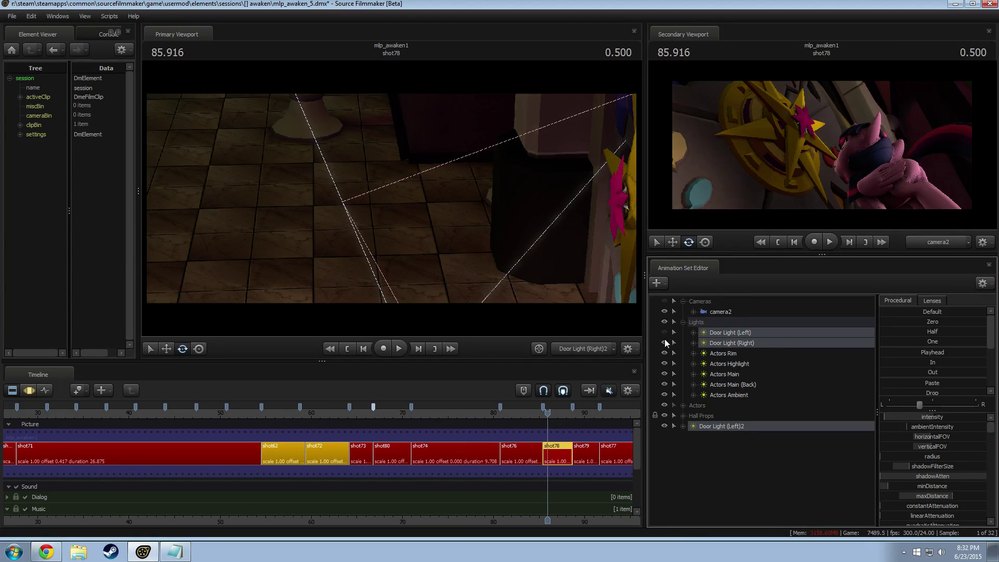
pyautogui.click(666, 425)
pyautogui.rightClick(704, 467)
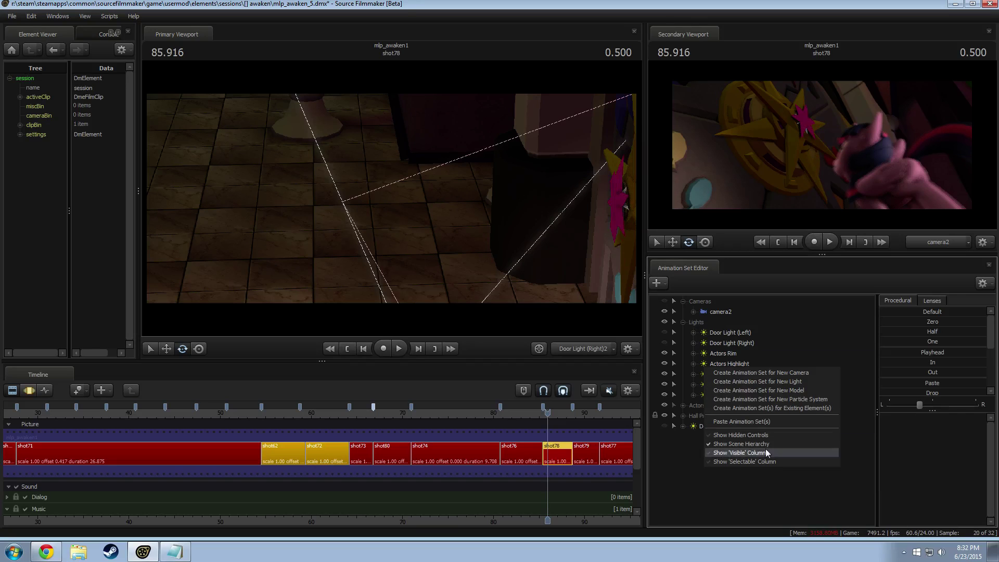
pyautogui.click(759, 425)
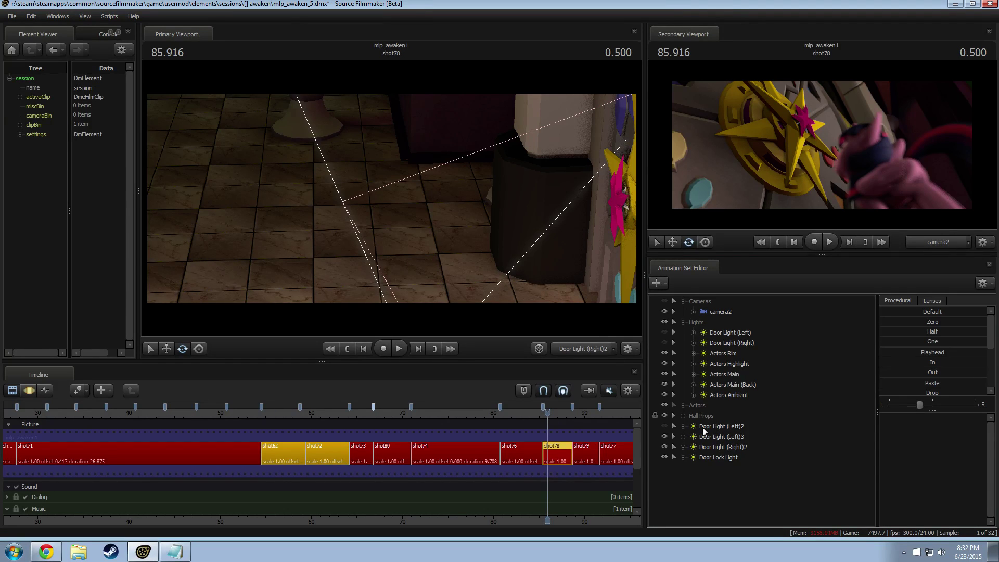
# Undo and redo the paste to compare shot78 with and without the new door lights.
pyautogui.hotkey('ctrl', 'z')
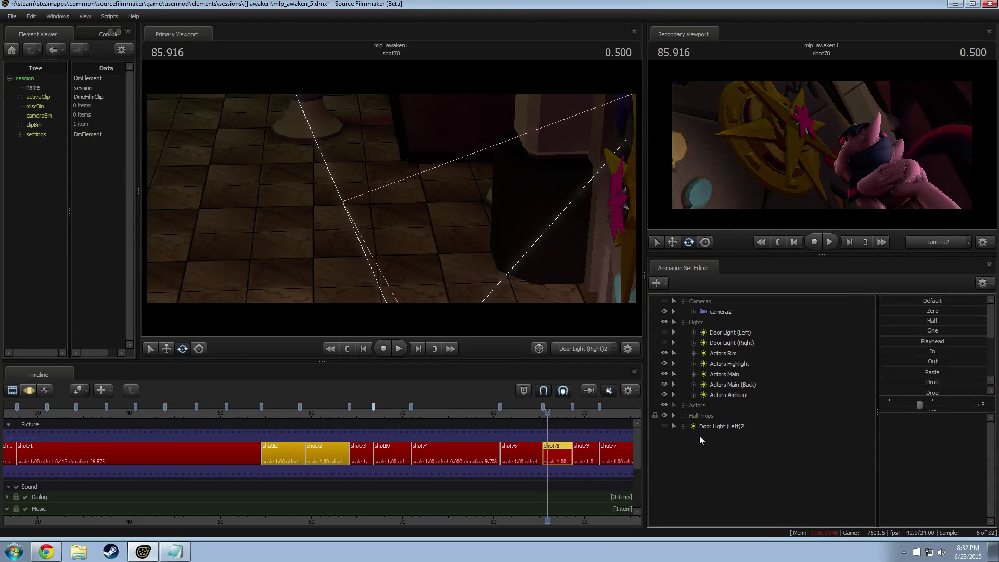
pyautogui.hotkey('ctrl', 'y')
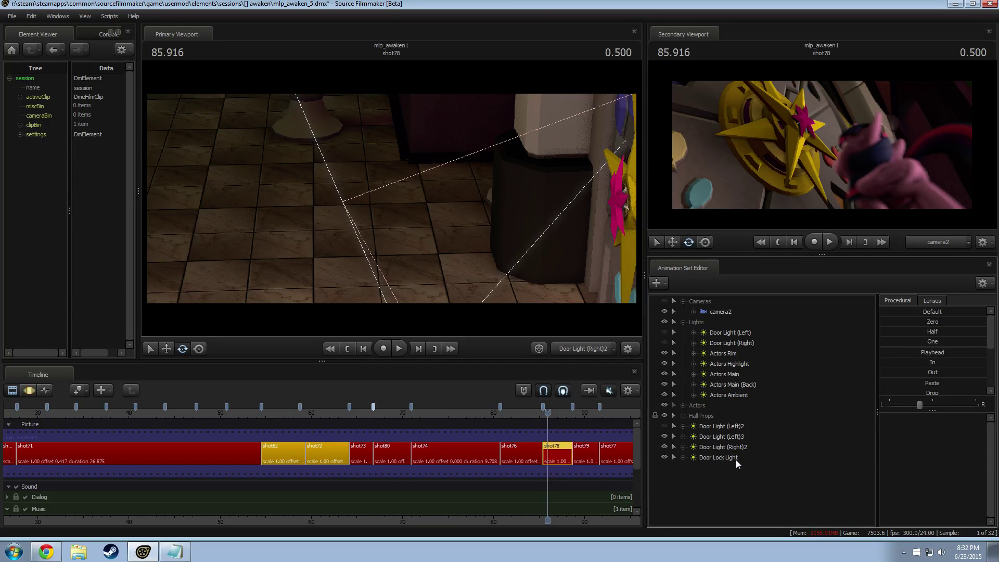
# Delete the hidden Door Light (Left), Door Light (Right) and Door Light (Left)2 from shot78.
pyautogui.click(726, 426)
pyautogui.keyDown('ctrl'); pyautogui.click(732, 334); pyautogui.keyUp('ctrl')
pyautogui.keyDown('ctrl'); pyautogui.click(734, 342); pyautogui.keyUp('ctrl')
pyautogui.rightClick(736, 343)
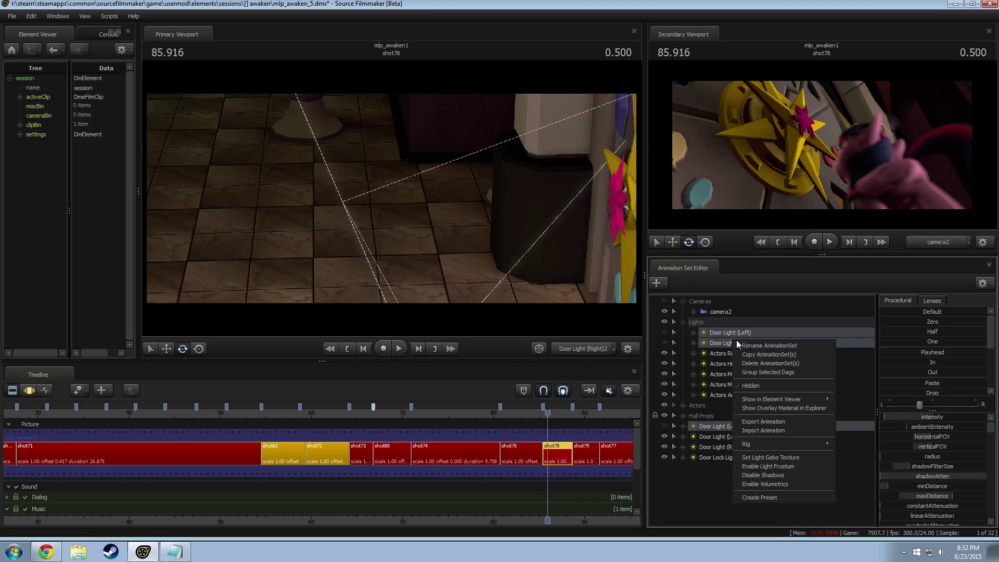
pyautogui.click(765, 353)
pyautogui.rightClick(735, 343)
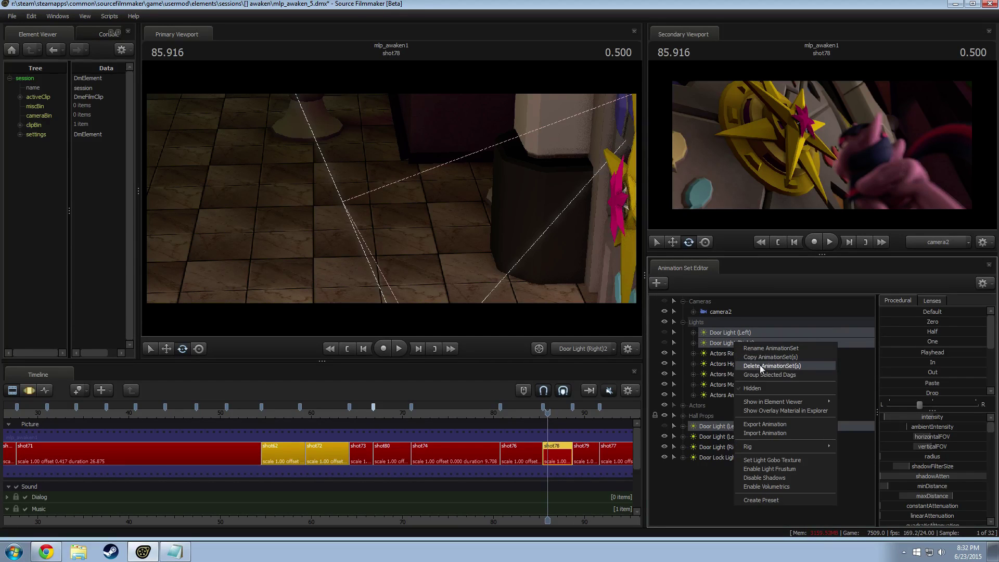
pyautogui.click(760, 366)
# Rename shot78's Door Light (Left)3 as Door Light (Left) and Door Light (Right)2 as Door Light (Right).
pyautogui.rightClick(725, 405)
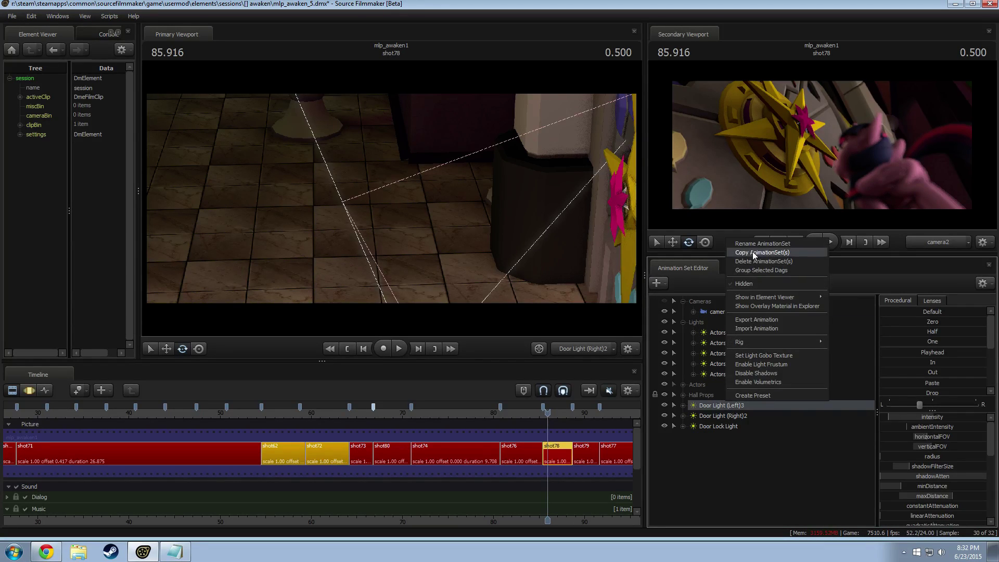
pyautogui.click(753, 251)
pyautogui.rightClick(736, 405)
pyautogui.click(747, 245)
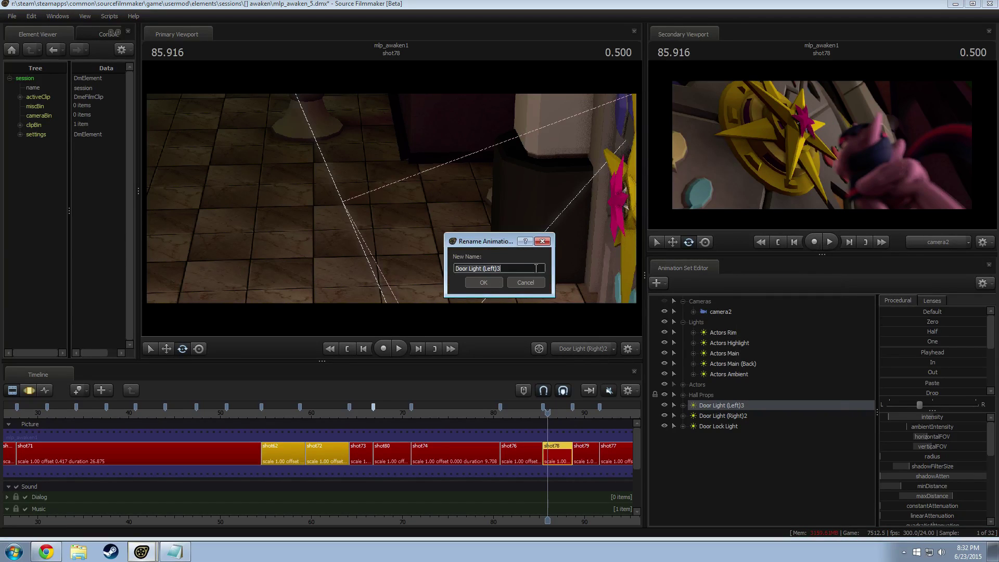
pyautogui.click(486, 284)
pyautogui.click(729, 416)
pyautogui.rightClick(729, 416)
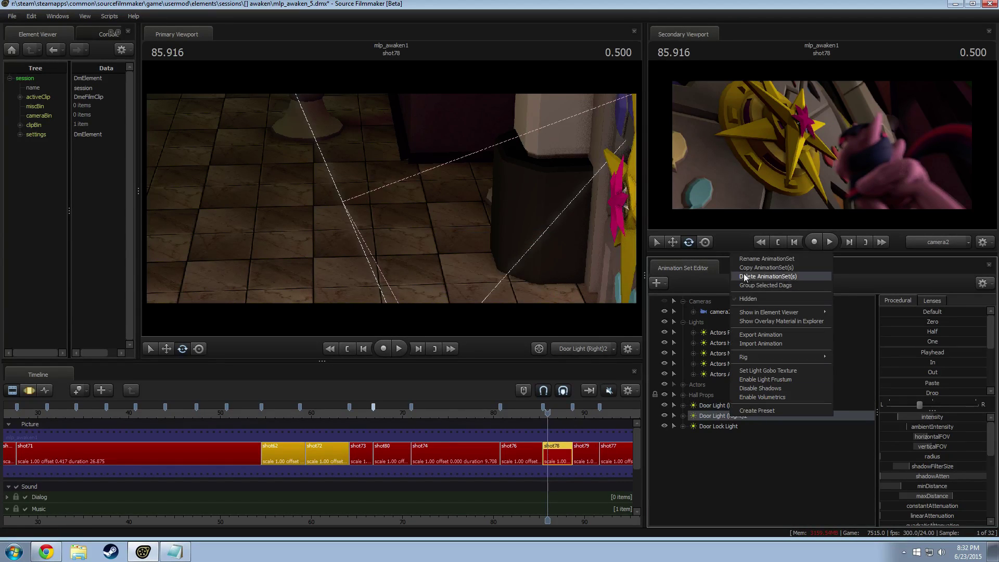
pyautogui.click(754, 259)
pyautogui.click(512, 270)
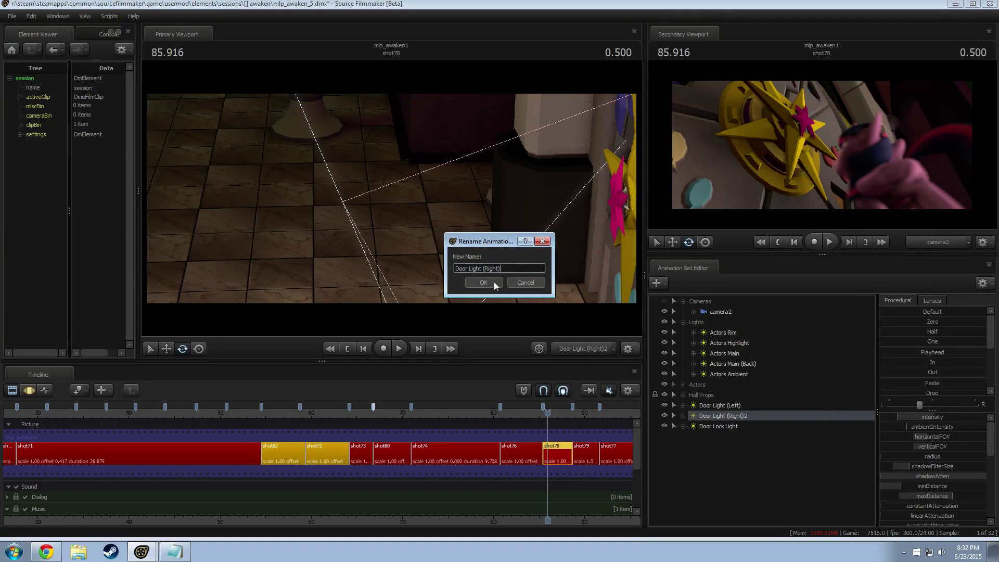
pyautogui.click(494, 282)
# Move shot78's three door lights into the Lights group and check the shot's start at 85.458 seconds.
pyautogui.click(730, 406)
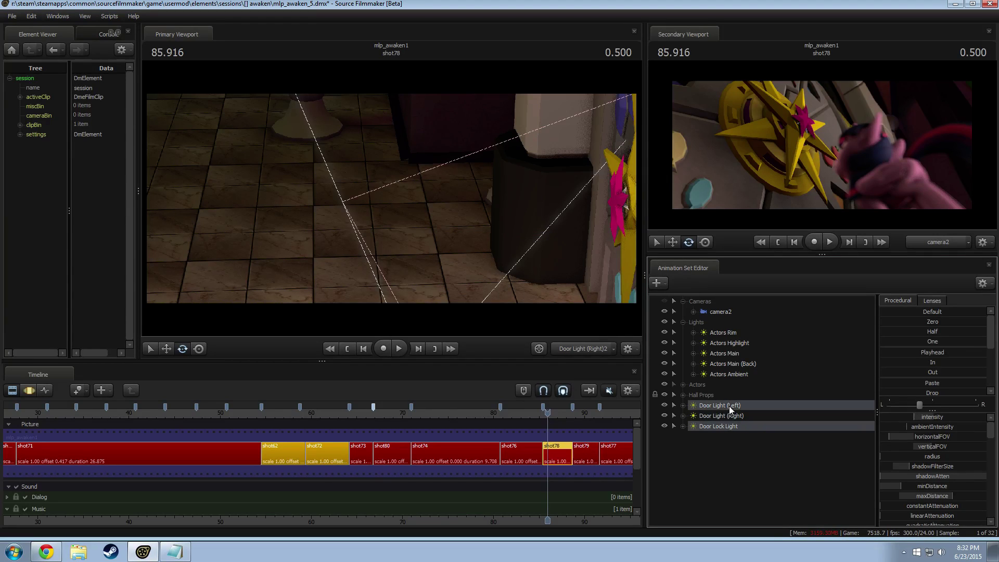
pyautogui.keyDown('shift'); pyautogui.click(741, 426); pyautogui.keyUp('shift')
pyautogui.moveTo(742, 423); pyautogui.dragTo(706, 356)
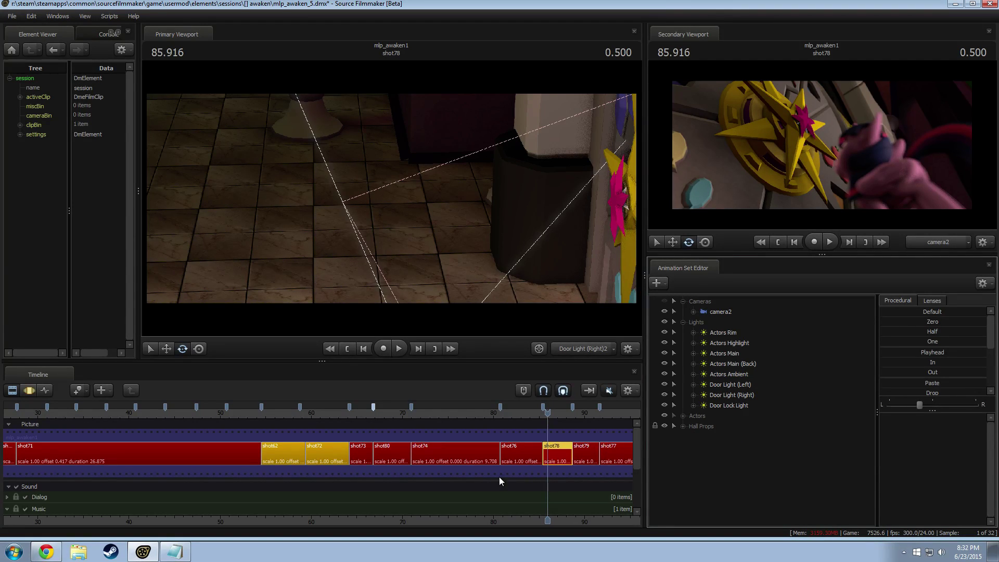
pyautogui.moveTo(548, 413); pyautogui.dragTo(544, 413)
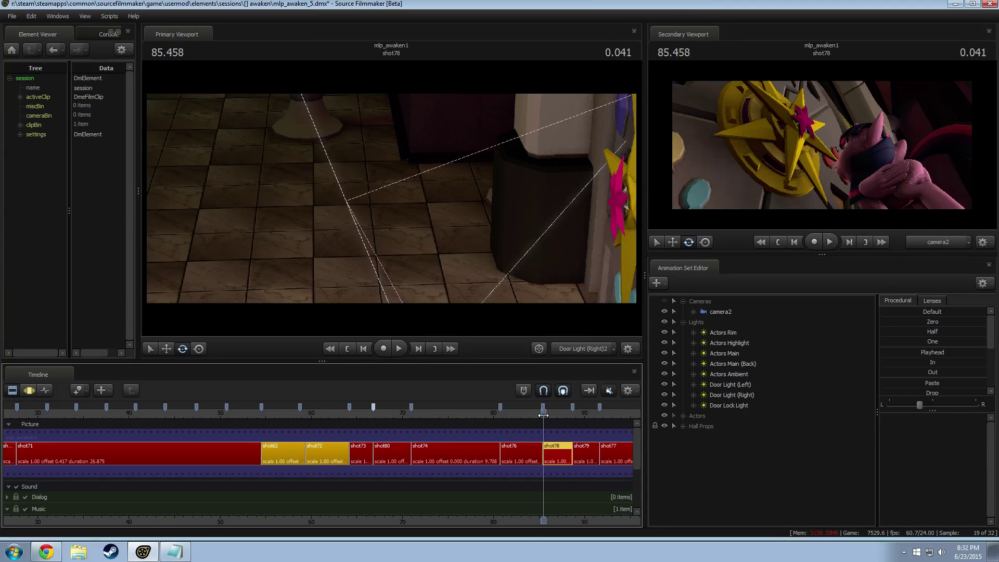
# Switch to Chrome, open YouTube, change to the livestreams account and look over its channel page.
pyautogui.click(46, 551)
pyautogui.click(131, 36)
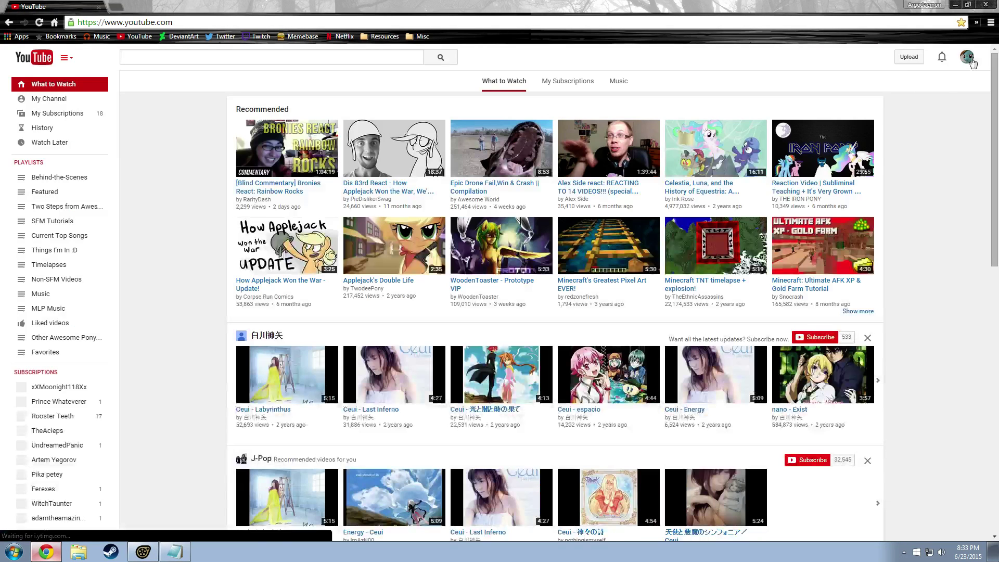
pyautogui.click(968, 57)
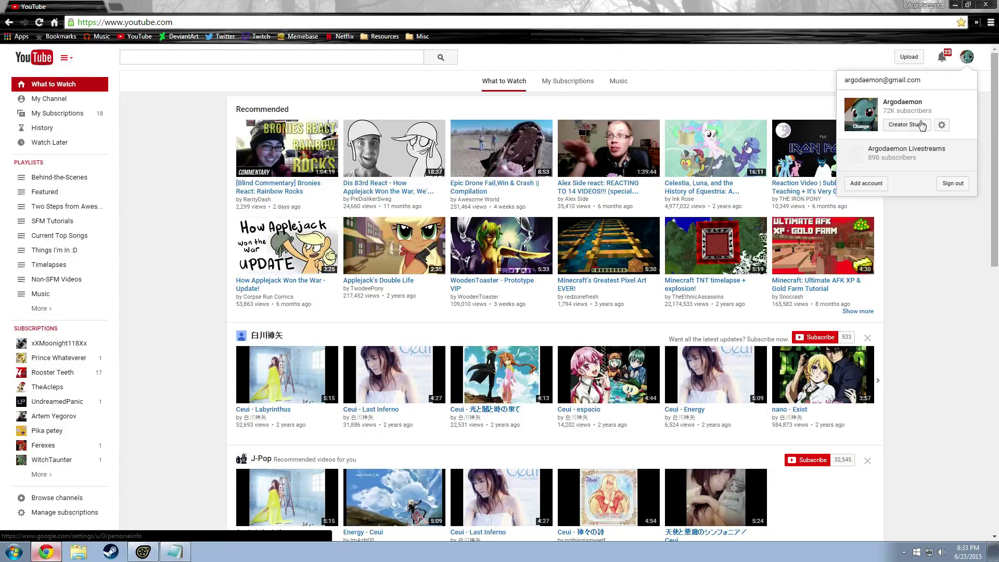
pyautogui.click(908, 155)
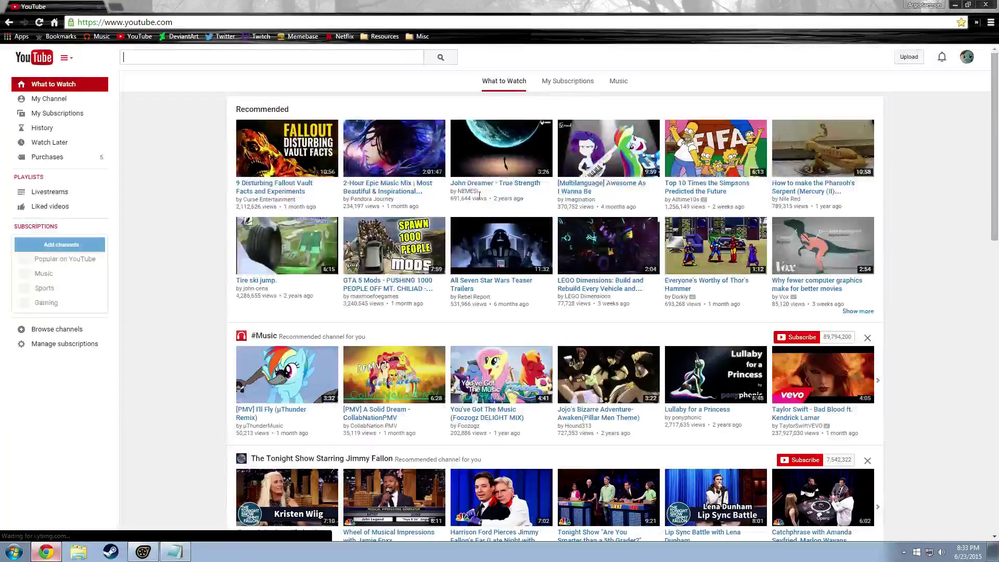
pyautogui.click(49, 98)
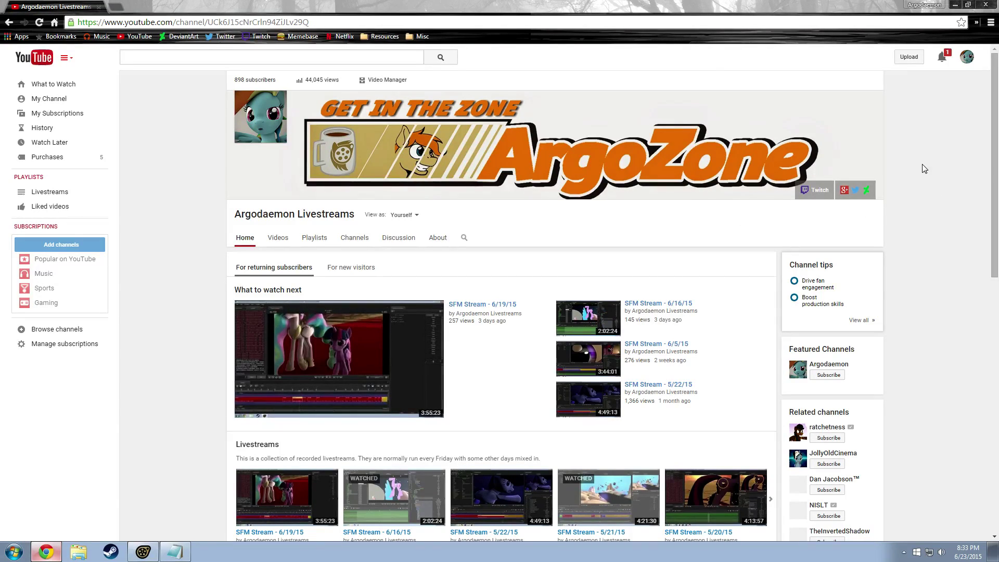
pyautogui.scroll(-1, 887, 166)
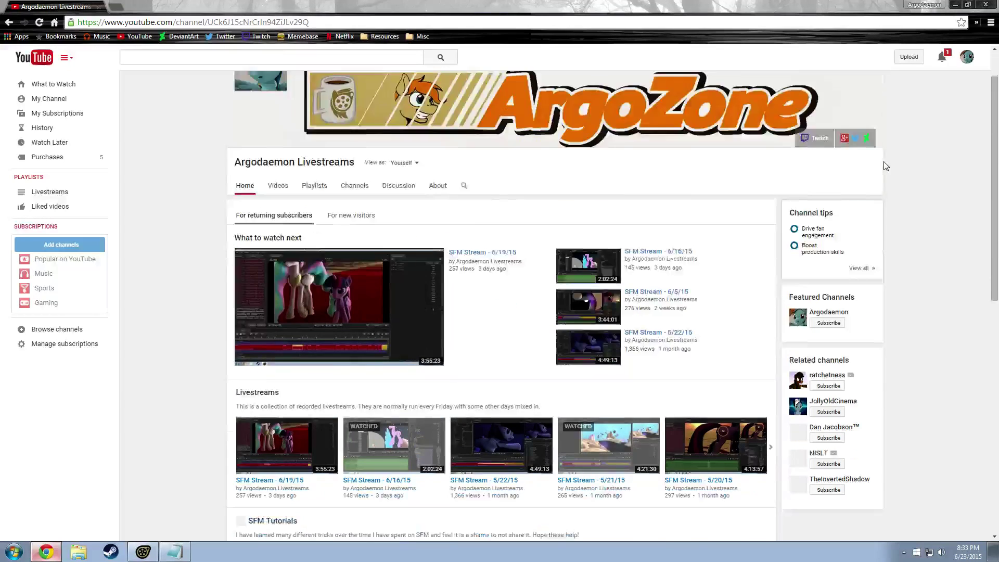
pyautogui.scroll(1, 886, 165)
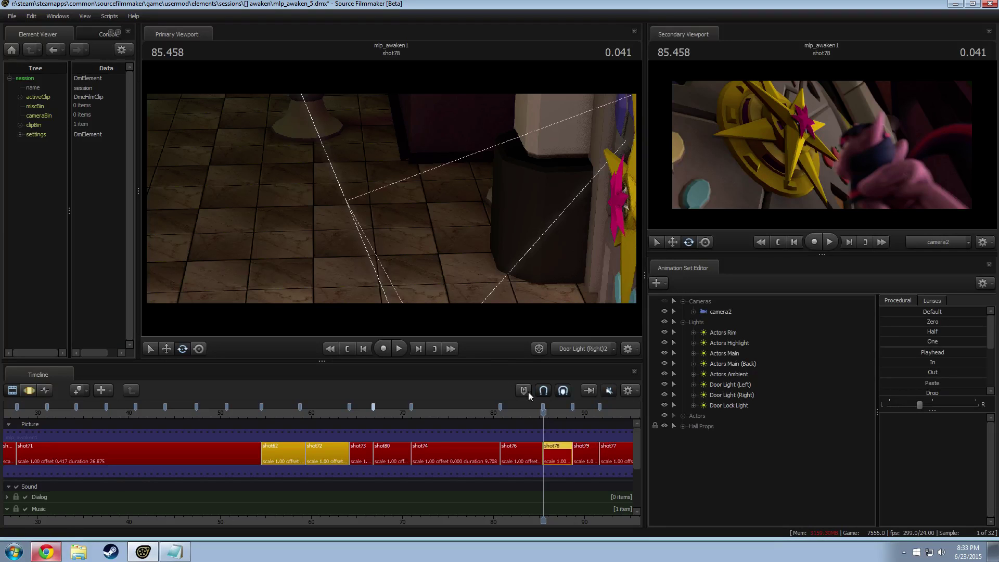
# Return to Source Filmmaker, paste the copied door light into shot31 at 97.083 seconds and hide the shot's Rim Light.
pyautogui.moveTo(522, 410); pyautogui.dragTo(593, 430)
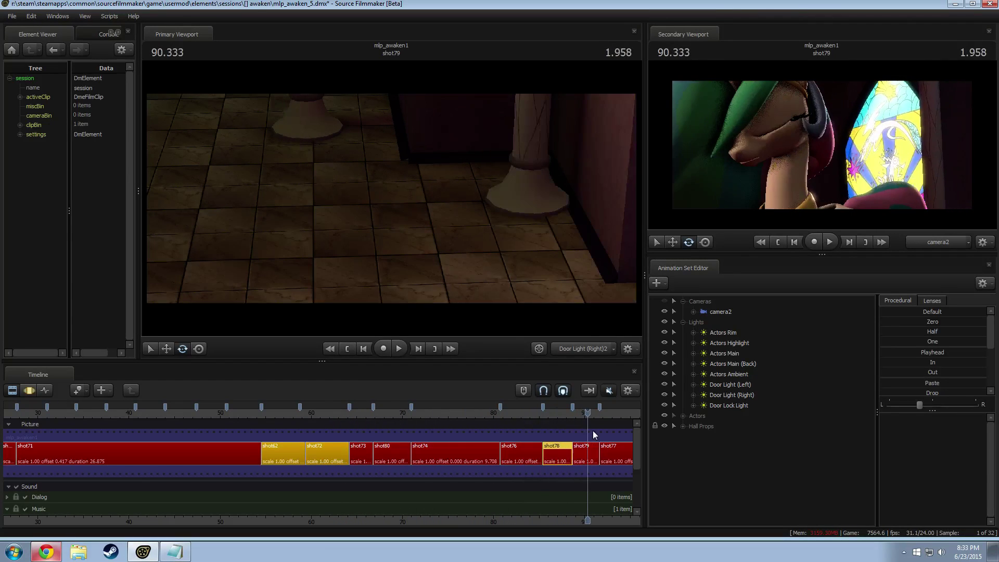
pyautogui.moveTo(617, 526); pyautogui.dragTo(313, 410, button='middle')
pyautogui.moveTo(314, 410); pyautogui.dragTo(360, 416)
pyautogui.click(365, 450)
pyautogui.rightClick(731, 424)
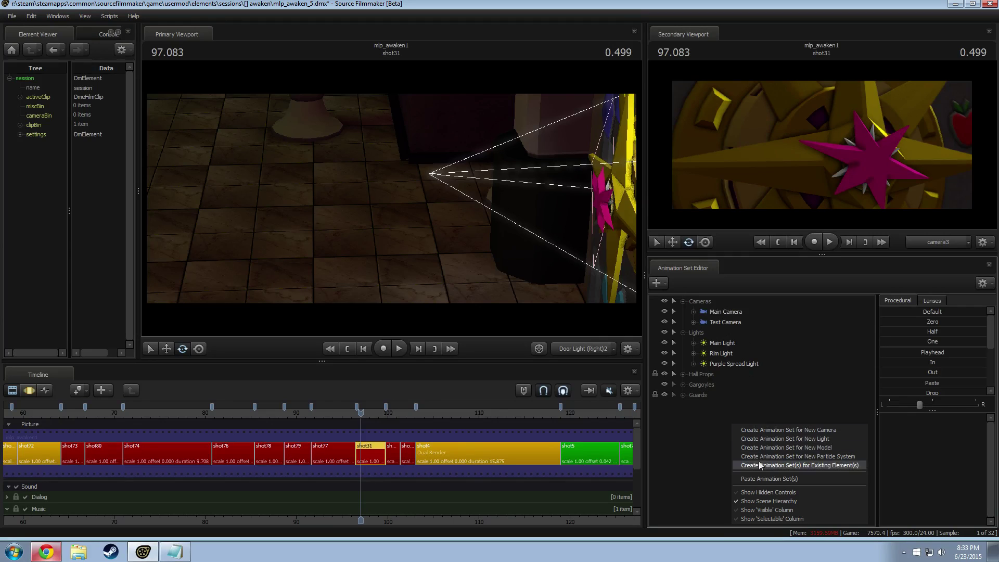
pyautogui.click(761, 478)
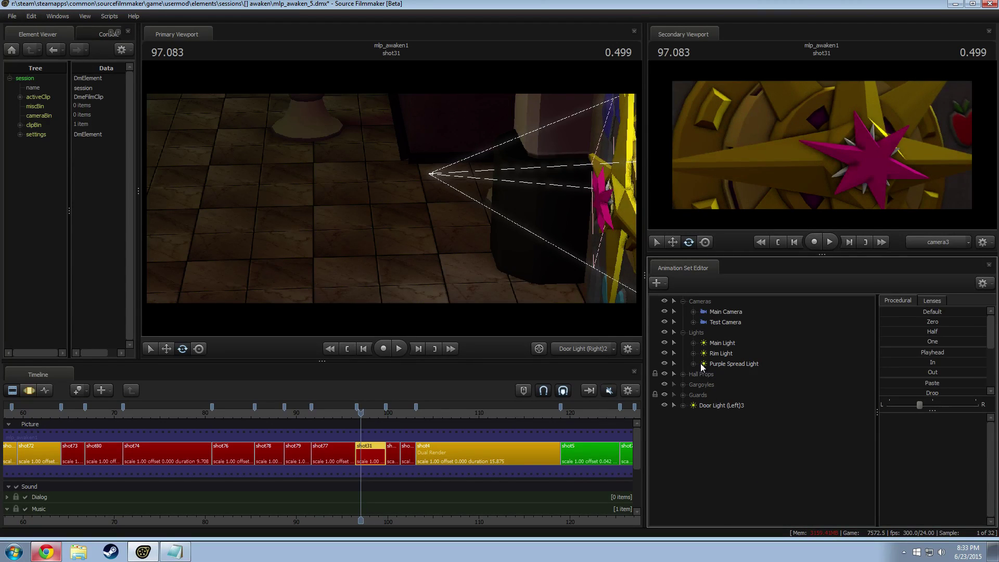
pyautogui.click(712, 355)
pyautogui.click(665, 352)
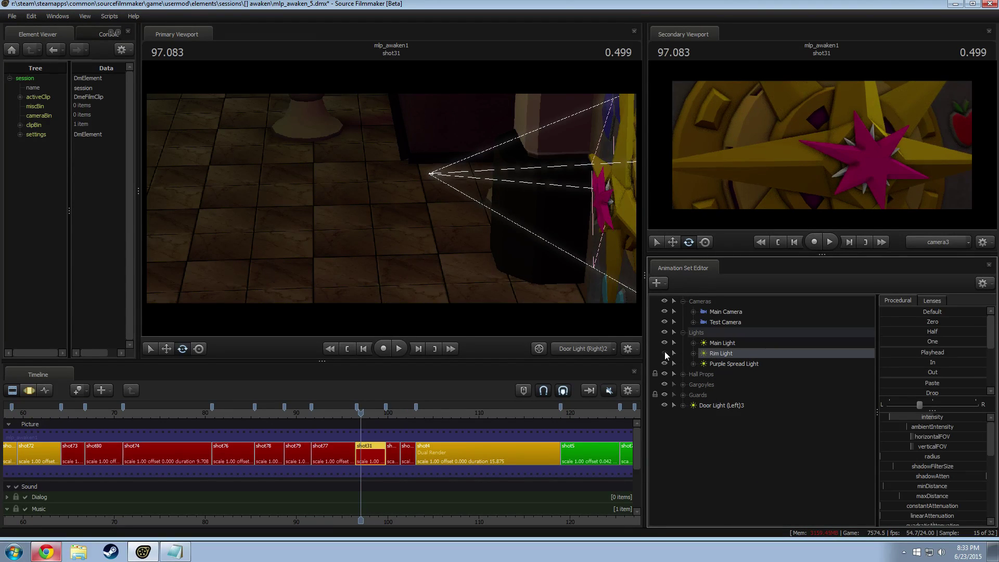
# Show shot31's Rim Light again and delete the pasted Door Light (Left)3.
pyautogui.click(664, 352)
pyautogui.click(728, 407)
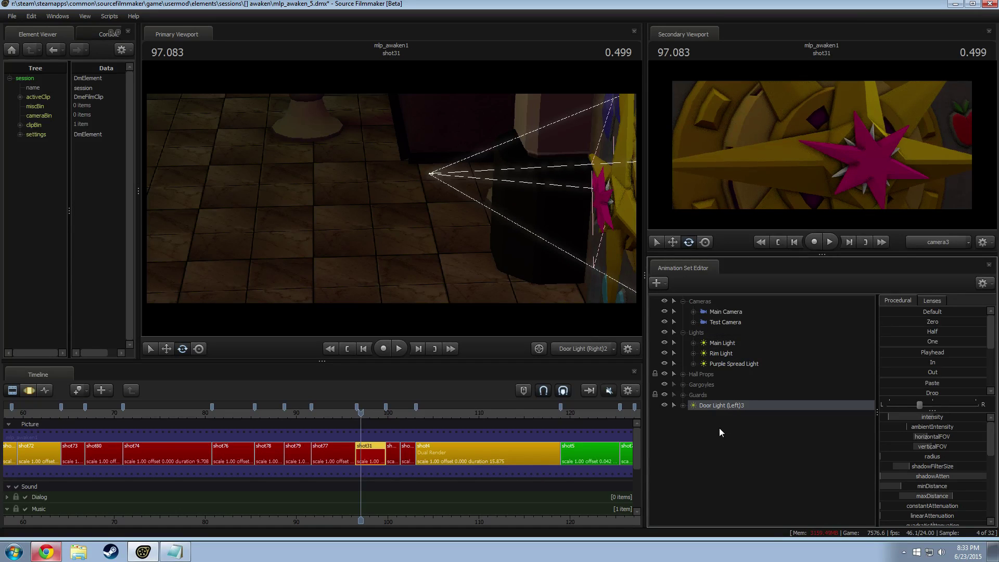
pyautogui.press('Delete')
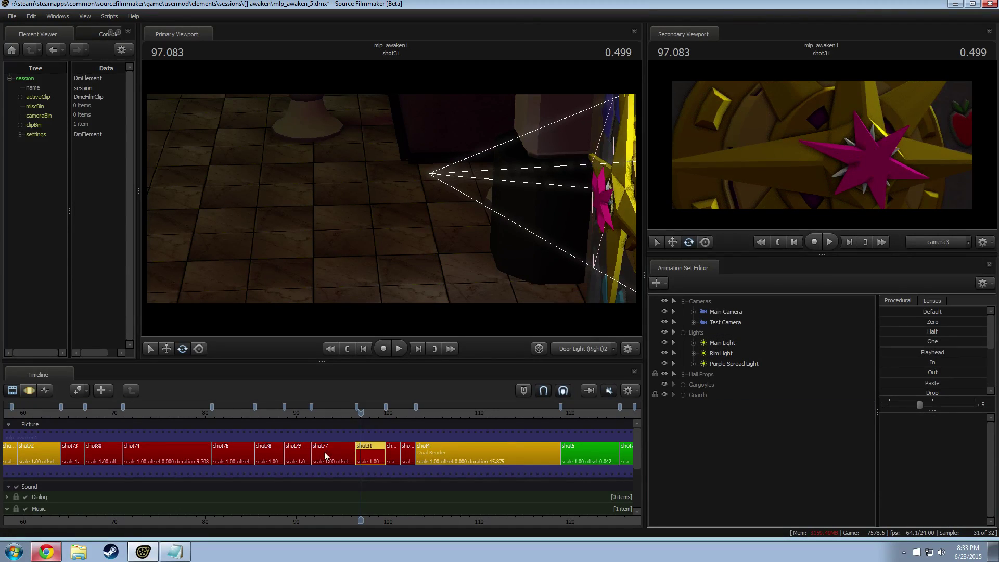
# Copy Door Light (Left), Door Light (Right) and Door Lock Light from shot74 and paste them into shot31.
pyautogui.click(207, 451)
pyautogui.click(748, 424)
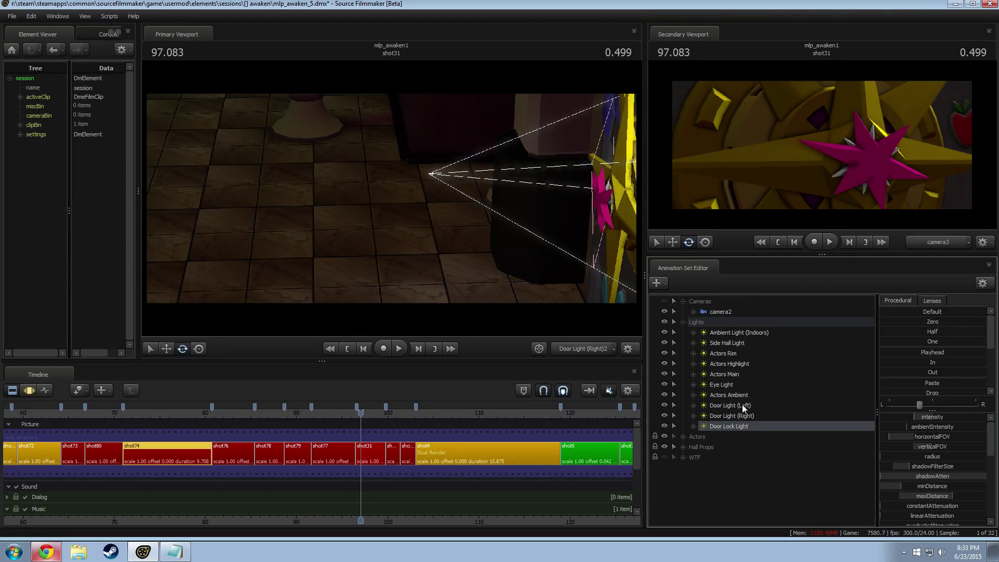
pyautogui.keyDown('shift'); pyautogui.click(742, 405); pyautogui.keyUp('shift')
pyautogui.rightClick(748, 404)
pyautogui.click(763, 257)
pyautogui.click(365, 453)
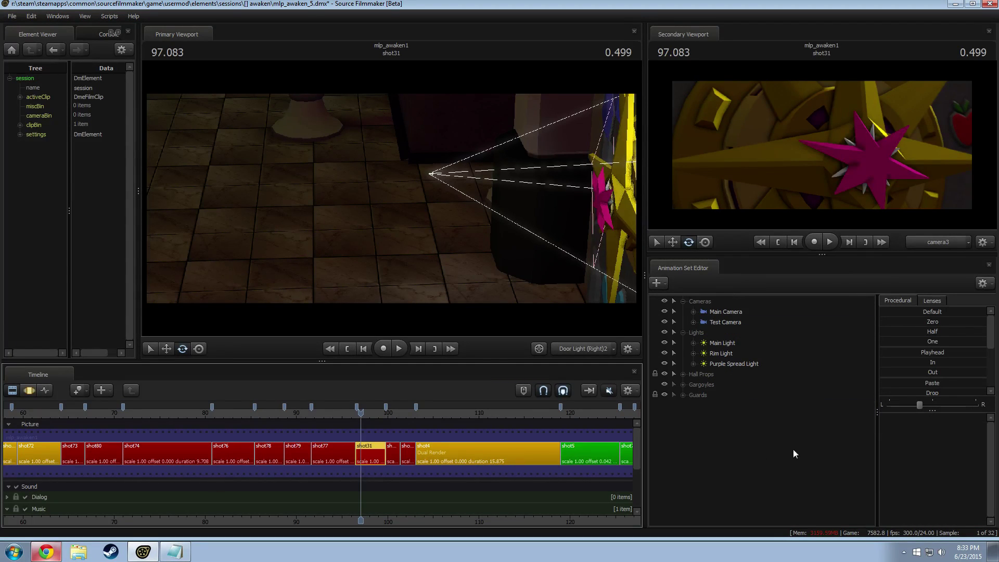
pyautogui.rightClick(812, 468)
pyautogui.click(842, 500)
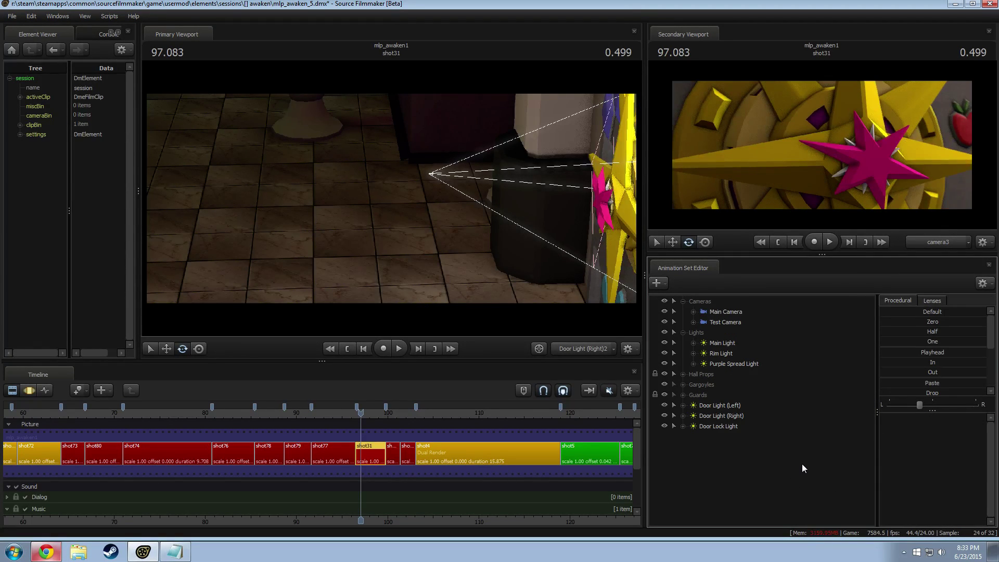
# Play shot31 and check Door Light (Left) and Door Light (Right) in the Motion Editor, including near the shot's start.
pyautogui.press('space')
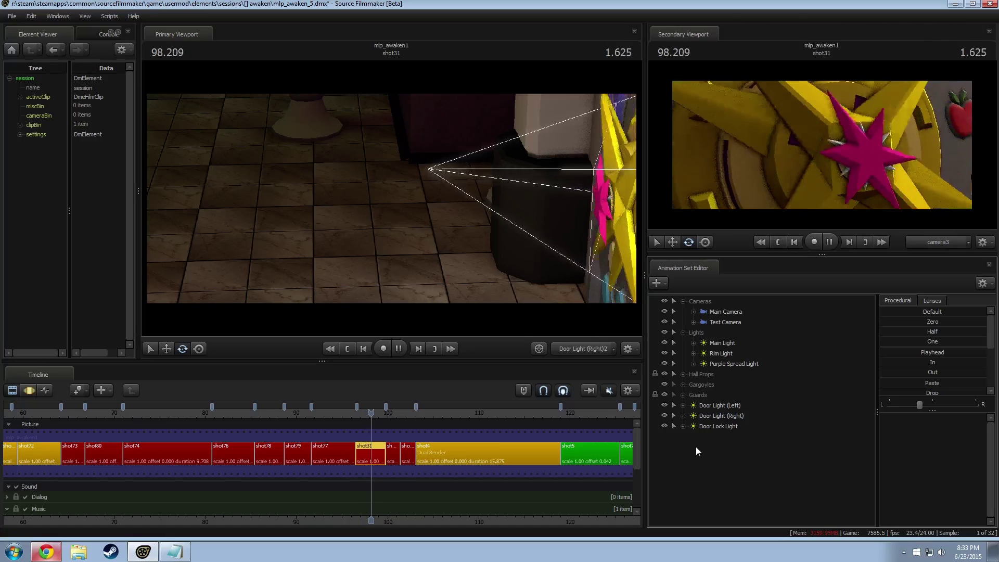
pyautogui.press('space')
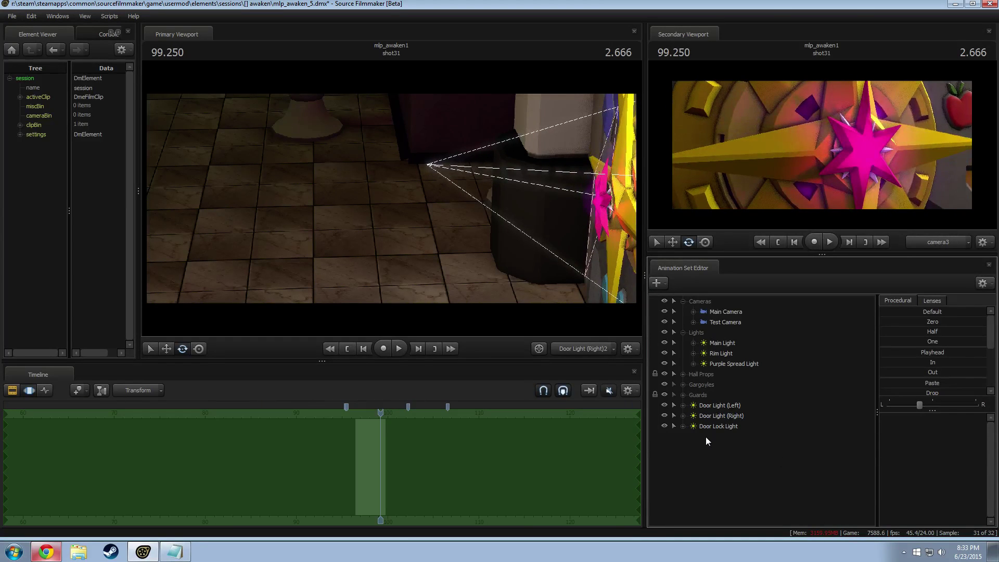
pyautogui.click(722, 406)
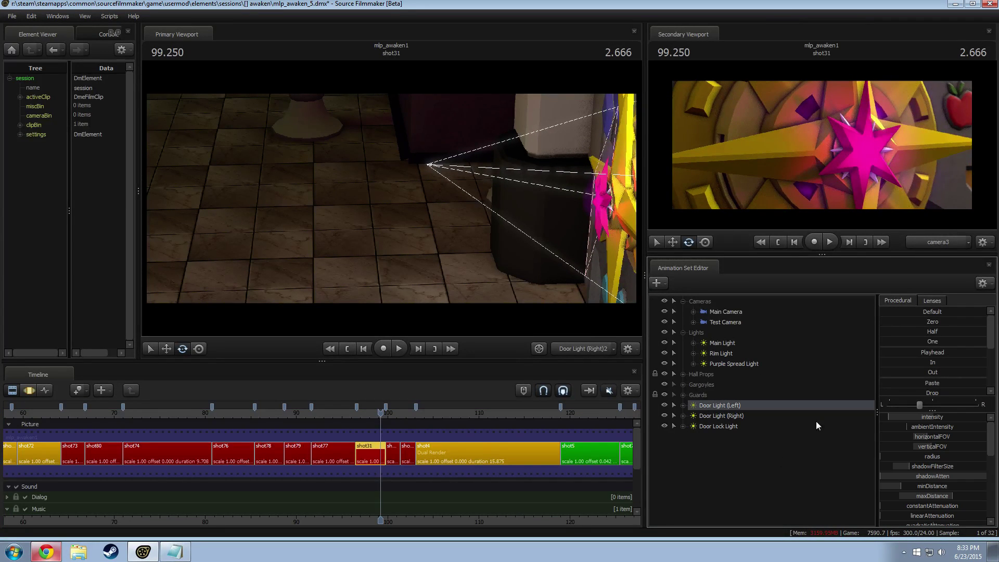
pyautogui.press('F3')
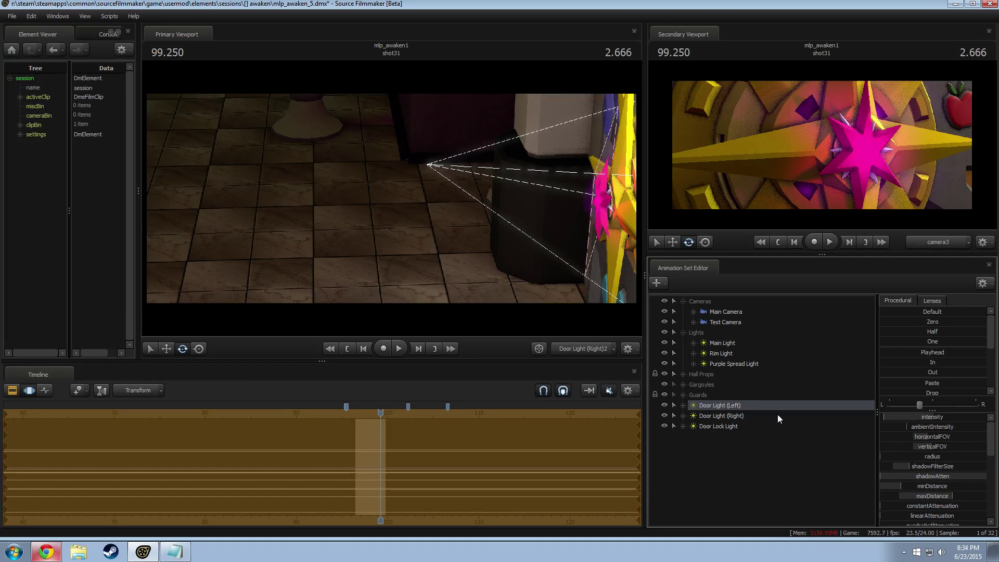
pyautogui.click(727, 417)
pyautogui.moveTo(381, 416); pyautogui.dragTo(357, 416)
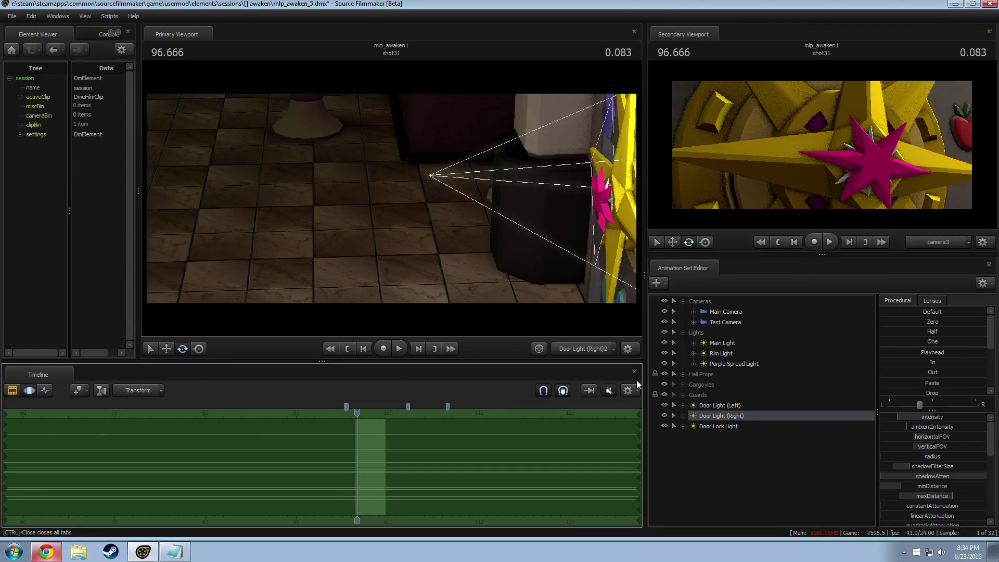
pyautogui.press('F2')
pyautogui.press('F3')
pyautogui.press('F2')
pyautogui.click(729, 406)
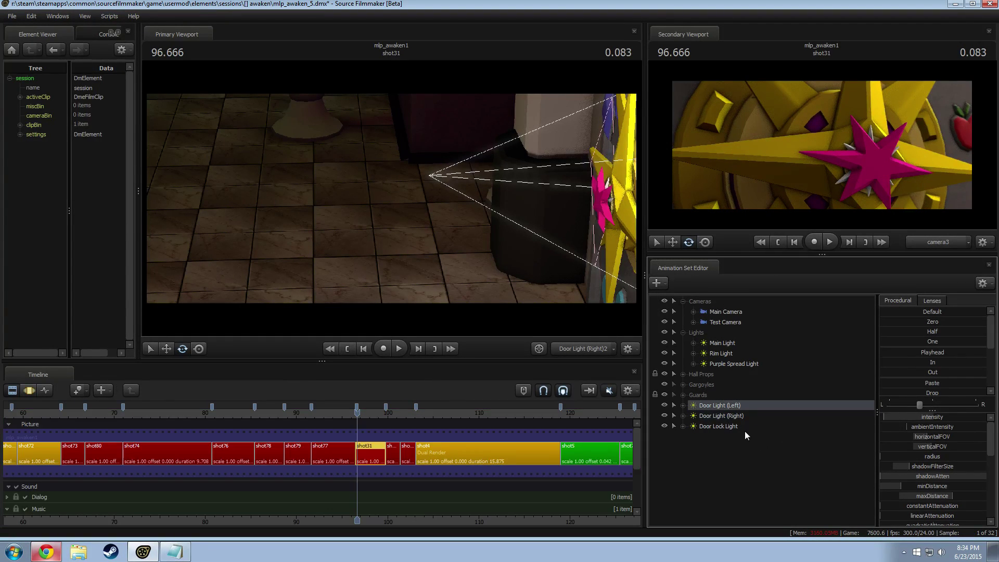
# Adjust the intensity of shot31's Door Lock Light in the Motion Editor.
pyautogui.click(721, 427)
pyautogui.press('F3')
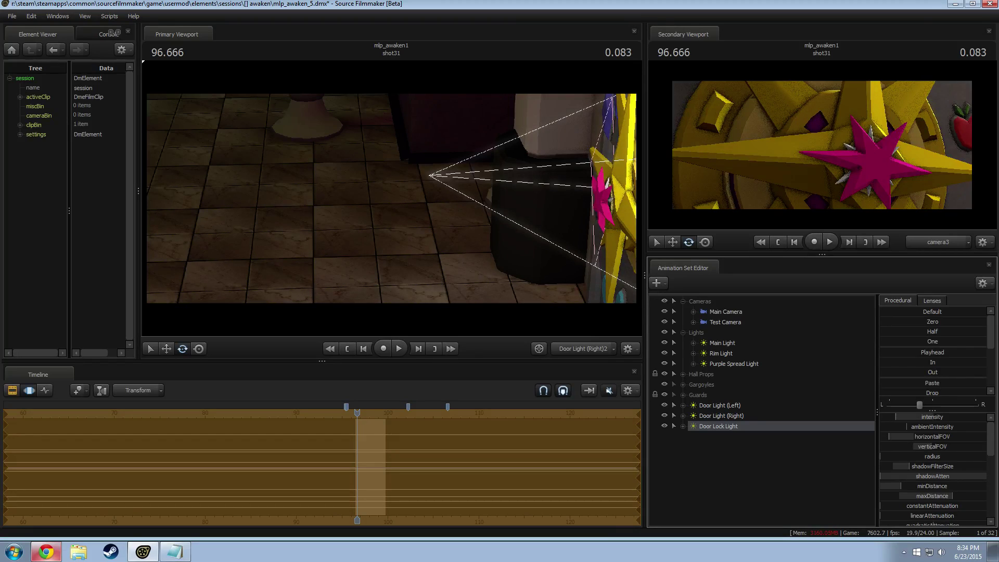
pyautogui.press('F2')
pyautogui.press('F3')
pyautogui.moveTo(901, 418)
pyautogui.mouseDown()
pyautogui.moveTo(916, 418)
pyautogui.moveTo(900, 416)
pyautogui.mouseUp()
# Move Door Light (Left), Door Light (Right) and Door Lock Light into shot31's Lights group.
pyautogui.click(718, 416)
pyautogui.press('F2')
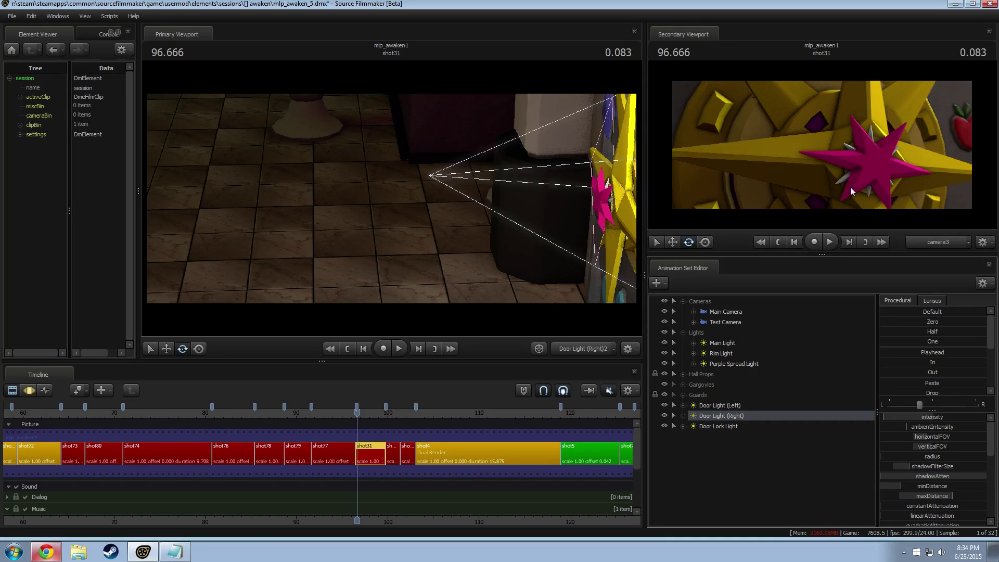
pyautogui.keyDown('ctrl'); pyautogui.click(717, 427); pyautogui.keyUp('ctrl')
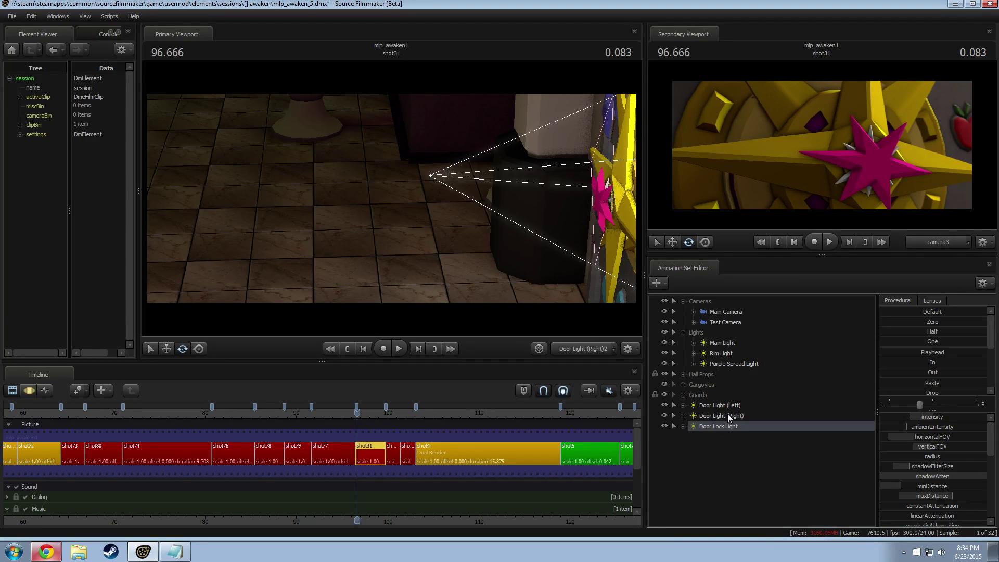
pyautogui.keyDown('ctrl'); pyautogui.click(722, 404); pyautogui.keyUp('ctrl')
pyautogui.moveTo(721, 405); pyautogui.dragTo(696, 333)
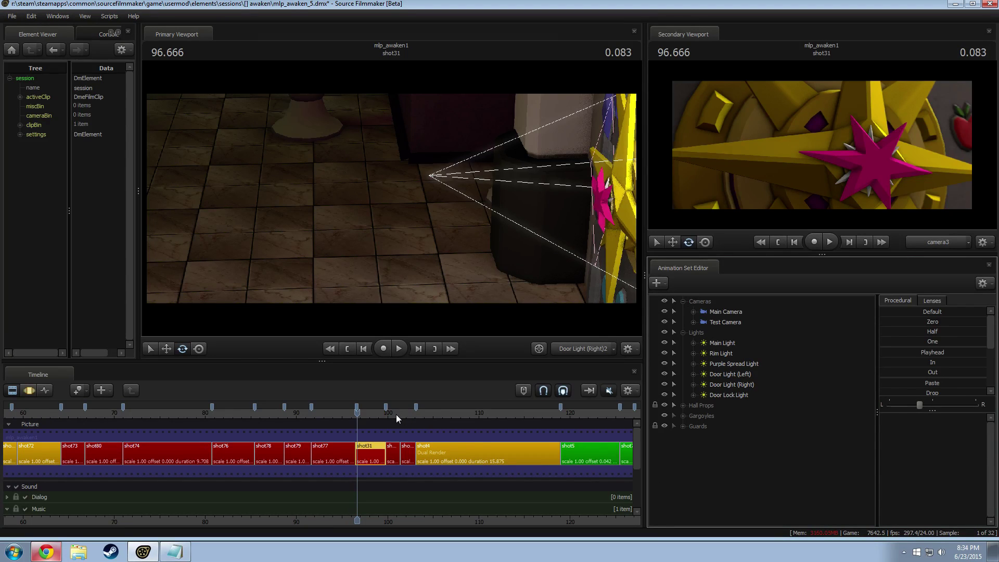
# Examine shot77 from 93.958 seconds through camera2 and the Work Camera, and return the main view to camera2.
pyautogui.moveTo(328, 415)
pyautogui.mouseDown()
pyautogui.moveTo(317, 415)
pyautogui.moveTo(332, 414)
pyautogui.mouseUp()
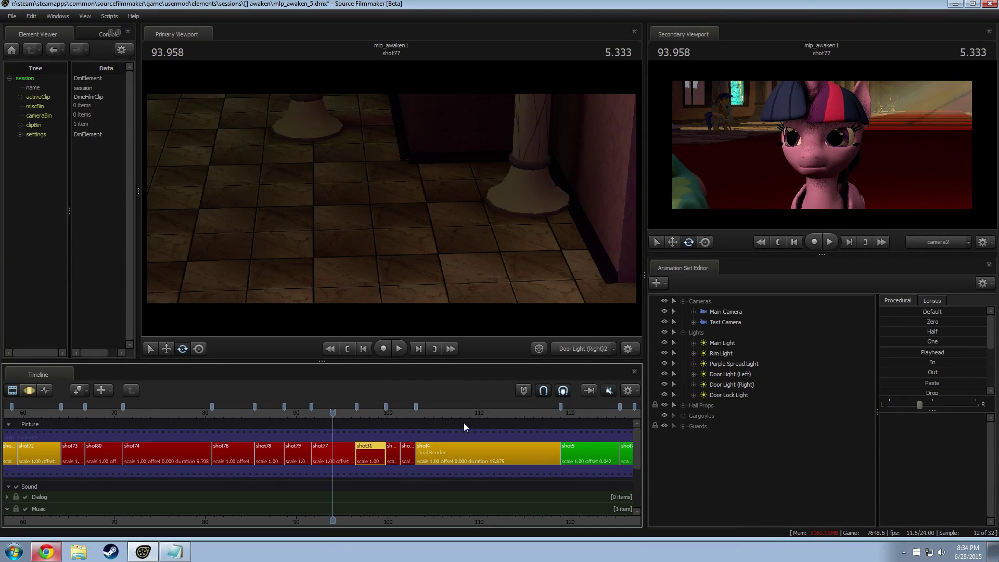
pyautogui.click(569, 348)
pyautogui.click(582, 348)
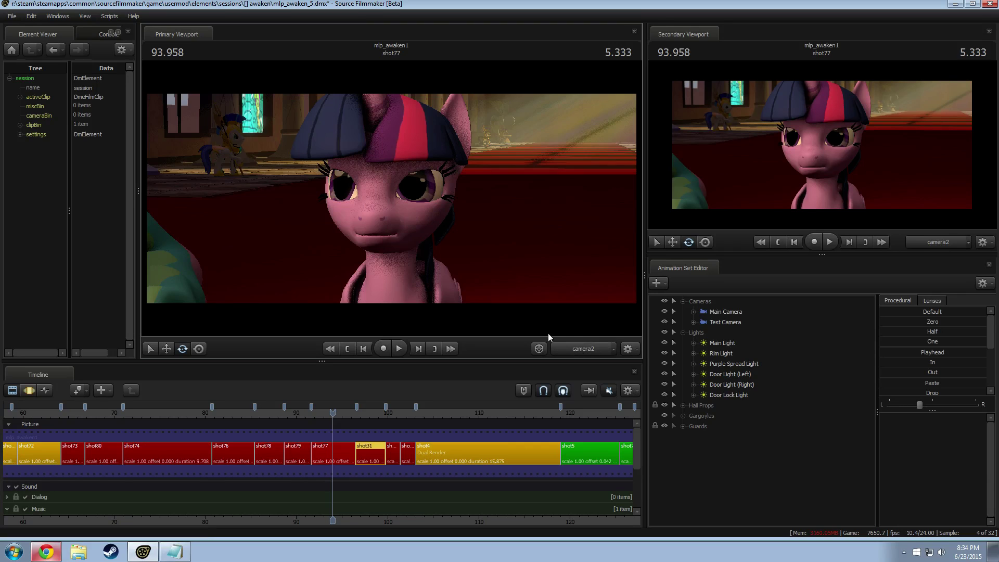
pyautogui.click(569, 345)
pyautogui.press('s')
pyautogui.moveTo(511, 273); pyautogui.dragTo(510, 273)
pyautogui.moveTo(392, 202); pyautogui.dragTo(392, 202)
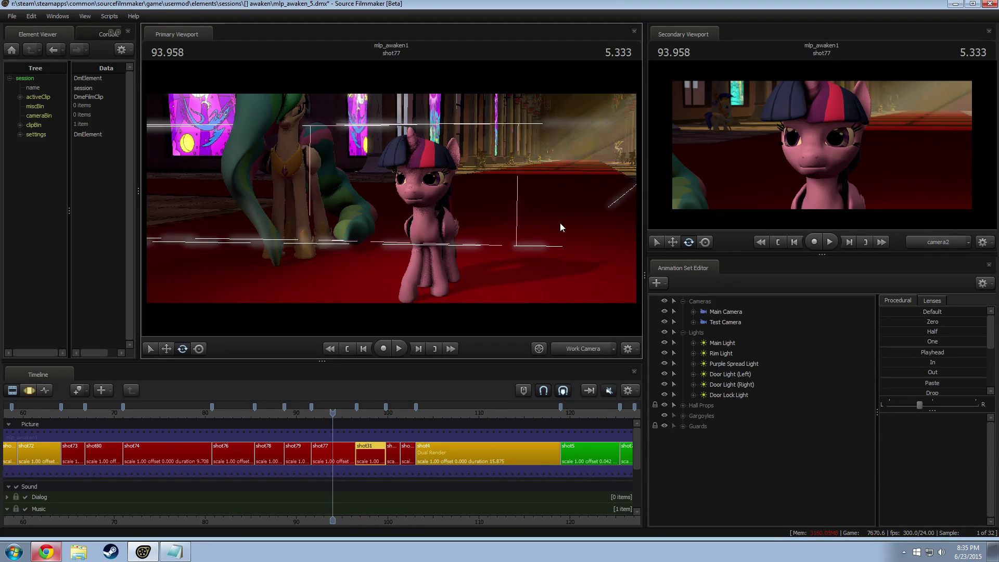
pyautogui.click(591, 347)
pyautogui.keyDown('ctrl'); pyautogui.click(591, 347); pyautogui.keyUp('ctrl')
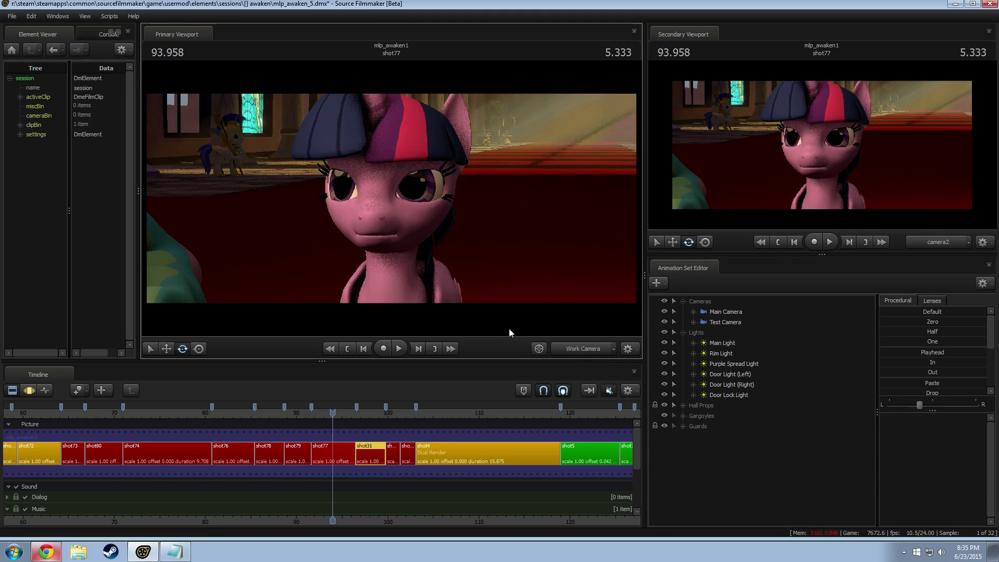
pyautogui.press('space')
pyautogui.press('space')
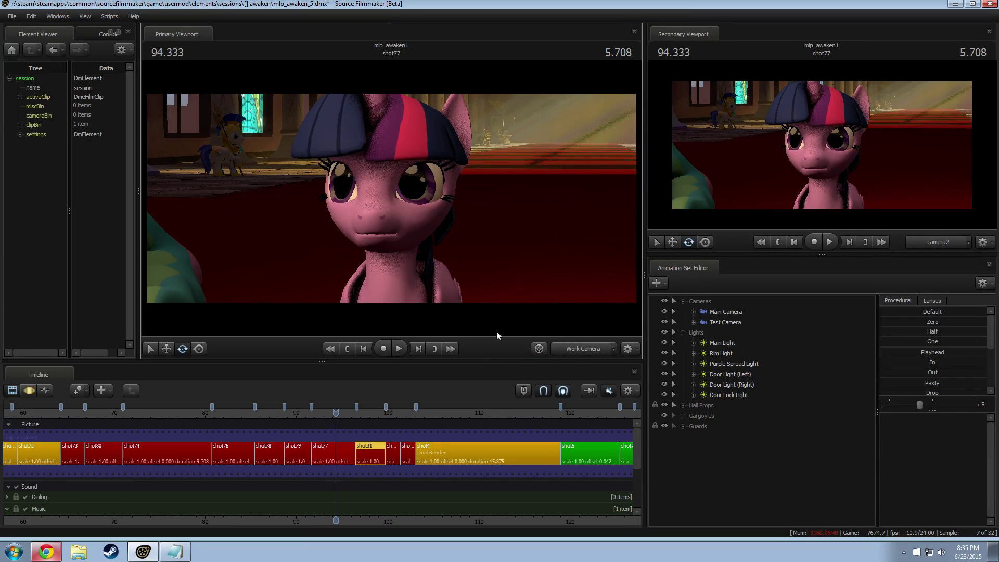
pyautogui.click(592, 344)
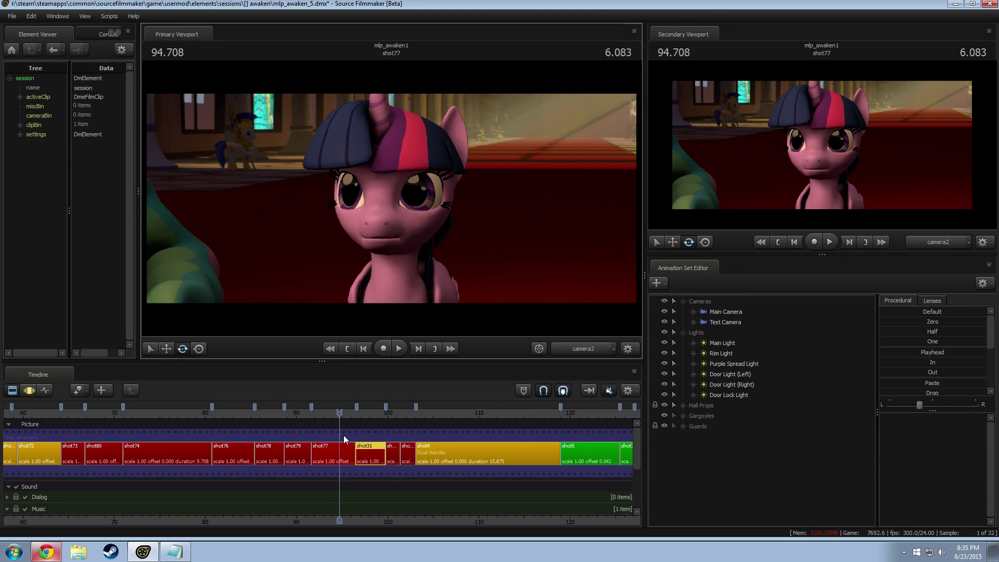
# Switch to Windows Explorer, open the Videos folder in Pony SFM and play Chemistry 30fps.mp4 in VLC.
pyautogui.click(78, 551)
pyautogui.click(95, 175)
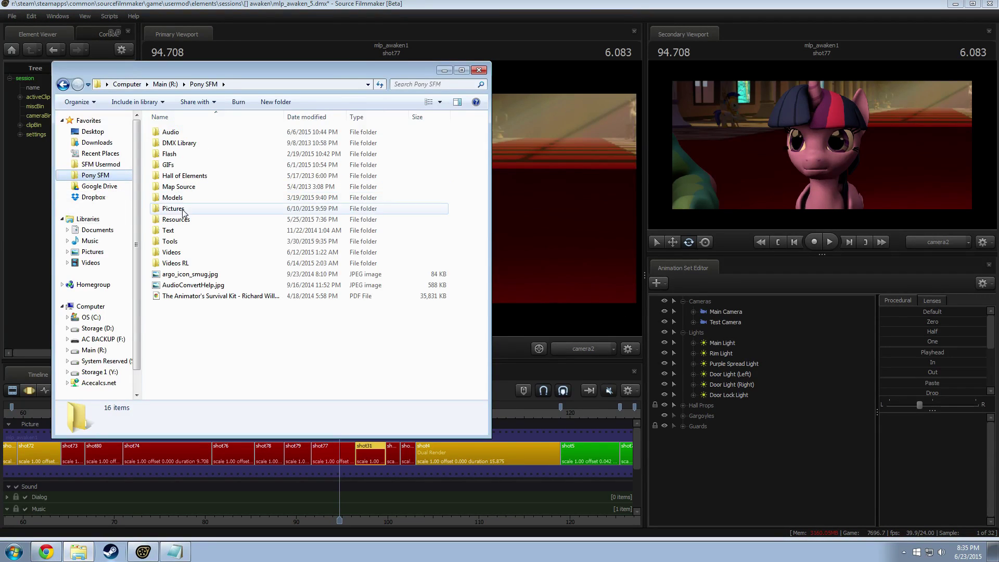
pyautogui.doubleClick(172, 251)
pyautogui.doubleClick(394, 344)
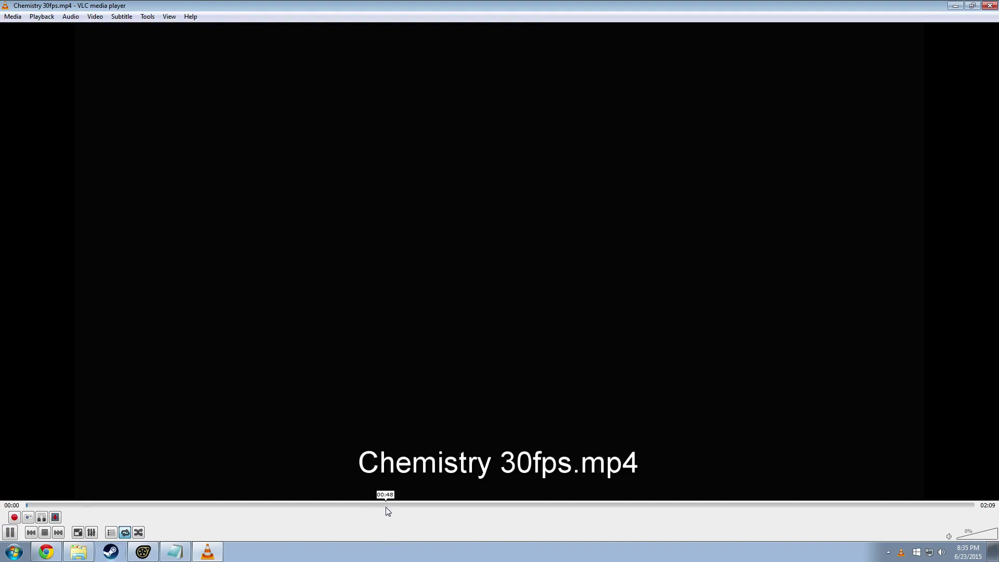
# Watch the part of Chemistry 30fps.mp4 around 00:47, and close the player and the folder window.
pyautogui.click(327, 505)
pyautogui.moveTo(327, 504); pyautogui.dragTo(376, 509)
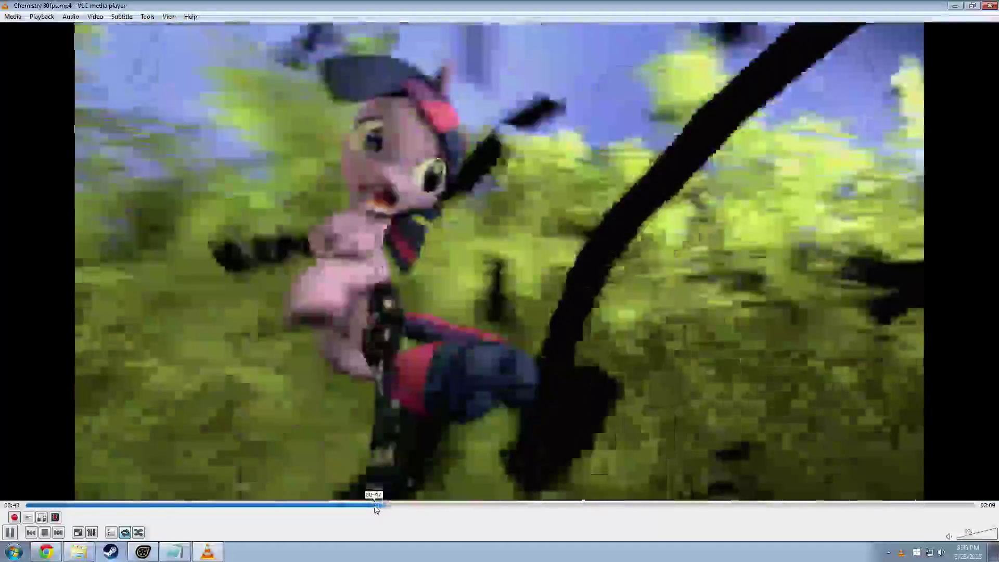
pyautogui.click(375, 506)
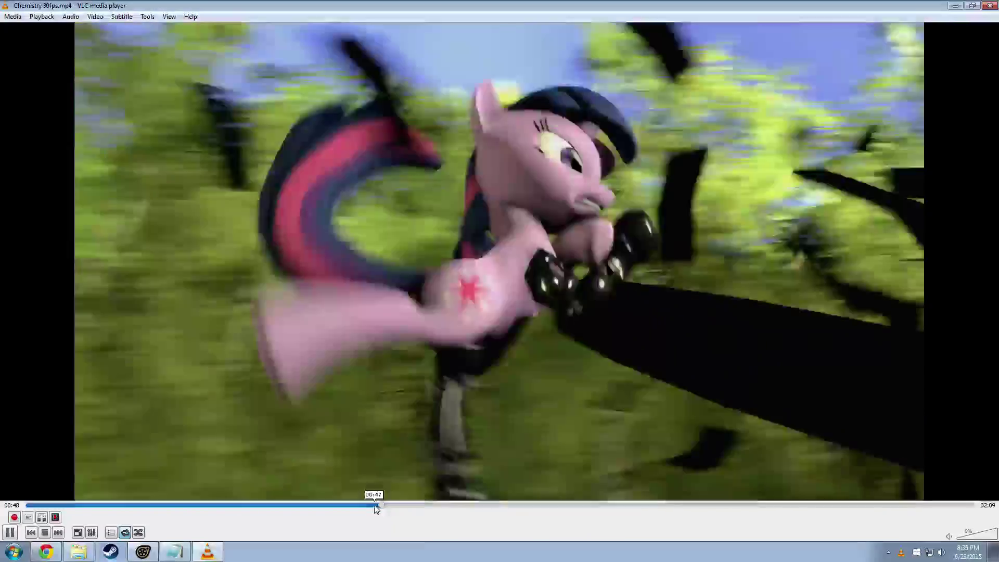
pyautogui.click(375, 506)
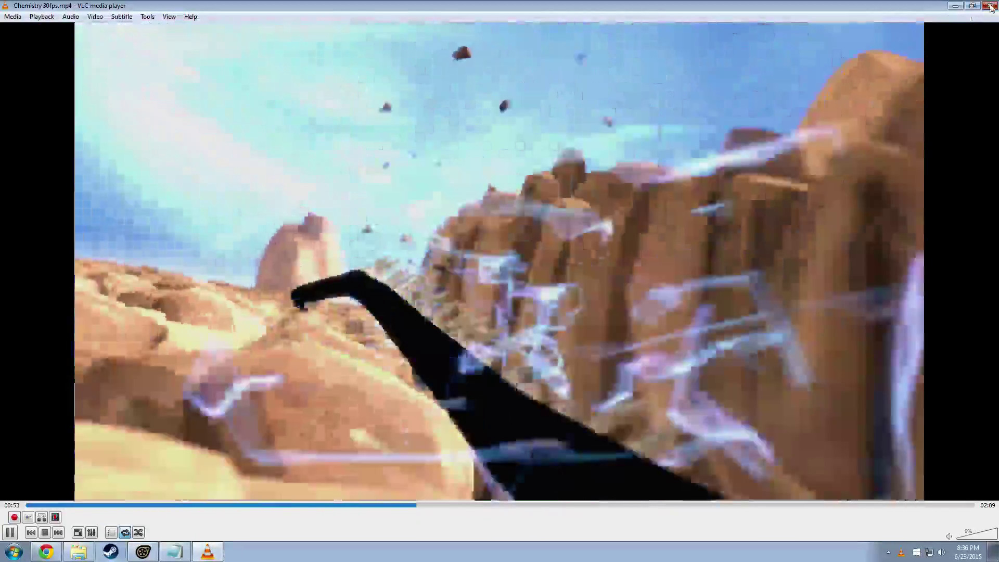
pyautogui.click(991, 5)
pyautogui.click(479, 70)
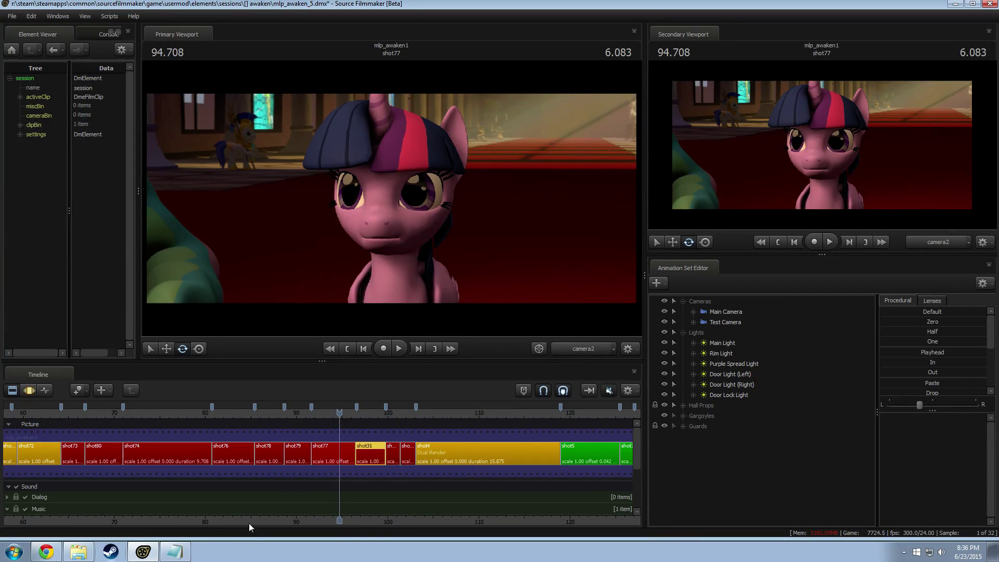
# Play shot73 repeatedly from about 64 seconds to review its lighting and camera movement.
pyautogui.moveTo(95, 416); pyautogui.dragTo(67, 417)
pyautogui.press('space')
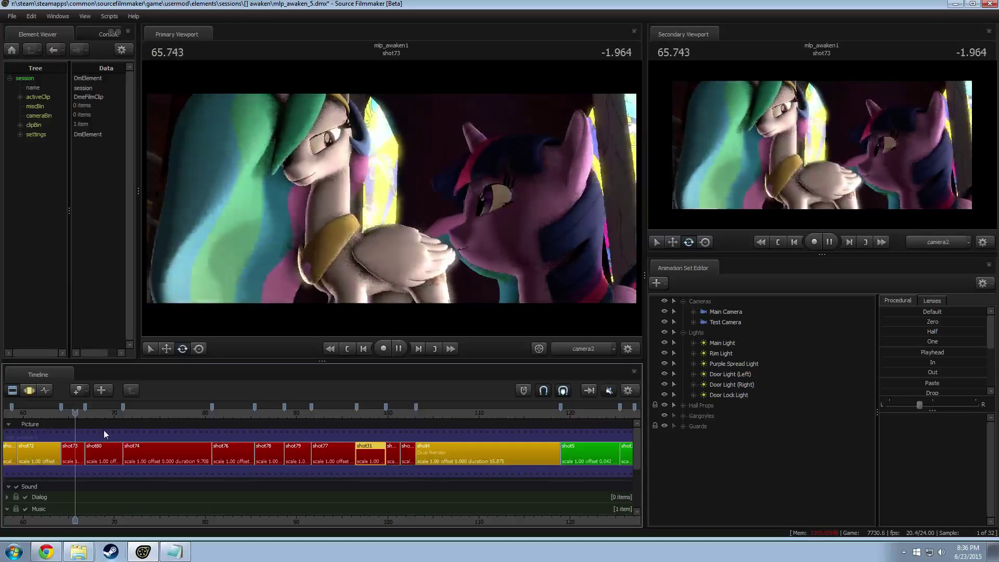
pyautogui.press('space')
pyautogui.moveTo(204, 512); pyautogui.dragTo(389, 500, button='middle')
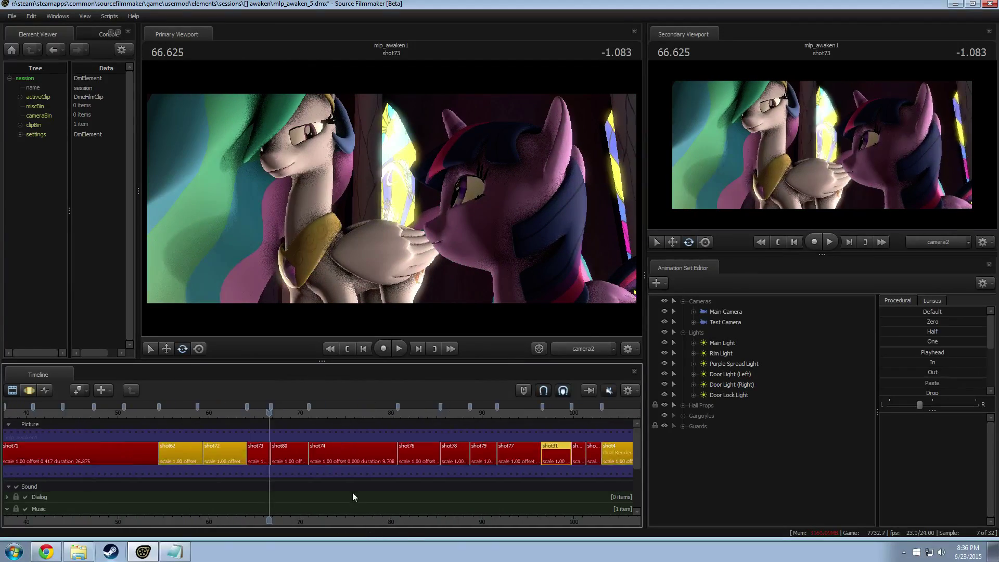
pyautogui.press('space')
pyautogui.press('space')
pyautogui.click(251, 414)
pyautogui.press('space')
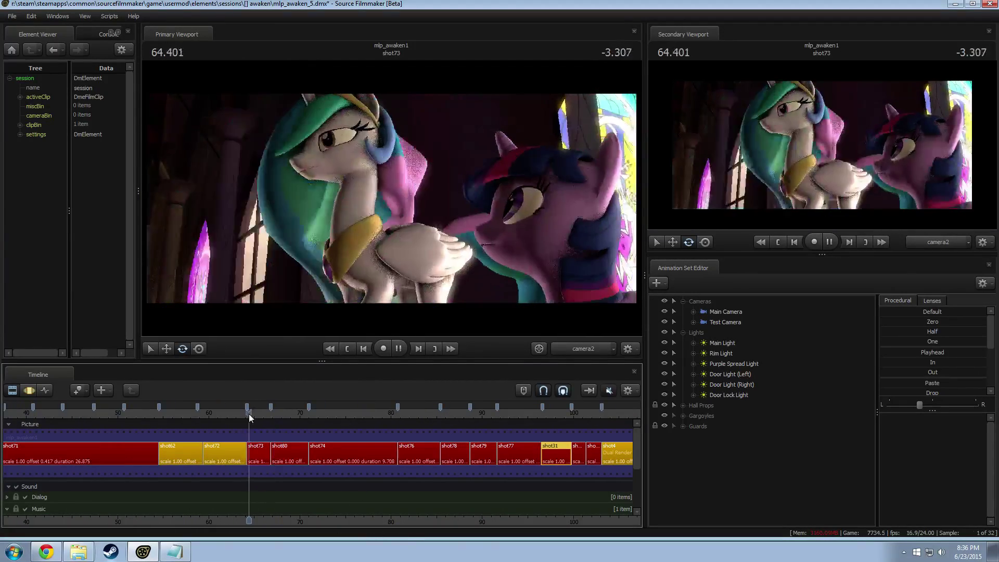
pyautogui.press('space')
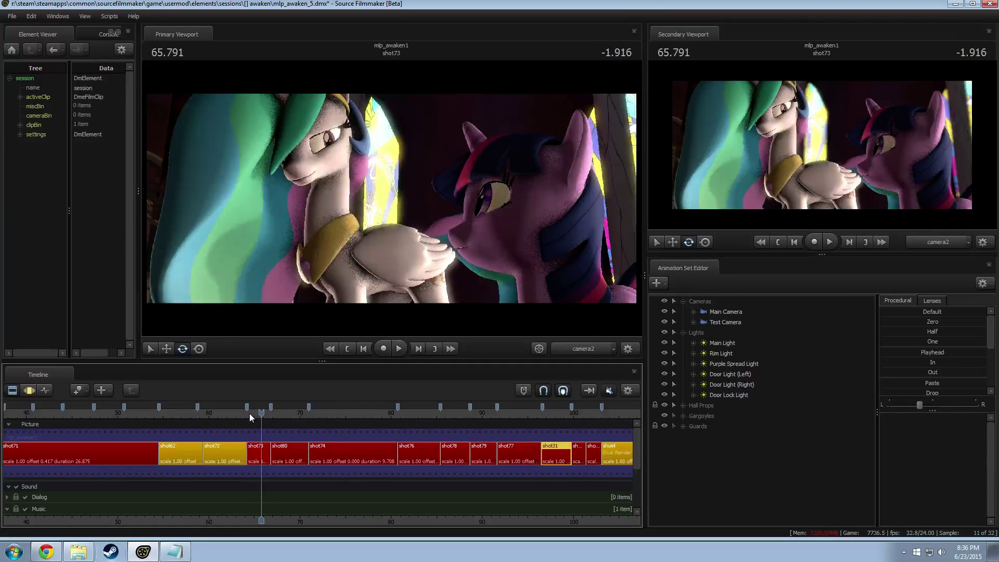
pyautogui.press('space')
pyautogui.press('space')
# Recolour shot73's timeline clip with a background colour of red 200 and green 150.
pyautogui.rightClick(261, 455)
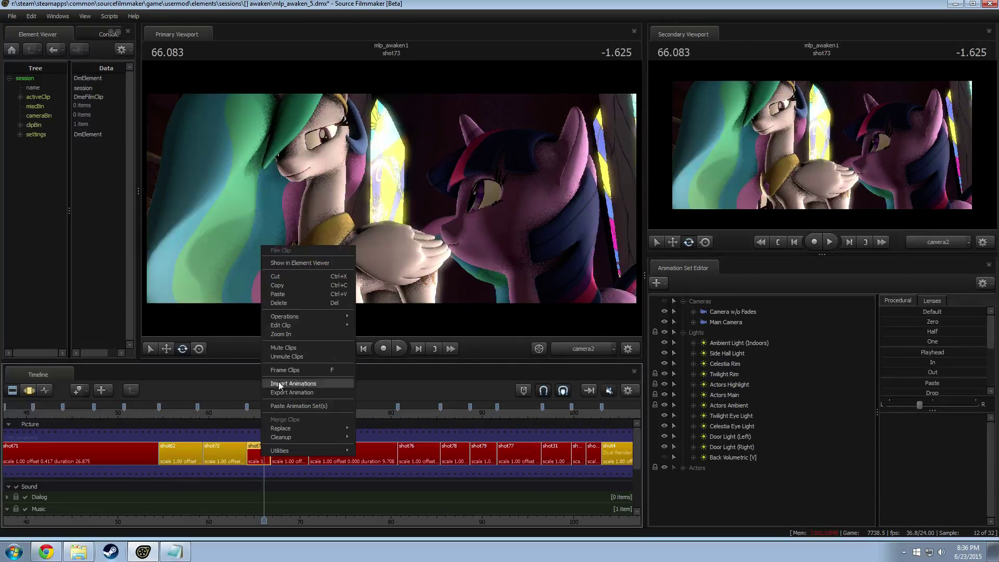
pyautogui.moveTo(318, 325)
pyautogui.click(393, 326)
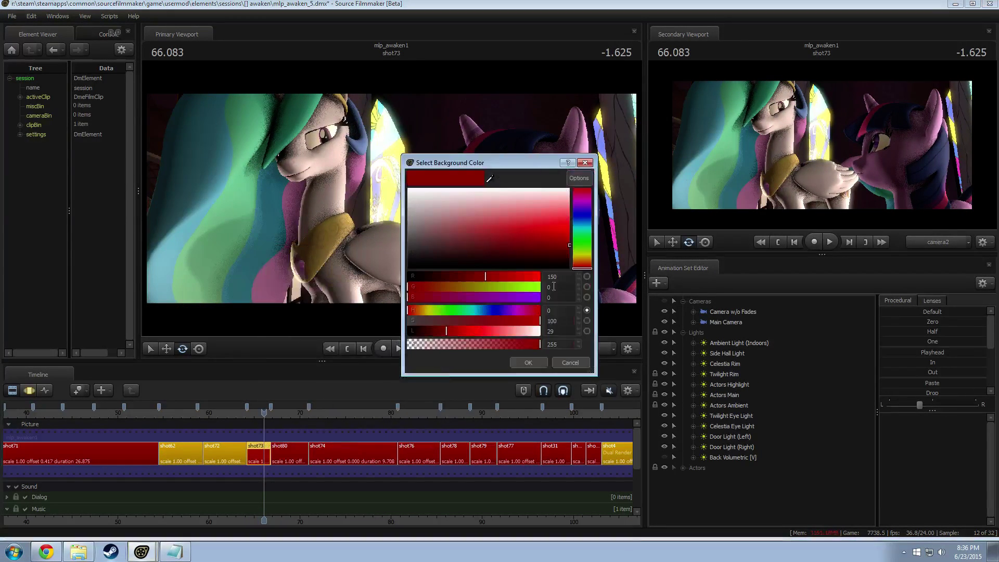
pyautogui.doubleClick(553, 276)
pyautogui.write('032')
pyautogui.press('BackSpace')
pyautogui.press('BackSpace')
pyautogui.press('BackSpace')
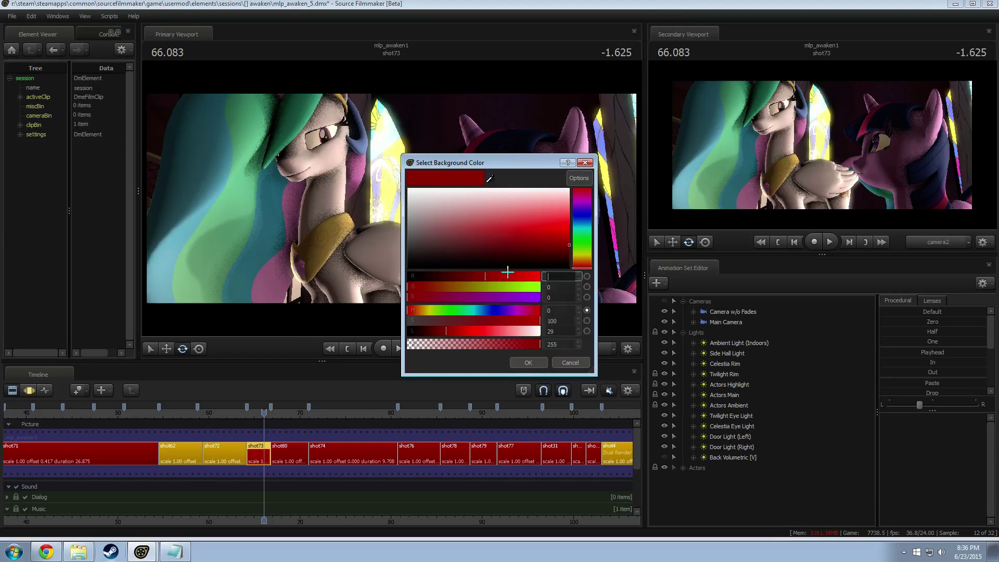
pyautogui.write('200')
pyautogui.press('Tab')
pyautogui.write('150')
pyautogui.press('Tab')
pyautogui.press('Return')
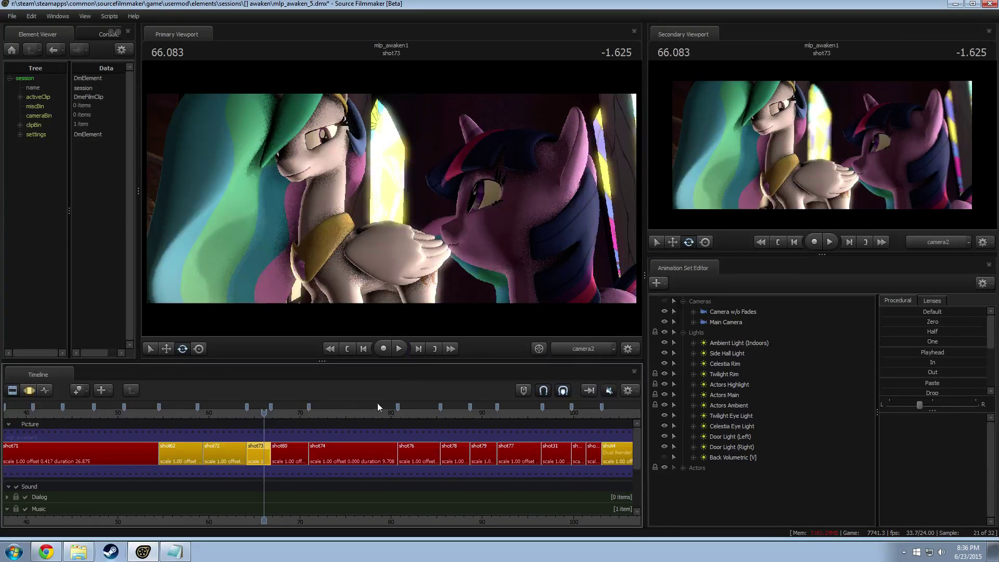
# Scrub and replay shot73 between about 64.7 and 66 seconds to examine the framing and character motion.
pyautogui.moveTo(264, 413); pyautogui.dragTo(255, 414)
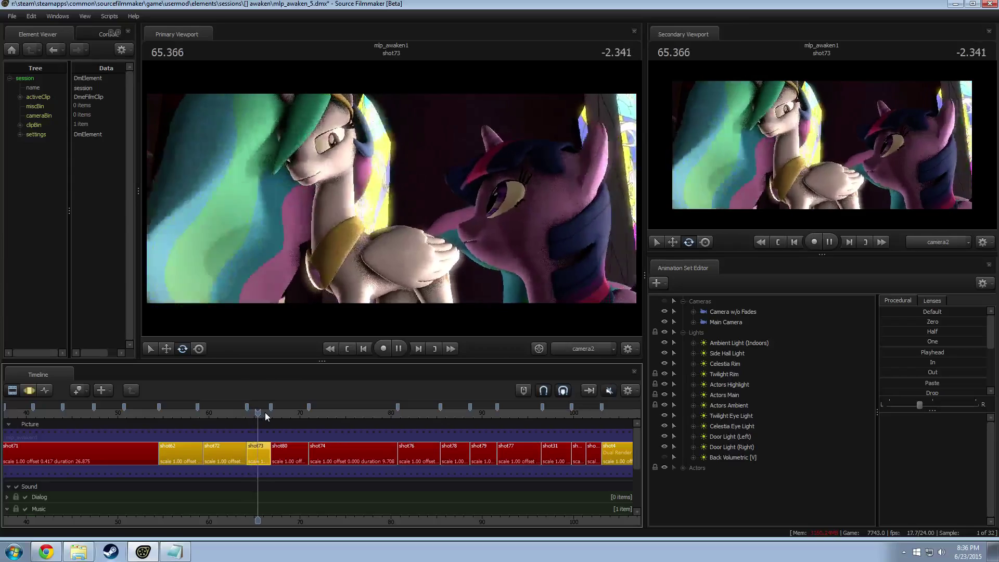
pyautogui.press('space')
pyautogui.click(242, 413)
pyautogui.press('space')
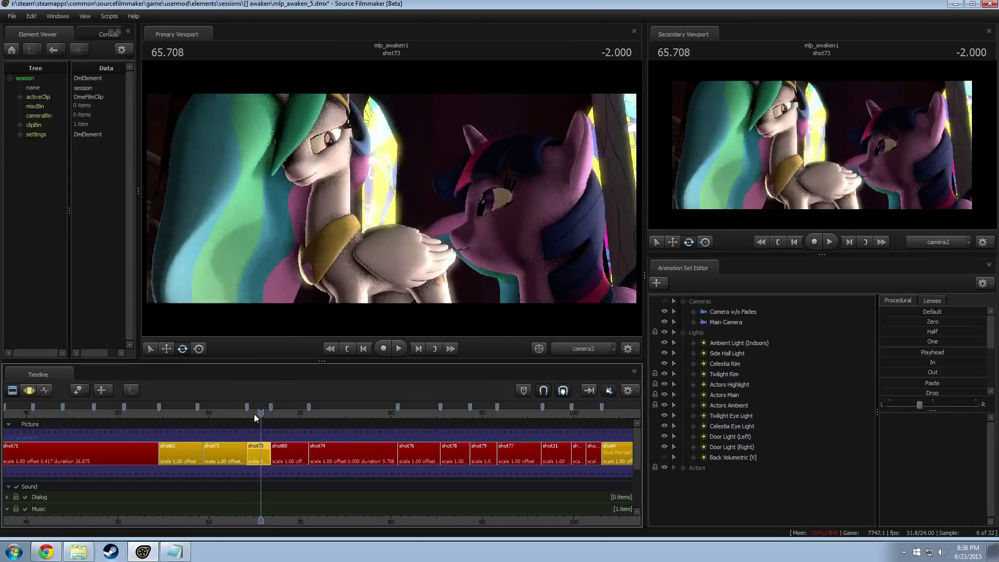
pyautogui.click(251, 413)
pyautogui.press('space')
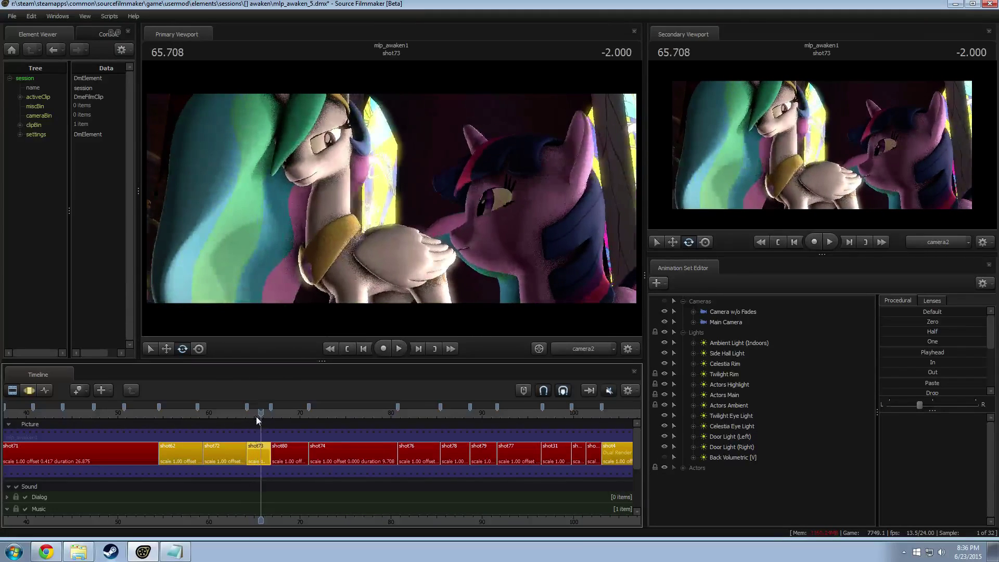
pyautogui.moveTo(258, 414); pyautogui.dragTo(263, 414)
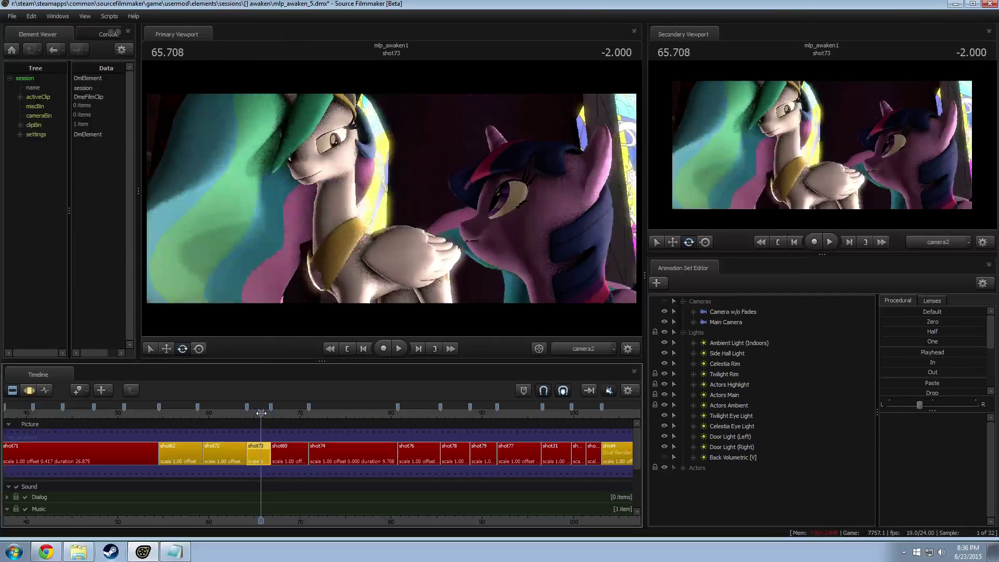
pyautogui.press('space')
pyautogui.press('space')
pyautogui.click(251, 414)
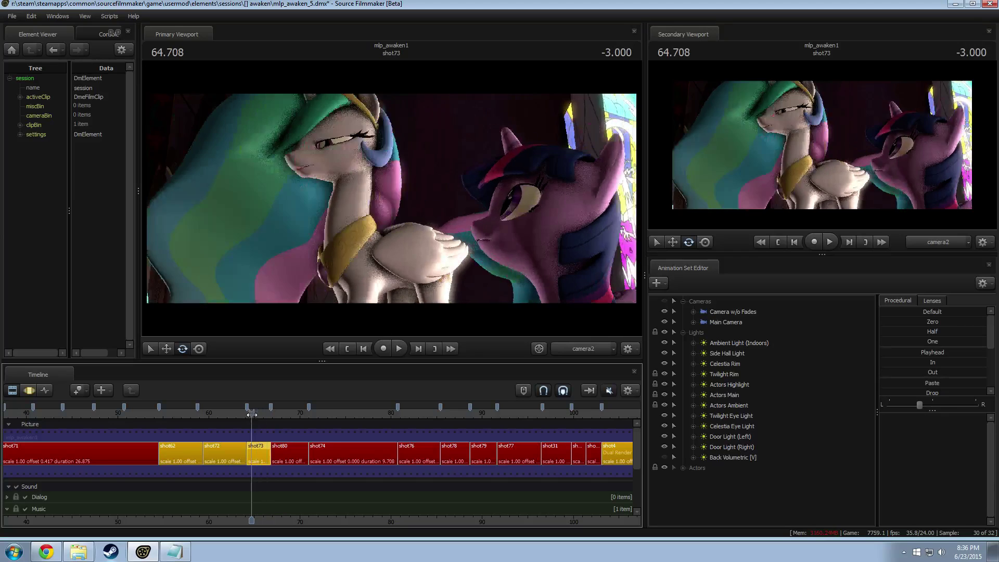
pyautogui.press('space')
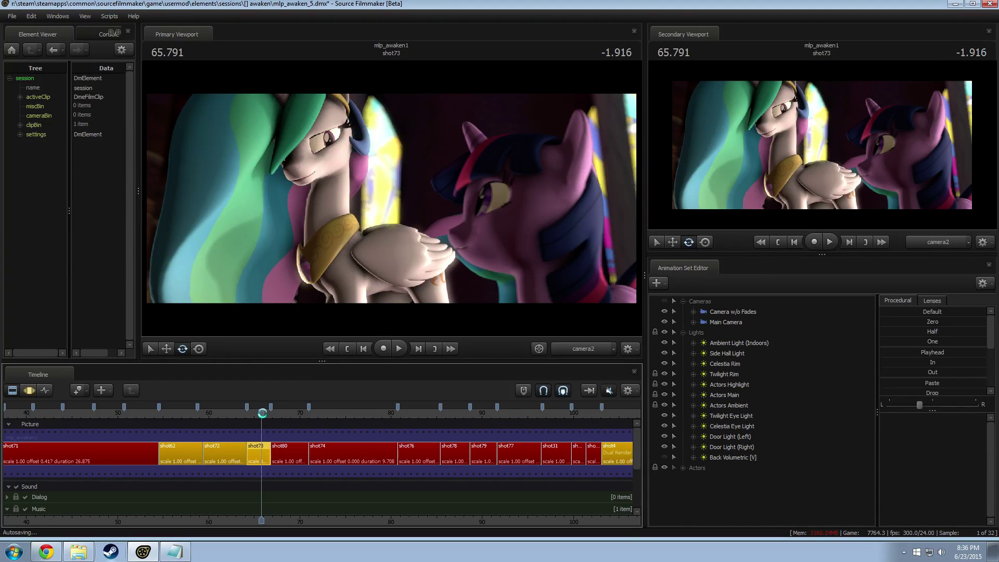
# Play from shot73 across the cut into shot80, stopping at about 69.7 seconds on the wide door view.
pyautogui.moveTo(260, 413); pyautogui.dragTo(255, 414)
pyautogui.press('space')
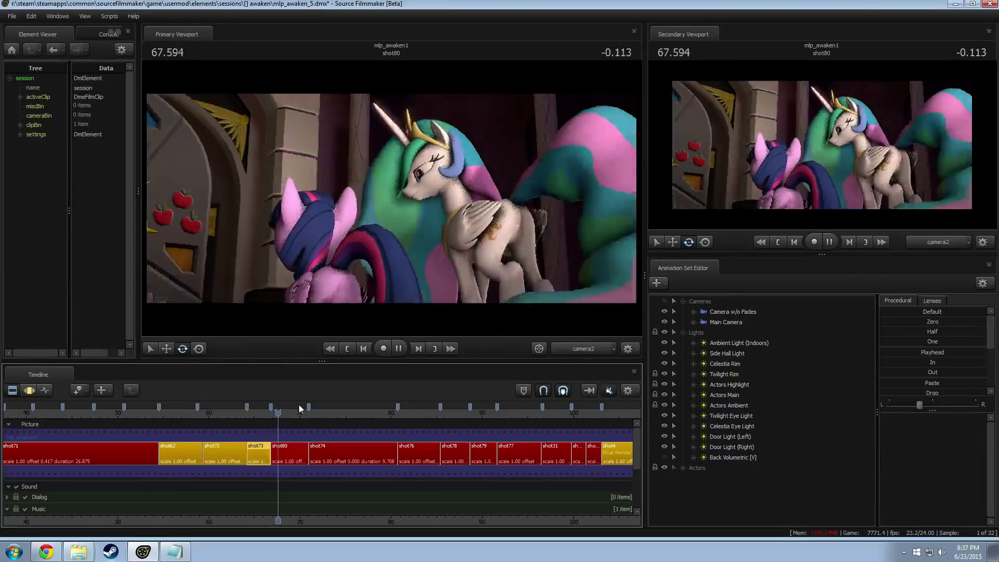
pyautogui.press('space')
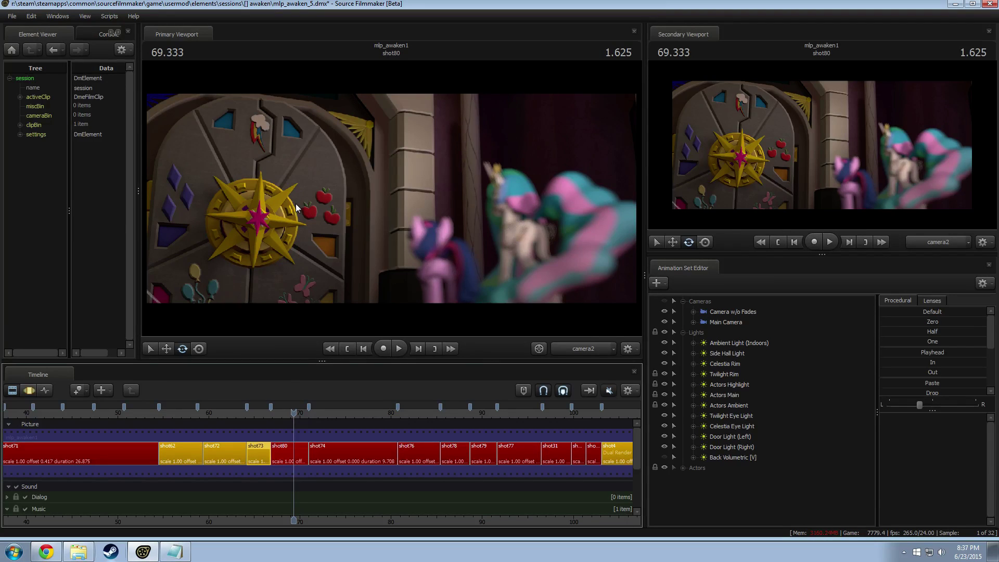
pyautogui.press('space')
pyautogui.press('space')
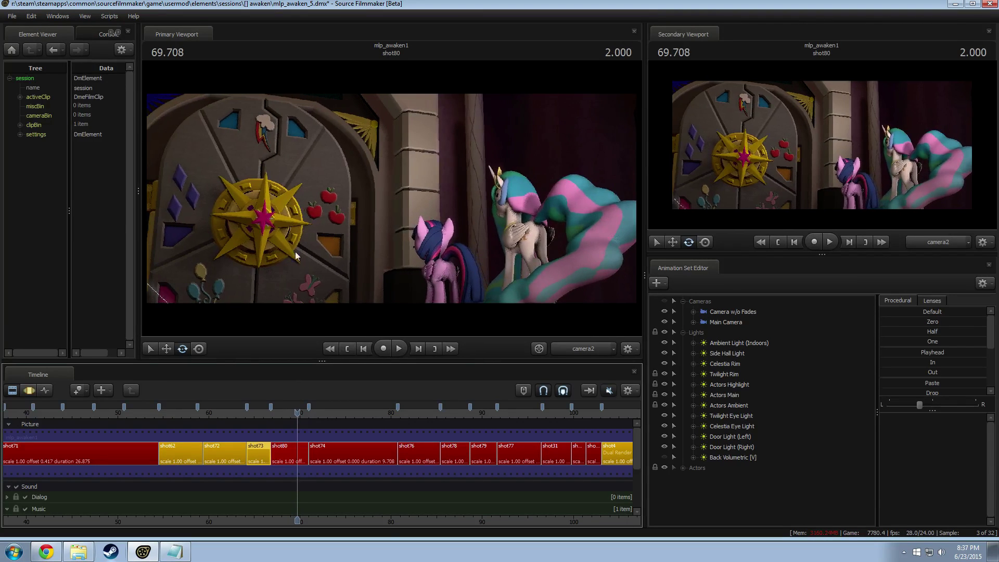
# Select Door Light (Left) in shot80 and check how its intensity affects the door.
pyautogui.click(301, 456)
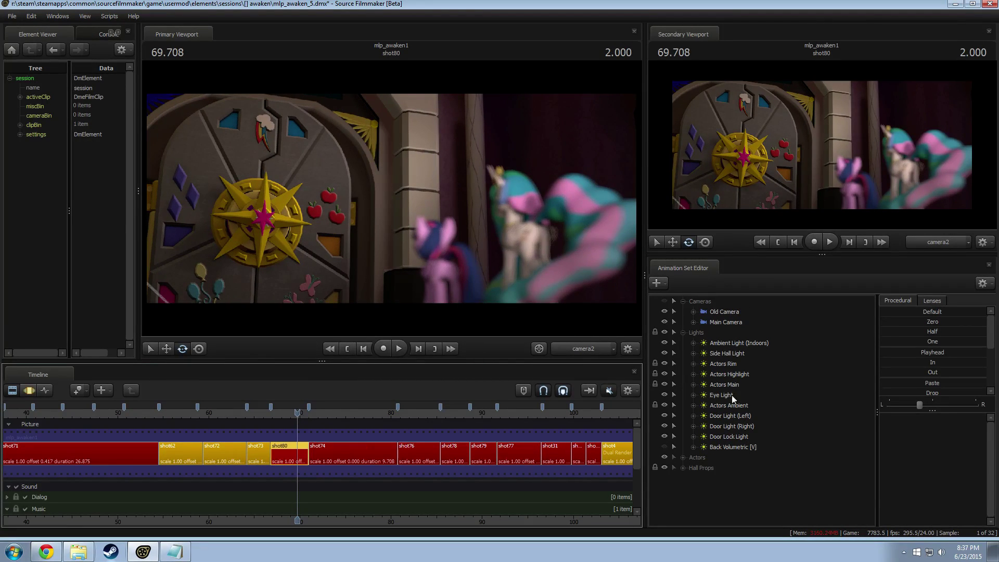
pyautogui.click(730, 416)
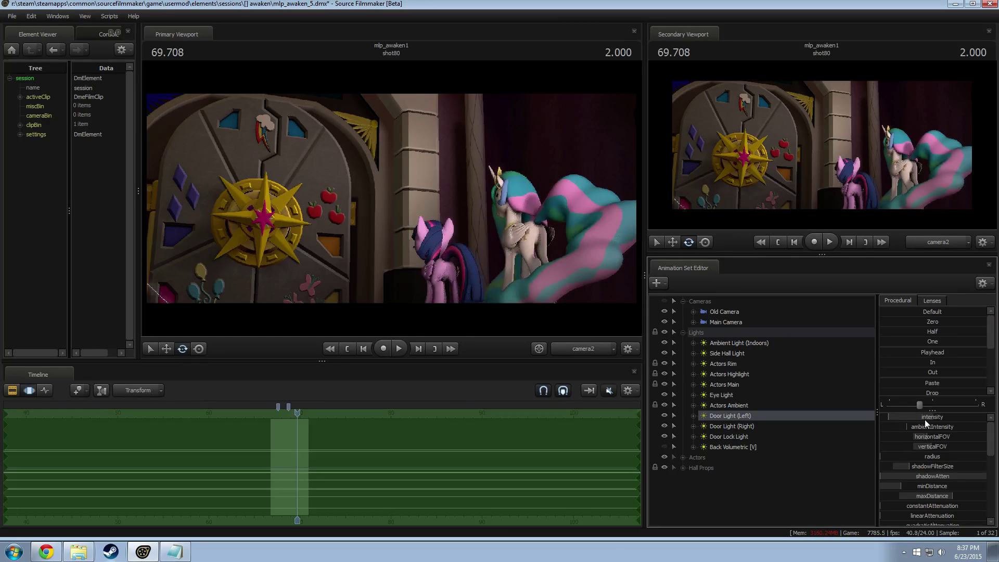
pyautogui.press('F2')
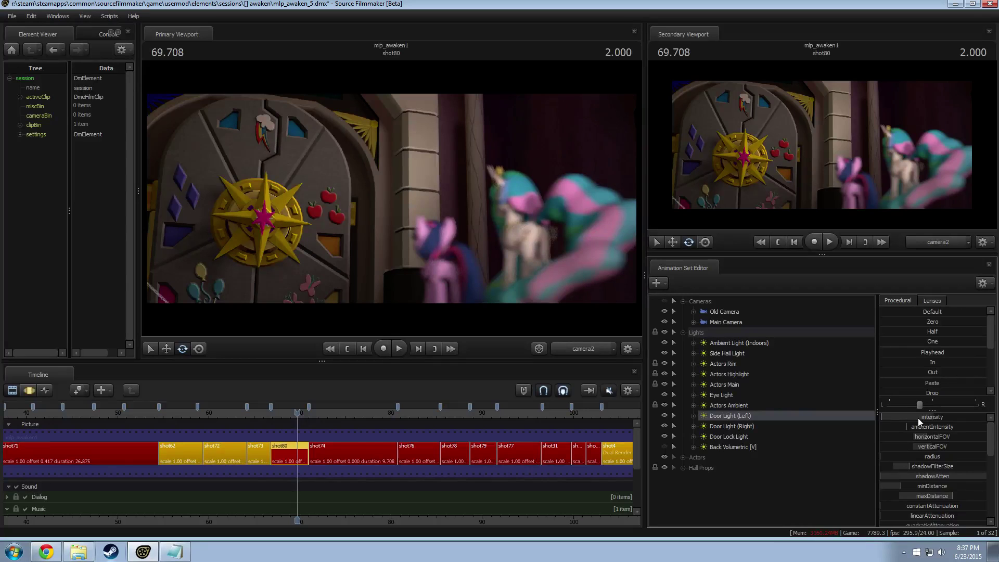
pyautogui.press('F3')
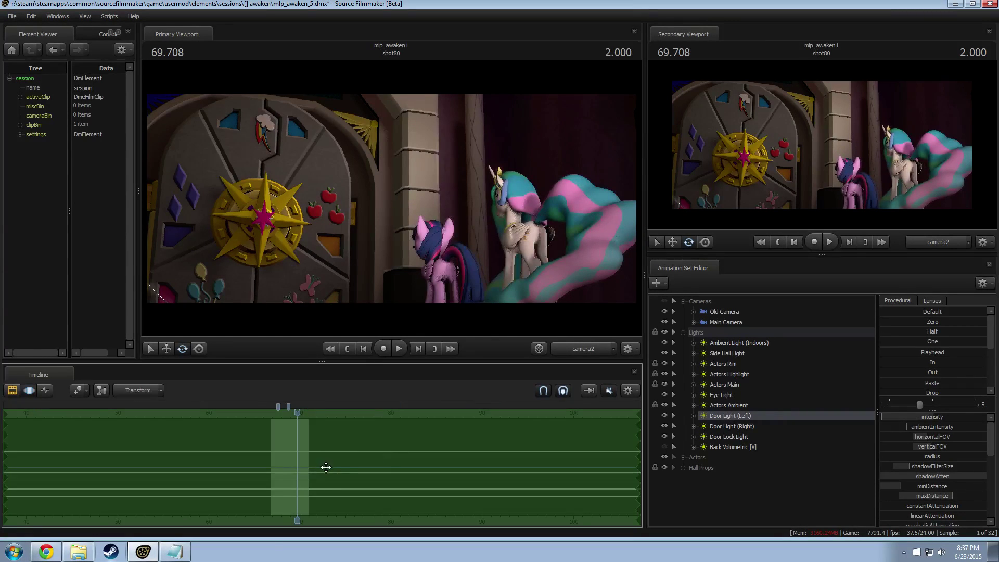
# Select Door Light (Left) in shot74 and play across the cut from shot80 into that shot.
pyautogui.press('F2')
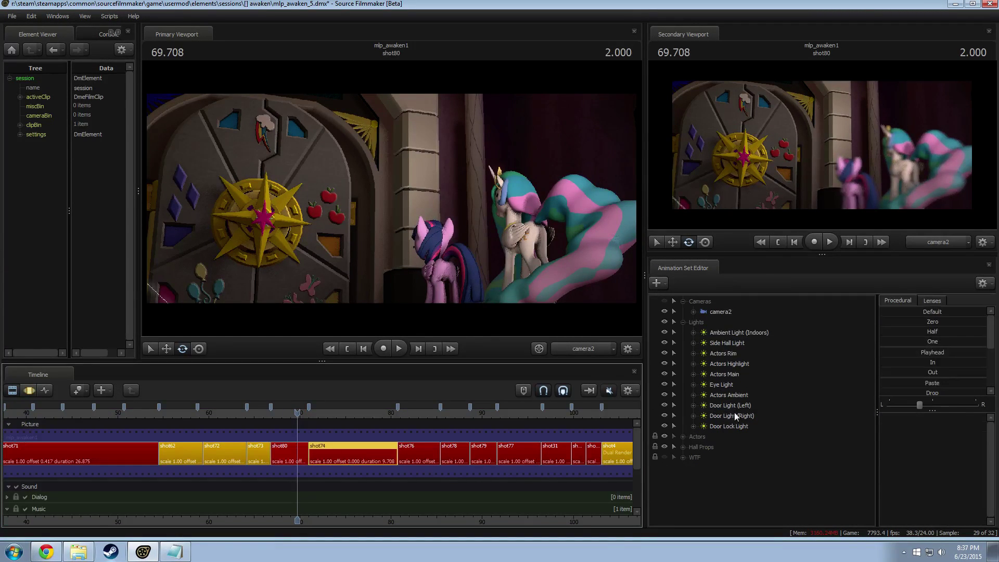
pyautogui.click(732, 406)
pyautogui.press('F3')
pyautogui.press('F2')
pyautogui.press('space')
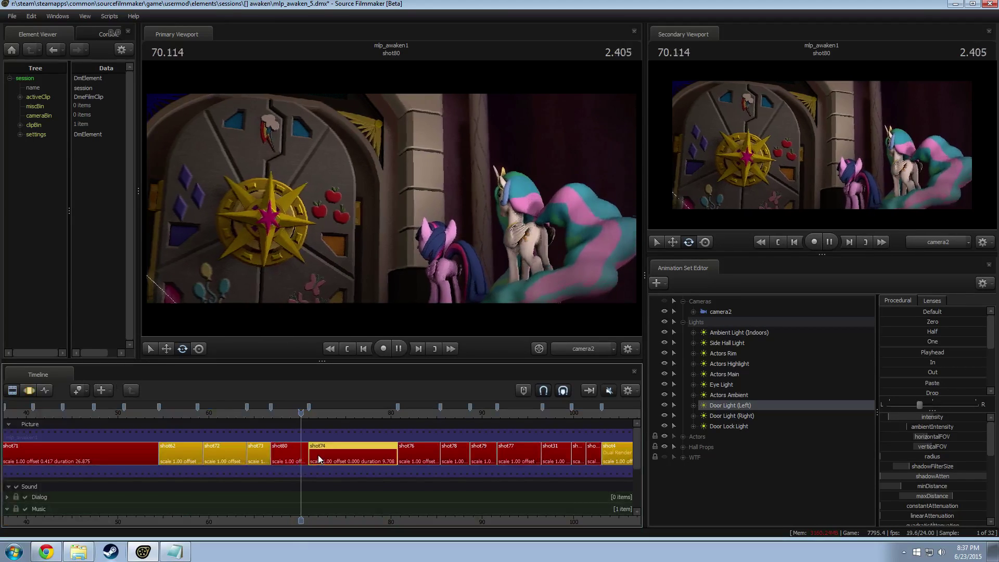
pyautogui.press('space')
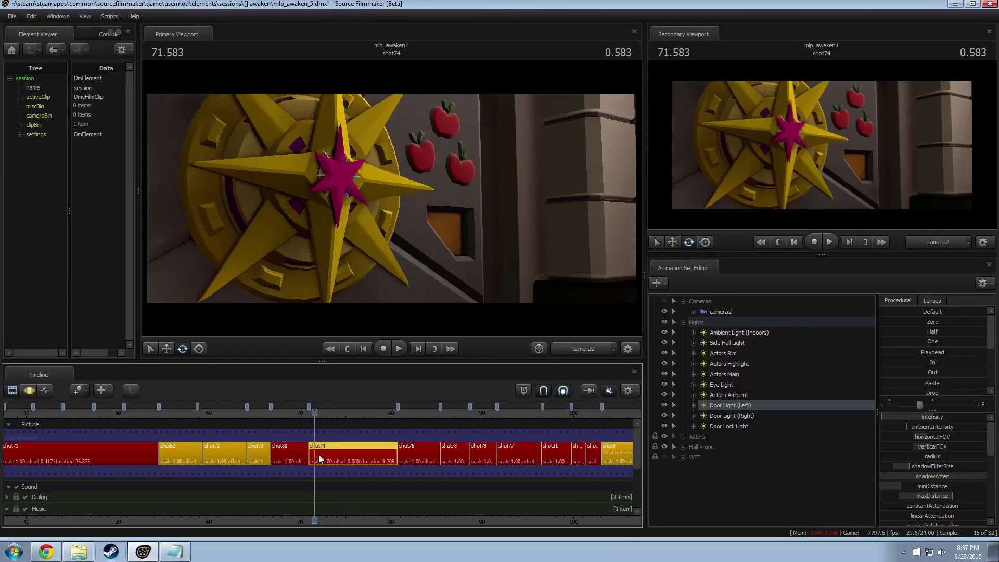
# Test the intensity of Door Light (Left) at the start of shot74, and delete that light's animation set.
pyautogui.moveTo(309, 411)
pyautogui.mouseDown()
pyautogui.moveTo(298, 411)
pyautogui.moveTo(312, 412)
pyautogui.mouseUp()
pyautogui.press('F3')
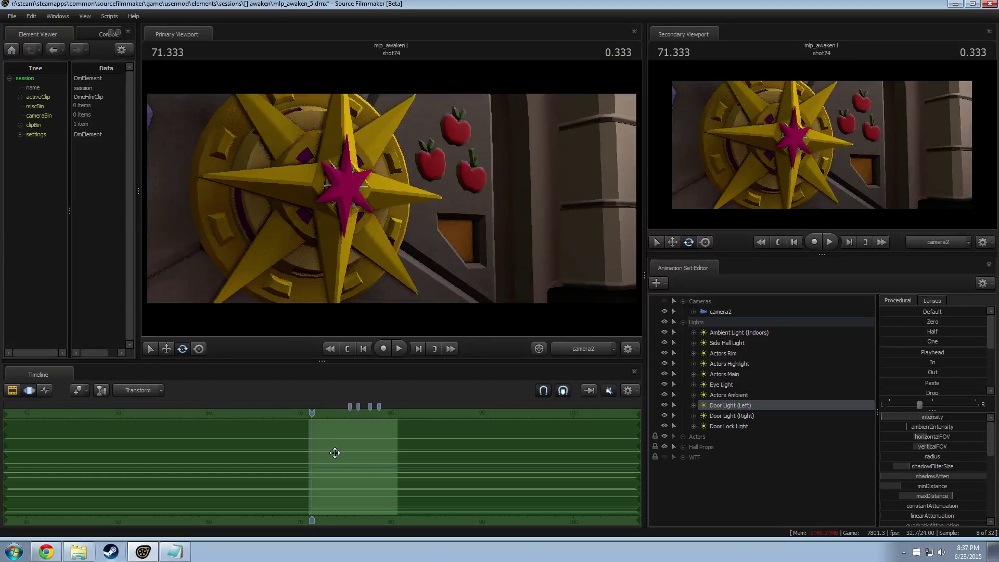
pyautogui.click(926, 420)
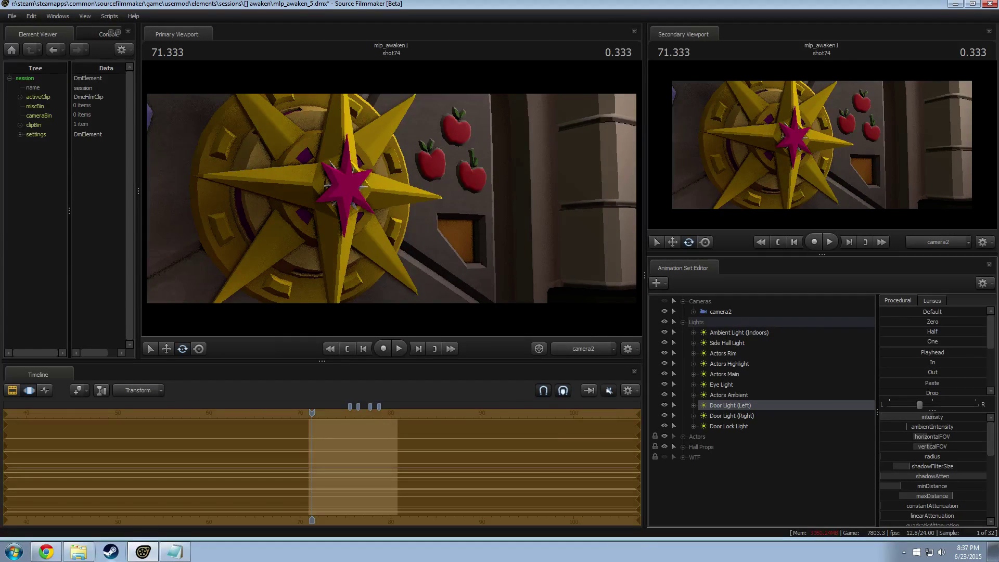
pyautogui.rightClick(724, 406)
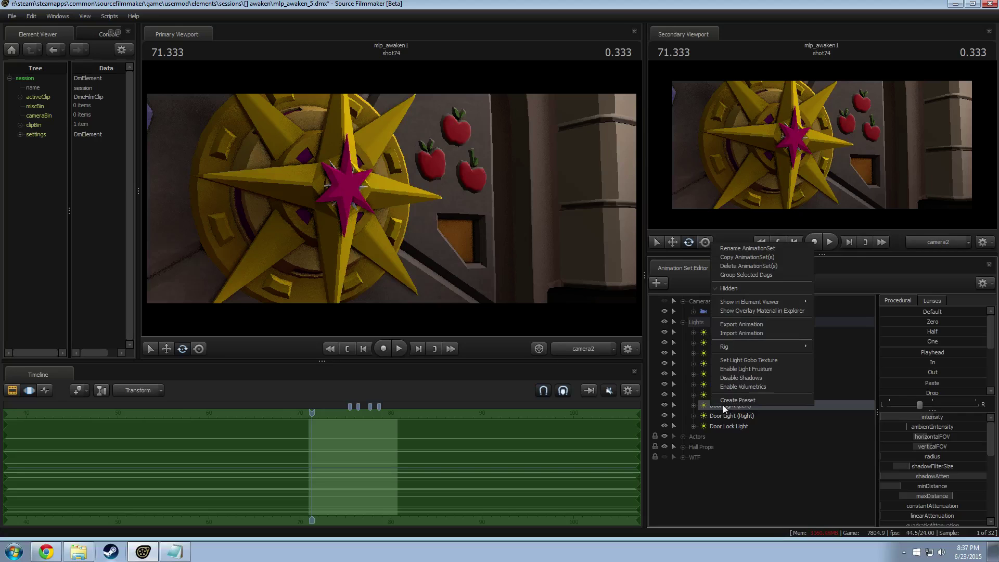
pyautogui.click(735, 265)
pyautogui.press('F2')
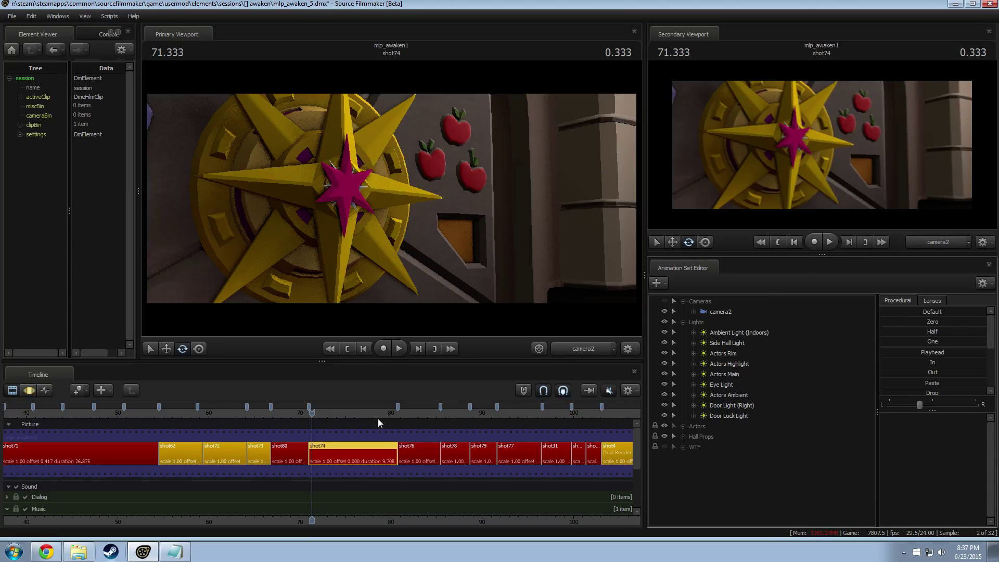
# Scrub to the end of shot74 and replay it from about 78 seconds to examine the camera move.
pyautogui.moveTo(314, 413); pyautogui.dragTo(382, 413)
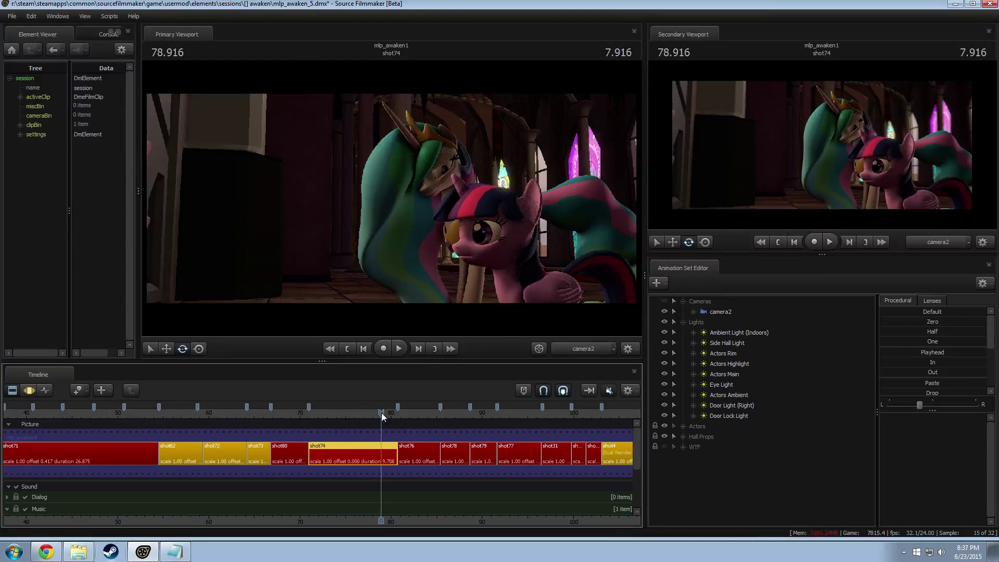
pyautogui.press('space')
pyautogui.press('space')
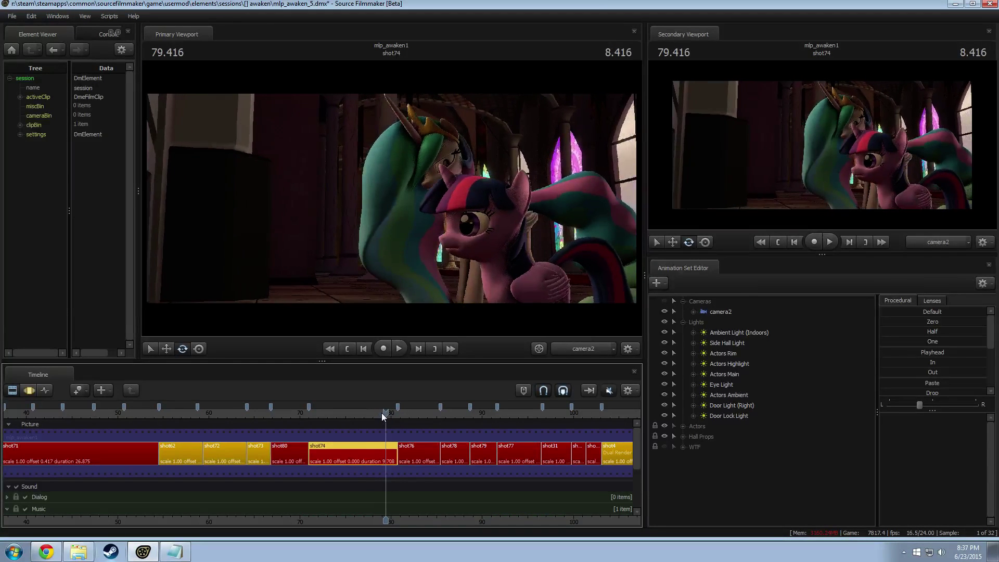
pyautogui.moveTo(382, 413); pyautogui.dragTo(370, 413)
pyautogui.press('space')
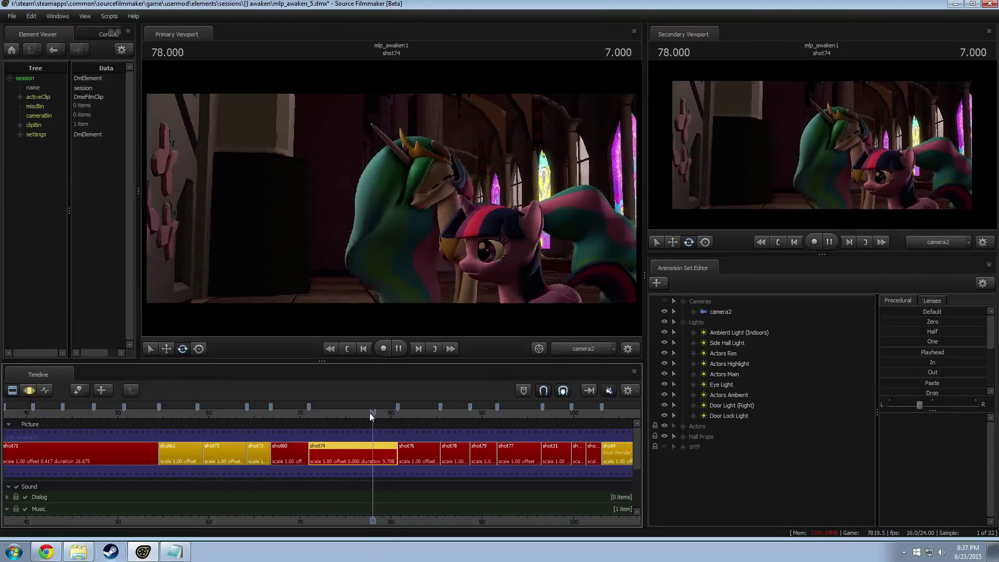
pyautogui.press('space')
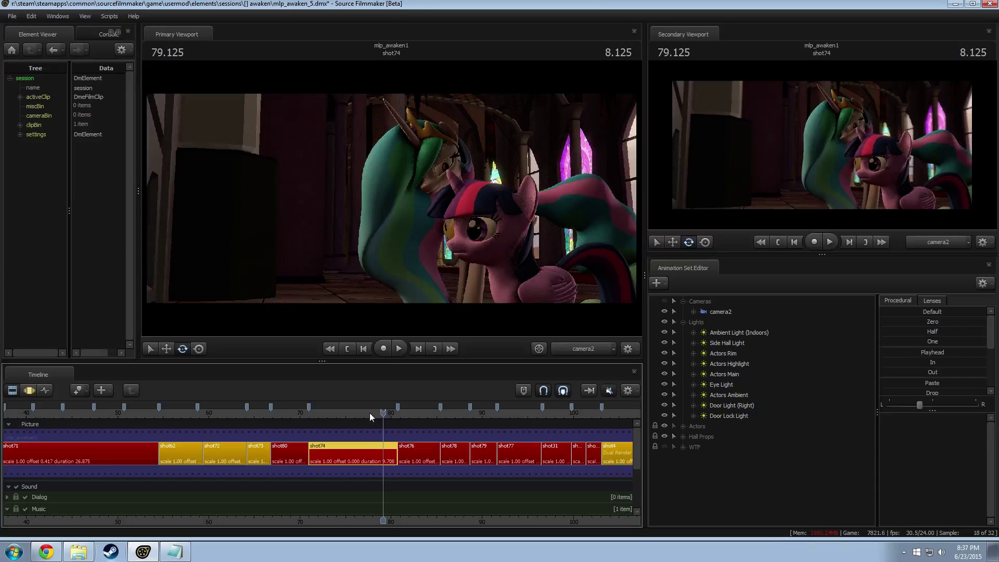
pyautogui.moveTo(370, 413)
pyautogui.mouseDown()
pyautogui.moveTo(333, 414)
pyautogui.moveTo(404, 426)
pyautogui.moveTo(365, 427)
pyautogui.moveTo(390, 428)
pyautogui.moveTo(375, 428)
pyautogui.mouseUp()
pyautogui.press('space')
pyautogui.press('space')
# Reframe camera2 closer on Twilight at the end of shot74, with the change easing in from about 77 seconds.
pyautogui.click(721, 311)
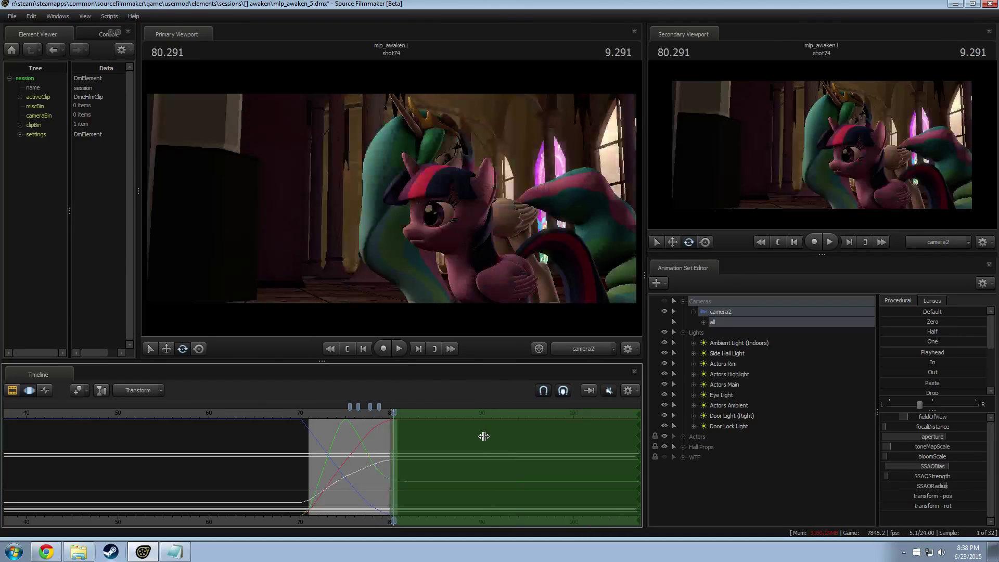
pyautogui.moveTo(382, 442); pyautogui.dragTo(368, 442)
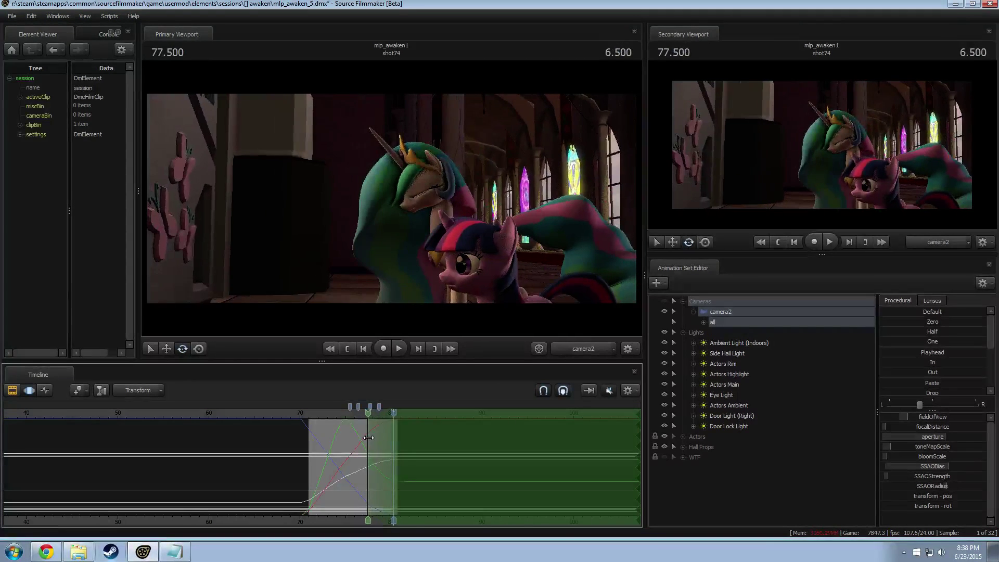
pyautogui.moveTo(391, 197); pyautogui.dragTo(419, 184)
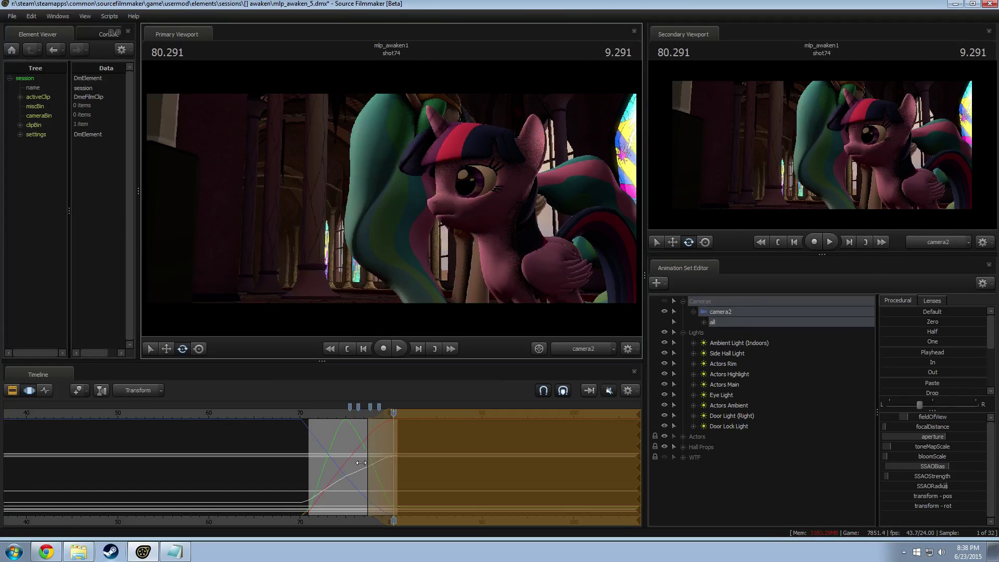
pyautogui.moveTo(361, 462); pyautogui.dragTo(356, 463)
# Replay the last seconds of shot74 several times, through the cut into shot76, to examine the camera2 move.
pyautogui.click(349, 414)
pyautogui.press('space')
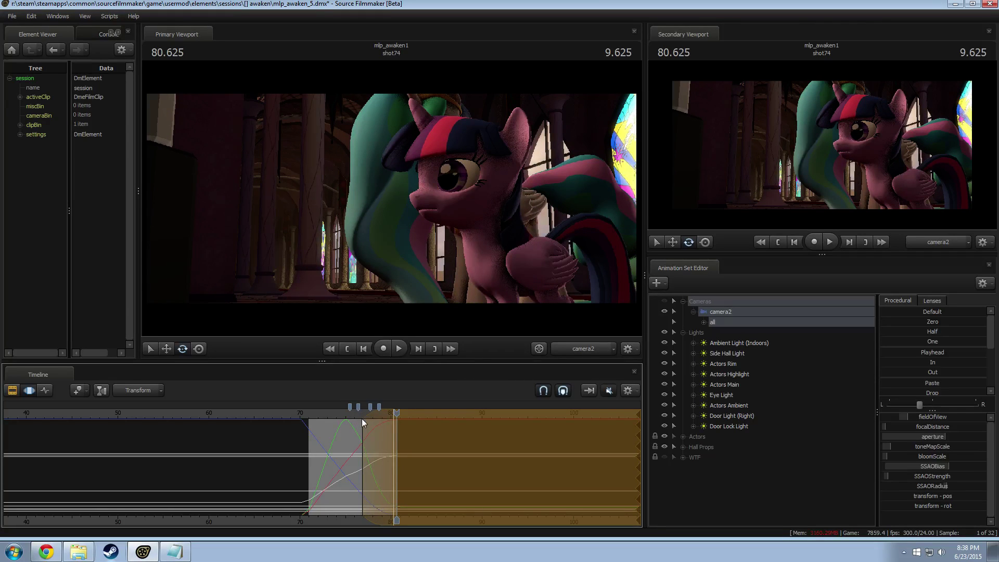
pyautogui.click(360, 414)
pyautogui.press('space')
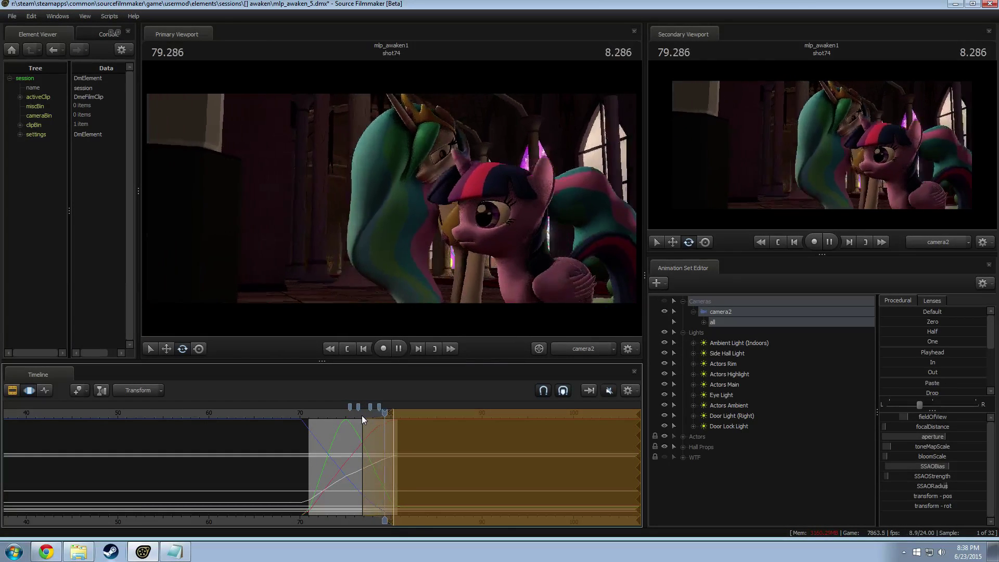
pyautogui.press('space')
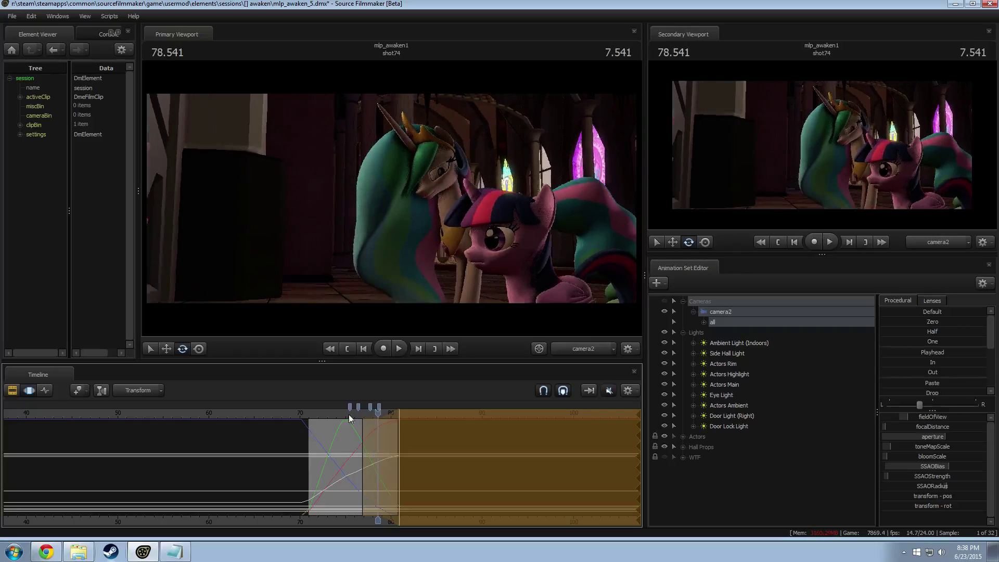
pyautogui.click(317, 412)
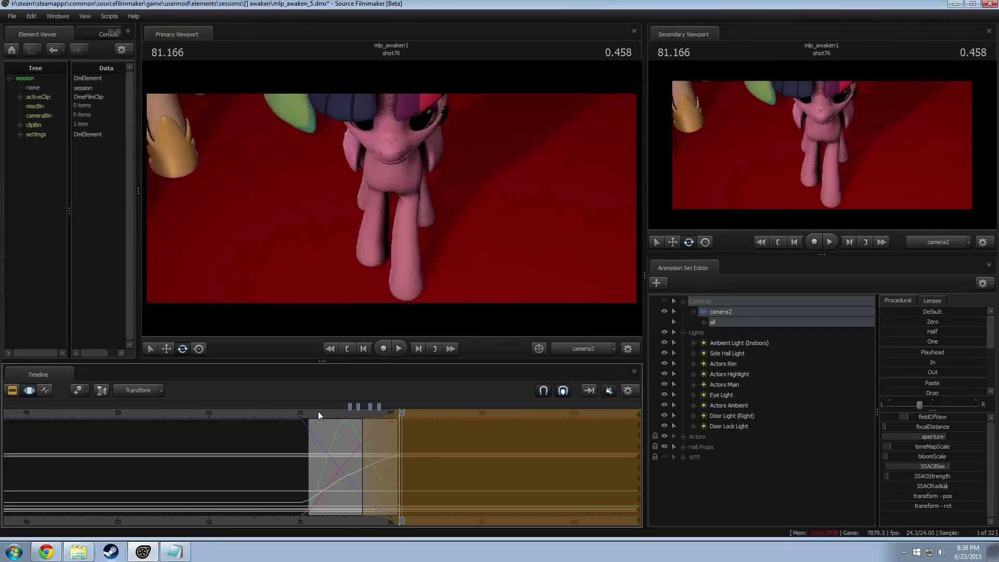
pyautogui.click(358, 417)
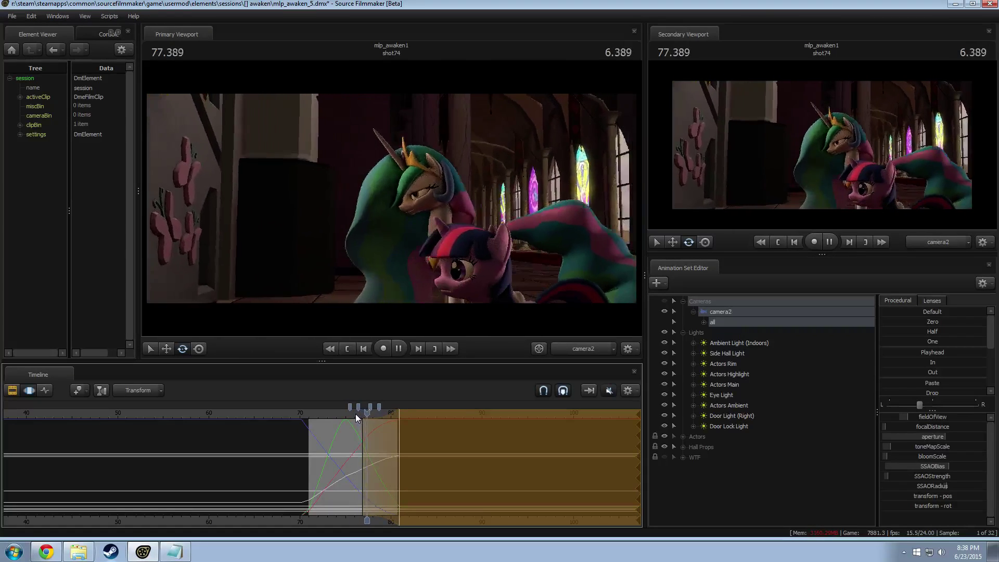
pyautogui.press('space')
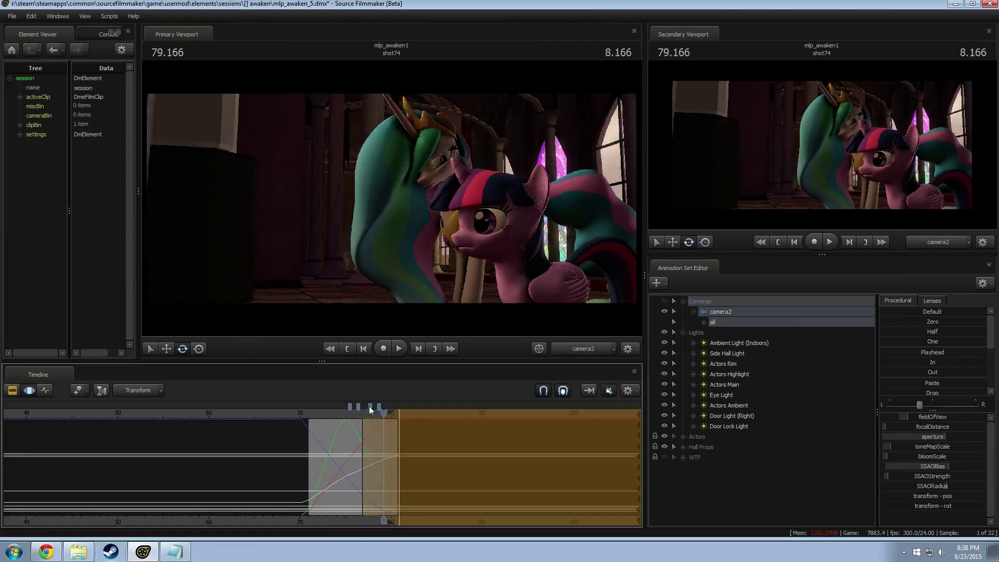
pyautogui.click(370, 415)
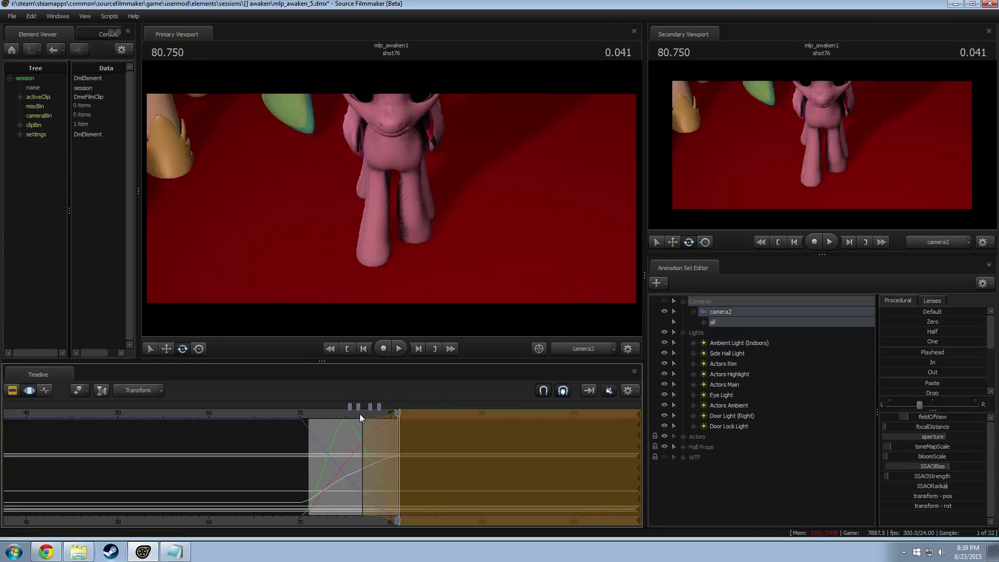
pyautogui.click(359, 414)
pyautogui.press('space')
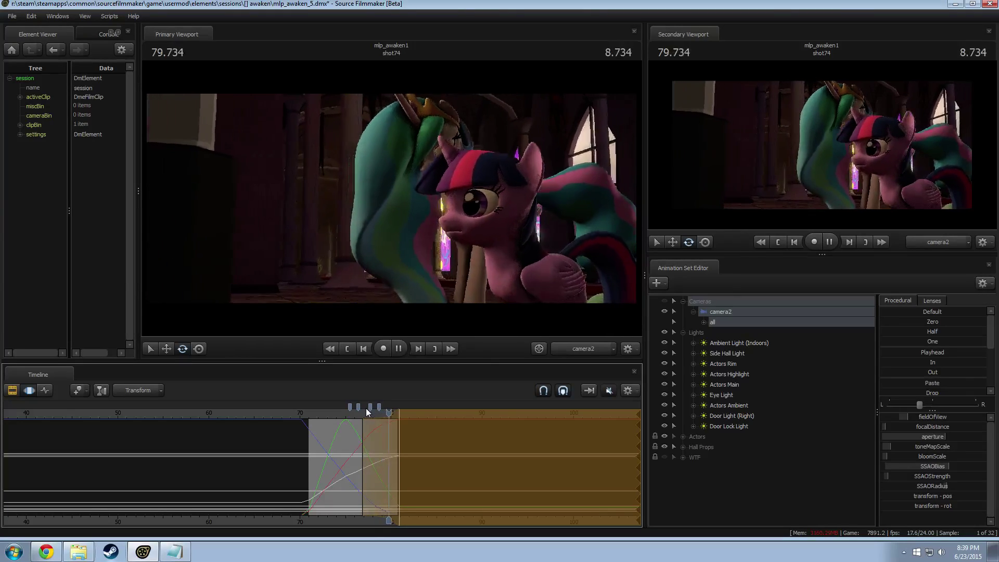
# Limit the time selection to about 77 to 81 seconds in shot74 and apply the Smooth procedural preset to camera2.
pyautogui.moveTo(366, 411); pyautogui.dragTo(434, 450)
pyautogui.scroll(4, 367, 434)
pyautogui.press('shift')
pyautogui.scroll(-3, 926, 380)
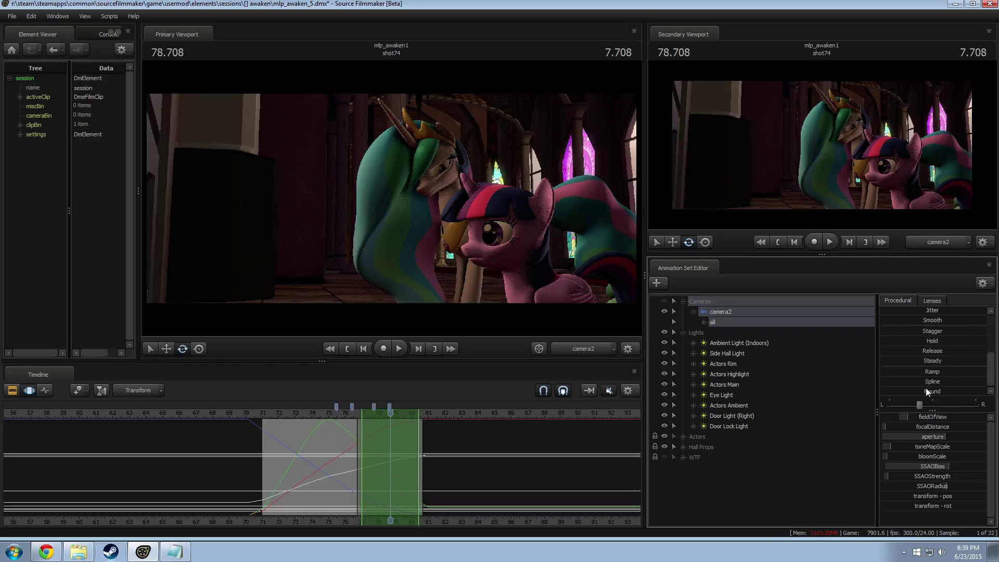
pyautogui.click(929, 320)
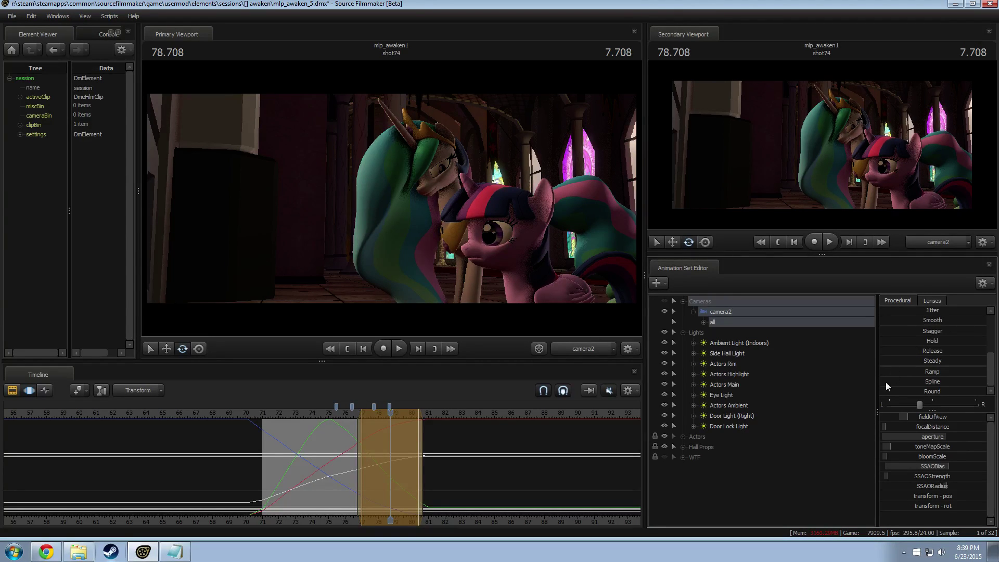
pyautogui.press('F2')
pyautogui.press('F3')
# Replay the end of shot74 into shot76, once with lighting and once with viewport lighting disabled, to judge the camera motion.
pyautogui.moveTo(348, 415); pyautogui.dragTo(359, 415)
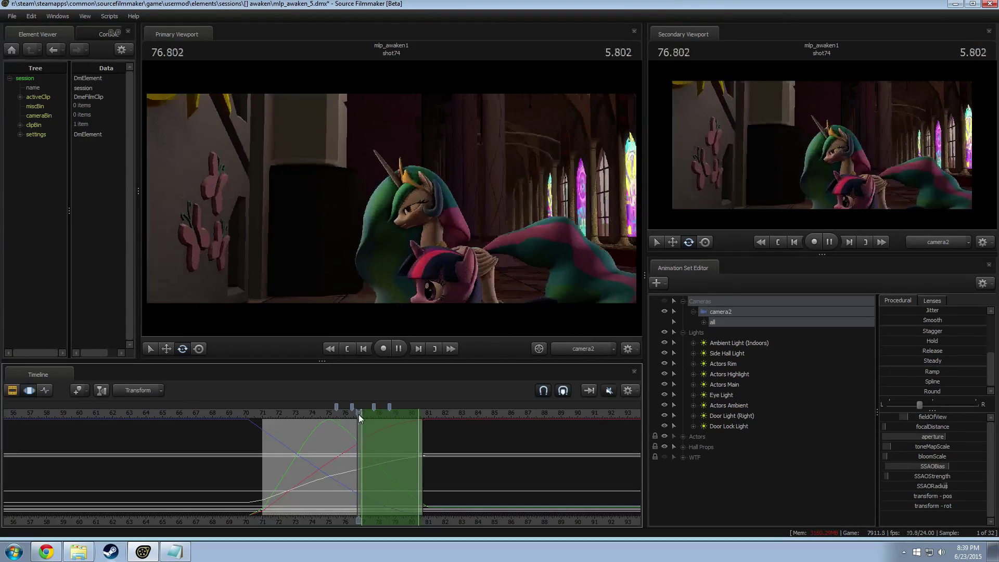
pyautogui.press('space')
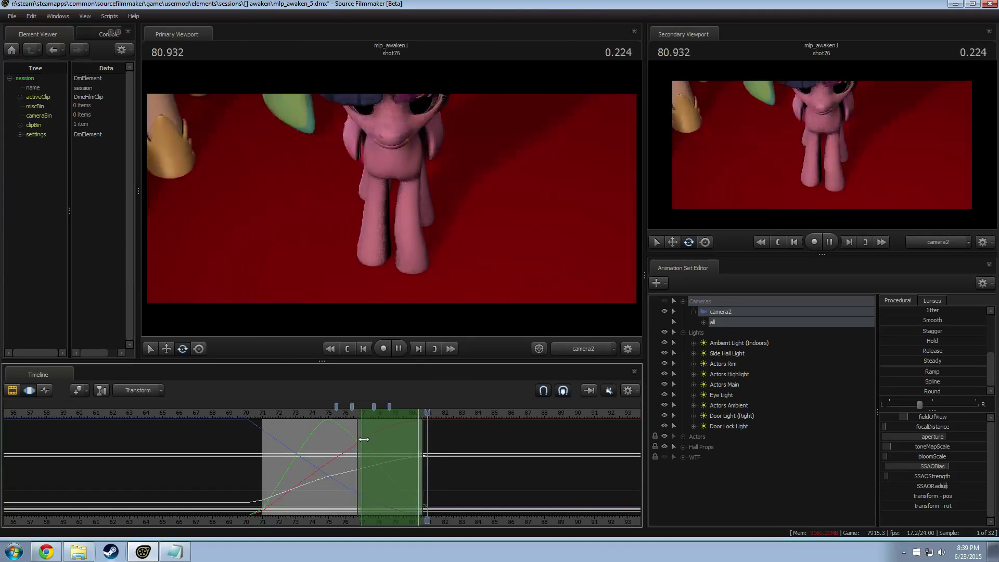
pyautogui.press('space')
pyautogui.rightClick(330, 301)
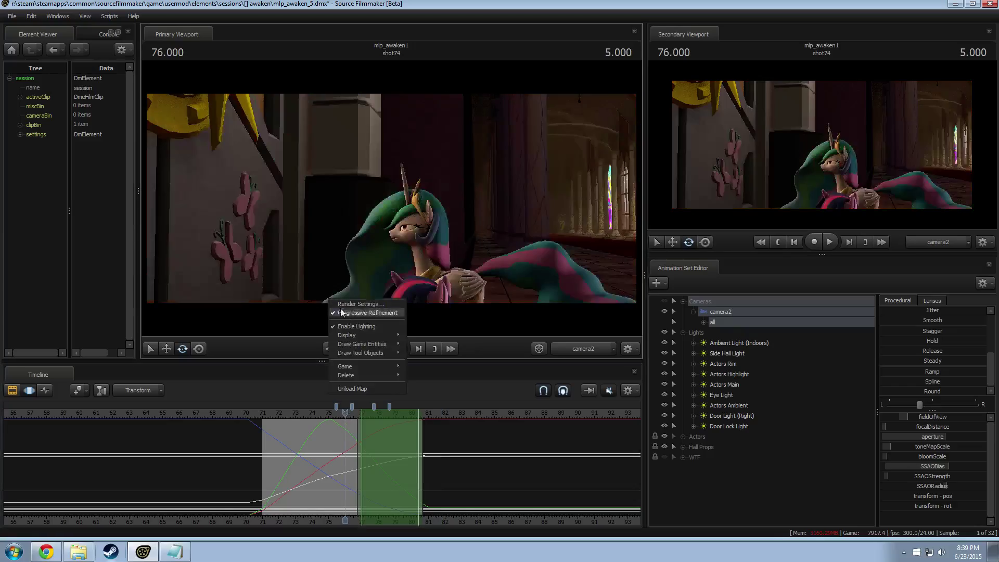
pyautogui.click(356, 326)
pyautogui.press('space')
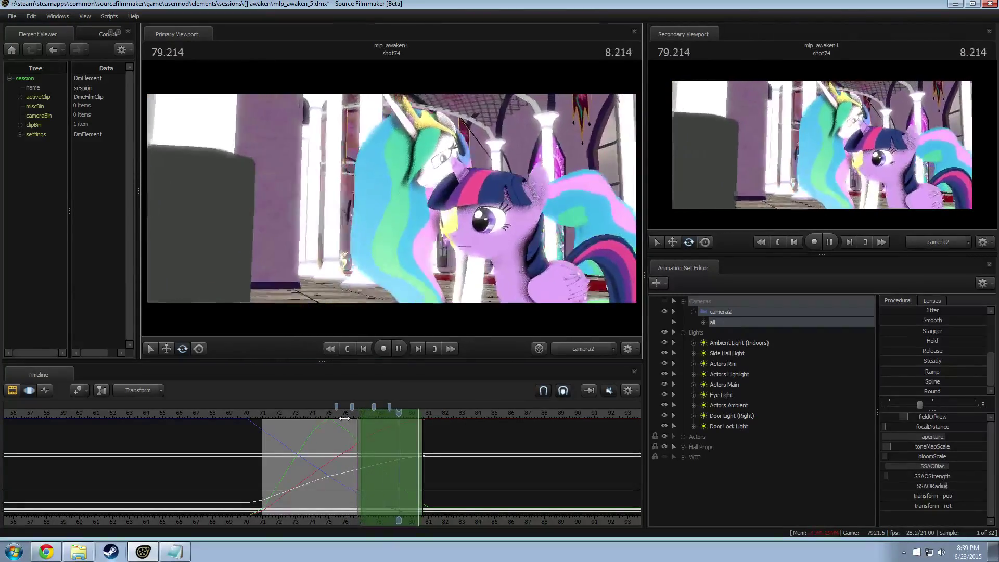
pyautogui.press('space')
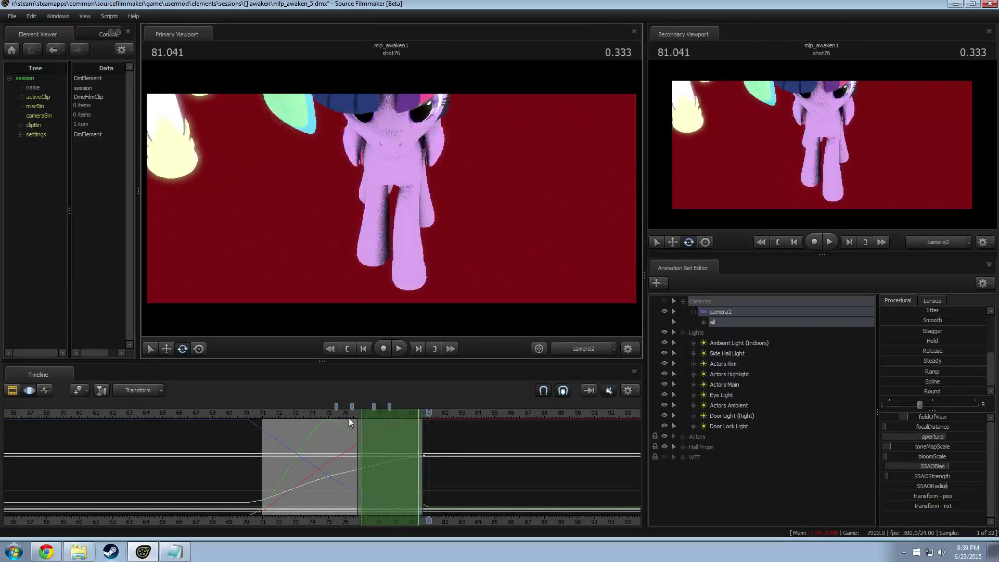
# Re-enable lighting in the viewport and play on through shot76 to about 85 seconds.
pyautogui.moveTo(397, 428)
pyautogui.mouseDown()
pyautogui.moveTo(415, 441)
pyautogui.moveTo(398, 445)
pyautogui.mouseUp()
pyautogui.rightClick(404, 280)
pyautogui.click(435, 313)
pyautogui.press('space')
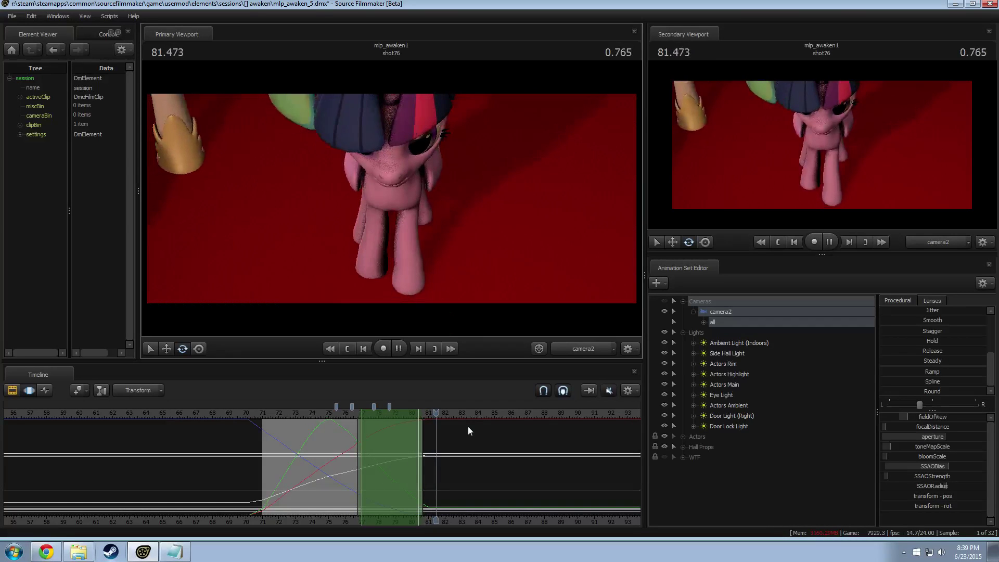
pyautogui.press('space')
pyautogui.press('space')
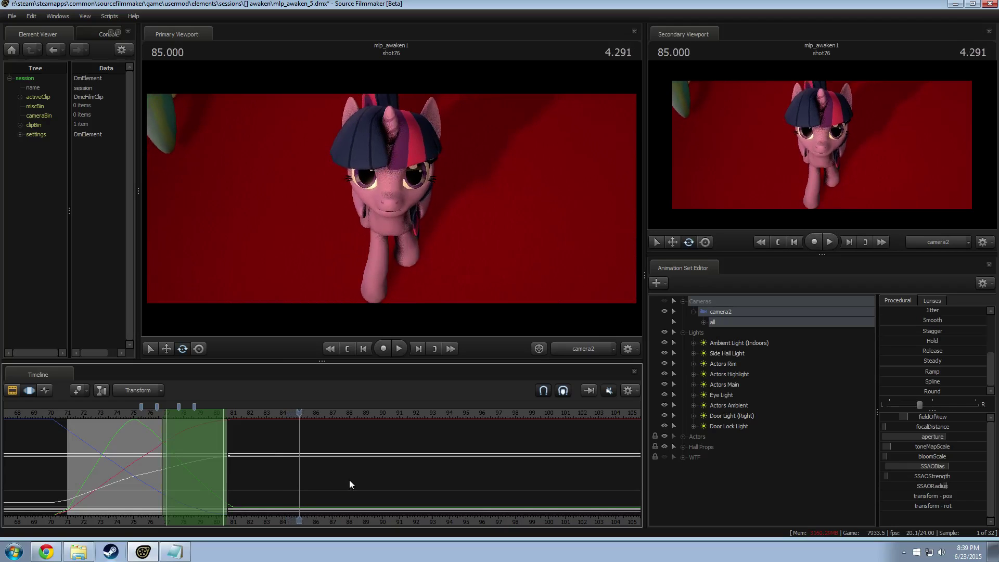
pyautogui.press('space')
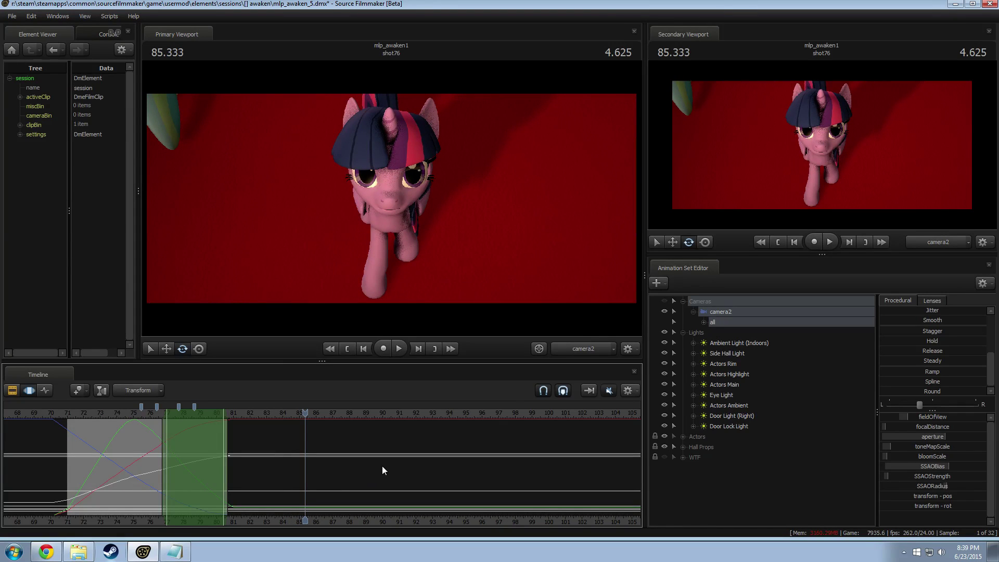
# Switch the timeline to the Clip Editor while playing from about 78.7 seconds in shot74, and close the Secondary Viewport.
pyautogui.moveTo(306, 413); pyautogui.dragTo(195, 412)
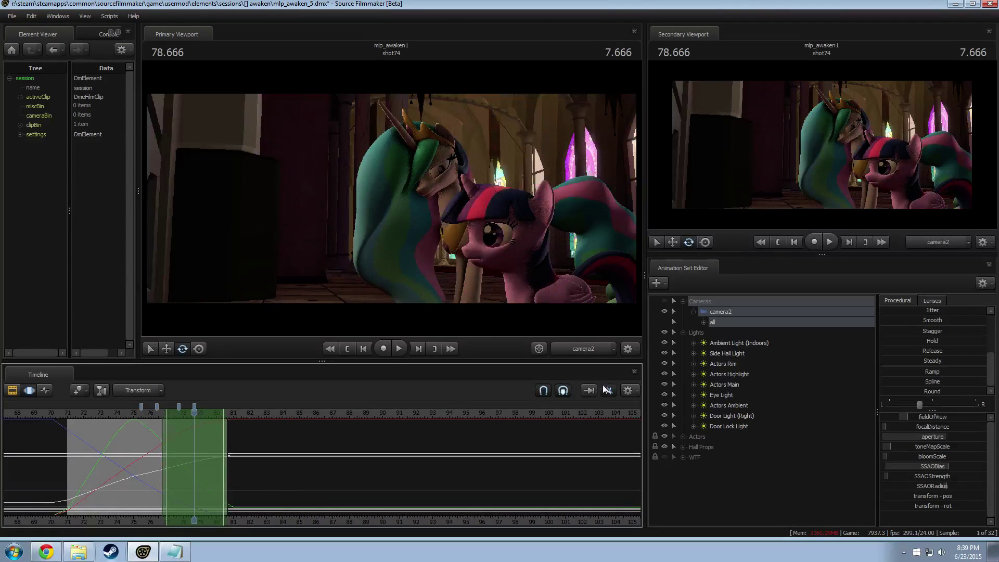
pyautogui.press('space')
pyautogui.press('F3')
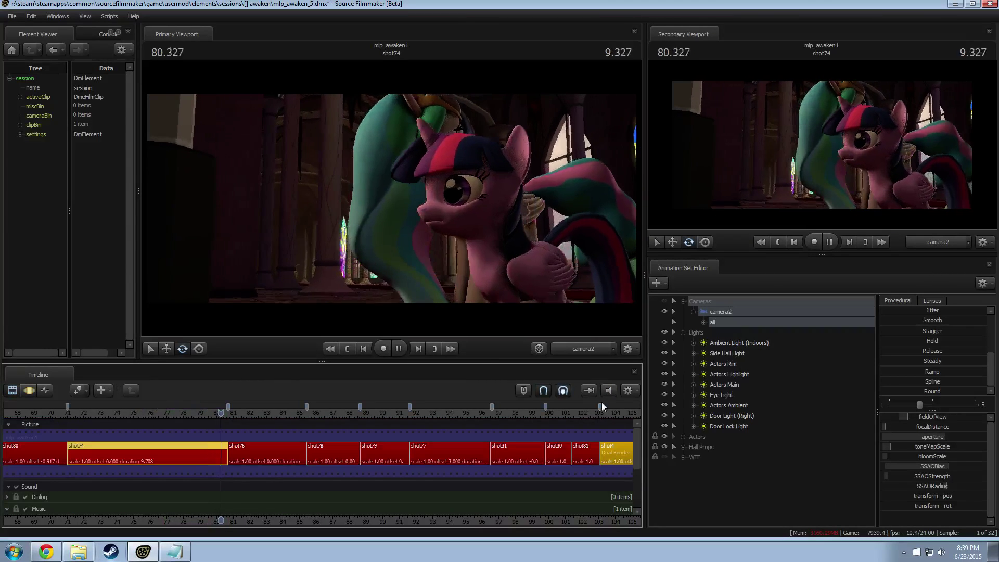
pyautogui.click(990, 32)
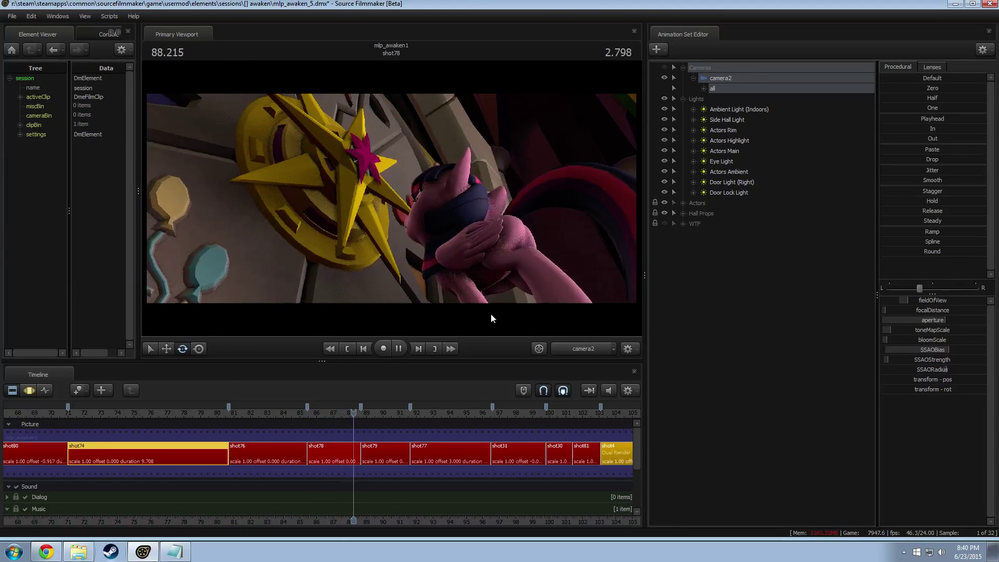
# Stop playback and replay the cut from shot76 to shot78, starting at about 84 seconds, to check its timing.
pyautogui.click(399, 349)
pyautogui.click(285, 417)
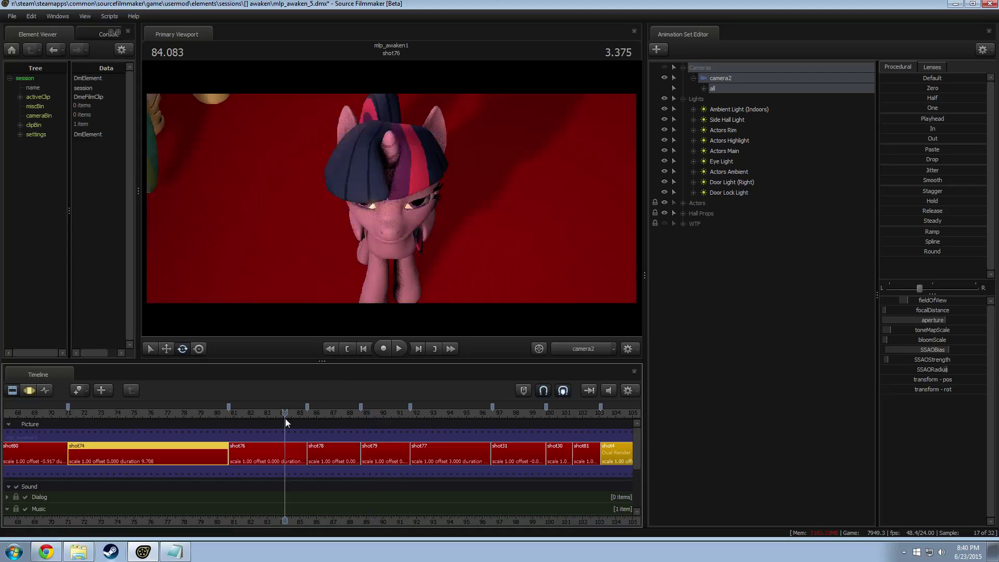
pyautogui.press('space')
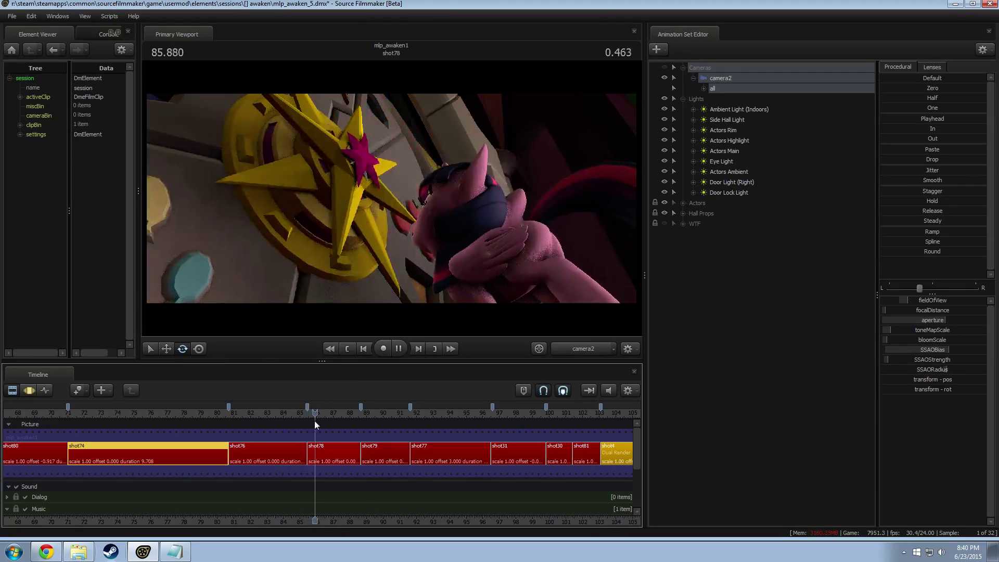
pyautogui.press('space')
pyautogui.click(296, 416)
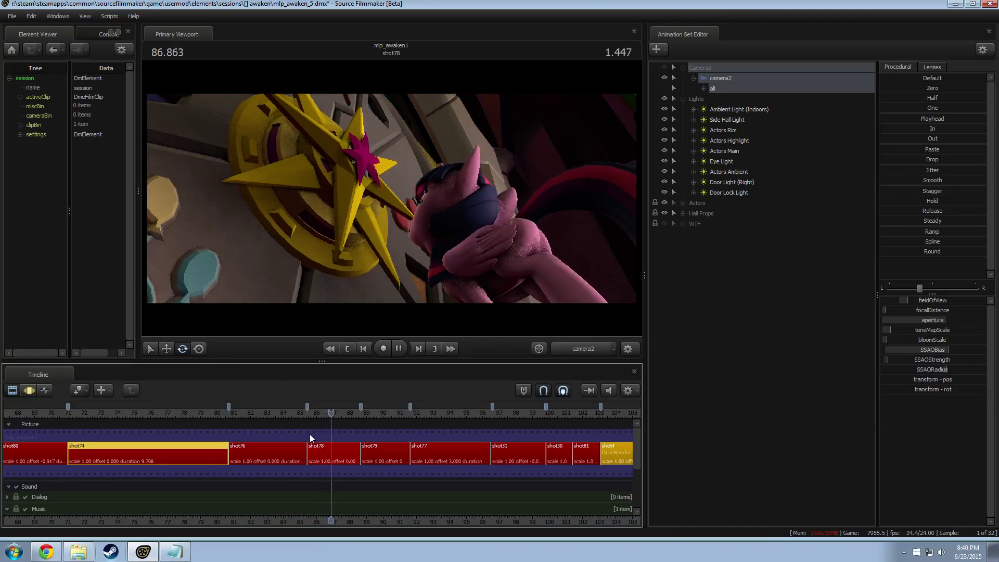
pyautogui.press('space')
# Select shot76 and shot78, move the cut between them to give shot76 a duration of 5.708, and play across it.
pyautogui.moveTo(303, 436); pyautogui.dragTo(323, 451)
pyautogui.click(283, 417)
pyautogui.press('space')
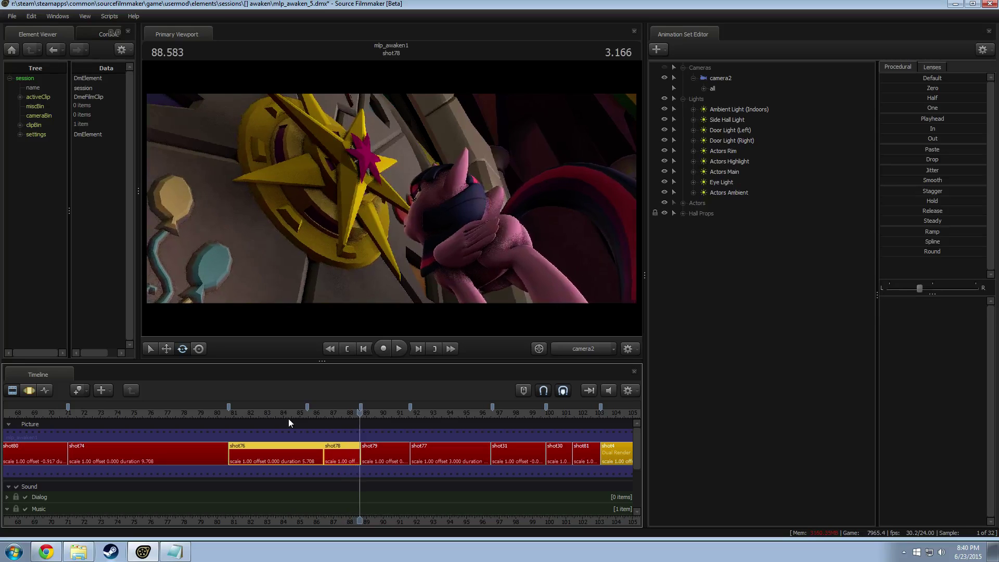
# Move the cut further to extend shot76 to a duration of 6.375, and replay from near the start of shot76.
pyautogui.moveTo(359, 414); pyautogui.dragTo(334, 418)
pyautogui.moveTo(325, 457)
pyautogui.mouseDown()
pyautogui.moveTo(356, 456)
pyautogui.moveTo(335, 456)
pyautogui.mouseUp()
pyautogui.click(237, 414)
pyautogui.press('space')
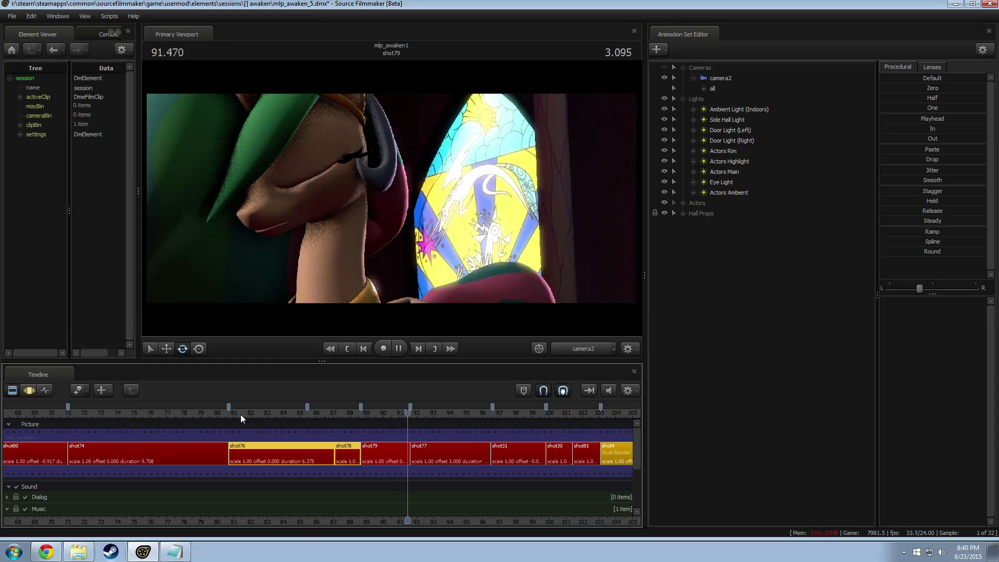
# Move the cut between shot76 and shot78 earlier, to about 85.4 seconds, playing back the transition to judge the timing.
pyautogui.click(326, 413)
pyautogui.press('space')
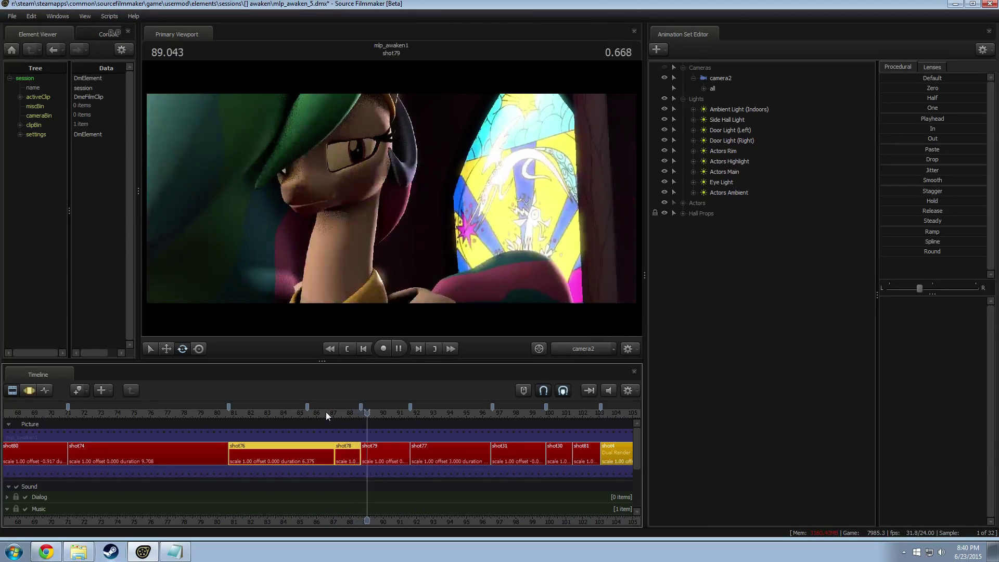
pyautogui.click(326, 412)
pyautogui.click(299, 411)
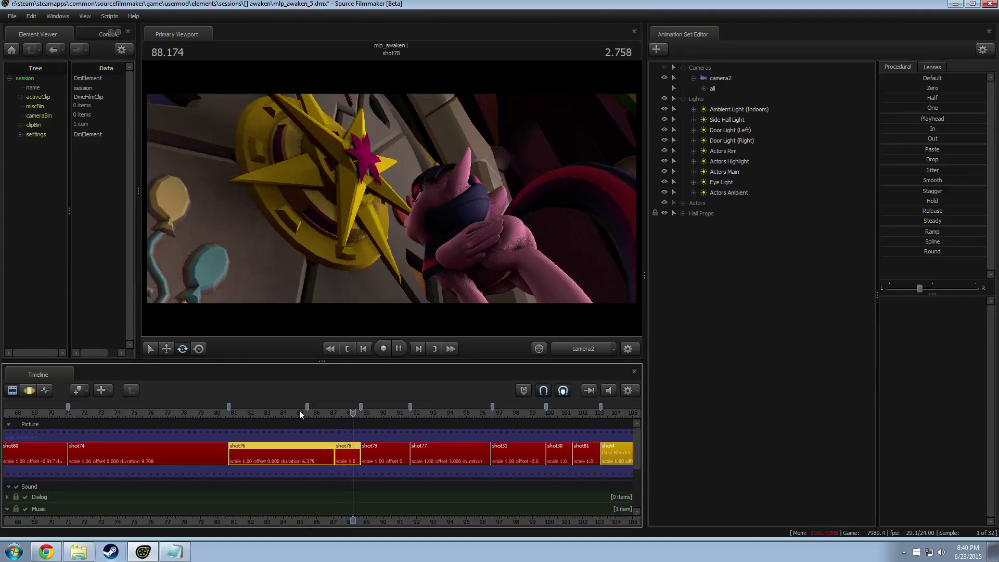
pyautogui.press('space')
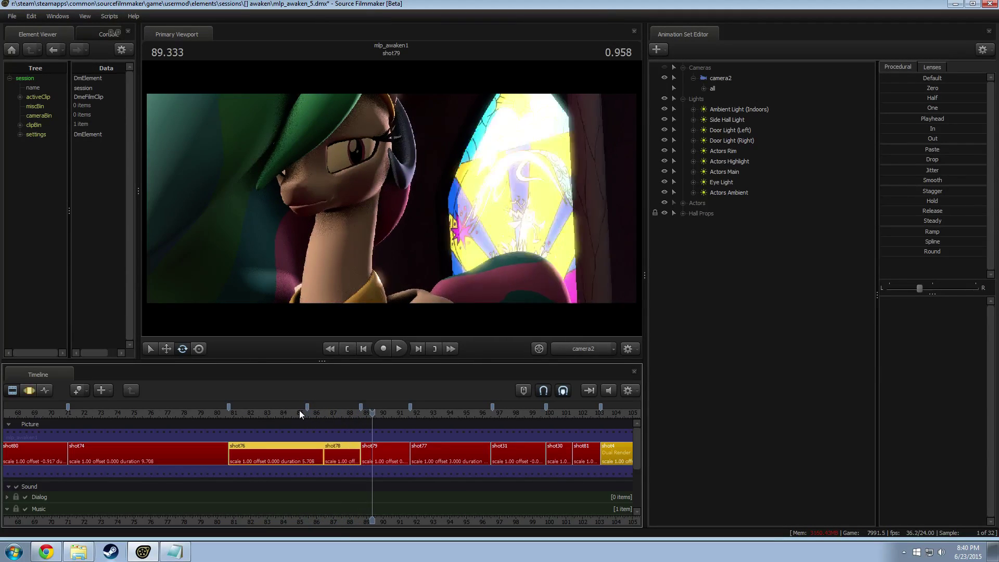
pyautogui.click(289, 410)
pyautogui.press('space')
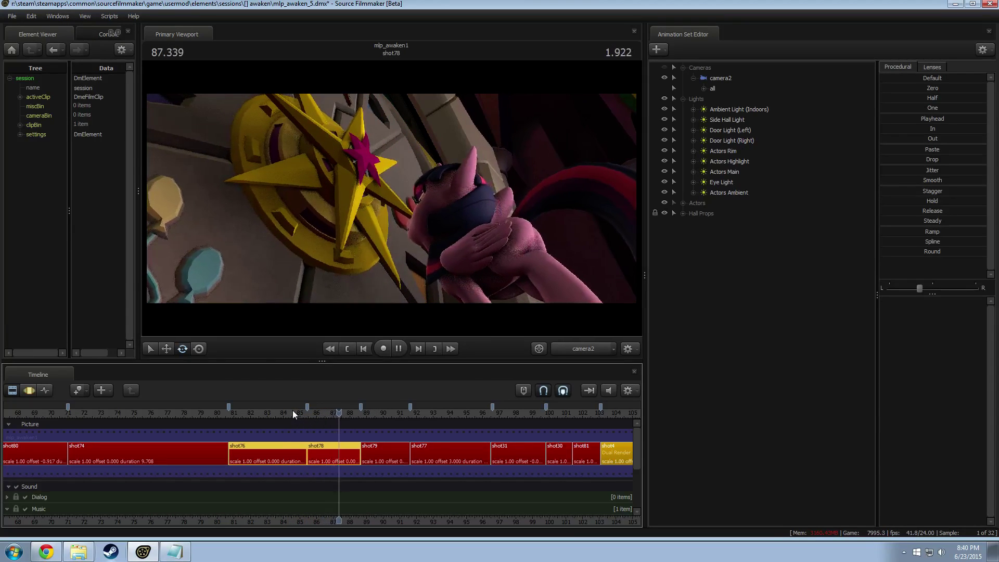
pyautogui.click(309, 412)
pyautogui.press('space')
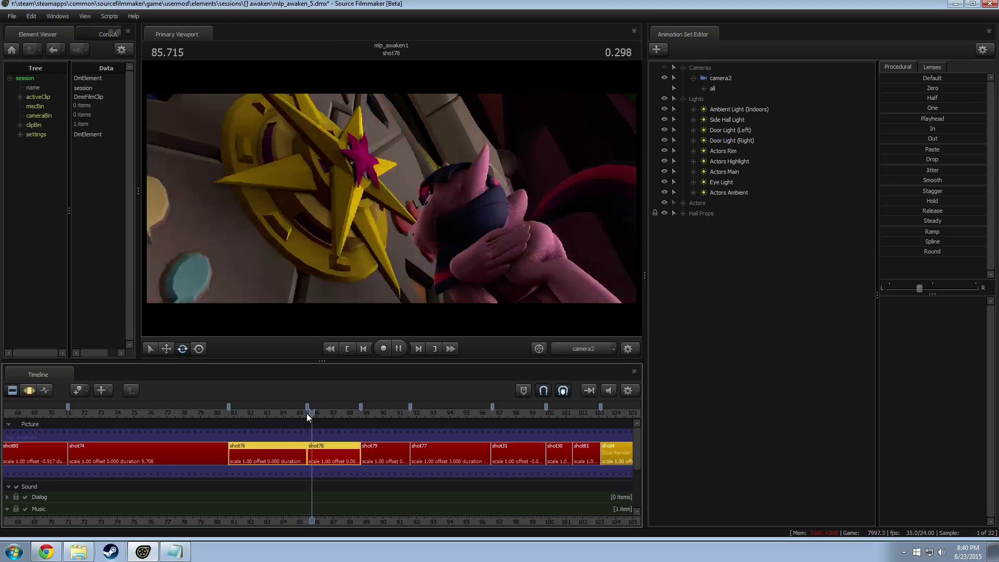
# Try a later cut that makes shot76 last 5.792 seconds, play the transition to shot78, and undo the change.
pyautogui.click(309, 413)
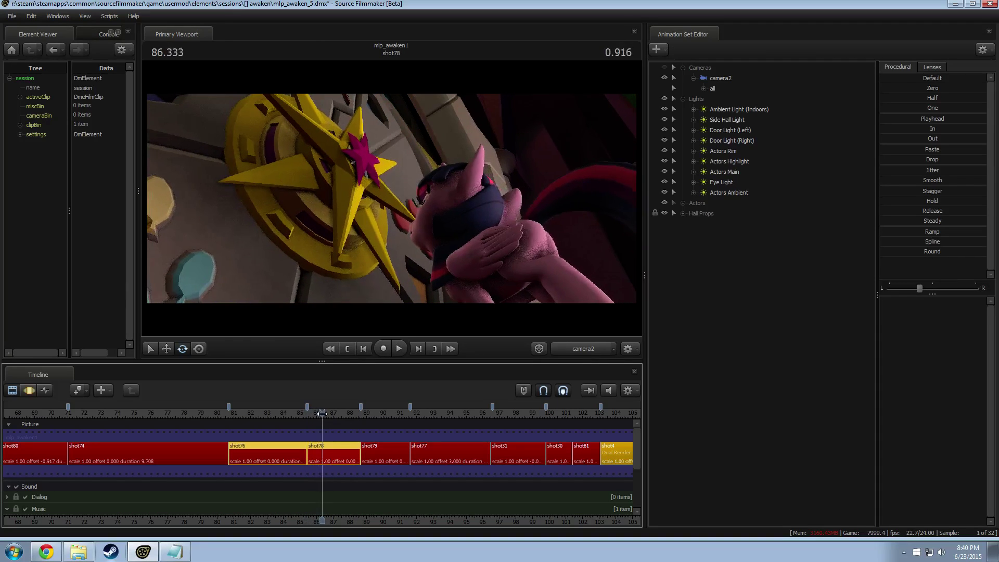
pyautogui.moveTo(308, 413); pyautogui.dragTo(327, 414)
pyautogui.moveTo(308, 453); pyautogui.dragTo(325, 453)
pyautogui.click(296, 419)
pyautogui.press('space')
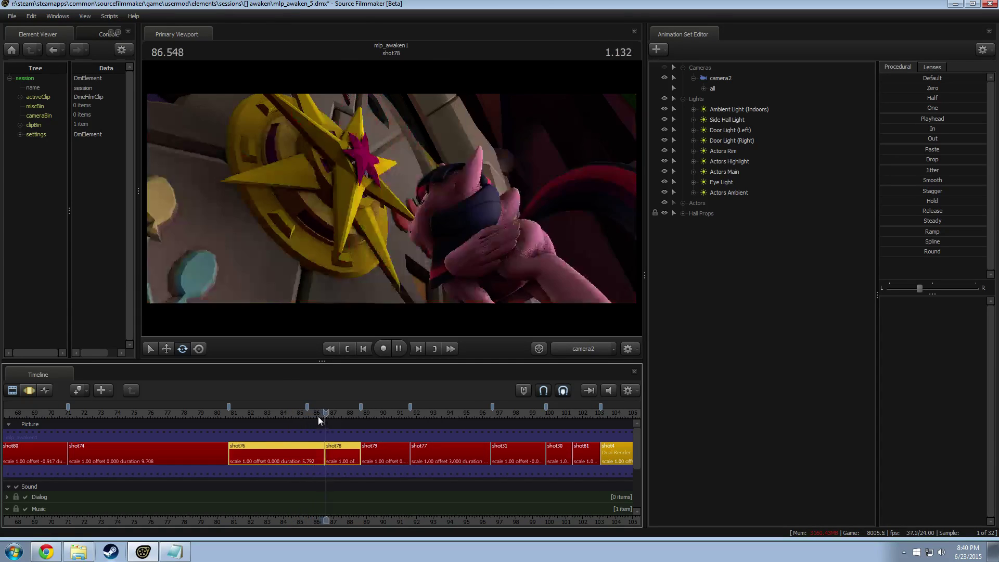
pyautogui.moveTo(318, 418)
pyautogui.mouseDown()
pyautogui.moveTo(294, 414)
pyautogui.moveTo(311, 414)
pyautogui.mouseUp()
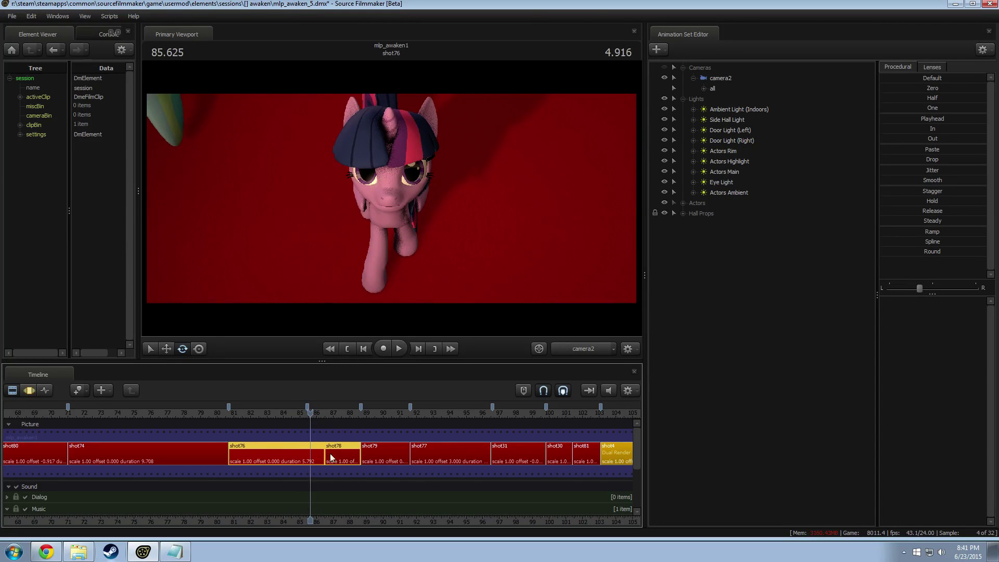
pyautogui.hotkey('ctrl', 'z')
# Move the cut between shot76 and shot78 slightly later so shot76 lasts 4.833 seconds, playing the transition before and after.
pyautogui.click(295, 415)
pyautogui.press('space')
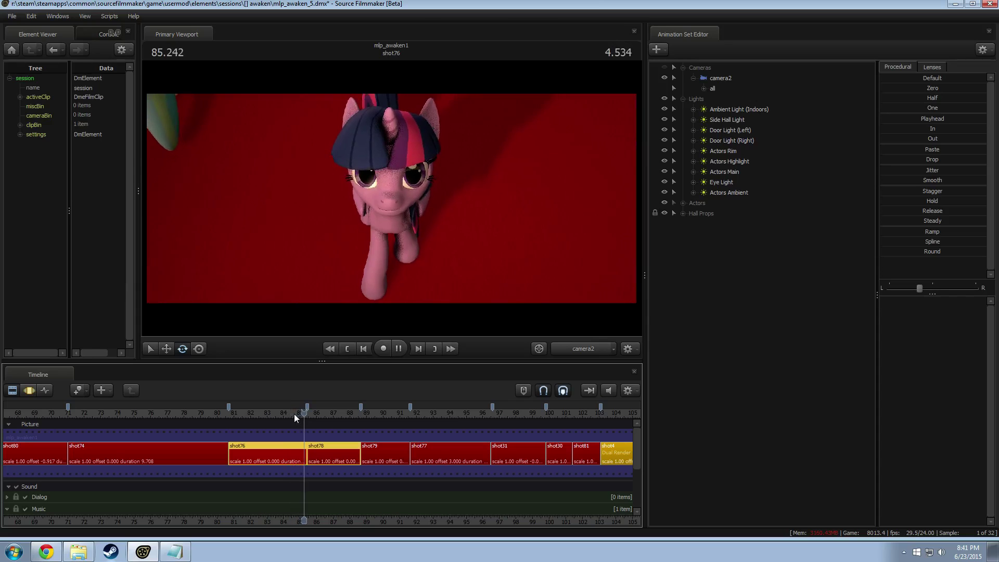
pyautogui.moveTo(306, 452); pyautogui.dragTo(309, 452)
pyautogui.click(293, 416)
pyautogui.press('space')
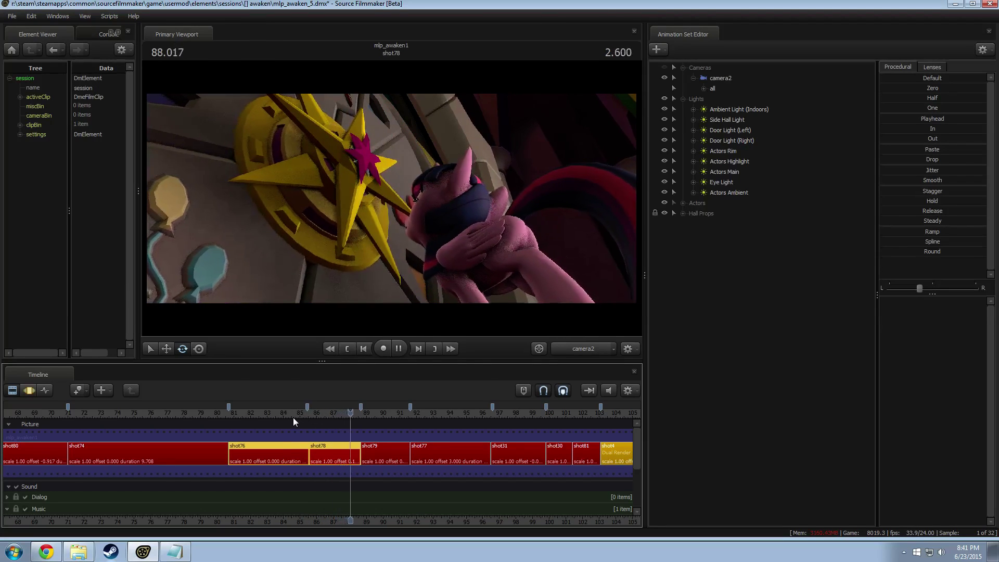
pyautogui.press('space')
# Align the timeline bookmark near the end of shot76 with the new cut at 85.541 seconds.
pyautogui.scroll(2, 279, 433)
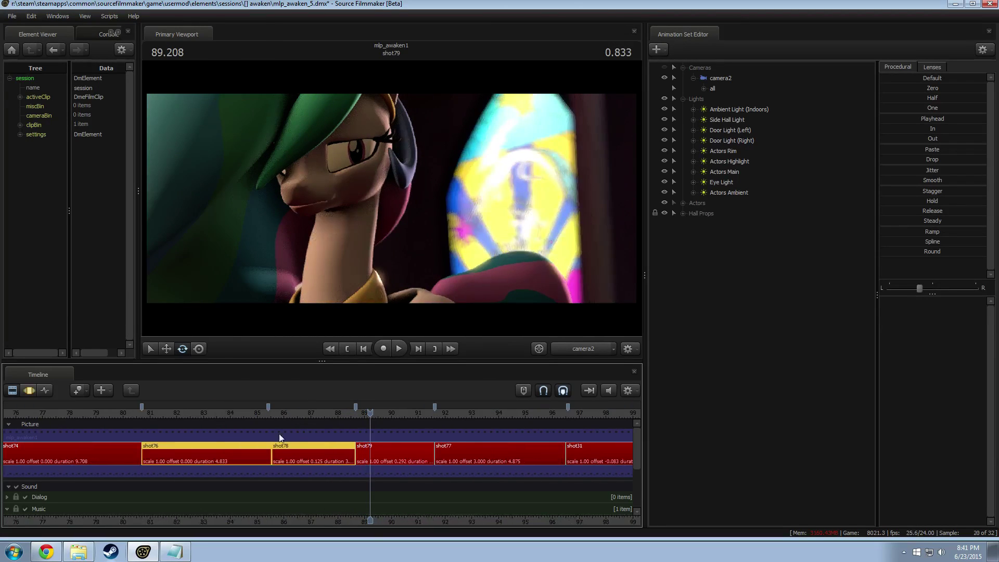
pyautogui.click(270, 412)
pyautogui.scroll(10, 270, 426)
pyautogui.click(289, 415)
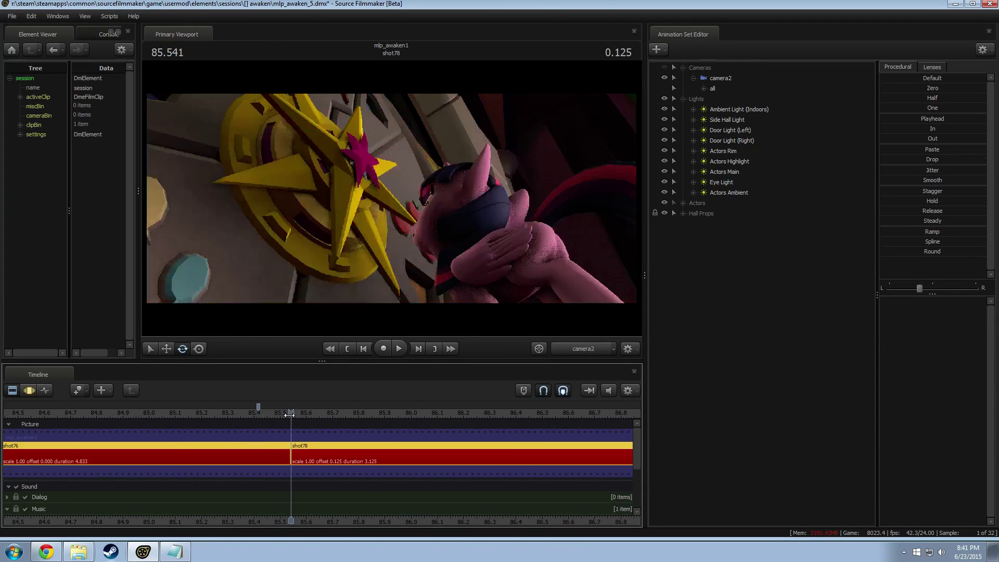
pyautogui.click(258, 407)
pyautogui.click(292, 410)
pyautogui.scroll(-3, 296, 432)
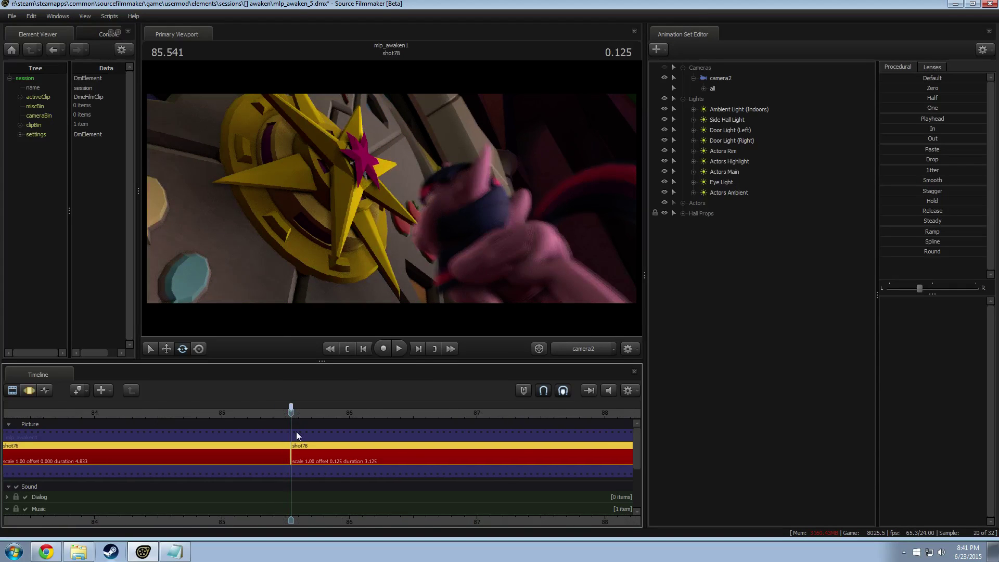
# Play the transition from shot76 into shot78 and examine the opening frames of shot78 through camera2.
pyautogui.scroll(-3, 296, 432)
pyautogui.moveTo(277, 409); pyautogui.dragTo(239, 423)
pyautogui.press('space')
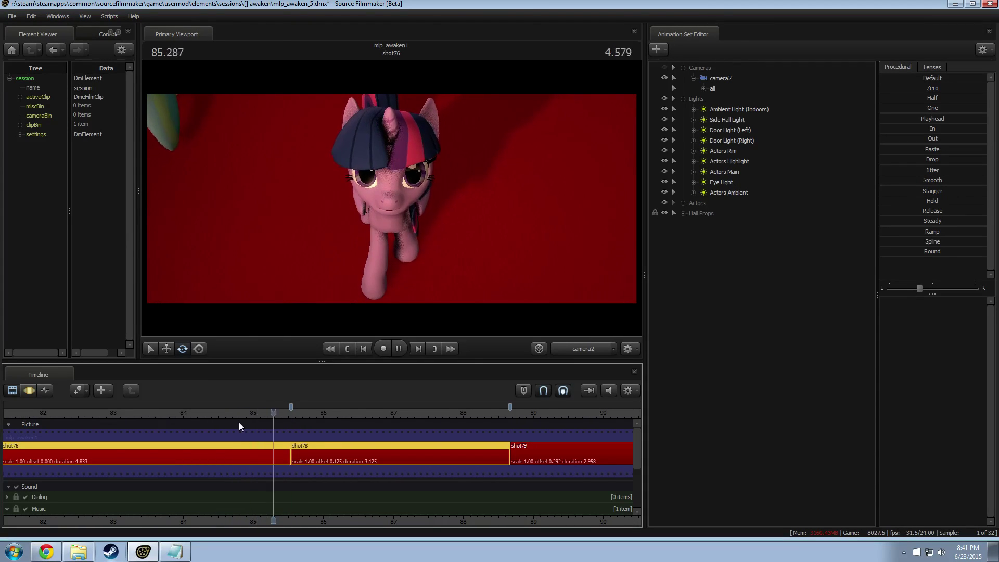
pyautogui.press('space')
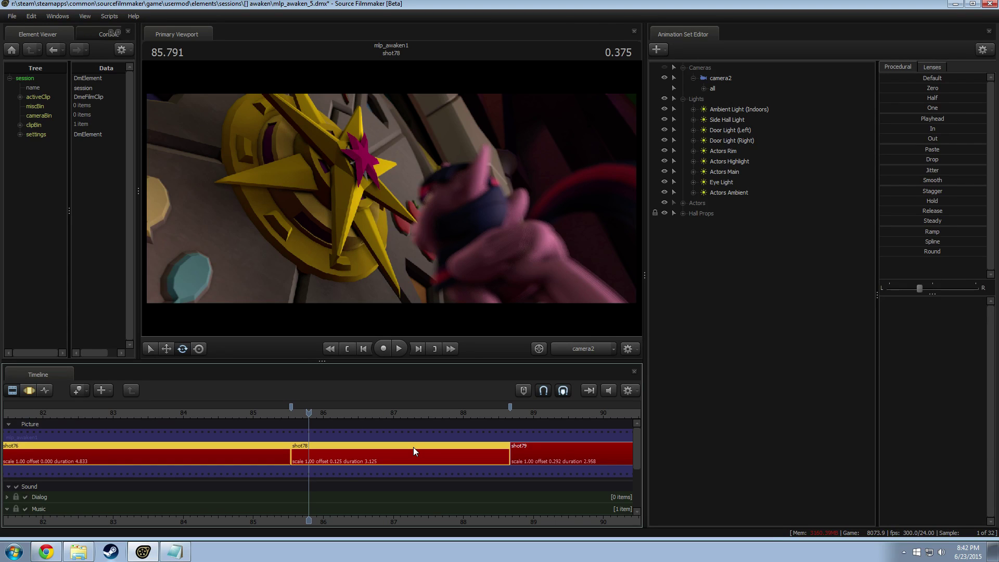
pyautogui.click(293, 414)
pyautogui.click(562, 350)
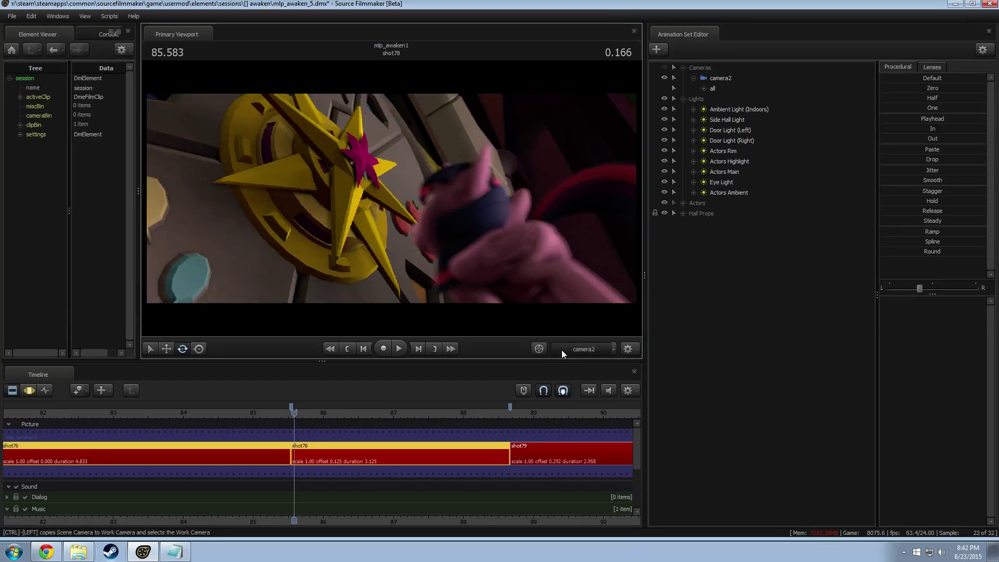
pyautogui.click(569, 350)
# Select only shot76 and play it from near its start to review its pacing.
pyautogui.moveTo(294, 413); pyautogui.dragTo(145, 415)
pyautogui.scroll(-3, 224, 487)
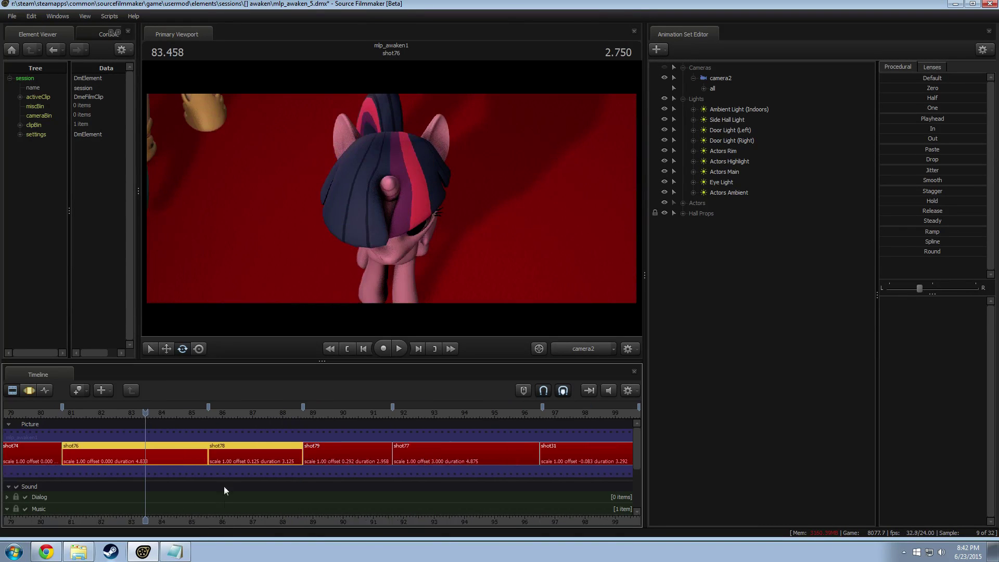
pyautogui.moveTo(223, 520); pyautogui.dragTo(280, 521)
pyautogui.click(160, 454)
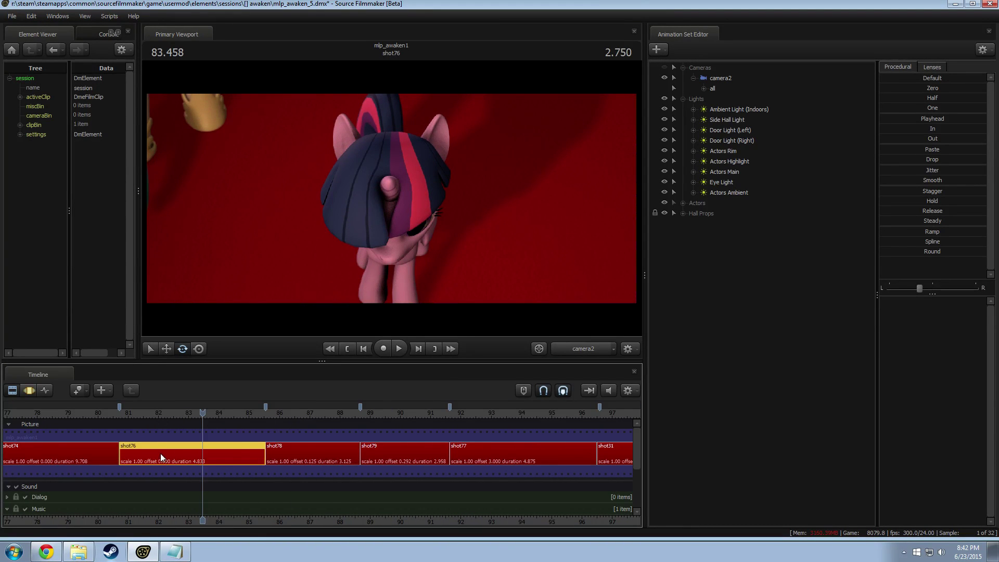
pyautogui.click(125, 413)
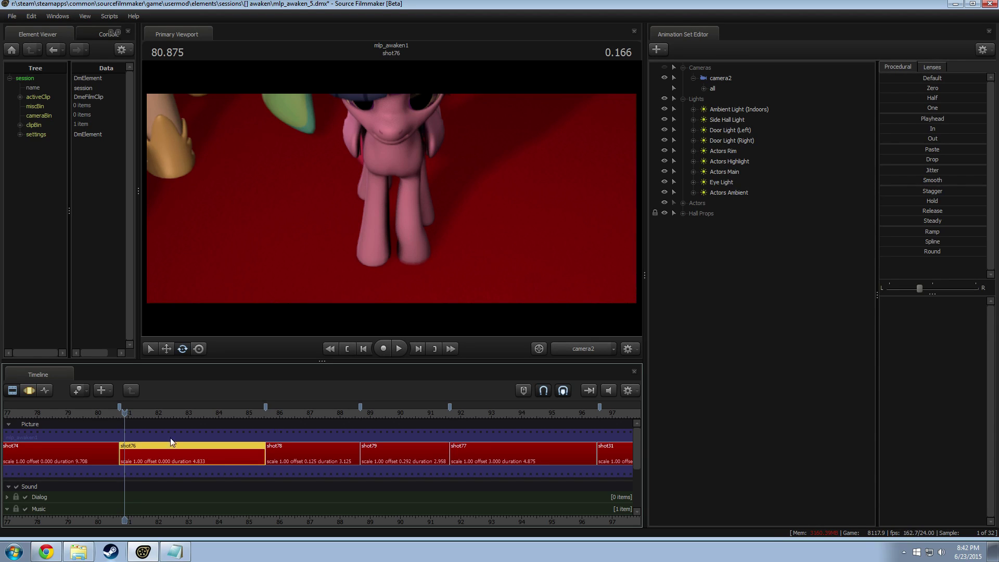
pyautogui.press('space')
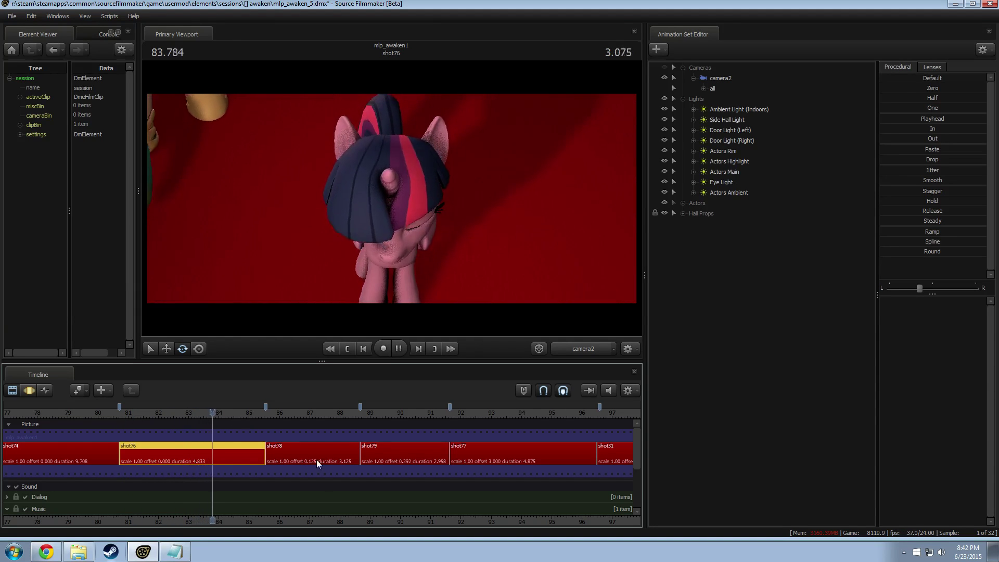
pyautogui.press('space')
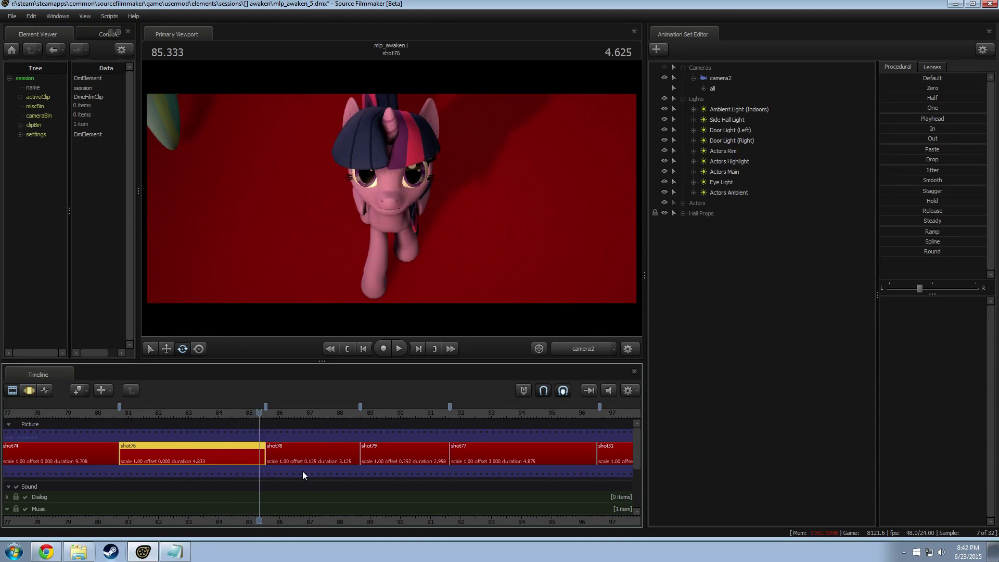
# Replay the last moments of shot76 and the following part of shot78 to check the cut.
pyautogui.moveTo(298, 513); pyautogui.dragTo(356, 510, button='middle')
pyautogui.click(315, 412)
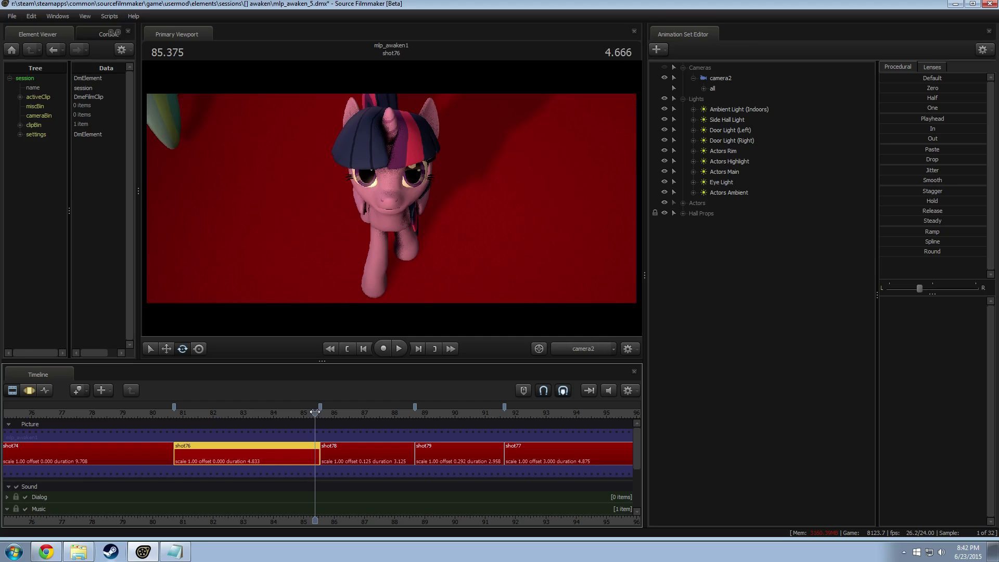
pyautogui.moveTo(317, 412); pyautogui.dragTo(308, 414)
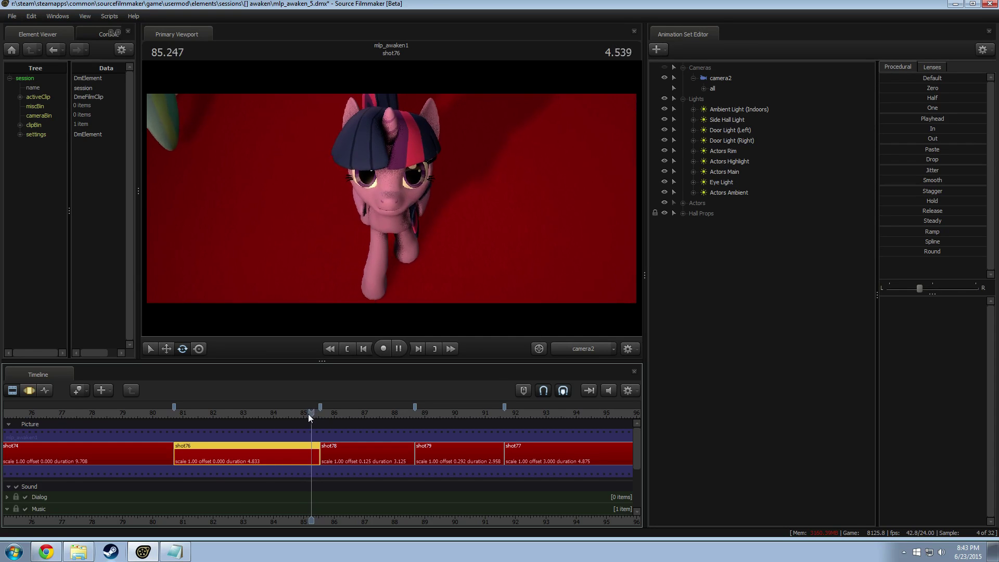
pyautogui.press('space')
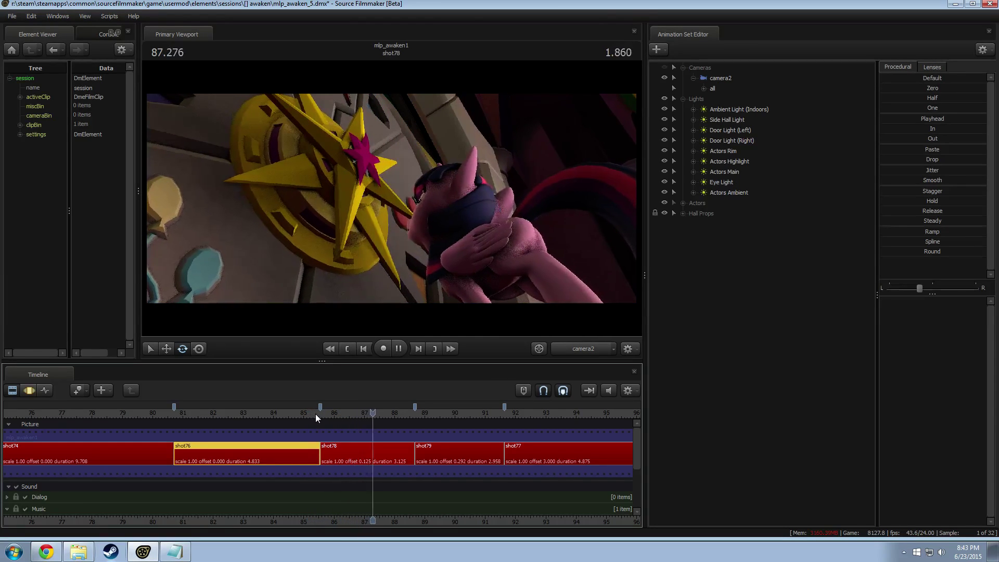
pyautogui.press('space')
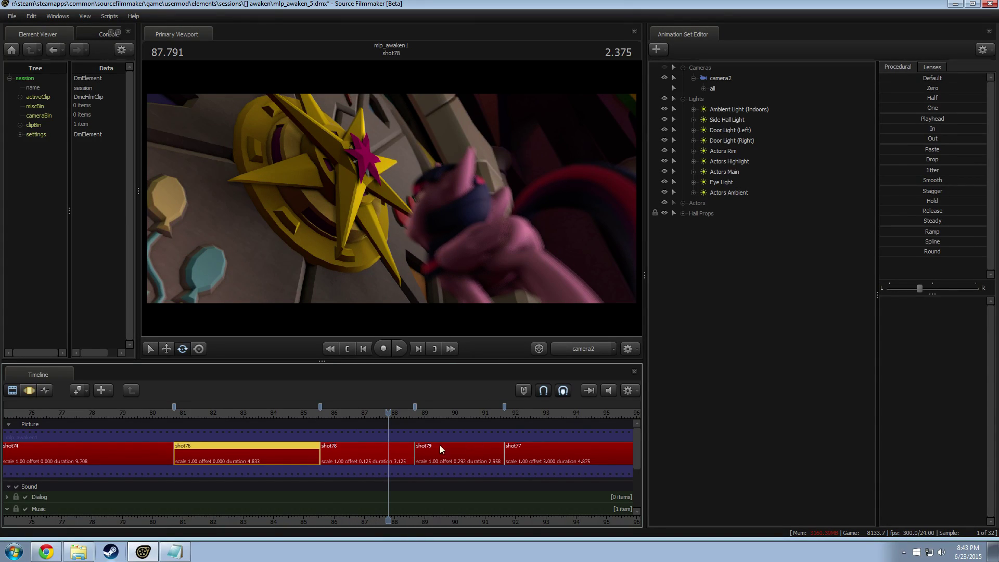
# In shot78, view through Door Light (Right) to adjust its placement, and return to camera2 to check the rendered frame.
pyautogui.click(406, 451)
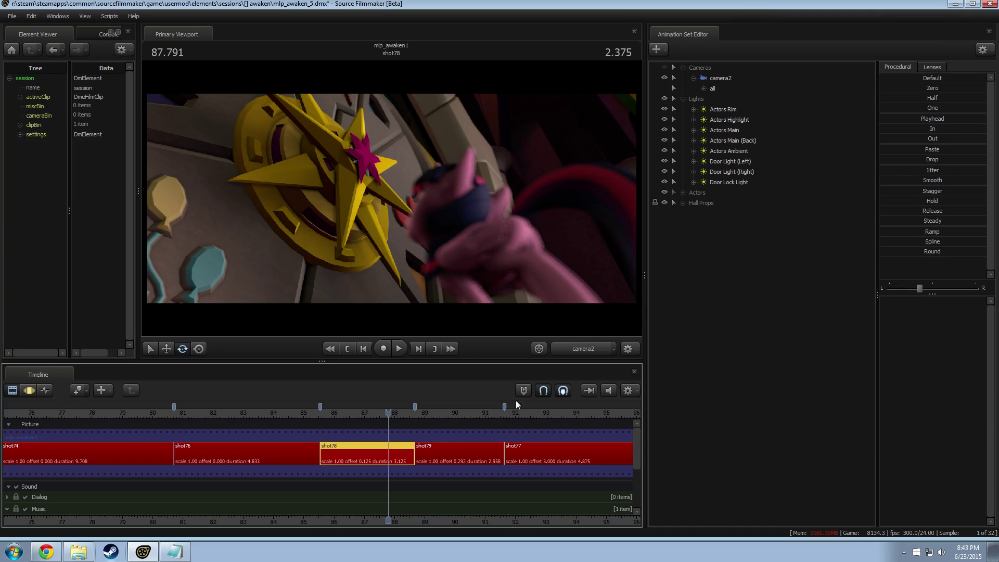
pyautogui.click(729, 171)
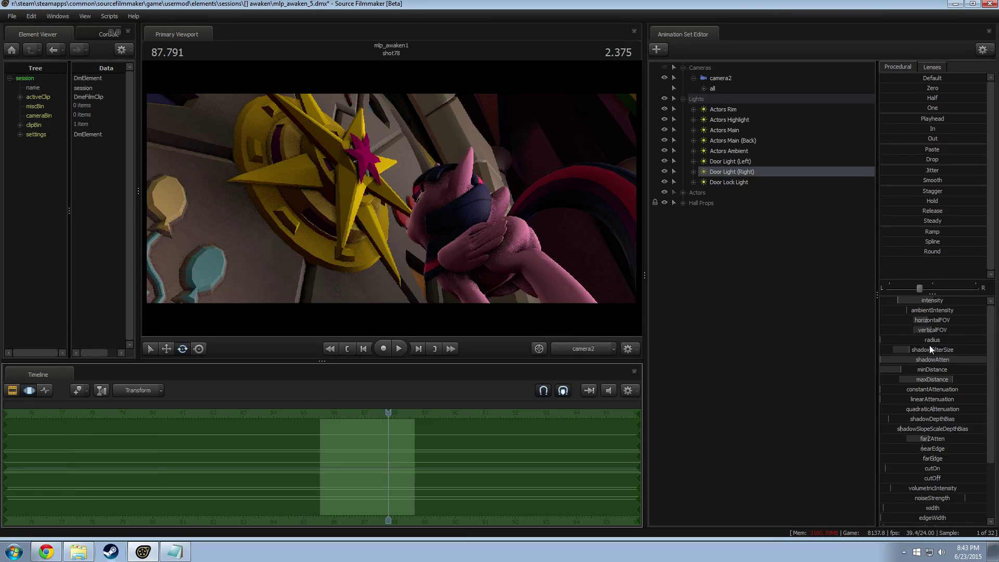
pyautogui.moveTo(933, 300); pyautogui.dragTo(898, 300)
pyautogui.moveTo(741, 171); pyautogui.dragTo(482, 185)
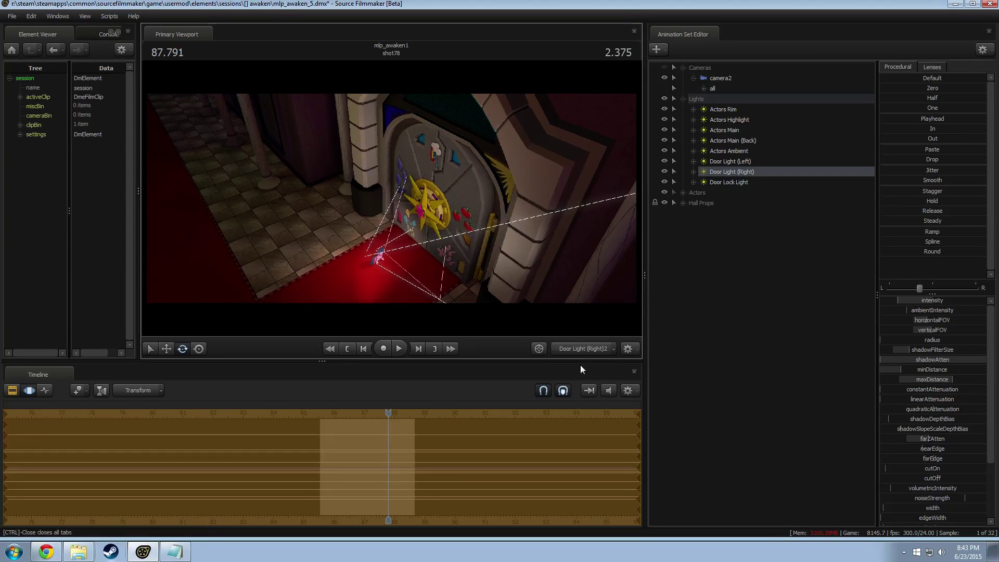
pyautogui.click(576, 345)
pyautogui.press('F2')
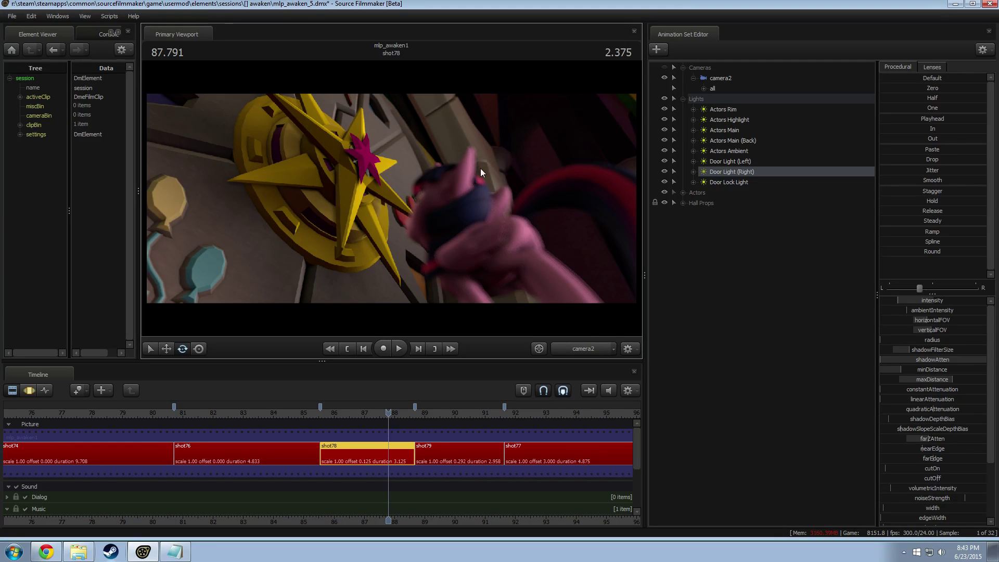
# Lower the intensity of Door Light (Right) in shot78 and compare the rendered frame.
pyautogui.press('F3')
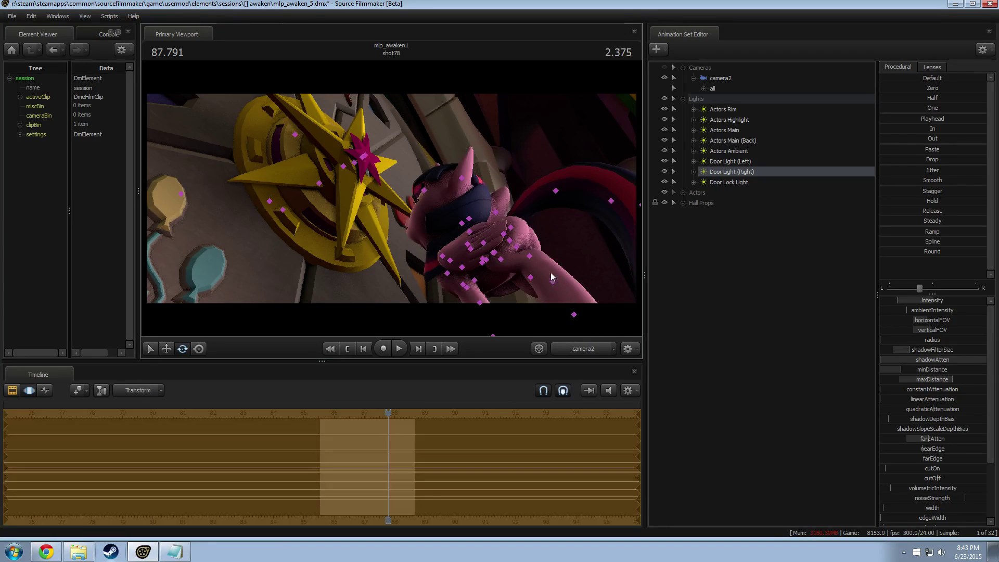
pyautogui.press('F4')
pyautogui.press('F2')
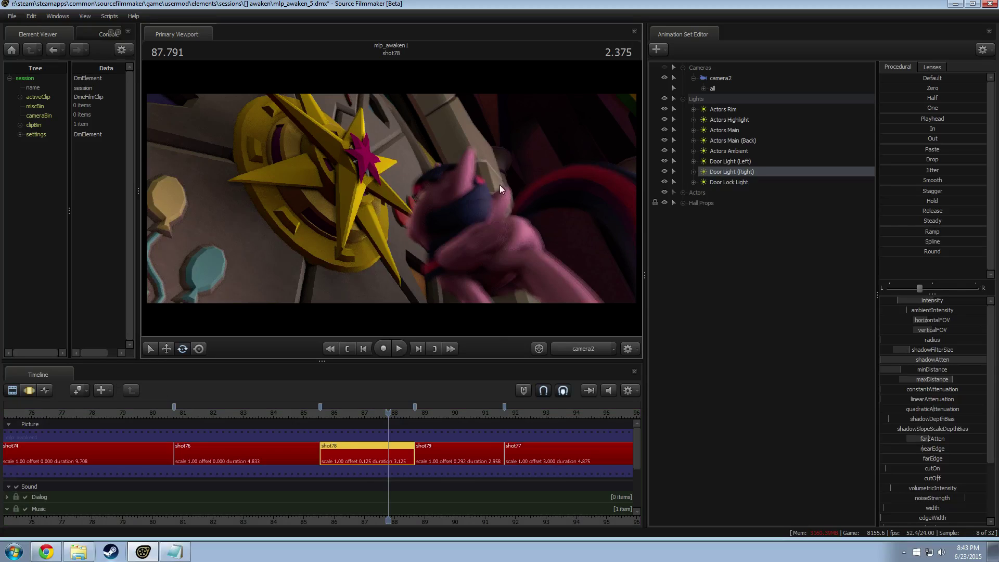
pyautogui.press('F4')
pyautogui.press('F3')
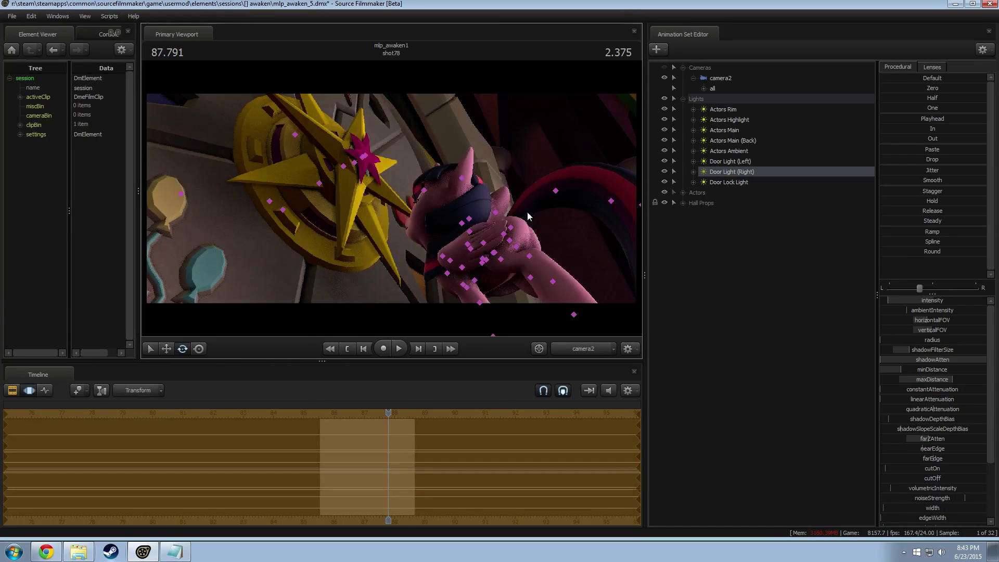
pyautogui.press('F2')
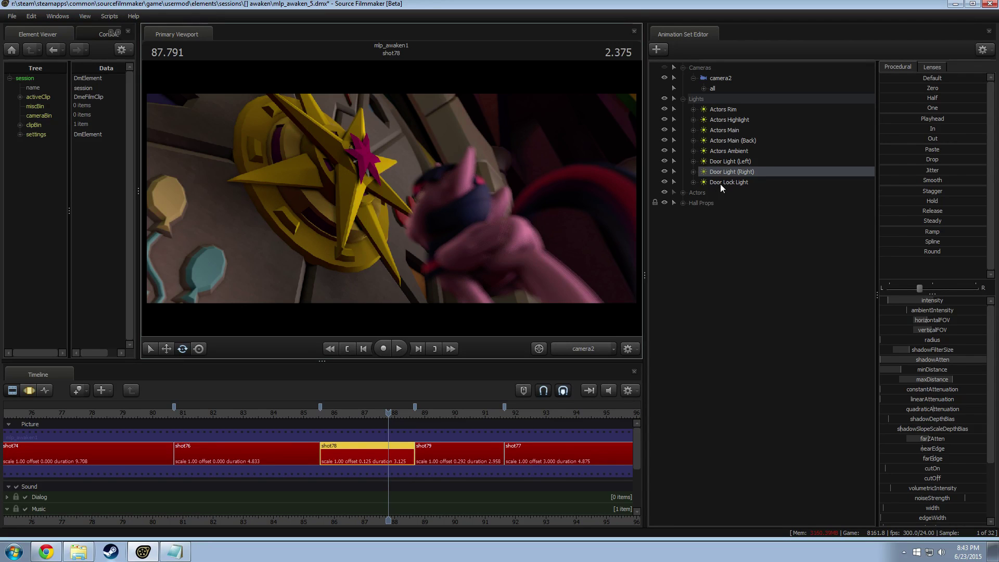
# Look through Door Light (Right) again to adjust its aim at the door, and switch the viewport back to camera2.
pyautogui.moveTo(724, 172); pyautogui.dragTo(460, 191)
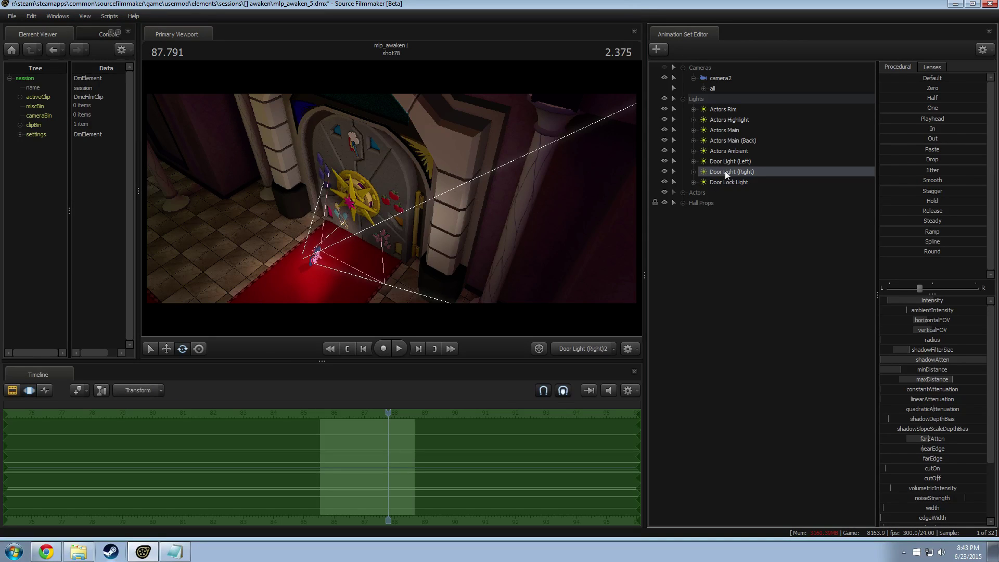
pyautogui.moveTo(459, 156); pyautogui.dragTo(338, 163)
pyautogui.click(583, 348)
pyautogui.click(585, 352)
pyautogui.click(585, 352)
pyautogui.click(582, 338)
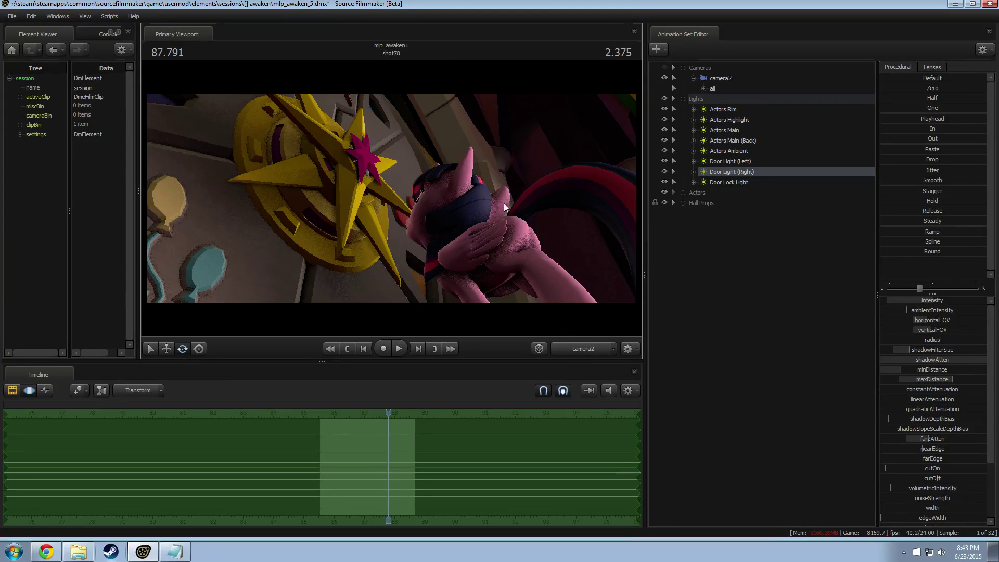
# Switch to the Clip Editor, replay part of shot76, and select the shot76 clip.
pyautogui.press('F2')
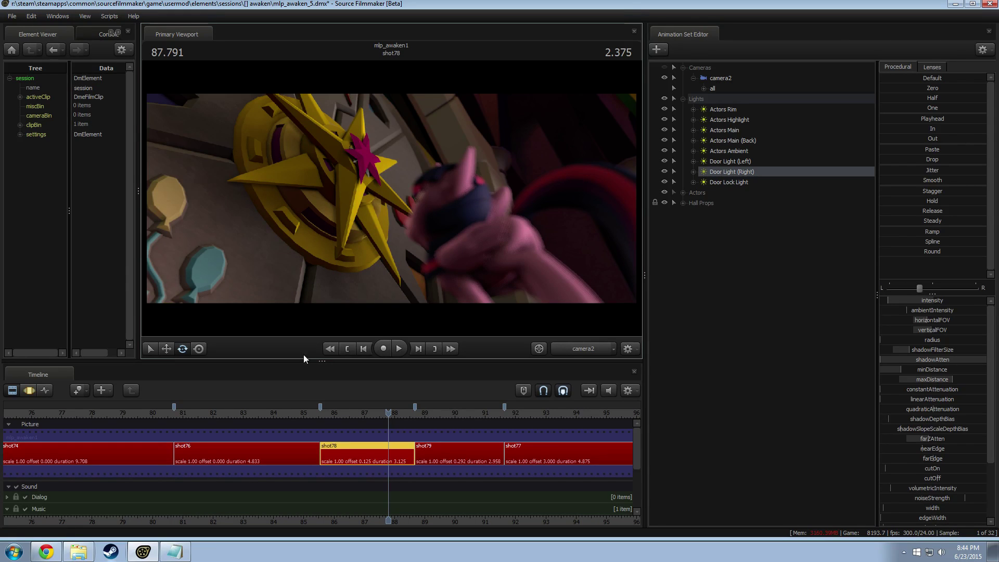
pyautogui.click(204, 412)
pyautogui.press('space')
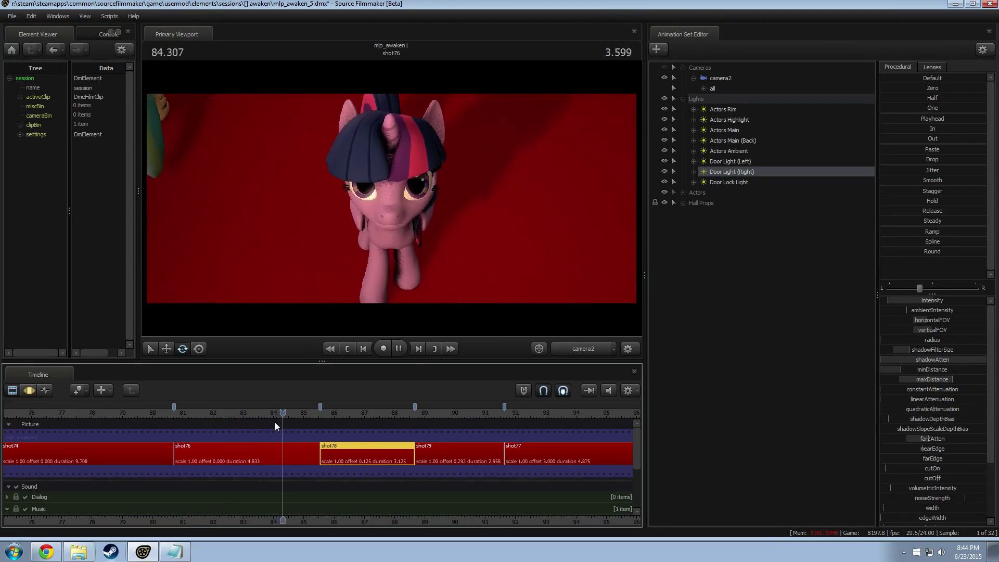
pyautogui.press('space')
pyautogui.click(218, 459)
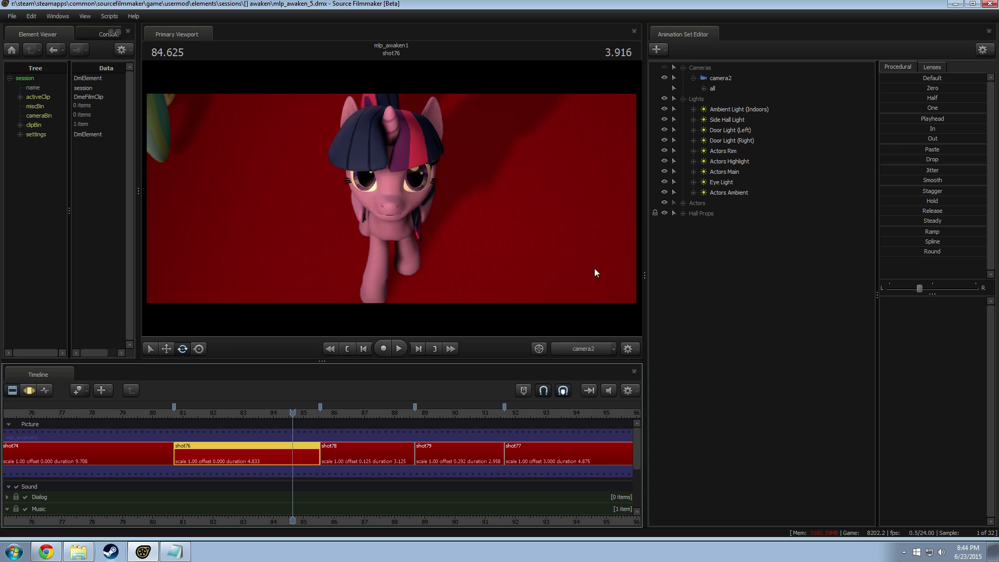
# Switch to Windows Explorer and open the VN_mlp folder under usermod, materials, models.
pyautogui.click(78, 552)
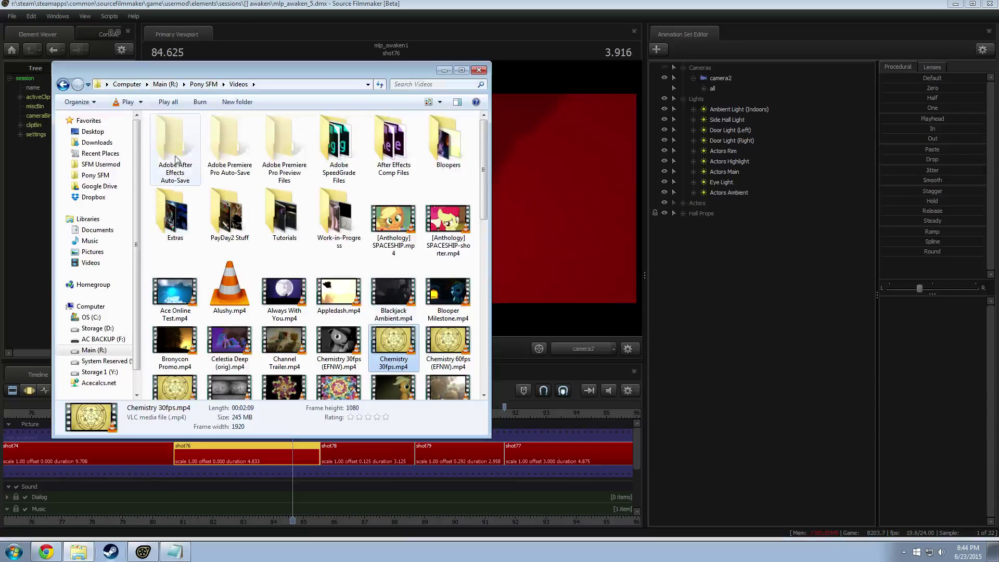
pyautogui.click(99, 165)
pyautogui.doubleClick(188, 209)
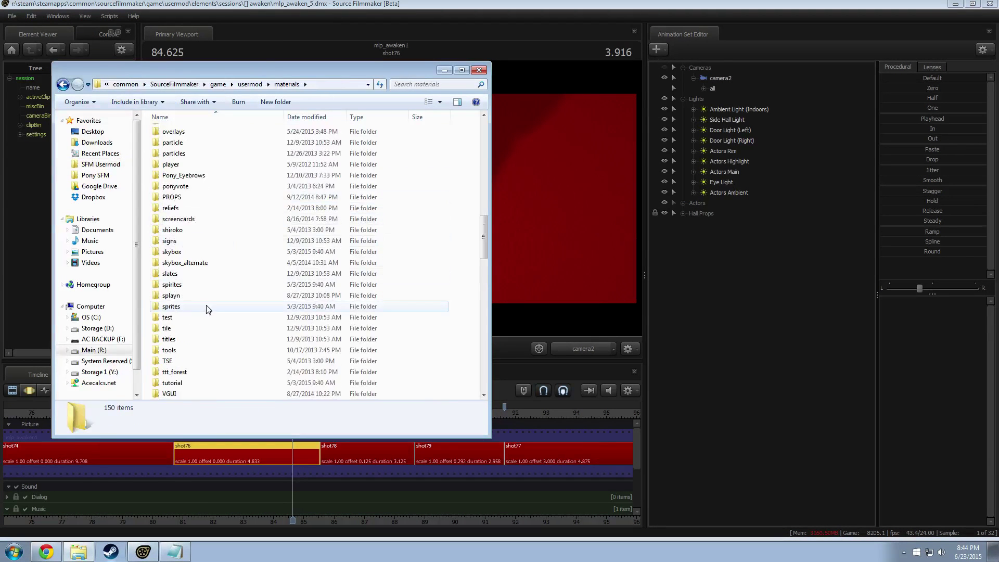
pyautogui.scroll(-15, 197, 319)
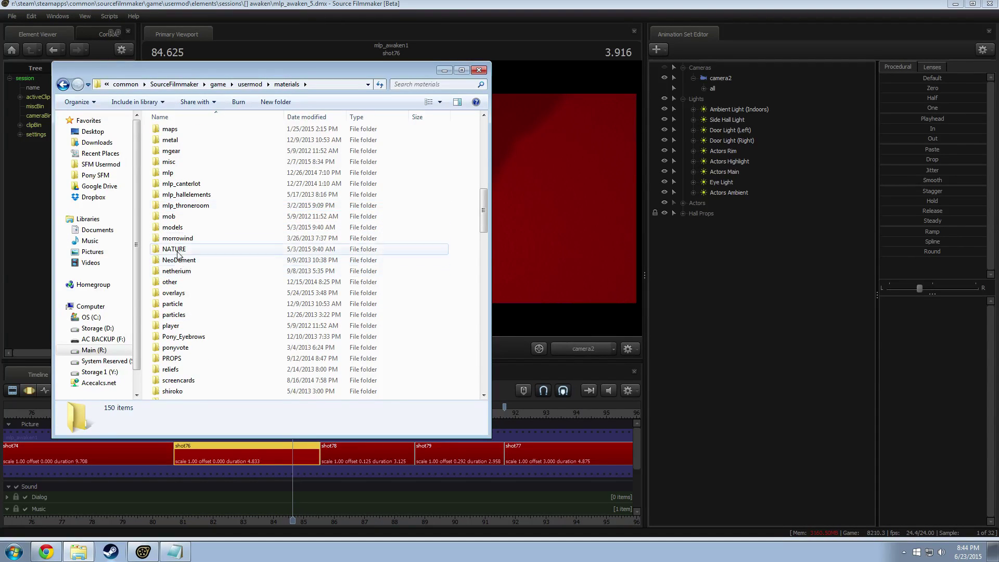
pyautogui.doubleClick(172, 228)
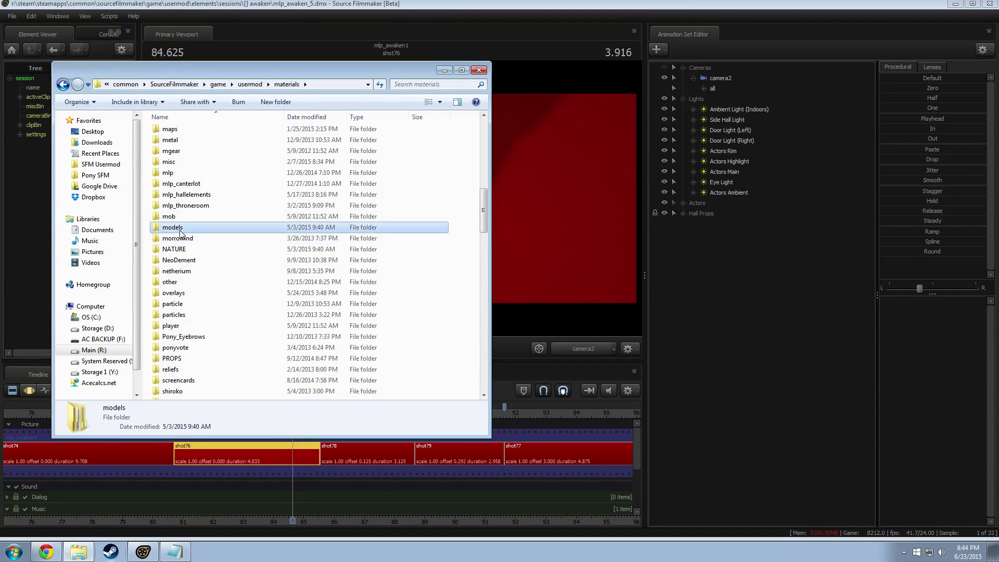
pyautogui.scroll(-20, 195, 338)
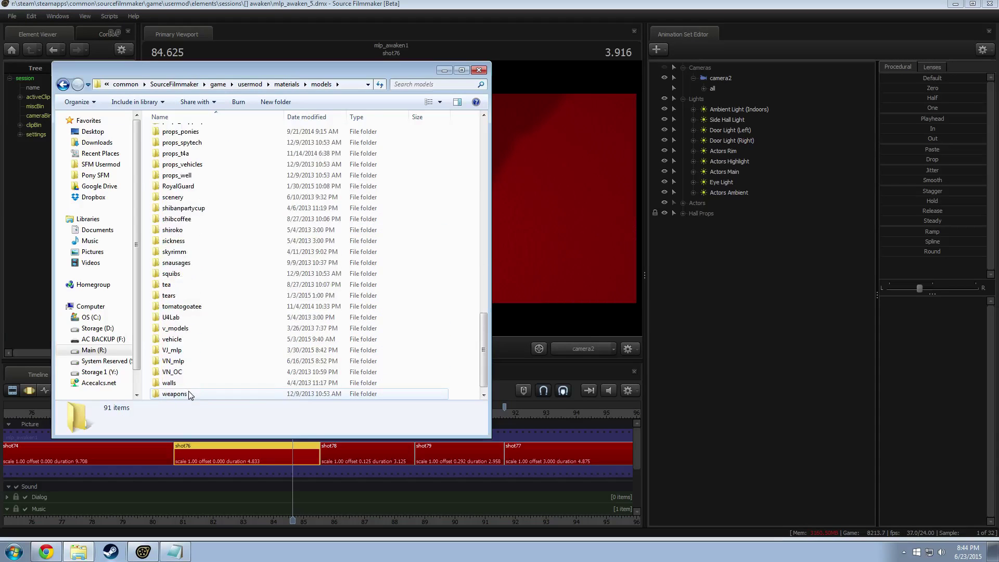
pyautogui.doubleClick(172, 361)
# Find the Kingsombra folder in VN_mlp, look inside it, and return to open the folder's name for editing.
pyautogui.scroll(-20, 189, 314)
pyautogui.scroll(-14, 189, 313)
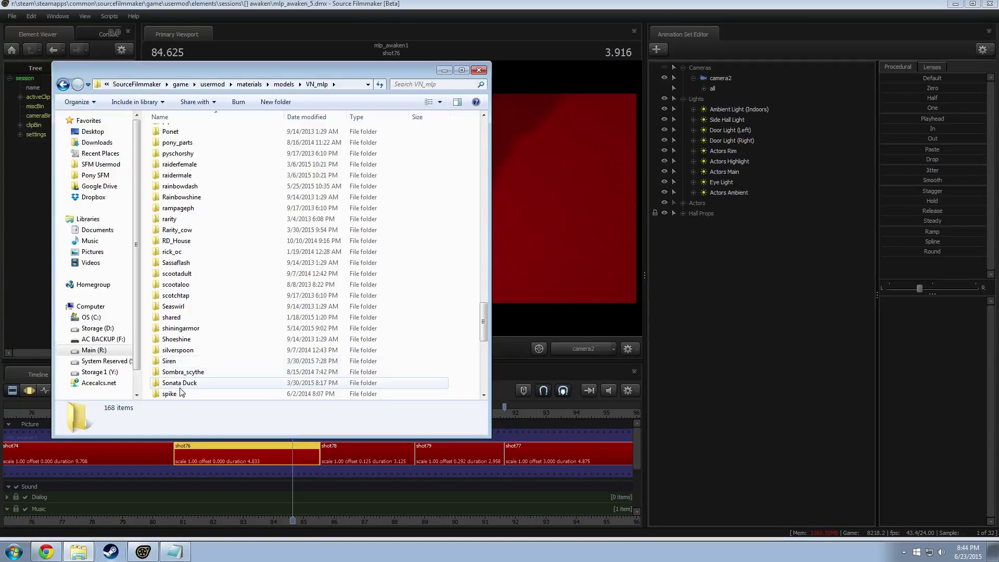
pyautogui.scroll(-2, 197, 375)
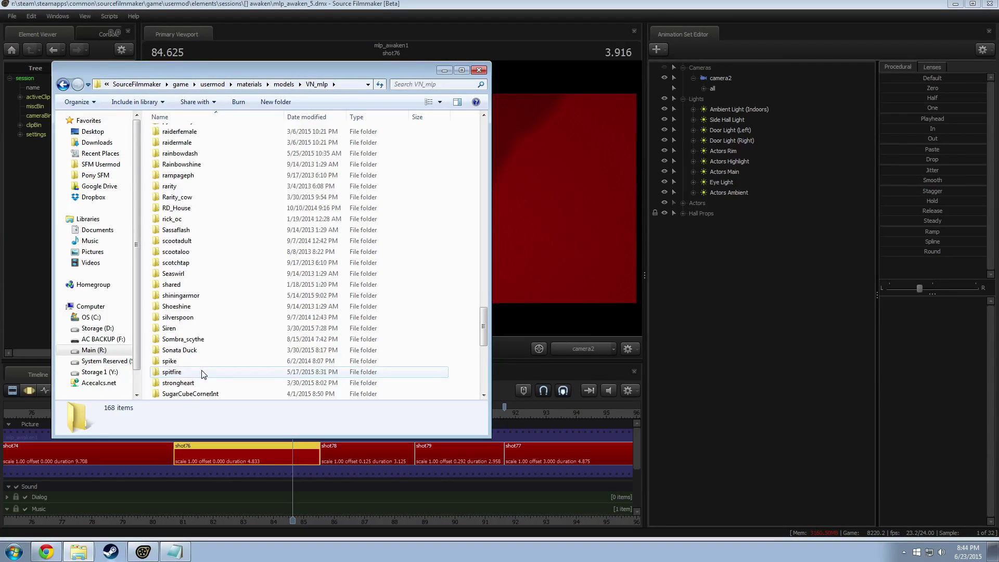
pyautogui.scroll(11, 203, 373)
pyautogui.scroll(6, 207, 371)
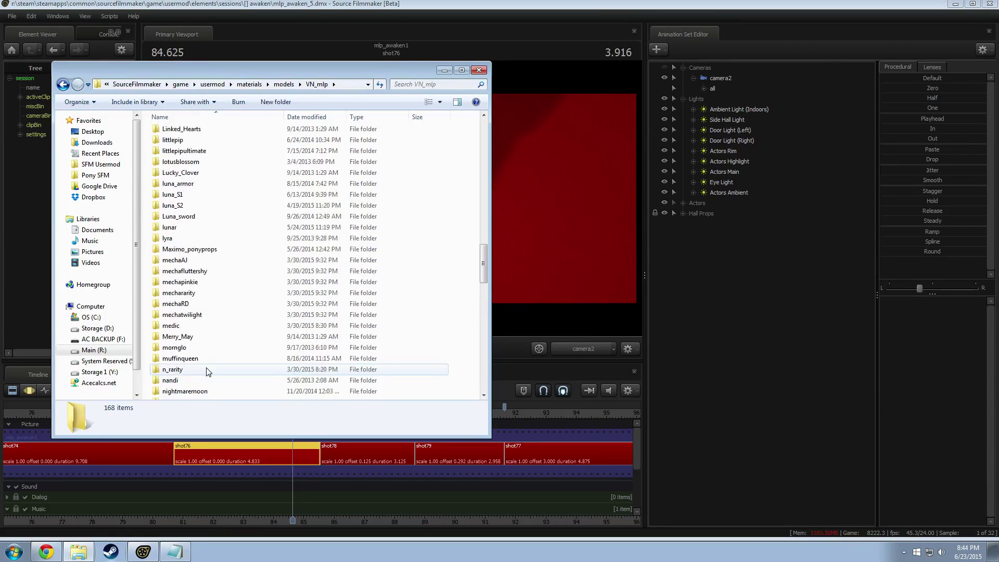
pyautogui.doubleClick(184, 185)
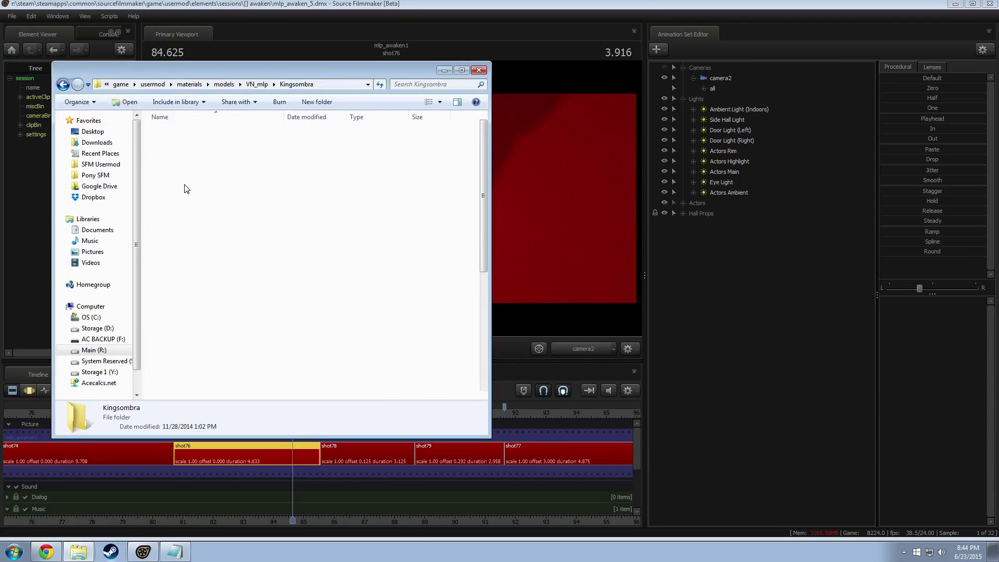
pyautogui.click(69, 85)
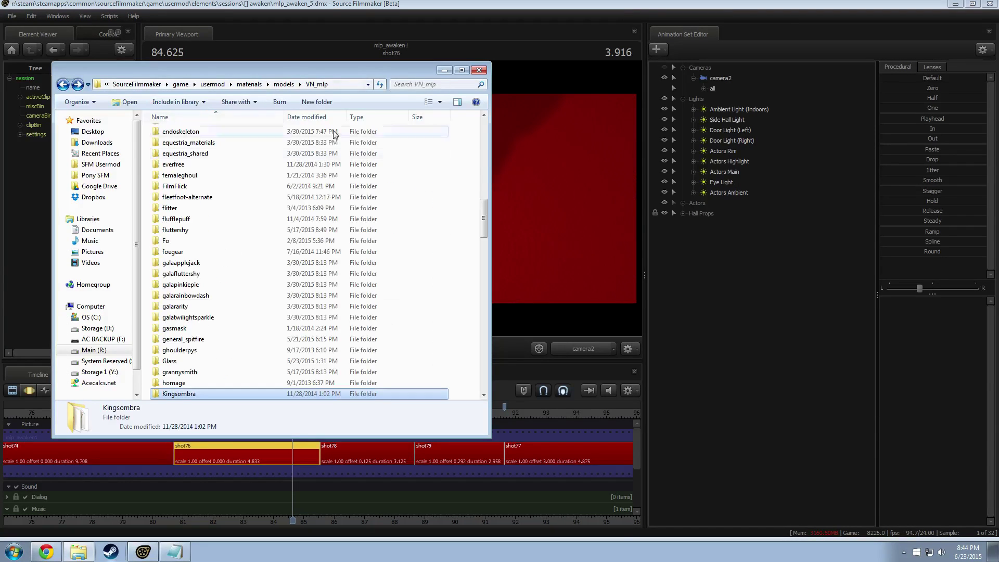
pyautogui.click(229, 395)
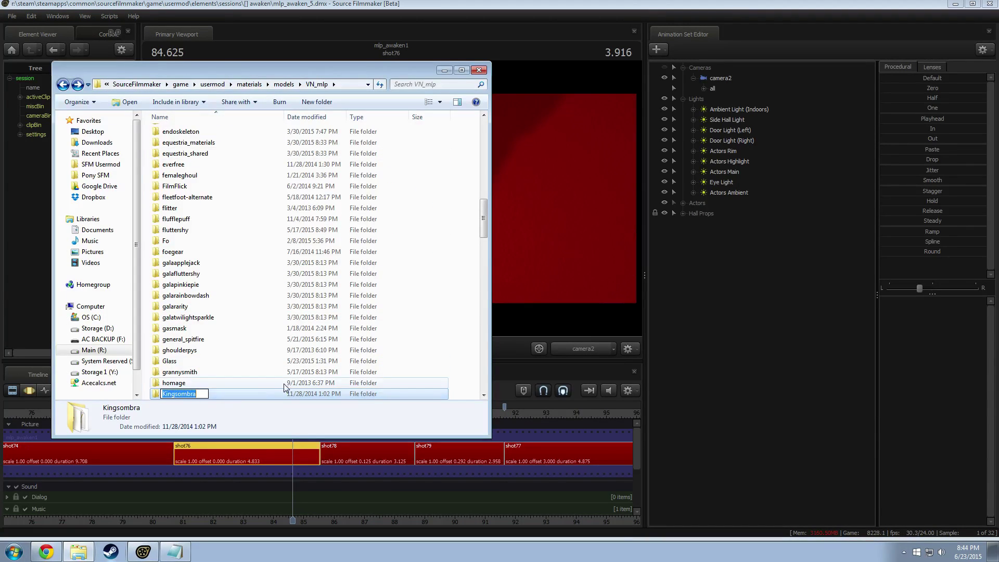
# Switch back to Source Filmmaker and add override materials to the Twilight actor in shot76.
pyautogui.click(727, 242)
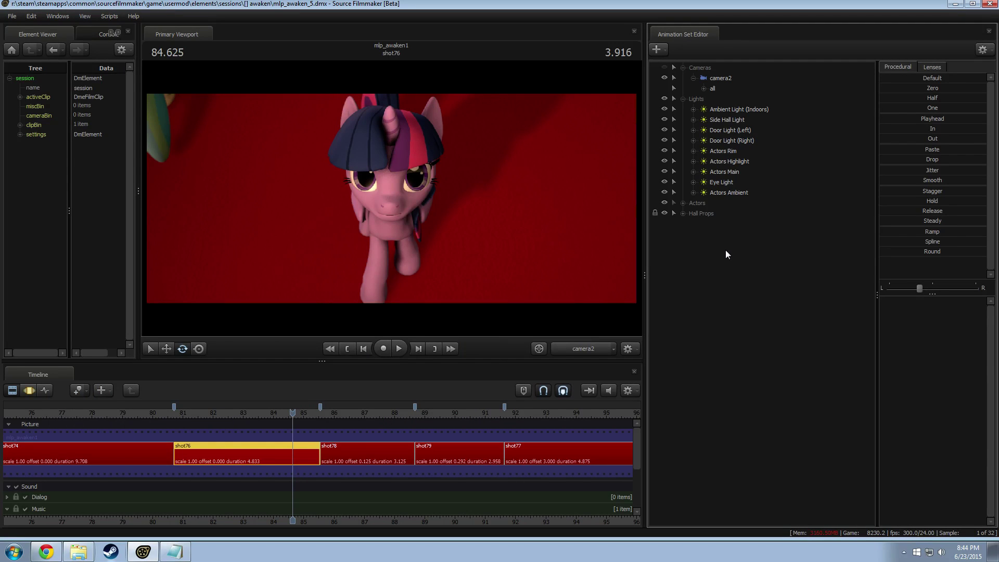
pyautogui.click(684, 203)
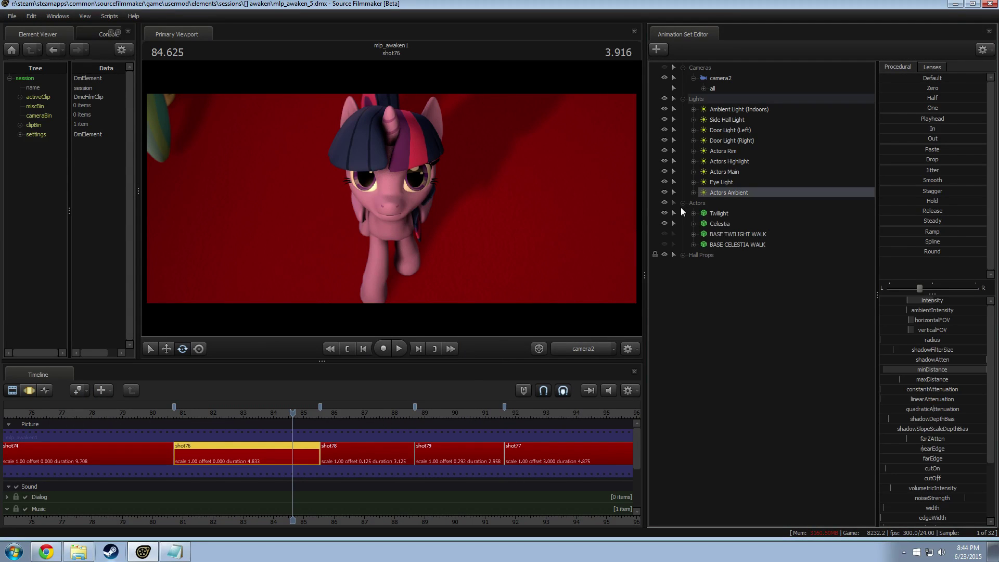
pyautogui.click(694, 213)
pyautogui.click(720, 224)
pyautogui.rightClick(727, 218)
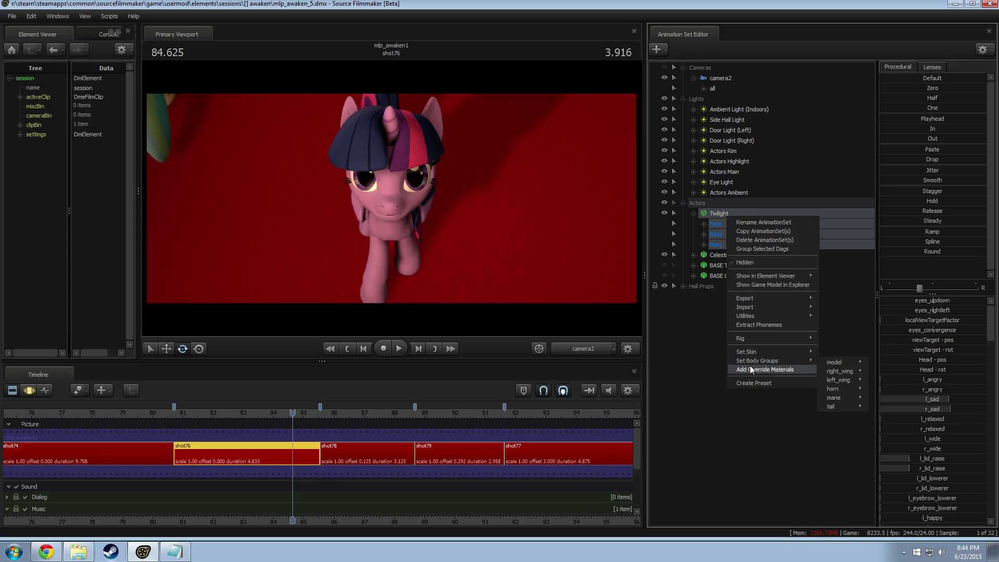
pyautogui.rightClick(717, 222)
# Show Twilight's model in the Element Viewer and expand its materials down to the eyeball_l attributes.
pyautogui.rightClick(720, 215)
pyautogui.click(839, 282)
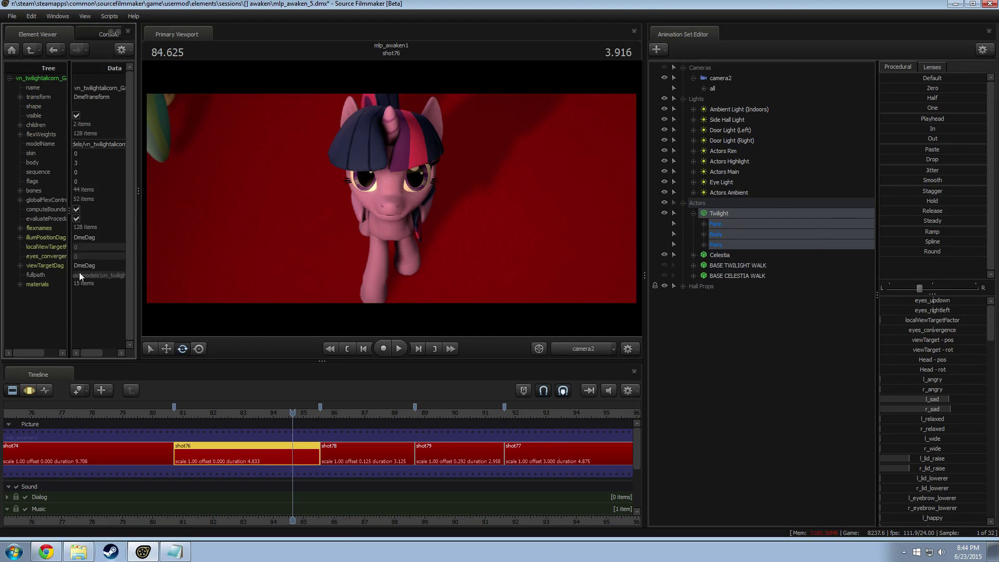
pyautogui.click(19, 285)
pyautogui.click(30, 303)
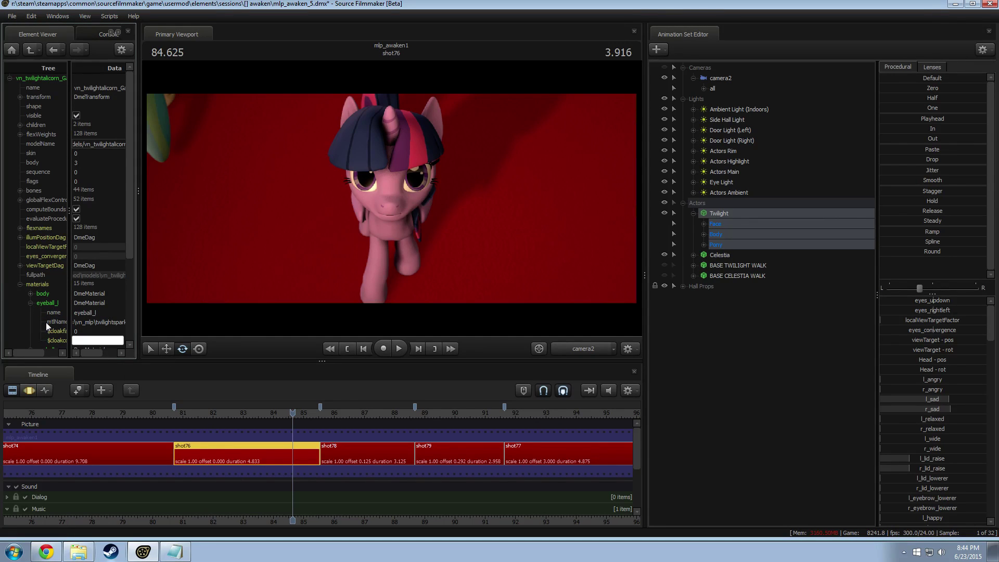
pyautogui.scroll(-3, 47, 318)
pyautogui.rightClick(51, 226)
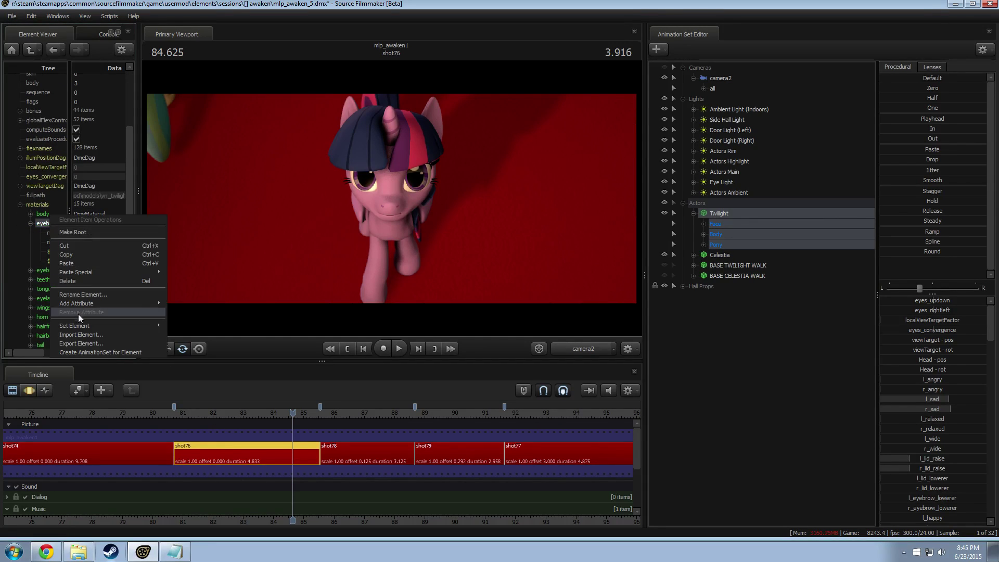
pyautogui.moveTo(84, 306)
pyautogui.click(215, 369)
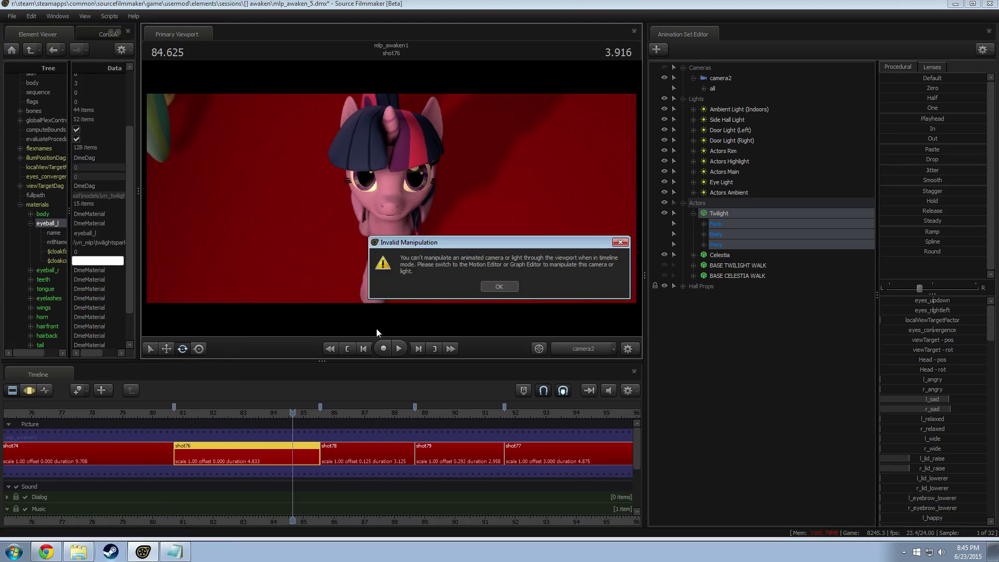
pyautogui.click(499, 286)
# Add a string attribute named $baseTexture to Twilight's eyeball_l material.
pyautogui.click(47, 218)
pyautogui.rightClick(47, 220)
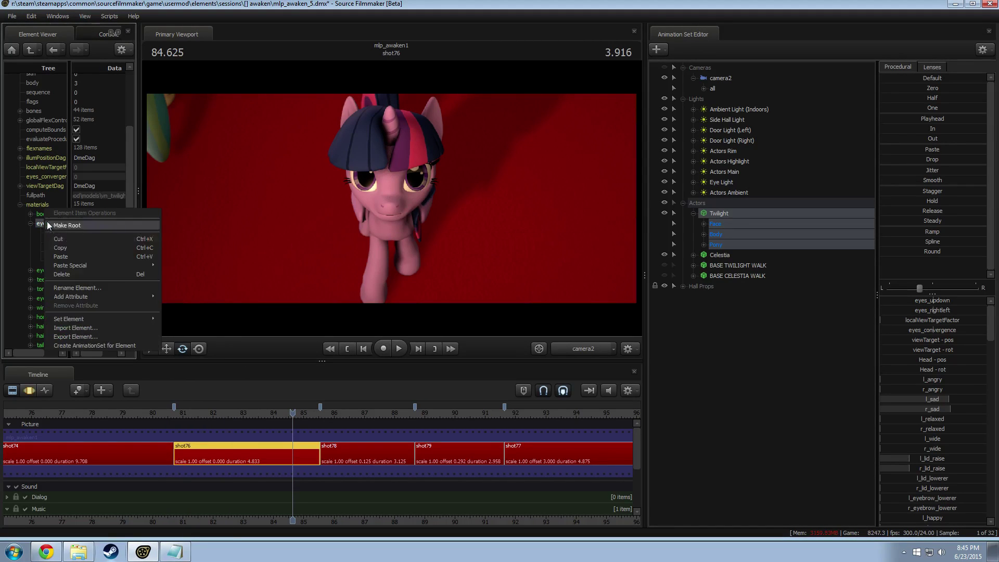
pyautogui.moveTo(67, 295)
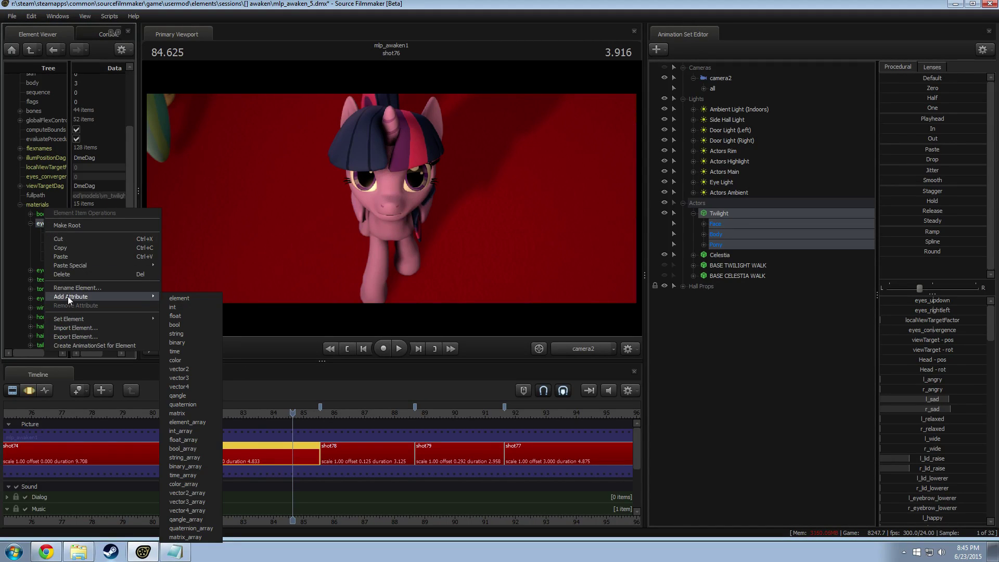
pyautogui.click(177, 332)
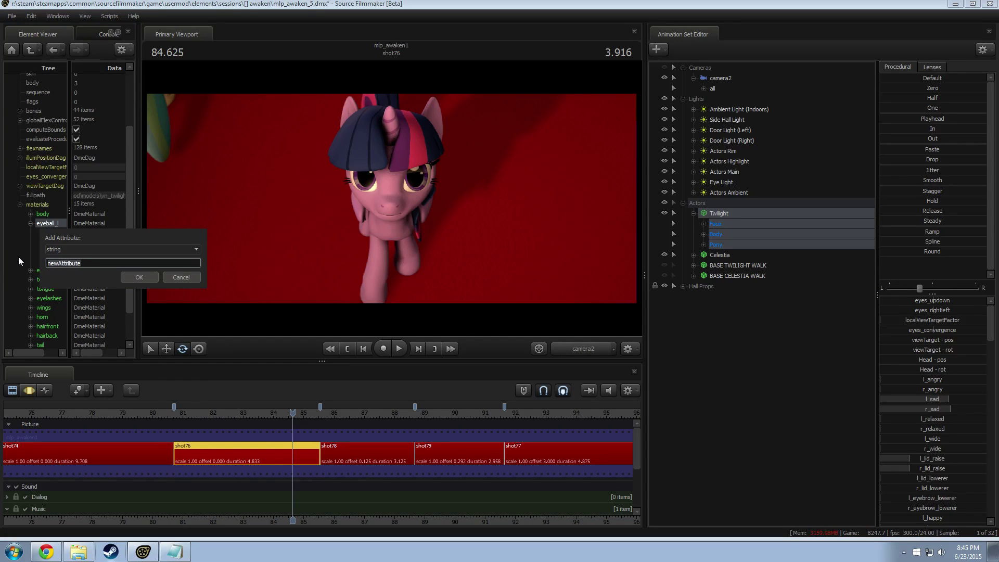
pyautogui.write('$baseTexture')
pyautogui.press('Return')
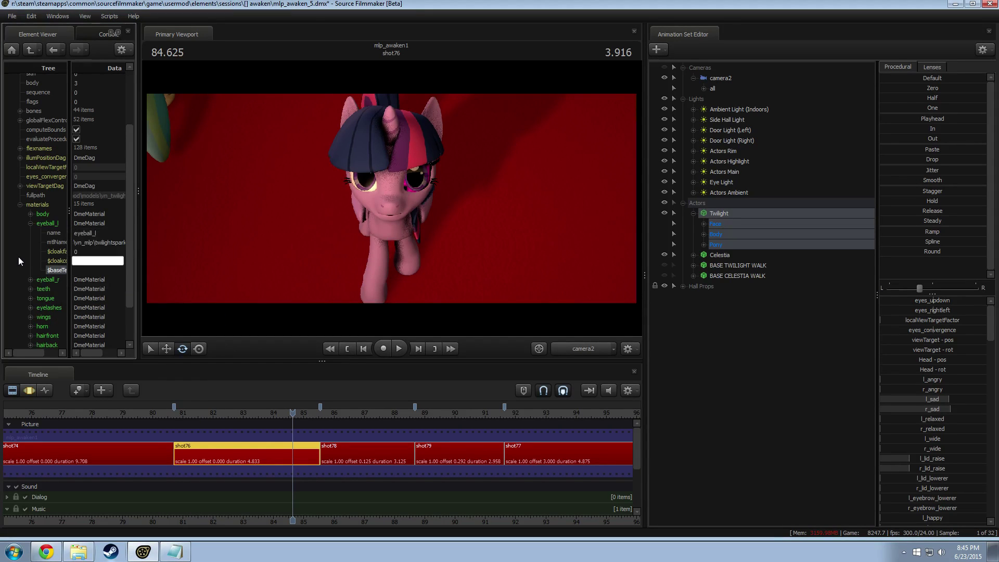
# Copy the mtlName path of eyeball_l into its $baseTexture attribute.
pyautogui.click(100, 243)
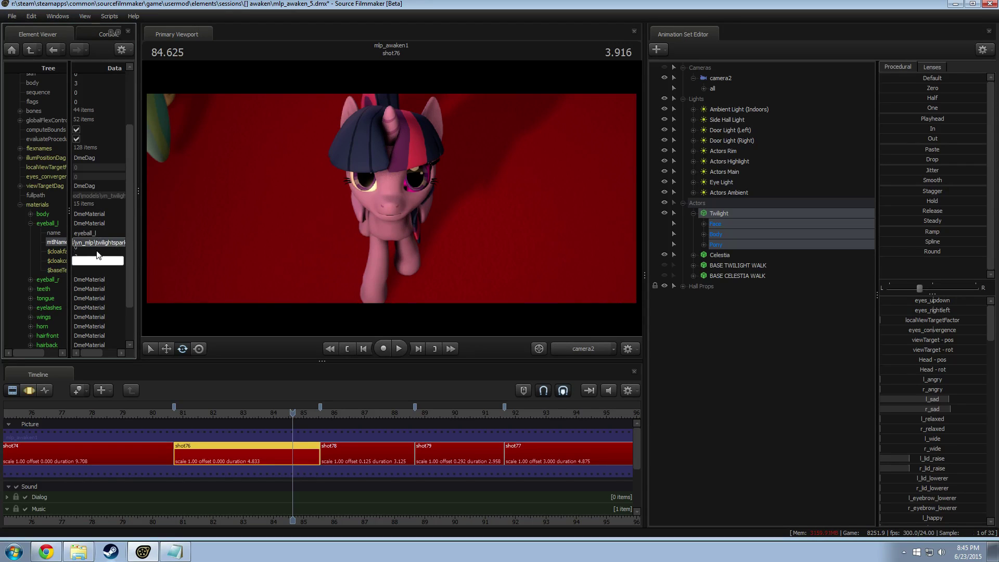
pyautogui.click(98, 270)
pyautogui.hotkey('ctrl', 'v')
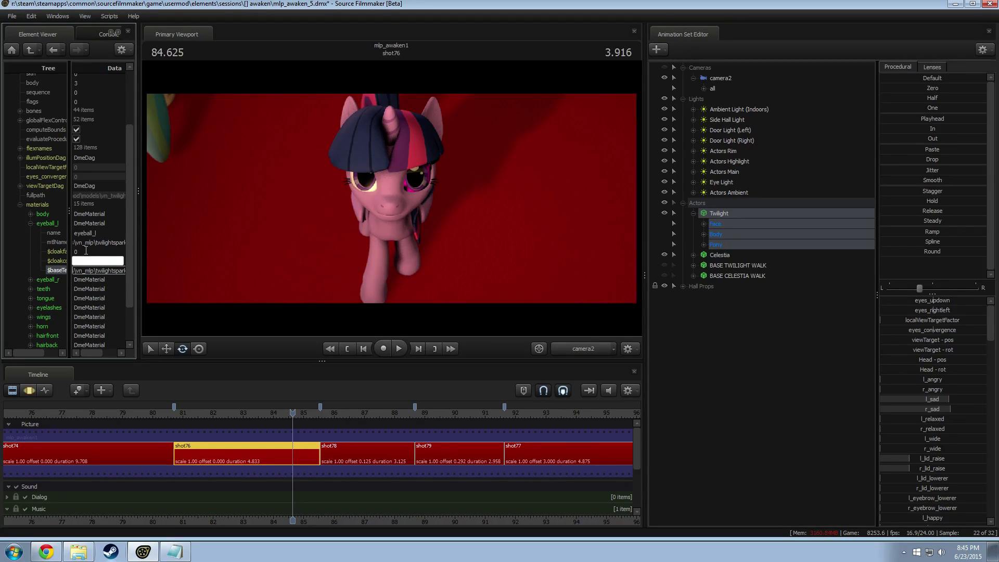
# Widen the Element Viewer's Data column and set the $baseTexture path to models\vn_mlp\Kingsombra\eyeball_l.
pyautogui.moveTo(138, 261); pyautogui.dragTo(210, 258)
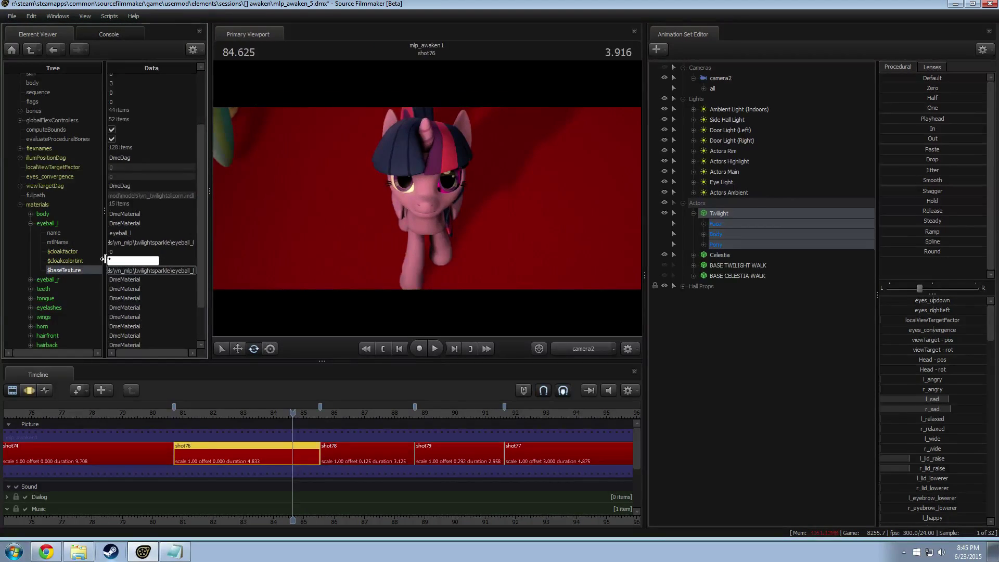
pyautogui.moveTo(104, 258); pyautogui.dragTo(46, 258)
pyautogui.click(128, 273)
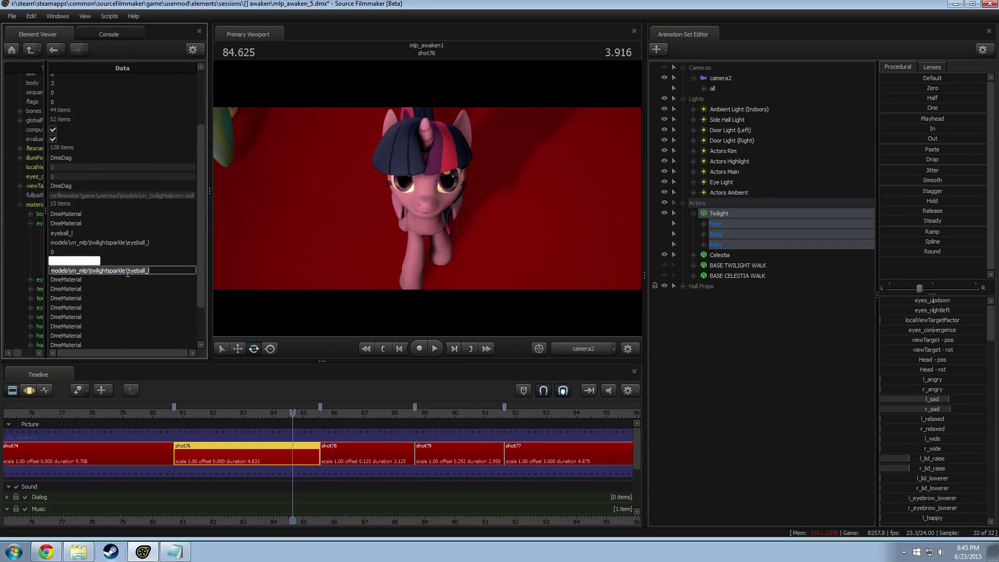
pyautogui.moveTo(127, 271); pyautogui.dragTo(93, 271)
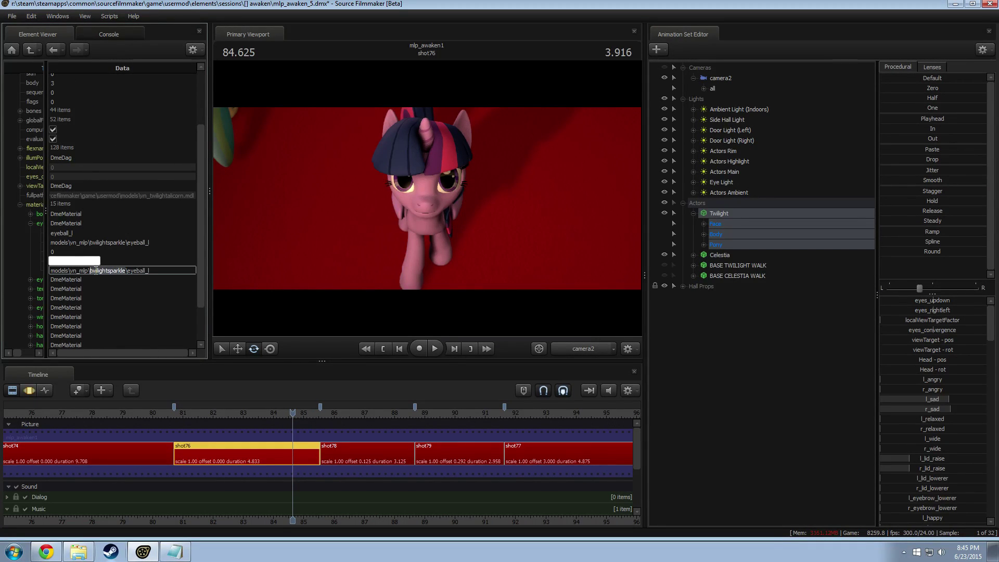
pyautogui.write('KingSombra')
pyautogui.press('Return')
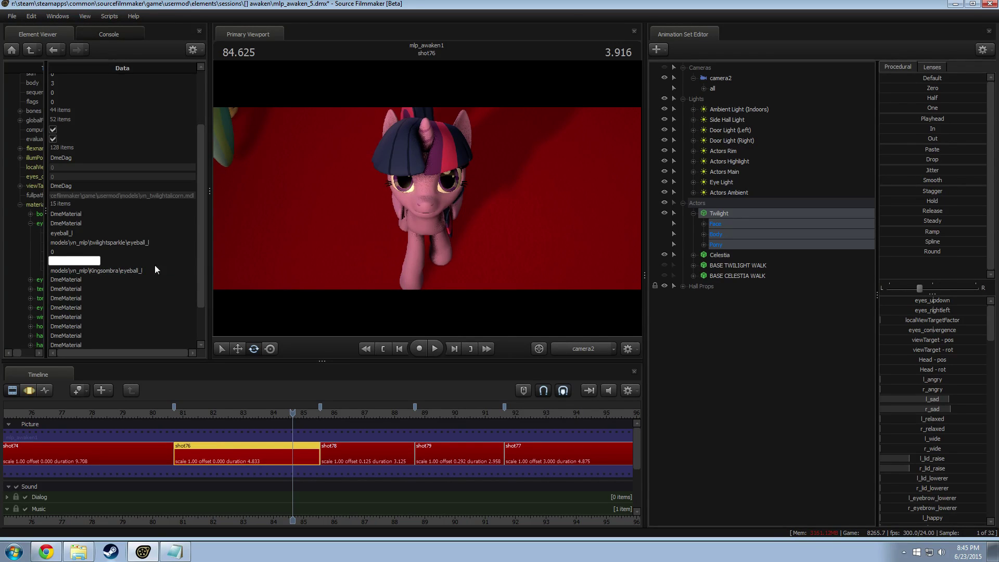
pyautogui.click(157, 271)
# Open the Kingsombra folder in Windows Explorer and compare its eyeball texture file names with the $baseTexture path.
pyautogui.click(78, 552)
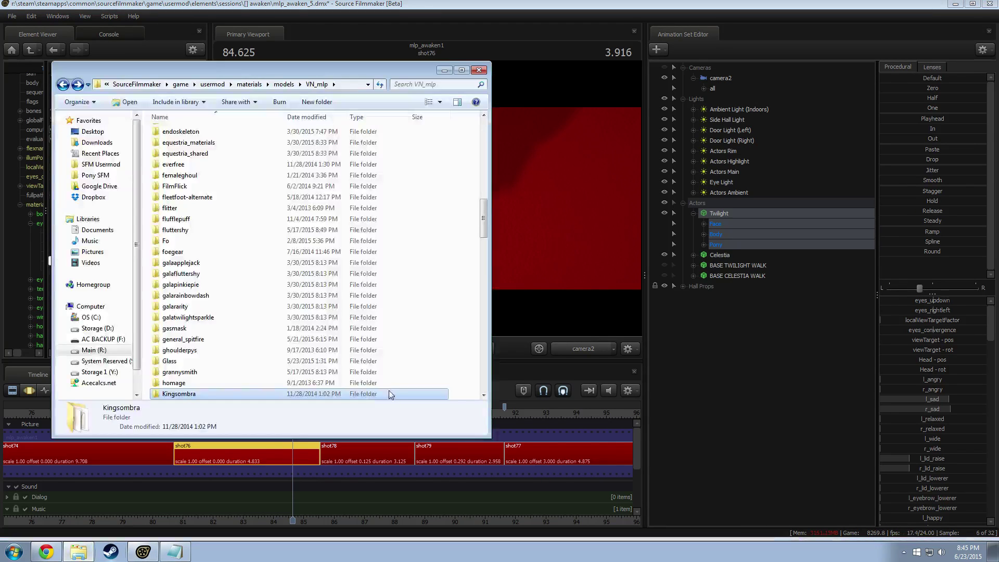
pyautogui.scroll(-3, 232, 277)
pyautogui.scroll(3, 235, 279)
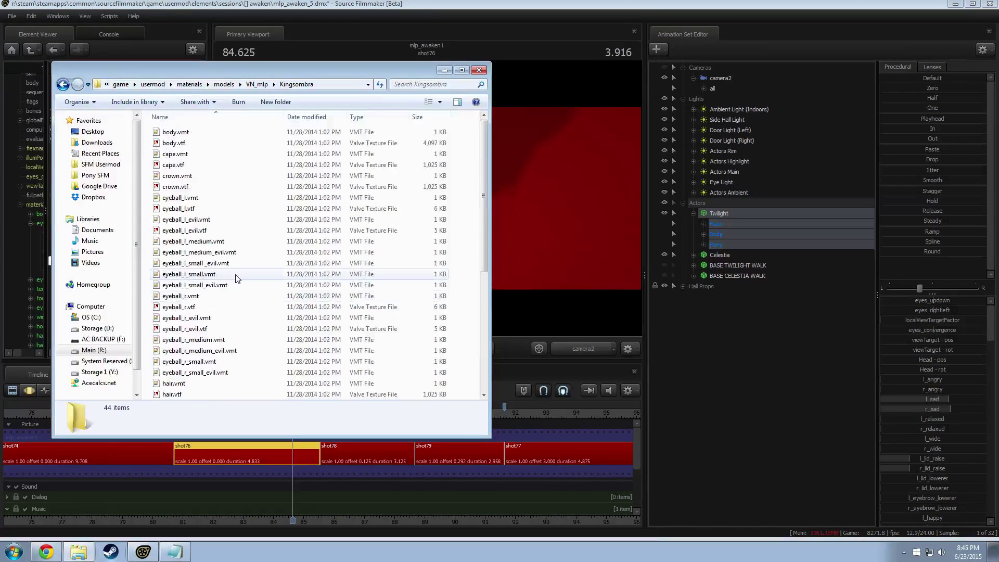
pyautogui.hotkey('alt', 'Tab')
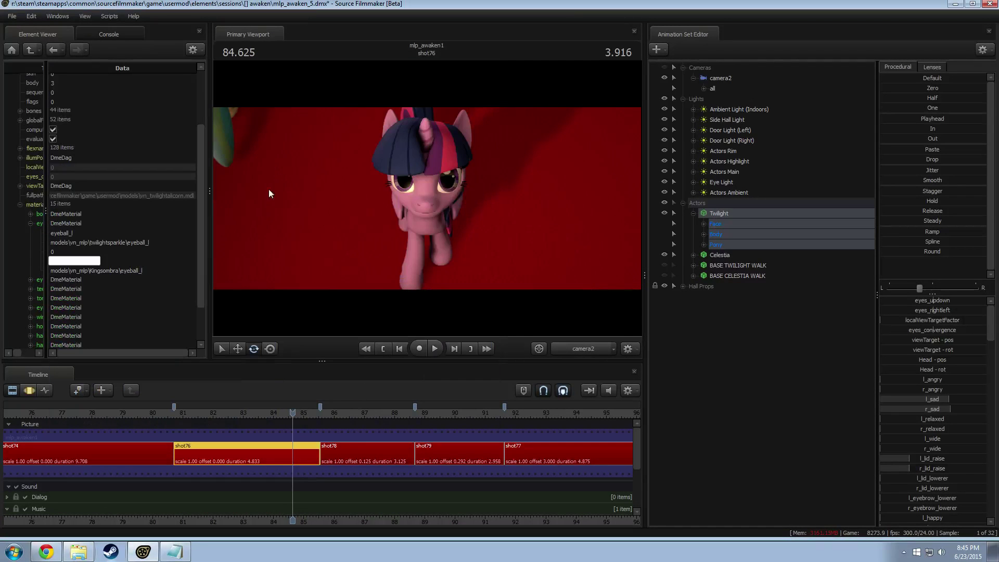
pyautogui.hotkey('alt', 'Tab')
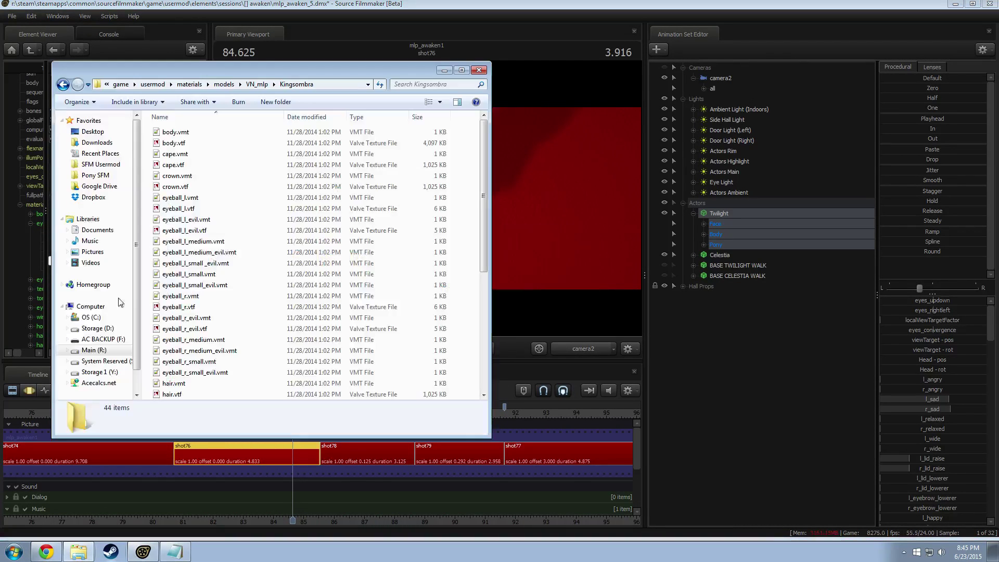
# Switch back to Source Filmmaker and widen the Element Viewer's Tree column so the material attribute names can be read.
pyautogui.hotkey('alt', 'Tab')
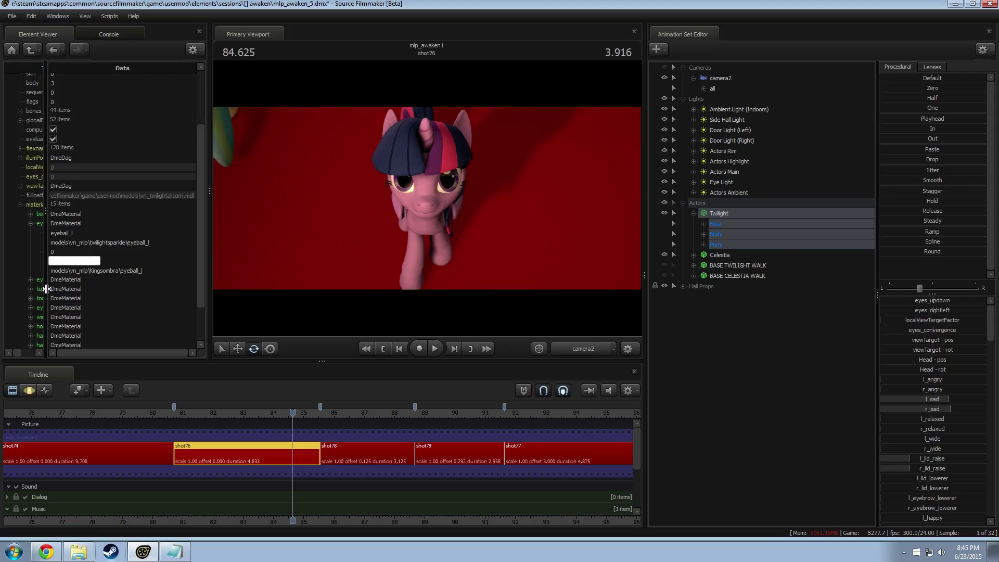
pyautogui.moveTo(47, 289); pyautogui.dragTo(87, 293)
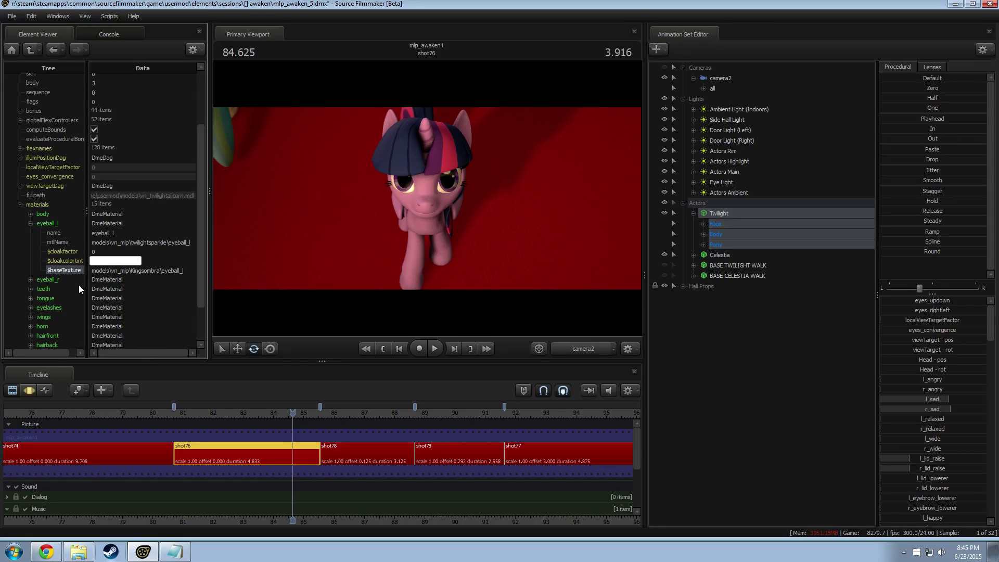
# Examine Kingsombra's eyeball_l.vmt in Notepad++ and its eyeball_l.vtf in VTFEdit against eyeball_l's $baseTexture path.
pyautogui.hotkey('alt', 'Tab')
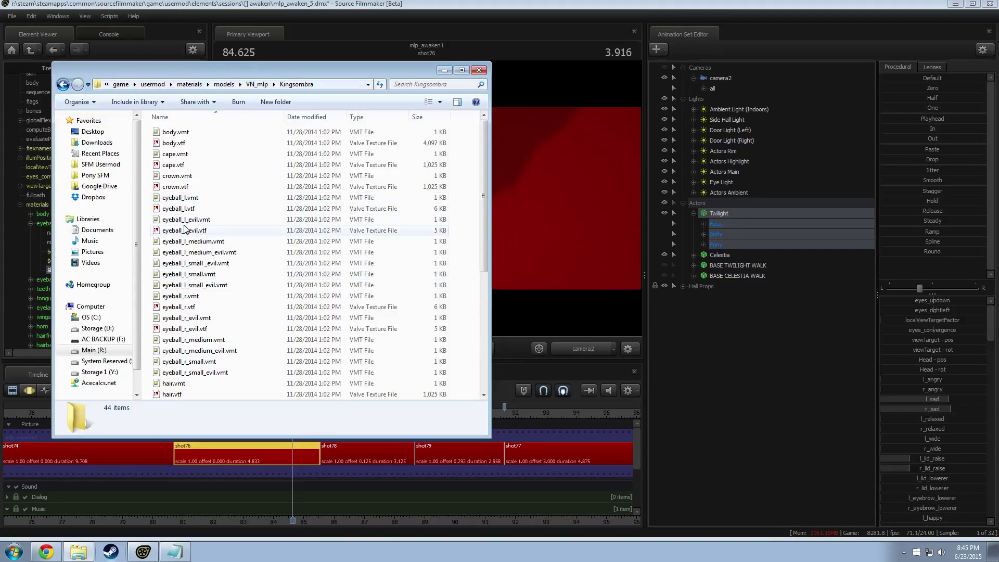
pyautogui.doubleClick(182, 198)
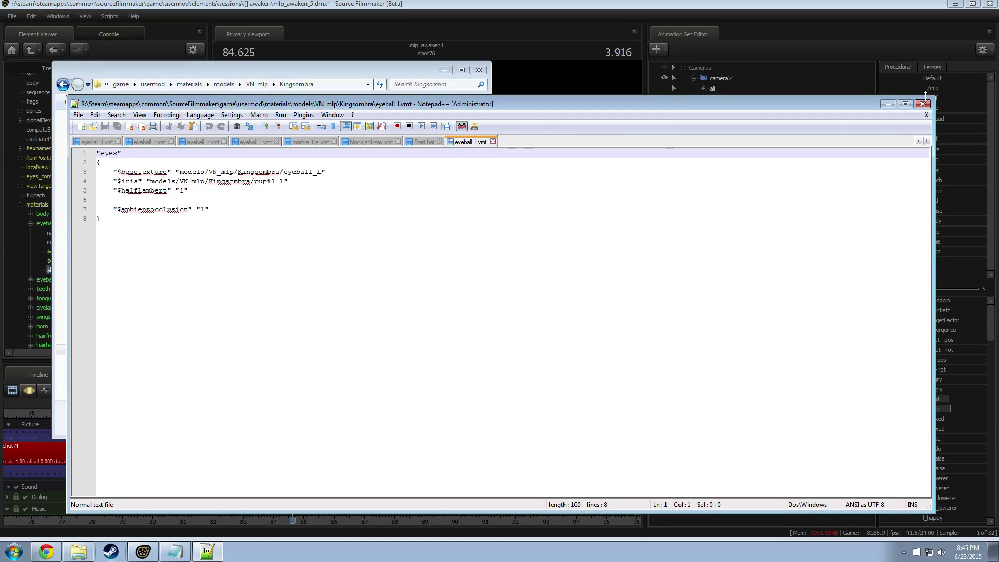
pyautogui.click(890, 106)
pyautogui.click(444, 70)
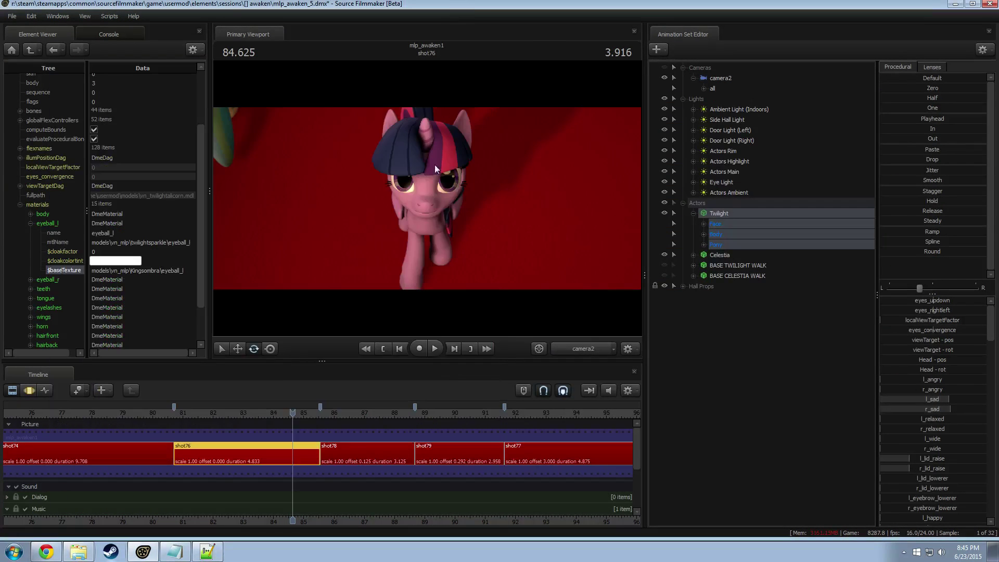
pyautogui.doubleClick(191, 270)
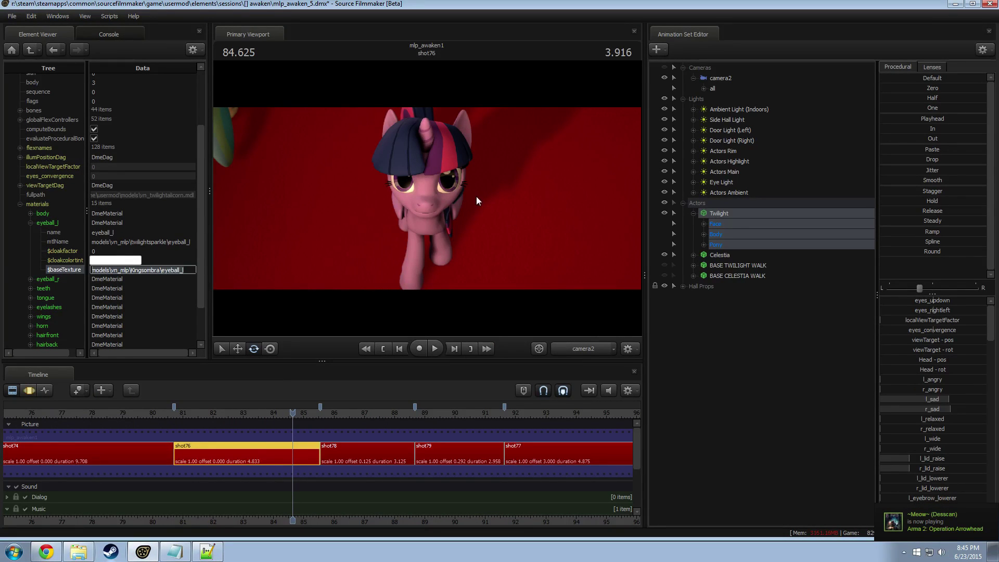
pyautogui.hotkey('alt', 'Tab')
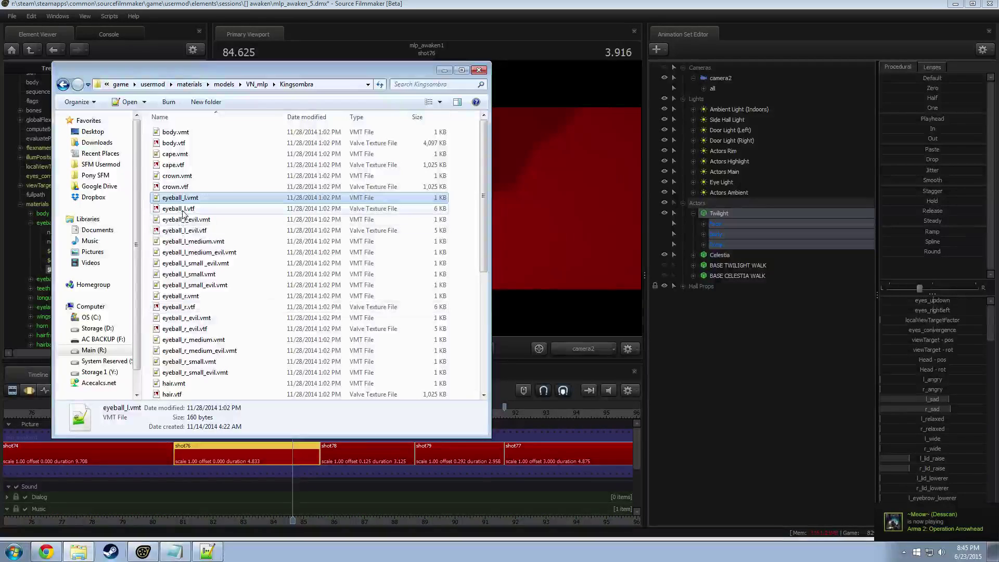
pyautogui.doubleClick(187, 198)
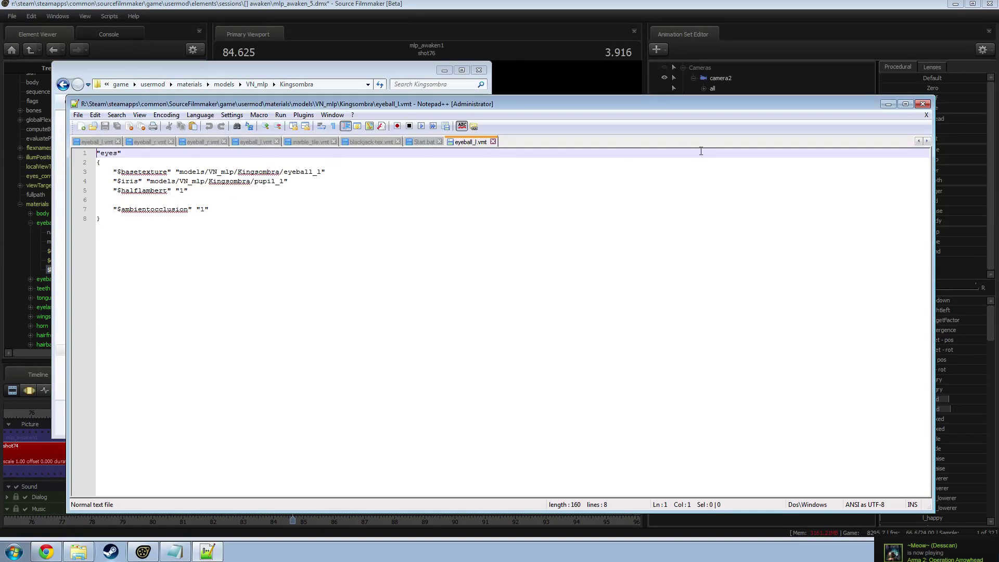
pyautogui.click(923, 104)
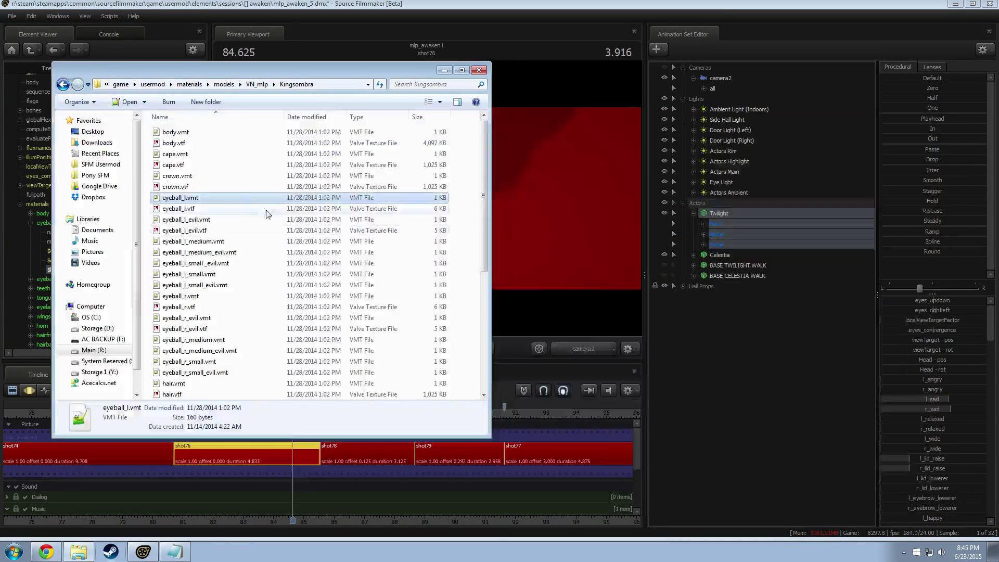
pyautogui.click(198, 209)
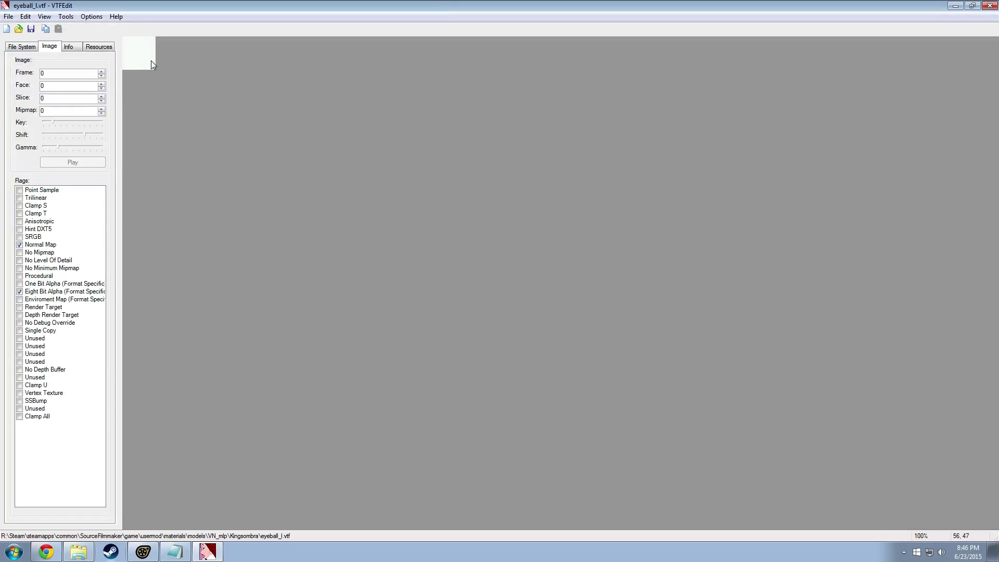
pyautogui.click(990, 6)
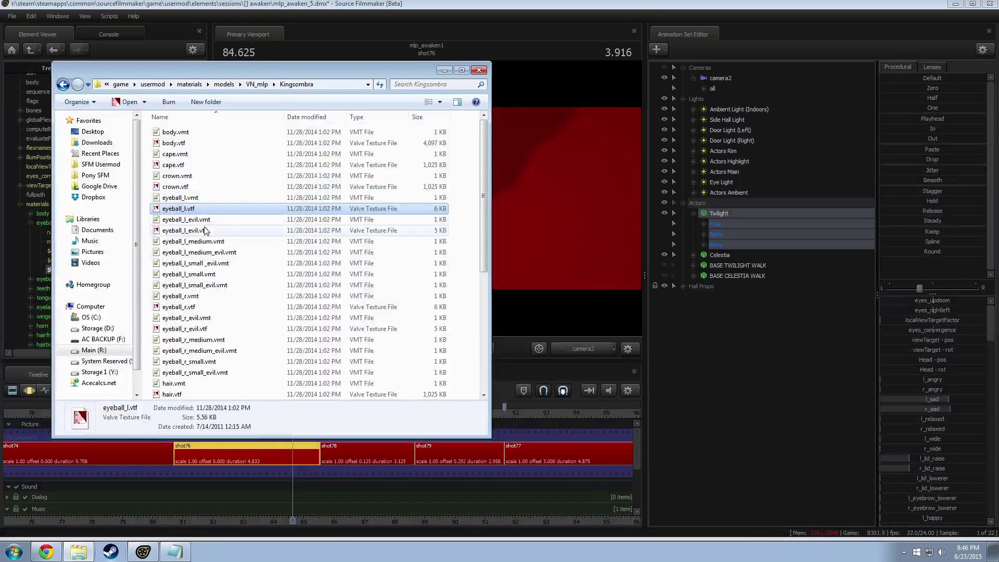
# Set eyeball_l's $baseTexture to models\vn_mlp\Kingsombra\eyeball_l_evil, matching the evil eyeball files in the Kingsombra folder.
pyautogui.click(188, 221)
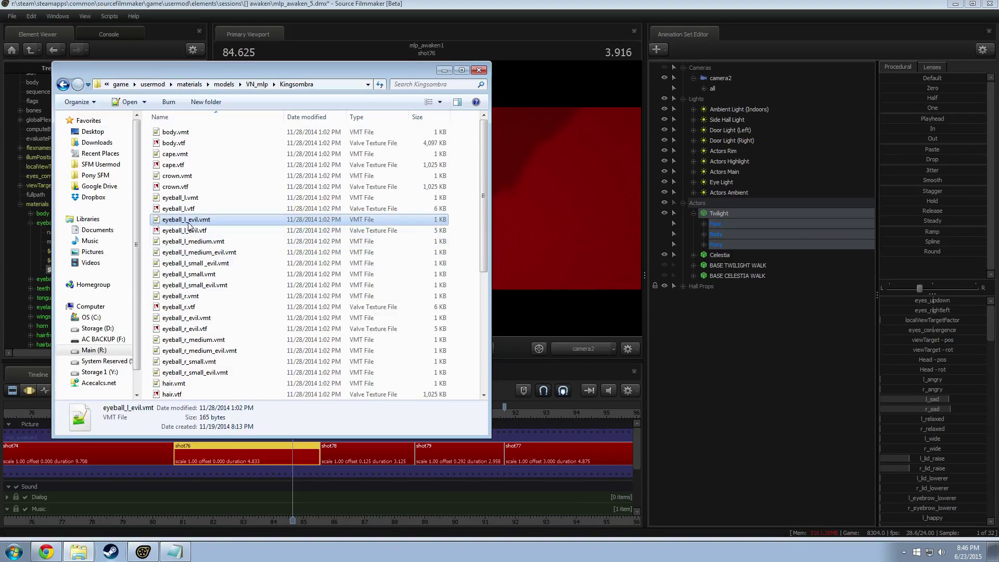
pyautogui.click(194, 231)
pyautogui.hotkey('alt', 'Tab')
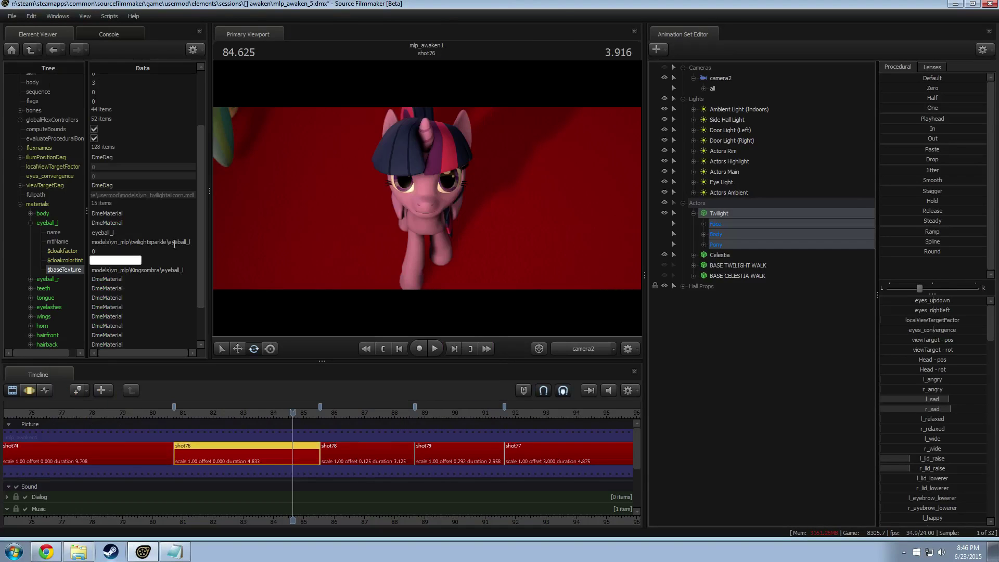
pyautogui.click(184, 261)
pyautogui.click(191, 271)
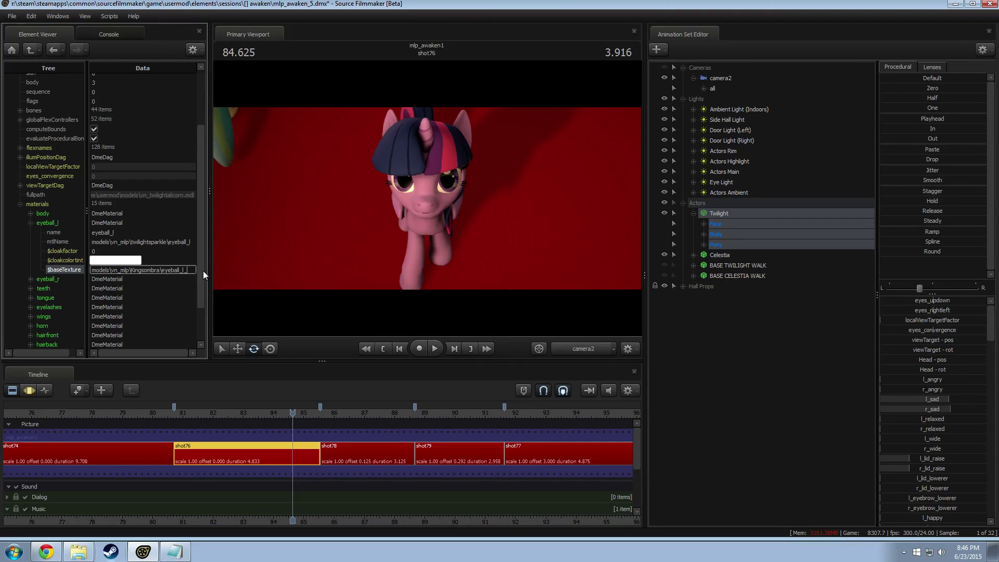
pyautogui.write('evil')
pyautogui.press('Return')
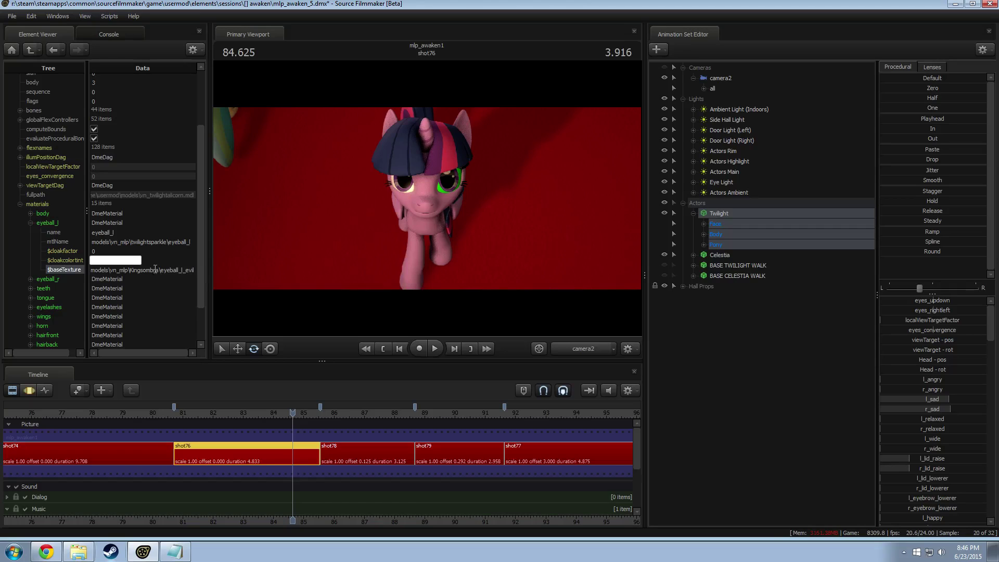
# Copy eyeball_l's $baseTexture path, collapse that material and expand eyeball_r.
pyautogui.click(159, 270)
pyautogui.click(30, 223)
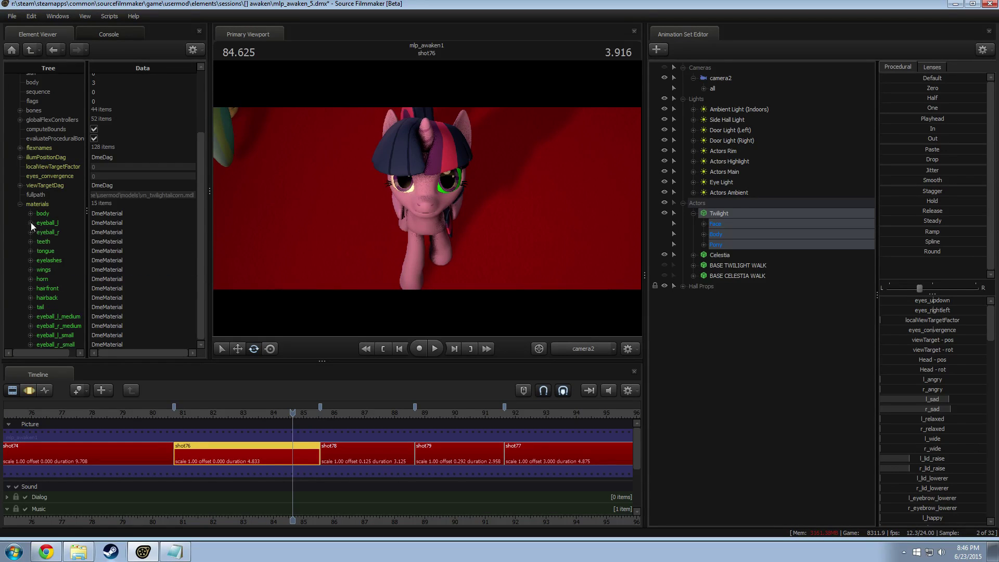
pyautogui.click(30, 233)
pyautogui.rightClick(42, 232)
pyautogui.moveTo(73, 308)
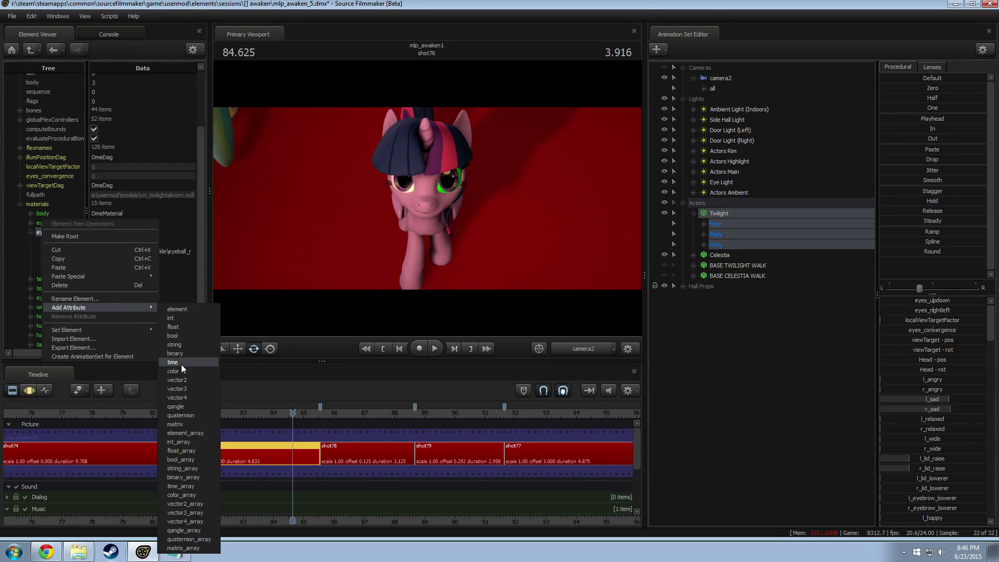
pyautogui.click(178, 351)
pyautogui.click(139, 285)
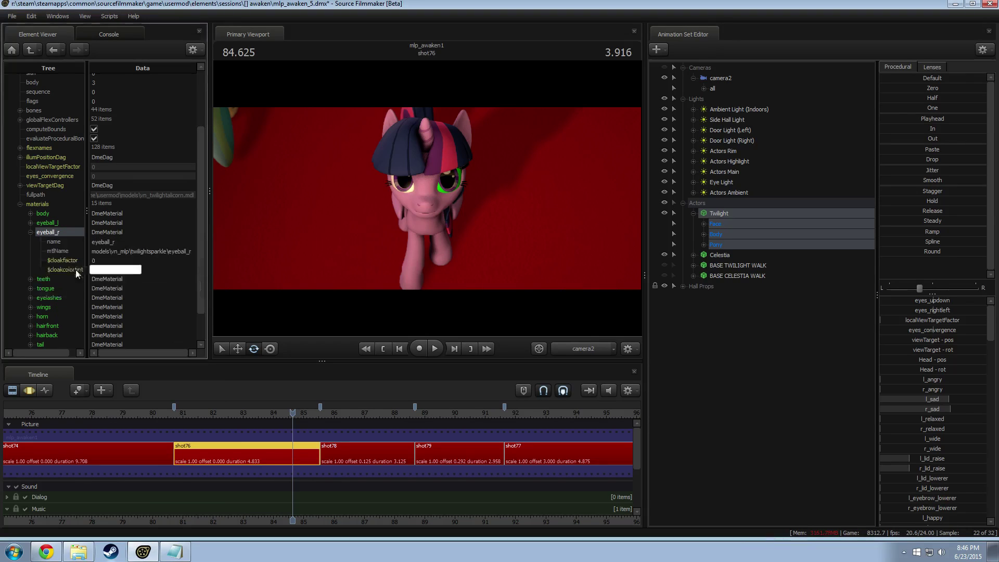
# Add a string attribute named $baseTexture to Twilight's eyeball_r material.
pyautogui.rightClick(59, 232)
pyautogui.moveTo(131, 311)
pyautogui.click(196, 352)
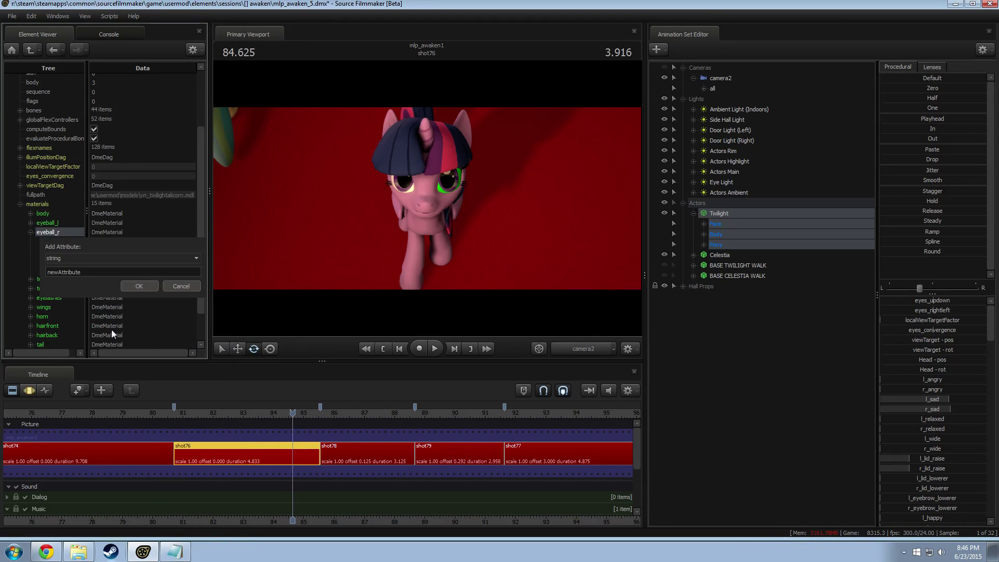
pyautogui.click(41, 273)
pyautogui.write('sbase')
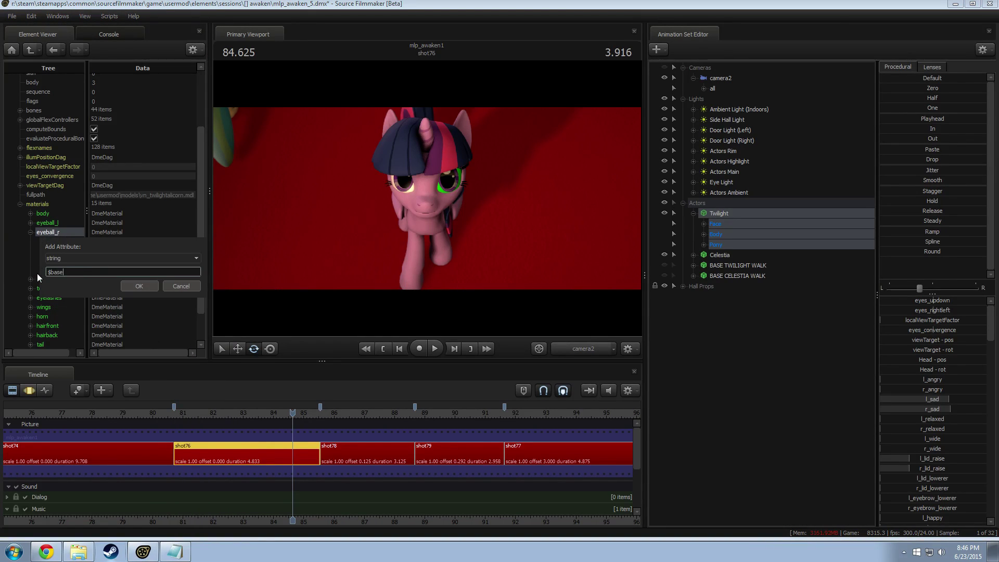
pyautogui.write('Texture')
pyautogui.press('Return')
# Set eyeball_r's $baseTexture to models\vn_mlp\Kingsombra\eyeball_r_evil and collapse the material.
pyautogui.click(132, 280)
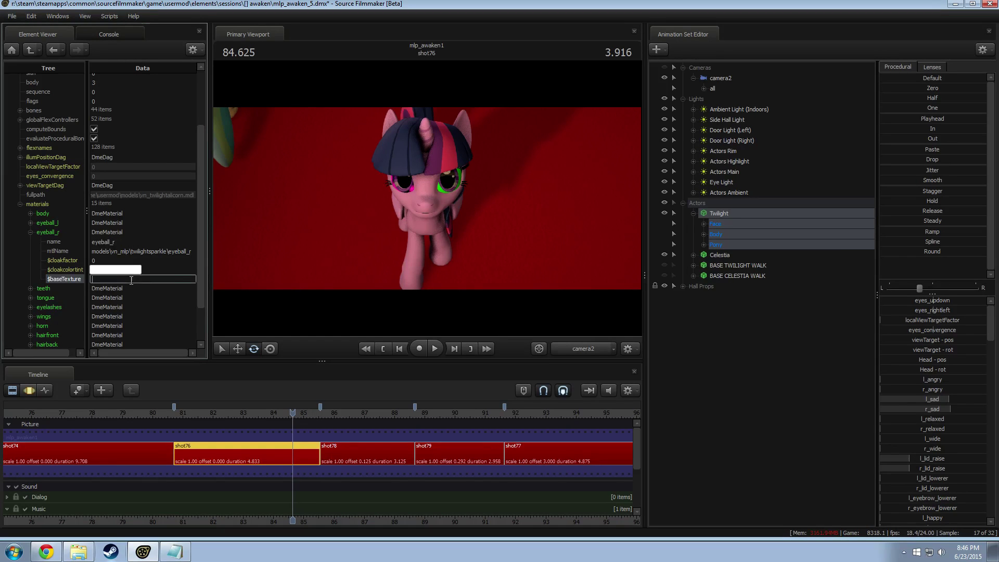
pyautogui.write('models\\vn_mlp\\Kingsombra\\eyeball_r_evil')
pyautogui.click(162, 258)
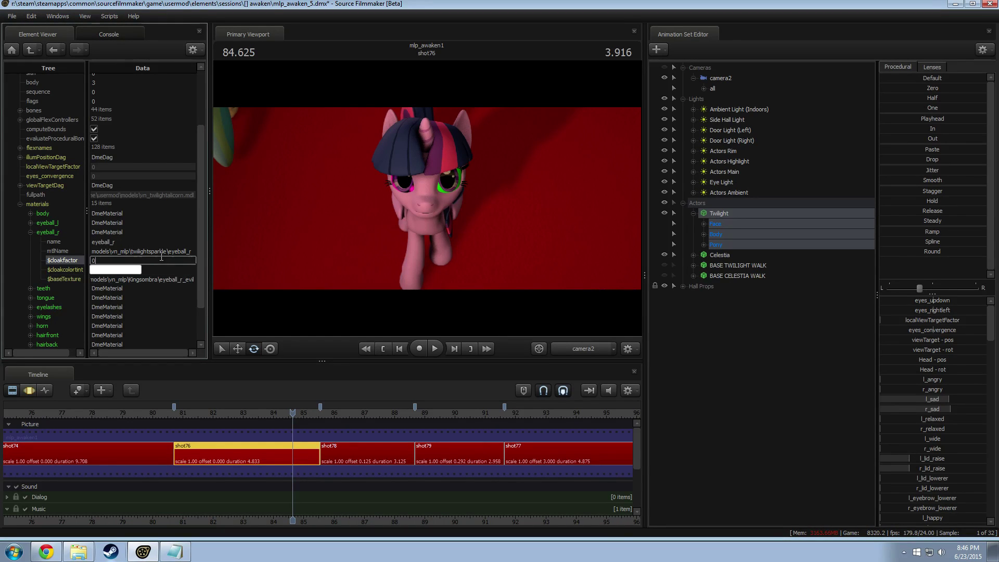
pyautogui.click(31, 232)
# Add a string attribute named $iris to Twilight's eyeball_l material.
pyautogui.click(30, 223)
pyautogui.rightClick(42, 223)
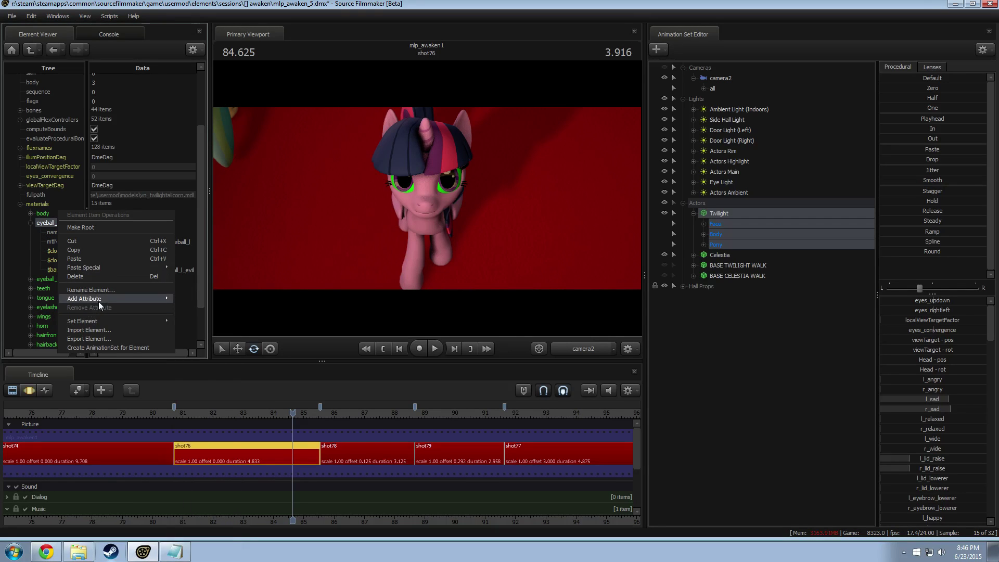
pyautogui.moveTo(126, 302)
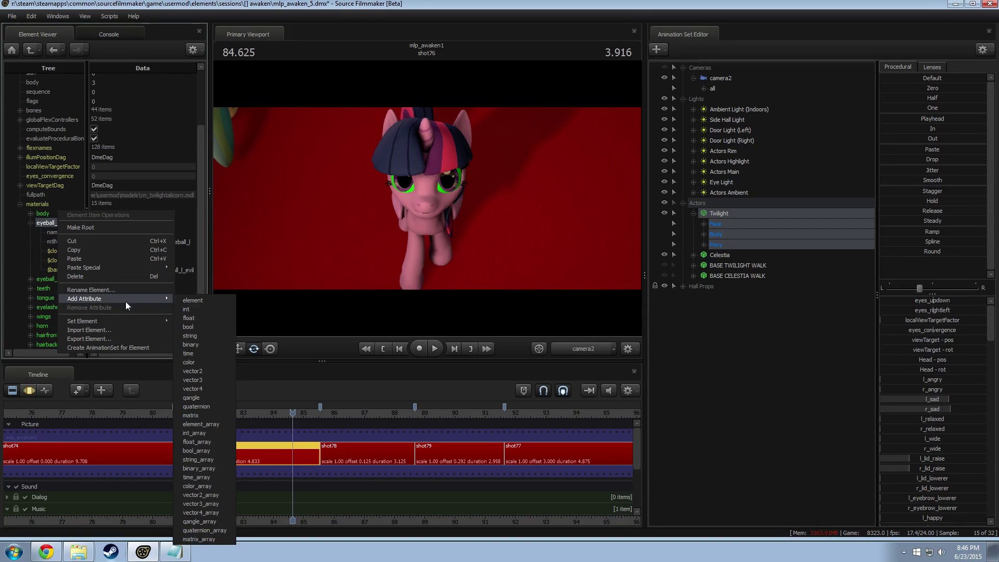
pyautogui.click(198, 333)
pyautogui.write('$iris')
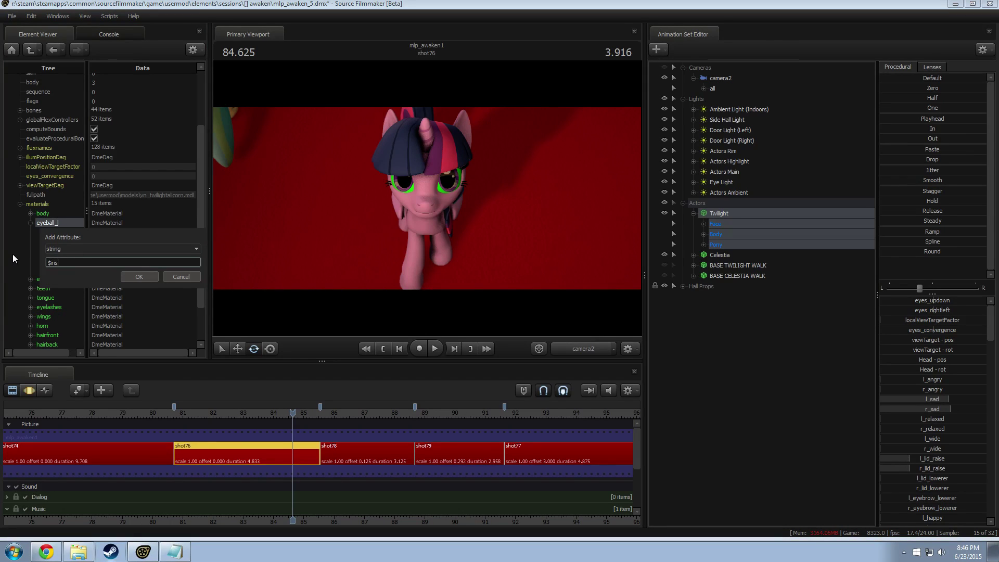
pyautogui.press('Return')
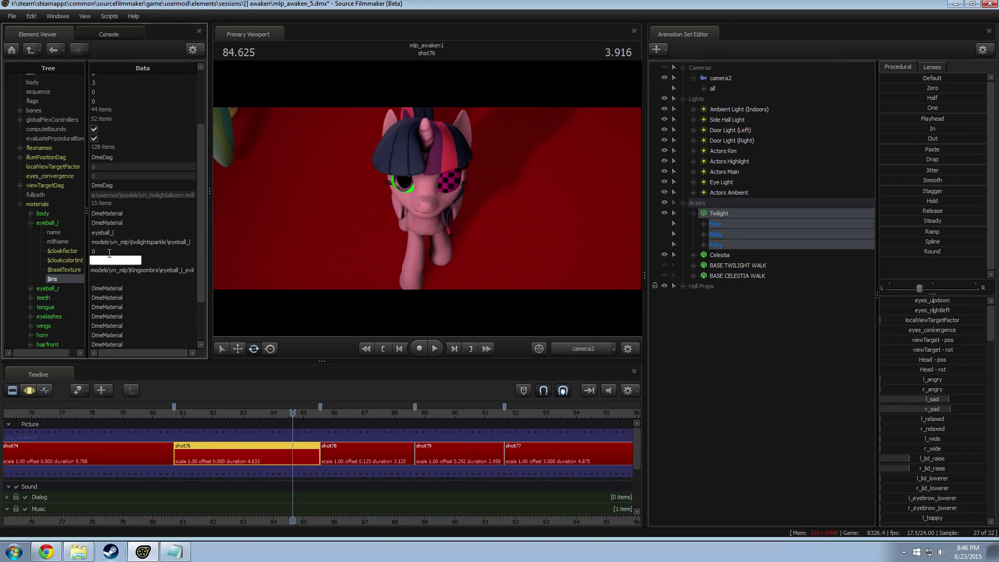
# Copy eyeball_l's $baseTexture path into $iris and change it to models\vn_mlp\Kingsombra\pupil_l_evil.
pyautogui.doubleClick(146, 270)
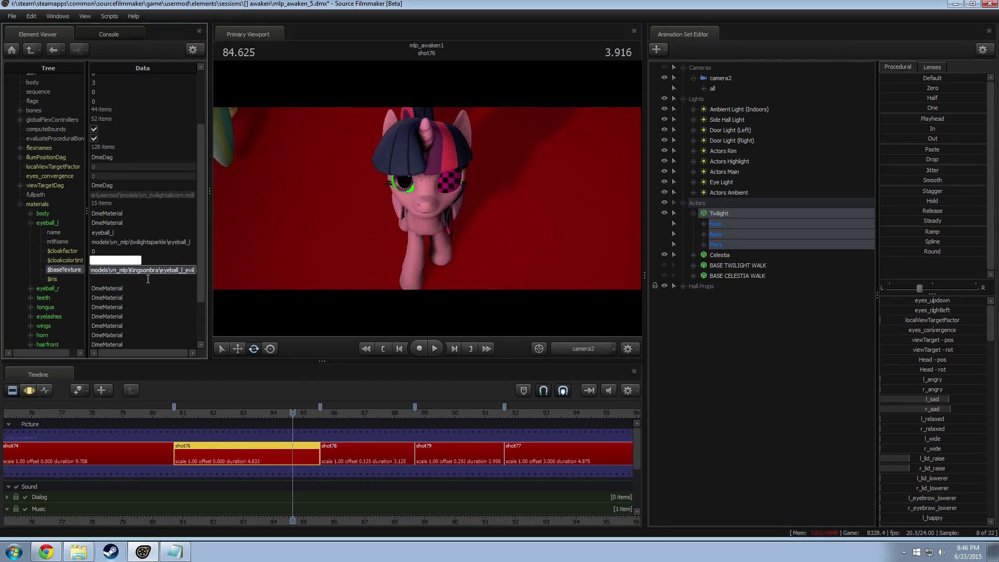
pyautogui.doubleClick(147, 279)
pyautogui.write('models\\vn_mlp\\Kingsombra\\eyeball_l_evil')
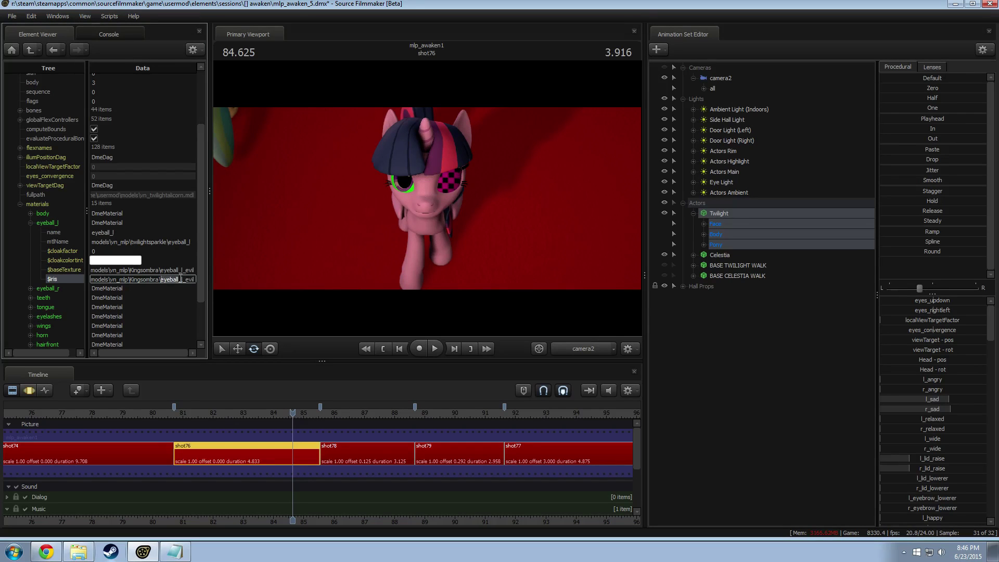
pyautogui.write('pupil')
pyautogui.doubleClick(169, 270)
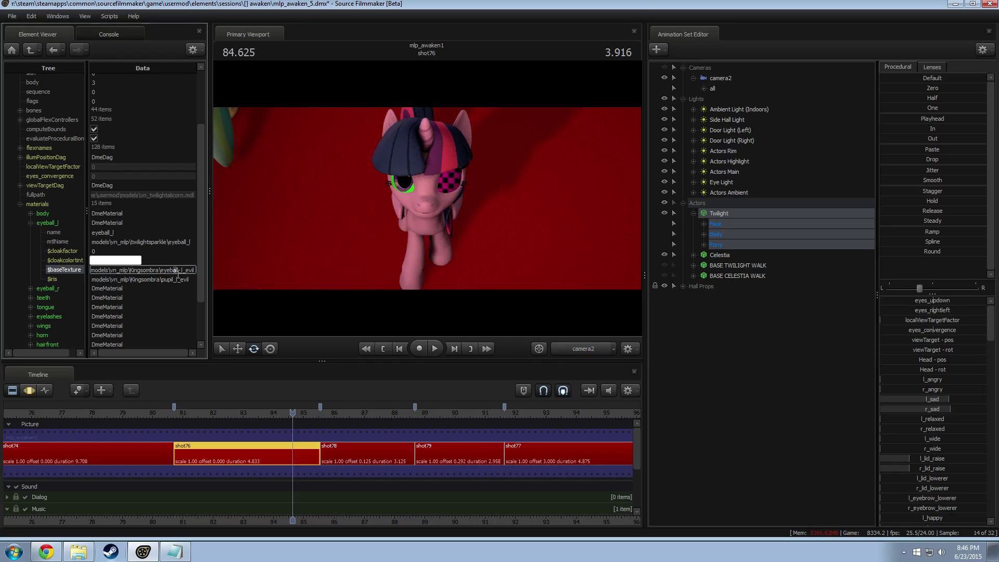
# Look through the Kingsombra folder in Windows Explorer for the pupil texture file names.
pyautogui.click(177, 280)
pyautogui.hotkey('alt', 'Tab')
pyautogui.click(221, 338)
pyautogui.scroll(-1, 219, 338)
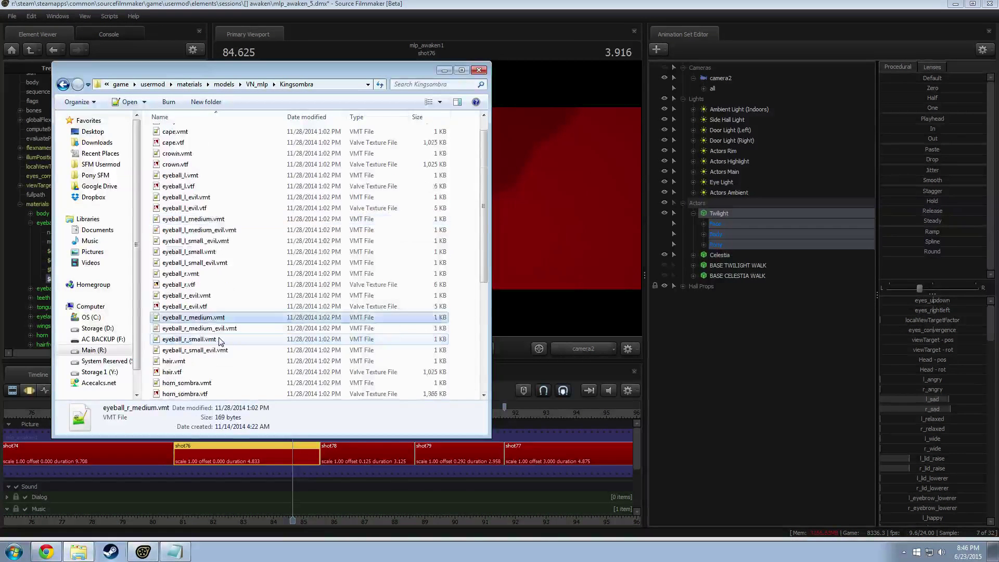
pyautogui.scroll(-6, 219, 341)
pyautogui.scroll(1, 220, 341)
pyautogui.scroll(-1, 220, 341)
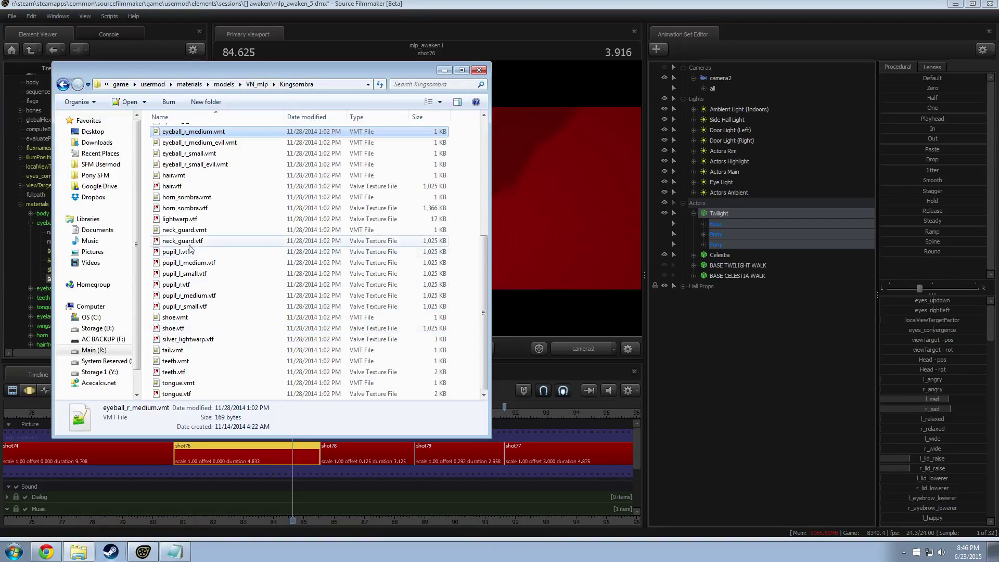
# Return to Source Filmmaker and set eyeball_l's $iris to models\vn_mlp\Kingsombra\pupil_l.
pyautogui.hotkey('alt', 'Tab')
pyautogui.click(195, 280)
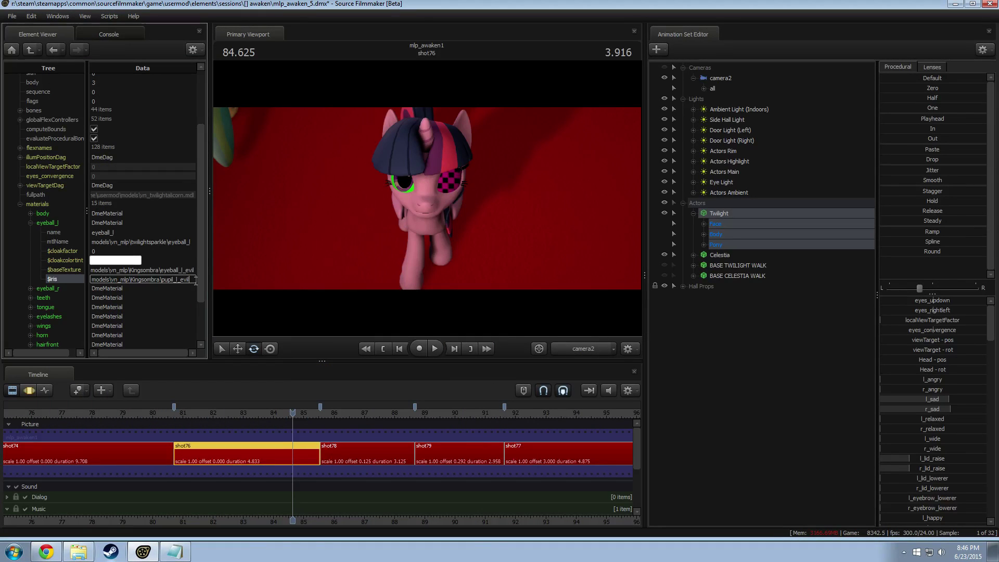
pyautogui.click(180, 268)
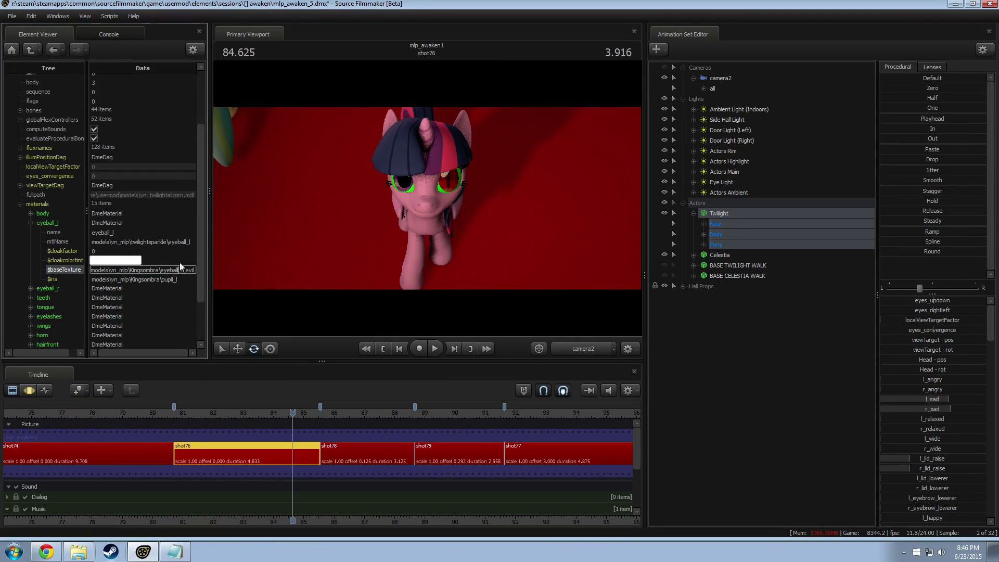
# Try an int attribute named $iris on Twilight's eyeball_r material with eyeball_l's pupil path, and remove the attribute again.
pyautogui.click(186, 279)
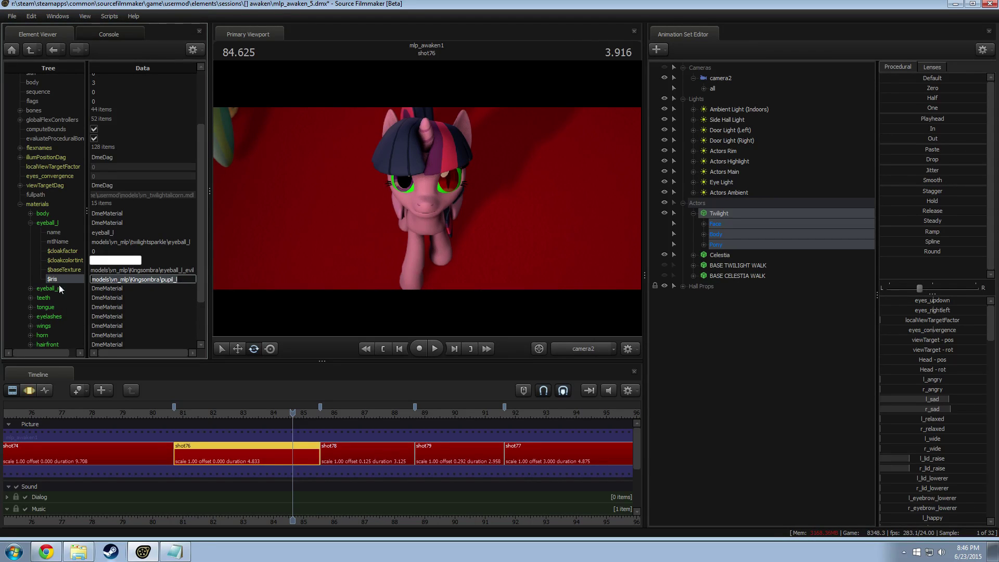
pyautogui.click(30, 224)
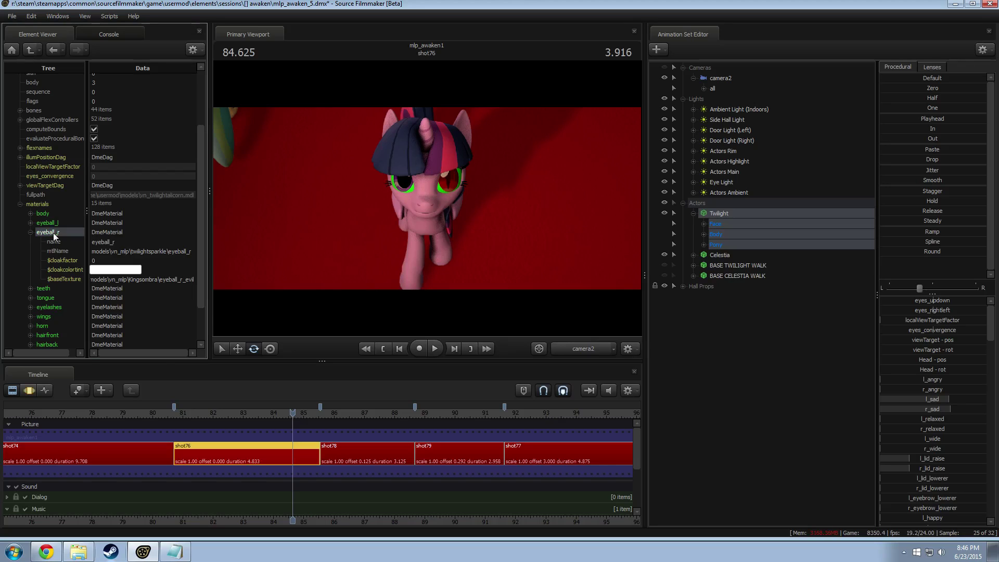
pyautogui.rightClick(53, 232)
pyautogui.moveTo(78, 310)
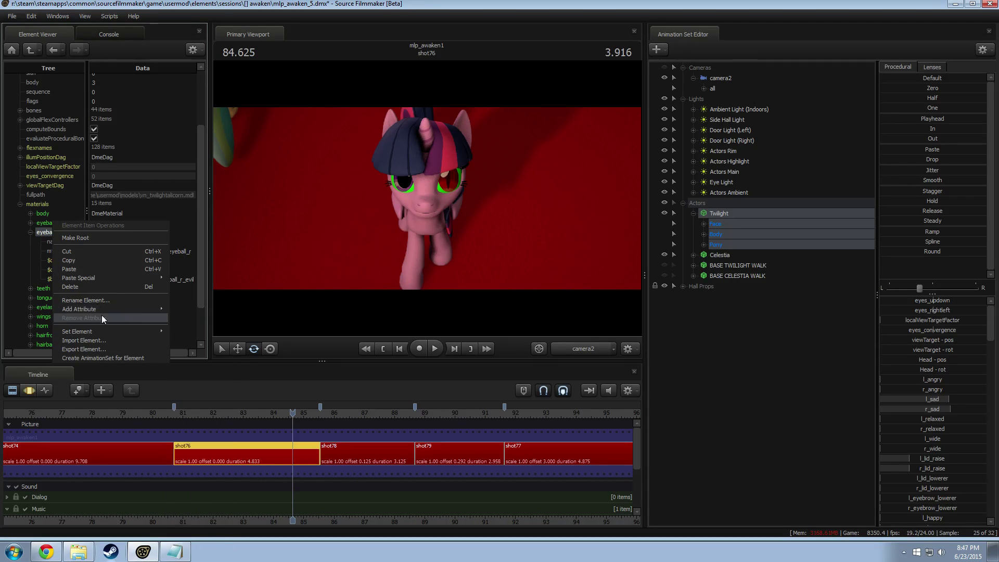
pyautogui.click(185, 319)
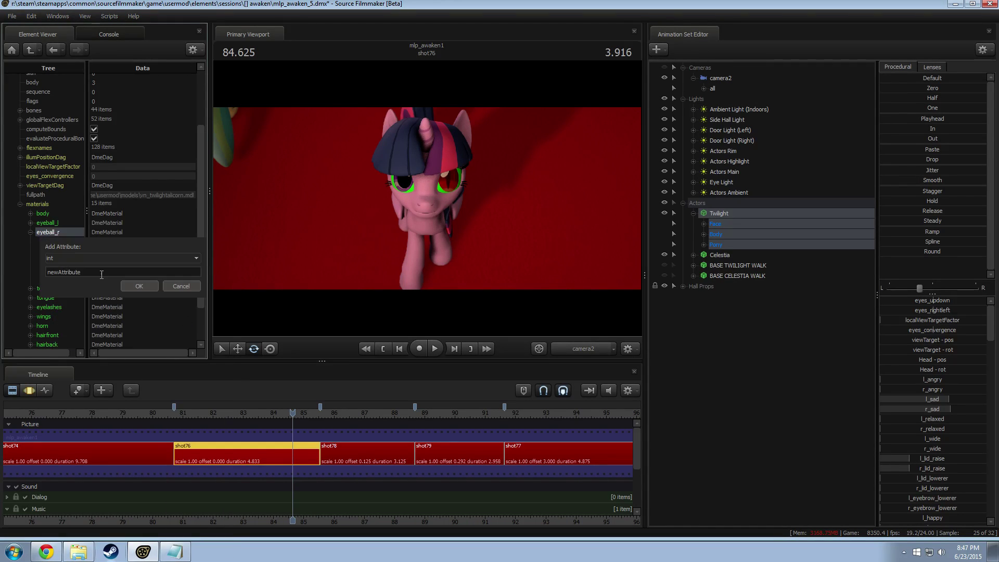
pyautogui.write('$iris')
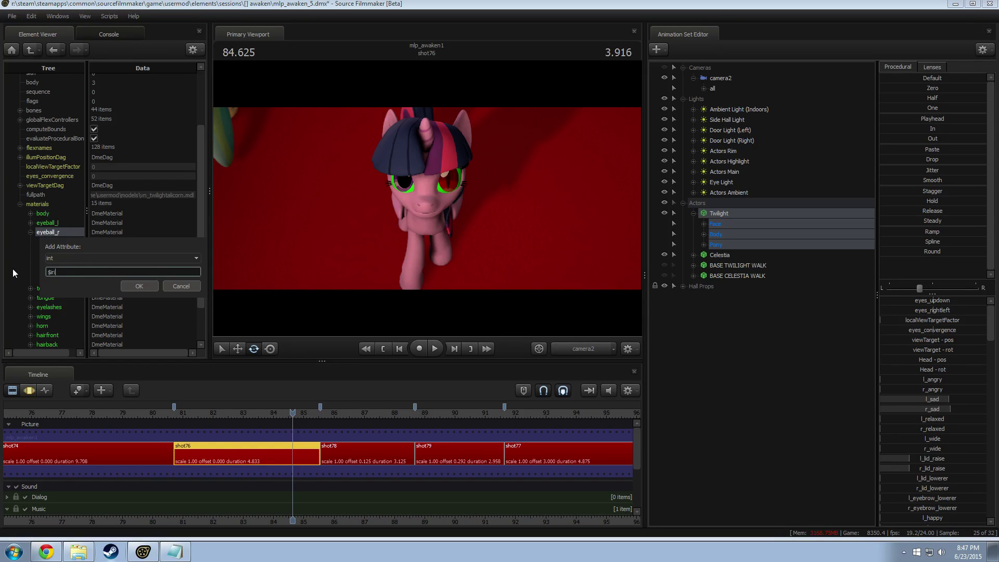
pyautogui.press('Return')
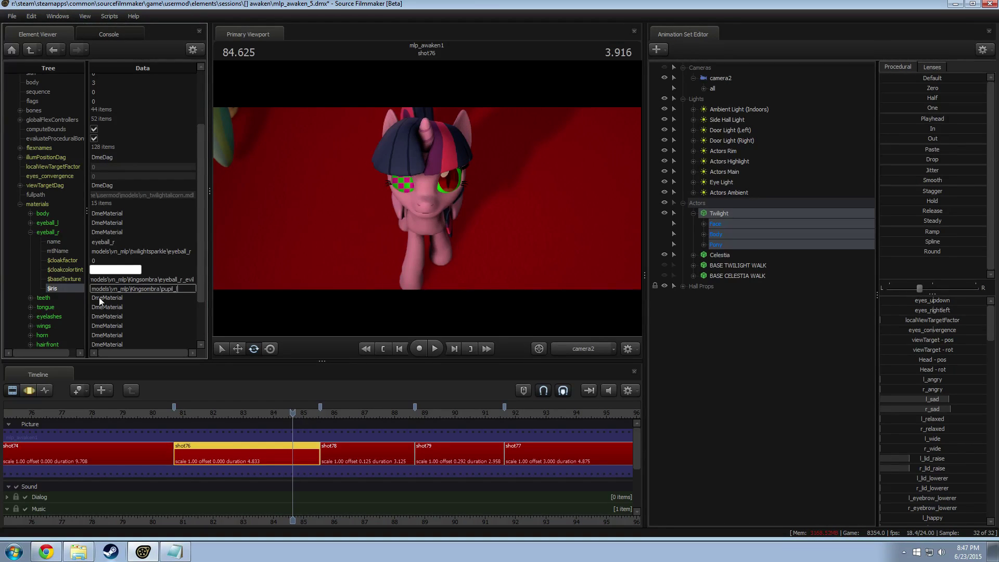
pyautogui.rightClick(65, 292)
pyautogui.click(78, 331)
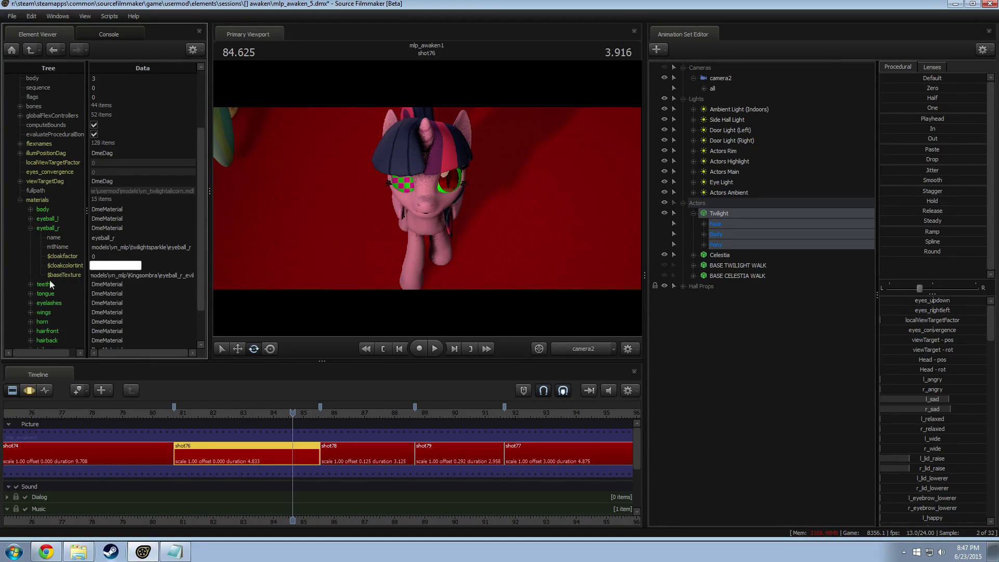
# Undo the accidental deletion of the eyeball_r material.
pyautogui.rightClick(50, 232)
pyautogui.click(66, 306)
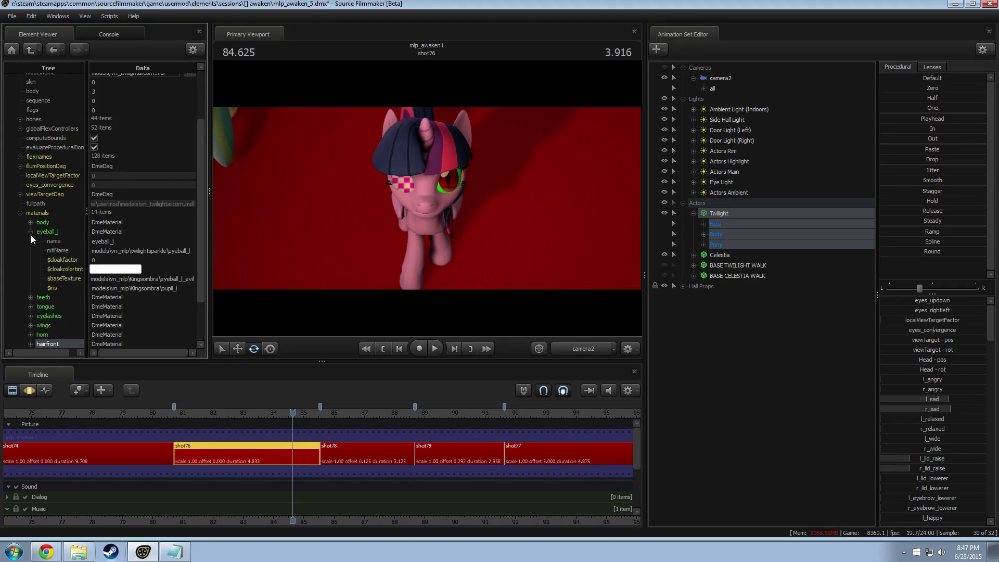
pyautogui.hotkey('ctrl', 'z')
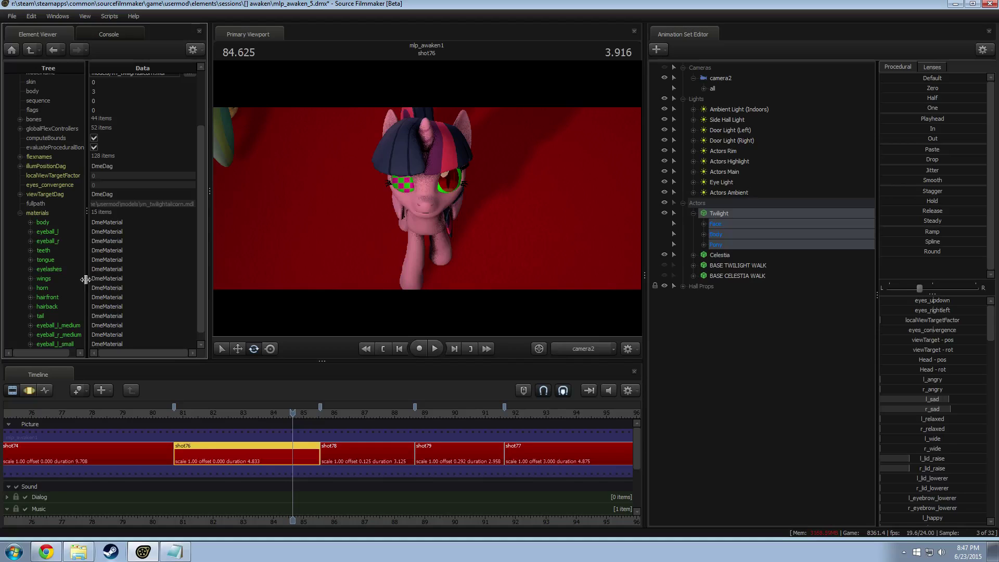
# Add a string attribute named $iris to Twilight's eyeball_r material.
pyautogui.rightClick(53, 242)
pyautogui.moveTo(72, 319)
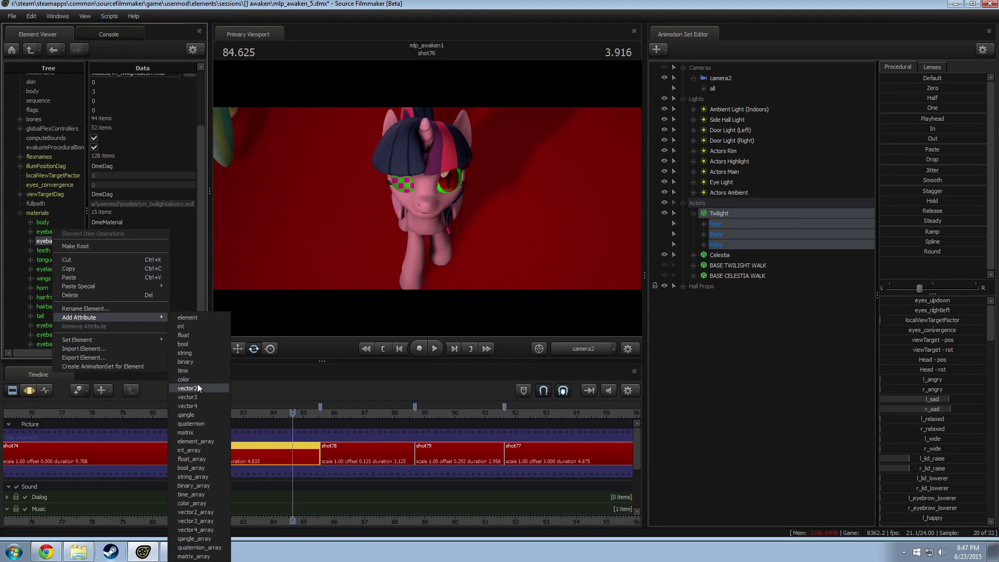
pyautogui.click(191, 353)
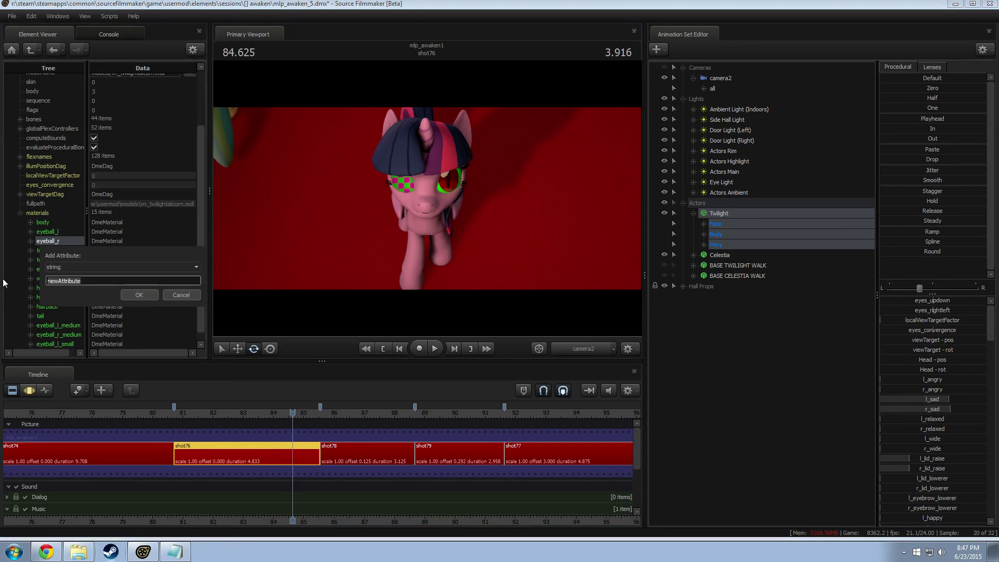
pyautogui.press('Return')
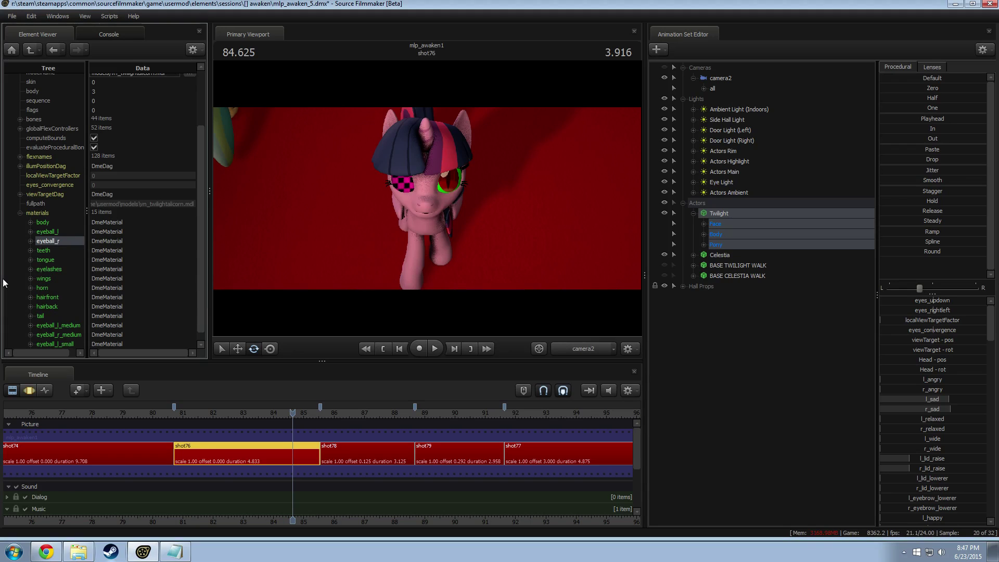
# Set eyeball_r's $iris to models\vn_mlp\Kingsombra\pupil_r.
pyautogui.click(30, 241)
pyautogui.click(124, 297)
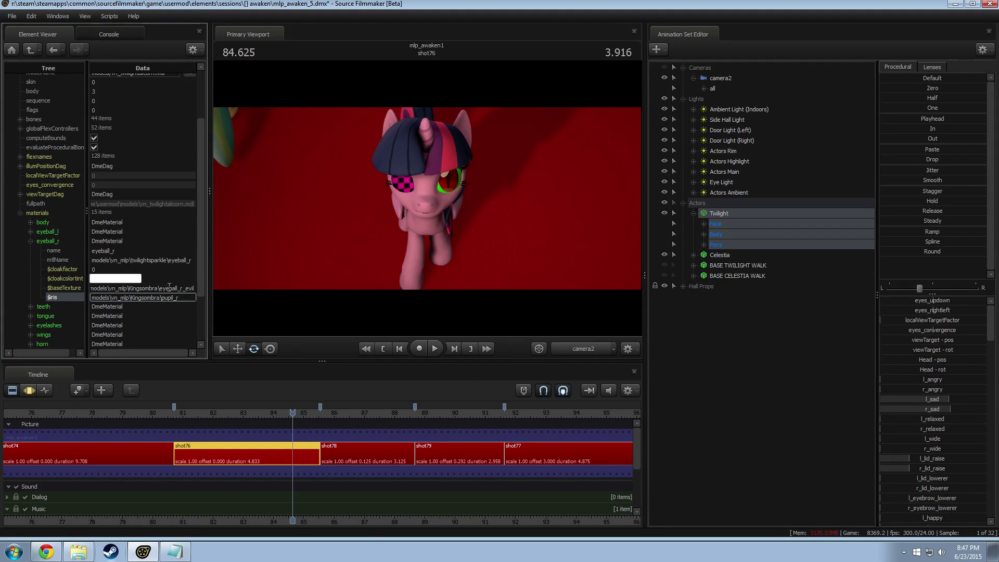
pyautogui.click(167, 270)
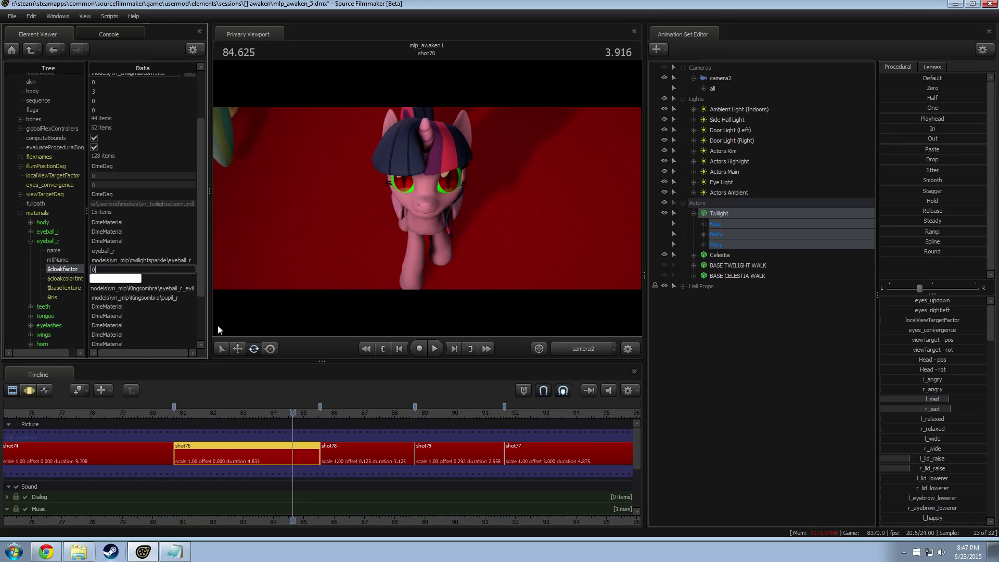
# Play back shot76 through camera2 to check Twilight's evil eyes, and switch the viewport to the Work Camera.
pyautogui.click(179, 413)
pyautogui.press('space')
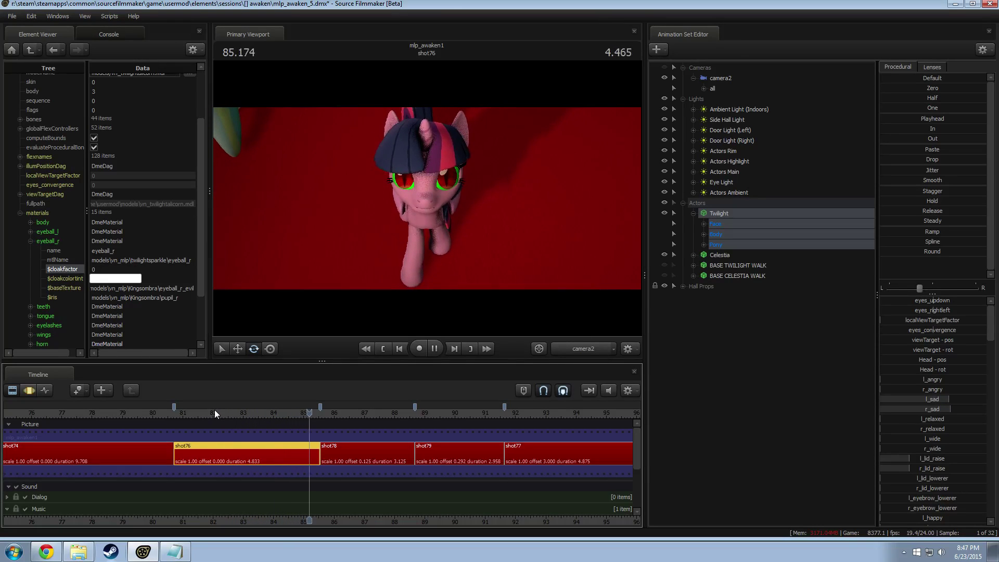
pyautogui.press('space')
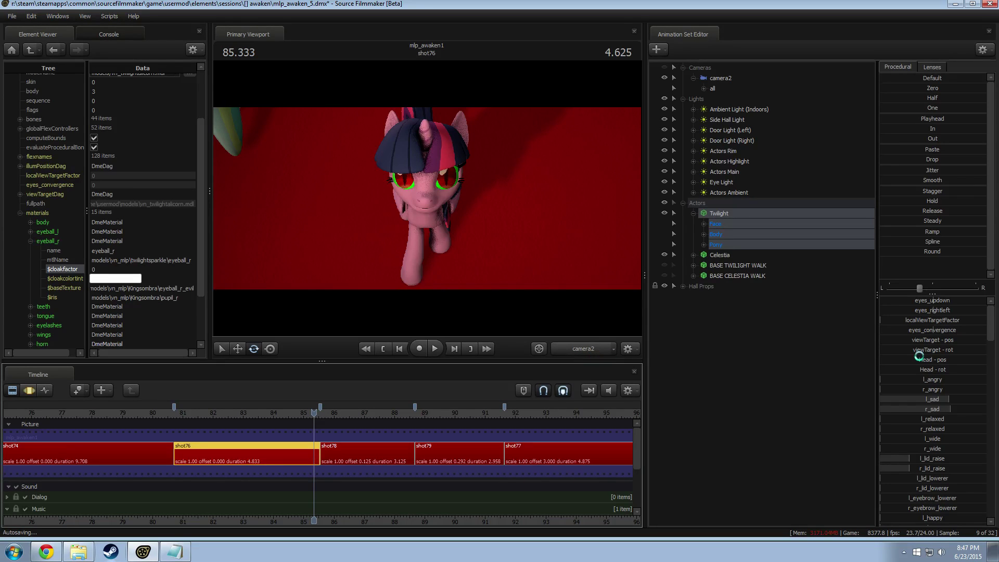
pyautogui.click(584, 349)
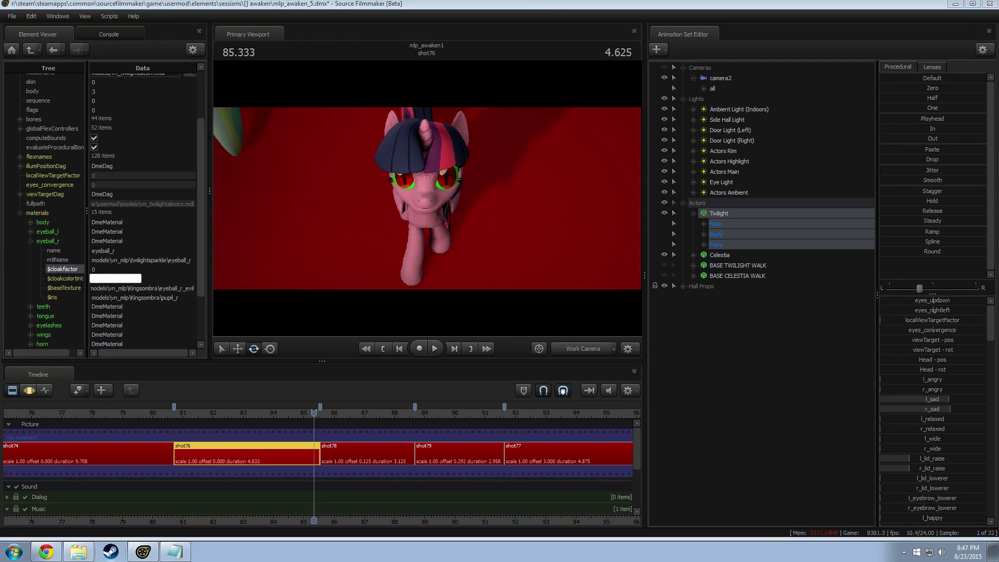
# Switch to the browser to view the imgur picture, close its page and return to Source Filmmaker.
pyautogui.hotkey('alt', 'Tab')
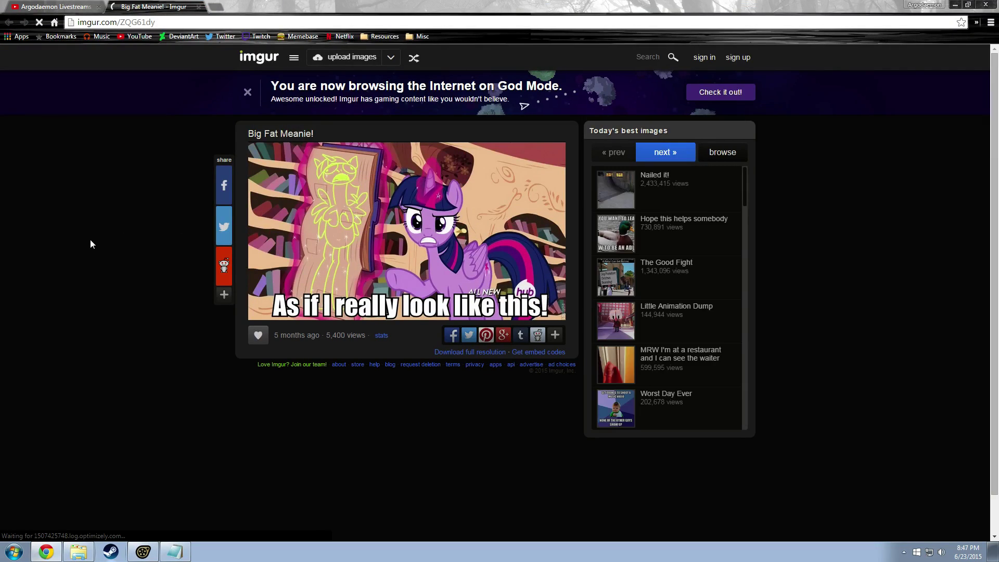
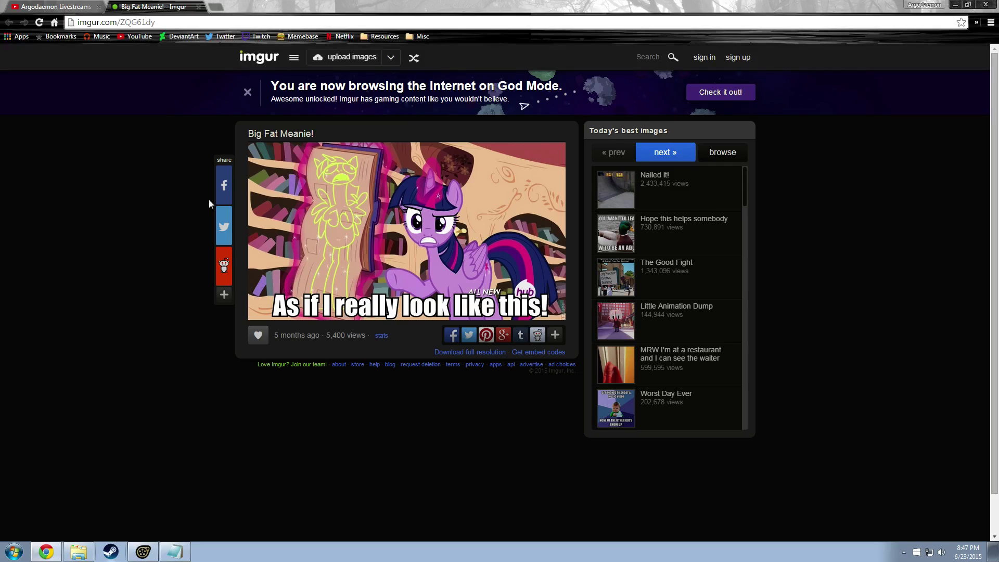
pyautogui.click(199, 7)
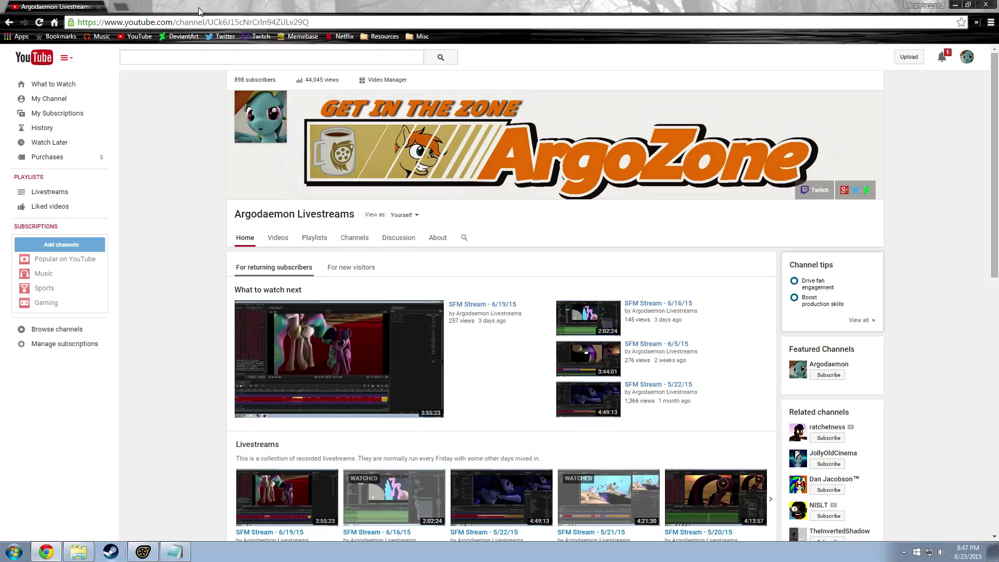
pyautogui.click(956, 5)
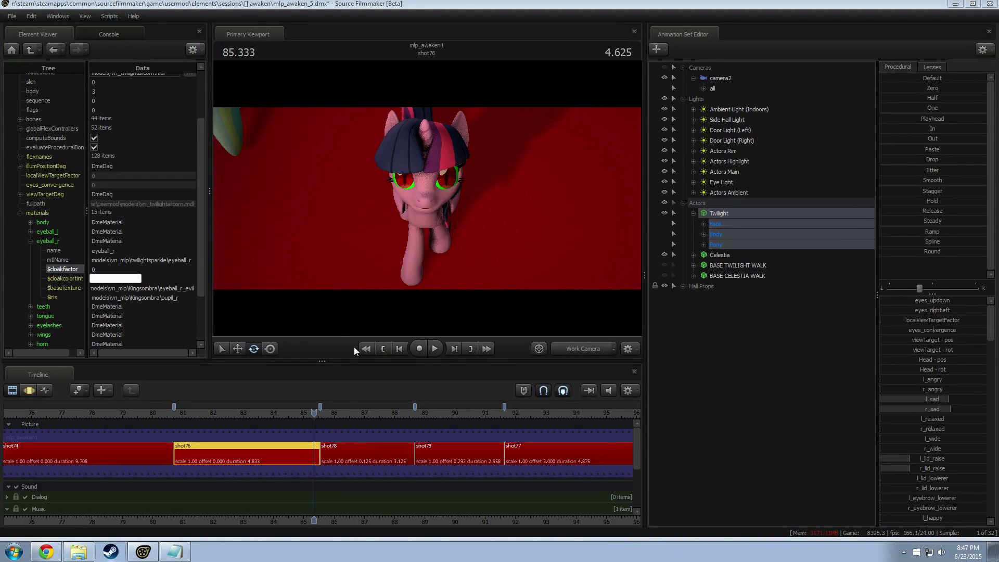
# Examine Twilight's eyes up close through the Work Camera at several moments of shot76.
pyautogui.click(585, 347)
pyautogui.click(583, 348)
pyautogui.press('s')
pyautogui.moveTo(448, 277); pyautogui.dragTo(513, 276)
pyautogui.press('w')
pyautogui.press('a')
pyautogui.press('s')
pyautogui.moveTo(407, 212)
pyautogui.mouseDown()
pyautogui.moveTo(386, 213)
pyautogui.moveTo(407, 211)
pyautogui.mouseUp()
pyautogui.press('space')
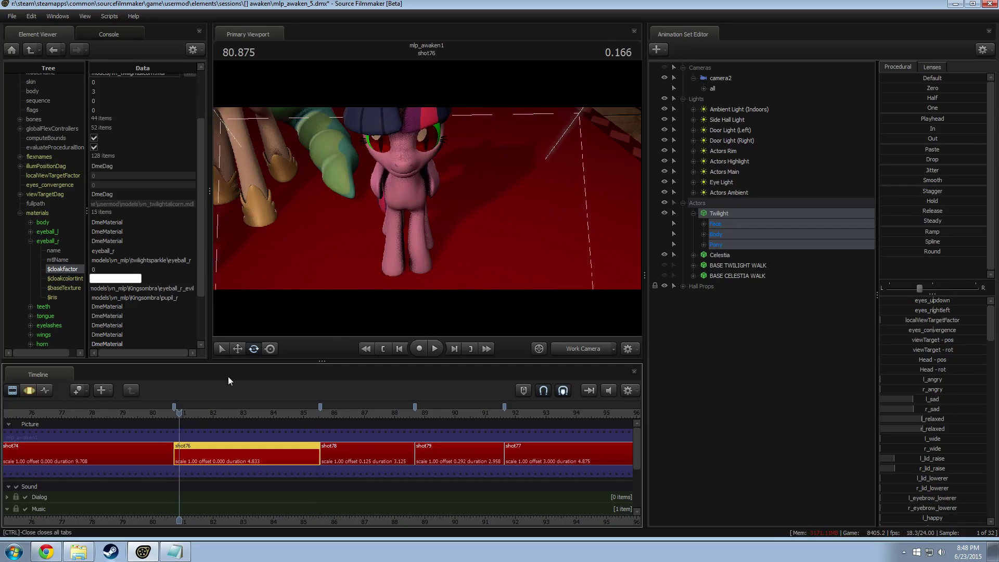
pyautogui.press('space')
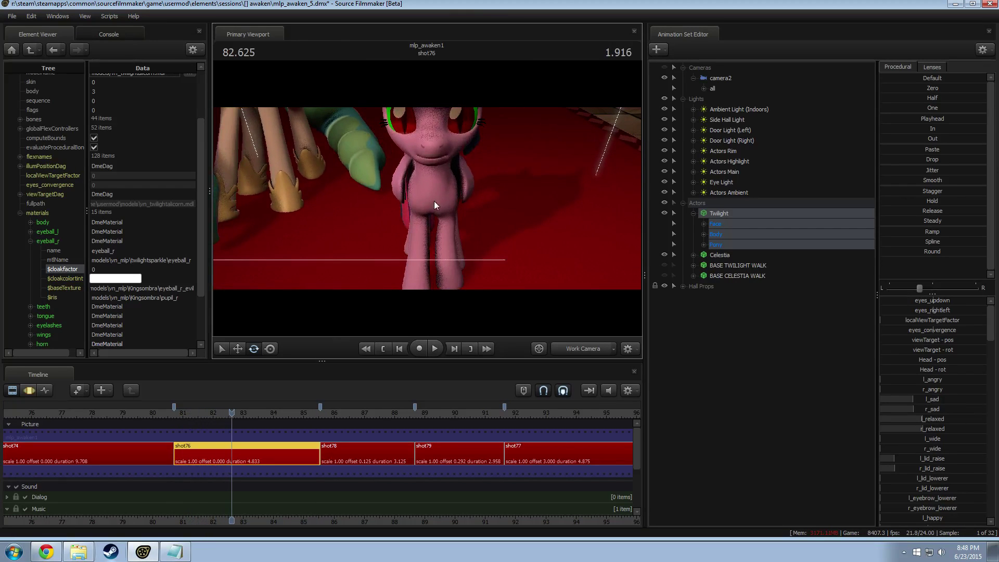
# Try models\vn_mlp\Kingsombra\pupil_r_medium as eyeball_r's $iris texture.
pyautogui.click(179, 296)
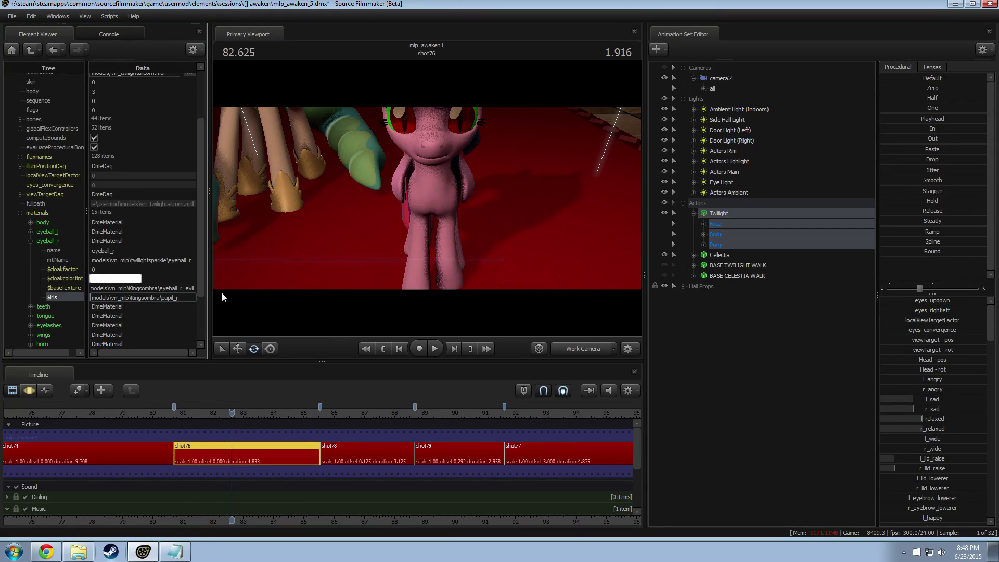
pyautogui.click(180, 298)
pyautogui.write('_medium')
pyautogui.press('Return')
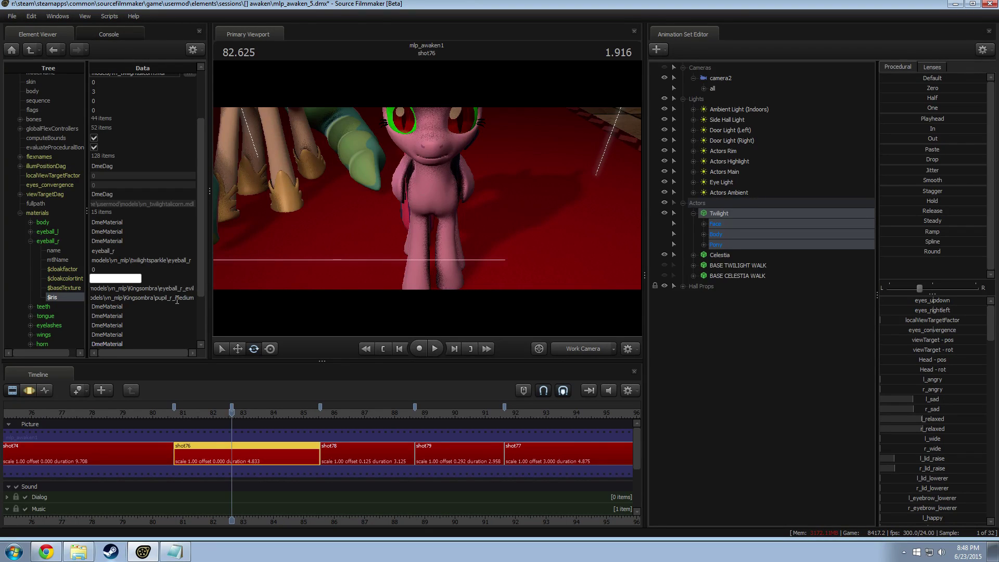
# Set eyeball_r's $iris to models\vn_mlp\Kingsombra\pupil_r_small.
pyautogui.doubleClick(177, 299)
pyautogui.write('small')
pyautogui.press('Return')
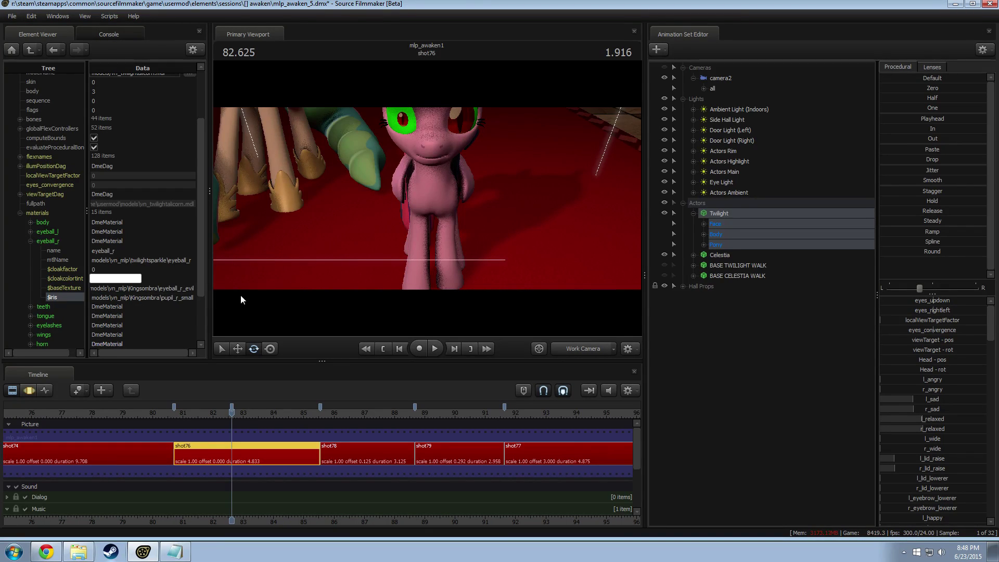
# Set eyeball_l's $iris to models\vn_mlp\Kingsombra\pupil_l_medium.
pyautogui.click(30, 241)
pyautogui.click(30, 231)
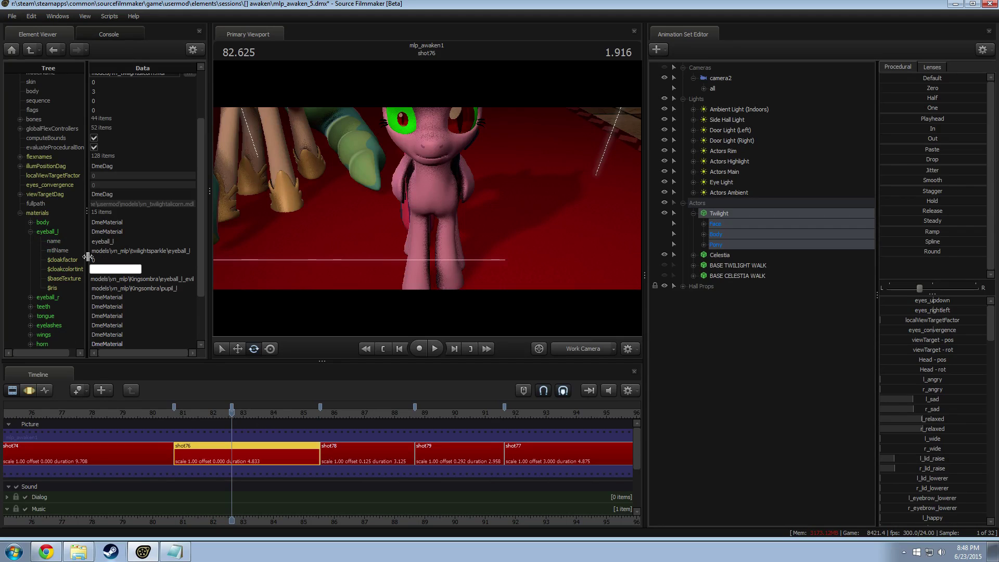
pyautogui.doubleClick(177, 289)
pyautogui.write('me')
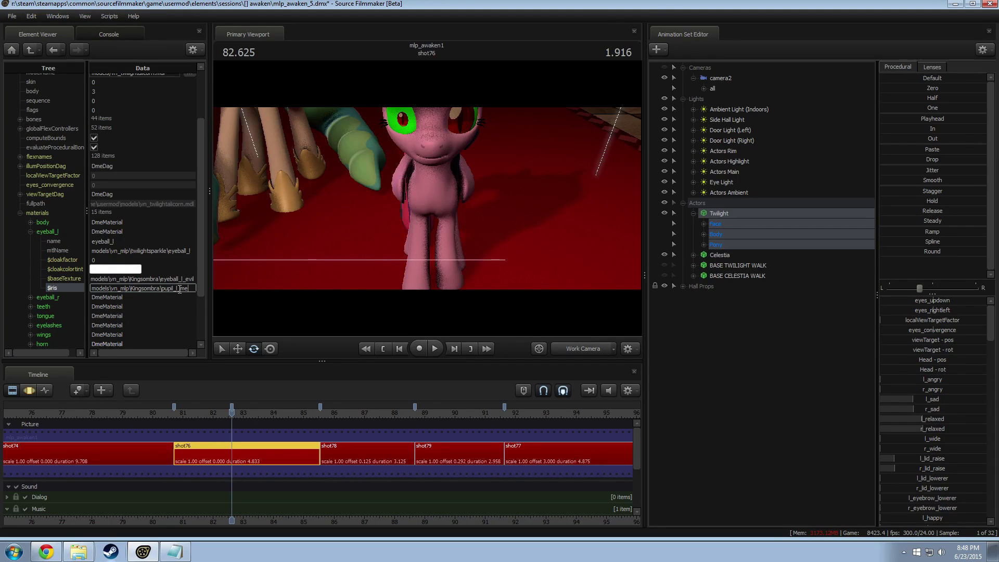
pyautogui.write('dium')
pyautogui.press('Return')
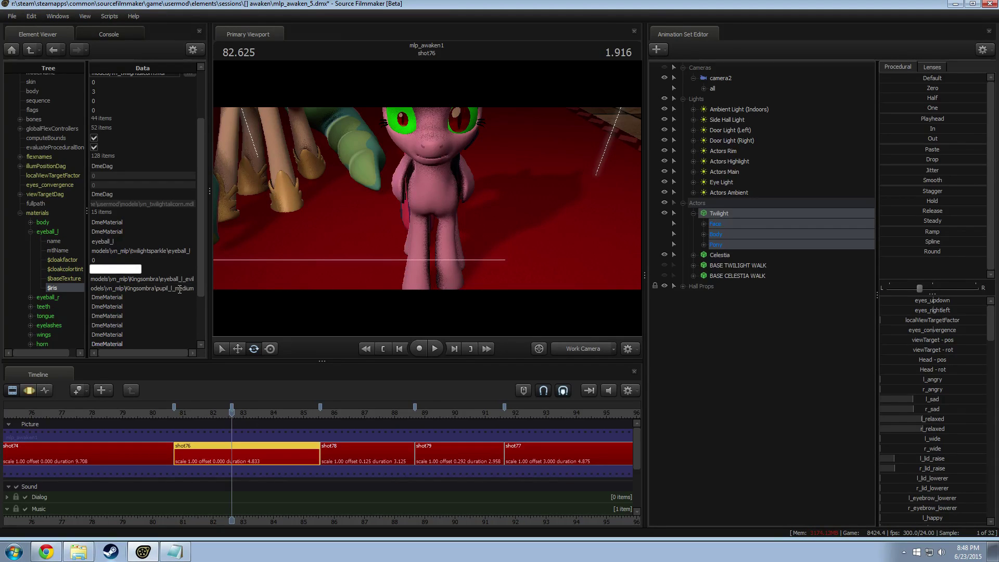
# Play back shot76 through camera2 and compare the two pupil sizes up close with the Work Camera.
pyautogui.click(576, 349)
pyautogui.press('space')
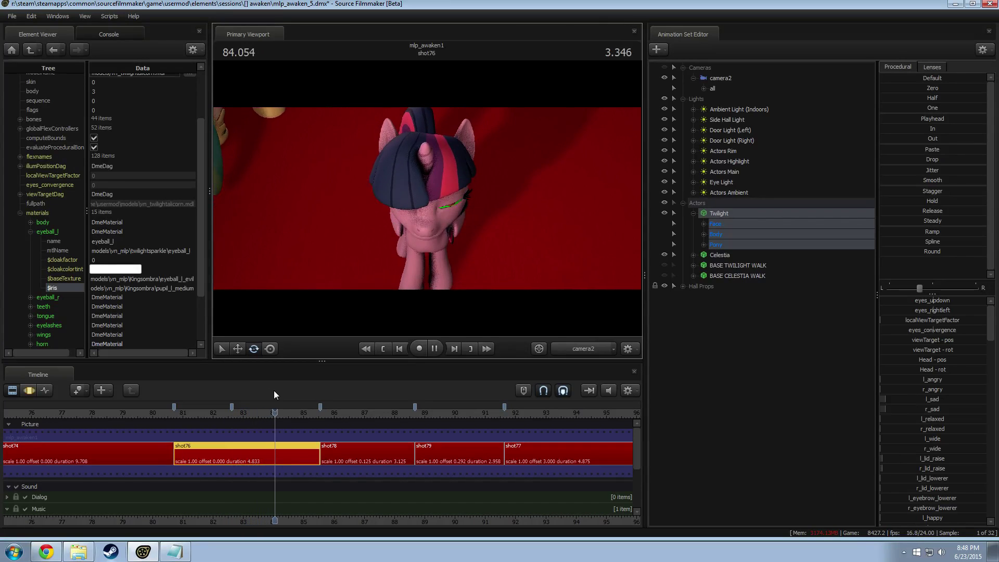
pyautogui.press('space')
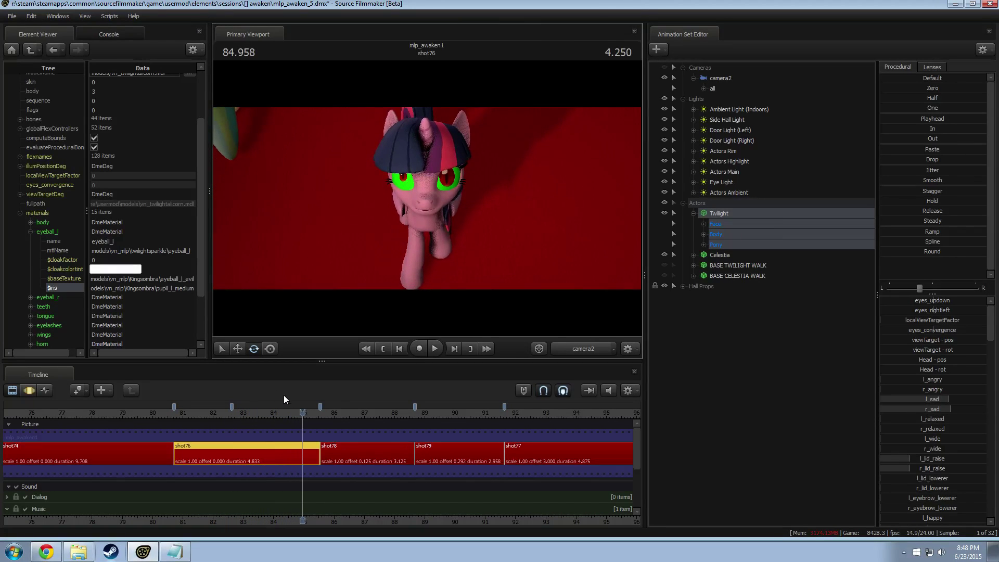
pyautogui.keyDown('ctrl'); pyautogui.click(588, 351); pyautogui.keyUp('ctrl')
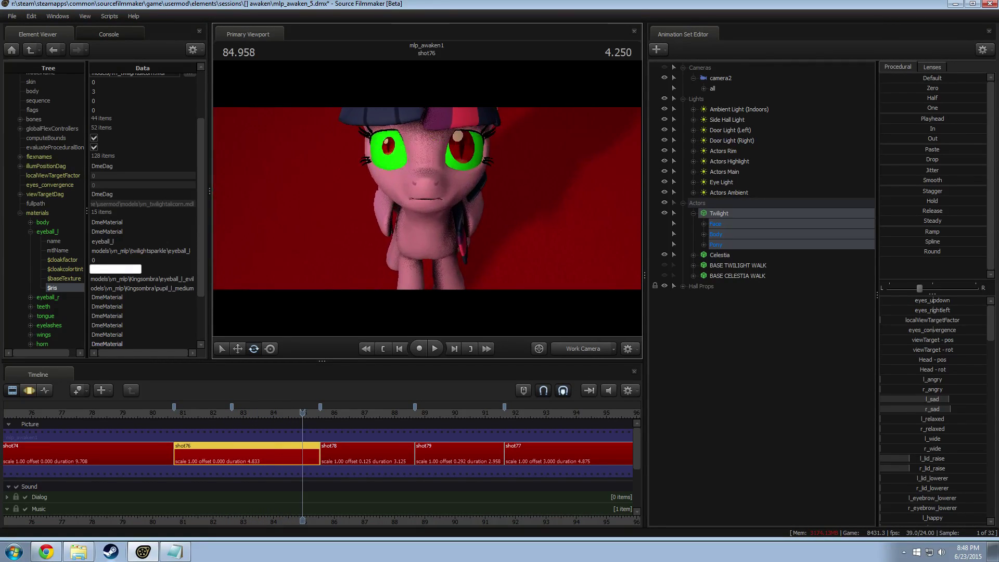
pyautogui.moveTo(427, 197); pyautogui.dragTo(343, 265)
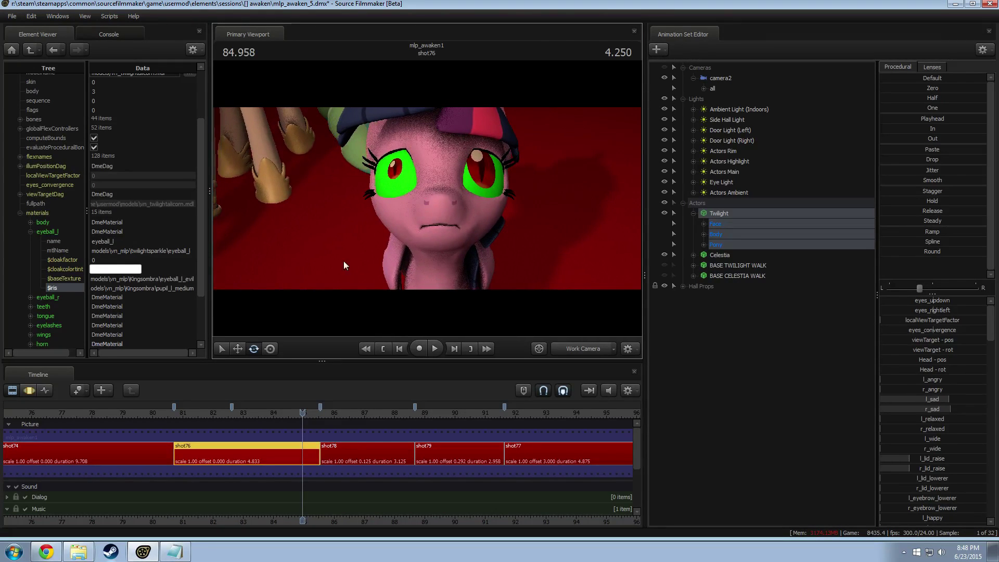
# Set eyeball_r's $iris to models\vn_mlp\Kingsombra\pupil_r_medium to match eyeball_l's pupil size.
pyautogui.click(176, 289)
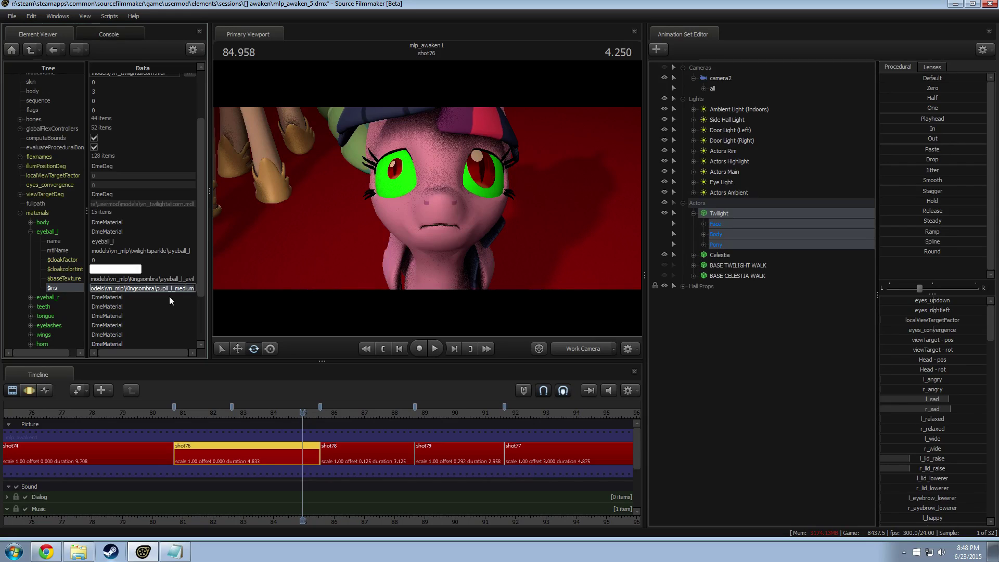
pyautogui.click(31, 232)
pyautogui.click(30, 241)
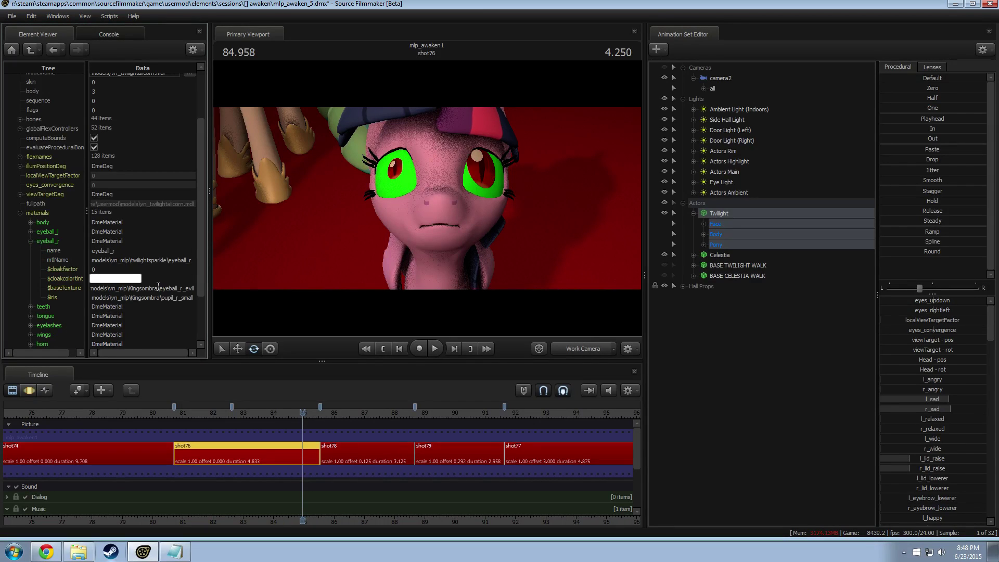
pyautogui.click(178, 298)
pyautogui.press('BackSpace')
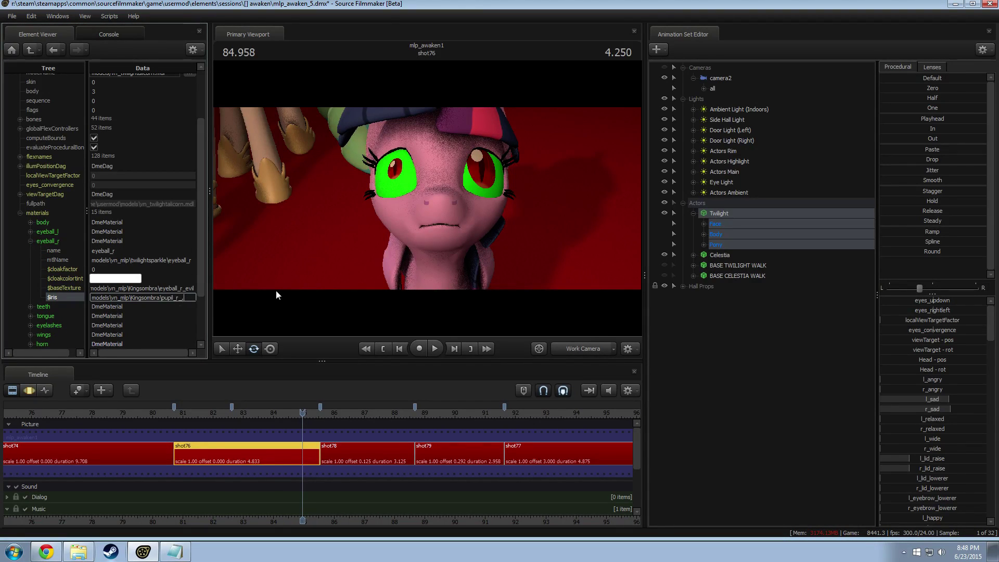
pyautogui.write('medium')
pyautogui.press('Return')
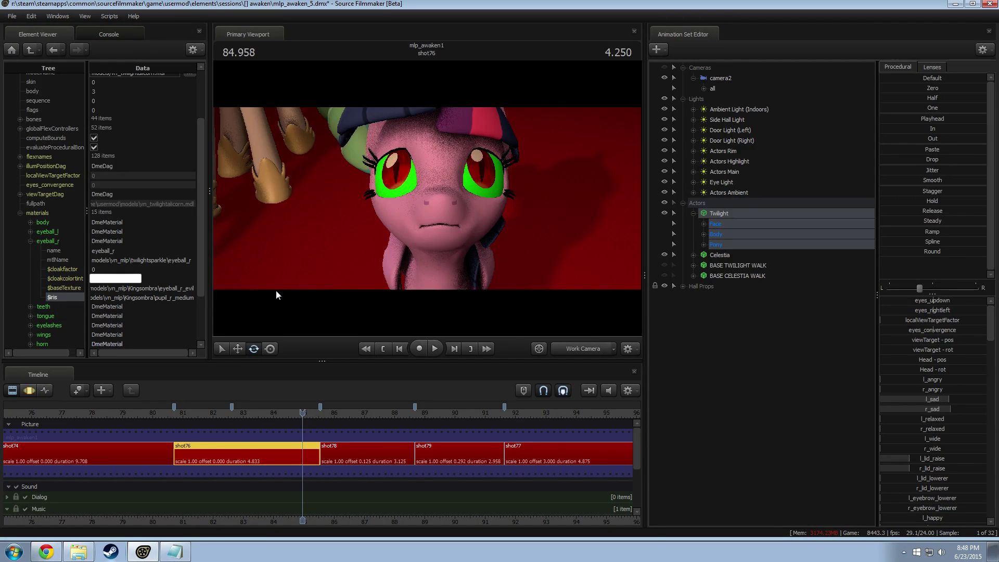
# Play back the second half of shot76 through camera2 to check Twilight's eyes with medium evil pupils.
pyautogui.click(594, 349)
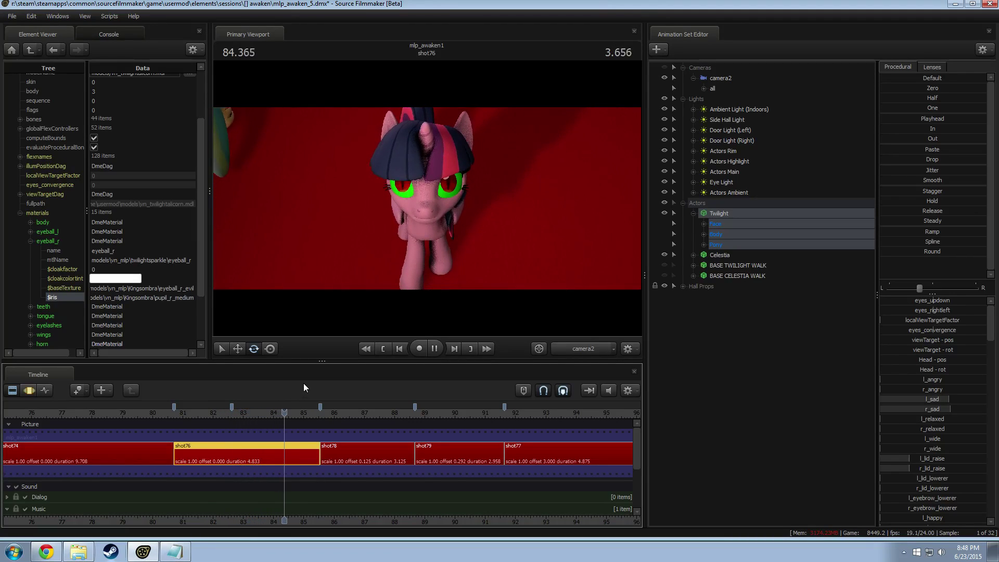
pyautogui.press('space')
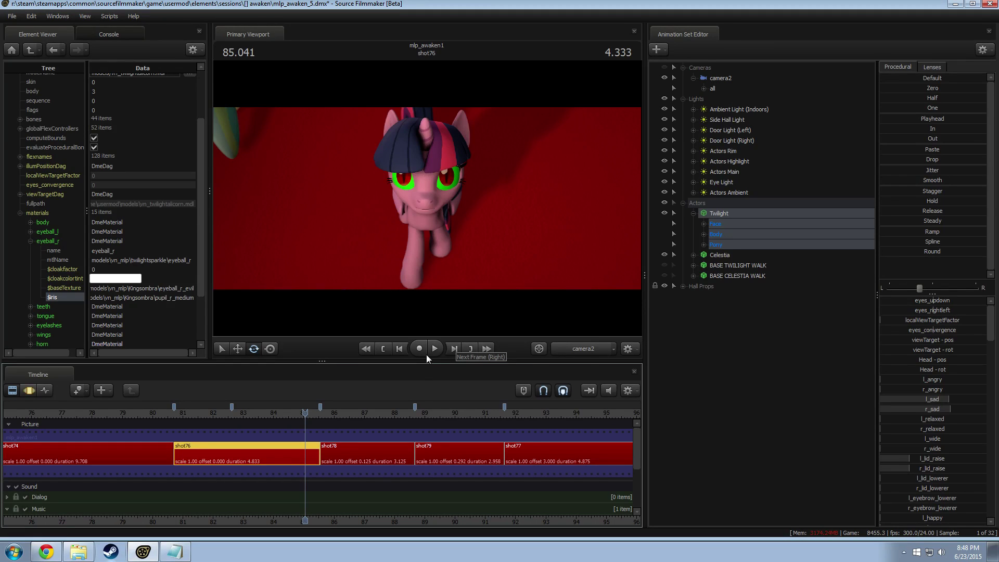
pyautogui.click(245, 413)
pyautogui.press('space')
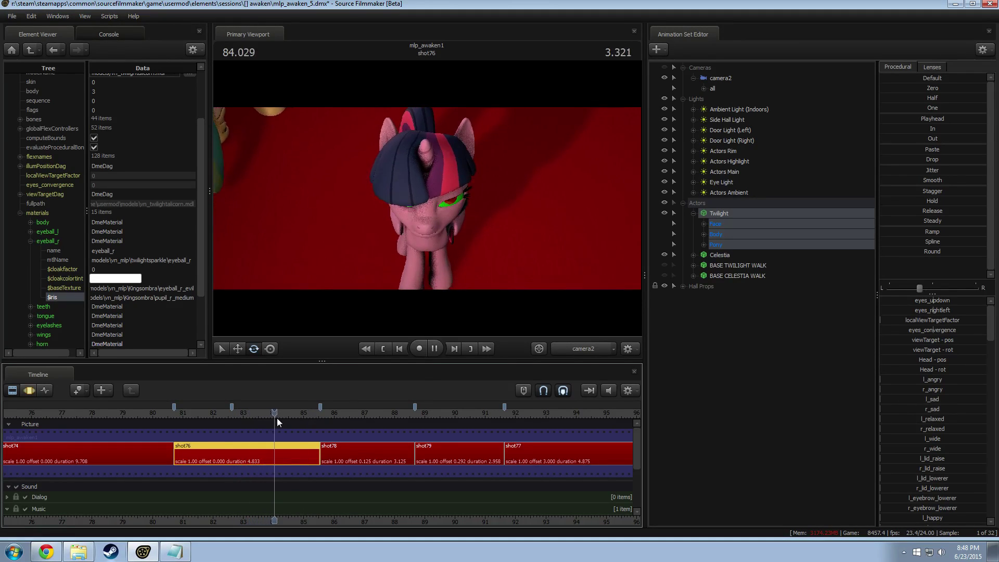
pyautogui.press('space')
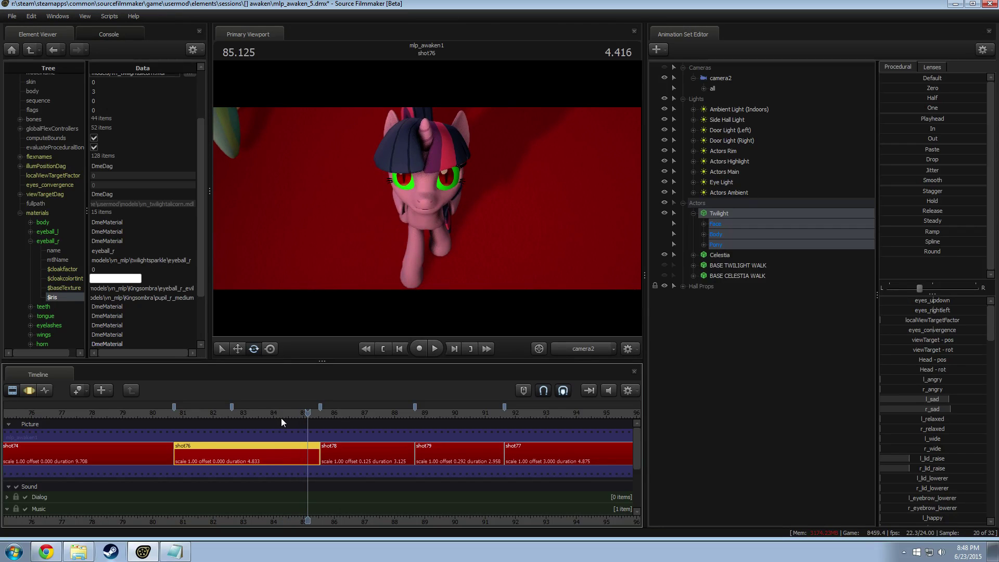
pyautogui.click(262, 412)
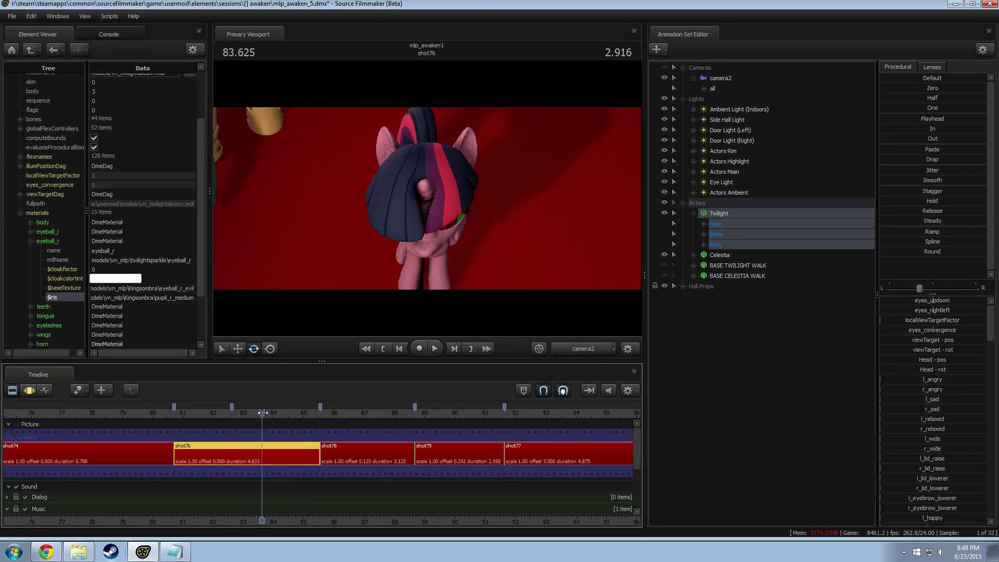
pyautogui.press('space')
pyautogui.moveTo(273, 411); pyautogui.dragTo(205, 413)
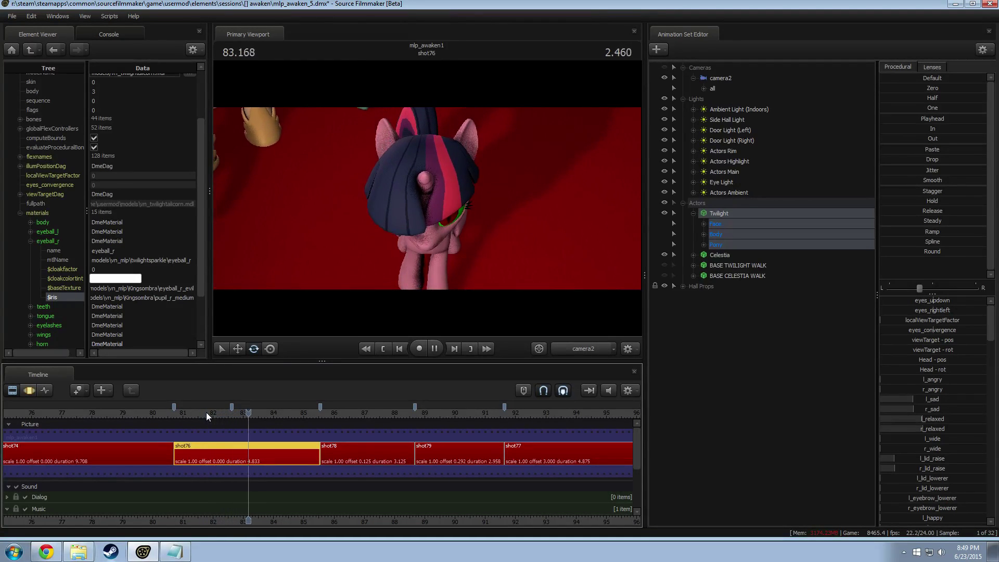
pyautogui.press('space')
pyautogui.click(270, 411)
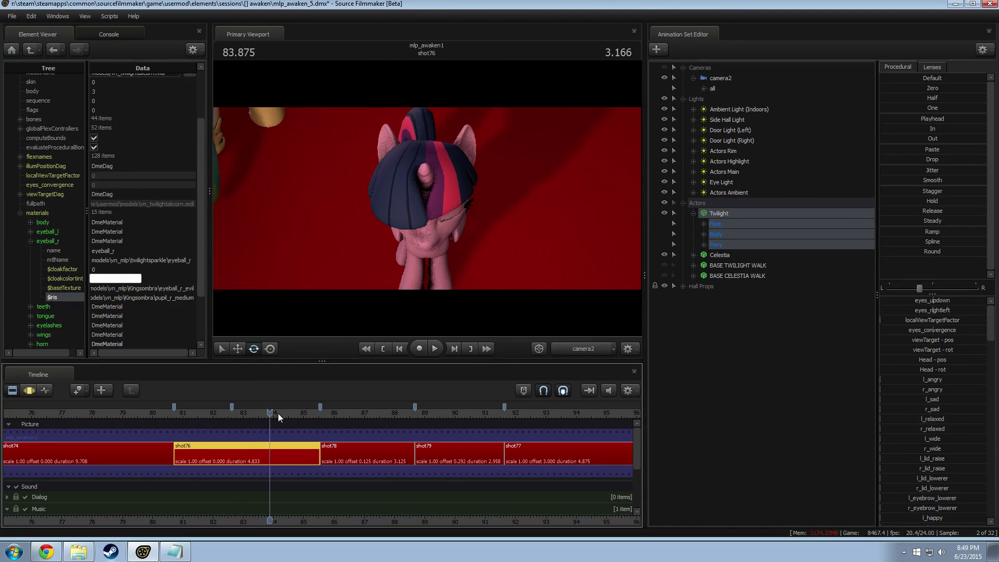
# Remove Twilight's override materials and play back shot76 to check her eyes without them.
pyautogui.rightClick(723, 212)
pyautogui.click(779, 365)
pyautogui.press('space')
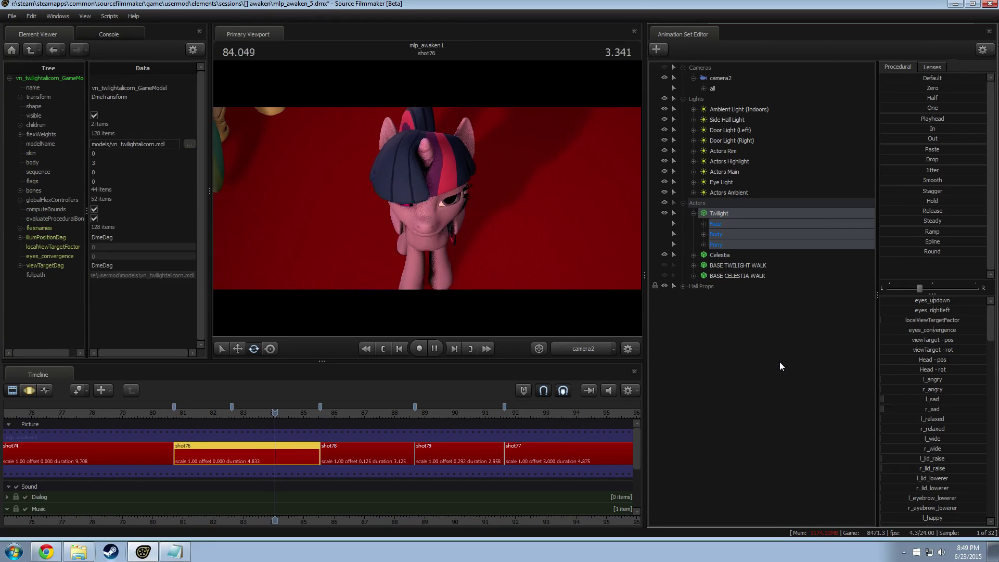
pyautogui.press('space')
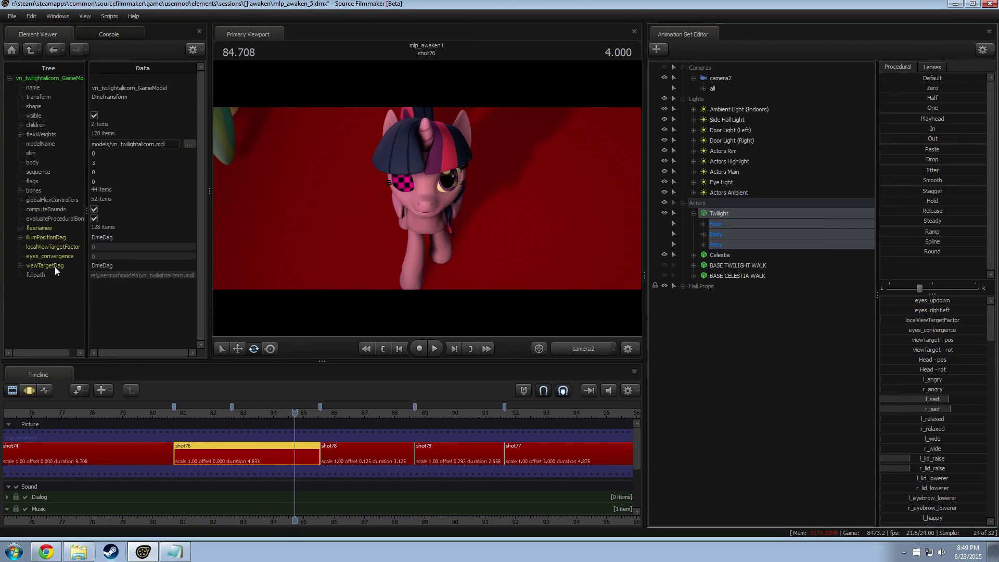
pyautogui.click(749, 324)
pyautogui.press('space')
pyautogui.press('space')
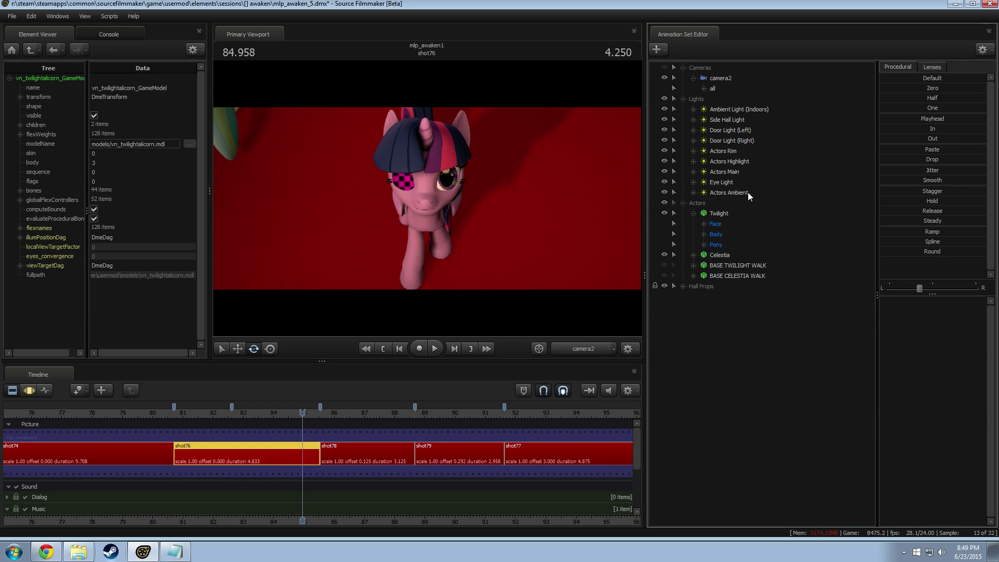
# Try adding fresh override materials to Twilight, and remove them again.
pyautogui.rightClick(722, 216)
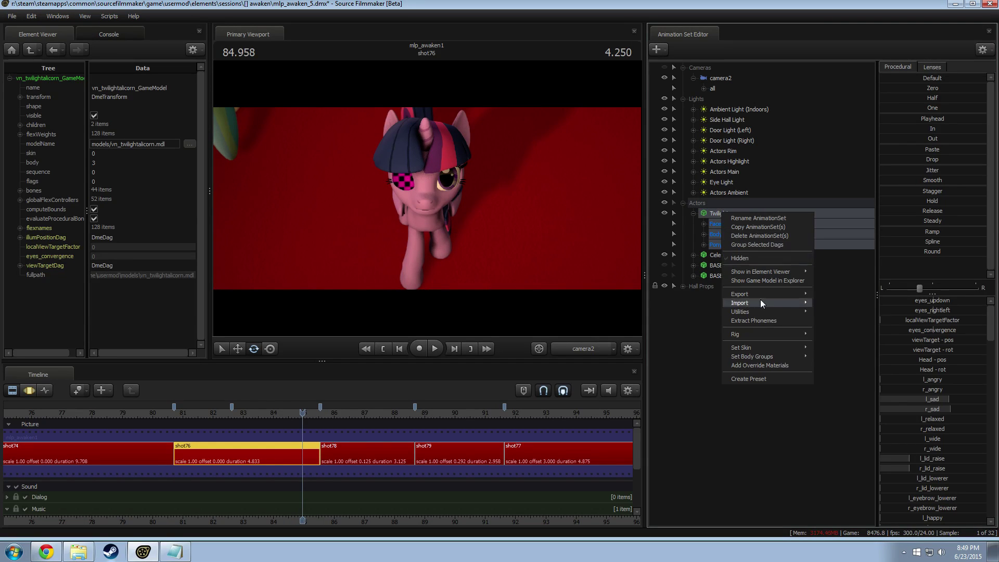
pyautogui.click(758, 366)
pyautogui.click(726, 215)
pyautogui.rightClick(726, 215)
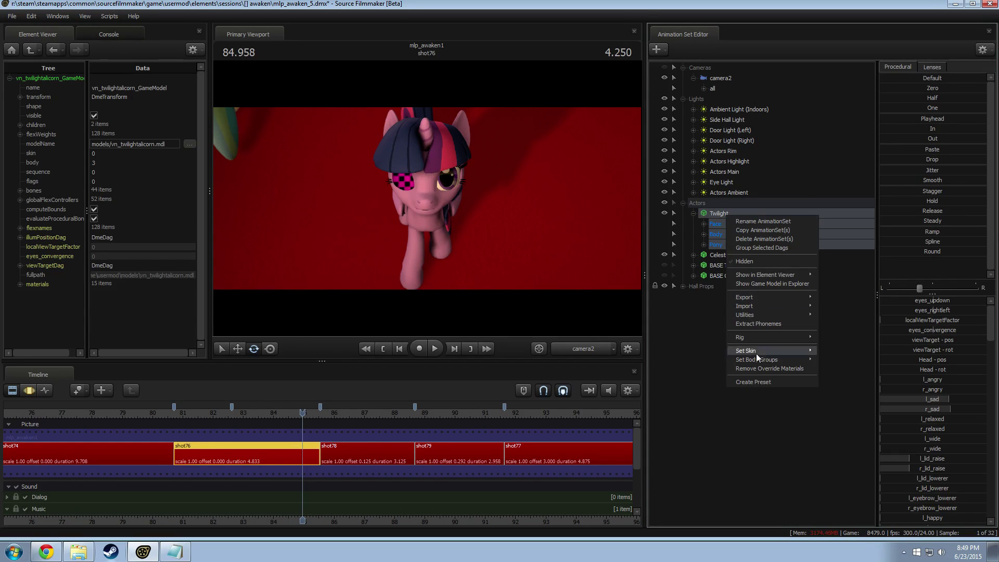
pyautogui.click(766, 369)
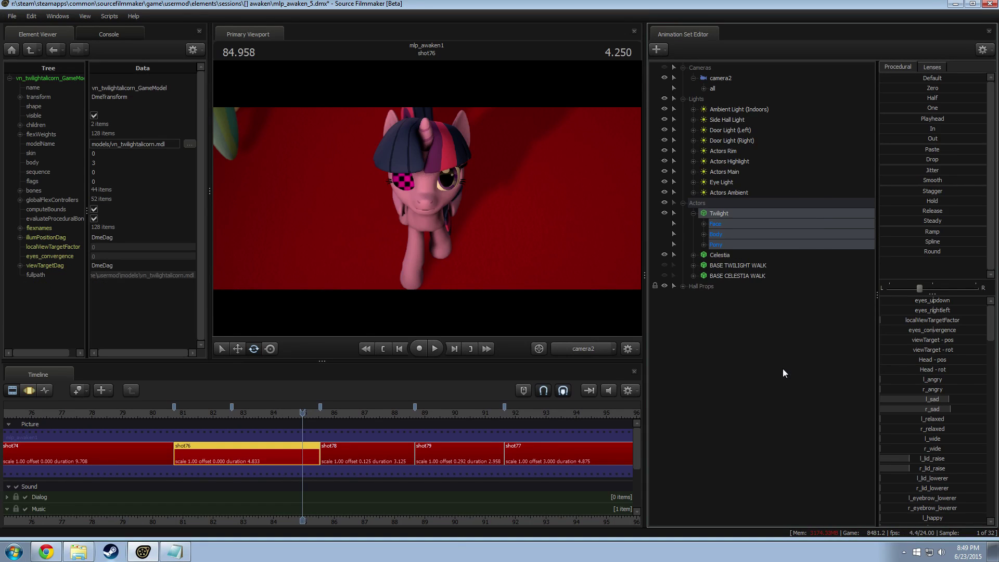
# Play back Twilight's blink in shot76 and examine both eyes up close with the Work Camera.
pyautogui.moveTo(355, 413); pyautogui.dragTo(270, 411)
pyautogui.press('space')
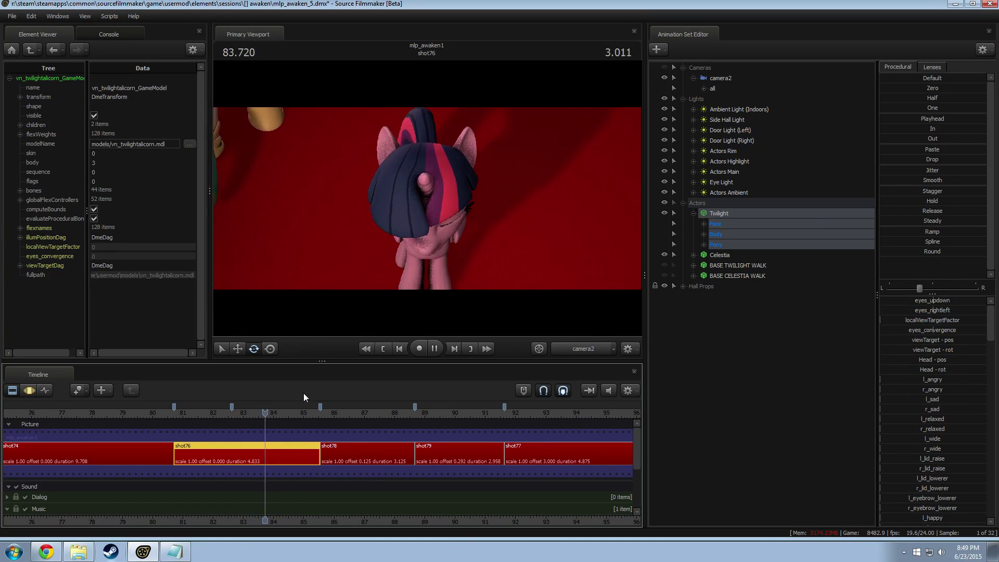
pyautogui.press('space')
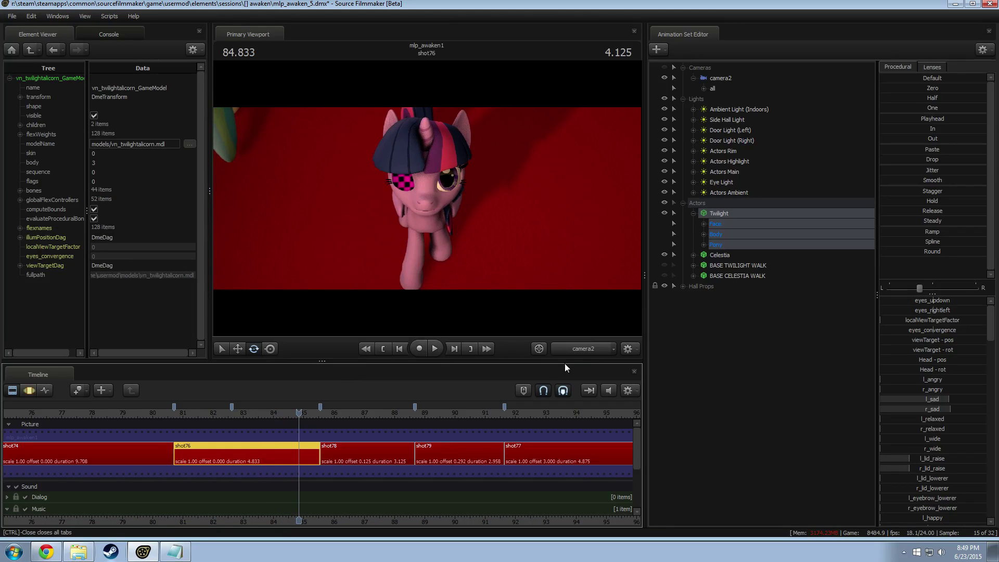
pyautogui.click(583, 350)
pyautogui.press('w')
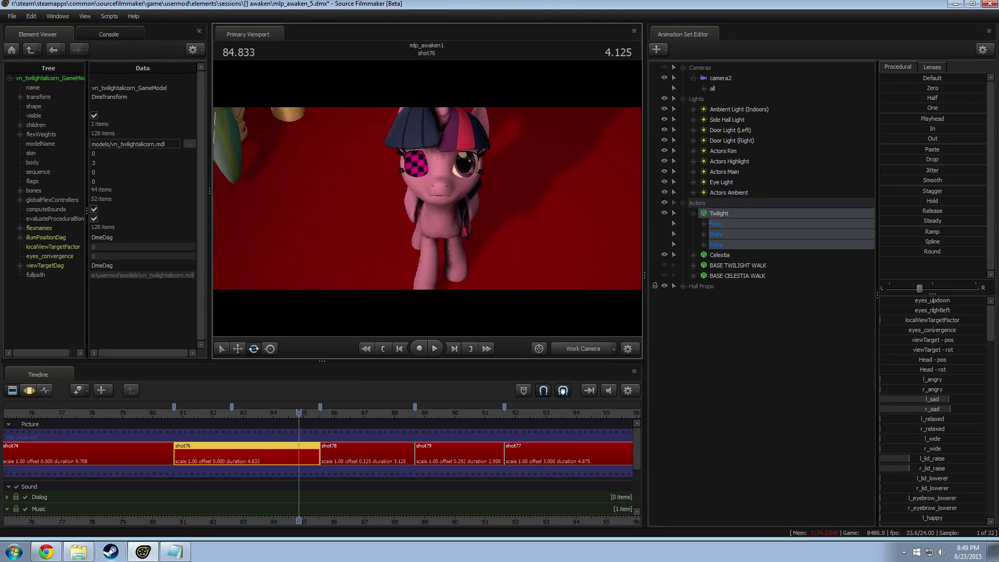
pyautogui.press('a')
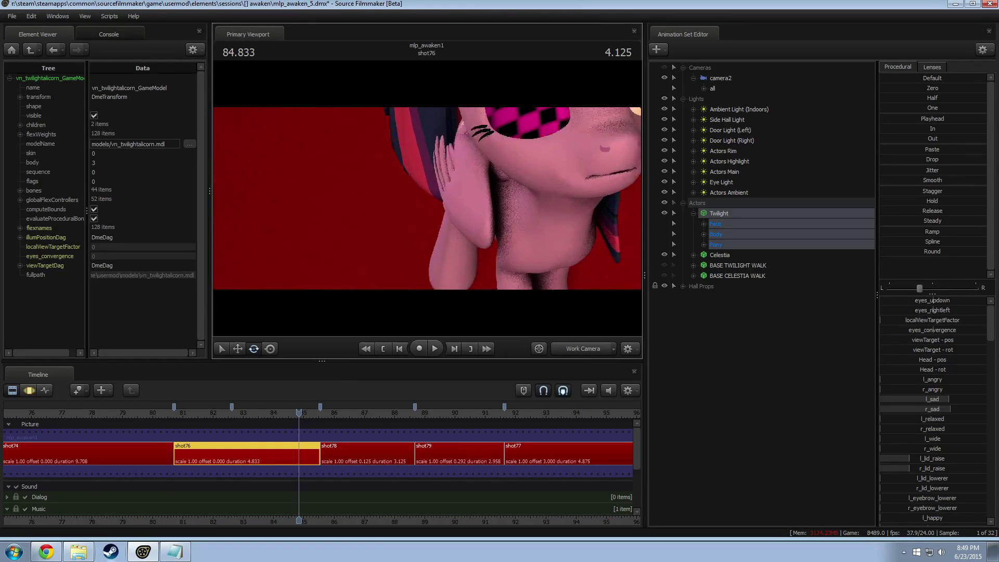
pyautogui.moveTo(427, 197); pyautogui.dragTo(425, 197)
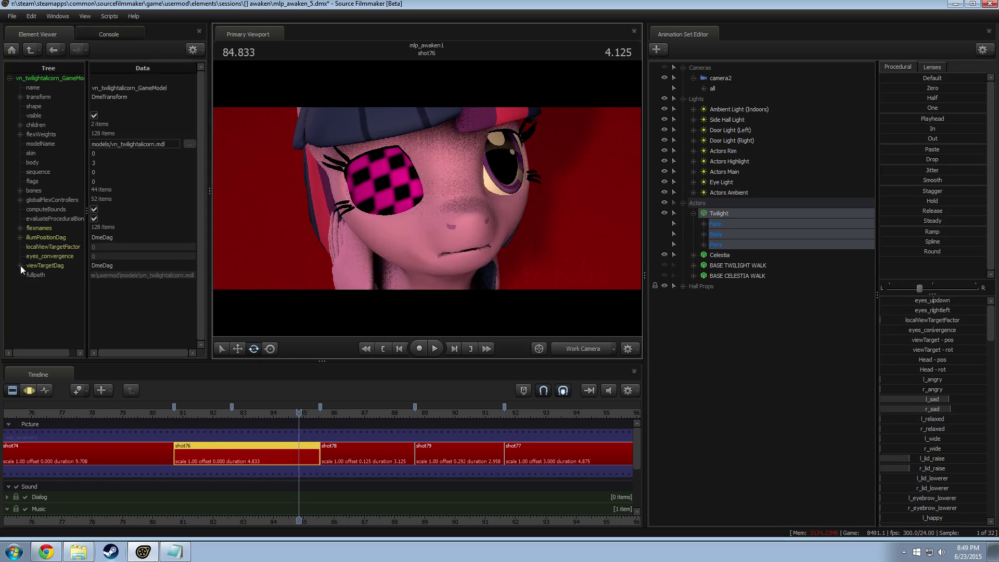
# Add override materials to Twilight and expand the eyeball_l and eyeball_r entries of her materials.
pyautogui.rightClick(736, 216)
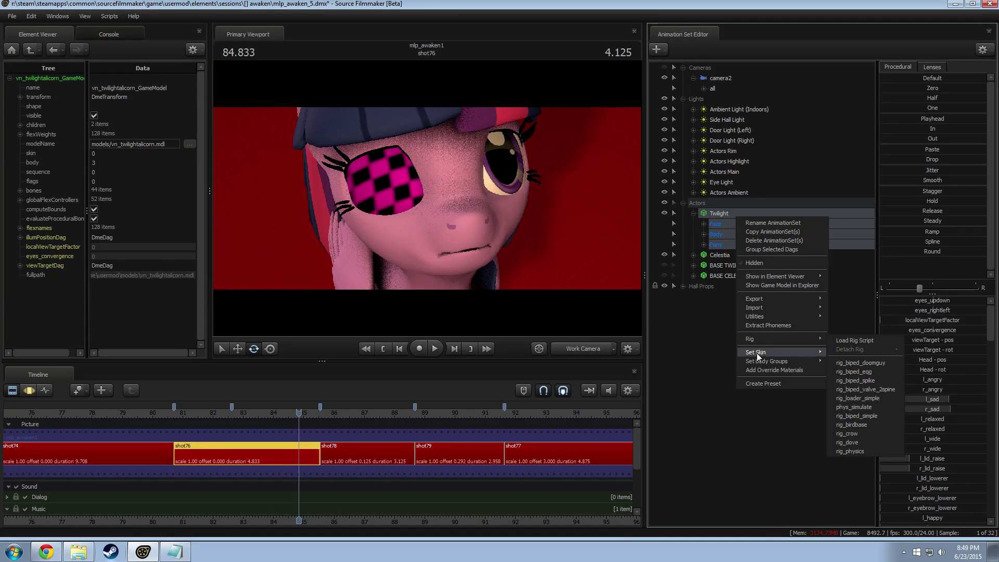
pyautogui.click(763, 371)
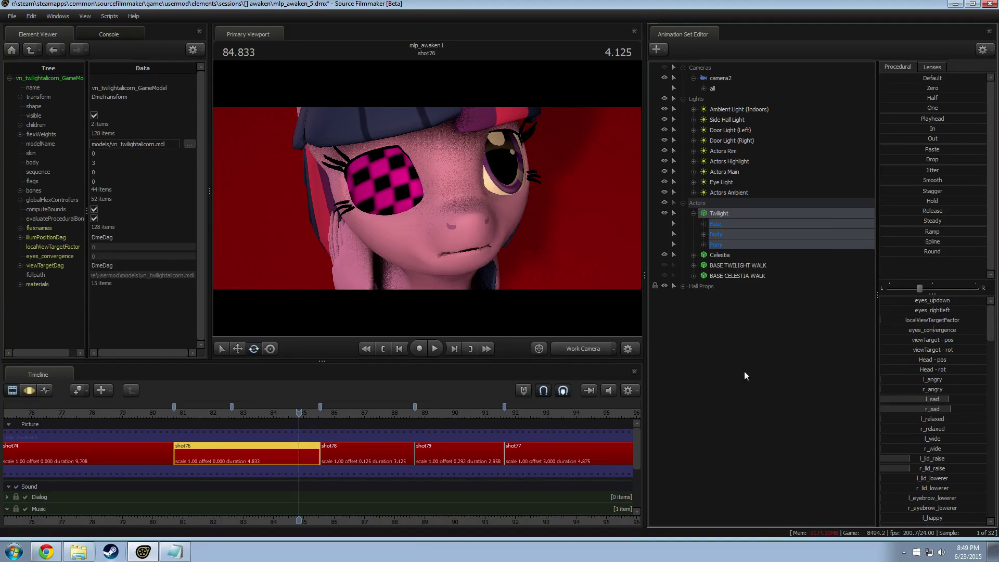
pyautogui.click(20, 284)
pyautogui.click(30, 312)
pyautogui.click(30, 303)
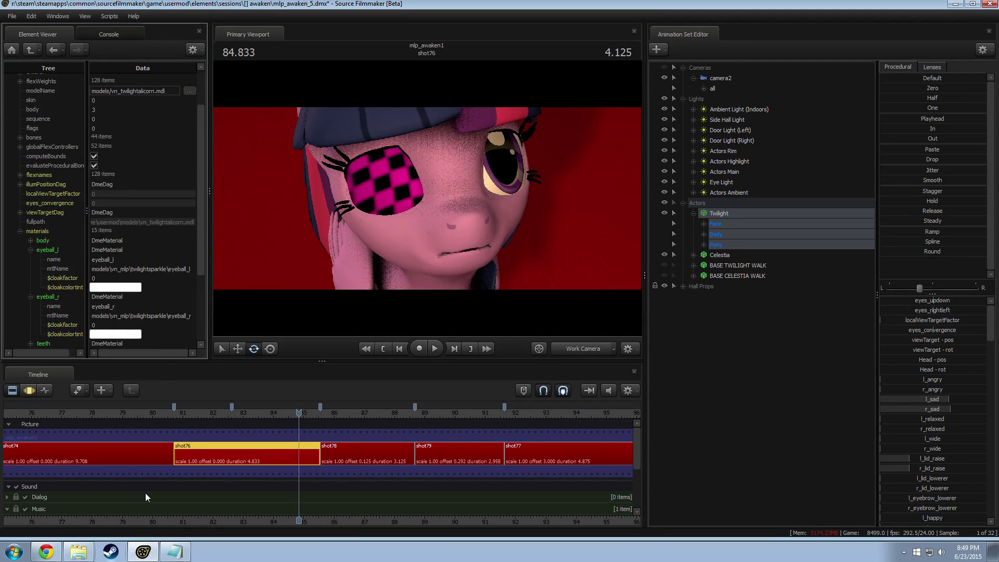
# Close the open Notepad text file and browse the VN_mlp materials folder for Twilight's texture folder.
pyautogui.click(80, 553)
pyautogui.click(177, 554)
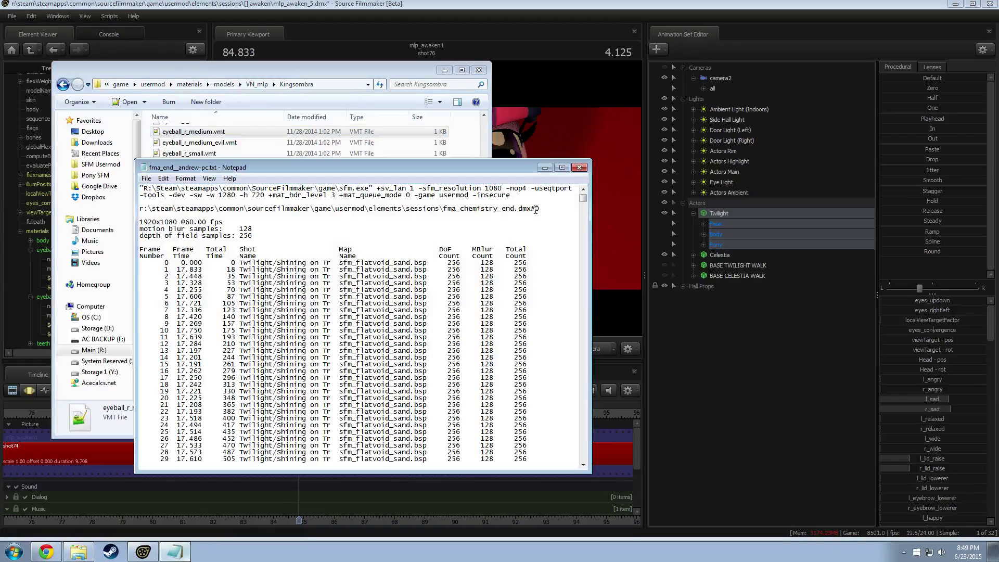
pyautogui.click(579, 167)
pyautogui.click(250, 84)
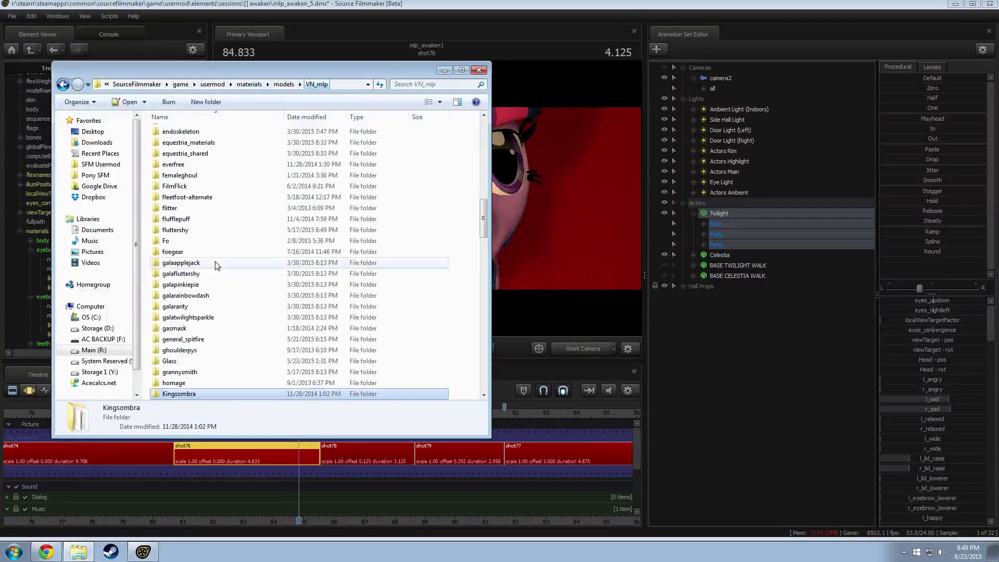
pyautogui.click(208, 317)
pyautogui.scroll(-8, 207, 332)
pyautogui.click(752, 336)
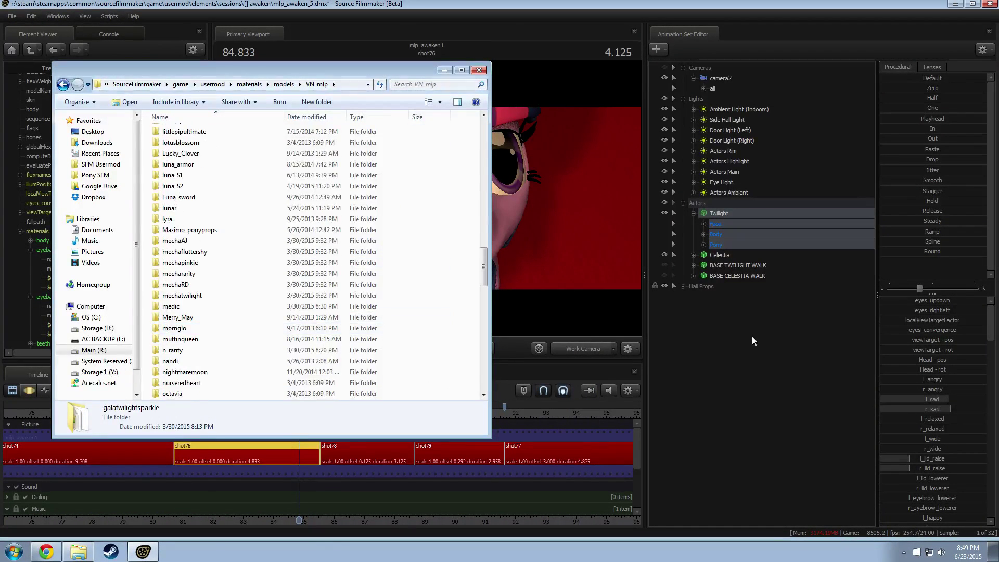
# Create an animation set for a new model, filtering for "twilight" and choosing vn_twilightalicorn.mdl.
pyautogui.moveTo(427, 197); pyautogui.dragTo(426, 197)
pyautogui.click(738, 346)
pyautogui.rightClick(738, 346)
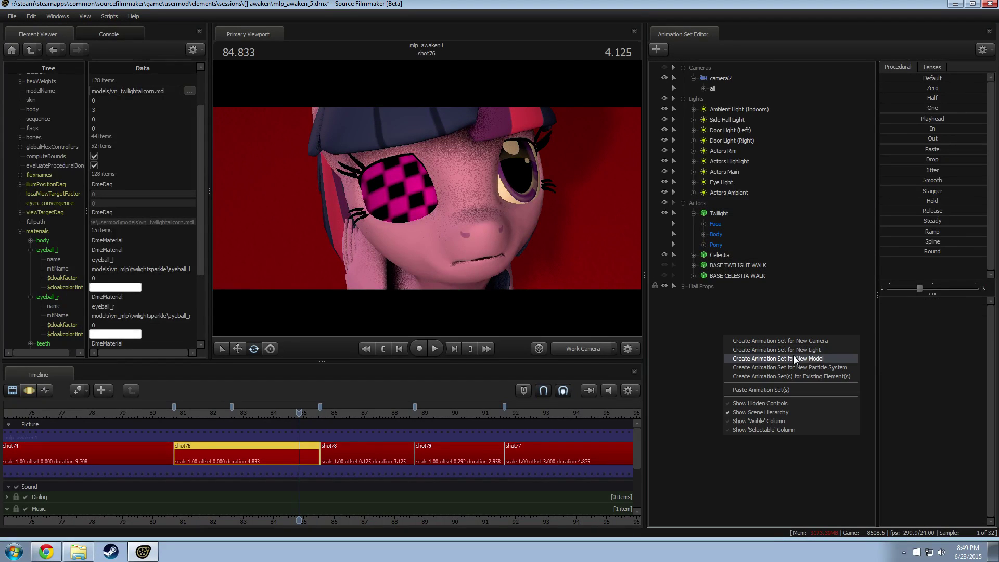
pyautogui.press('Escape')
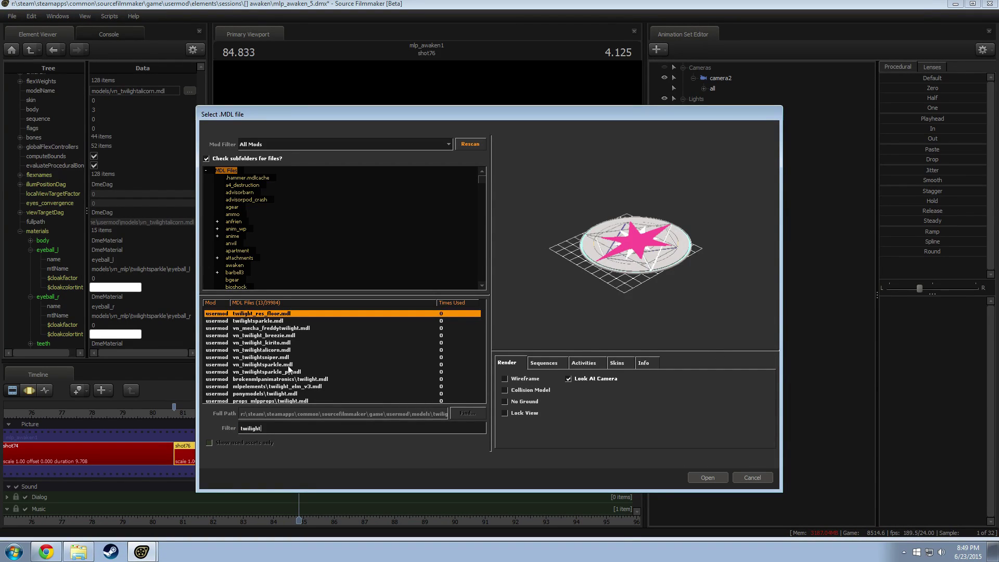
pyautogui.doubleClick(281, 351)
# Try carrying Twilight's animation over to vn_twilightalicorn1 and hide Twilight to compare the two models' eyes.
pyautogui.click(719, 214)
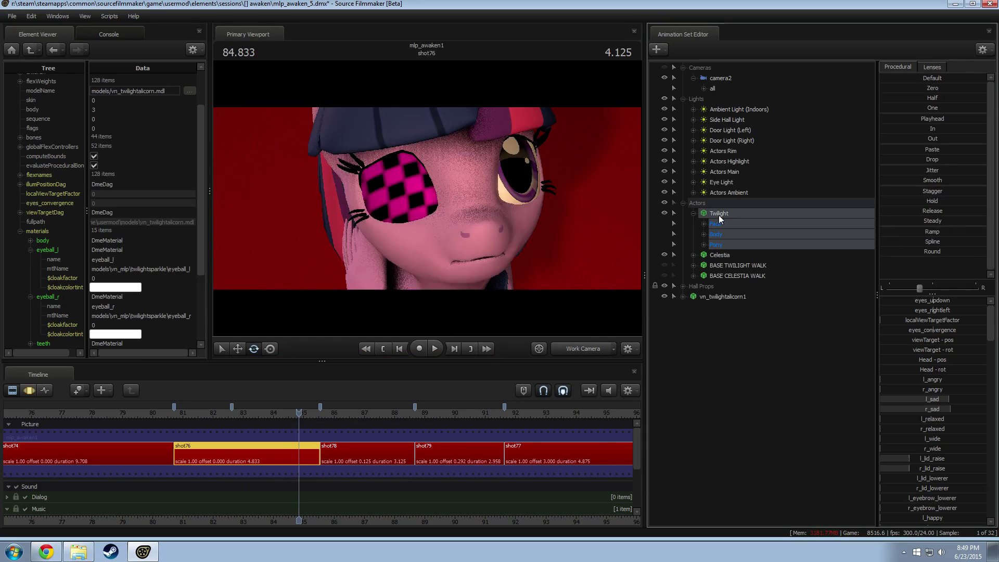
pyautogui.press('F3')
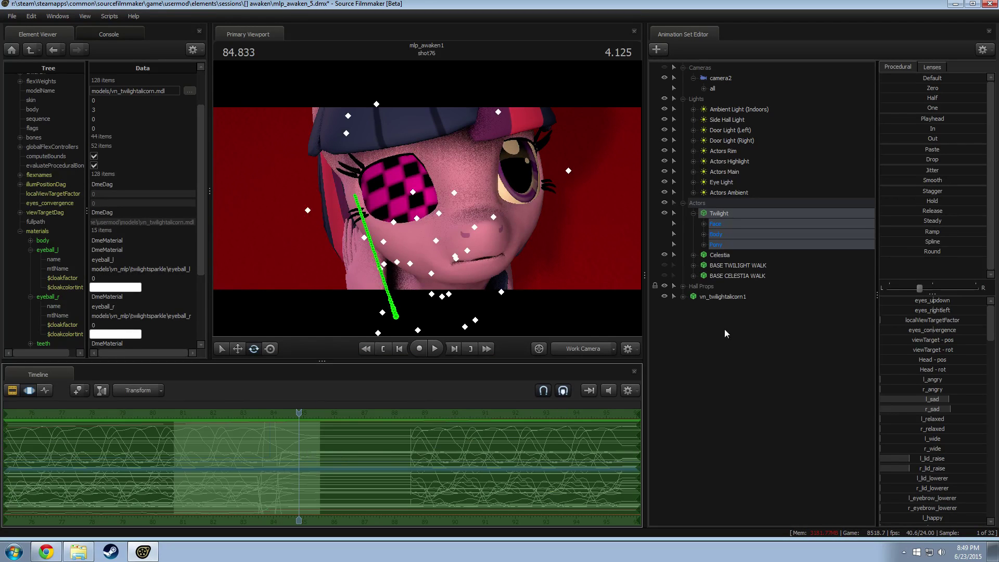
pyautogui.click(735, 296)
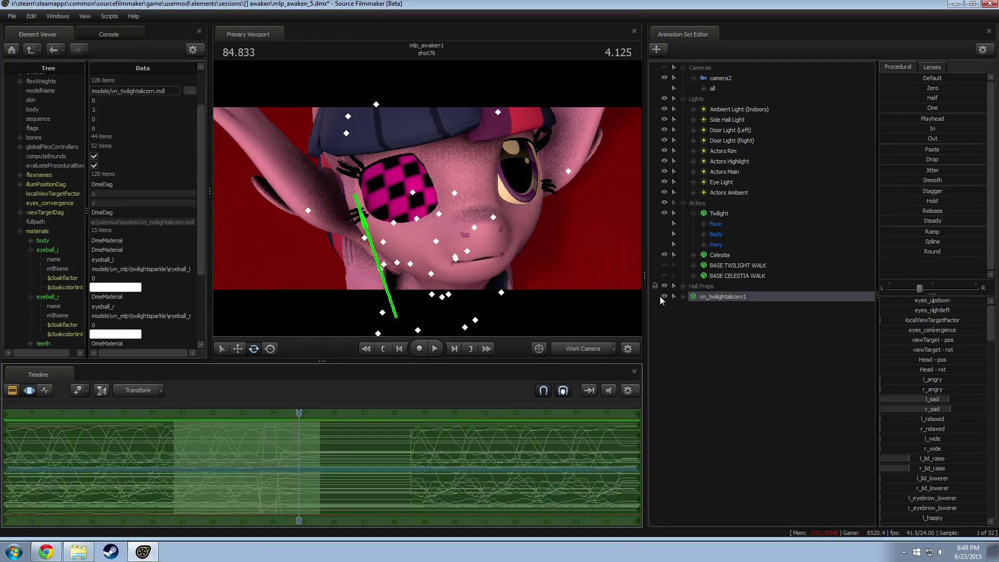
pyautogui.click(705, 215)
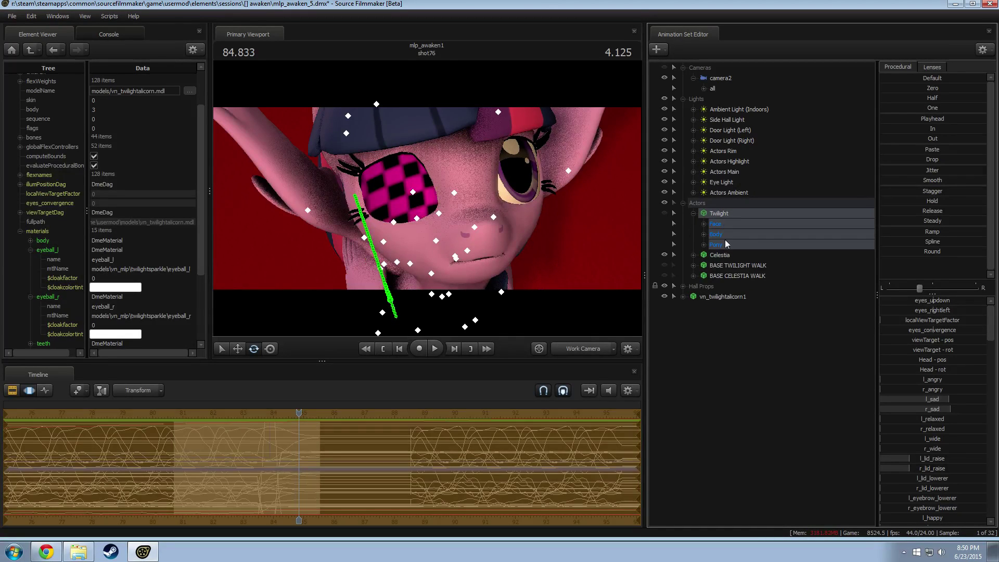
pyautogui.click(752, 326)
# Delete the vn_twilightalicorn1 animation set from shot76.
pyautogui.click(735, 295)
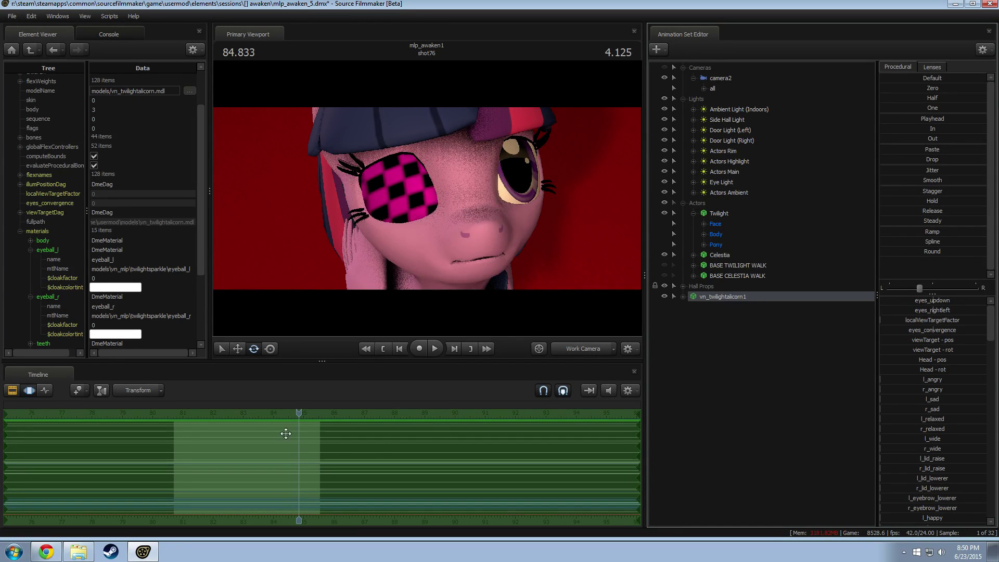
pyautogui.moveTo(301, 414)
pyautogui.mouseDown()
pyautogui.moveTo(284, 411)
pyautogui.moveTo(302, 411)
pyautogui.mouseUp()
pyautogui.press('F2')
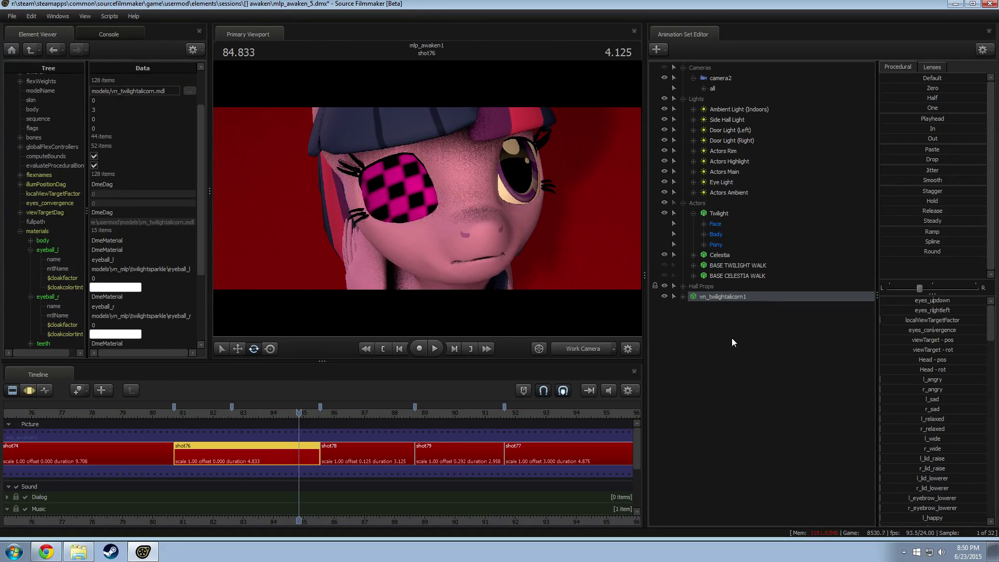
pyautogui.press('Delete')
# Switch to the file explorer and open the twilightsparkle texture folder inside VN_mlp.
pyautogui.hotkey('alt', 'Tab')
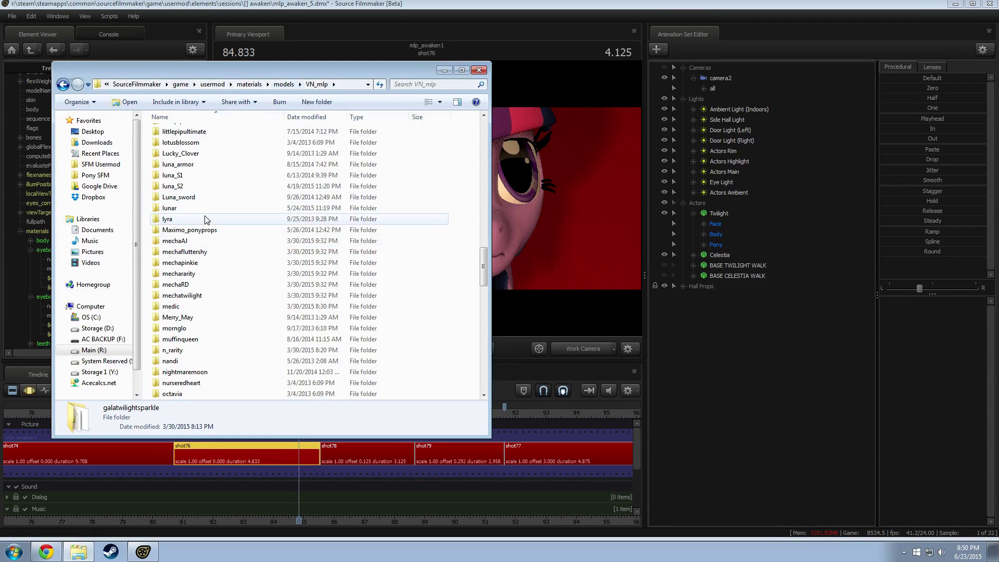
pyautogui.click(172, 219)
pyautogui.scroll(-12, 235, 299)
pyautogui.scroll(-4, 236, 299)
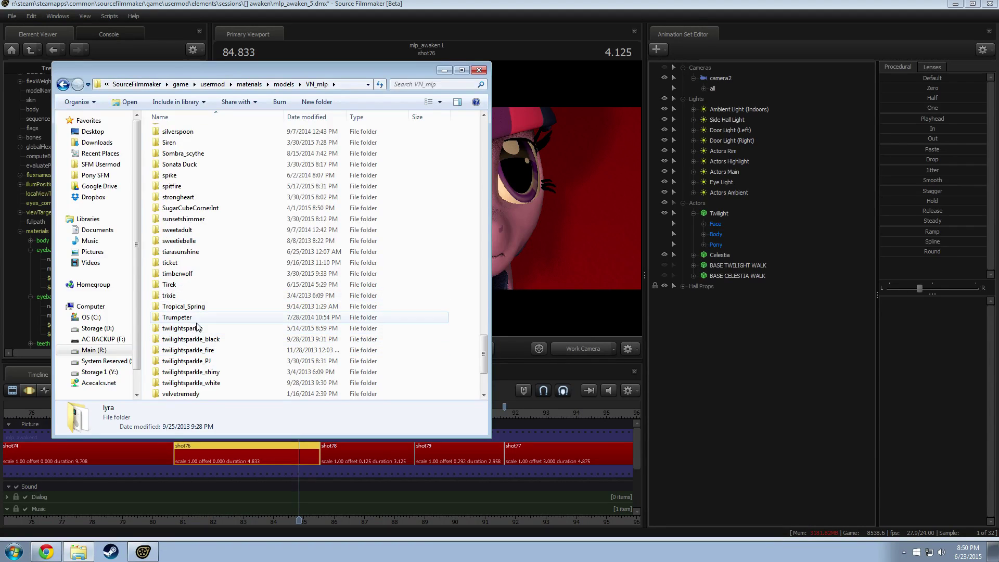
pyautogui.doubleClick(198, 328)
pyautogui.scroll(-3, 363, 446)
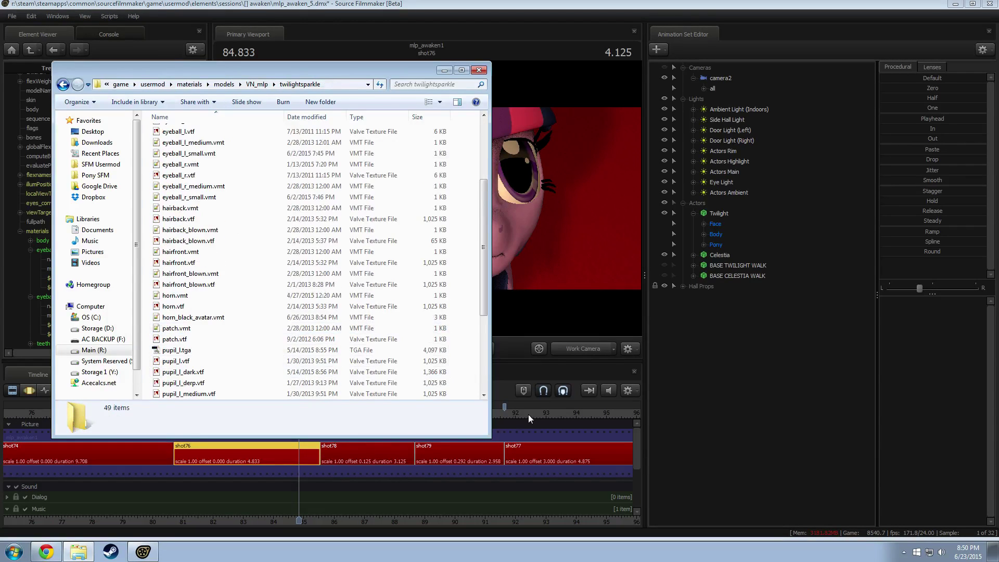
# View Twilight's eyes in shot77 at about 92.5 s through camera2, then return to the file explorer.
pyautogui.moveTo(529, 414); pyautogui.dragTo(517, 417)
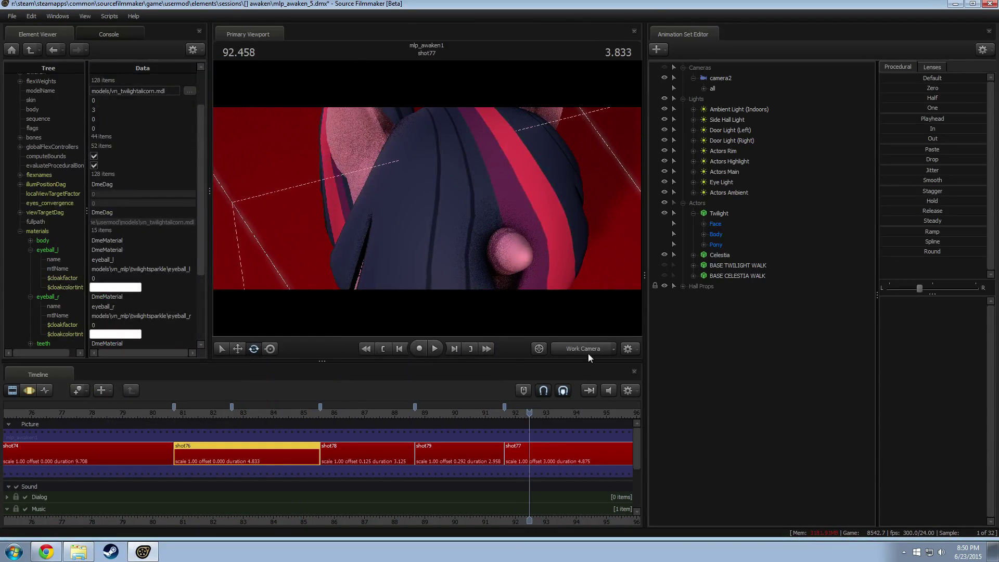
pyautogui.click(585, 349)
pyautogui.hotkey('alt', 'Tab')
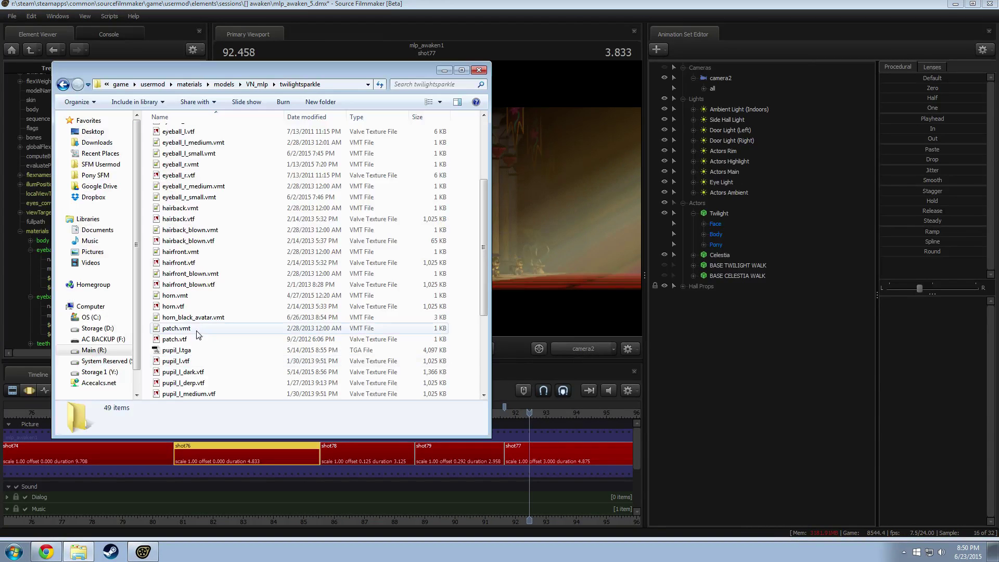
# Look through the twilightsparkle folder for the files behind Twilight's eyeballs and pupils.
pyautogui.click(175, 339)
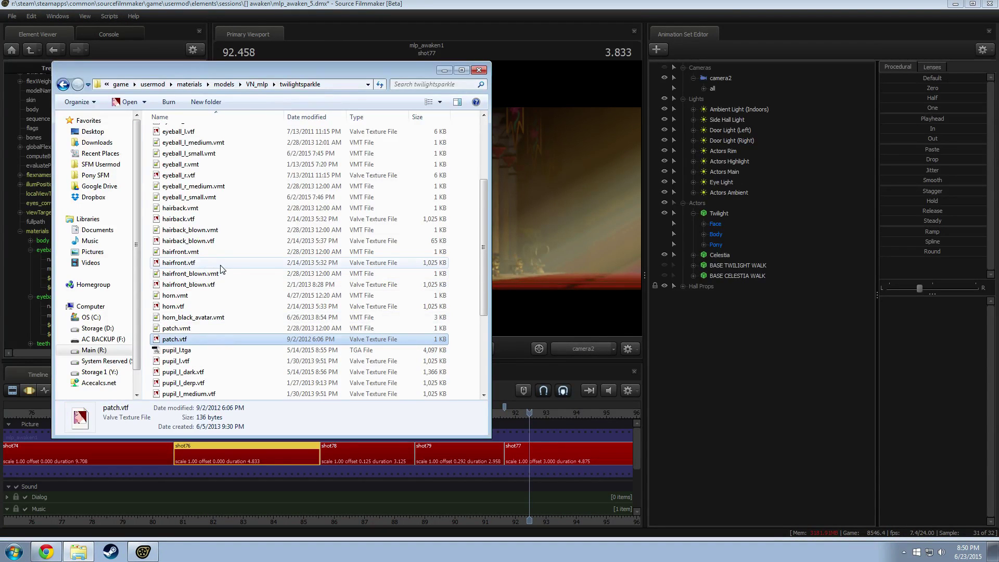
pyautogui.scroll(-4, 221, 269)
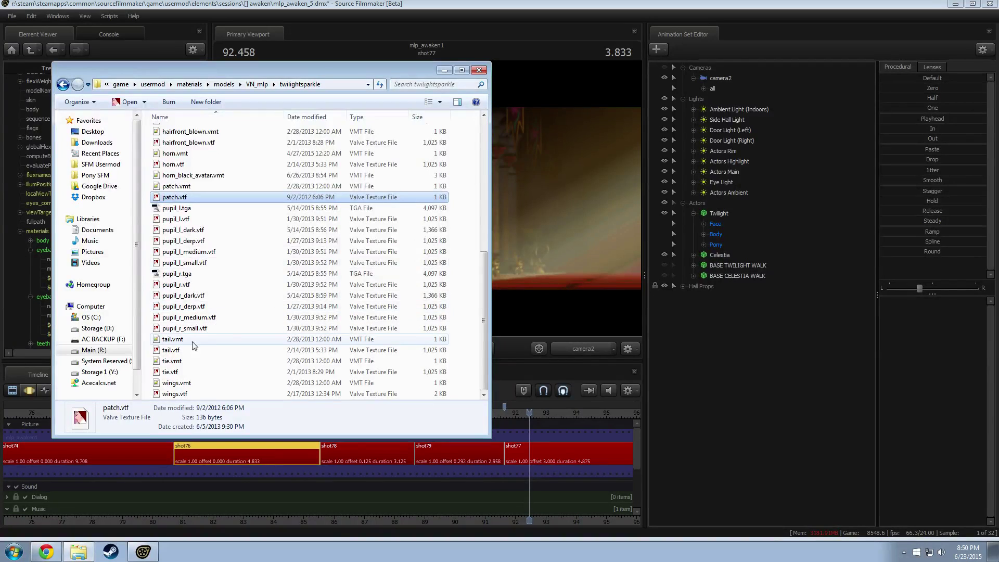
pyautogui.scroll(5, 216, 341)
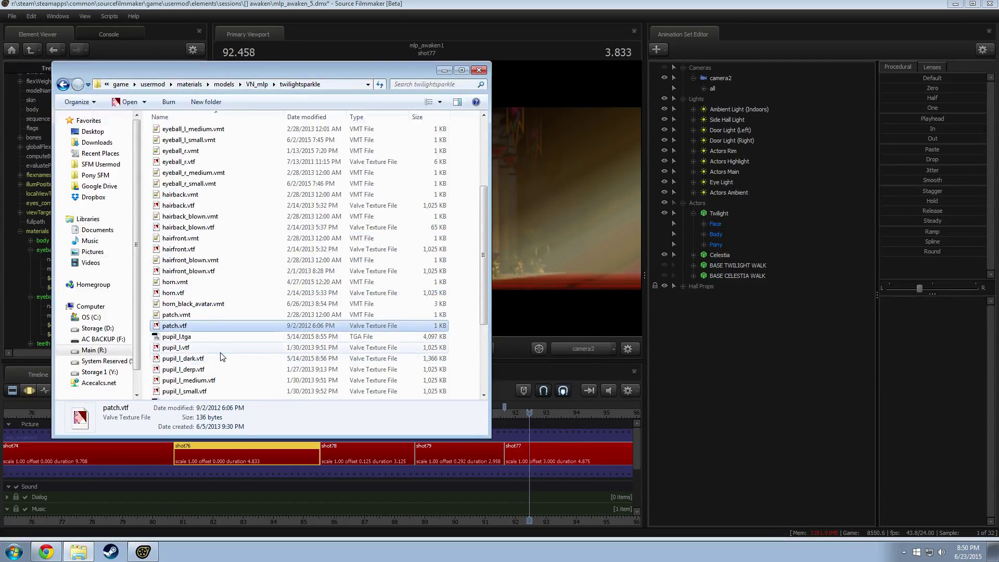
pyautogui.scroll(-3, 221, 352)
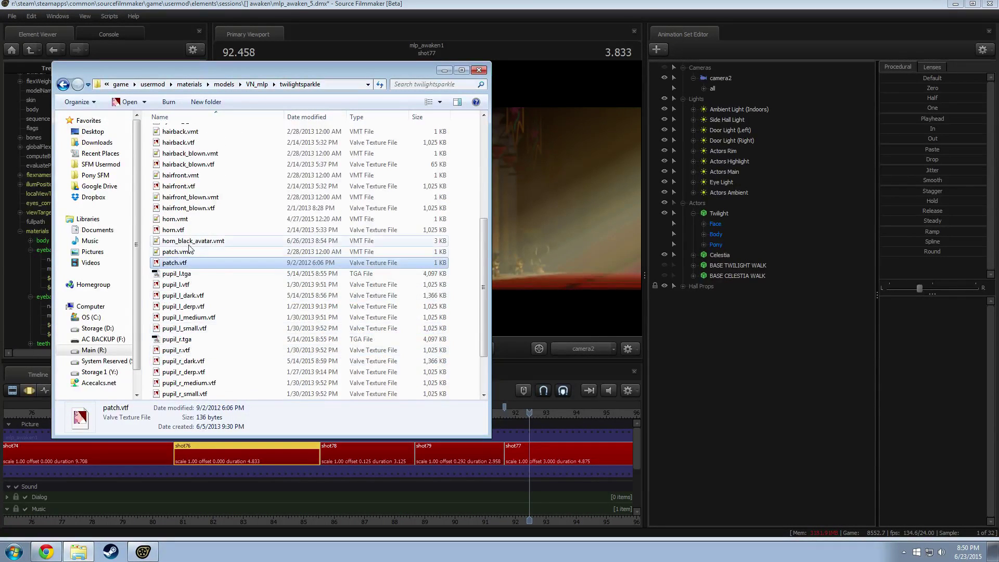
pyautogui.scroll(5, 195, 268)
pyautogui.scroll(1, 196, 269)
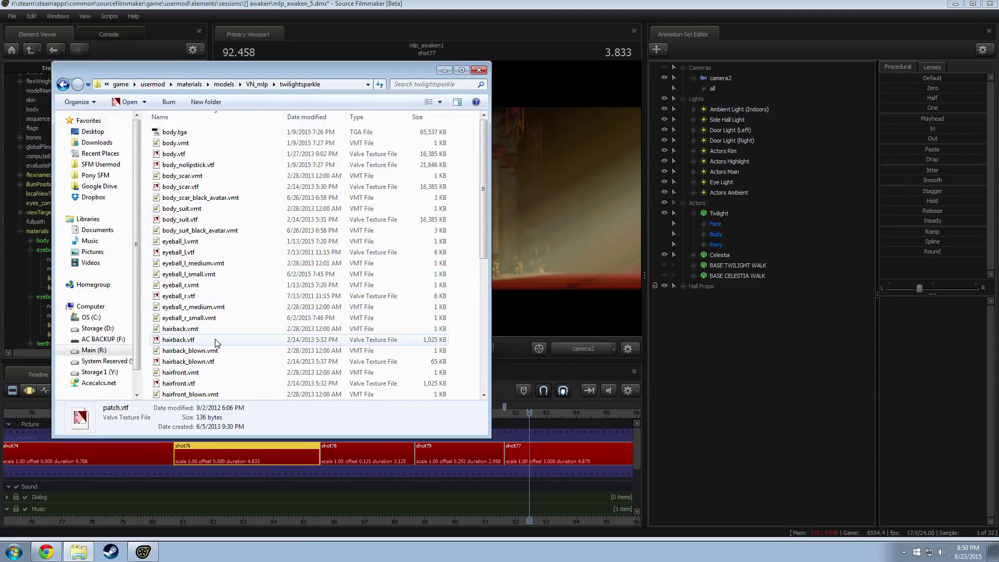
# Open eyeball_r.vmt in Notepad++ to check its texture and iris paths, then switch back to Source Filmmaker.
pyautogui.doubleClick(196, 285)
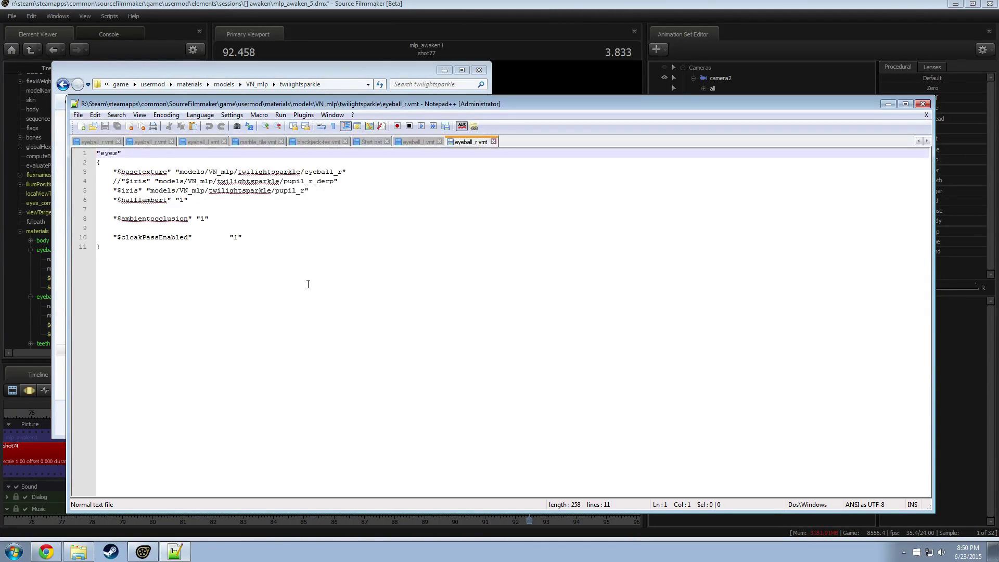
pyautogui.click(332, 246)
pyautogui.click(337, 208)
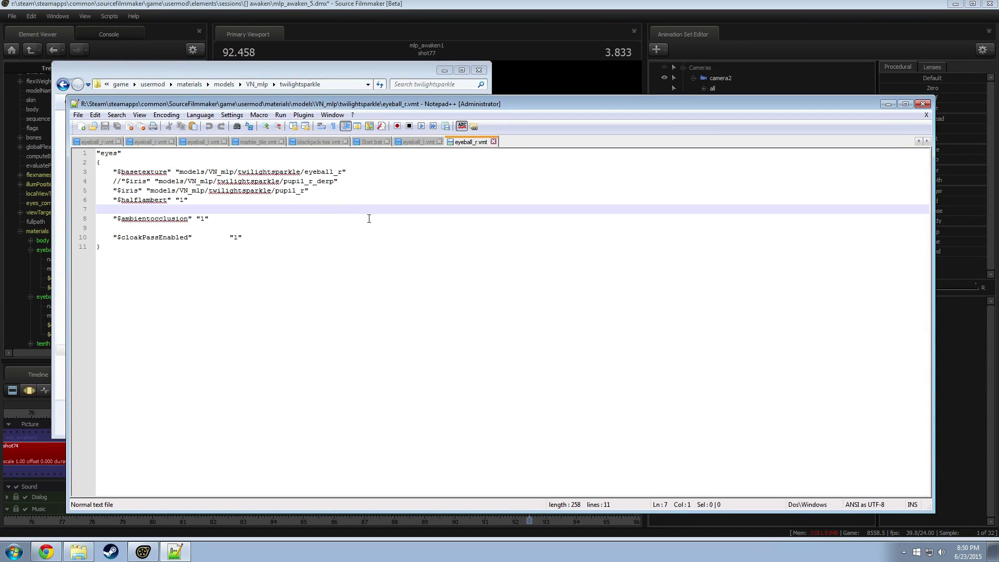
pyautogui.hotkey('alt', 'Tab')
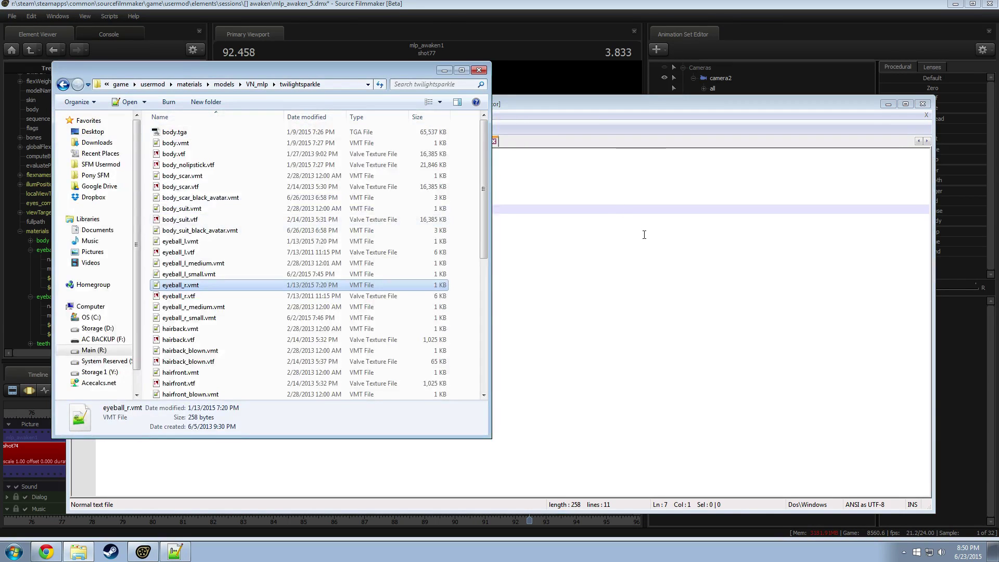
pyautogui.hotkey('alt', 'Tab')
pyautogui.click(726, 4)
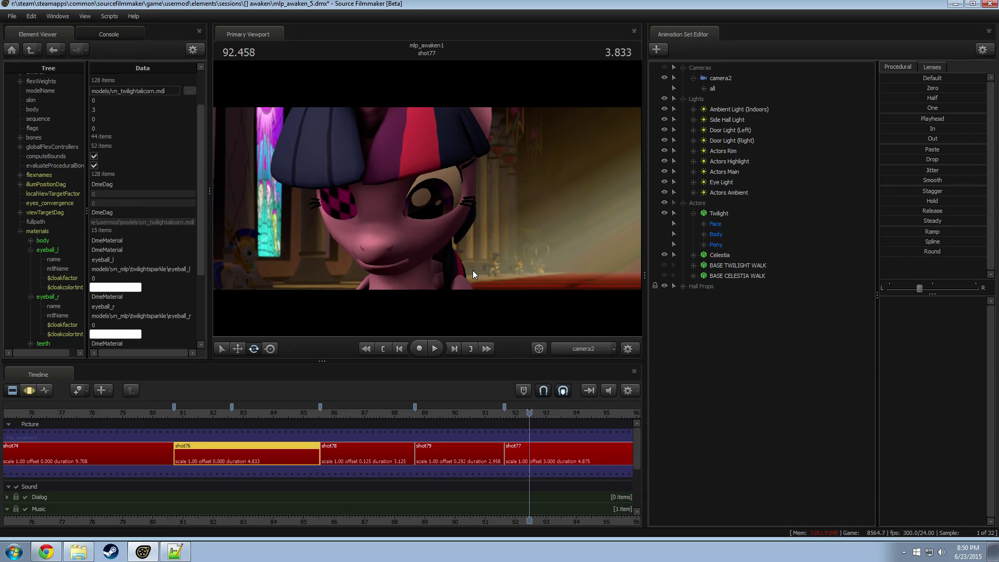
# Scrub to about 85.2 s in shot76 and save the session.
pyautogui.click(30, 241)
pyautogui.click(30, 241)
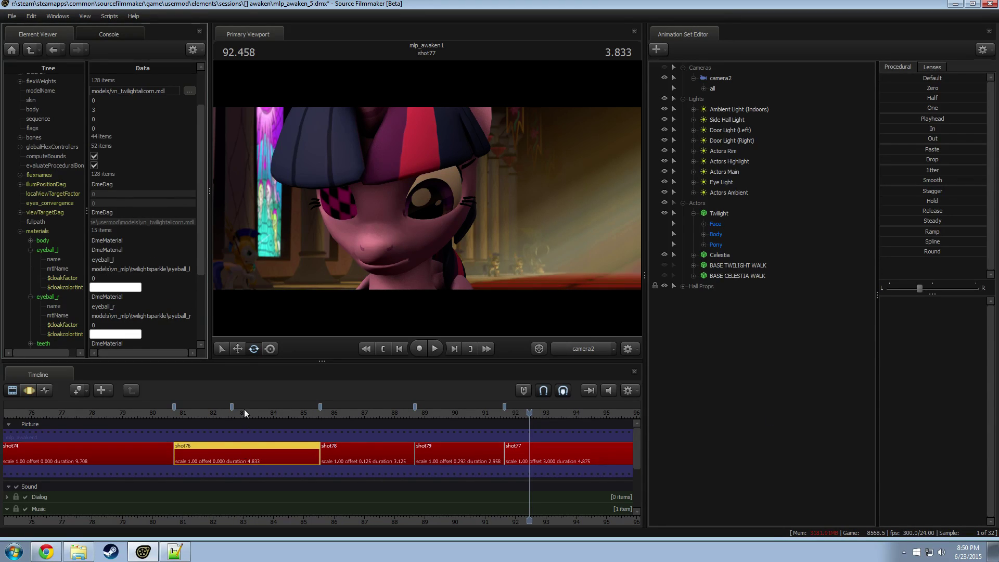
pyautogui.moveTo(244, 411); pyautogui.dragTo(311, 413)
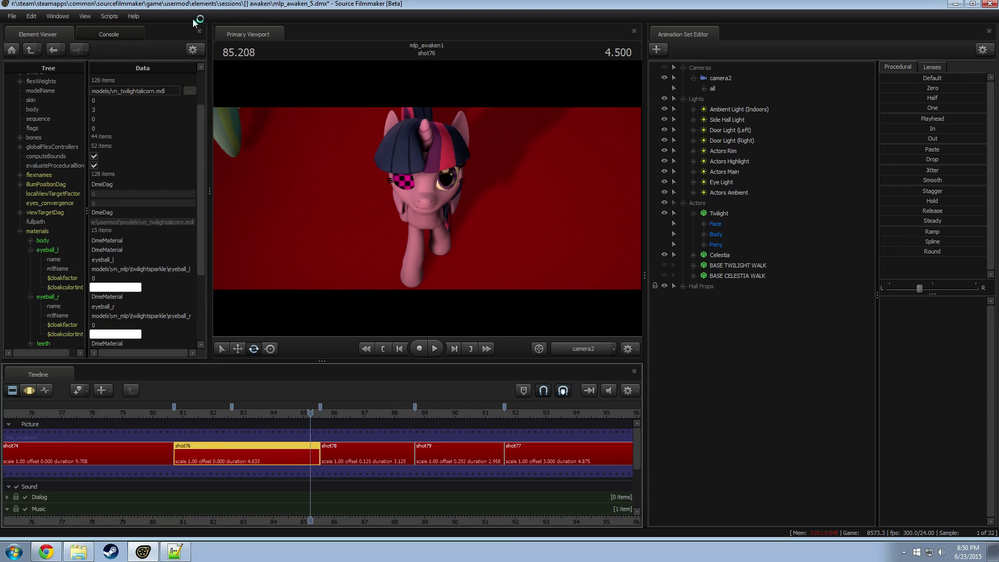
pyautogui.click(111, 16)
# Scrub and play back the latter part of shot76 to check Twilight's eyes through camera2.
pyautogui.moveTo(313, 413)
pyautogui.mouseDown()
pyautogui.moveTo(262, 415)
pyautogui.moveTo(310, 414)
pyautogui.mouseUp()
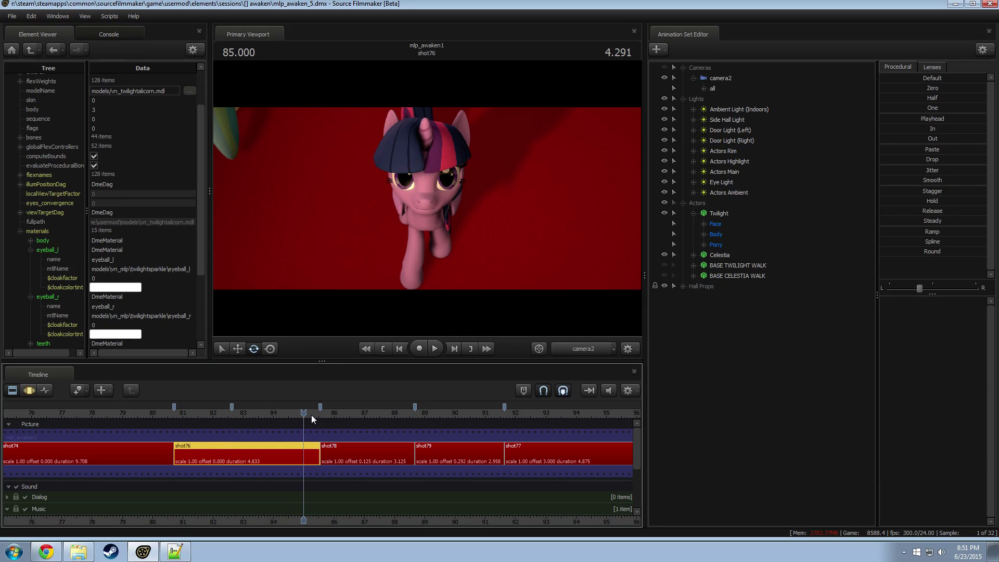
pyautogui.moveTo(313, 419); pyautogui.dragTo(256, 413)
pyautogui.press('space')
pyautogui.press('space')
pyautogui.press('space')
pyautogui.press('space')
# With the time selection starting at 84 s in shot76, move camera2 in closer to Twilight's face.
pyautogui.scroll(3, 284, 424)
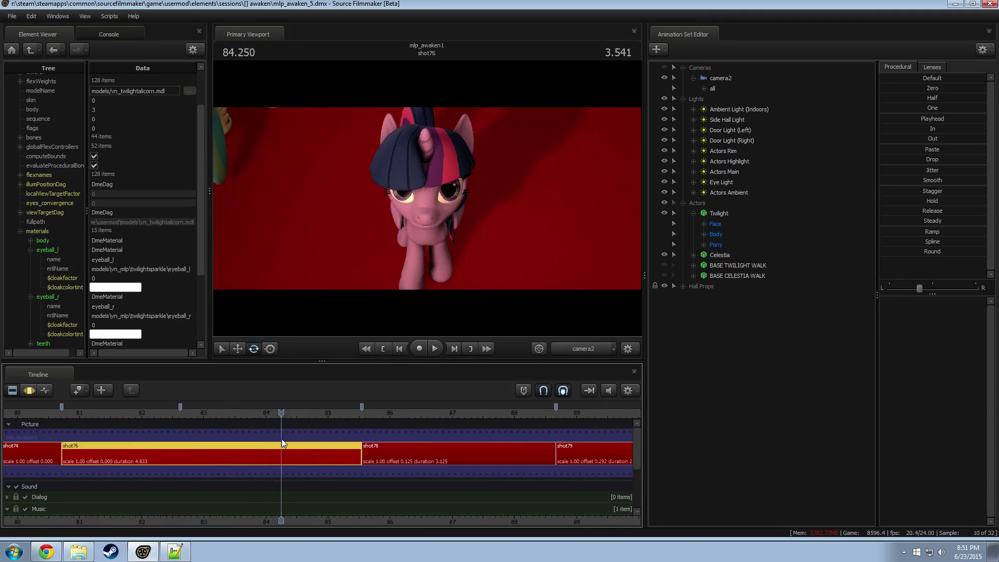
pyautogui.doubleClick(260, 451)
pyautogui.moveTo(259, 451)
pyautogui.mouseDown()
pyautogui.moveTo(283, 451)
pyautogui.moveTo(266, 448)
pyautogui.mouseUp()
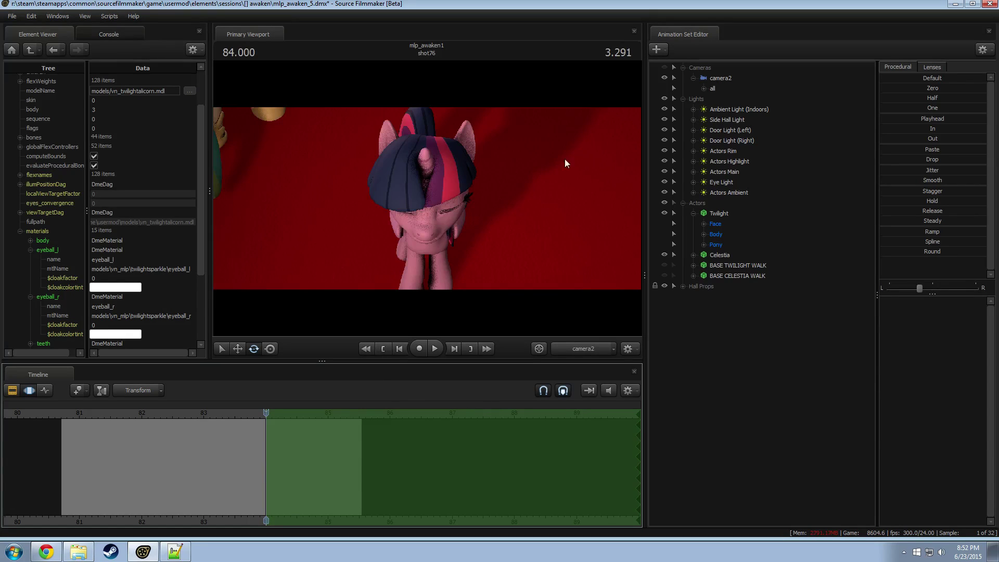
pyautogui.click(733, 79)
pyautogui.moveTo(472, 215); pyautogui.dragTo(430, 213)
pyautogui.press('w')
pyautogui.press('space')
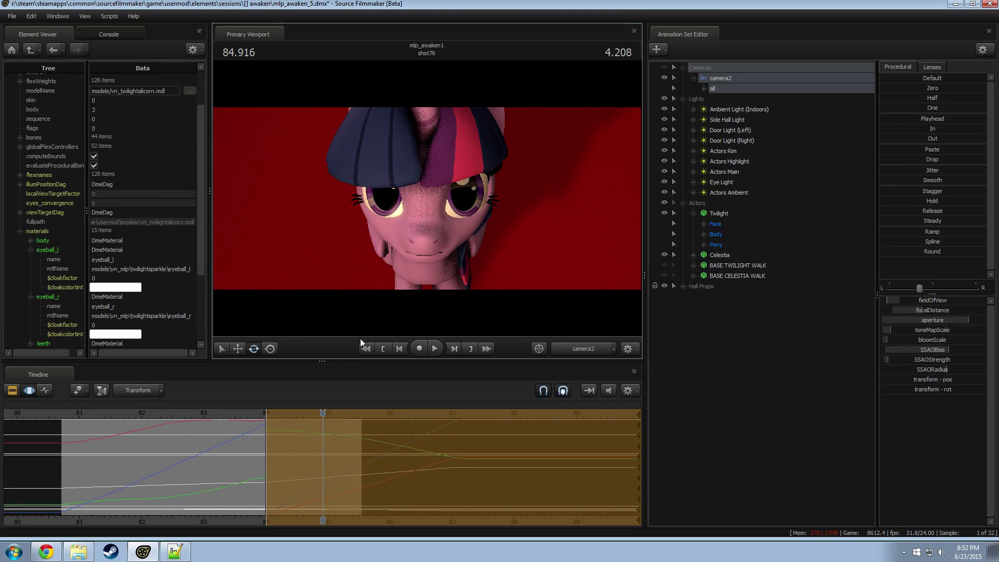
# Play back shot76 from before 84 s to review the jump to the closer camera2 framing.
pyautogui.click(236, 413)
pyautogui.press('space')
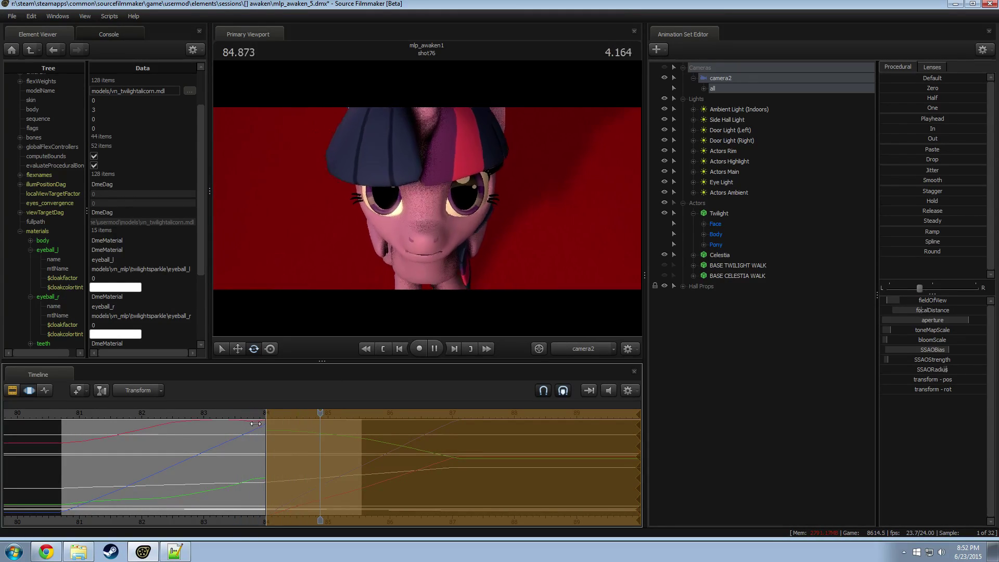
pyautogui.press('space')
pyautogui.click(180, 411)
pyautogui.press('space')
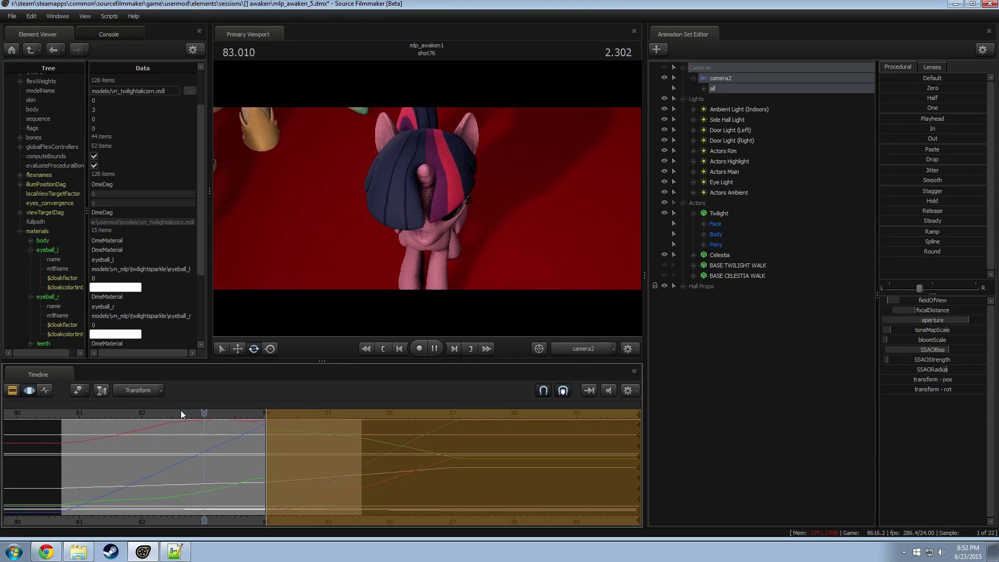
pyautogui.press('space')
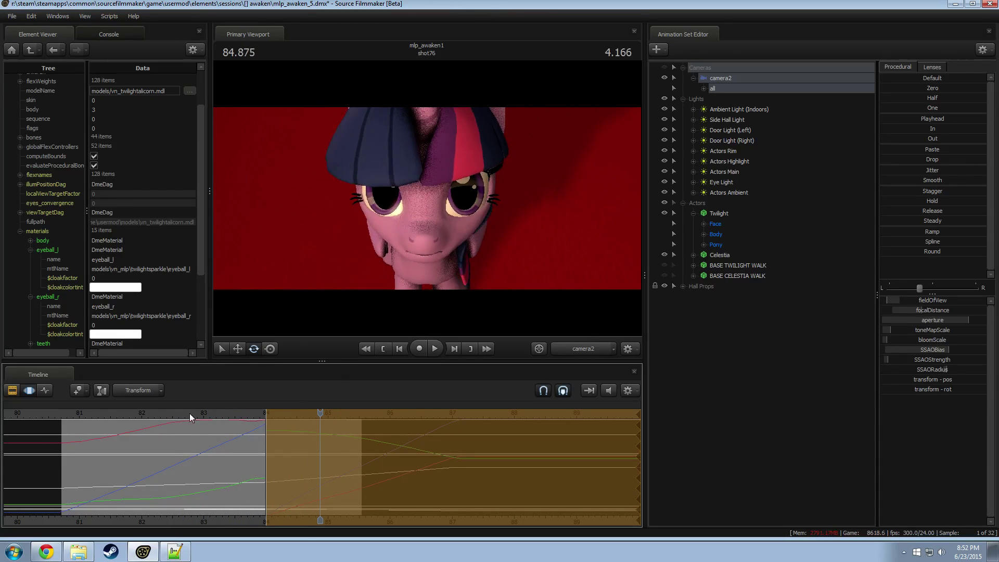
# Shift the start of the camera2 close-up to about 84.2 s and play back the cut.
pyautogui.click(265, 413)
pyautogui.press('space')
pyautogui.click(233, 411)
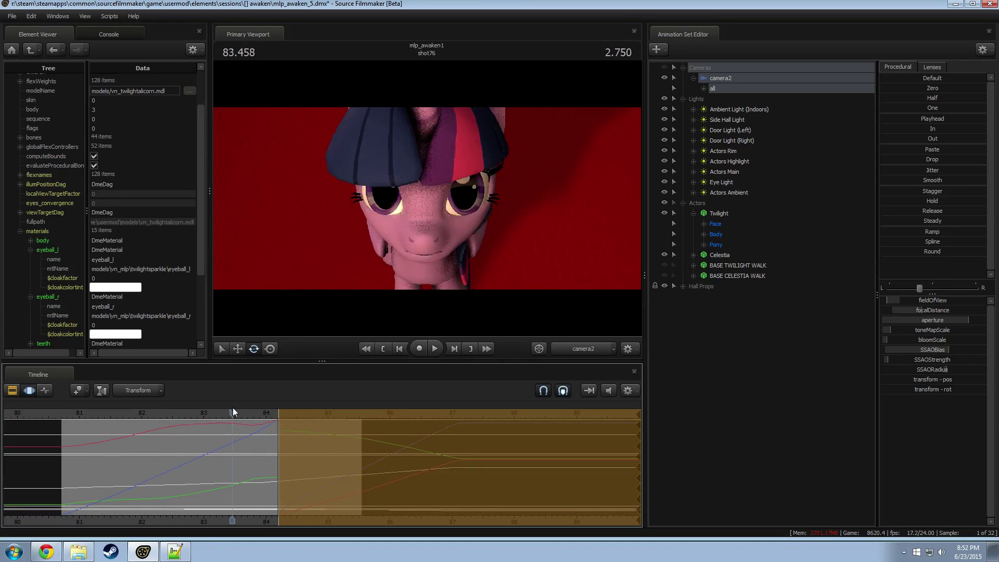
pyautogui.press('space')
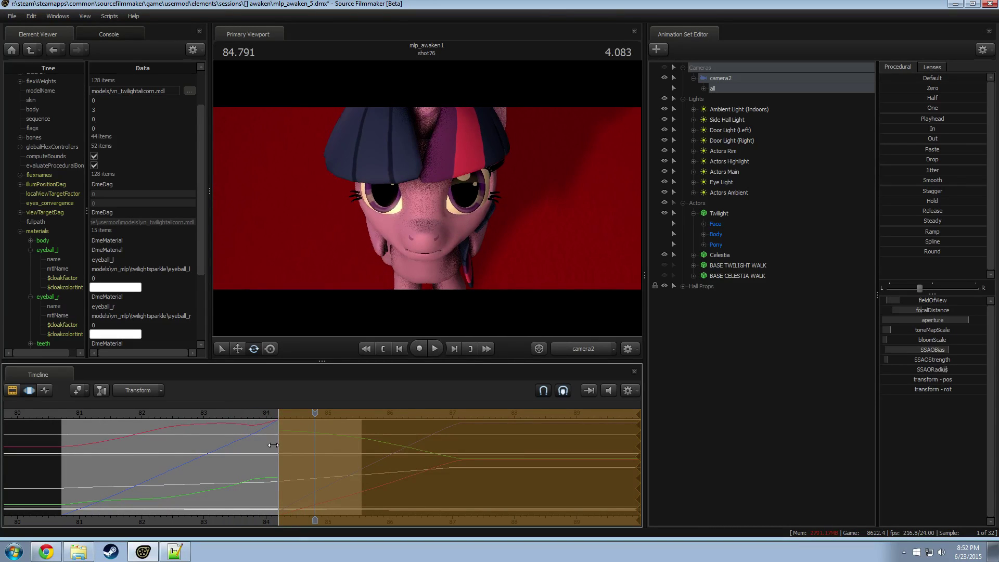
# Shift the start of the camera2 close-up to about 83.9 s and play the cut repeatedly.
pyautogui.moveTo(279, 441); pyautogui.dragTo(260, 441)
pyautogui.click(236, 413)
pyautogui.press('space')
pyautogui.press('space')
pyautogui.click(239, 413)
pyautogui.press('space')
pyautogui.click(239, 414)
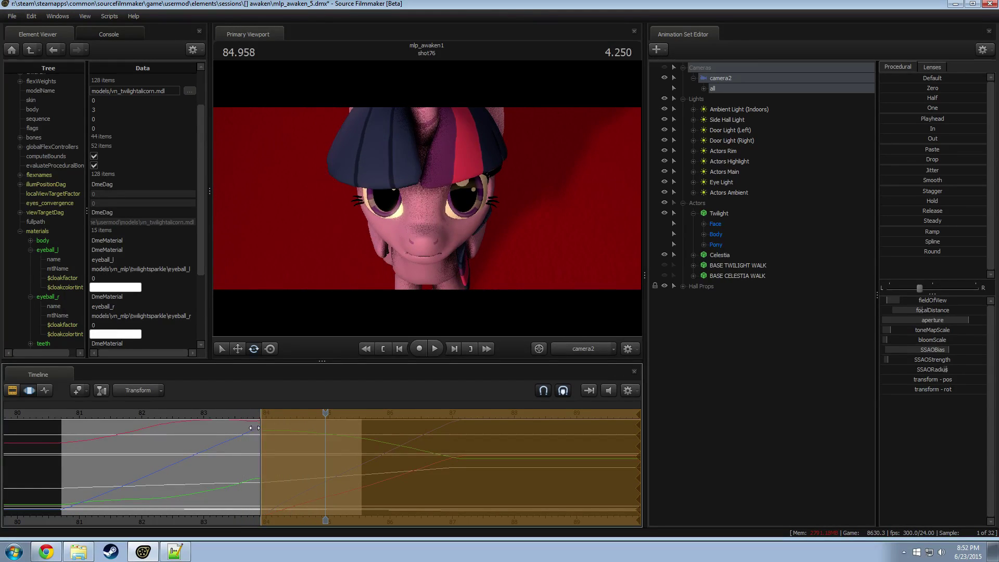
# Set the start of the camera2 close-up to 84 s and play back the cut.
pyautogui.moveTo(260, 429); pyautogui.dragTo(265, 429)
pyautogui.click(258, 414)
pyautogui.press('space')
pyautogui.press('space')
# Reframe camera2 even tighter on Twilight's eyes and muzzle for the part of shot76 after 84 s.
pyautogui.moveTo(365, 224); pyautogui.dragTo(373, 211)
pyautogui.press('w')
pyautogui.press('d')
pyautogui.press('s')
pyautogui.press('w')
pyautogui.press('s')
pyautogui.press('a')
pyautogui.press('d')
# Play back shot76 across the 84 s cut to review the tighter close-up of Twilight's face.
pyautogui.click(248, 410)
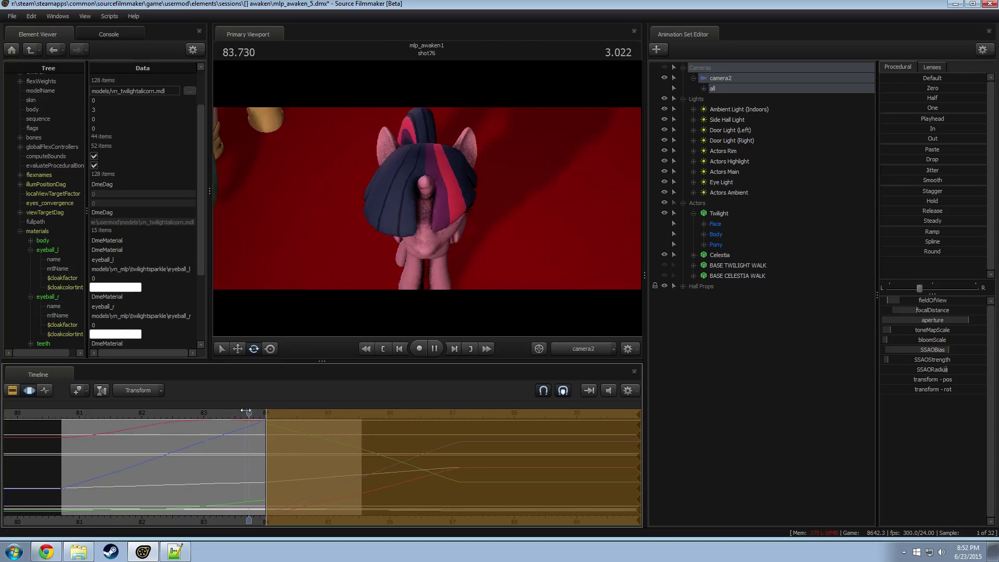
pyautogui.press('space')
pyautogui.press('space')
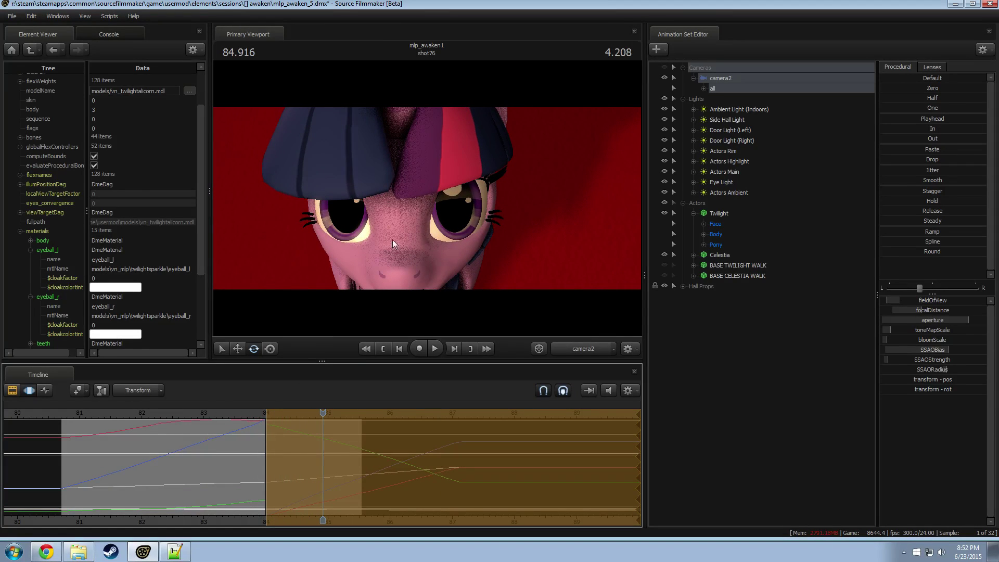
pyautogui.click(241, 411)
pyautogui.press('space')
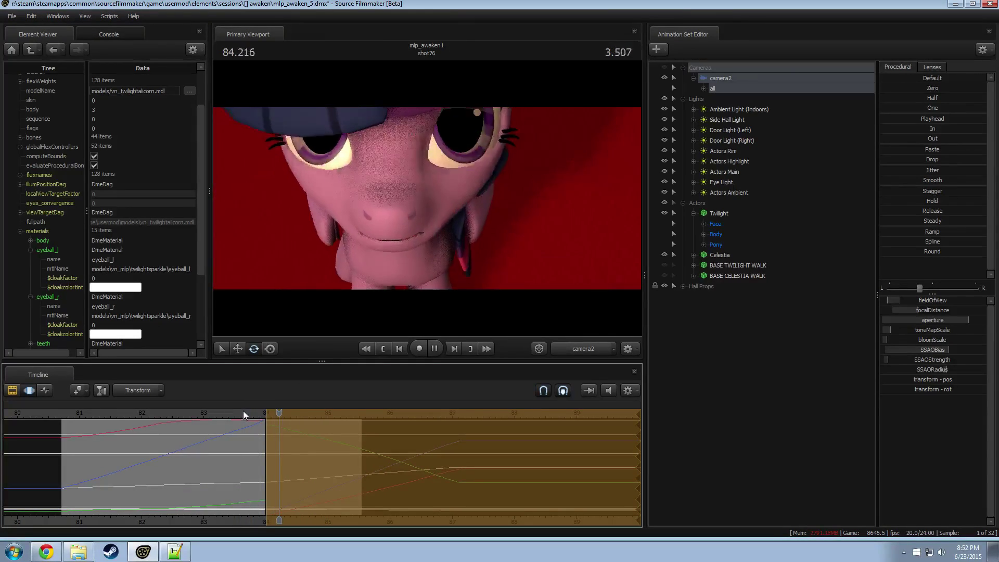
# Blend camera2 after the 84 s cut partway toward its pose at 84.75 s and play back the close-up.
pyautogui.press('space')
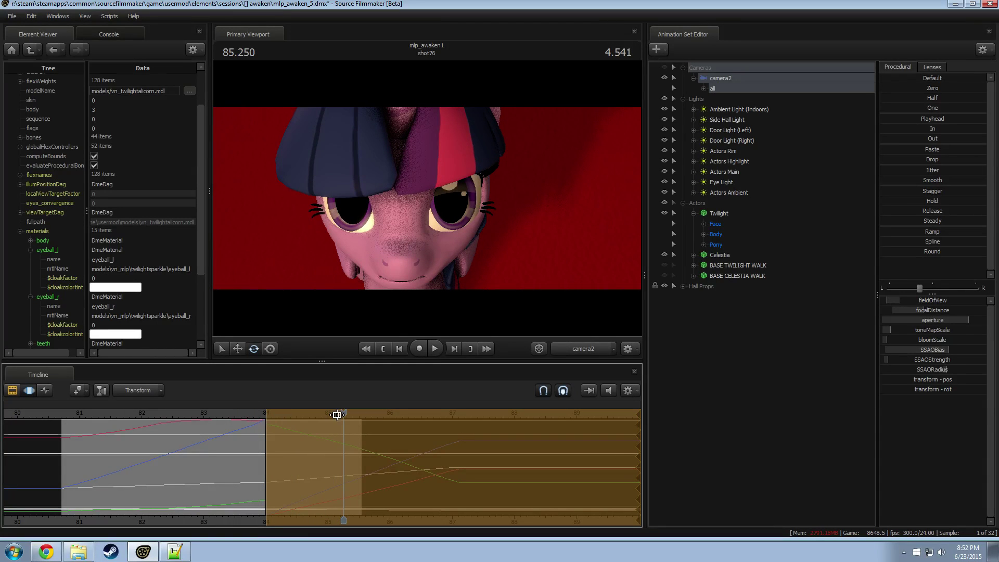
pyautogui.moveTo(339, 412); pyautogui.dragTo(312, 415)
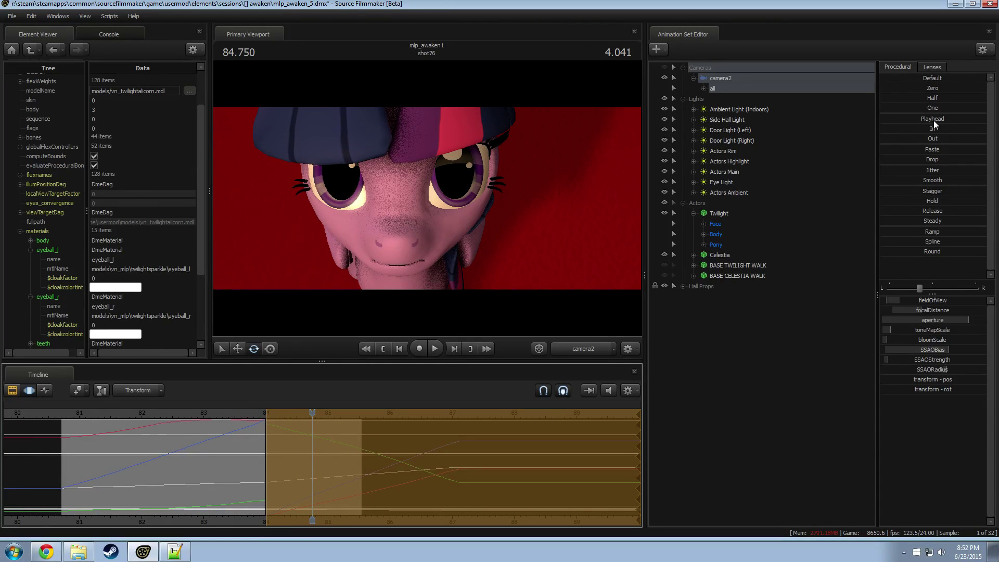
pyautogui.click(929, 96)
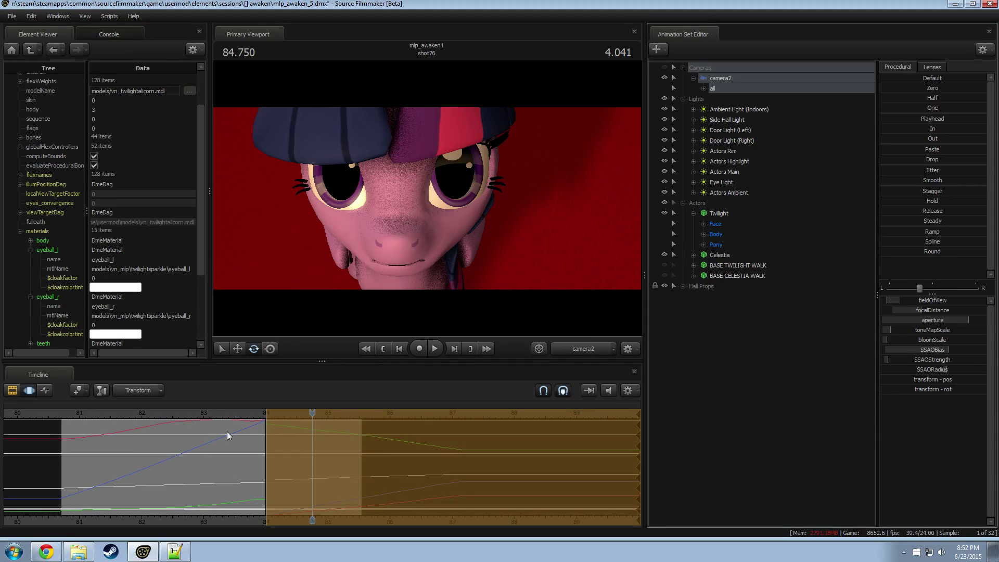
pyautogui.click(209, 414)
pyautogui.press('space')
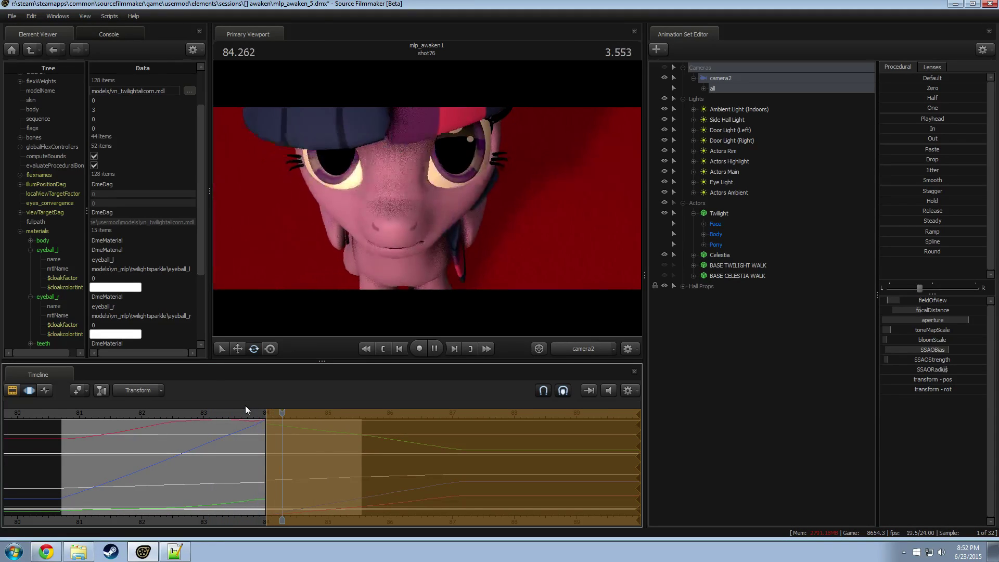
pyautogui.press('space')
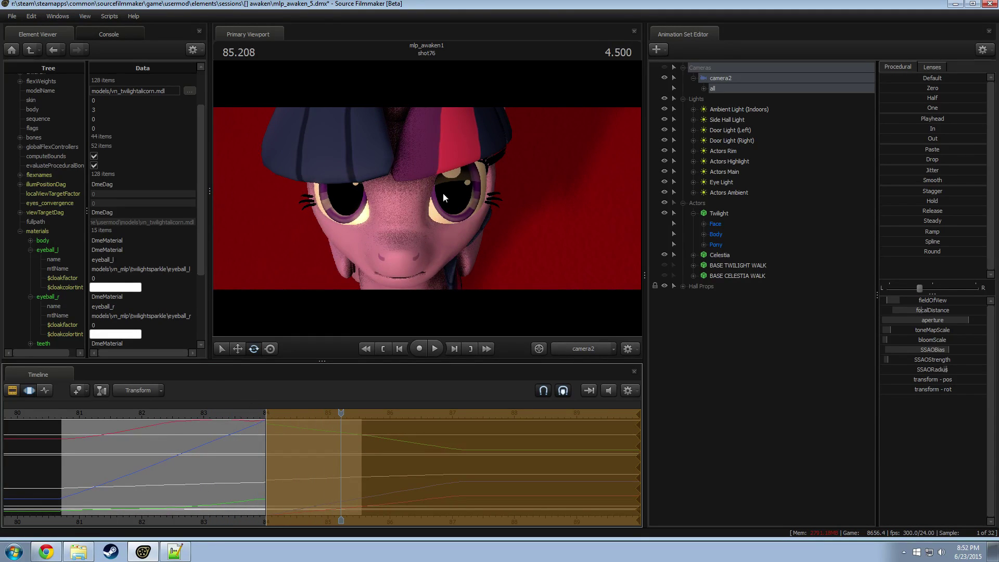
pyautogui.click(246, 414)
pyautogui.press('space')
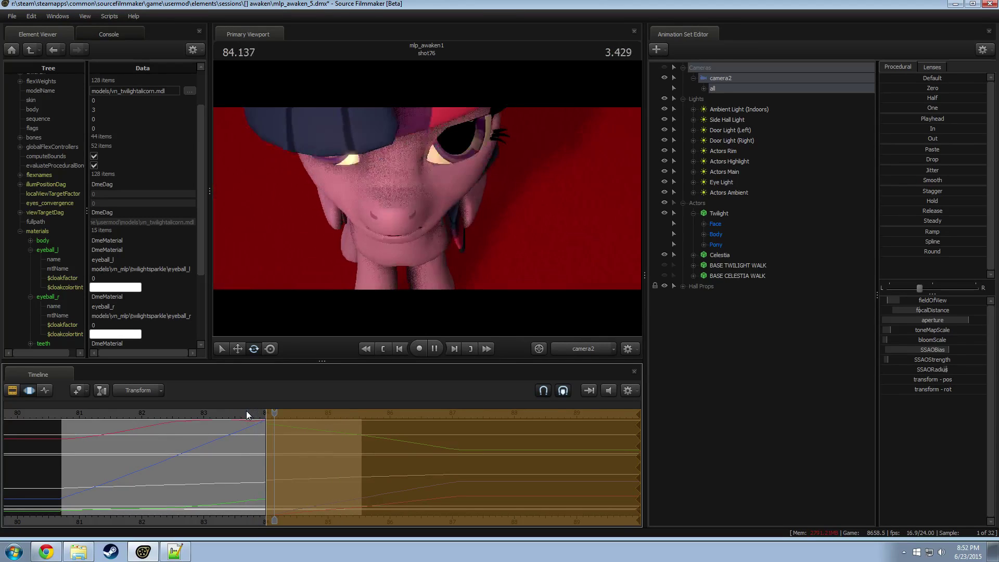
# Undo the camera2 close-up after 84 s and play shot76 back with its original wide framing.
pyautogui.click(188, 414)
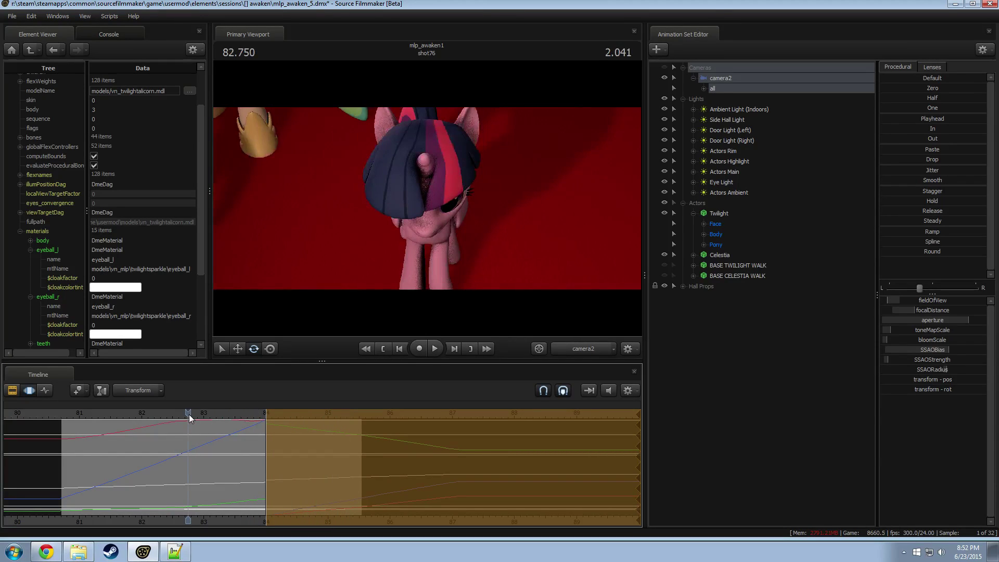
pyautogui.press('space')
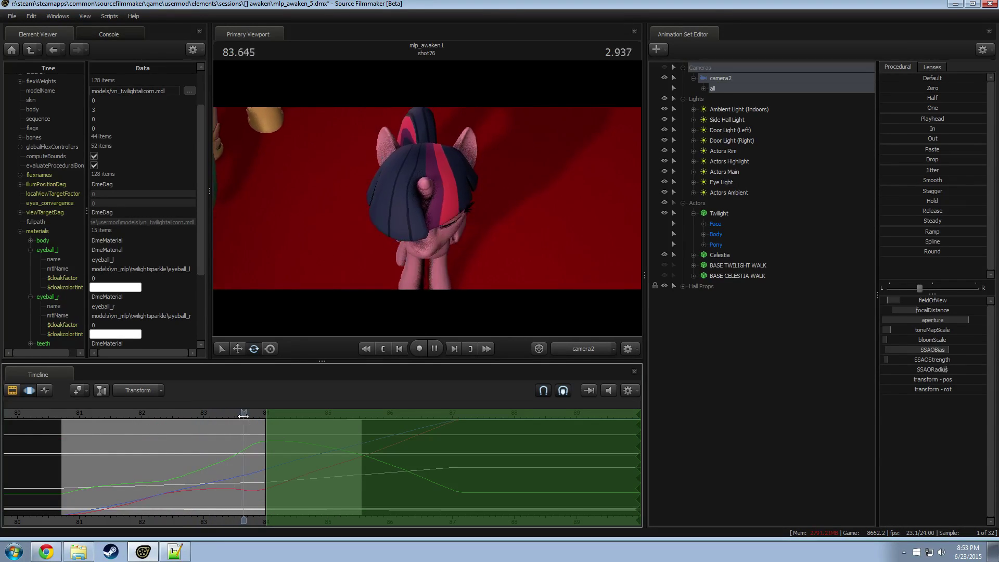
pyautogui.click(204, 415)
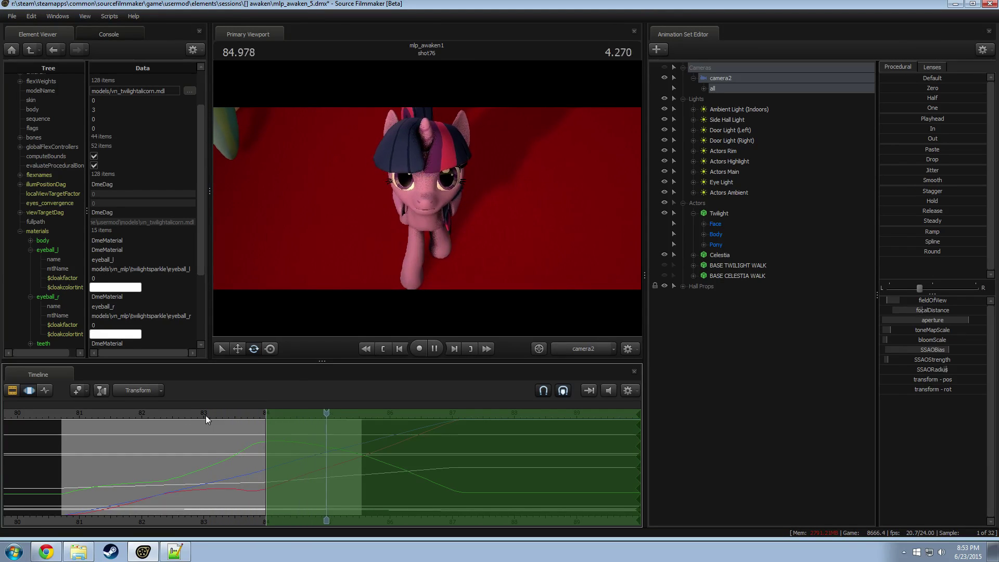
pyautogui.press('space')
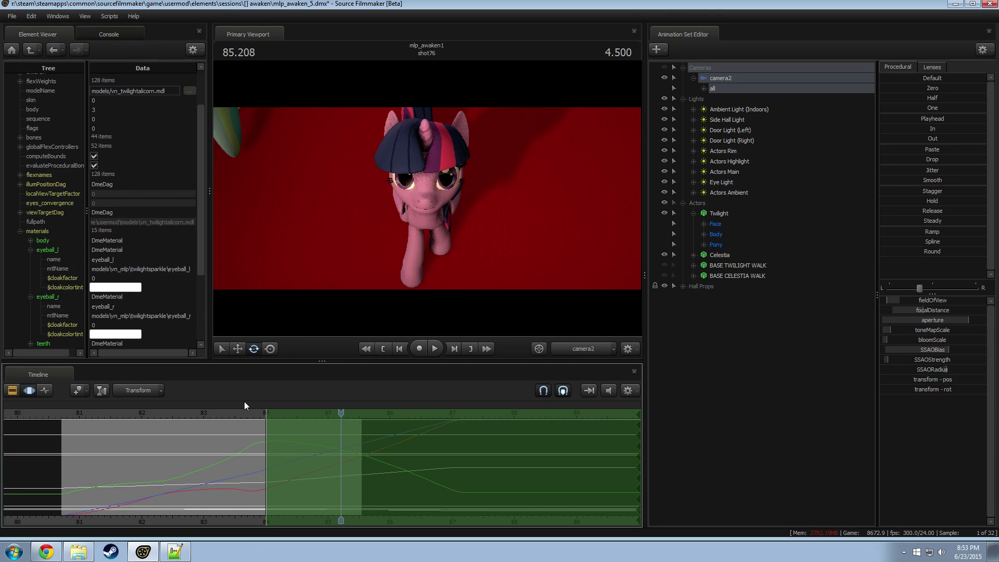
pyautogui.click(73, 413)
pyautogui.press('space')
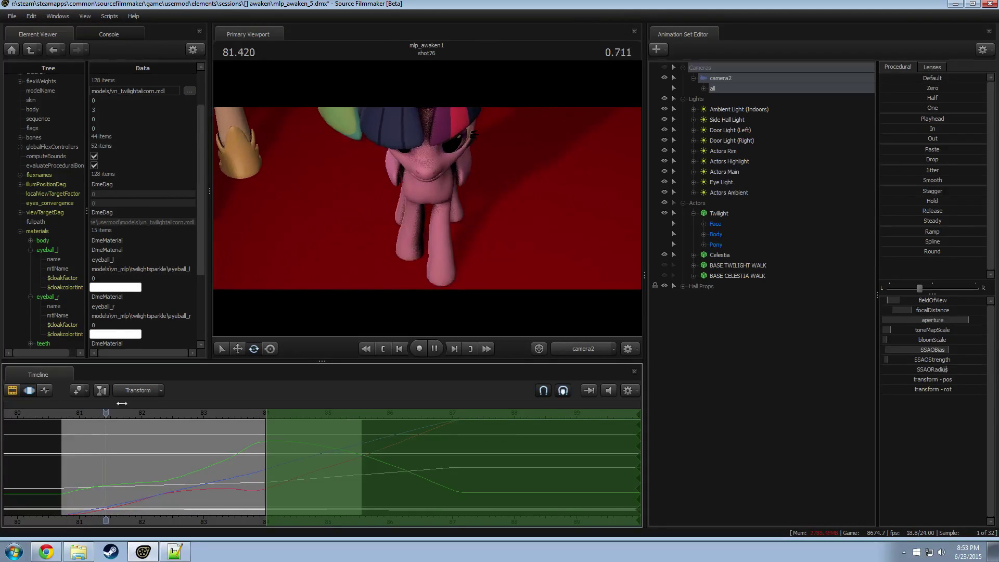
pyautogui.press('space')
# Review the end of shot76 alongside its neighbouring shots in the Clip Editor.
pyautogui.press('F2')
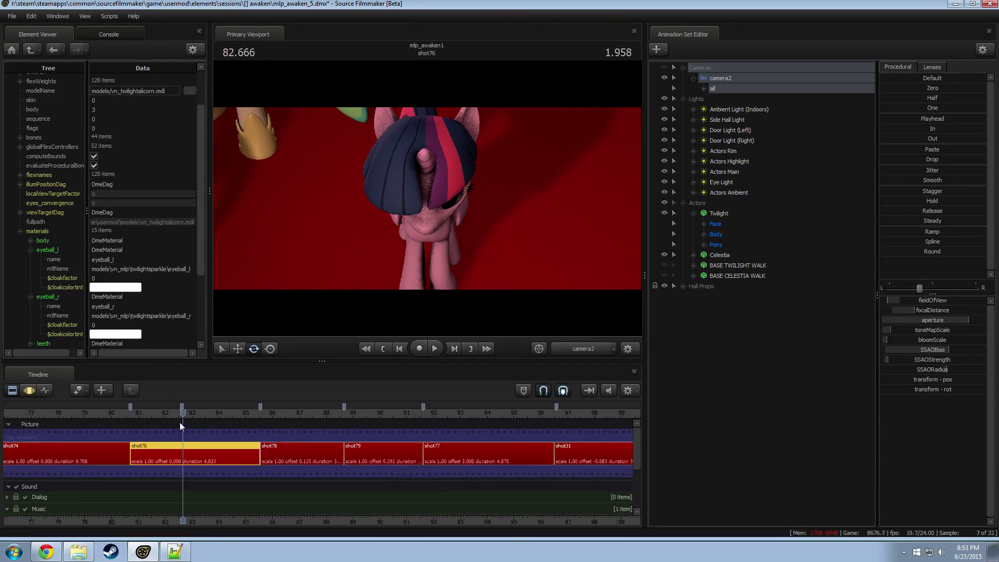
pyautogui.scroll(-5, 180, 423)
pyautogui.press('space')
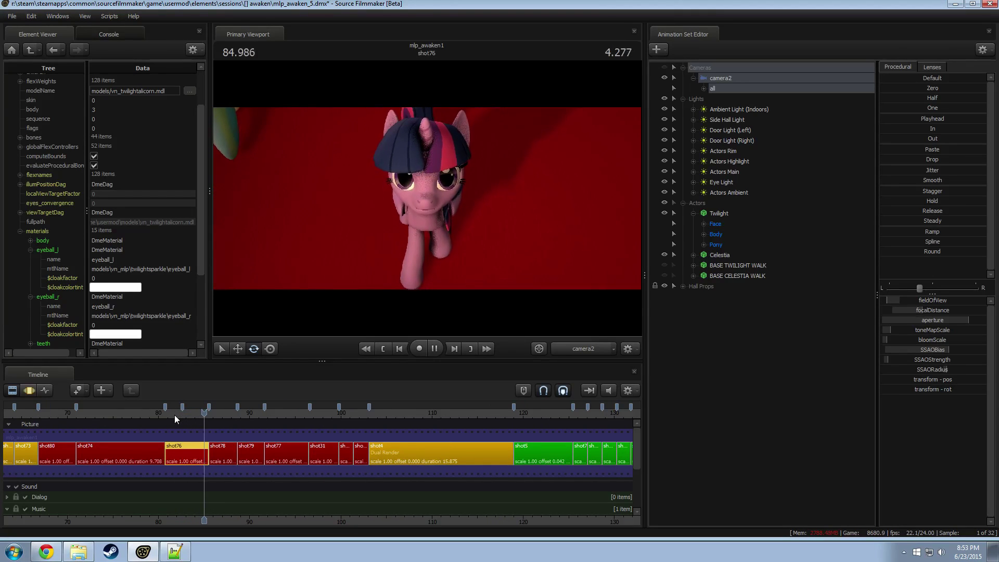
pyautogui.press('space')
pyautogui.scroll(3, 184, 423)
pyautogui.scroll(3, 176, 442)
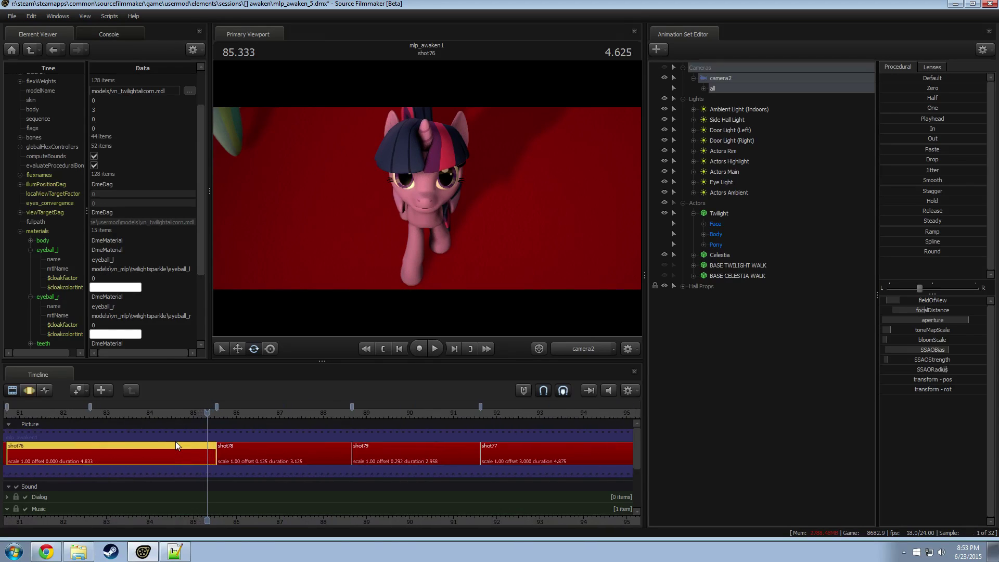
# Return to the Motion Editor, clear the time selection and display the curves of Twilight's Pony Eye Flexes.
pyautogui.press('F3')
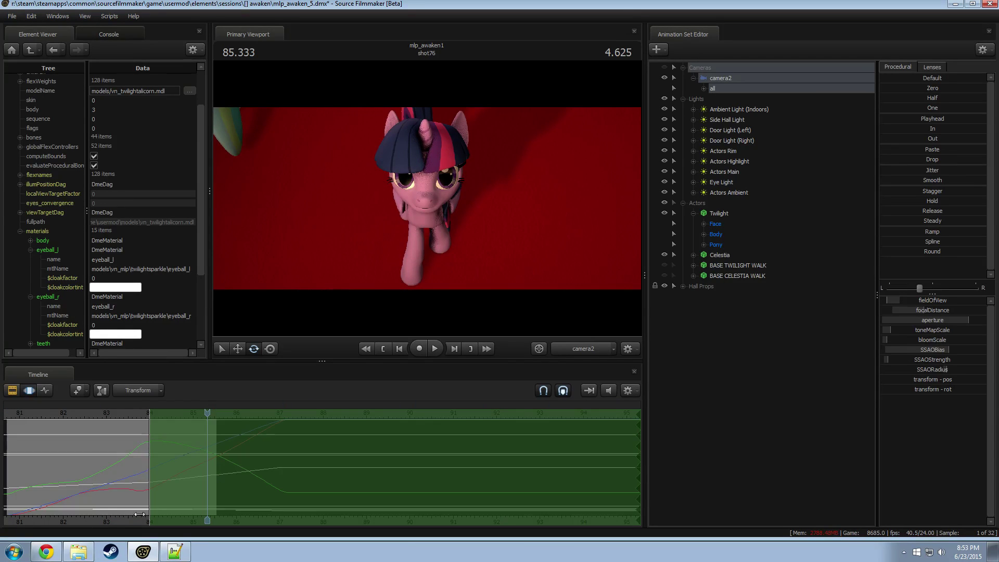
pyautogui.moveTo(118, 515); pyautogui.dragTo(146, 468, button='middle')
pyautogui.press('shift')
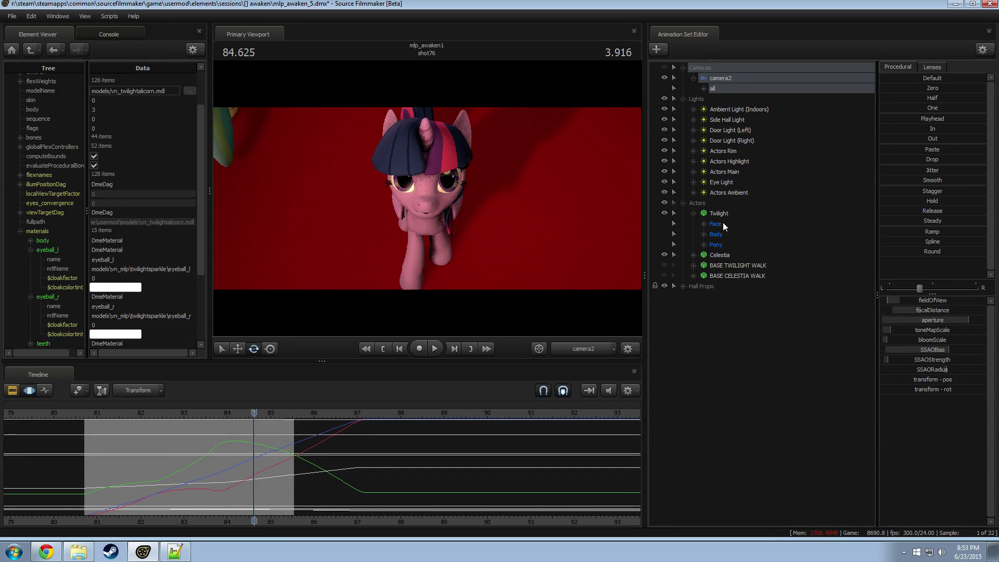
pyautogui.click(717, 245)
pyautogui.click(704, 245)
pyautogui.click(754, 255)
pyautogui.scroll(5, 232, 468)
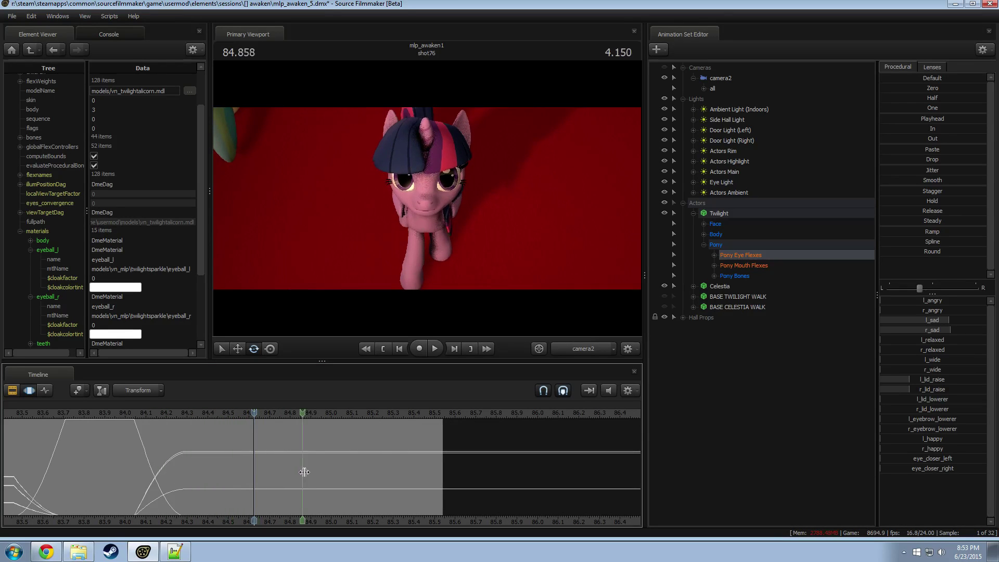
# Set a time selection that ramps in from about 84.2 s to 85.5 s and put the playhead at 85.5 s.
pyautogui.click(383, 473)
pyautogui.keyDown('shift'); pyautogui.moveTo(856, 469); pyautogui.dragTo(864, 470); pyautogui.keyUp('shift')
pyautogui.keyDown('shift'); pyautogui.scroll(10, 439, 489); pyautogui.keyUp('shift')
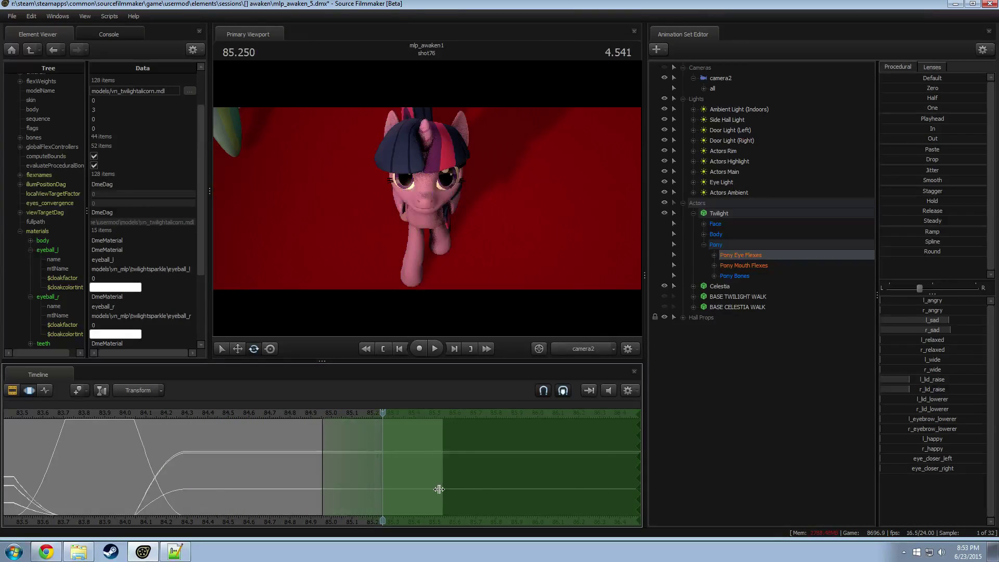
pyautogui.press('space')
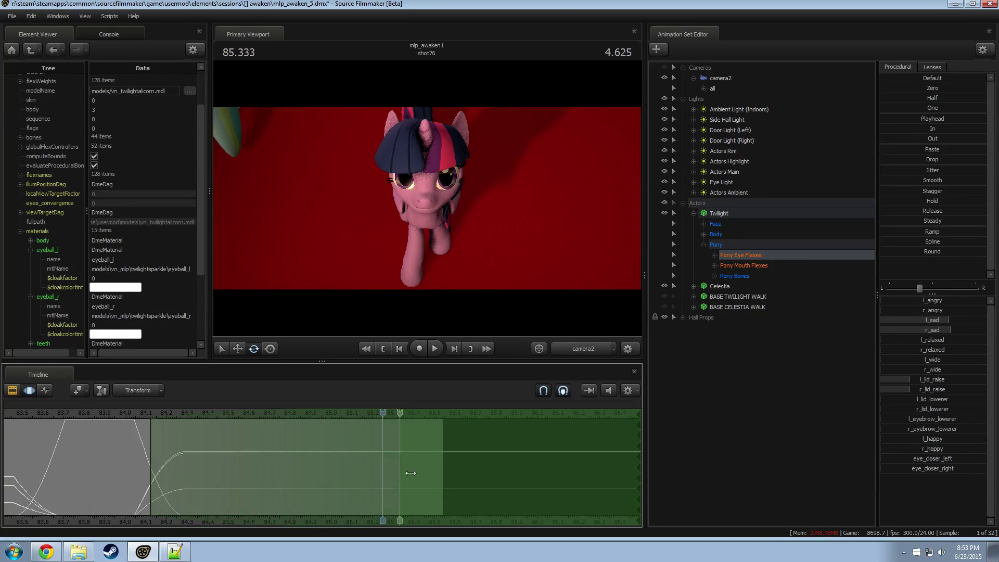
pyautogui.press('space')
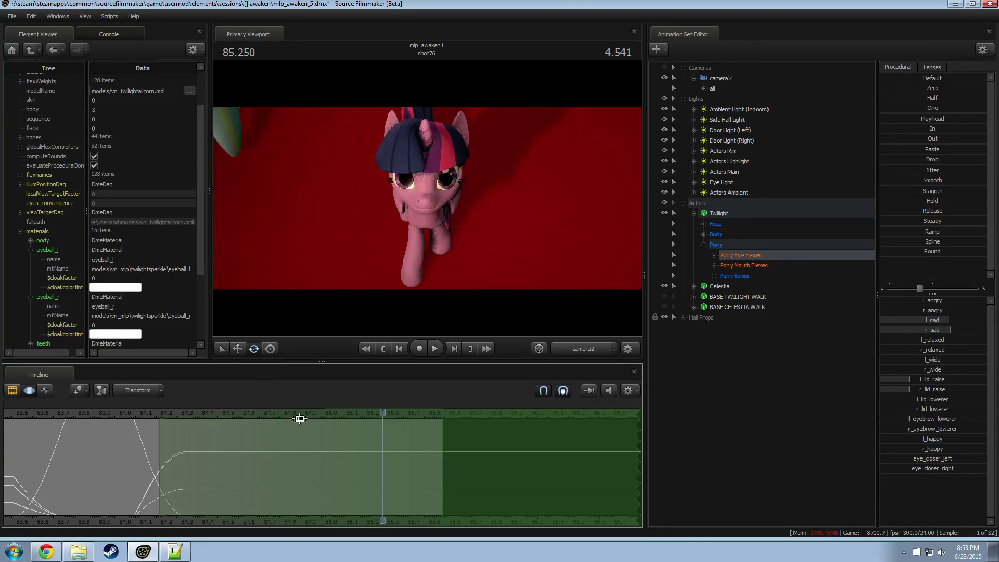
pyautogui.press('space')
pyautogui.press('space')
pyautogui.click(432, 415)
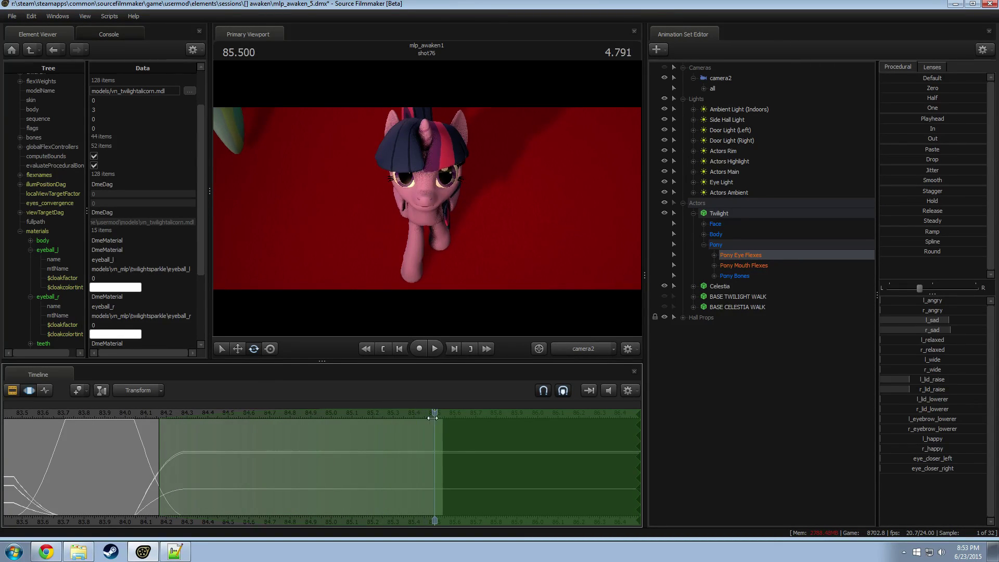
# Increase Twilight's left and right lid_raise flexes, nudge both sad flexes up and add a slight eye_closer amount at 85.5 s.
pyautogui.moveTo(919, 385)
pyautogui.mouseDown()
pyautogui.moveTo(952, 384)
pyautogui.moveTo(935, 389)
pyautogui.mouseUp()
pyautogui.moveTo(943, 321); pyautogui.dragTo(942, 330)
pyautogui.moveTo(927, 458); pyautogui.dragTo(919, 468)
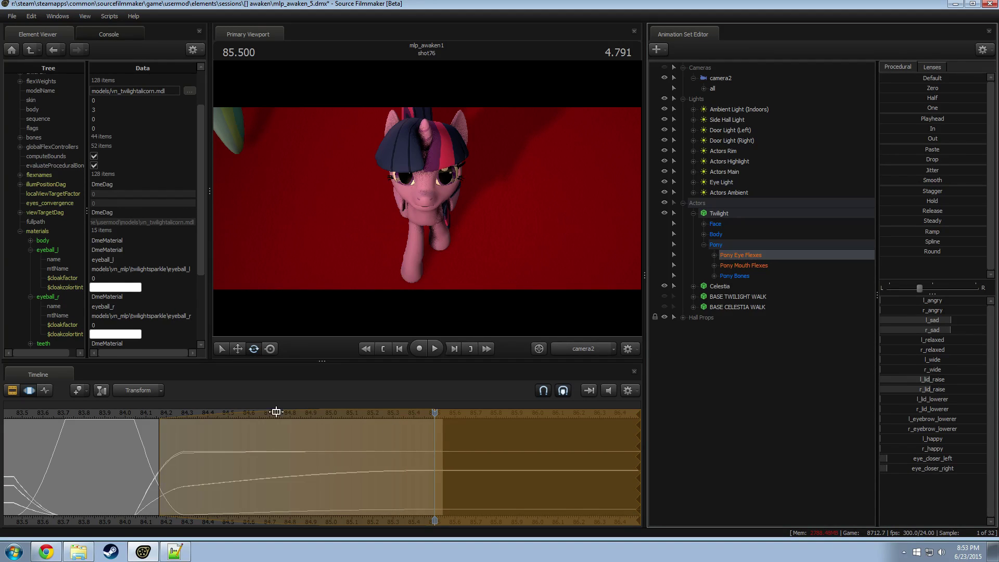
# Play back the end of shot76 repeatedly to review Twilight's blink and eye opening around 84 s.
pyautogui.moveTo(276, 412); pyautogui.dragTo(148, 412)
pyautogui.press('space')
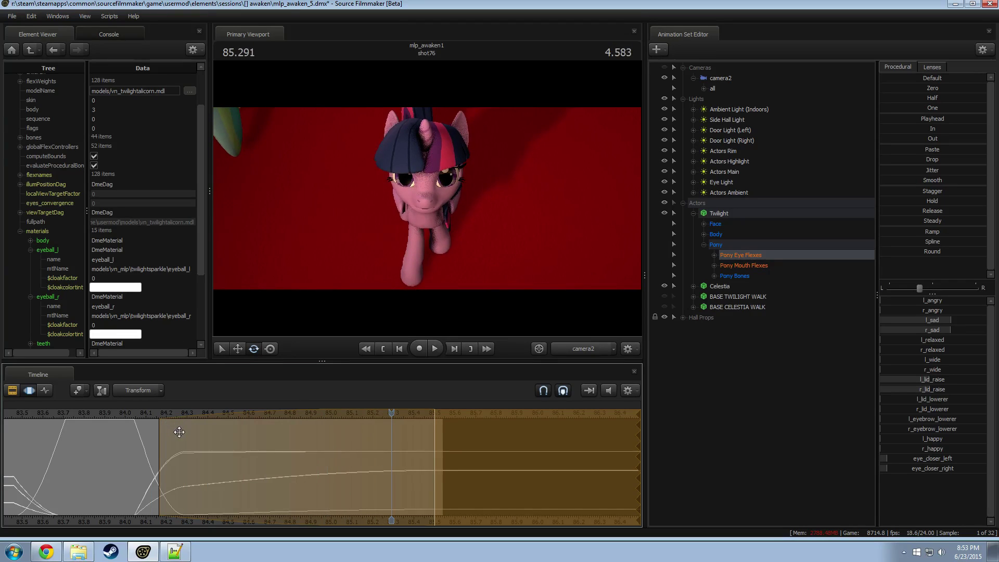
pyautogui.scroll(-2, 93, 424)
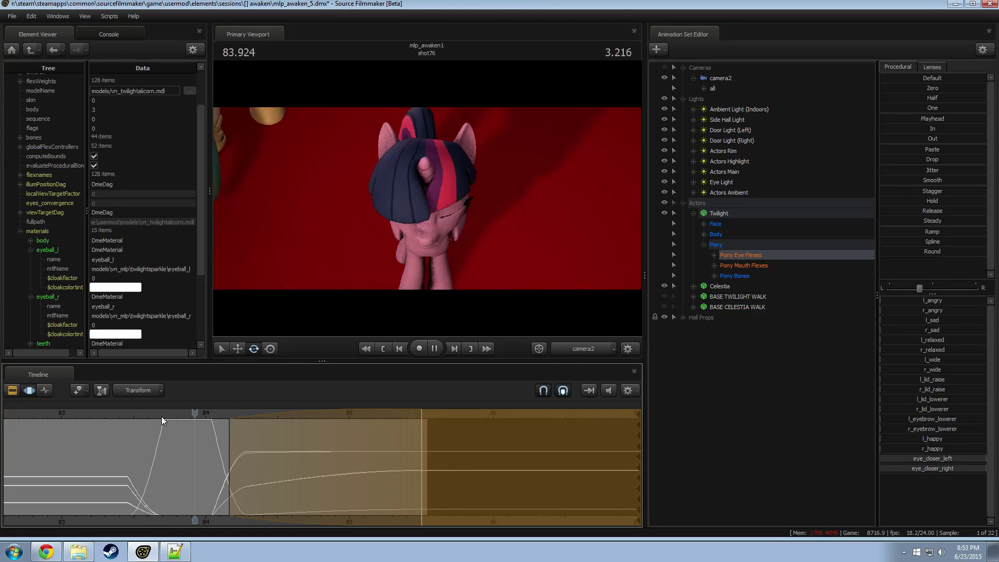
pyautogui.click(214, 413)
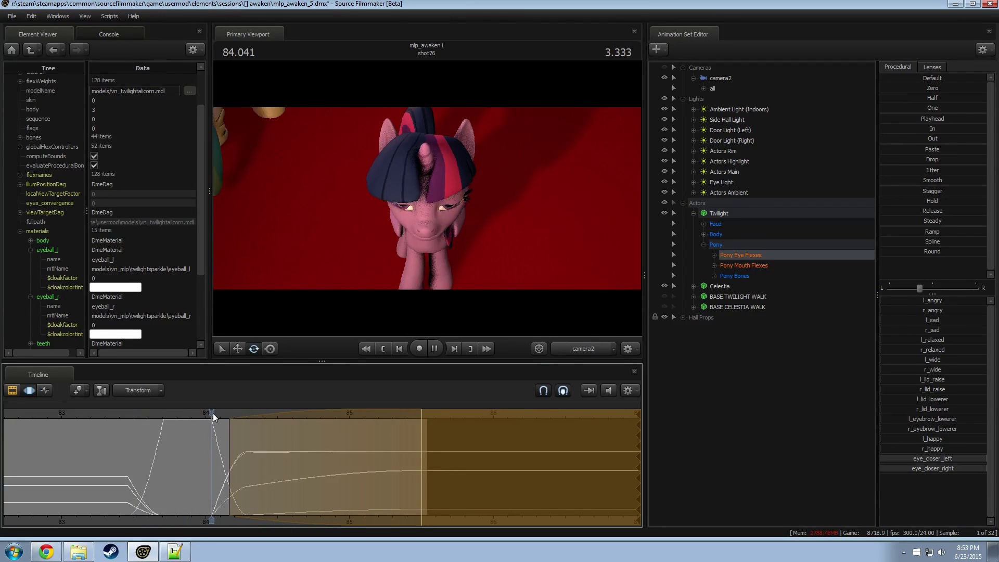
pyautogui.click(173, 411)
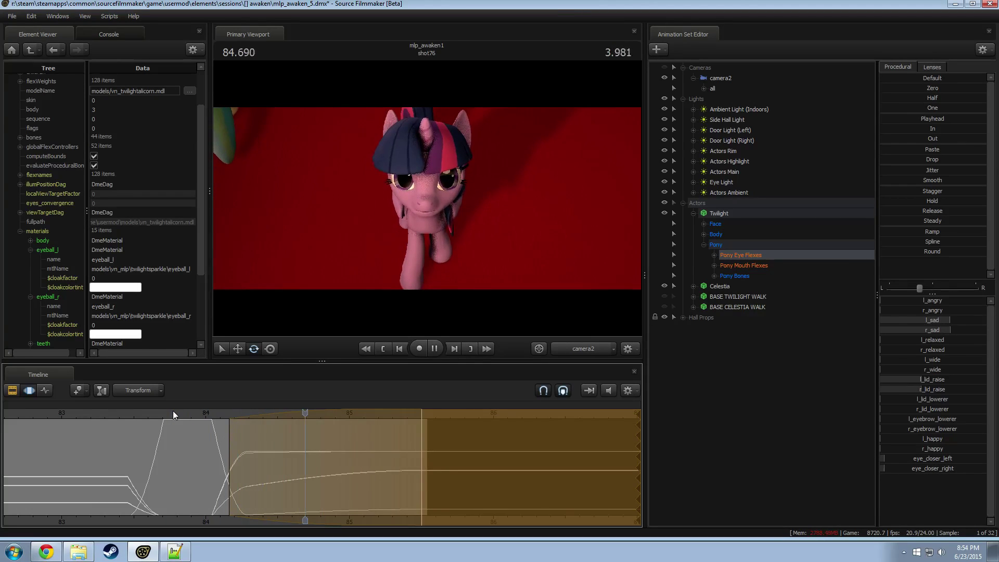
pyautogui.scroll(-1, 143, 414)
pyautogui.click(143, 414)
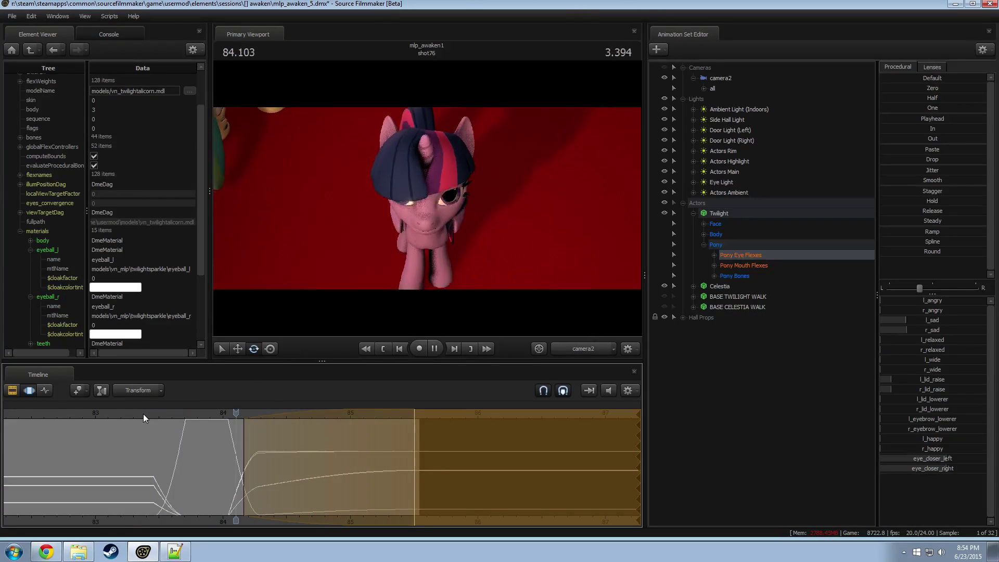
pyautogui.scroll(-2, 142, 414)
pyautogui.click(95, 413)
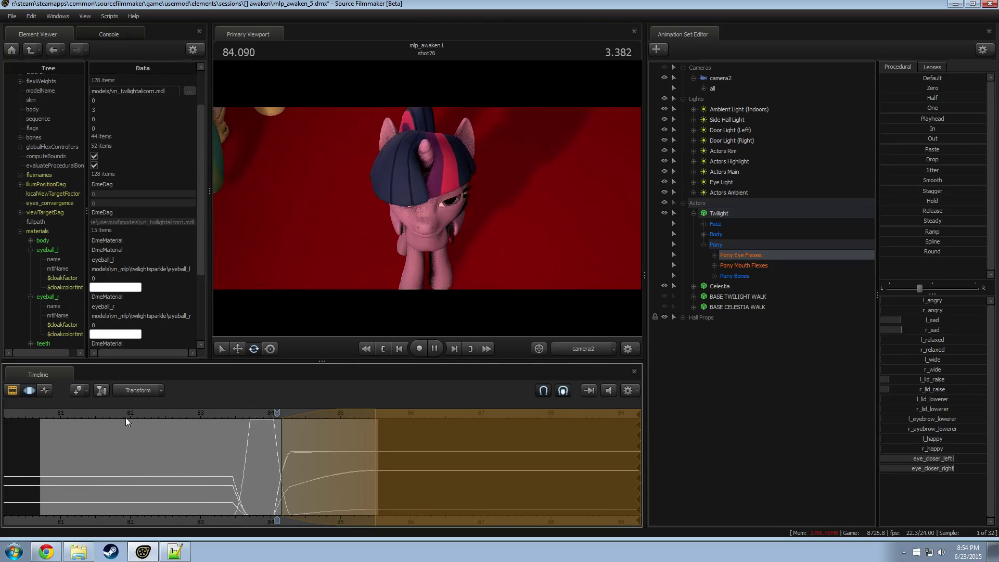
pyautogui.click(215, 417)
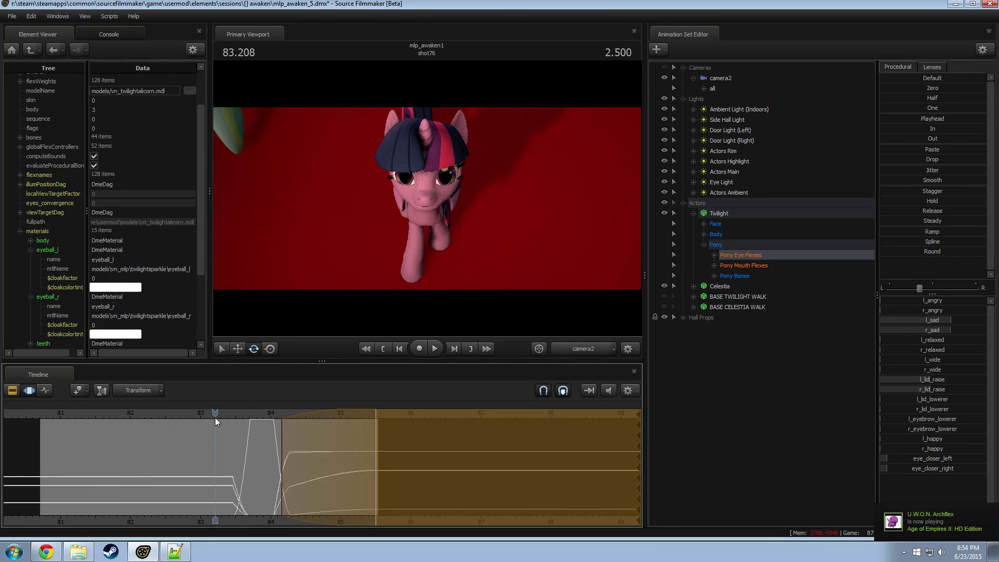
pyautogui.press('space')
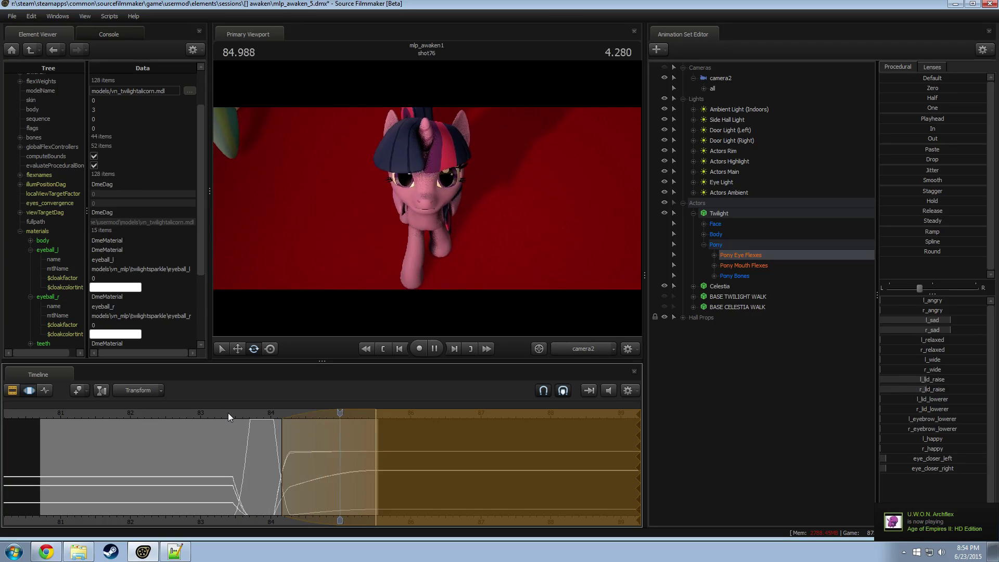
pyautogui.click(246, 413)
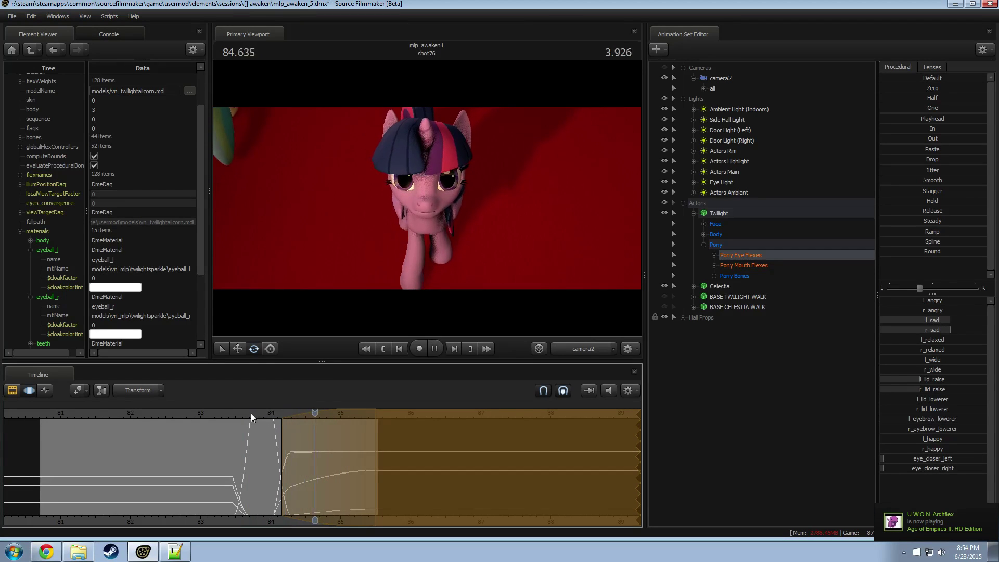
pyautogui.press('space')
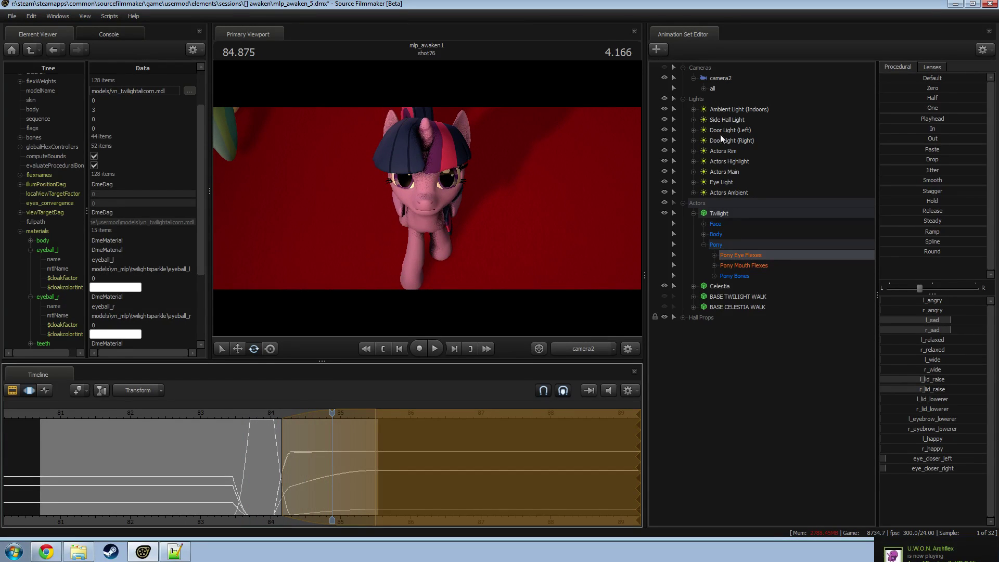
# Display Twilight's Pony Eye Flexes curves and set a time selection over the blink, holding from about 83.7 to 84.04 s with soft falloffs.
pyautogui.click(719, 225)
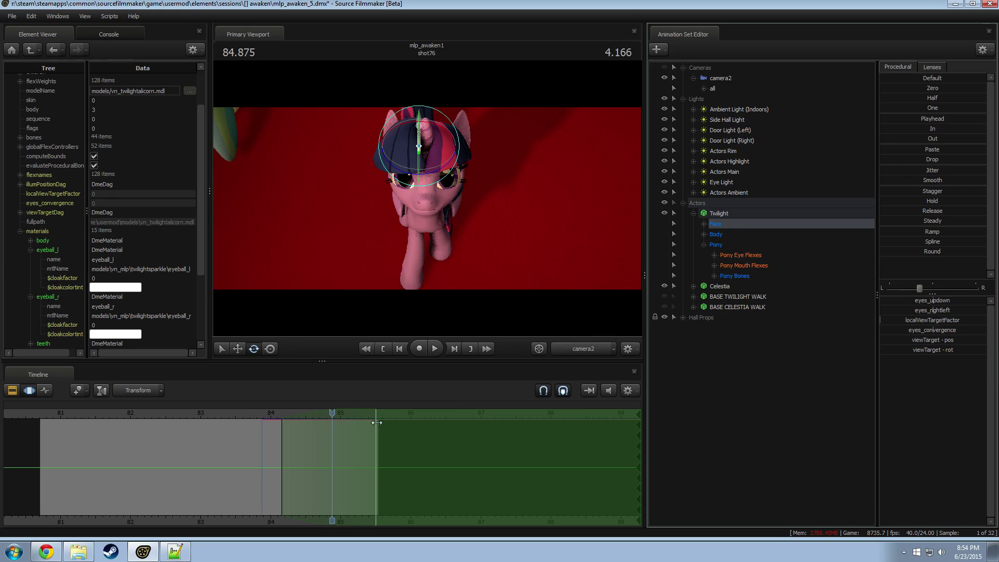
pyautogui.click(741, 256)
pyautogui.moveTo(332, 440); pyautogui.dragTo(200, 440)
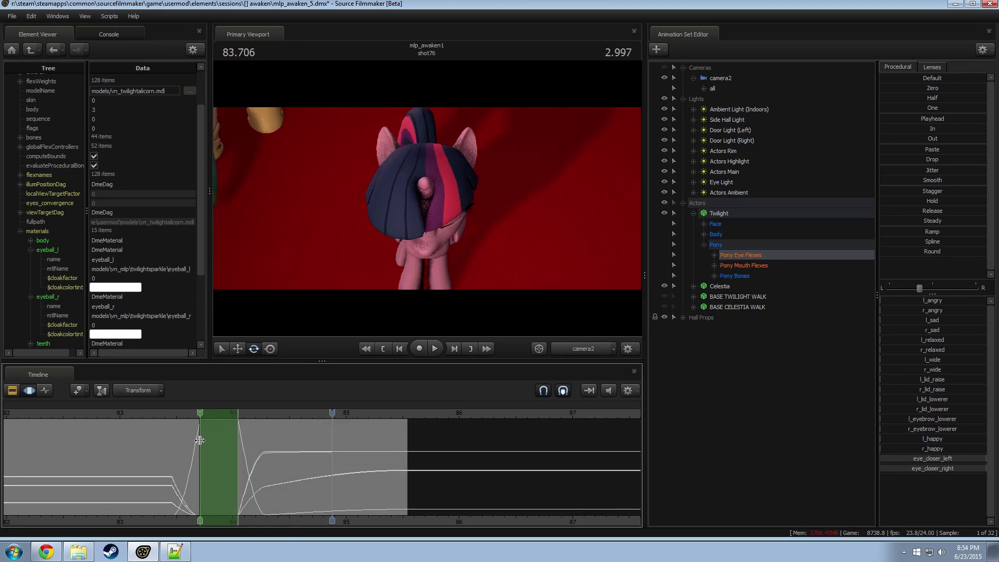
pyautogui.keyDown('shift'); pyautogui.scroll(6, 205, 446); pyautogui.keyUp('shift')
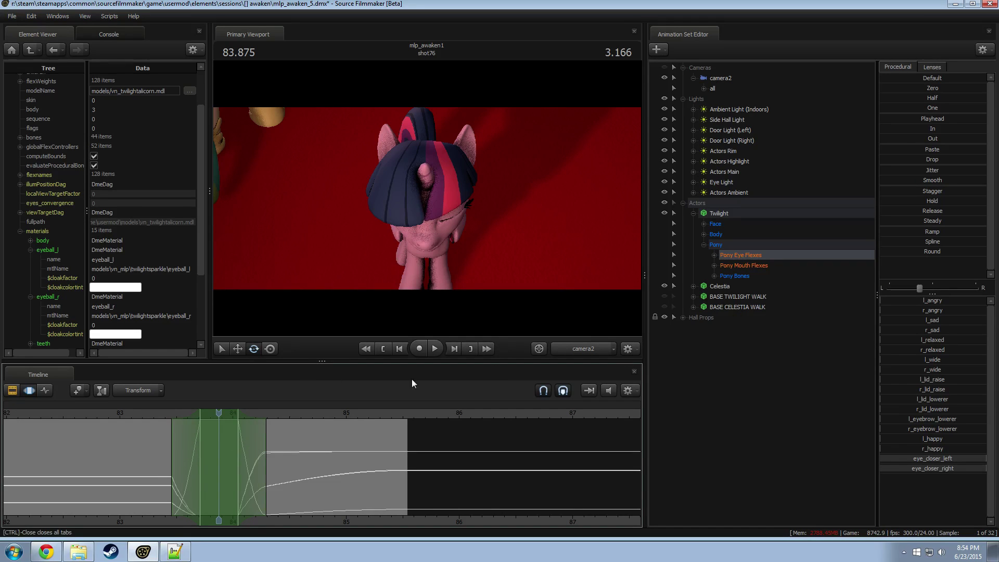
pyautogui.moveTo(218, 414); pyautogui.dragTo(252, 414)
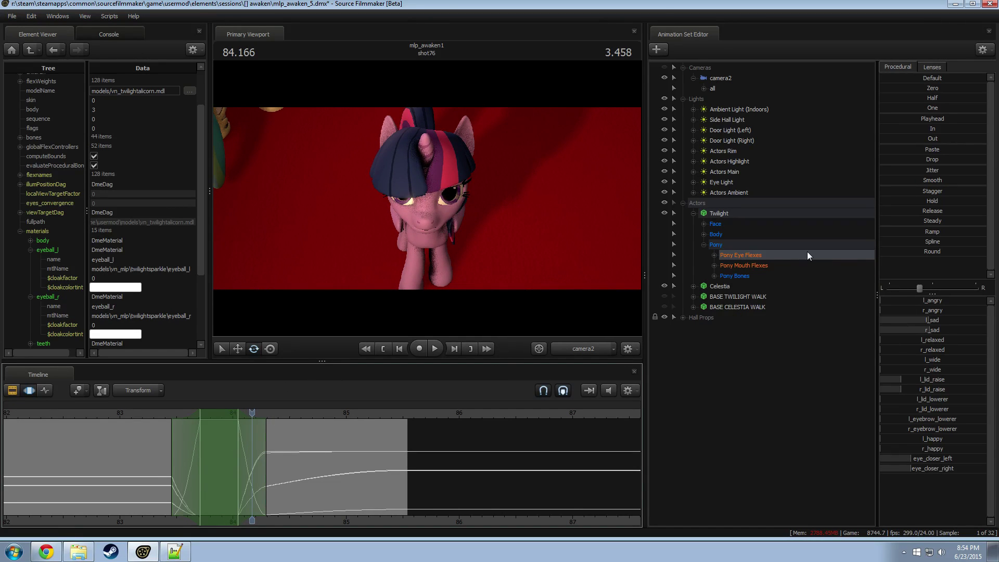
# Nudge Twilight's eyes_updown up slightly across the blink and widen the selection falloffs to about 83.4 and 84.4 s.
pyautogui.click(737, 226)
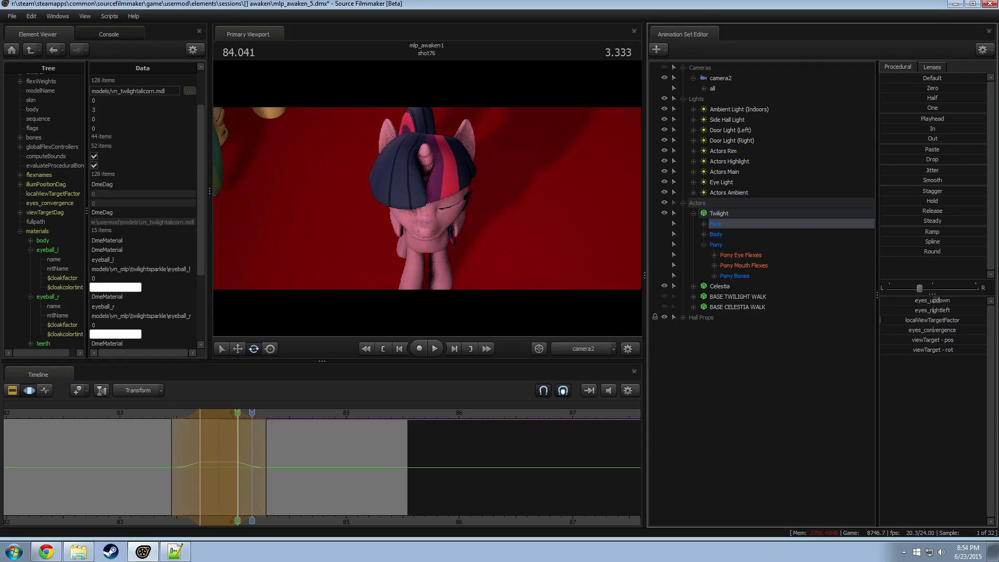
pyautogui.moveTo(920, 303); pyautogui.dragTo(924, 305)
pyautogui.press('space')
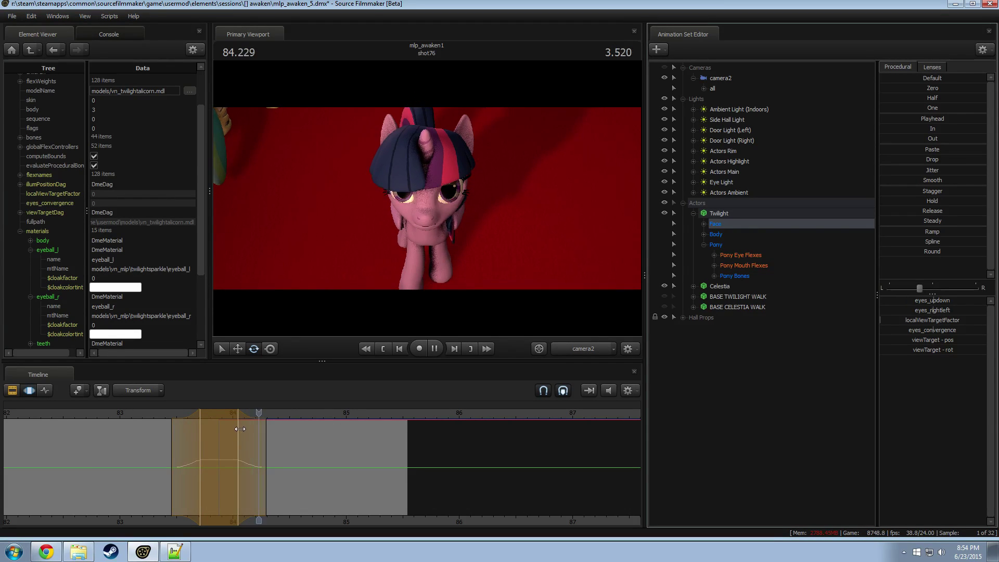
pyautogui.click(161, 412)
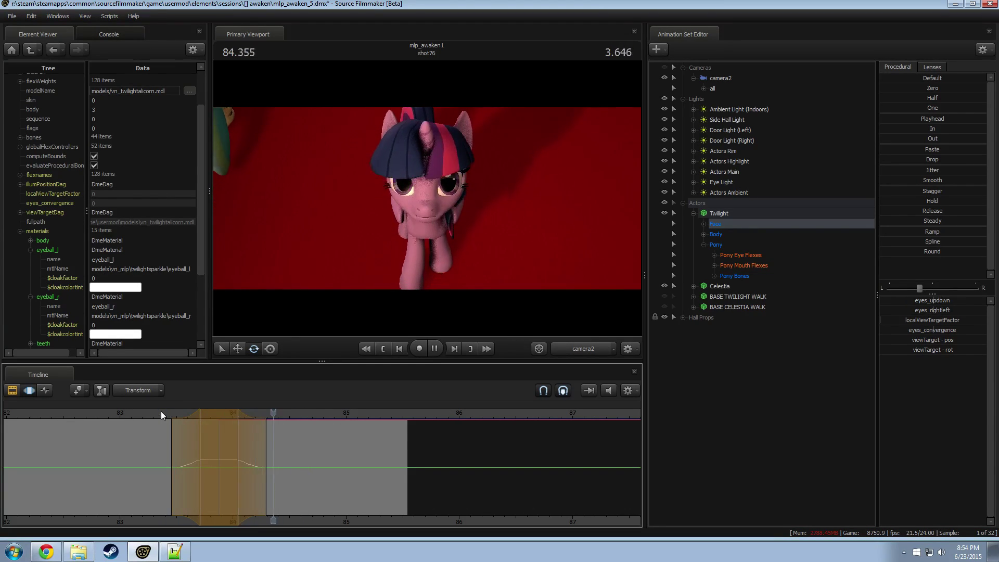
pyautogui.press('space')
pyautogui.moveTo(260, 435); pyautogui.dragTo(269, 436)
# Play back the blink and eye opening from about 83.3 s to review the eye movement.
pyautogui.click(147, 414)
pyautogui.press('space')
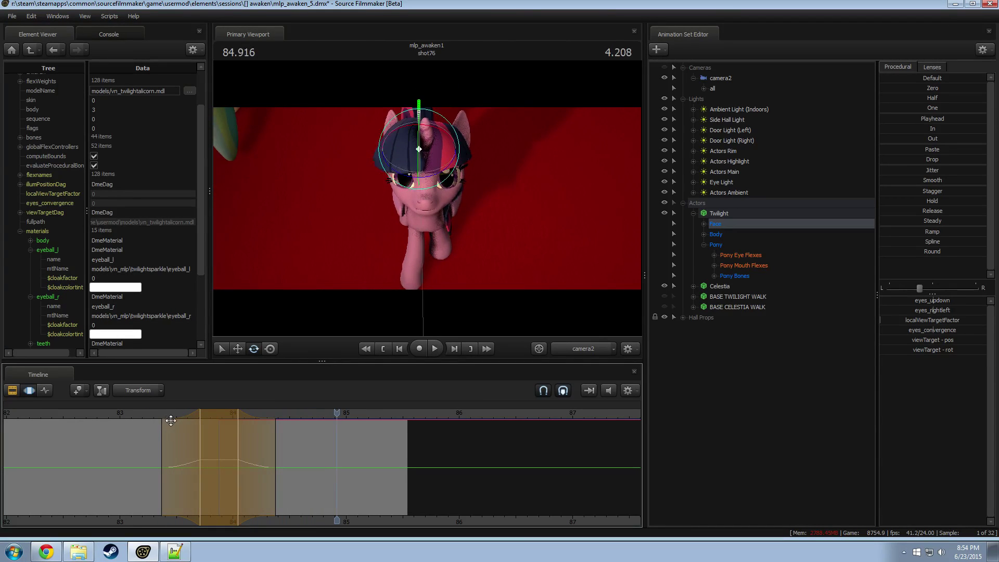
pyautogui.click(243, 417)
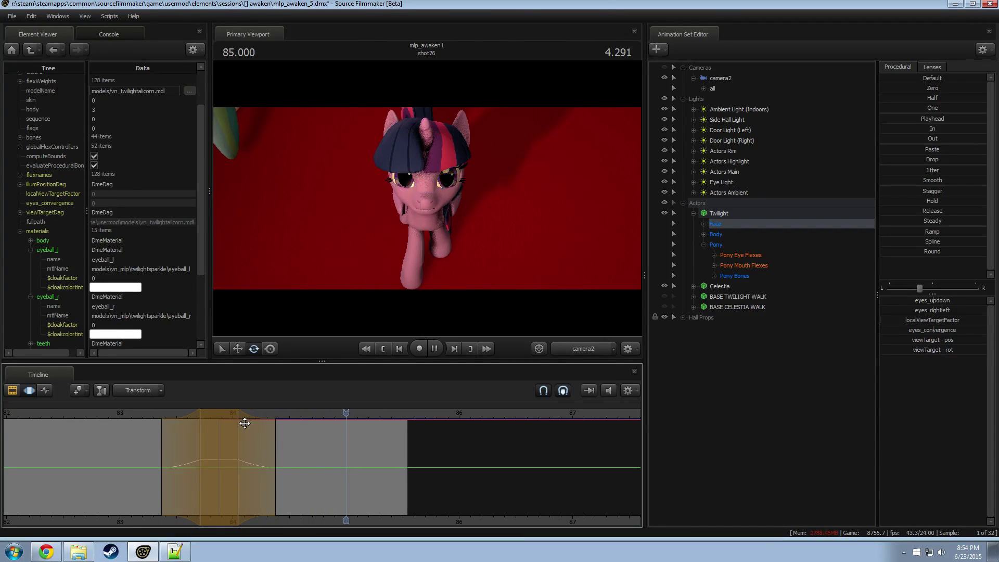
pyautogui.click(153, 416)
pyautogui.press('space')
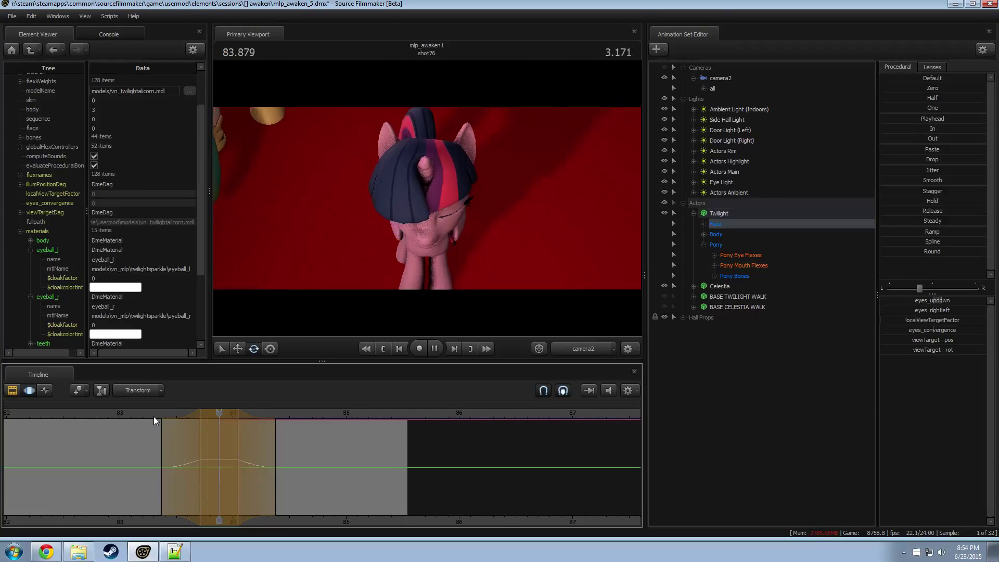
pyautogui.press('space')
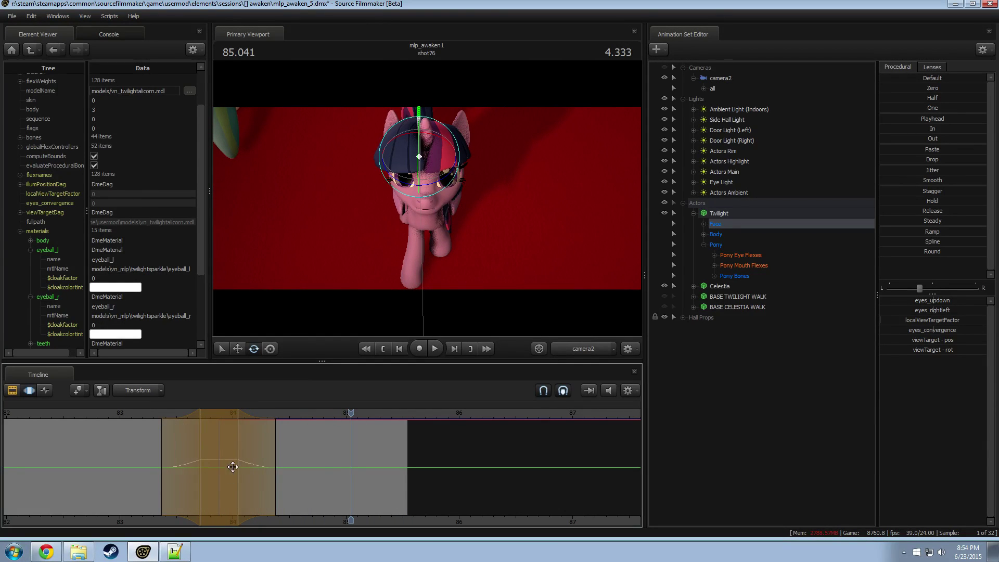
# Set a time selection ramping in from about 84.4 to 85.4 s and slightly raise mouth_angry in Twilight's Pony Mouth Flexes.
pyautogui.moveTo(233, 467); pyautogui.dragTo(627, 463)
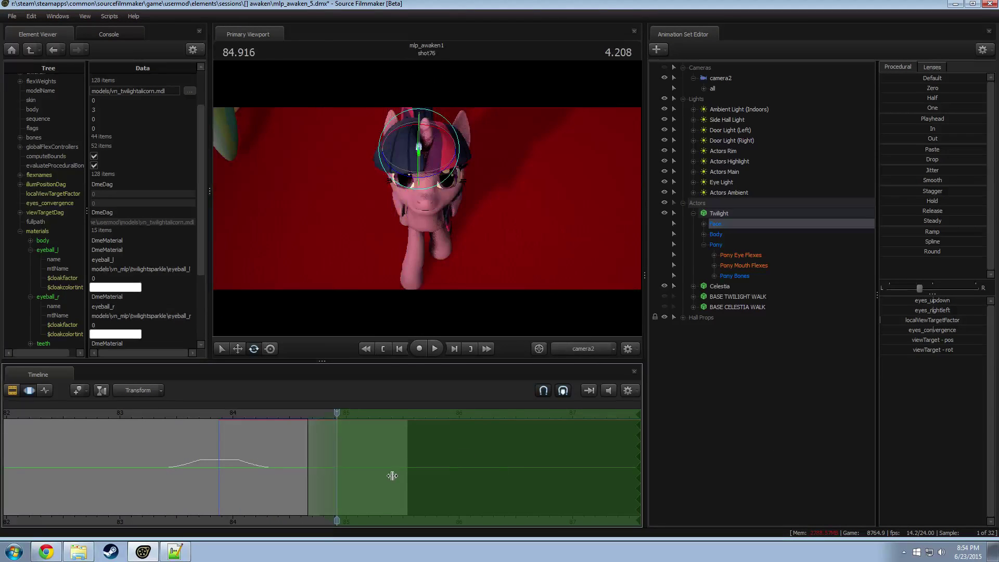
pyautogui.moveTo(393, 476); pyautogui.dragTo(389, 489)
pyautogui.moveTo(329, 448); pyautogui.dragTo(384, 447)
pyautogui.click(761, 265)
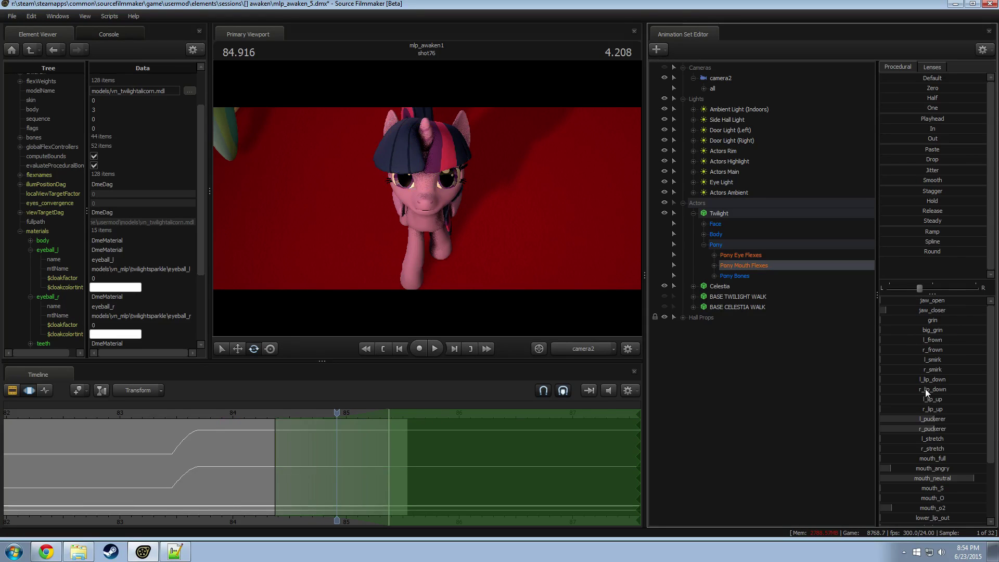
pyautogui.moveTo(935, 470); pyautogui.dragTo(938, 470)
# Stretch the mouth change's ramp to run from about 84.1 to 85.6 s and play back the result.
pyautogui.moveTo(435, 480); pyautogui.dragTo(487, 477)
pyautogui.moveTo(335, 413); pyautogui.dragTo(266, 421)
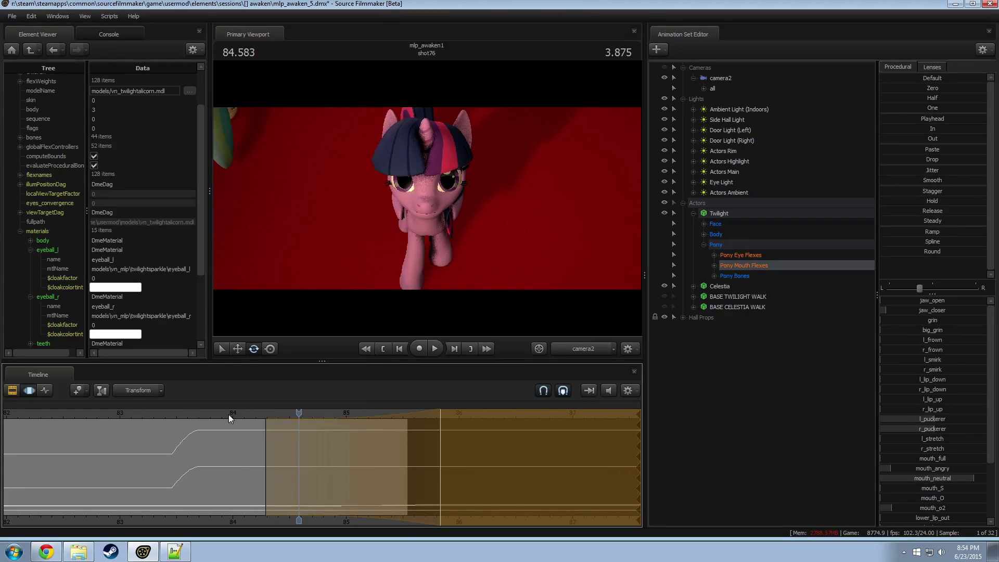
pyautogui.moveTo(381, 449); pyautogui.dragTo(360, 442)
pyautogui.moveTo(274, 415); pyautogui.dragTo(245, 416)
pyautogui.press('space')
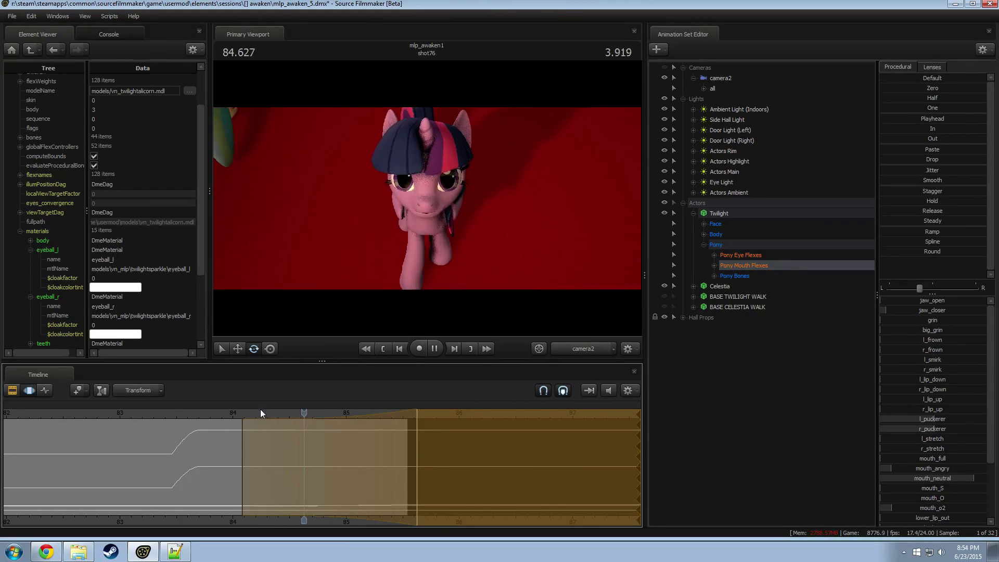
pyautogui.press('space')
# Centered on 84.125 s, with falloffs to about 83.6 and 84.9 s, slightly raise jaw_open and mouth_O and lower both puckerers and mouth_neutral.
pyautogui.press('shift')
pyautogui.keyDown('shift'); pyautogui.click(247, 438); pyautogui.keyUp('shift')
pyautogui.keyDown('shift'); pyautogui.scroll(8, 246, 439); pyautogui.keyUp('shift')
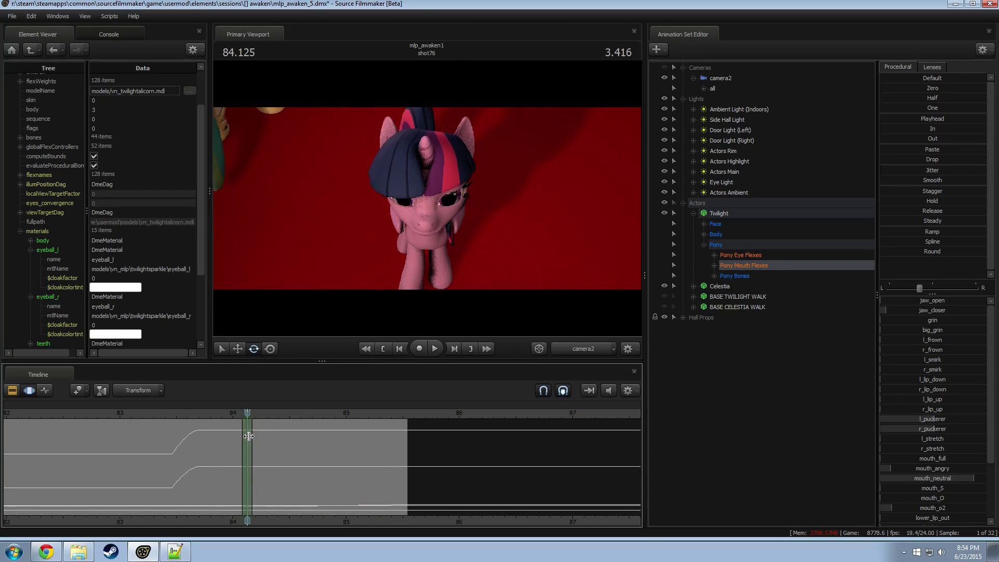
pyautogui.moveTo(305, 450); pyautogui.dragTo(337, 450)
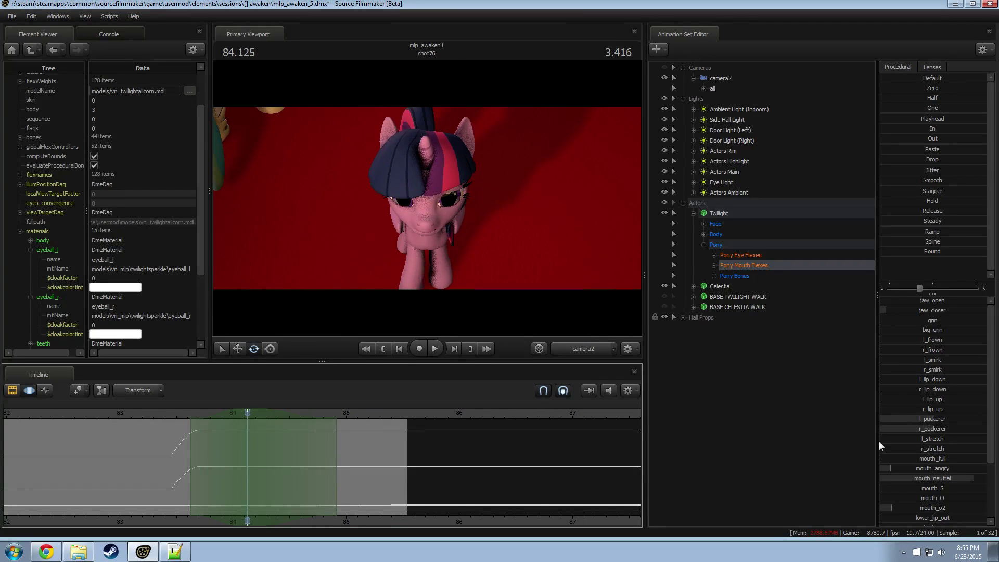
pyautogui.moveTo(940, 495); pyautogui.dragTo(954, 496)
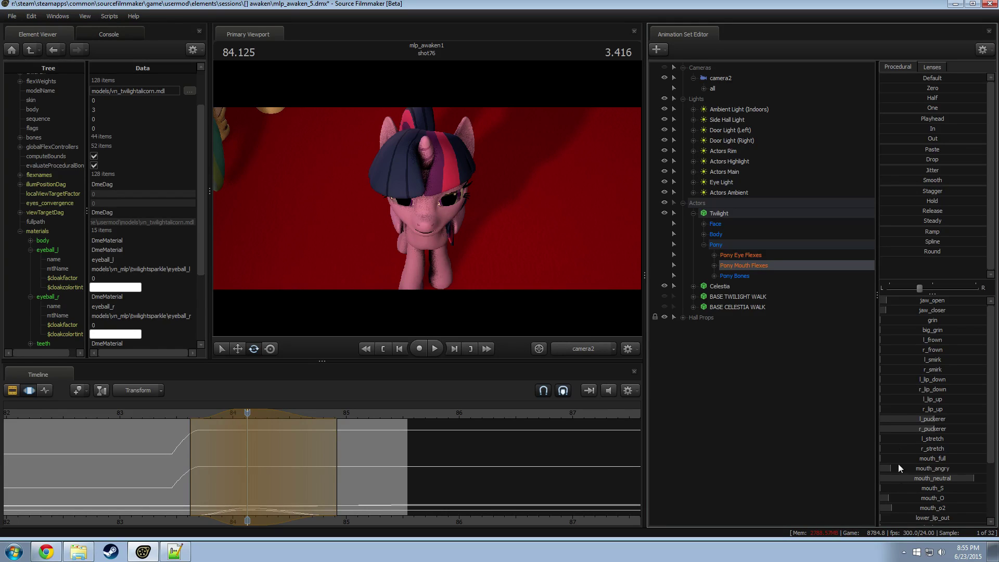
pyautogui.moveTo(921, 427); pyautogui.dragTo(923, 428)
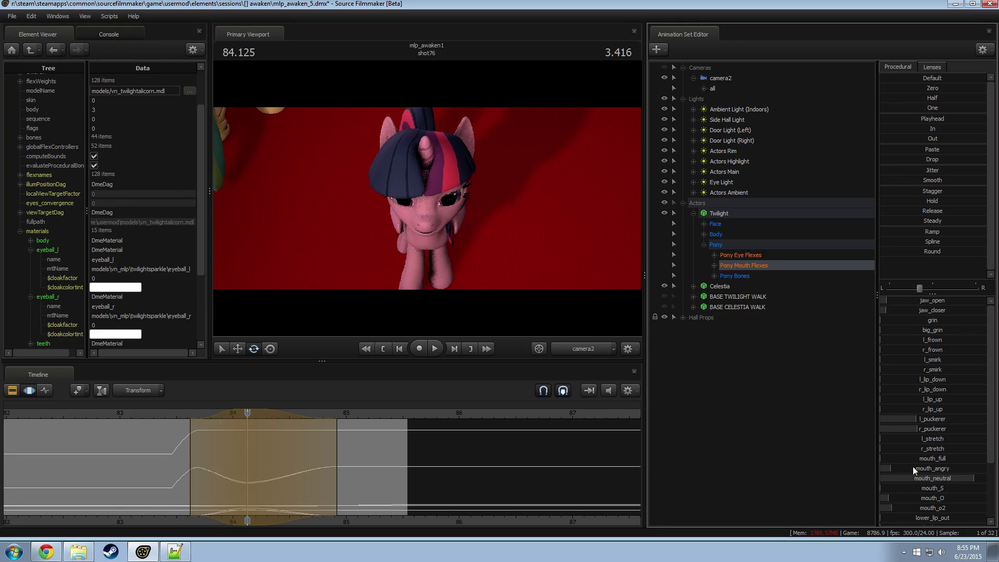
pyautogui.moveTo(948, 479); pyautogui.dragTo(931, 479)
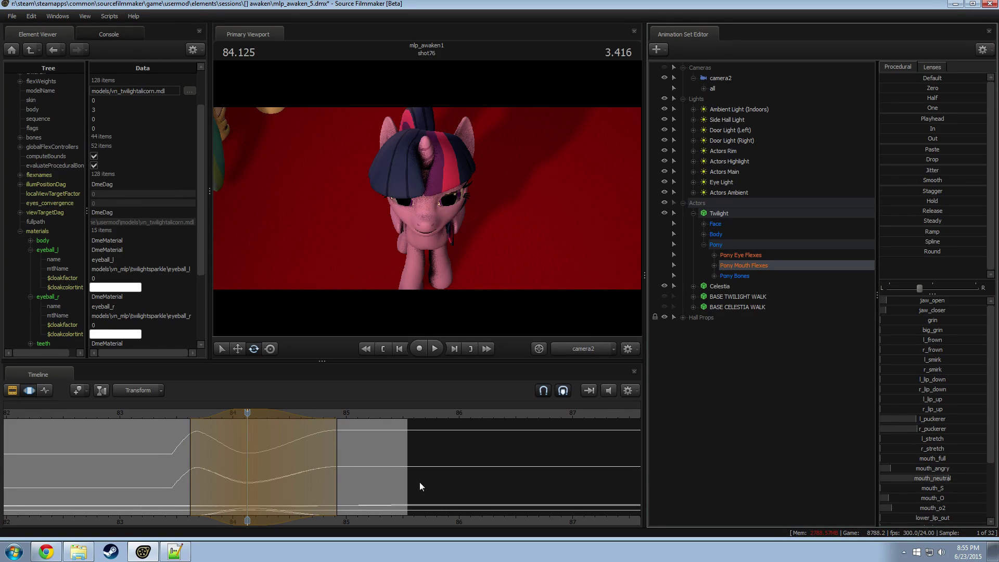
# Play back the end of shot76 to review Twilight's mouth movement around 84.1 s.
pyautogui.click(170, 414)
pyautogui.press('space')
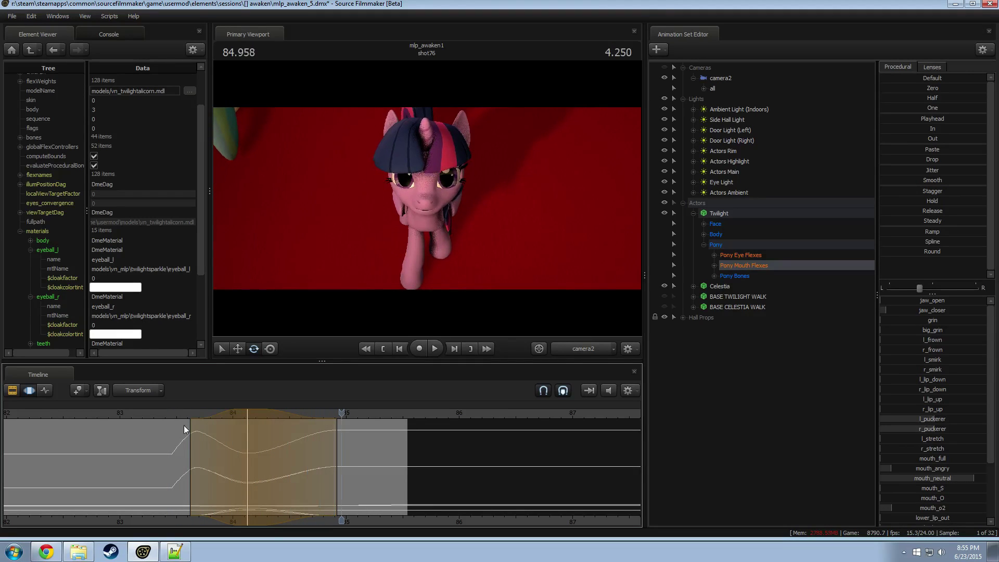
pyautogui.moveTo(230, 416); pyautogui.dragTo(246, 432)
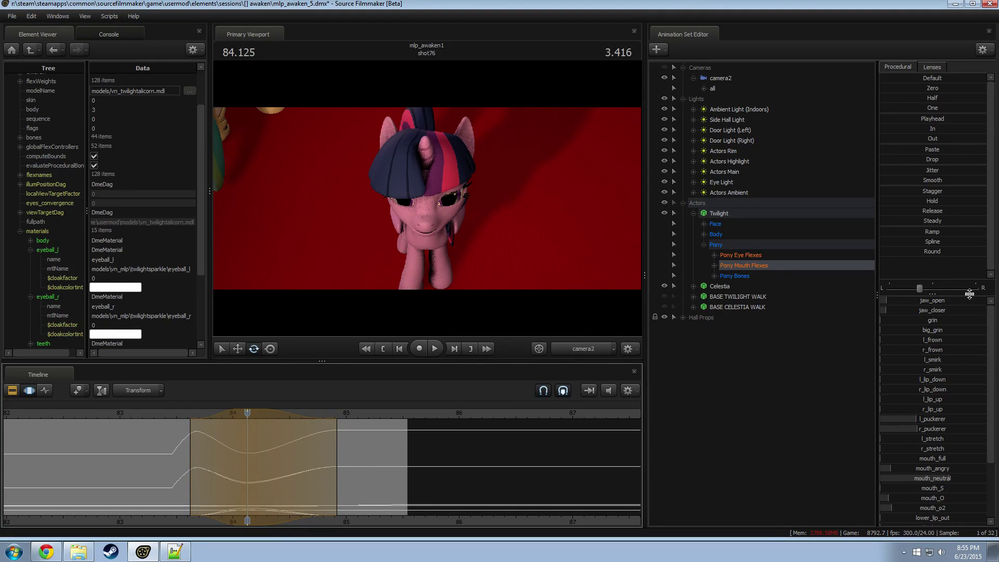
pyautogui.click(187, 415)
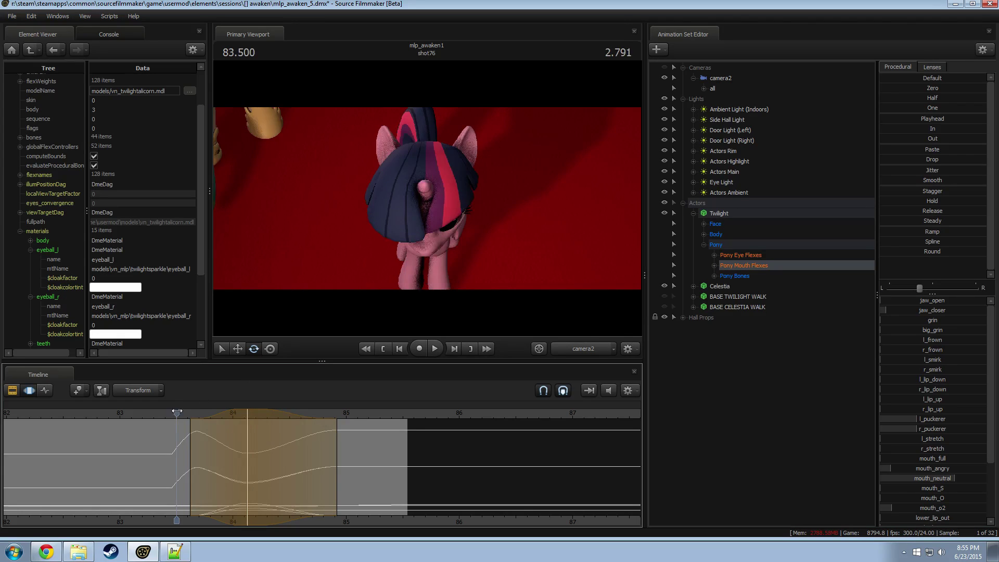
pyautogui.press('space')
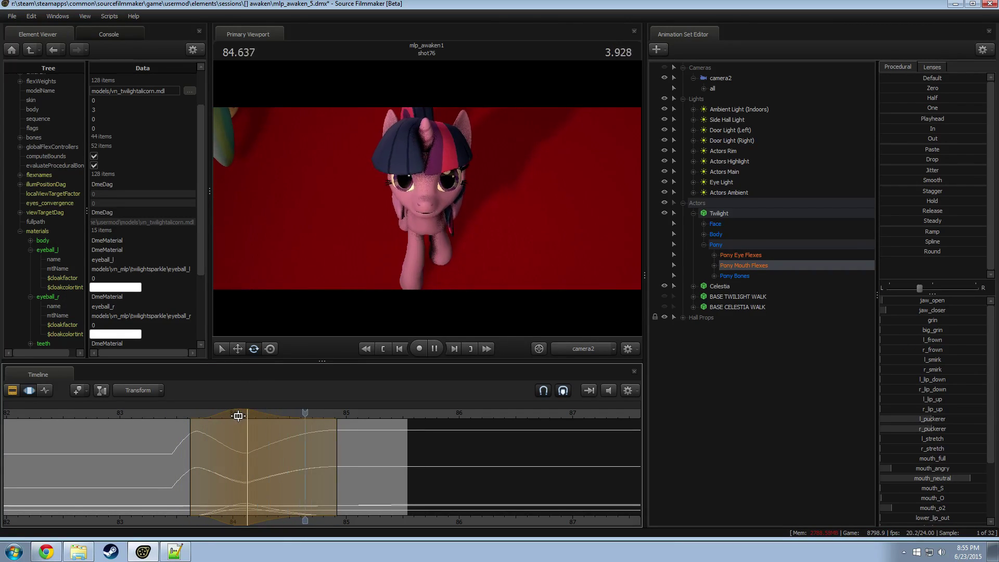
# Centered on 84.83 s, with falloffs to about 84.1 and 85.8 s, slightly raise jaw_closer and grin and lower both puckerers.
pyautogui.click(326, 445)
pyautogui.keyDown('shift'); pyautogui.scroll(5, 328, 445); pyautogui.keyUp('shift')
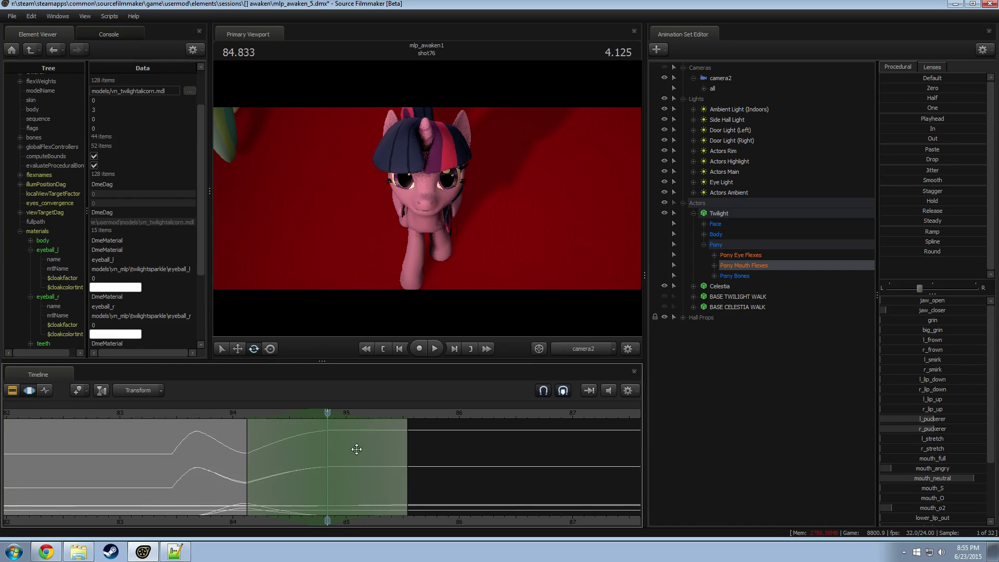
pyautogui.moveTo(407, 466); pyautogui.dragTo(436, 464)
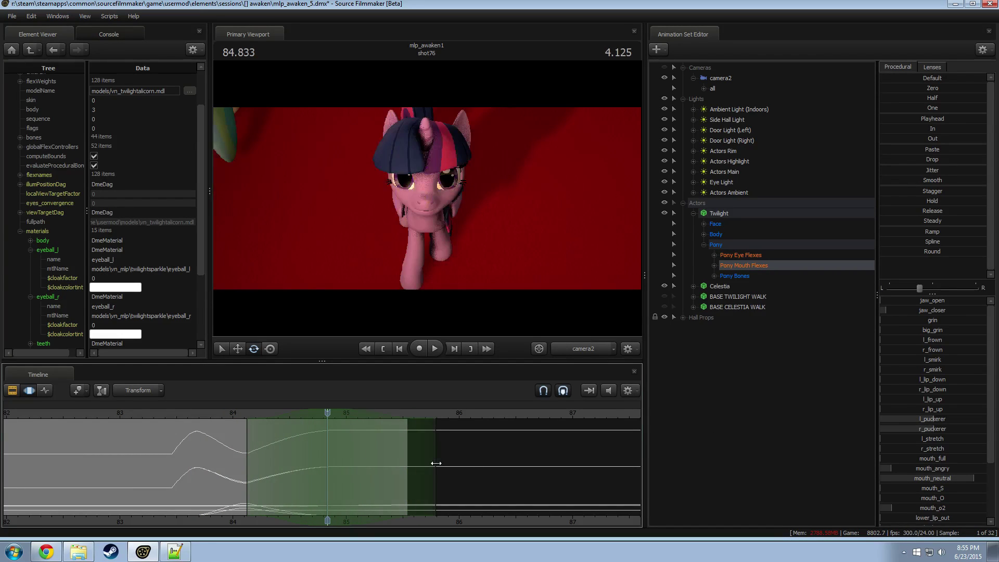
pyautogui.moveTo(894, 312); pyautogui.dragTo(902, 312)
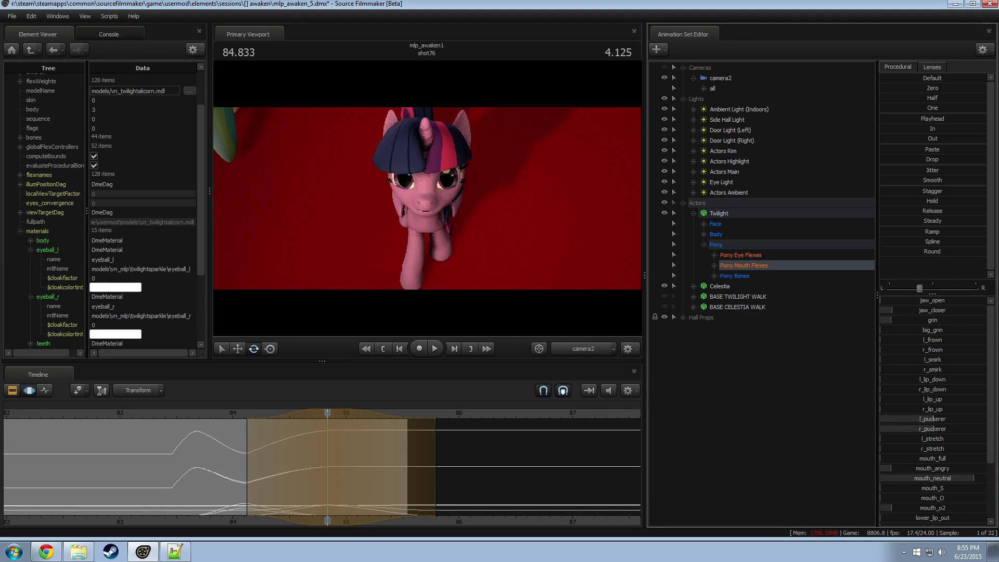
pyautogui.moveTo(939, 427); pyautogui.dragTo(949, 427)
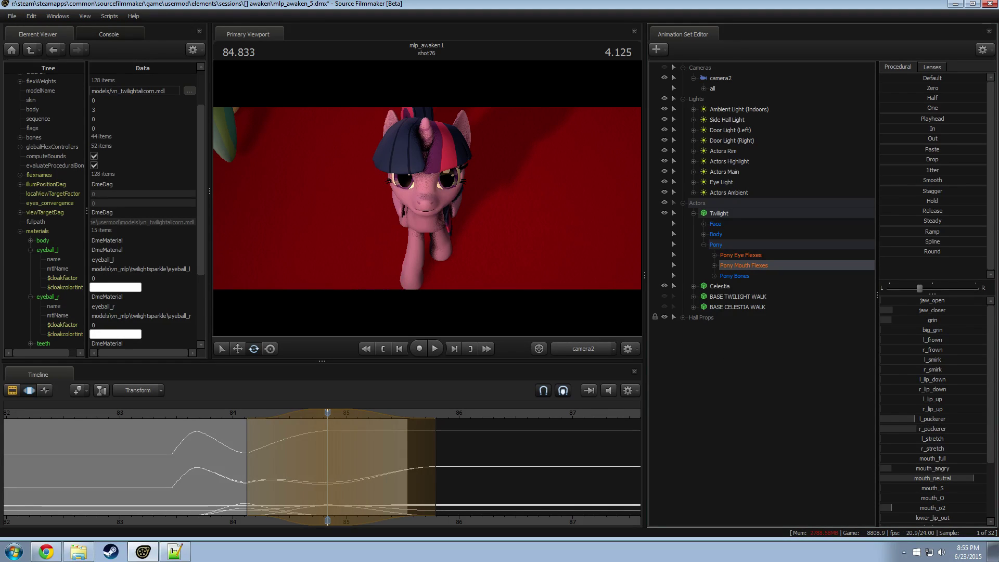
pyautogui.press('space')
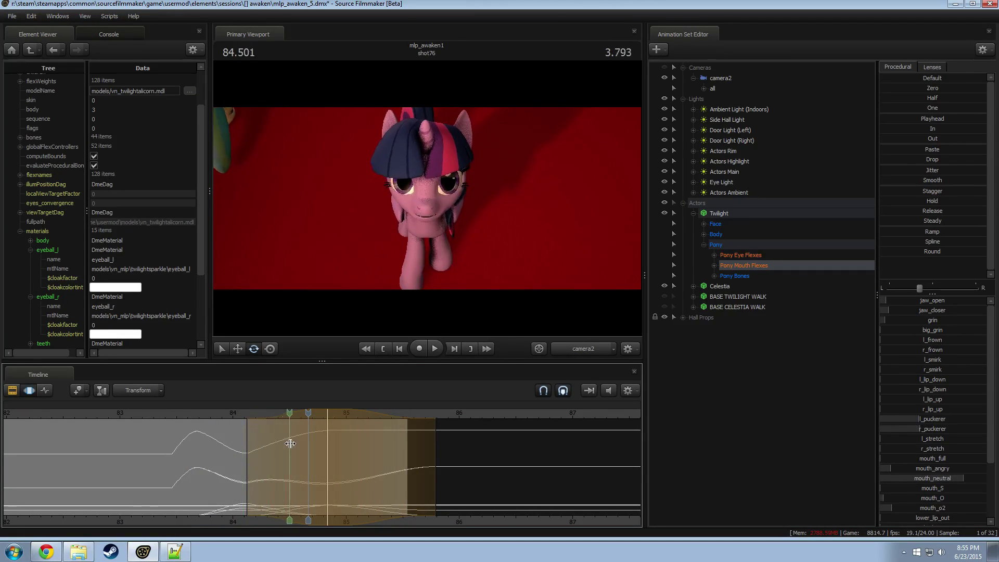
# Center a soft time selection on 84.54 s, with falloffs to about 83.9 and 85.2 s.
pyautogui.click(291, 442)
pyautogui.scroll(3, 291, 442)
# Try a stronger grin and a higher mouth_angry at 84.54 s, undoing each change.
pyautogui.moveTo(926, 320); pyautogui.dragTo(946, 324)
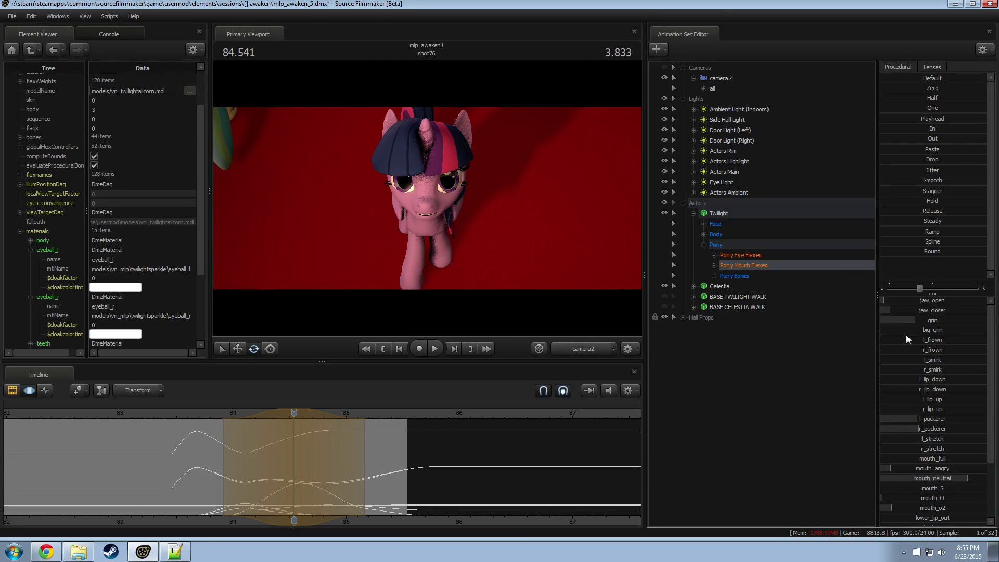
pyautogui.hotkey('ctrl', 'z')
pyautogui.moveTo(937, 468); pyautogui.dragTo(955, 469)
pyautogui.hotkey('ctrl', 'z')
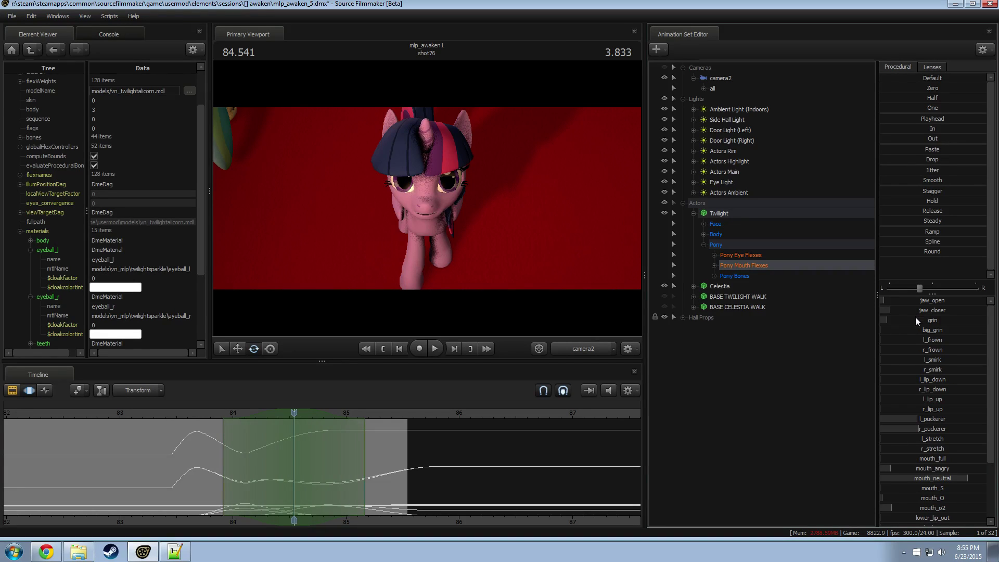
# Raise Twilight's grin and lower both puckerers at 84.54 s, and play back the mouth animation.
pyautogui.moveTo(917, 318); pyautogui.dragTo(938, 320)
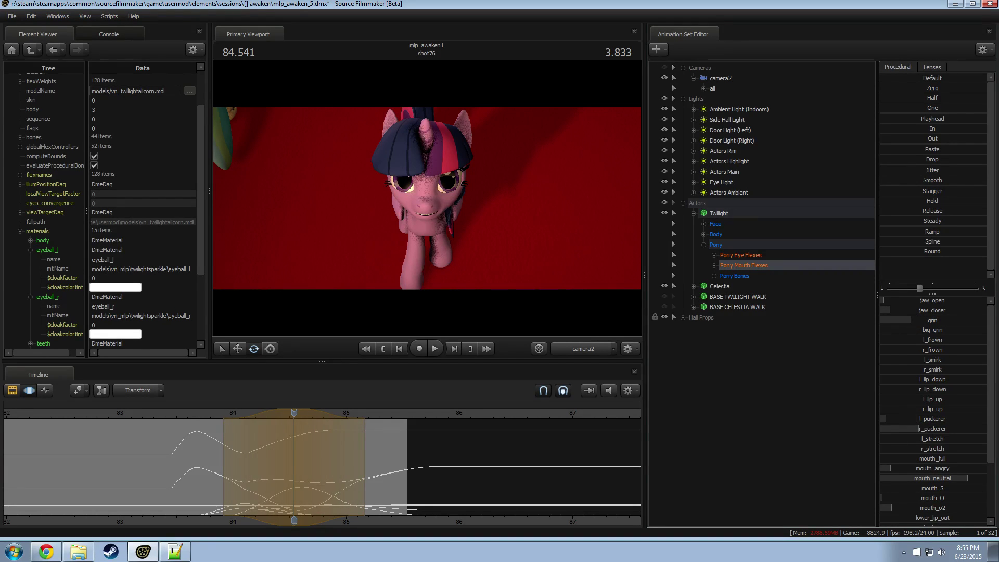
pyautogui.moveTo(917, 428); pyautogui.dragTo(897, 428)
pyautogui.press('space')
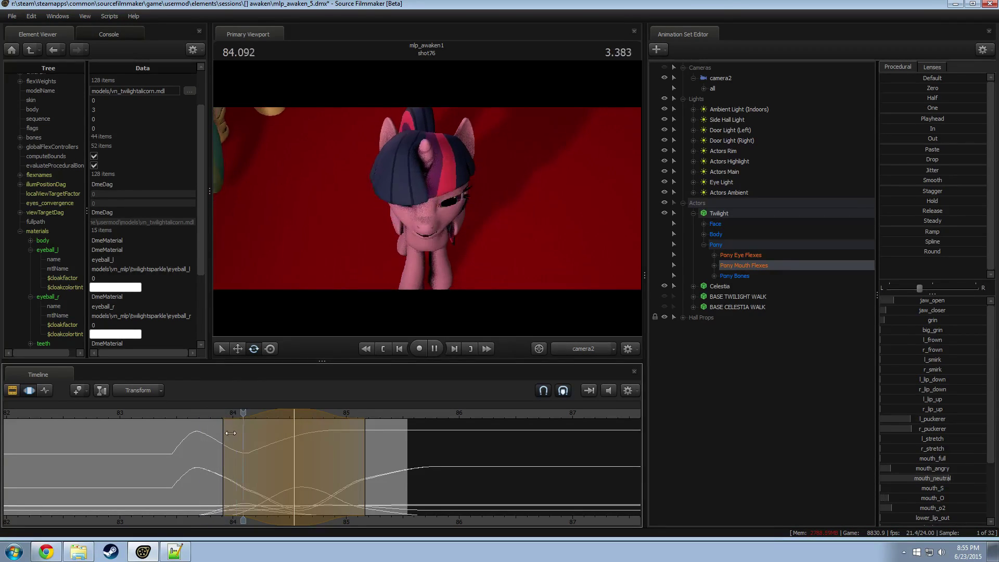
pyautogui.press('space')
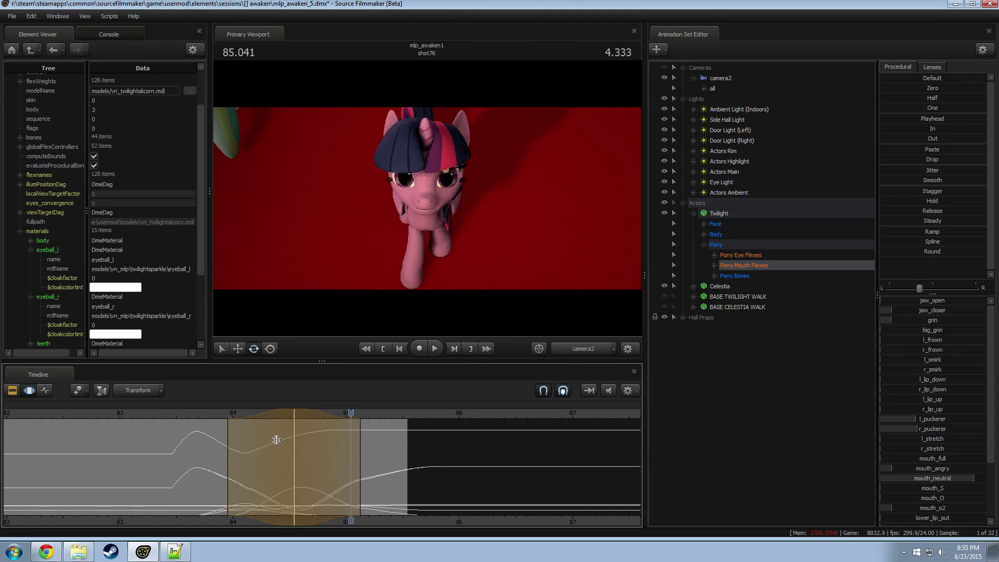
# Shift the time selection slightly earlier and switch the primary viewport to the Work Camera.
pyautogui.moveTo(270, 453); pyautogui.dragTo(265, 452)
pyautogui.middleClick(589, 312)
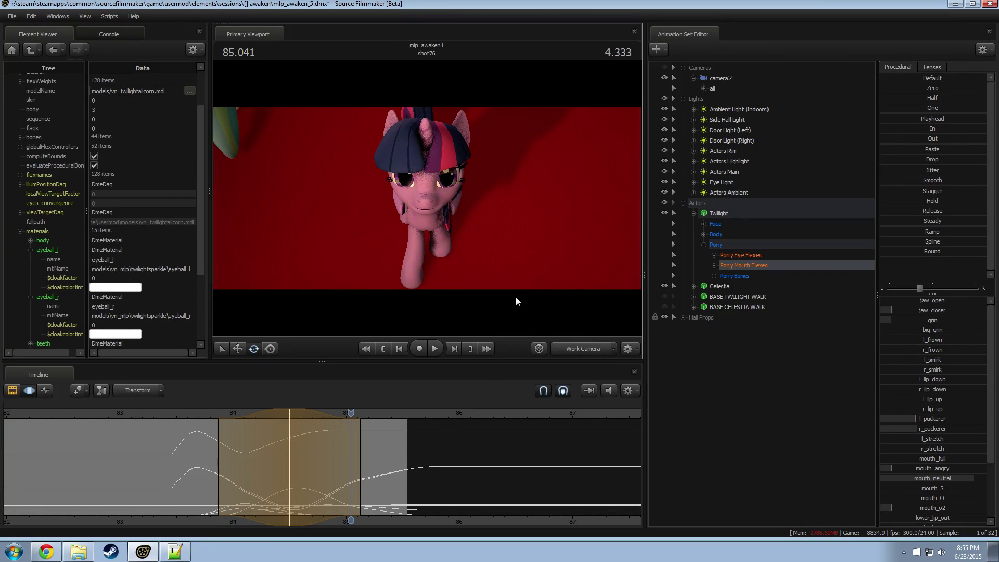
# Move the Work Camera close to Twilight's face and raise her grin and jaw_closer at about 84.5 s.
pyautogui.moveTo(516, 297); pyautogui.dragTo(516, 258)
pyautogui.press('w')
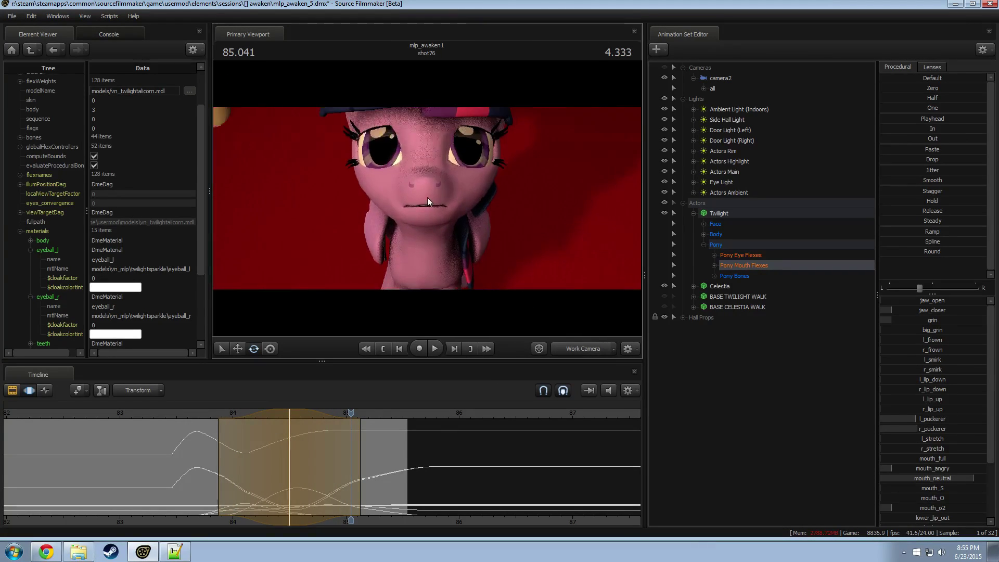
pyautogui.moveTo(351, 415); pyautogui.dragTo(294, 416)
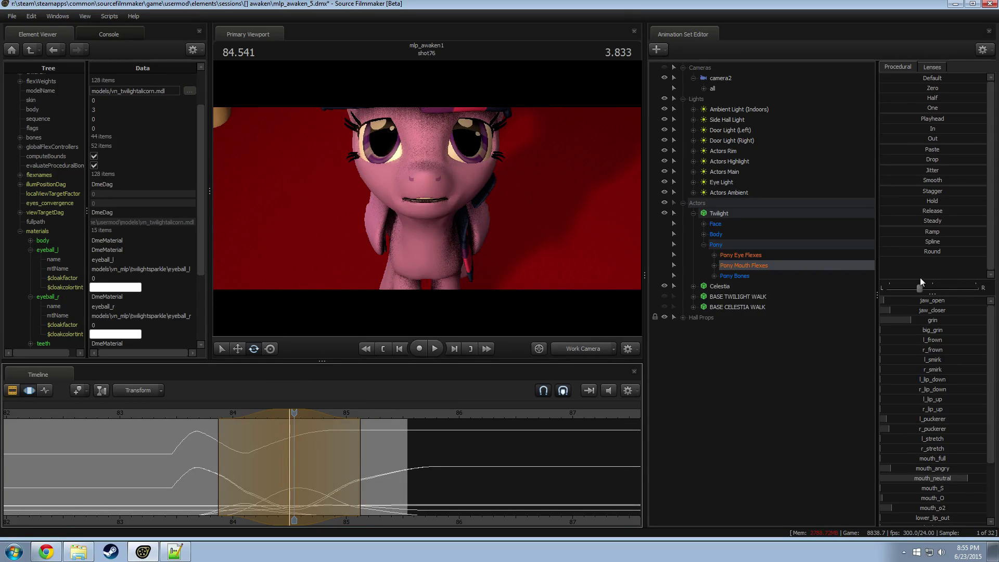
pyautogui.moveTo(916, 319); pyautogui.dragTo(941, 308)
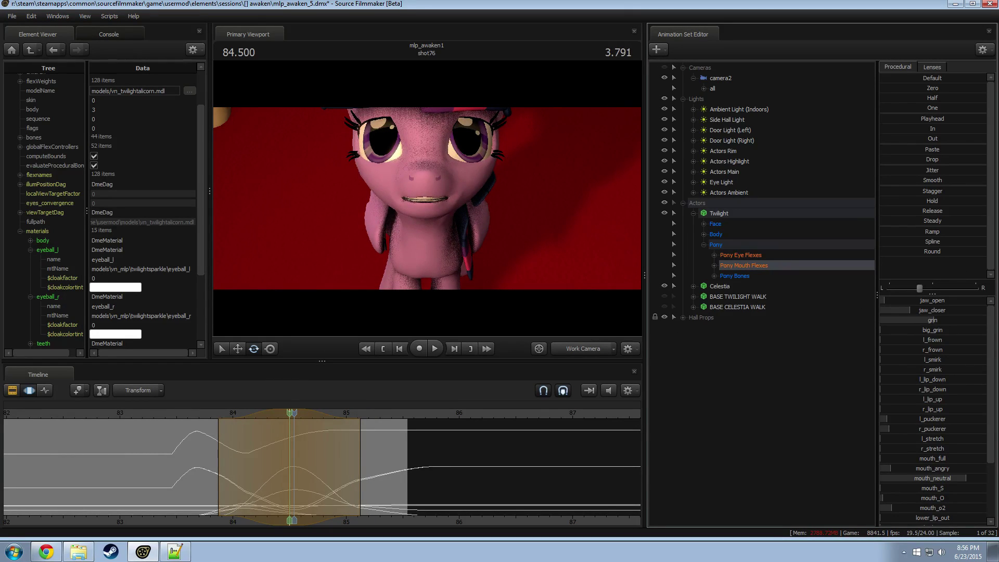
# Extend the time selection's end falloff to about 85.7 s and play back the mouth movement in close-up.
pyautogui.click(196, 415)
pyautogui.press('space')
pyautogui.press('space')
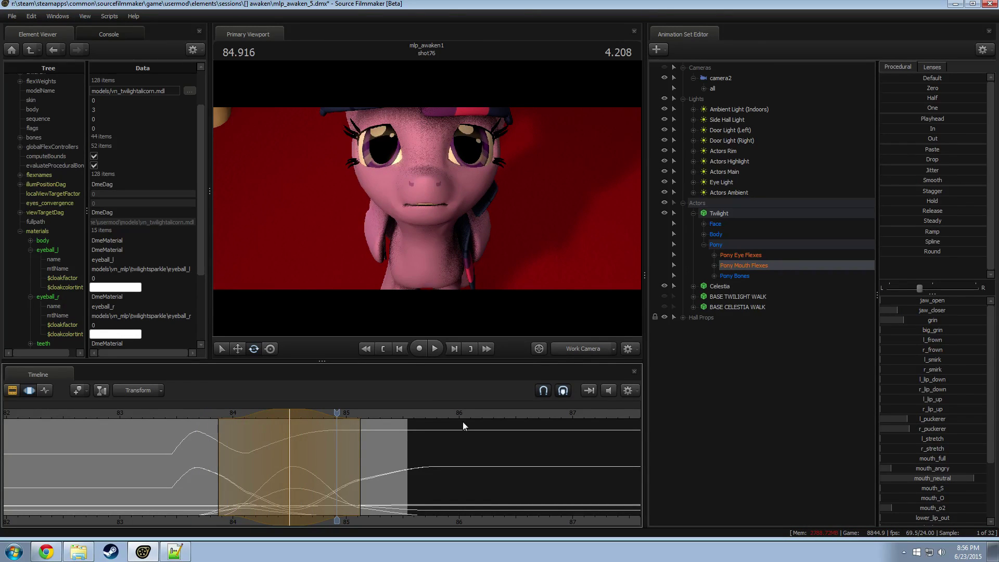
pyautogui.press('space')
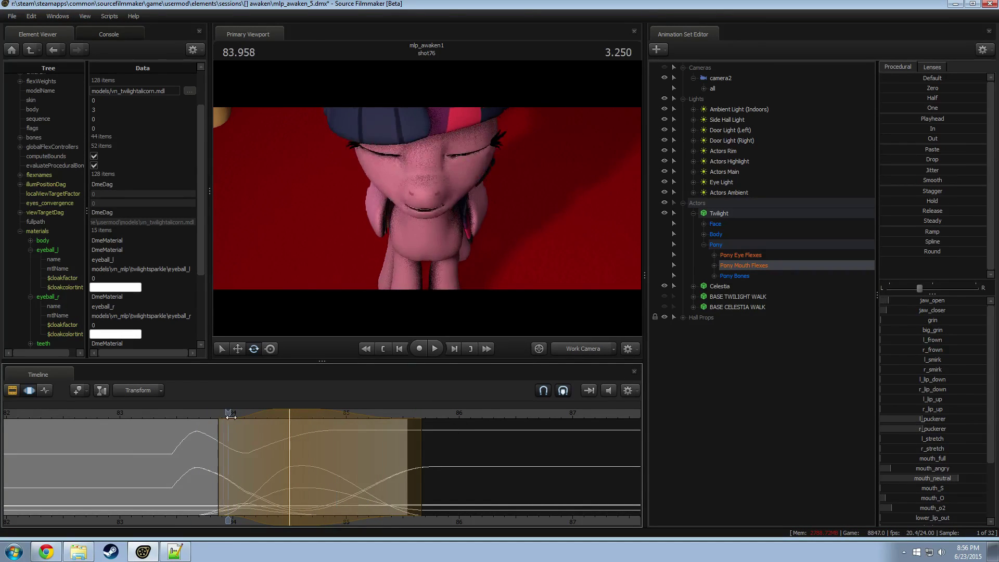
pyautogui.press('space')
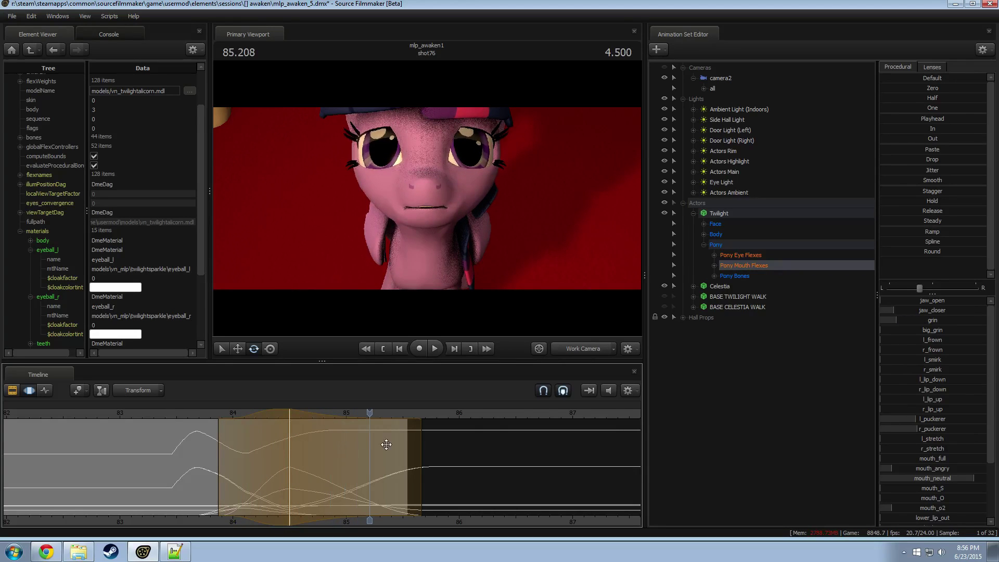
# Switch the viewport back to camera2 and play back the end of shot76 from about 83.5 s.
pyautogui.click(562, 391)
pyautogui.click(195, 411)
pyautogui.press('space')
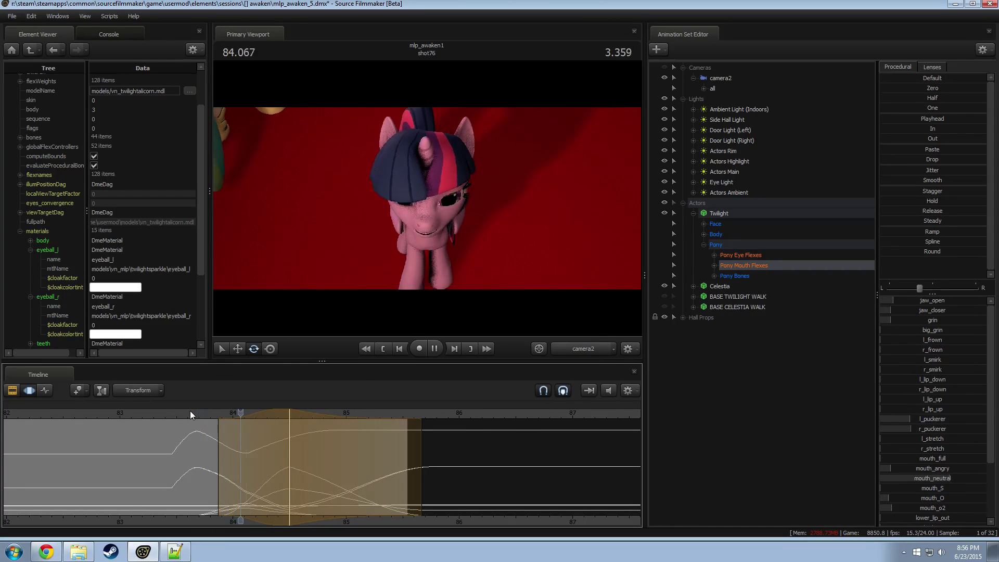
pyautogui.press('space')
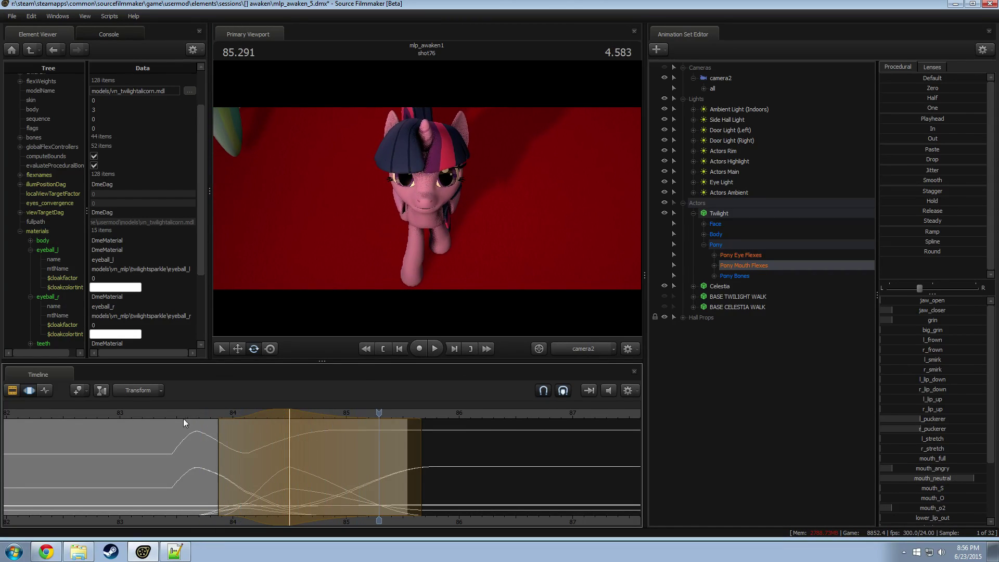
pyautogui.click(157, 419)
pyautogui.press('space')
# Stretch the time selection's end falloff to about 86.25 s and repeatedly play back Twilight's softened mouth movement.
pyautogui.click(415, 477)
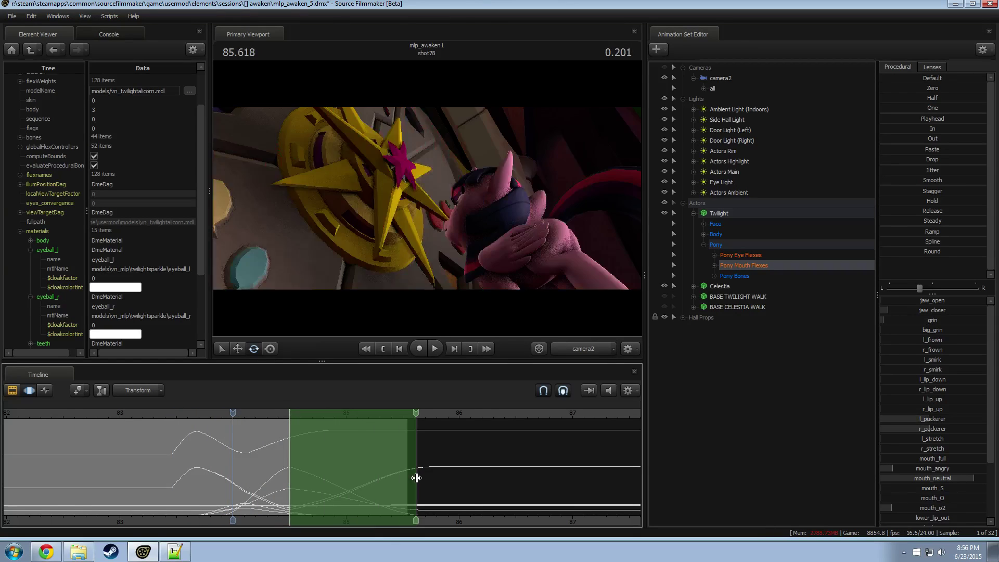
pyautogui.moveTo(417, 478); pyautogui.dragTo(487, 478)
pyautogui.click(240, 411)
pyautogui.press('space')
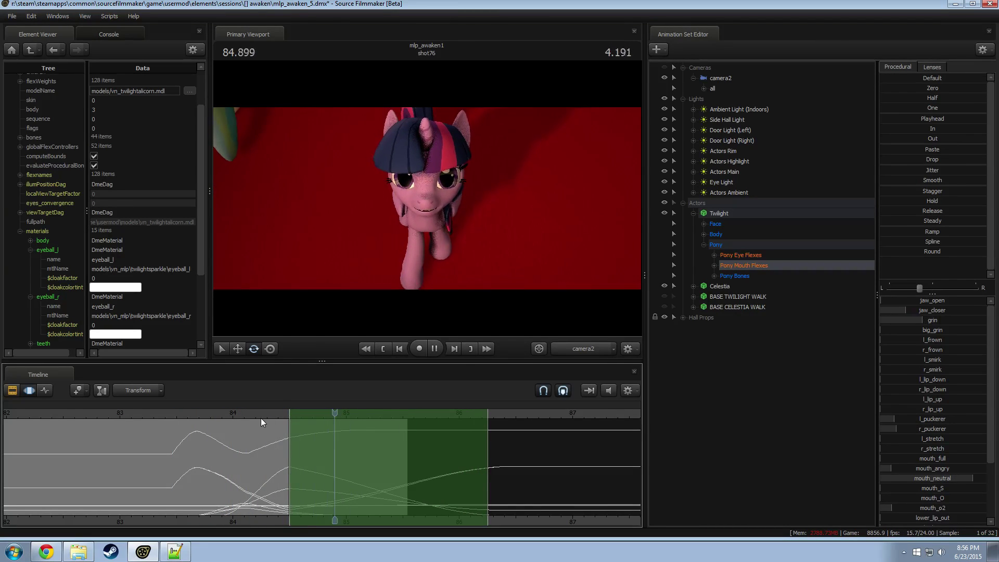
pyautogui.press('space')
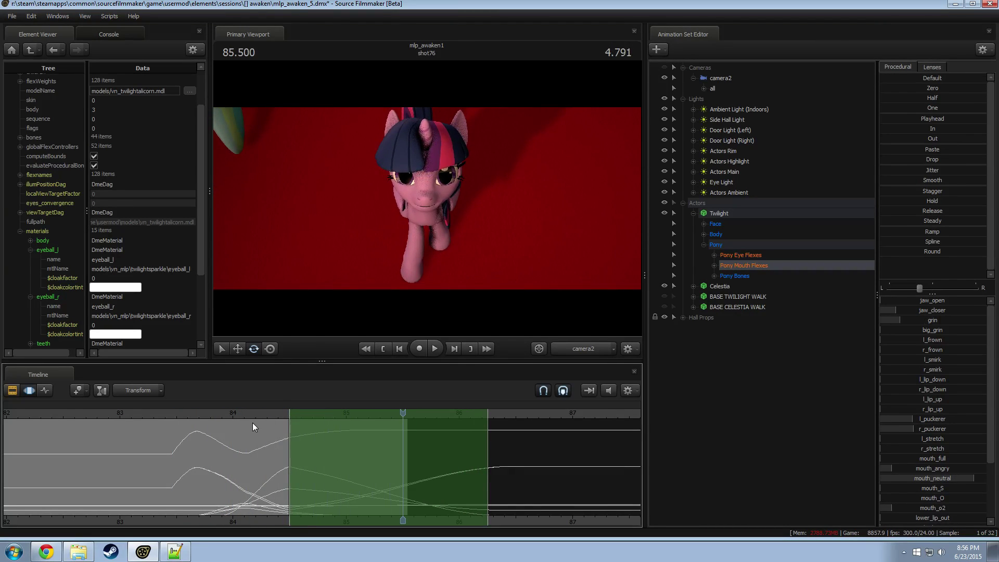
pyautogui.click(165, 416)
pyautogui.press('space')
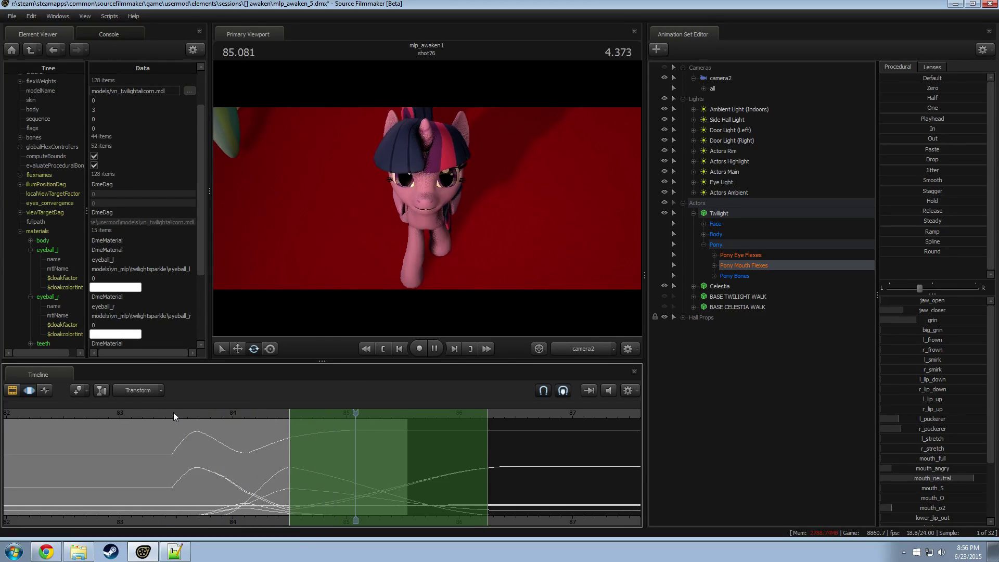
pyautogui.press('space')
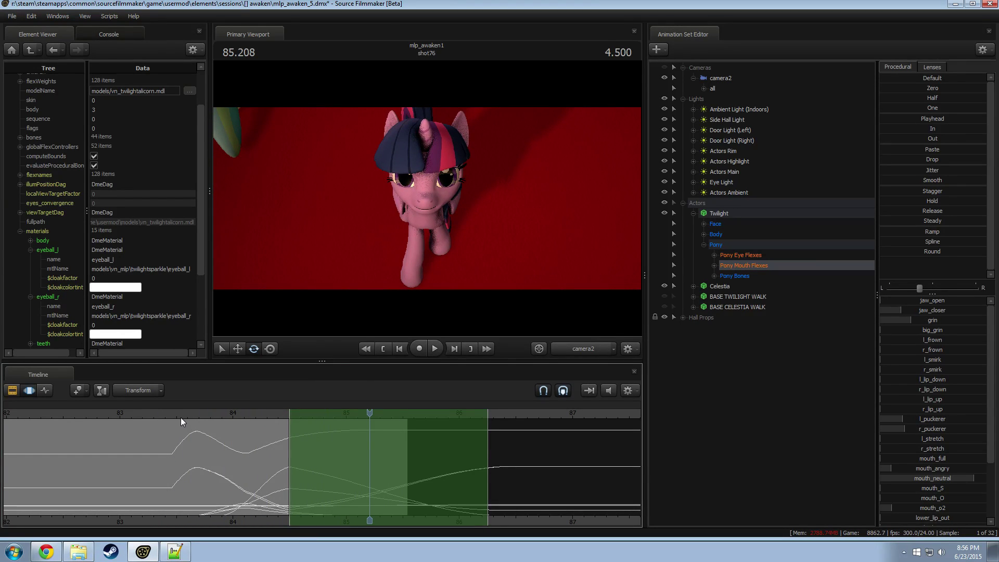
pyautogui.click(182, 417)
pyautogui.press('space')
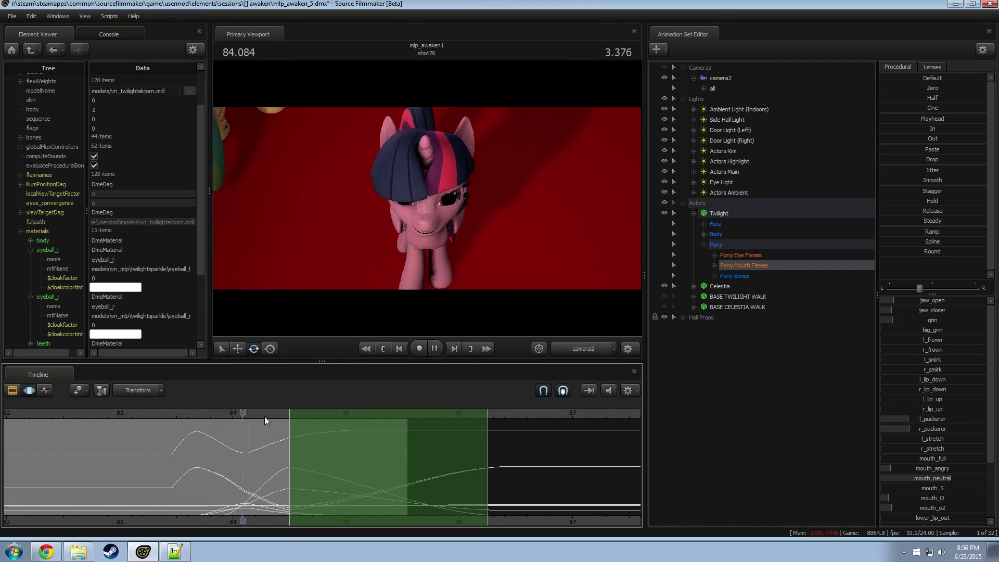
pyautogui.press('space')
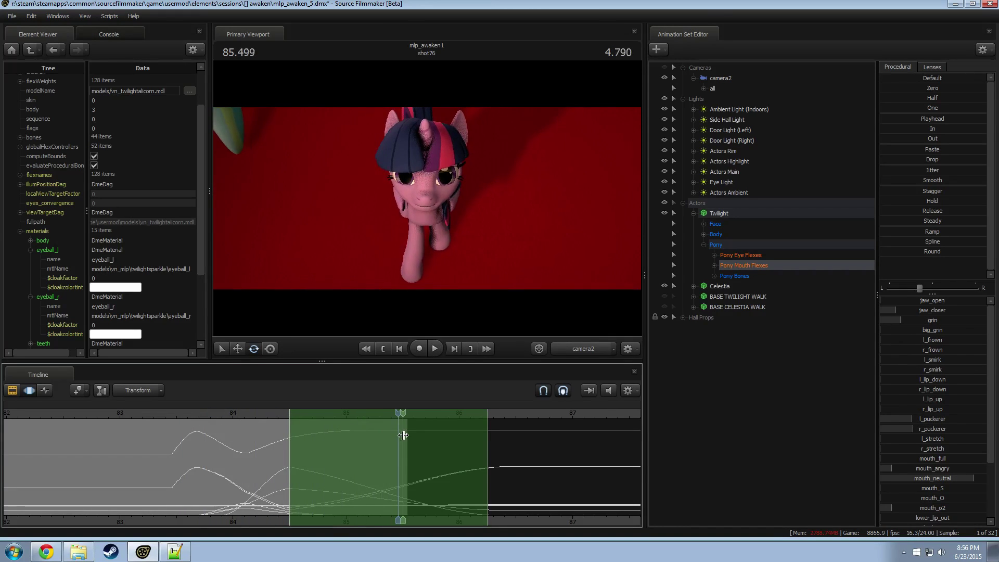
# Select everything from about 85.5 s onward with a falloff from about 85.0 s, and fine-tune the mouth with slightly higher jaw_open and lower mouth_angry.
pyautogui.keyDown('shift'); pyautogui.moveTo(403, 436); pyautogui.dragTo(569, 426); pyautogui.keyUp('shift')
pyautogui.keyDown('shift'); pyautogui.scroll(3, 533, 468); pyautogui.keyUp('shift')
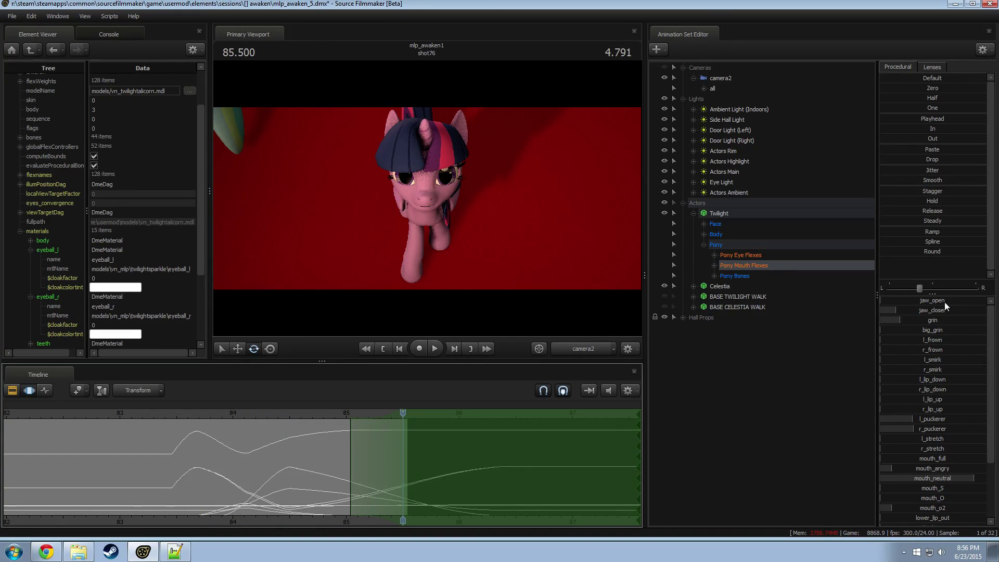
pyautogui.moveTo(945, 302); pyautogui.dragTo(949, 301)
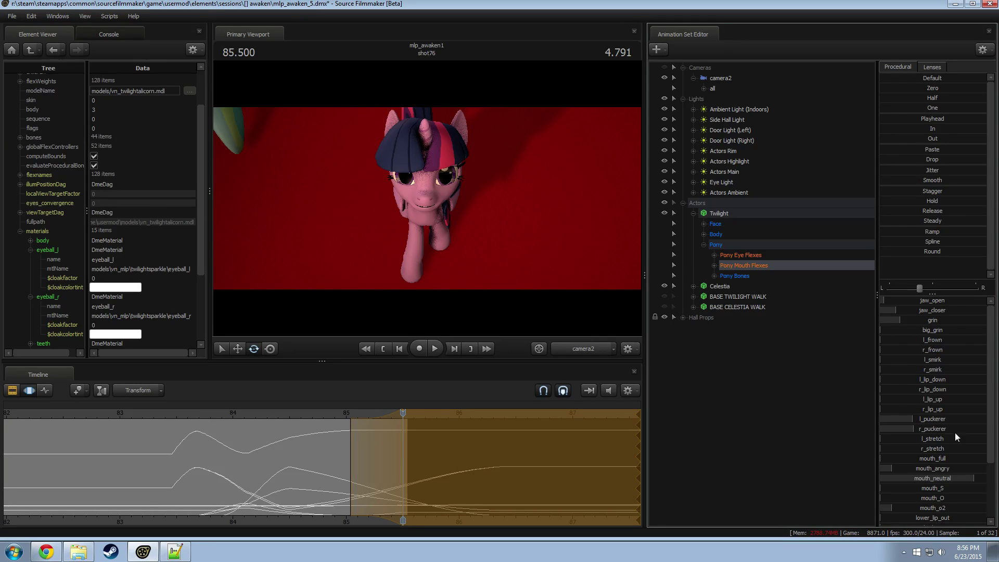
pyautogui.moveTo(956, 472); pyautogui.dragTo(959, 472)
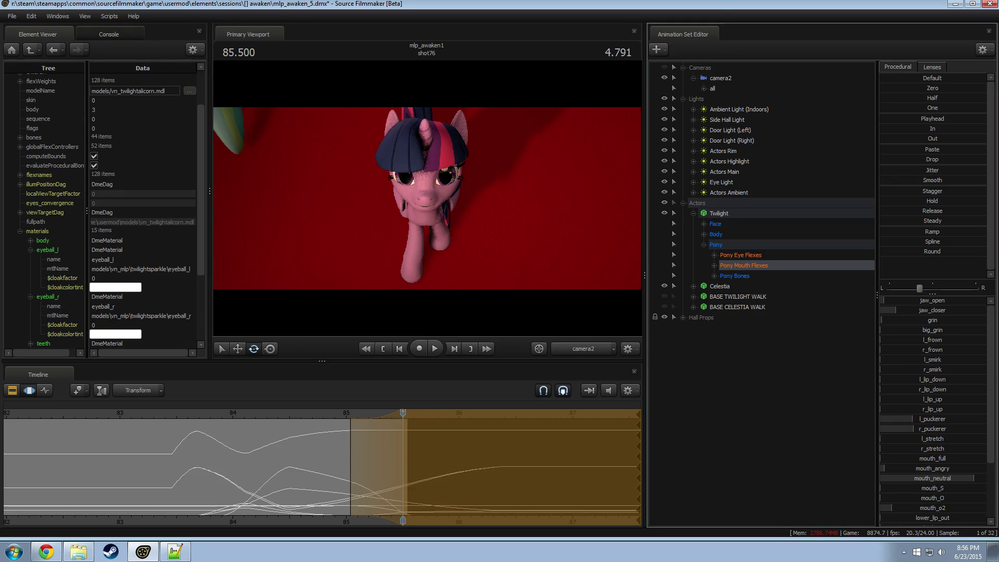
pyautogui.moveTo(931, 302); pyautogui.dragTo(923, 311)
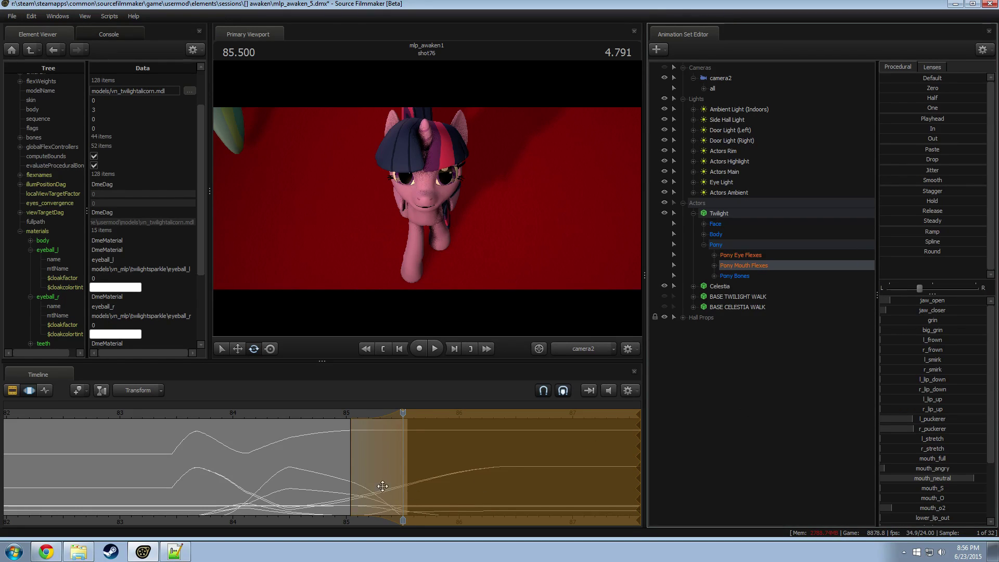
# Shift the open-ended time selection to start at about 85.6 s, with its falloff from about 85.2 s, and play it back.
pyautogui.moveTo(362, 477); pyautogui.dragTo(378, 476)
pyautogui.click(335, 411)
pyautogui.press('space')
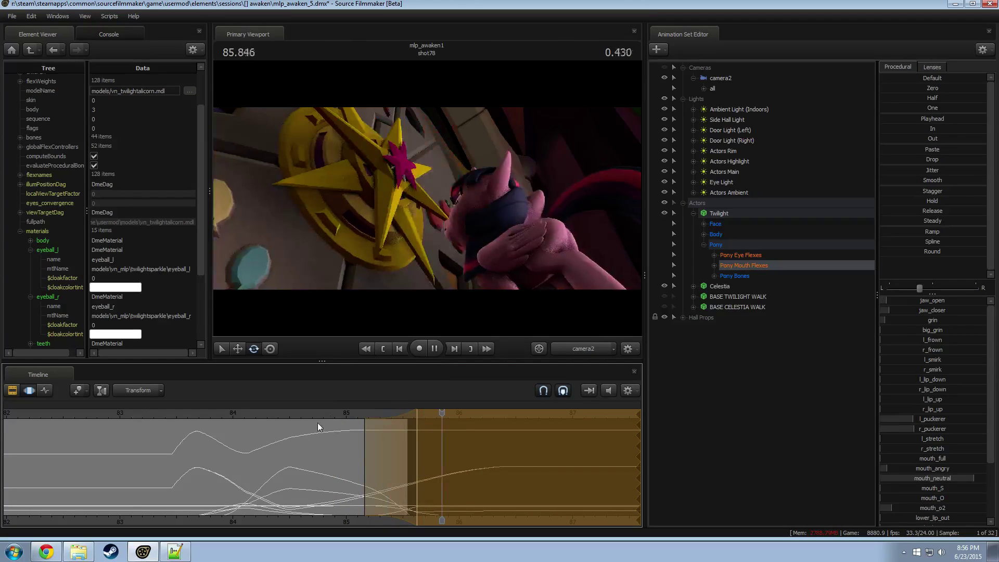
pyautogui.press('space')
# Replay Twilight's blink and mouth movement through camera2 from about 83.4 s.
pyautogui.click(158, 412)
pyautogui.press('space')
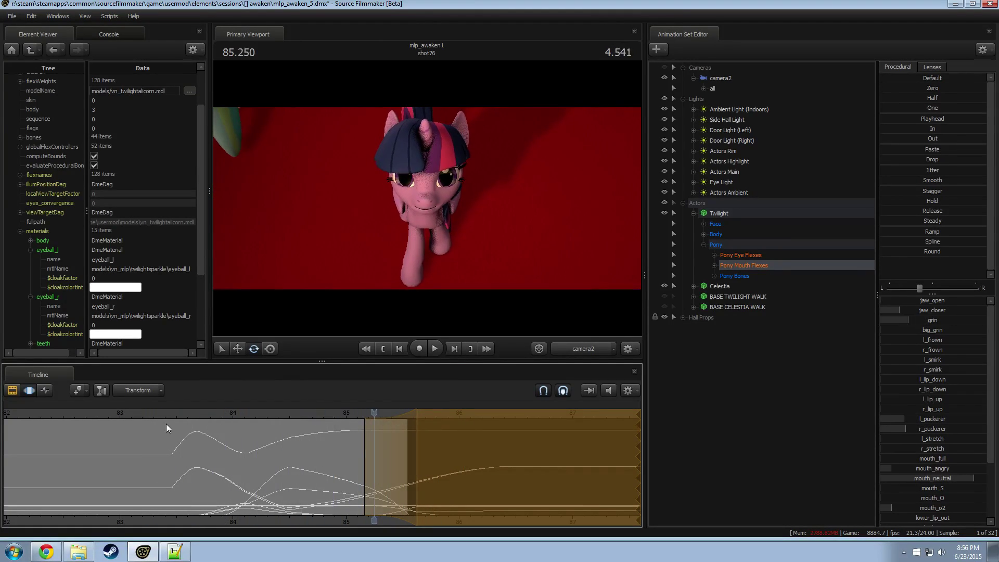
pyautogui.click(186, 416)
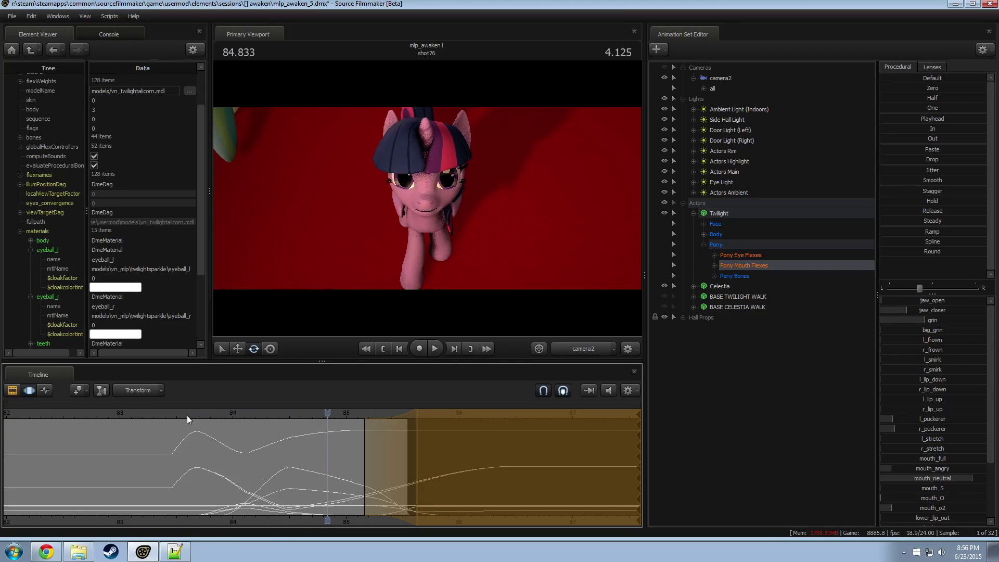
pyautogui.moveTo(186, 415)
pyautogui.mouseDown(button='middle')
pyautogui.moveTo(214, 442)
pyautogui.moveTo(280, 462)
pyautogui.moveTo(257, 462)
pyautogui.moveTo(326, 464)
pyautogui.moveTo(343, 478)
pyautogui.mouseUp(button='middle')
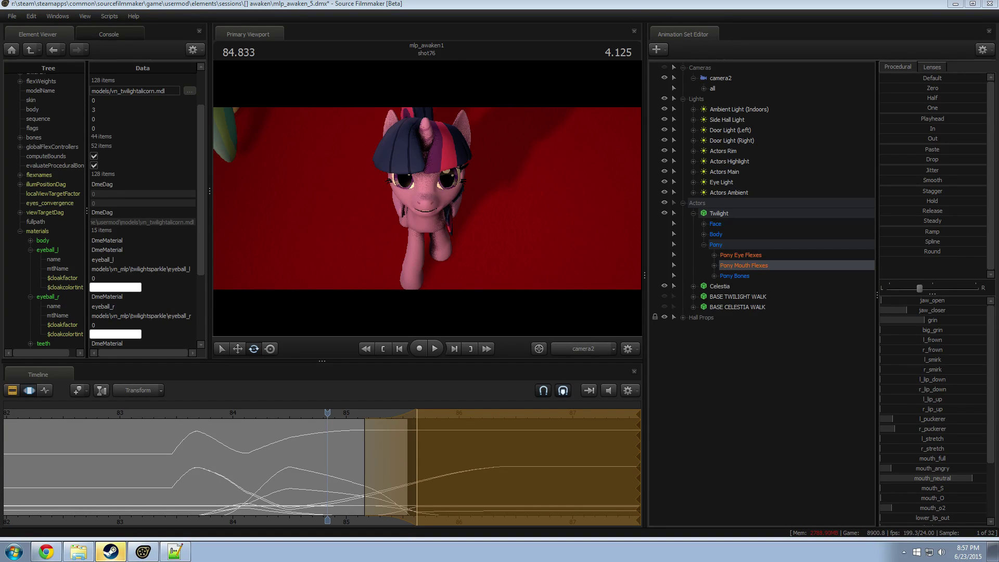
pyautogui.click(172, 415)
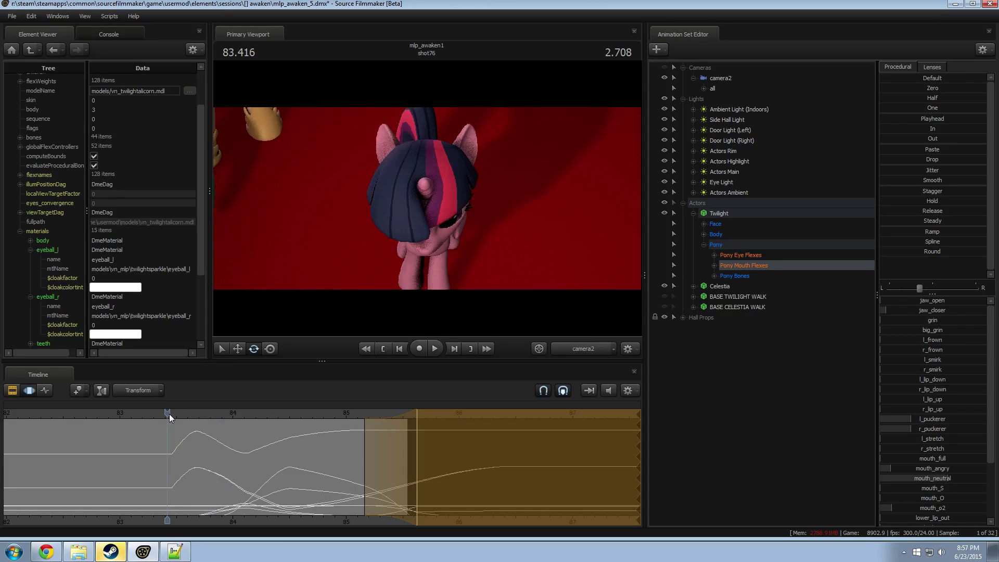
pyautogui.press('space')
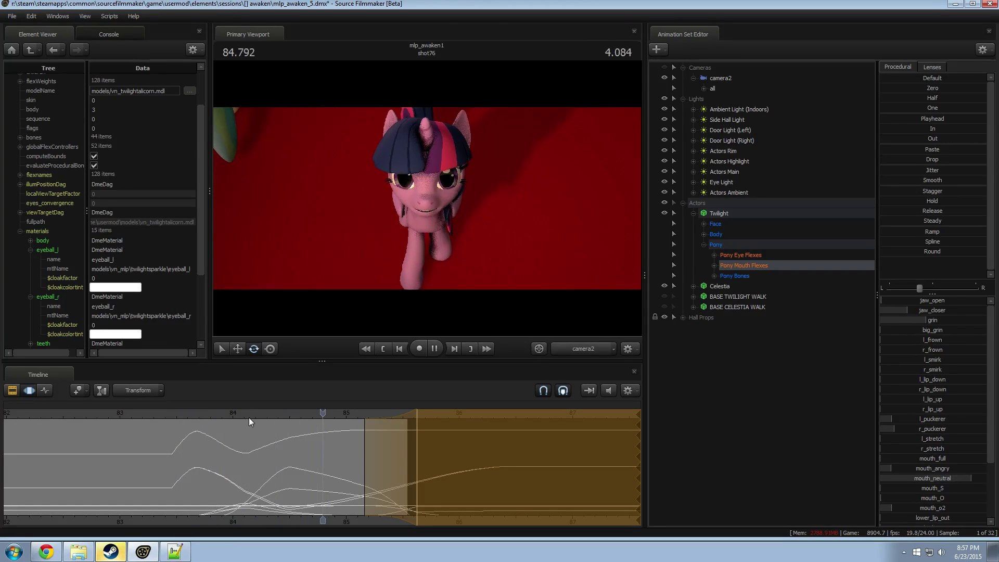
pyautogui.press('space')
# Play back shot76 from its start at about 80.8 s, and again from about 79 s within the preceding shot.
pyautogui.scroll(-3, 180, 448)
pyautogui.click(101, 414)
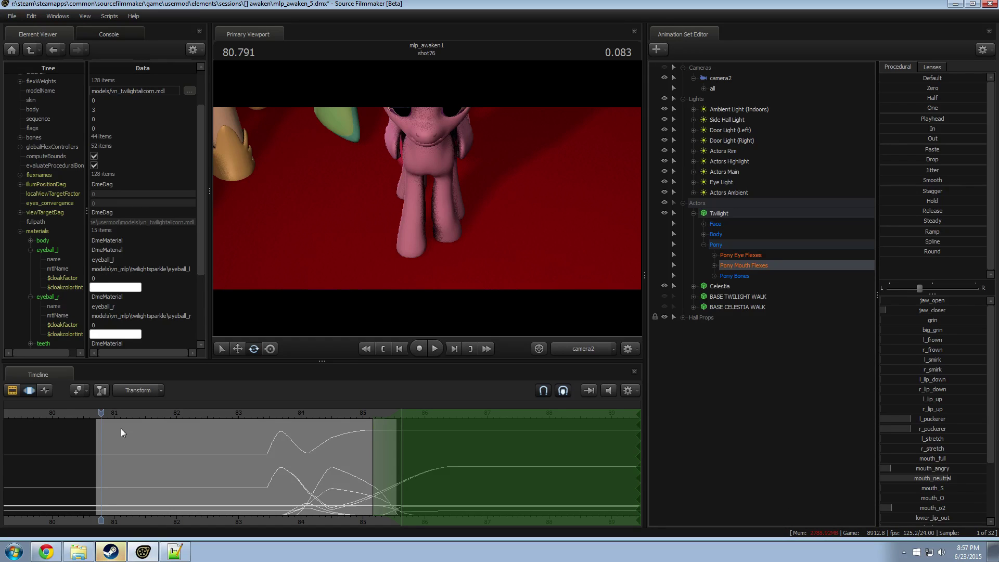
pyautogui.click(98, 414)
pyautogui.press('space')
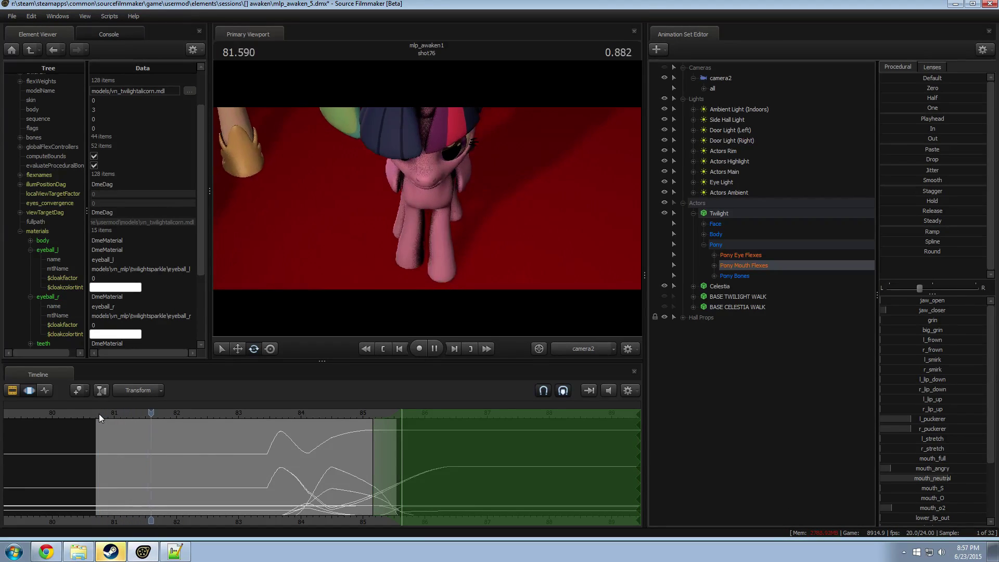
pyautogui.scroll(-3, 298, 523)
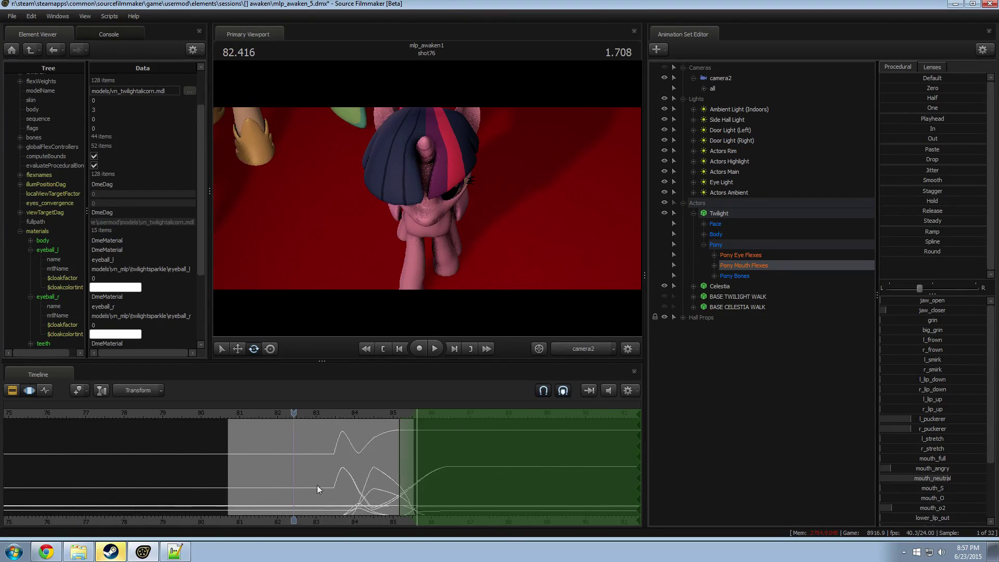
pyautogui.moveTo(203, 413); pyautogui.dragTo(156, 415)
pyautogui.press('space')
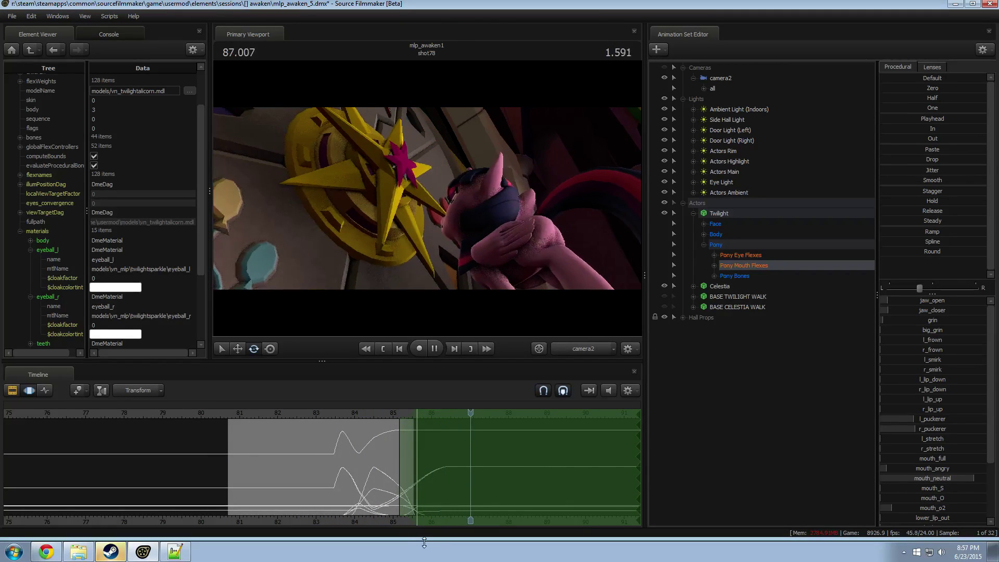
# Show the timeline as shot clips and review the following shots up to the start of shot4.
pyautogui.press('F2')
pyautogui.scroll(-2, 385, 500)
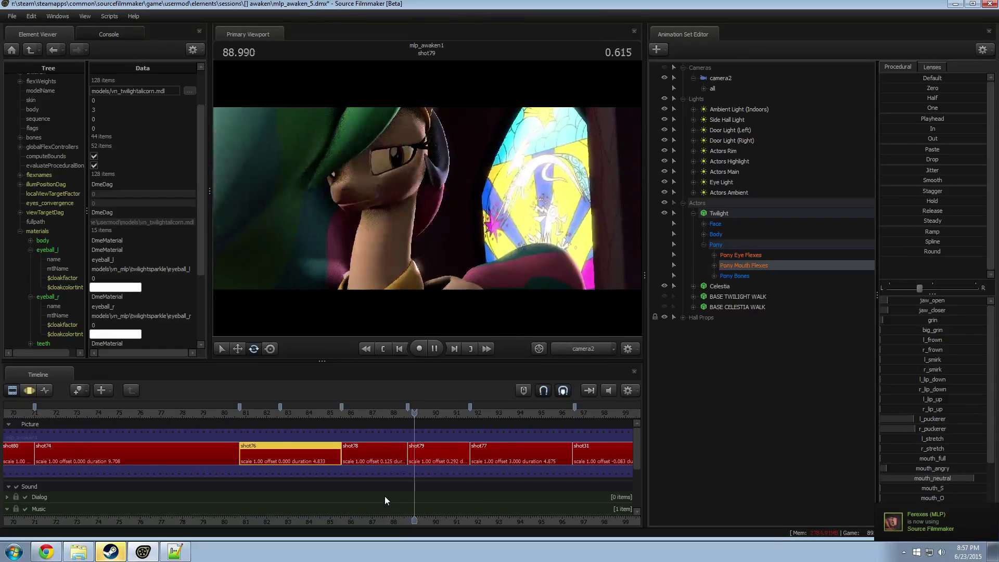
pyautogui.scroll(-1, 385, 496)
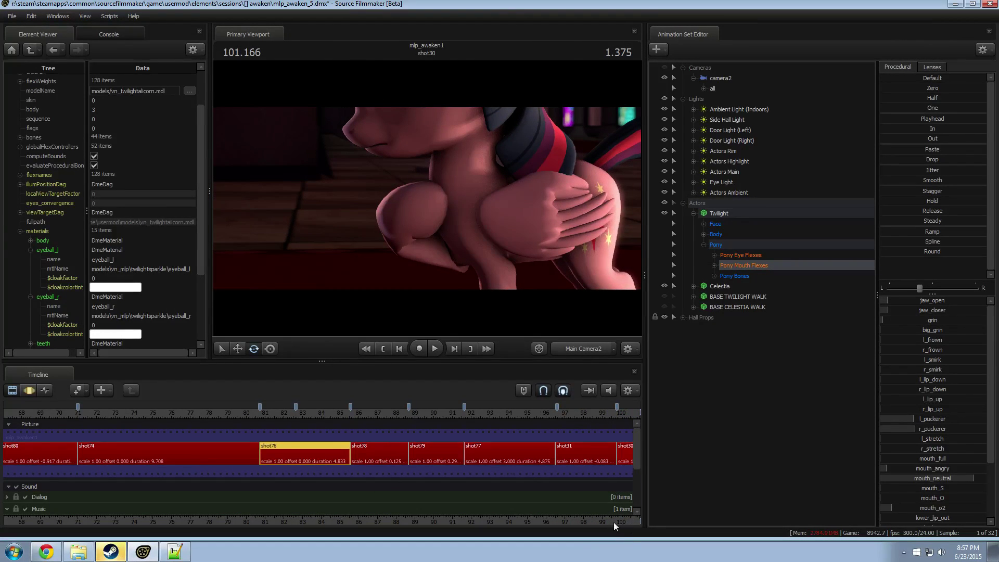
pyautogui.scroll(-3, 445, 516)
pyautogui.press('space')
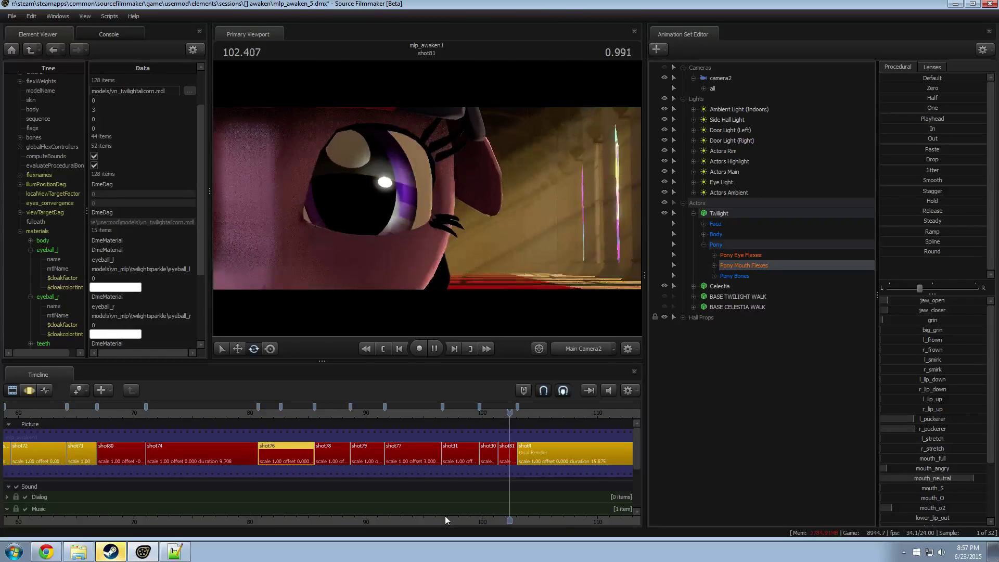
pyautogui.press('space')
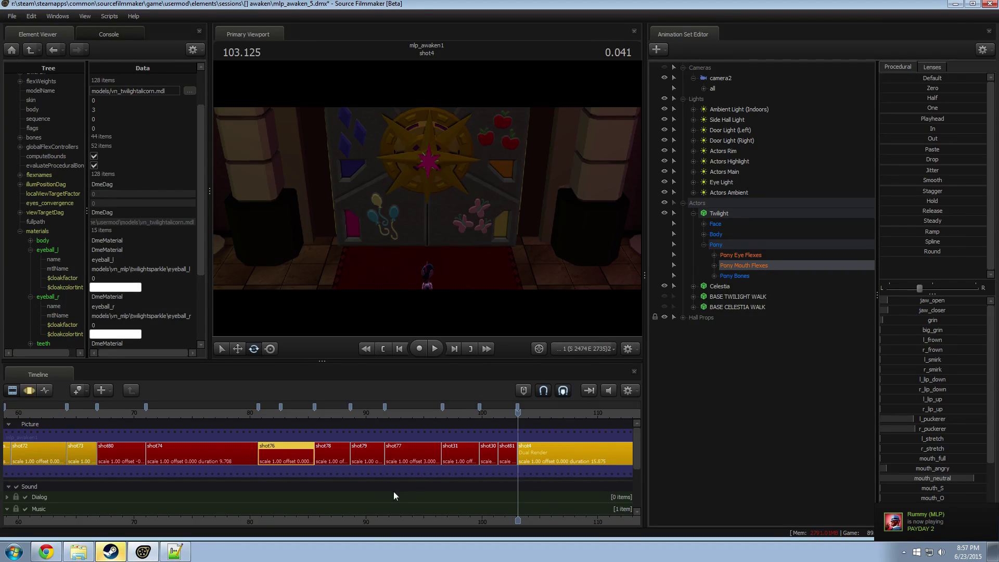
# Play back the sequence from shot80, and again from just before shot76 into shot77.
pyautogui.click(104, 409)
pyautogui.press('space')
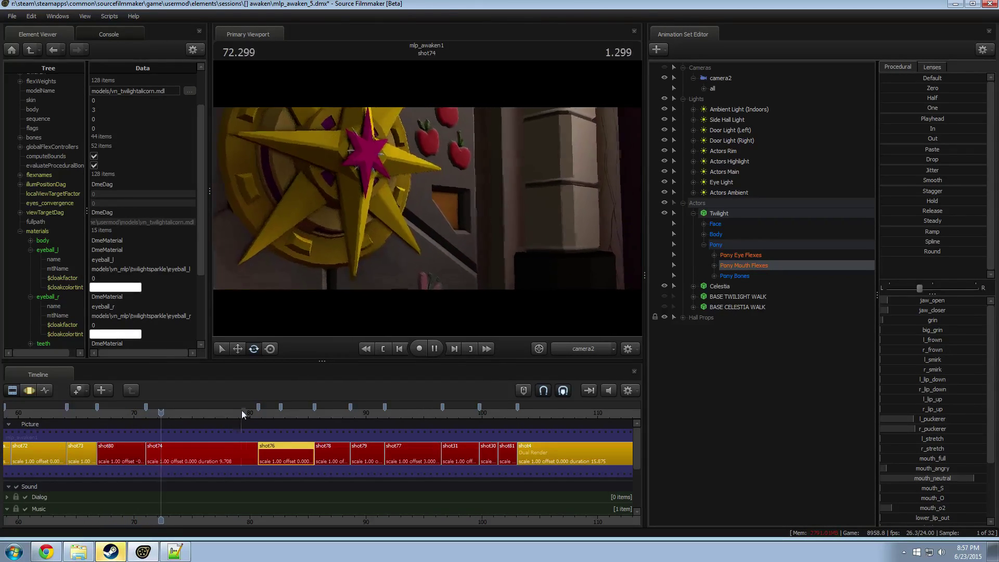
pyautogui.click(252, 411)
pyautogui.scroll(-3, 307, 511)
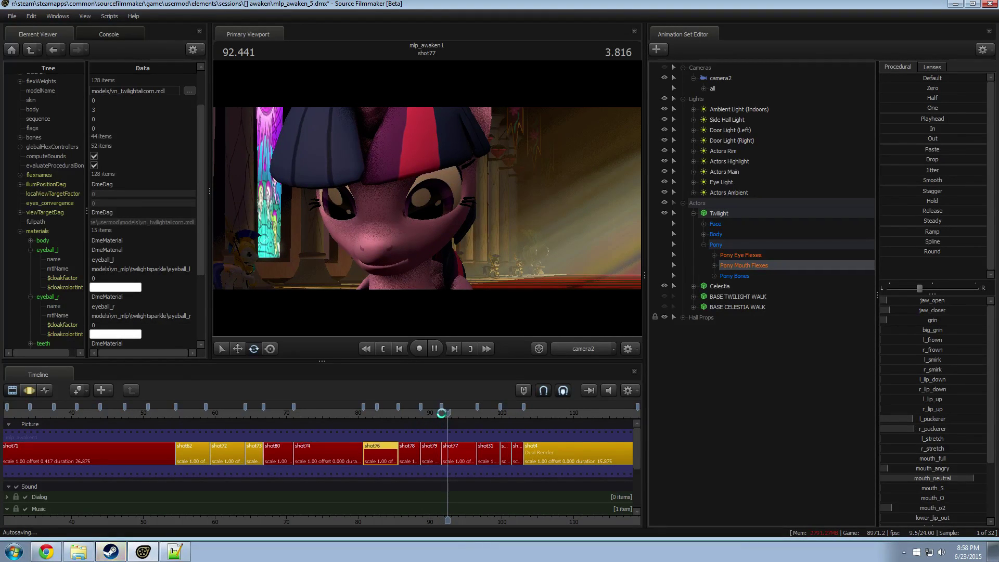
# Play back shot77 from its start, and replay its second half from about 95 s.
pyautogui.click(442, 413)
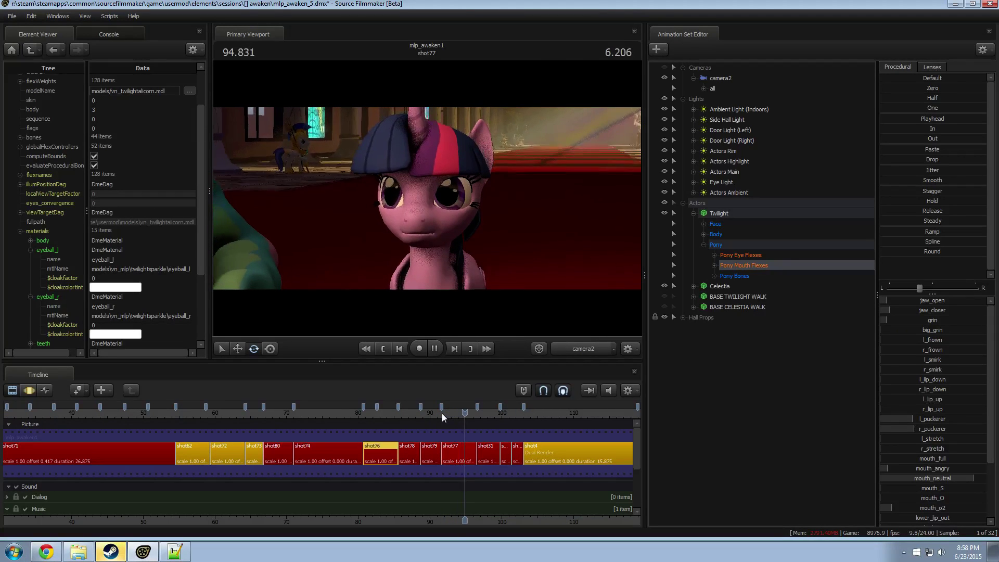
pyautogui.press('space')
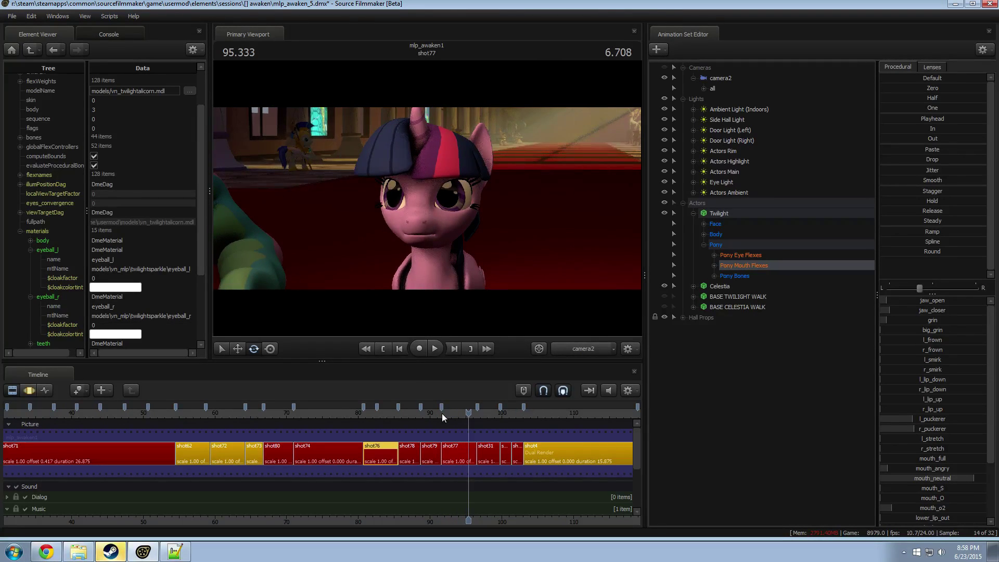
pyautogui.press('space')
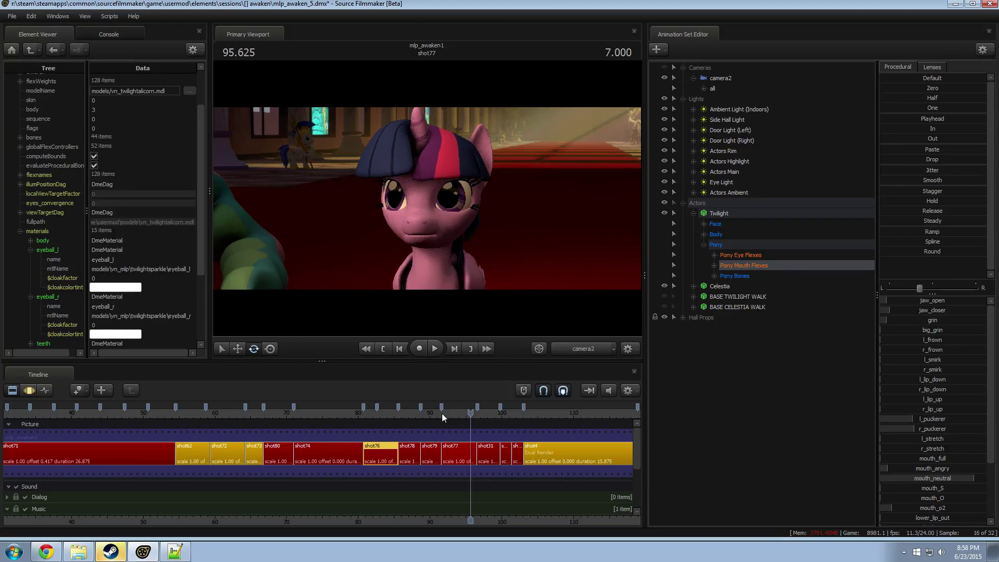
pyautogui.press('space')
pyautogui.click(465, 411)
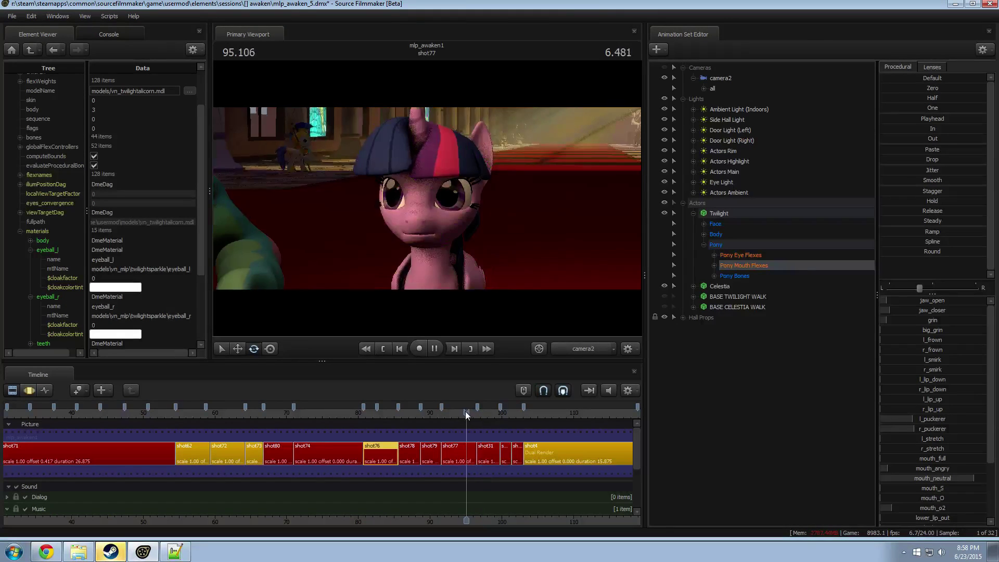
pyautogui.click(451, 413)
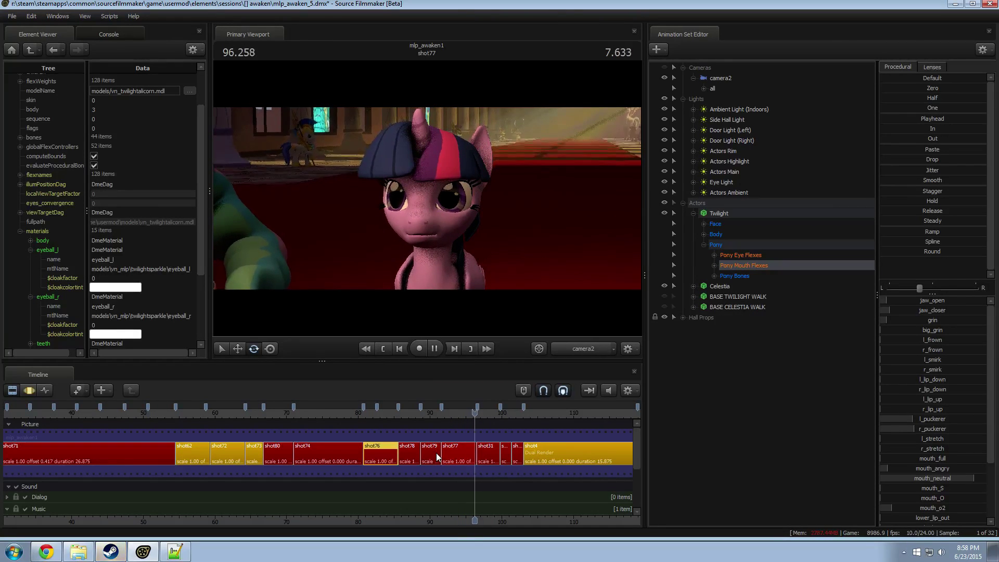
# Replay Twilight's blink in shot77 from about 93.5 s, stopping at about 95.4 s.
pyautogui.press('space')
pyautogui.click(454, 416)
pyautogui.press('space')
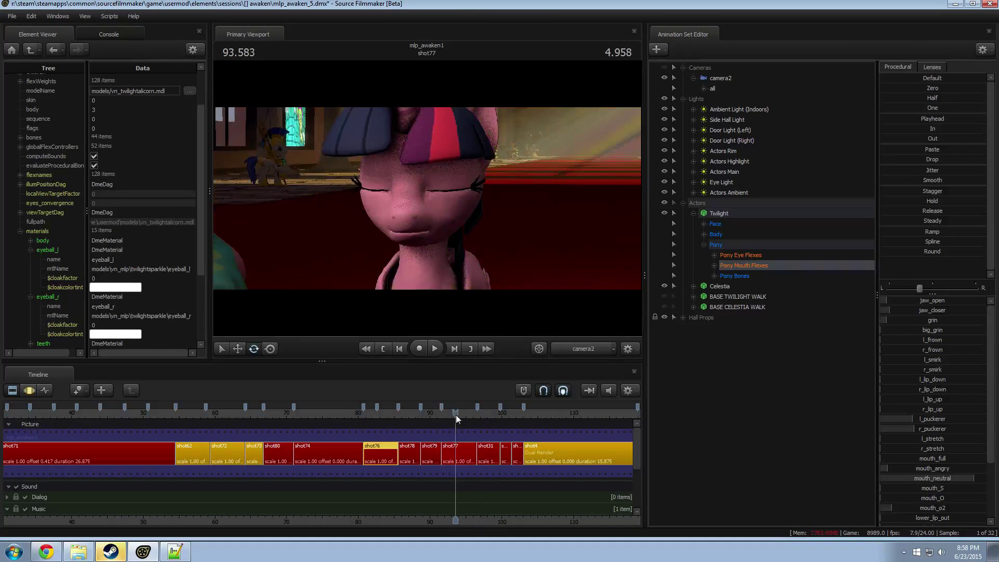
pyautogui.press('space')
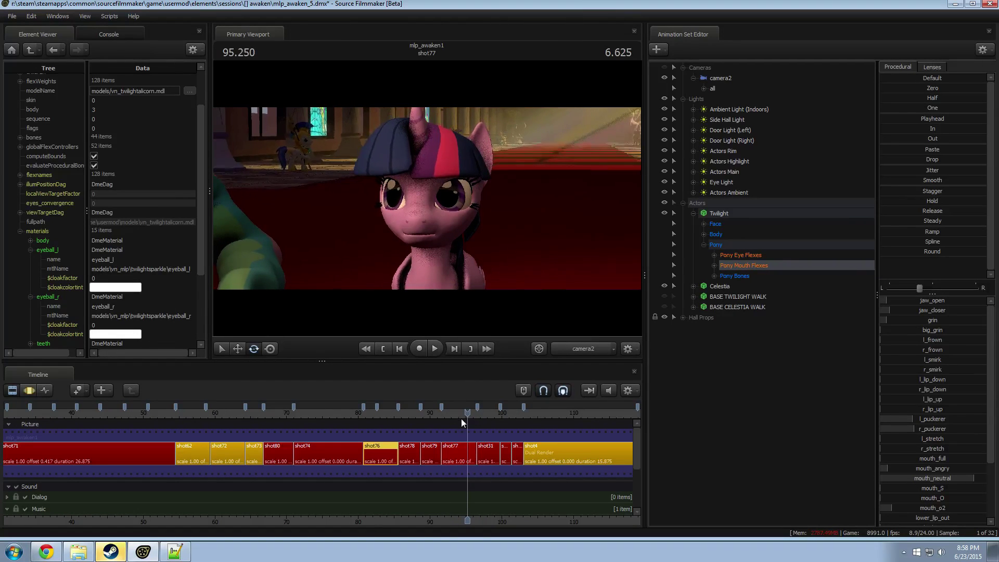
pyautogui.moveTo(468, 412); pyautogui.dragTo(469, 411)
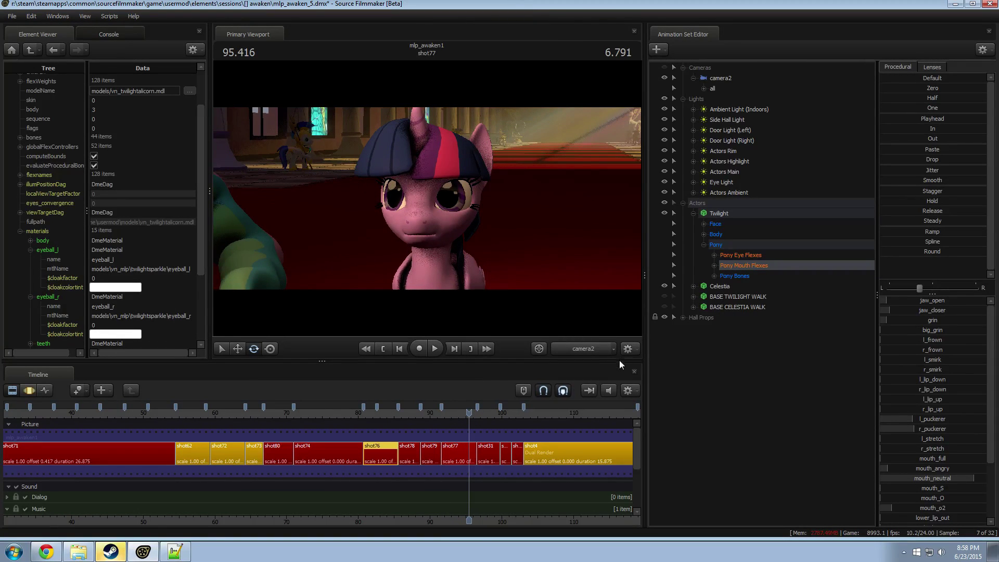
# Examine Twilight's head and horn beside Celestia through the Work Camera at 95.416 s, then return to camera2.
pyautogui.click(591, 350)
pyautogui.moveTo(489, 224); pyautogui.dragTo(338, 182)
pyautogui.press('w')
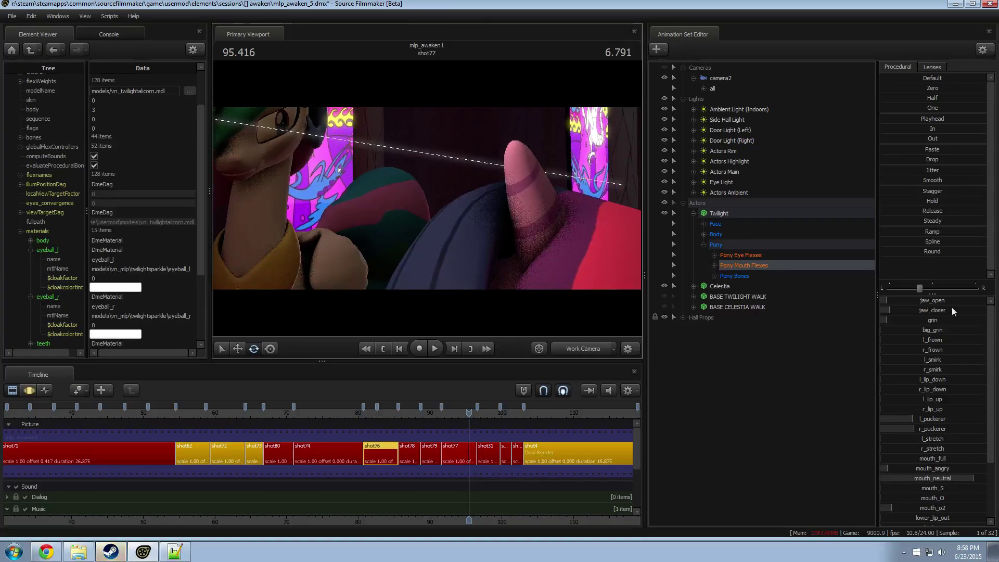
pyautogui.press('w')
pyautogui.moveTo(469, 177); pyautogui.dragTo(426, 198)
pyautogui.press('s')
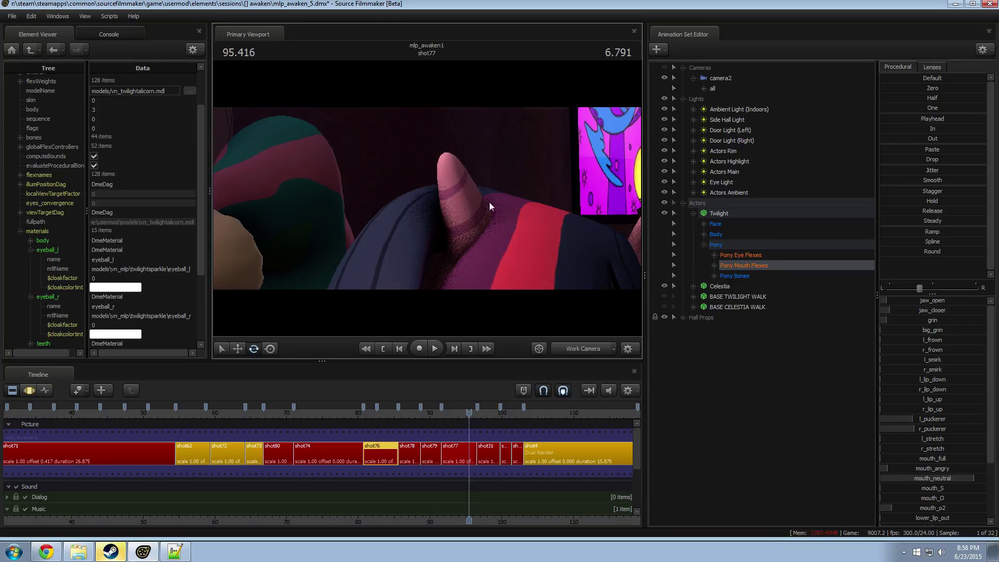
pyautogui.moveTo(471, 241); pyautogui.dragTo(445, 241)
pyautogui.press('d')
pyautogui.moveTo(427, 198)
pyautogui.mouseDown()
pyautogui.moveTo(437, 197)
pyautogui.moveTo(390, 198)
pyautogui.moveTo(418, 201)
pyautogui.mouseUp()
pyautogui.press('a')
pyautogui.press('d')
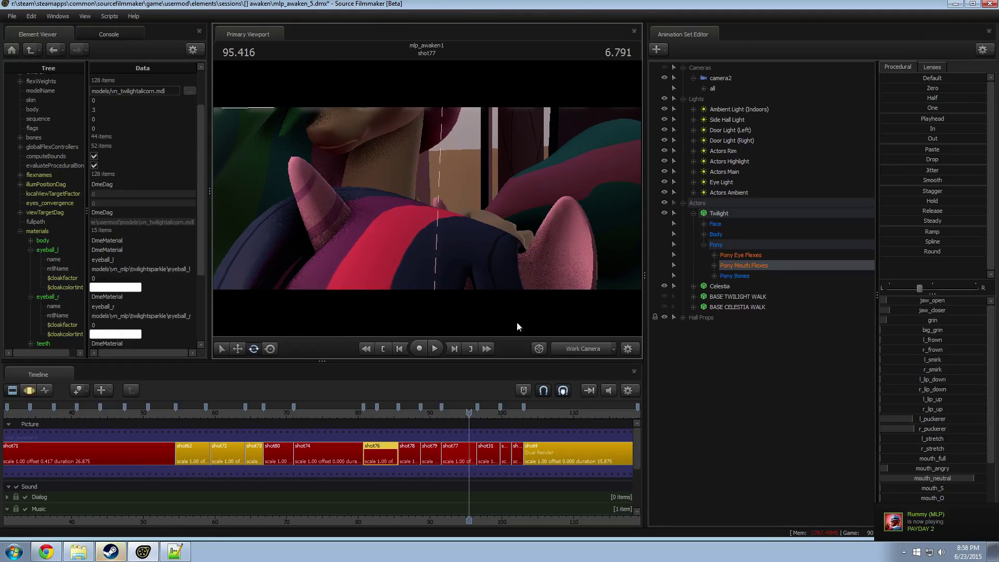
pyautogui.click(578, 353)
# Play back the end of shot77 into shot31 from about 94.9 s.
pyautogui.click(464, 412)
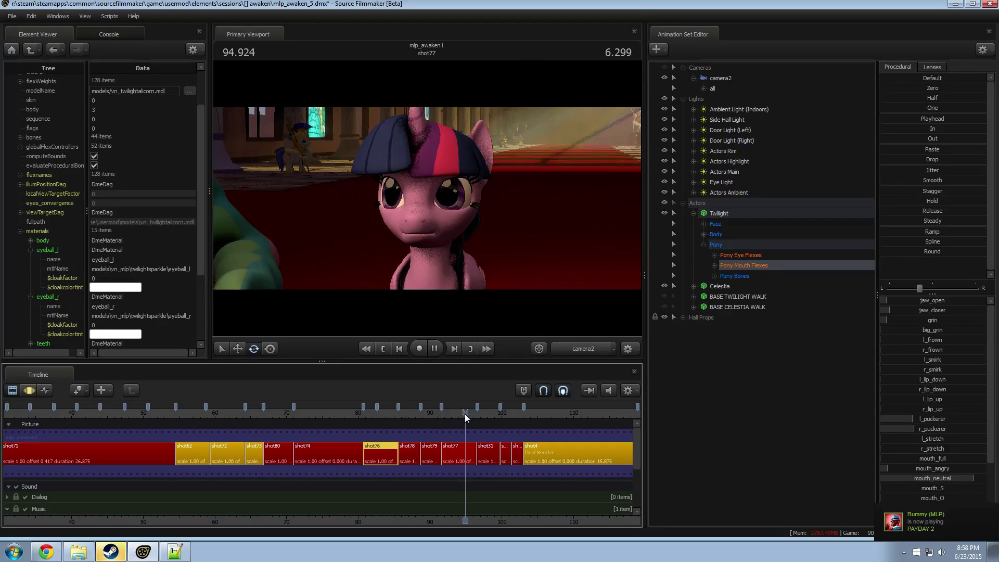
pyautogui.press('space')
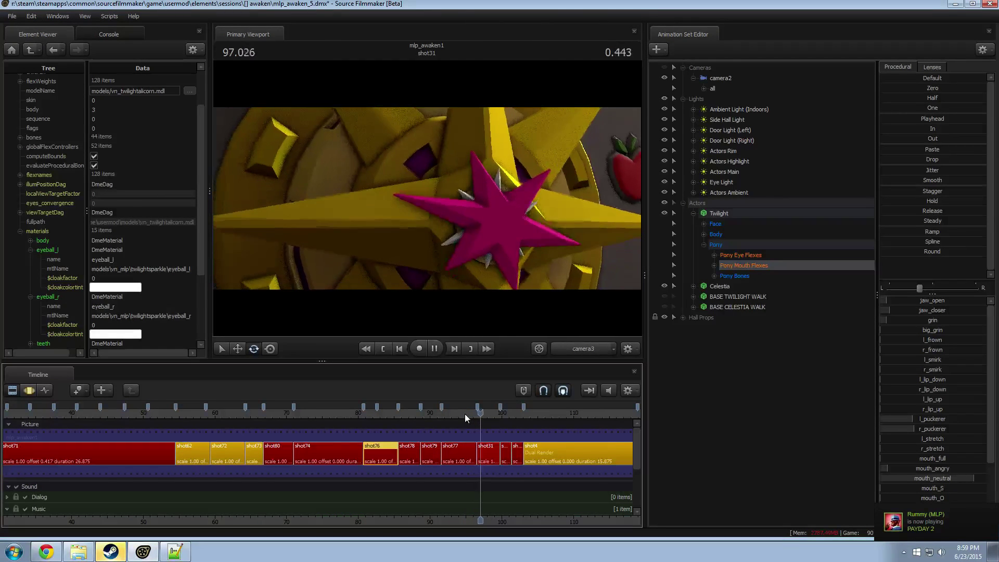
pyautogui.press('space')
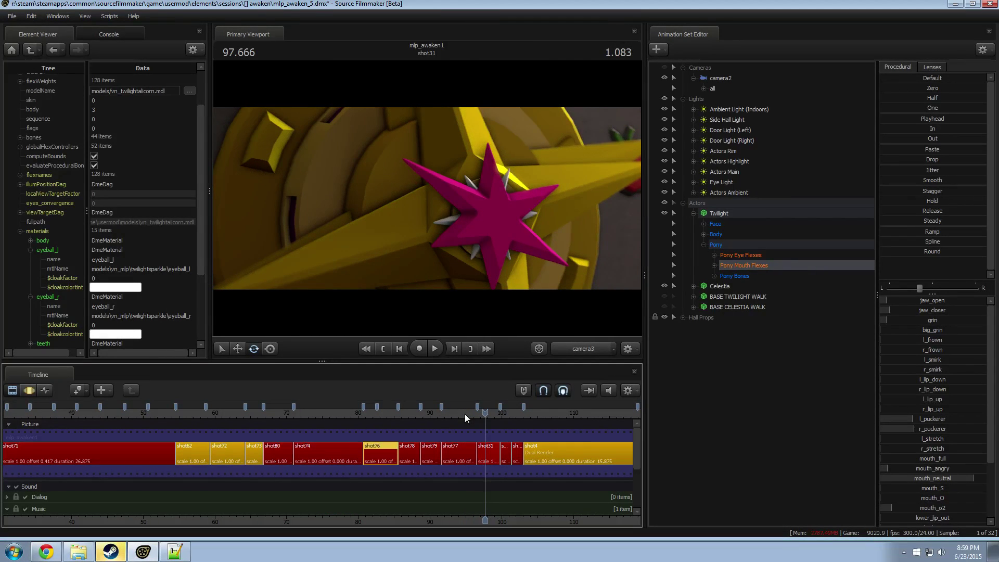
# Scrub back through shot77 and replay Twilight's blink from about 92.9 s.
pyautogui.click(467, 403)
pyautogui.moveTo(467, 403)
pyautogui.mouseDown()
pyautogui.moveTo(442, 417)
pyautogui.moveTo(457, 415)
pyautogui.mouseUp()
pyautogui.press('space')
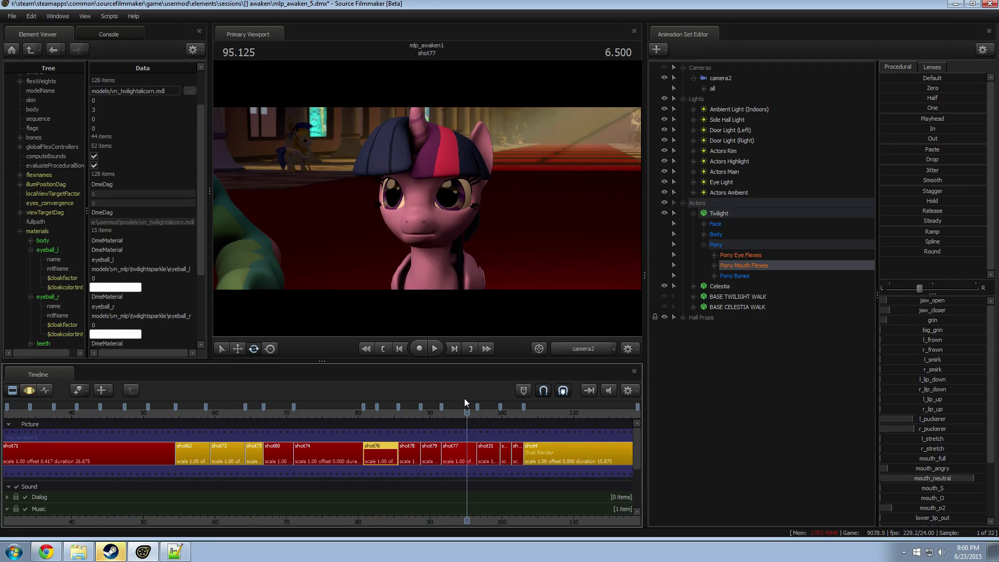
pyautogui.moveTo(458, 422); pyautogui.dragTo(453, 419)
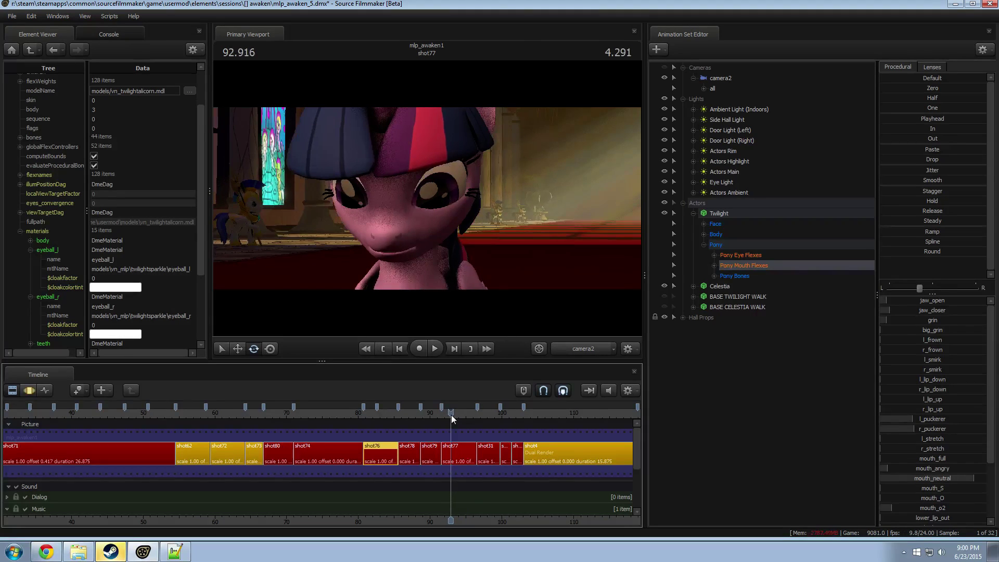
pyautogui.press('space')
pyautogui.press('space')
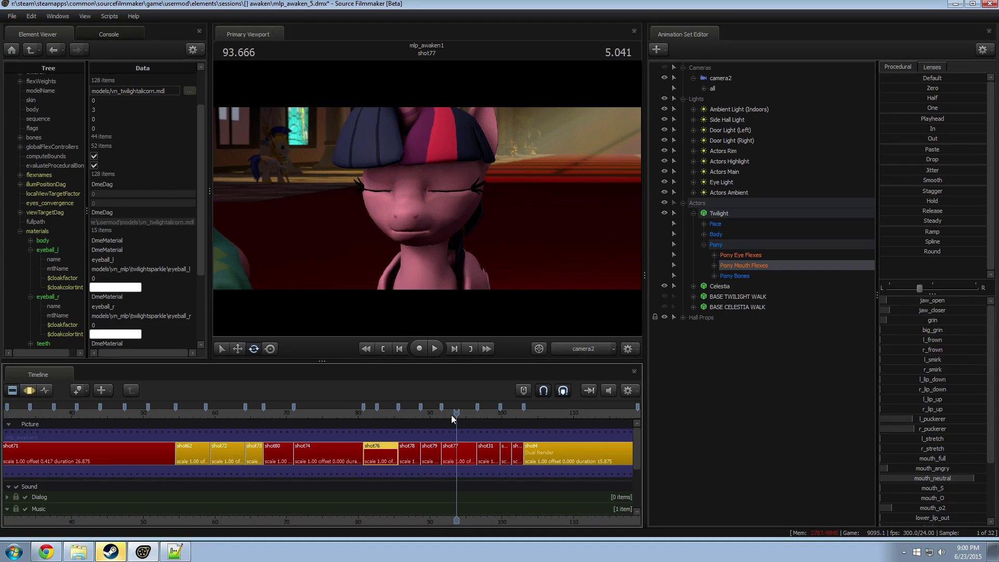
pyautogui.moveTo(452, 414); pyautogui.dragTo(449, 414)
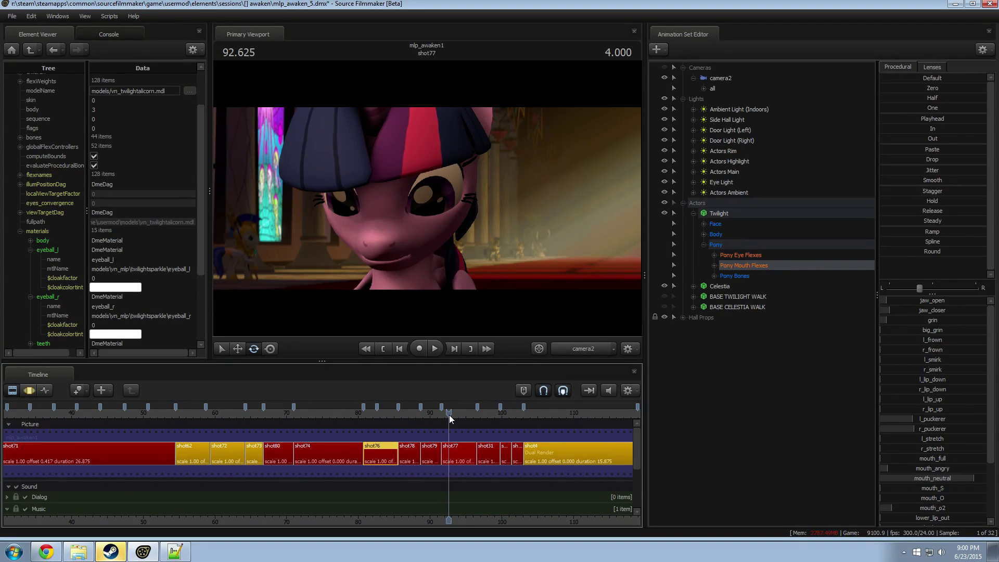
# Play back the end of shot76 into shot78, starting at about 84 s.
pyautogui.scroll(-5, 339, 422)
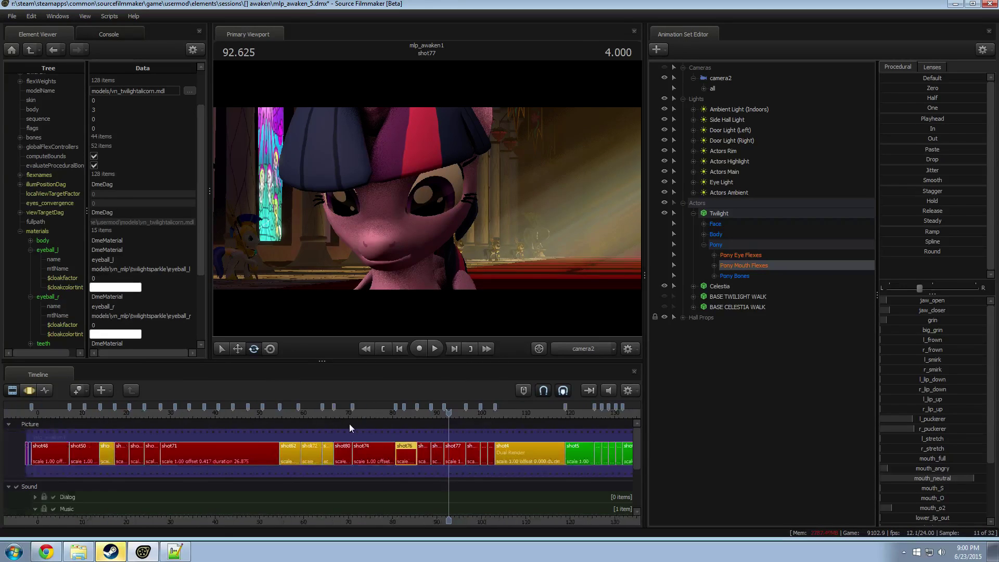
pyautogui.click(415, 416)
pyautogui.press('space')
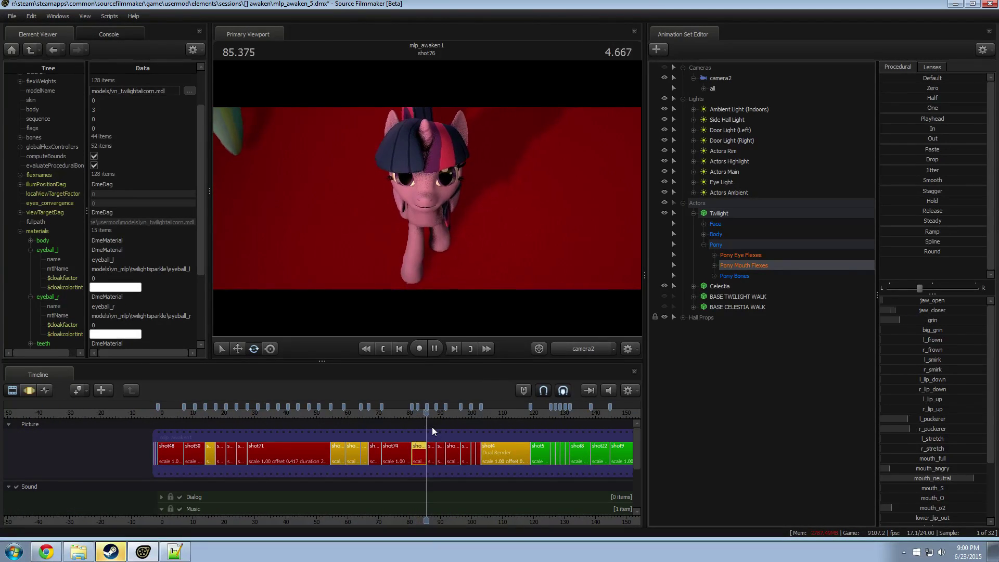
pyautogui.press('space')
pyautogui.click(423, 414)
pyautogui.press('space')
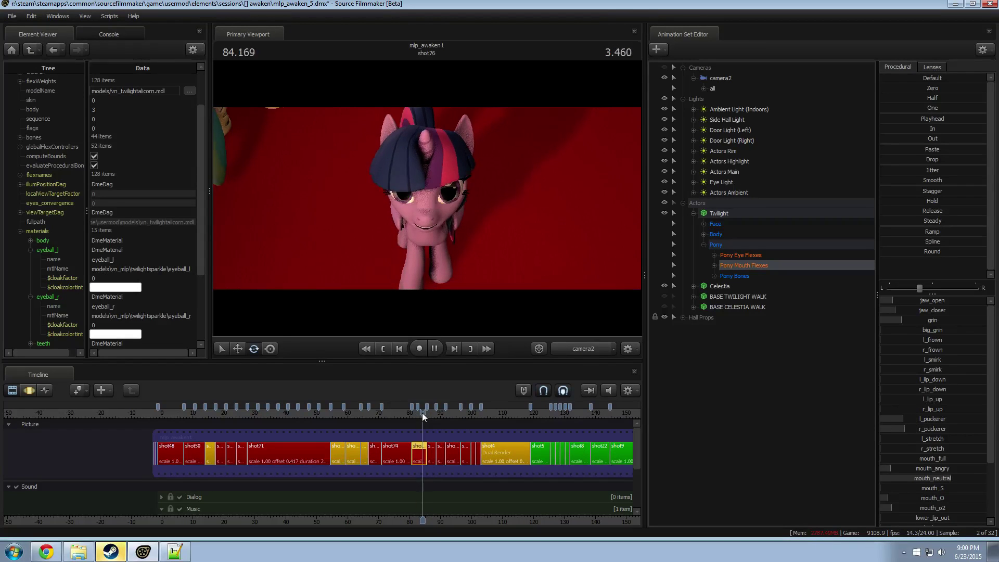
pyautogui.press('space')
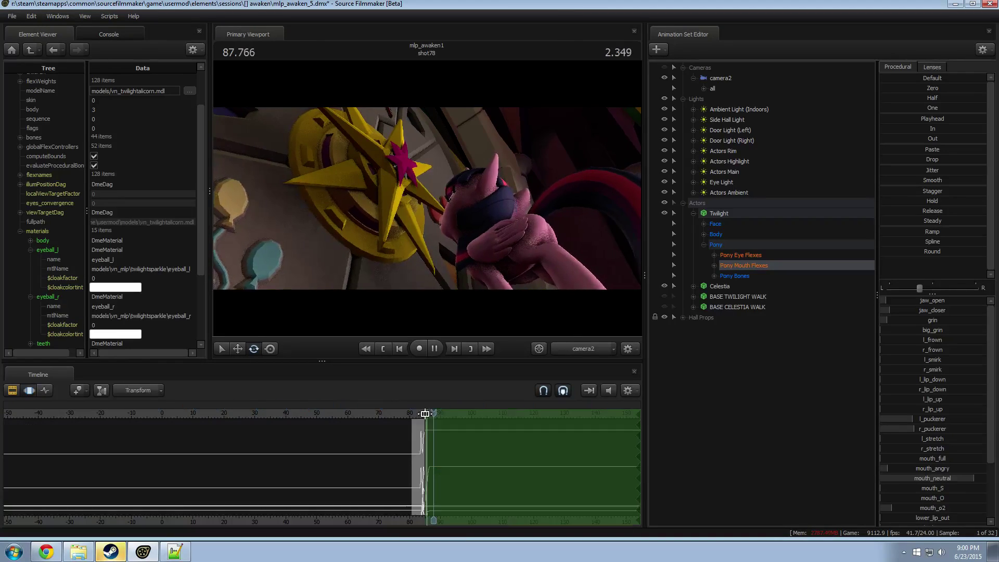
# Play back the earlier sequence from around the start of shot72 into shot80.
pyautogui.moveTo(418, 419); pyautogui.dragTo(344, 414)
pyautogui.press('space')
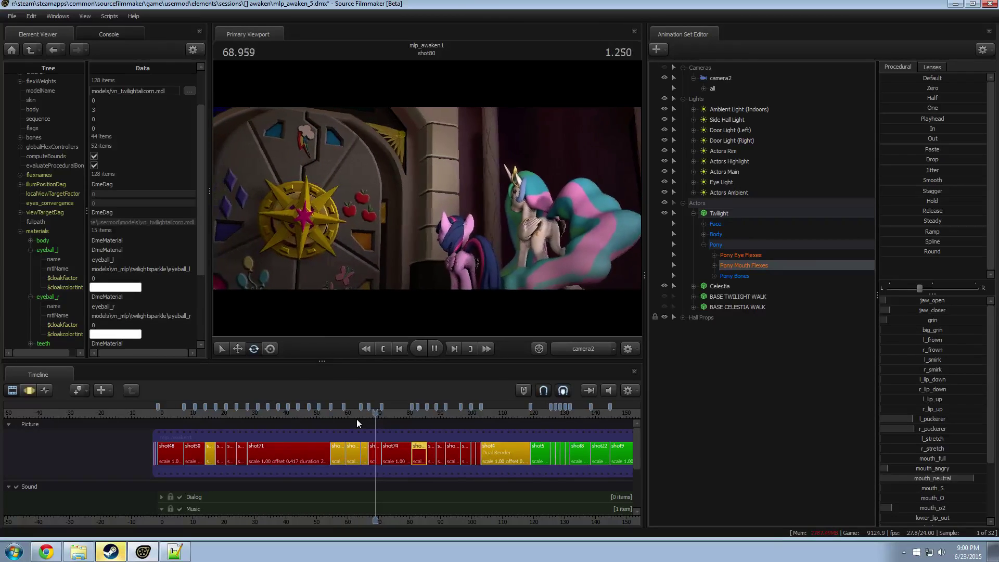
pyautogui.press('space')
# Try a slightly later cut between shot73 and shot80 and play back the transition.
pyautogui.click(365, 418)
pyautogui.scroll(2, 372, 421)
pyautogui.click(367, 451)
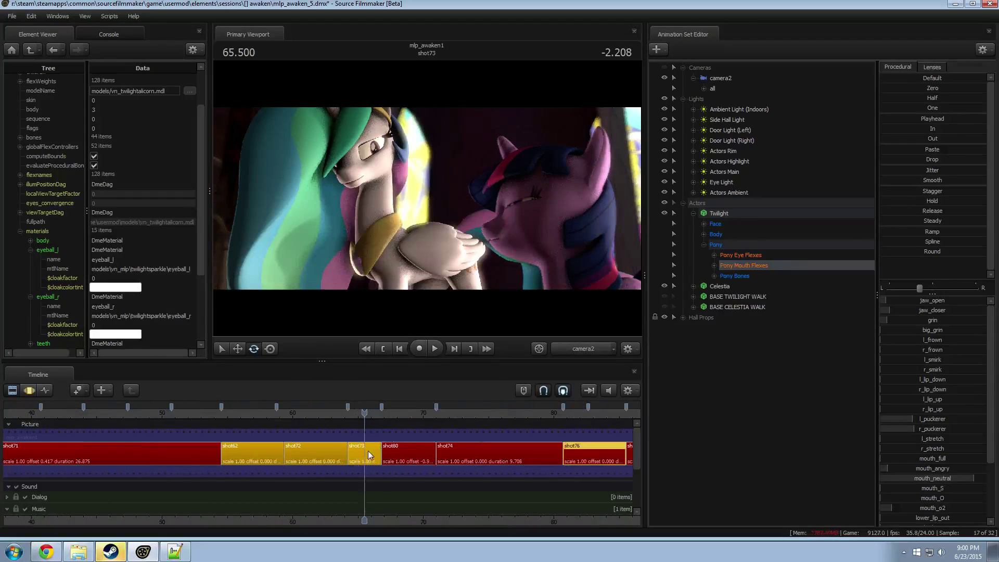
pyautogui.scroll(2, 379, 435)
pyautogui.press('space')
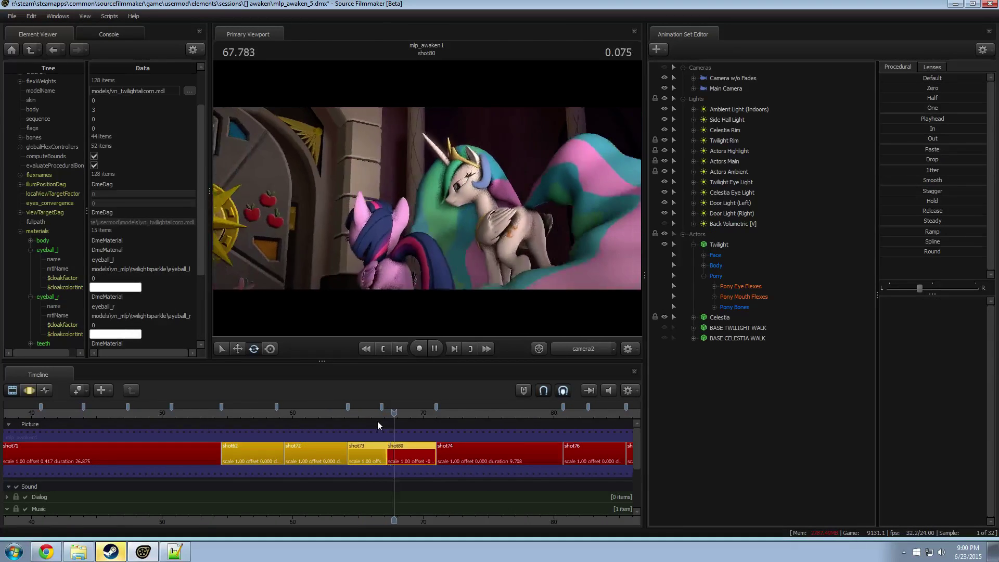
pyautogui.press('space')
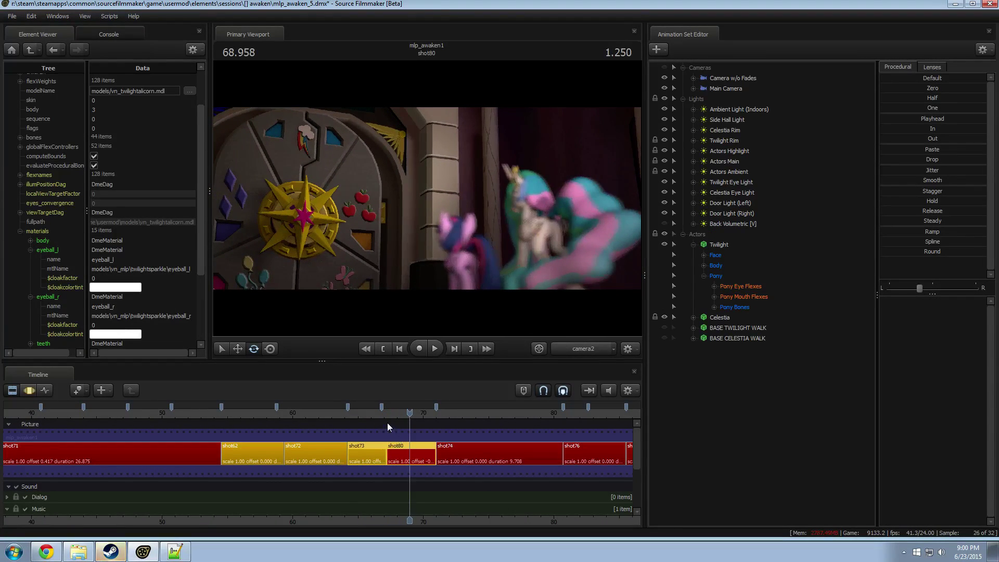
# Play back shot73, and review the transition from shot72 into shot73 several times.
pyautogui.click(363, 416)
pyautogui.press('space')
pyautogui.press('space')
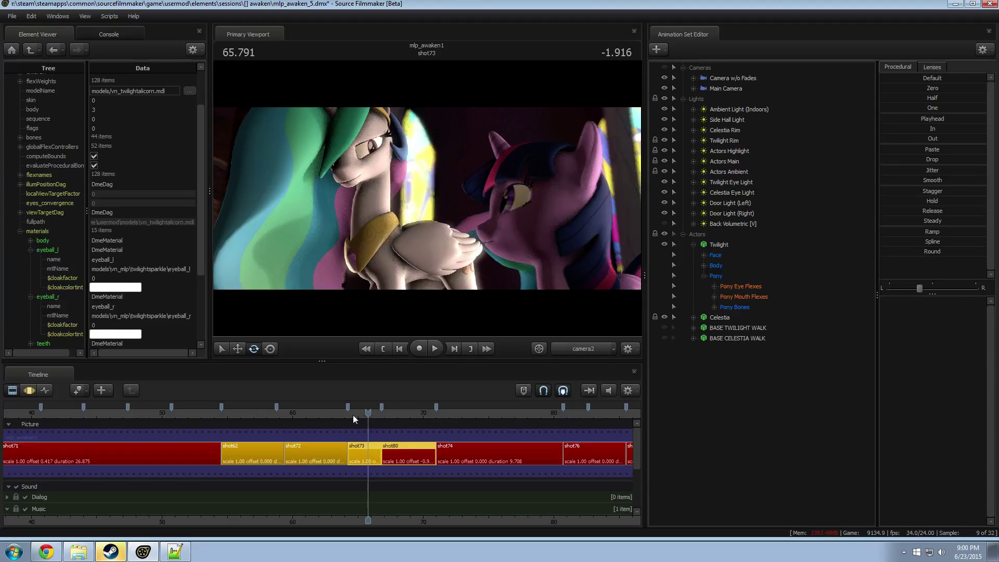
pyautogui.click(325, 414)
pyautogui.press('space')
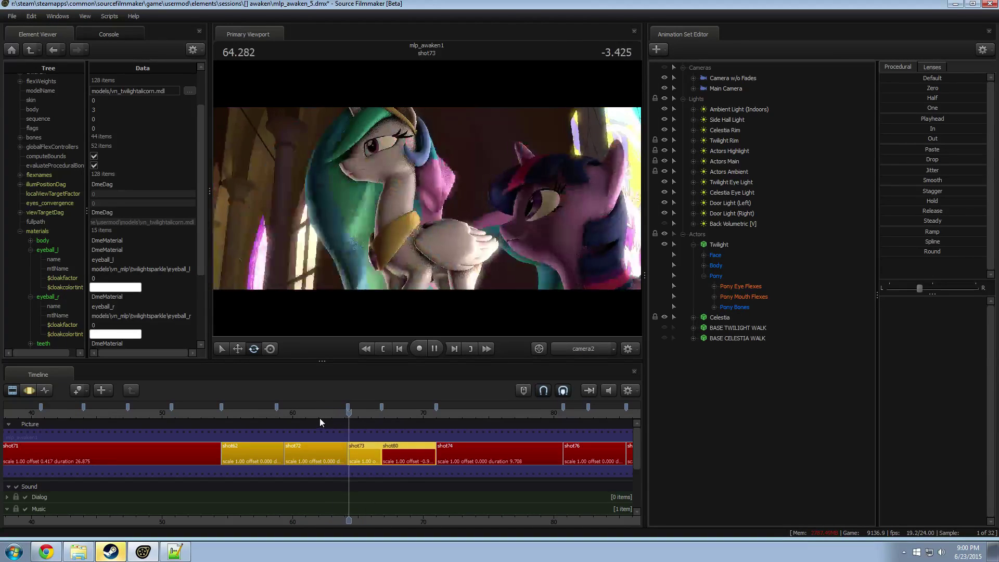
pyautogui.click(316, 415)
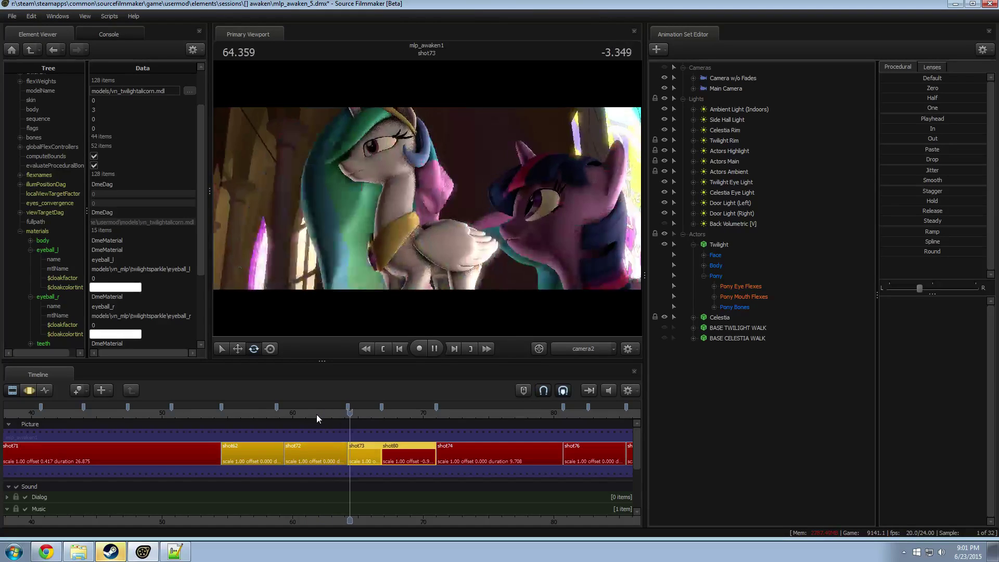
pyautogui.click(341, 414)
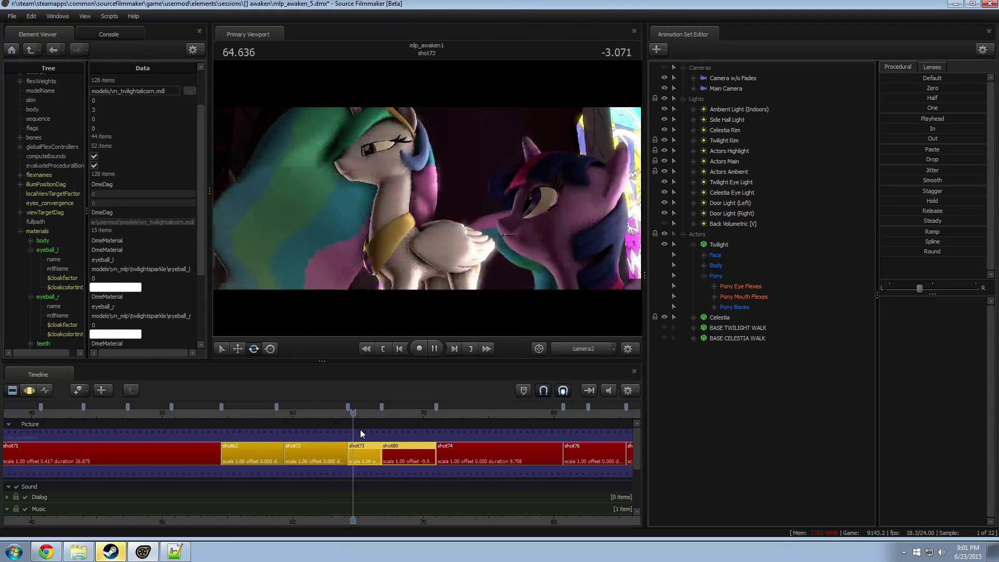
pyautogui.press('space')
pyautogui.click(334, 414)
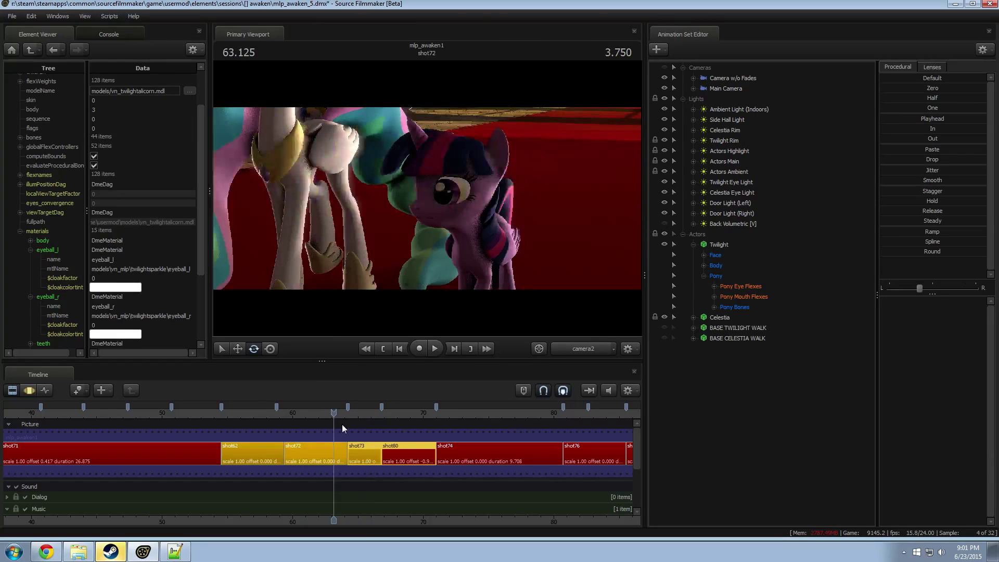
# Try a slightly earlier cut between shot72 and shot73, playing the sequence back as far as shot74.
pyautogui.click(347, 452)
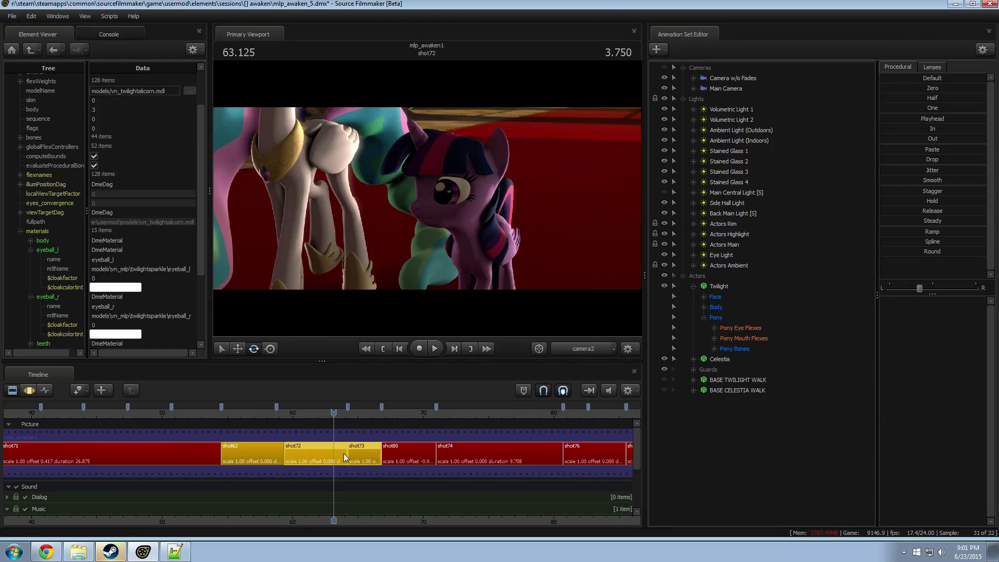
pyautogui.press('space')
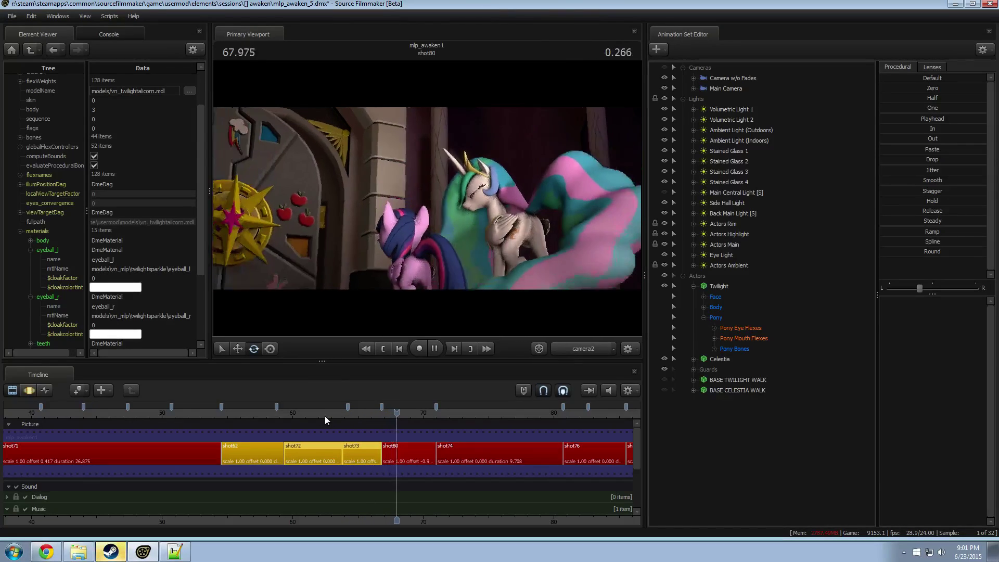
pyautogui.click(325, 416)
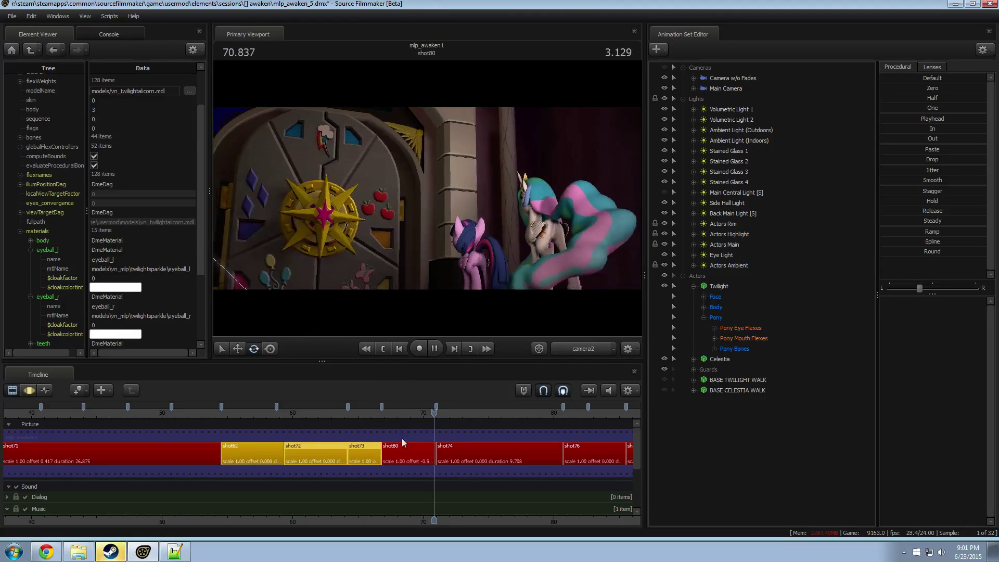
pyautogui.press('space')
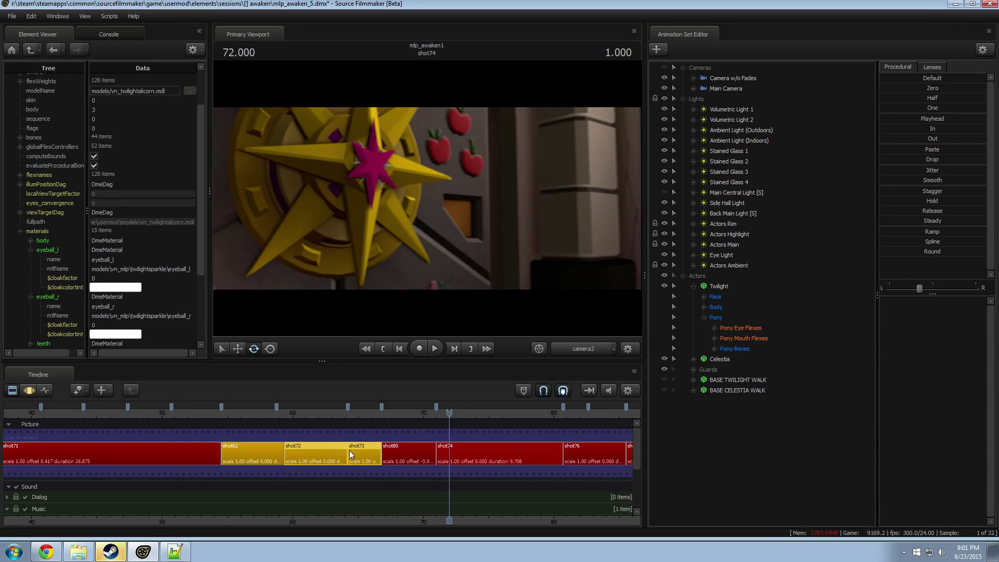
# Play back the sequence from shot62 into shot74, and replay the transition from shot80 into shot74.
pyautogui.click(241, 414)
pyautogui.press('space')
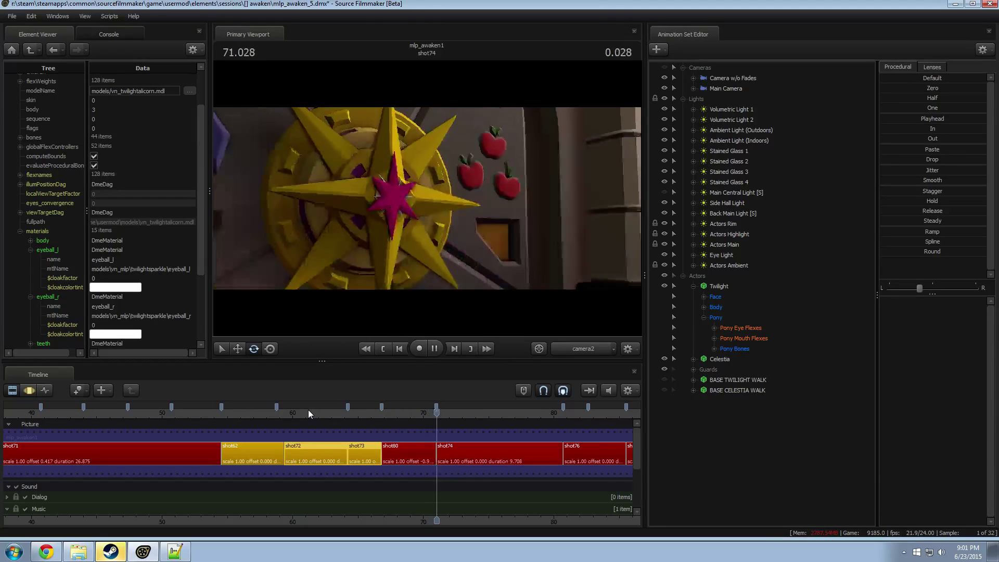
pyautogui.press('space')
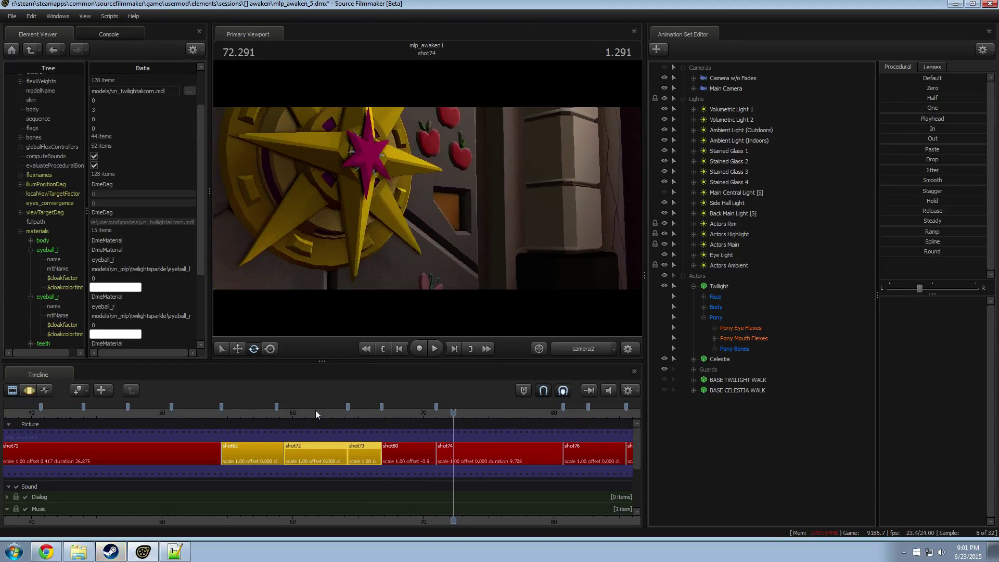
pyautogui.click(428, 413)
pyautogui.press('space')
pyautogui.click(429, 414)
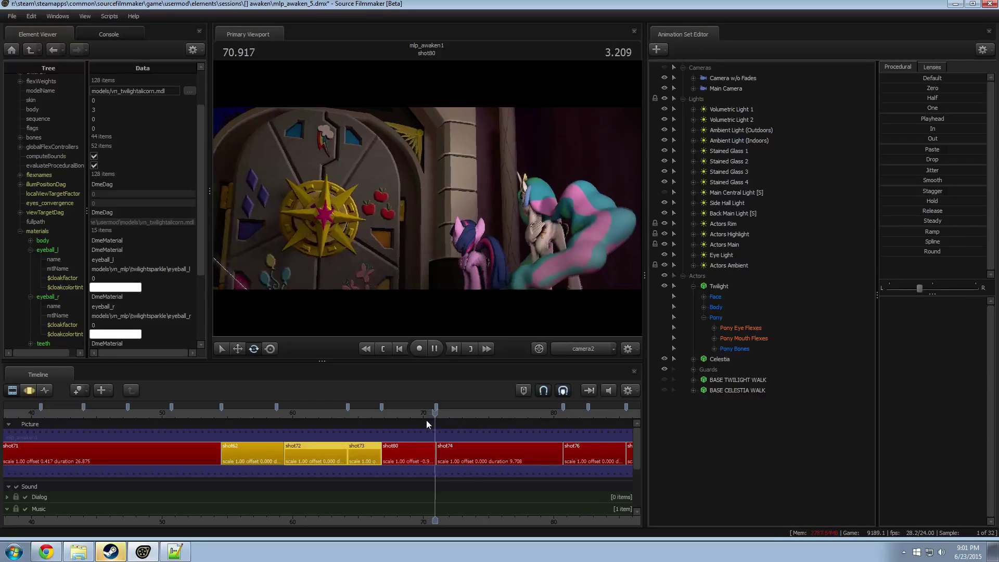
pyautogui.press('space')
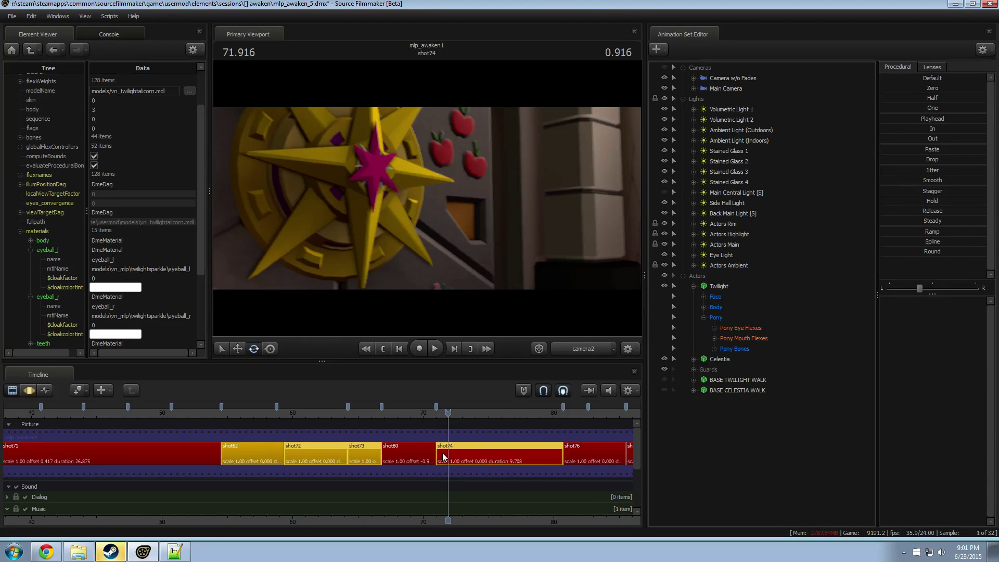
# Try a later cut between shot80 and shot74, giving shot74 an offset of 0.792, and play back the transition.
pyautogui.moveTo(438, 453); pyautogui.dragTo(449, 453)
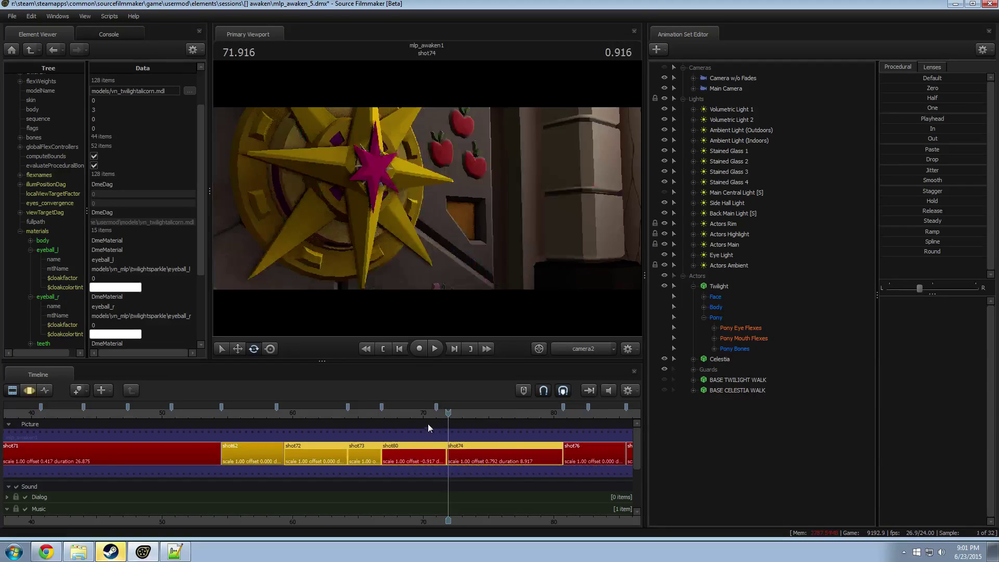
pyautogui.click(426, 416)
pyautogui.press('space')
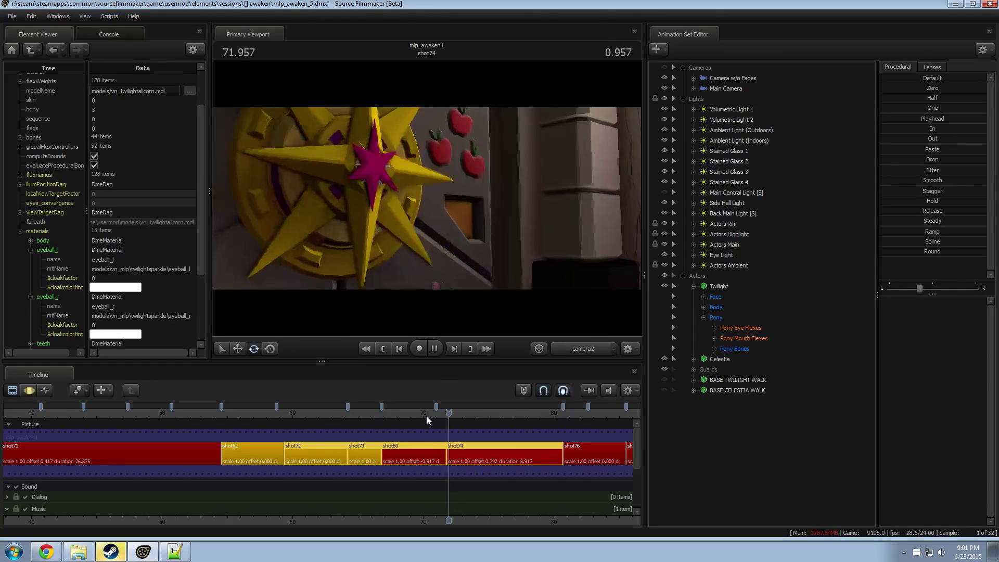
pyautogui.press('space')
pyautogui.moveTo(446, 453); pyautogui.dragTo(436, 453)
# Replay the original transition from shot80 into shot74 and check earlier frames of shot80.
pyautogui.click(428, 412)
pyautogui.press('space')
pyautogui.press('space')
pyautogui.click(420, 412)
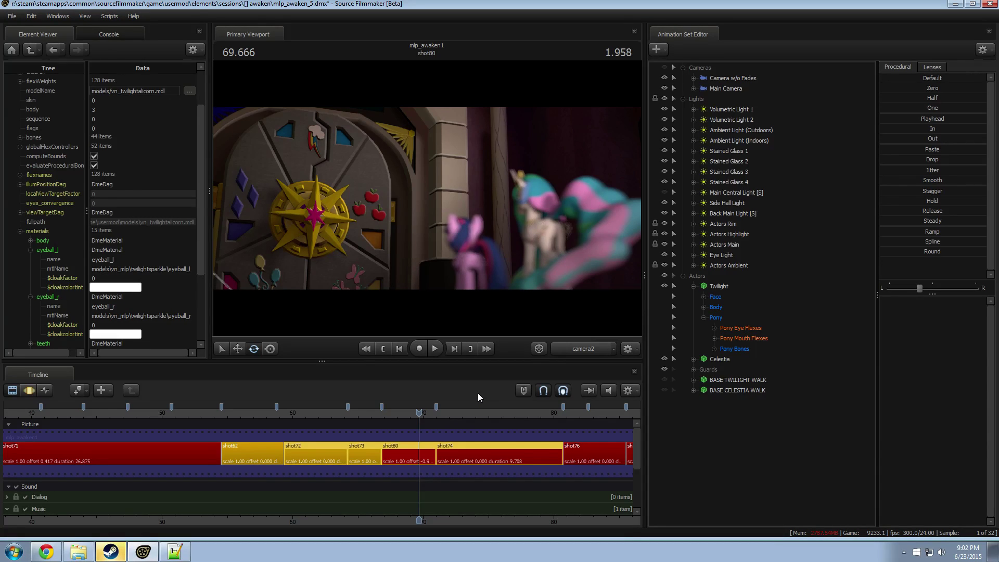
pyautogui.click(403, 412)
pyautogui.click(415, 458)
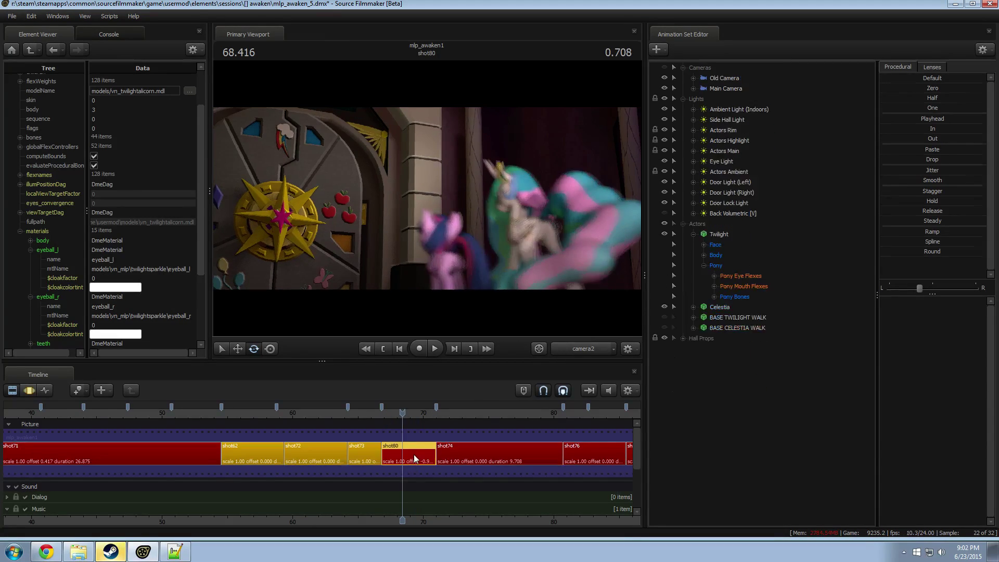
# Survey the wider shot timeline and scrub through the footage from shot72 into shot74.
pyautogui.scroll(-5, 345, 427)
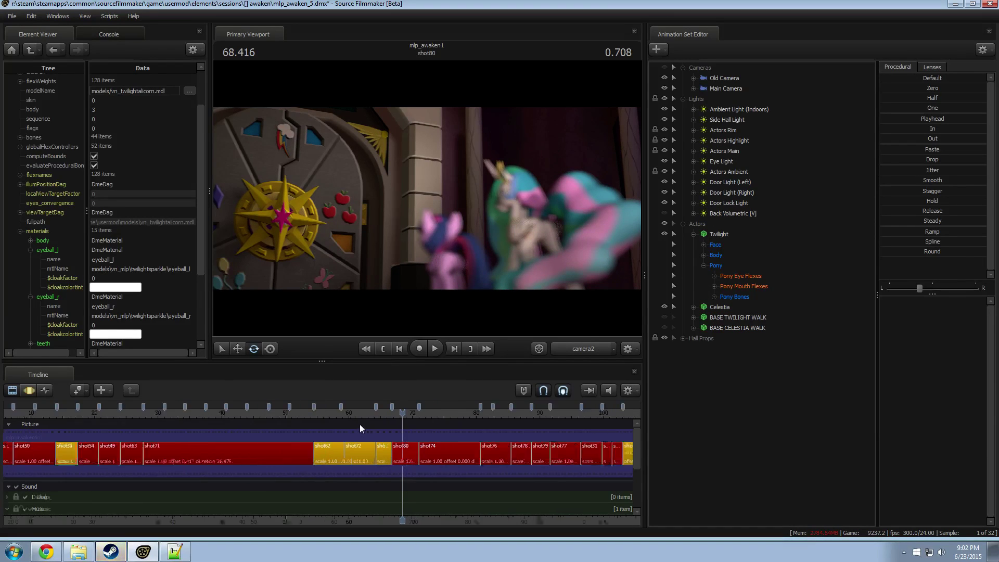
pyautogui.click(366, 414)
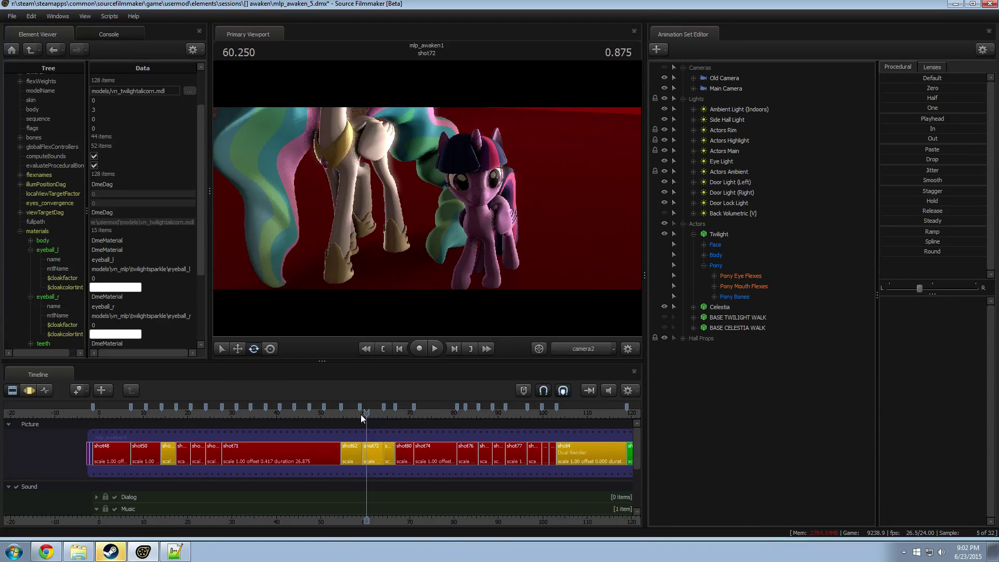
pyautogui.scroll(-5, 562, 448)
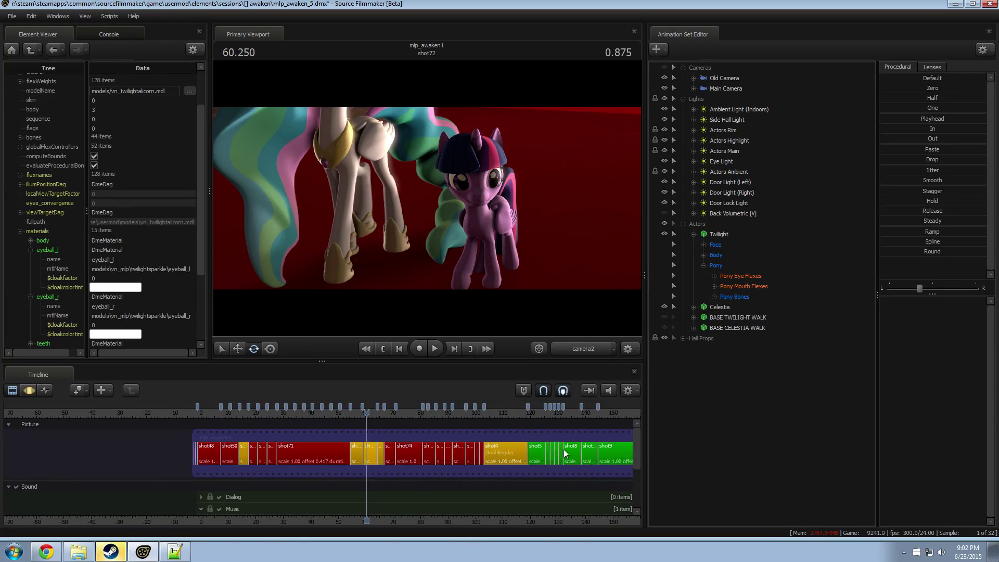
pyautogui.scroll(5, 435, 461)
pyautogui.moveTo(433, 520); pyautogui.dragTo(342, 518)
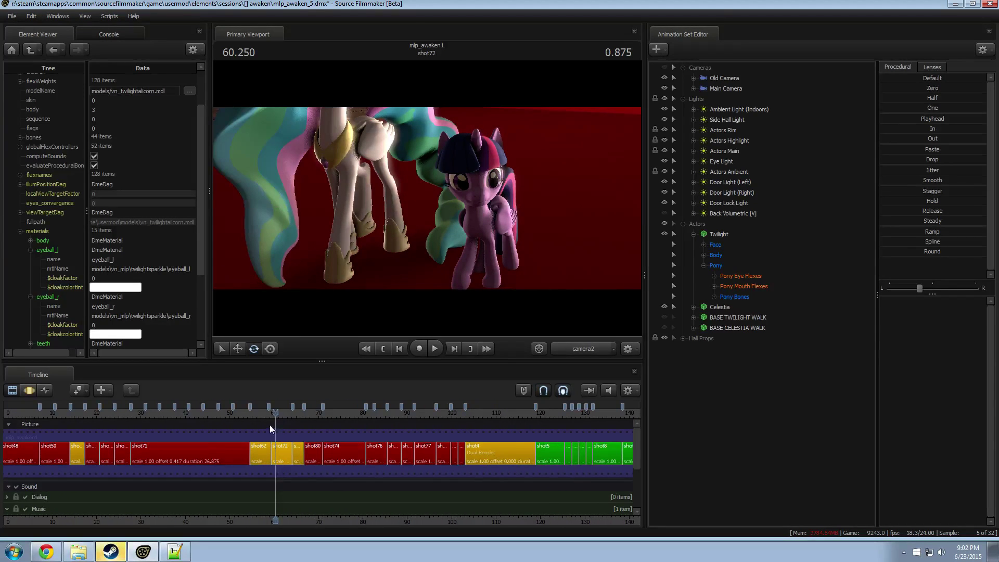
pyautogui.click(284, 415)
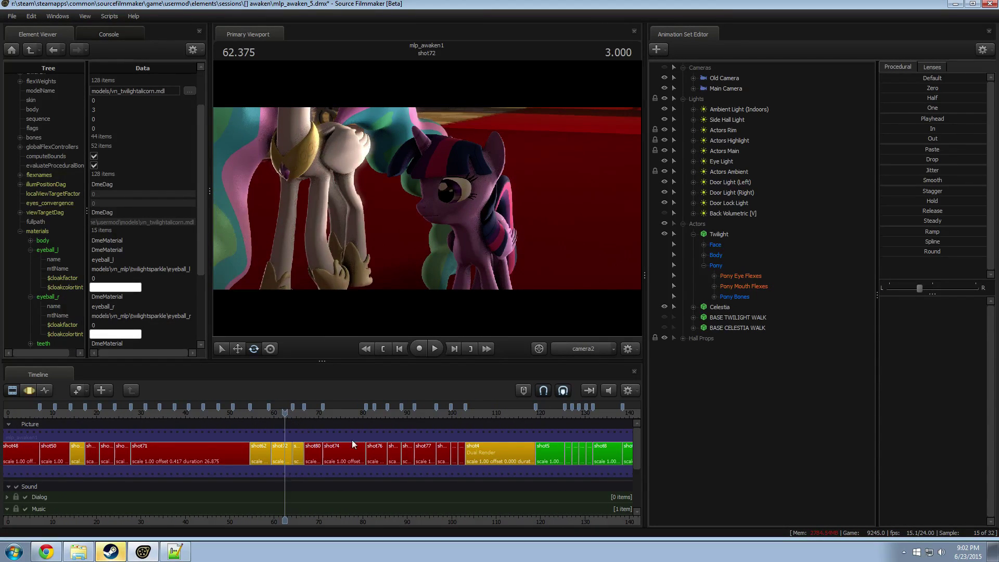
pyautogui.scroll(-1, 357, 455)
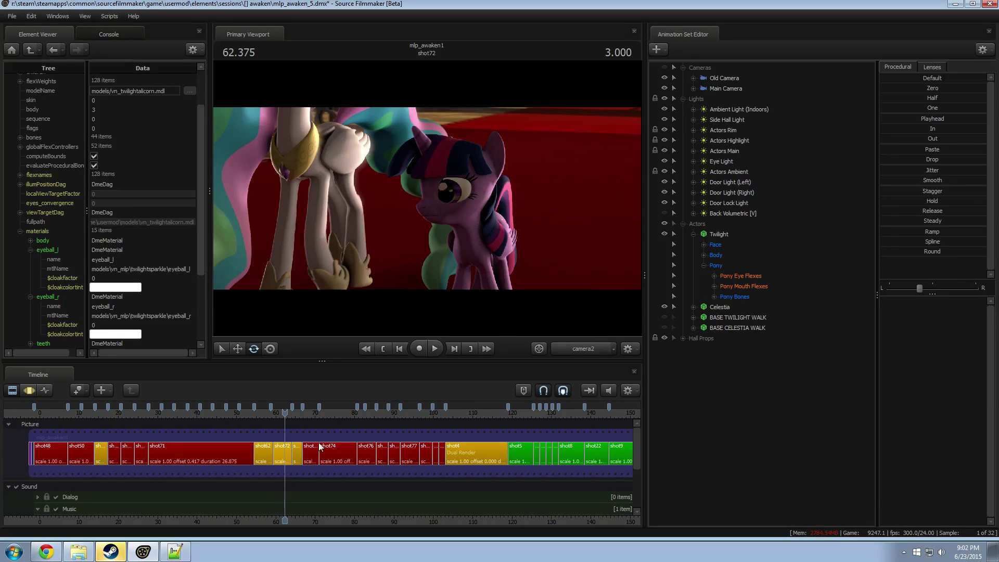
pyautogui.moveTo(304, 412); pyautogui.dragTo(341, 421)
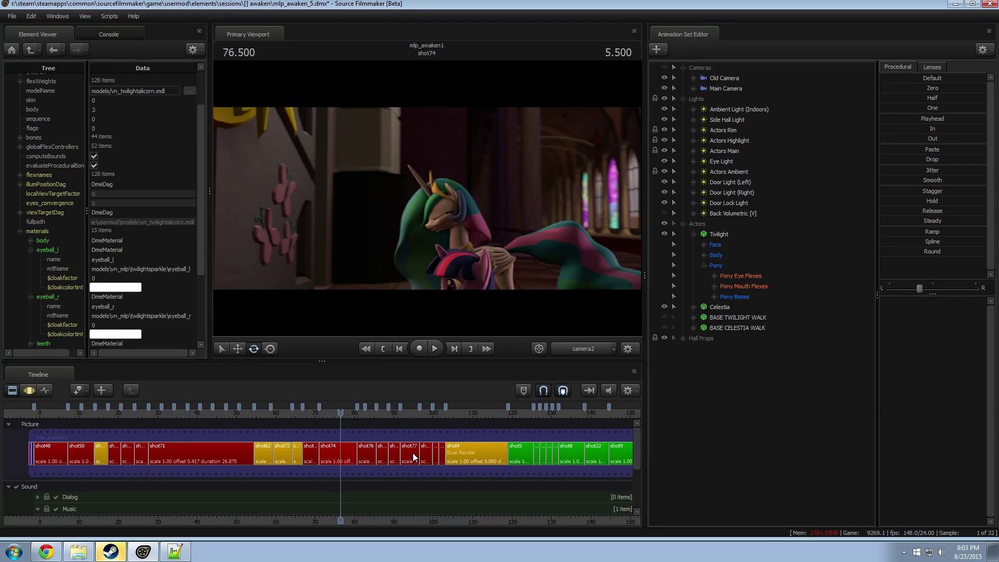
# Switch to Steam and open the events list of the Funtastic Film Viewers group from the profile's groups.
pyautogui.click(110, 552)
pyautogui.click(60, 28)
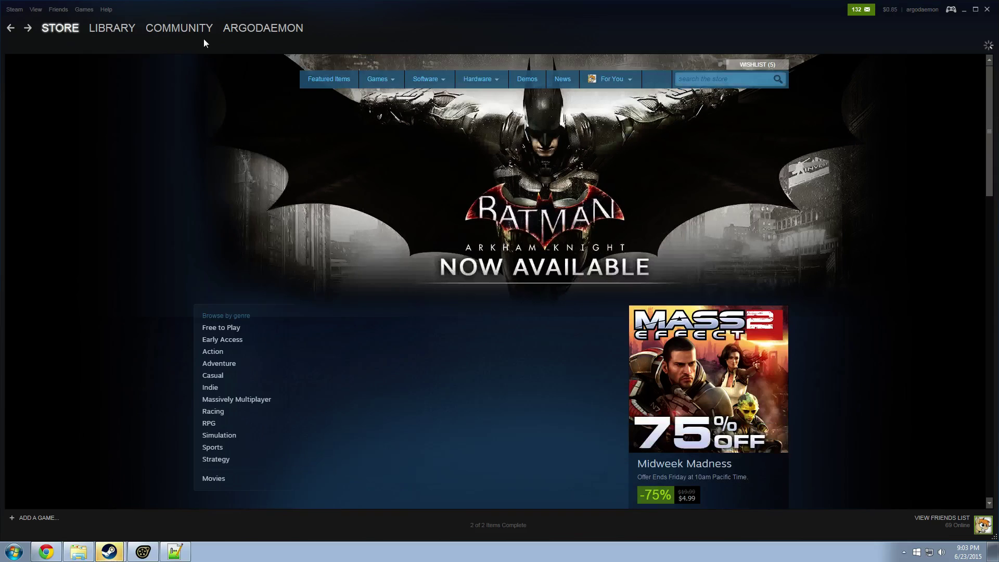
pyautogui.moveTo(245, 30)
pyautogui.click(245, 80)
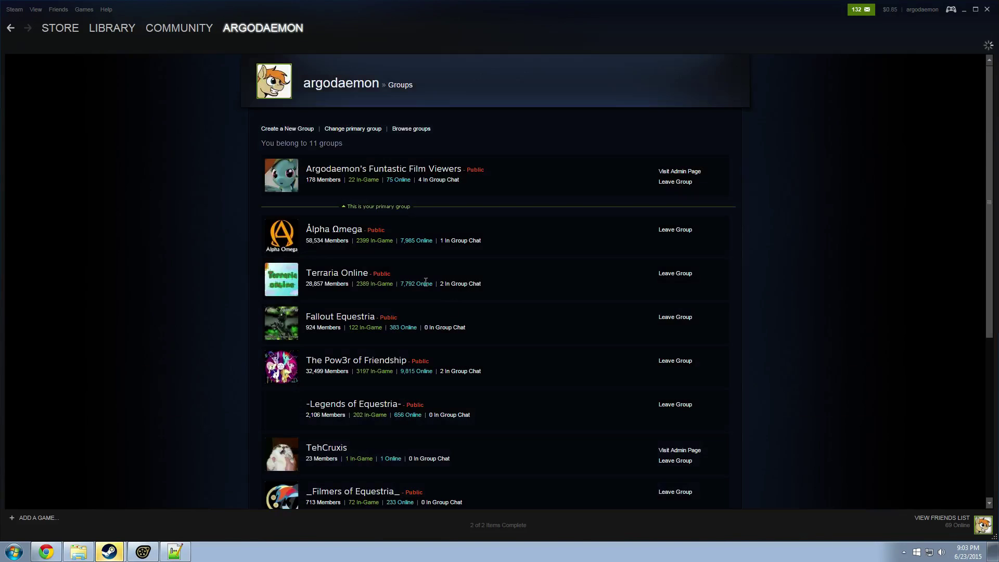
pyautogui.click(372, 169)
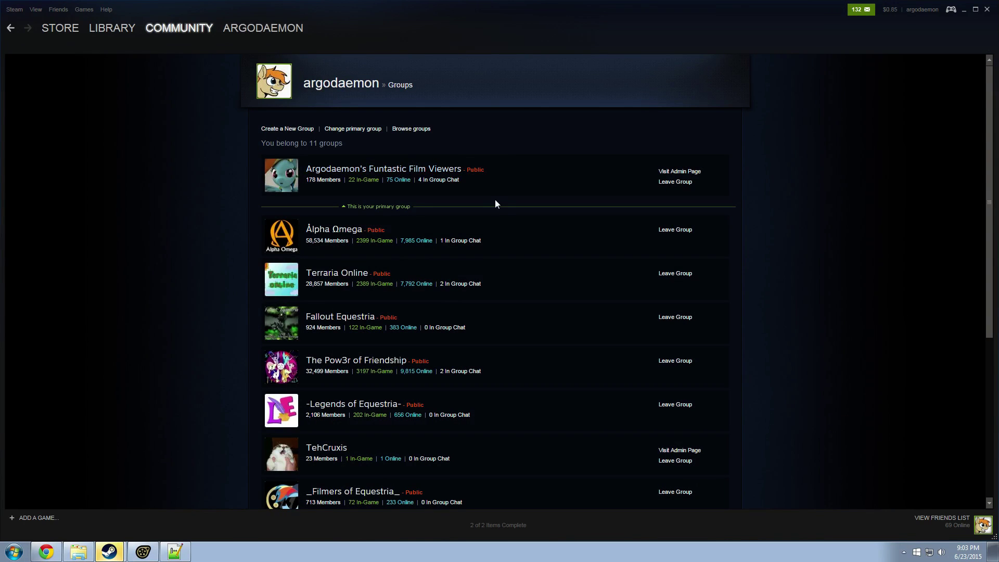
pyautogui.click(443, 172)
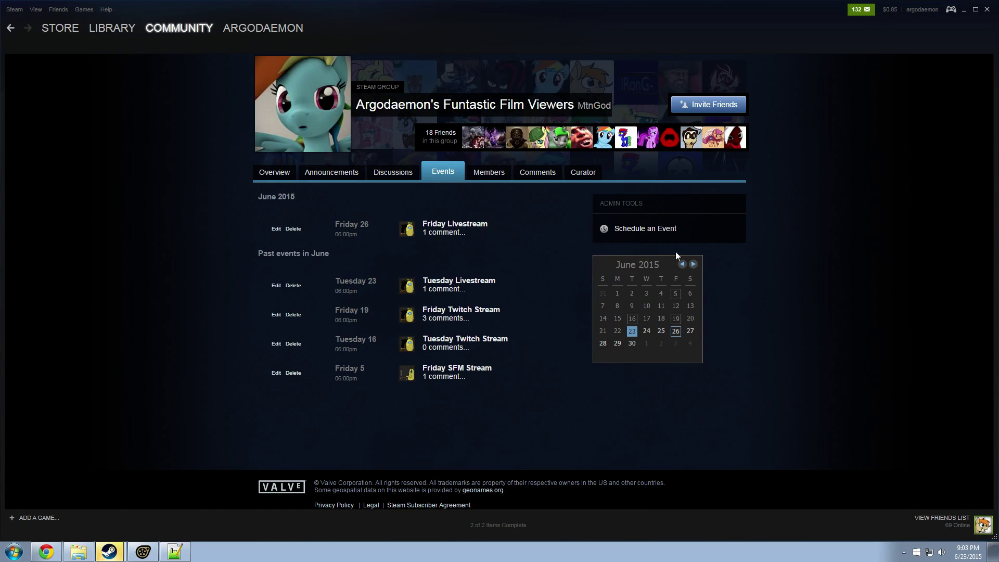
# View the Friday Livestream event details, return to the events list, and close Steam to get back to Source Filmmaker.
pyautogui.click(444, 239)
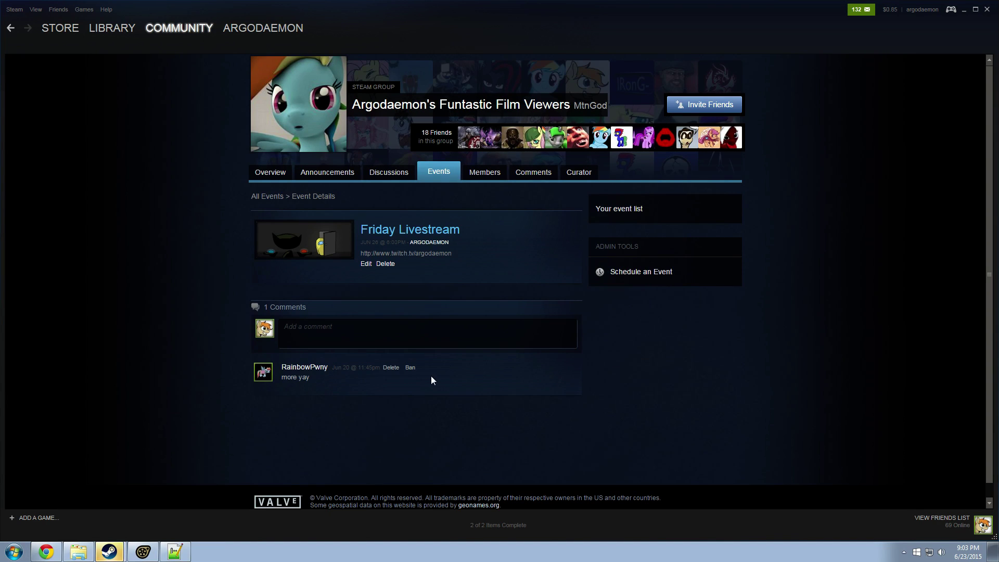
pyautogui.click(10, 29)
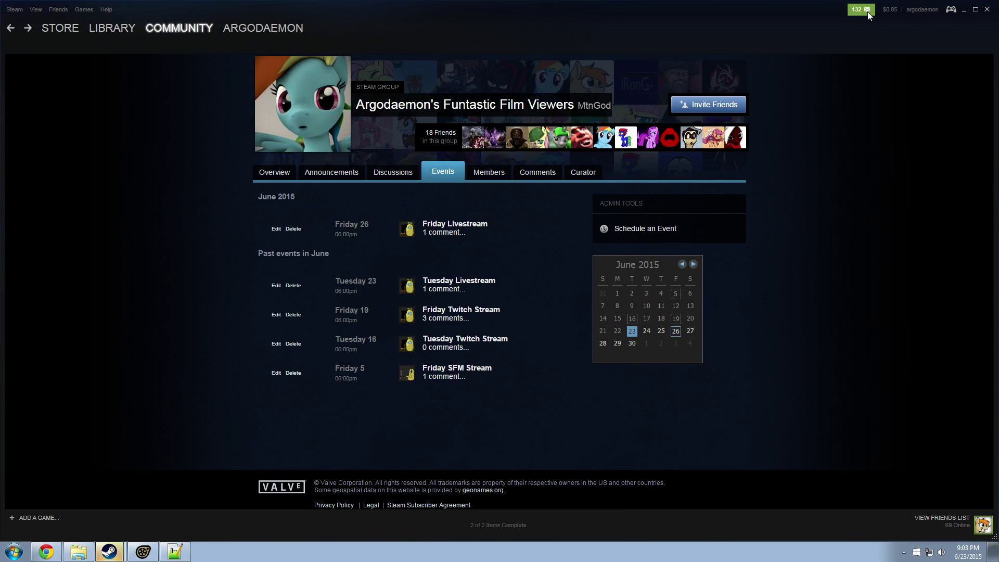
pyautogui.click(987, 10)
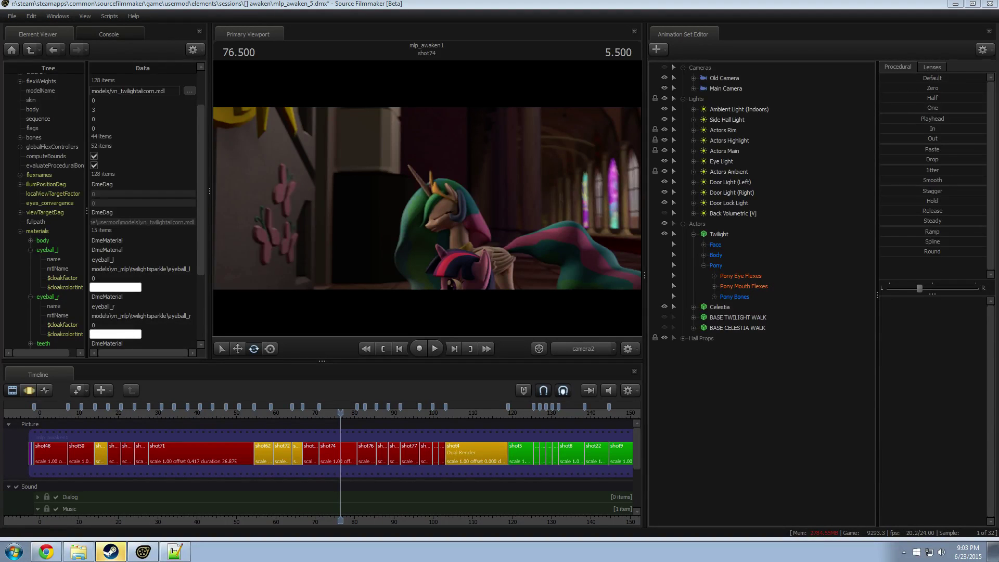